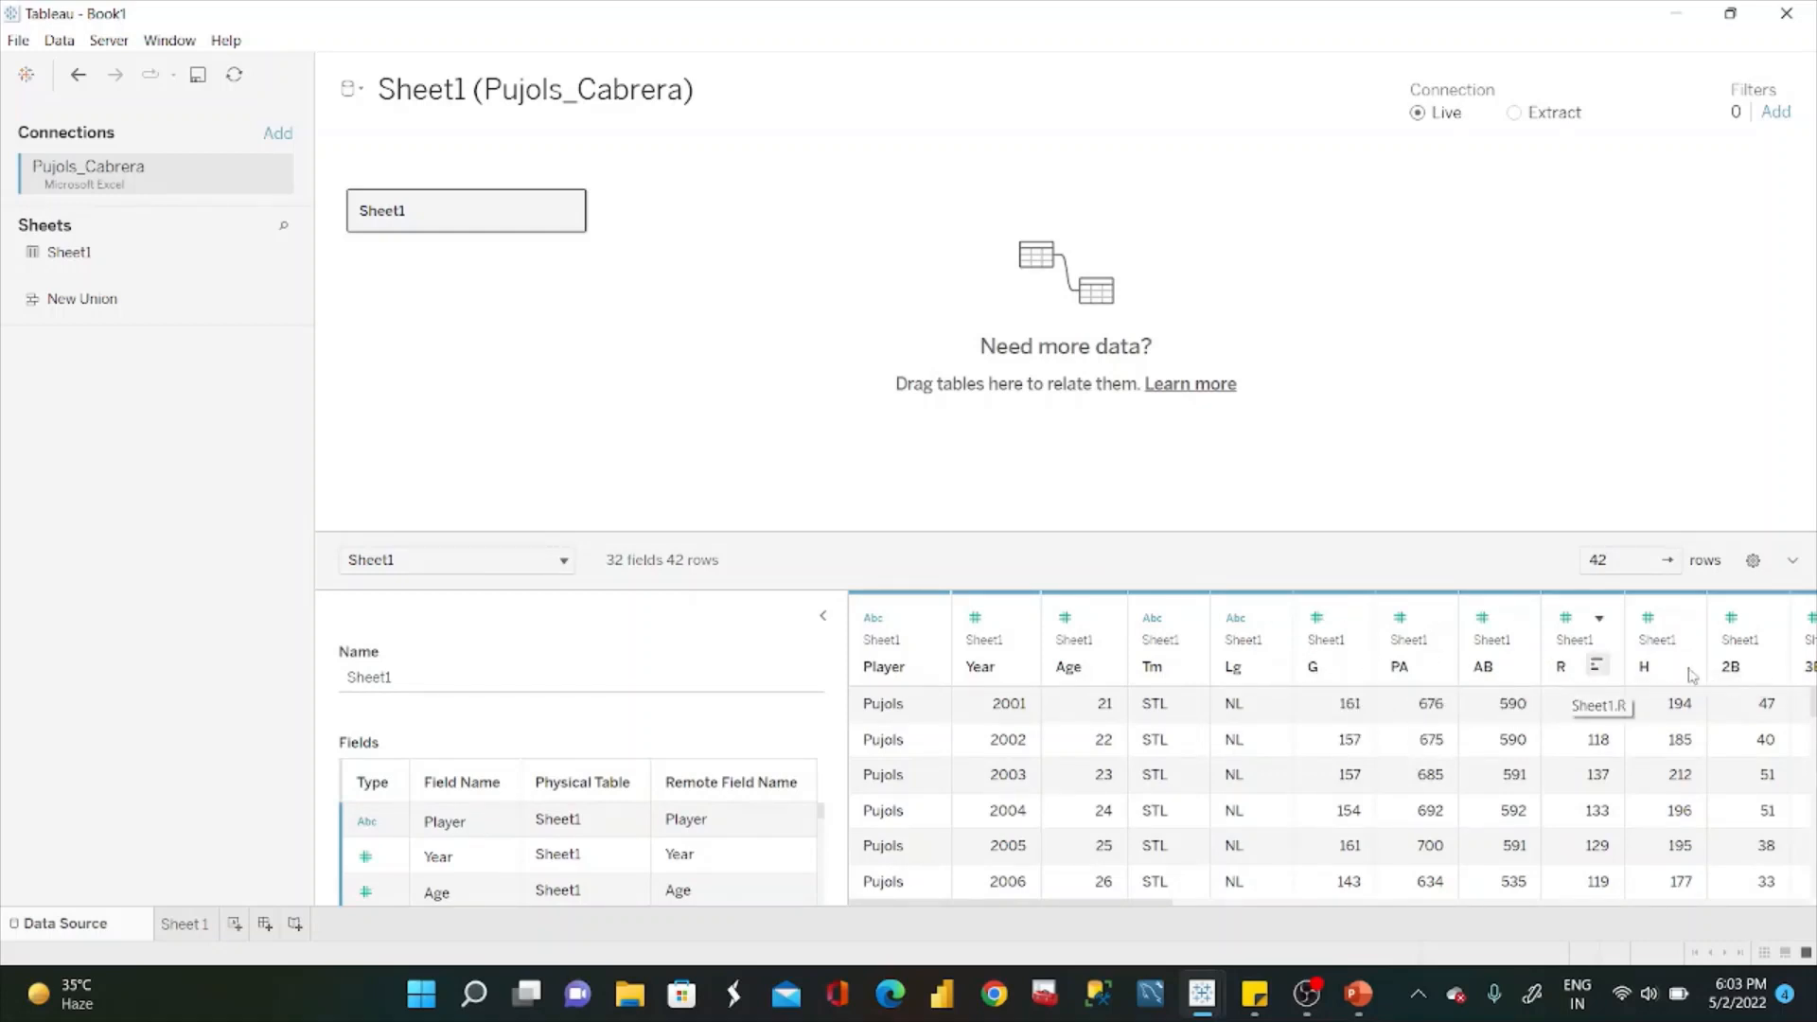
Review the sticky note listing the field names and the formulas for the calculated fields.
left_click(1254, 994)
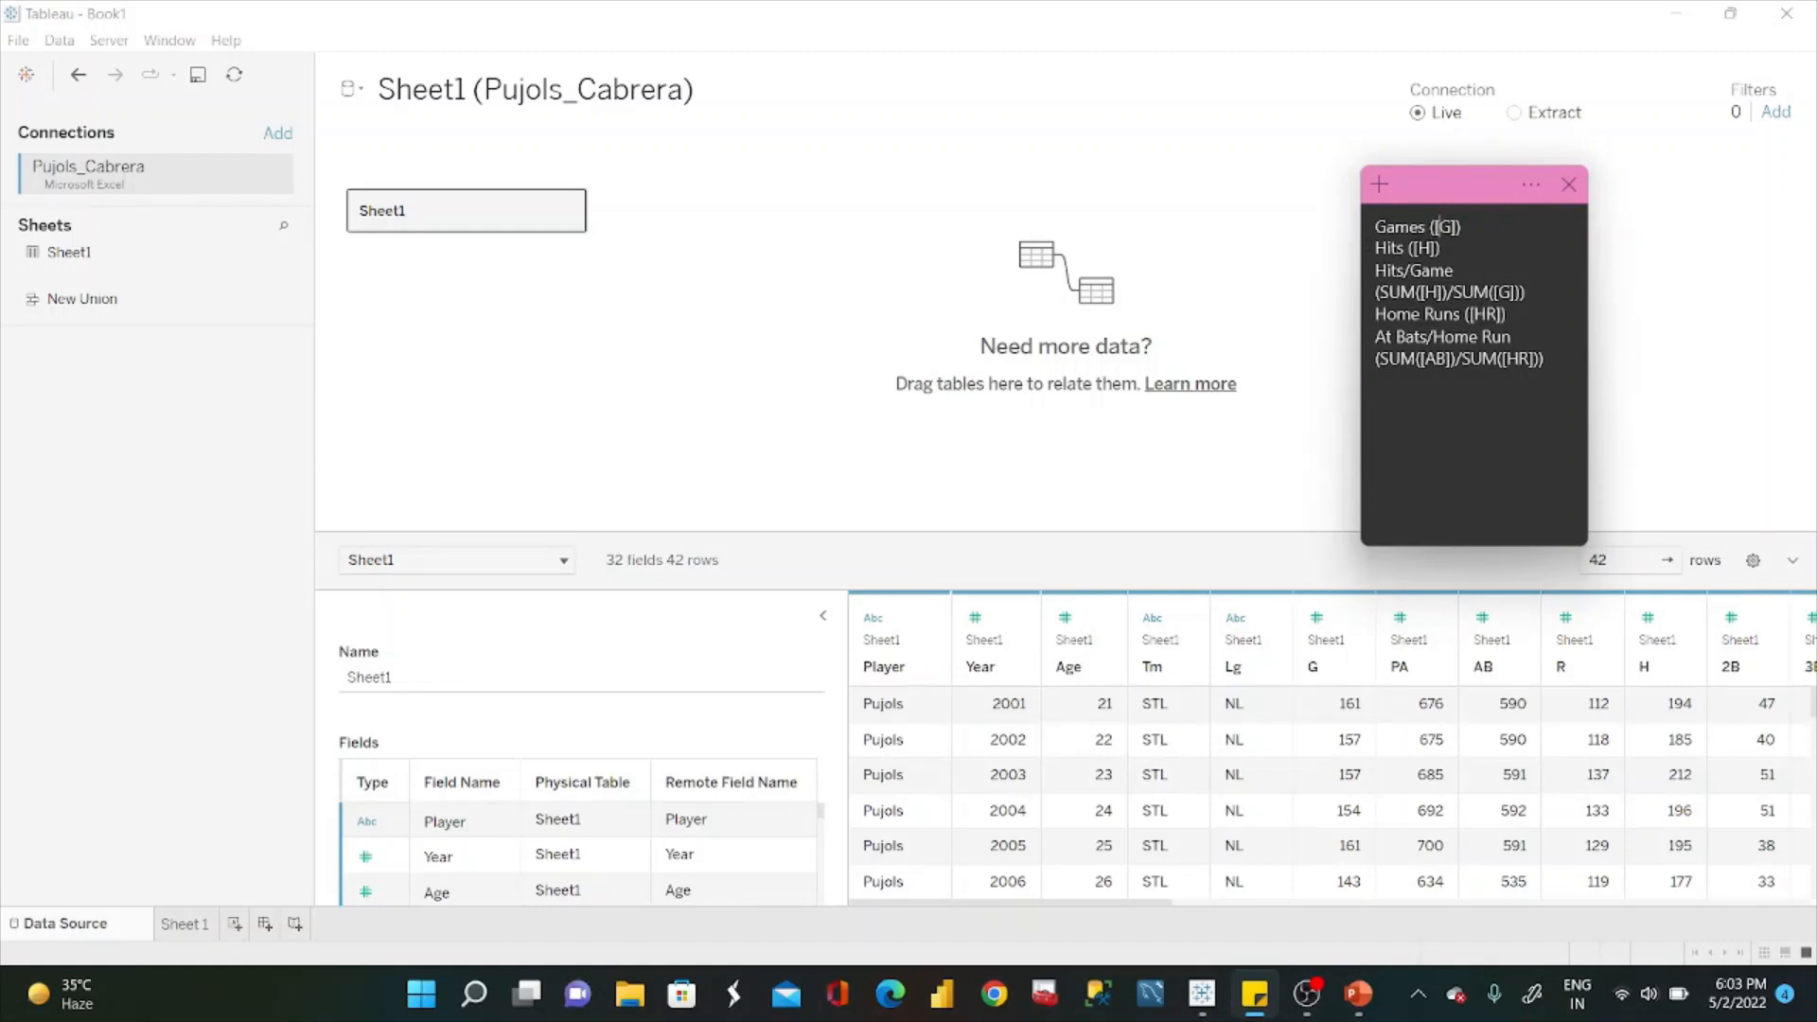
left_click_drag(1545, 319, 1414, 226)
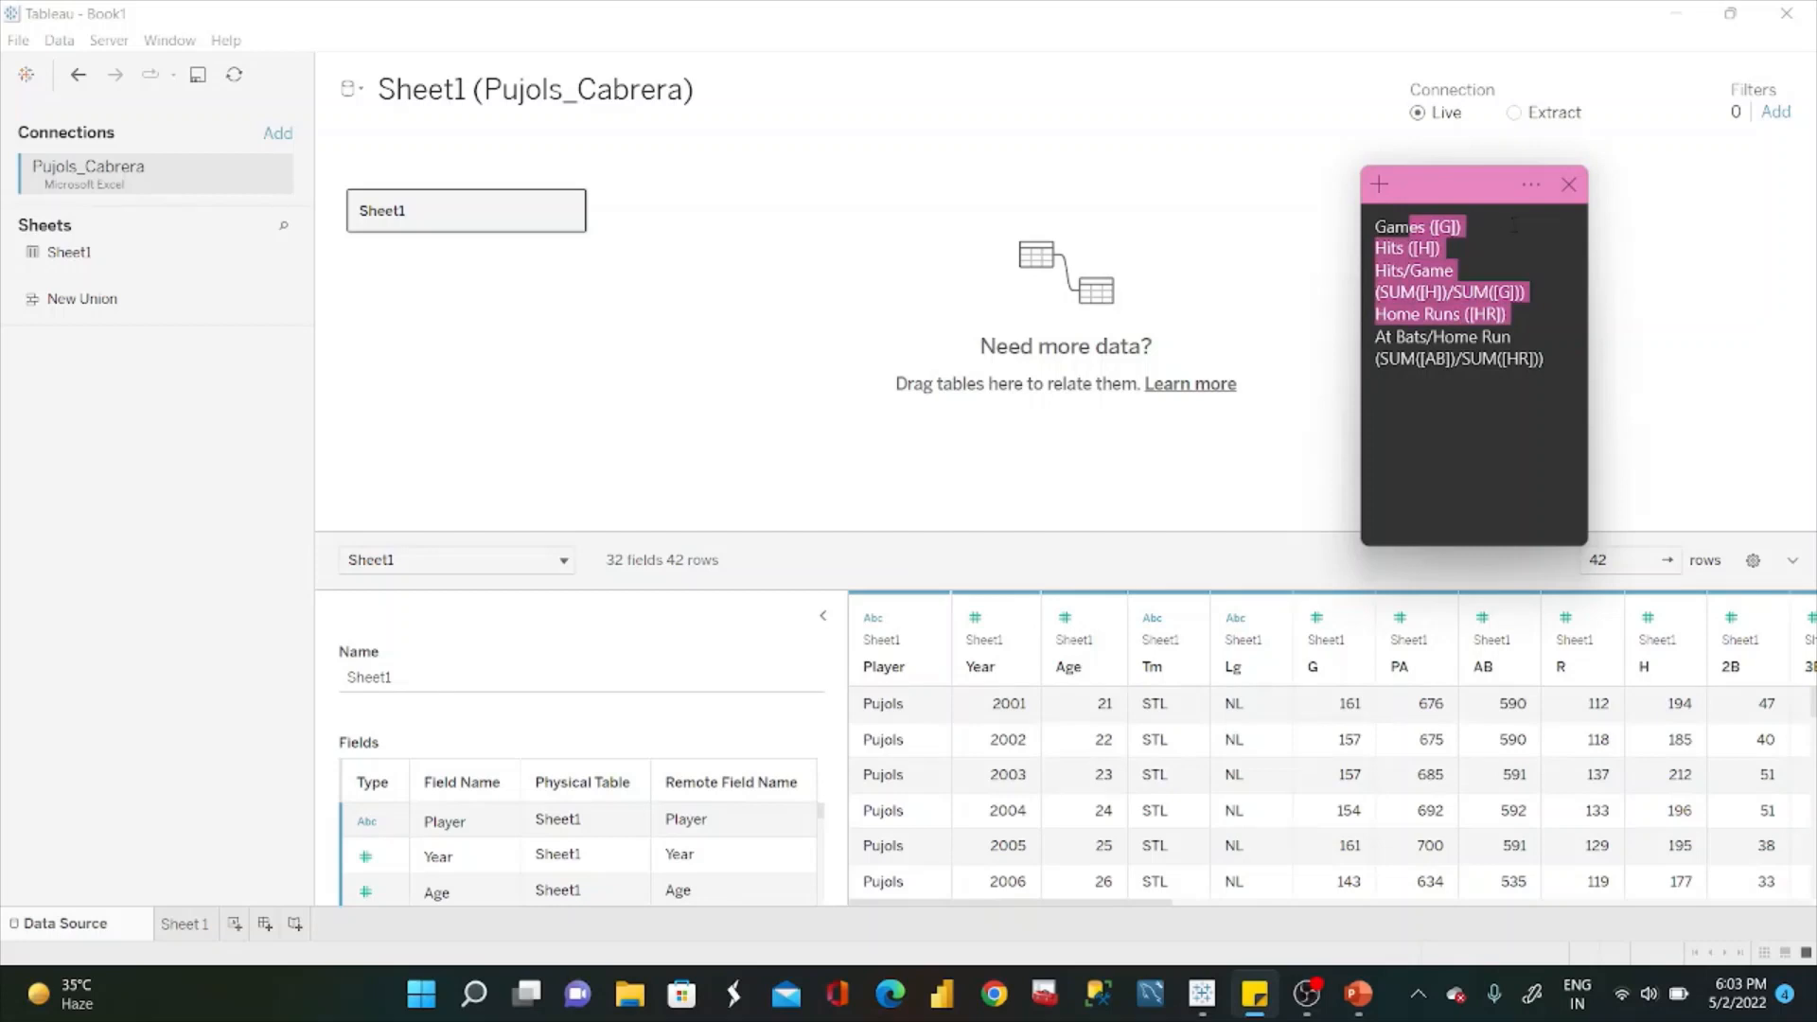
left_click(1618, 268)
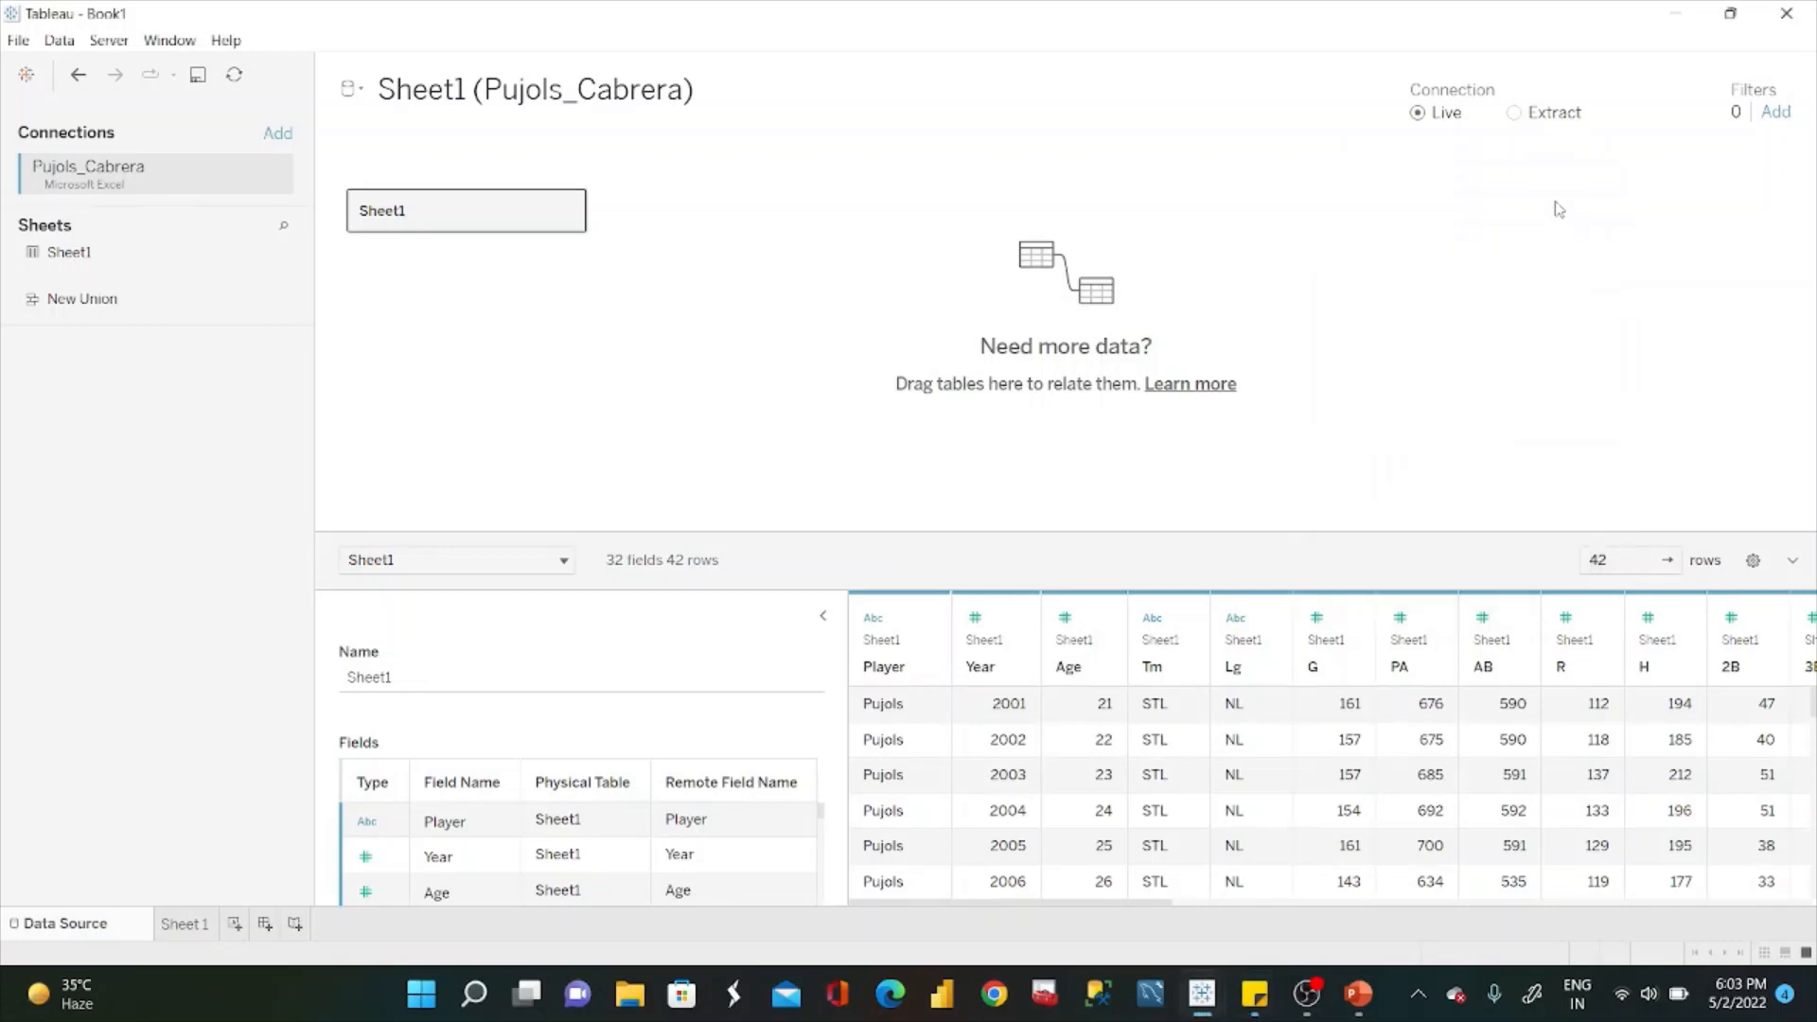
Change the connection to Extract and open Sheet 1, saving the extract as Sheet1 (Pujols_Cabrera) over the existing file.
left_click(1523, 121)
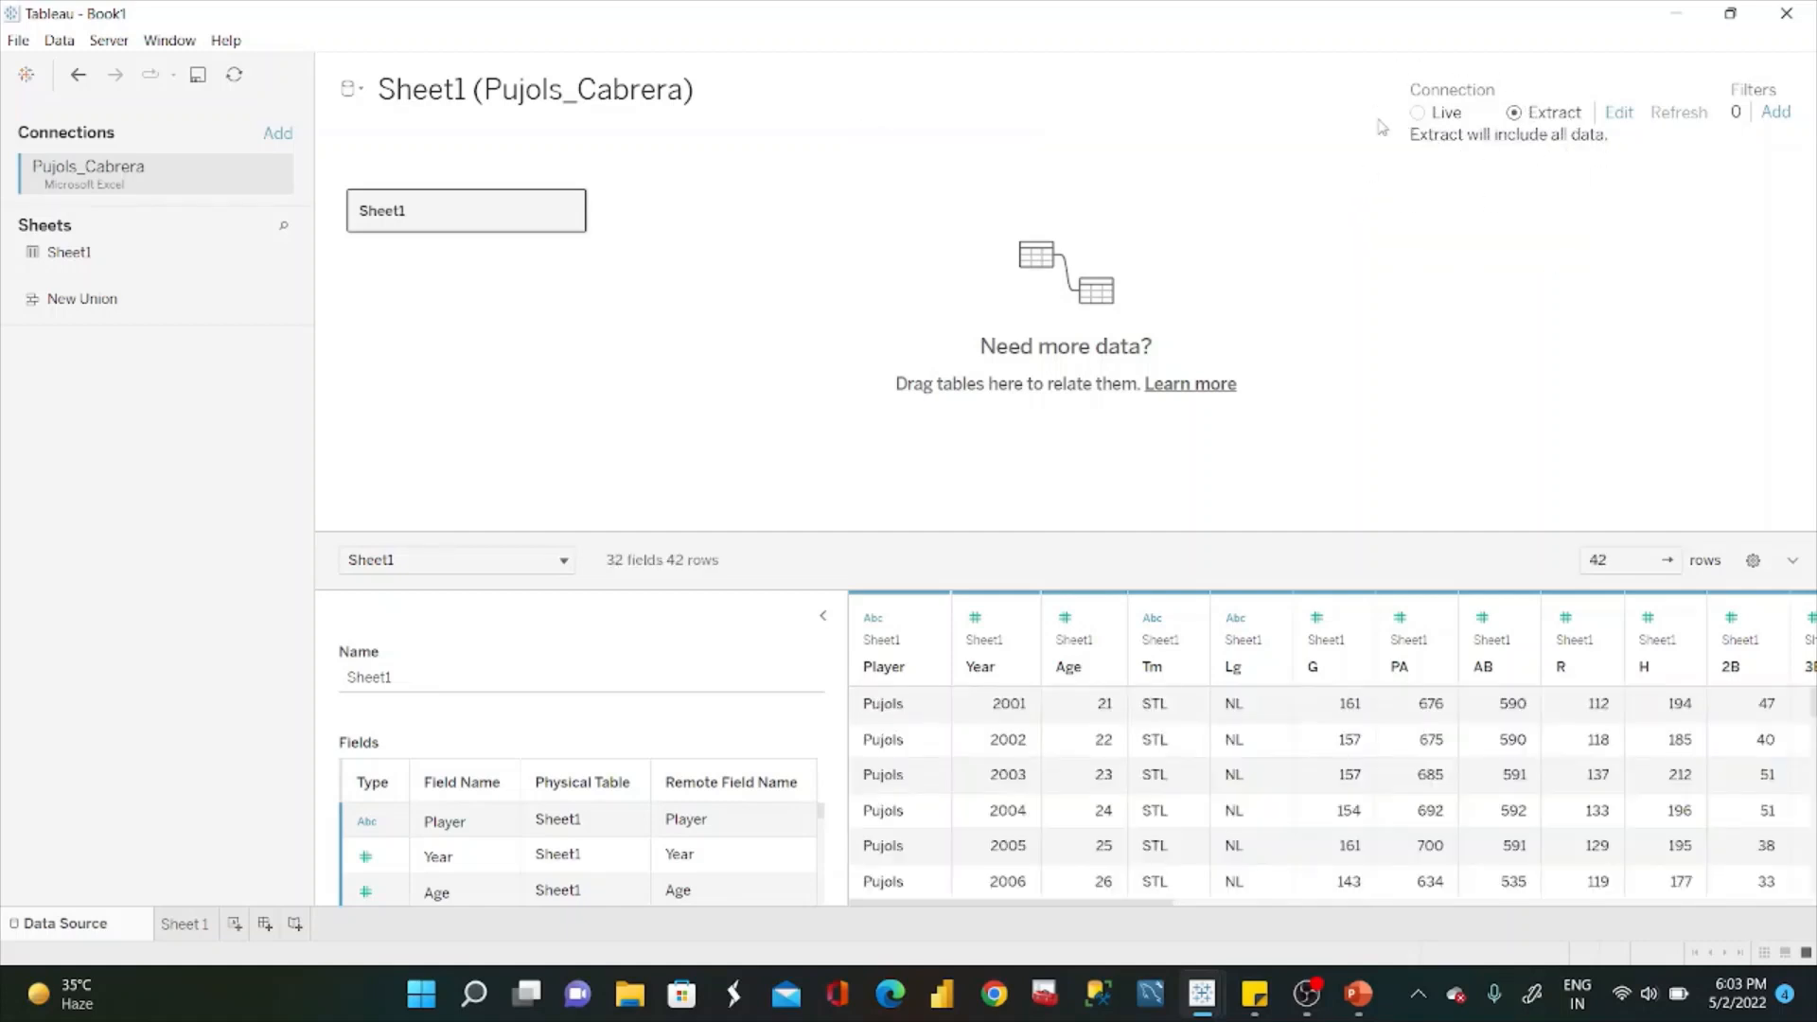
left_click(179, 931)
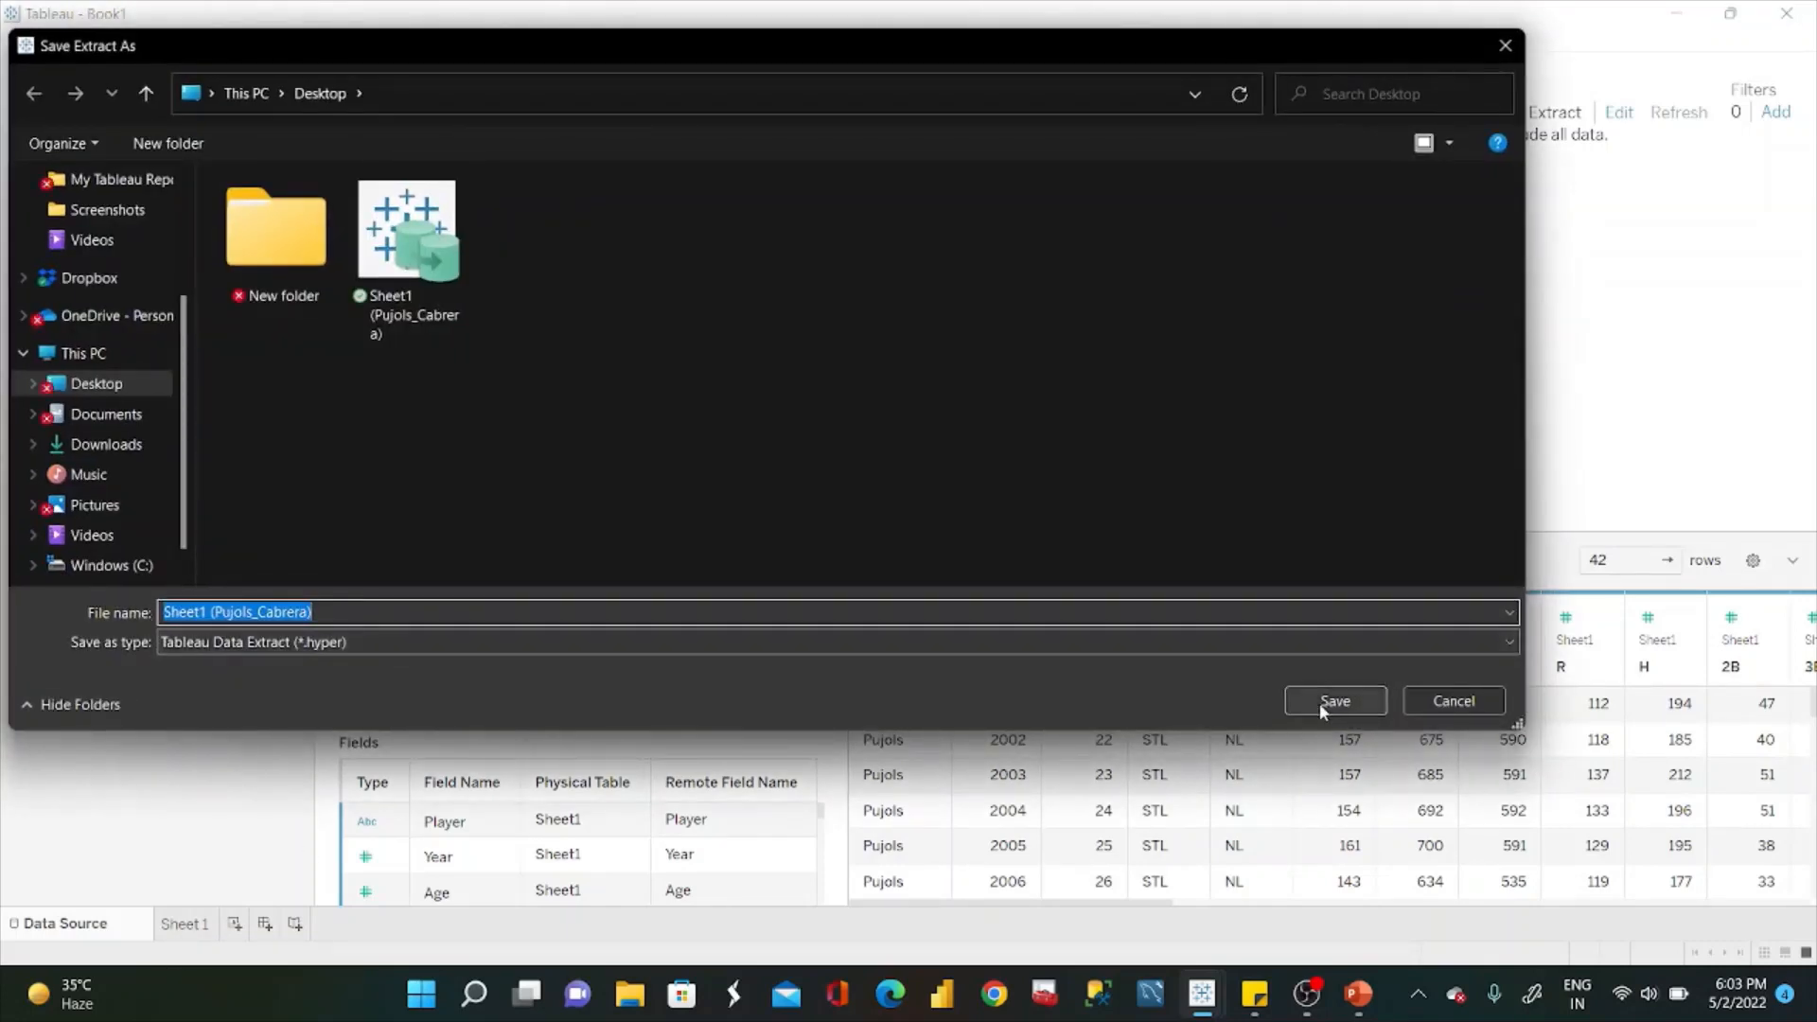
left_click(1321, 704)
left_click(965, 495)
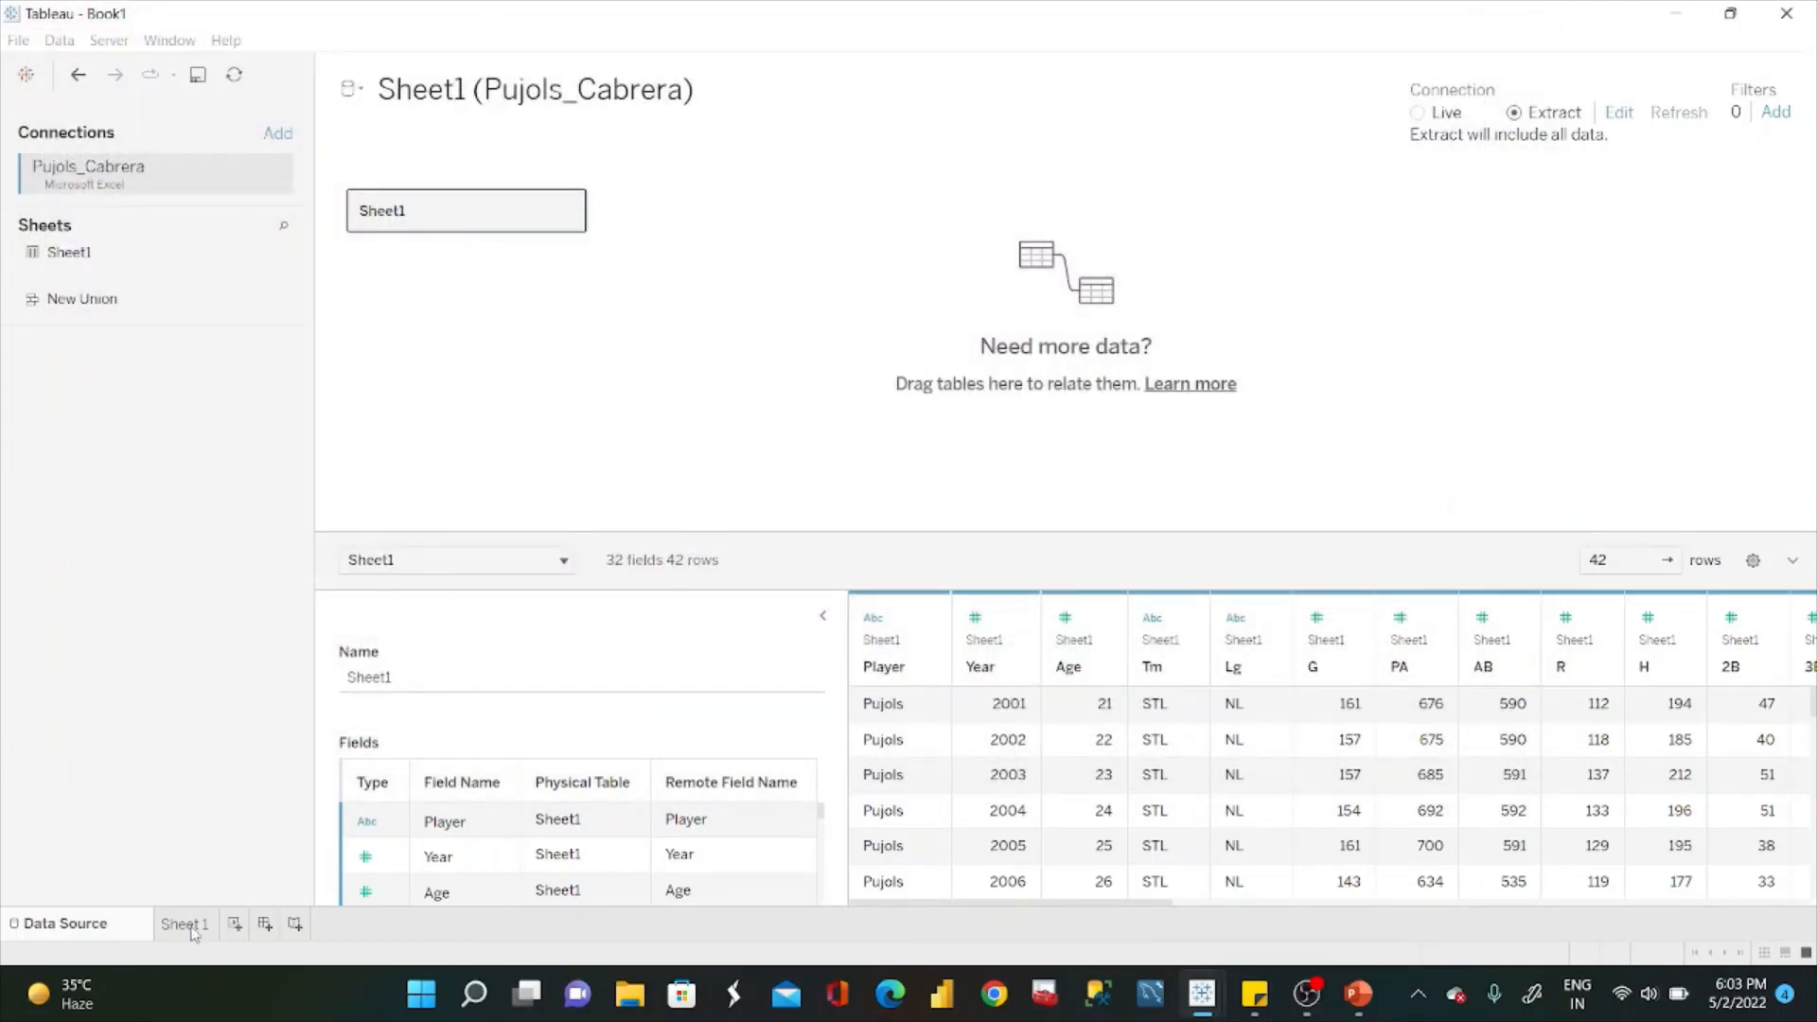
left_click(188, 925)
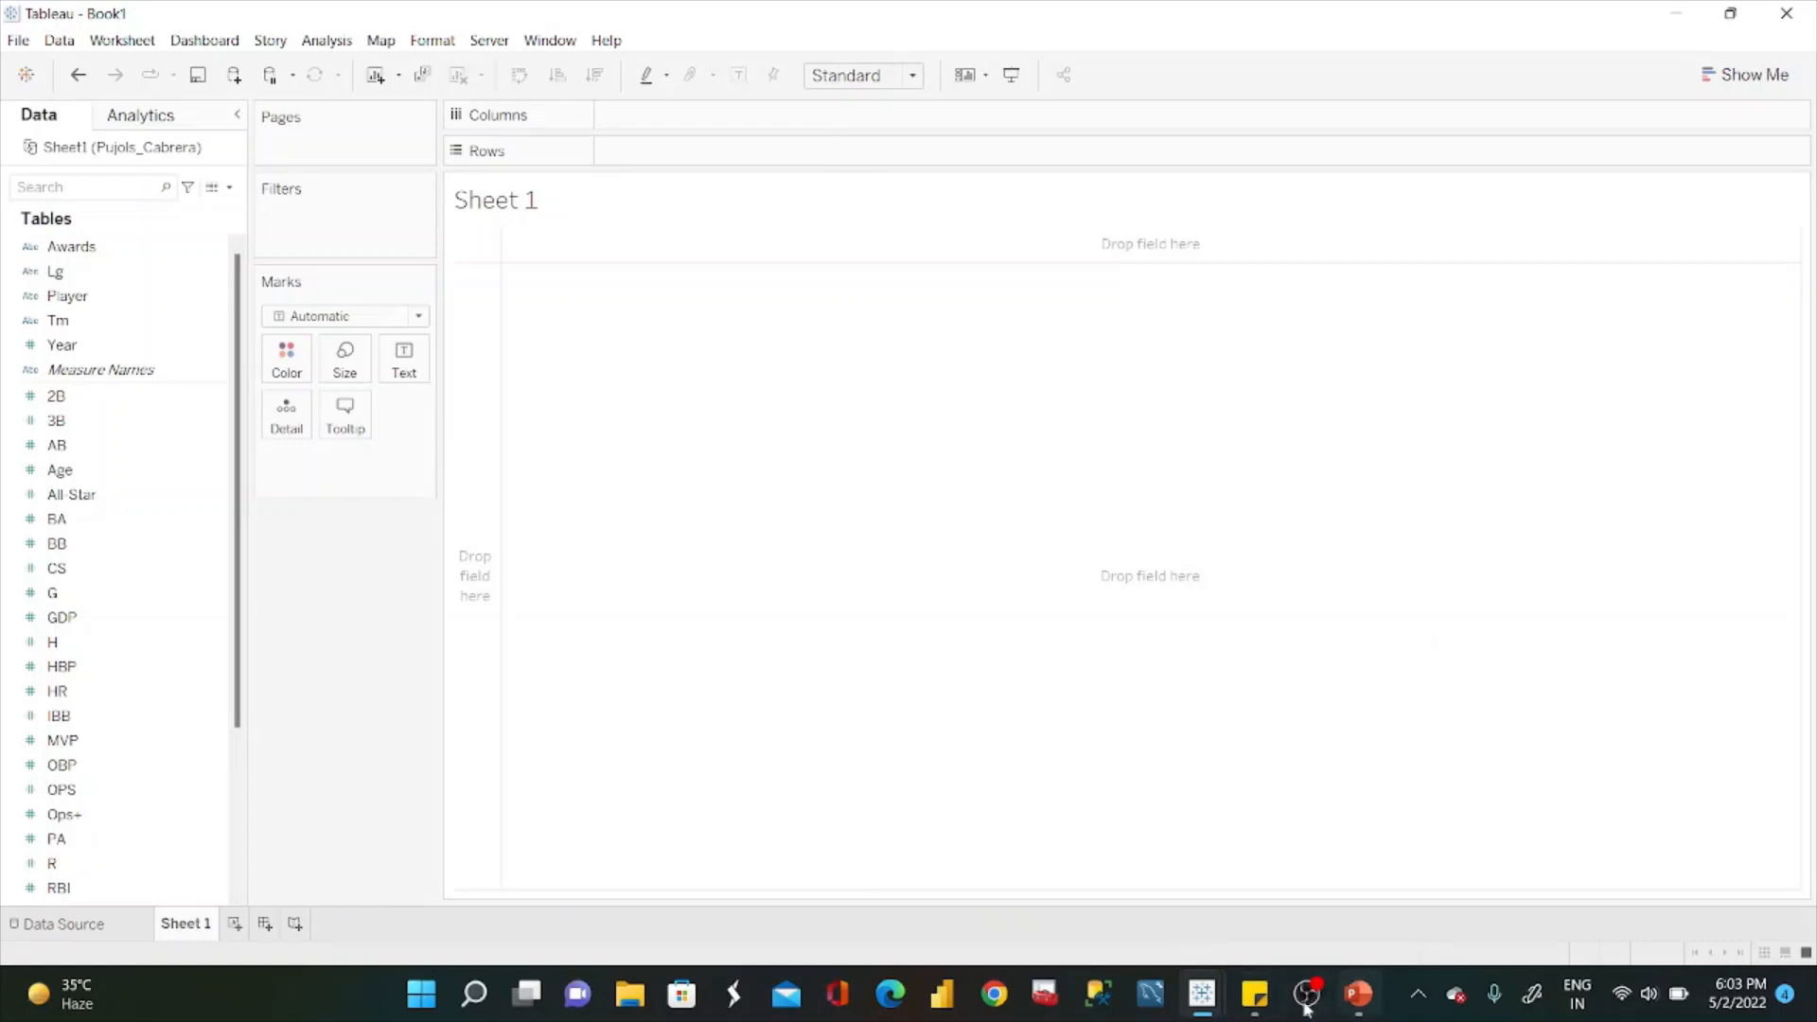
Check the sticky note and rename the G field to Games.
left_click(1254, 994)
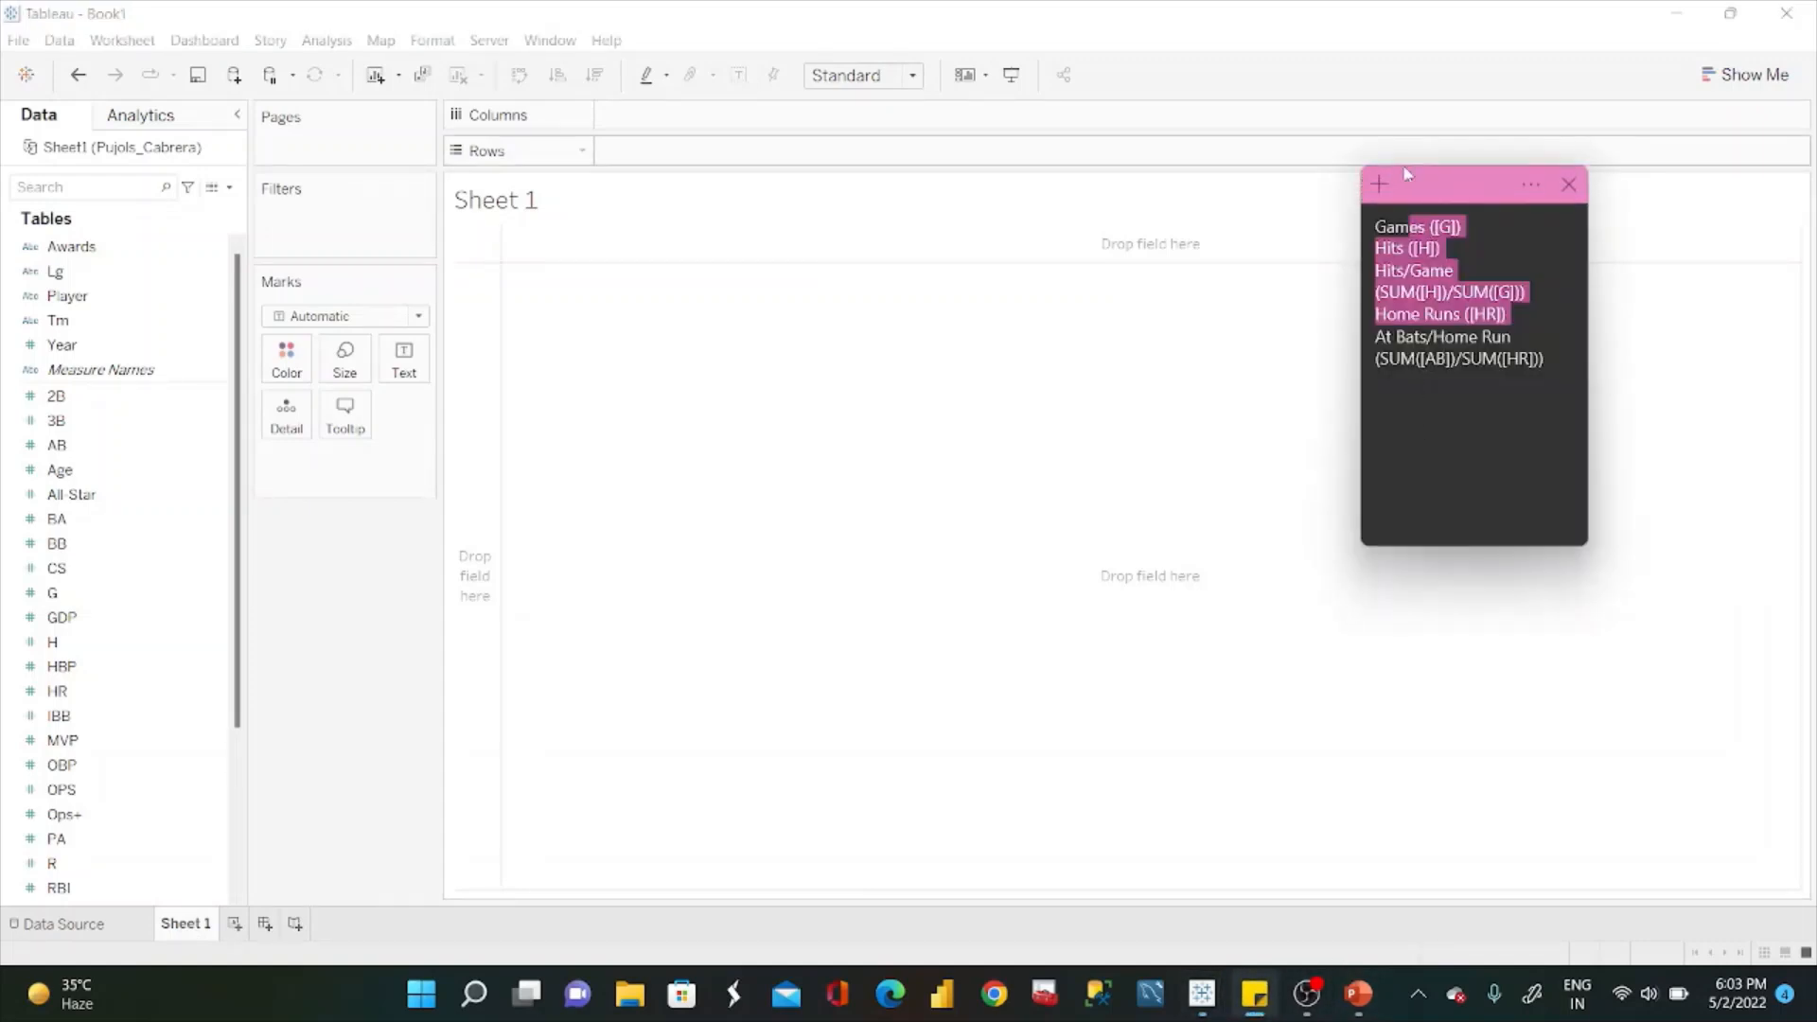
left_click(213, 592)
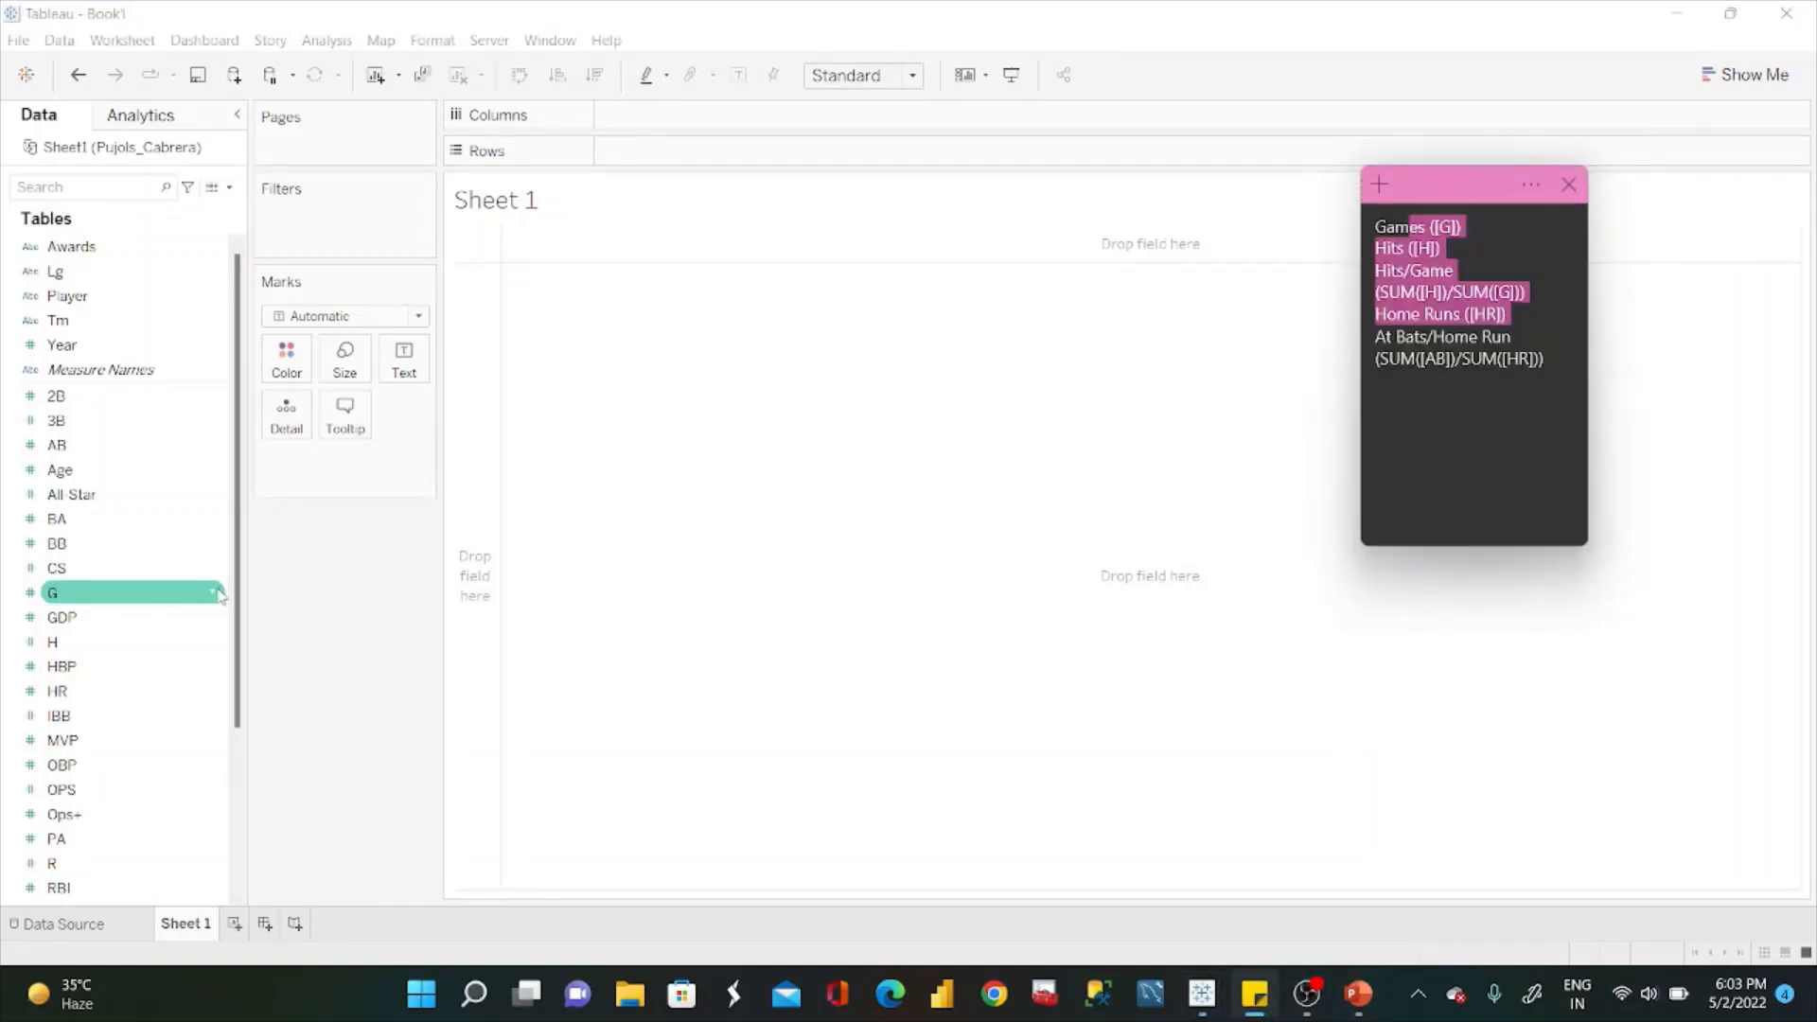
left_click(220, 594)
left_click(293, 668)
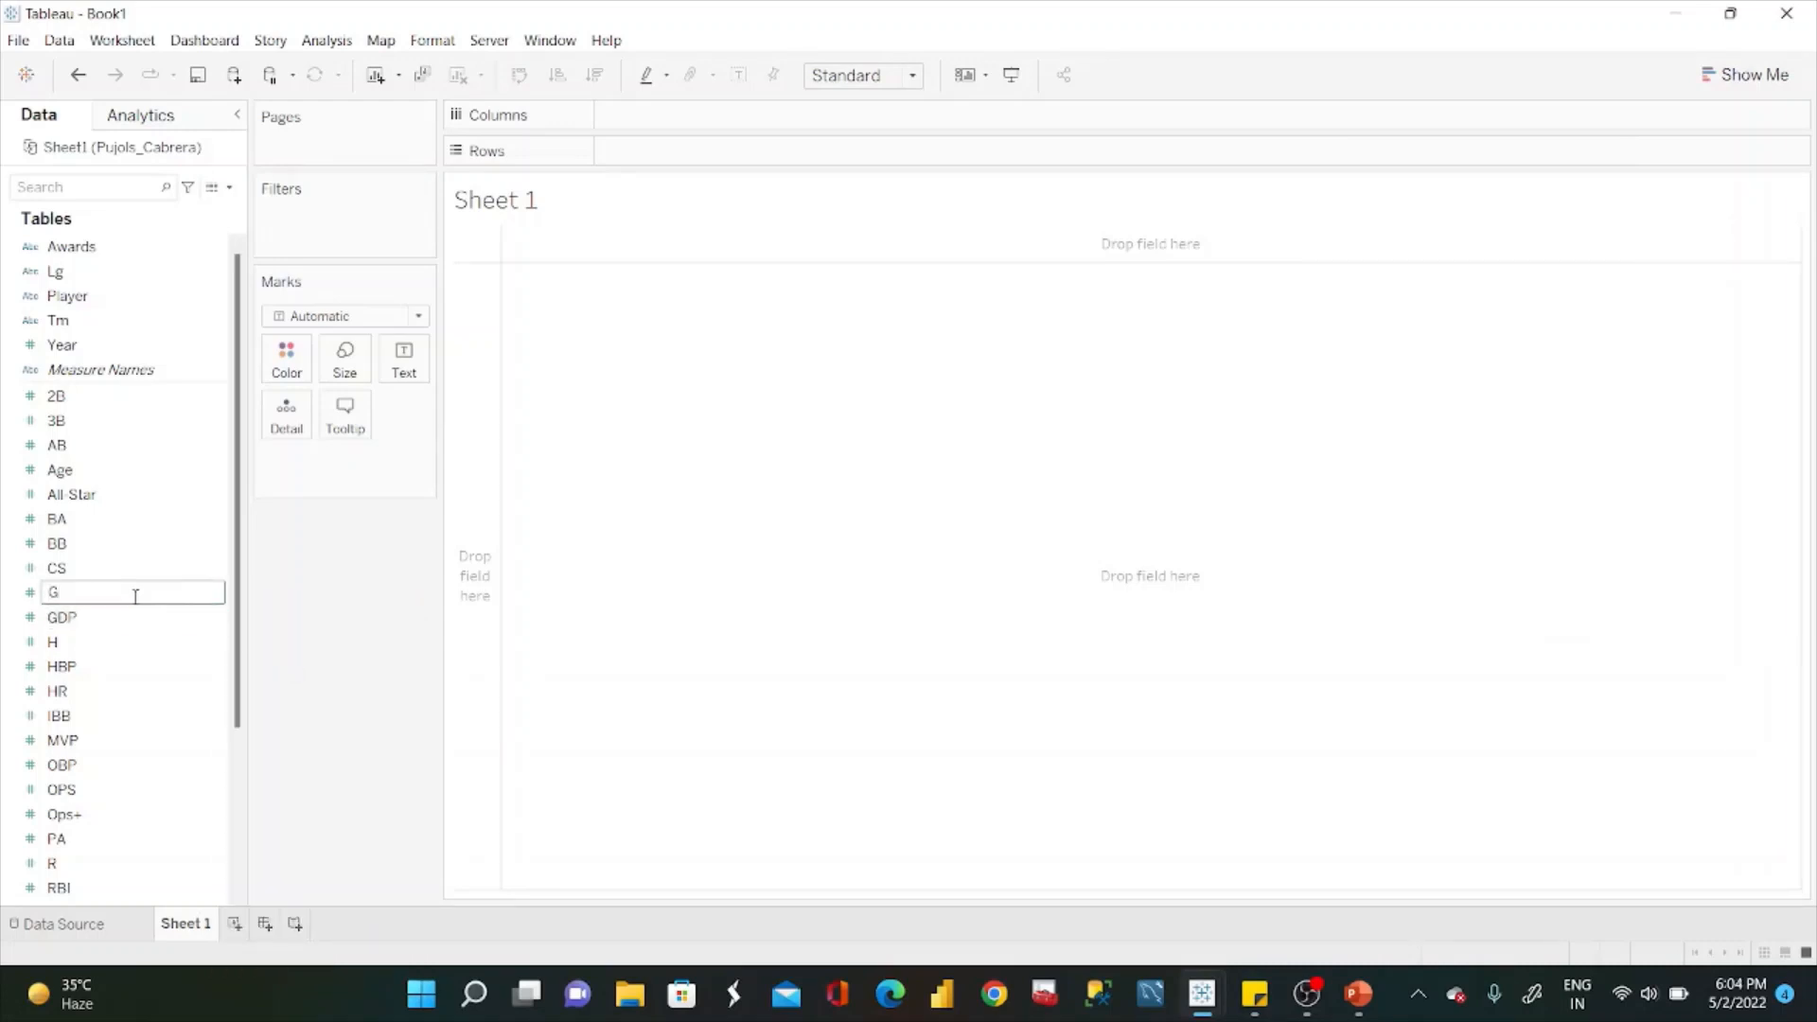
type("ames")
key("Return")
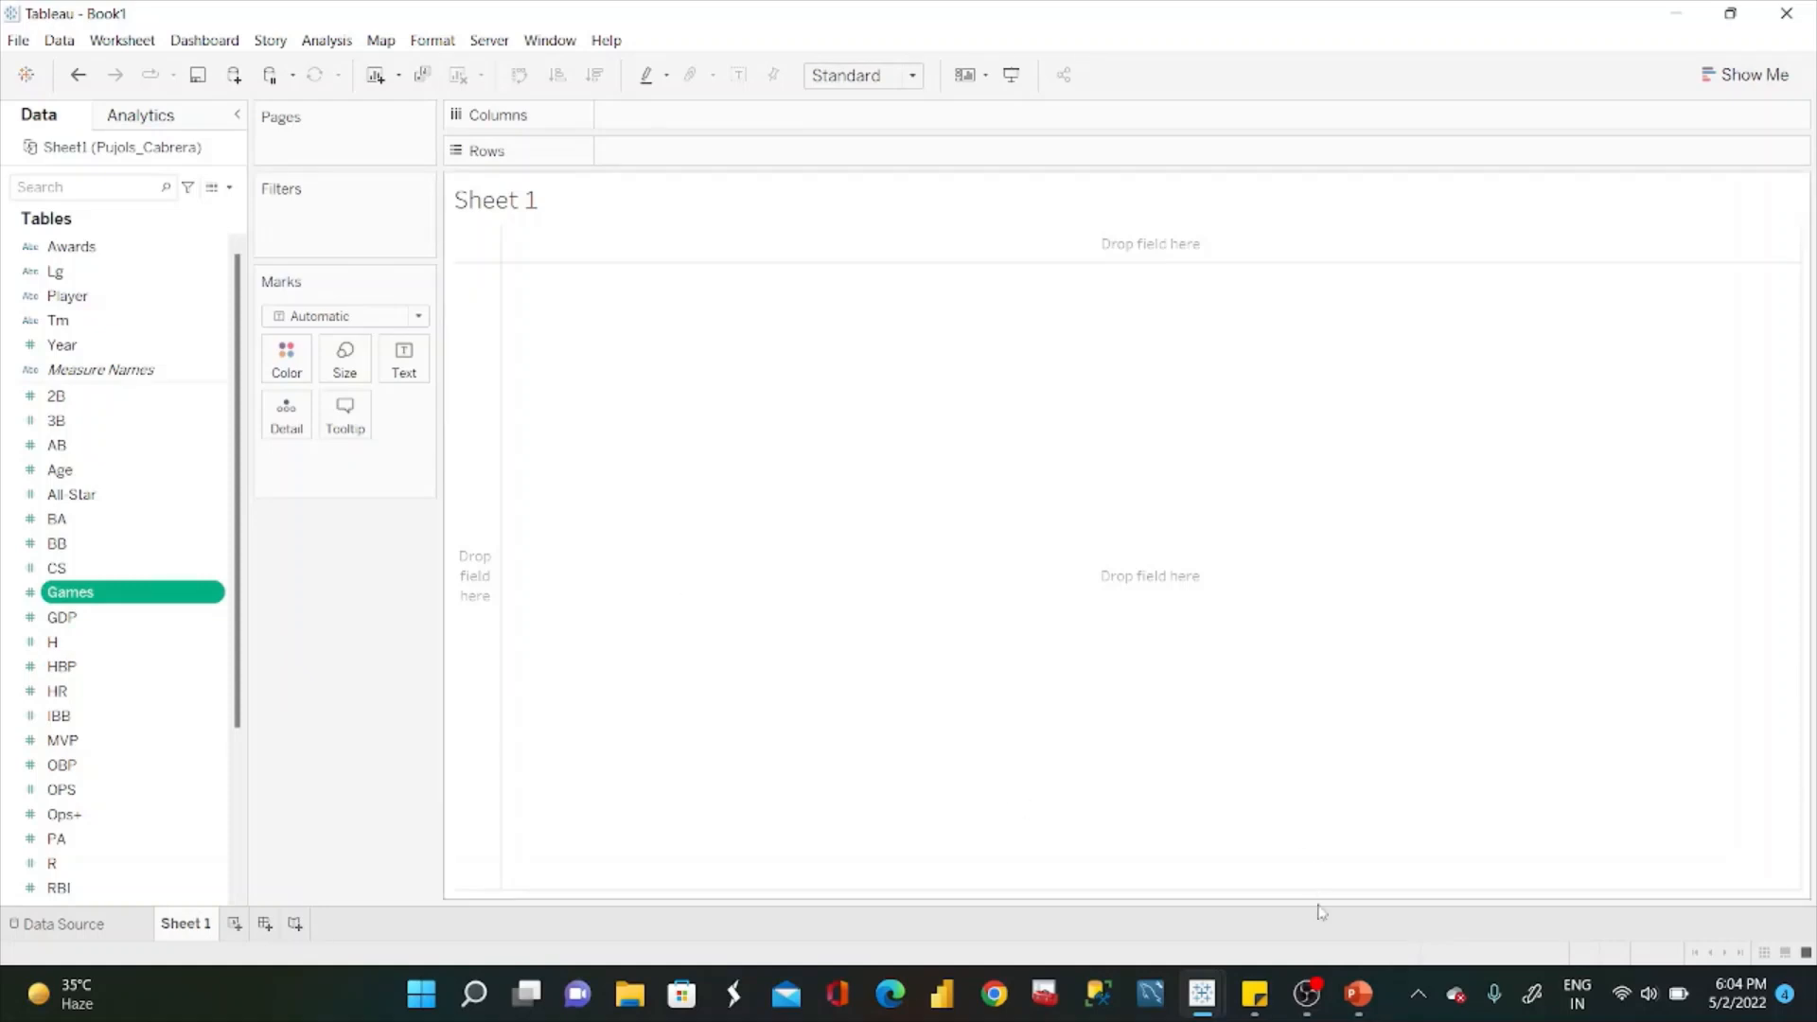
left_click(1254, 994)
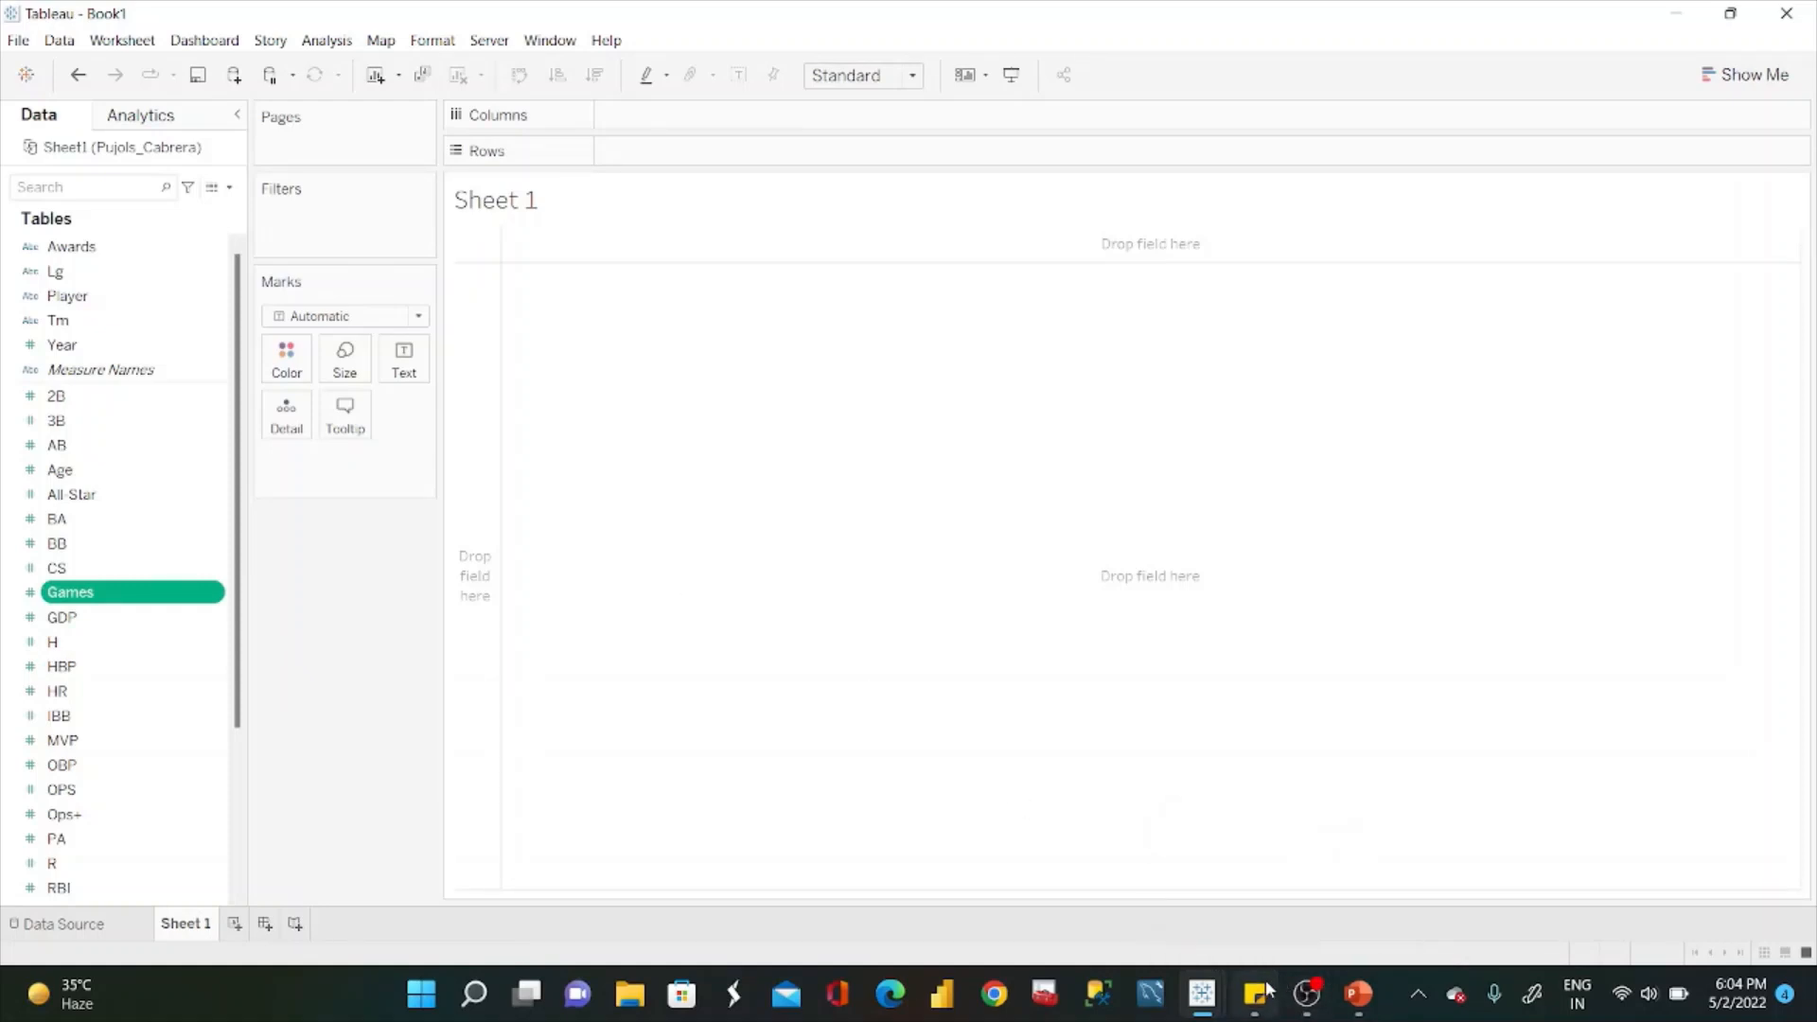
left_click(1504, 337)
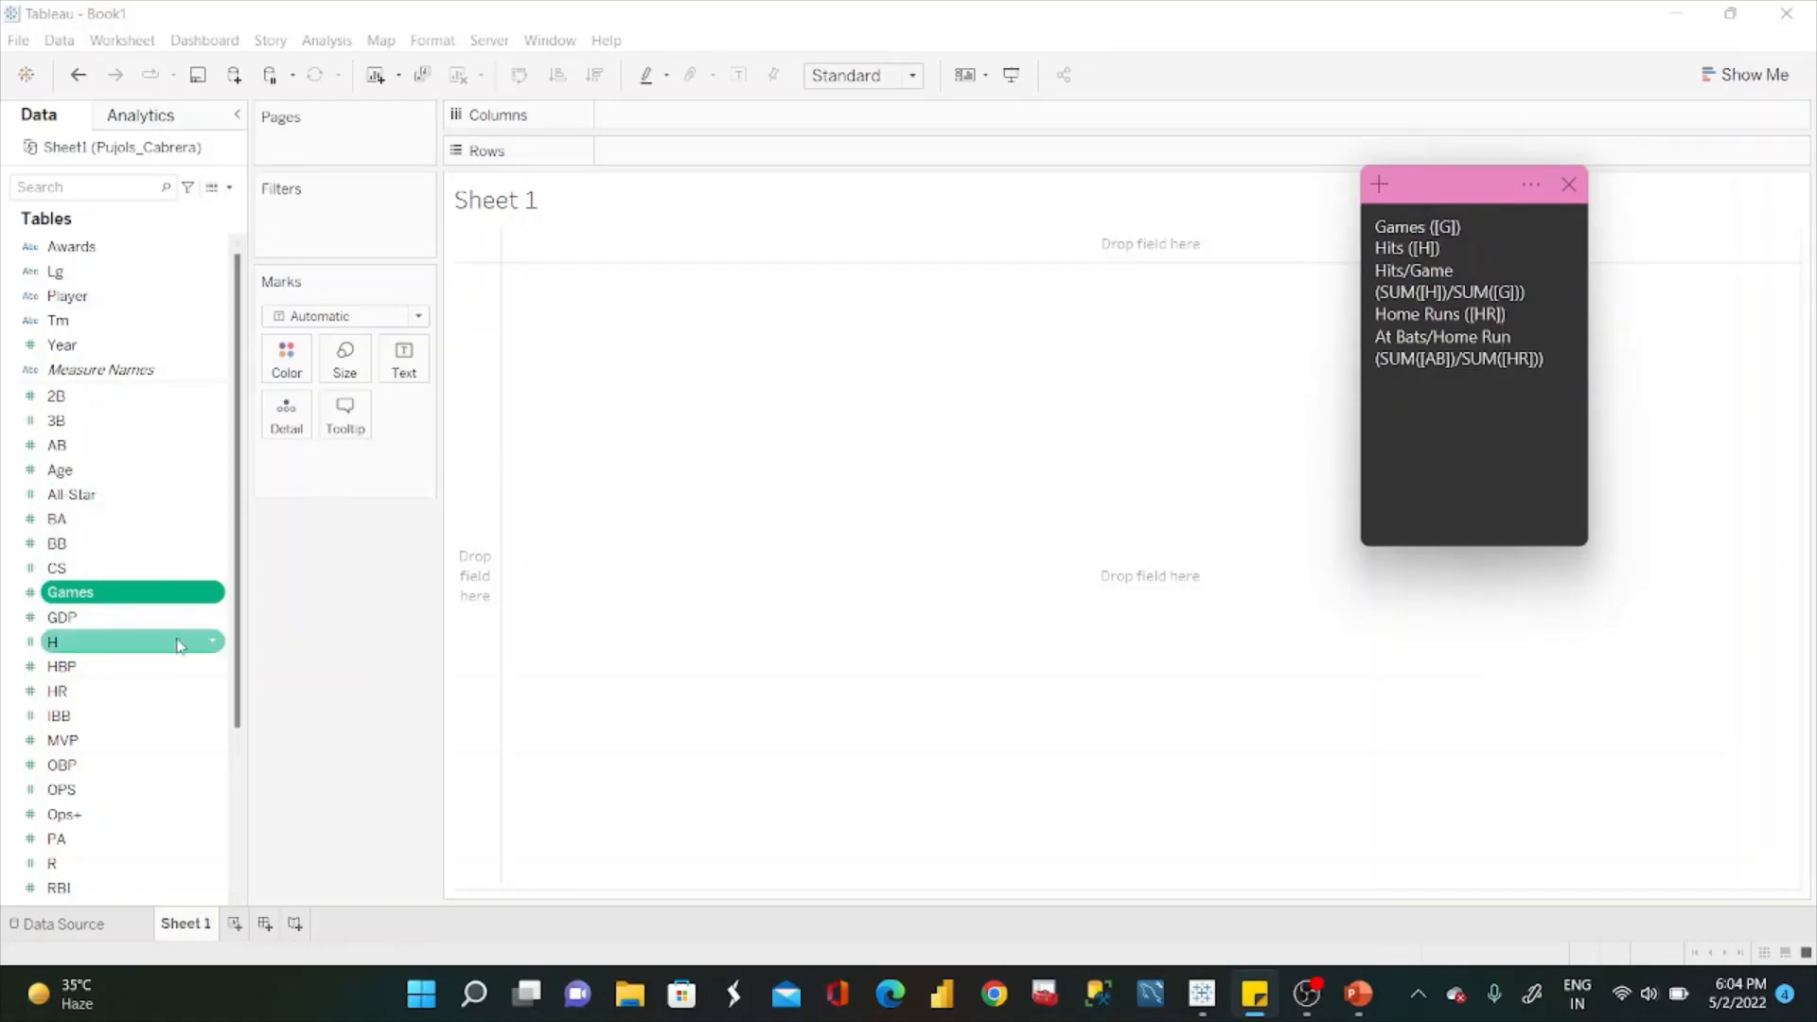
right_click(210, 643)
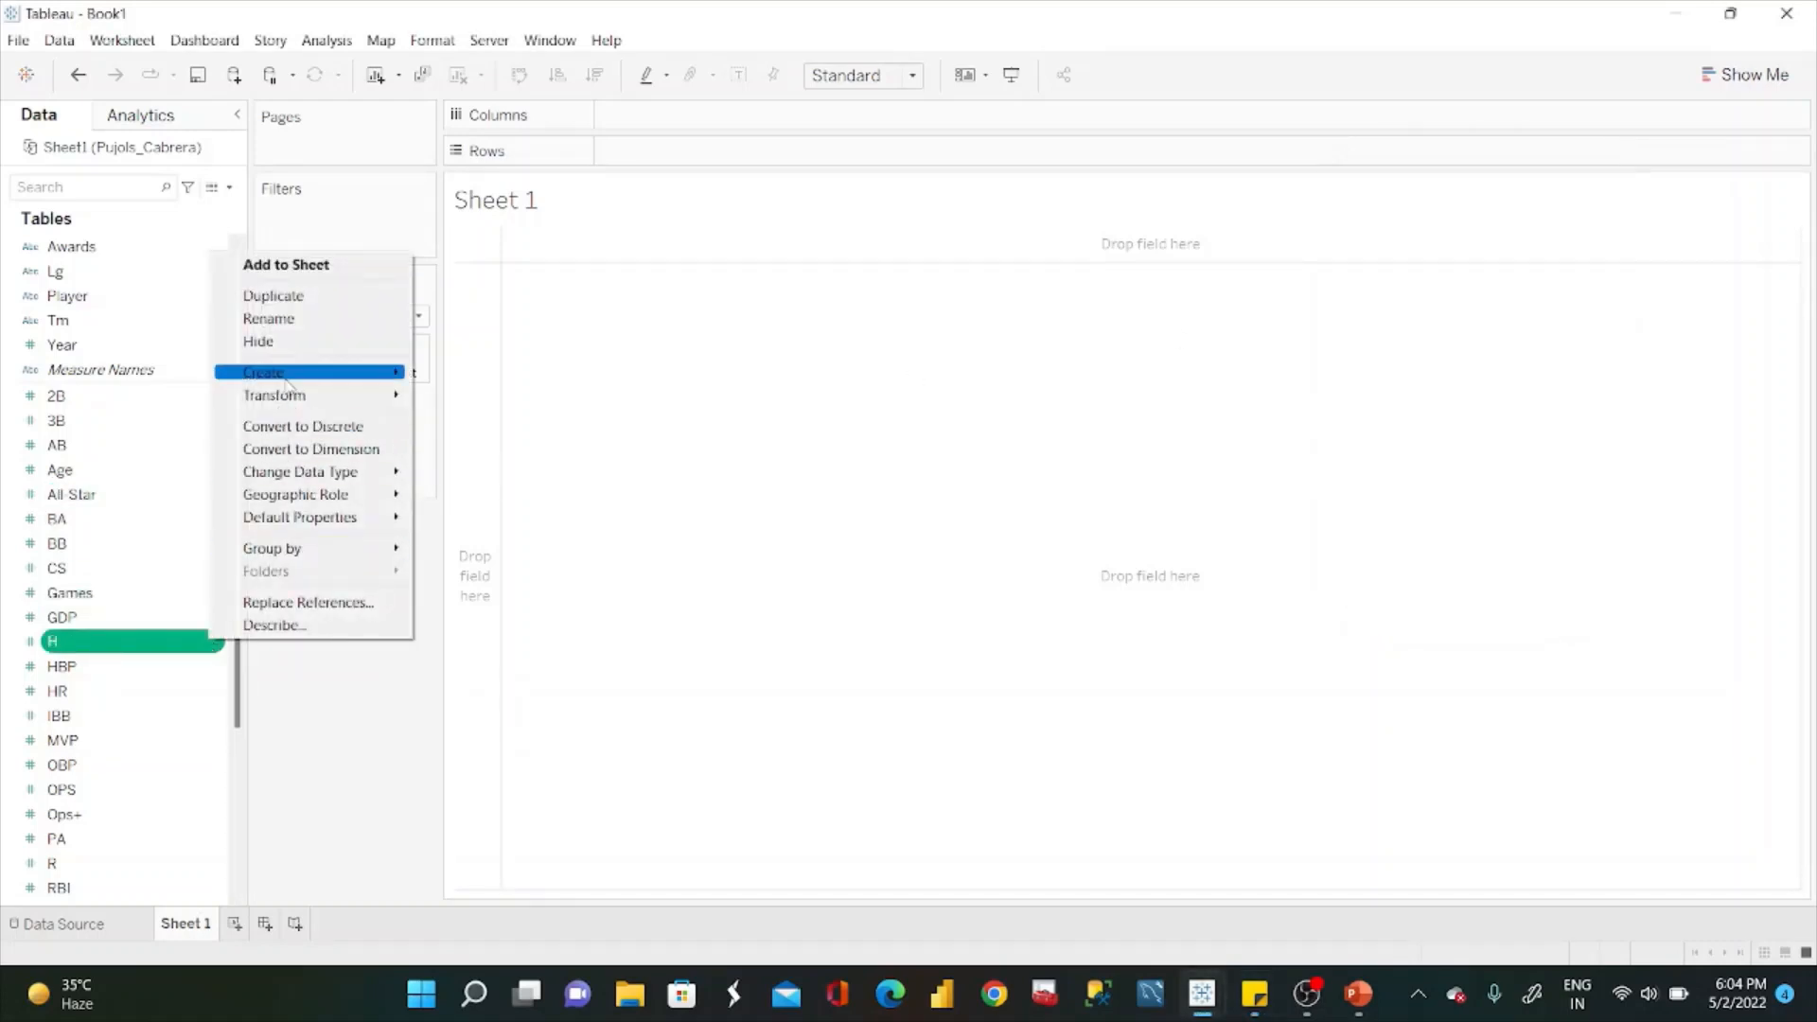
left_click(259, 341)
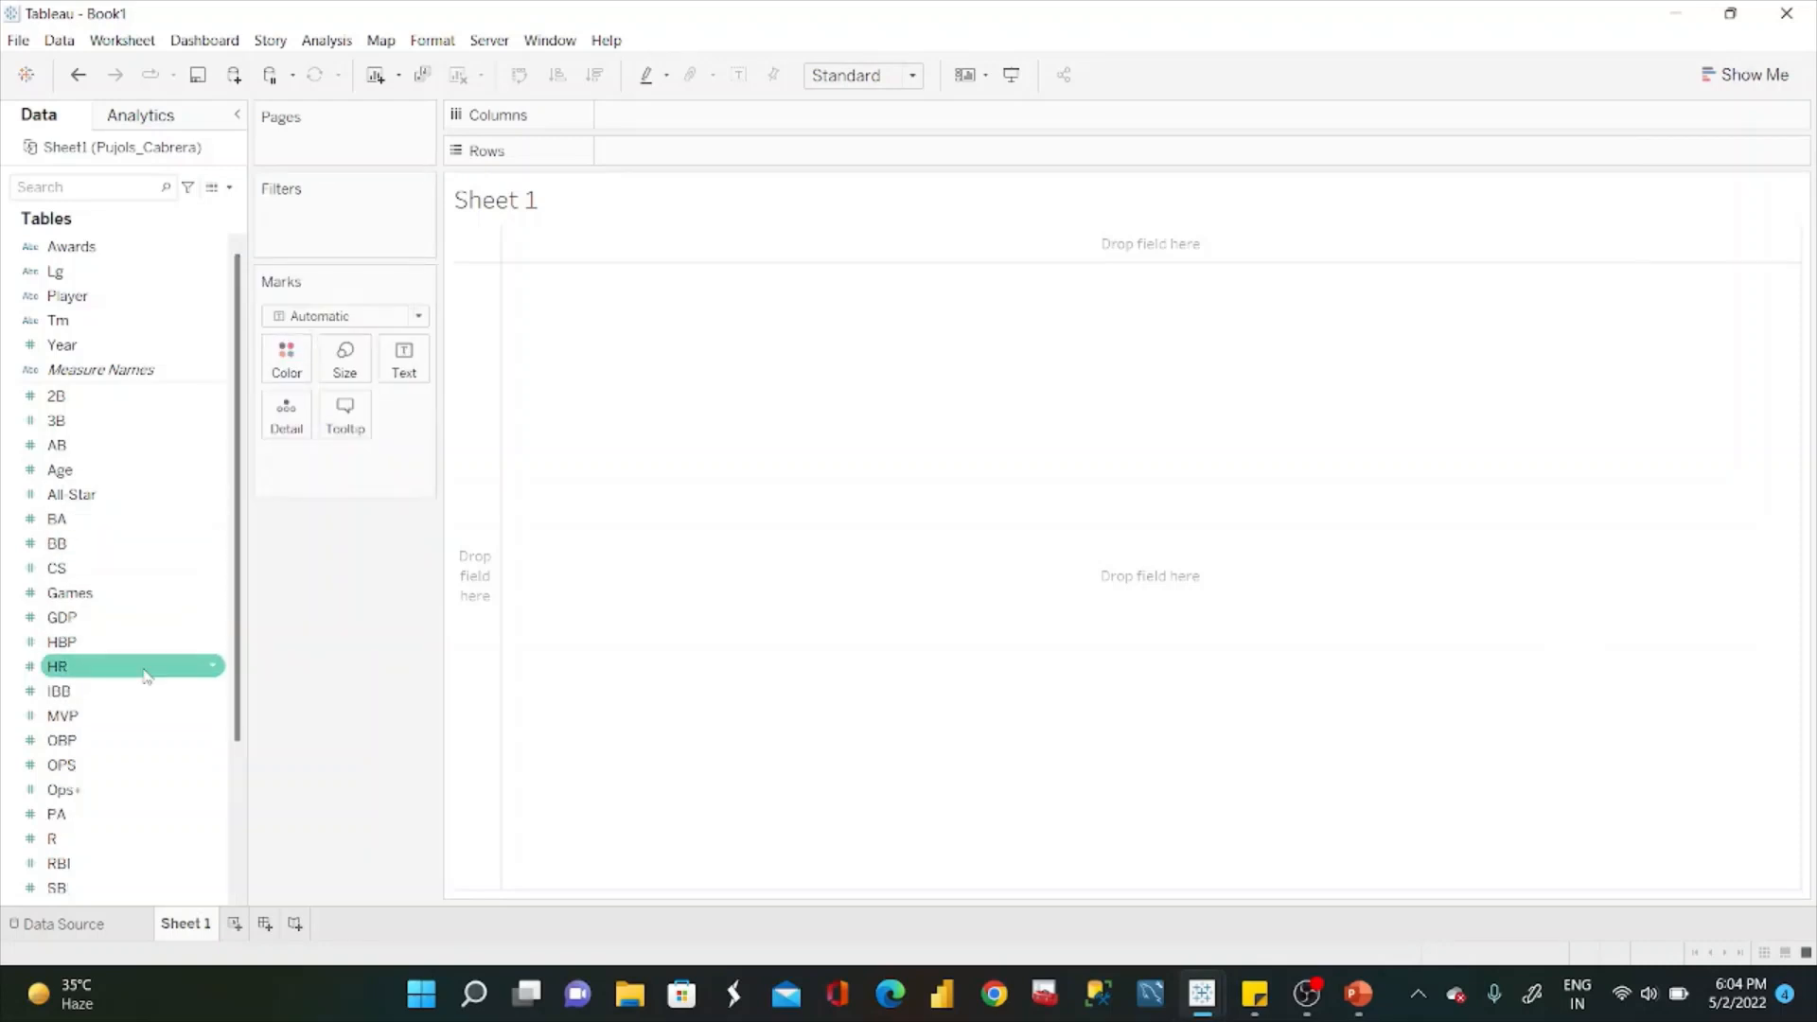
key("ctrl+z")
Rename the H field to Hits.
right_click(211, 642)
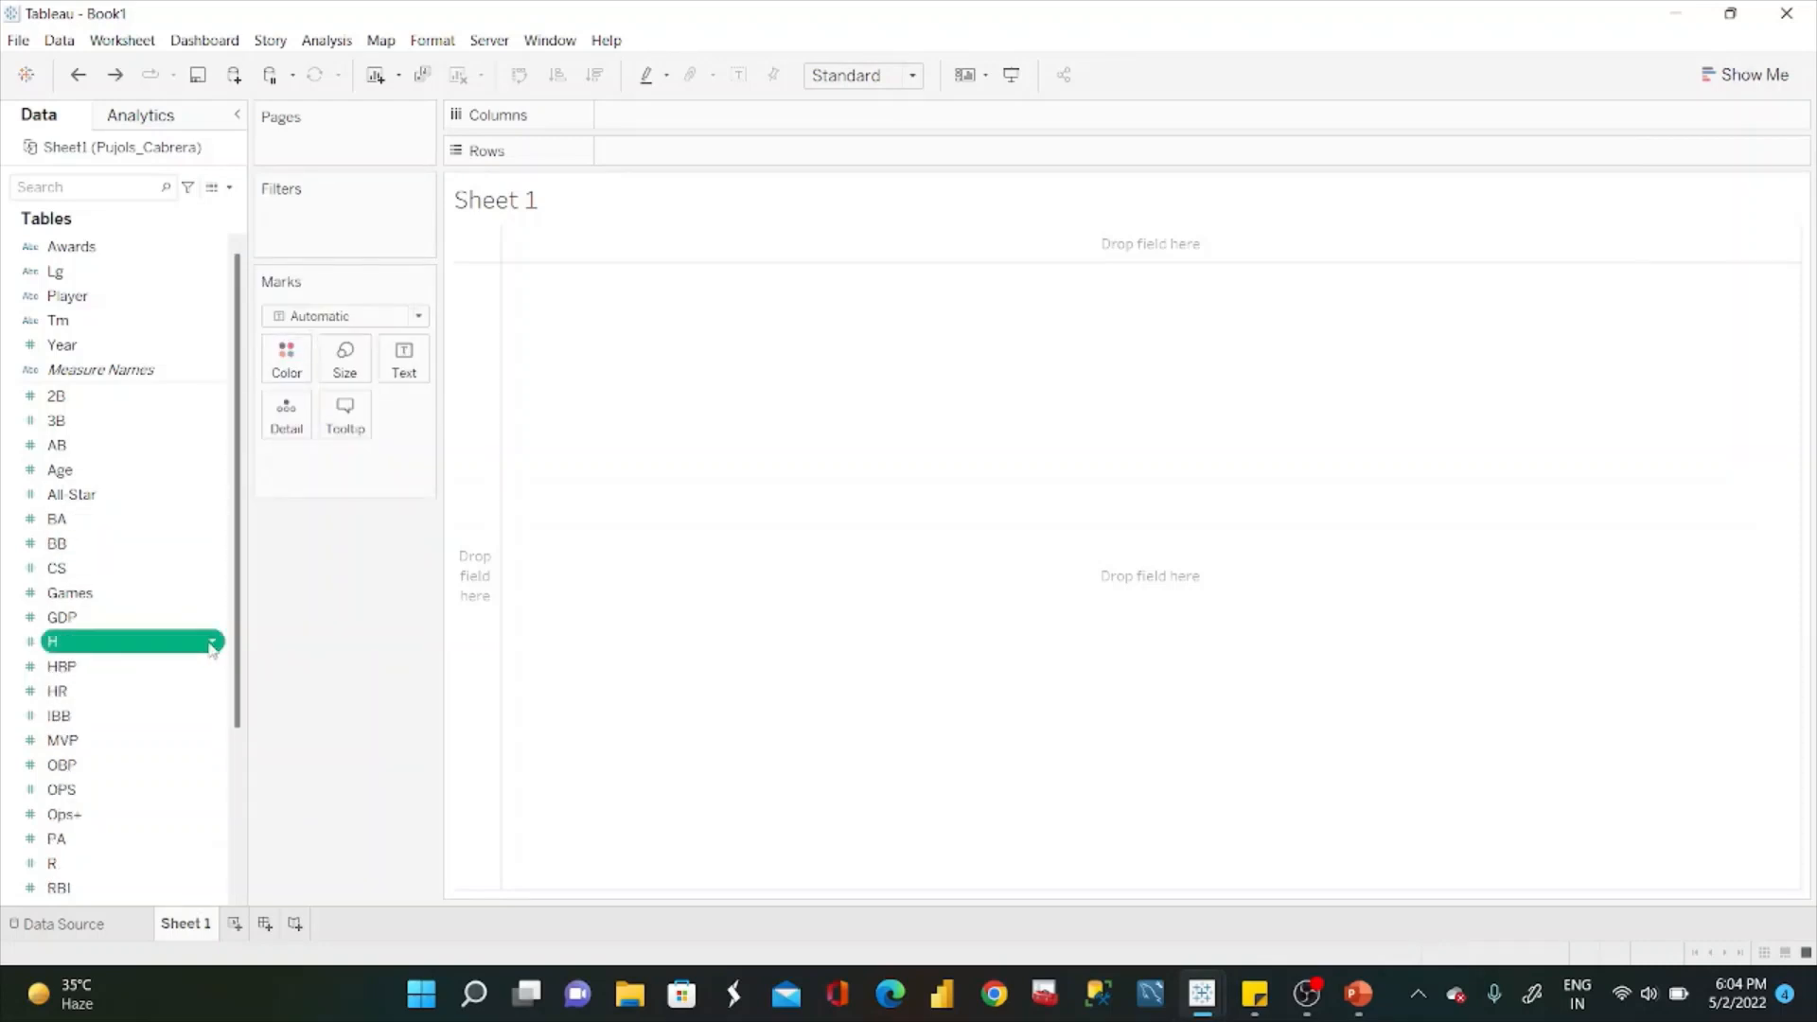
left_click(274, 322)
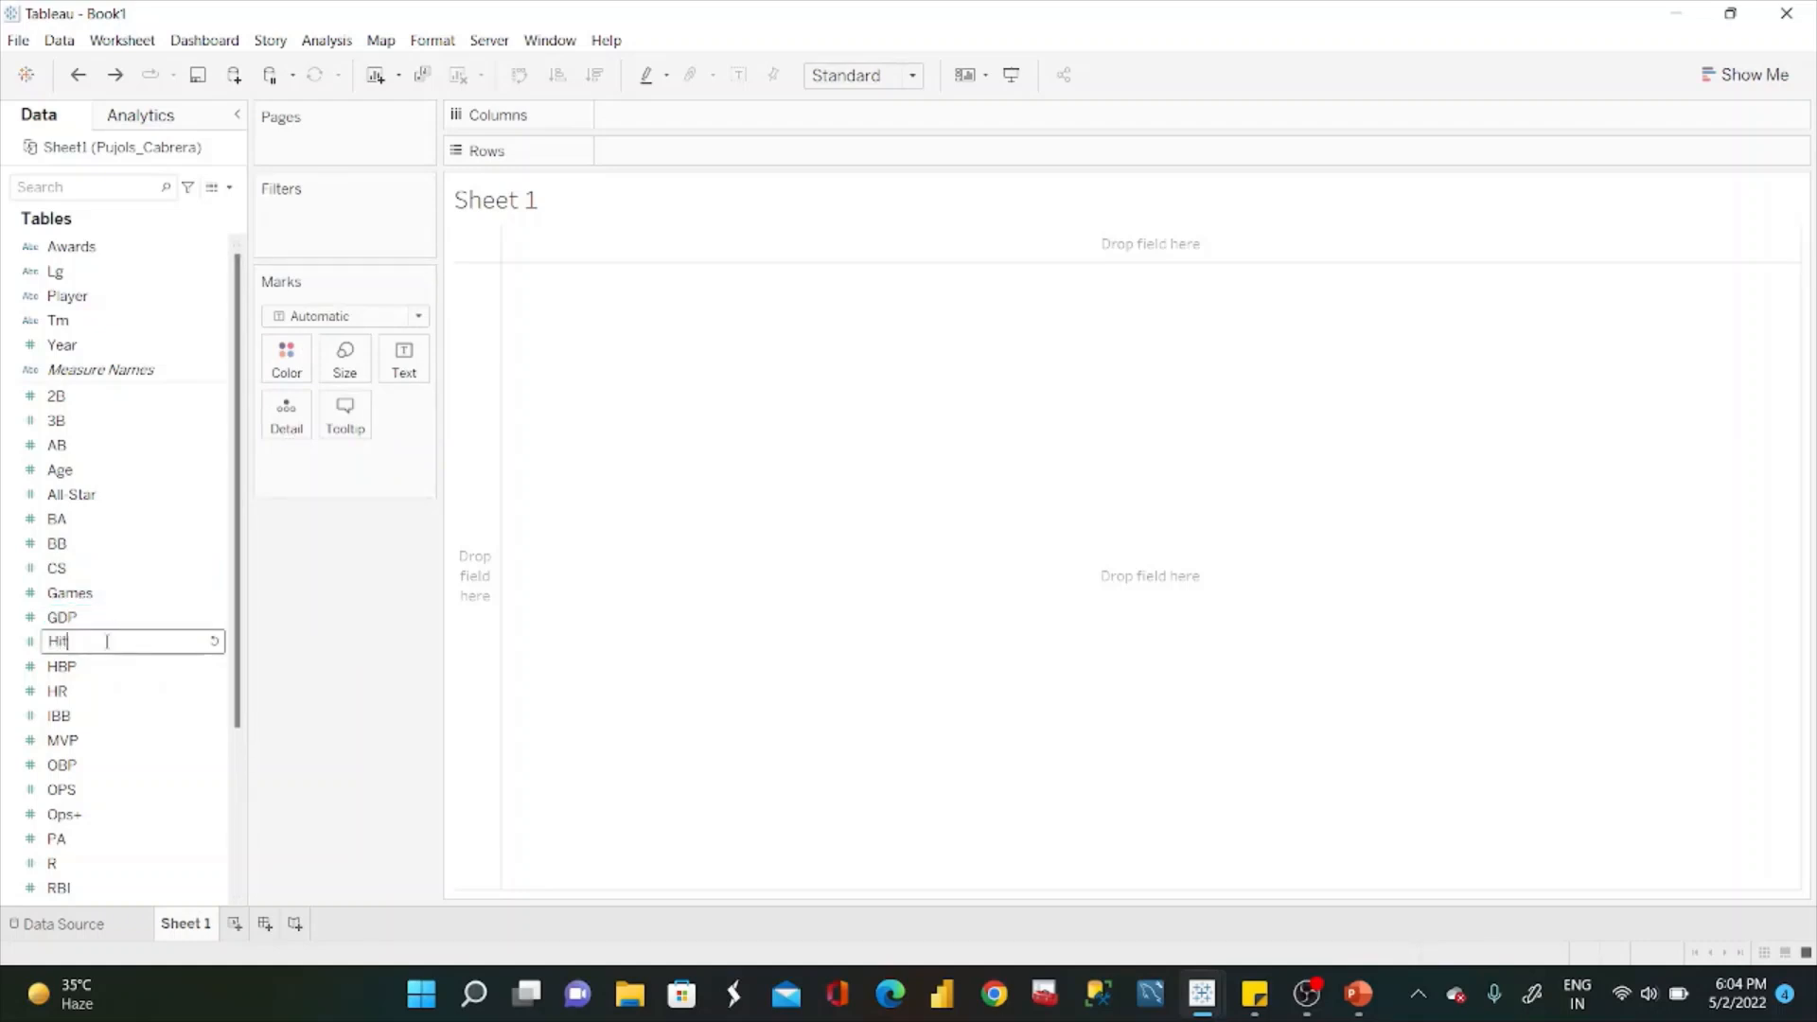
type("its")
key("Return")
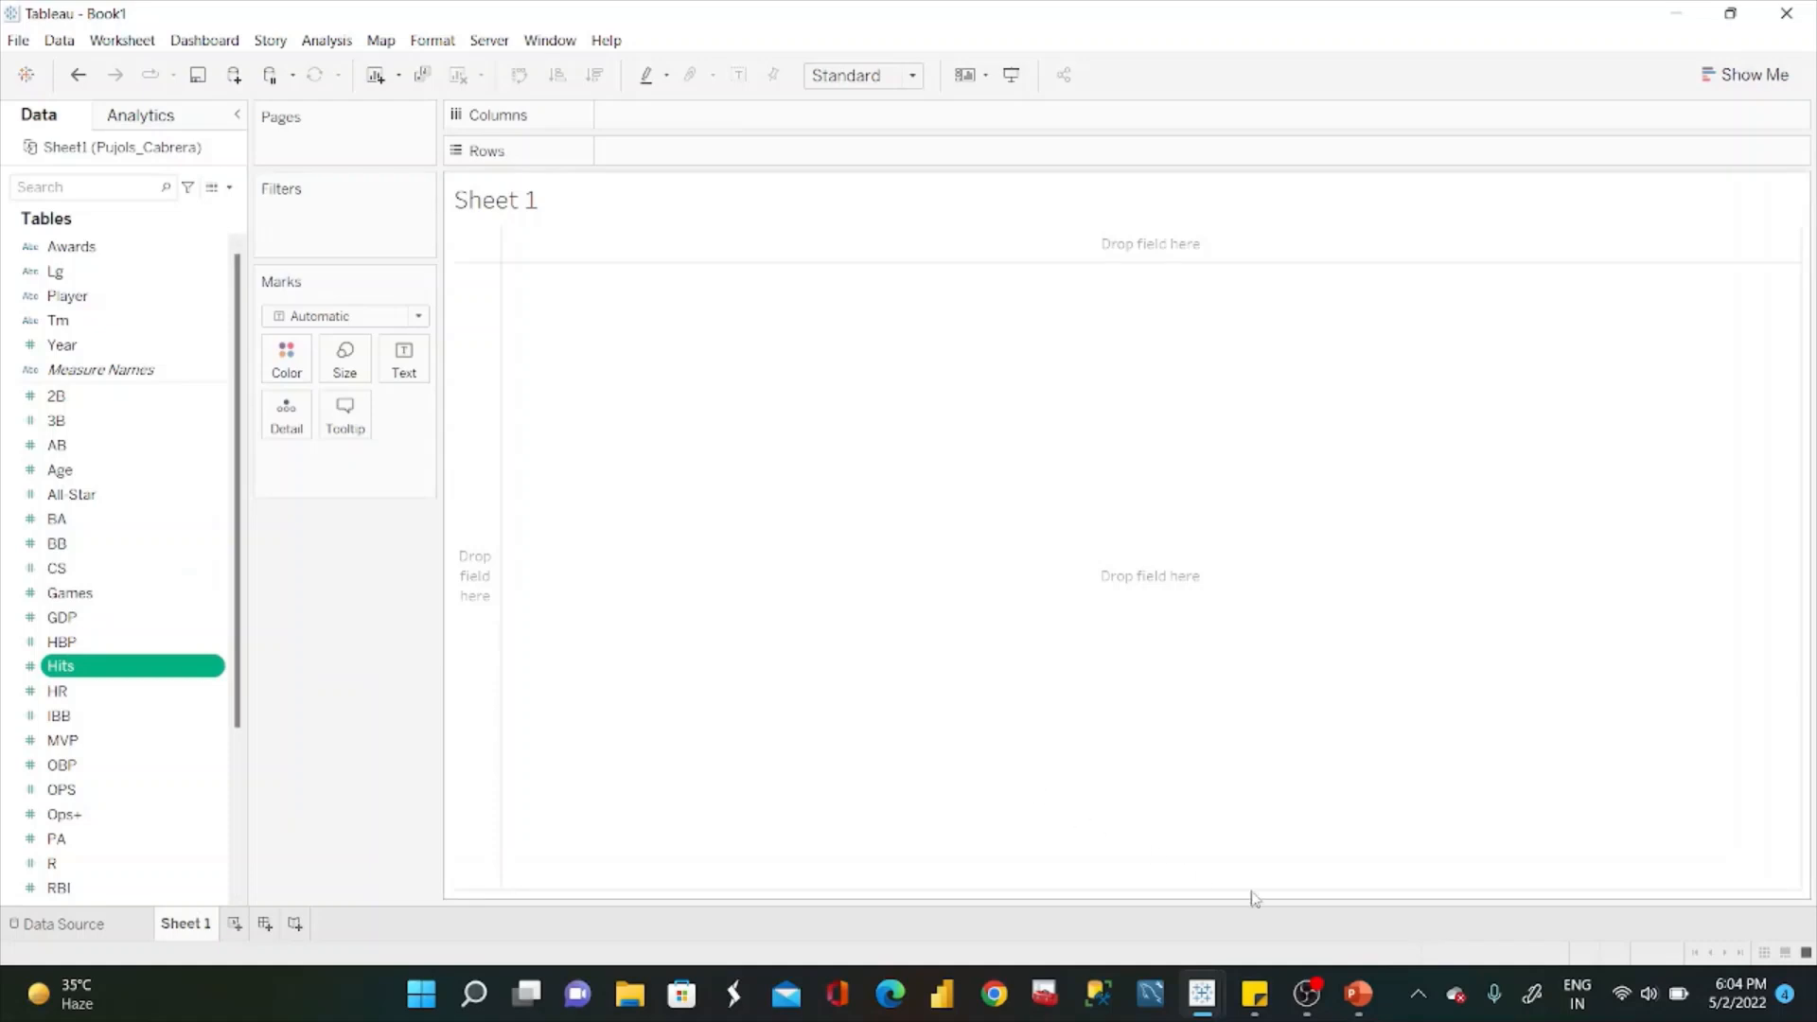
Create a new calculated field and name it Hits/games.
left_click(229, 186)
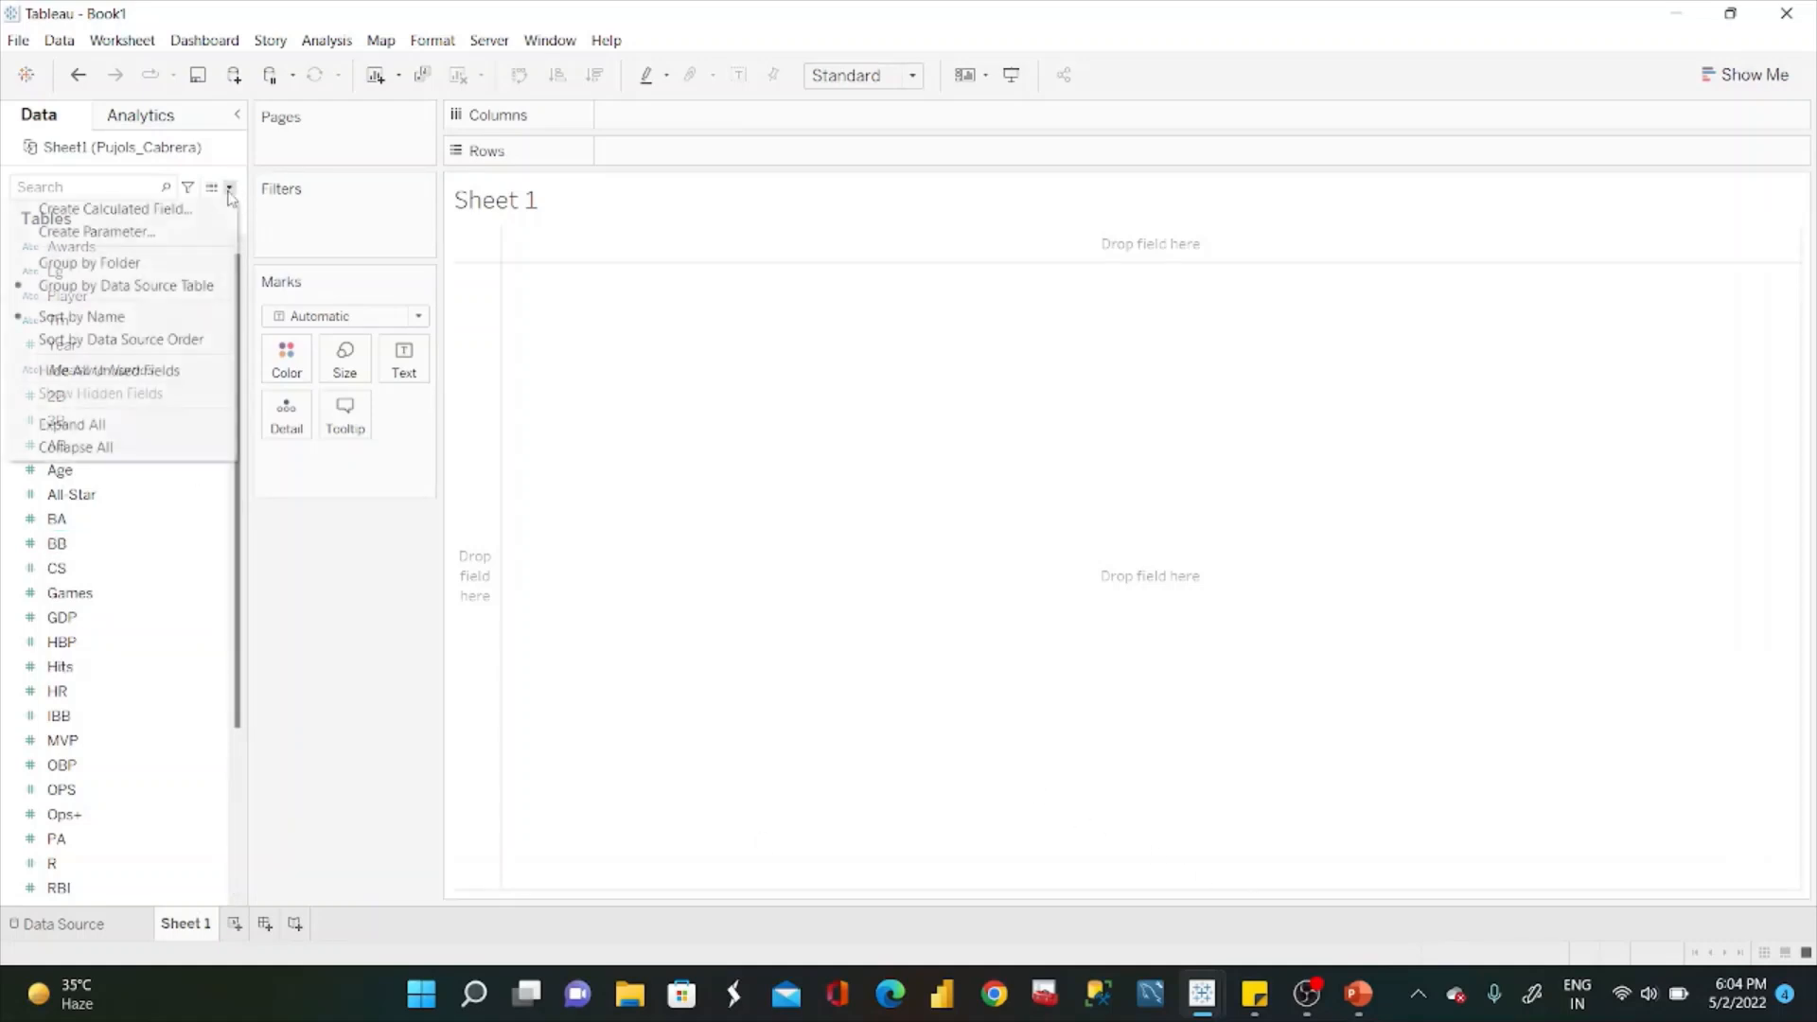
left_click(189, 209)
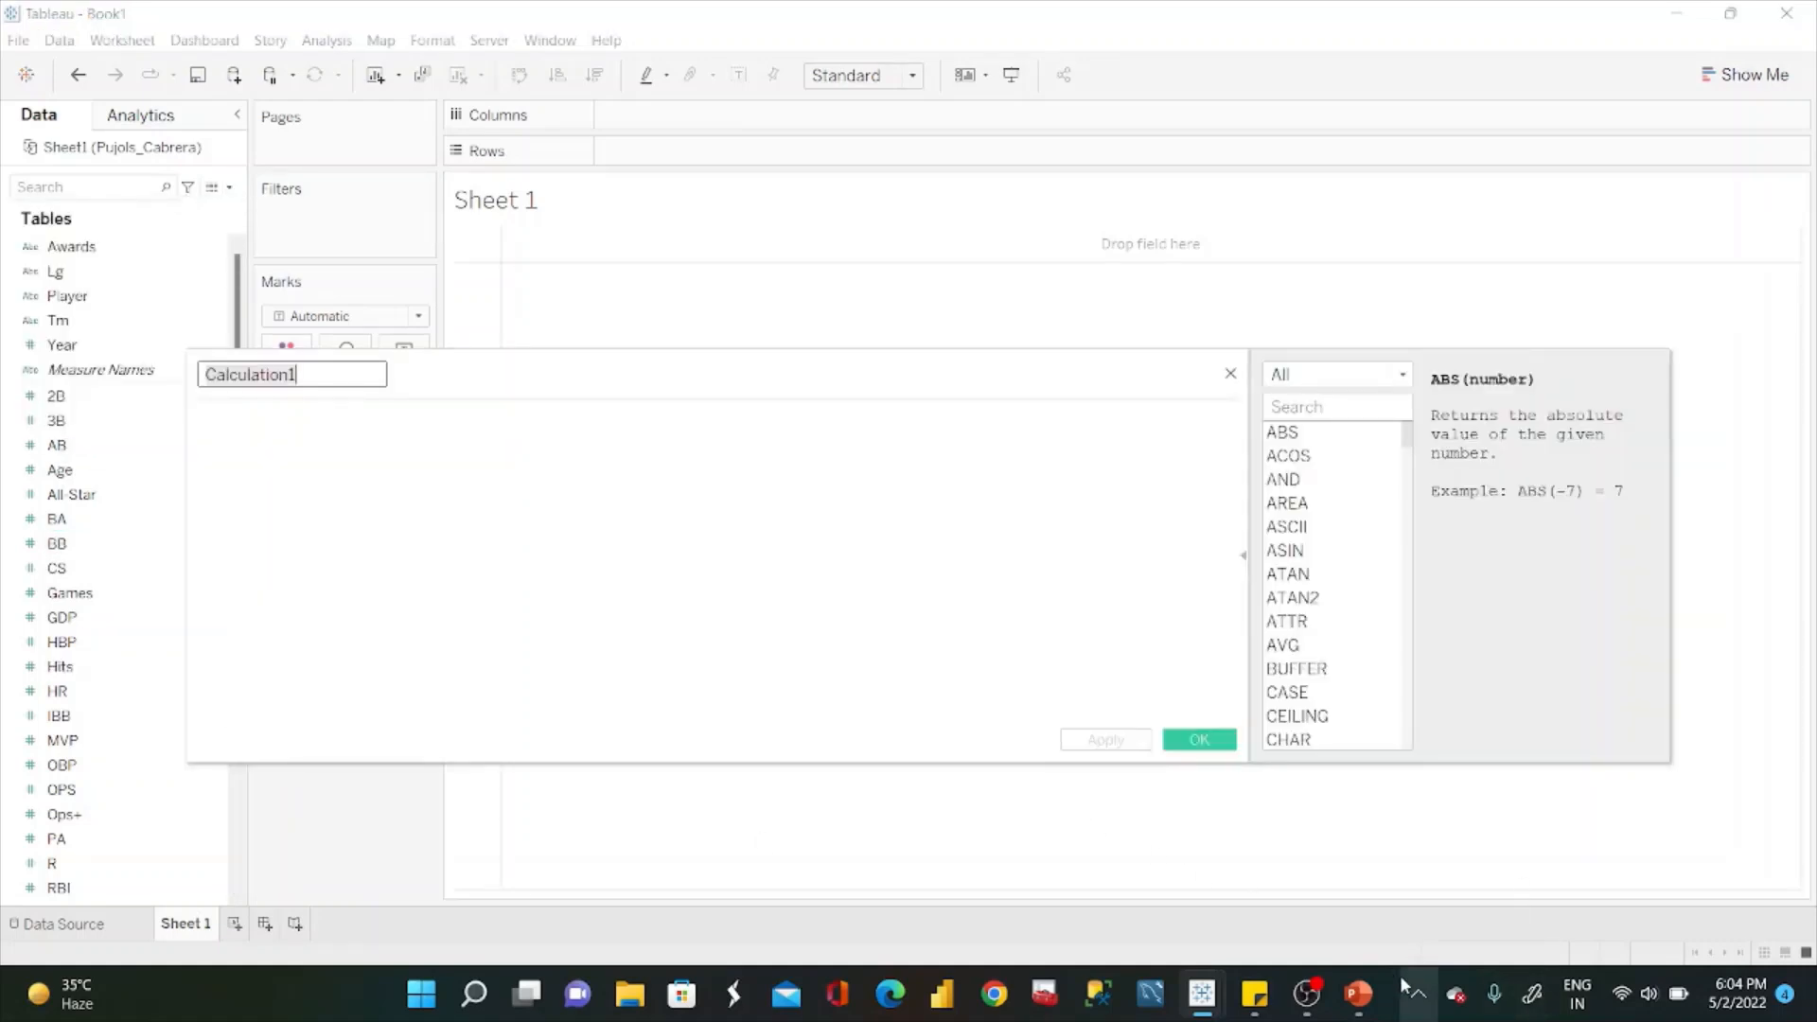
left_click(1254, 993)
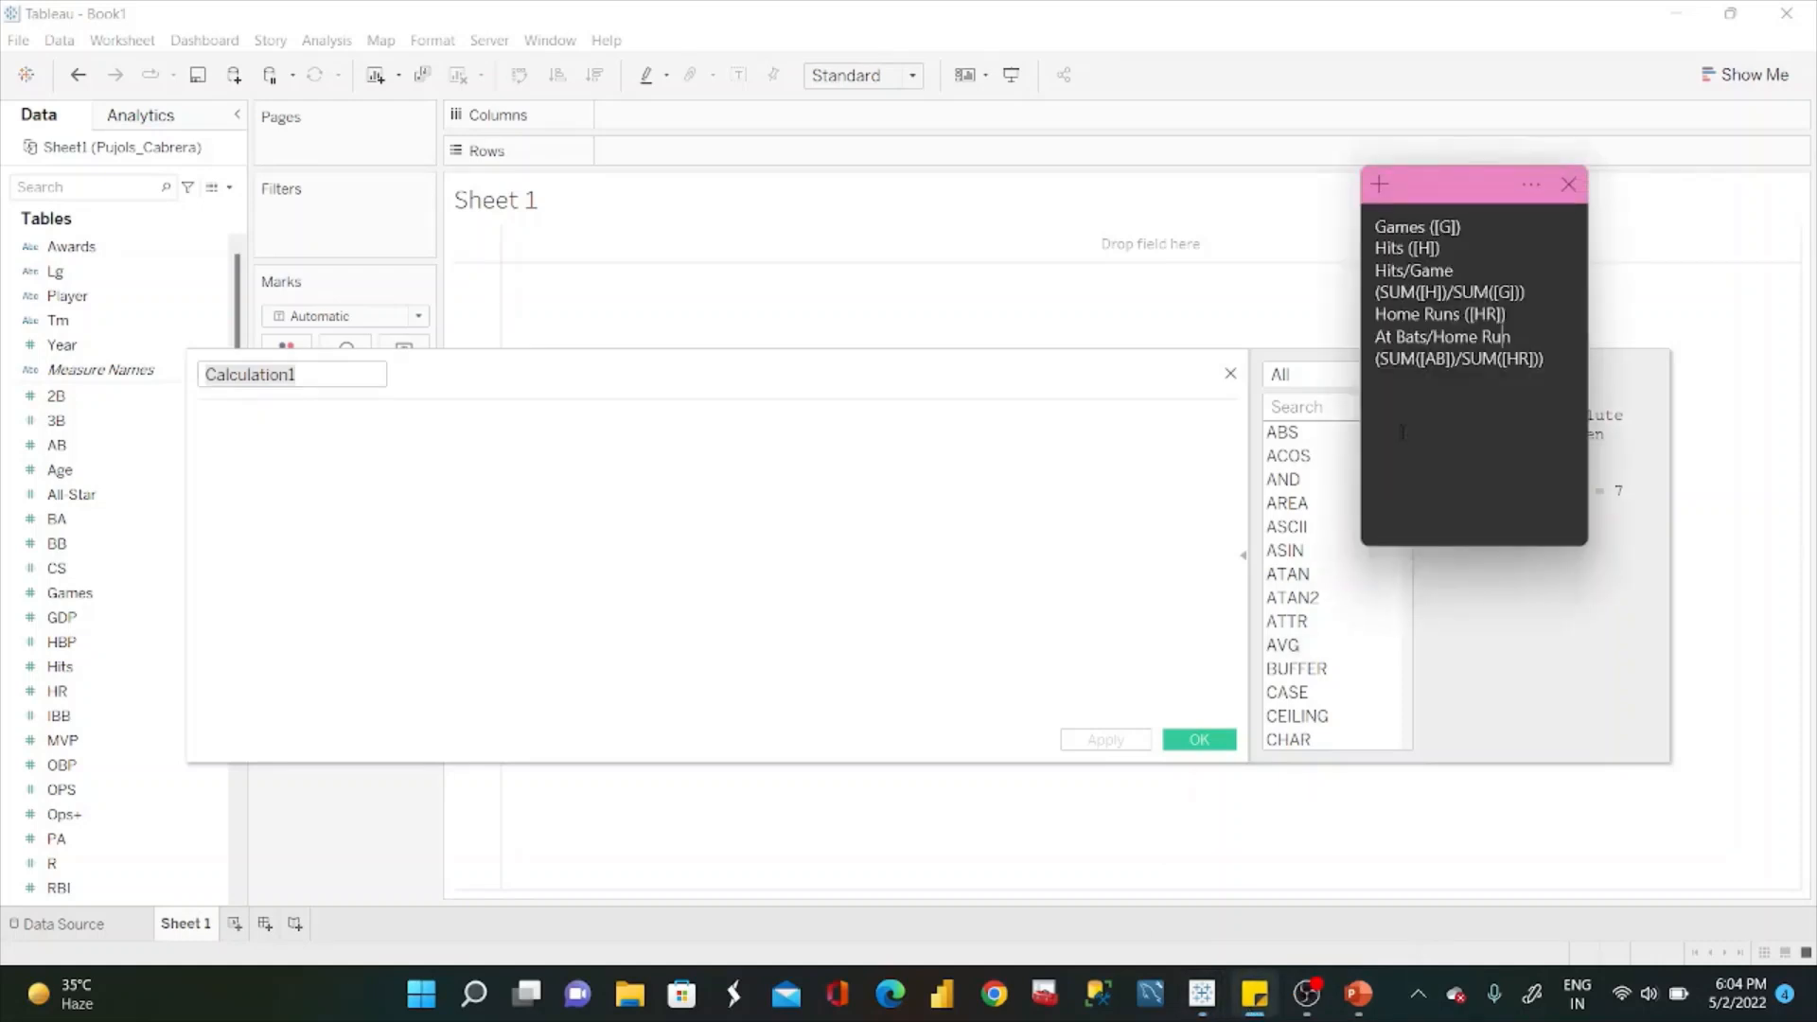
left_click(336, 379)
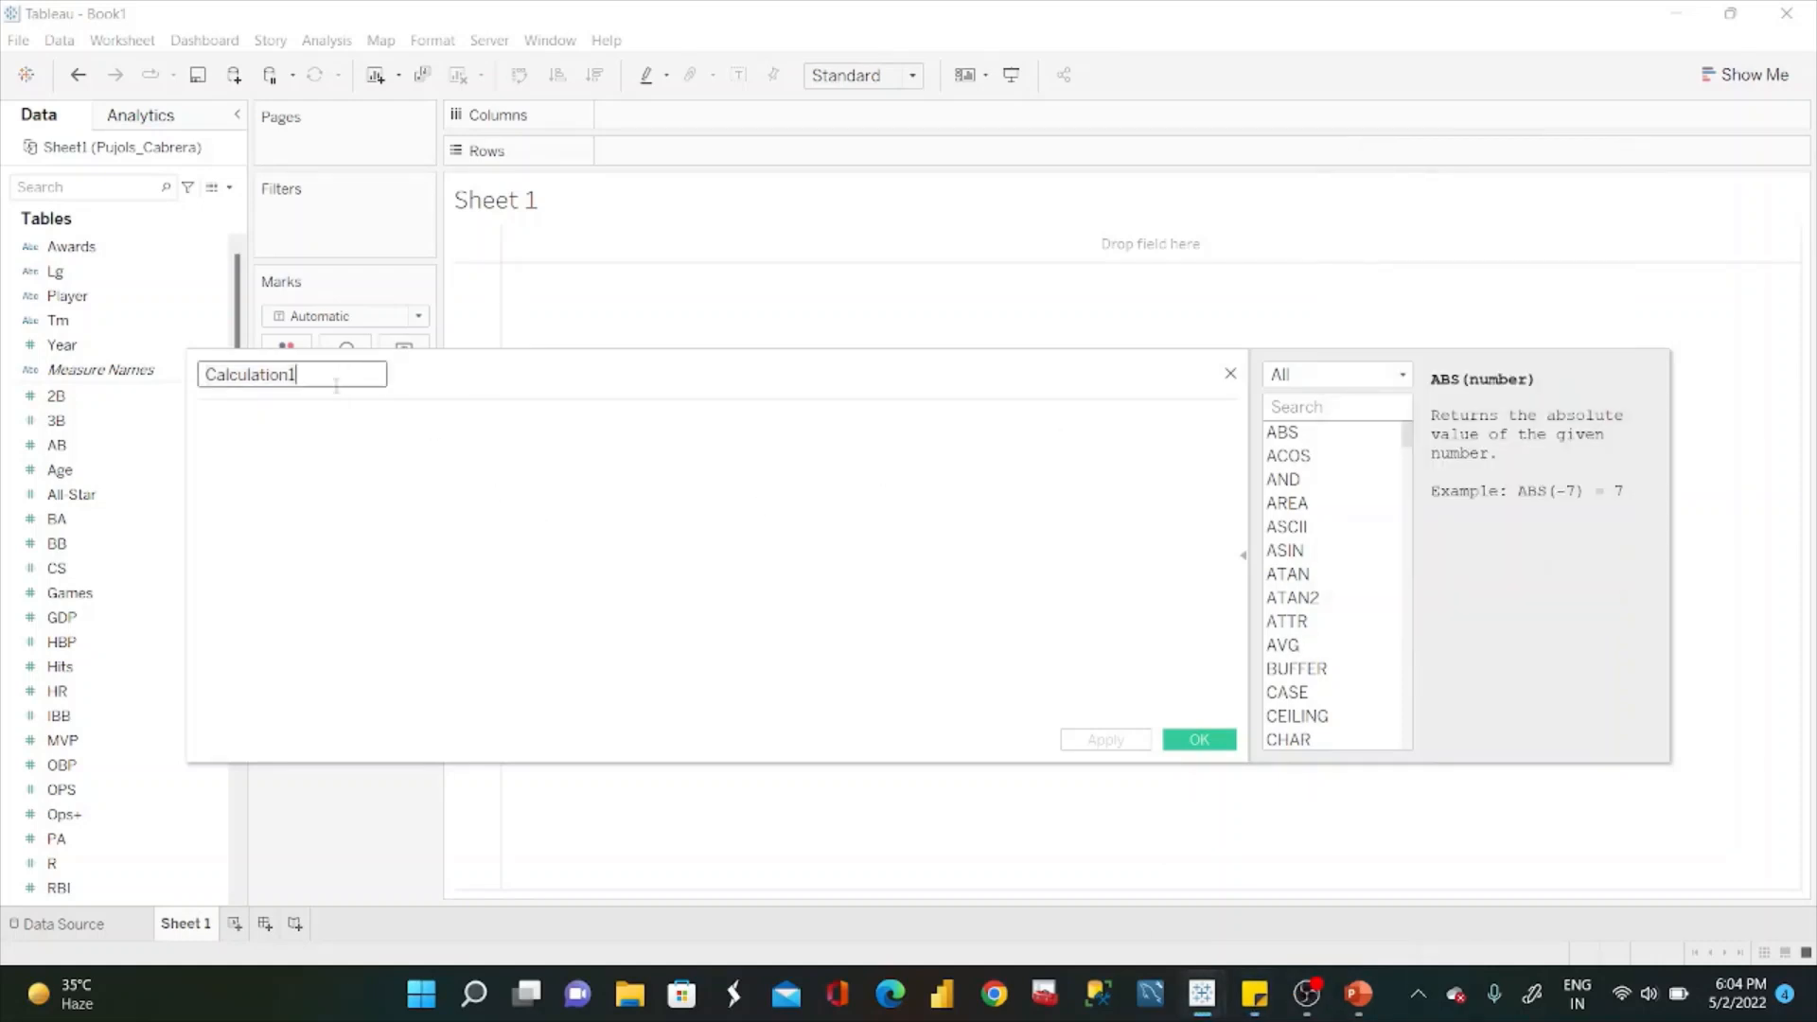
key("BackSpace")
key("BackSpace")
key("BackSpace")
key("BackSpace")
key("BackSpace")
key("BackSpace")
key("BackSpace")
key("BackSpace")
key("BackSpace")
key("BackSpace")
key("BackSpace")
key("BackSpace")
type("H")
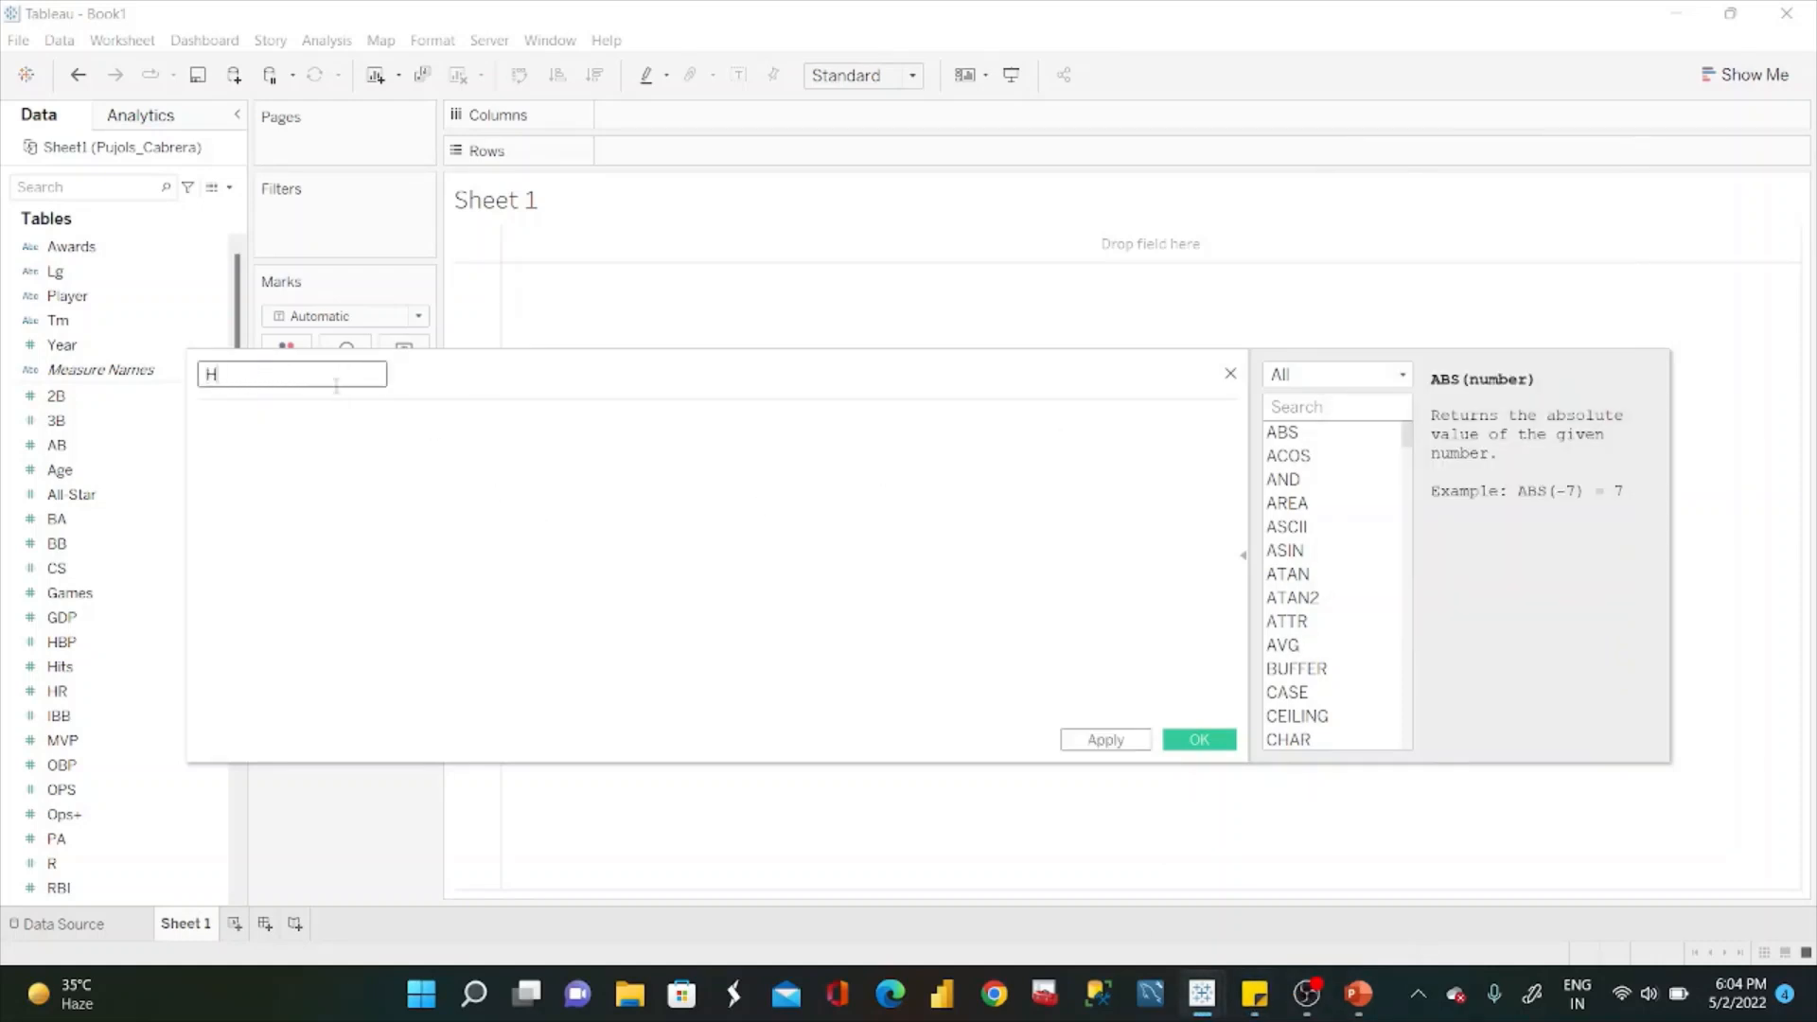
type("its/games")
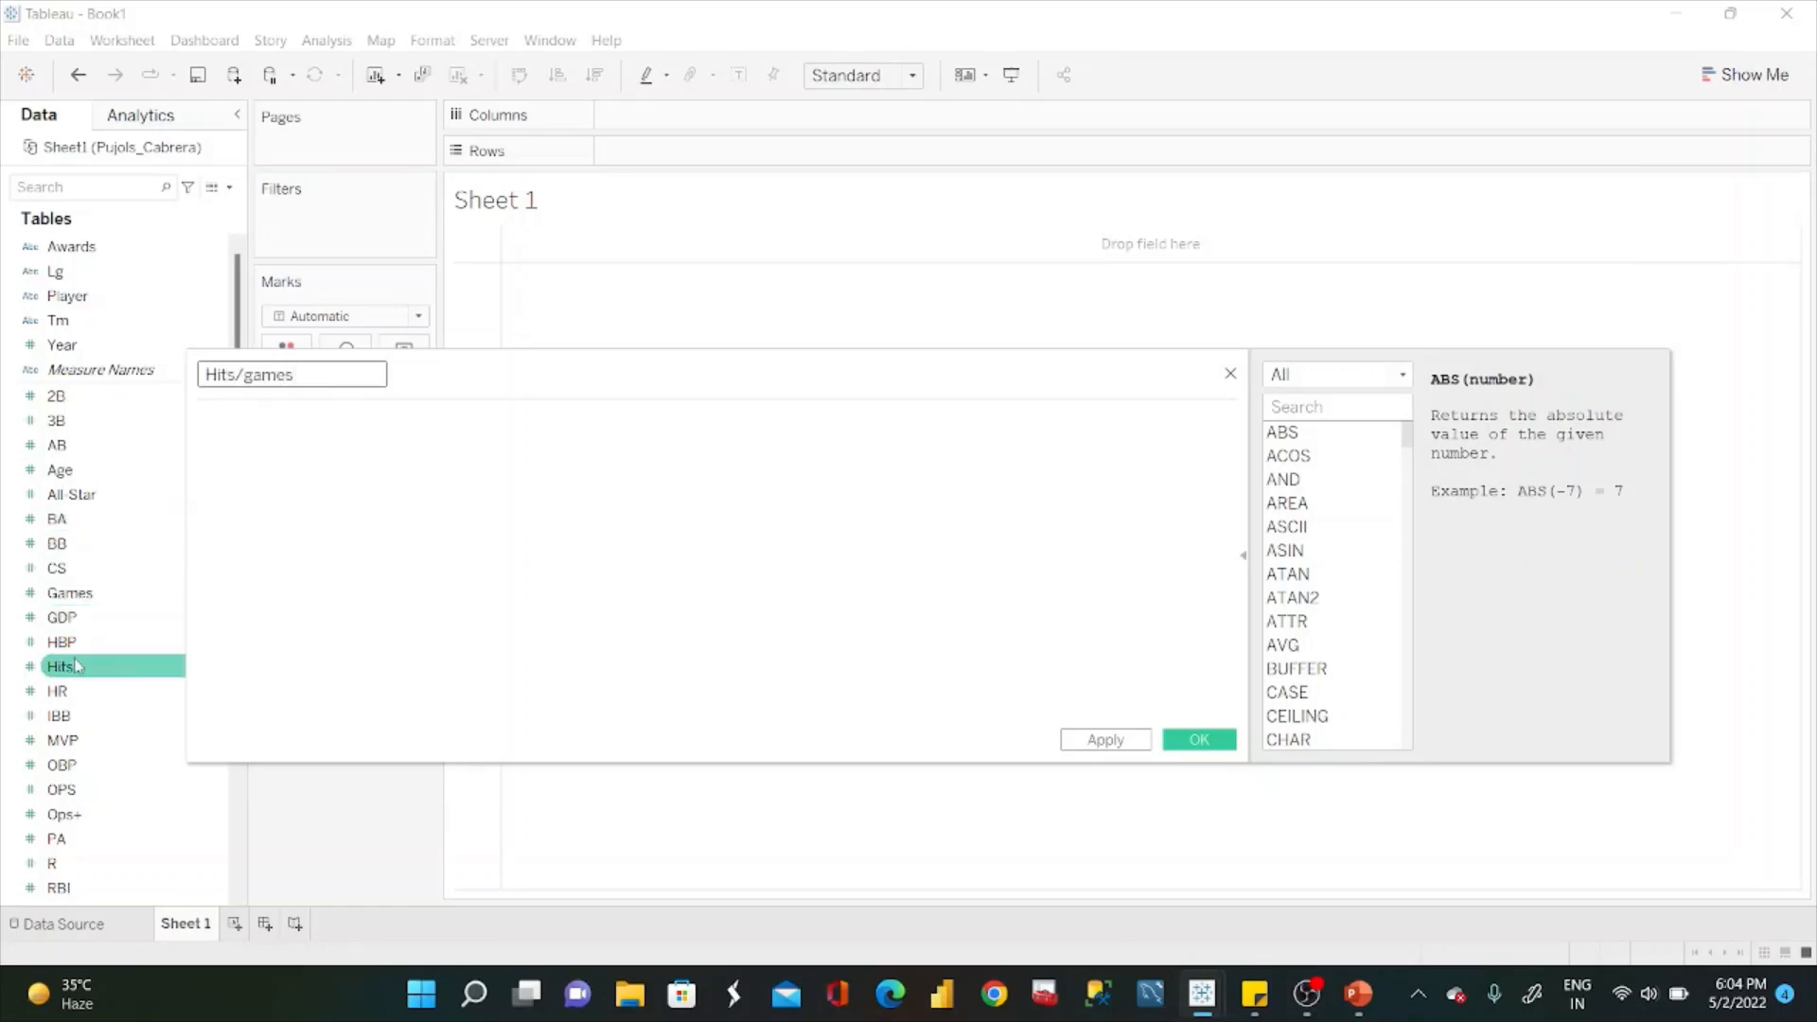
Enter the formula SUM([Hits])/SUM([Games]) for the calculated field and save it.
left_click_drag(74, 666, 264, 436)
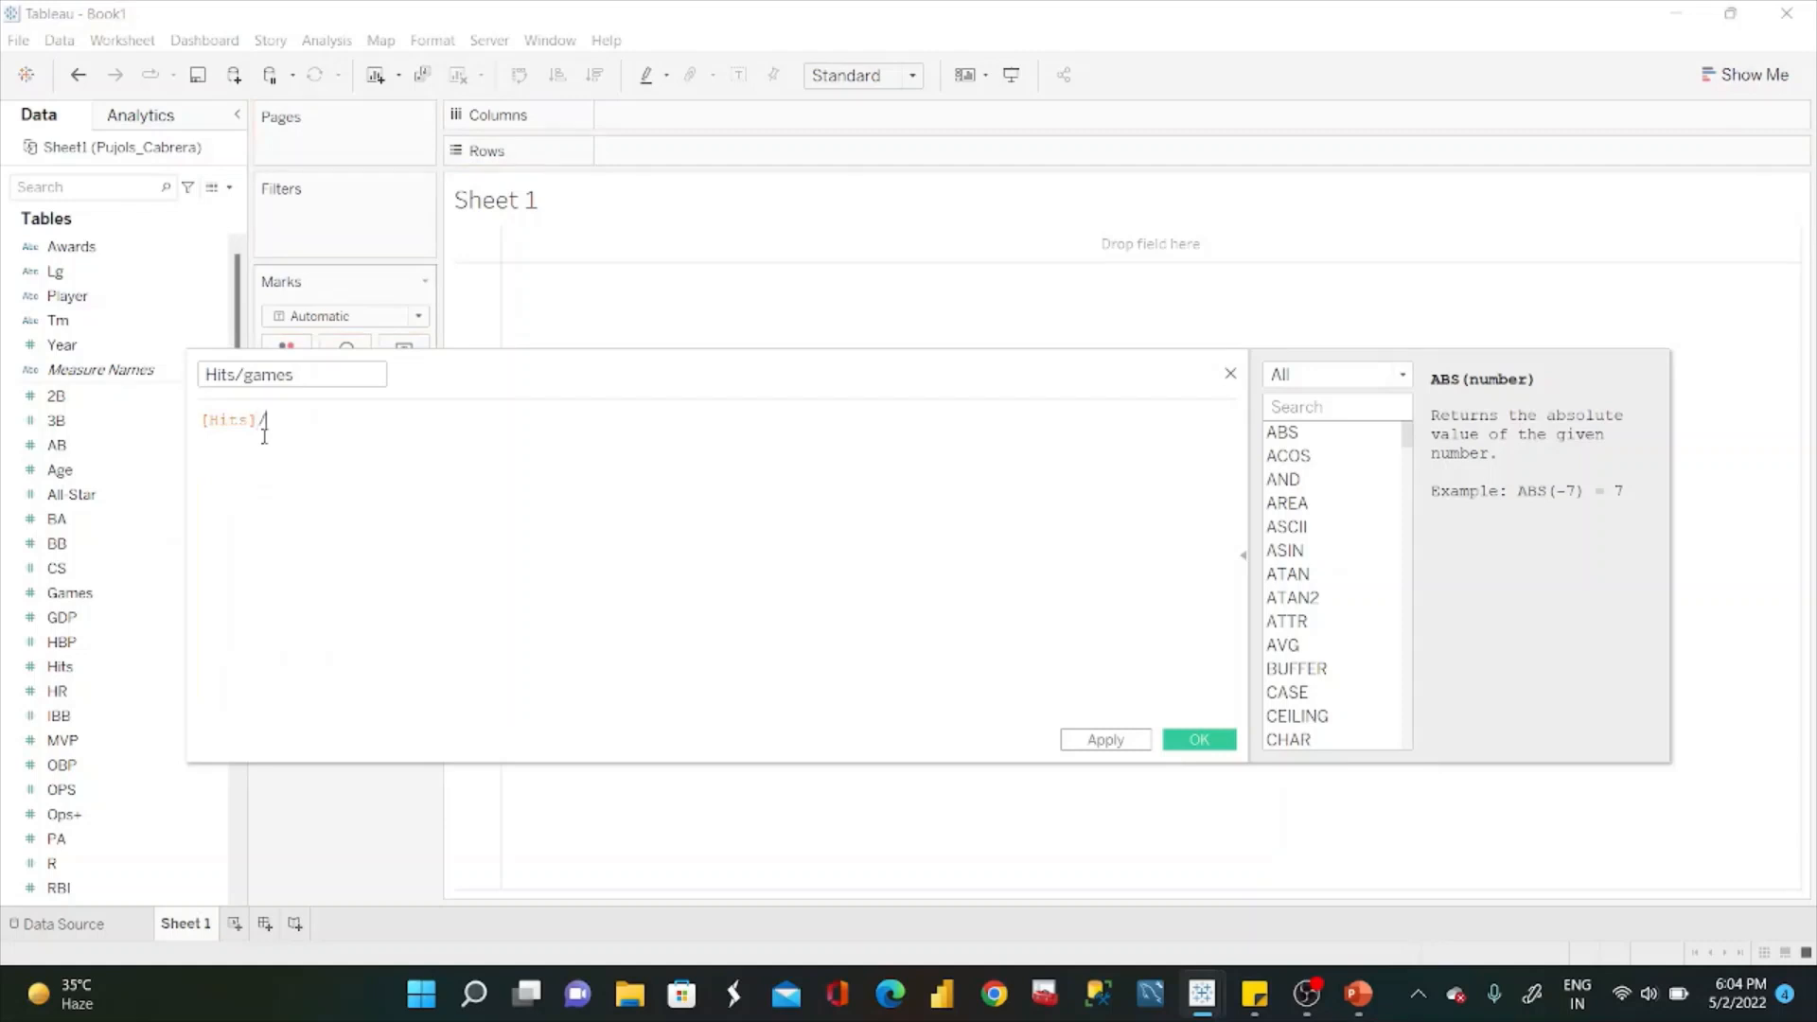
left_click_drag(70, 593, 274, 418)
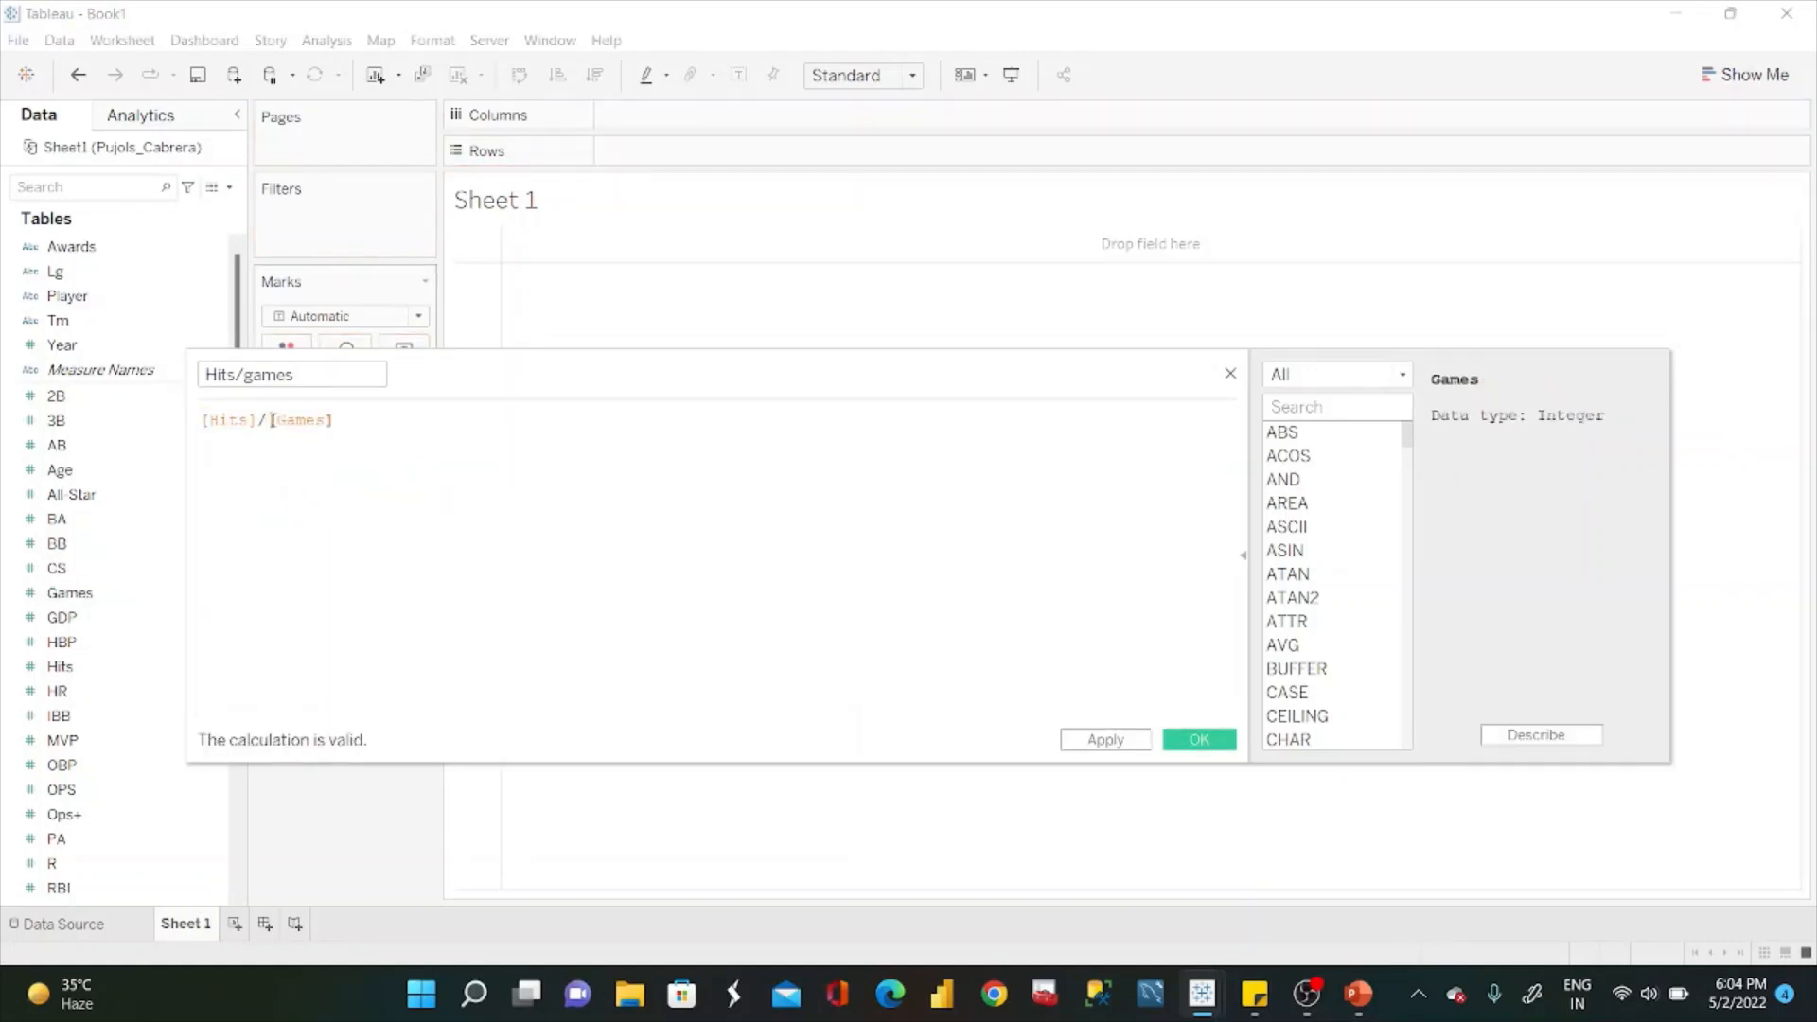
type("SUM(")
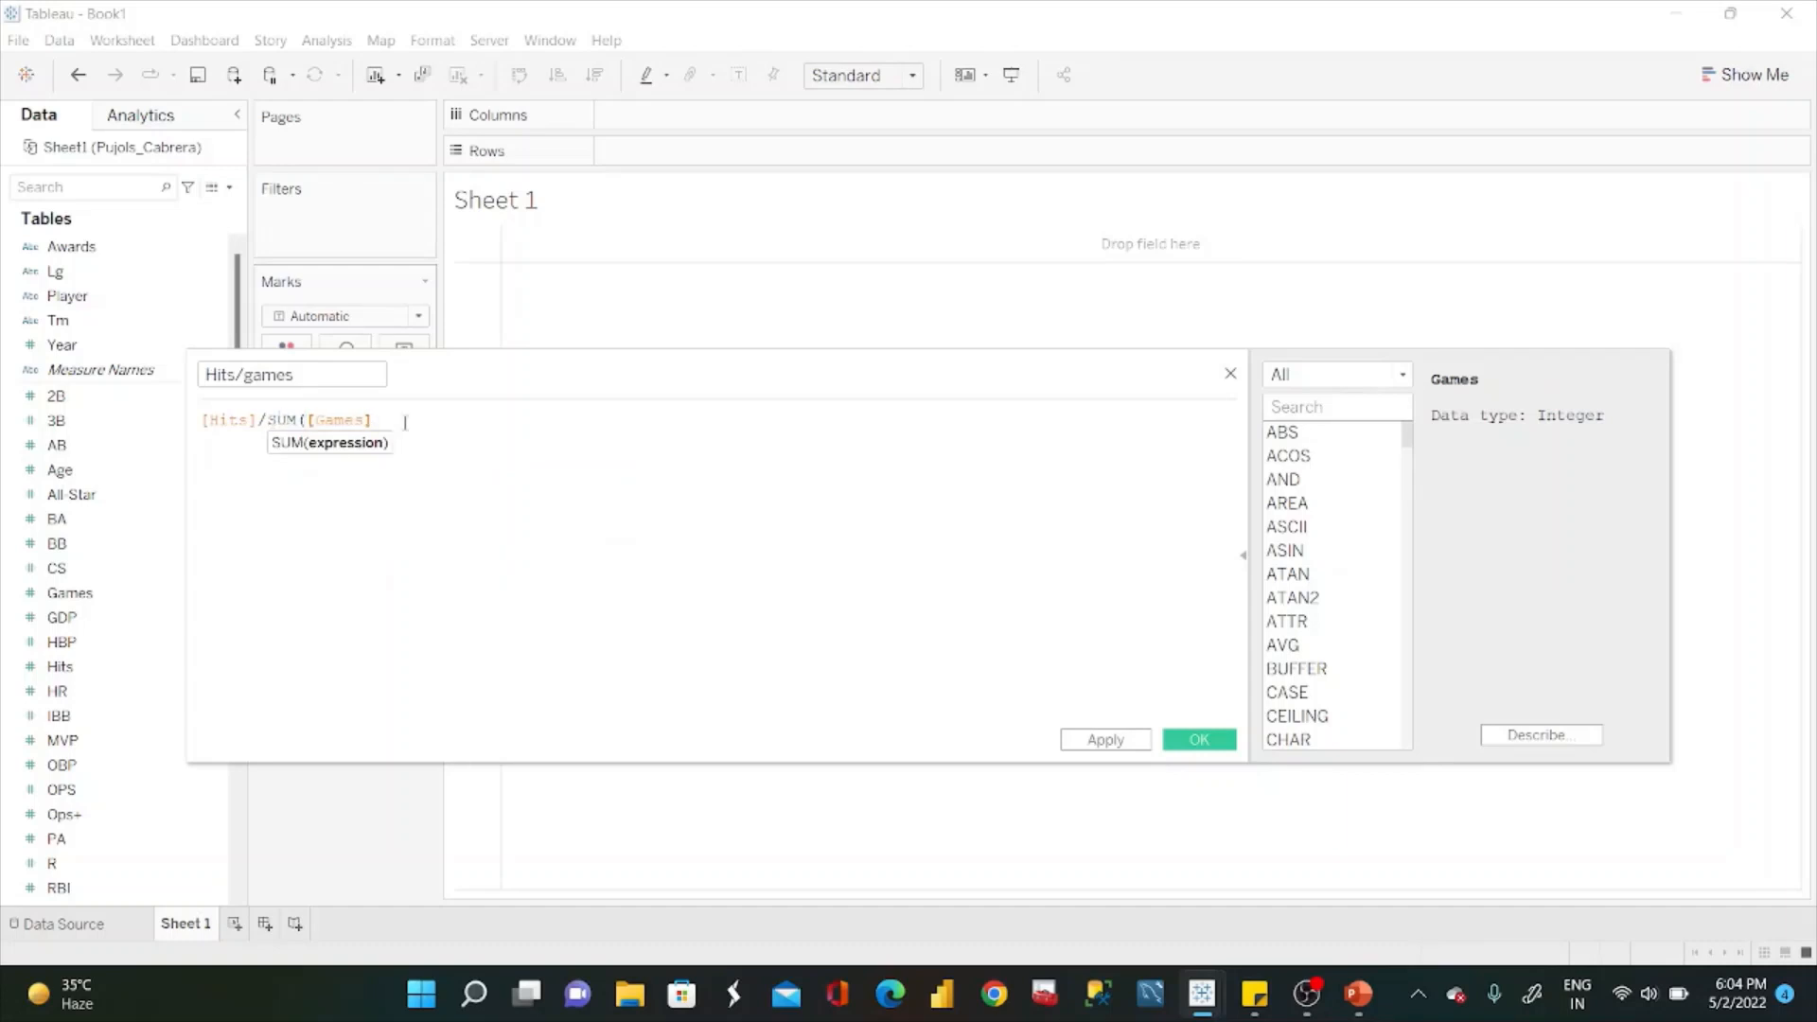
type(")")
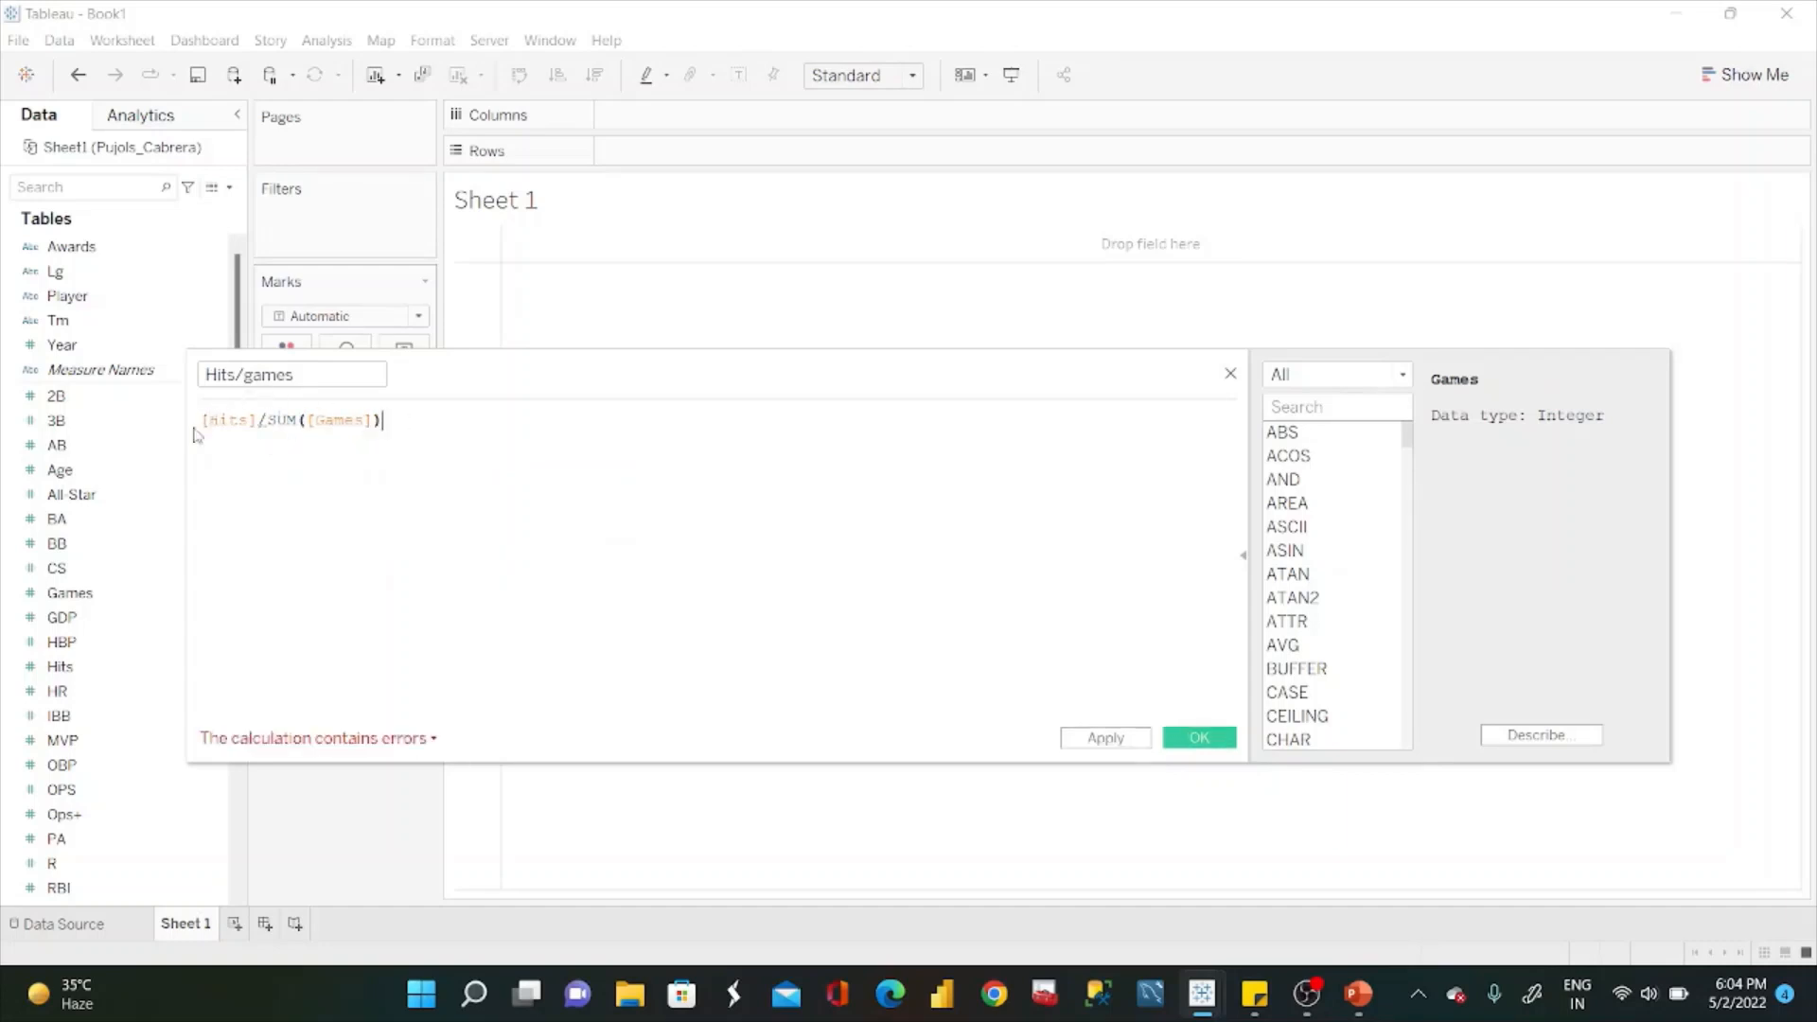
left_click(202, 420)
type("SUM")
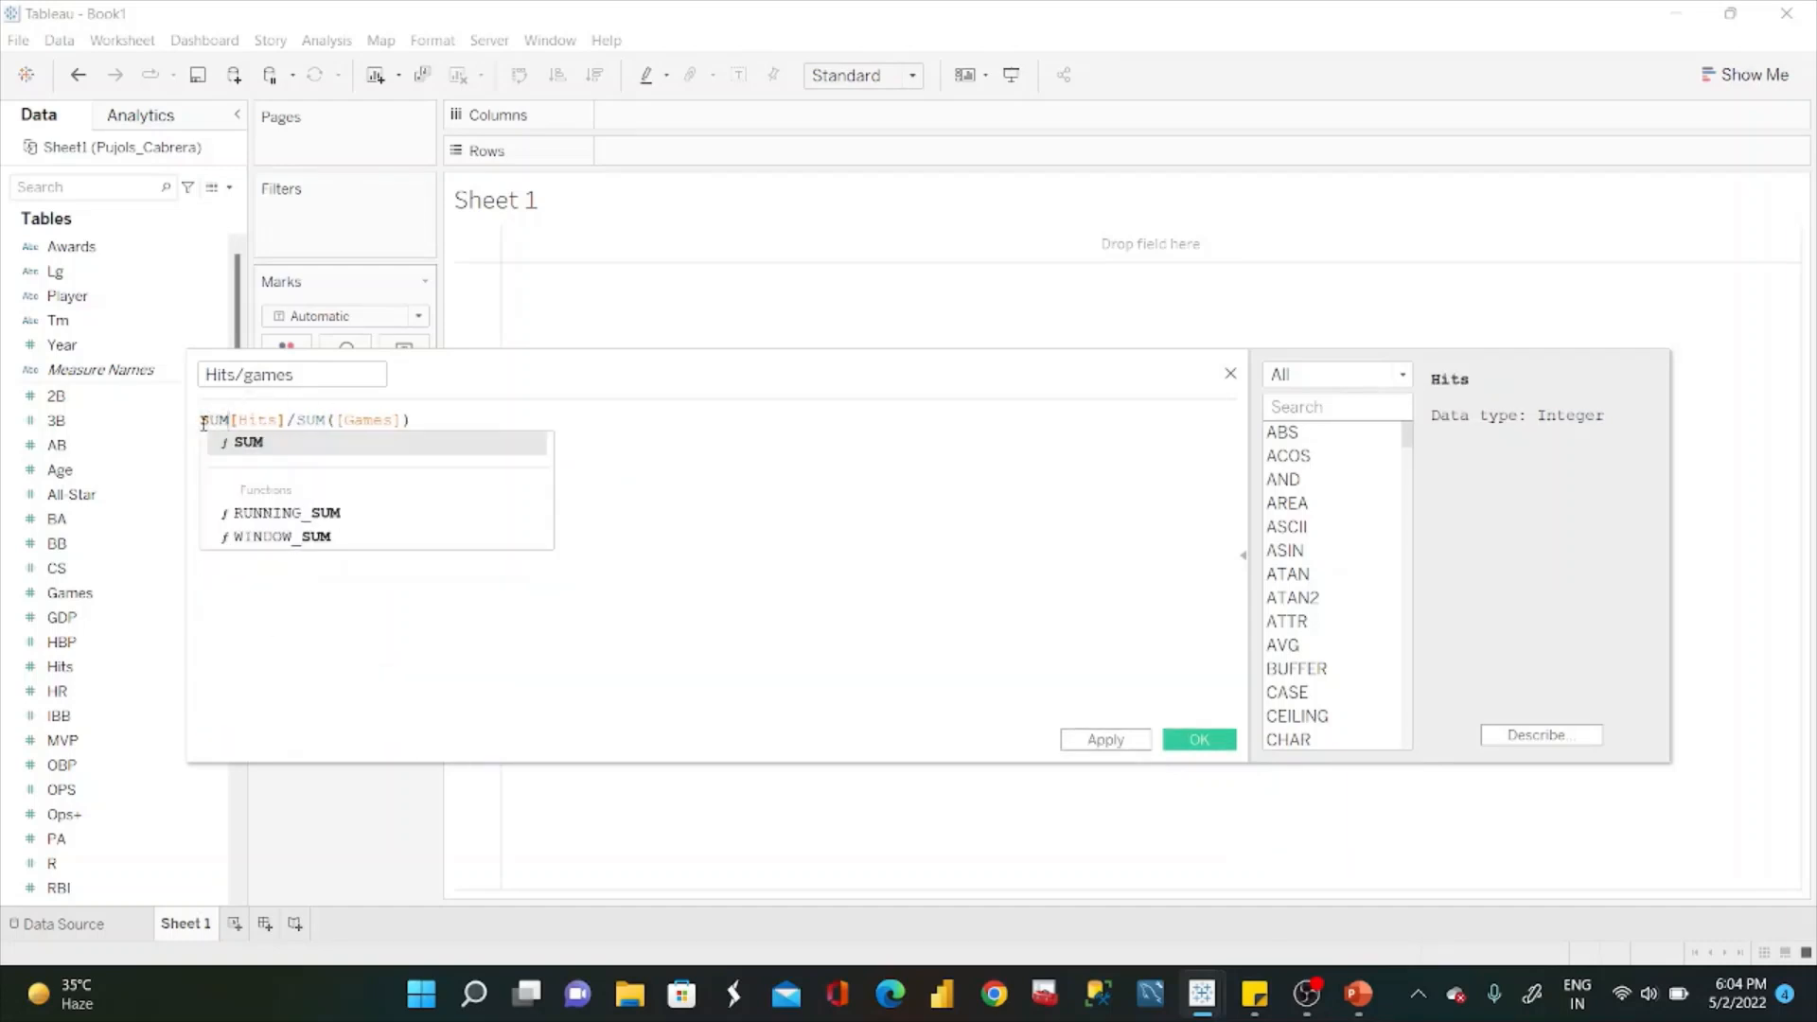
type("(")
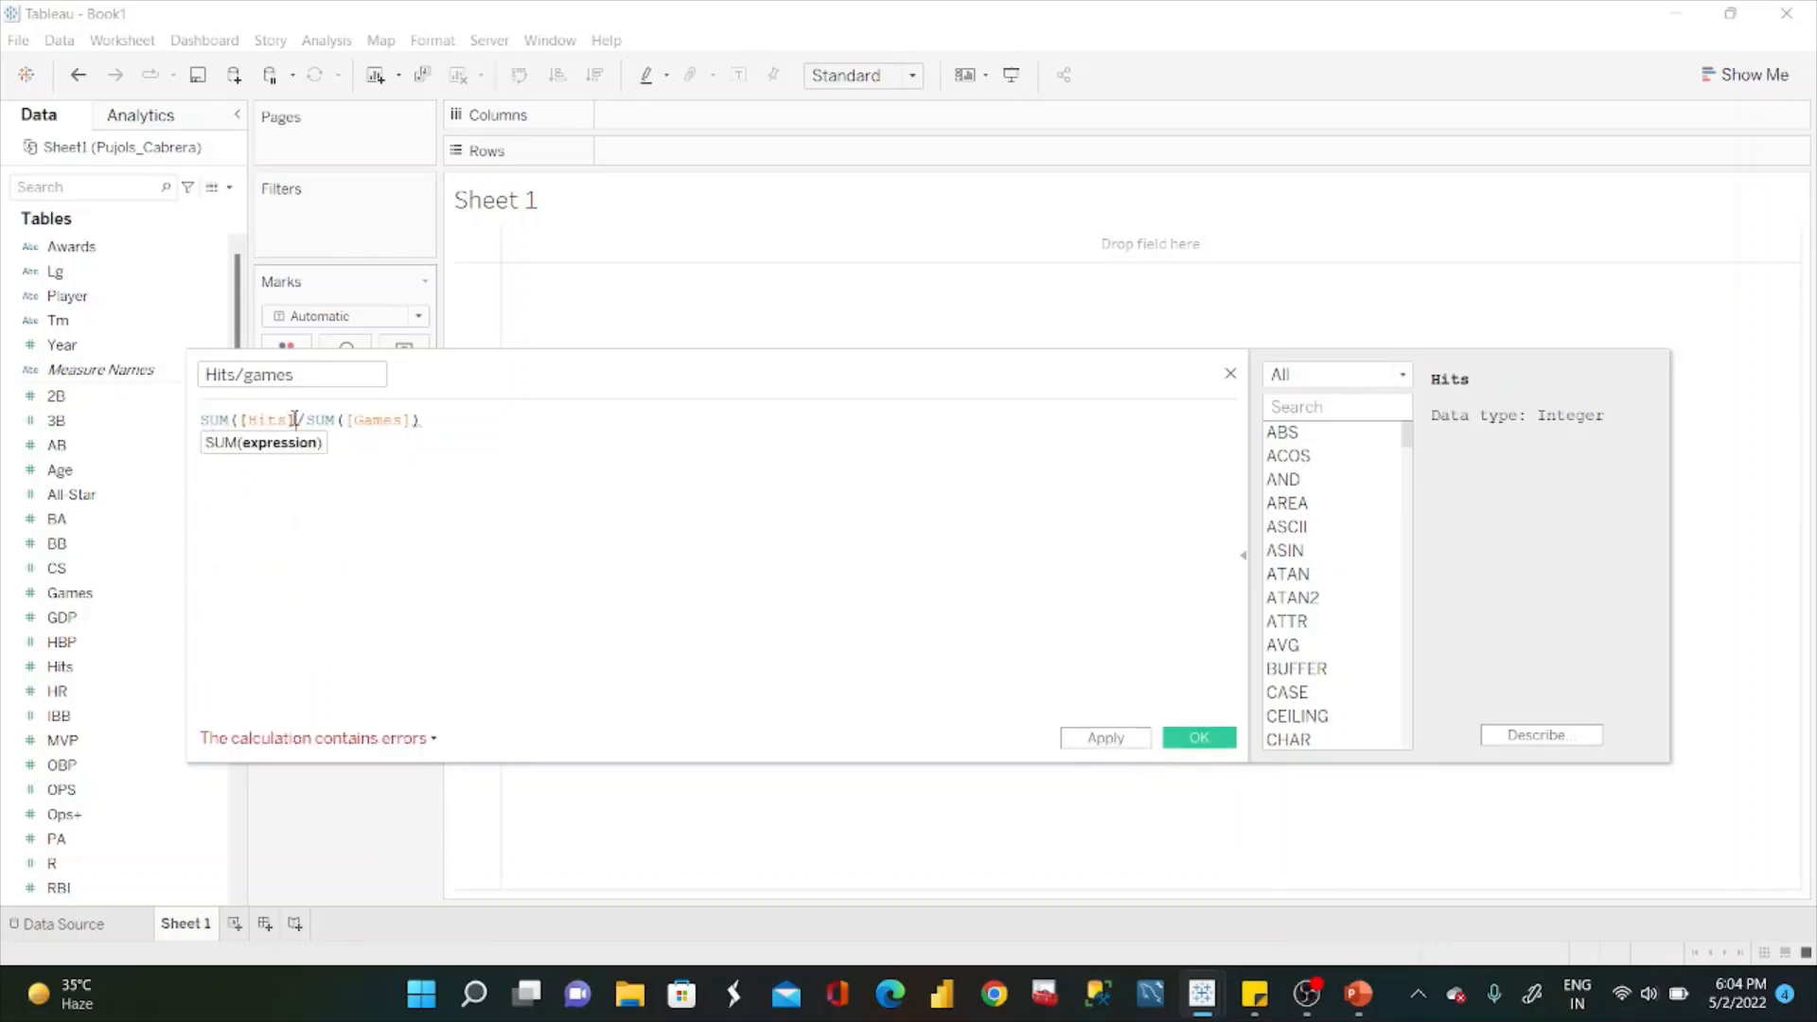
left_click(295, 420)
type(")")
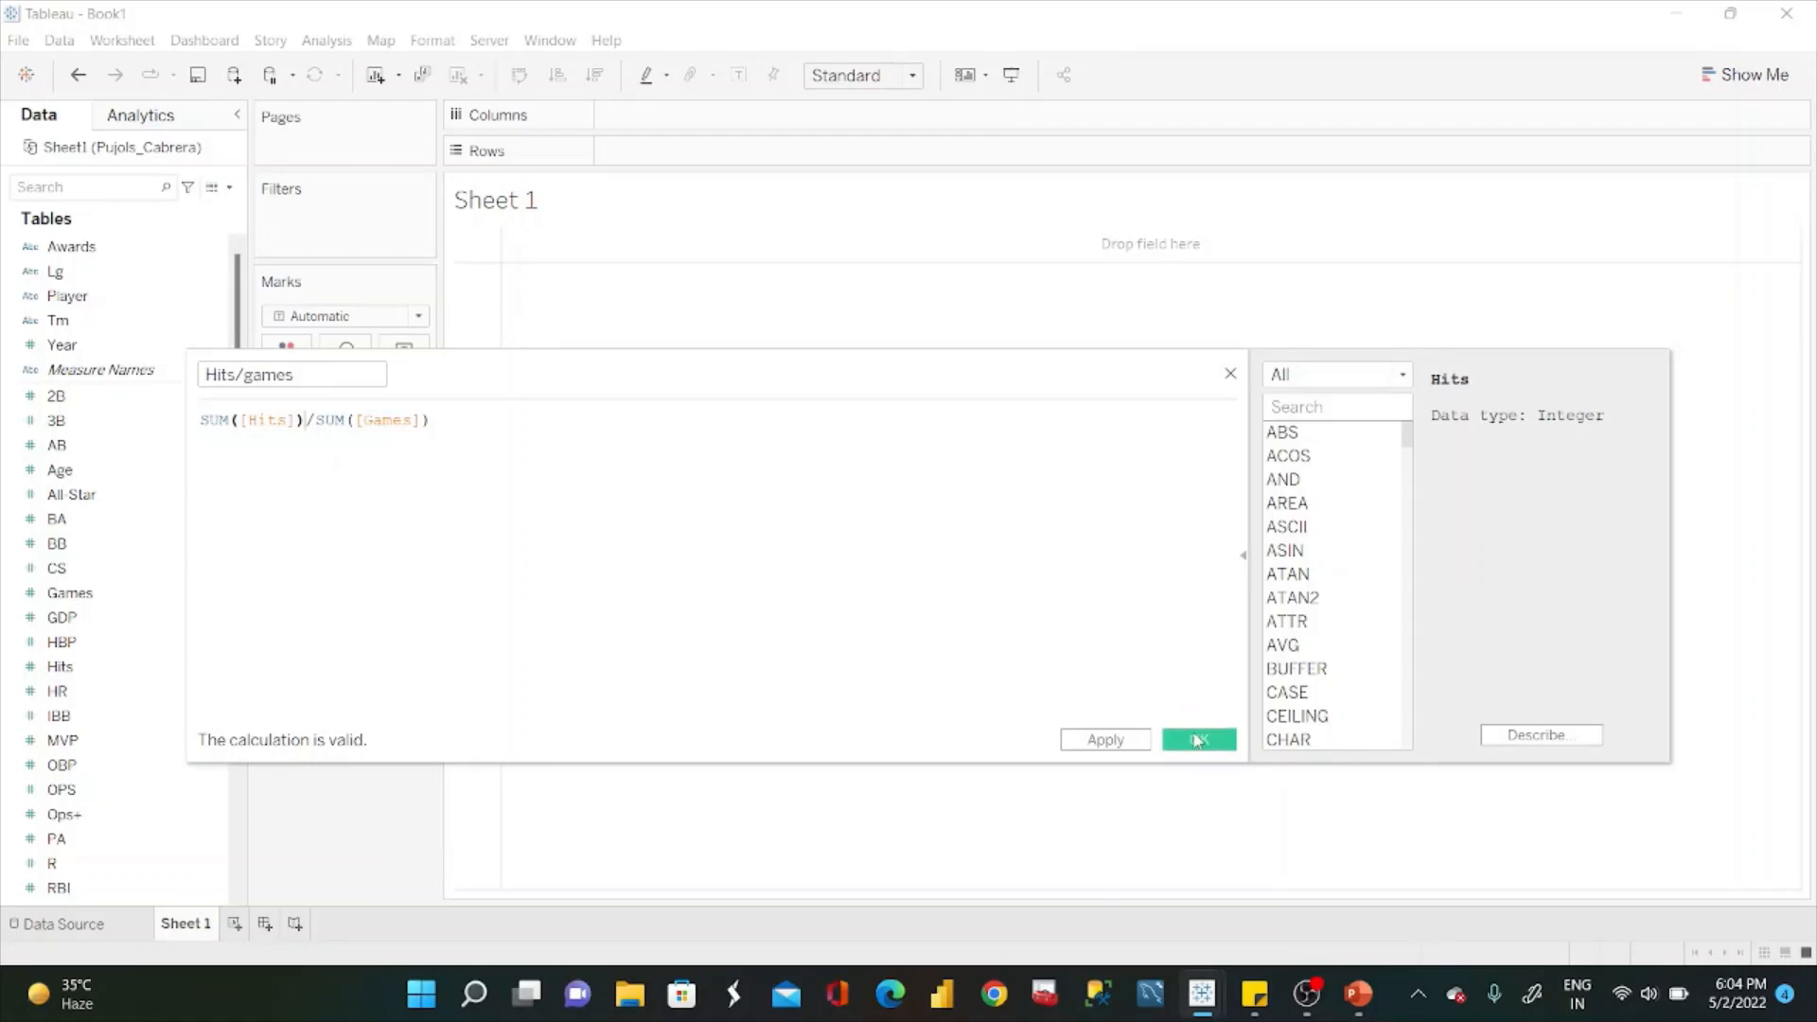
left_click(1197, 740)
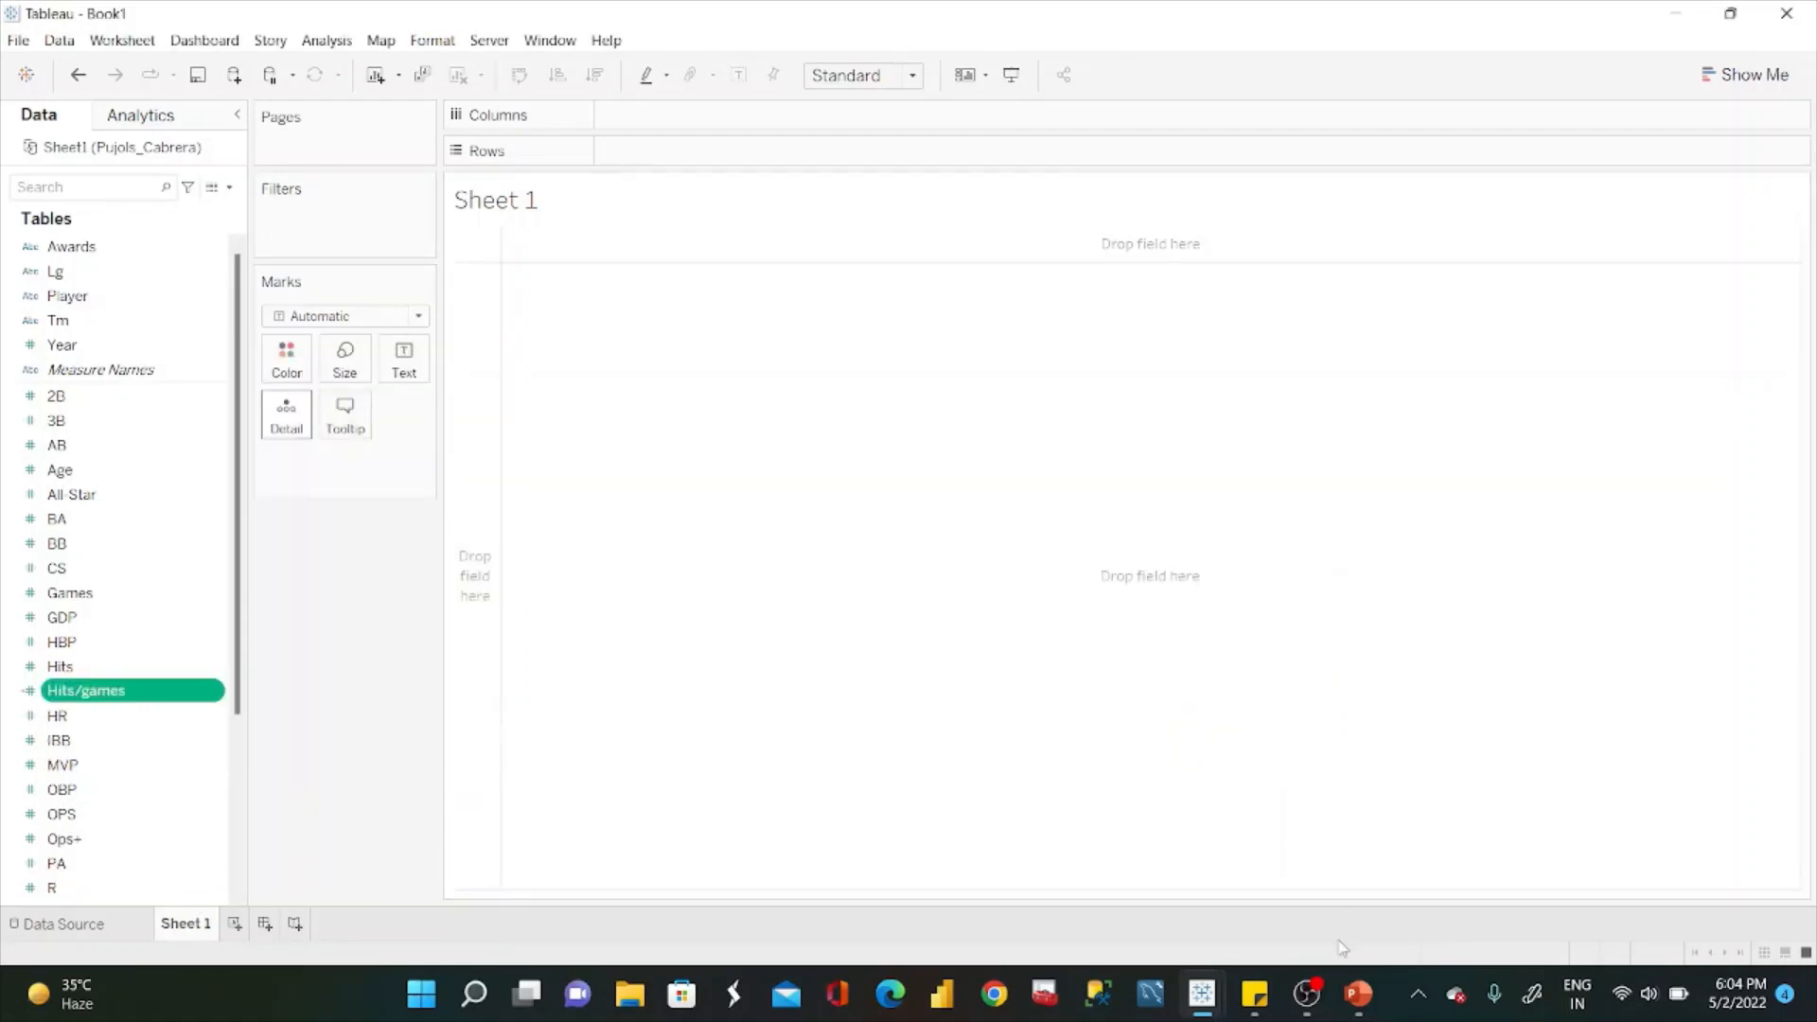
Check the sticky note and rename the HR field to Homerun.
left_click(1307, 994)
left_click(1309, 994)
left_click(1254, 993)
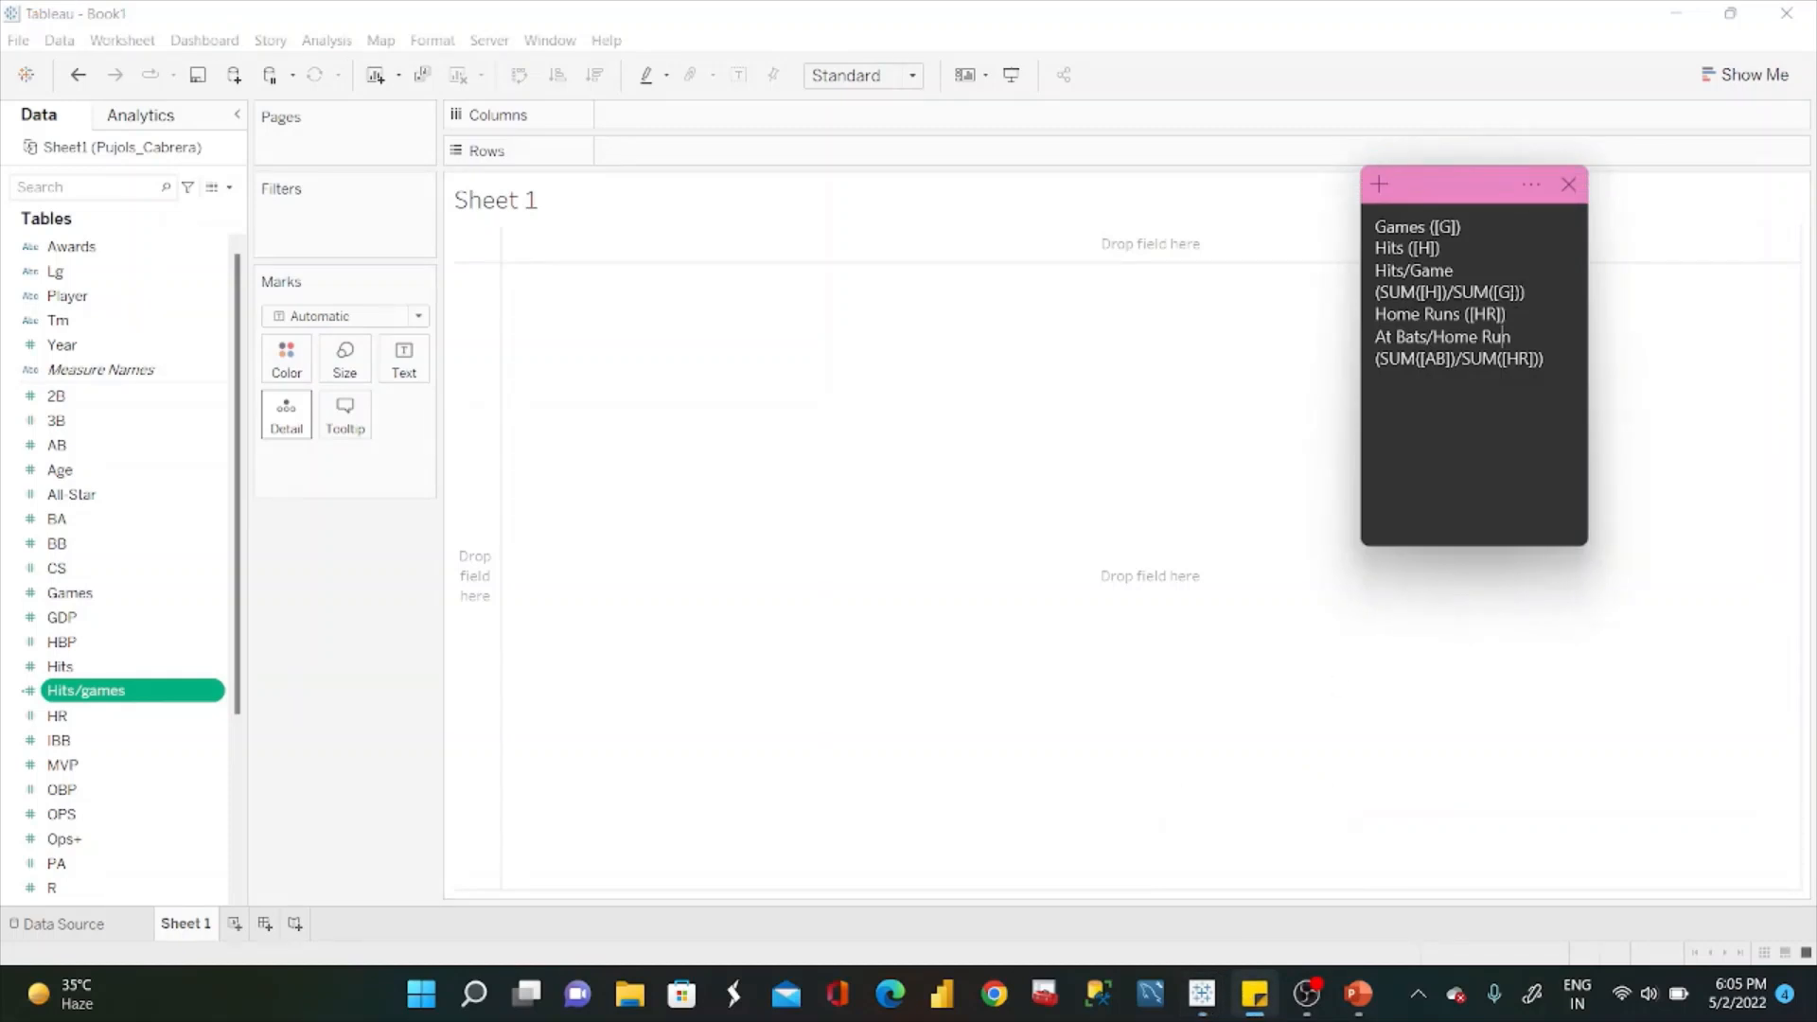
left_click(375, 579)
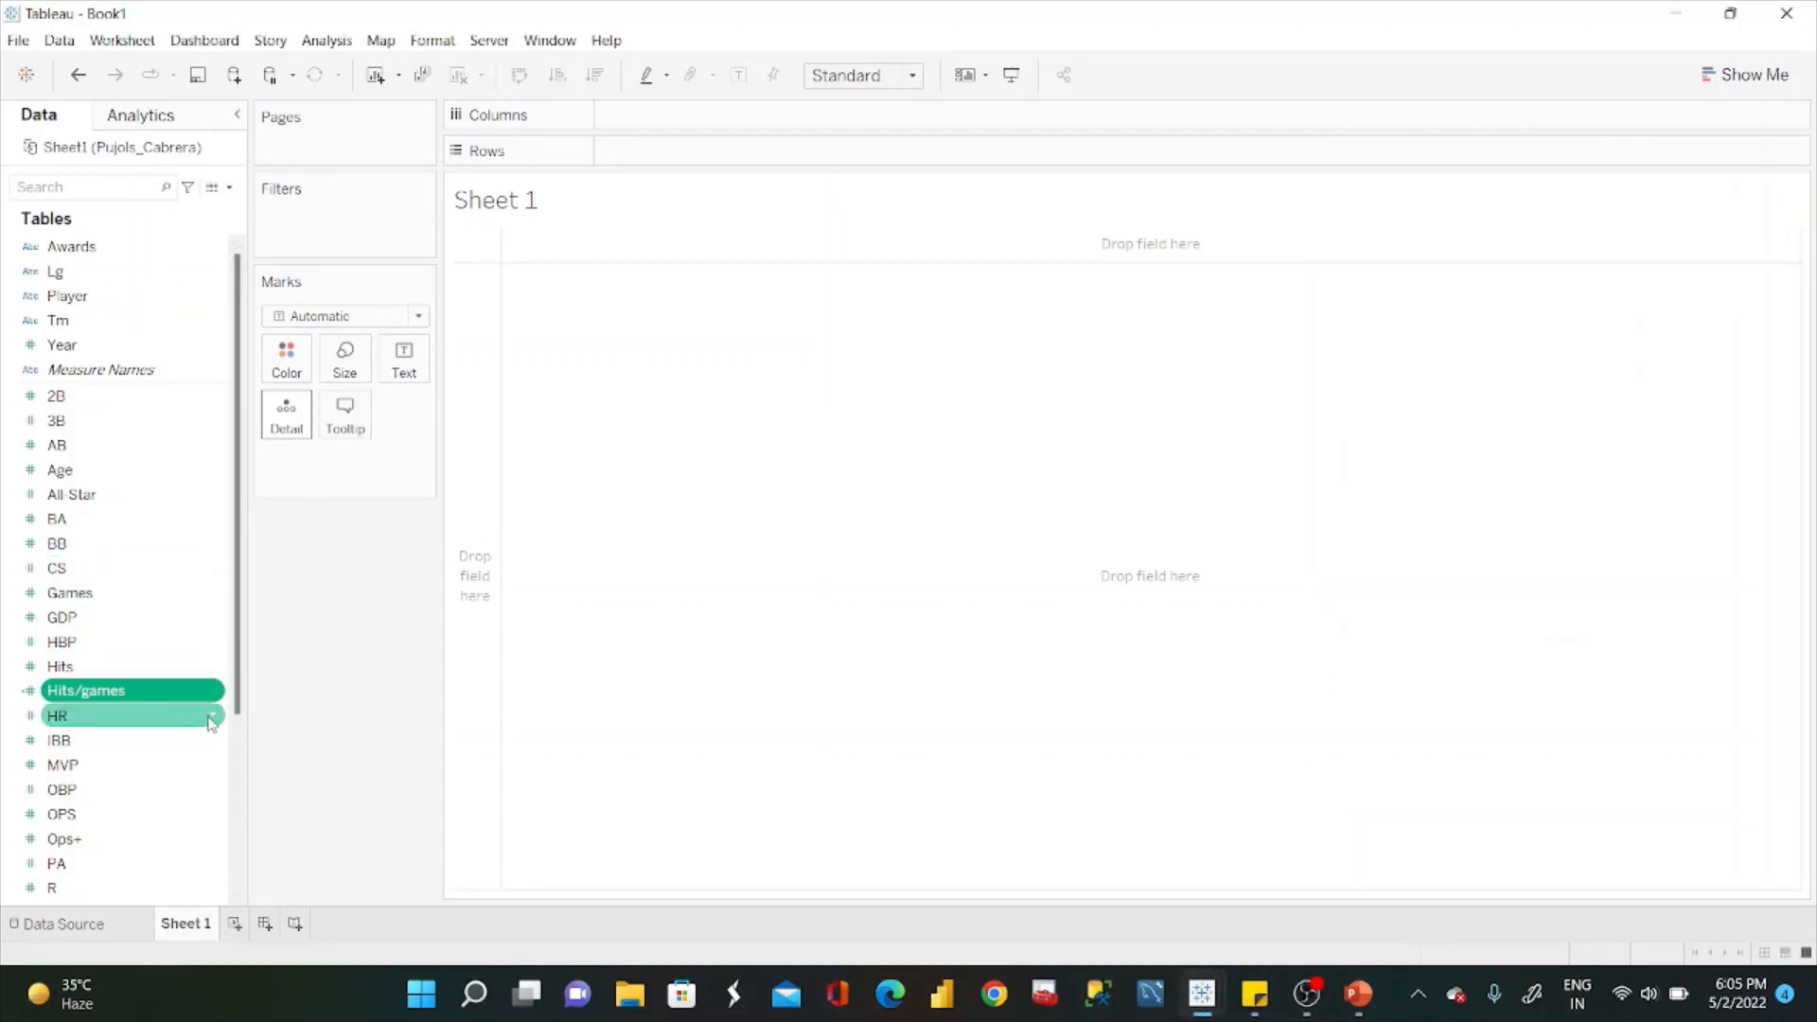
left_click(211, 719)
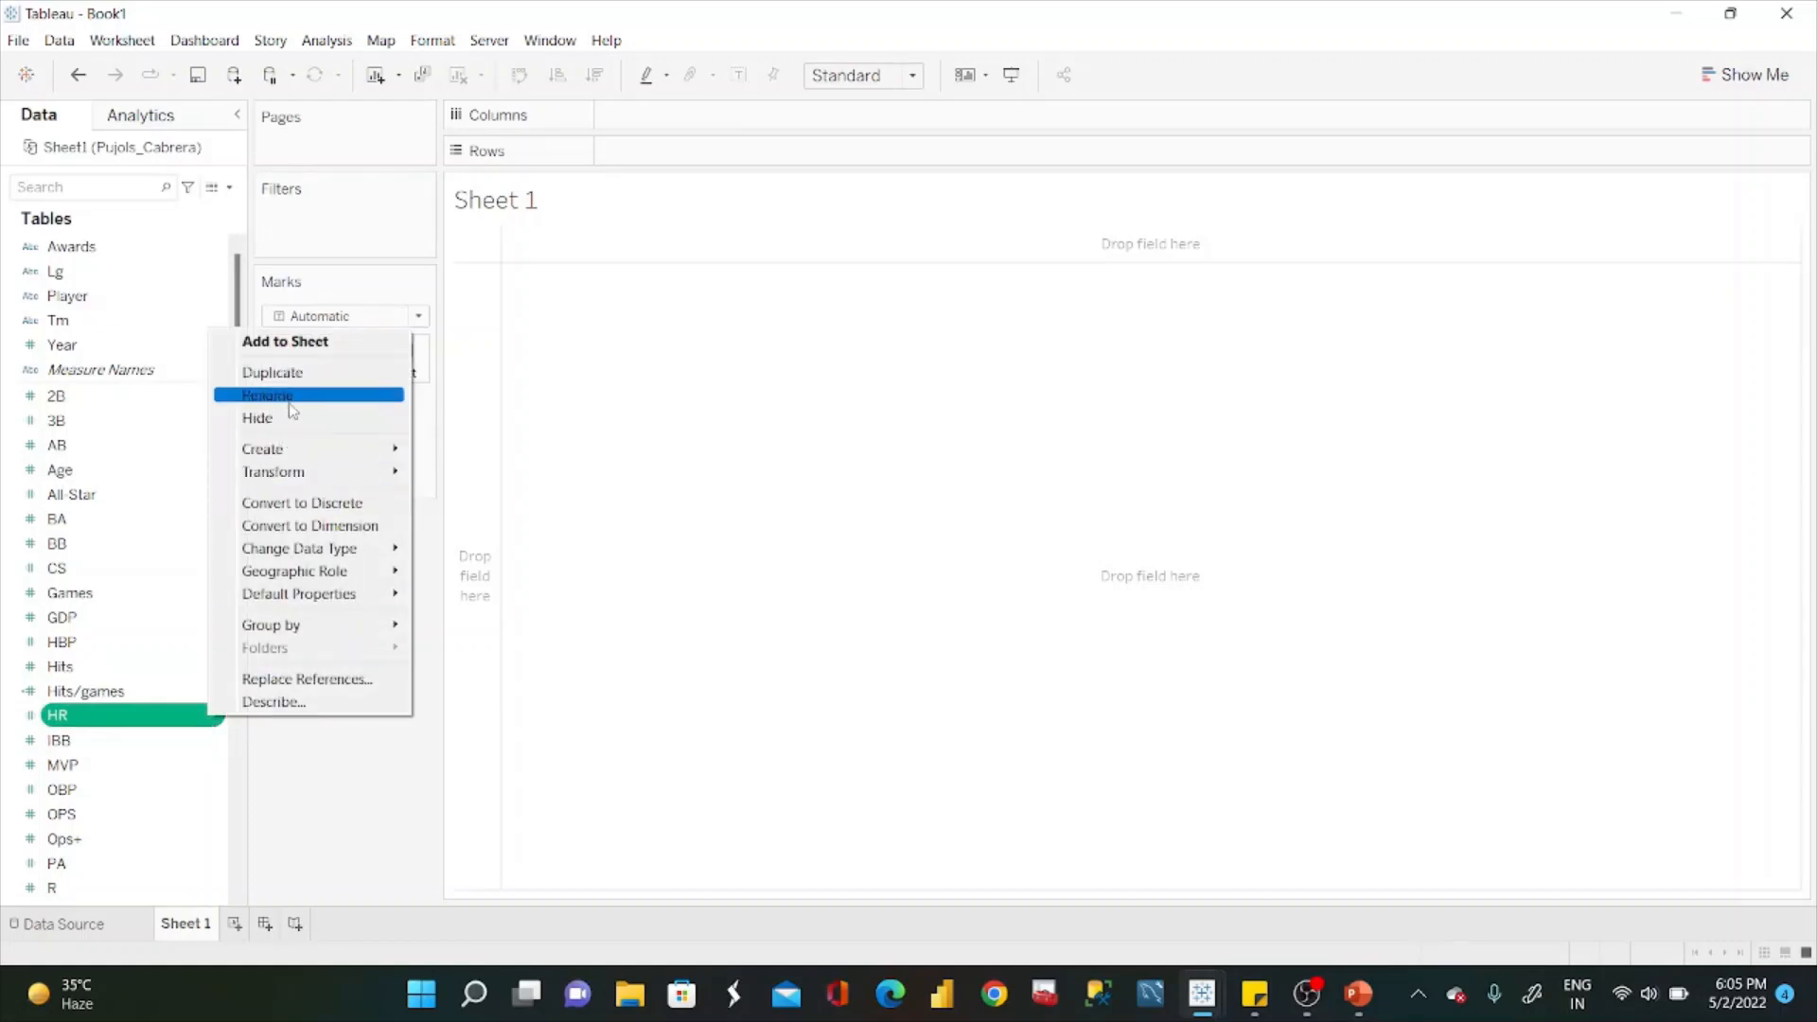
left_click(290, 405)
type("hOME")
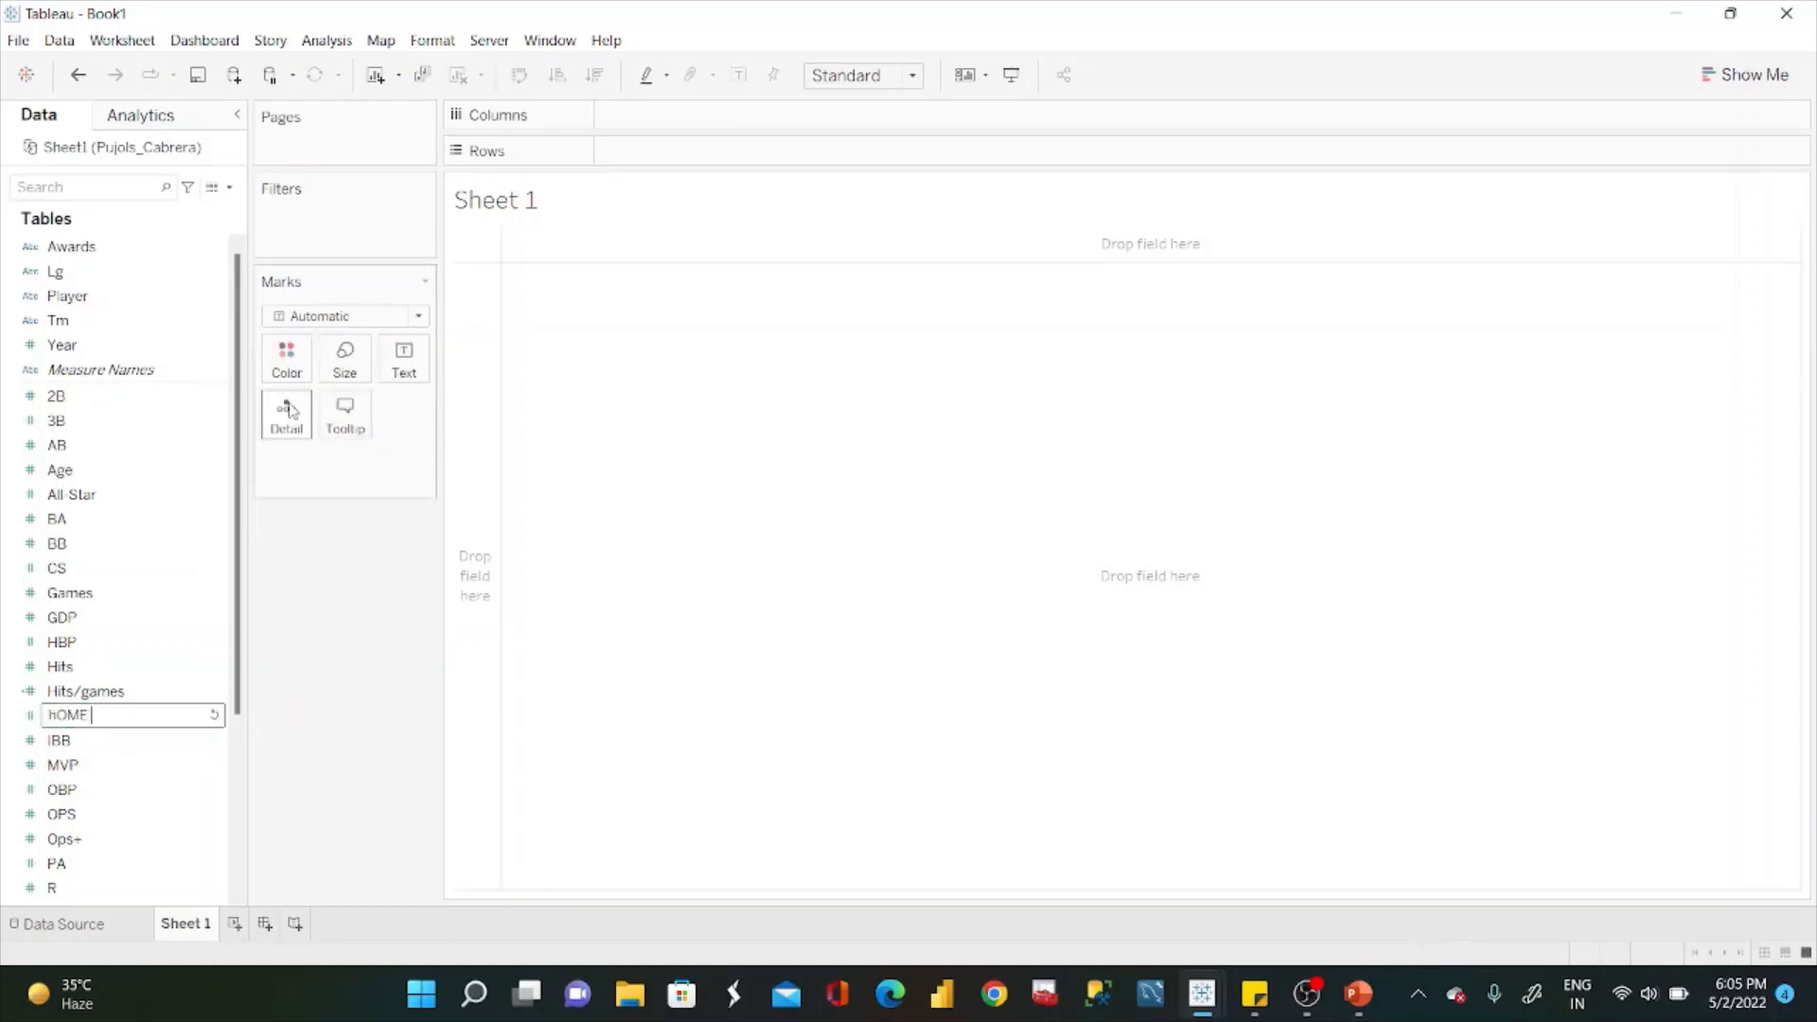
key("BackSpace")
key("BackSpace")
key("BackSpace")
type("Hom")
key("BackSpace")
key("BackSpace")
type("un")
key("Return")
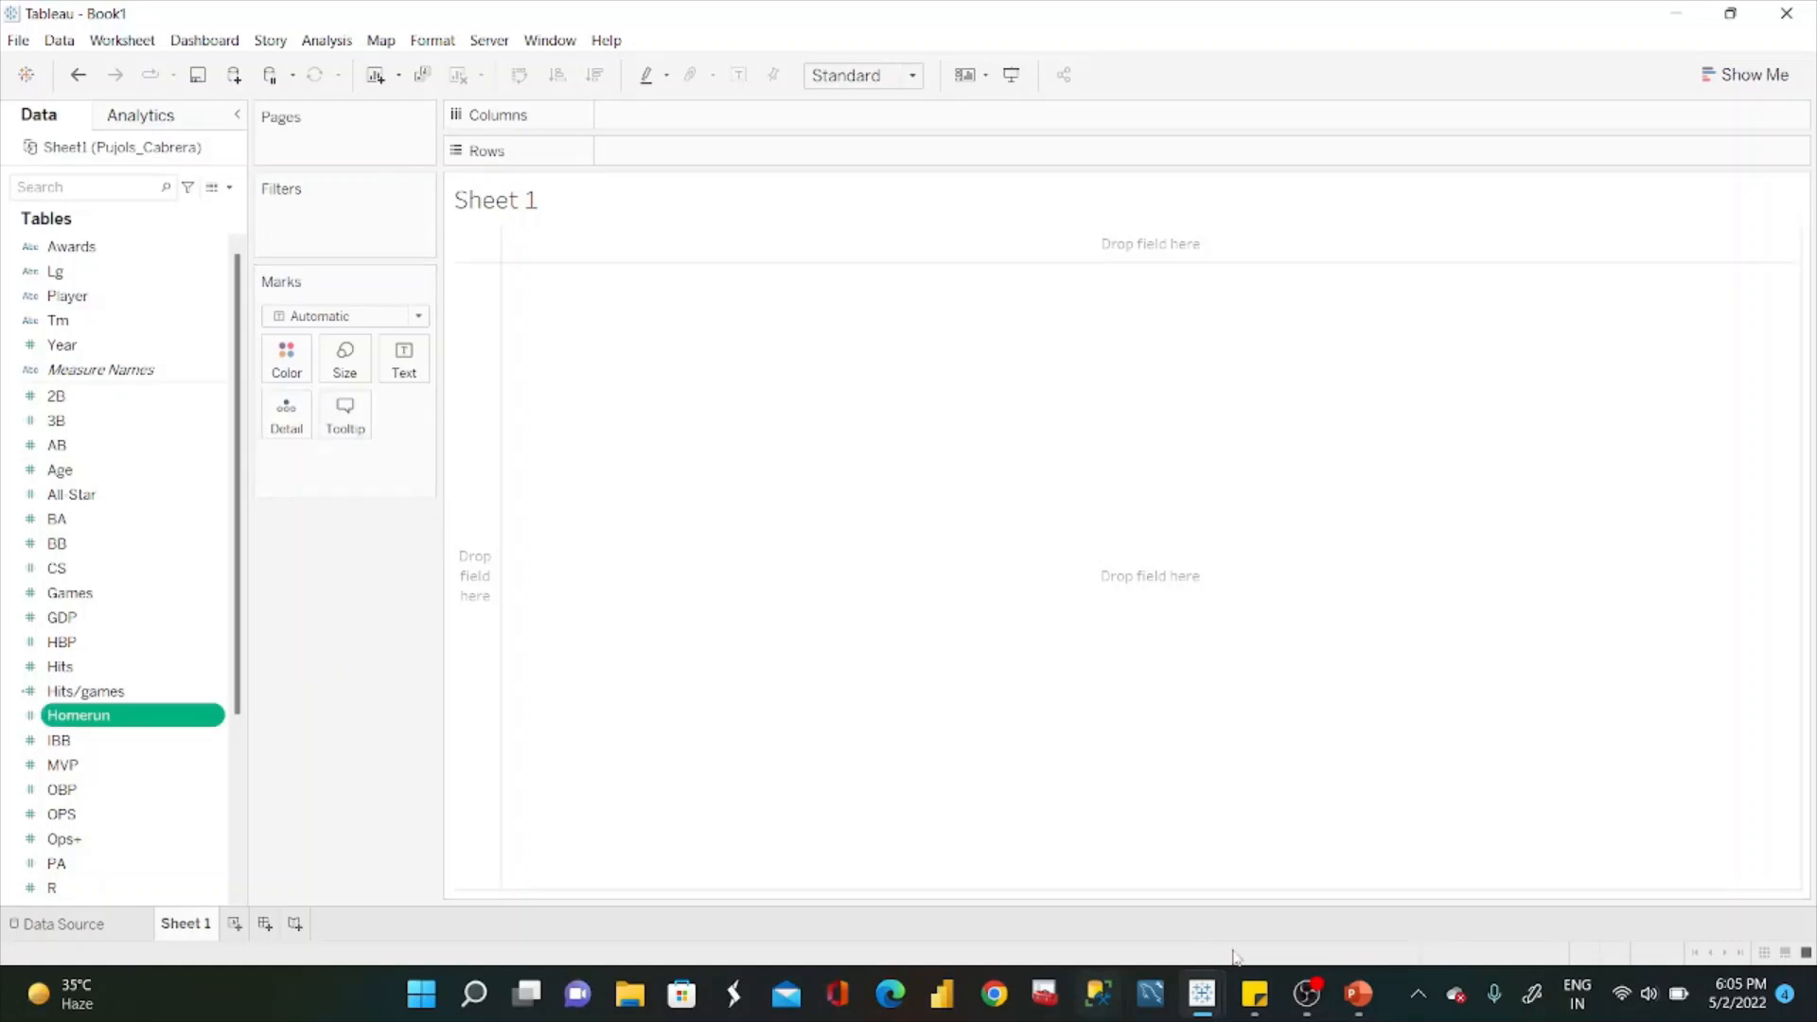
Find the AB field in the data list and rename it to At balls.
mouse_move(1361, 996)
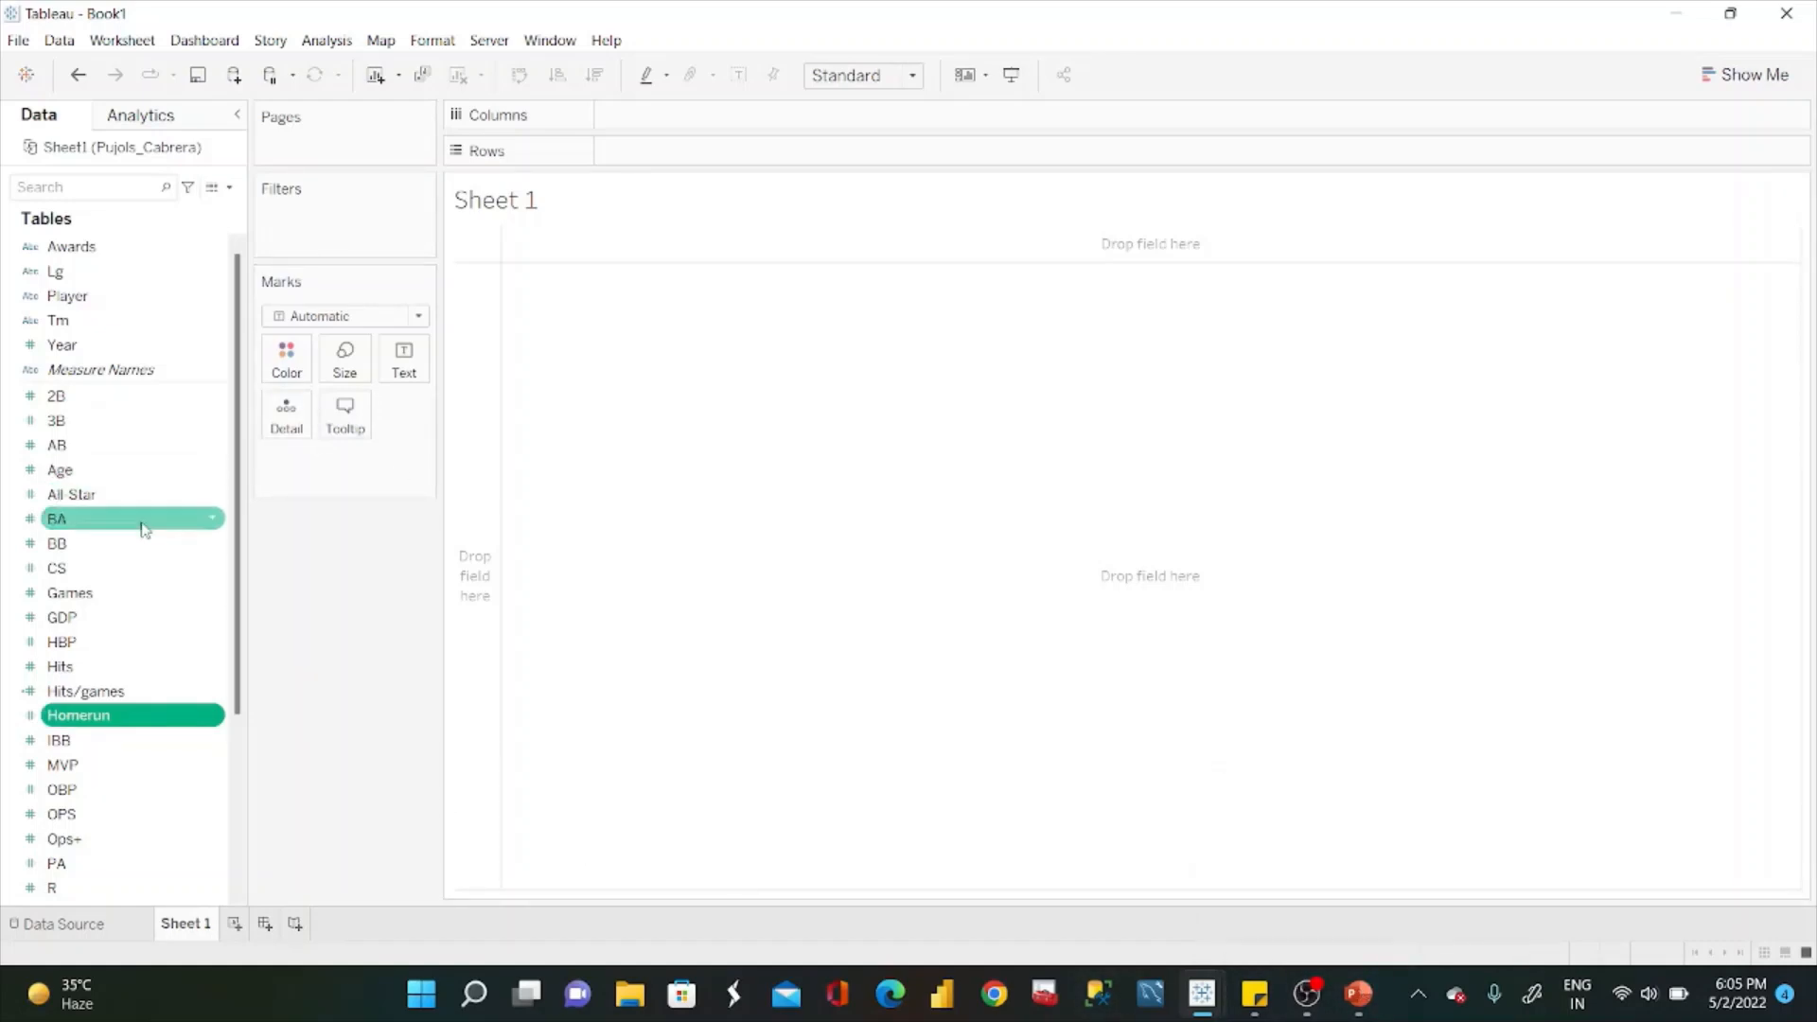
scroll(135, 772, "down", 3)
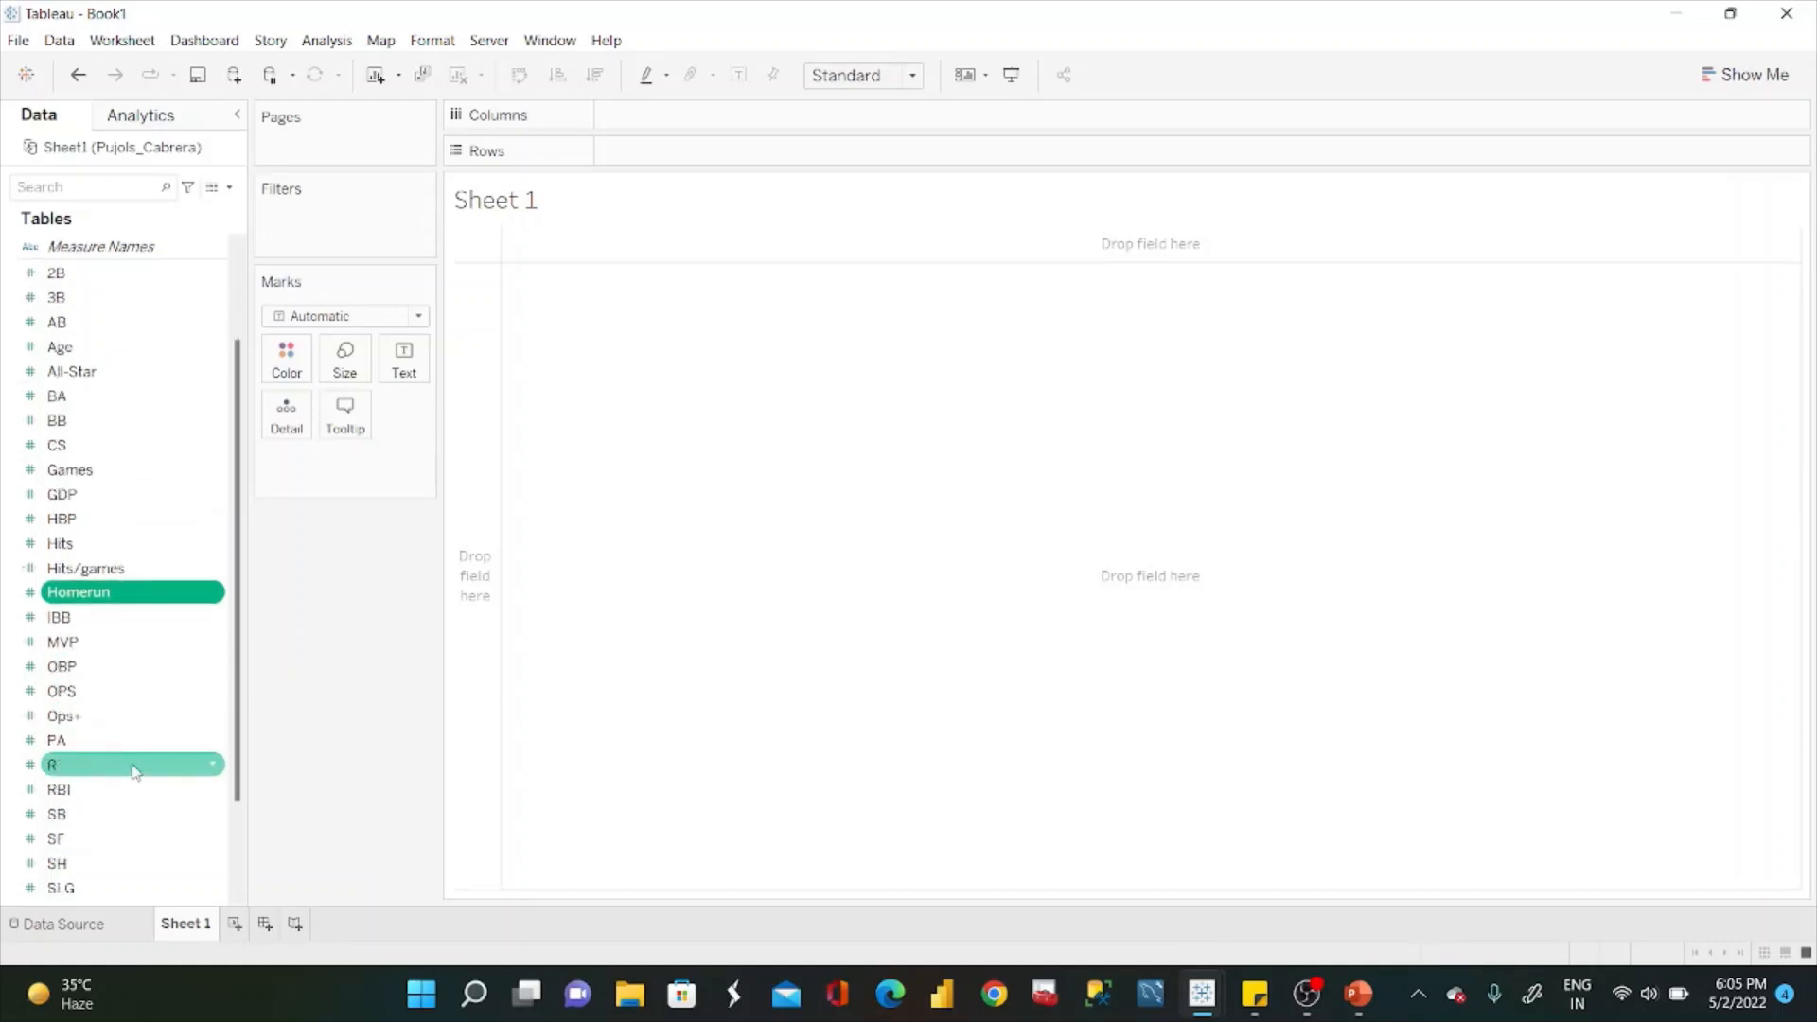
scroll(135, 772, "up", 3)
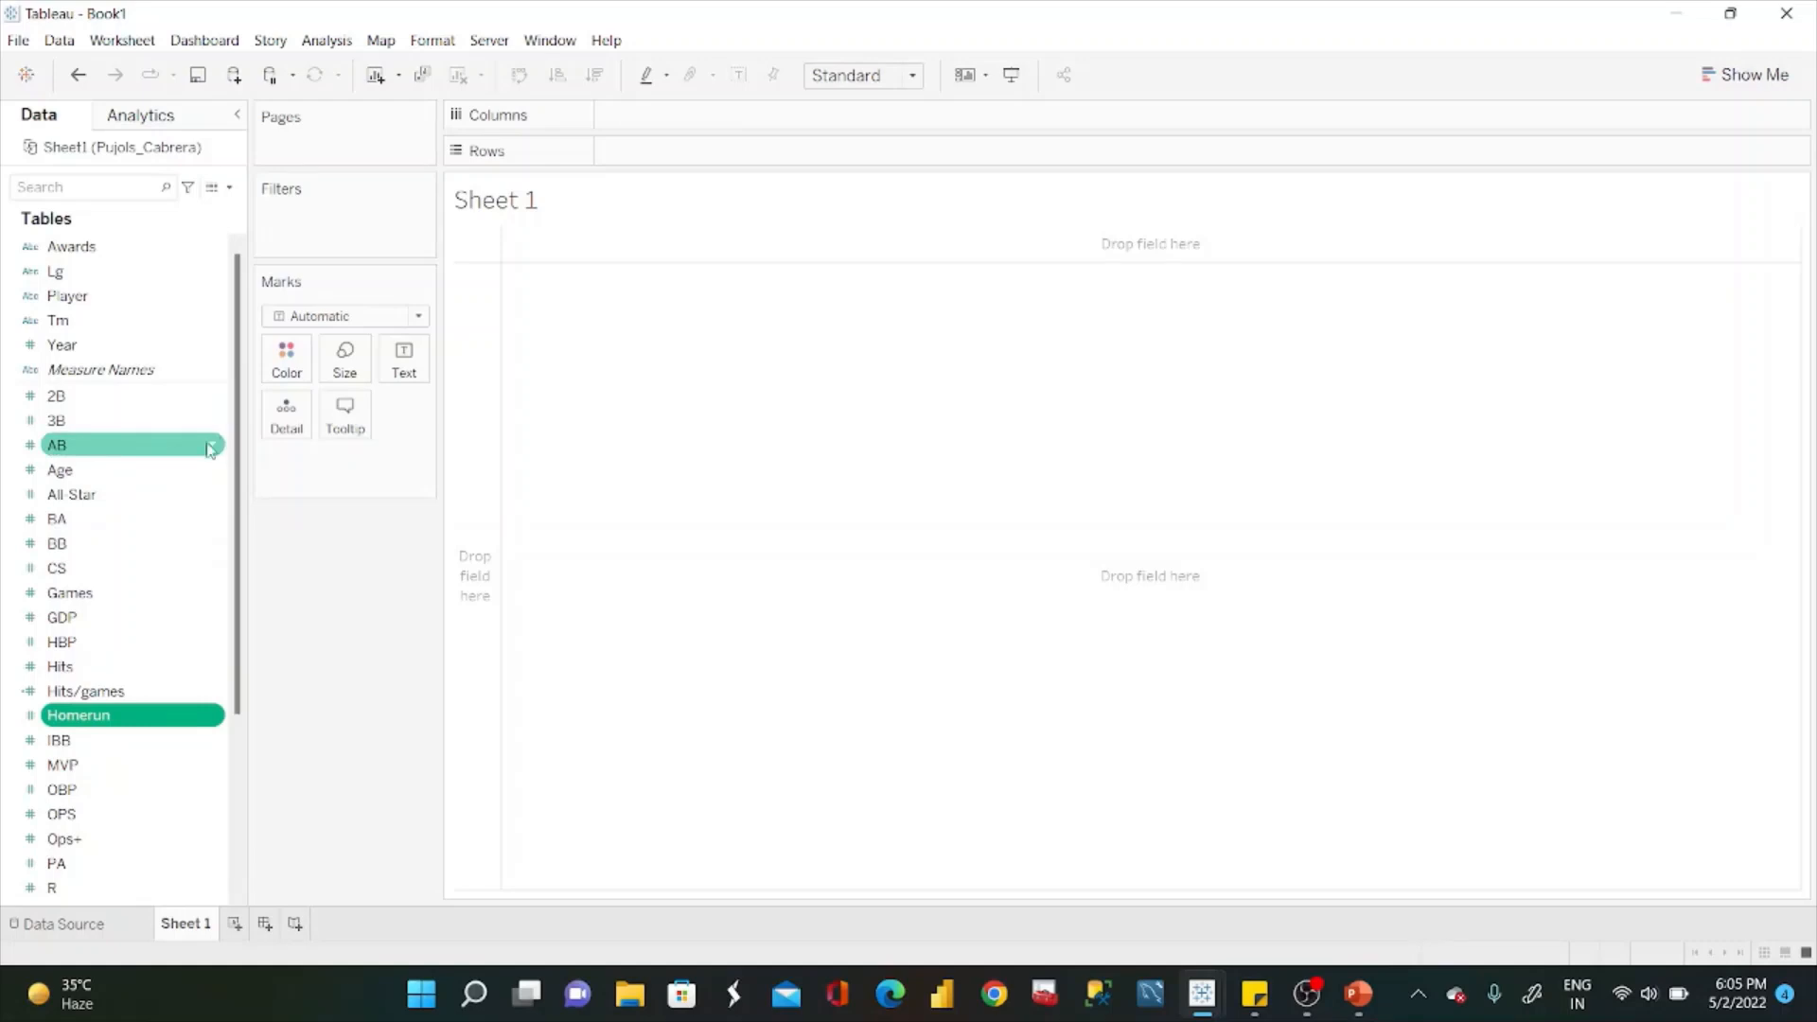
left_click(202, 450)
left_click(214, 449)
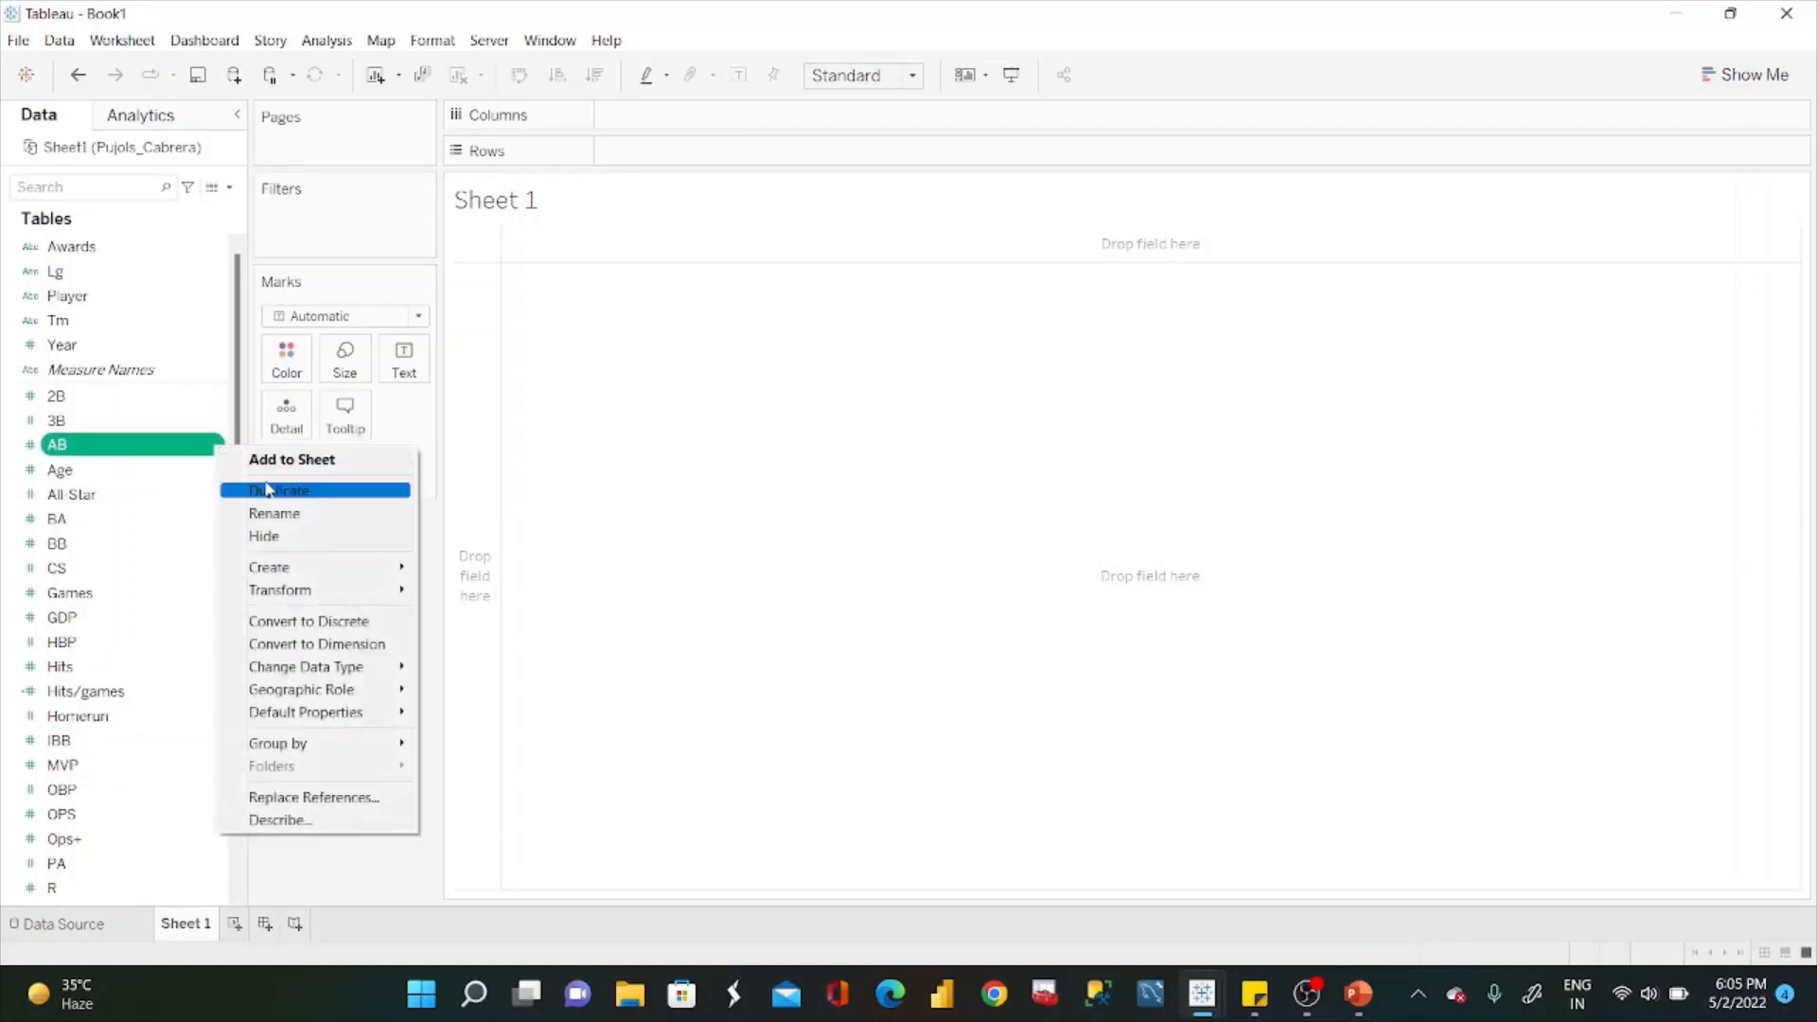
left_click(305, 519)
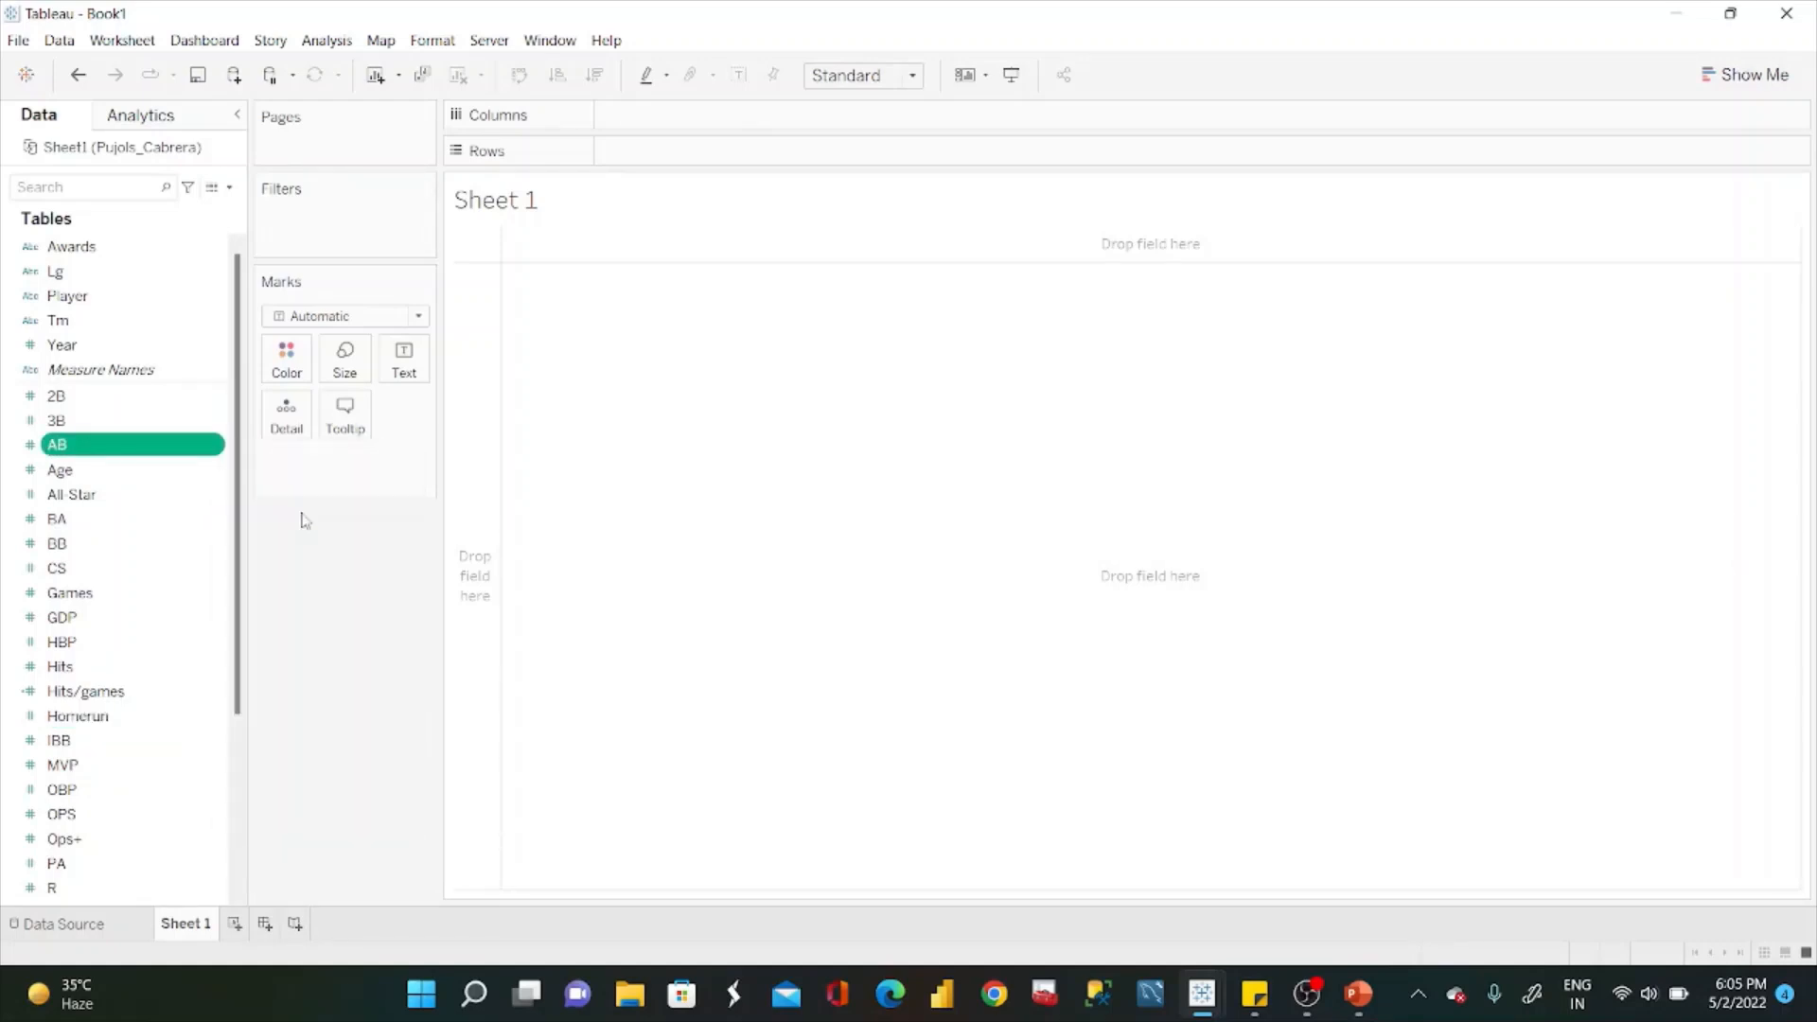
type("A")
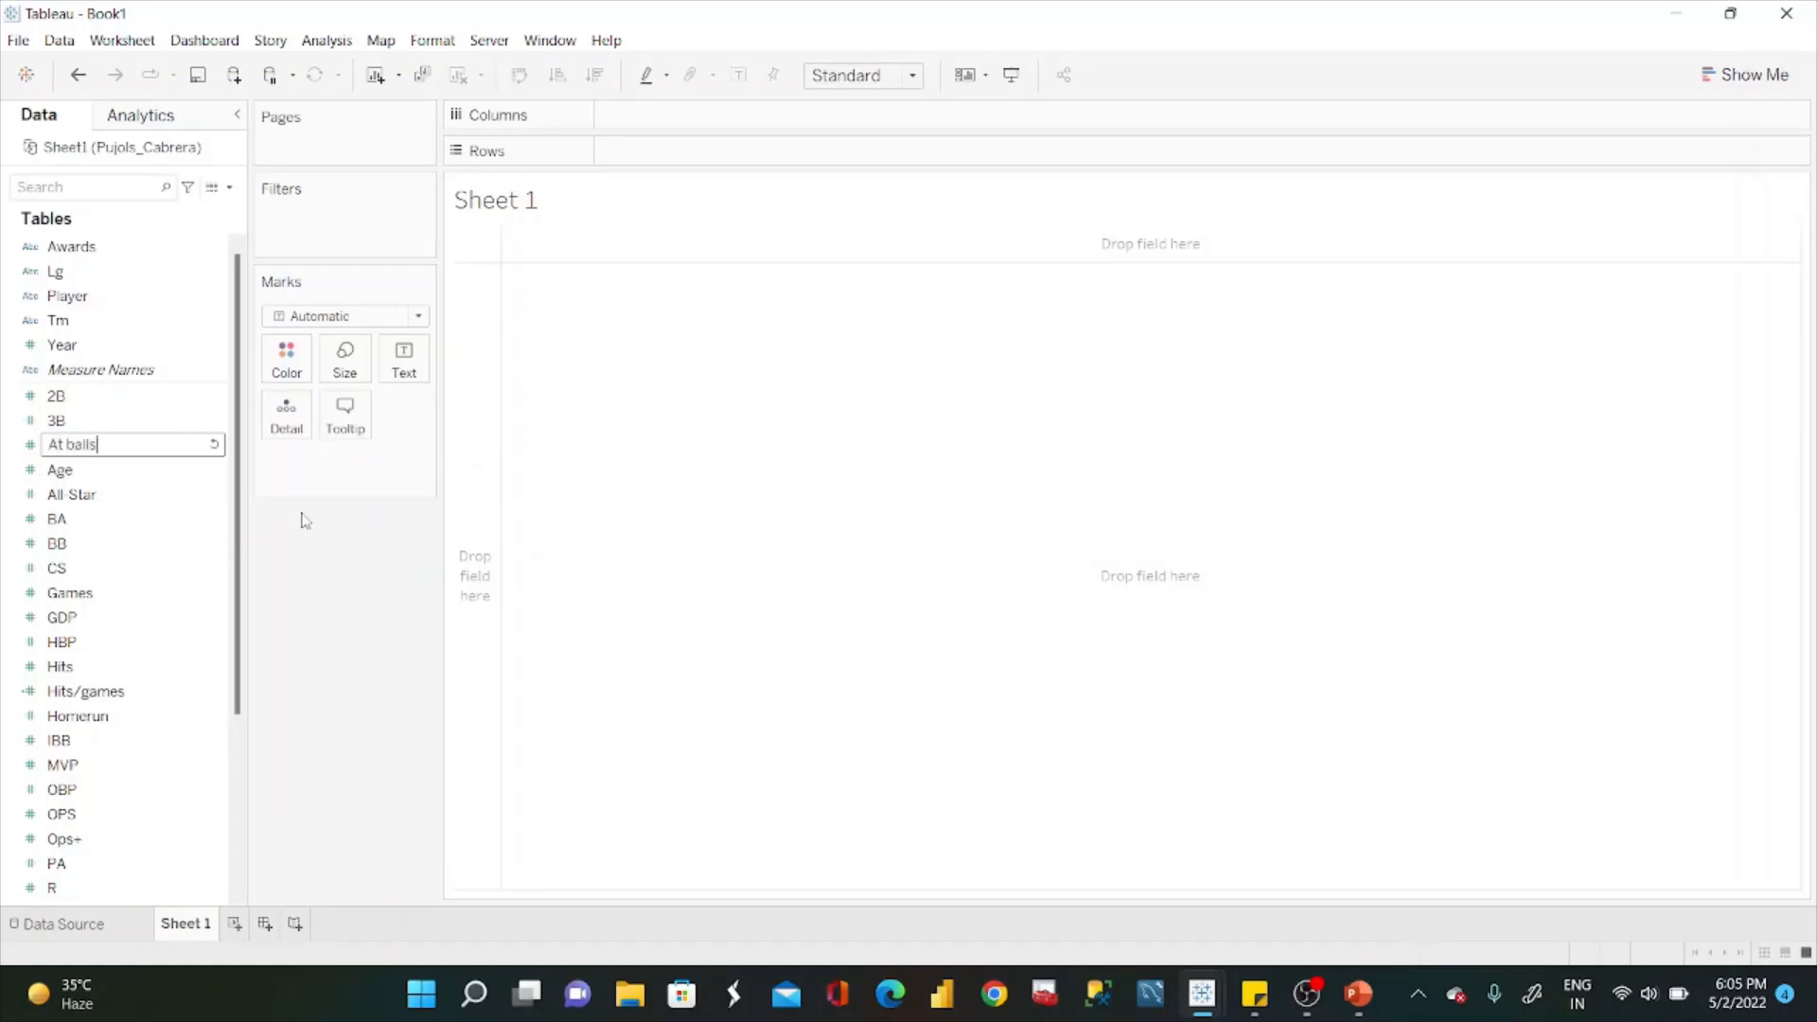
key("Return")
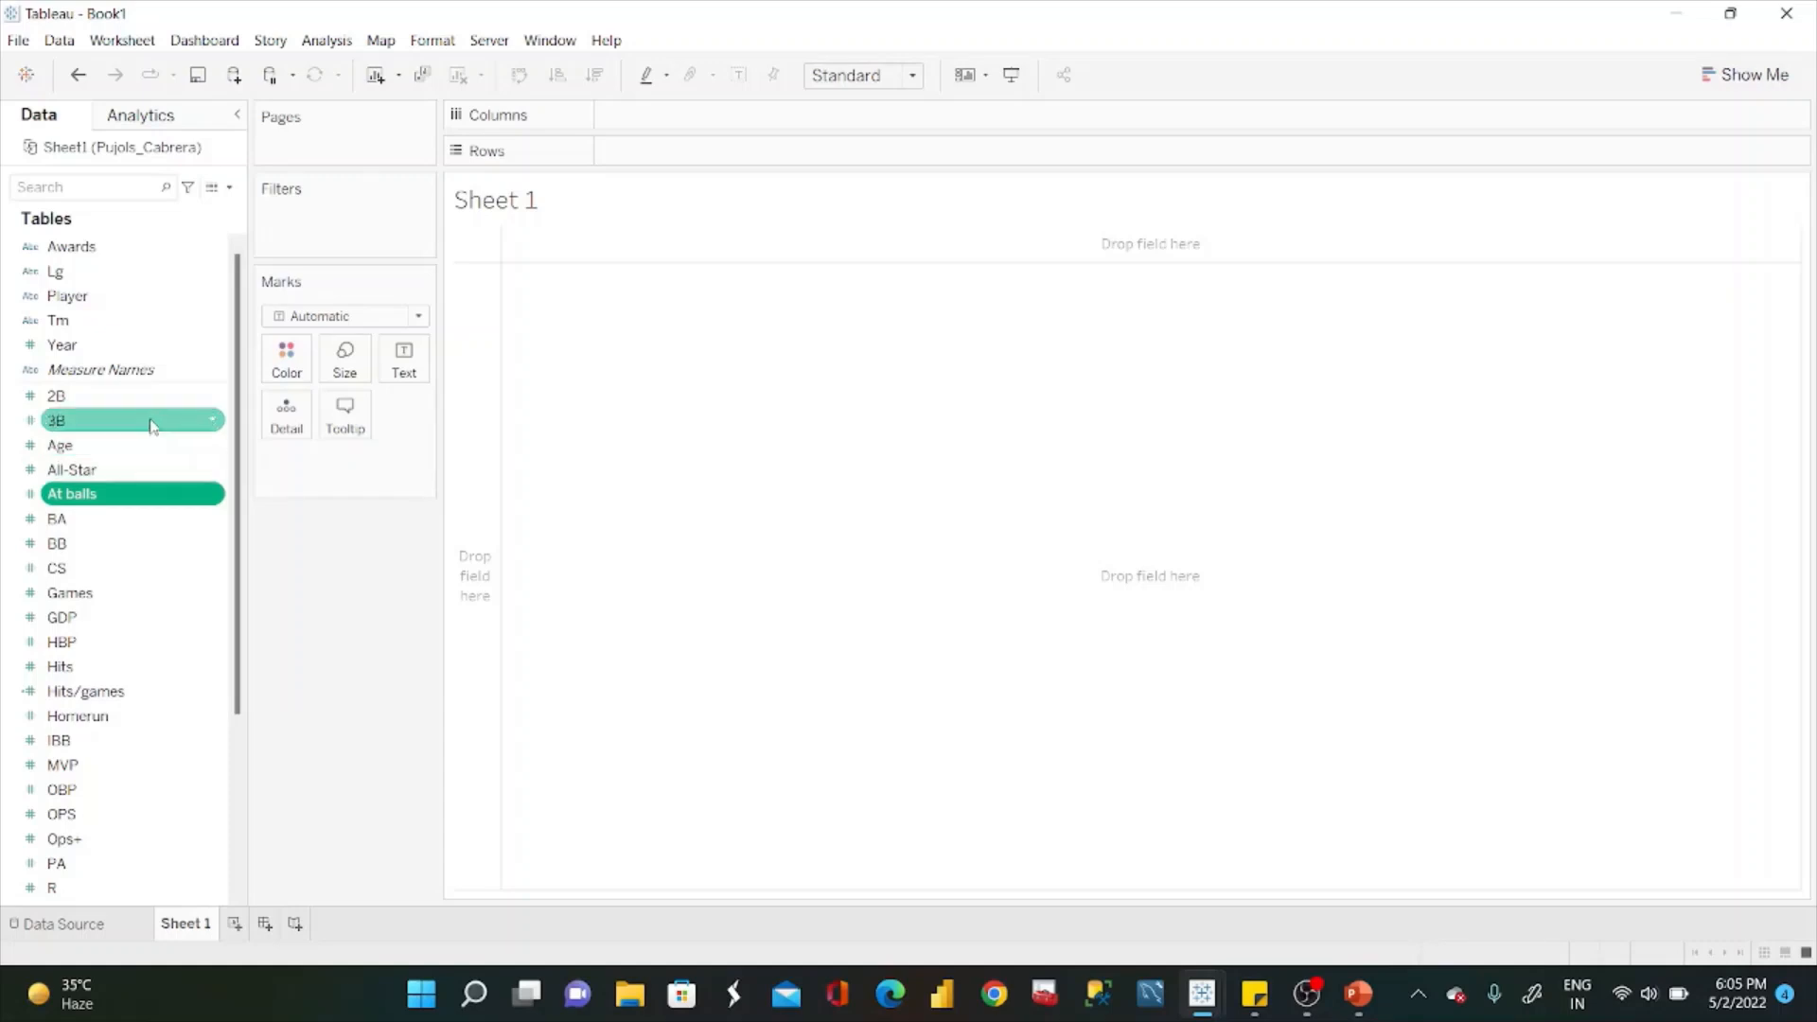
Hide the unneeded 2B, 3B, Age and All-Star fields from the data list.
left_click(121, 399)
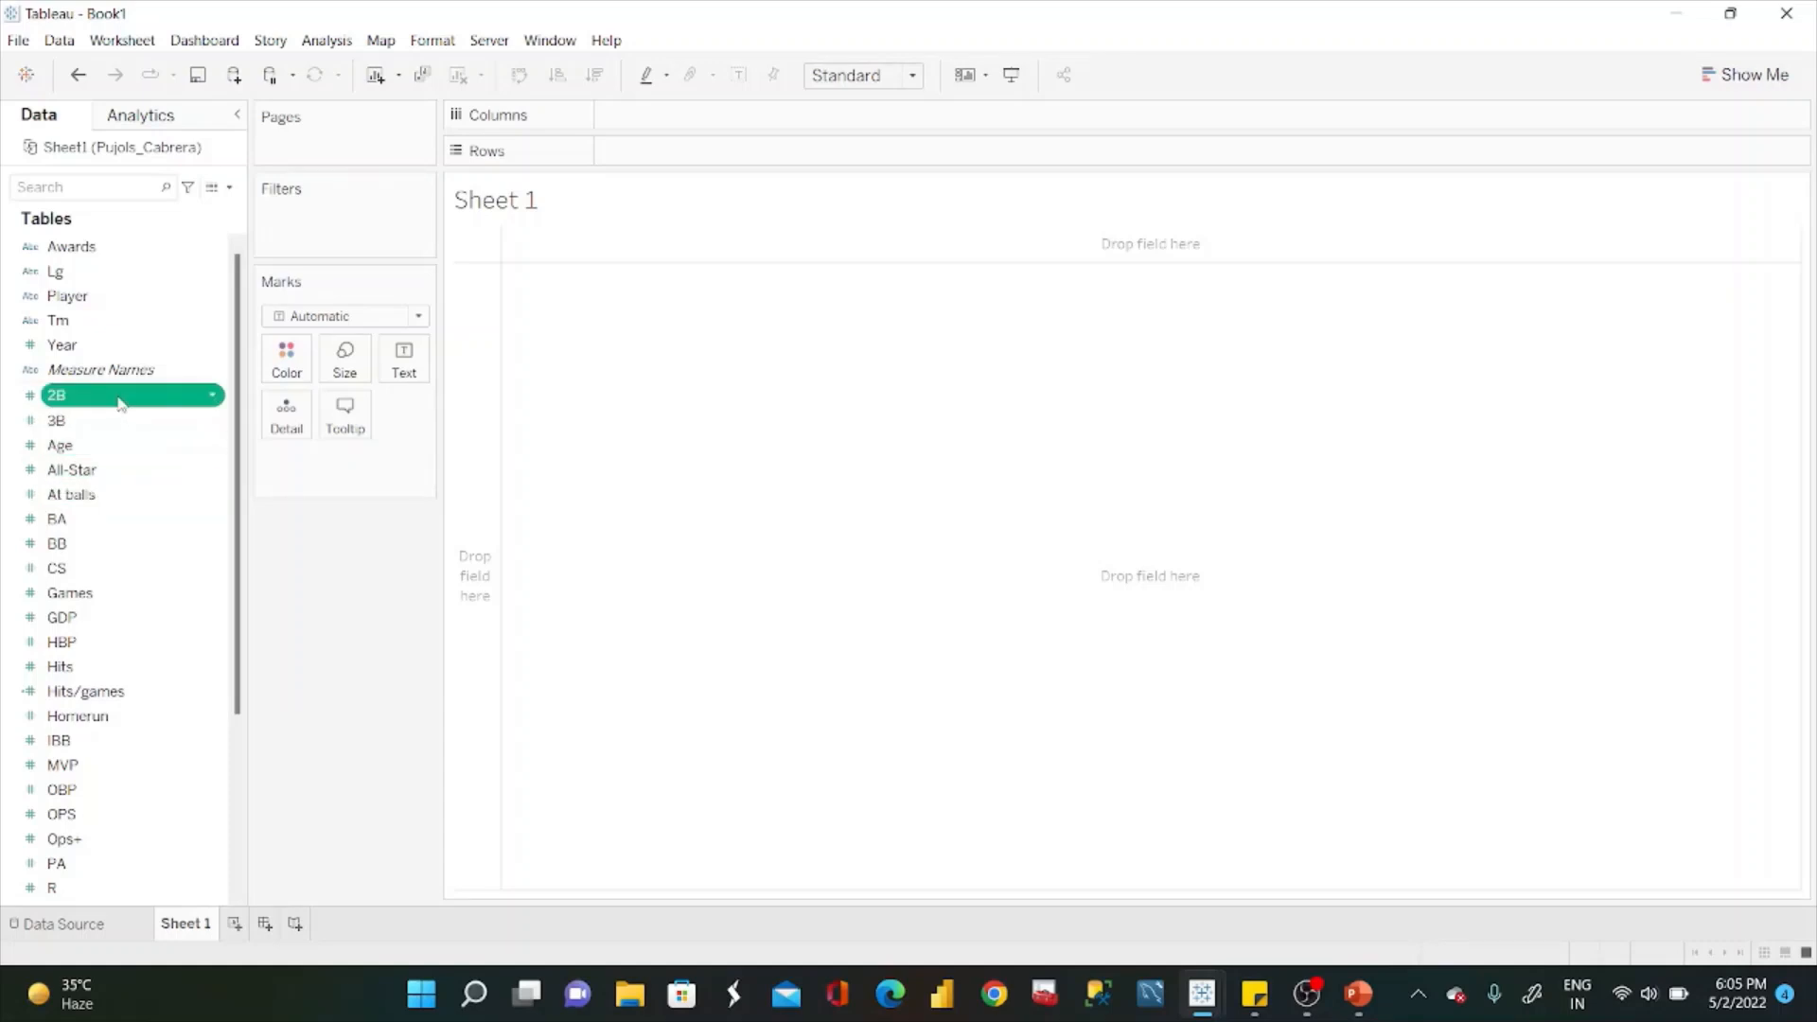
left_click(77, 451, "shift")
right_click(77, 453)
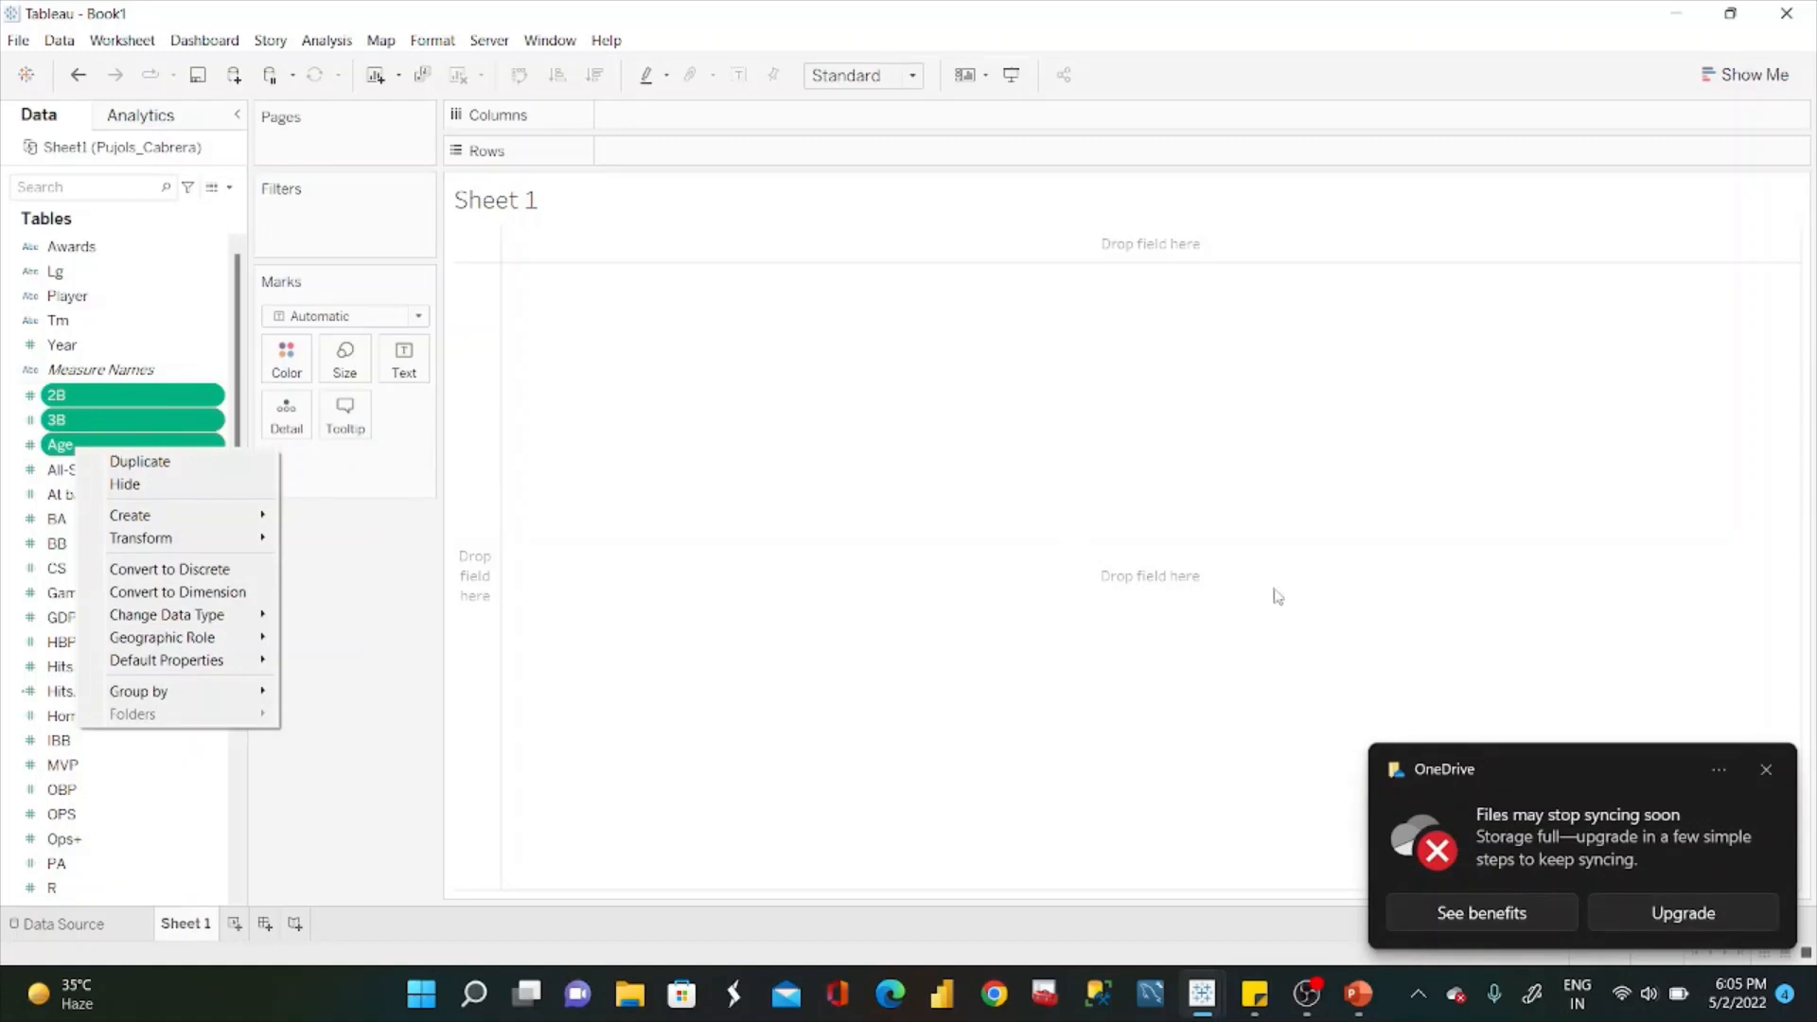
left_click(1766, 770)
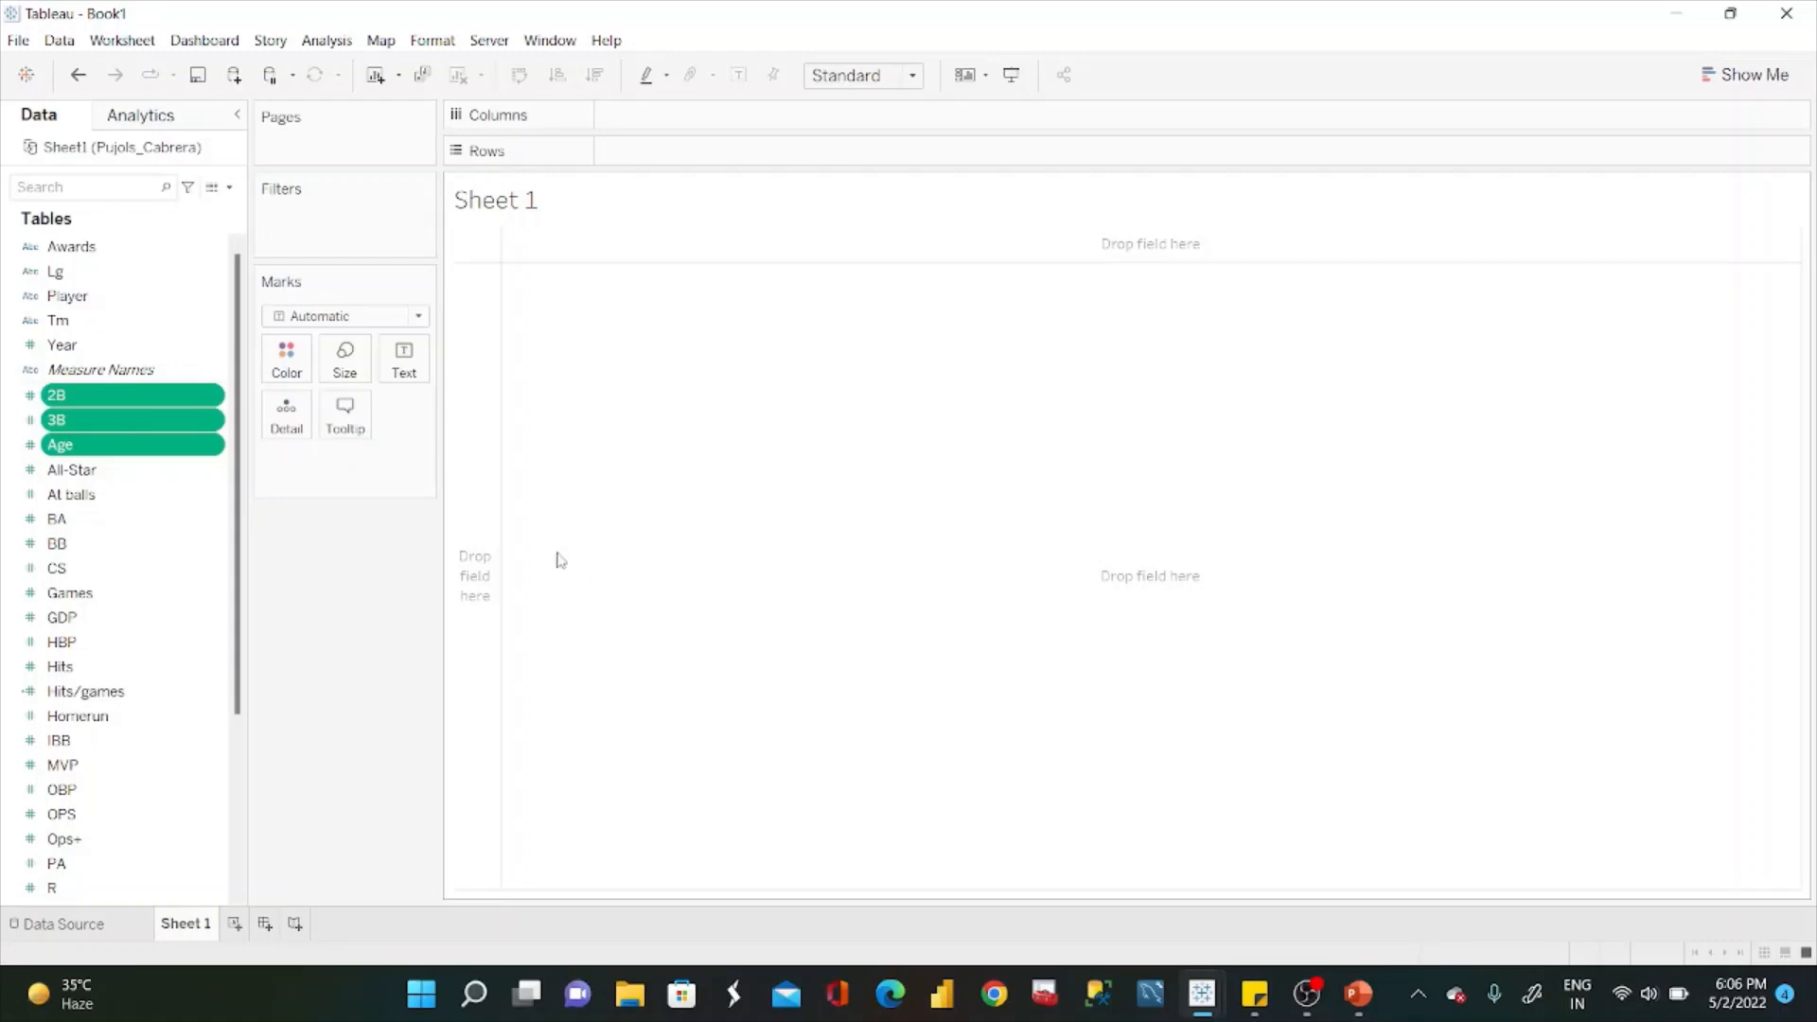
right_click(103, 452)
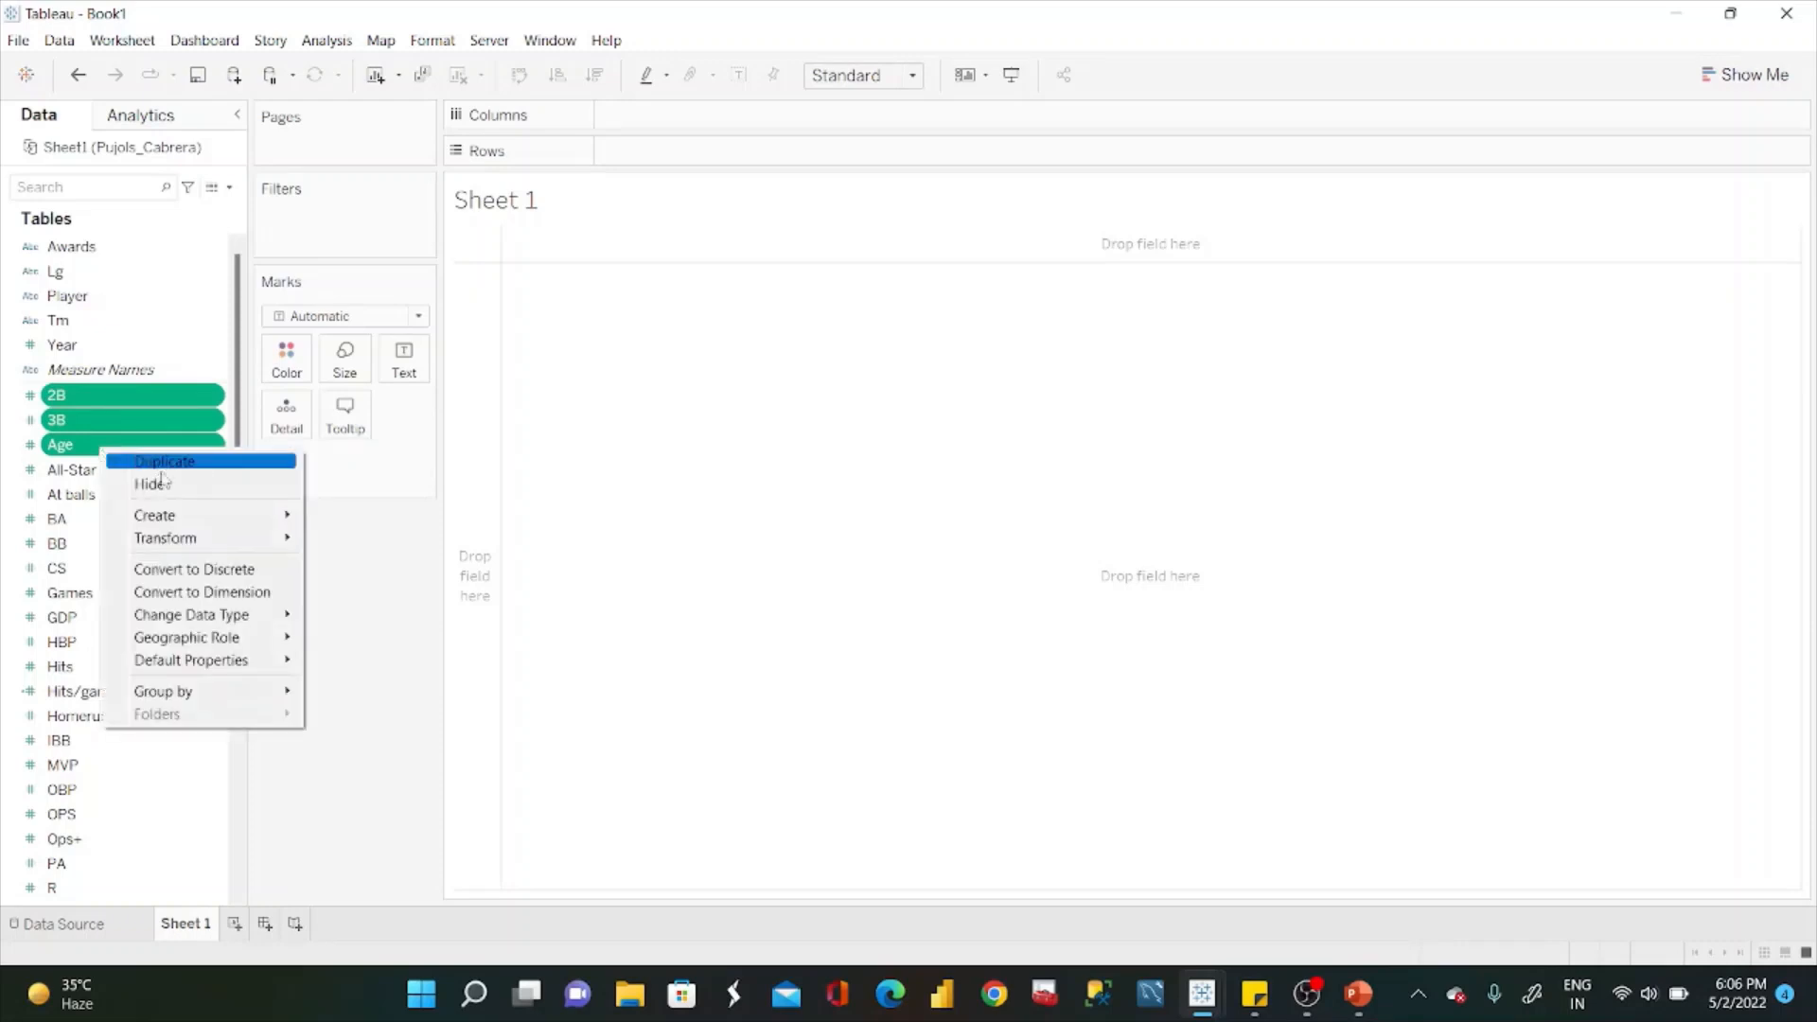
left_click(165, 483)
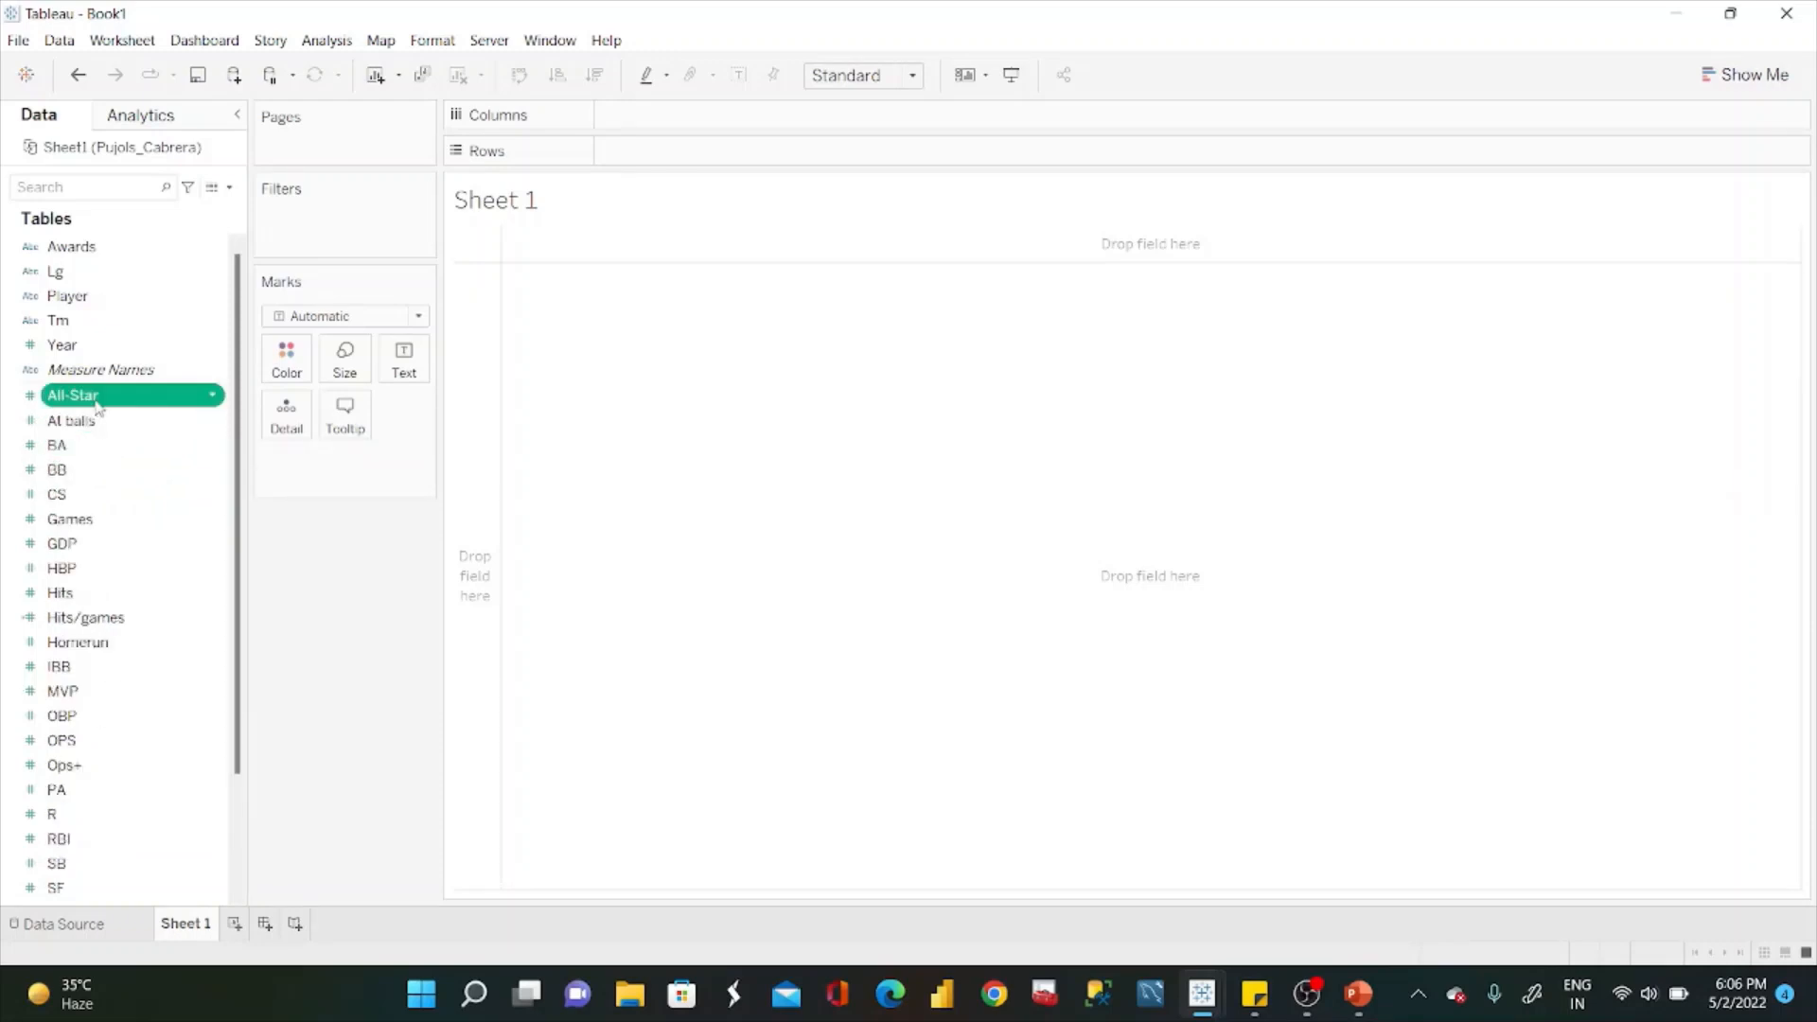
right_click(99, 398)
left_click(167, 496)
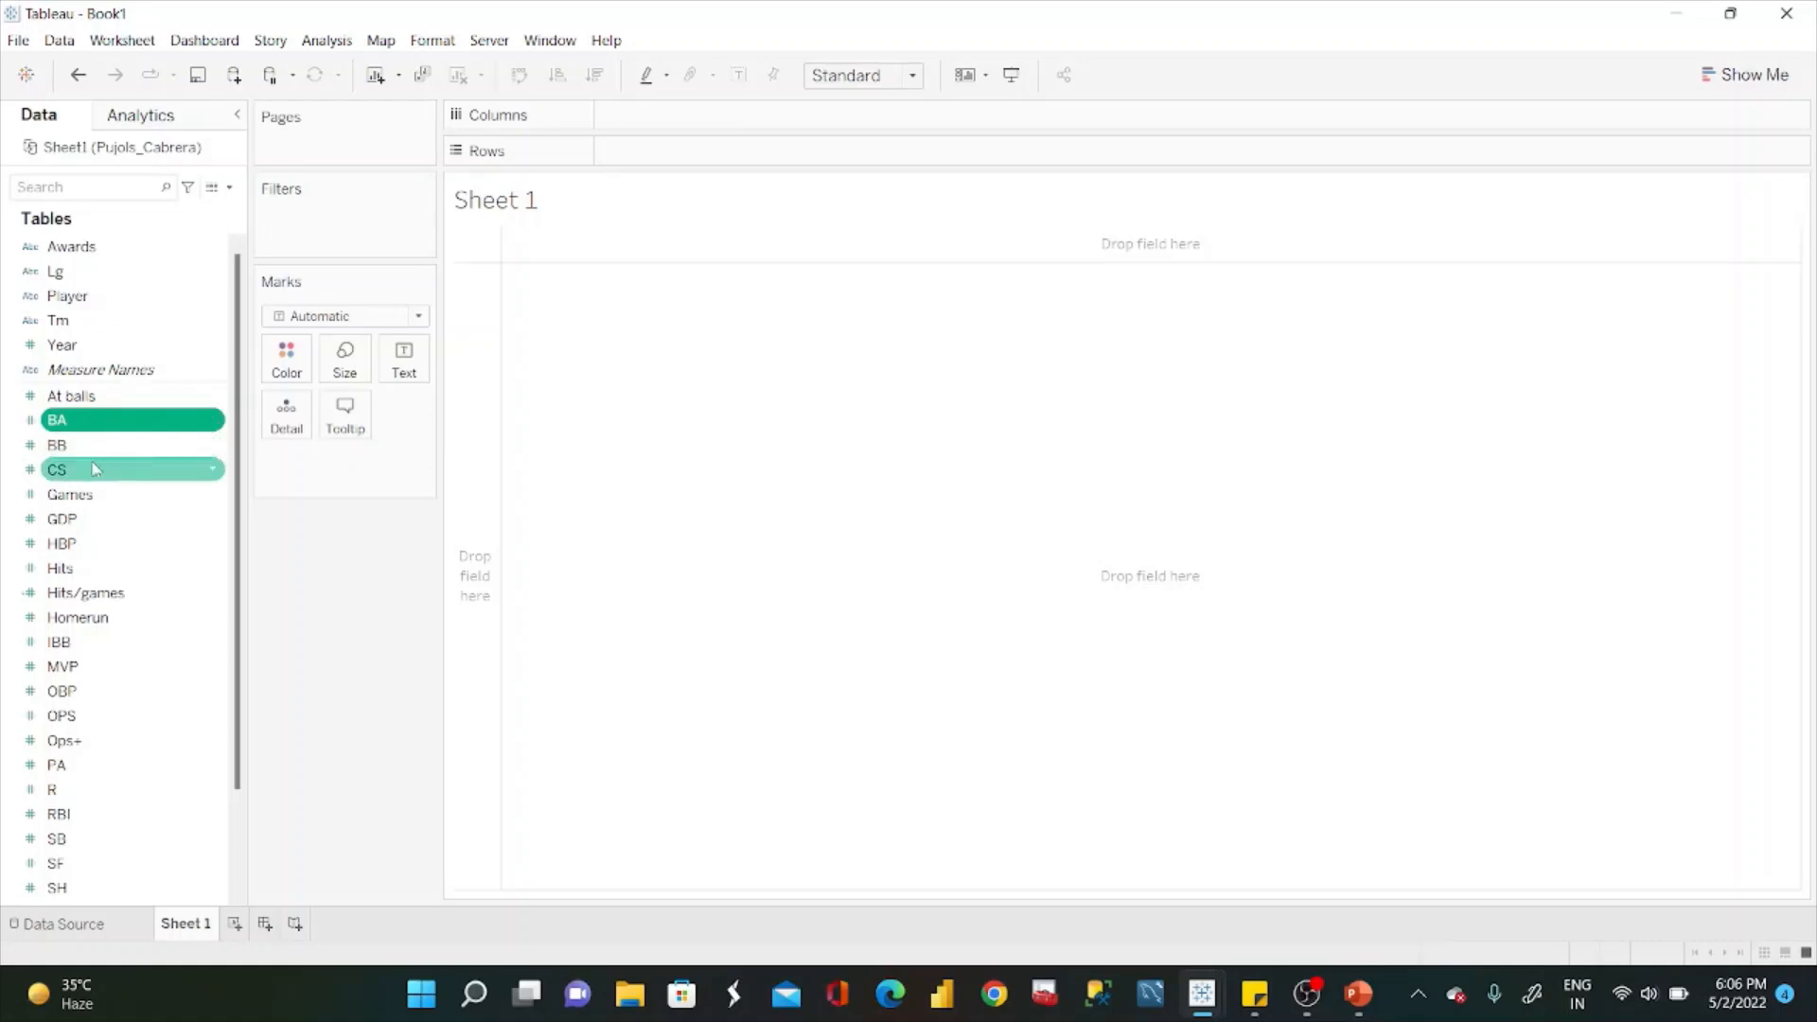
Hide the BA, BB and CS fields together.
left_click(90, 470, "shift")
right_click(89, 464)
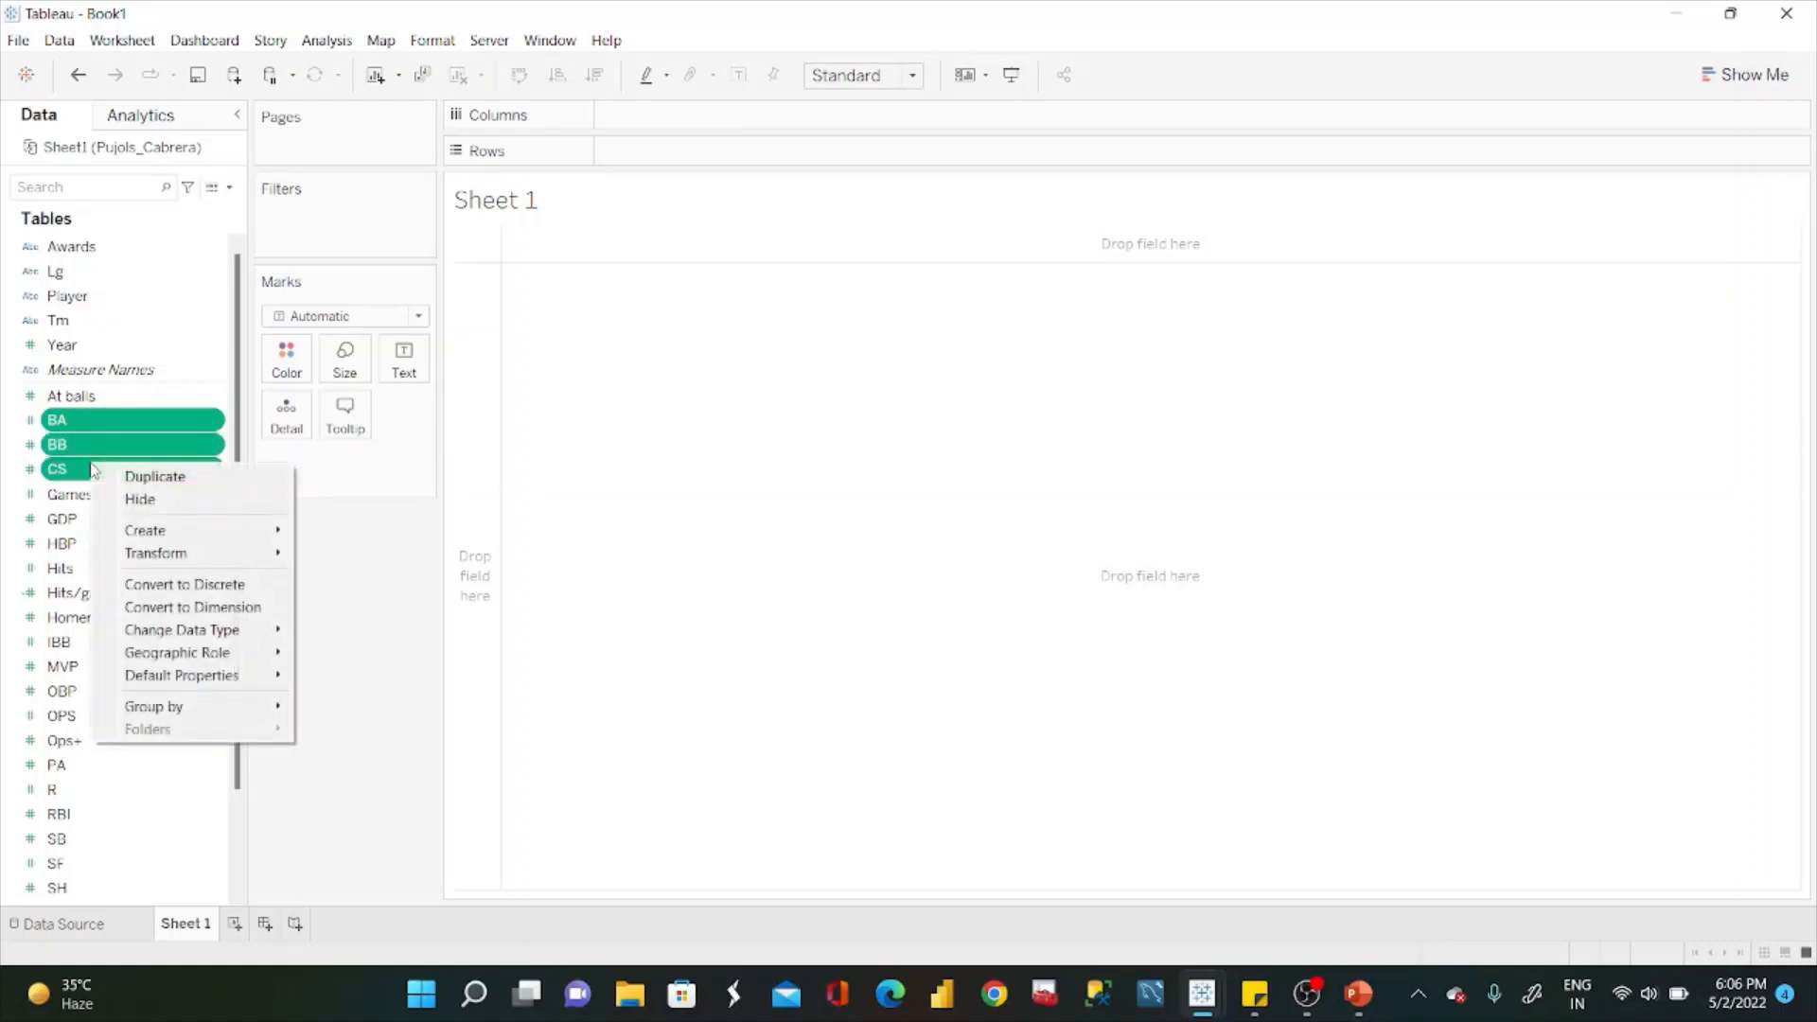
left_click(165, 499)
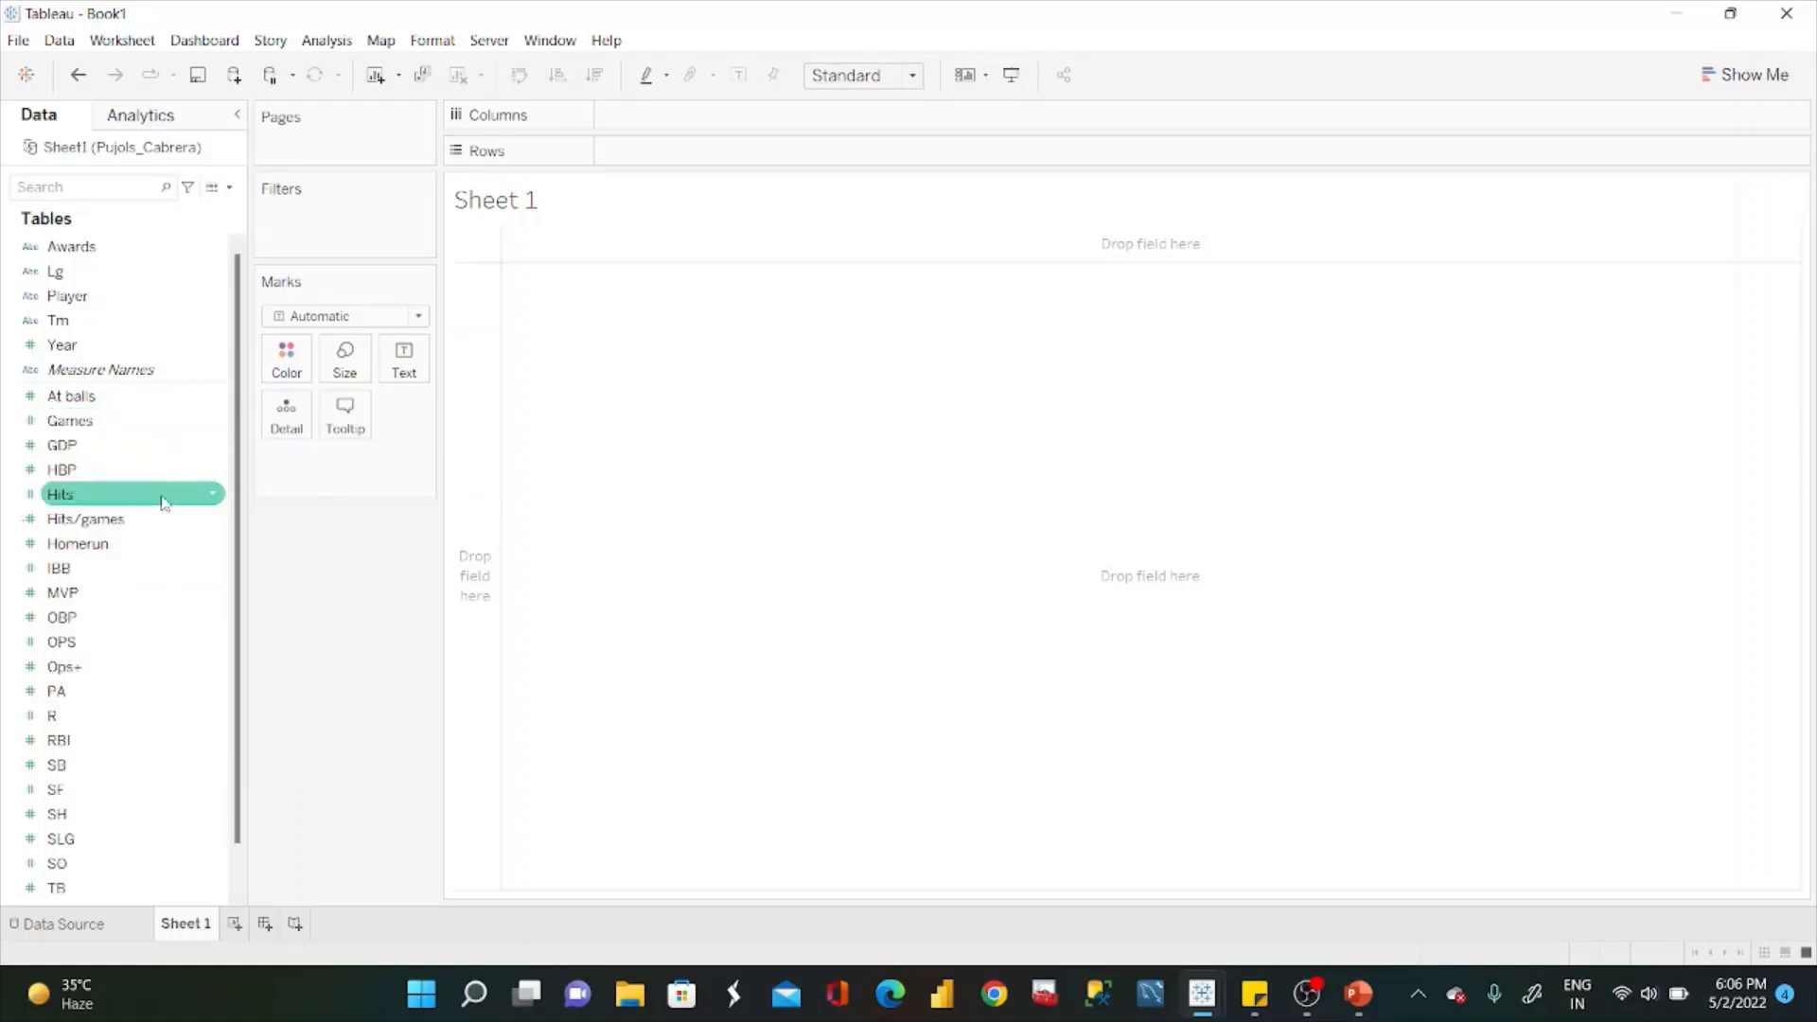
Select the GDP and HBP fields and hide them from the data list.
left_click(92, 473)
right_click(92, 473)
left_click(89, 452)
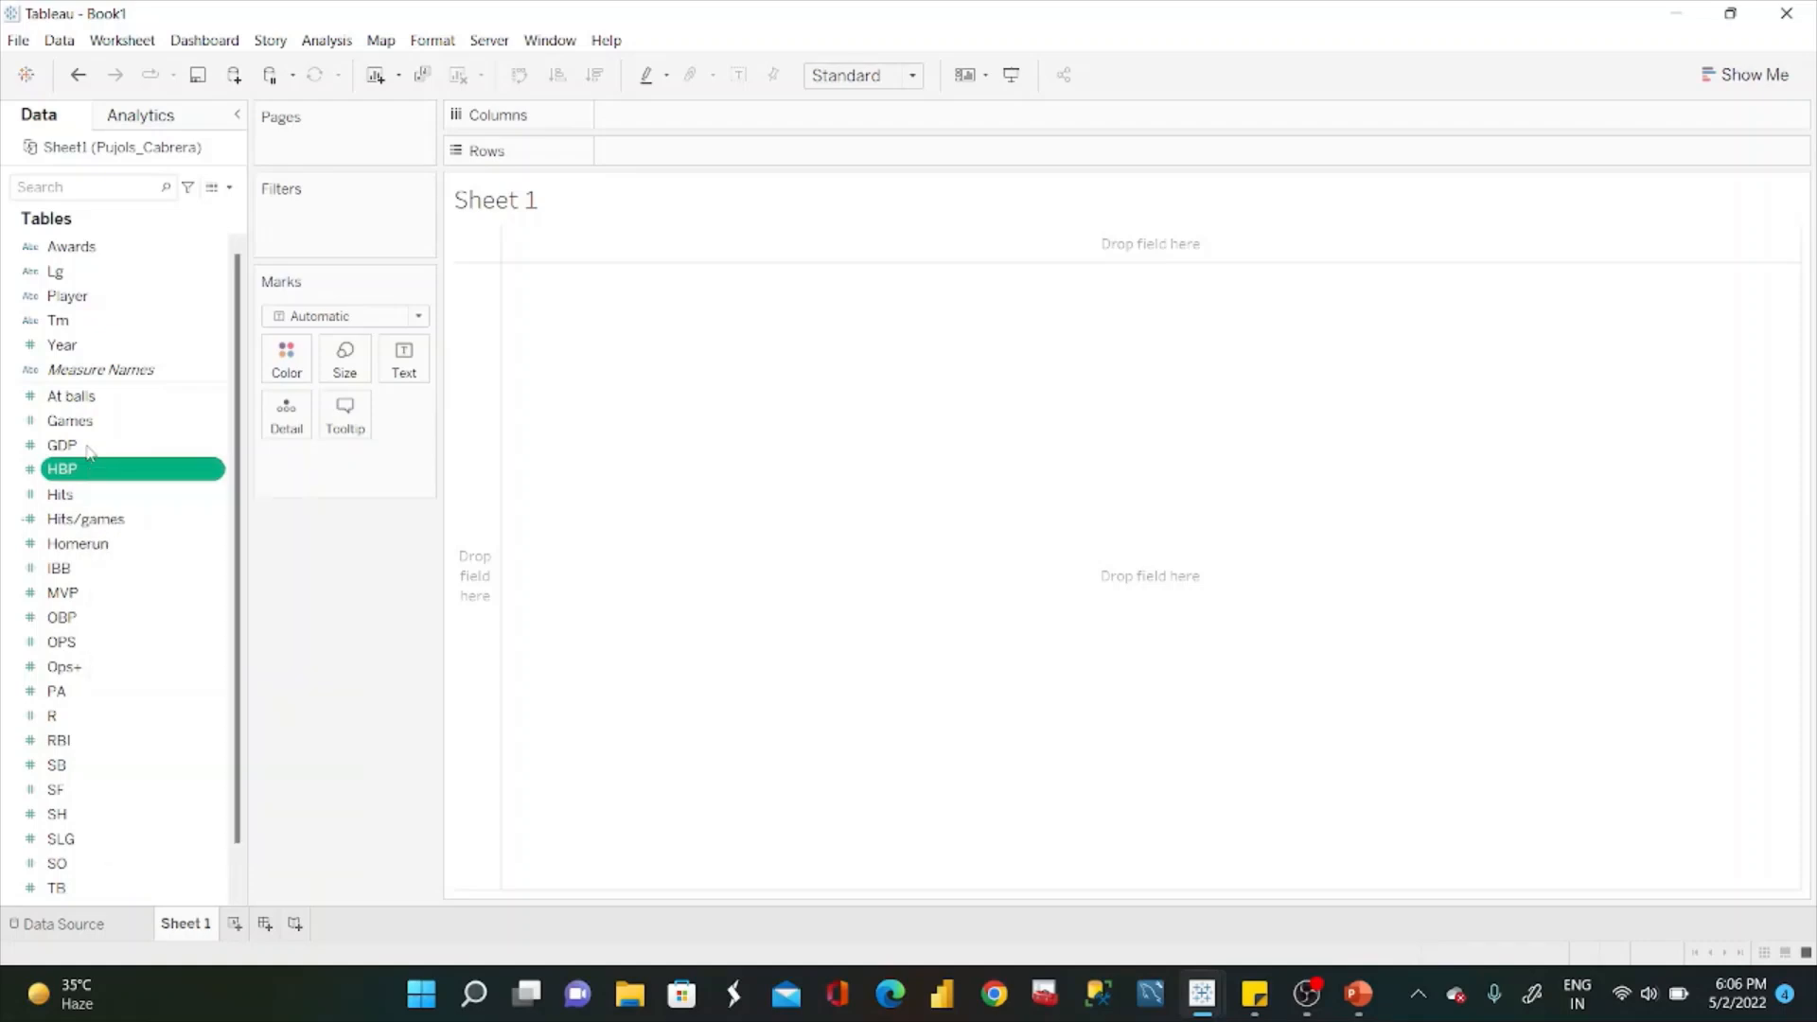
left_click(89, 452)
right_click(69, 476)
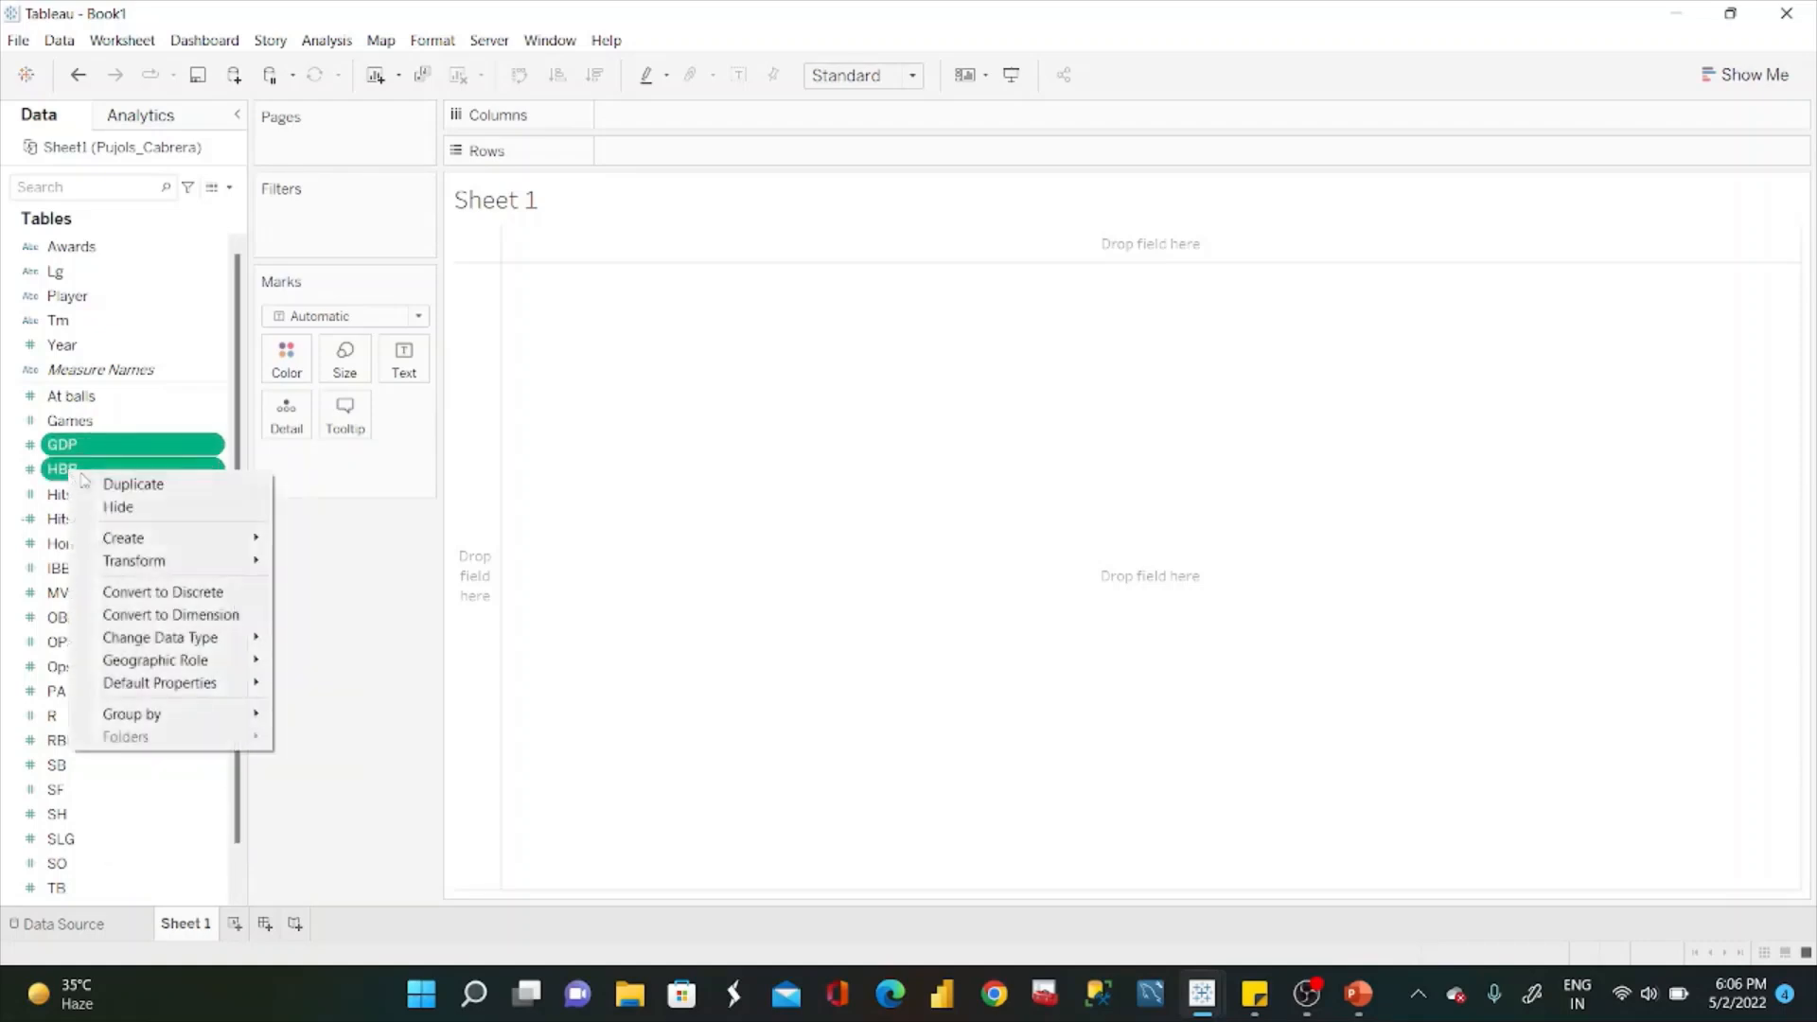
left_click(118, 504)
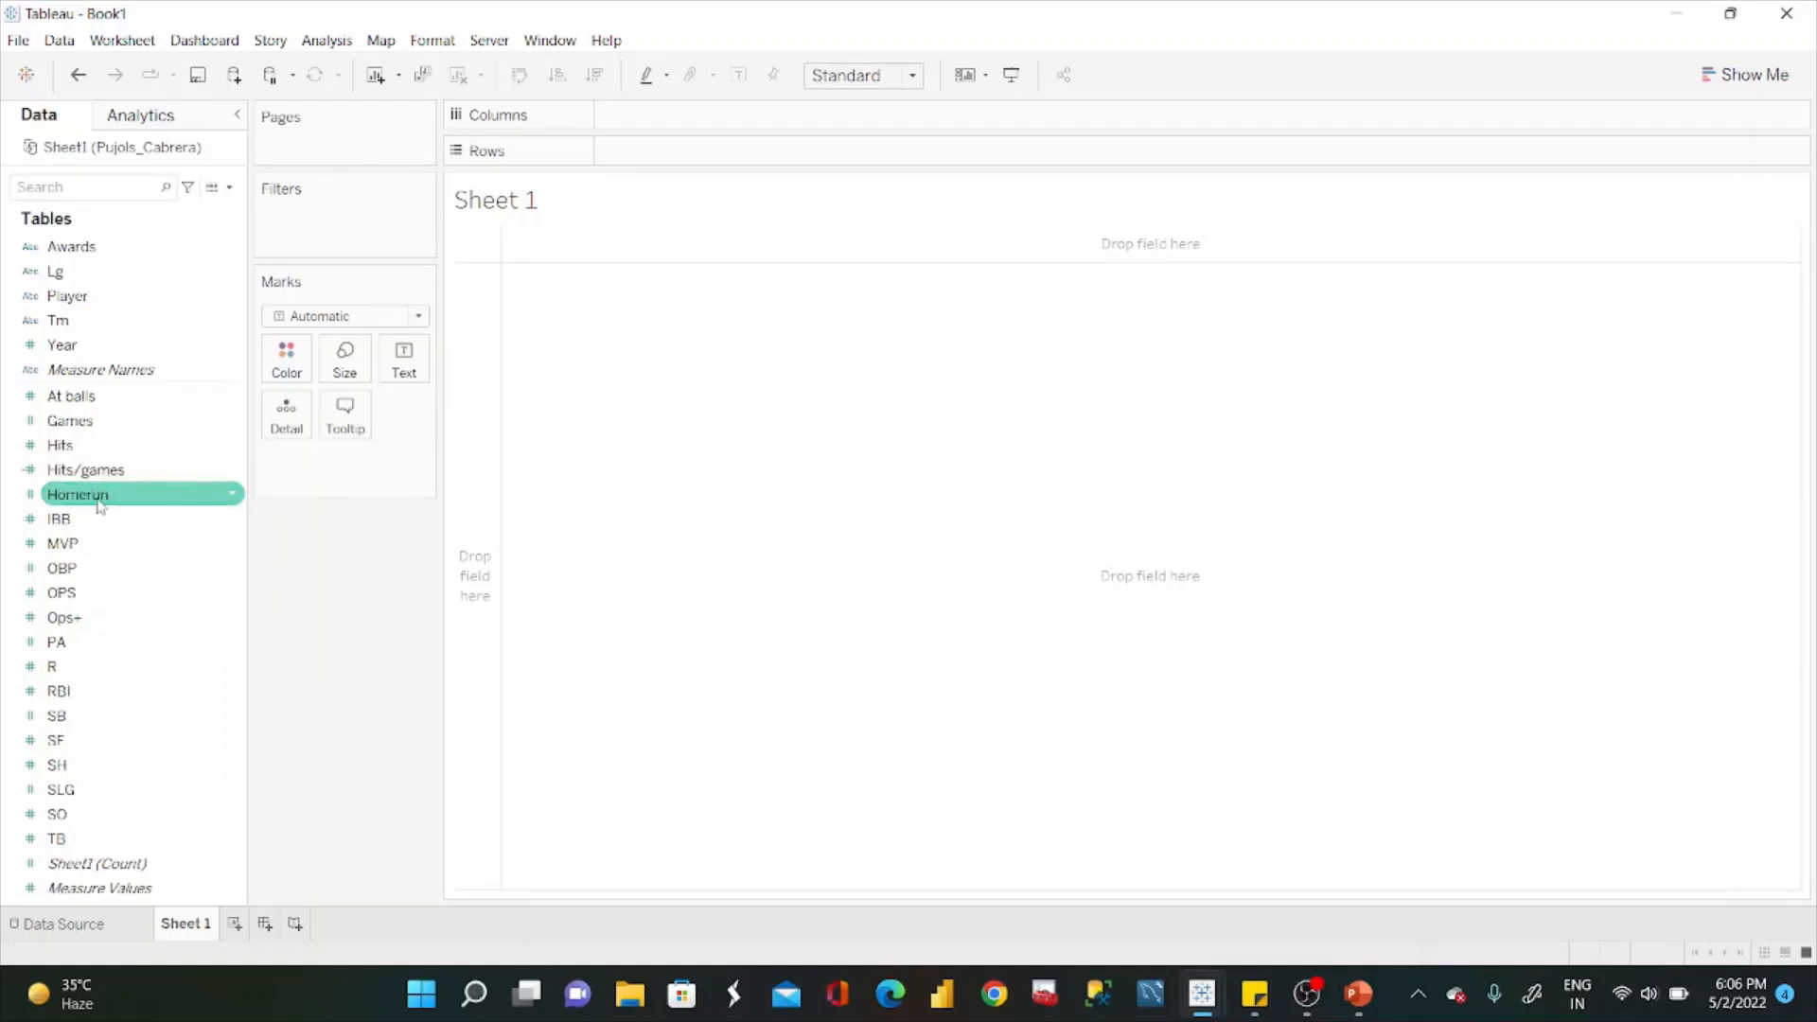
Select all measures from IBB through TB and hide them.
left_click(69, 522)
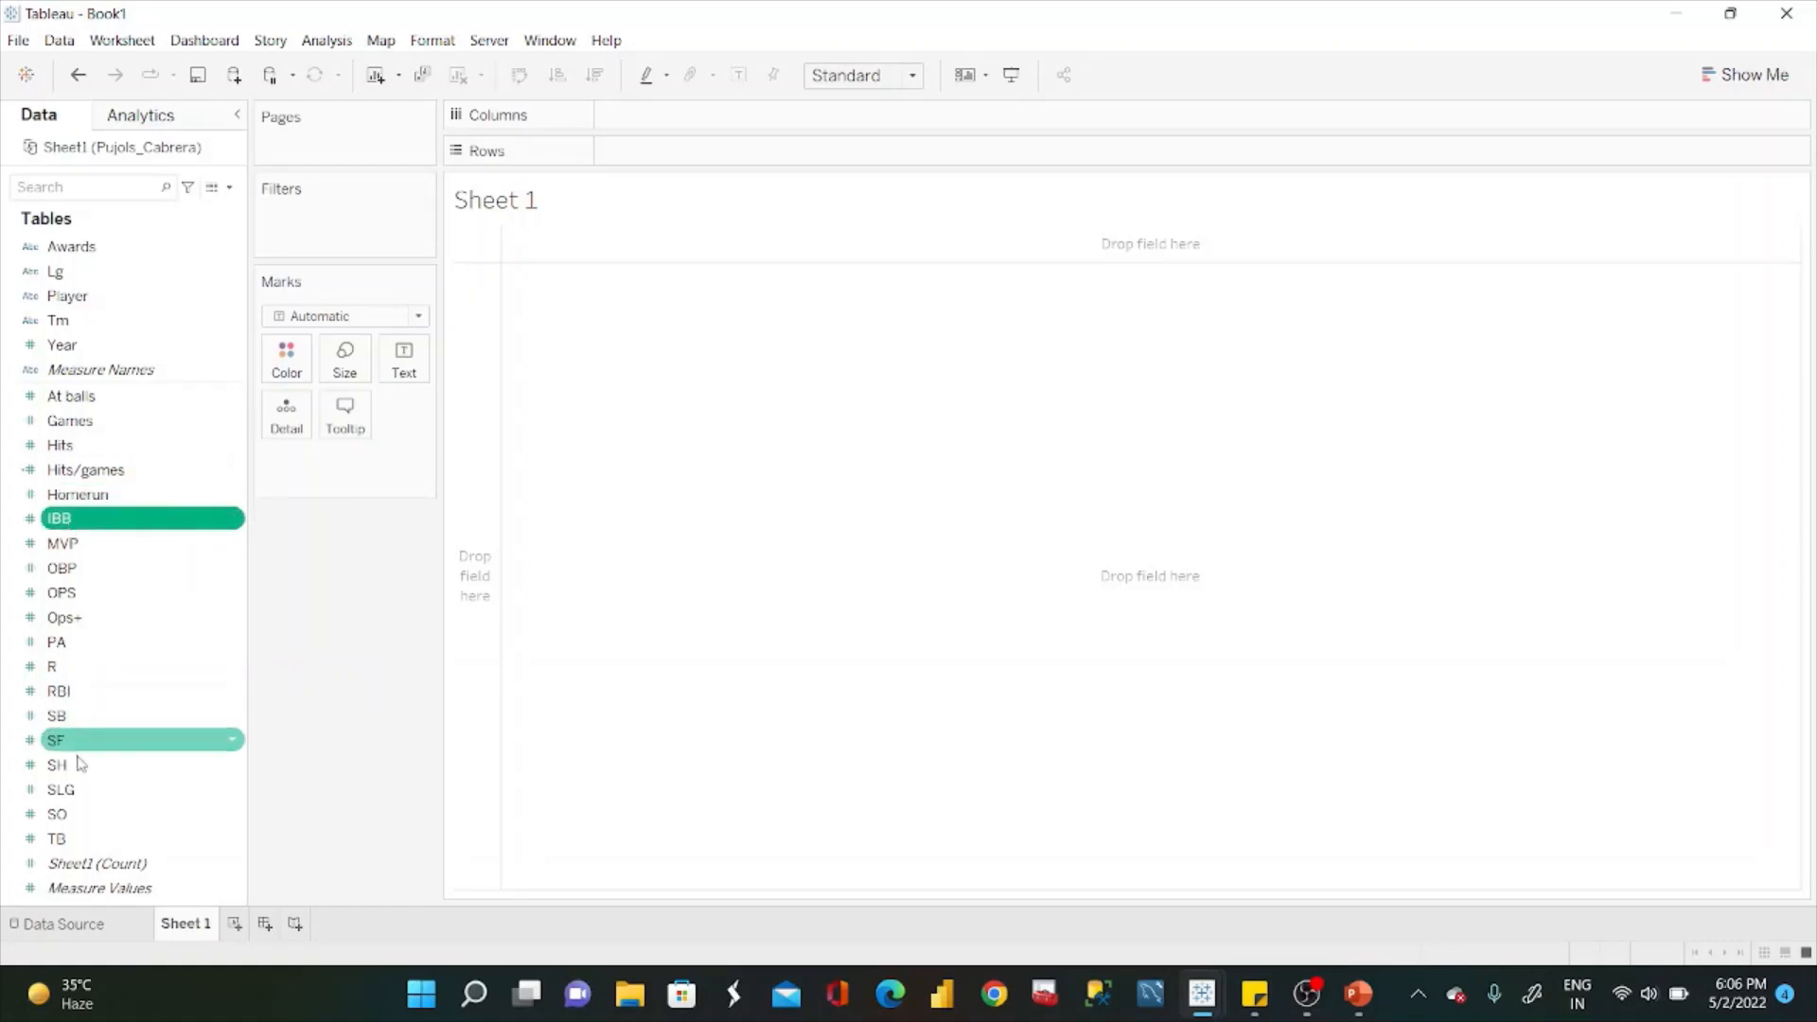
left_click(73, 840, "shift")
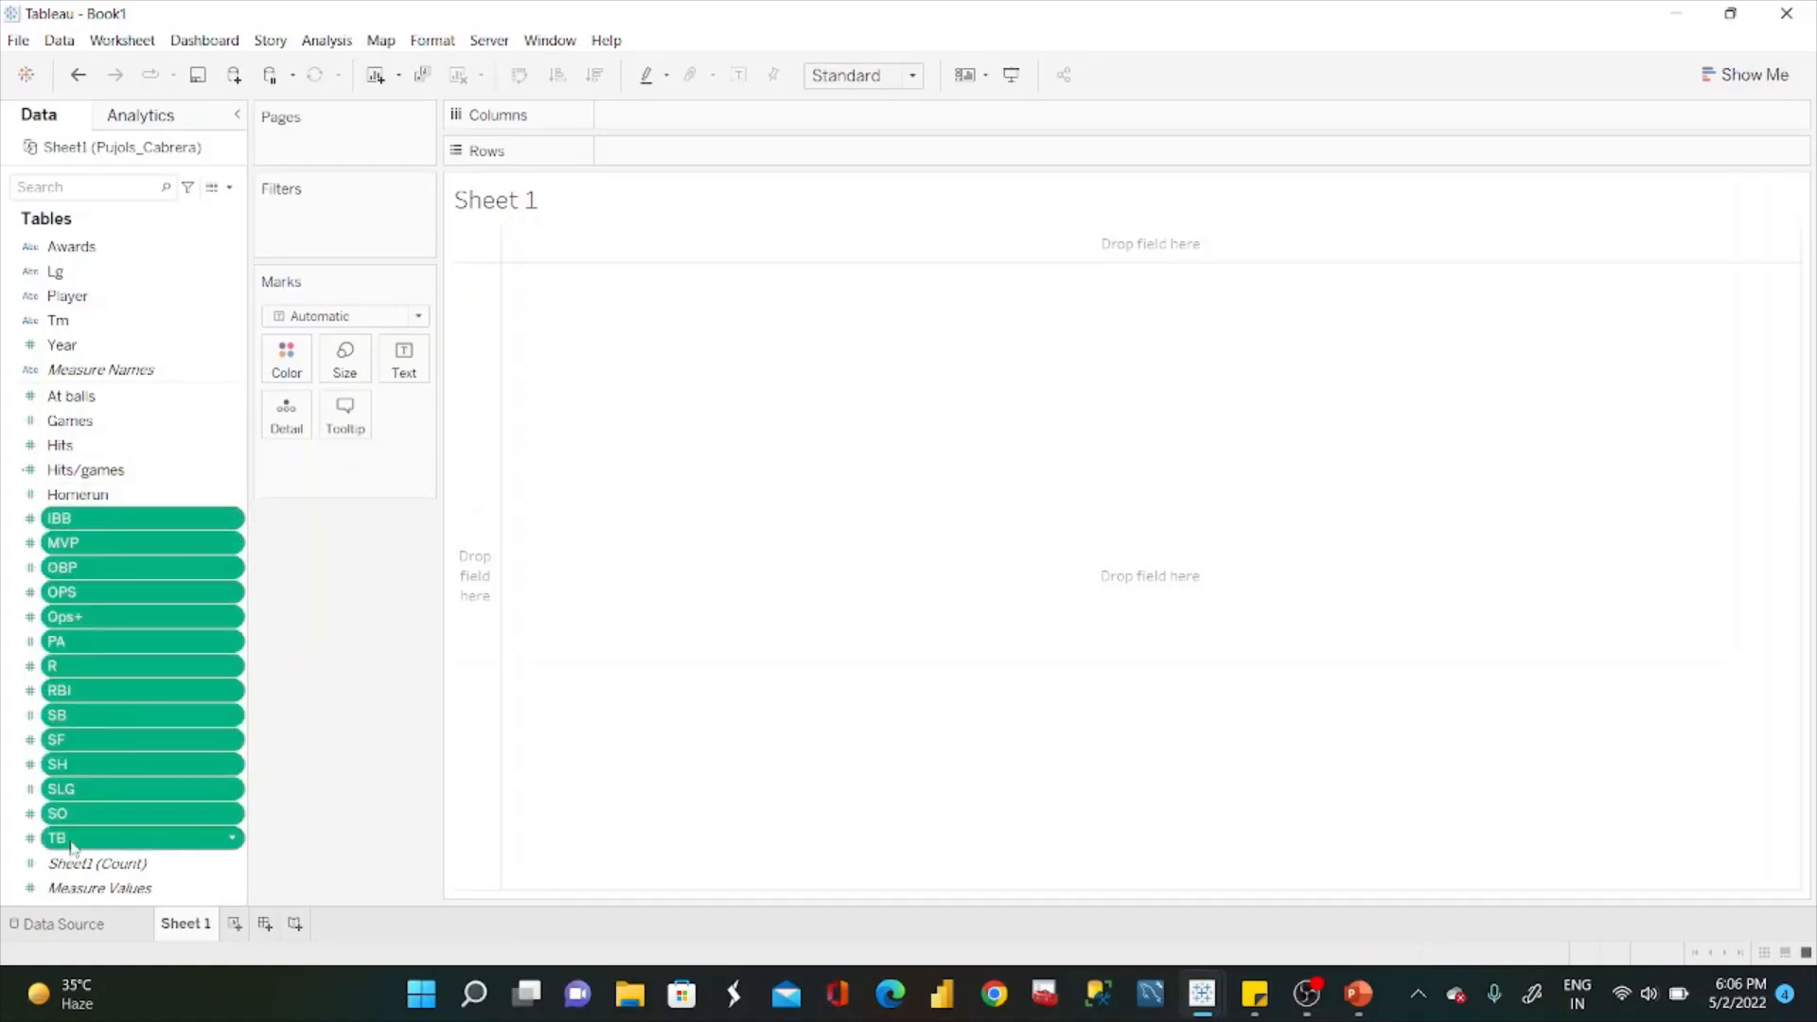
right_click(99, 839)
left_click(151, 606)
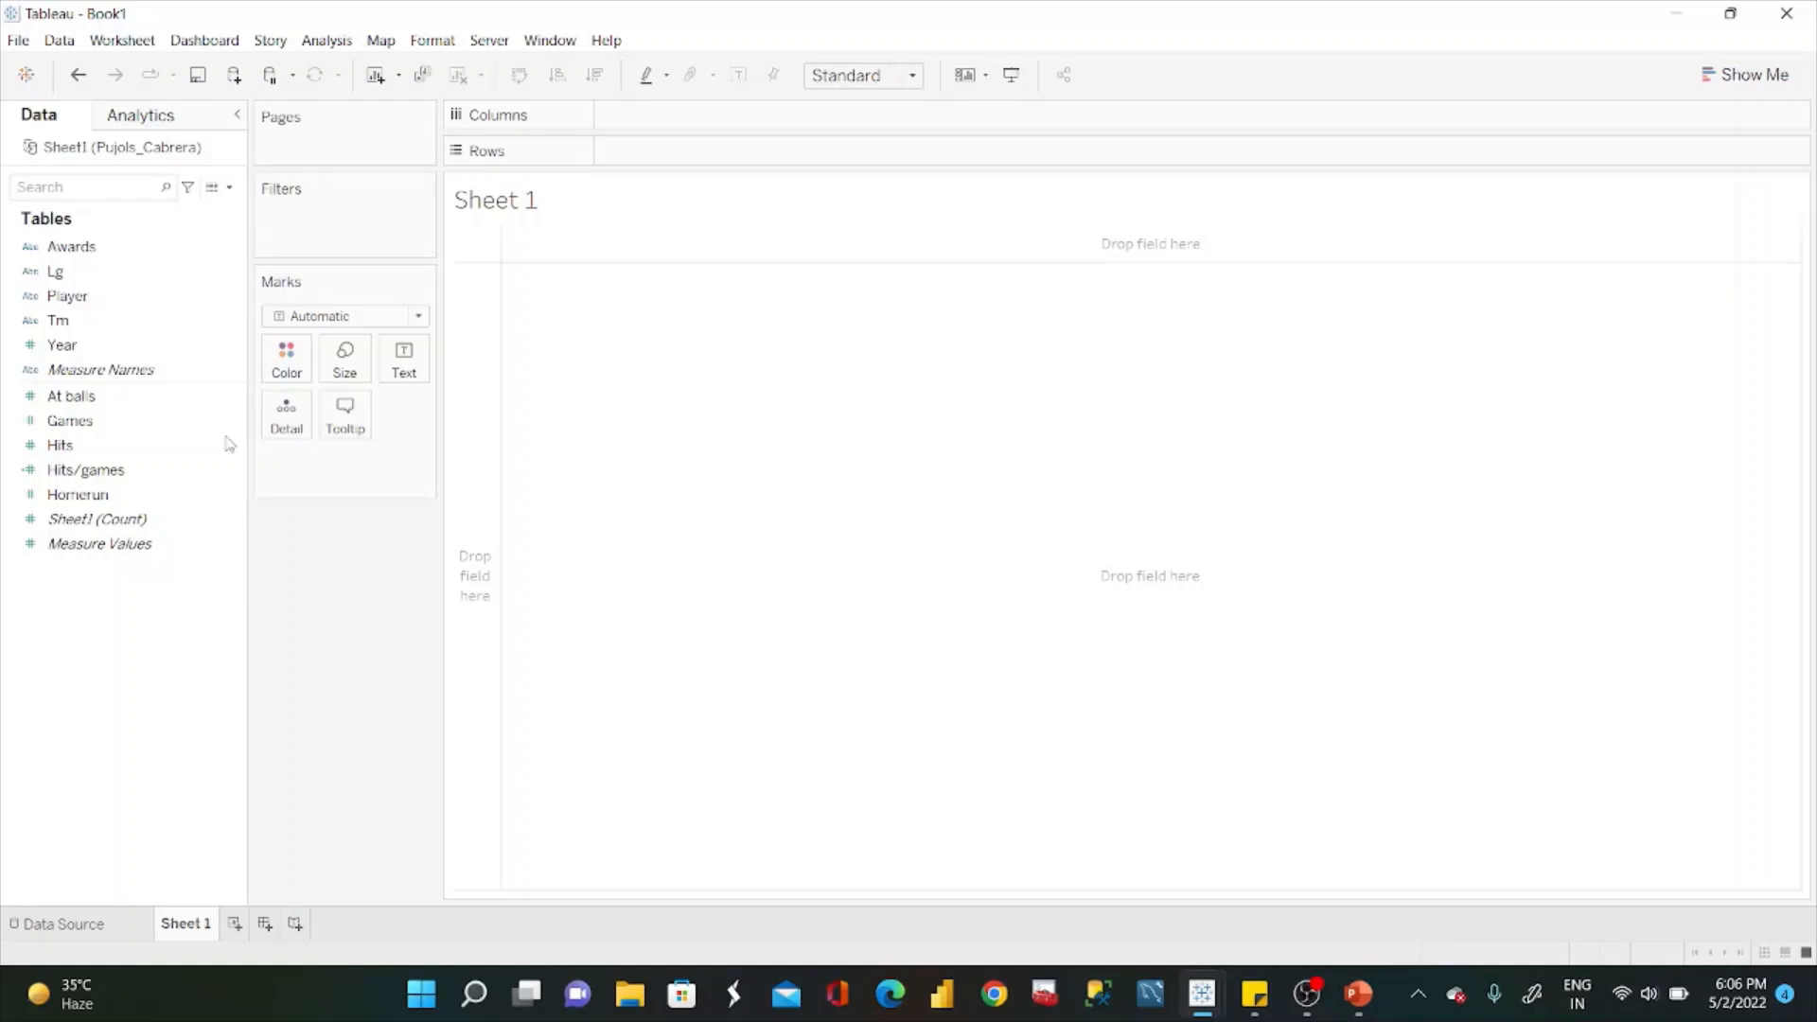
left_click(132, 396)
left_click(128, 420)
left_click(134, 444)
left_click(144, 494)
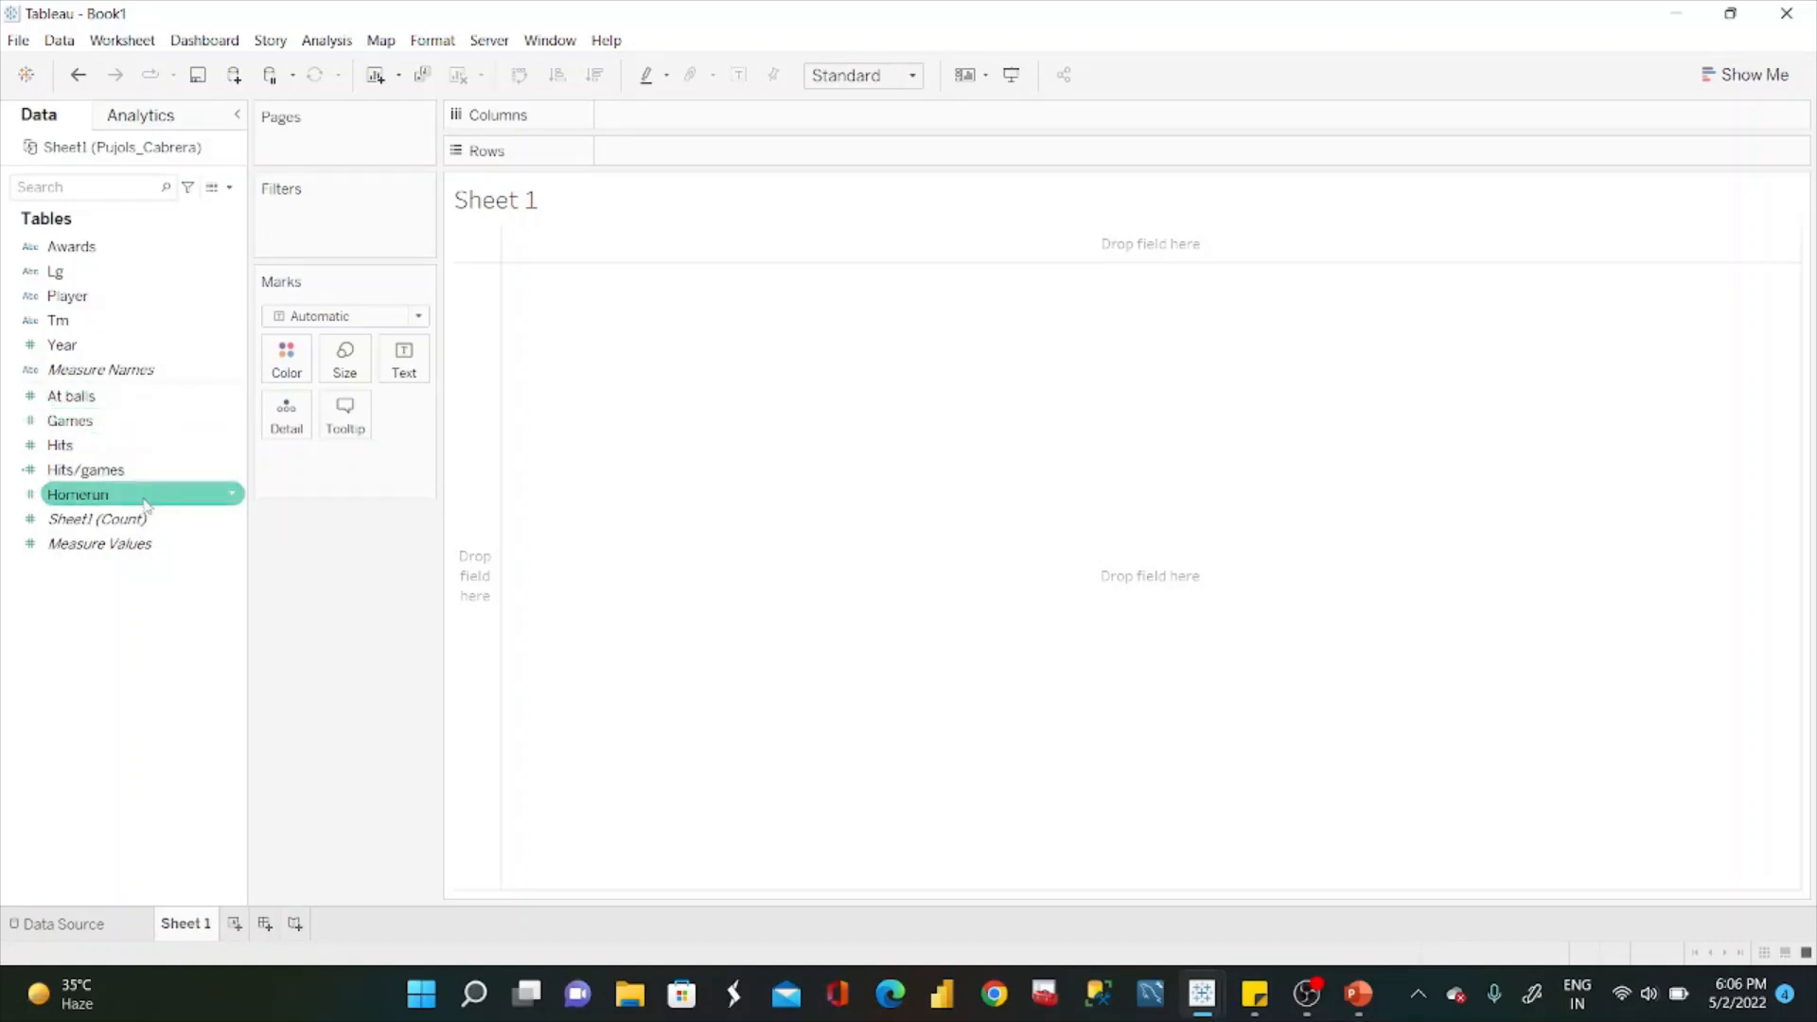
left_click(203, 345)
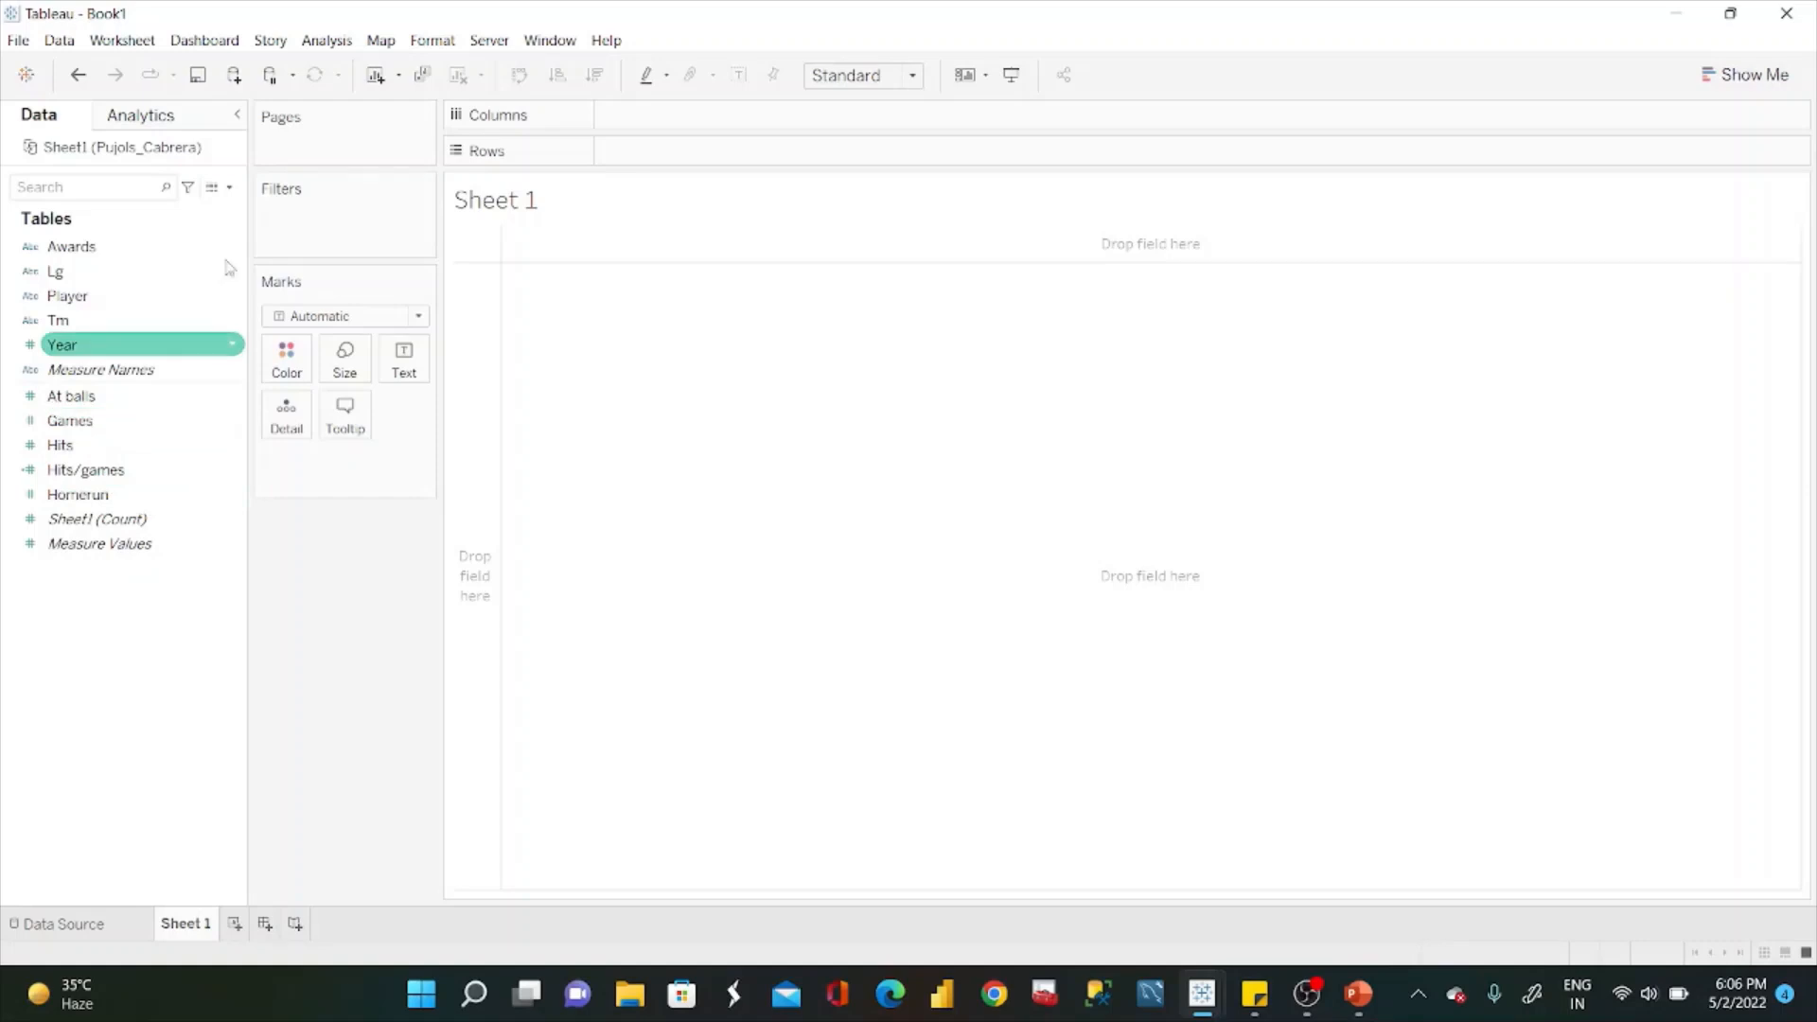
Create a new calculated field and name it At Balls/ home run.
left_click(229, 187)
left_click(114, 207)
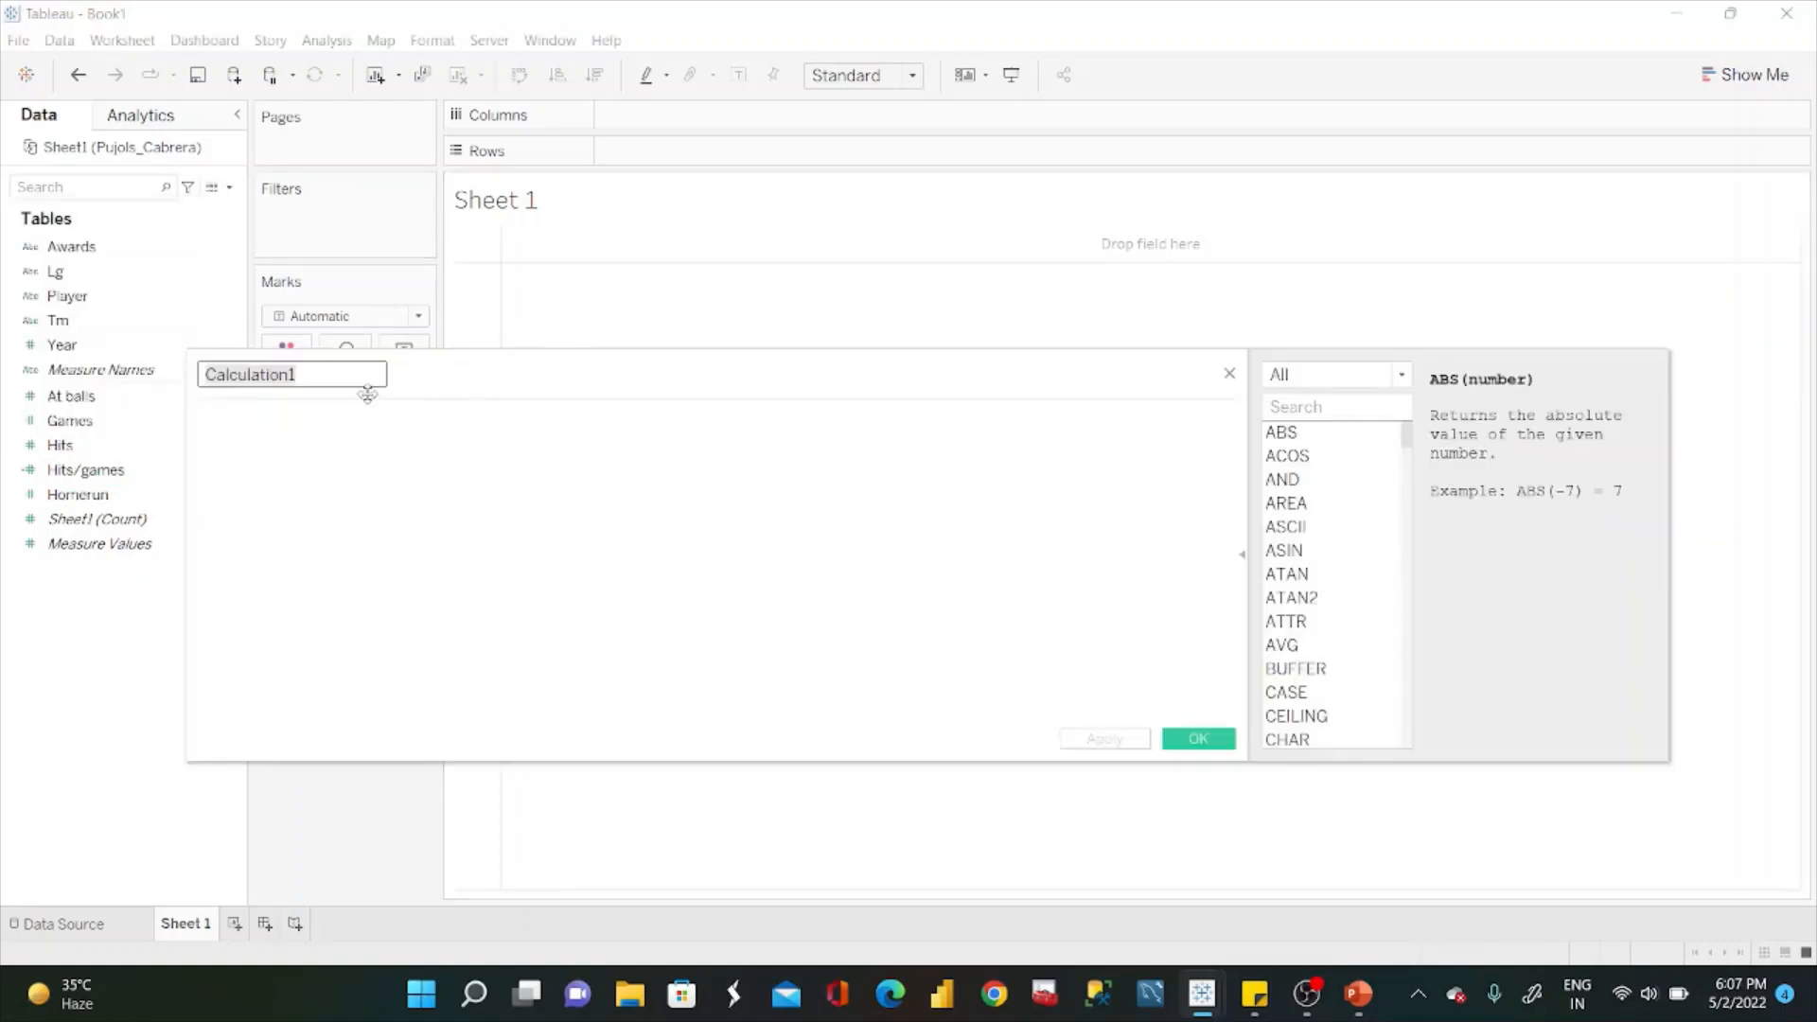
type("At")
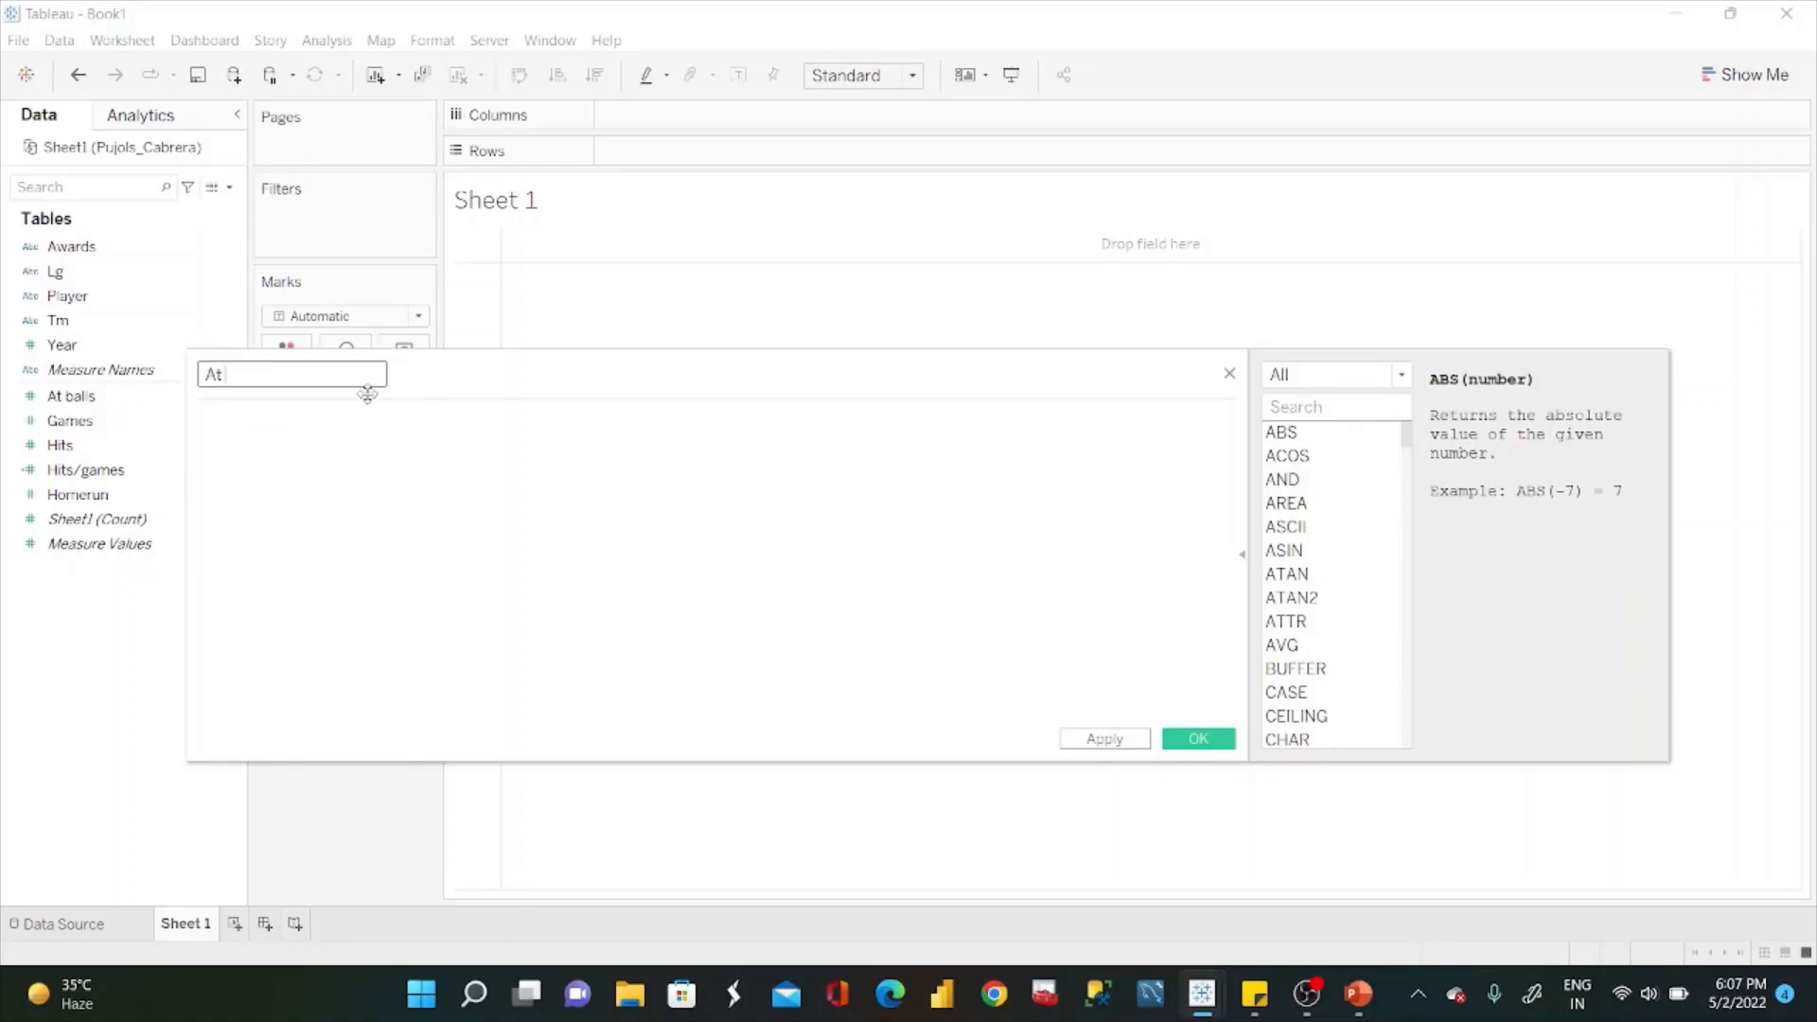
type(" Balls/ home RUN")
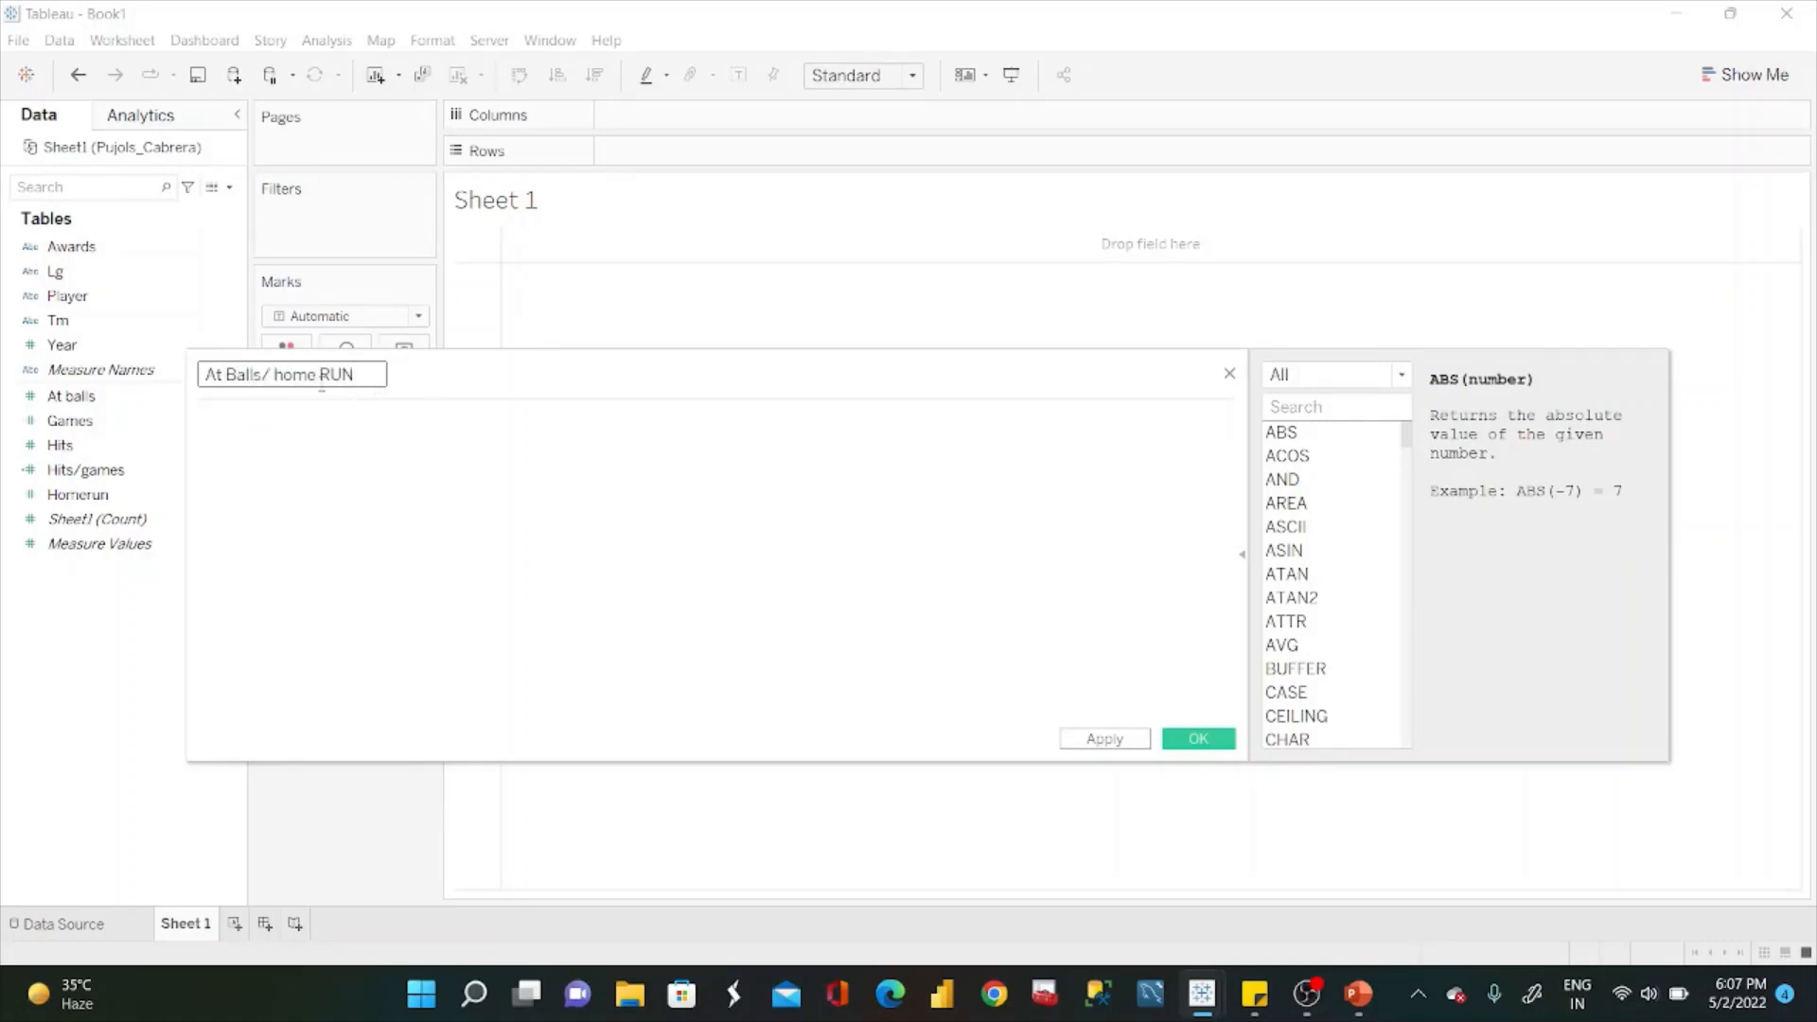
key("BackSpace")
key("BackSpace")
key("BackSpace")
type("run")
Define the At Balls/ home run calculation as SUM([At balls])/SUM([Homerun]) and save it.
left_click_drag(71, 395, 329, 442)
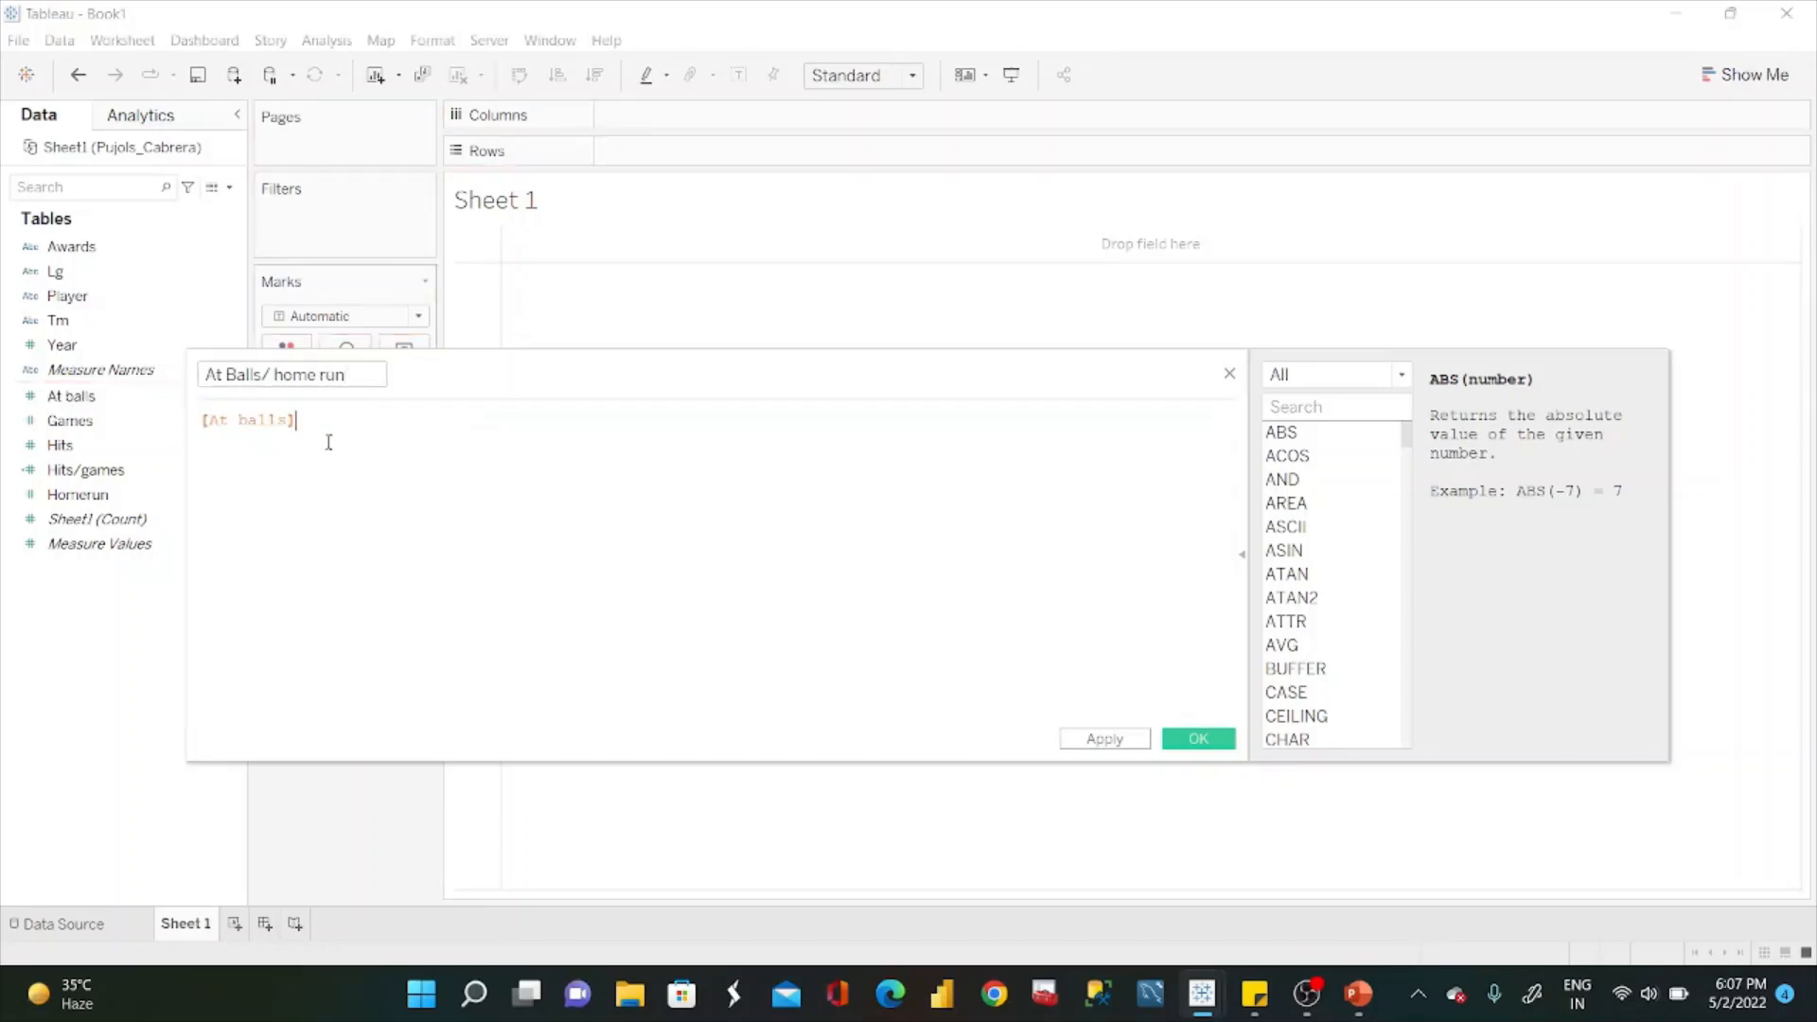
type("/")
left_click_drag(77, 494, 322, 419)
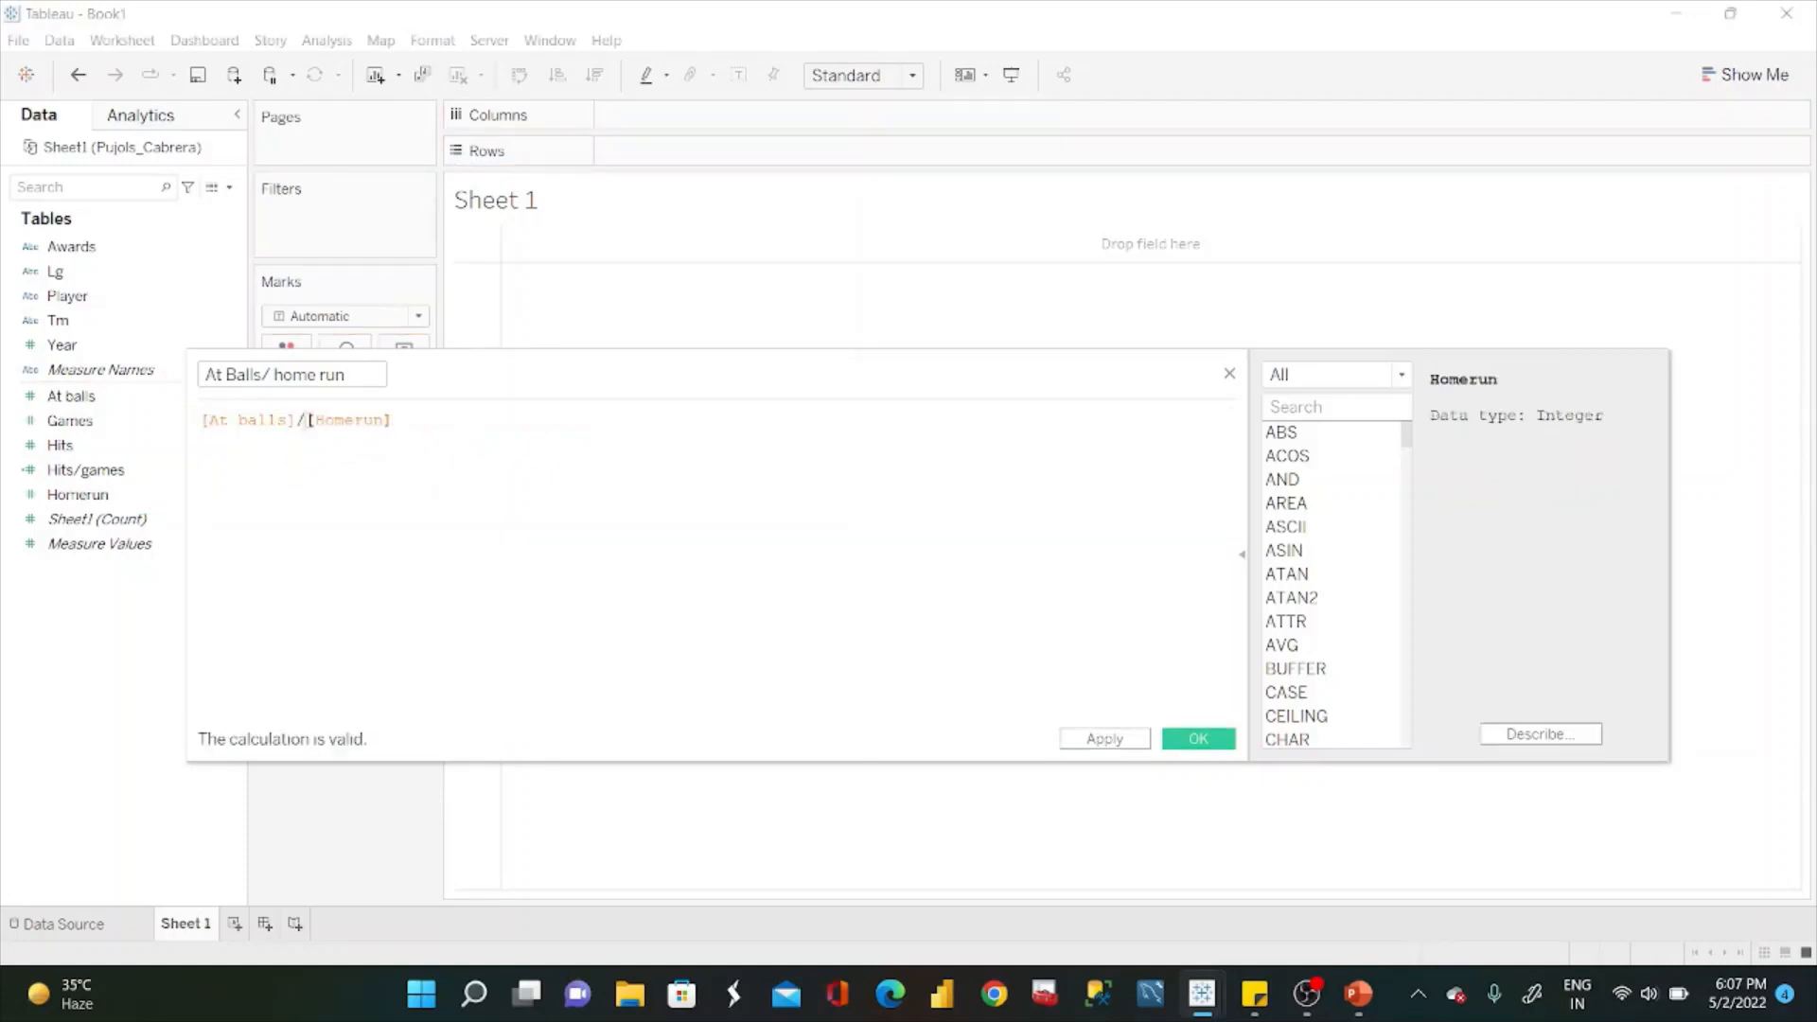
type("SUM(")
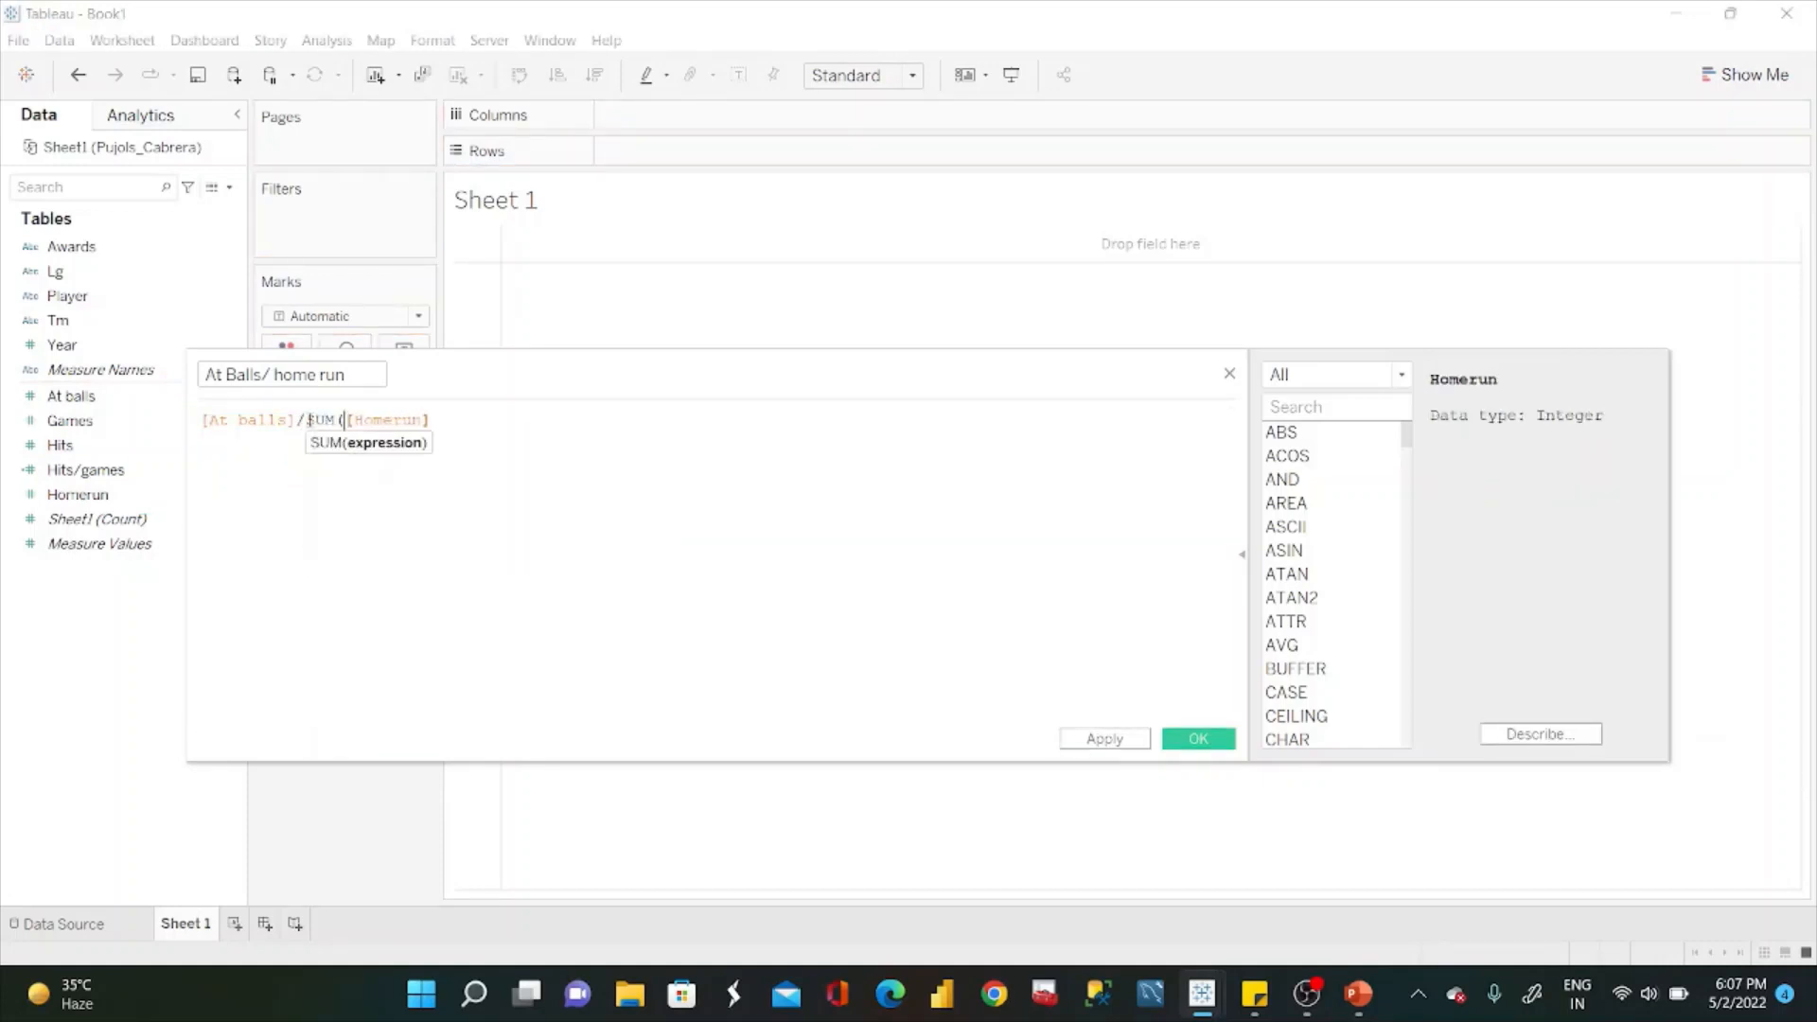
type(")")
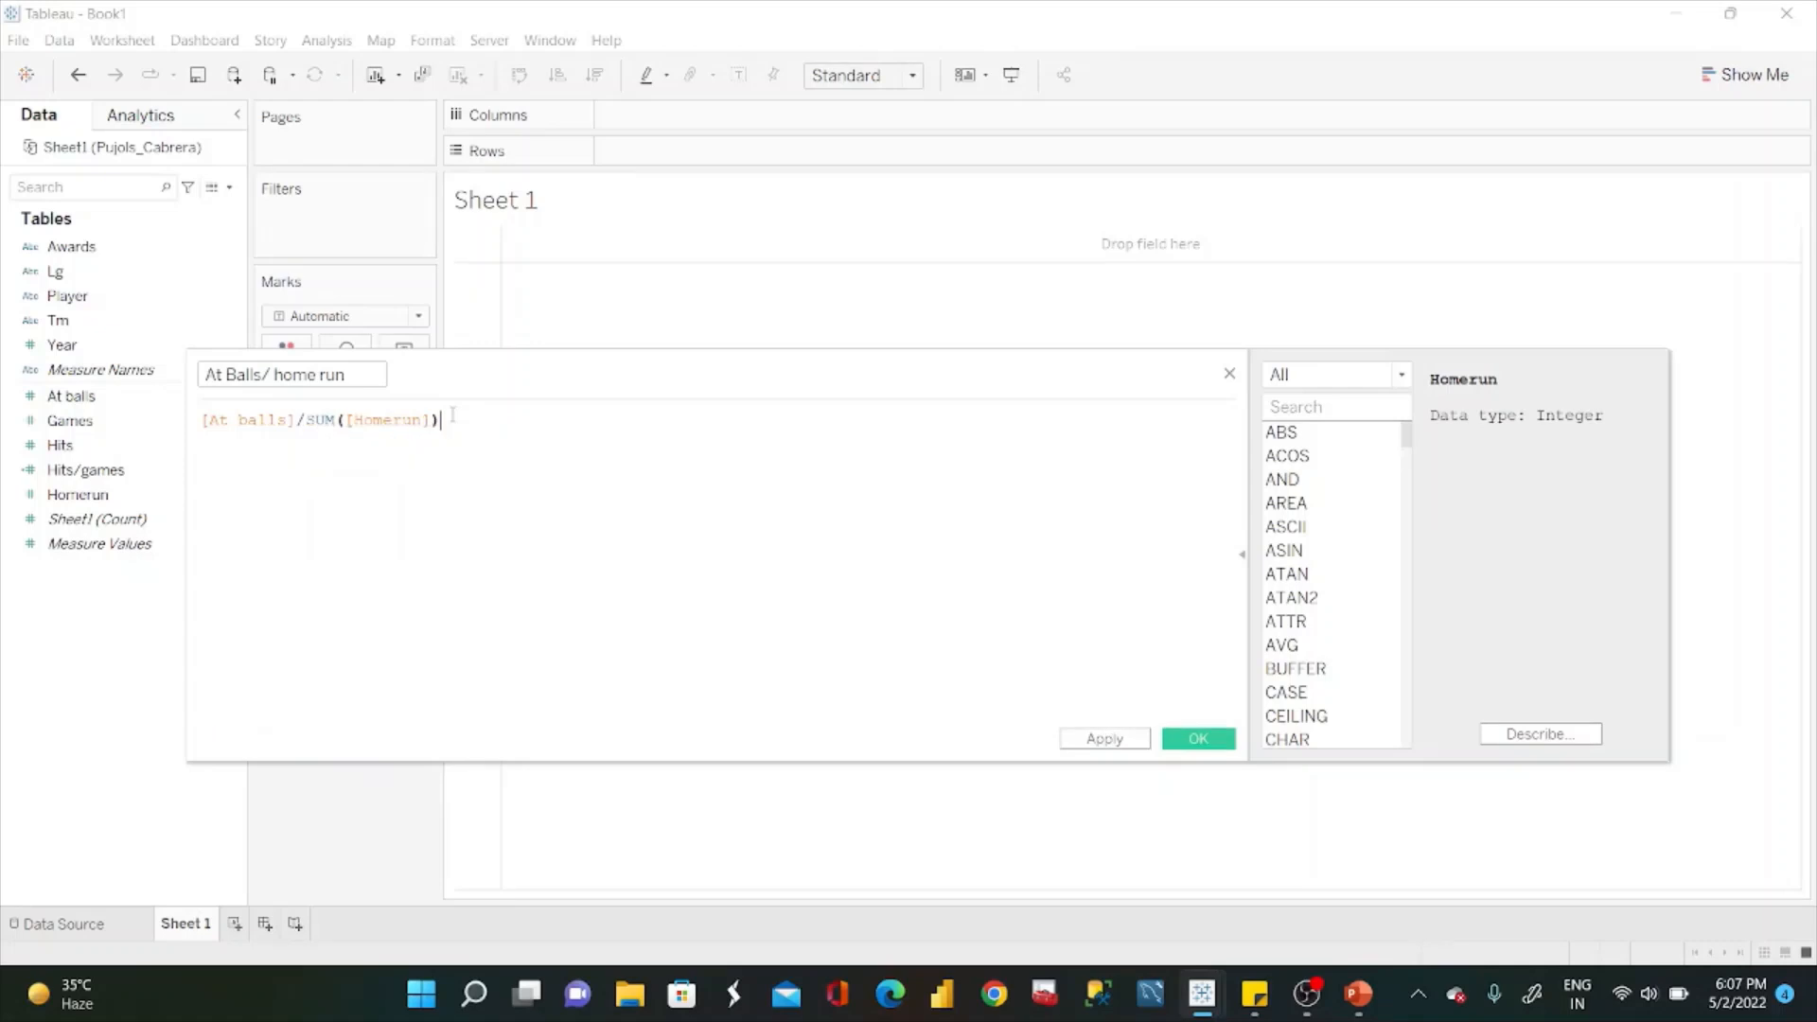
left_click(204, 420)
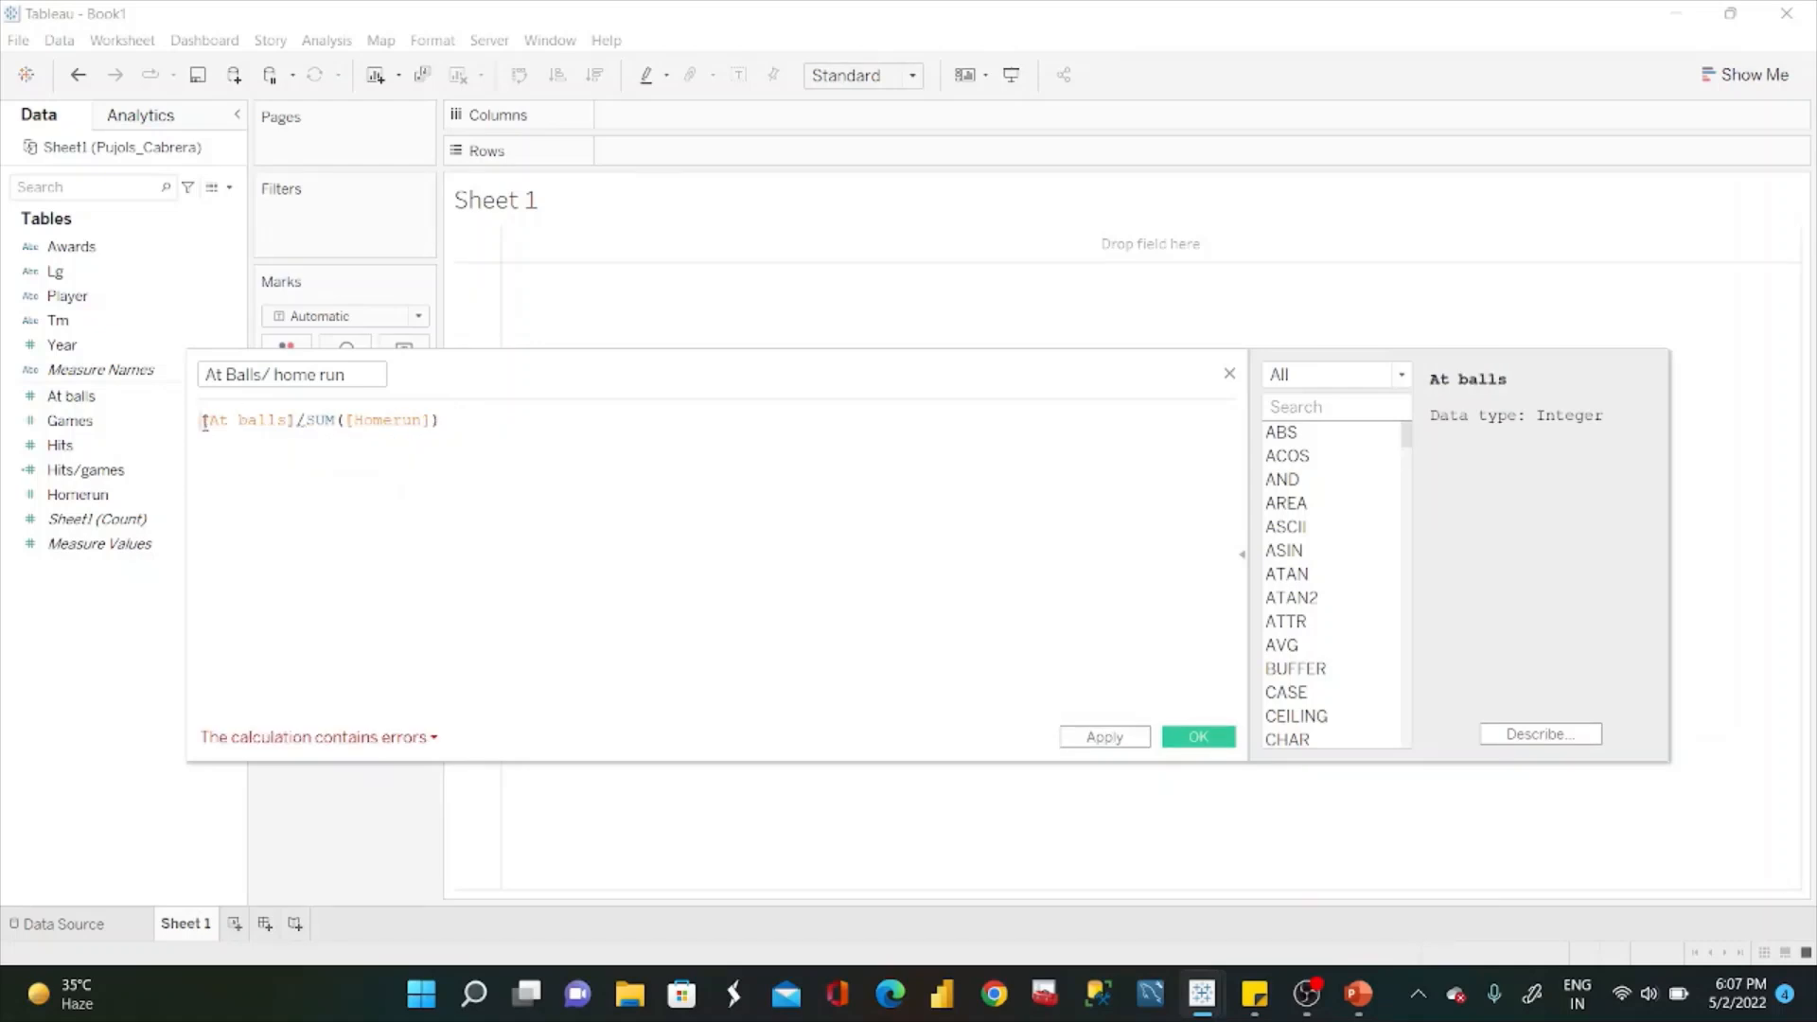
type("SUM(")
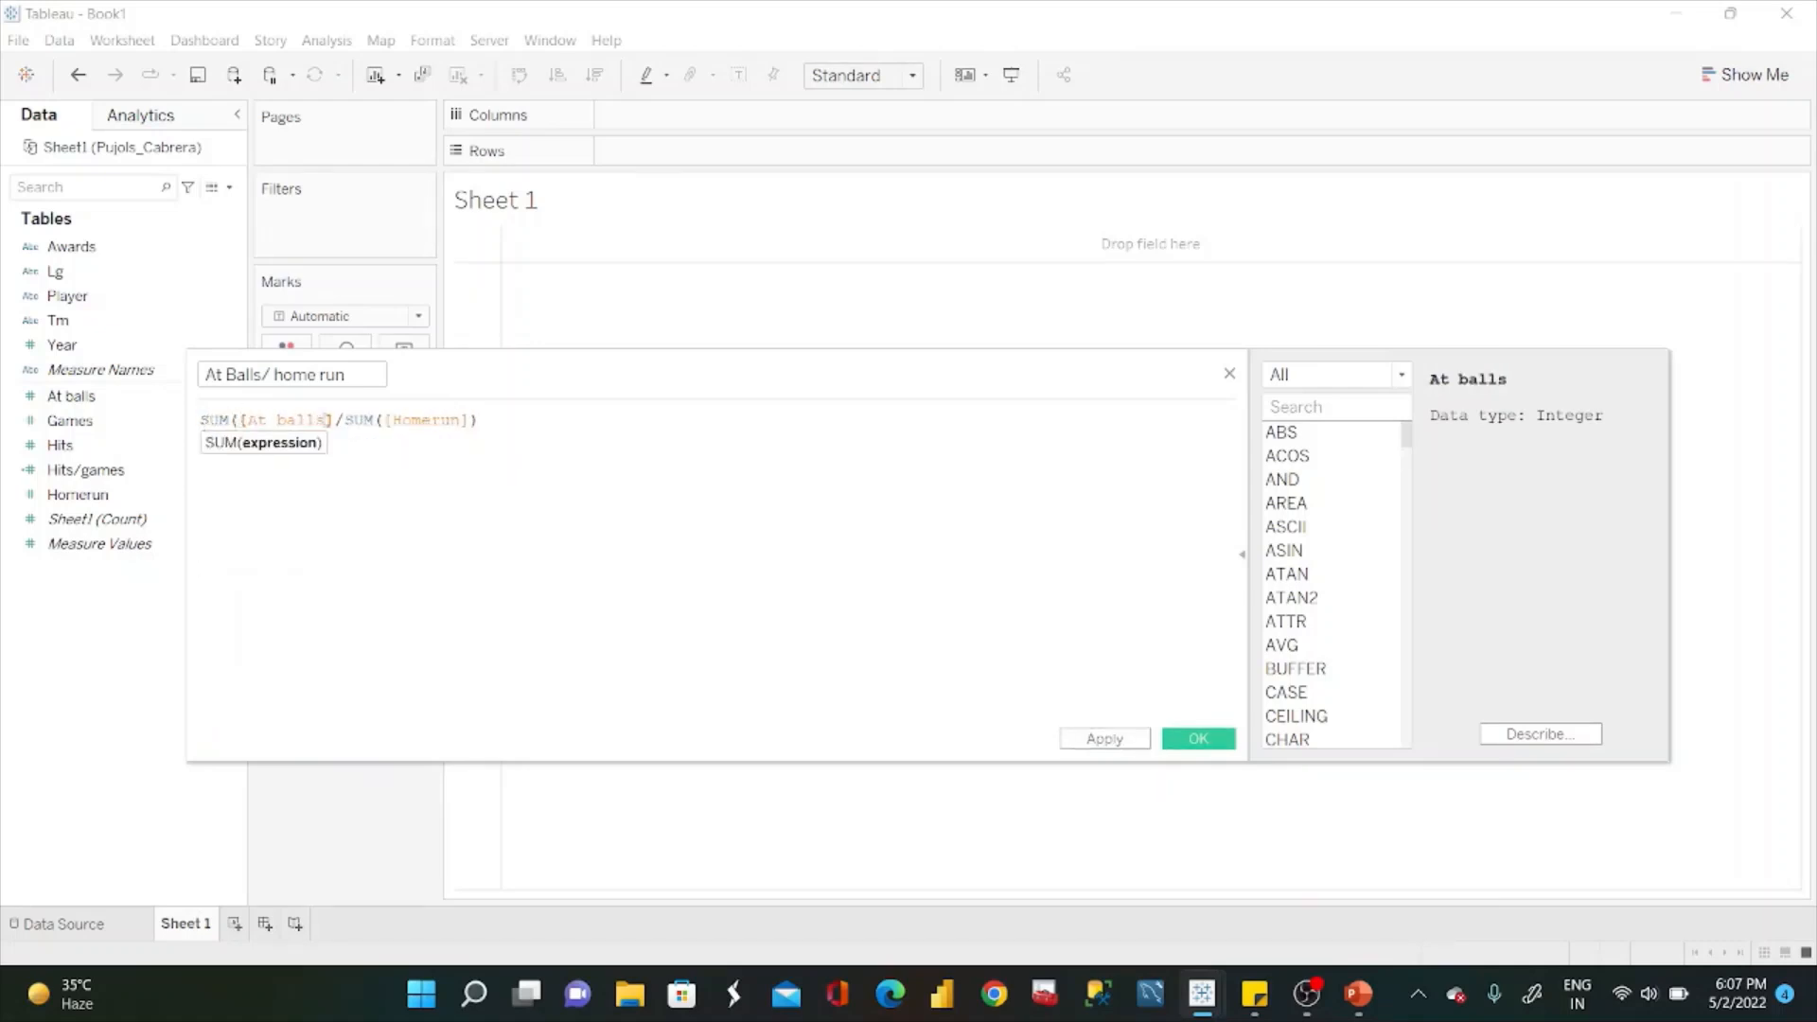
left_click(333, 419)
type(")")
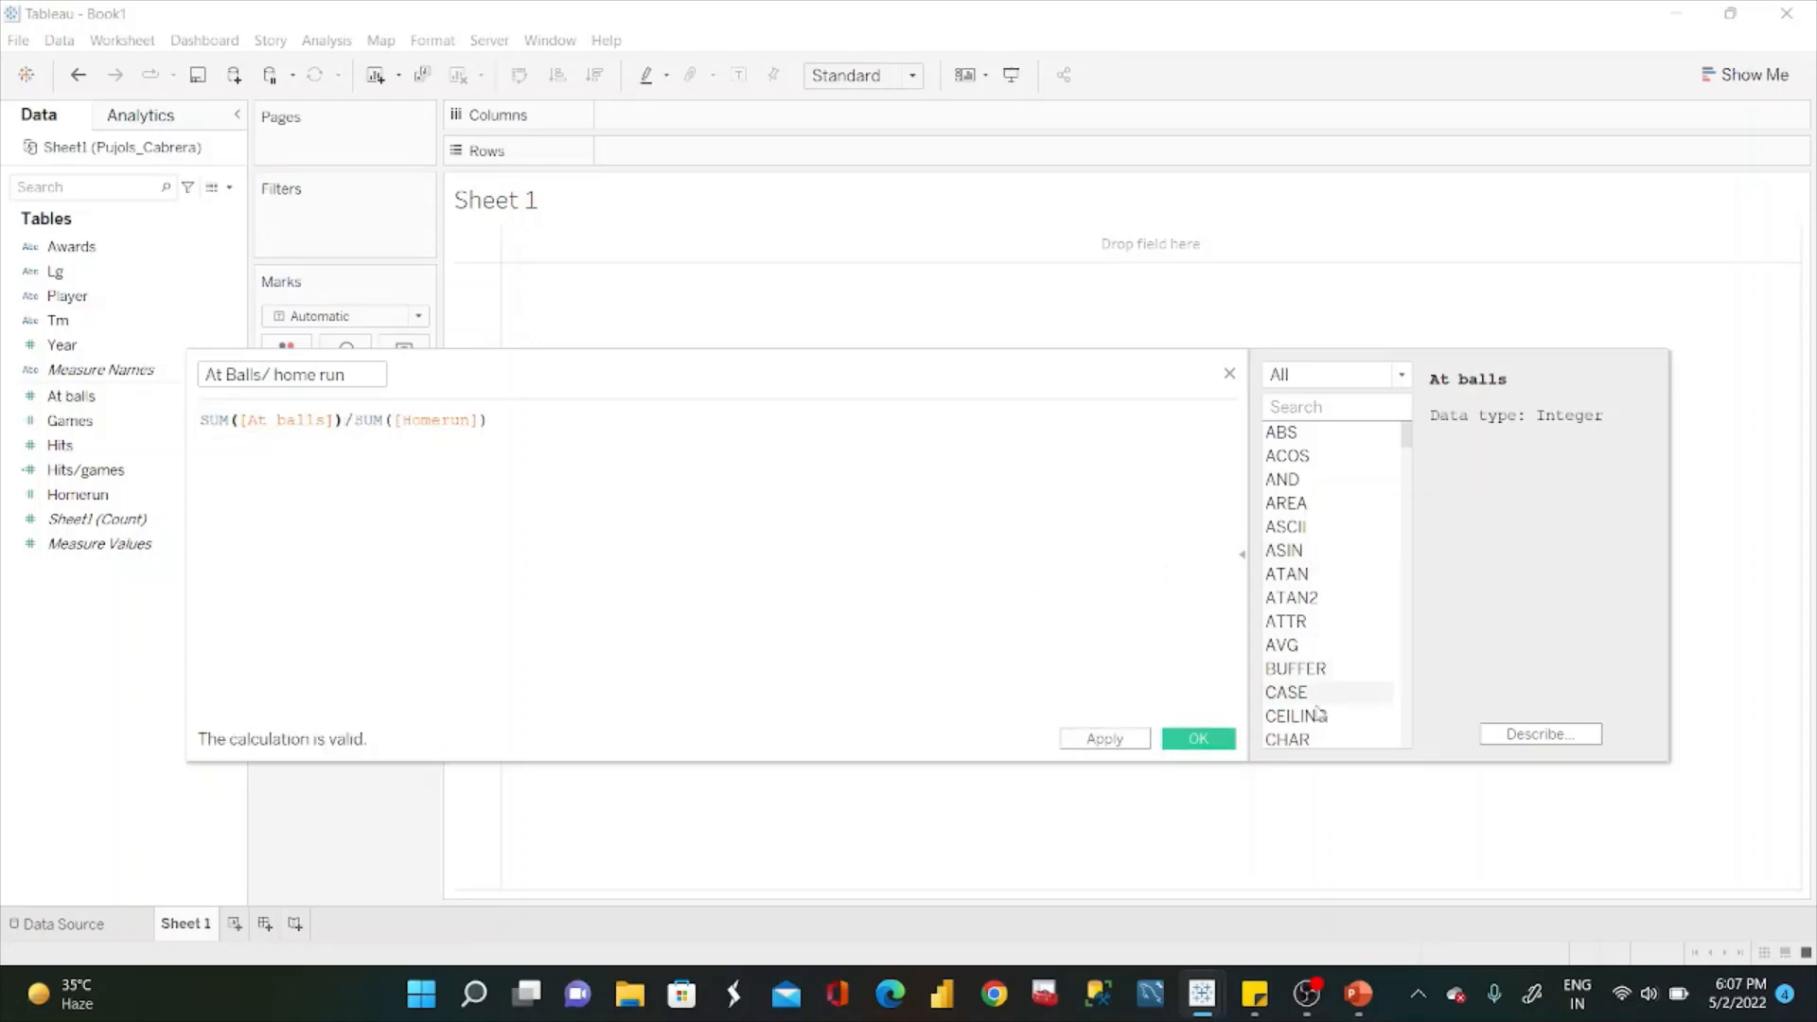
left_click(1199, 738)
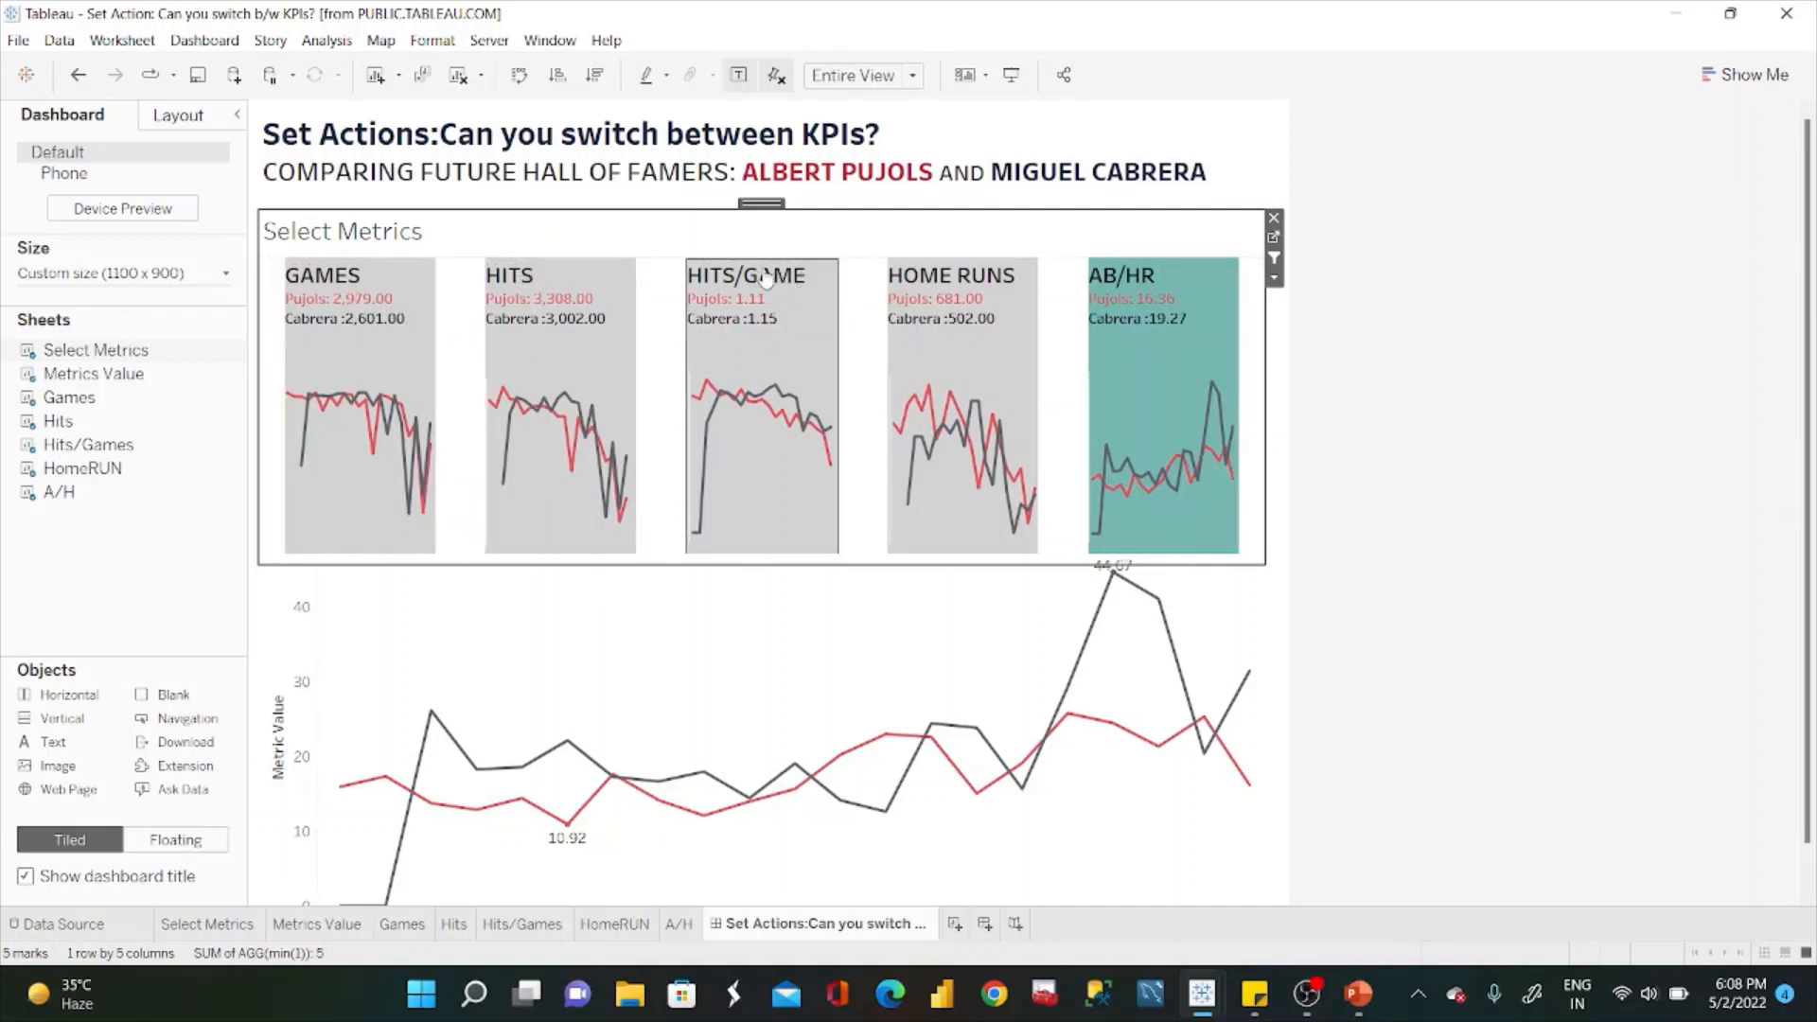
Switch to the blank PowerPoint slide and handwrite the heading KPIs in black ink near its upper edge.
left_click(1666, 27)
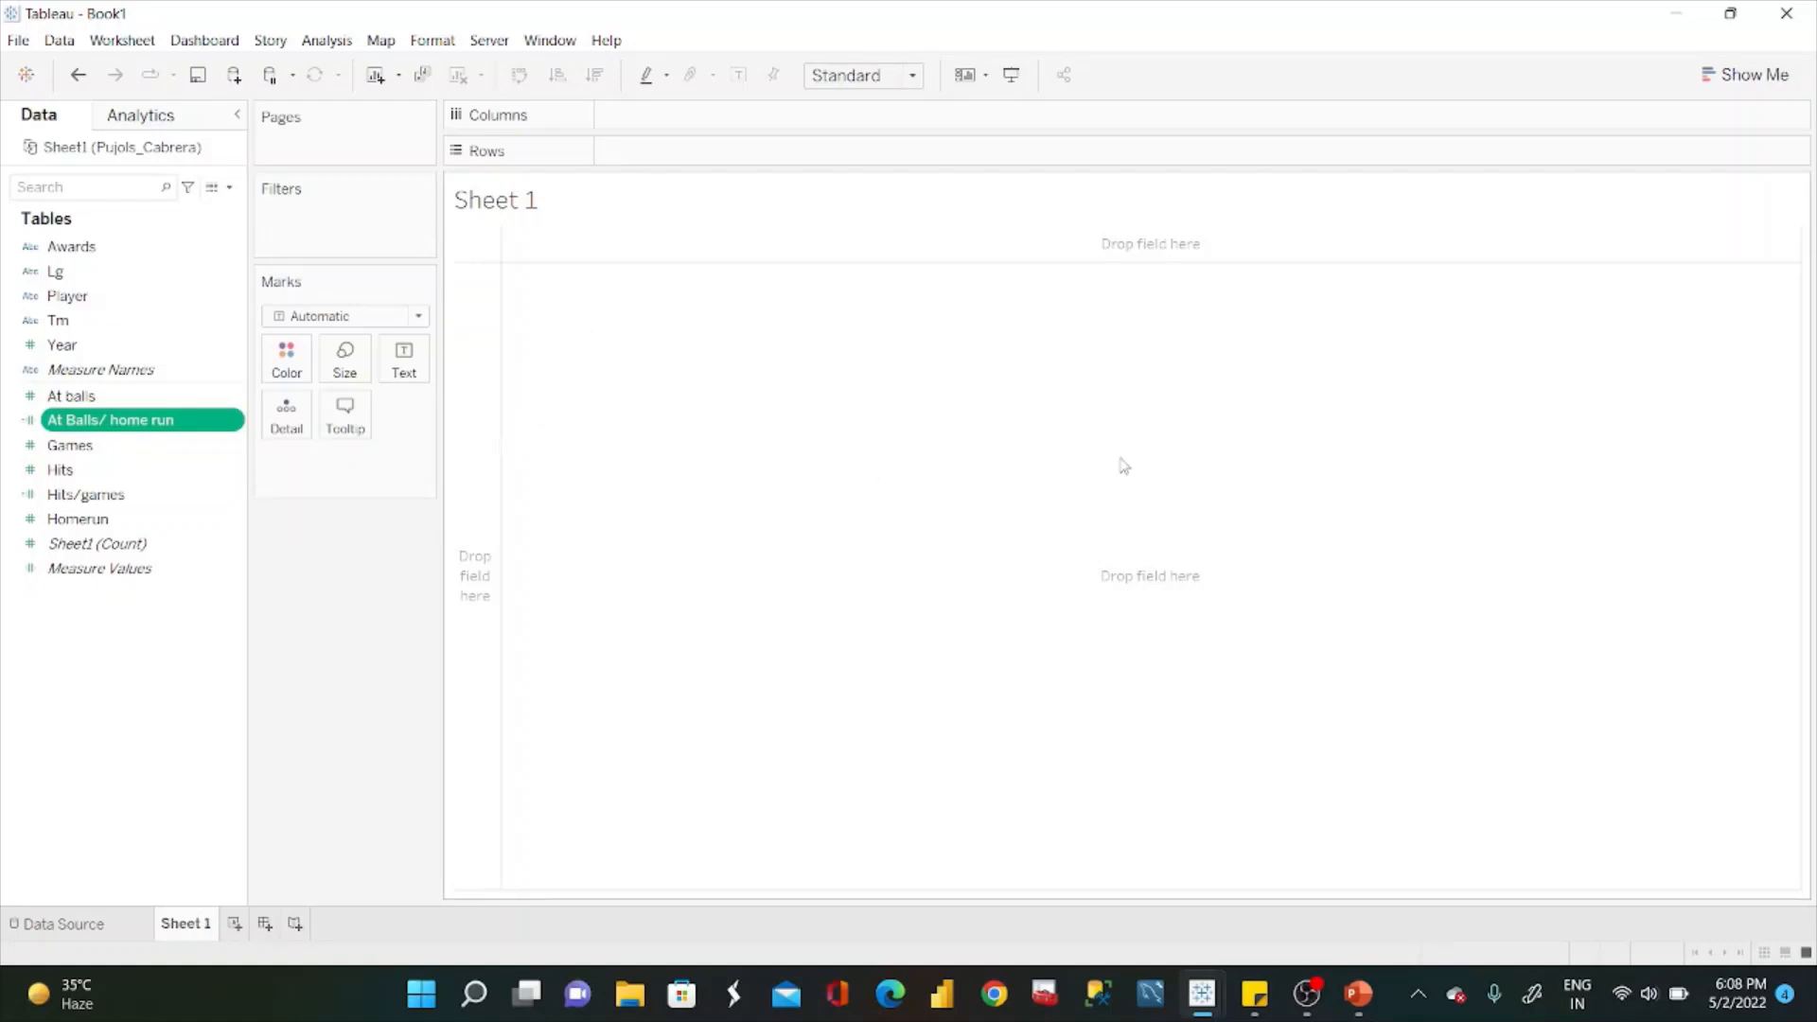
left_click(1359, 999)
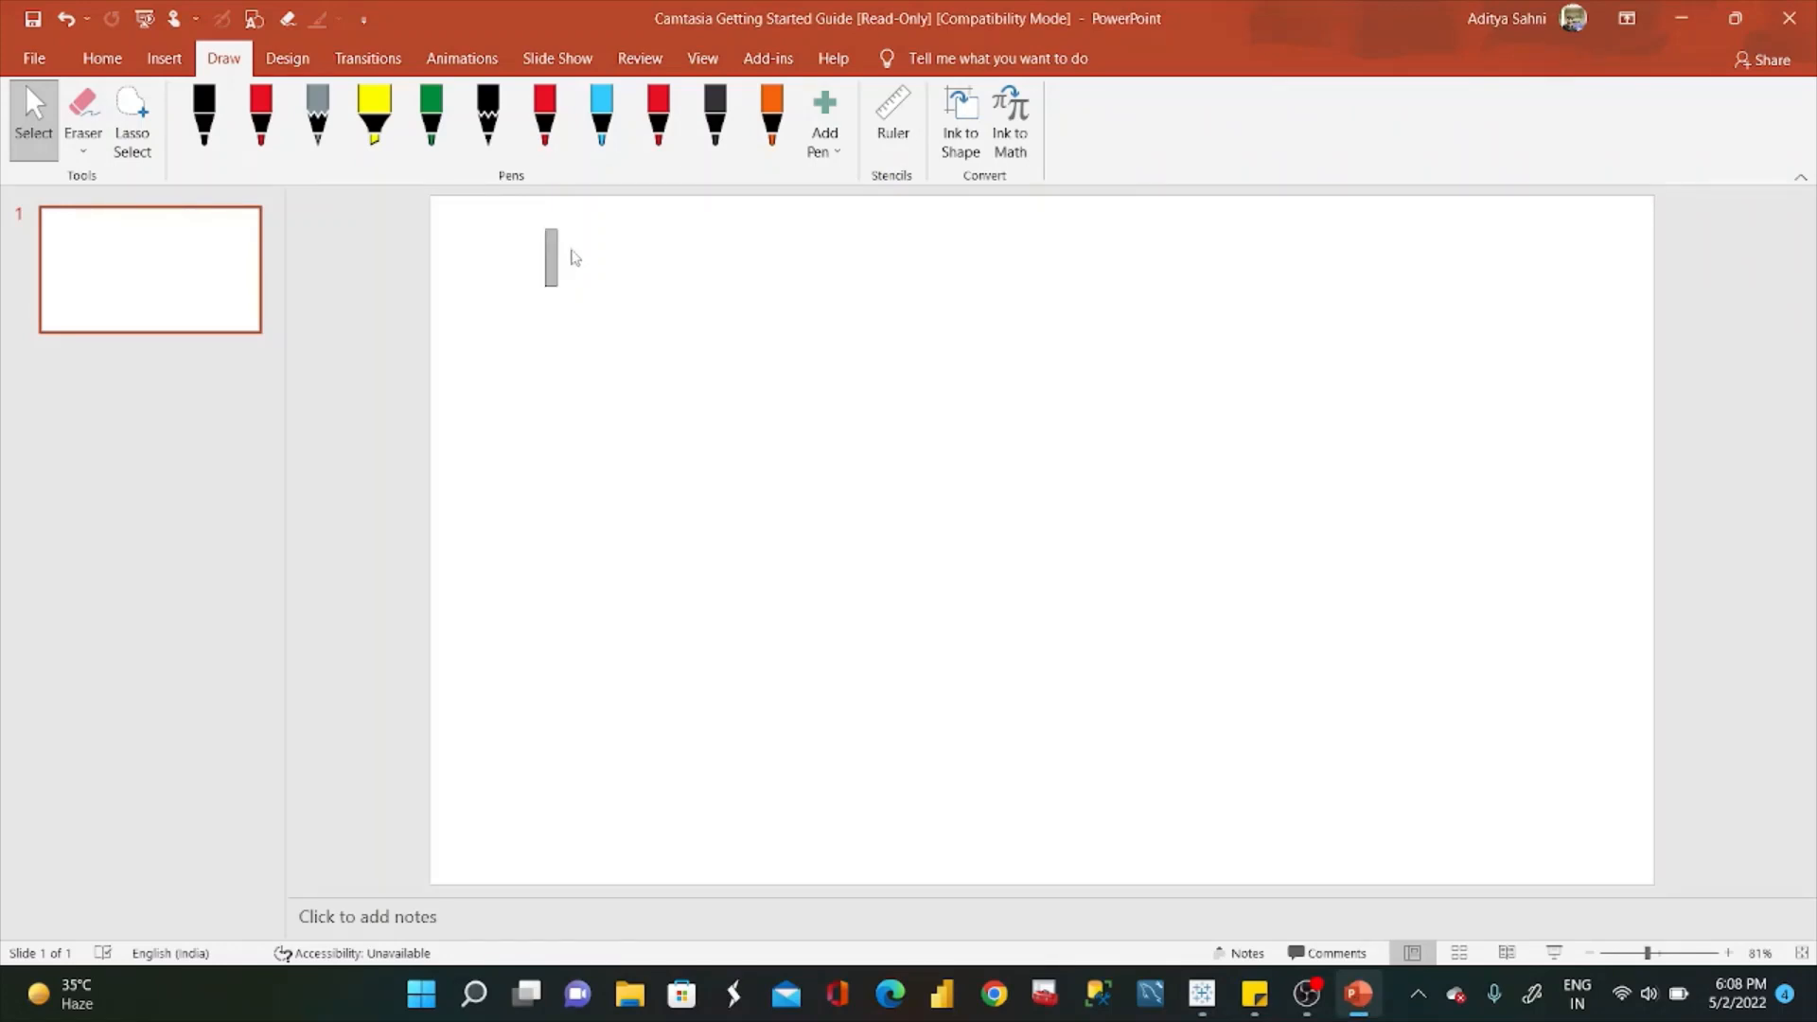
left_click(204, 116)
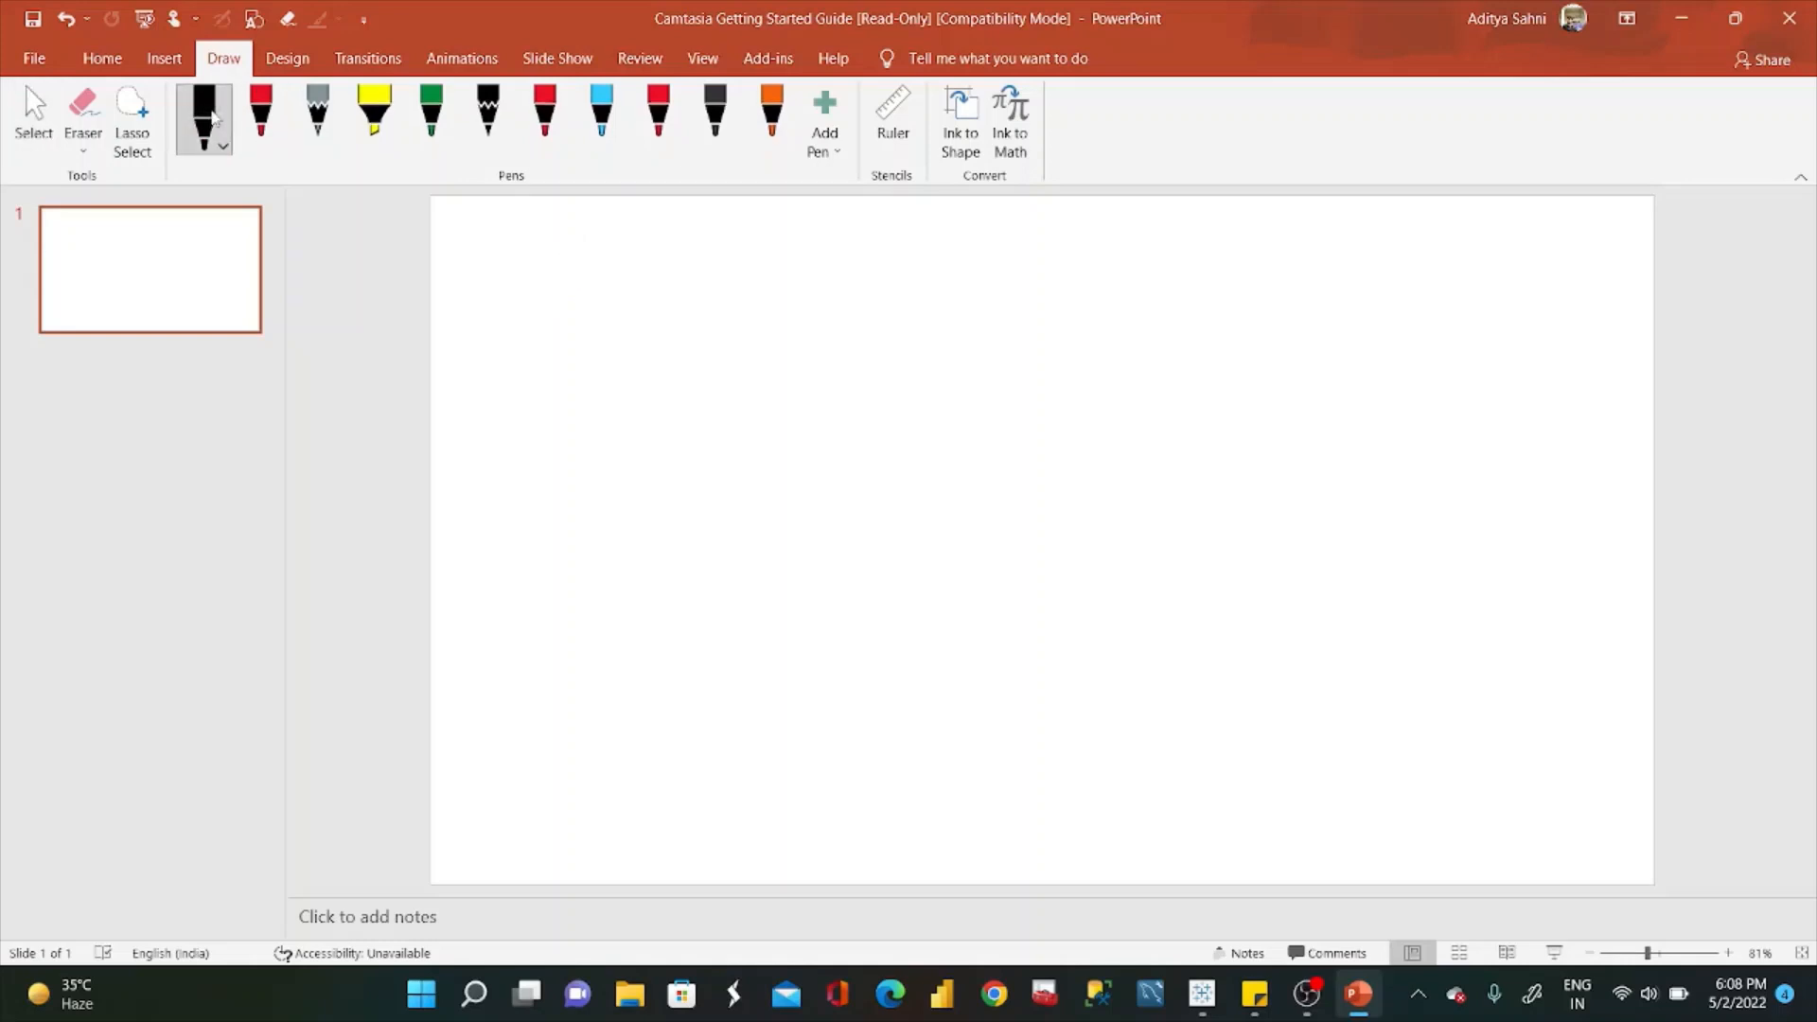
left_click_drag(564, 228, 566, 288)
mouse_move(609, 225)
left_mouse_down()
mouse_move(571, 274)
mouse_move(634, 274)
mouse_move(640, 246)
left_mouse_up()
mouse_move(660, 204)
left_mouse_down()
mouse_move(678, 268)
mouse_move(703, 261)
left_mouse_up()
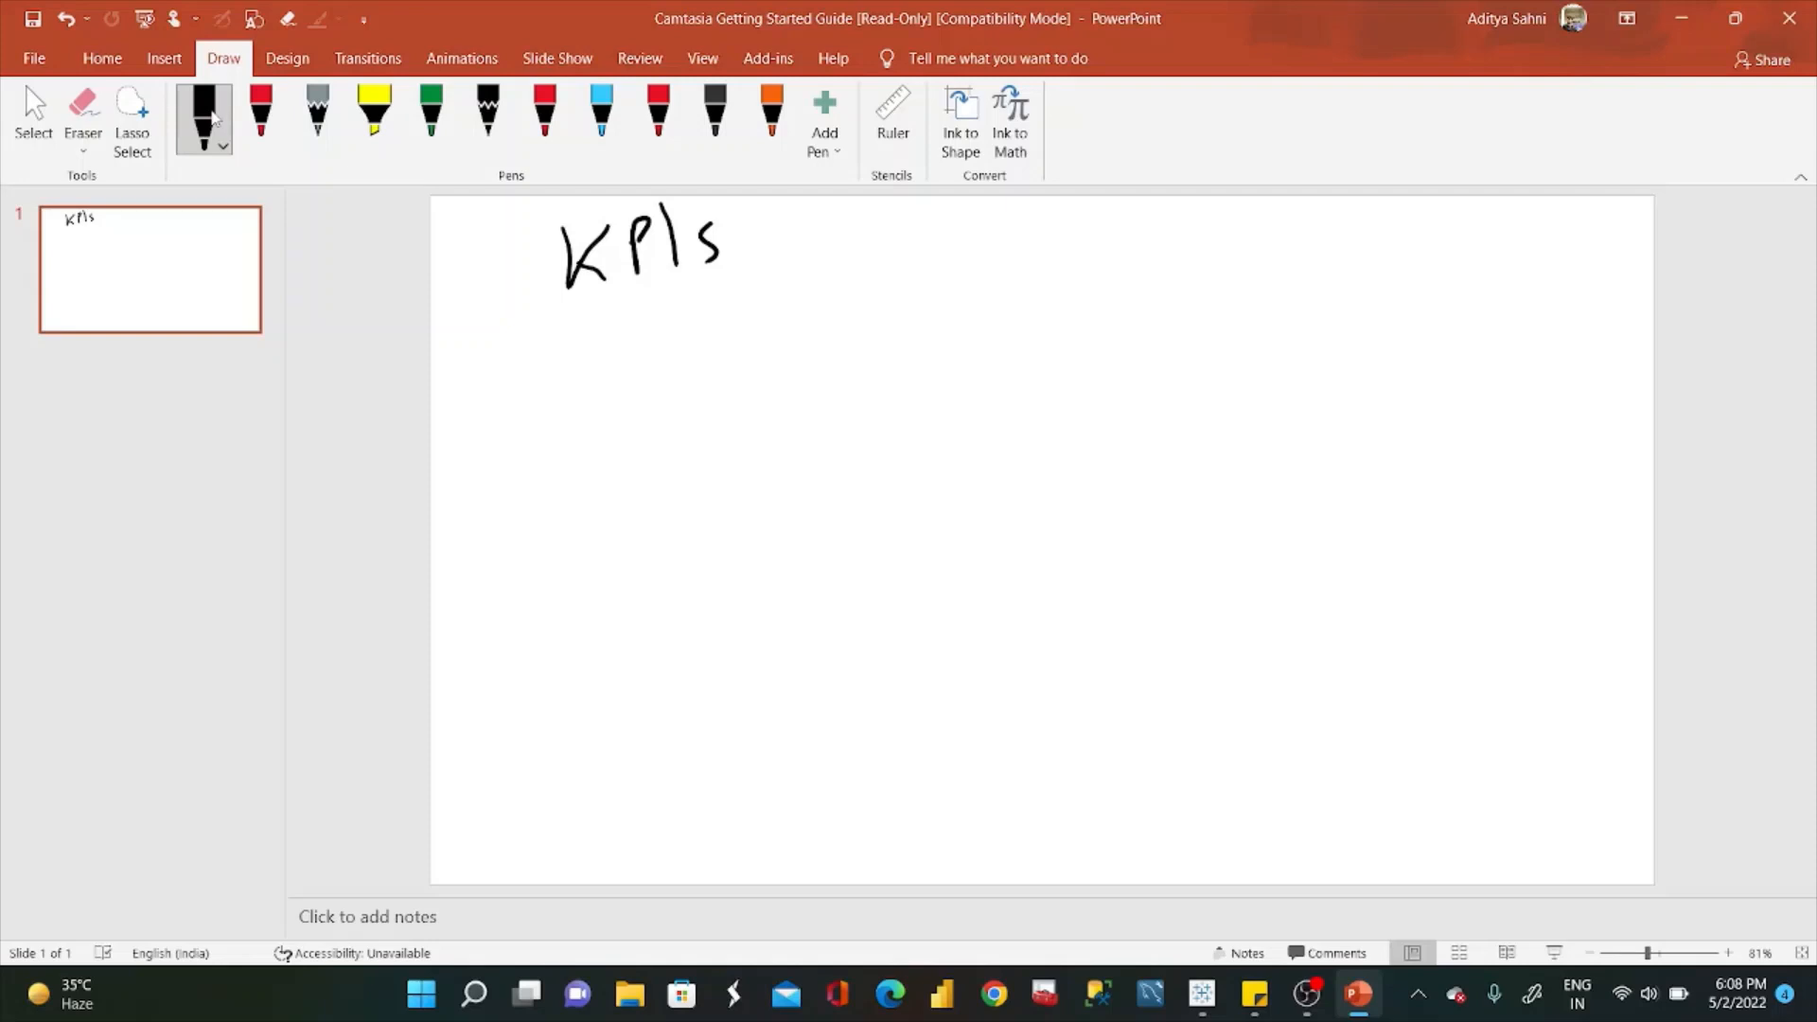
Sketch three tall open-bottomed KPI boxes side by side along the lower part of the slide in black ink.
mouse_move(507, 619)
left_mouse_down()
mouse_move(511, 882)
mouse_move(554, 598)
mouse_move(608, 890)
left_mouse_up()
left_click(711, 597)
mouse_move(712, 600)
left_mouse_down()
mouse_move(727, 873)
mouse_move(830, 704)
mouse_move(826, 885)
left_mouse_up()
mouse_move(967, 559)
left_mouse_down()
mouse_move(951, 868)
mouse_move(1113, 602)
mouse_move(1117, 891)
left_mouse_up()
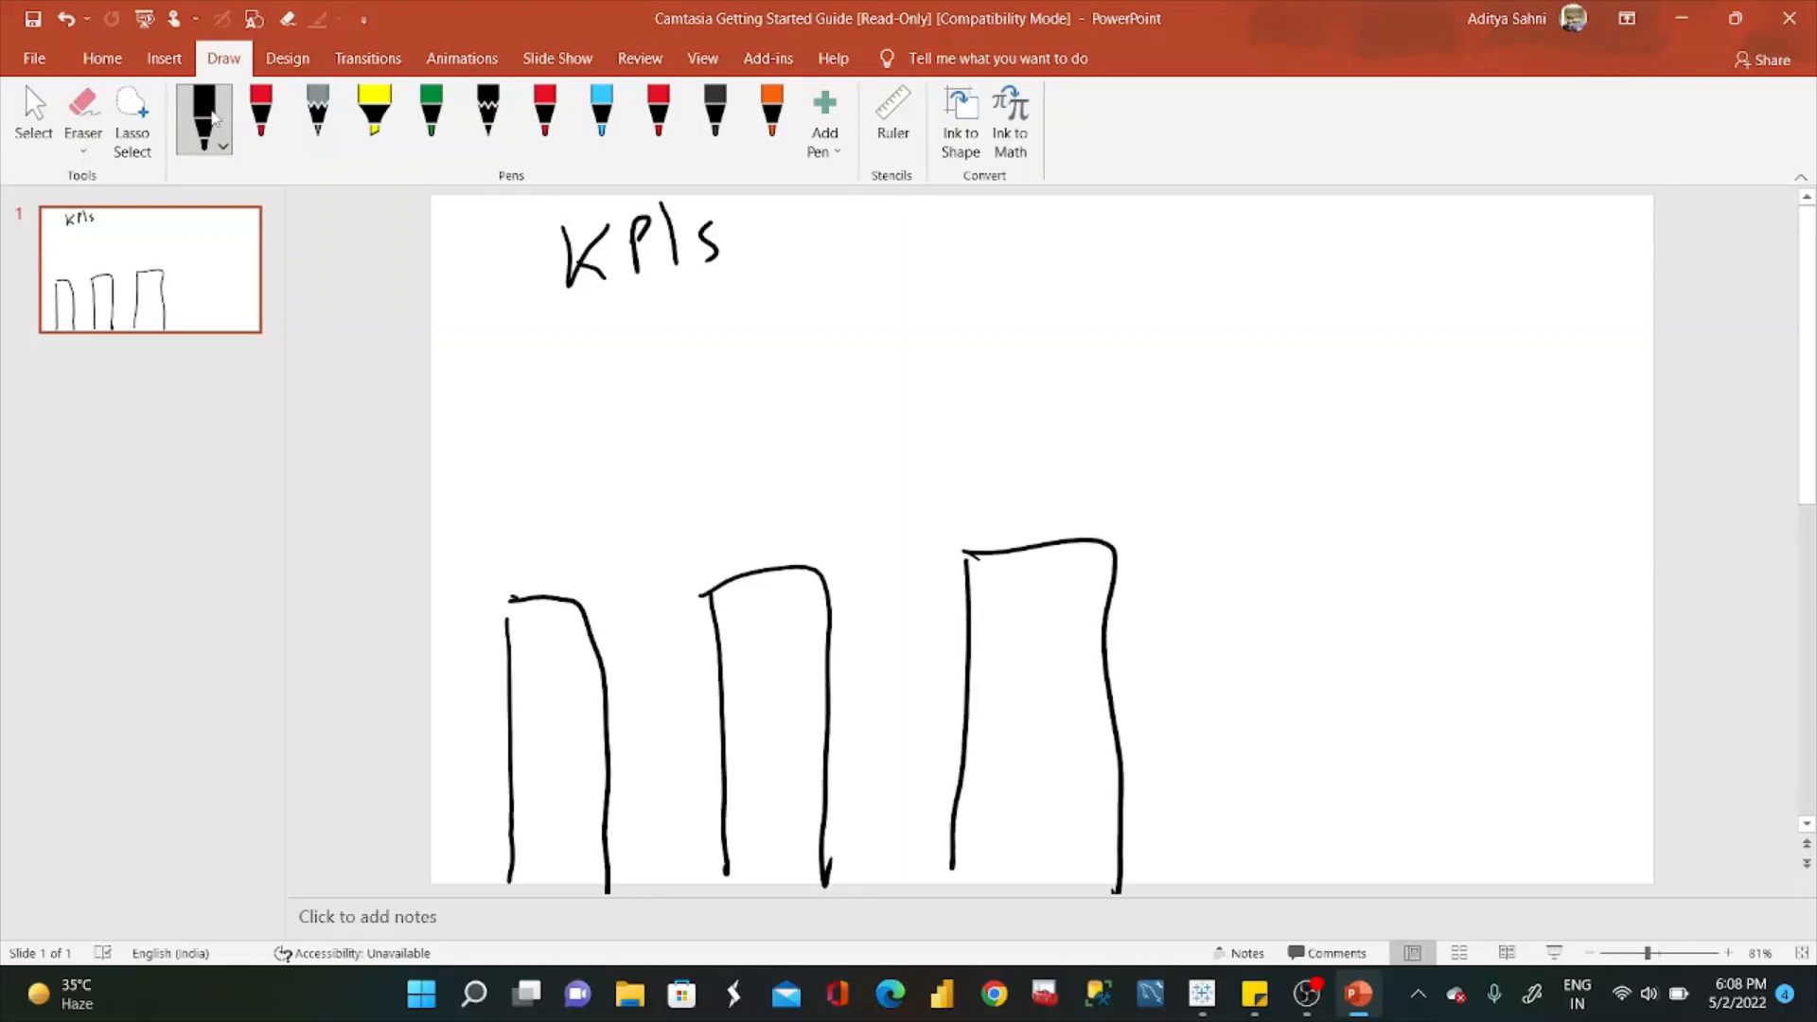
Label the three boxes G, H and H/G, adding value dashes in the first and third and a small trend line in each.
mouse_move(499, 604)
left_mouse_down()
mouse_move(557, 633)
mouse_move(563, 660)
left_mouse_up()
mouse_move(747, 599)
left_mouse_down()
mouse_move(748, 633)
mouse_move(783, 630)
left_mouse_up()
mouse_move(991, 573)
left_mouse_down()
mouse_move(1000, 608)
mouse_move(1033, 567)
mouse_move(1015, 634)
left_mouse_up()
mouse_move(1060, 596)
left_mouse_down()
mouse_move(1041, 627)
mouse_move(1066, 640)
mouse_move(1025, 701)
left_mouse_up()
left_click_drag(522, 701, 562, 690)
left_click_drag(512, 738, 562, 730)
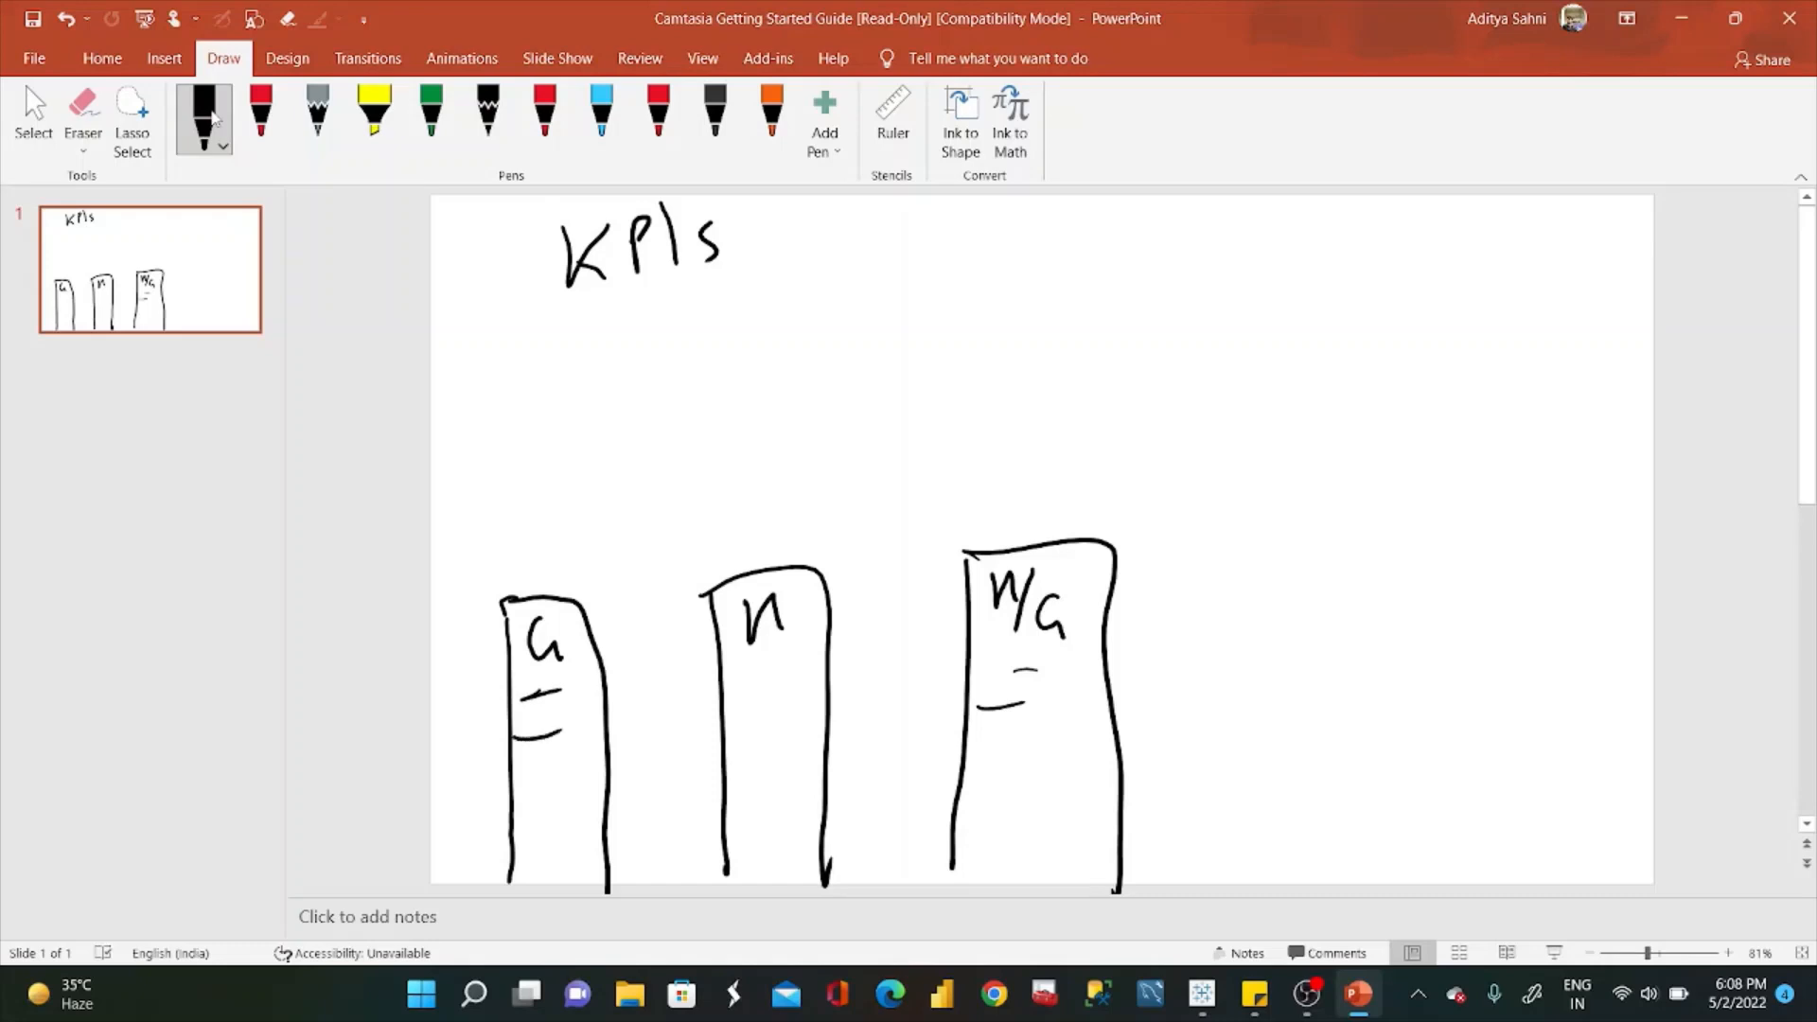
mouse_move(528, 825)
left_mouse_down()
mouse_move(526, 873)
mouse_move(585, 815)
left_mouse_up()
left_click_drag(751, 803, 802, 748)
mouse_move(1022, 769)
left_mouse_down()
mouse_move(1002, 842)
mouse_move(1065, 757)
mouse_move(1086, 782)
left_mouse_up()
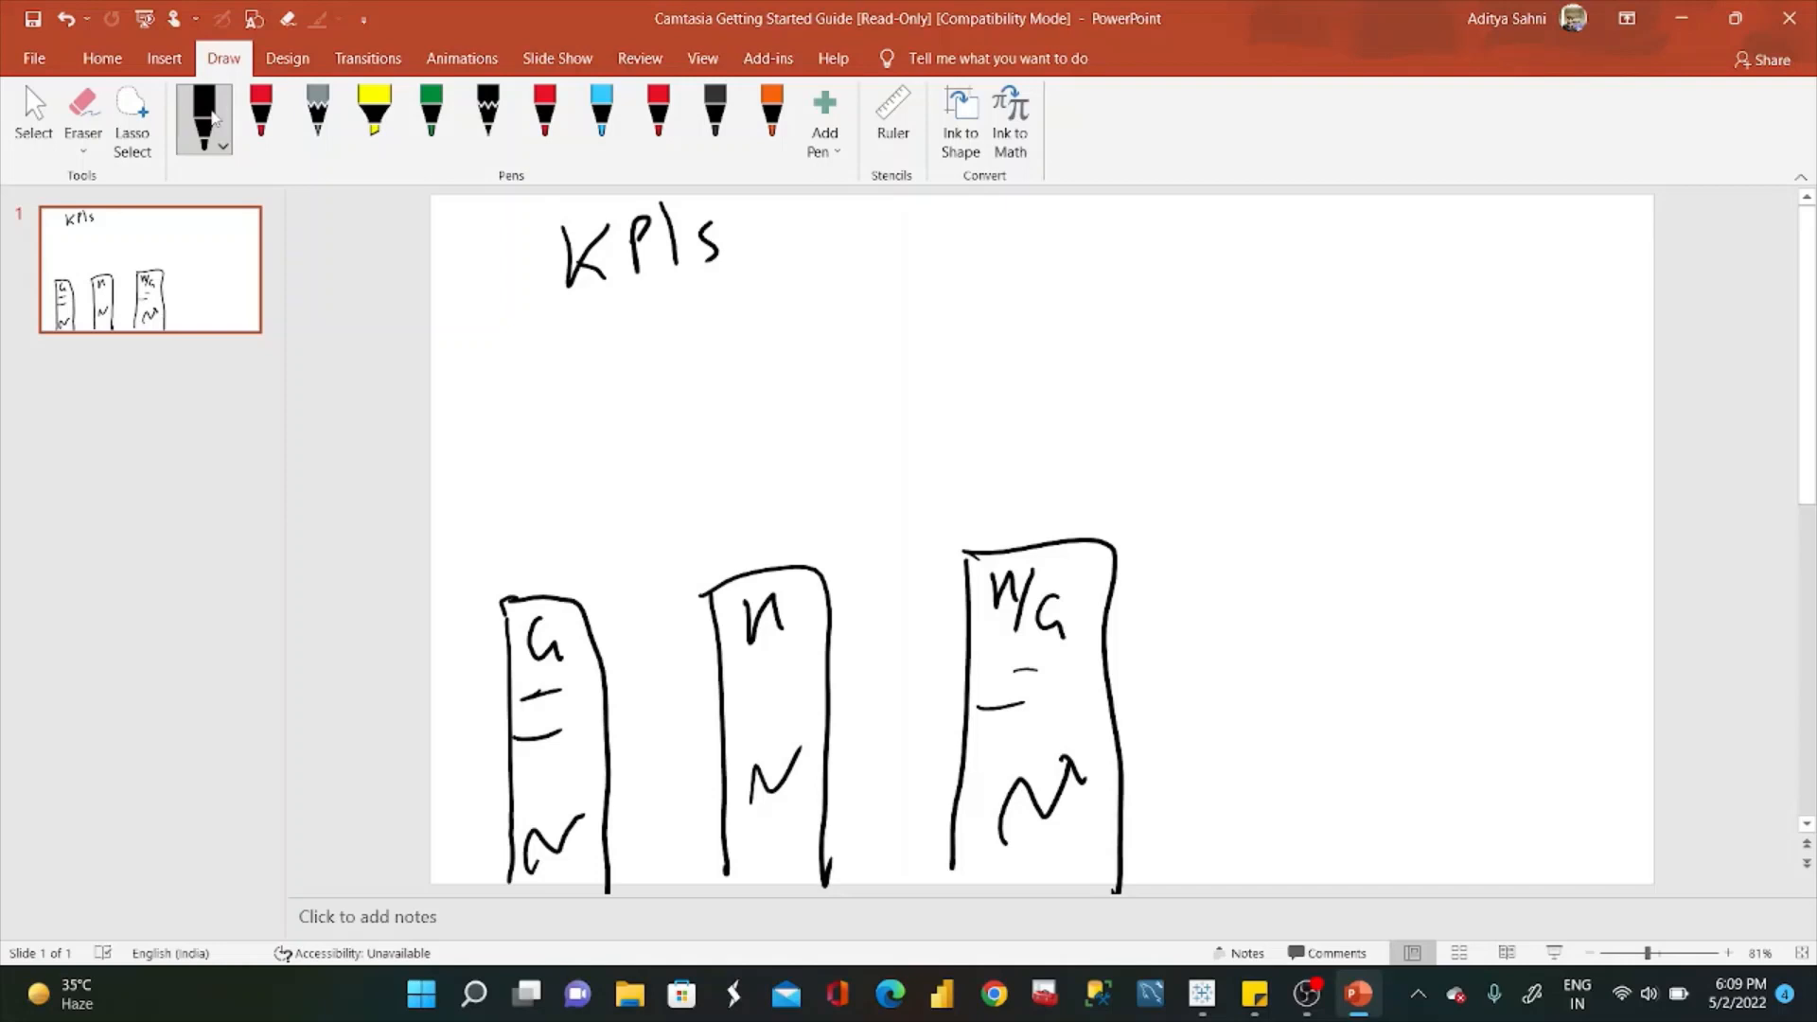
Handwrite the word Metrics in quotation marks in the slide's upper right area and underline it.
mouse_move(1254, 310)
left_mouse_down()
mouse_move(1289, 294)
mouse_move(1336, 310)
mouse_move(1420, 255)
mouse_move(1463, 284)
left_mouse_up()
left_click_drag(1461, 216, 1484, 235)
left_click_drag(1208, 223, 1211, 242)
left_click_drag(1227, 221, 1233, 240)
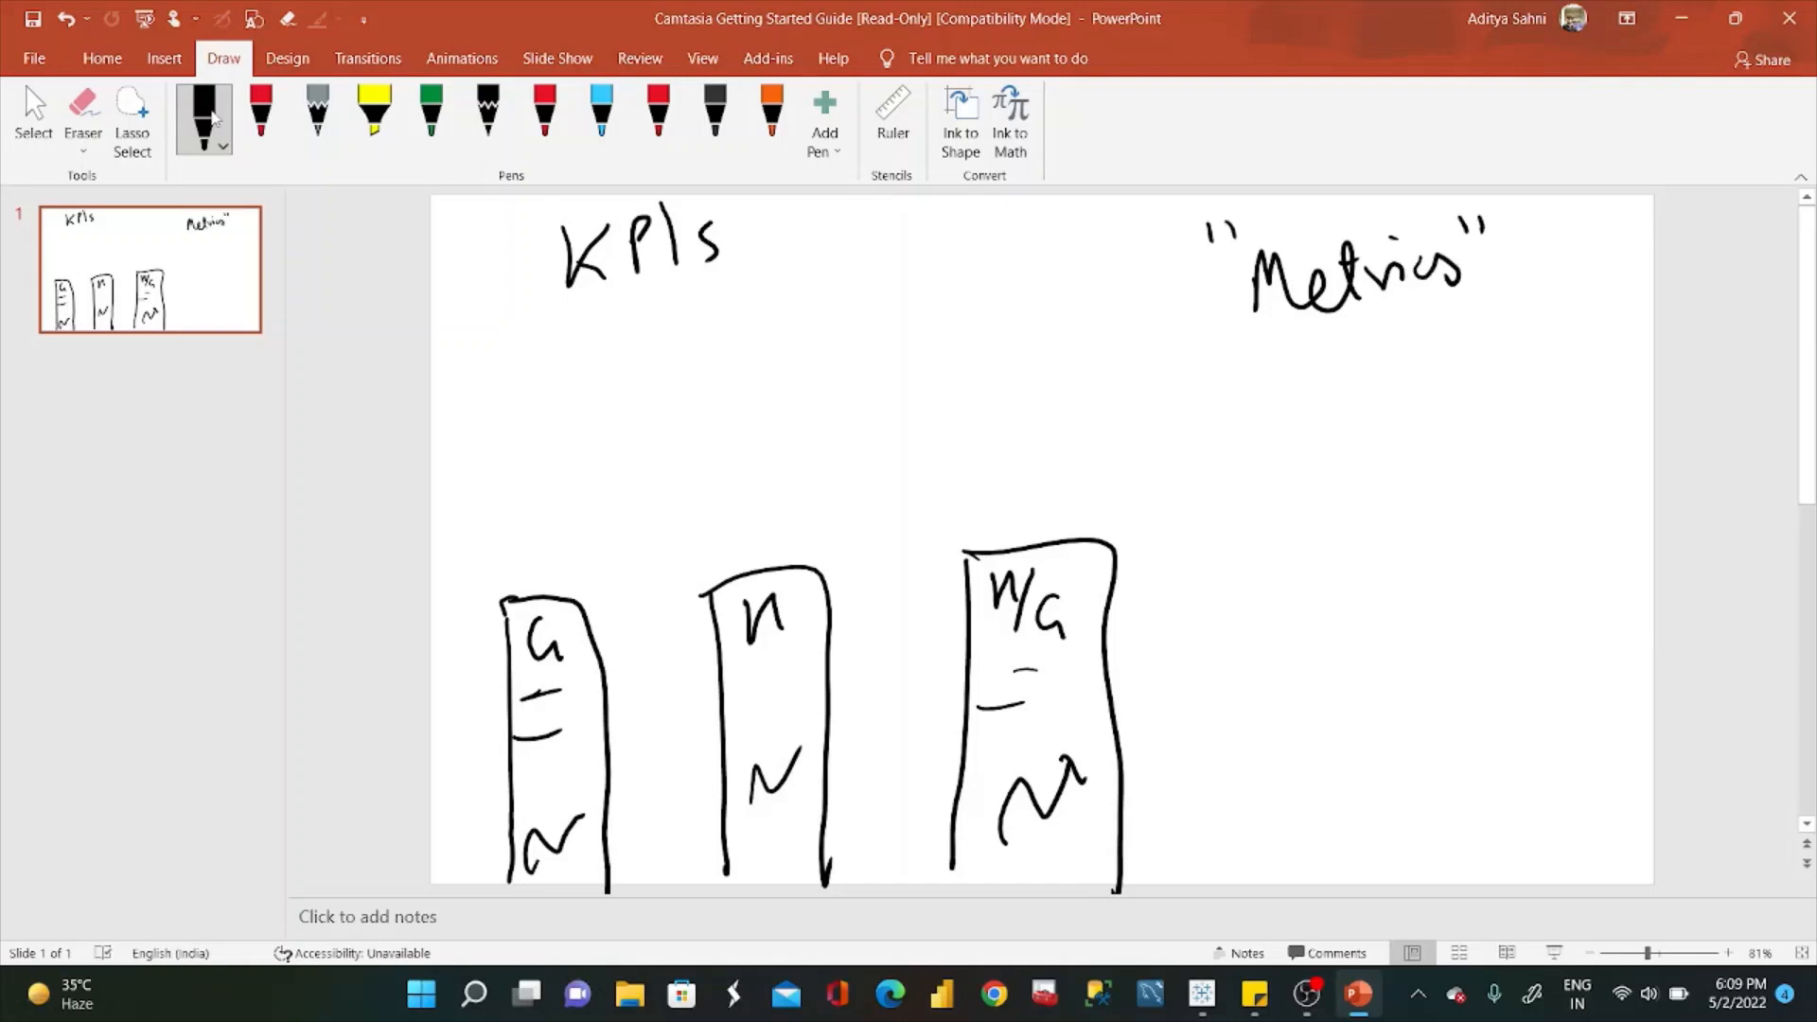
left_click_drag(1204, 346, 1509, 292)
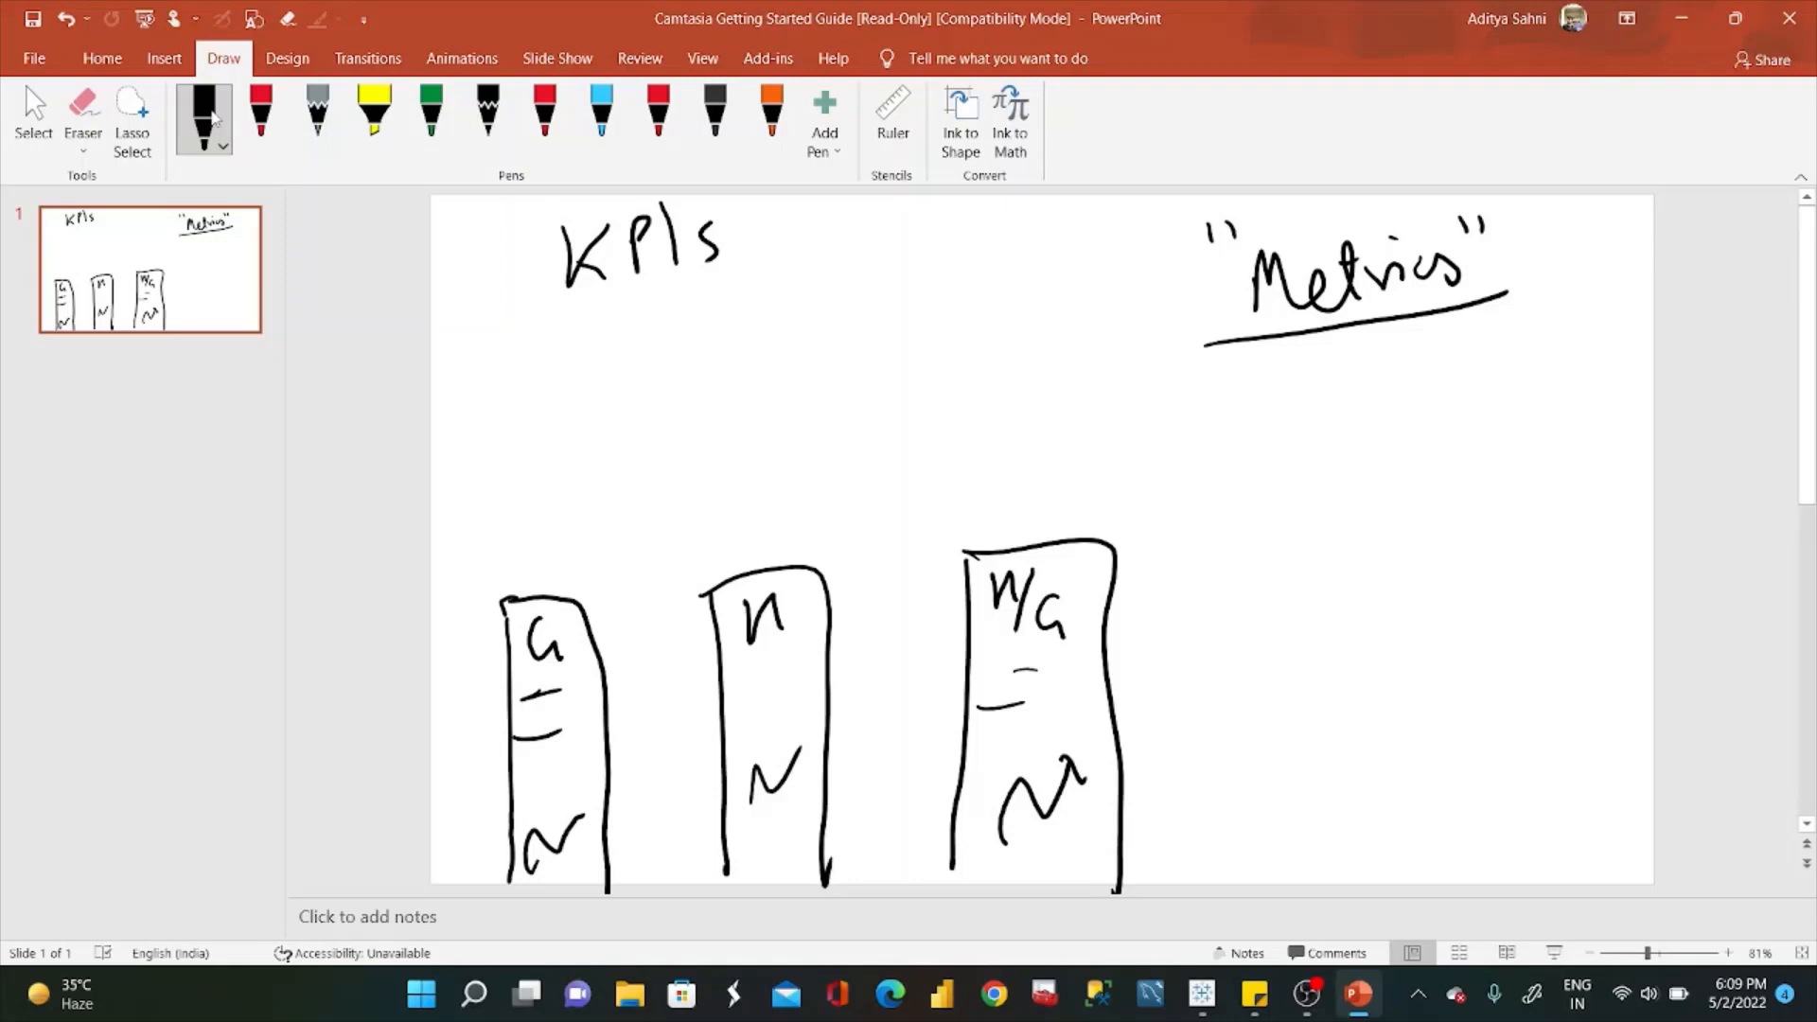
List Games, Hits and H/G in red ink under Metrics, each with an arrow, followed by continuation dots.
left_click(553, 96)
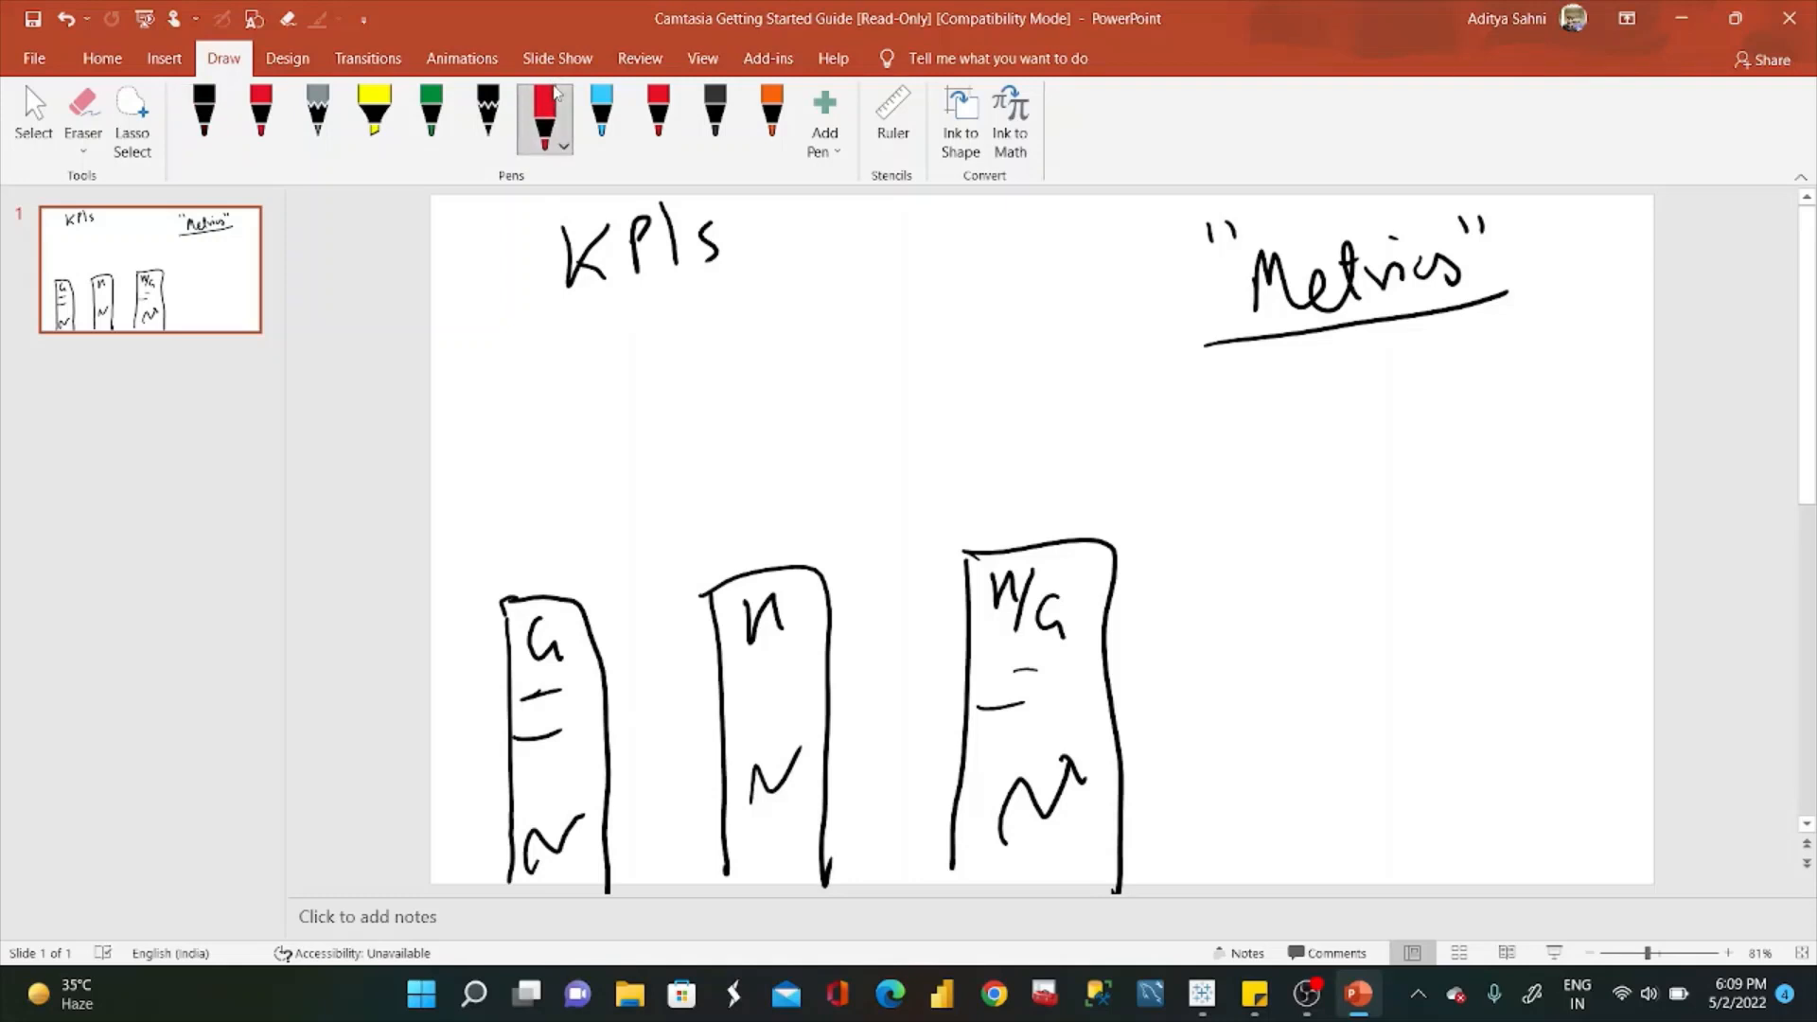
left_click_drag(1320, 375, 1379, 365)
mouse_move(1319, 431)
left_mouse_down()
mouse_move(1380, 426)
mouse_move(1405, 474)
left_mouse_up()
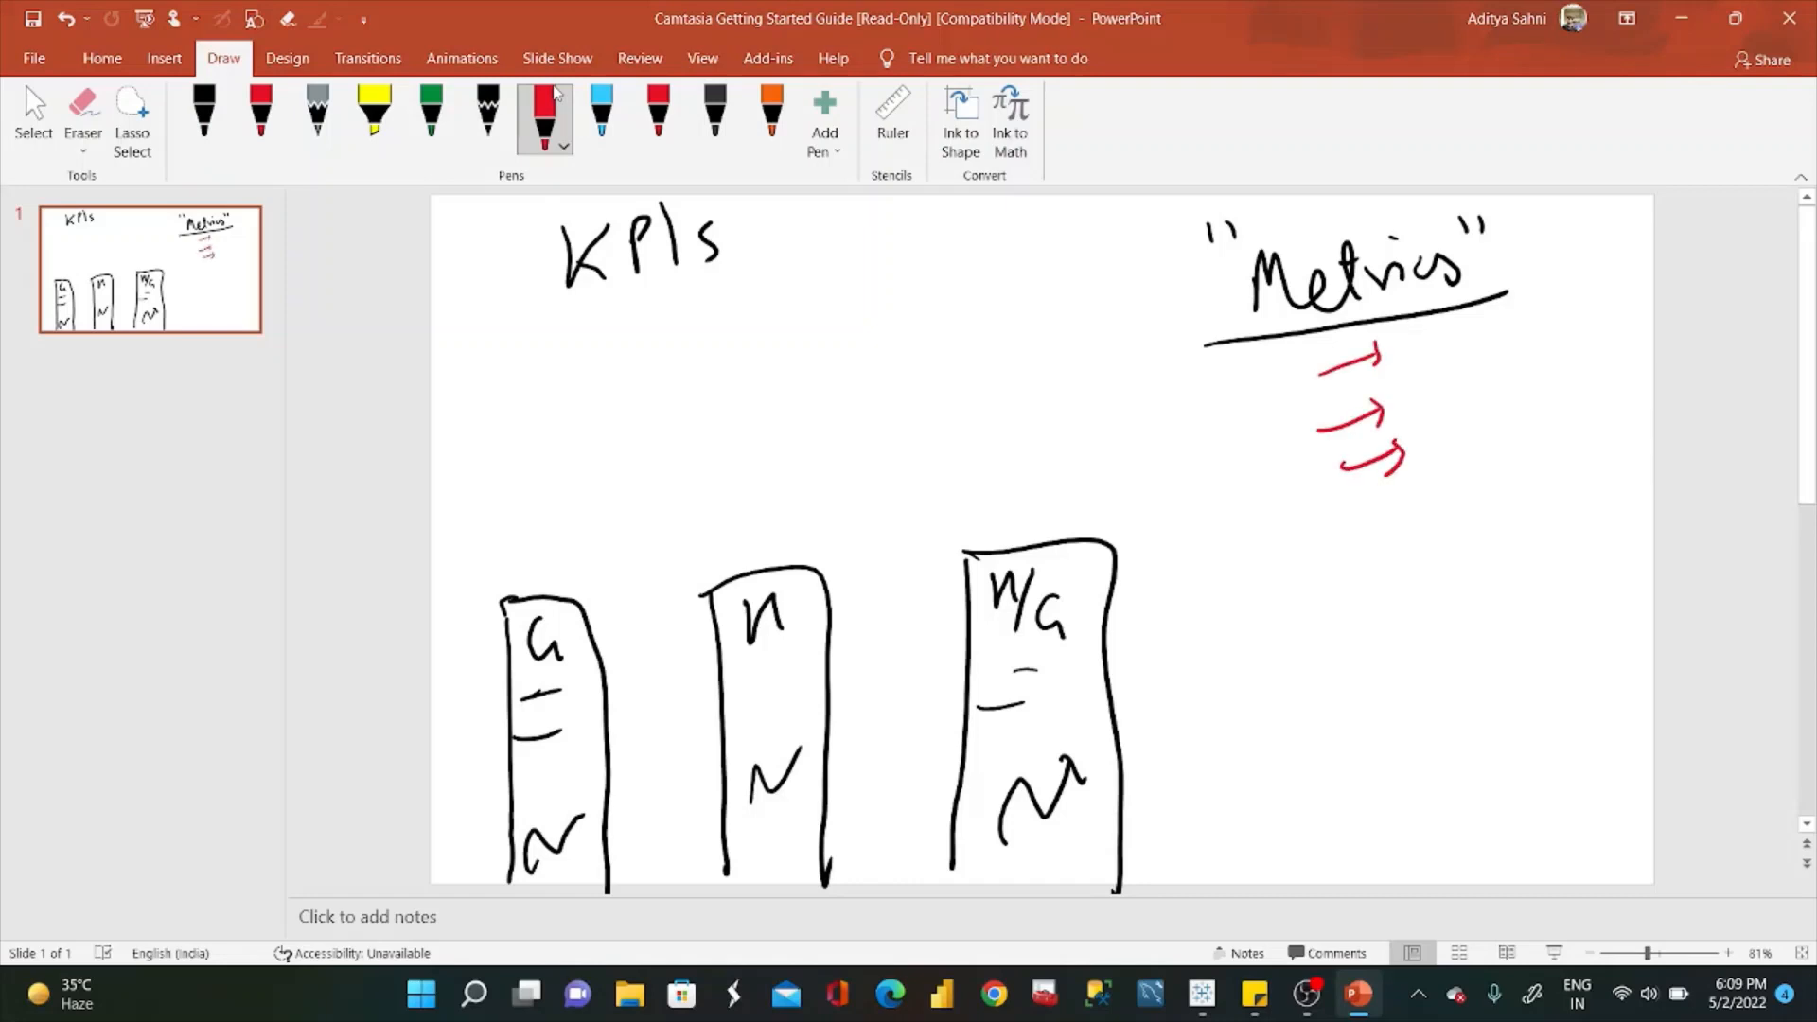
mouse_move(1418, 332)
left_mouse_down()
mouse_move(1410, 362)
mouse_move(1528, 312)
left_mouse_up()
mouse_move(1414, 416)
left_mouse_down()
mouse_move(1463, 369)
mouse_move(1484, 407)
mouse_move(1464, 438)
left_mouse_up()
mouse_move(1482, 429)
left_mouse_down()
mouse_move(1469, 476)
mouse_move(1522, 459)
left_mouse_up()
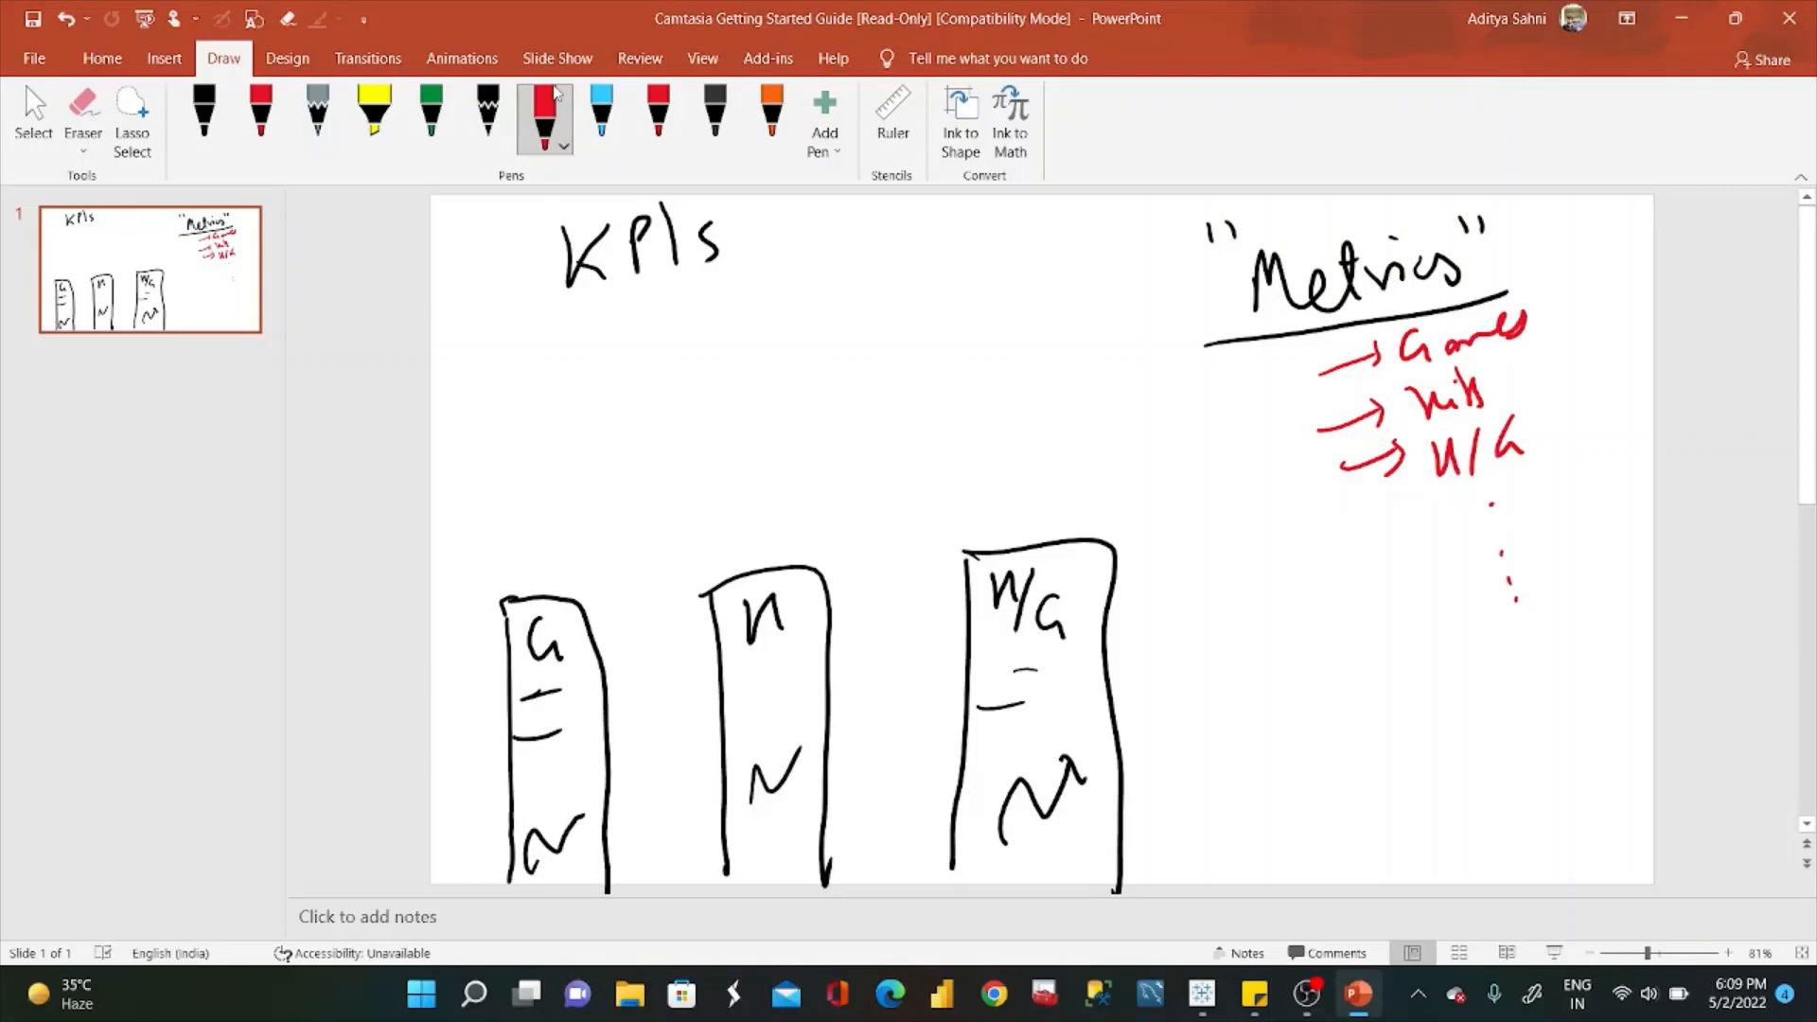
Write Year in red, circle it, and write Case beside it with an arrow leading to Year.
mouse_move(896, 244)
left_mouse_down()
mouse_move(948, 248)
mouse_move(923, 319)
left_mouse_up()
mouse_move(935, 298)
left_mouse_down()
mouse_move(999, 312)
mouse_move(1065, 225)
mouse_move(975, 357)
mouse_move(1106, 245)
left_mouse_up()
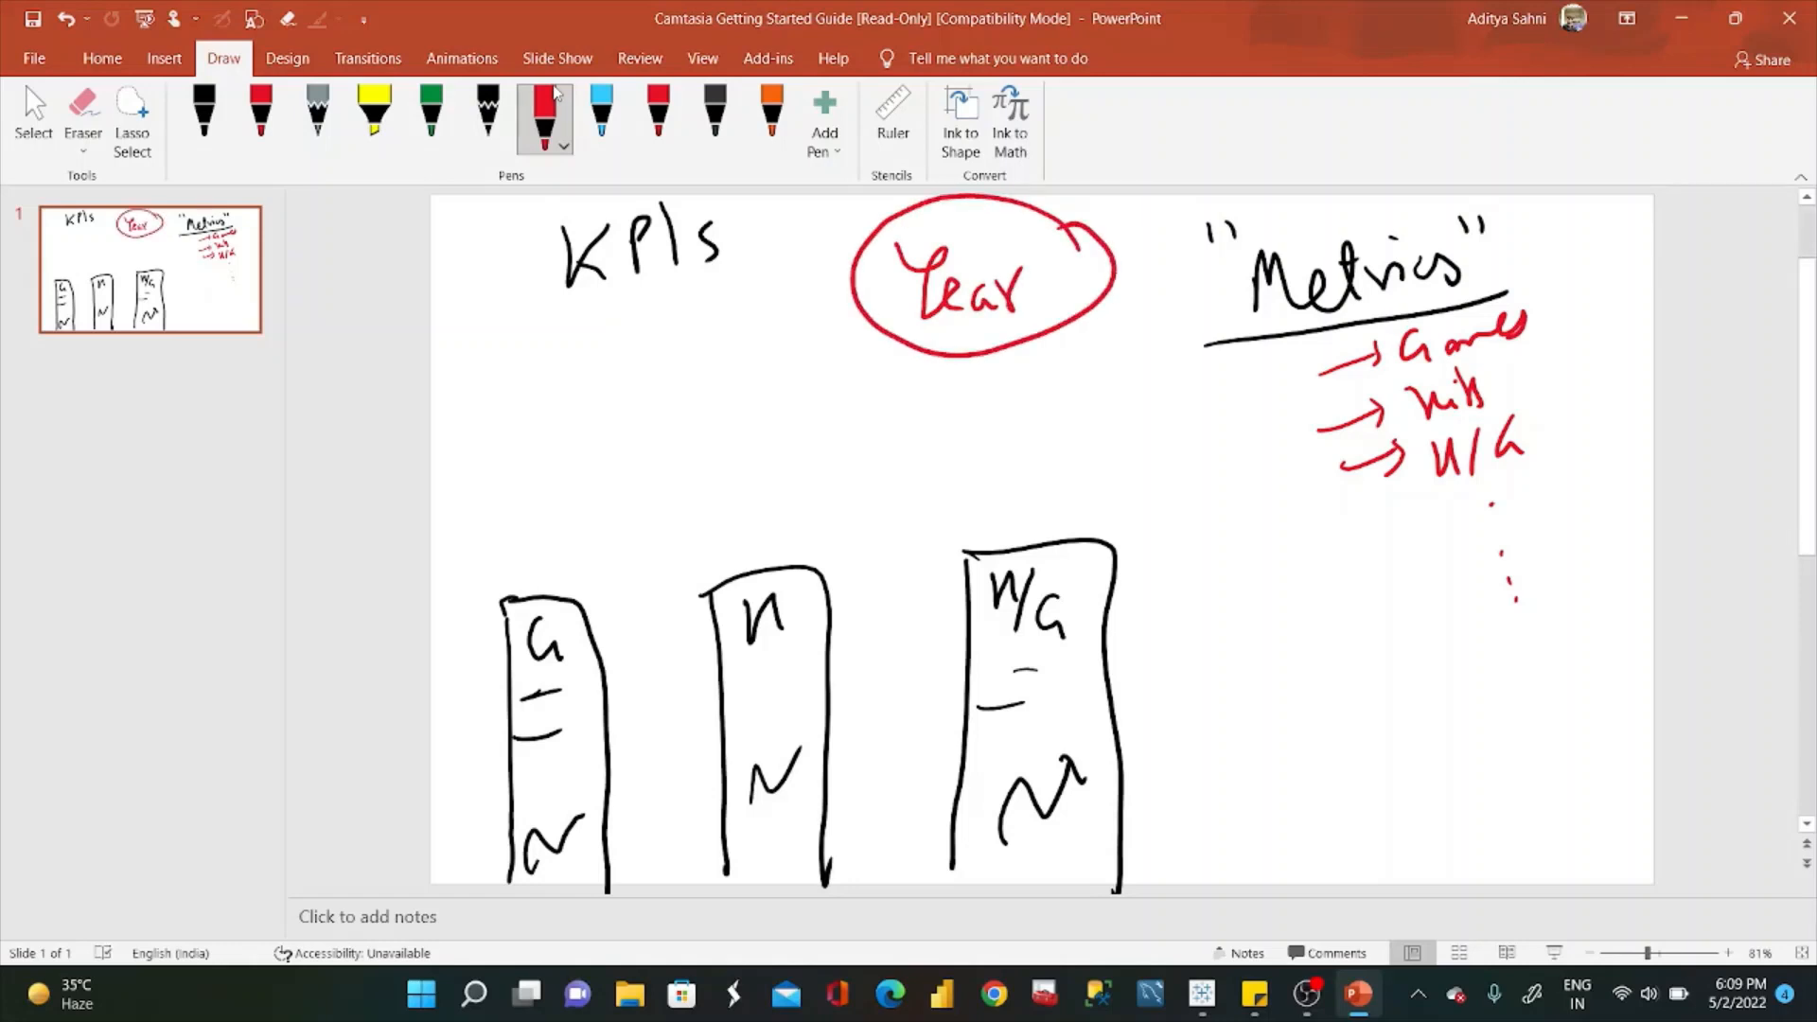
left_click_drag(741, 346, 829, 296)
left_click_drag(800, 299, 822, 322)
mouse_move(594, 343)
left_mouse_down()
mouse_move(557, 390)
mouse_move(606, 419)
left_mouse_up()
left_click_drag(608, 375, 721, 355)
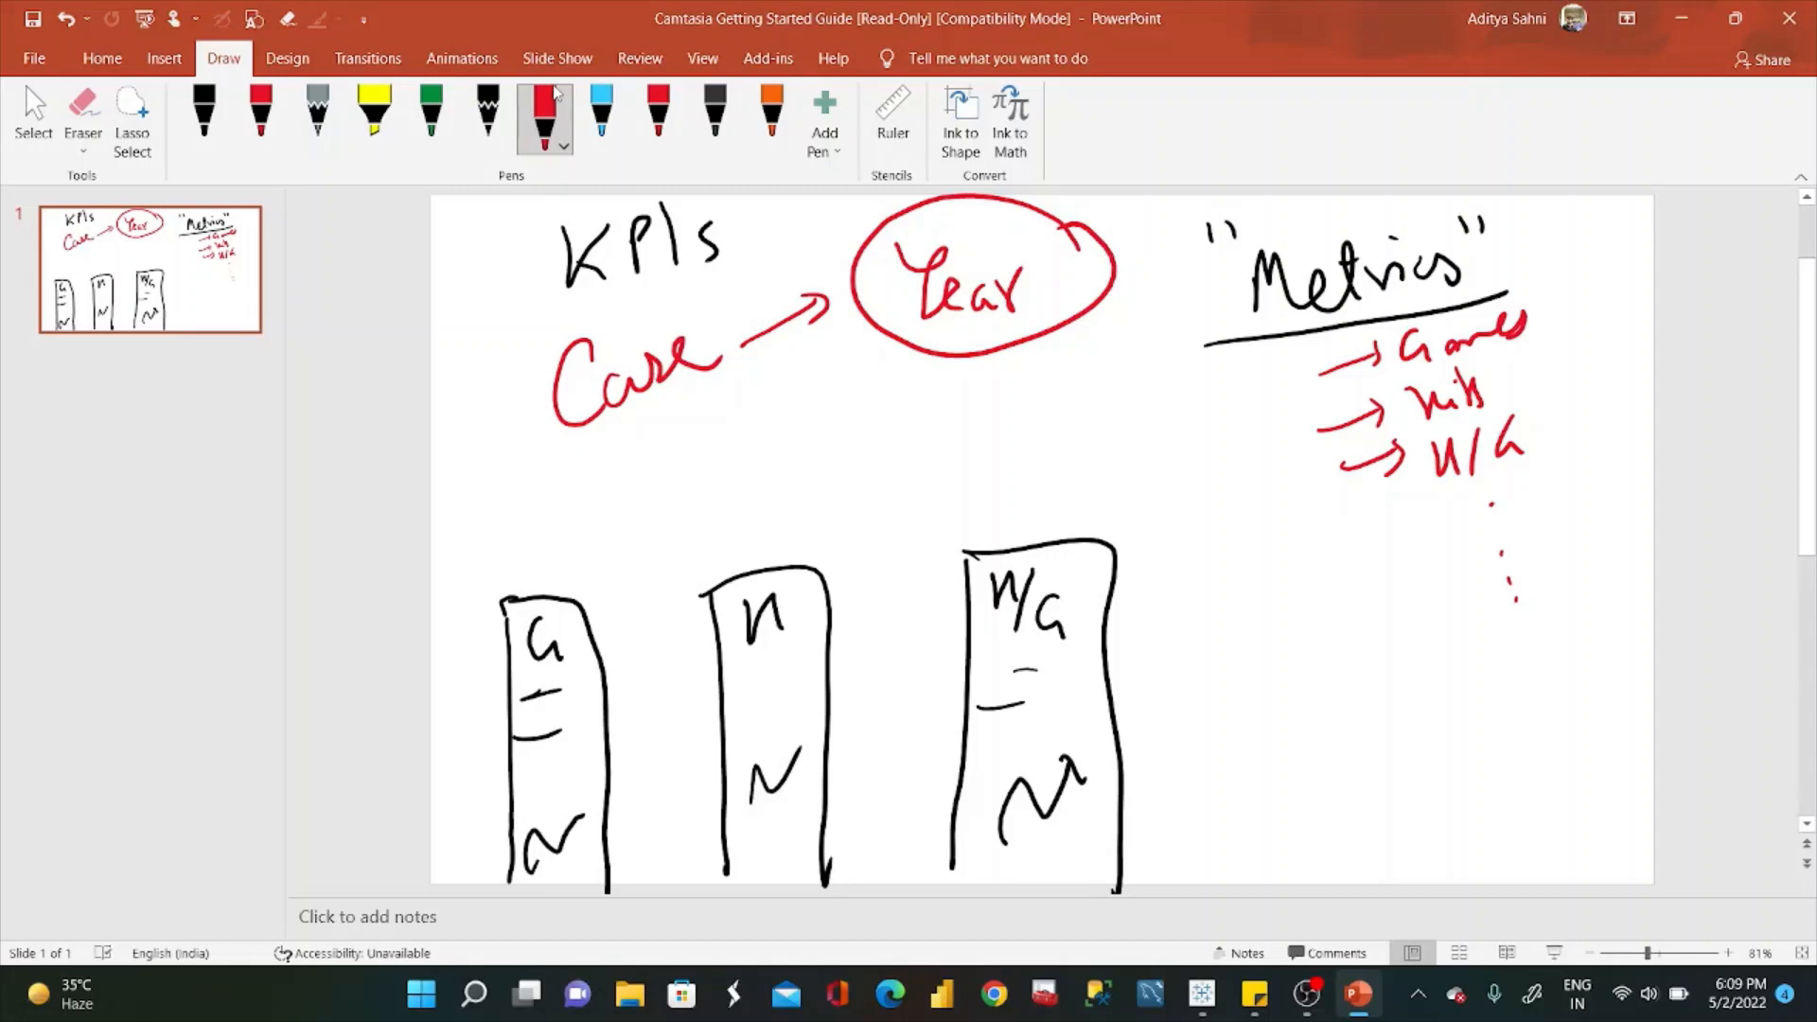
Write the mapping 1-Y → 1-M in red beneath Year and circle the M.
mouse_move(801, 403)
left_mouse_down()
mouse_move(796, 453)
mouse_move(847, 424)
left_mouse_up()
mouse_move(863, 396)
left_mouse_down()
mouse_move(879, 445)
mouse_move(964, 416)
left_mouse_up()
mouse_move(949, 403)
left_mouse_down()
mouse_move(972, 398)
mouse_move(954, 428)
mouse_move(1029, 429)
mouse_move(1063, 404)
left_mouse_up()
left_click_drag(1096, 422, 1158, 416)
left_click(1197, 381)
left_click_drag(1172, 352, 1195, 384)
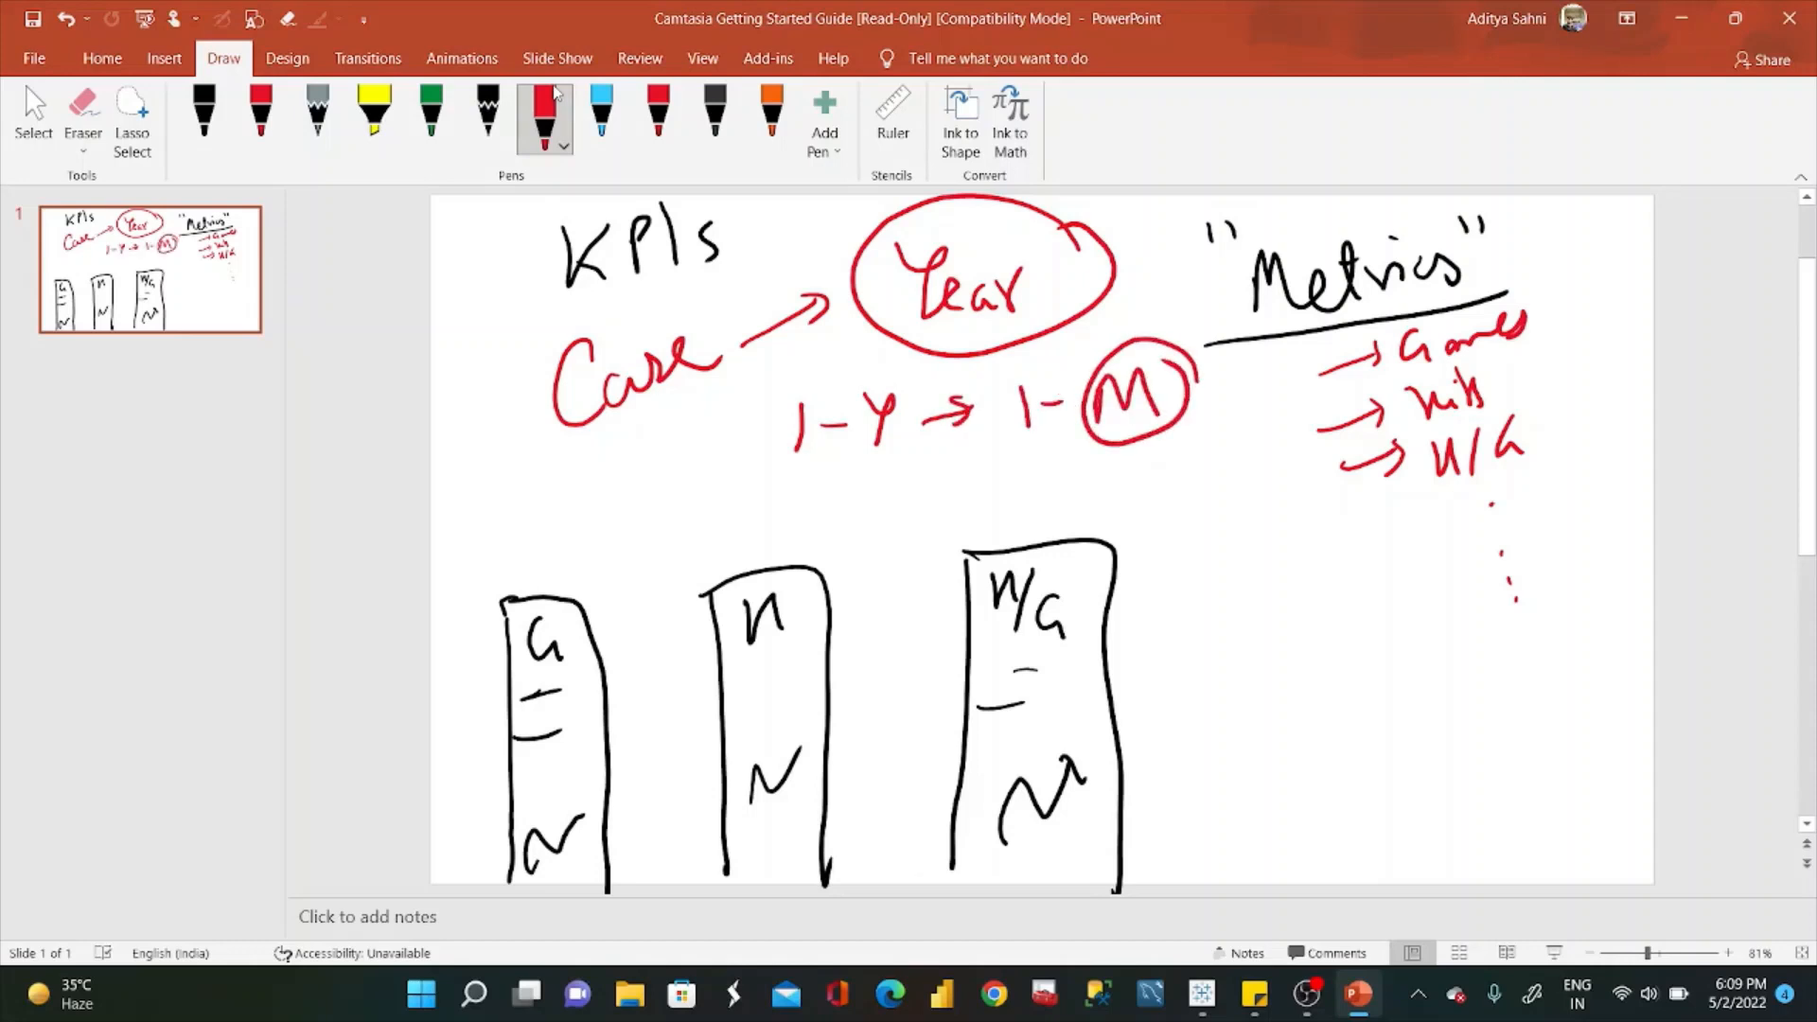
Sketch a red chart with axes, year marks 2001 and 2021, and a wavy rising line between them.
left_click_drag(1181, 811, 1609, 783)
mouse_move(1197, 585)
left_mouse_down()
mouse_move(1180, 811)
mouse_move(1283, 824)
mouse_move(1251, 863)
mouse_move(1264, 874)
left_mouse_up()
left_click_drag(1278, 855, 1276, 856)
left_click_drag(1320, 867, 1322, 878)
mouse_move(1543, 781)
left_mouse_down()
mouse_move(1526, 877)
mouse_move(1552, 849)
left_mouse_up()
left_click_drag(1566, 846, 1602, 881)
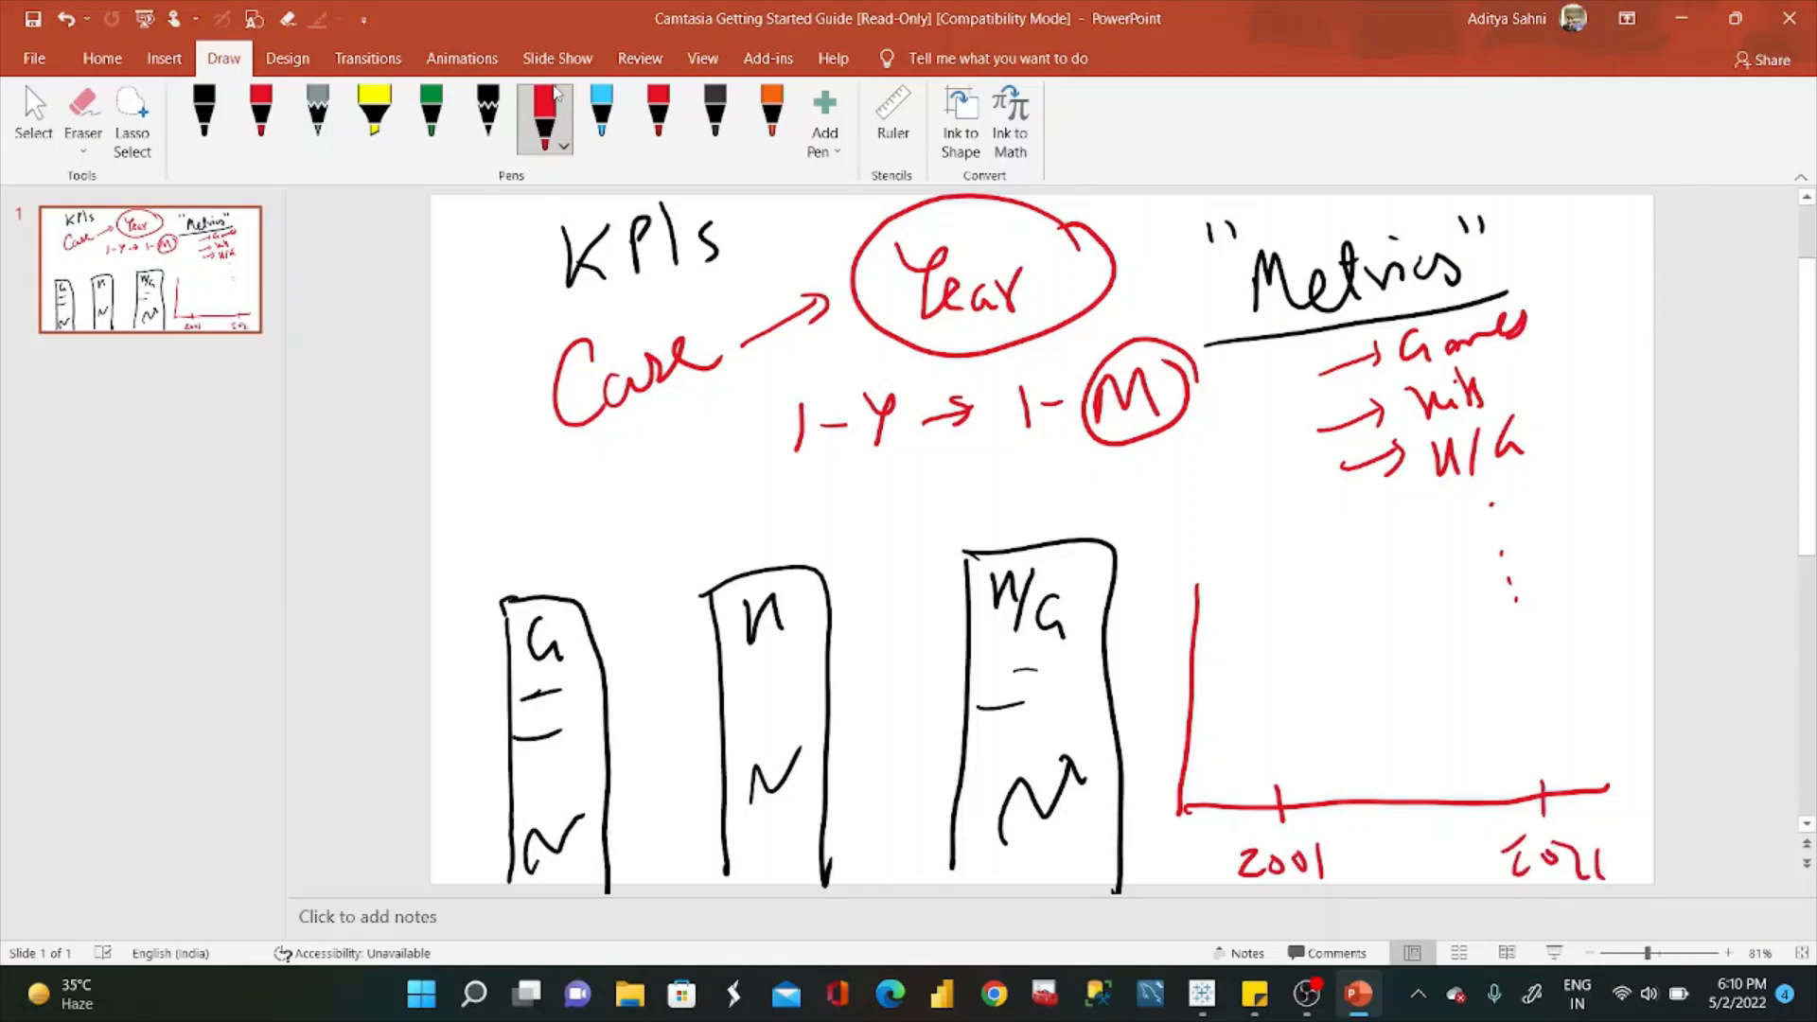
mouse_move(1275, 757)
left_mouse_down()
mouse_move(1519, 598)
mouse_move(1538, 606)
left_mouse_up()
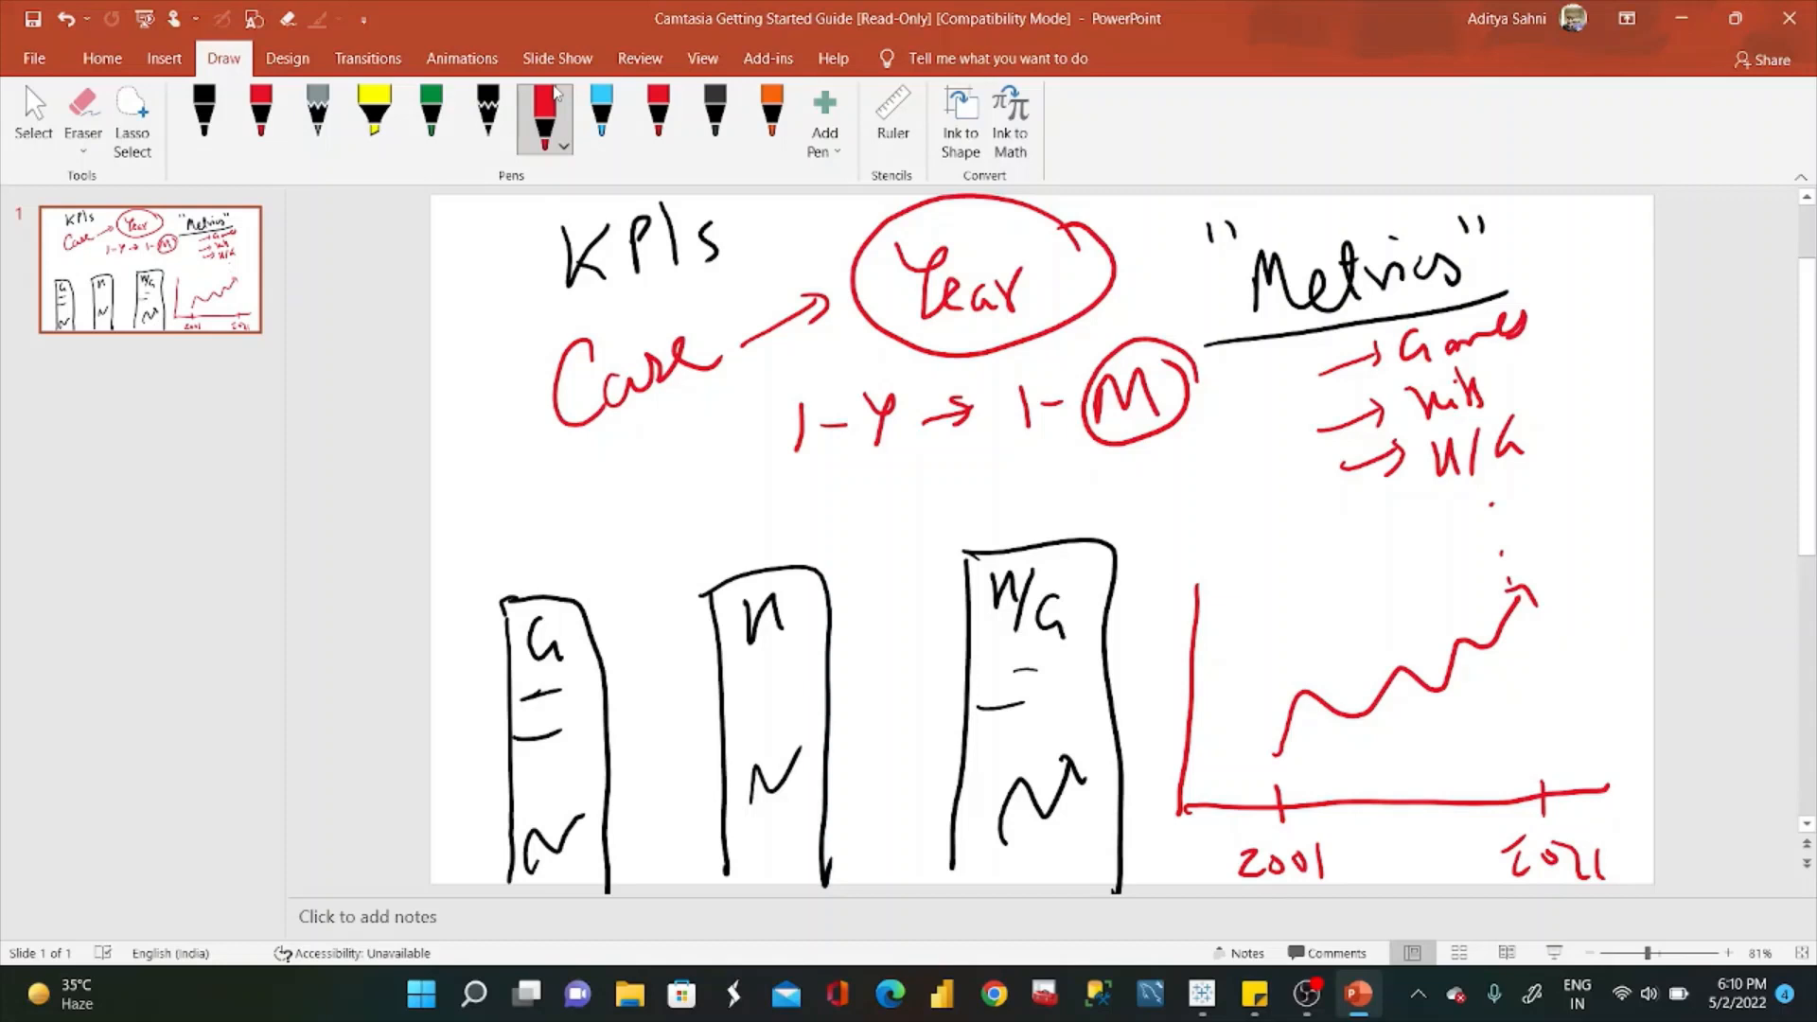
Underline 1-Y and 1-M, and draw three bars on the chart with a Y above the last one.
left_click_drag(760, 473, 869, 462)
left_click_drag(1004, 456, 1181, 445)
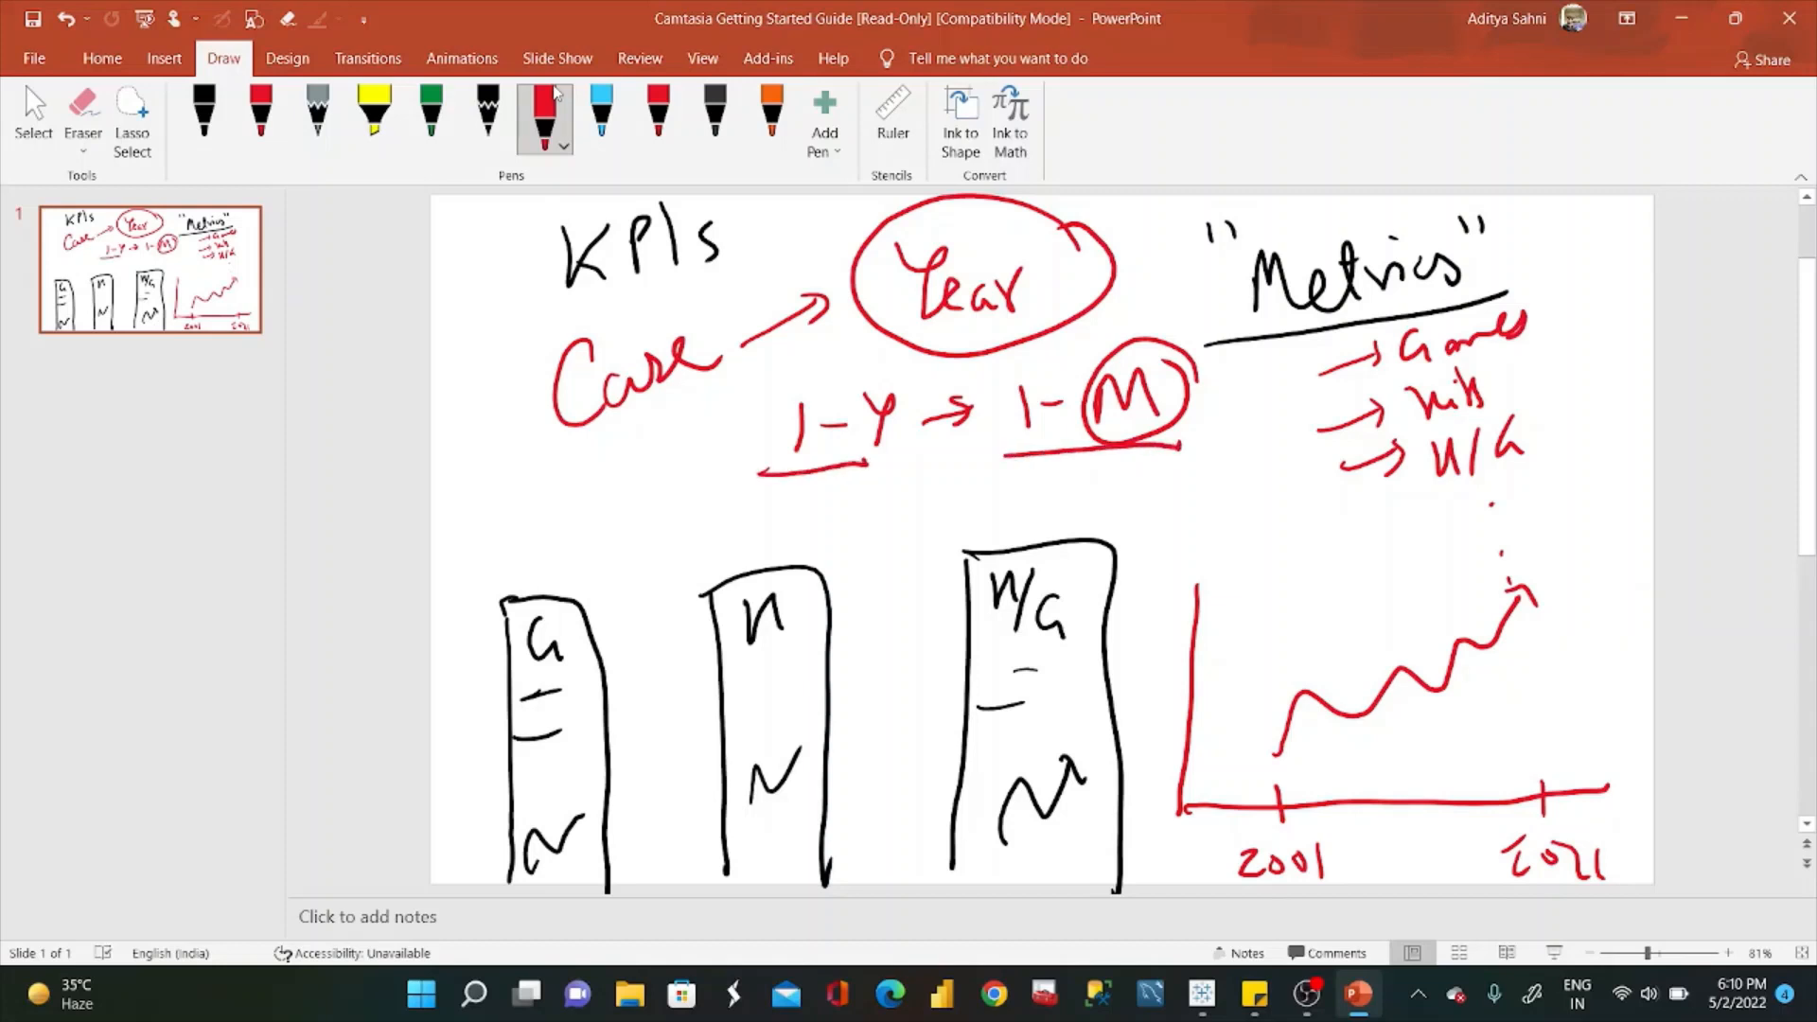
mouse_move(1252, 711)
left_mouse_down()
mouse_move(1261, 804)
mouse_move(1334, 802)
left_mouse_up()
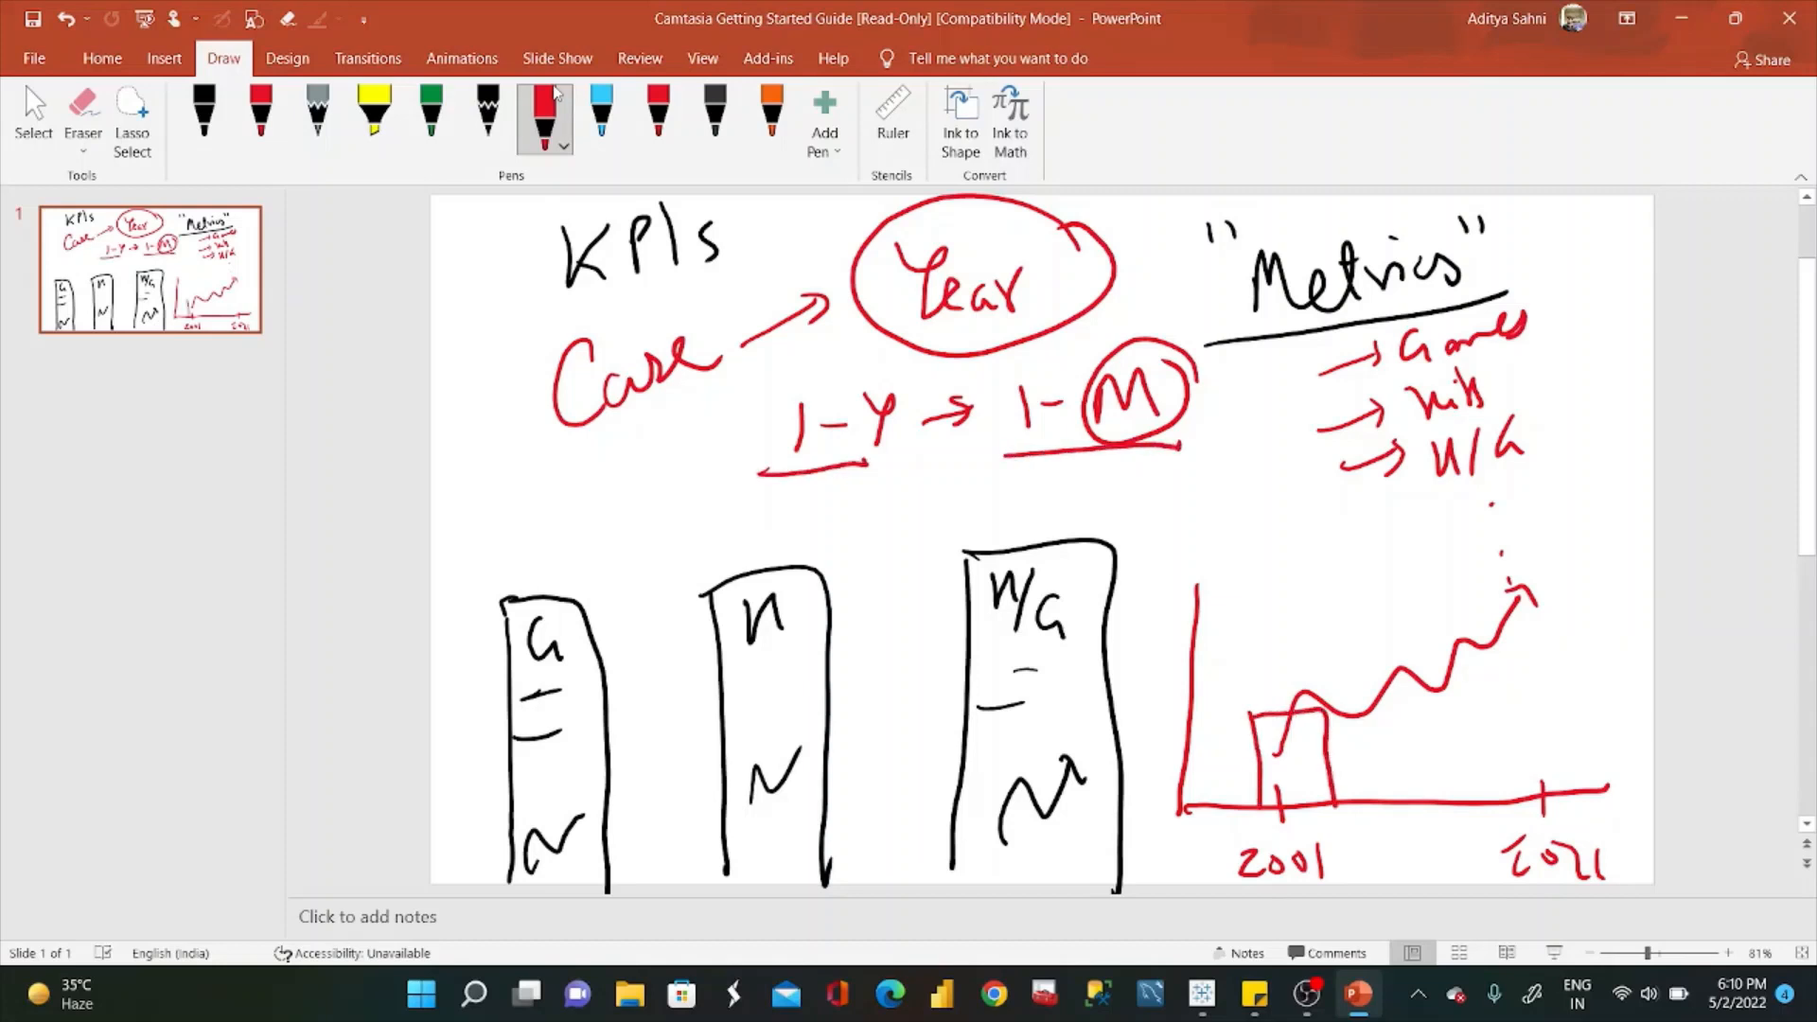
mouse_move(1399, 695)
left_mouse_down()
mouse_move(1401, 802)
mouse_move(1493, 712)
mouse_move(1500, 798)
left_mouse_up()
left_click_drag(1546, 676, 1552, 785)
mouse_move(1545, 674)
left_mouse_down()
mouse_move(1593, 663)
mouse_move(1618, 784)
left_mouse_up()
left_click_drag(1575, 559, 1598, 589)
left_click_drag(1615, 570, 1607, 613)
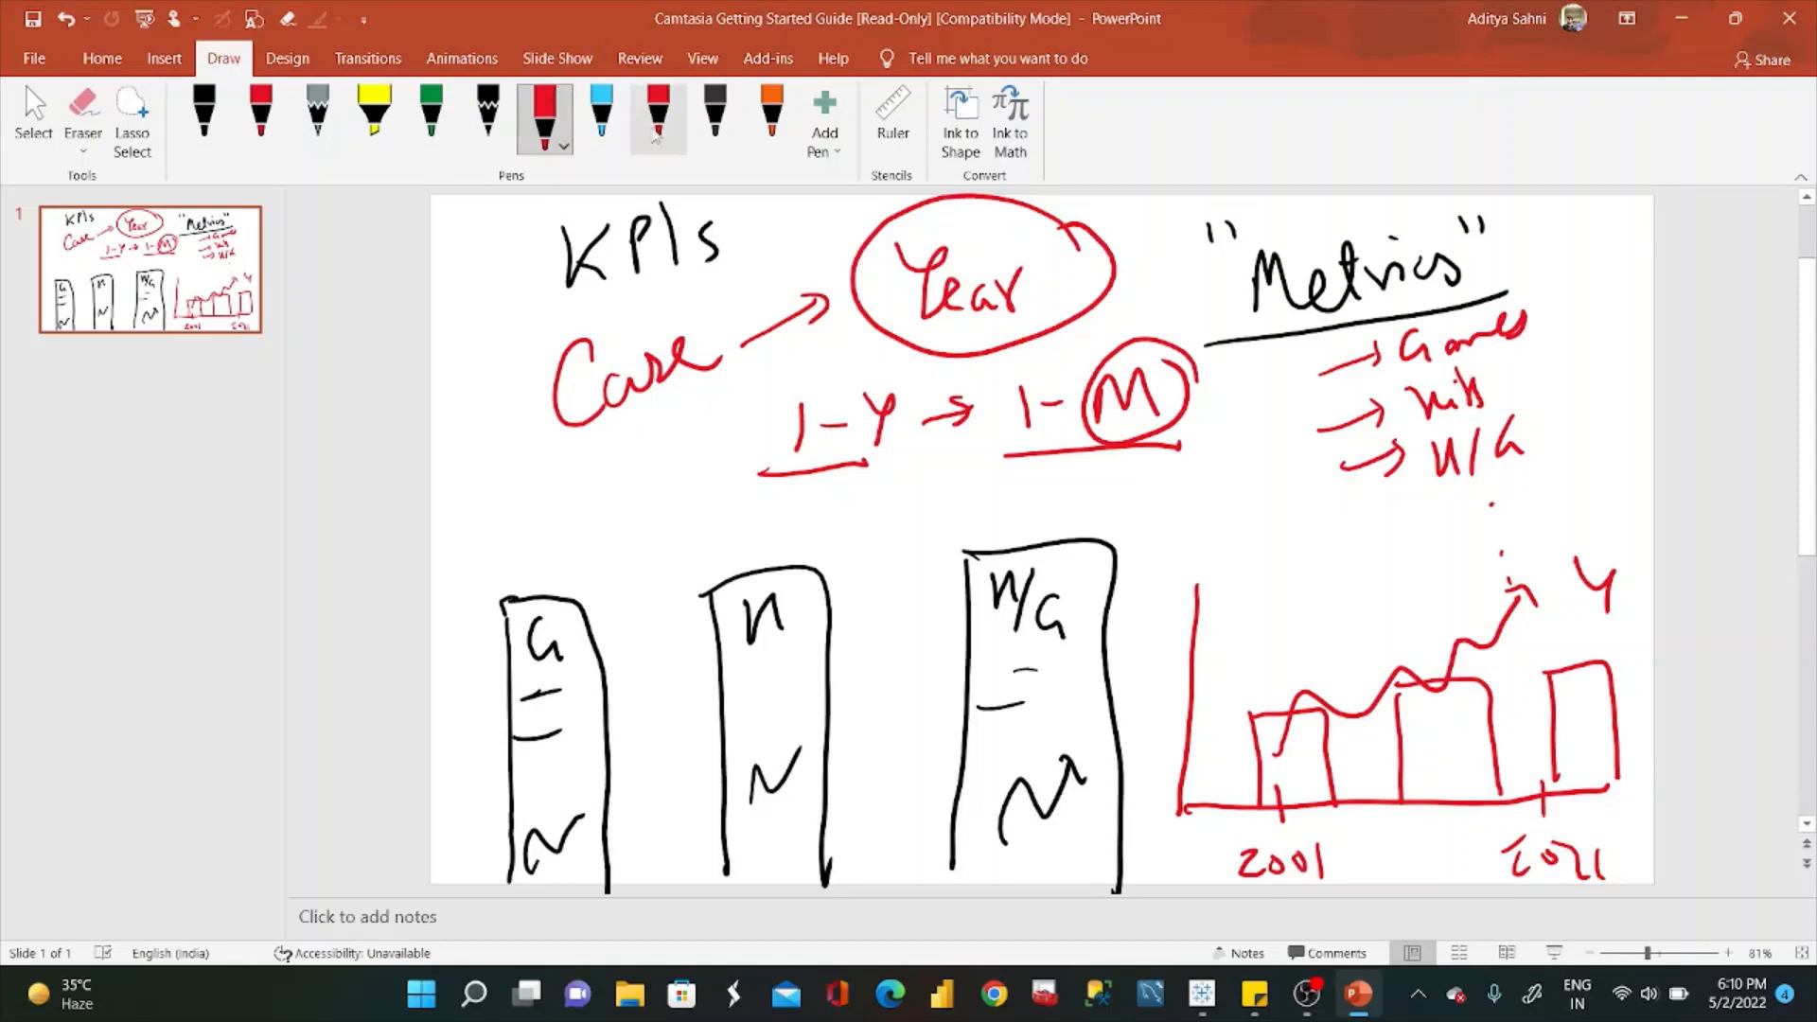
Switch to the Tableau Book1 workbook and create a new calculated field named Metrics.
mouse_move(1207, 1003)
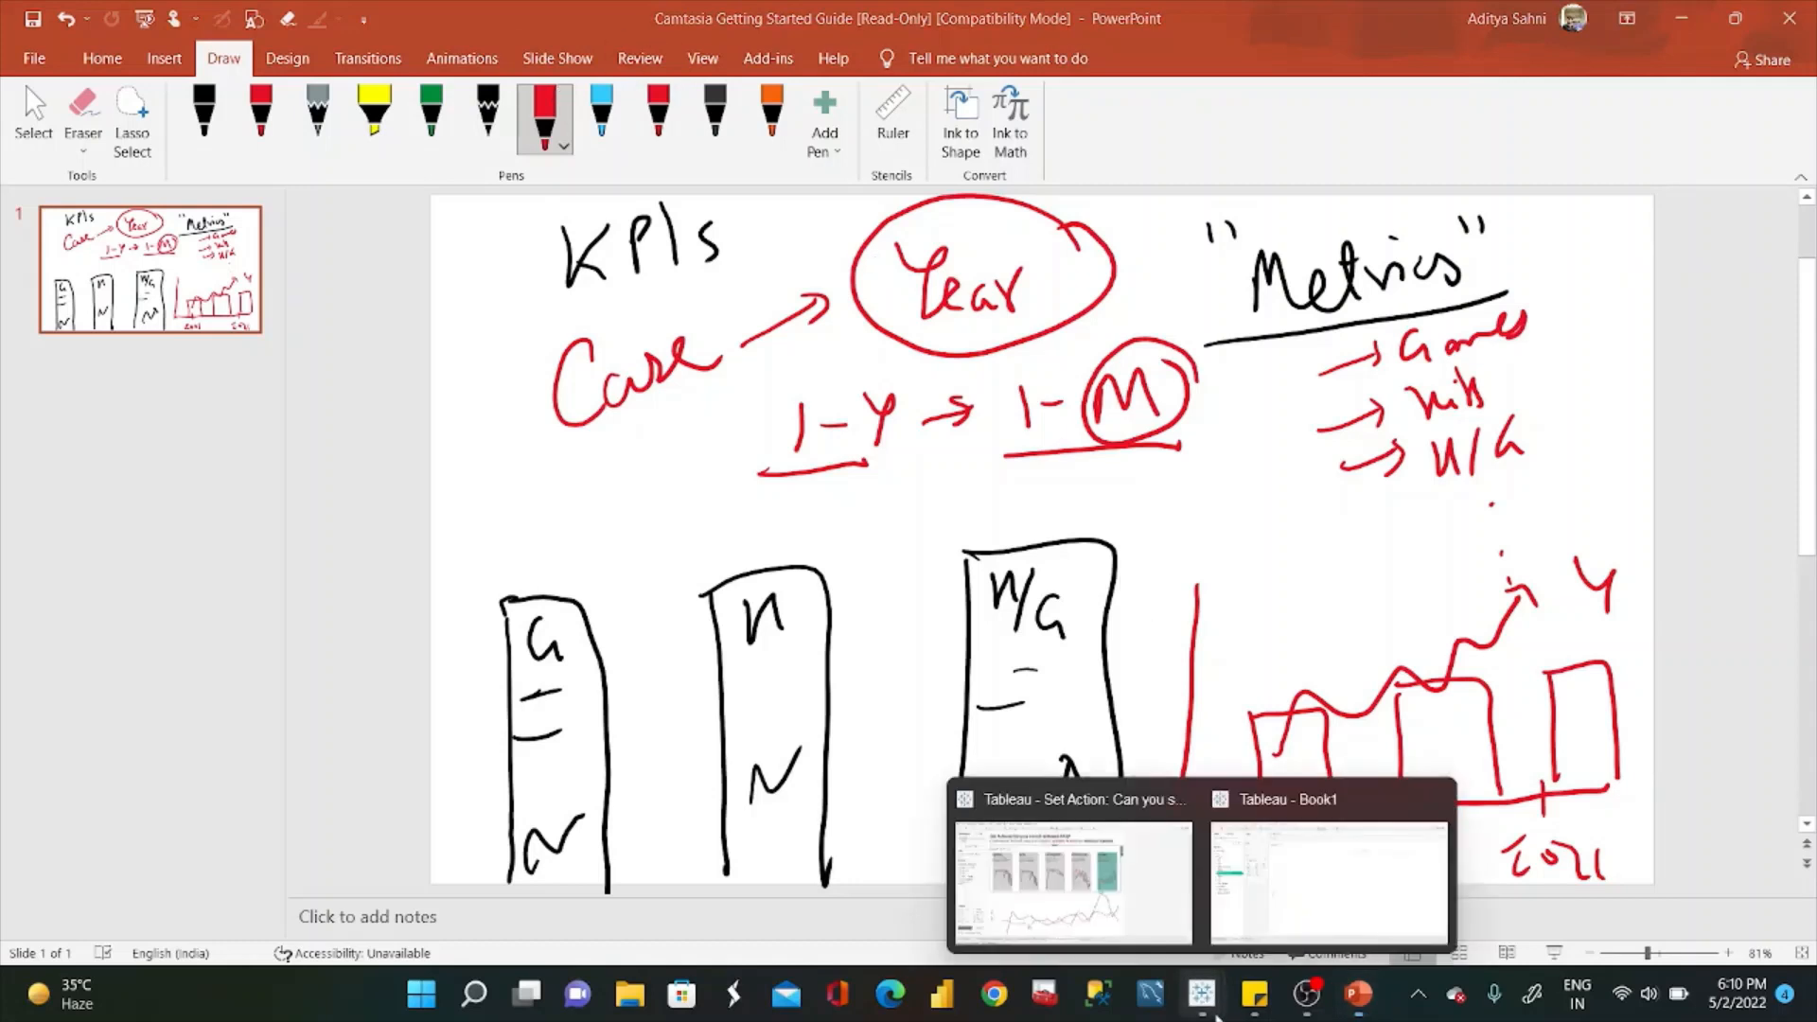
left_click(1314, 861)
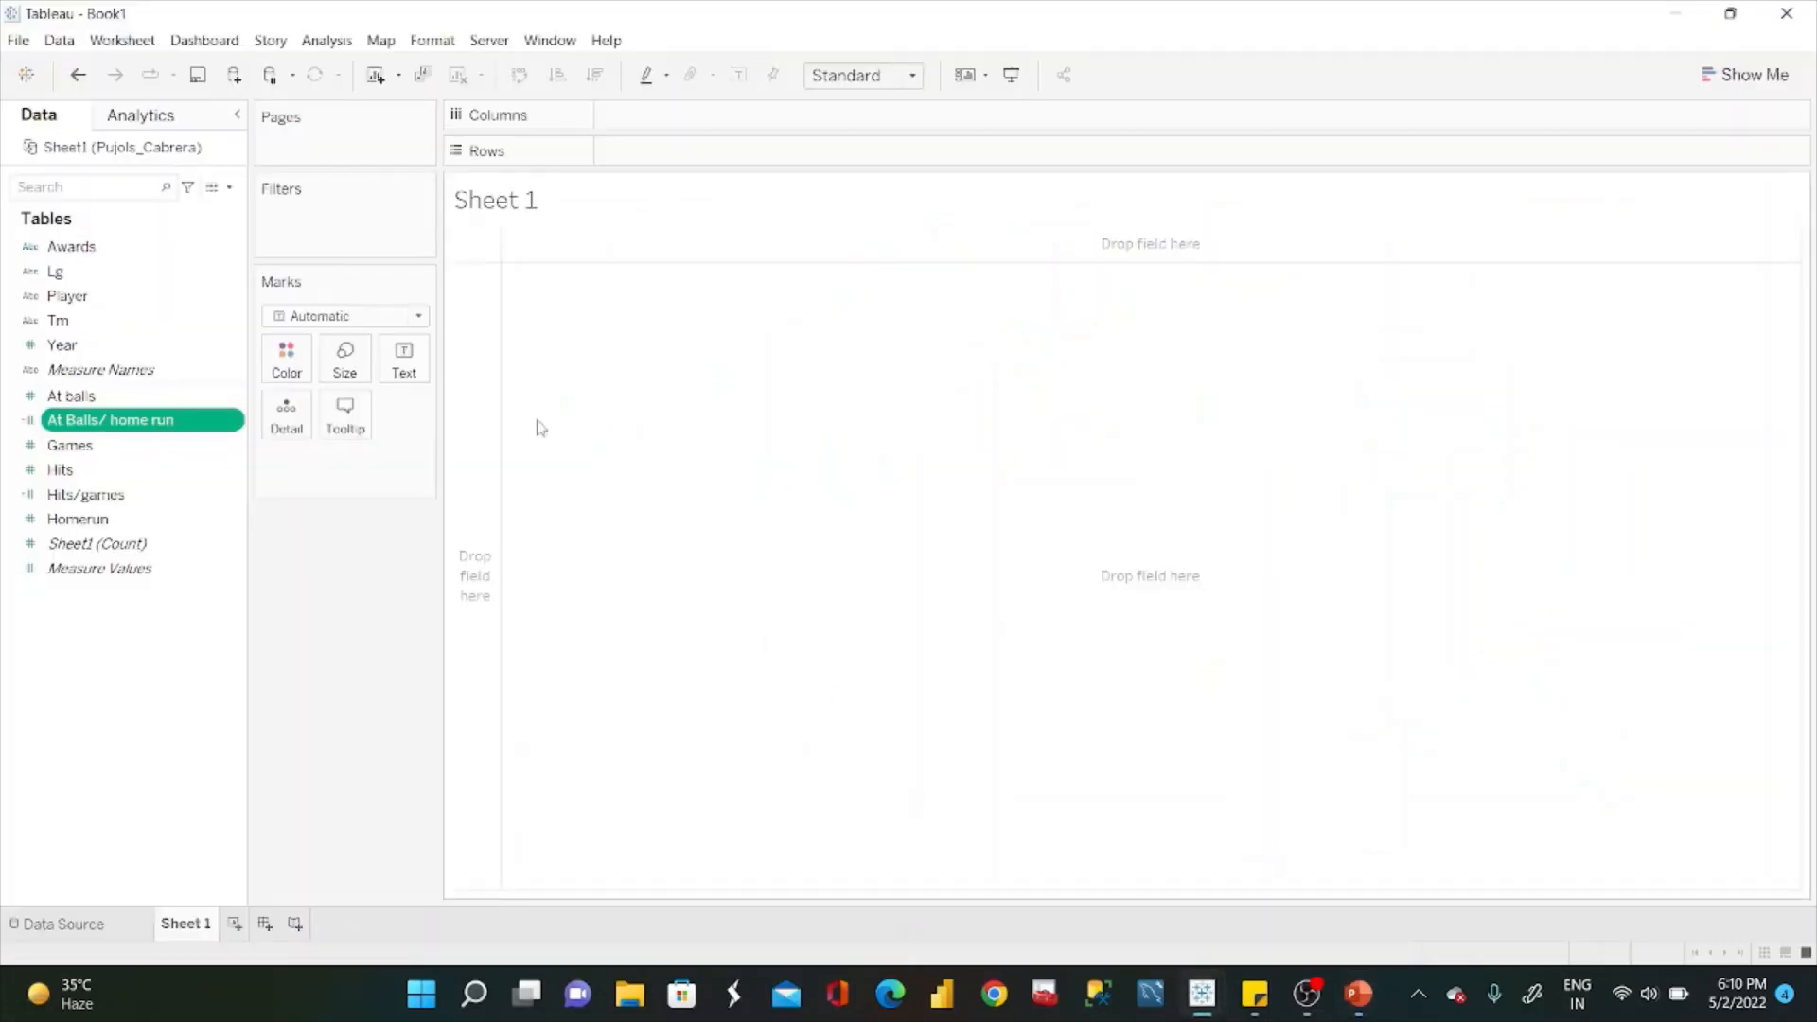
left_click(230, 186)
left_click(191, 209)
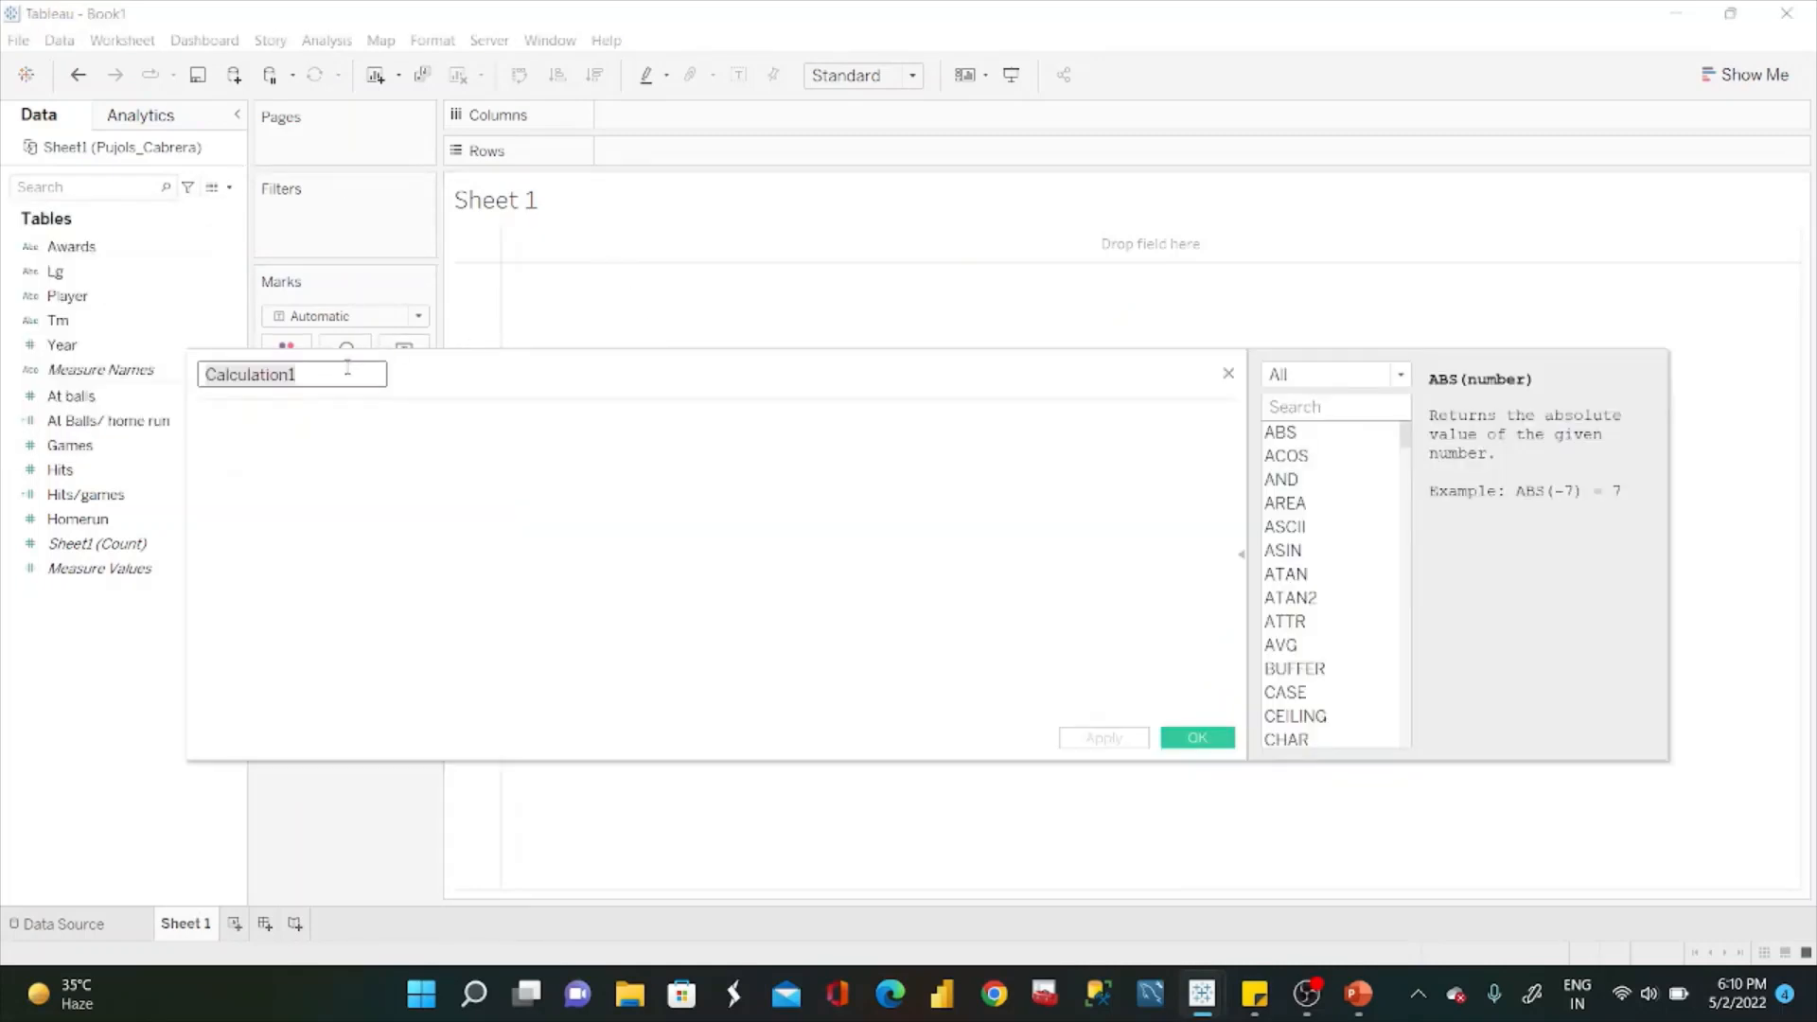
key("BackSpace")
key("BackSpace")
key("BackSpace")
key("BackSpace")
key("BackSpace")
key("BackSpace")
key("BackSpace")
key("BackSpace")
key("BackSpace")
key("BackSpace")
key("BackSpace")
key("BackSpace")
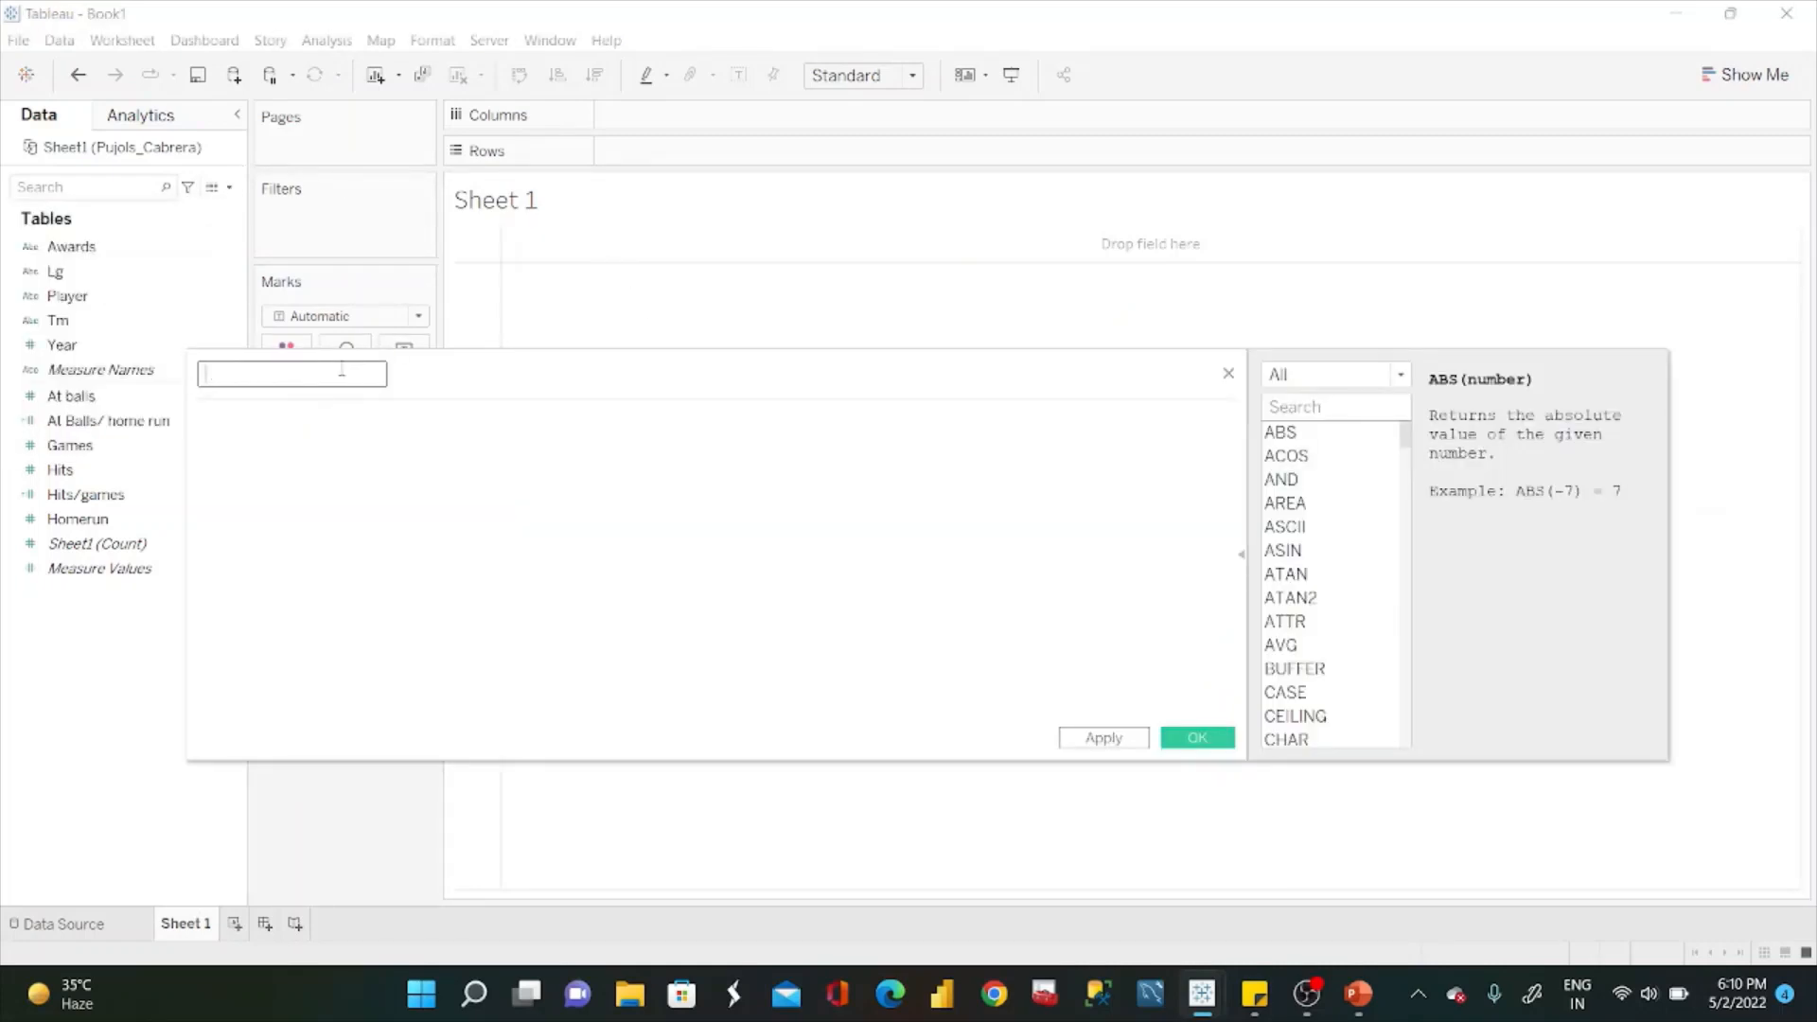
type("Metrics")
left_click(311, 434)
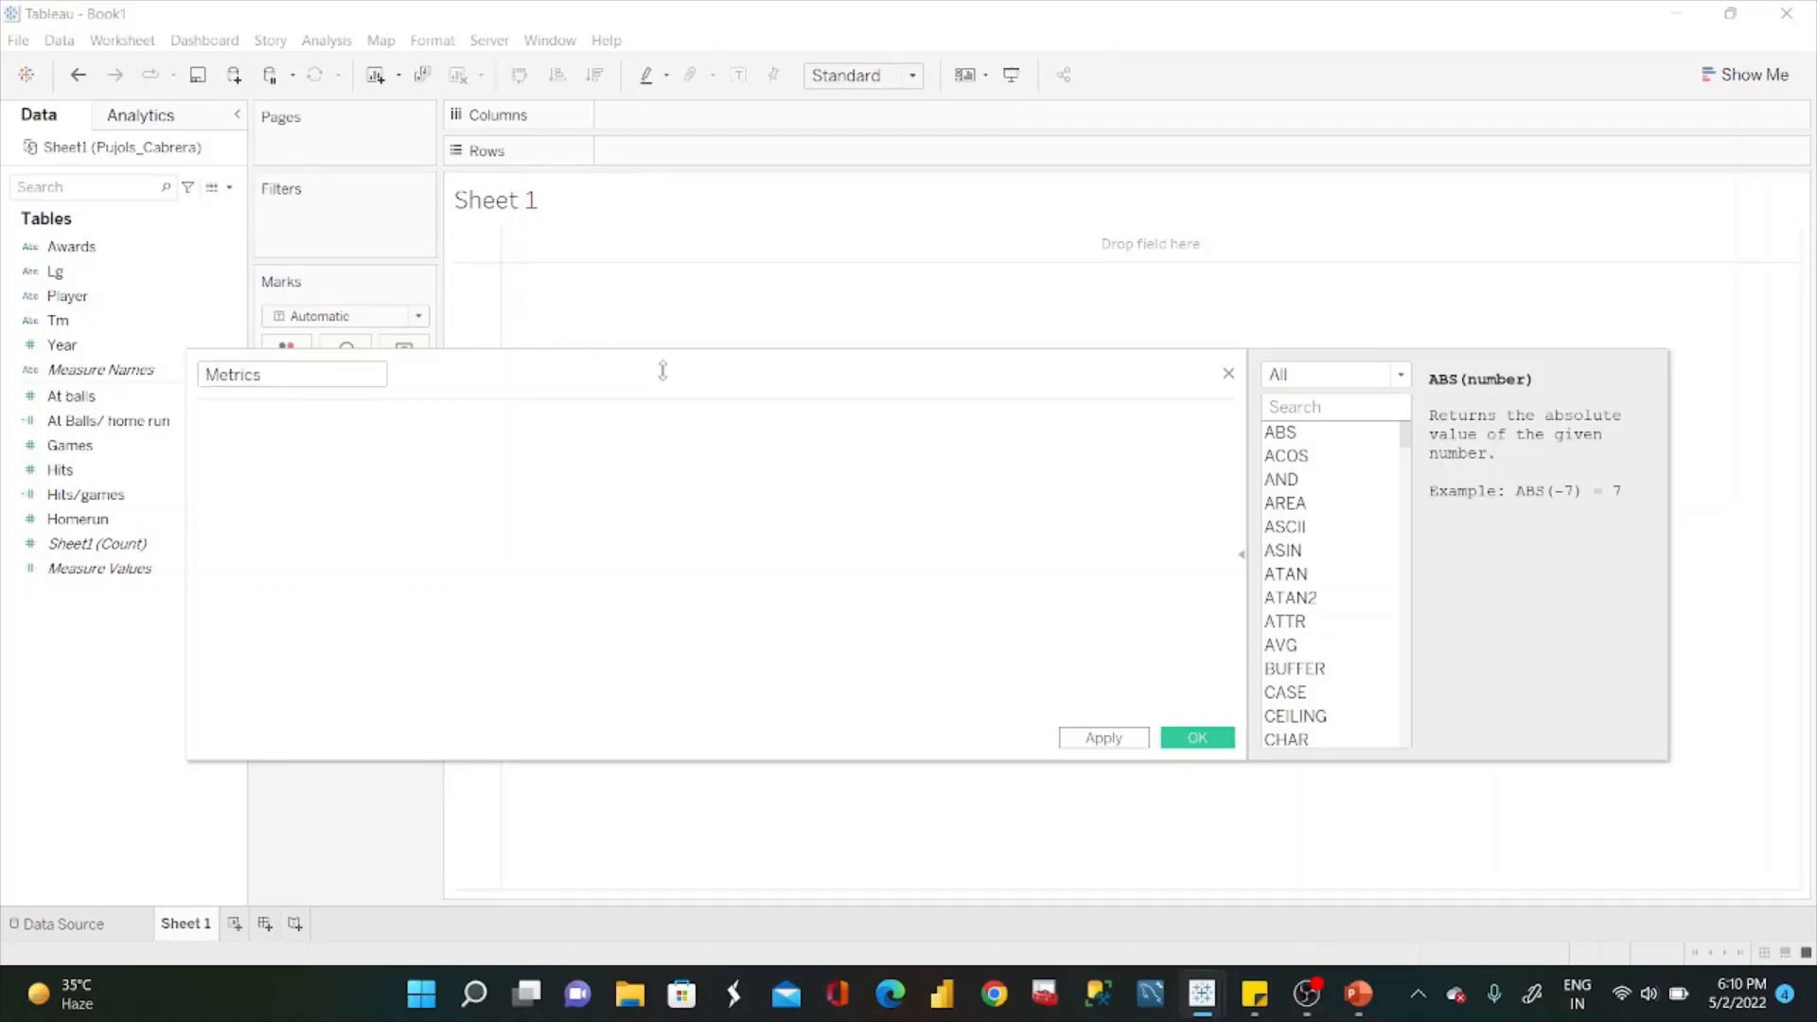
Begin the Metrics formula with CASE [Year].
left_click_drag(663, 373, 796, 352)
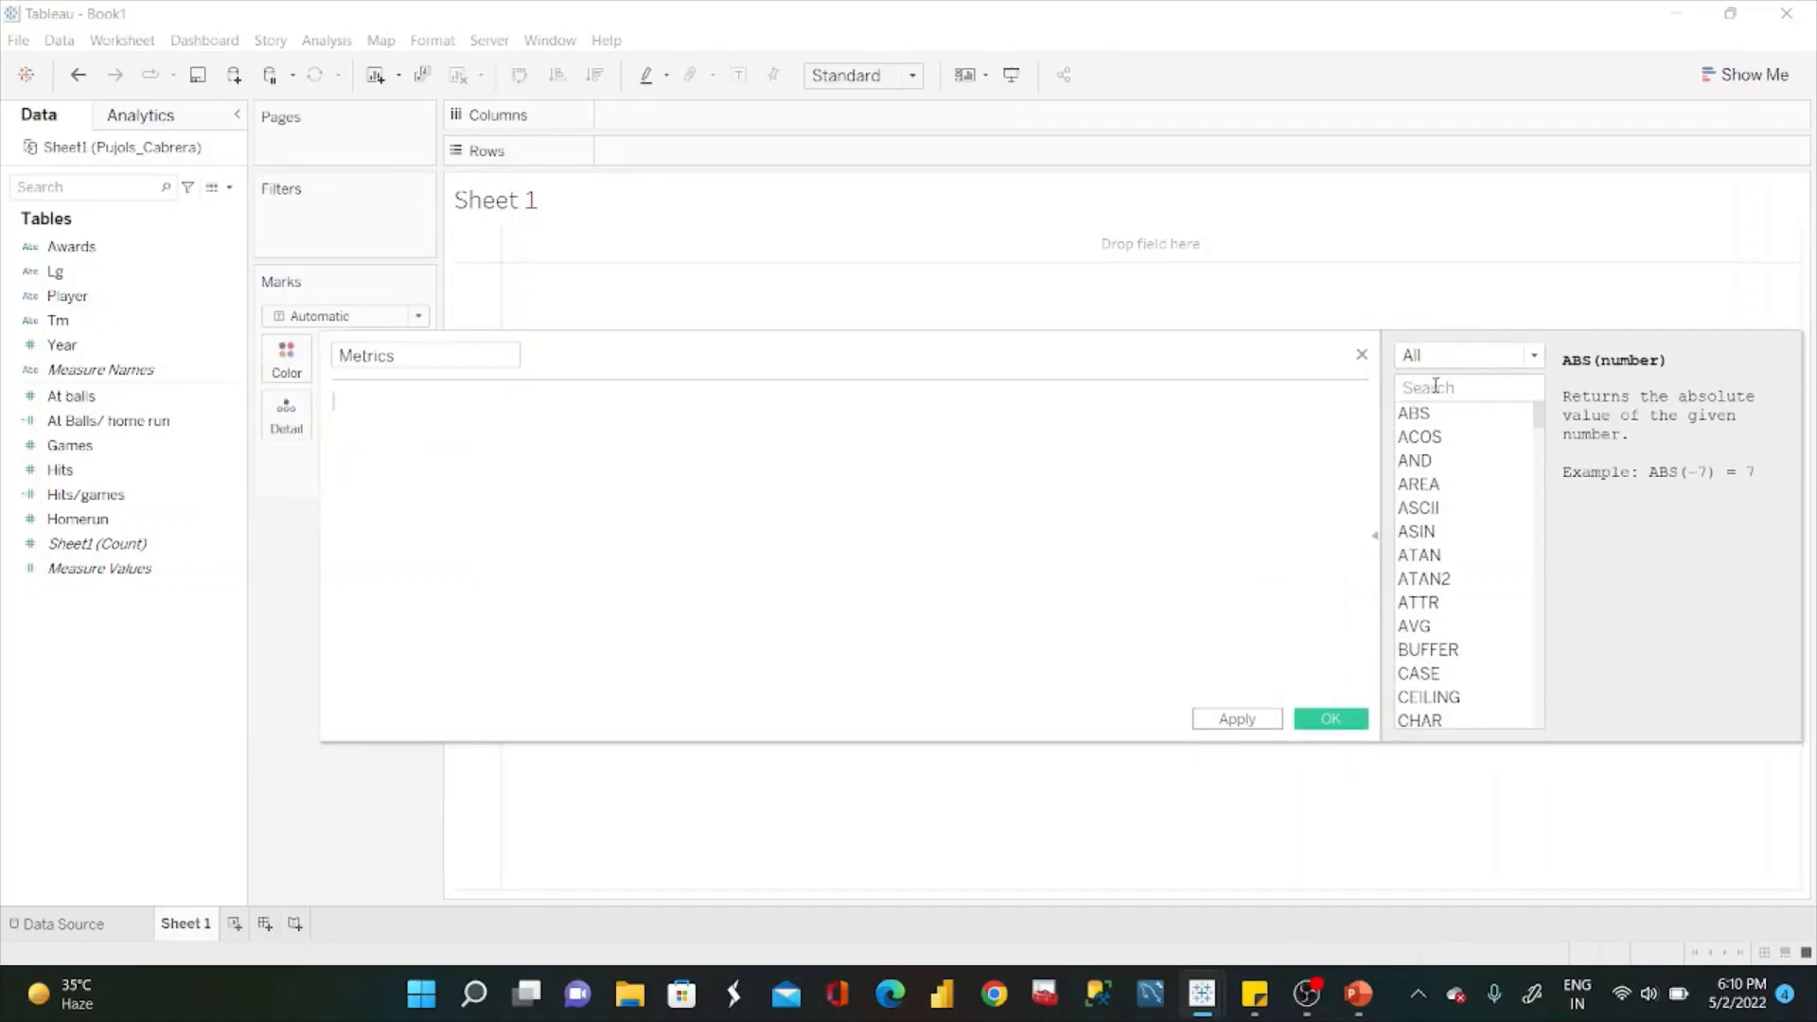
left_click(704, 404)
type("CASE YE")
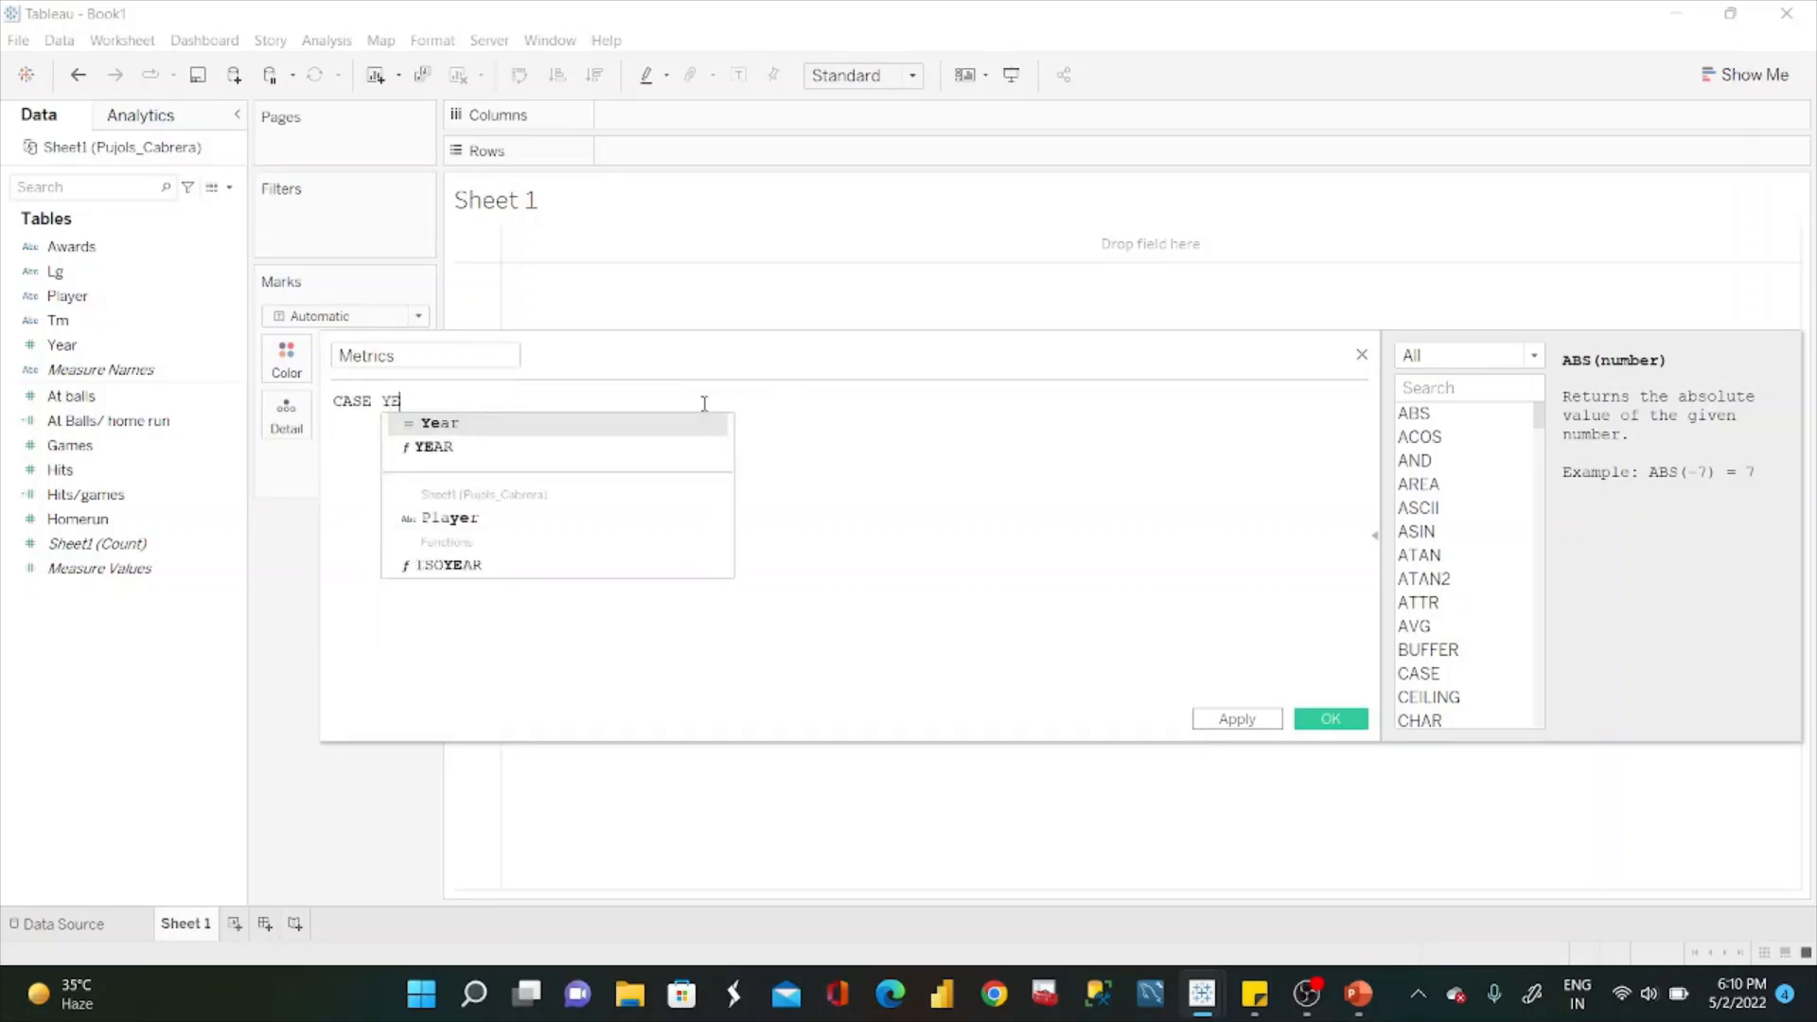
key("Return")
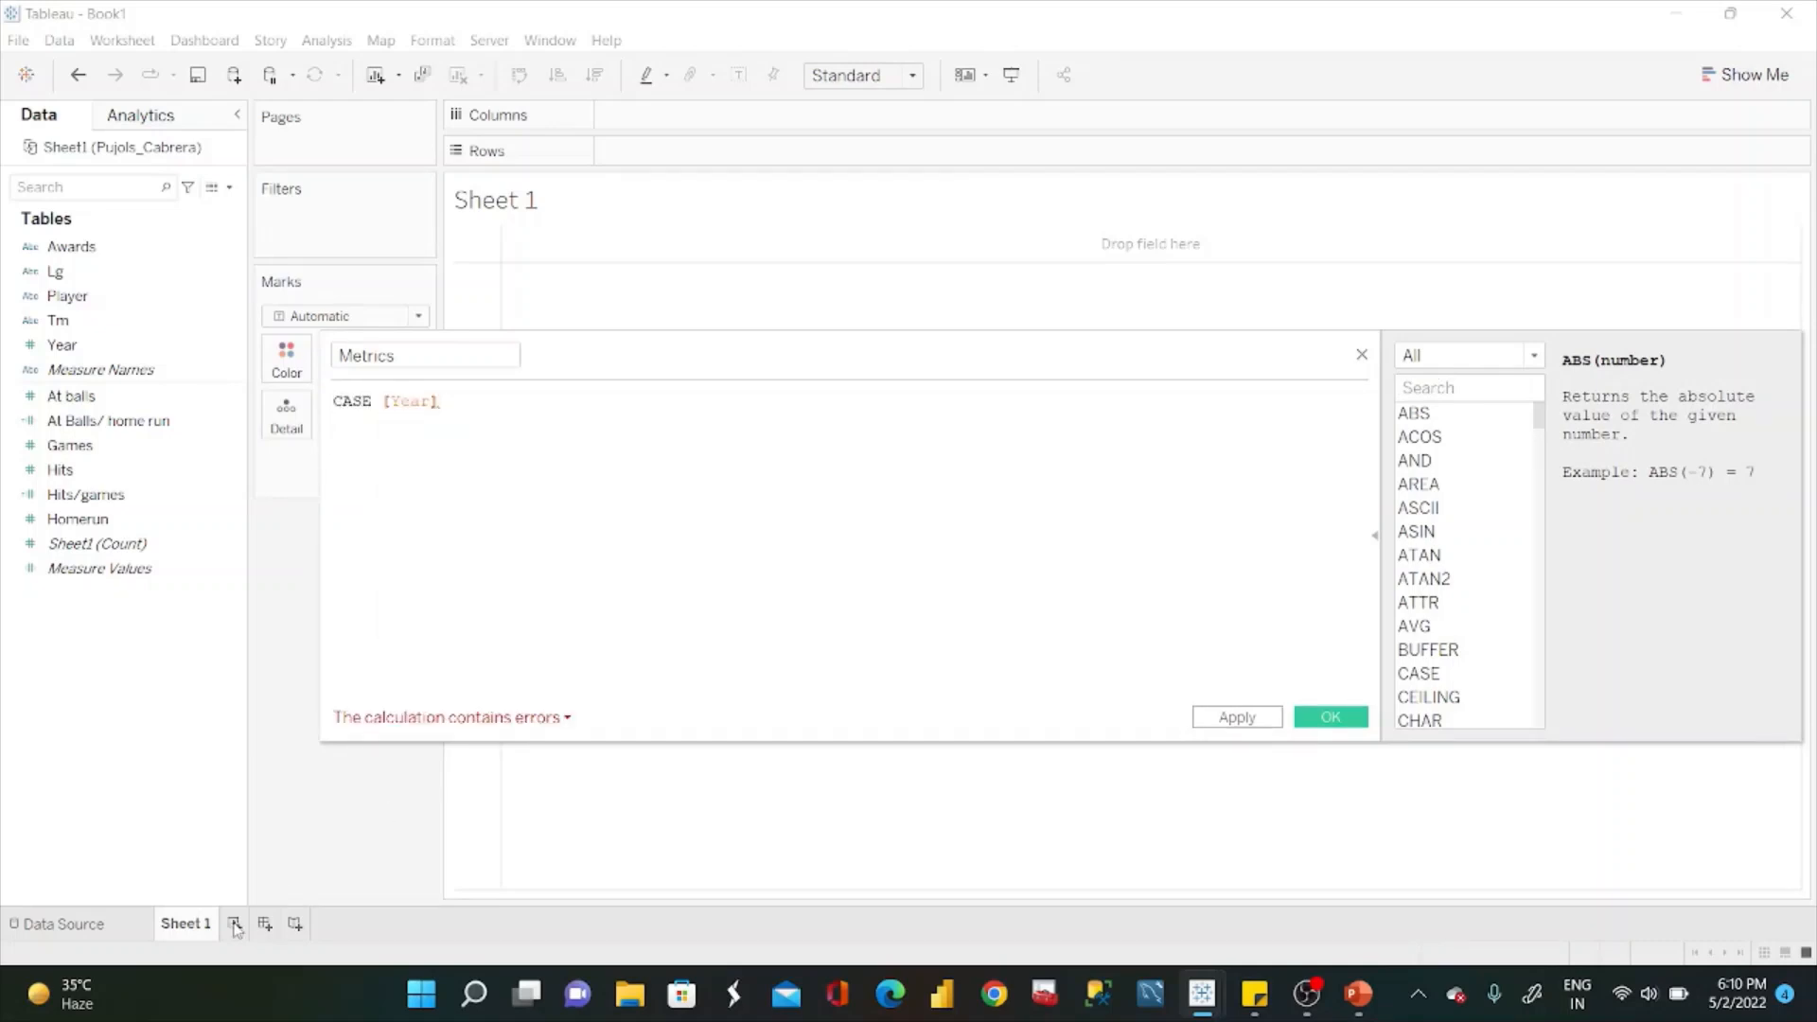
Place Year on Rows as a discrete field to list the individual years beside the Metrics formula.
left_click_drag(61, 344, 636, 153)
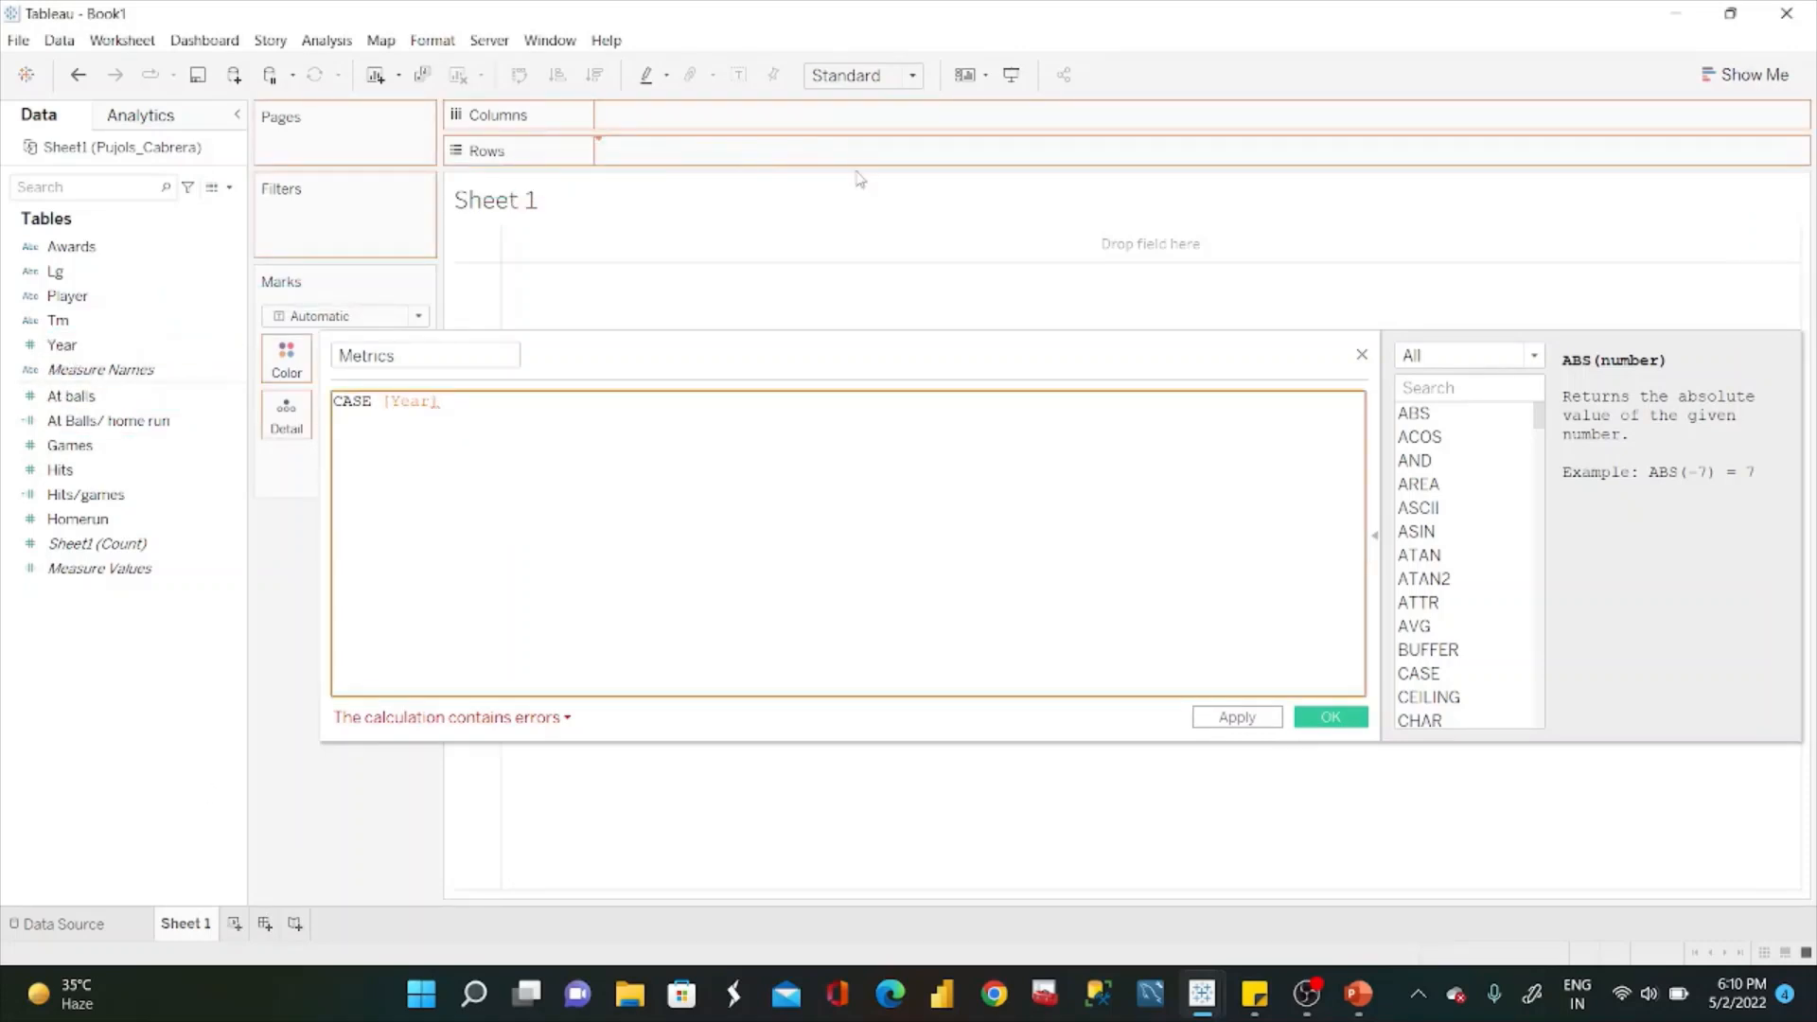
mouse_move(896, 373)
left_mouse_down()
mouse_move(1067, 417)
mouse_move(1253, 369)
left_mouse_up()
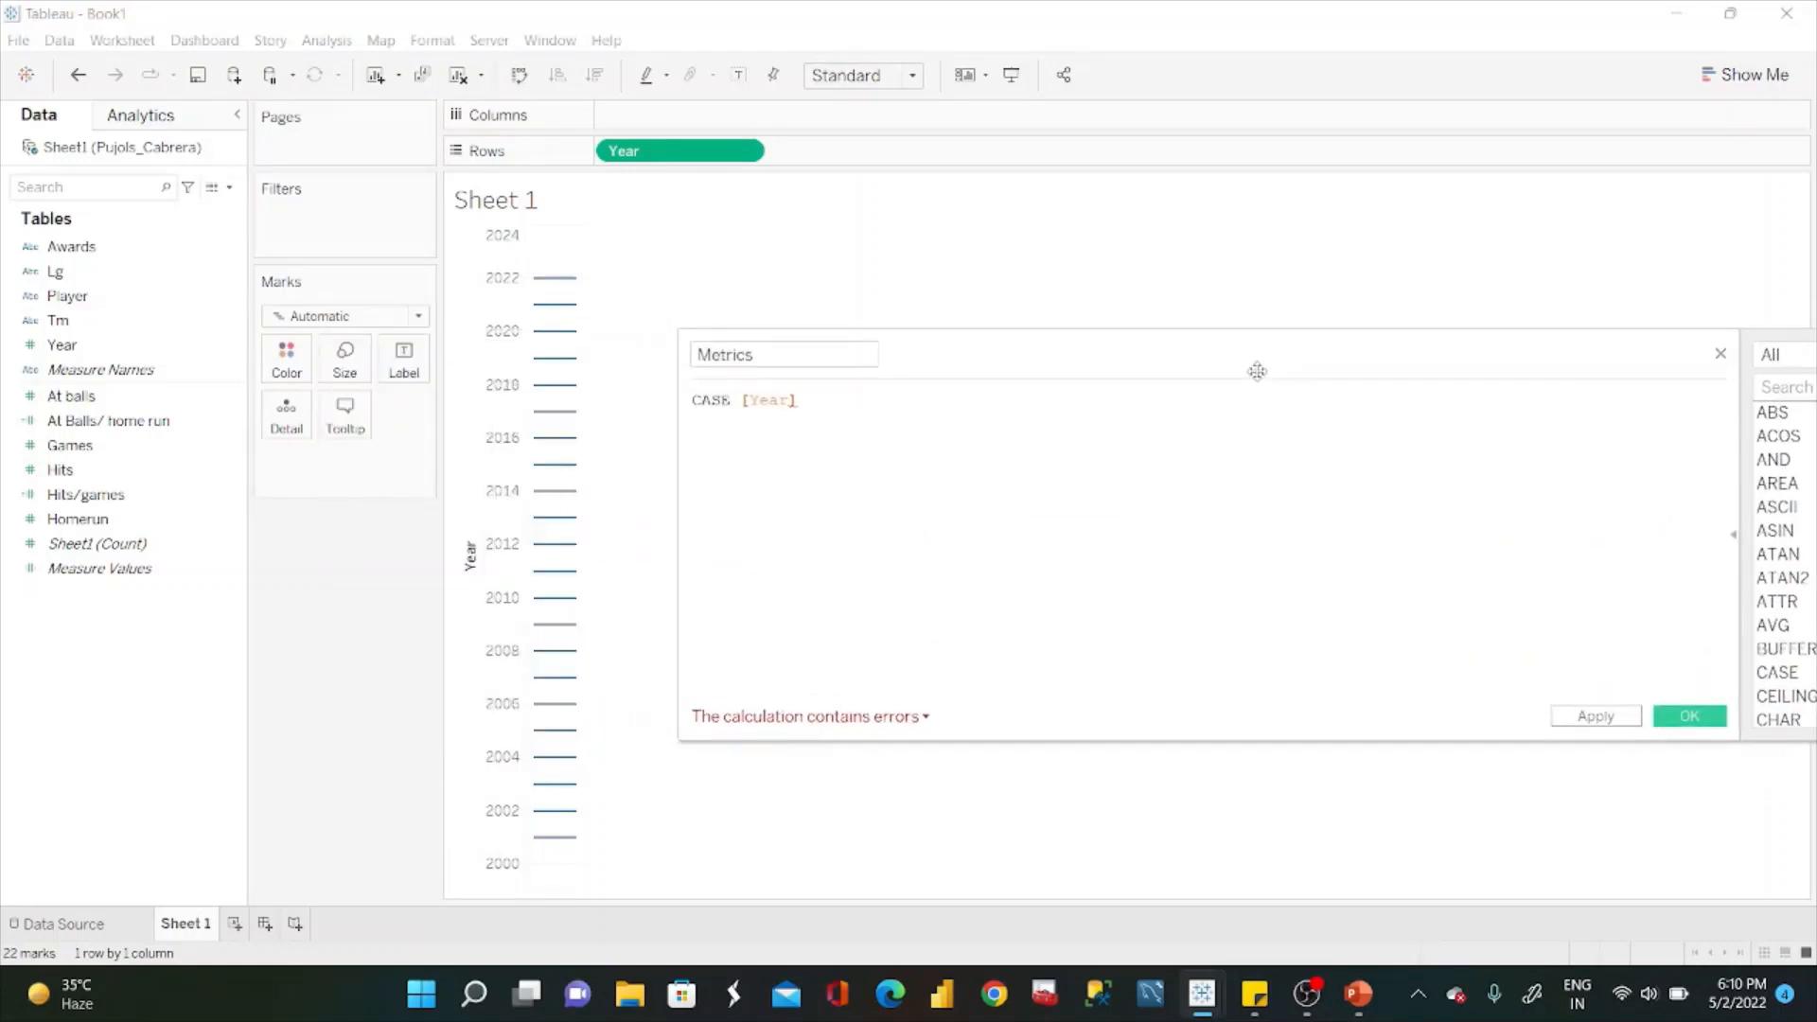
left_click(745, 152)
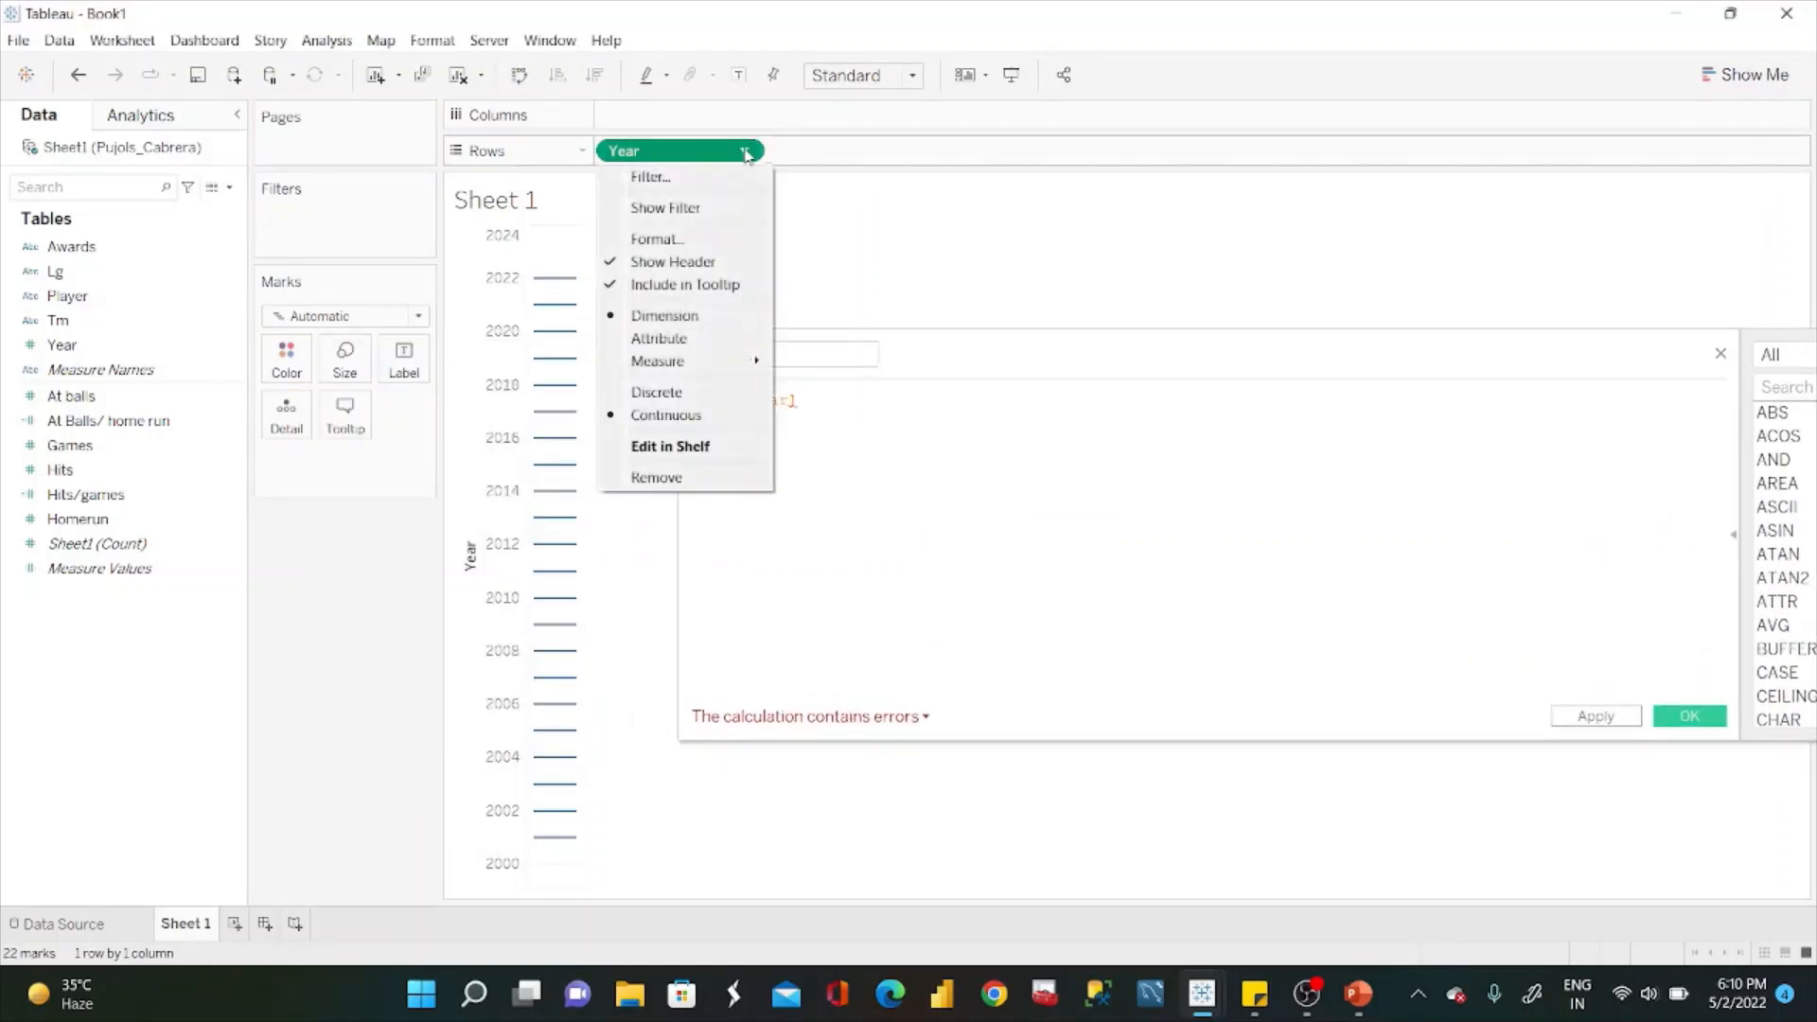
left_click(678, 394)
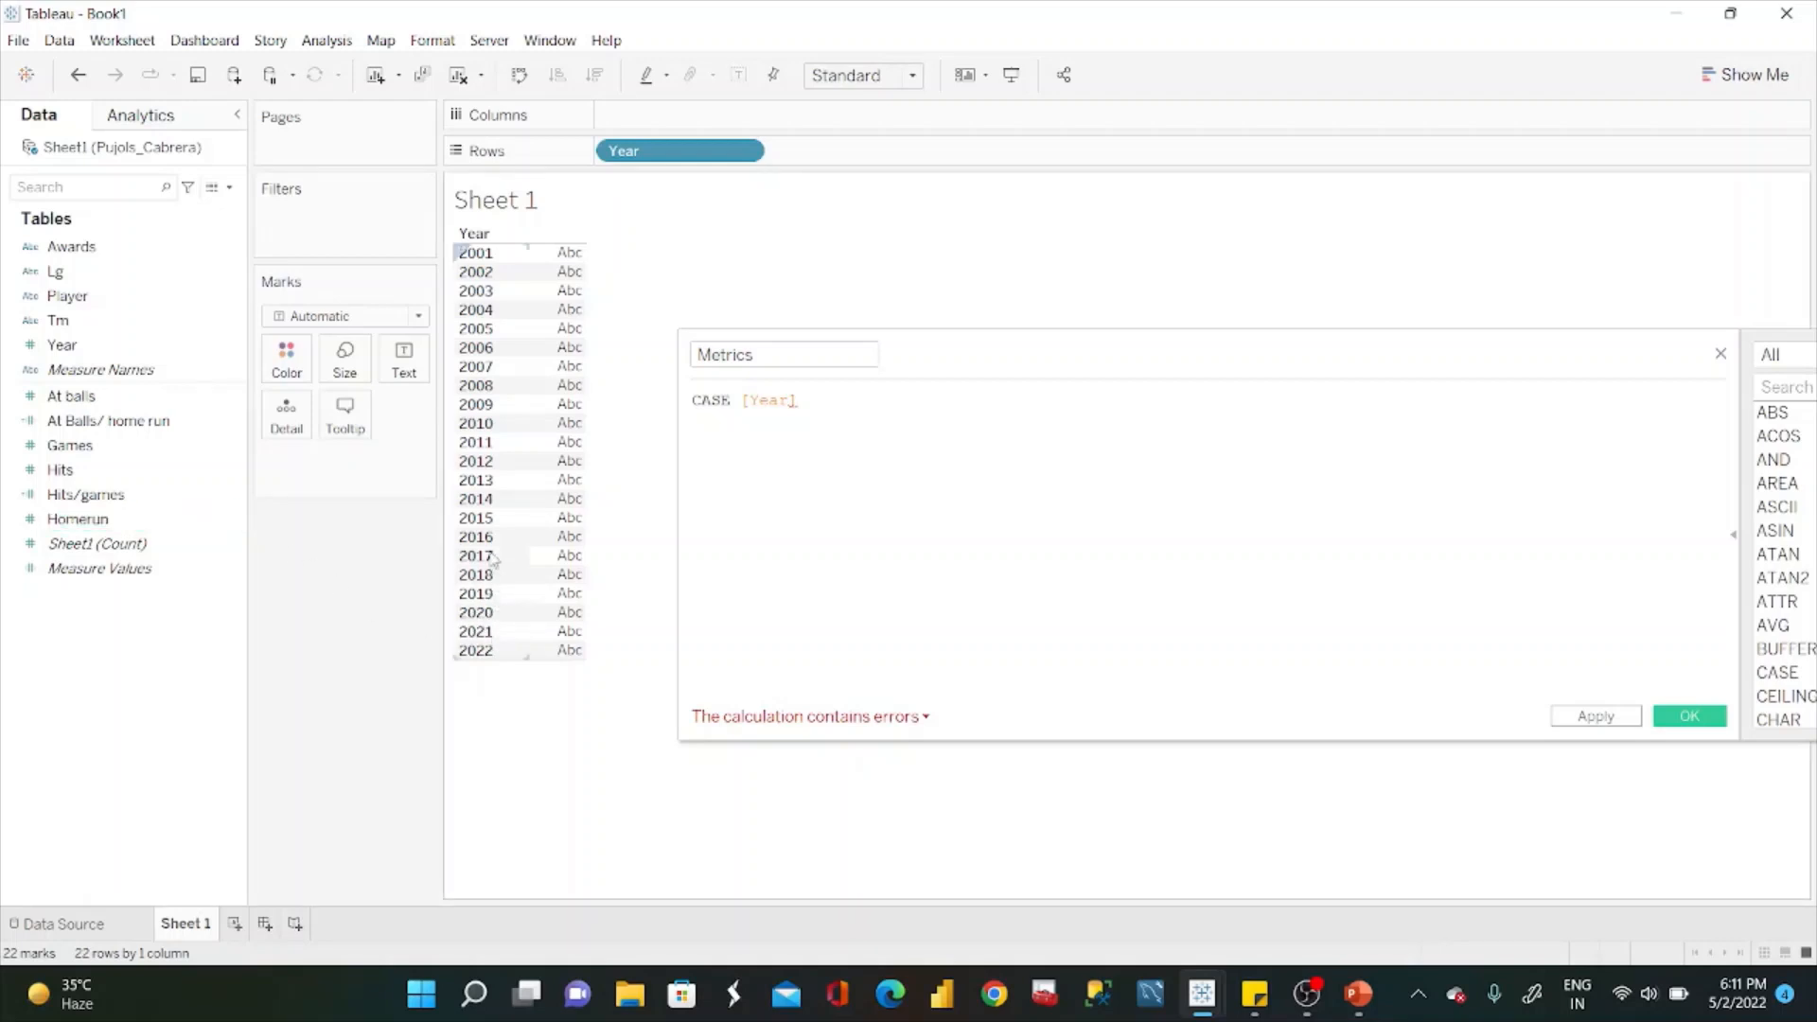
Start a WHEN line beneath CASE [Year] and search the function reference for CASE.
left_click(841, 405)
key("Return")
type("WHEN")
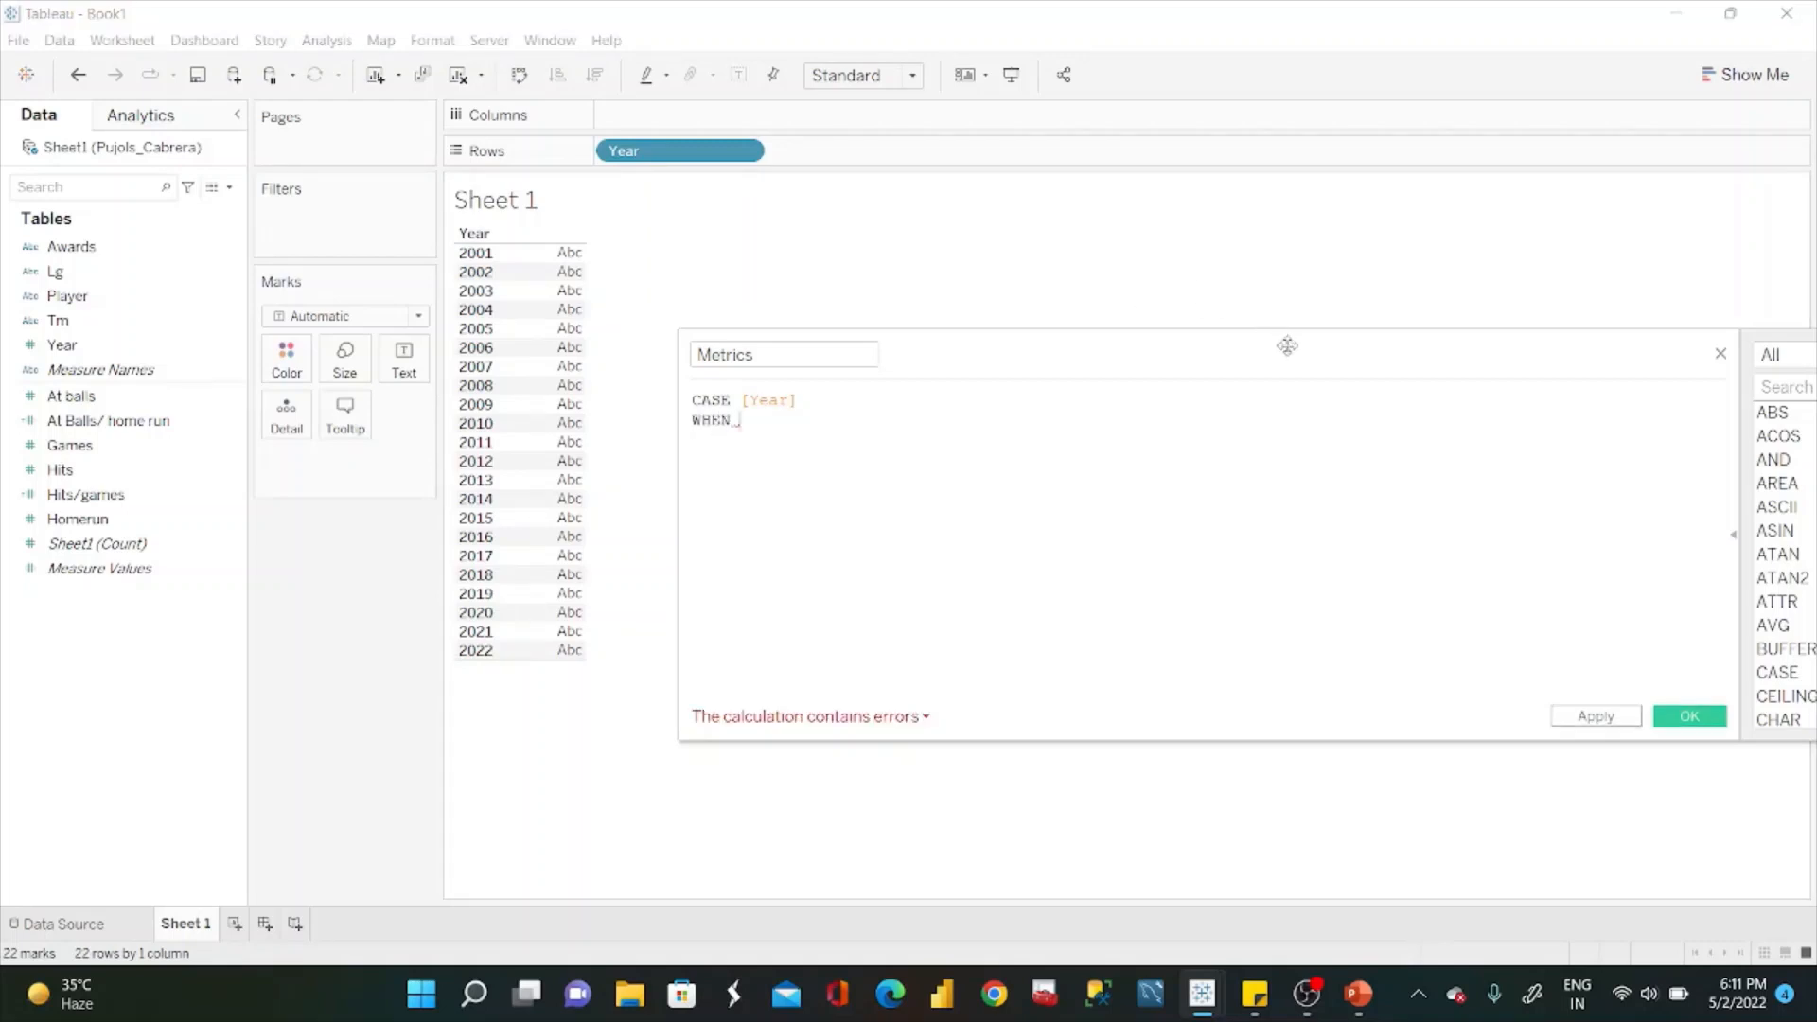
left_click_drag(1285, 344, 933, 321)
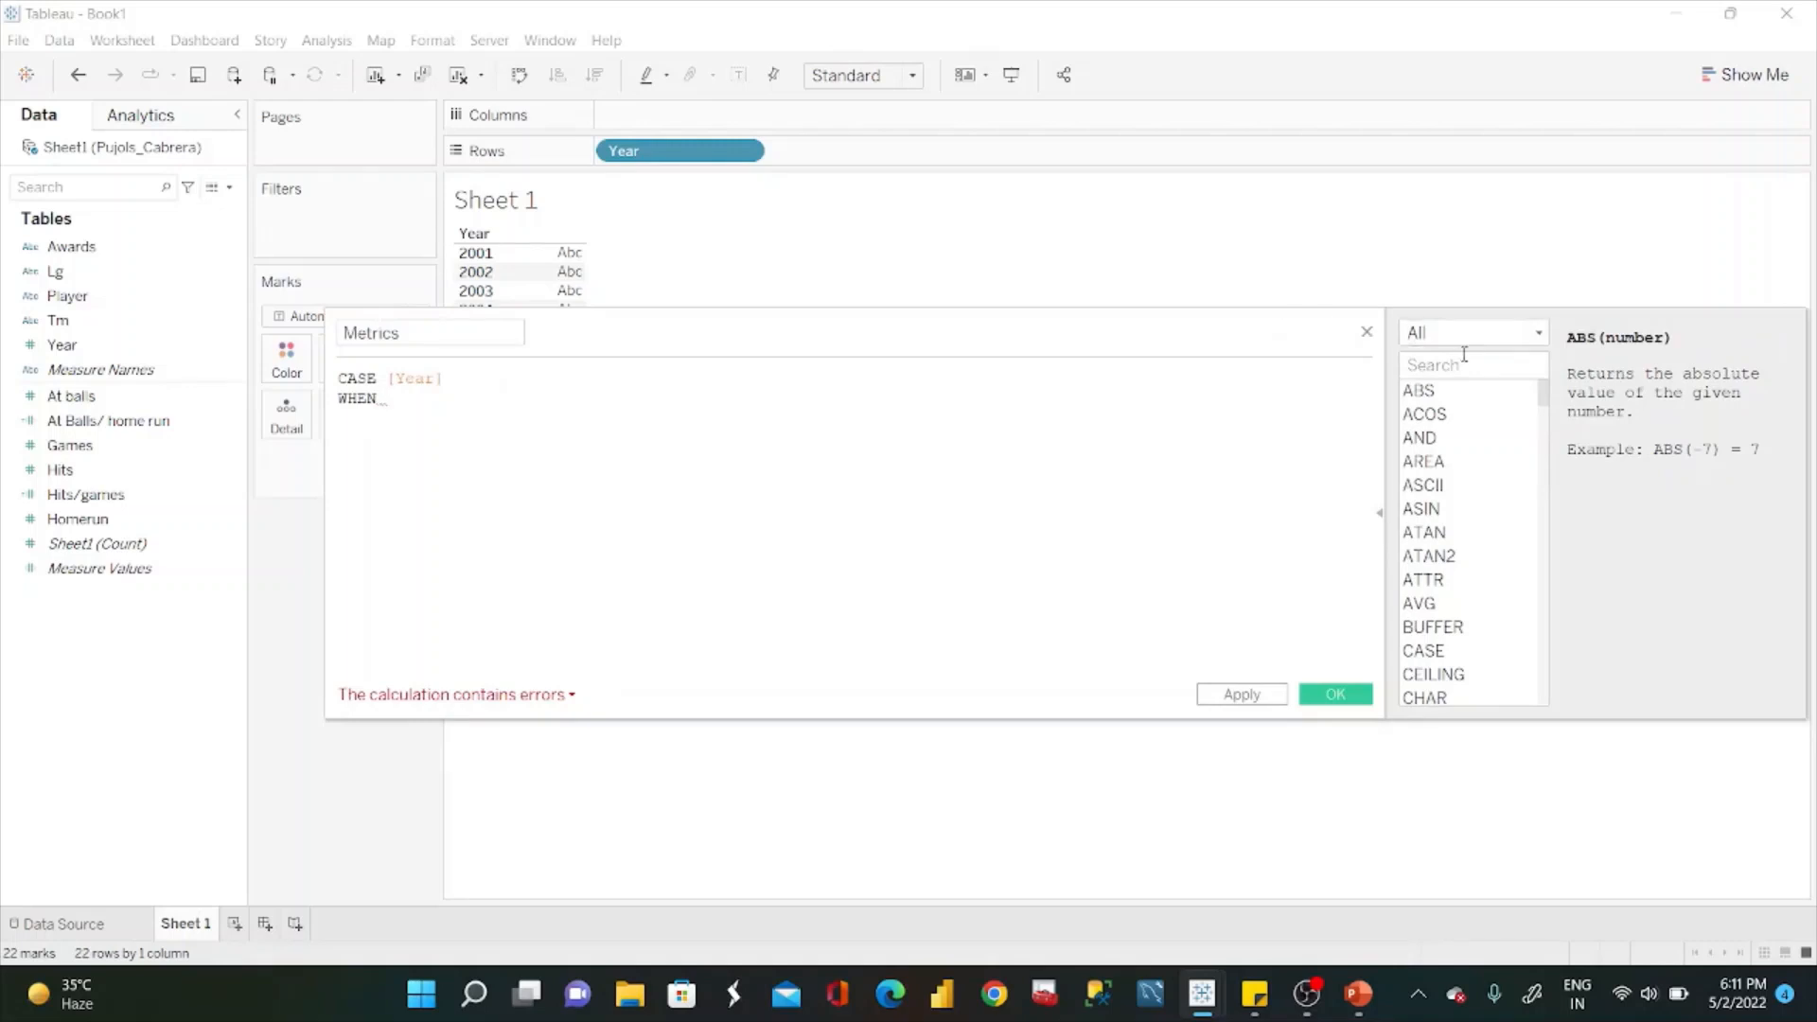
type("CASE")
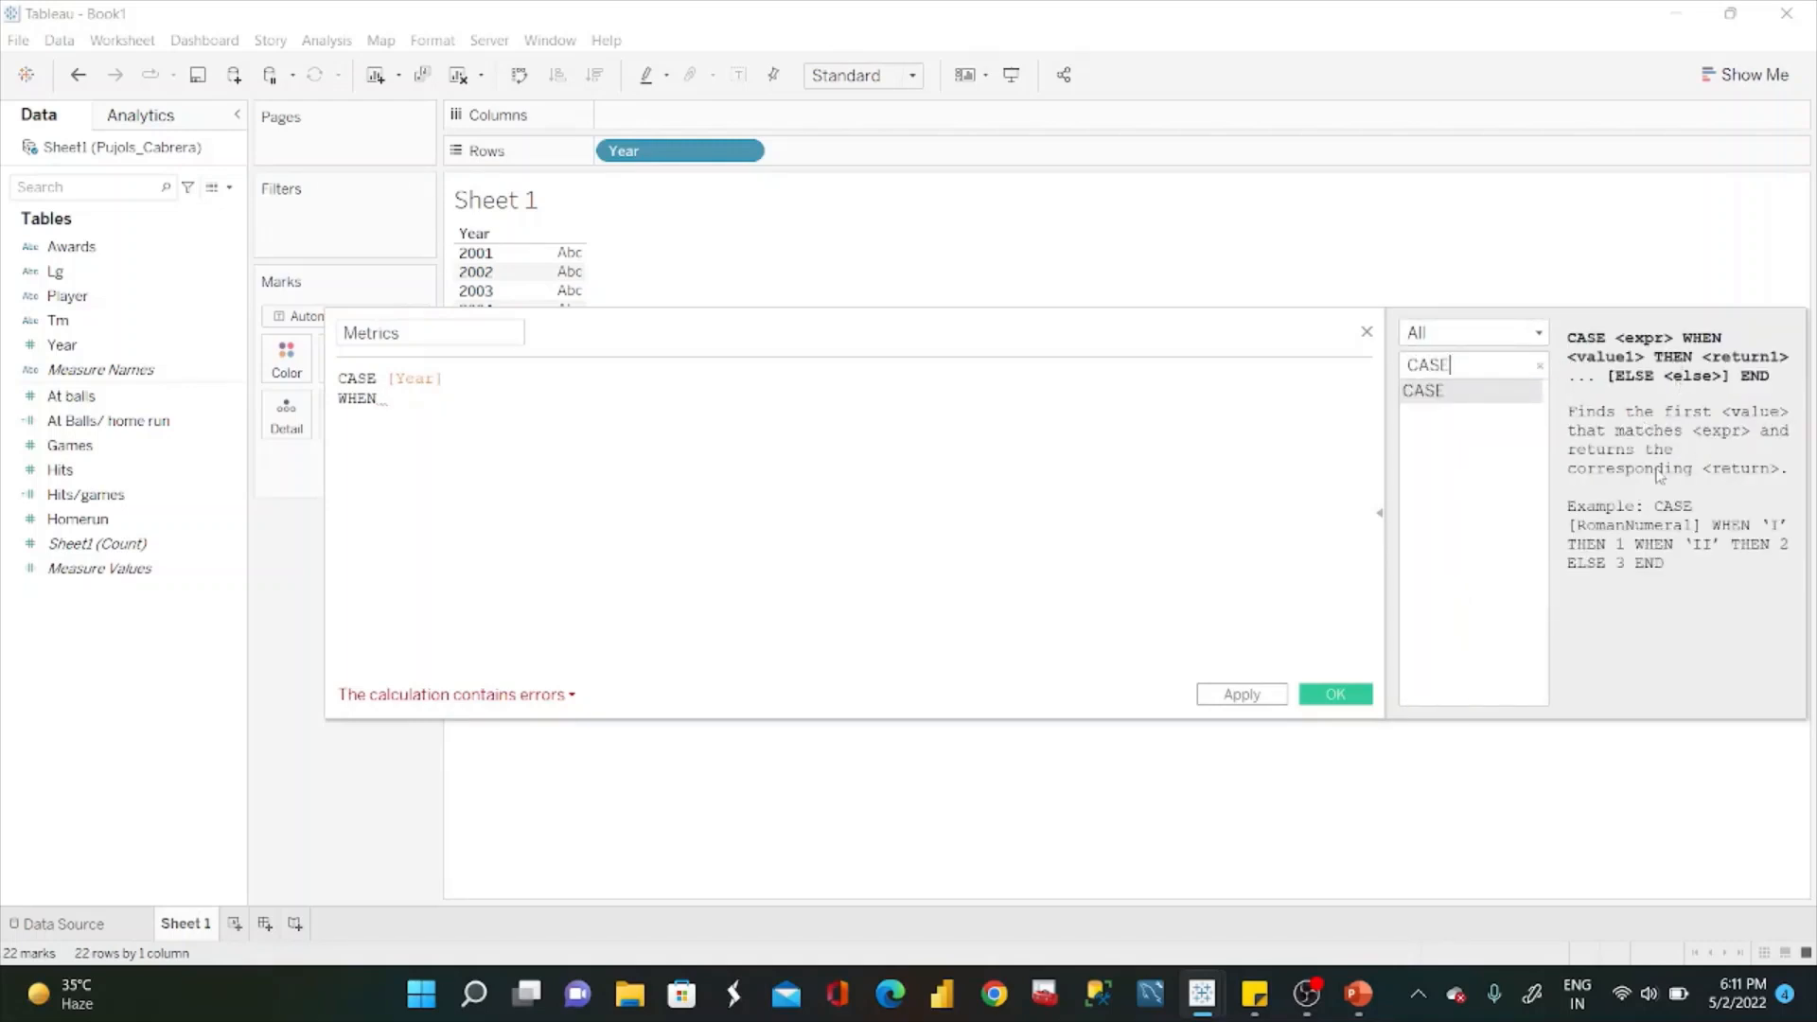
left_click_drag(1104, 317, 1174, 422)
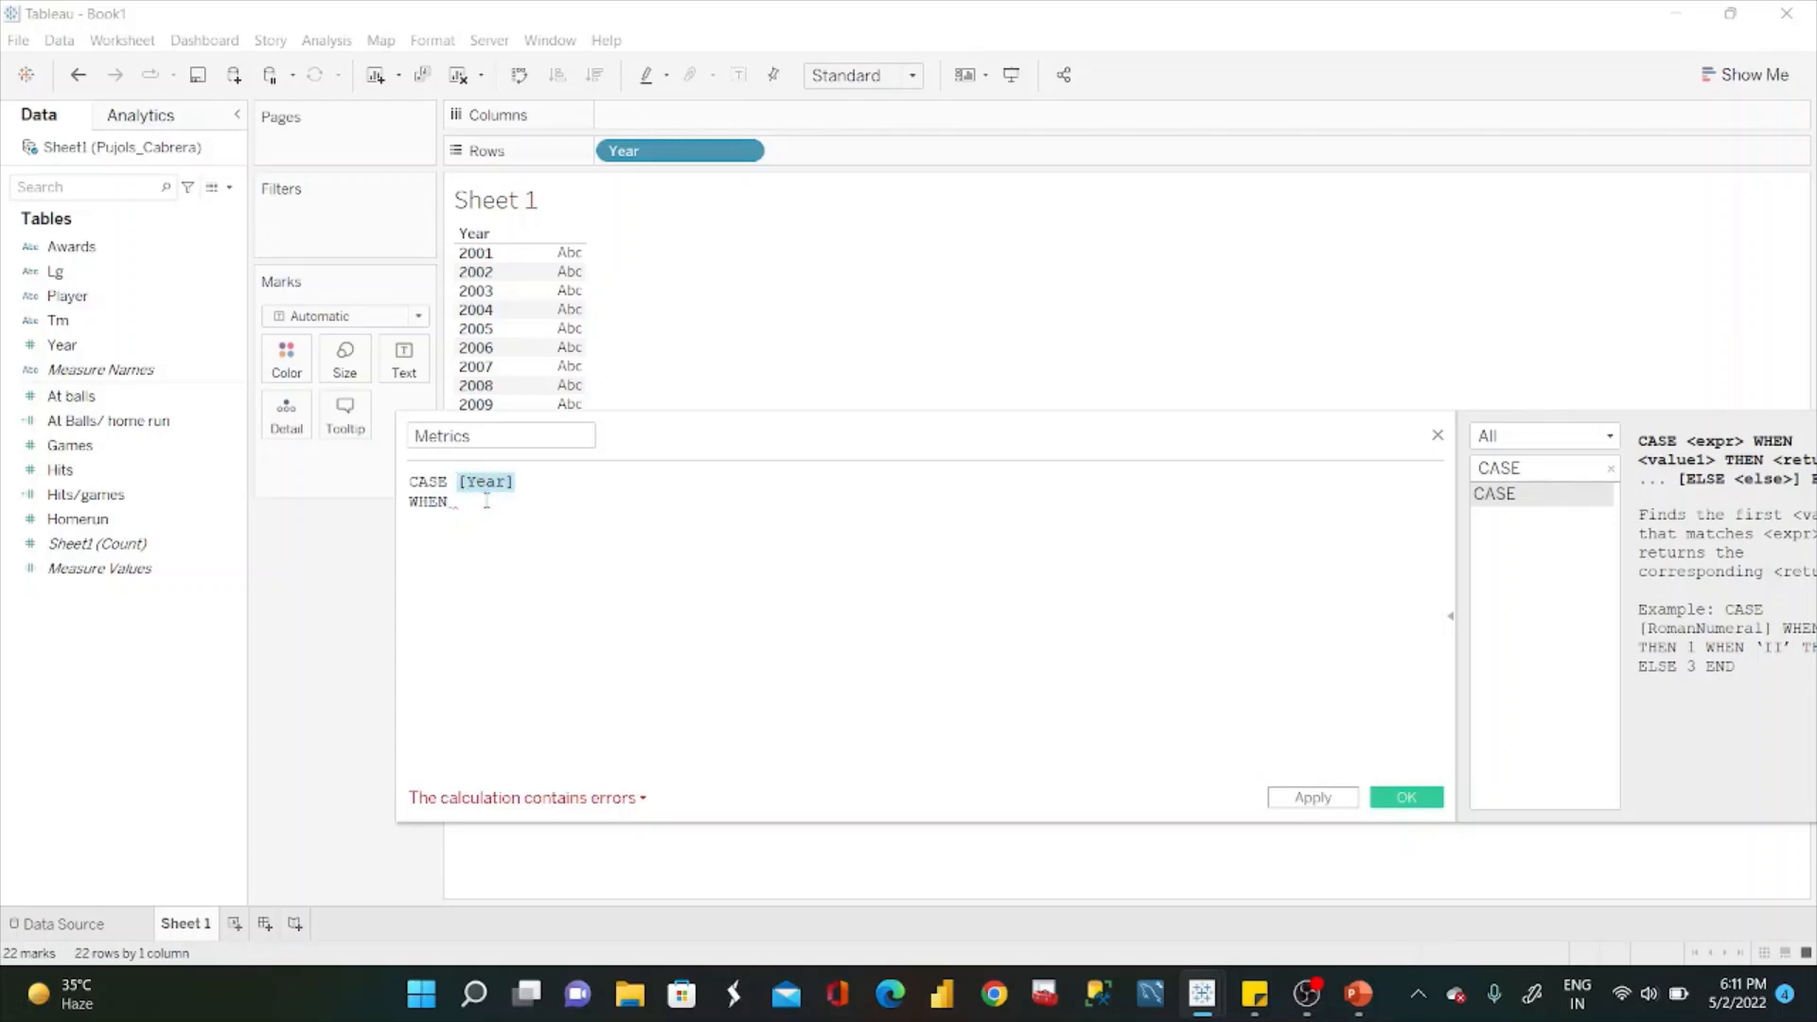
Complete the first condition as WHEN 2017 THEN "GAMES", and check the KPI sketch in PowerPoint before returning to Tableau.
type("2017")
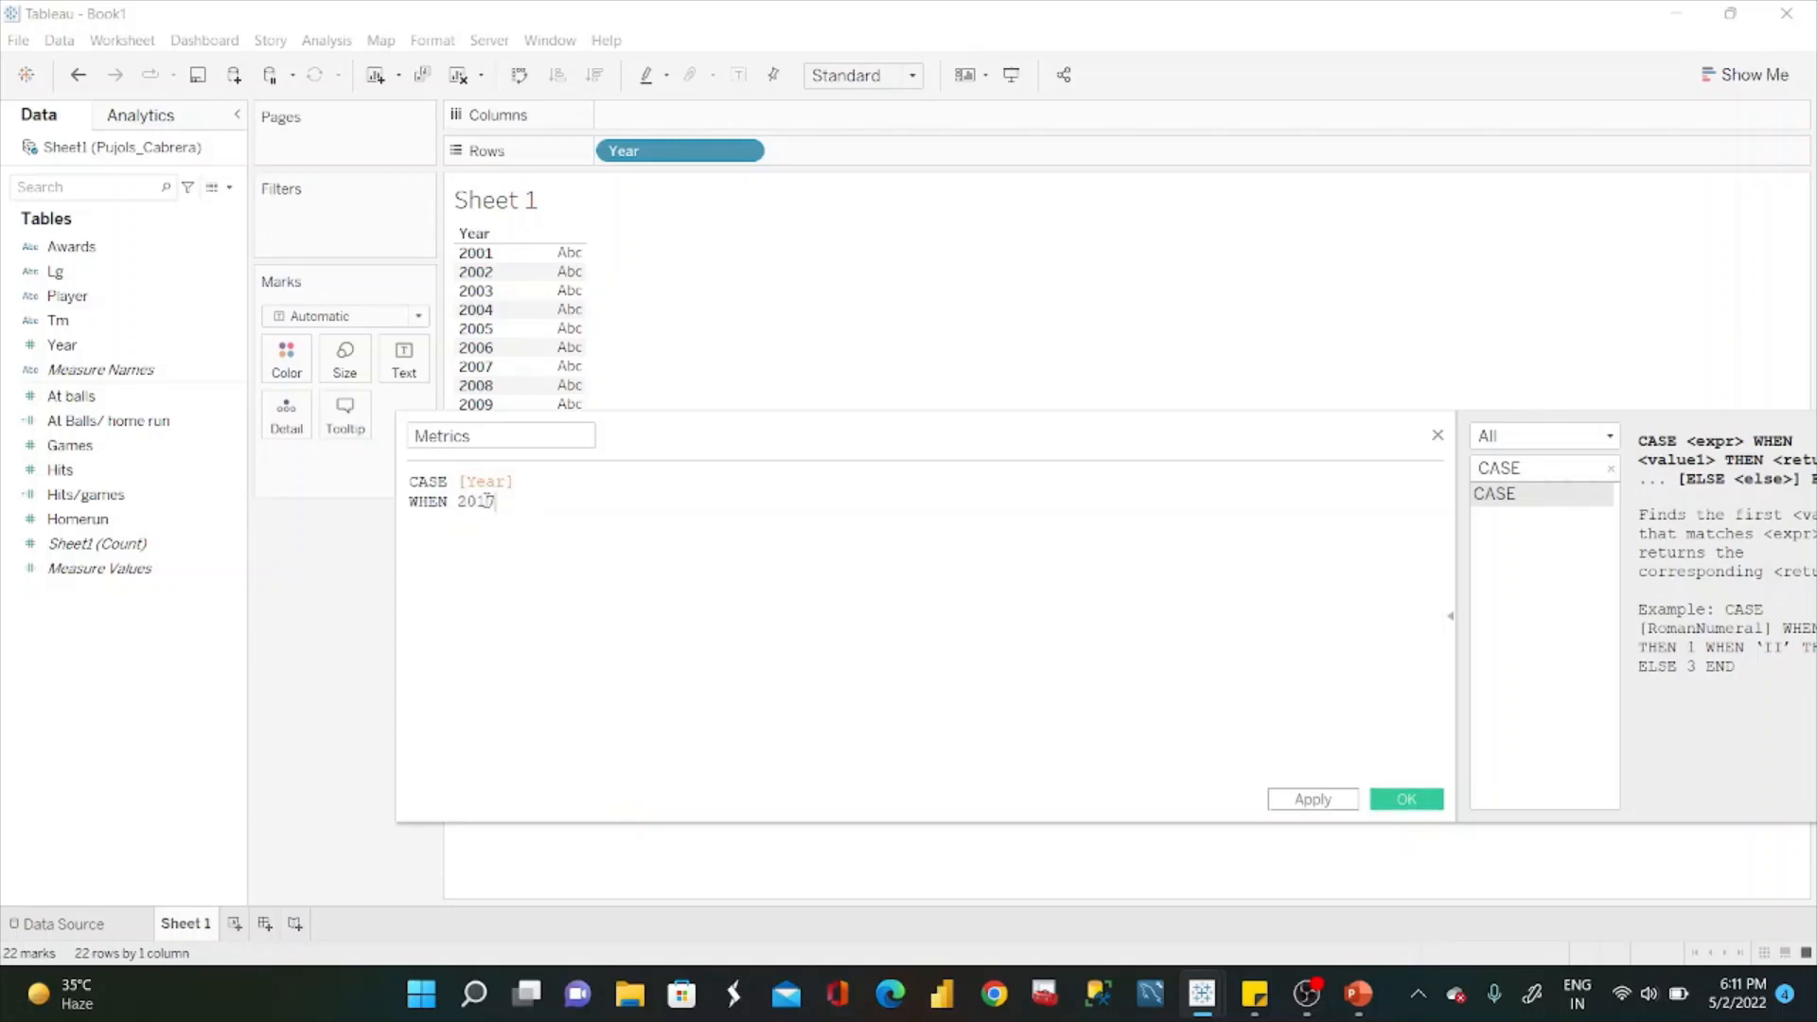
type(" THEN \"GAMES\"")
key("Return")
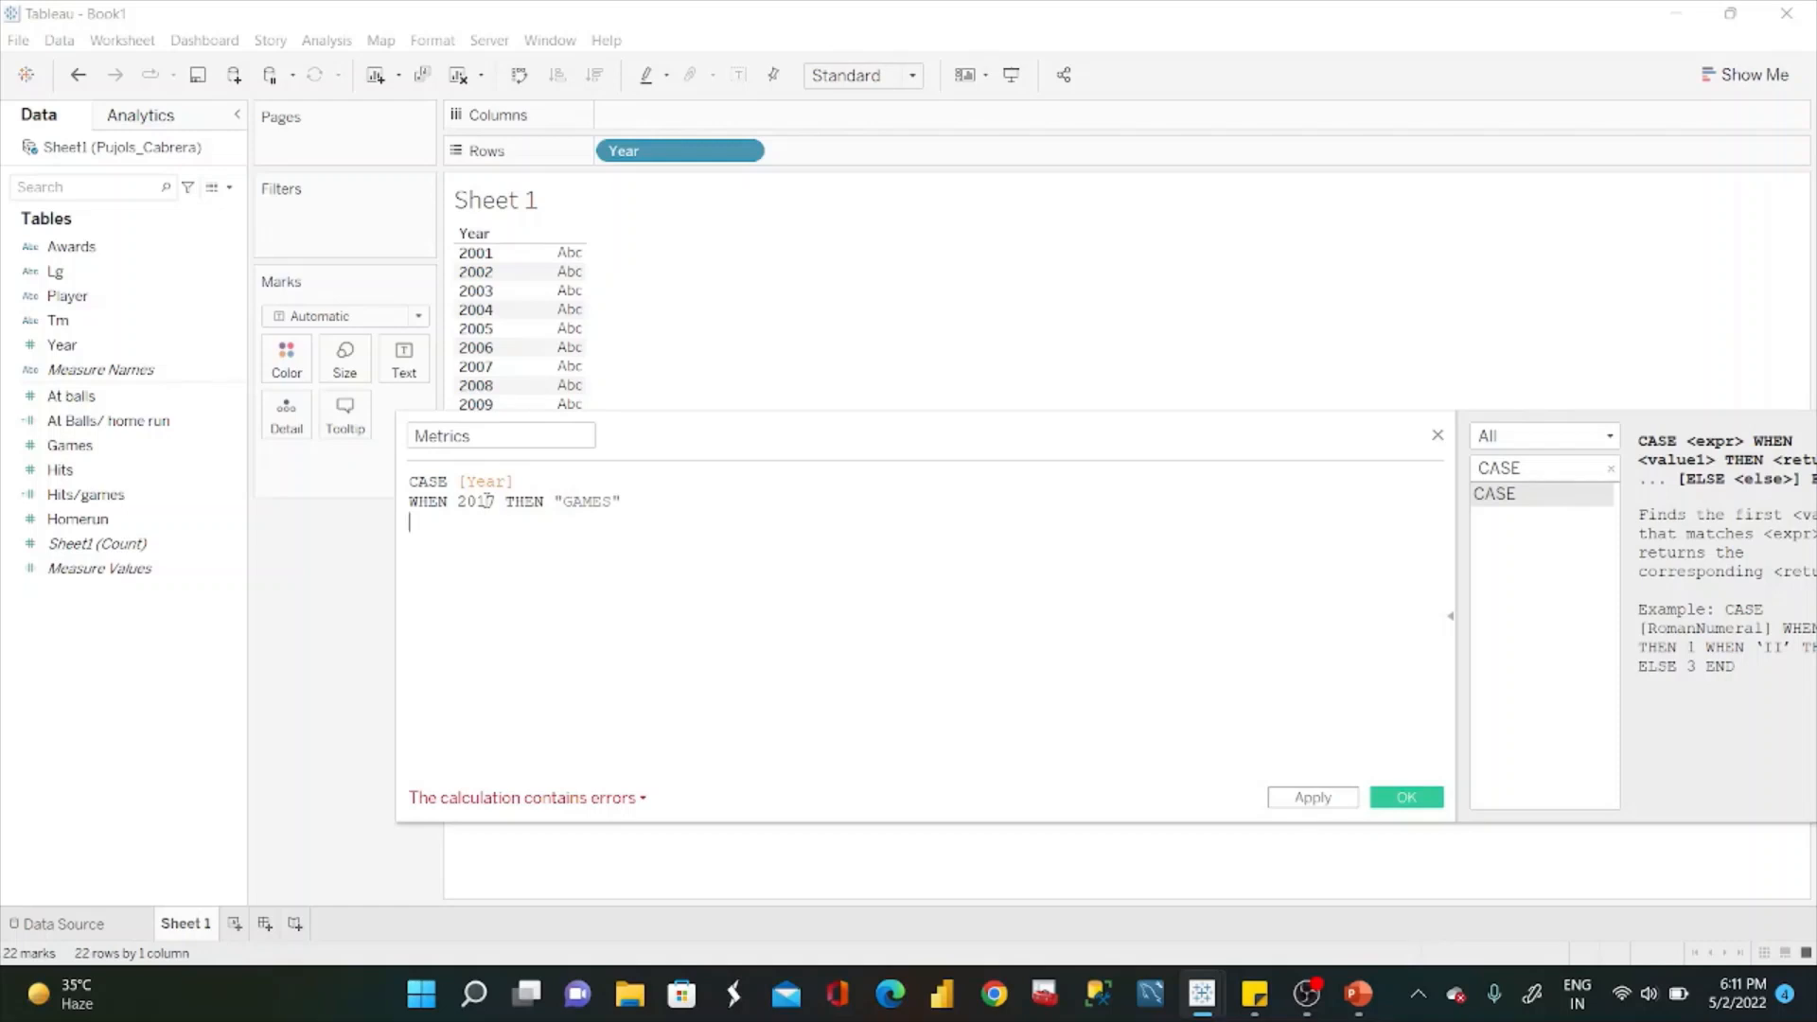
left_click(1358, 994)
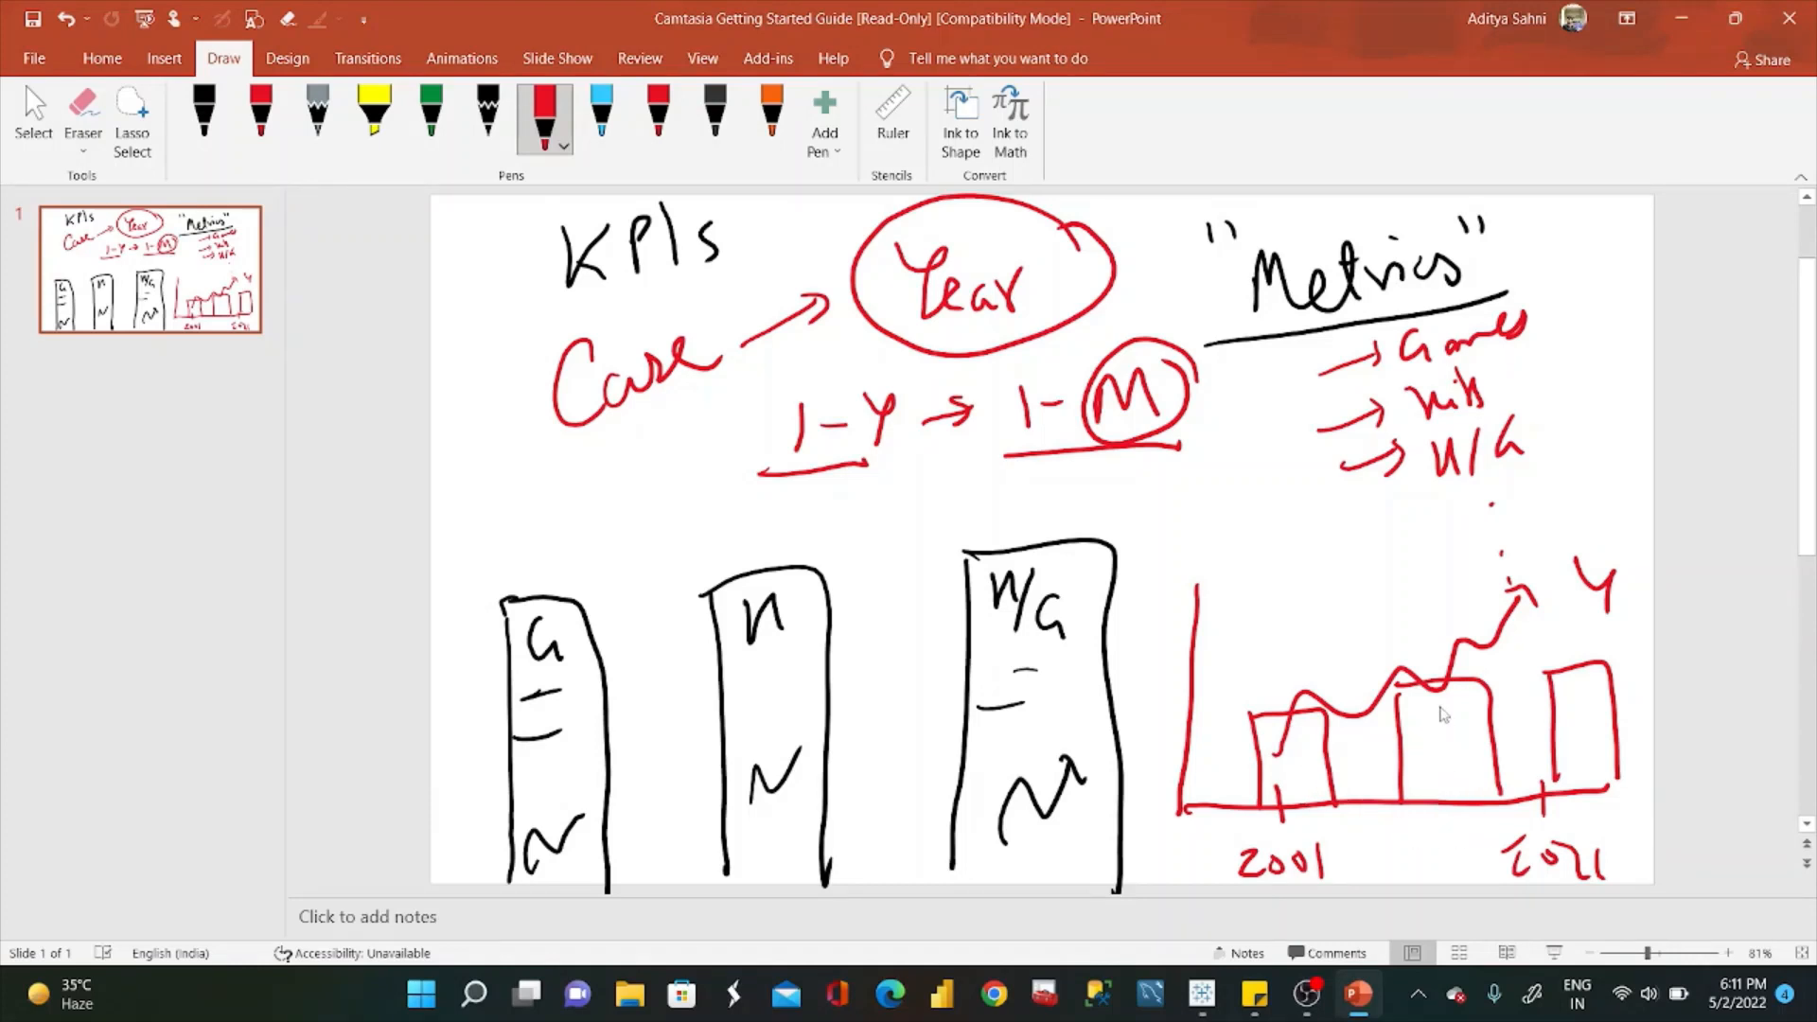
key("alt+Tab")
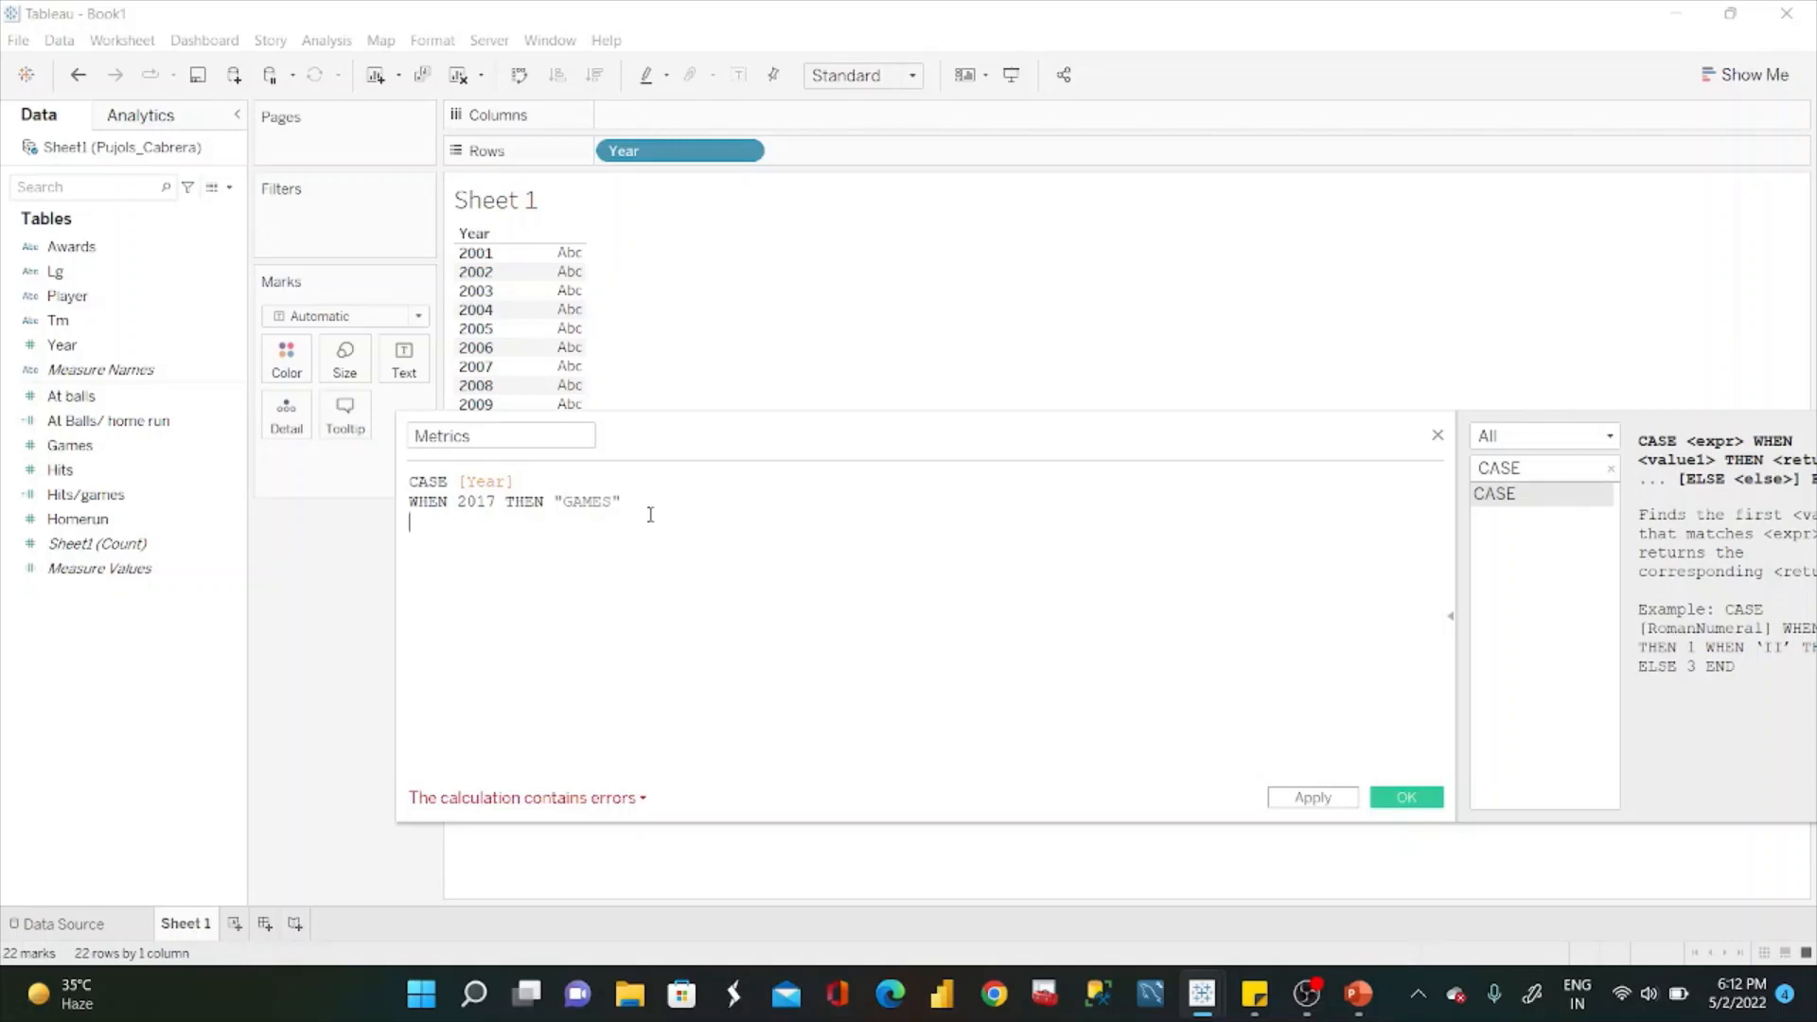
Add the conditions WHEN 2018 THEN "HITS" and WHEN 2019 THEN "HITS/GAMES" to the Metrics formula.
type("WHEN 201")
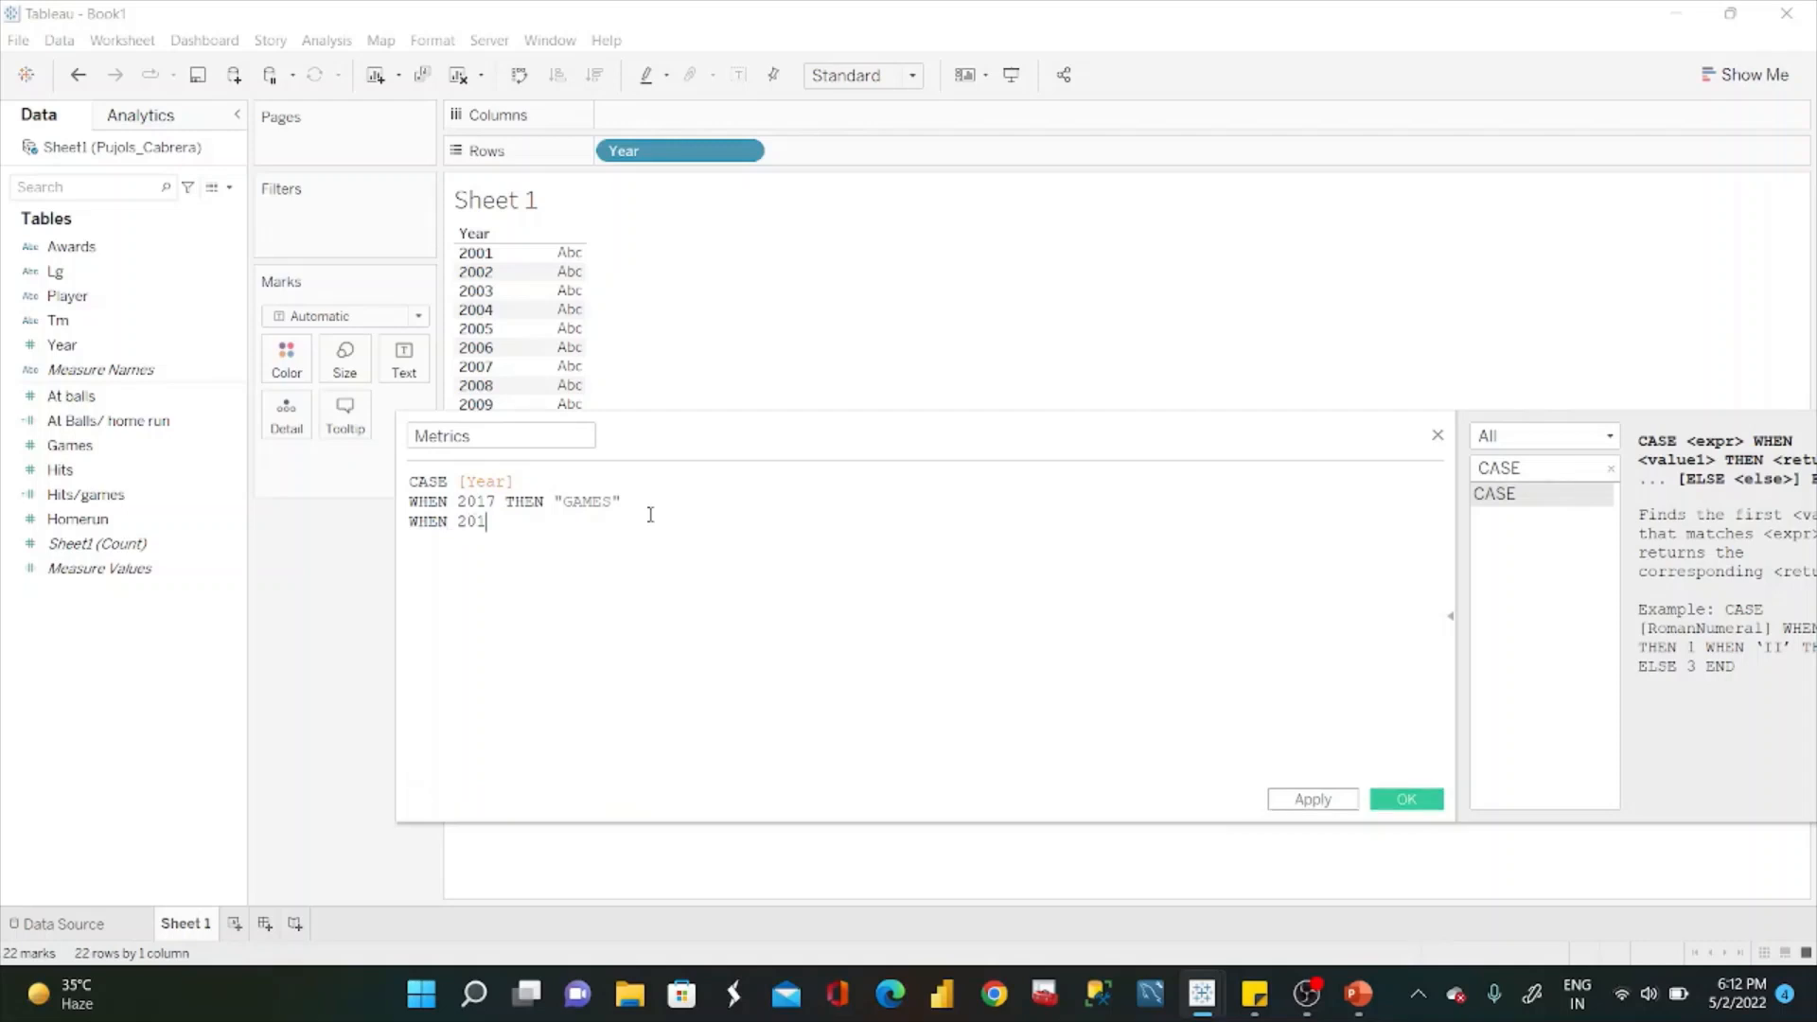
type("8 THEN \"HITS\"")
key("Return")
type("WHEN 2019 ")
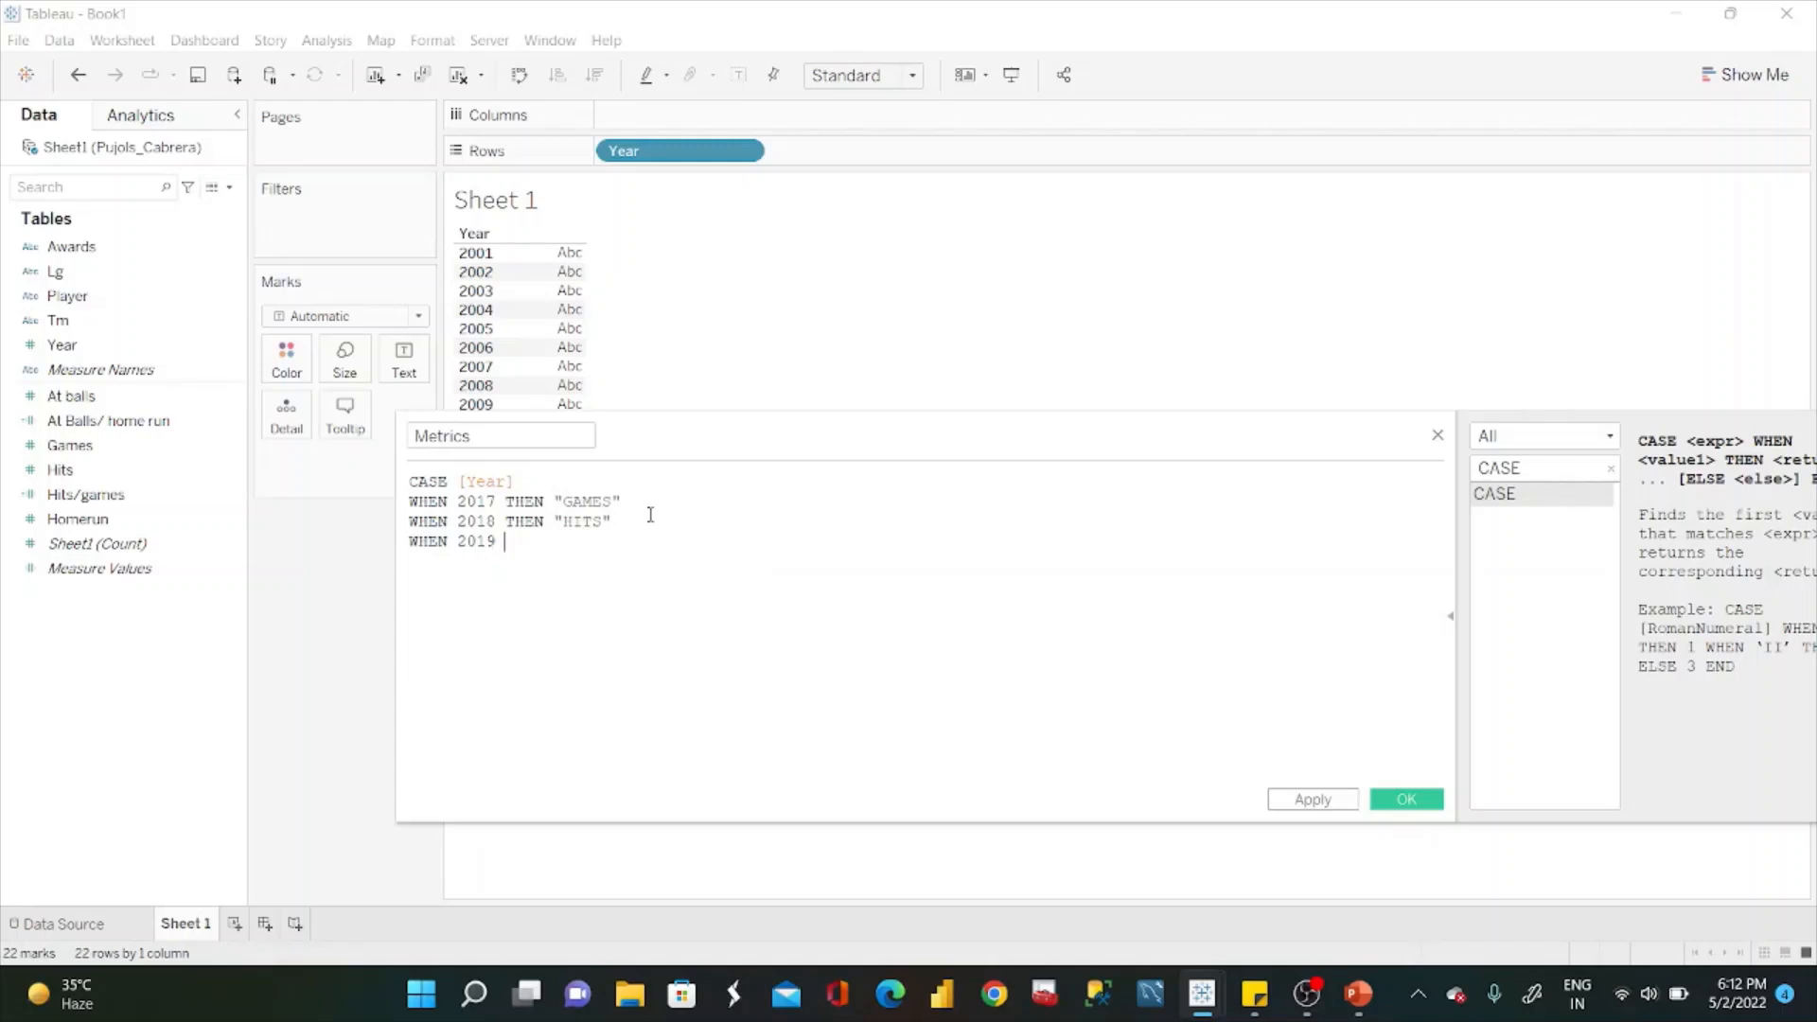
type("THEN \"HITS/GAMES")
type("\" ")
Add the conditions WHEN 2020 THEN "HOMERUN" and WHEN 2021 THEN "AB/HR" to the Metrics formula.
type("WHEN 2")
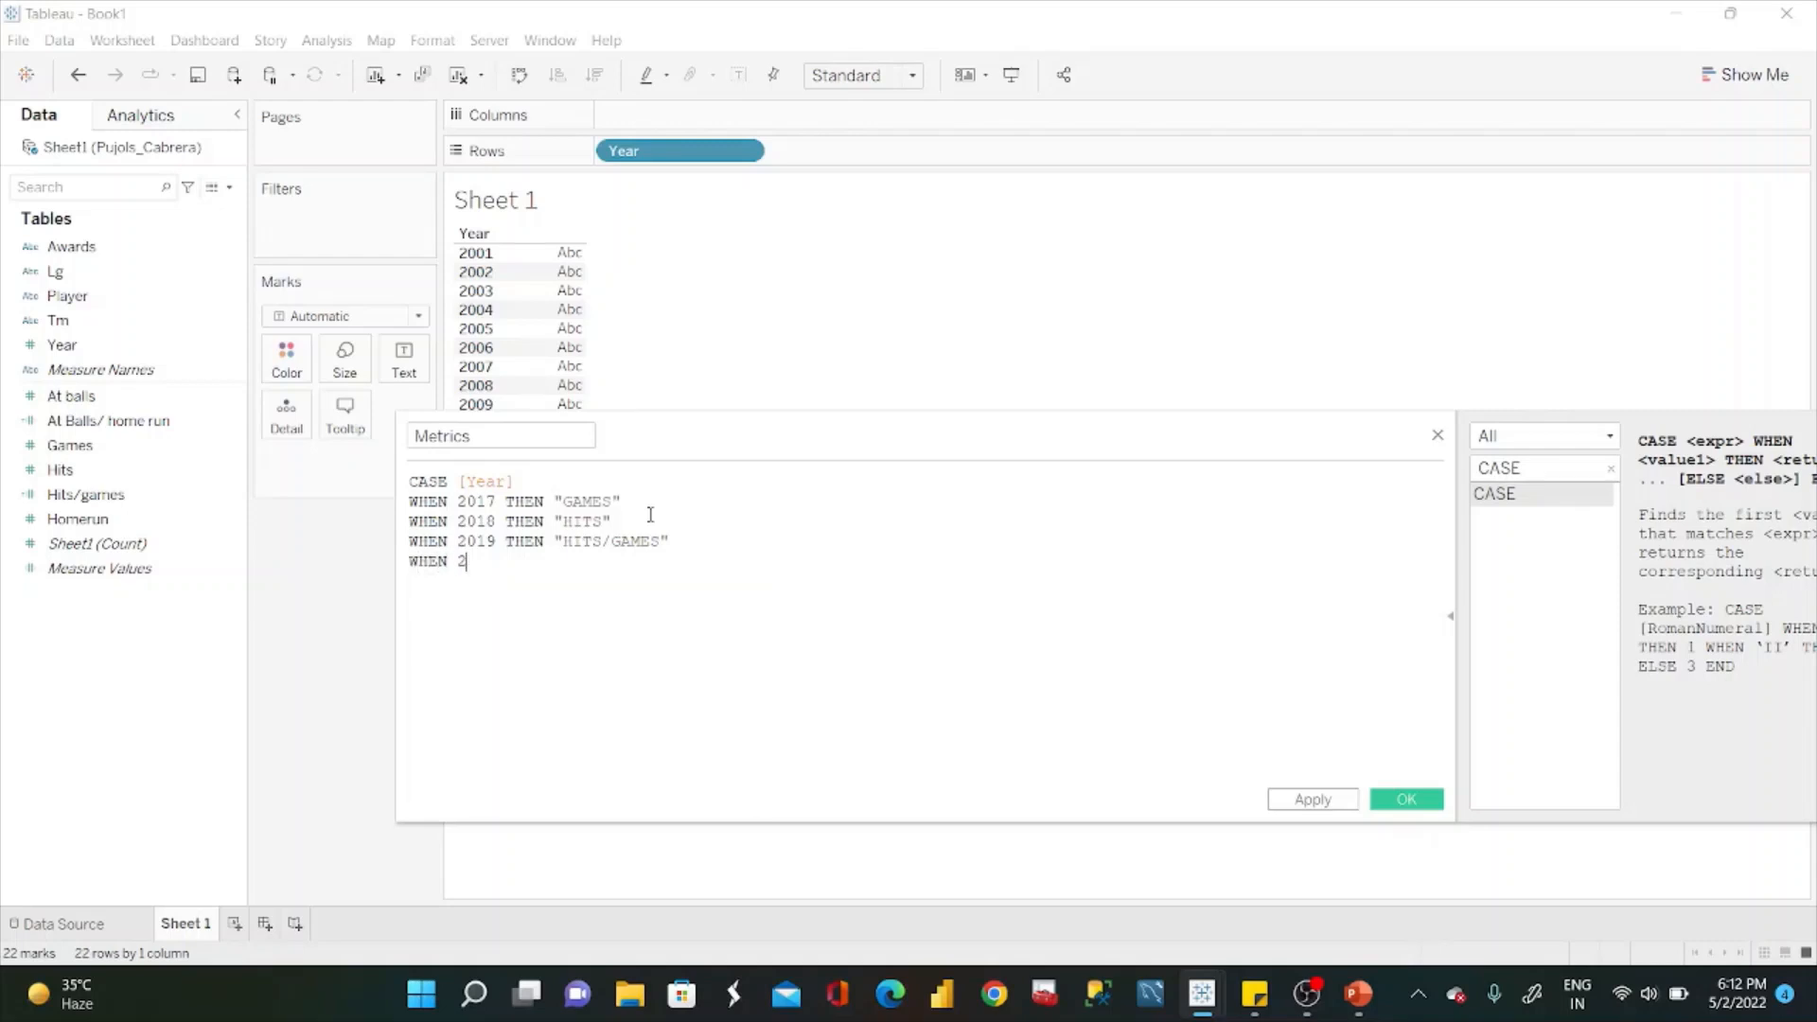
type("020 THE")
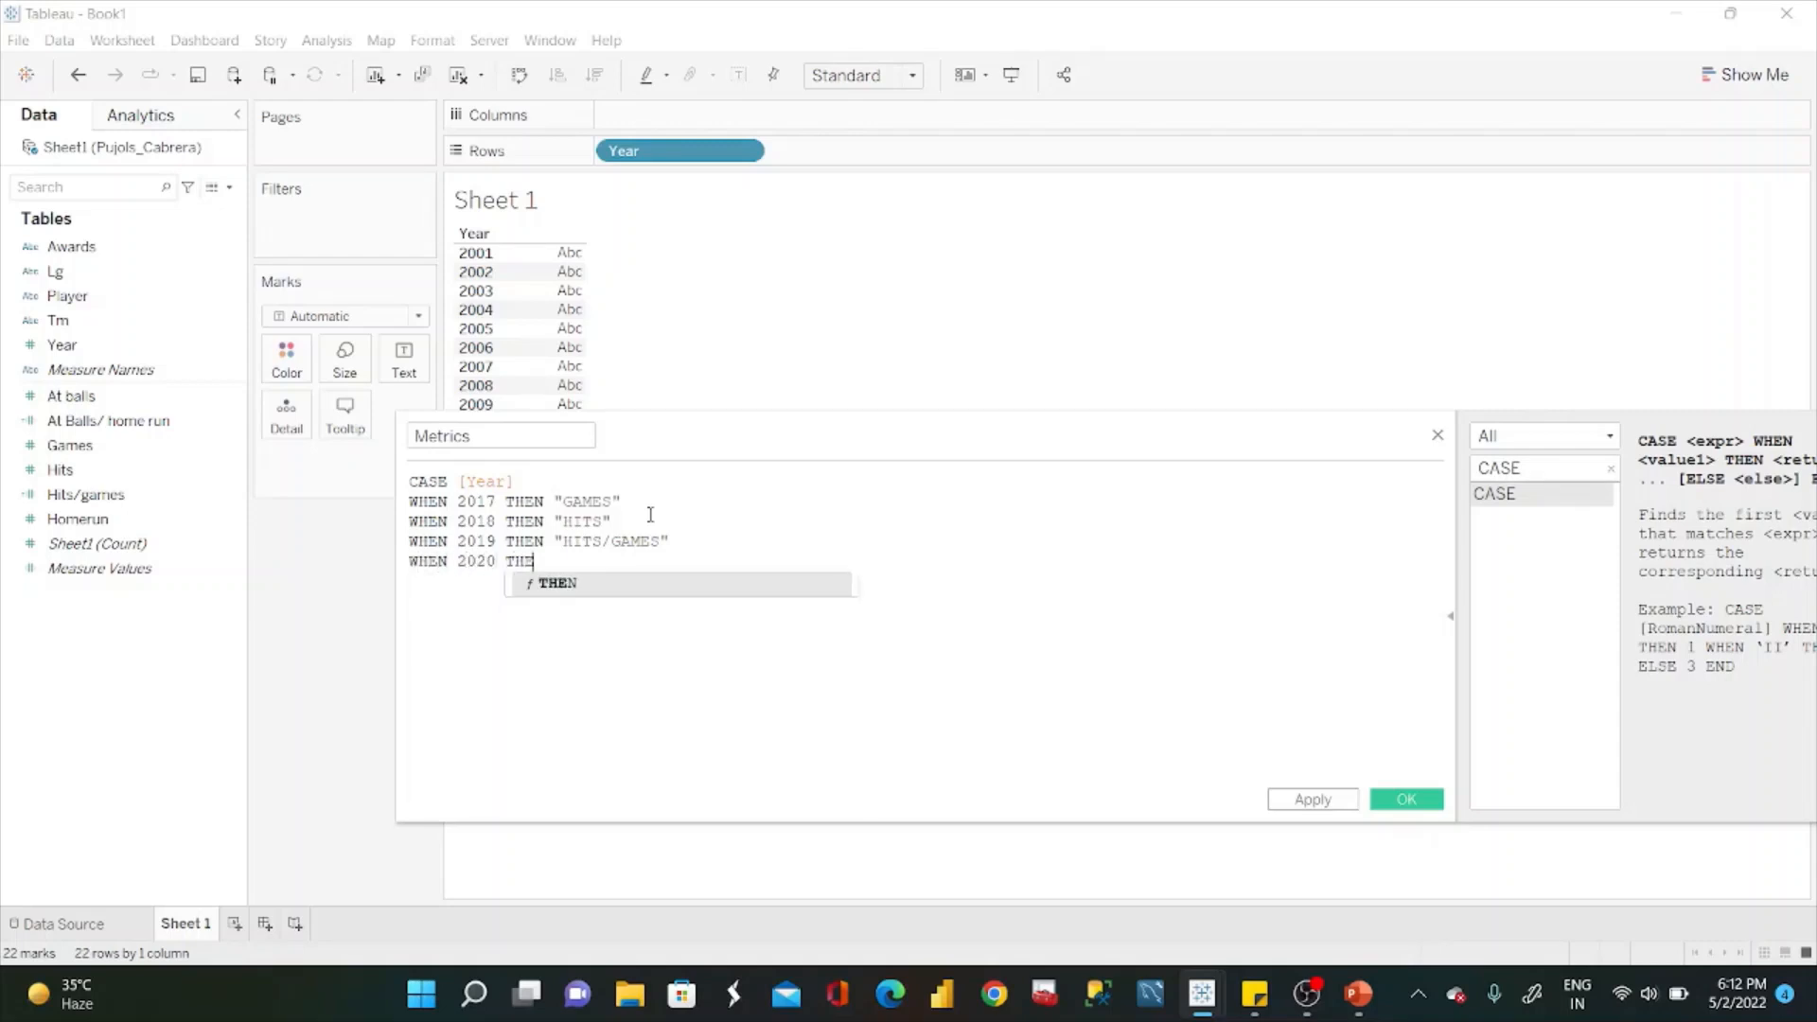
type("N \"HOME")
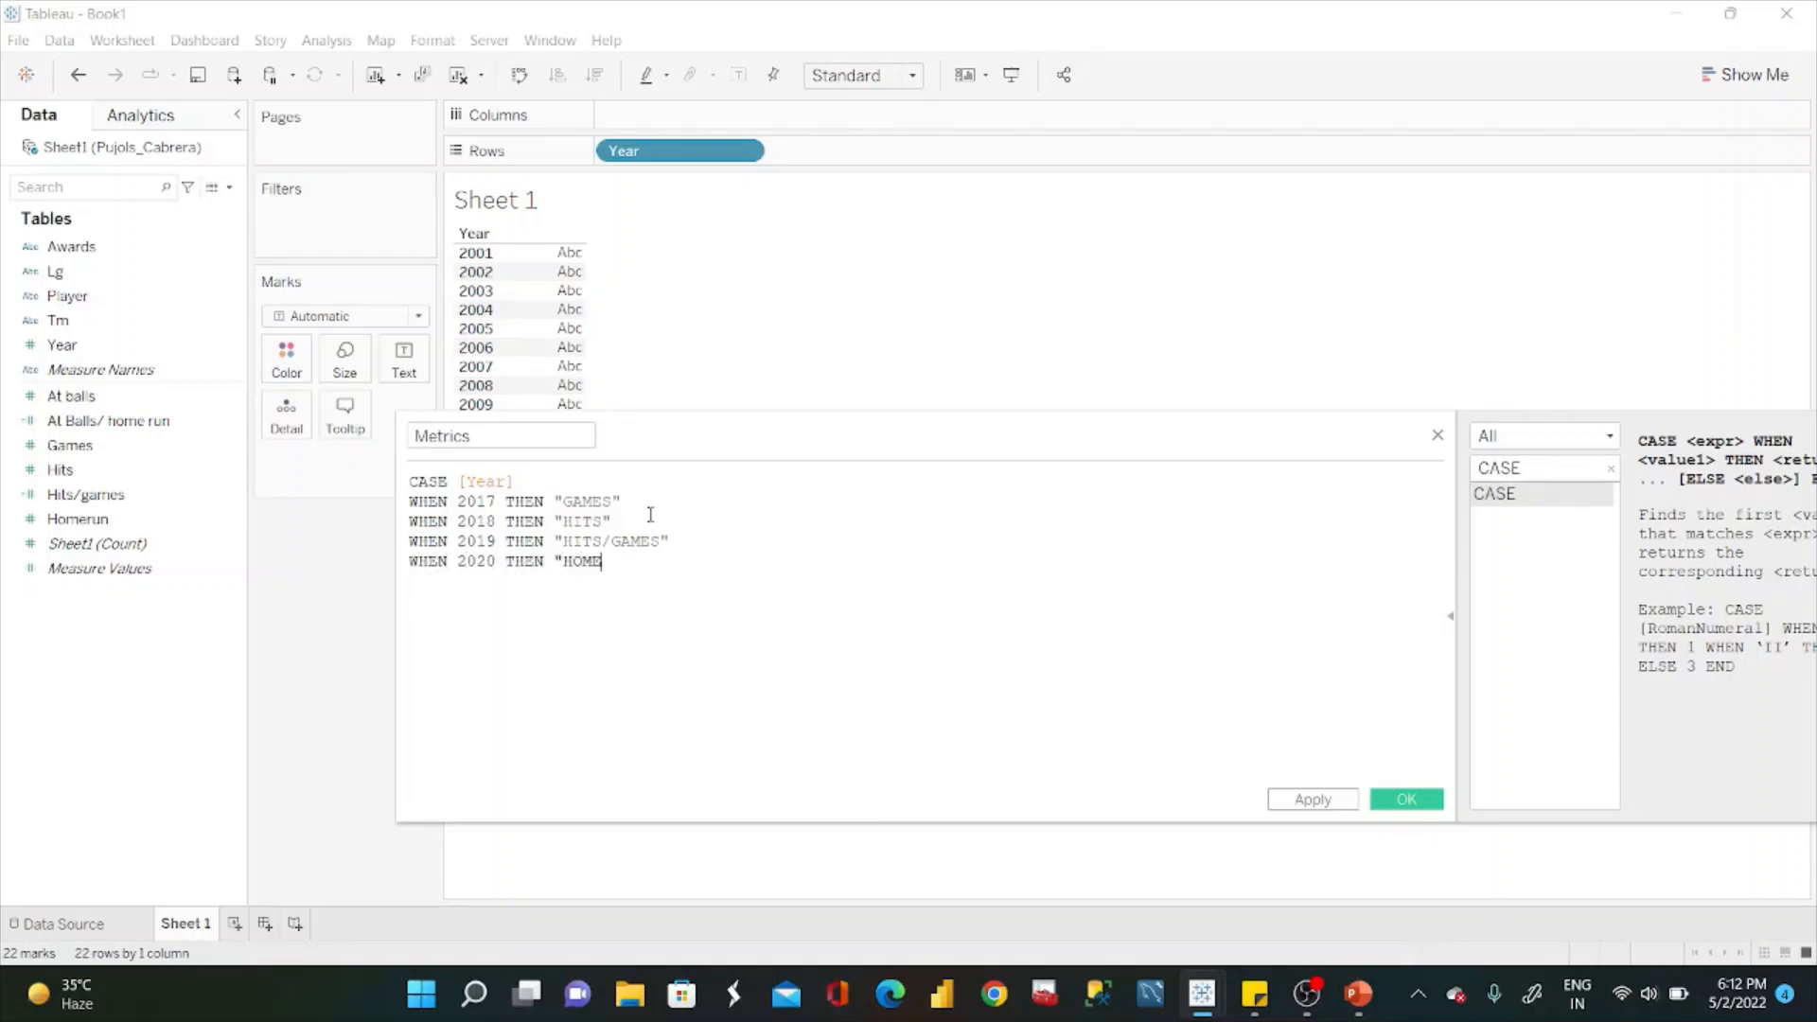
type("RUN\" W")
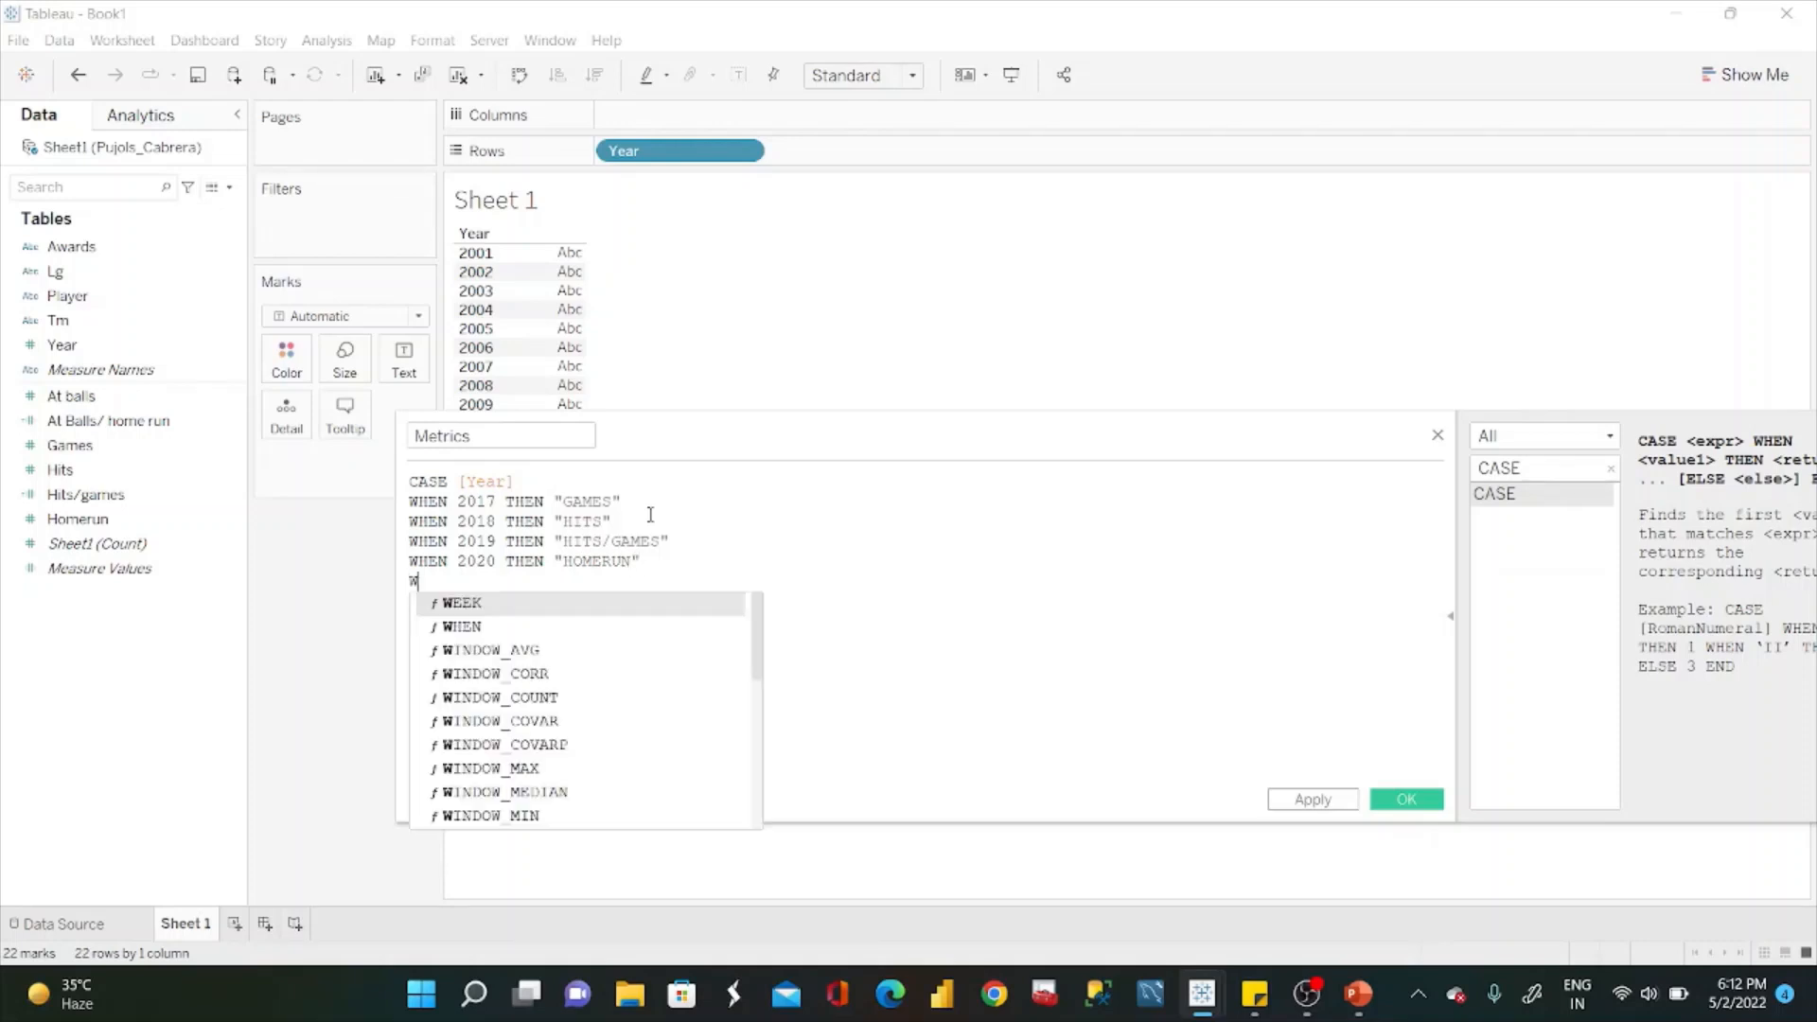
type("HEN ")
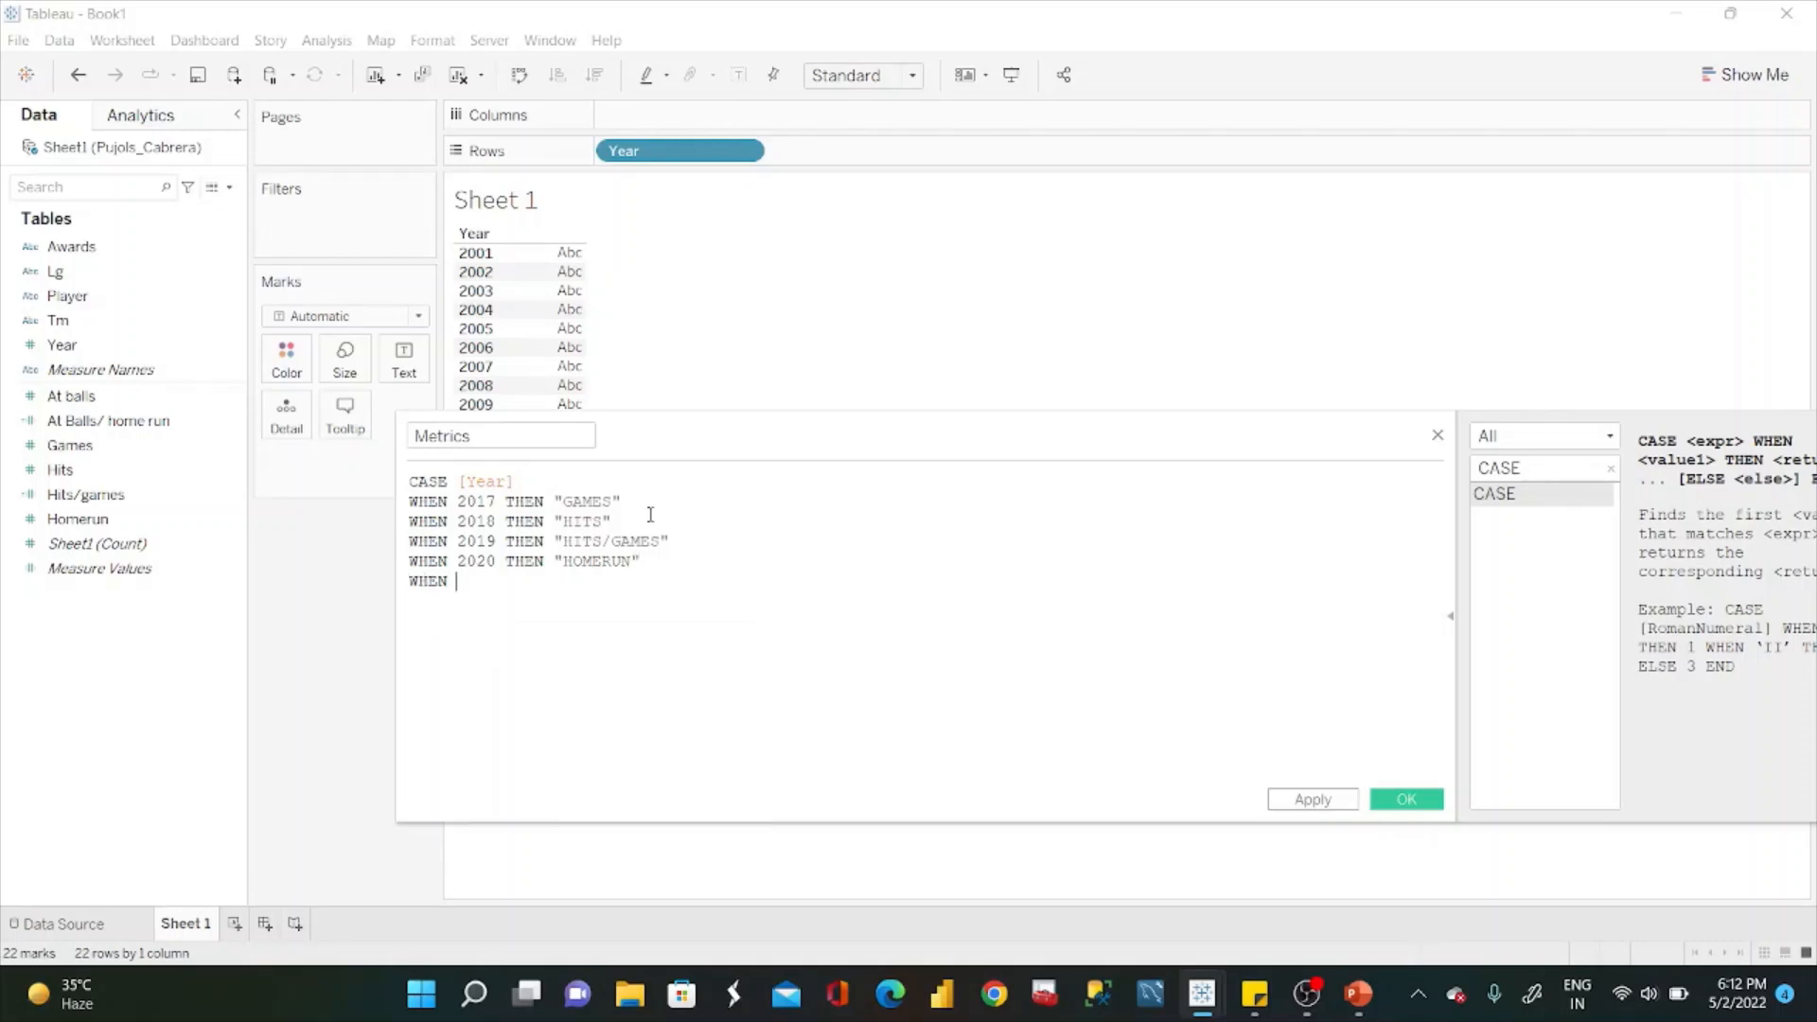
type("2021 THEN")
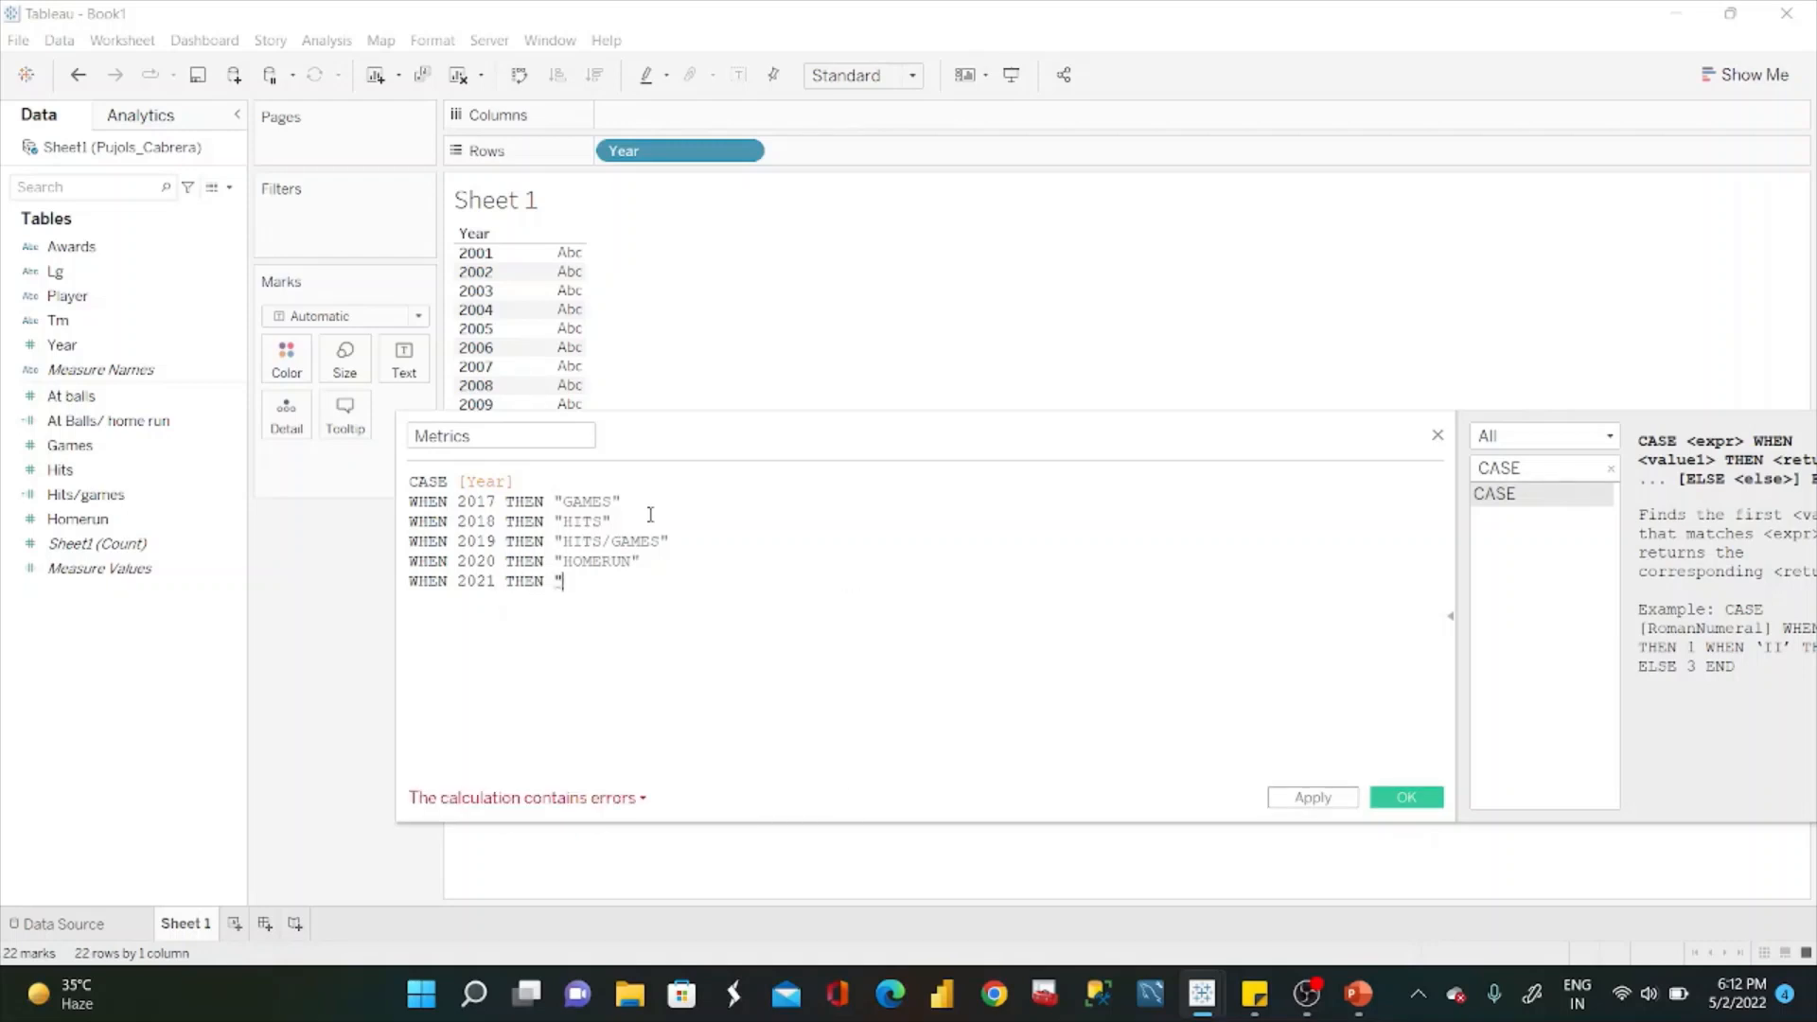
type("\"AB")
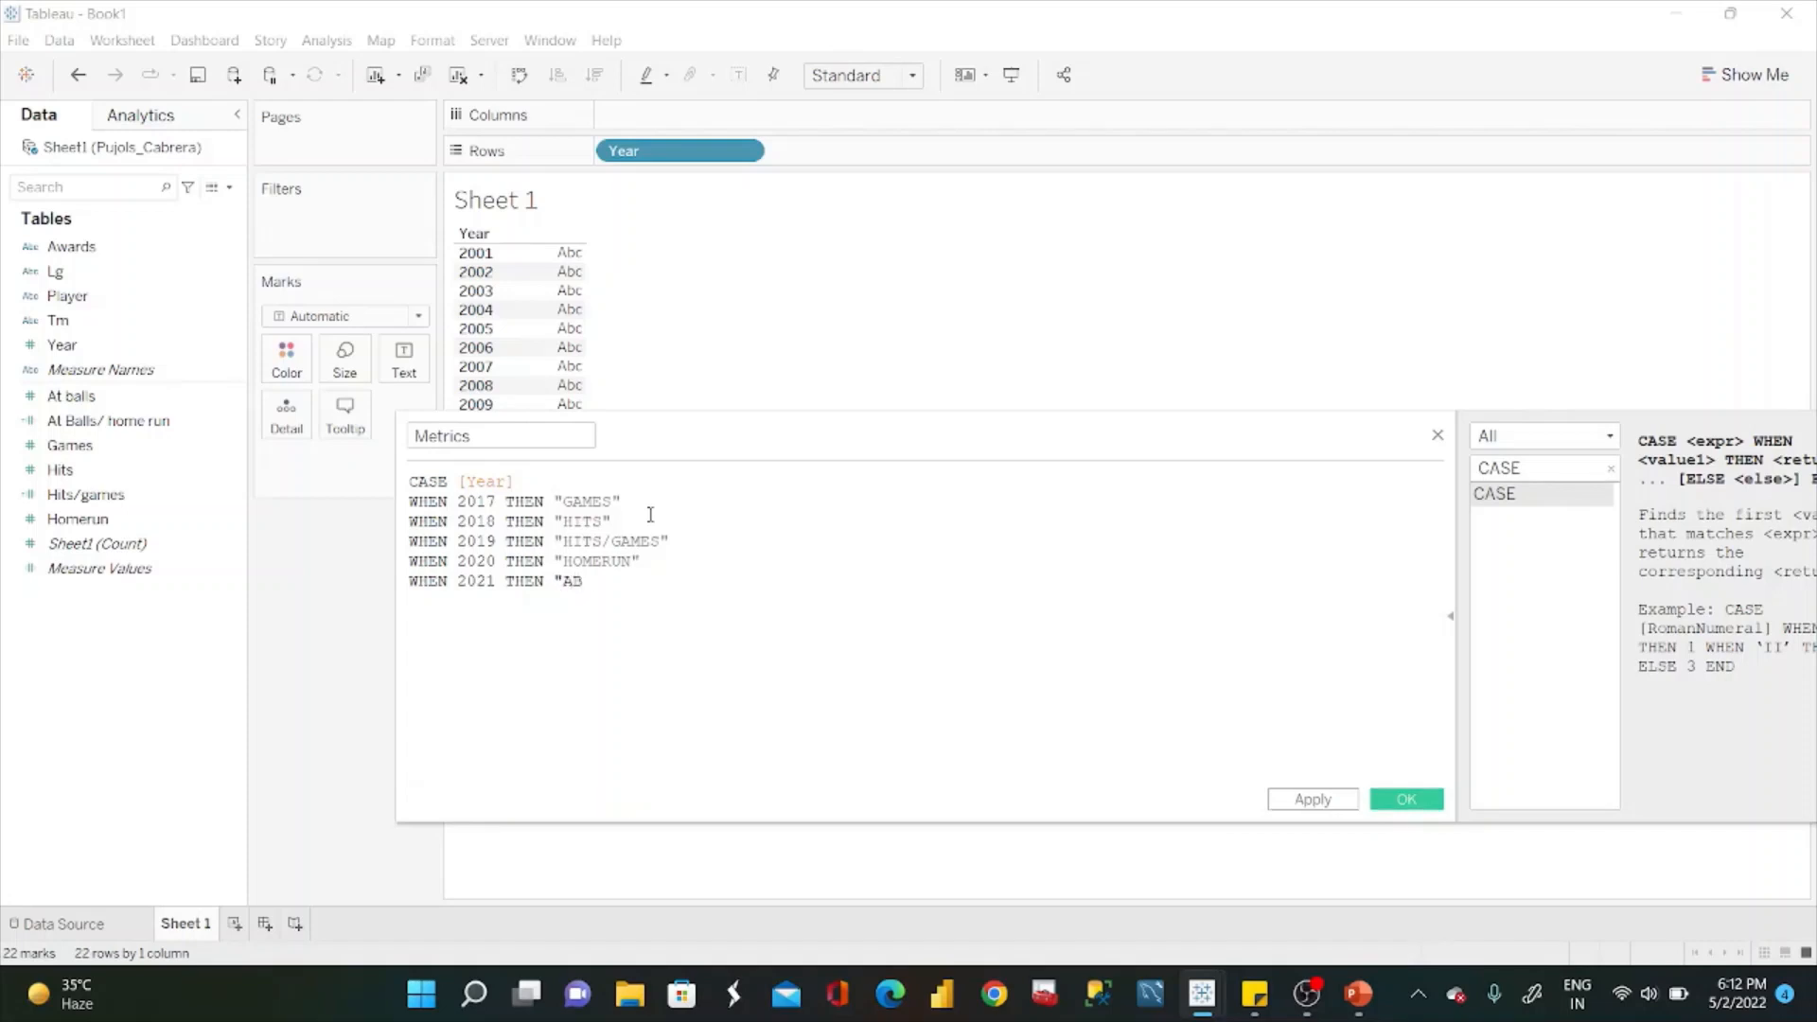
type("/HR\"")
key("Return")
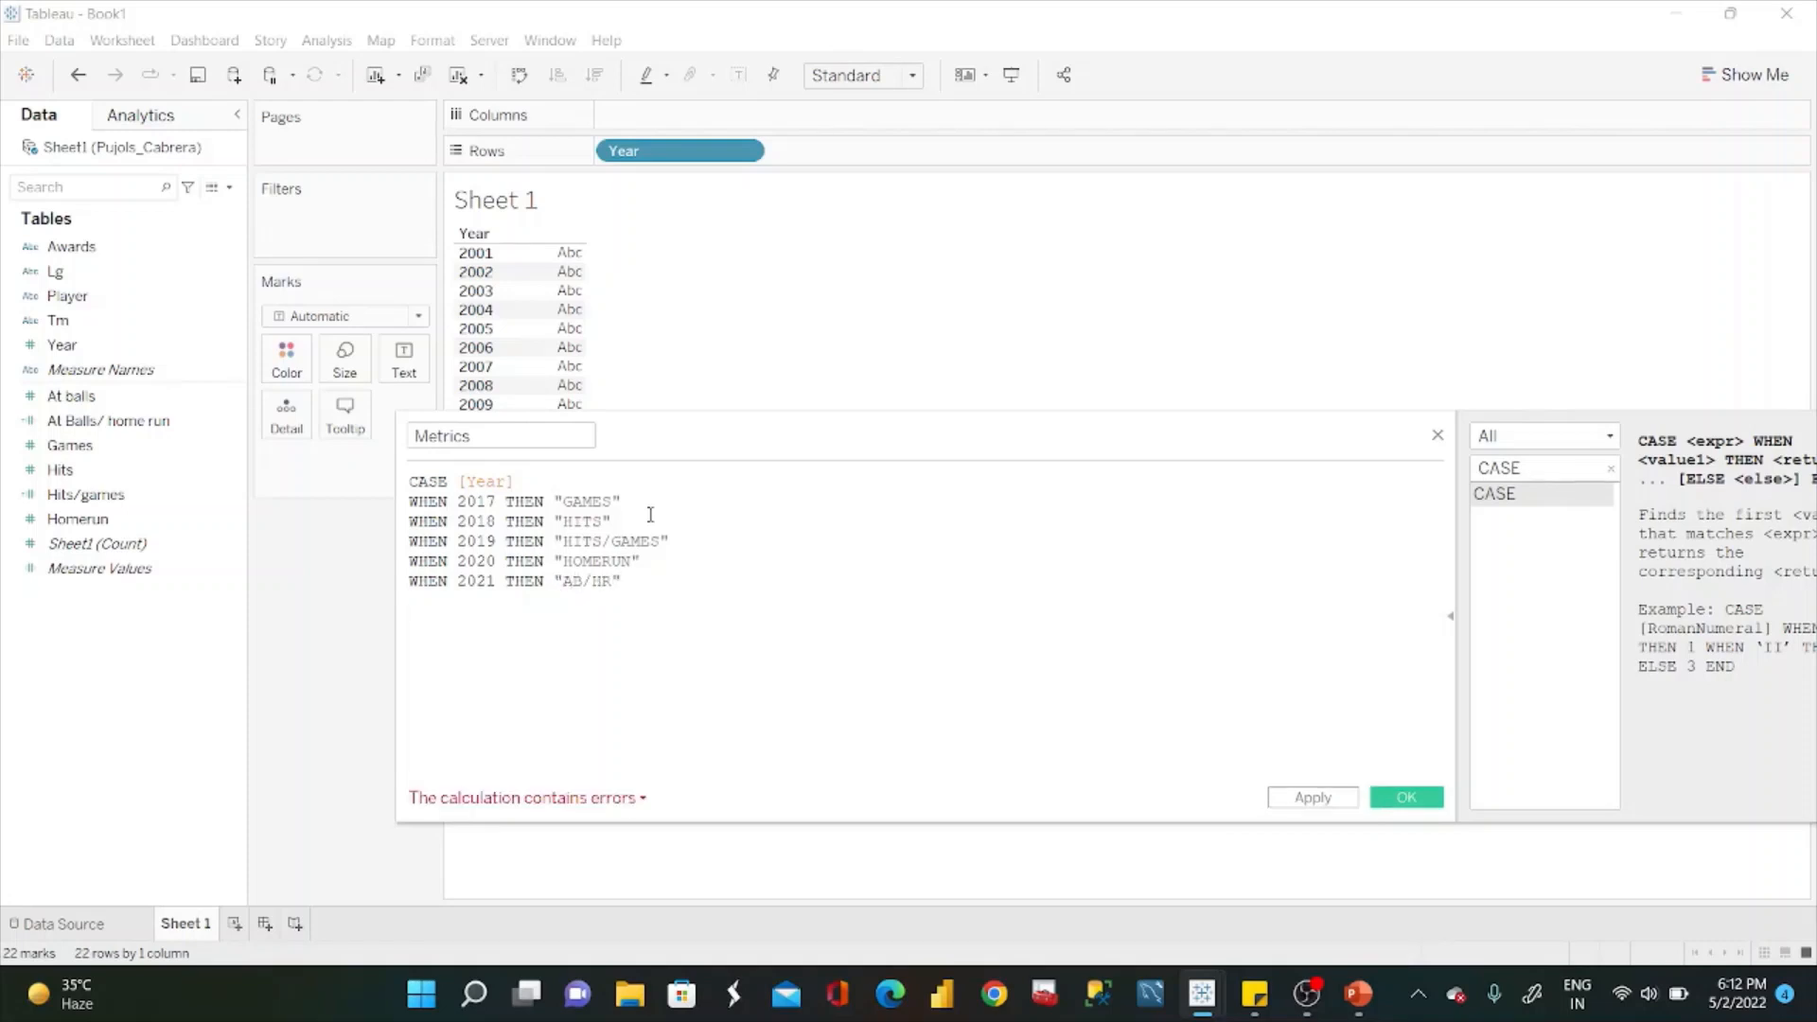
Close the CASE statement with END and save the Metrics calculated field.
type("END")
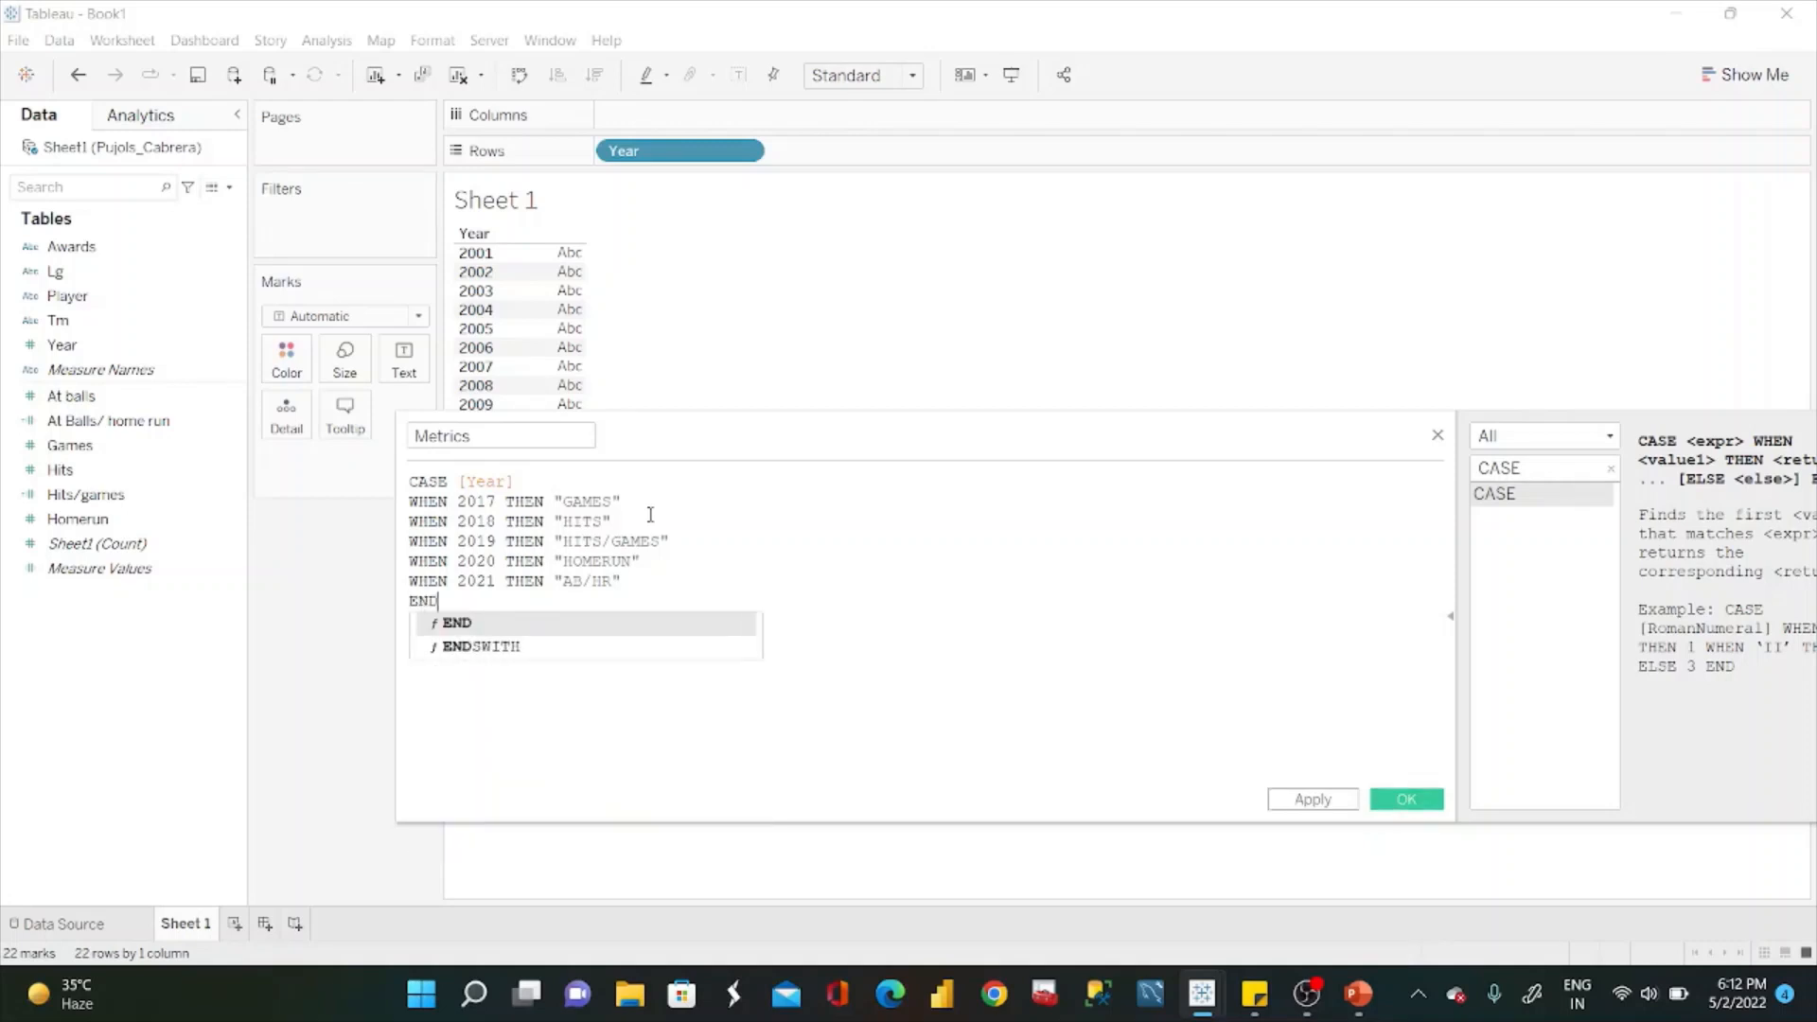
key("Return")
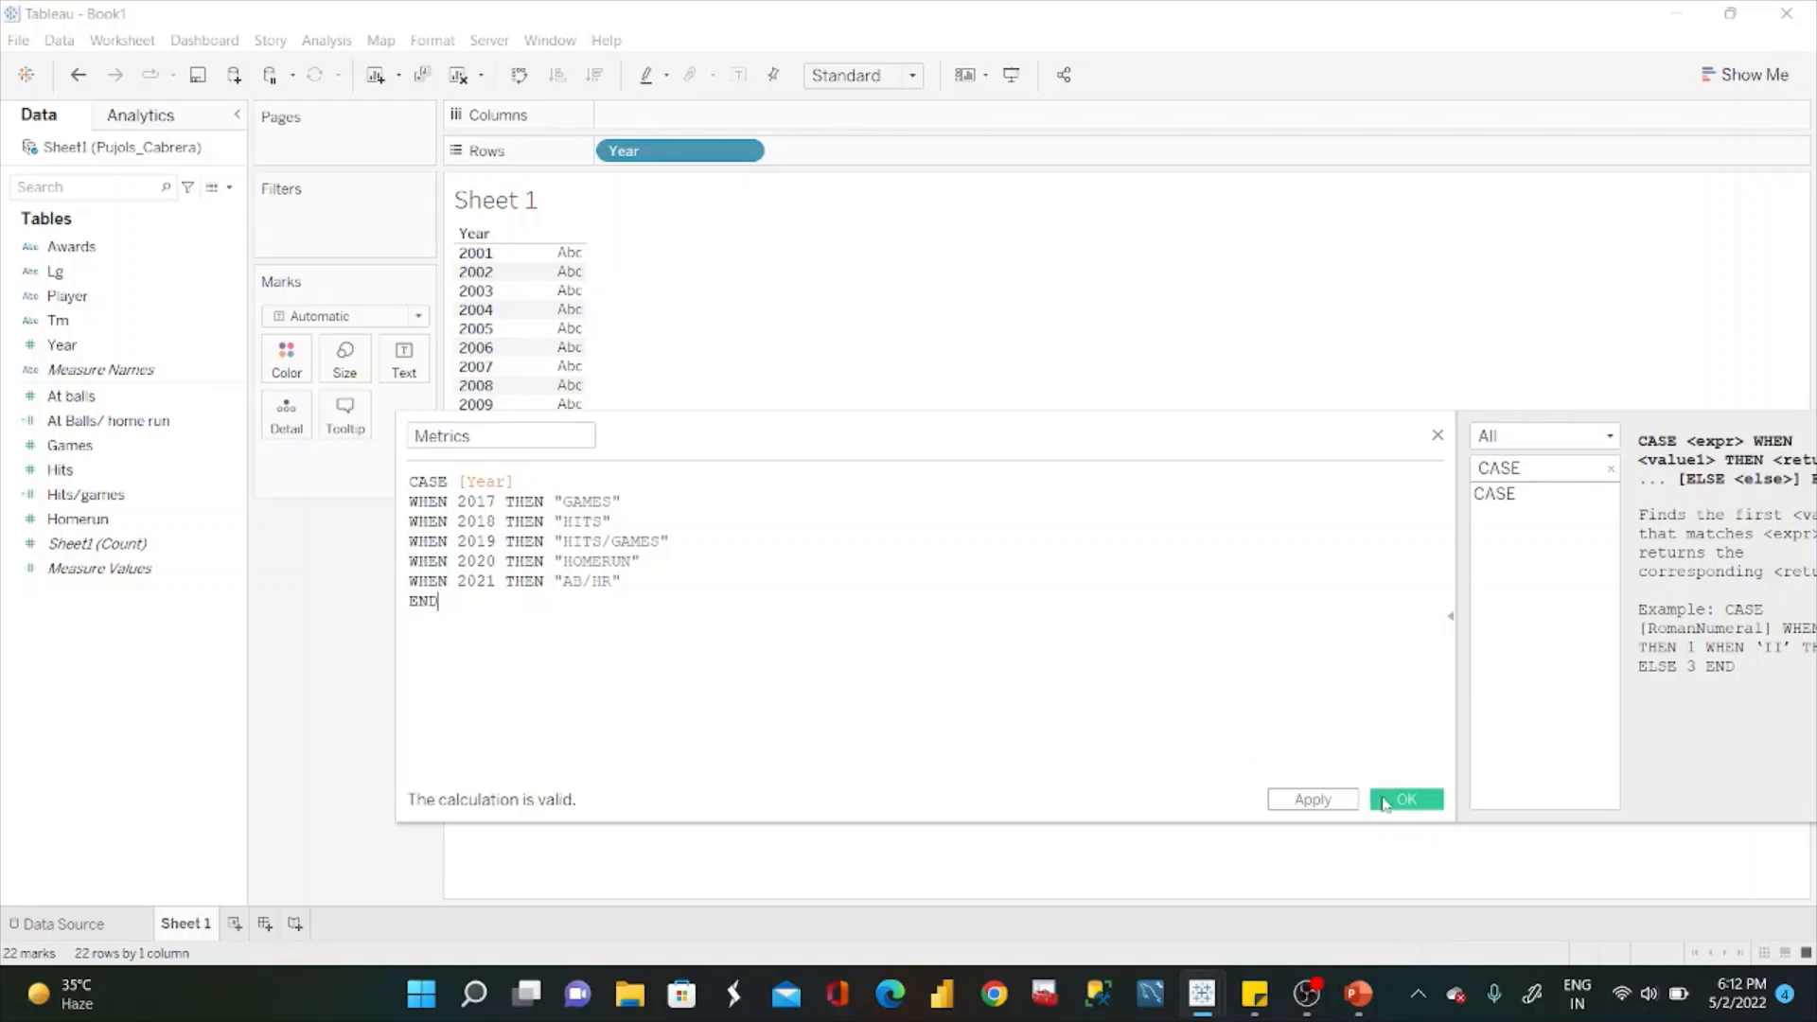
left_click(1408, 800)
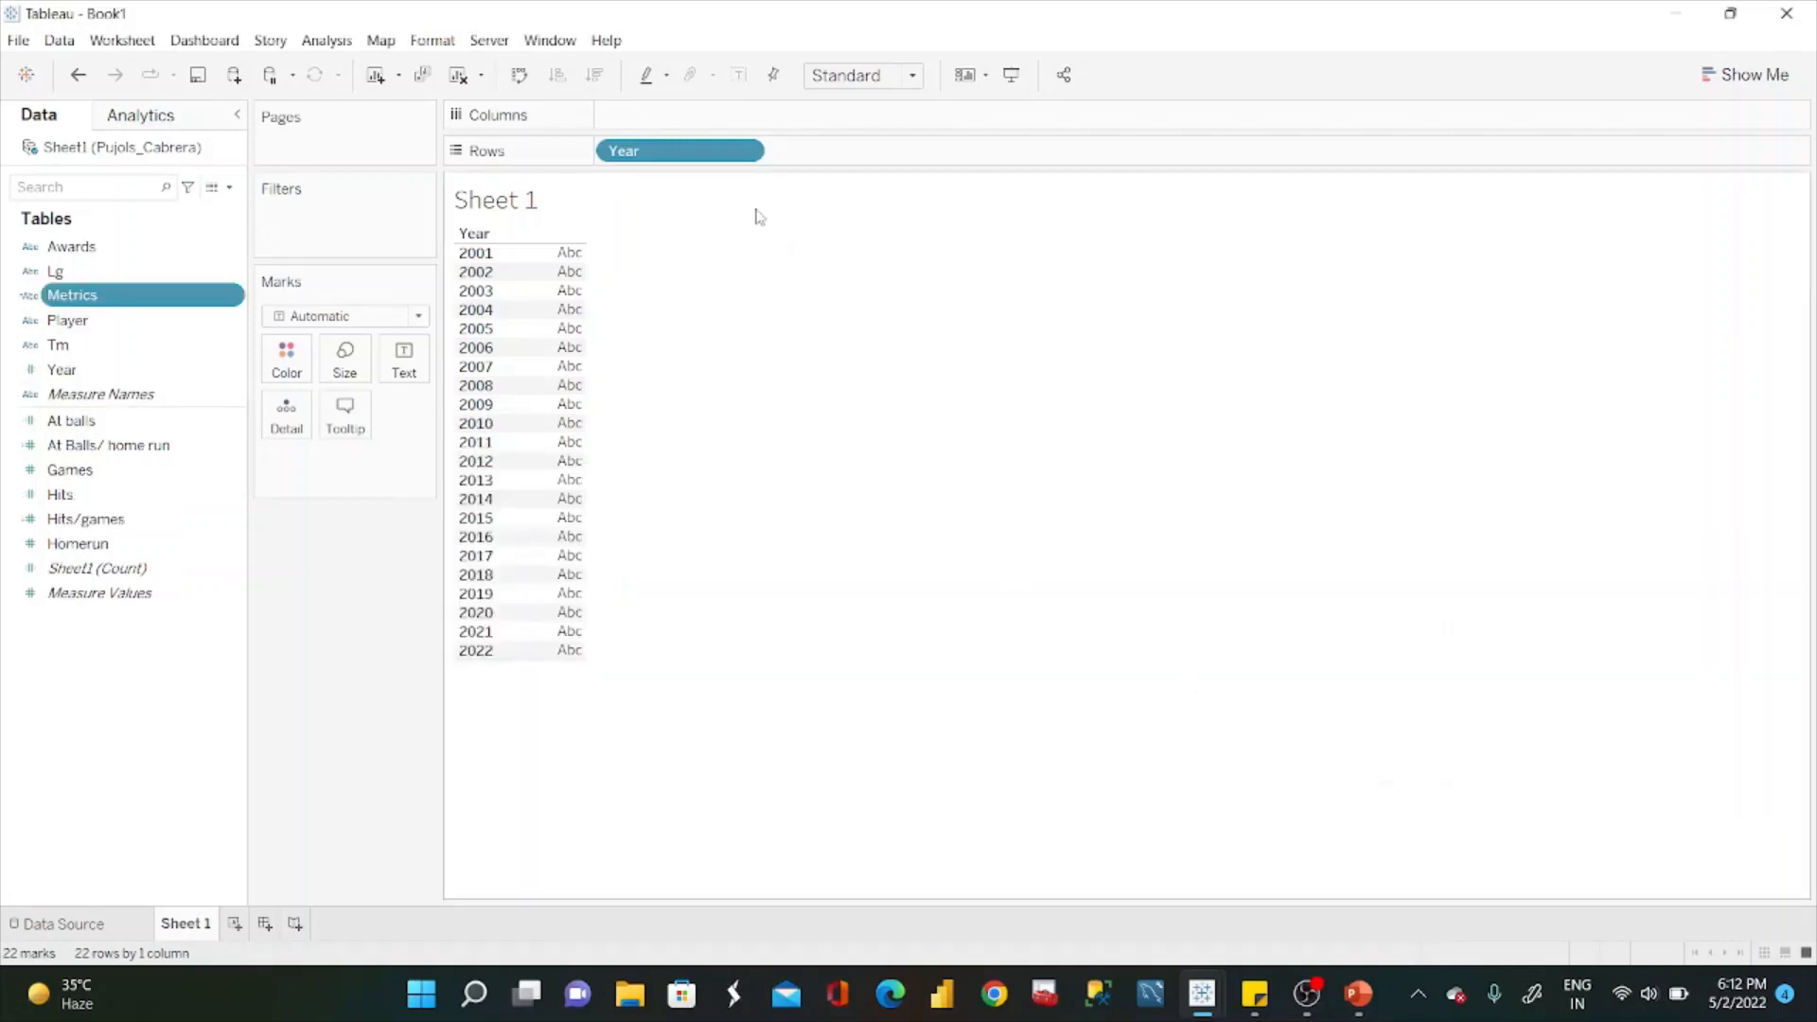
Remove Year from Rows, place Metrics on Columns and fit the sheet to Entire View.
left_click_drag(685, 167, 340, 576)
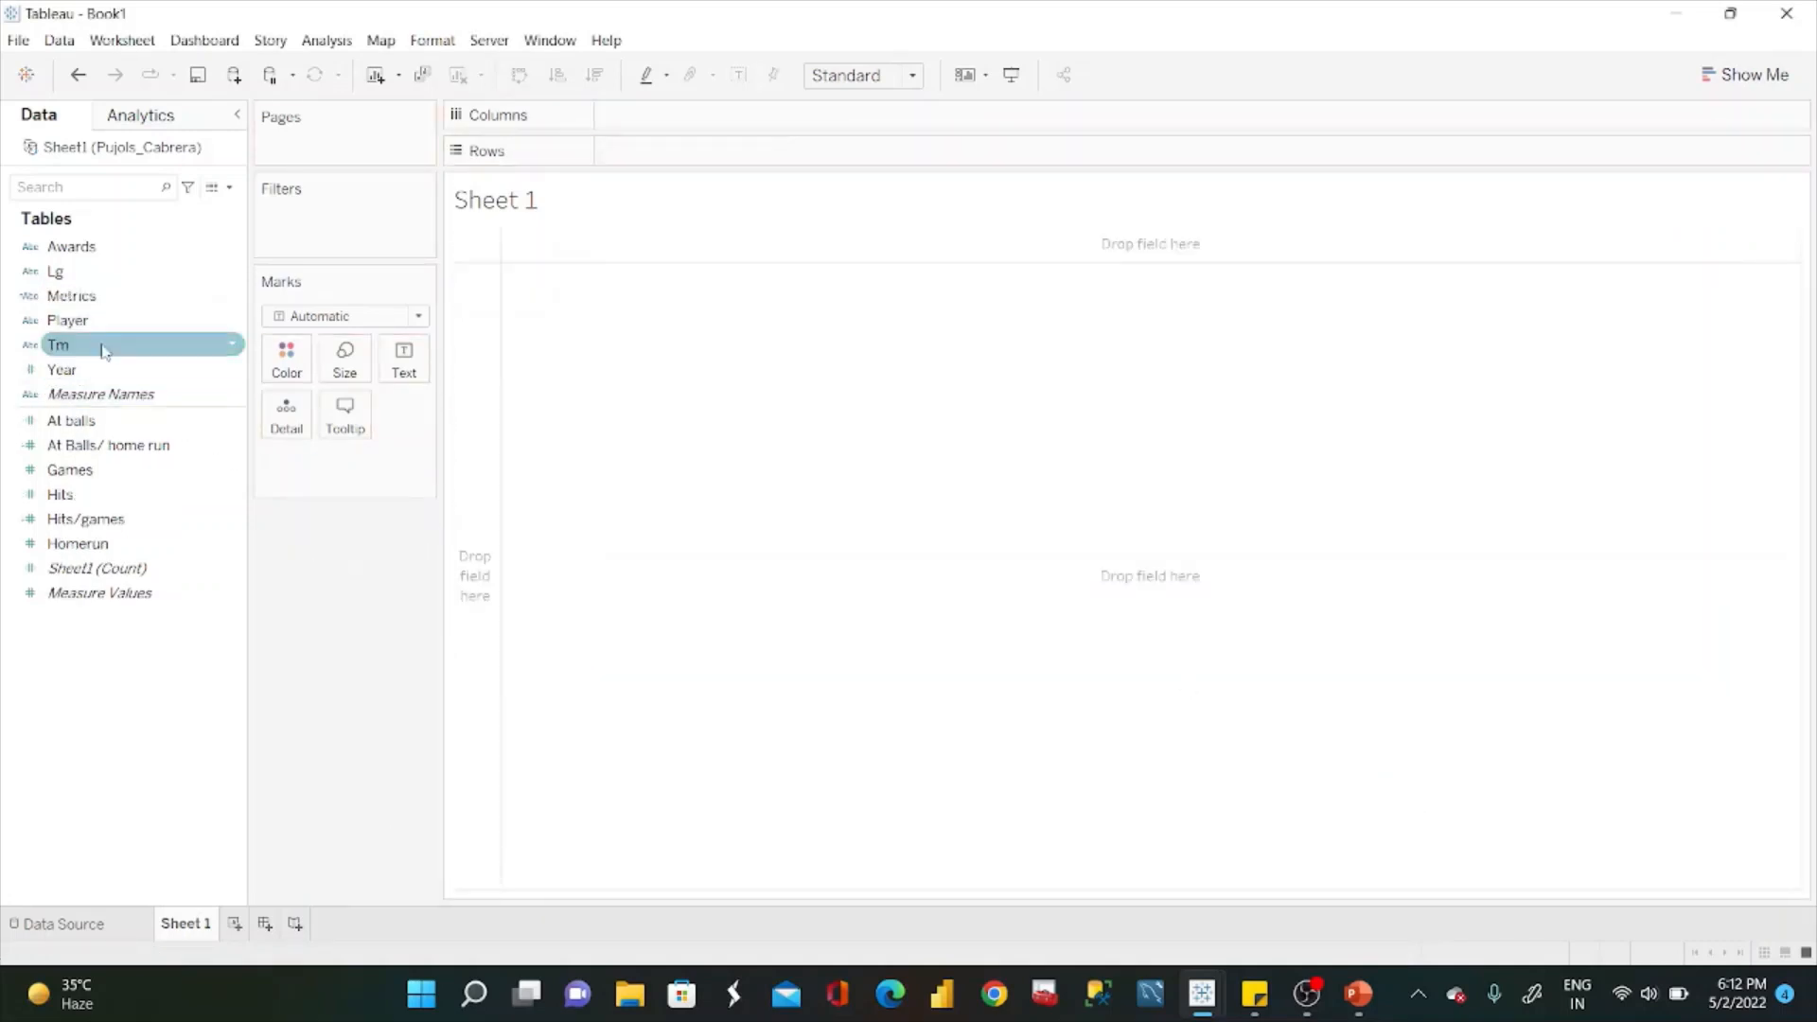
left_click_drag(71, 296, 663, 123)
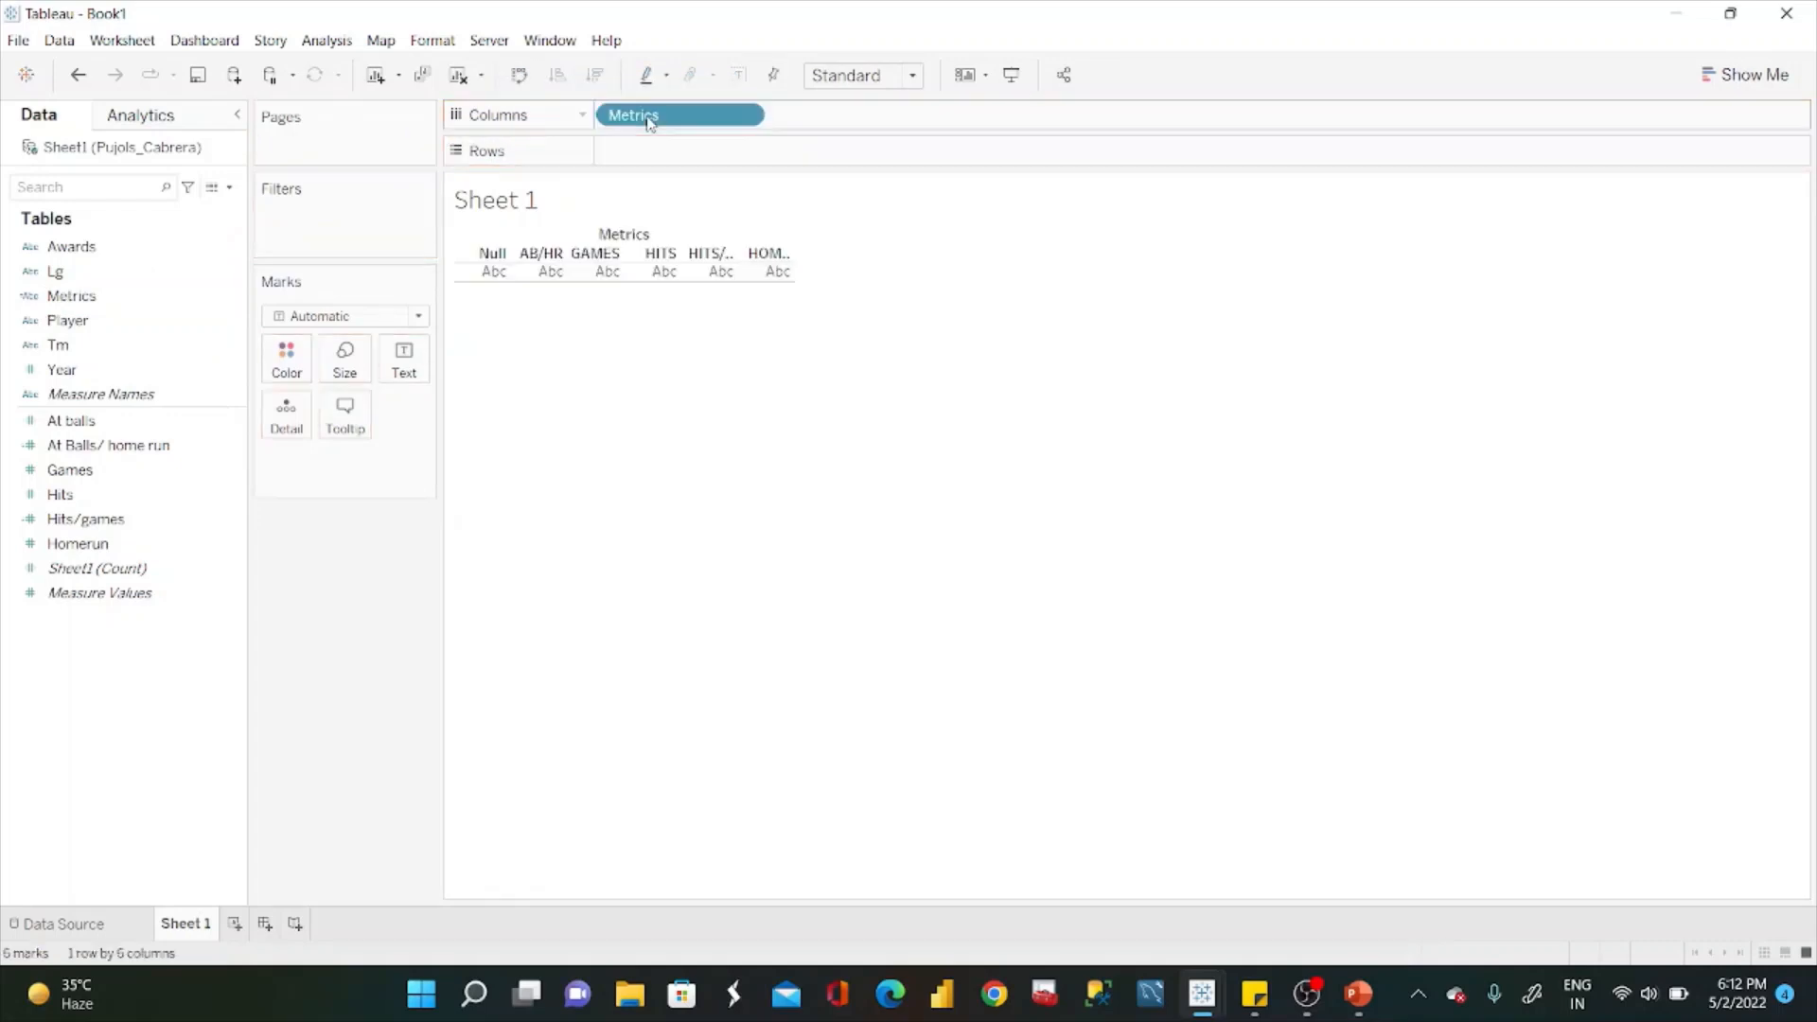
left_click(890, 80)
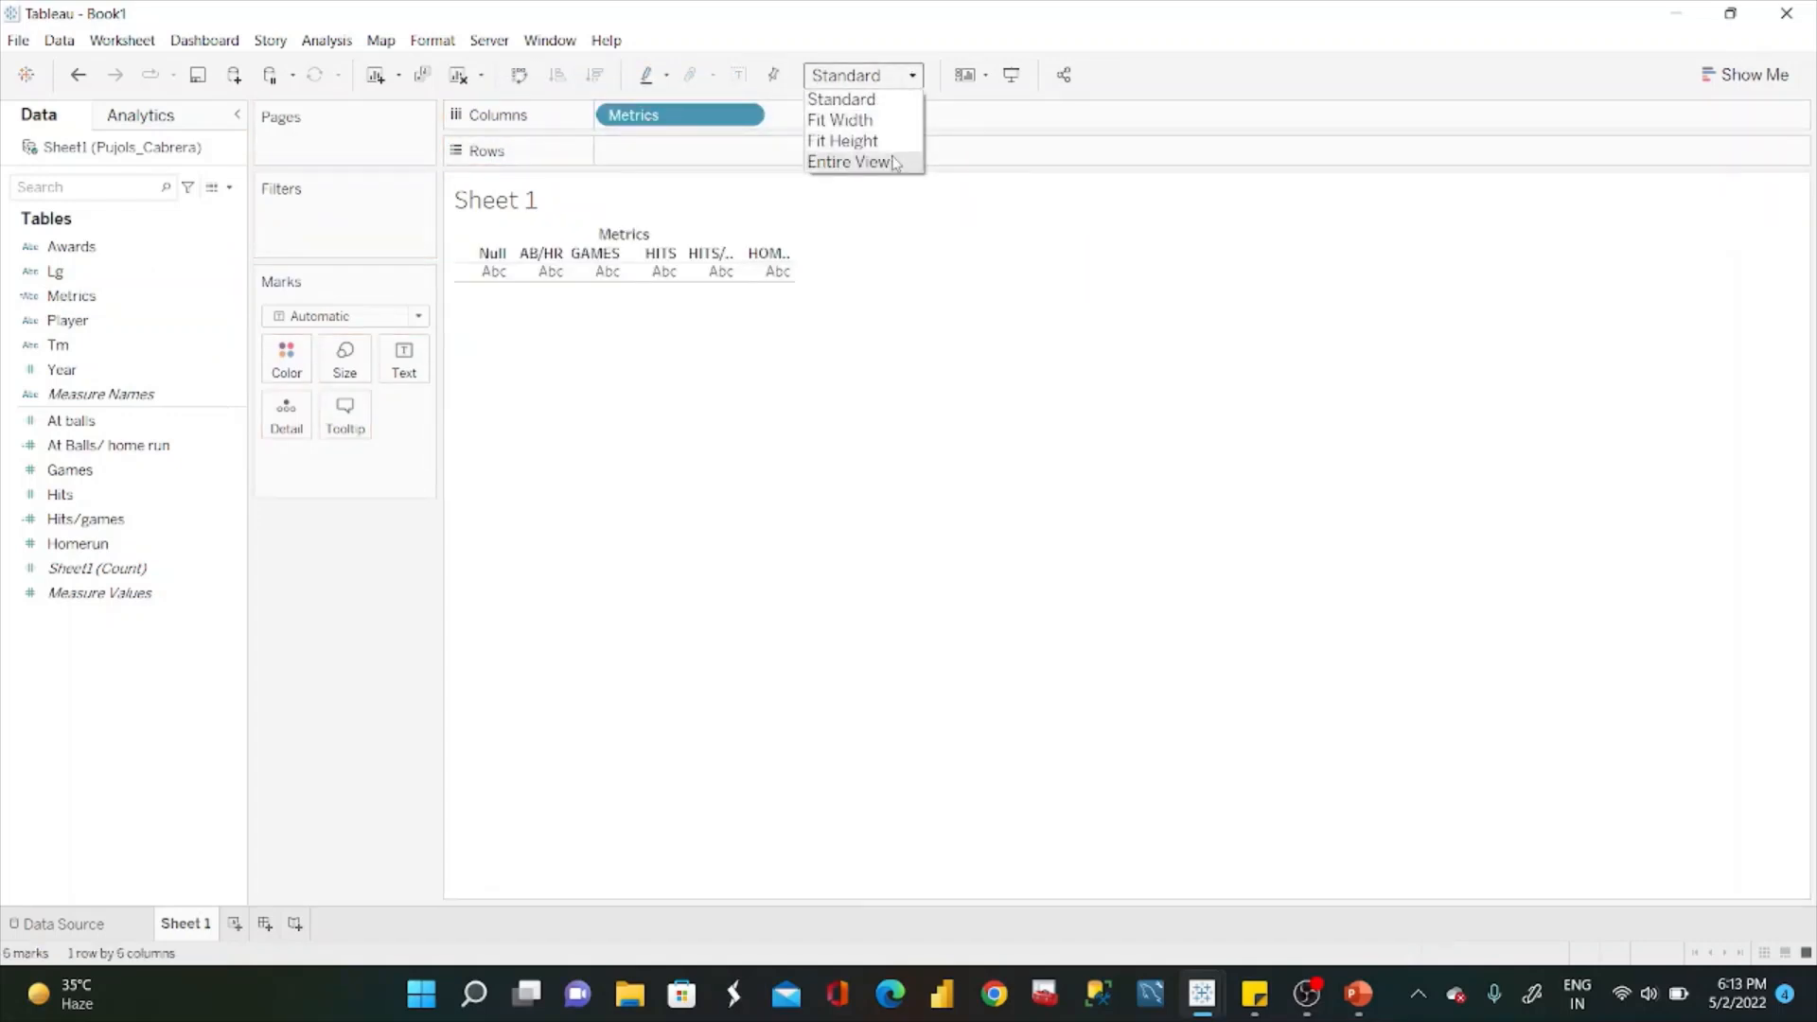
left_click(856, 162)
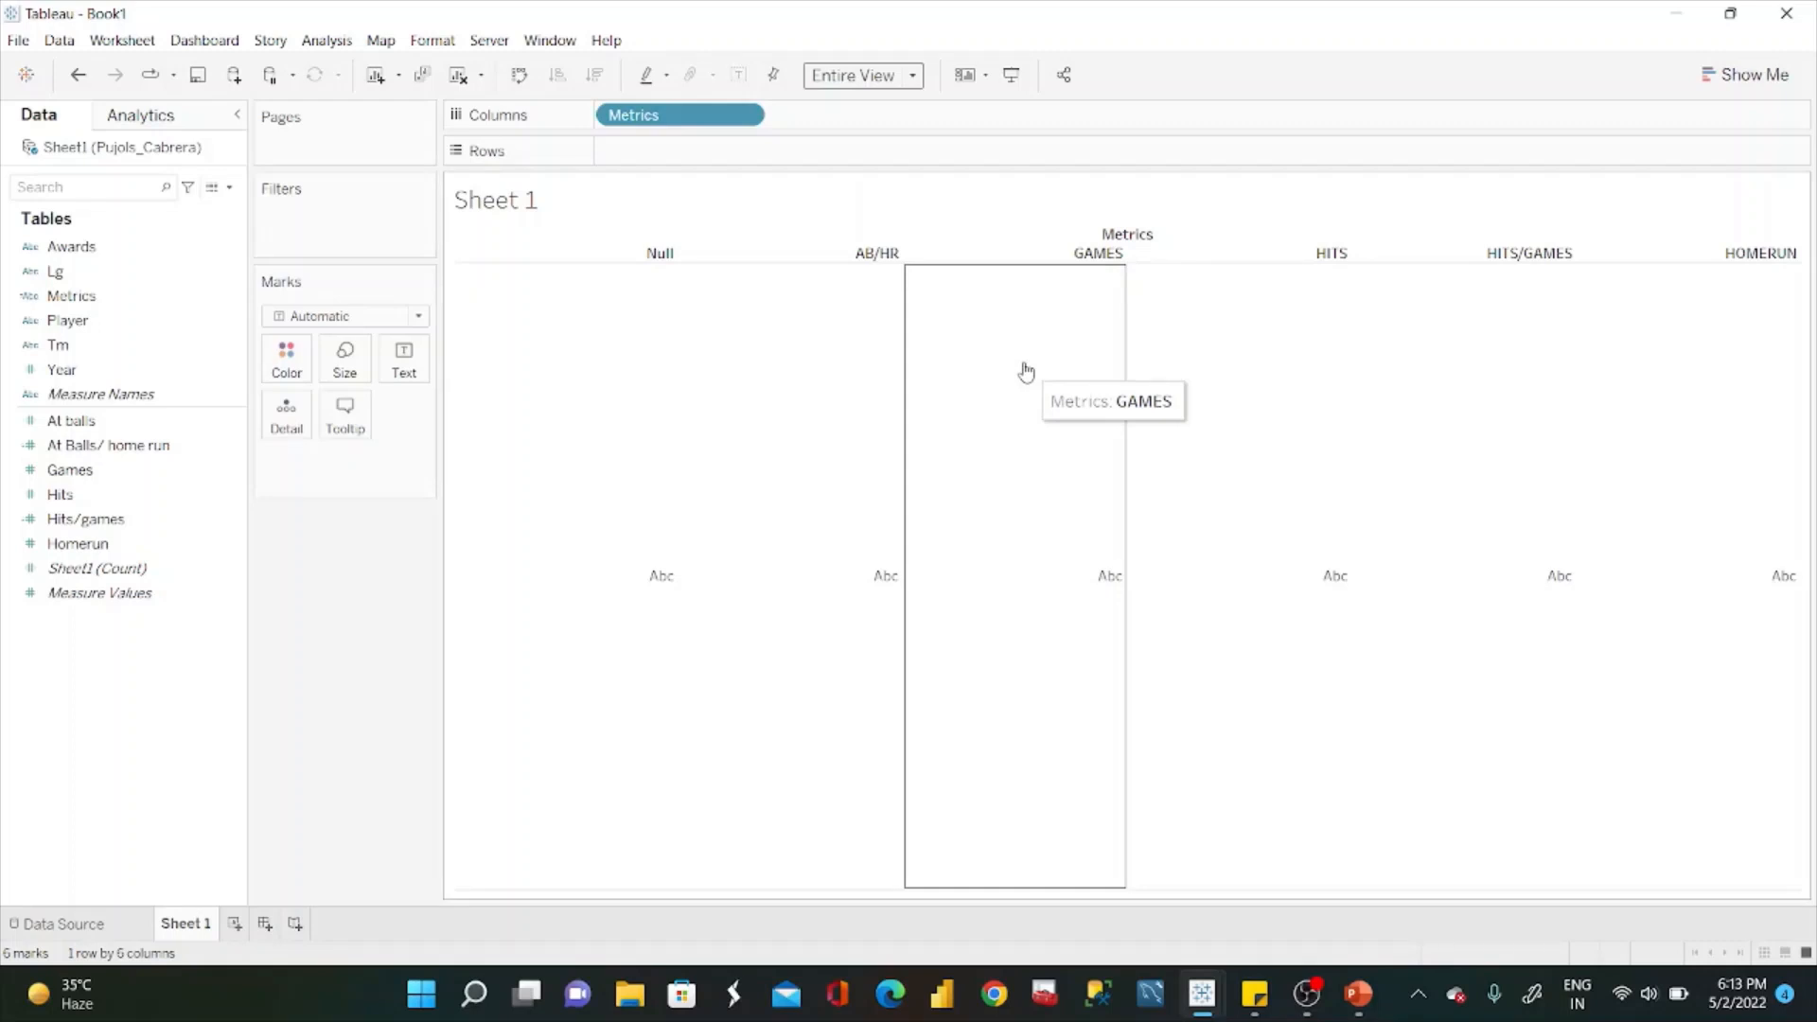
Exclude the Null member of Metrics from the view.
left_click(687, 255)
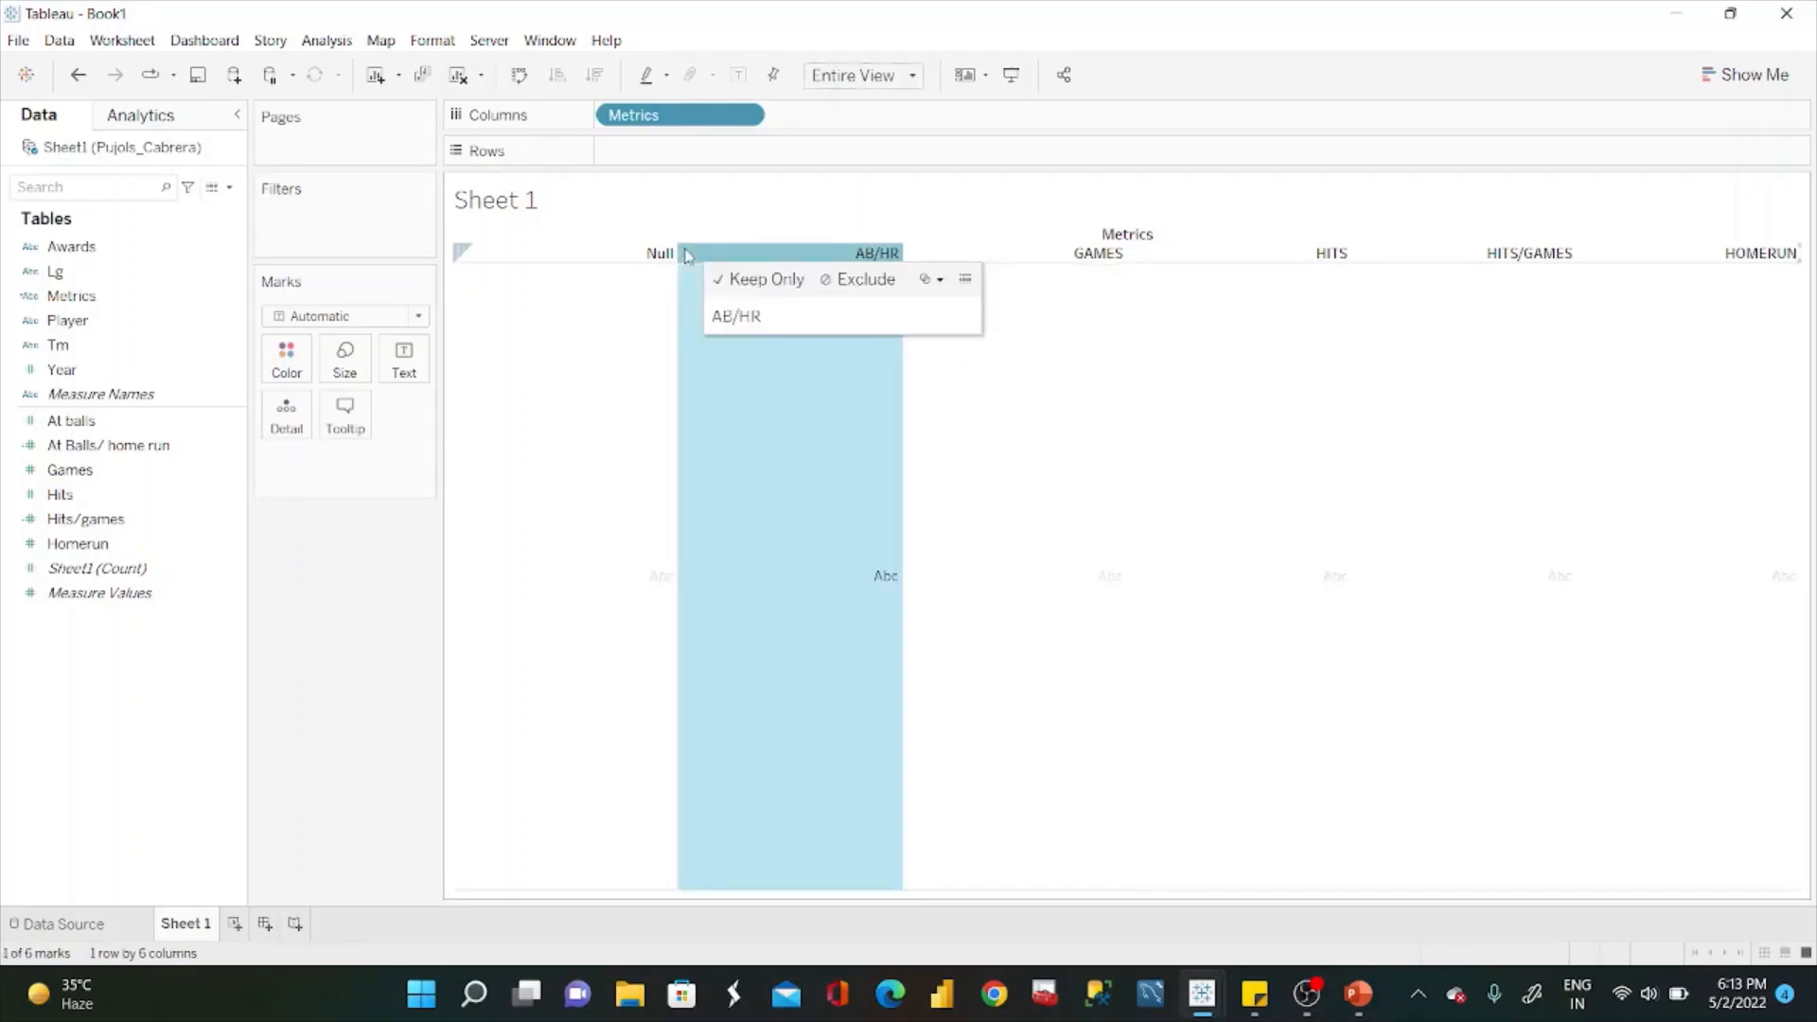
left_click(628, 261)
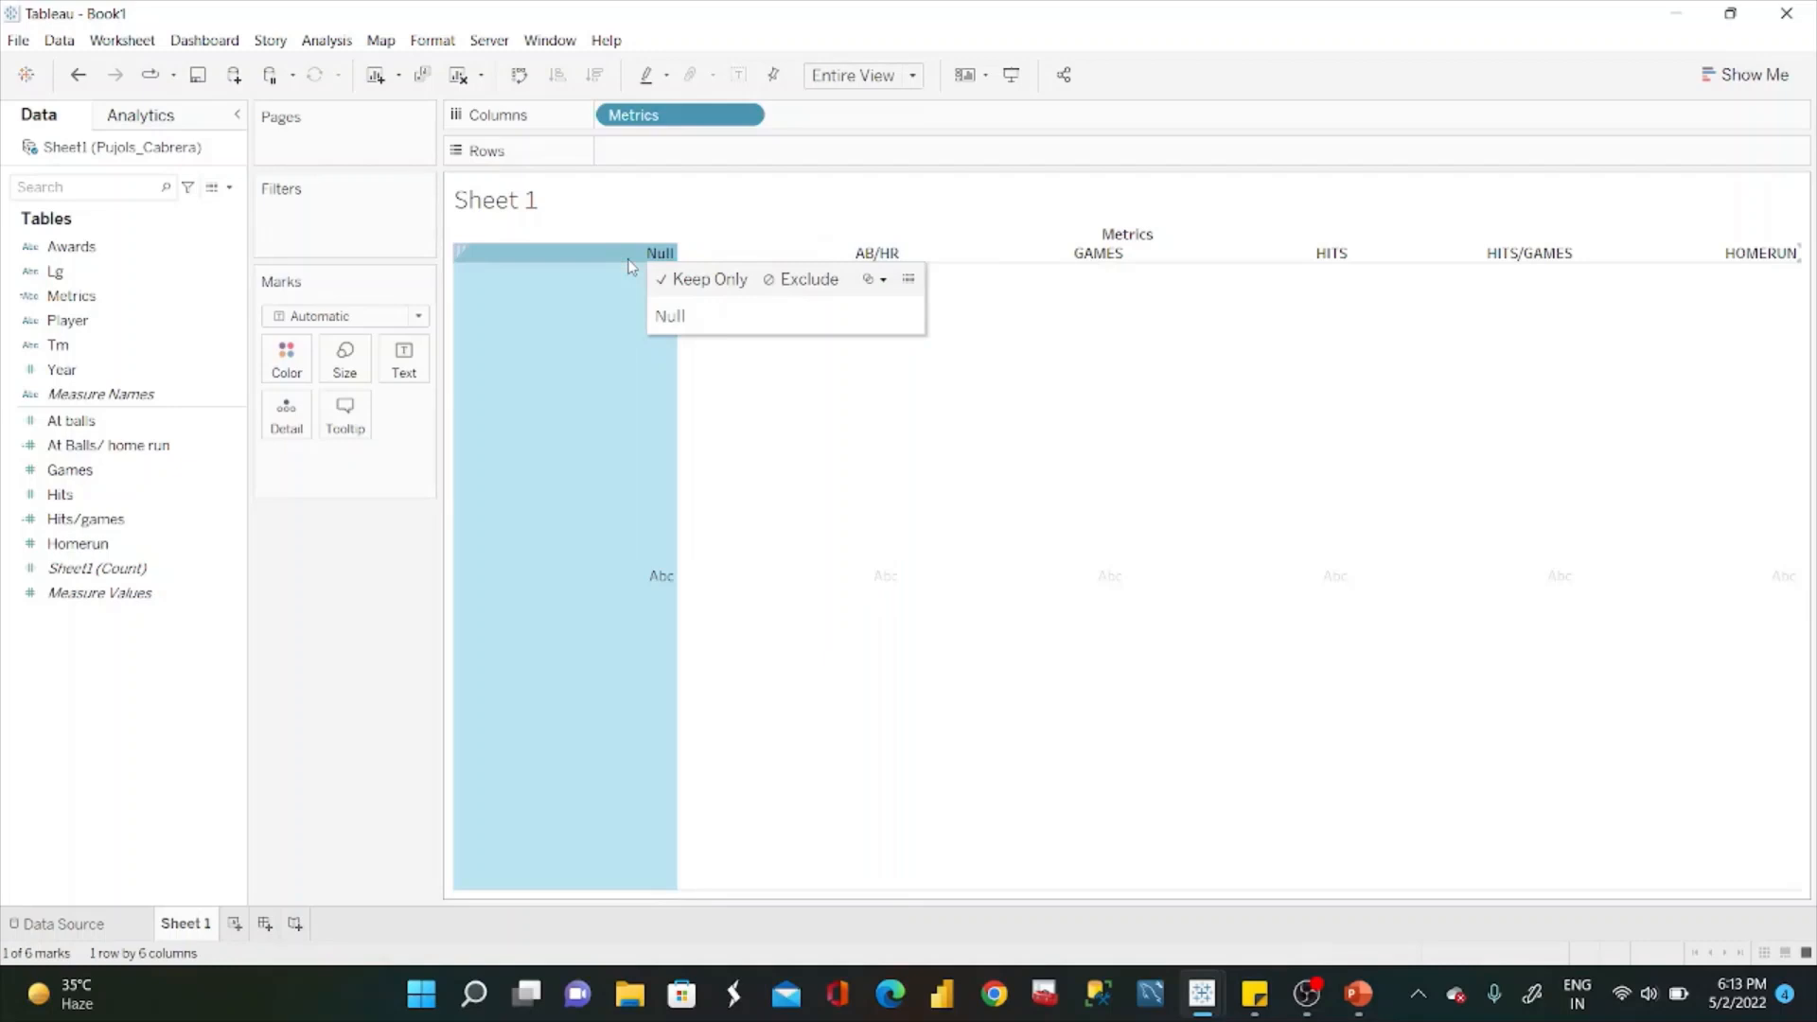
left_click(771, 280)
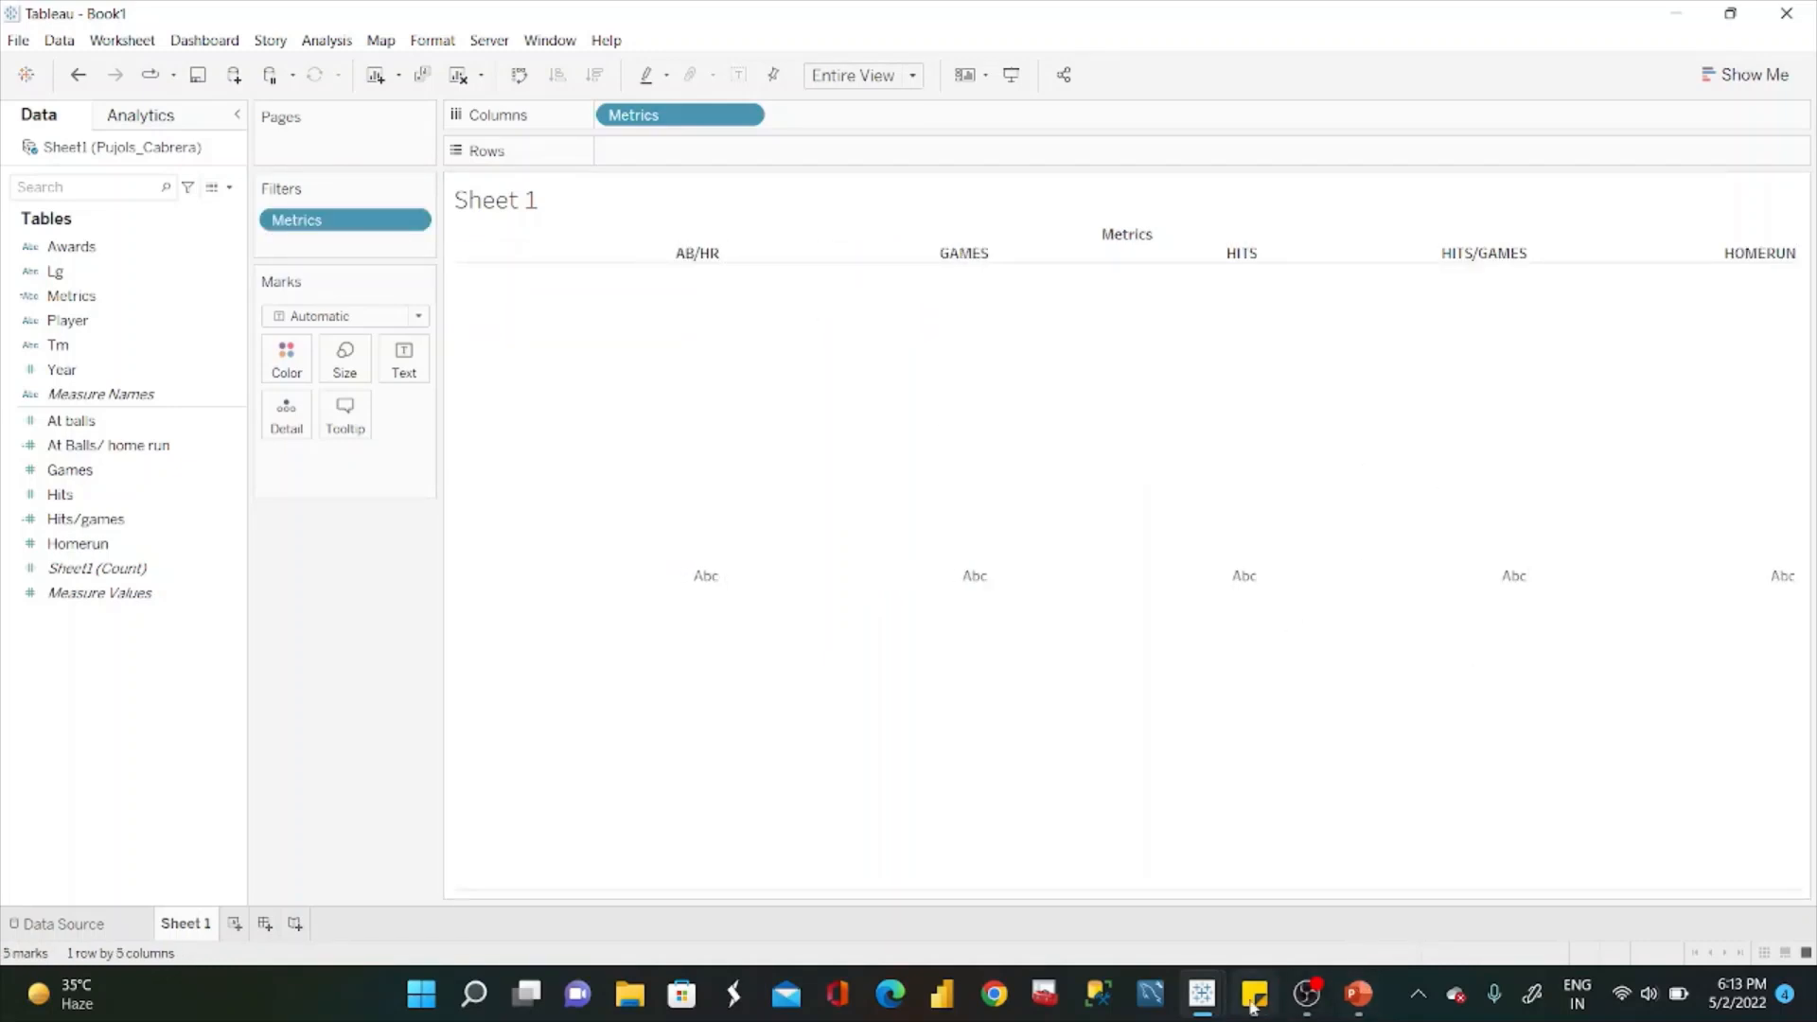
Reorder the Metrics column headers to GAMES, HITS, HITS/GAMES, HOMERUN, AB/HR, matching the card order in the finished KPI dashboard.
mouse_move(1202, 994)
left_click(1069, 862)
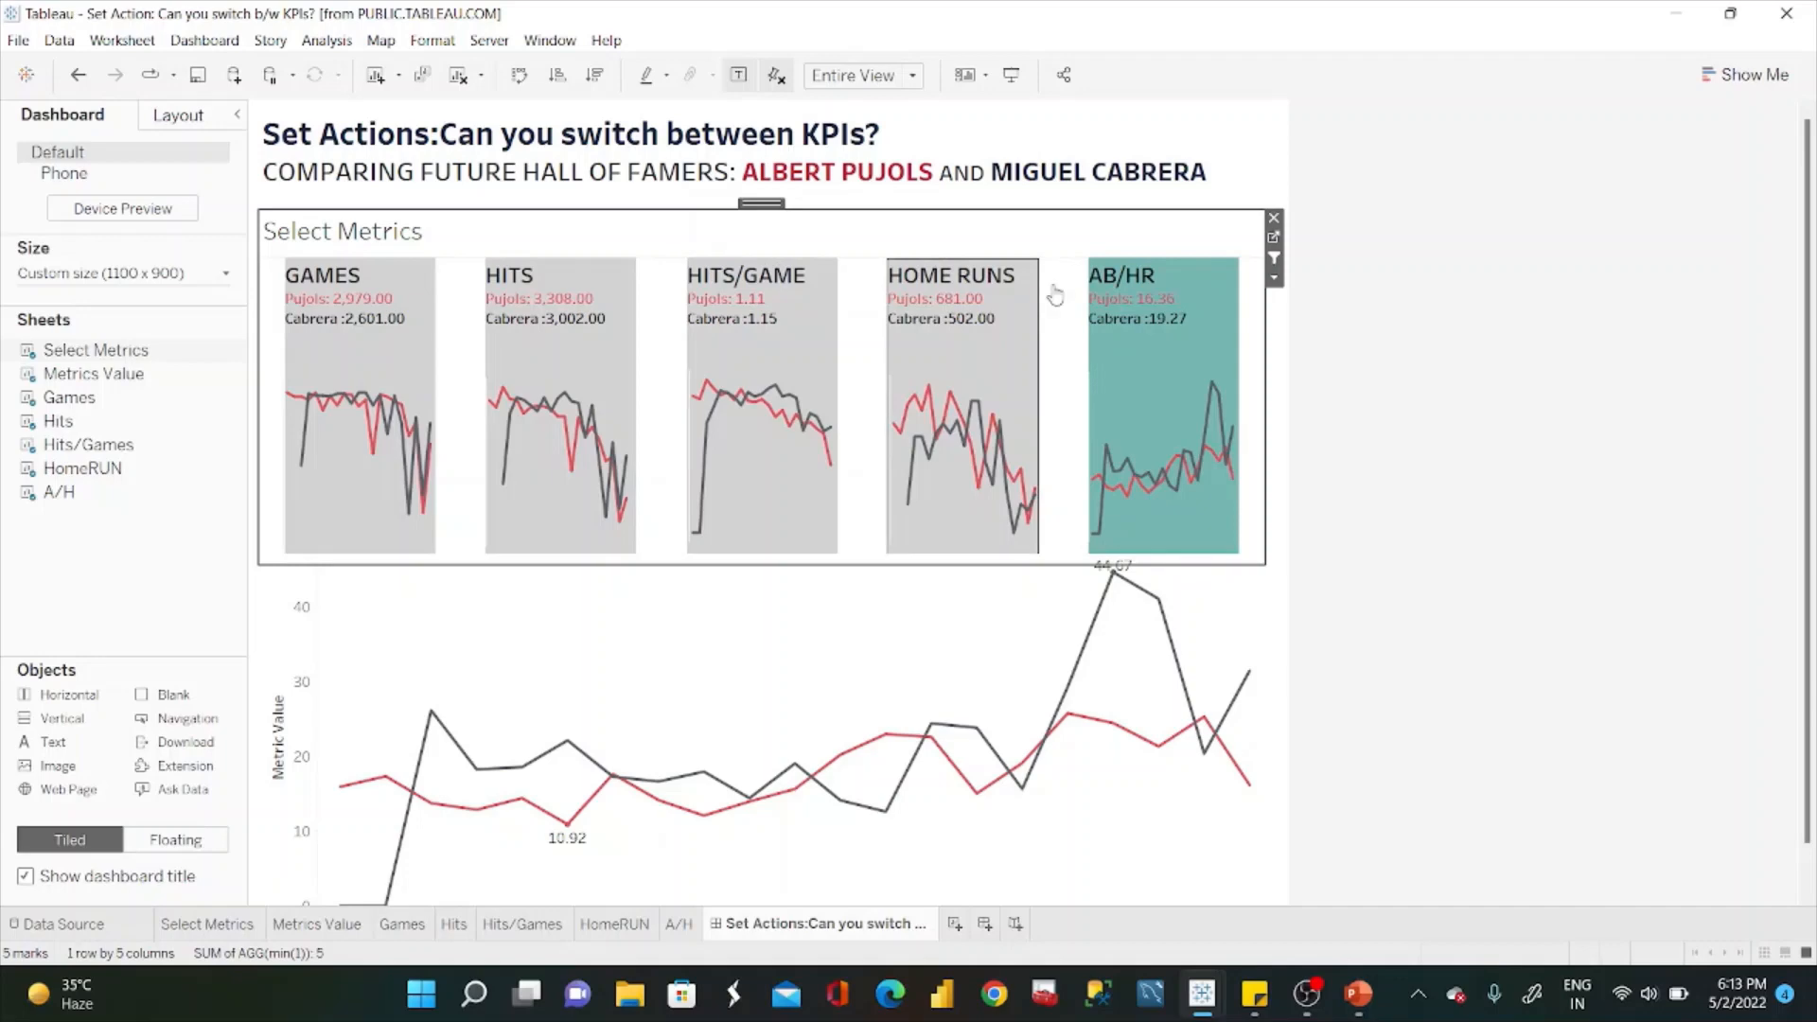
left_click(1664, 22)
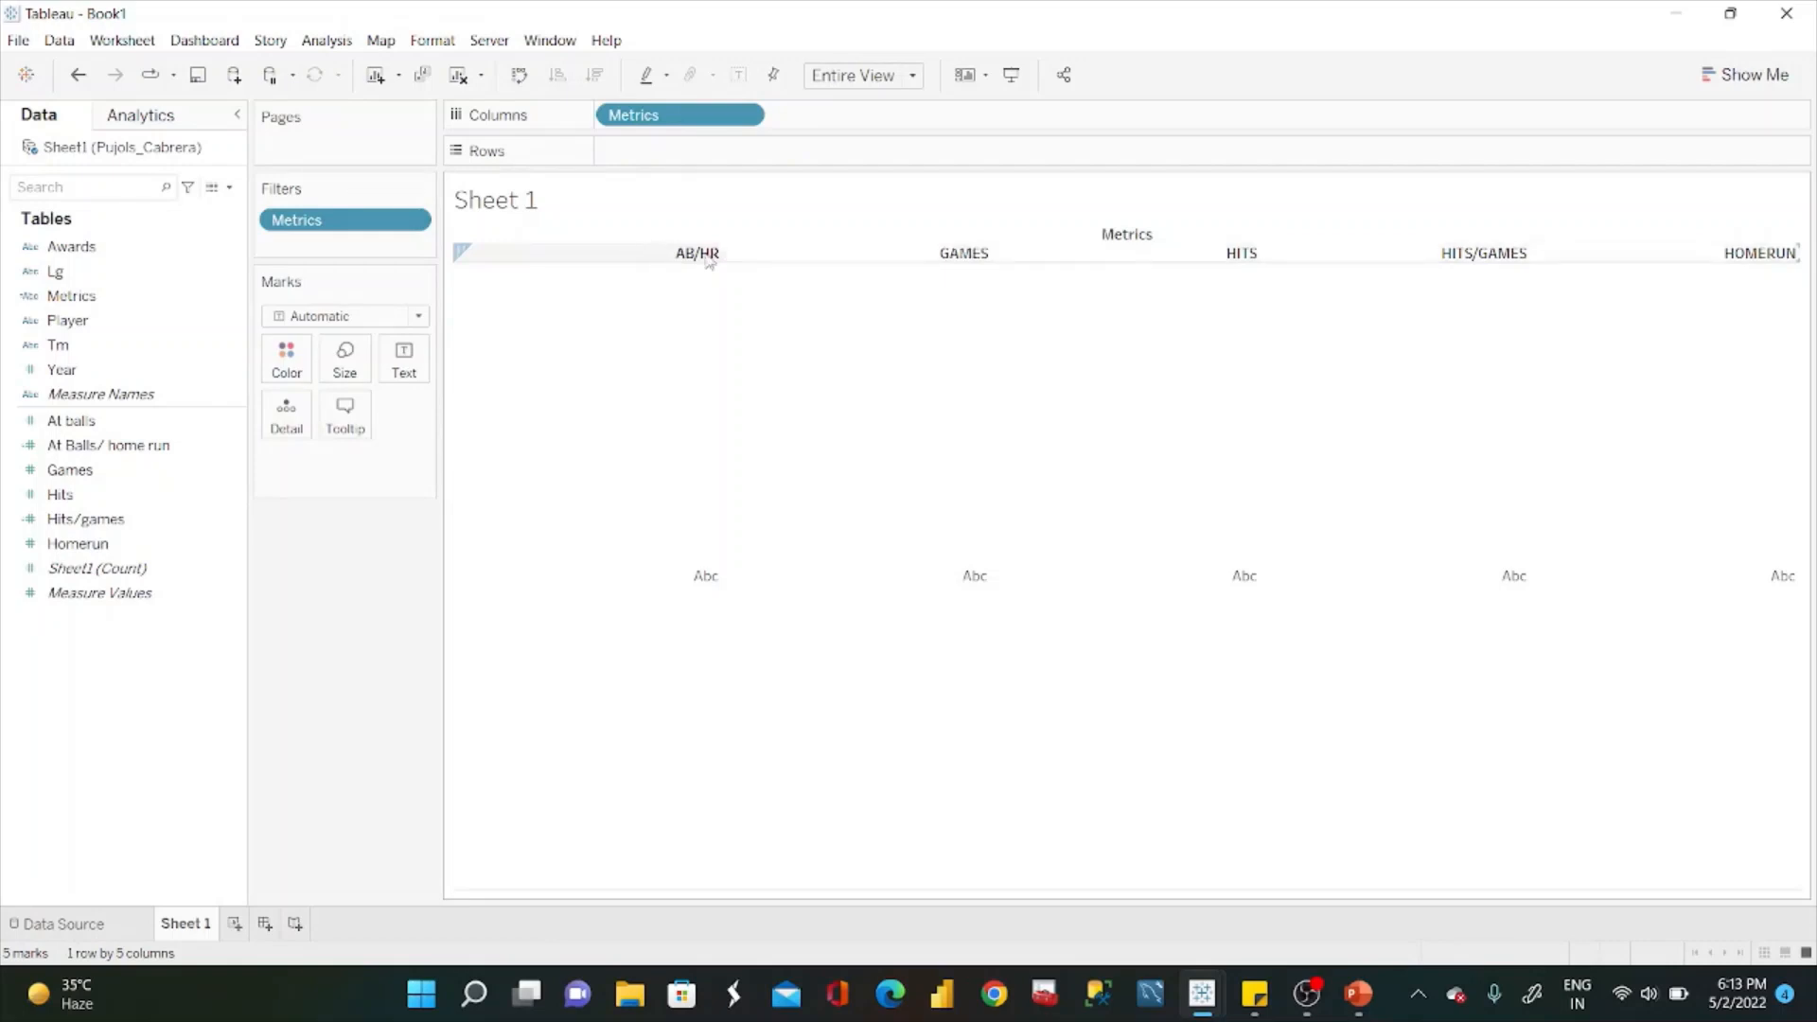
left_click_drag(963, 254, 966, 253)
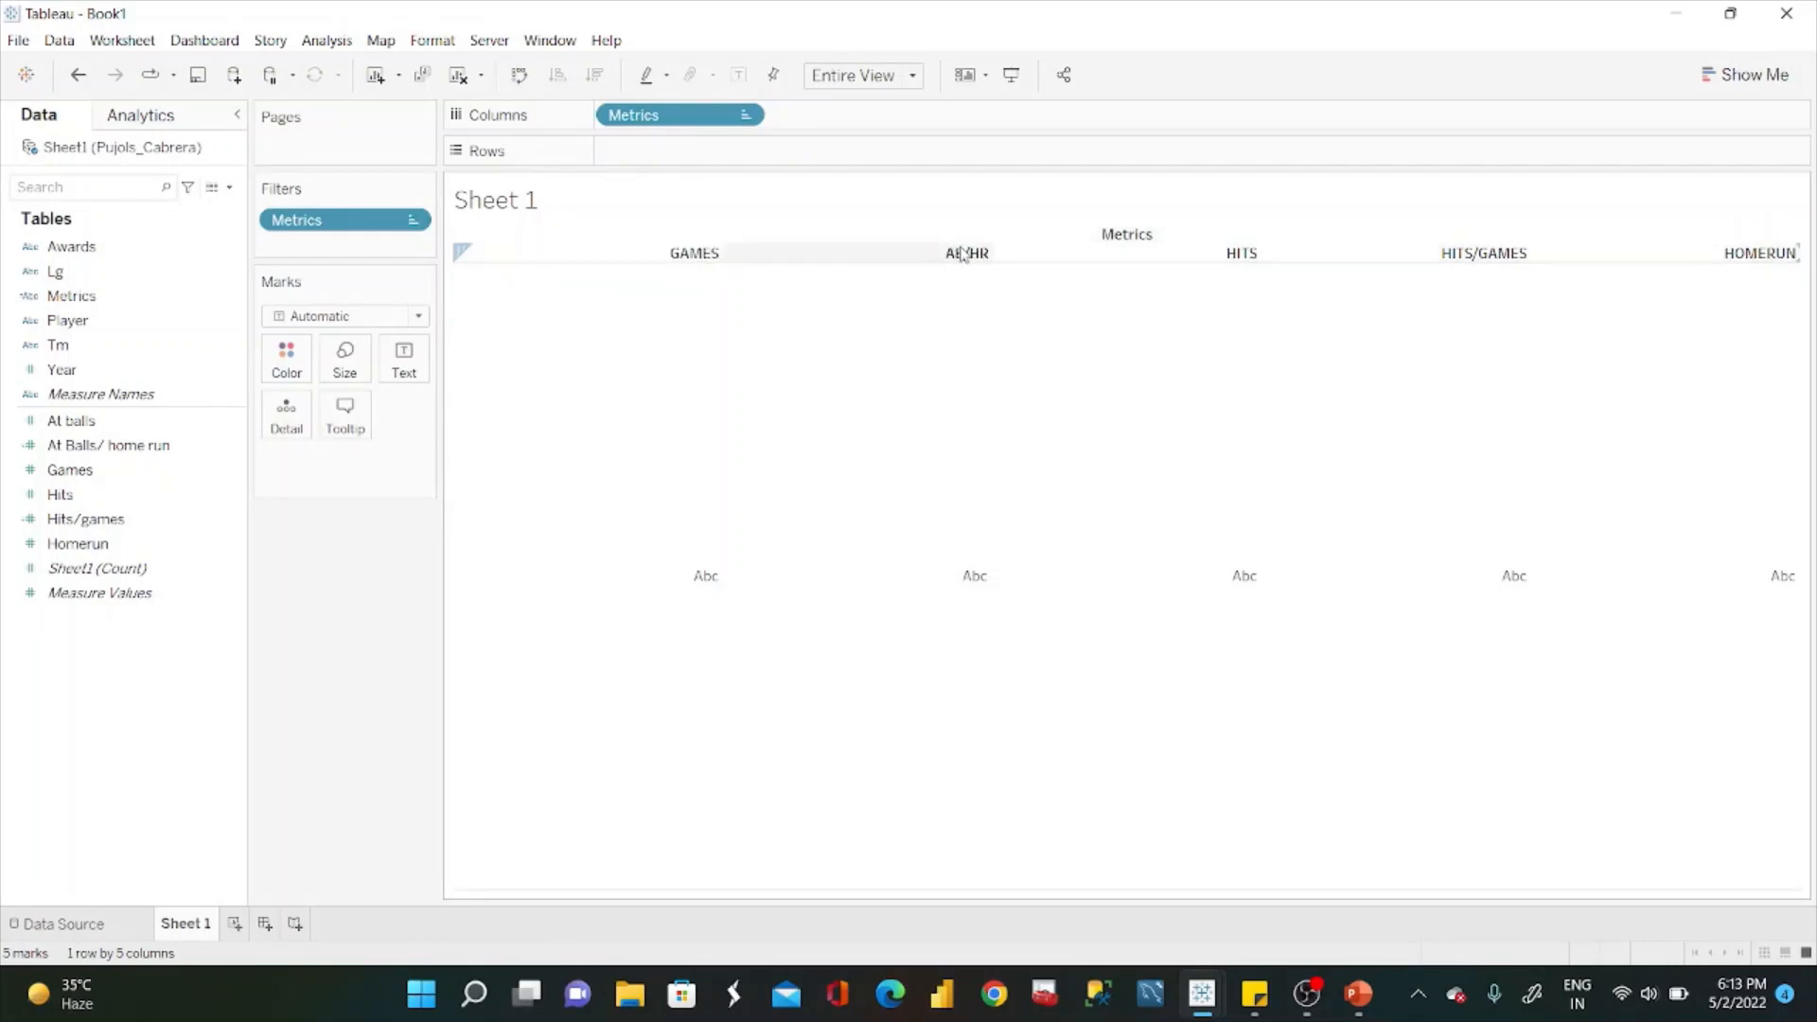
left_click(1251, 262)
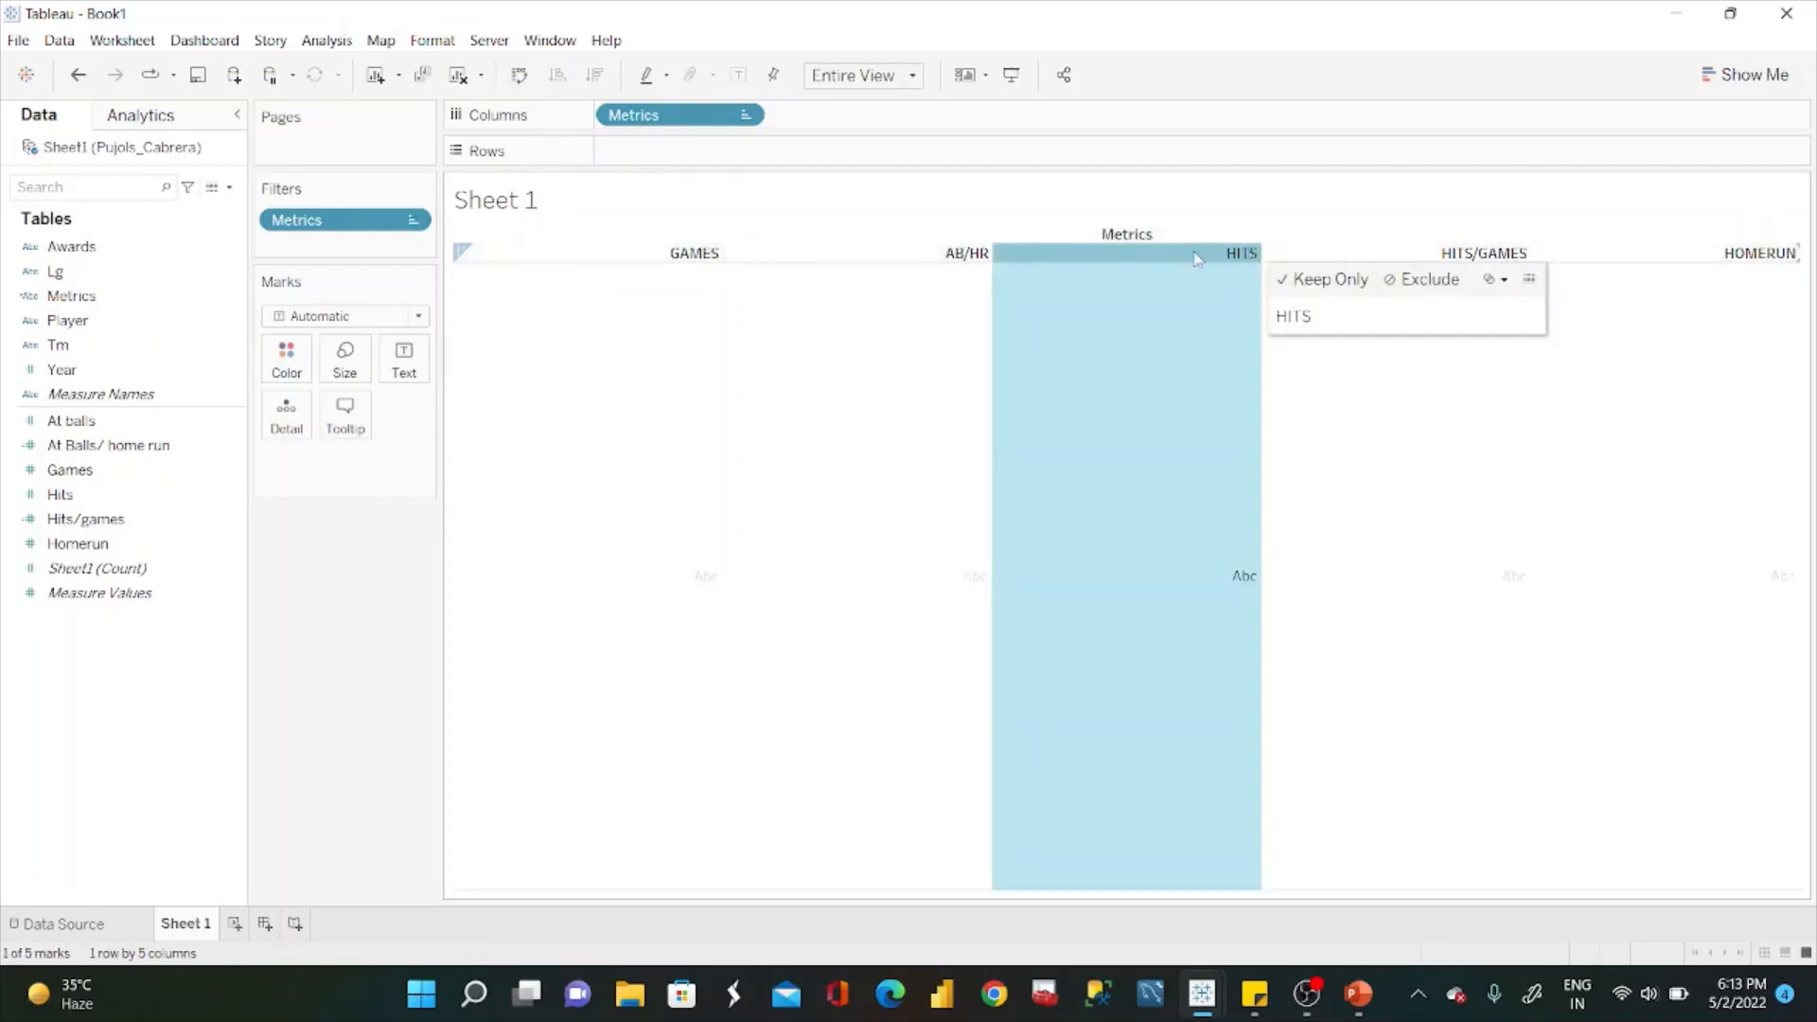
left_click_drag(967, 256, 1767, 270)
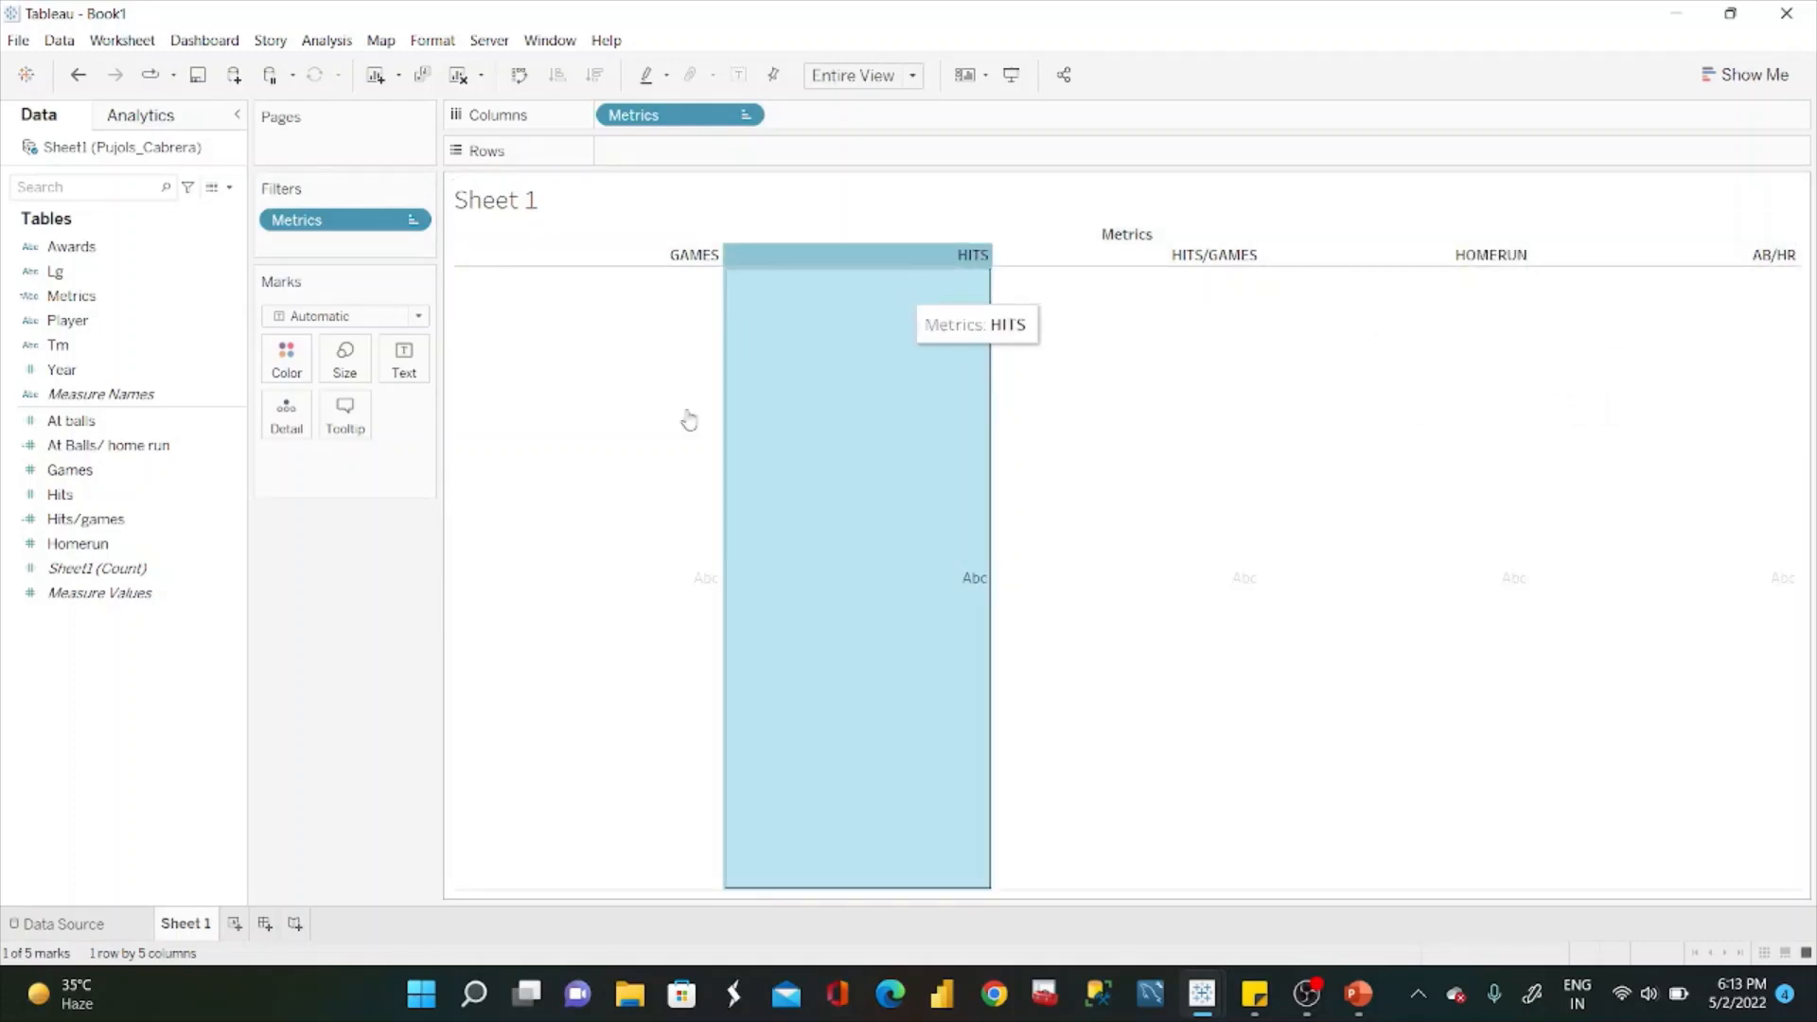
left_click(326, 618)
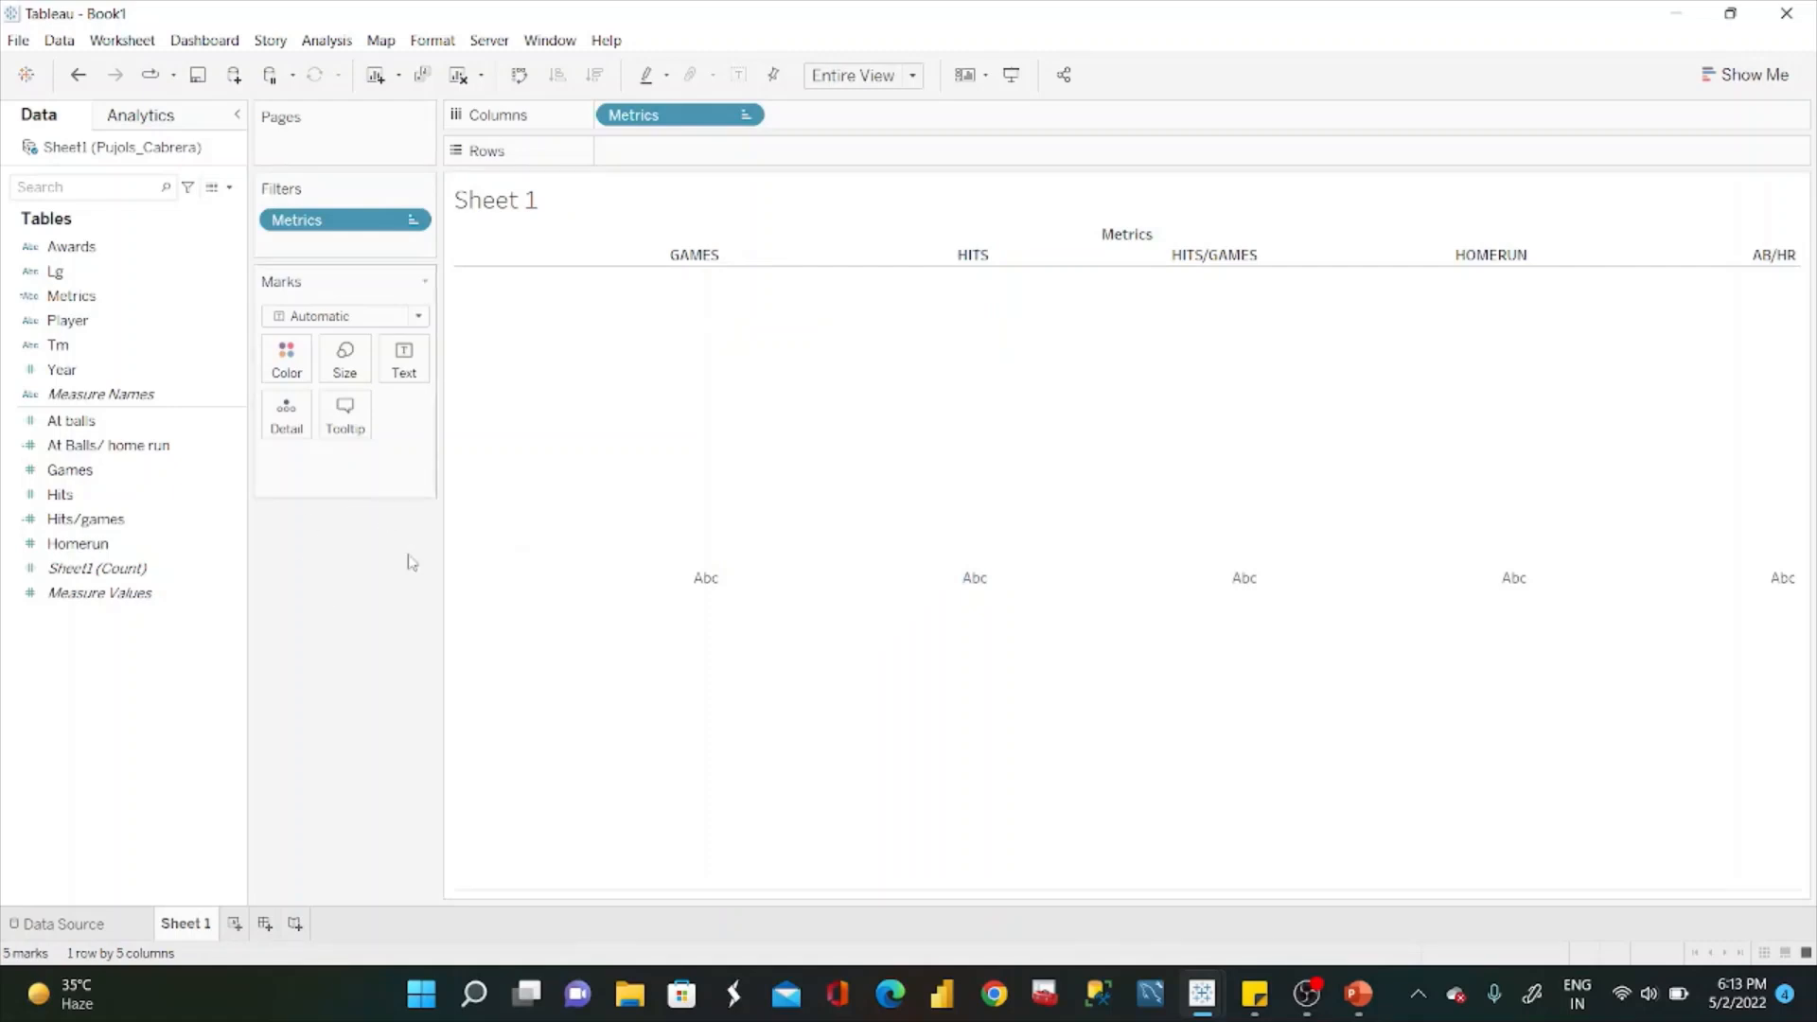
Add a new worksheet listing the Player members on Rows, and return to Sheet 1.
left_click(234, 924)
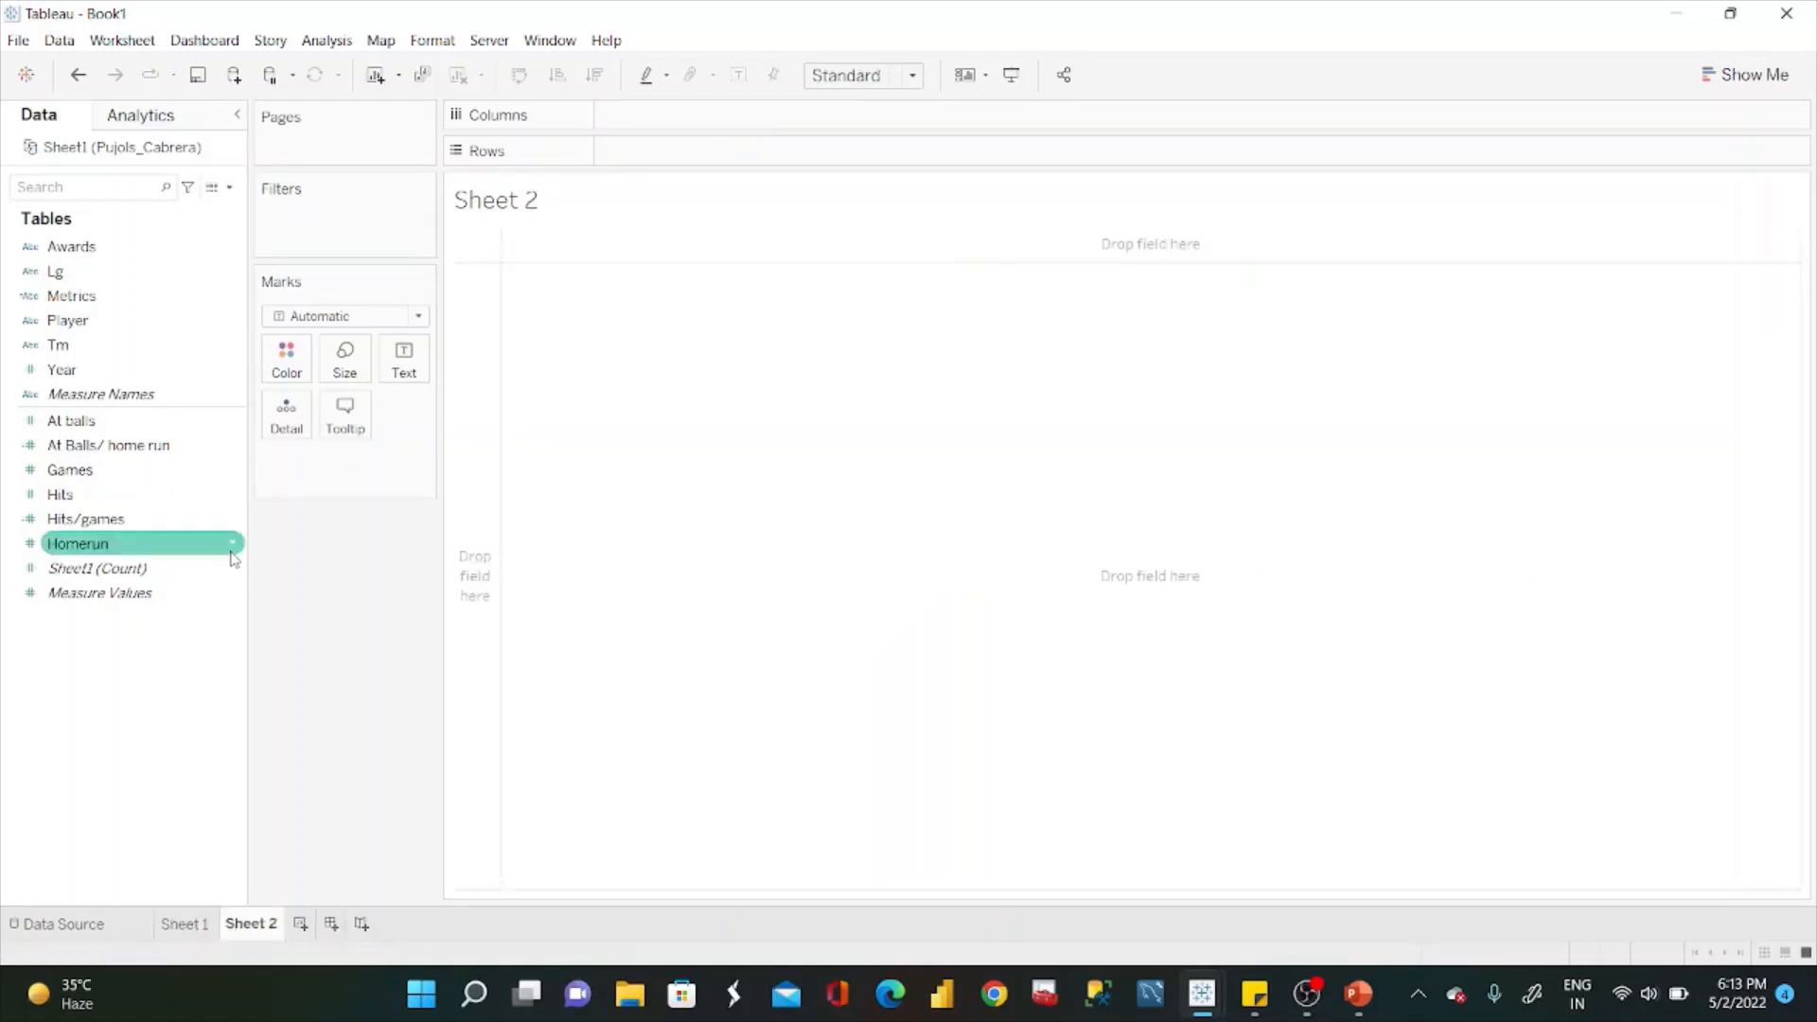
left_click_drag(68, 320, 659, 156)
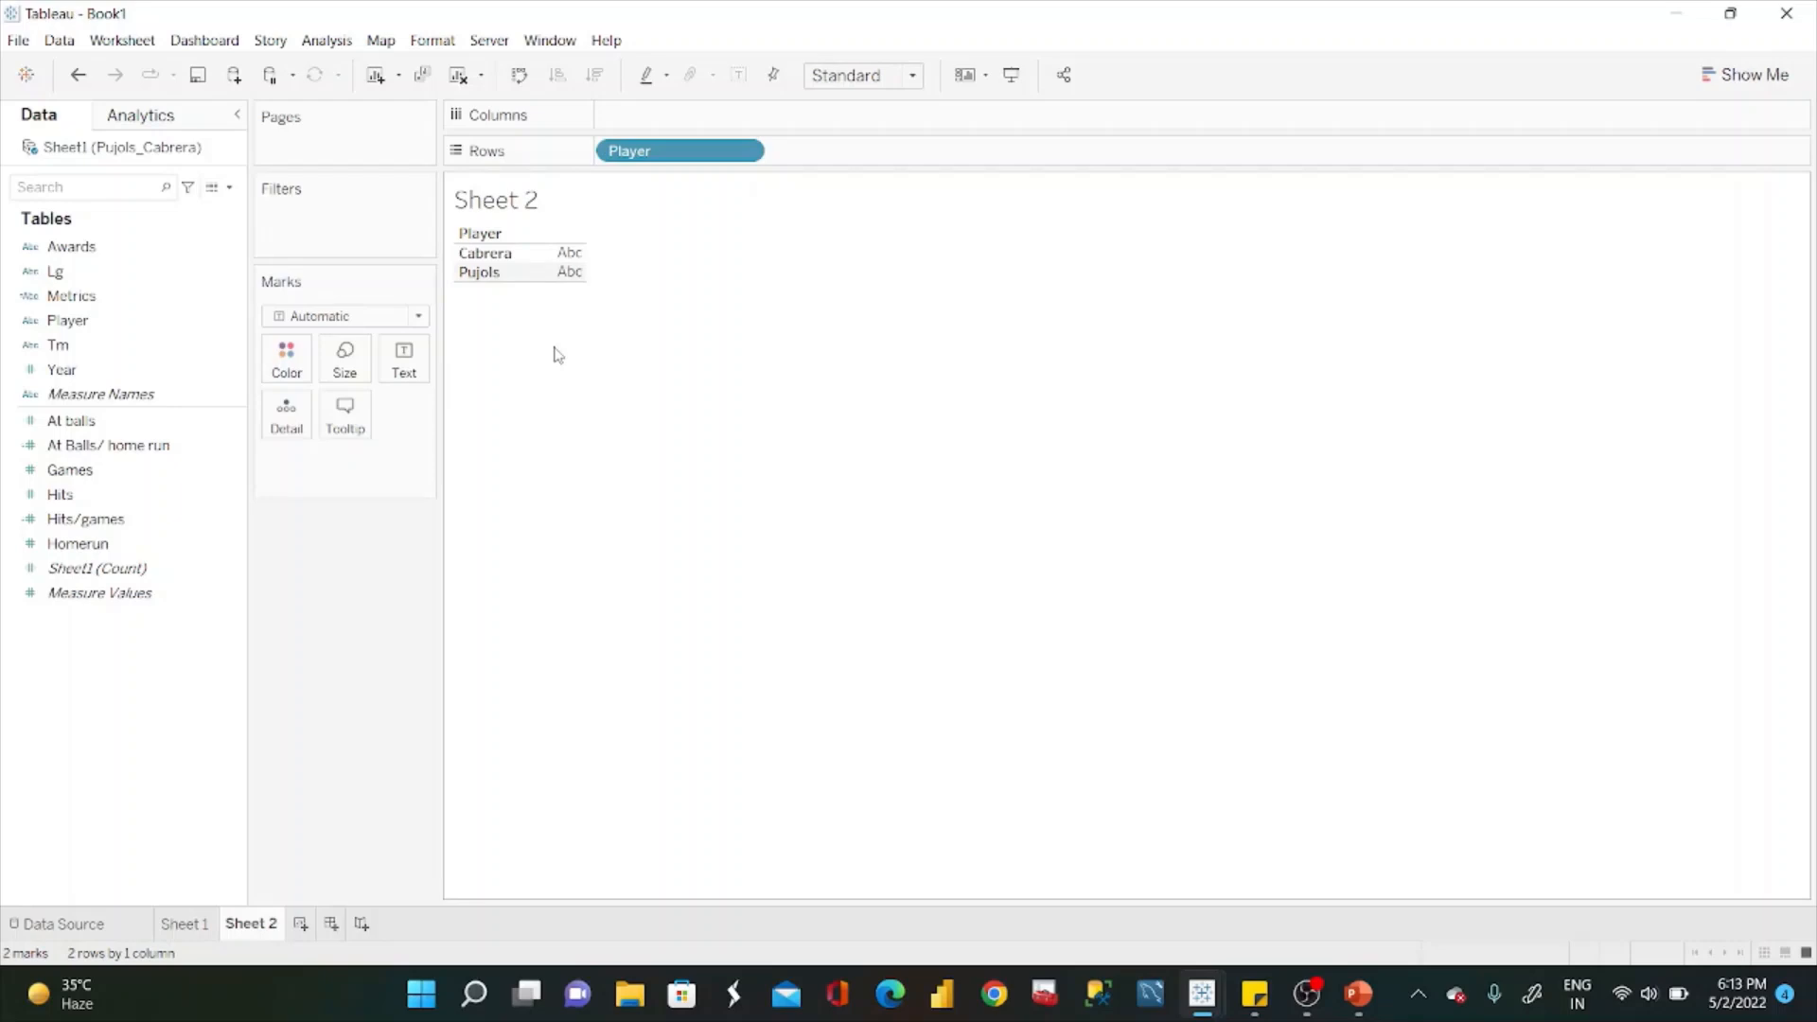
left_click(184, 923)
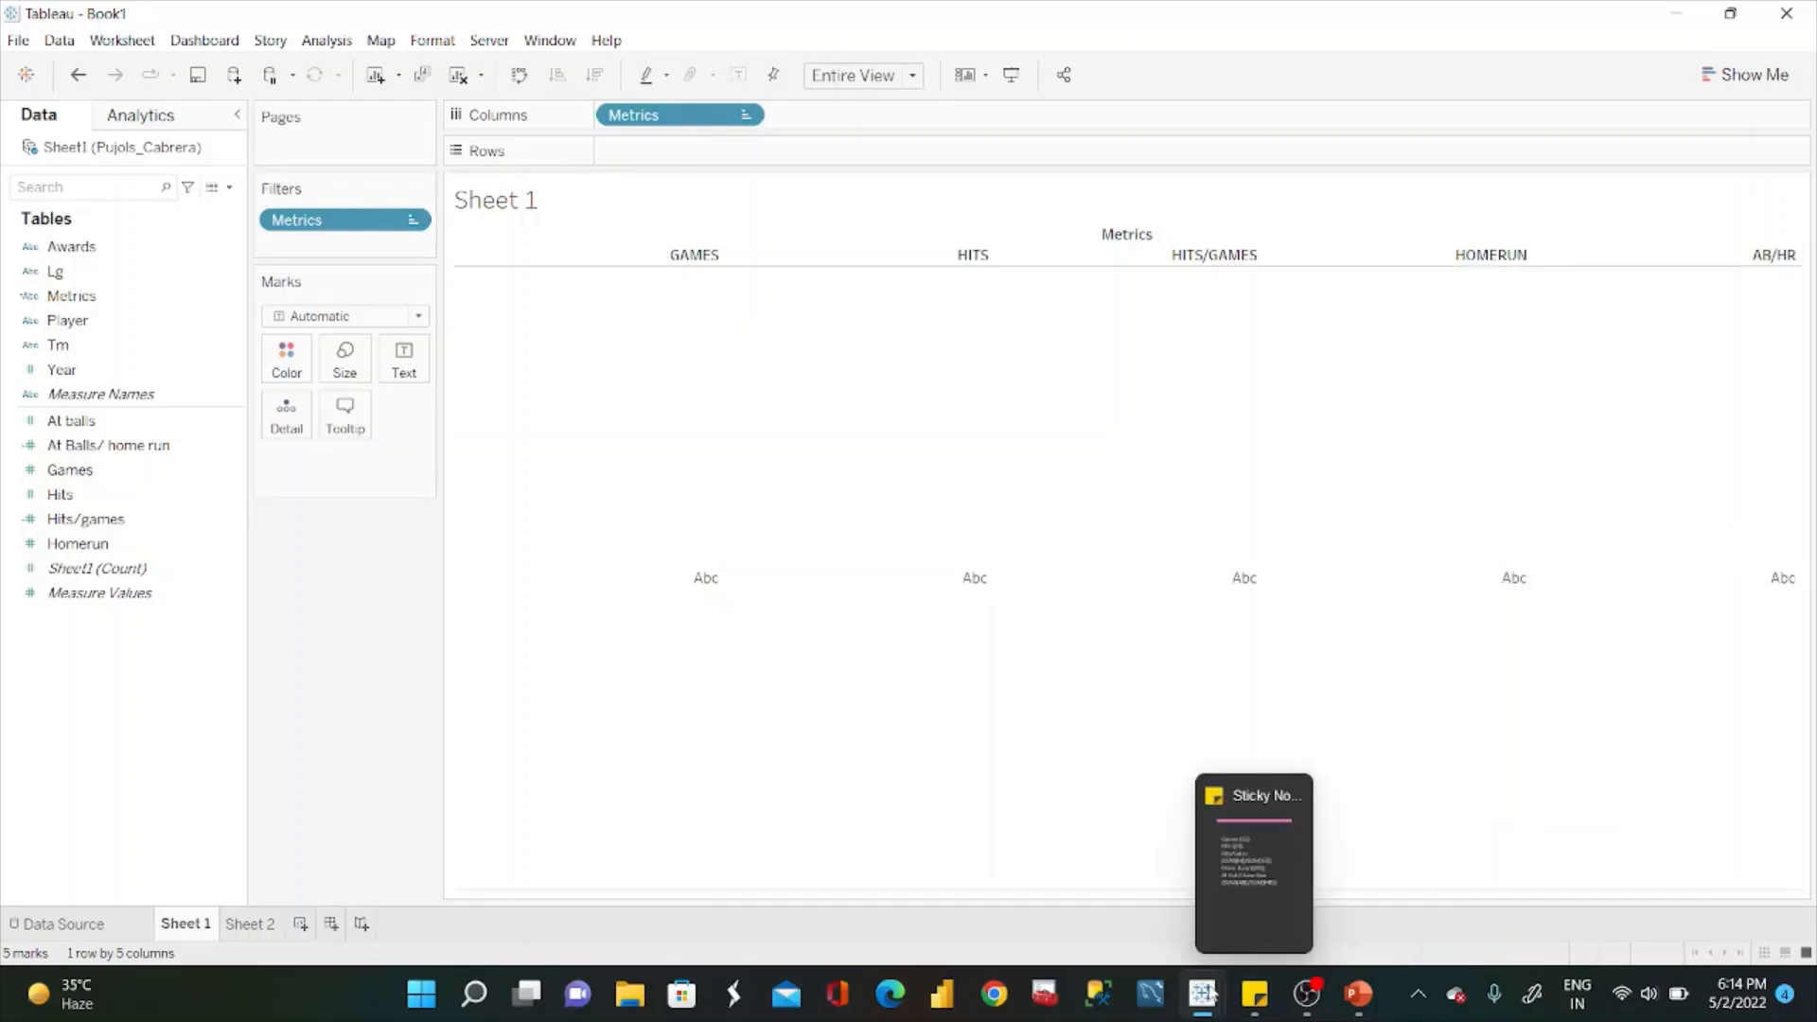
Check the player totals on the finished dashboard's cards and create a new calculated field named Cabrera in Book1.
mouse_move(1202, 993)
left_click(1086, 836)
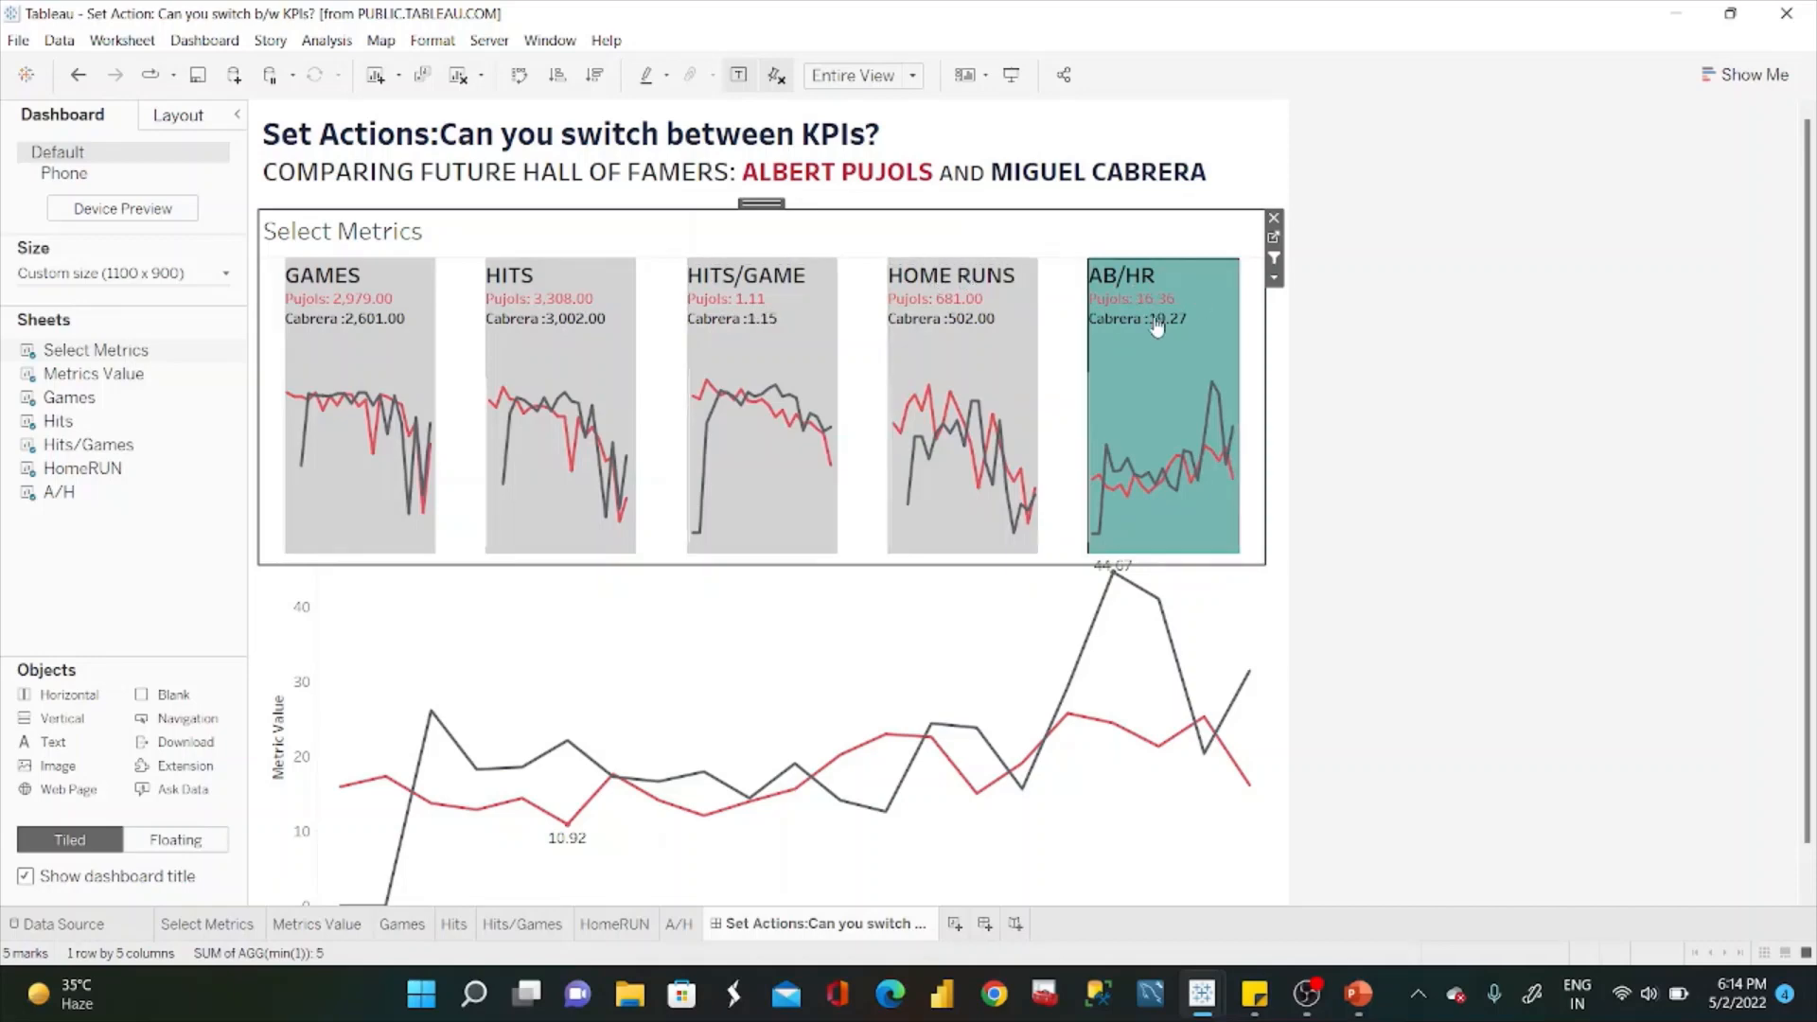
left_click(1686, 9)
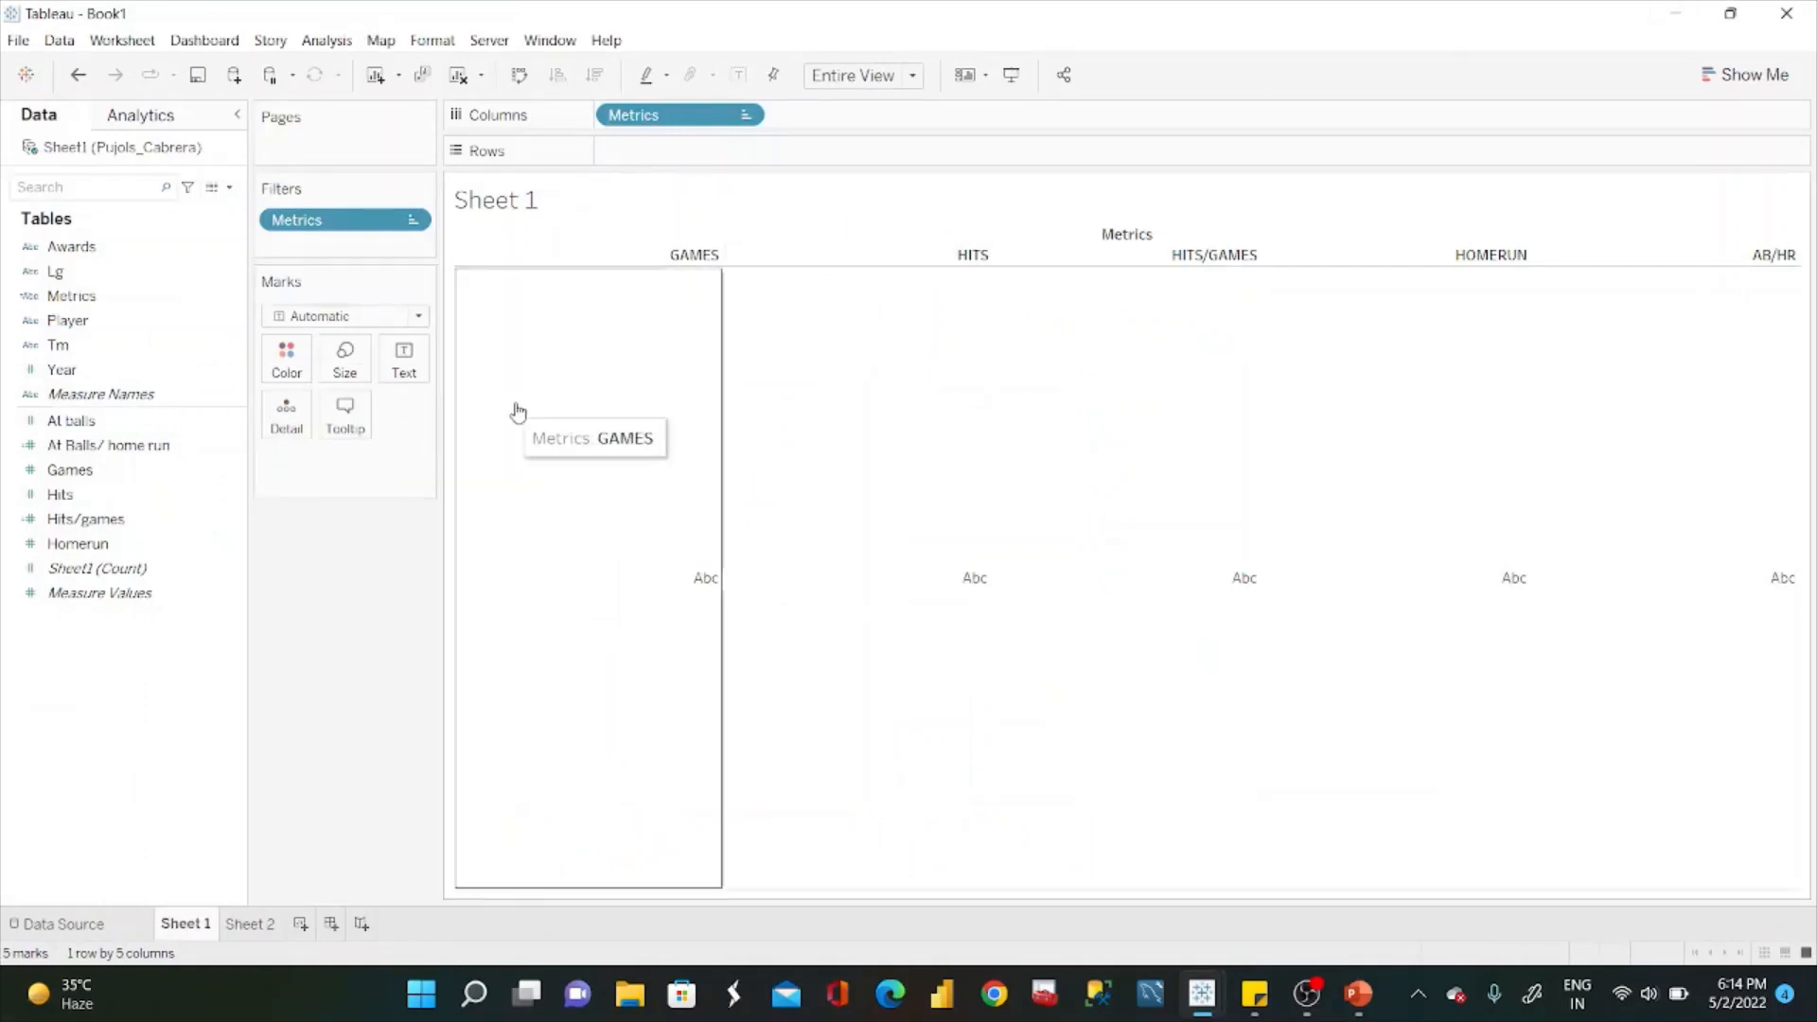
left_click(229, 187)
left_click(204, 208)
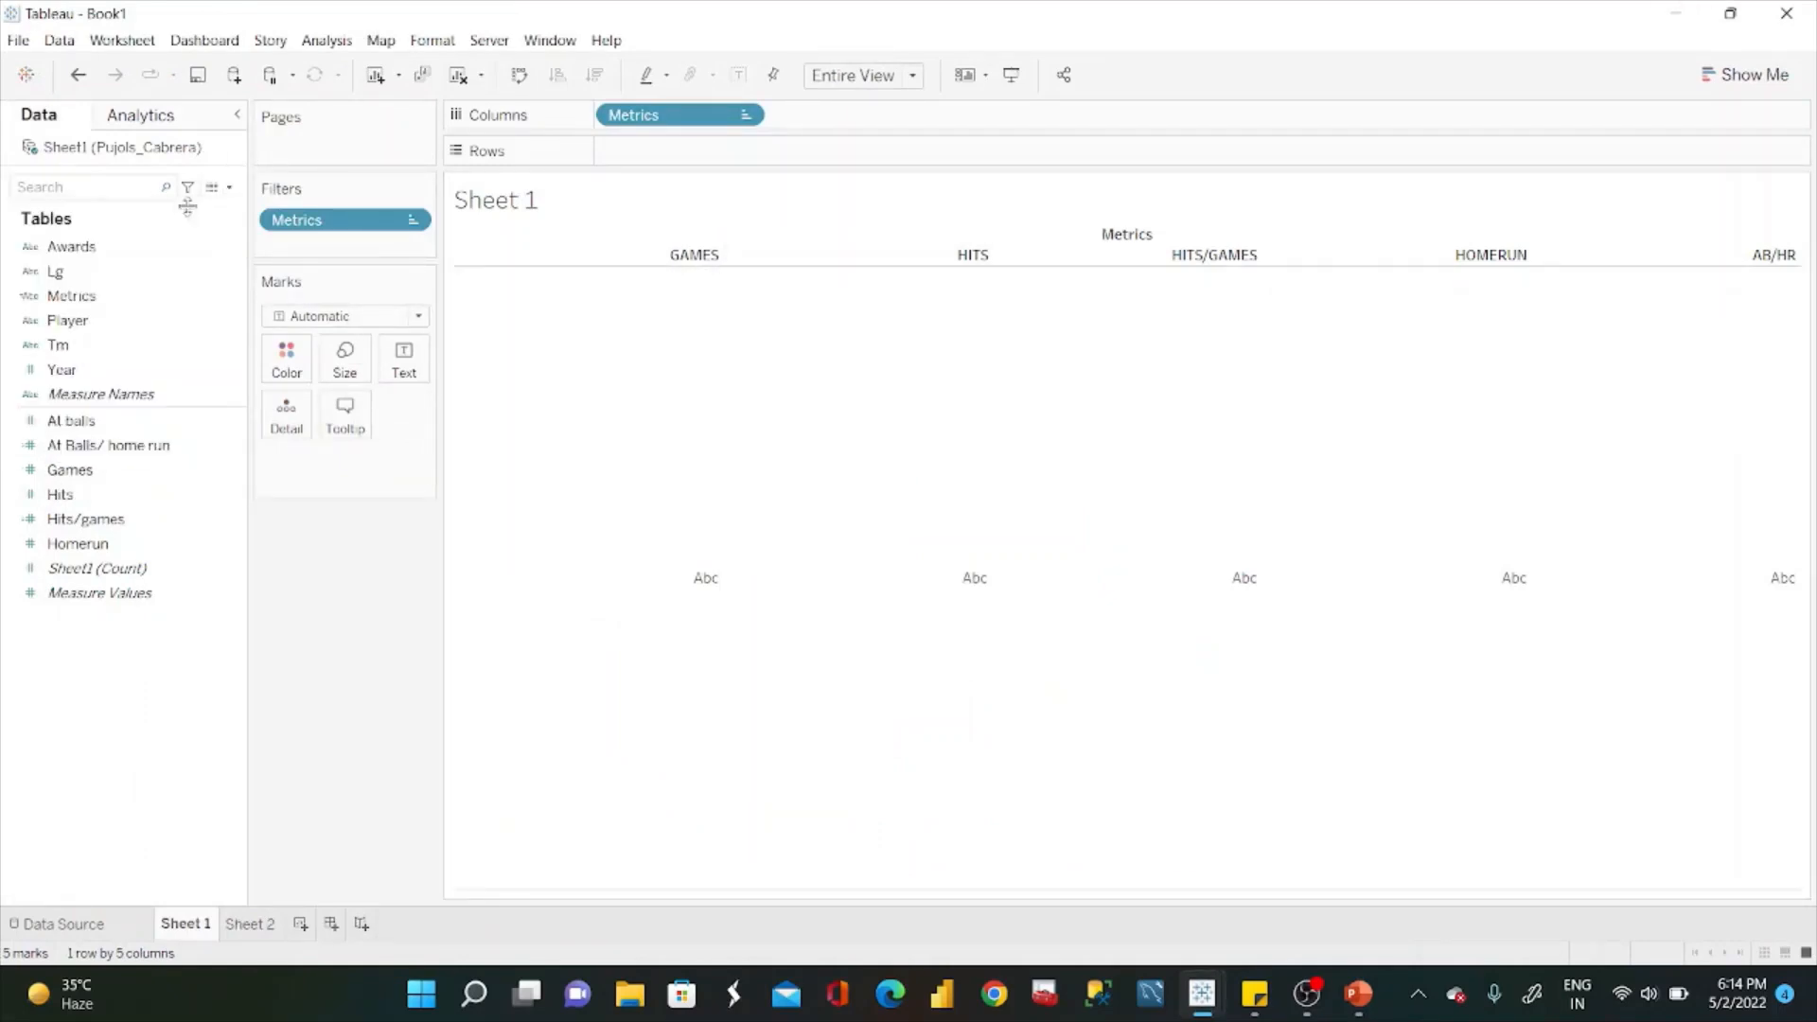
left_click(453, 439)
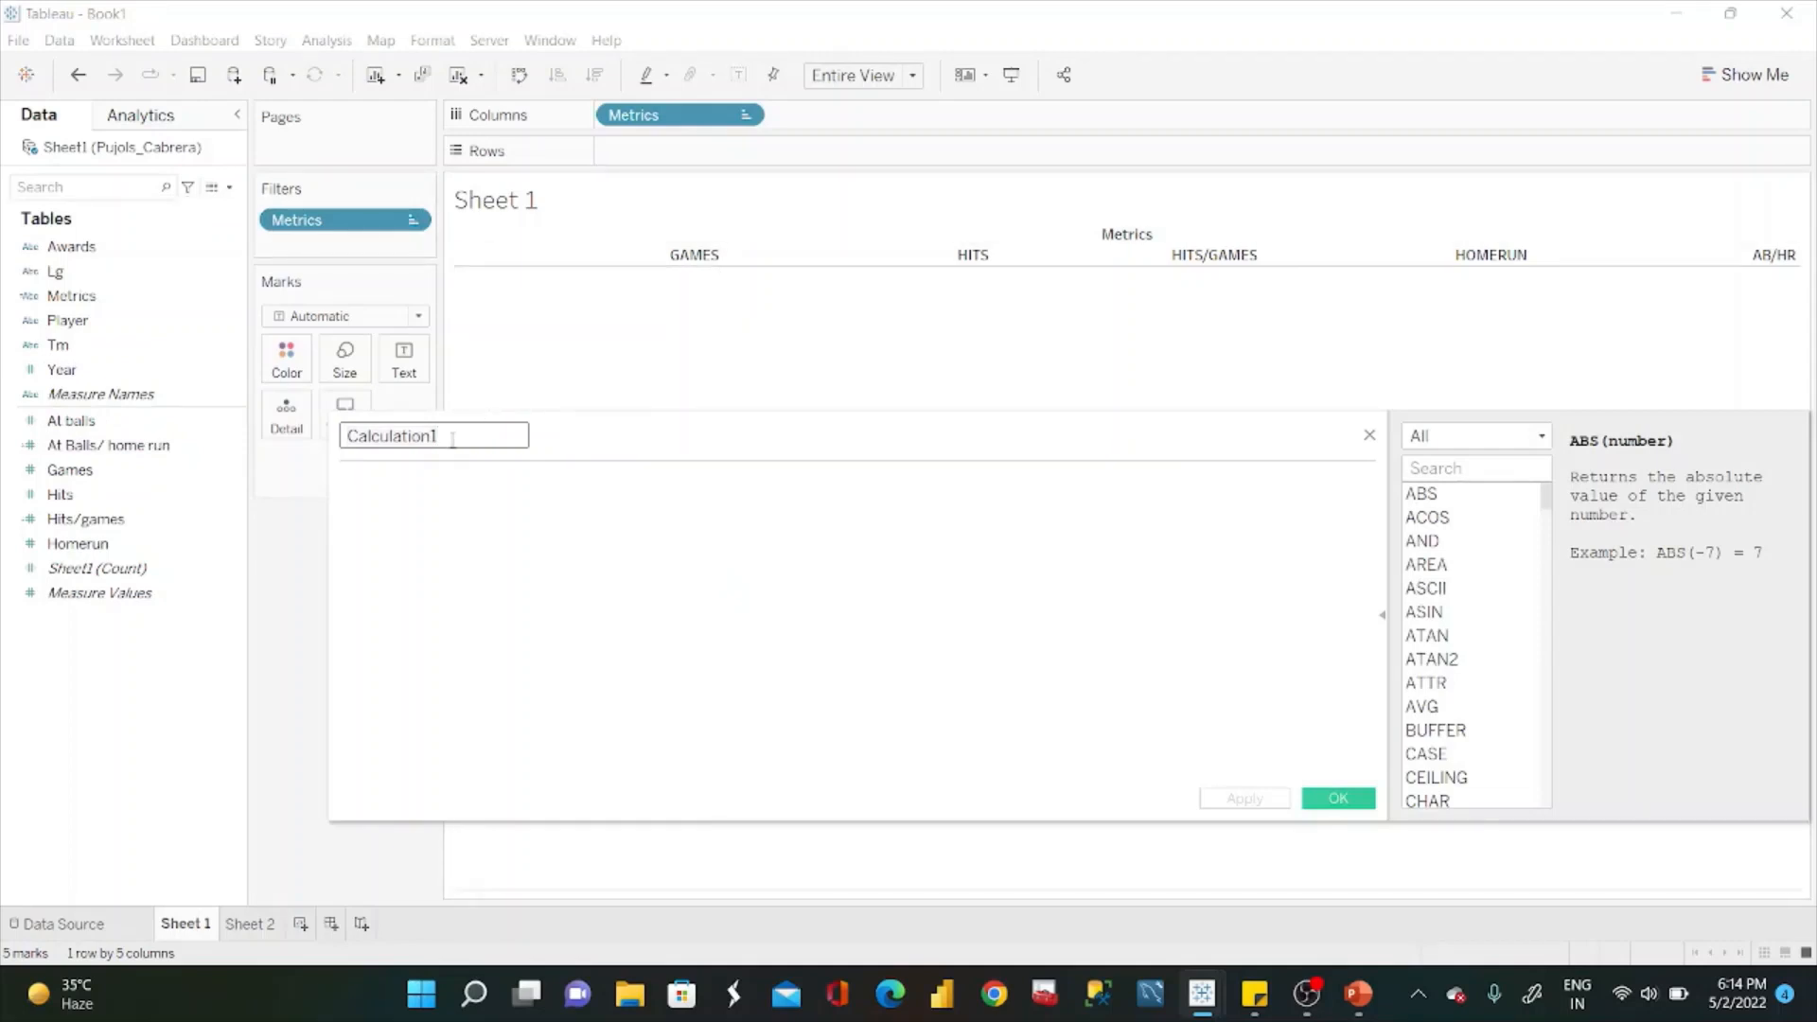
key("BackSpace")
key("BackSpace")
key("BackSpace")
key("BackSpace")
key("BackSpace")
key("BackSpace")
key("BackSpace")
key("BackSpace")
key("BackSpace")
key("BackSpace")
key("BackSpace")
key("BackSpace")
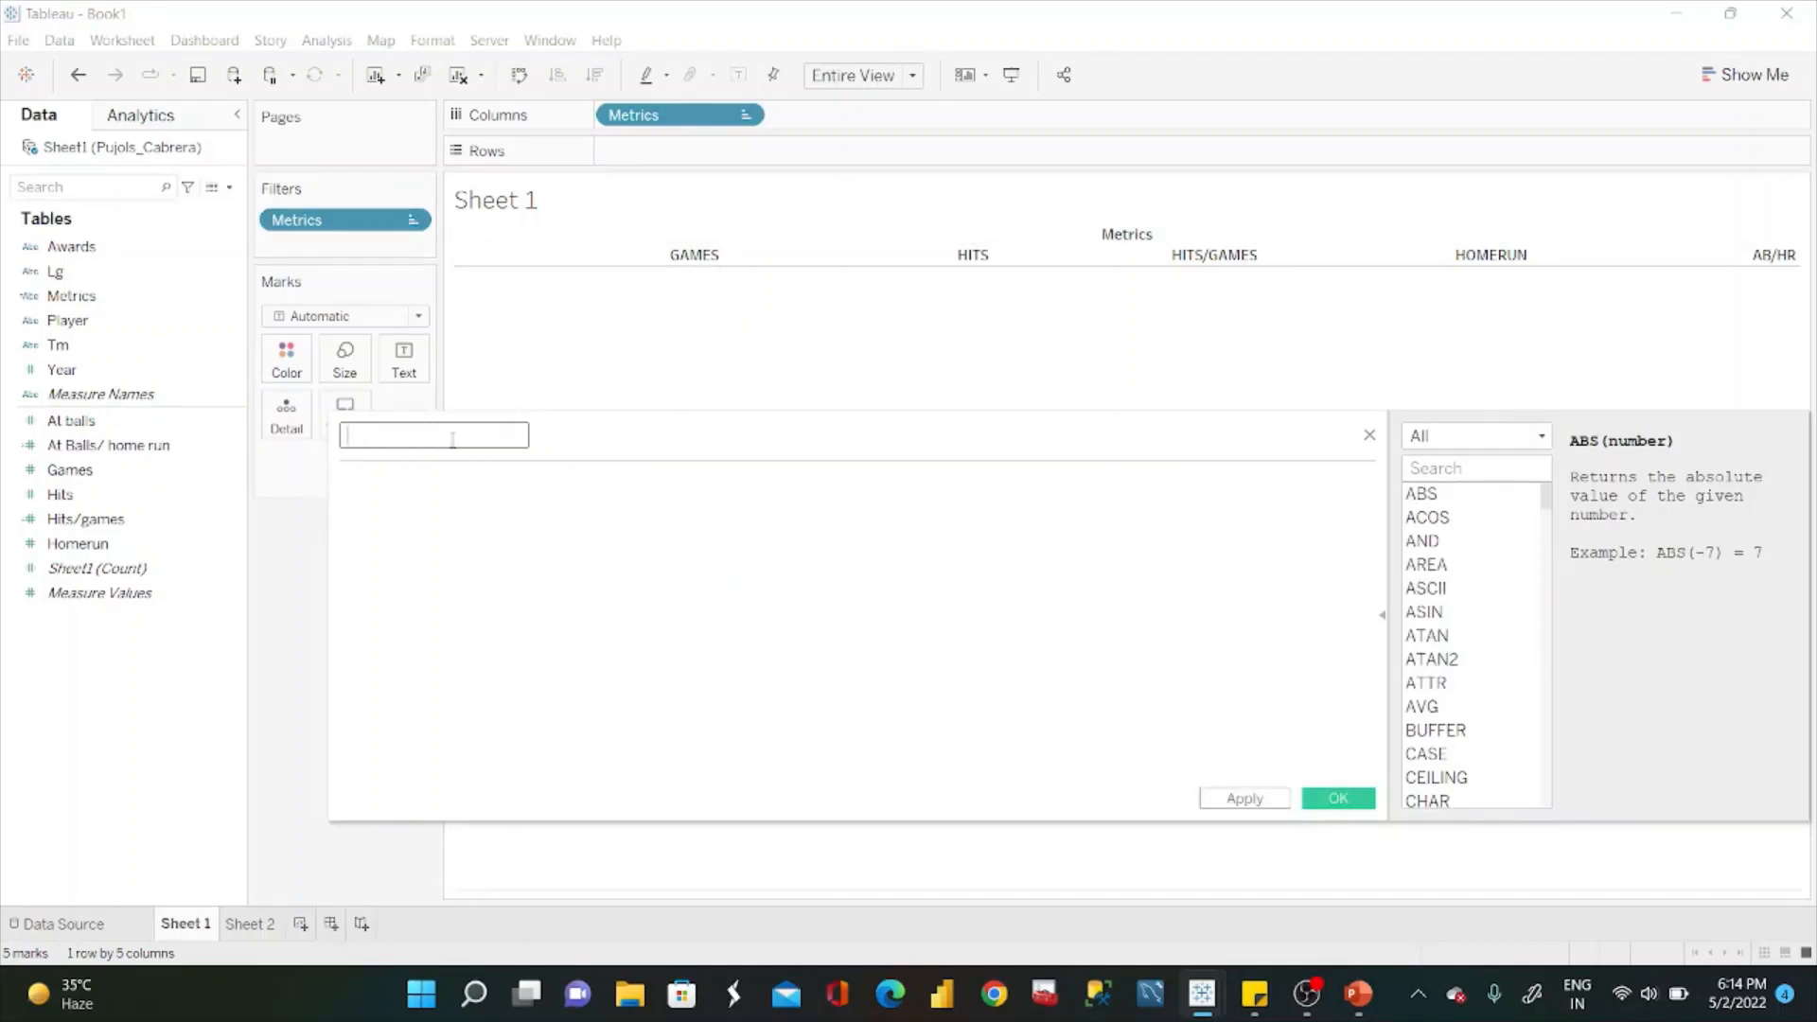
type("Cabrera")
left_click(419, 499)
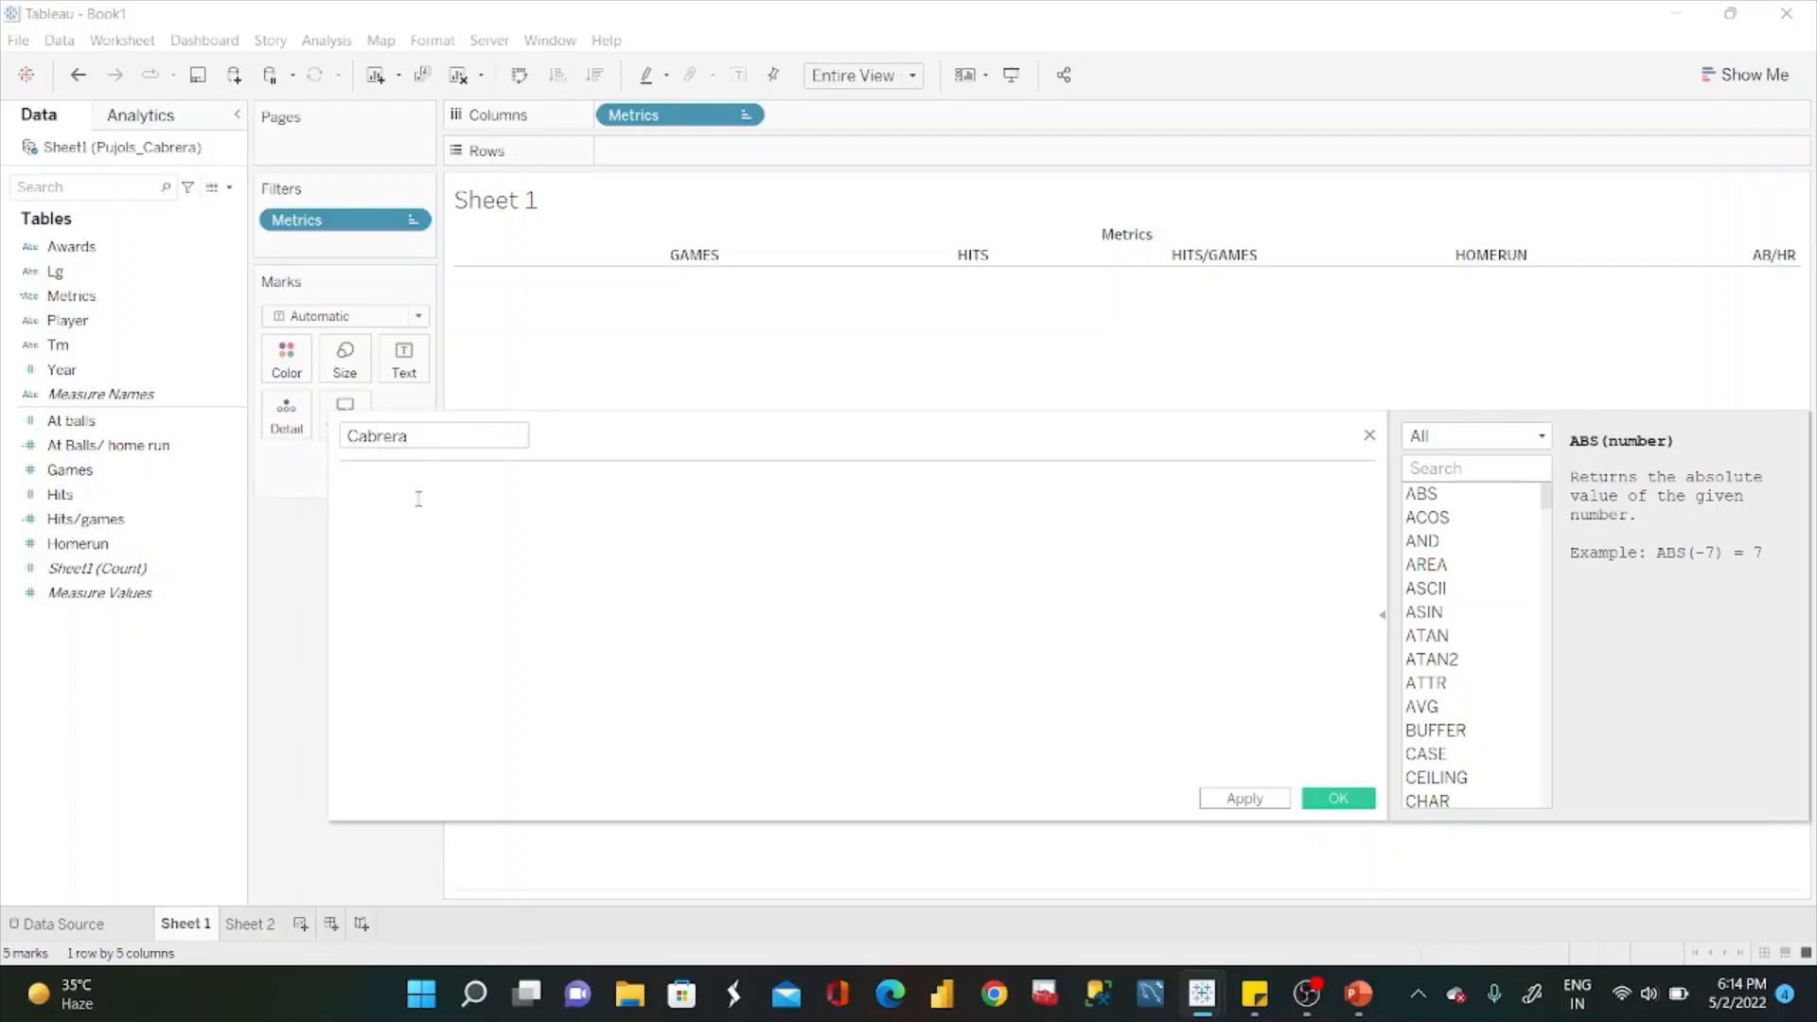
Begin the Cabrera formula with IIF( and look up the IIF function's reference.
type("IIF(")
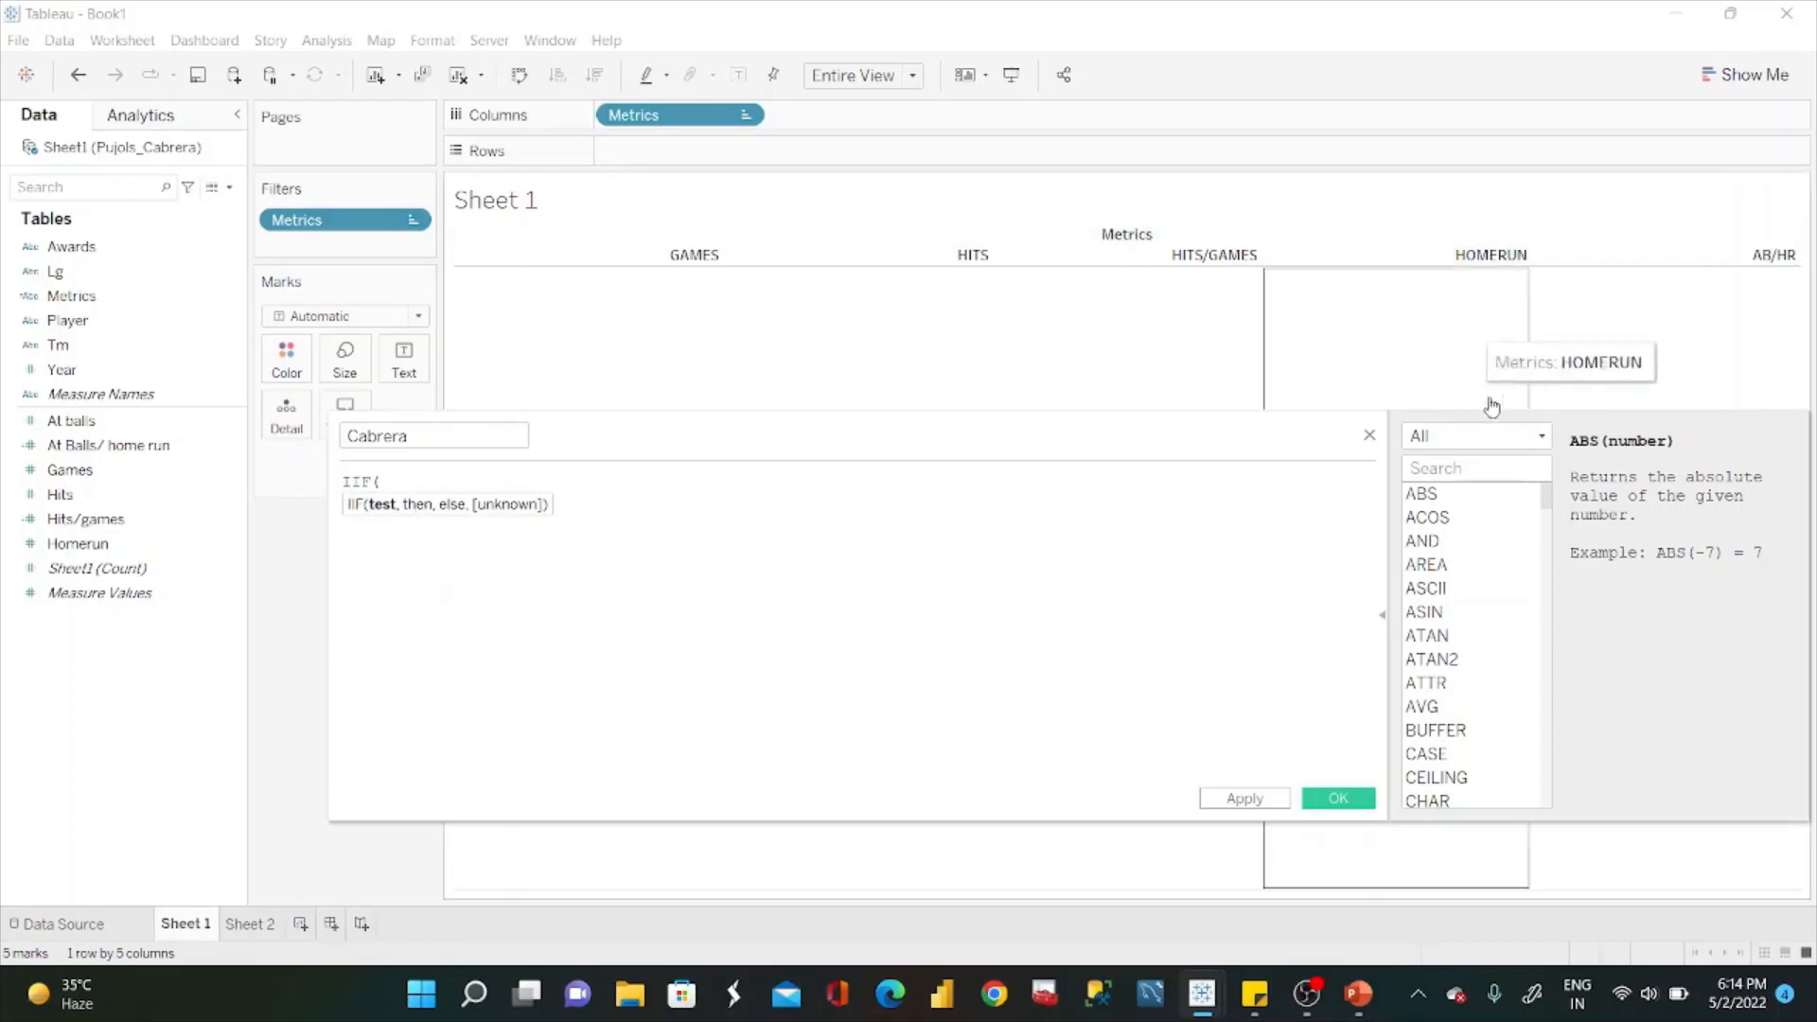
left_click(1446, 469)
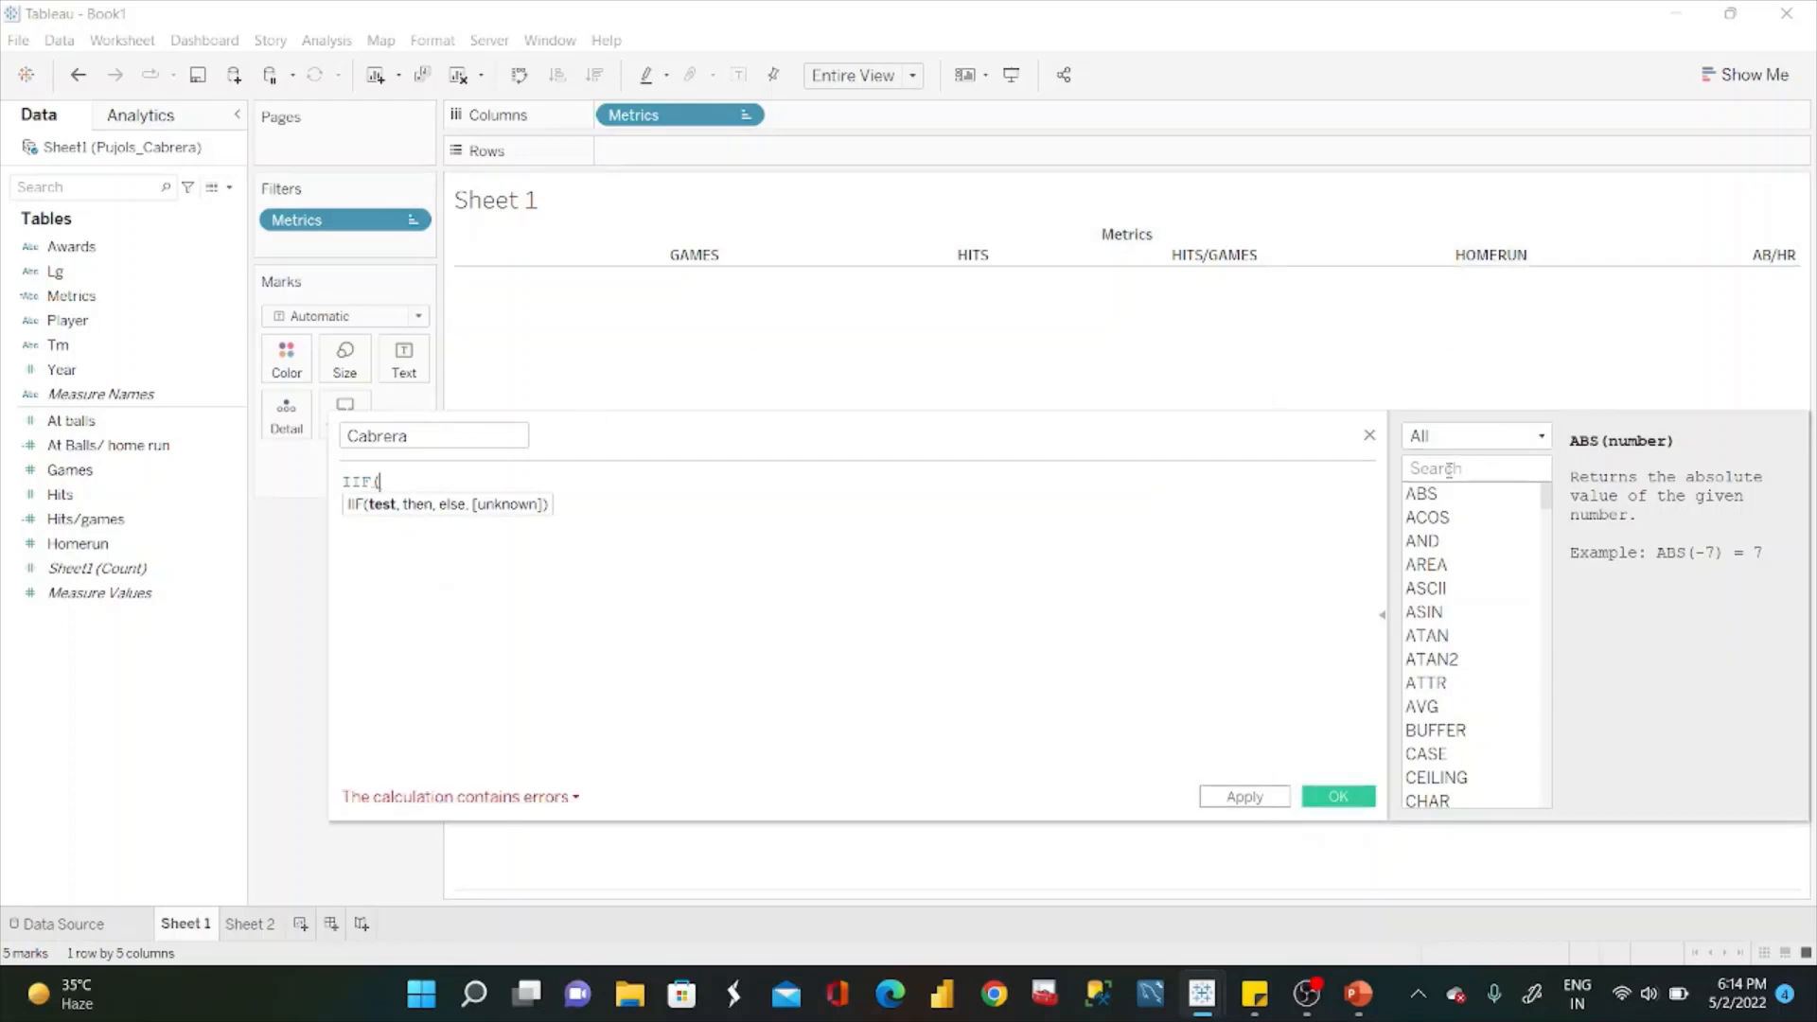
type("IIF")
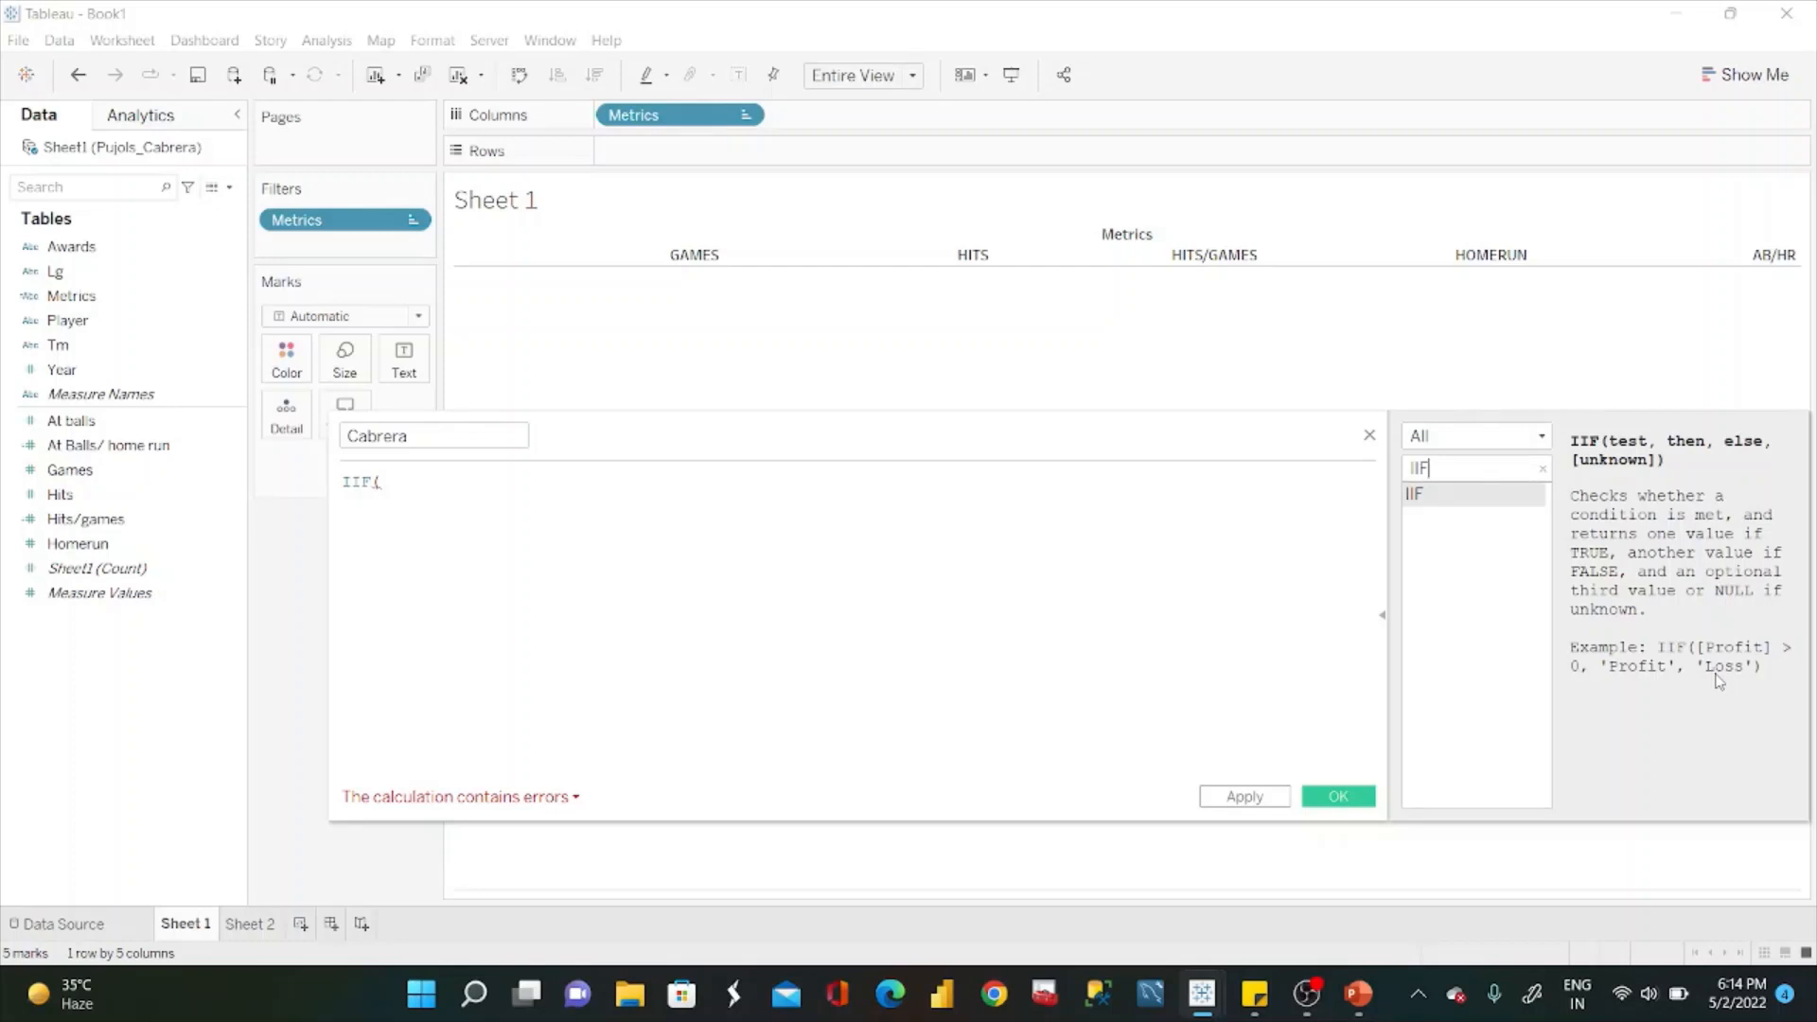
Enter the IIF test [Player]='Cabrera', followed by a comma, checking the player's spelling on Sheet 2.
left_click(474, 481)
type("[Player")
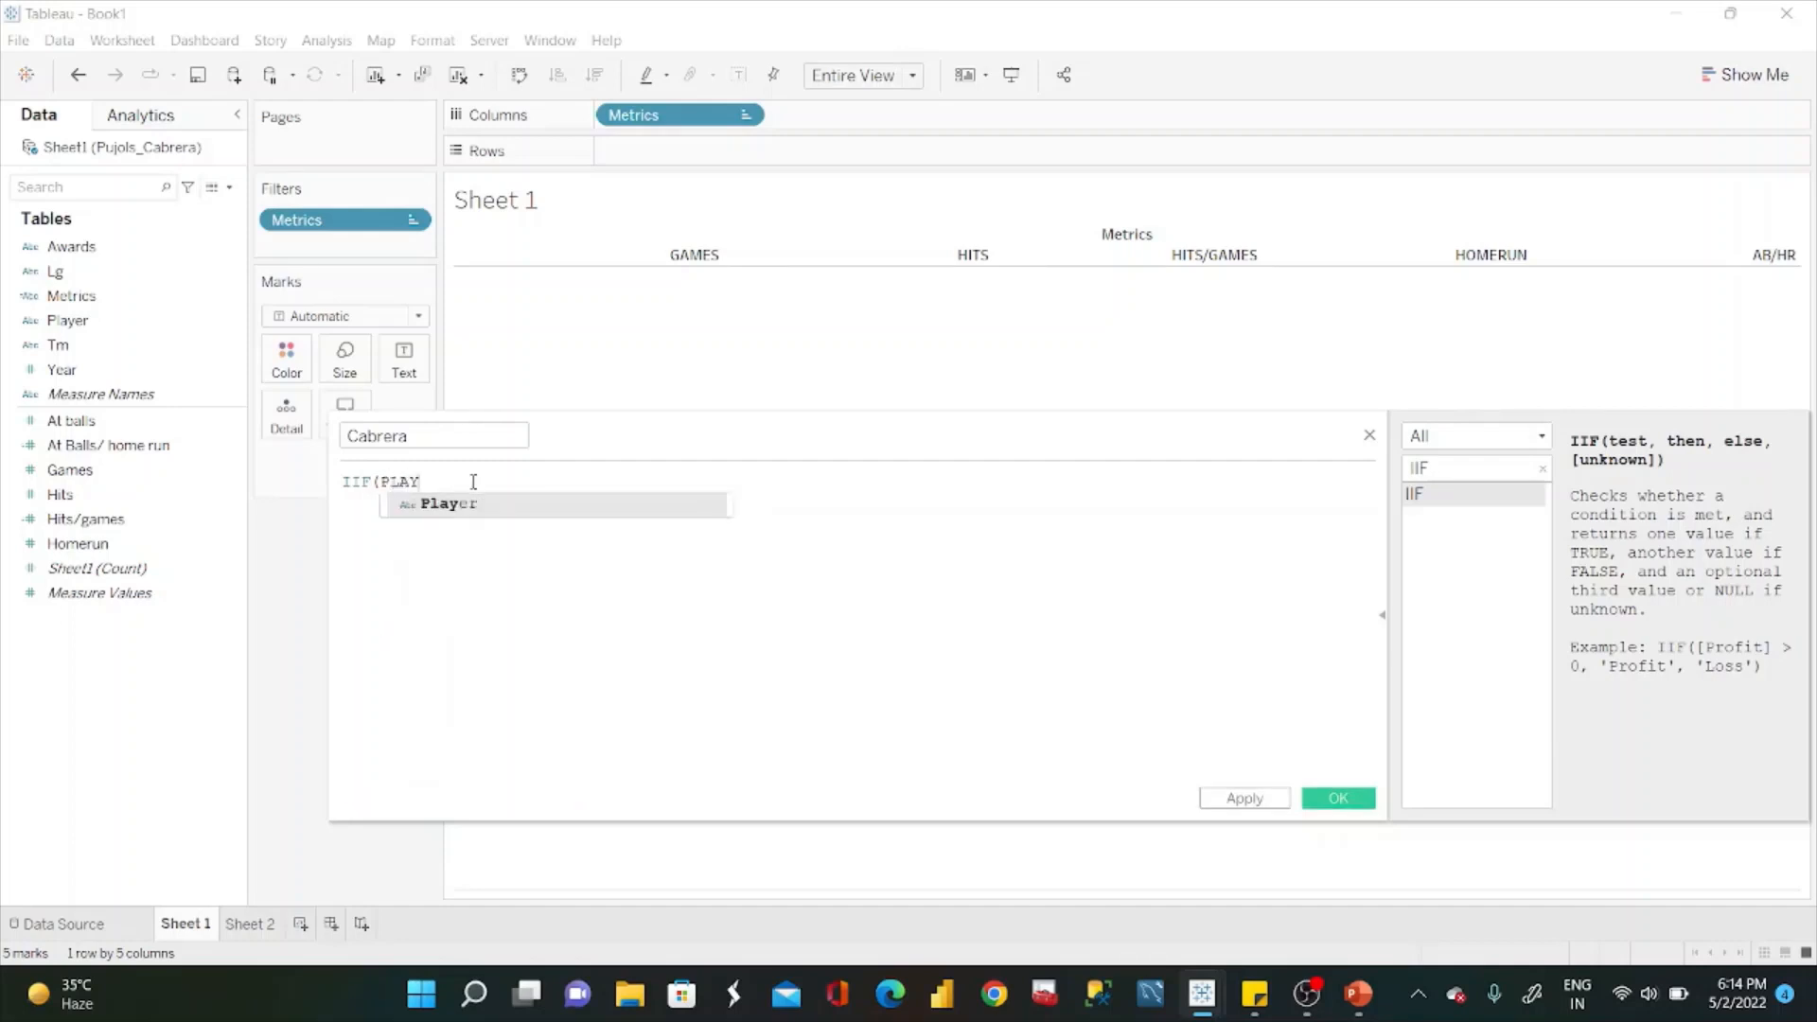
key("Return")
type("=")
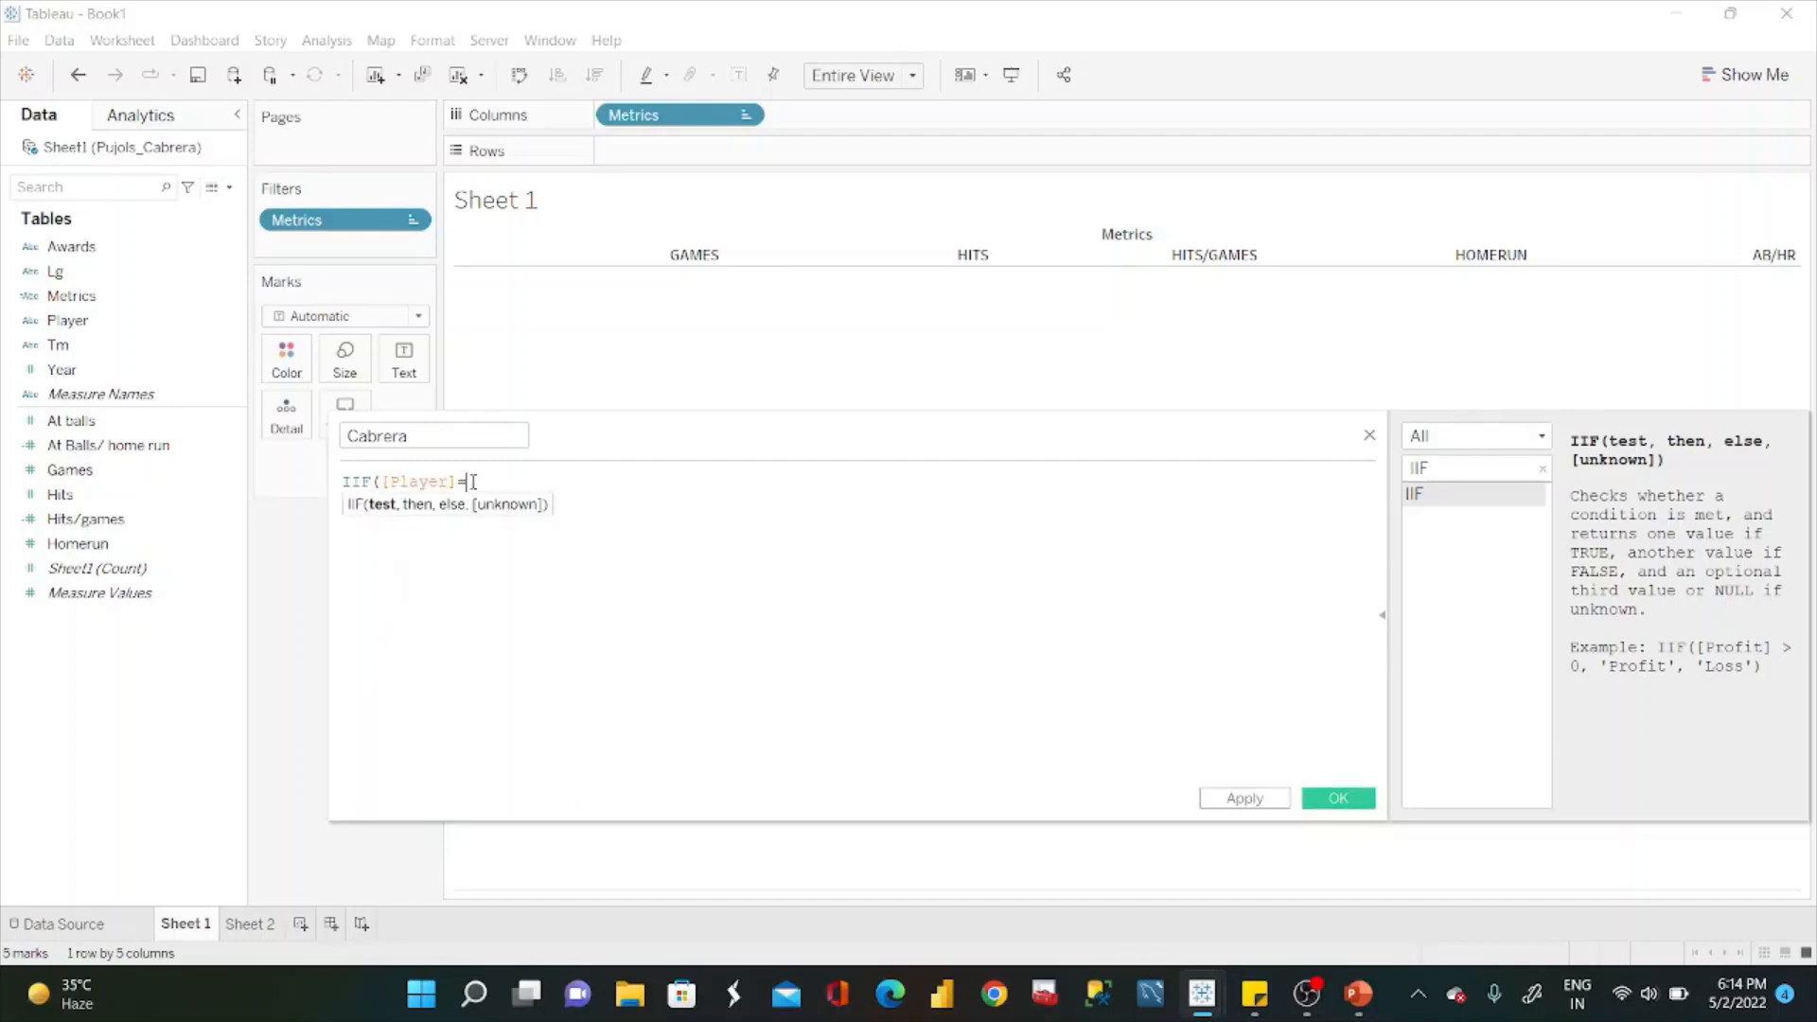
type("\"")
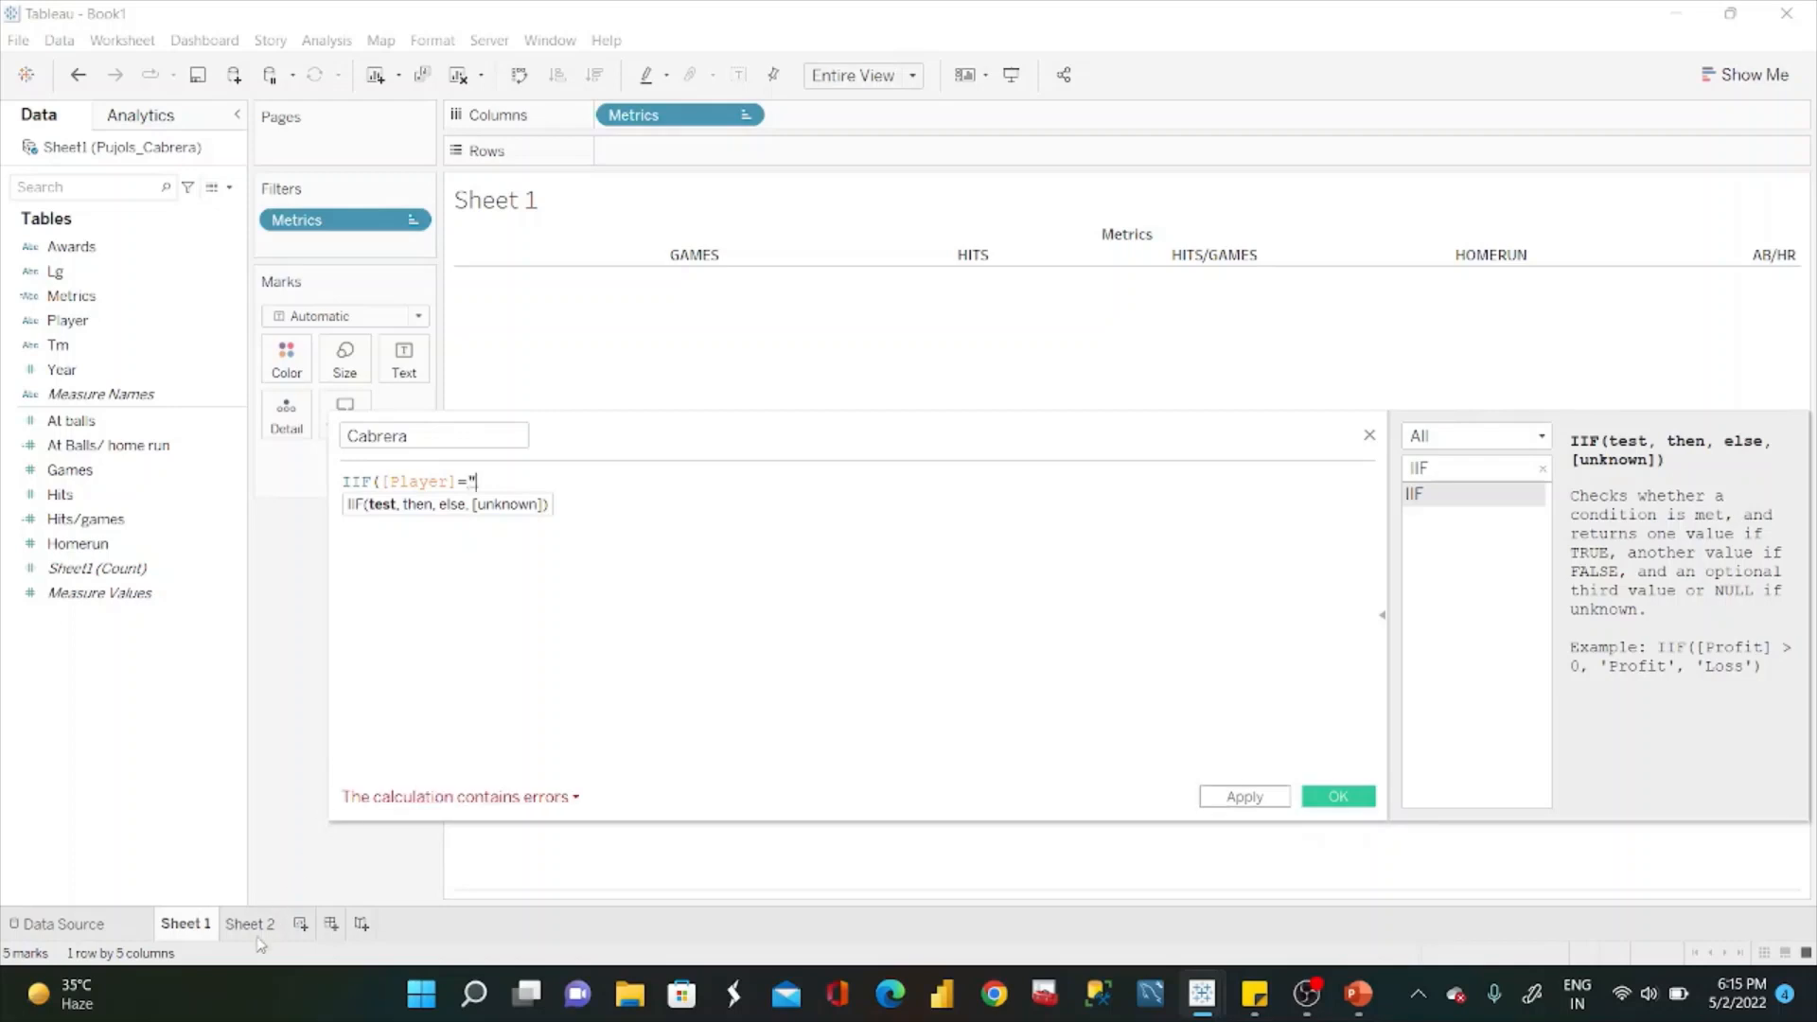
left_click(252, 925)
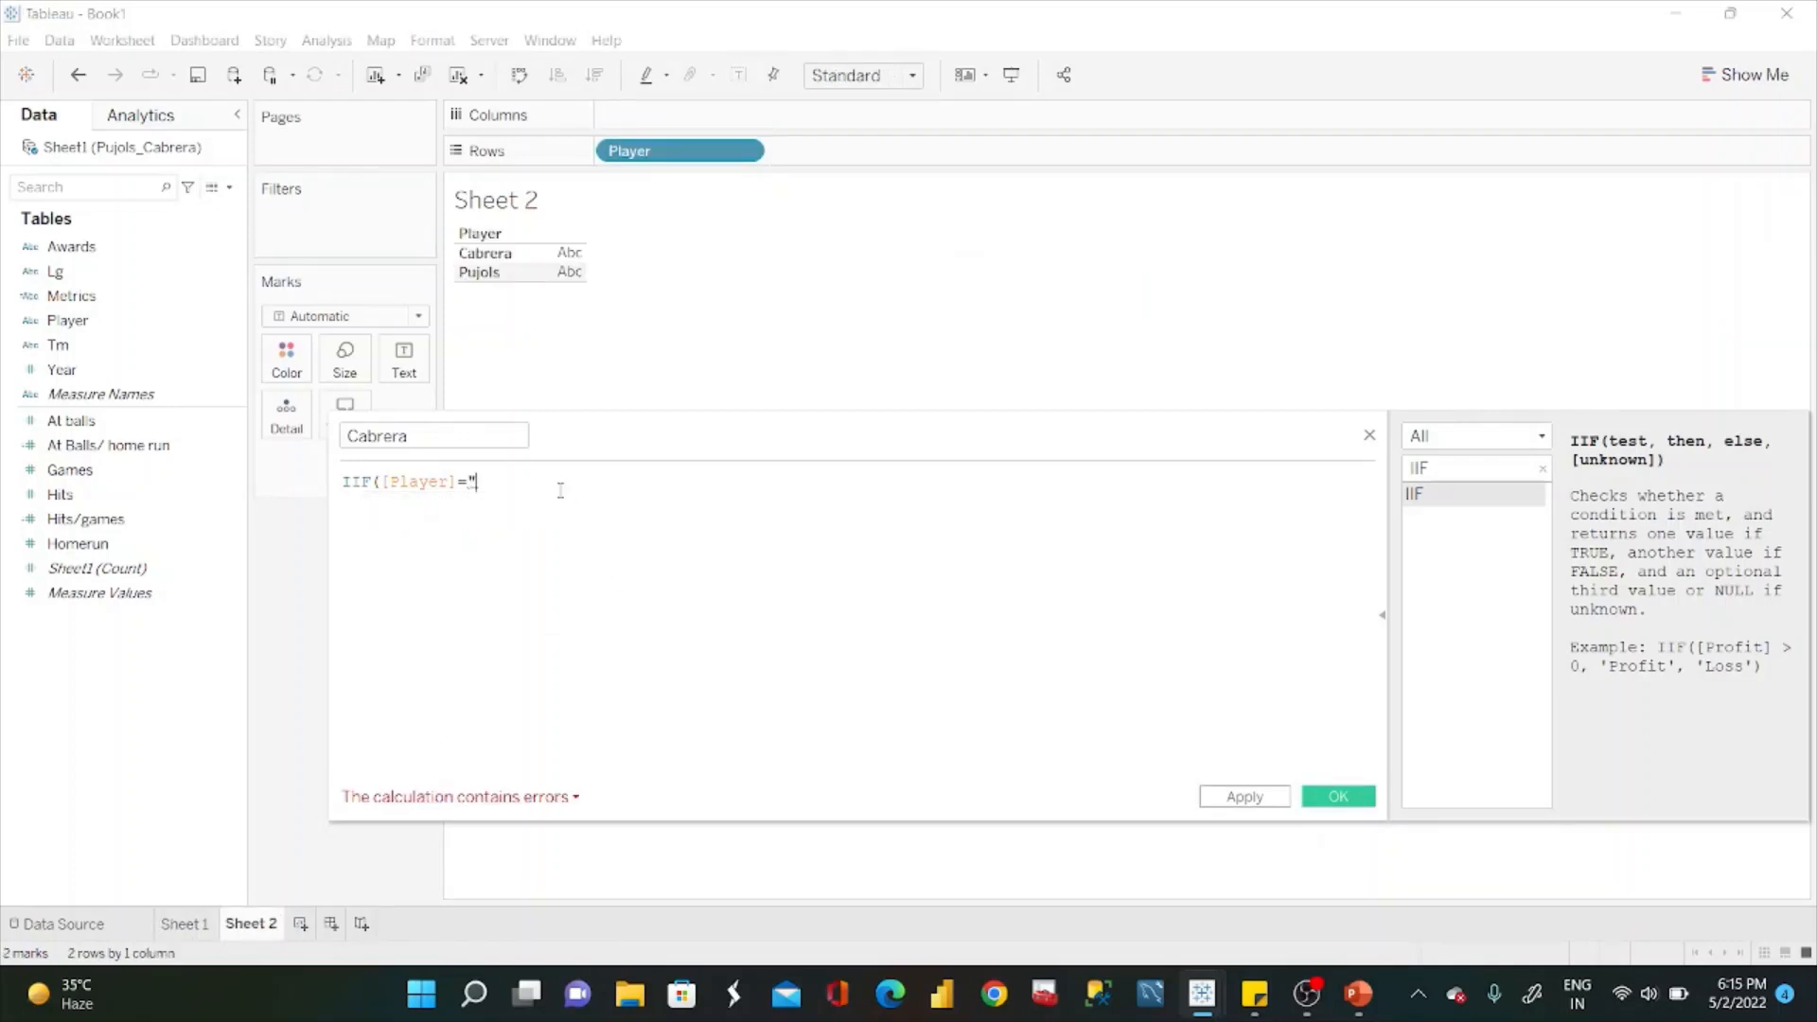
key("BackSpace")
type("'Cab")
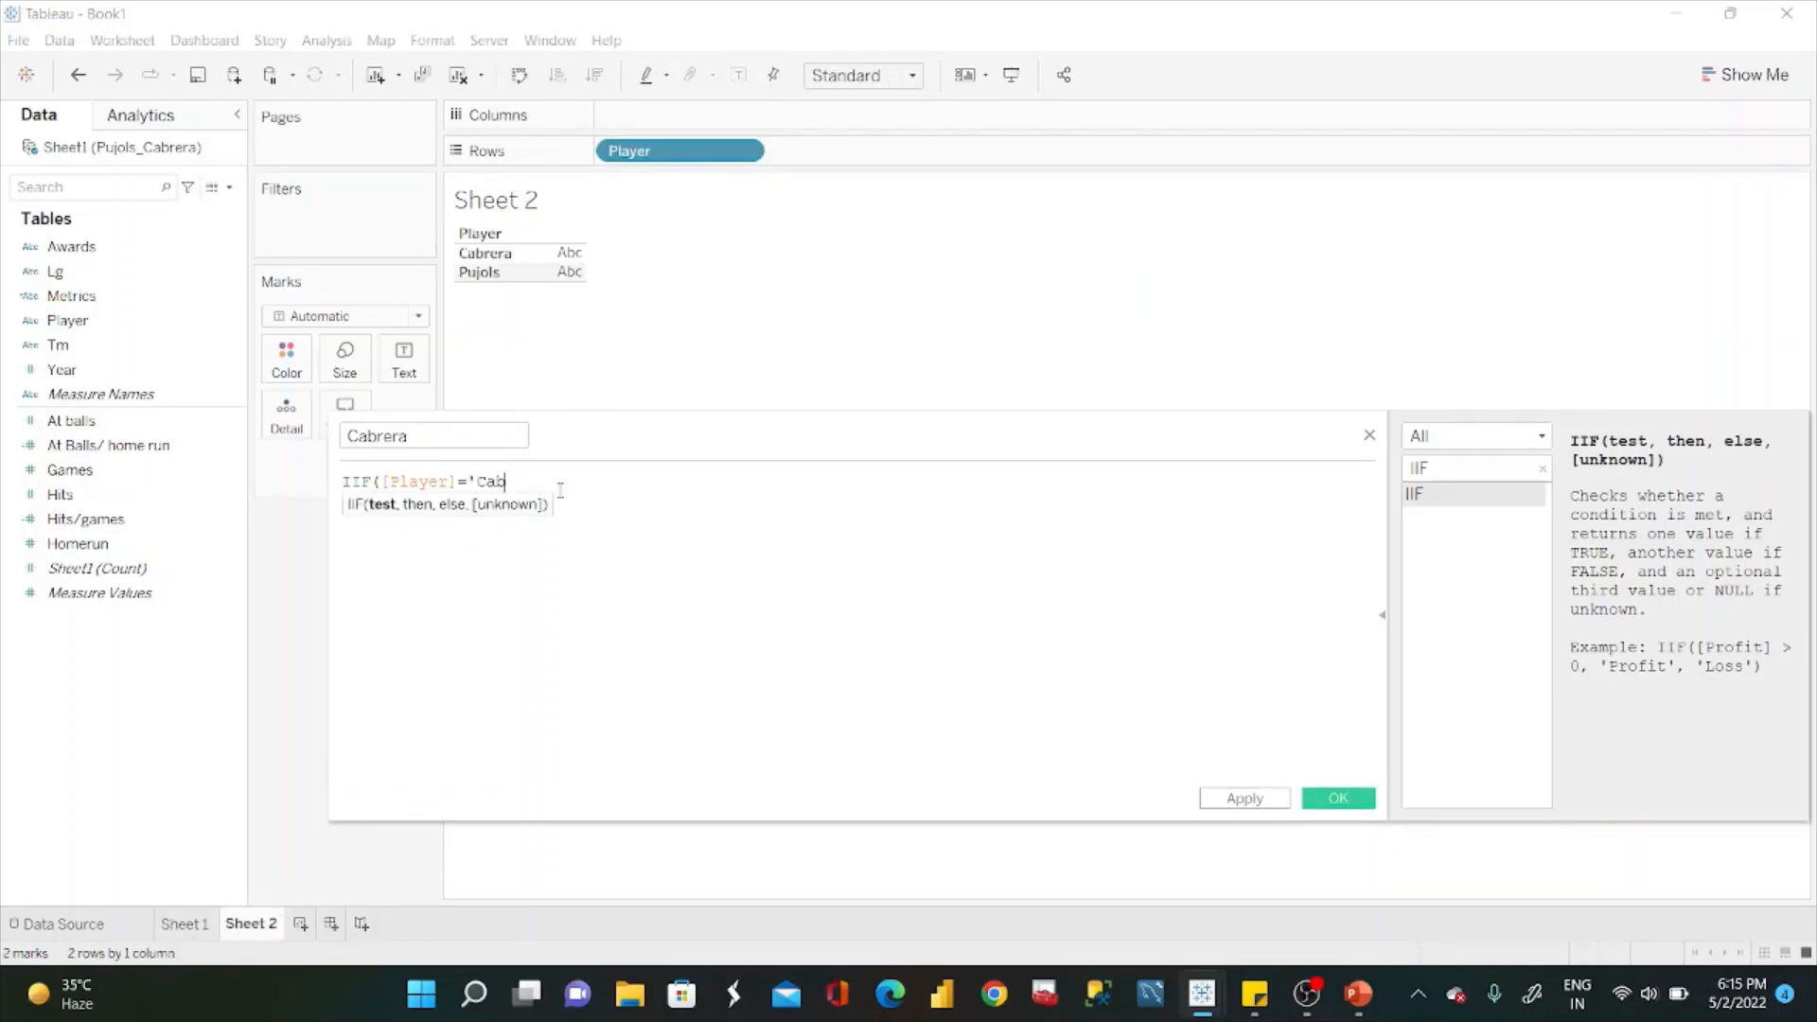
type("rera'")
key("Return")
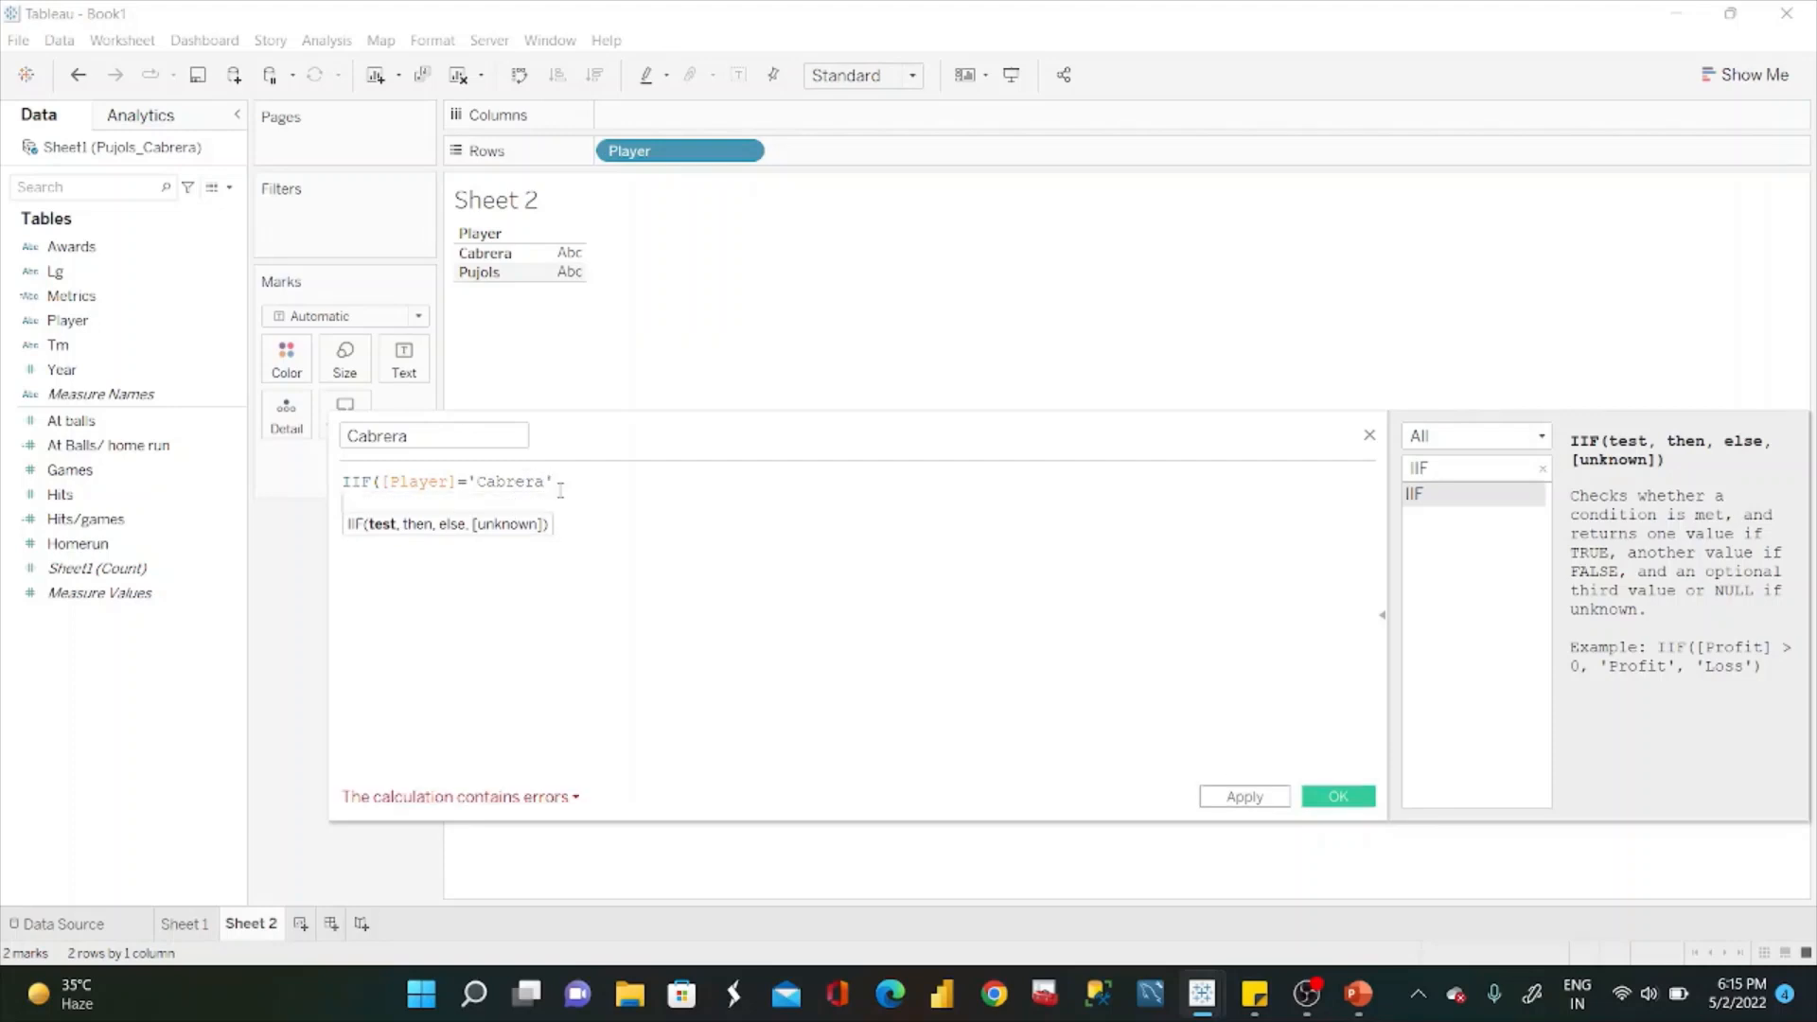
type(",")
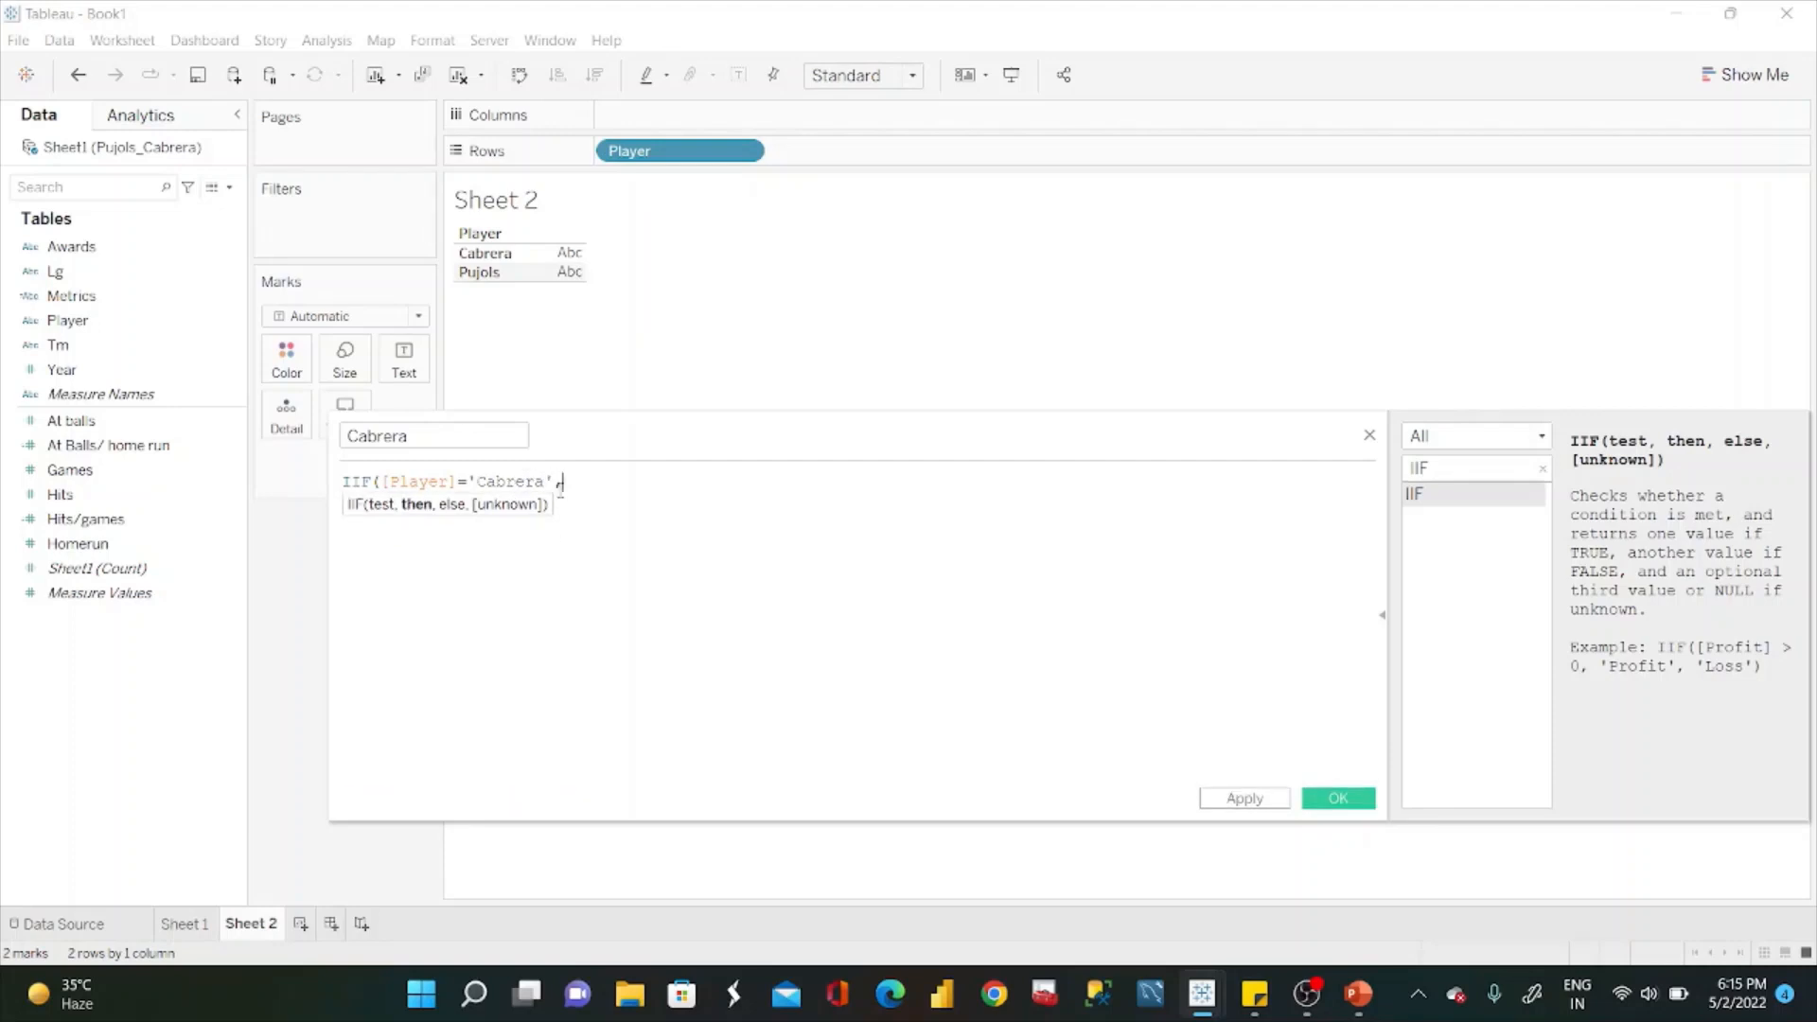
key("Return")
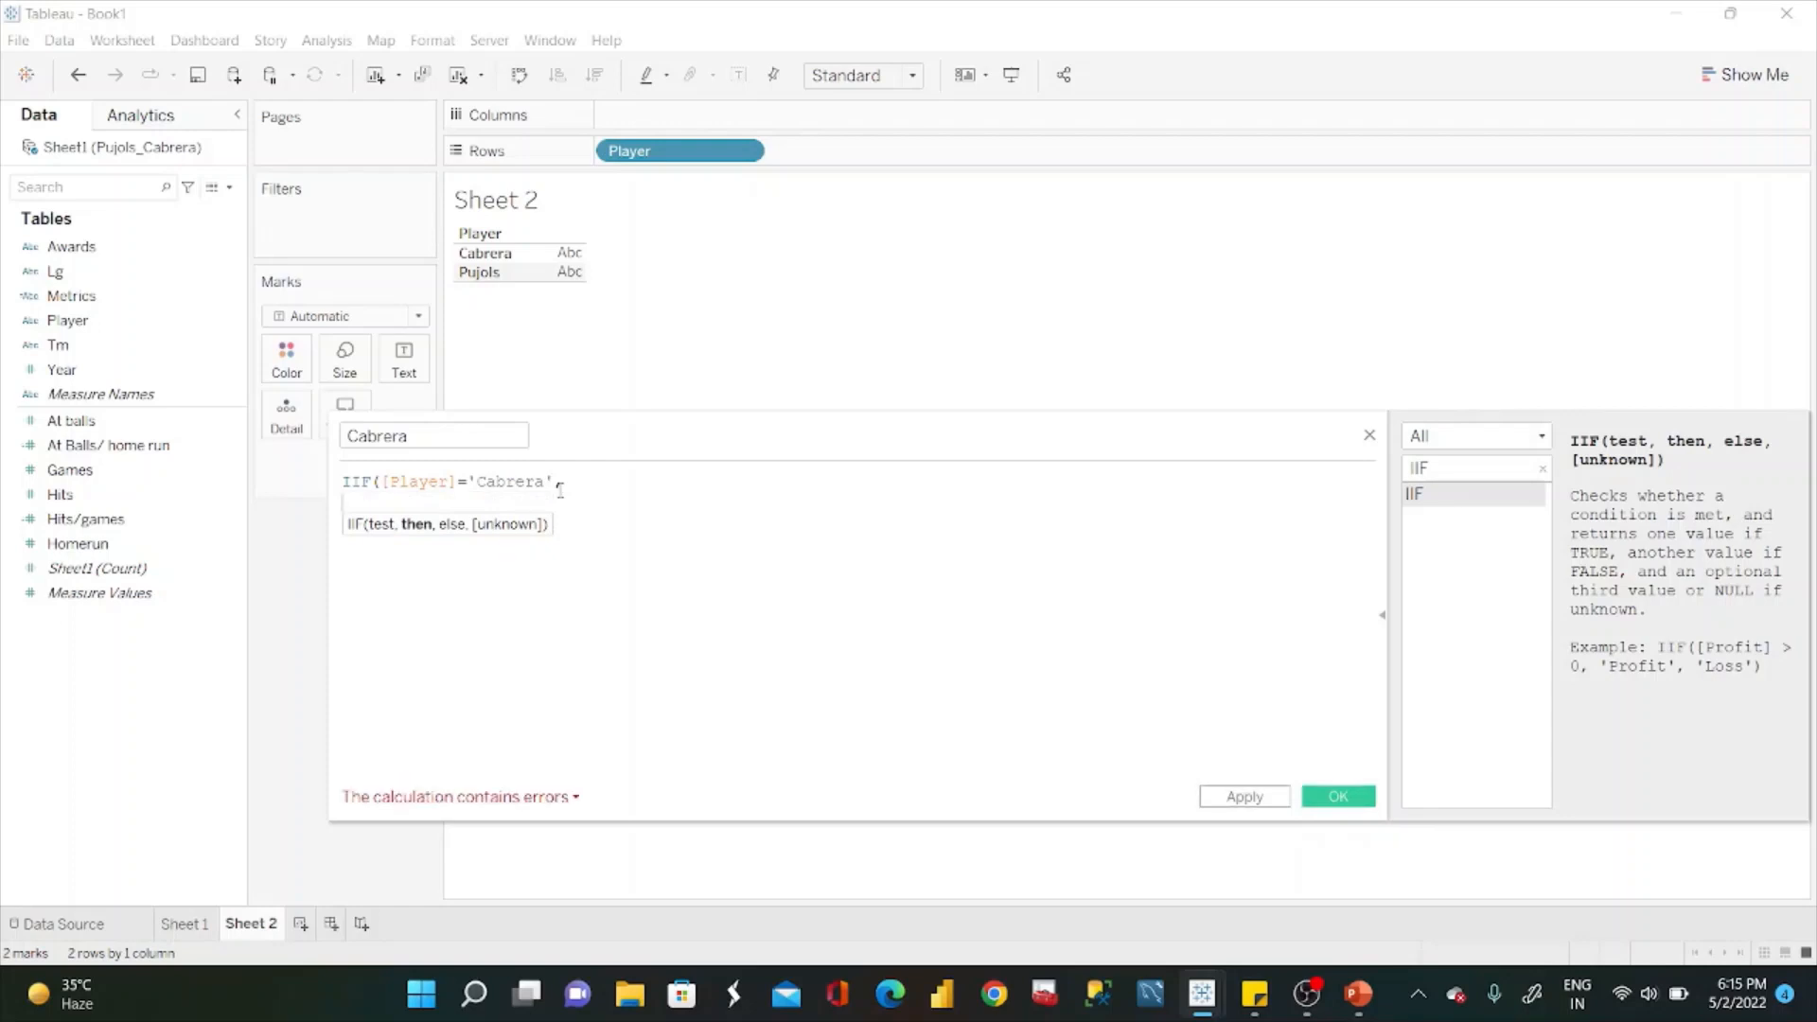
Start the IIF function's then argument with CASE [Metrics] on its own line.
type("CASE")
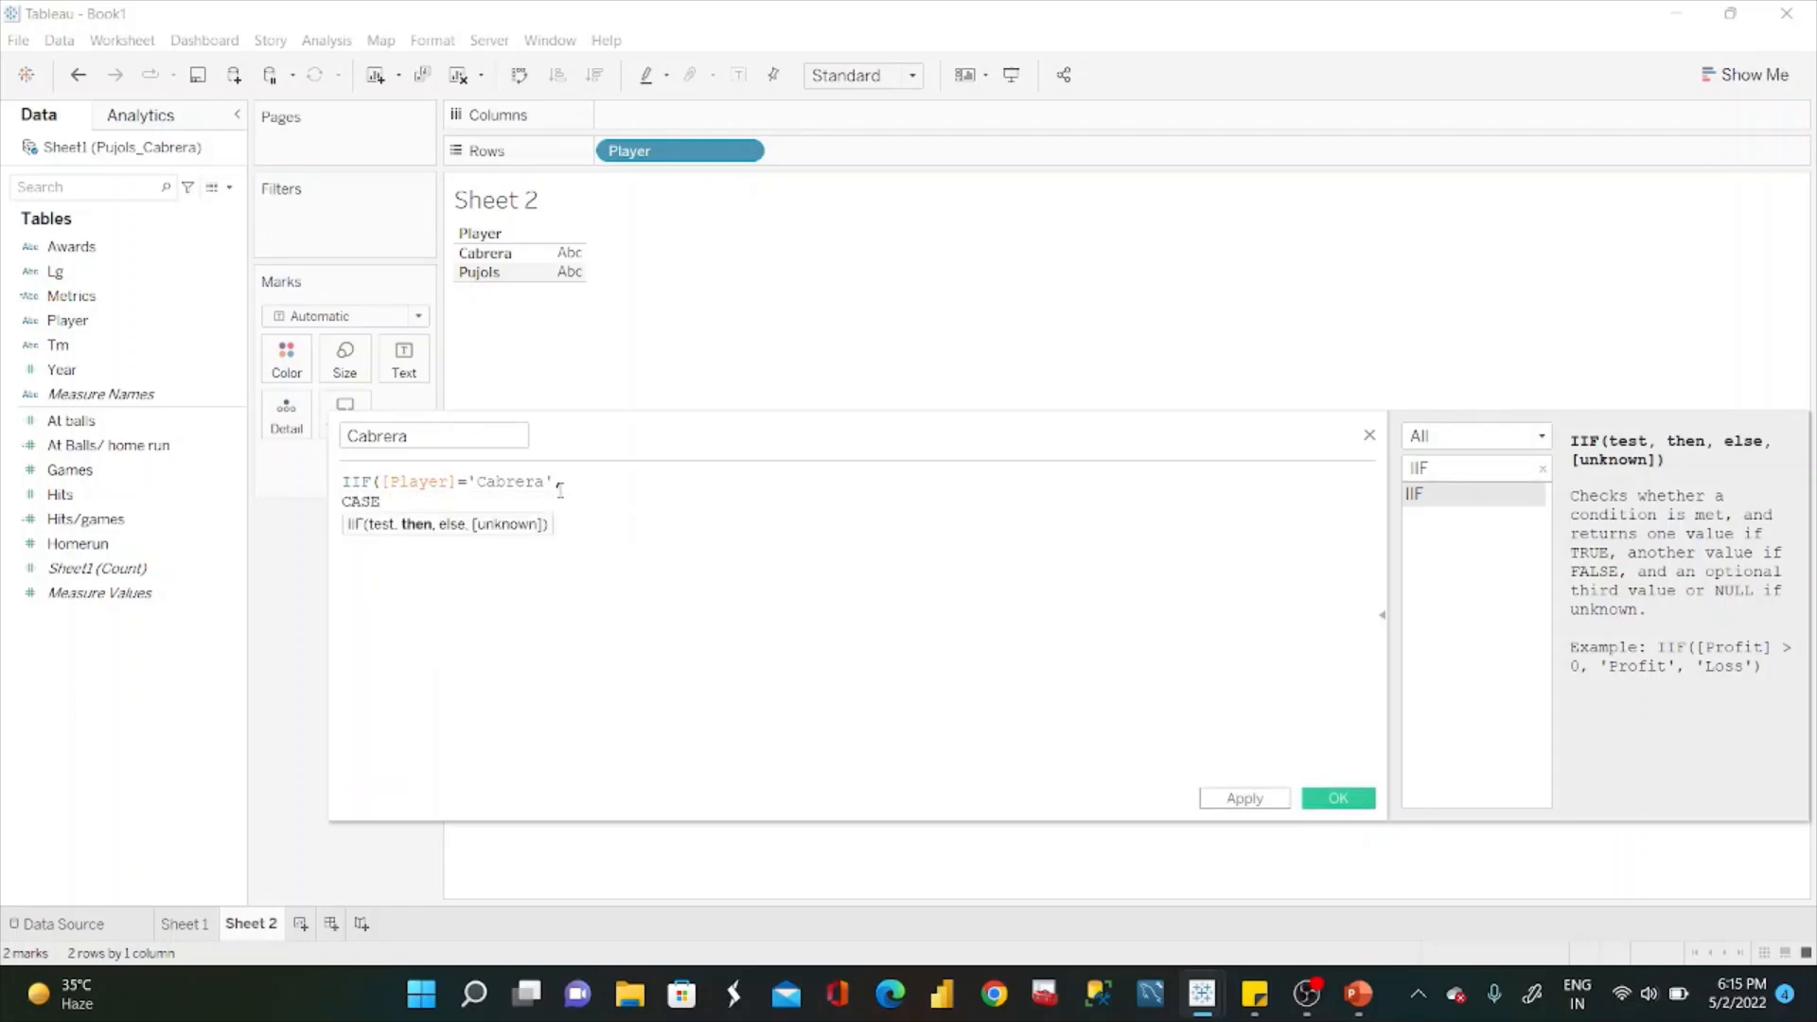
type(" [Metrics]")
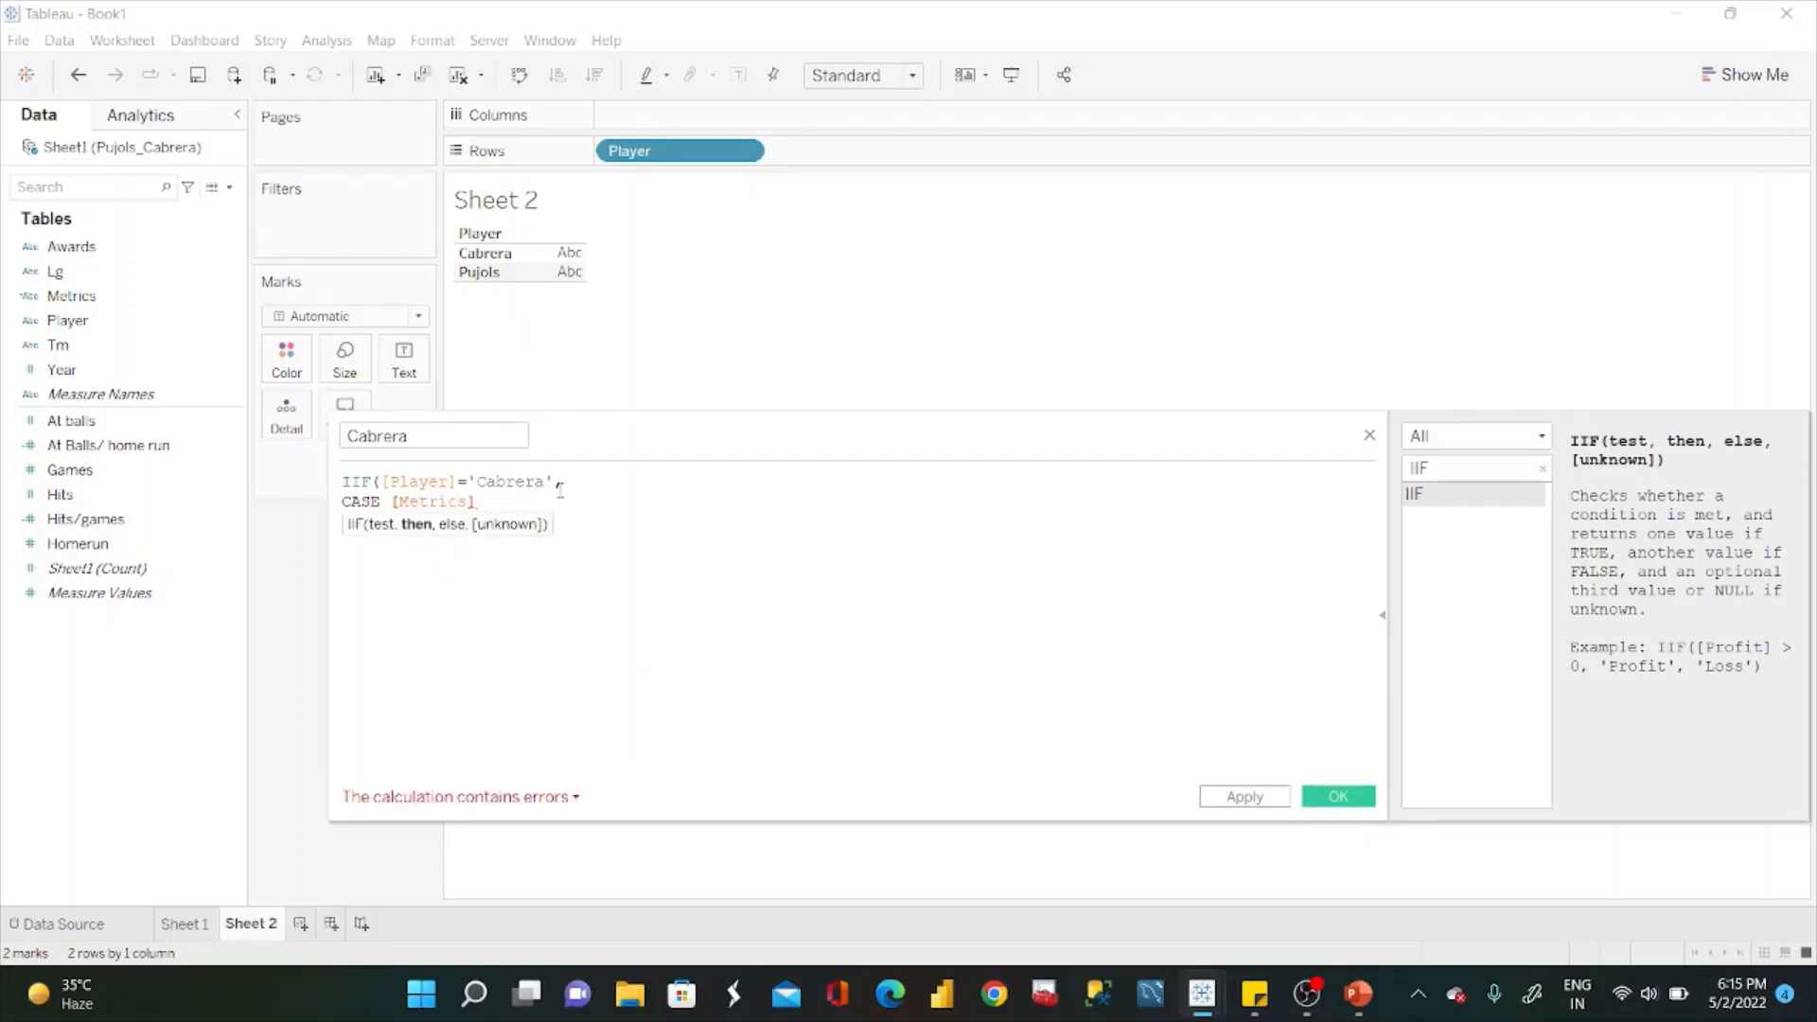
type(",")
key("BackSpace")
key("Return")
Add the first CASE condition, WHEN "GAMES" THEN, on a new line of the Cabrera formula.
type("WHEN ")
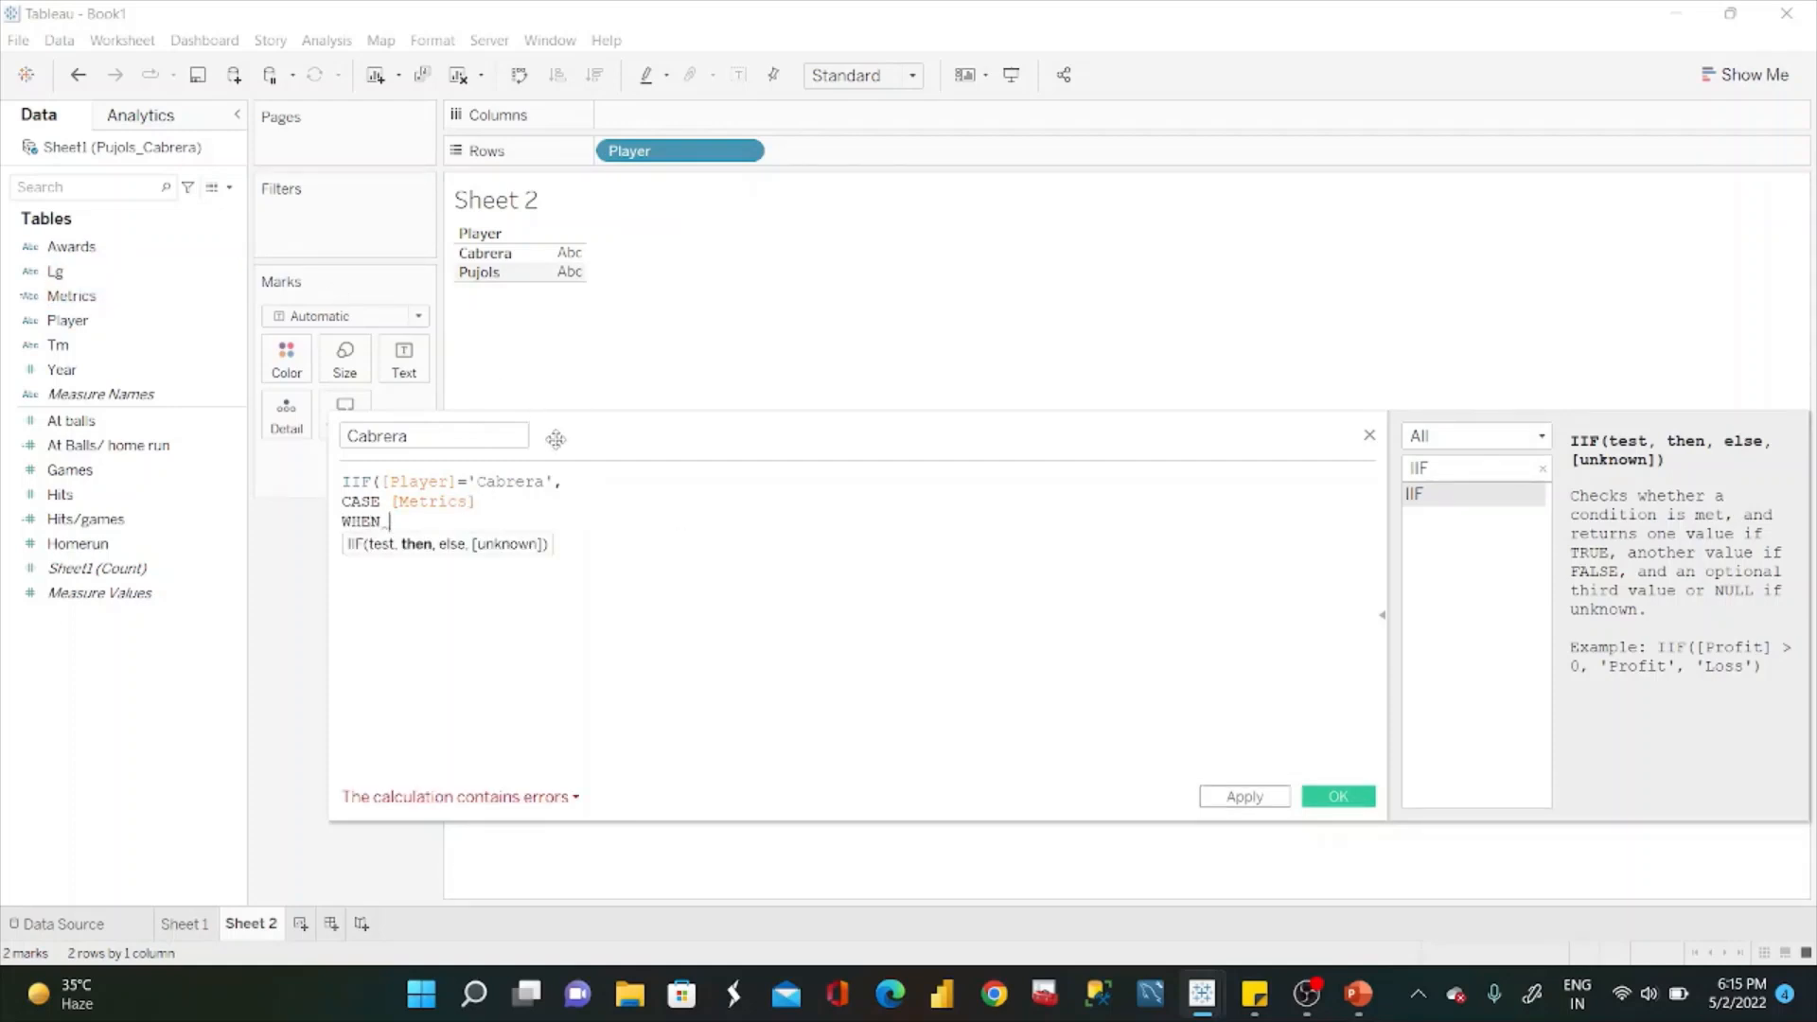
type("\"")
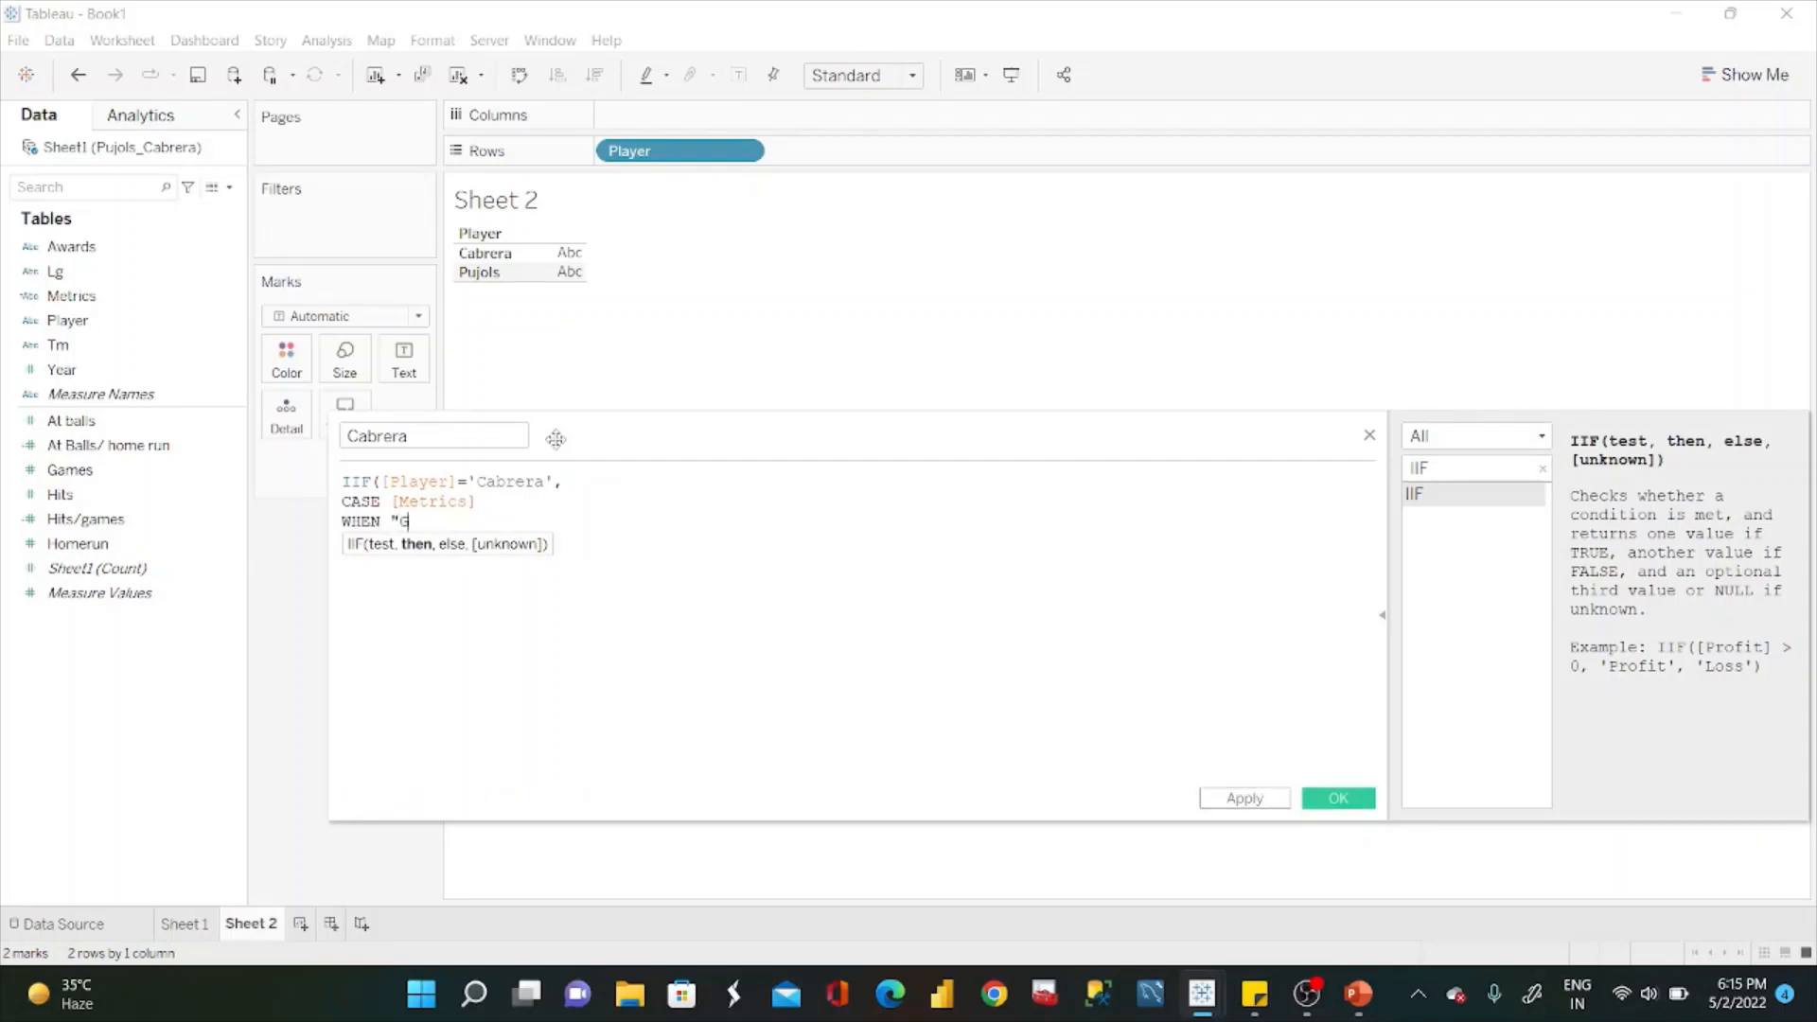
type("GAMES\" THEN,")
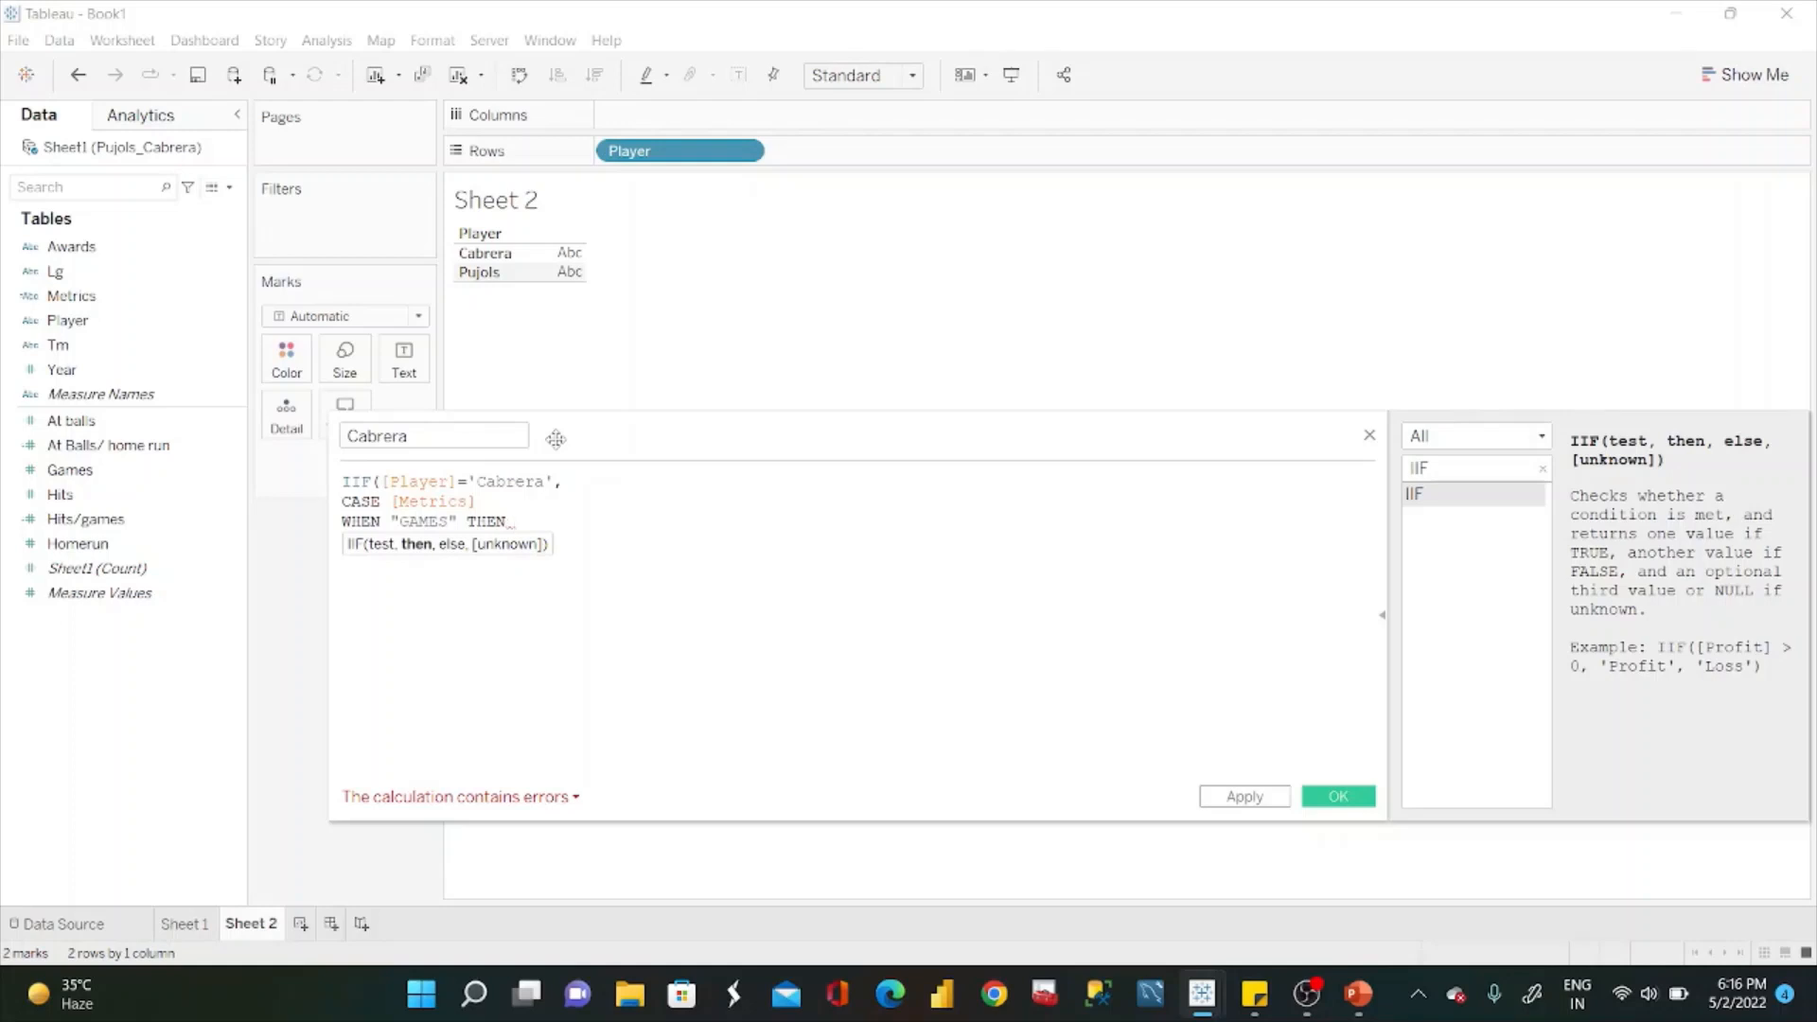
Enter {FIXED [Player]:SUM([Games])} as the result of the GAMES branch.
type("(")
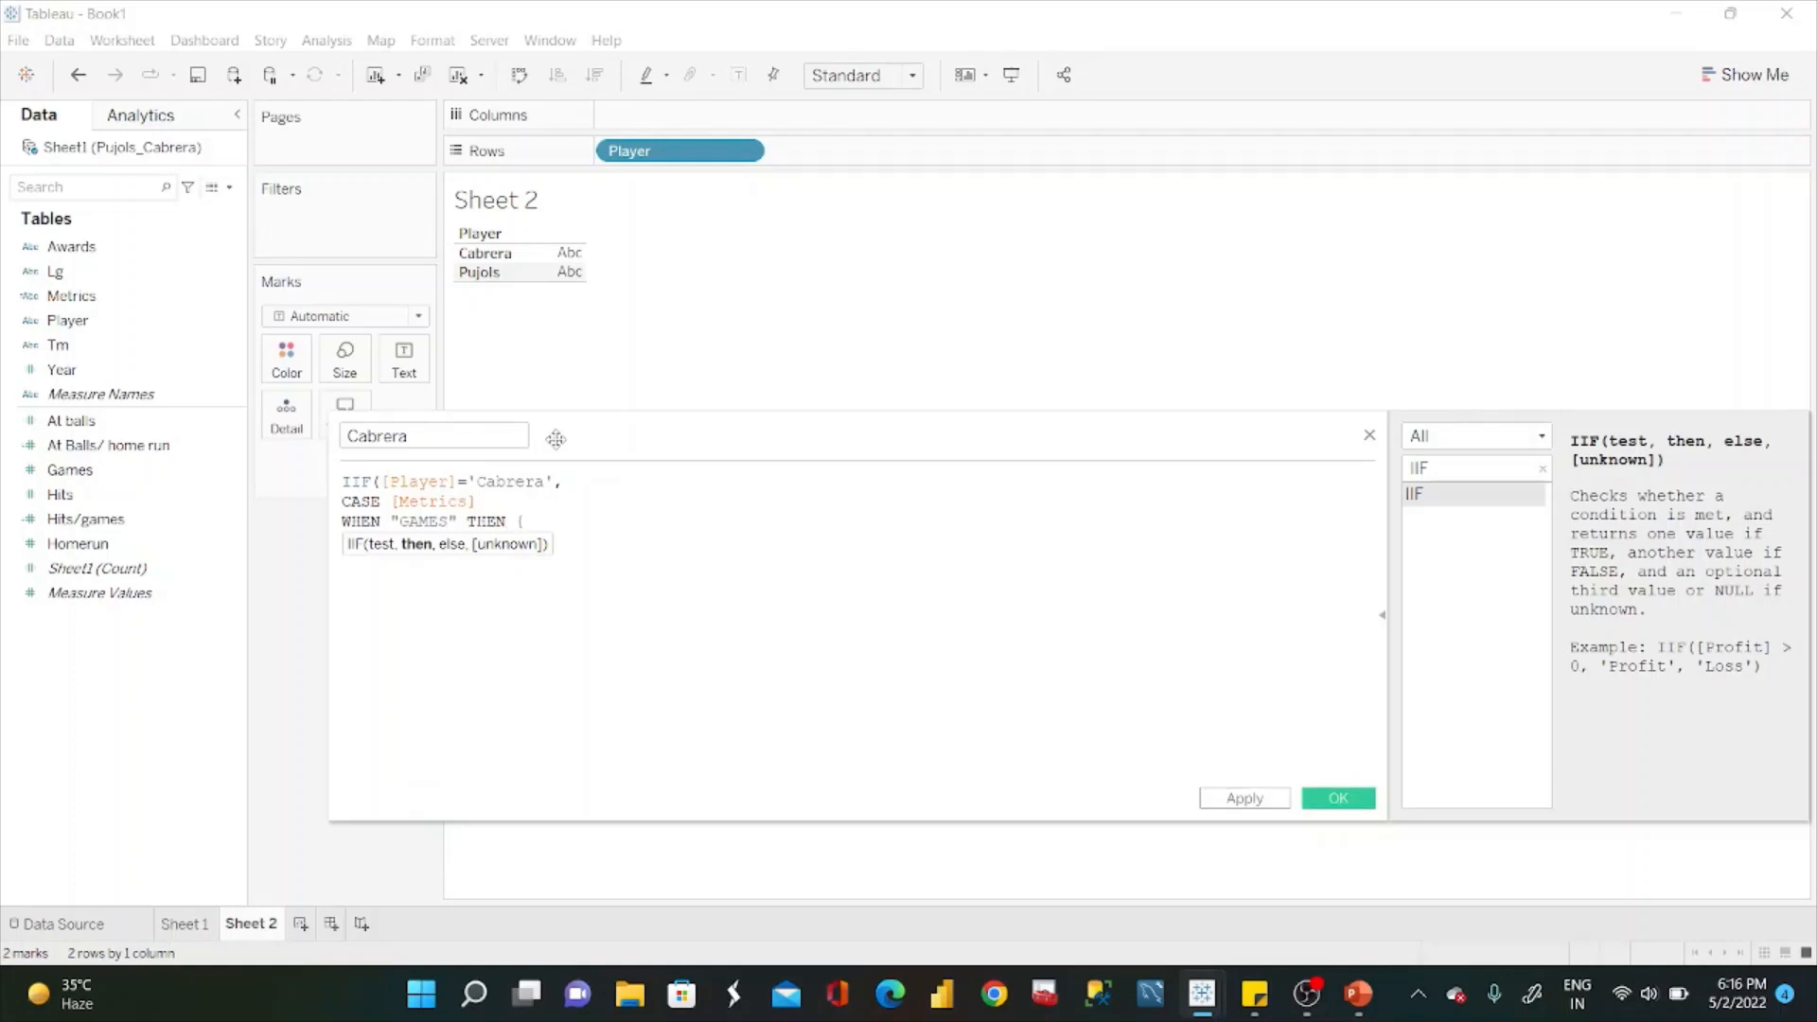
type("FIXED,")
key("BackSpace")
type("PLAY")
key("Return")
type(":")
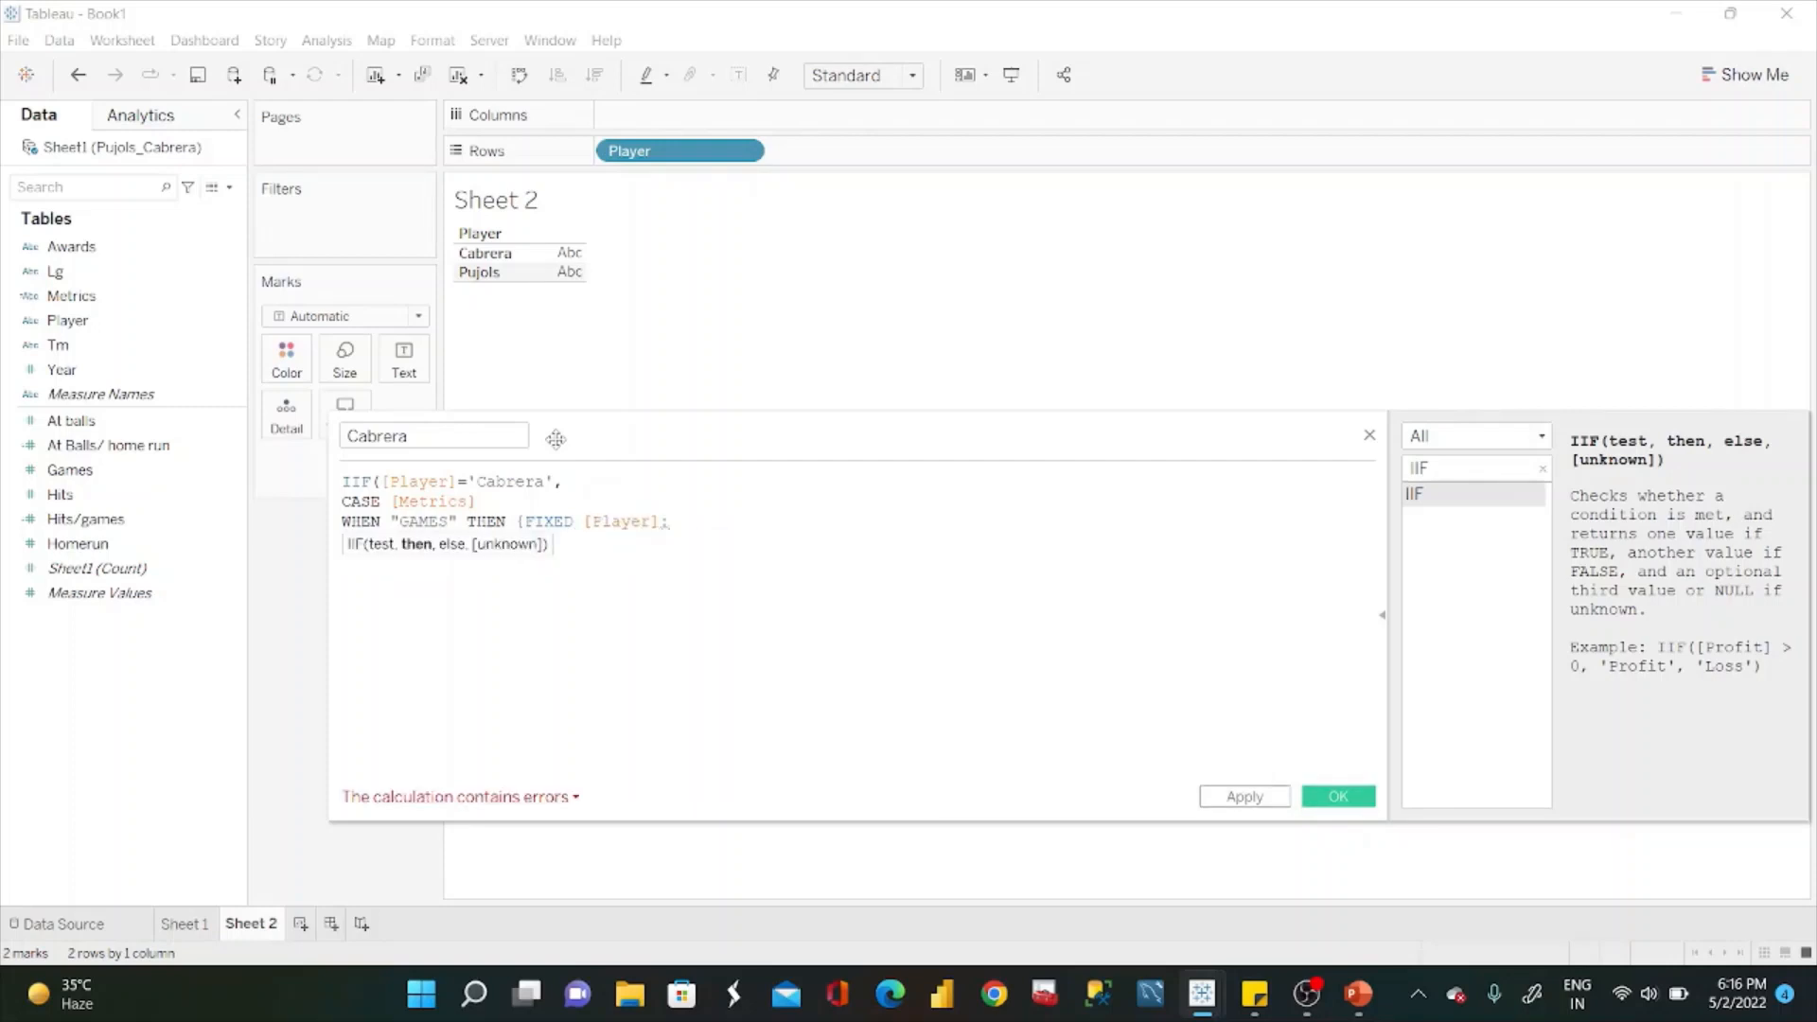
type("S")
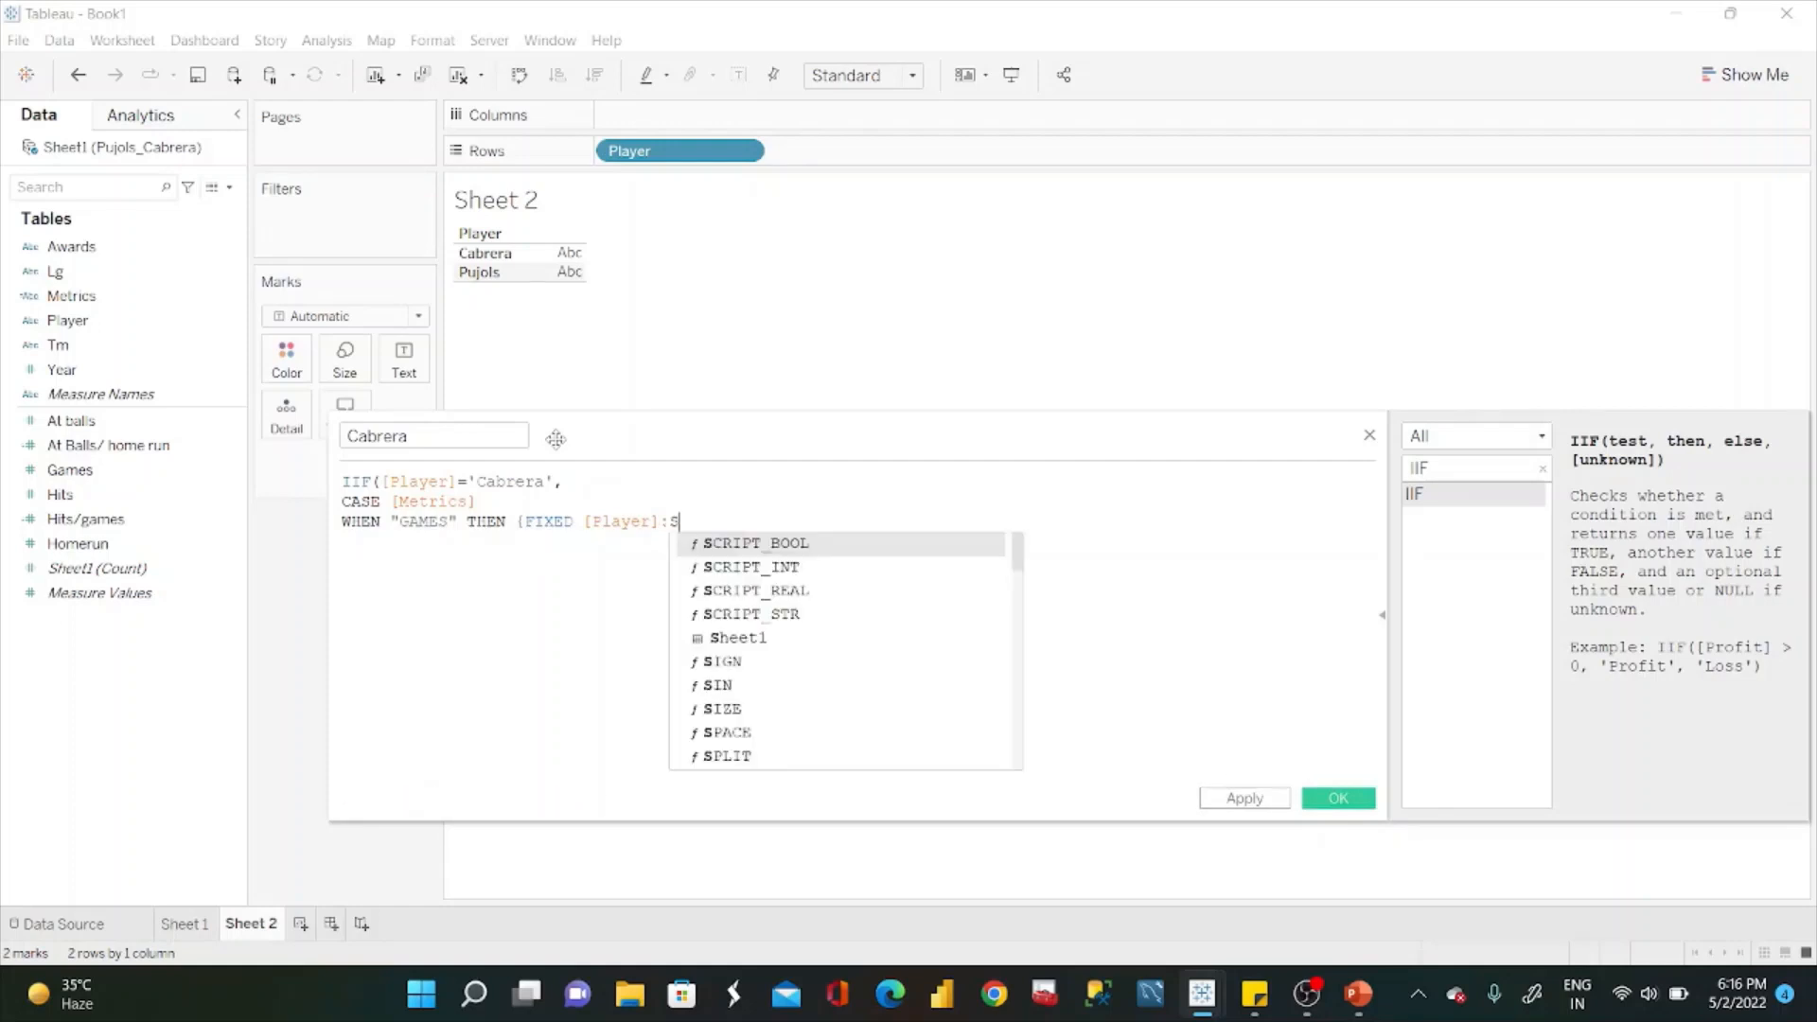
type("UM([Games]")
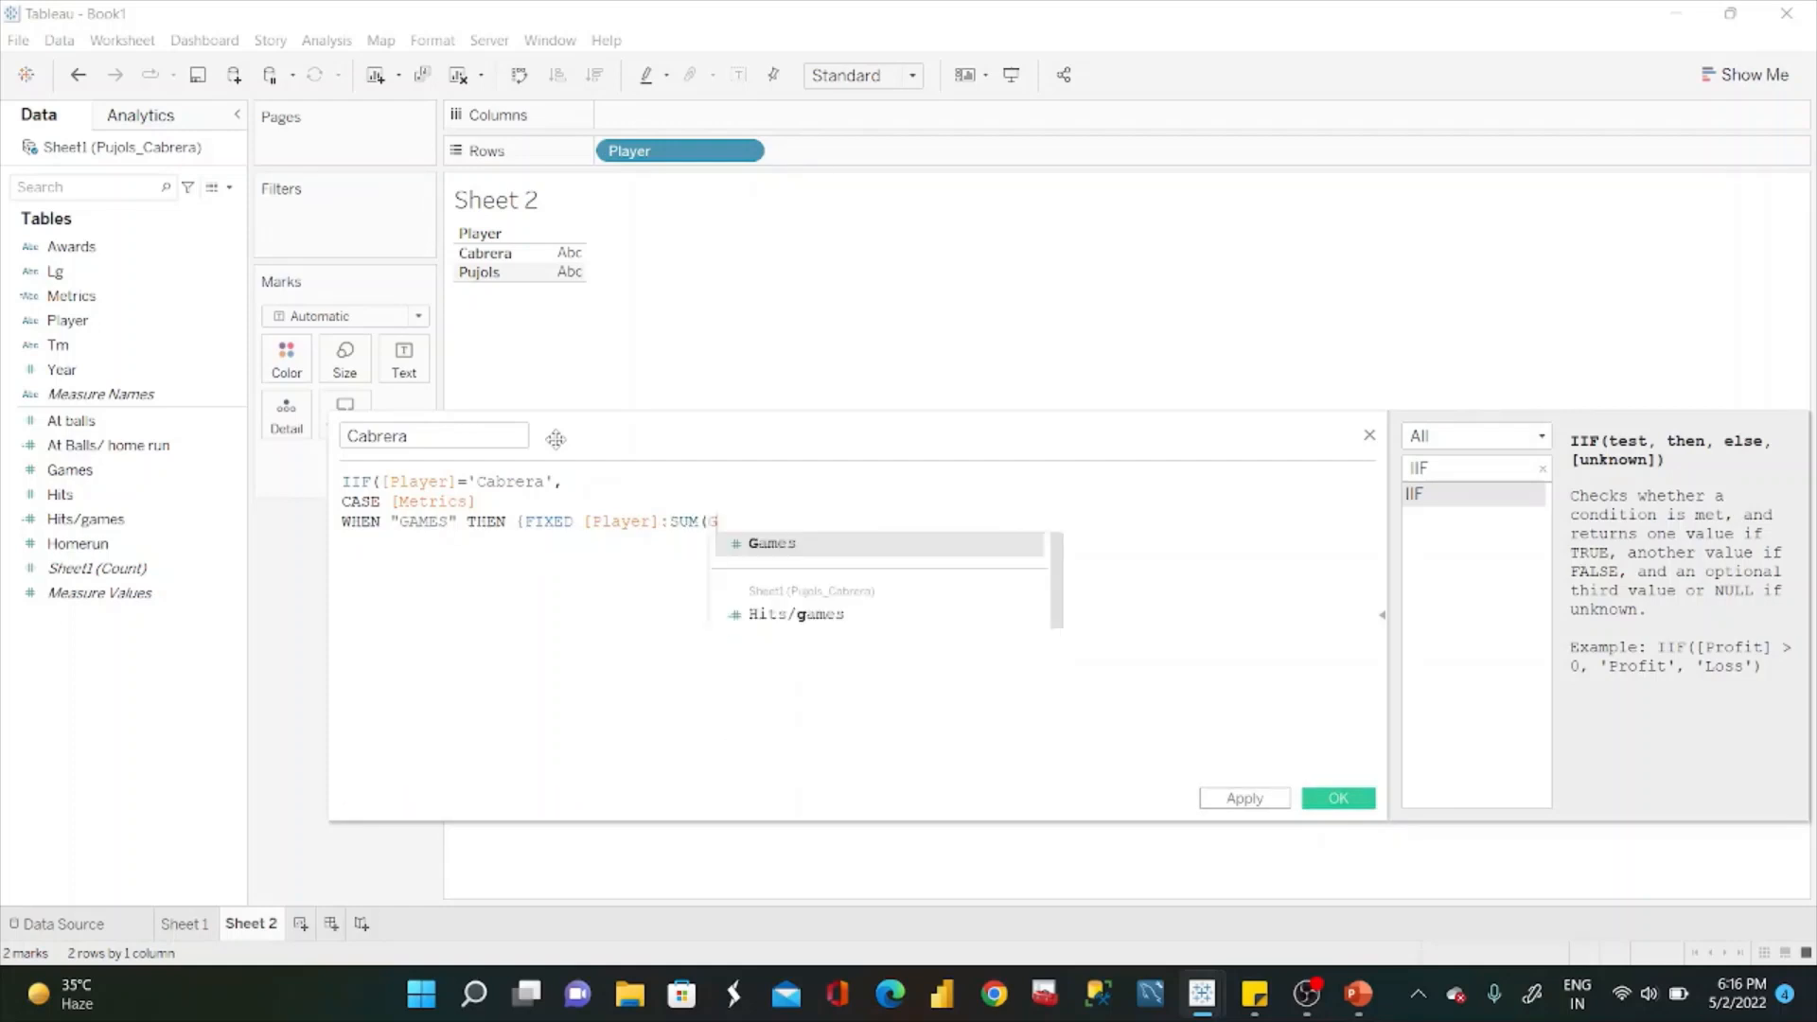
type(")")
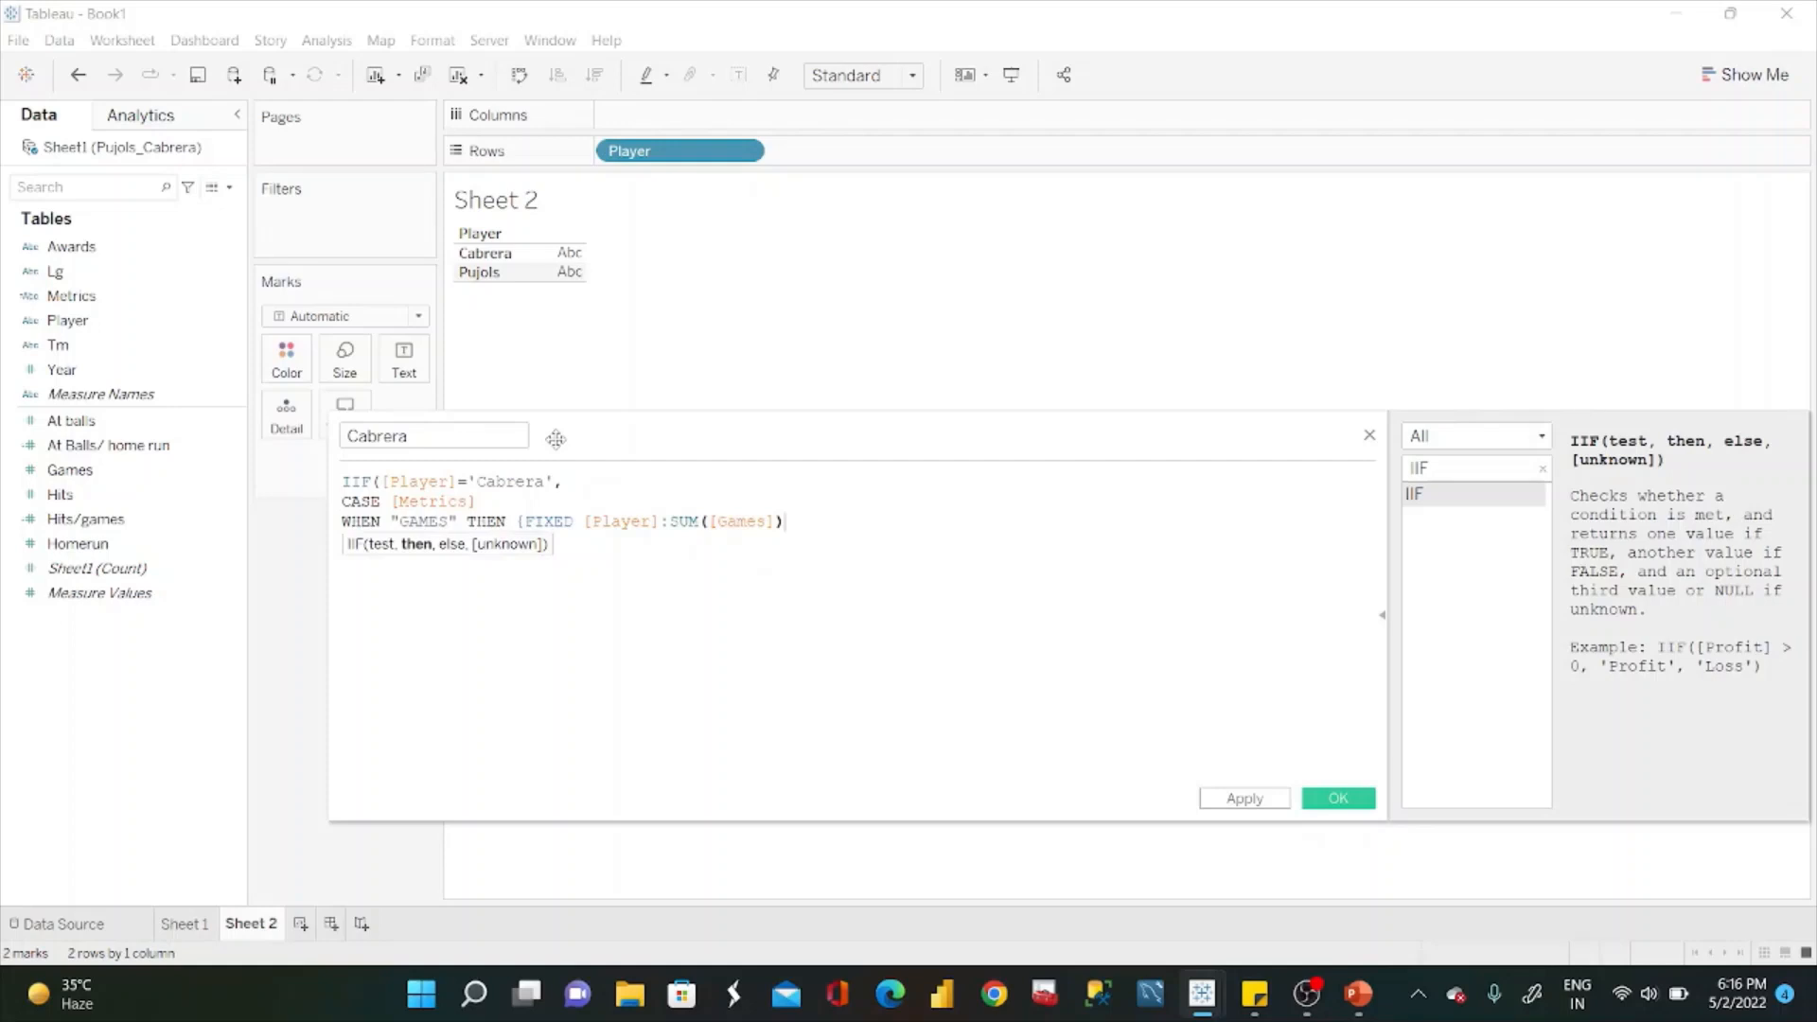
type("}")
Add a WHEN "HITS" THEN line whose result is a copy of the GAMES branch's FIXED expression.
key("Return")
type("WHEN \"I")
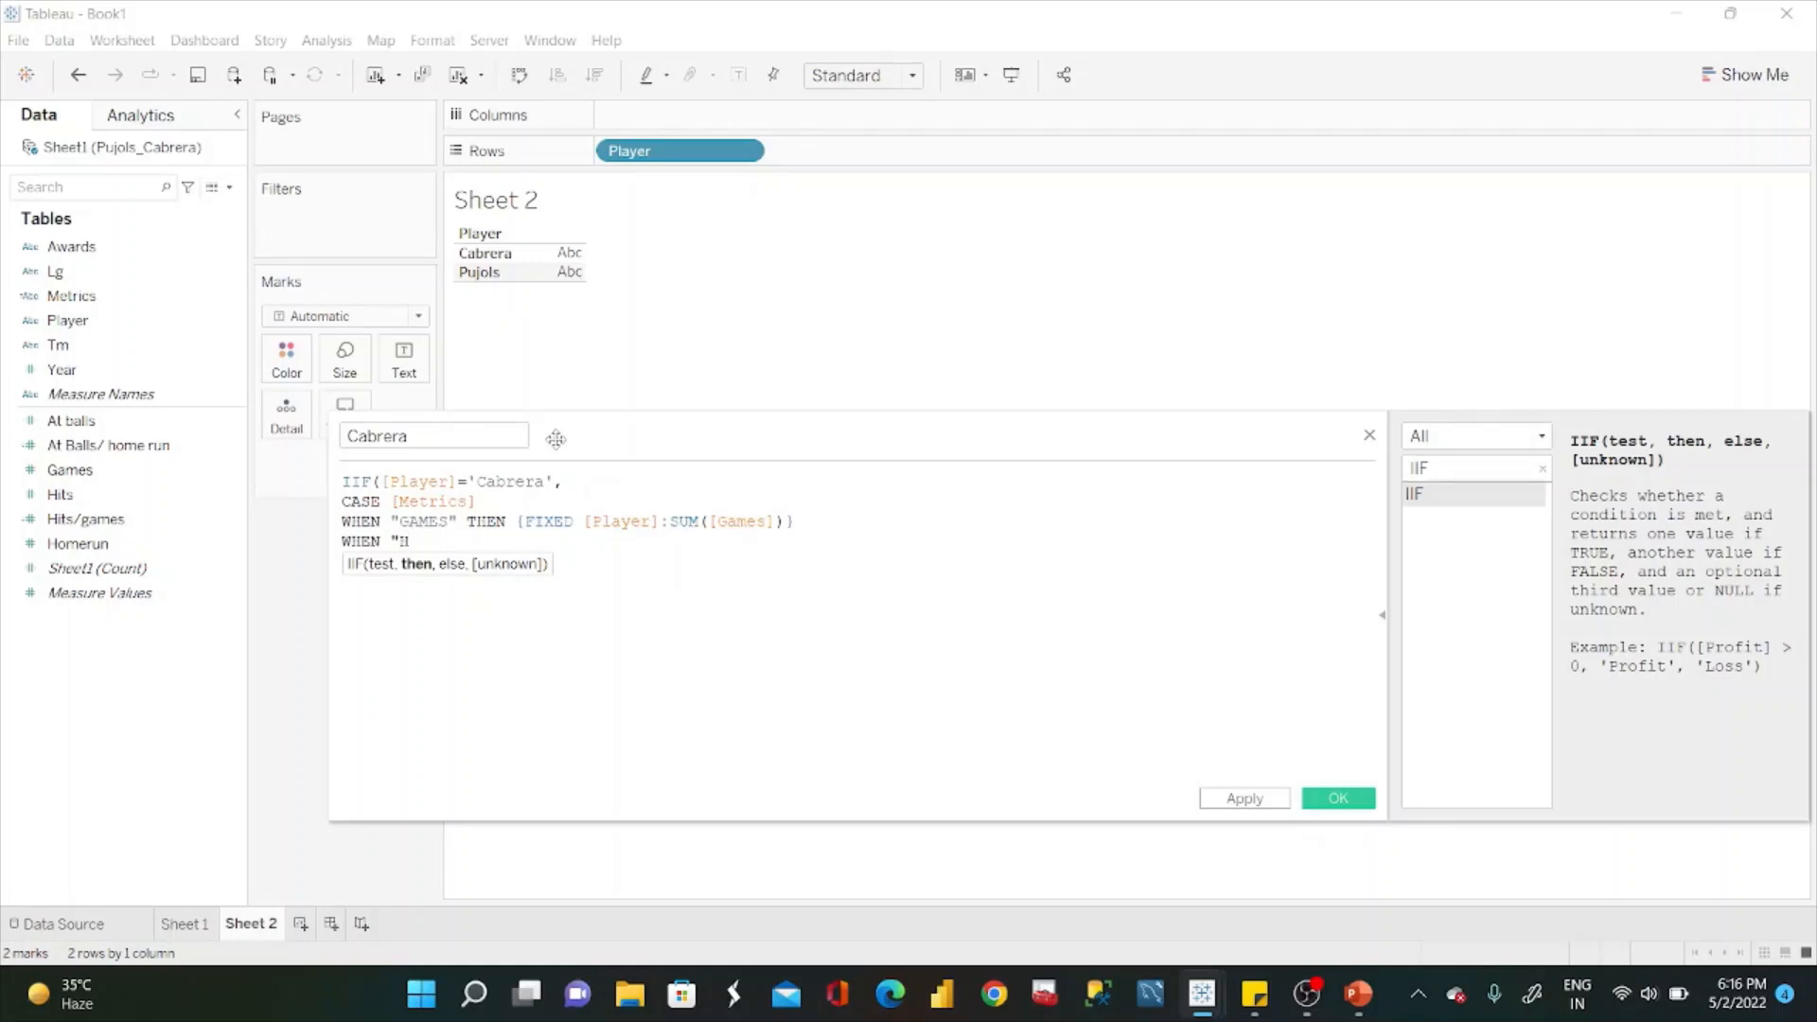
type("ITS\" THE")
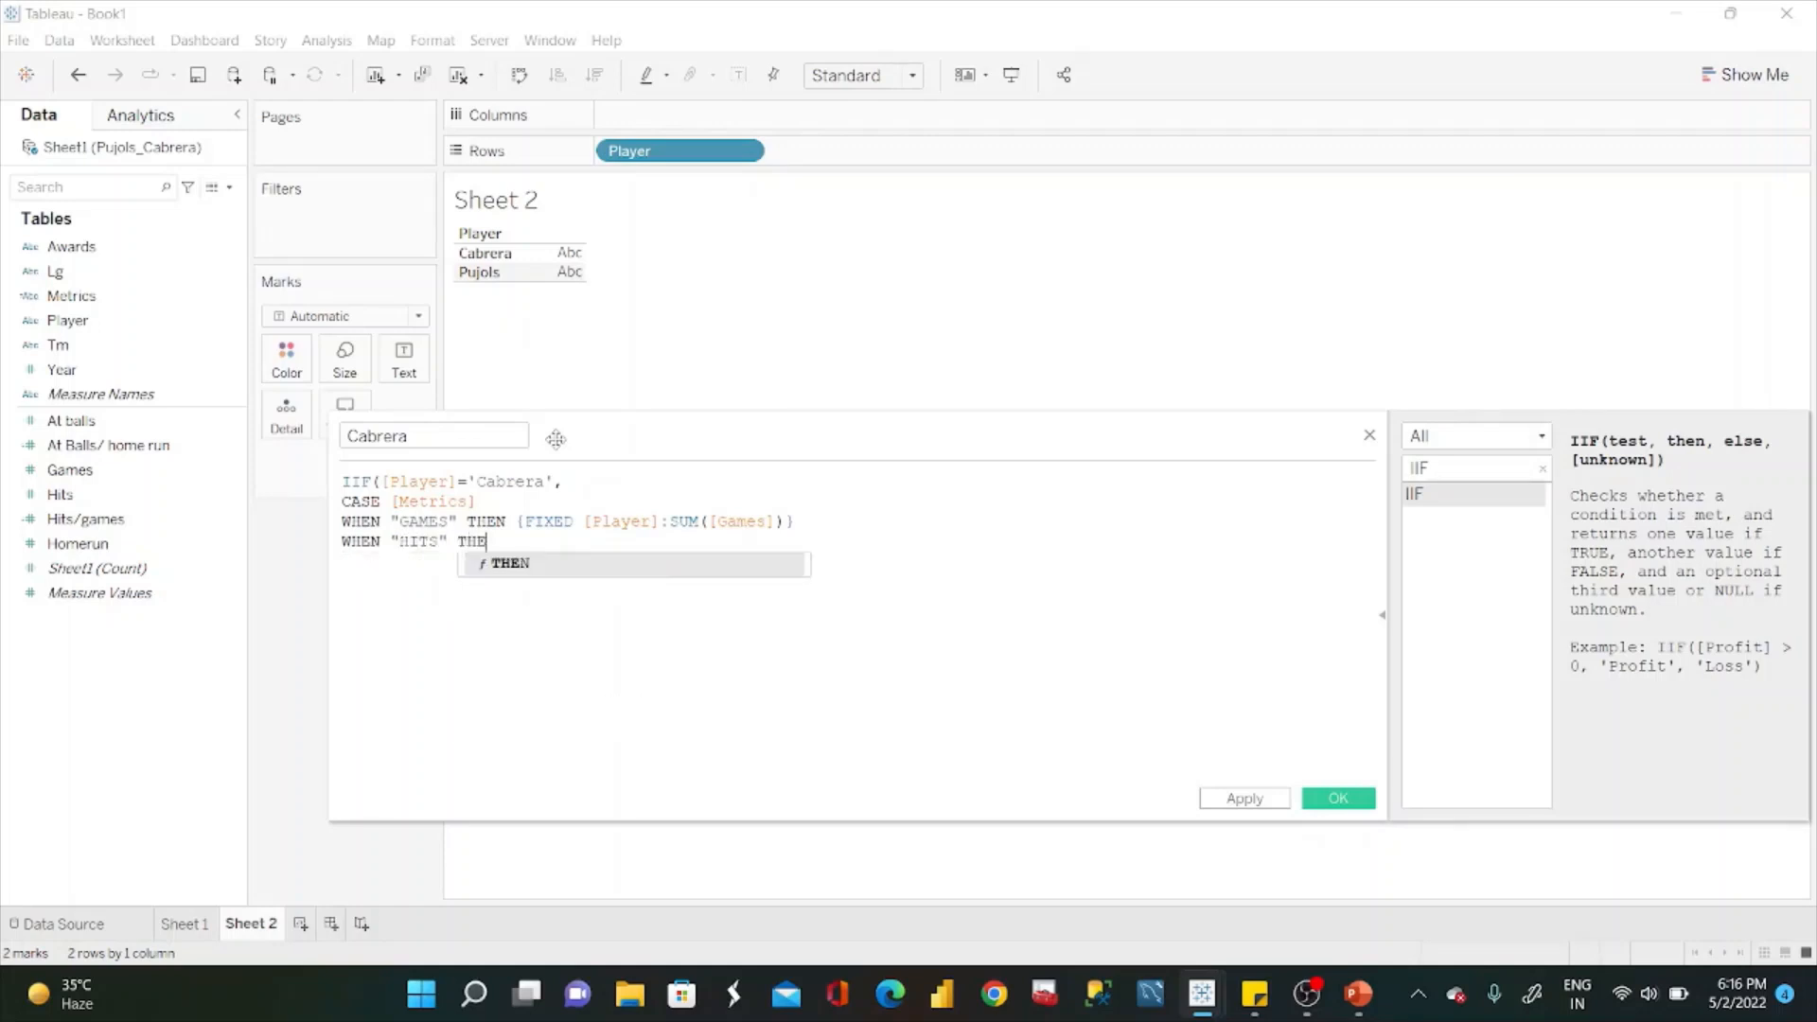
type("N")
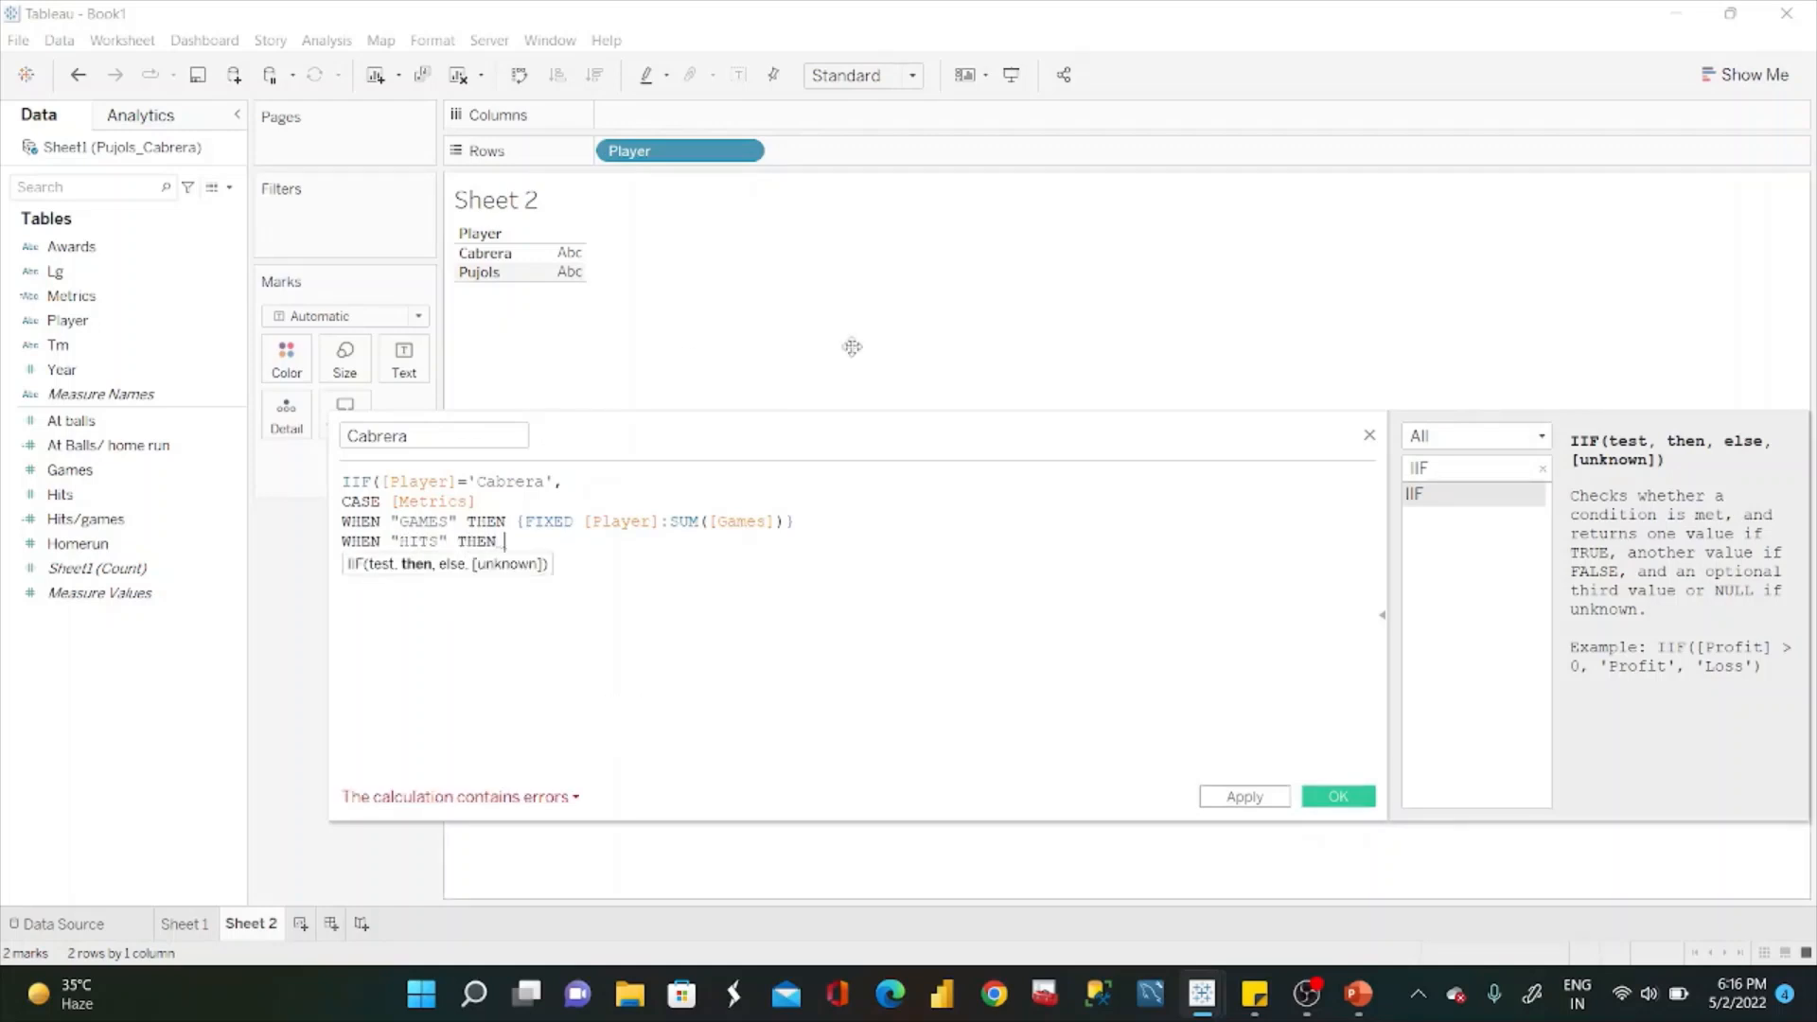
left_click_drag(798, 521, 517, 519)
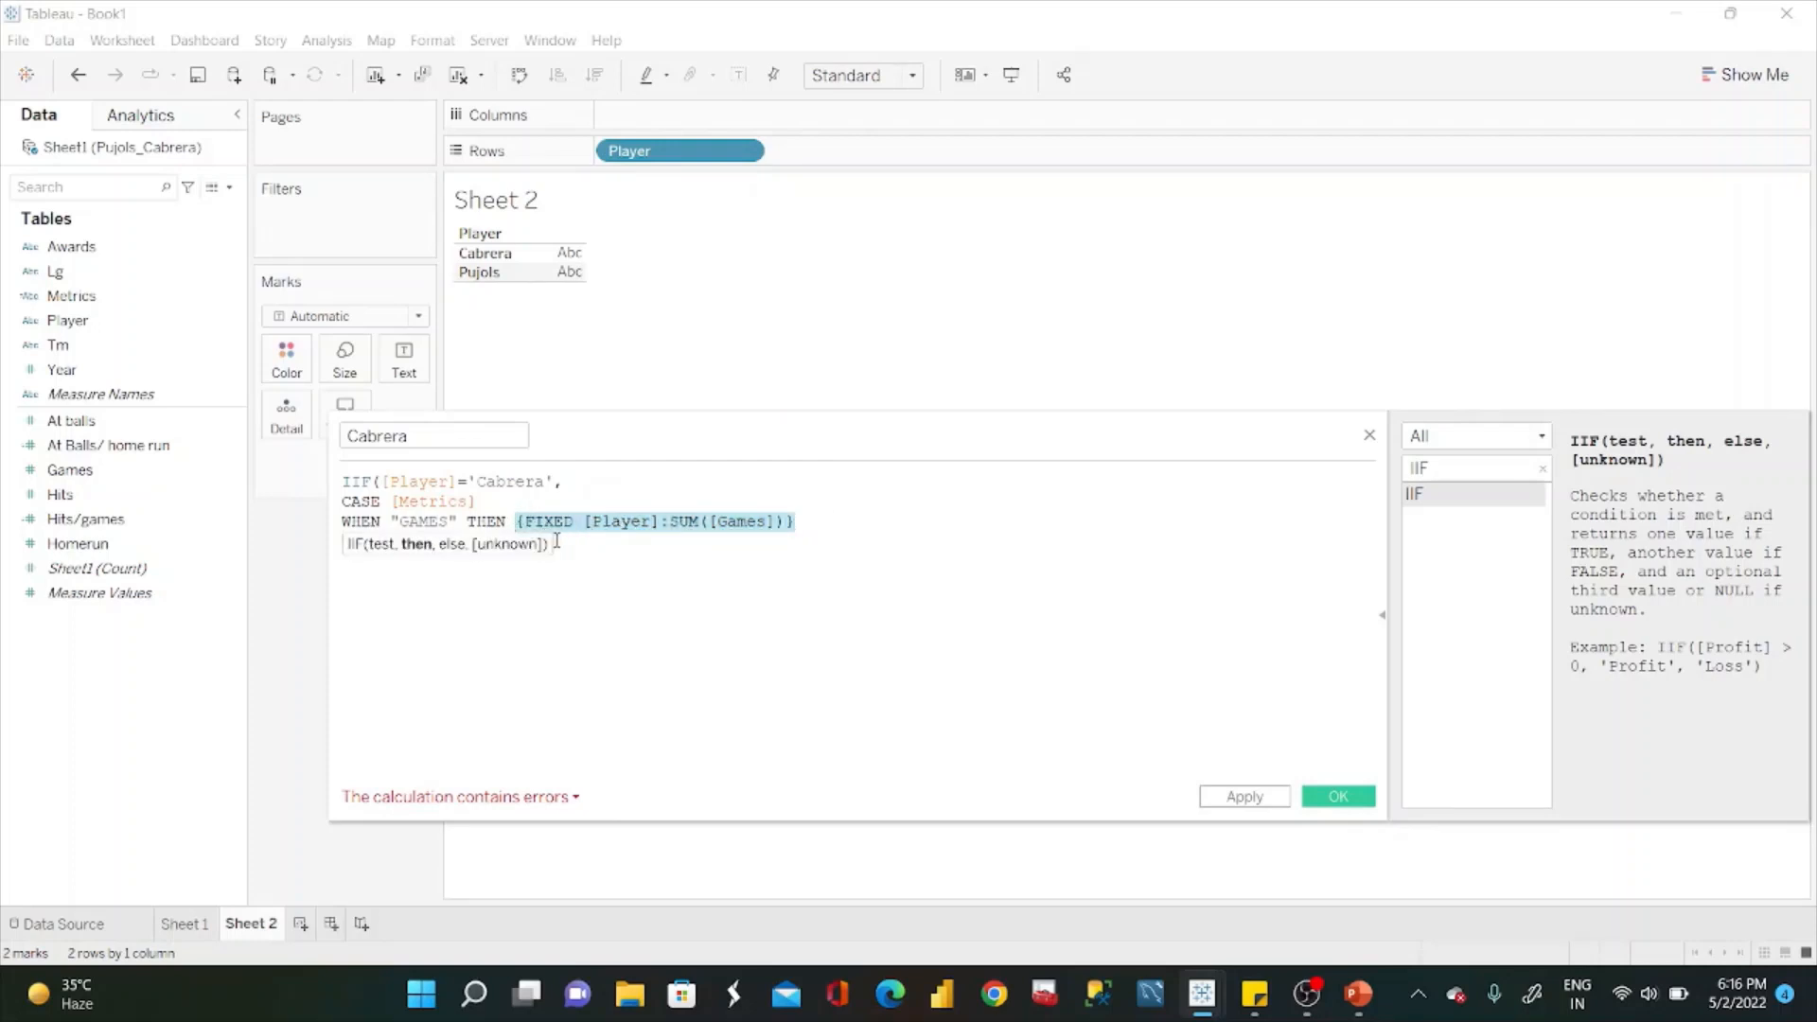
key("ctrl+c")
left_click(557, 540)
key("Return")
type("WHEN \"HITS\" THEN")
key("ctrl+v")
Replace the field summed in the HITS branch with [Hits].
left_click(698, 540)
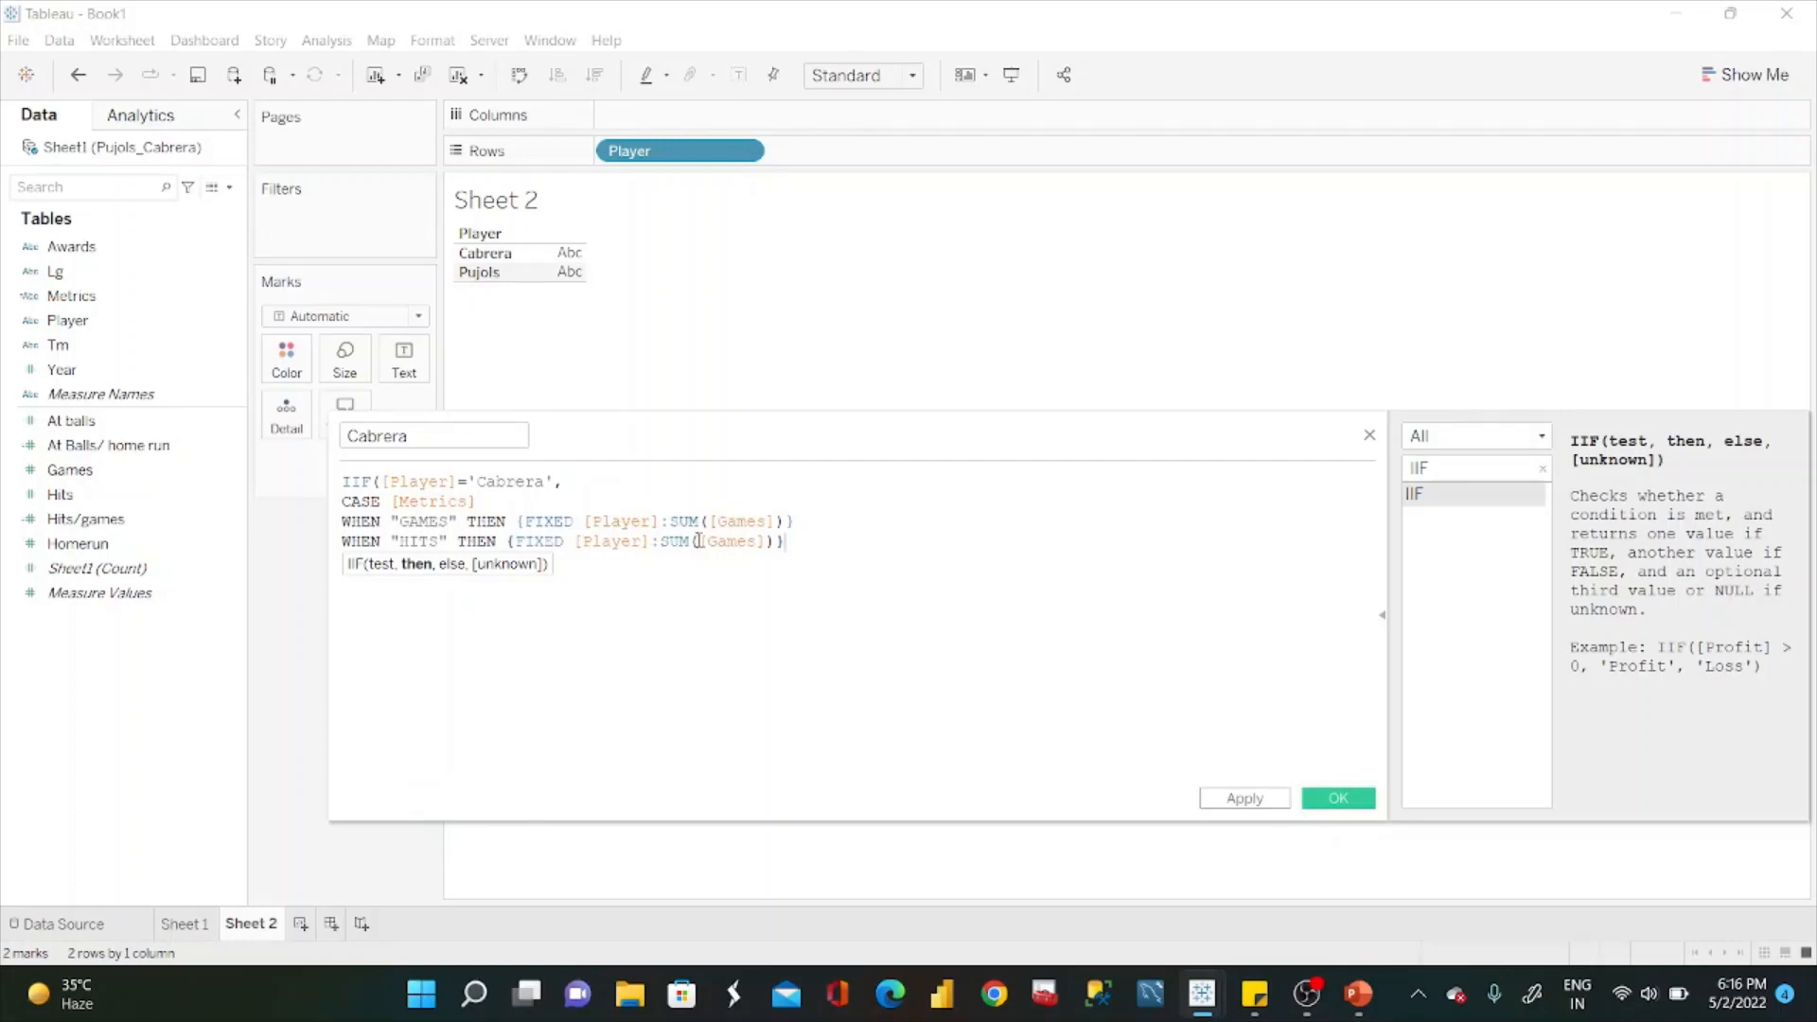
left_click(756, 543)
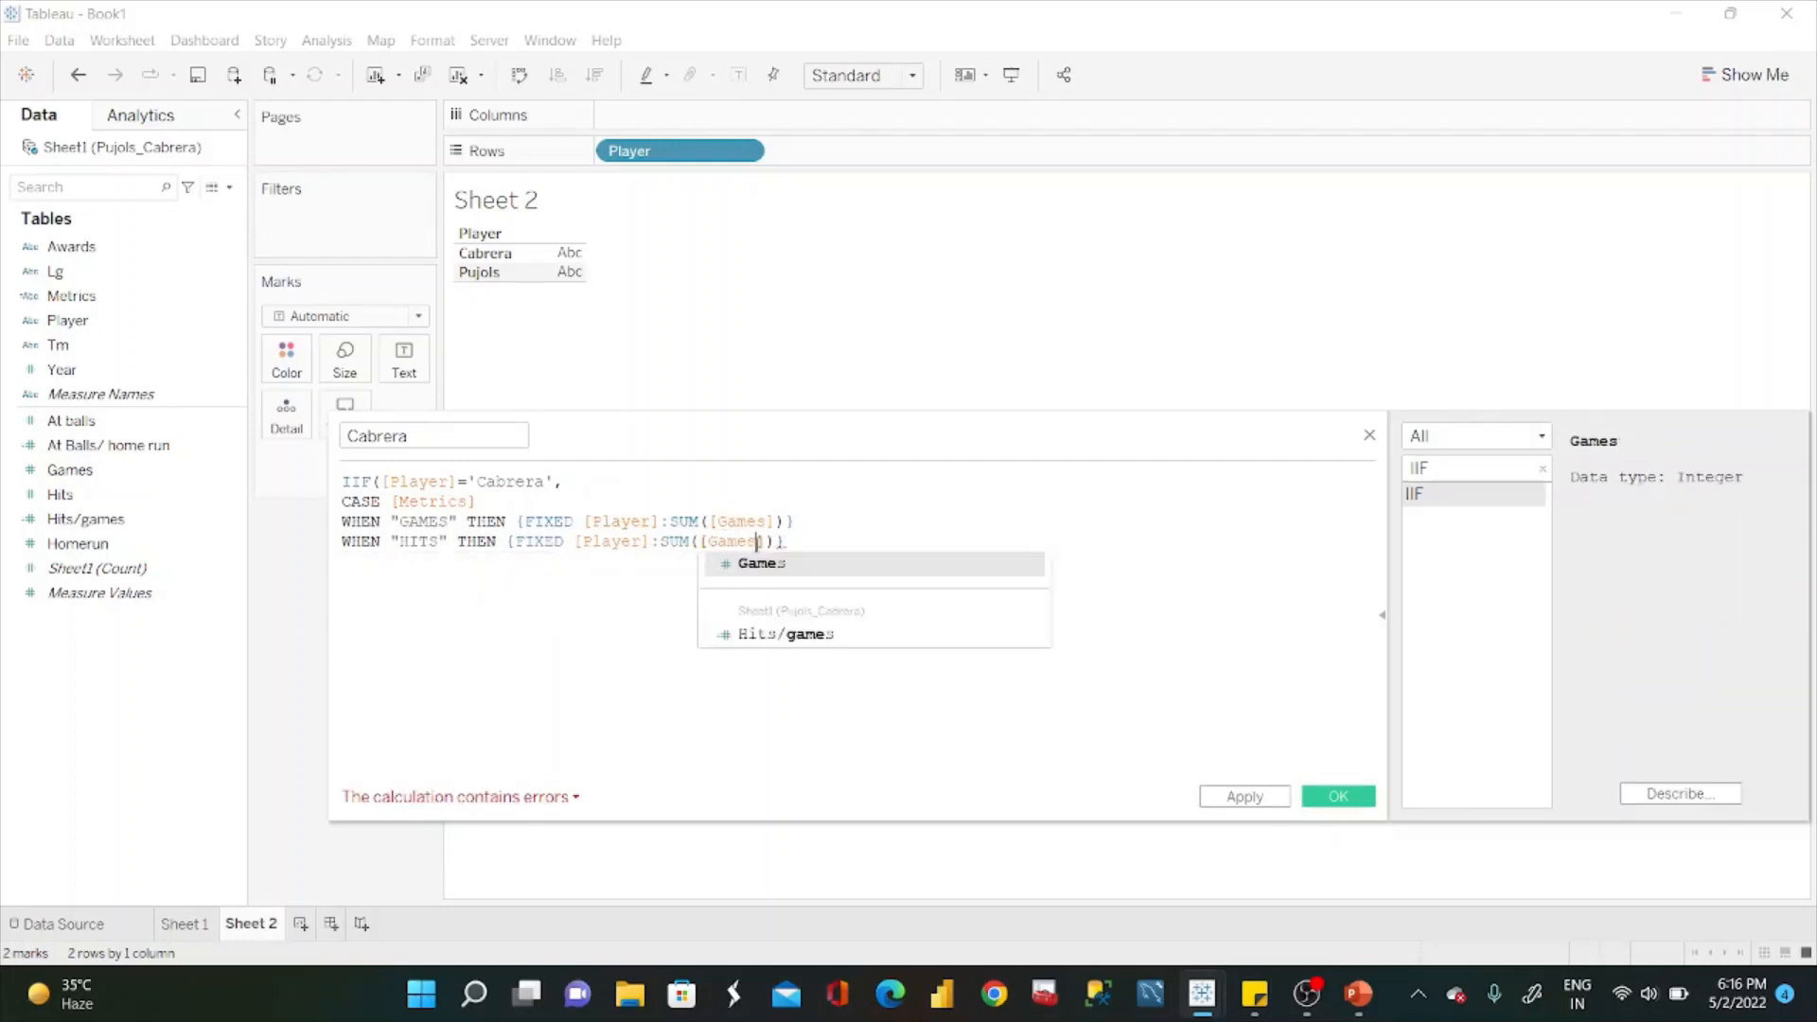
key("BackSpace")
key("BackSpace")
key("BackSpace")
key("BackSpace")
key("BackSpace")
type("Hits")
key("Return")
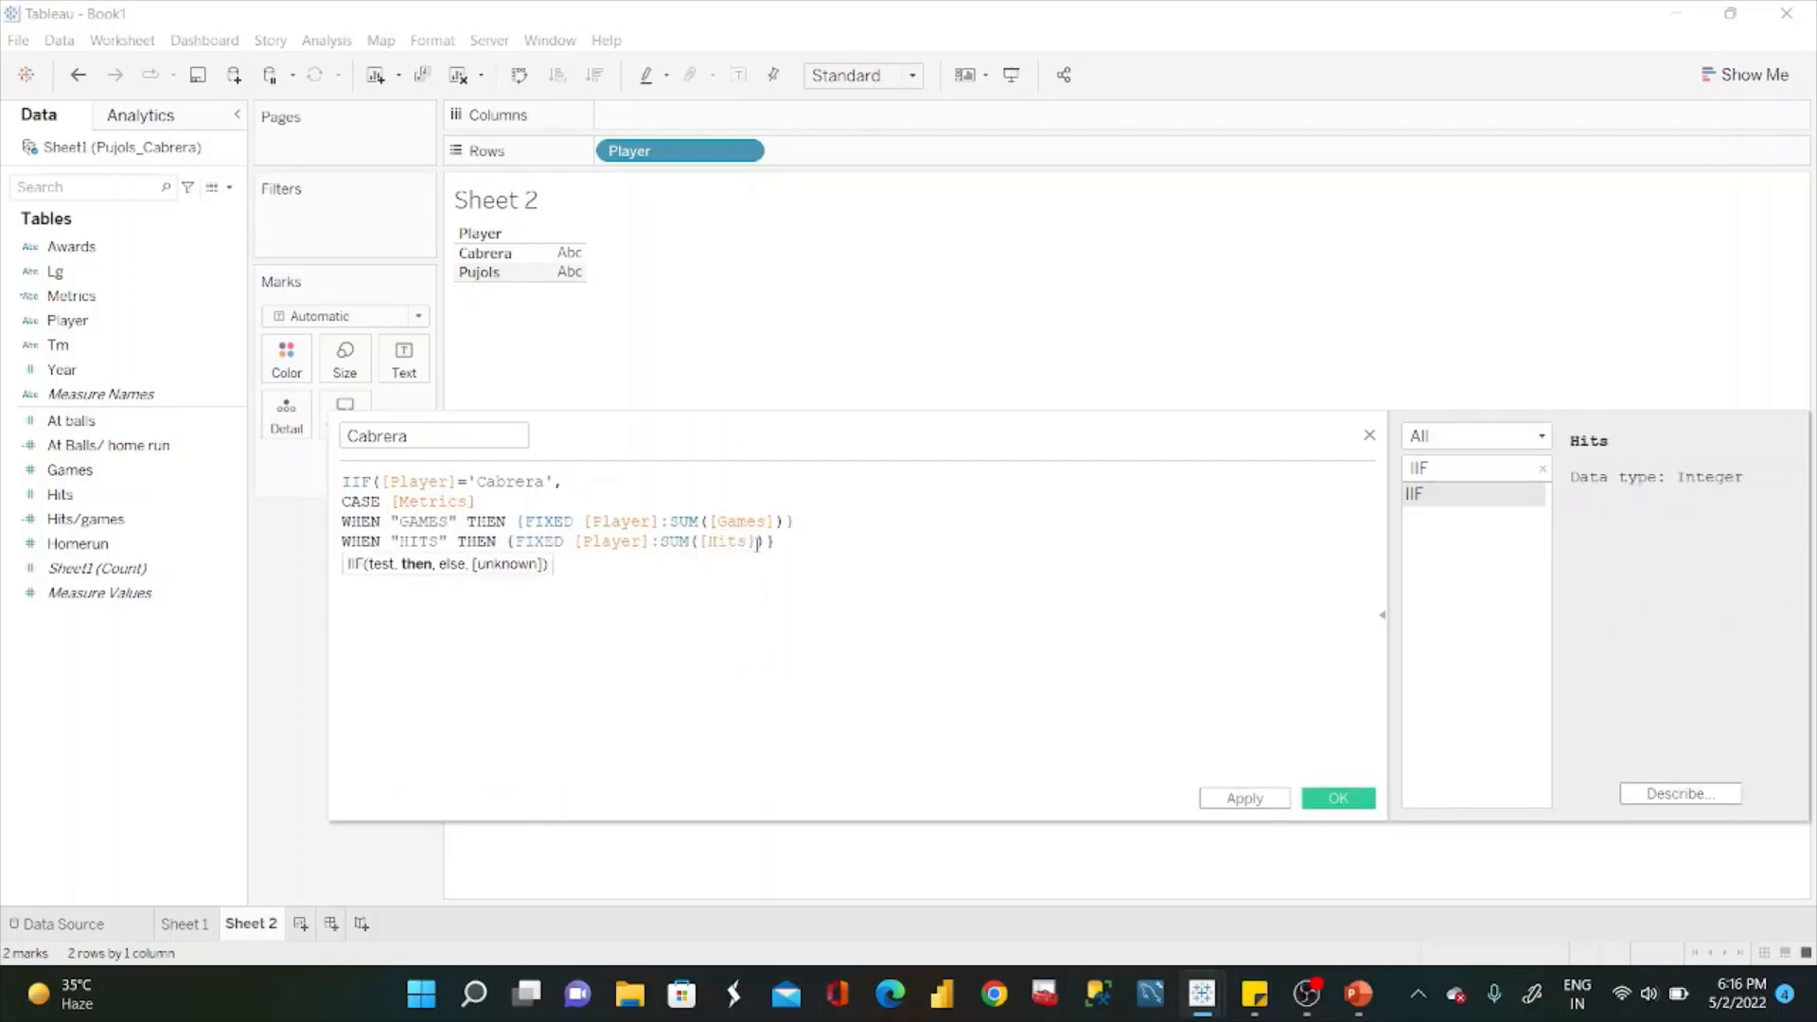
Add a WHEN"HITS/GAMES" THEN line with a copy of the HITS branch's FIXED expression followed by a division sign.
left_click(811, 545)
key("Return")
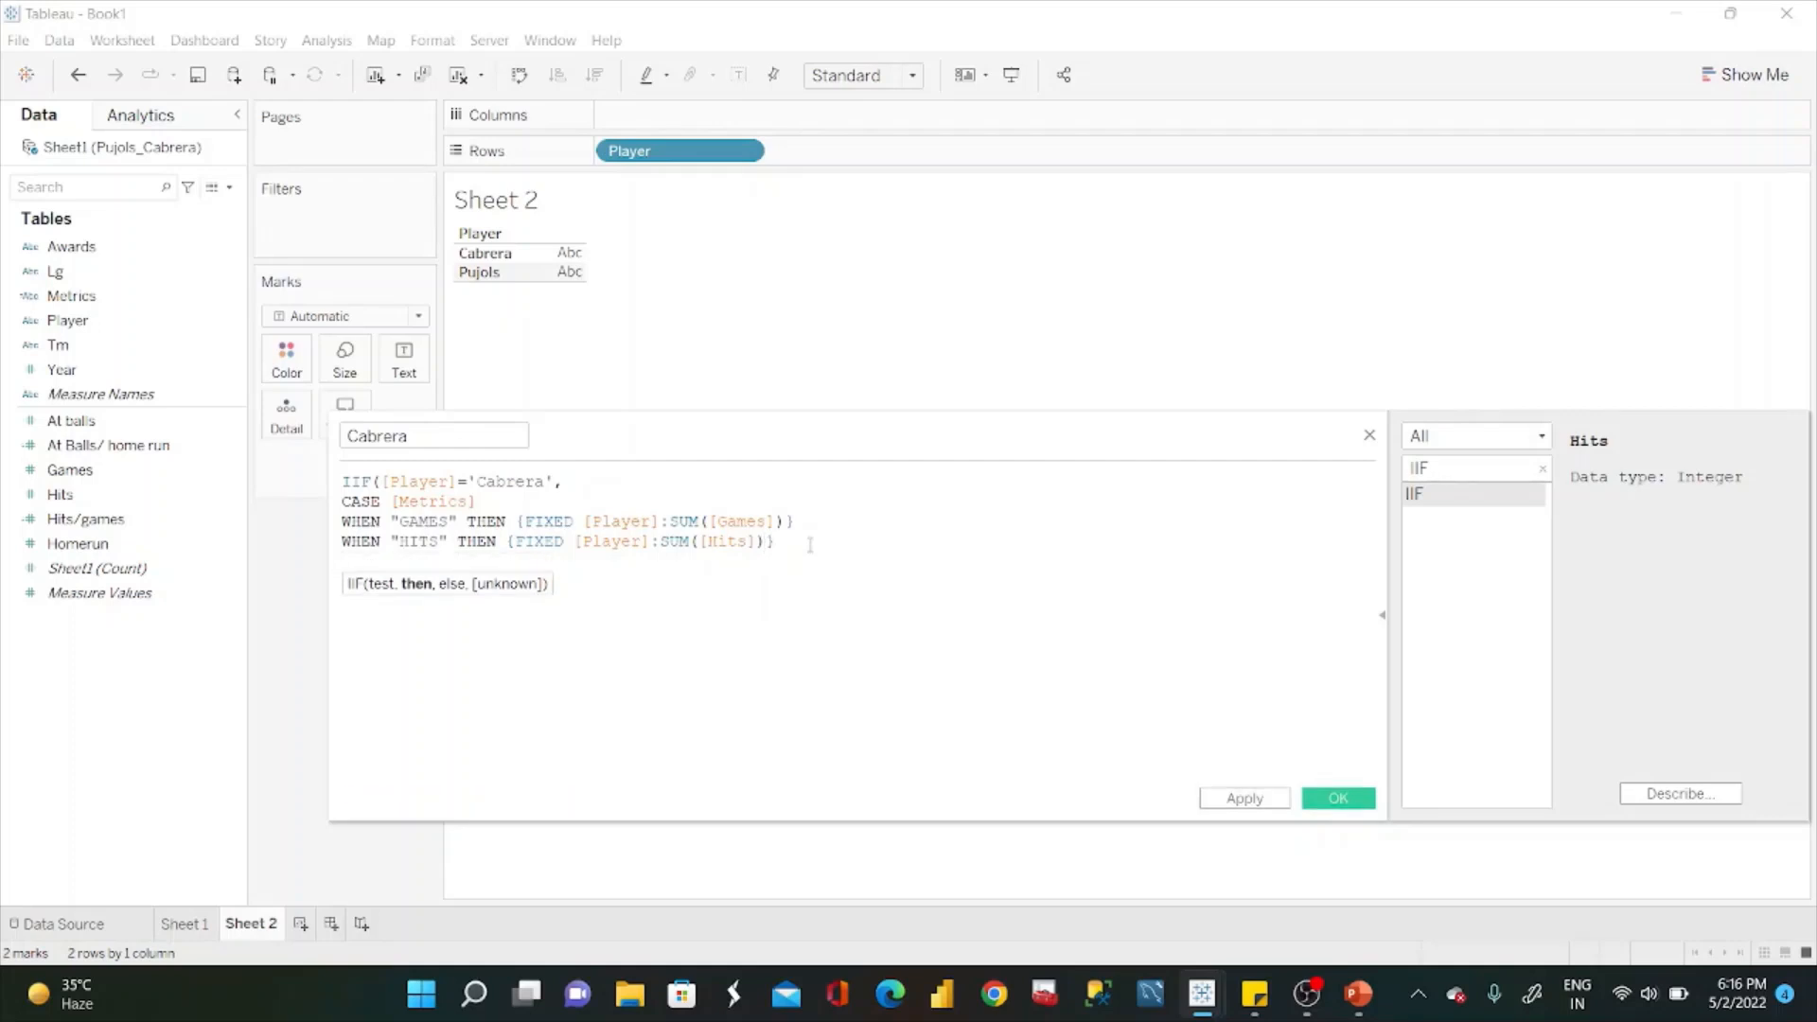
type("WHEN\"HITS/GAMES")
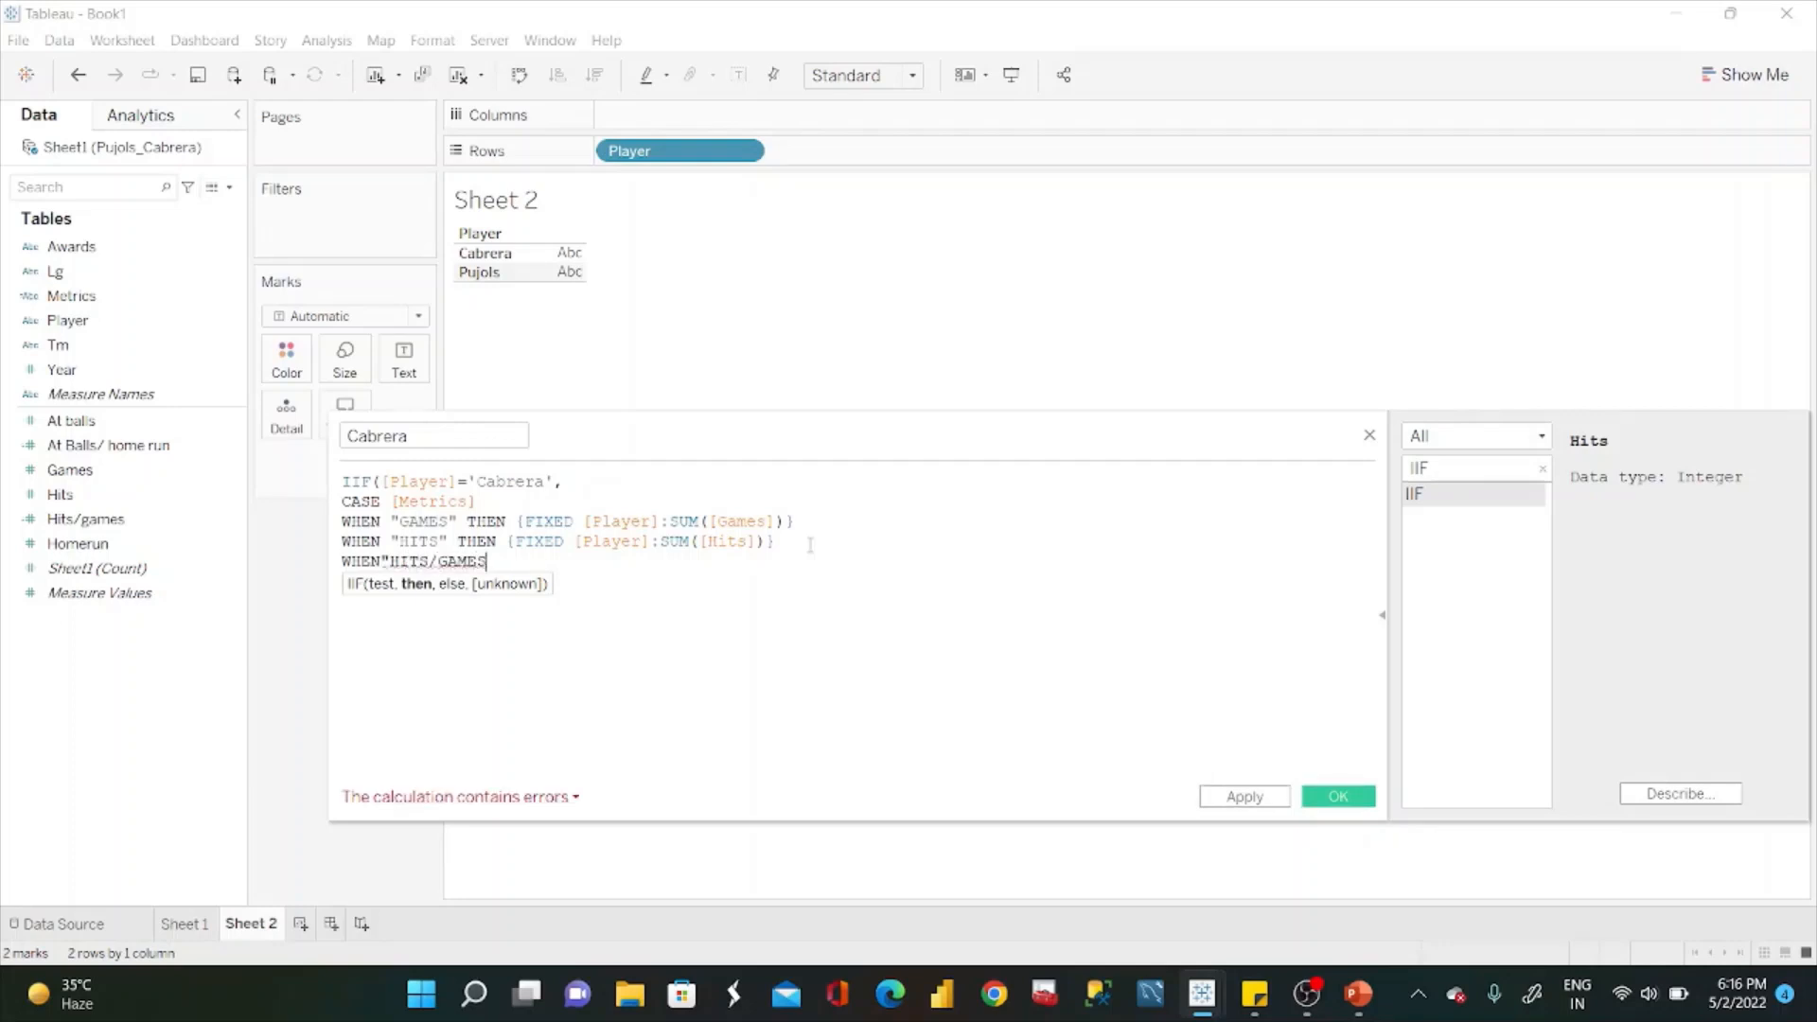
type("\" THEN")
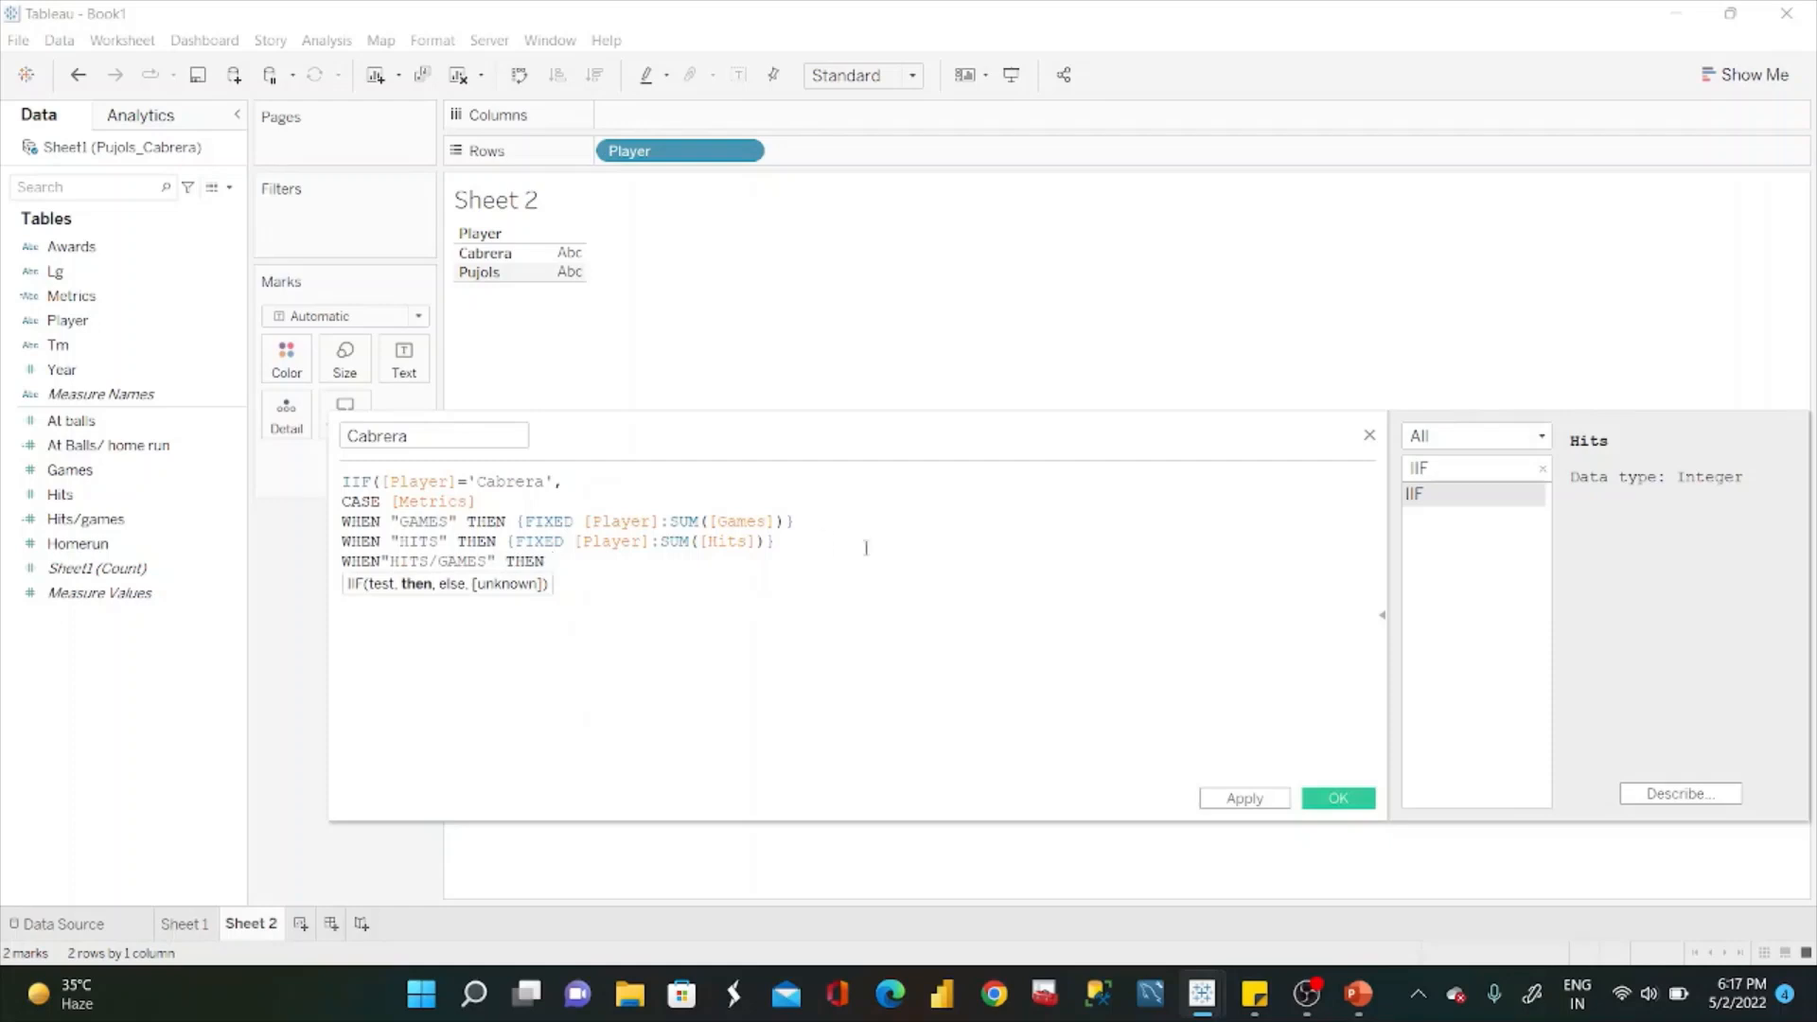
key("ctrl+z")
left_click_drag(785, 544, 502, 541)
key("ctrl+c")
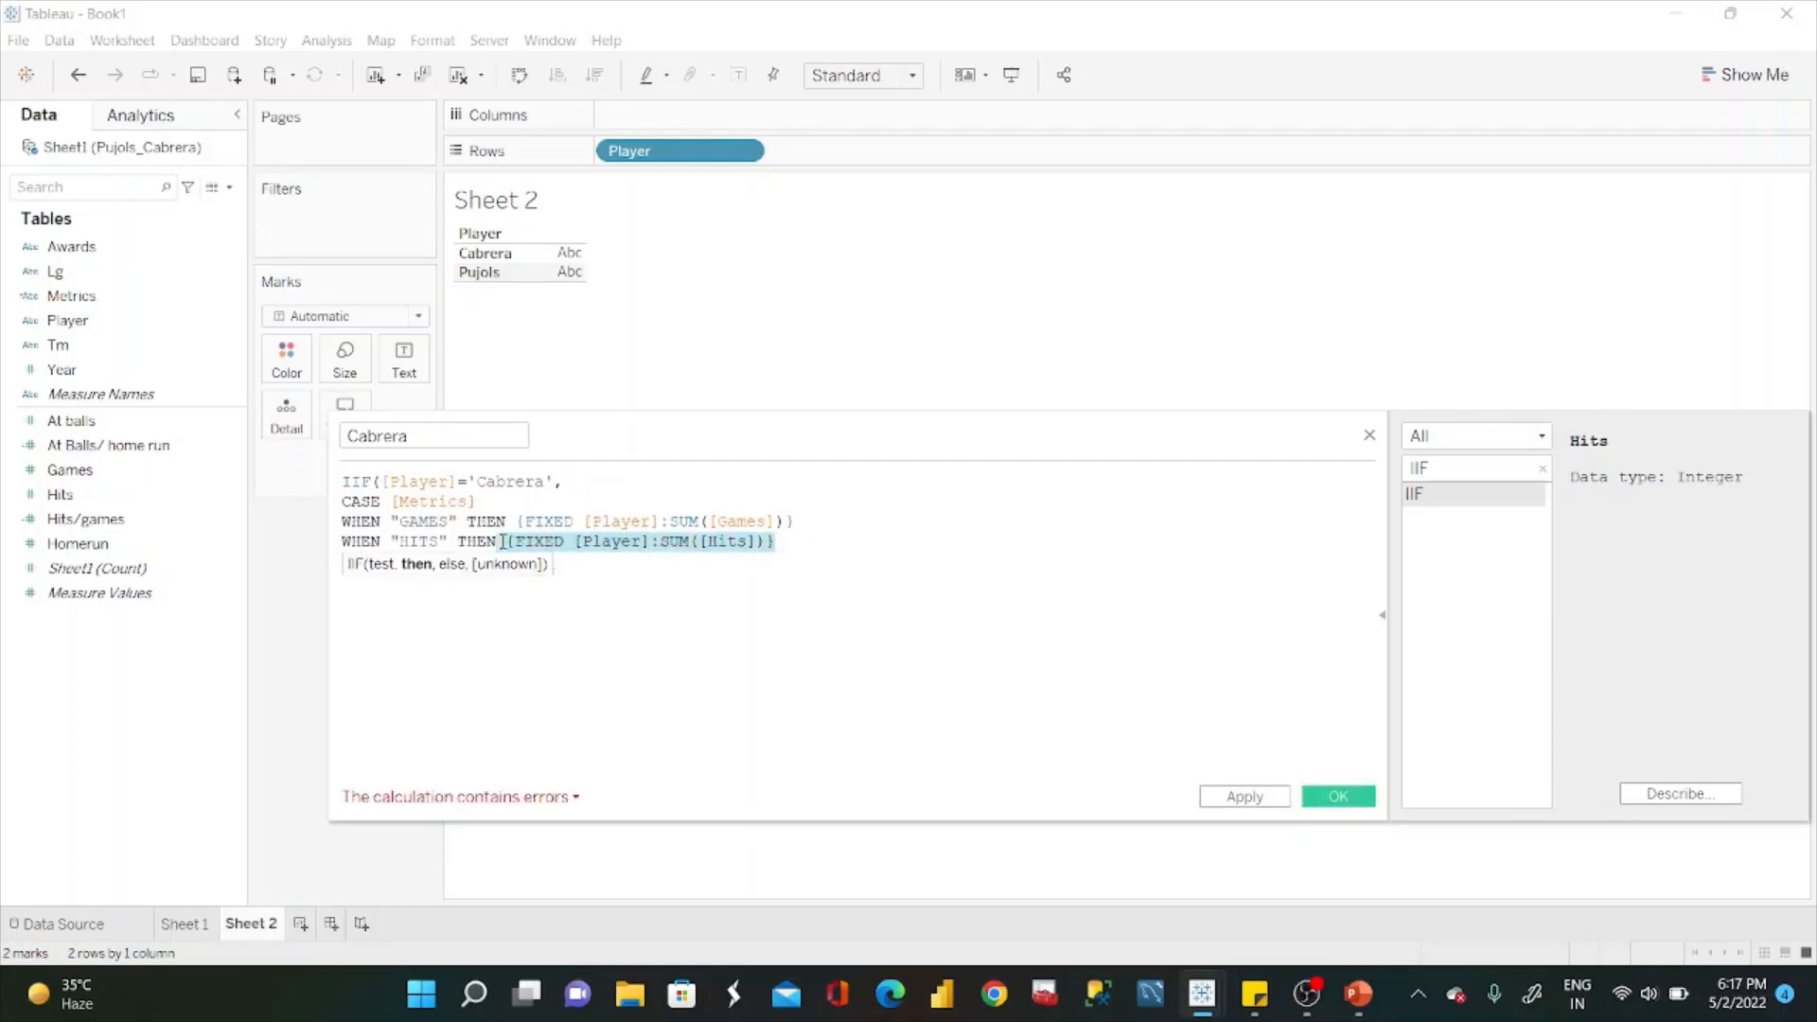
key("ctrl+y")
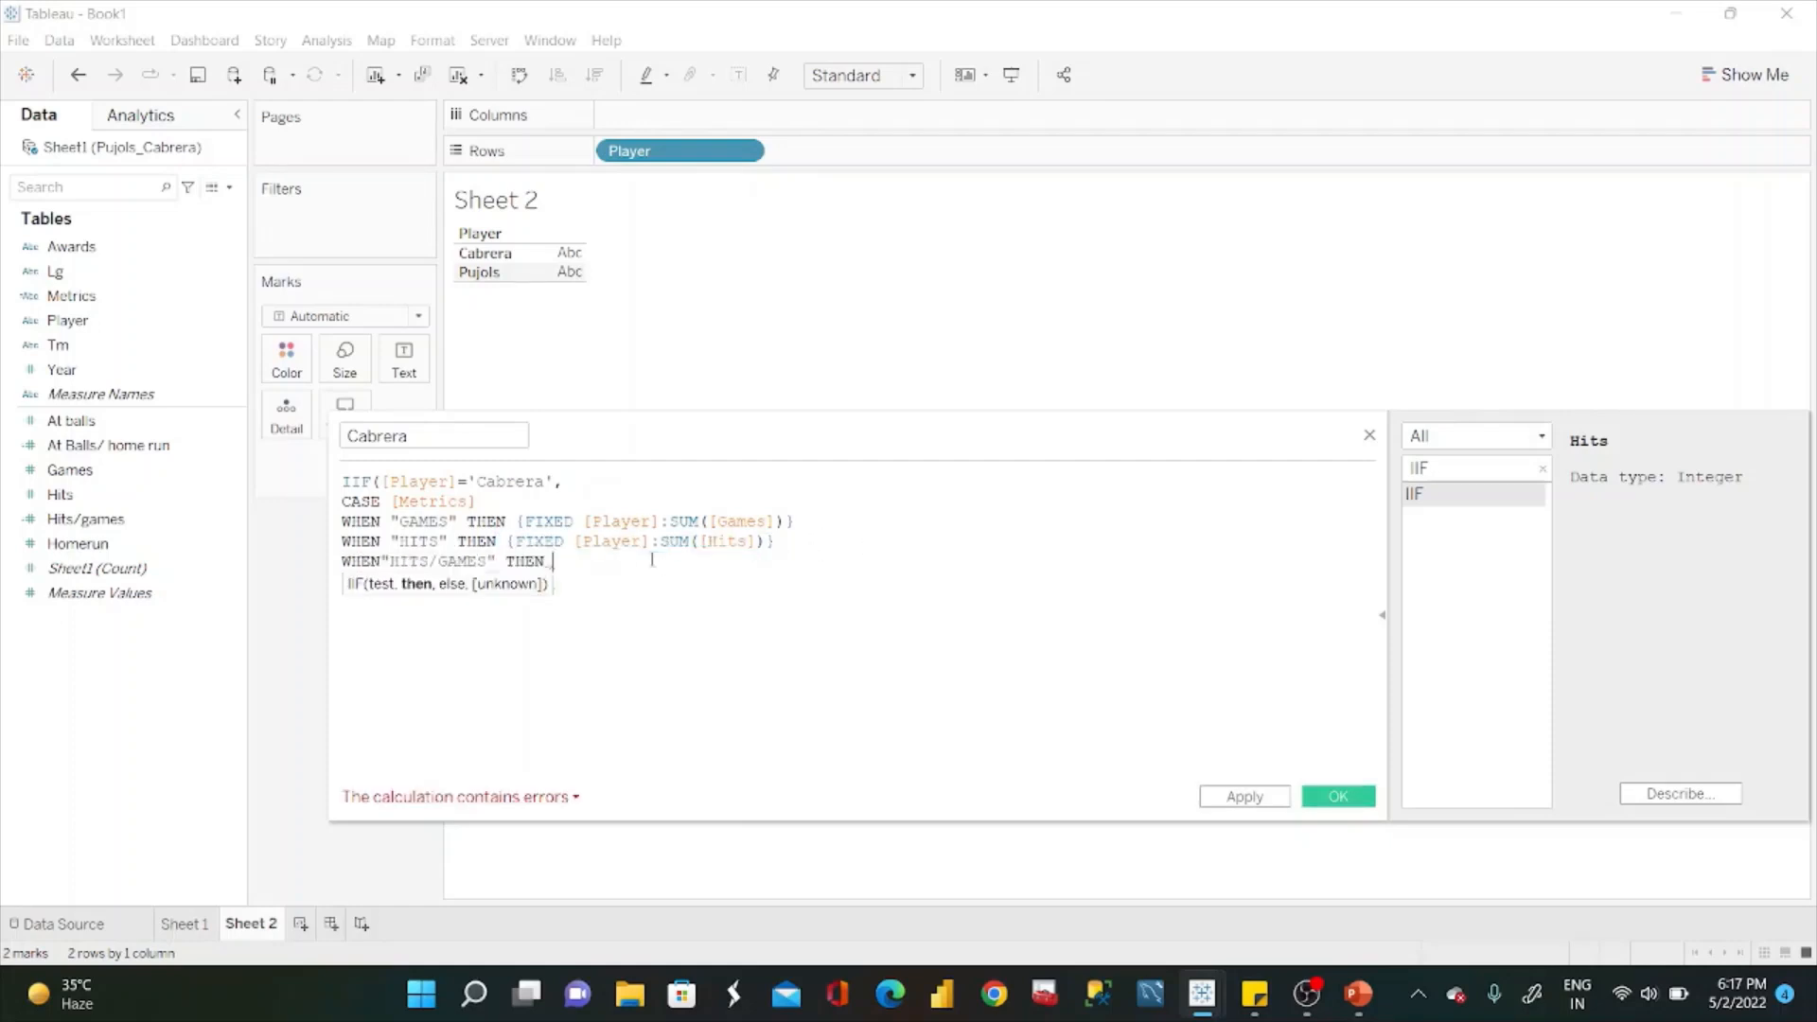
key("ctrl+v")
type("/")
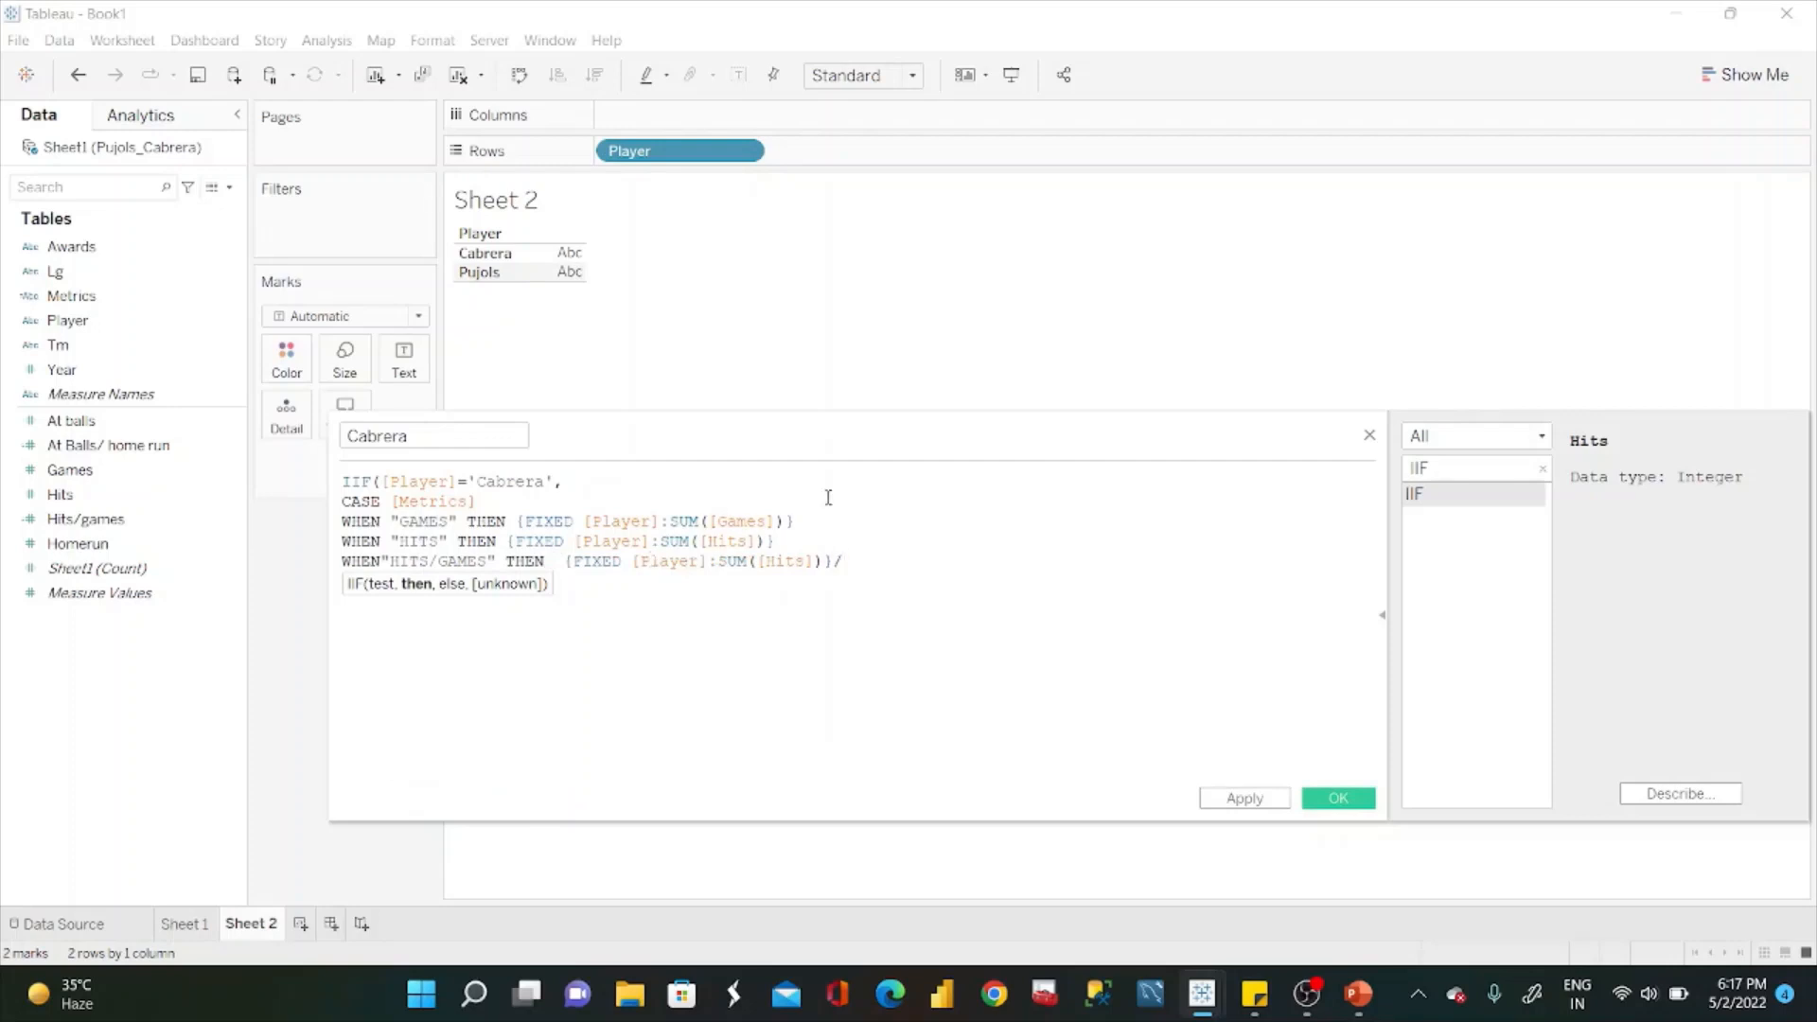
Complete the HITS/GAMES ratio with a copy of {FIXED [Player]:SUM([Games])} as its divisor.
left_click_drag(814, 520, 520, 512)
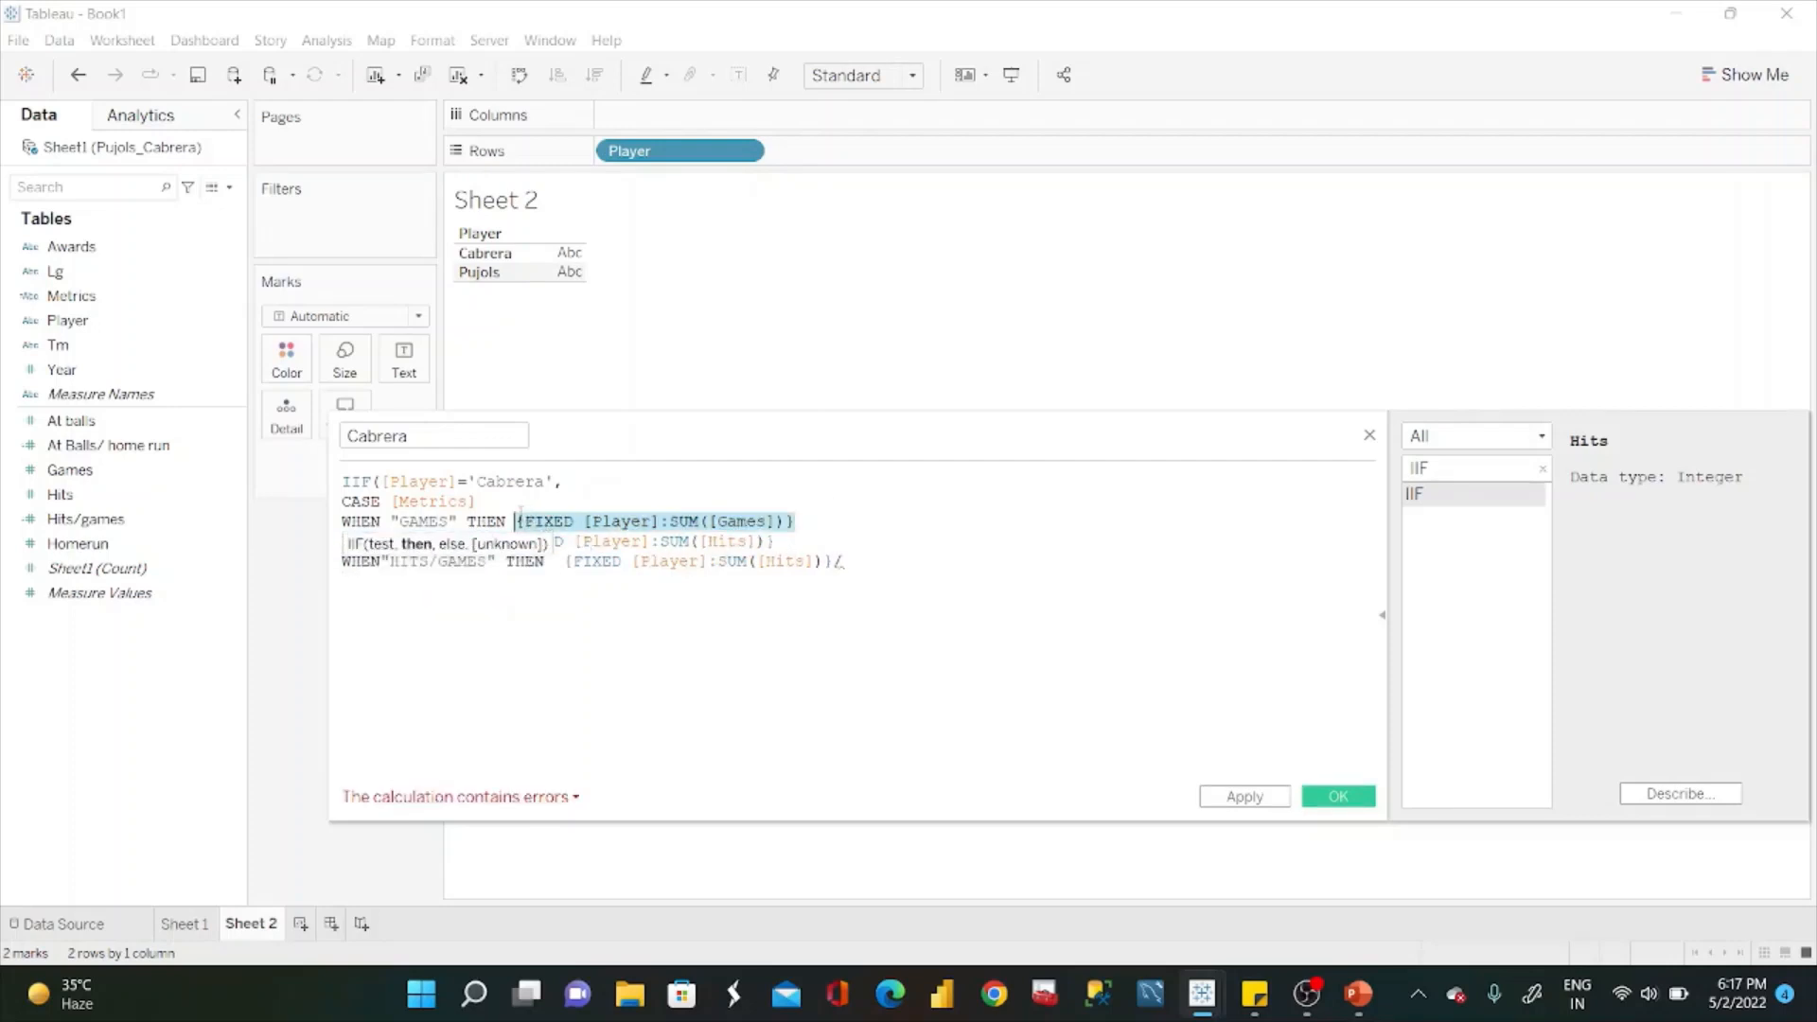
key("ctrl+c")
left_click(932, 564)
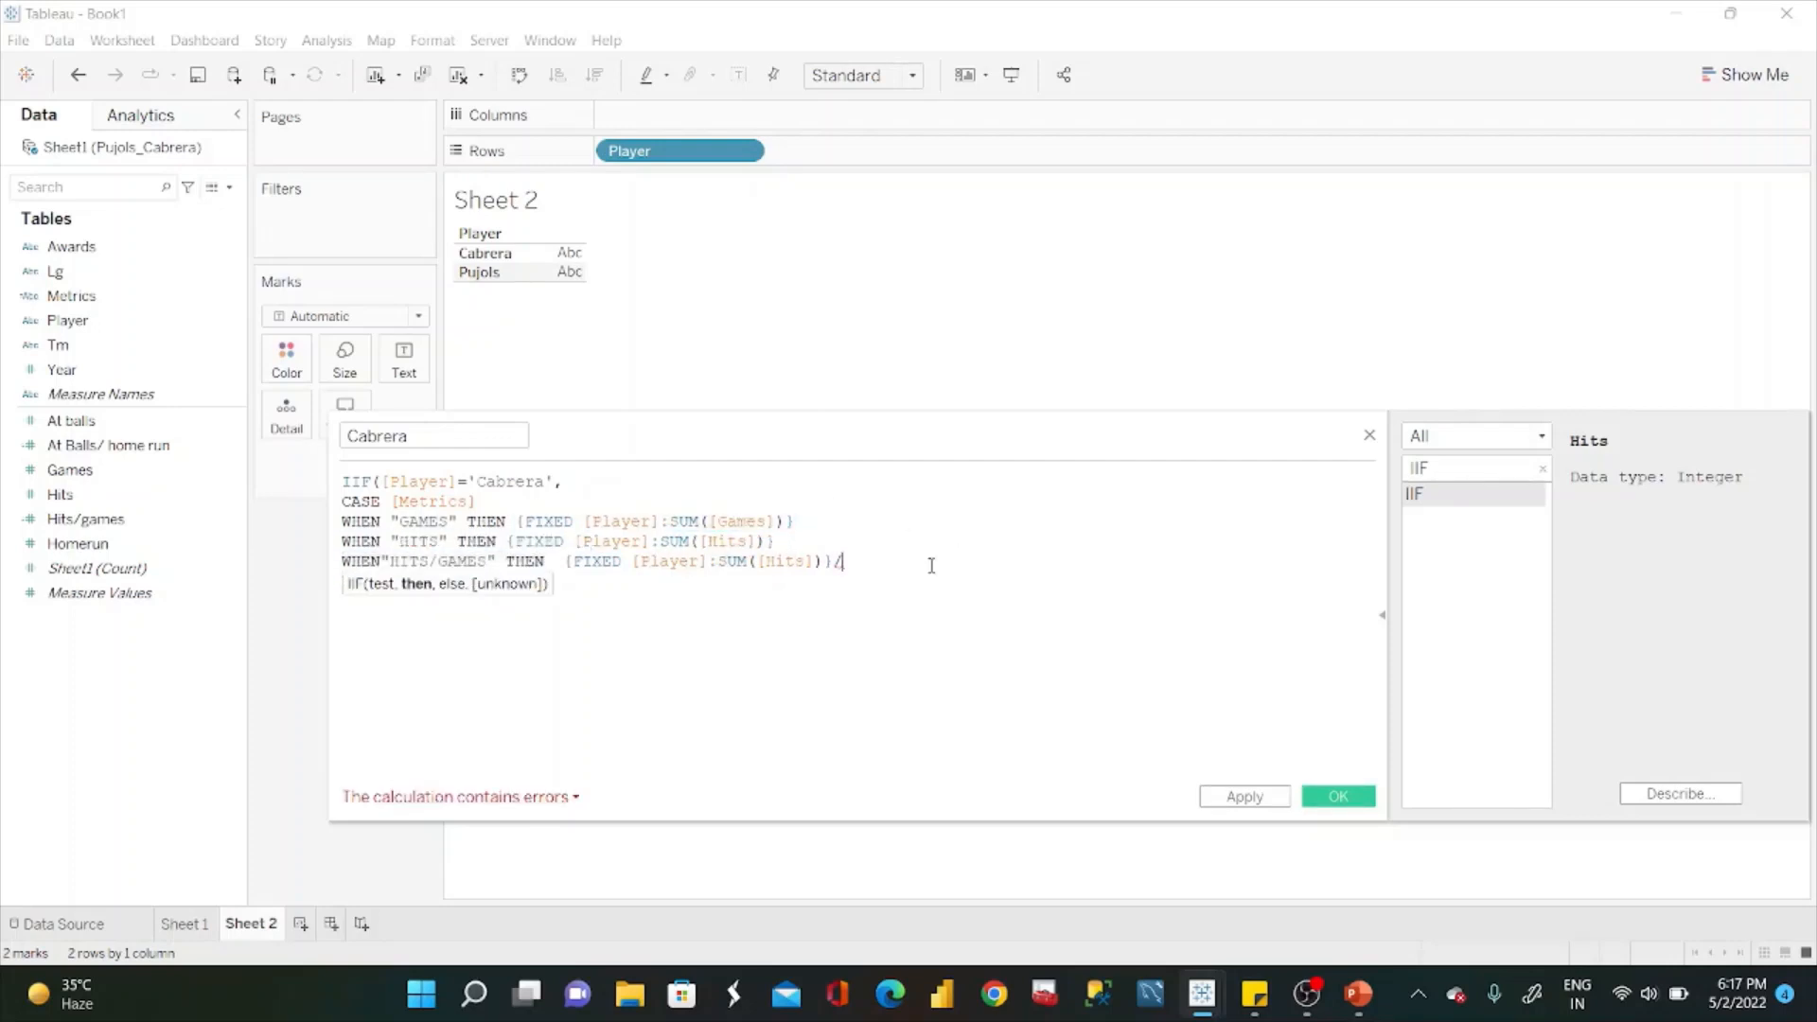
key("ctrl+v")
Add a WHEN "HOMERUN" THEN line whose result is a copy of the HITS branch's FIXED expression.
key("Return")
type("WHE")
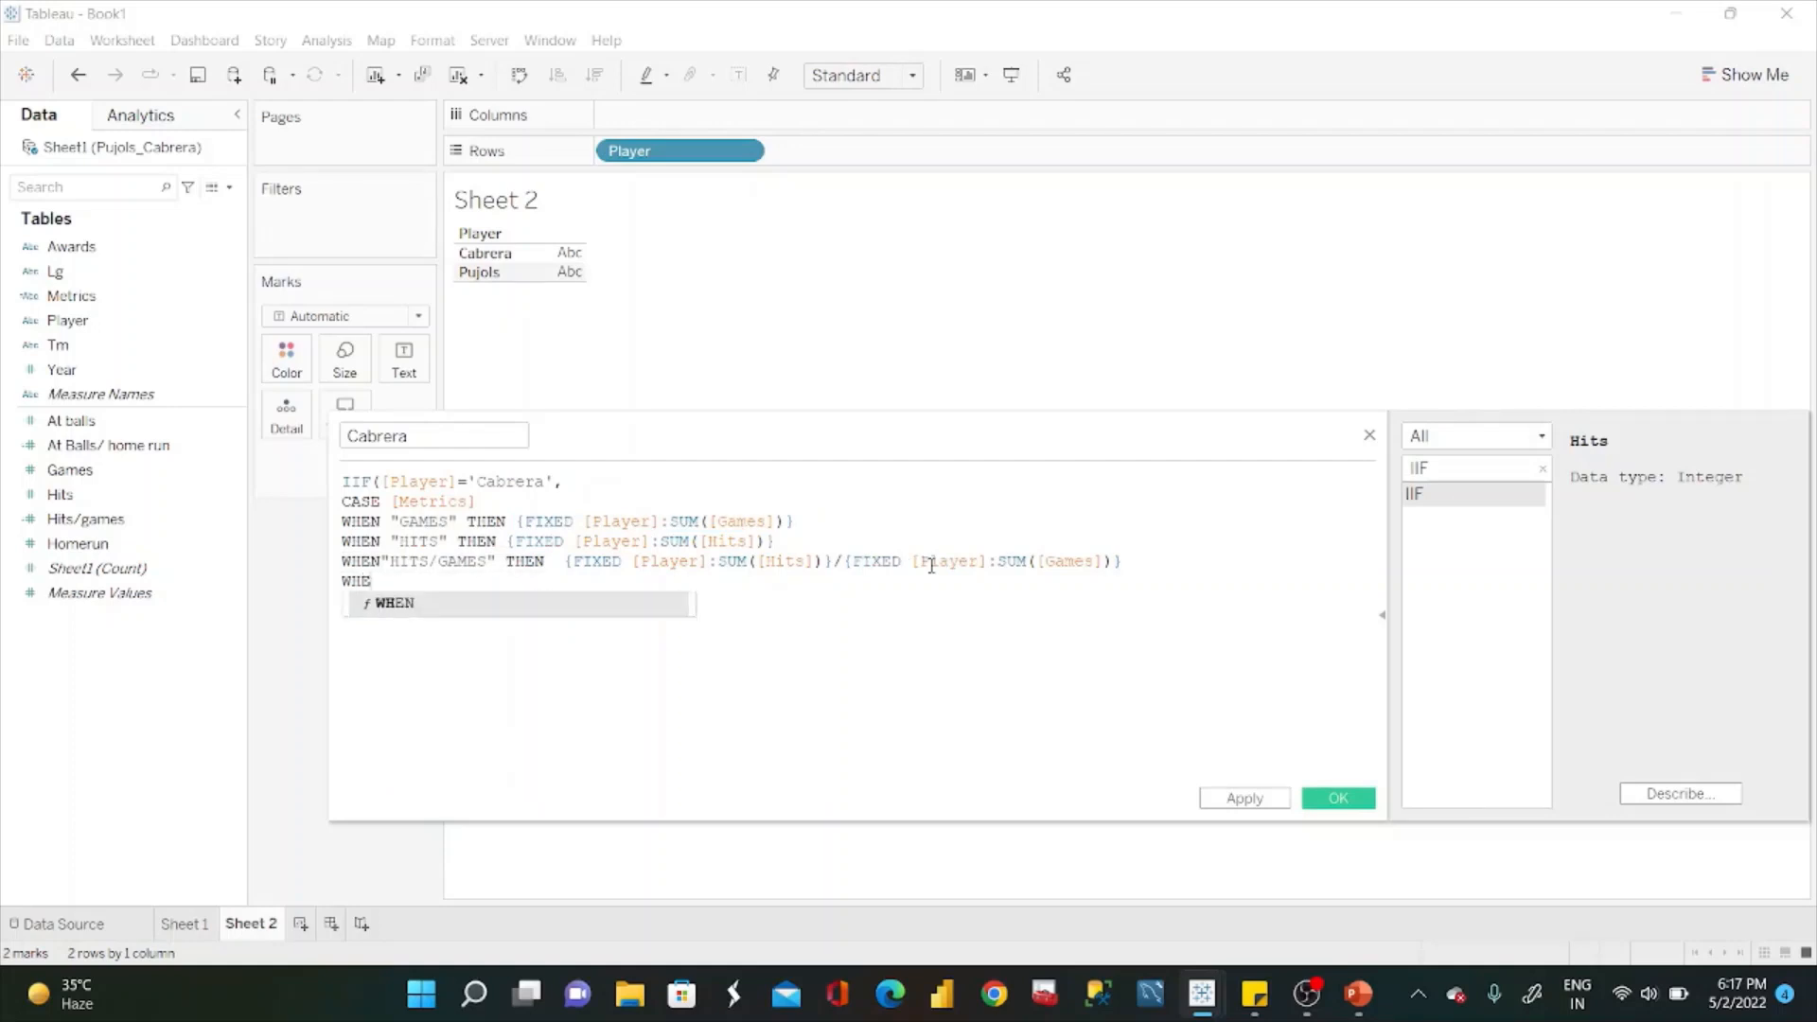
type("N \"HOME")
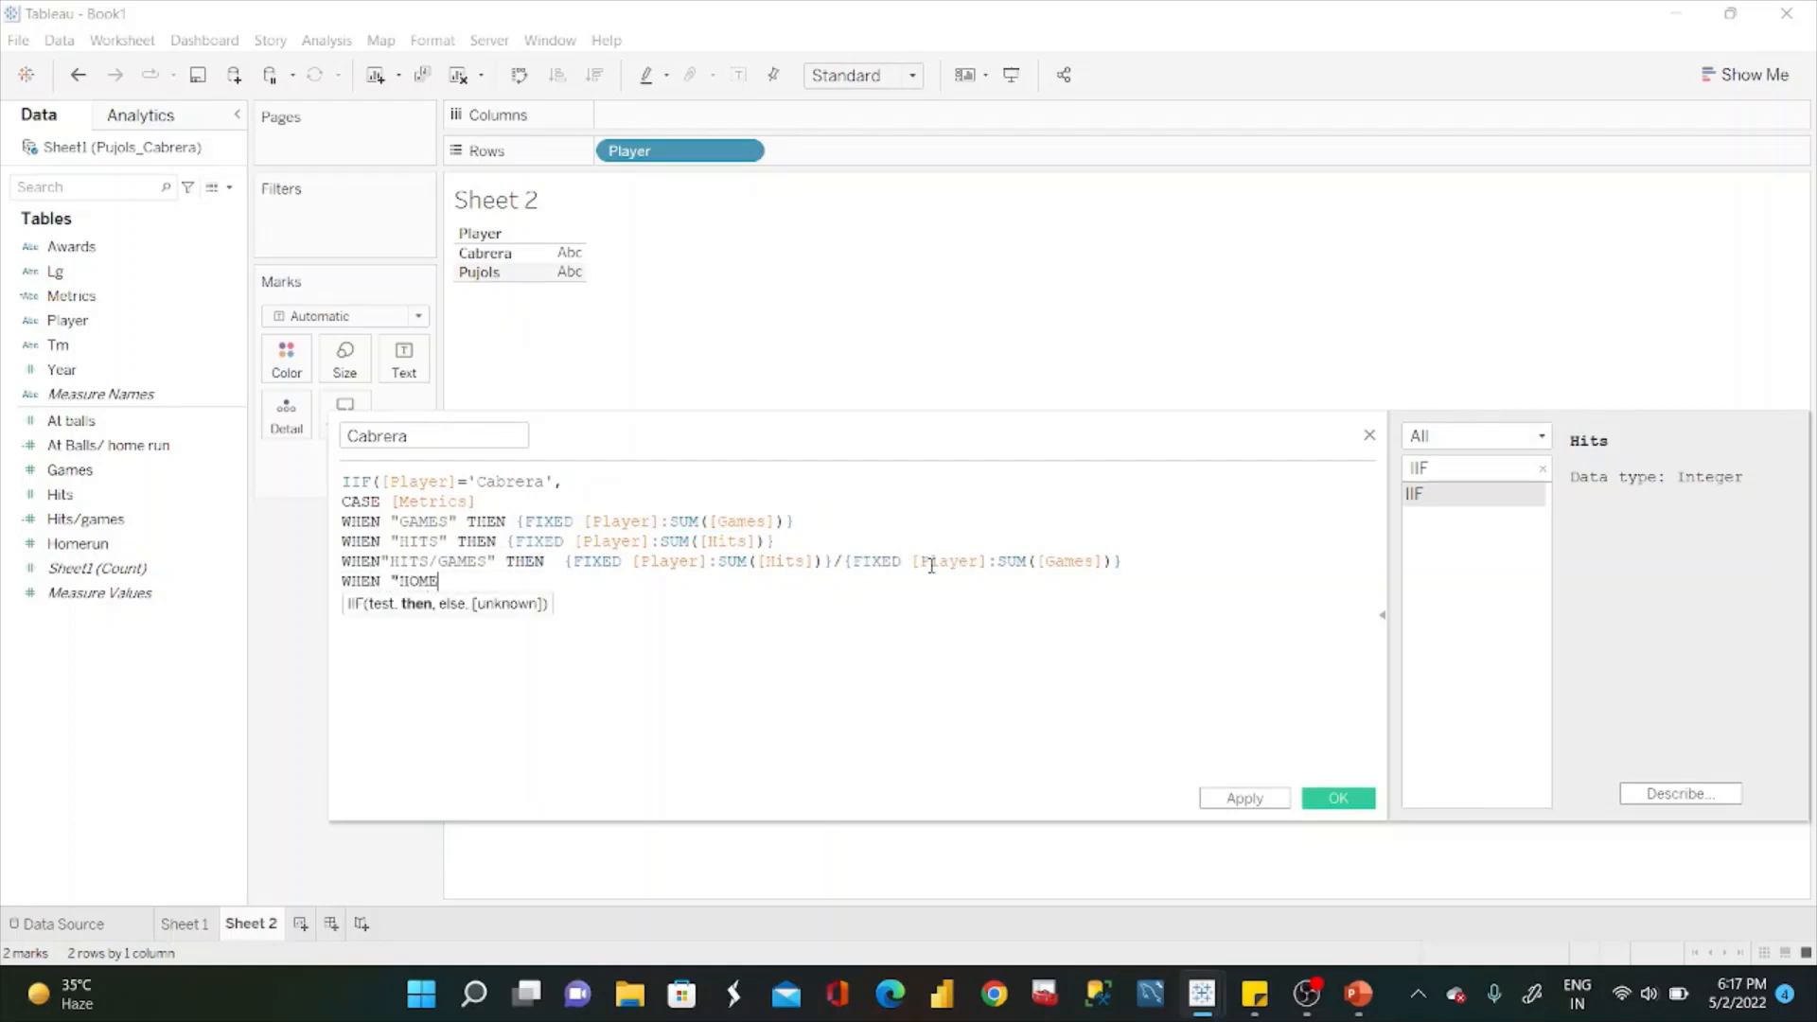
type("RUN\" THE N")
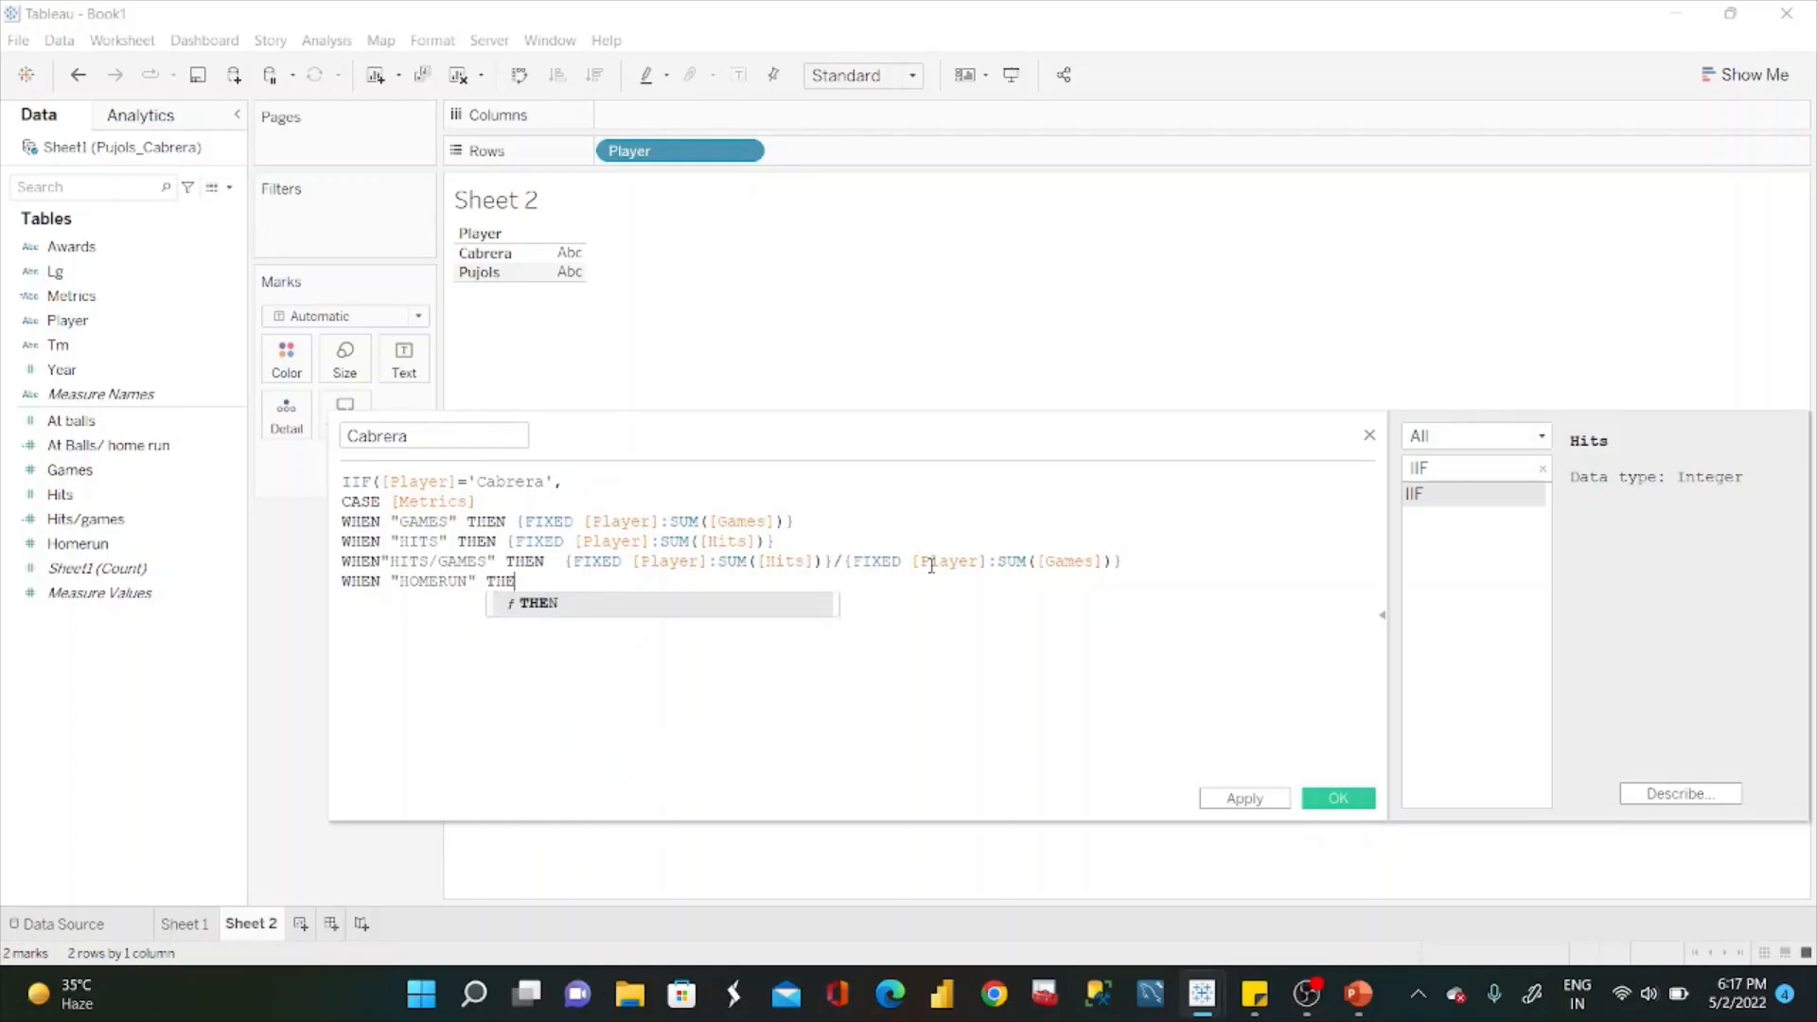
key("BackSpace")
key("BackSpace")
type("N")
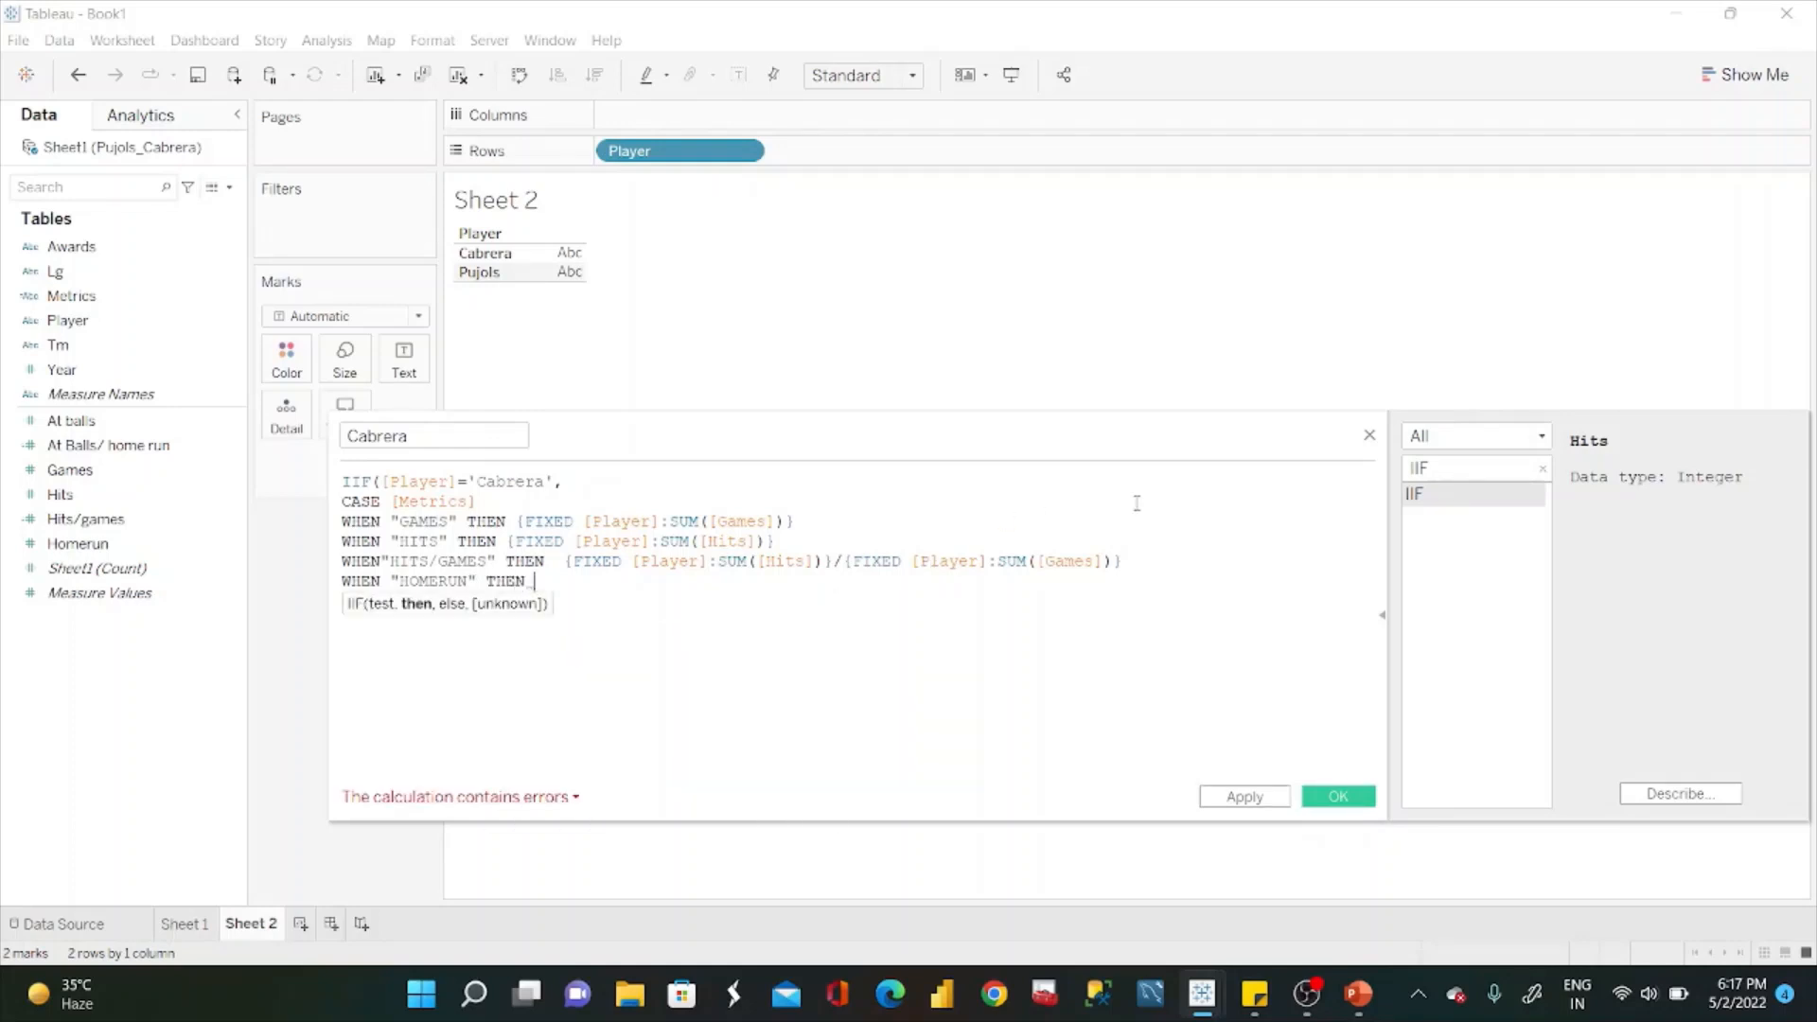
left_click_drag(776, 541, 510, 541)
key("ctrl+c")
left_click(593, 581)
key("ctrl+v")
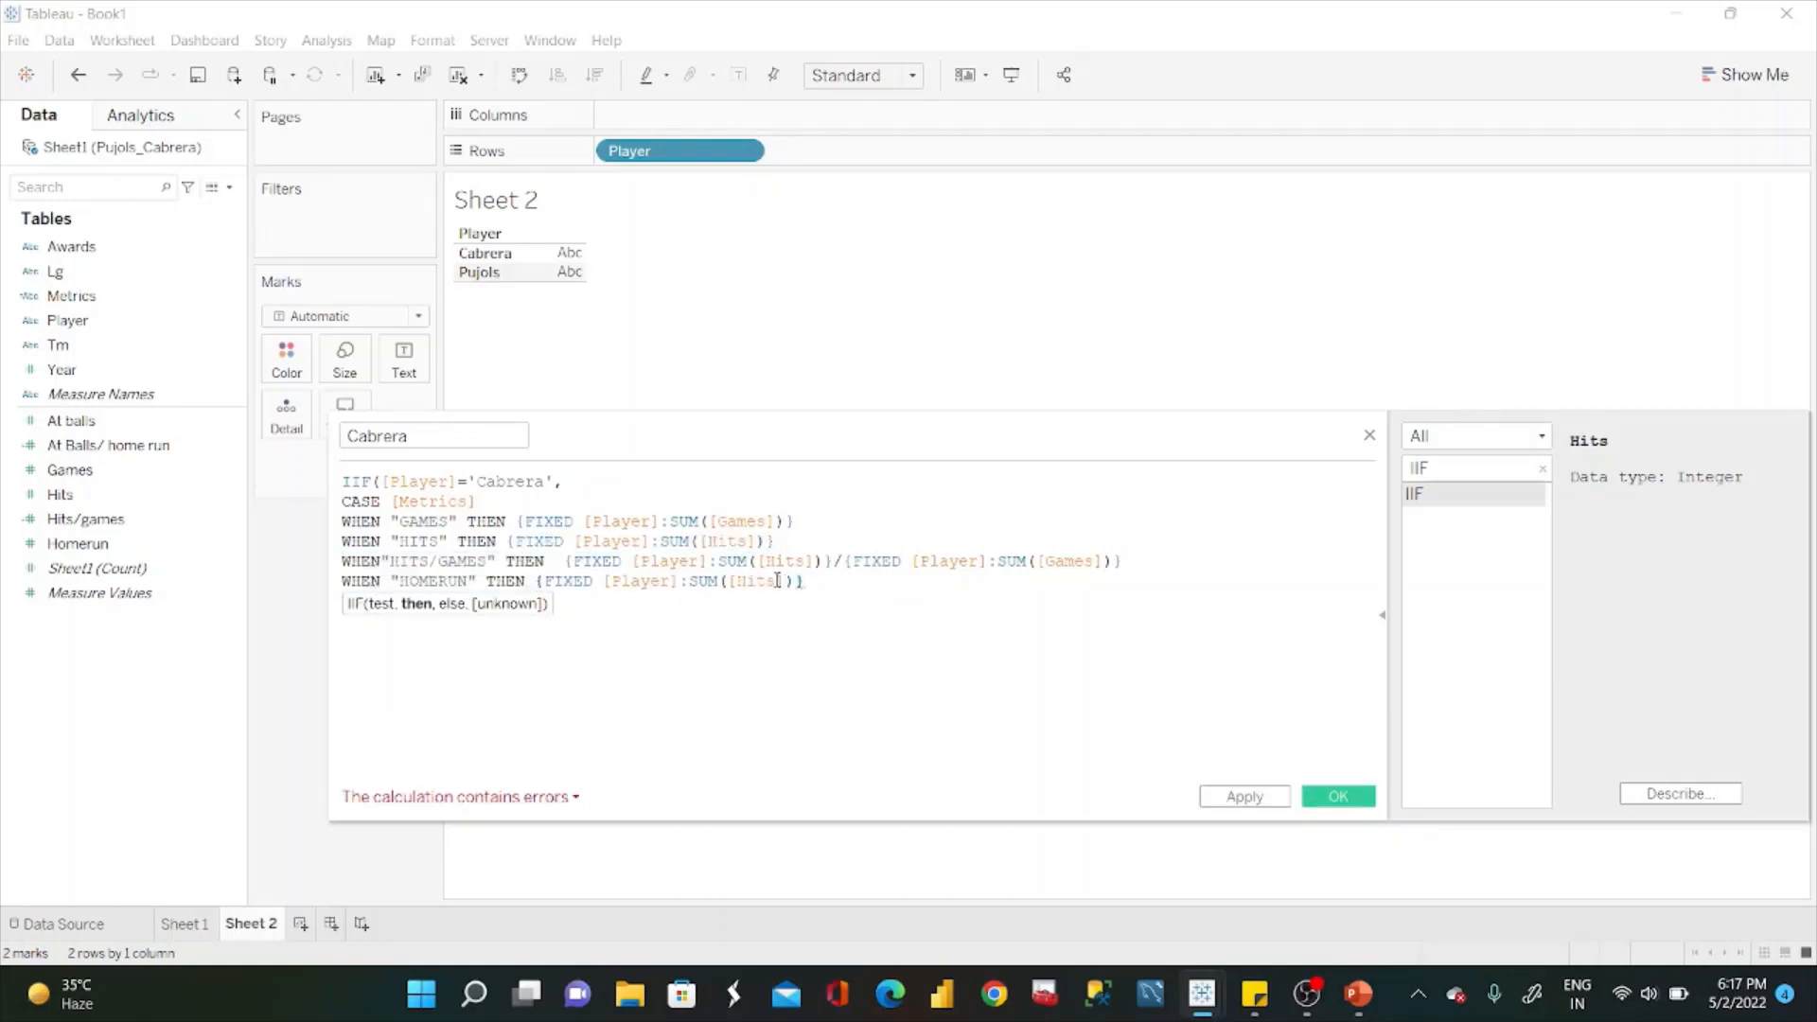
Replace the field summed in the HOMERUN branch with [Homerun].
left_click(778, 581)
key("BackSpace")
key("BackSpace")
key("BackSpace")
key("BackSpace")
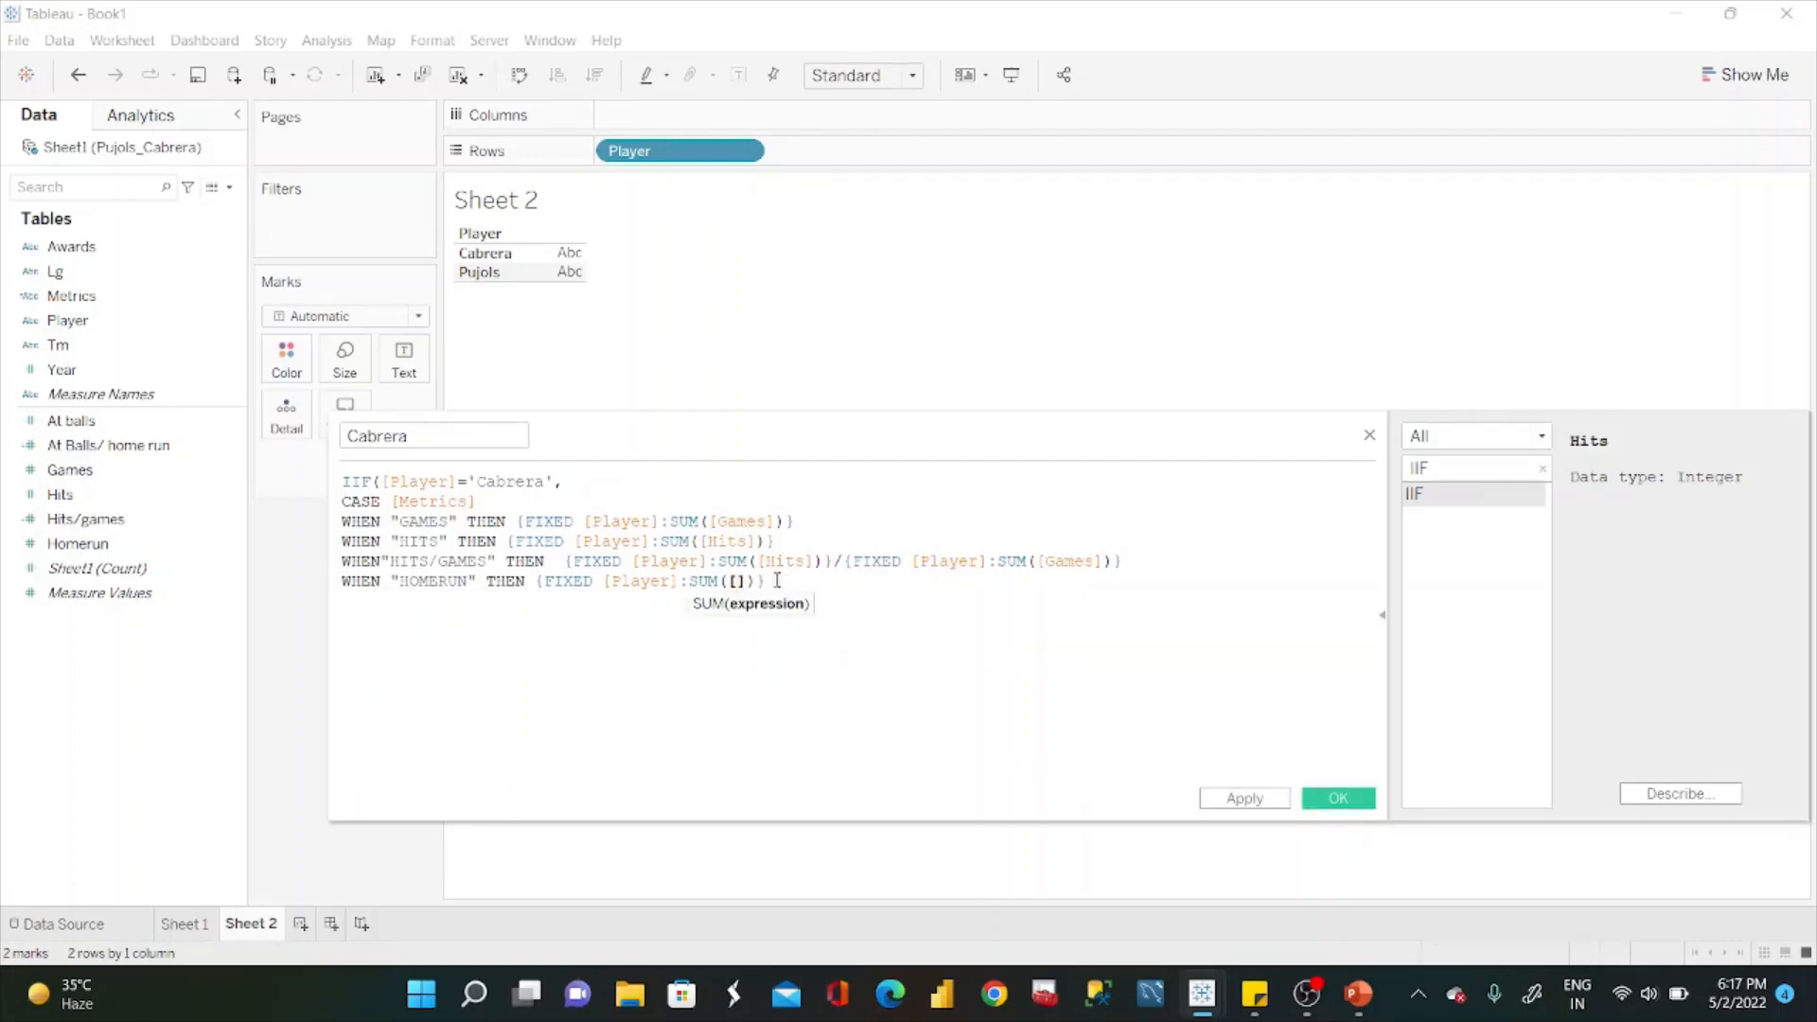
type("Home")
key("Return")
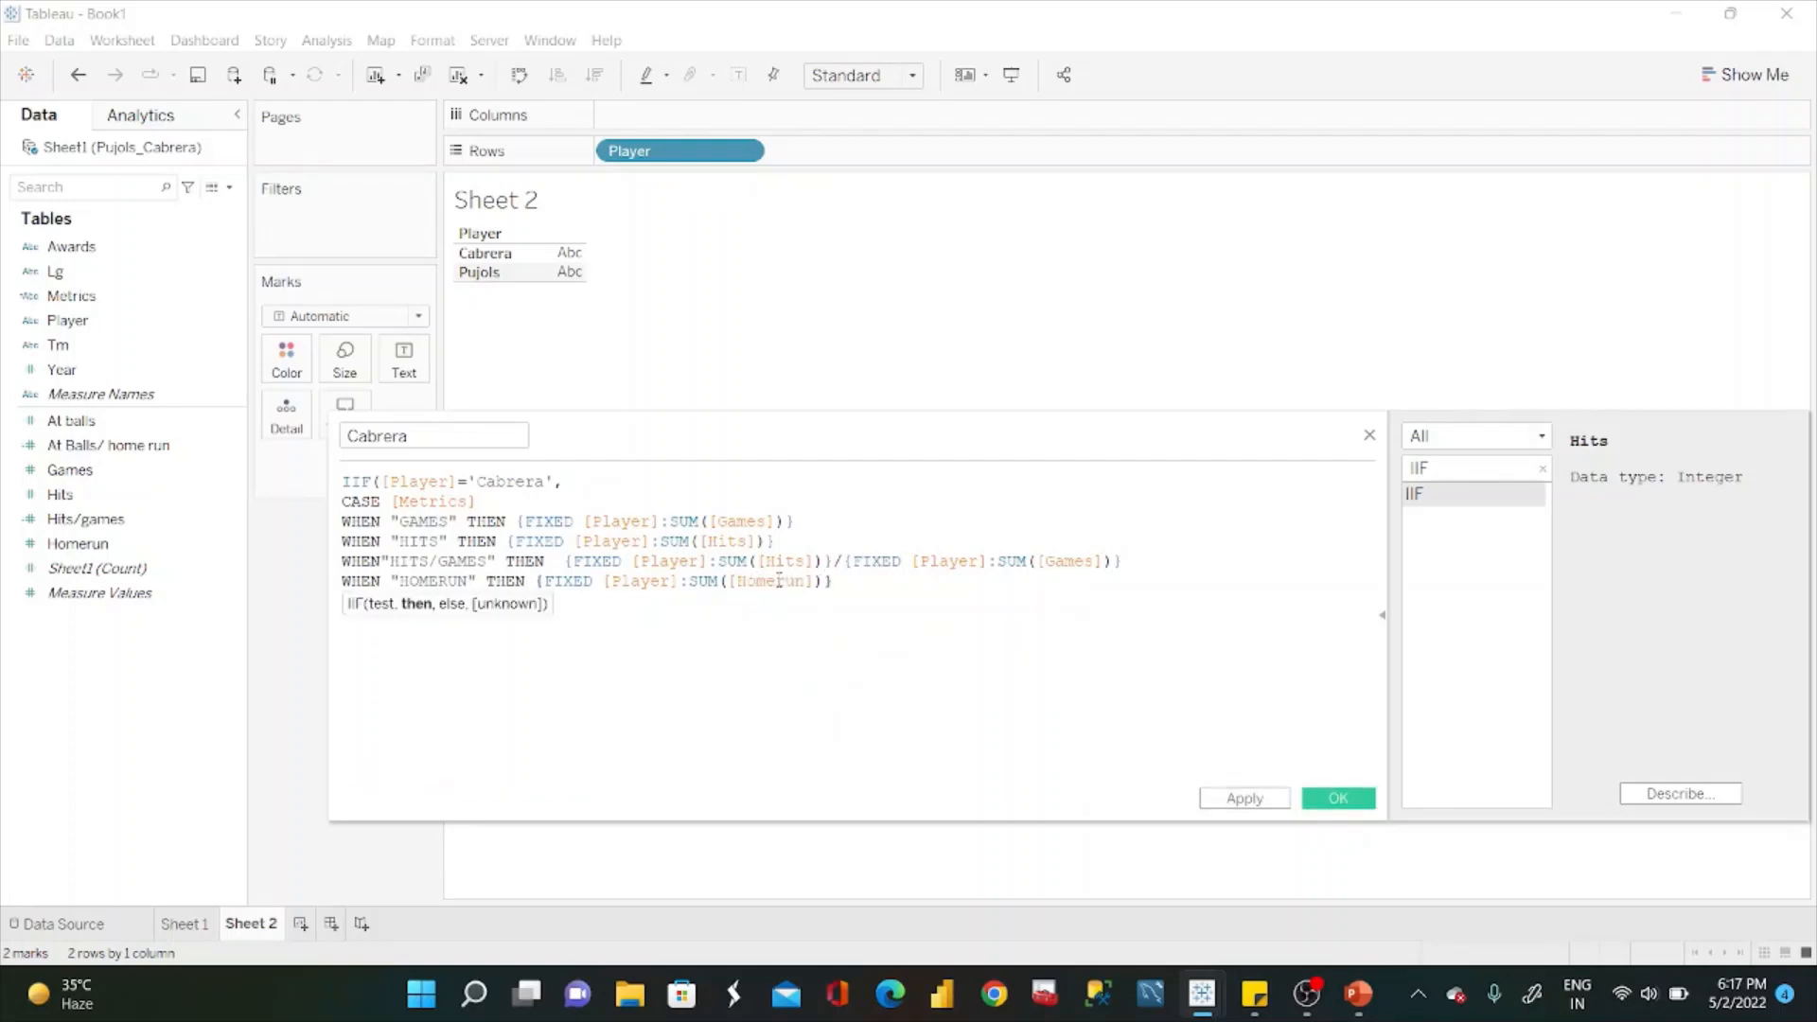
Add a WHEN "AB/HR" THEN line whose result starts with a copy of the HOMERUN branch's FIXED expression.
left_click_drag(844, 580, 535, 580)
key("ctrl+c")
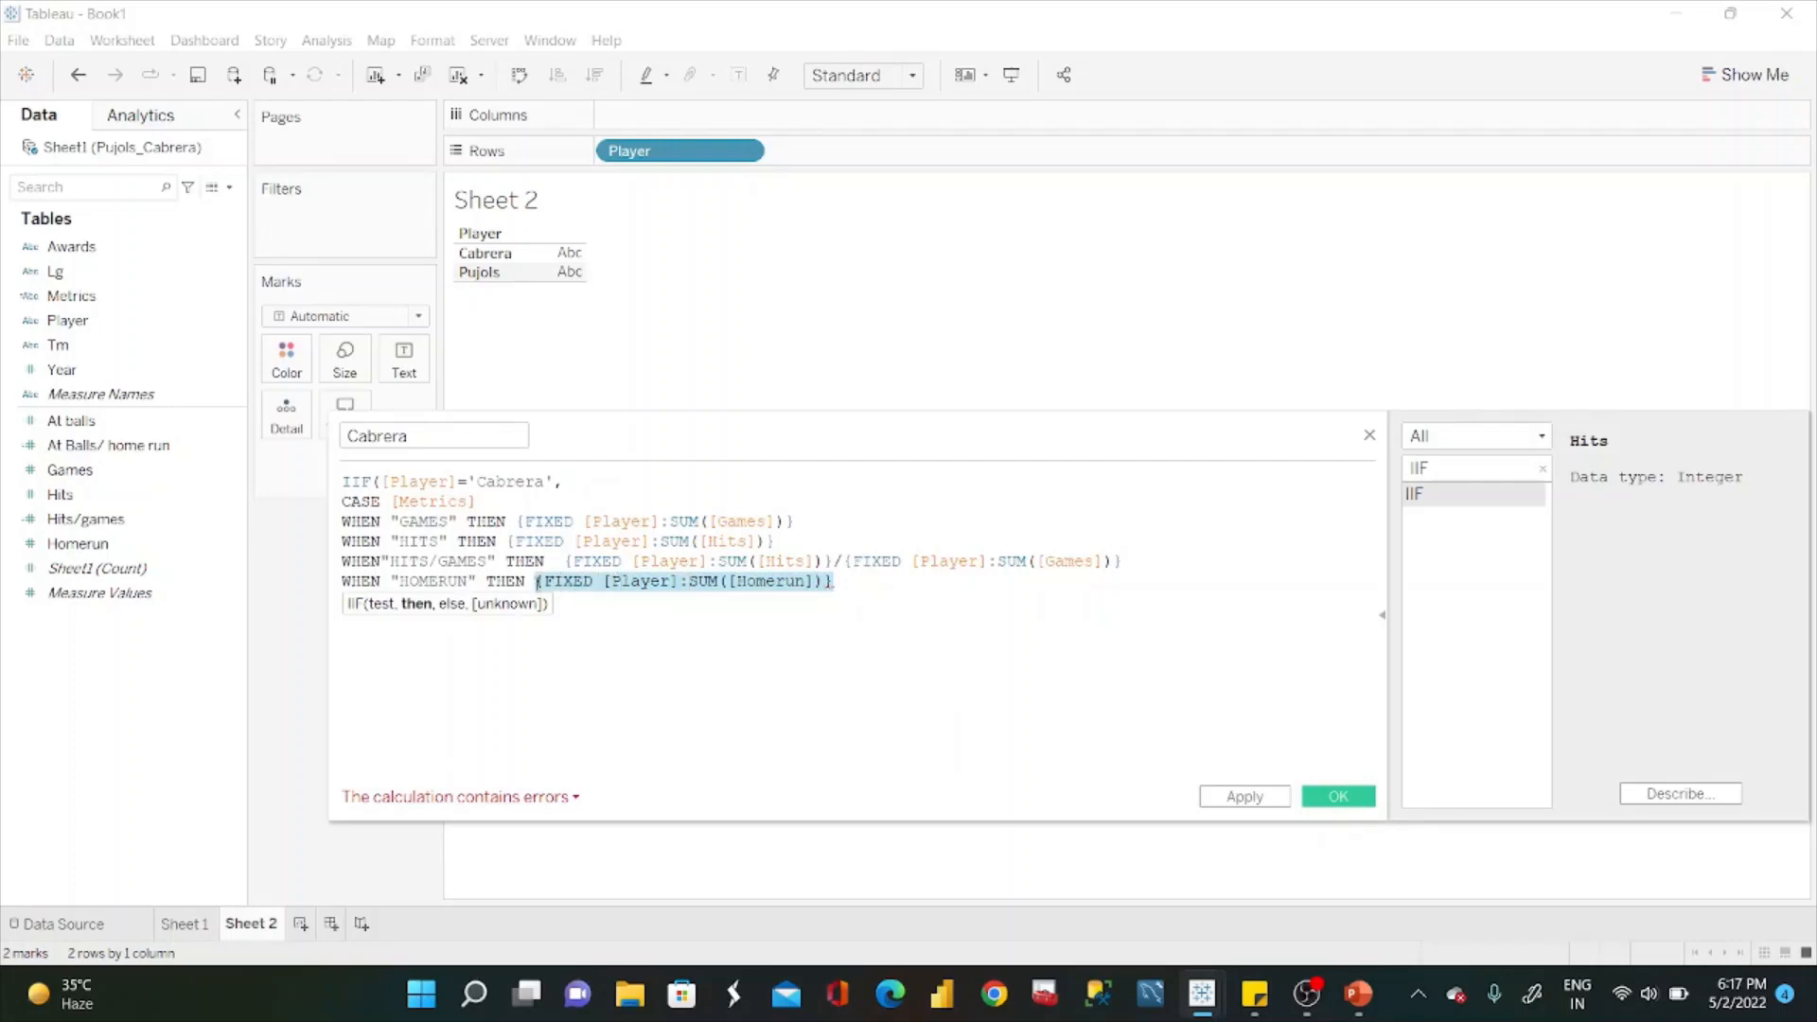
left_click(861, 583)
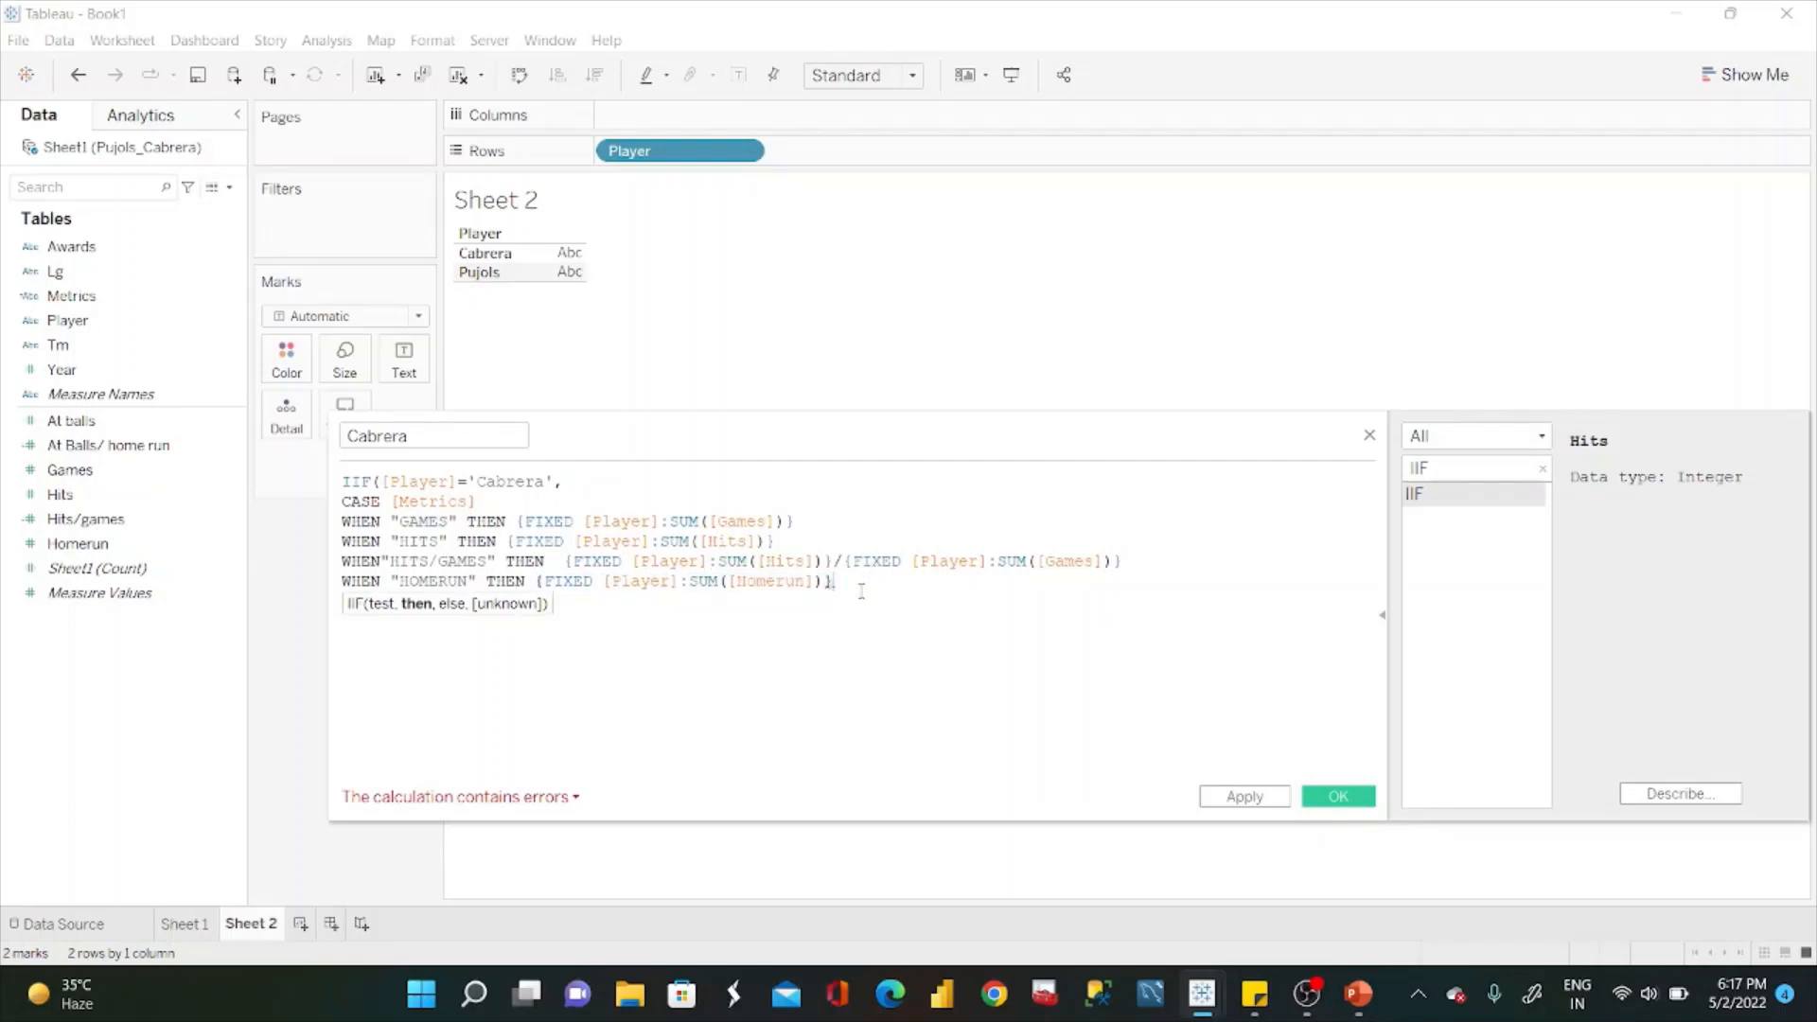
key("Return")
type("WHEN ")
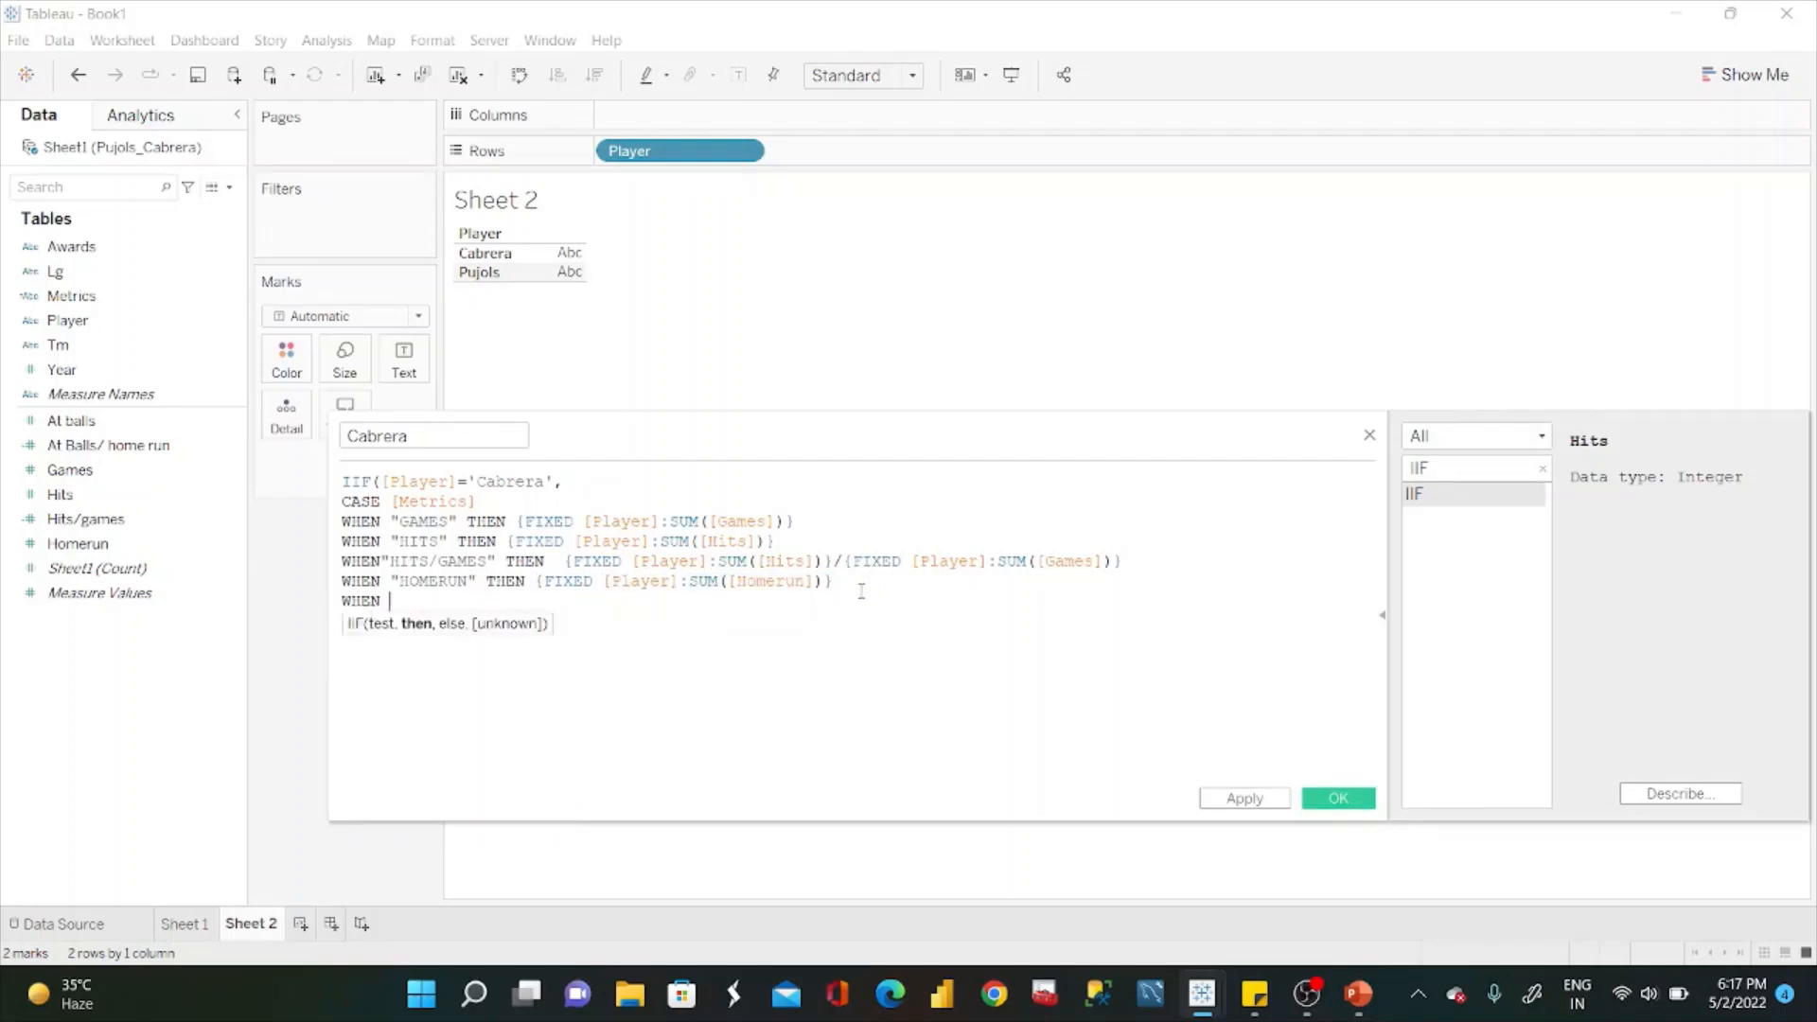
type("\"AB/HR\" THEN")
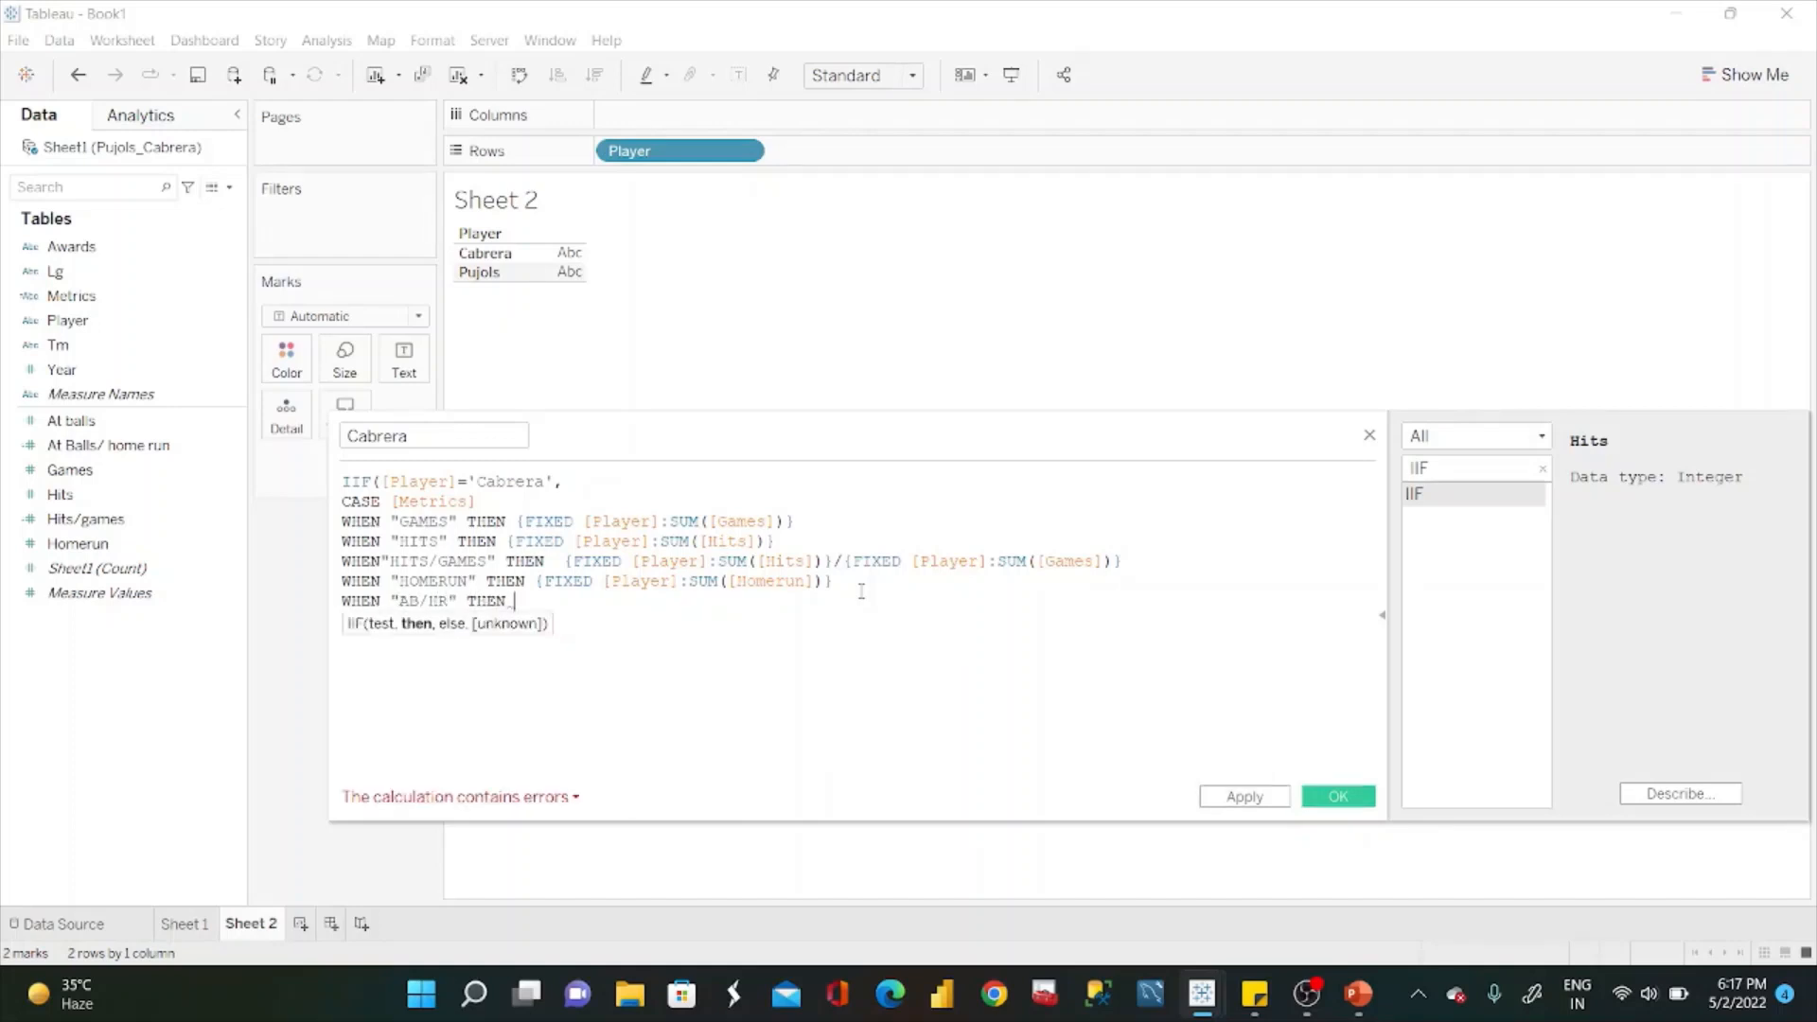
key("ctrl+v")
Replace the field summed in the AB/HR branch with [Homerun].
key("Left")
key("Left")
key("Left")
key("BackSpace")
key("BackSpace")
key("BackSpace")
key("BackSpace")
key("BackSpace")
key("BackSpace")
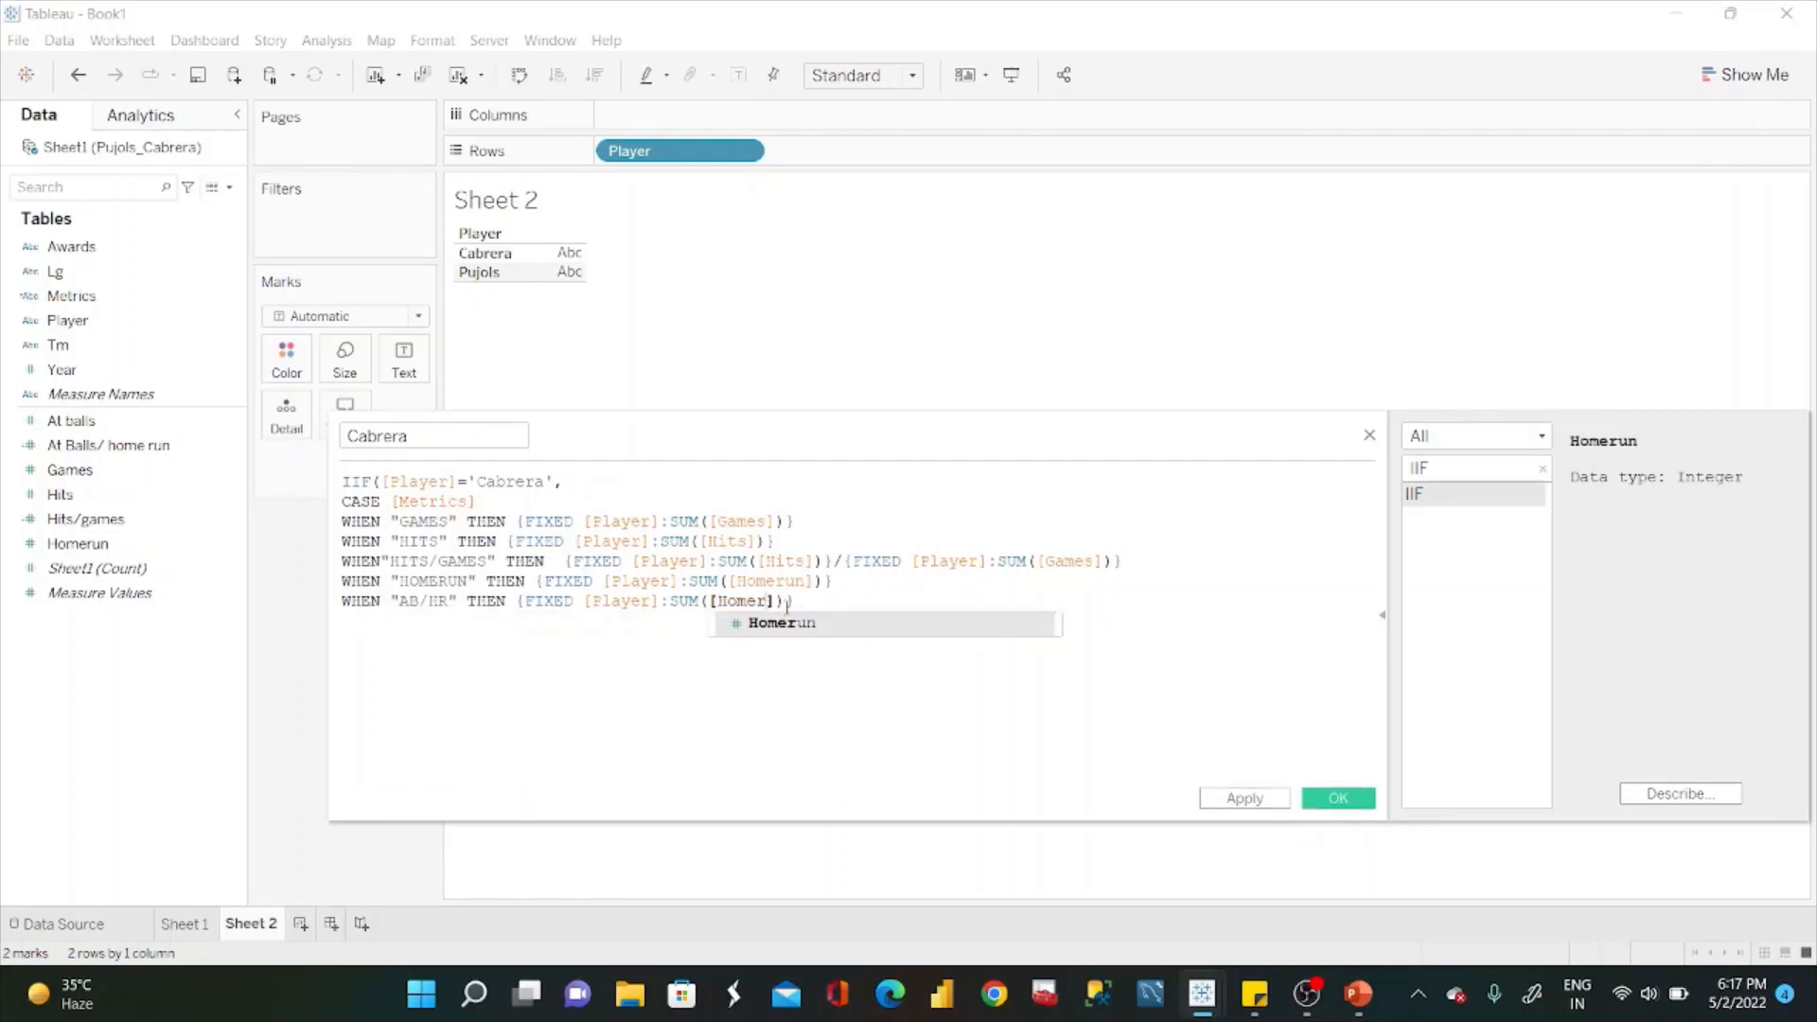
key("BackSpace")
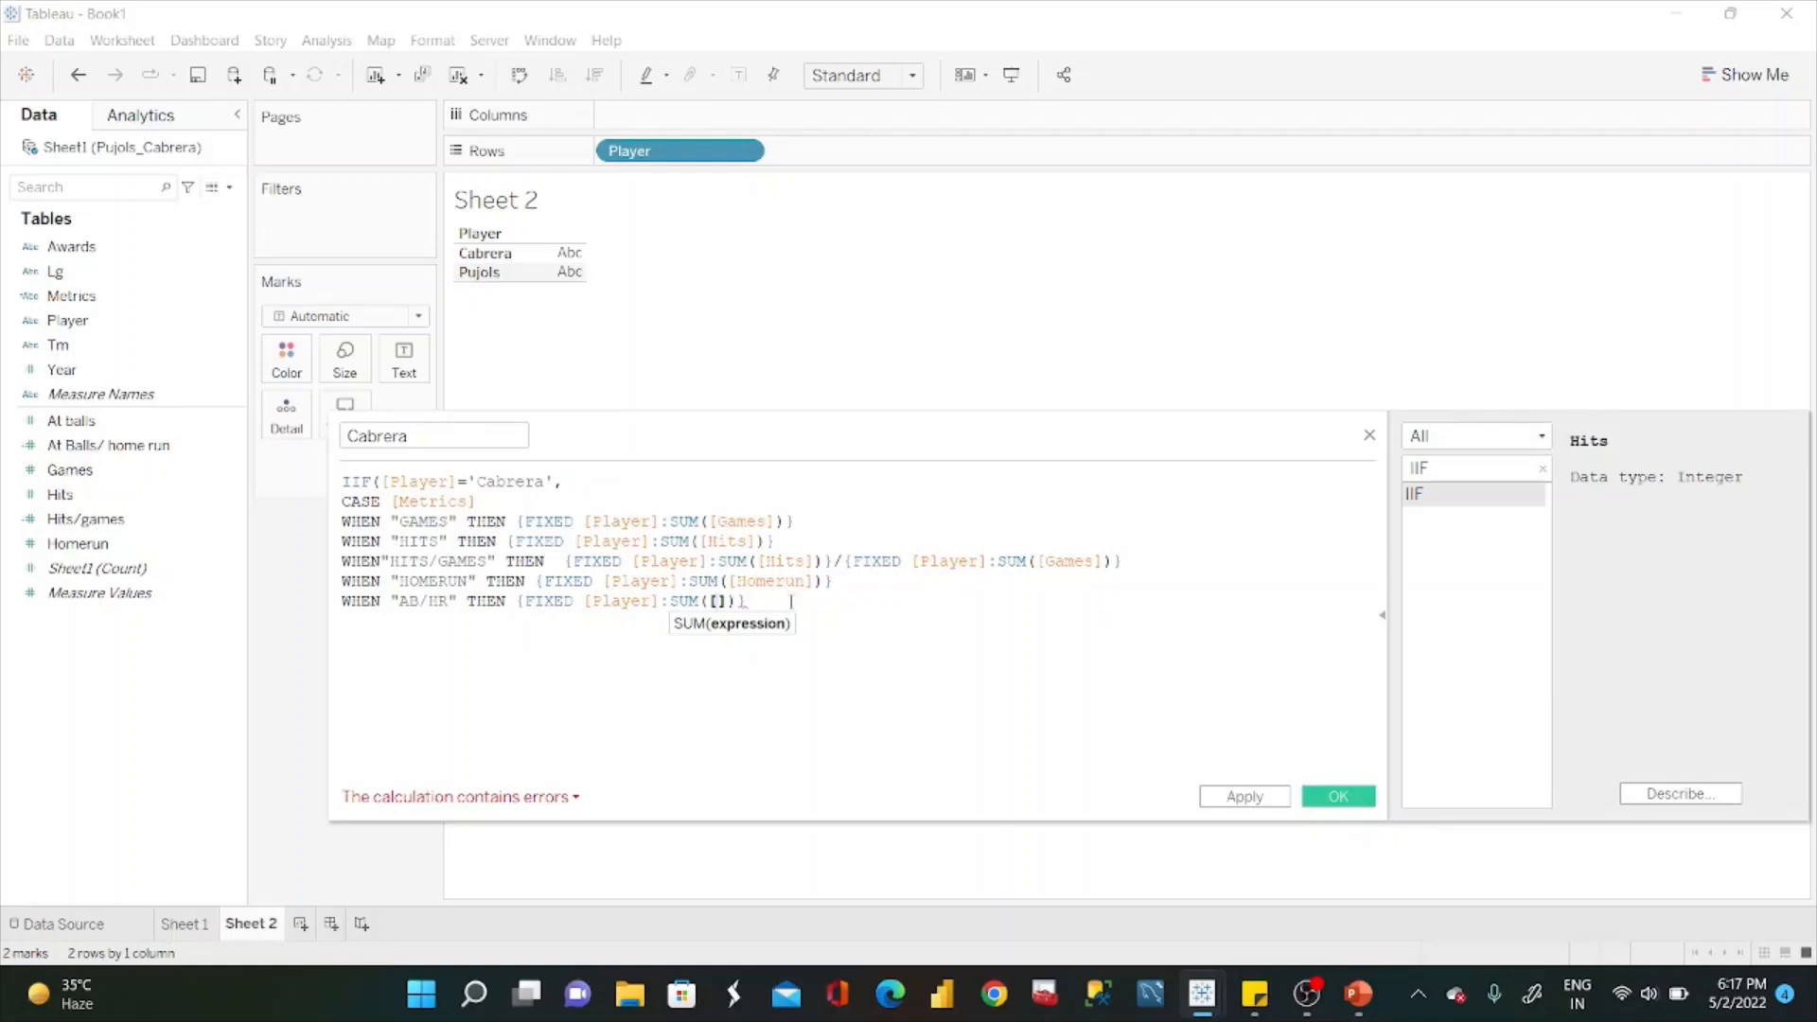
type("H")
key("Down")
key("Down")
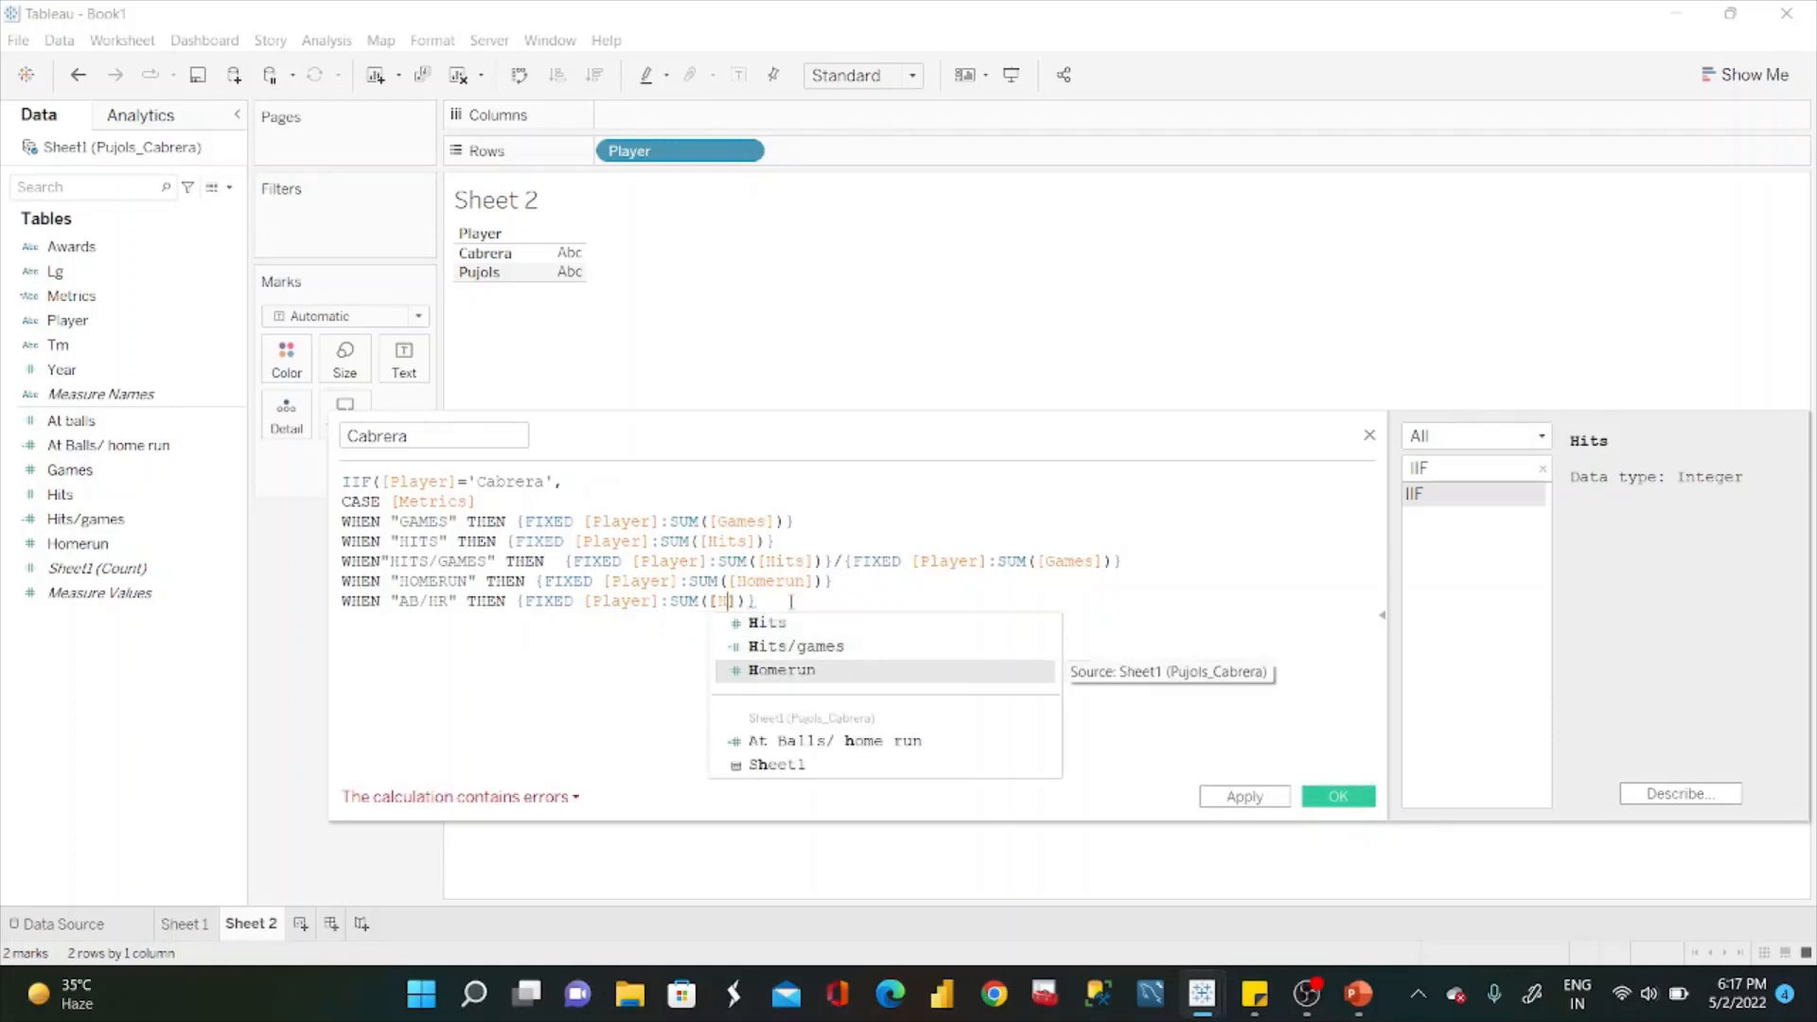
key("Return")
Turn the AB/HR result into a ratio by inserting a copy of its FIXED expression and a division sign in front of it.
left_click_drag(813, 602, 517, 600)
key("ctrl+c")
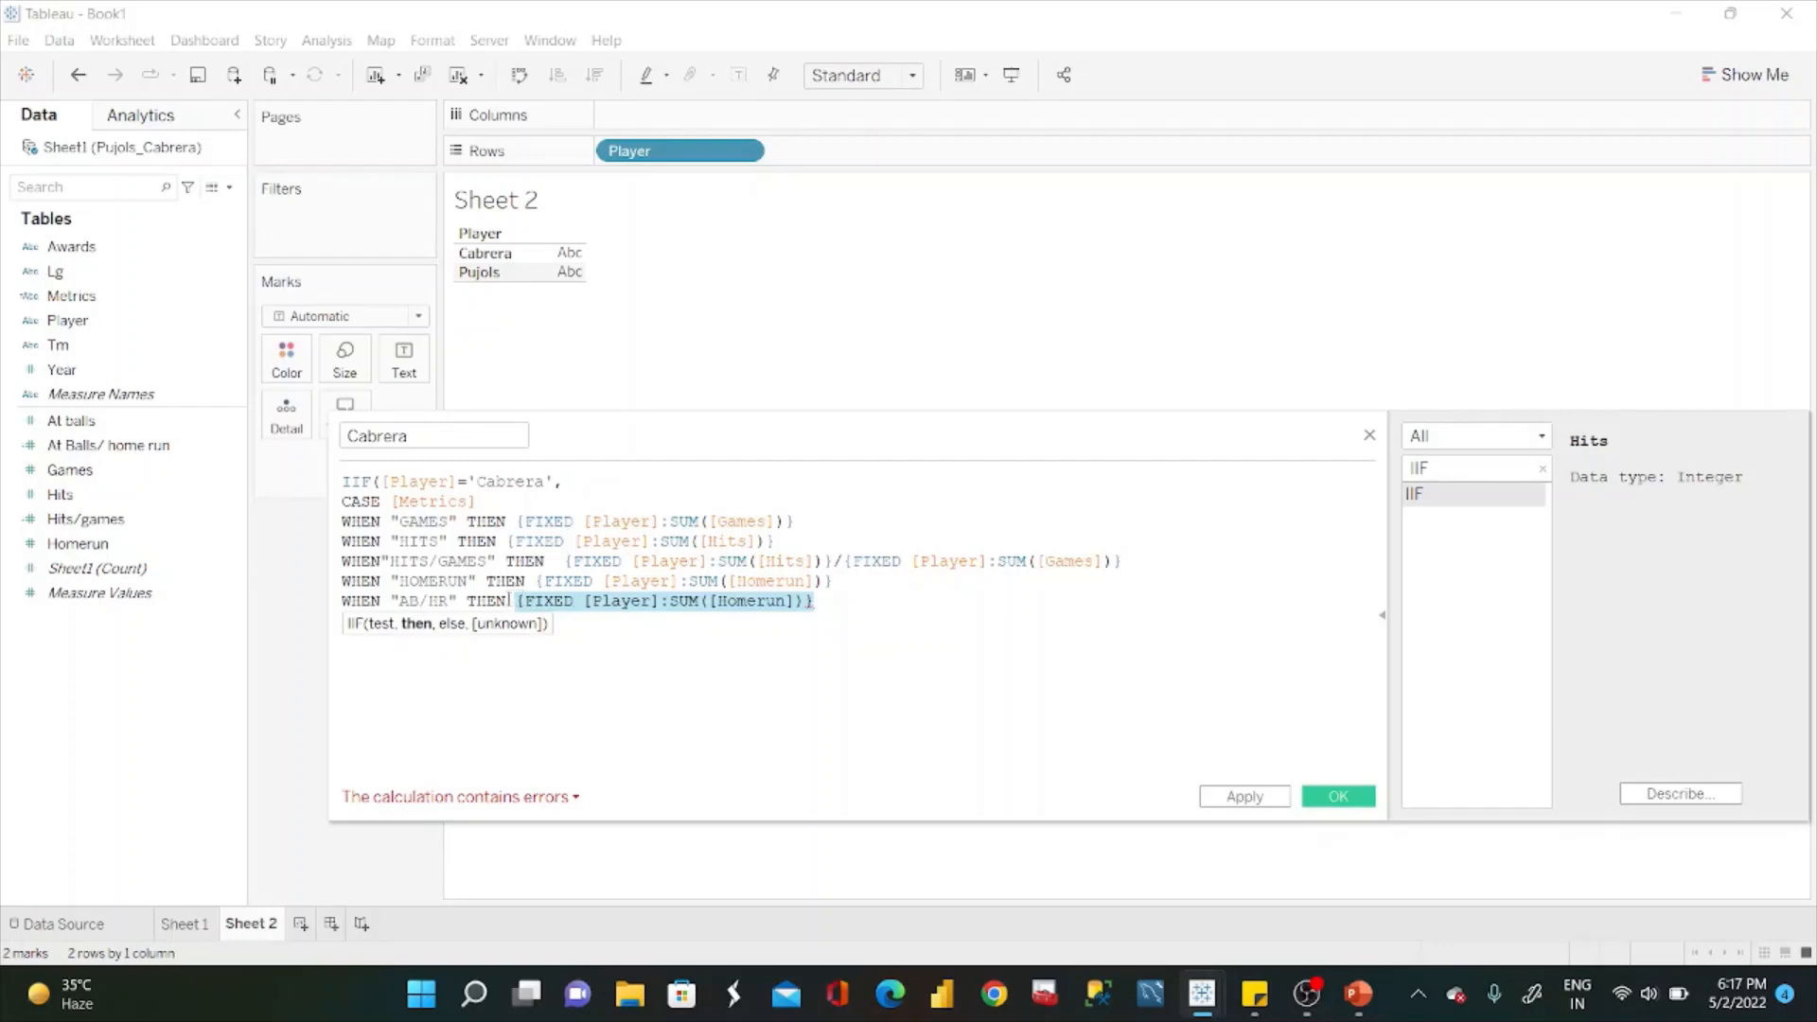
left_click(512, 601)
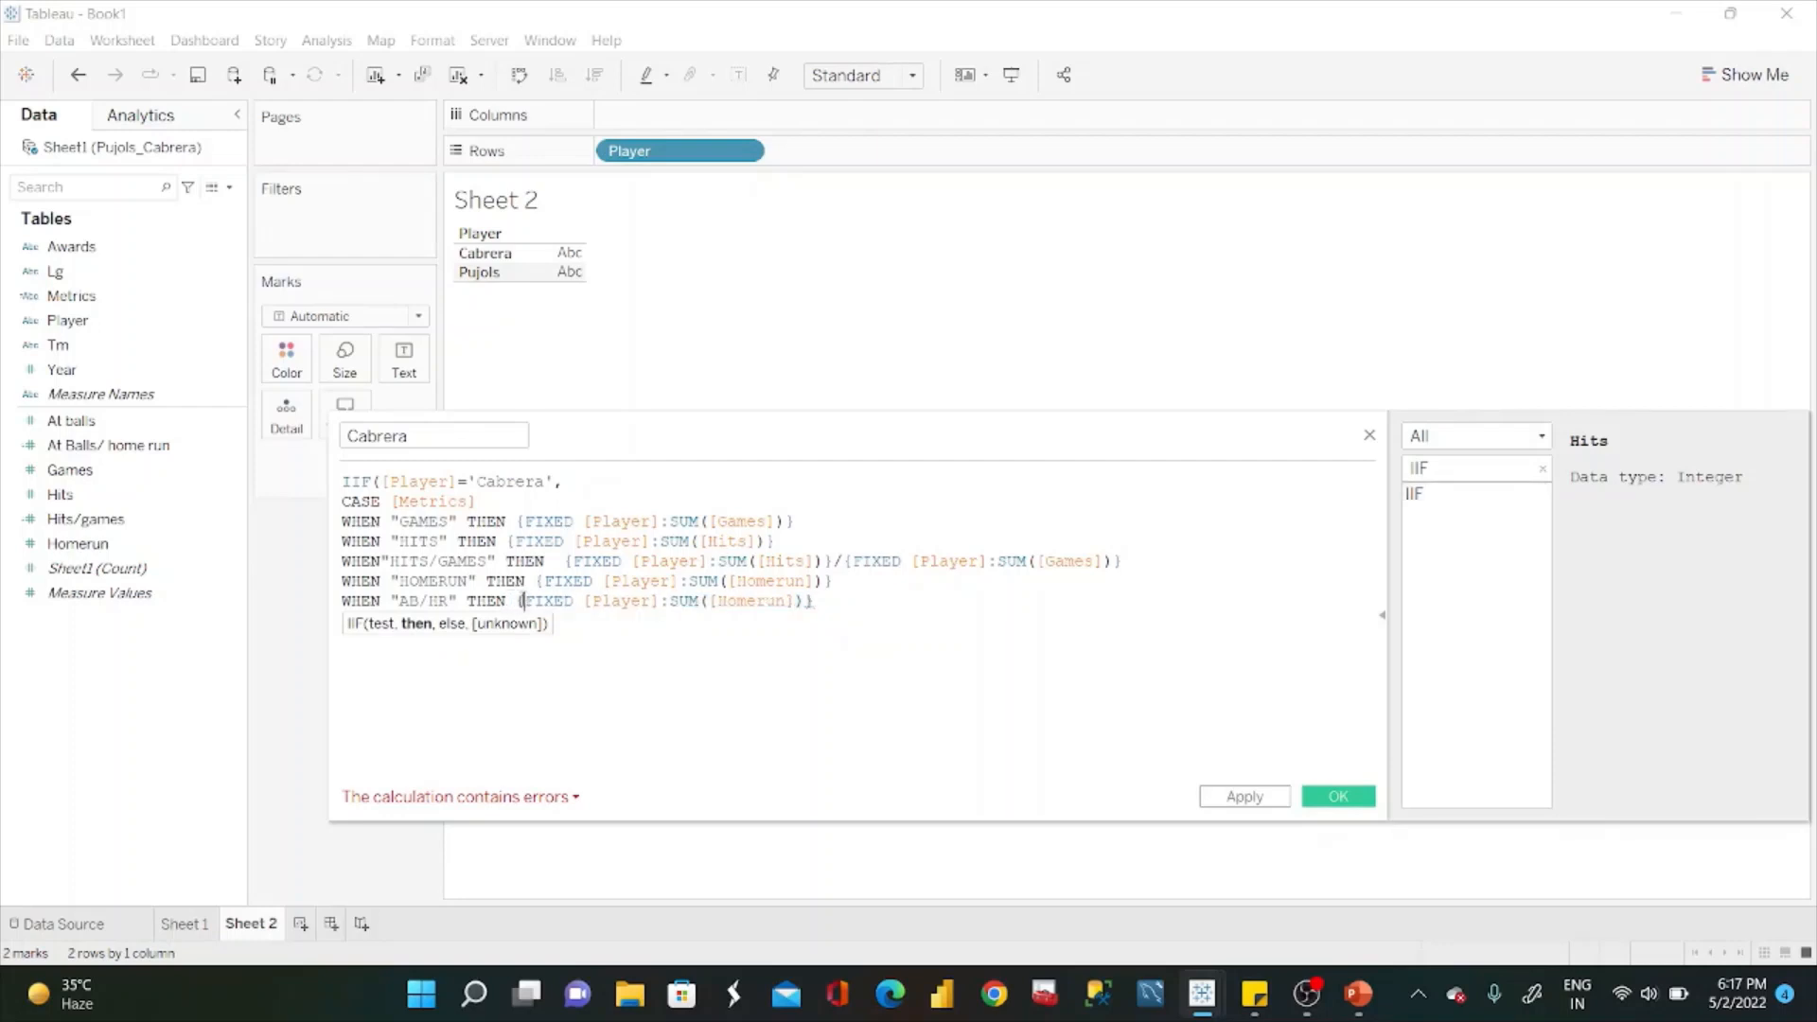
key("ctrl+v")
type("/")
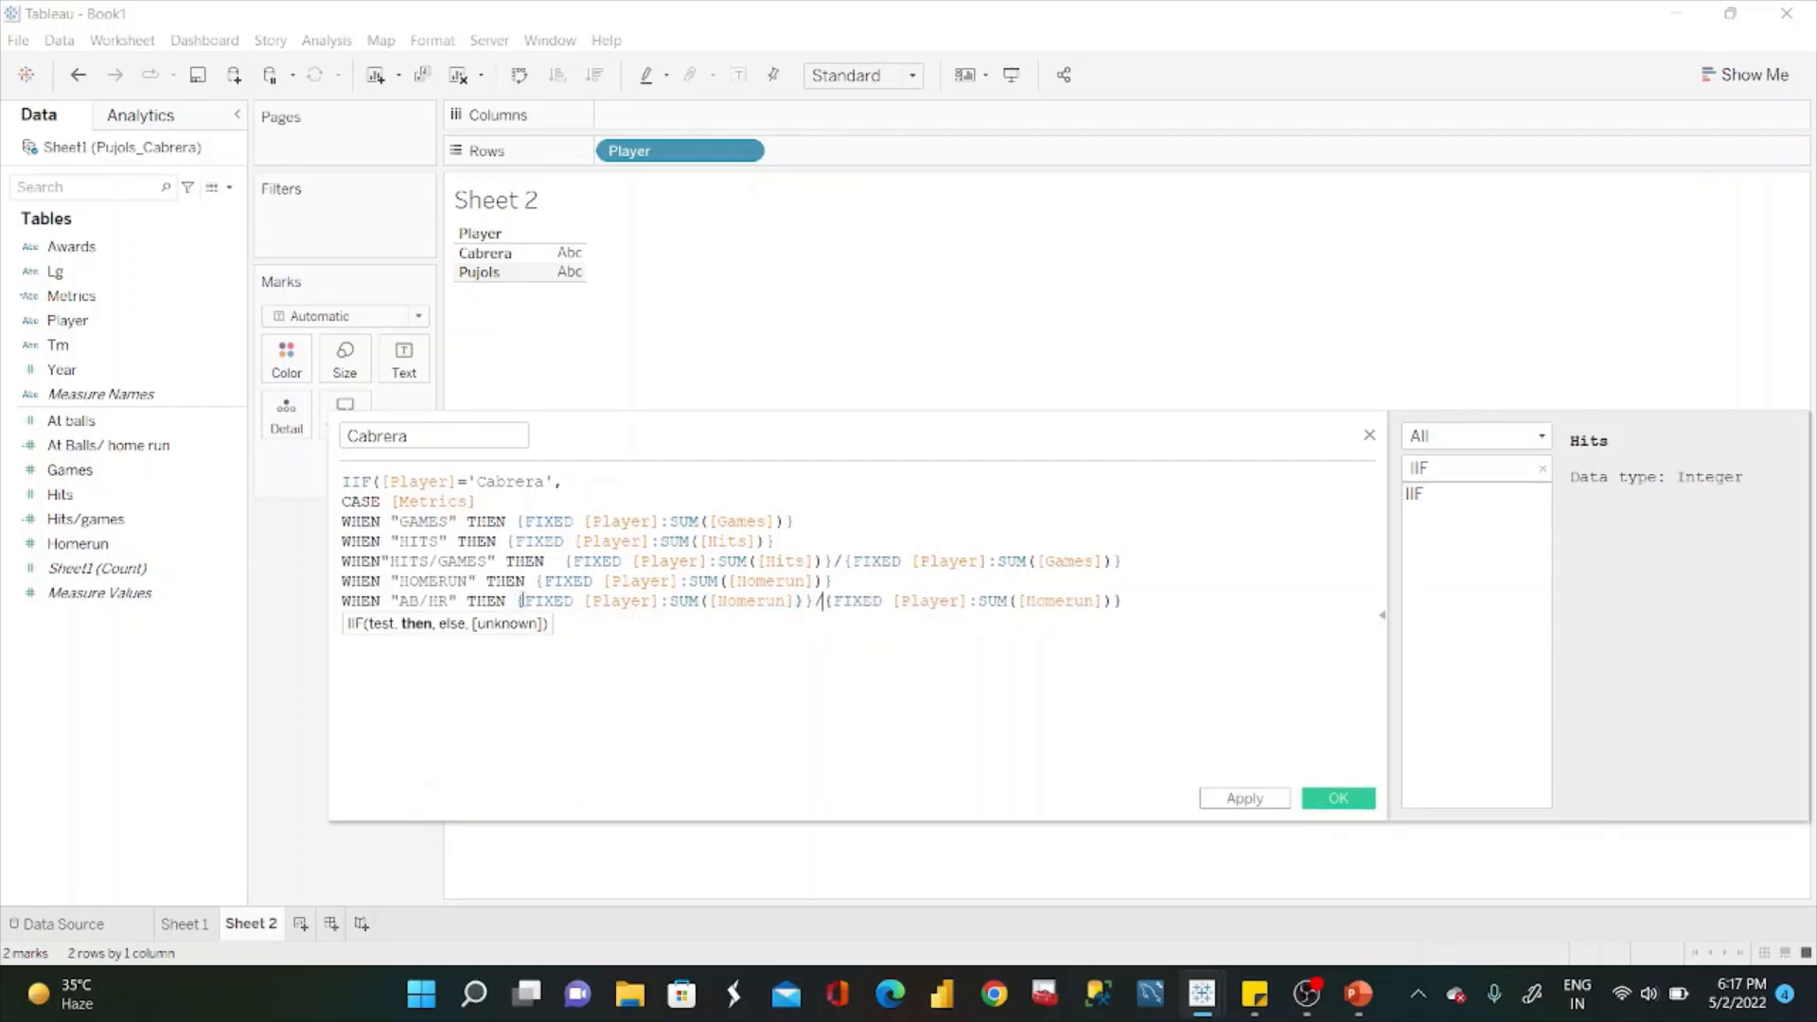
Replace the field summed in the AB/HR ratio's numerator with [At balls].
left_click(783, 602)
key("BackSpace")
key("BackSpace")
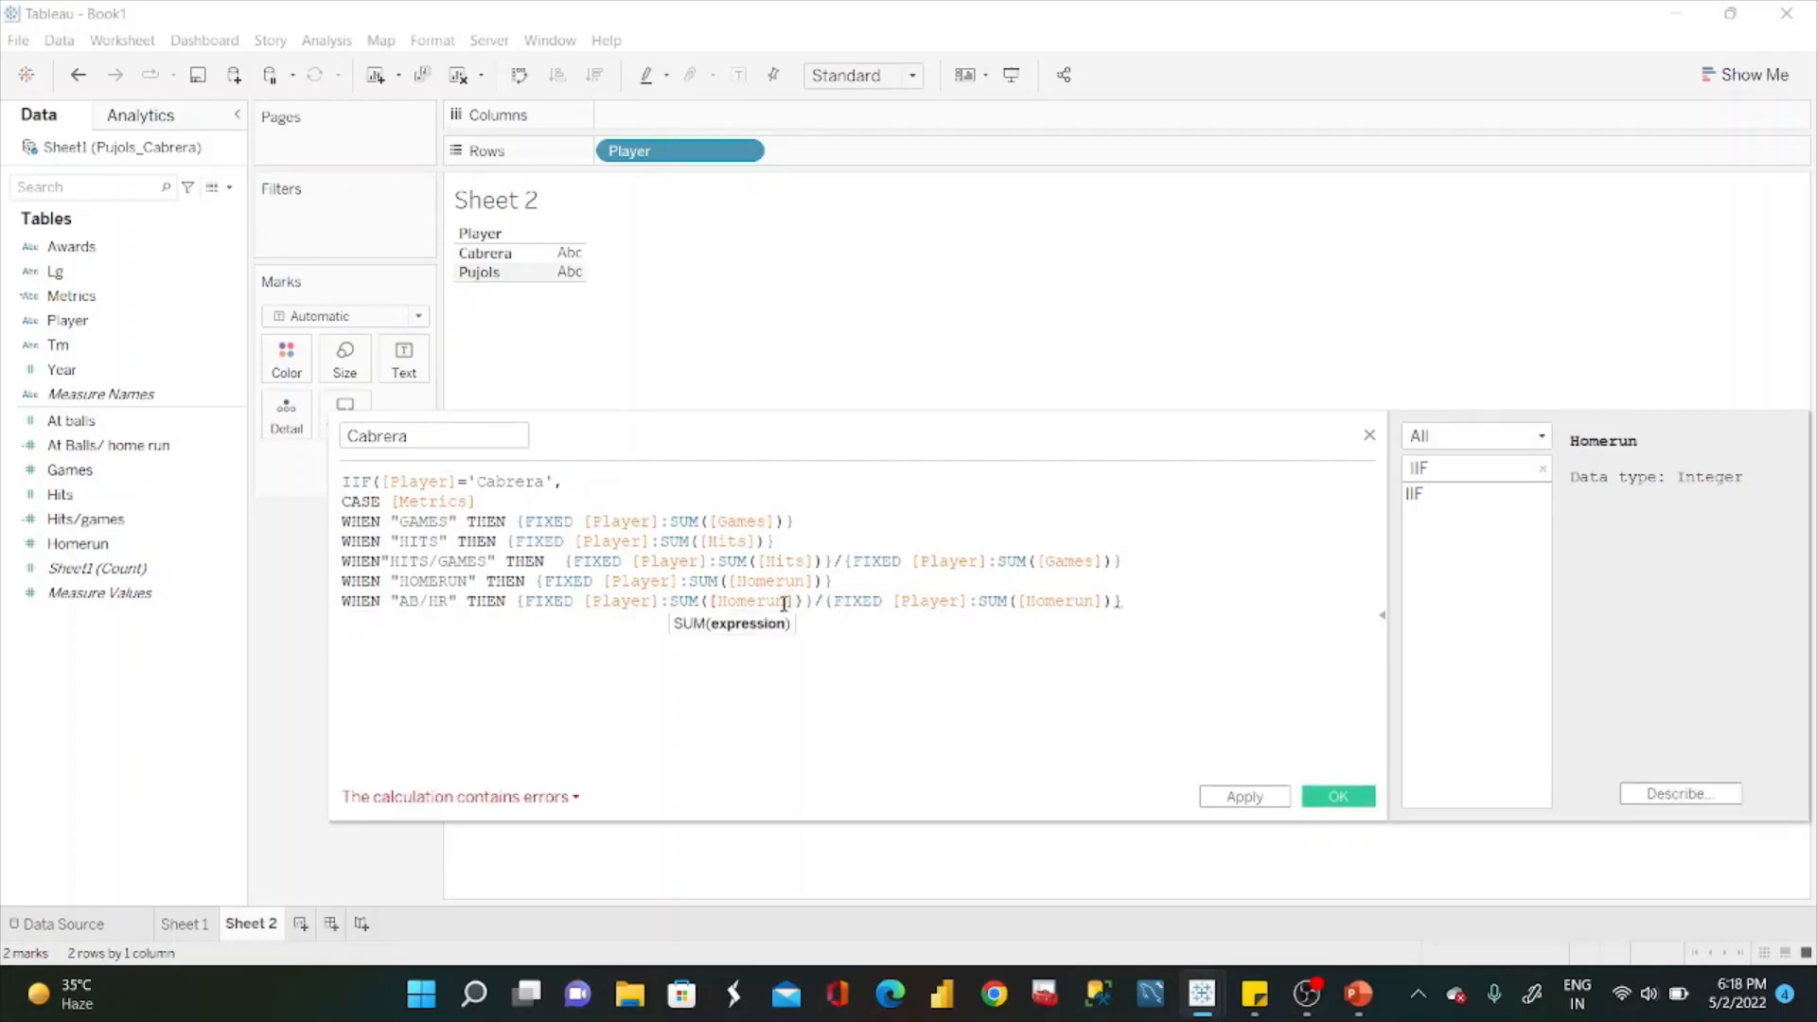
key("BackSpace")
key("BackSpace")
key("BackSpace")
key("BackSpace")
key("BackSpace")
type("AT")
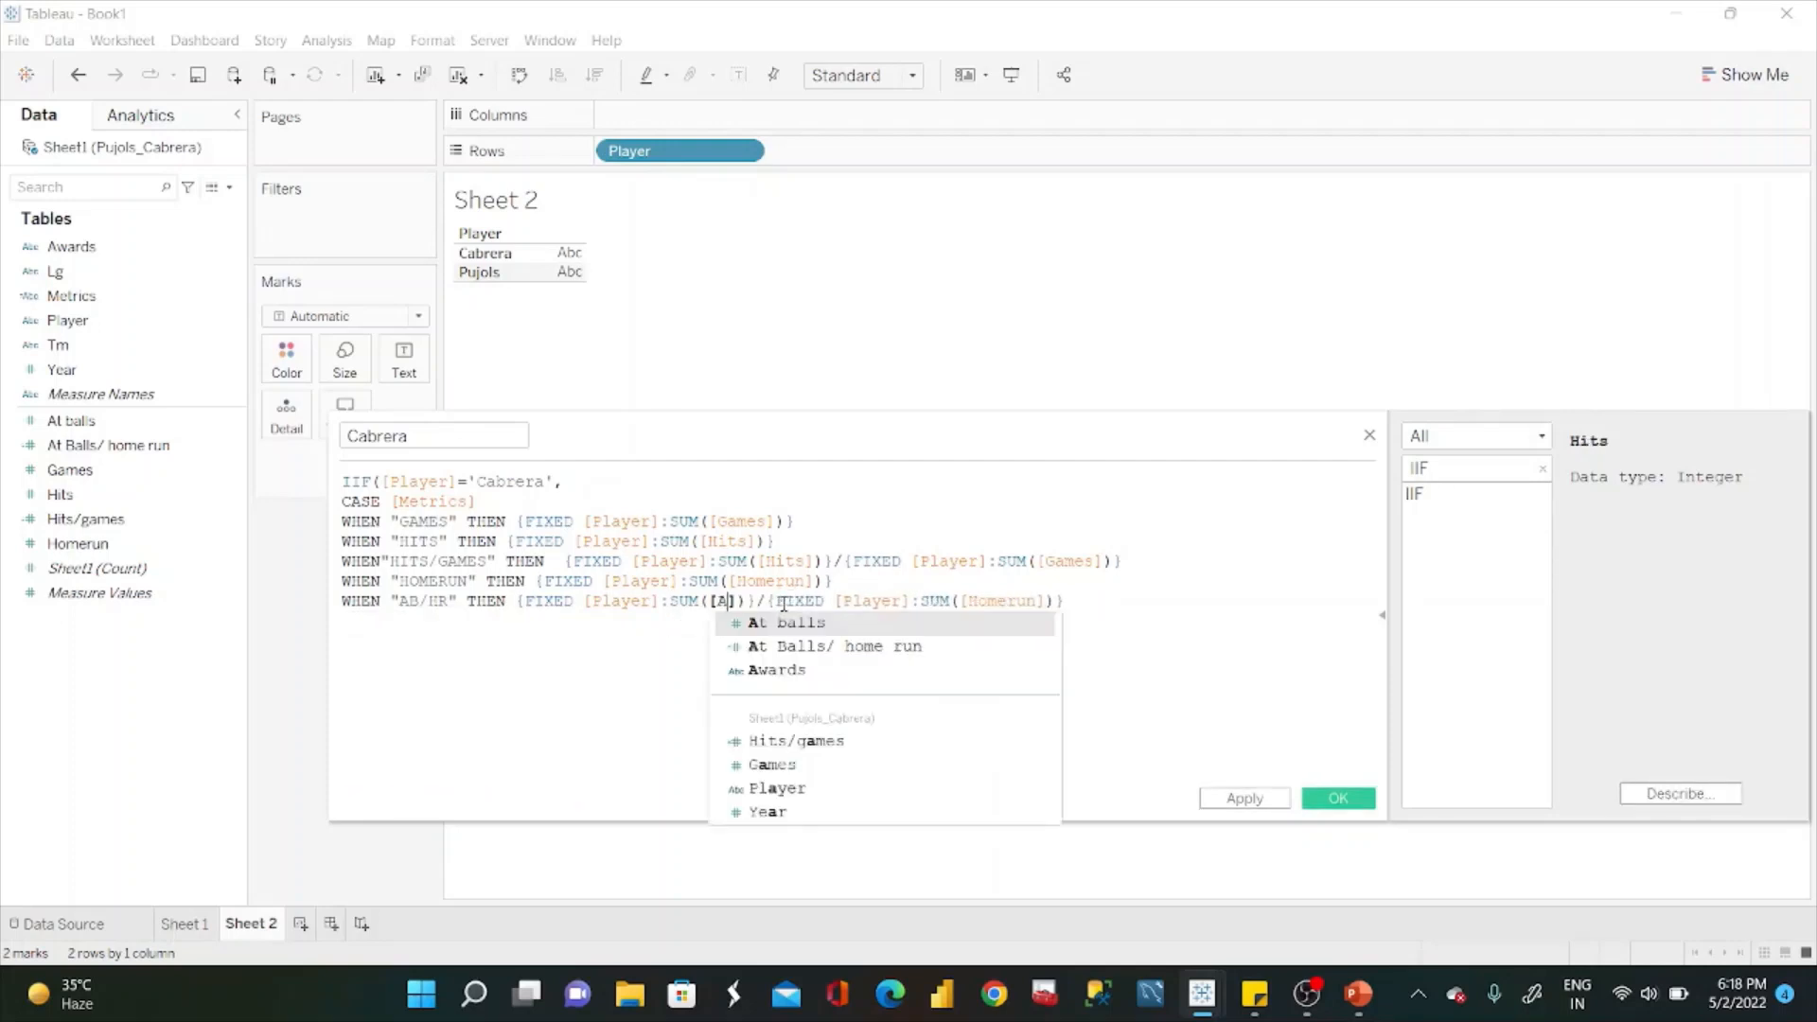
key("Return")
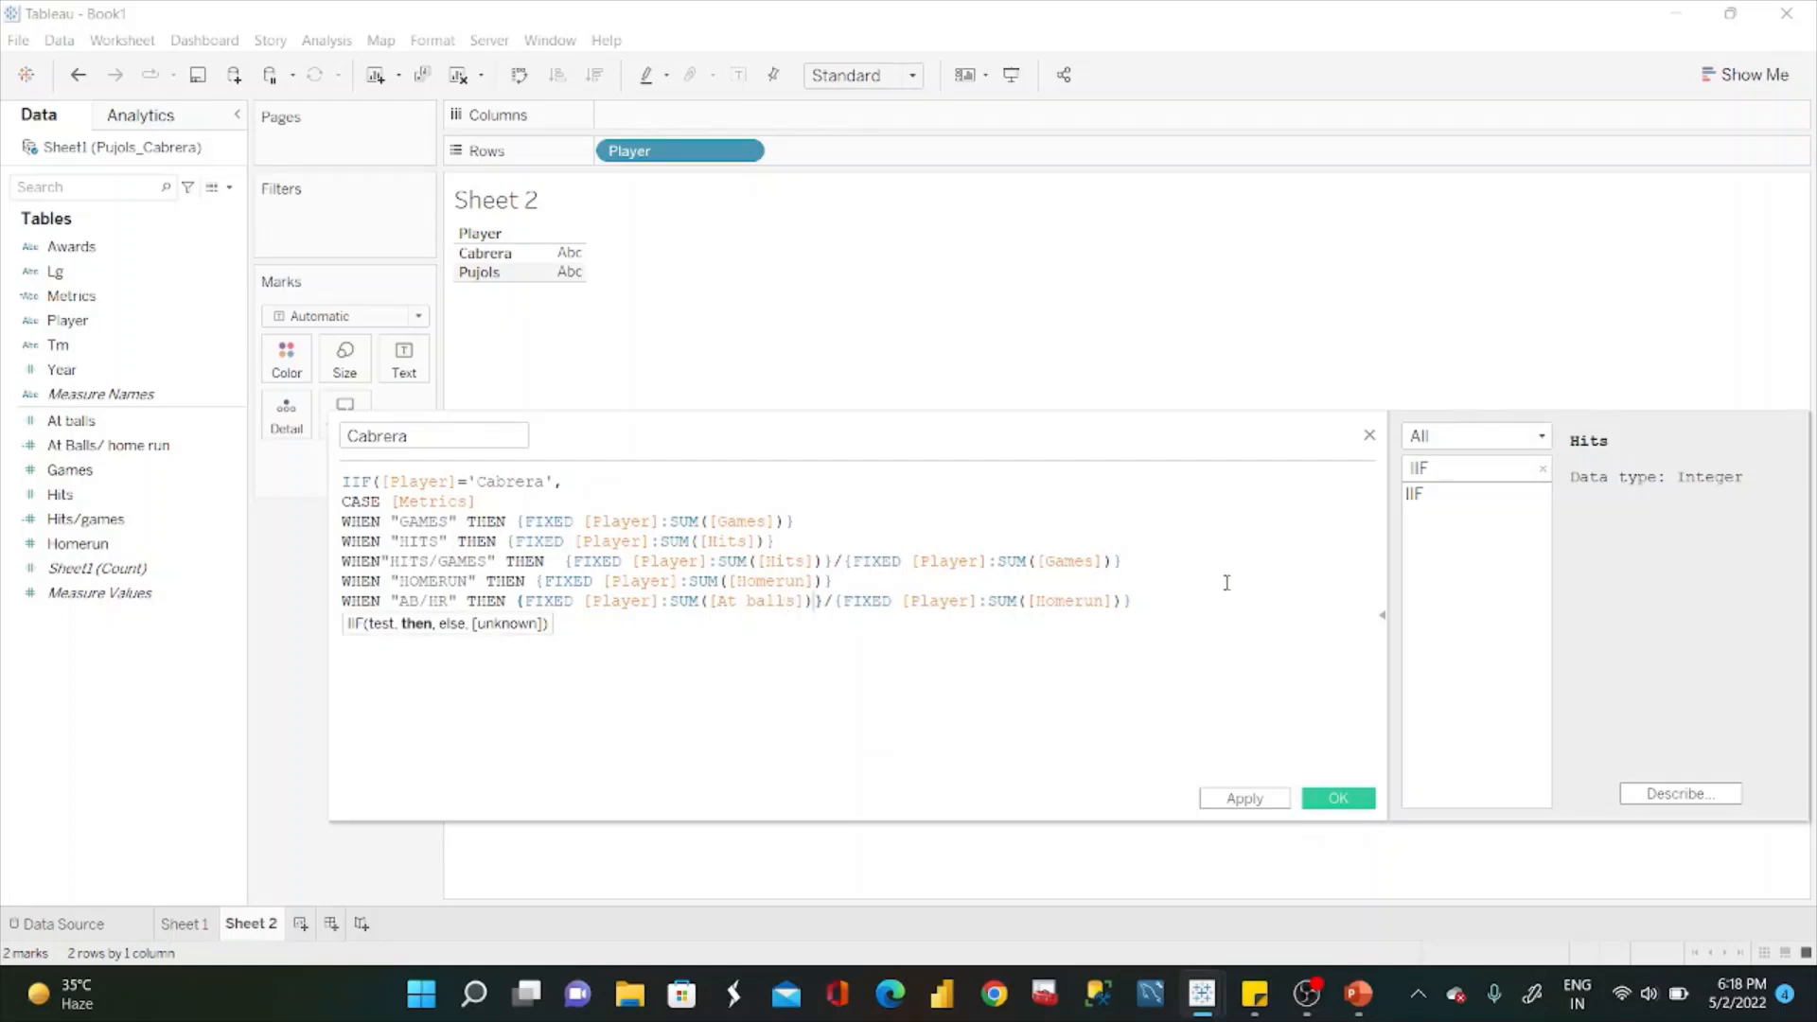
Close the CASE and IIF with END,NULL) on a new line and save the Cabrera calculation.
left_click(1181, 602)
key("Return")
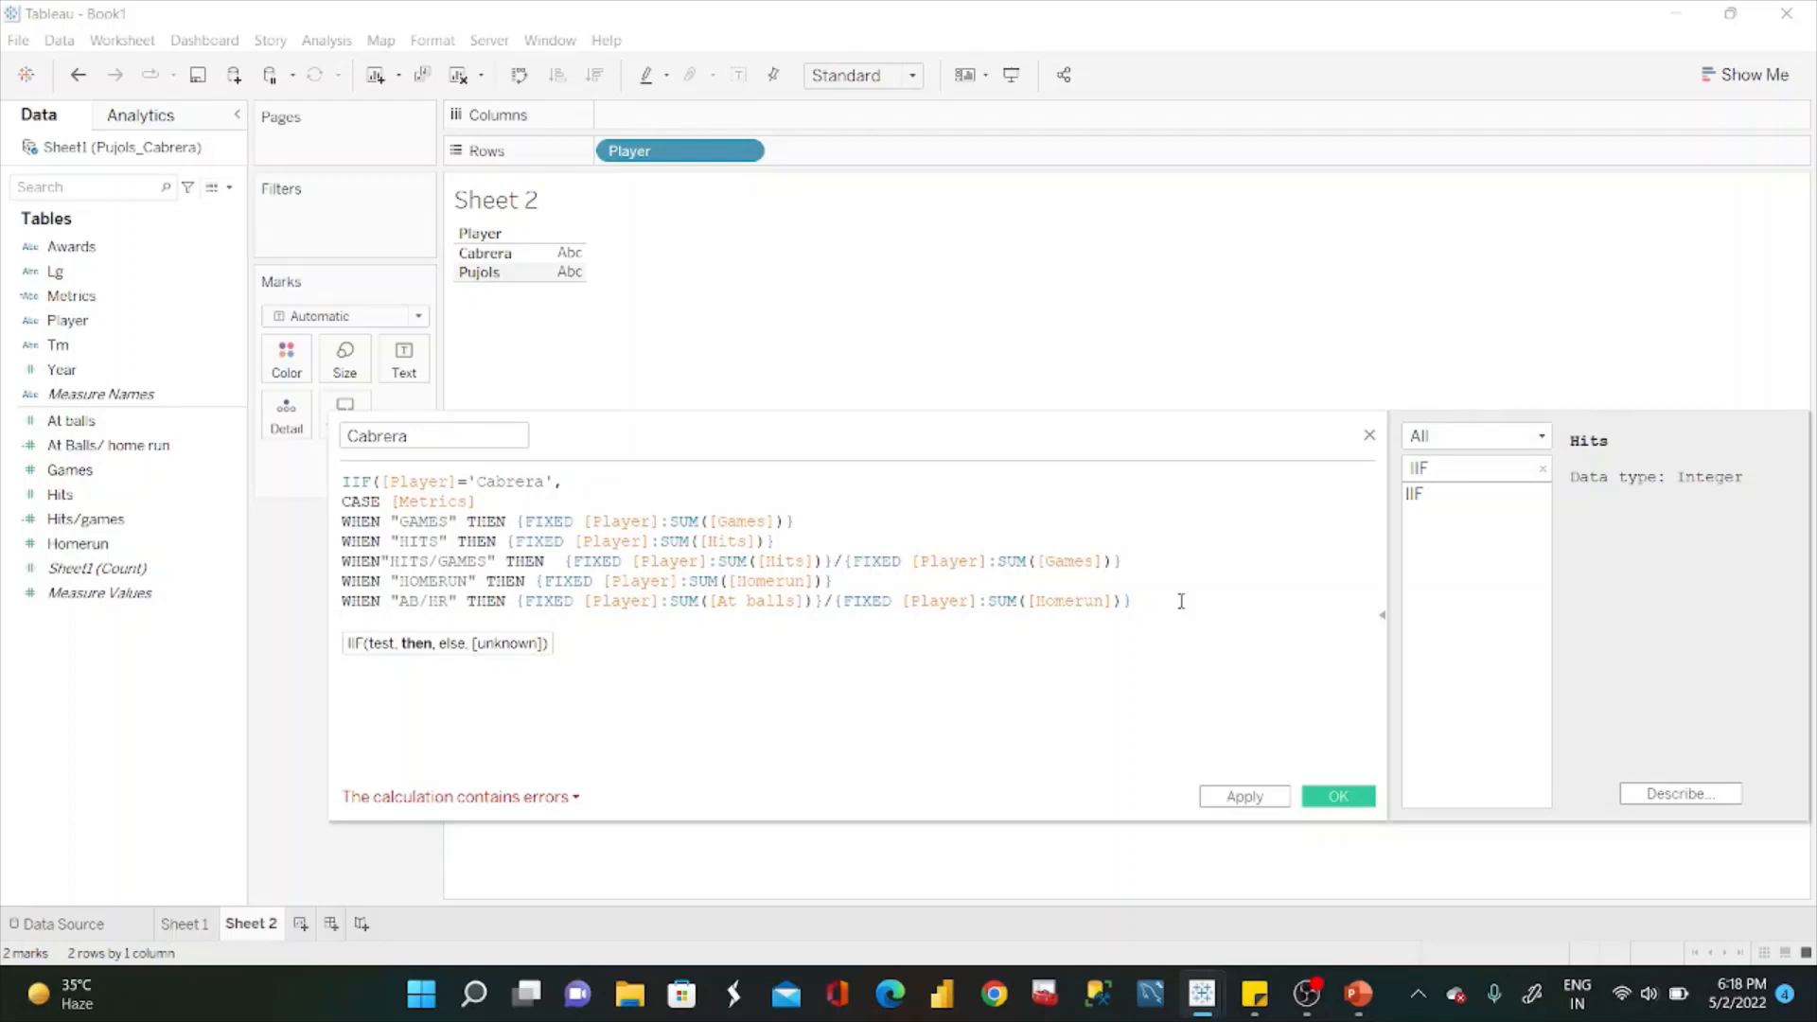
type("END")
key("BackSpace")
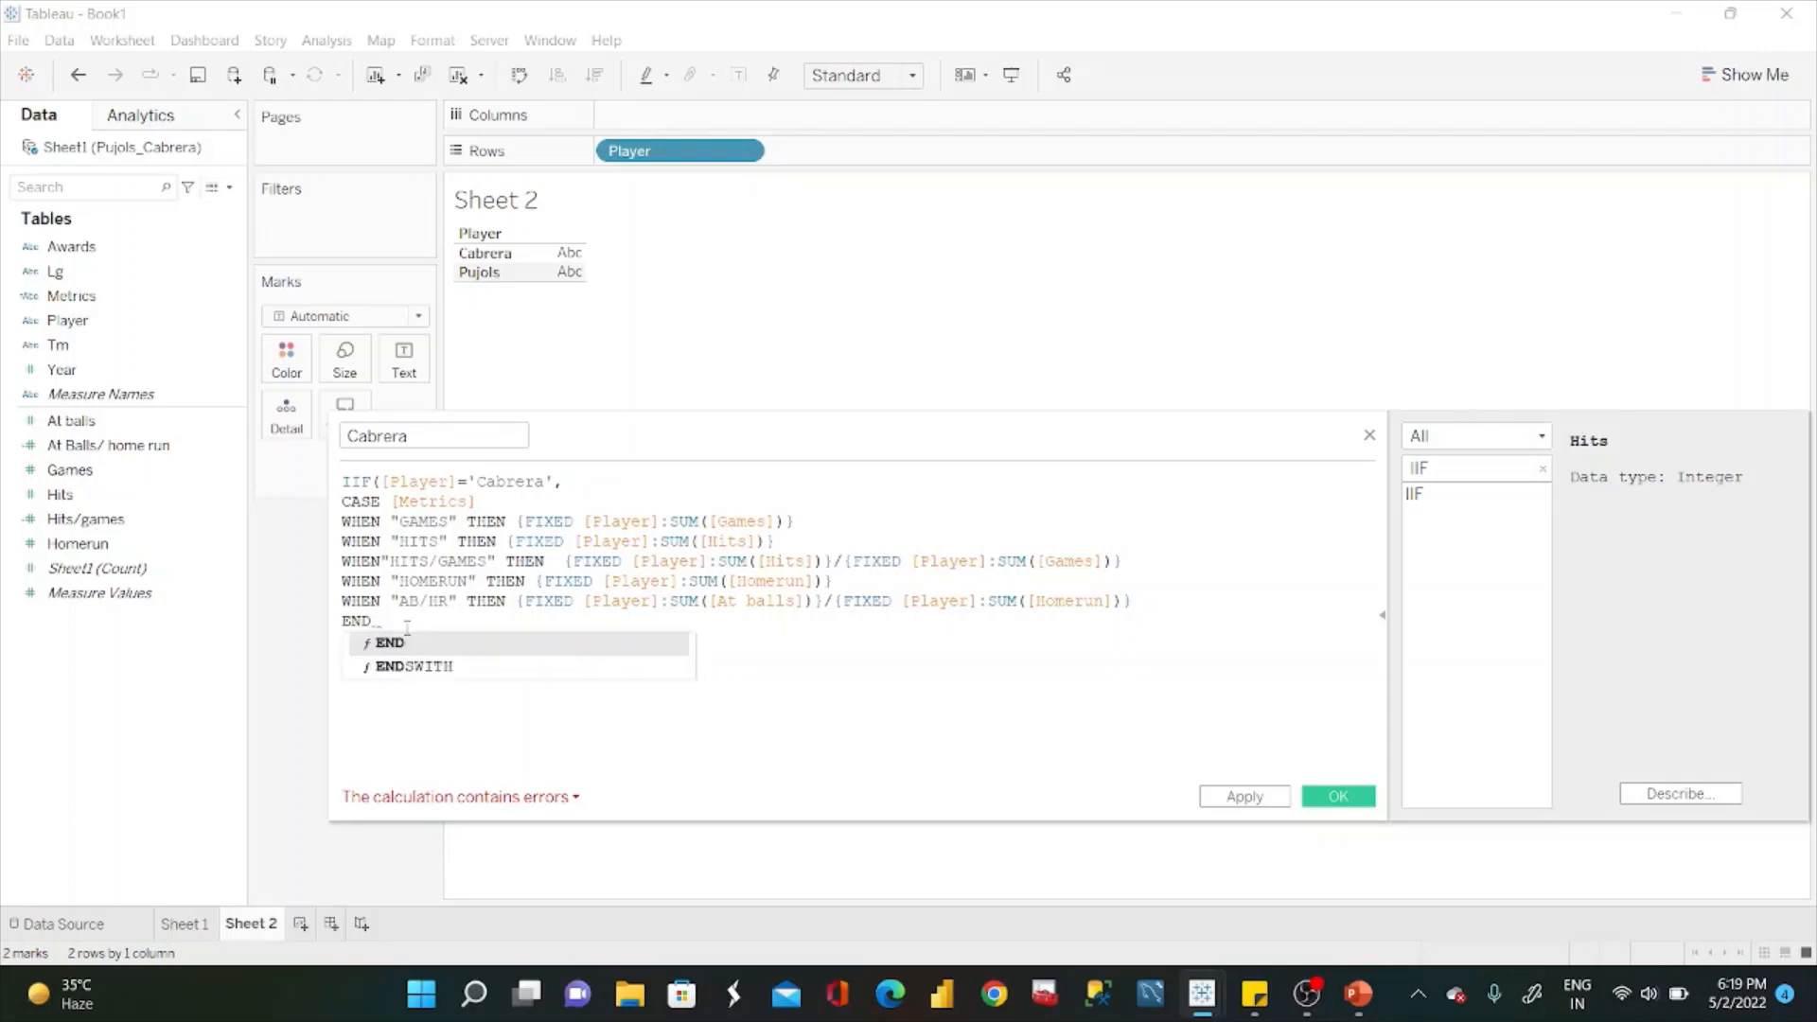
type(",")
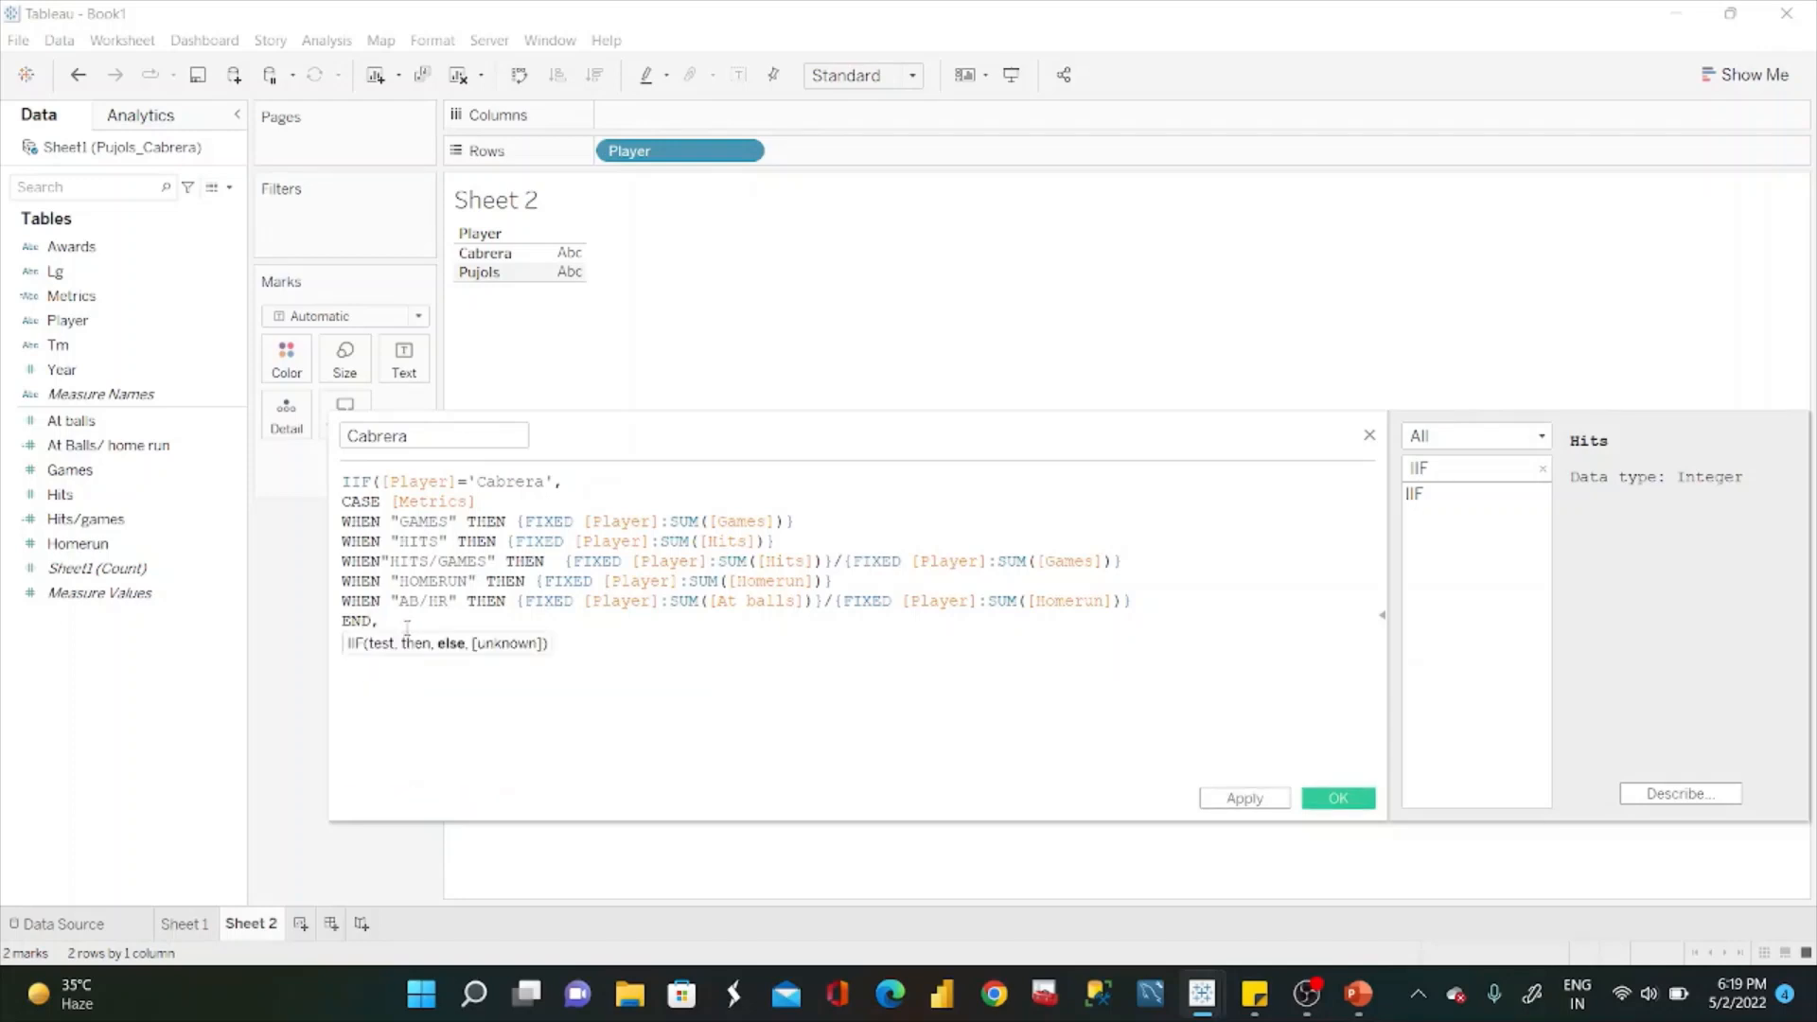
type("NULL)")
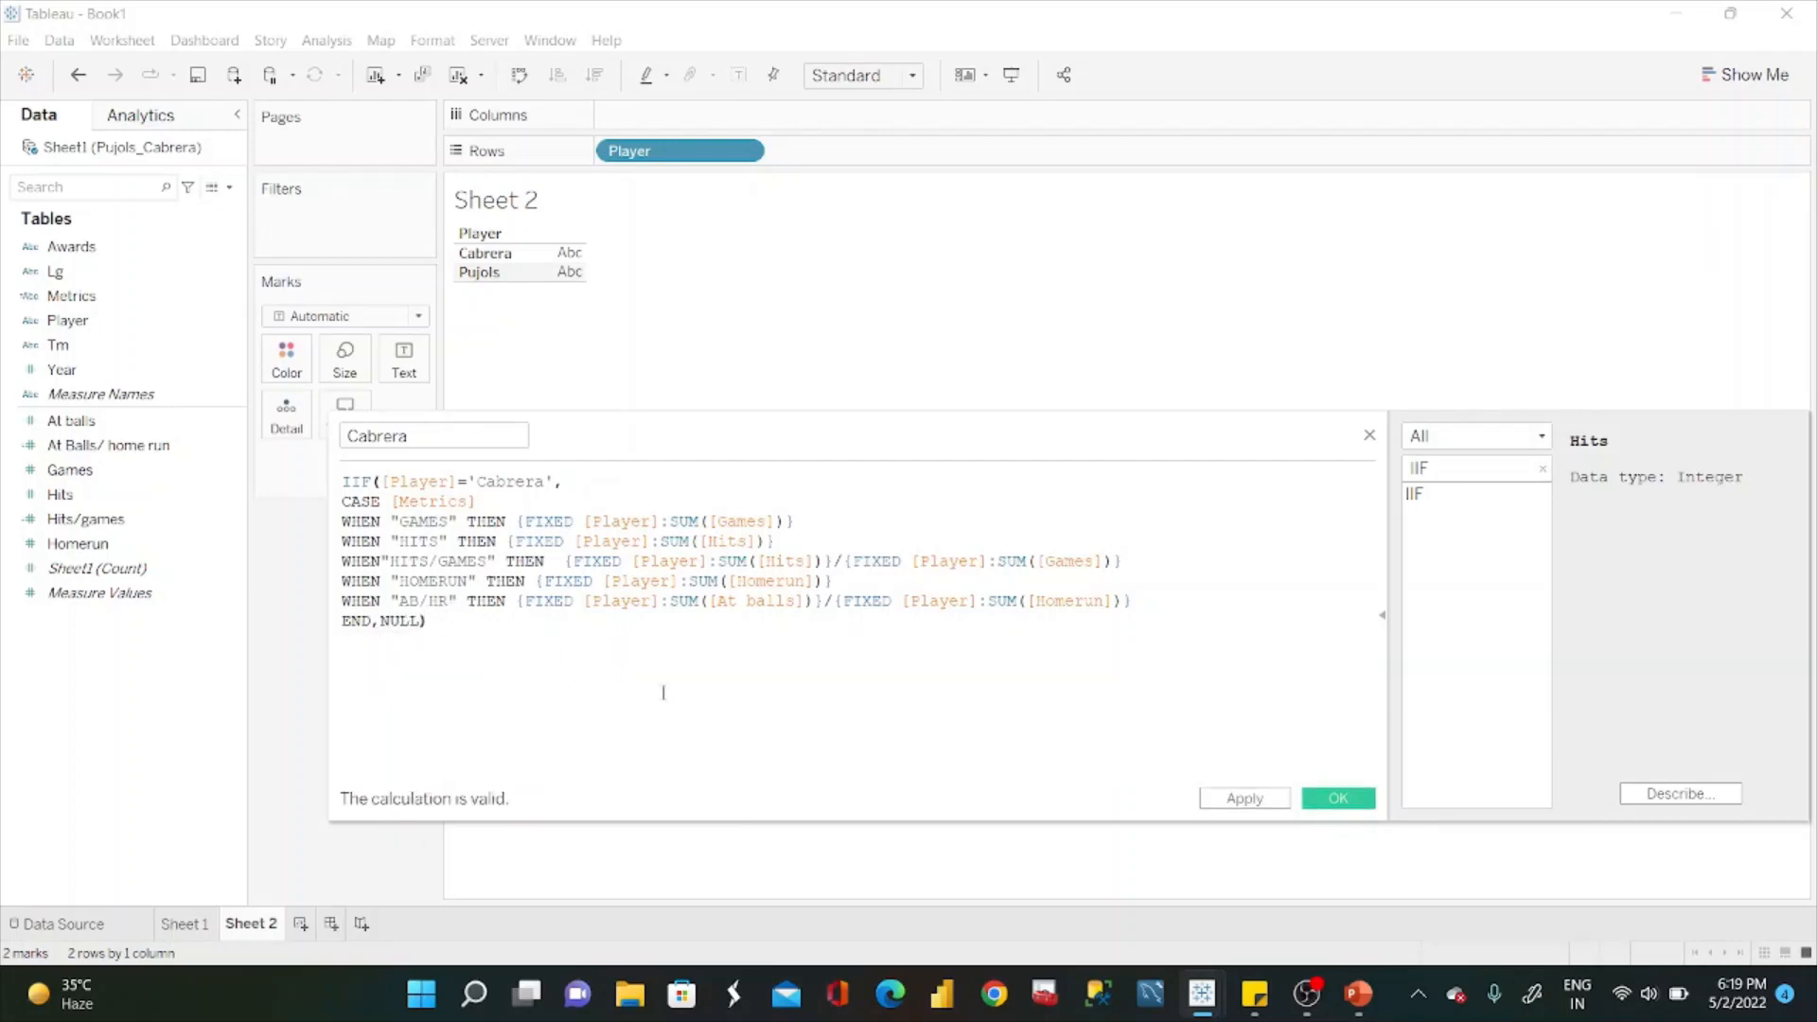
left_click(1338, 798)
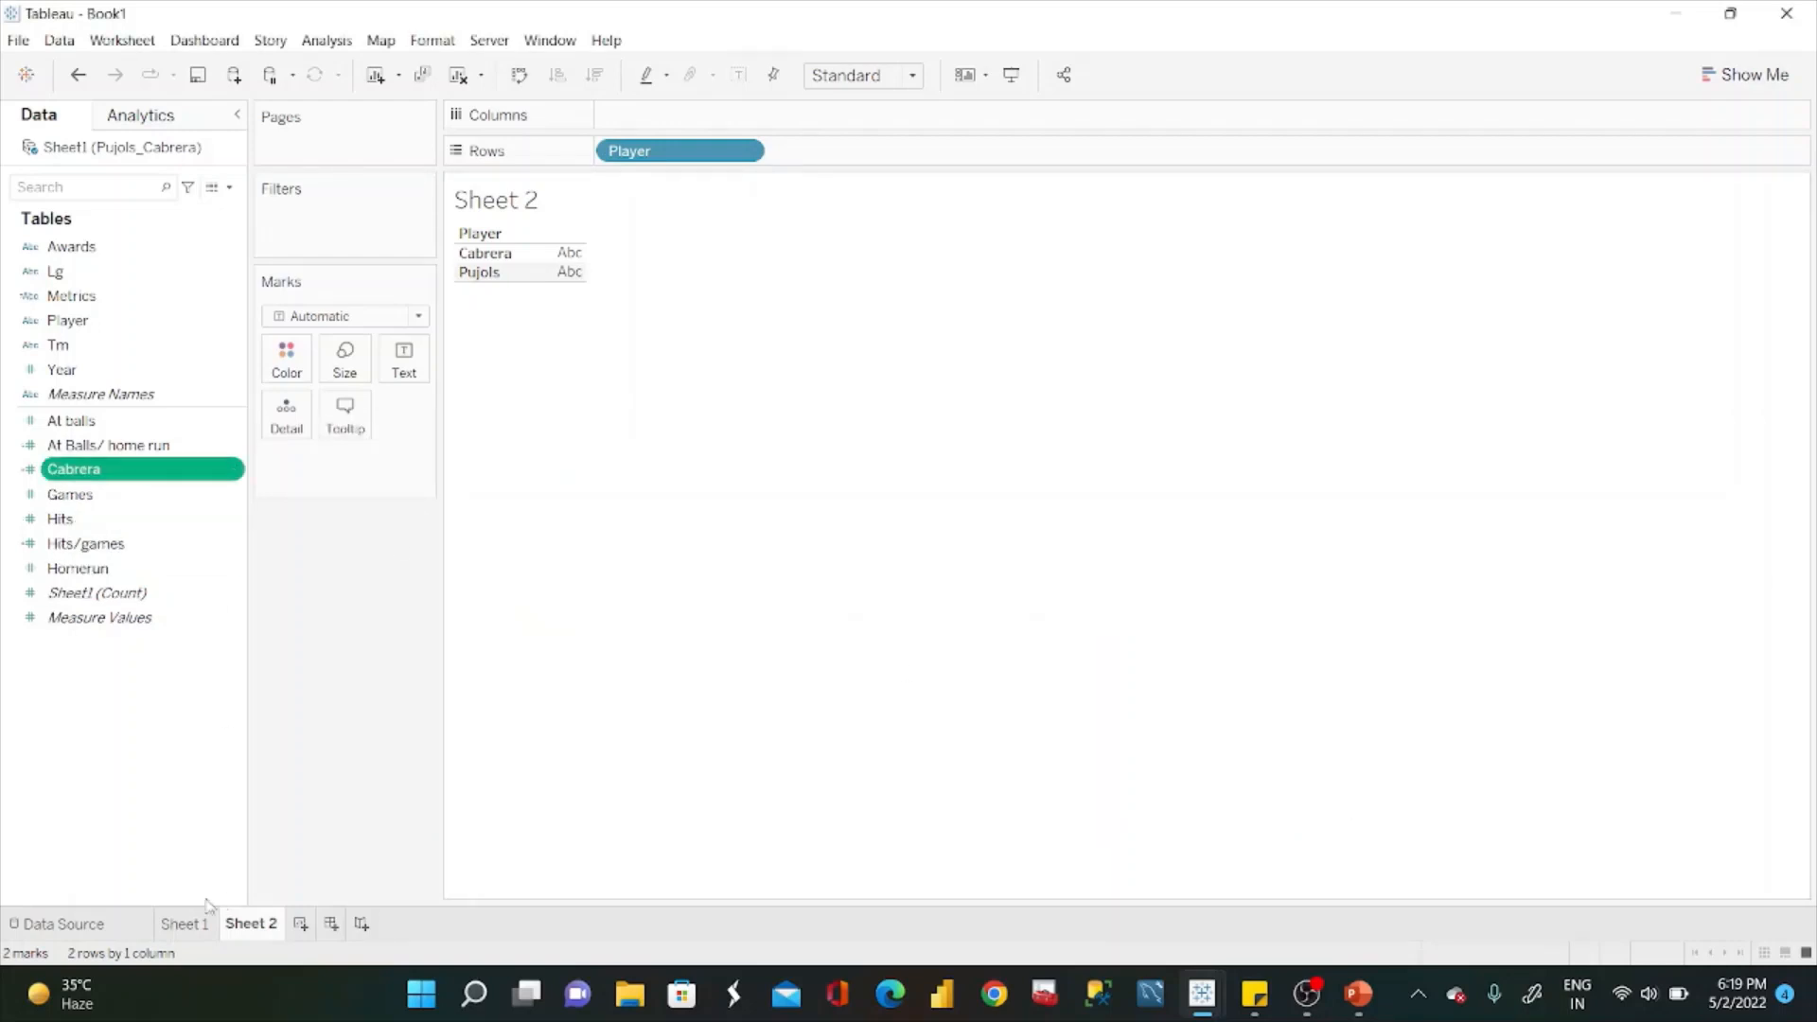
Show the Cabrera measure as text for each metric on Sheet 1.
left_click(191, 930)
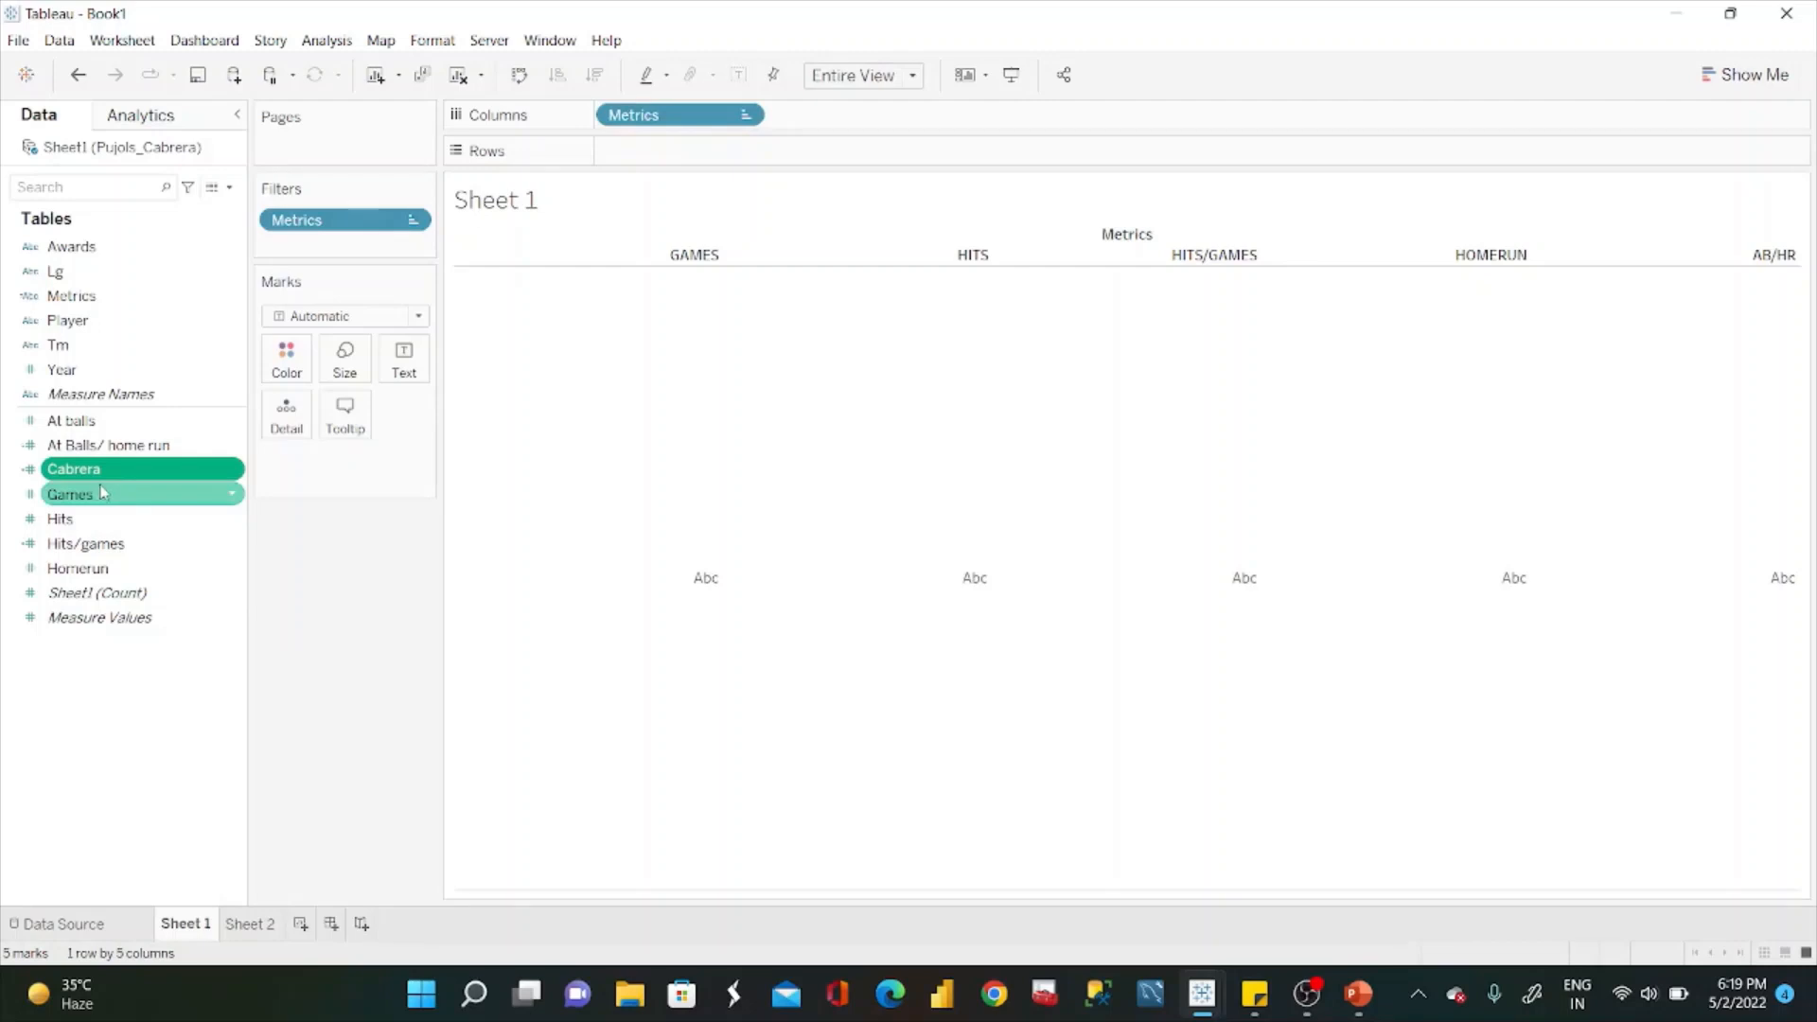
left_click_drag(80, 470, 404, 359)
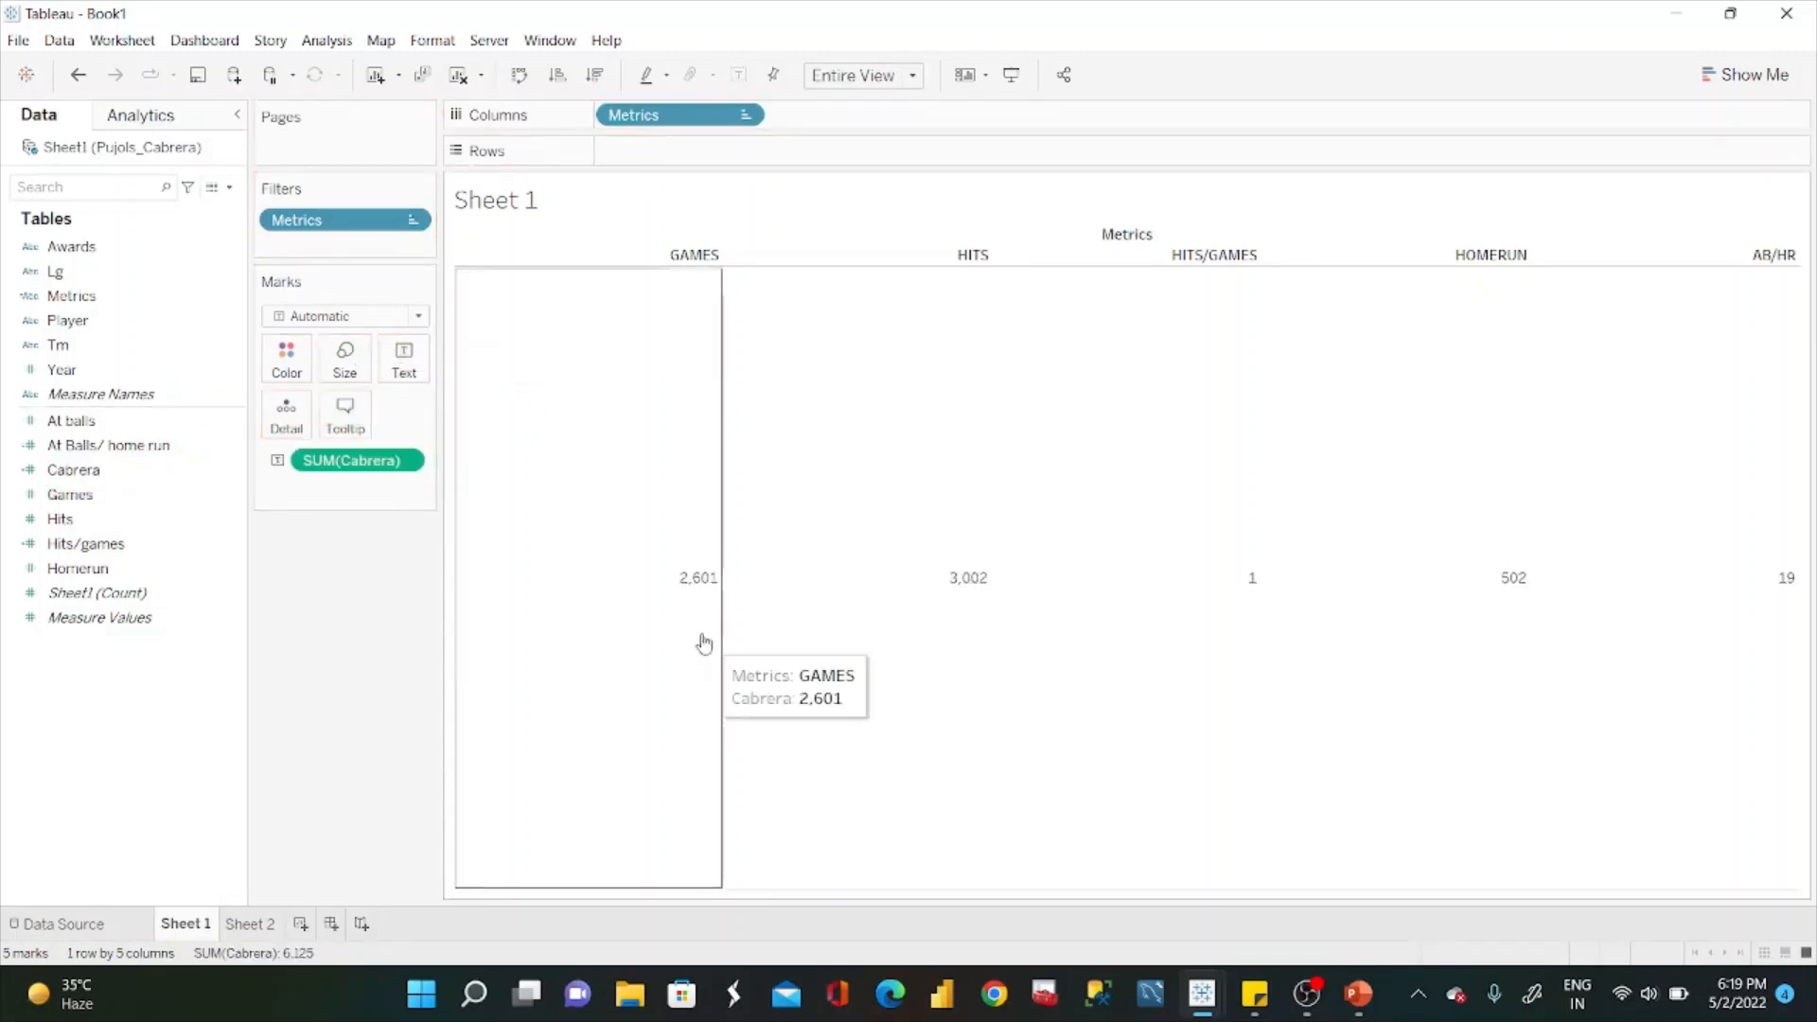
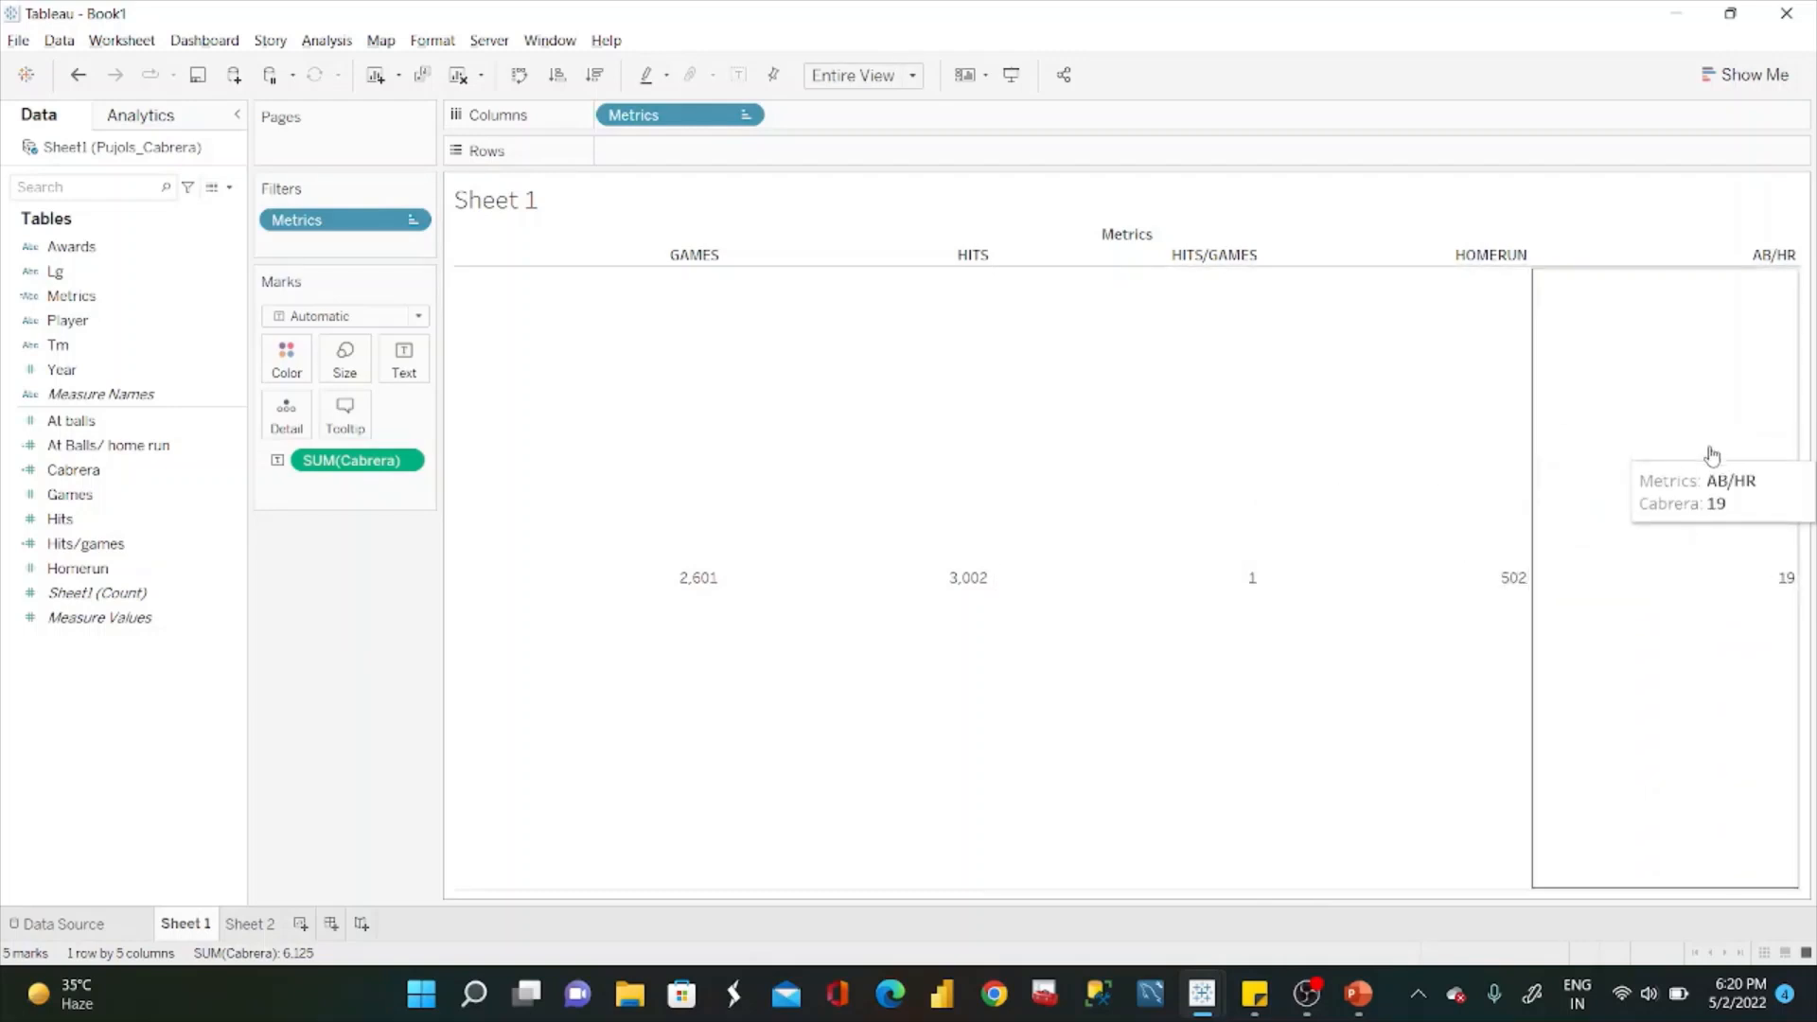
Set the Cabrera field's default number format to Number (Custom) with two decimal places.
left_click(413, 463)
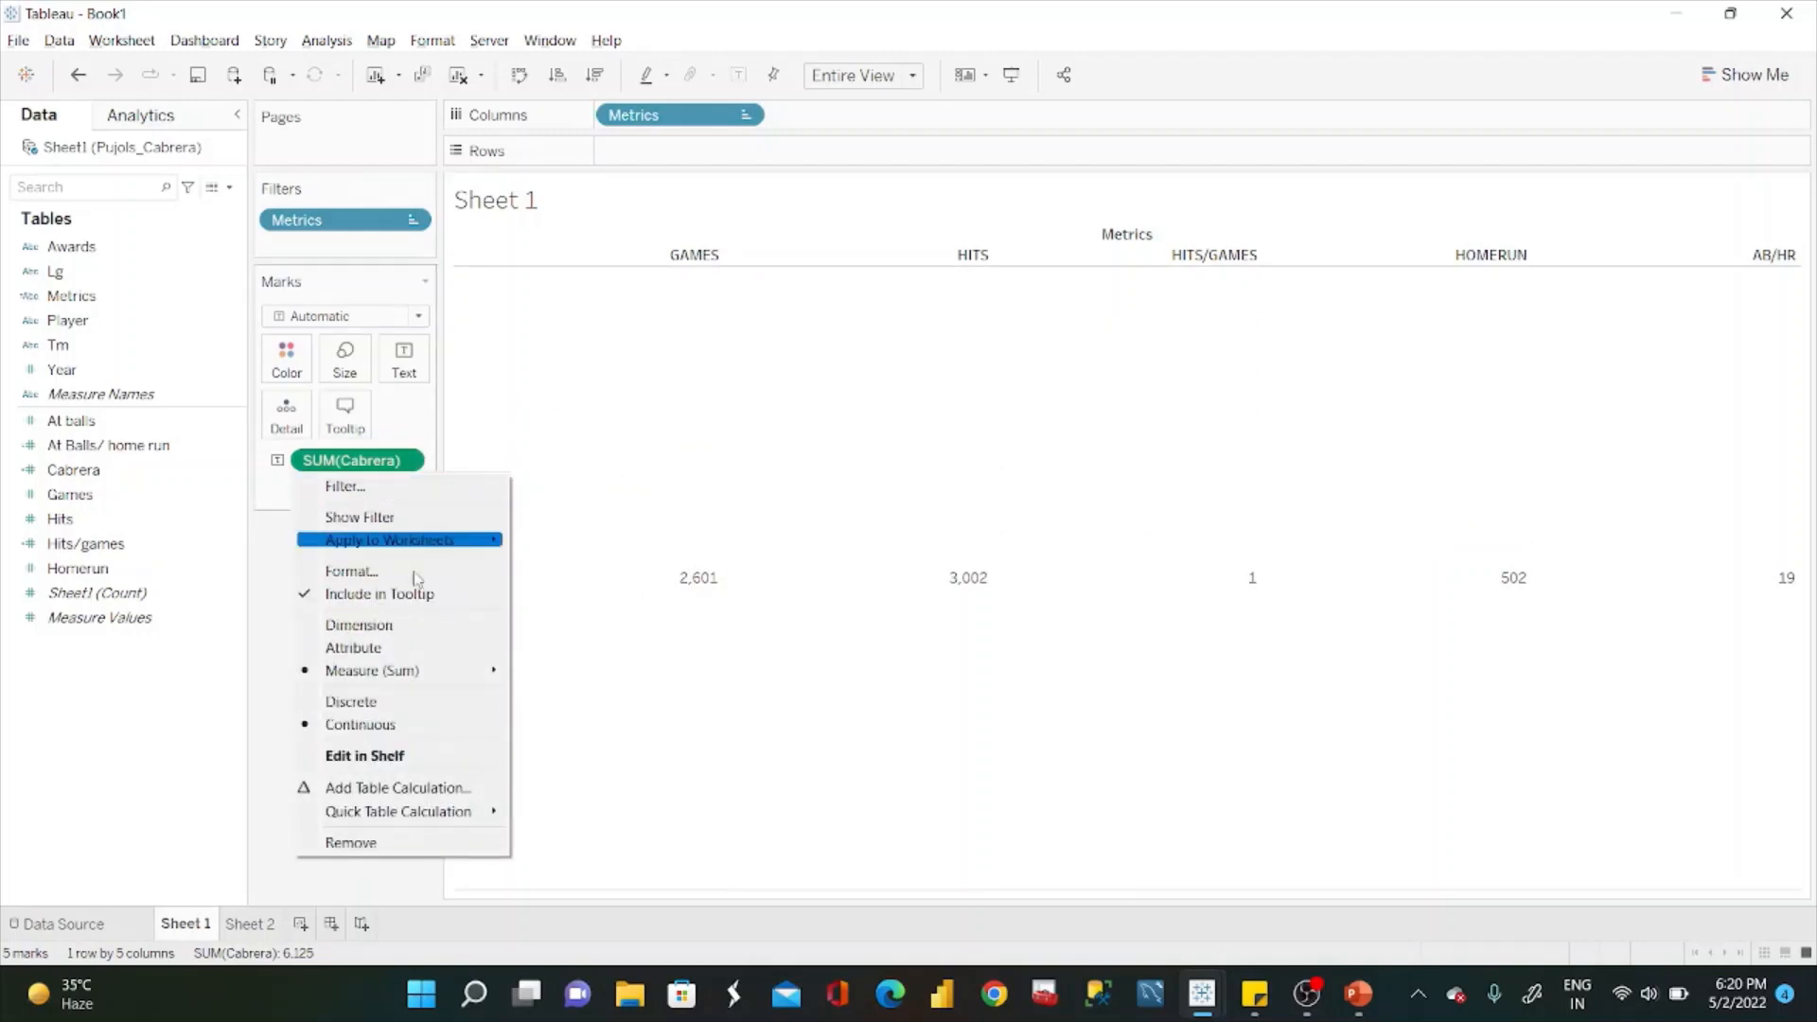
left_click(279, 653)
left_click(222, 479)
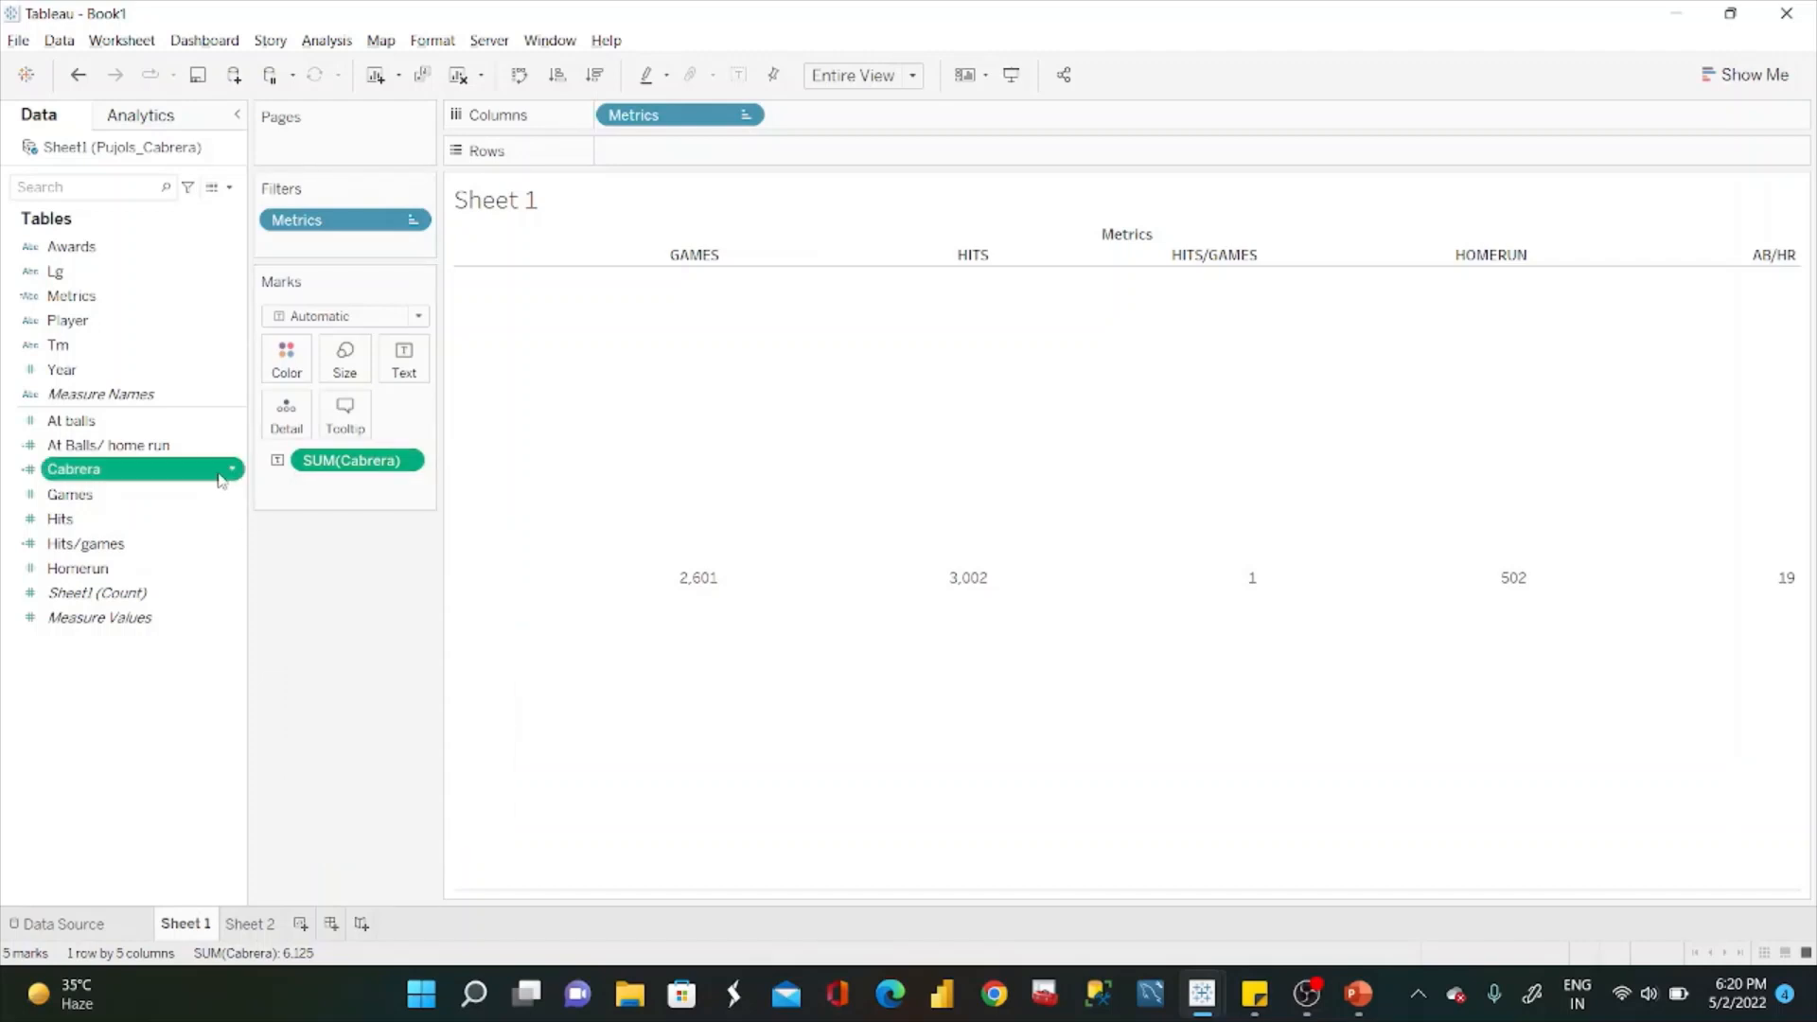
left_click(230, 474)
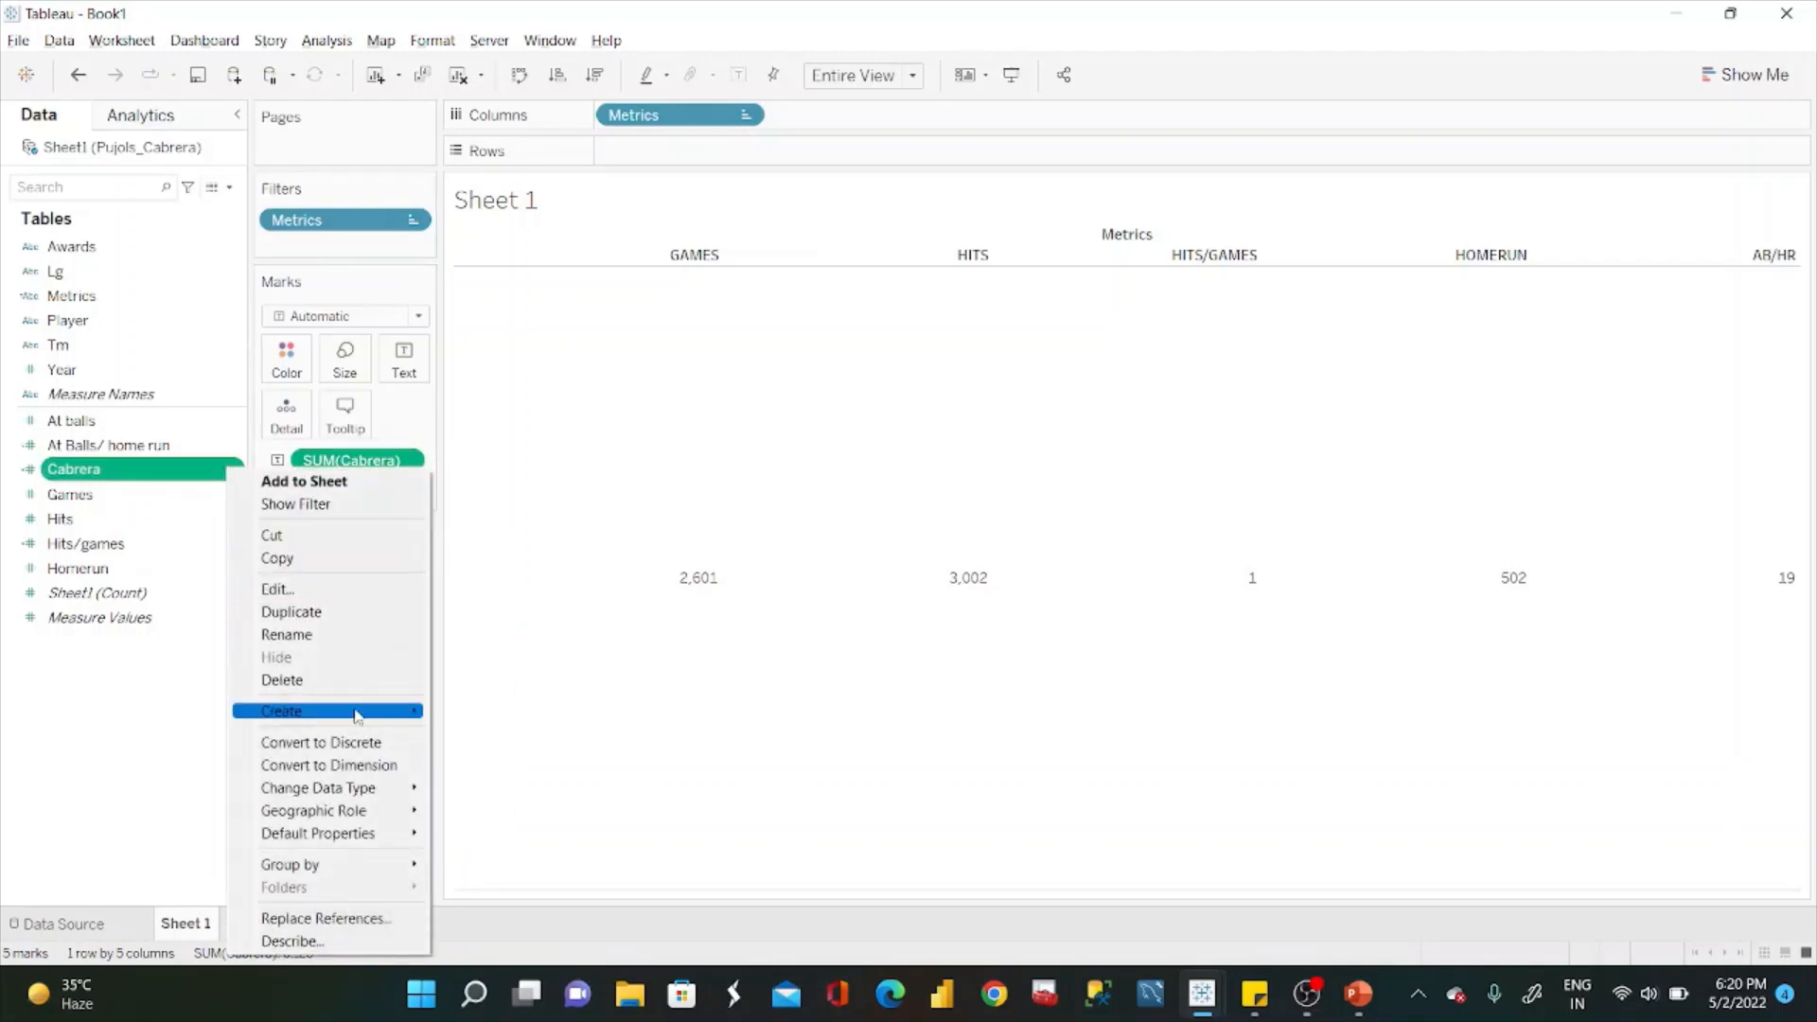
mouse_move(372, 834)
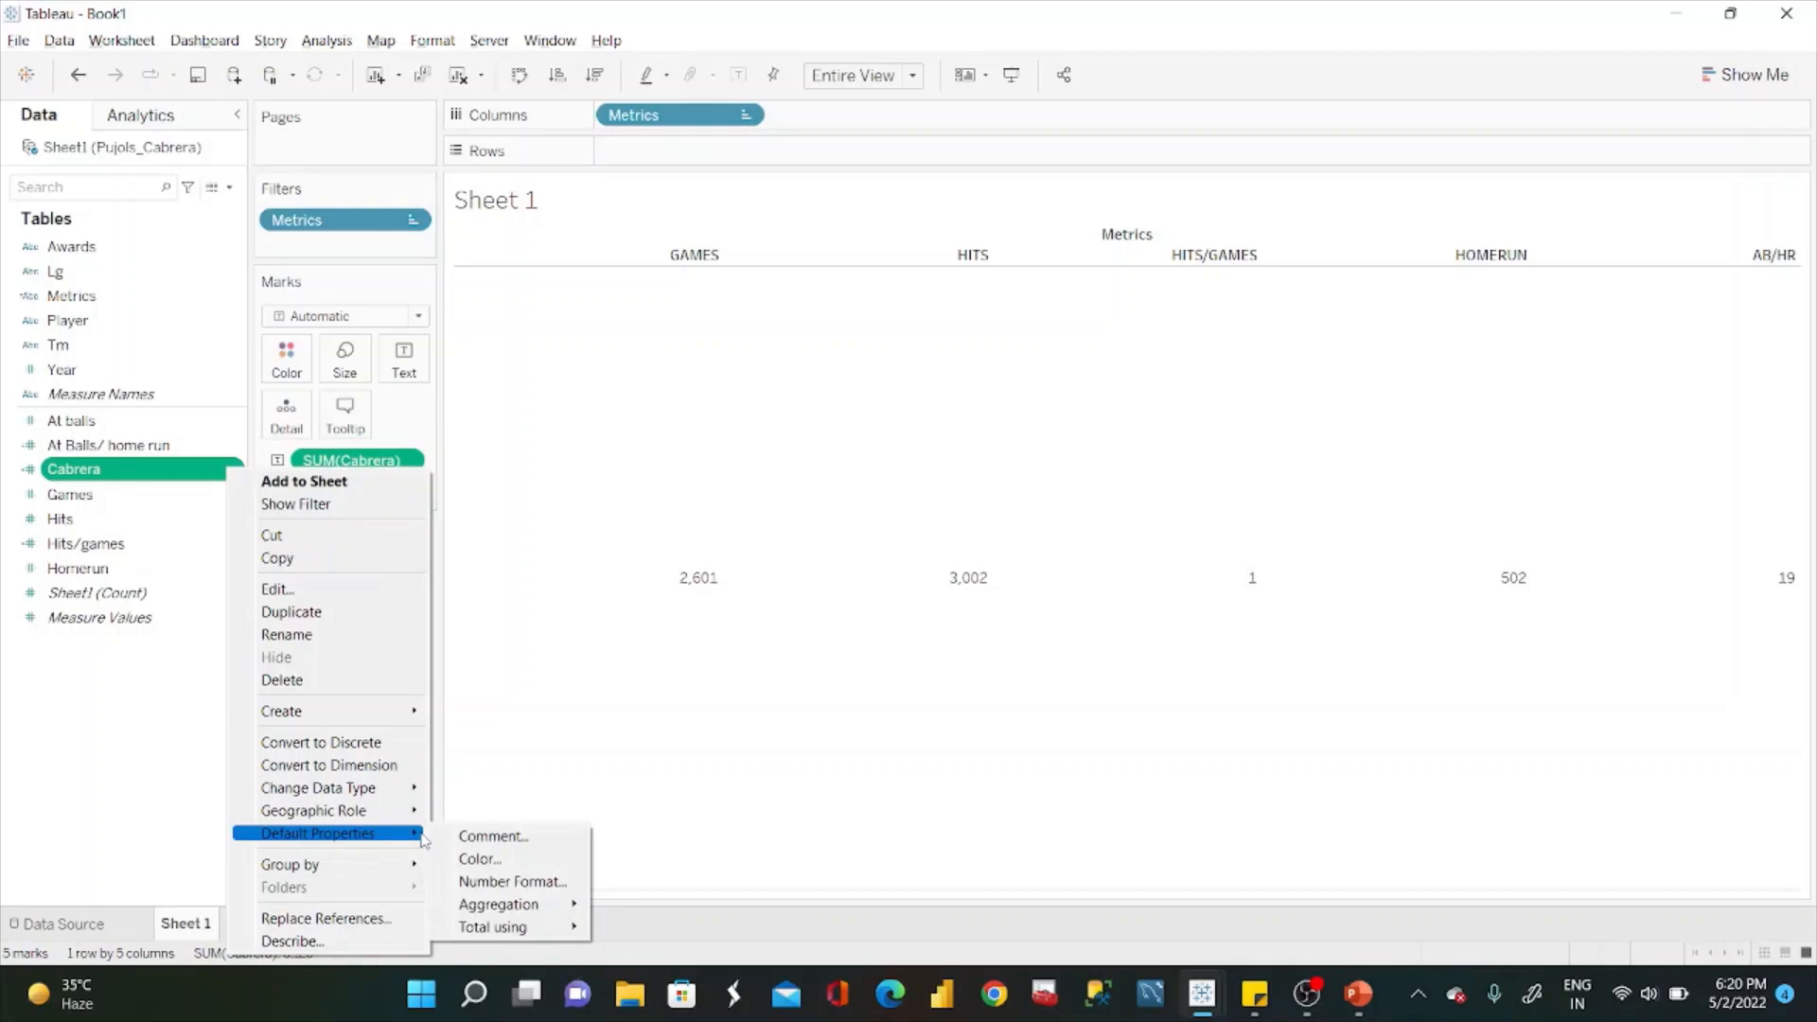
left_click(535, 882)
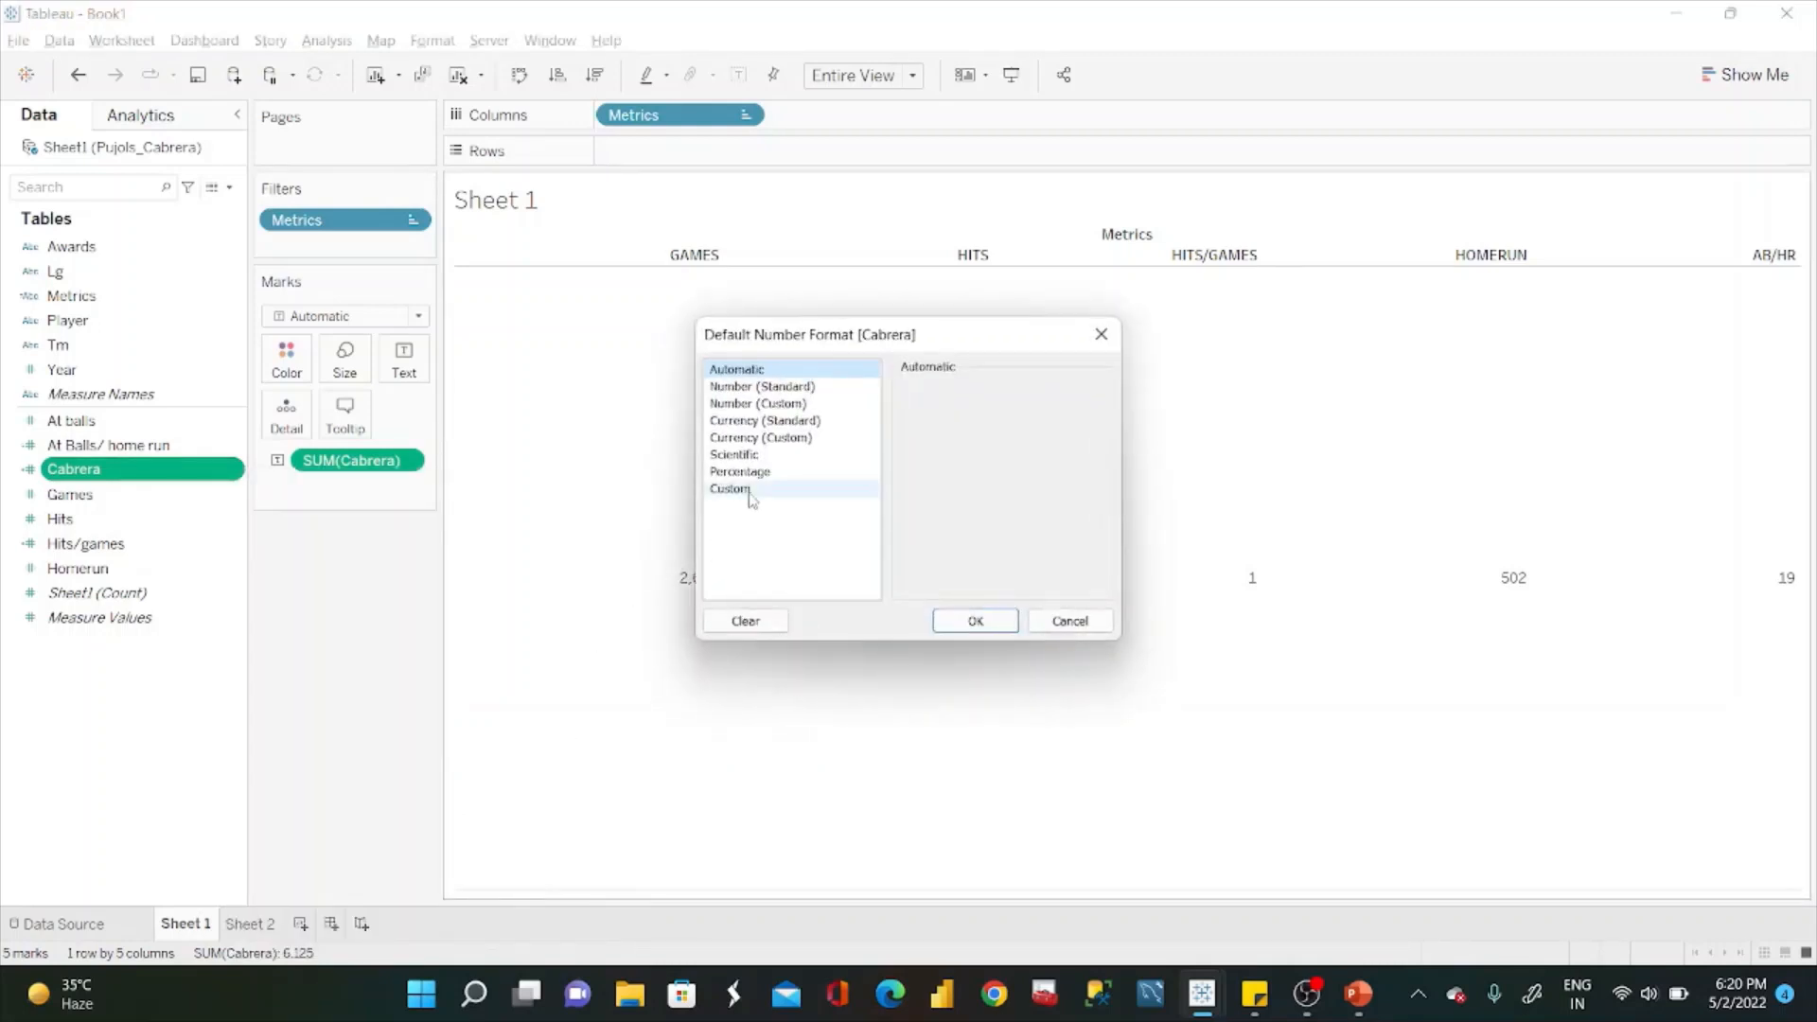
left_click(762, 403)
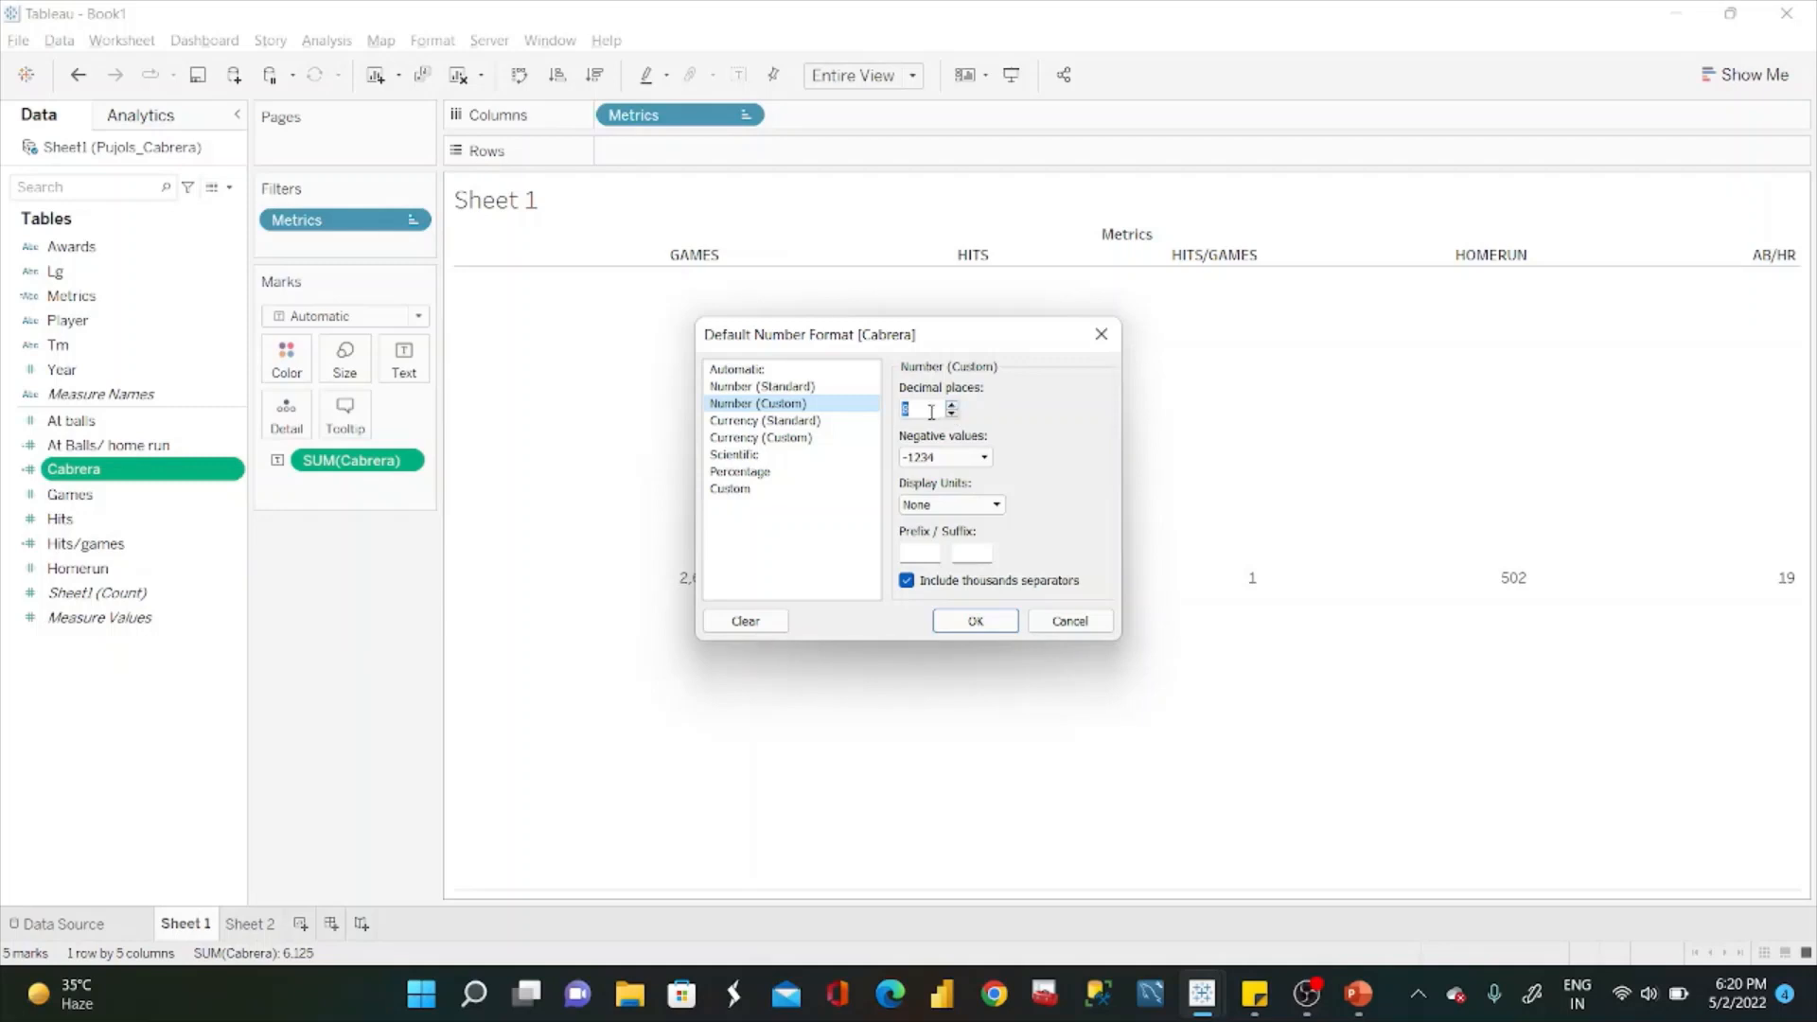
left_click(978, 624)
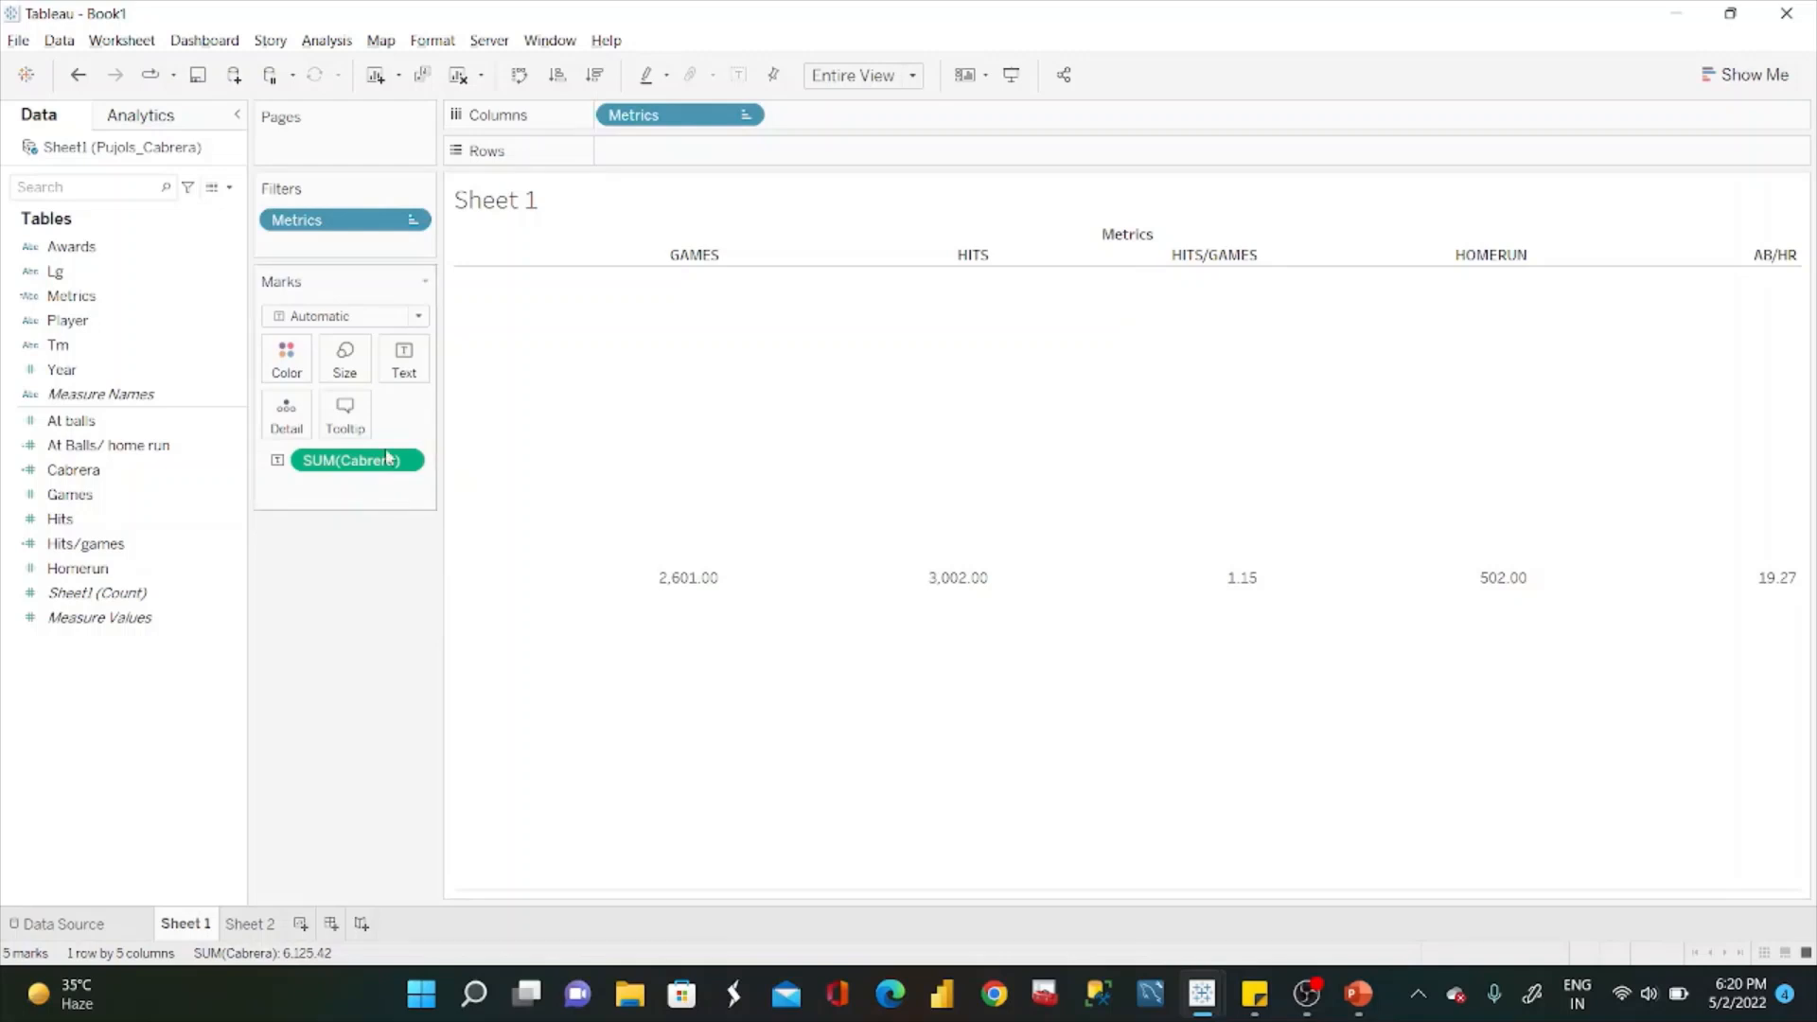
Duplicate the Cabrera calculated field from Sheet 1.
left_click(251, 924)
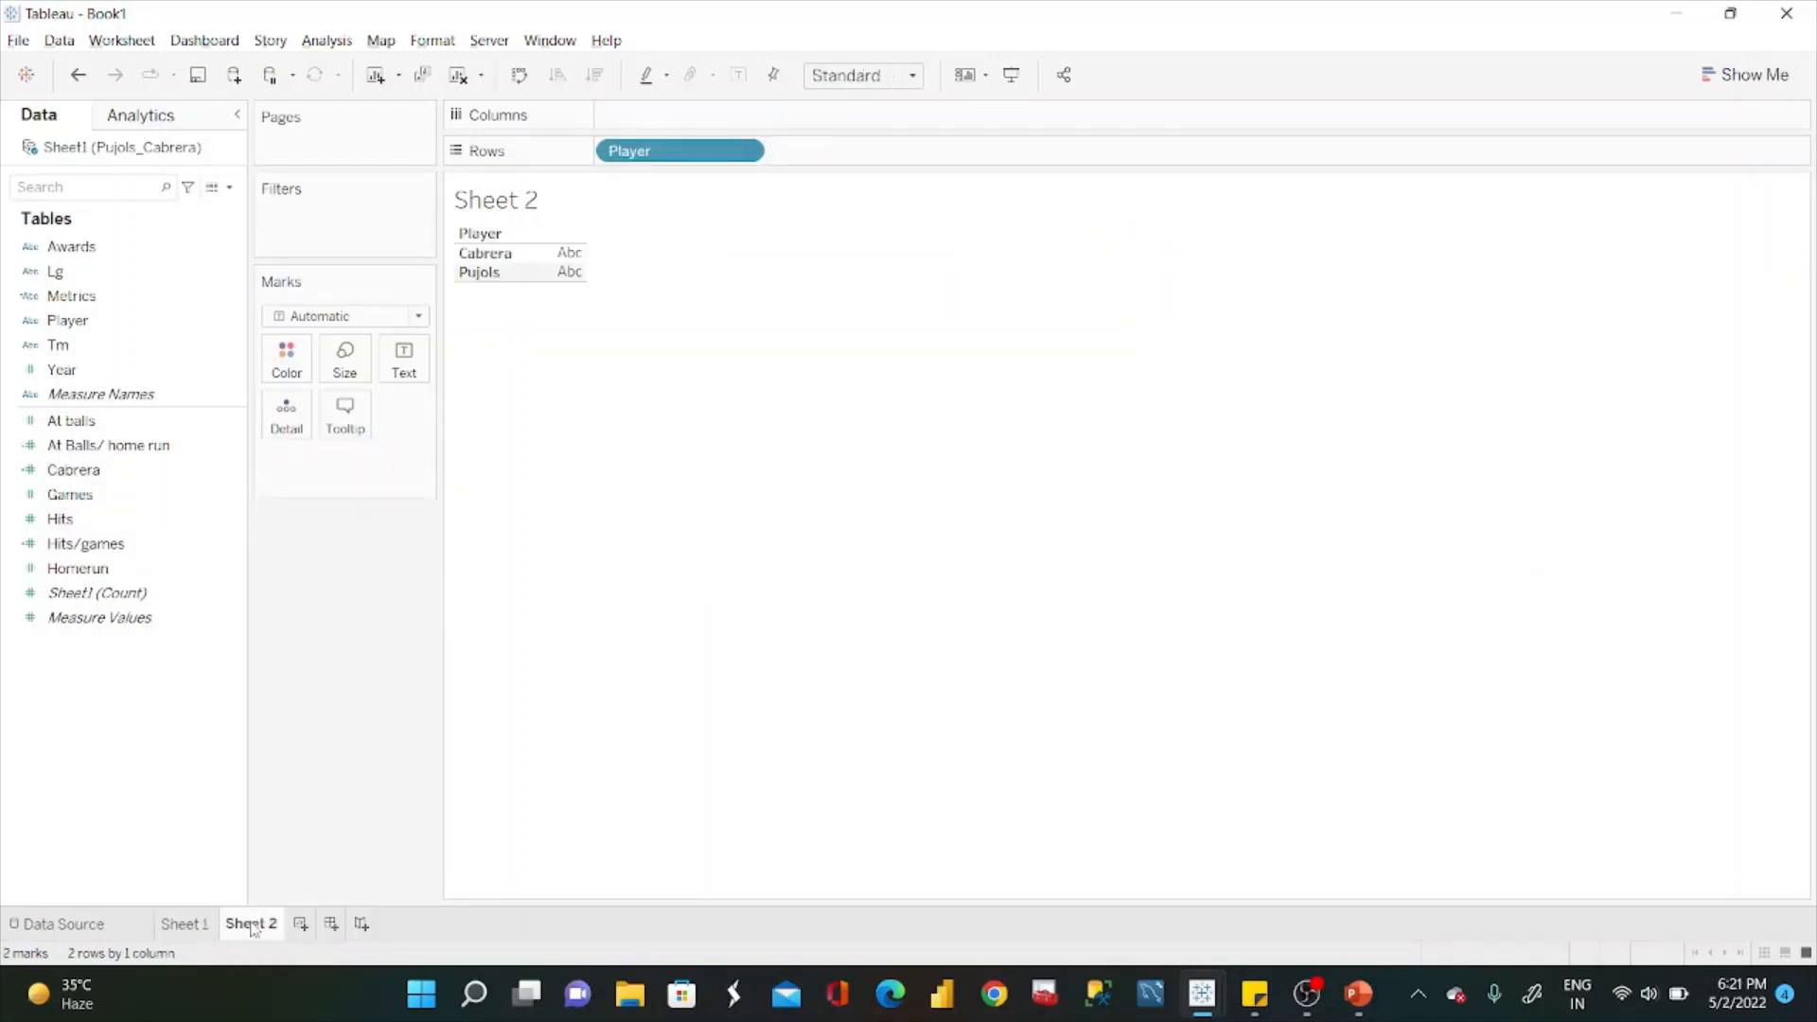
left_click(187, 923)
left_click(234, 469)
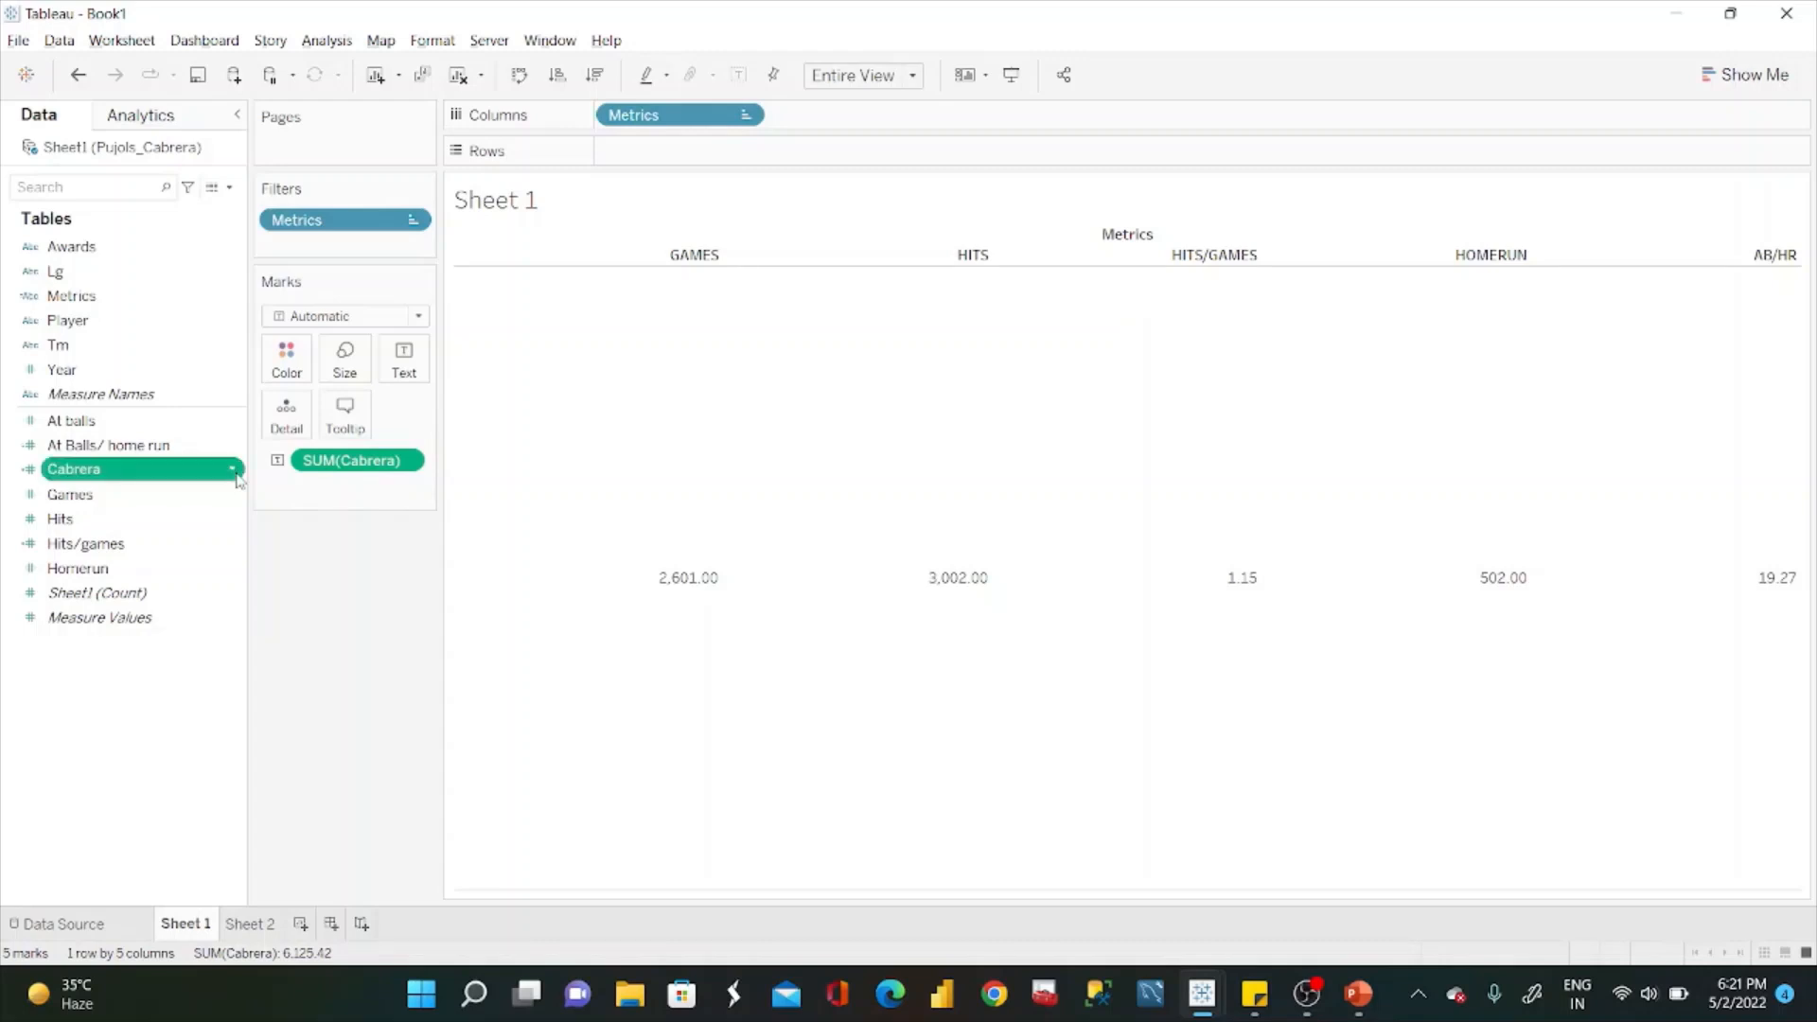
right_click(236, 478)
left_click(329, 617)
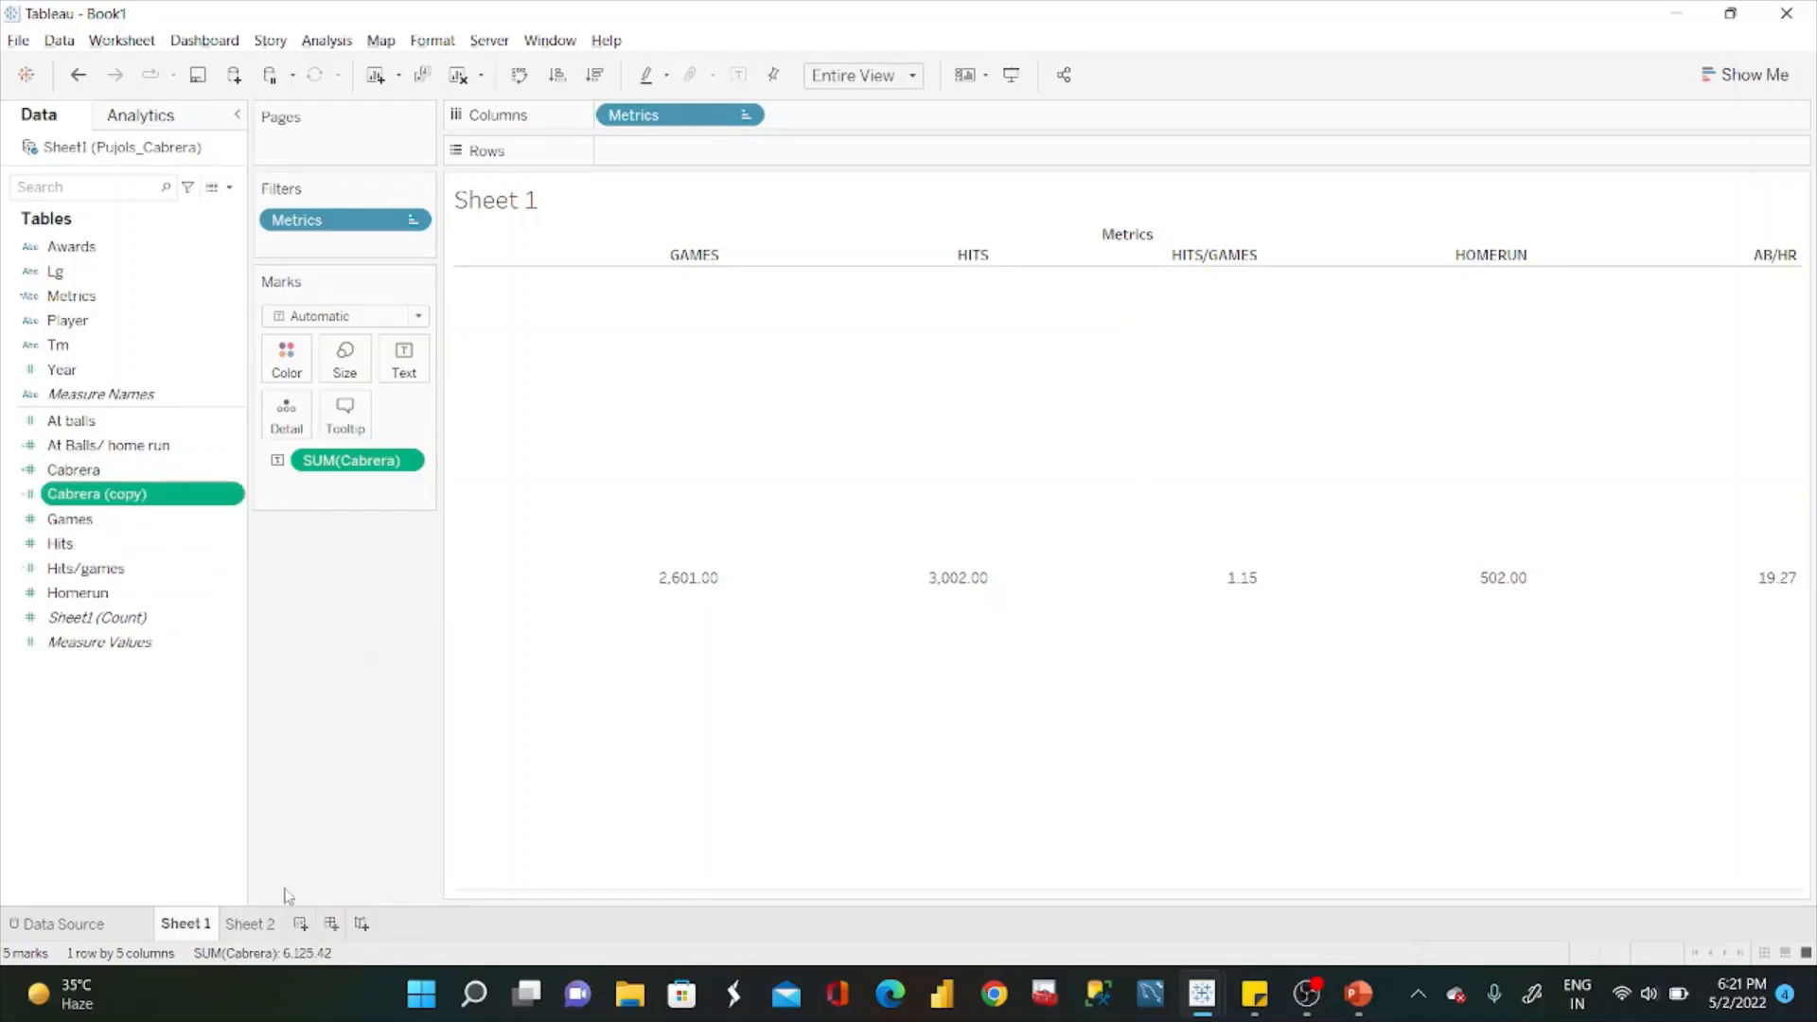
Open the duplicated Cabrera calculation for editing and name it Pujols.
left_click(253, 929)
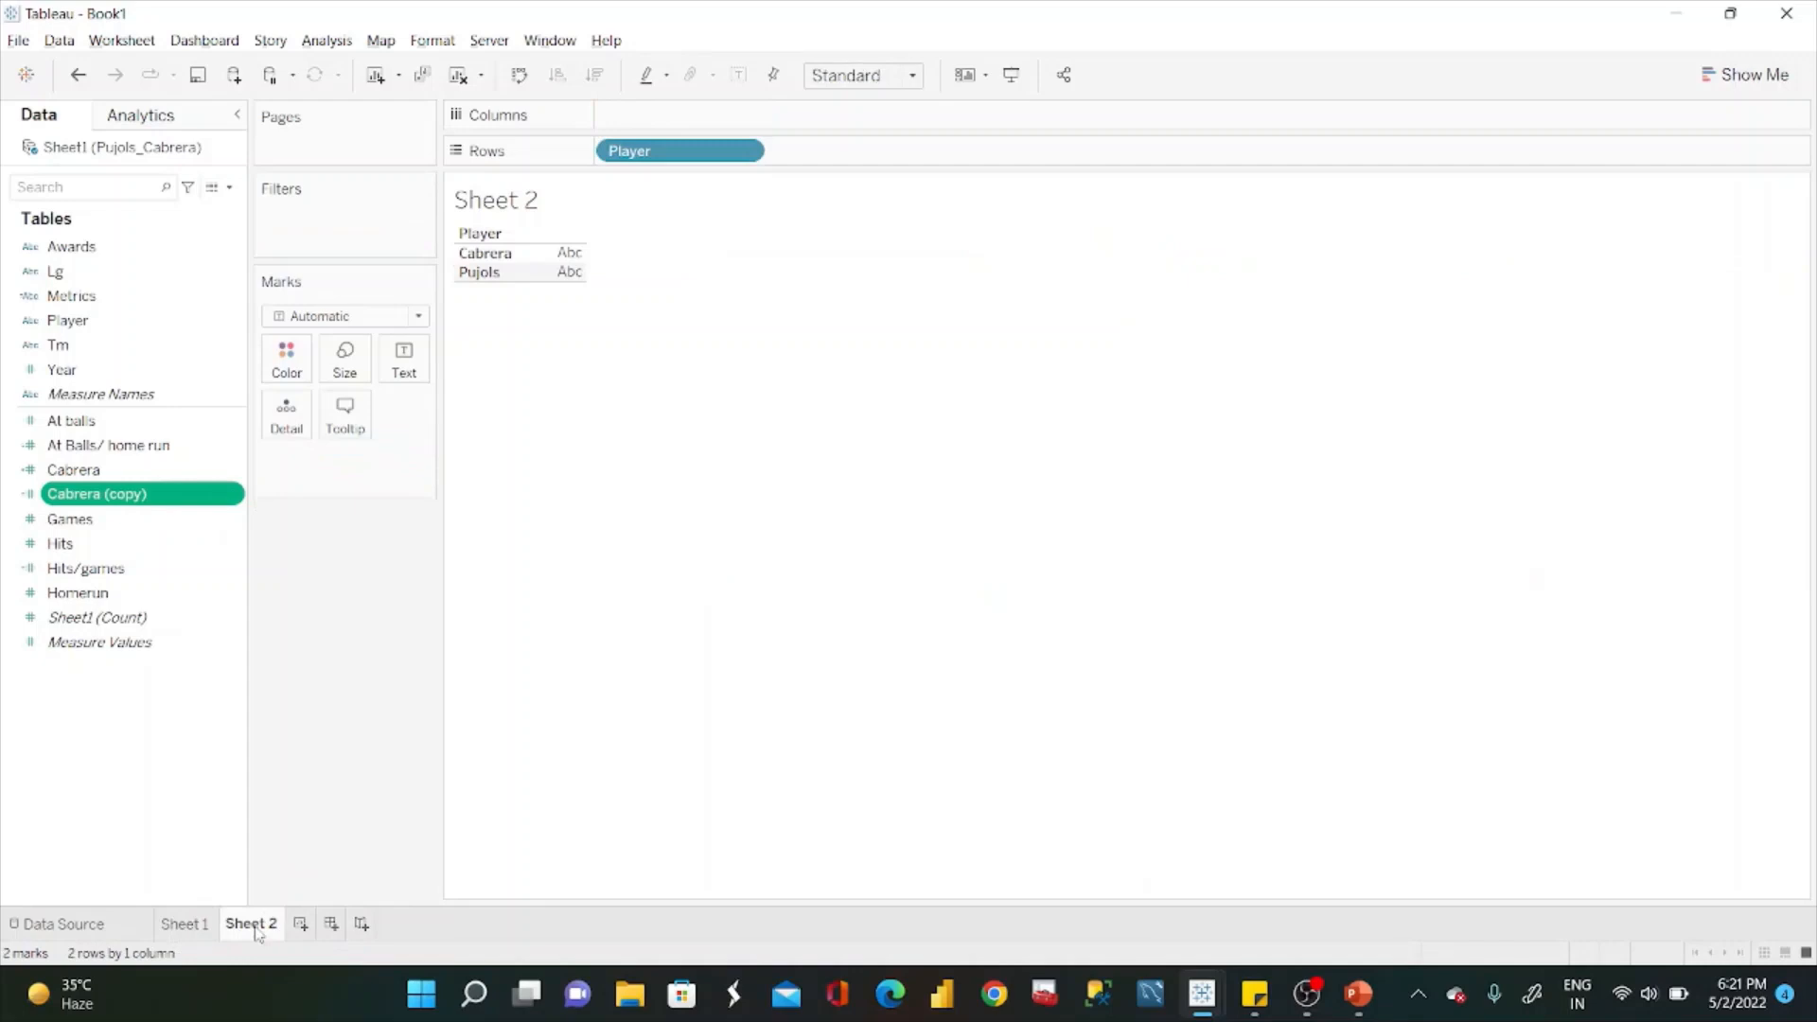
left_click(203, 930)
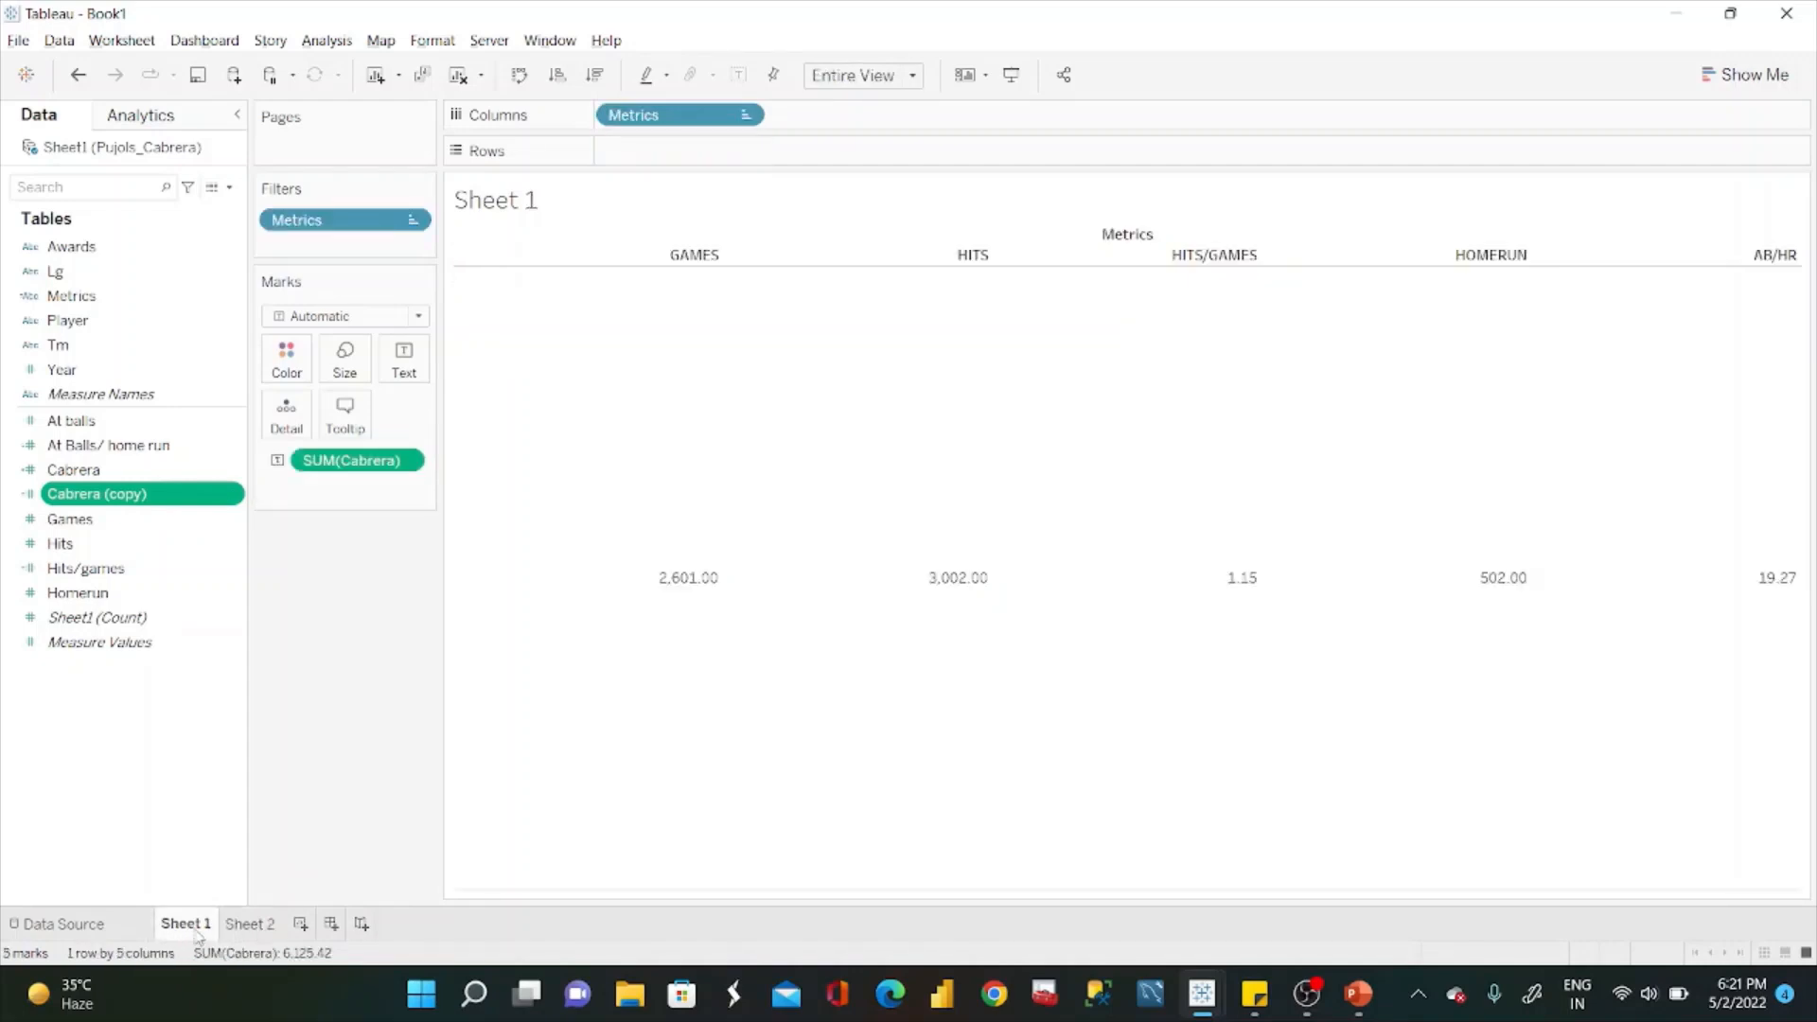
right_click(237, 493)
left_click(294, 611)
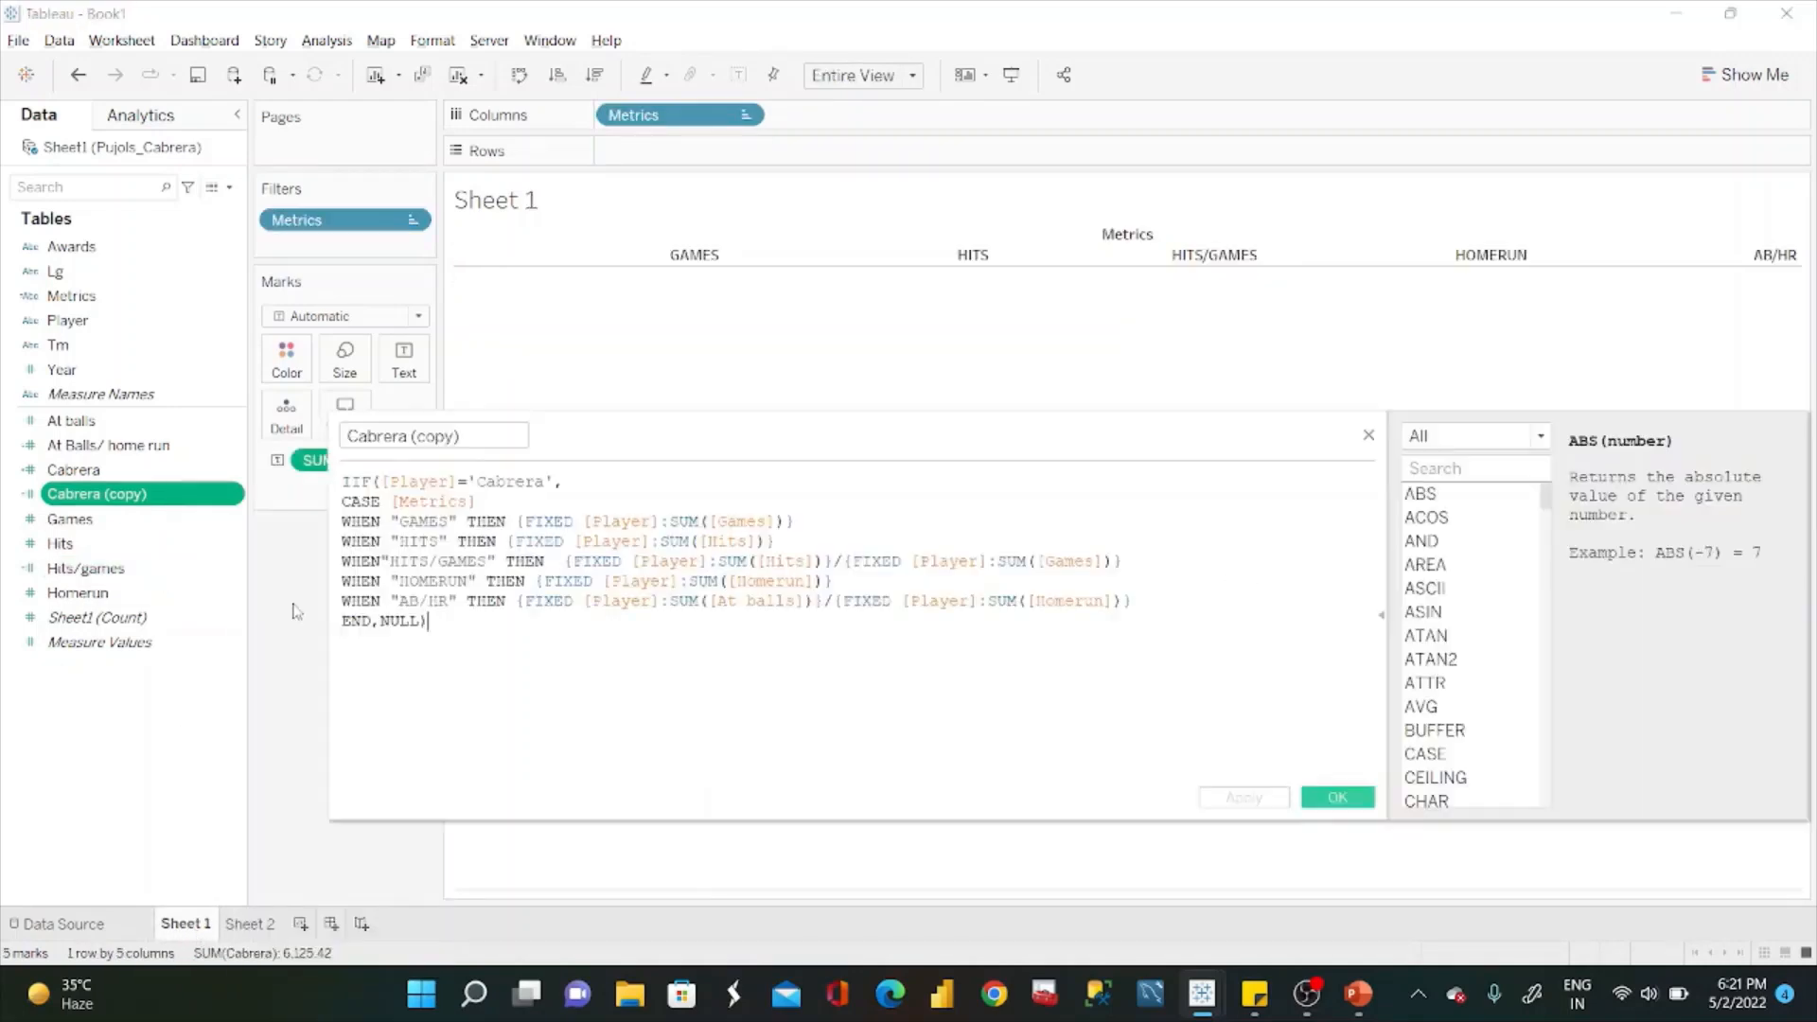
left_click(469, 440)
key("BackSpace")
key("BackSpace")
key("BackSpace")
key("BackSpace")
key("BackSpace")
key("BackSpace")
key("BackSpace")
key("BackSpace")
key("BackSpace")
key("BackSpace")
key("BackSpace")
key("BackSpace")
key("BackSpace")
key("BackSpace")
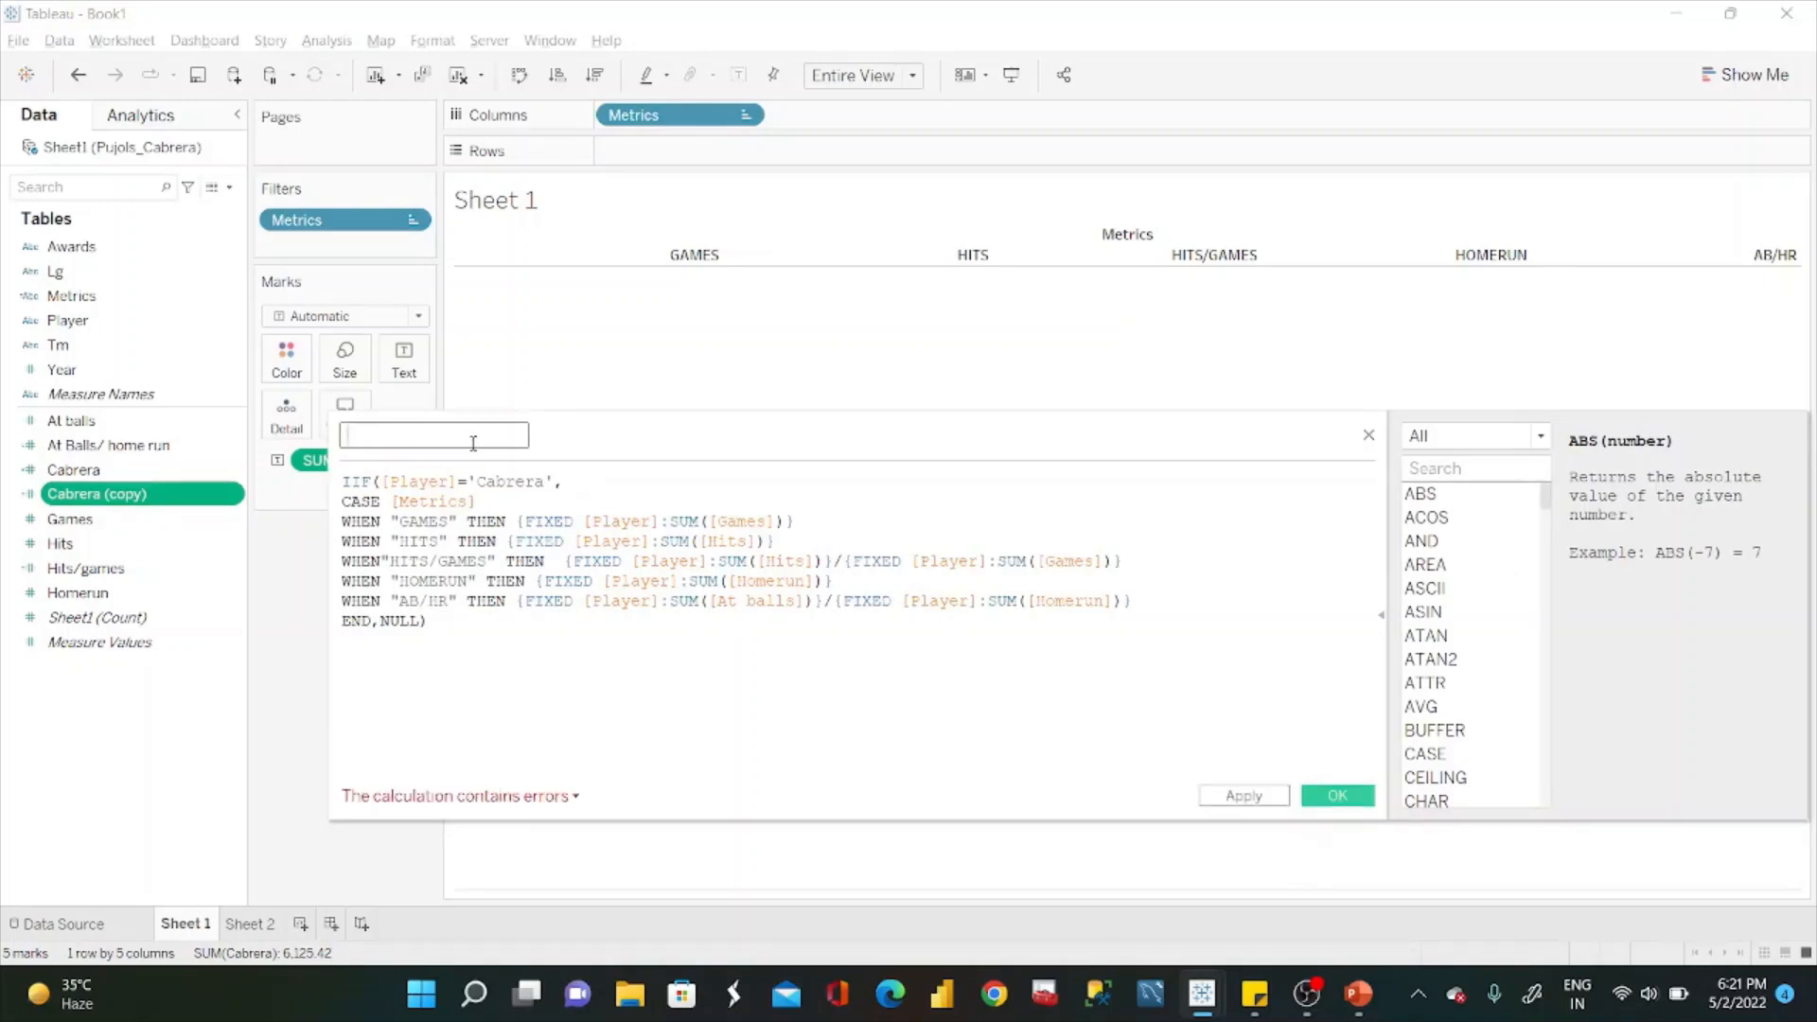
type("pUJOL")
key("BackSpace")
key("BackSpace")
key("BackSpace")
key("BackSpace")
key("BackSpace")
type("Puj")
type("ols")
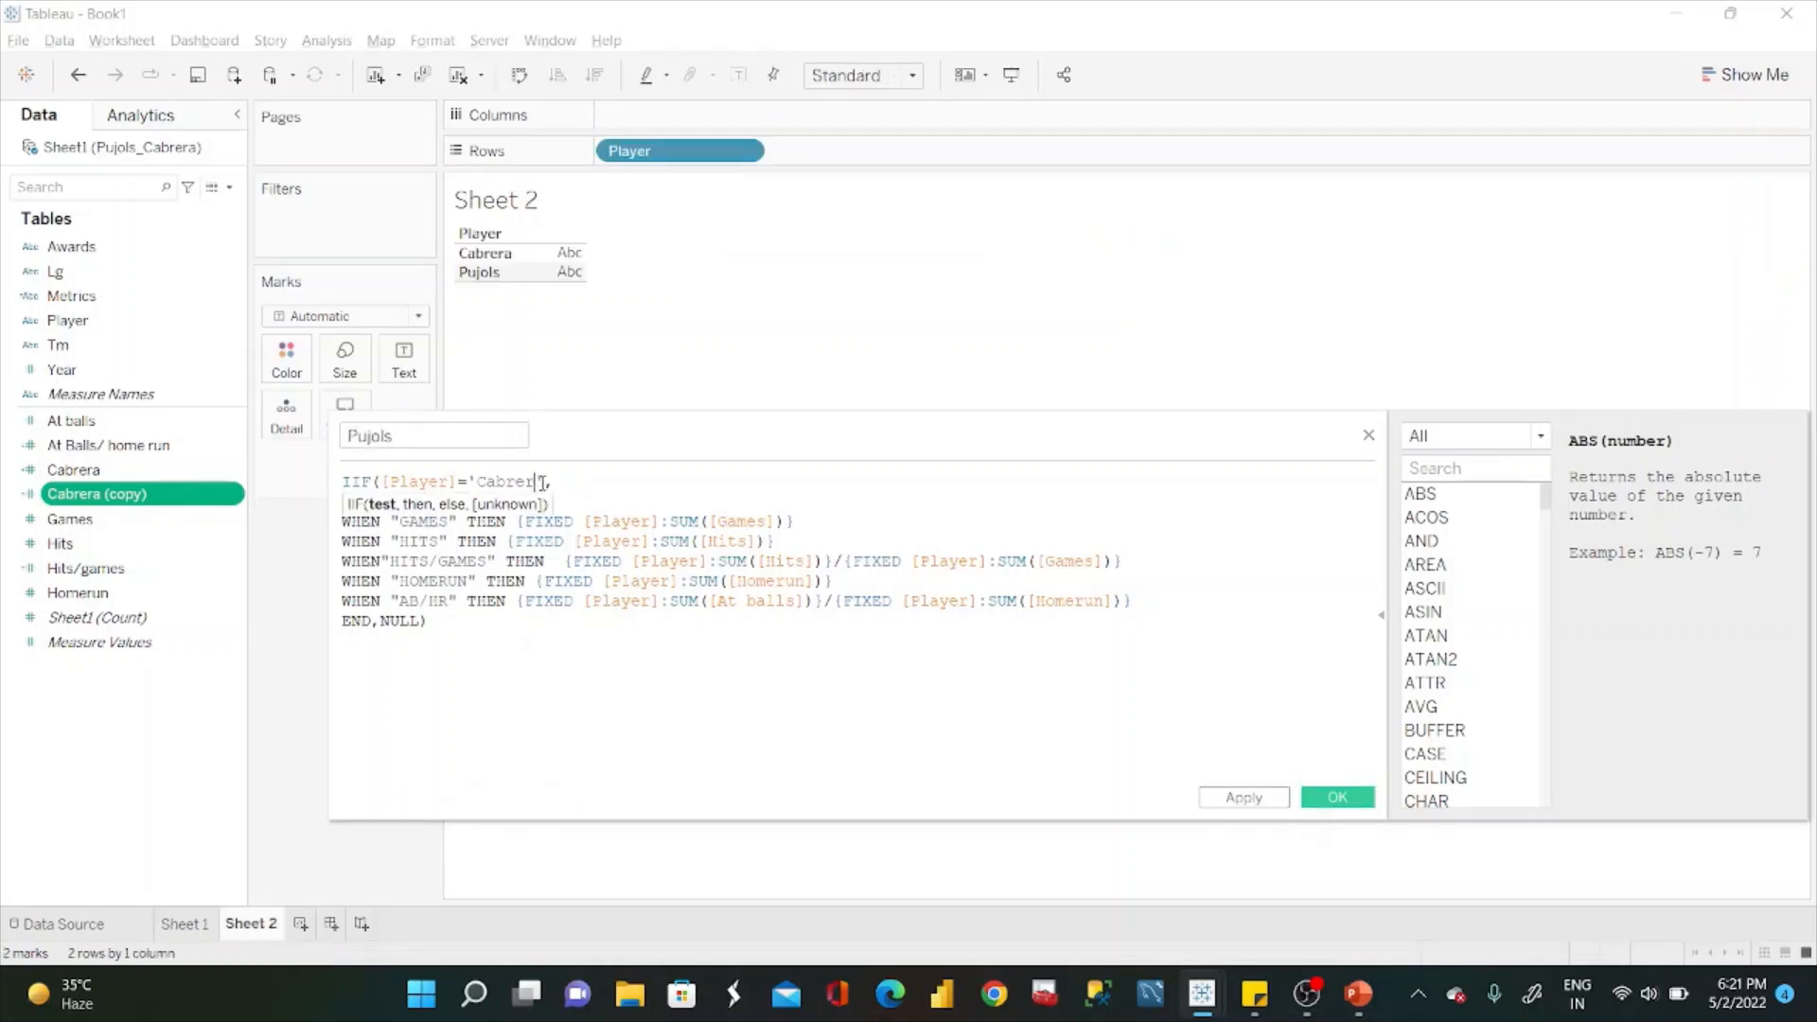
Change the player tested in the IIF condition of the Pujols calculation to 'Pujols'.
key("BackSpace")
key("BackSpace")
key("BackSpace")
key("BackSpace")
key("BackSpace")
key("BackSpace")
key("BackSpace")
type("Puyols")
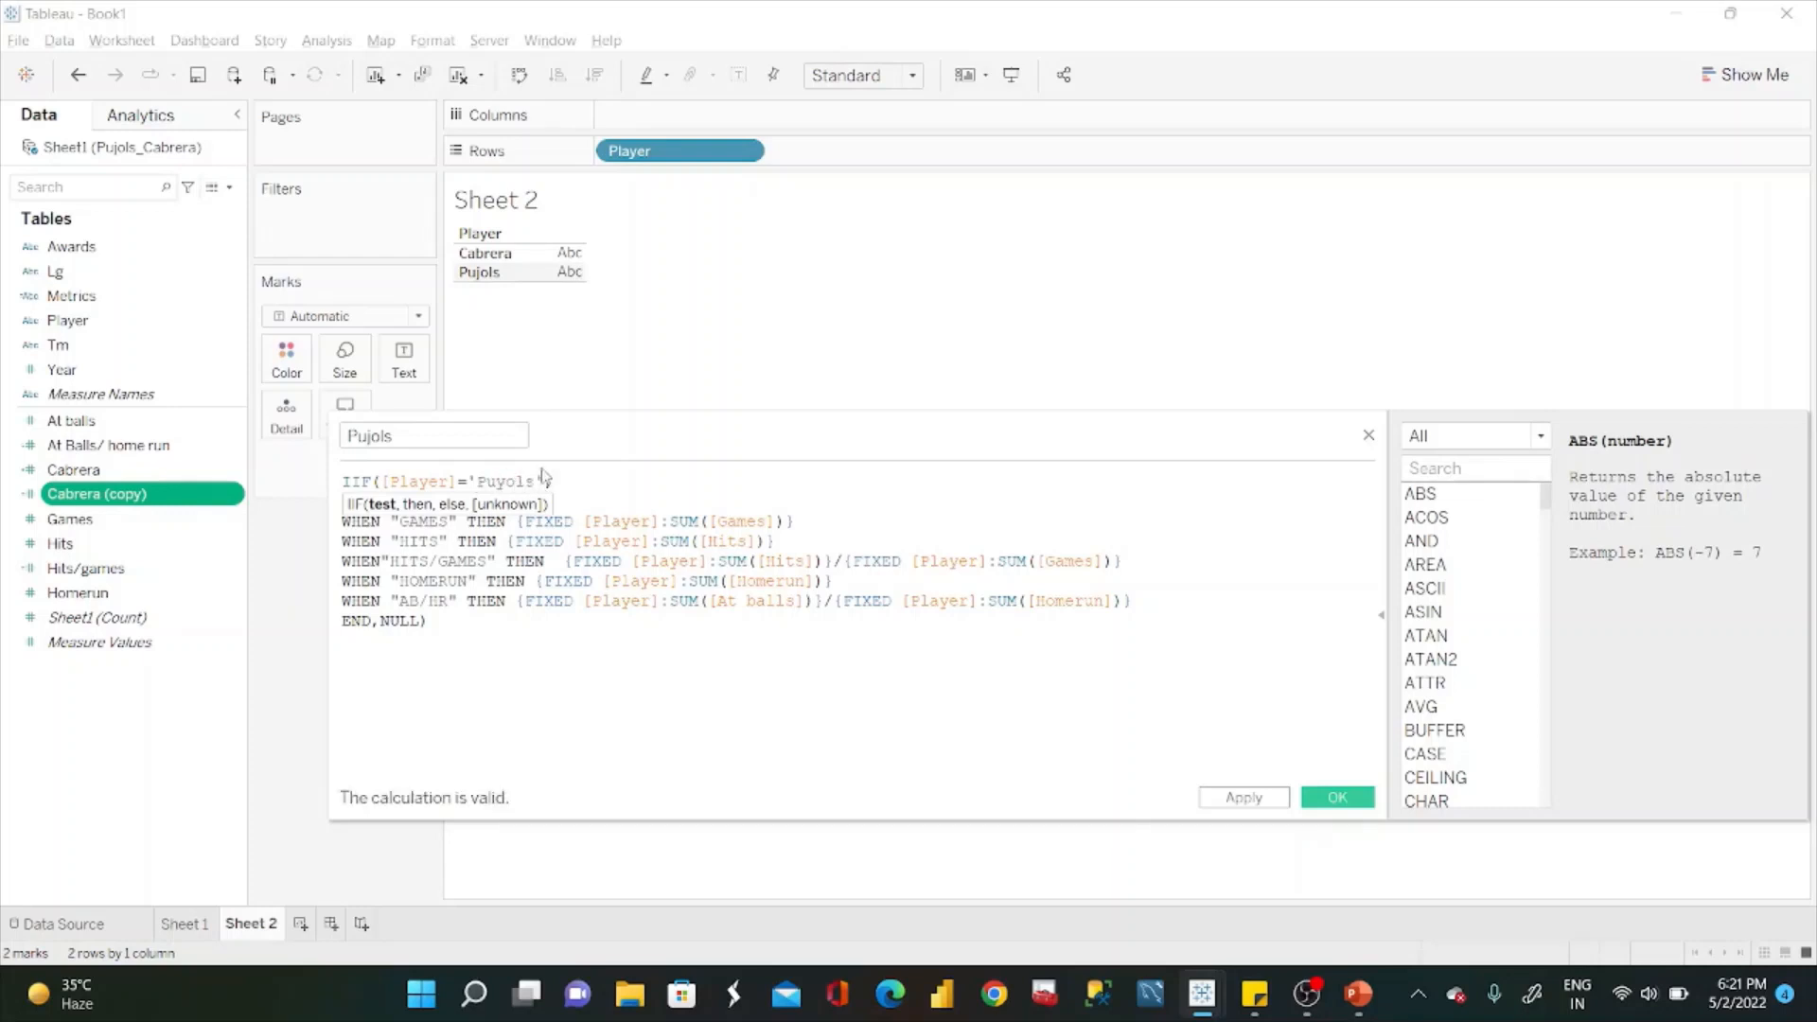
key("BackSpace")
key("BackSpace")
key("BackSpace")
key("BackSpace")
type("j")
type("ols")
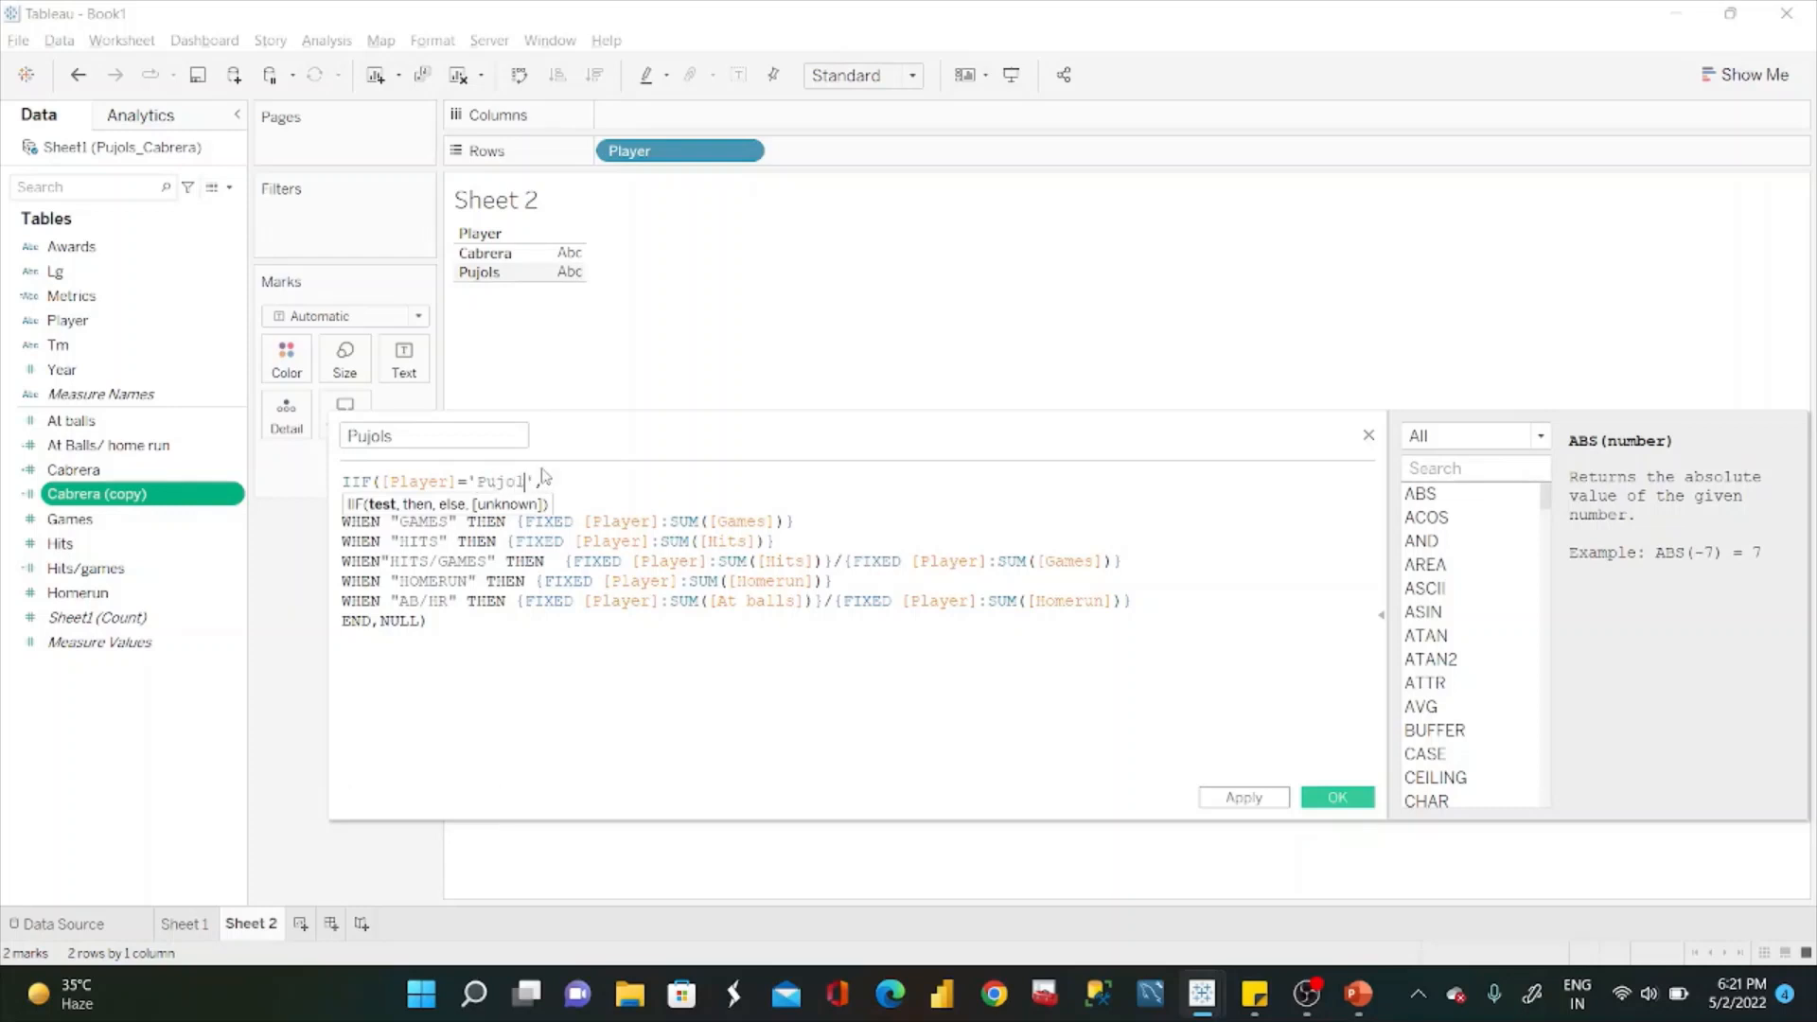
left_click(485, 639)
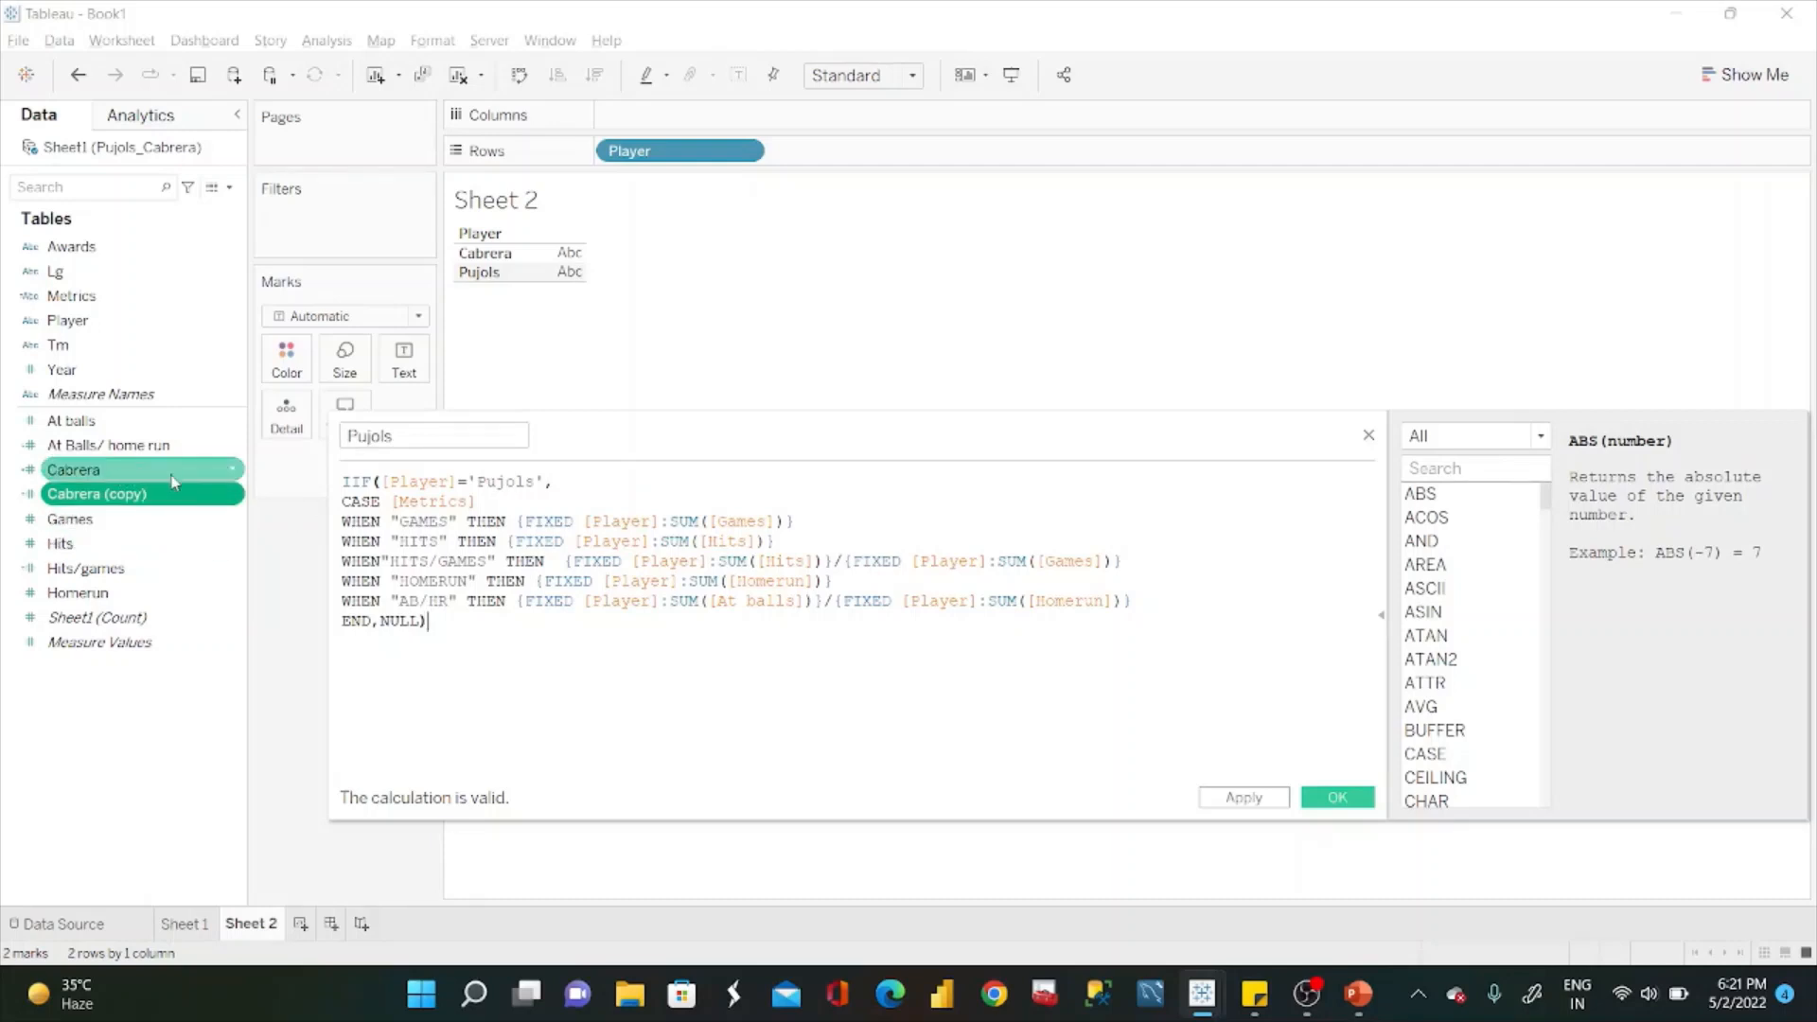
Save the Pujols calculation and add it to the Sheet 1 text labels above Cabrera.
left_click(396, 433)
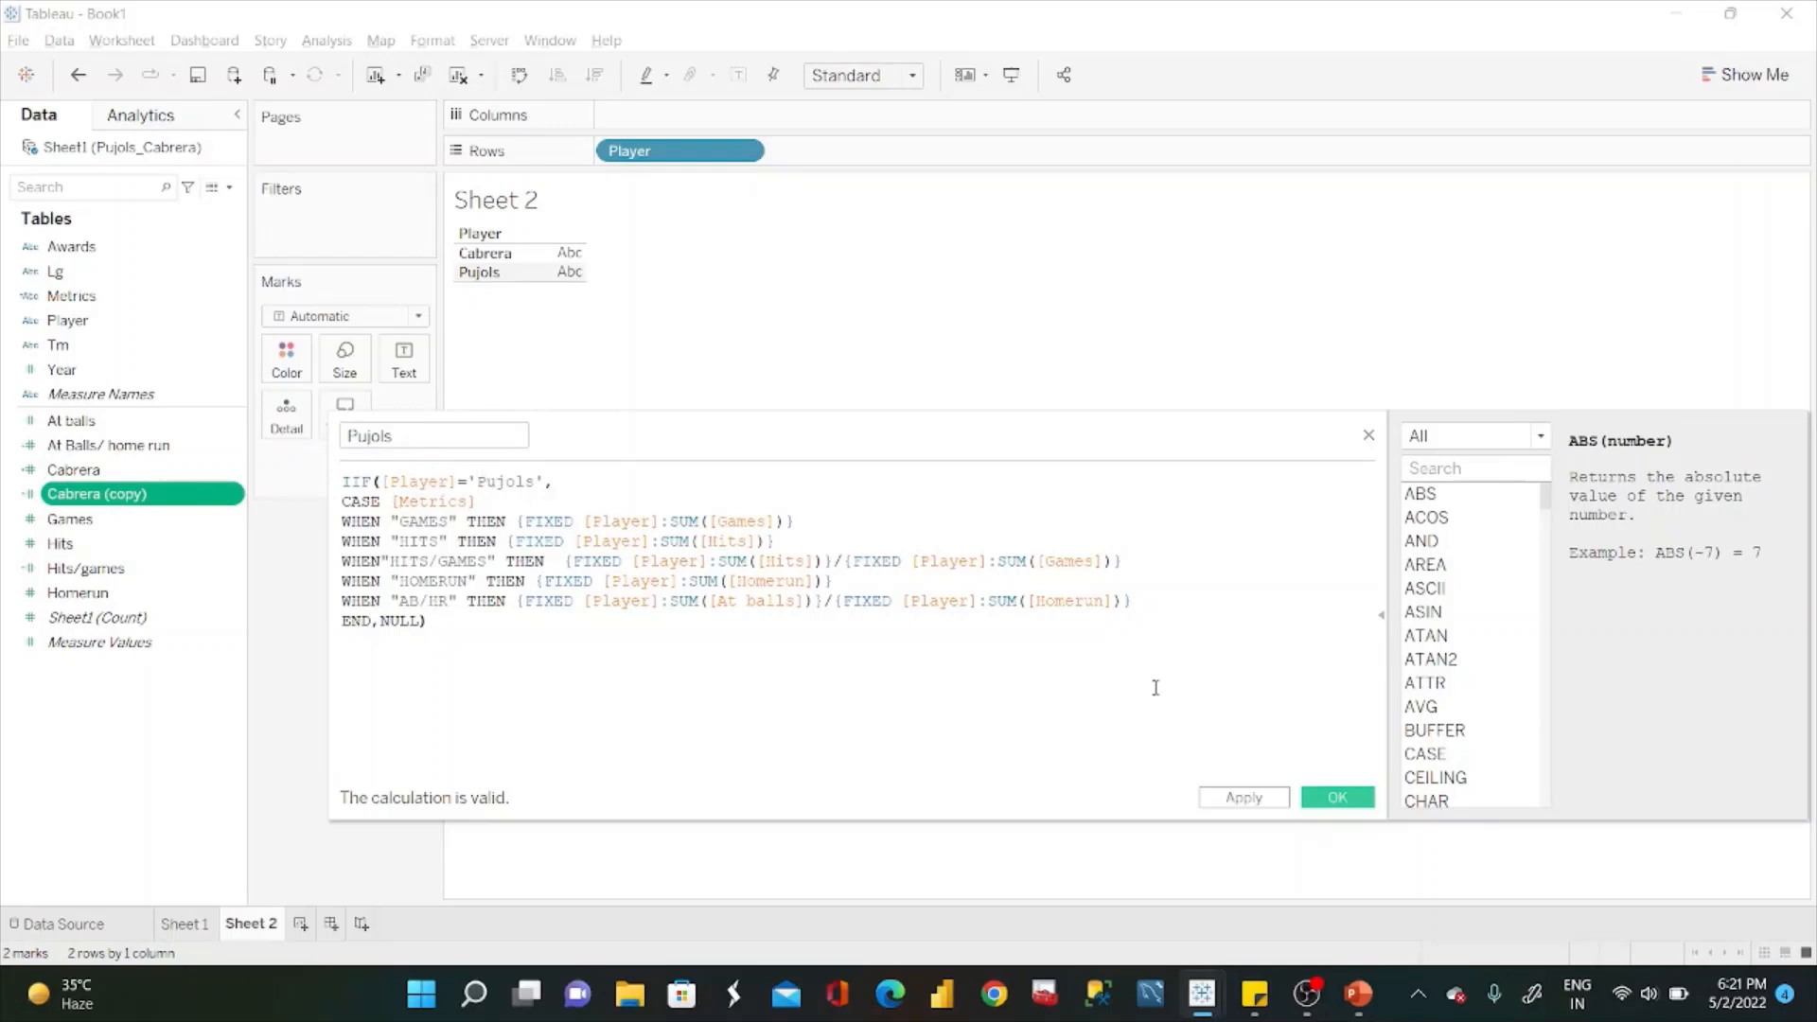
left_click(1345, 806)
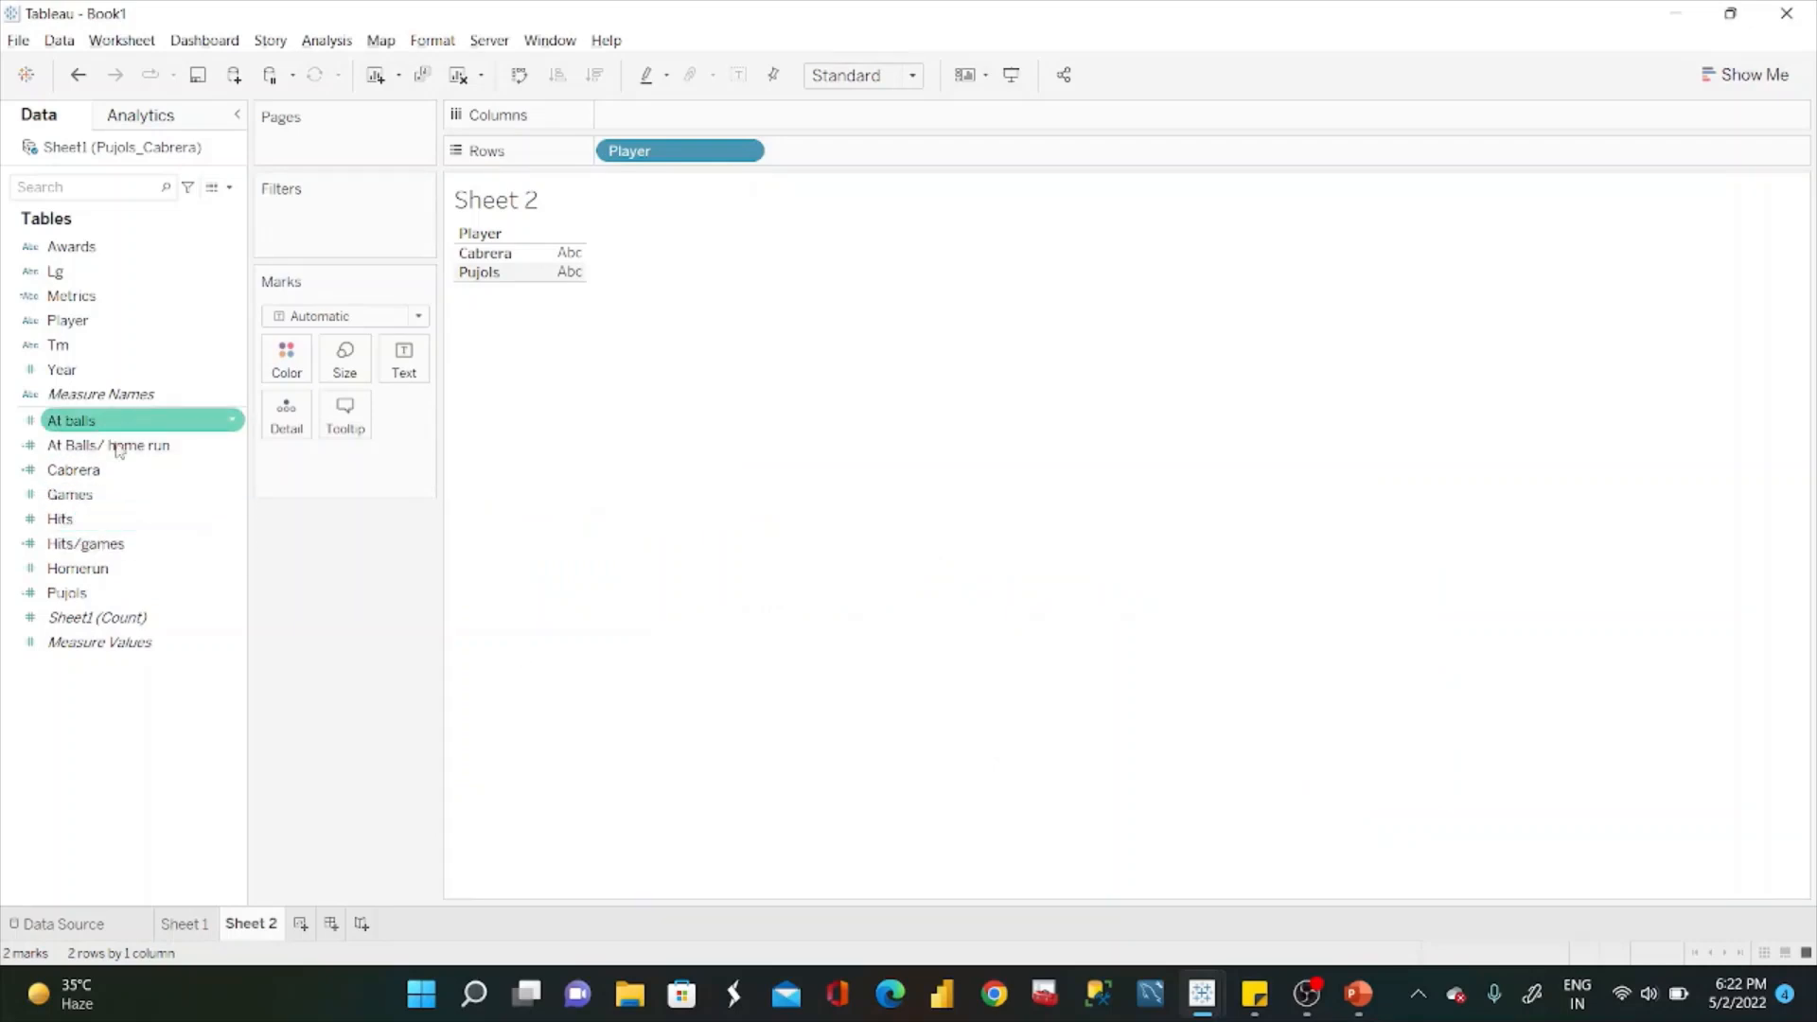
left_click(183, 924)
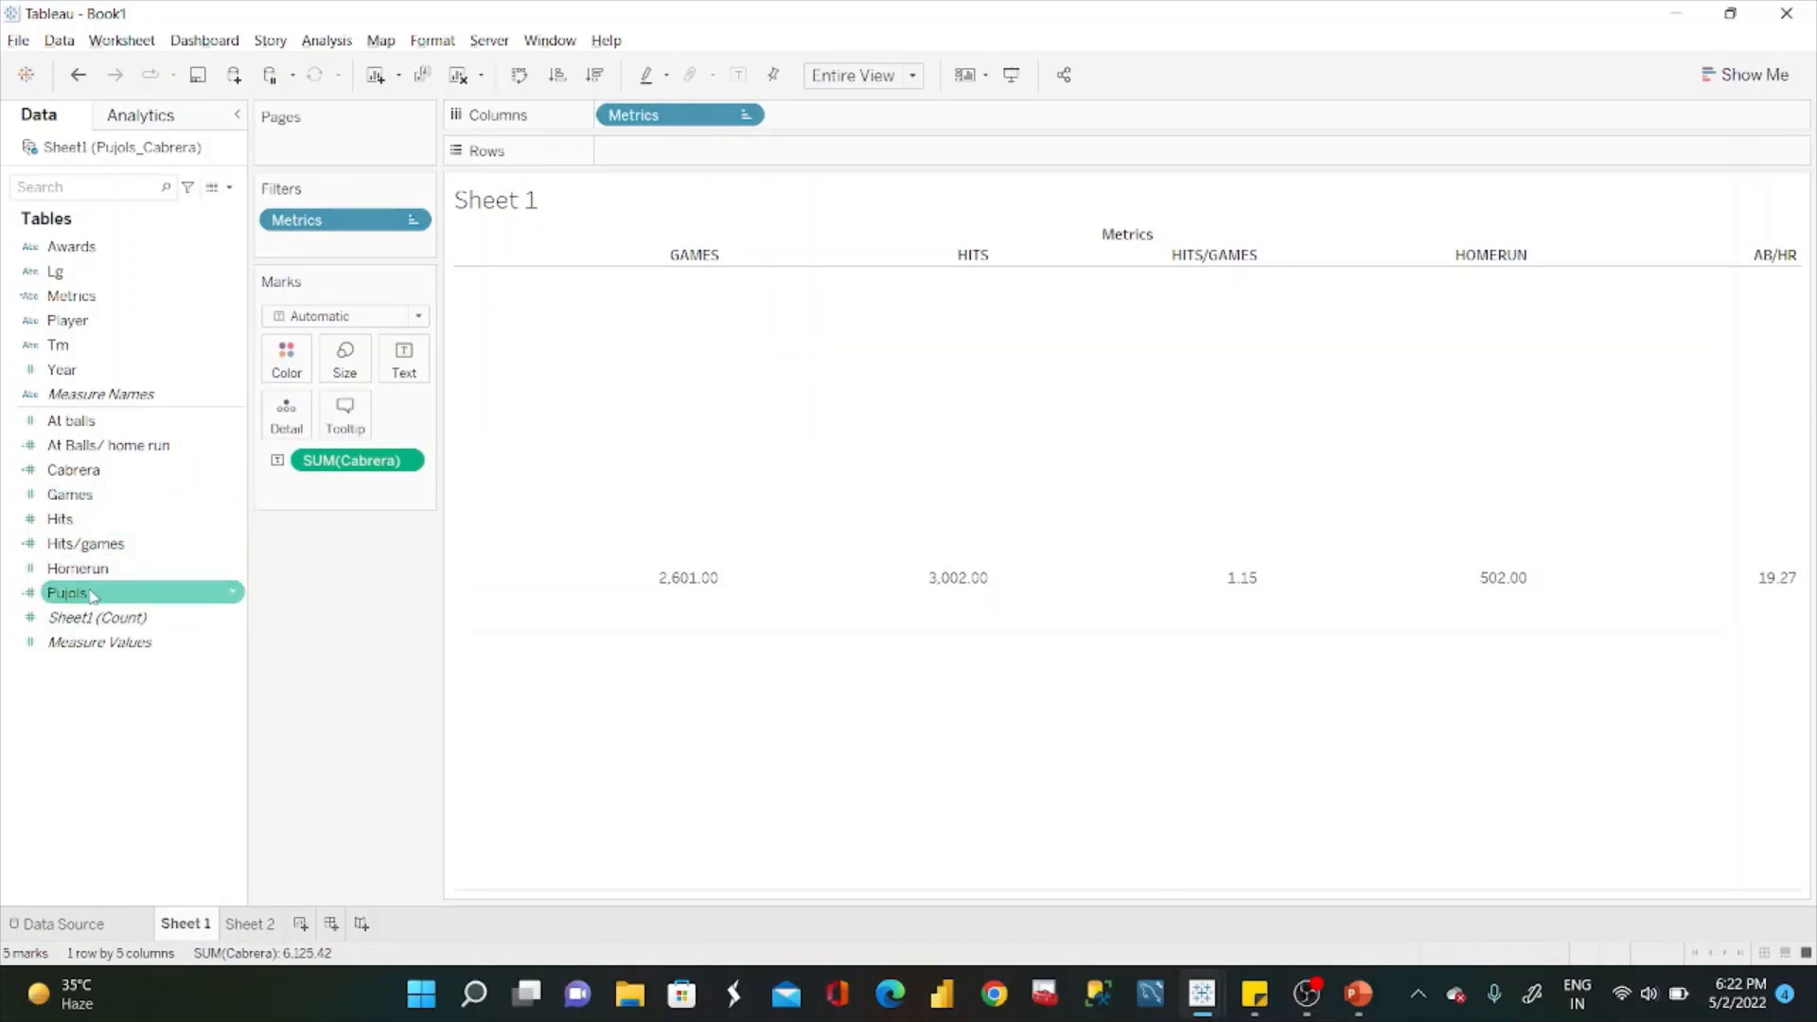
left_click_drag(66, 592, 401, 379)
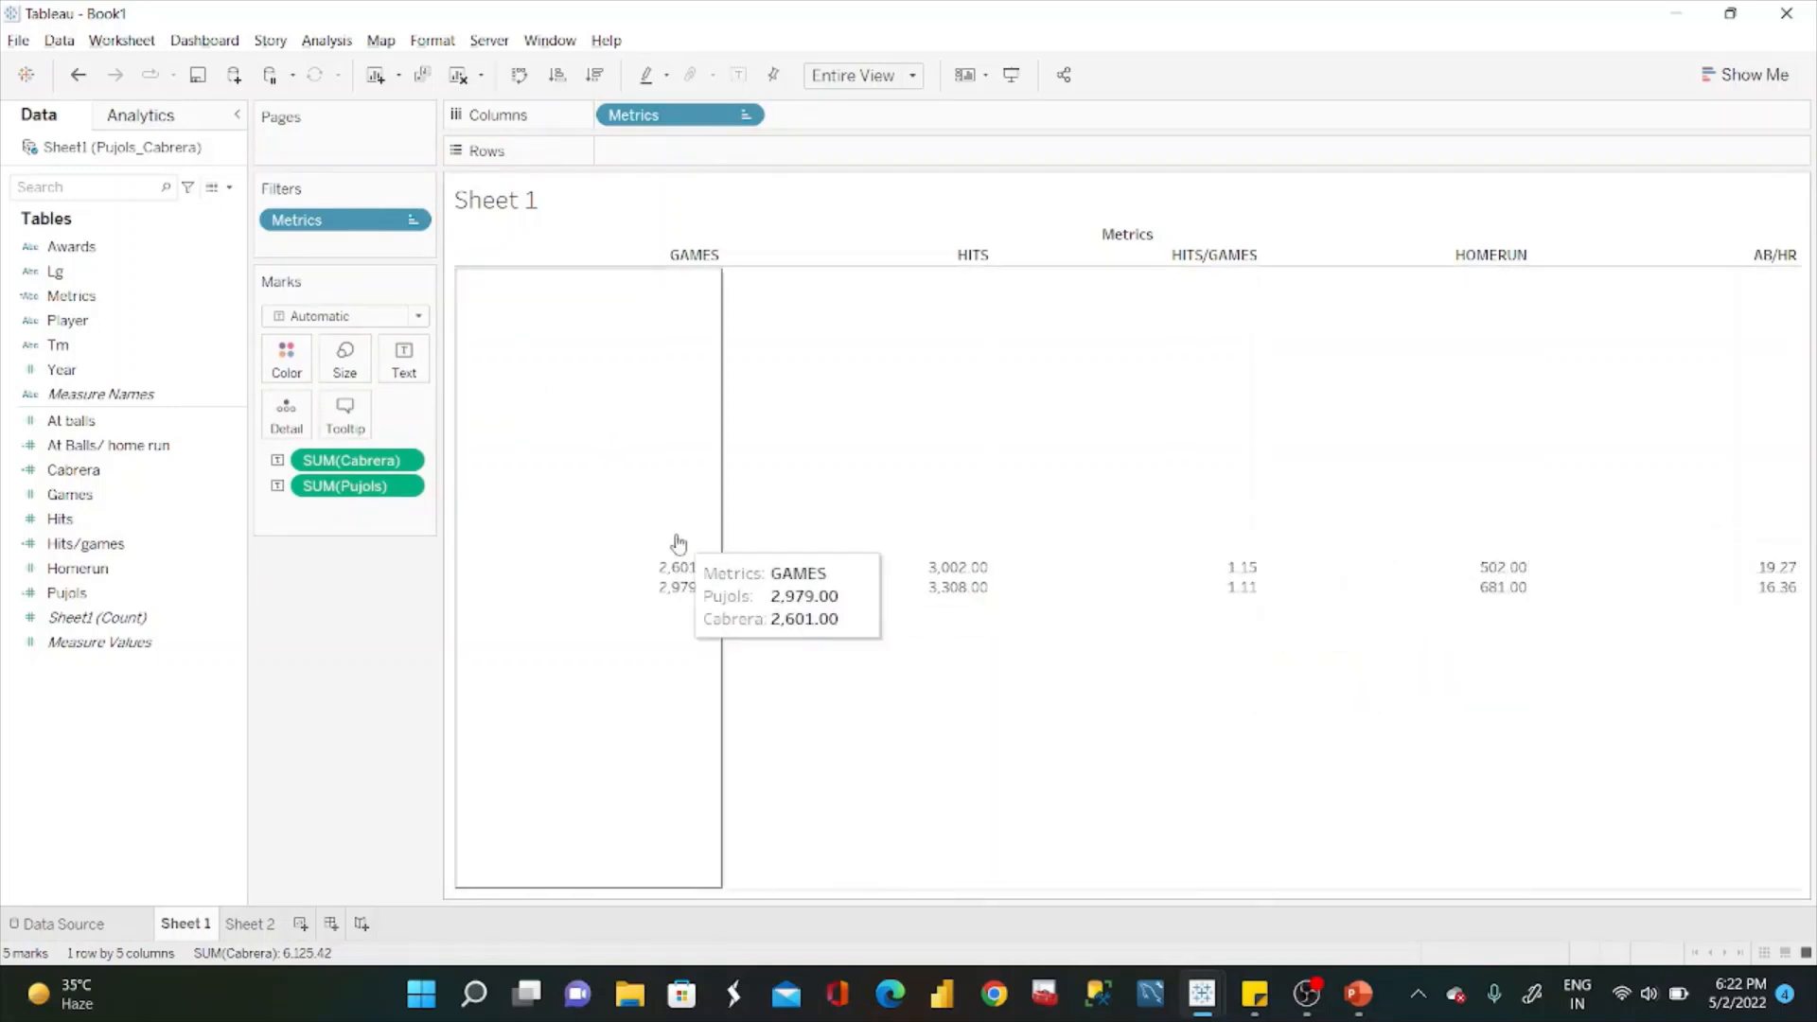
left_click_drag(374, 462, 369, 528)
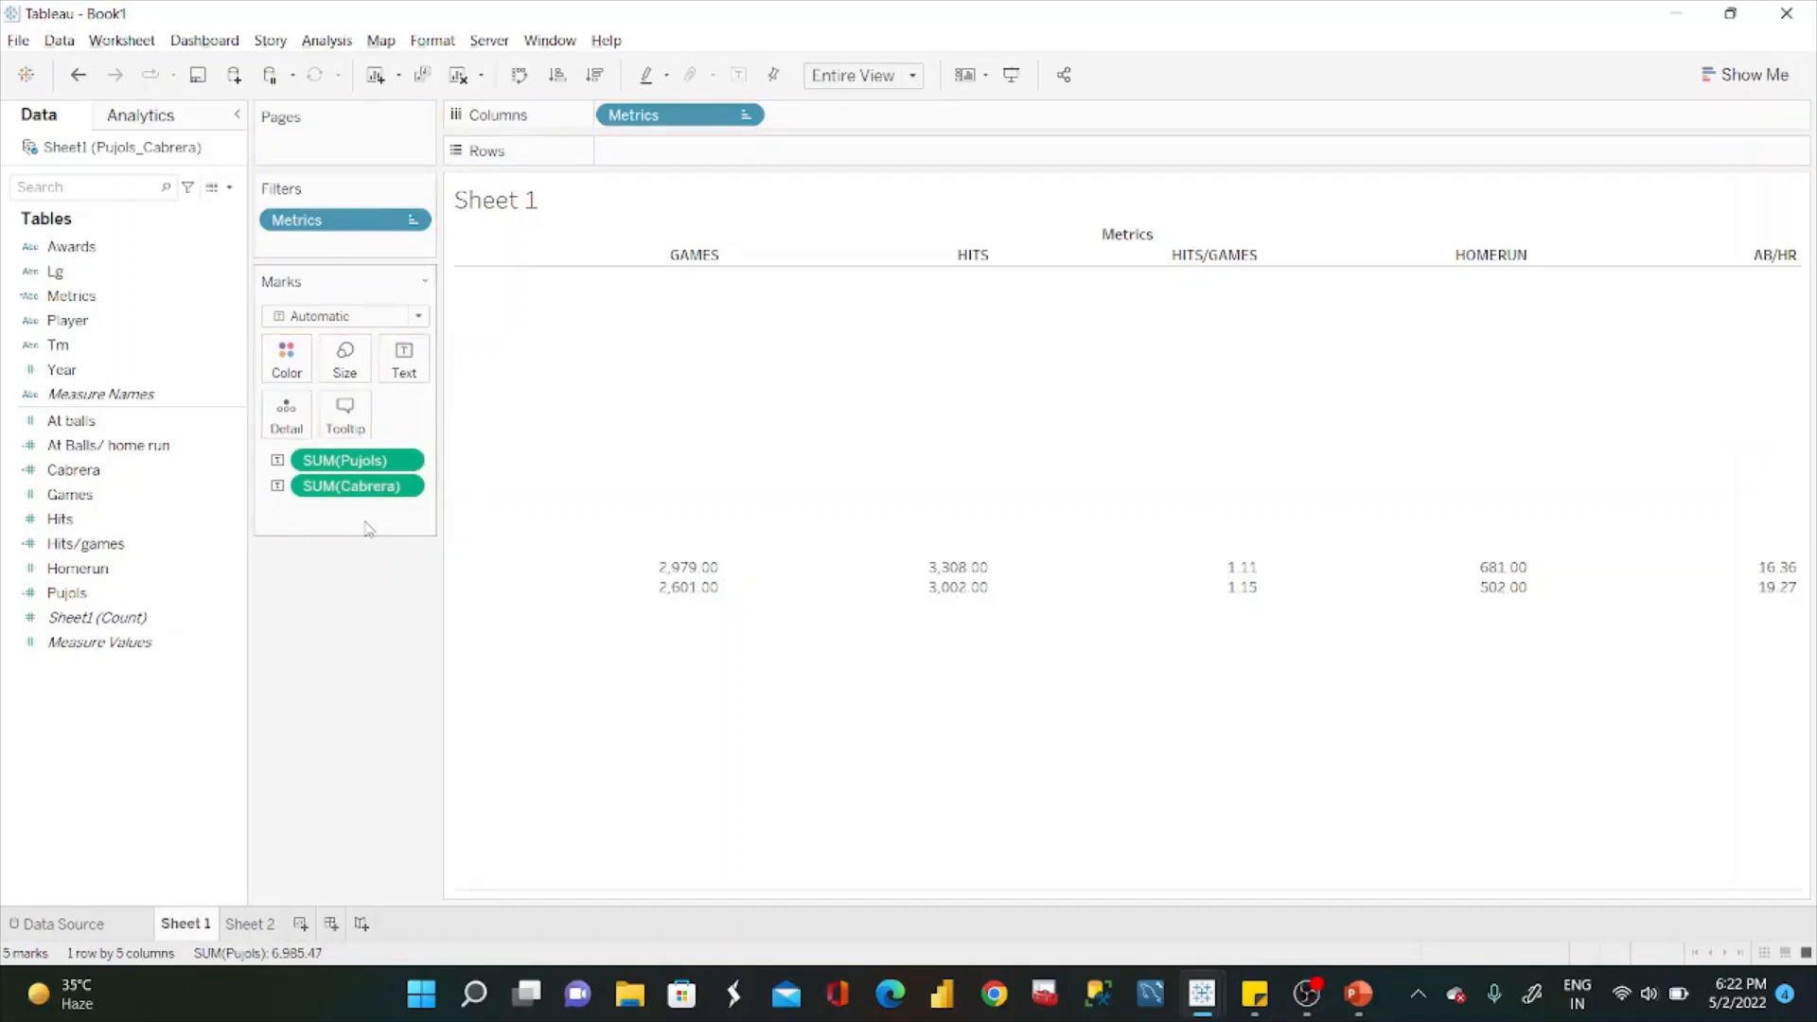
Edit the label text so the two sums are prefixed with "Pujols:" and "Cabrera:".
left_click(406, 367)
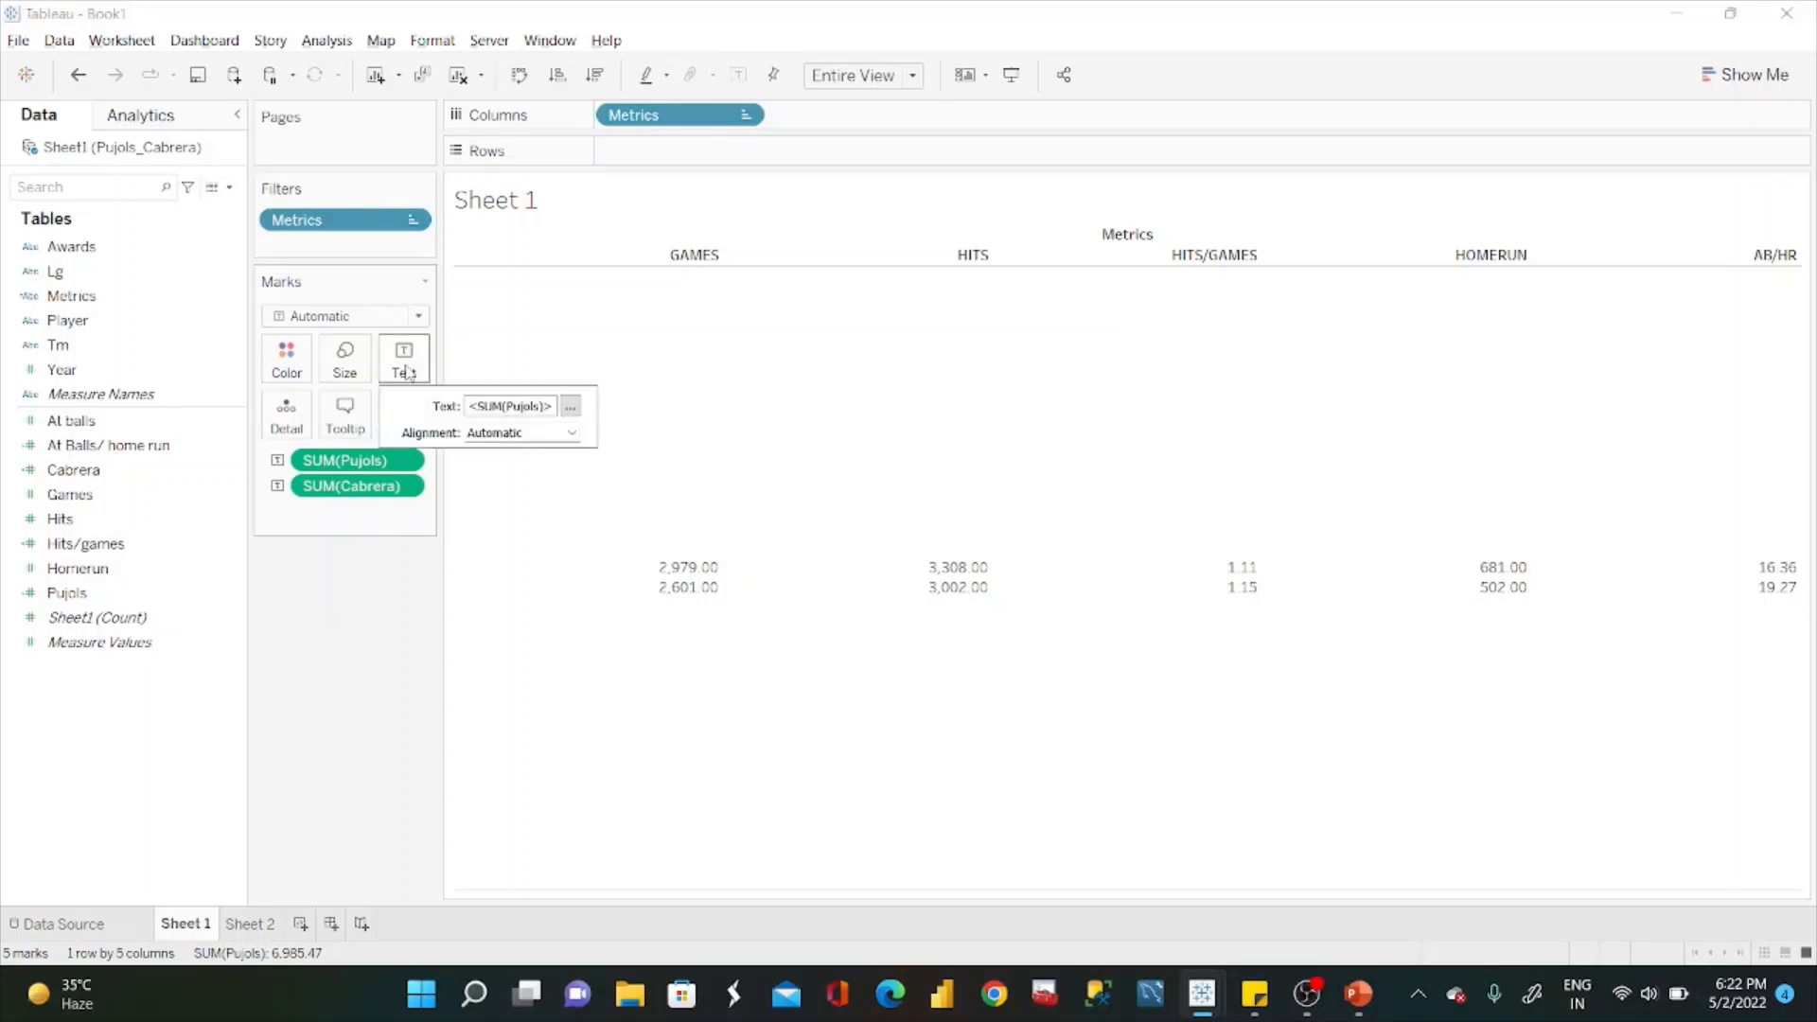
left_click(571, 407)
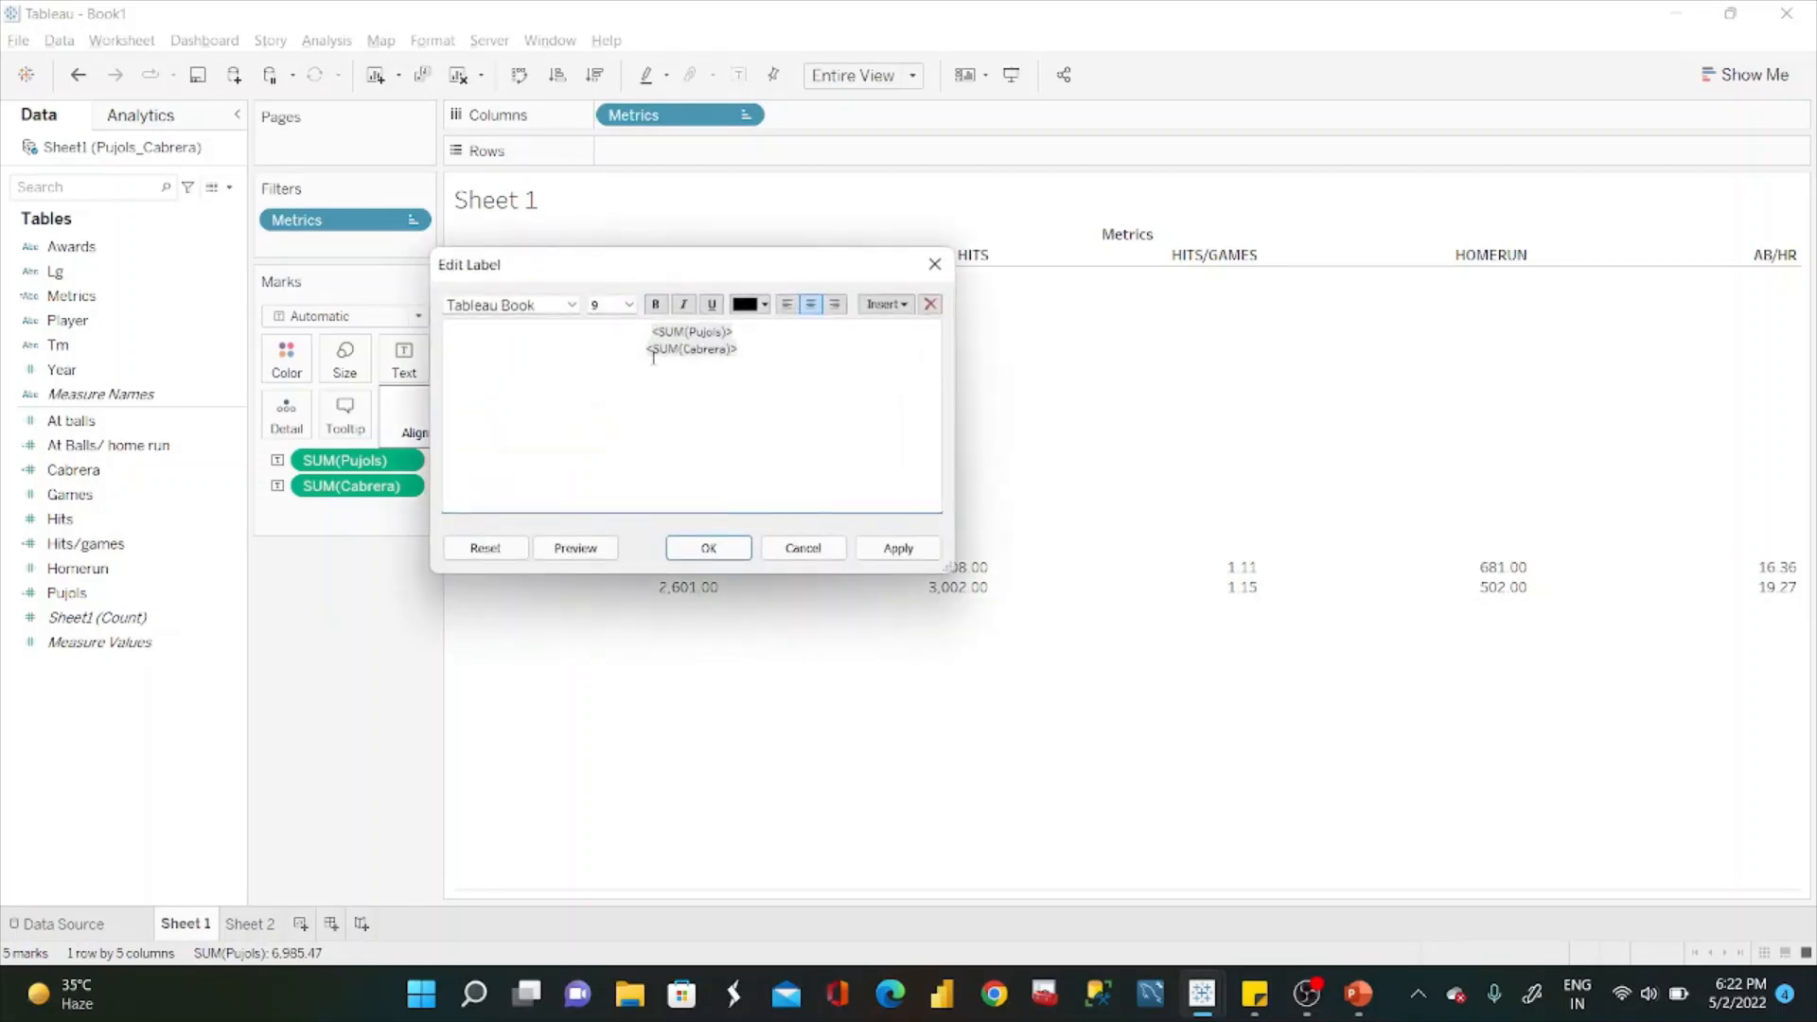
type("Pujols")
key("BackSpace")
type("cabrera")
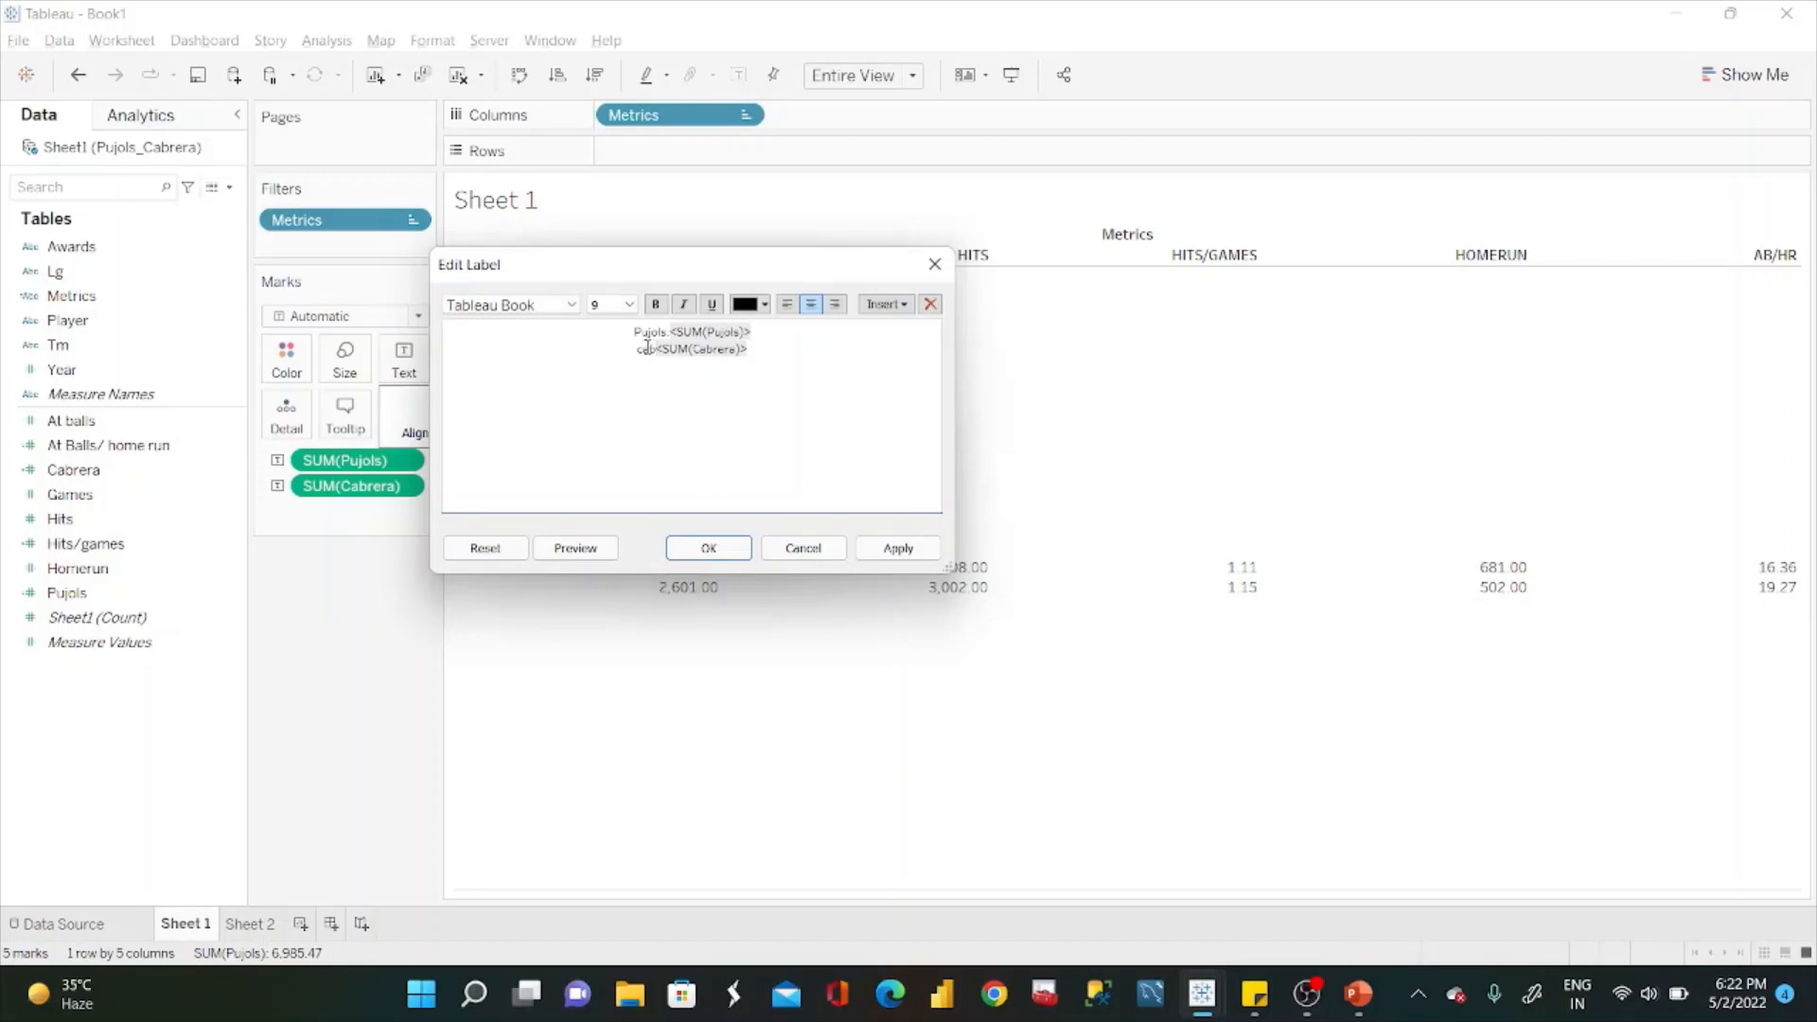
key("BackSpace")
key("BackSpace")
key("BackSpace")
key("BackSpace")
key("BackSpace")
key("BackSpace")
key("BackSpace")
type("Cabrera")
Color the Pujols line of the label red and left-align both label lines.
left_click_drag(782, 330, 630, 333)
left_click(765, 303)
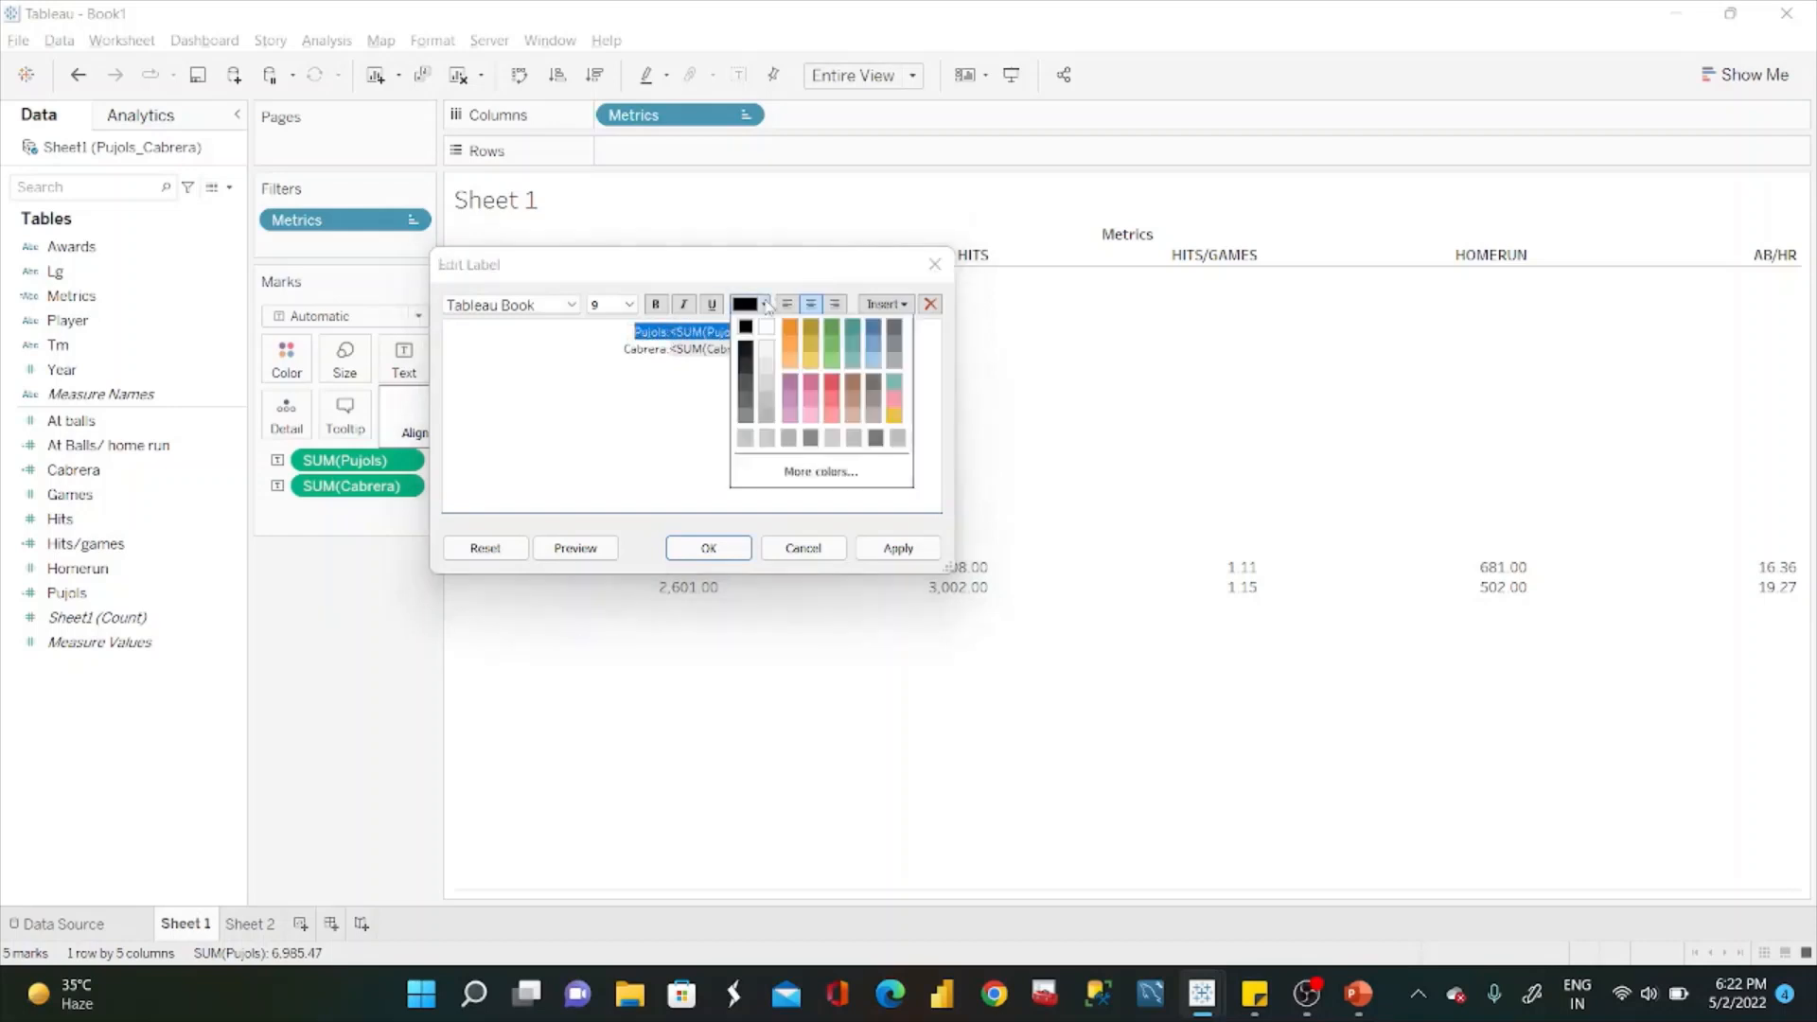
left_click(831, 378)
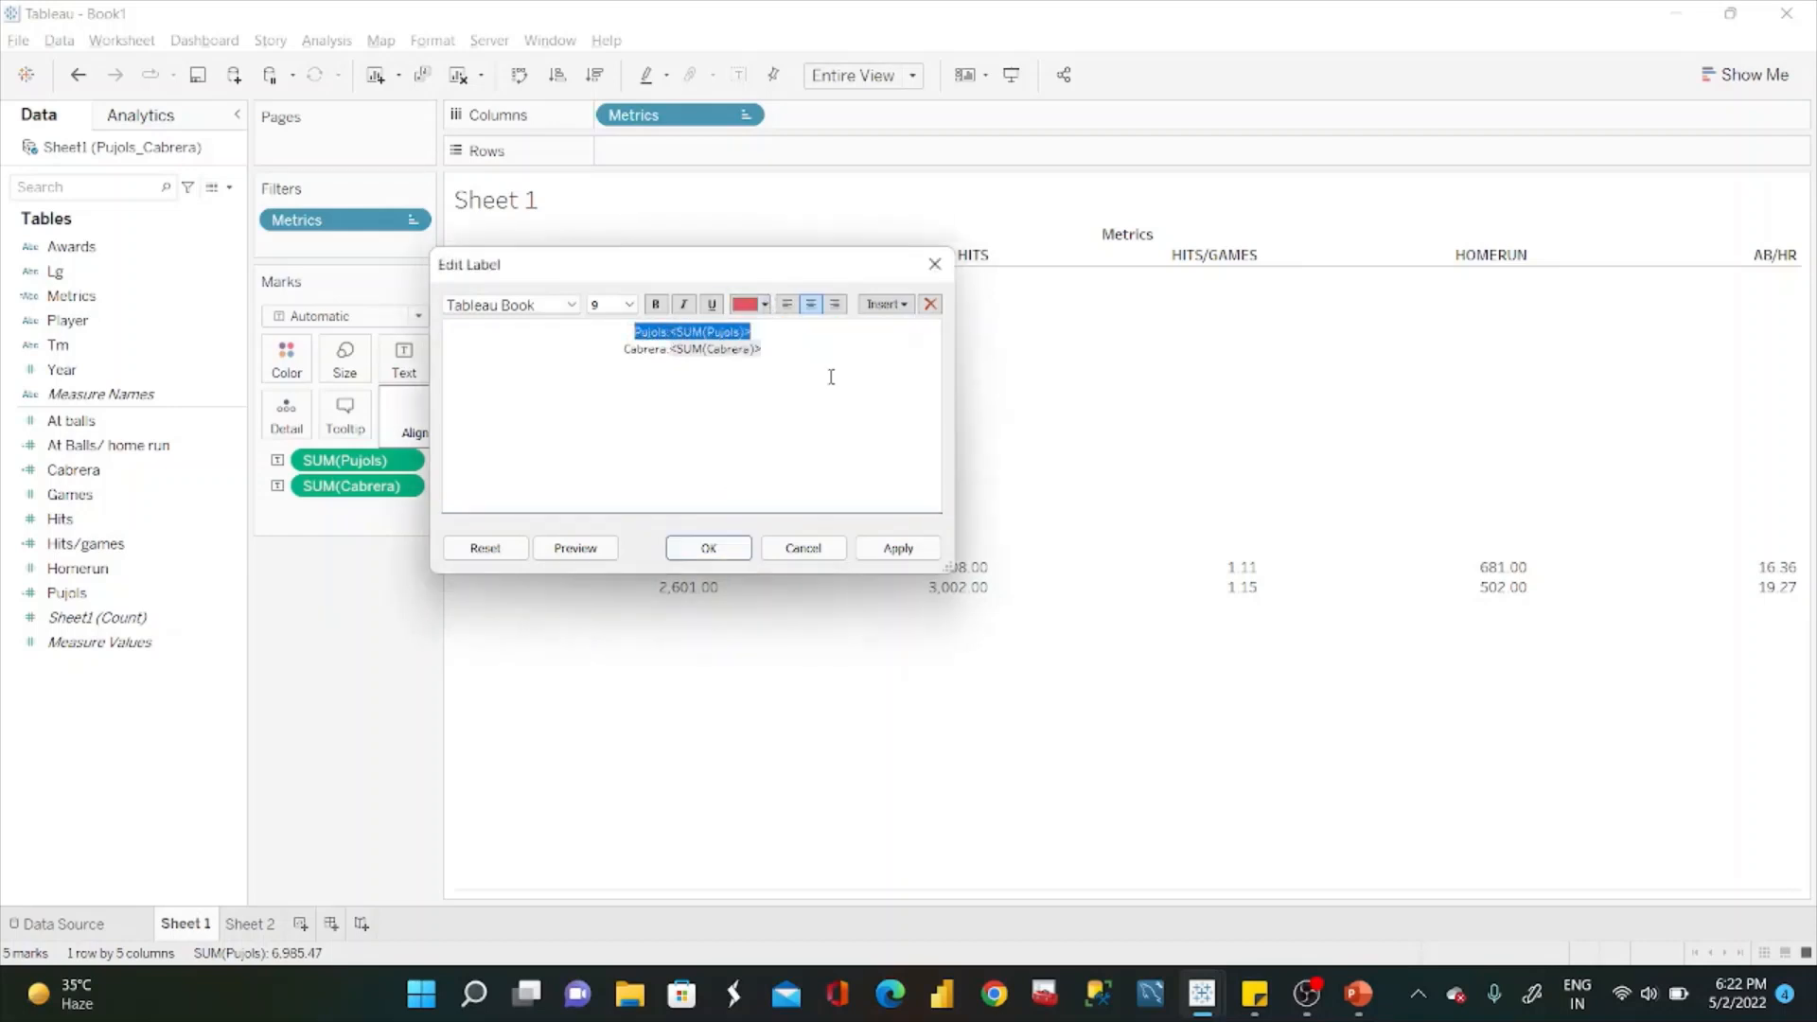
left_click(782, 344)
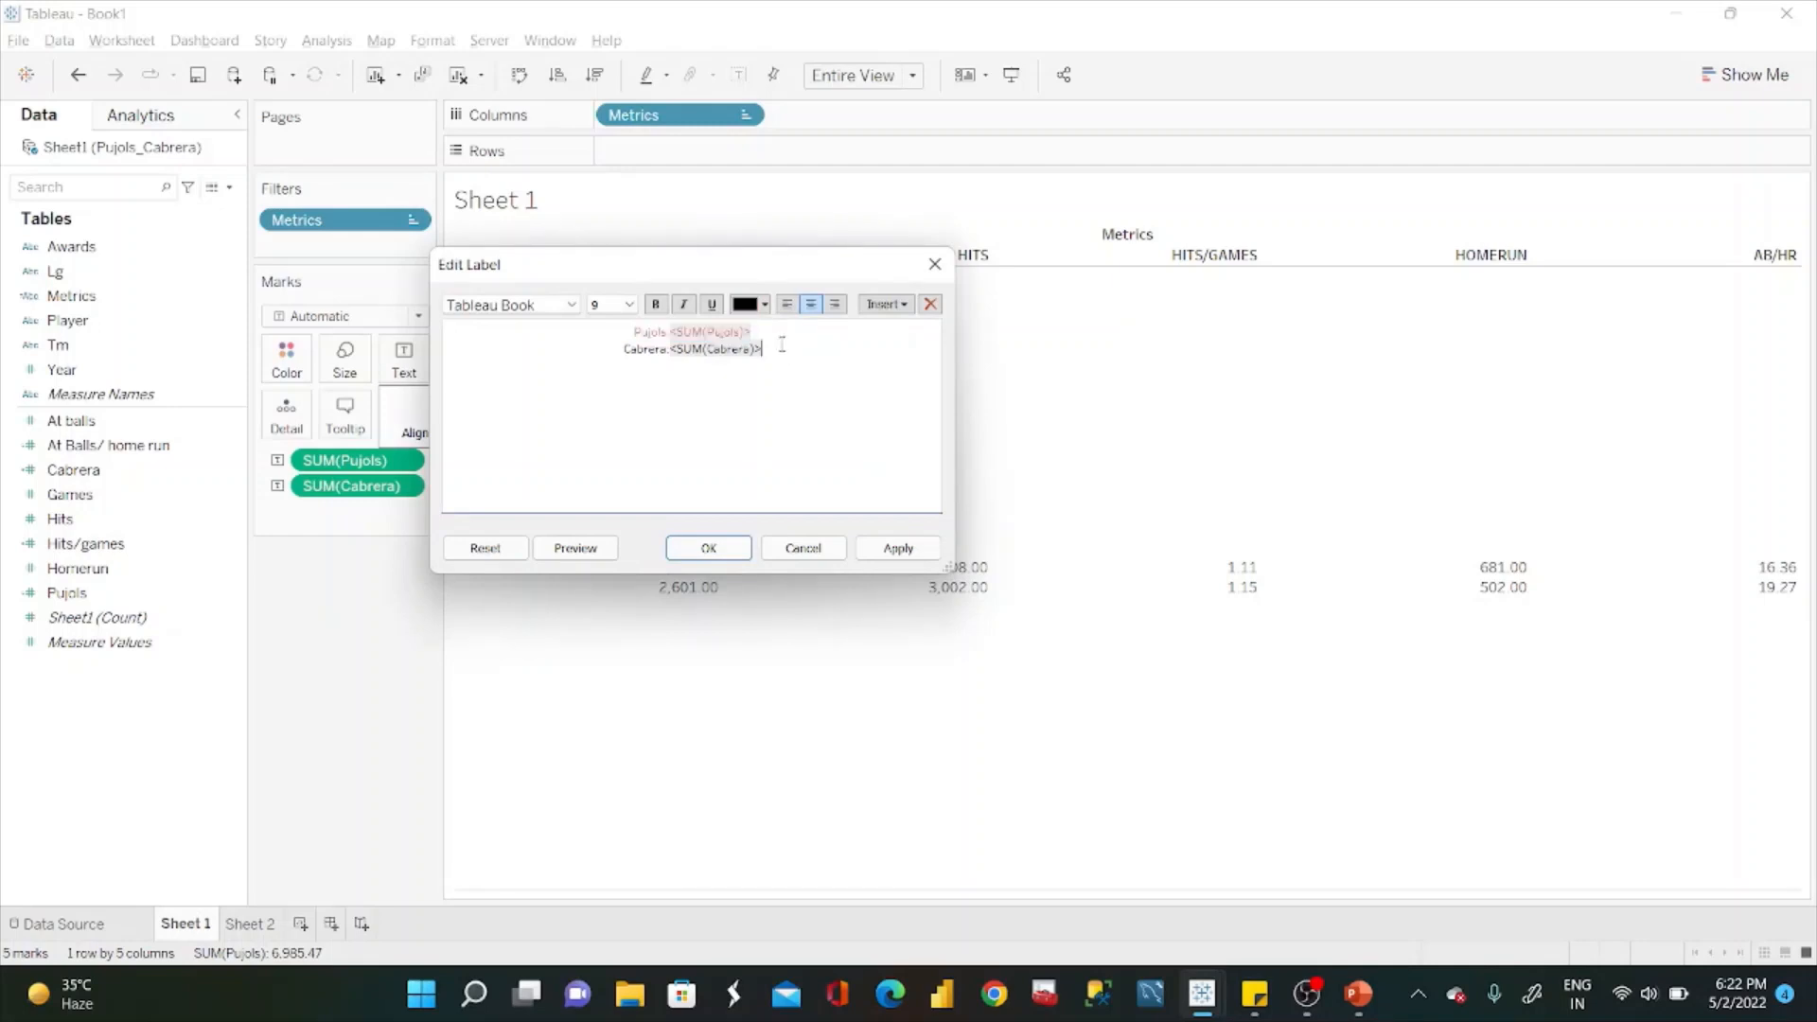
left_click_drag(782, 346, 628, 350)
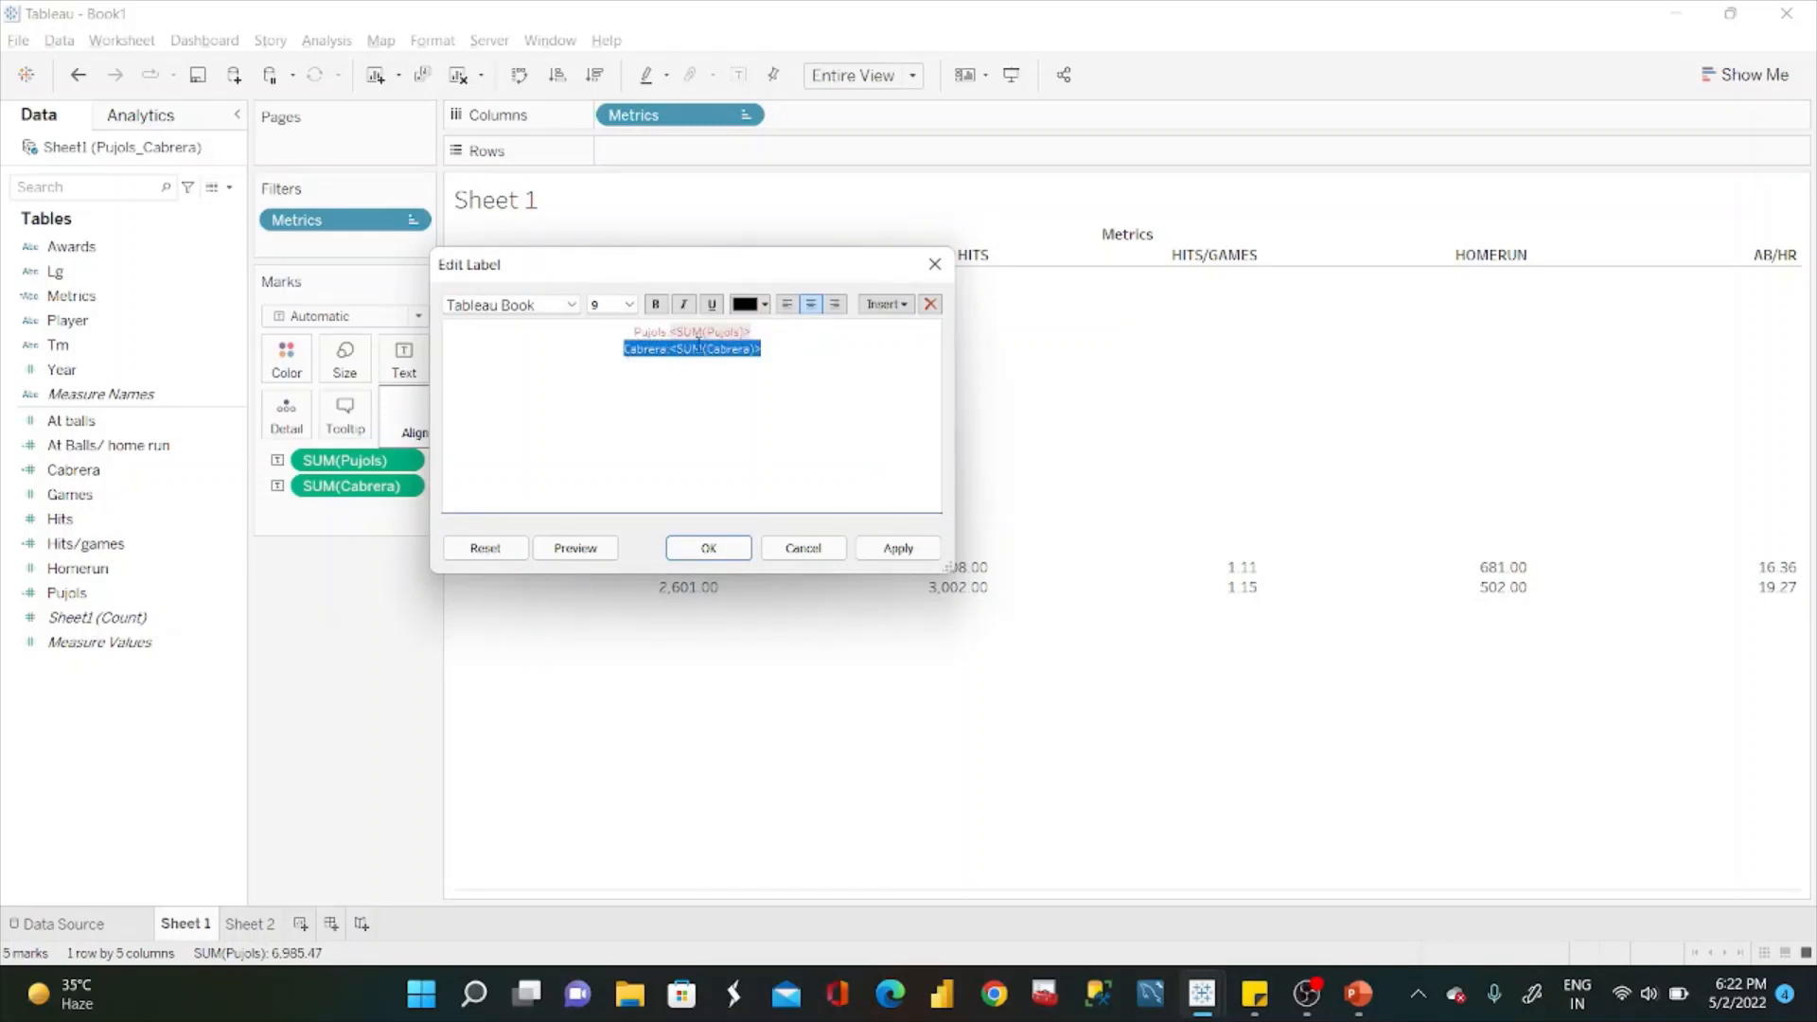
left_click_drag(774, 341, 632, 331)
left_click(788, 305)
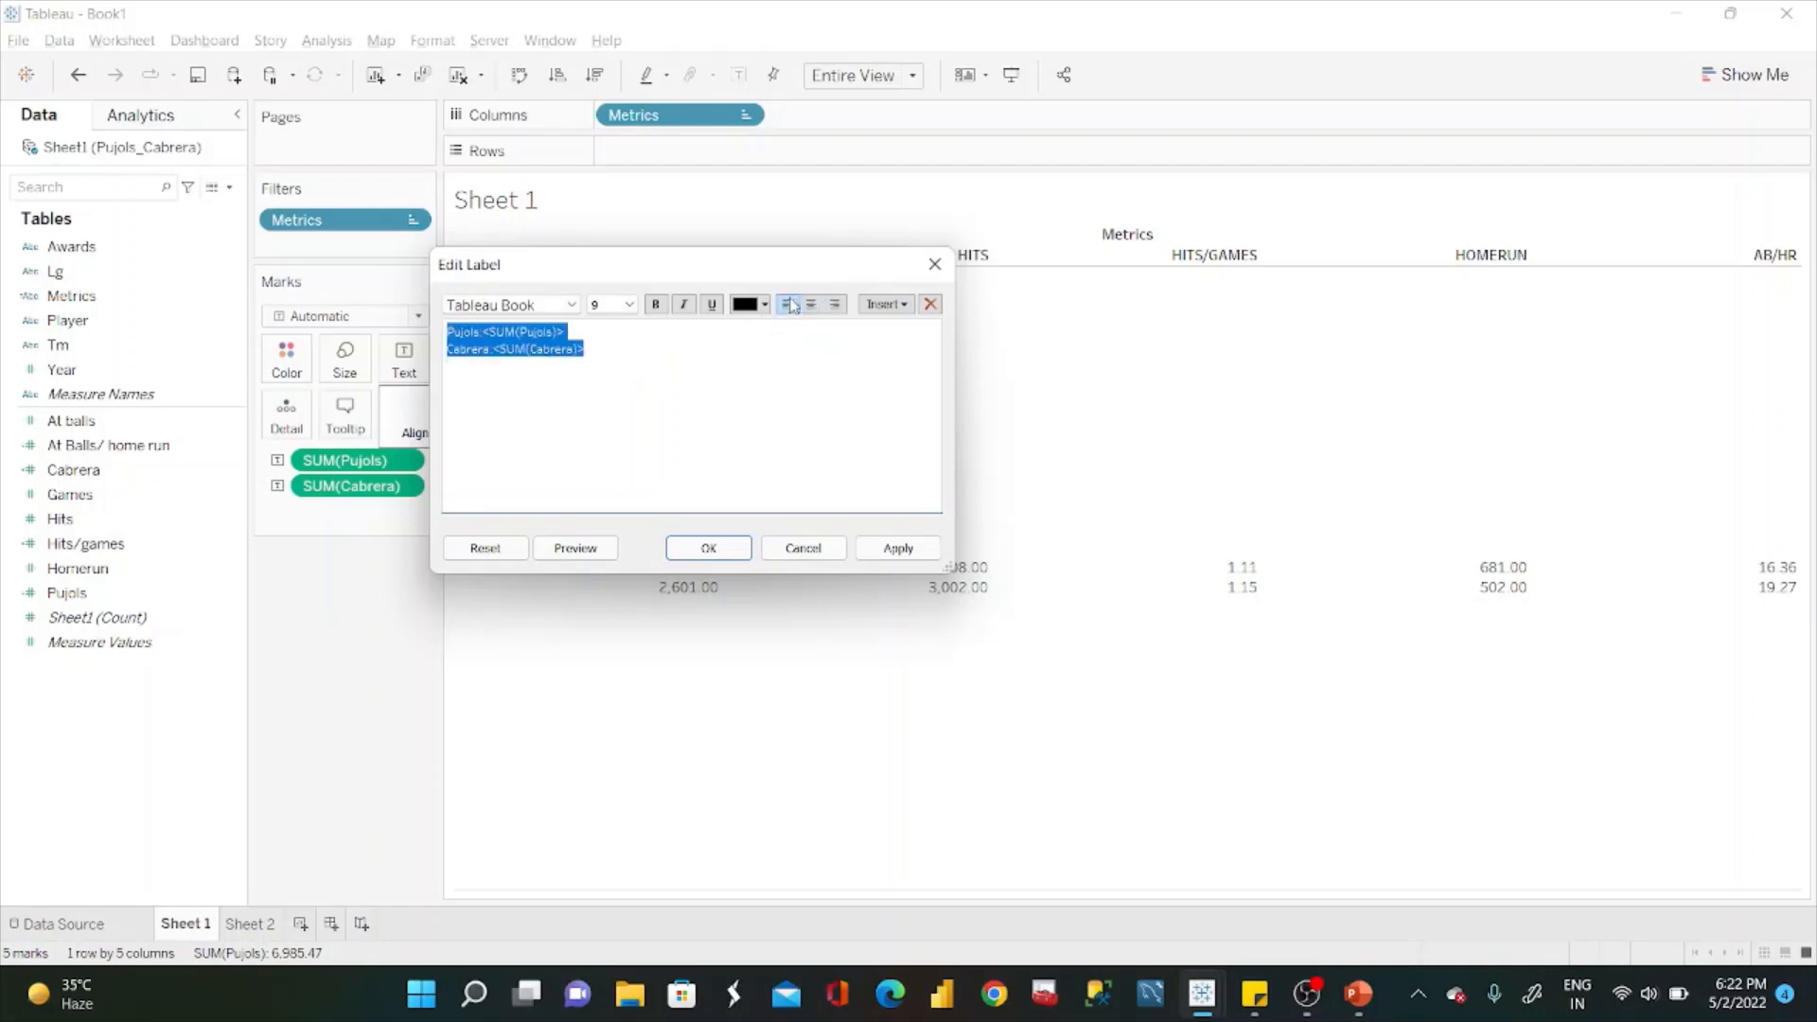
Insert an empty line above the Pujols line and accept the label edits.
left_click(448, 332)
key("Return")
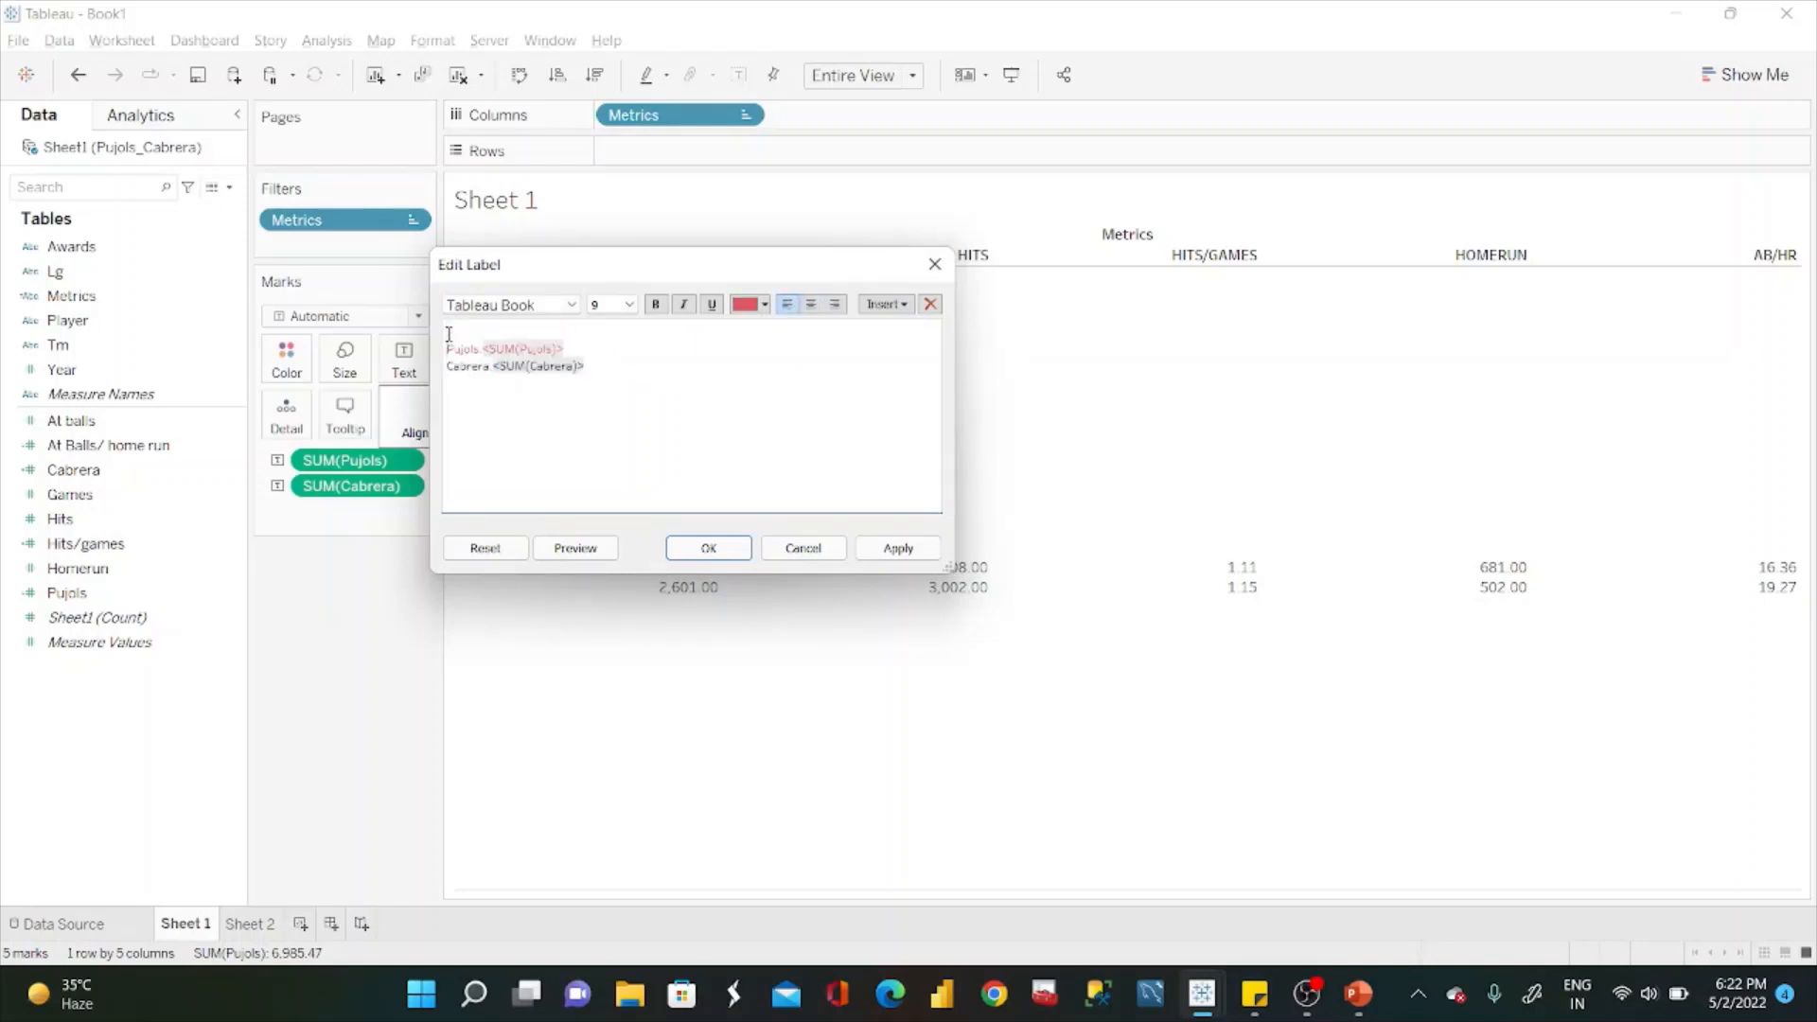
left_click(886, 304)
left_click(726, 401)
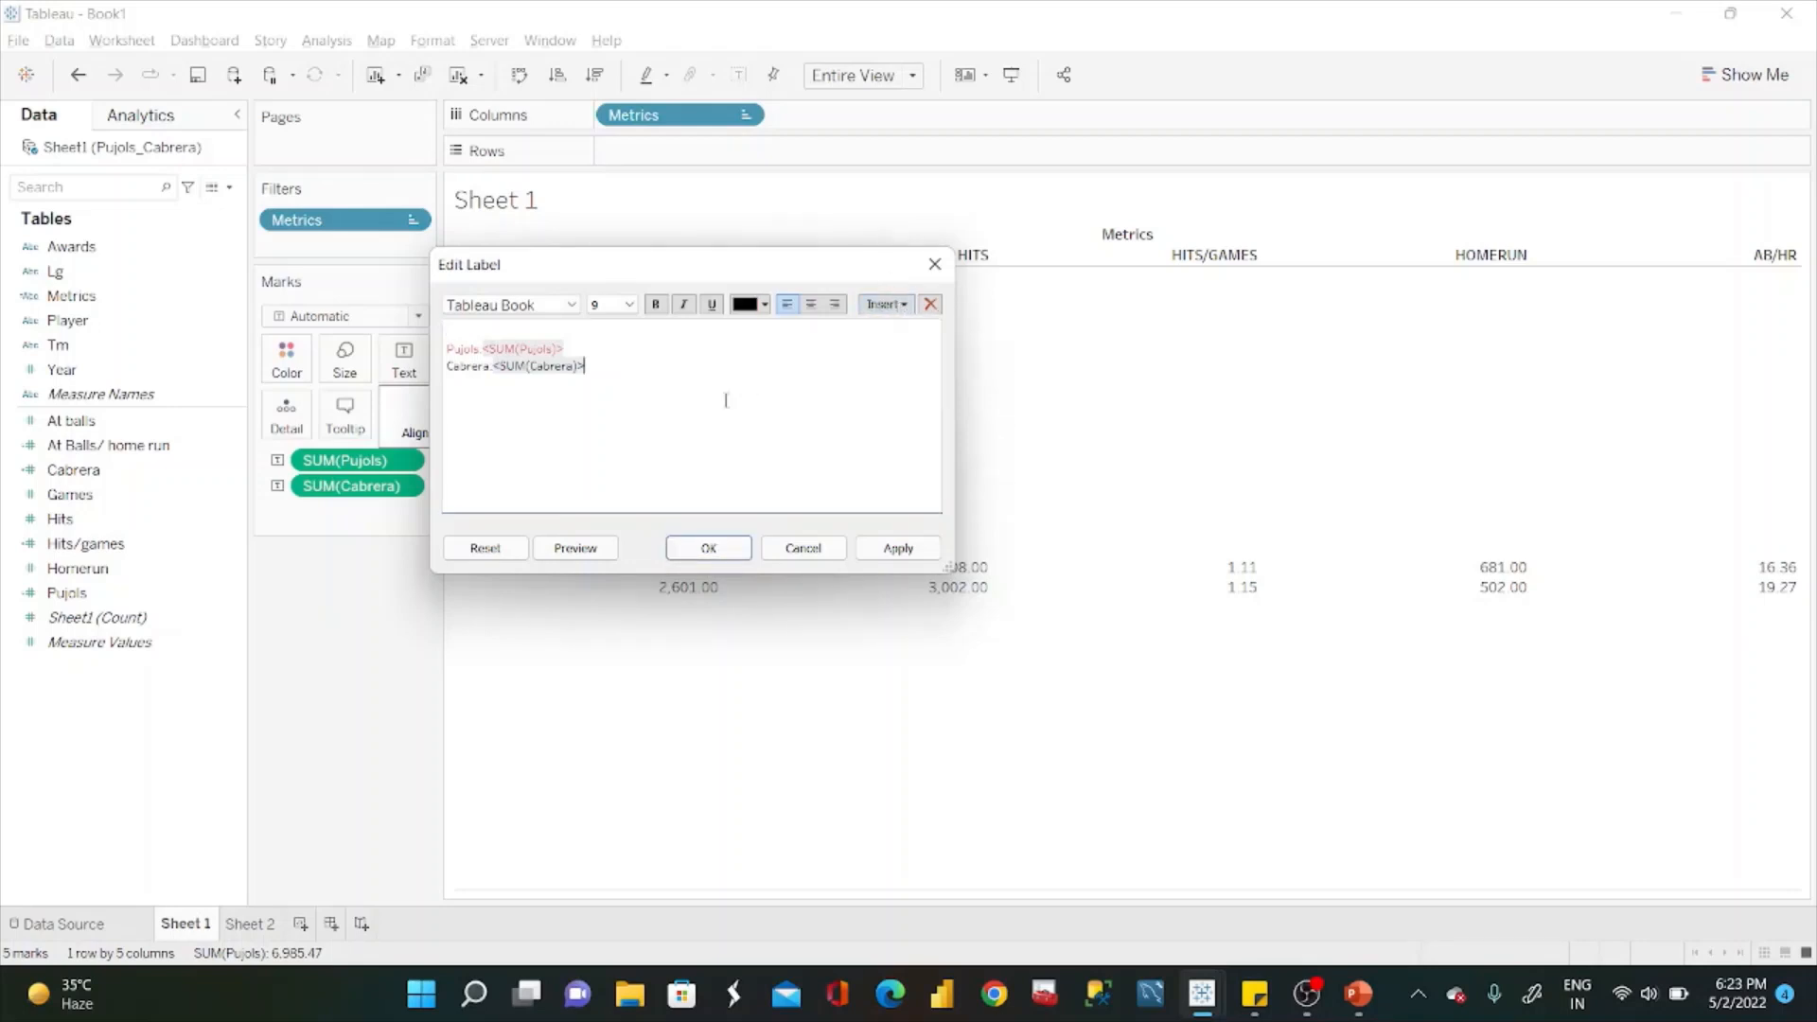
left_click(708, 549)
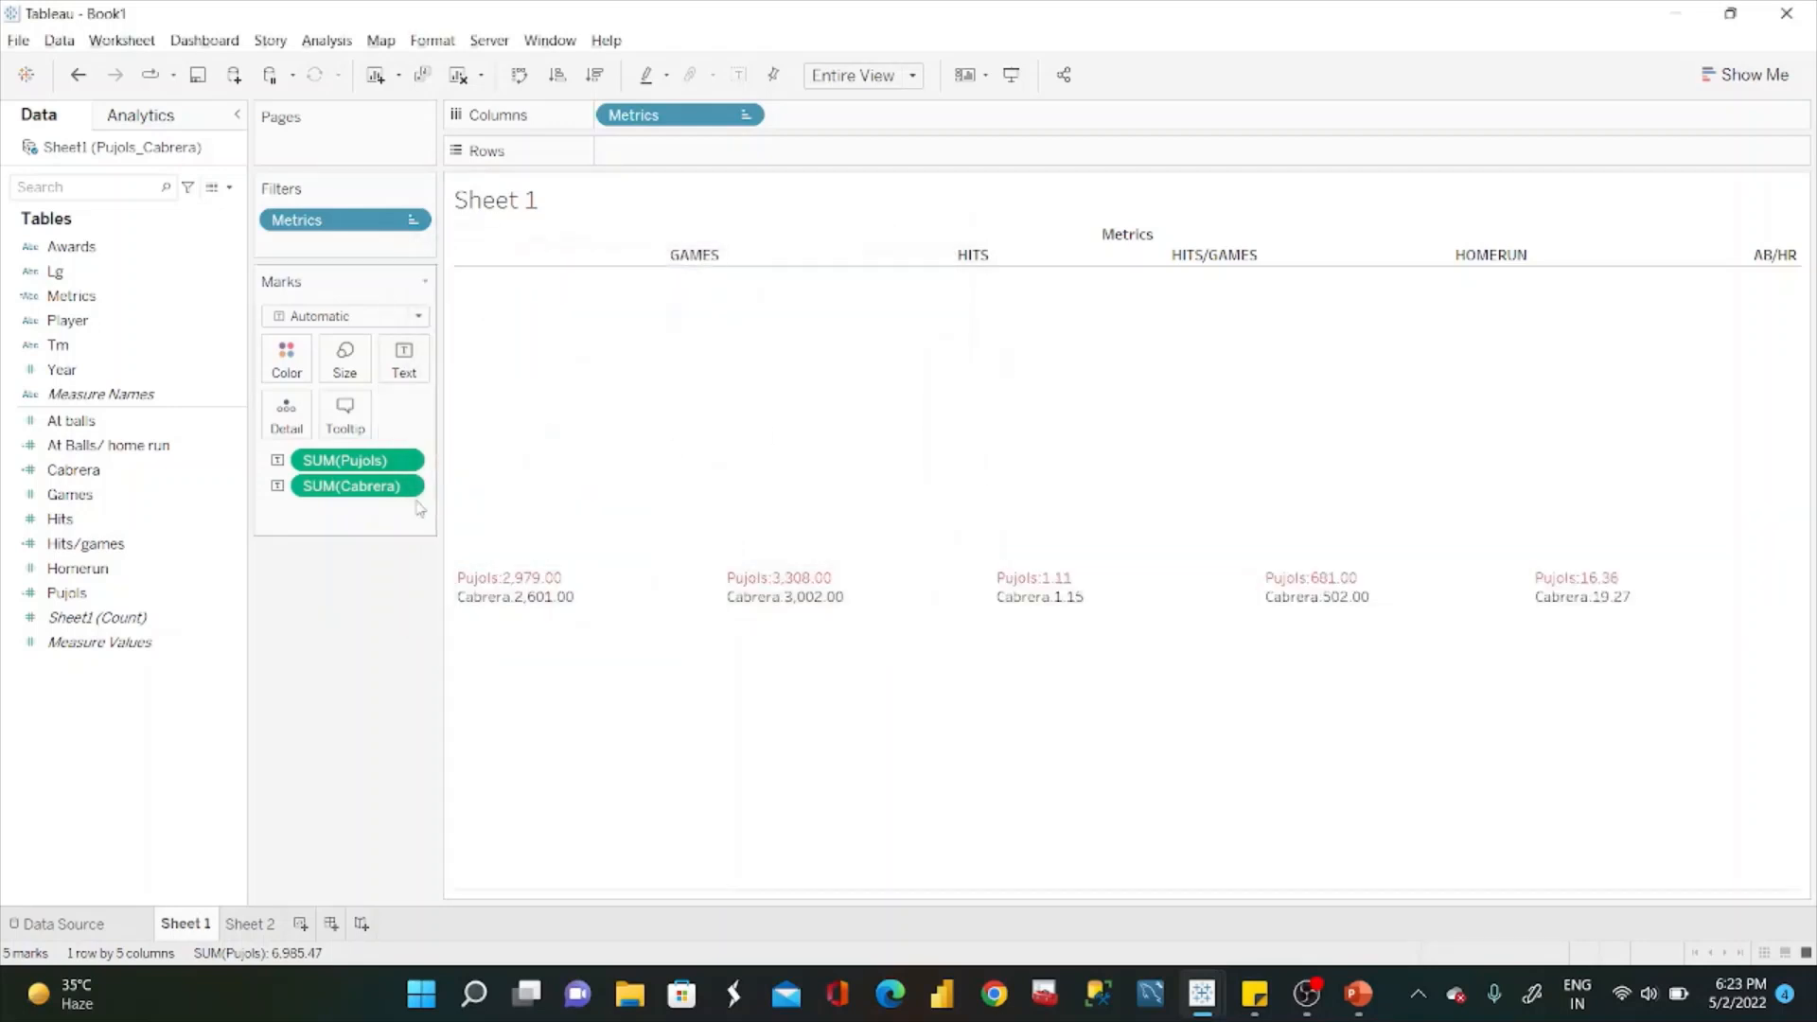
Add Metrics to the text labels and move its placeholder to the label's empty first line.
left_click_drag(146, 295, 413, 375)
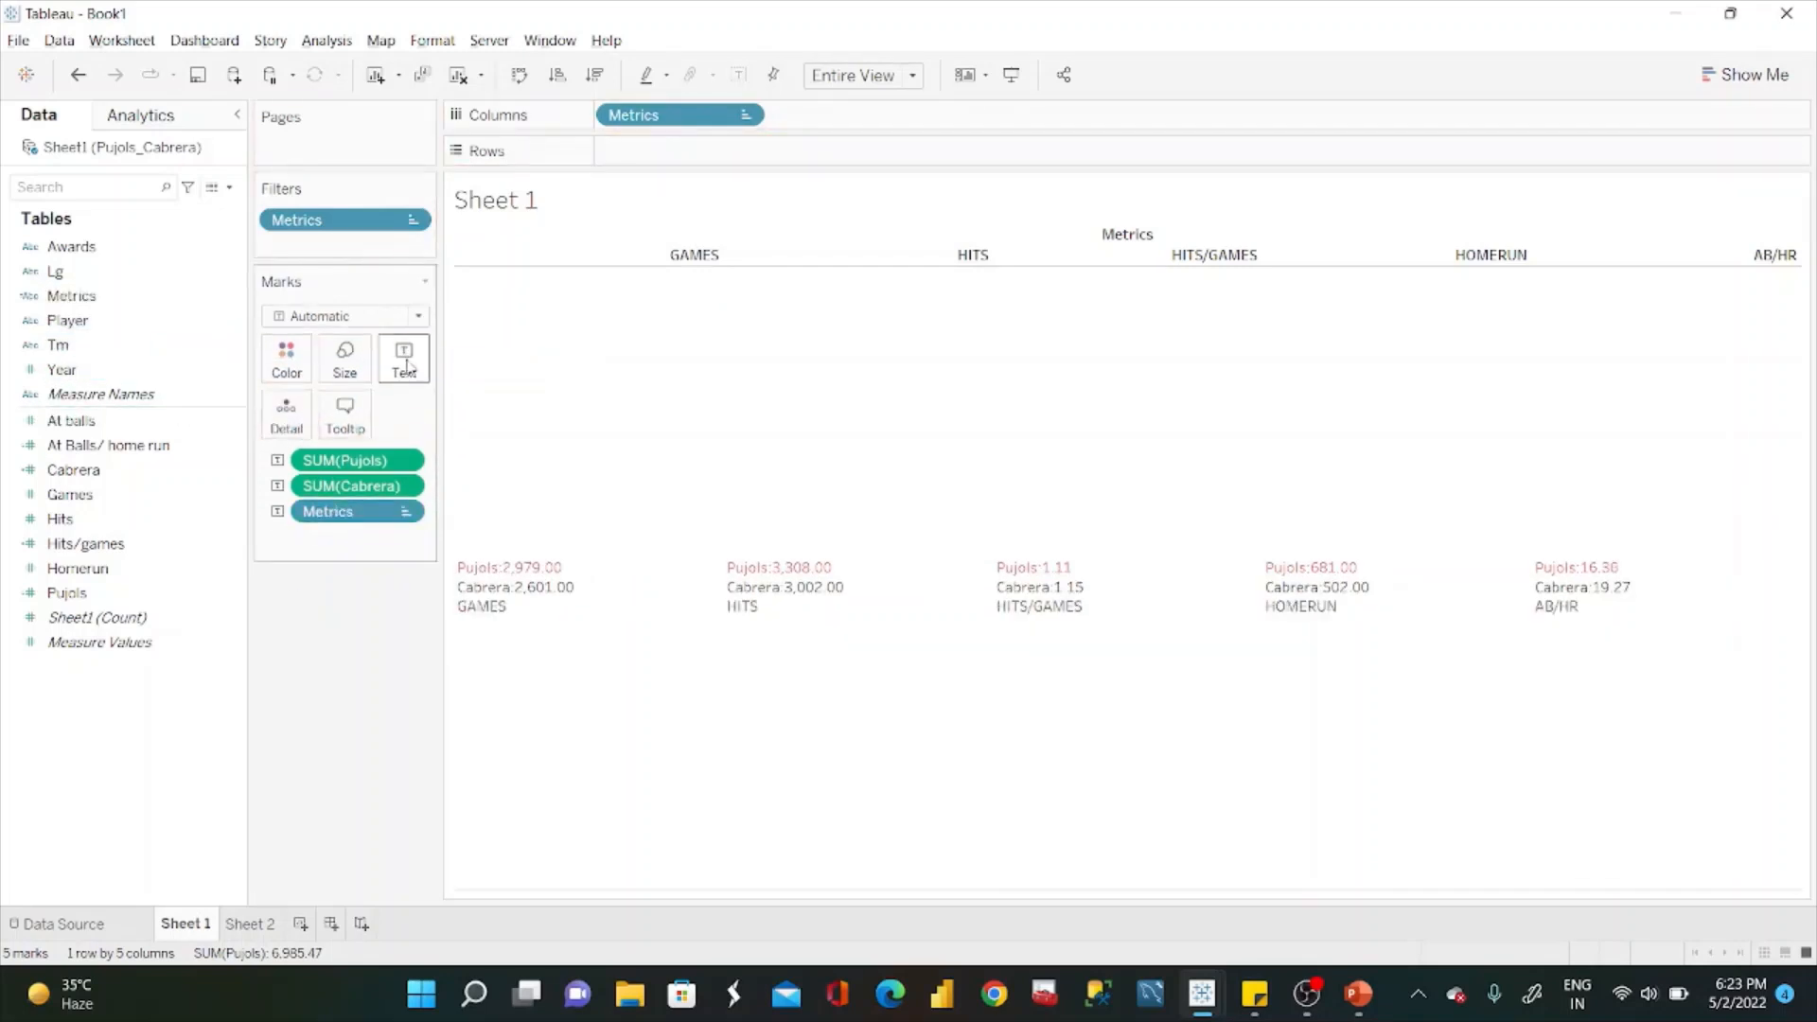
left_click(414, 375)
left_click(581, 408)
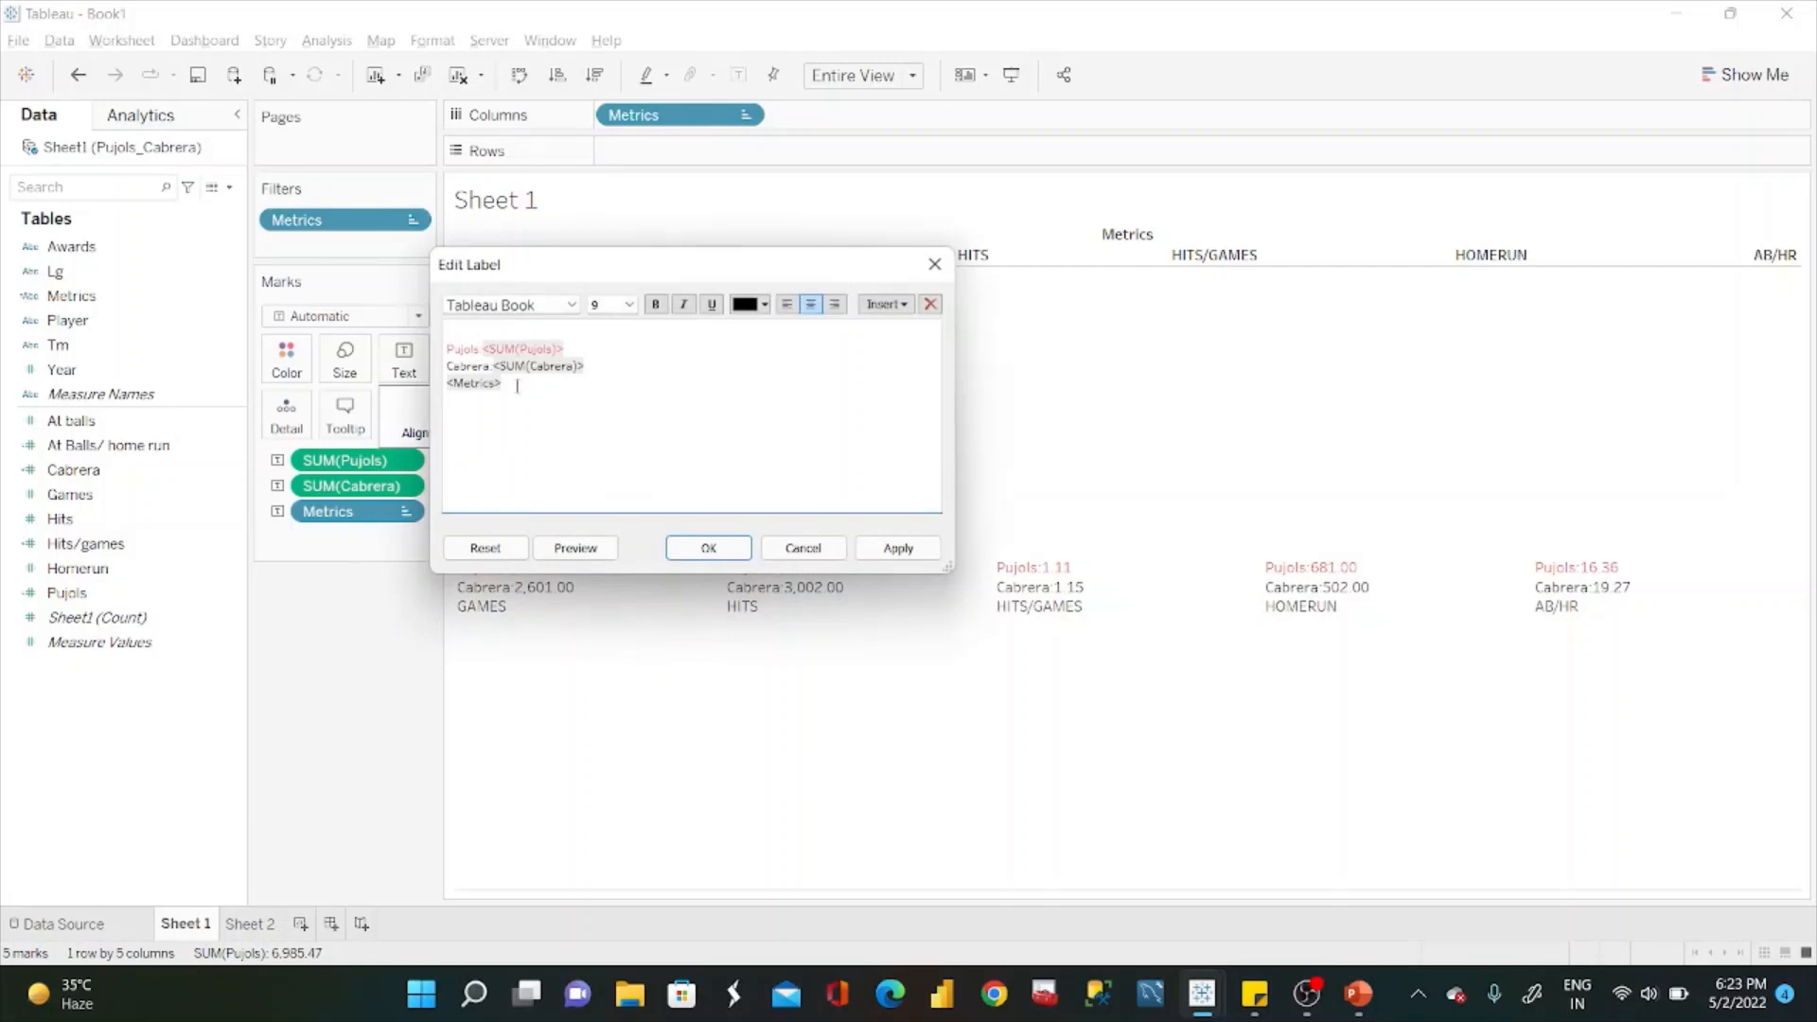
left_click_drag(517, 385, 436, 381)
key("Delete")
key("ctrl+z")
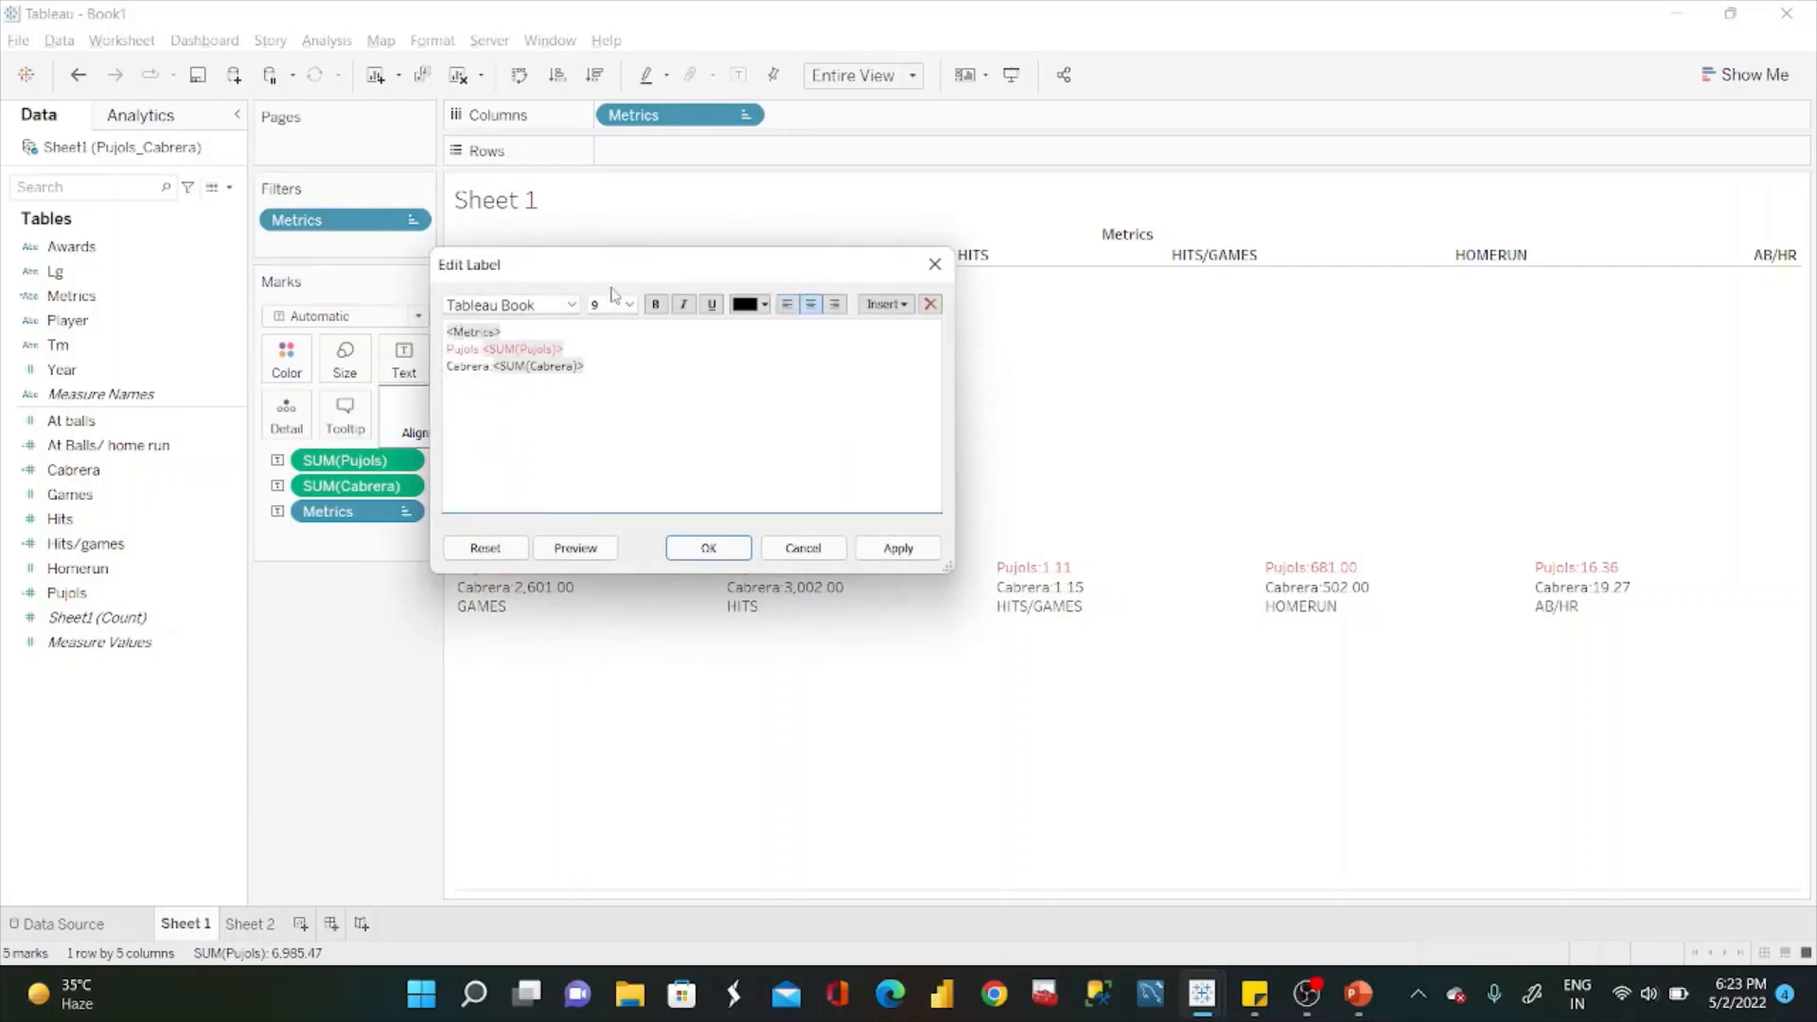
Set the Metrics line to font size 14, make all three label lines bold, and apply the label.
left_click_drag(511, 333, 436, 338)
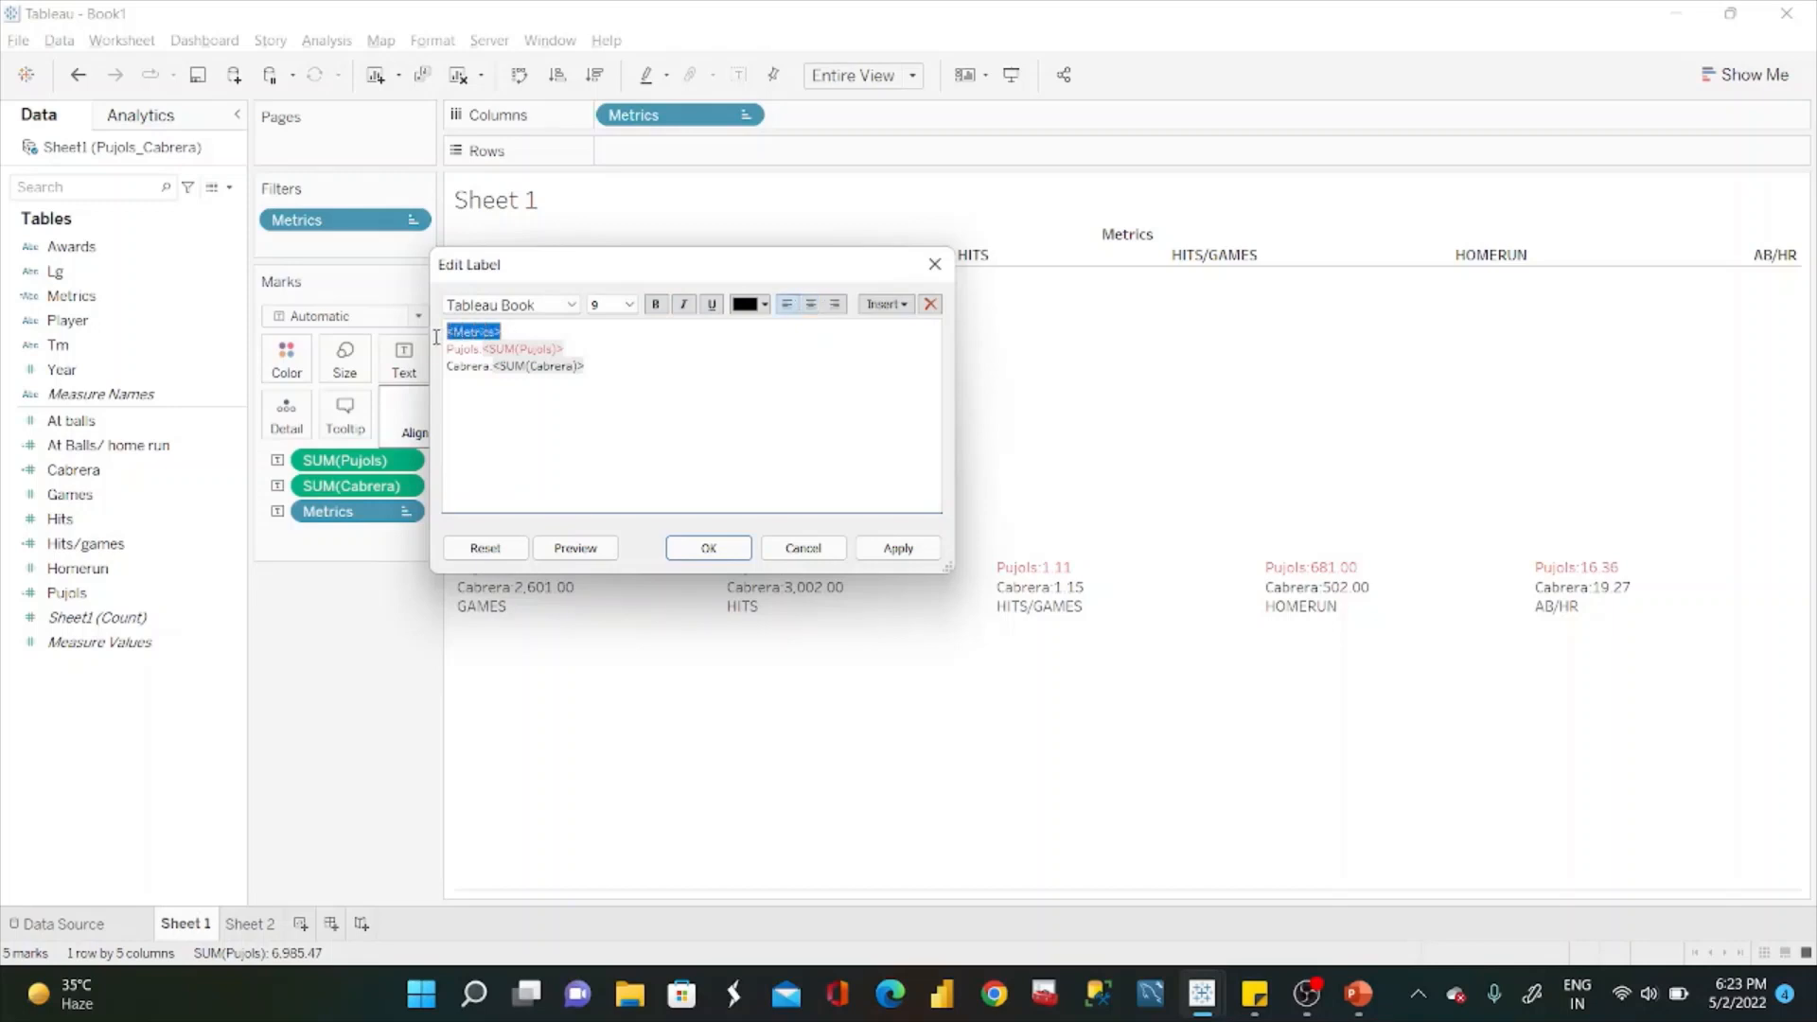
left_click(628, 303)
left_click(612, 398)
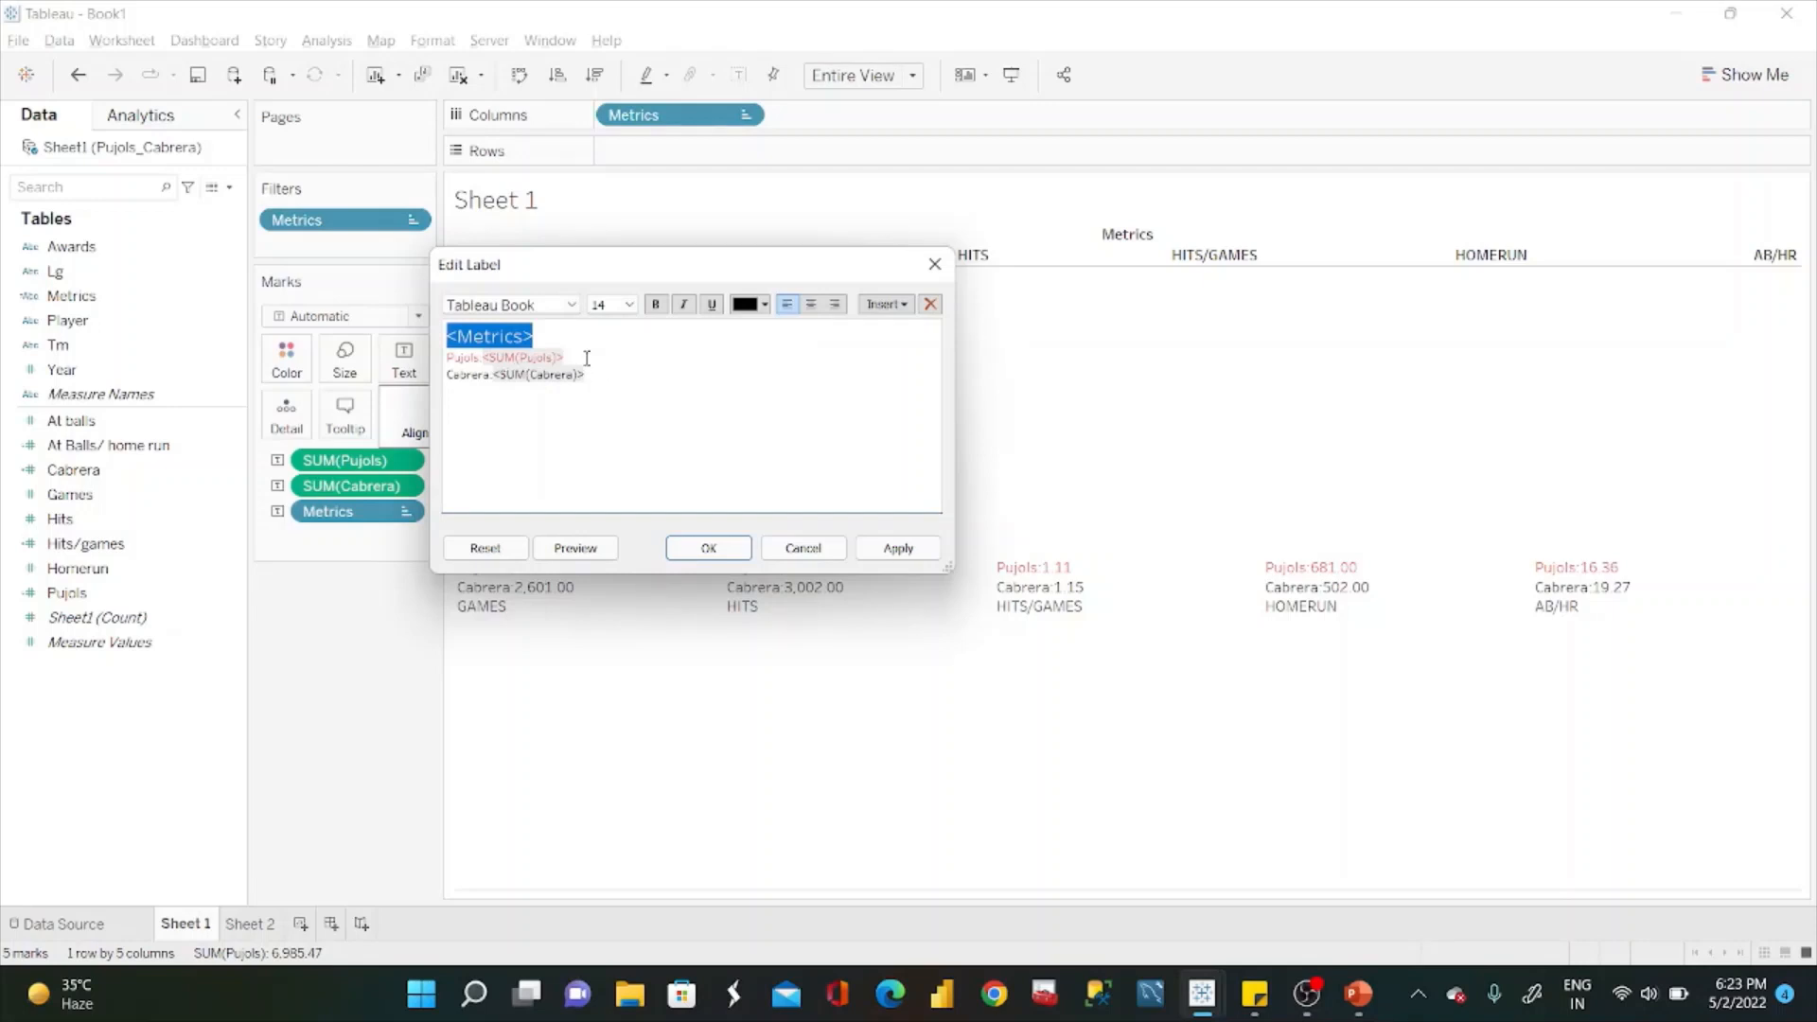
left_click_drag(604, 374, 447, 334)
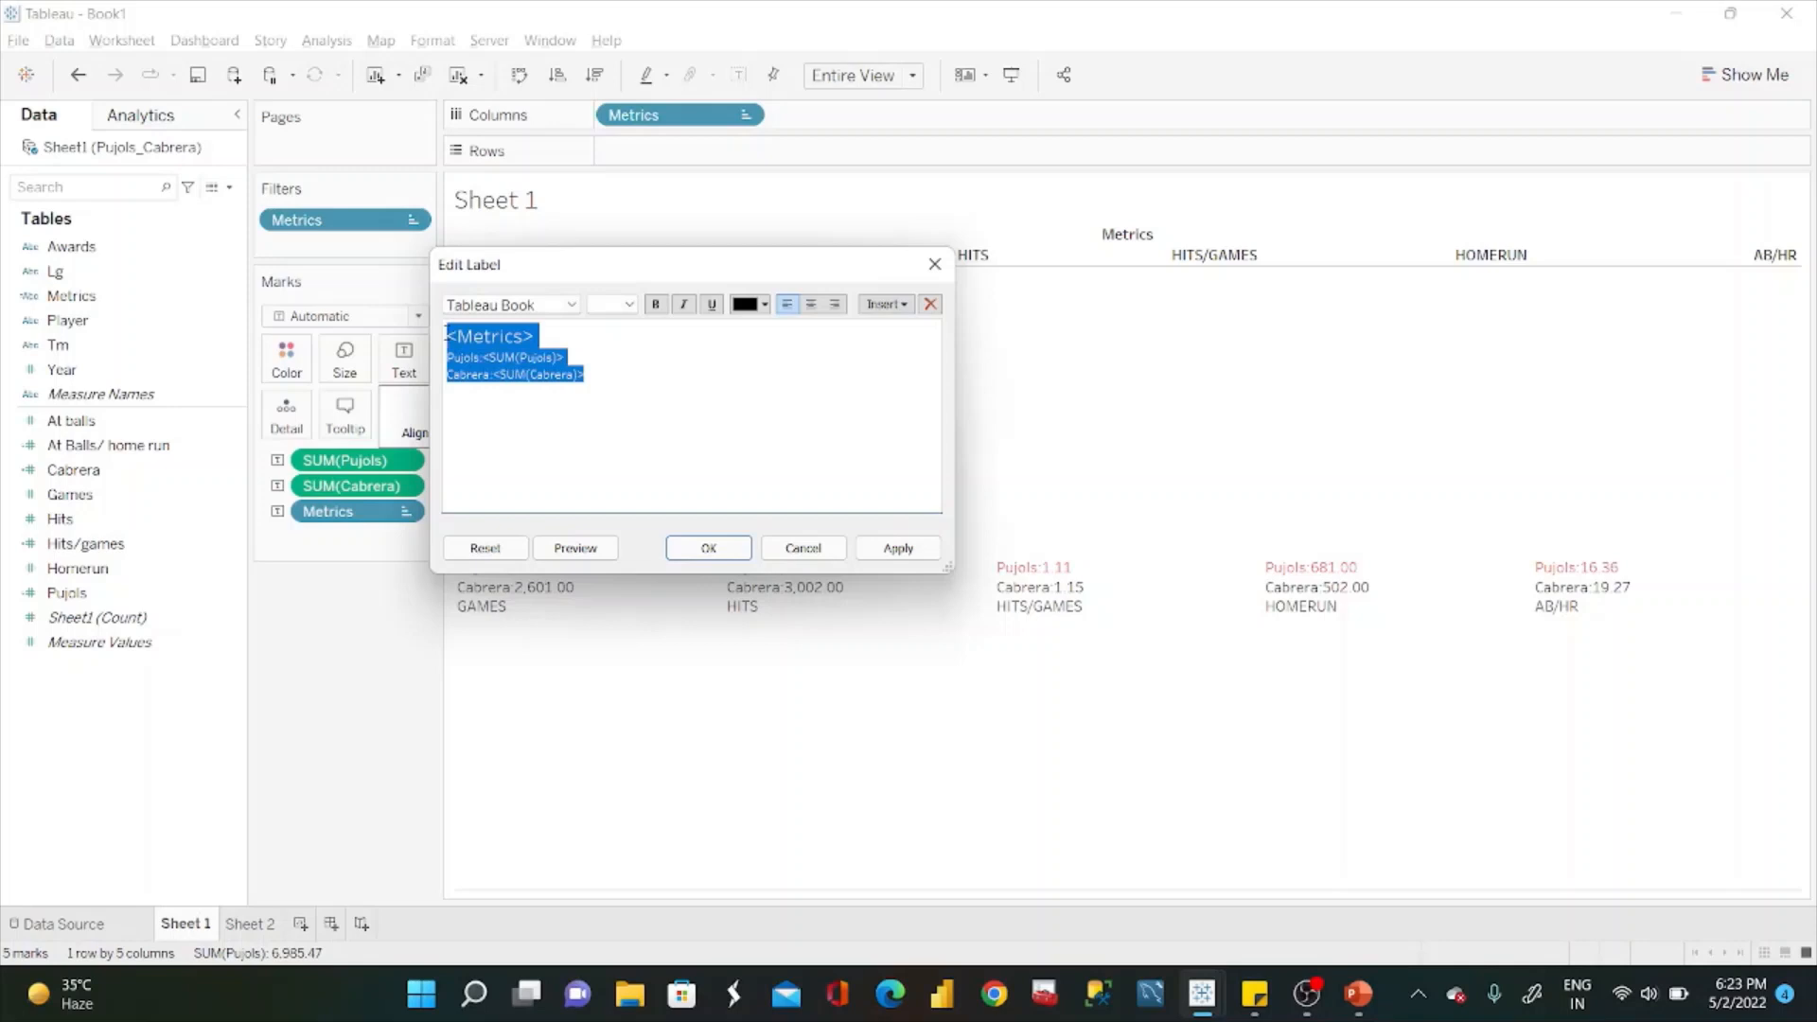
left_click(656, 304)
left_click(899, 549)
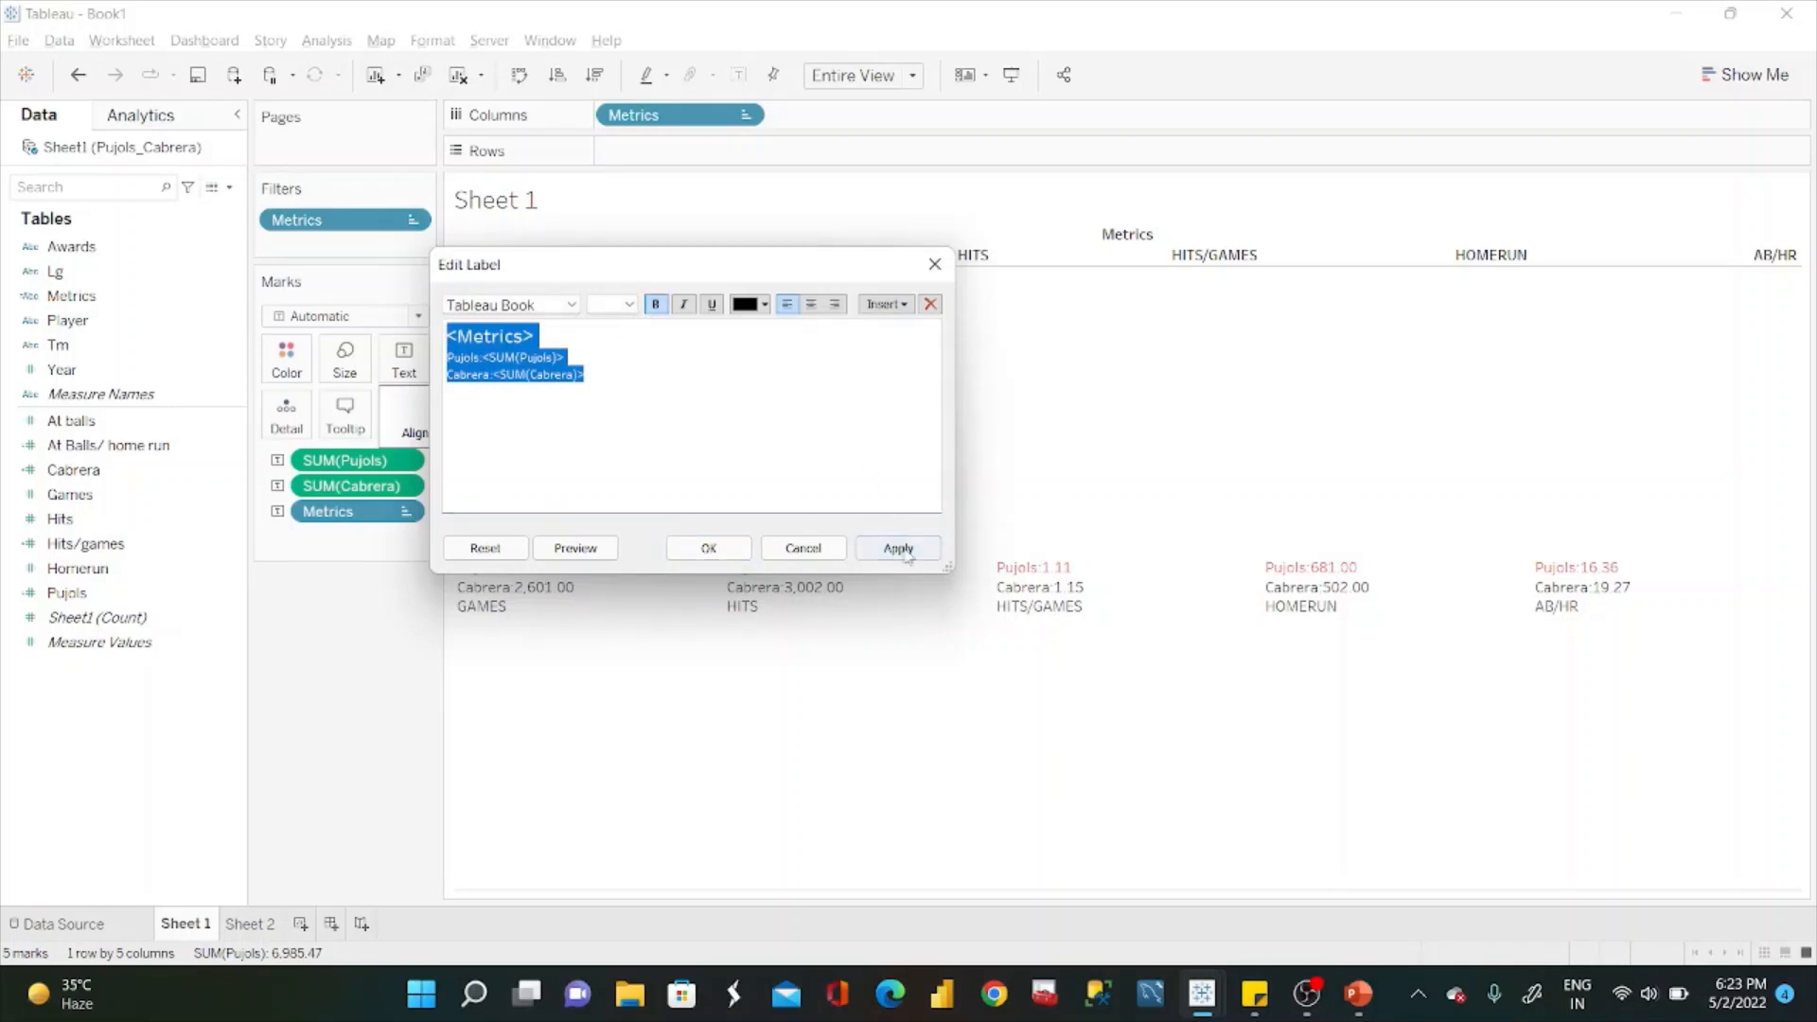
left_click(709, 549)
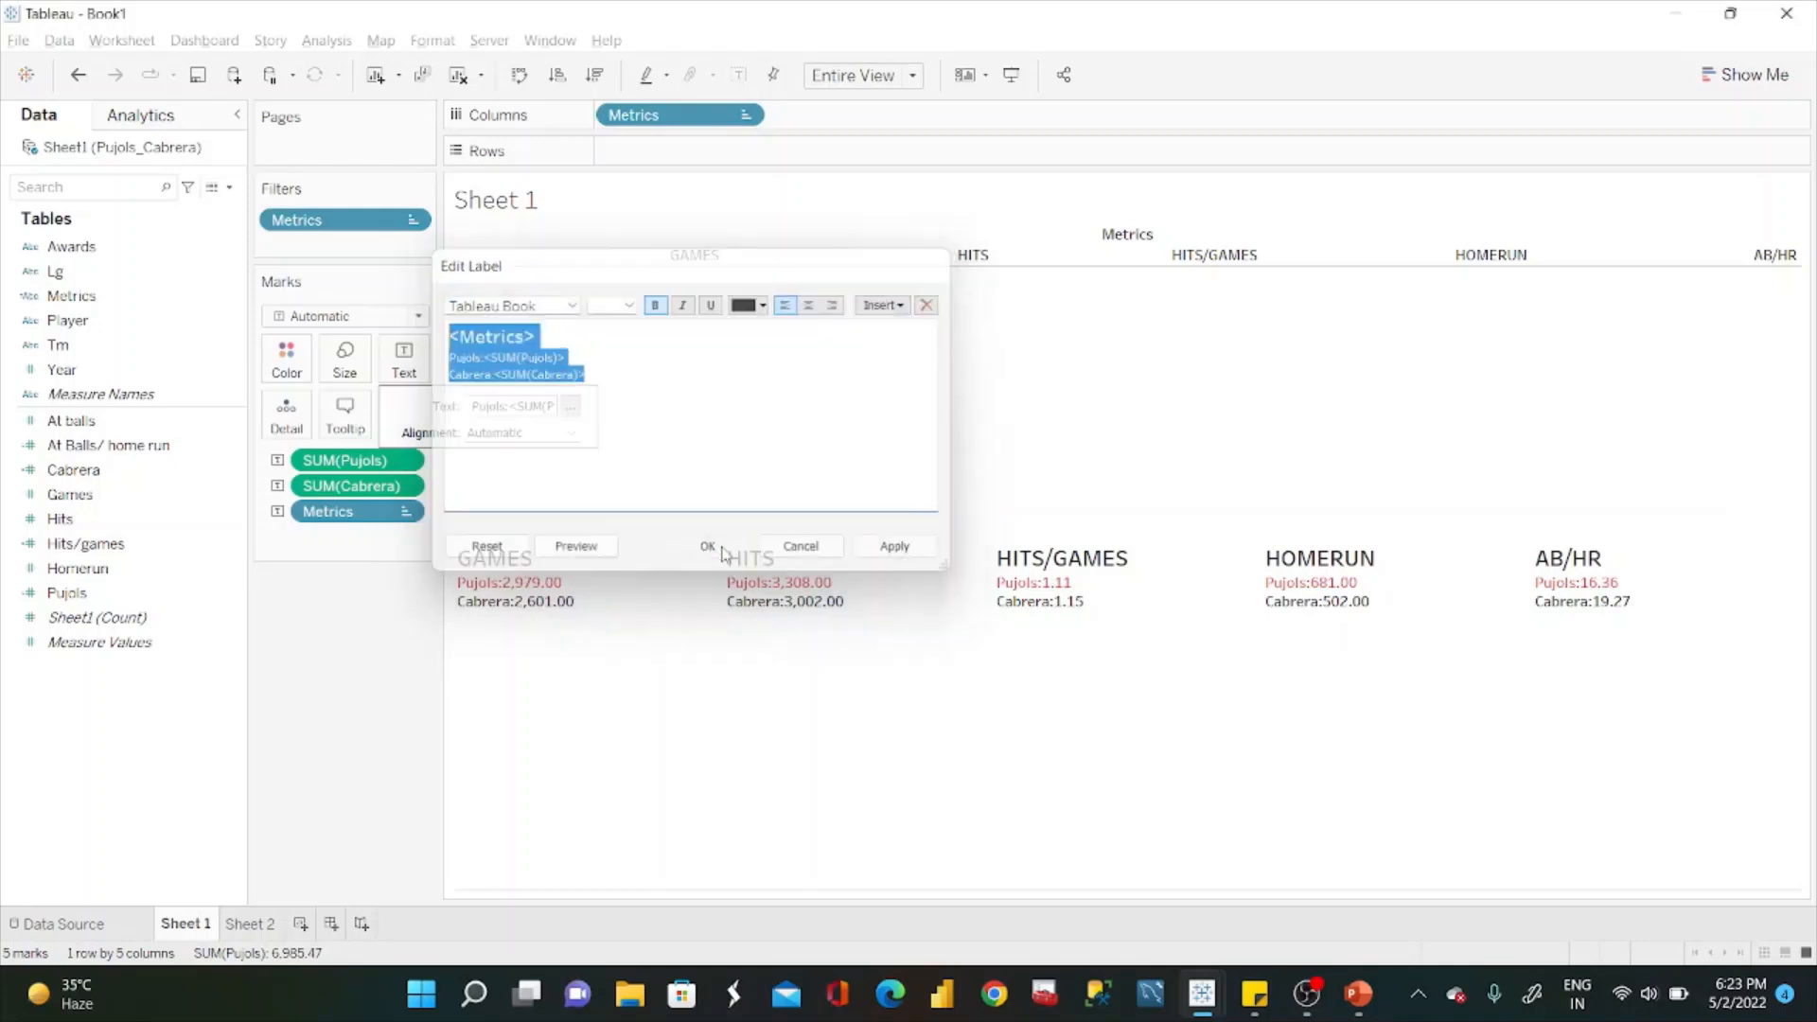
Set the vertical alignment of the text labels to Top.
left_click(338, 666)
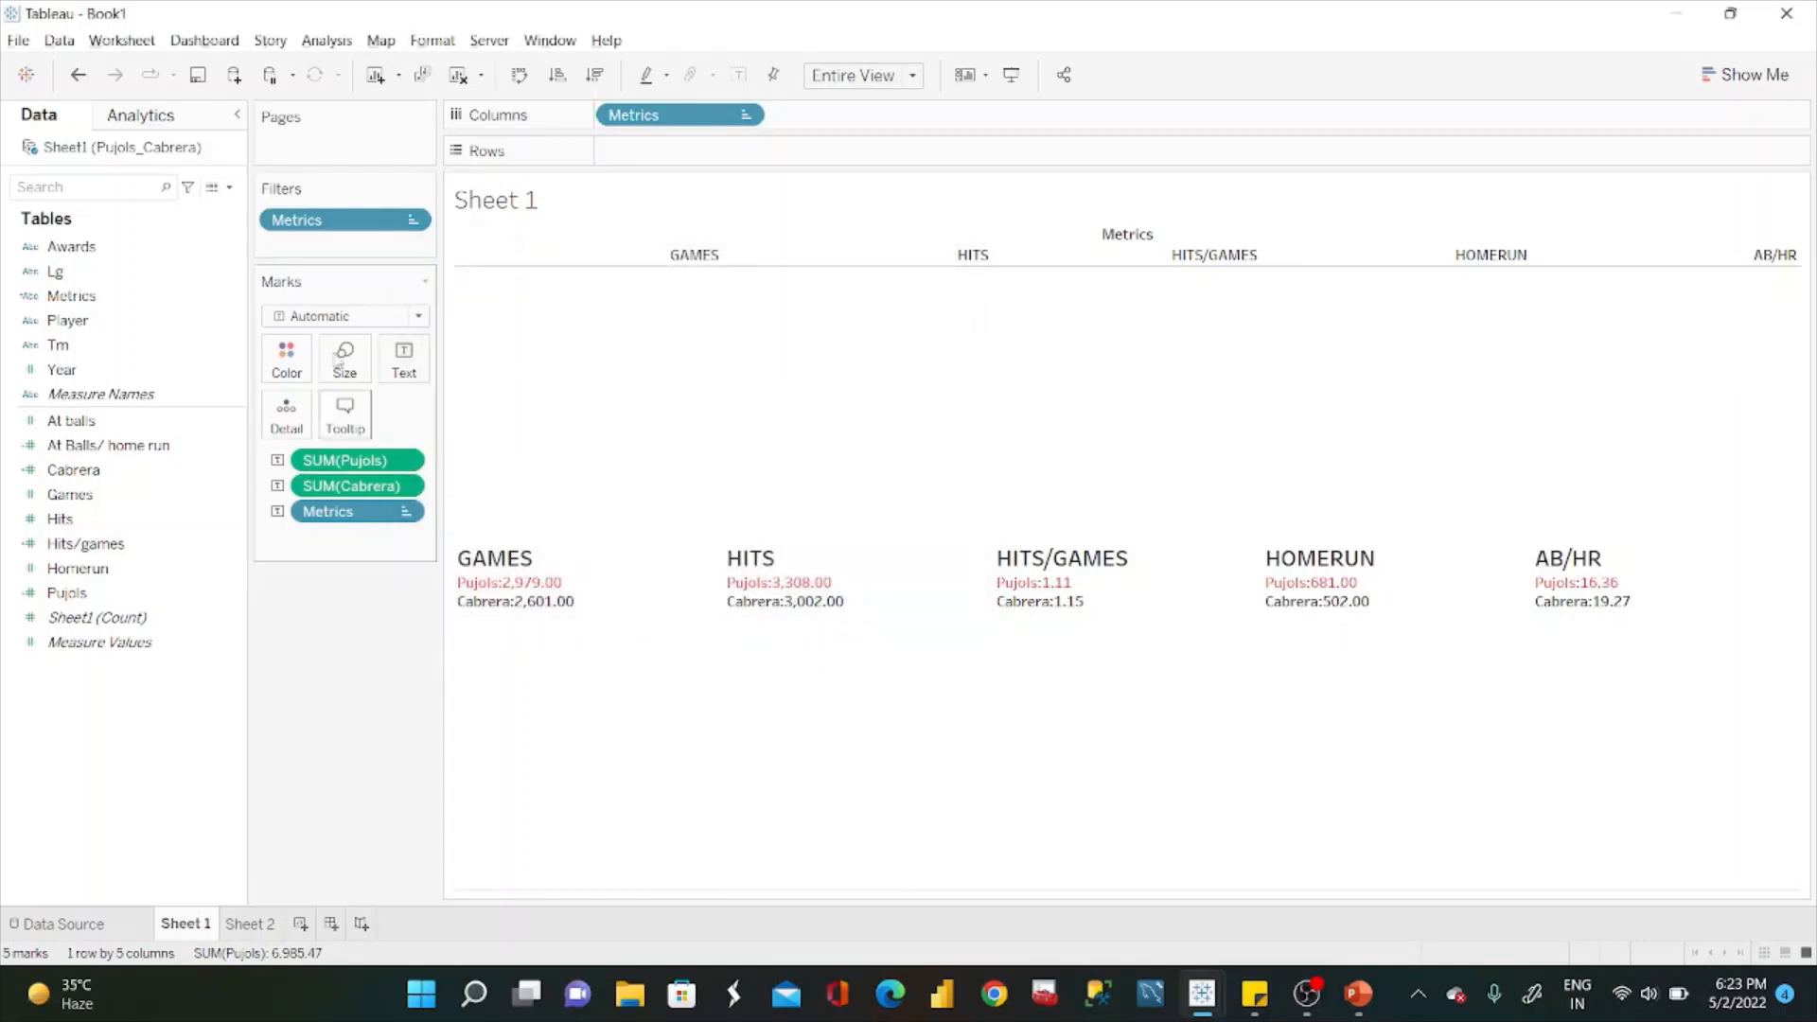
mouse_move(527, 605)
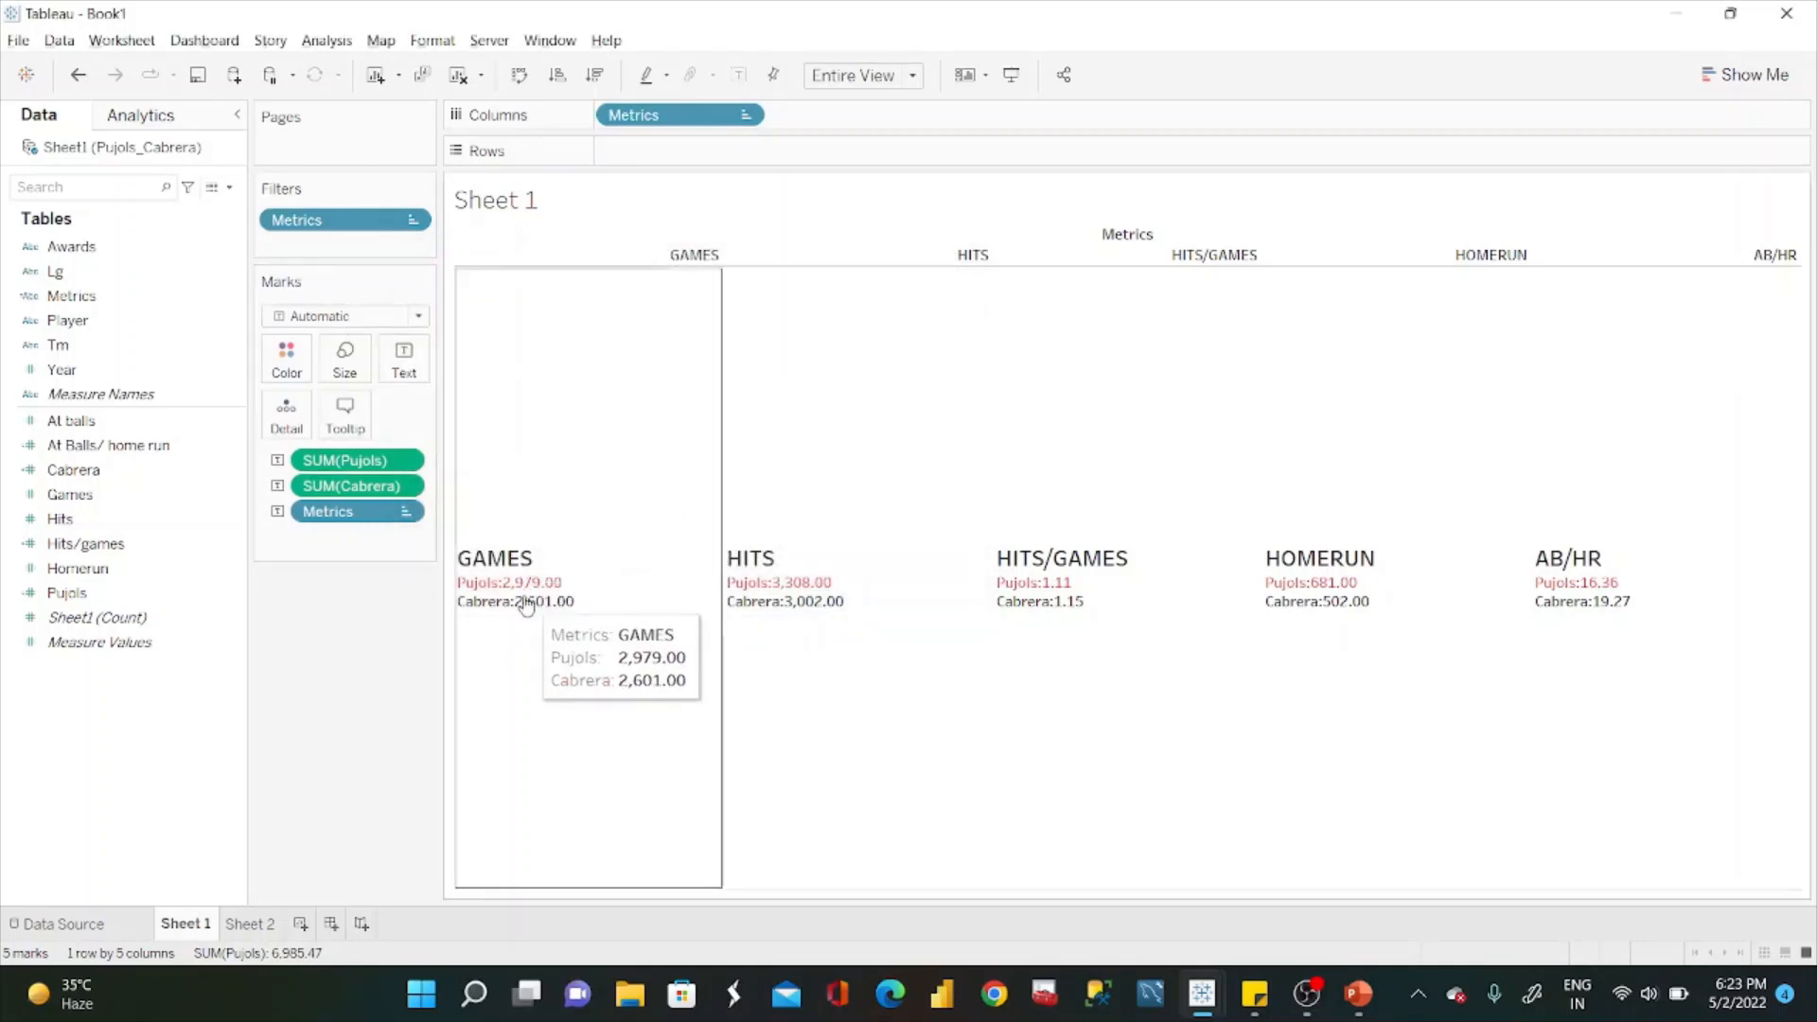
left_click(400, 374)
left_click(556, 434)
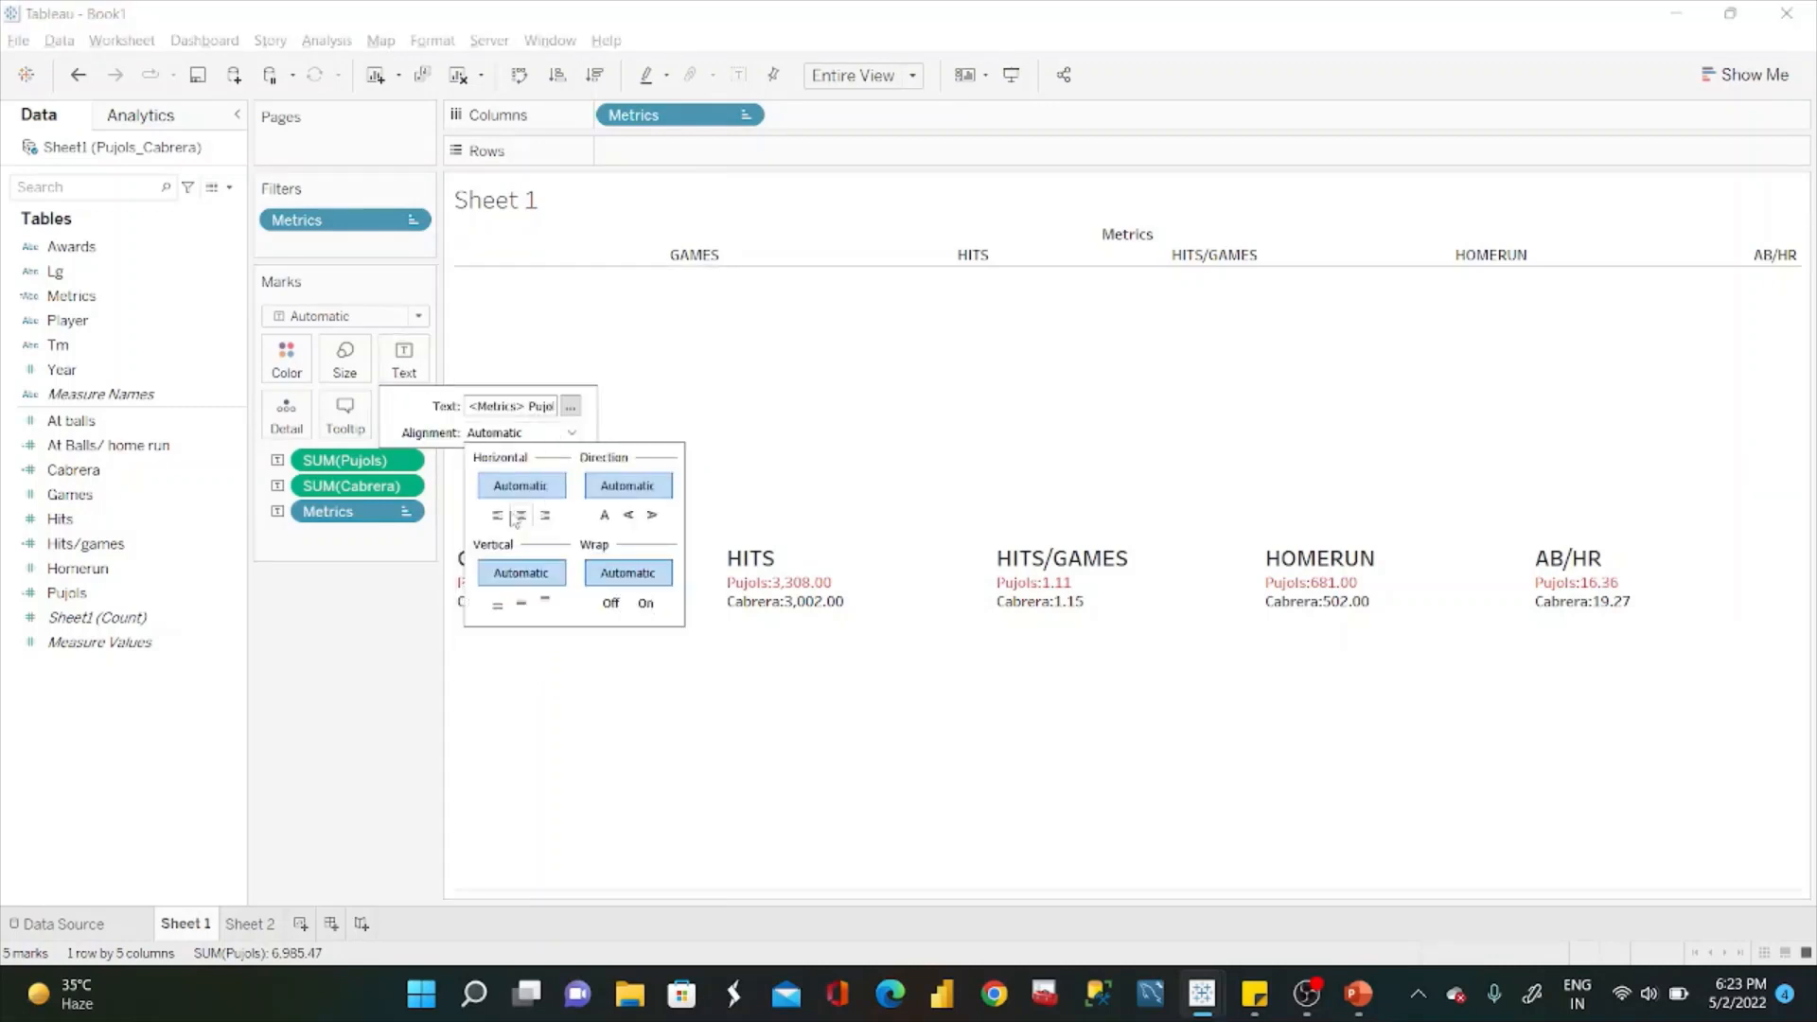
left_click(545, 600)
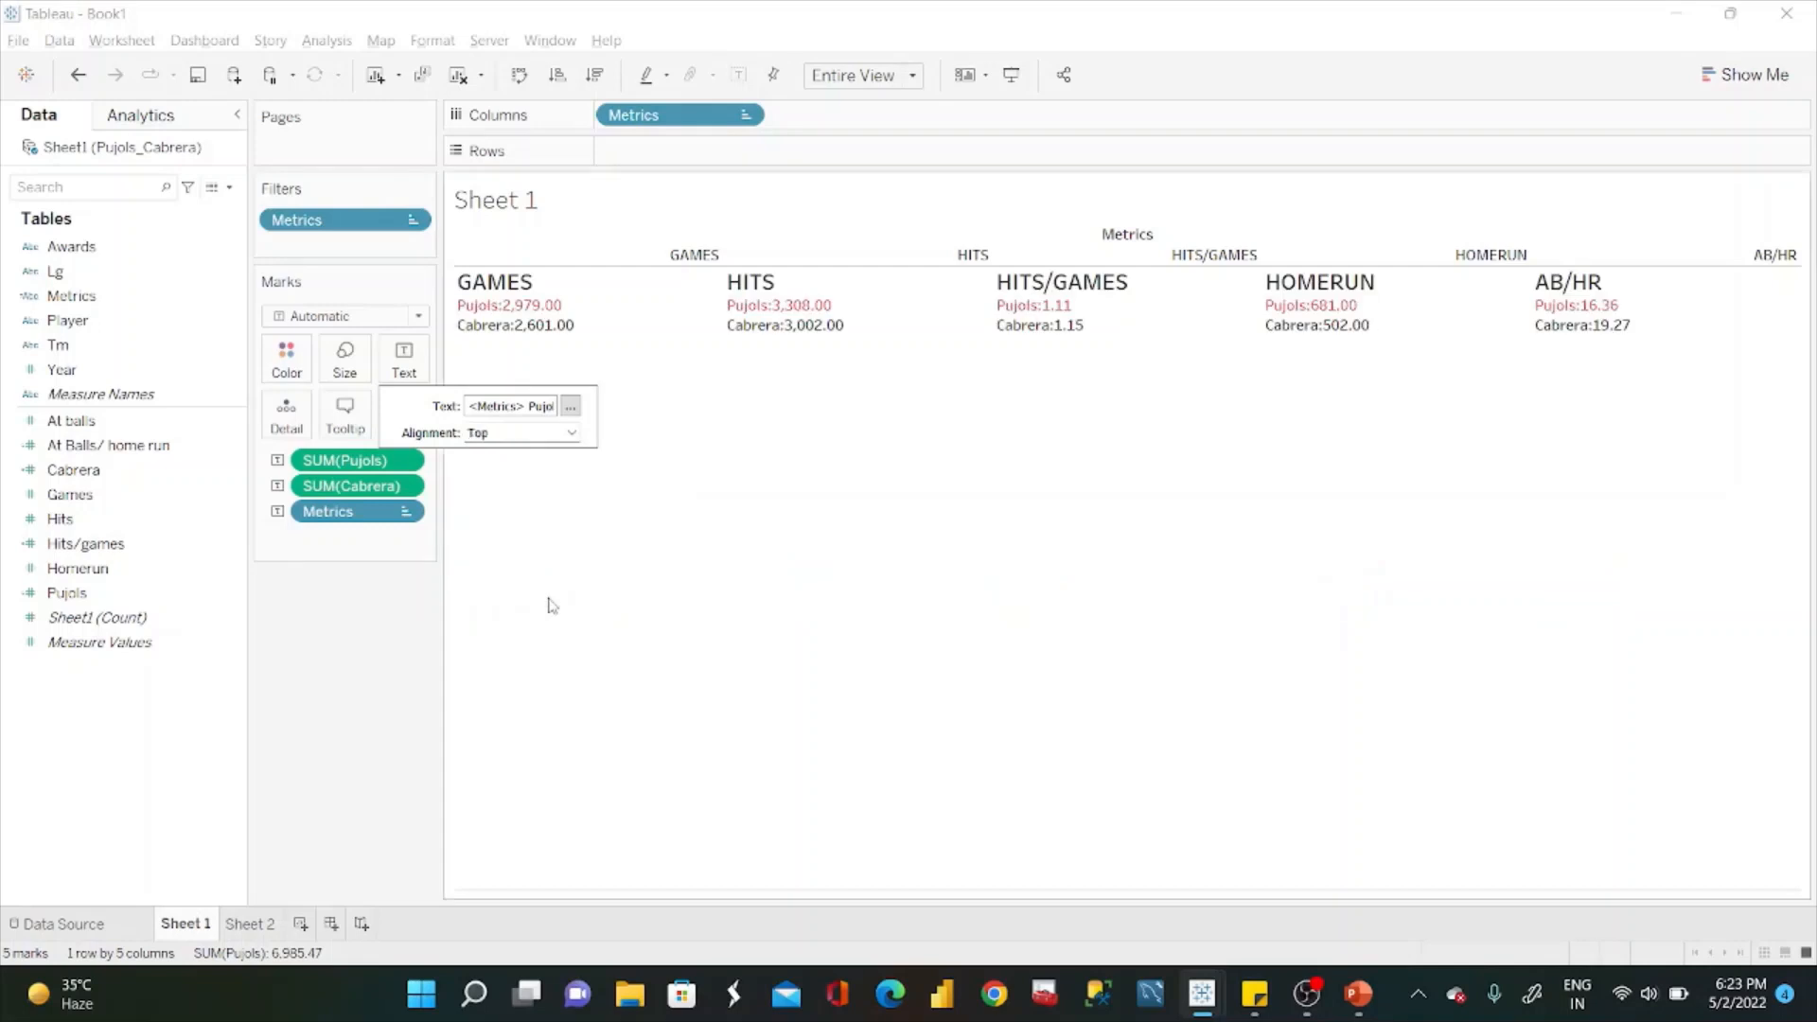
left_click(292, 653)
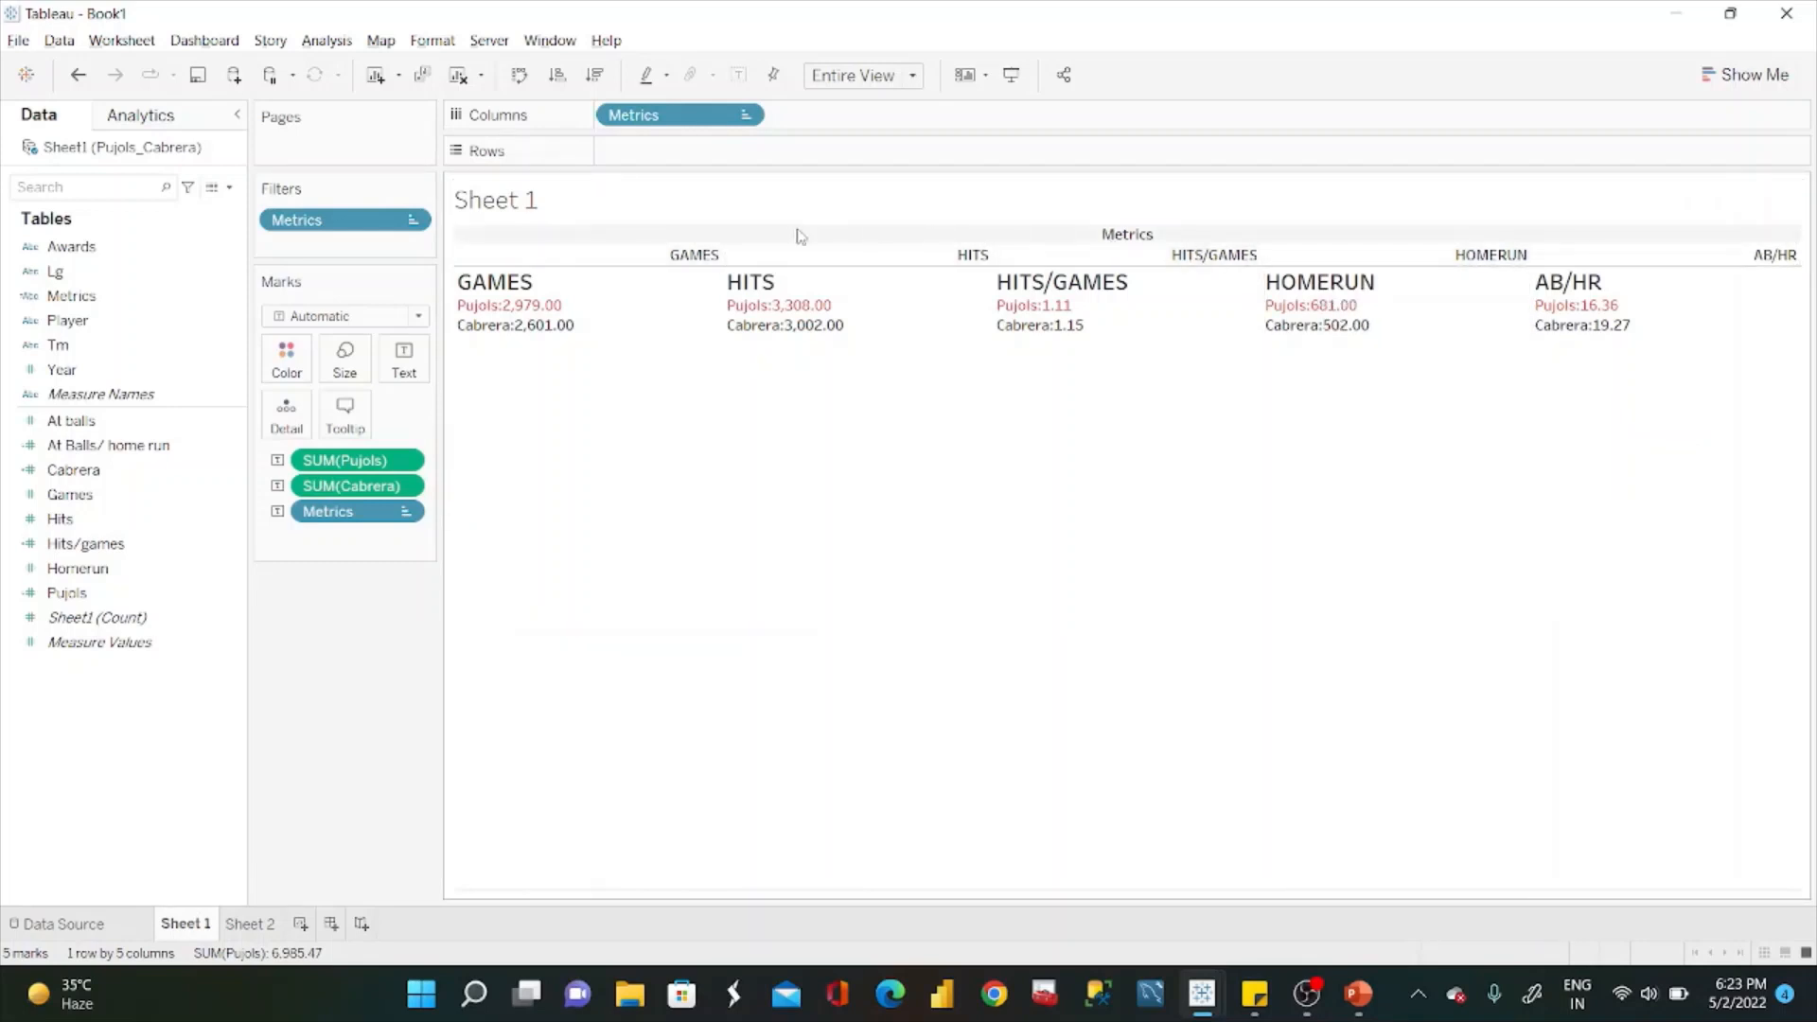
right_click(716, 251)
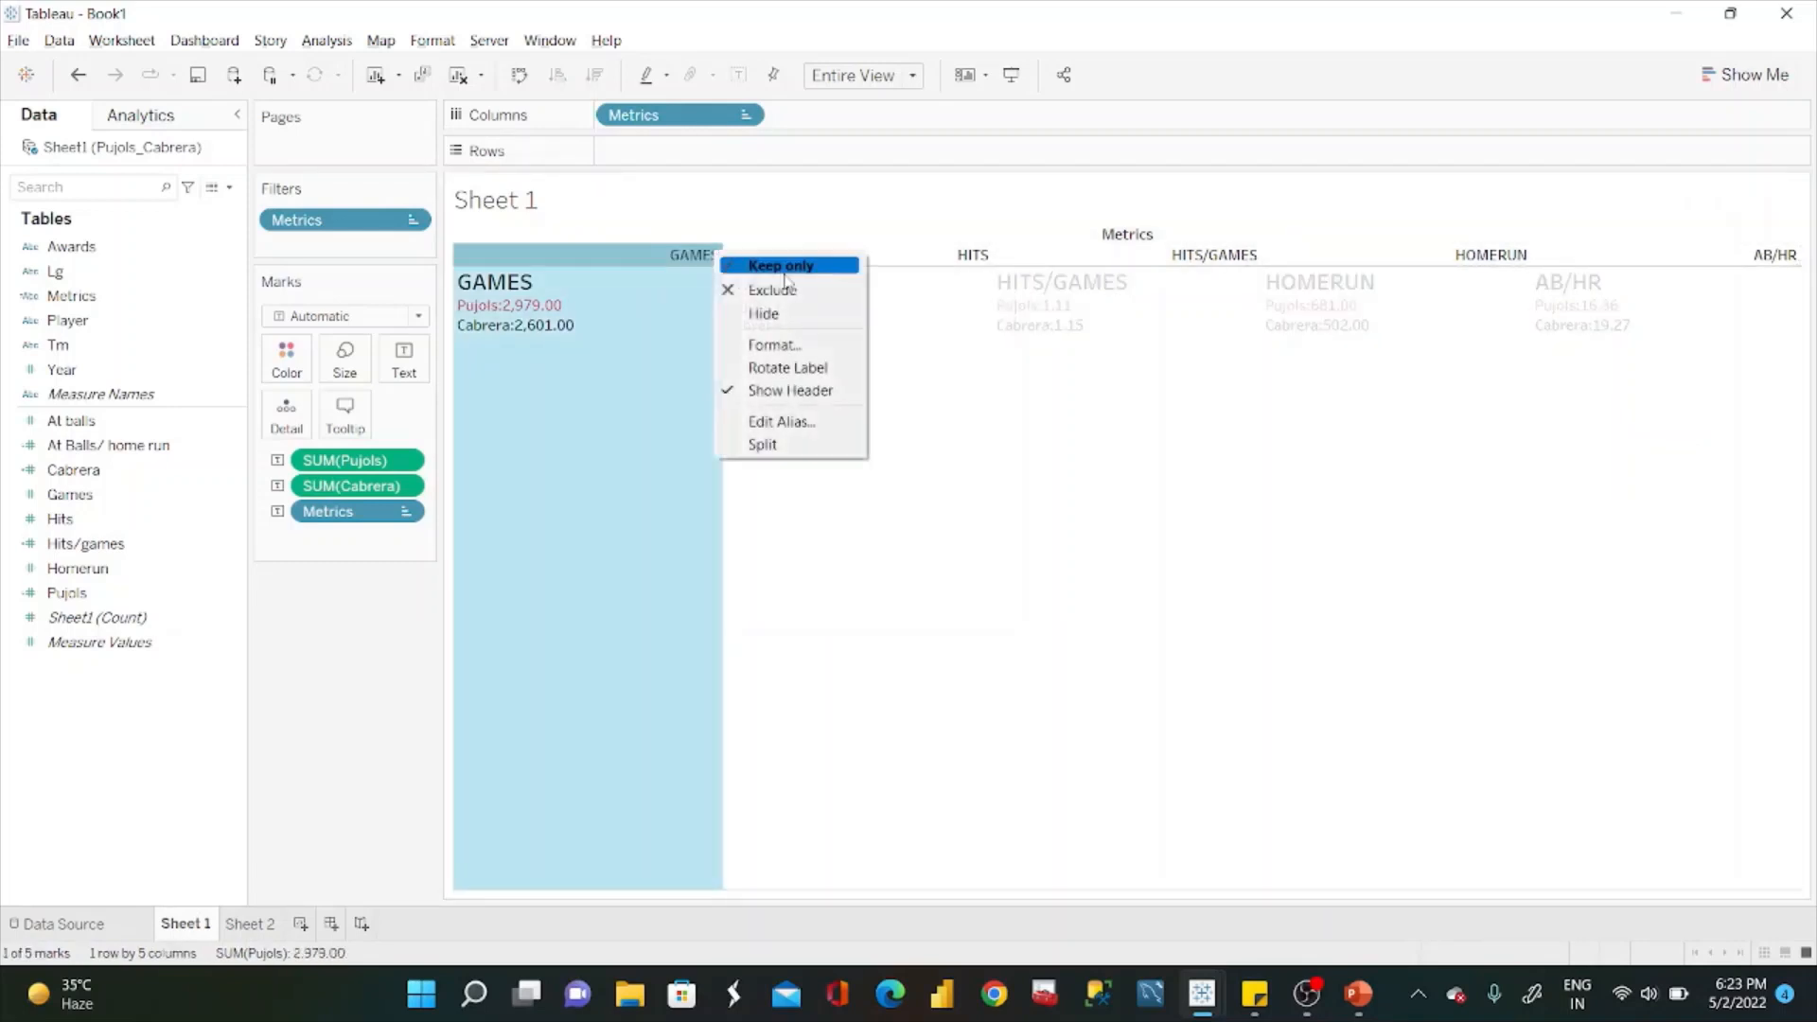
left_click(791, 390)
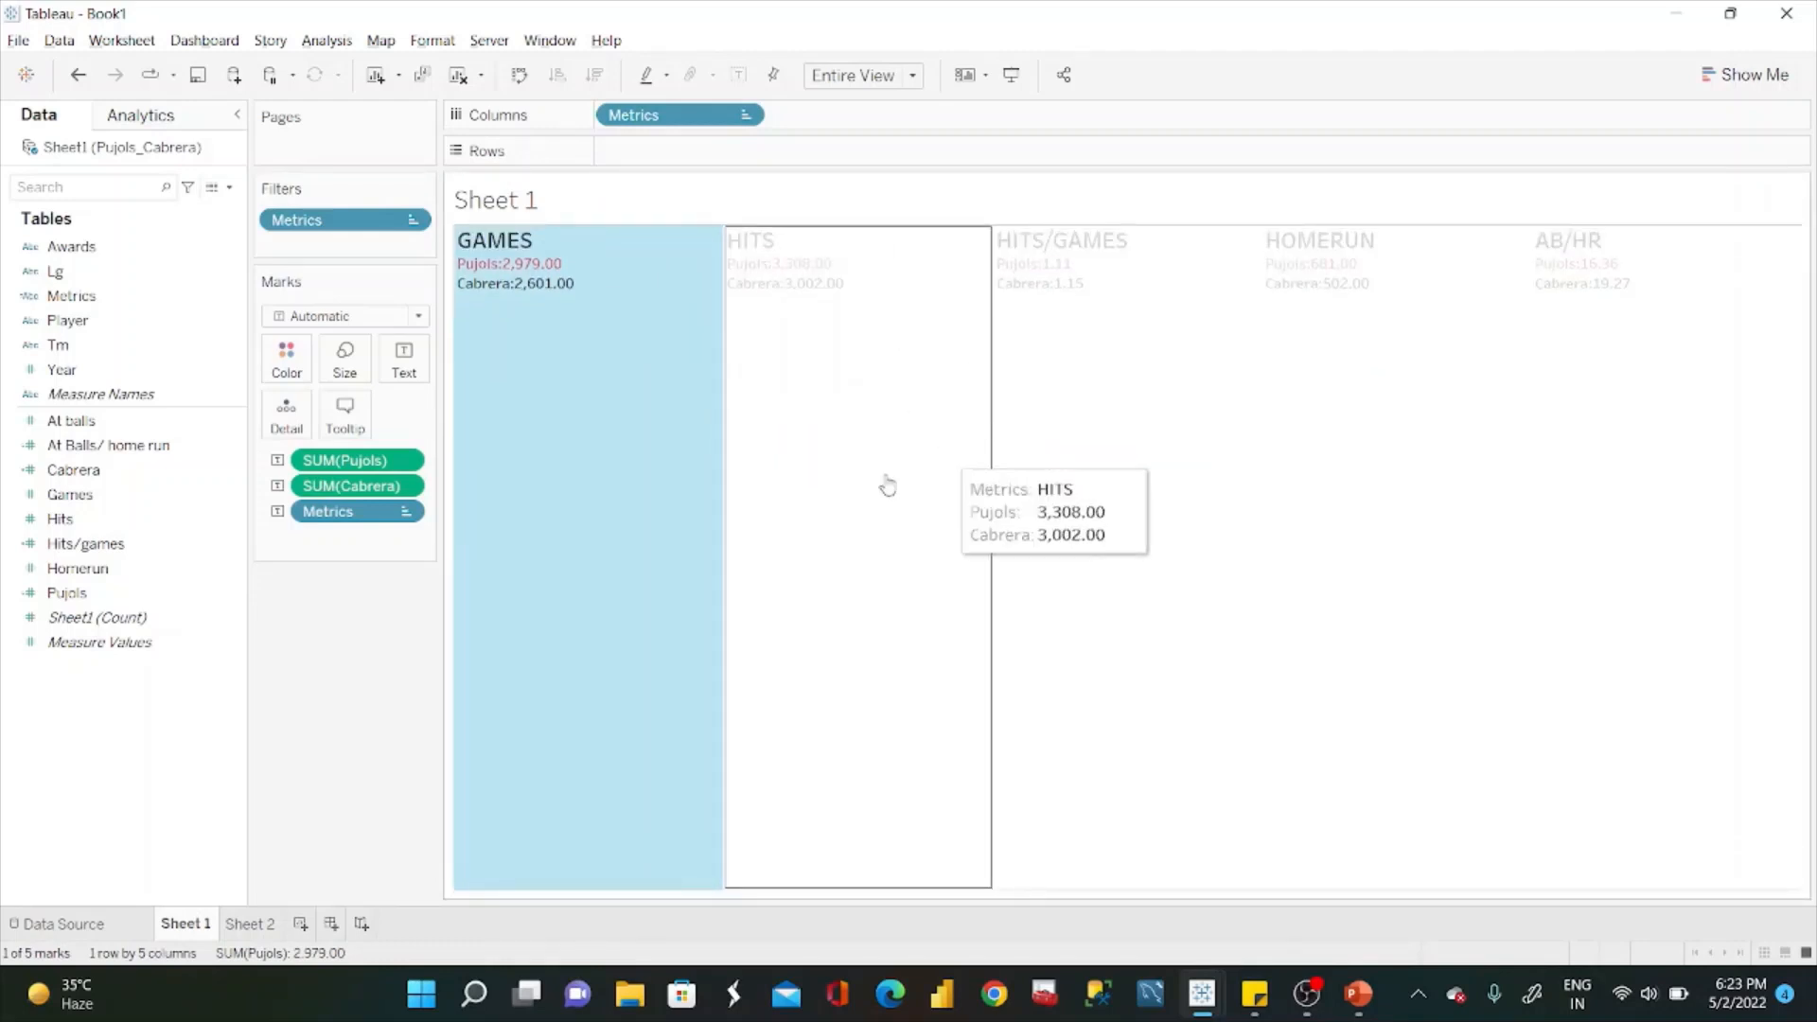
left_click(333, 710)
key("ctrl+z")
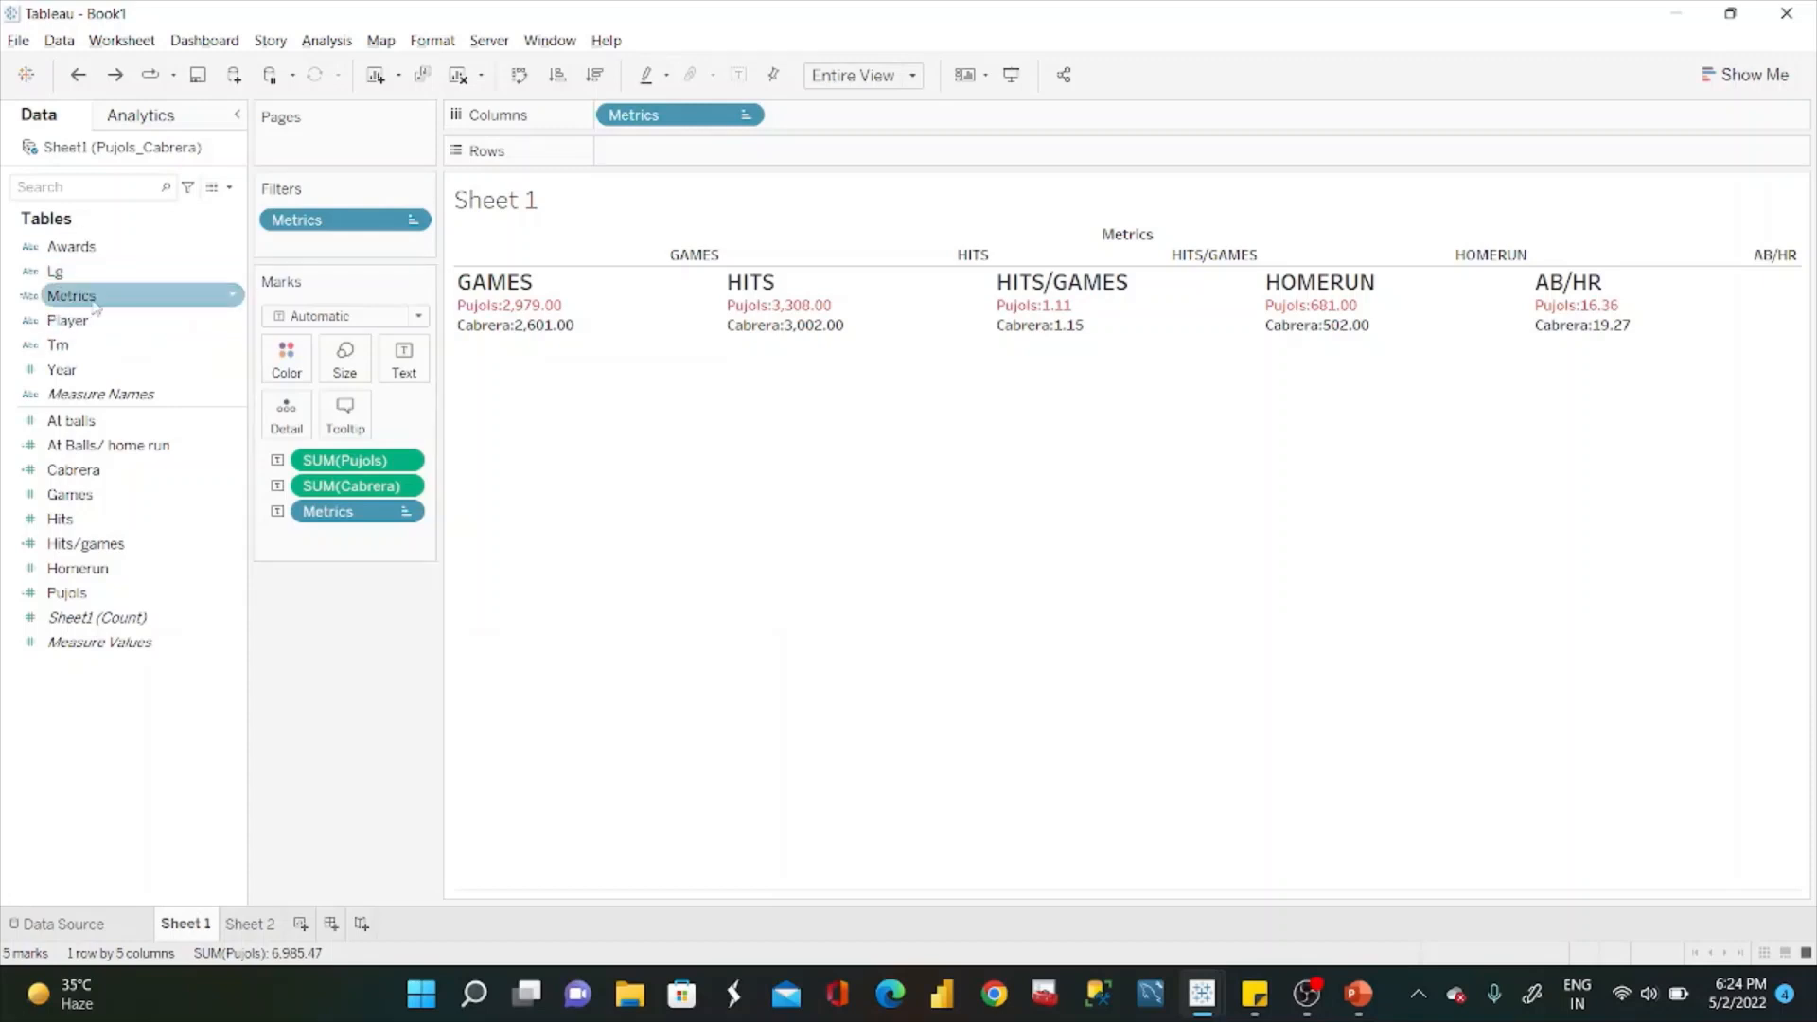
Create a set named Metrics Set from the Metrics field with only HITS selected as a member.
left_click(232, 297)
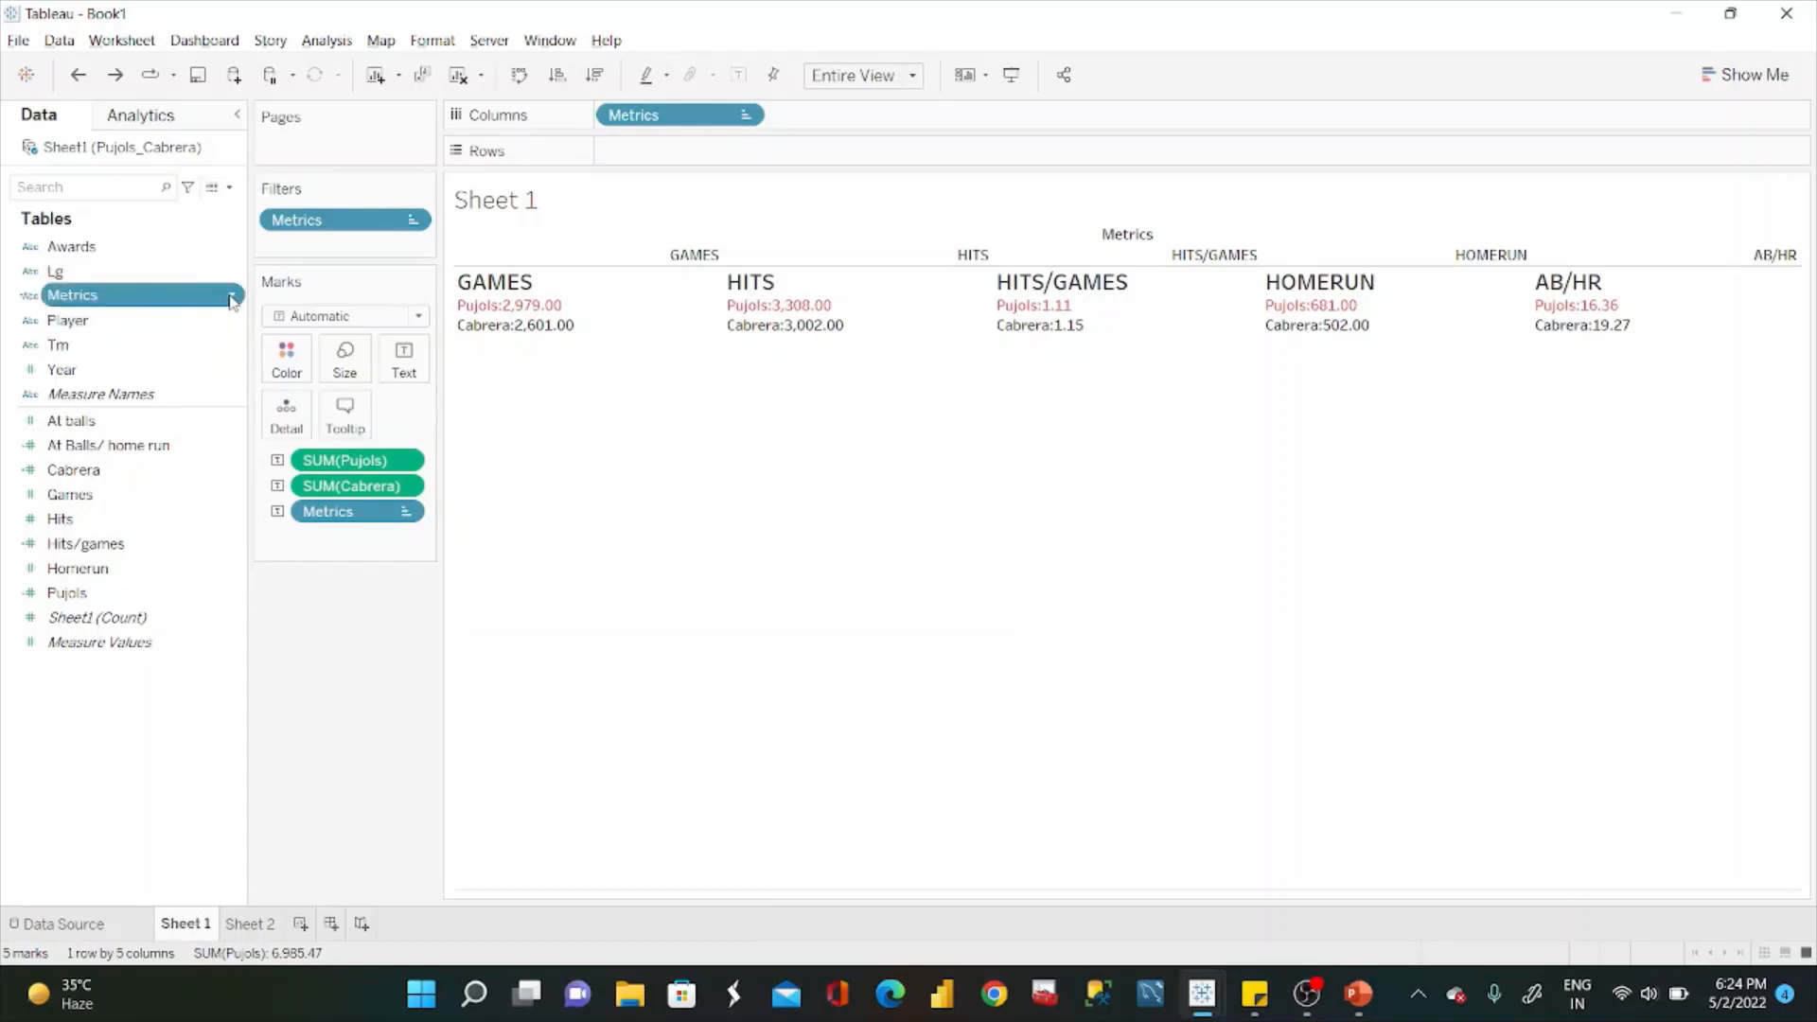
left_click(231, 301)
mouse_move(322, 561)
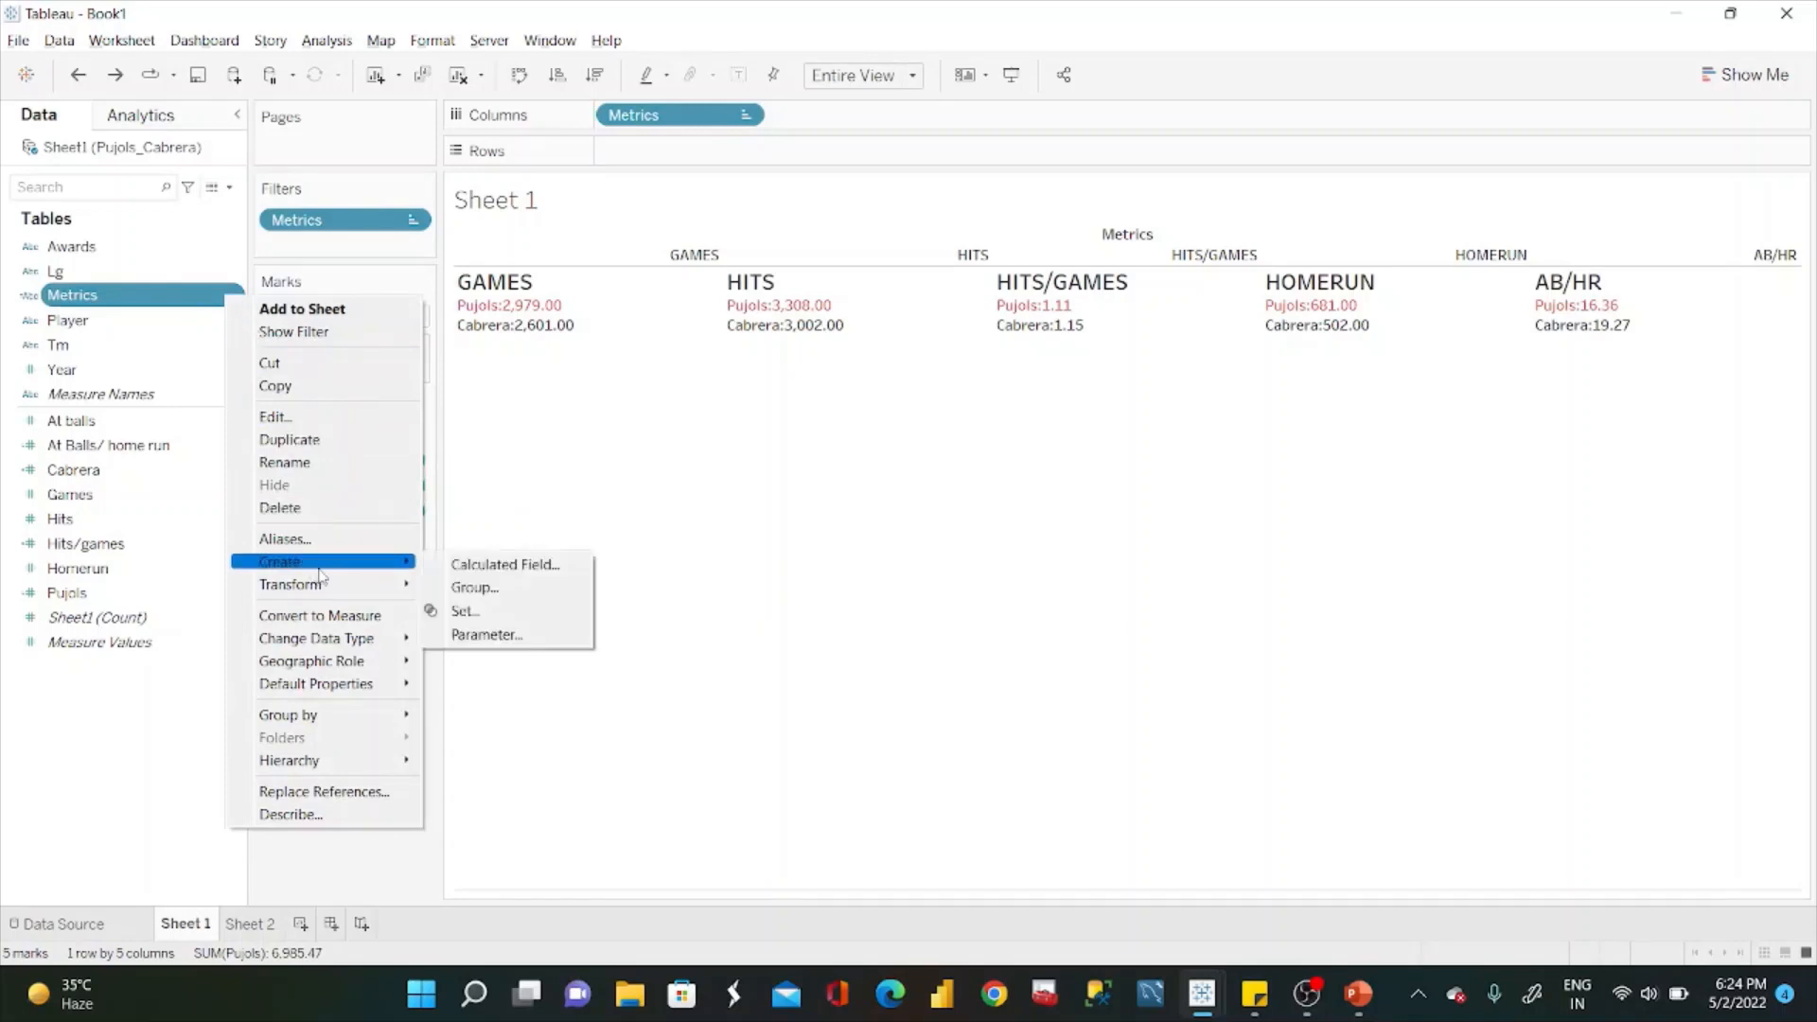
left_click(468, 612)
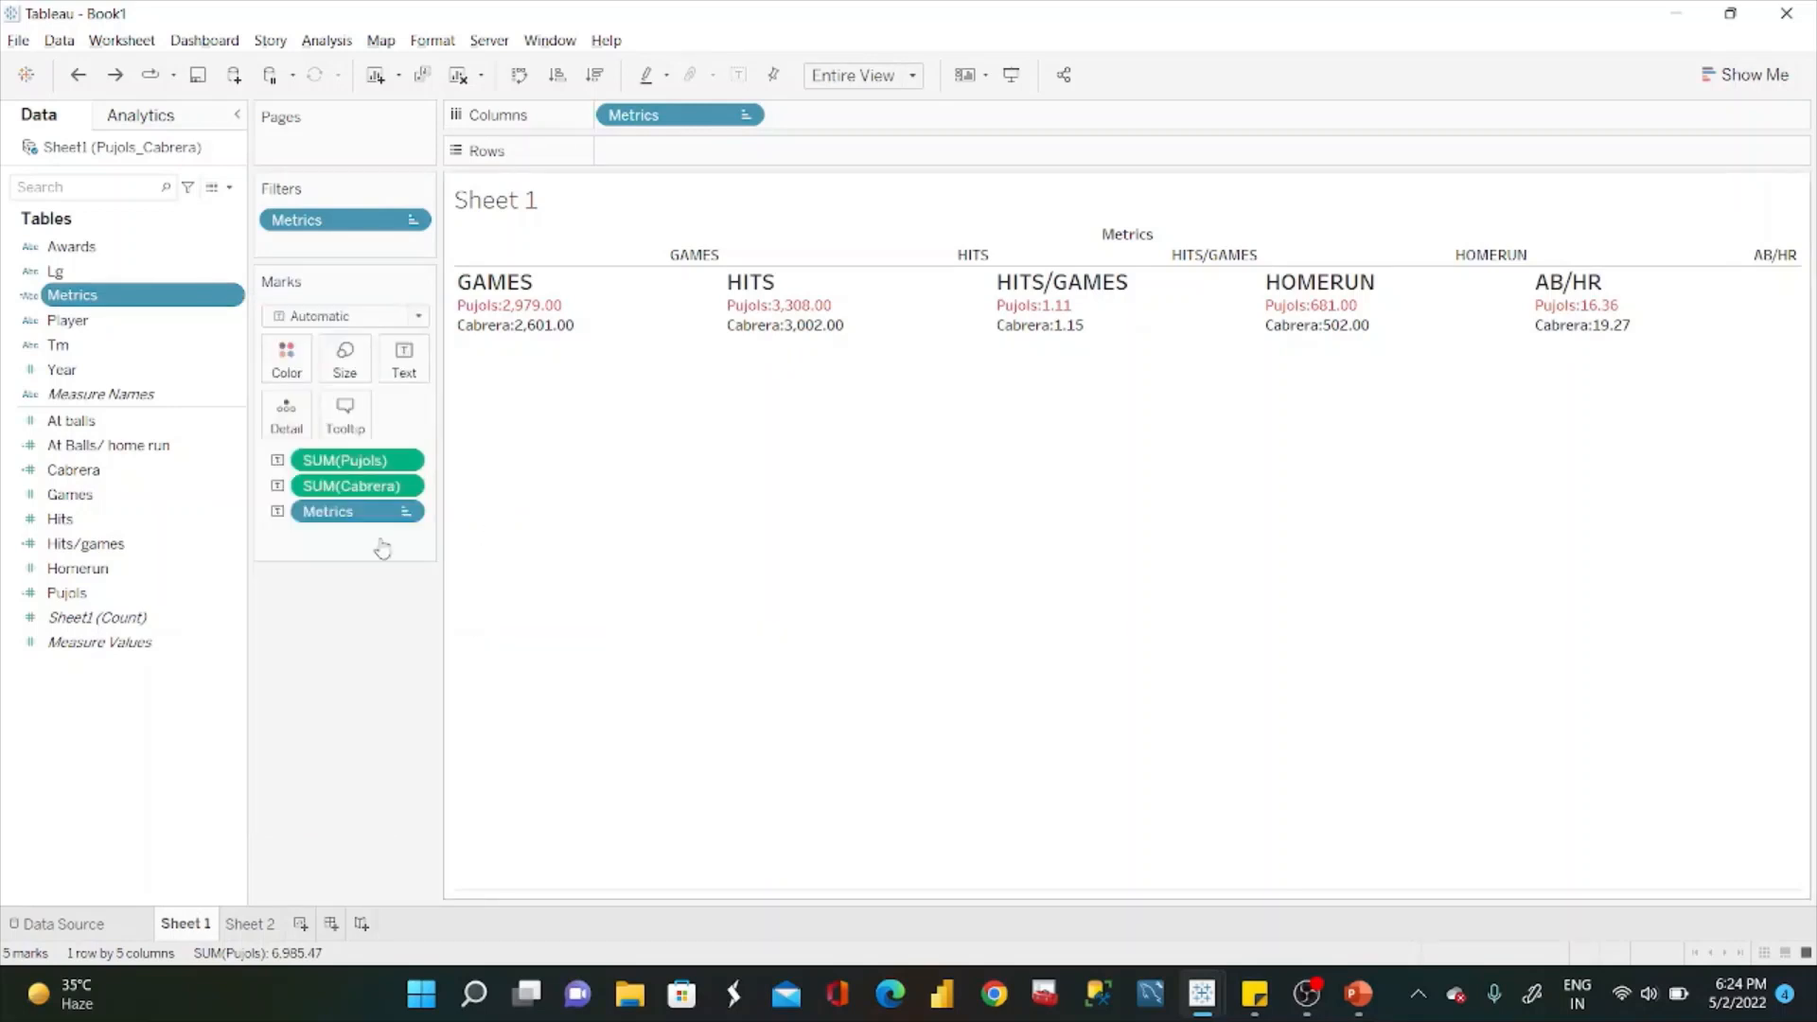
left_click(721, 398)
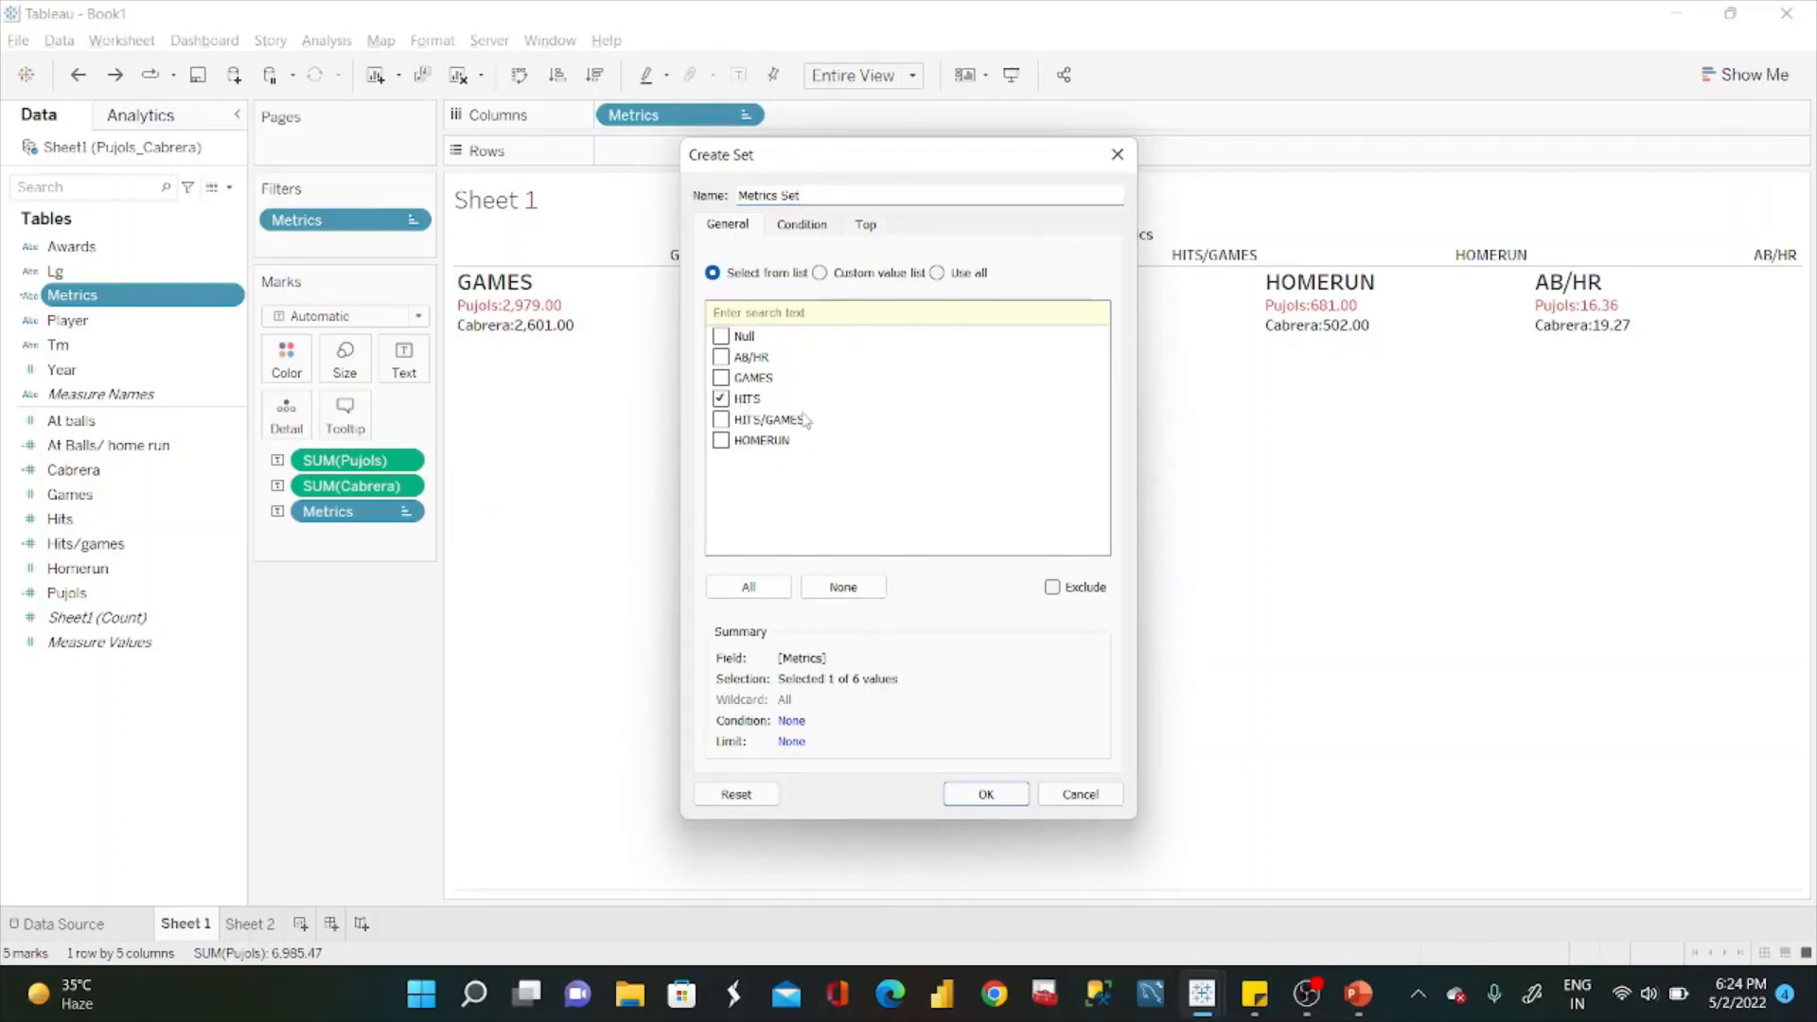
left_click(986, 795)
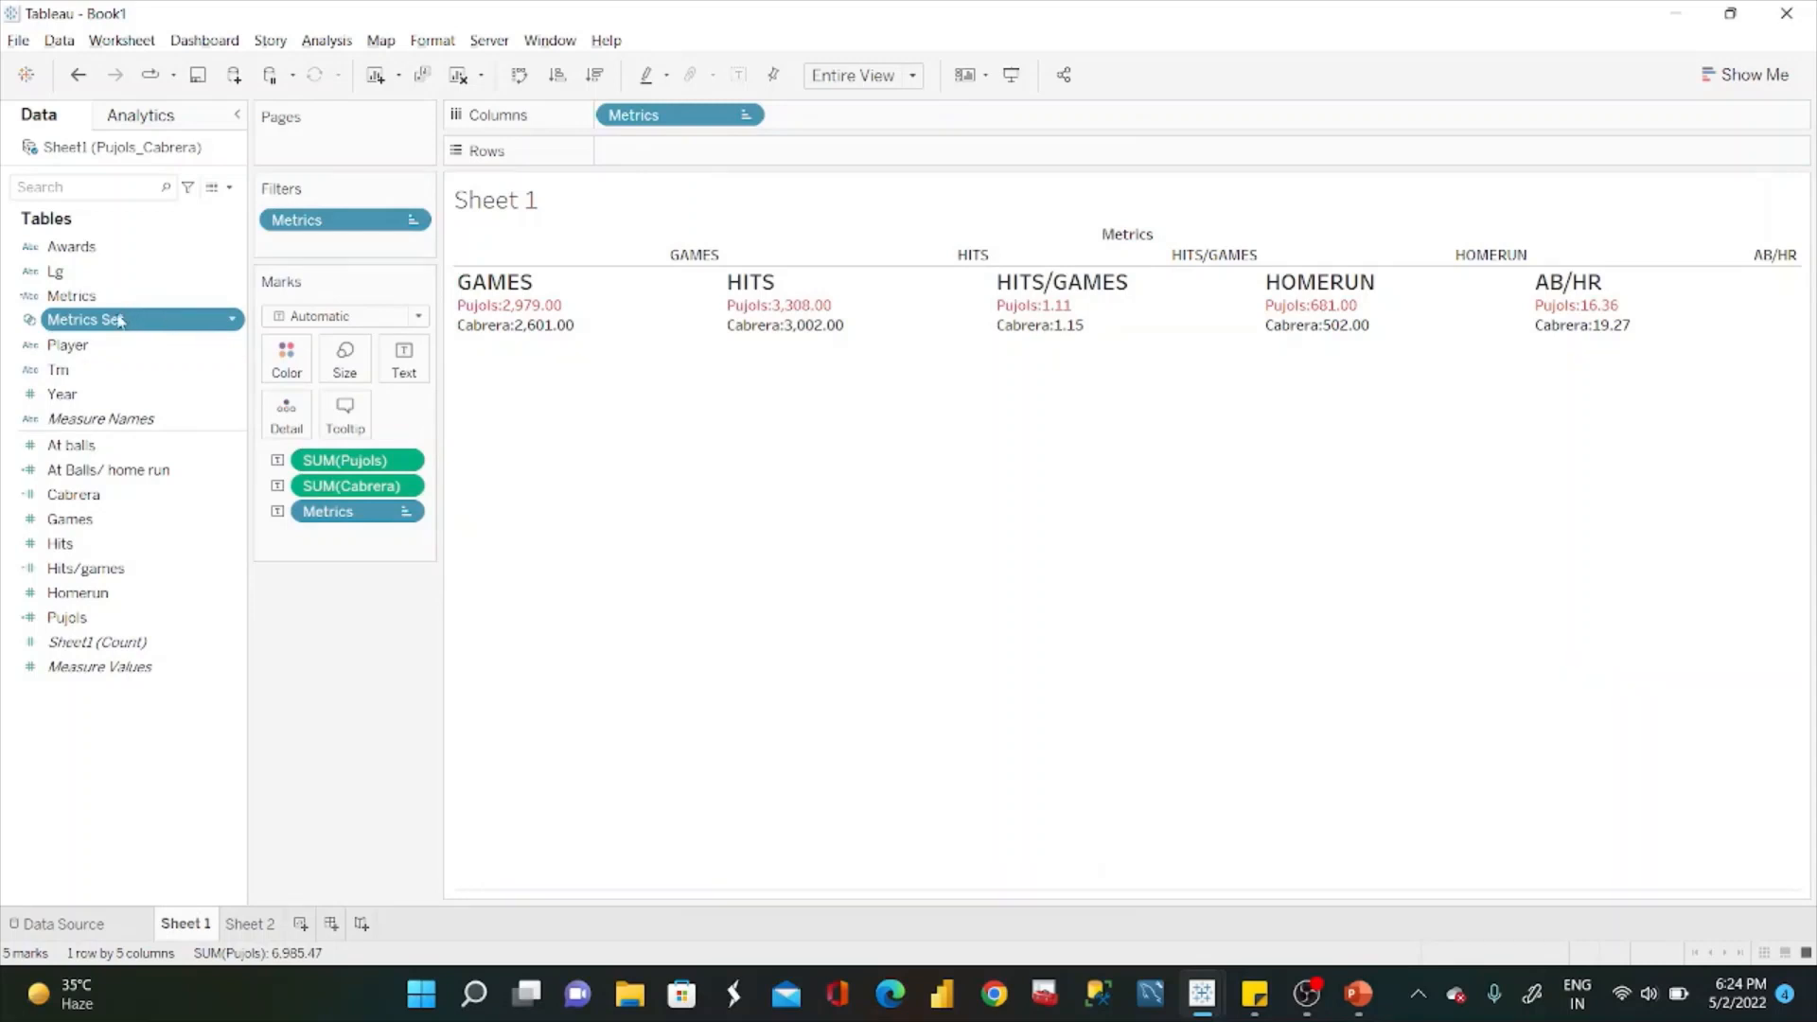
Color the text marks by Metrics Set to distinguish members inside and outside the set.
left_click_drag(117, 320, 287, 368)
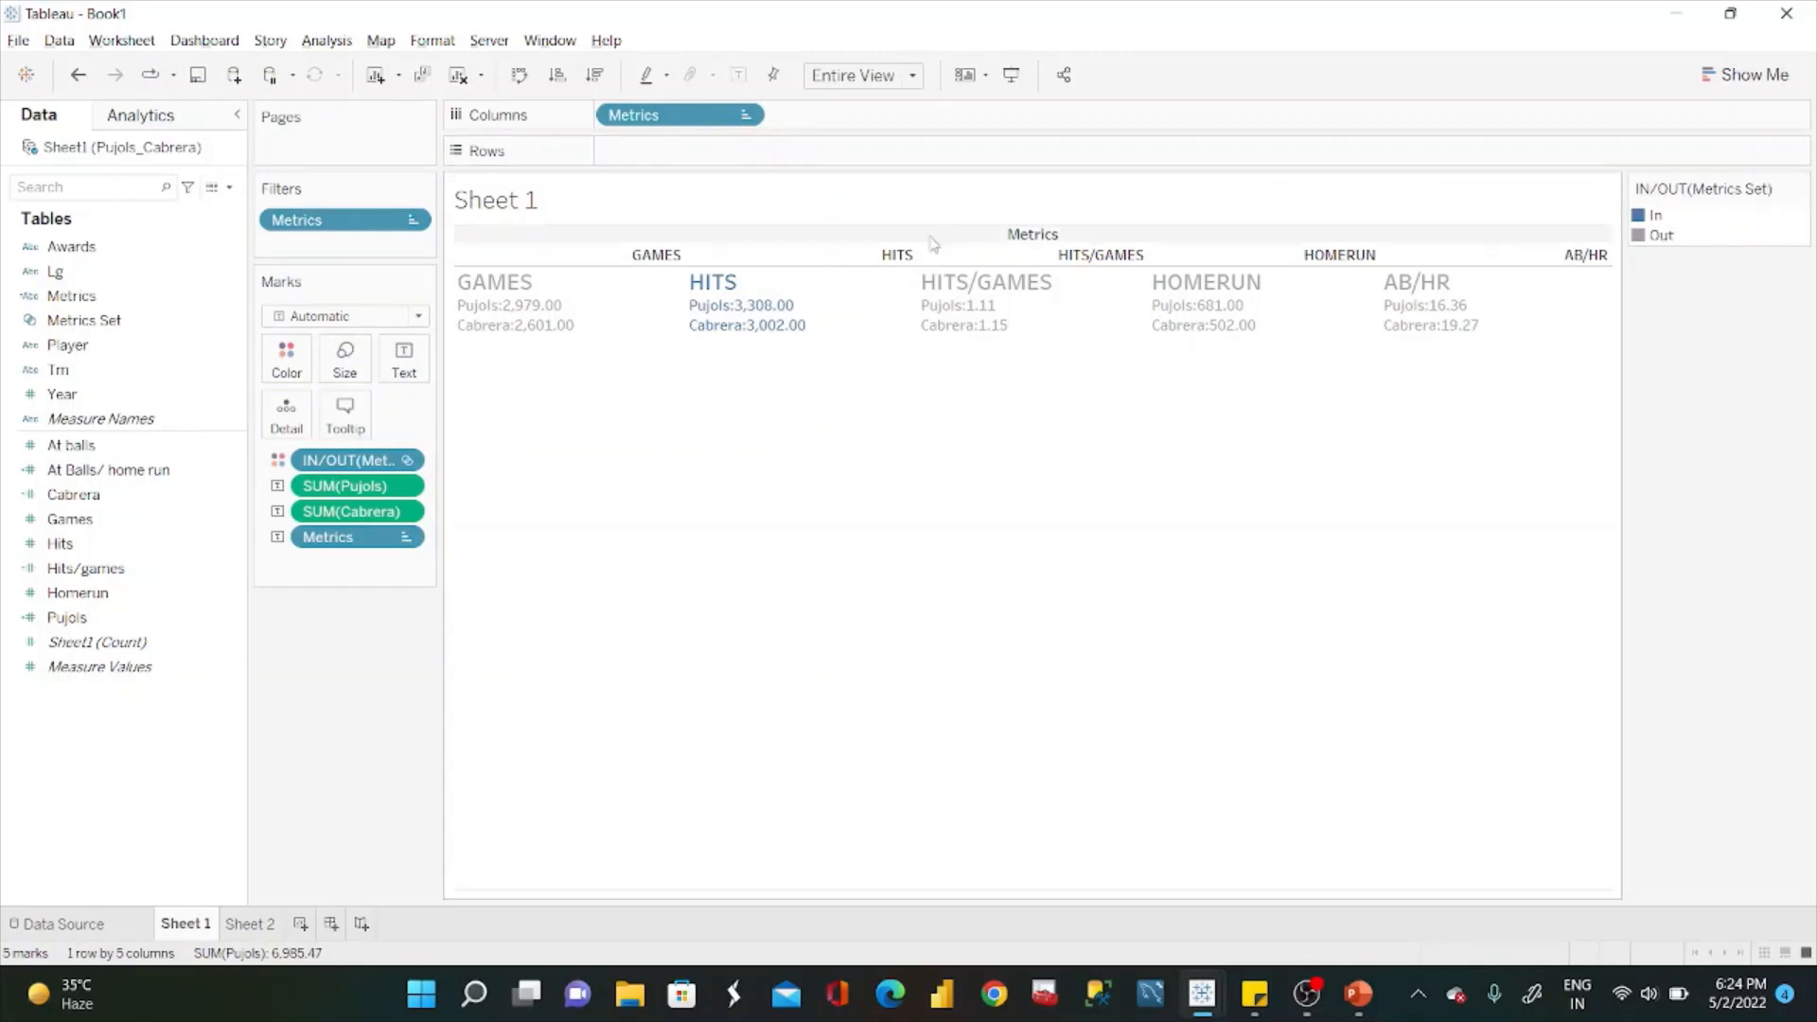
mouse_move(735, 292)
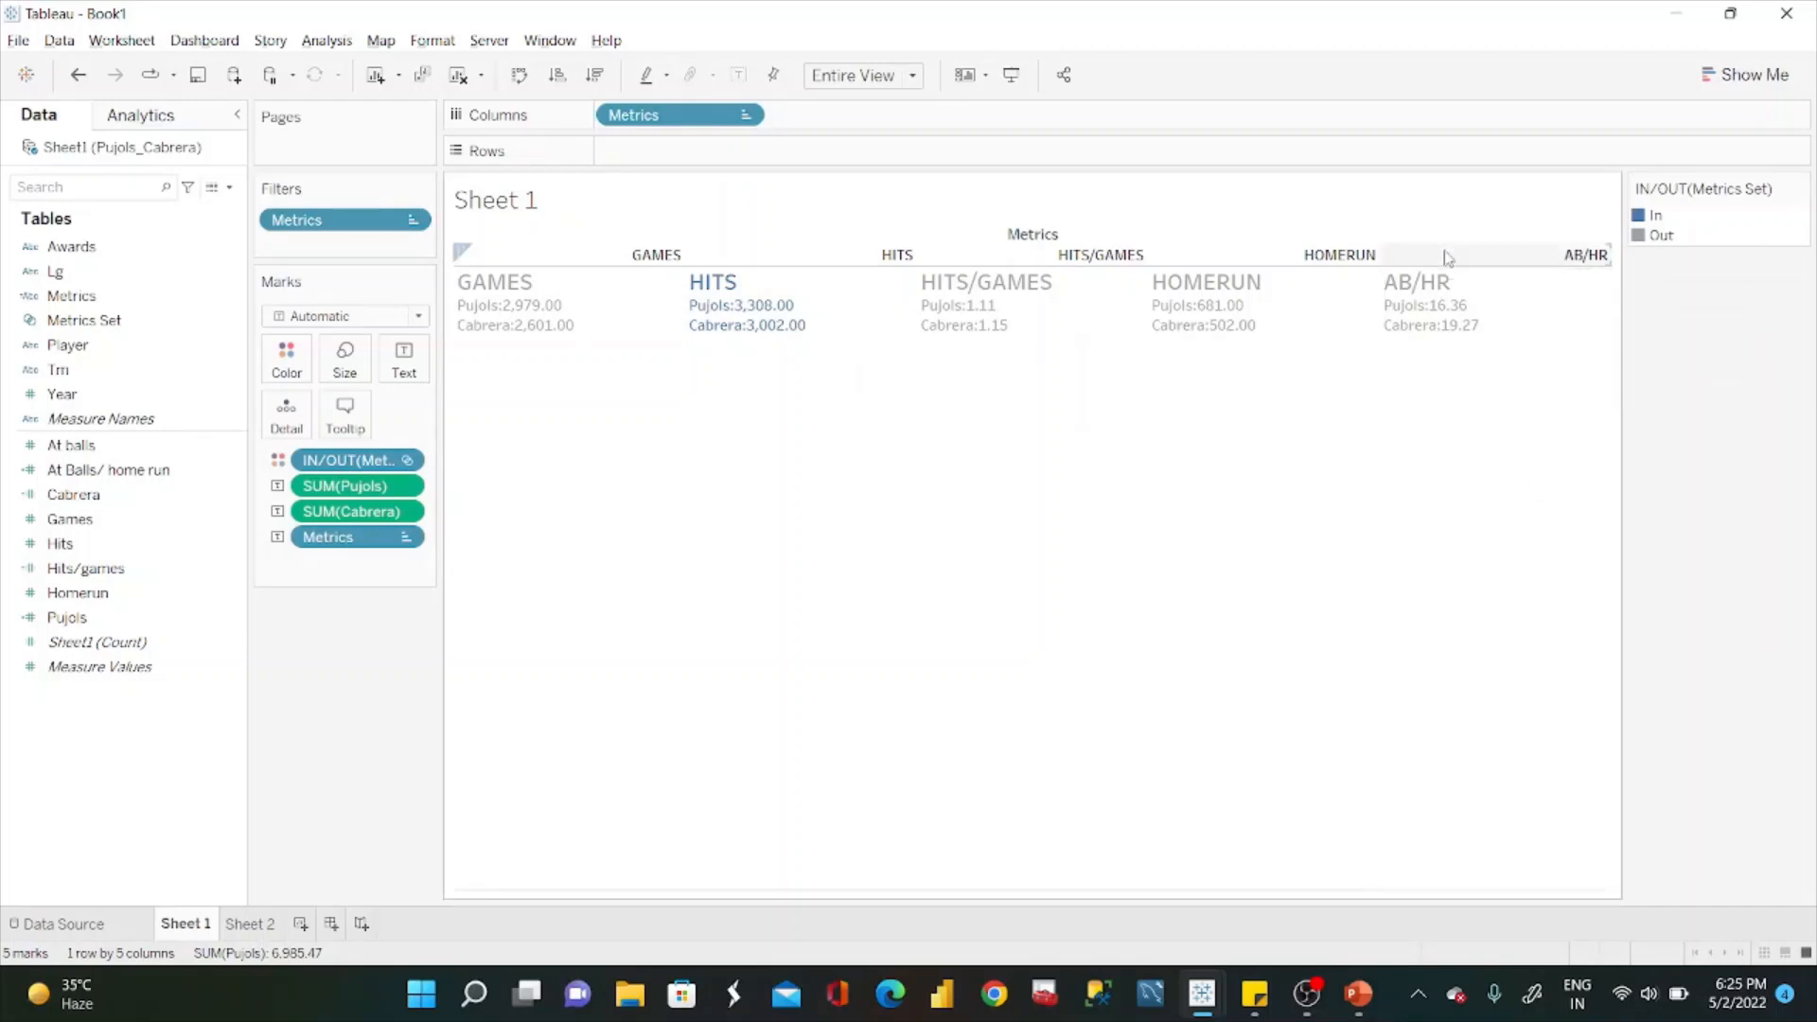
mouse_move(1499, 298)
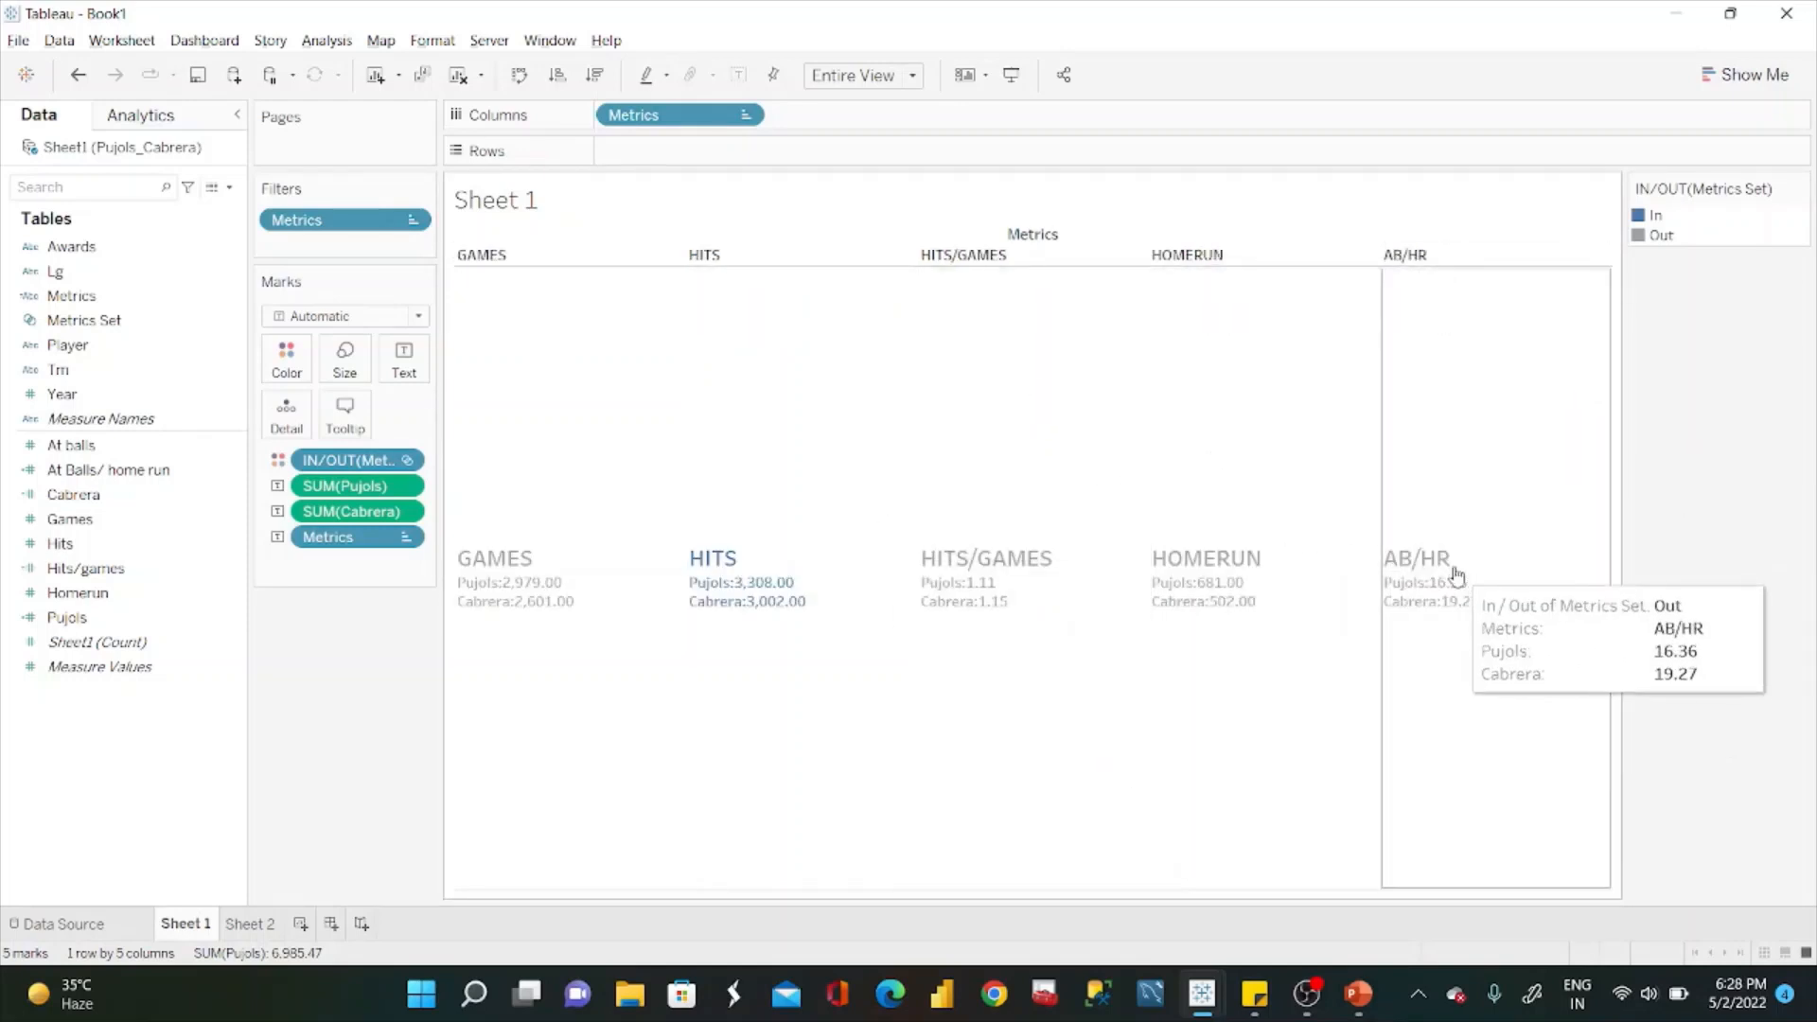
mouse_move(1190, 589)
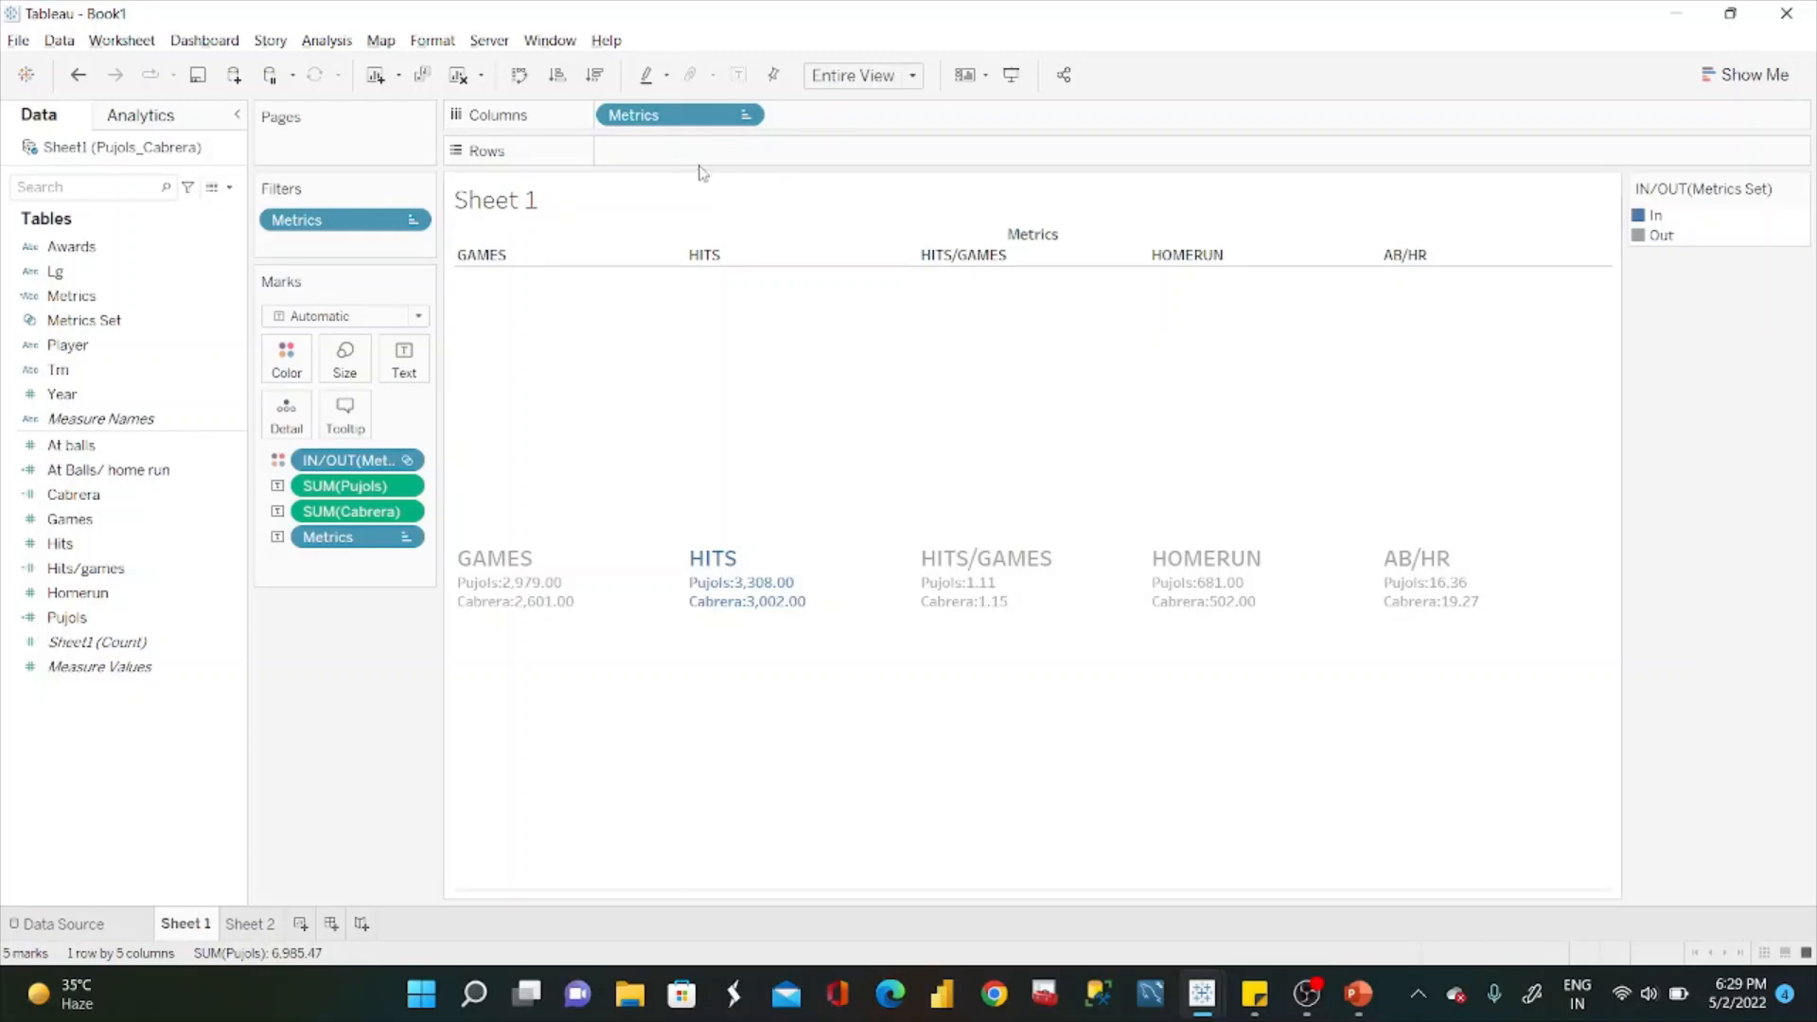
Add the ad hoc calculation min(1) to Rows so that each metric is drawn as a bar.
double_click(687, 154)
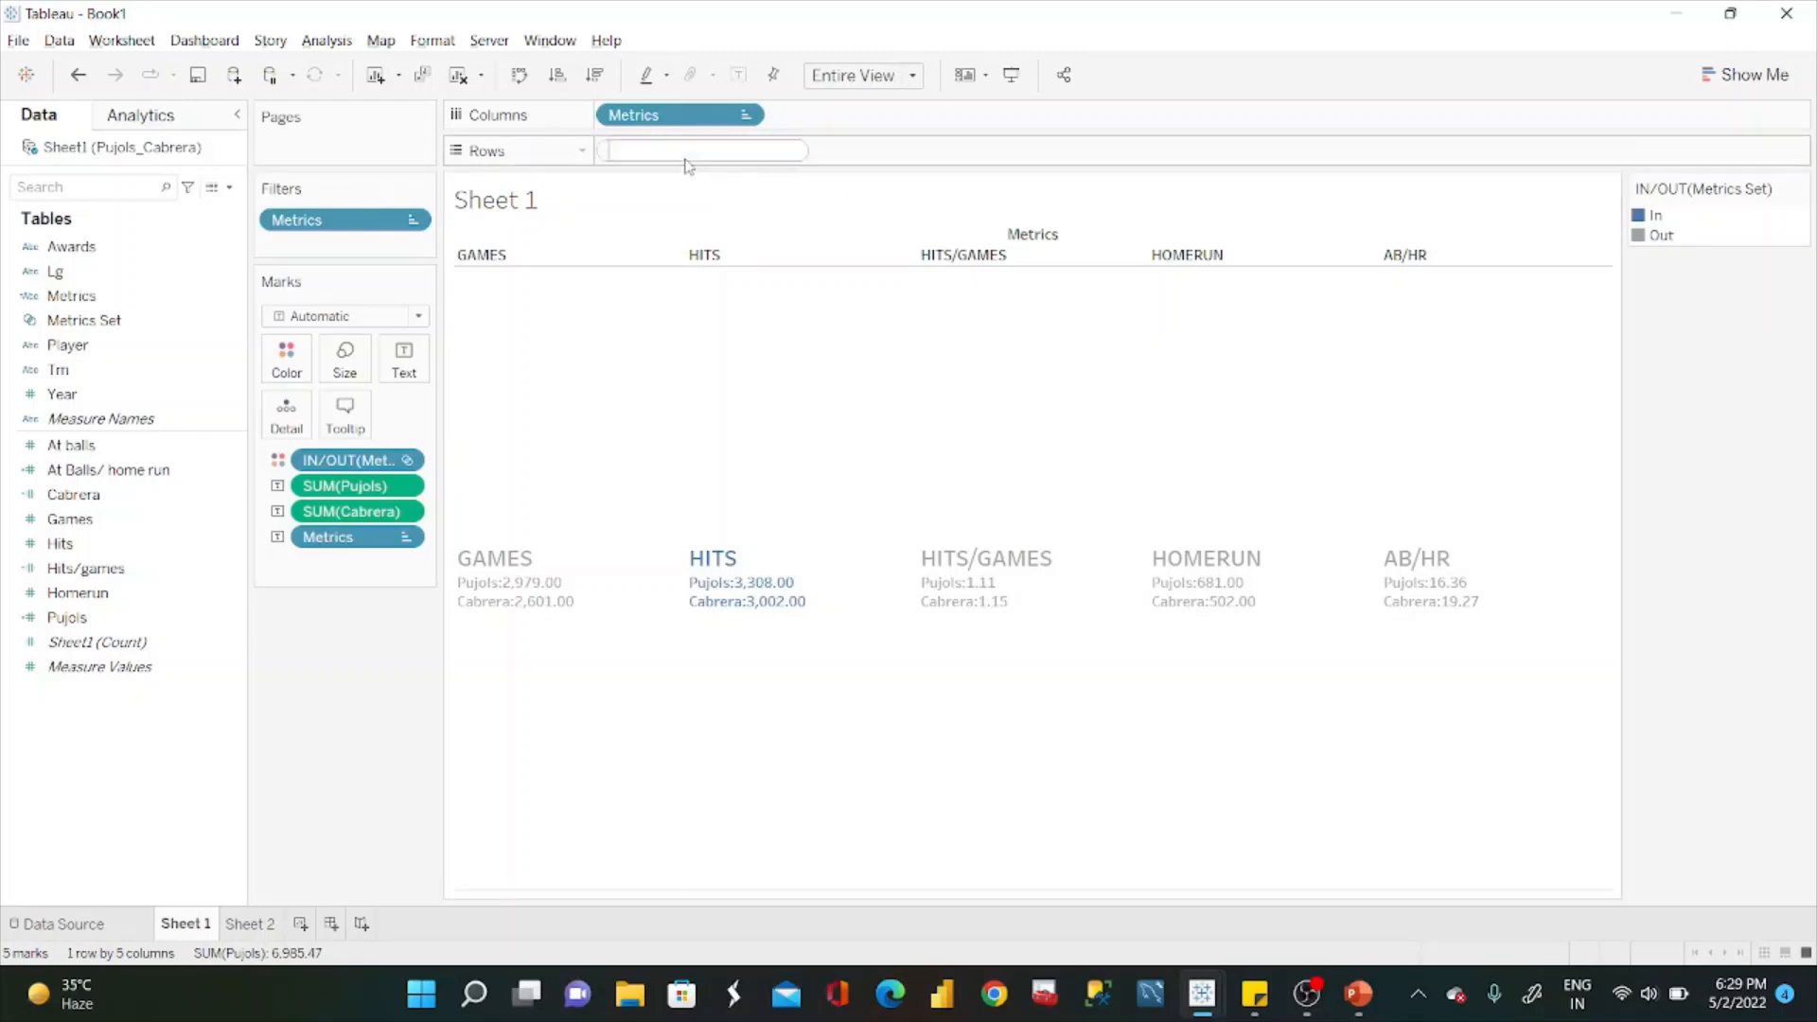
type("min(1")
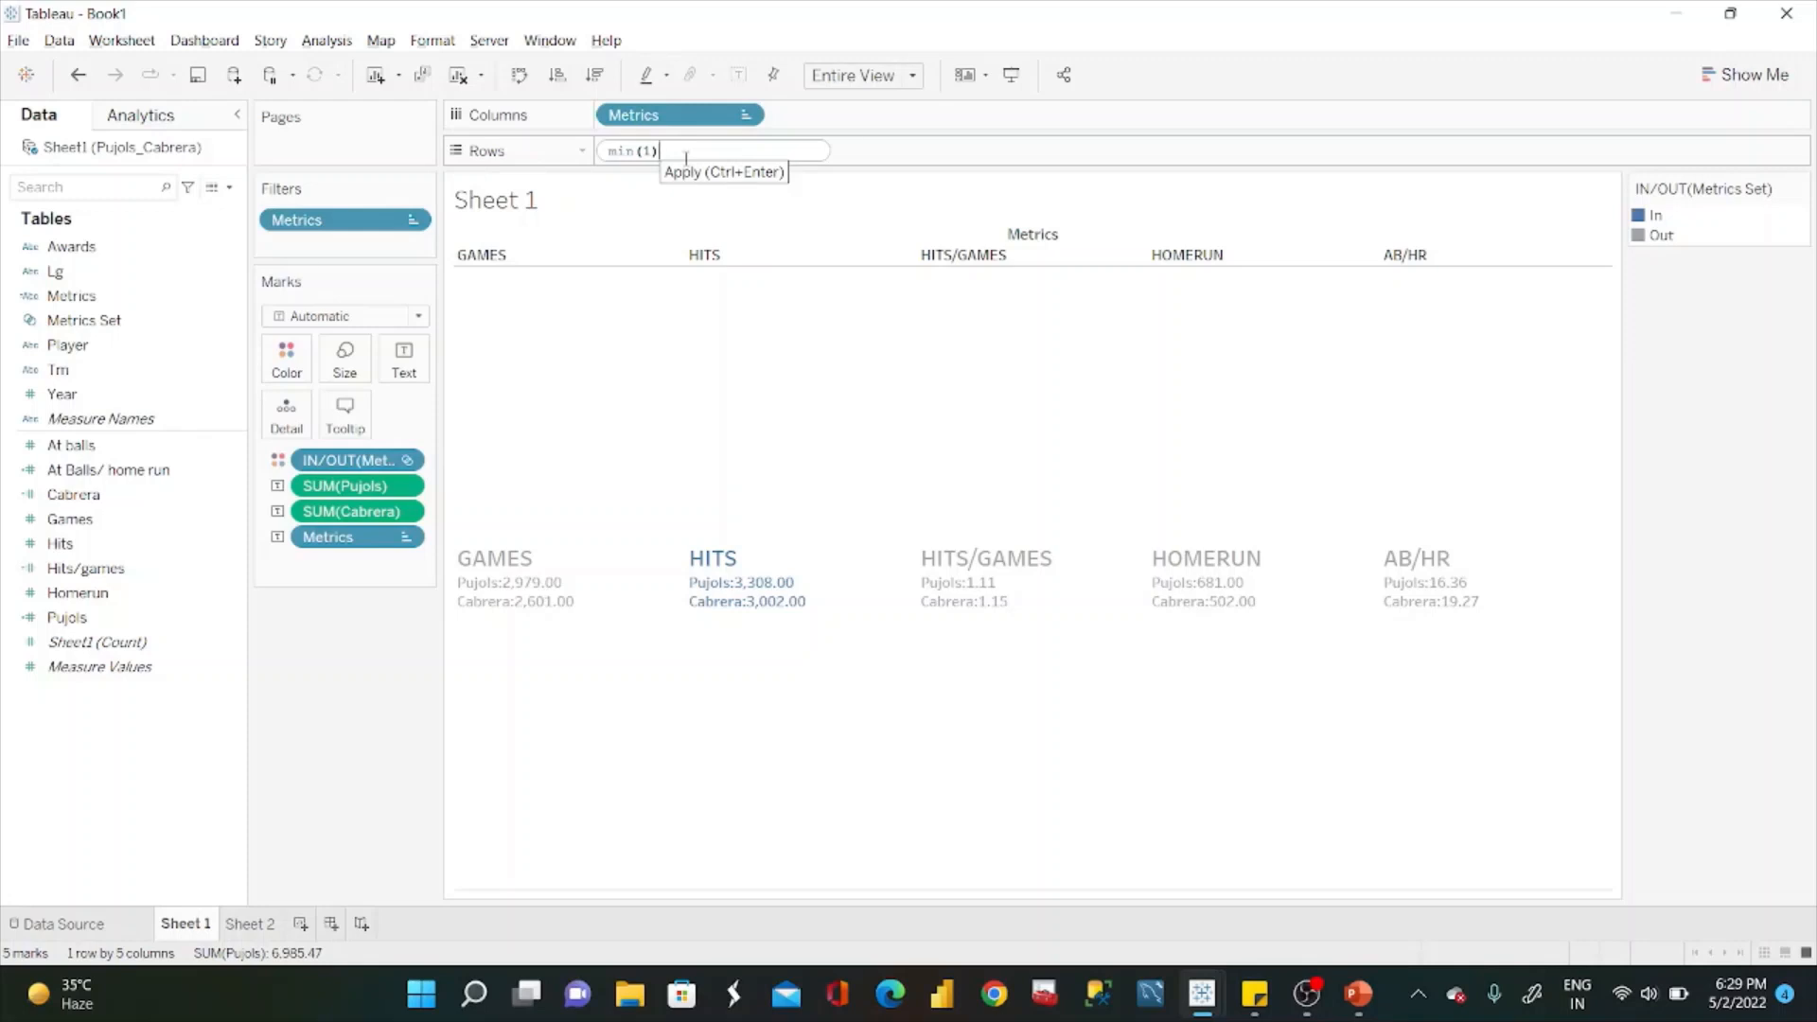
key("Return")
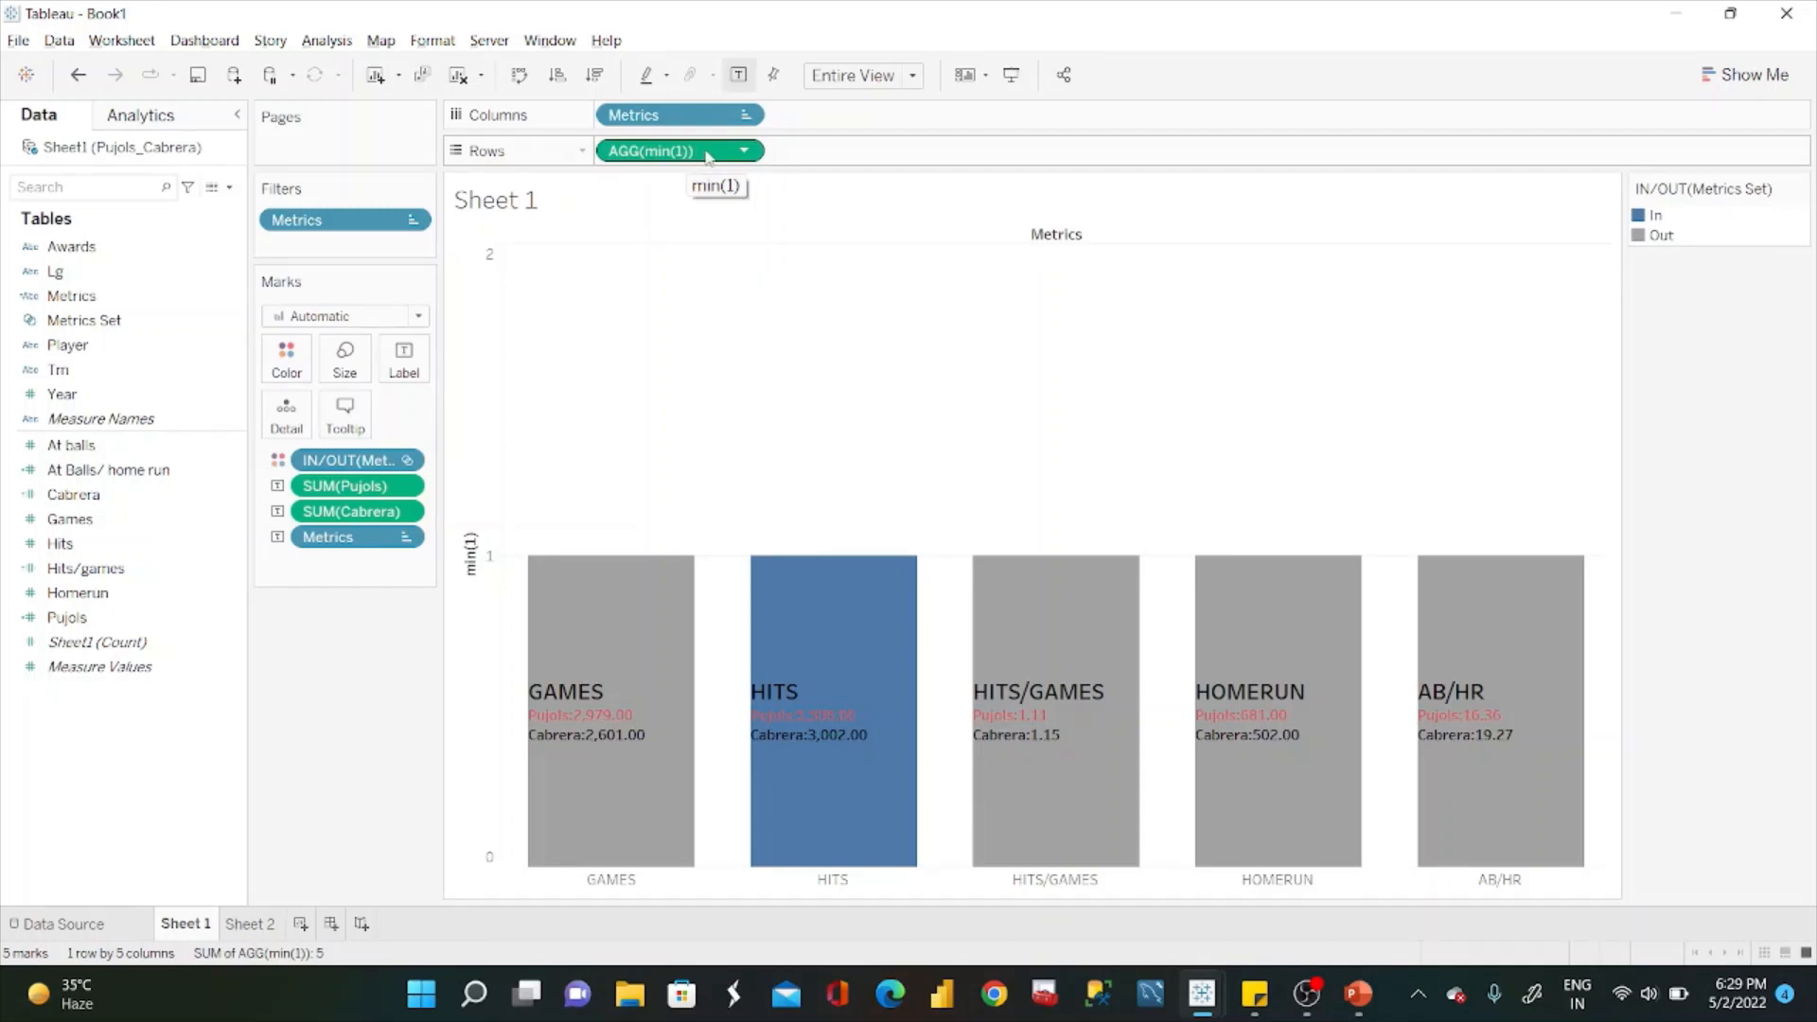
left_click(404, 359)
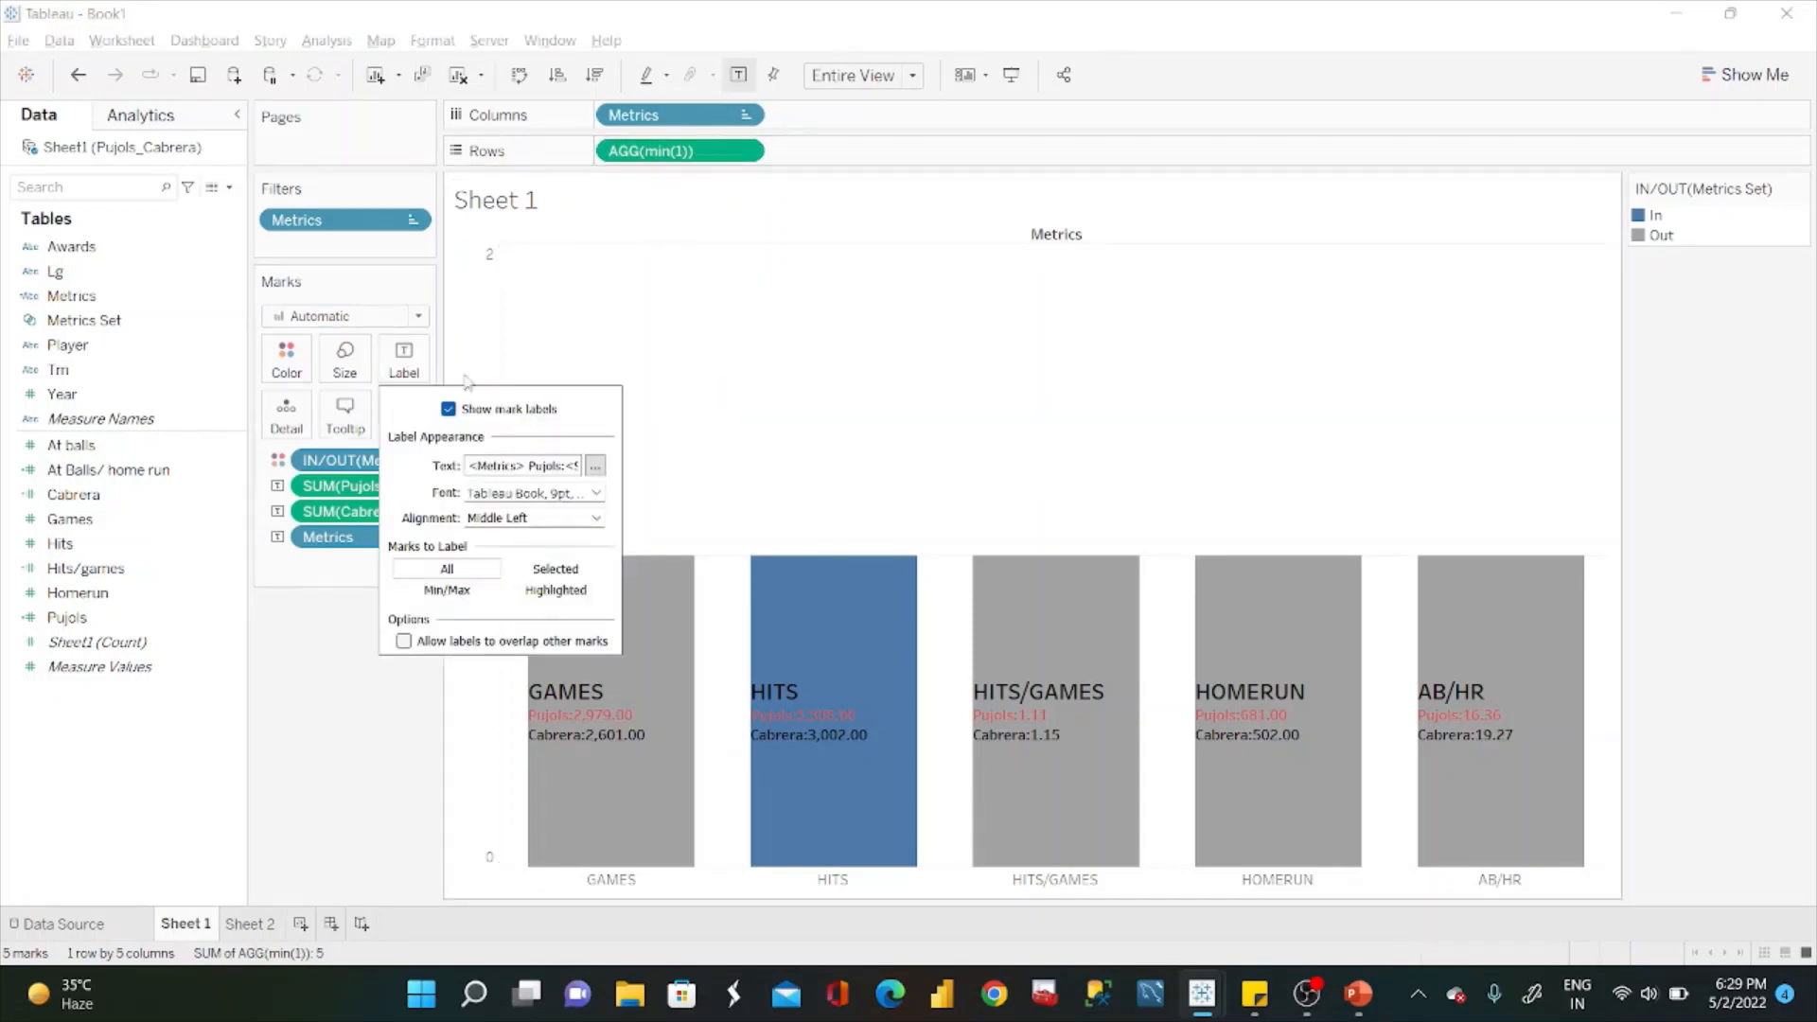
left_click(639, 323)
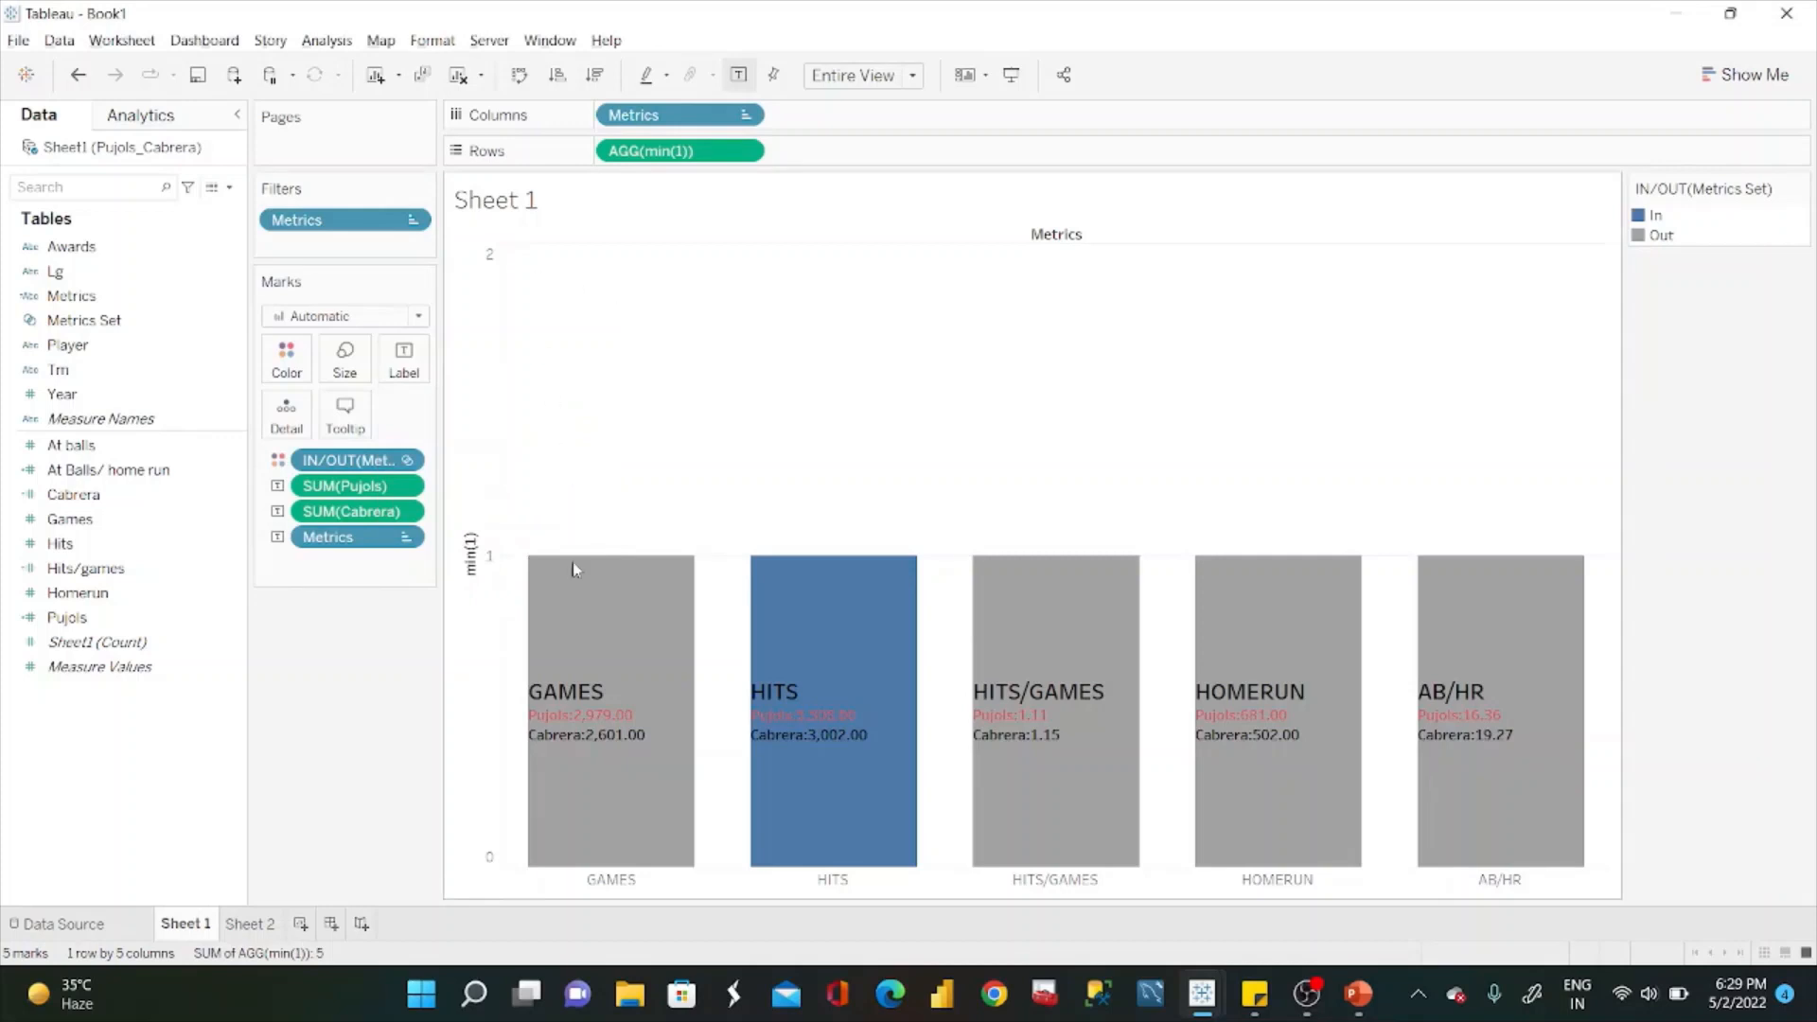
Move the GAMES, HITS, HITS/GAMES, HOMERUN and AB/HR labels up to just below the top edge of their bars.
left_click(581, 715)
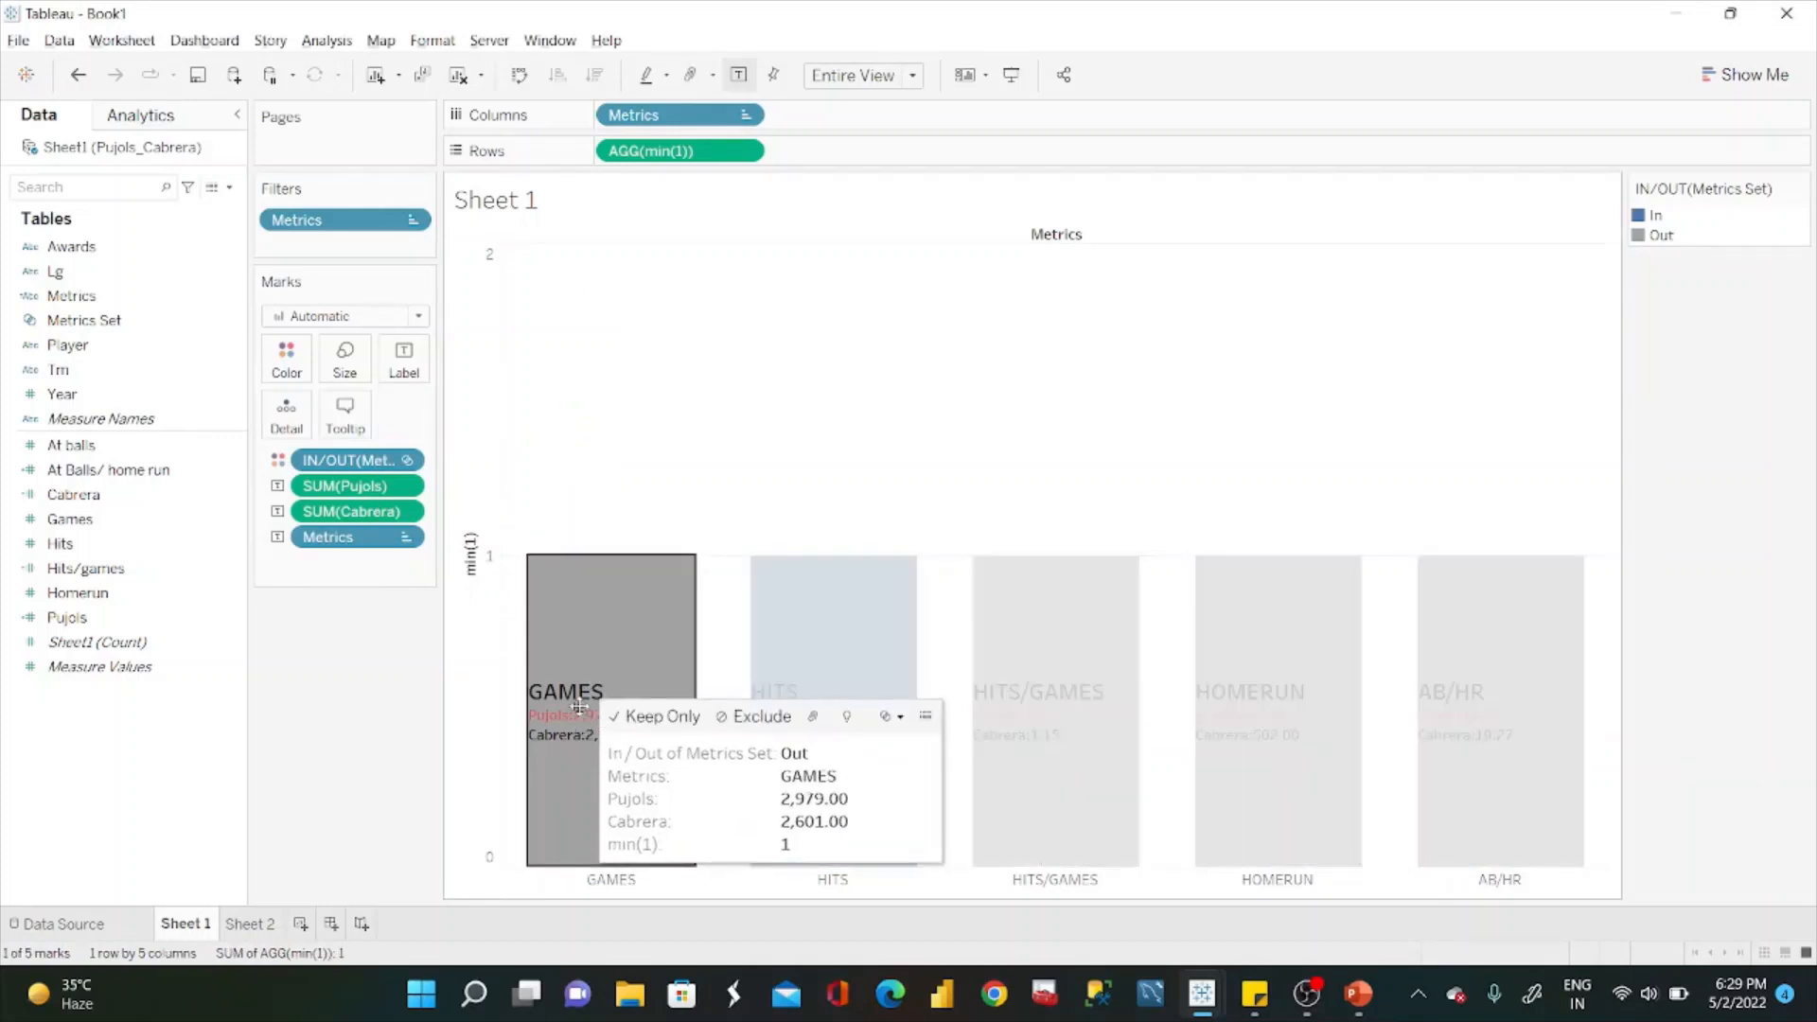
left_click_drag(579, 707, 585, 593)
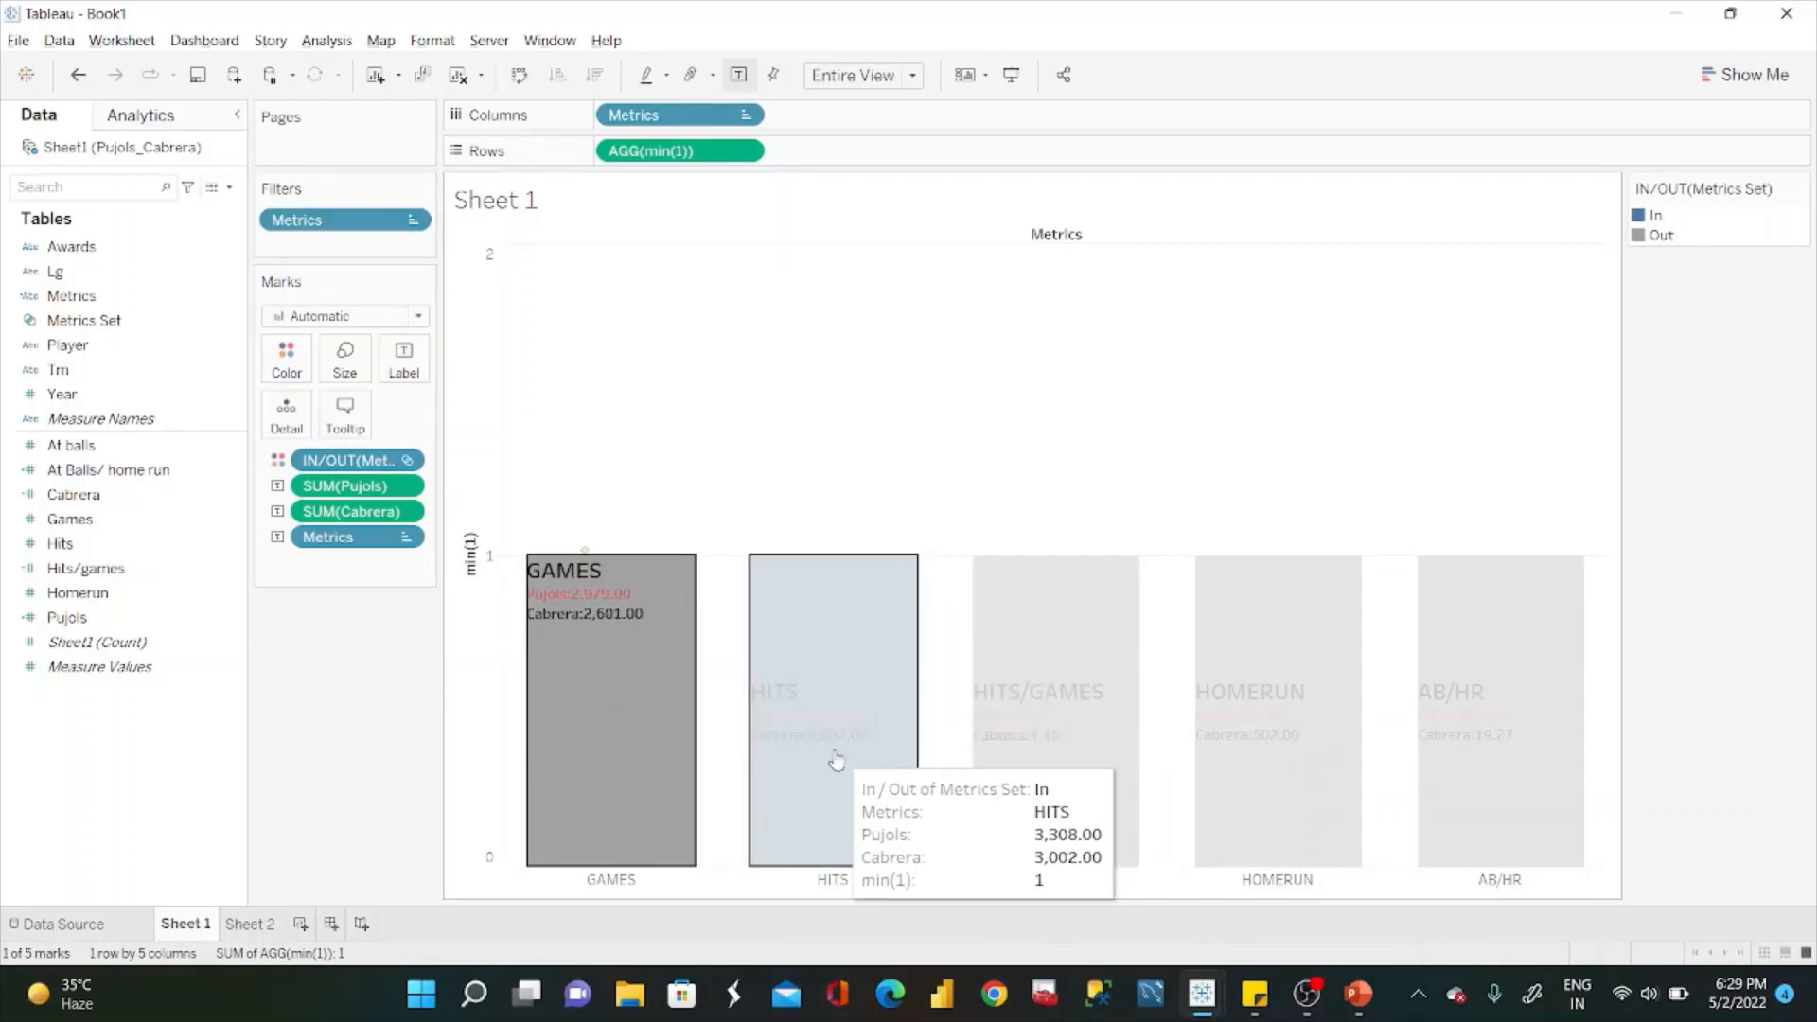
left_click(817, 724)
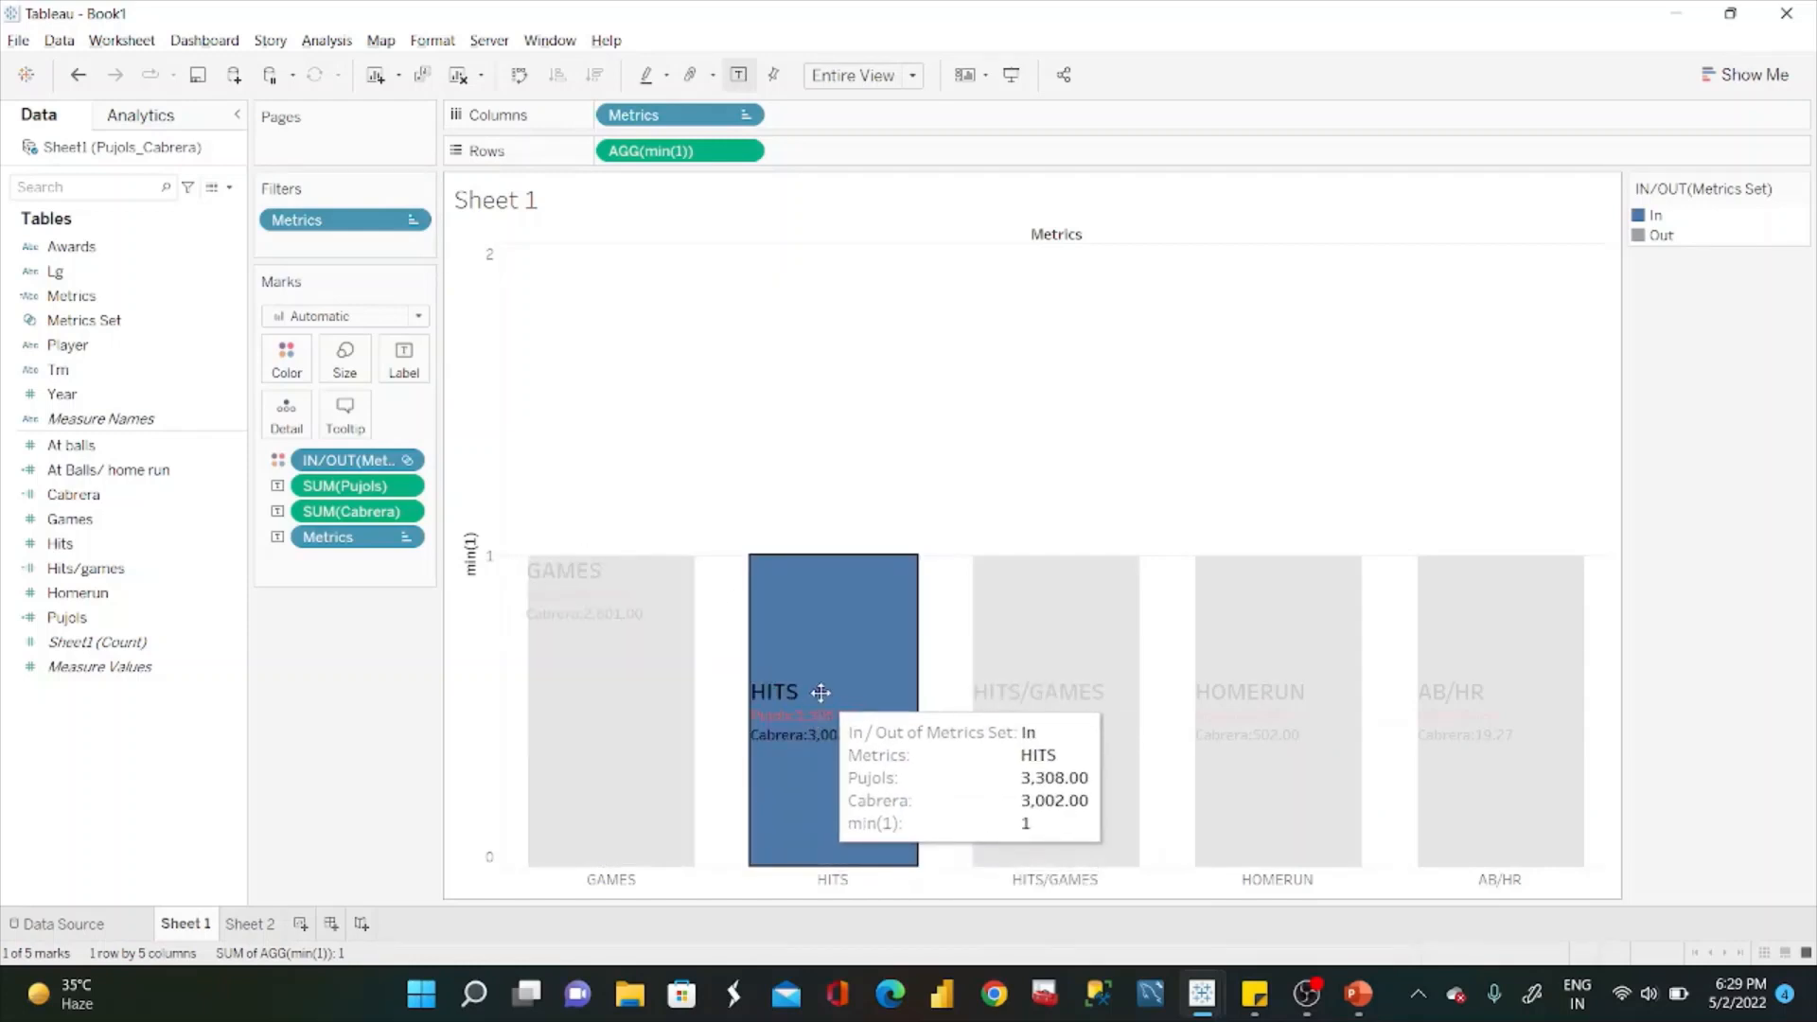
mouse_move(819, 692)
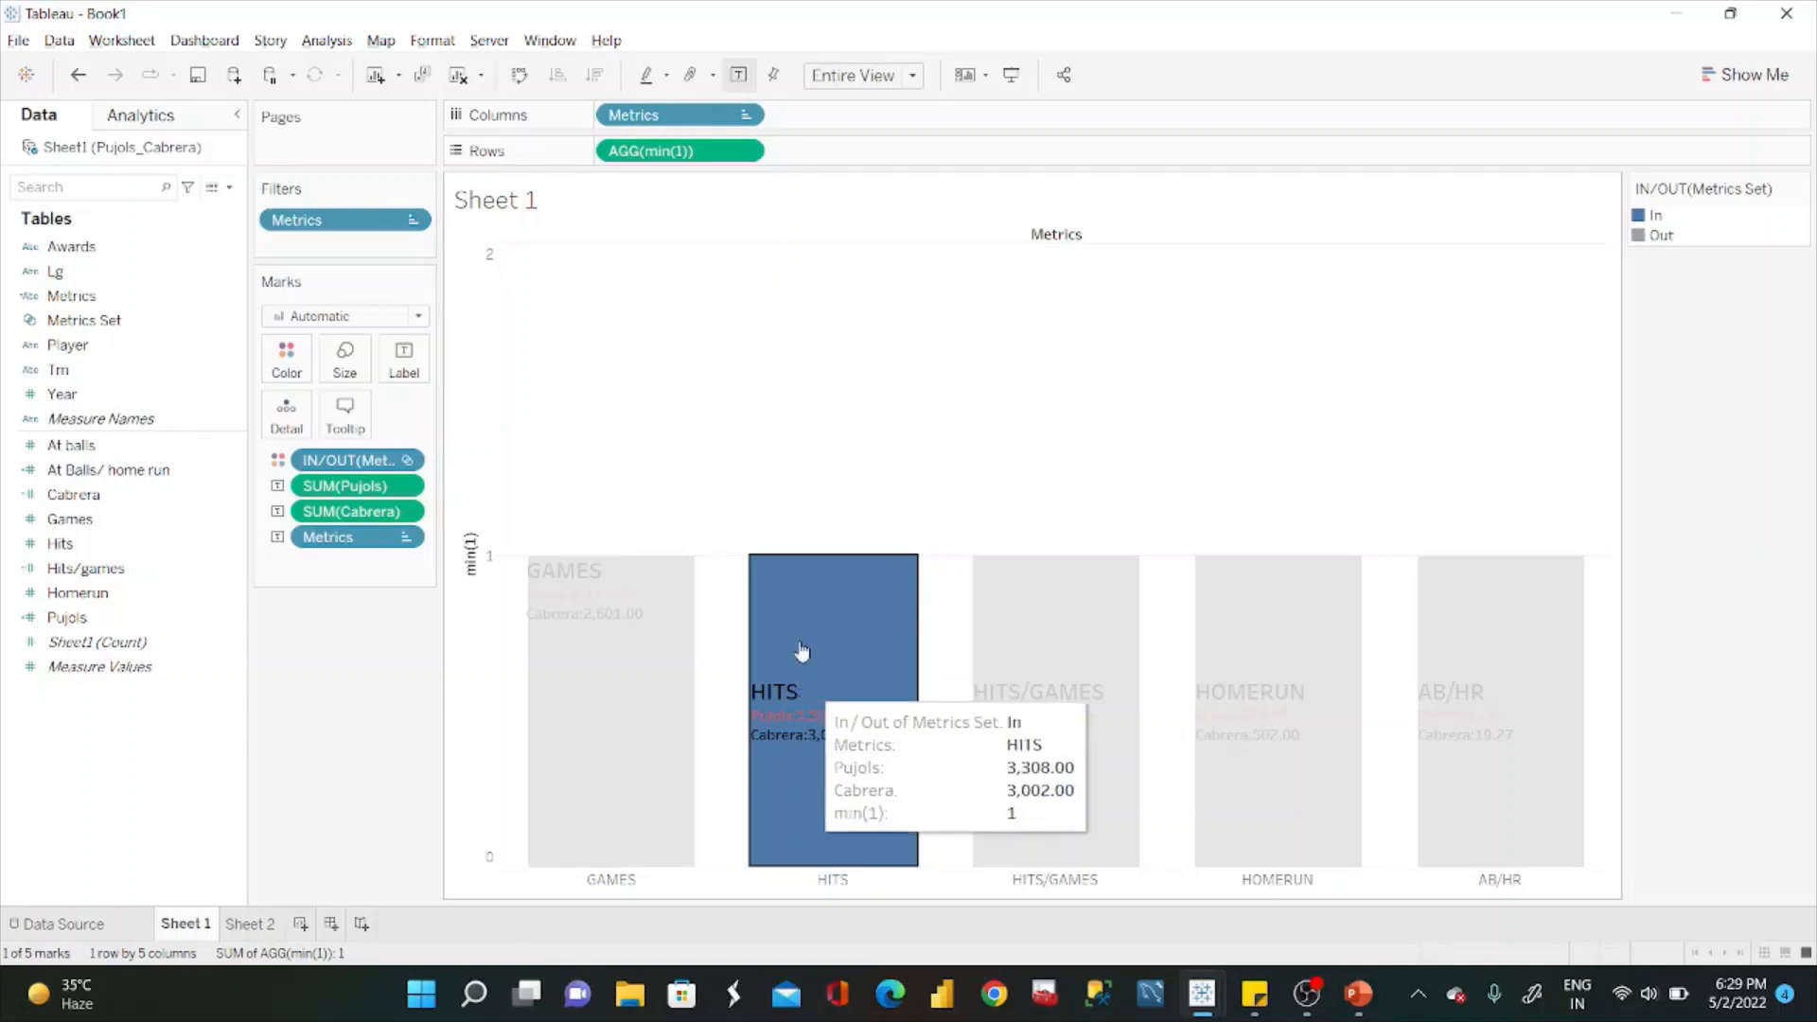
left_click_drag(809, 696, 809, 581)
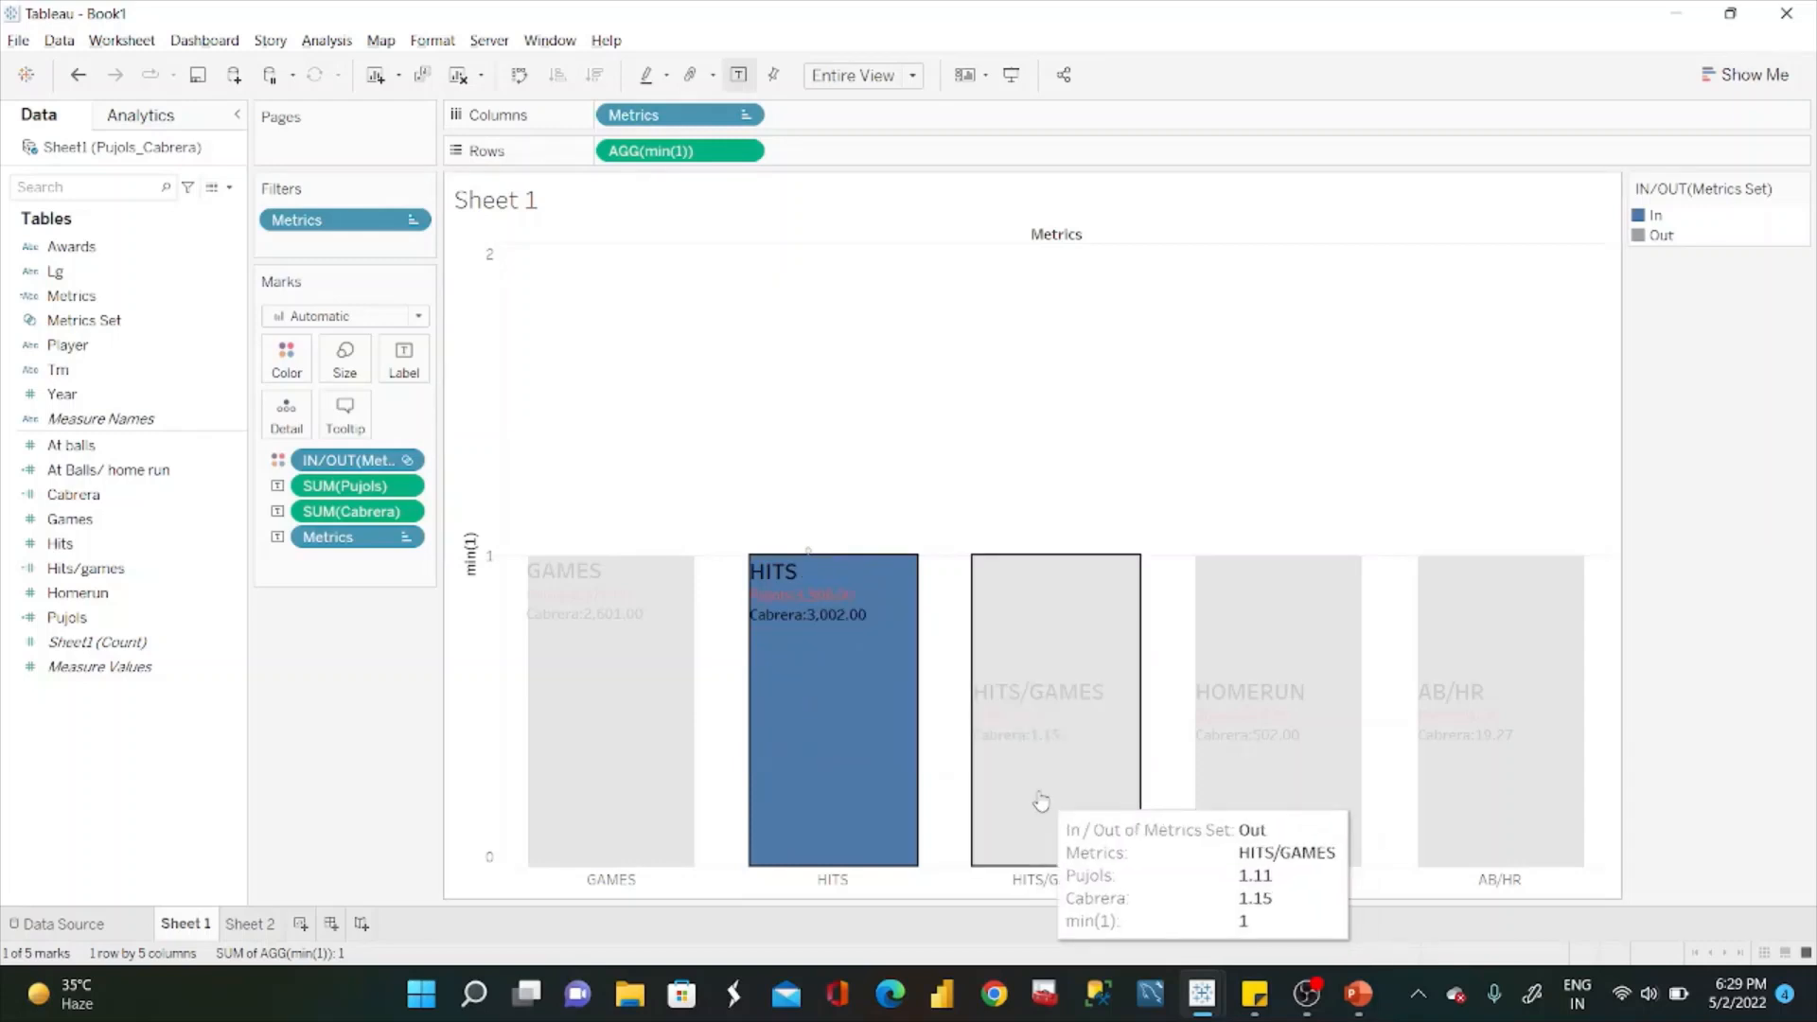
left_click(1035, 712)
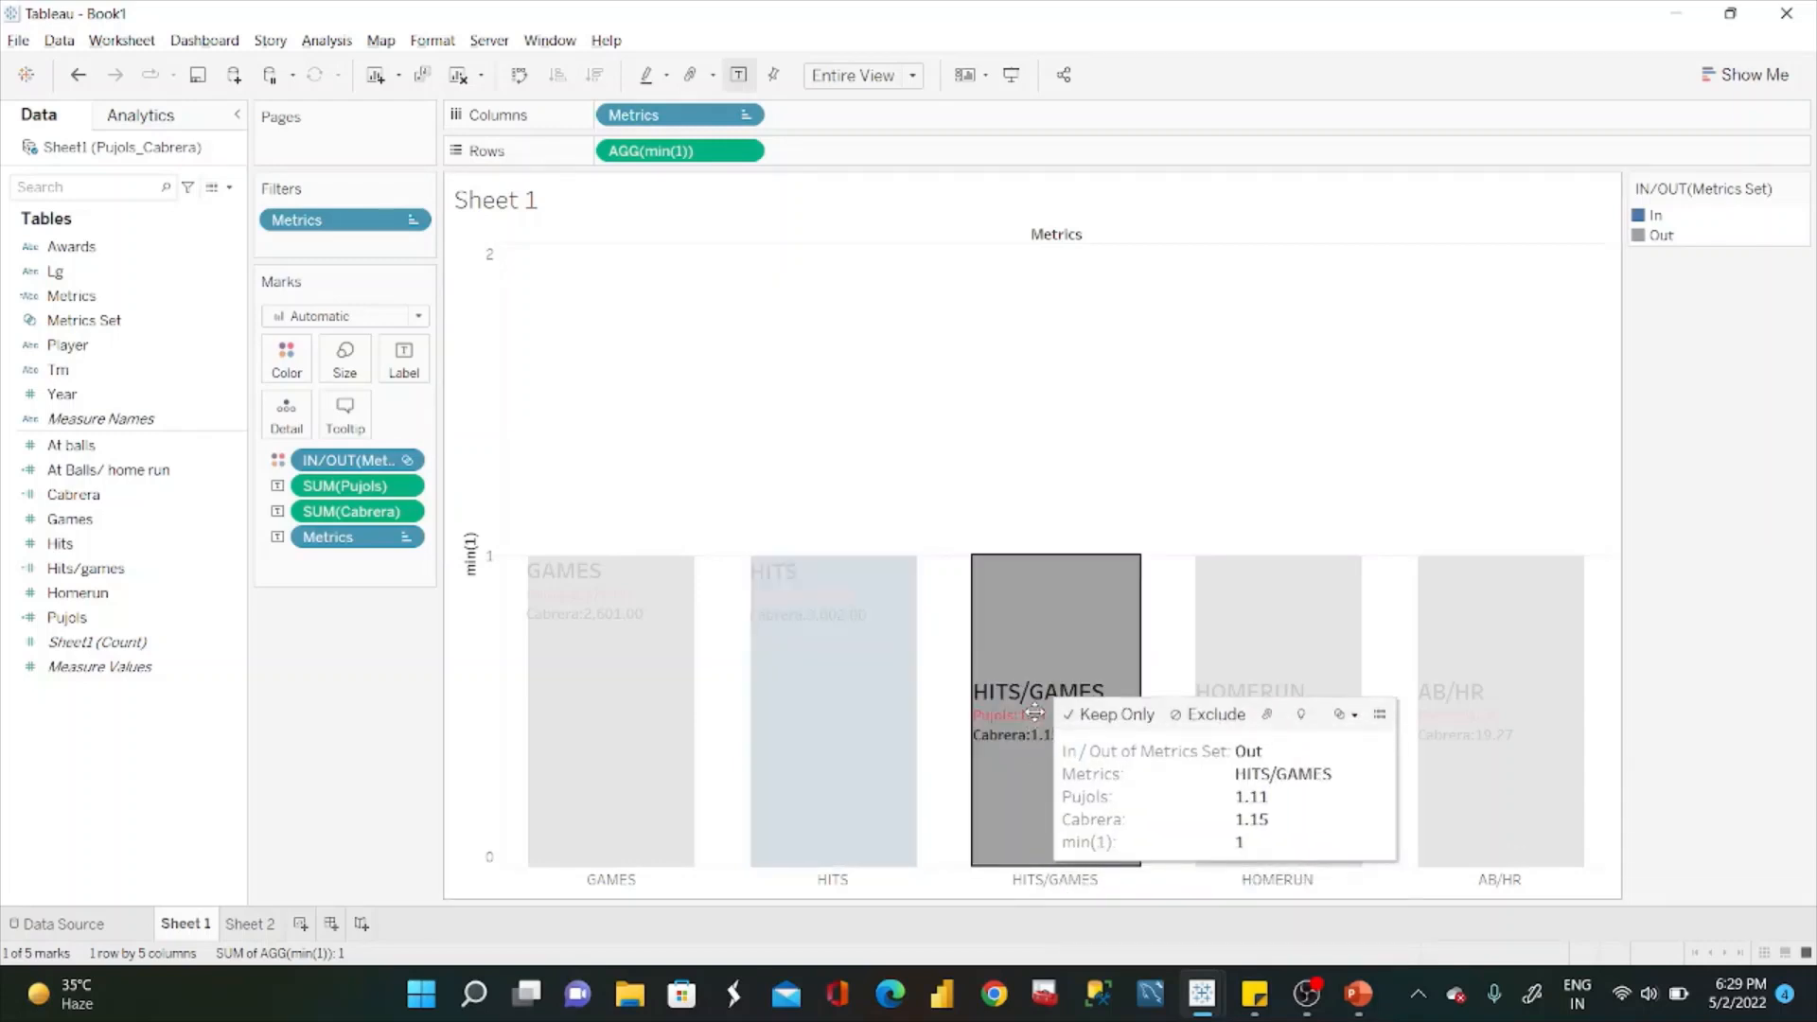
left_click_drag(1034, 712, 1037, 599)
left_click(1335, 798)
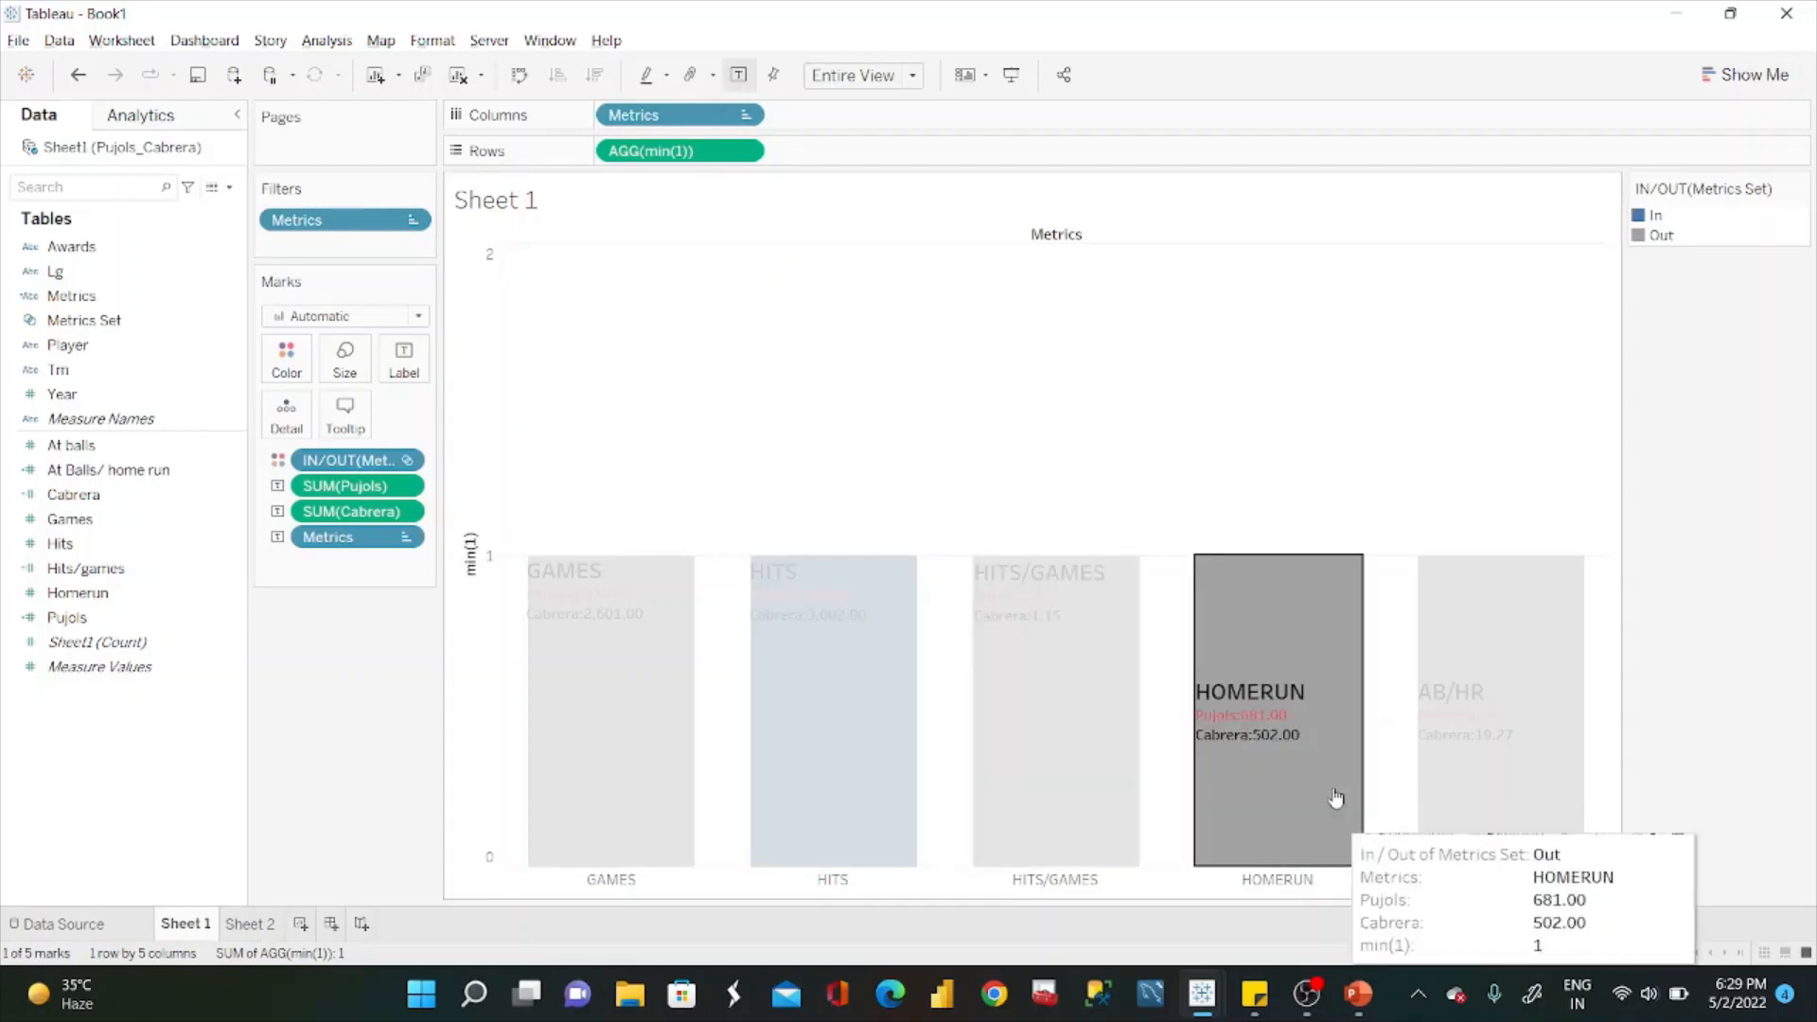
left_click_drag(1268, 716, 1271, 602)
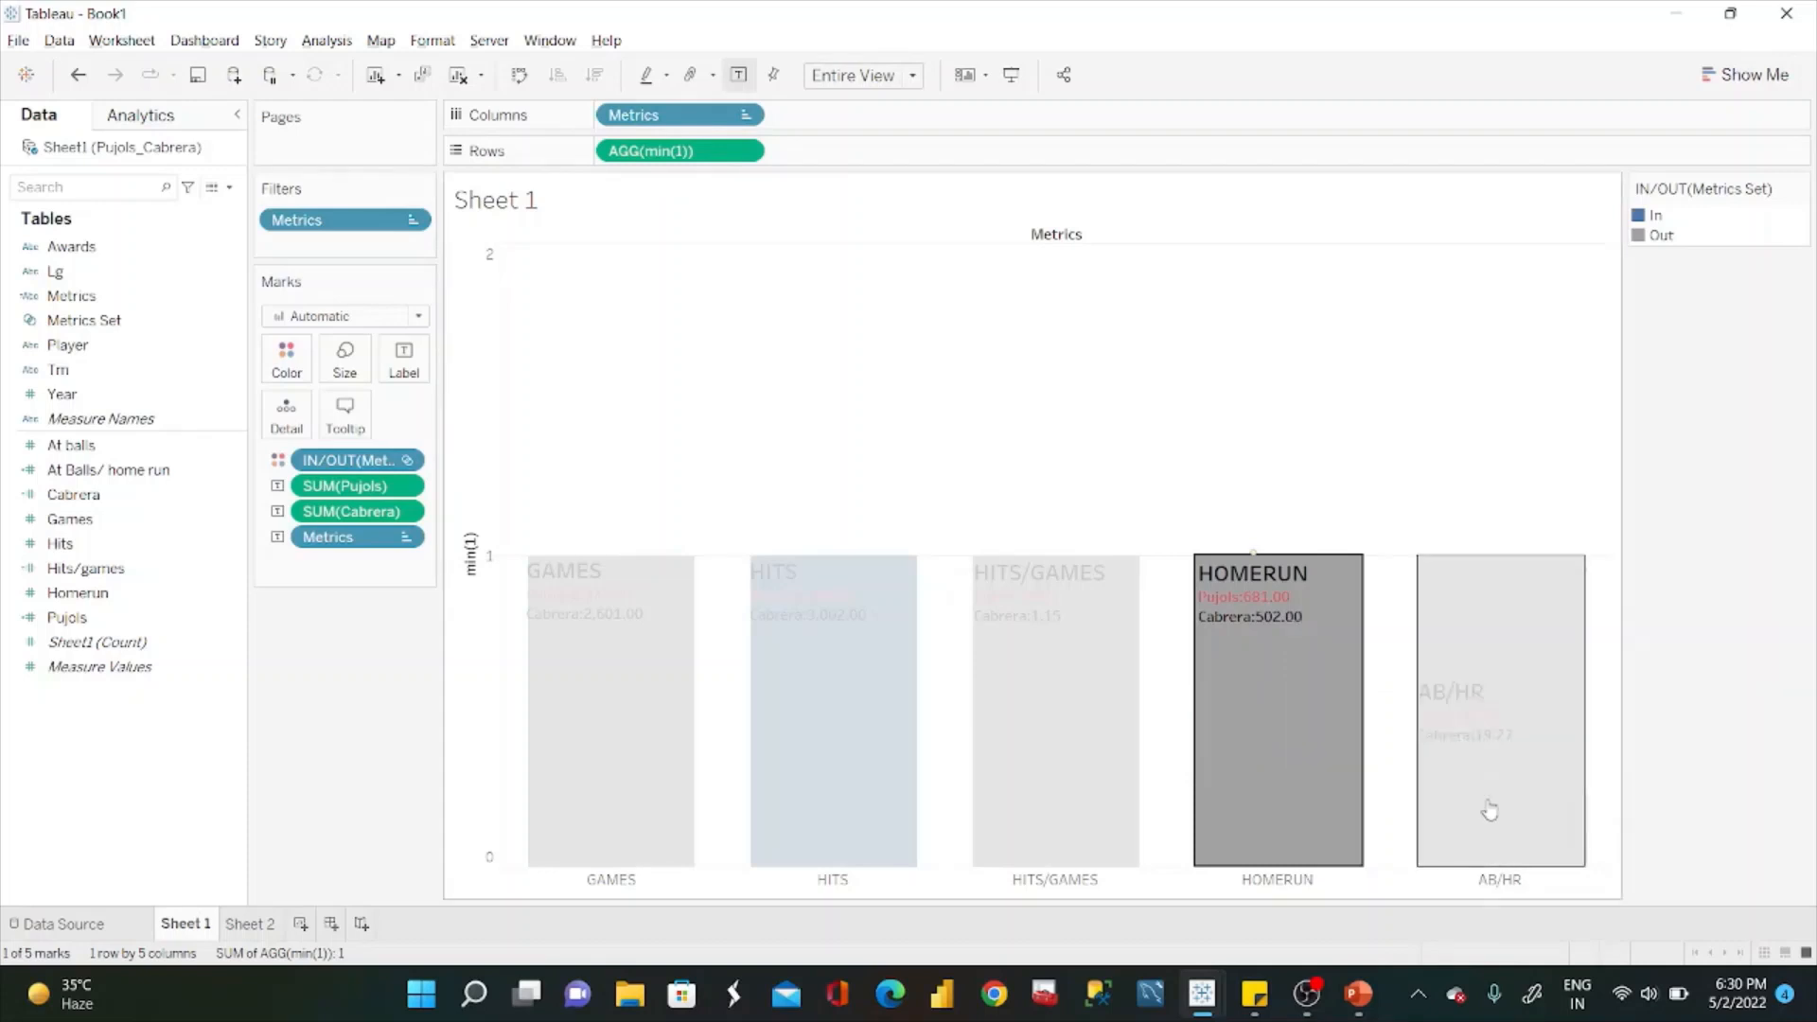
left_click(1472, 738)
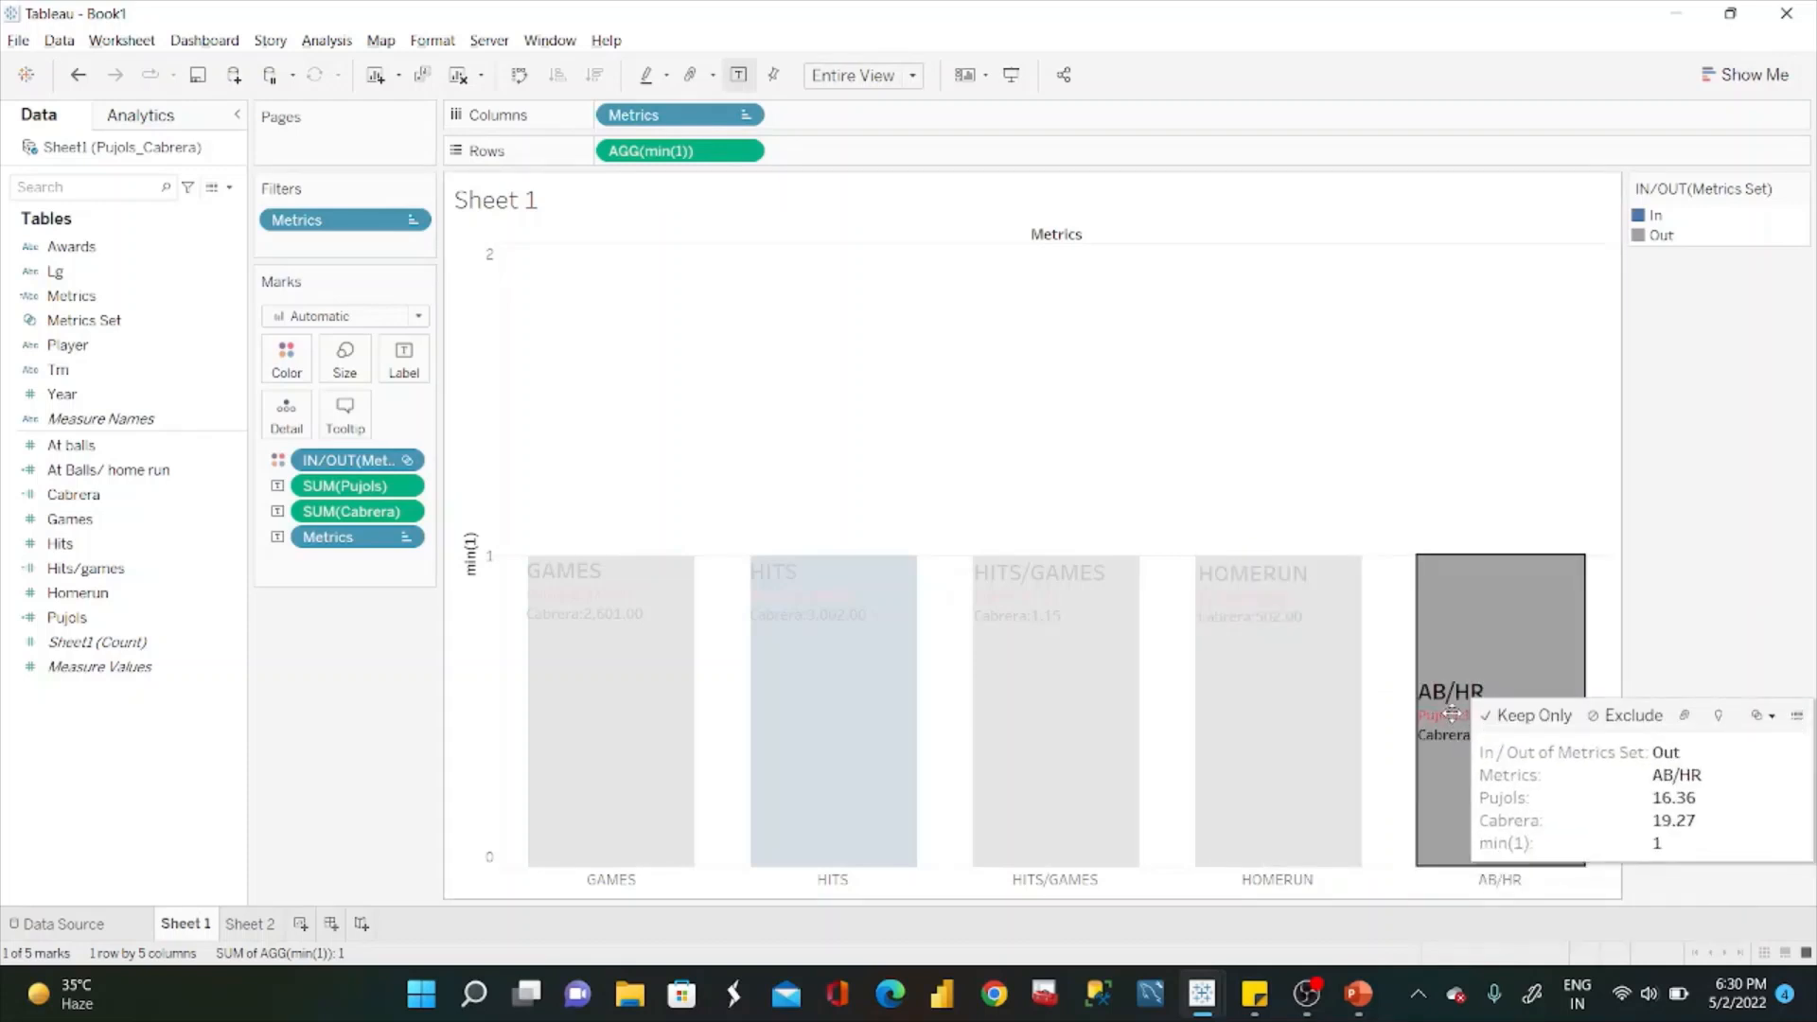
left_click_drag(1452, 714, 1457, 597)
left_click(1221, 435)
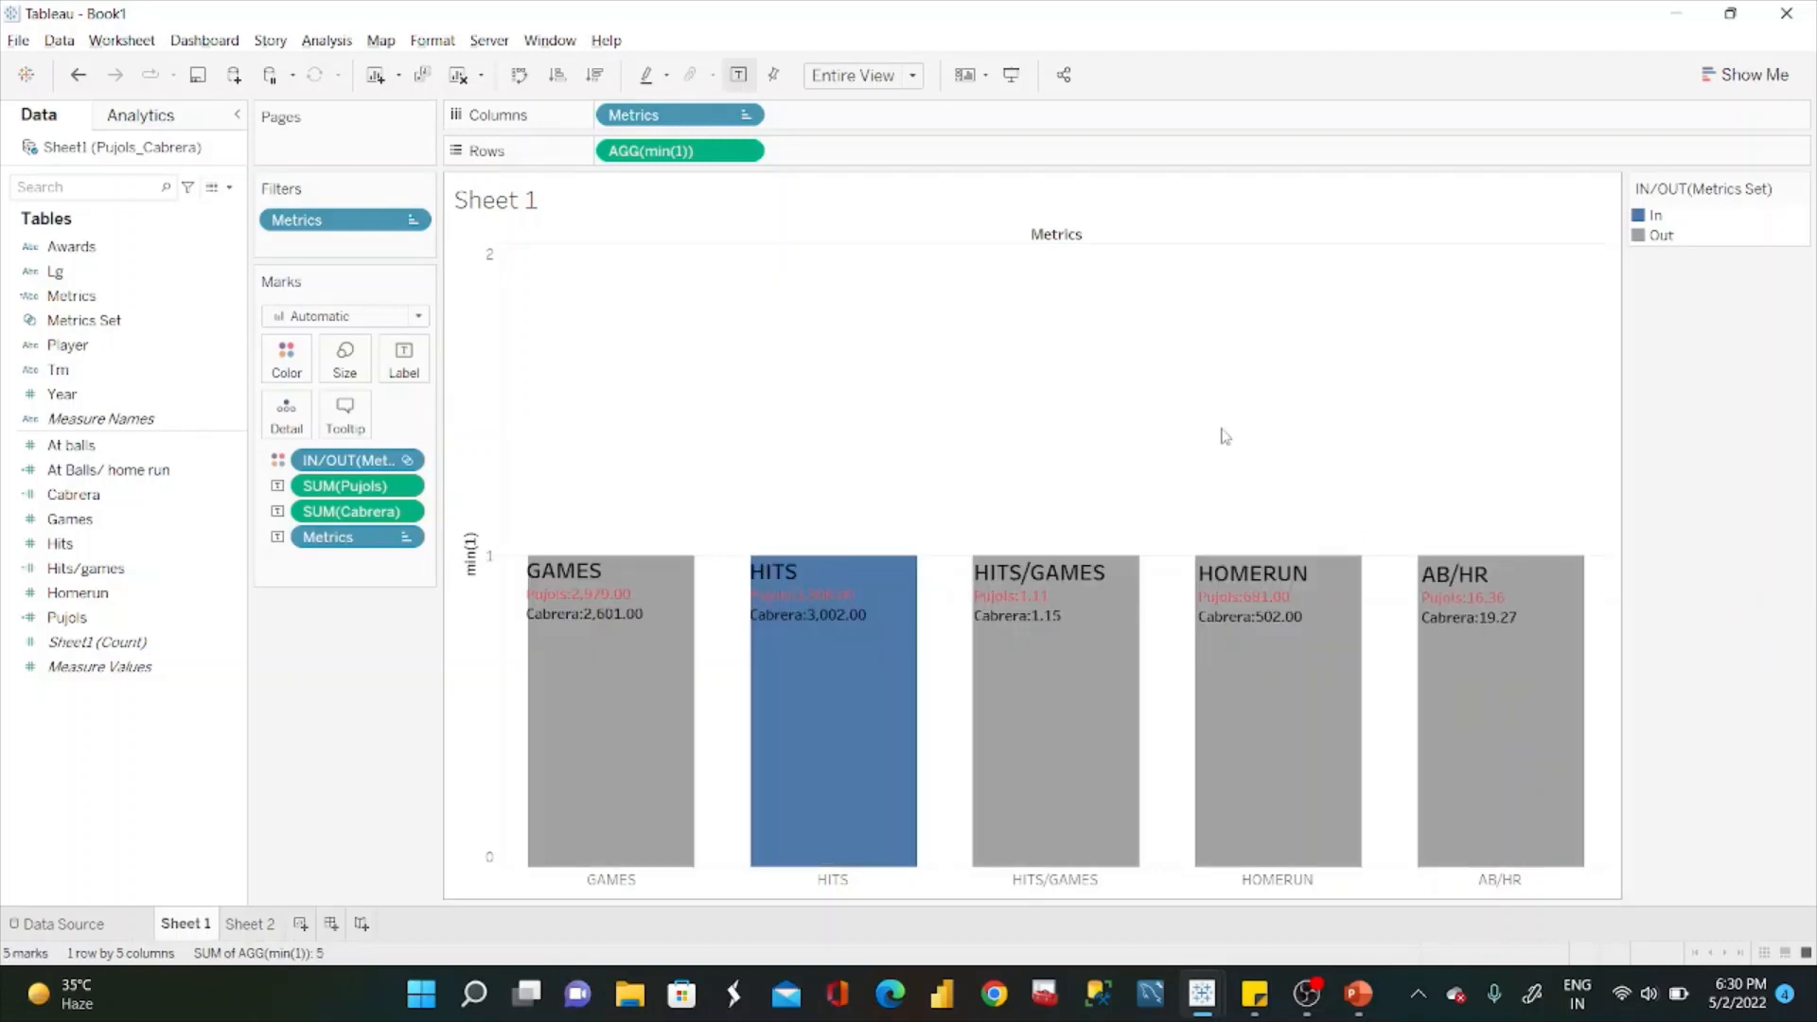
Nudge the GAMES label slightly to the right within its bar.
right_click(480, 471)
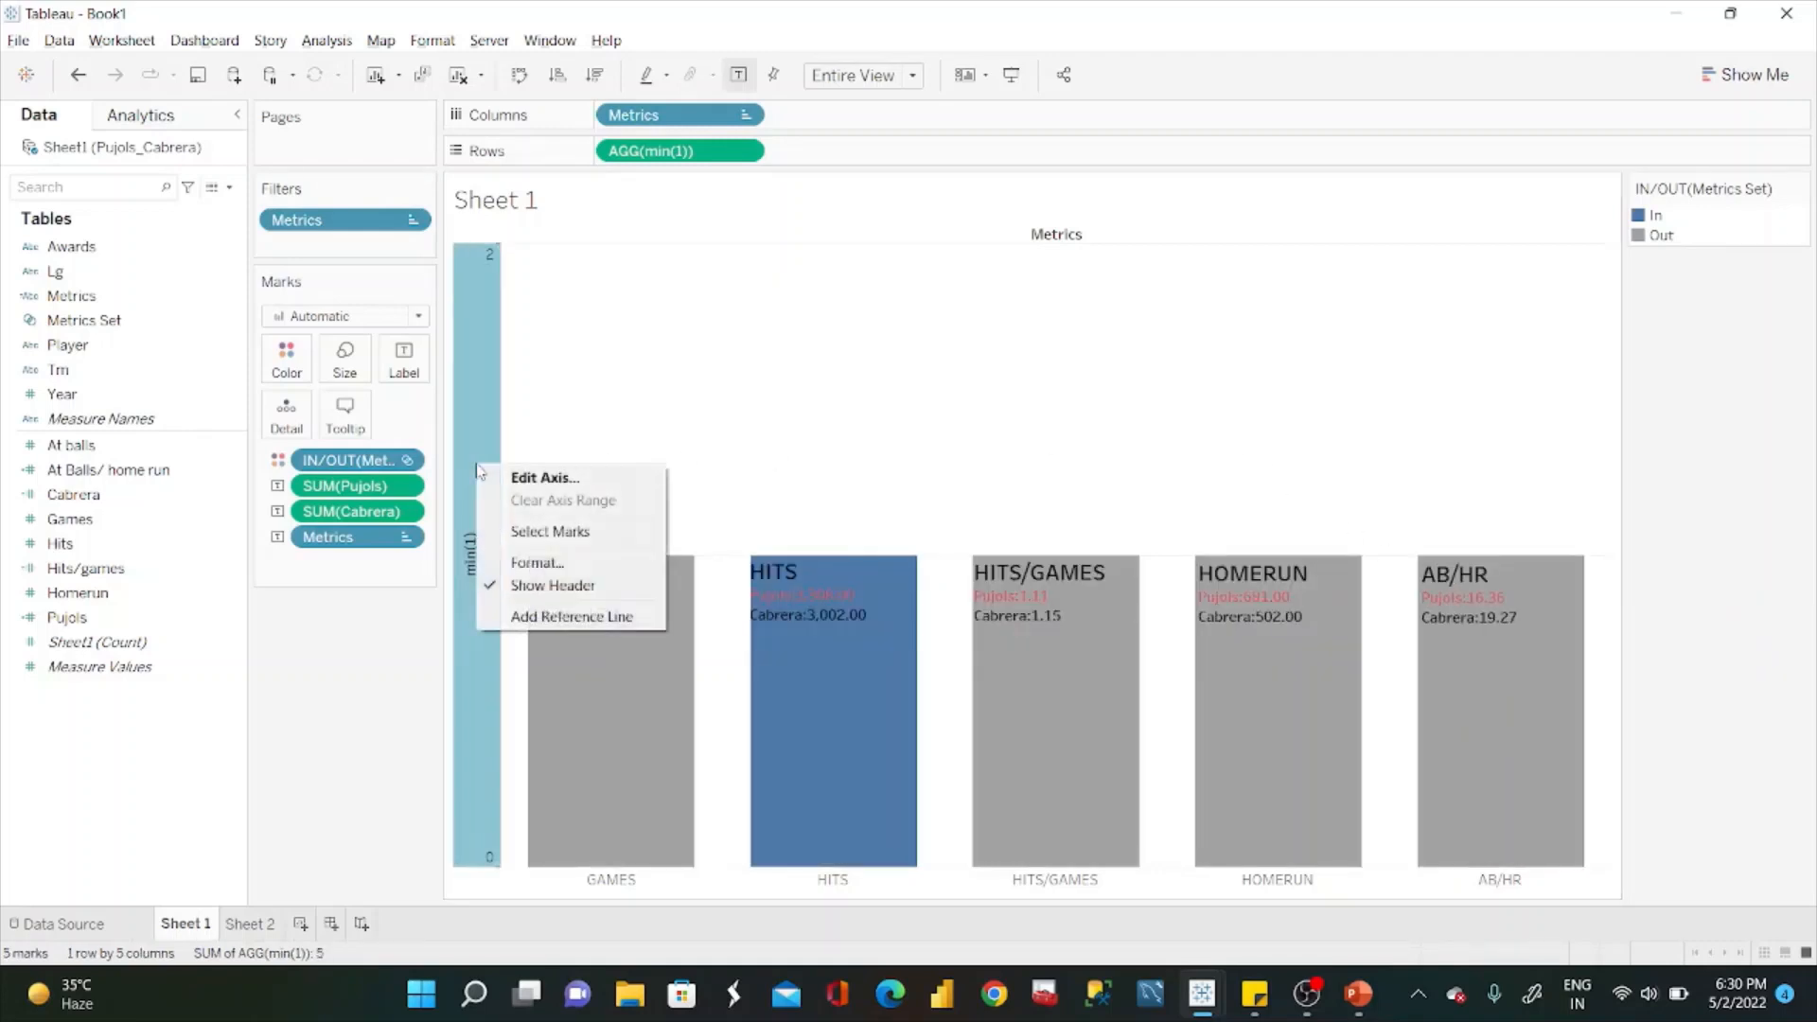
left_click(717, 342)
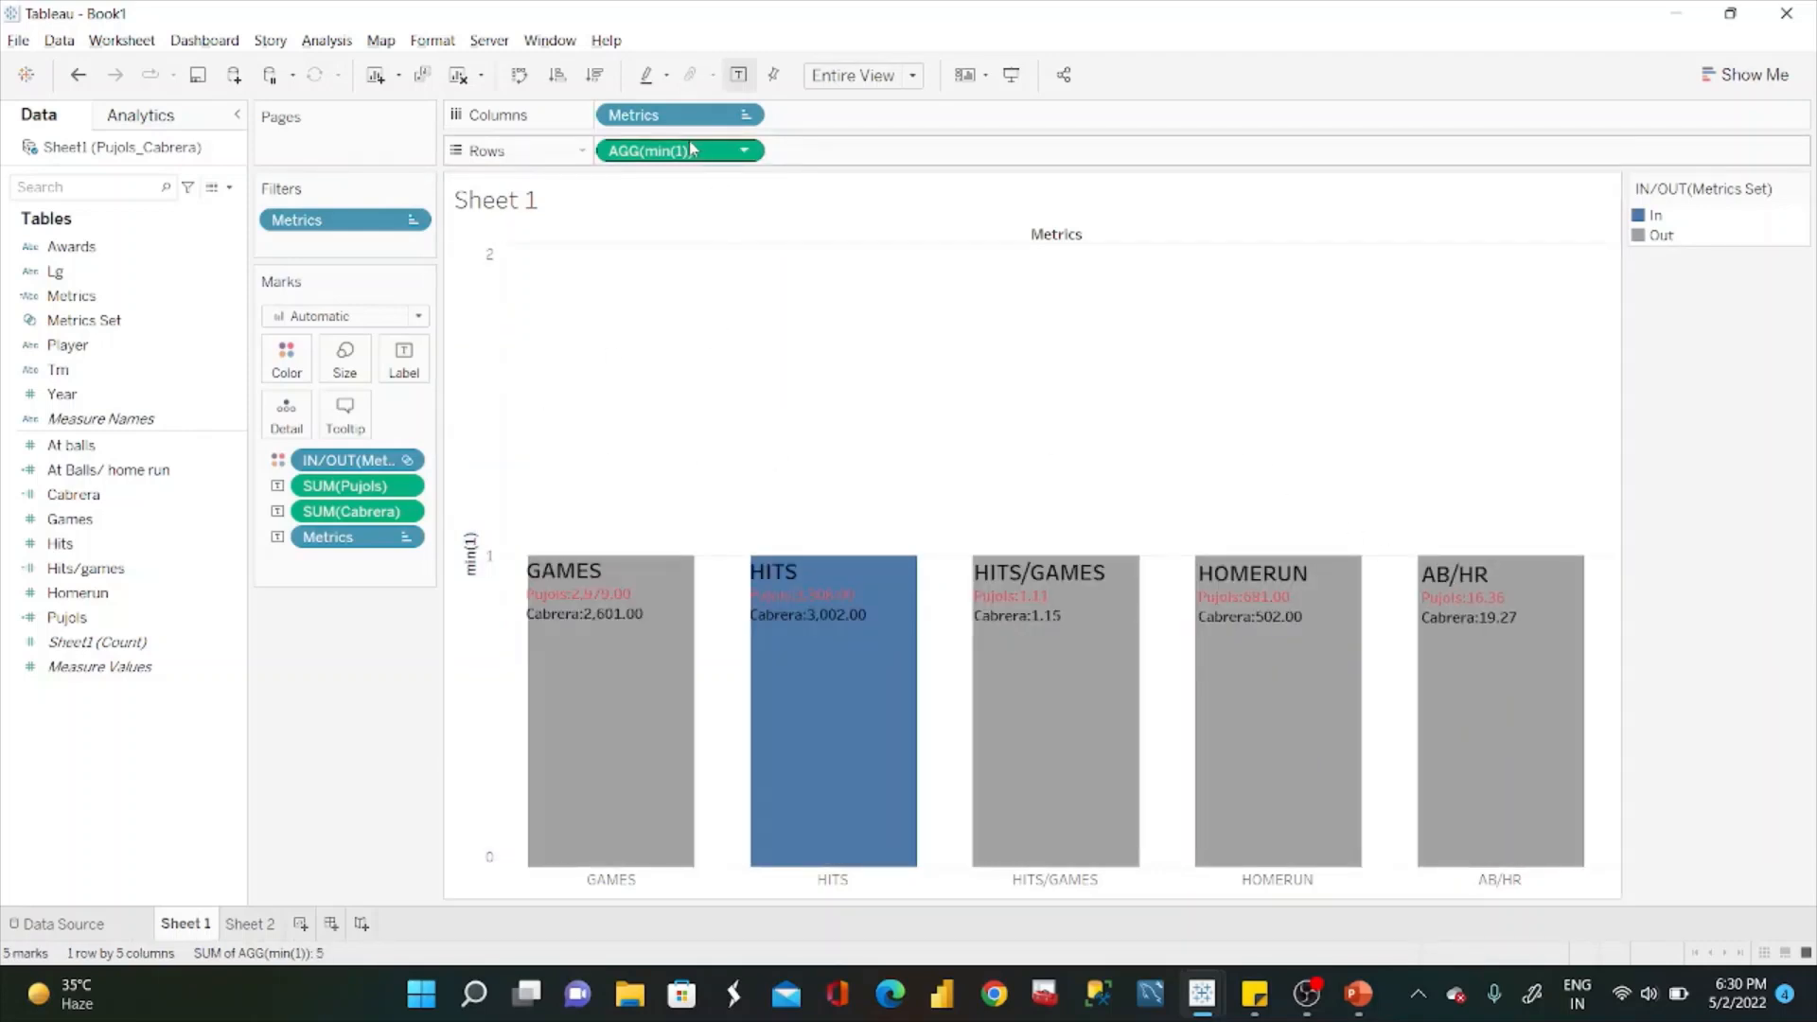
left_click(580, 597)
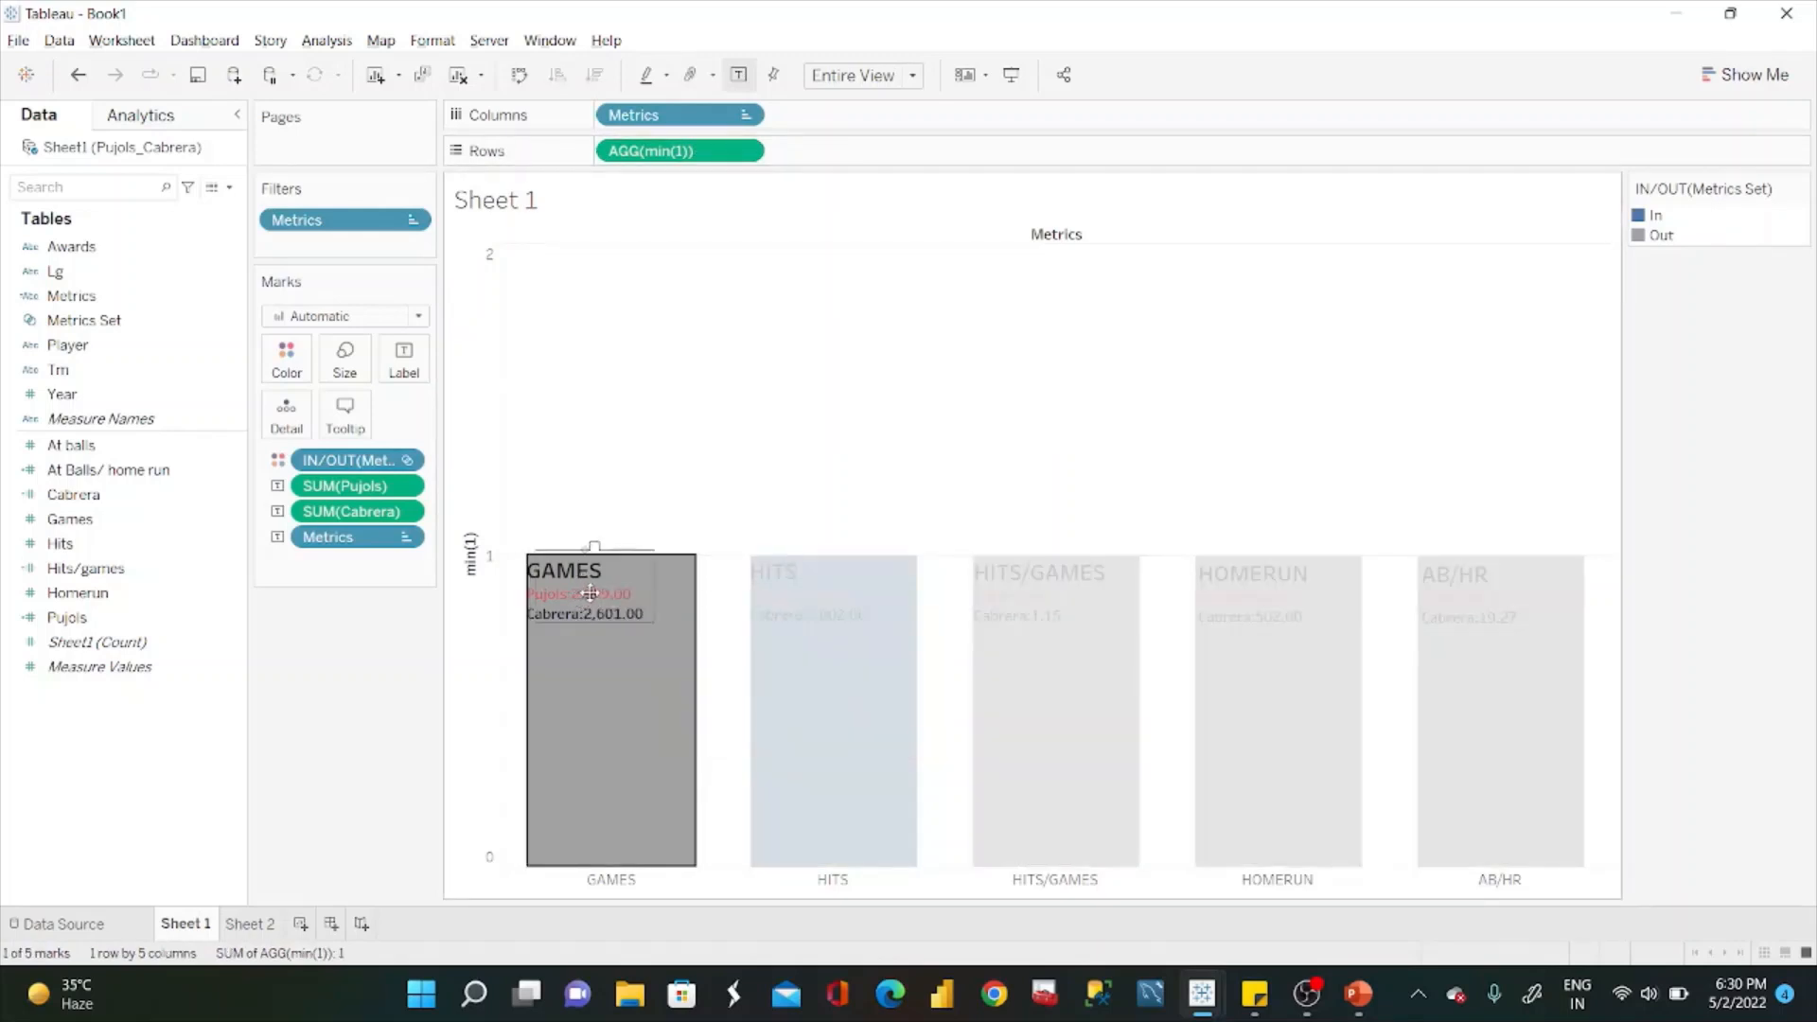
left_click(699, 441)
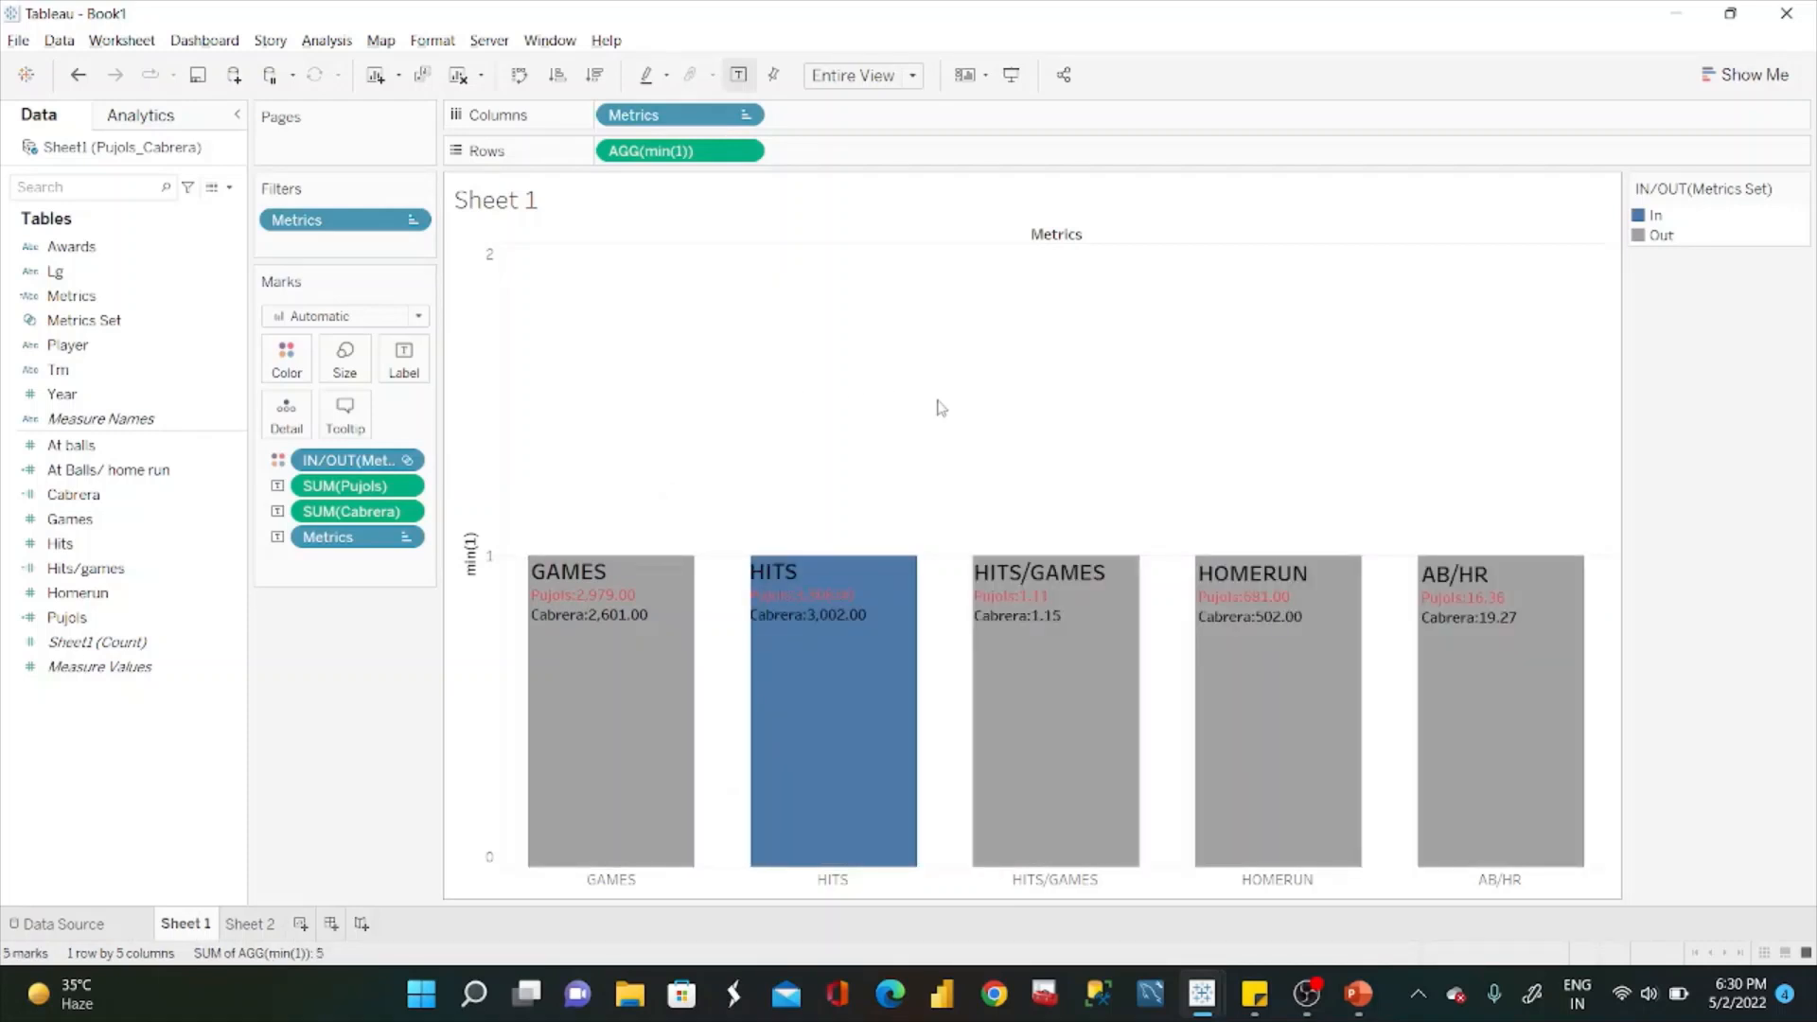
Fix the range of the min(1) axis from 0 to 1.
right_click(489, 416)
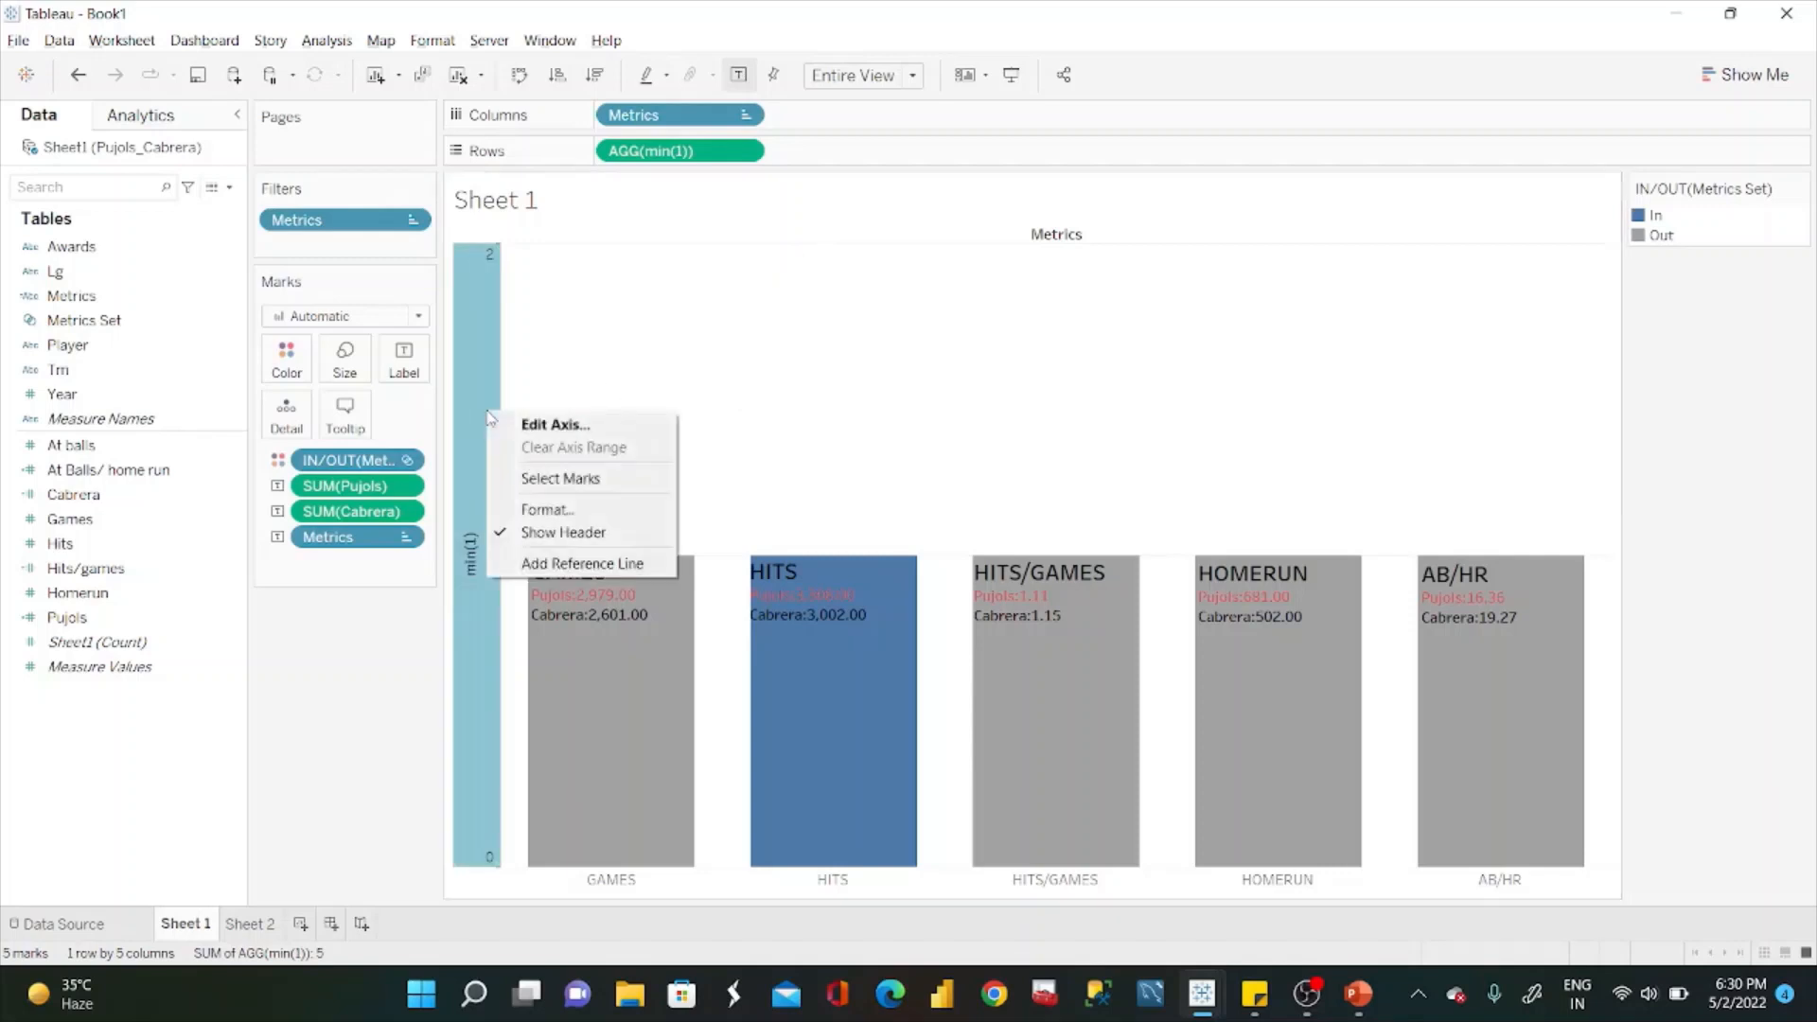
left_click(568, 423)
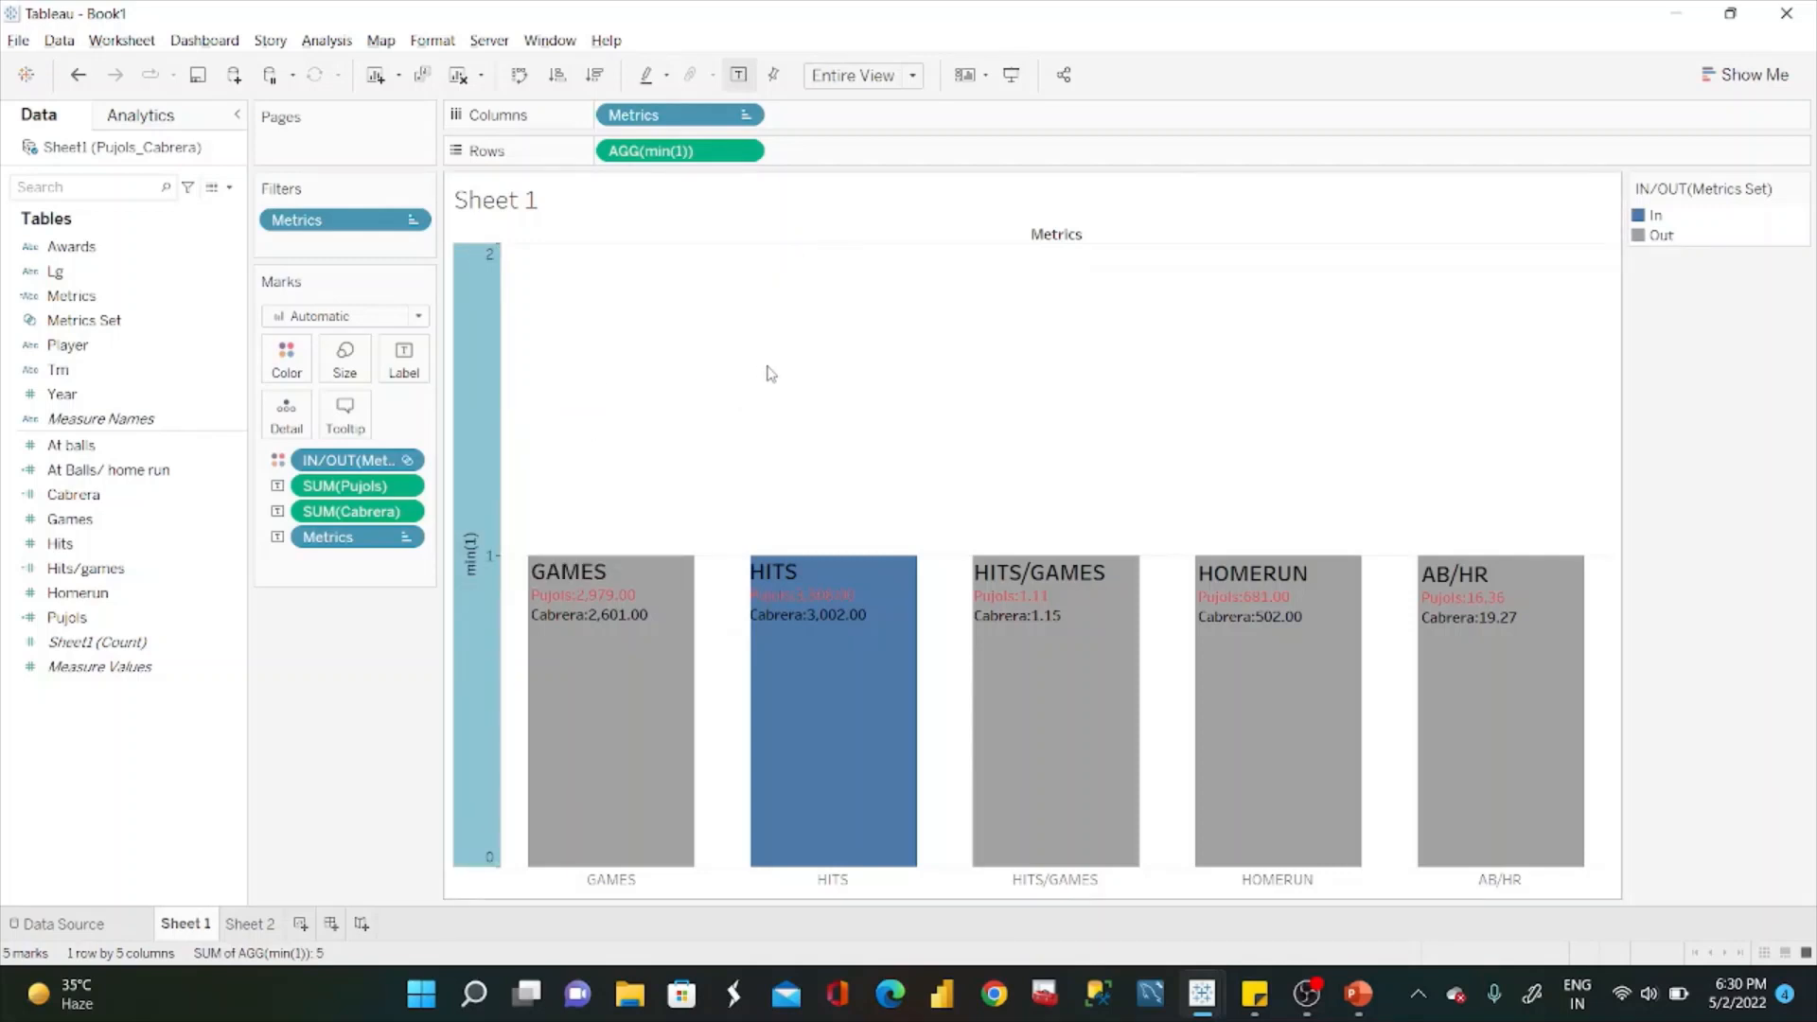
left_click(705, 309)
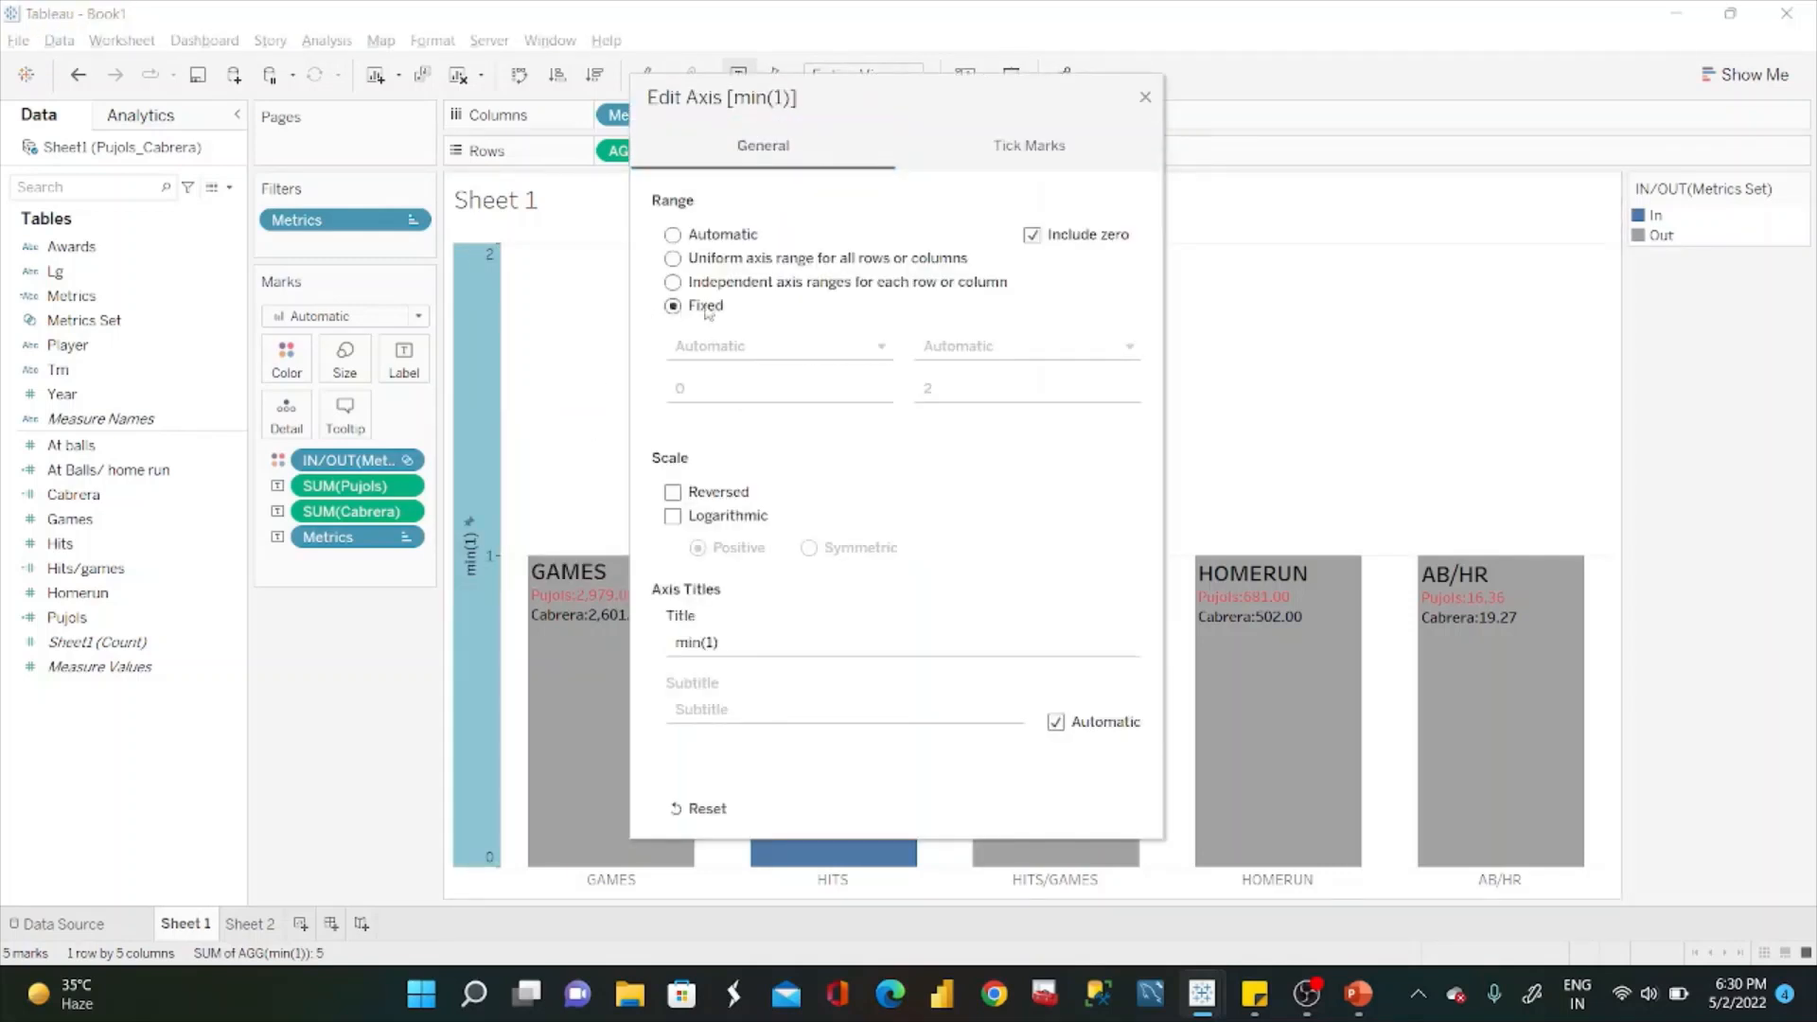
left_click(965, 387)
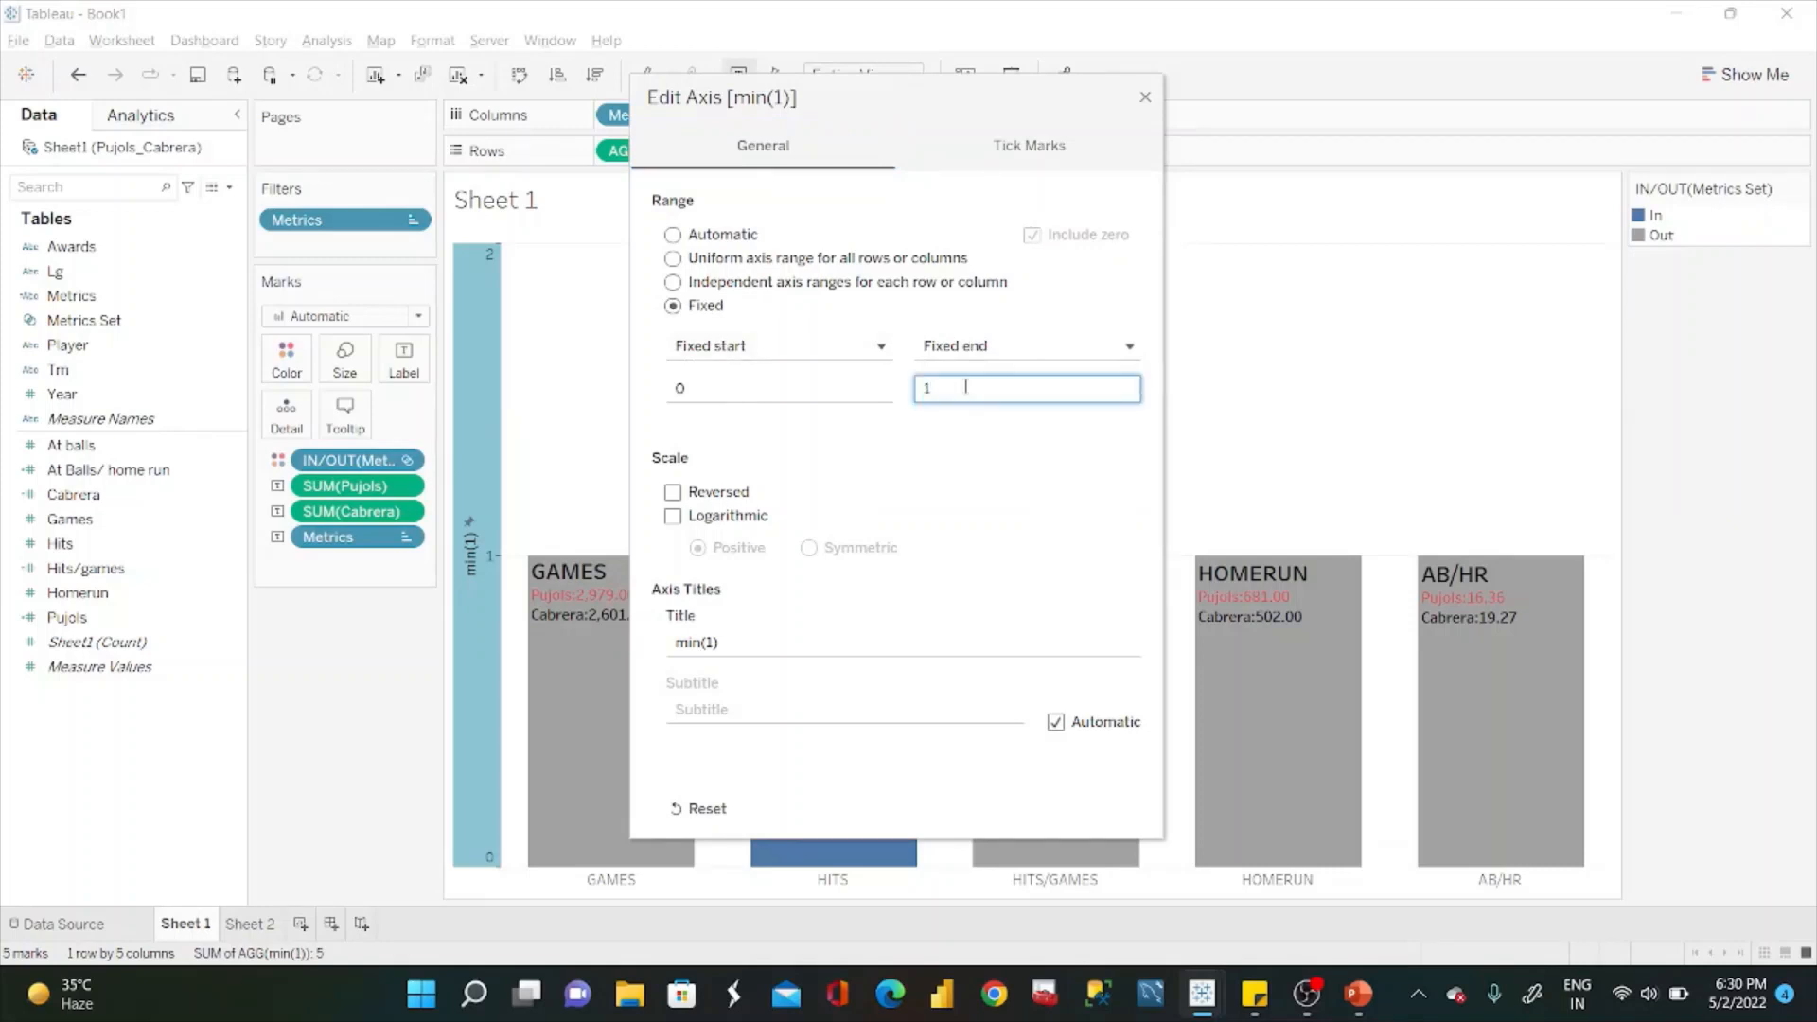
left_click(1034, 469)
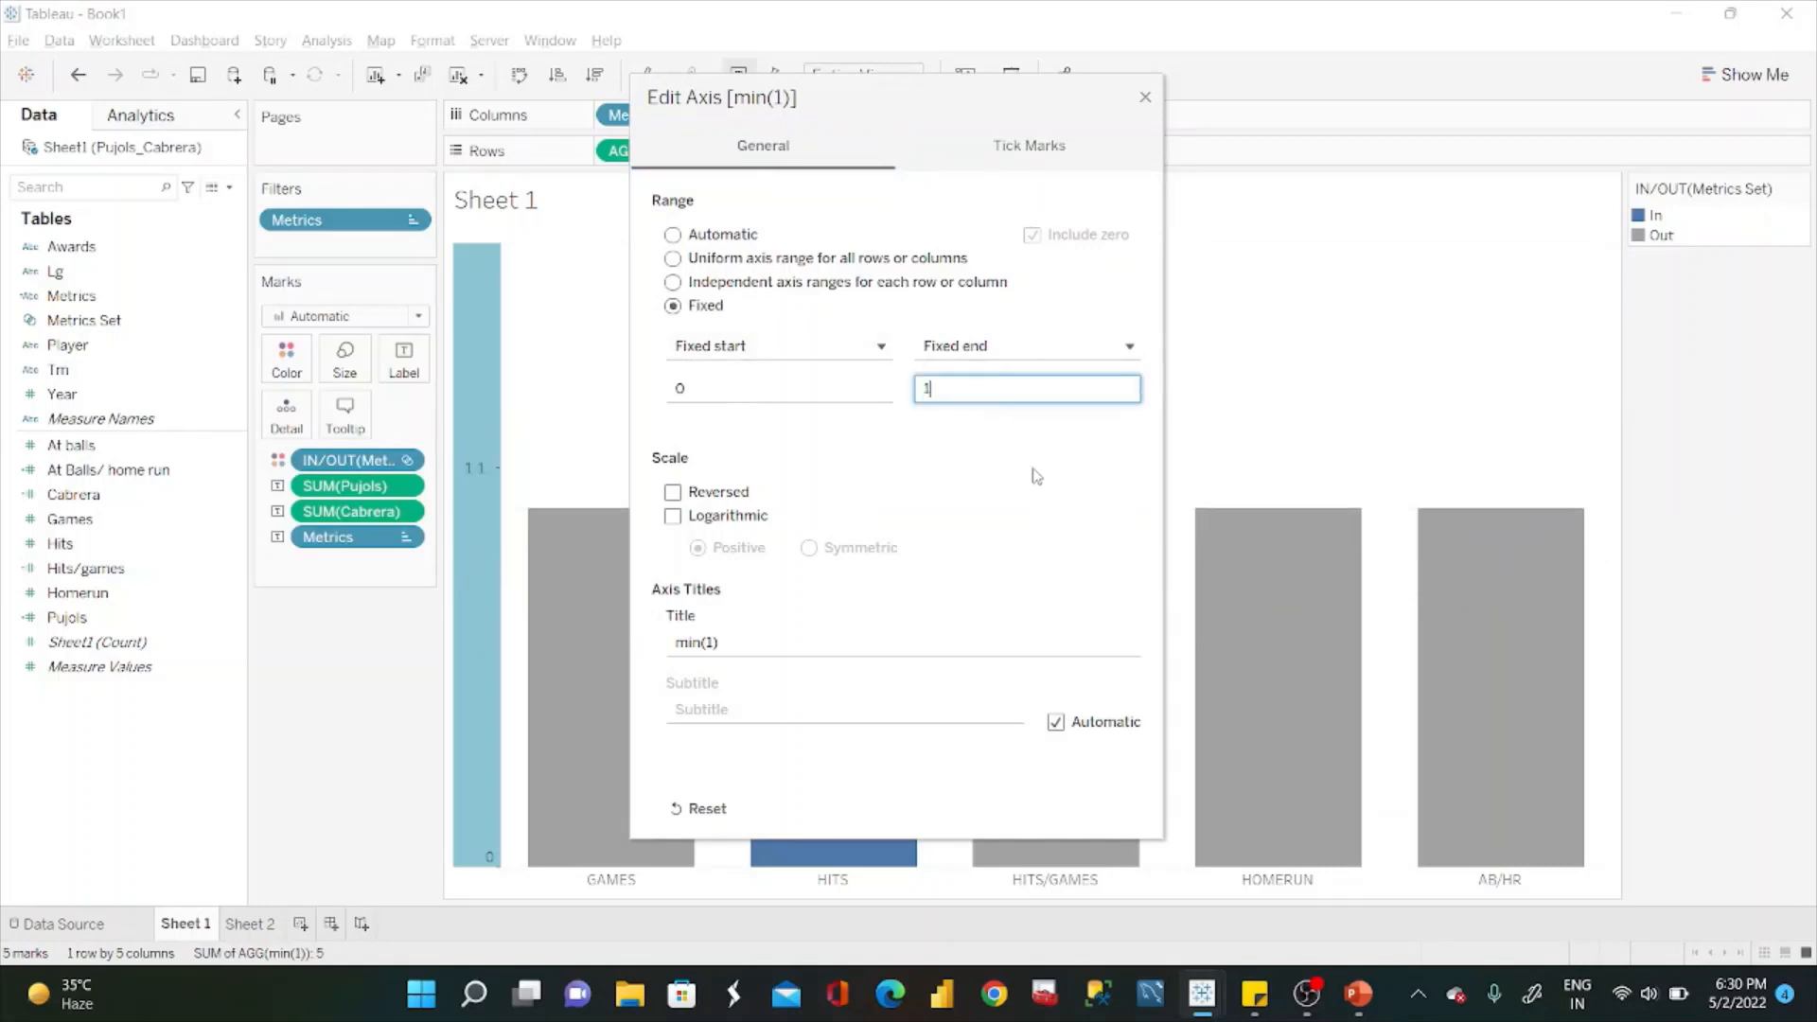
left_click(1148, 99)
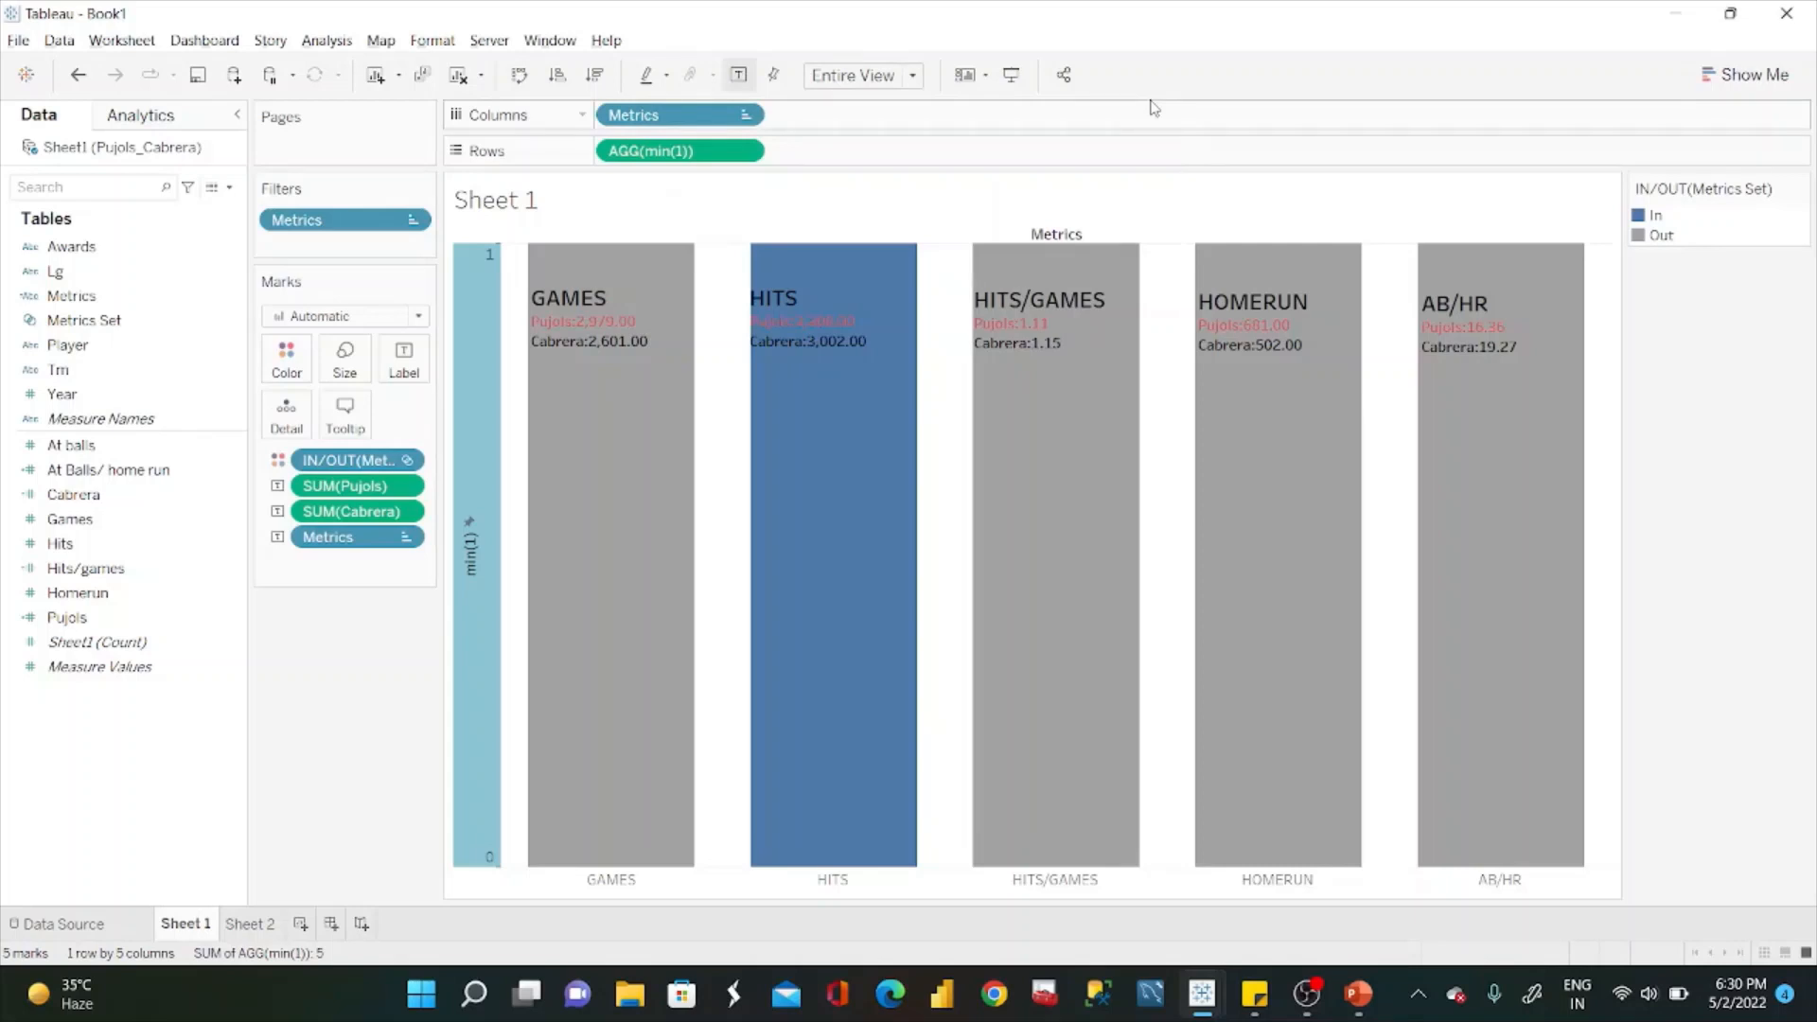
Move the GAMES, HITS, HITS/GAMES, HOMERUN and AB/HR labels further up, close against the top edge of their bars.
left_click(601, 278)
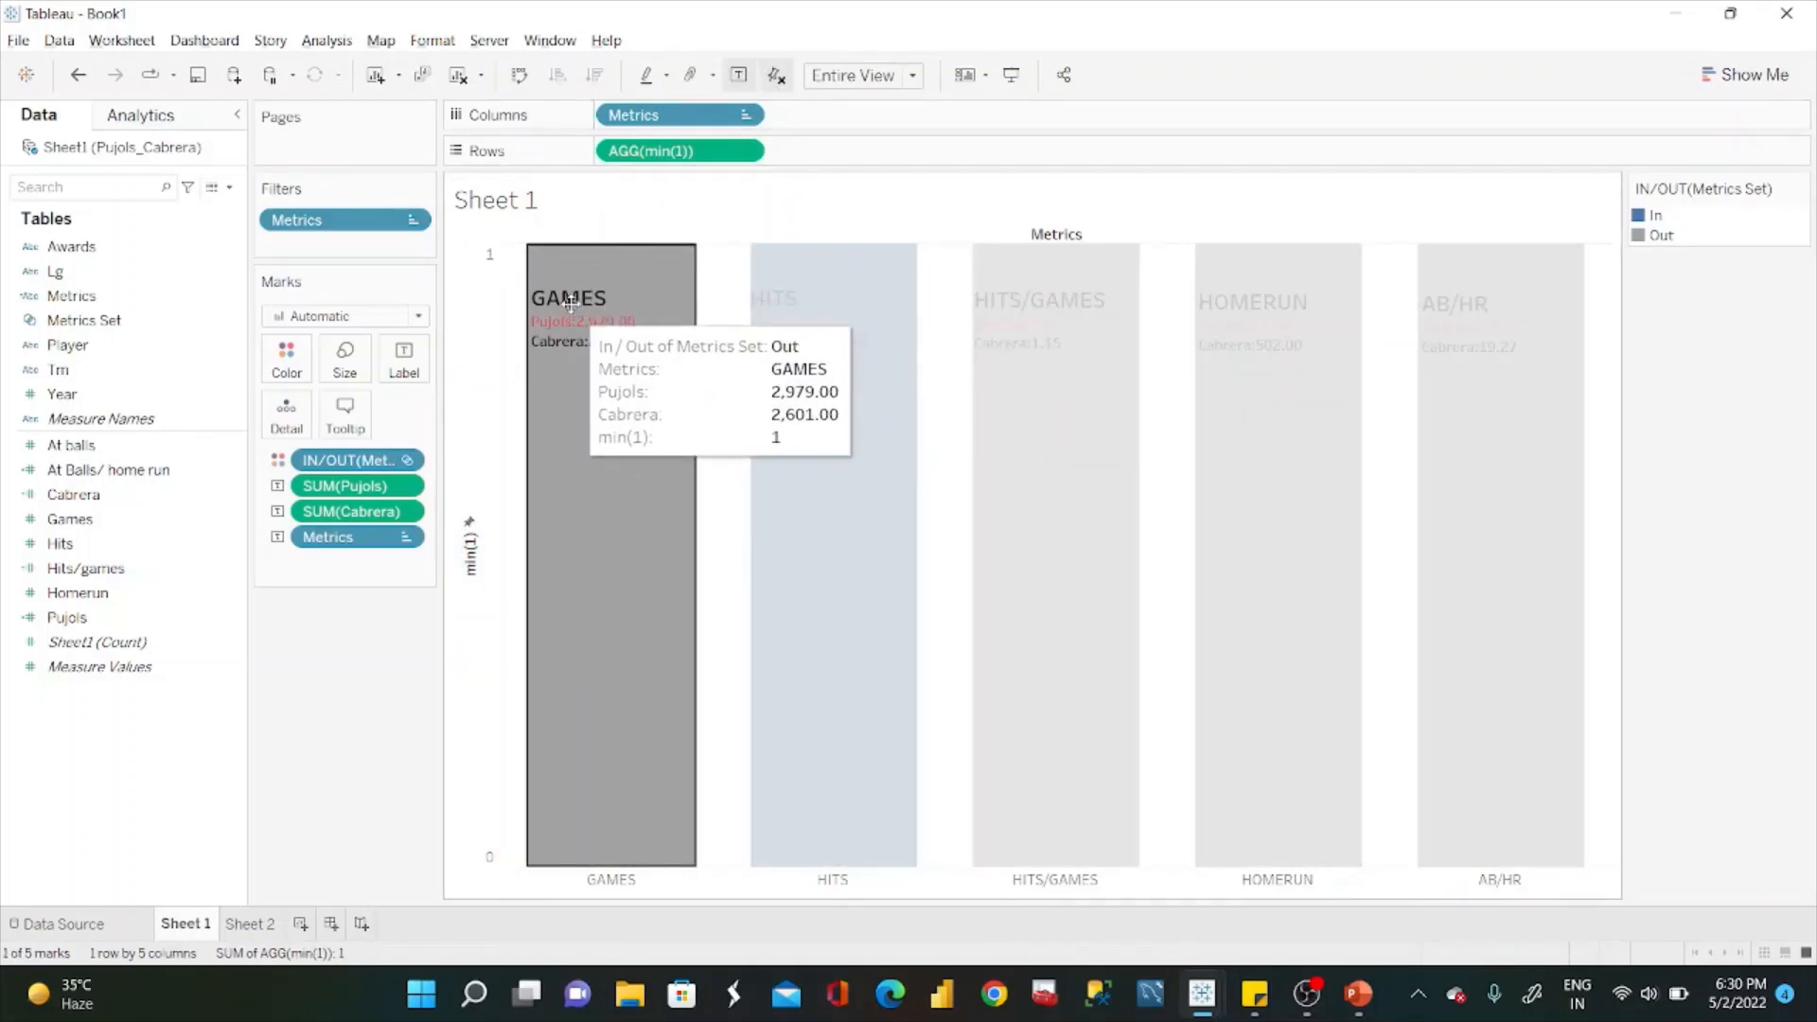
left_click_drag(569, 303, 571, 274)
left_click(794, 305)
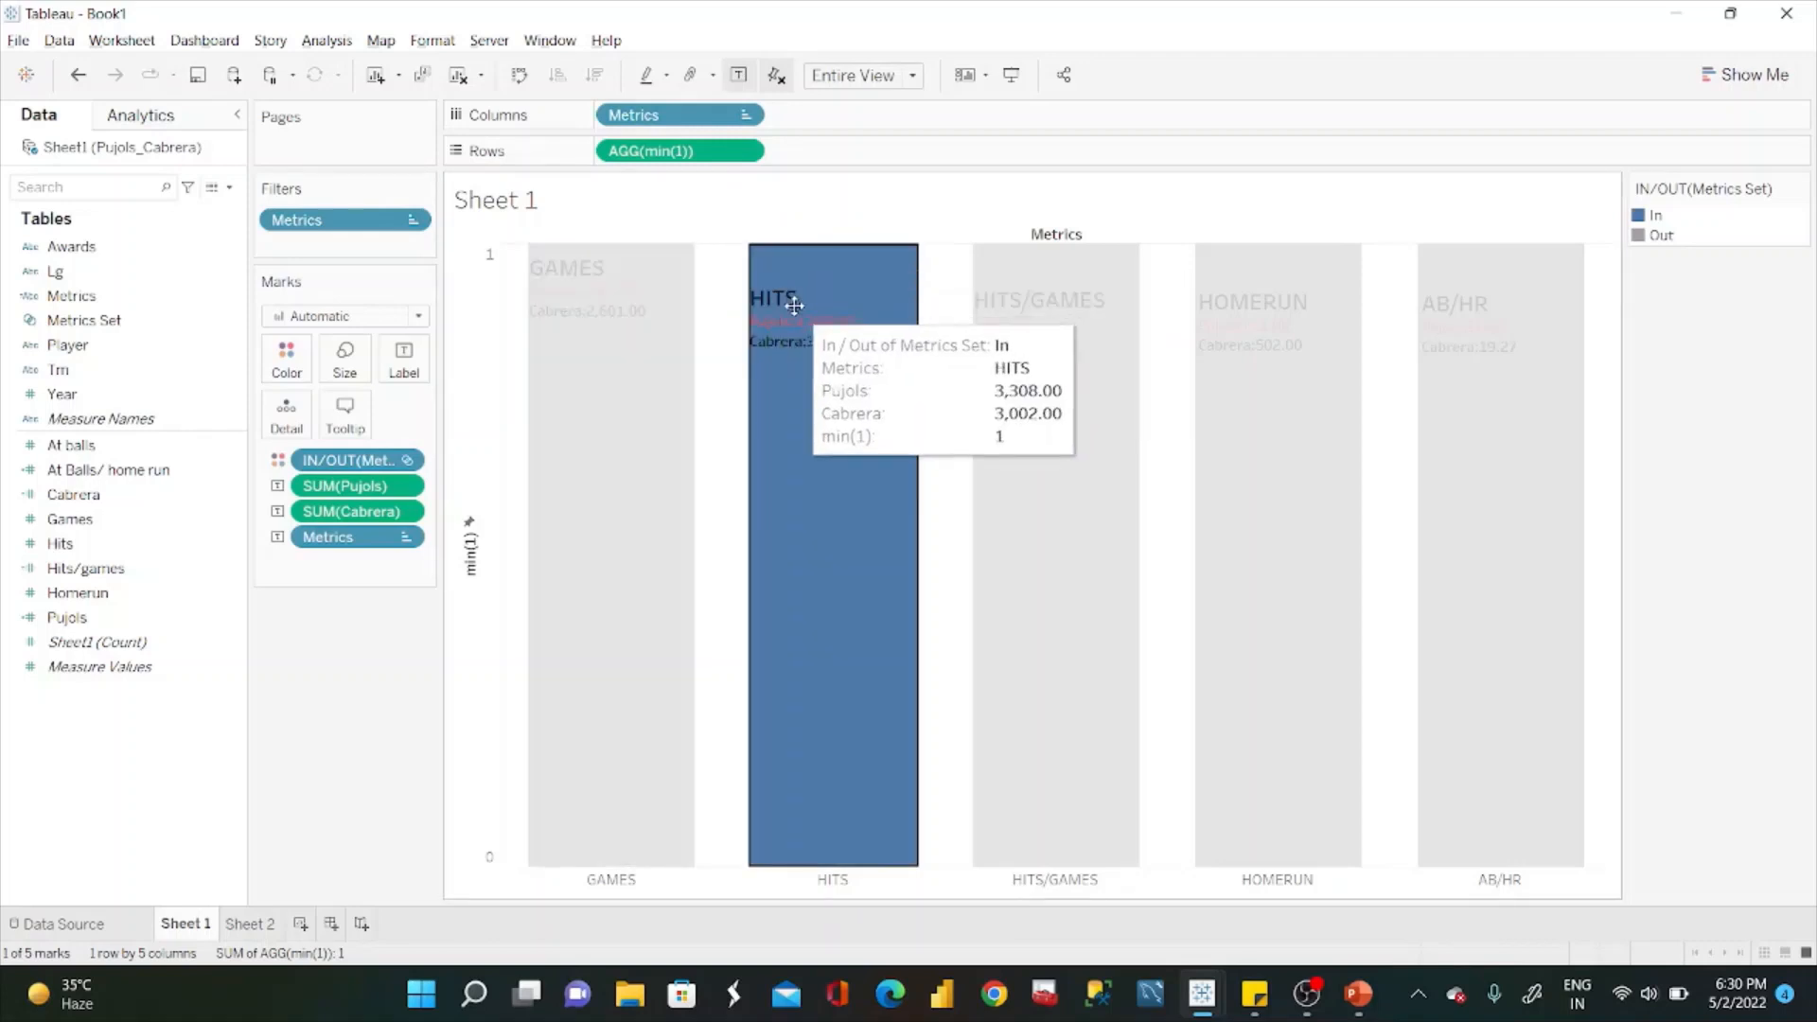
mouse_move(795, 305)
left_mouse_down()
mouse_move(808, 263)
mouse_move(799, 280)
left_mouse_up()
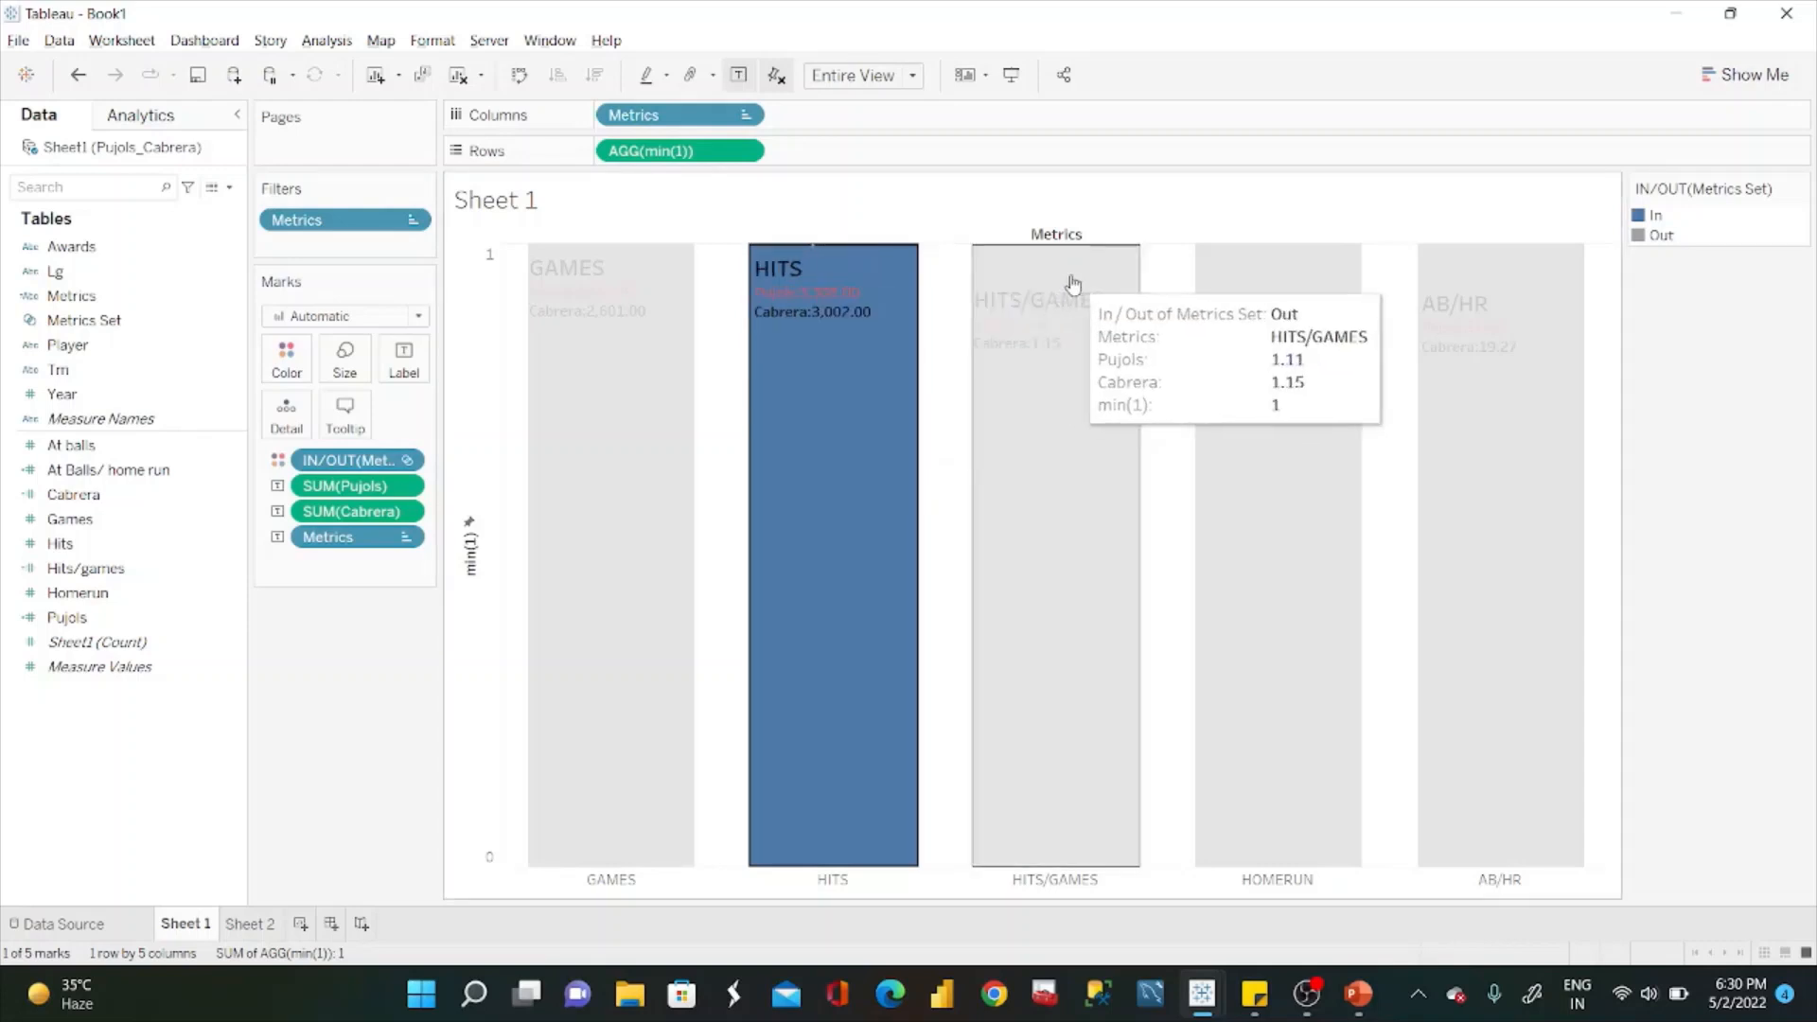
left_click(1034, 310)
left_click_drag(1034, 310, 1037, 283)
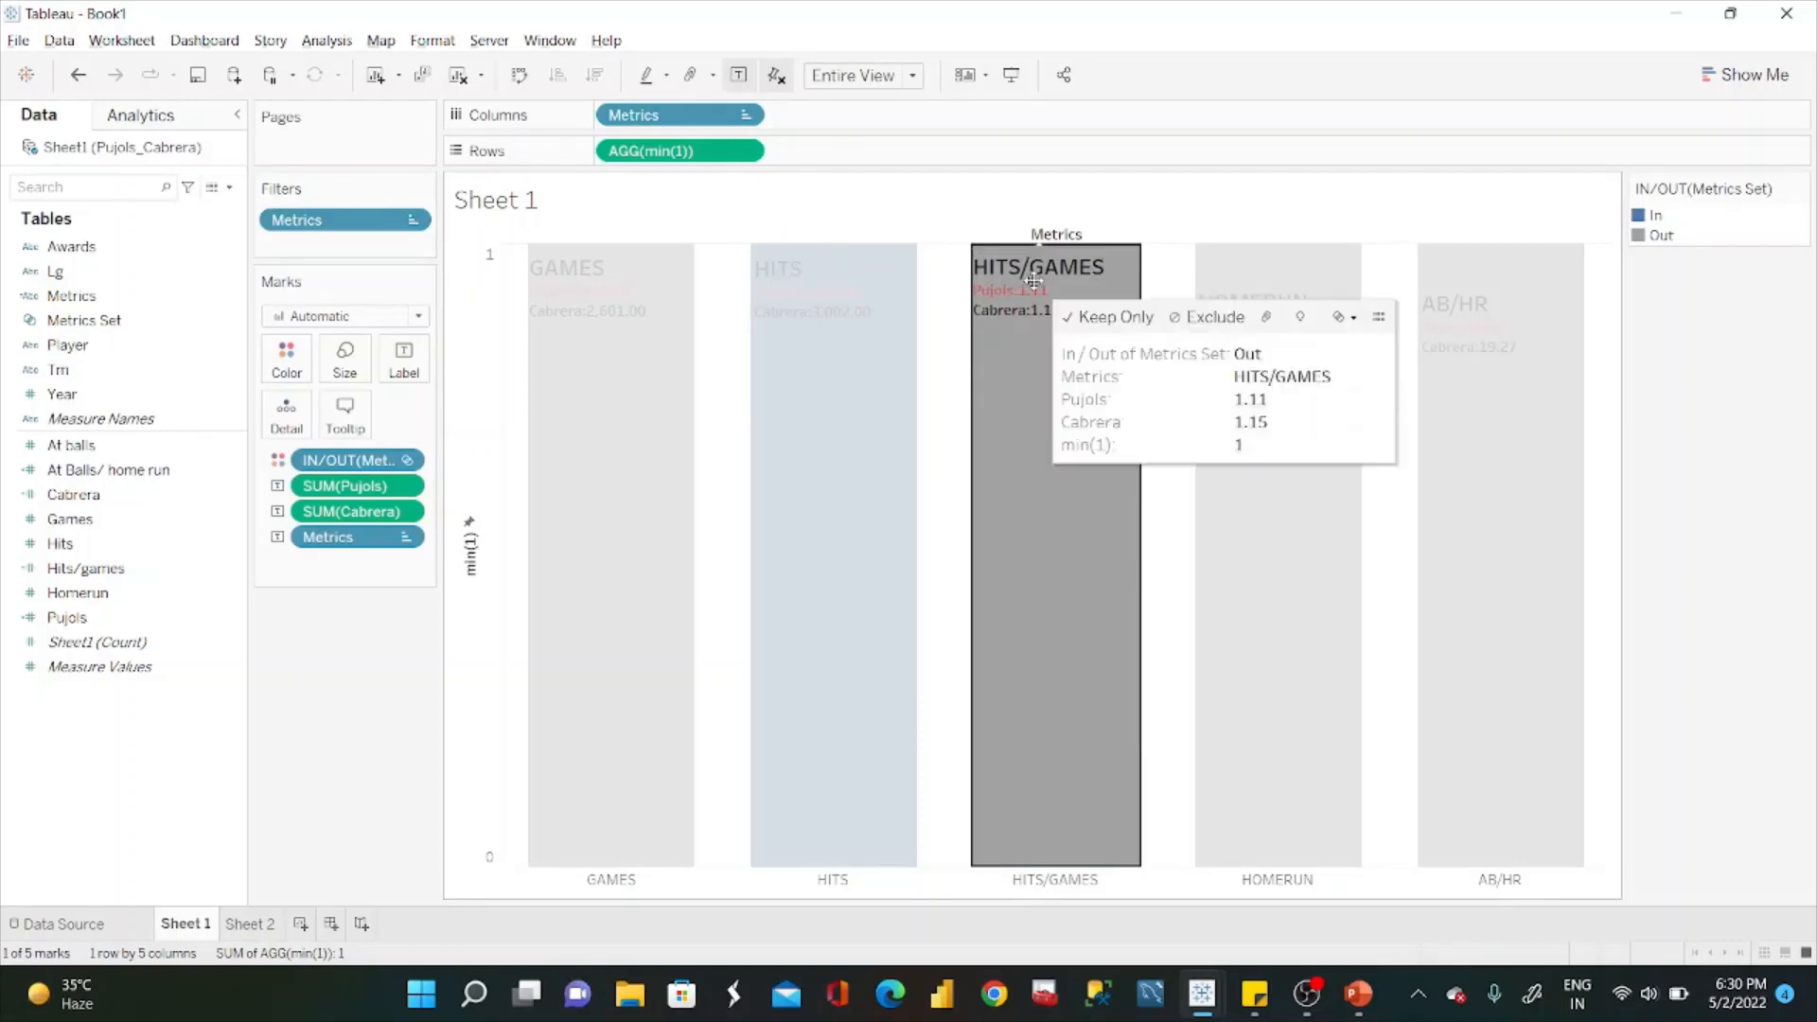
left_click(1259, 286)
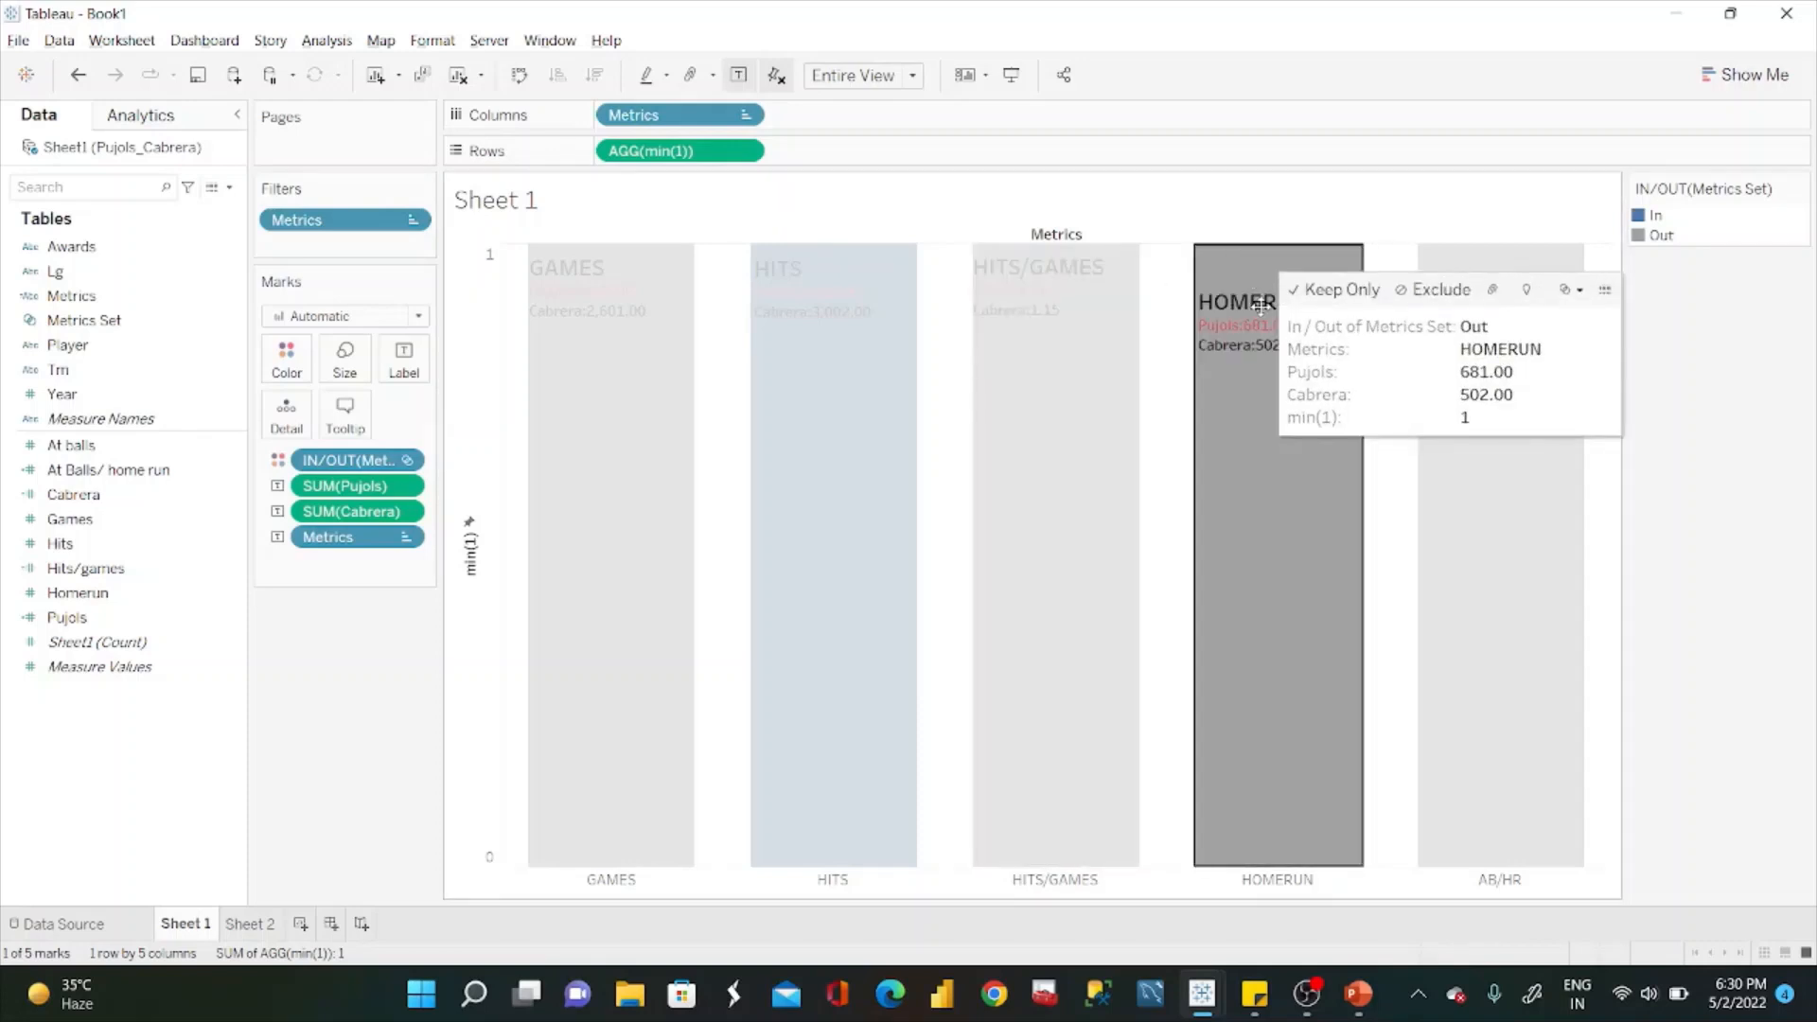
left_click_drag(1260, 305, 1261, 275)
left_click(1439, 324)
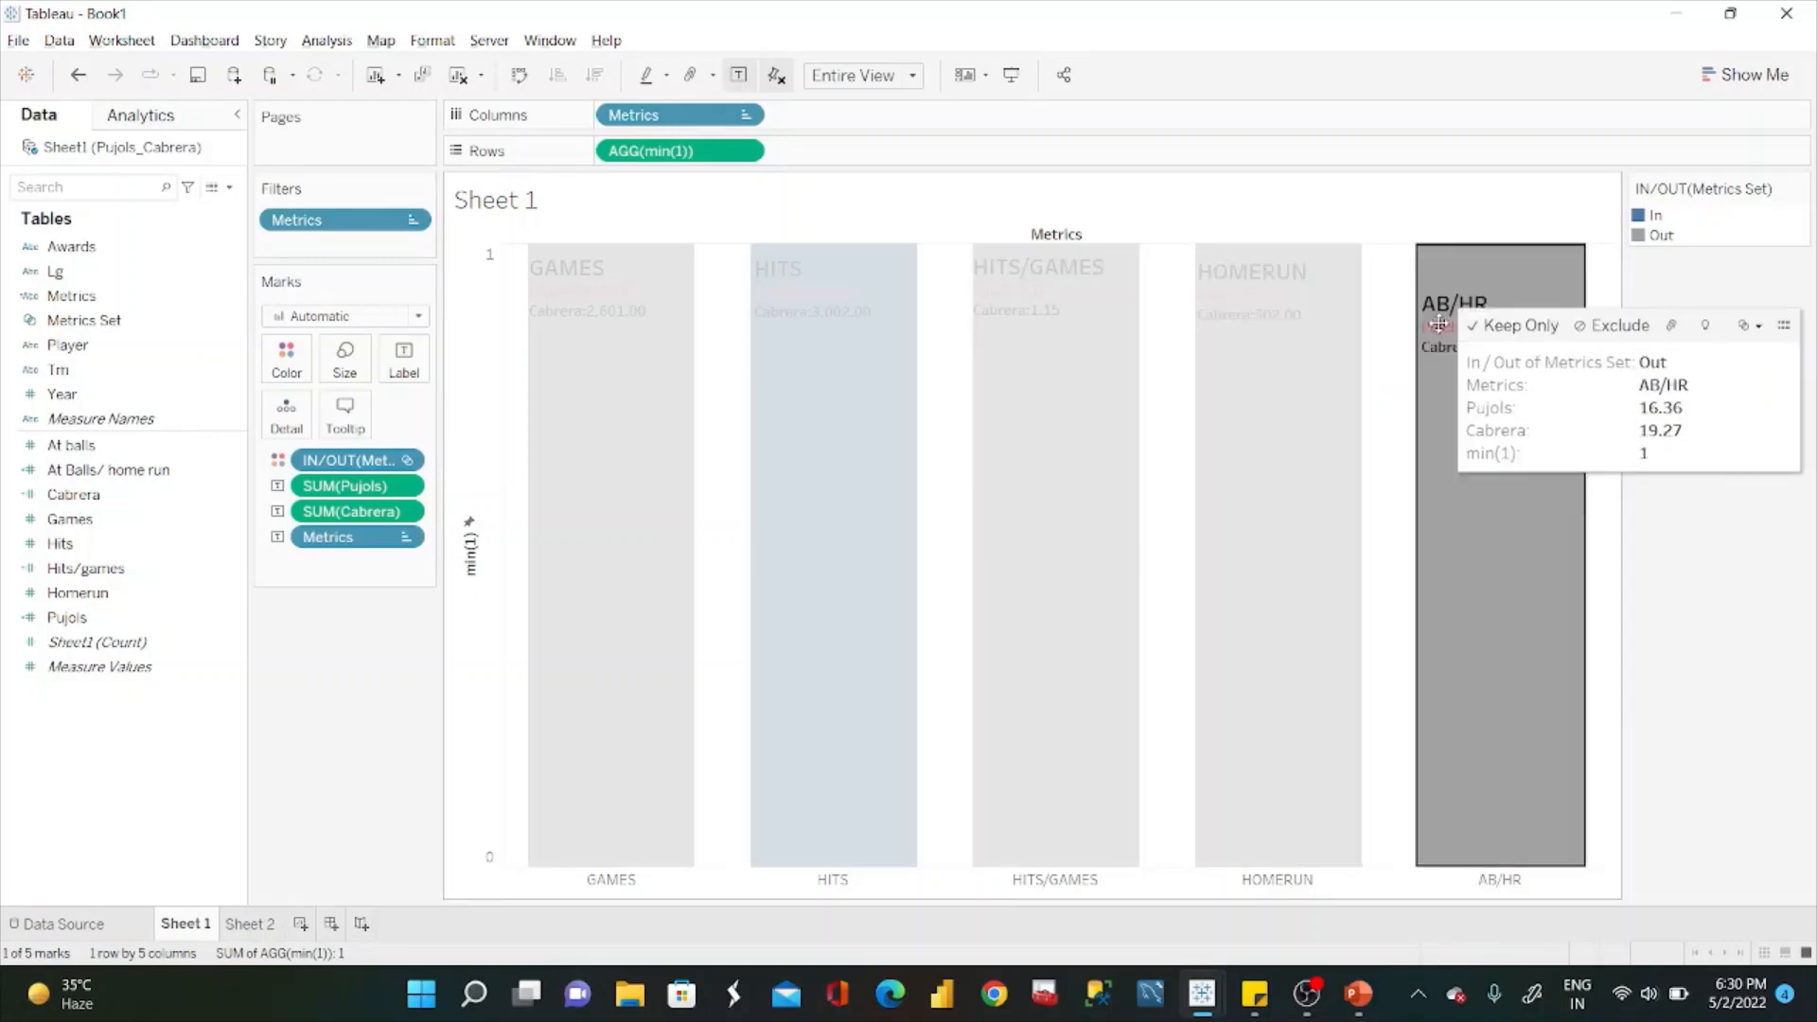
left_click_drag(1439, 324, 1437, 284)
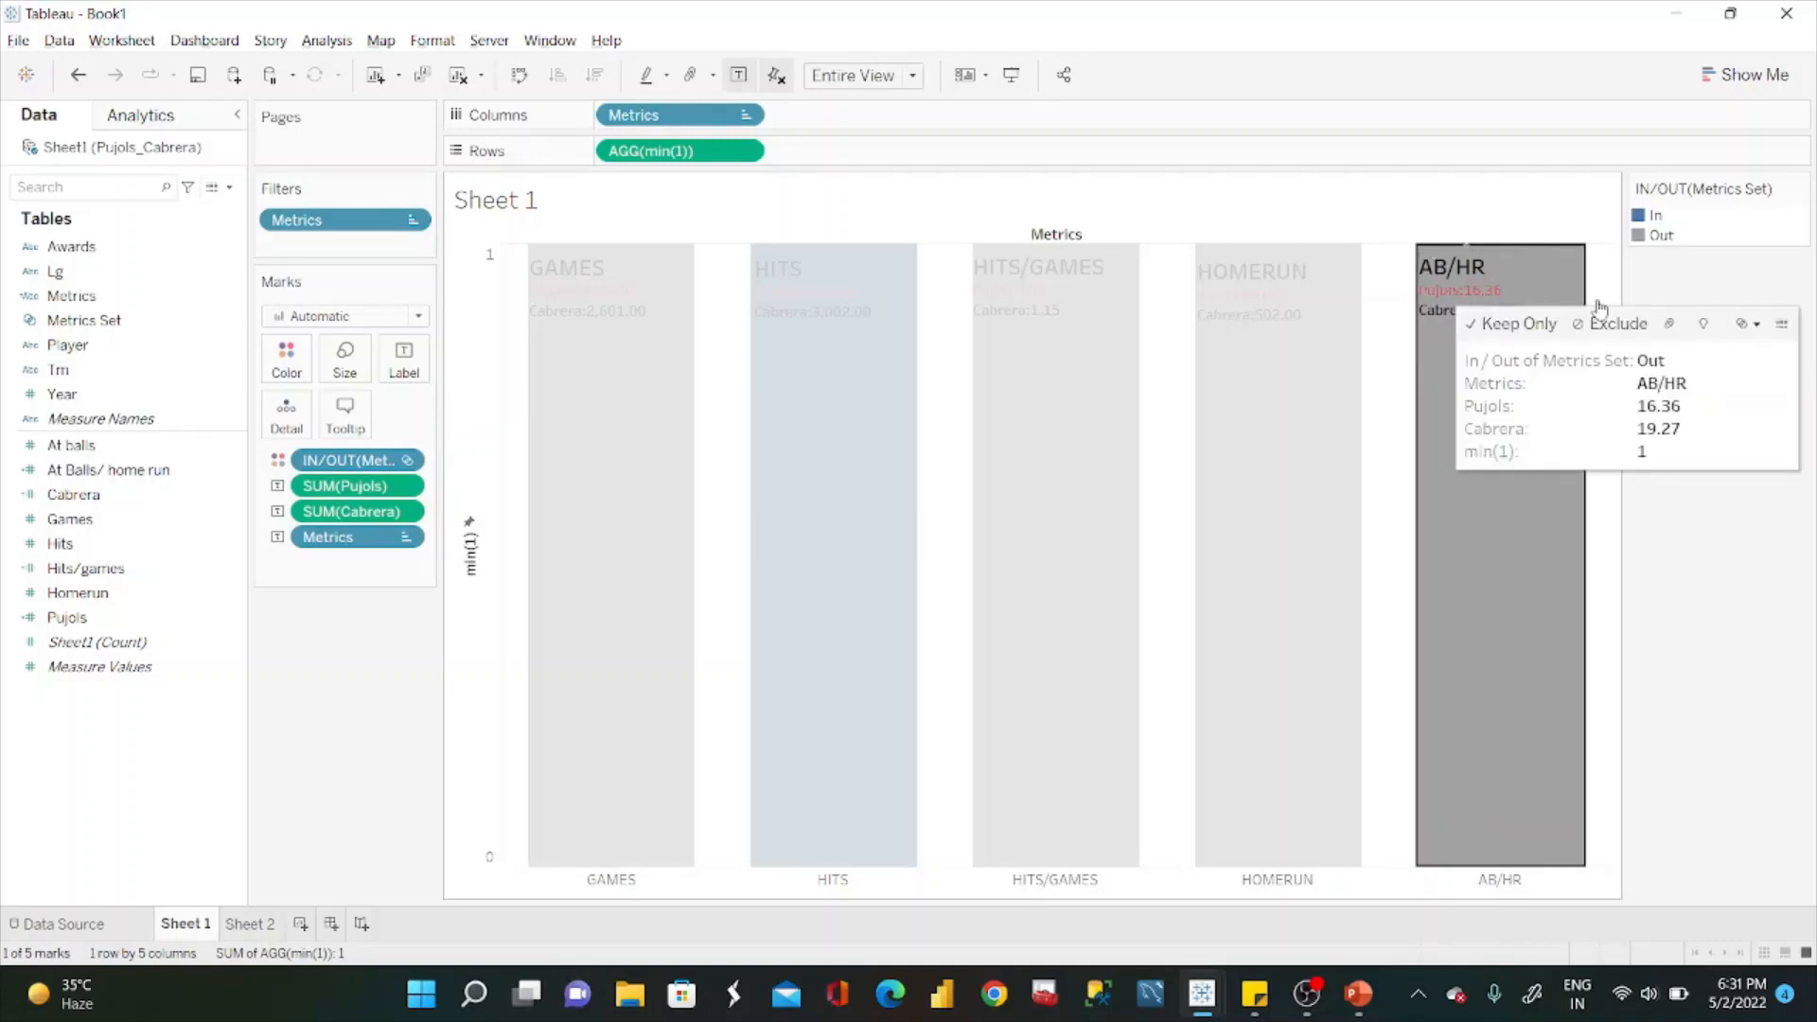
left_click(1691, 299)
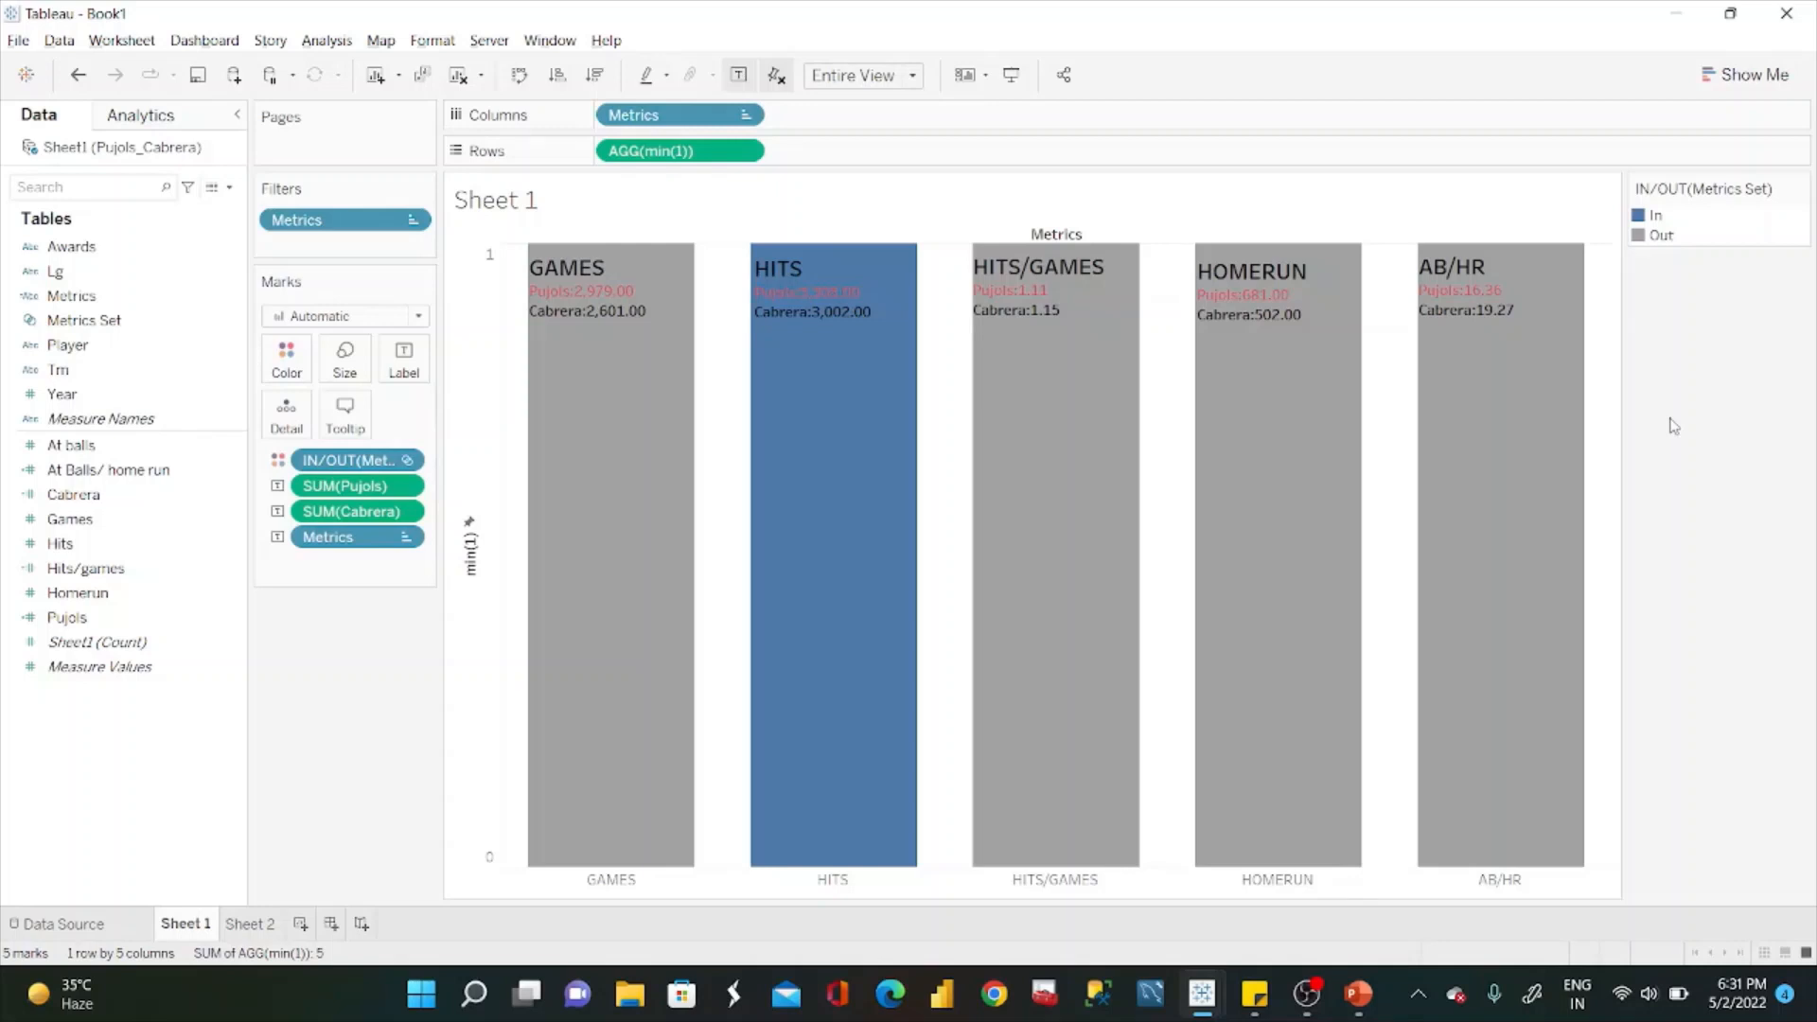
Color the In members of the Metrics Set teal and the Out members dark gray from the Seattle Grays palette.
left_click(1800, 190)
left_click(1714, 219)
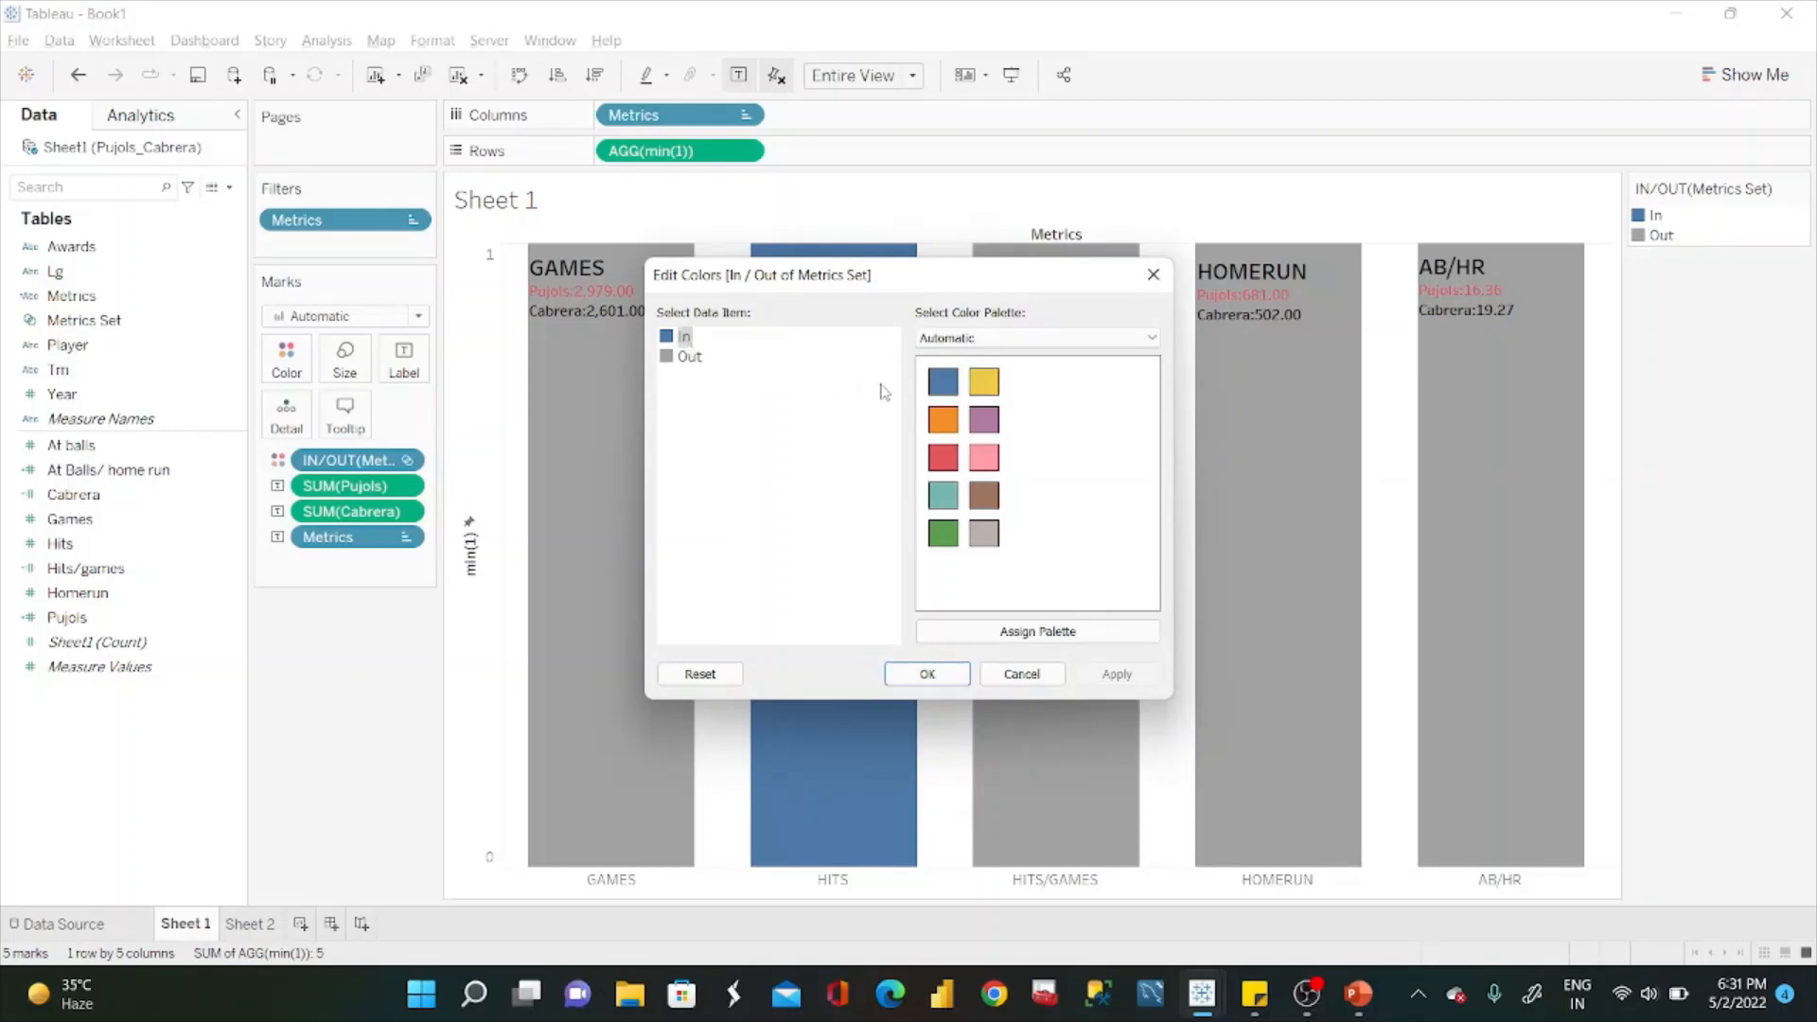
left_click(943, 495)
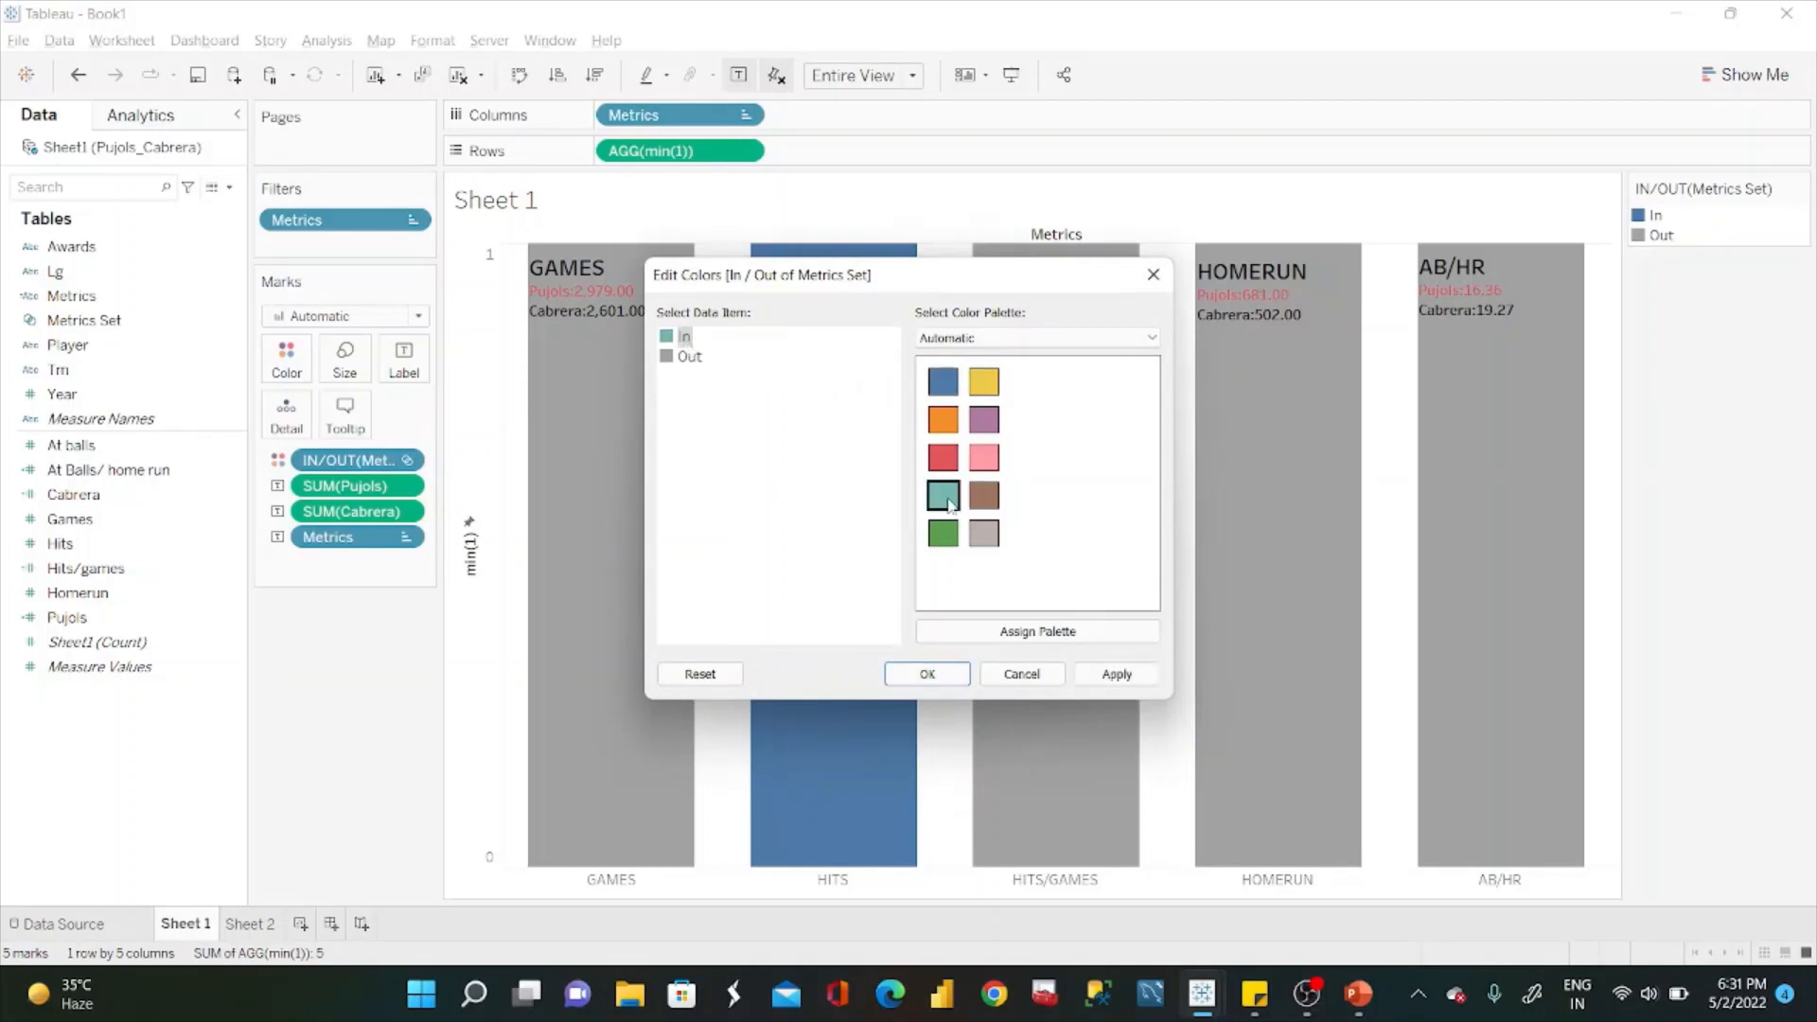
left_click(668, 362)
left_click(1061, 341)
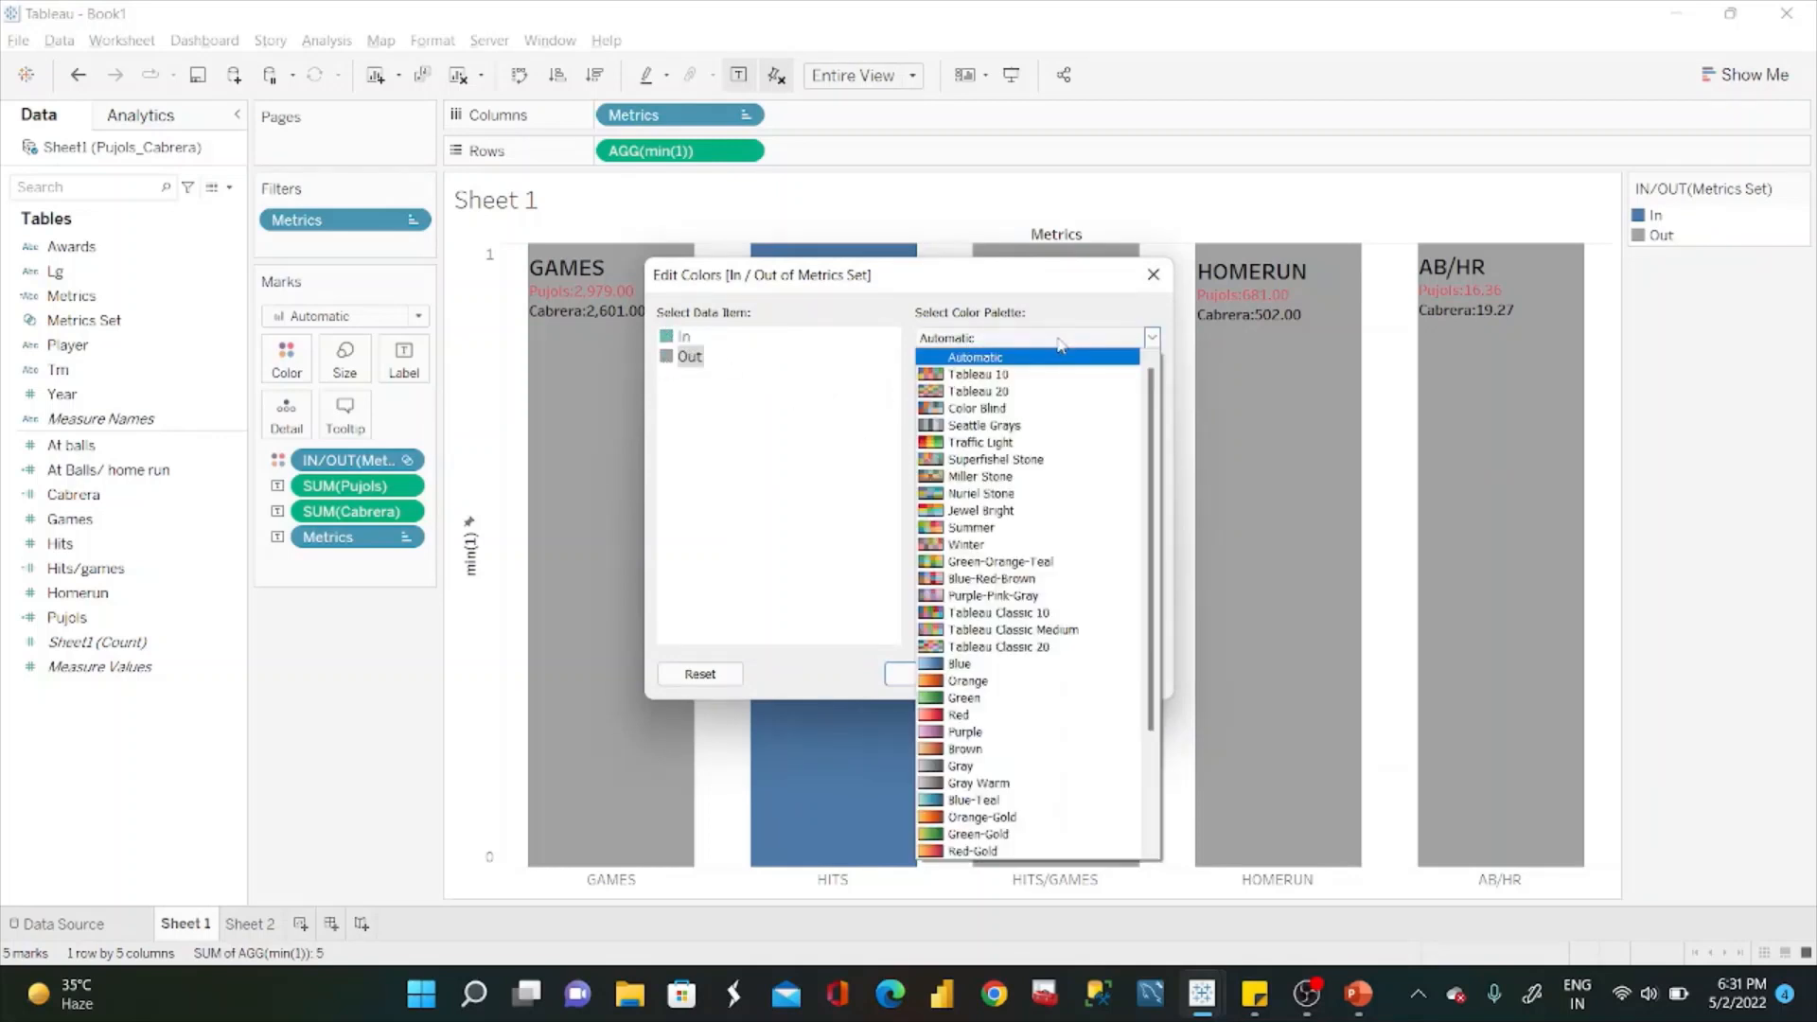
left_click(1009, 431)
left_click(942, 457)
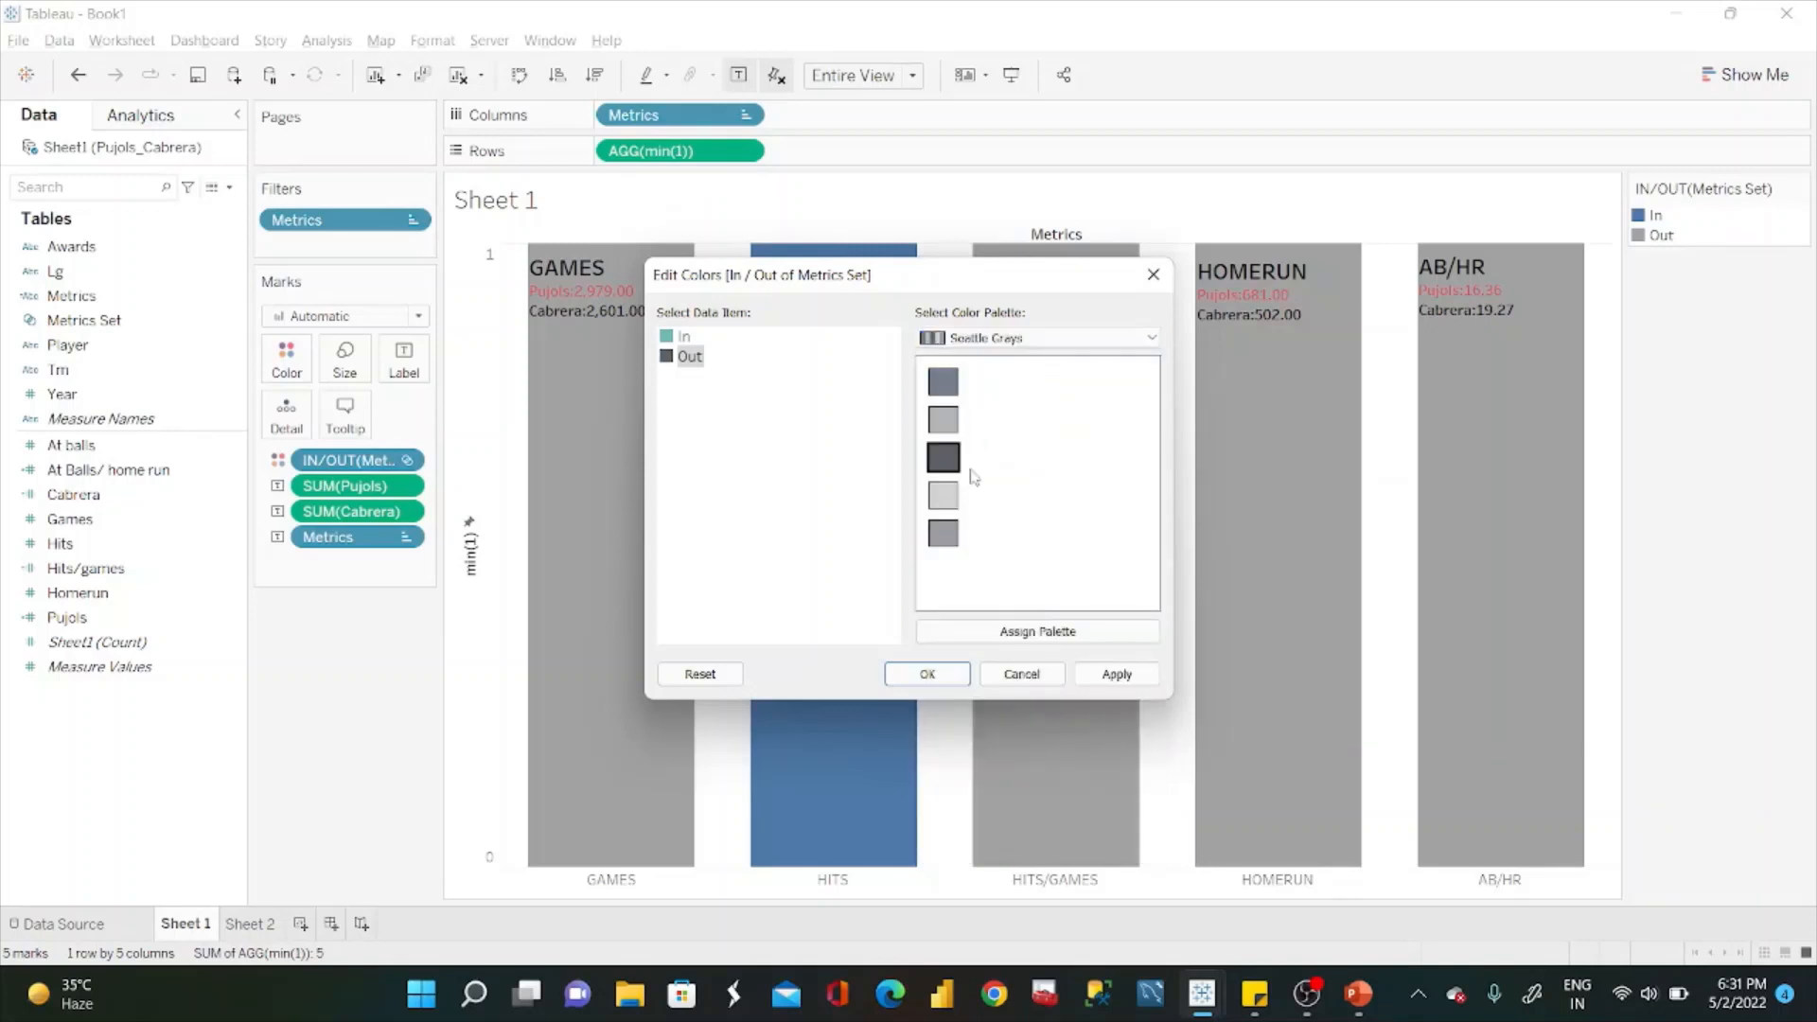
left_click(1116, 674)
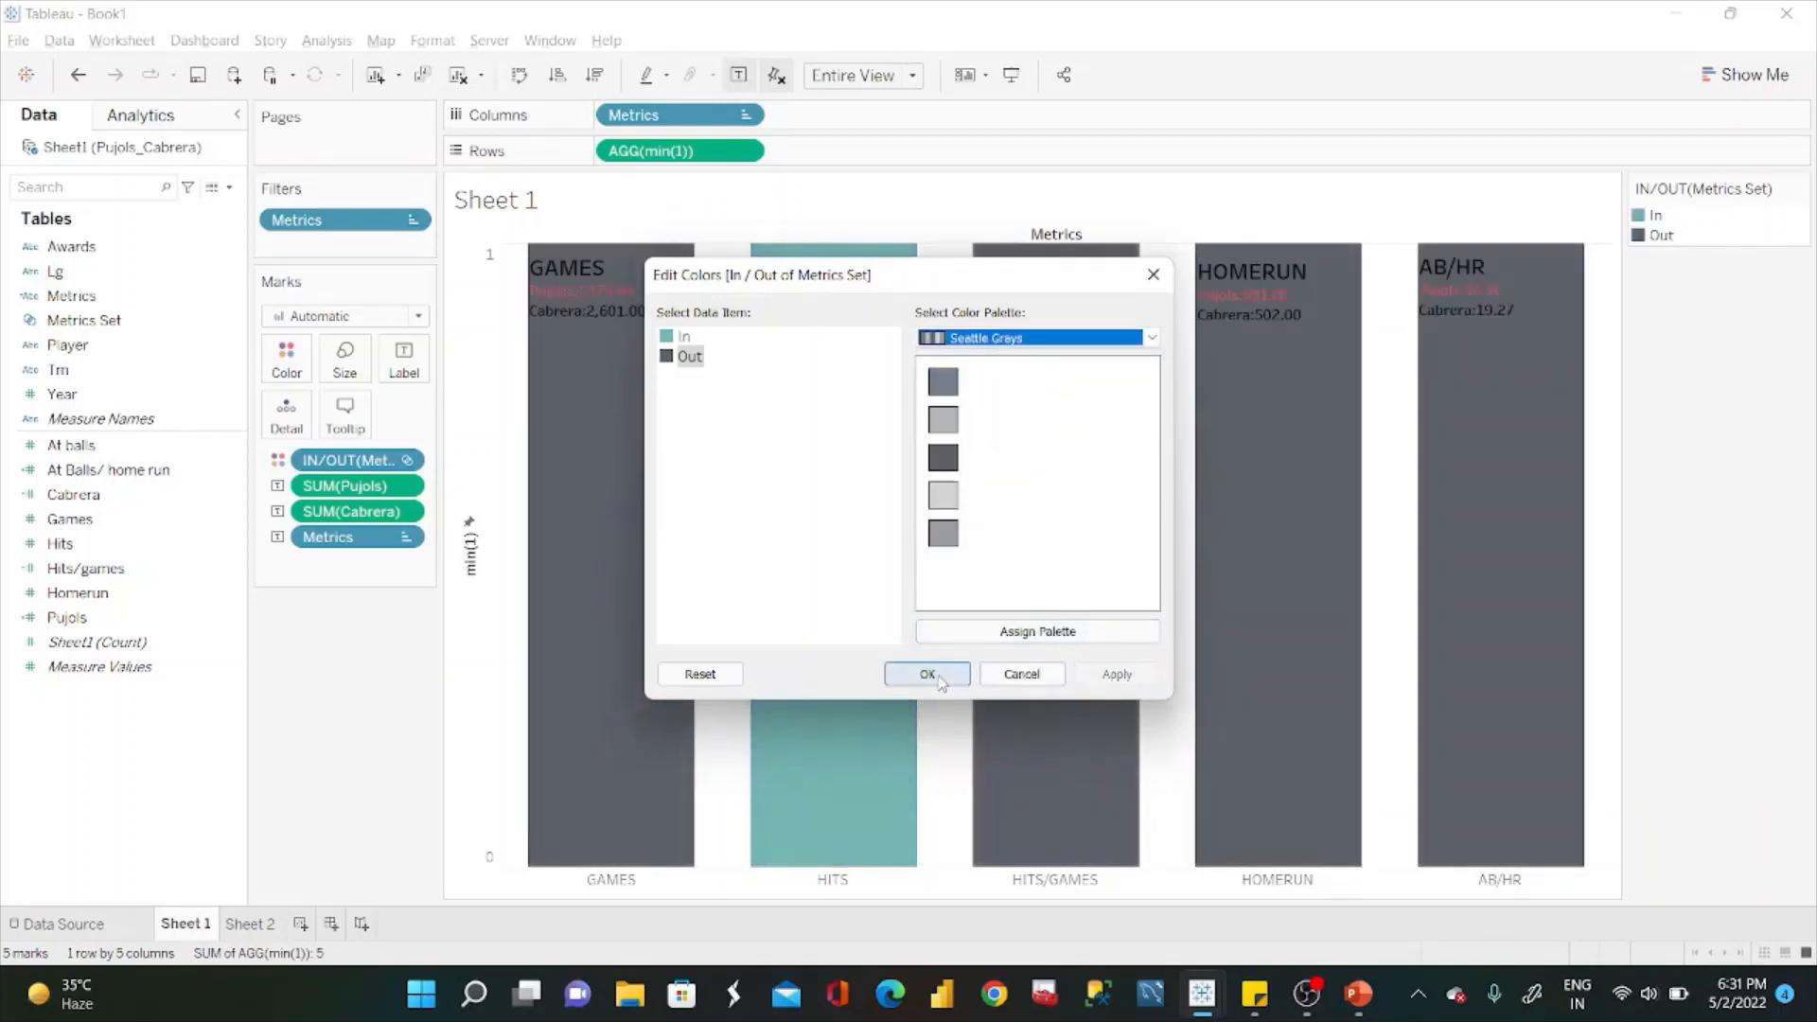
left_click(930, 676)
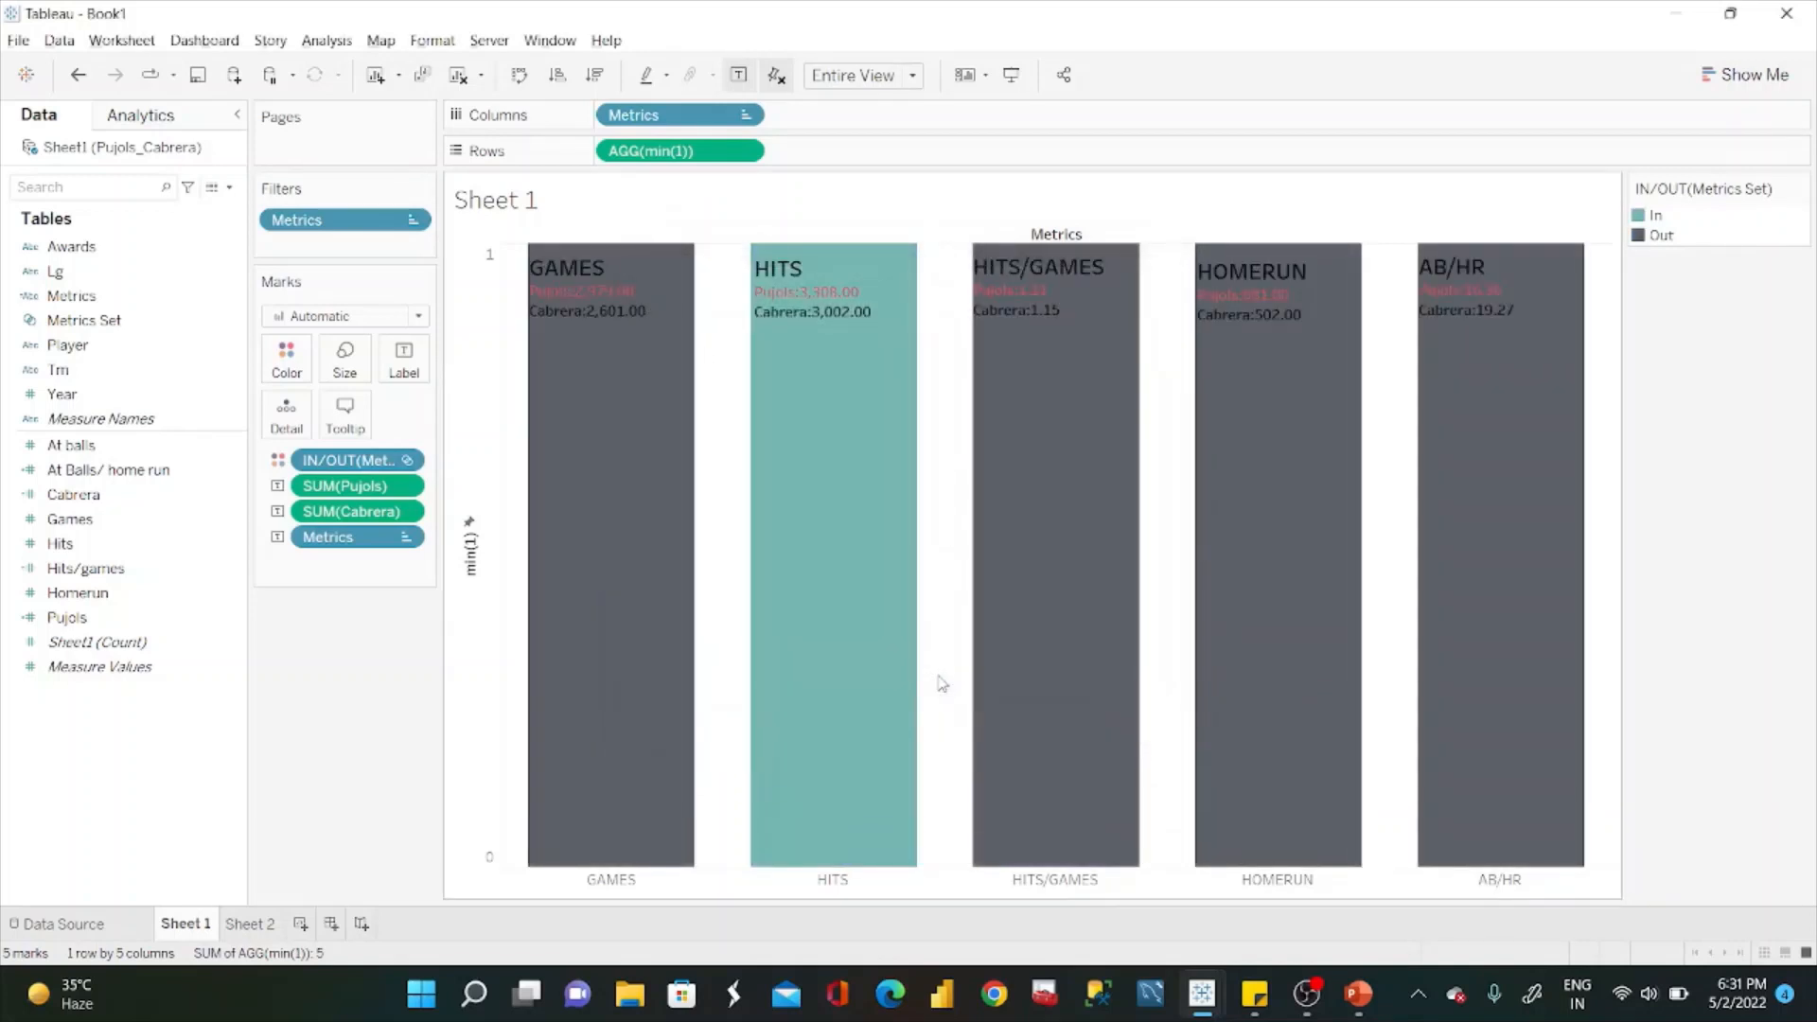
left_click(1607, 396)
left_click(1658, 347)
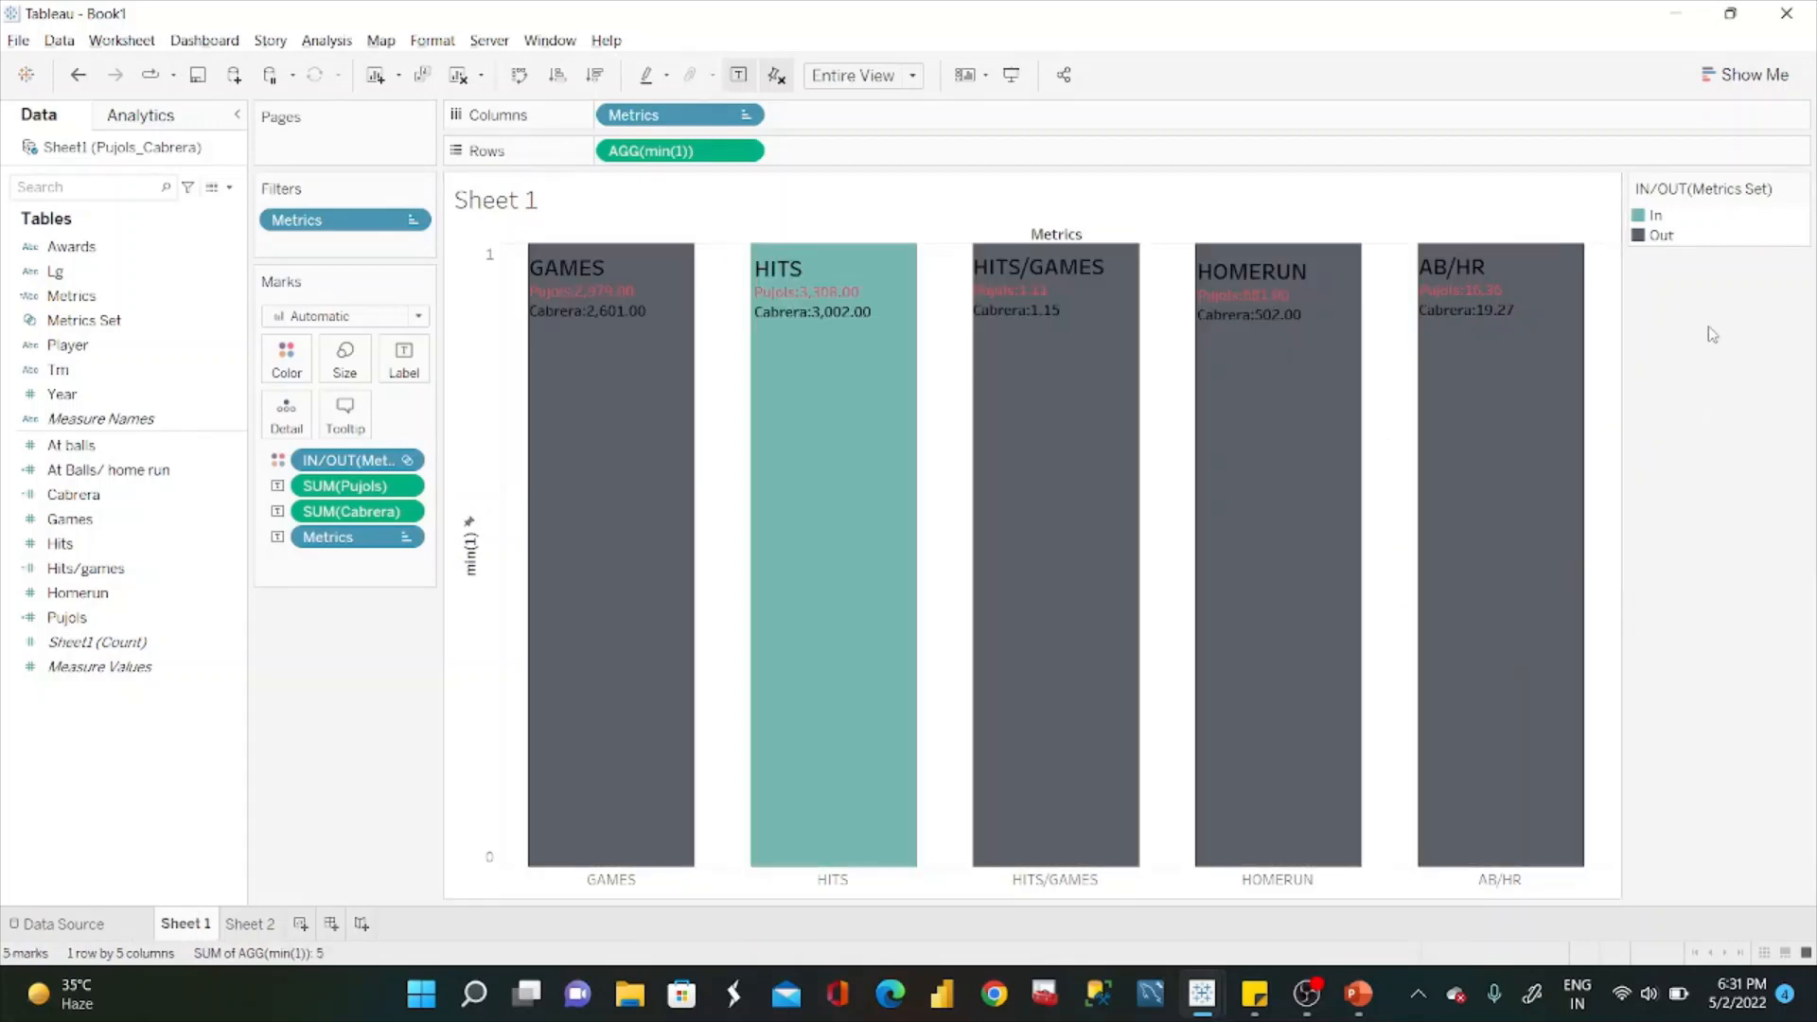
Set the font color of all three lines of the mark label text to white.
left_click(404, 360)
left_click(595, 466)
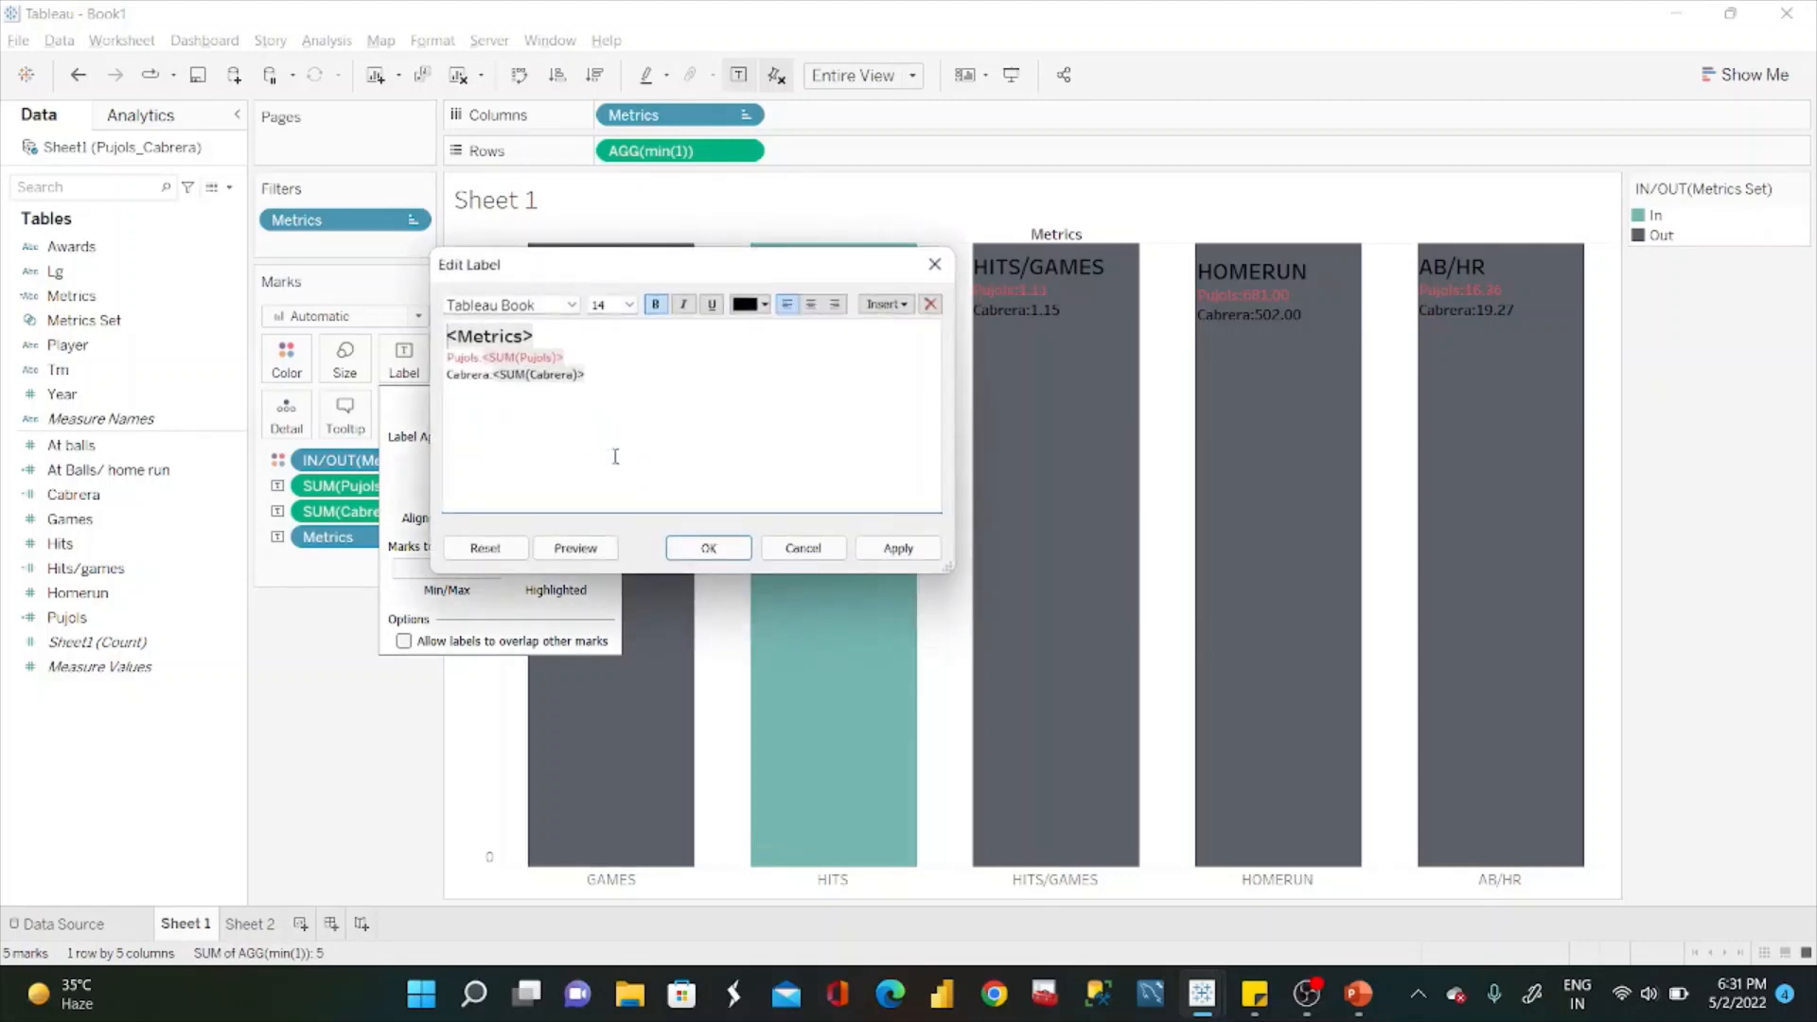
left_click_drag(637, 386, 421, 311)
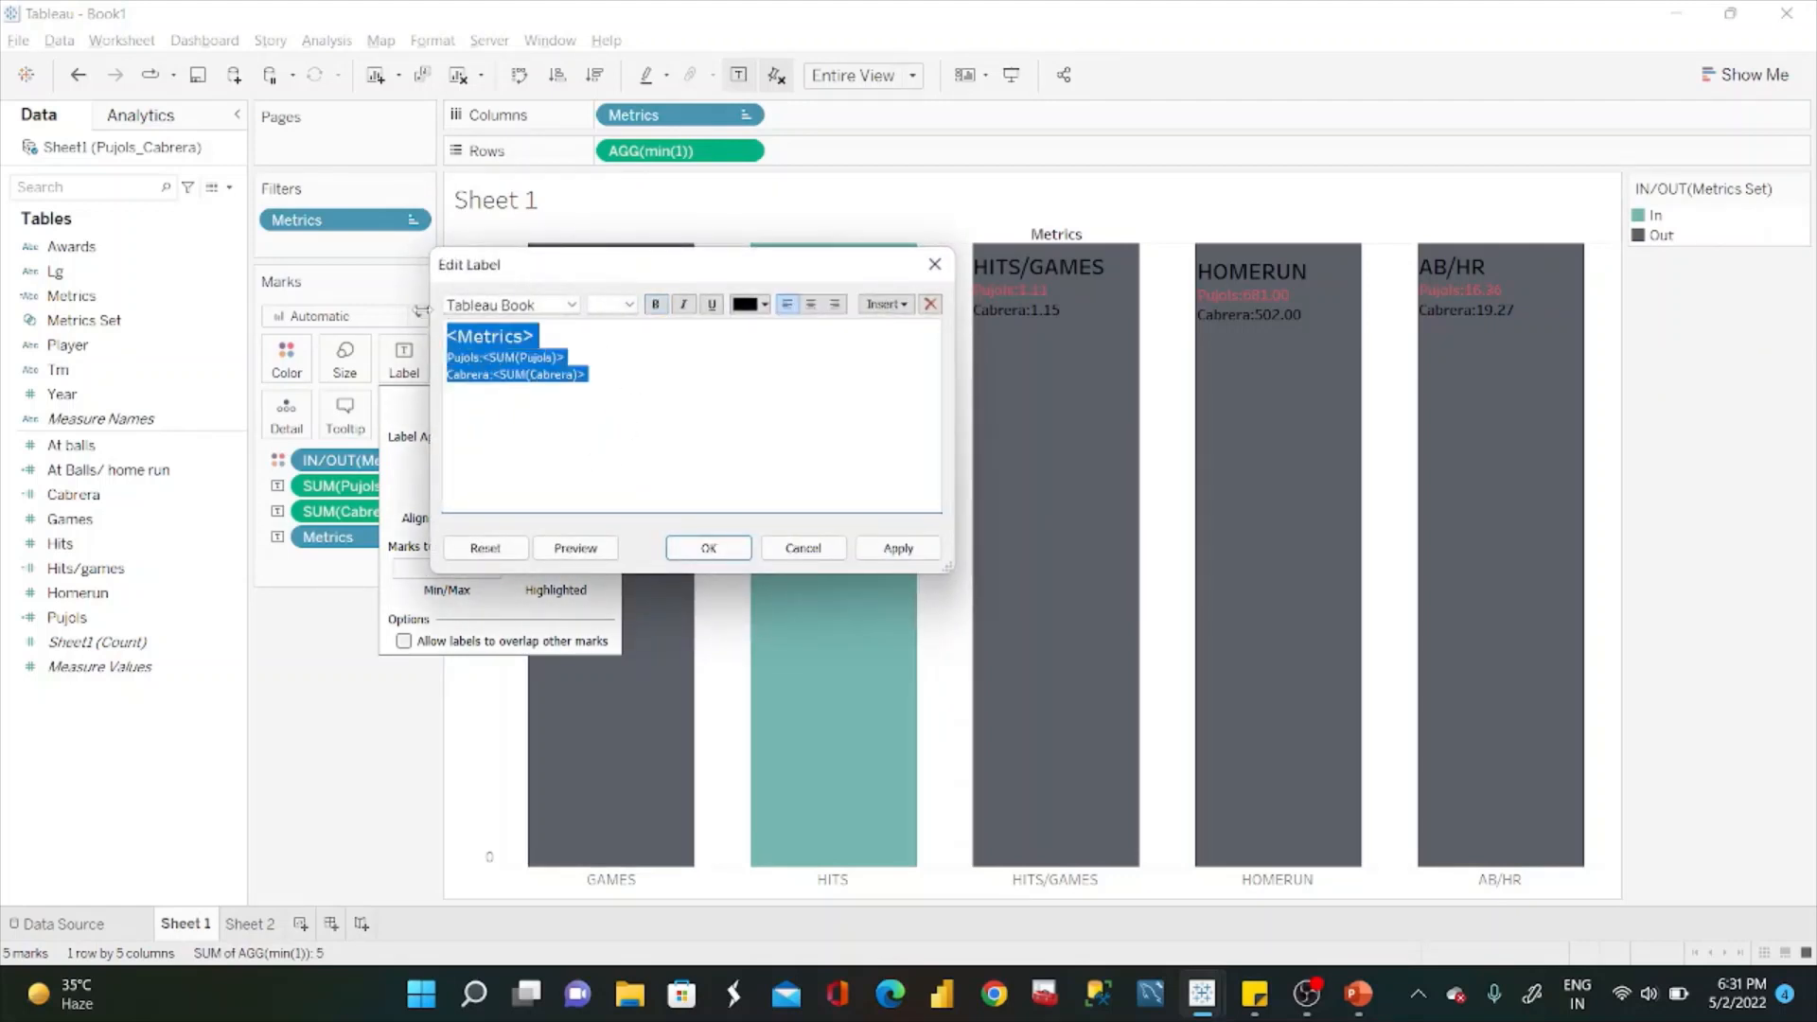
left_click(764, 305)
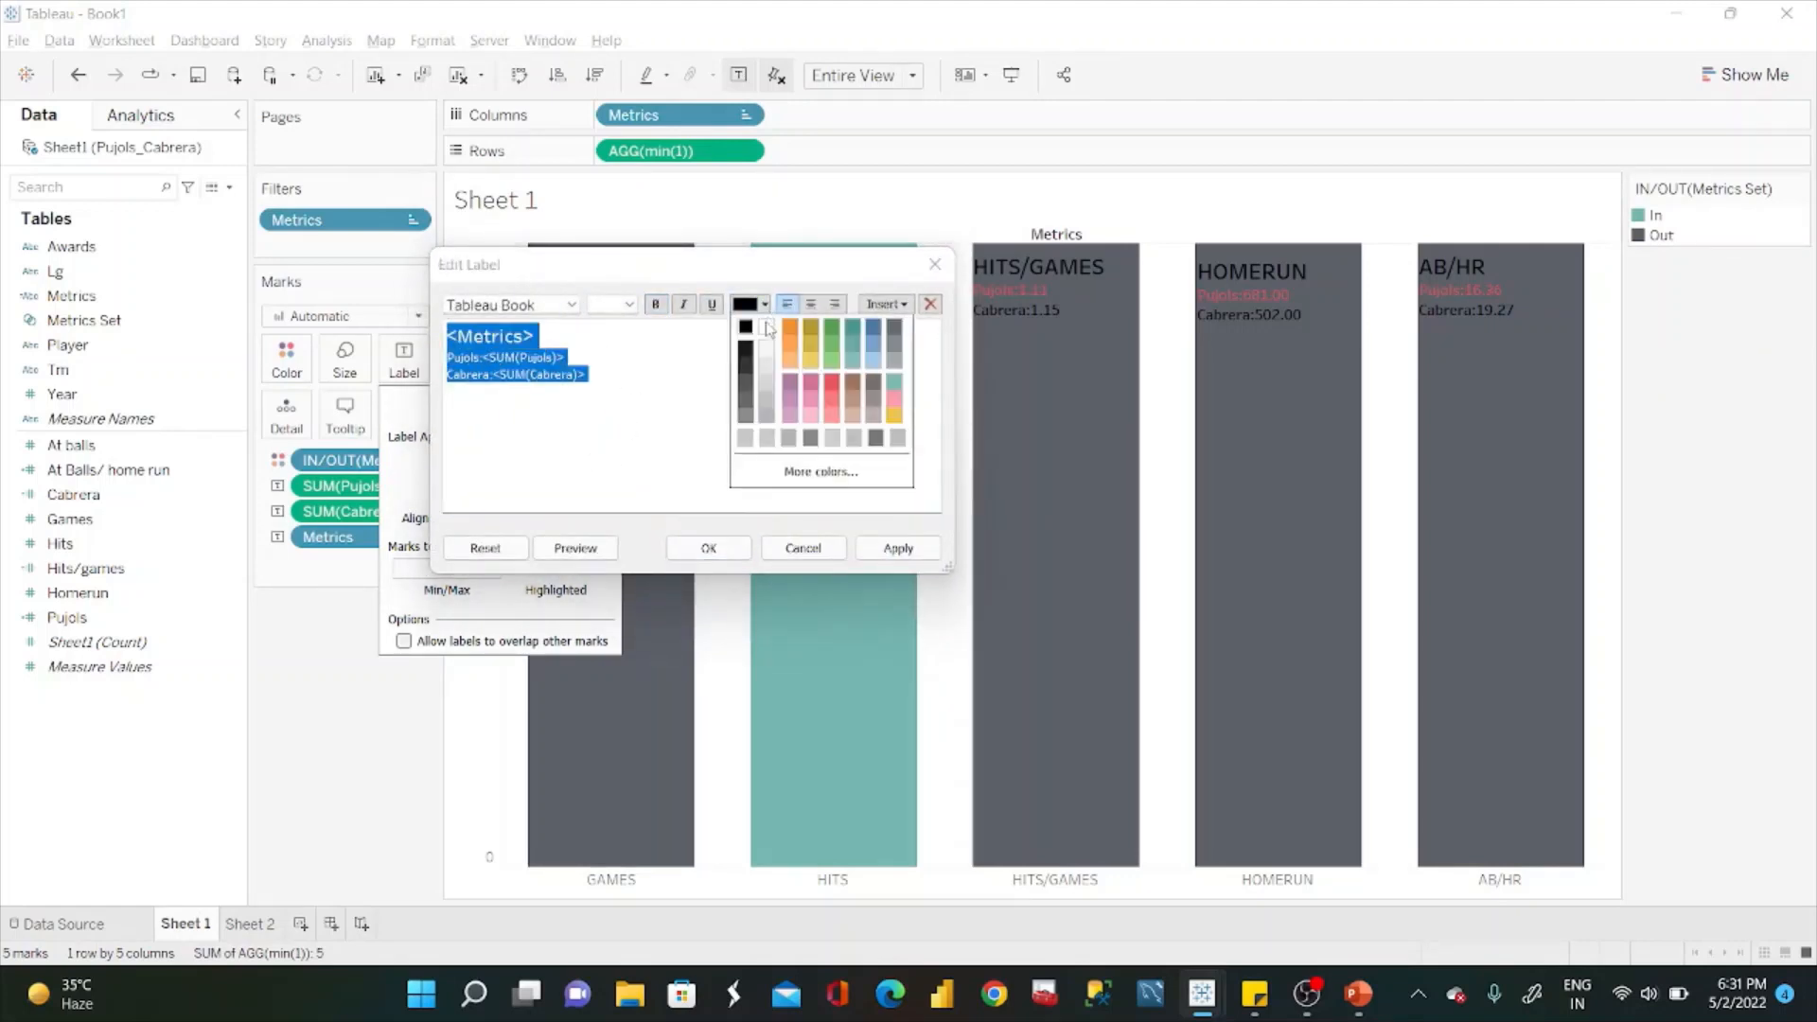
left_click(767, 327)
left_click(899, 549)
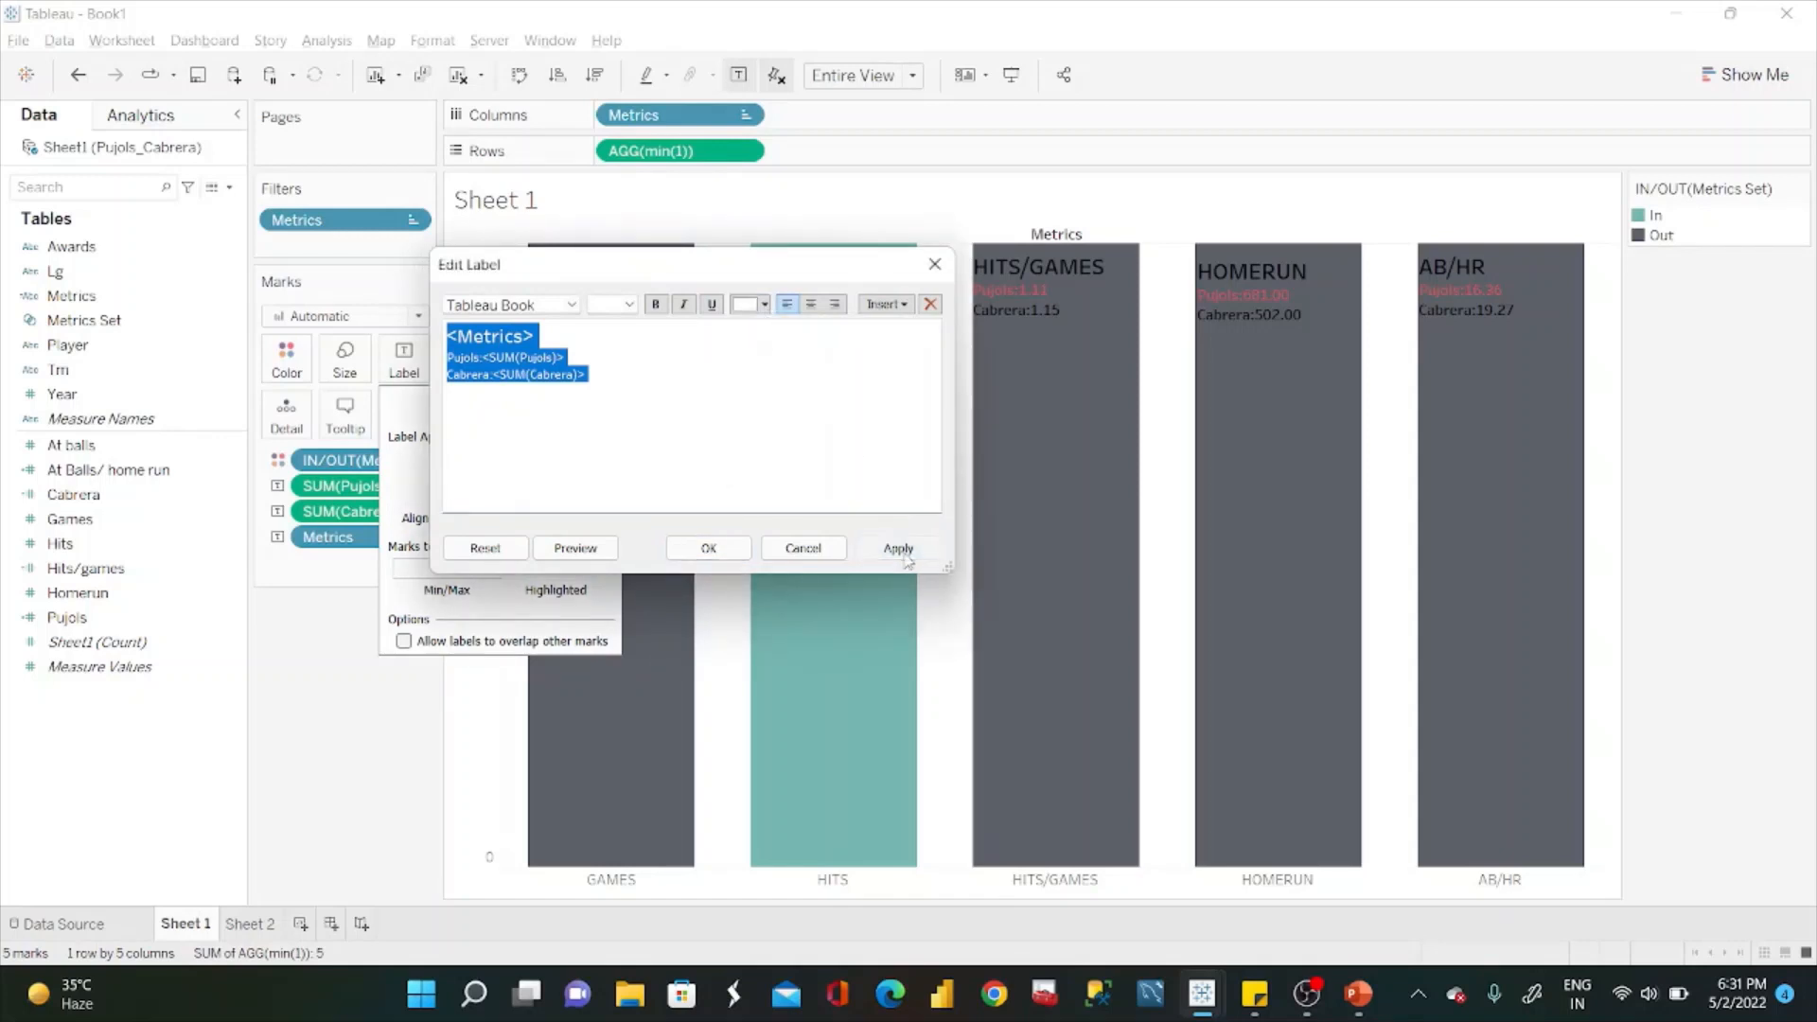
left_click(708, 553)
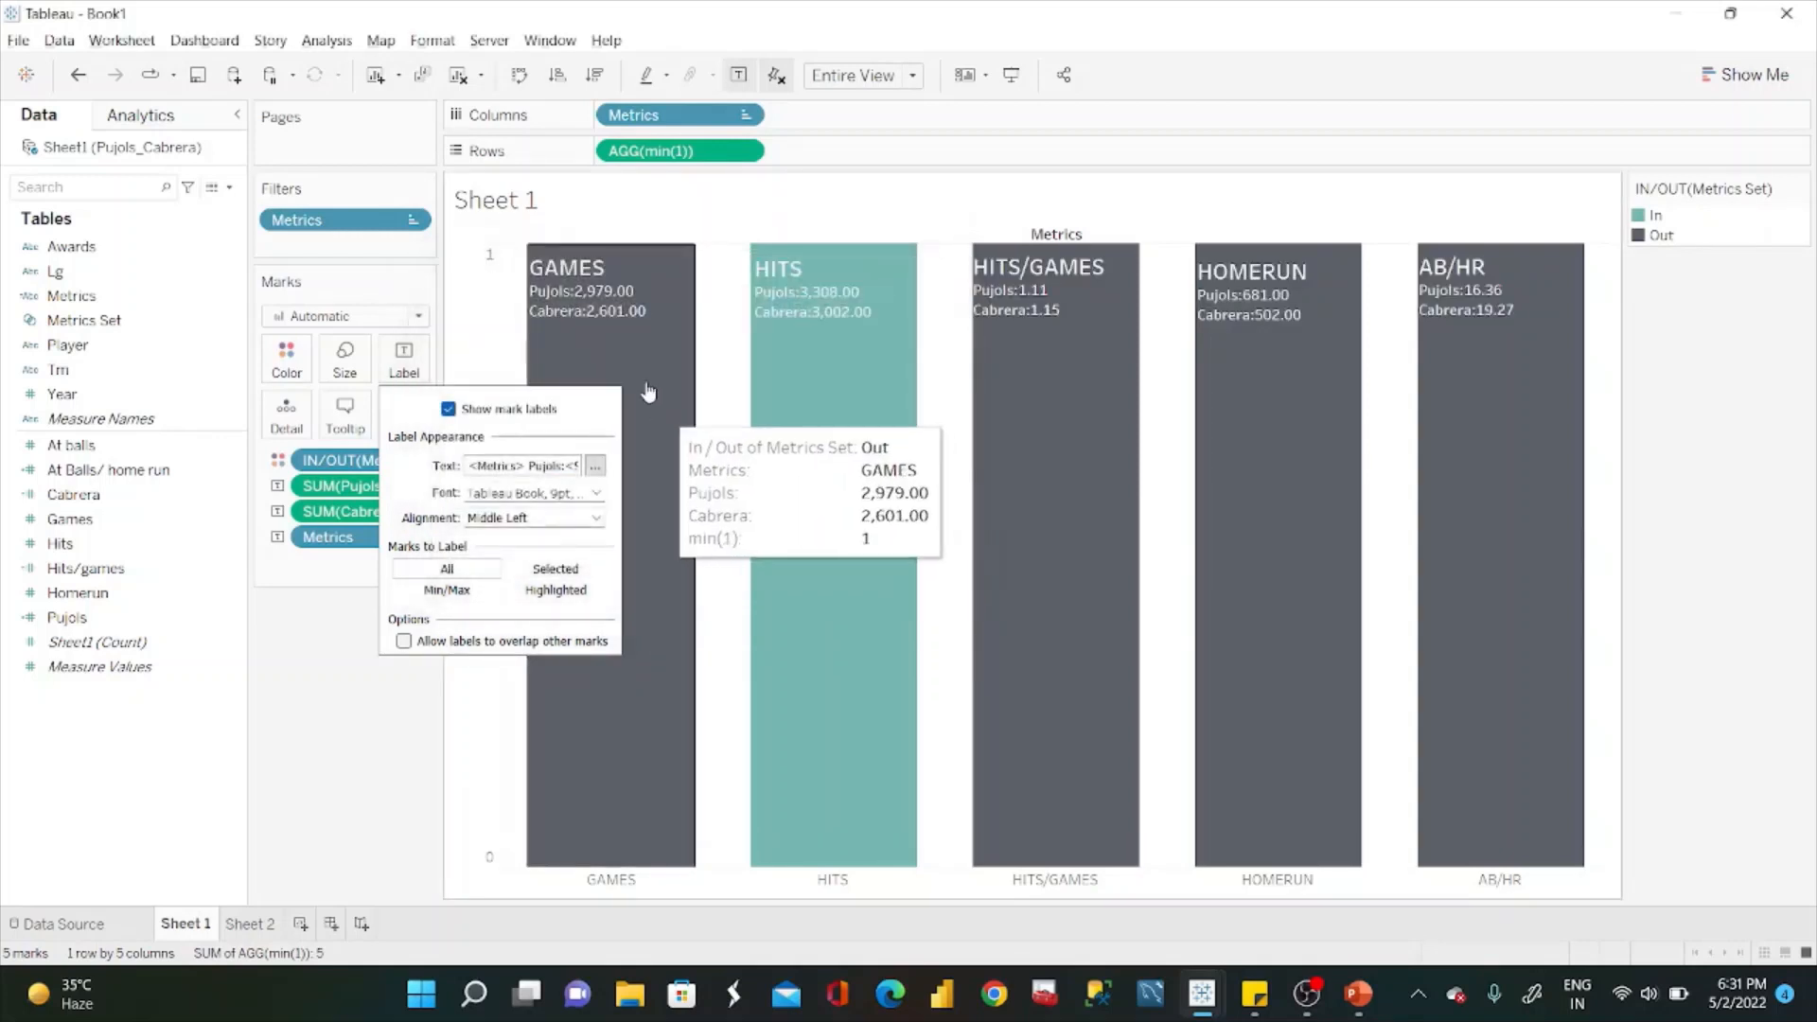
In the mark label text, color the Pujols line red and the Cabrera line dark gray.
left_click(596, 467)
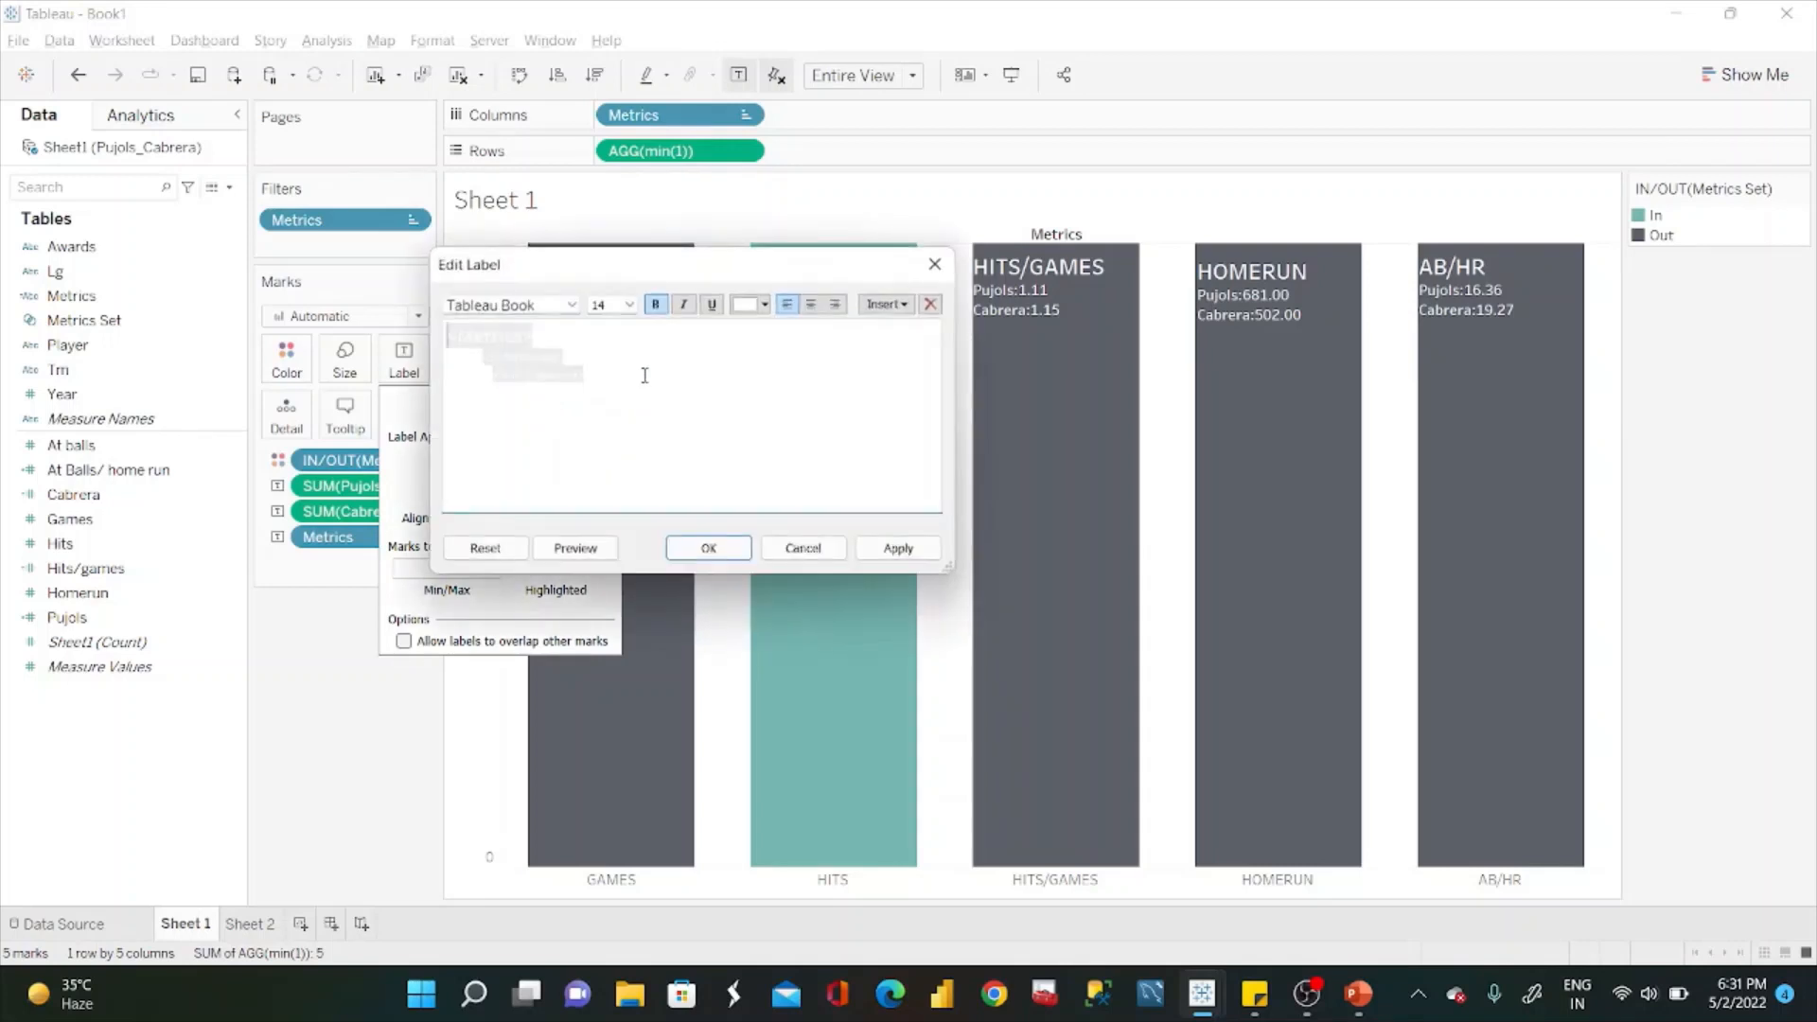
left_click_drag(575, 356, 445, 358)
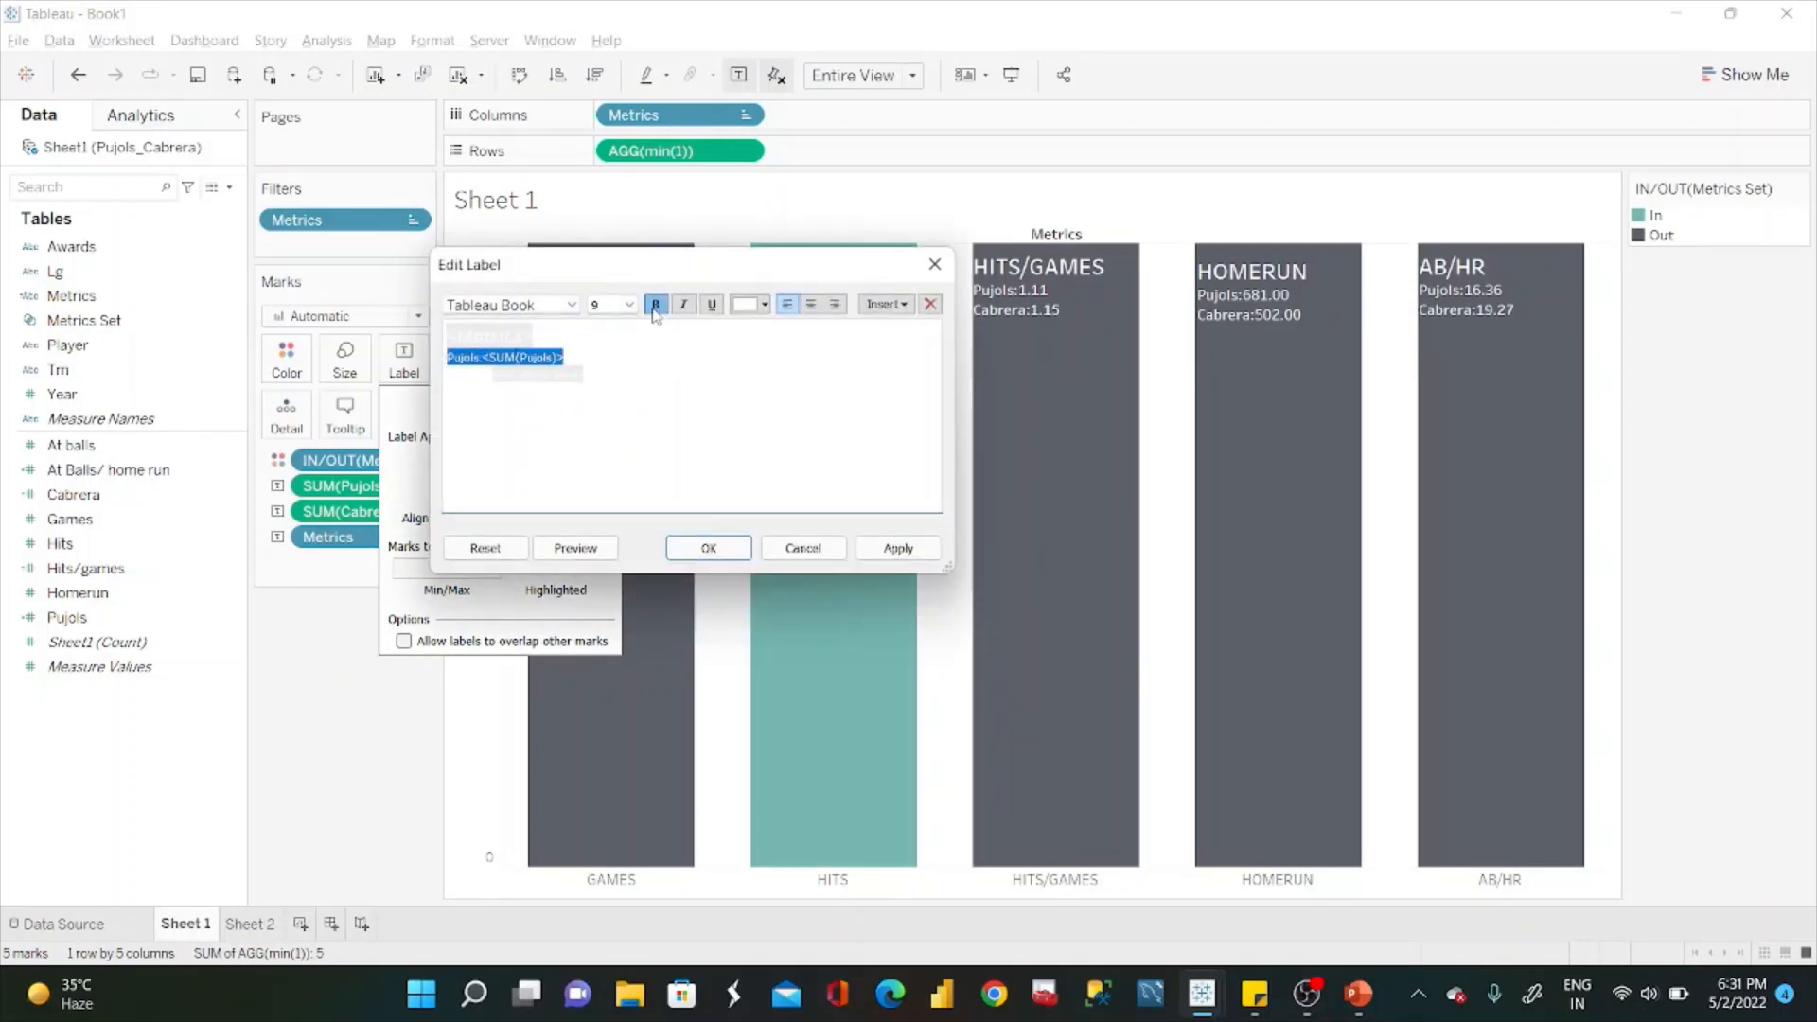
left_click(764, 308)
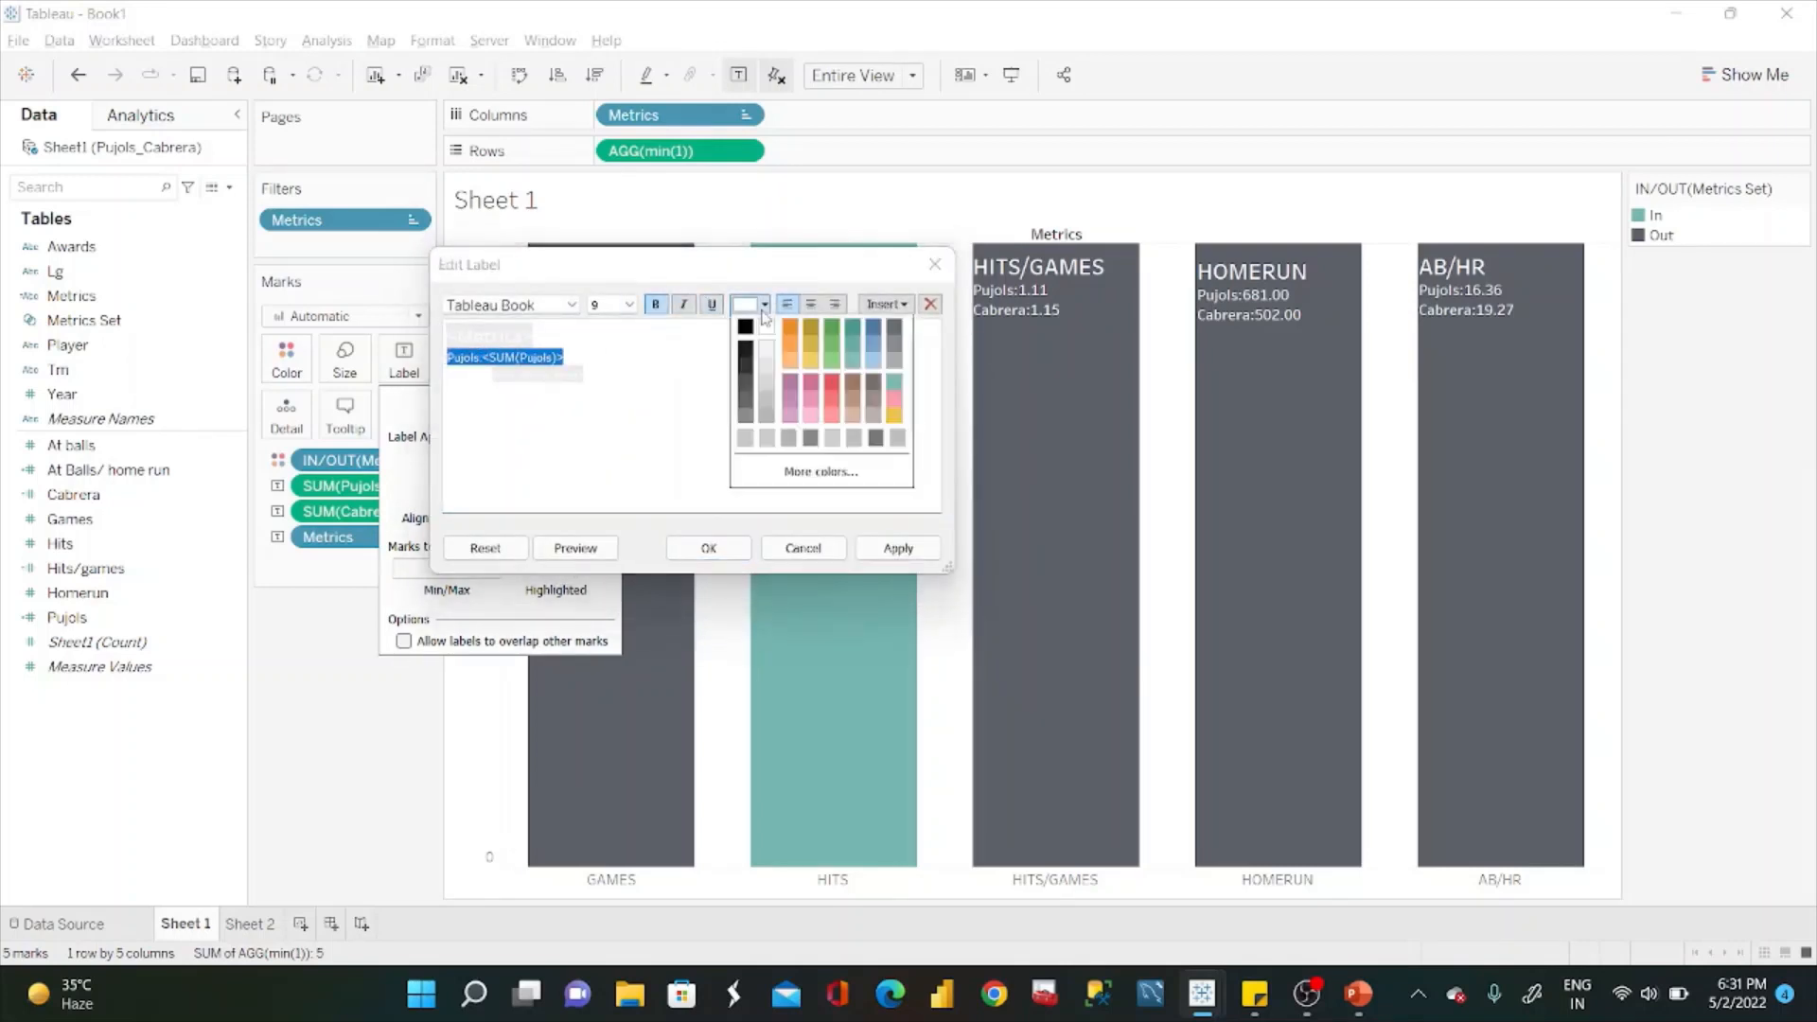
left_click(830, 385)
left_click_drag(596, 371, 443, 373)
left_click(764, 305)
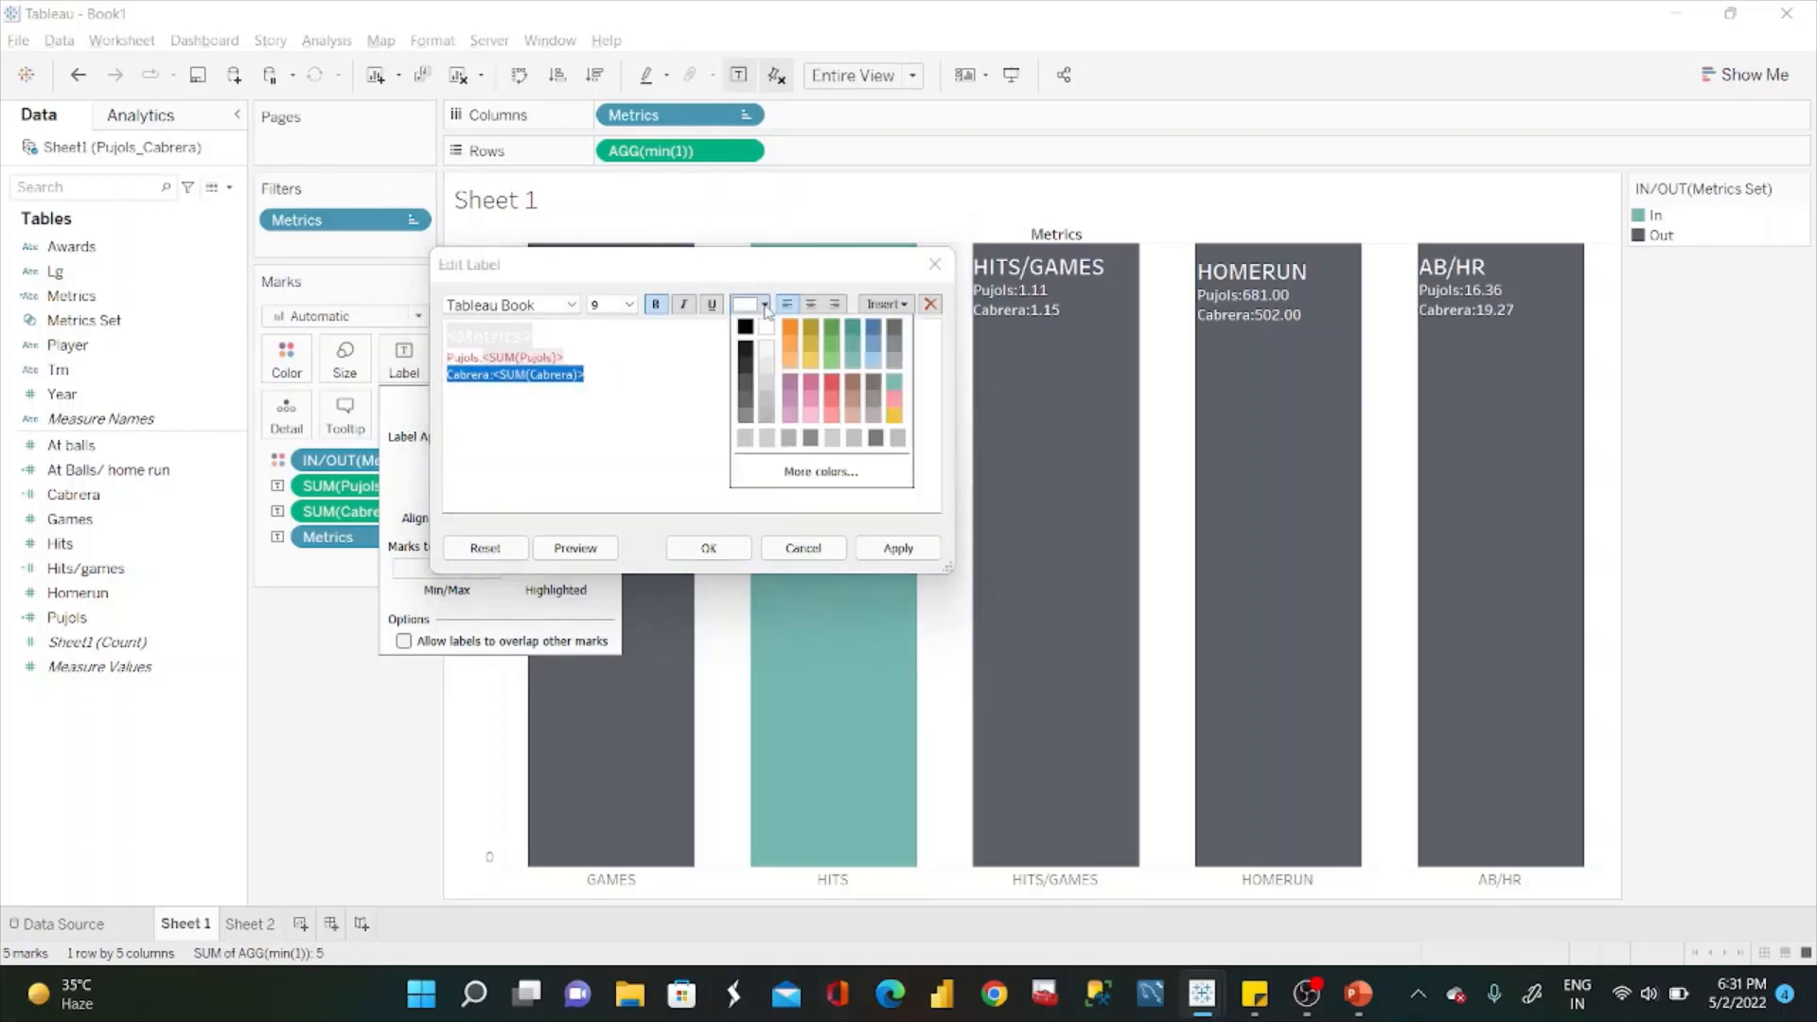
left_click(745, 382)
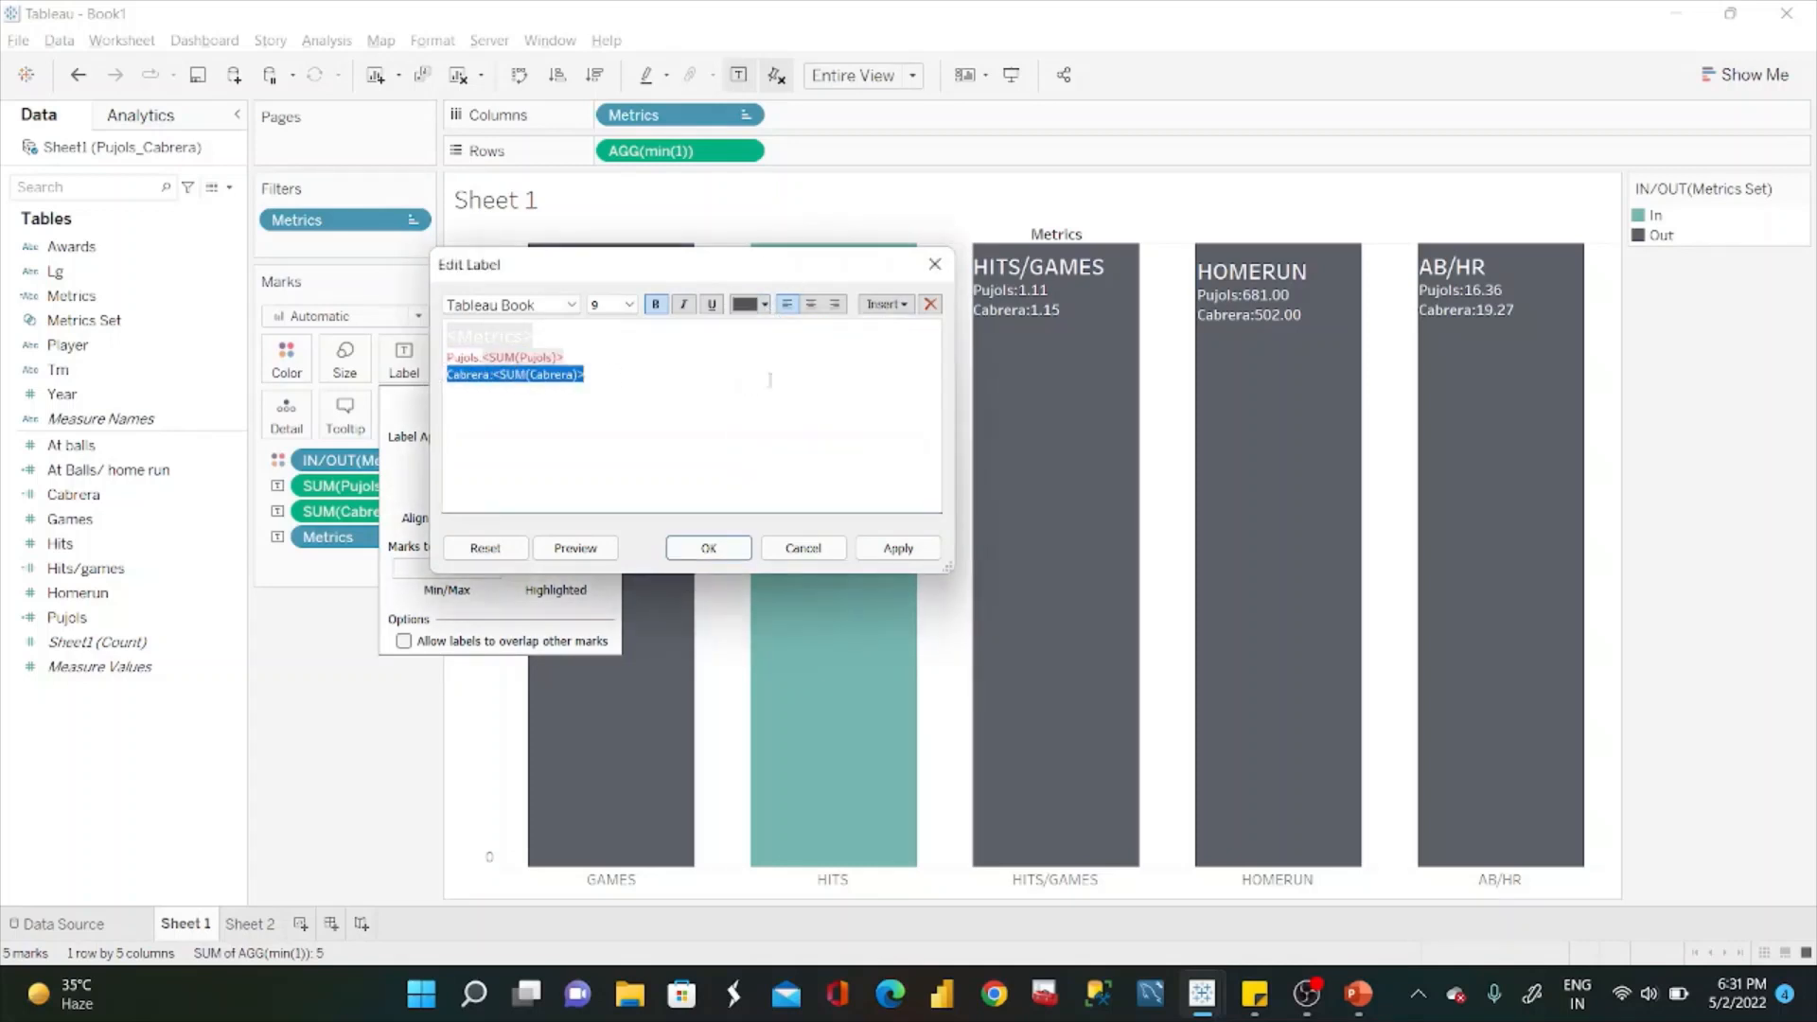
left_click(896, 547)
left_click(710, 547)
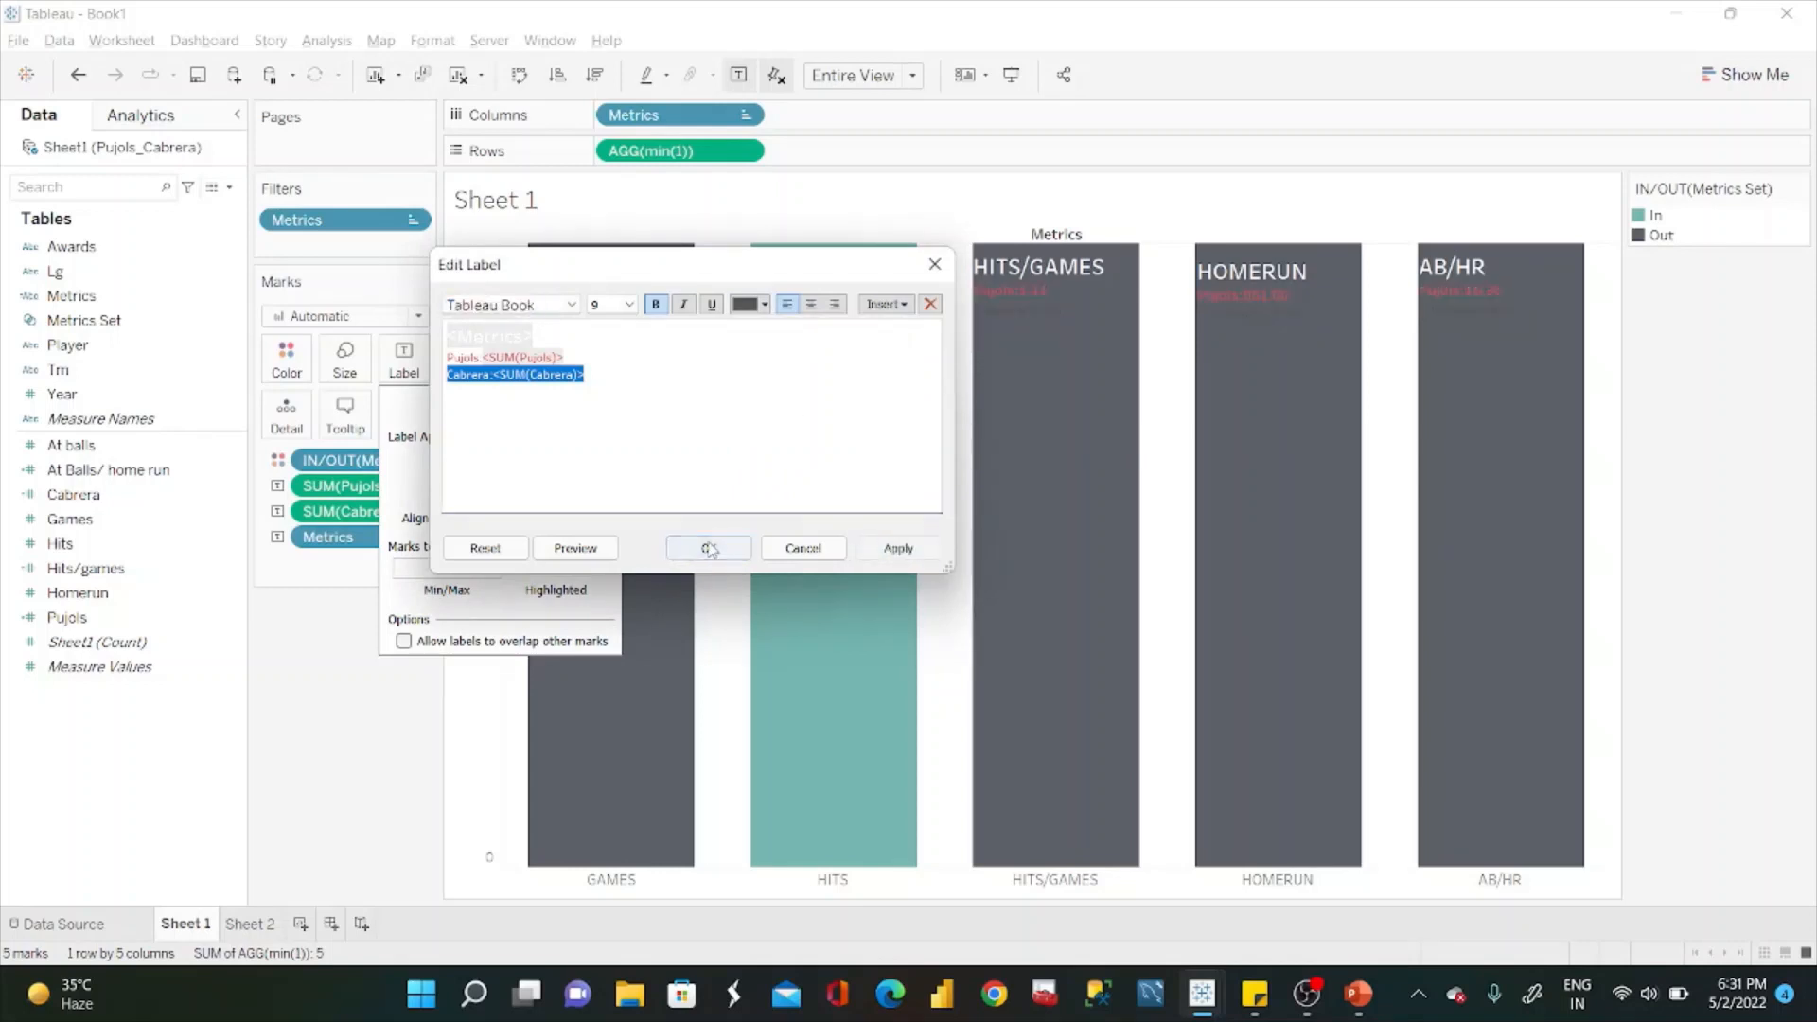
left_click(1546, 459)
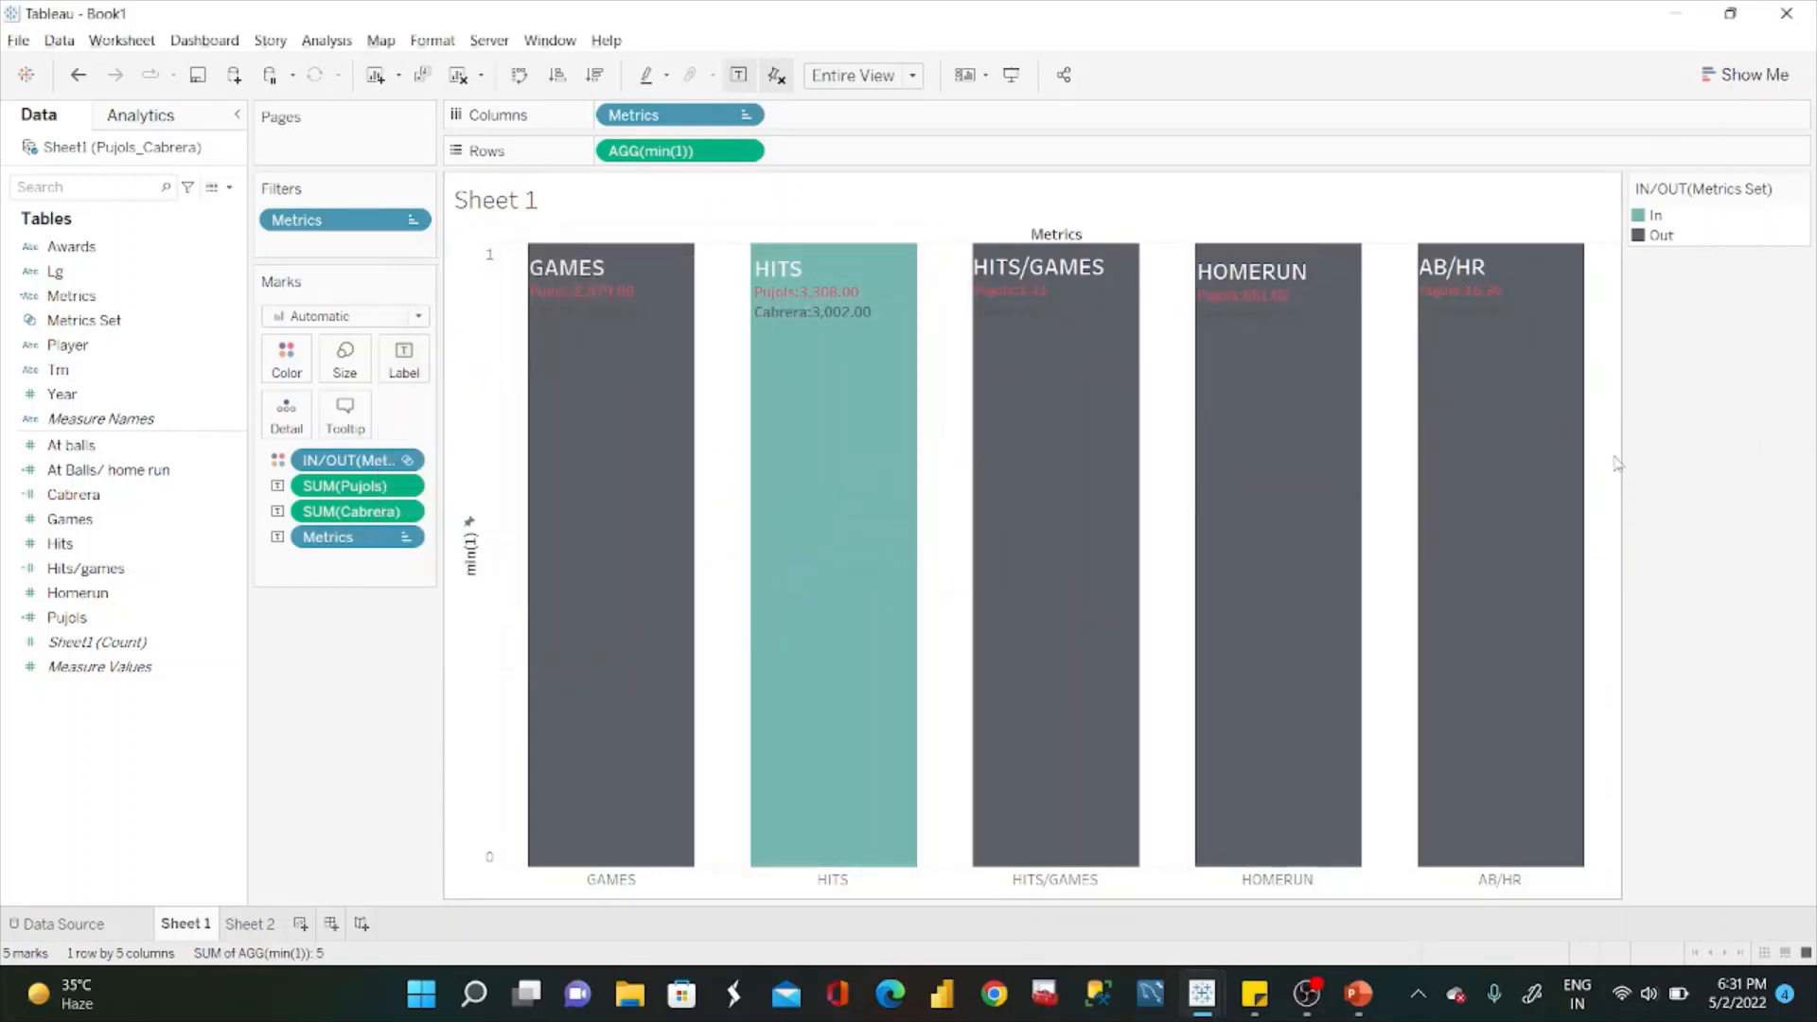
Change the color of the Metrics Set's Out members to the light brownish gray of the Automatic palette.
double_click(1661, 236)
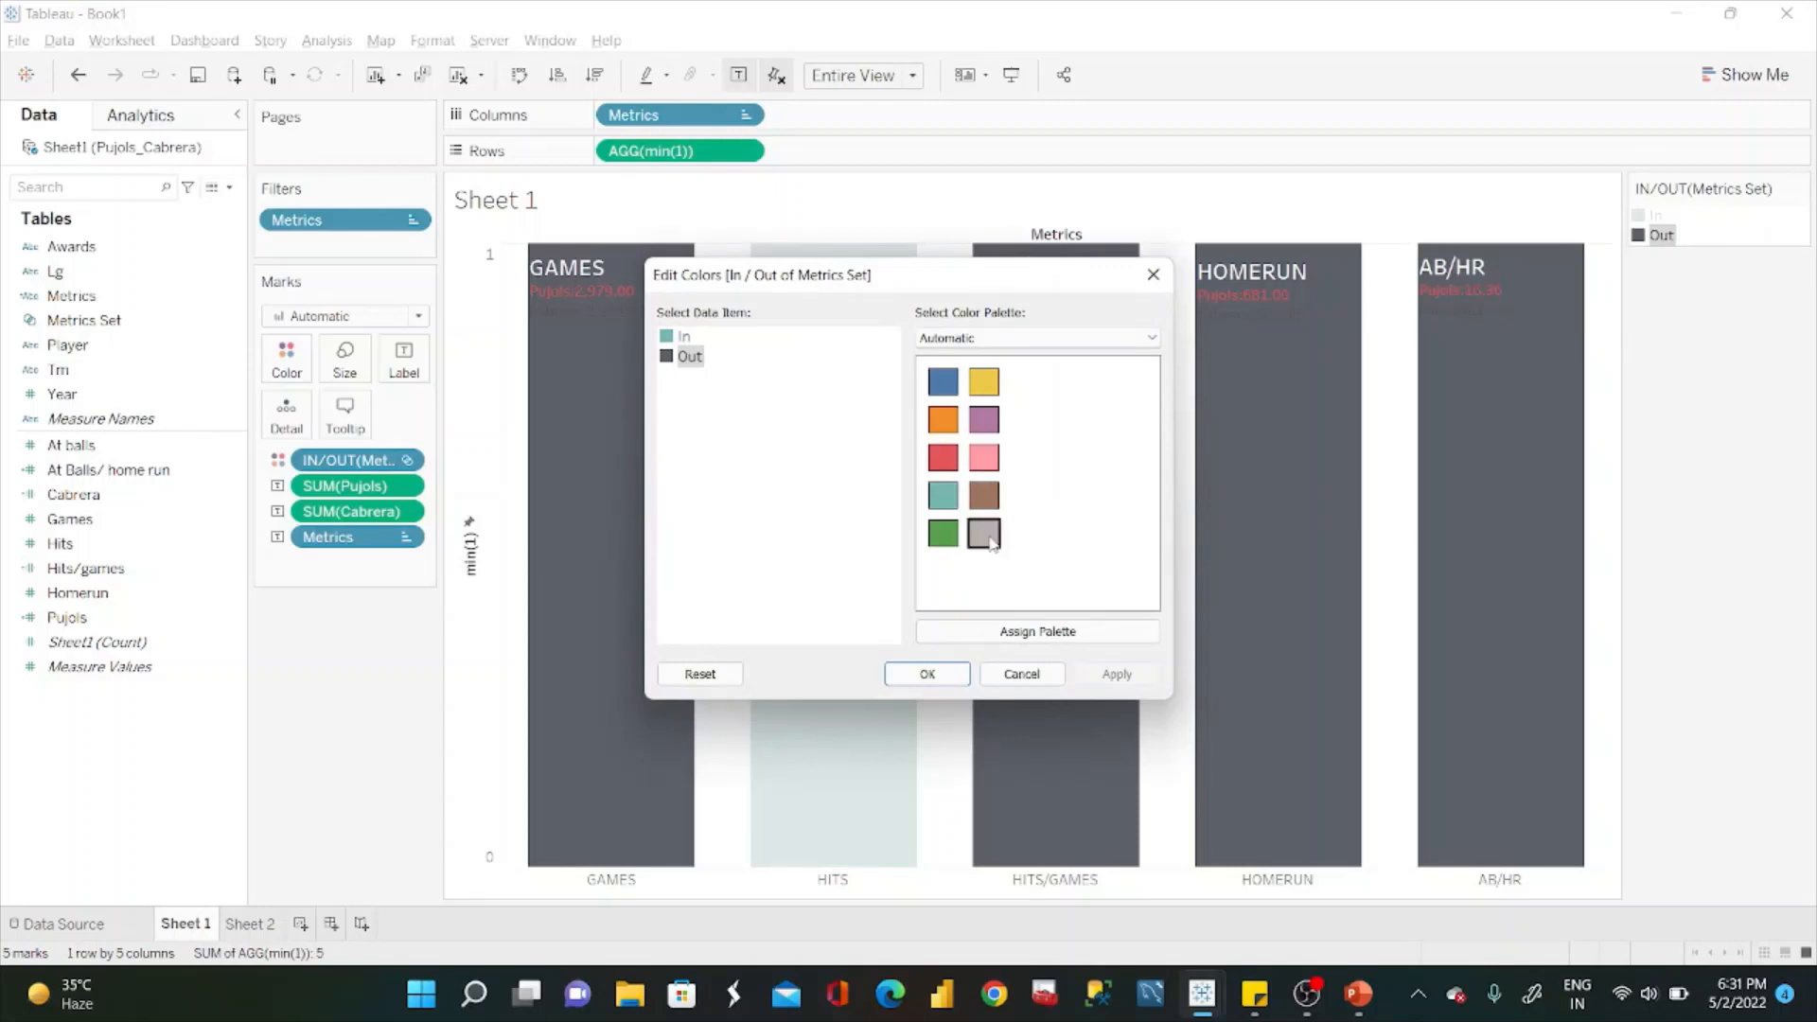
left_click(984, 534)
left_click(1117, 674)
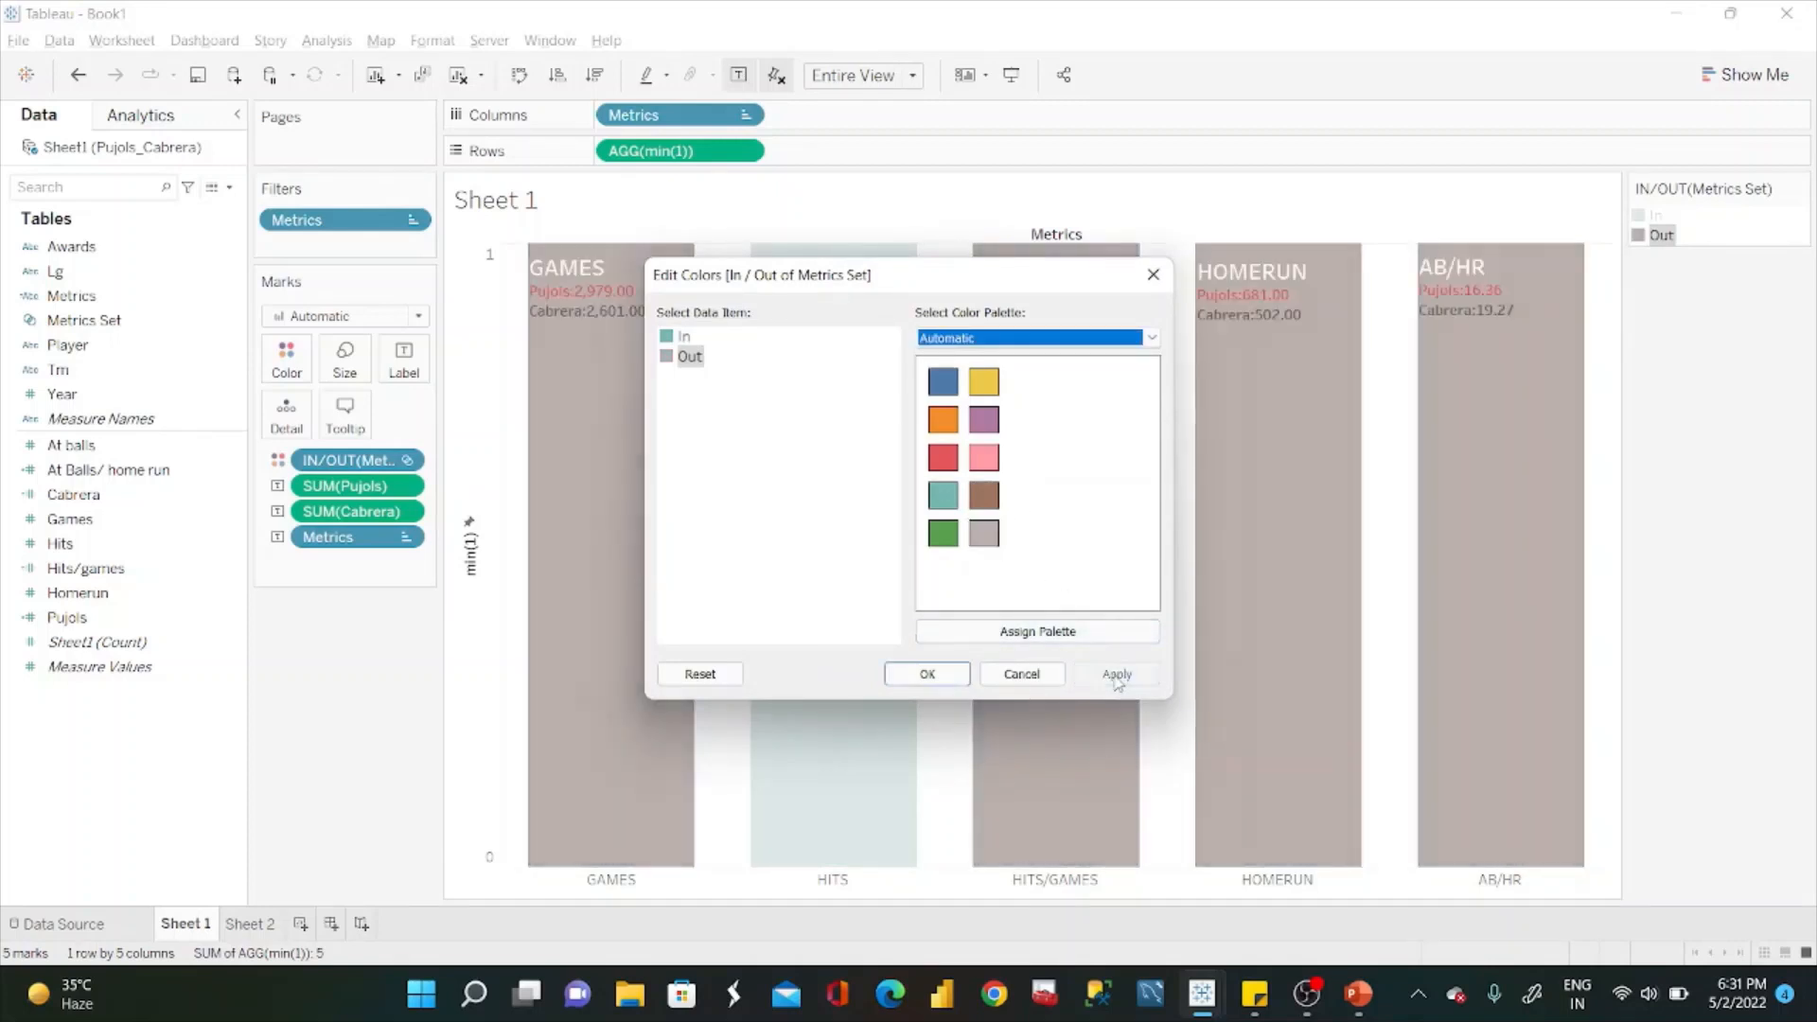
left_click(927, 674)
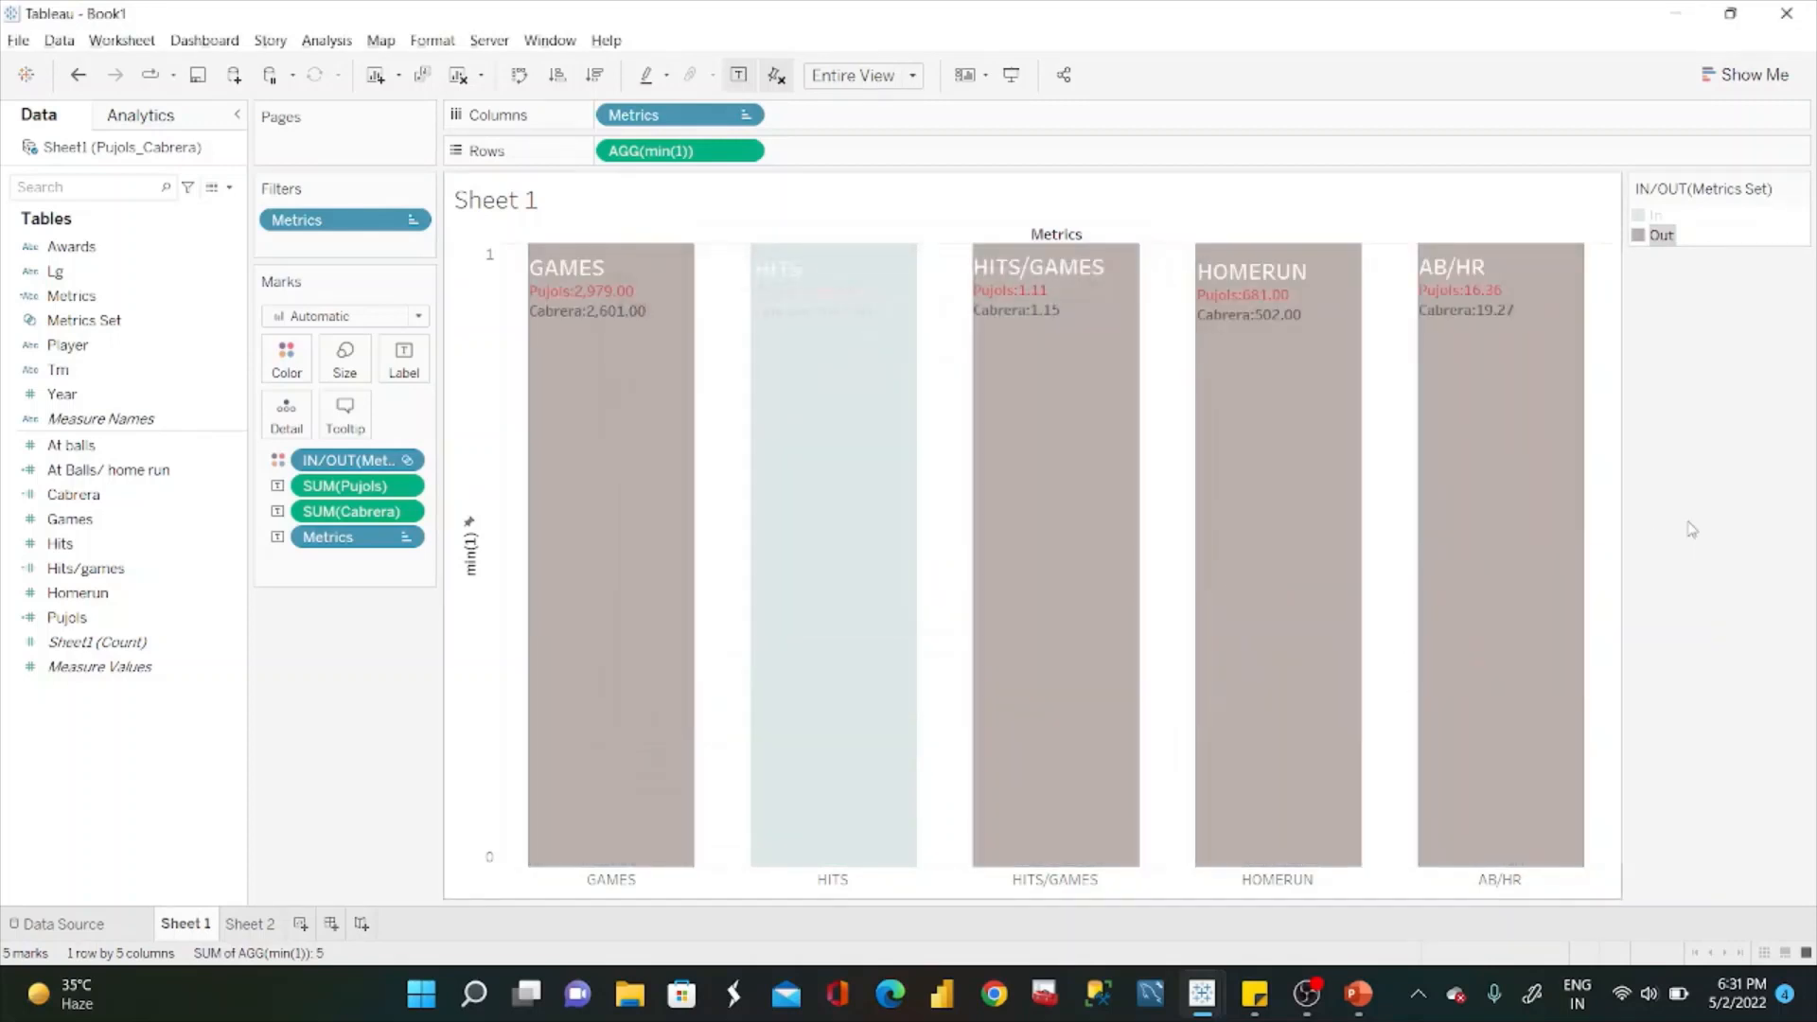
left_click(1736, 530)
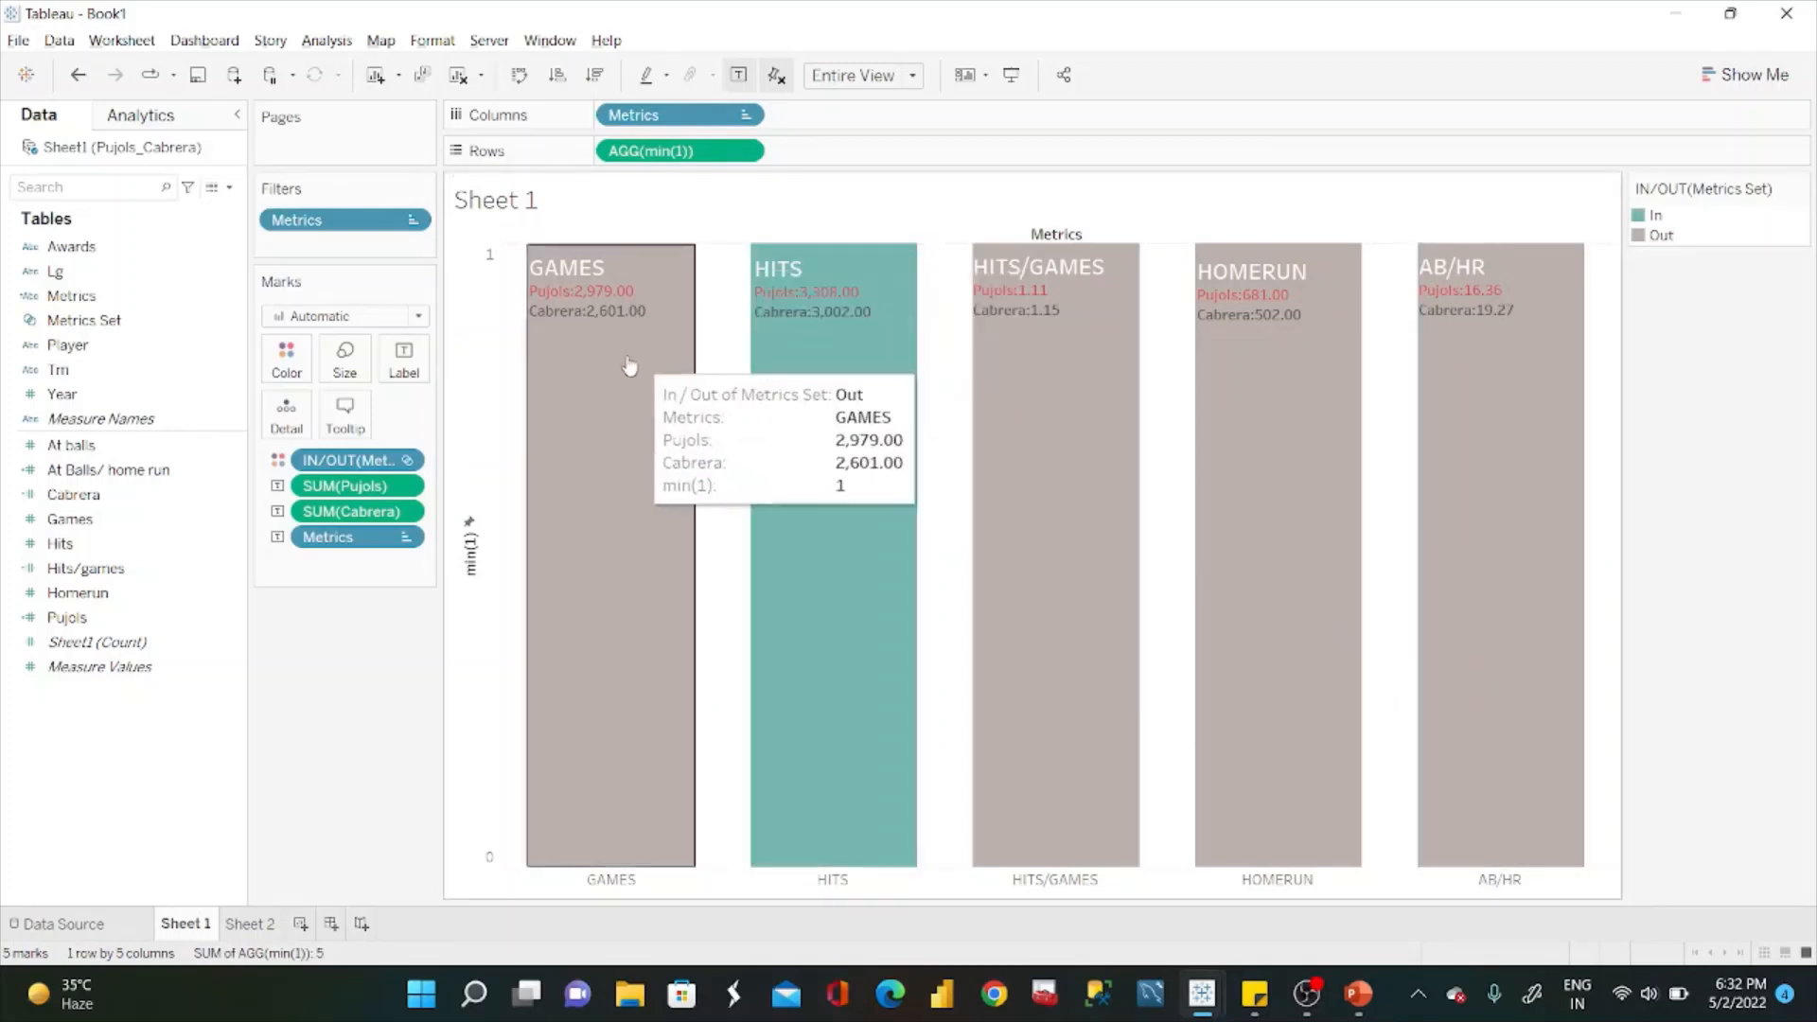
Rename the Sheet 1 worksheet as Metrics.
mouse_move(975, 352)
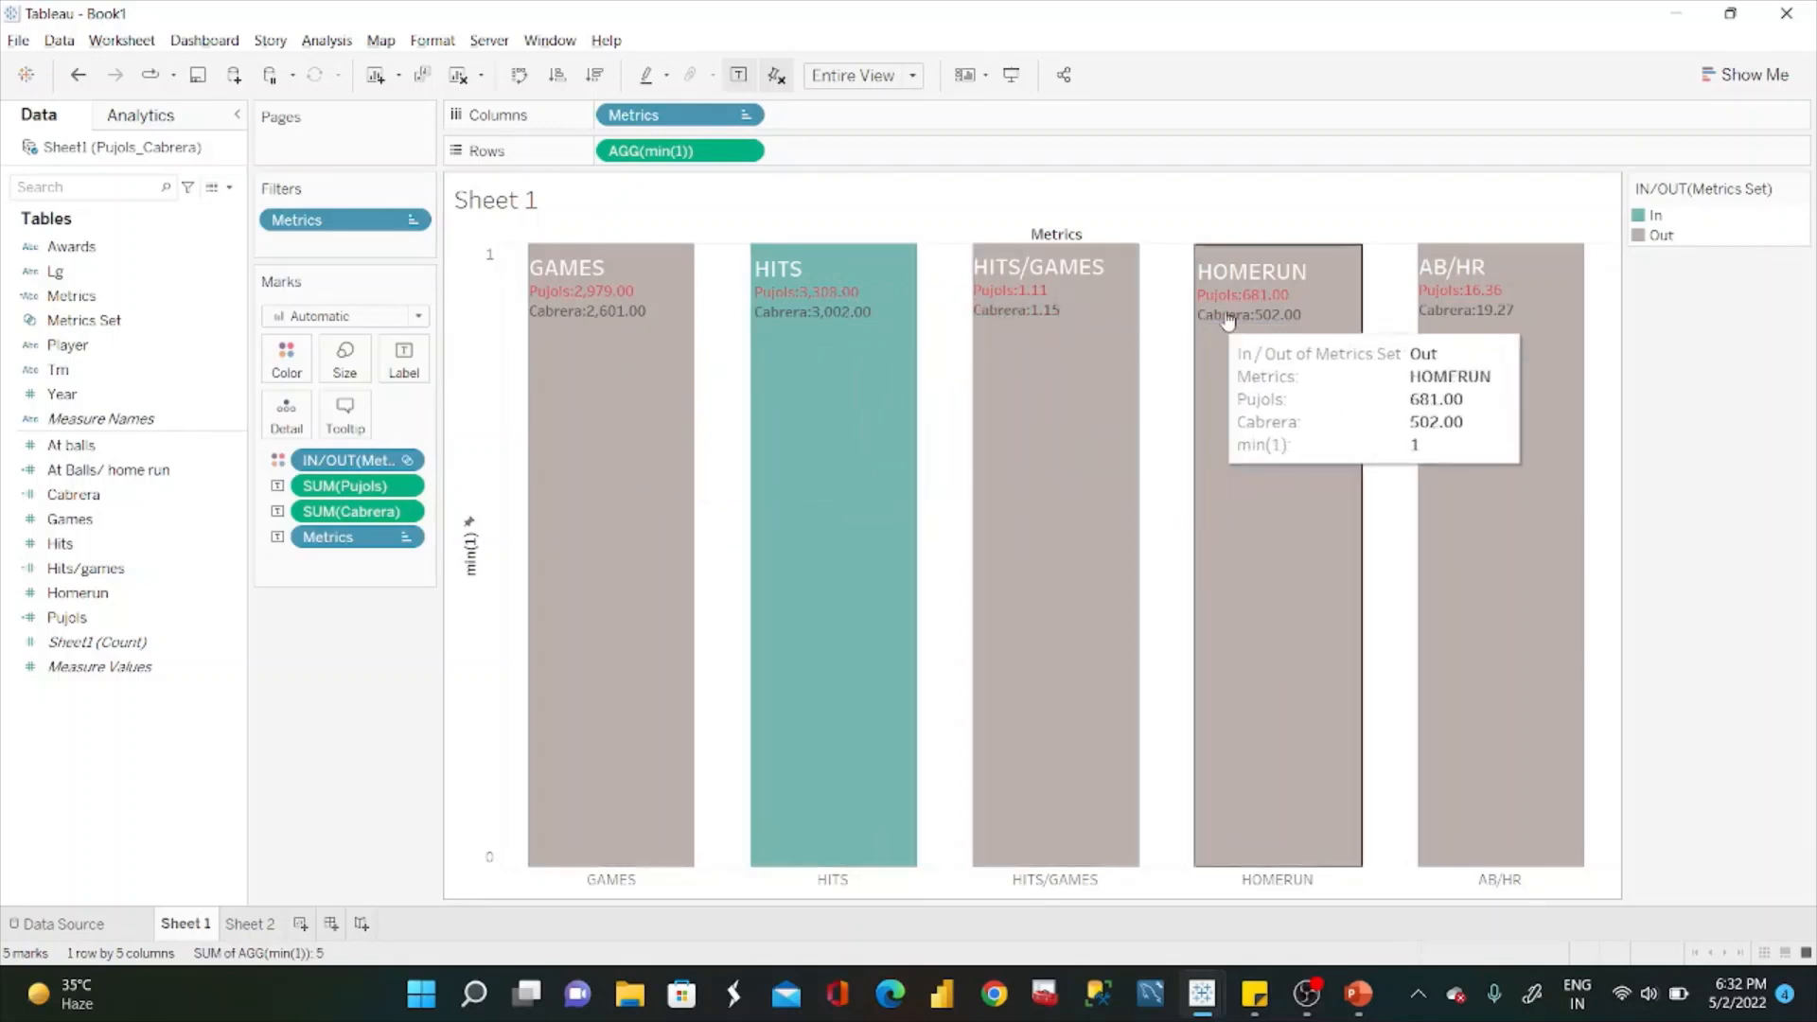
mouse_move(1454, 323)
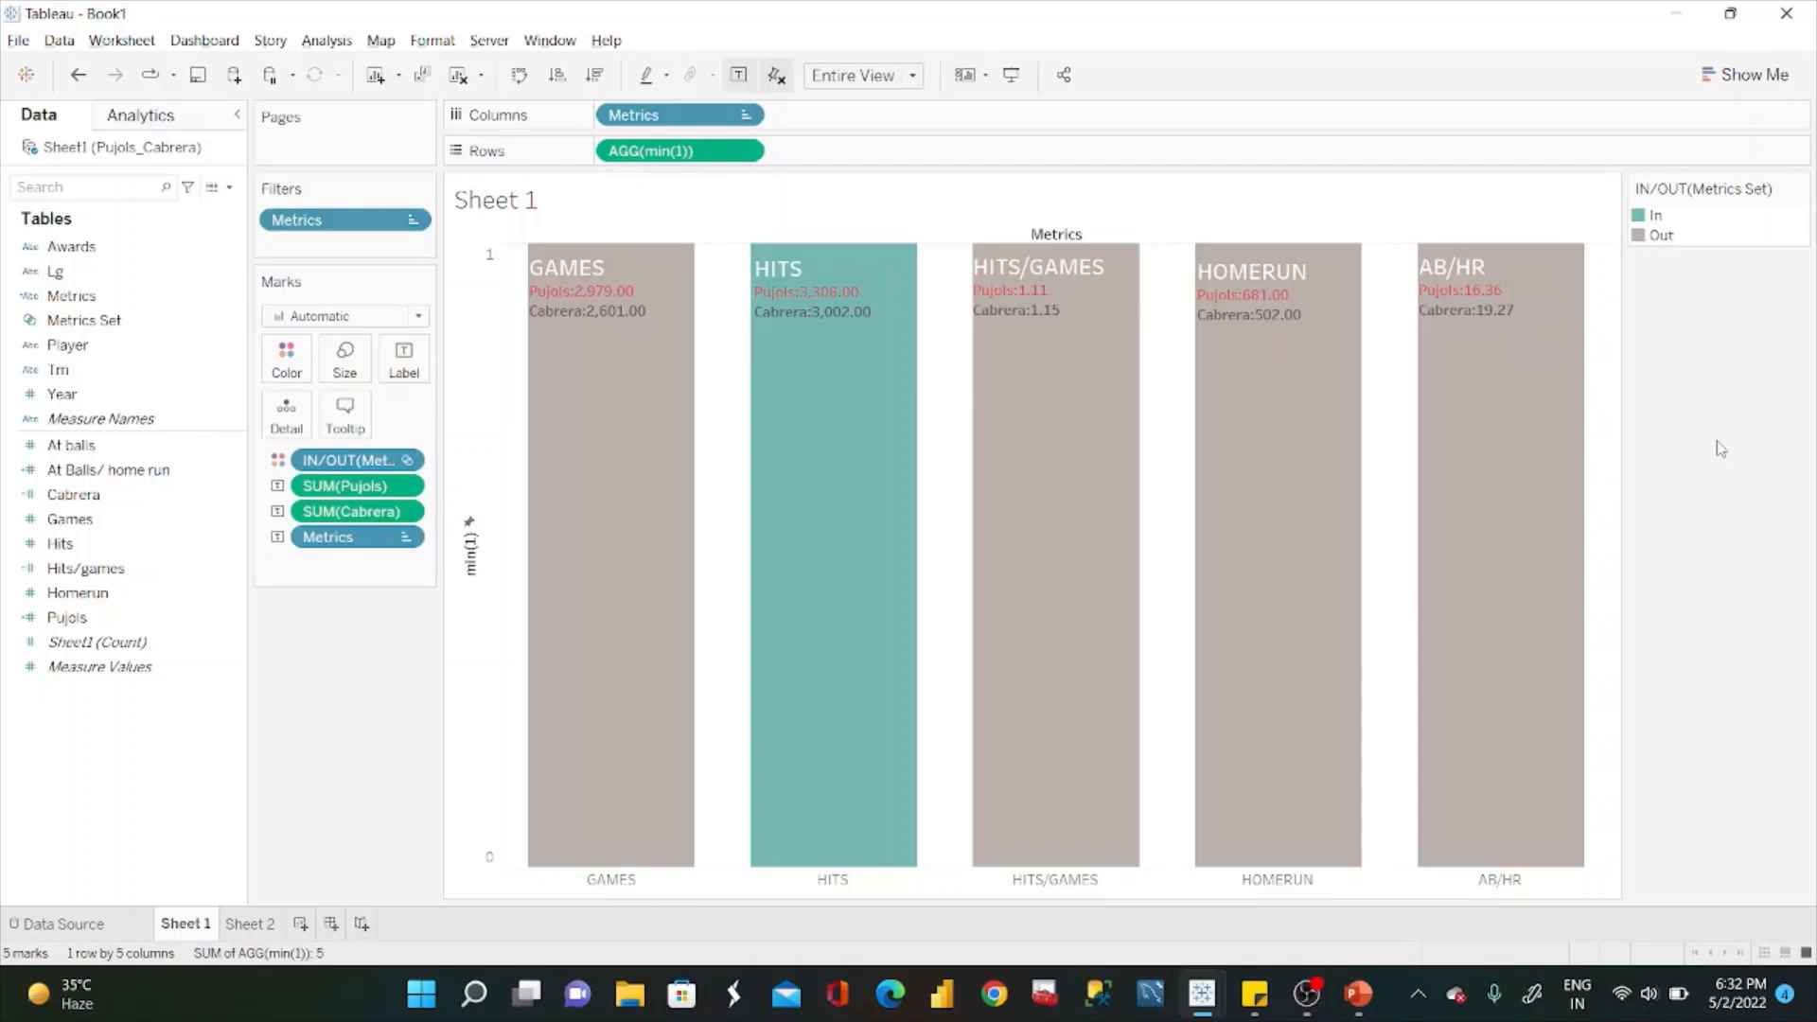
double_click(182, 925)
type("Metrics")
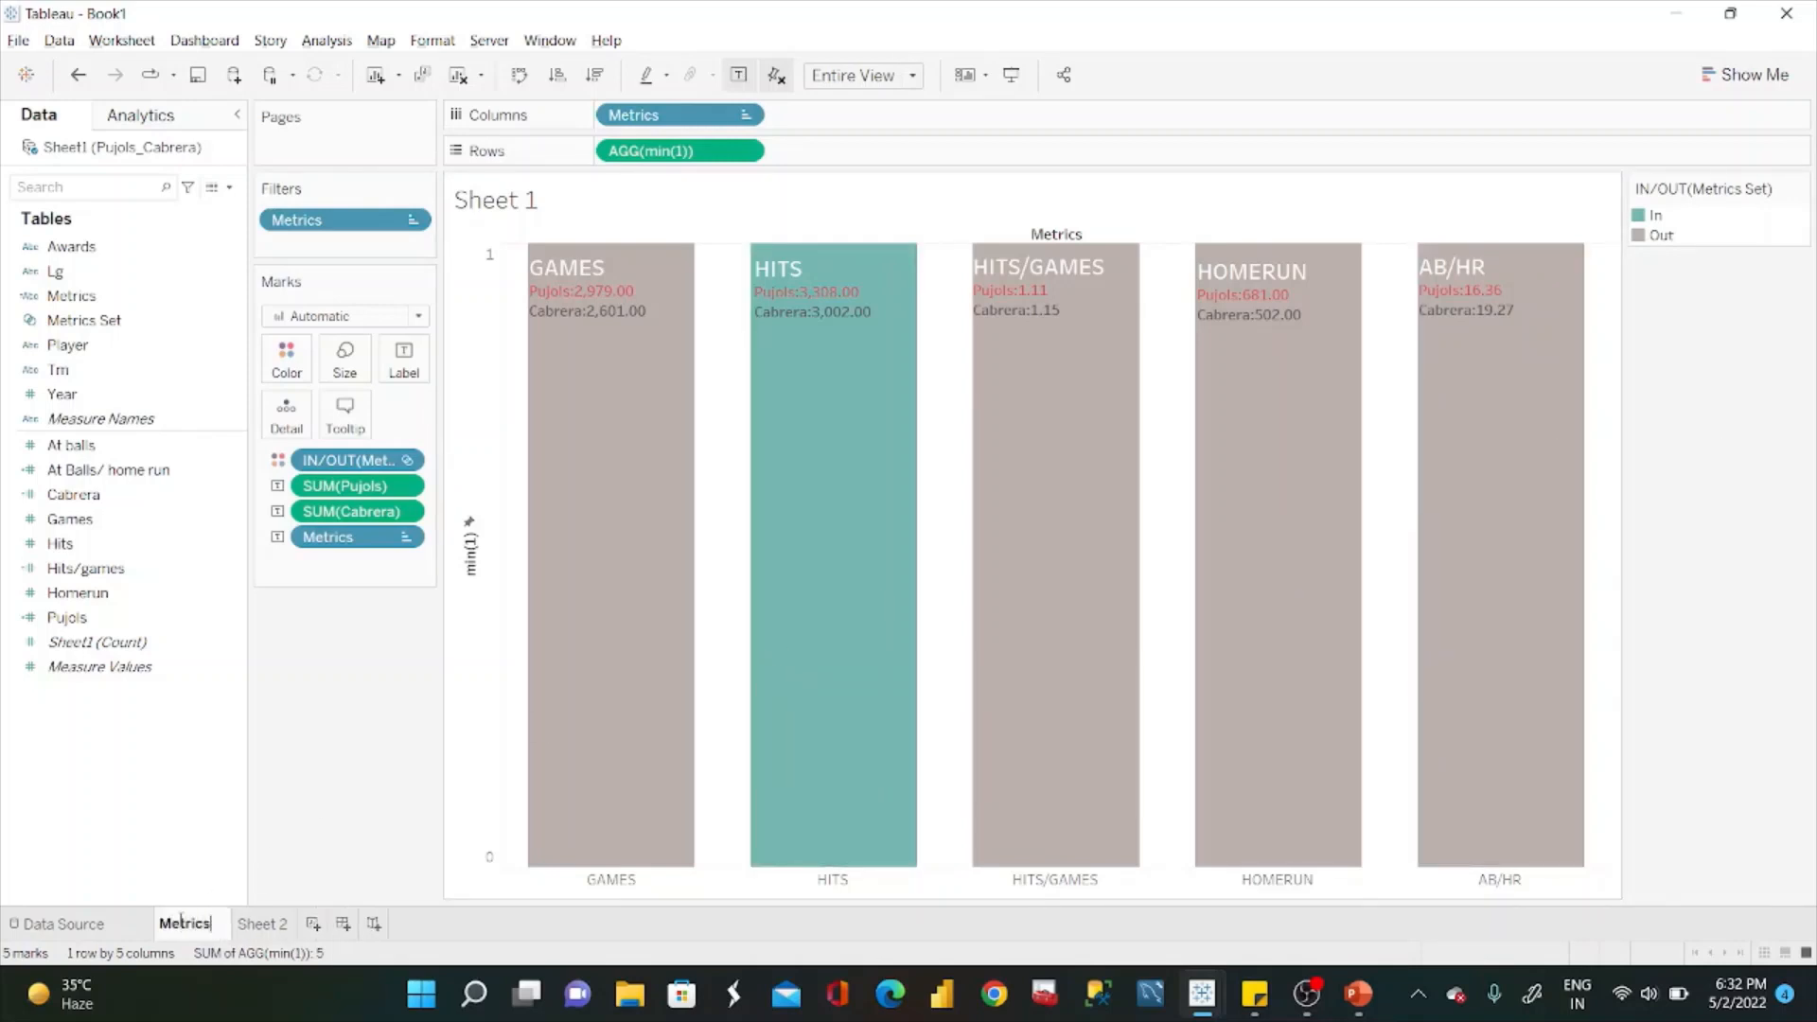
key("Return")
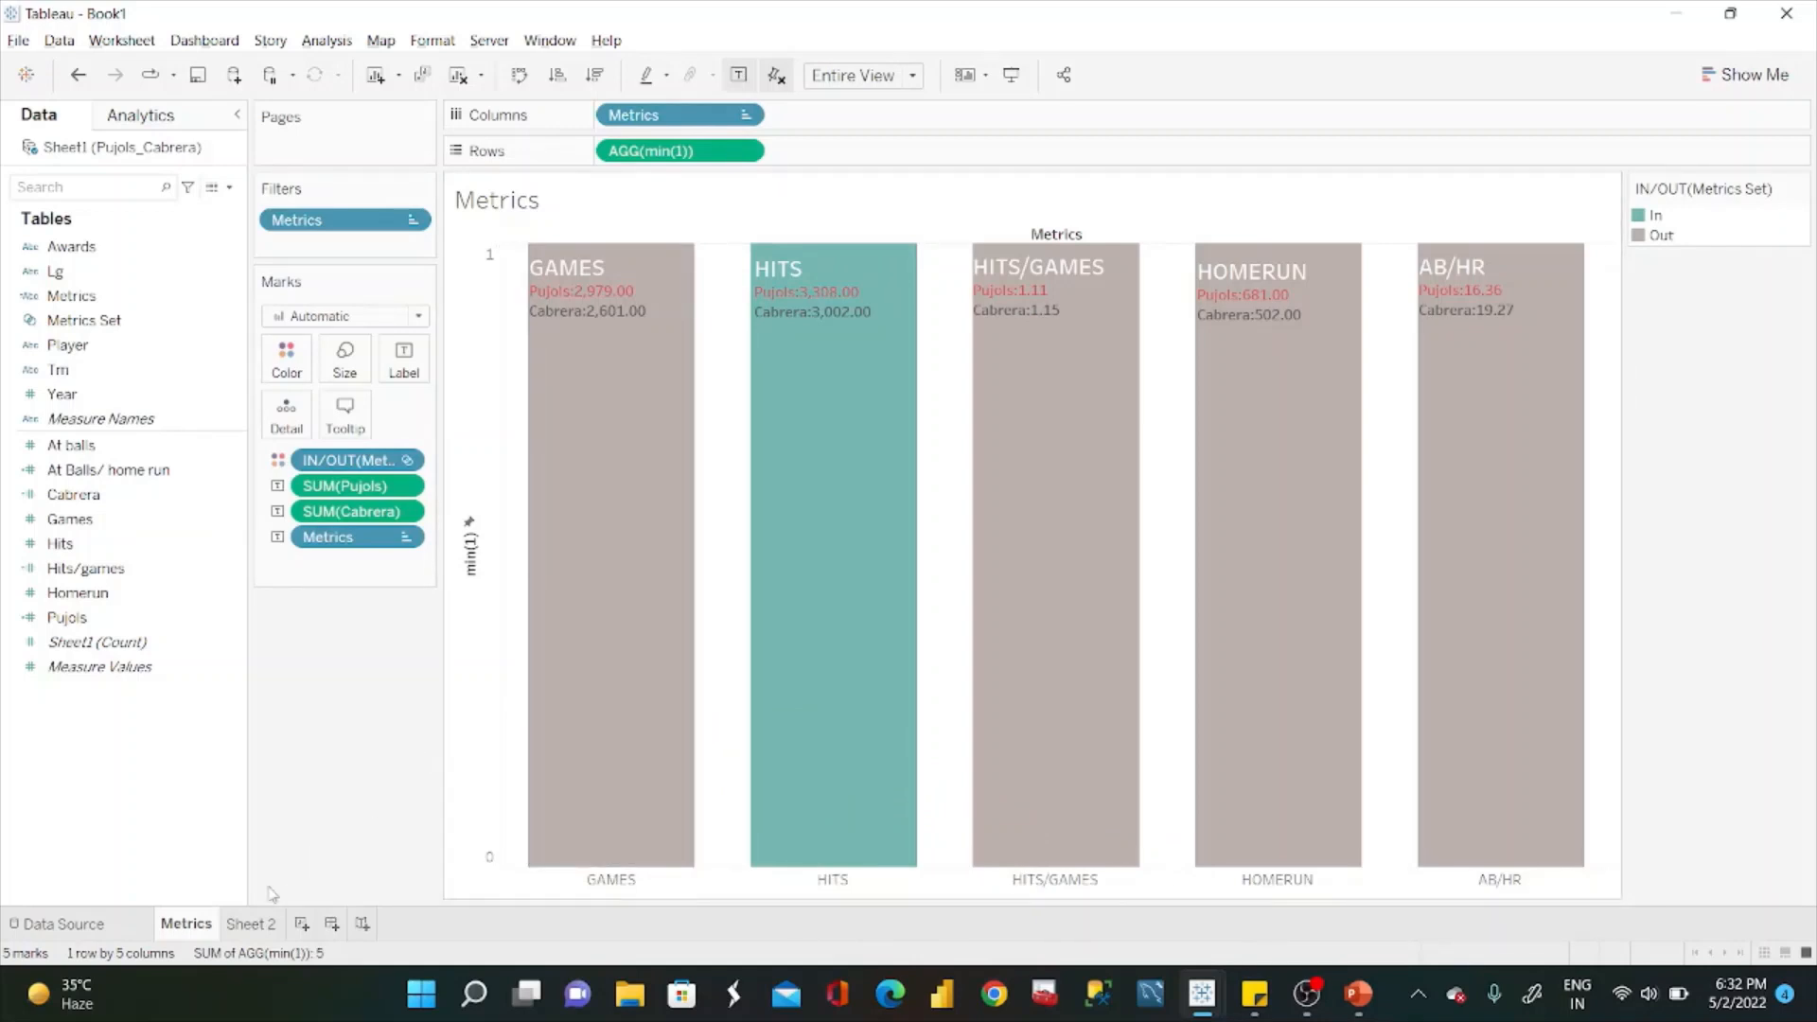
Rename the Sheet 2 worksheet as Games.
left_click(251, 925)
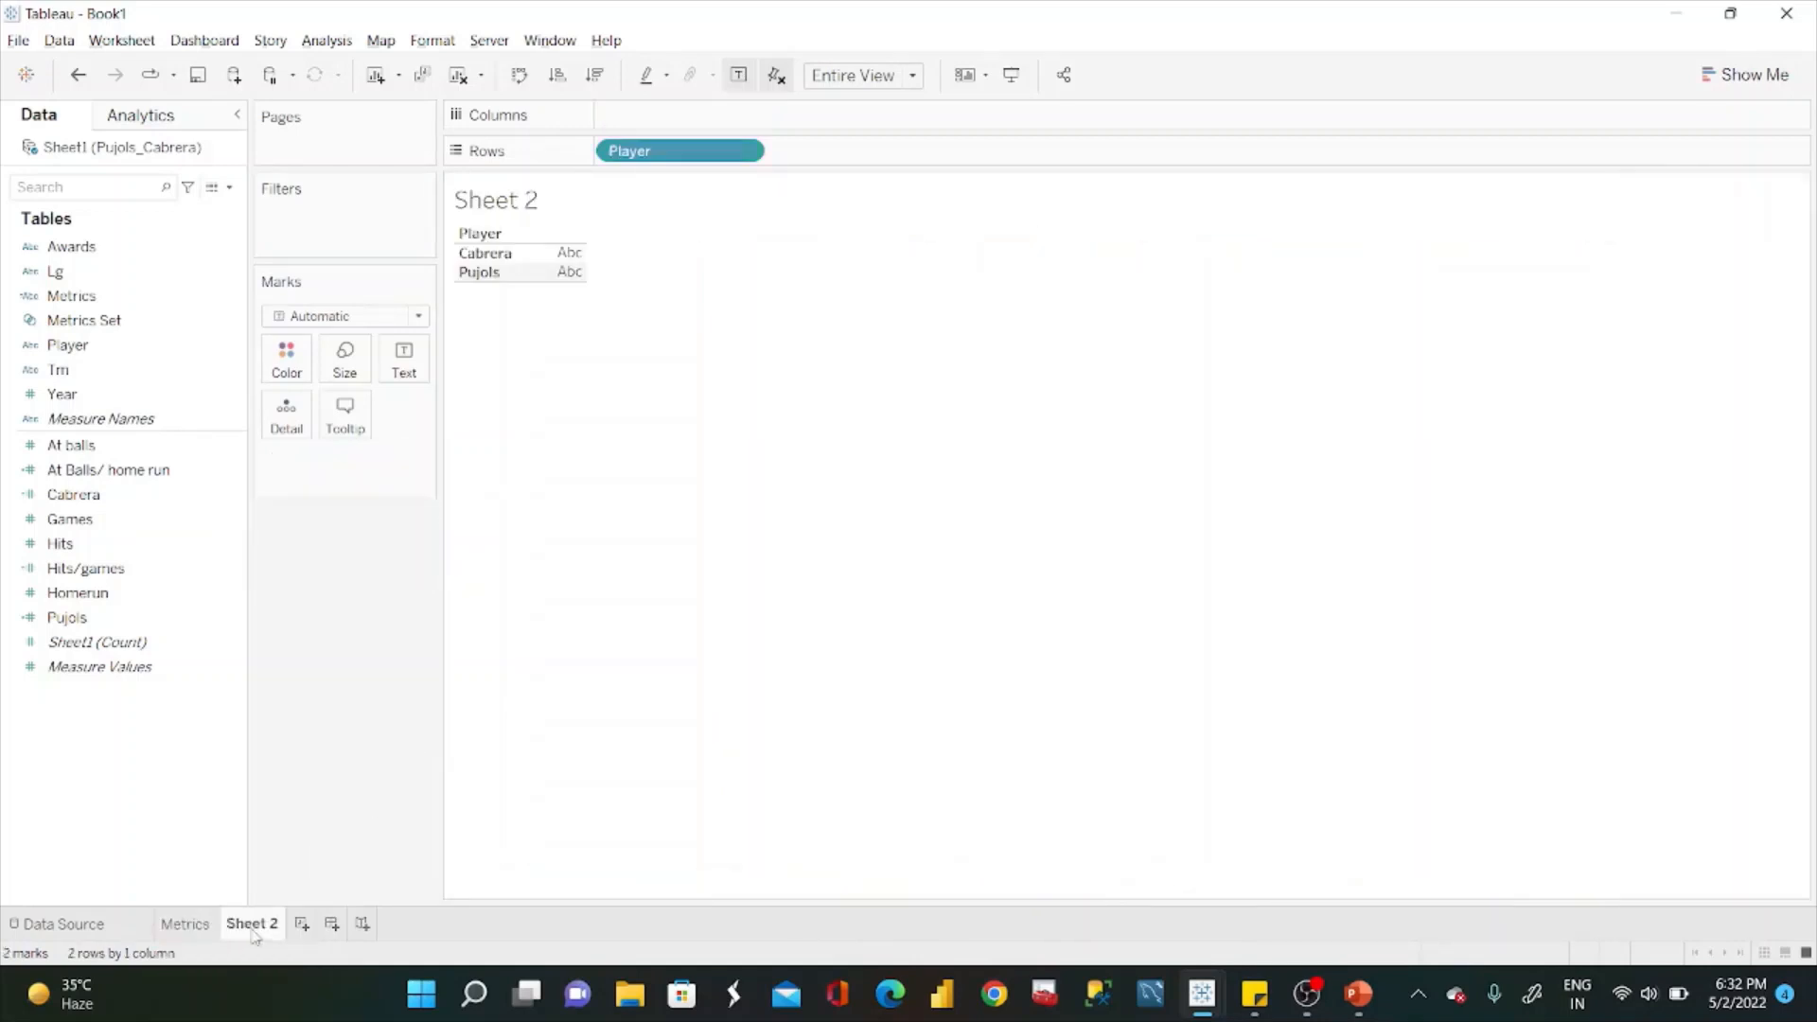
left_click(186, 925)
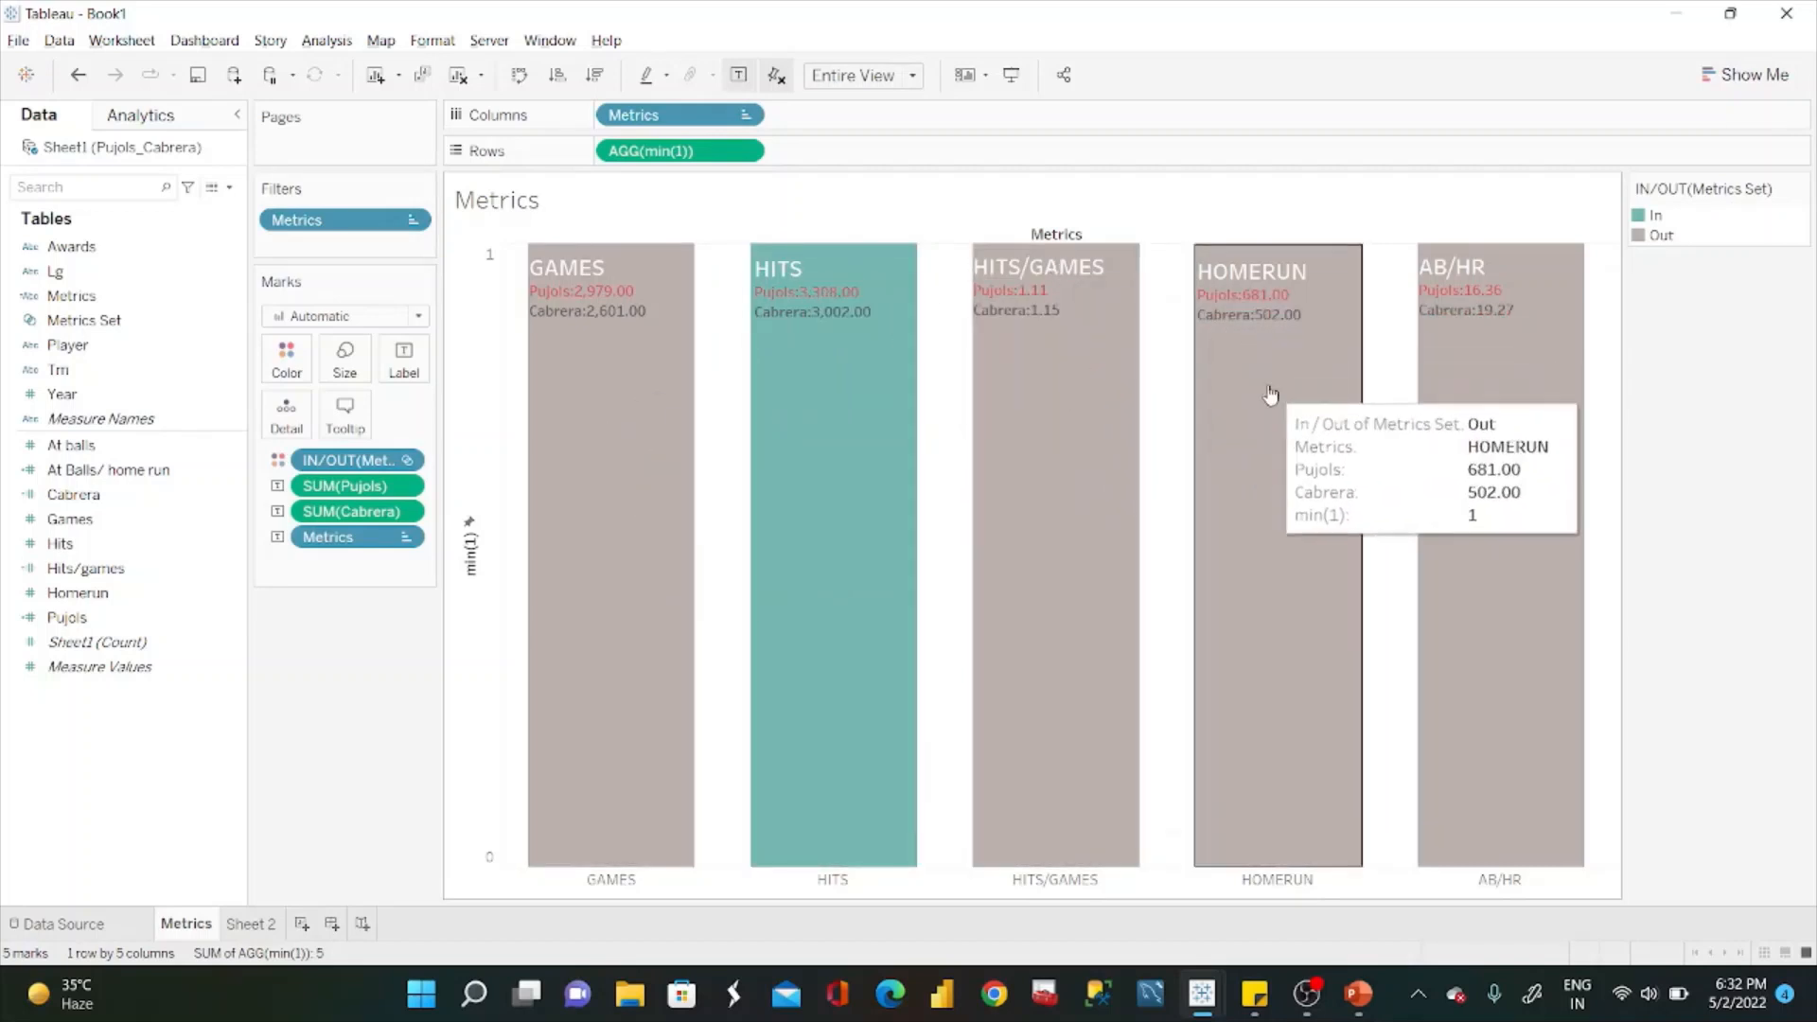
left_click(253, 925)
double_click(253, 925)
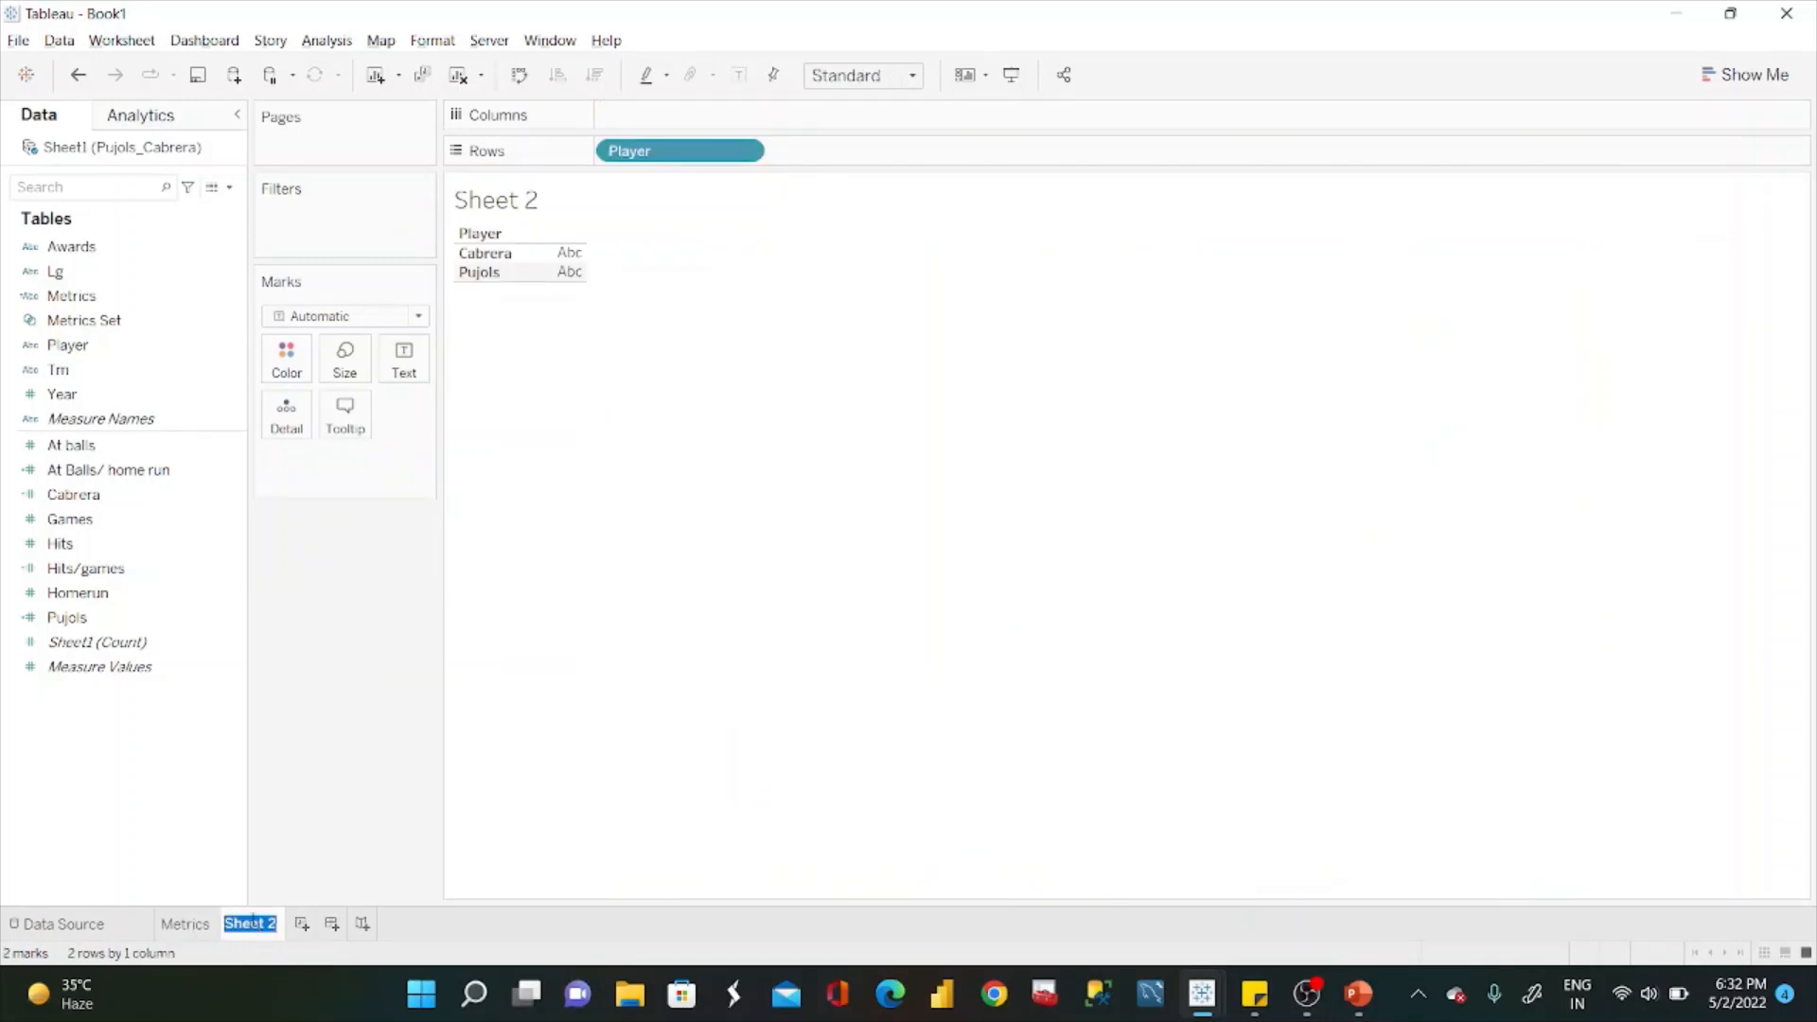
type("Games")
key("Return")
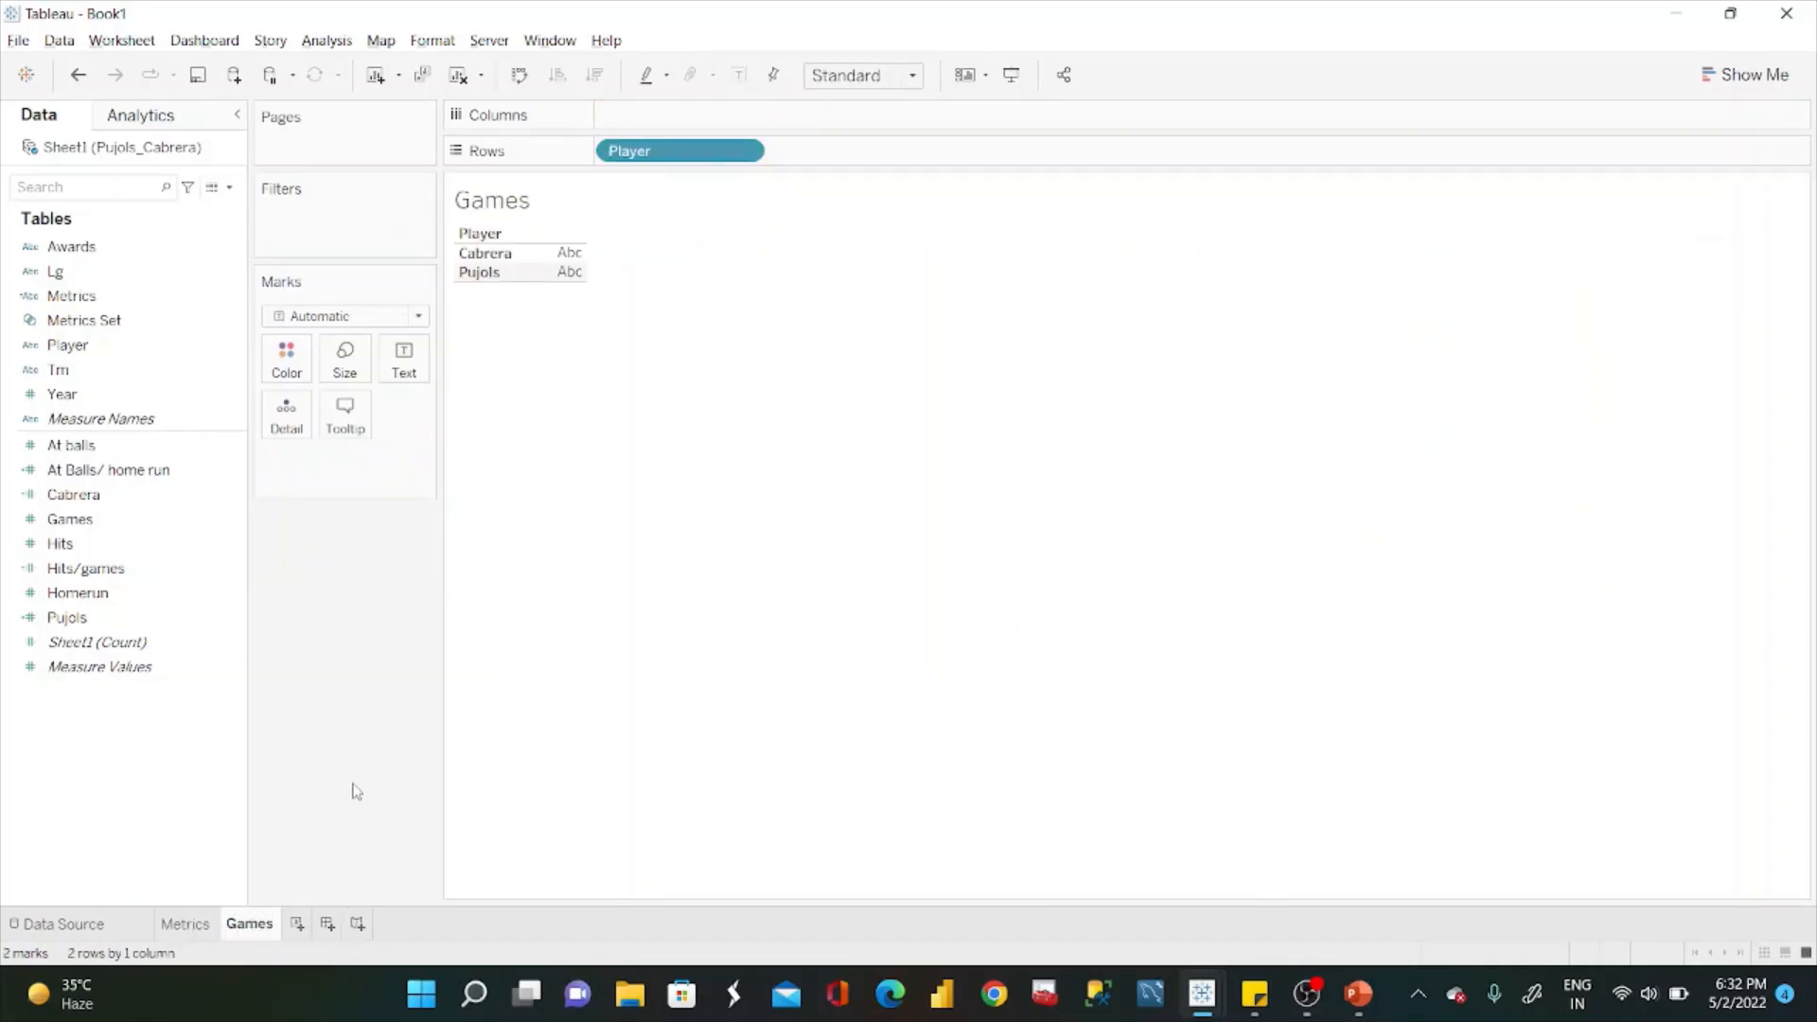
Remove Player from the rows and plot the sum of Games by Year, with Year on the columns.
left_click_drag(677, 150, 332, 641)
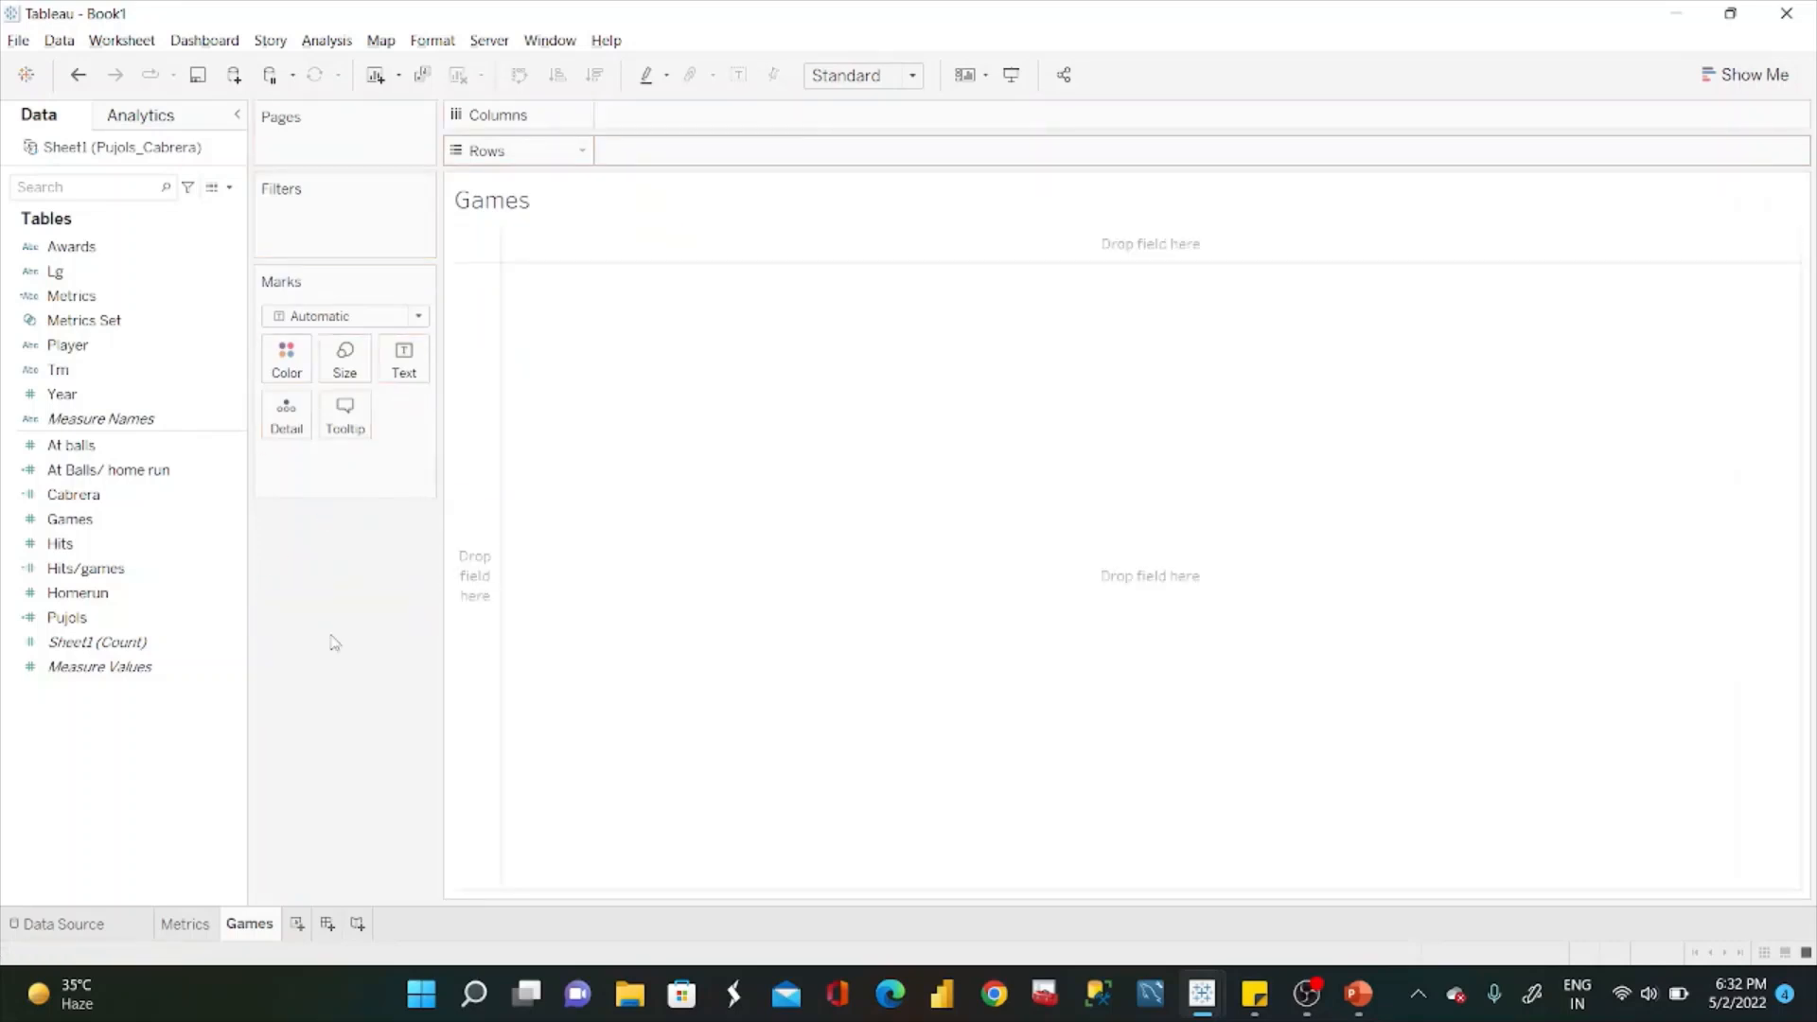
double_click(94, 522)
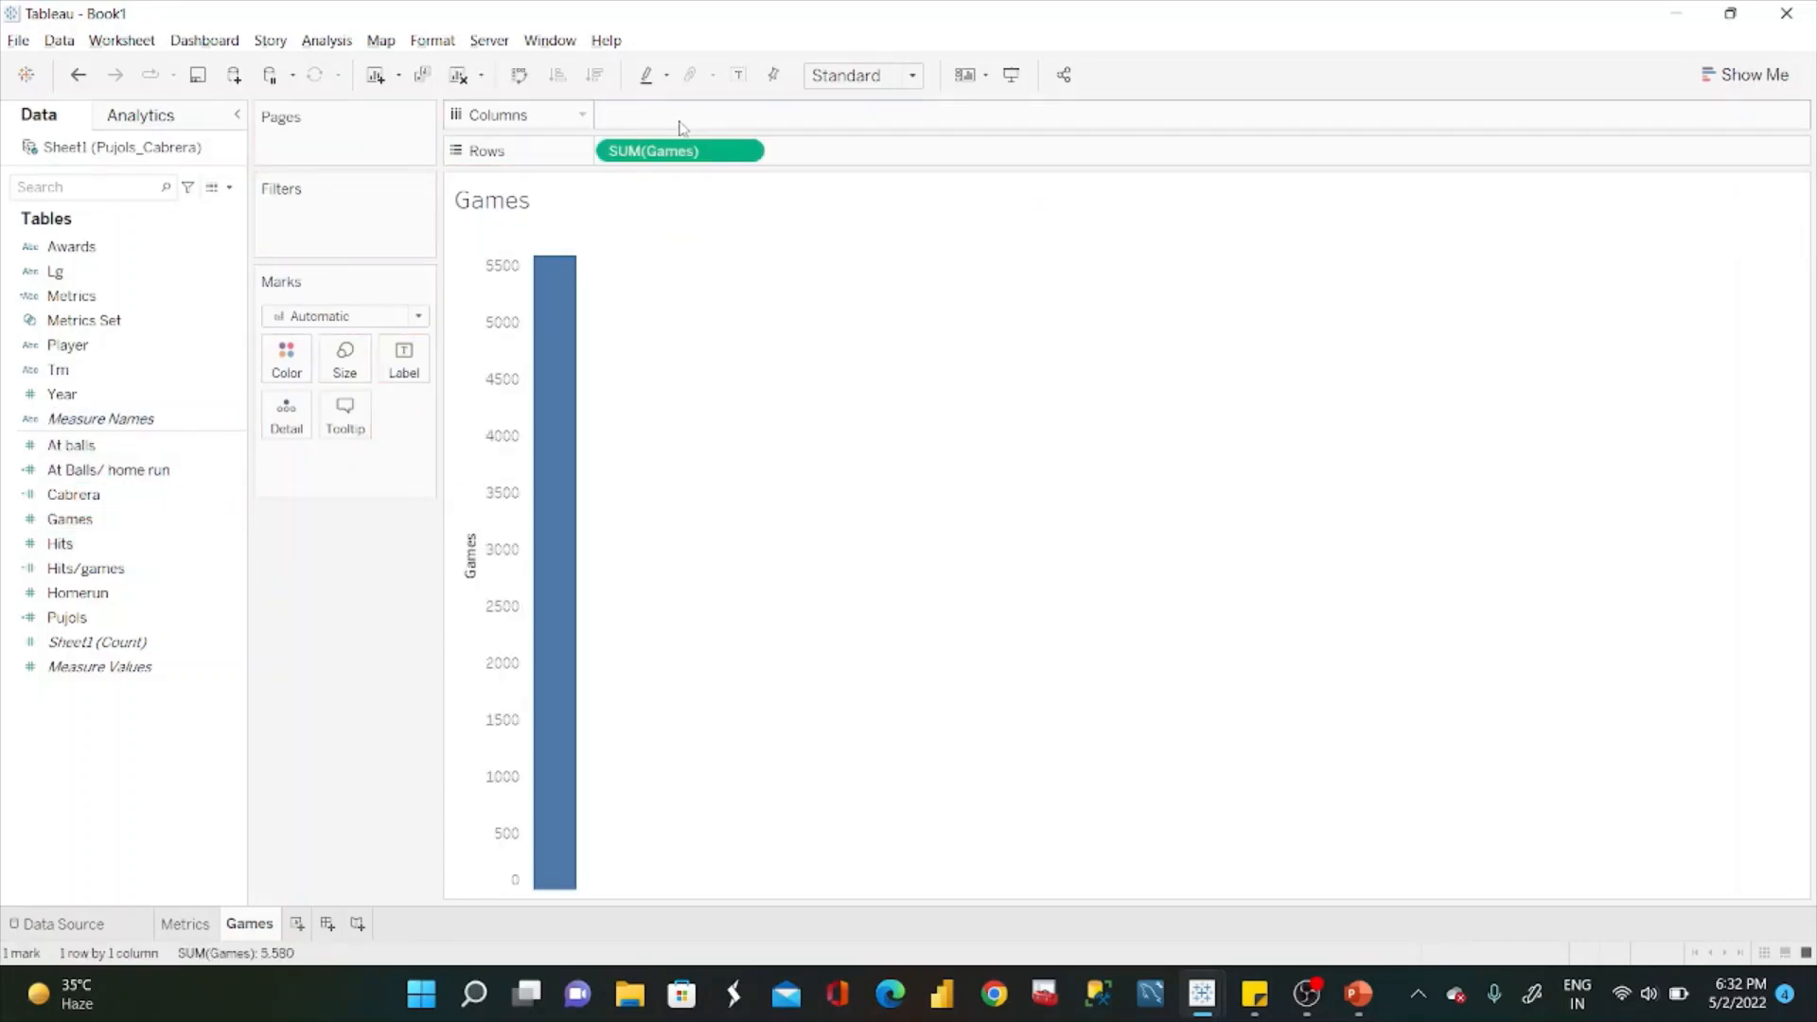
left_click(104, 300)
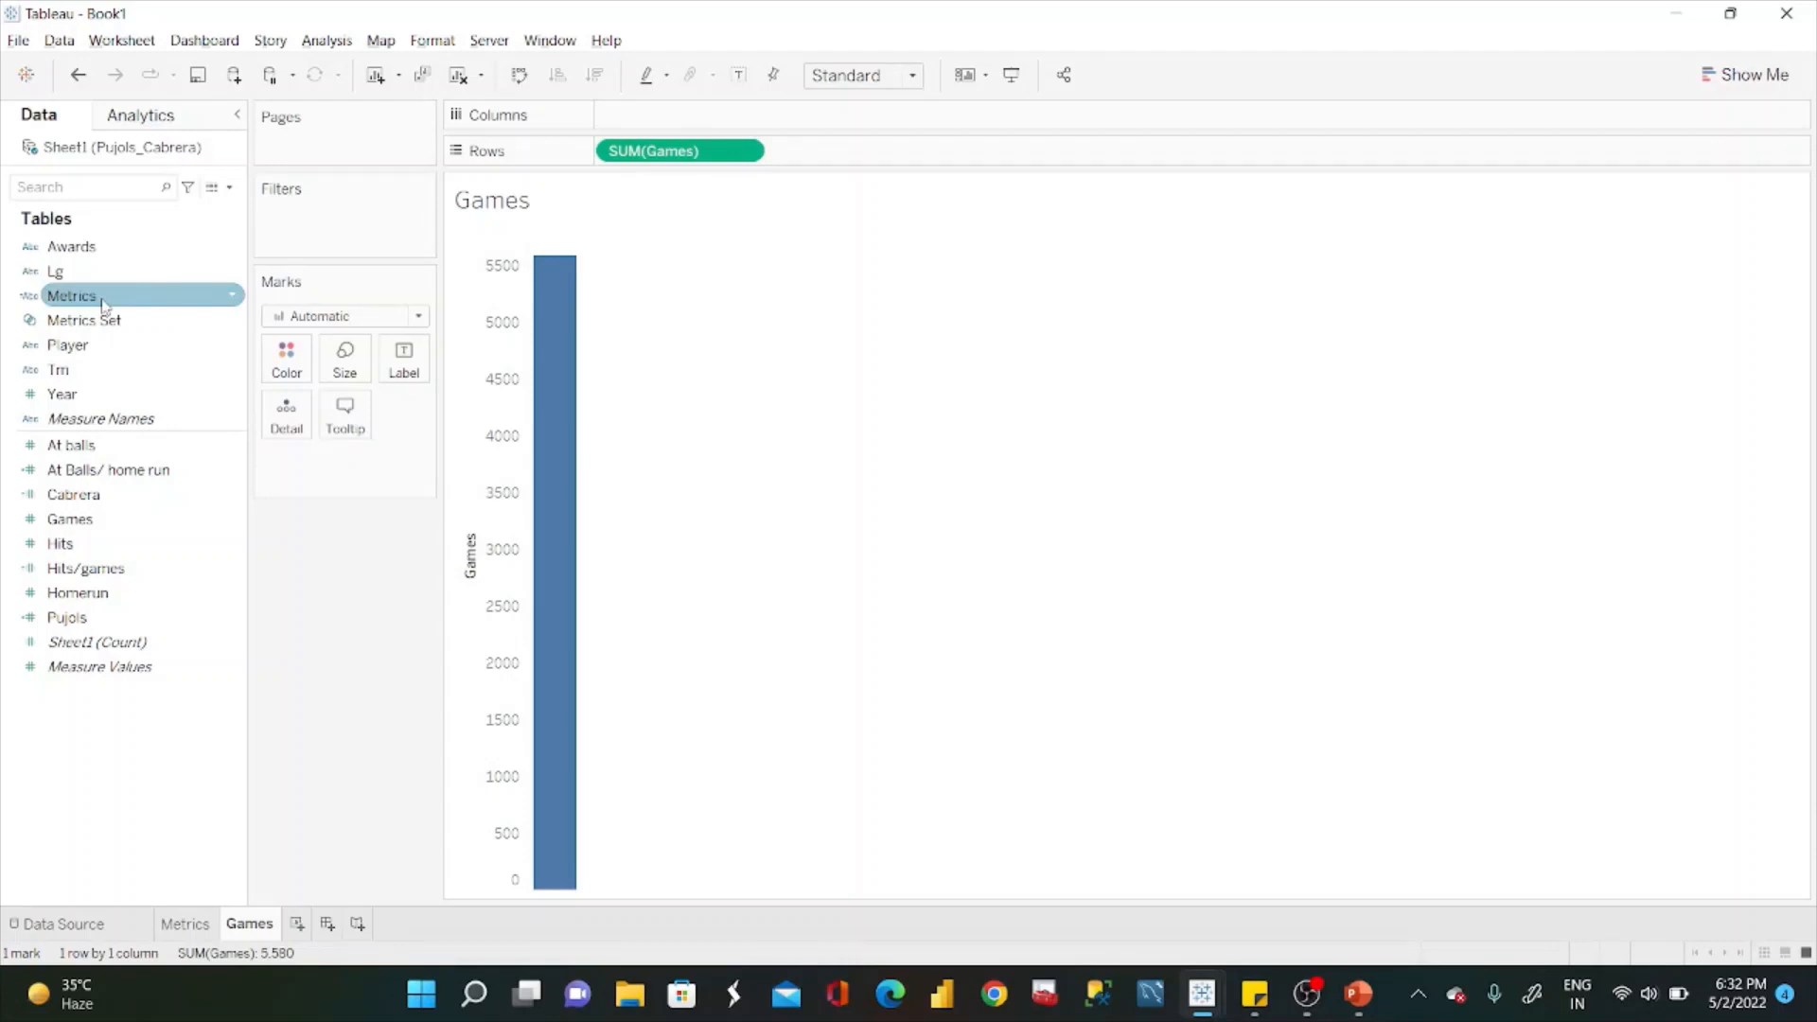
double_click(80, 396)
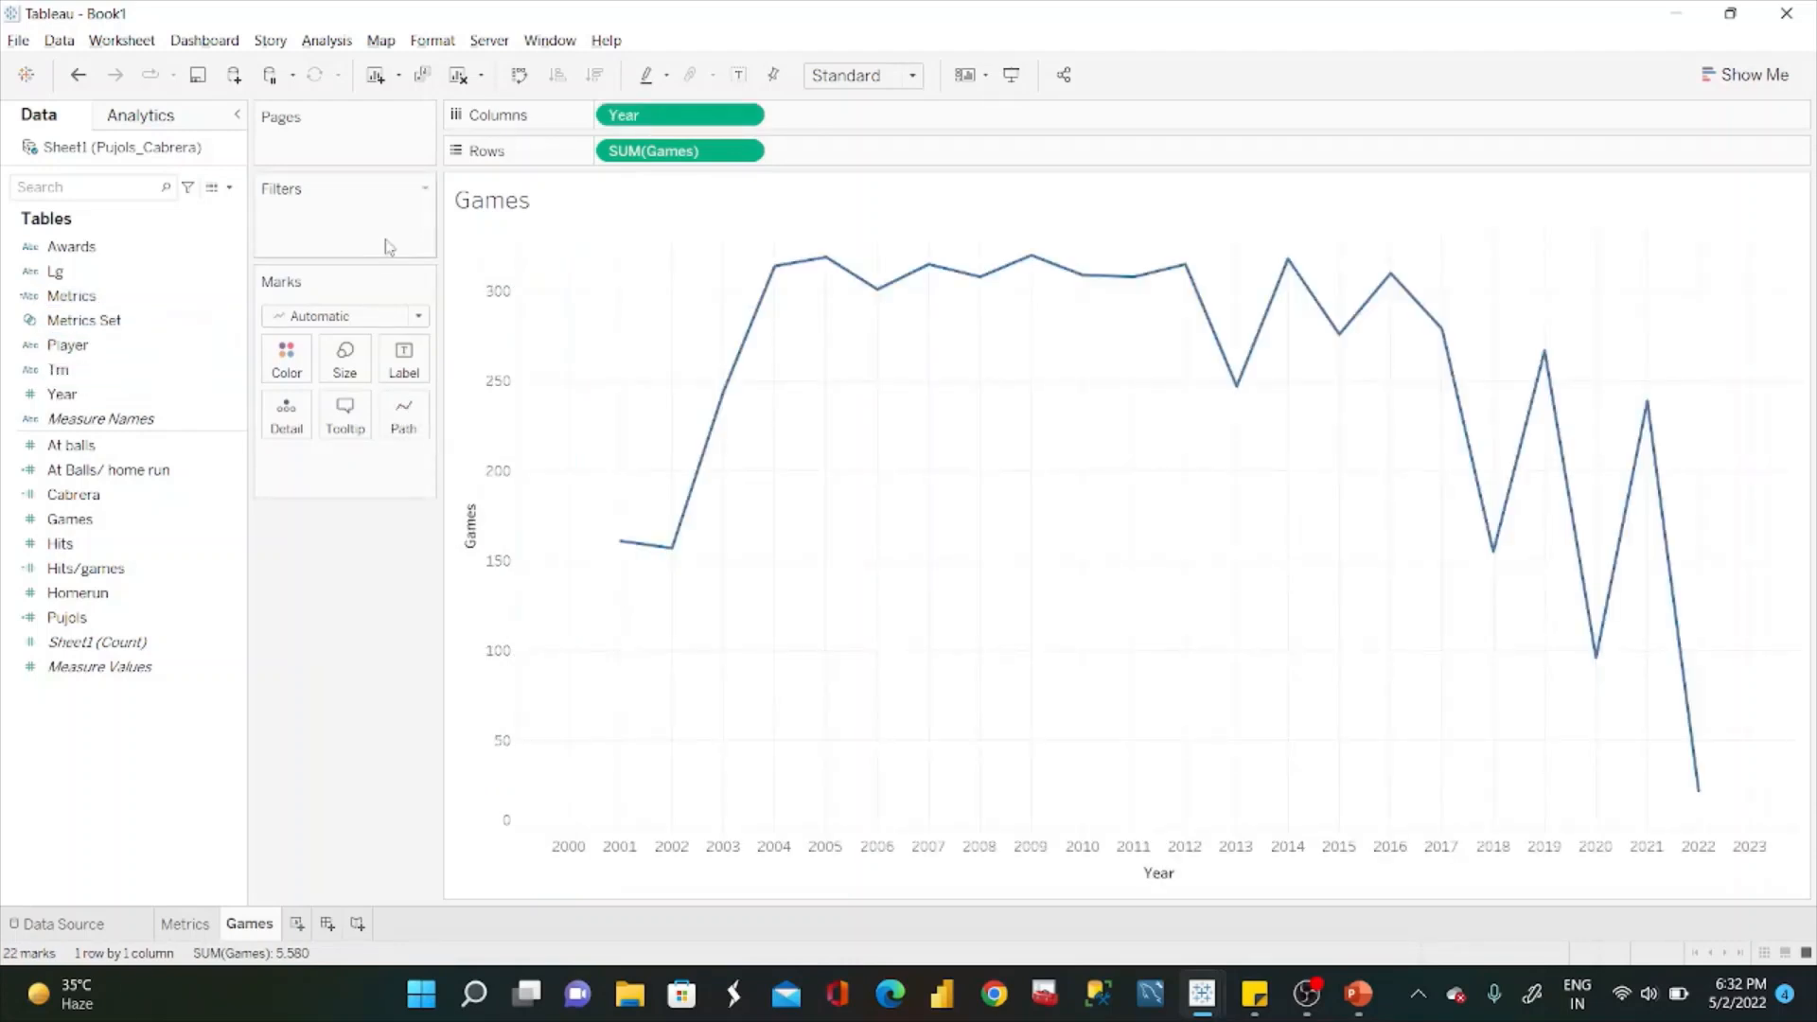
left_click(748, 116)
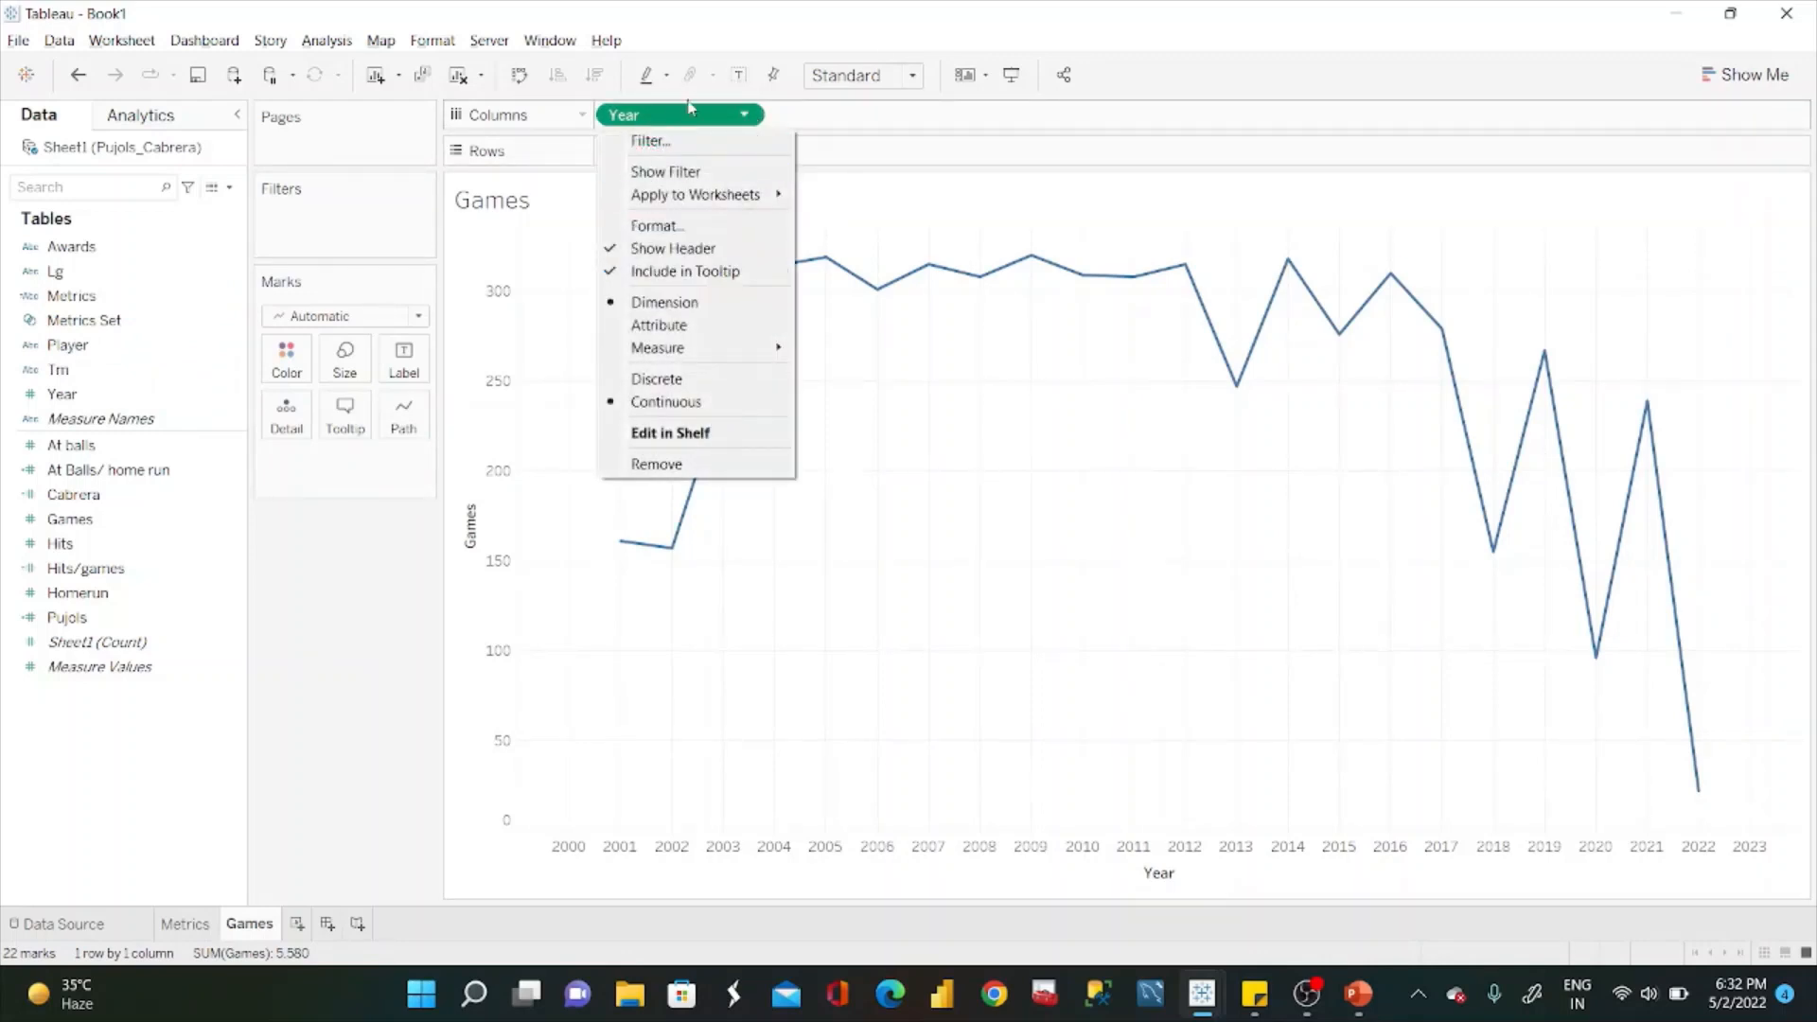
left_click(674, 125)
double_click(674, 123)
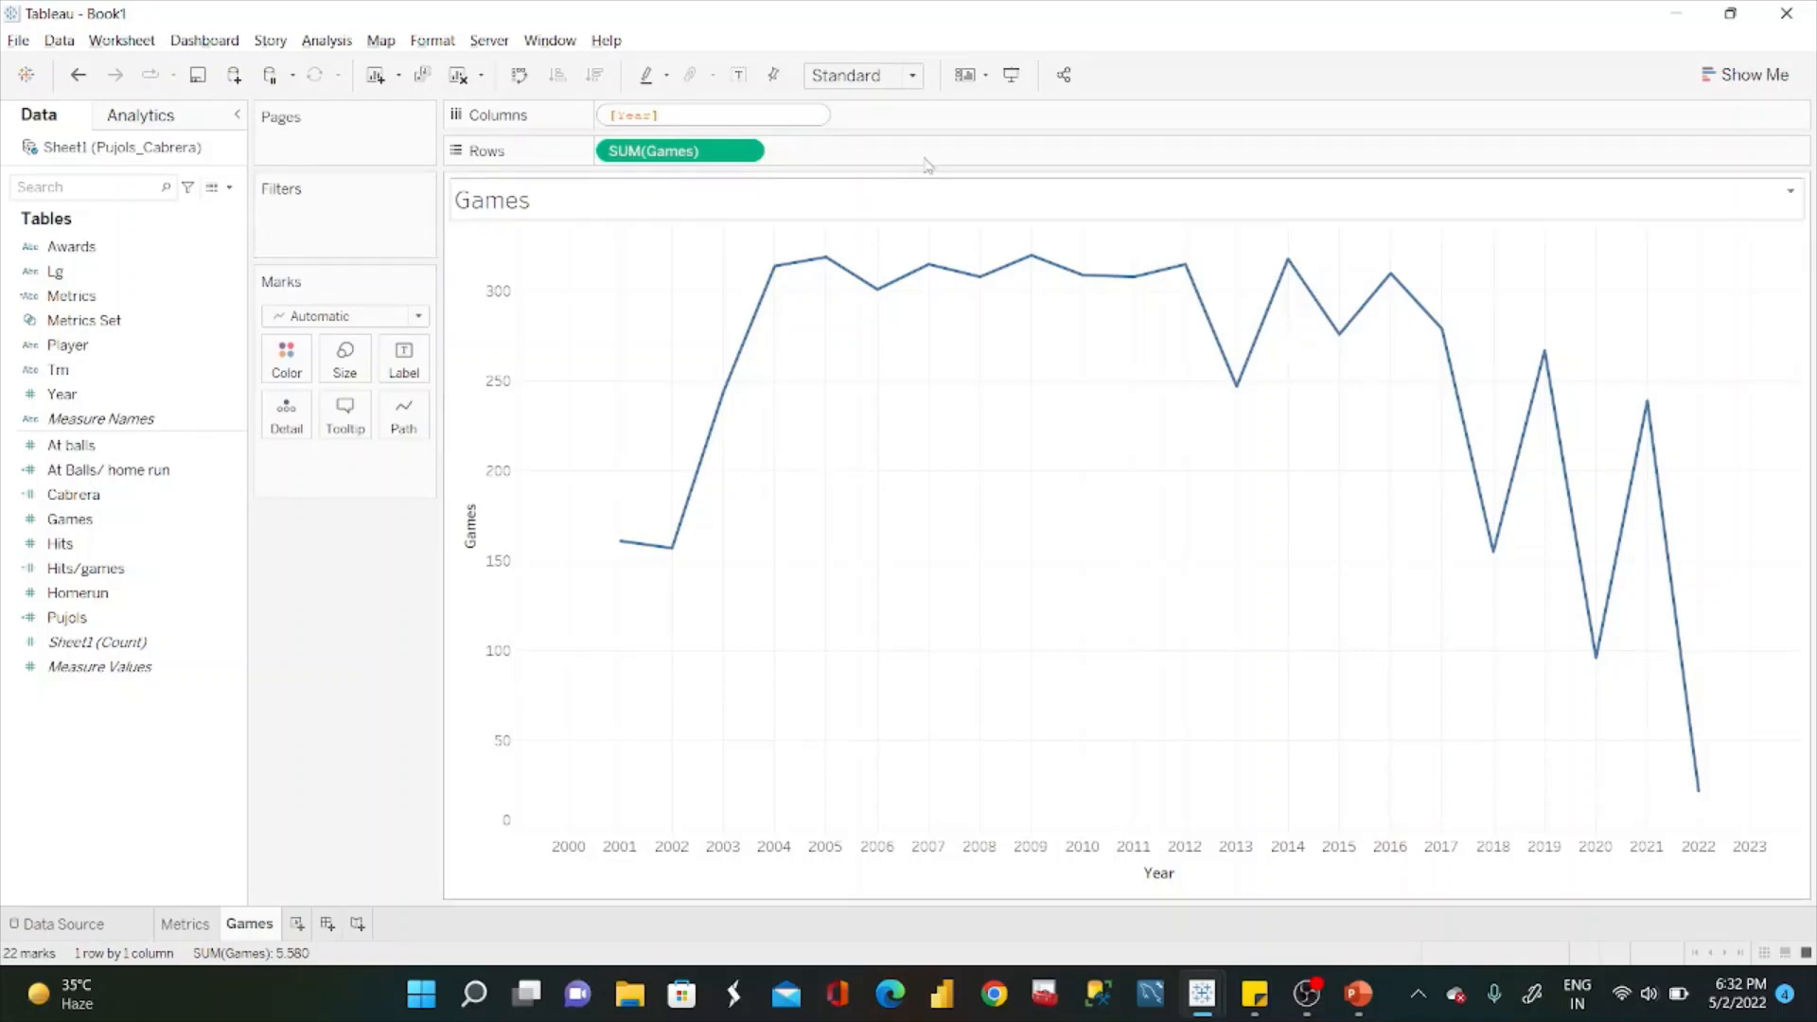
Filter the Games chart by Year to the range of values from 2001 to 2021.
left_click_drag(719, 115, 371, 219)
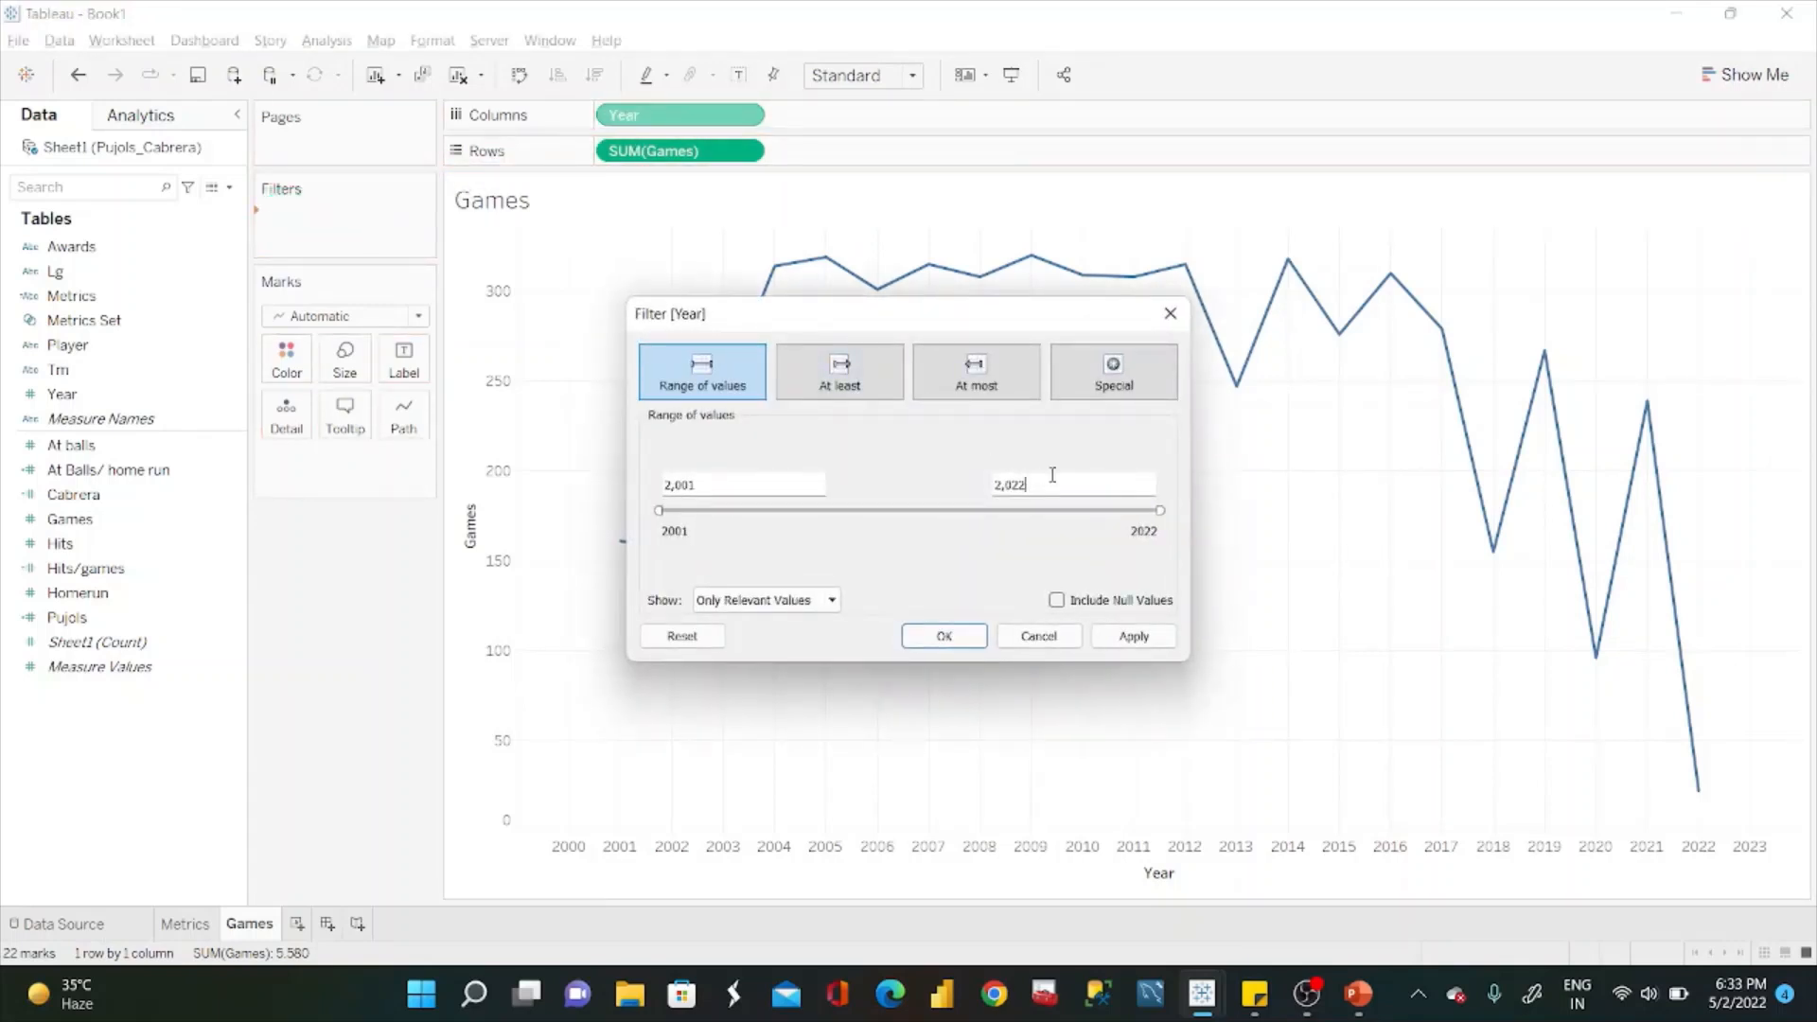
left_click(1134, 636)
left_click(946, 637)
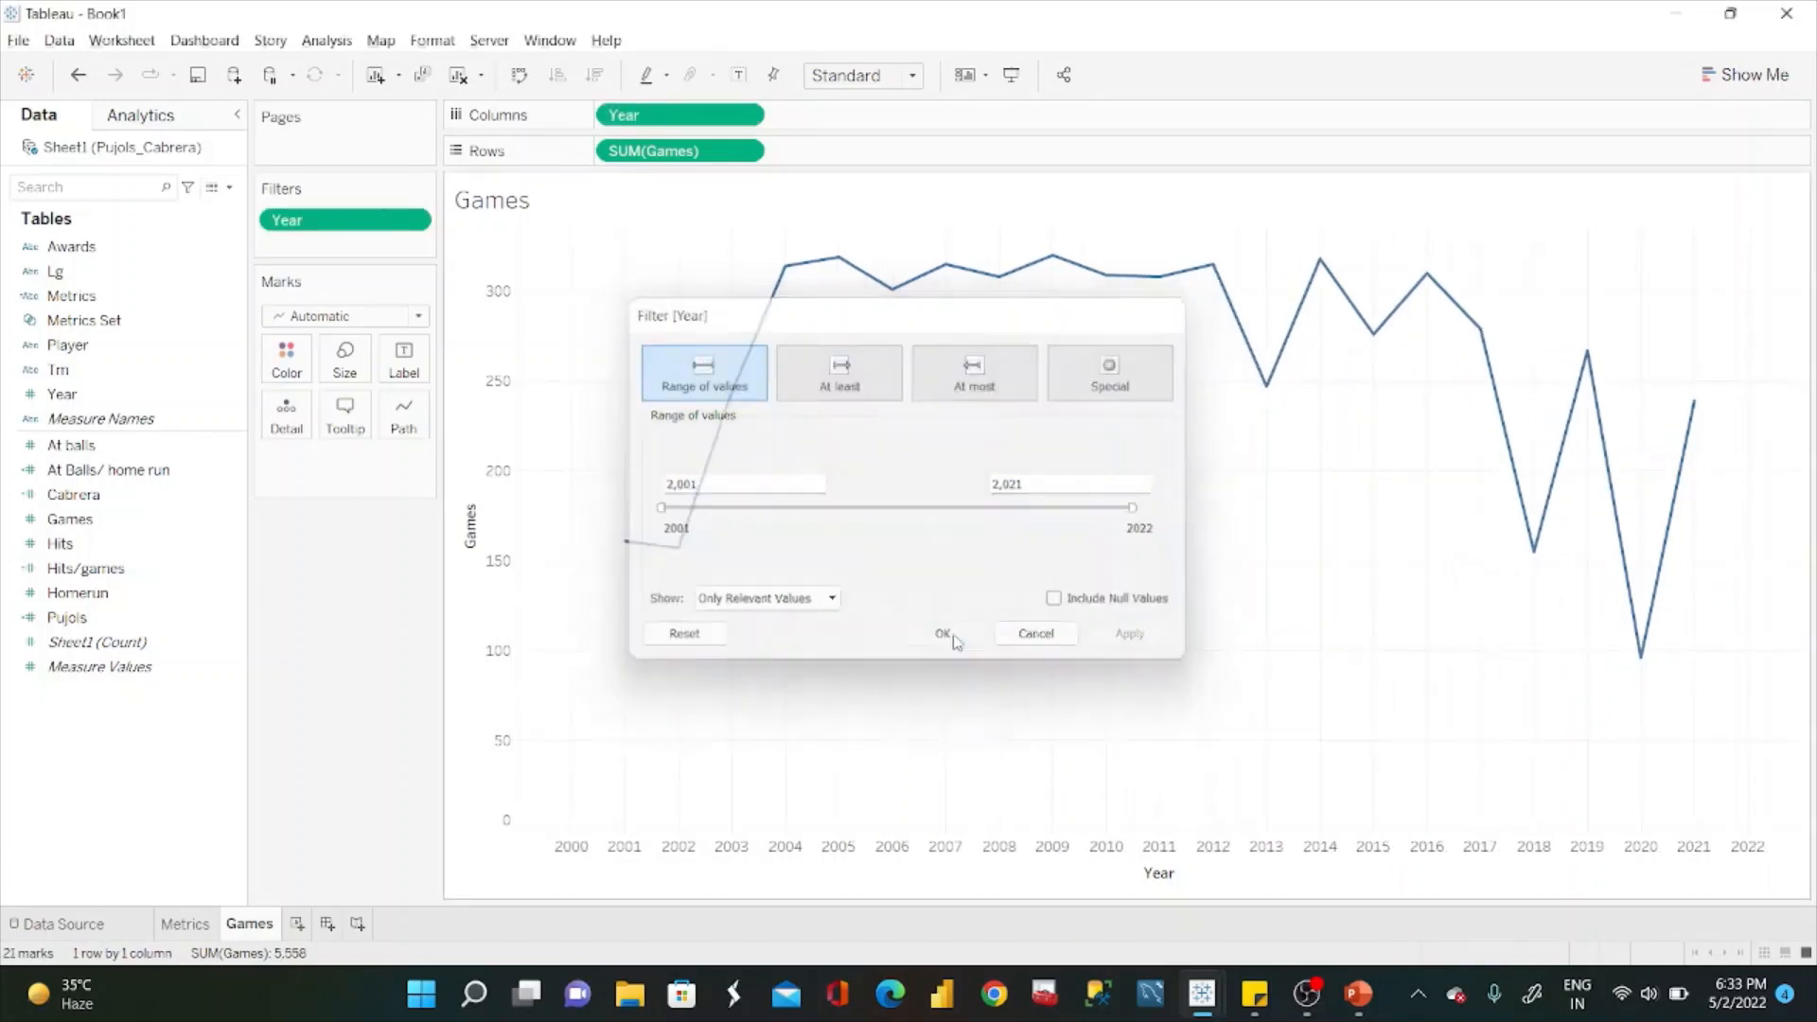
Make the Year field on the columns discrete and set the mark type to Line.
left_click(744, 115)
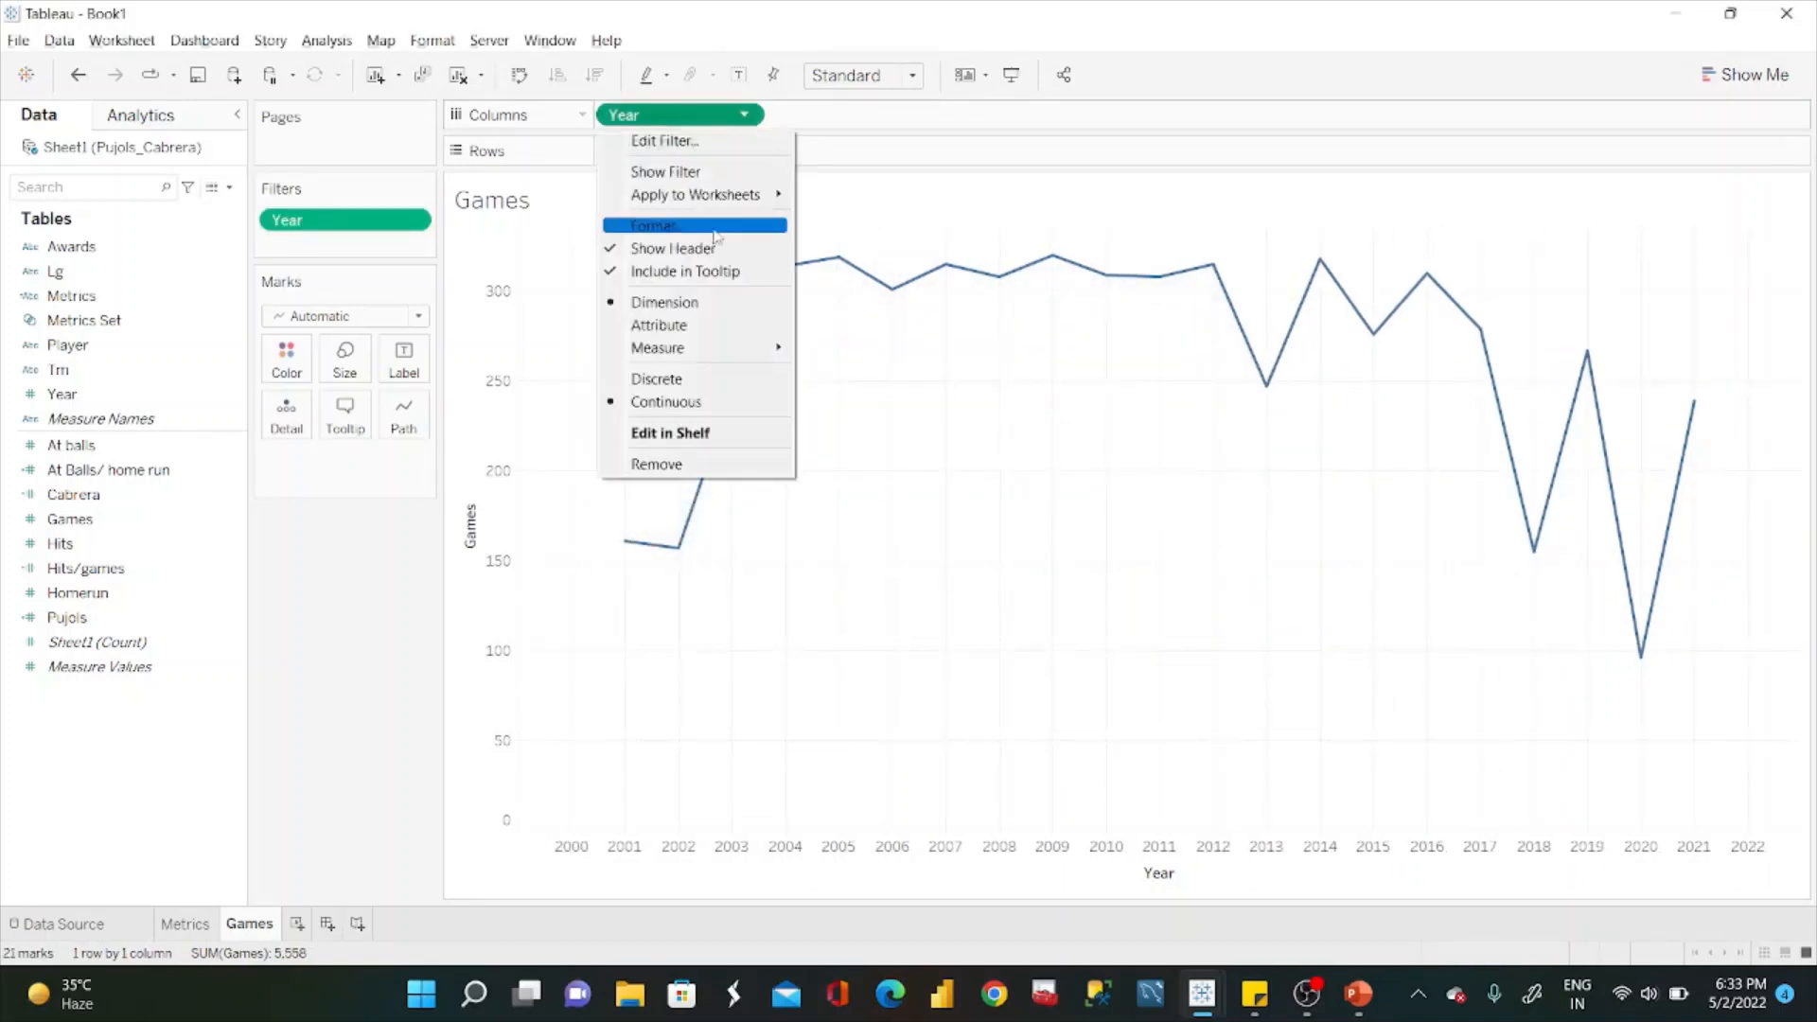
left_click(684, 380)
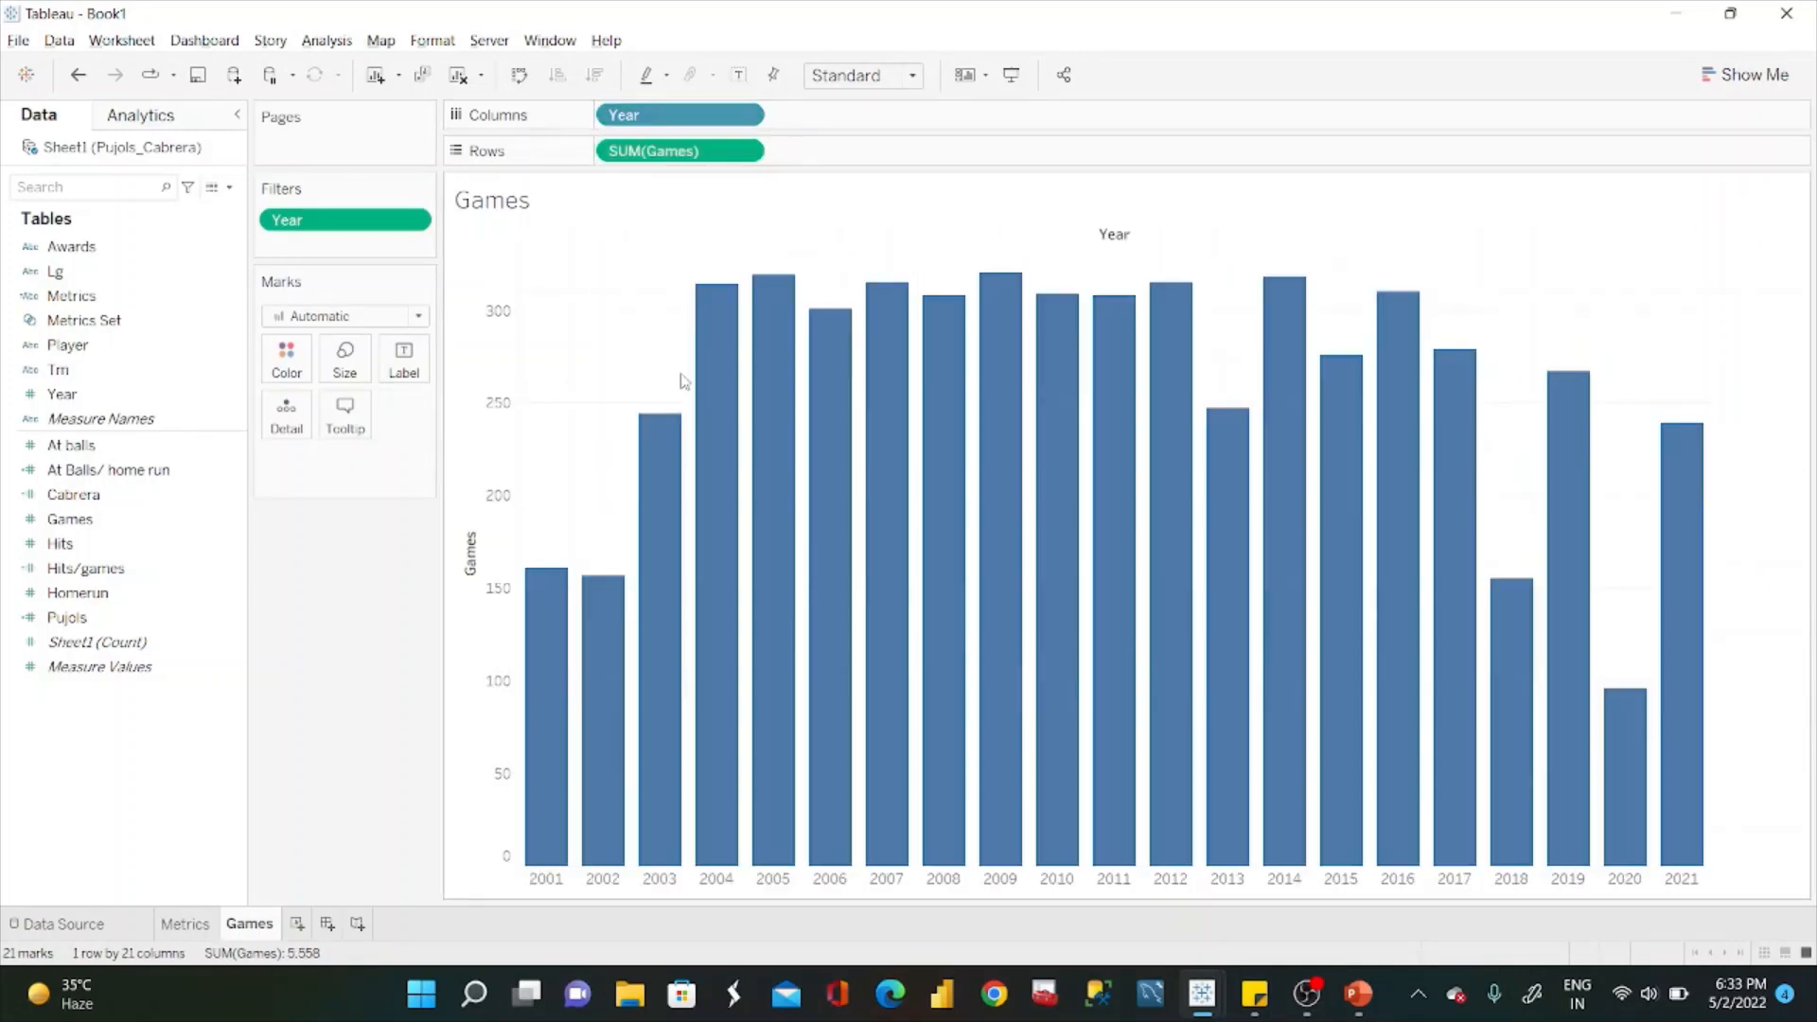
left_click(398, 315)
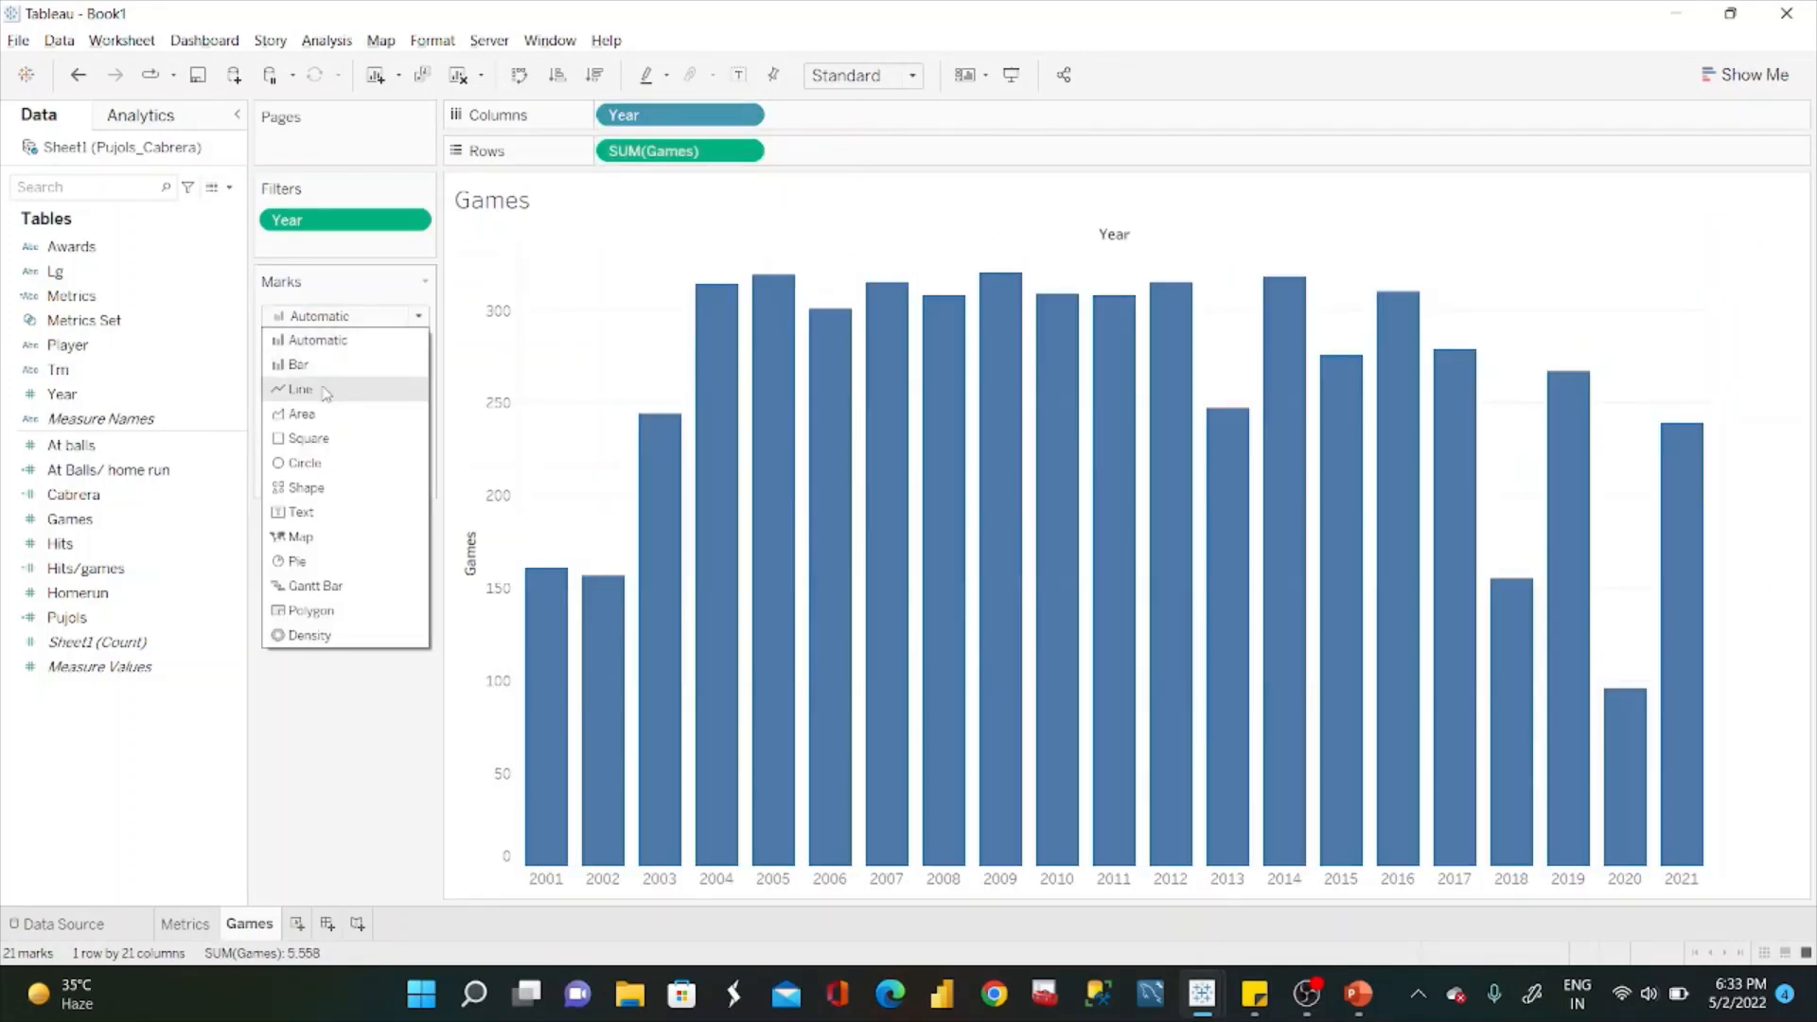
left_click(318, 399)
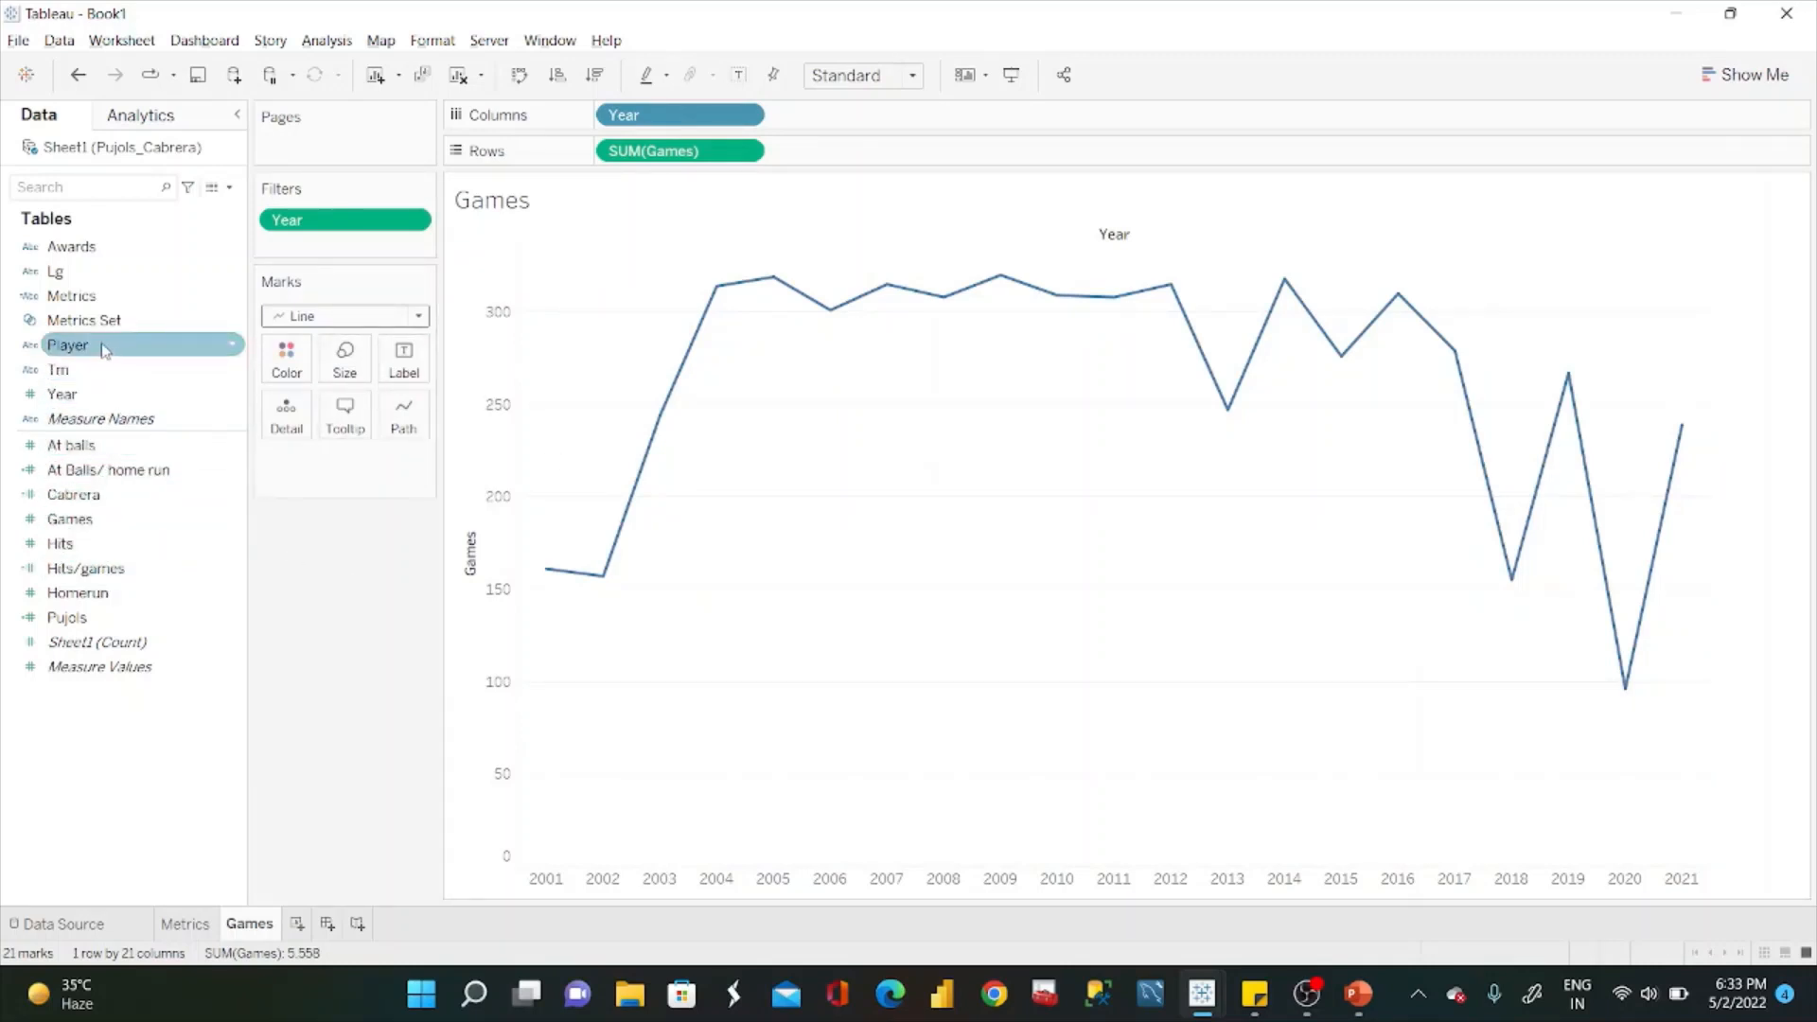
Color the lines by Player, with Pujols in red and Cabrera in the brownish gray of the Automatic palette.
left_click_drag(105, 347, 287, 360)
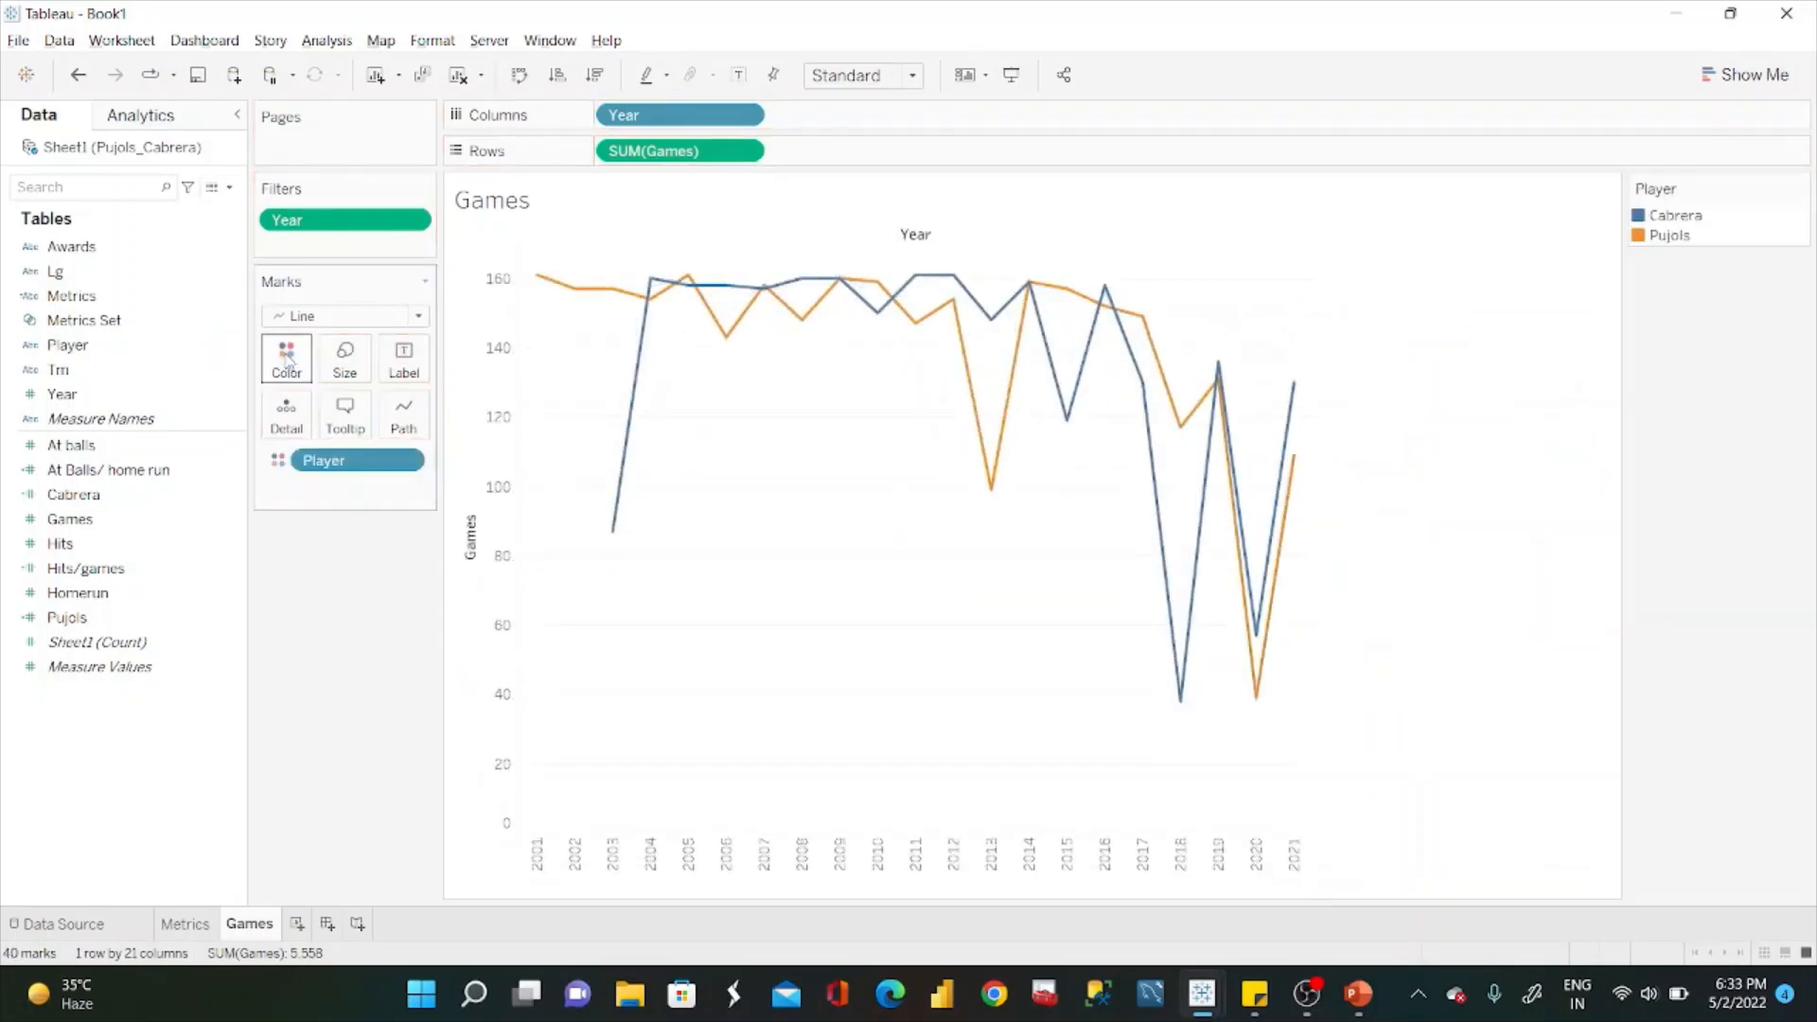
double_click(1663, 237)
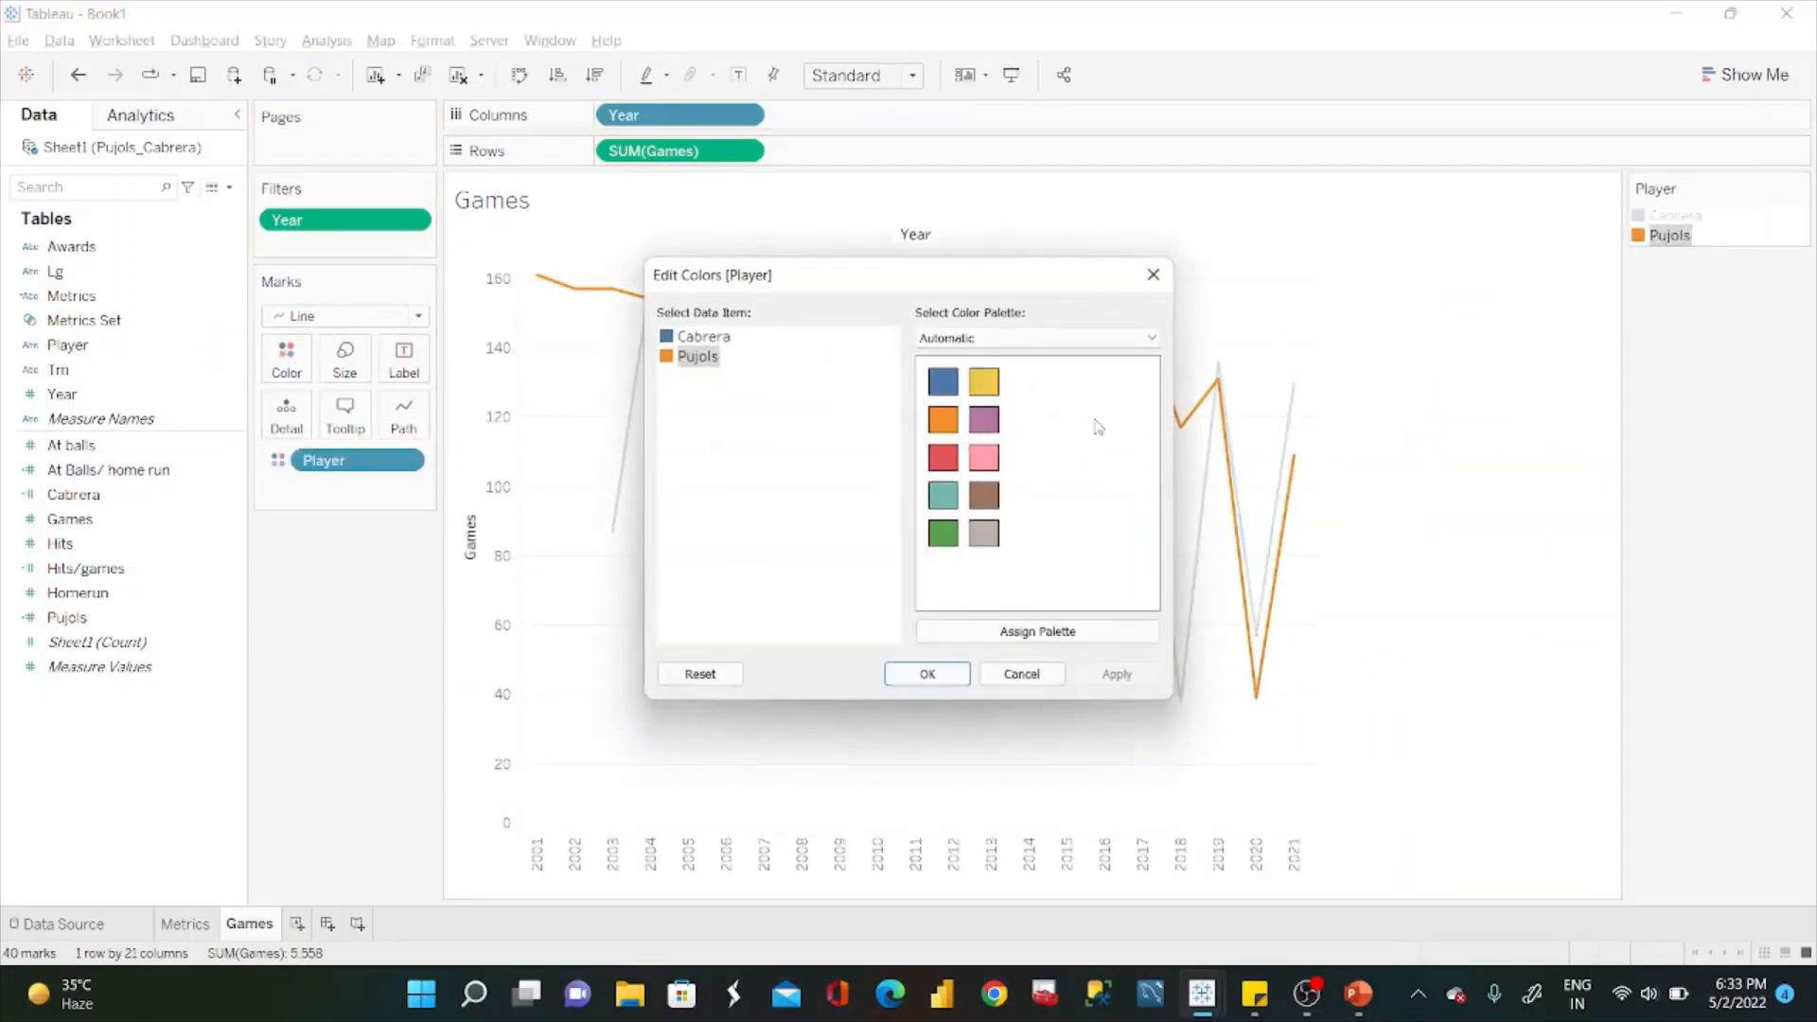
left_click(950, 458)
left_click(701, 338)
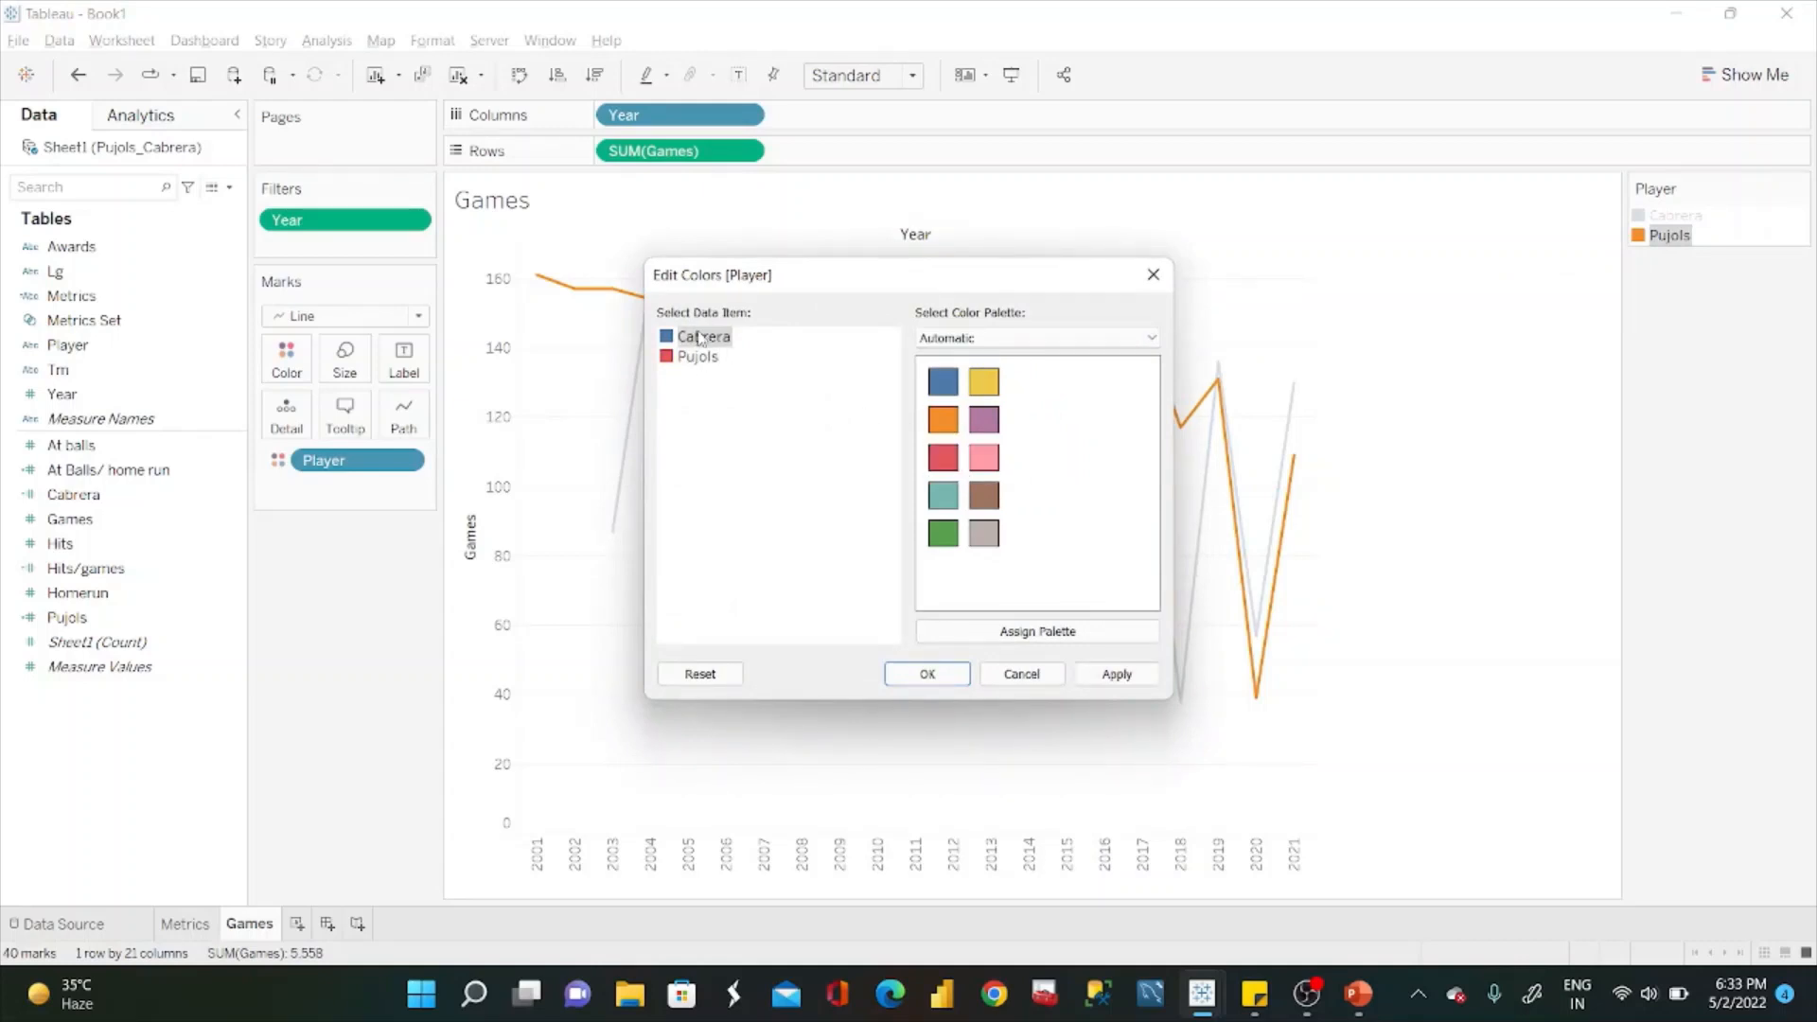
left_click(985, 534)
left_click(1117, 674)
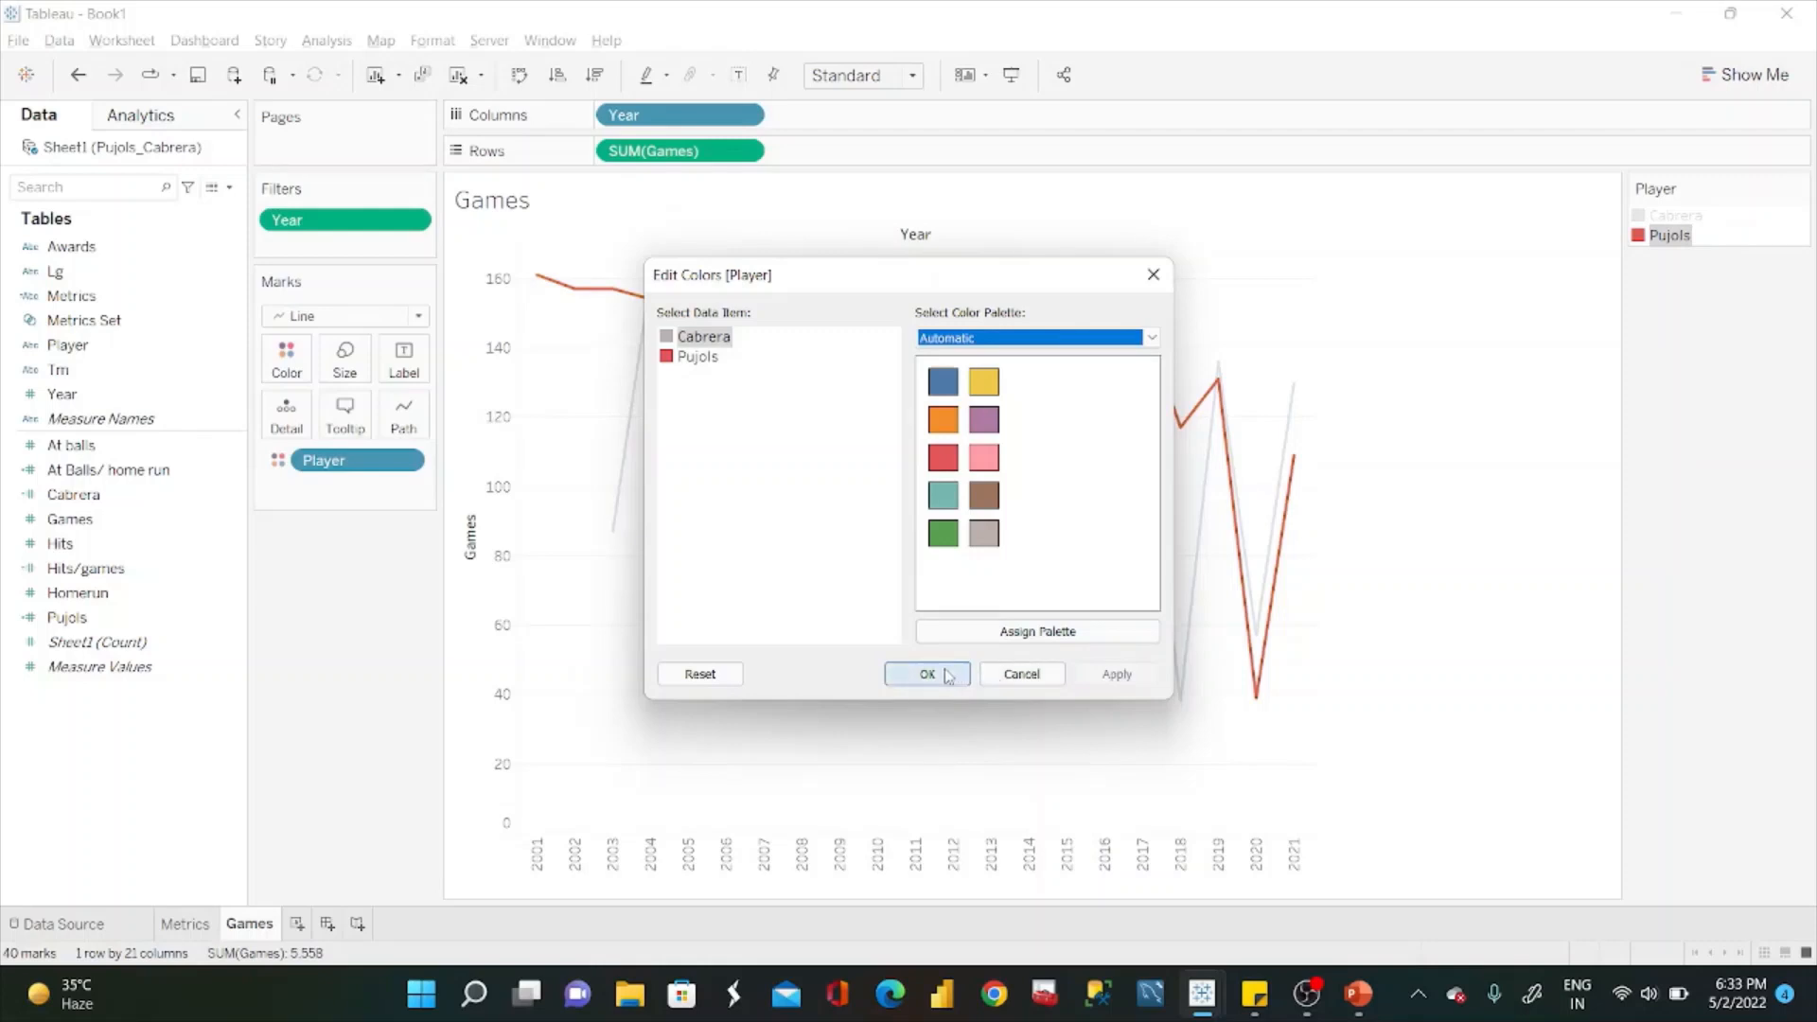
left_click(946, 675)
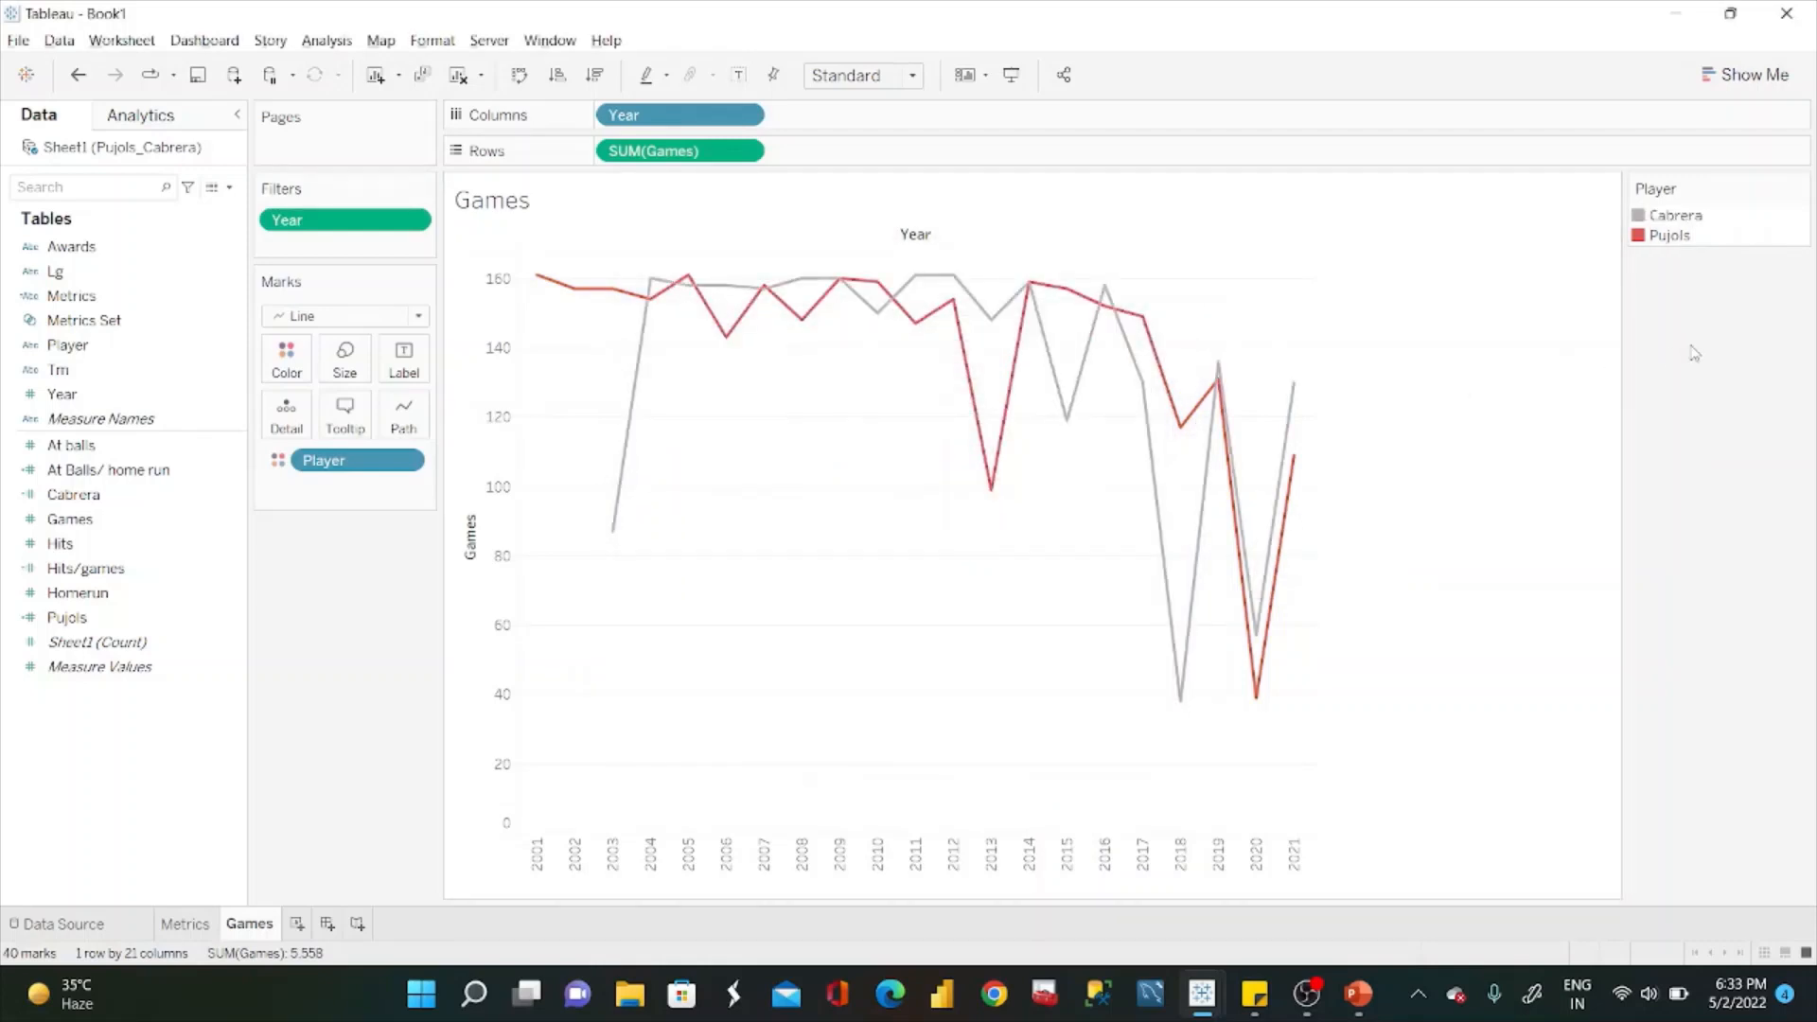
Change Cabrera's line color to the last gray of the Seattle Grays palette.
double_click(1676, 215)
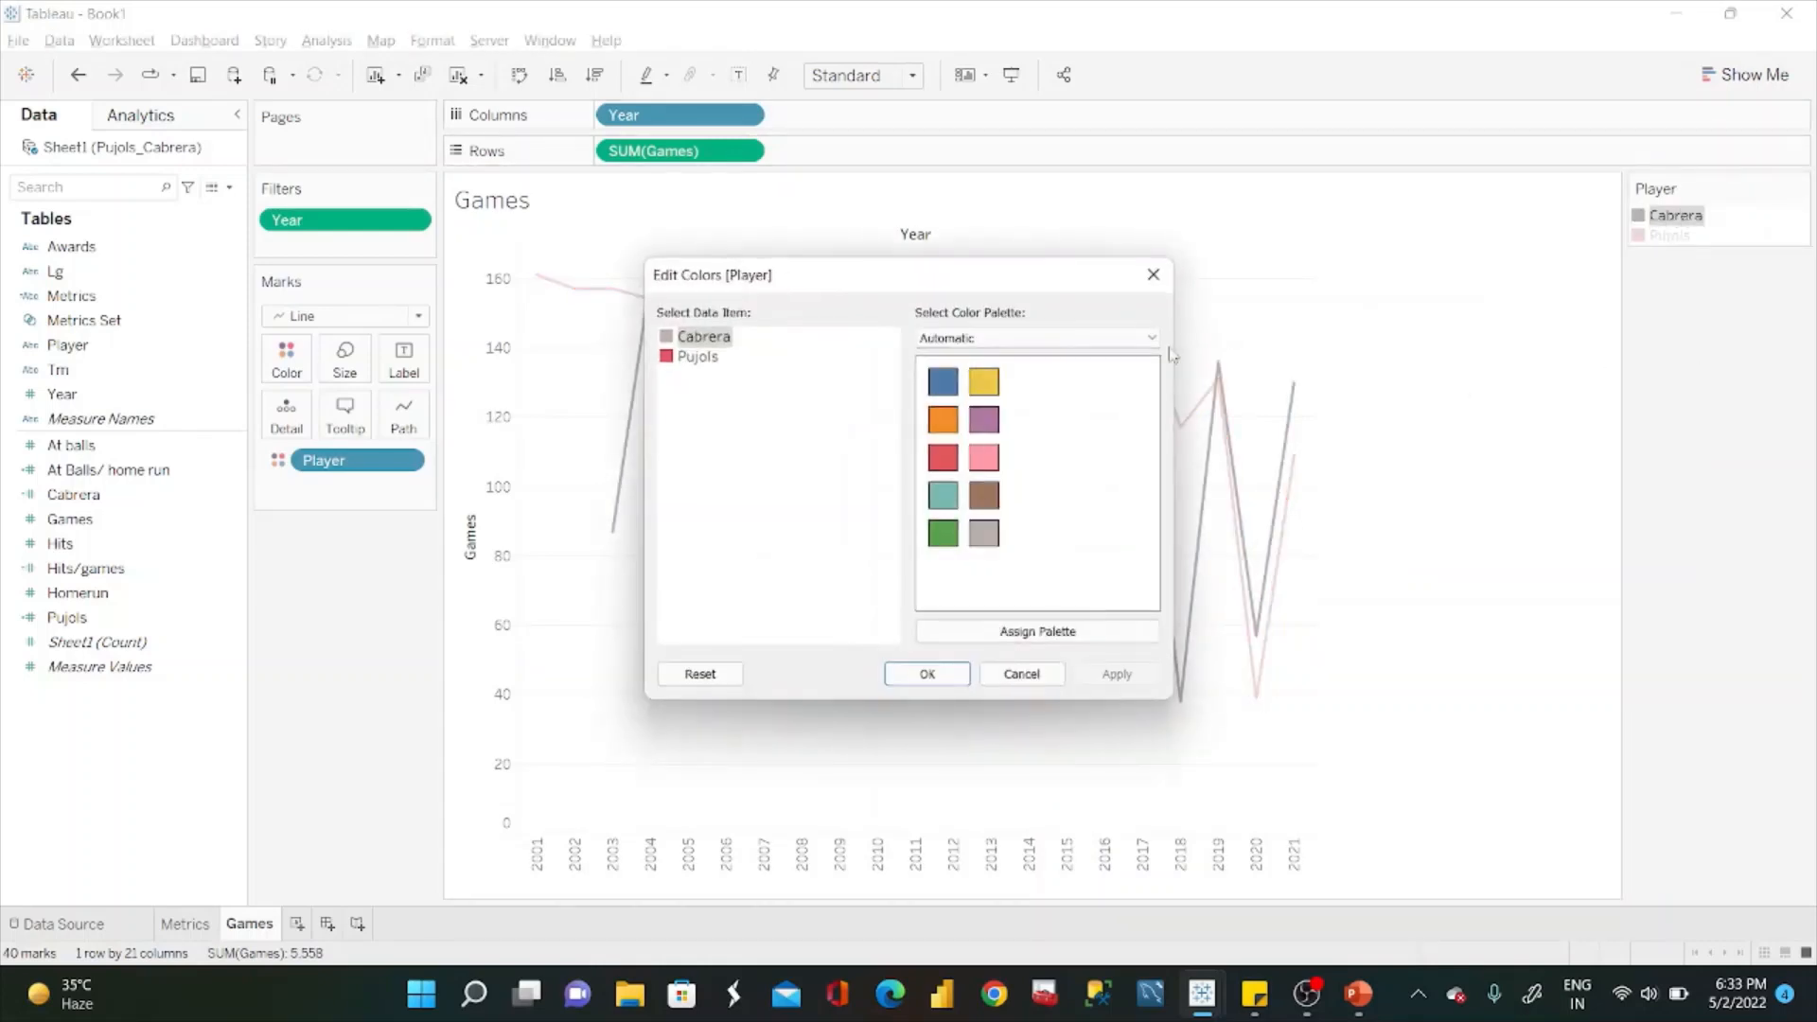
left_click(1121, 340)
left_click(1003, 422)
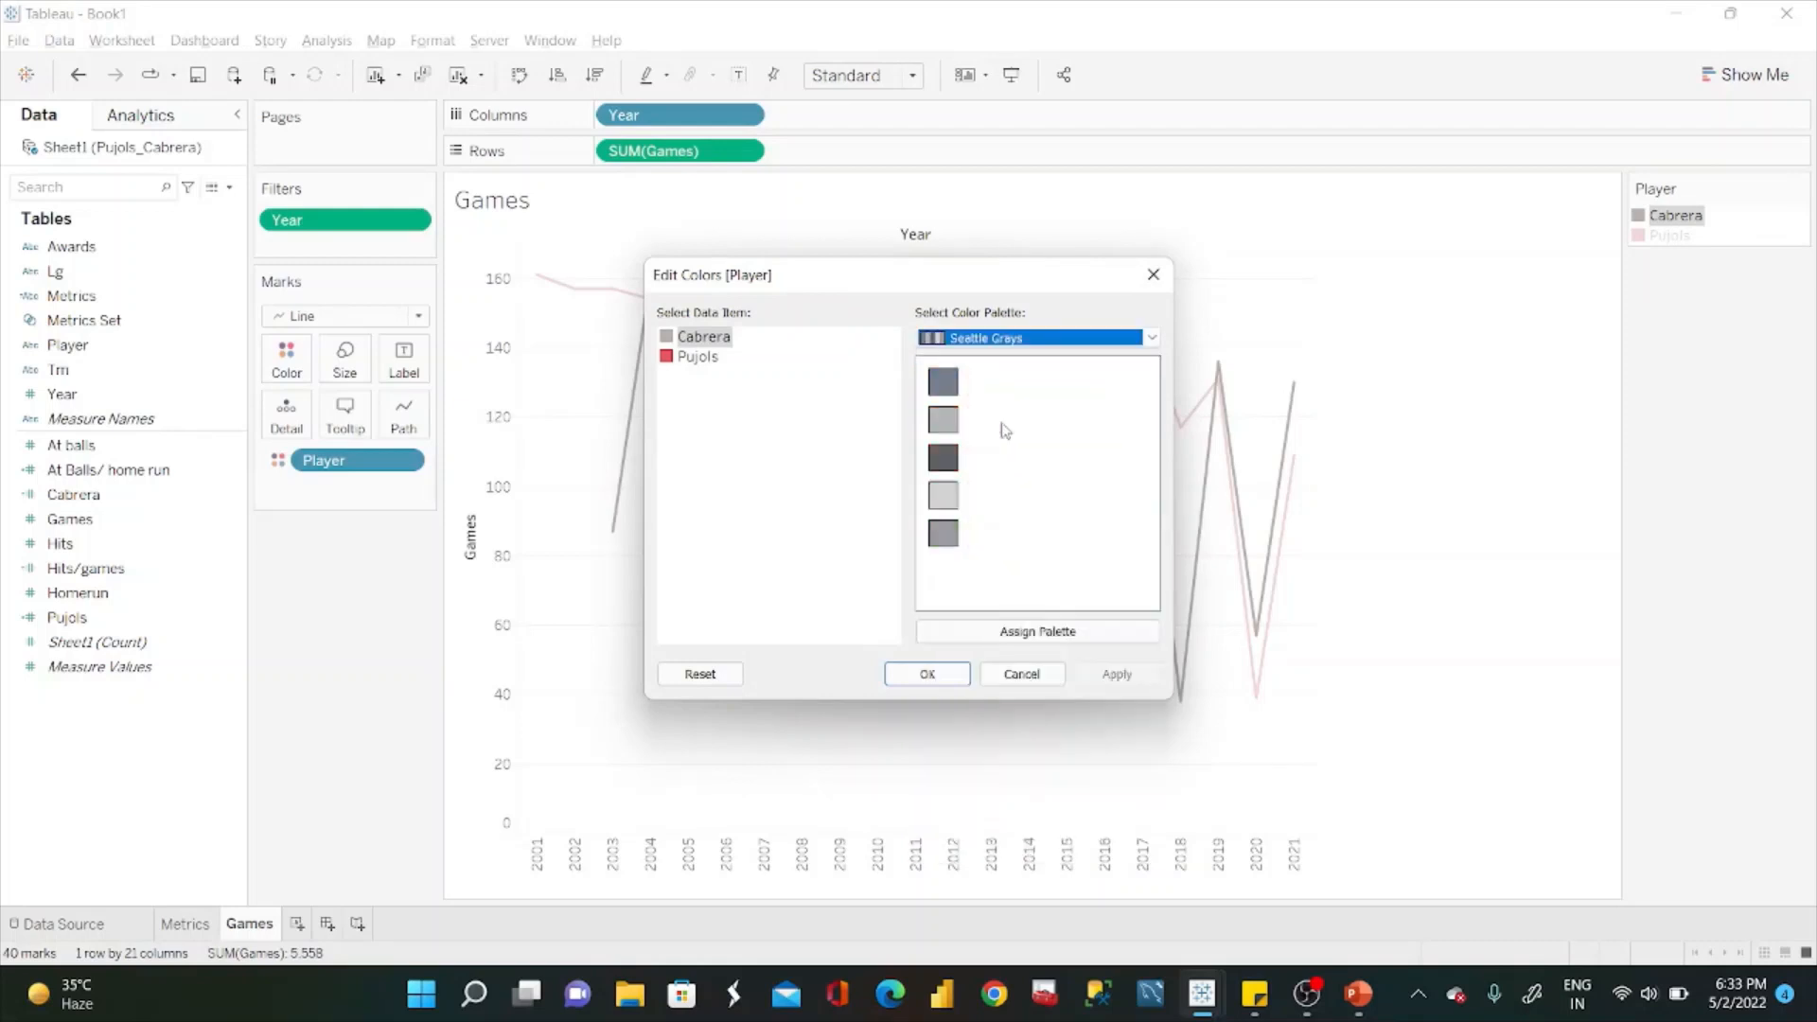
left_click(943, 381)
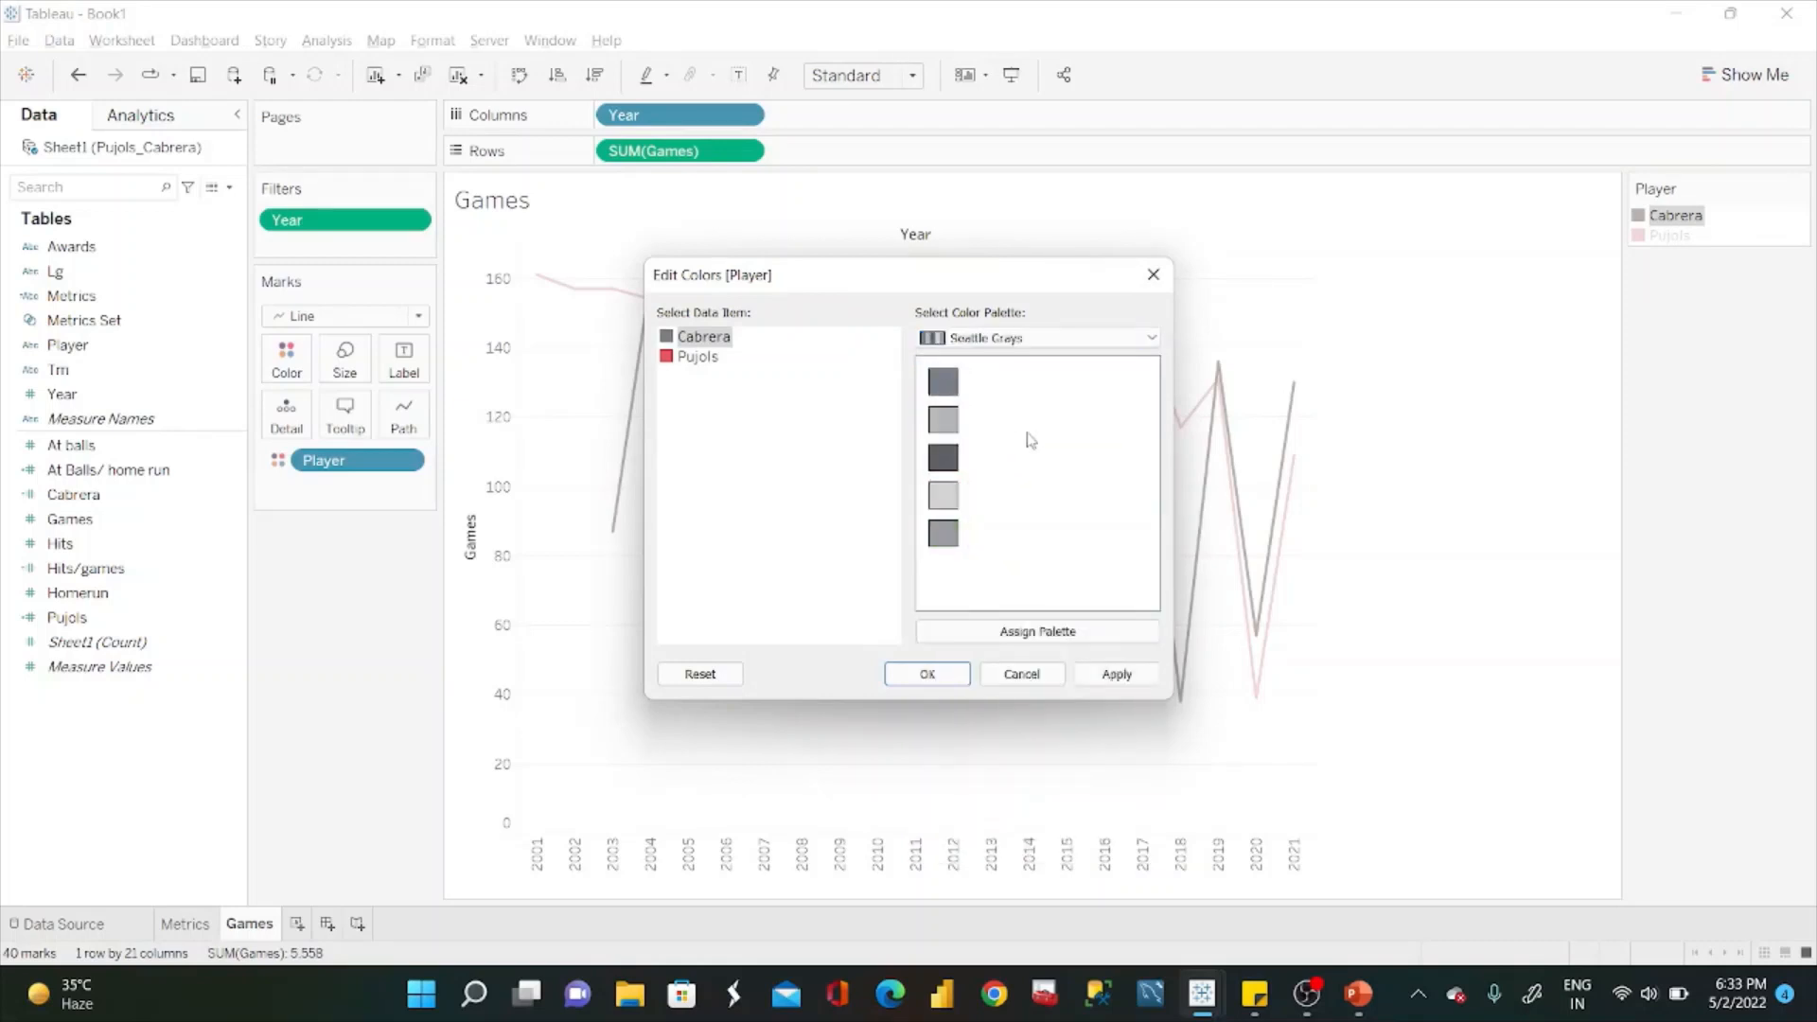
left_click(943, 533)
left_click(1115, 674)
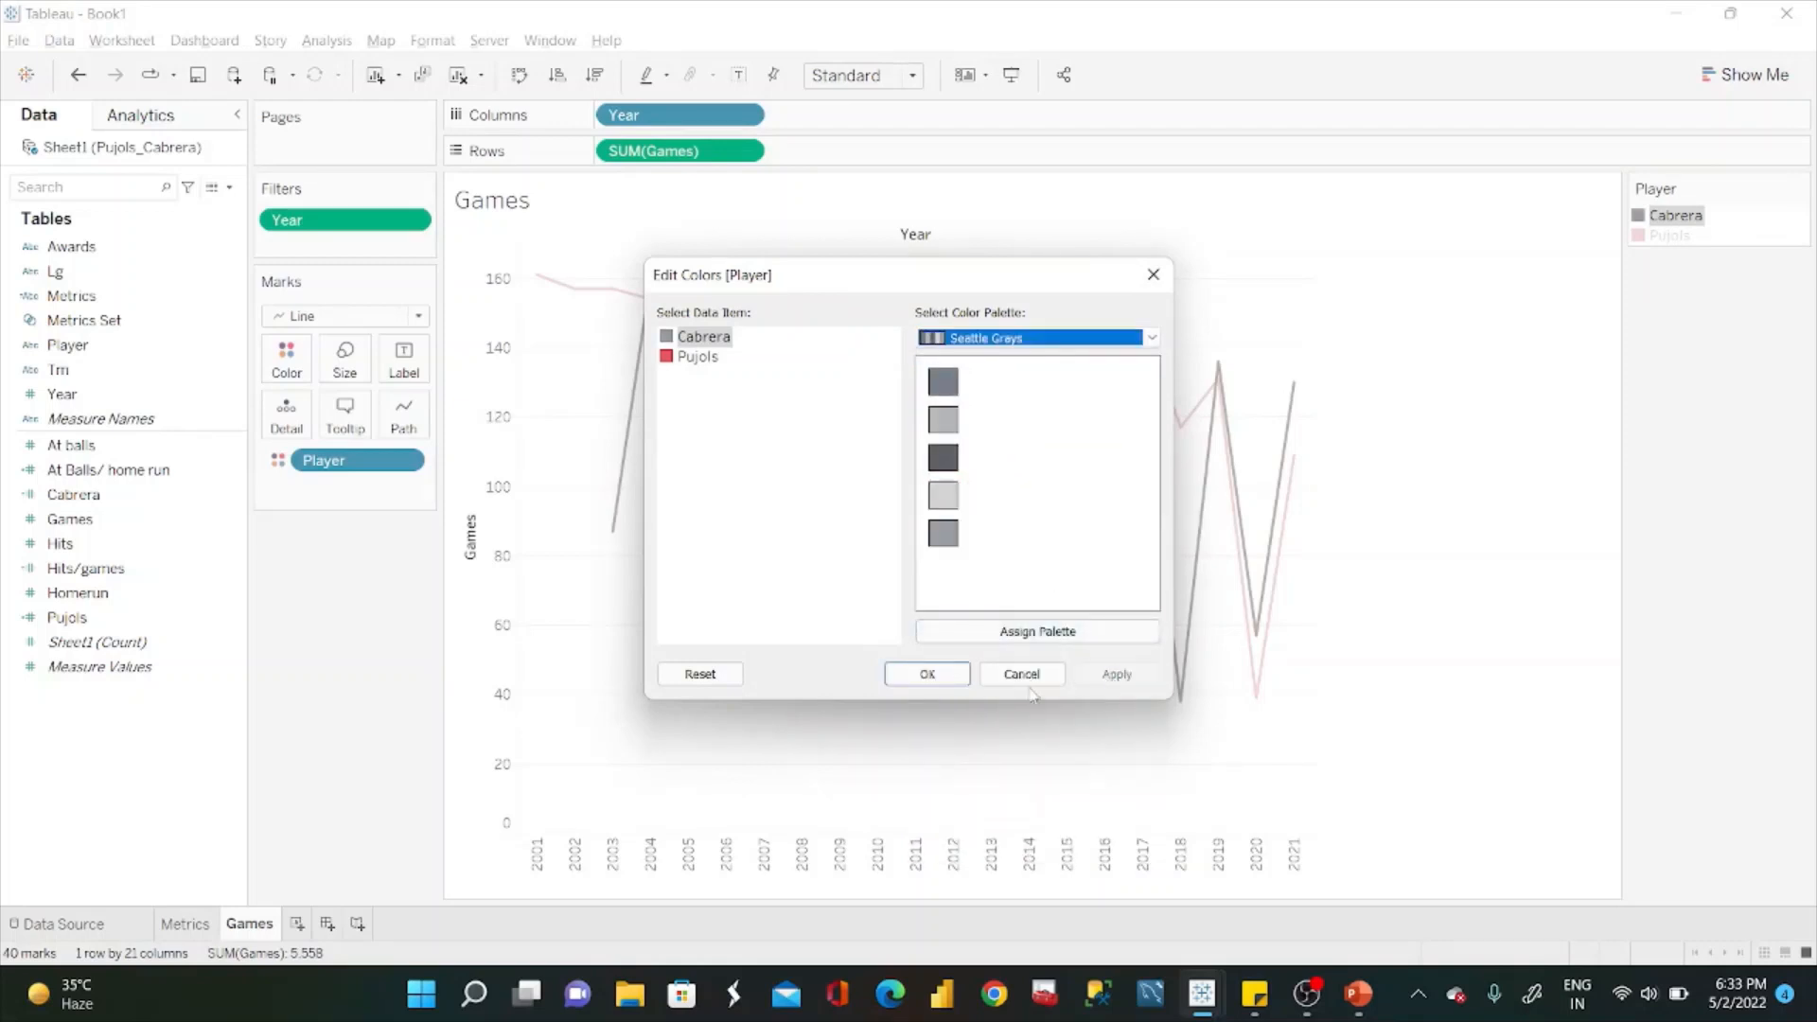
left_click(927, 674)
left_click(1704, 516)
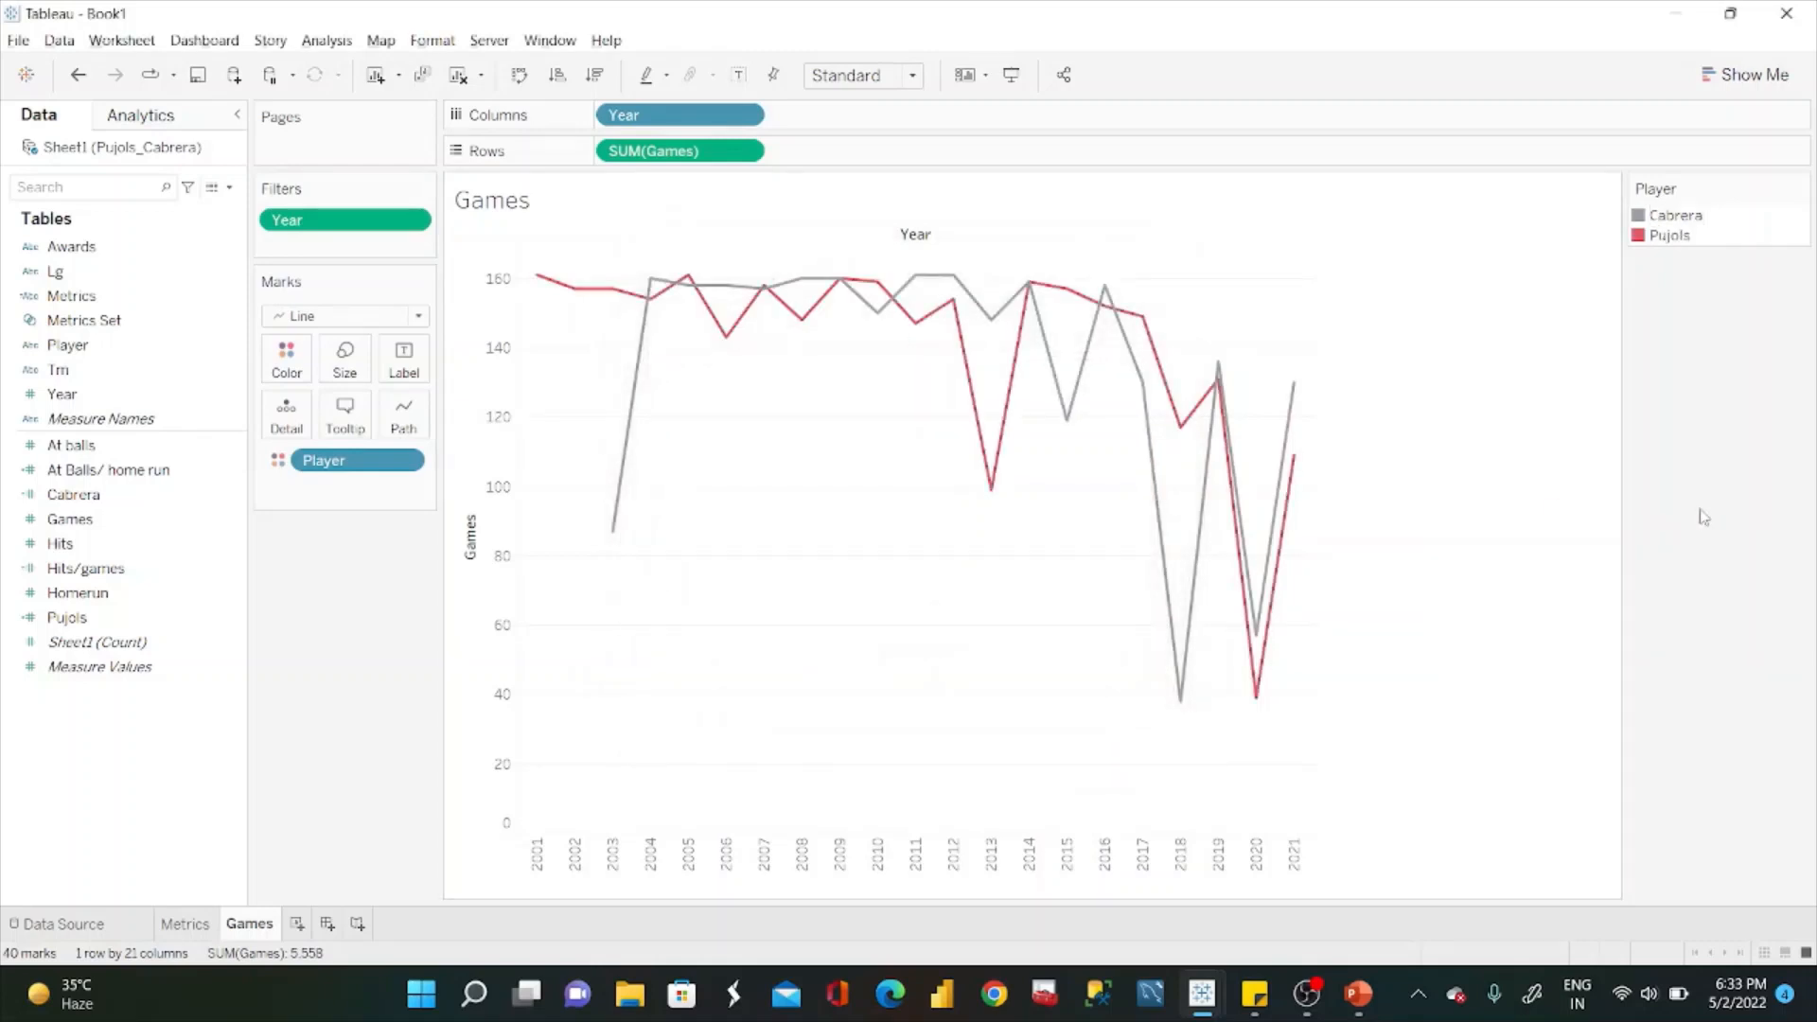
Set the marks to label in the Games chart to Min/Max.
left_click(410, 370)
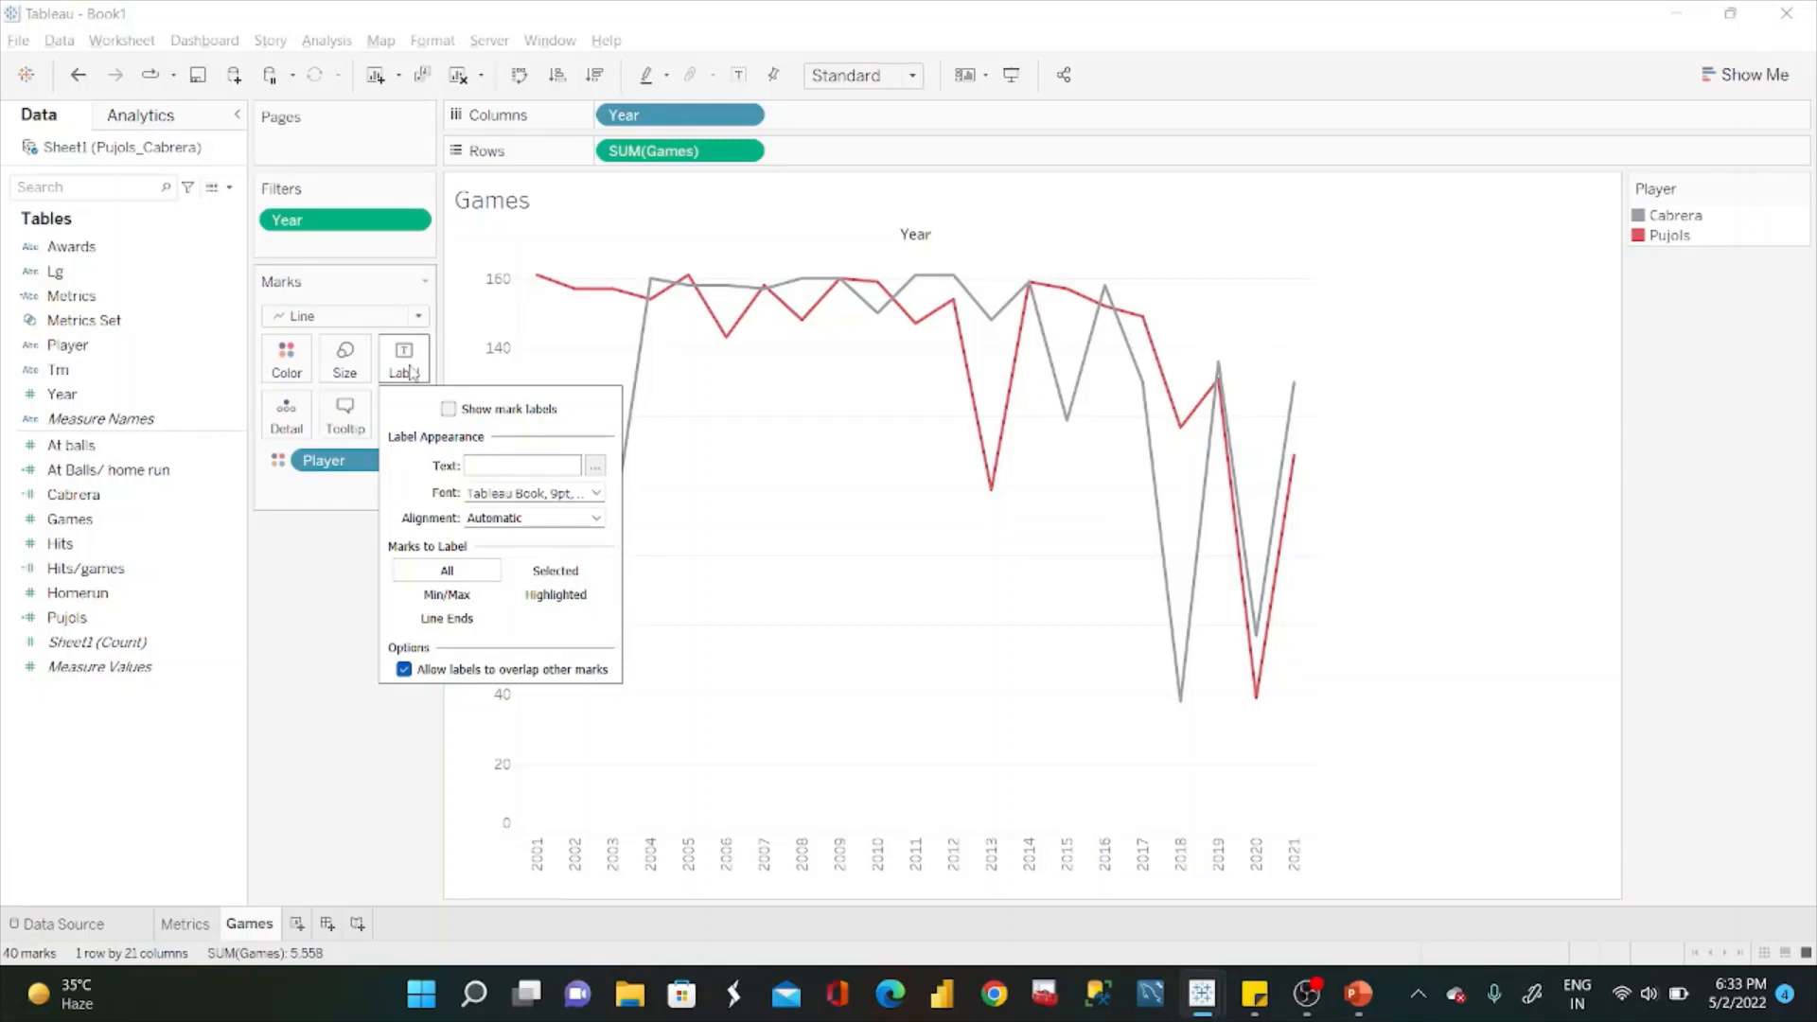
left_click(466, 600)
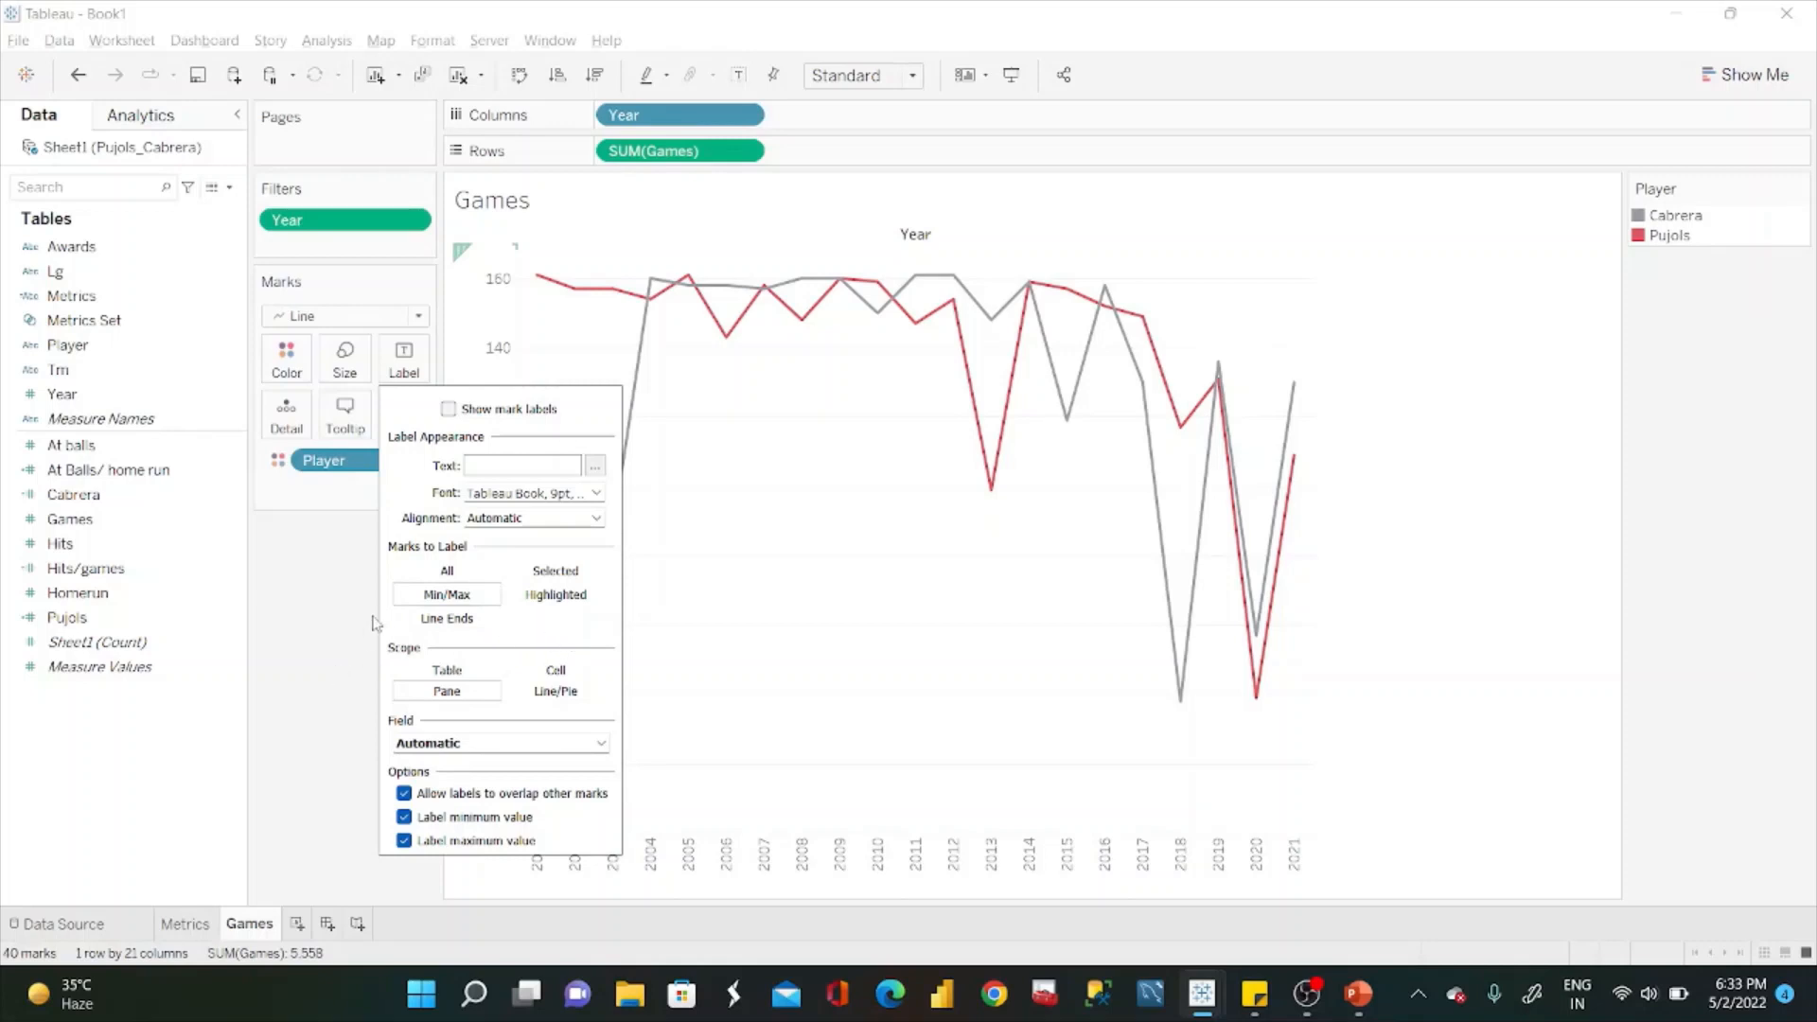
left_click(341, 640)
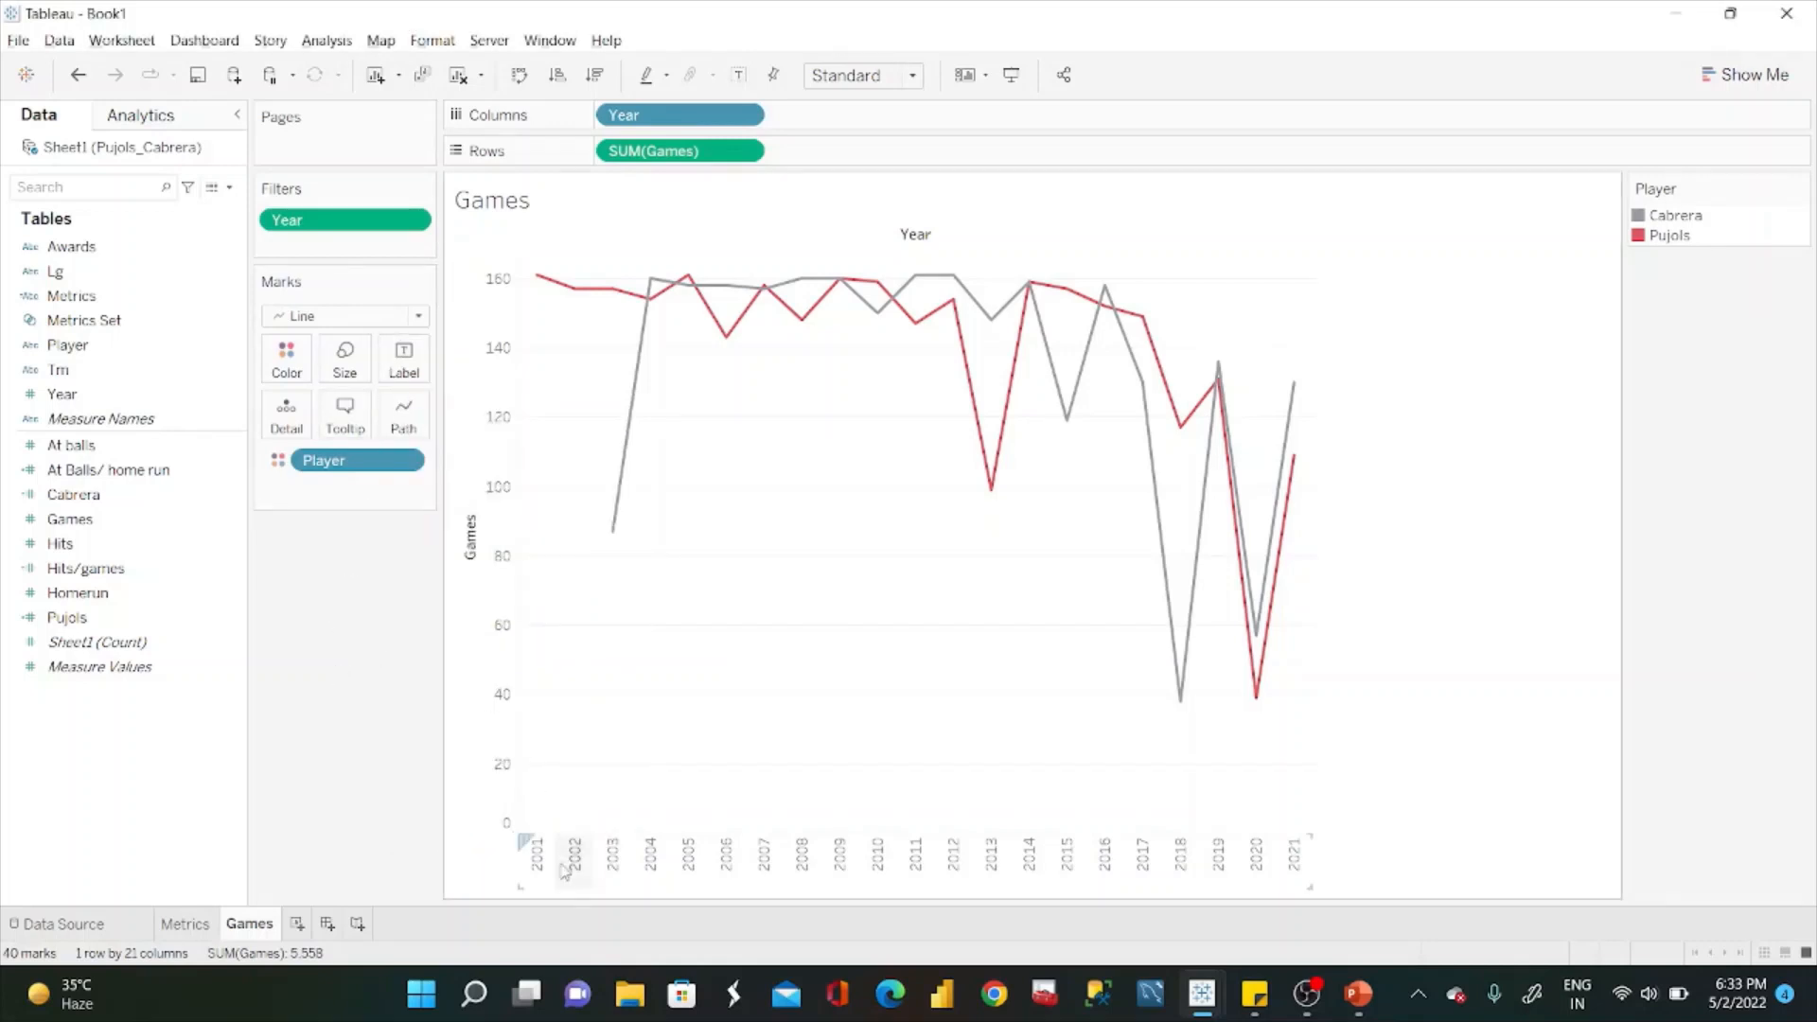
Hide the Year header and the Games axis of the line chart.
left_click(662, 858)
right_click(668, 859)
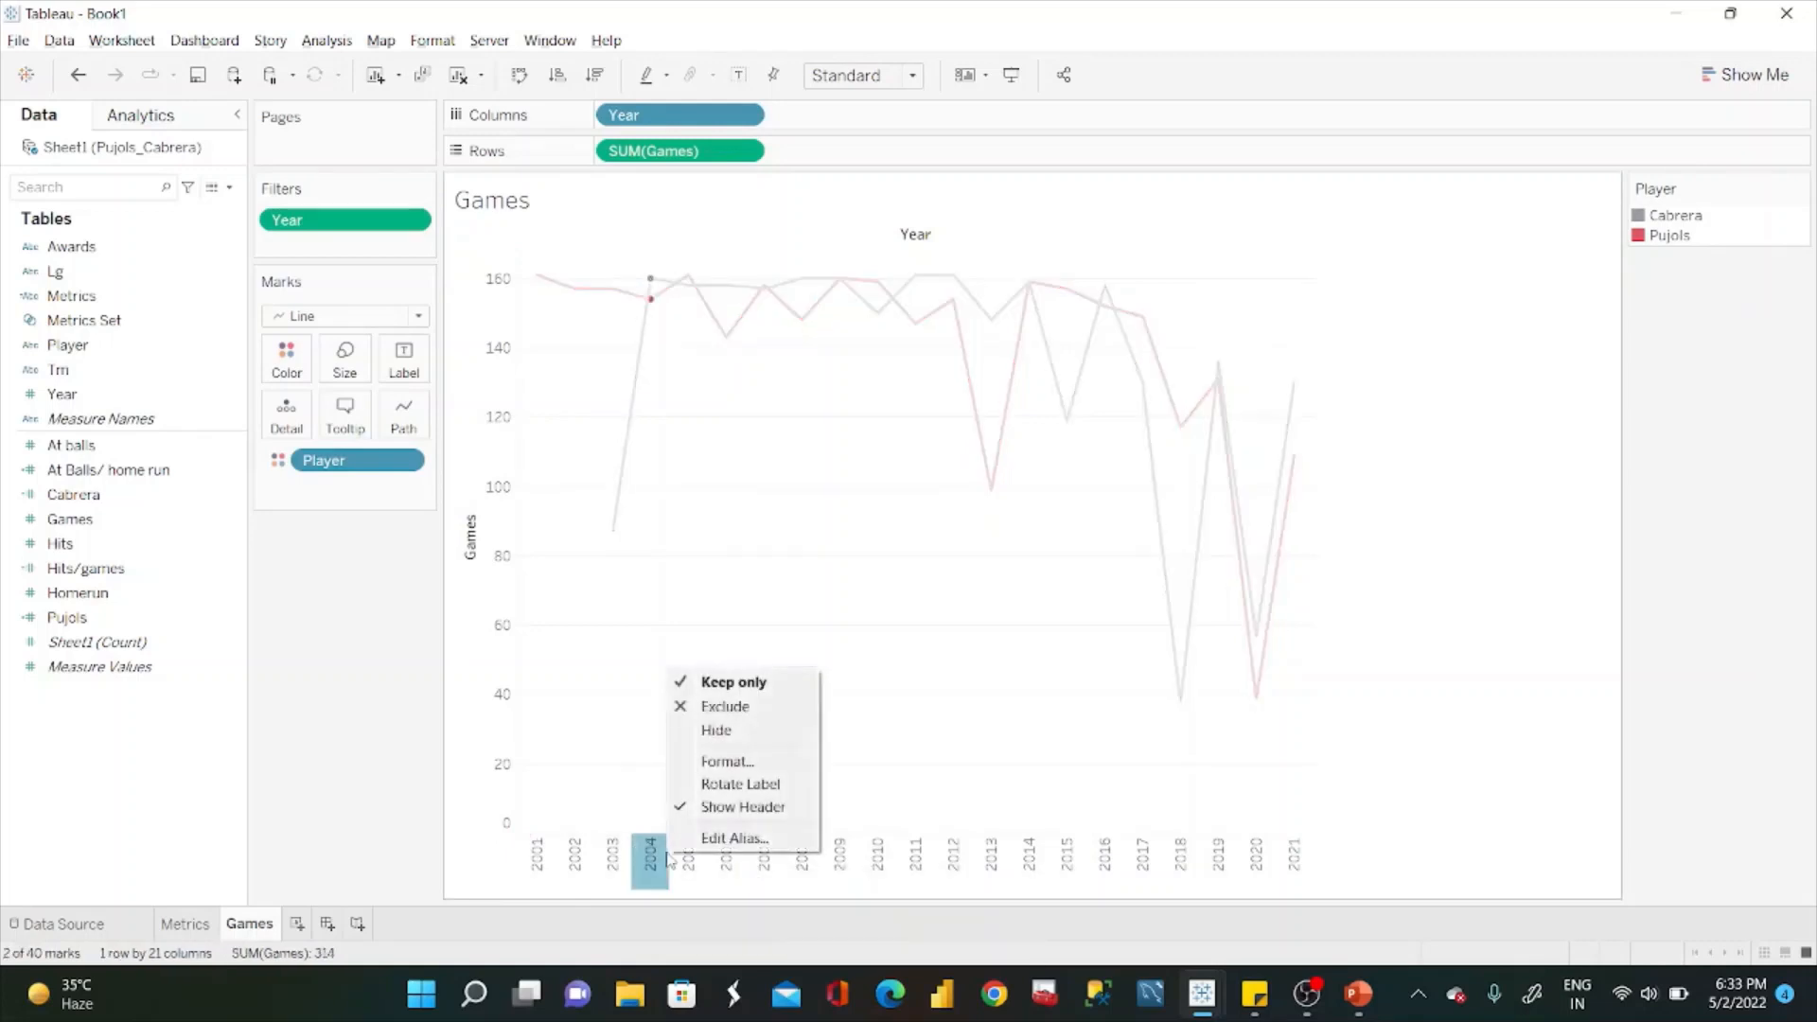
left_click(755, 816)
right_click(499, 736)
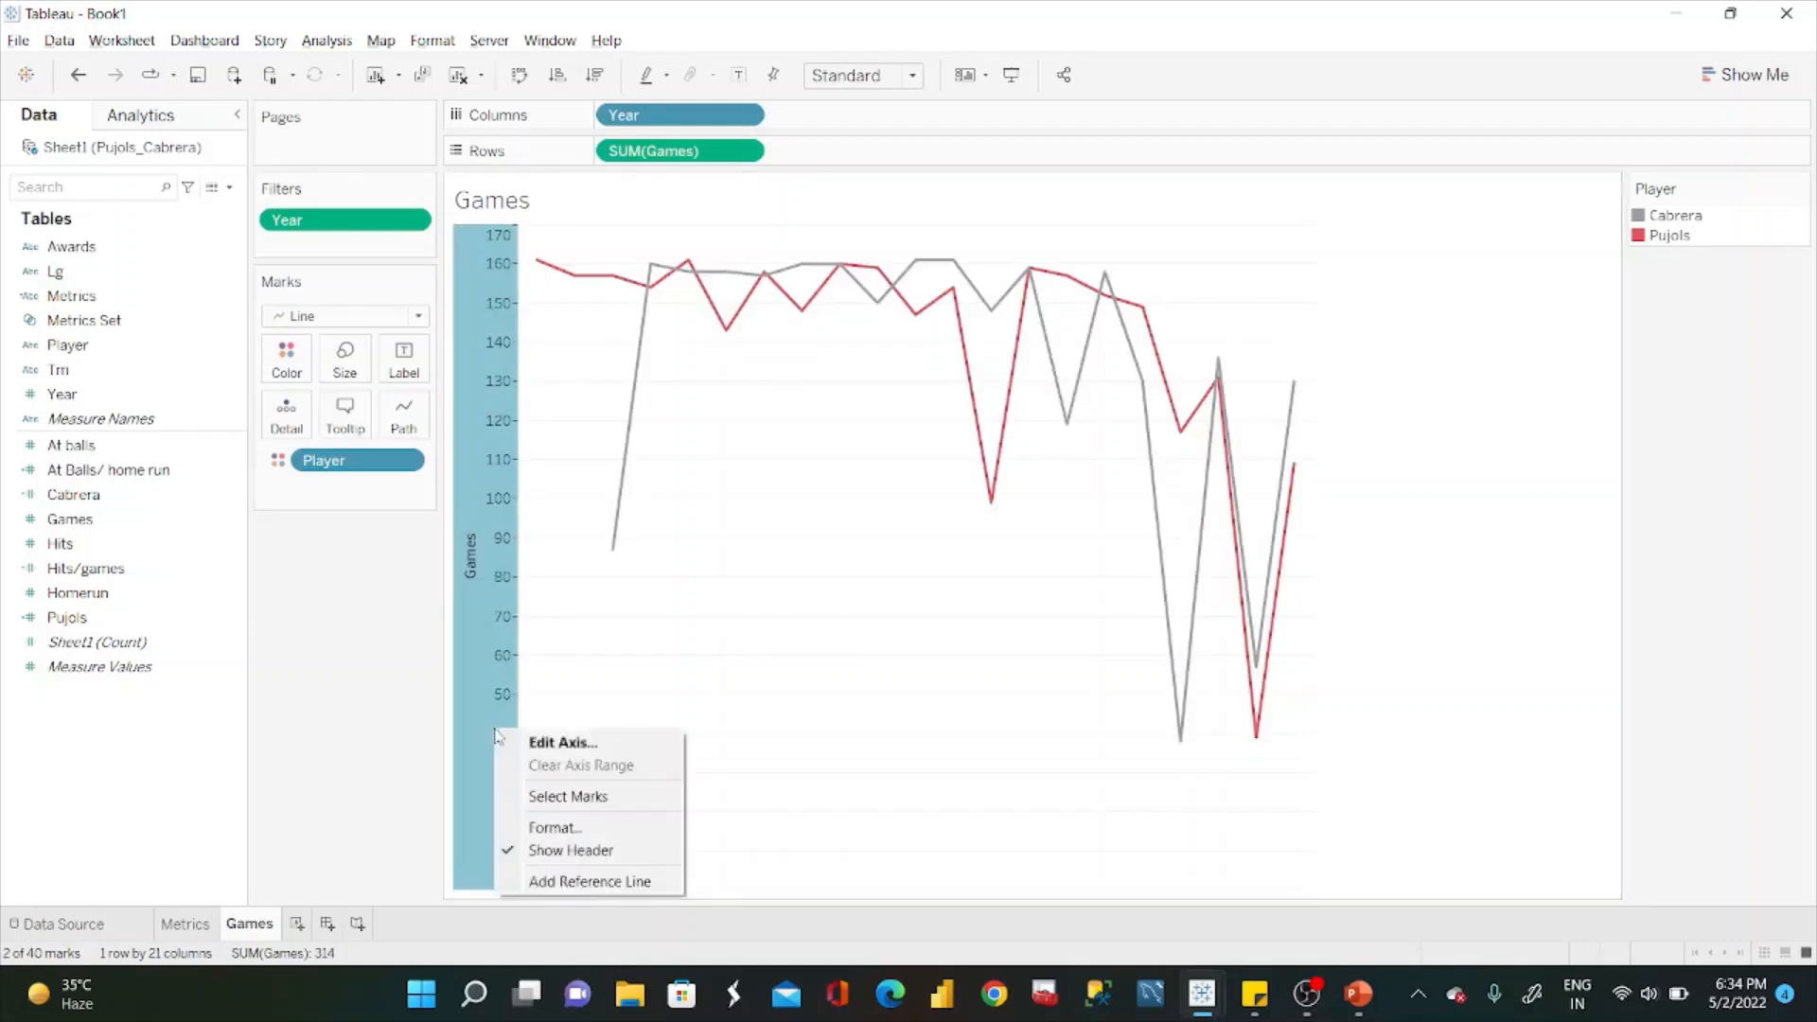
left_click(582, 851)
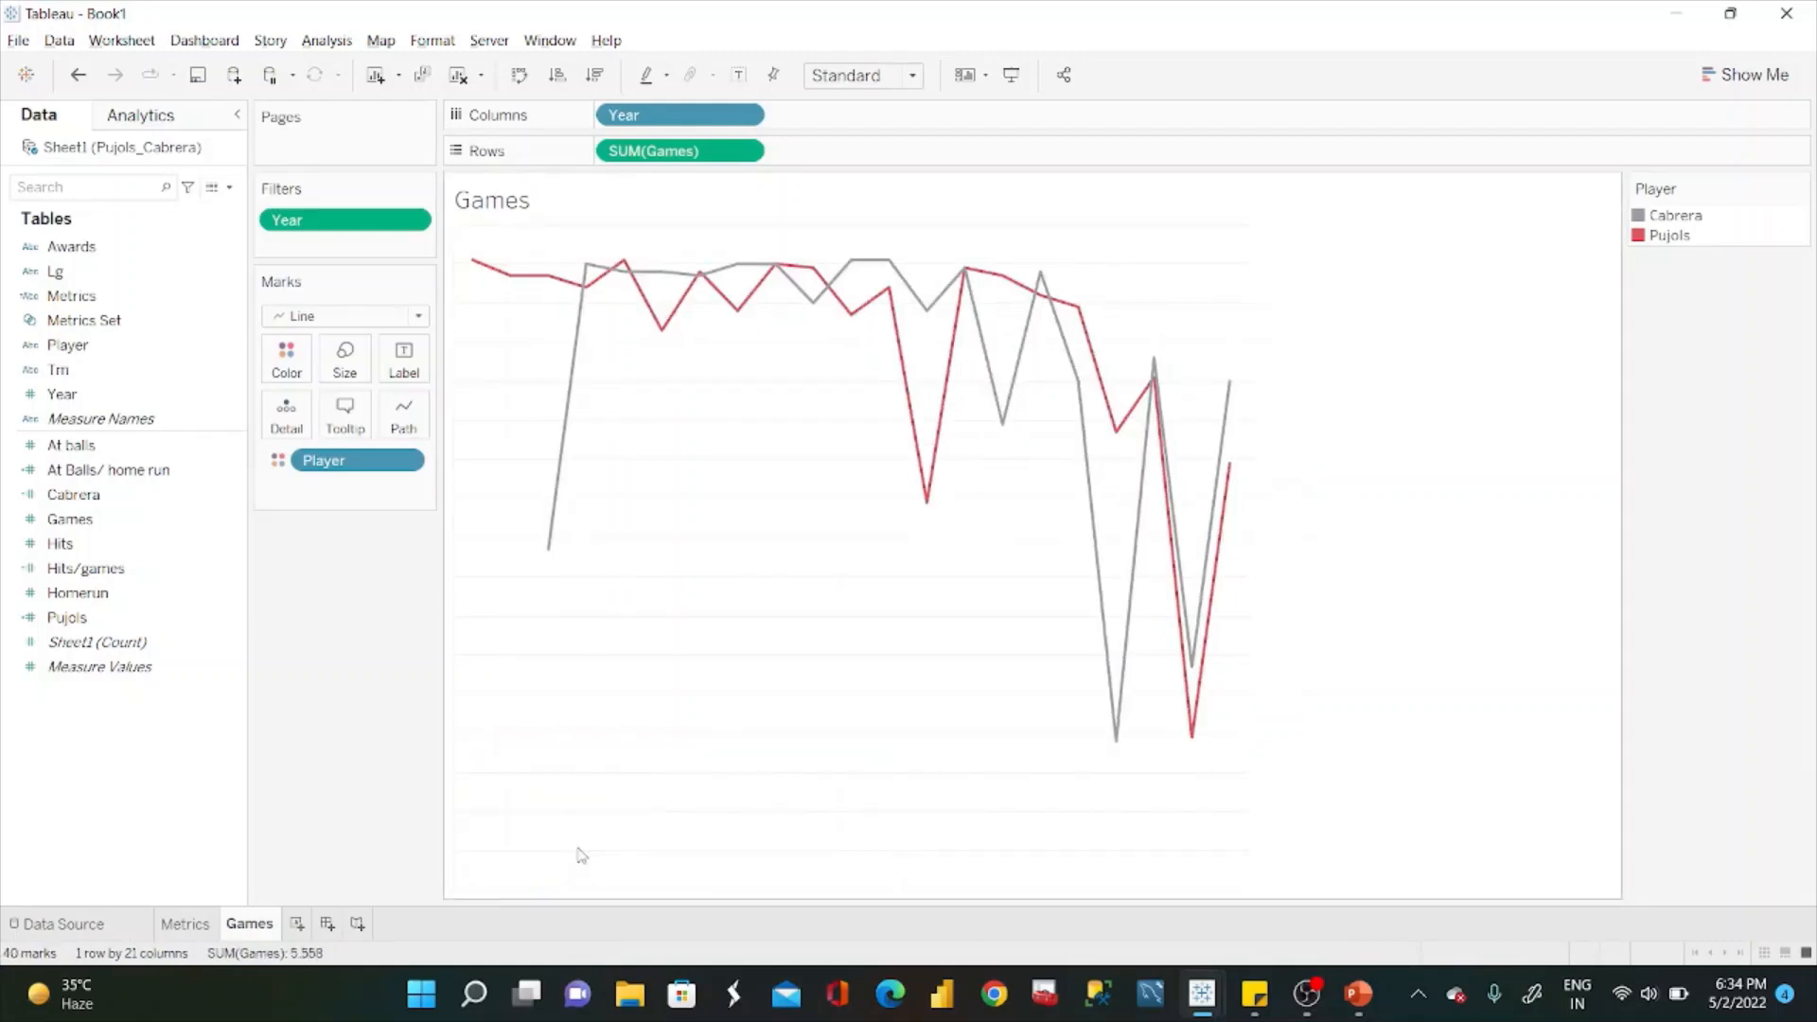
Set the grid lines and zero lines of the Games chart's rows to None.
right_click(823, 595)
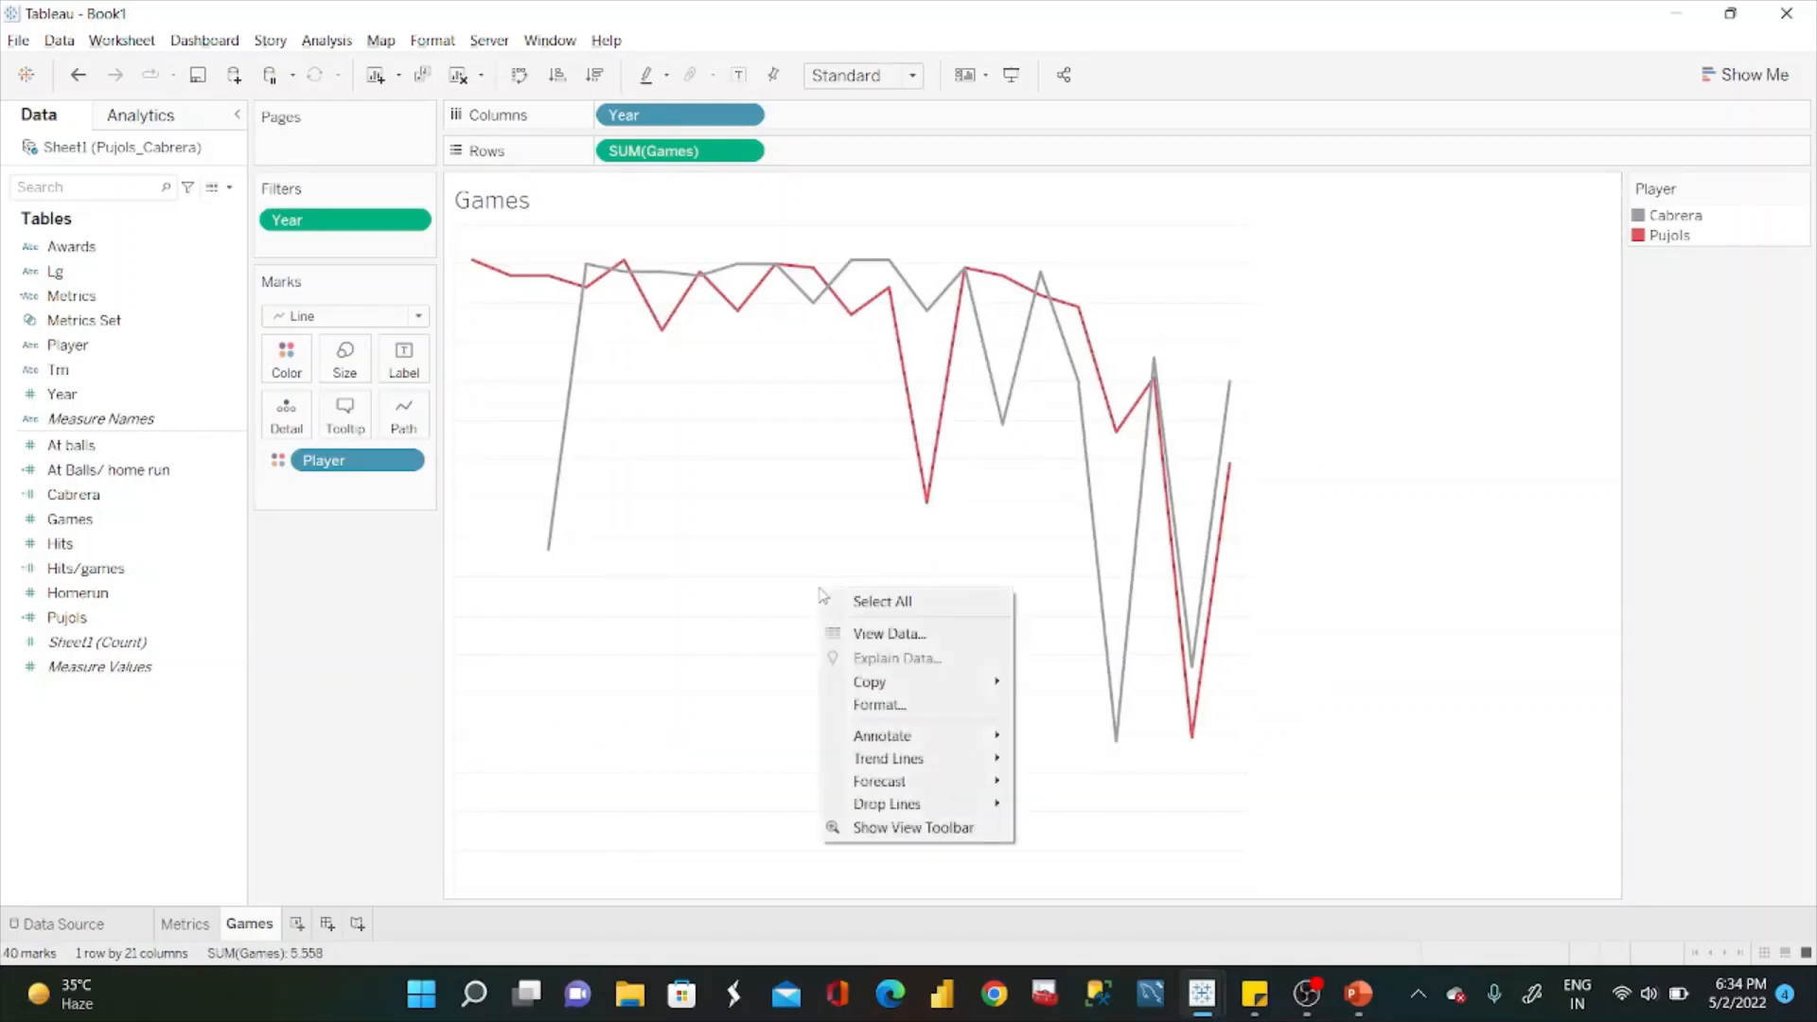
left_click(893, 711)
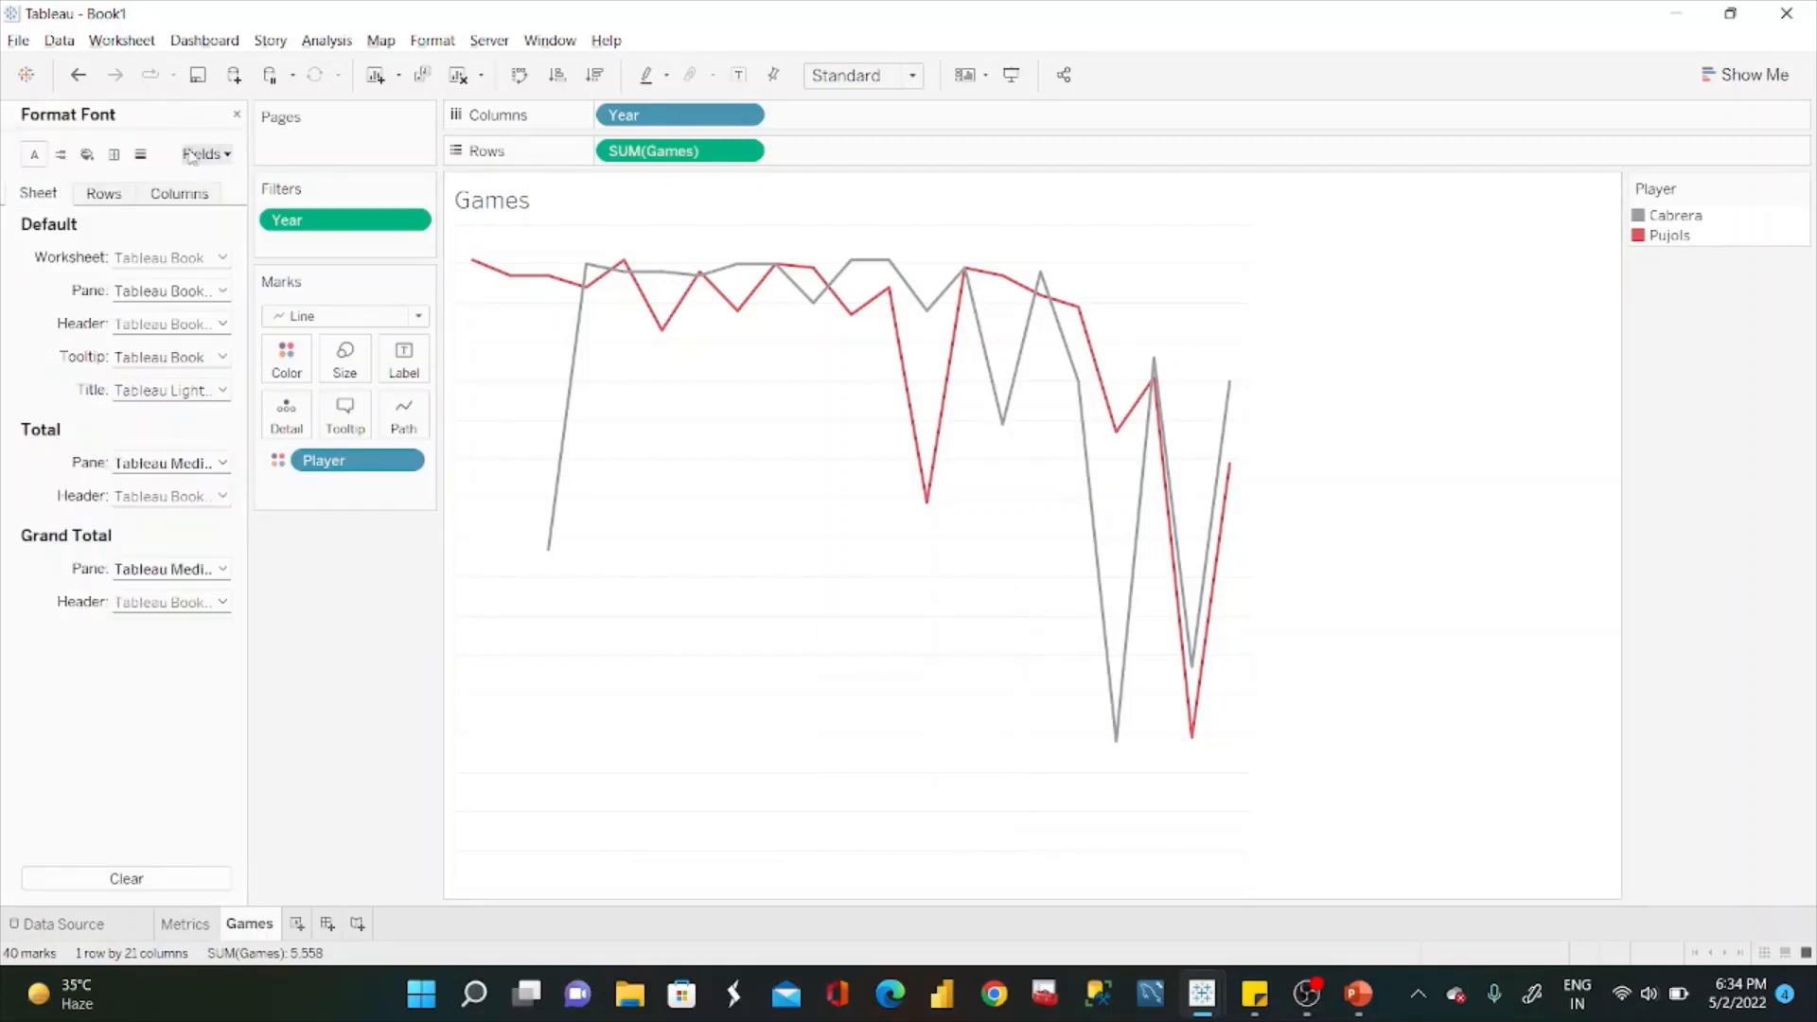
left_click(140, 157)
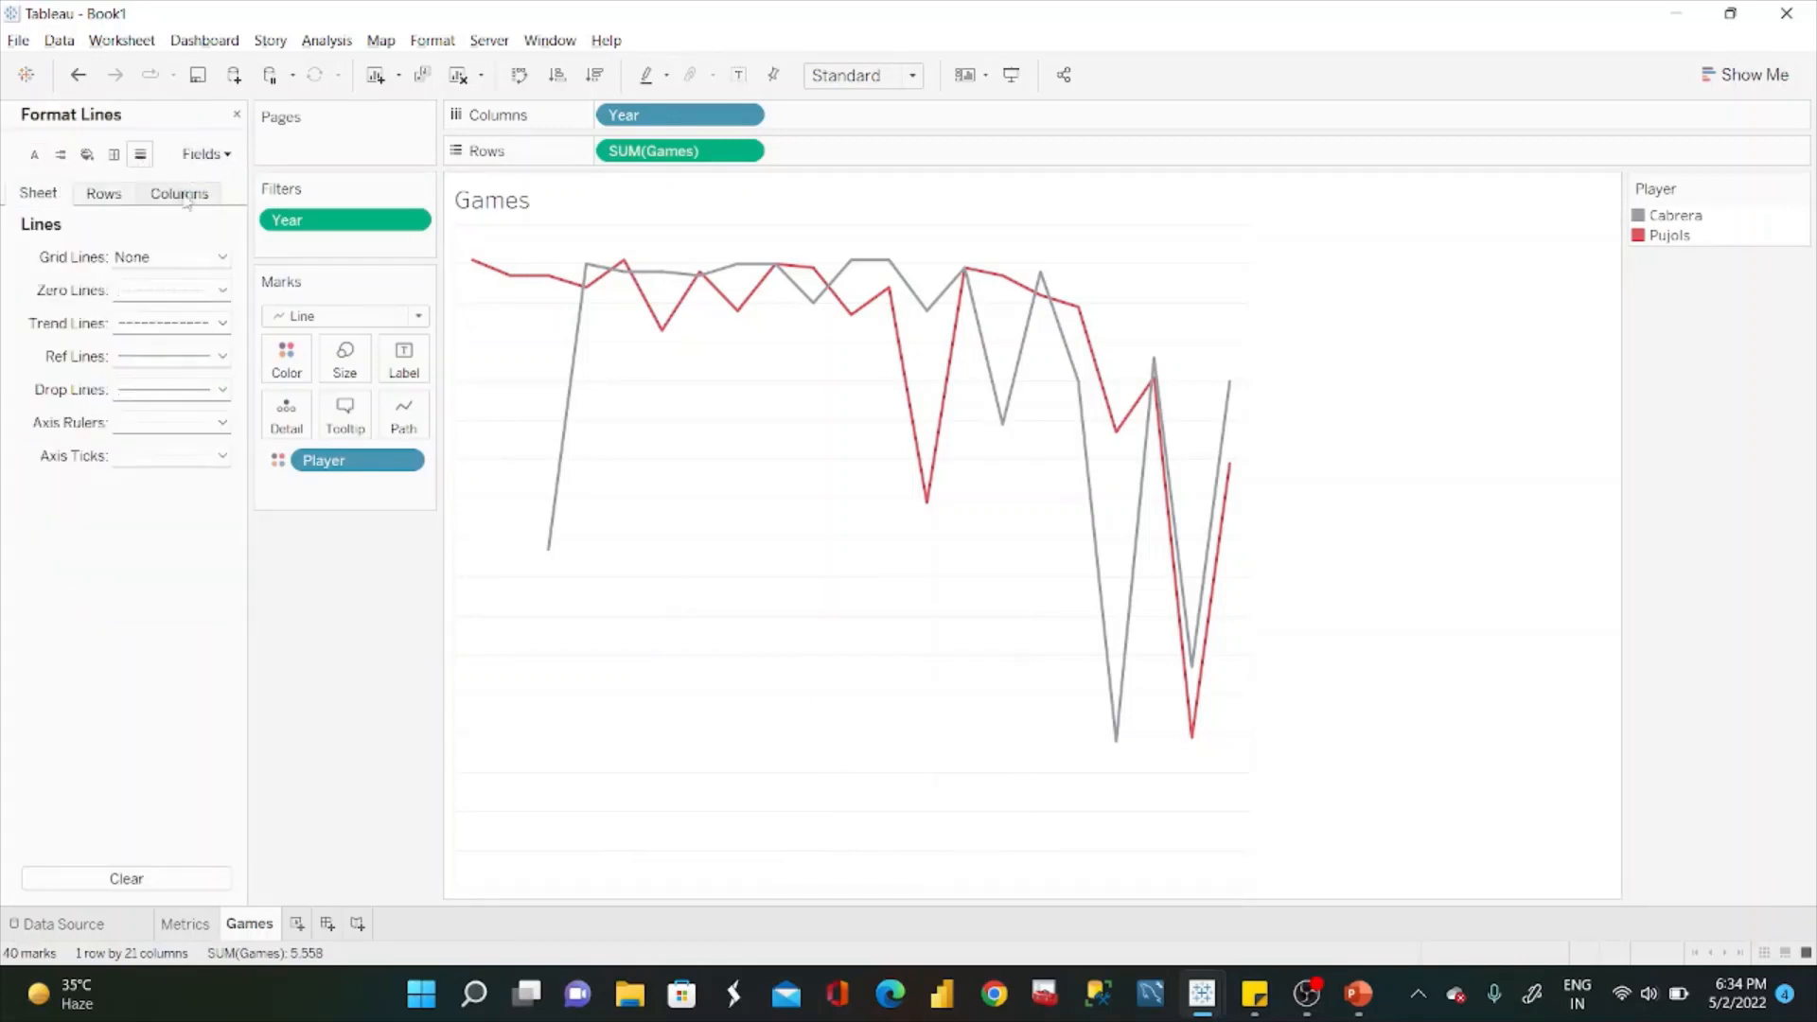
left_click(186, 264)
left_click(121, 206)
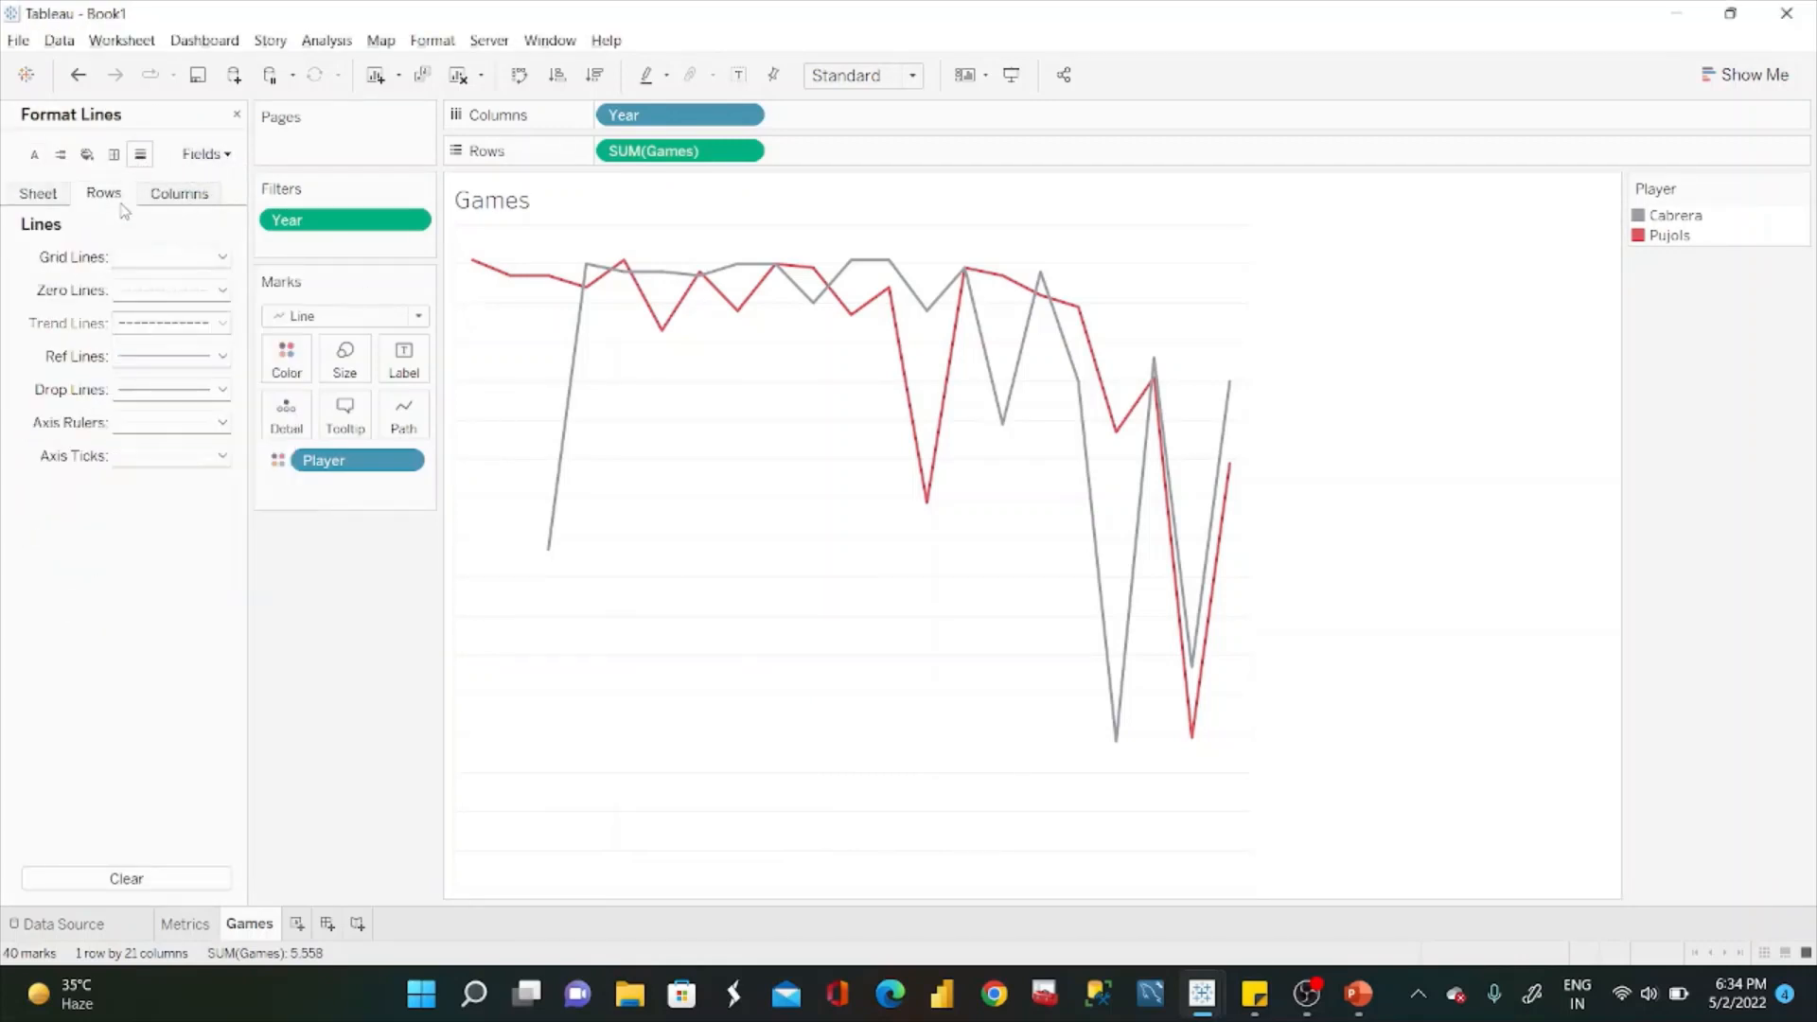
left_click(200, 263)
left_click(204, 284)
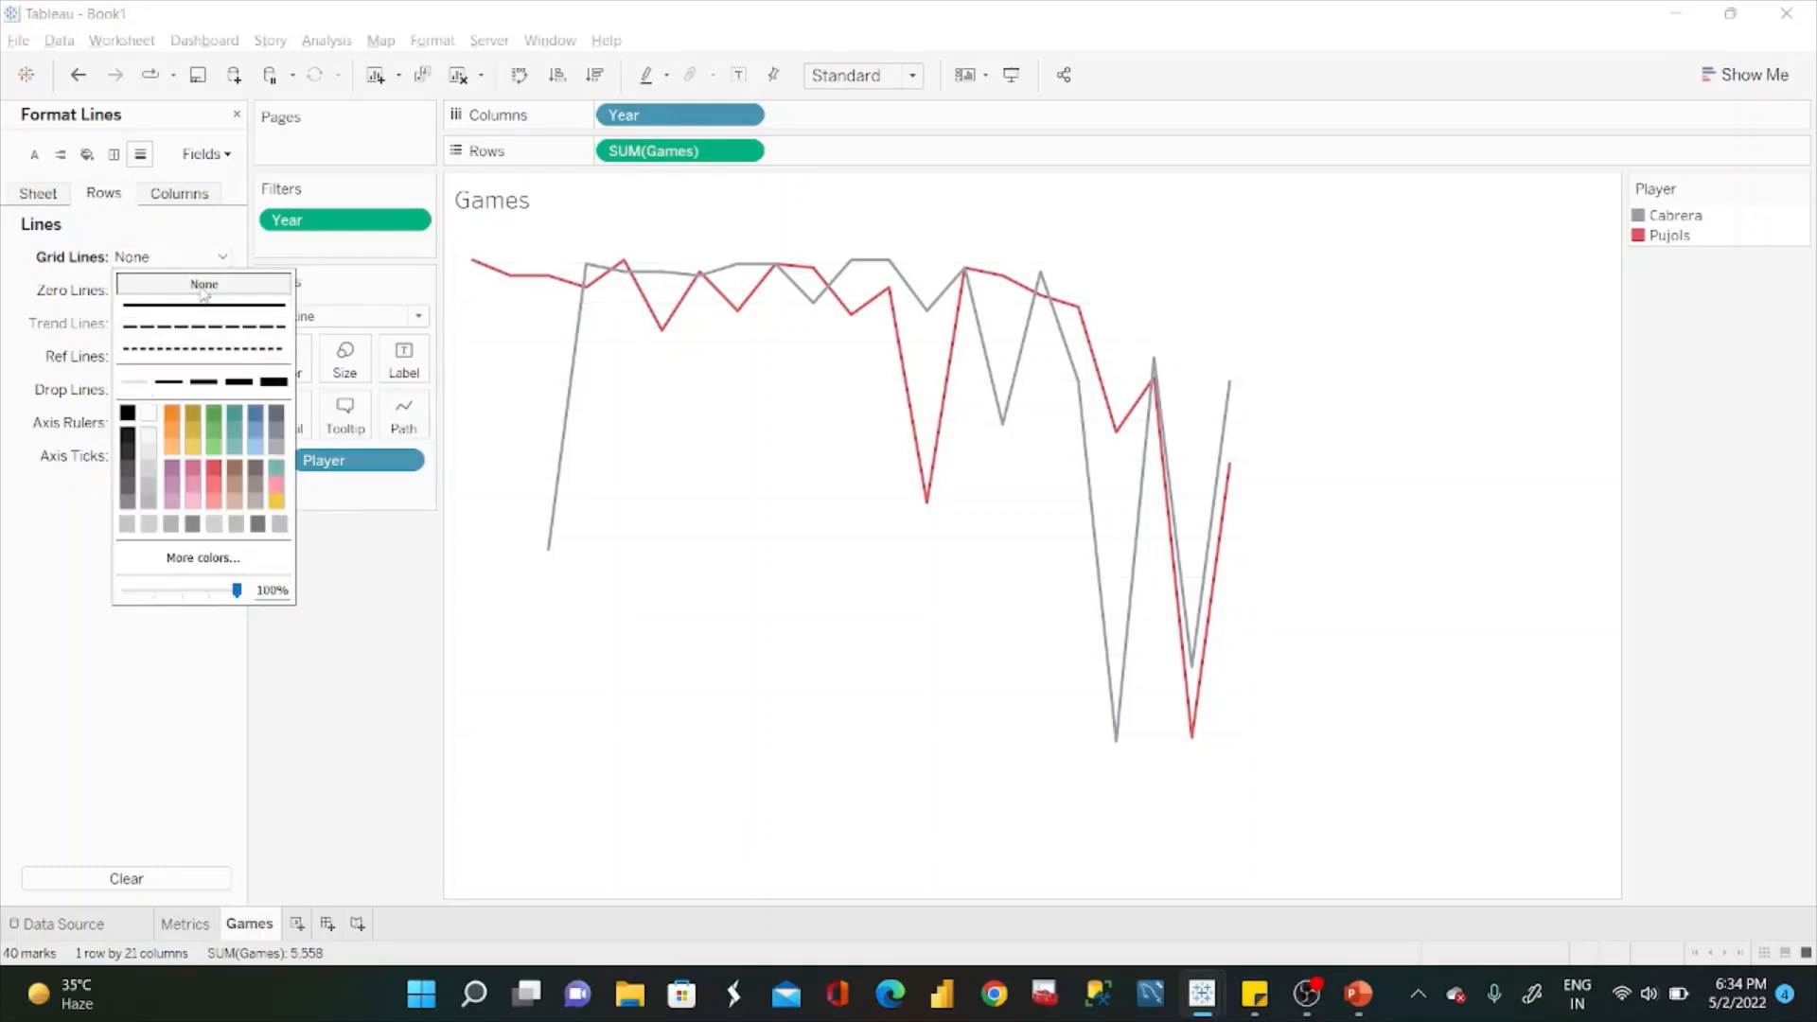
left_click(31, 328)
left_click(192, 292)
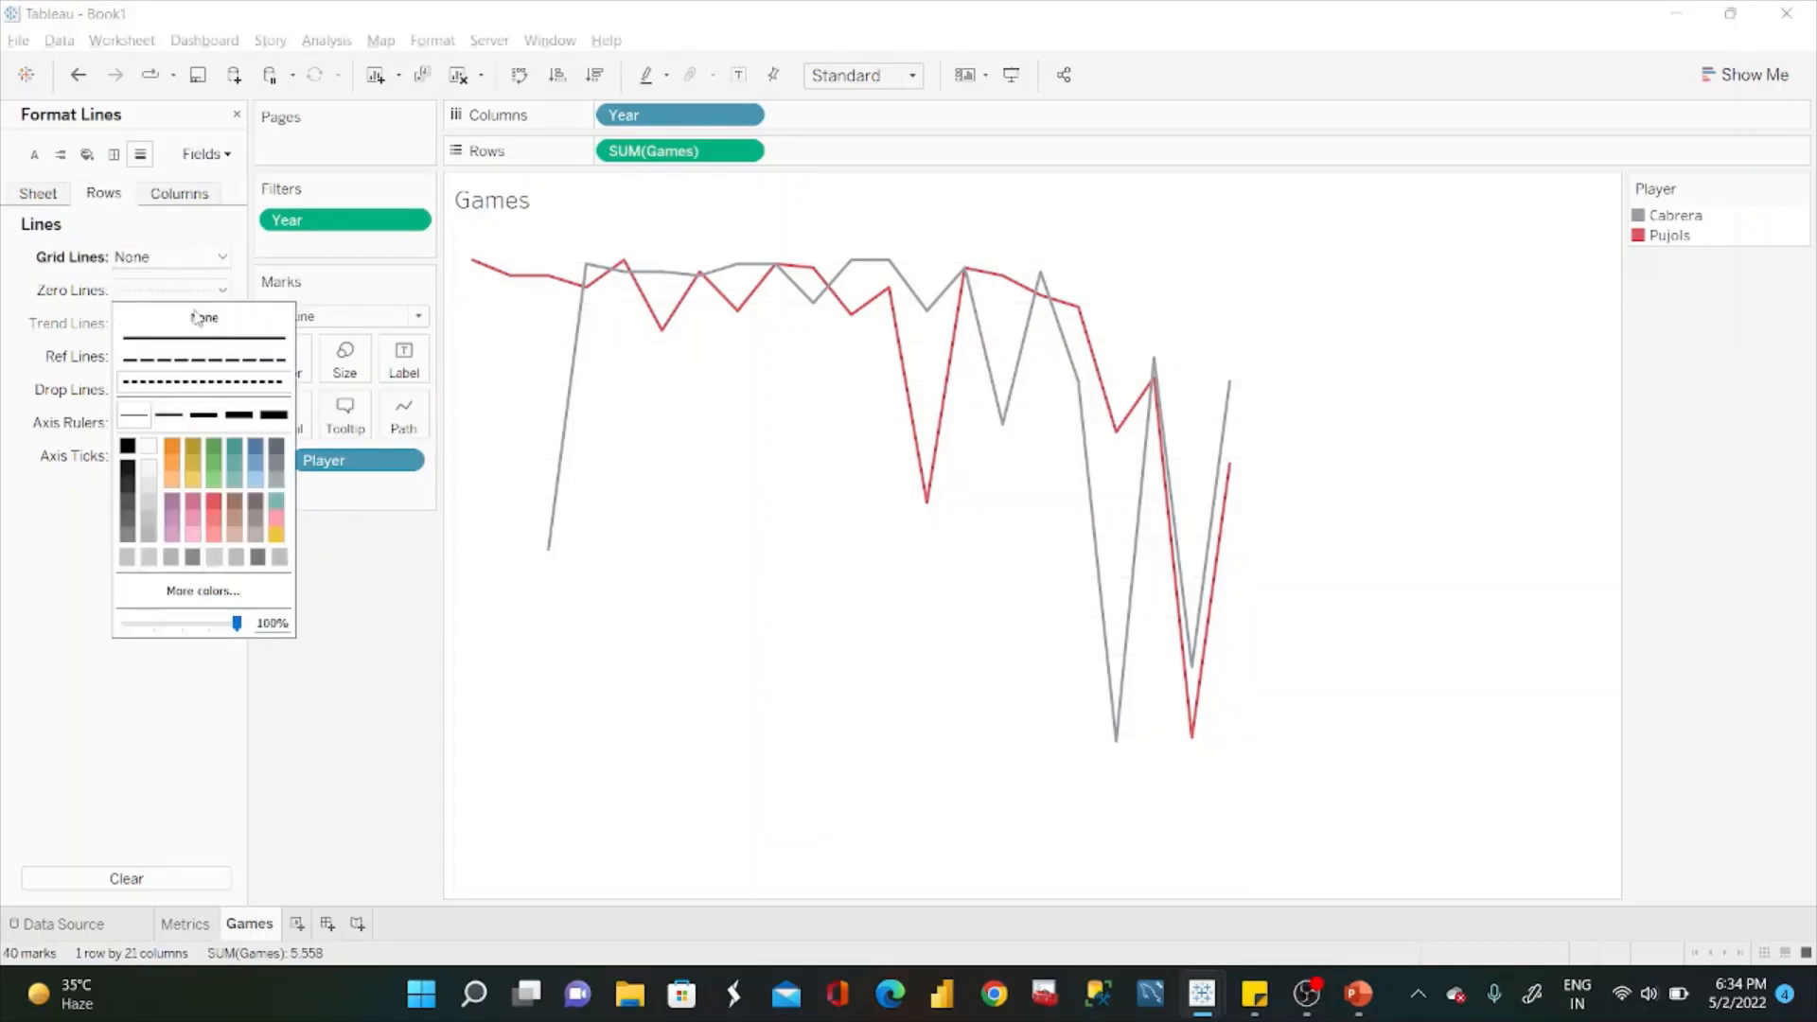
left_click(197, 316)
Set the grid lines and zero lines of the Games chart's columns to None, and close the line formatting.
left_click(185, 194)
left_click(184, 194)
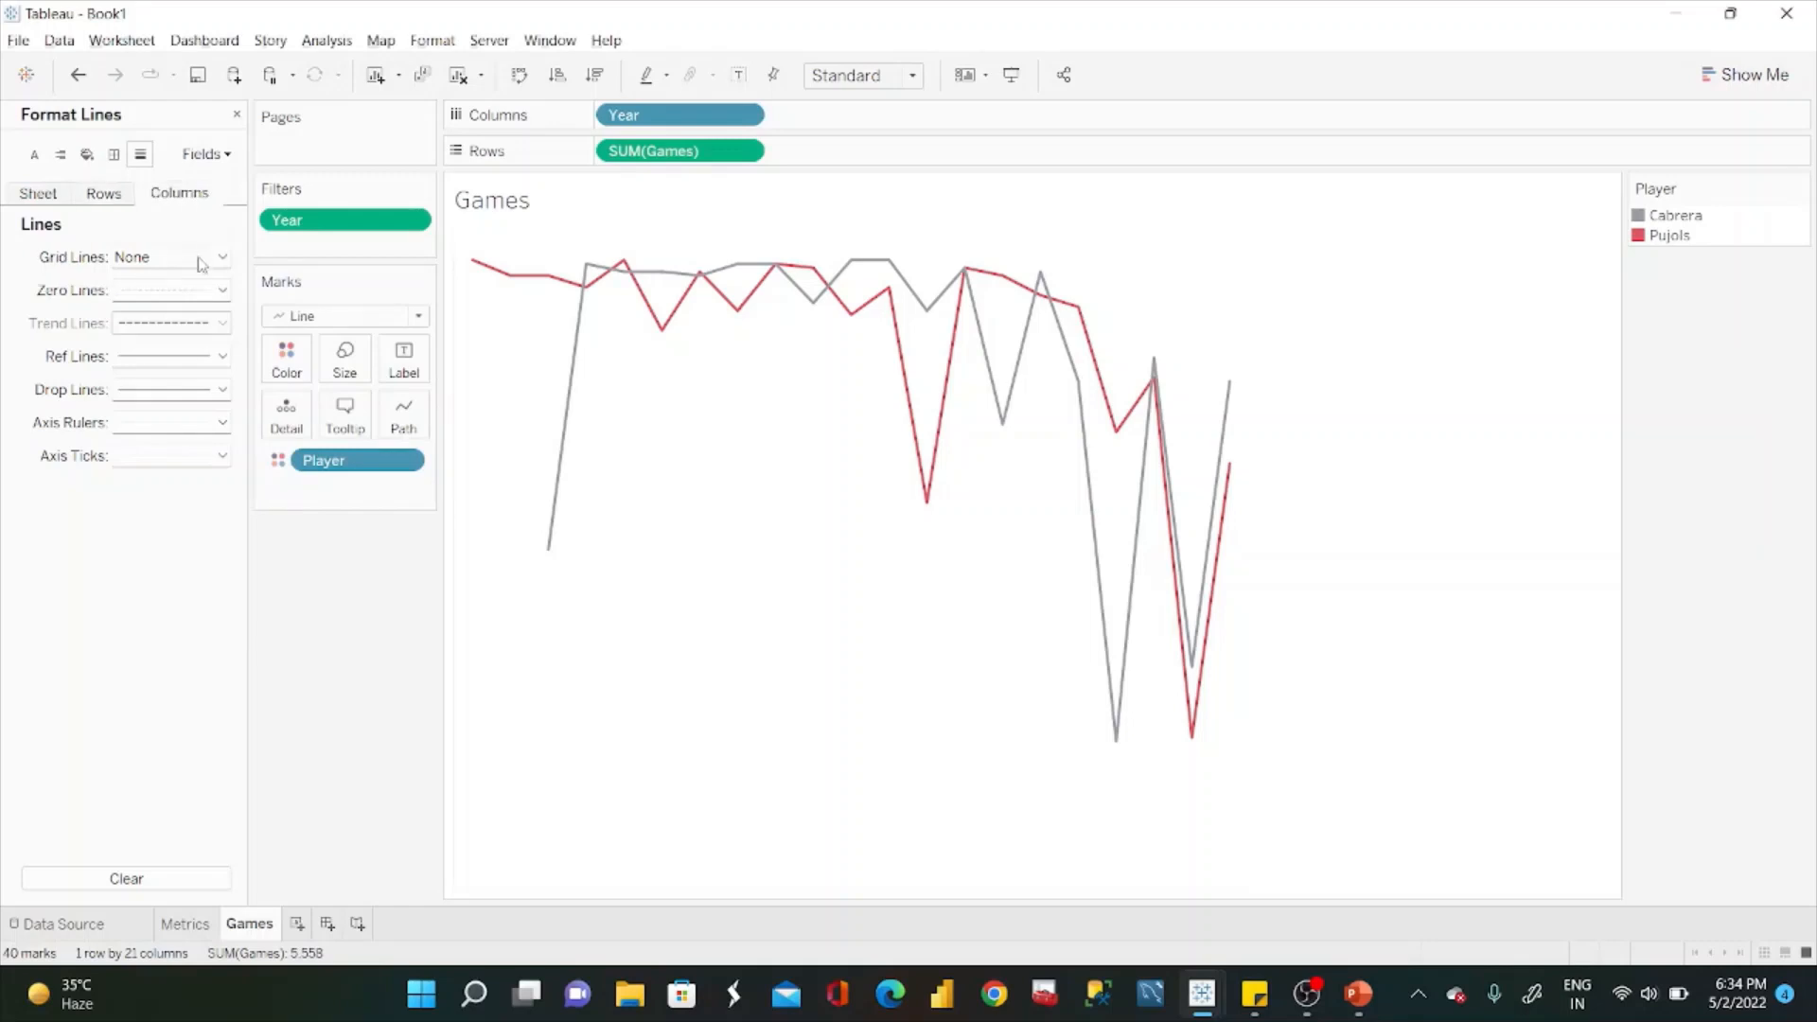
left_click(200, 260)
left_click(203, 286)
left_click(54, 301)
left_click(194, 297)
left_click(205, 317)
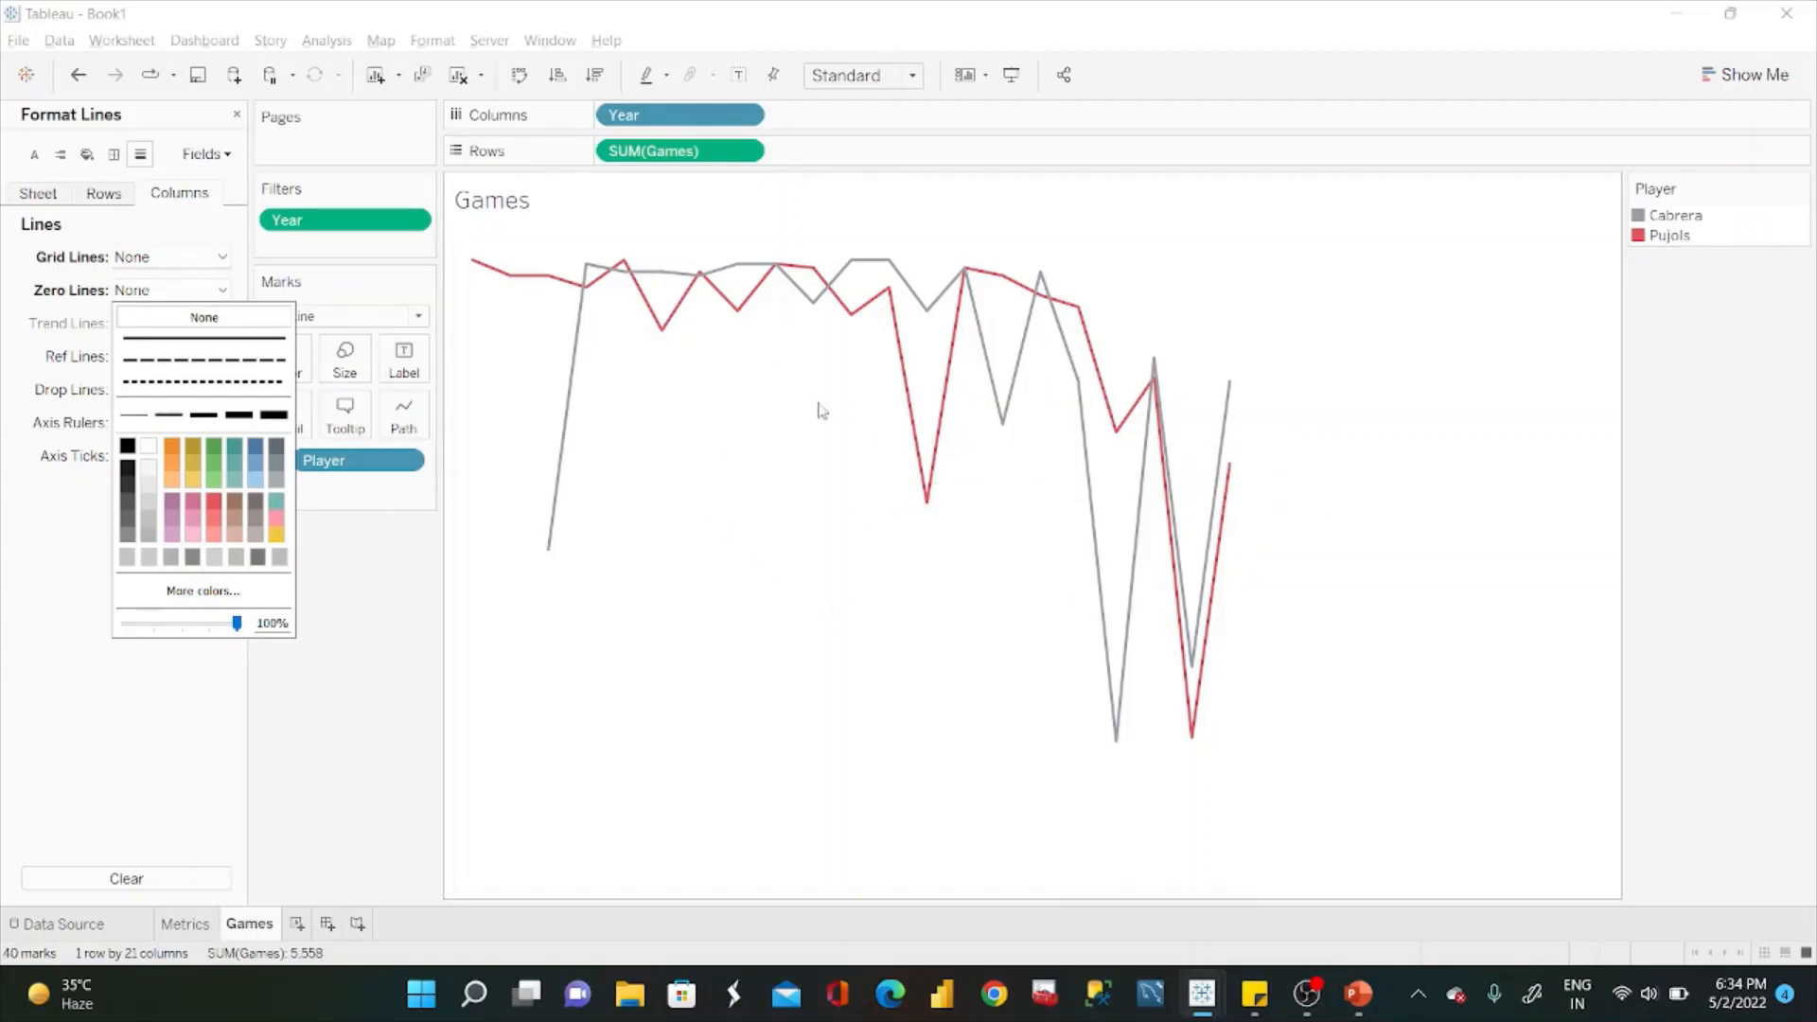
left_click(238, 116)
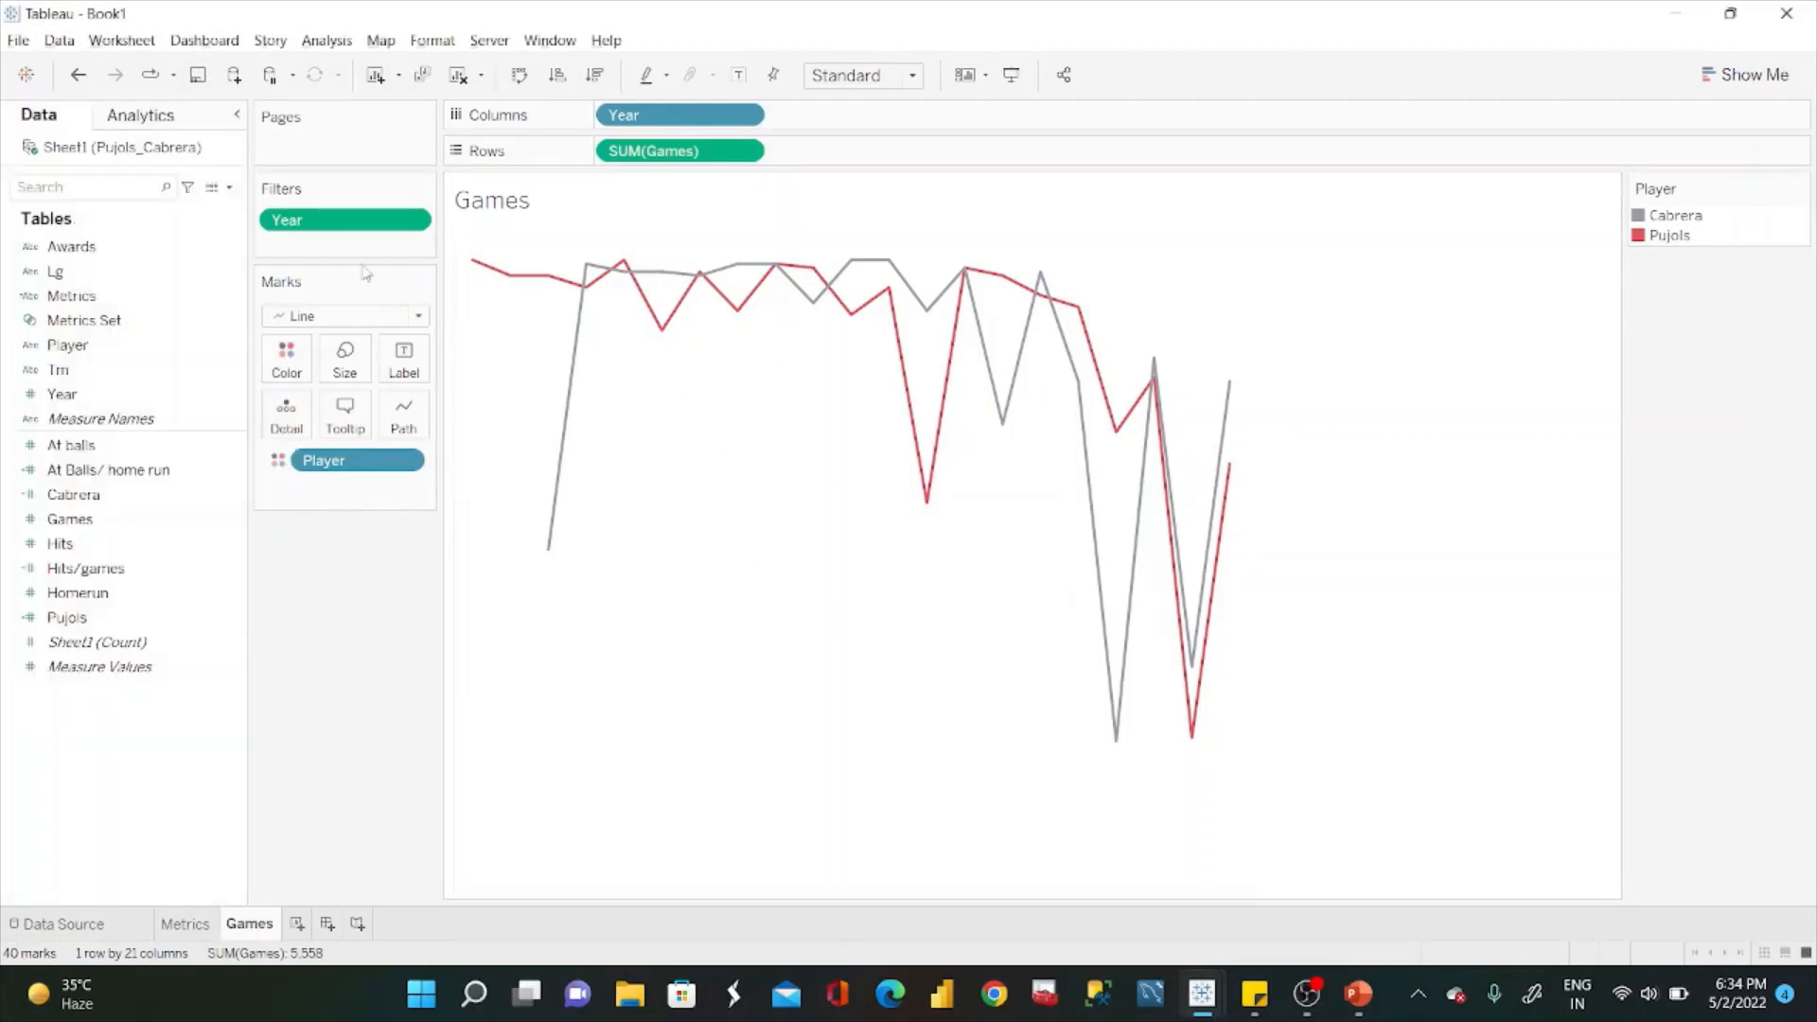
Duplicate the Games sheet and rename the copy as Hits.
right_click(256, 927)
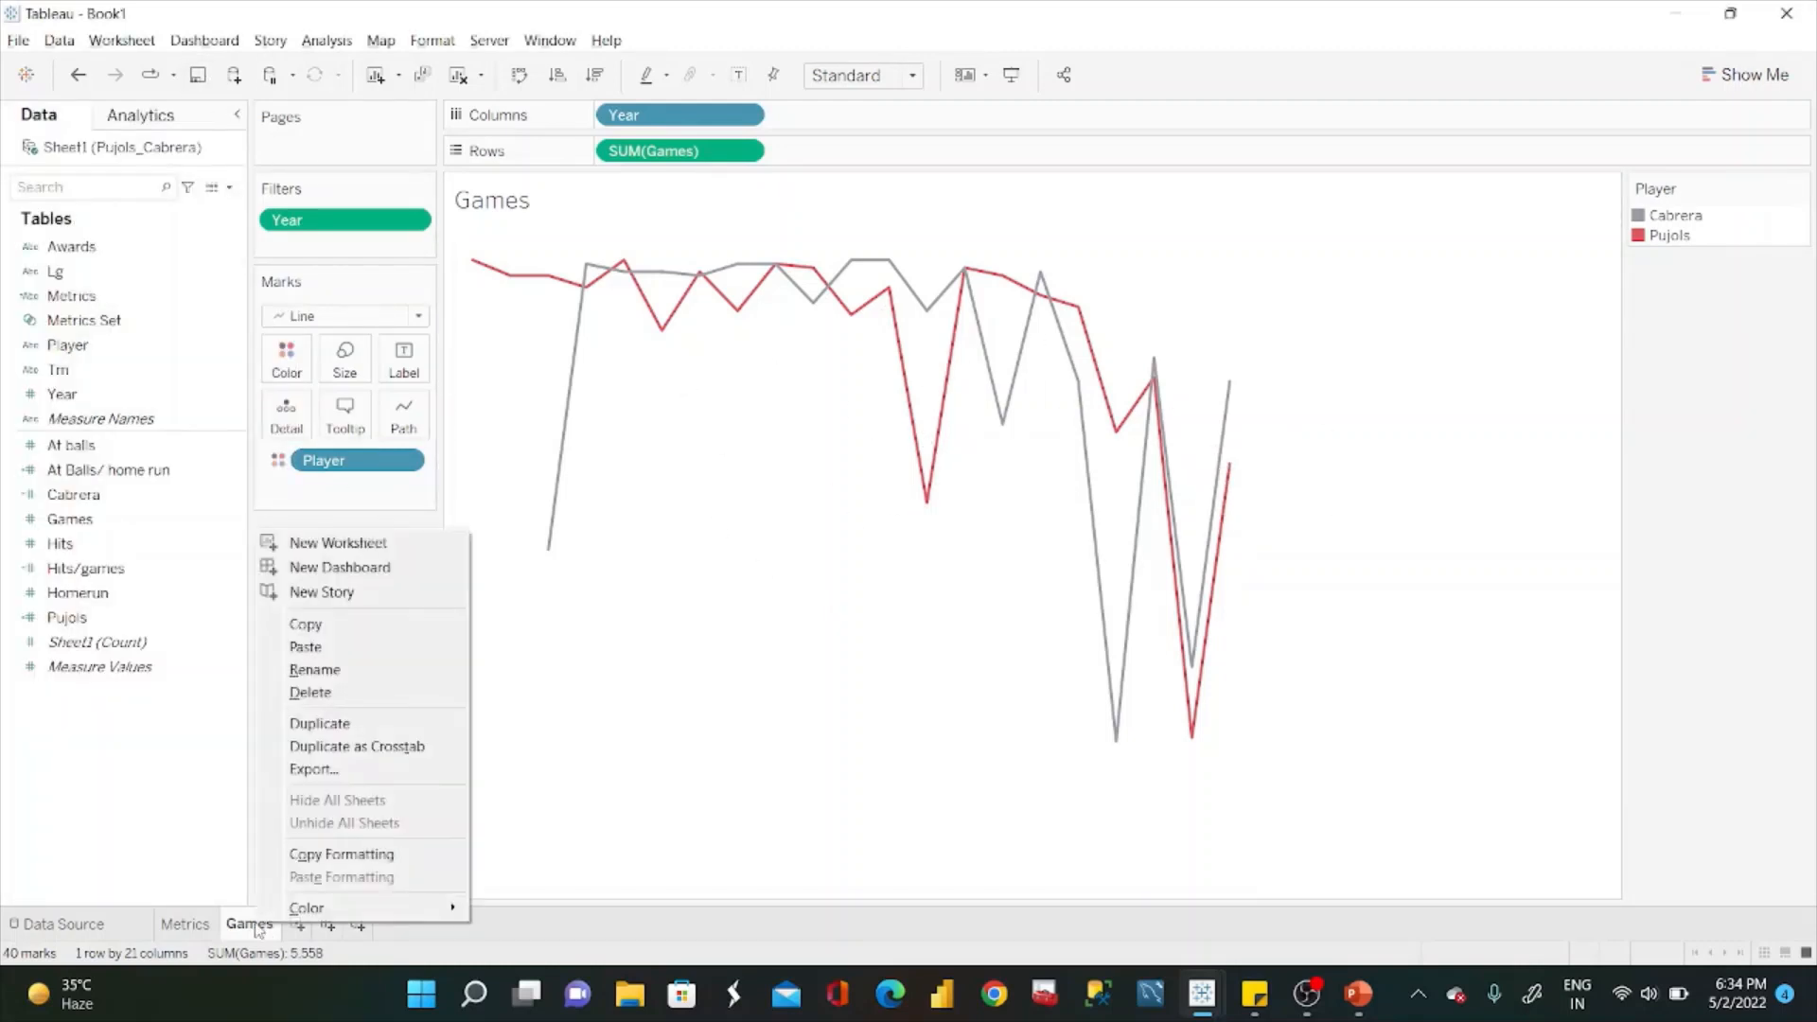
left_click(343, 724)
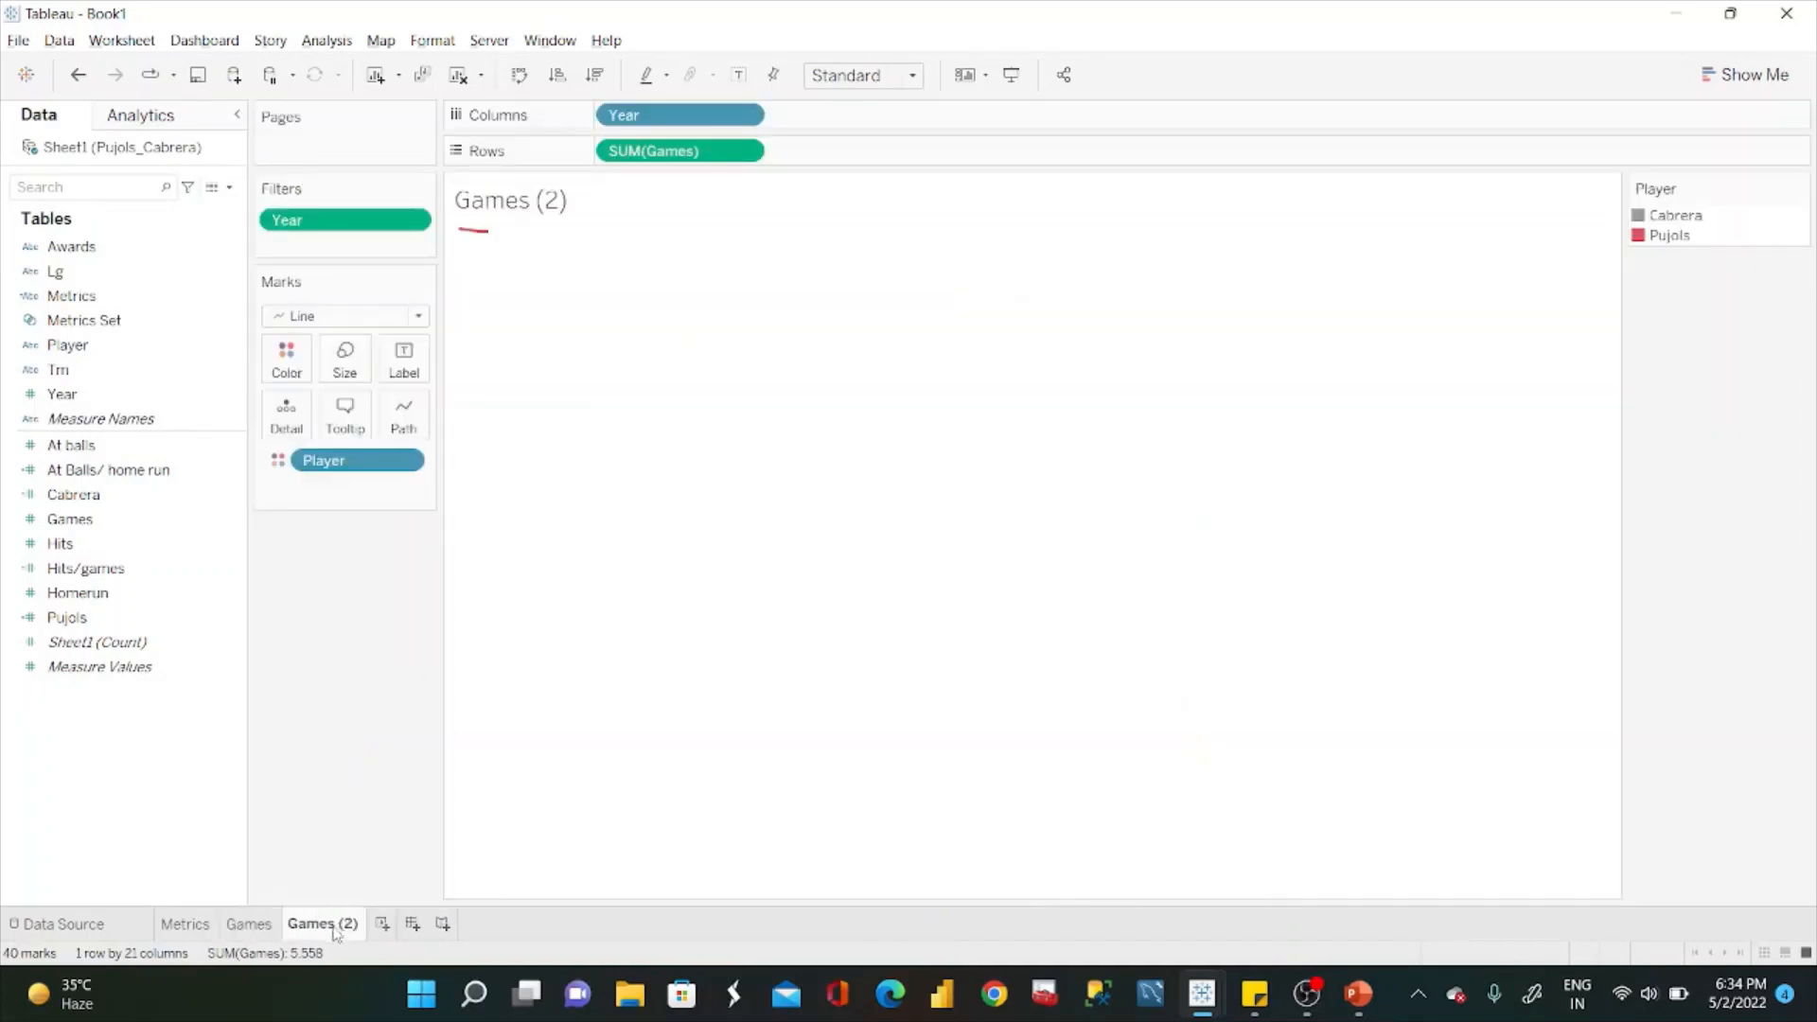
double_click(336, 926)
type("Hits")
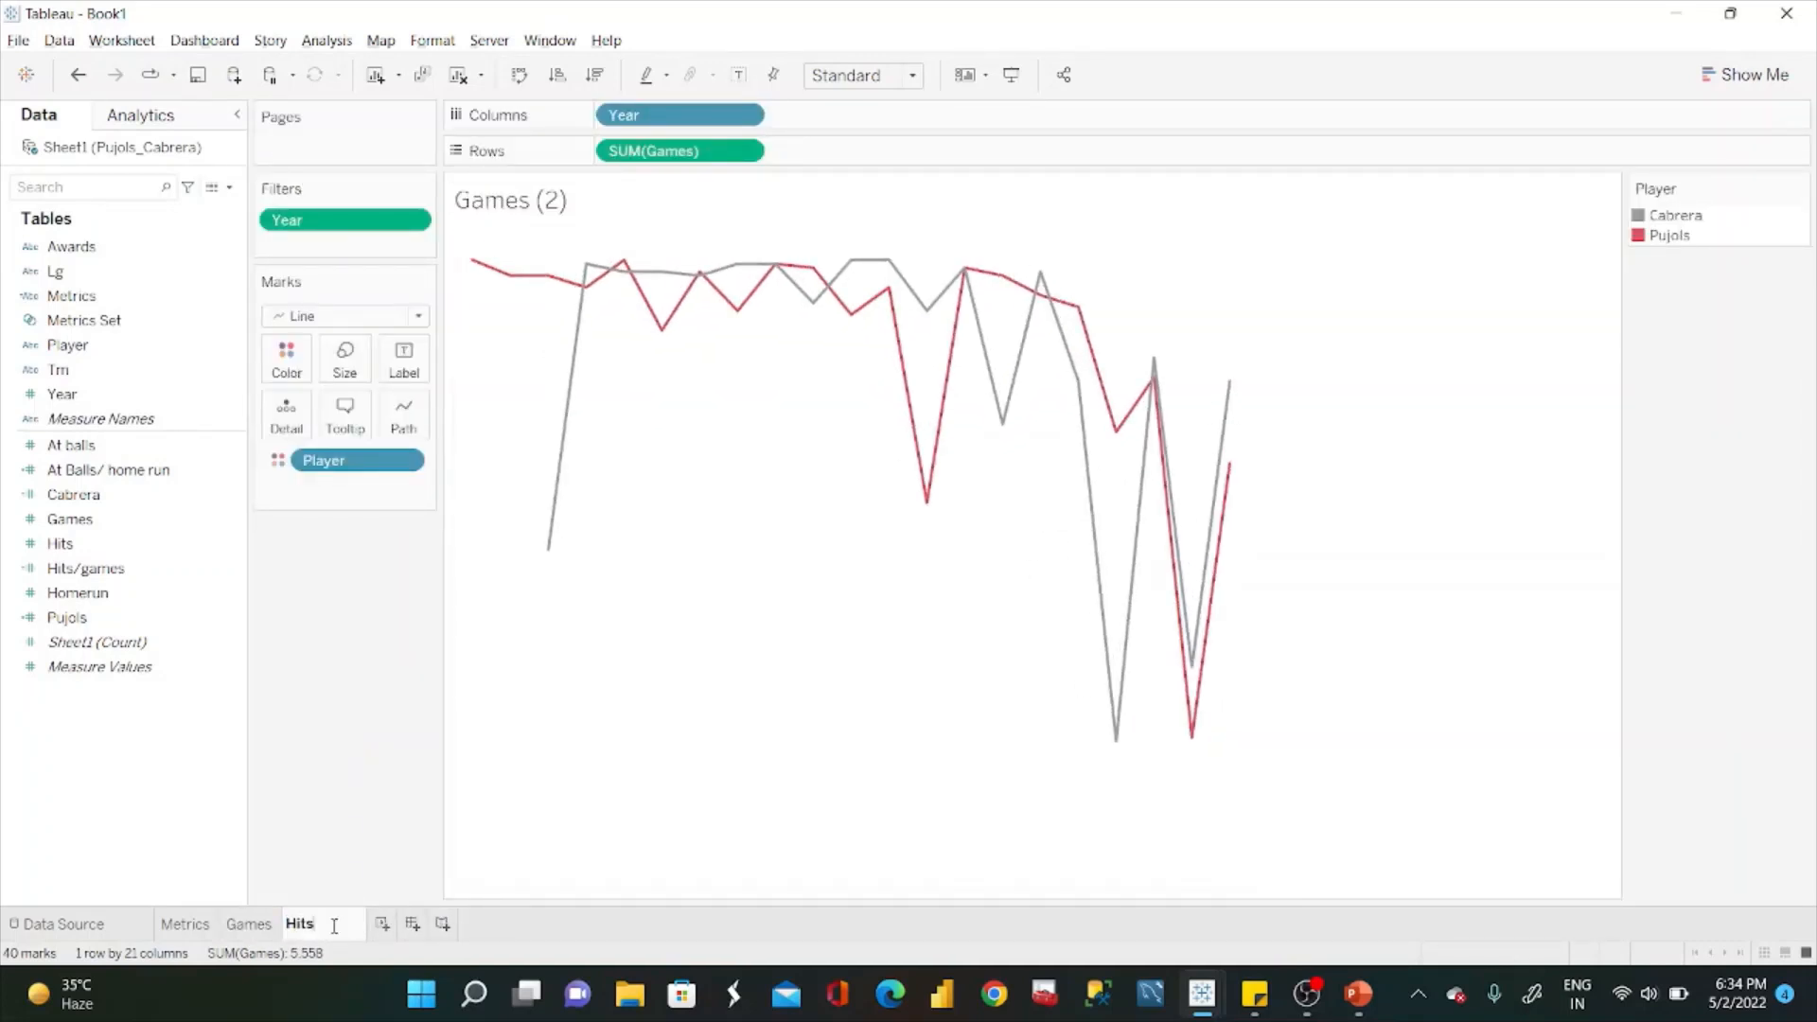
key("Return")
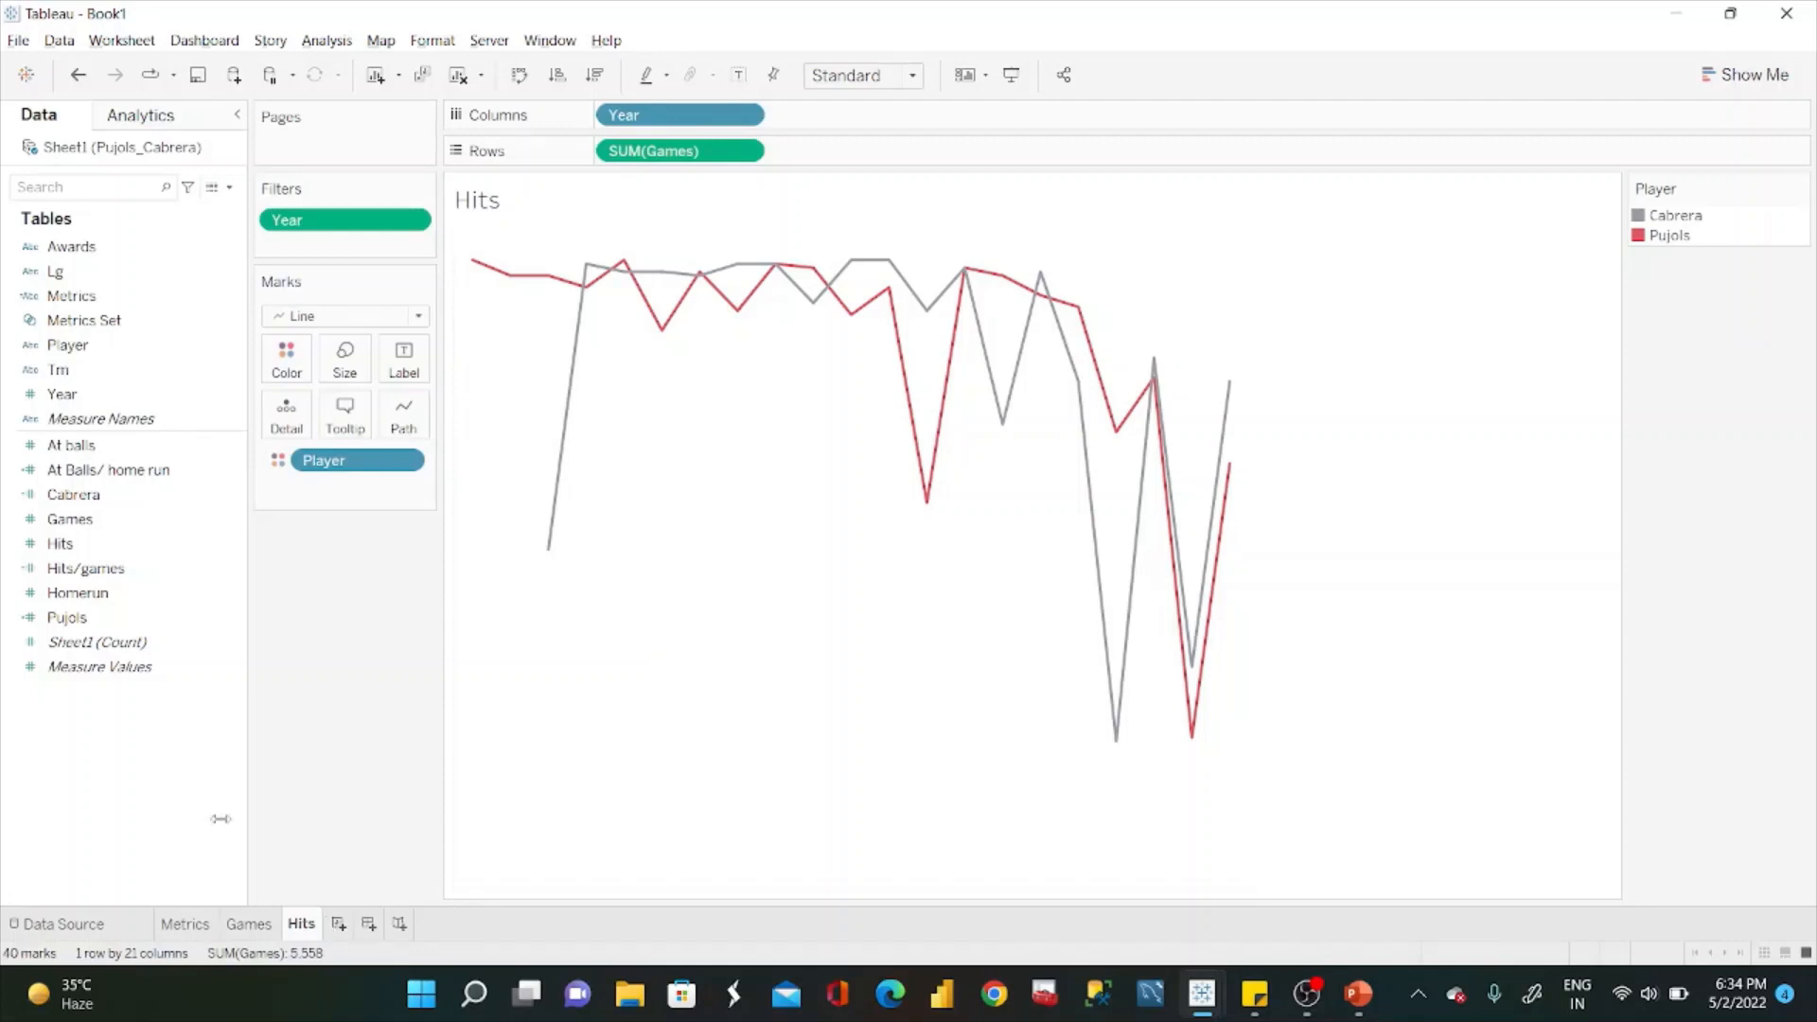
Replace SUM(Games) with the Hits measure on the rows of the Hits sheet.
left_click(84, 549)
left_click_drag(76, 555, 632, 163)
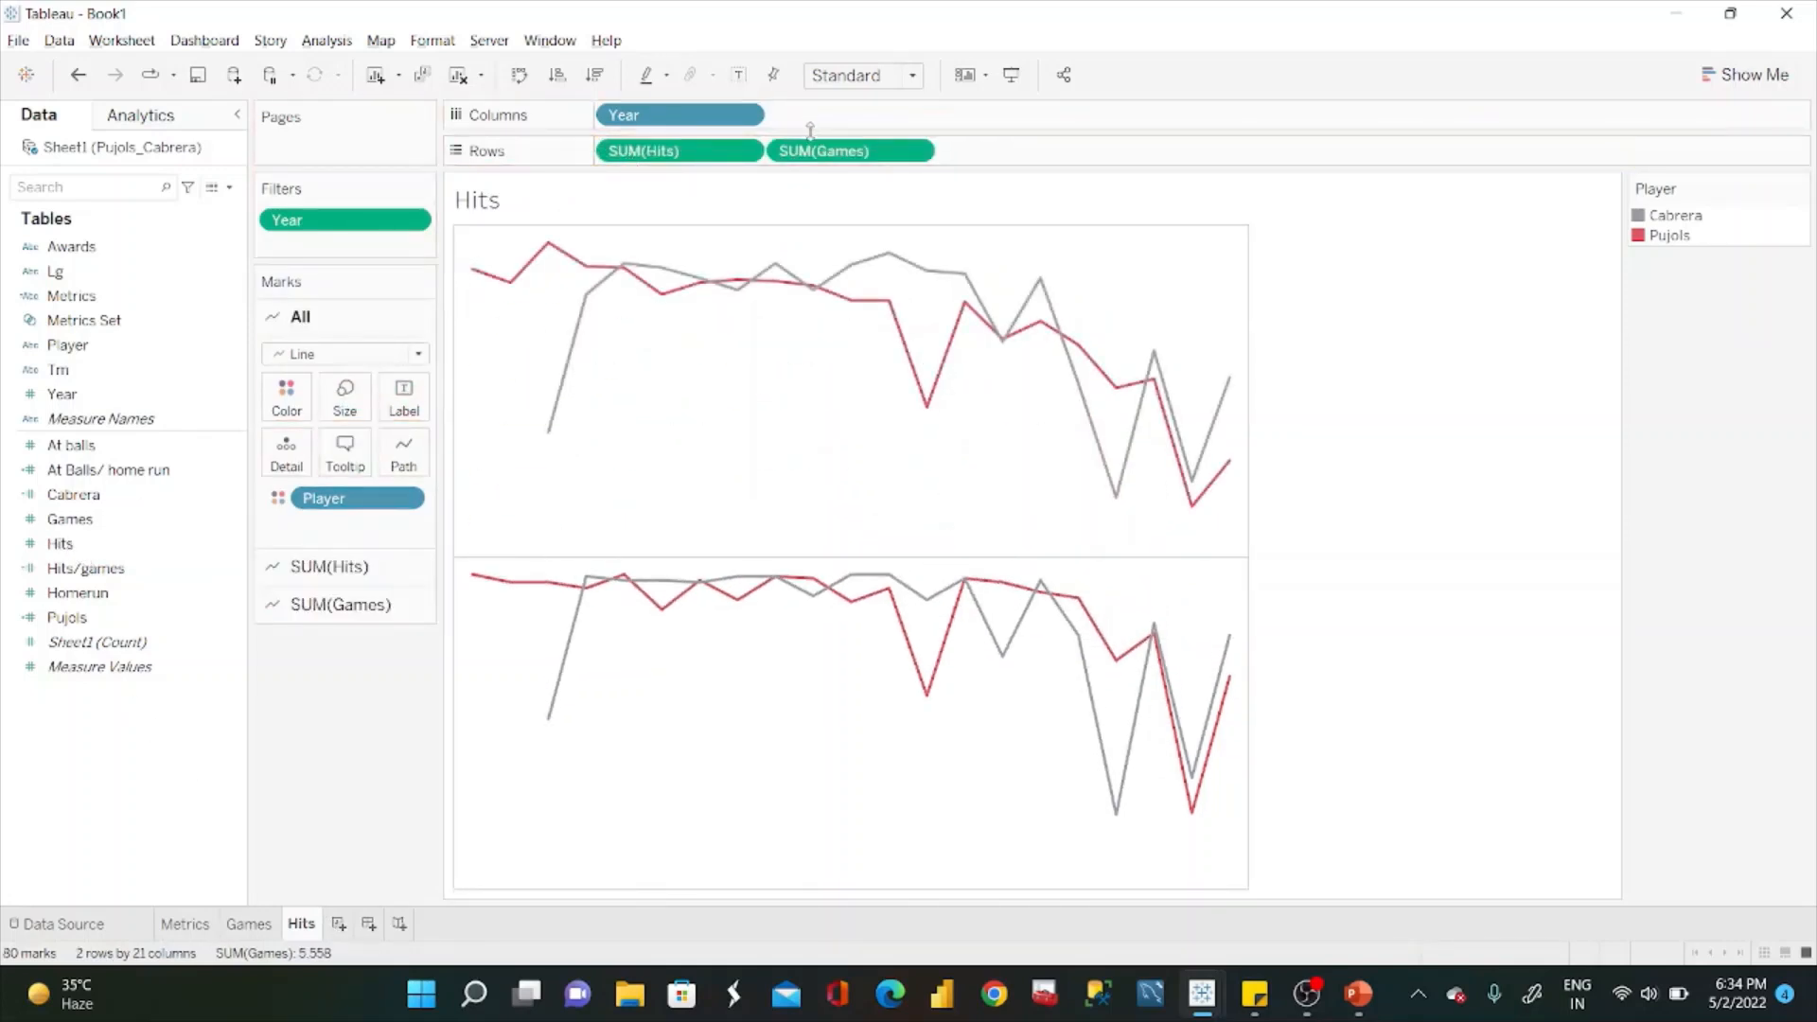
left_click_drag(824, 151, 352, 733)
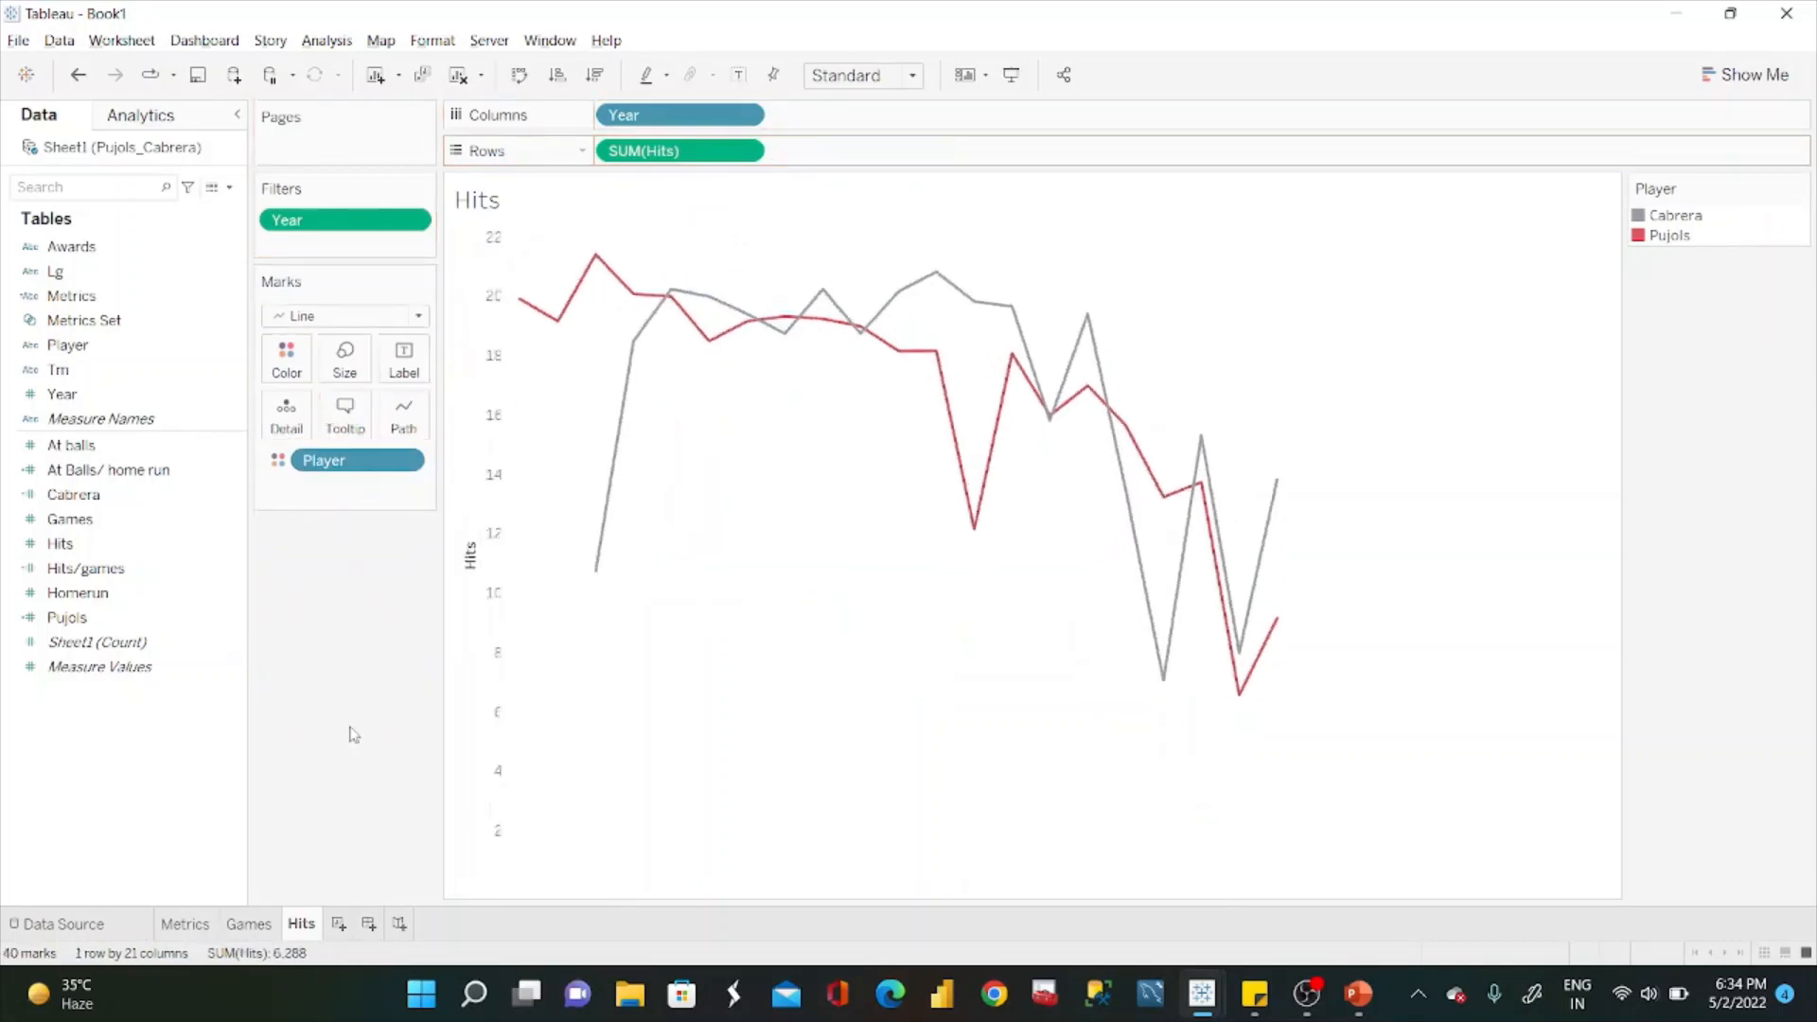
Copy the Games sheet's formatting onto the Hits sheet and hide the Hits chart's vertical axis header.
right_click(254, 930)
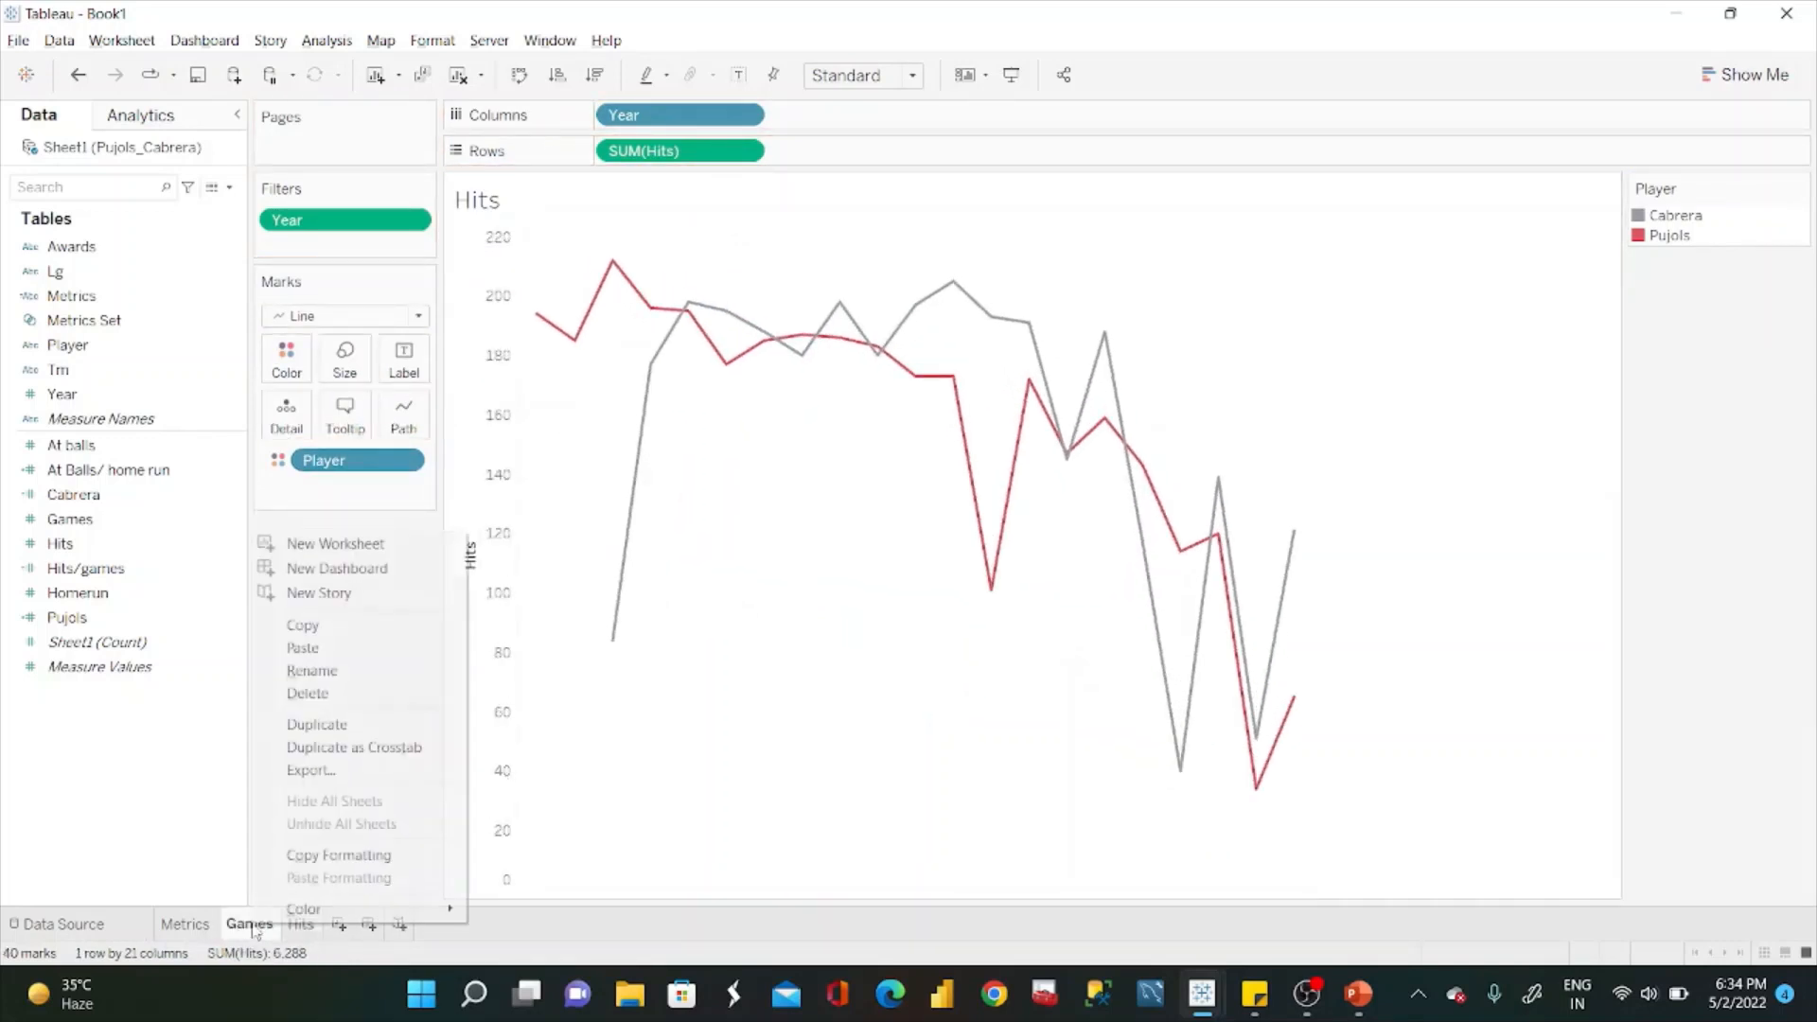
left_click(346, 855)
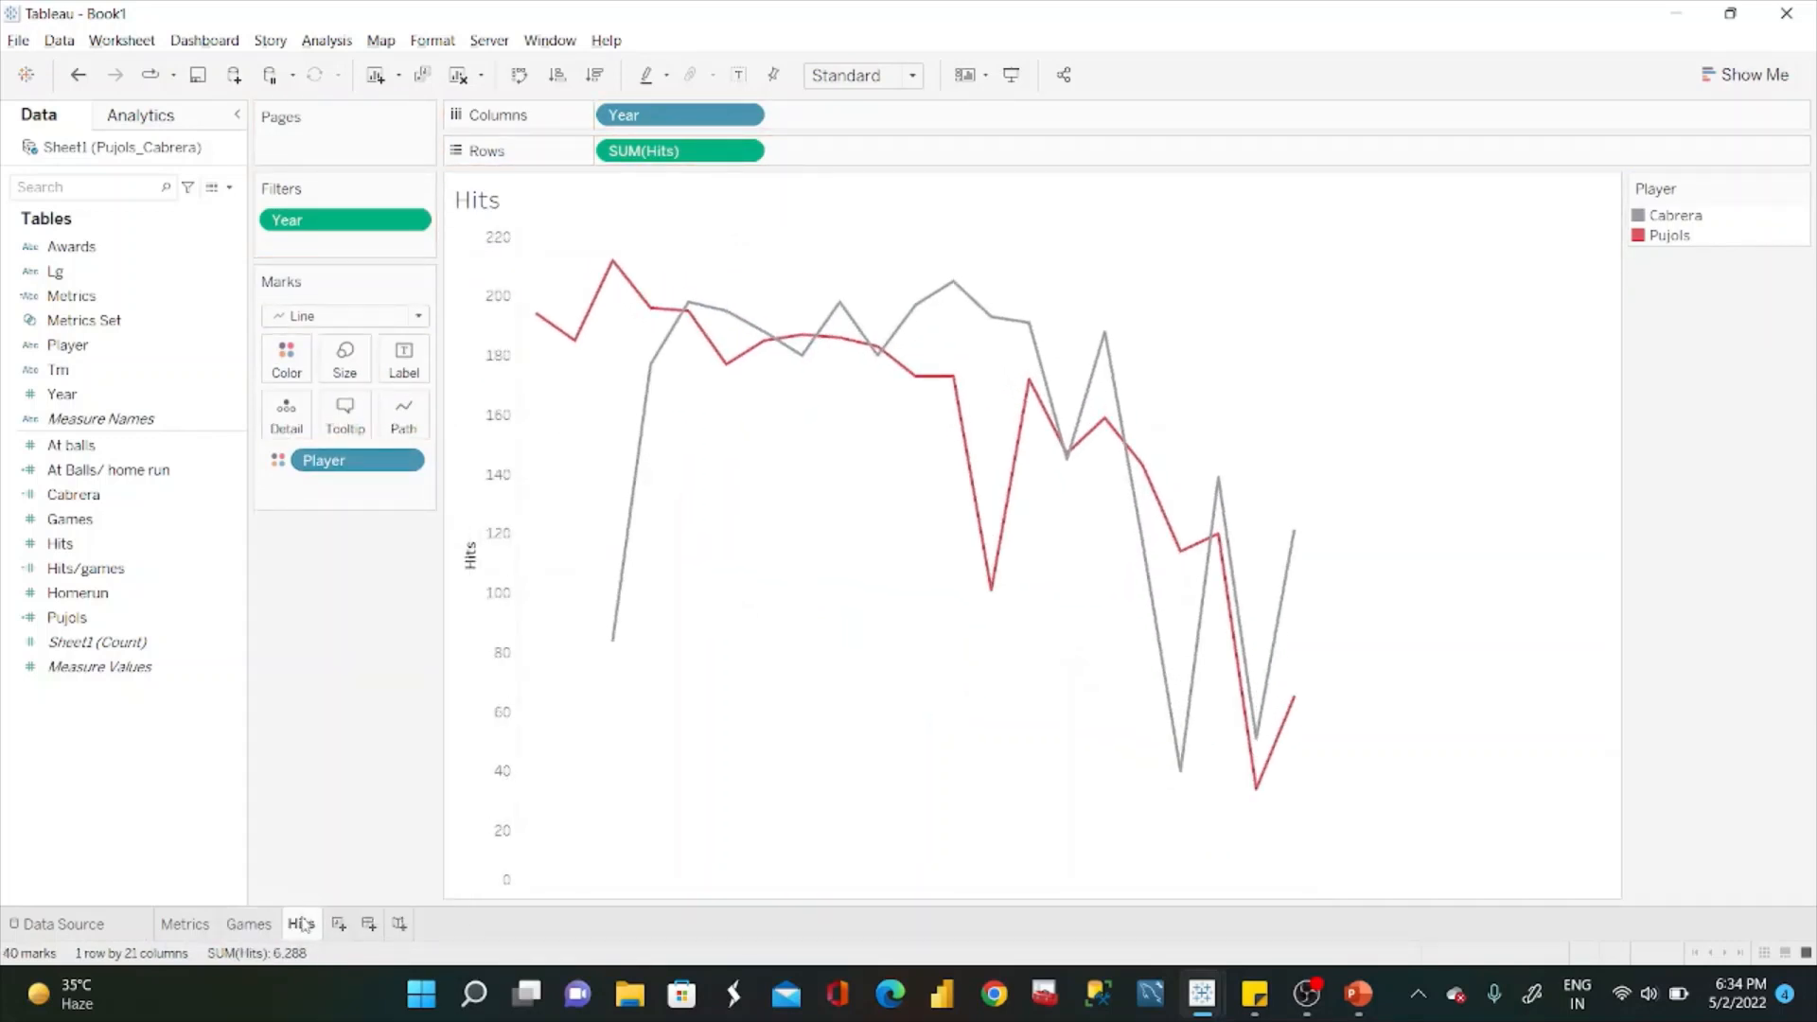
right_click(301, 923)
left_click(369, 885)
left_click(252, 925)
right_click(253, 928)
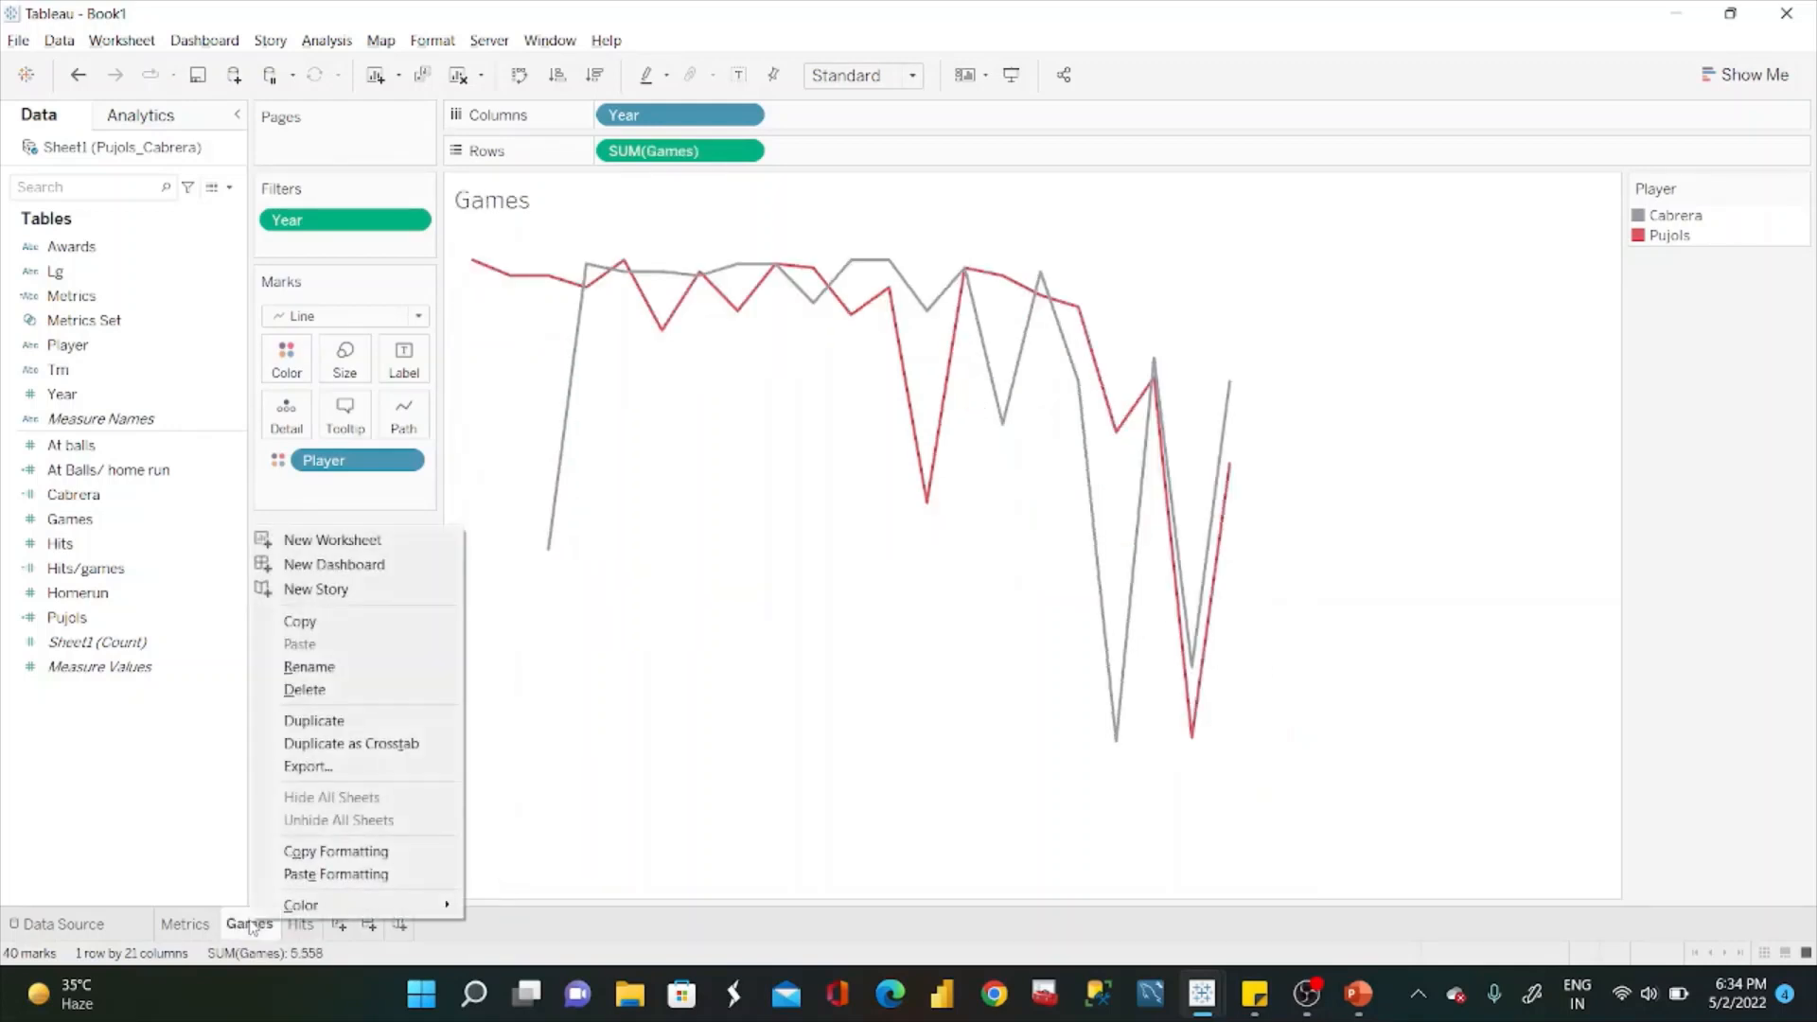
left_click(315, 867)
left_click(301, 923)
right_click(301, 923)
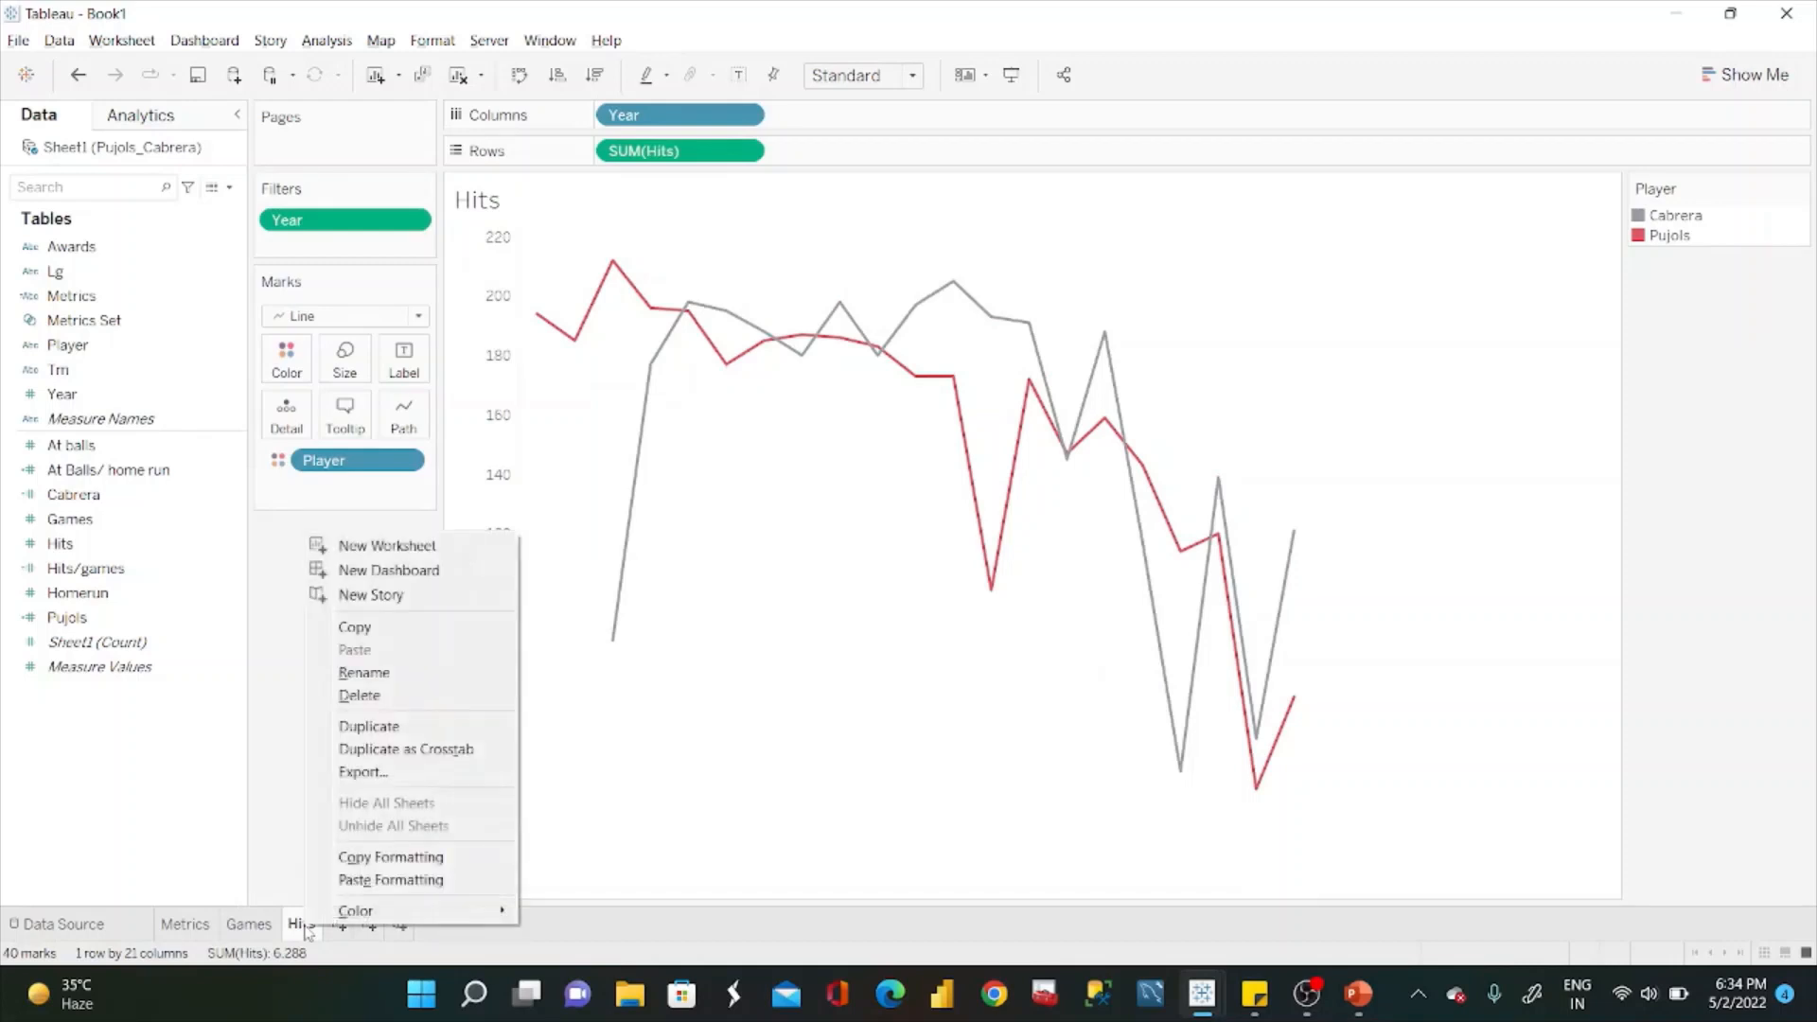
left_click(375, 882)
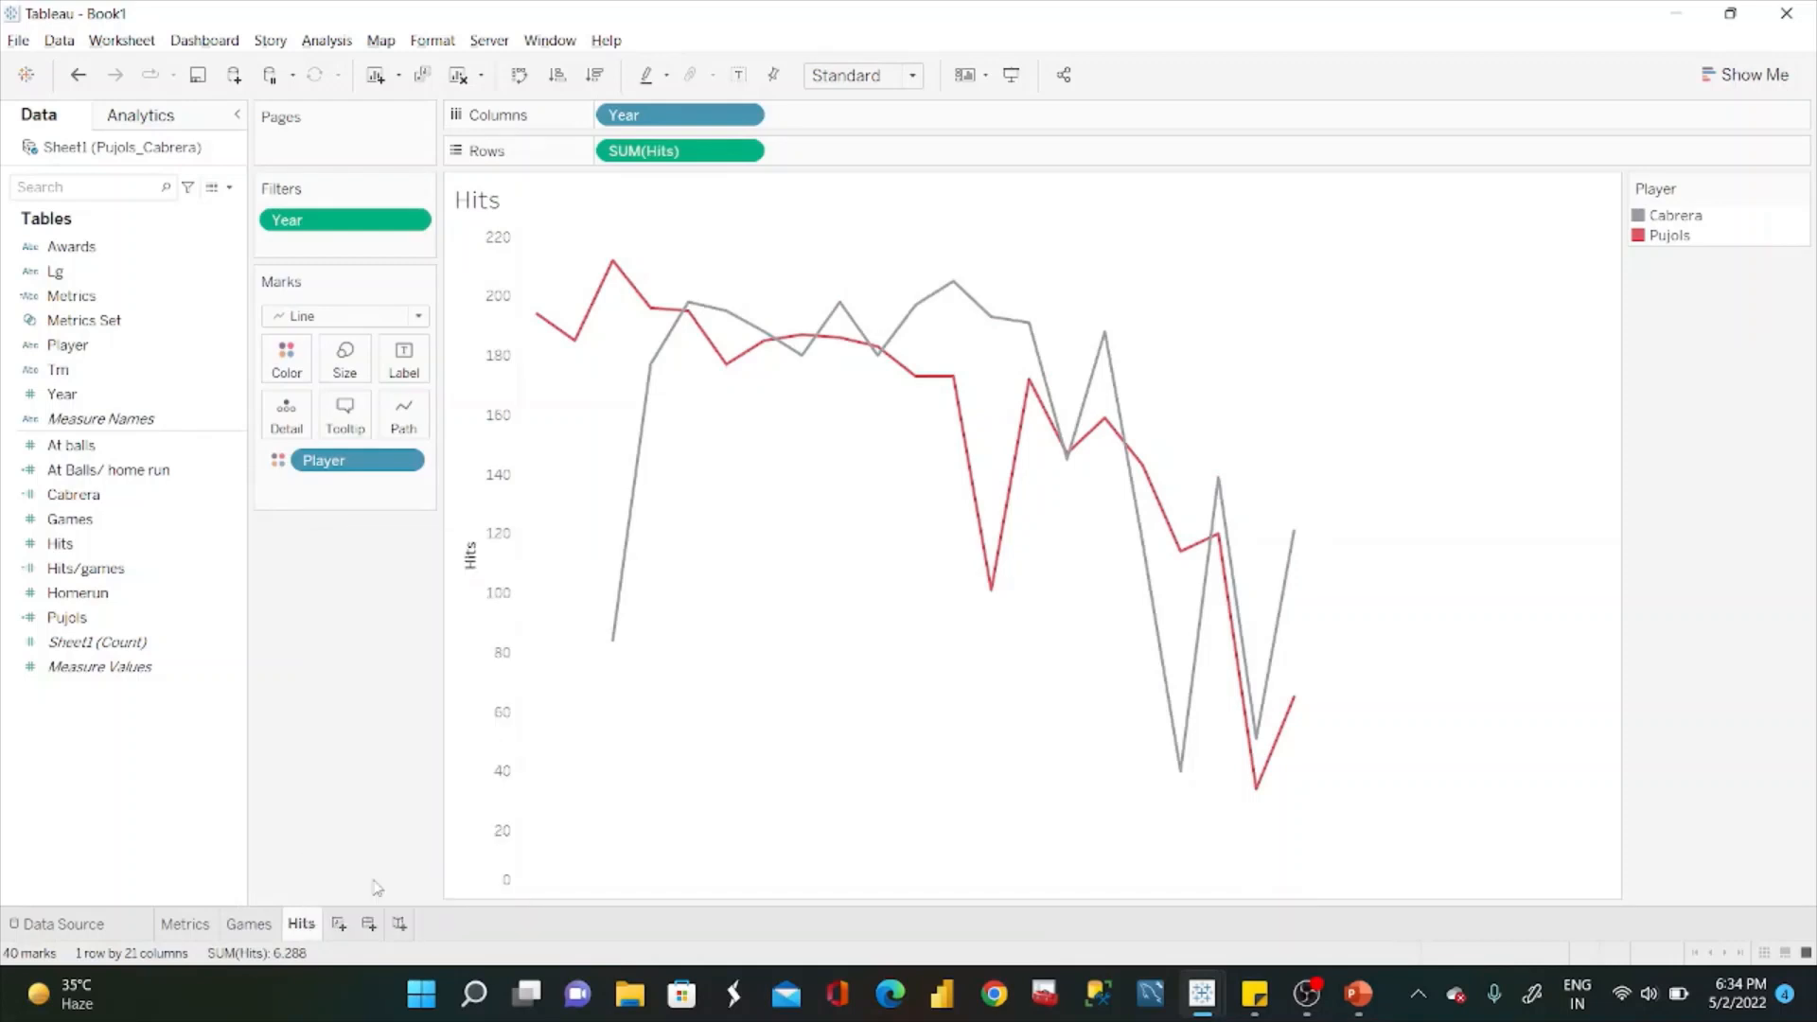
right_click(496, 674)
left_click(595, 797)
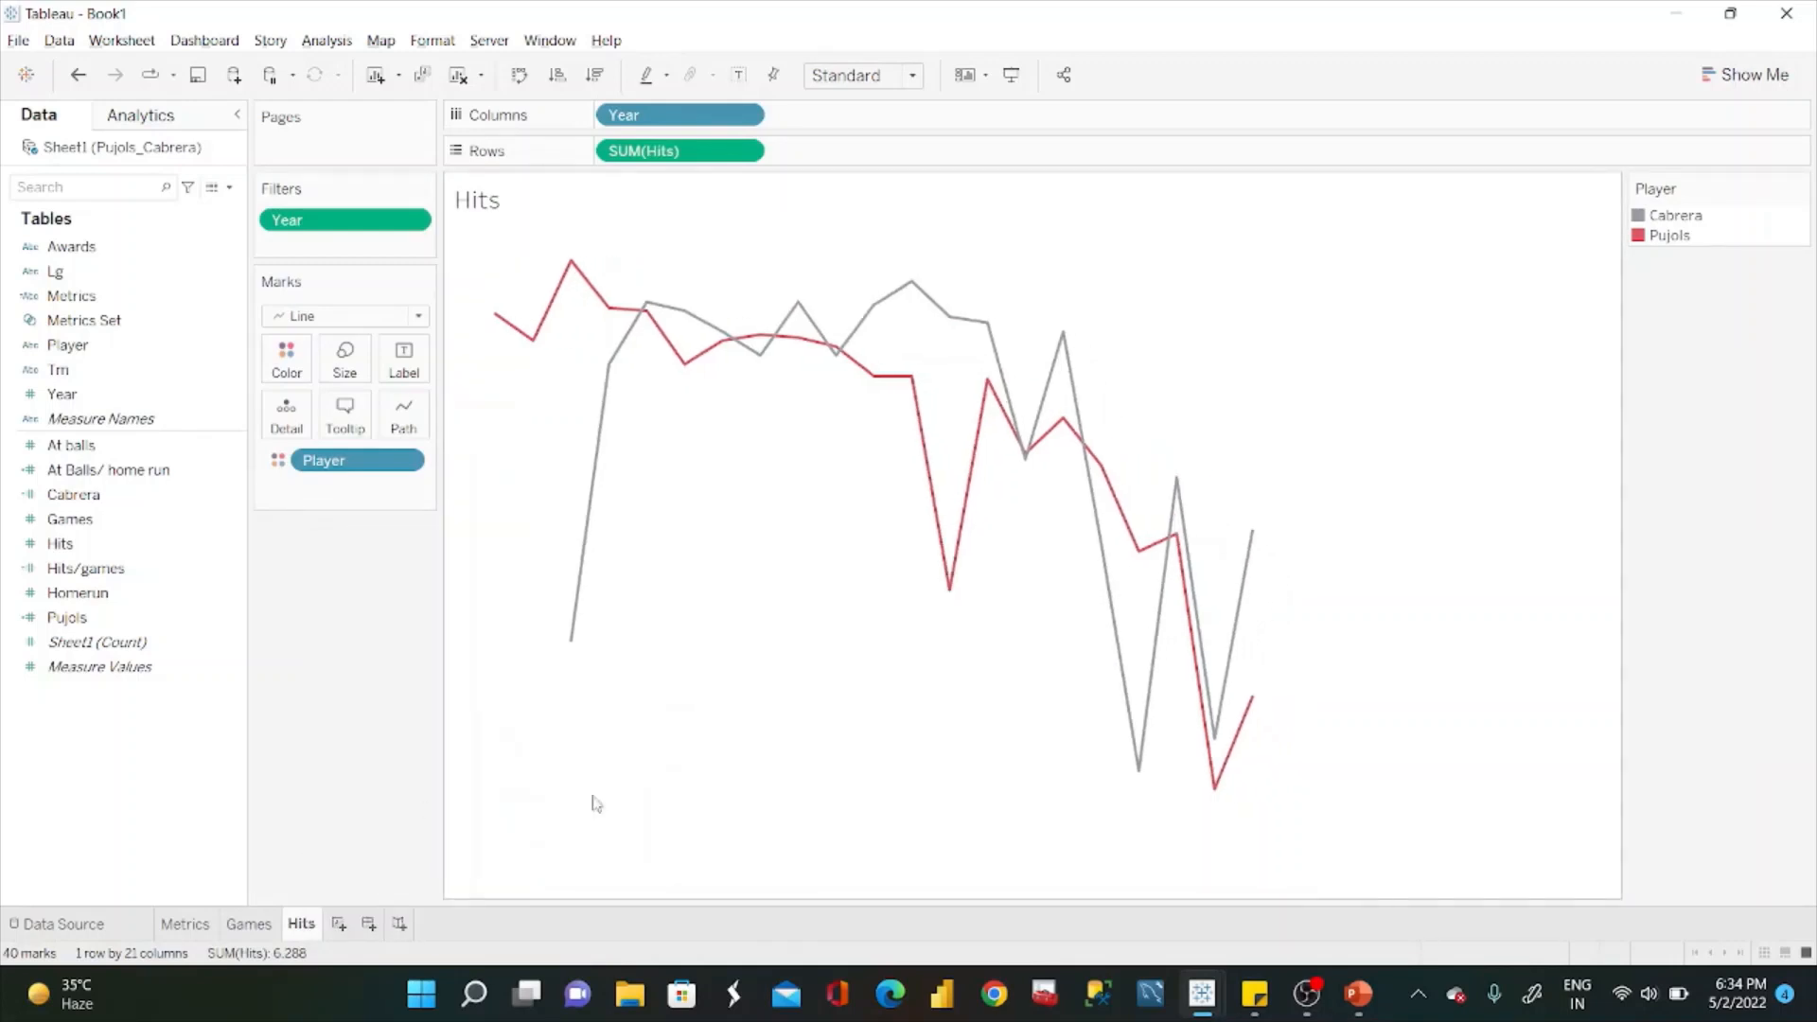
Duplicate the Hits sheet and rename the copy Hits/Games.
right_click(314, 932)
left_click(399, 737)
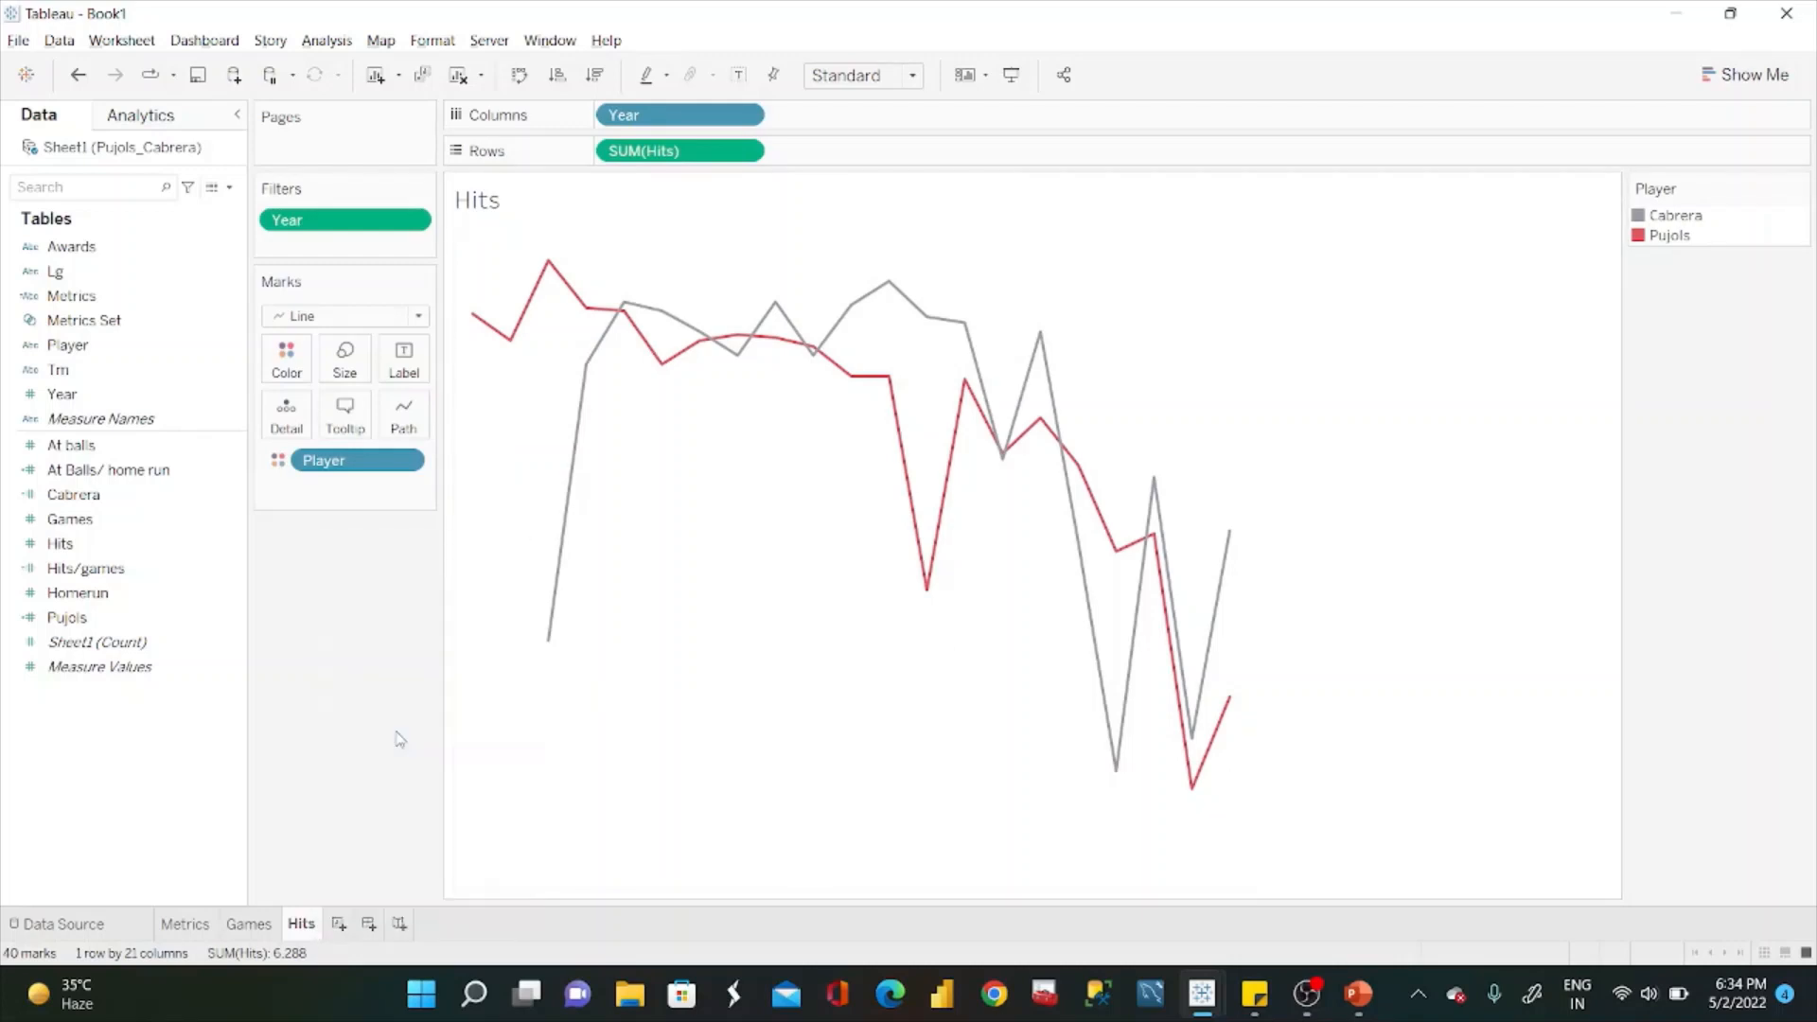
double_click(363, 925)
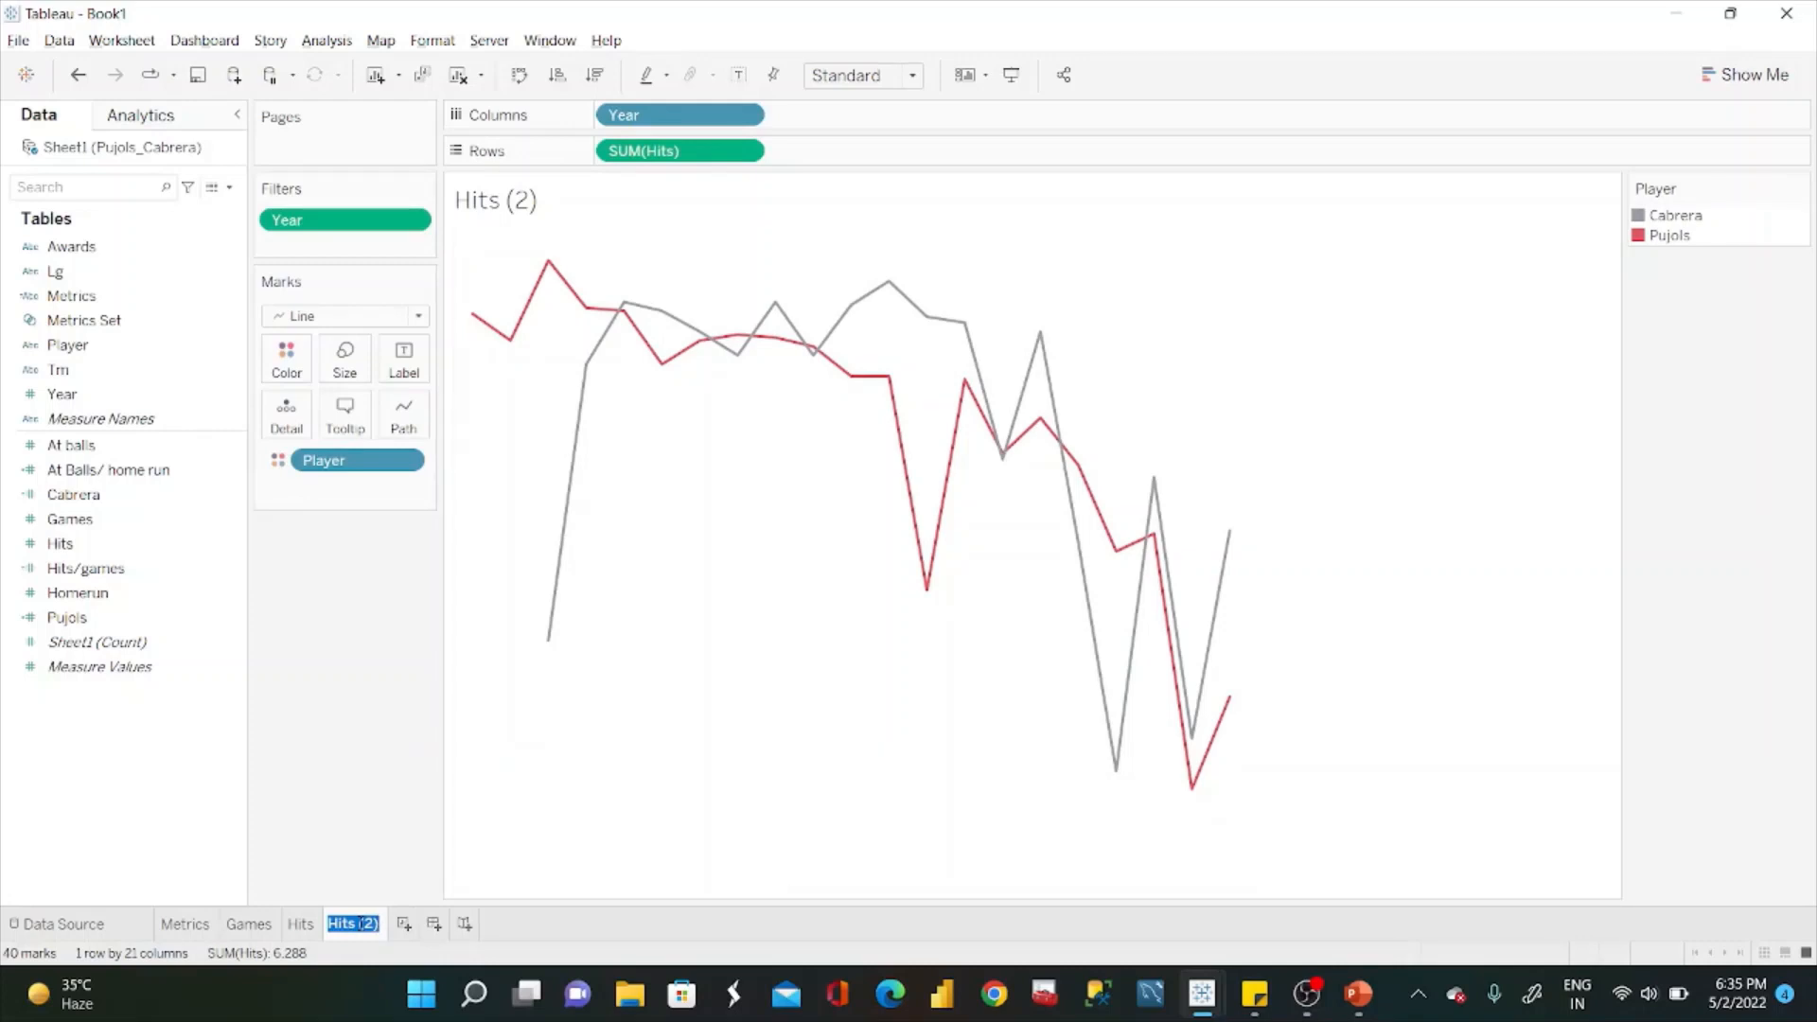
type("Hits/Games")
key("Return")
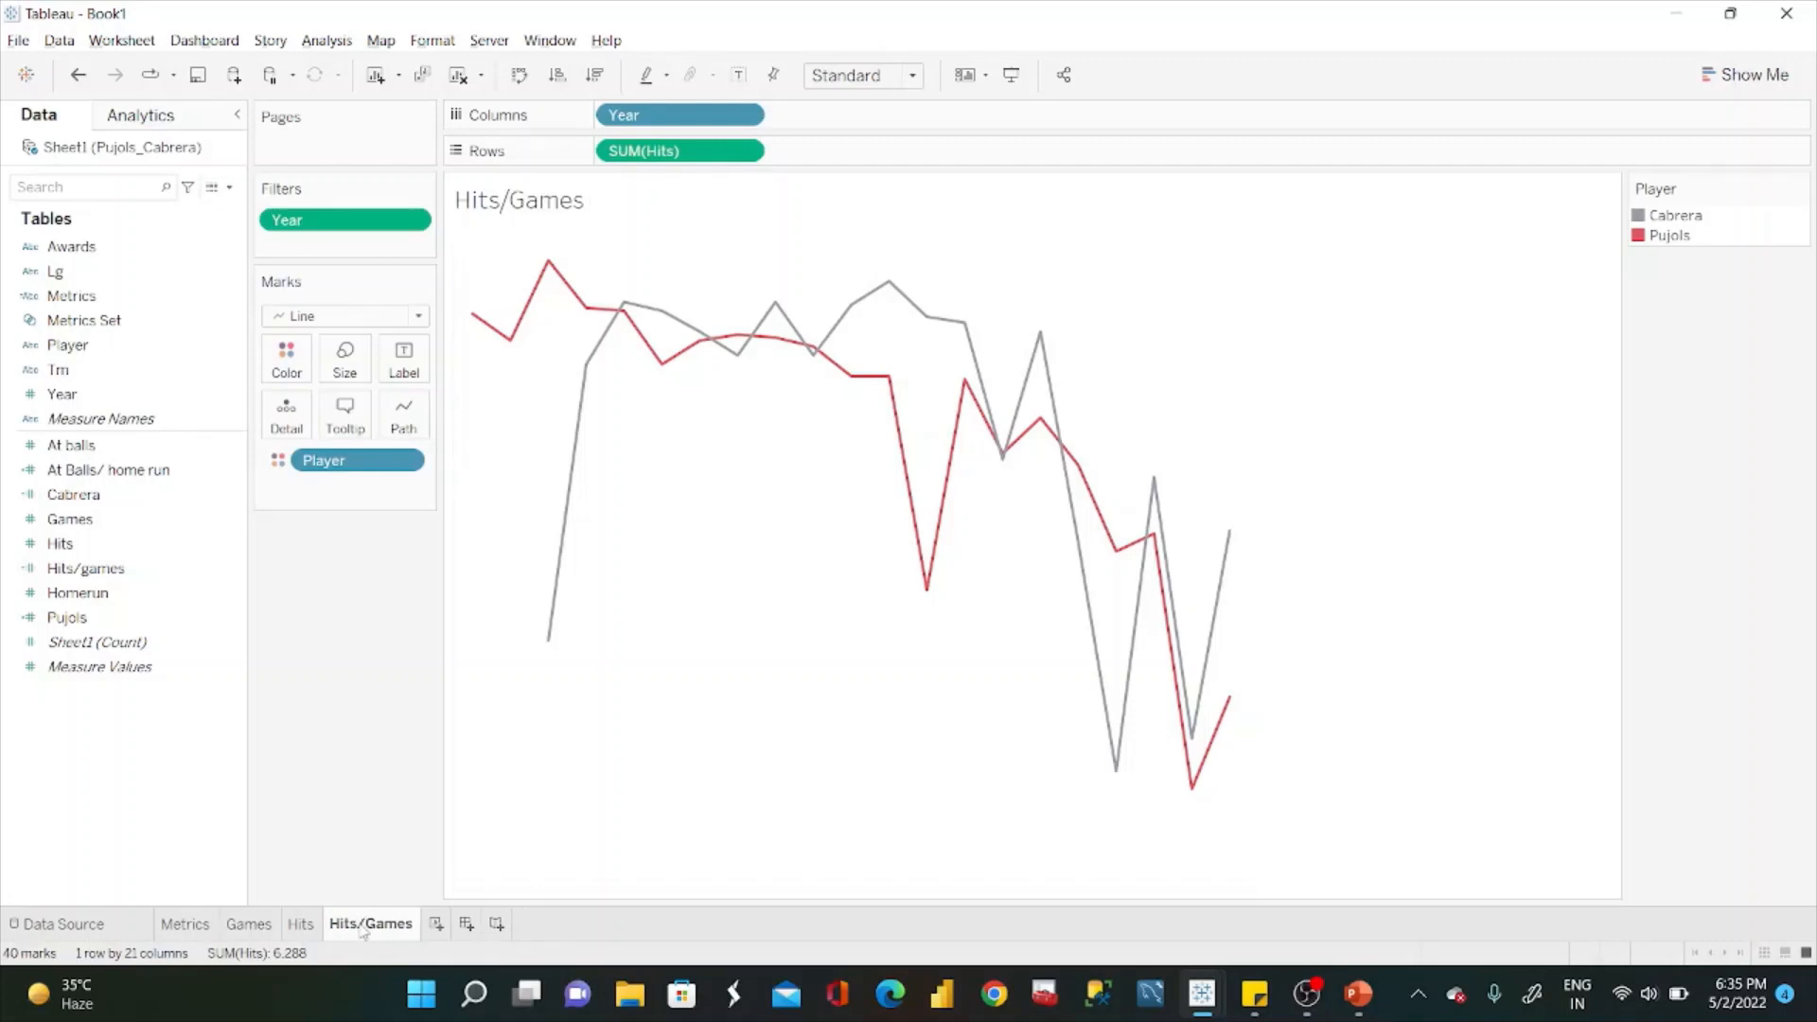
Replace the Hits measure on Rows with Hits/games and show its null values at the default position.
left_click(220, 626)
left_click(132, 573)
left_click_drag(133, 573, 678, 154)
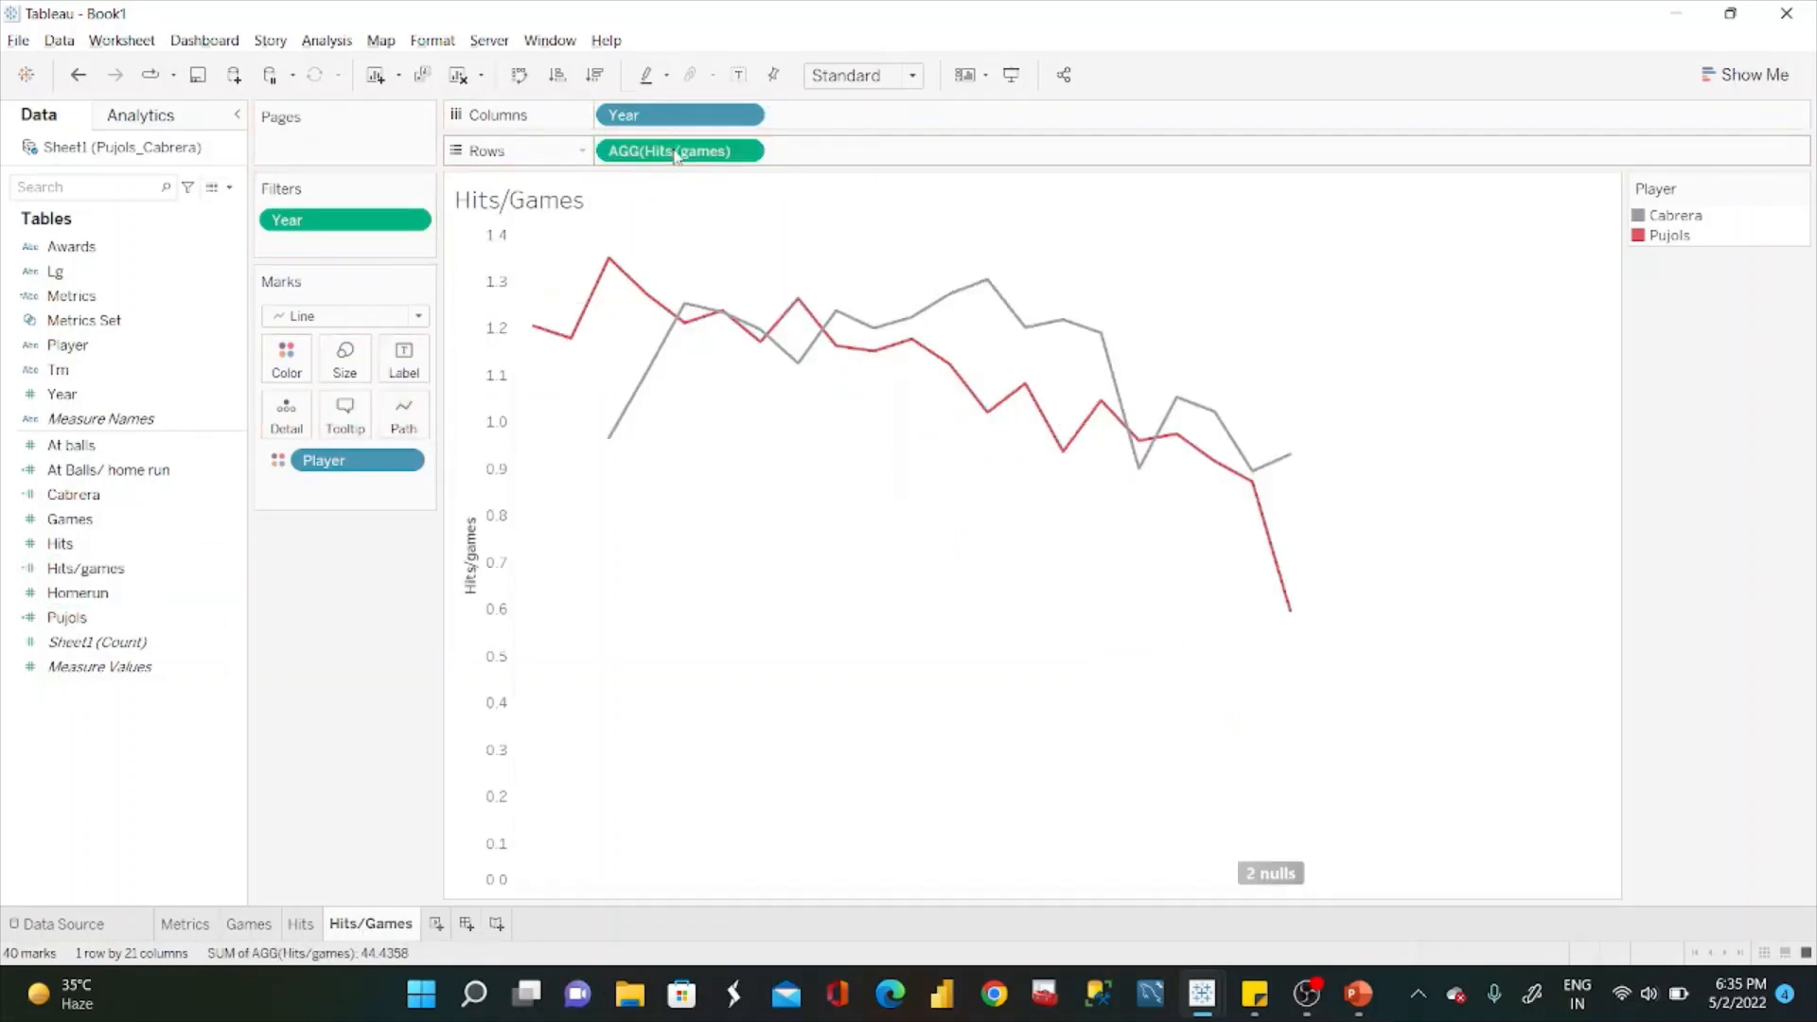
left_click(1276, 876)
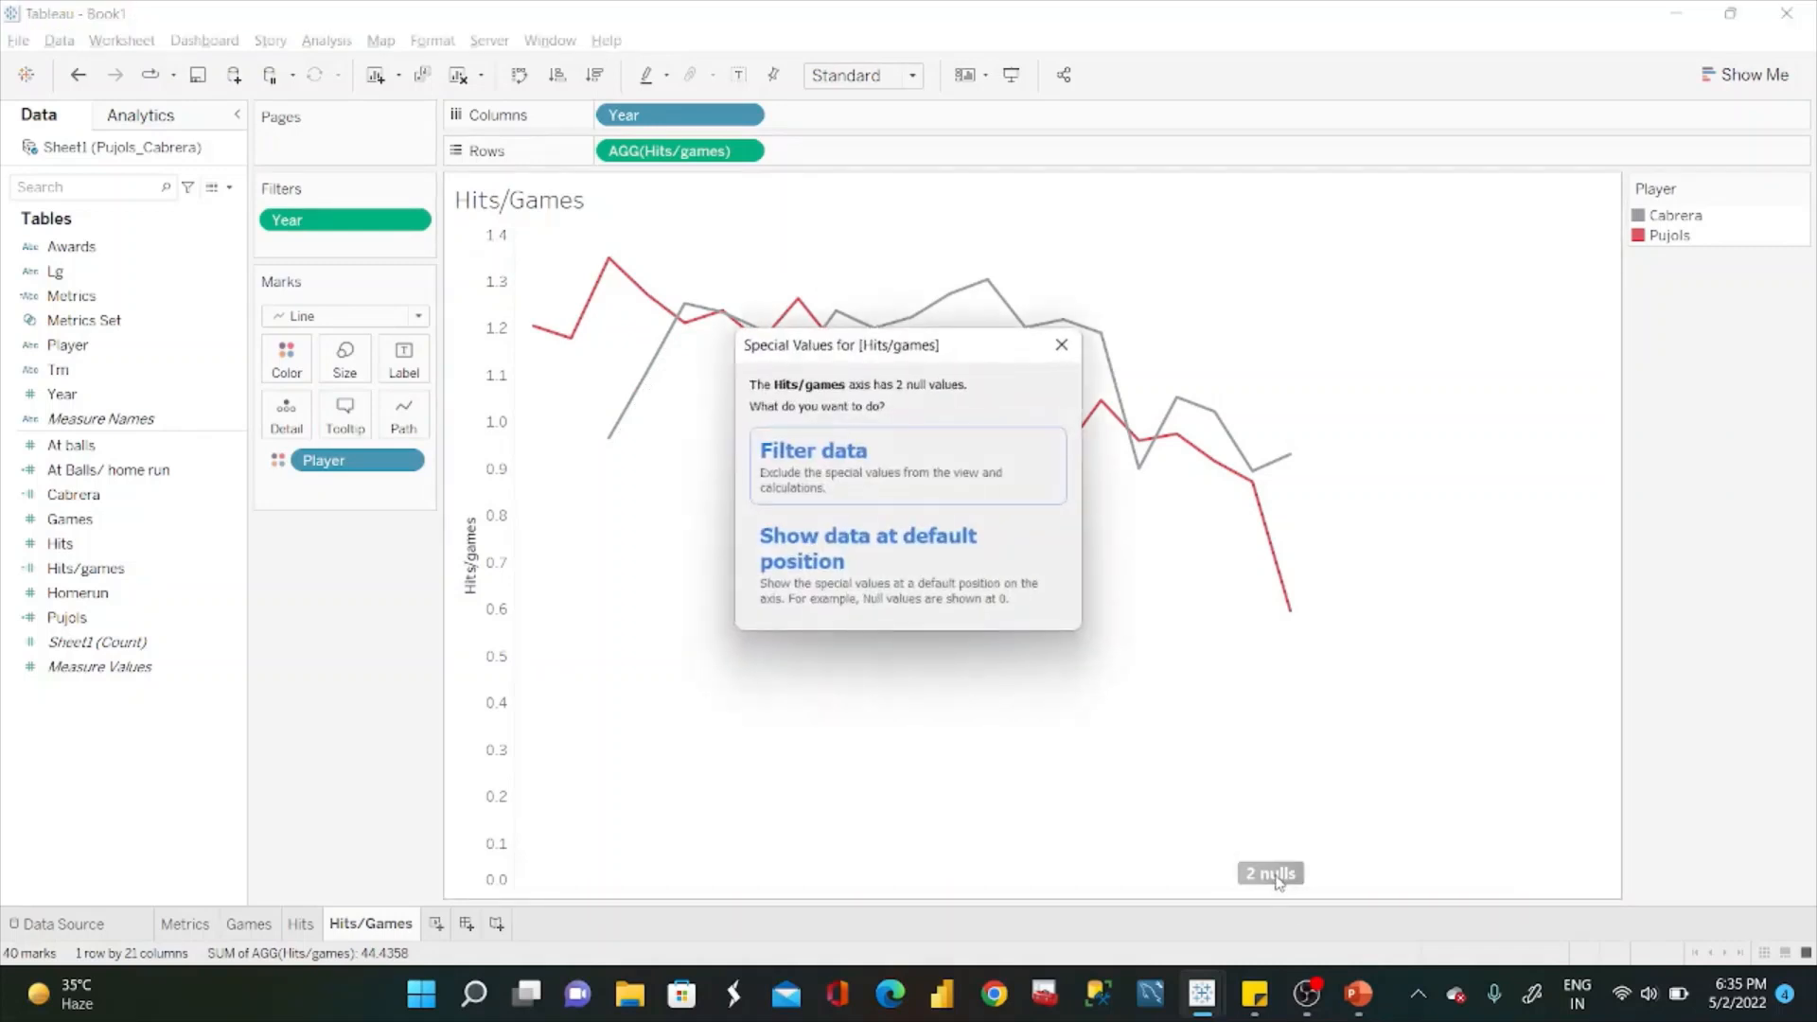
left_click(927, 572)
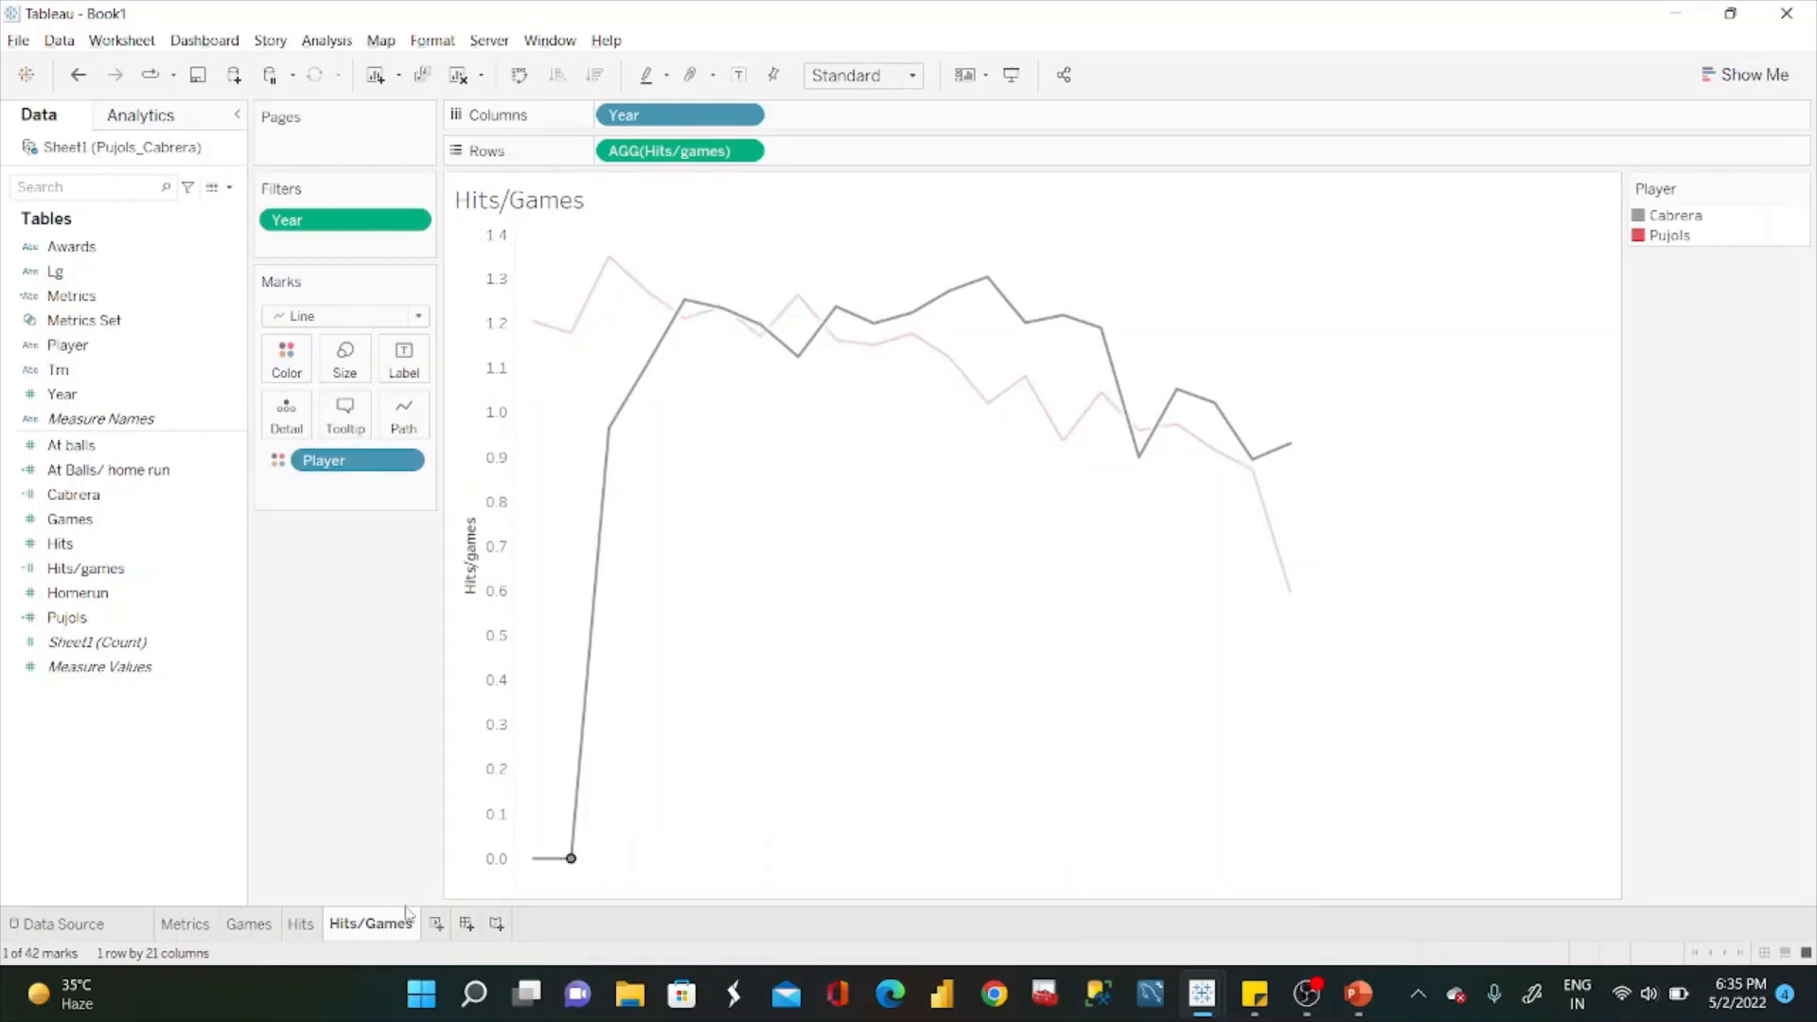
Add a new blank worksheet after Hits/Games.
left_click(437, 923)
double_click(436, 924)
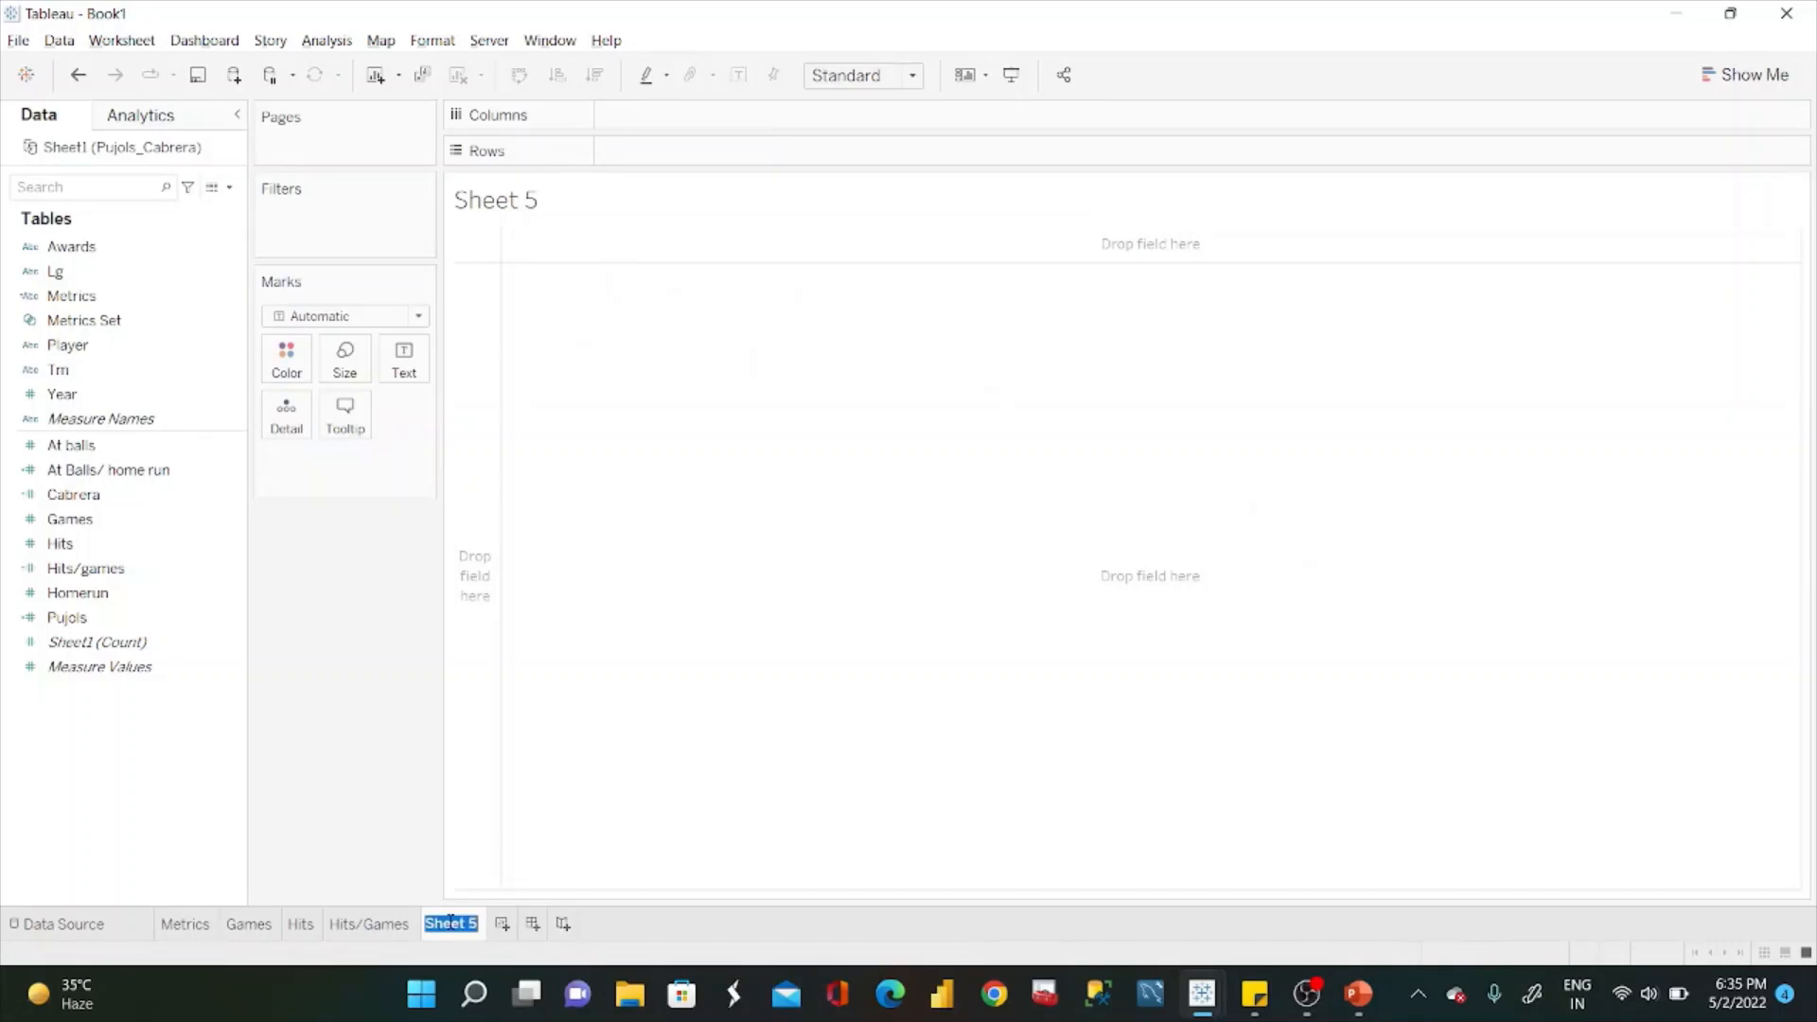
Return to the Hits/Games sheet, clear the mark selection and hide the vertical axis header.
right_click(371, 917)
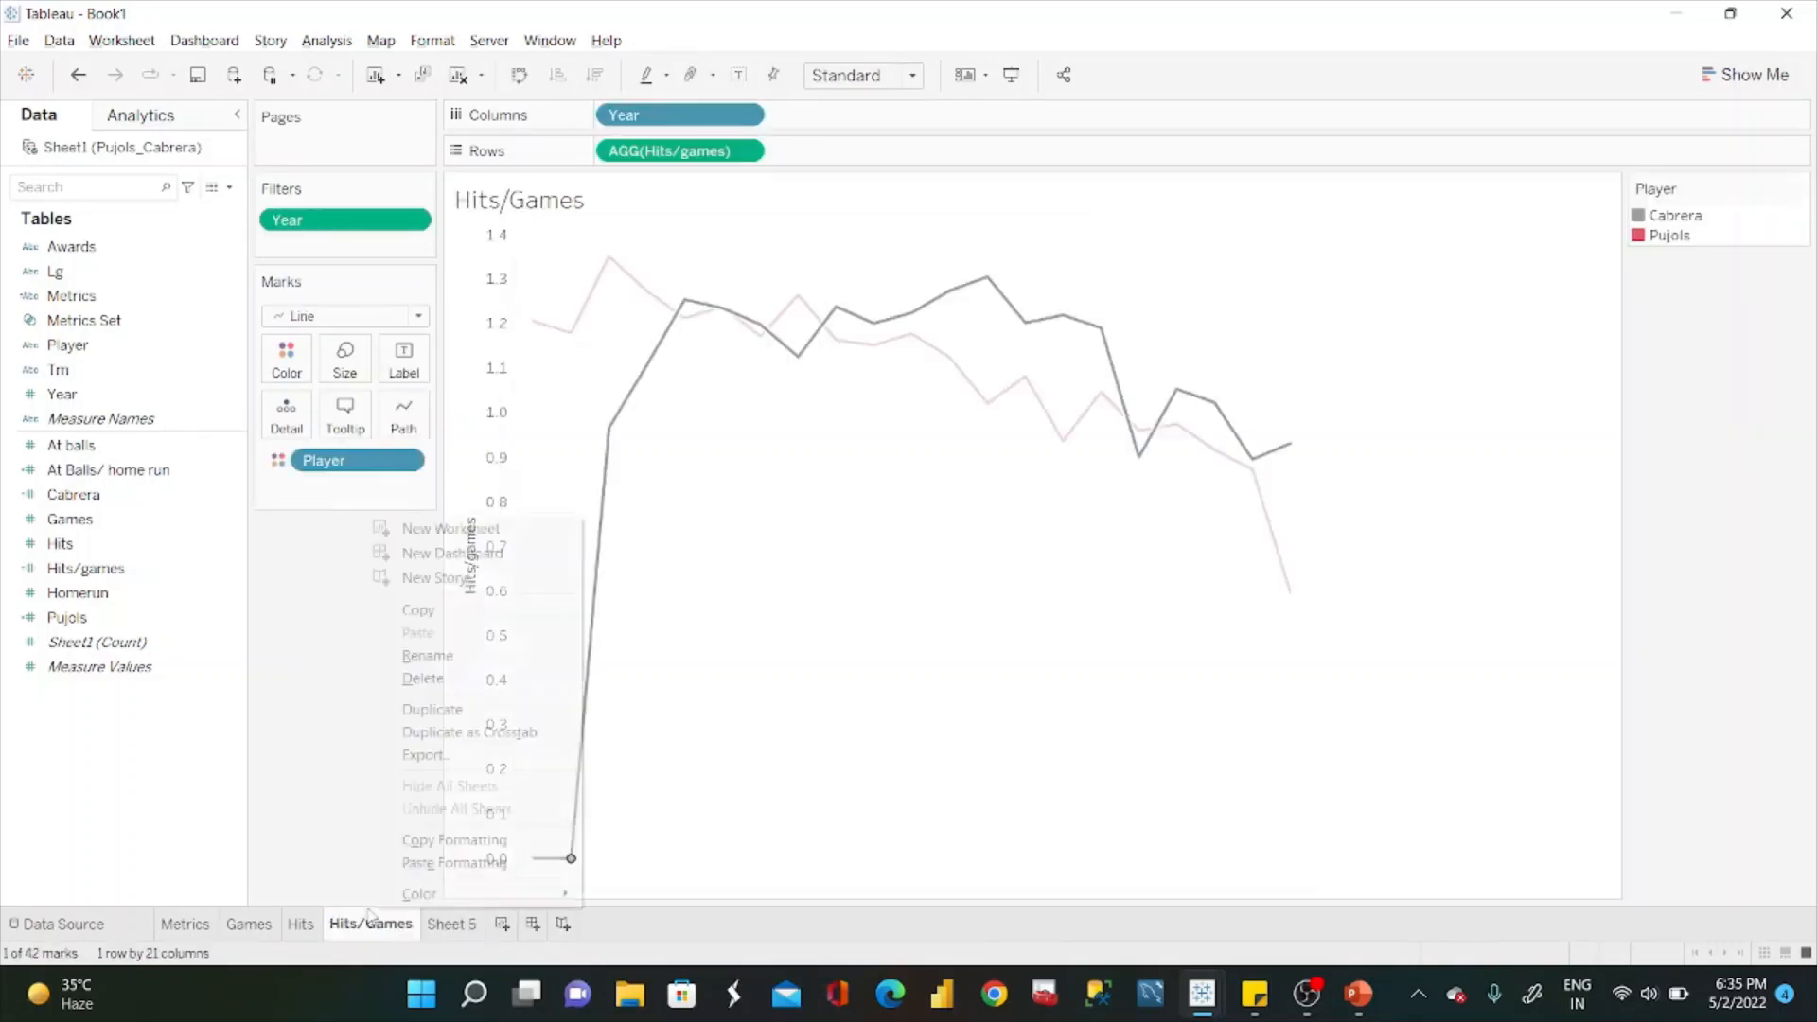
left_click(696, 680)
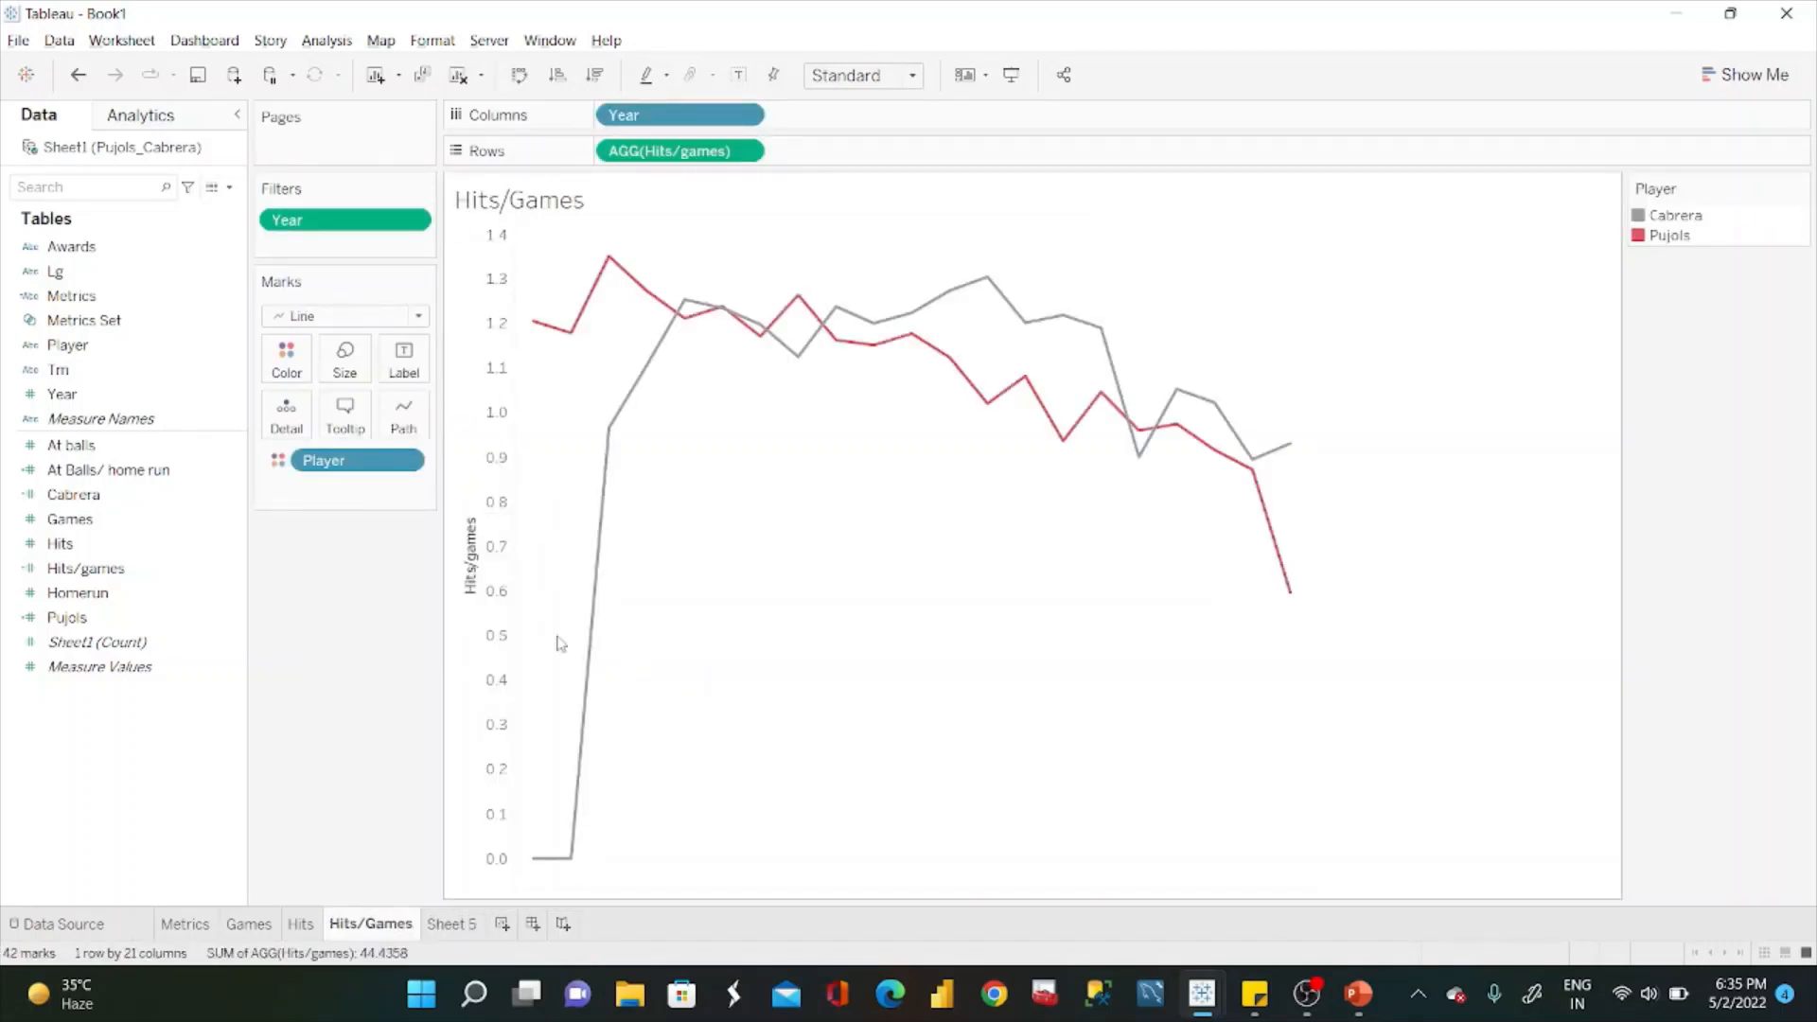
right_click(493, 628)
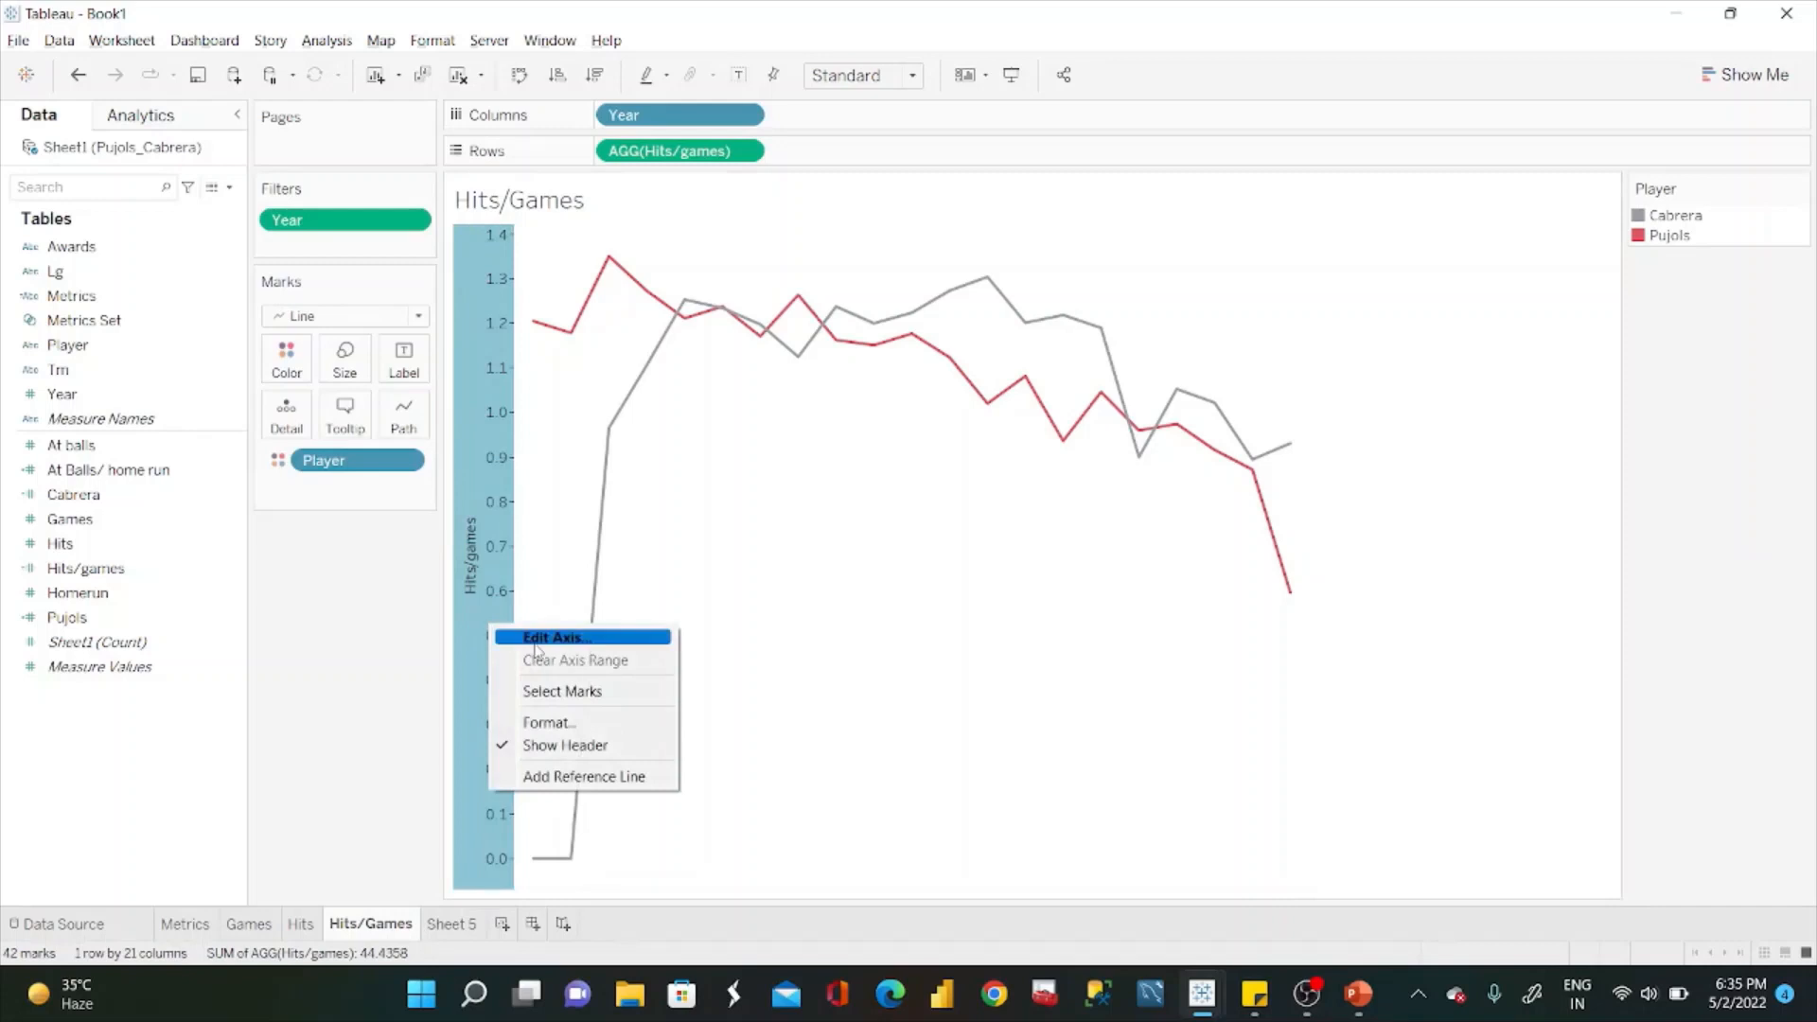
left_click(568, 745)
Delete the blank worksheet Sheet 5.
left_click(461, 927)
right_click(461, 927)
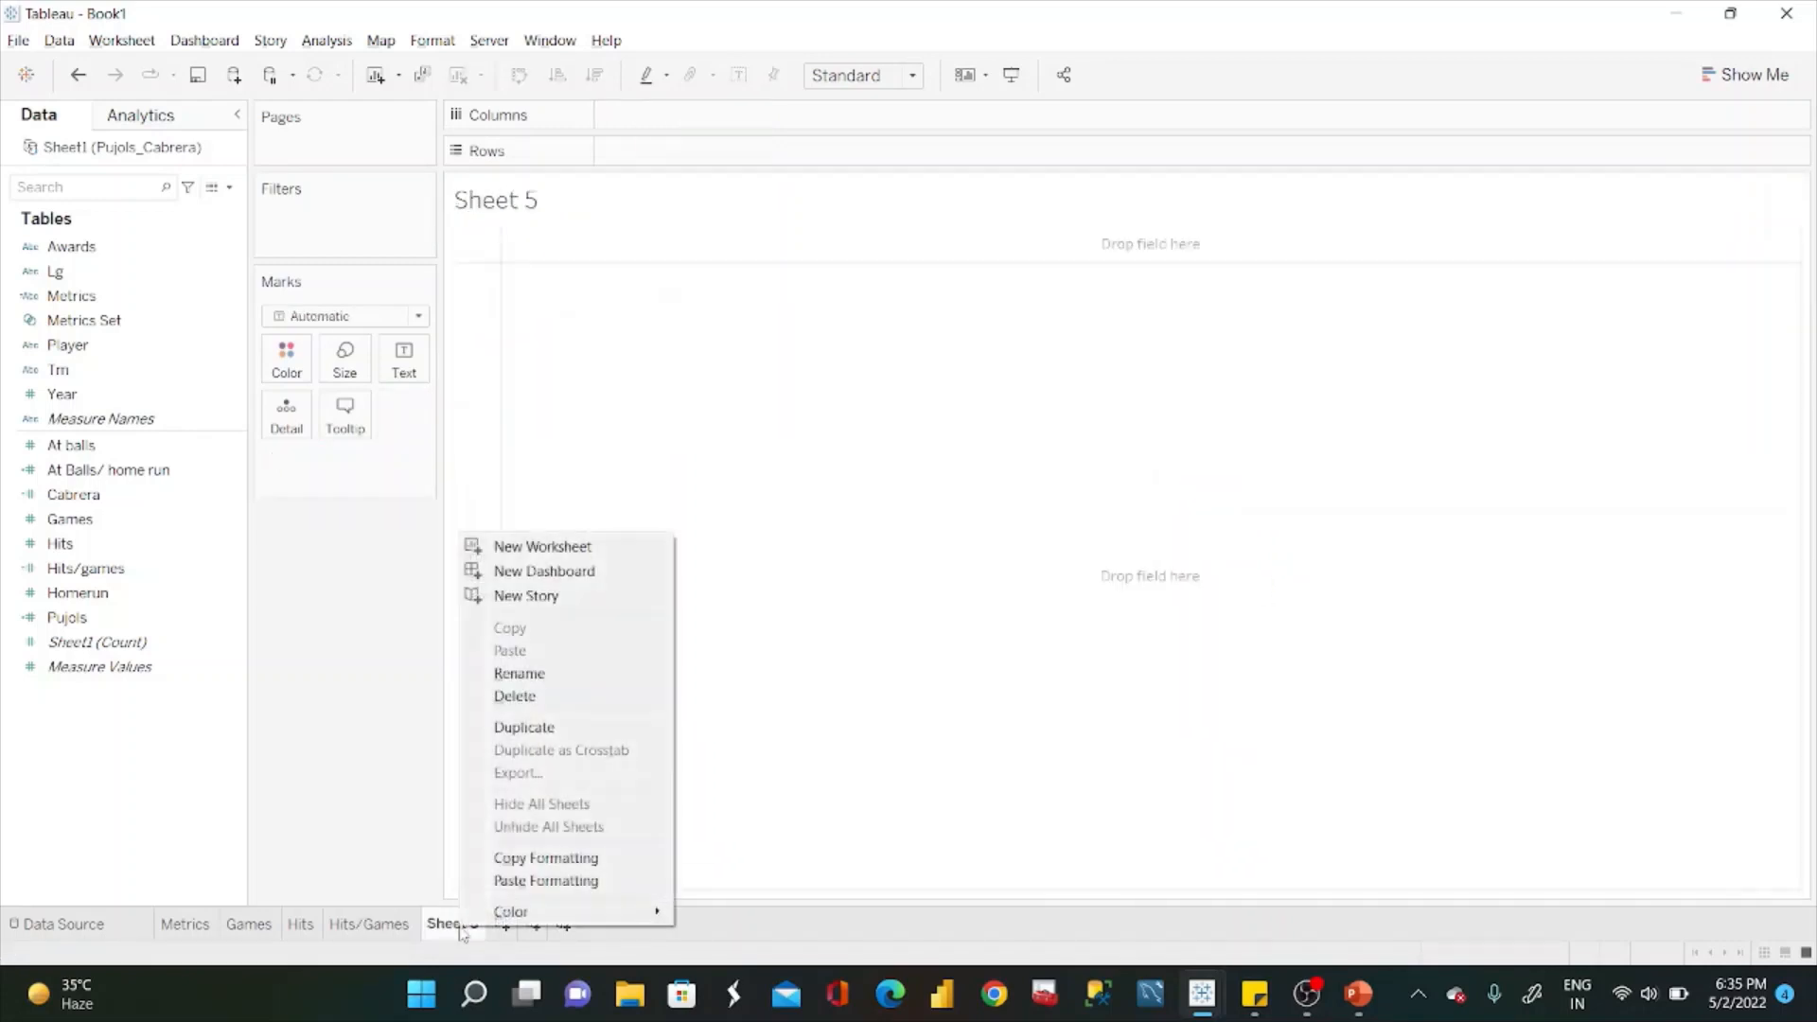
left_click(546, 701)
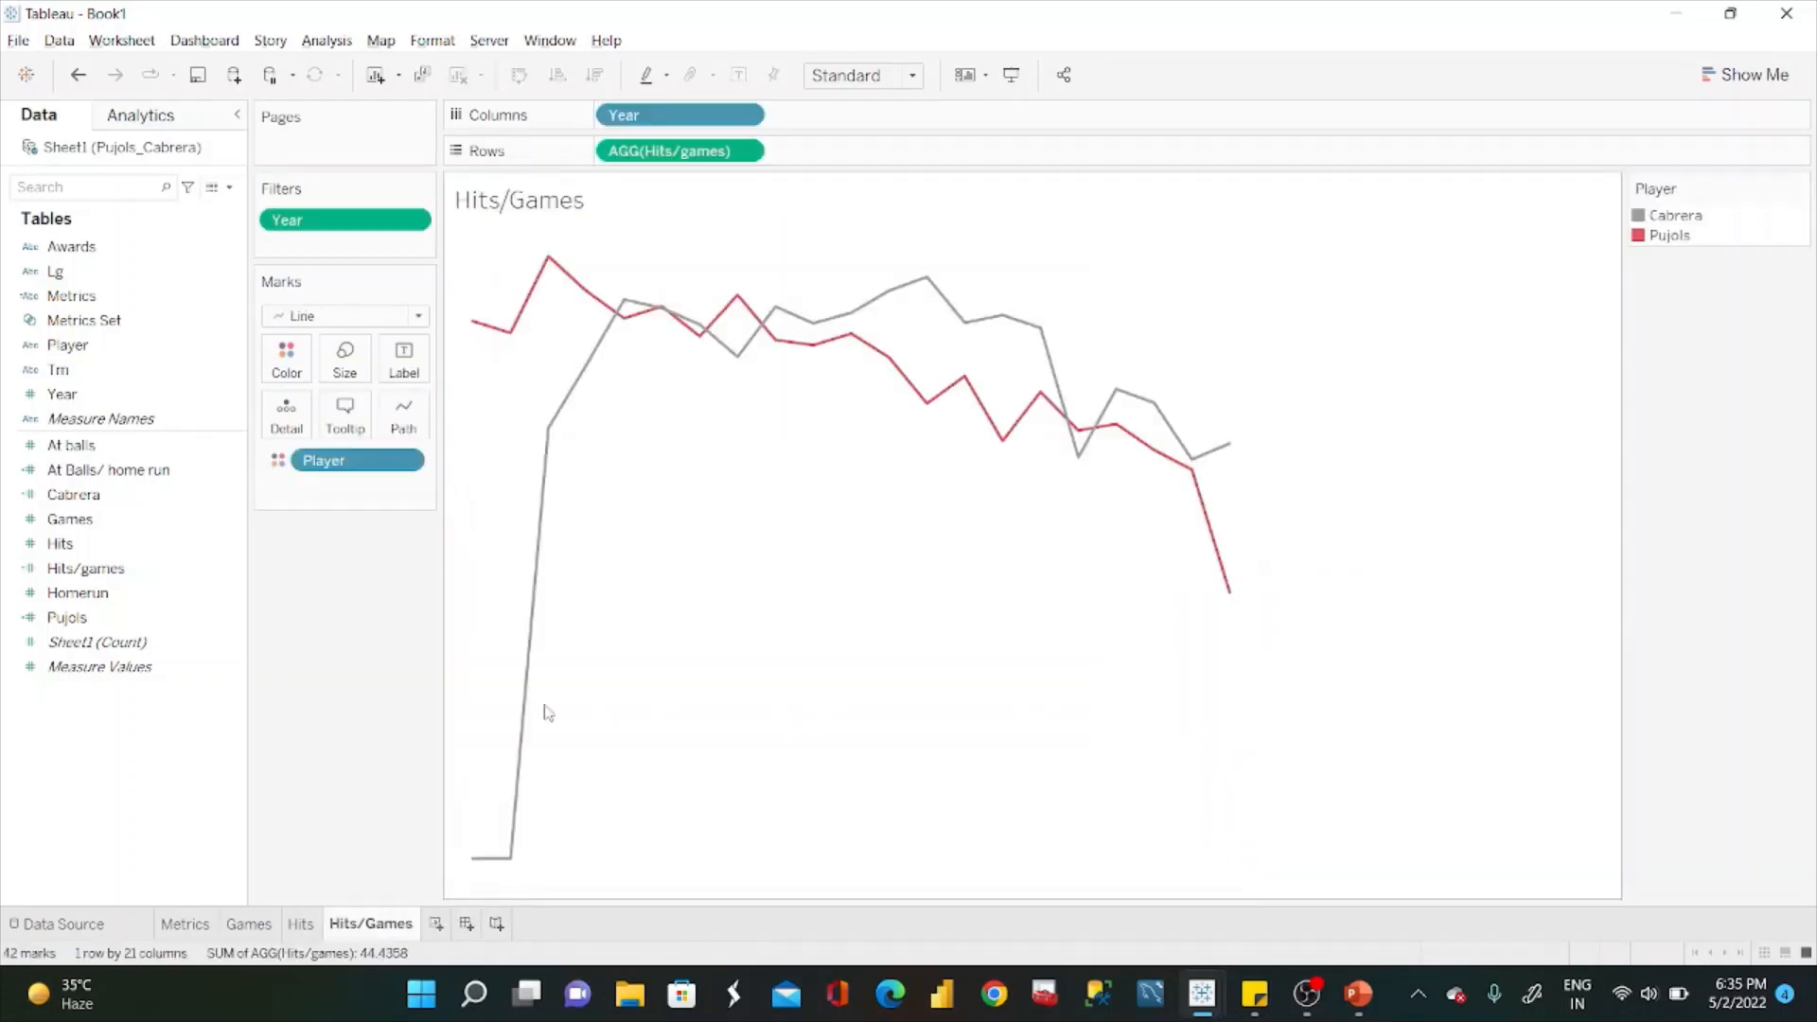
Duplicate the Hits/Games sheet and rename the copy Homerun.
right_click(388, 924)
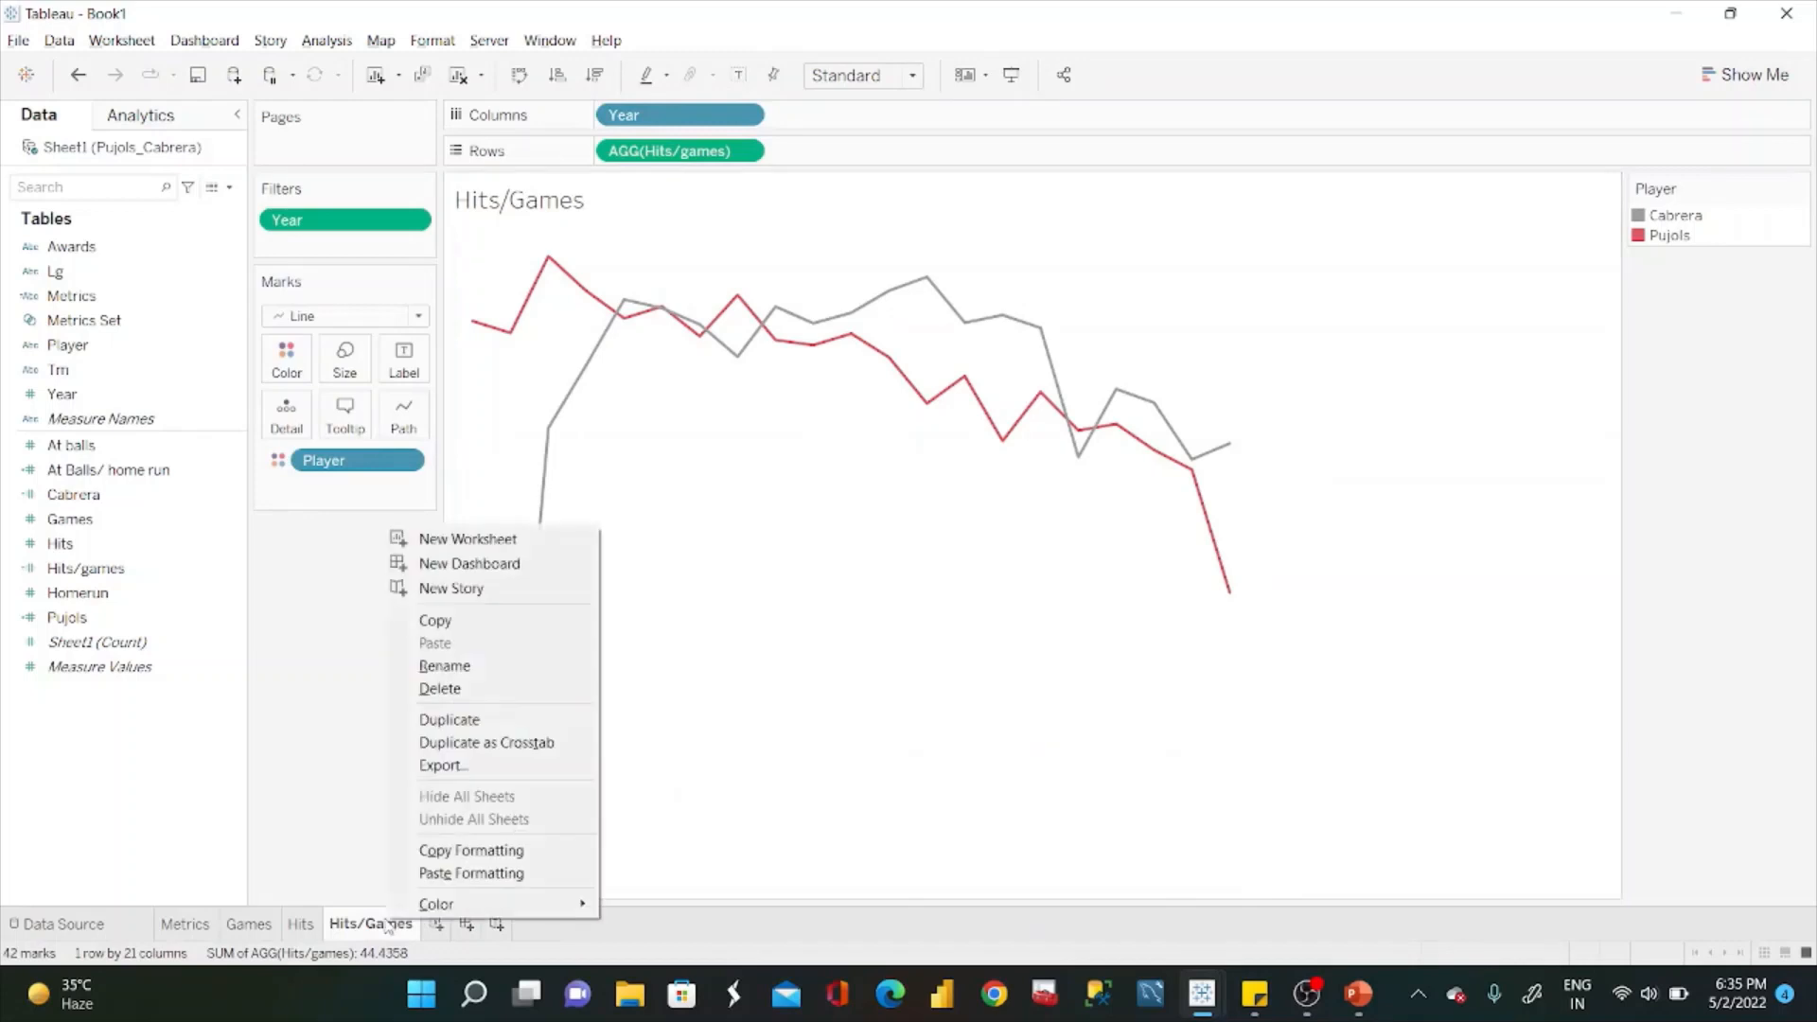
left_click(470, 720)
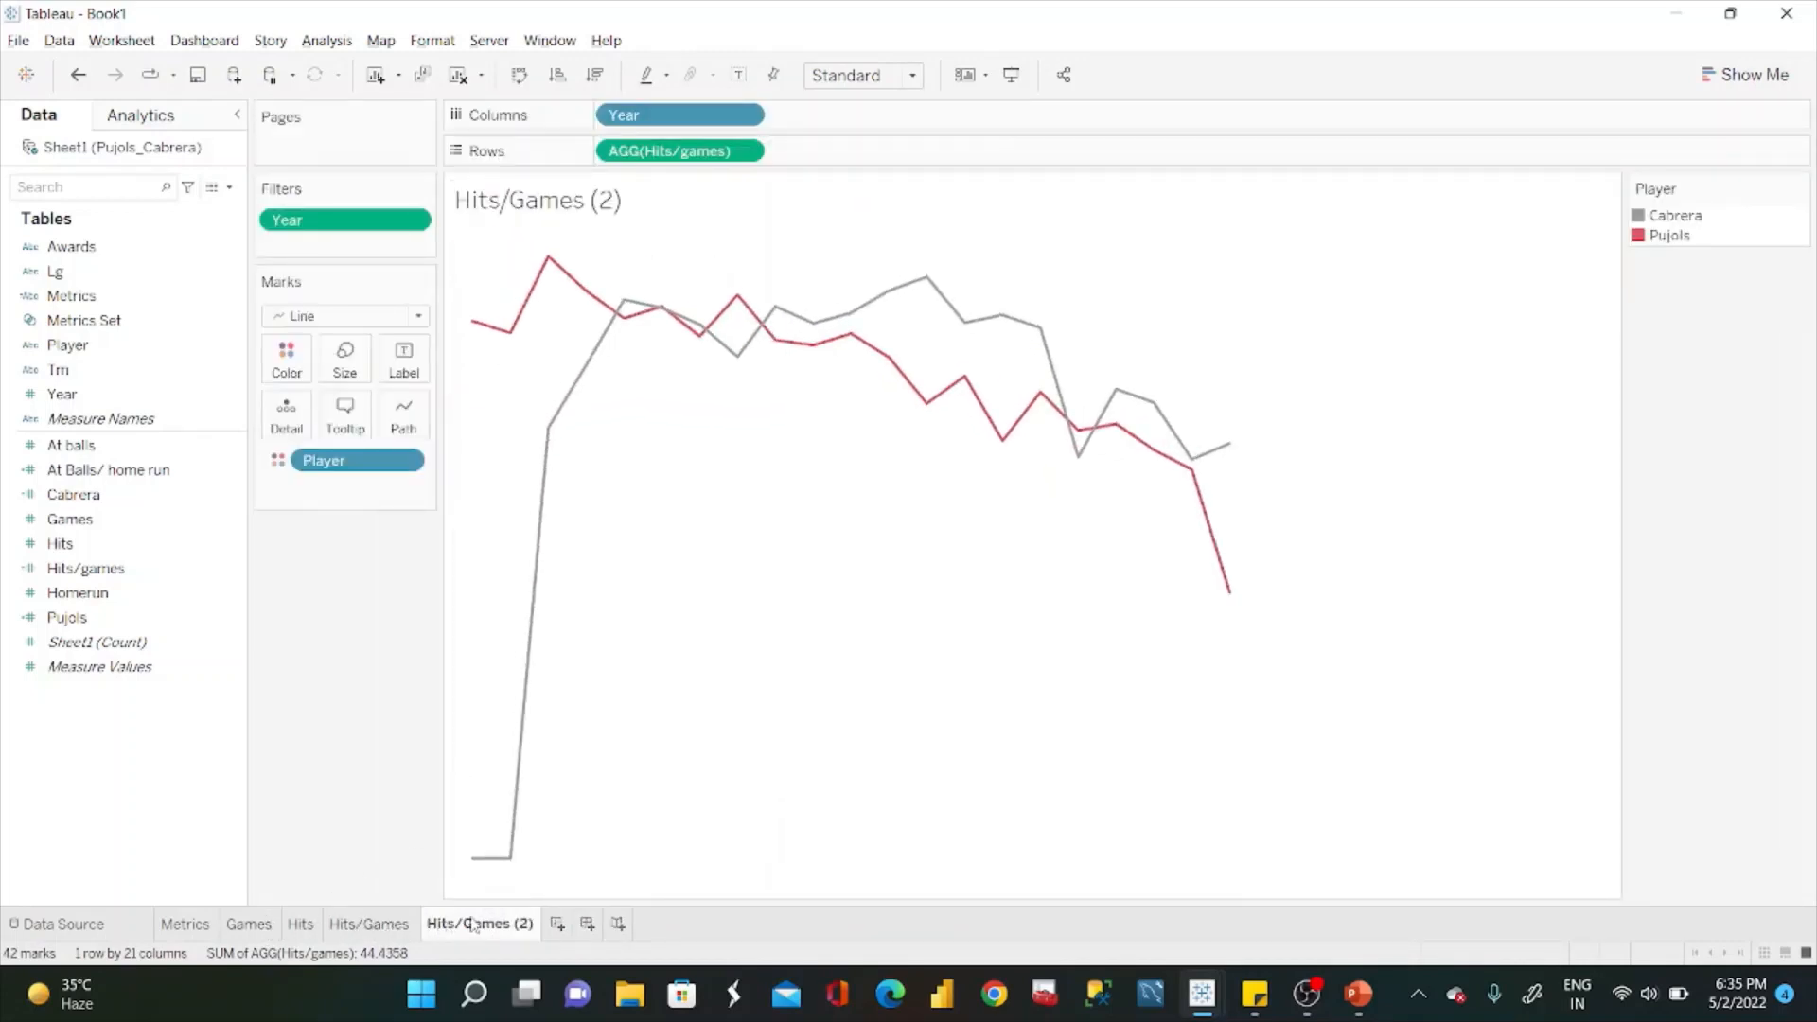
double_click(473, 925)
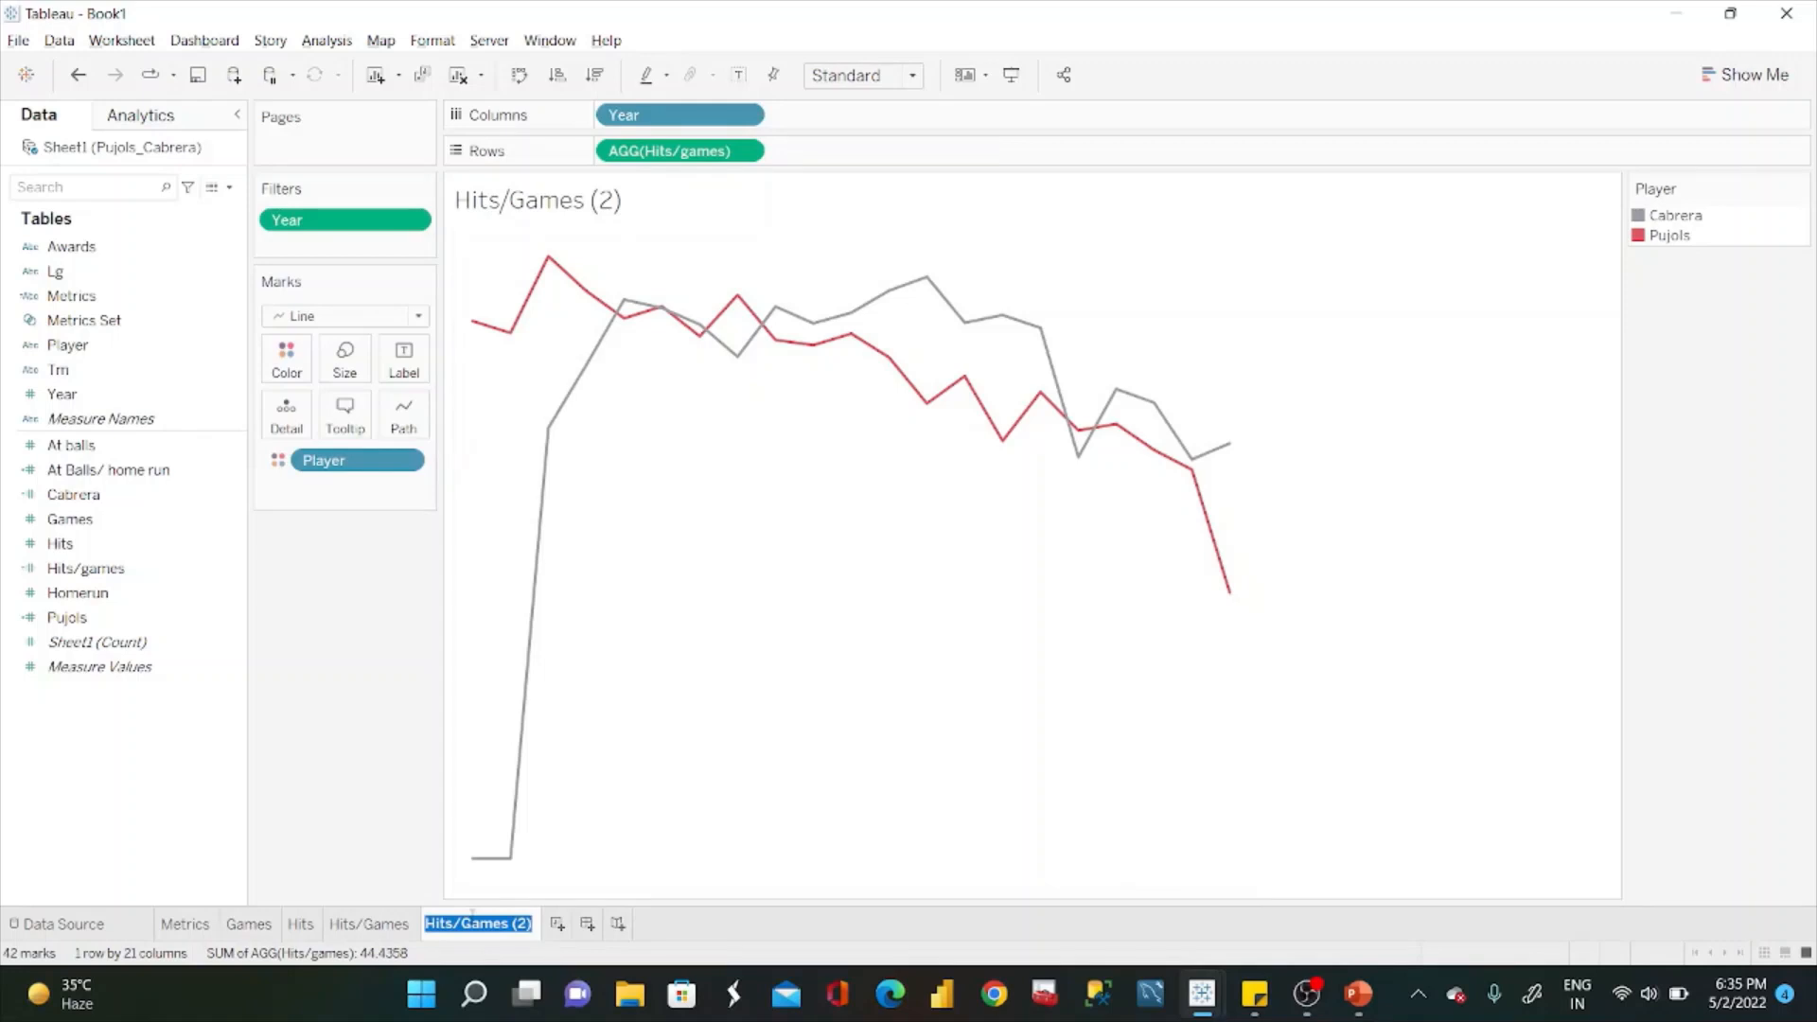
type("Homer")
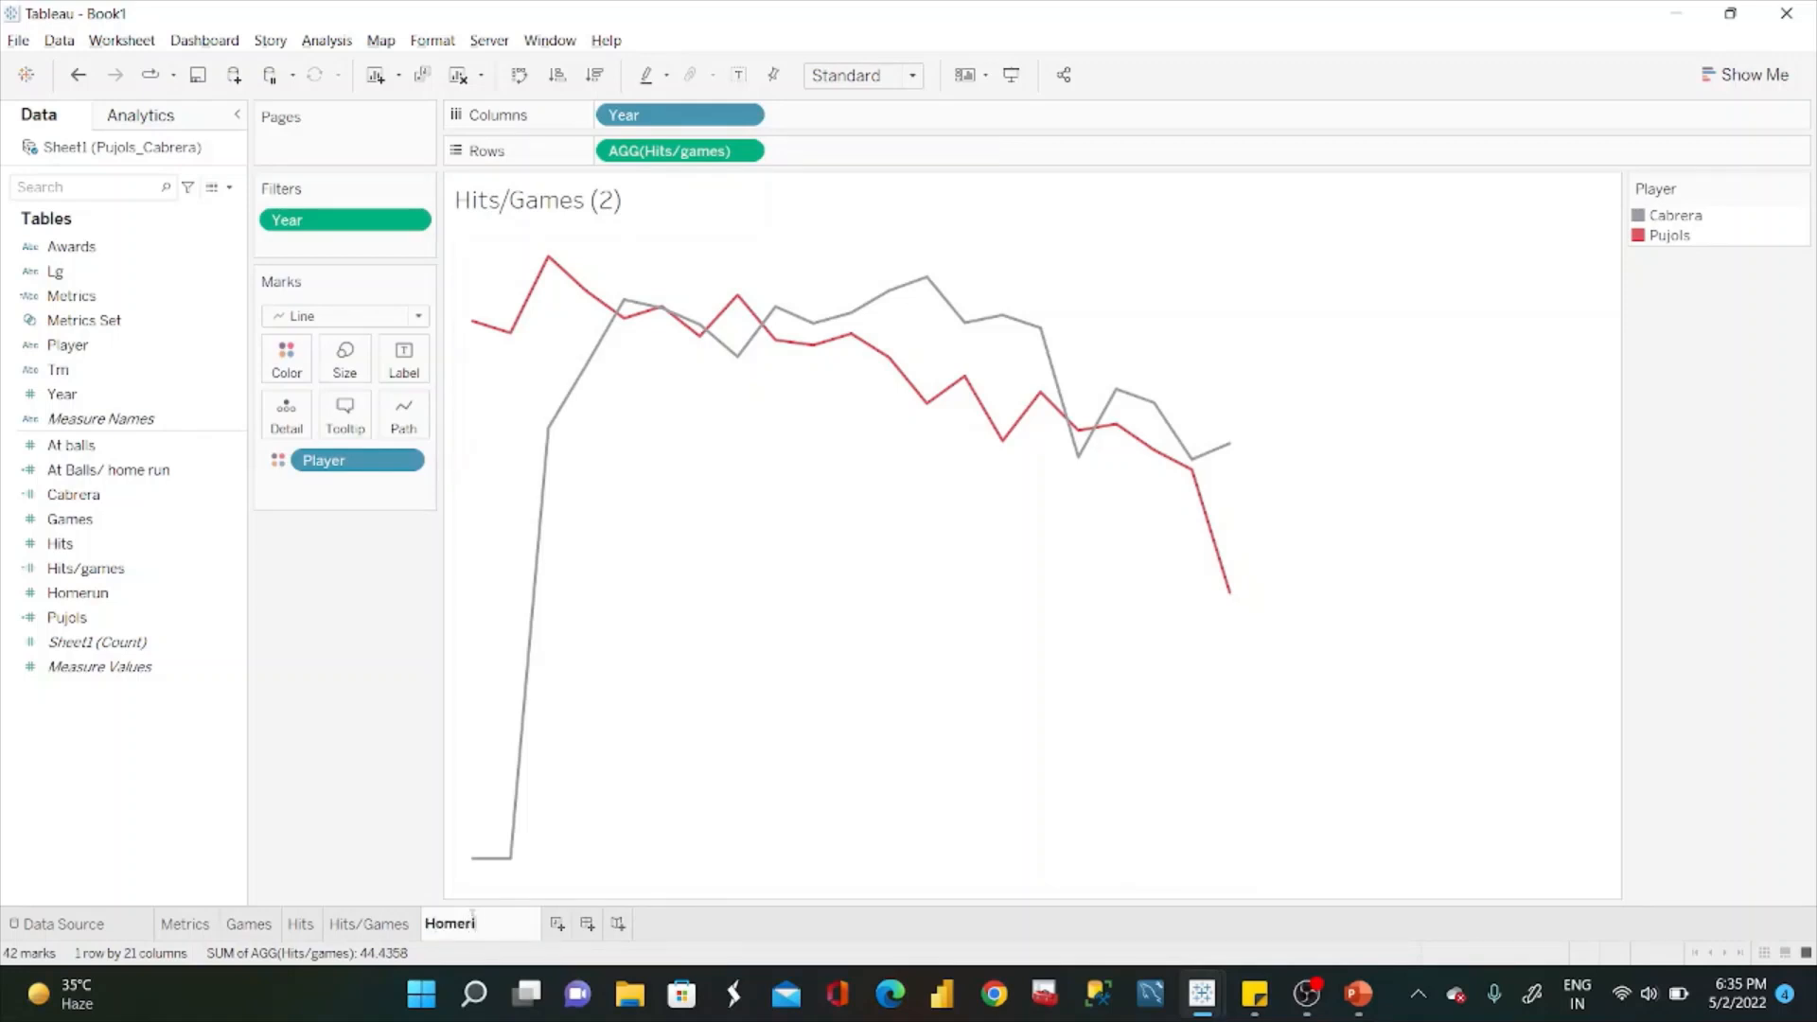
type("un")
key("Return")
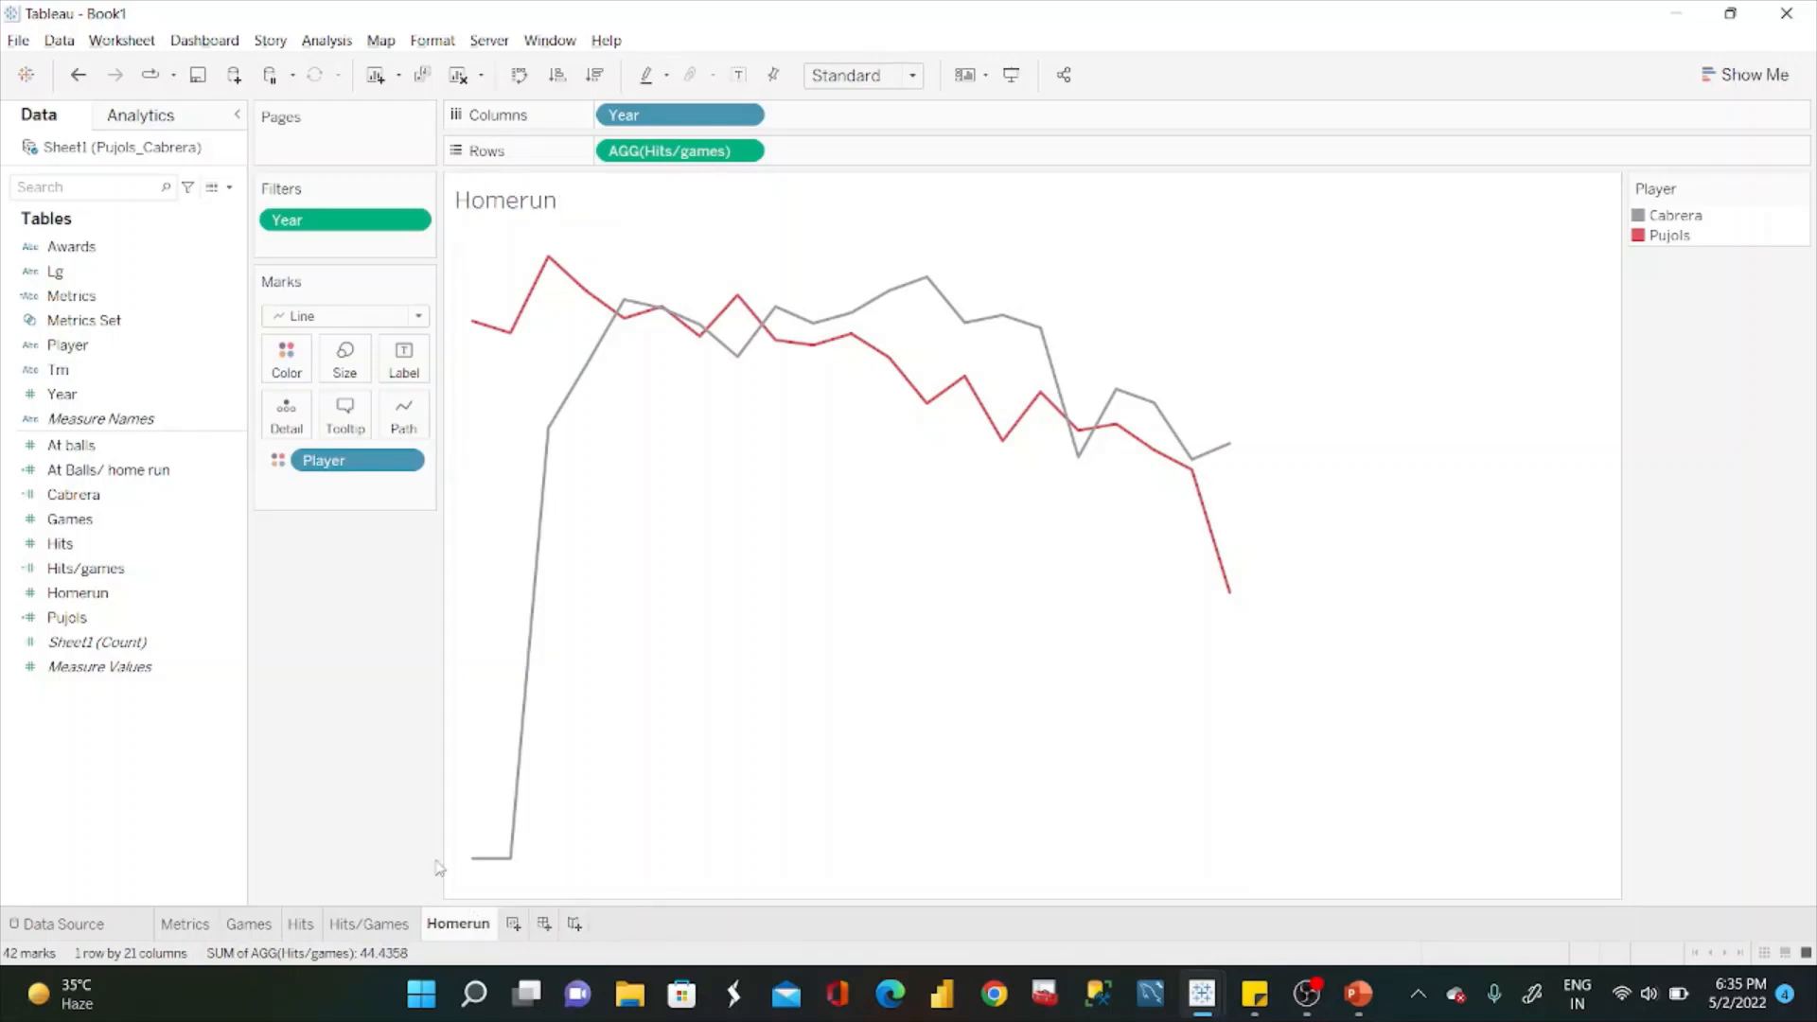
Replace the Hits/games measure on Rows with Homerun and hide the chart's vertical axis header.
left_click_drag(78, 592, 658, 166)
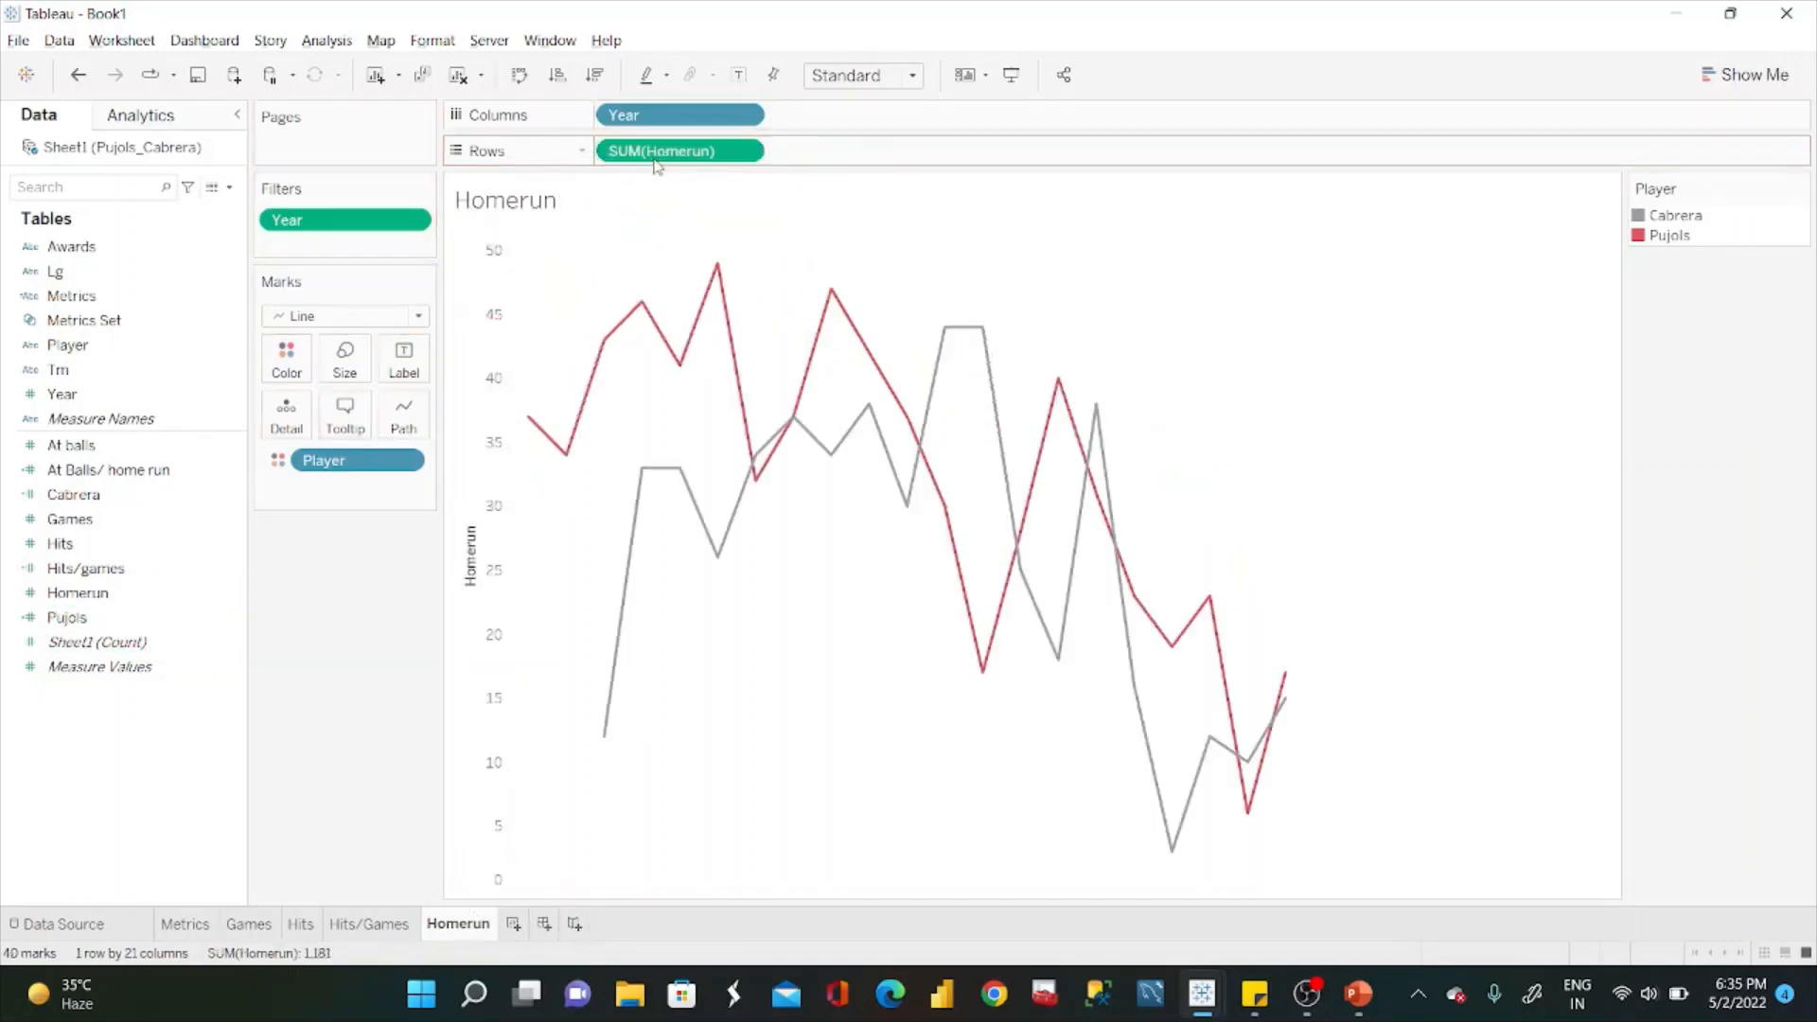
right_click(503, 445)
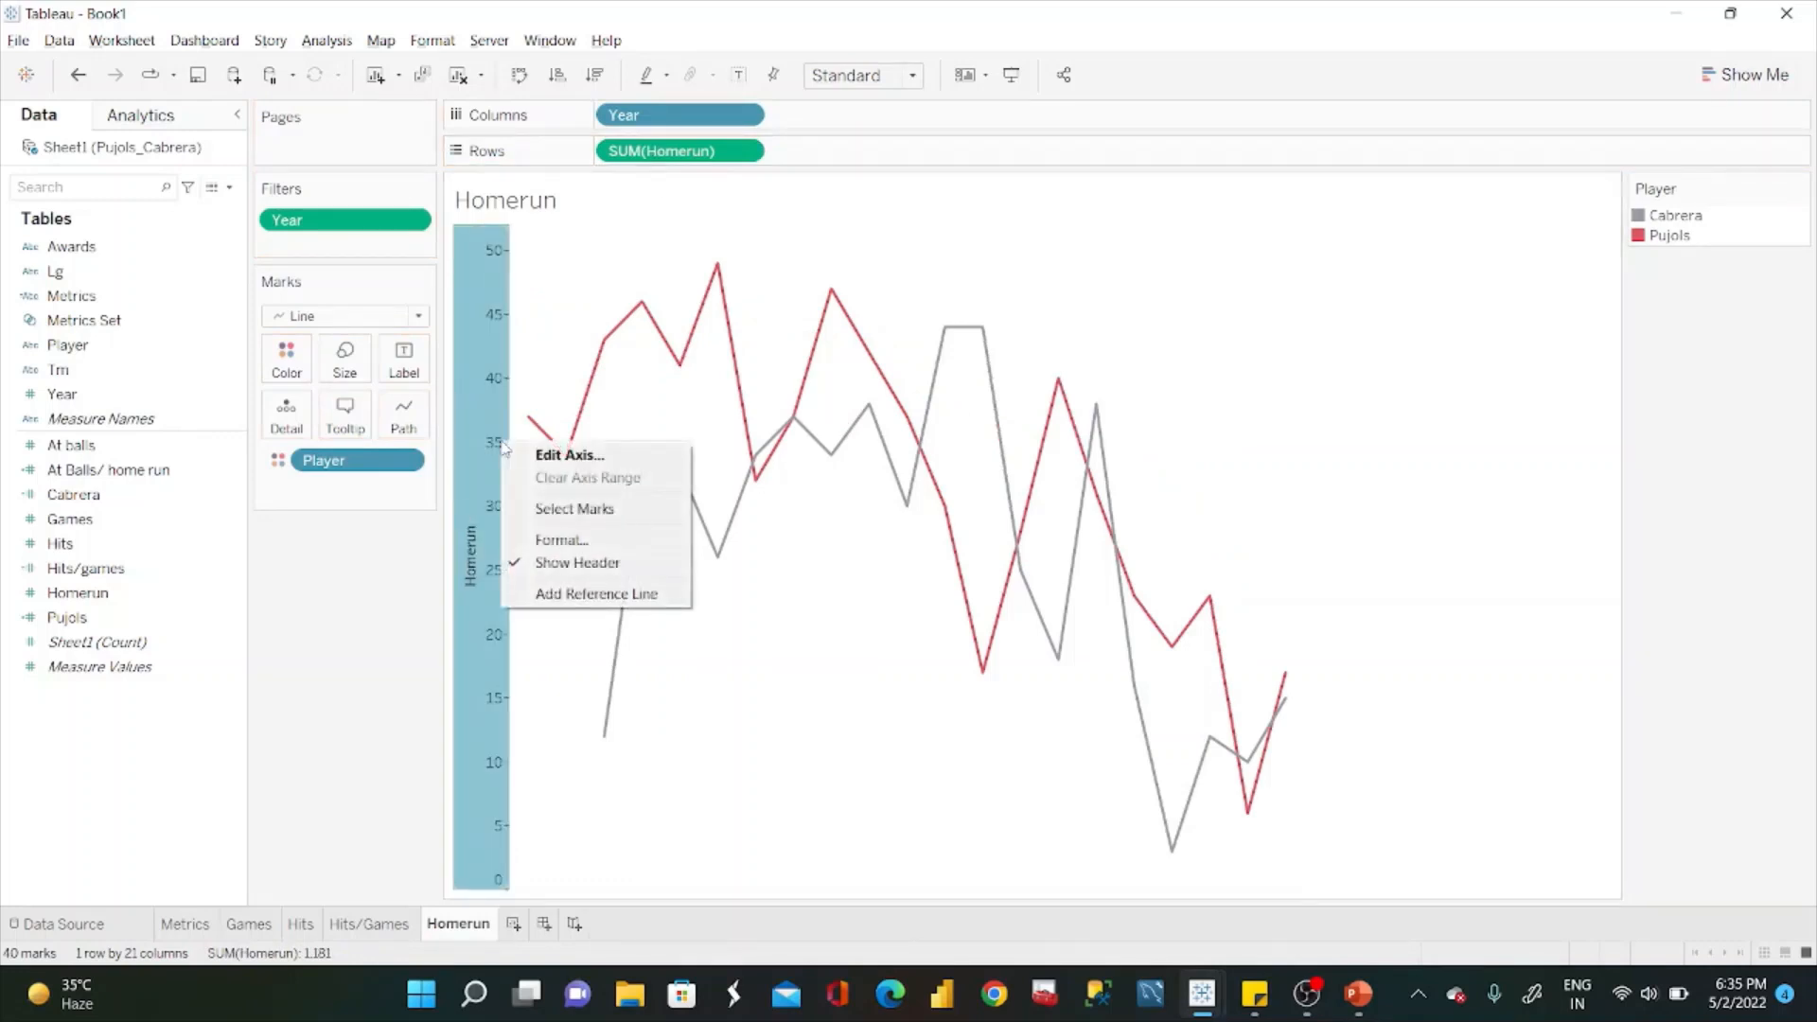
left_click(590, 564)
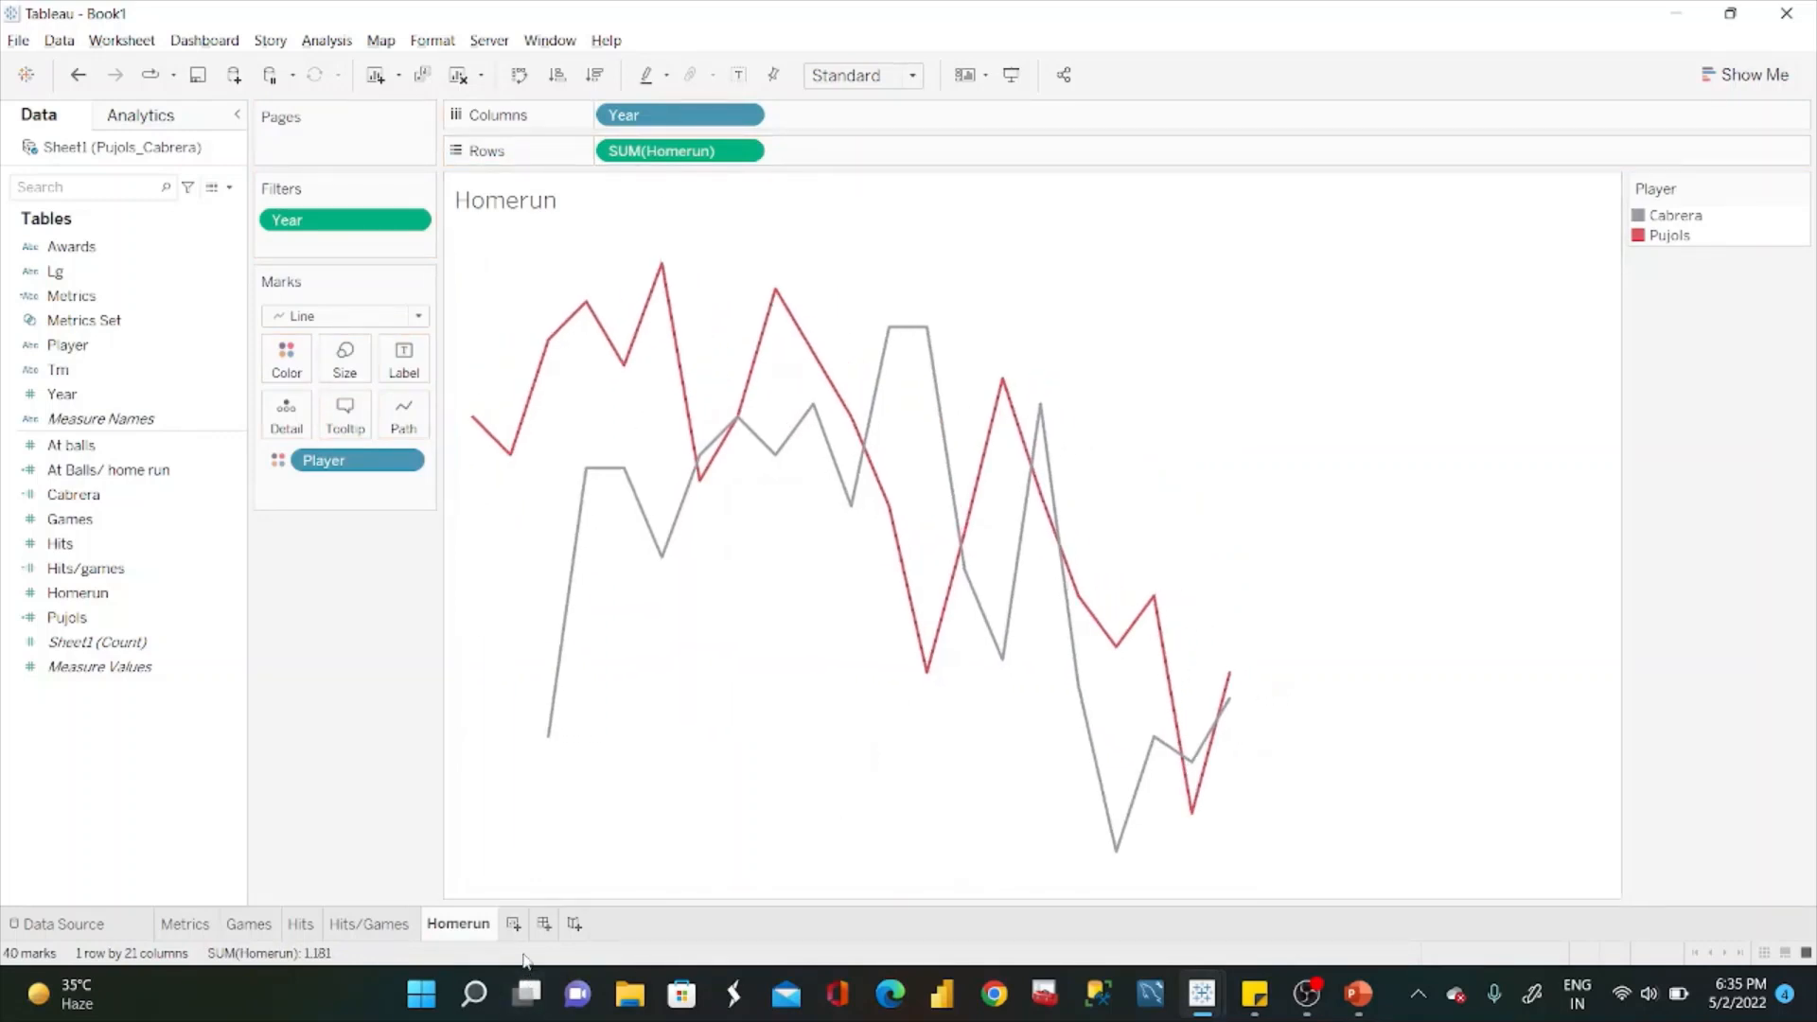
Duplicate the Homerun sheet and rename the copy AB/HR.
right_click(482, 934)
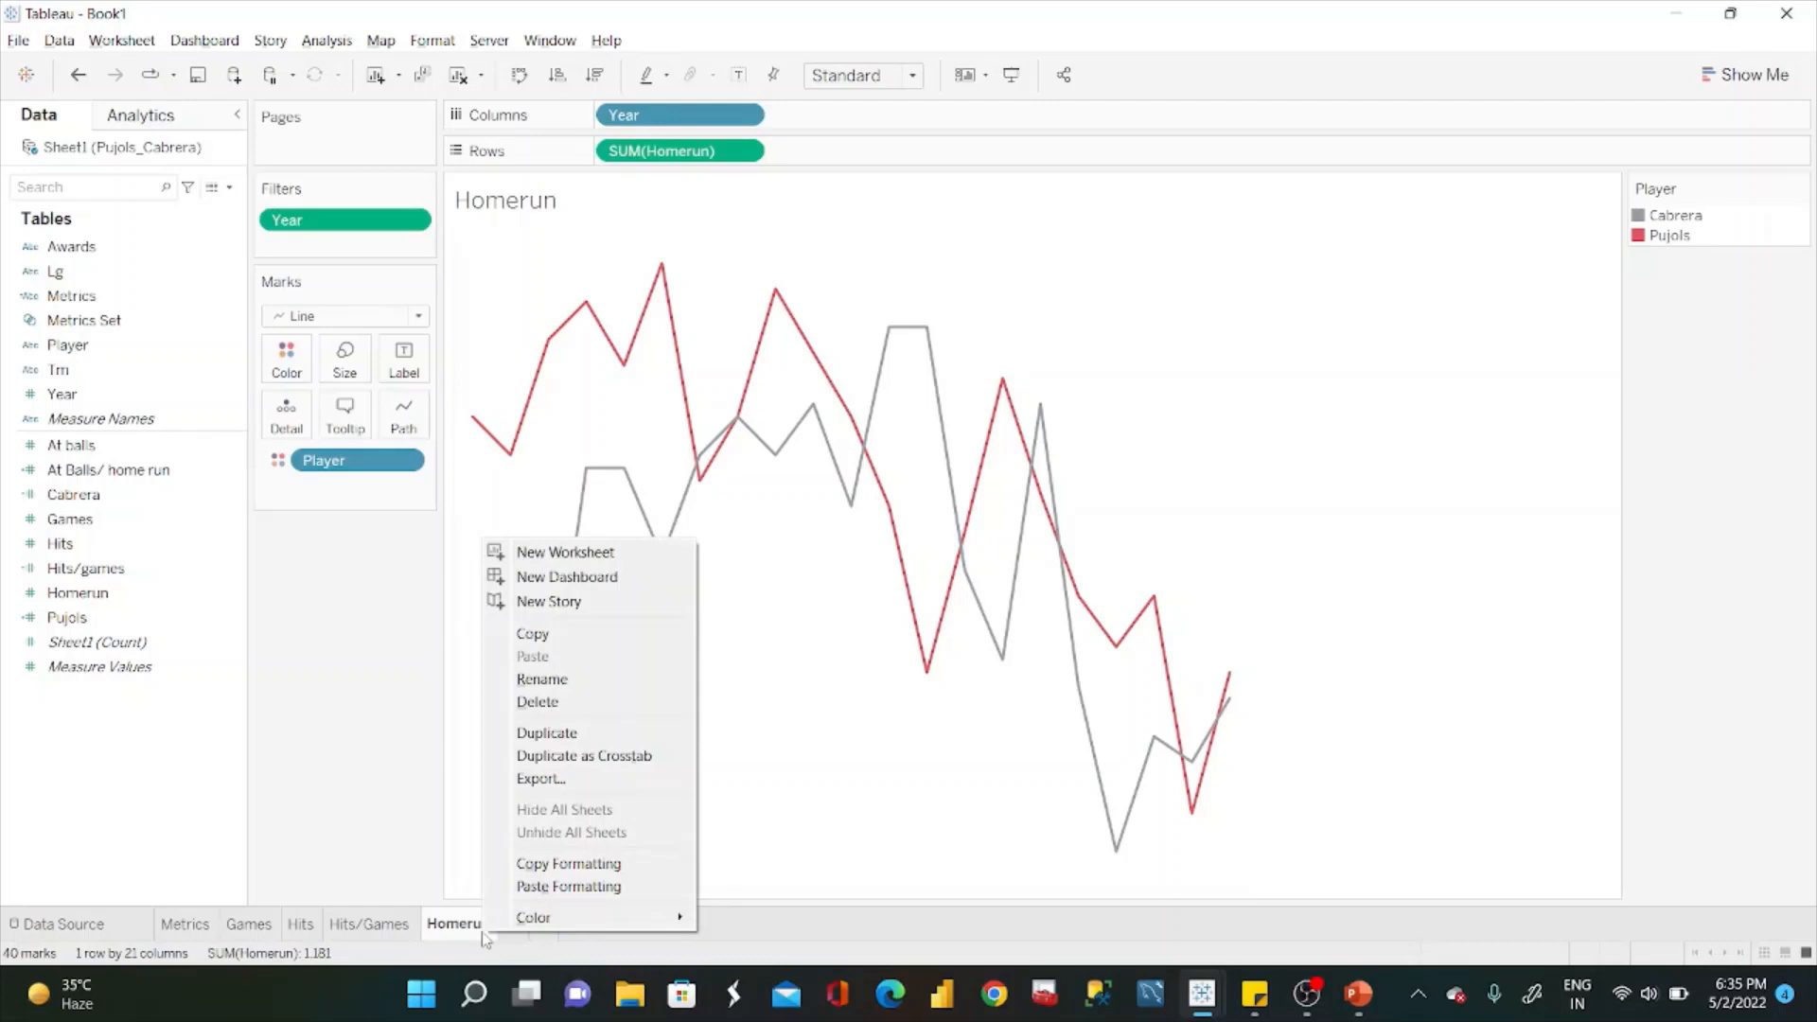
left_click(560, 729)
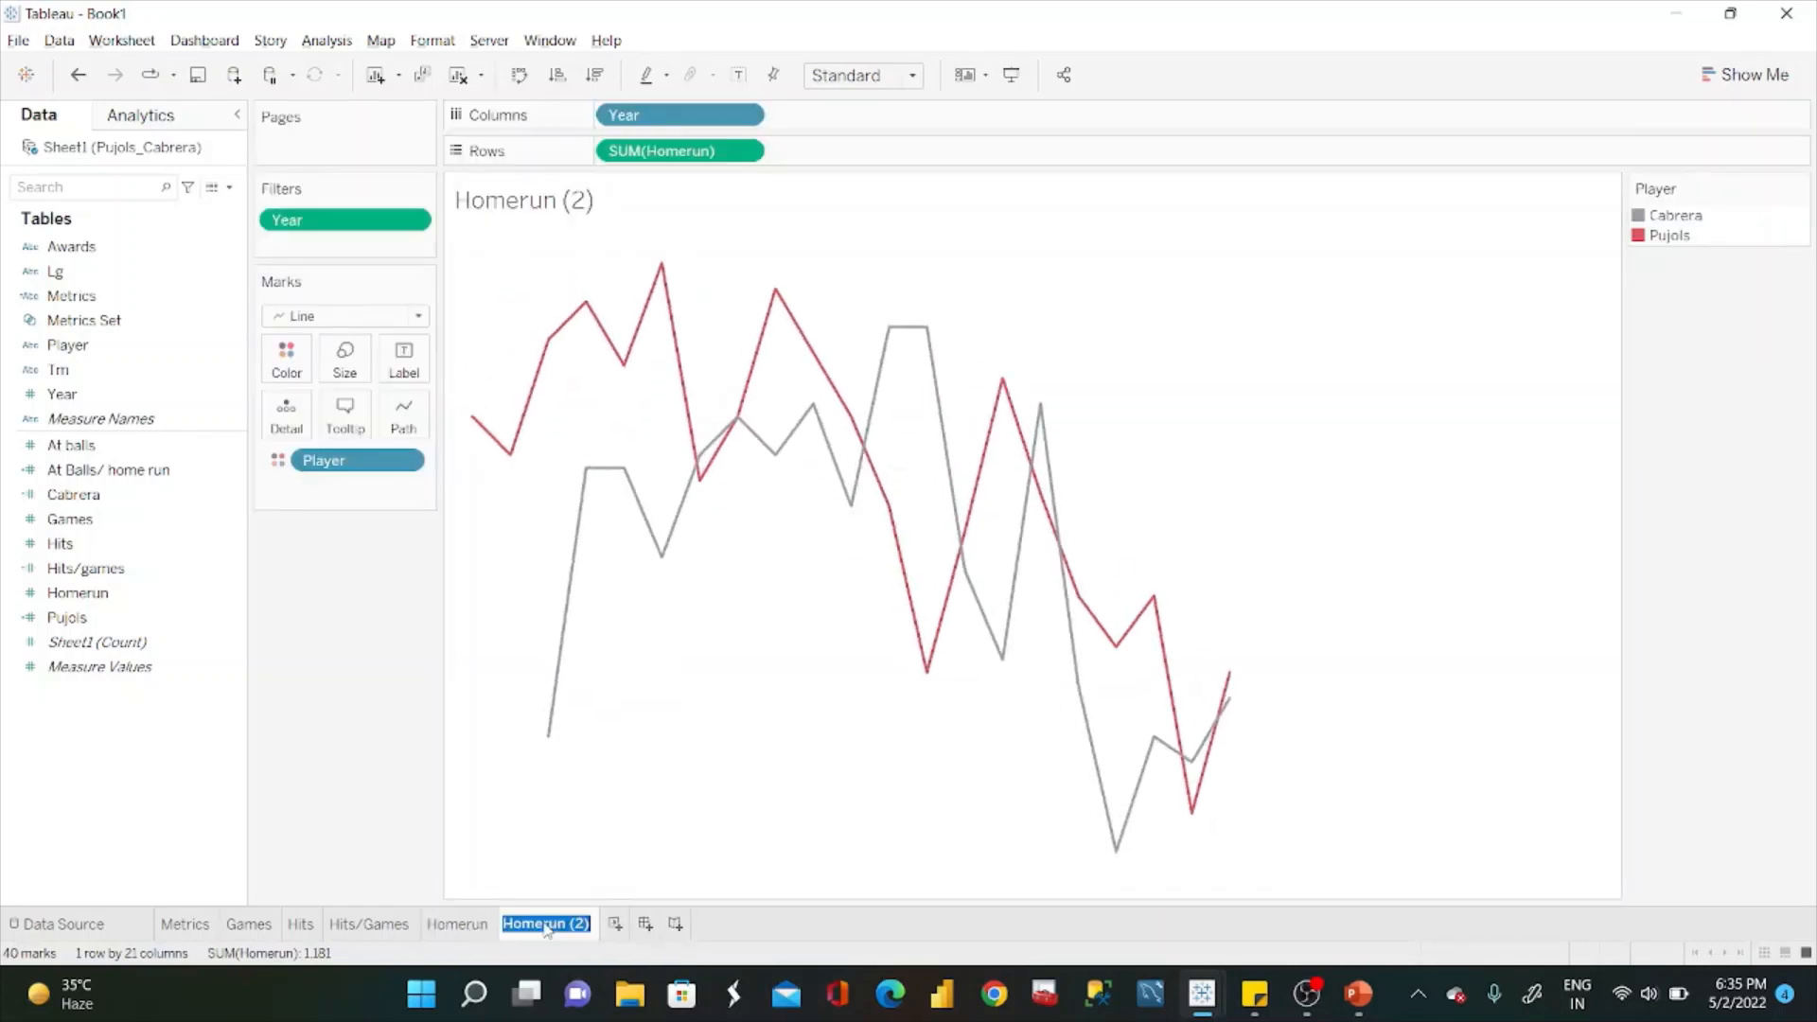
type("AB/HR")
key("Return")
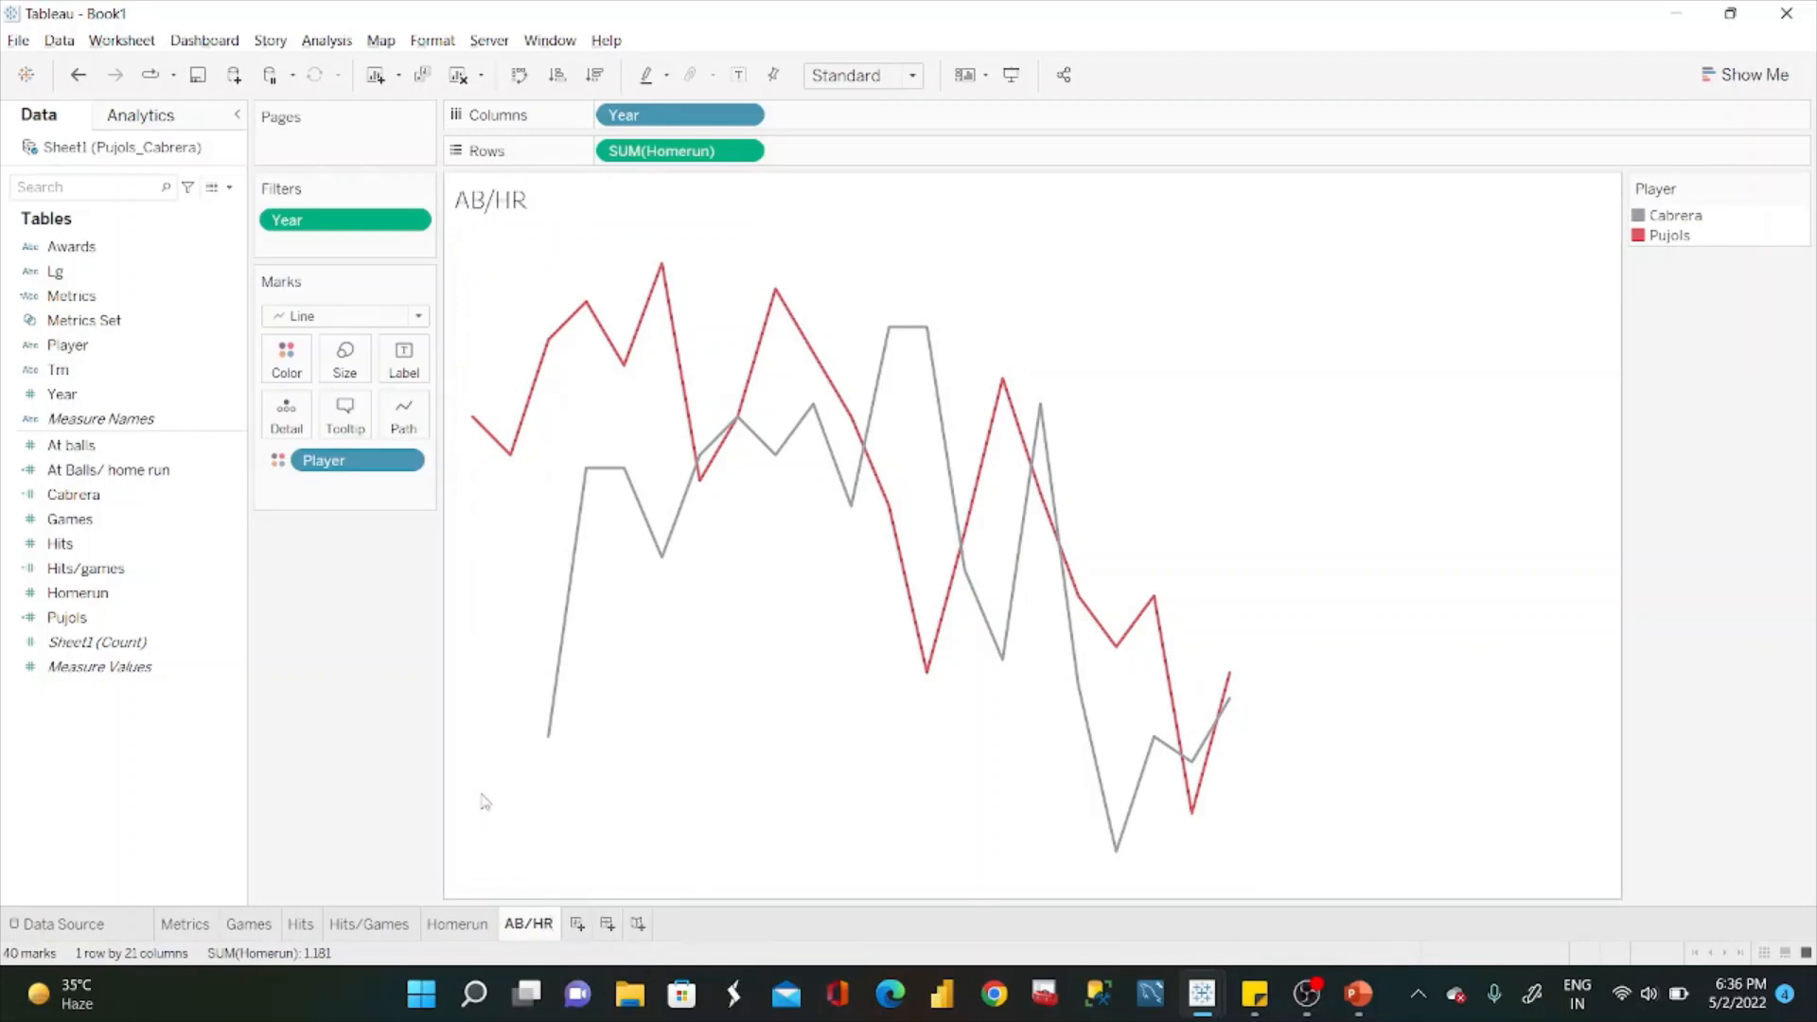
Replace the Homerun measure on Rows of the AB/HR sheet with At Balls/ home run.
left_click(182, 502)
left_click_drag(171, 470, 685, 152)
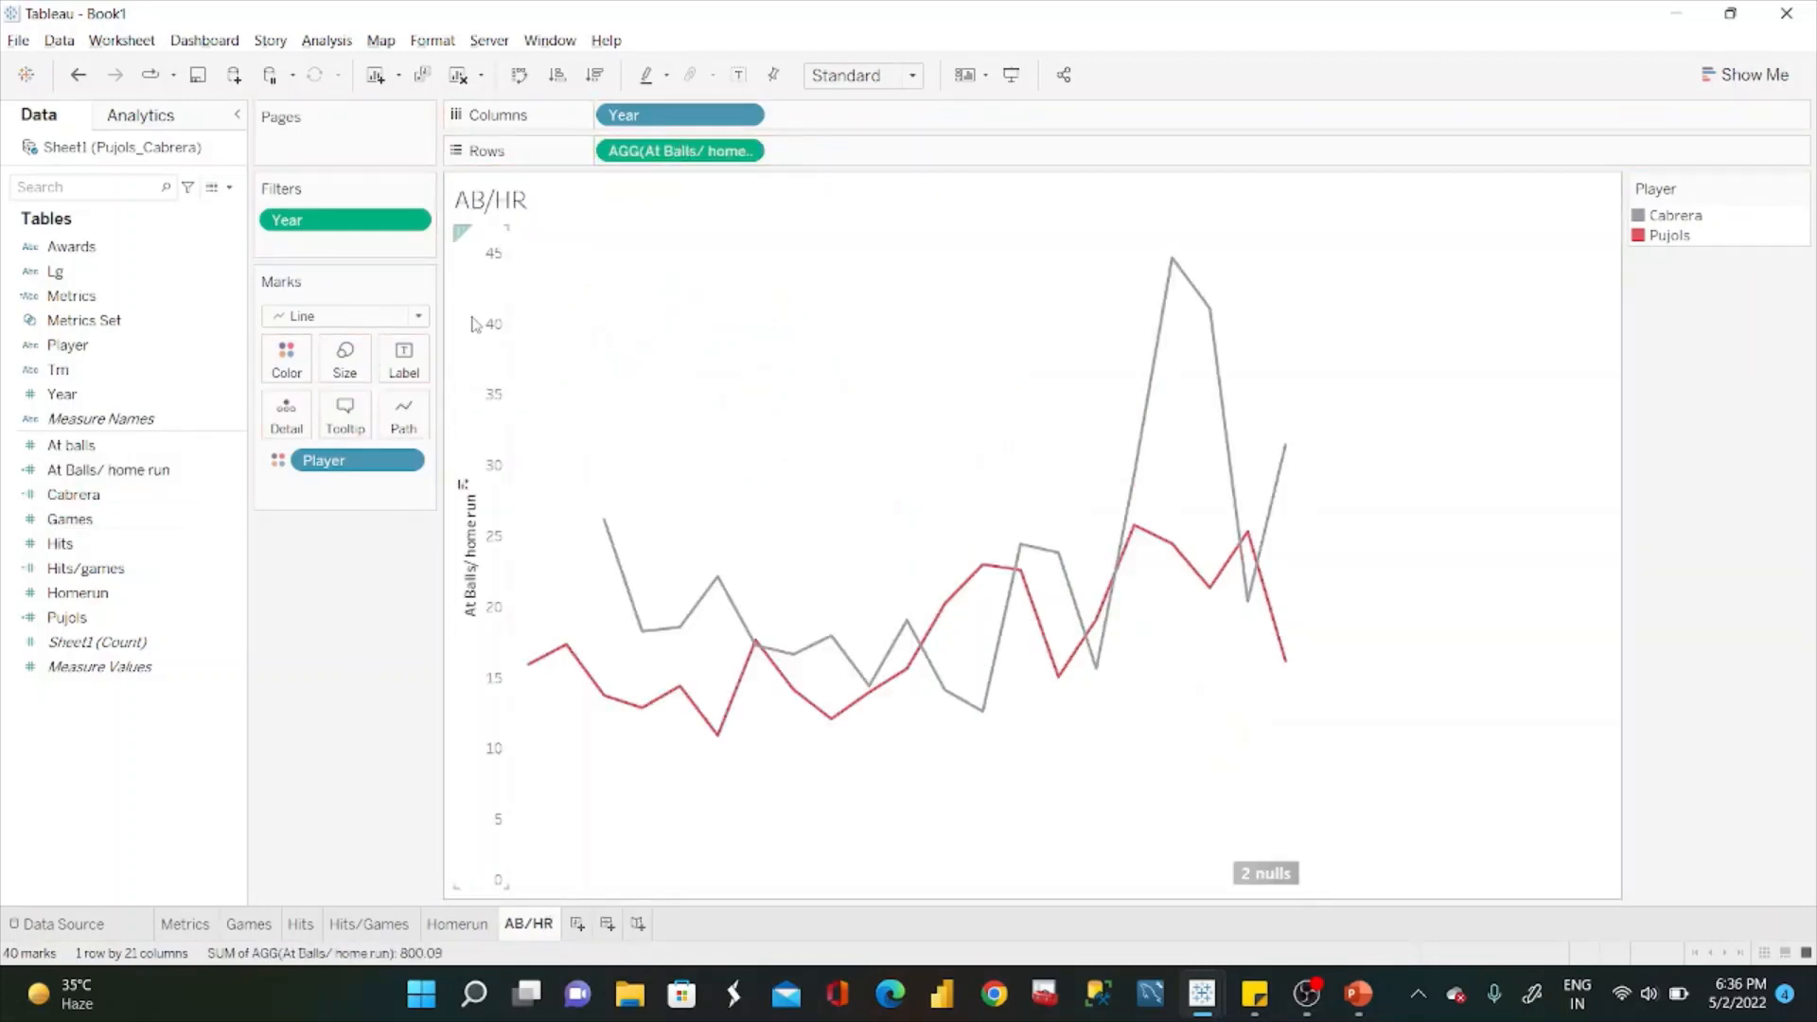
Hide the At Balls/ home run axis header and show its null values at the default position.
right_click(473, 322)
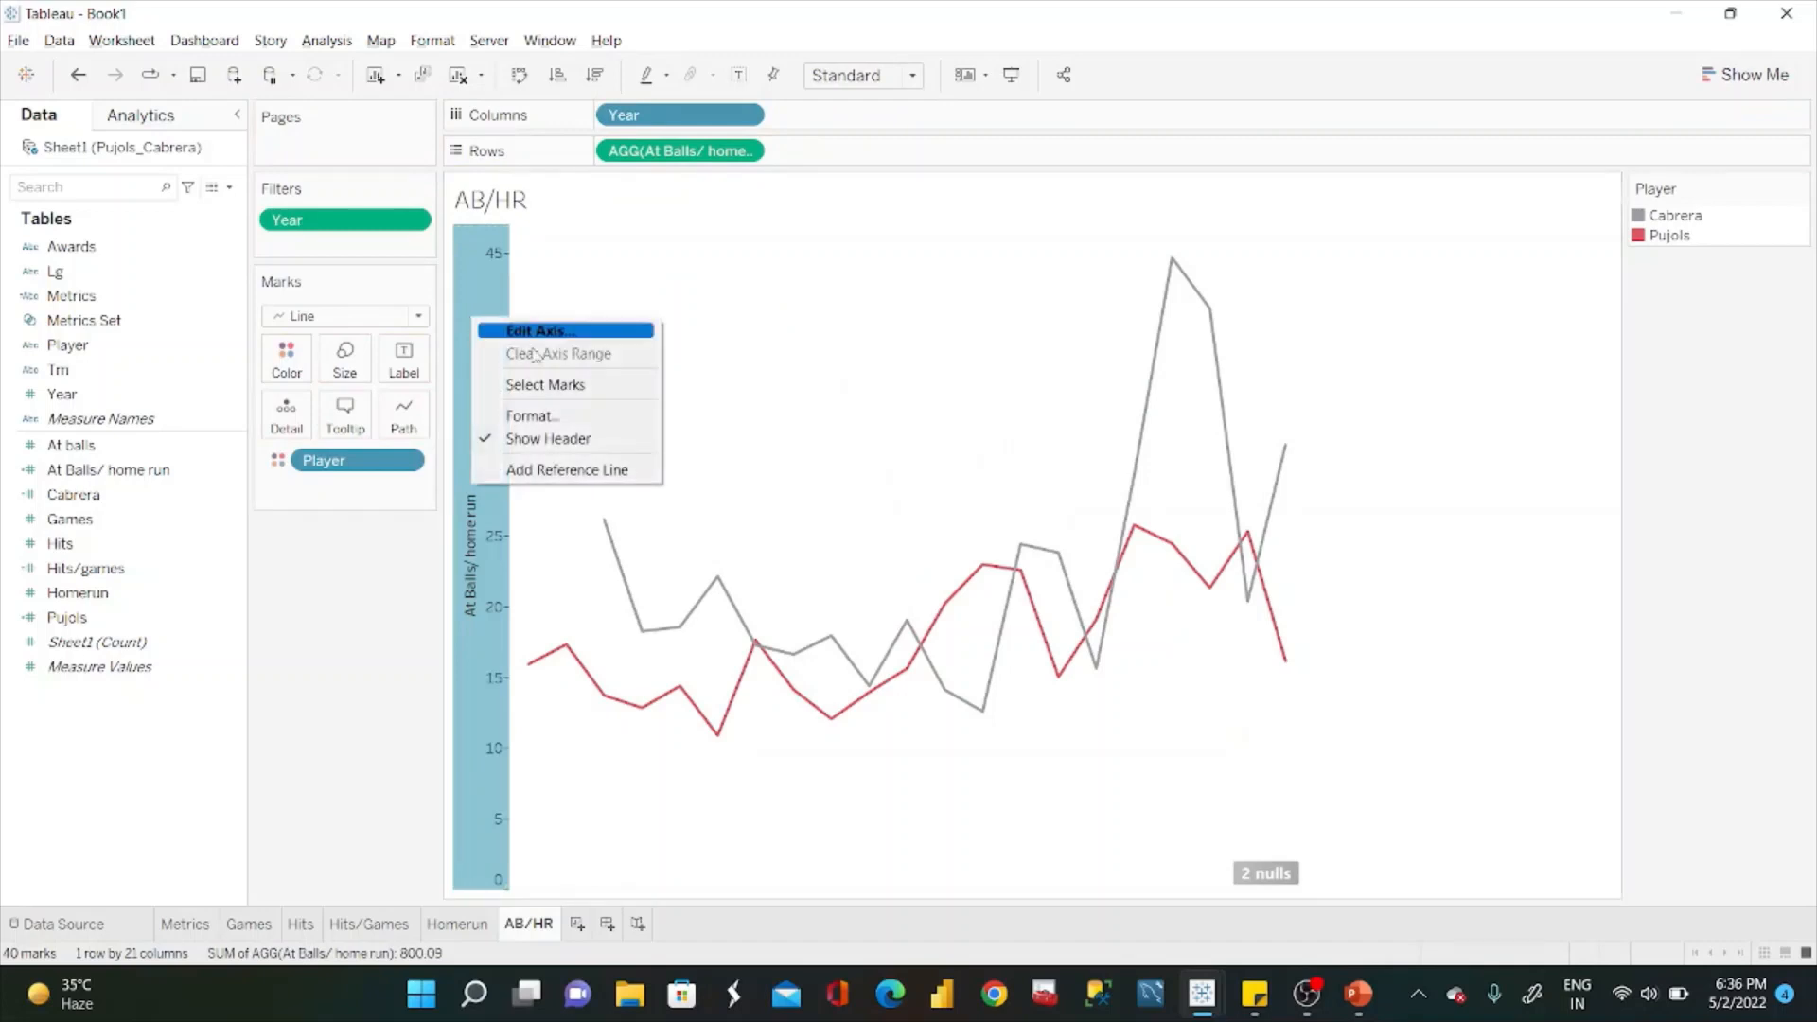
left_click(568, 438)
left_click(1211, 872)
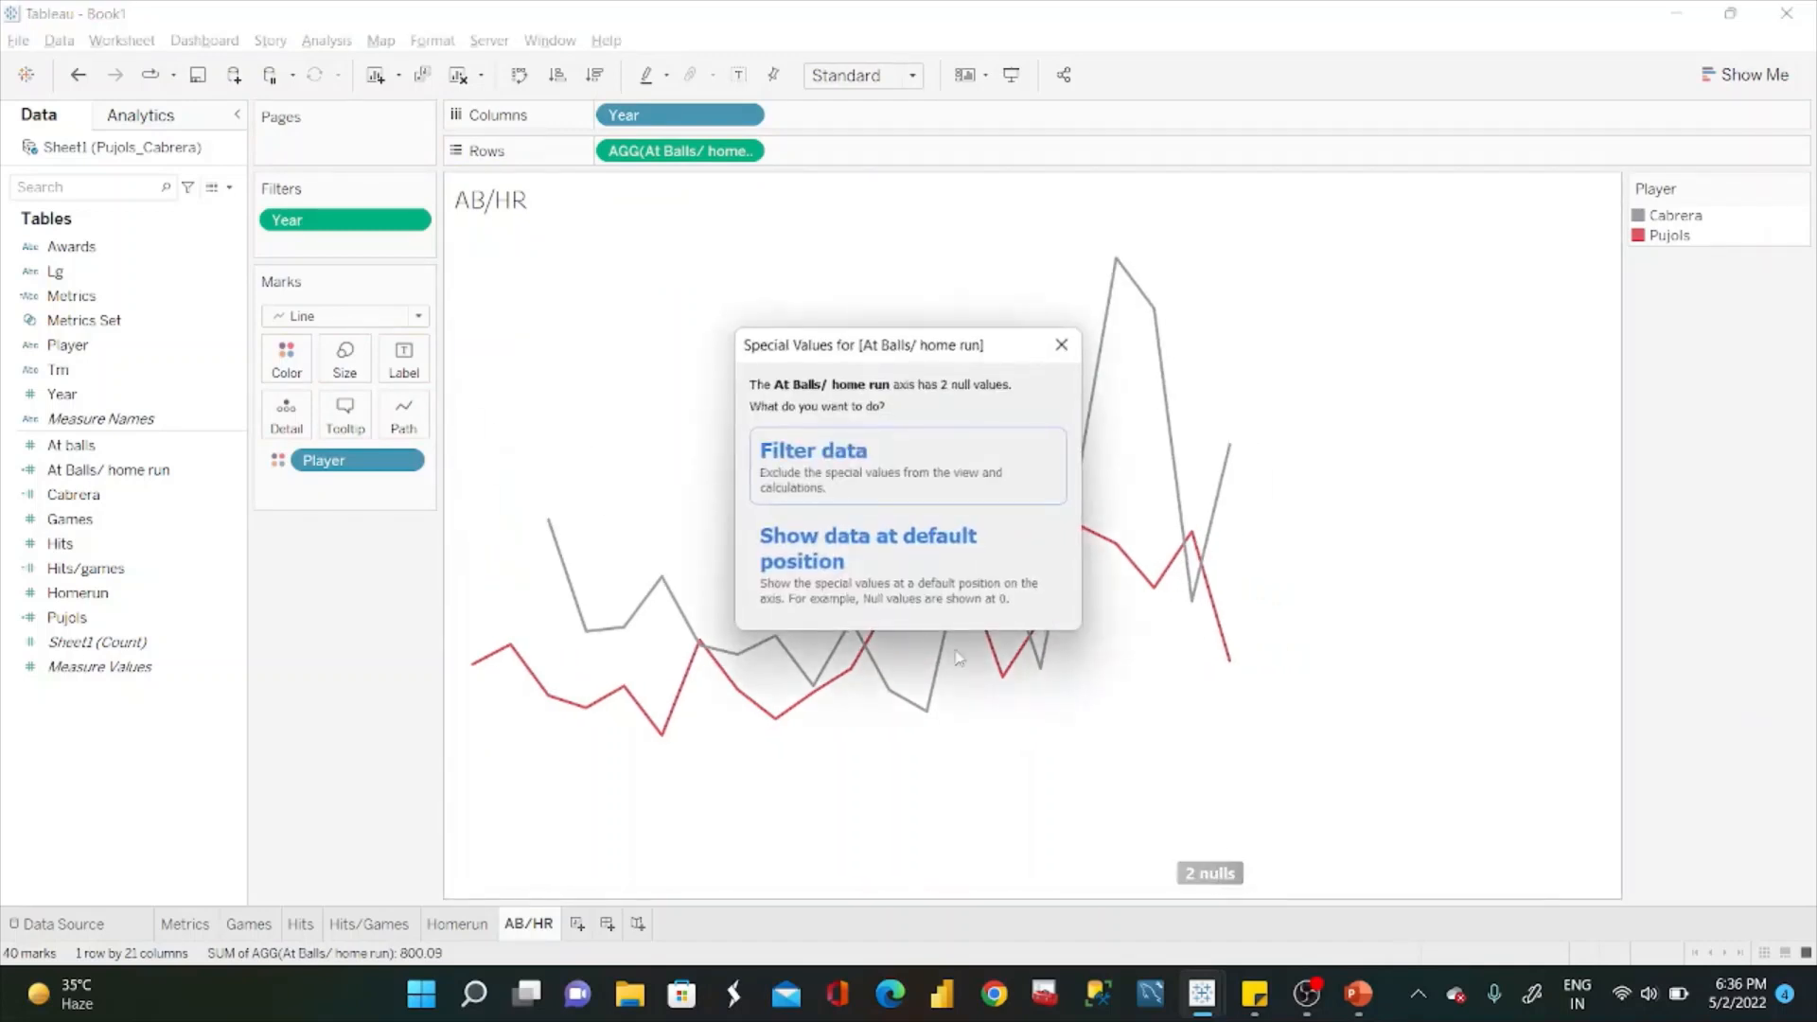
left_click(879, 592)
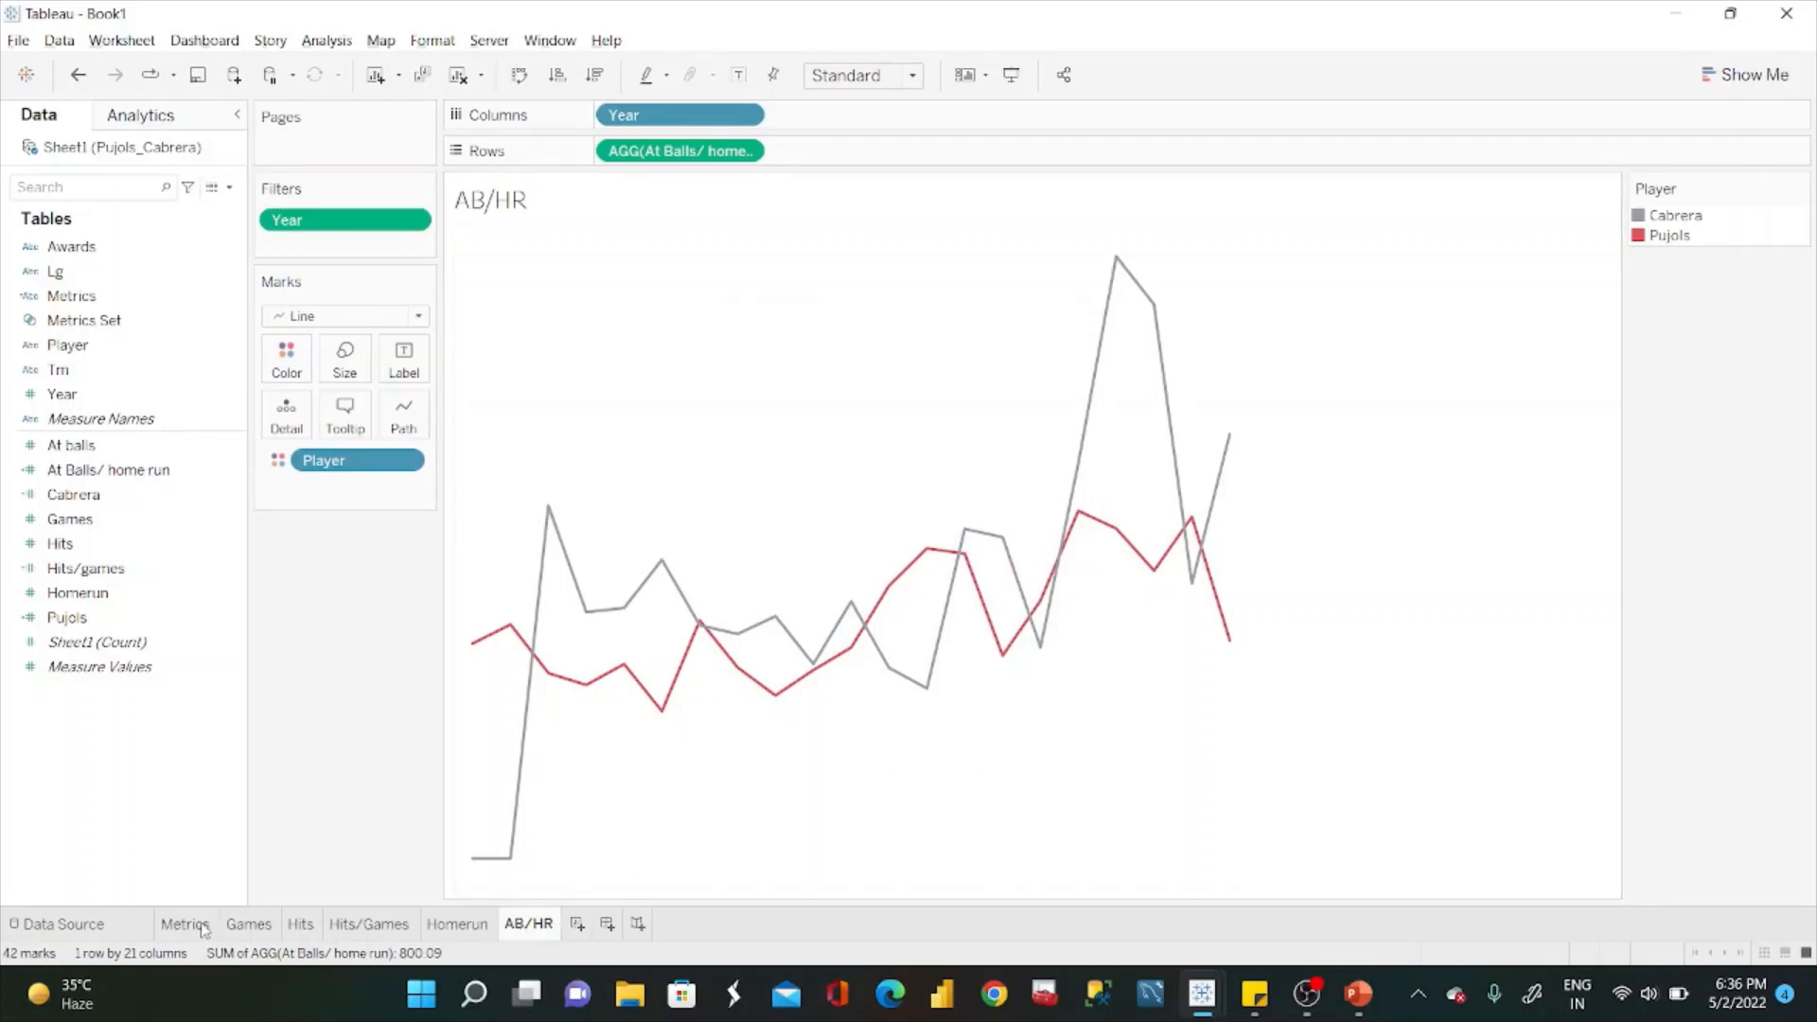
Look over the finished Games line chart and the Metrics sheet.
left_click(265, 930)
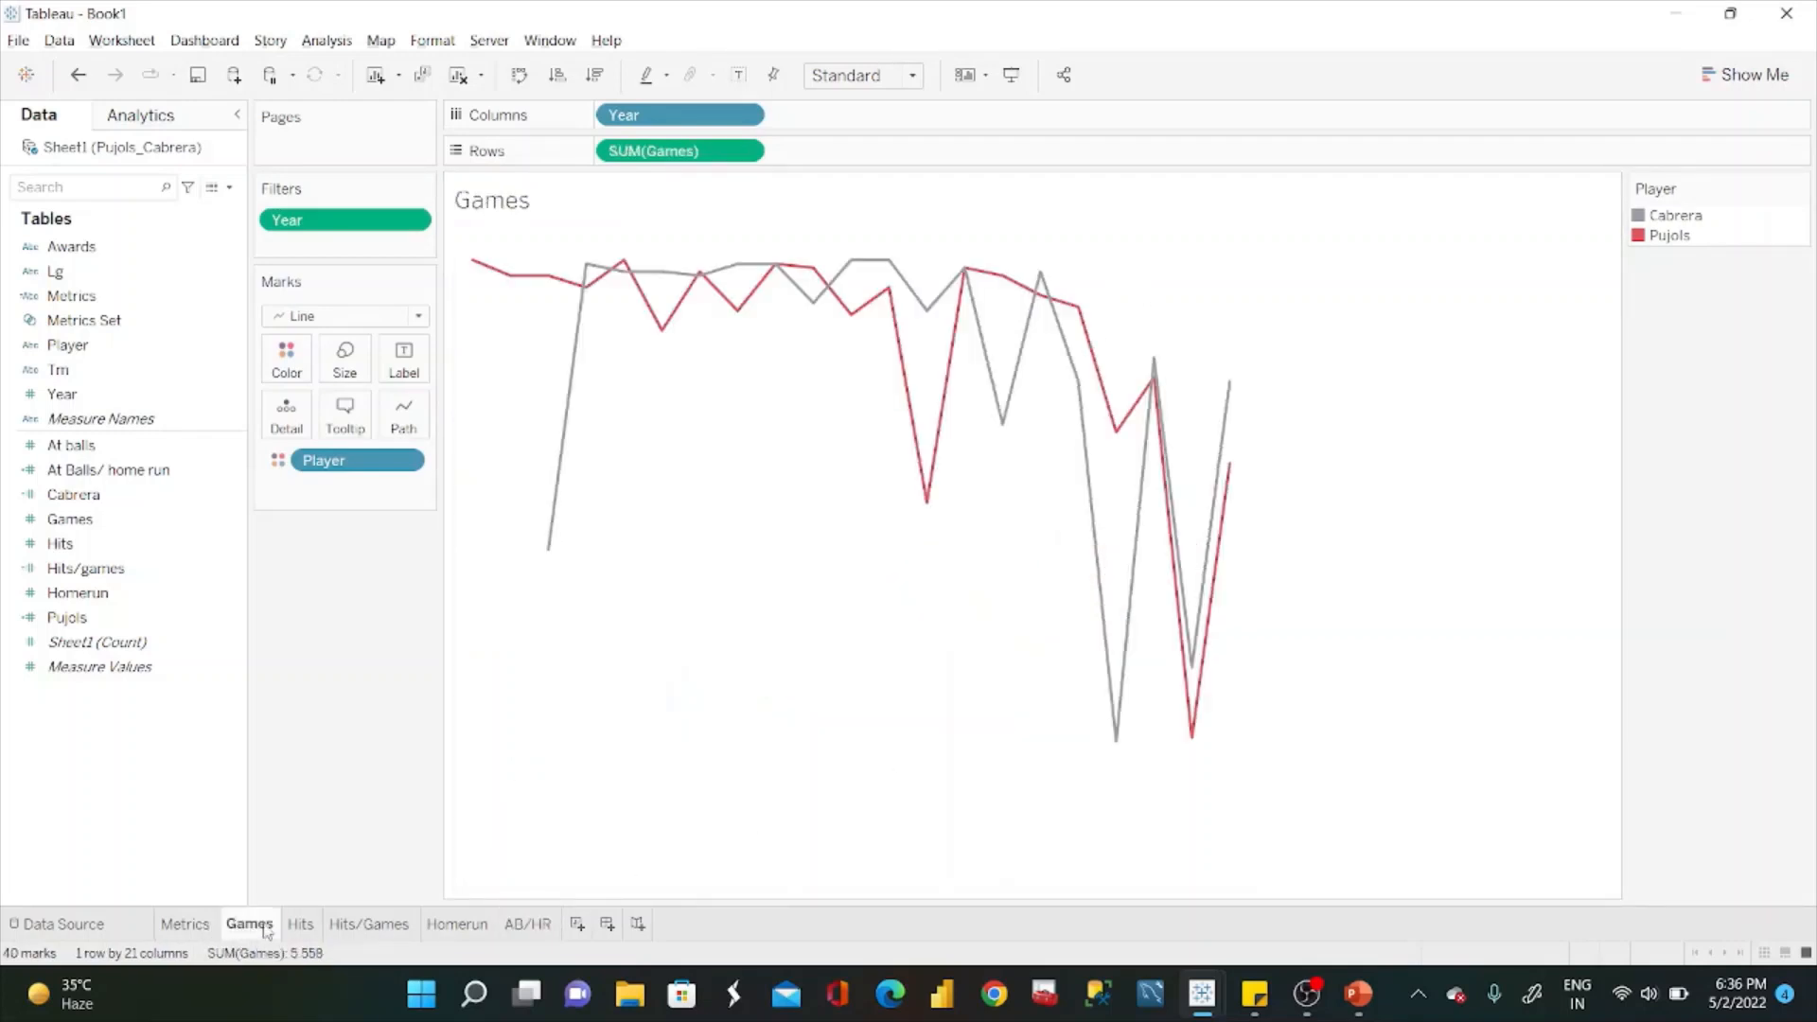
left_click(204, 928)
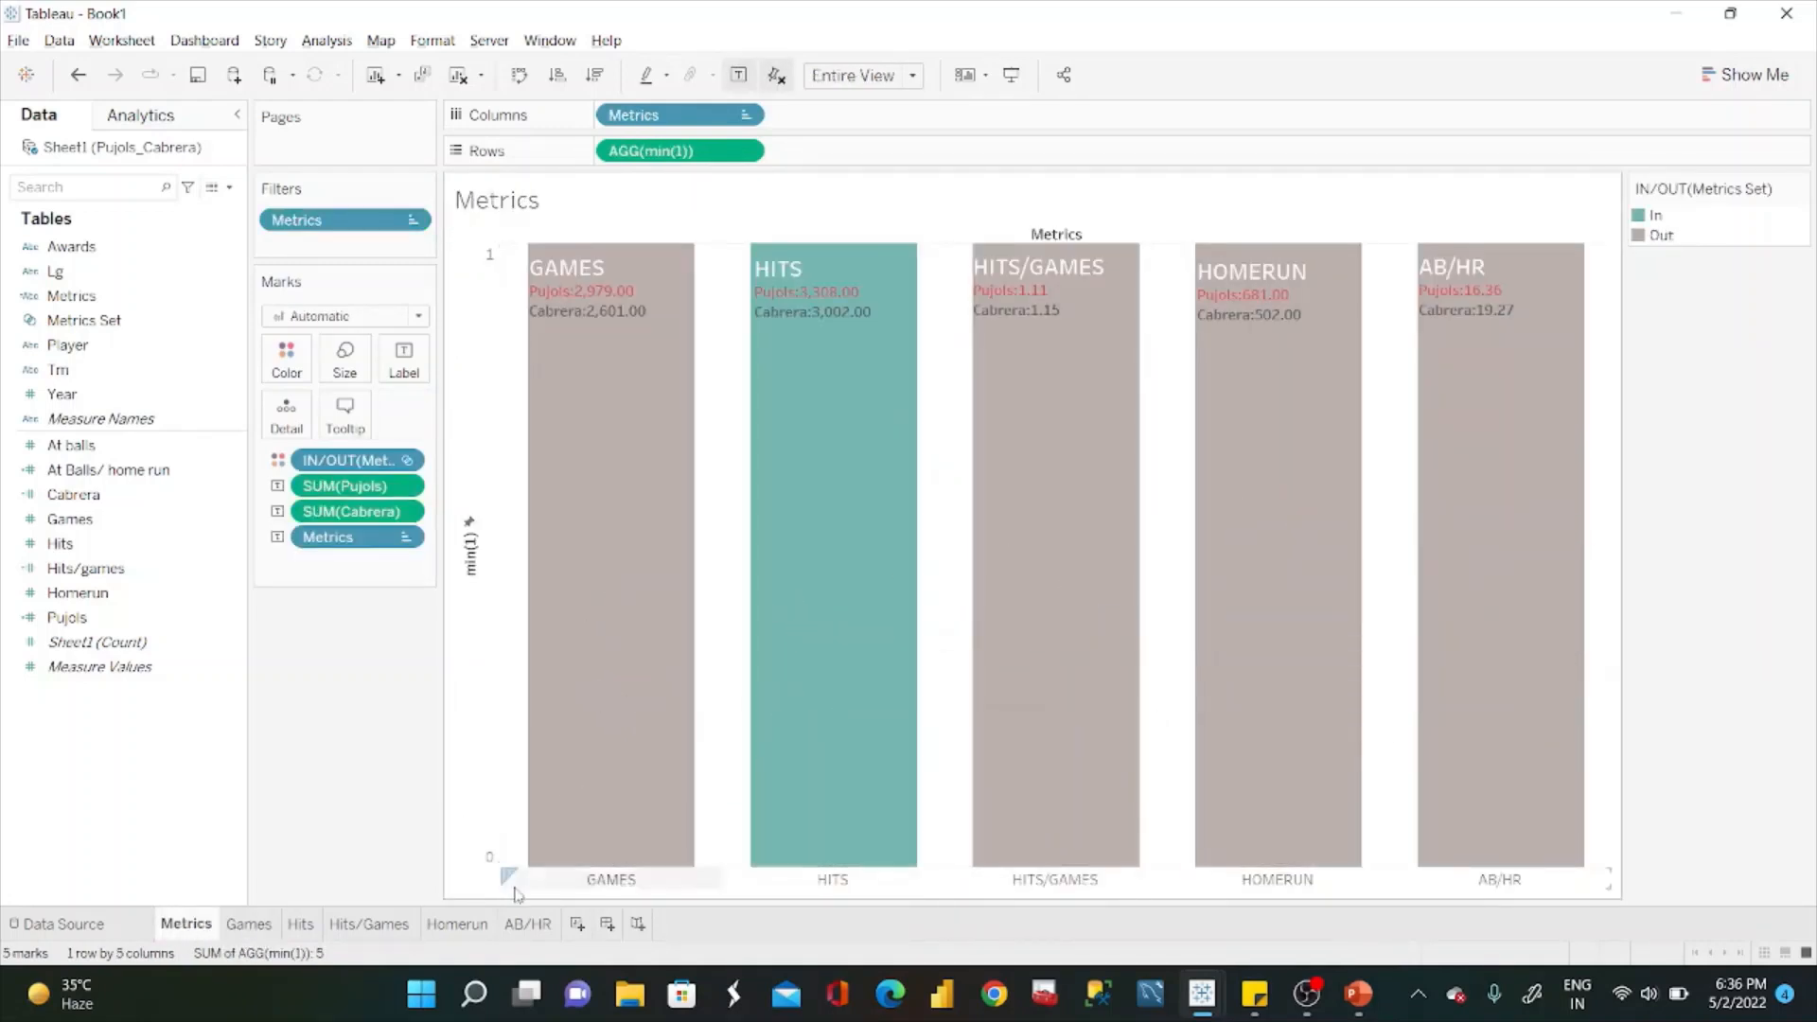
Add a new worksheet after AB/HR and rename it Metric Value.
left_click(547, 925)
left_click(577, 925)
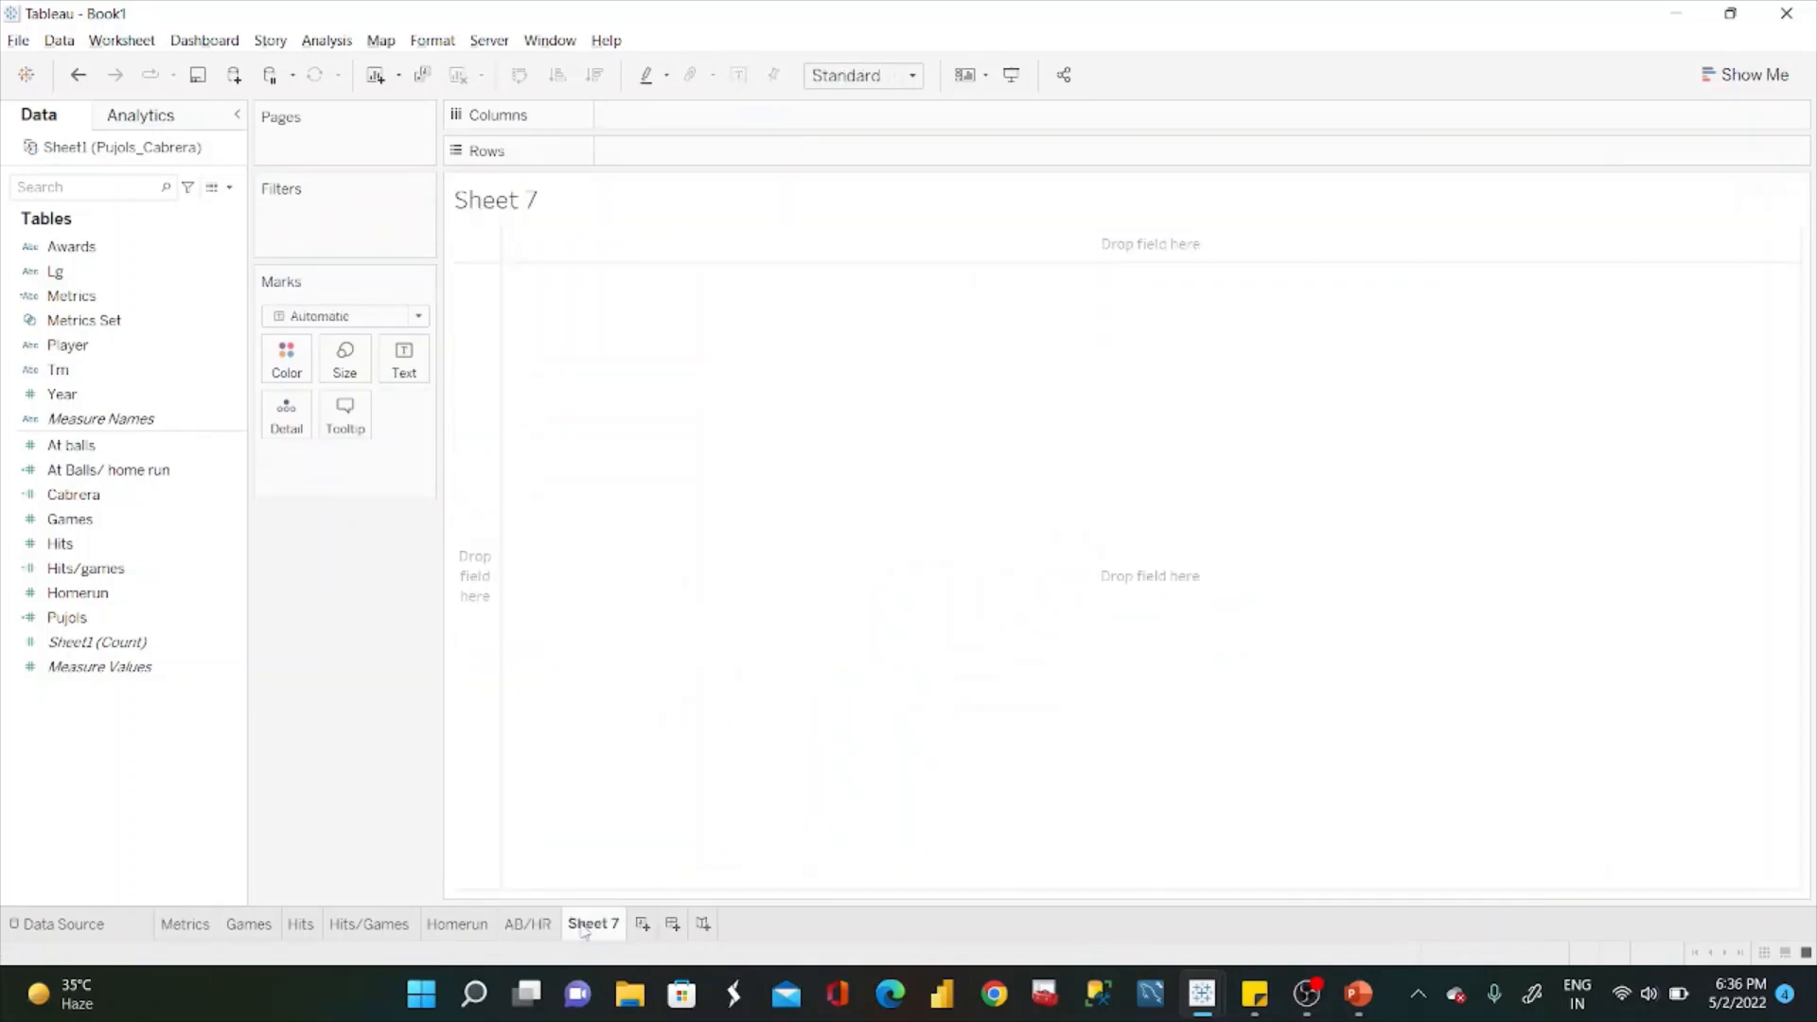
double_click(584, 926)
type("Metric Value")
key("Return")
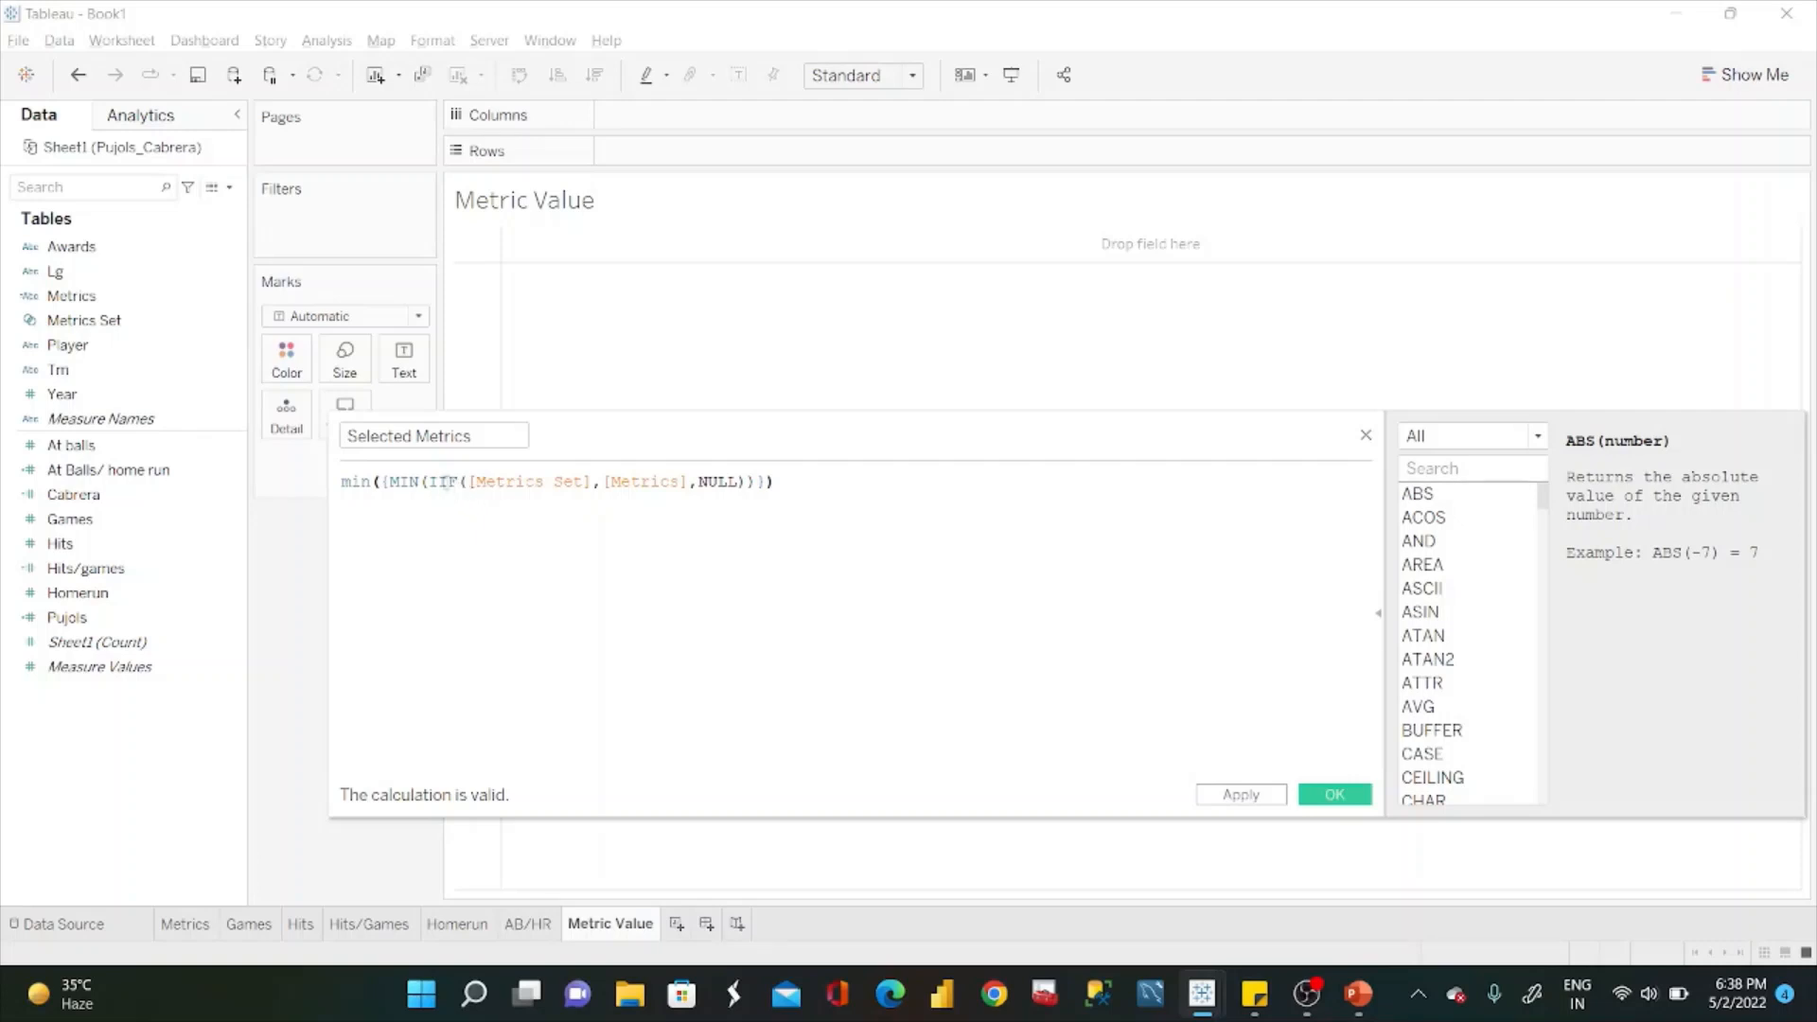
Review the Selected Metrics formula min({MIN(IIF([Metrics Set],[Metrics],NULL))}) part by part and save the calculated field.
left_click_drag(431, 482, 597, 481)
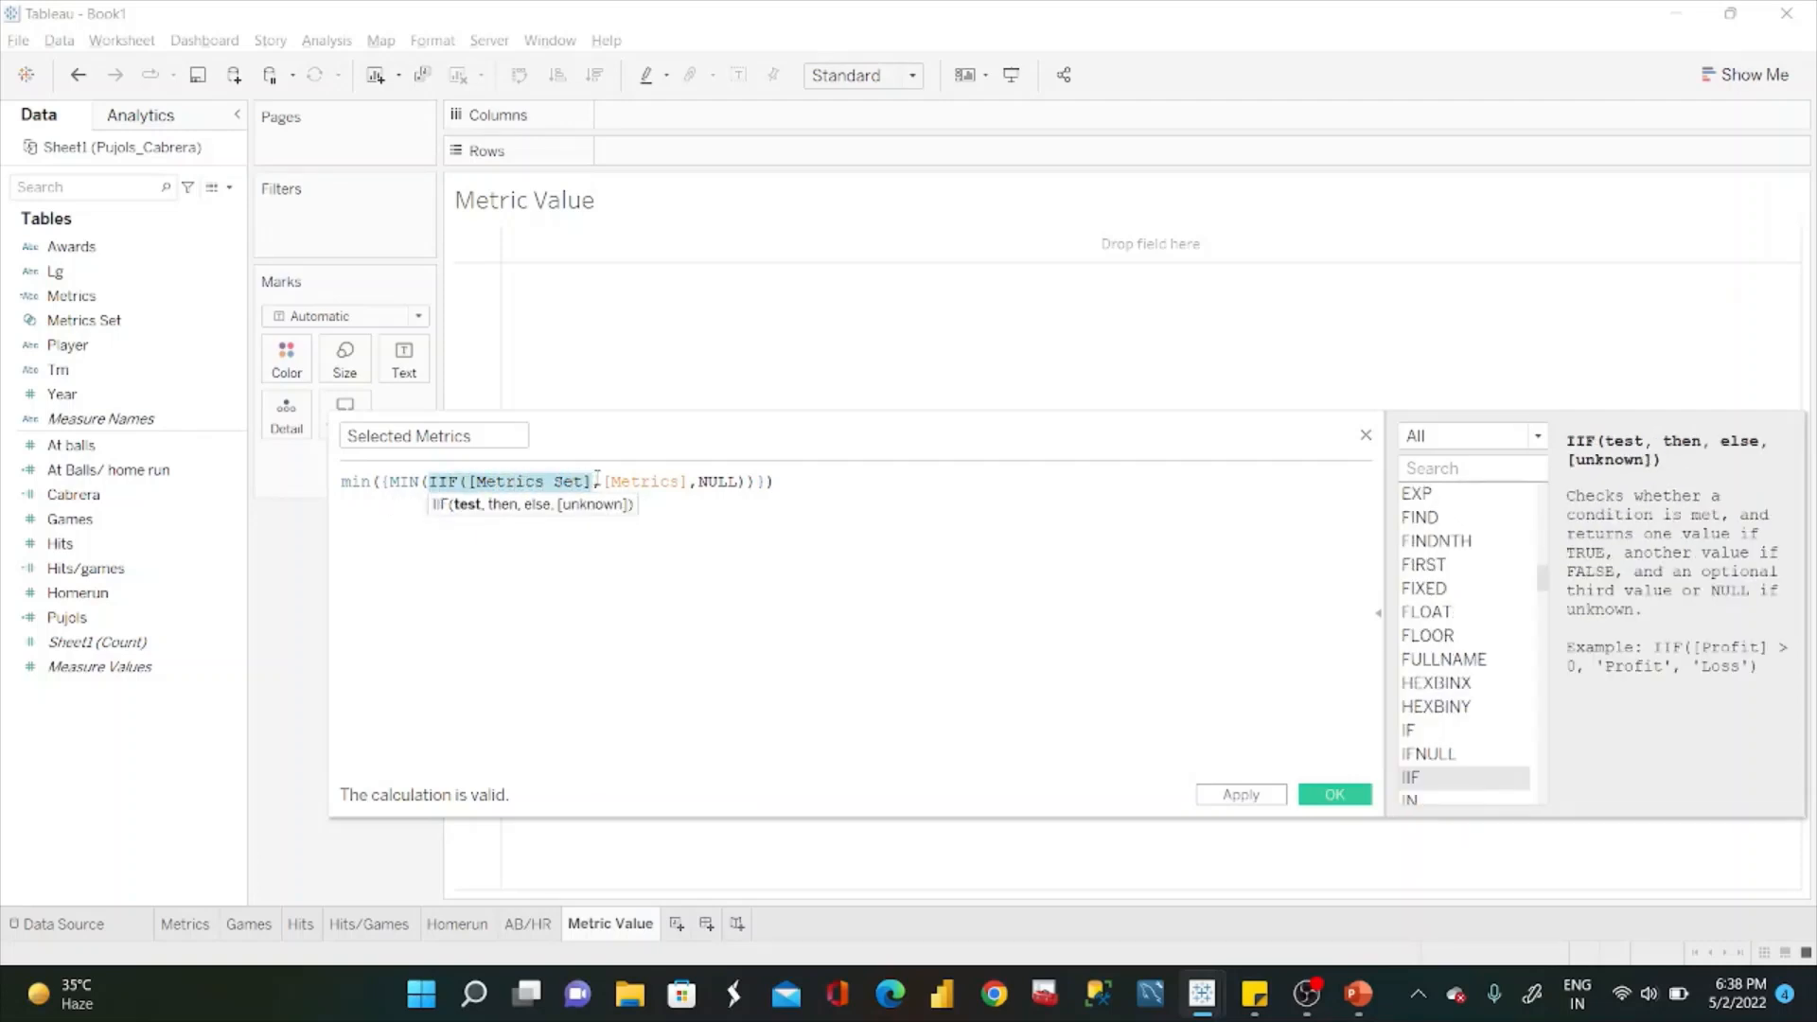
left_click(171, 325)
left_click_drag(606, 481, 685, 485)
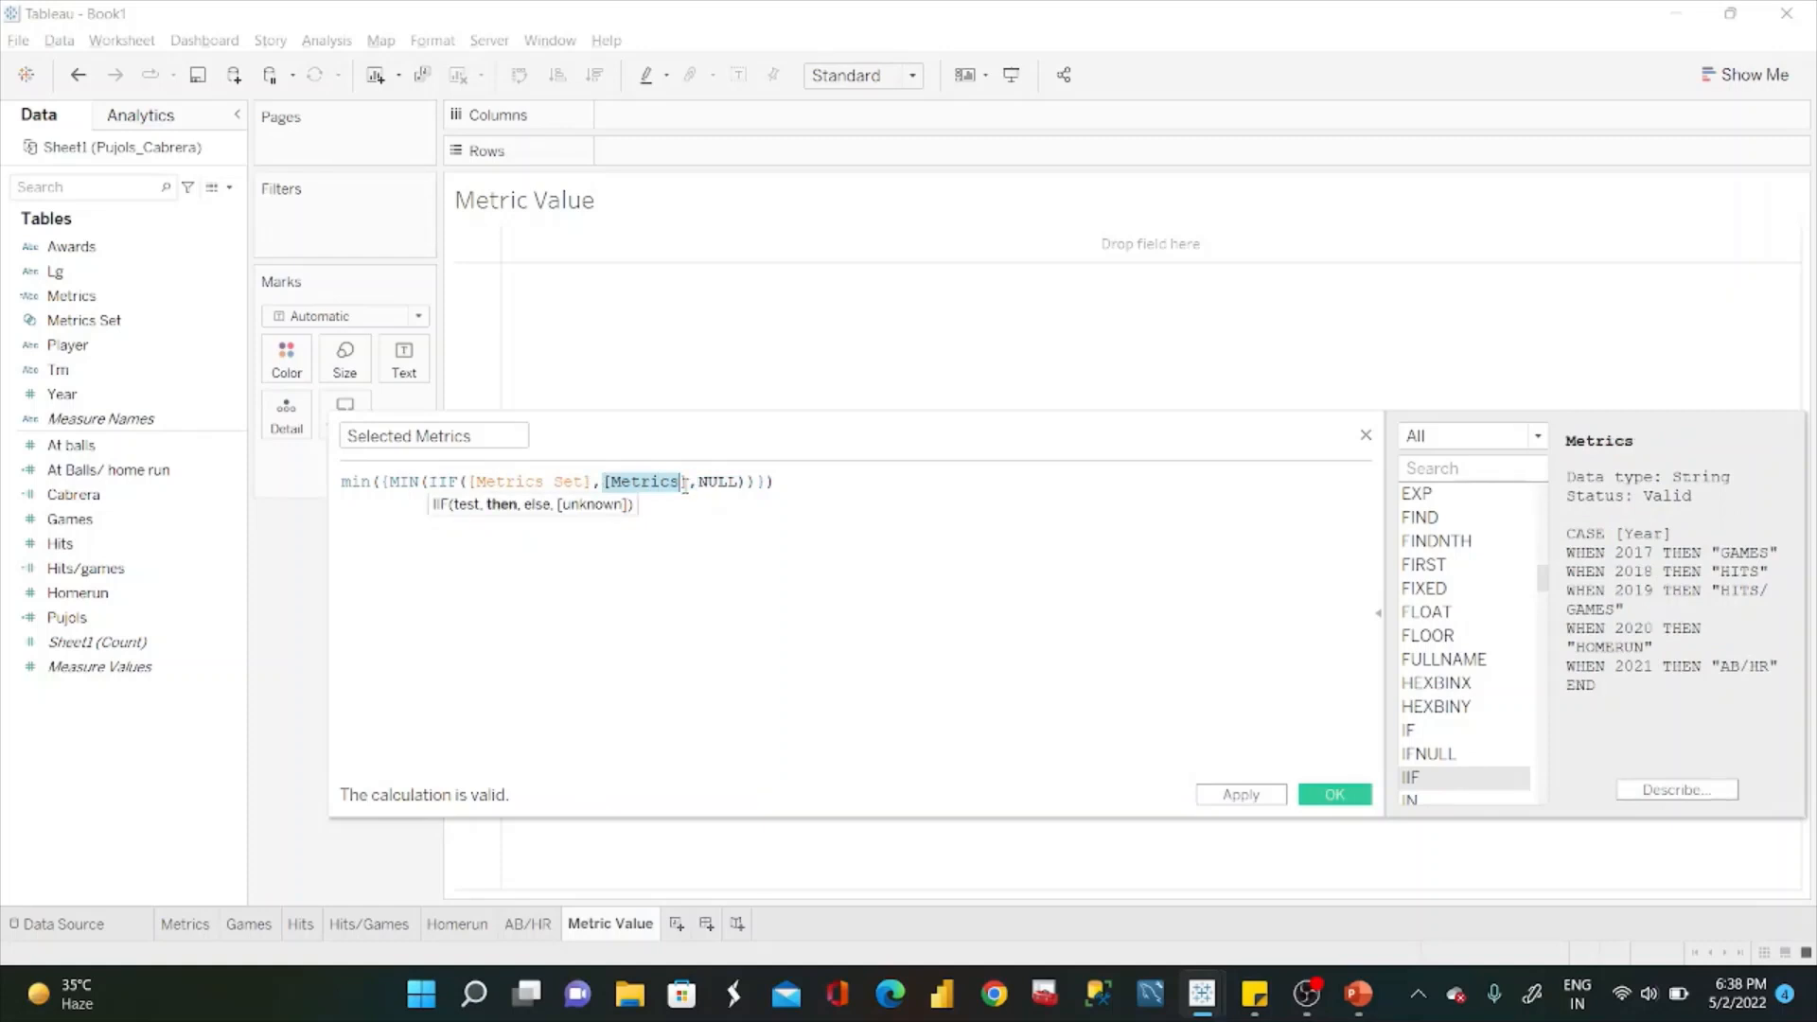
left_click_drag(700, 483, 748, 483)
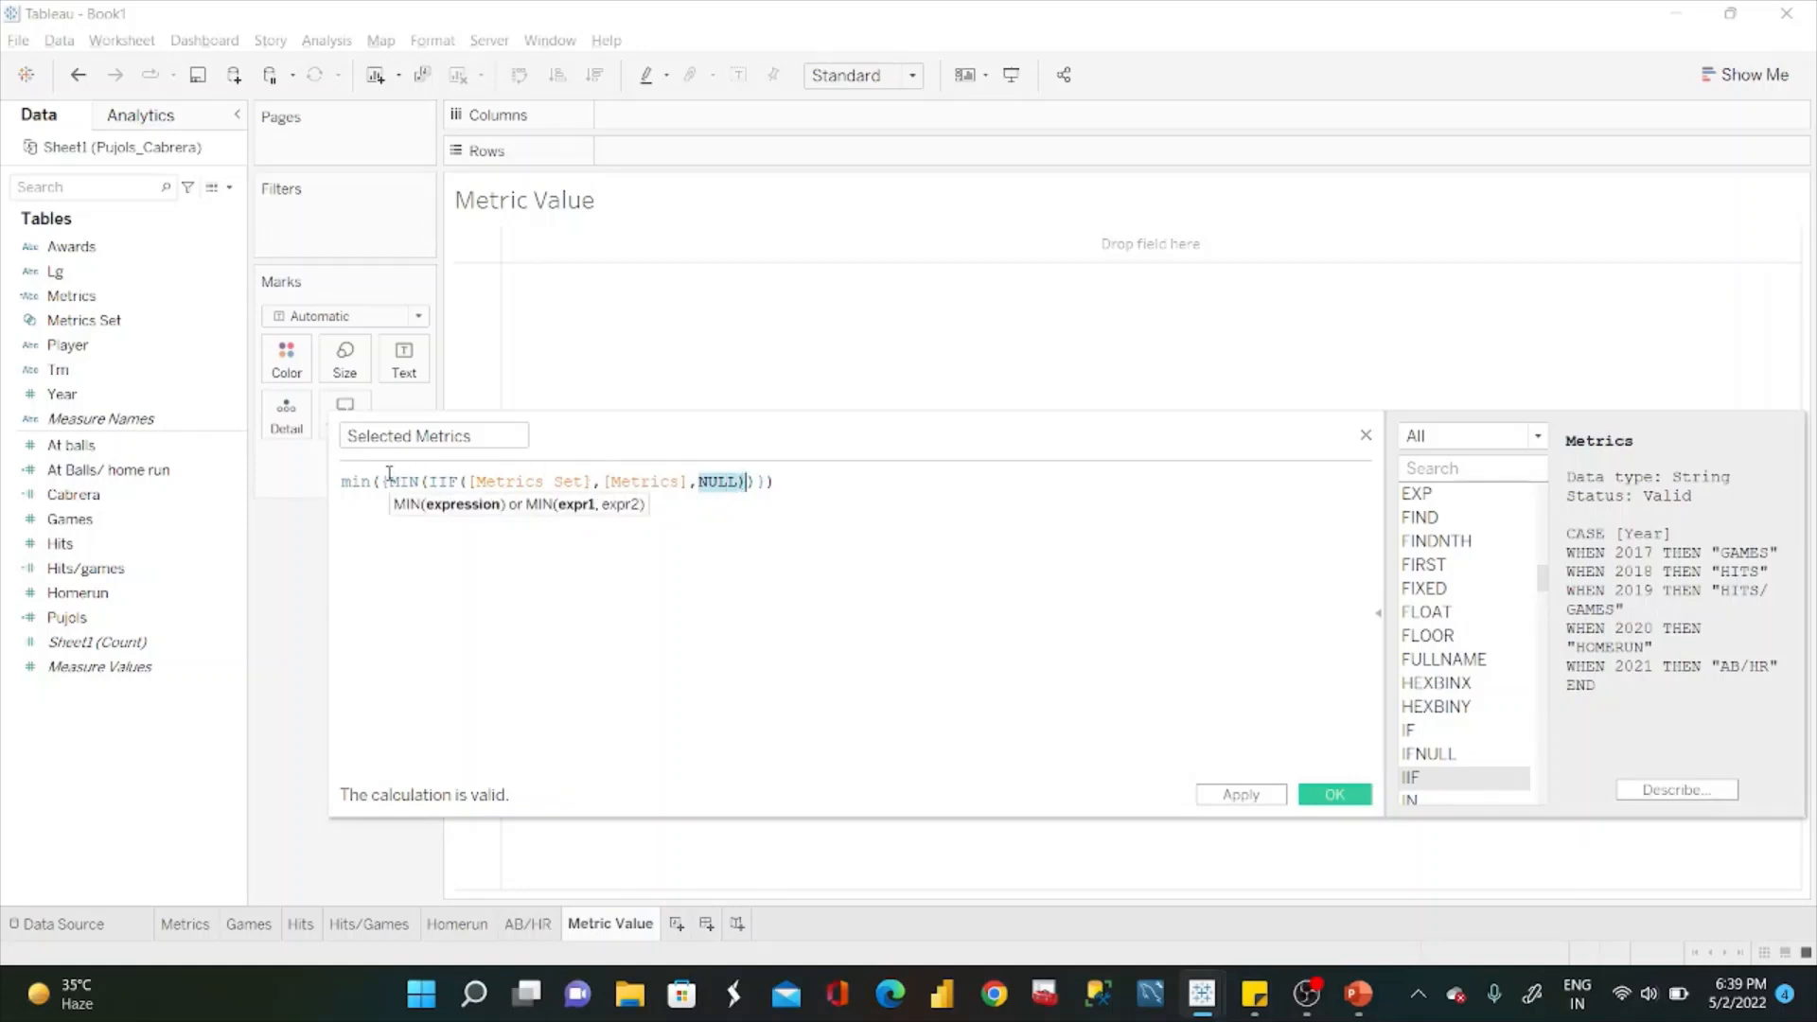
left_click_drag(384, 481, 769, 480)
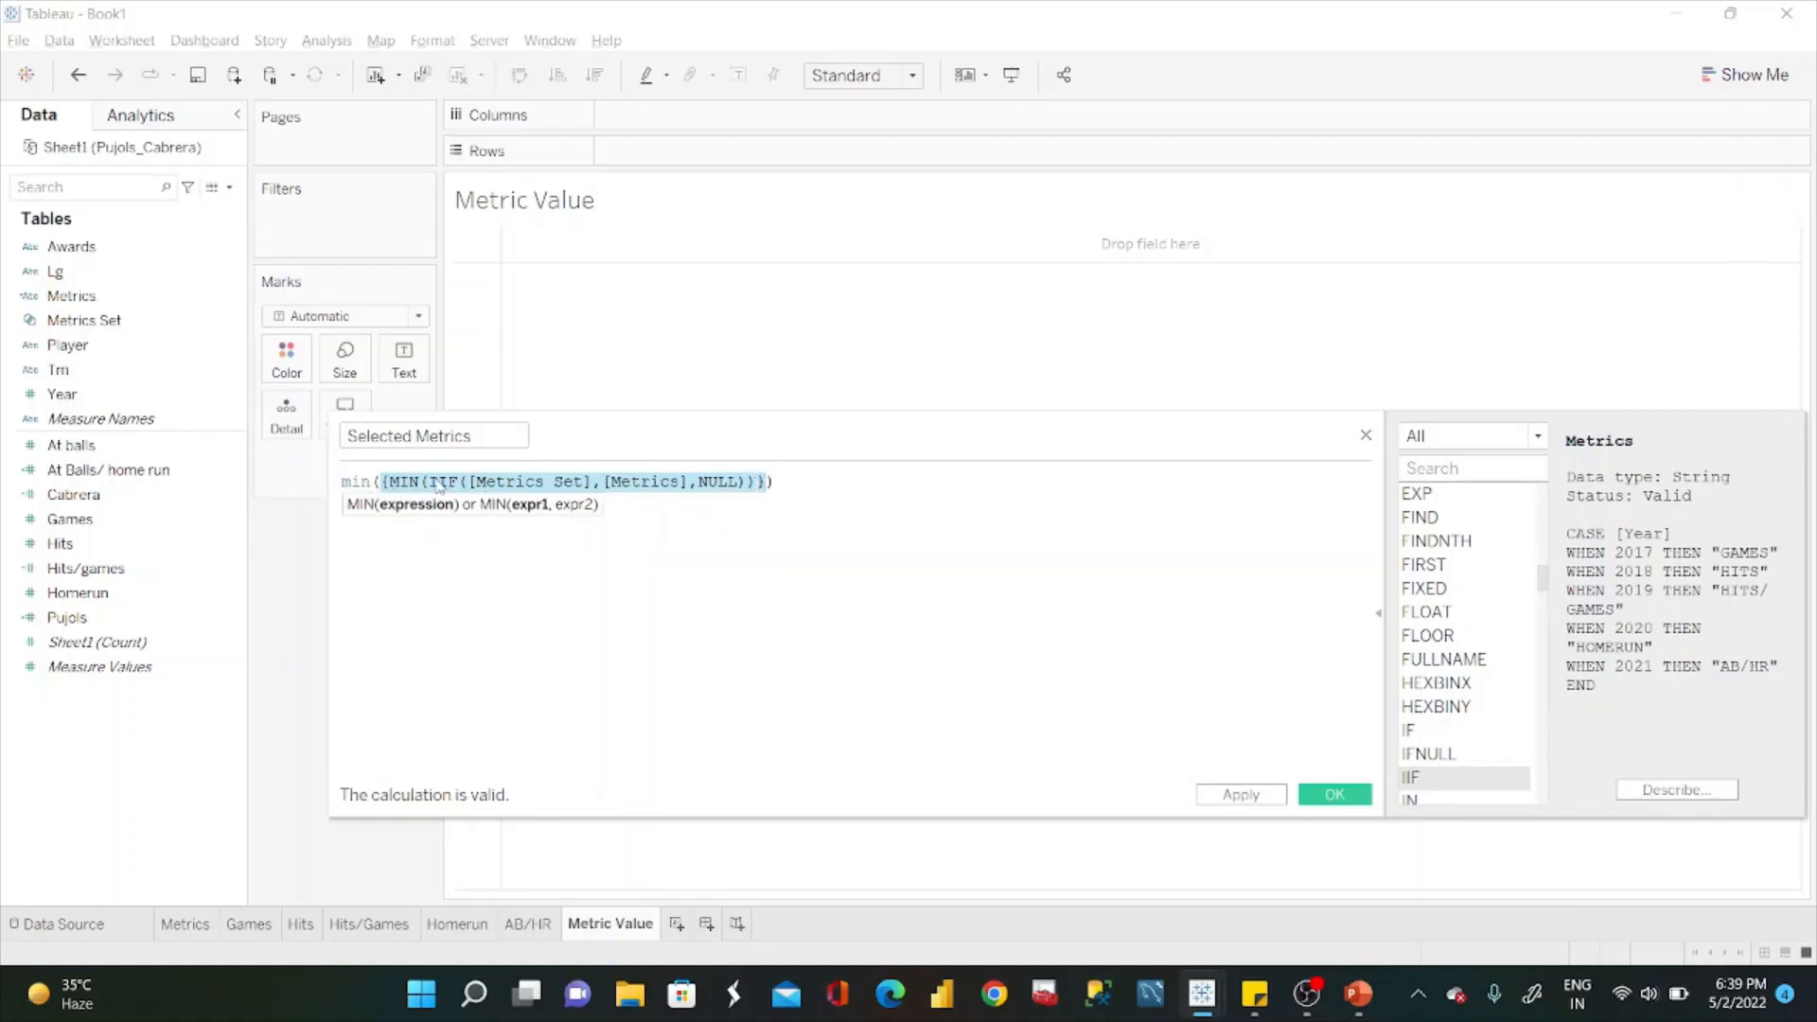
left_click(445, 591)
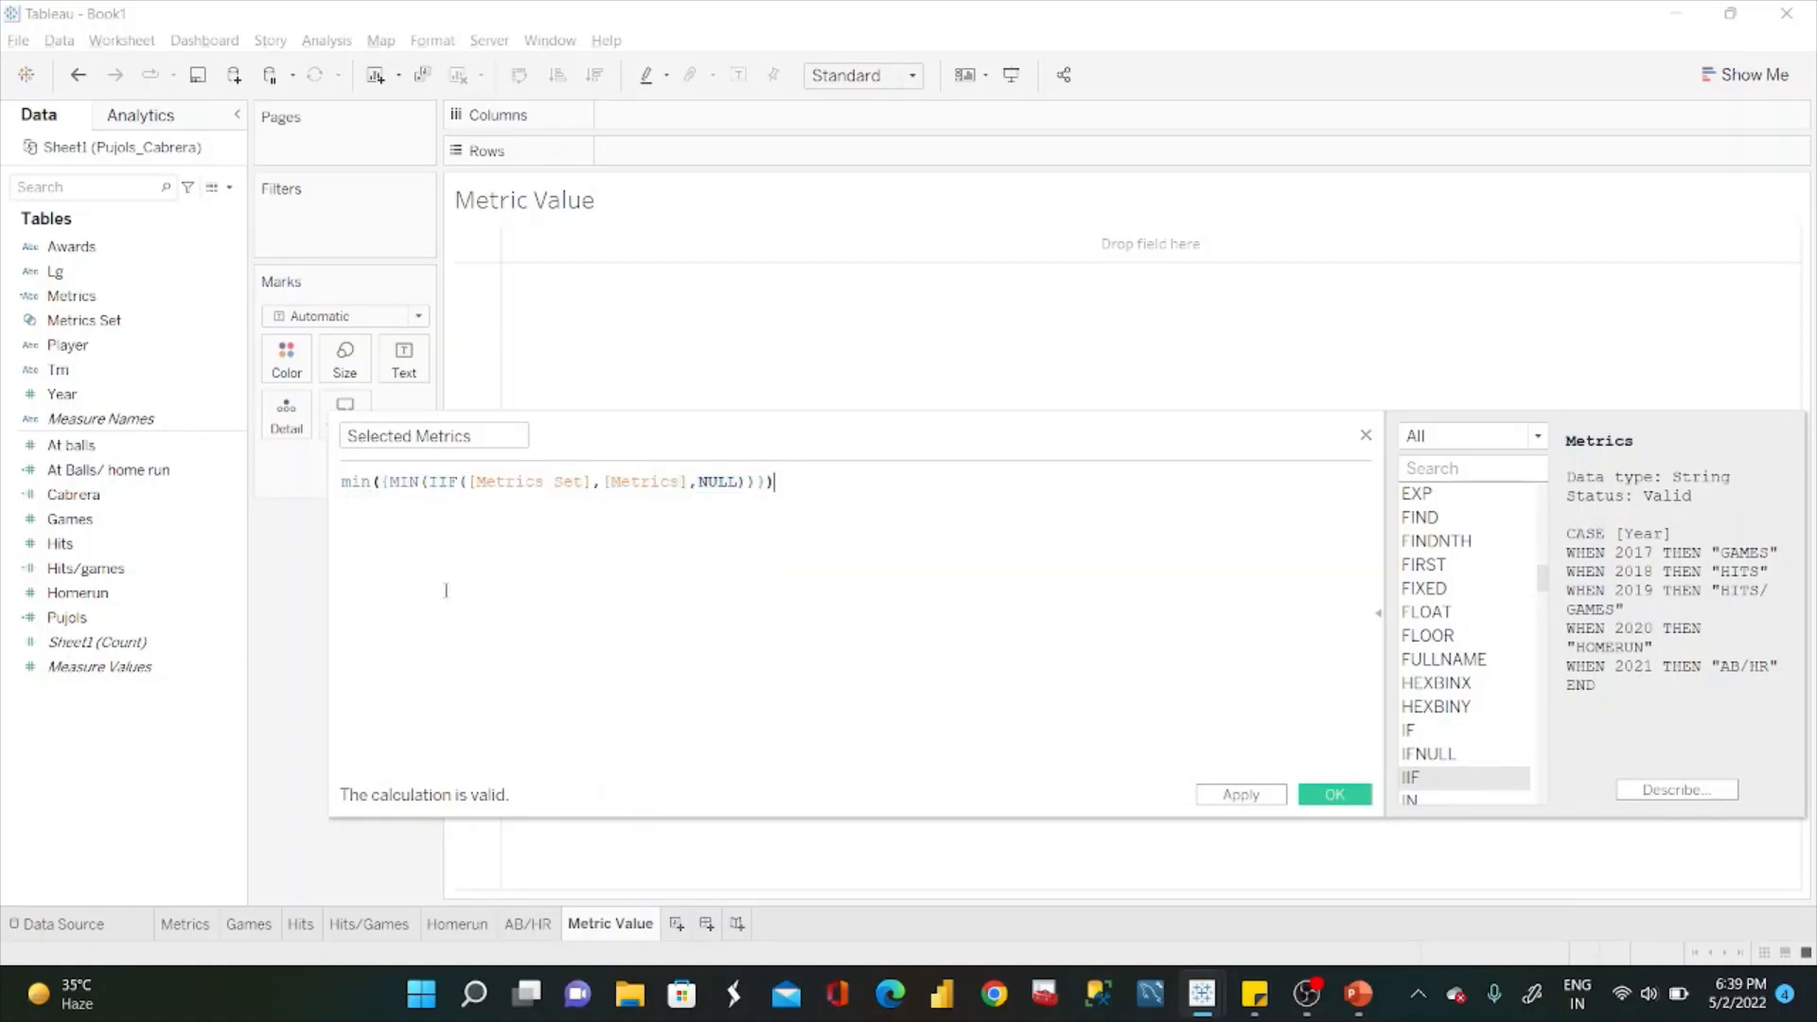
triple_click(342, 485)
left_click(598, 573)
left_click(1356, 800)
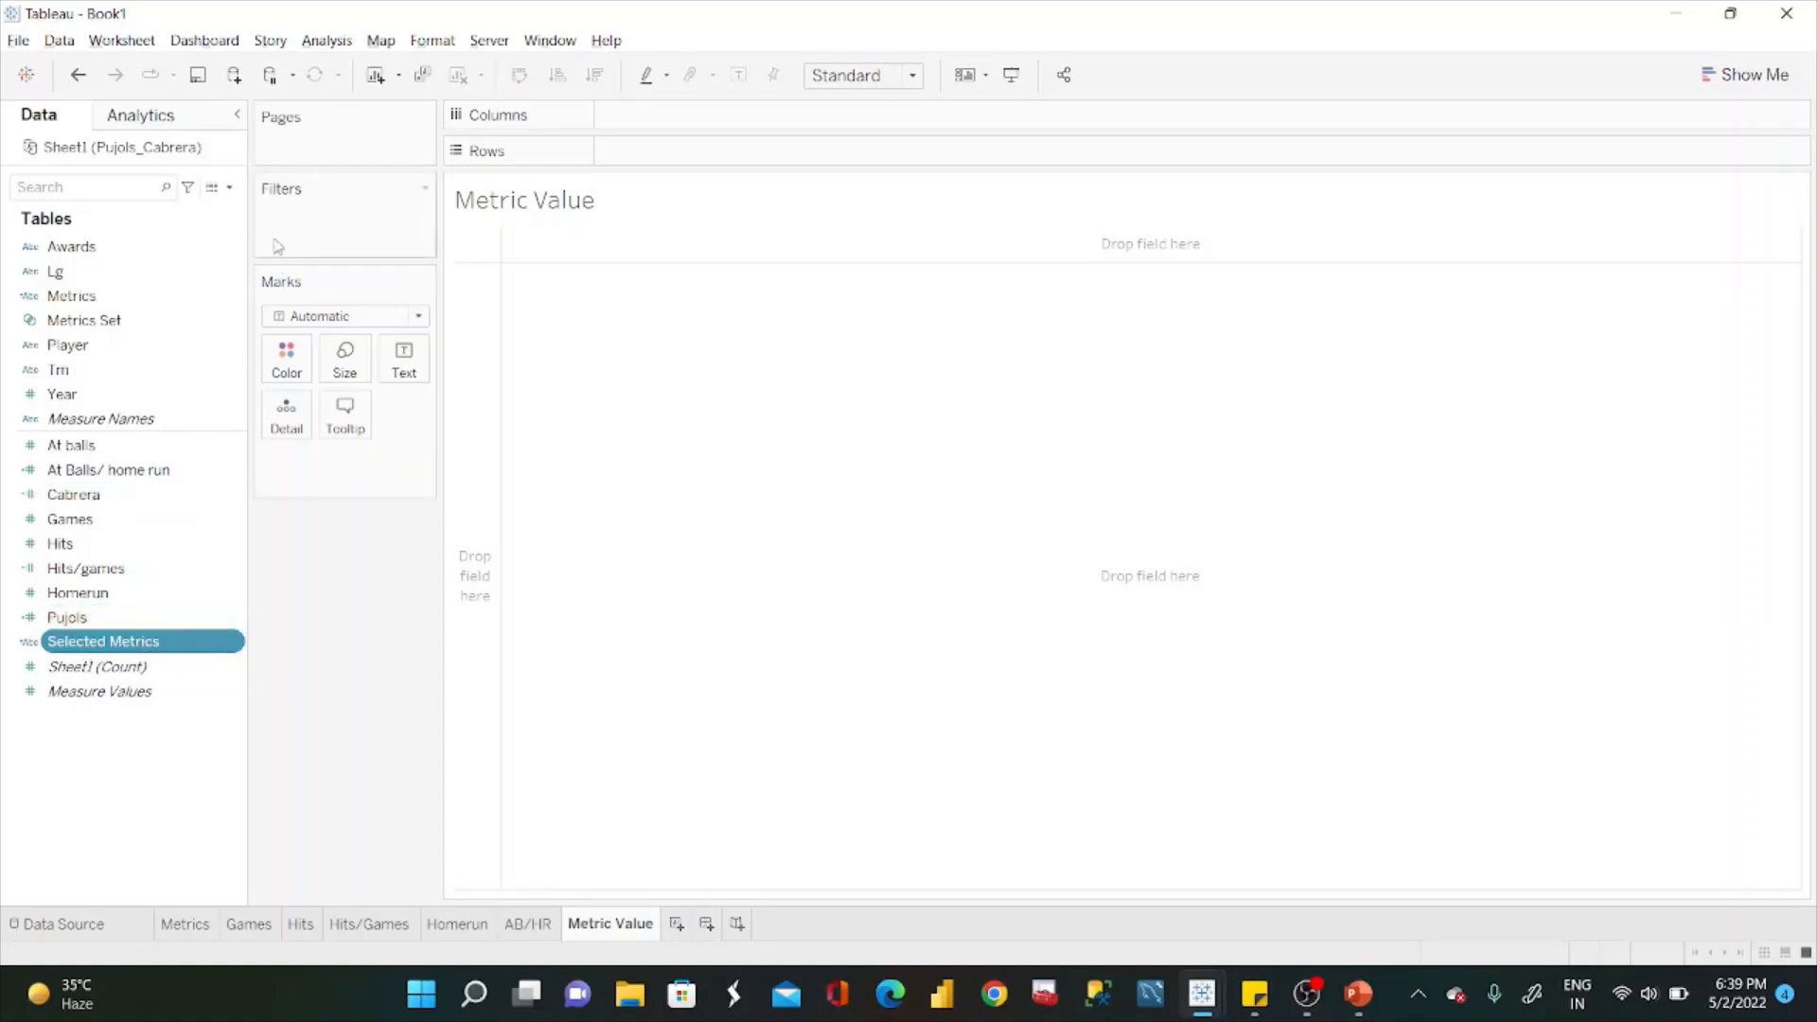
Create a new calculated field named Metric Values.
left_click(230, 187)
left_click(173, 210)
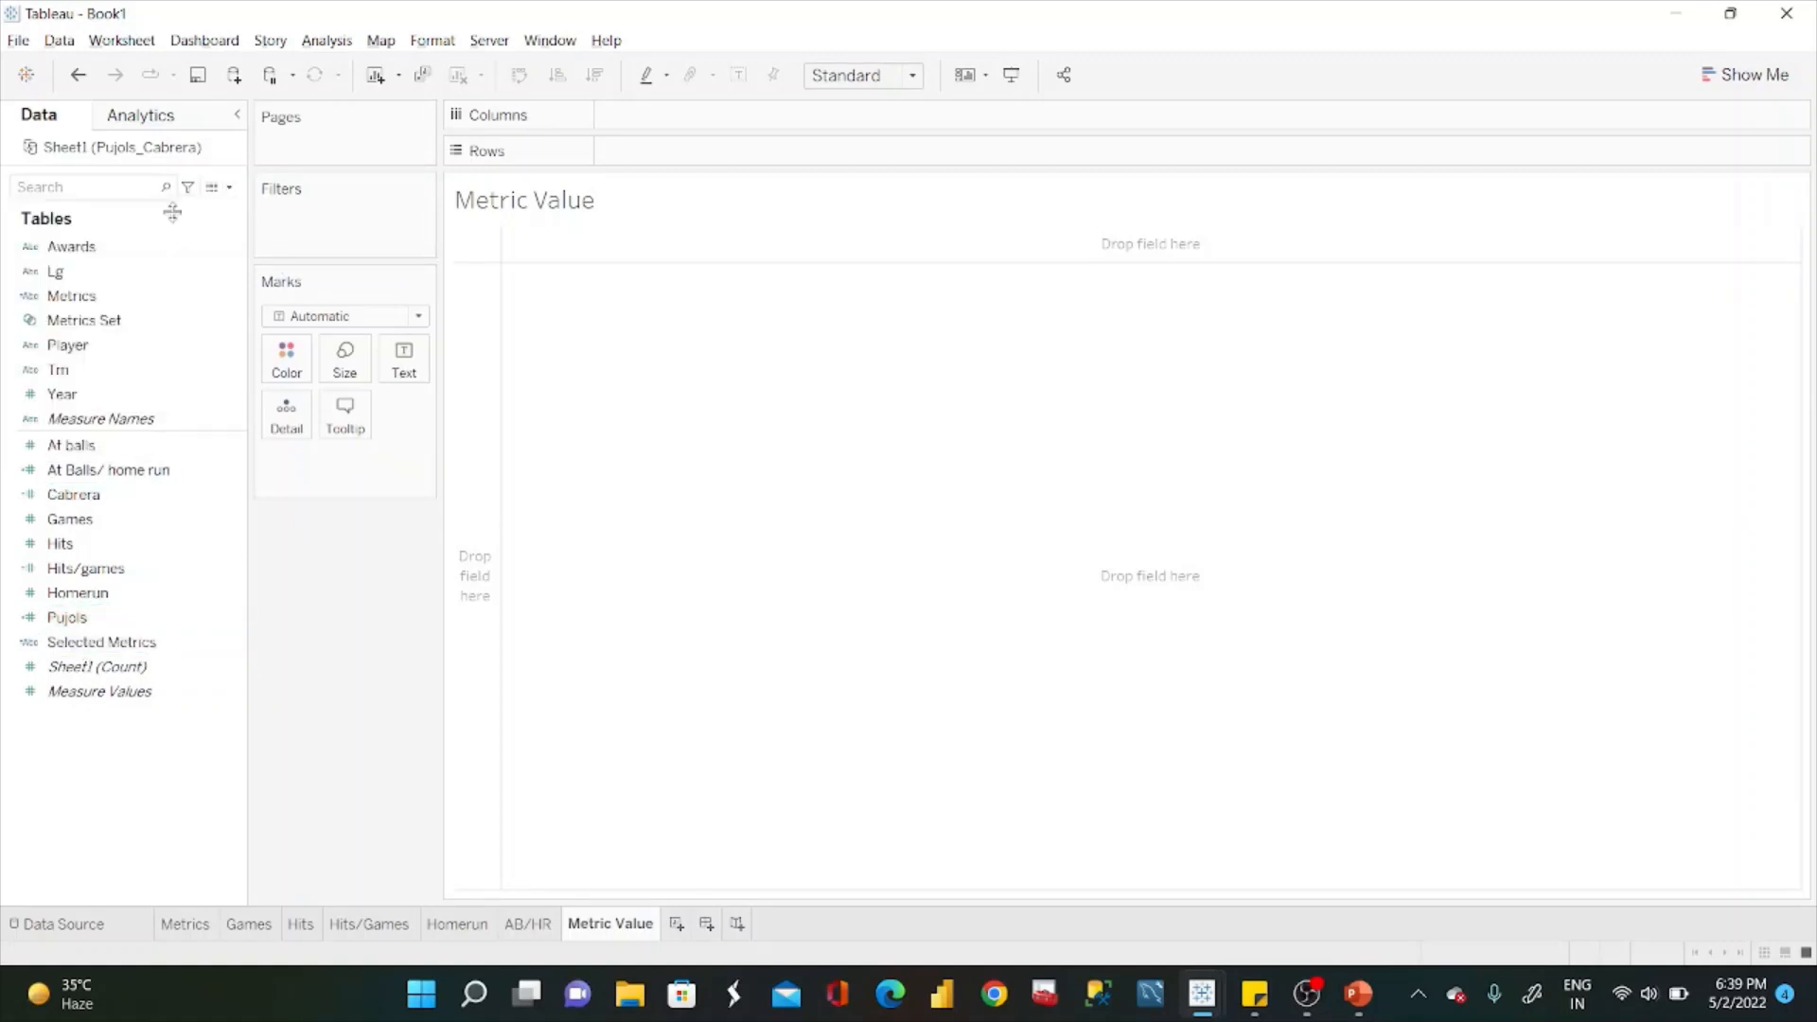
left_click(484, 437)
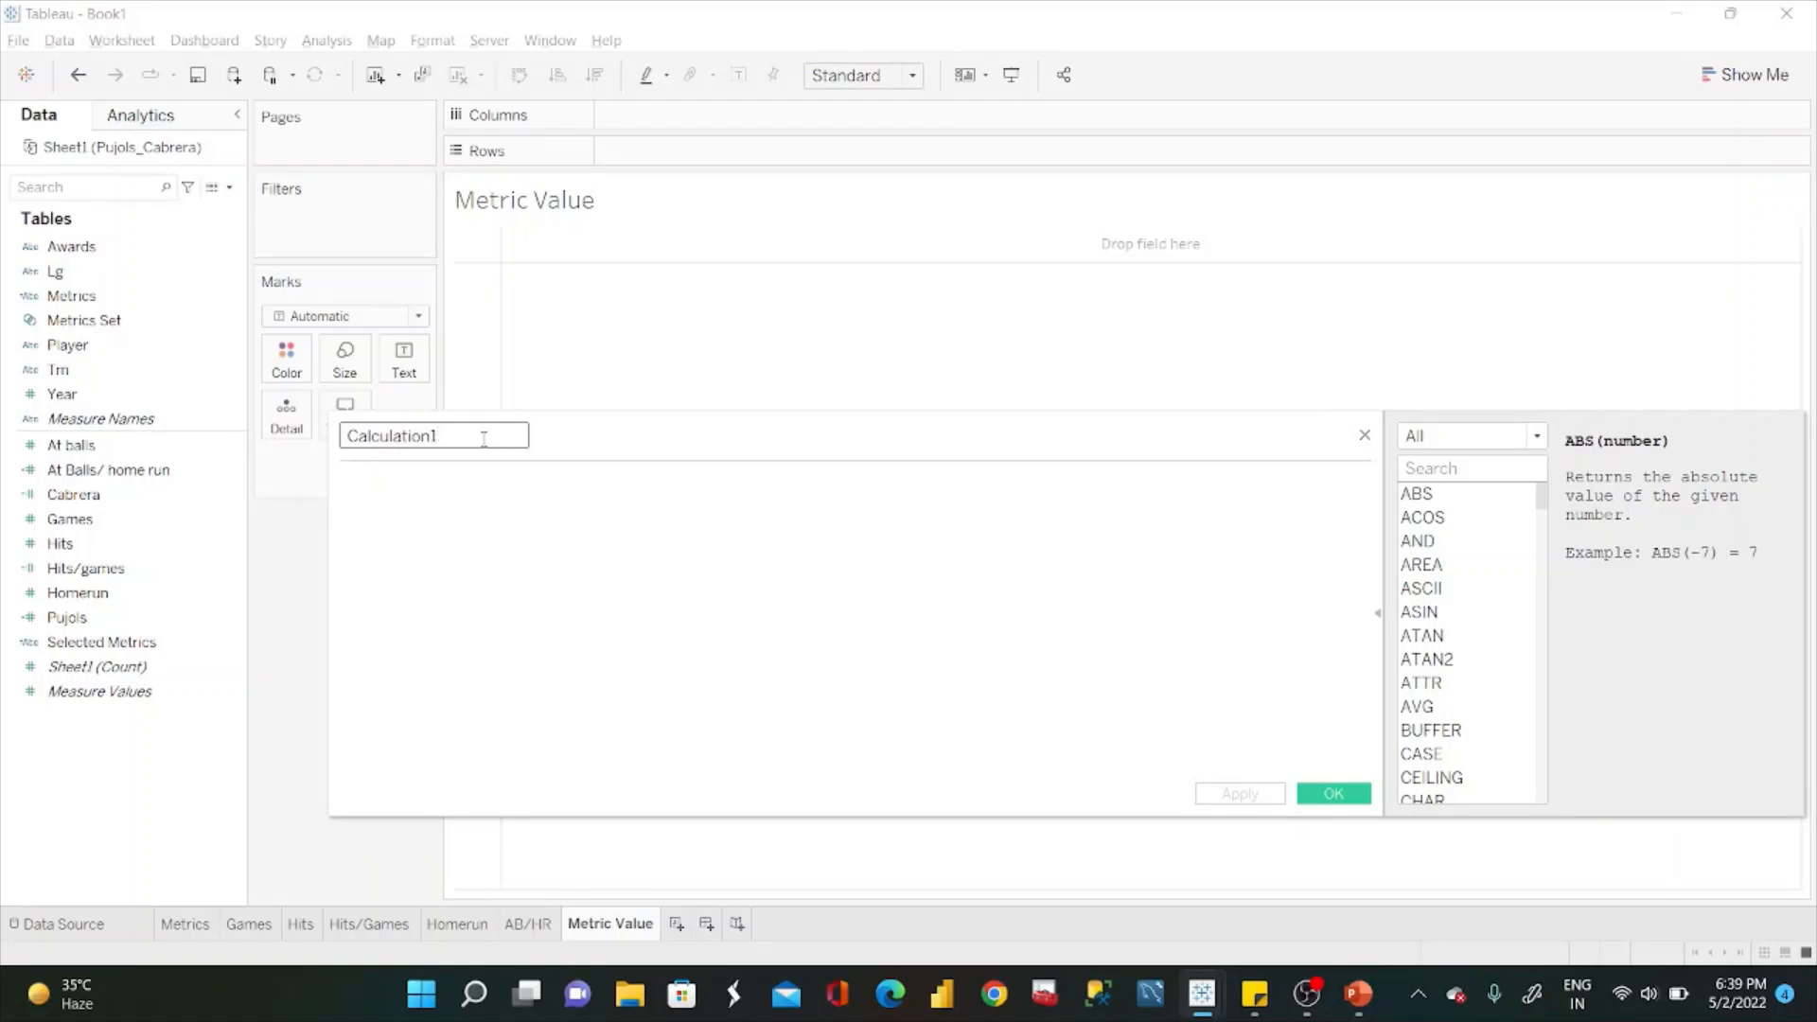
key("BackSpace")
key("BackSpace")
key("BackSpace")
key("BackSpace")
key("BackSpace")
key("BackSpace")
key("BackSpace")
key("BackSpace")
key("BackSpace")
key("BackSpace")
key("BackSpace")
key("BackSpace")
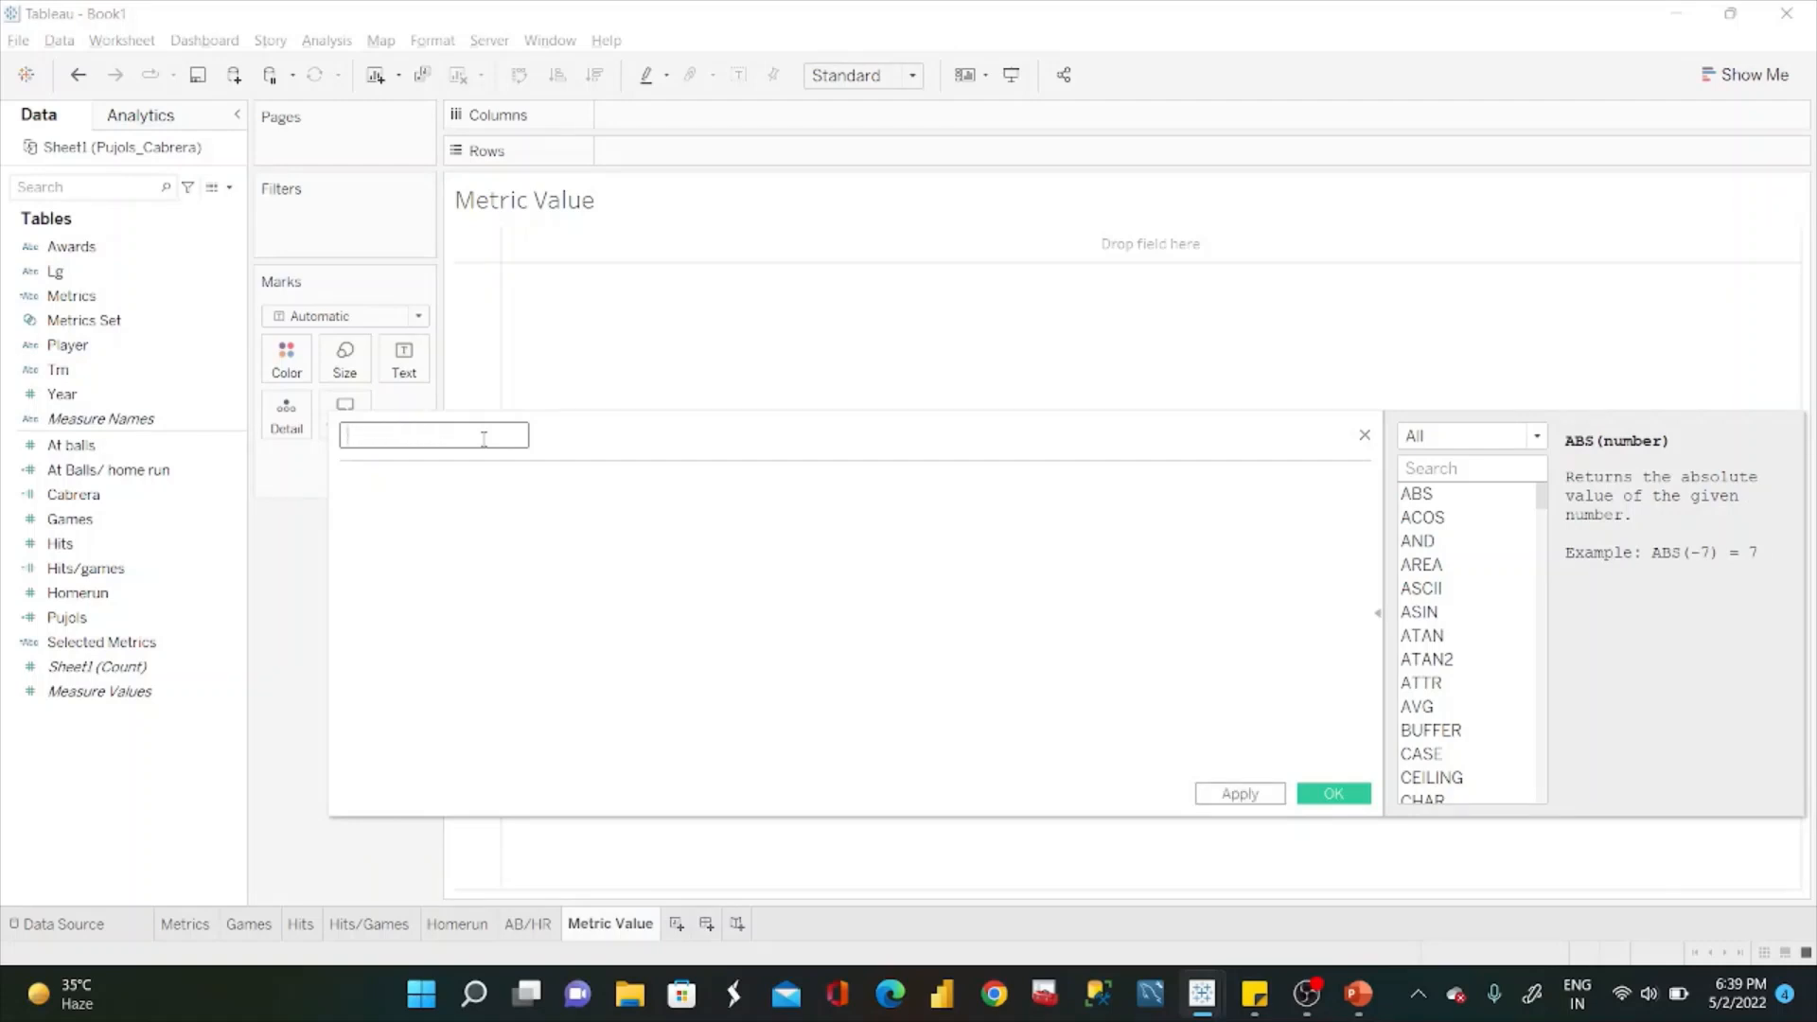
type("Metric Values")
Begin the Metric Values formula with CASE [Selected Metrics] and the branch WHEN "GAMES" THEN SUM([Games]).
left_click(447, 488)
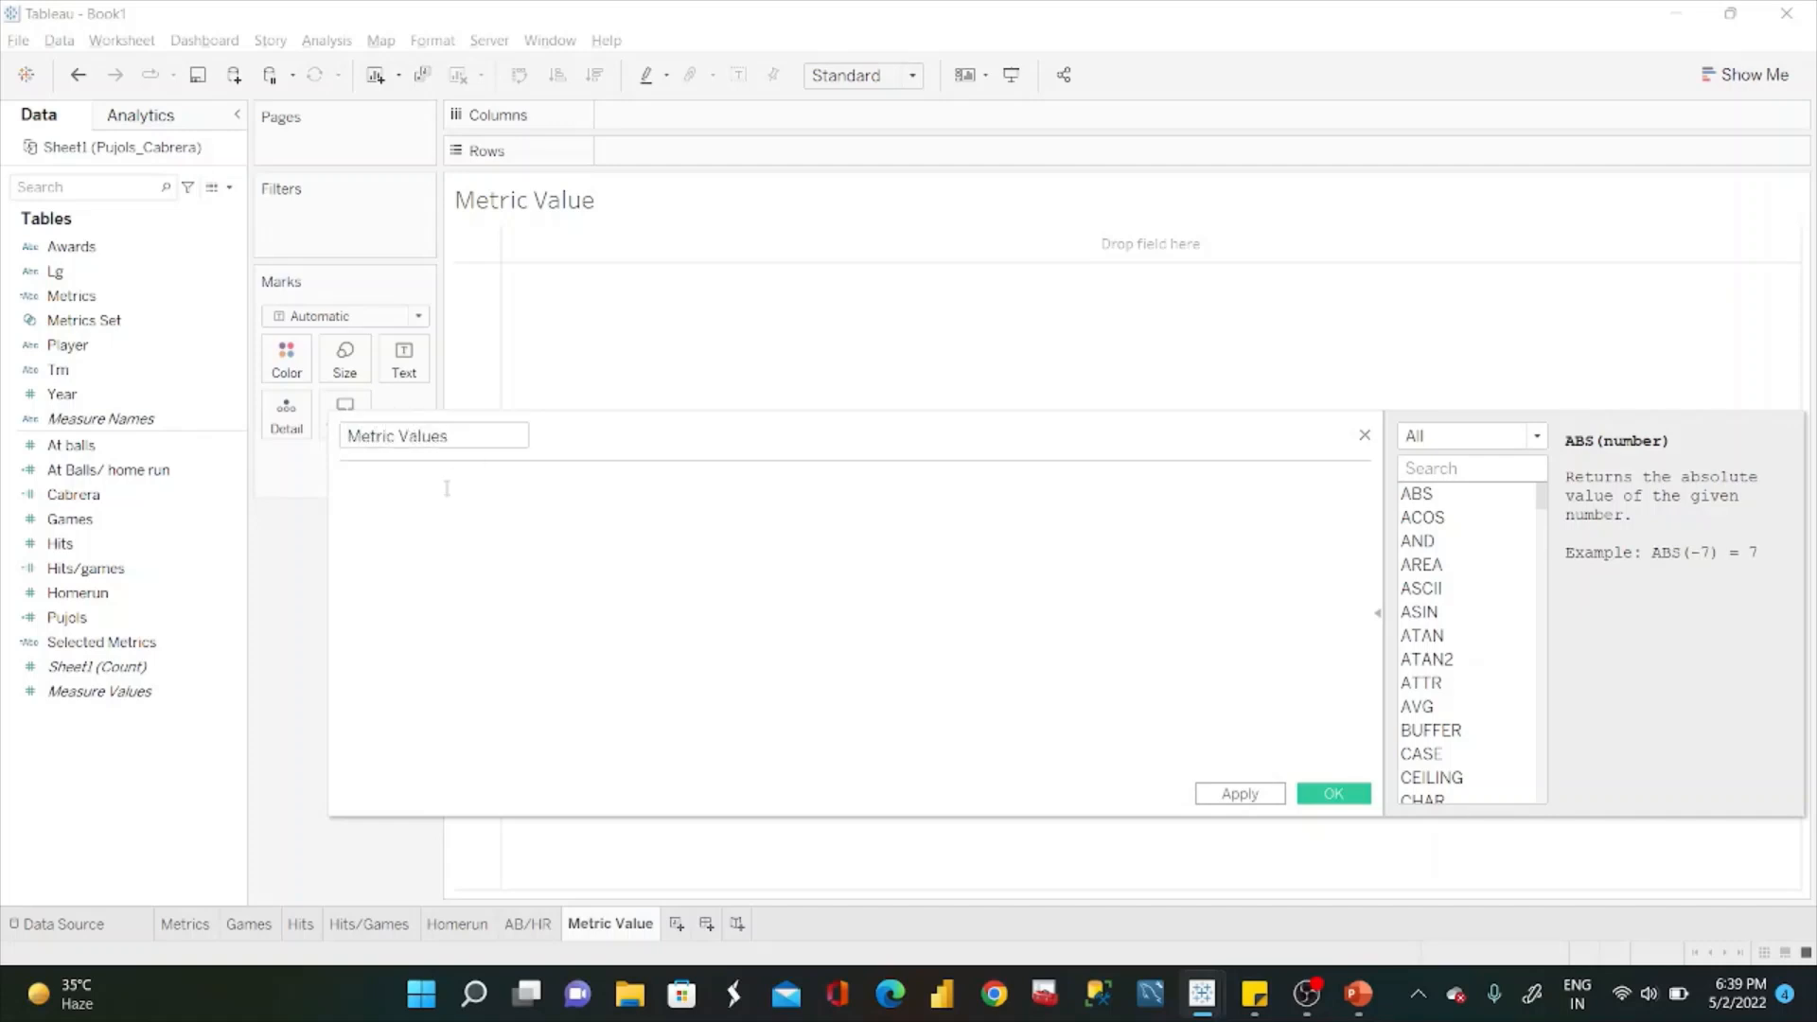
type("CASE")
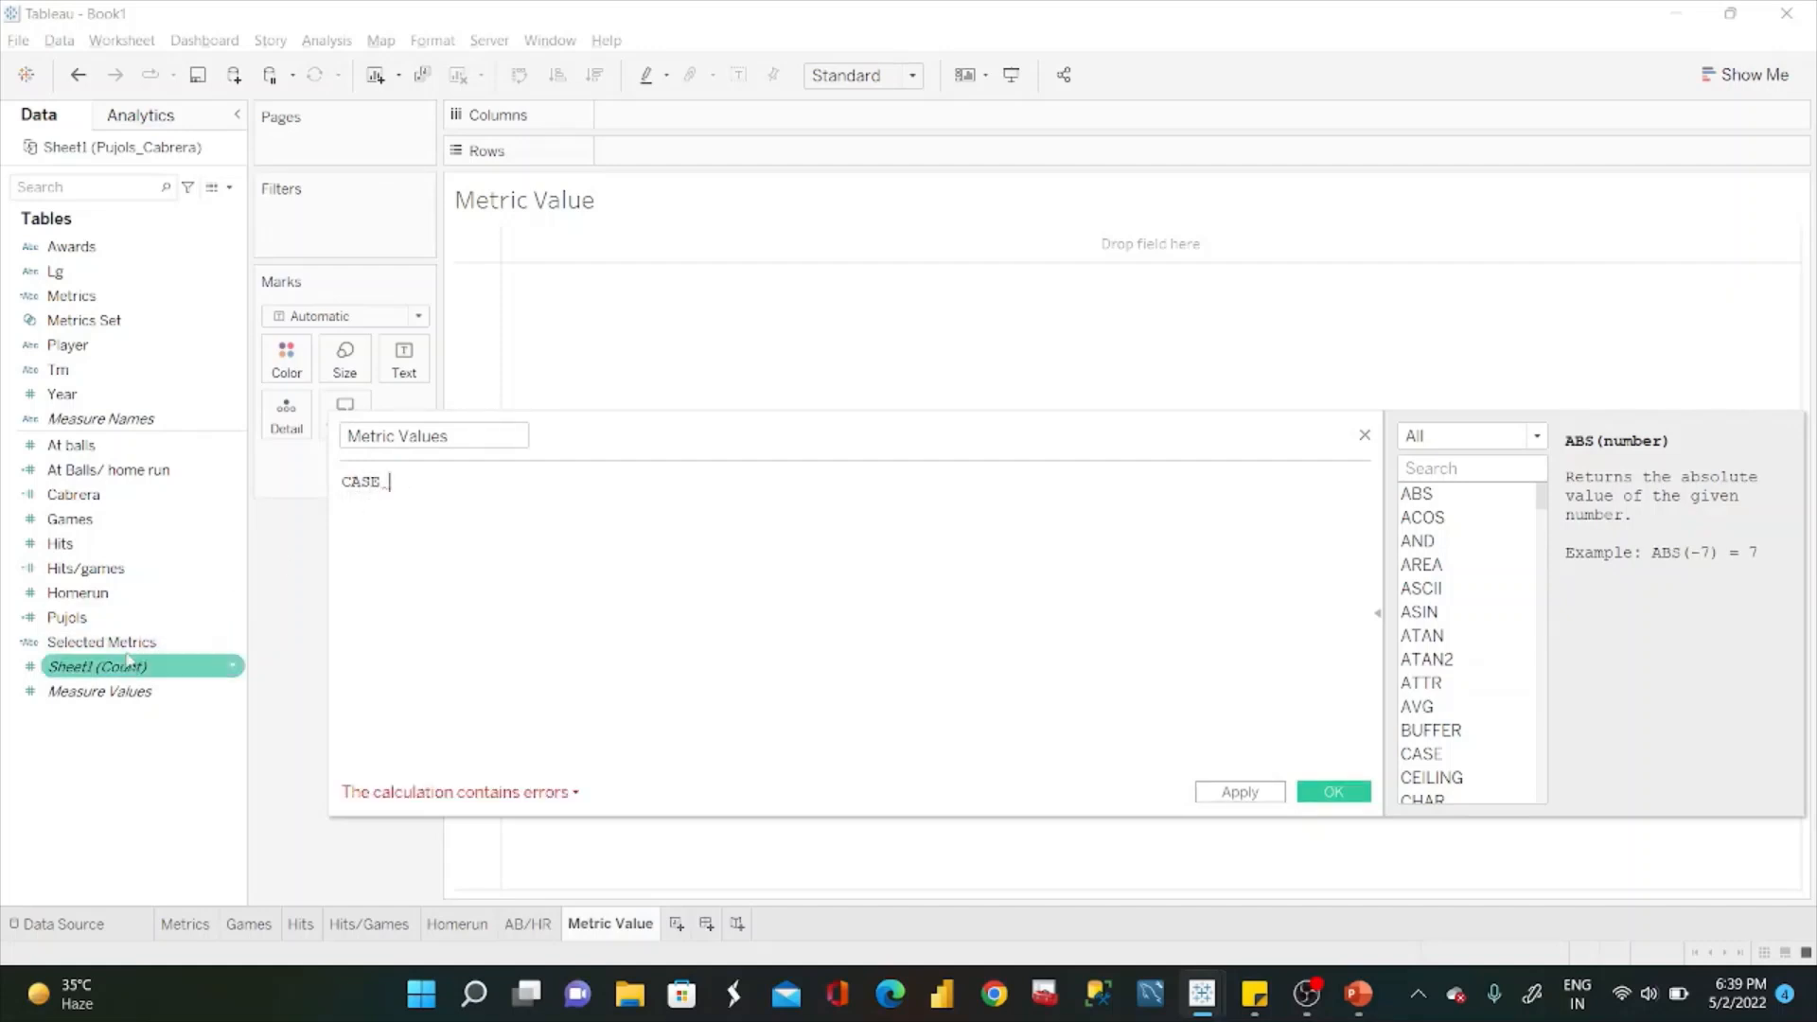
left_click_drag(99, 642, 508, 520)
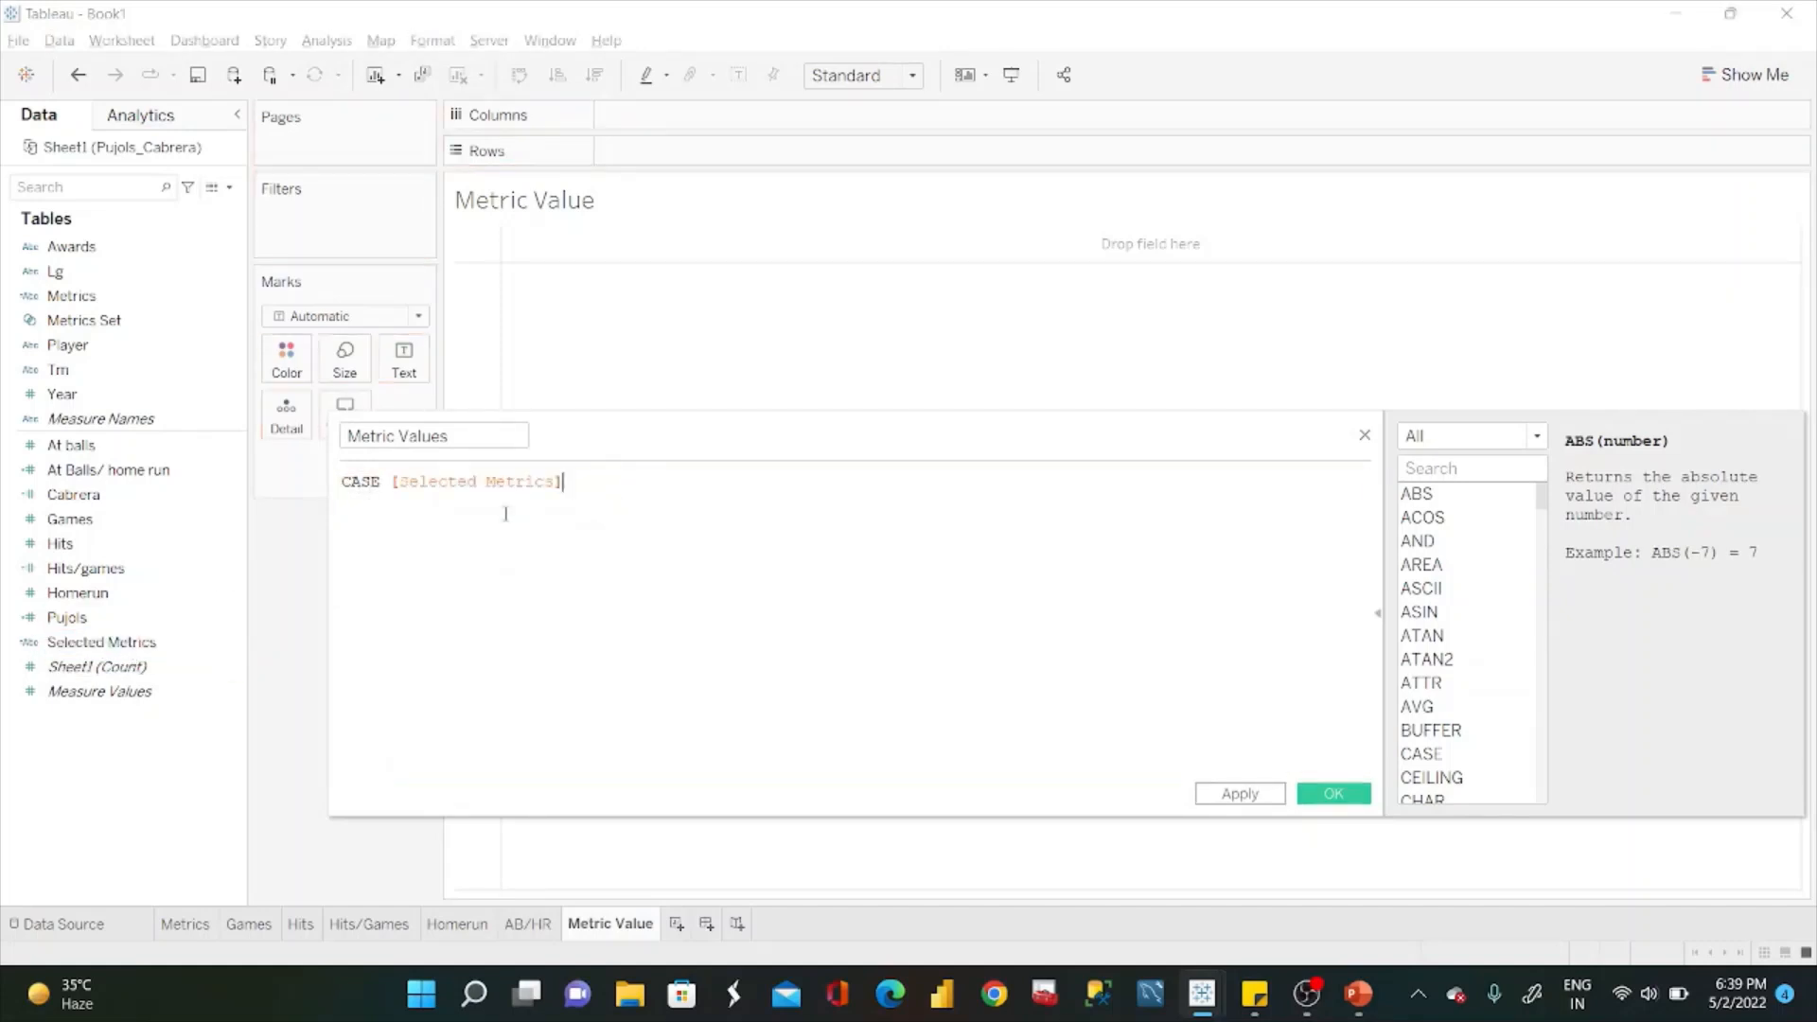
key("Return")
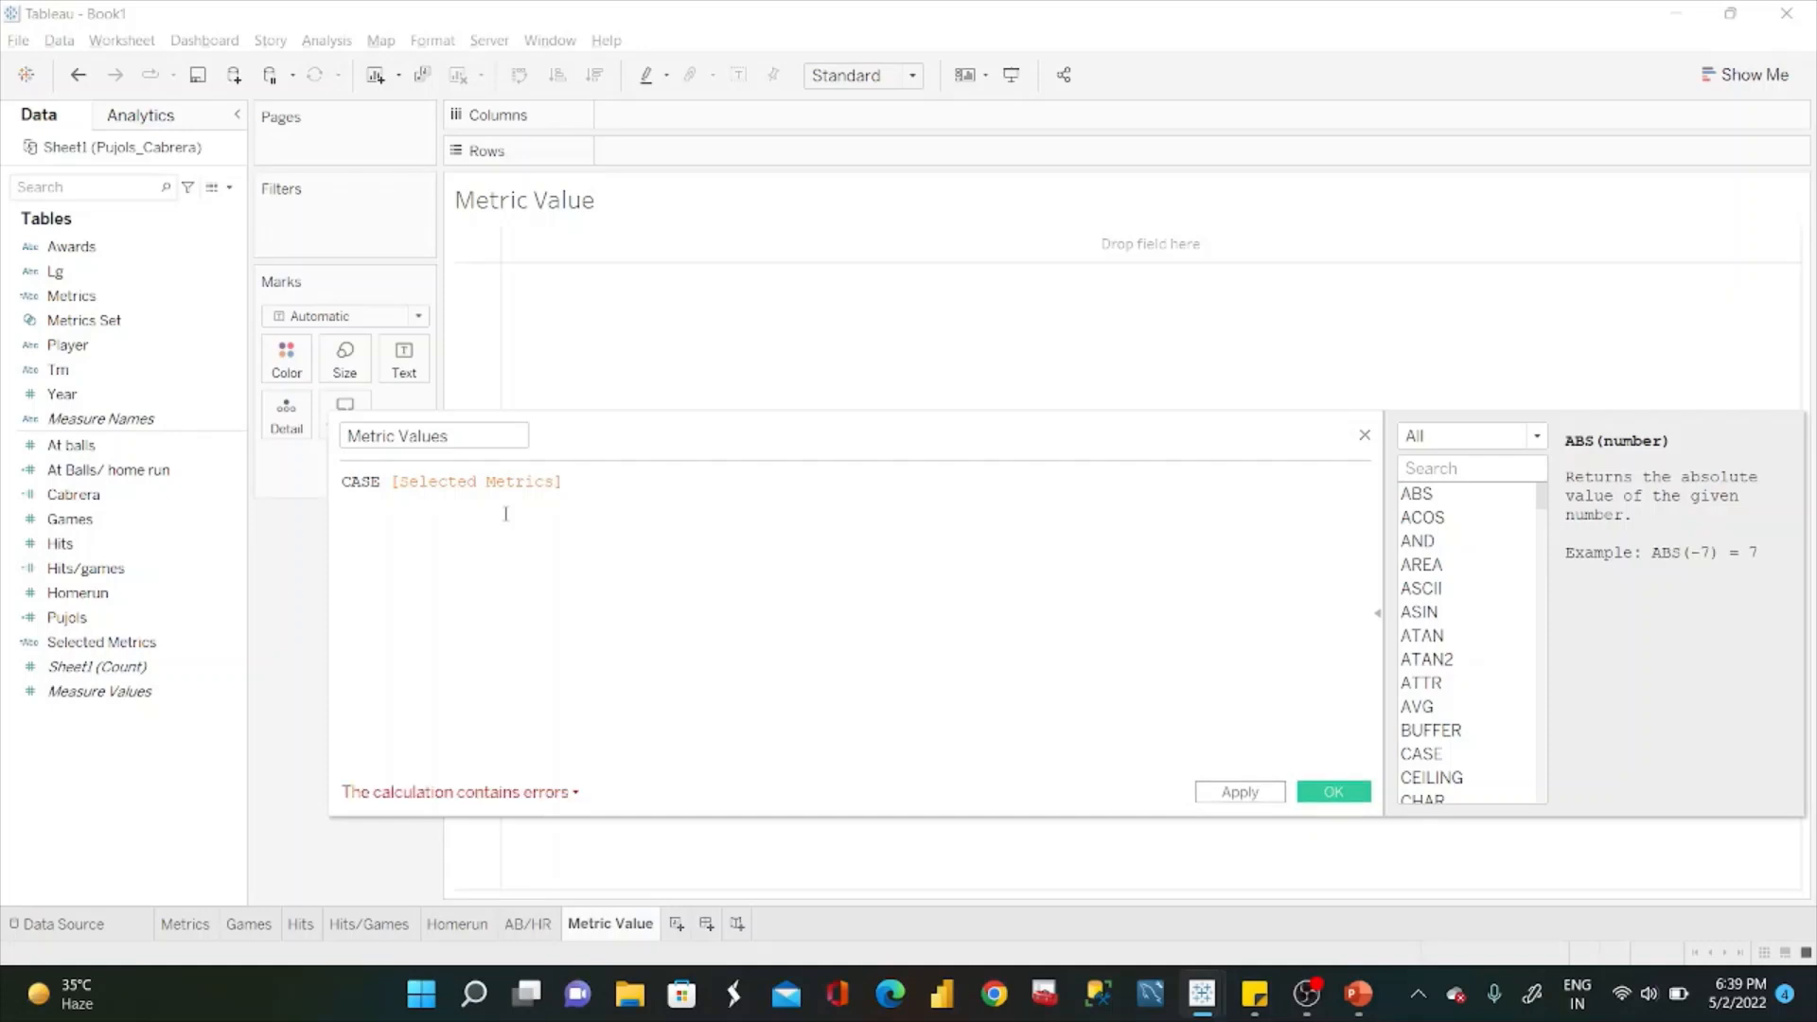
type("WHEN ")
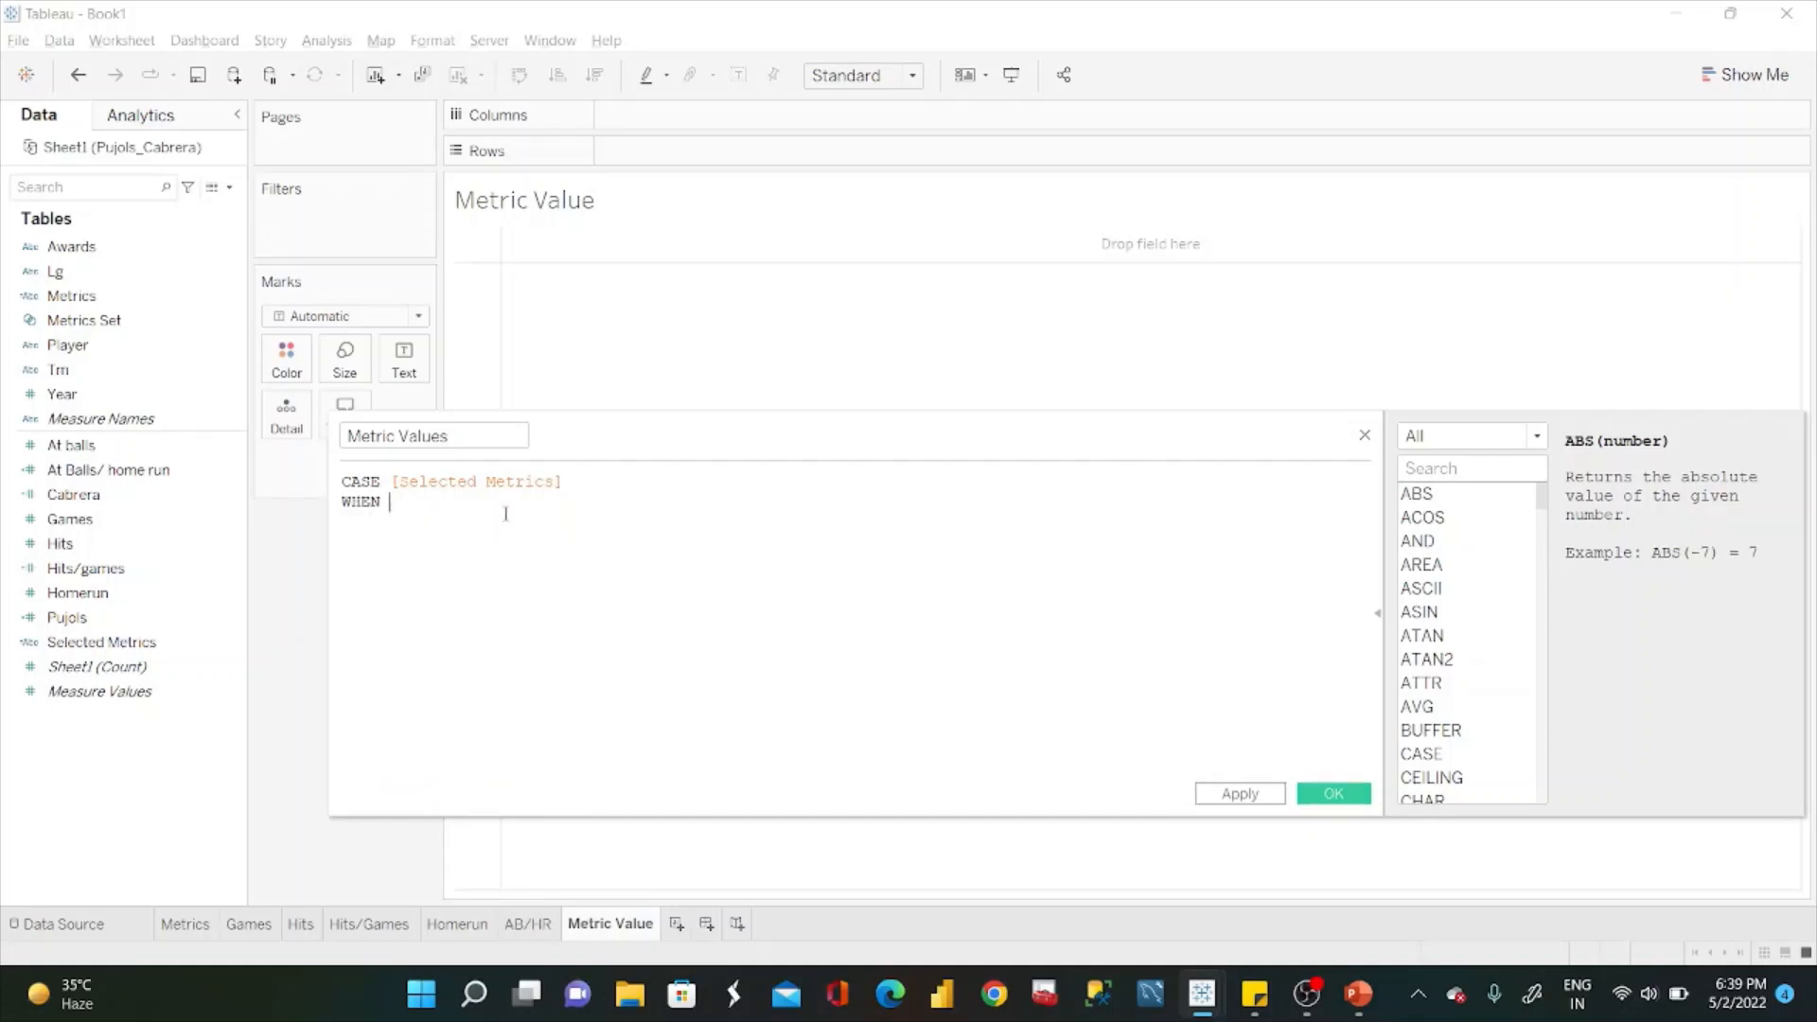
type(":GAMES\" THEN SUM(GAME")
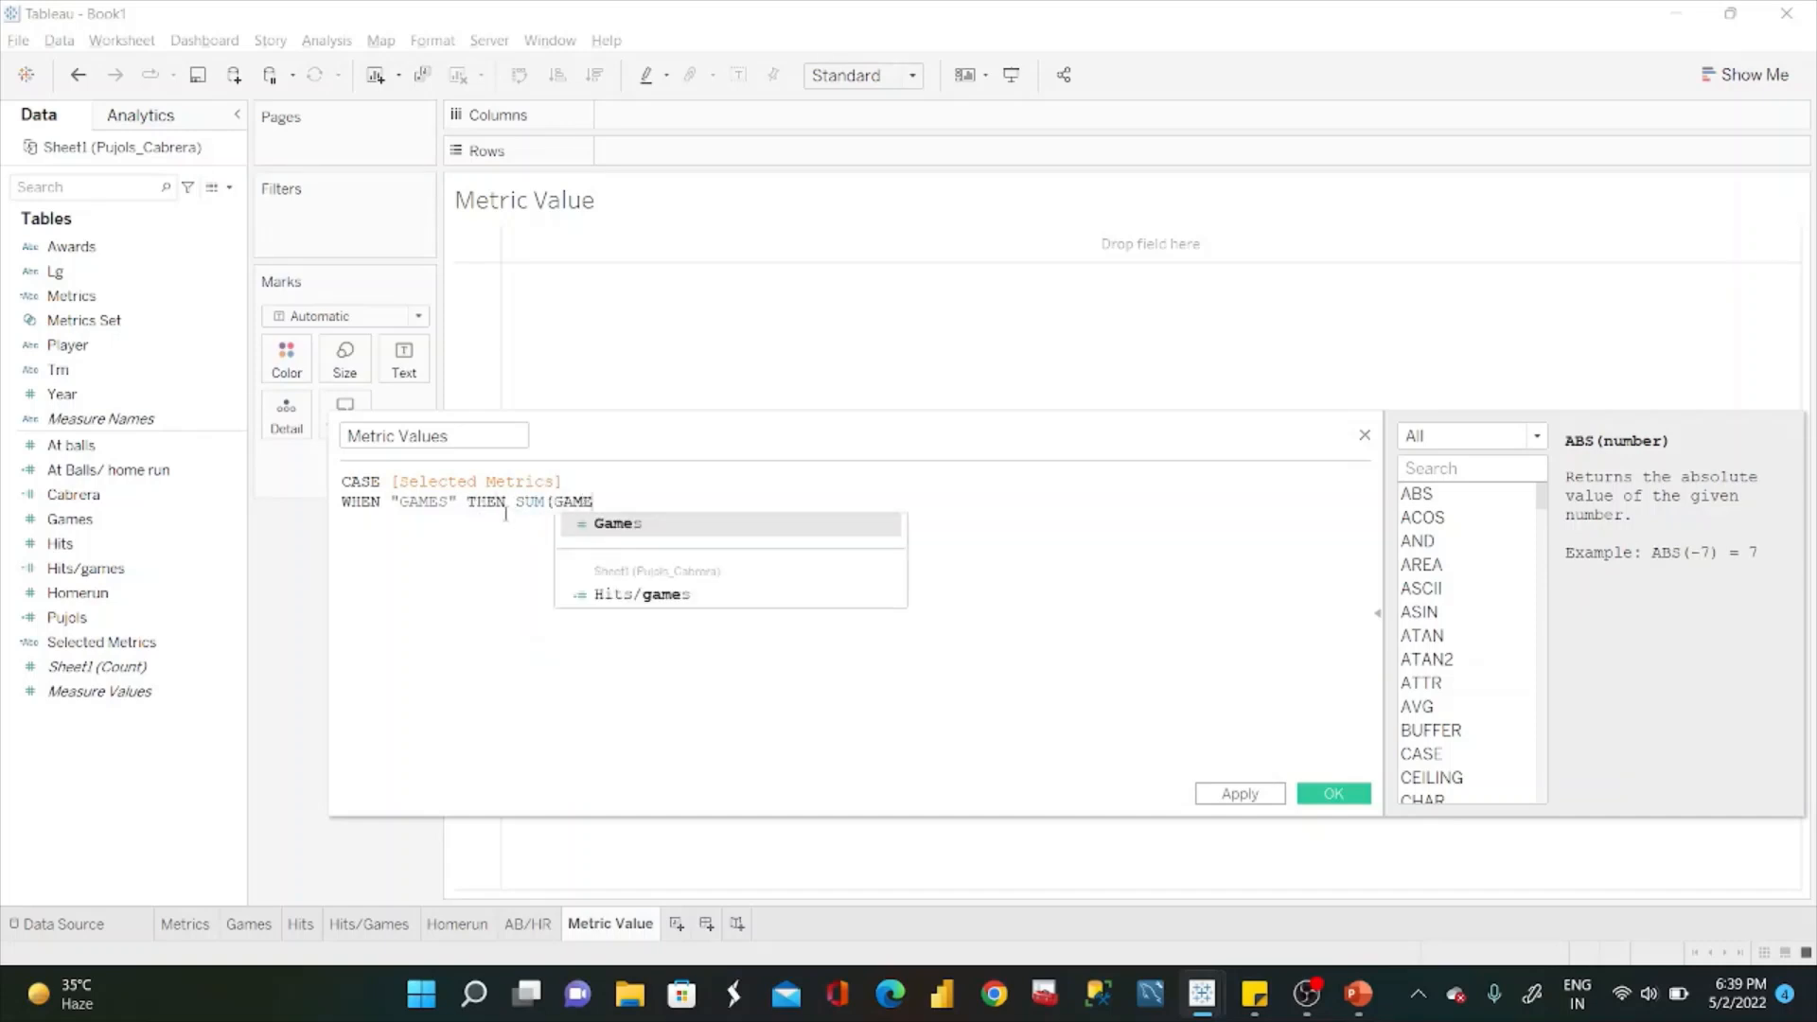
key("Return")
type(")")
Add the branch WHEN "HITS" THEN SUM([Hits]) to the Metric Values formula.
key("Return")
type("WHEN  \"")
type("HITS")
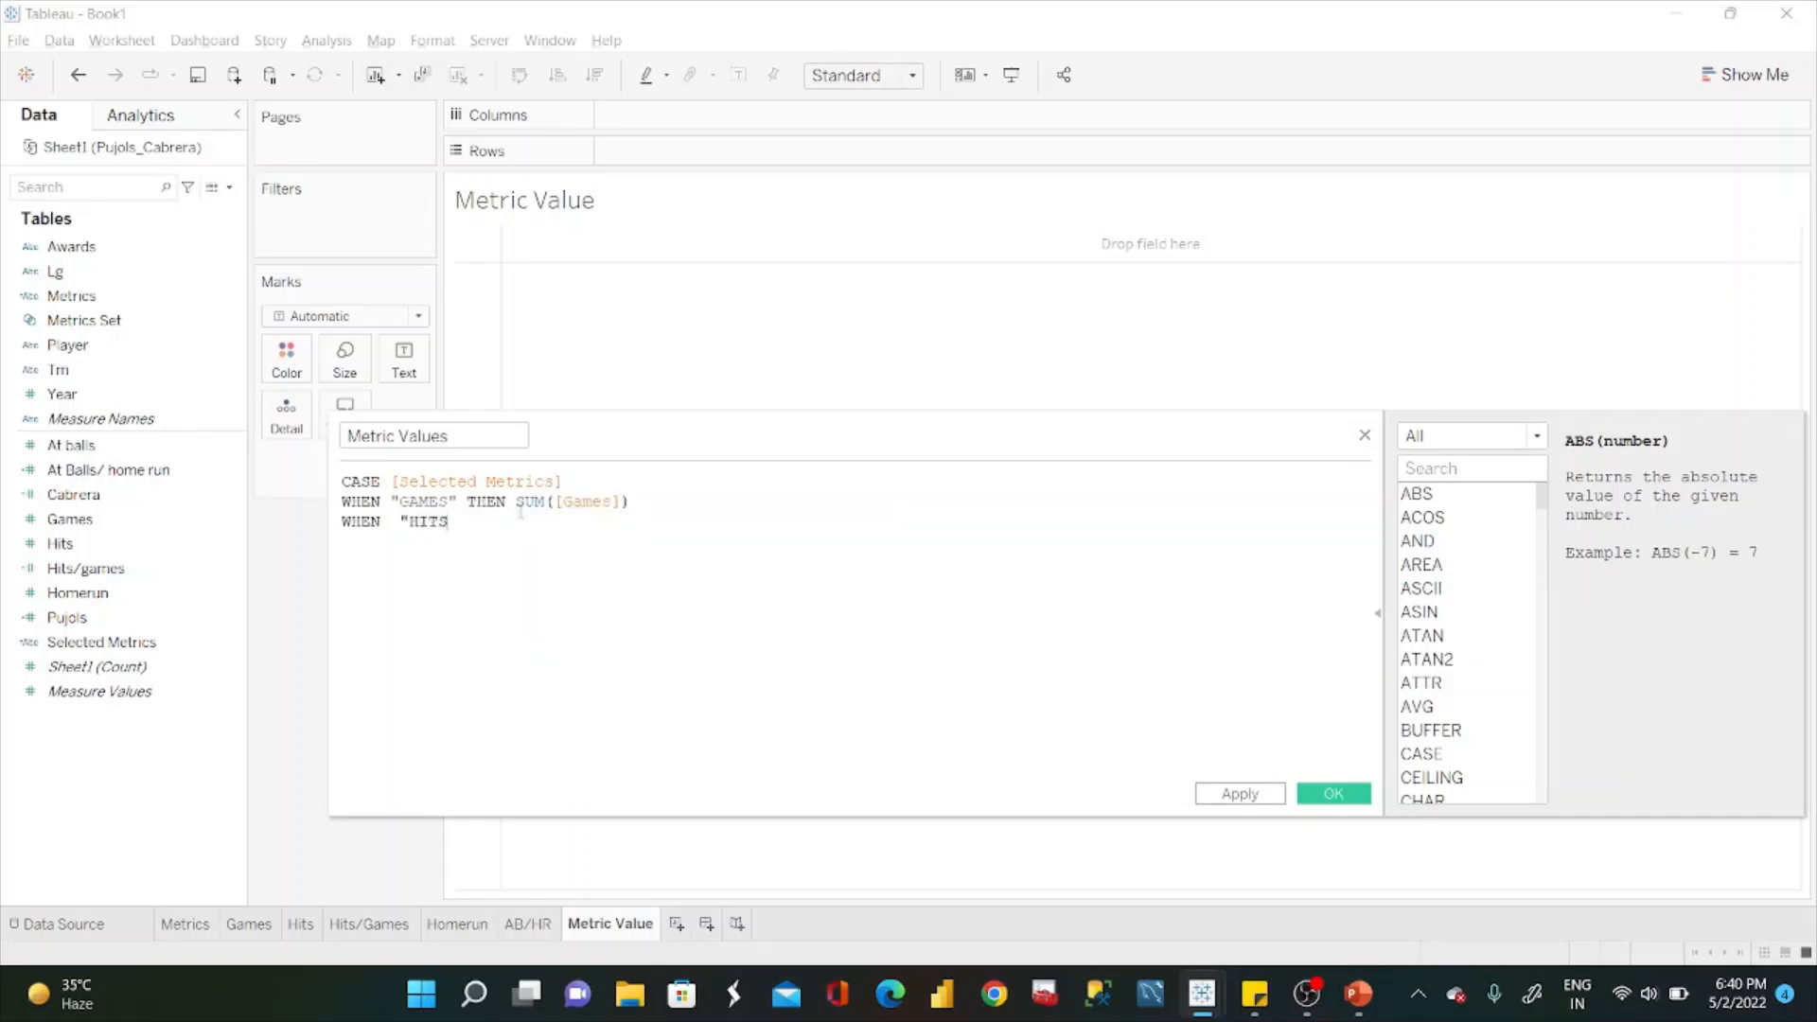
type("\" THEN SUM(HIT")
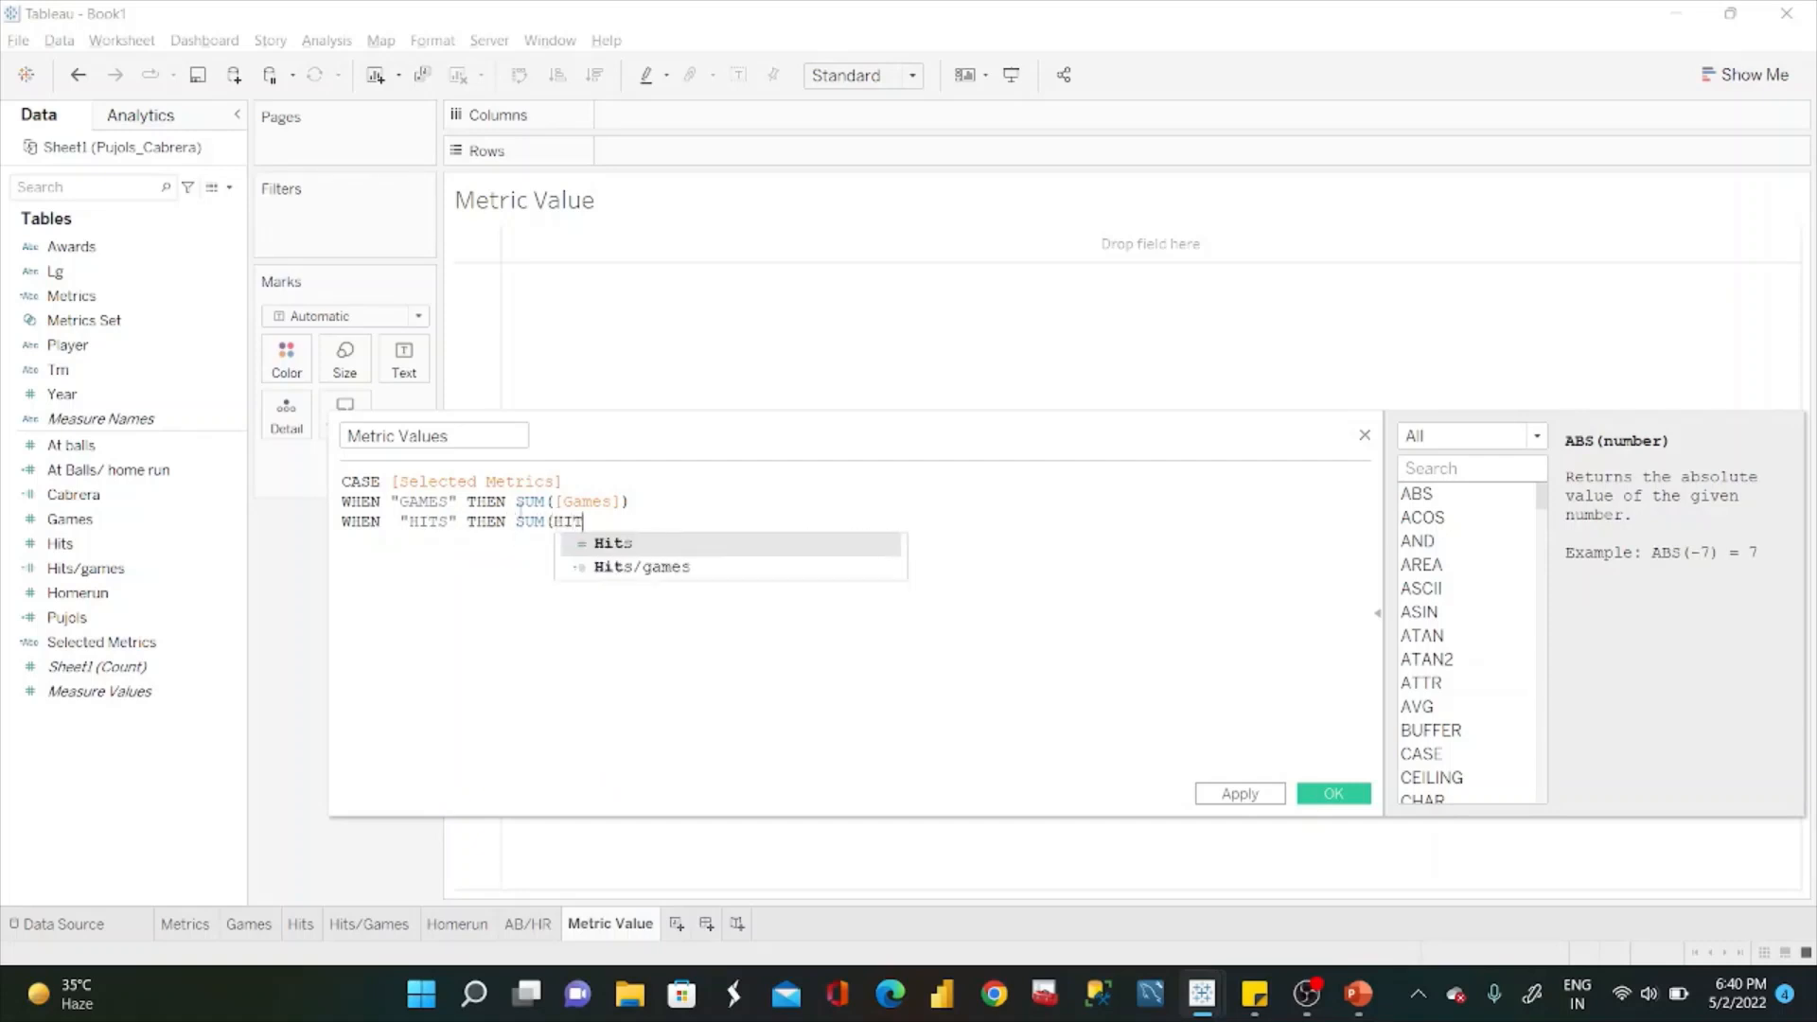
key("Return")
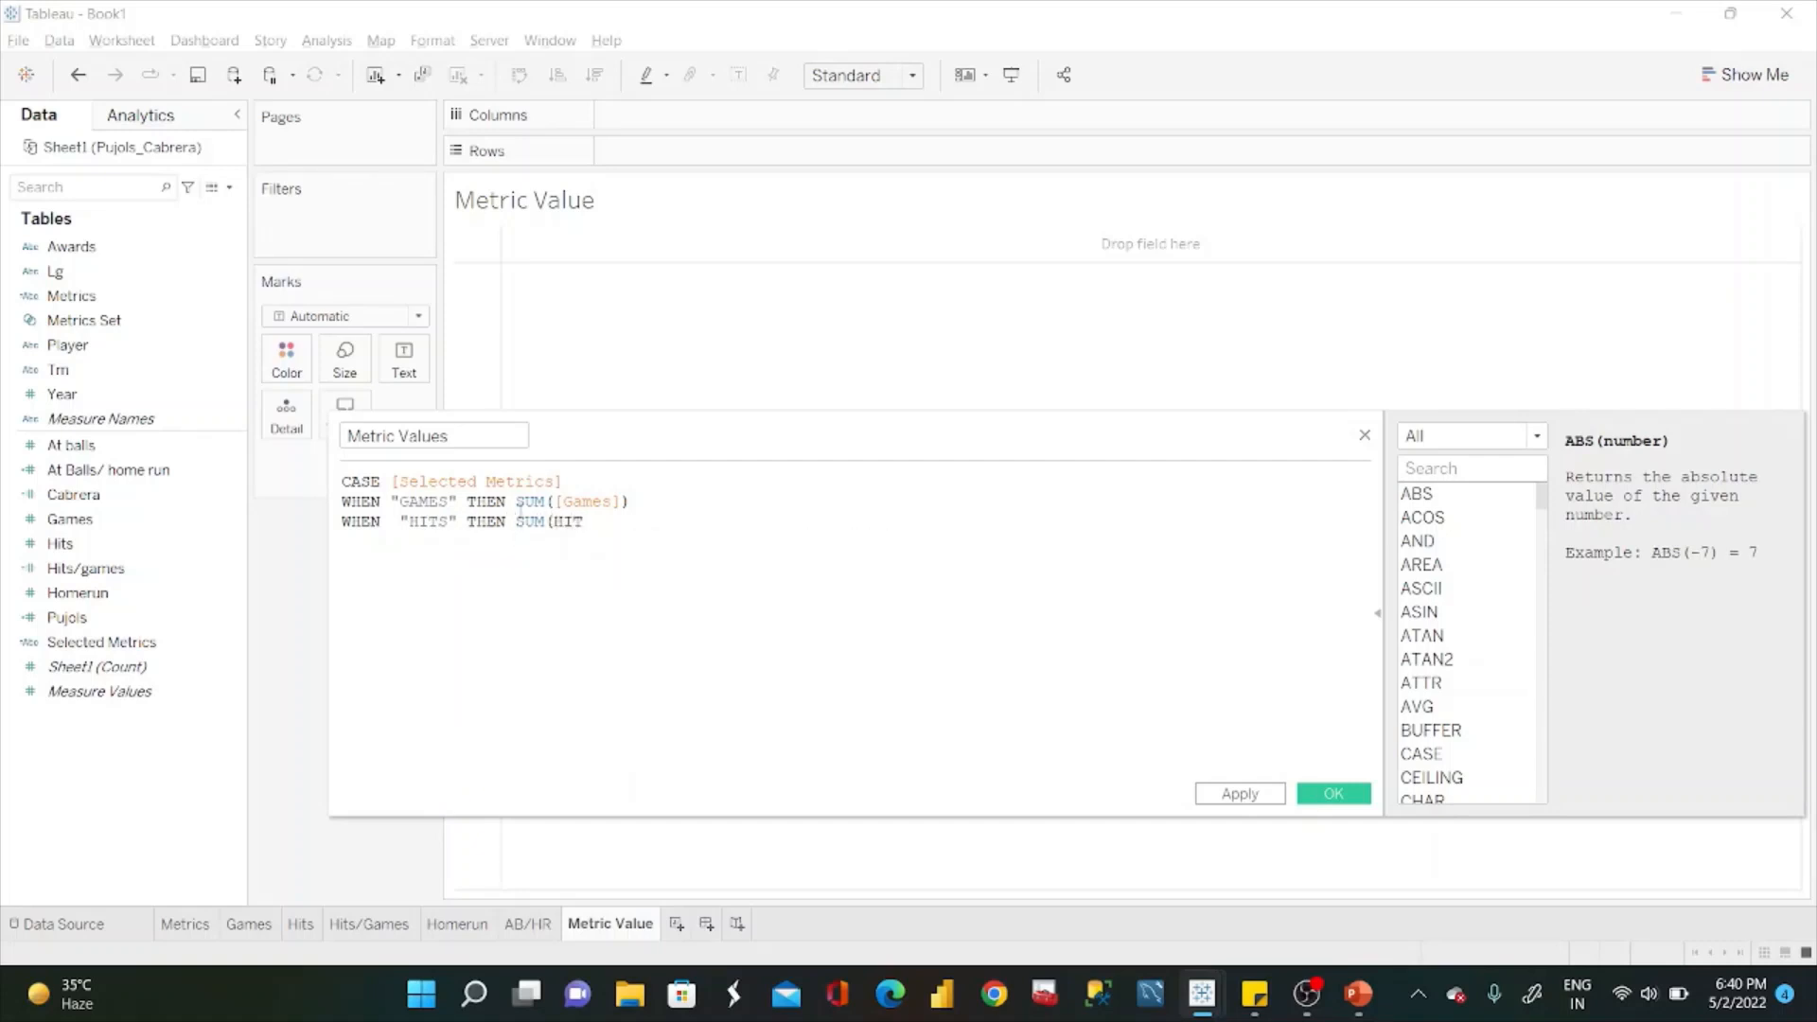
type(") ")
Complete the formula with 'HOME RUNS' THEN SUM([Home Runs]), 'HITS/GAME' THEN [Hits/Games], 'AB/HR' THEN [At bats/homerun] branches and END.
type("V")
key("BackSpace")
type("WHEN 'HOME RUNS' THEN SUM([Home Runs]) WHEN 'HITS/GAME' THEN [Hits/Games] WHEN 'AB/HR' THEN [At bats/homerun] END")
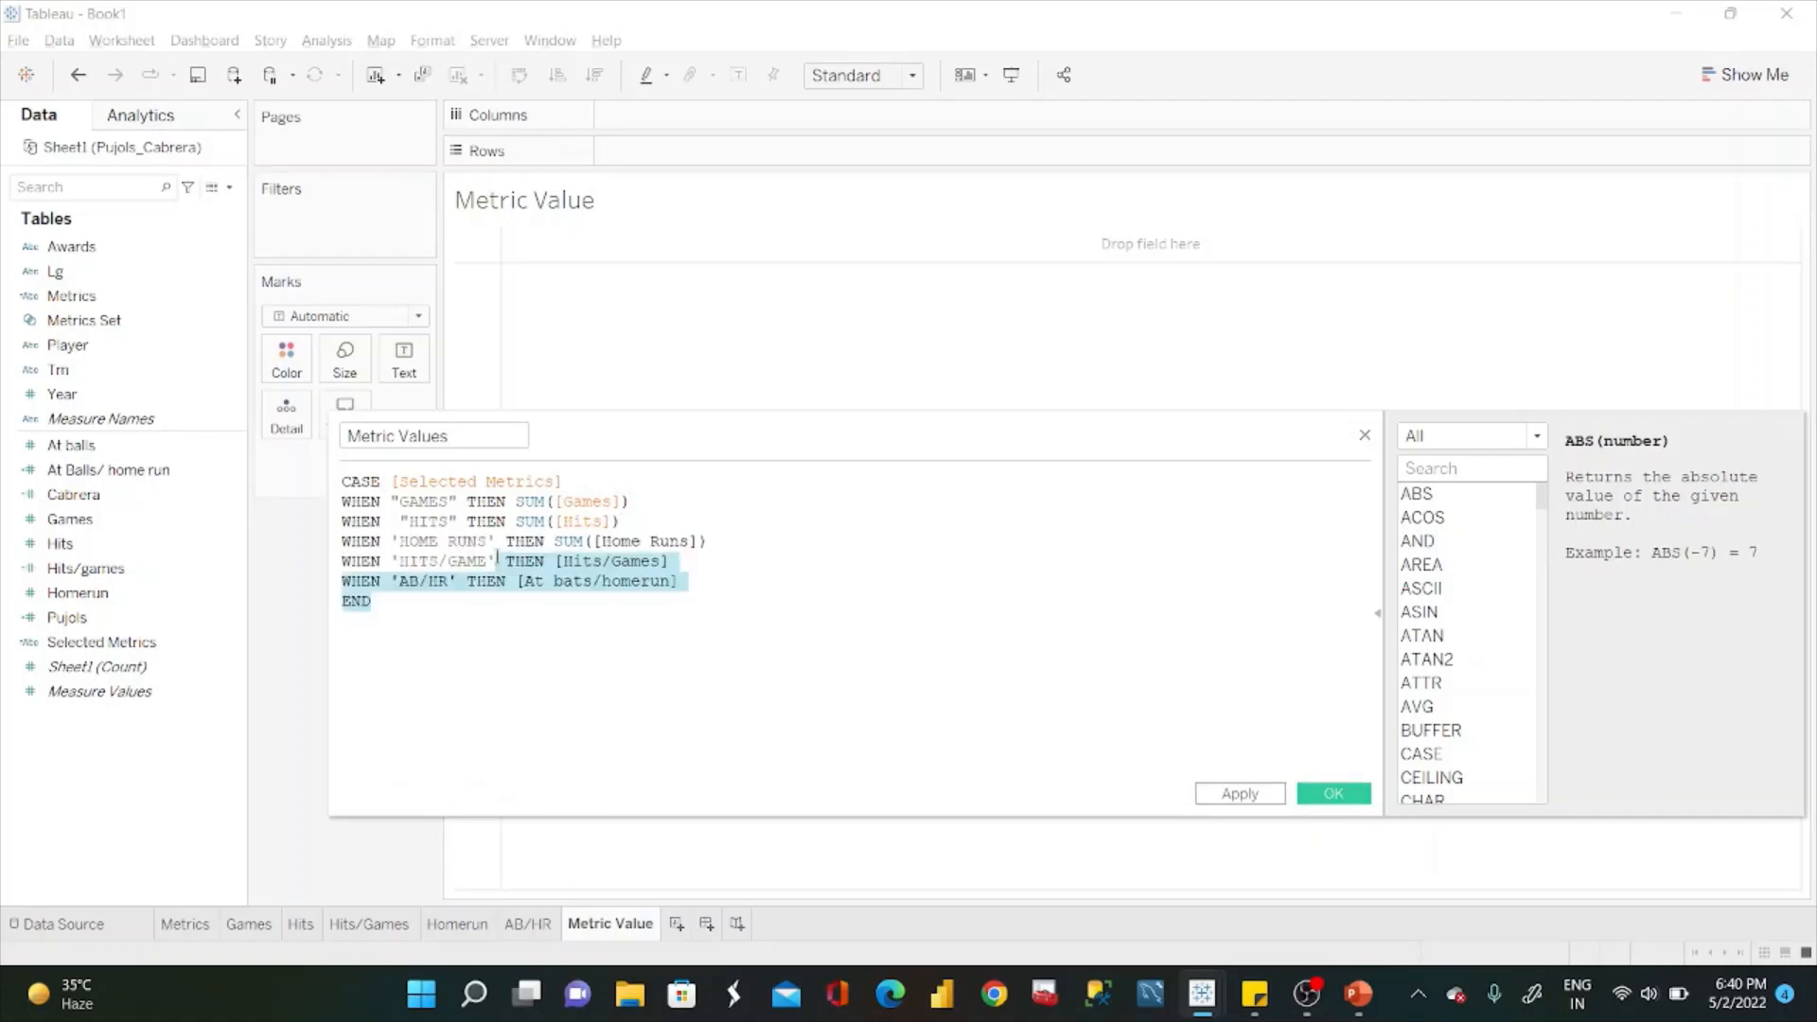
left_click(427, 636)
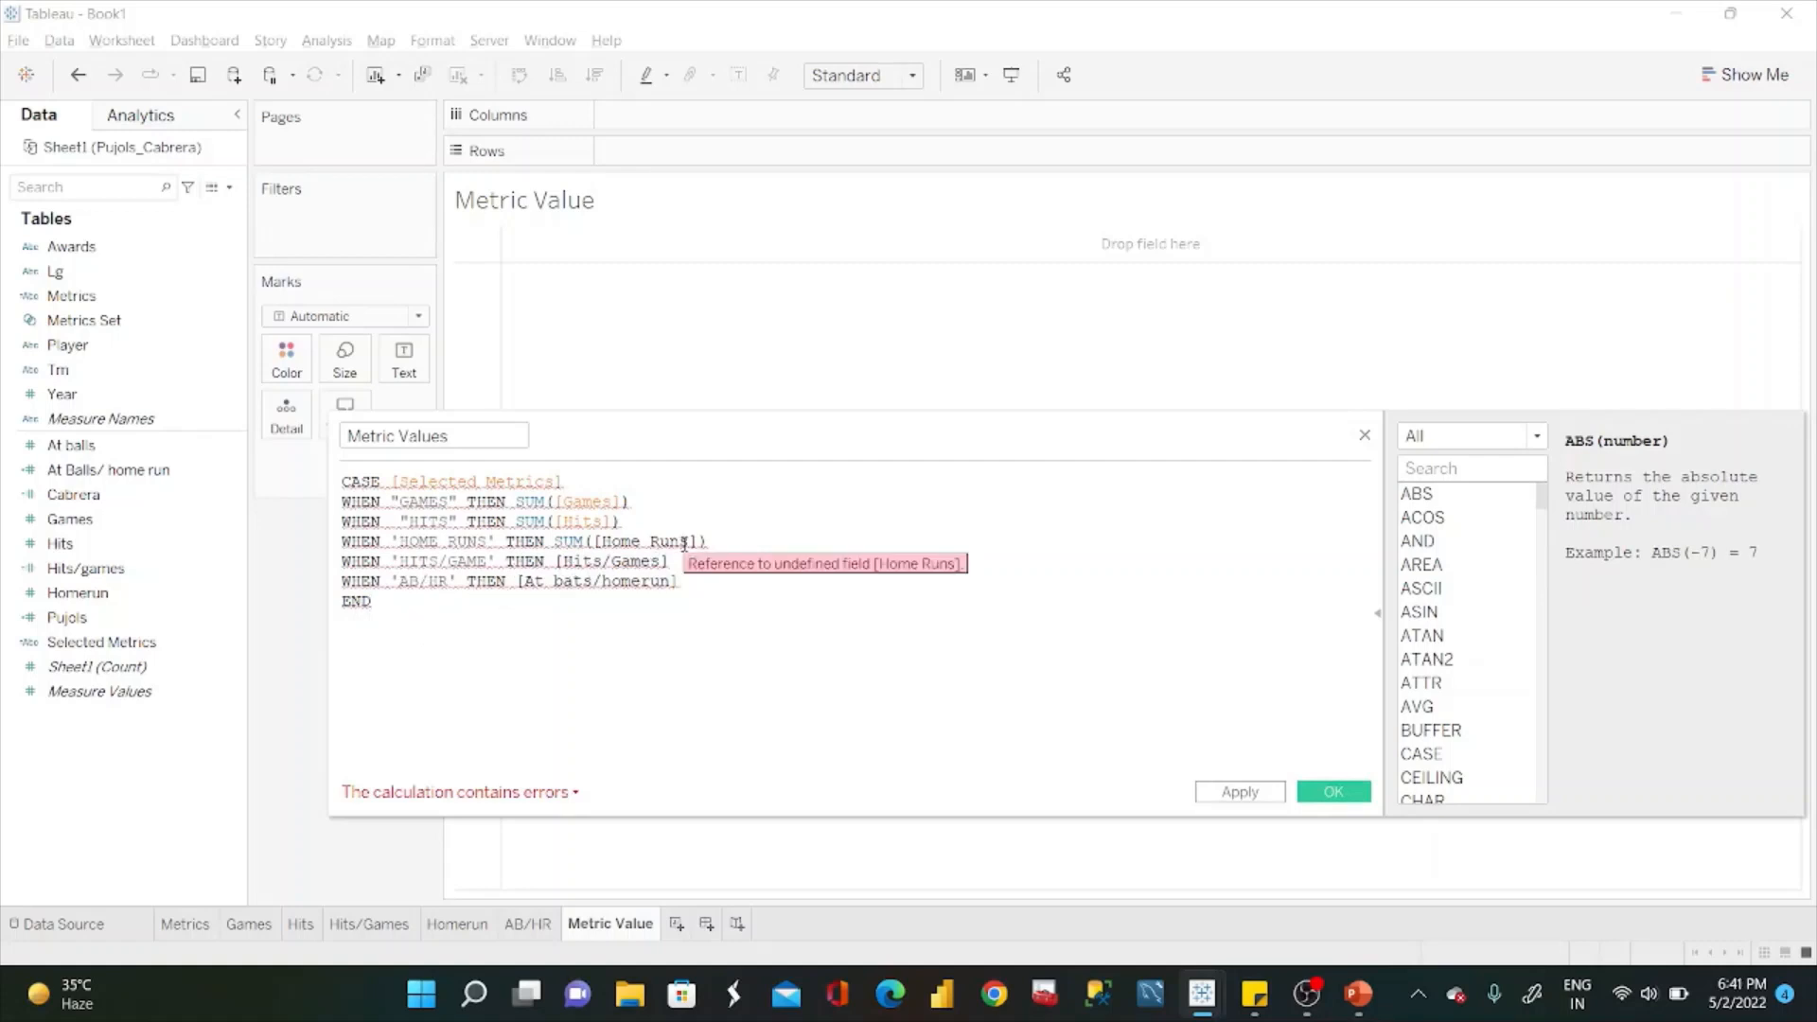
Replace the undefined [Home Runs] reference in the 'HOME RUNS' branch with the [Homerun] field.
left_click(685, 542)
key("Delete")
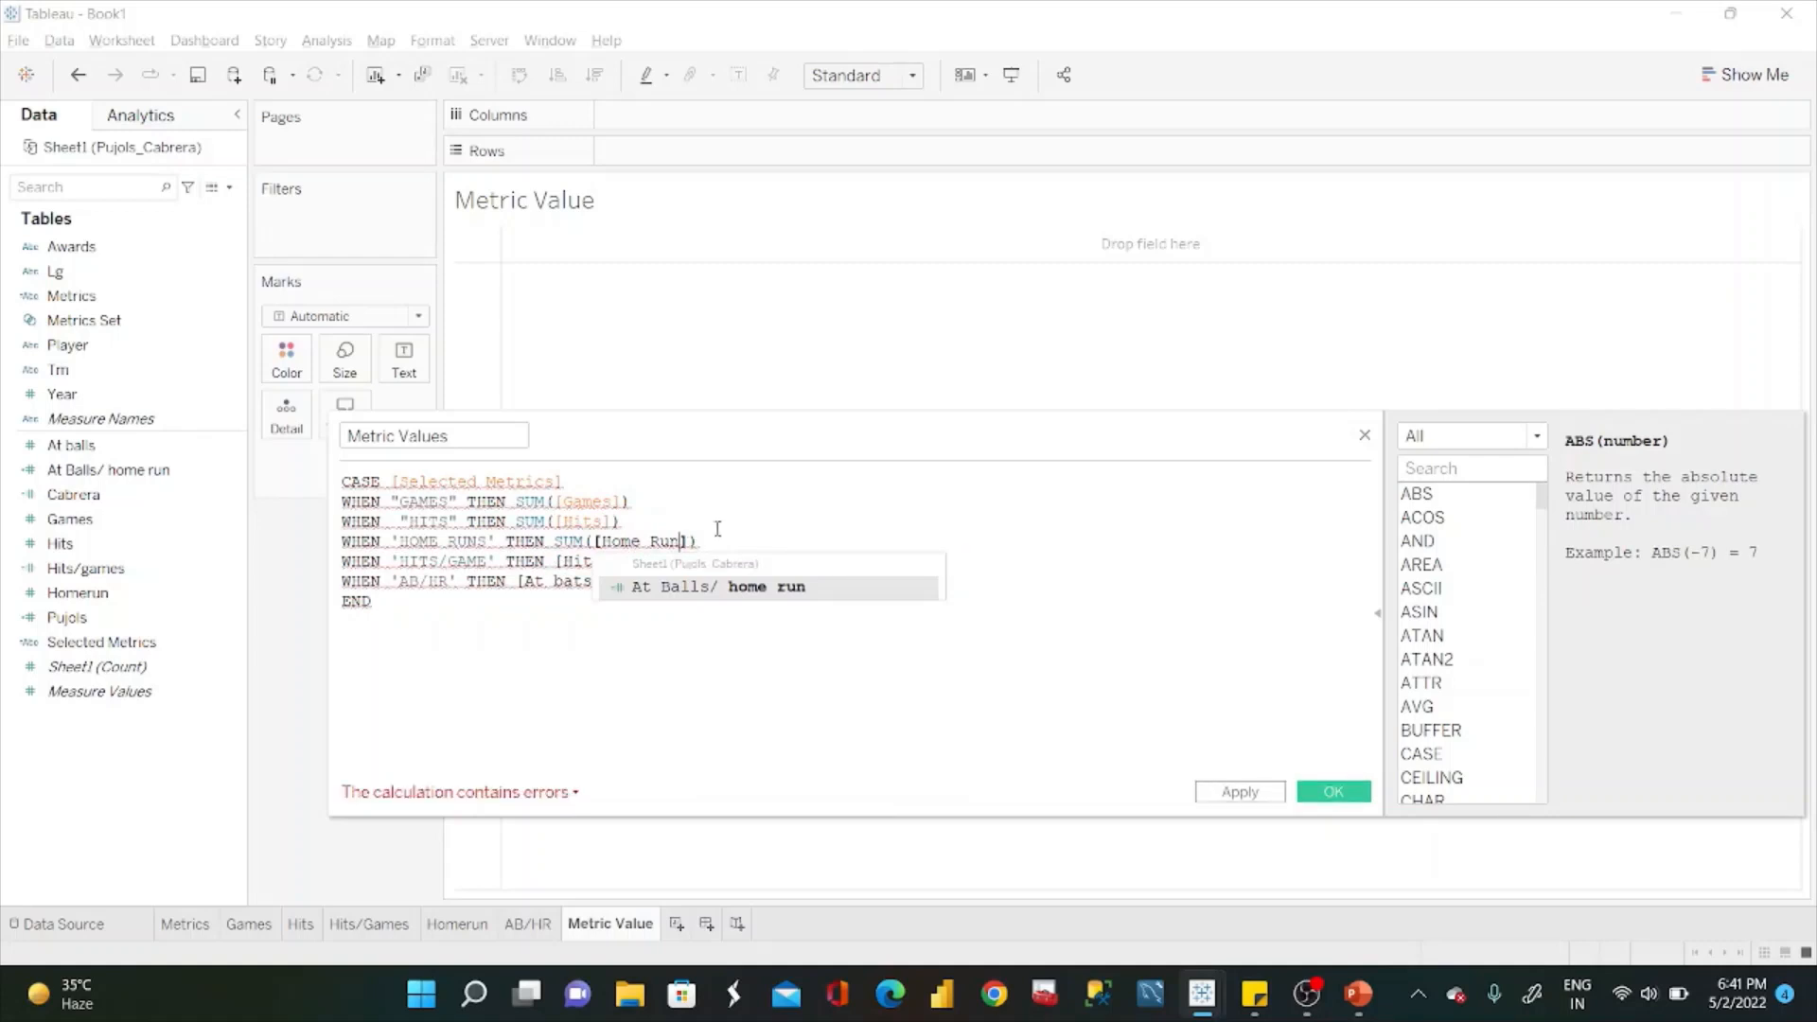
key("BackSpace")
key("BackSpace")
key("BackSpace")
key("BackSpace")
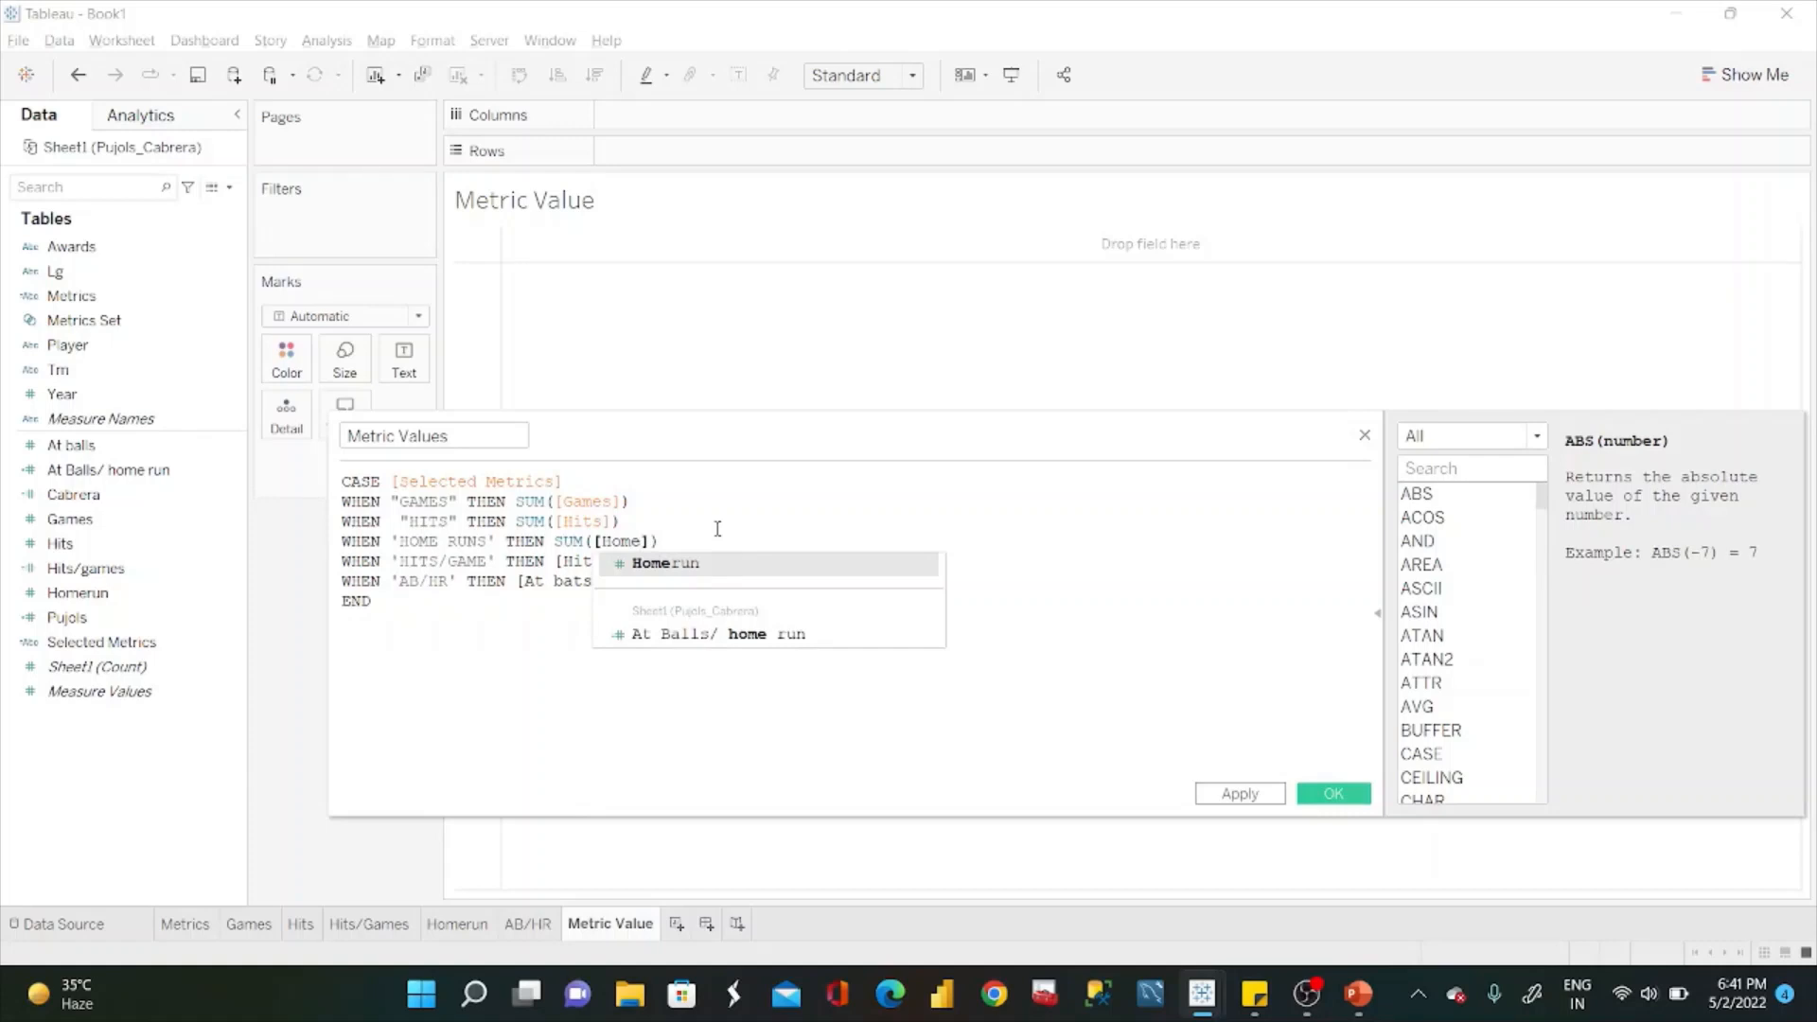
key("Return")
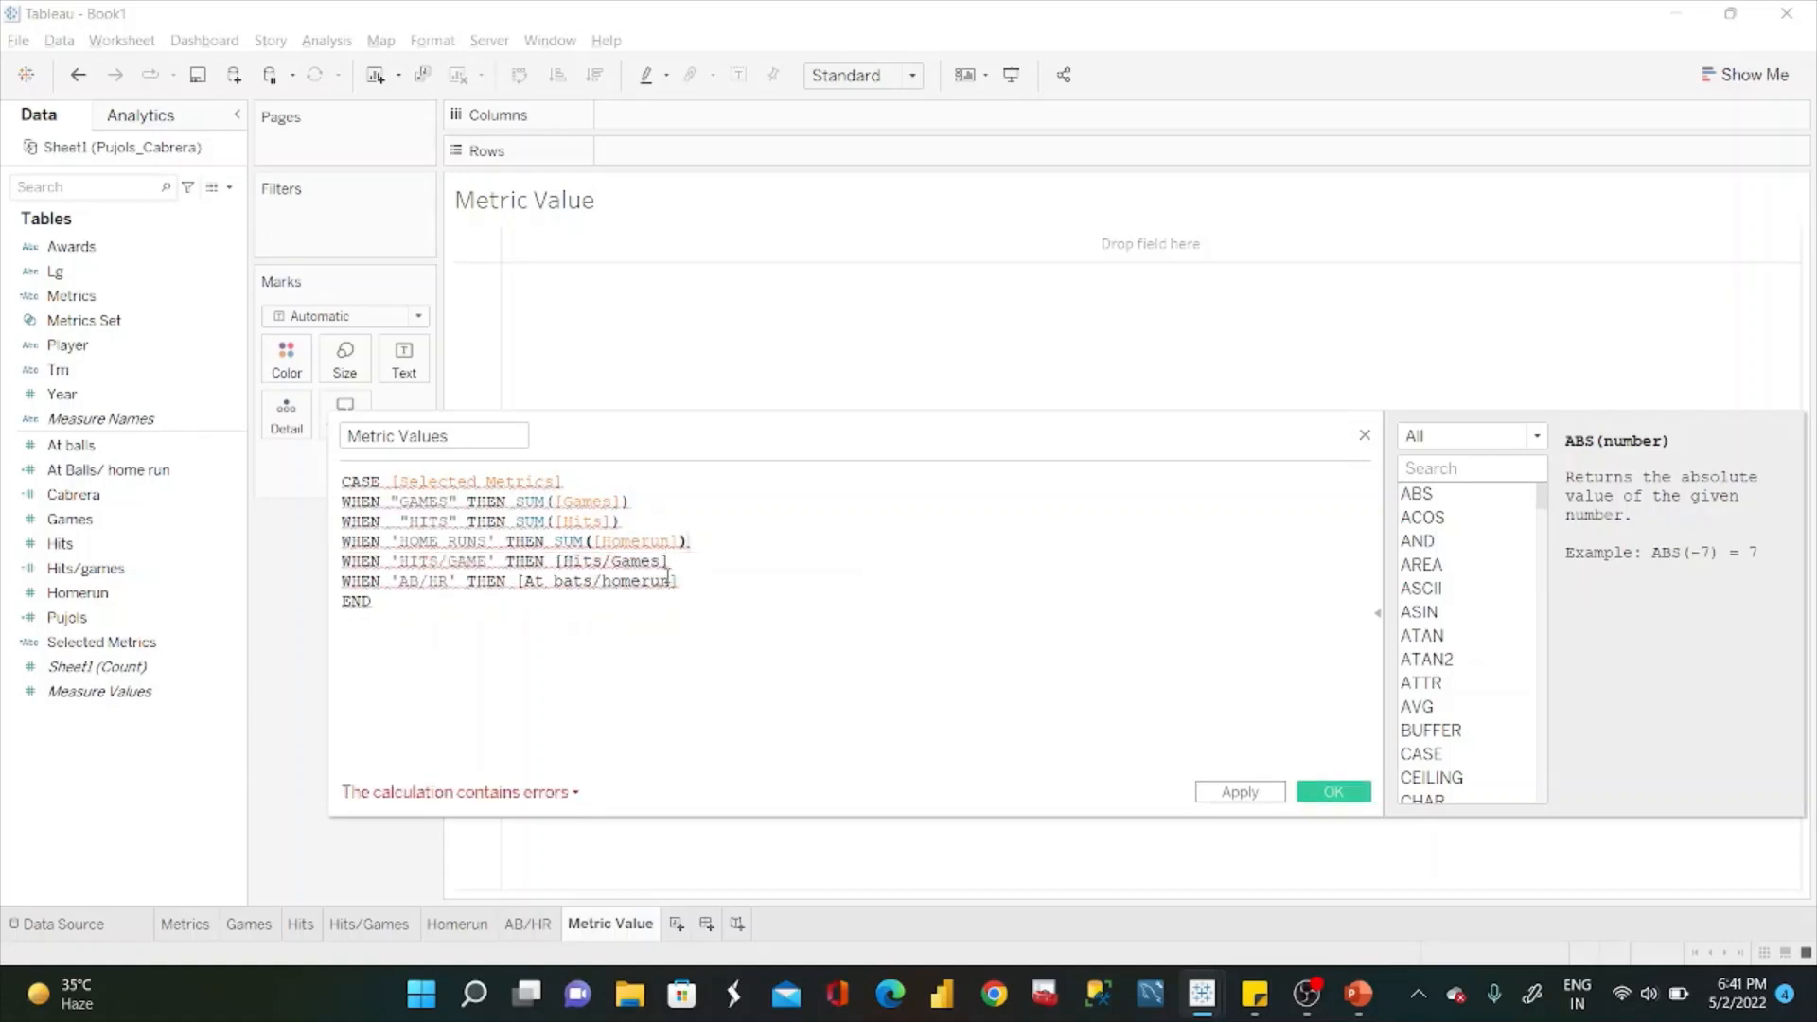
Replace the reference in the 'HITS/GAME' branch with the existing [Hits/games] field.
left_click(664, 560)
key("BackSpace")
key("BackSpace")
key("BackSpace")
key("BackSpace")
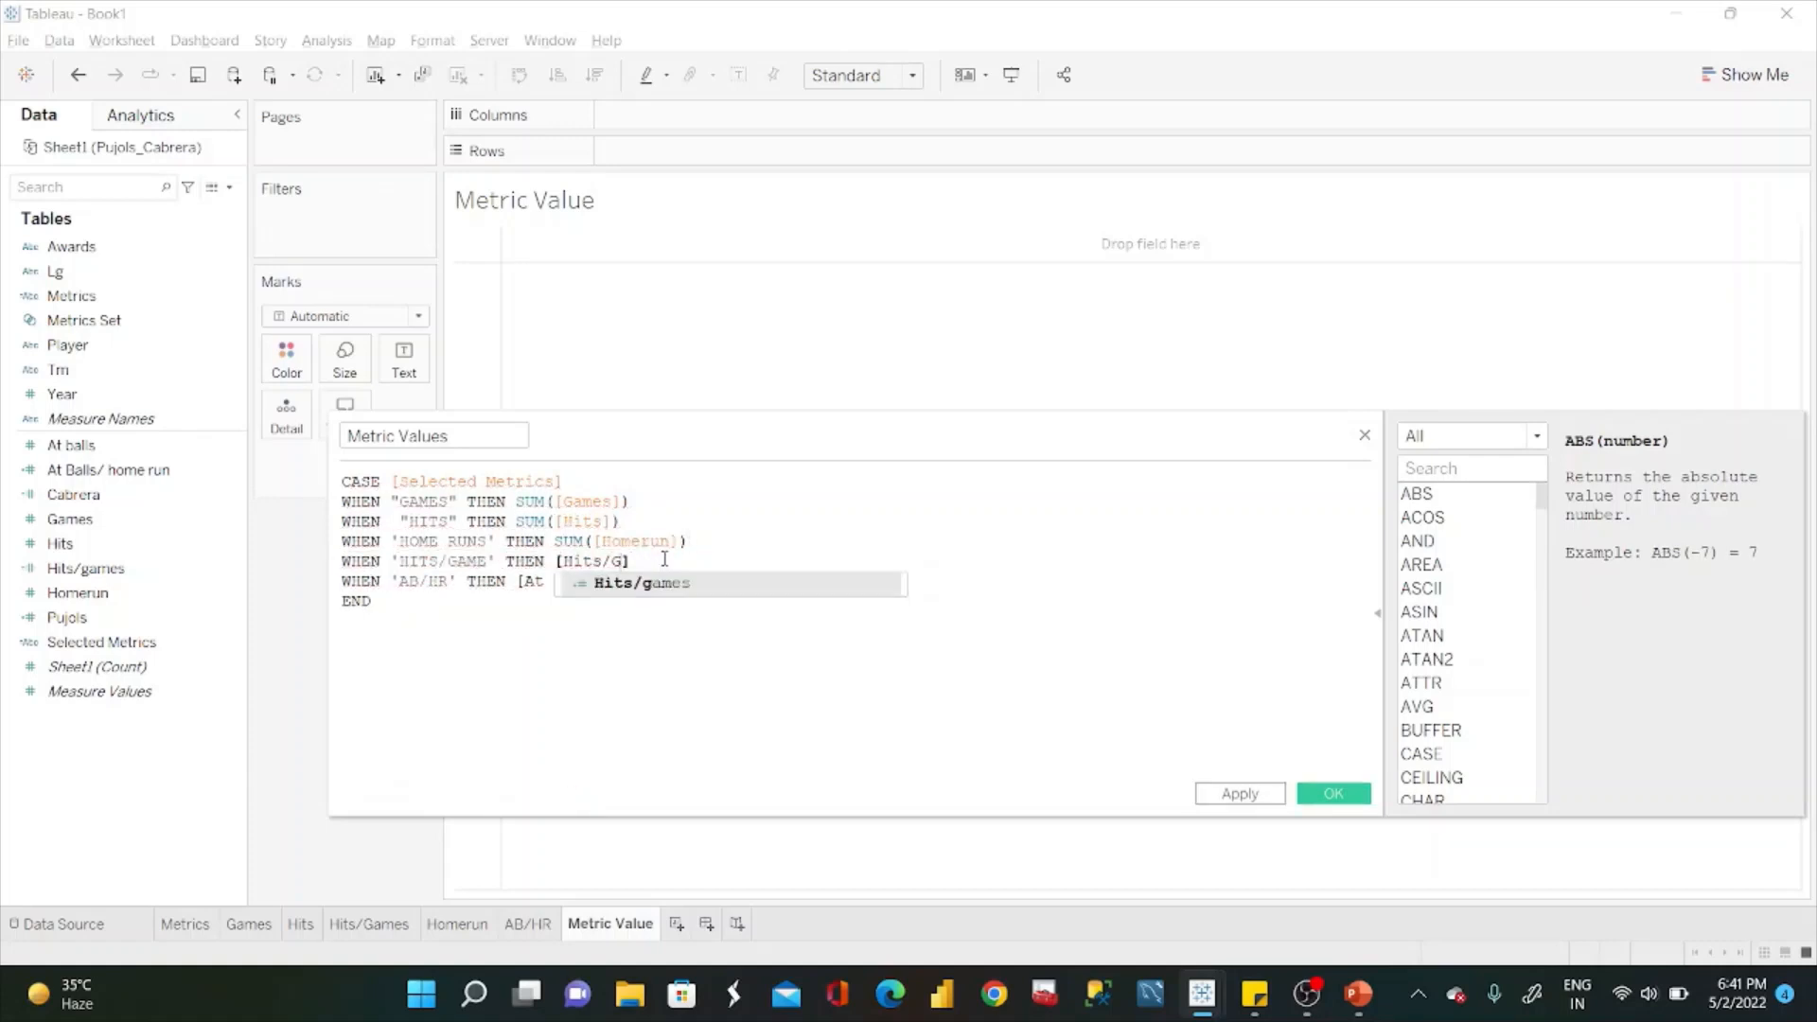
key("Return")
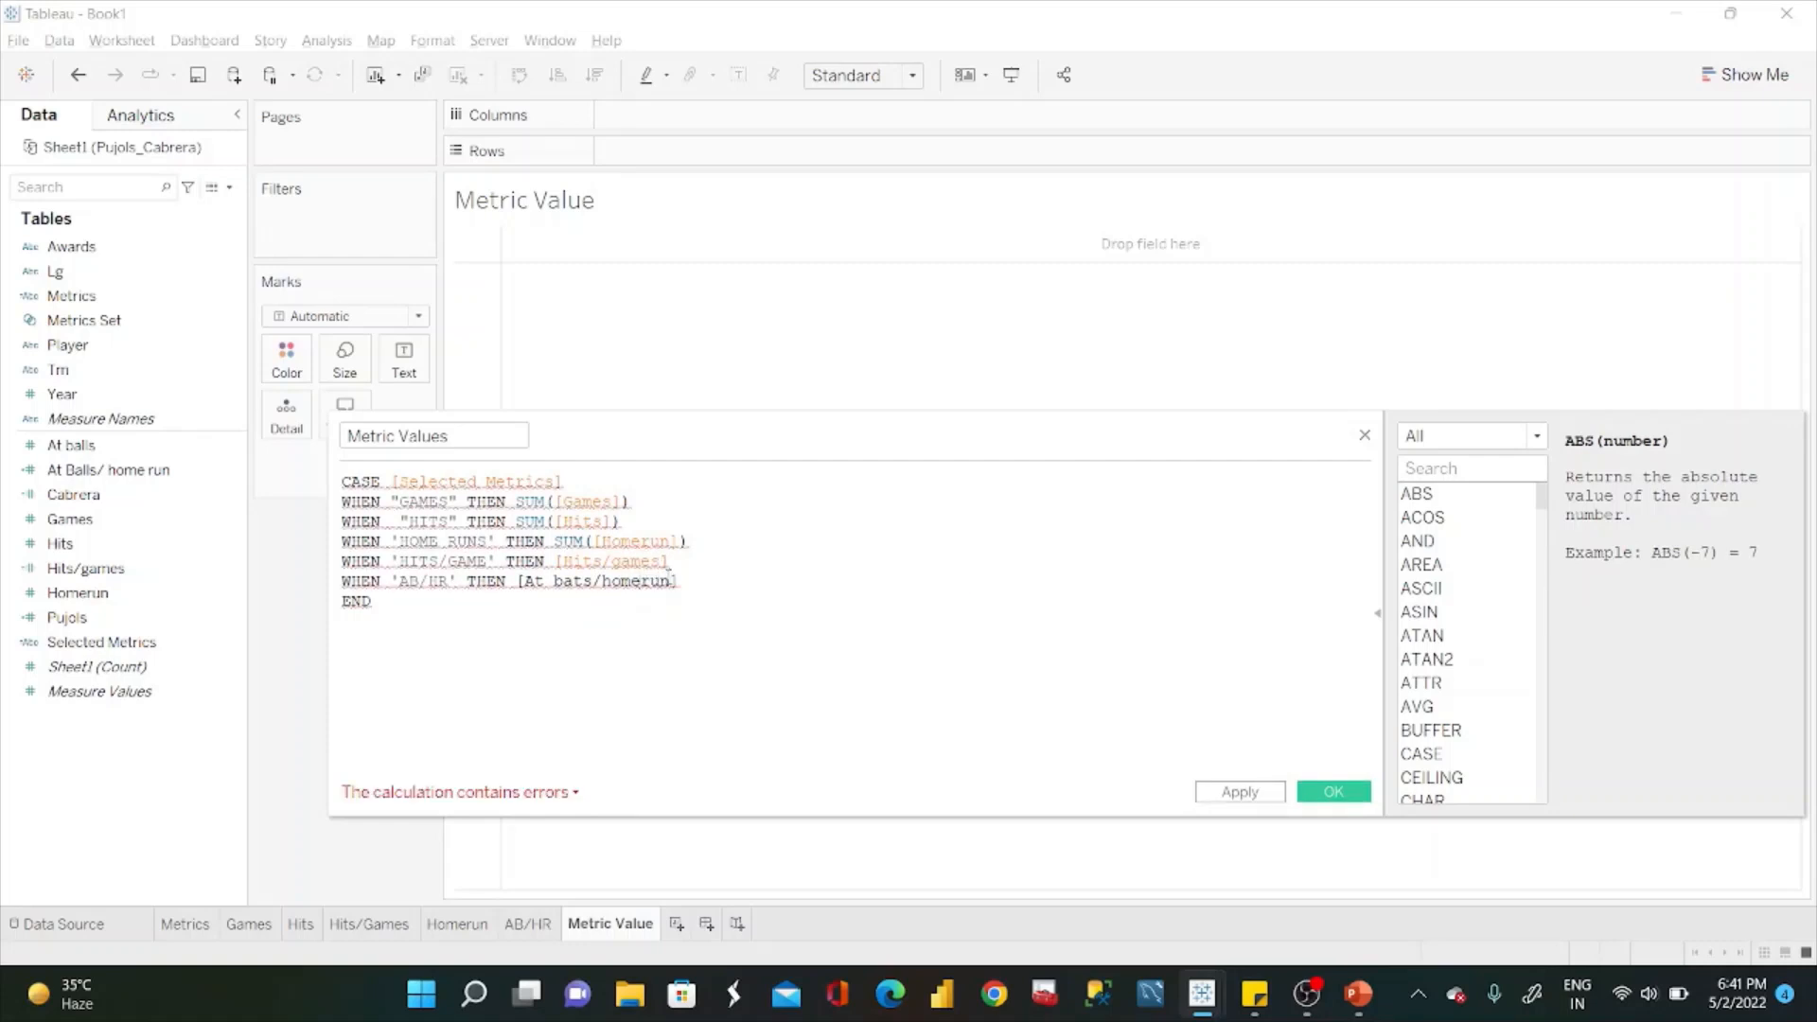
Try to correct the [At bats/homerun] reference in the 'AB/HR' branch to match the At Balls/ home run field.
left_click(590, 580)
key("BackSpace")
key("BackSpace")
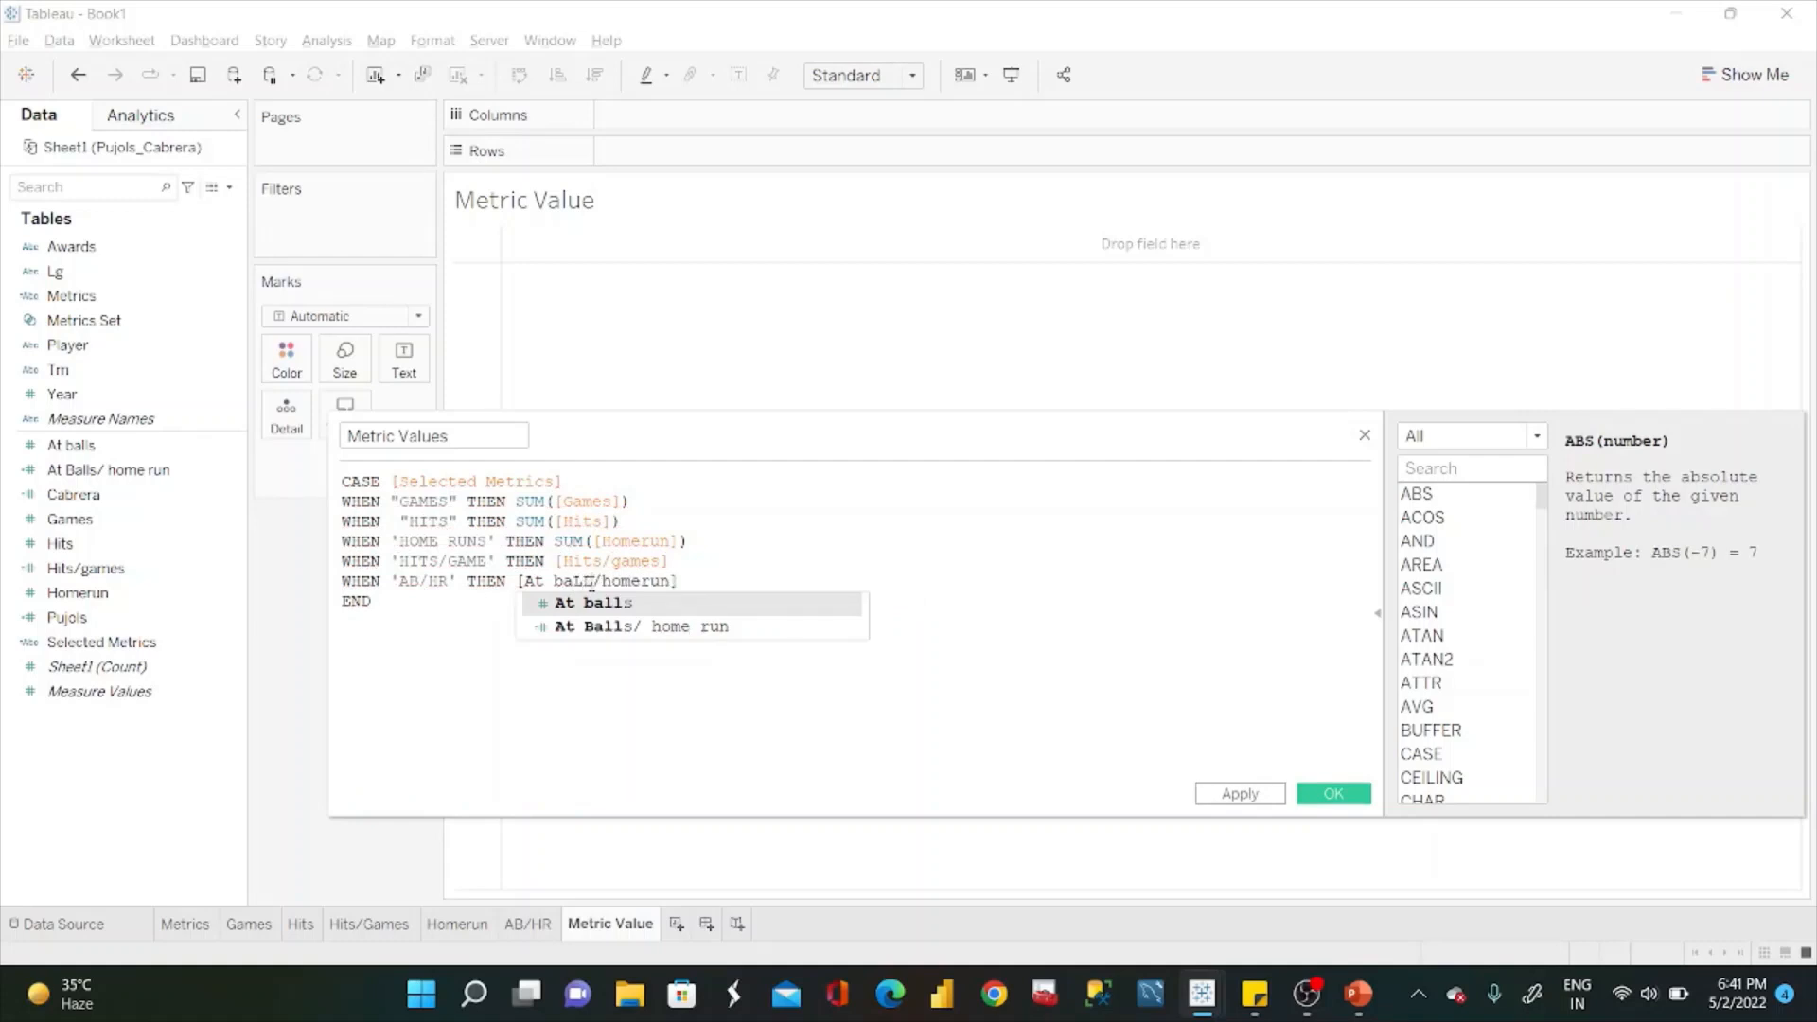
type("lls")
key("BackSpace")
key("BackSpace")
key("BackSpace")
type("ts")
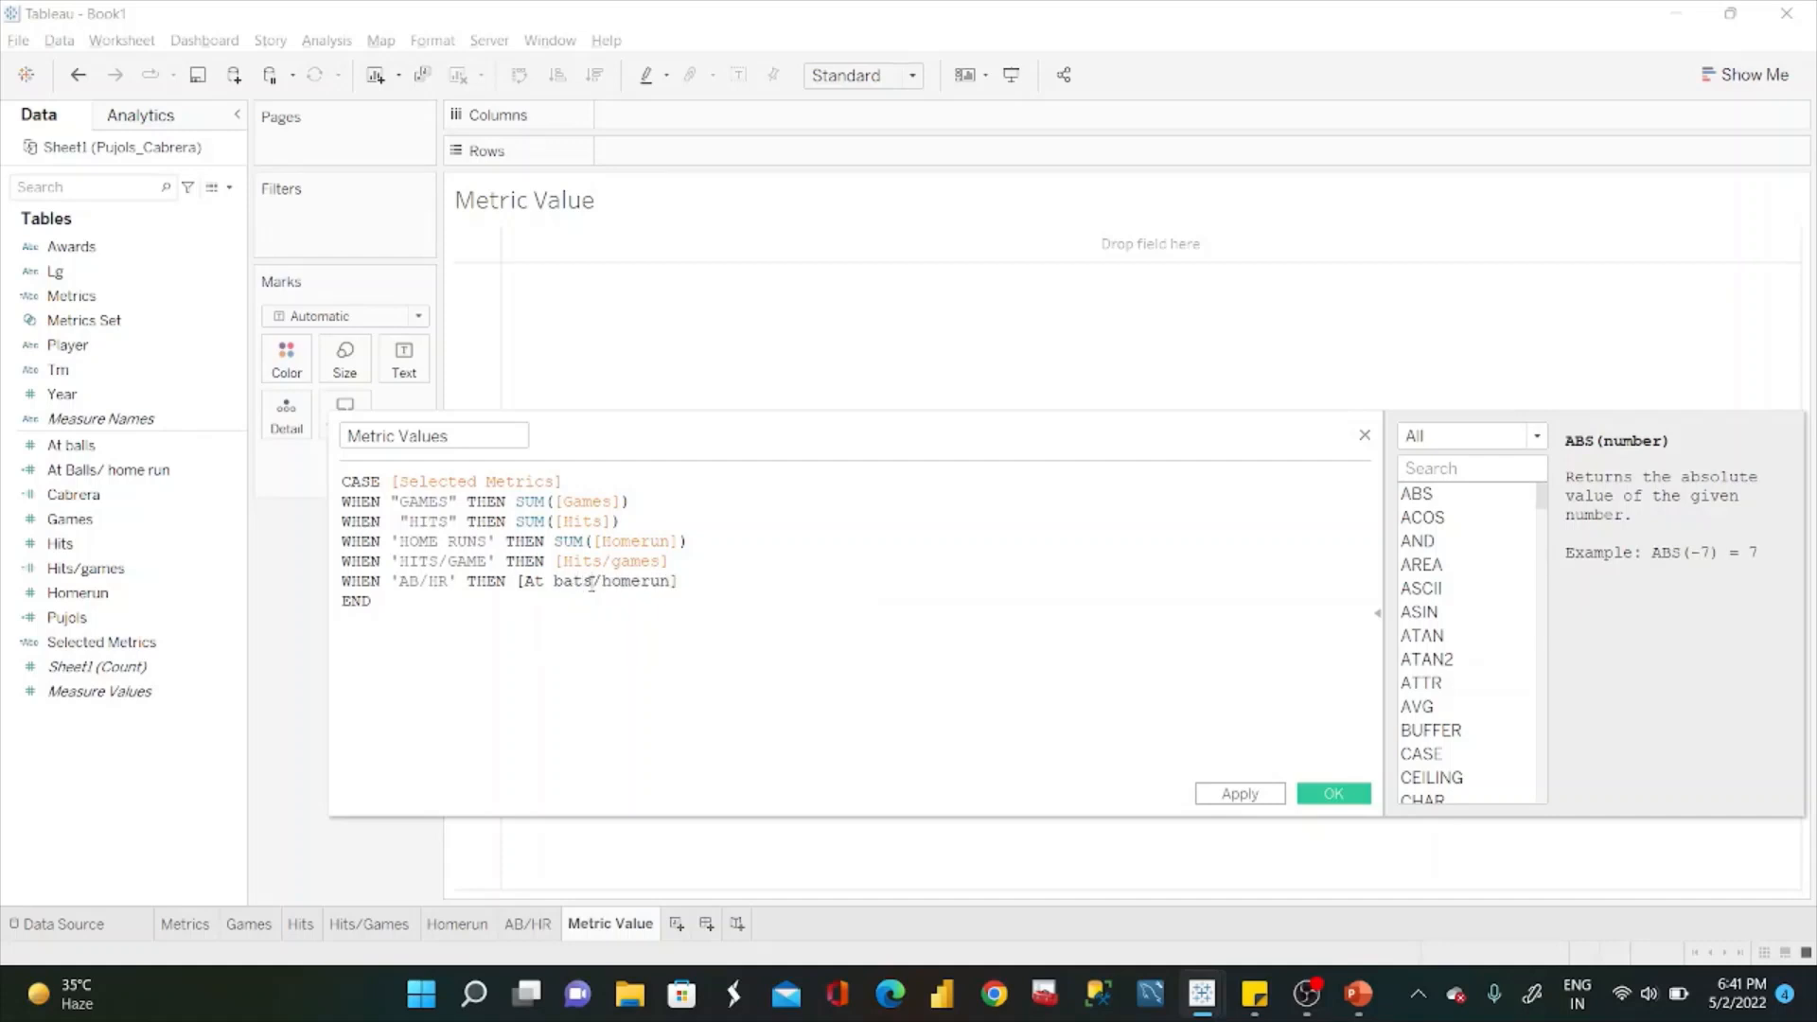
key("BackSpace")
key("BackSpace")
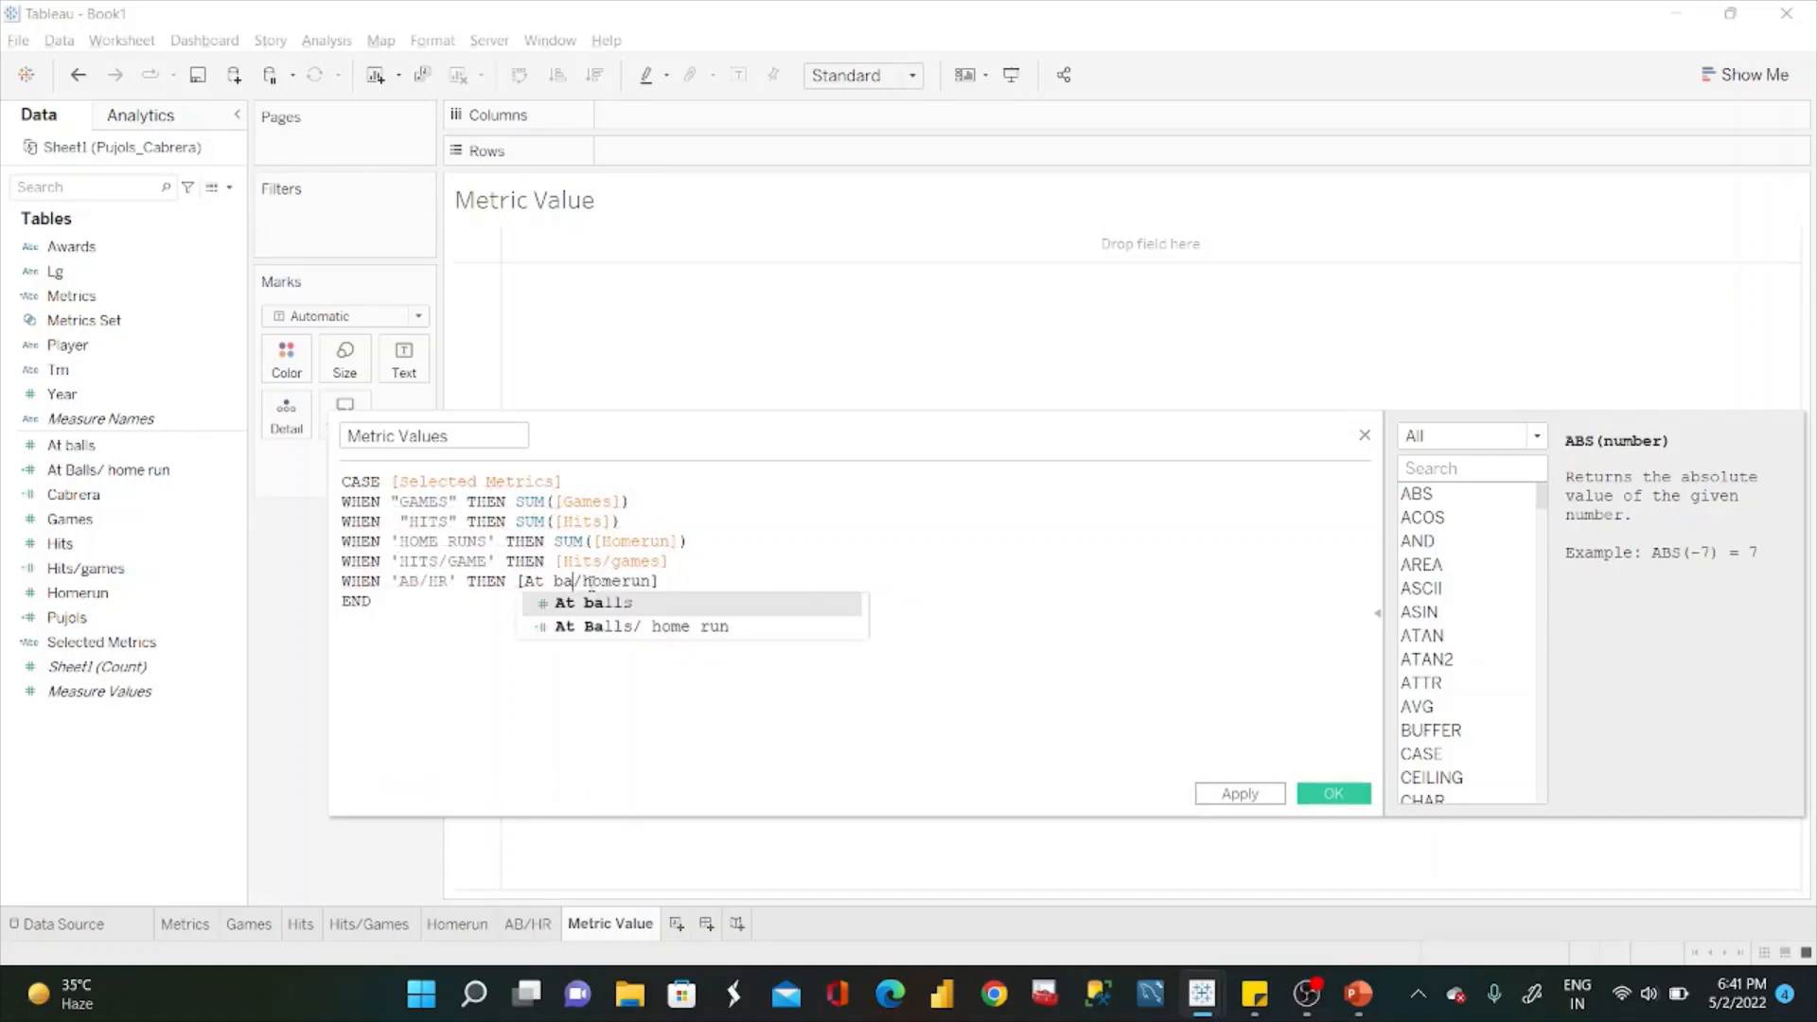
left_click(417, 665)
Rename the At Balls/ home run field as At Bats/ home run.
left_click(232, 470)
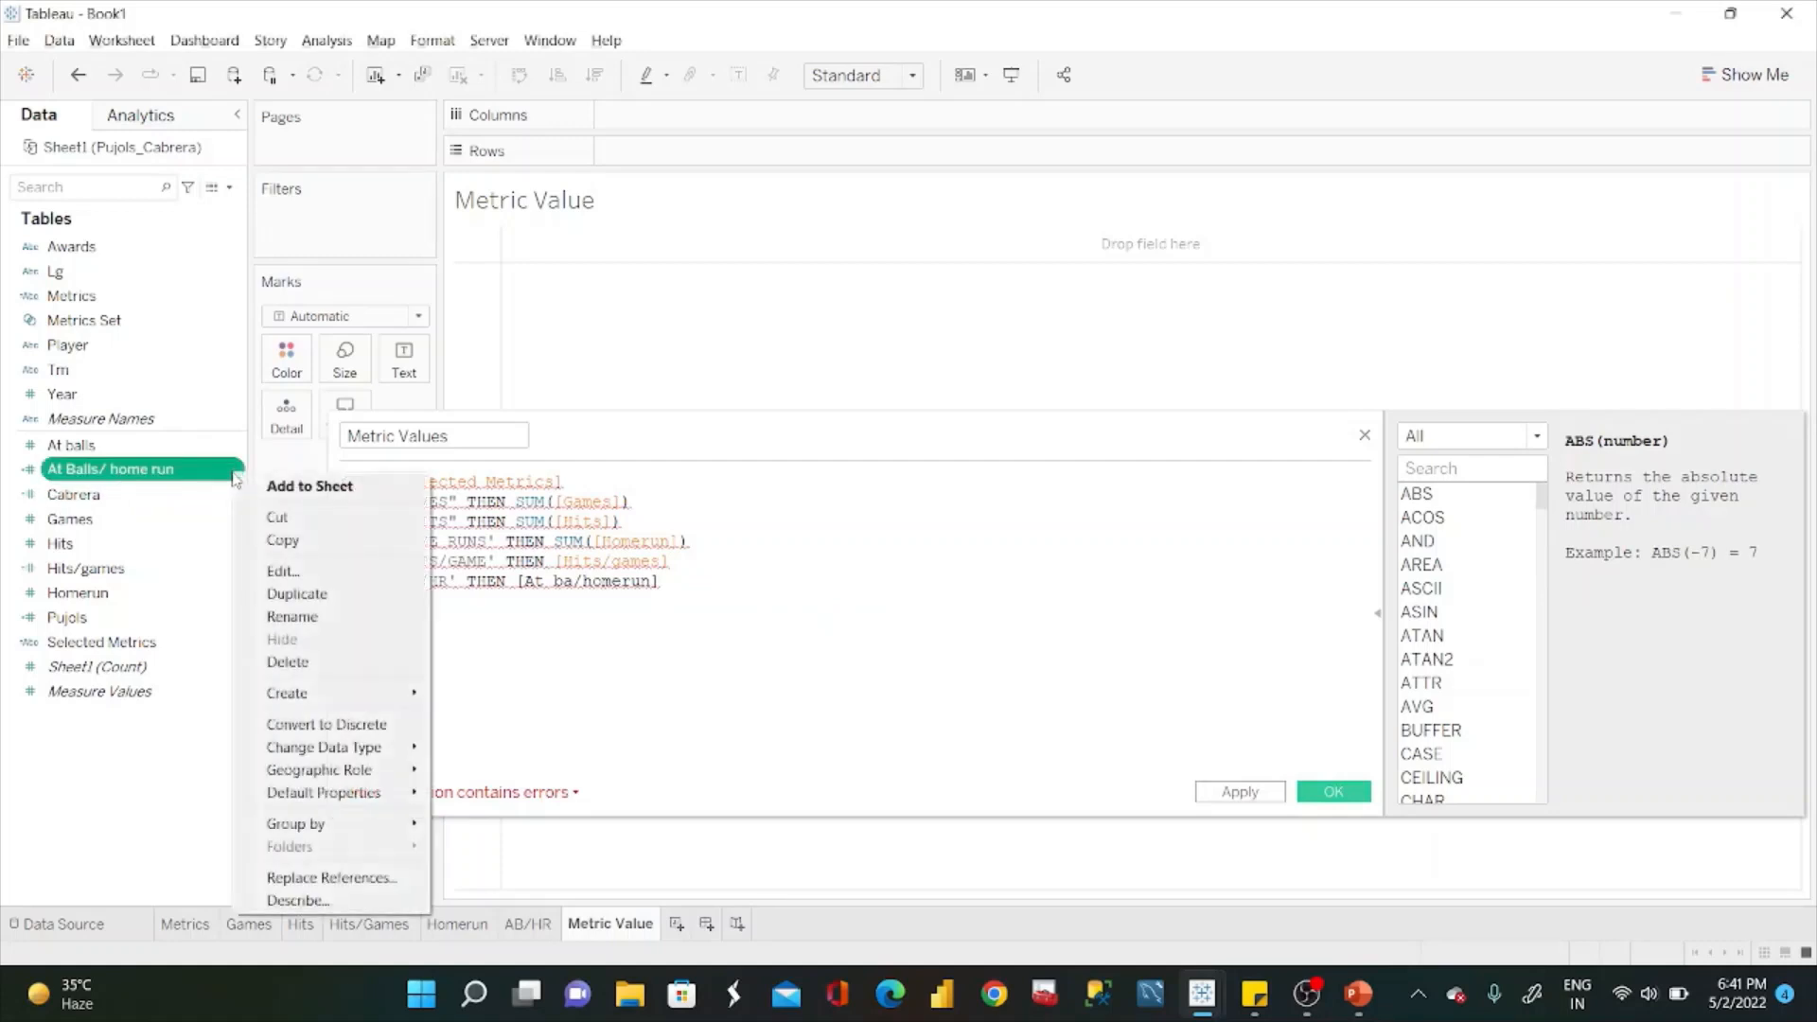
left_click(310, 618)
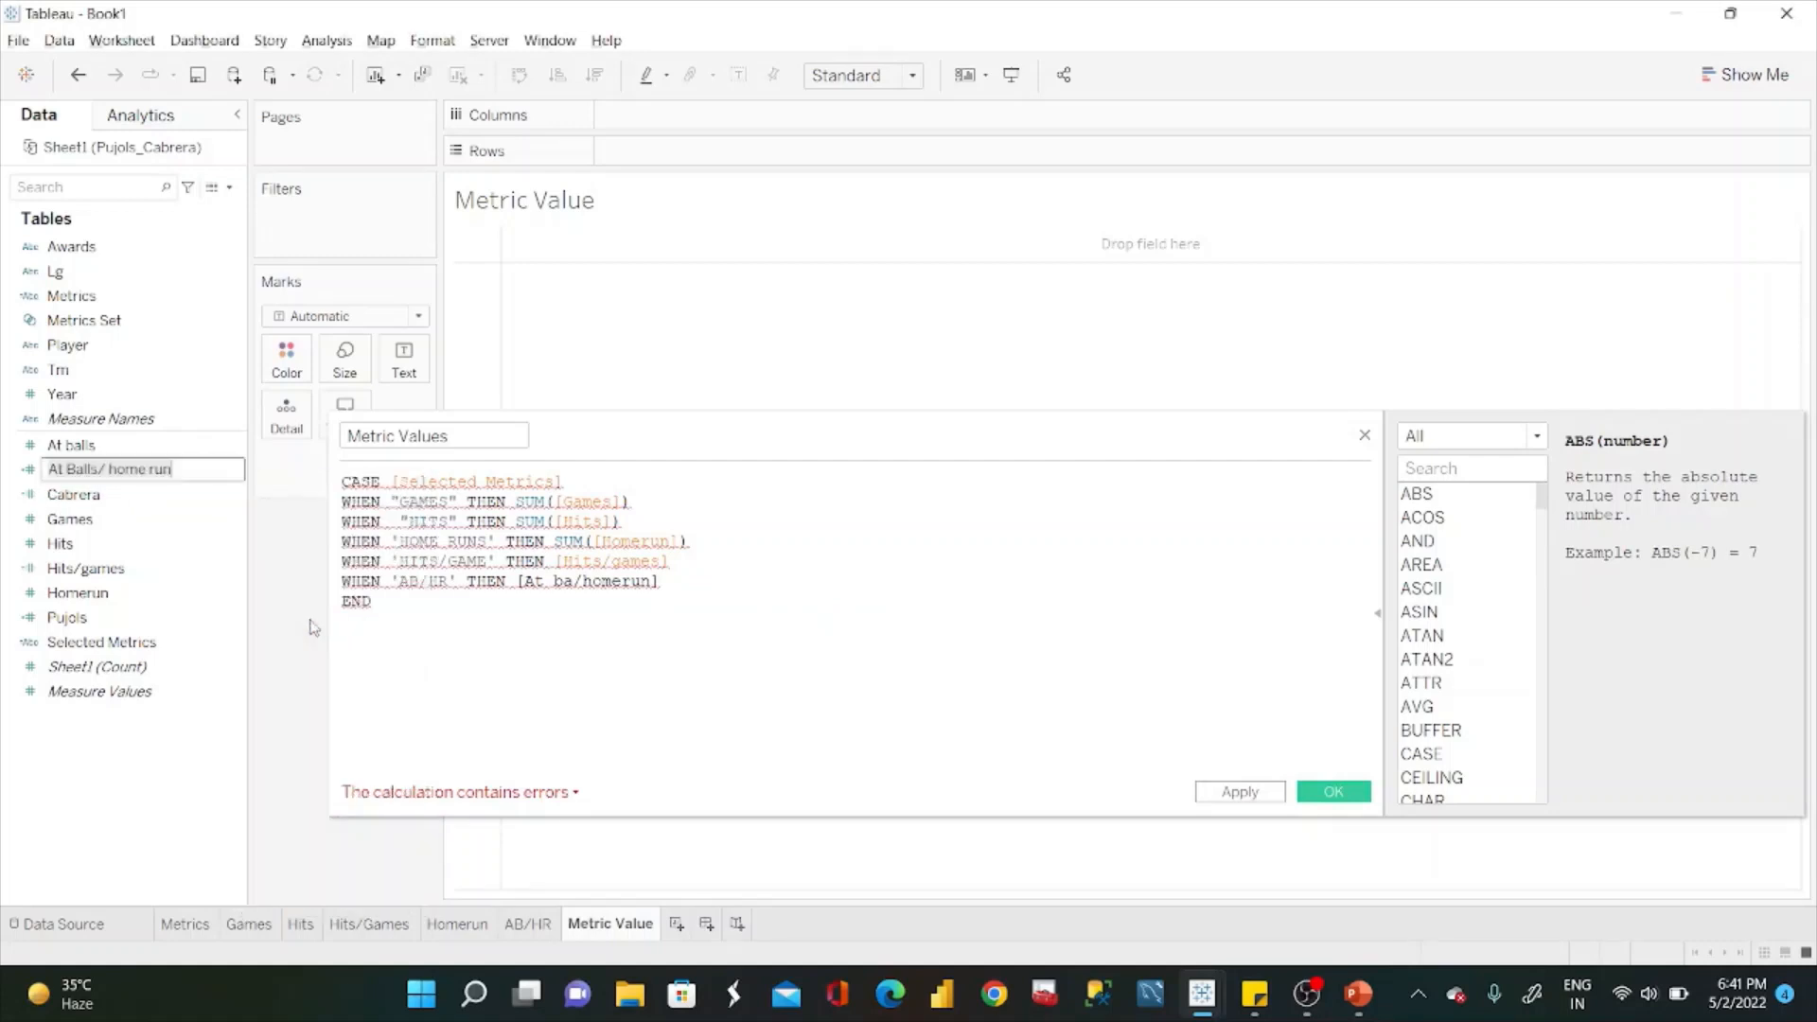
left_click(98, 469)
key("BackSpace")
key("BackSpace")
key("BackSpace")
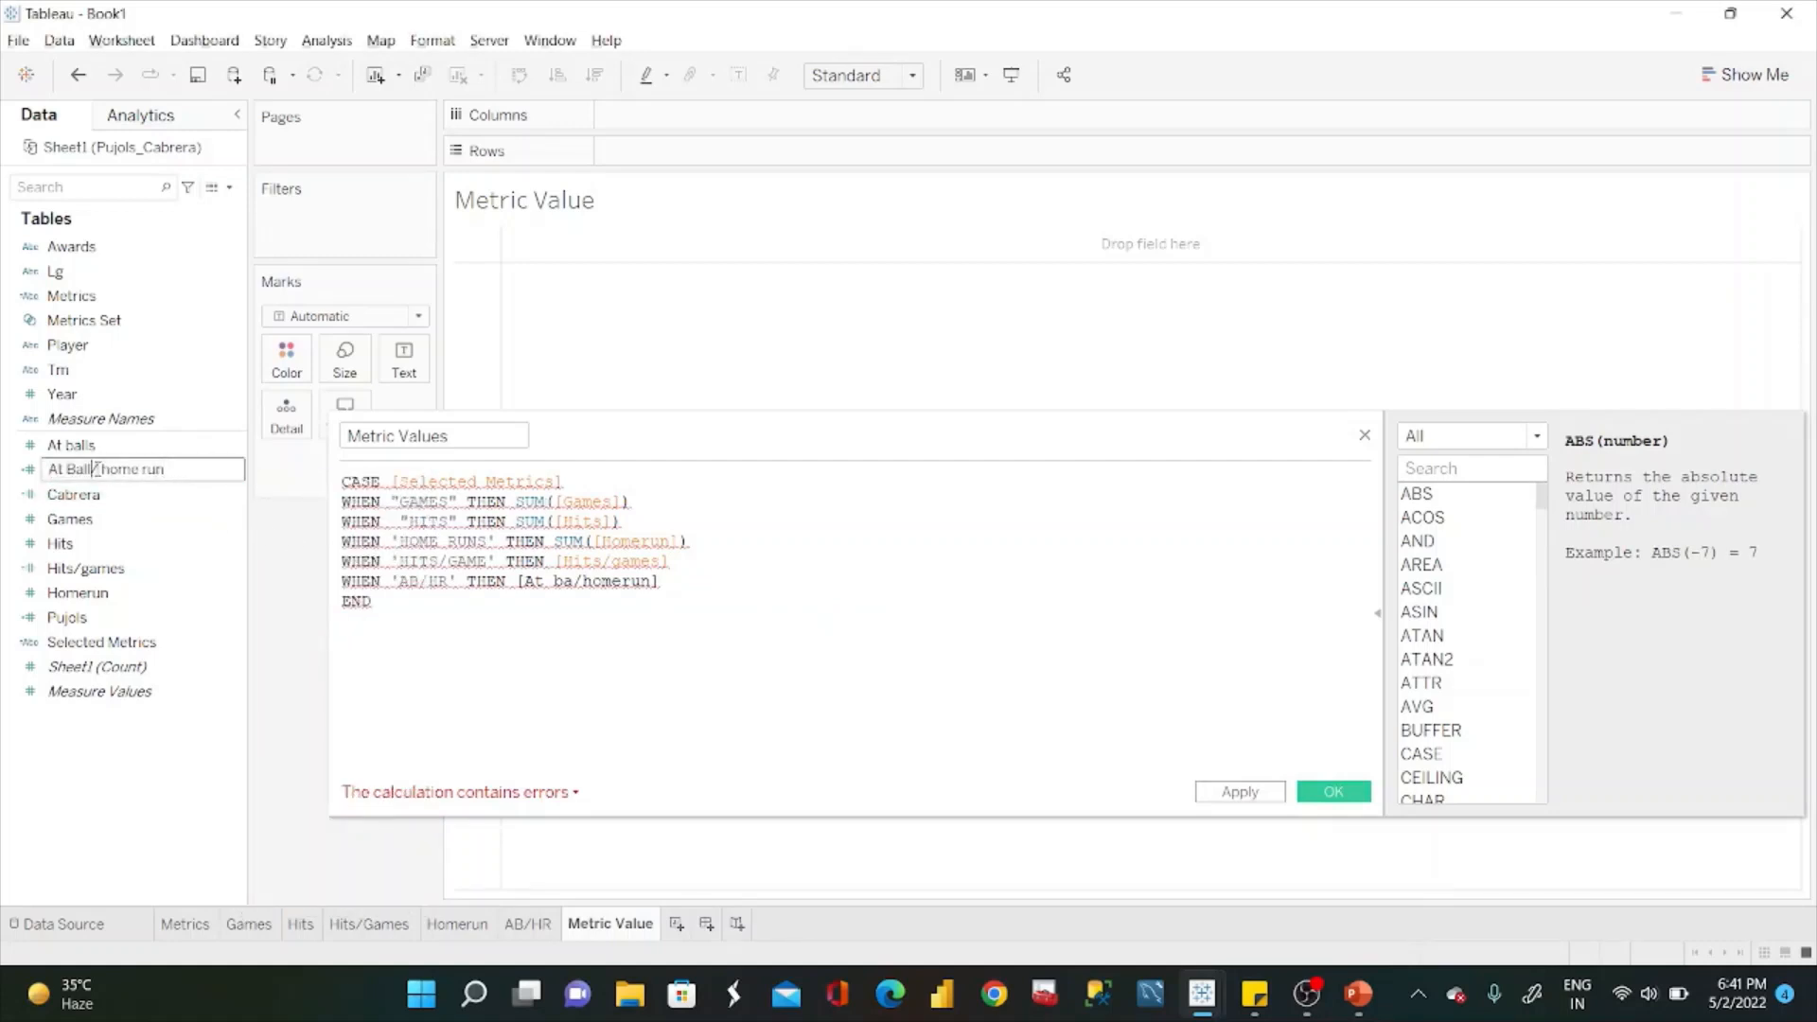
type("ts")
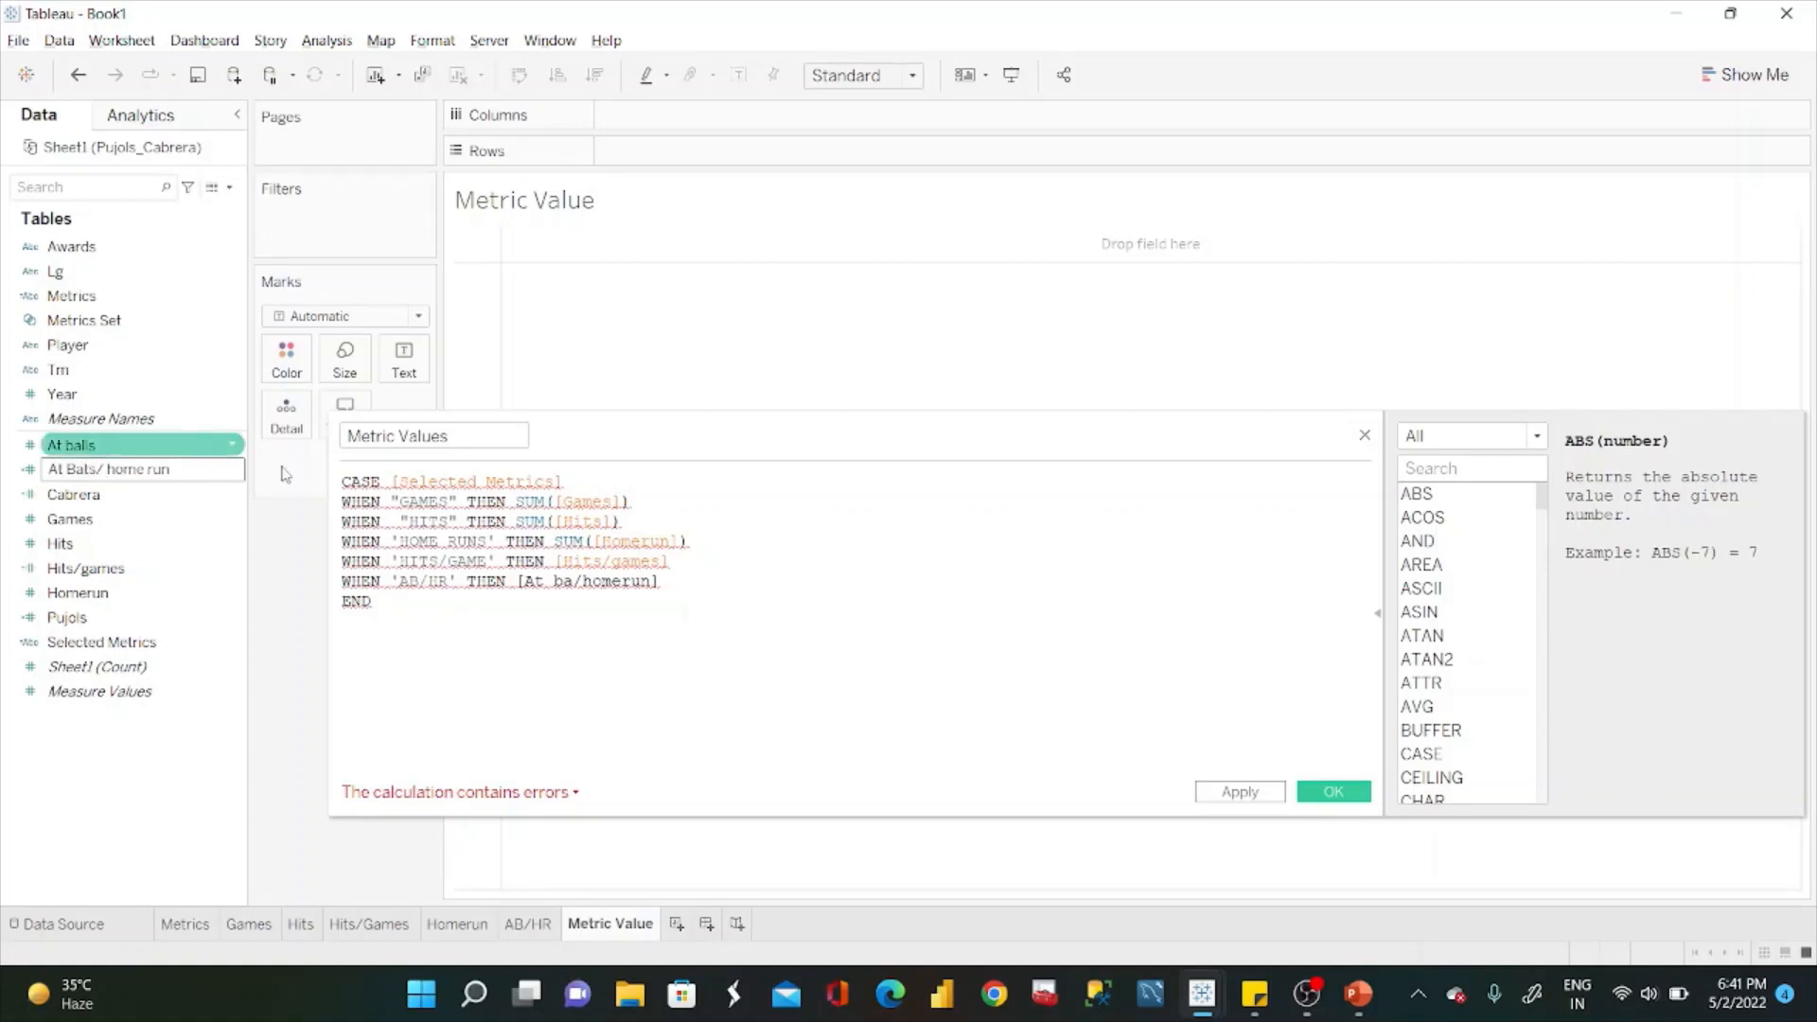
left_click(492, 596)
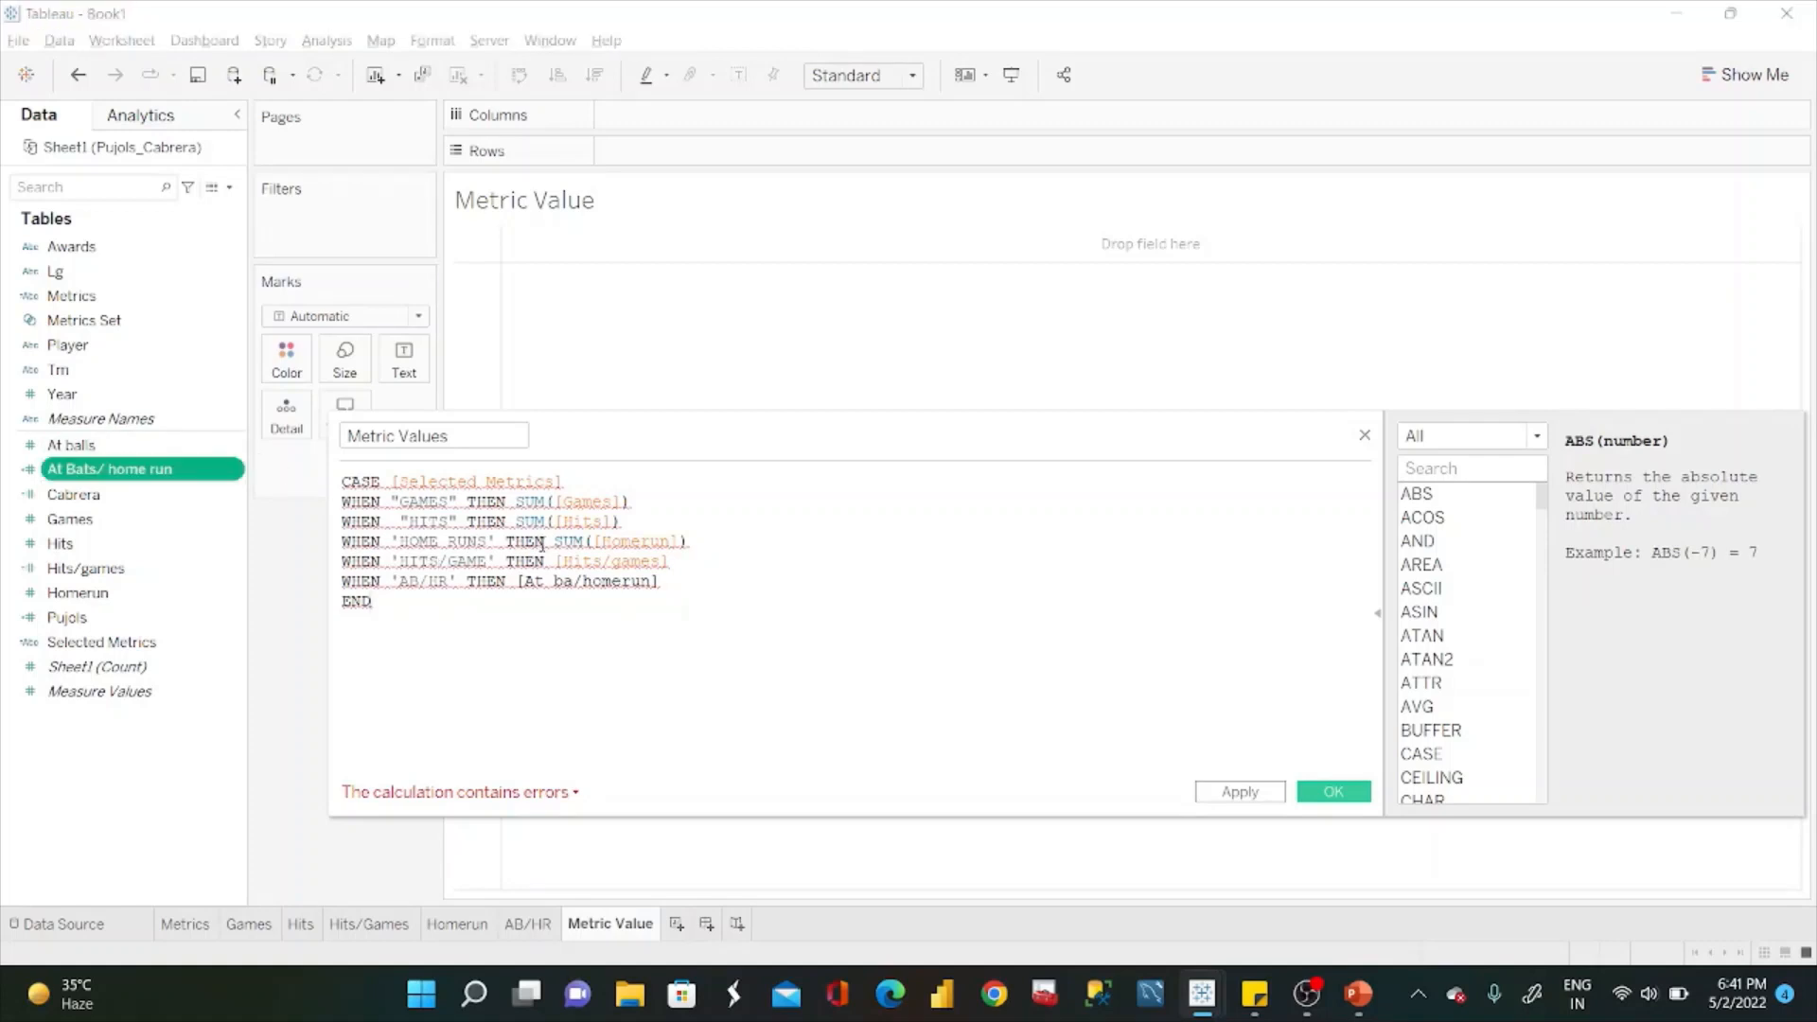
Replace the reference in the 'AB/HR' branch with the [At Bats/ home run] field and save the Metric Values calculation.
left_click(576, 583)
key("BackSpace")
key("BackSpace")
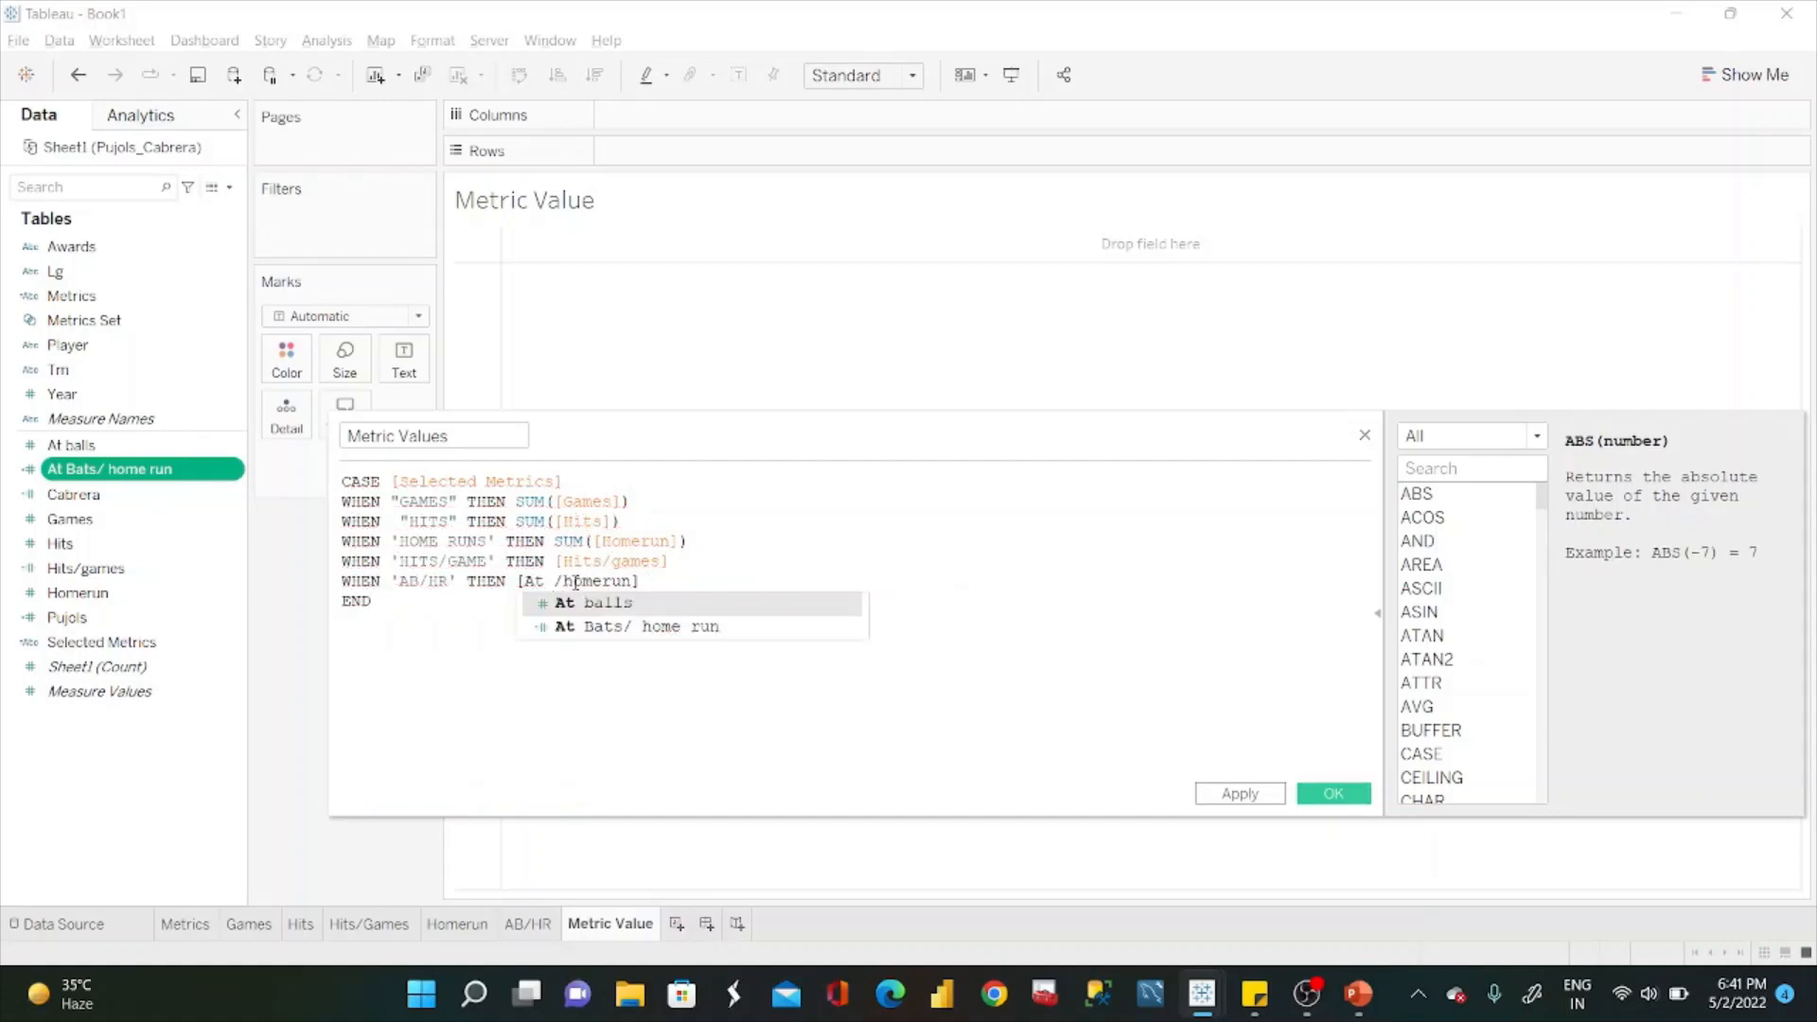
key("BackSpace")
type("ba")
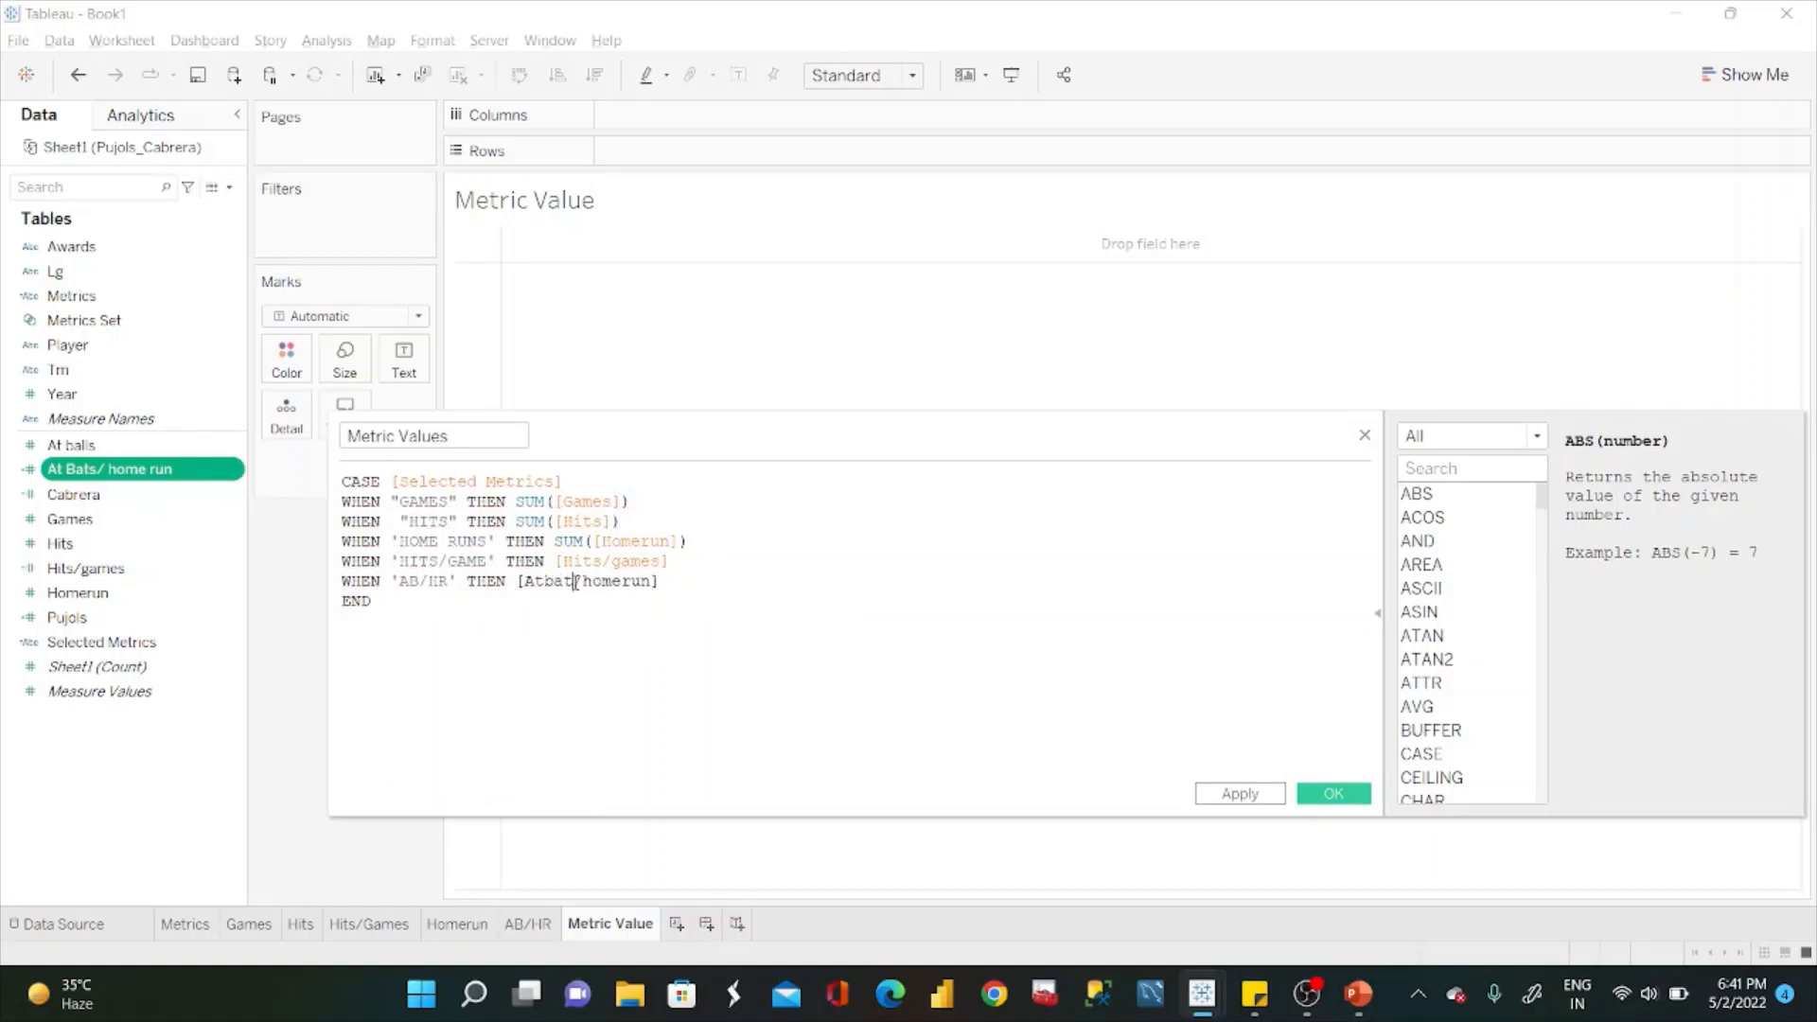
key("BackSpace")
type("at")
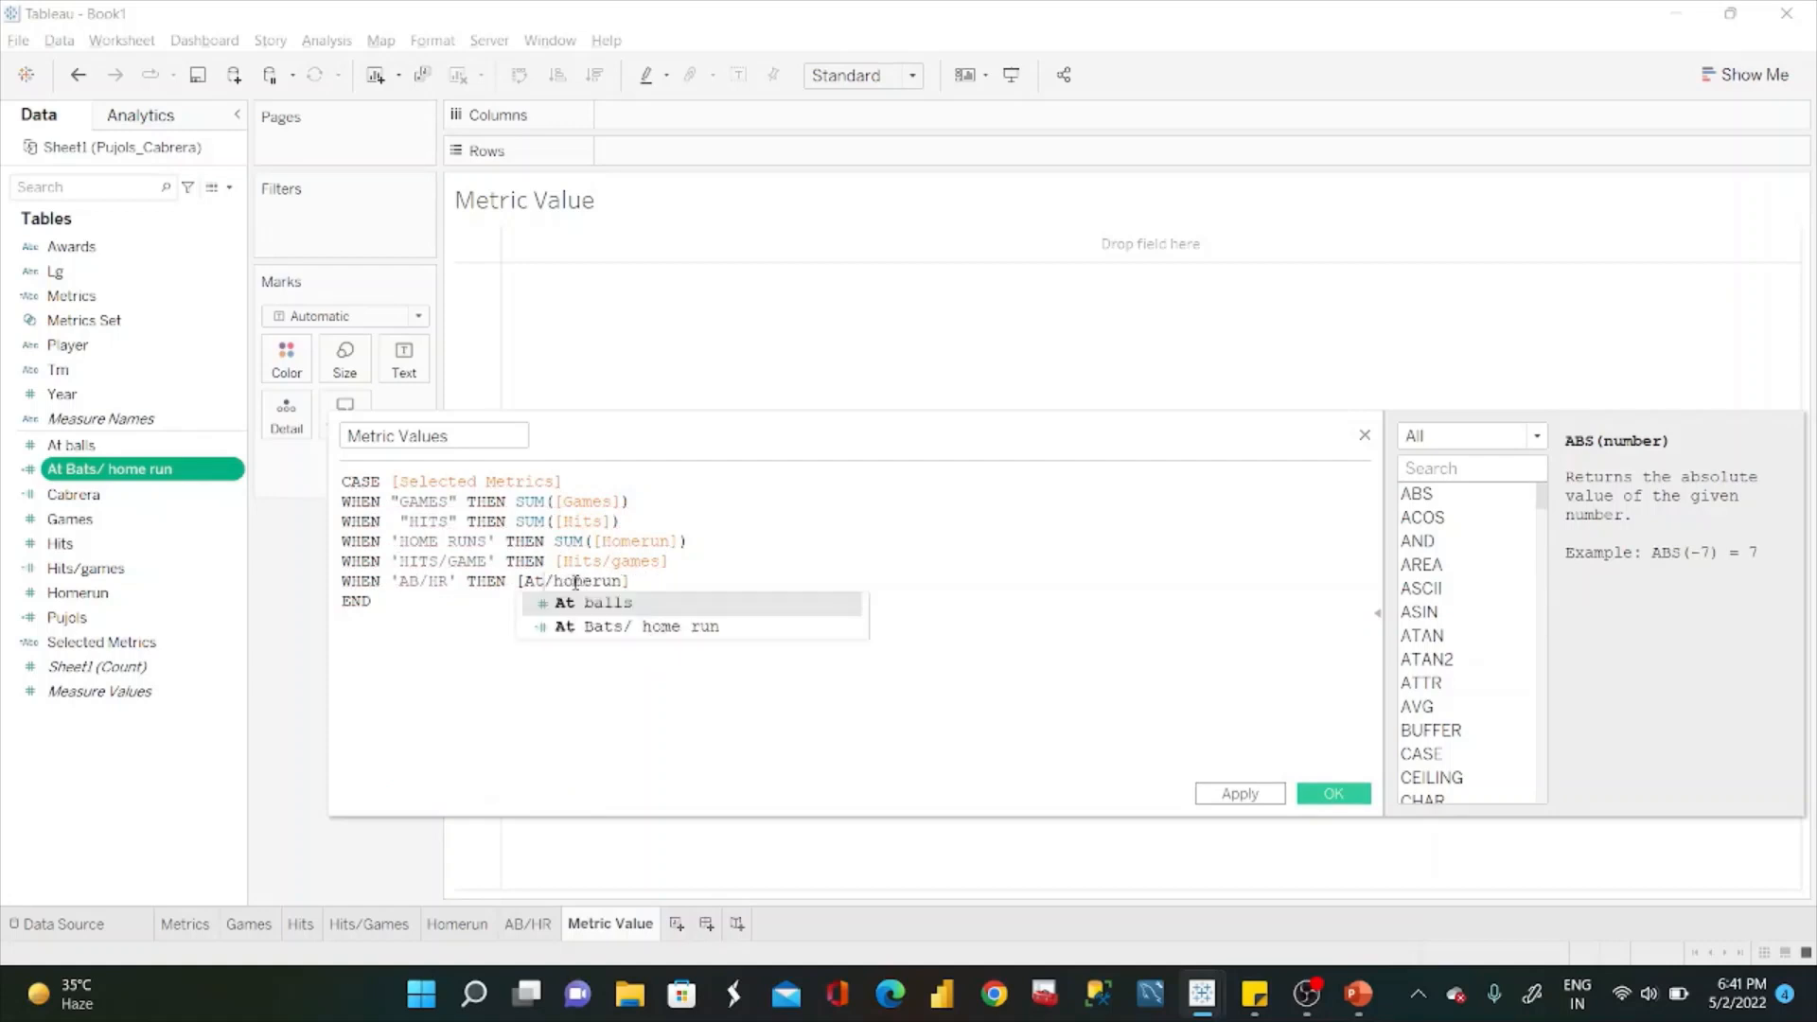
key("Return")
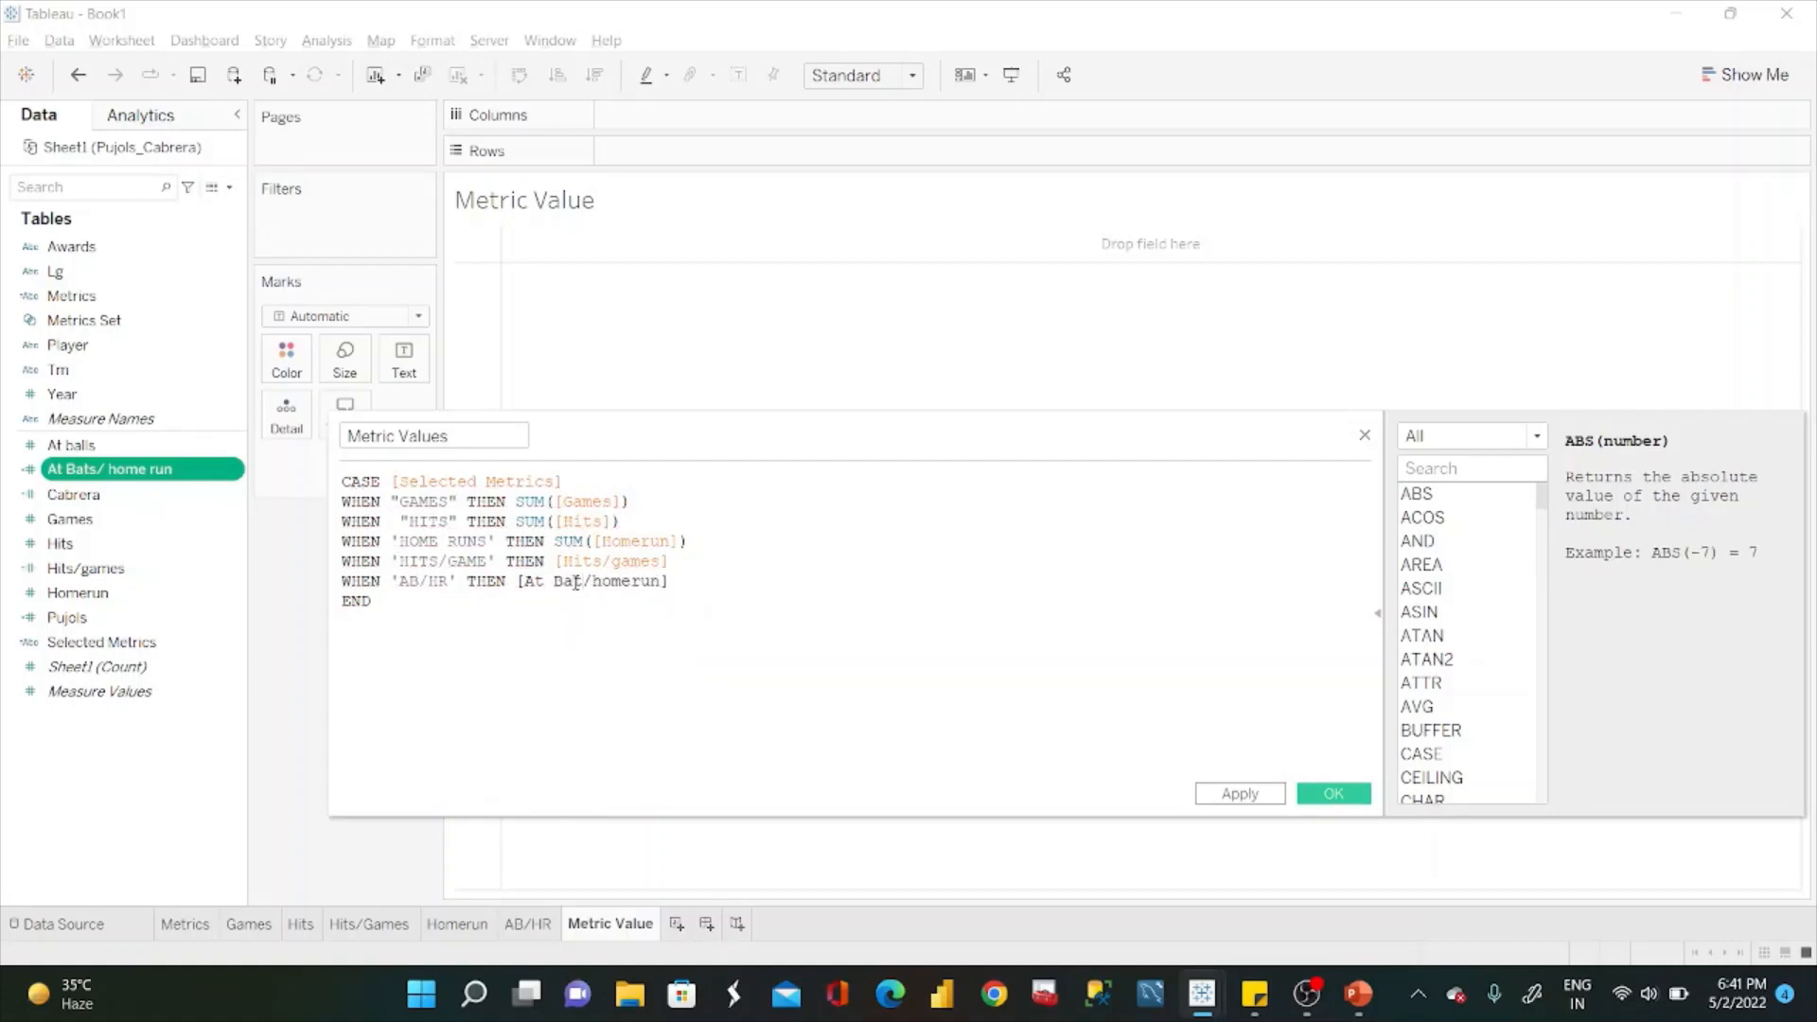
key("BackSpace")
key("BackSpace")
key("BackSpace")
key("BackSpace")
key("BackSpace")
key("BackSpace")
key("BackSpace")
key("BackSpace")
key("BackSpace")
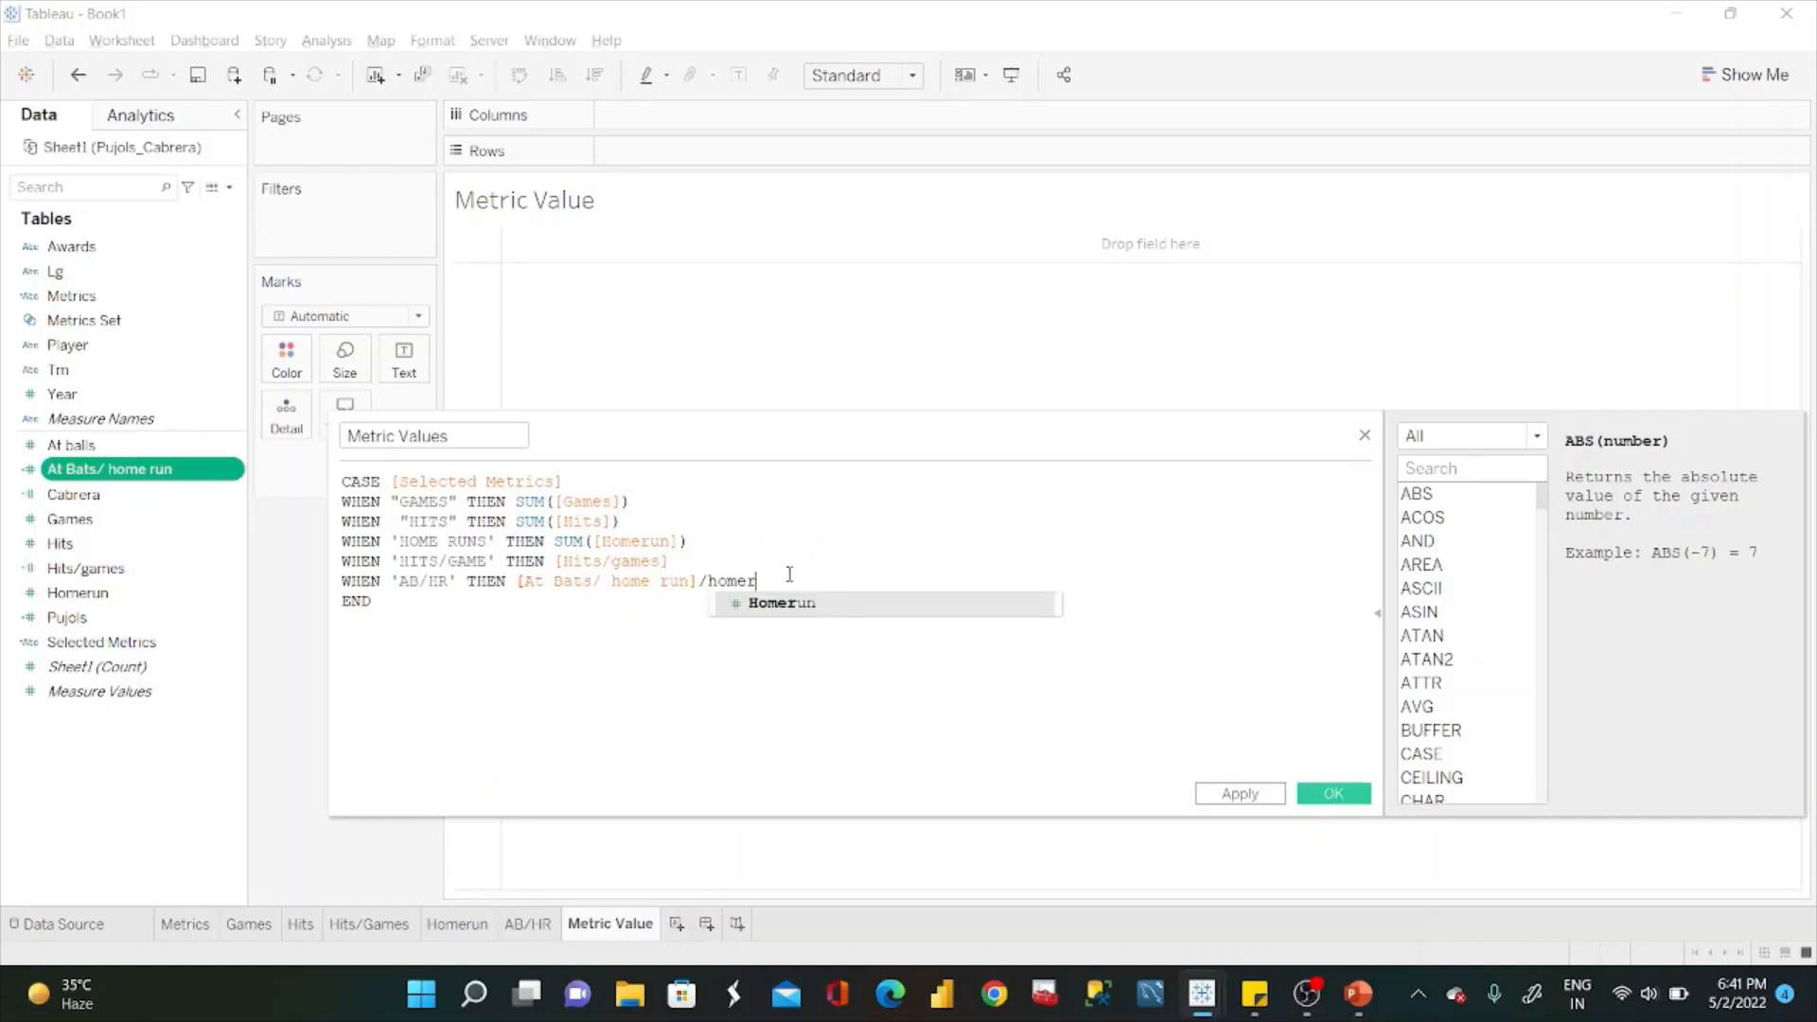
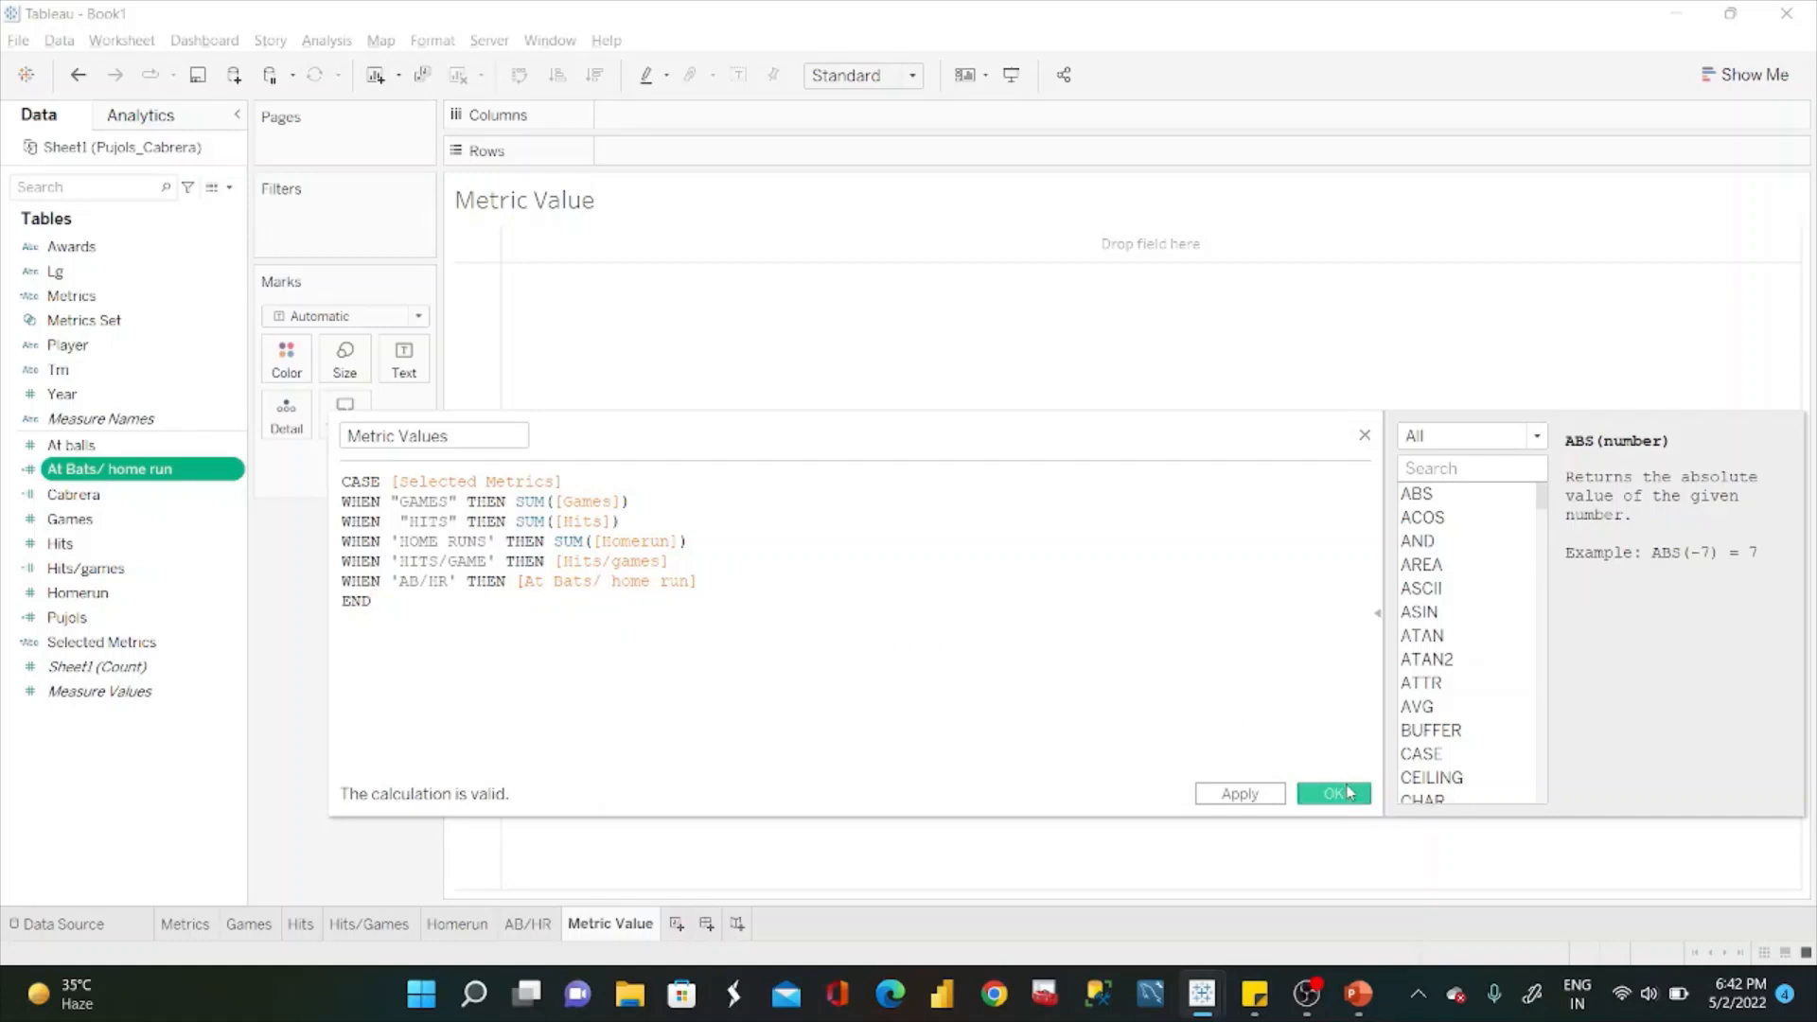
left_click(1335, 793)
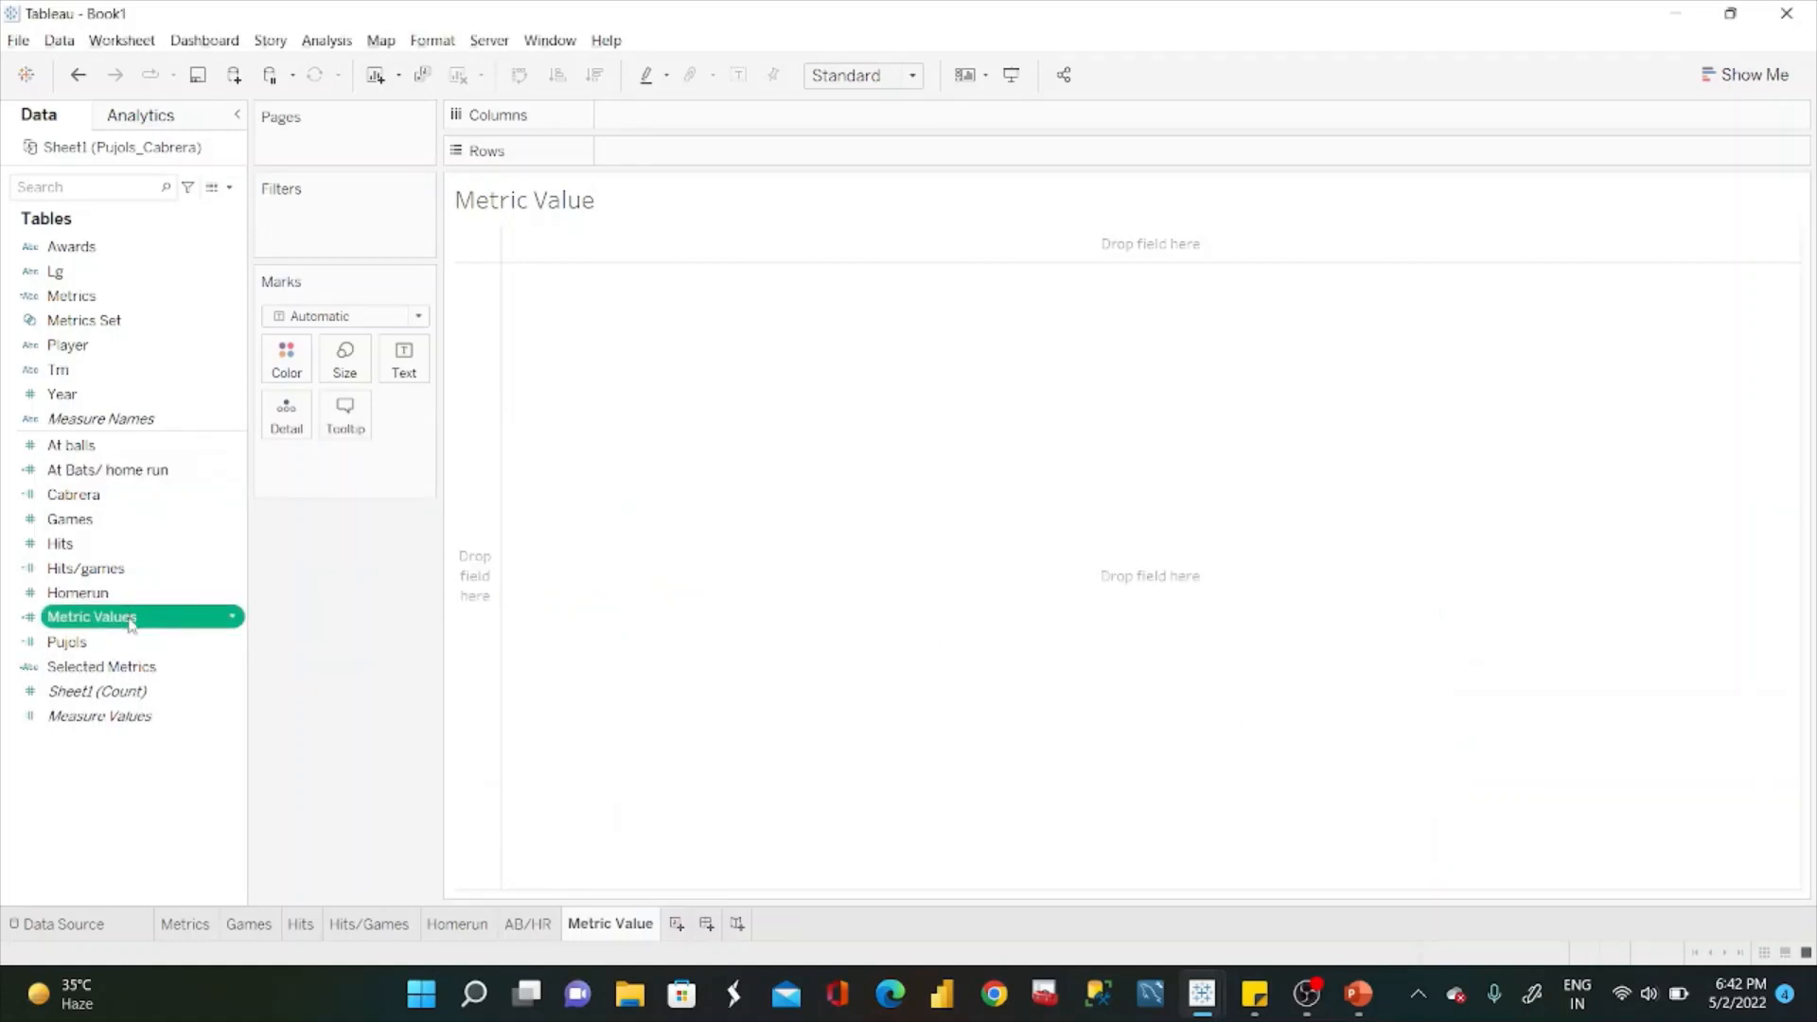
Plot Metric Values on rows against a discrete Year on columns as a line chart.
left_click_drag(132, 625, 701, 167)
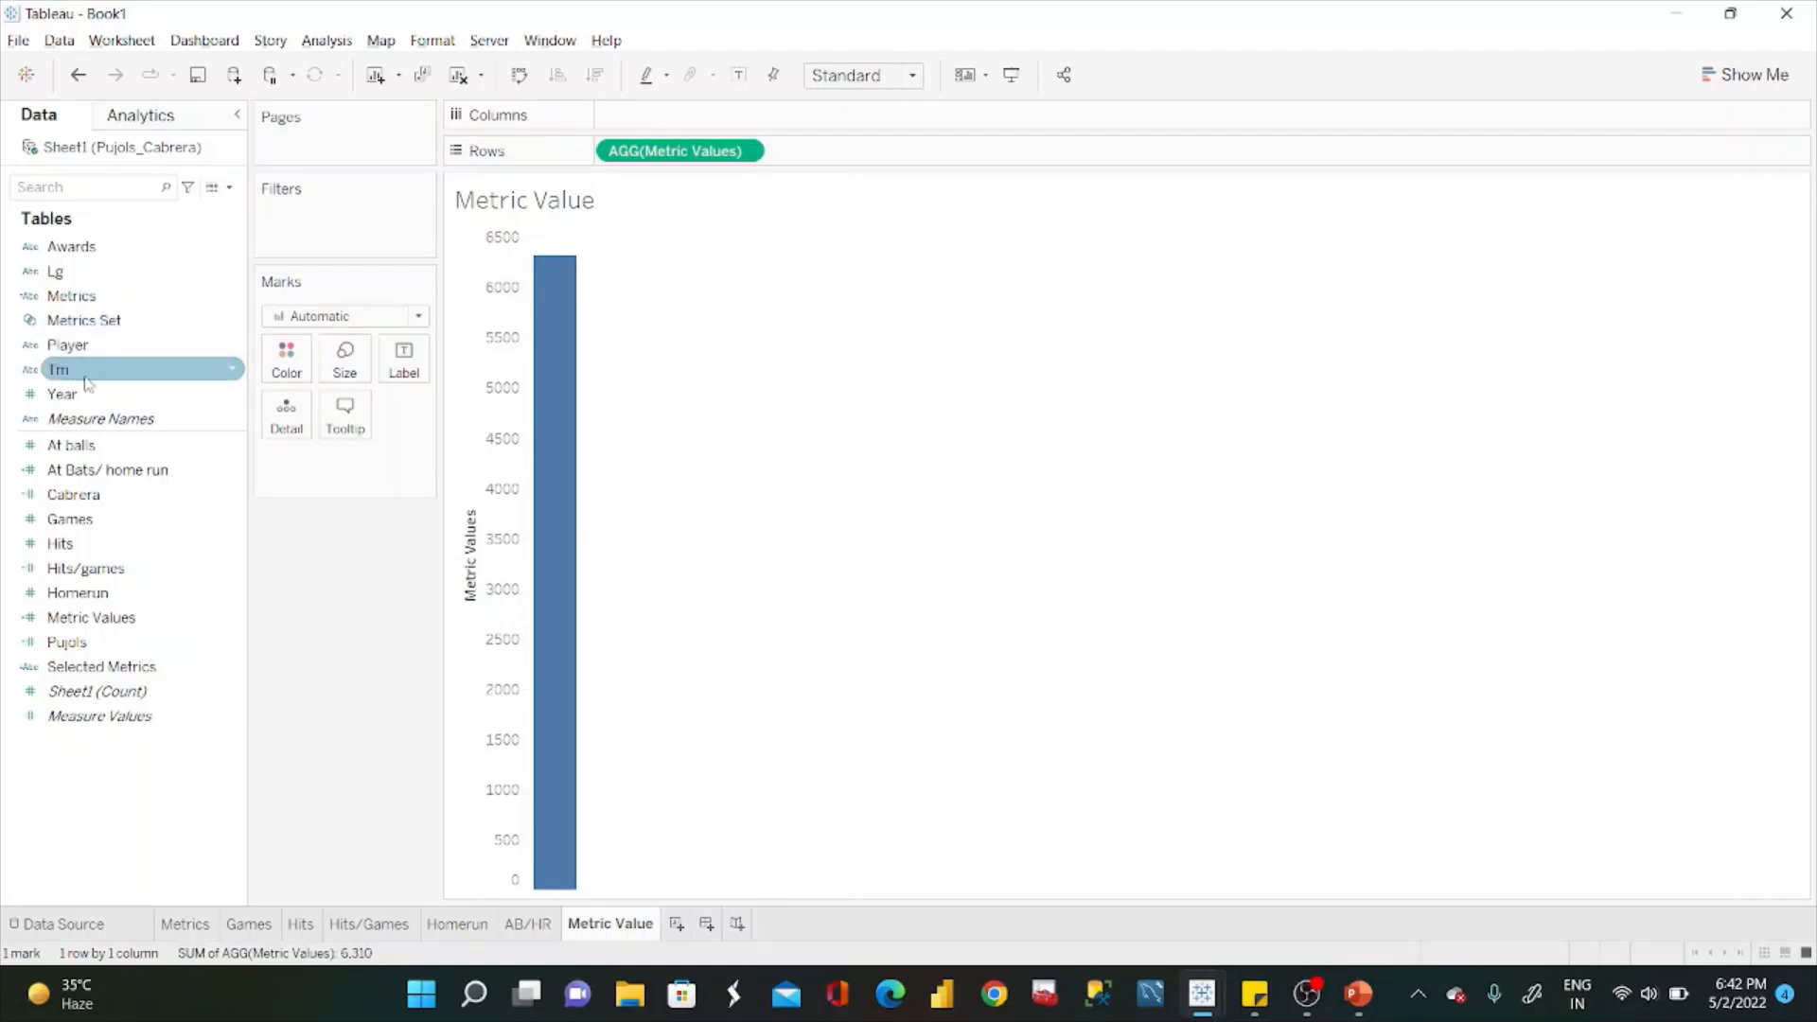
left_click_drag(64, 394, 653, 114)
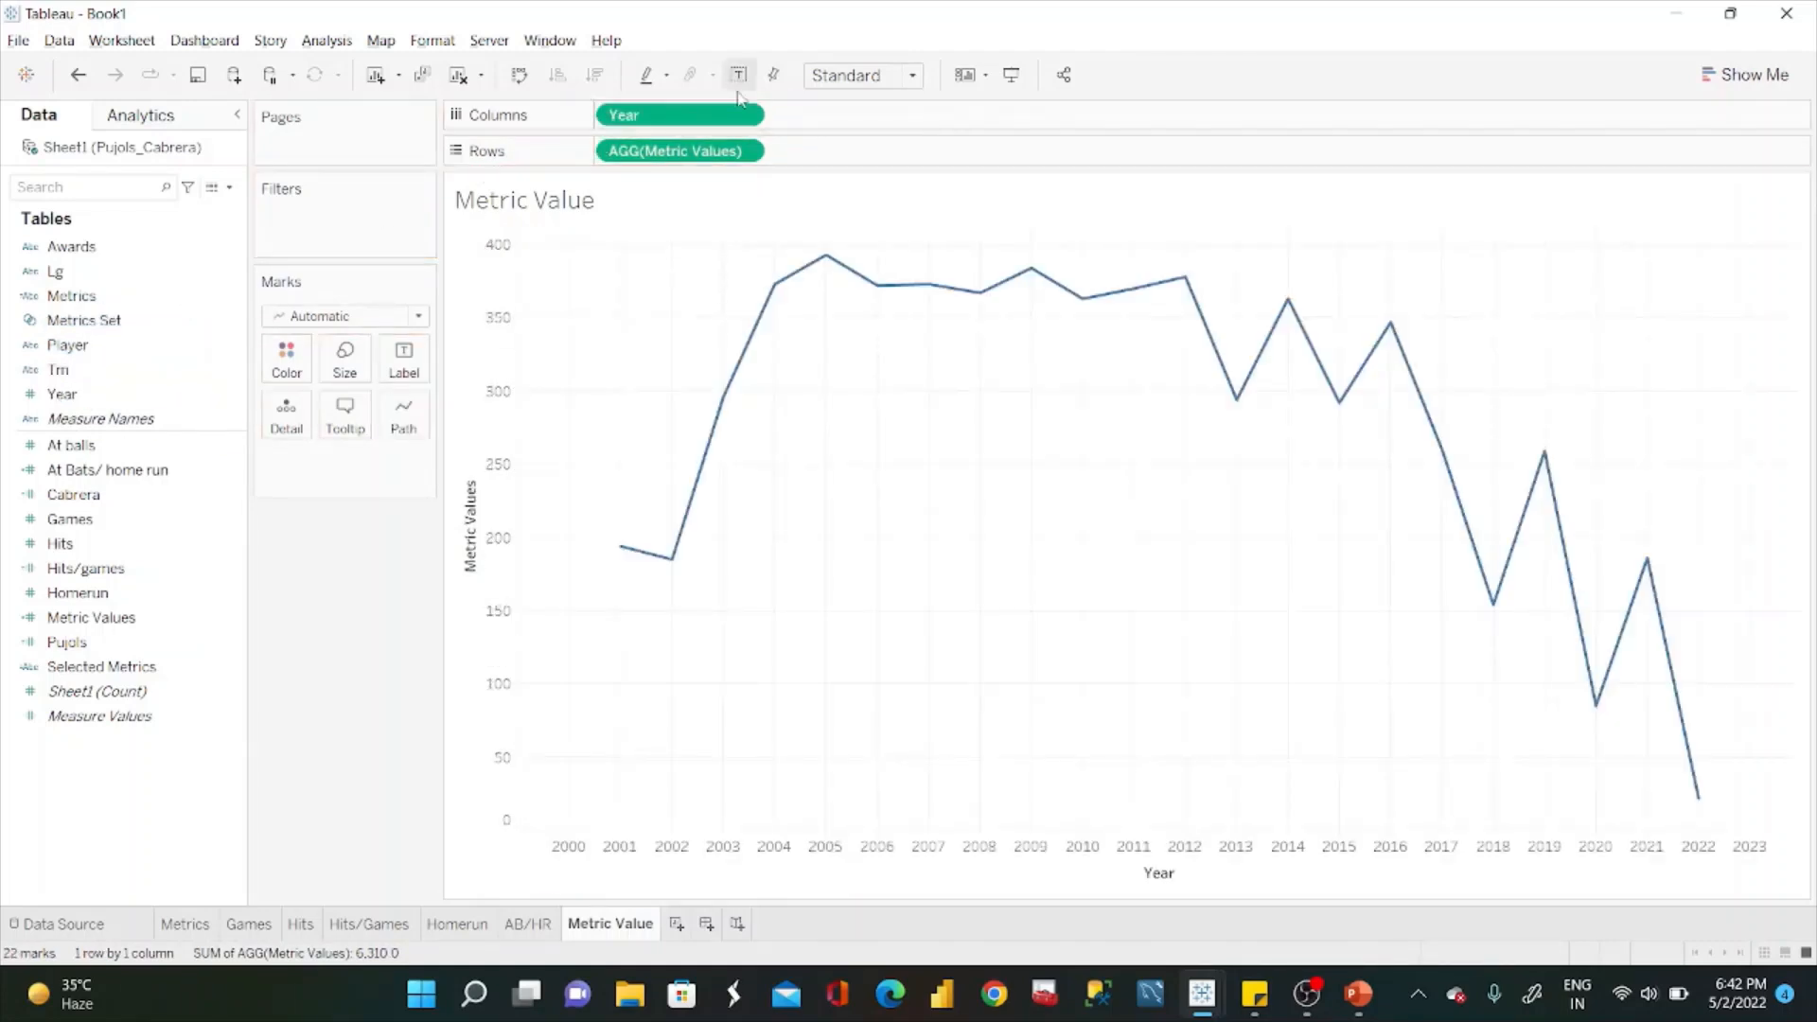
left_click(747, 115)
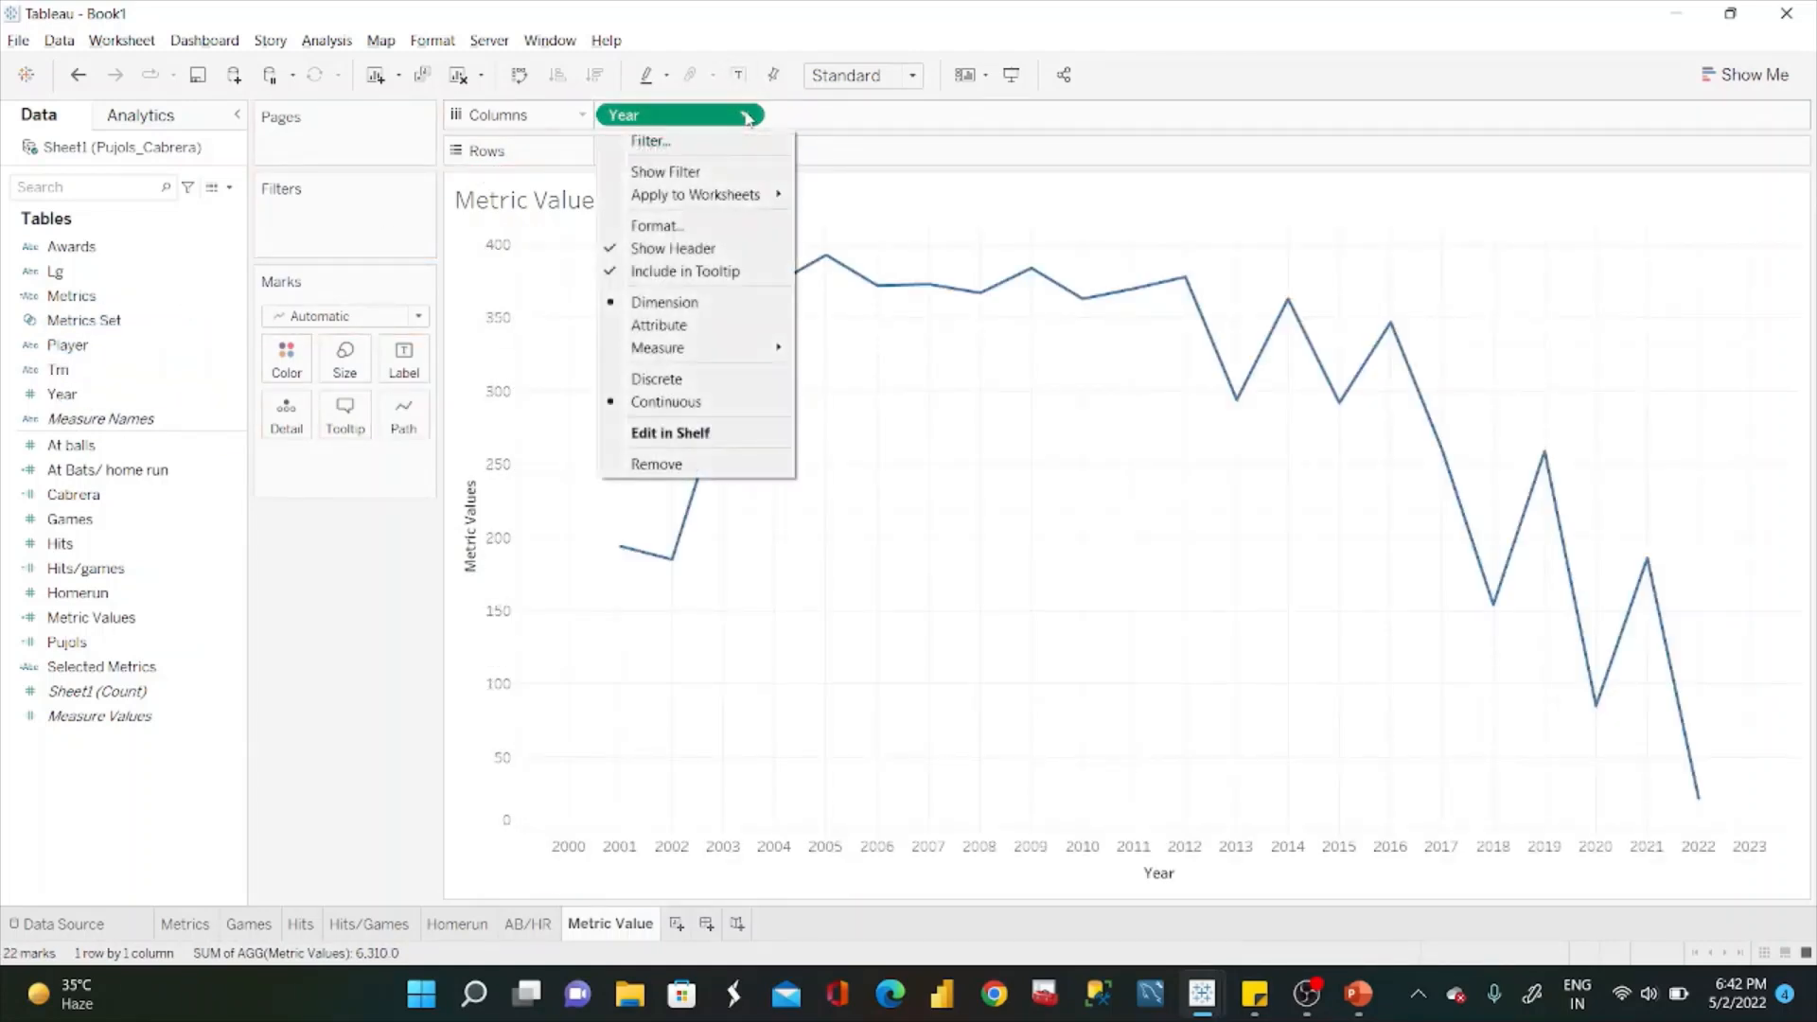
left_click(687, 368)
left_click(747, 116)
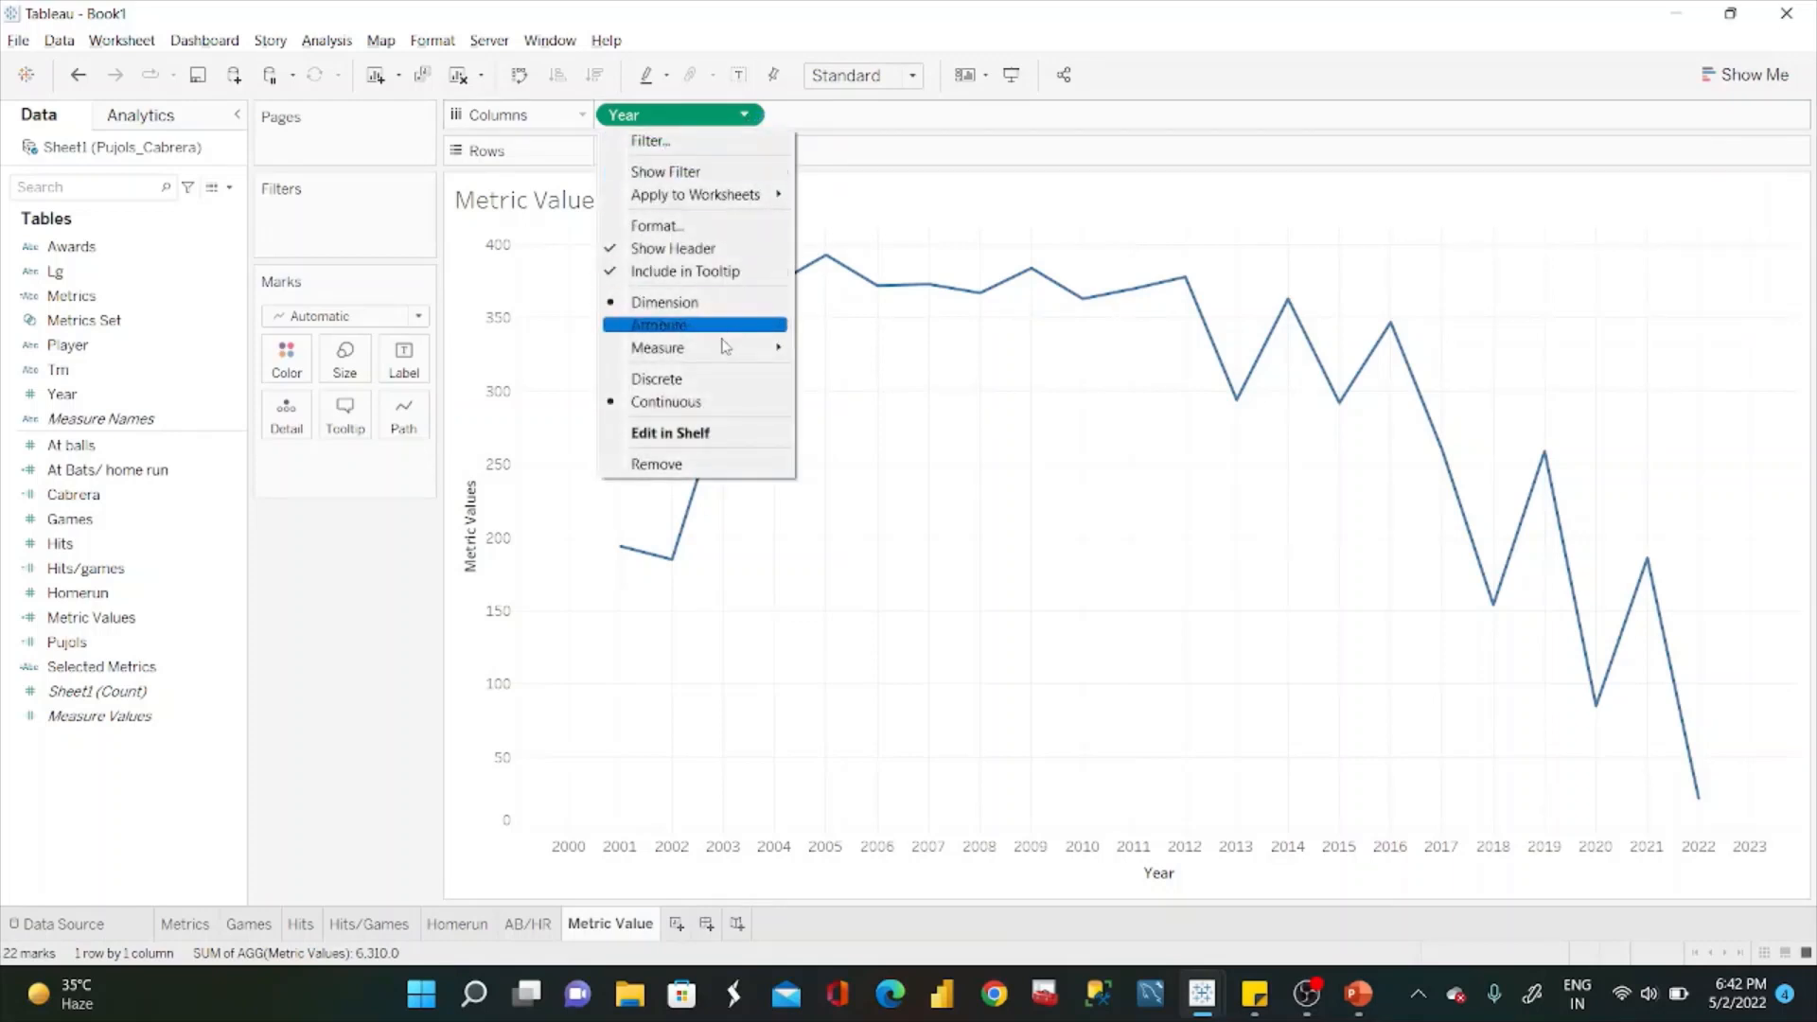
left_click(747, 115)
left_click(747, 116)
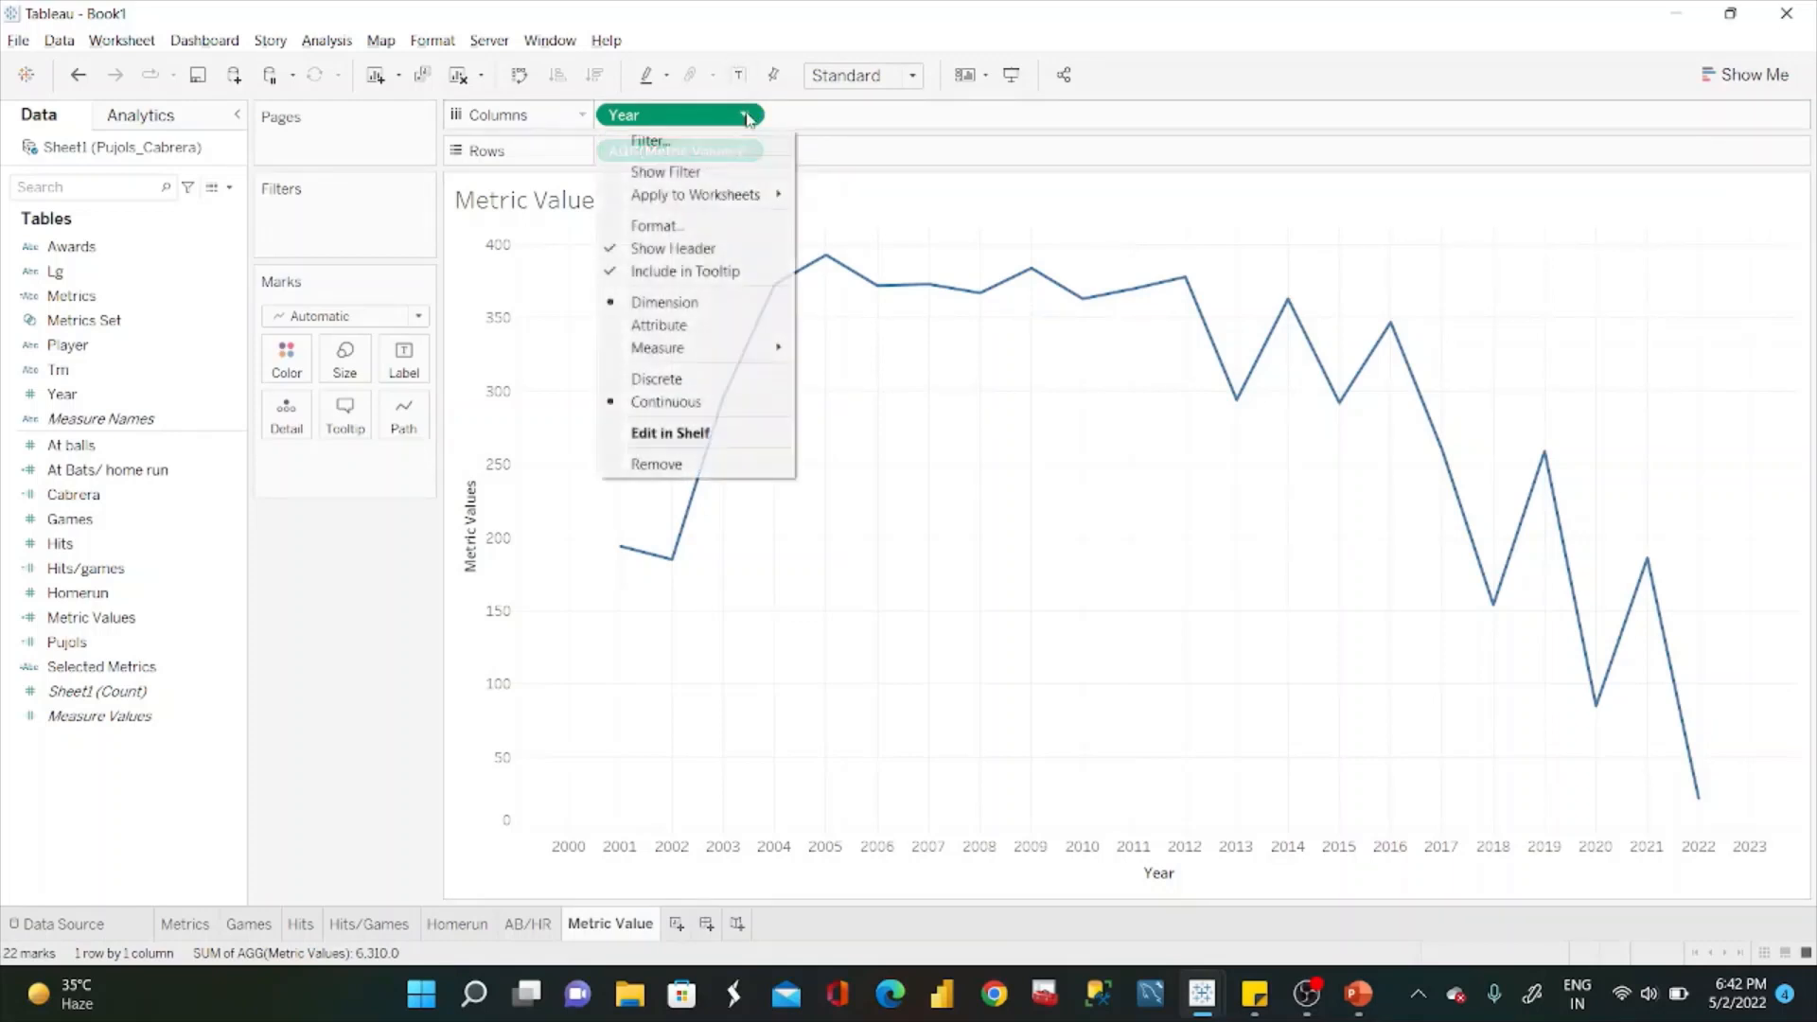
left_click(674, 382)
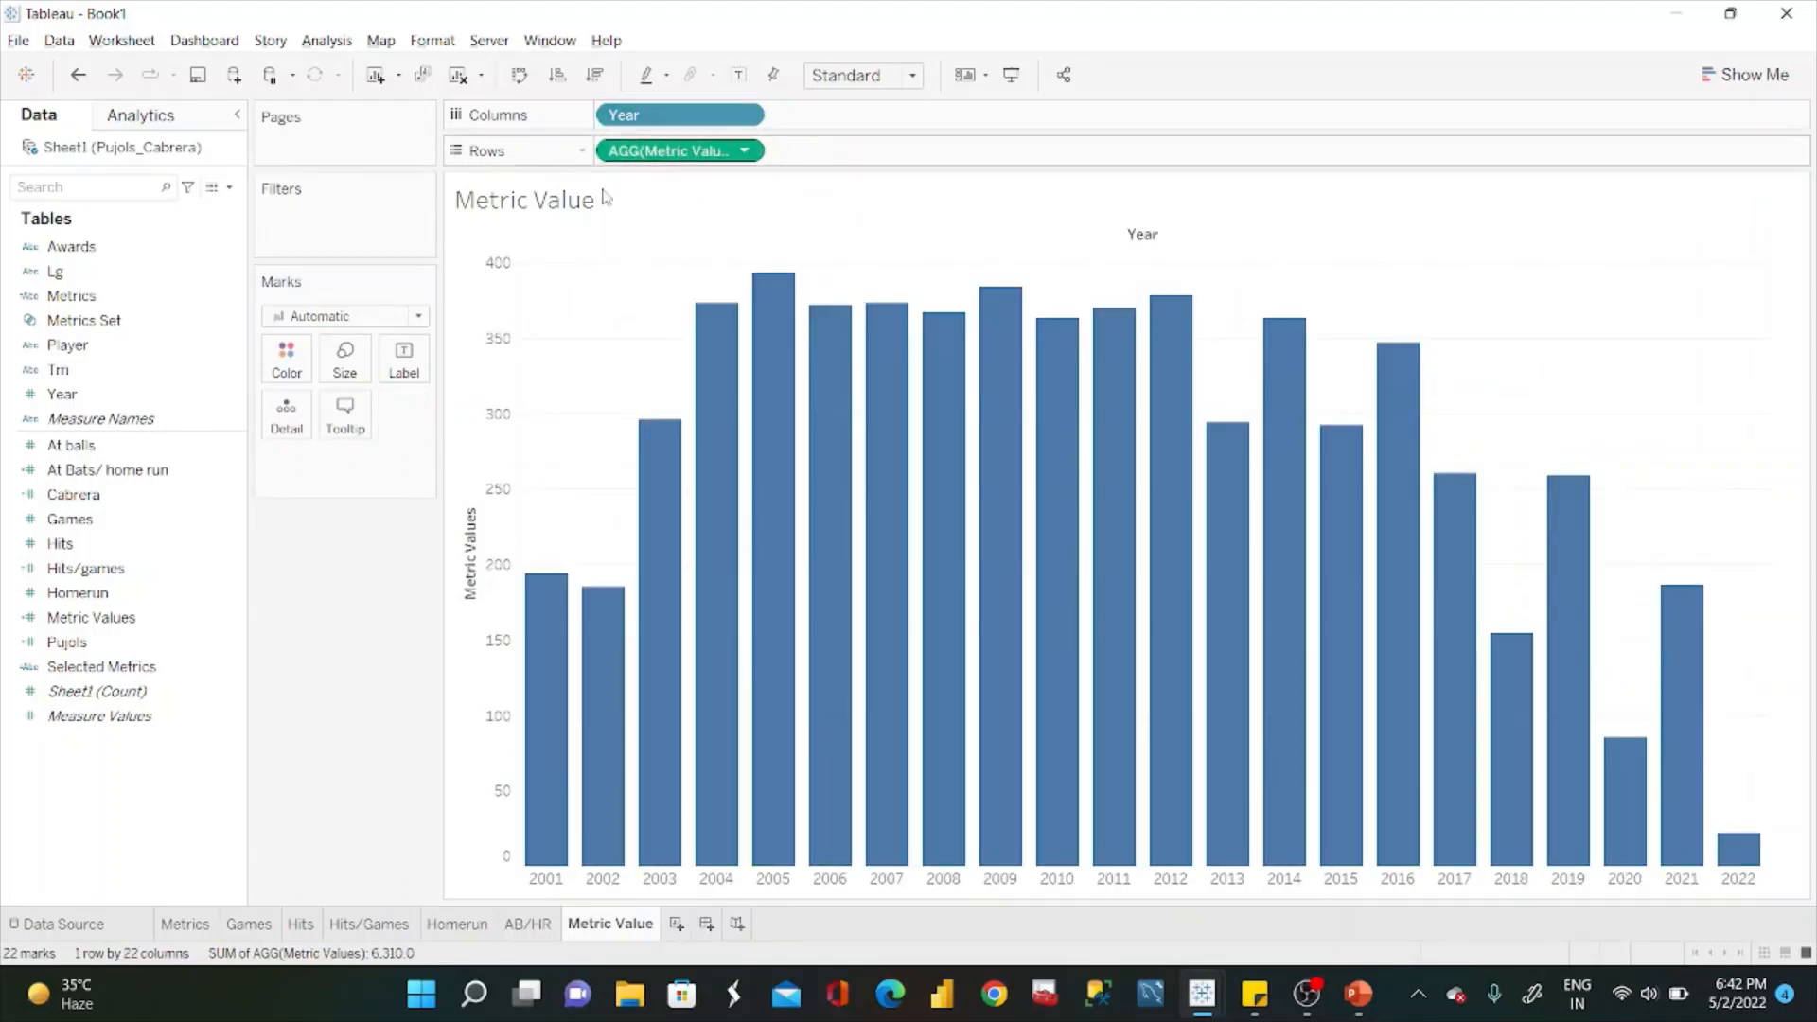
left_click(403, 316)
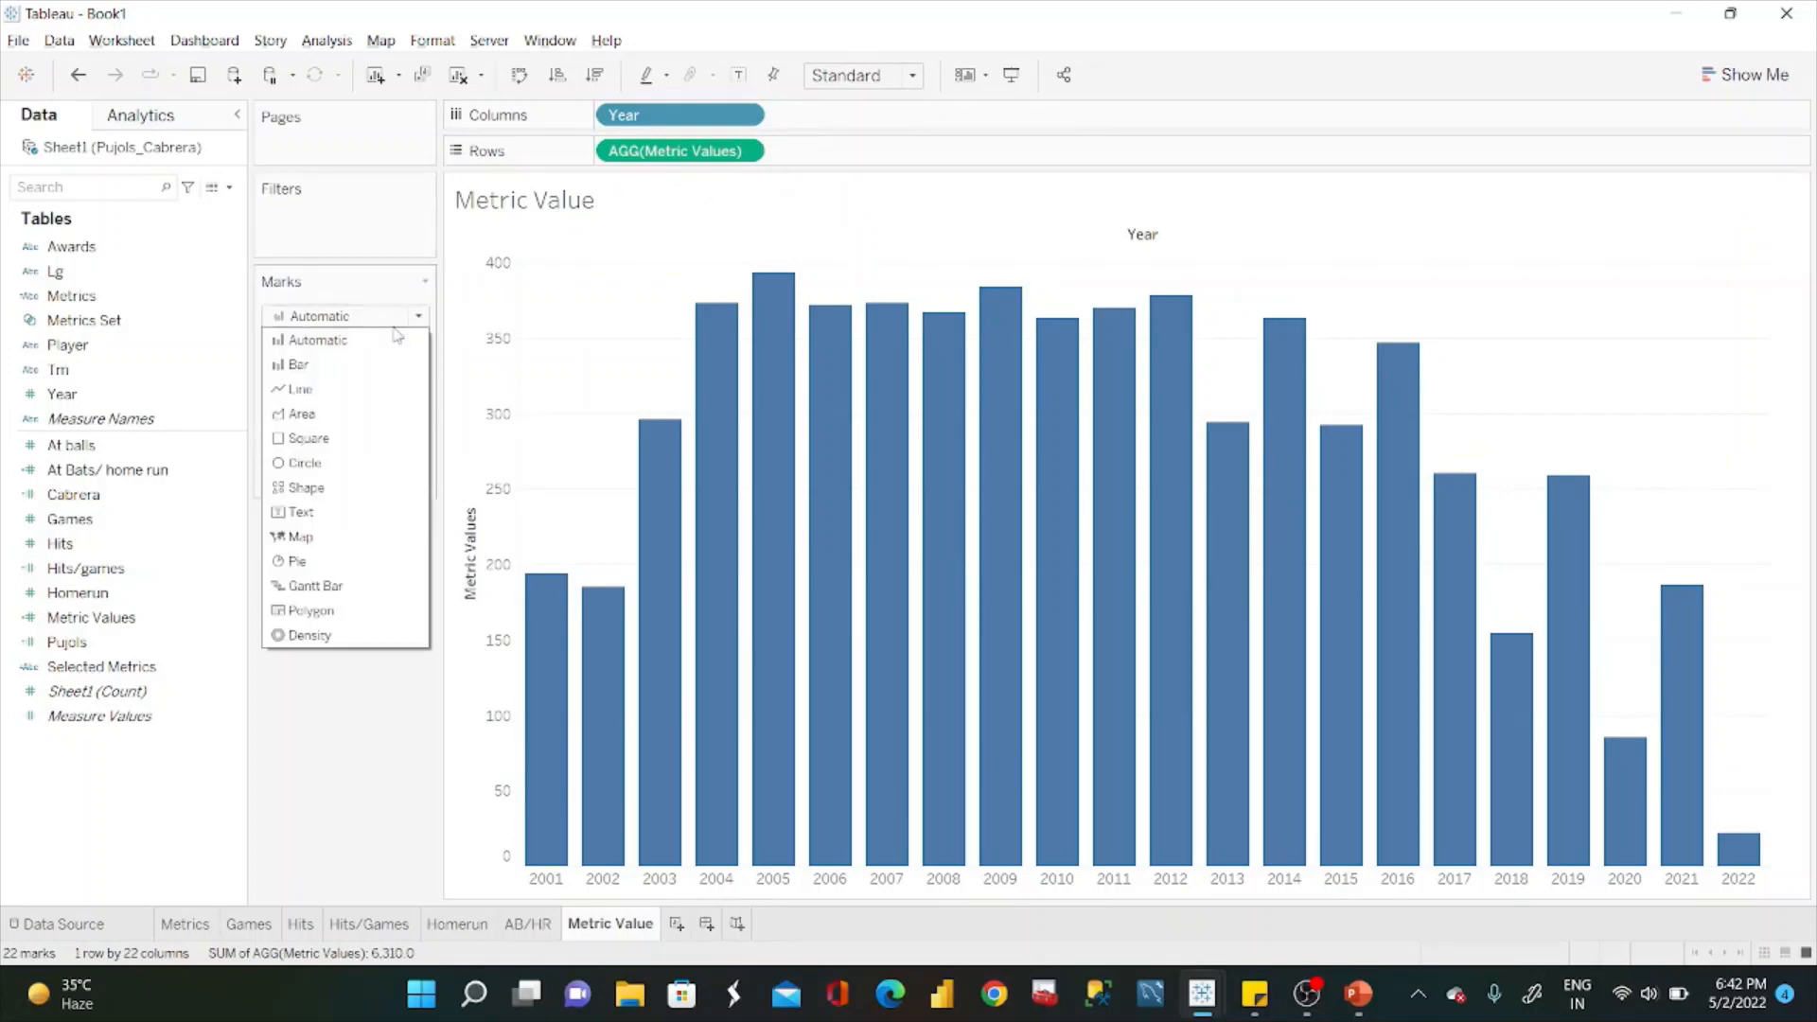
left_click(300, 389)
Filter the chart by Year to the range 2001 to 2021.
left_click_drag(655, 114, 294, 222)
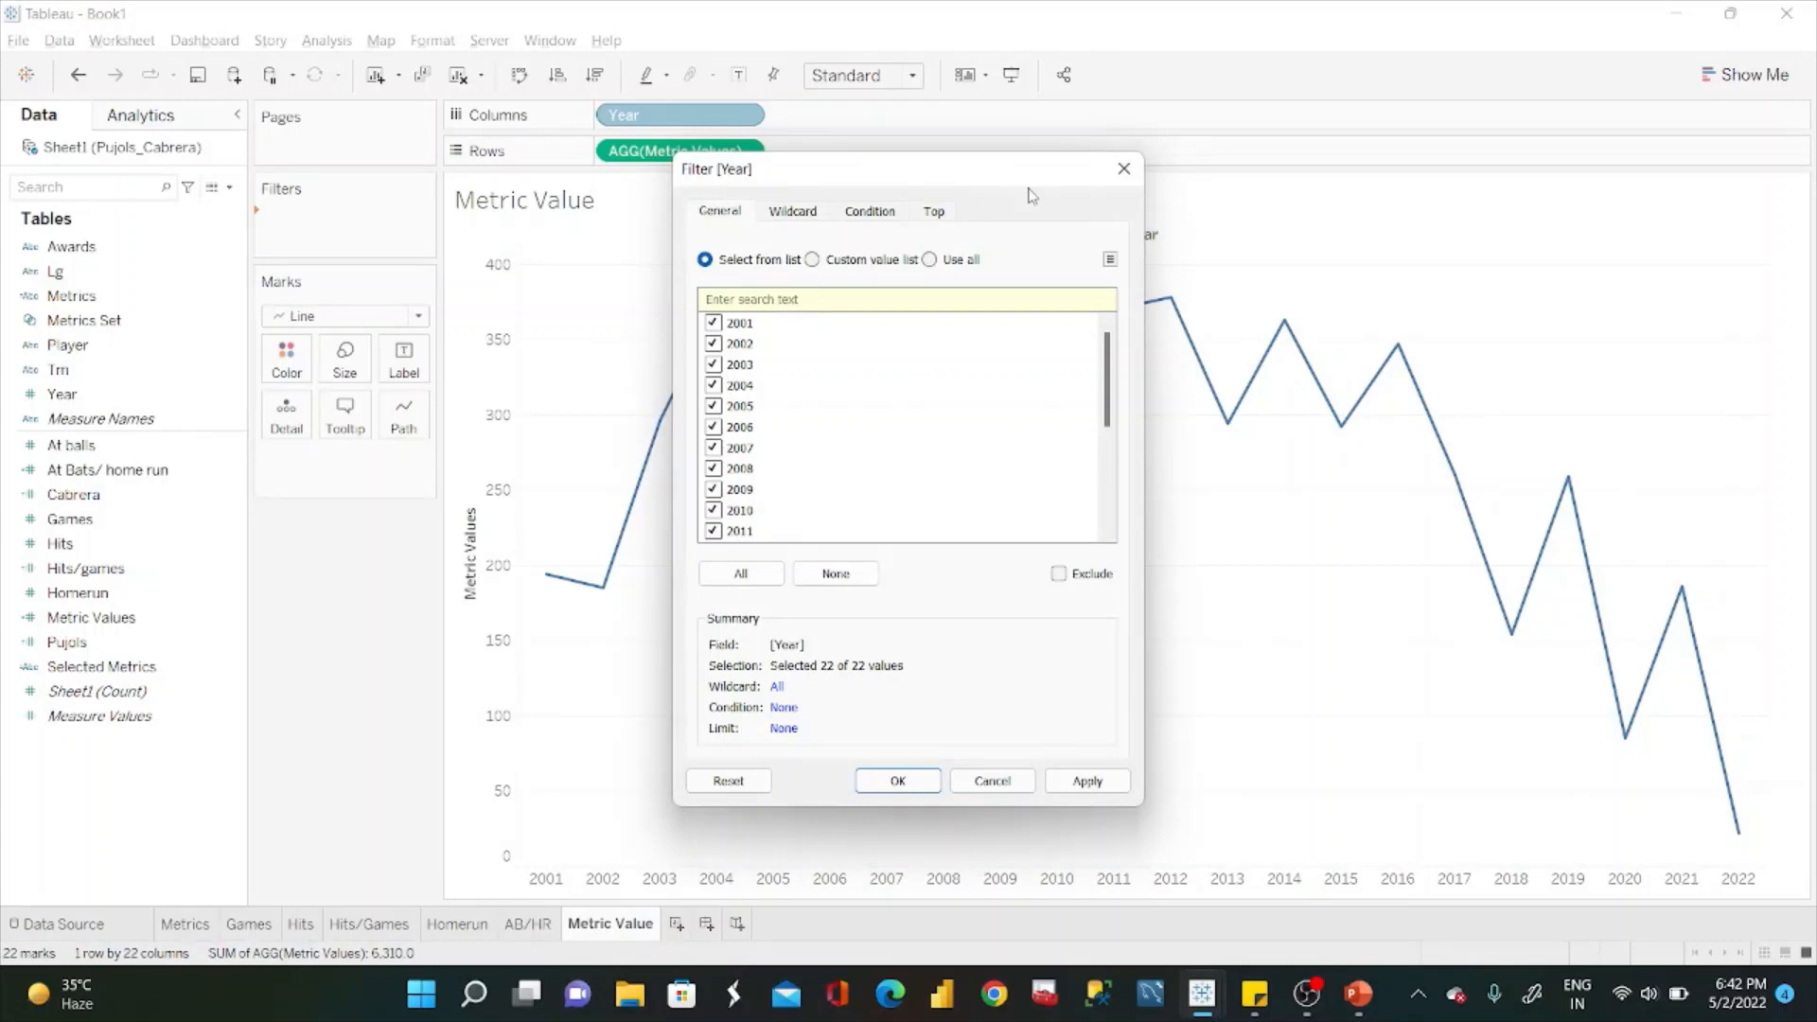
left_click(1124, 168)
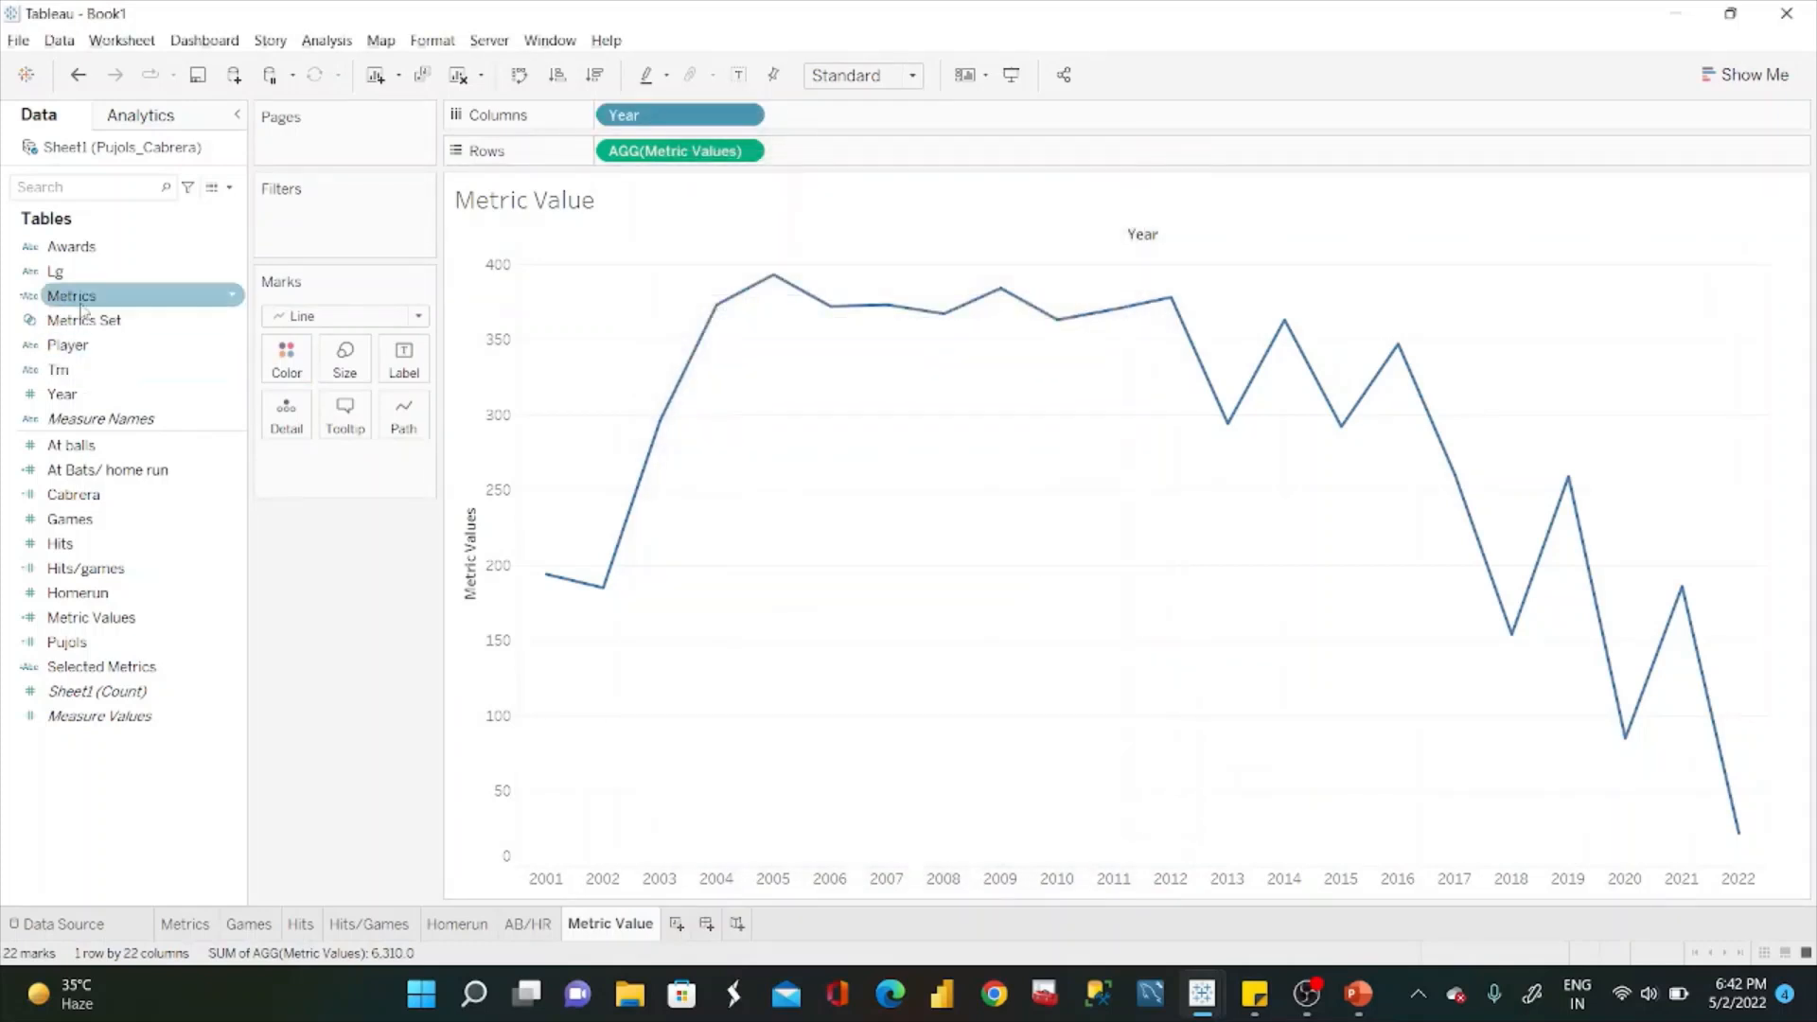
left_click_drag(92, 395, 323, 231)
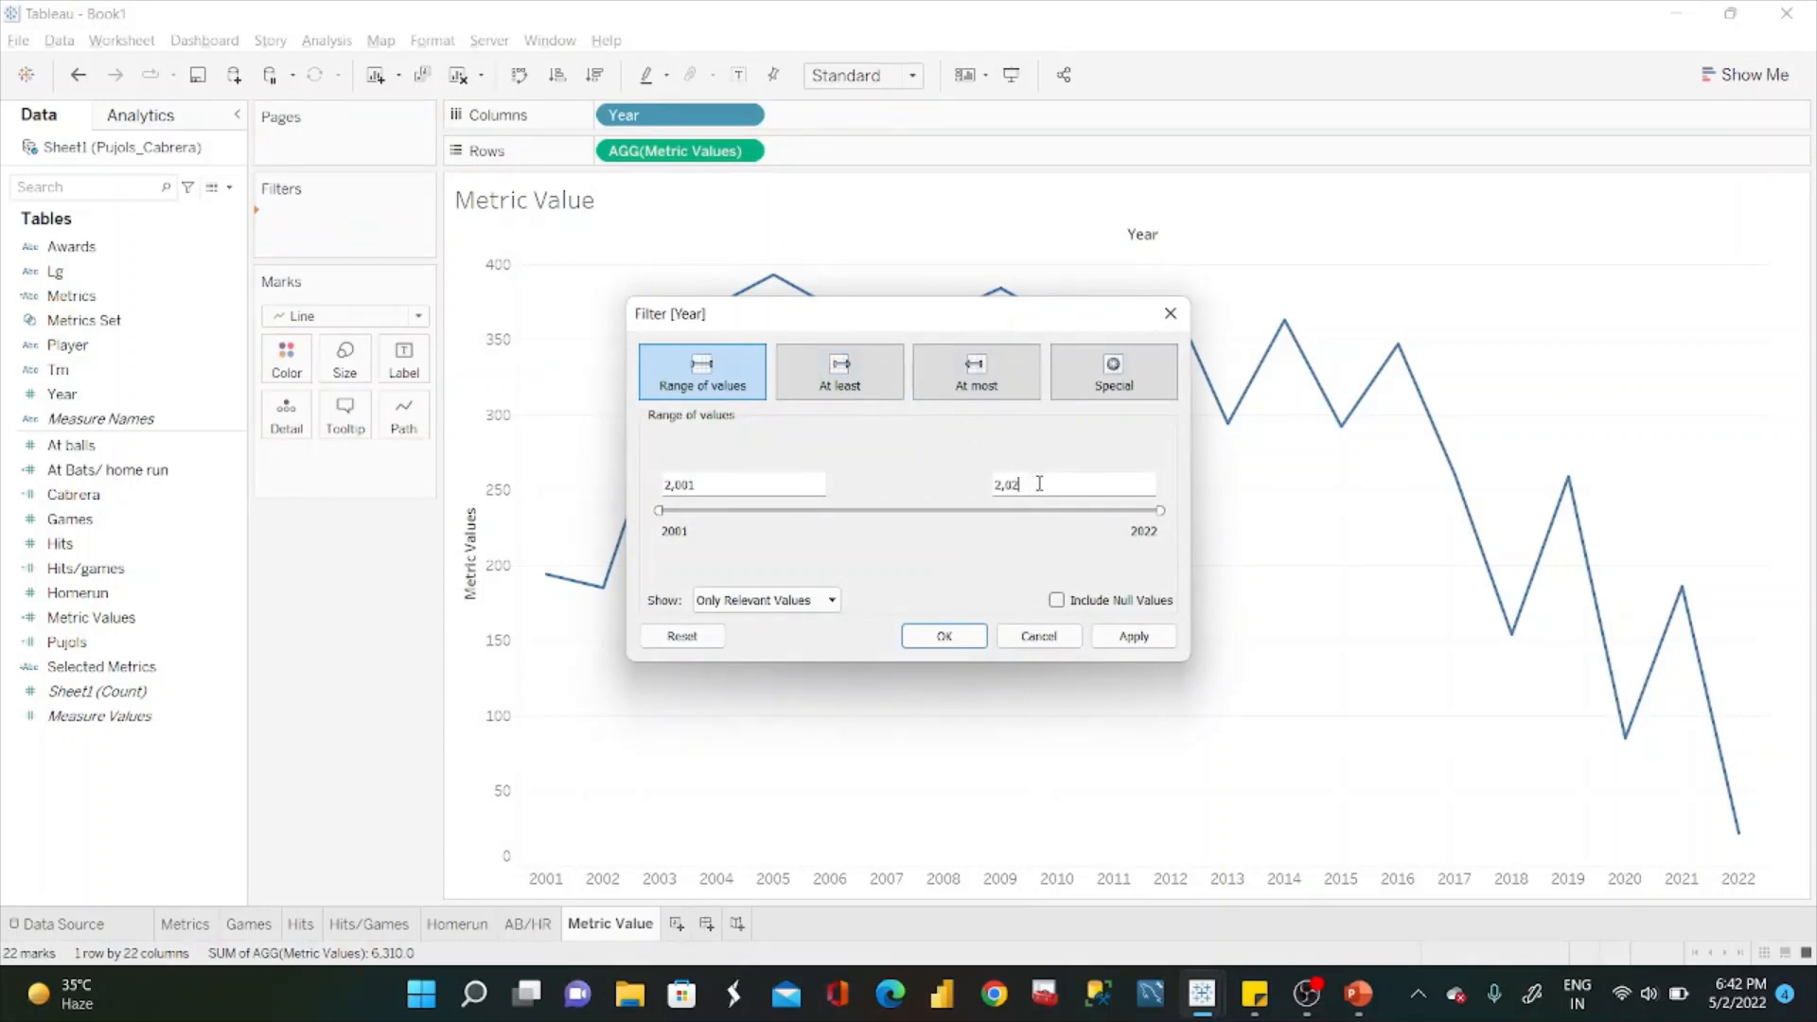
left_click(1134, 636)
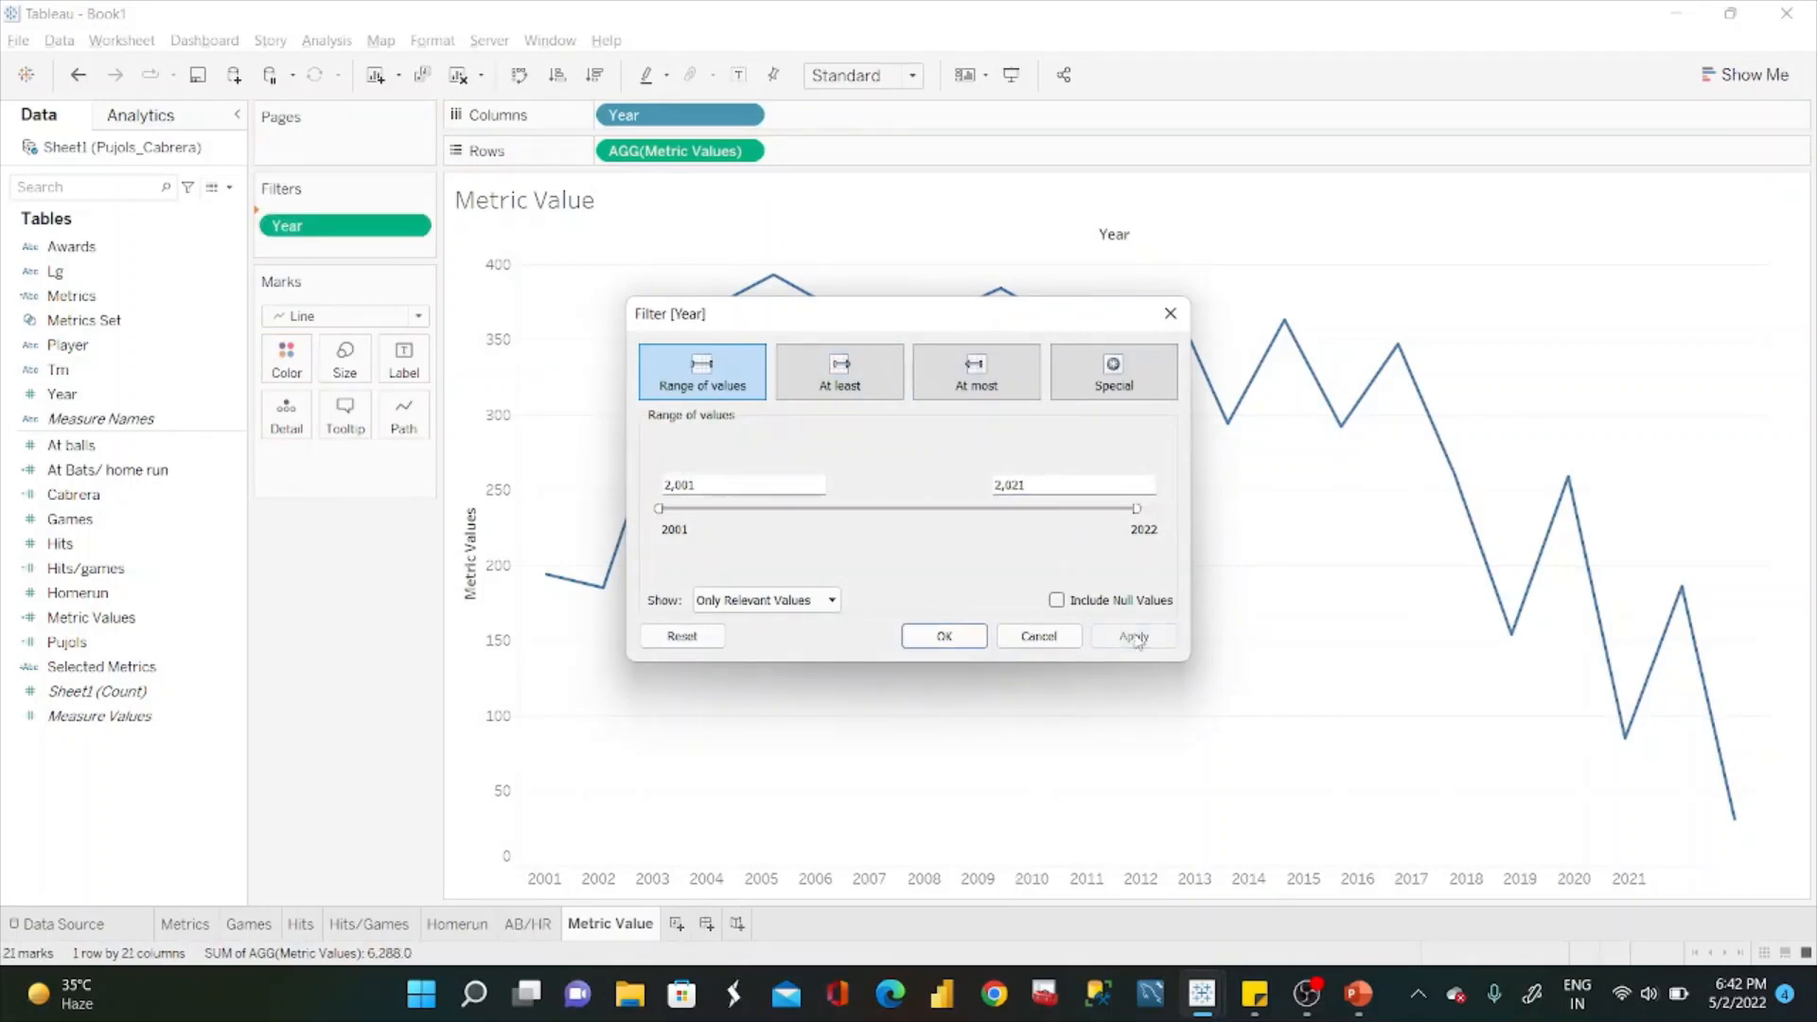
left_click(944, 636)
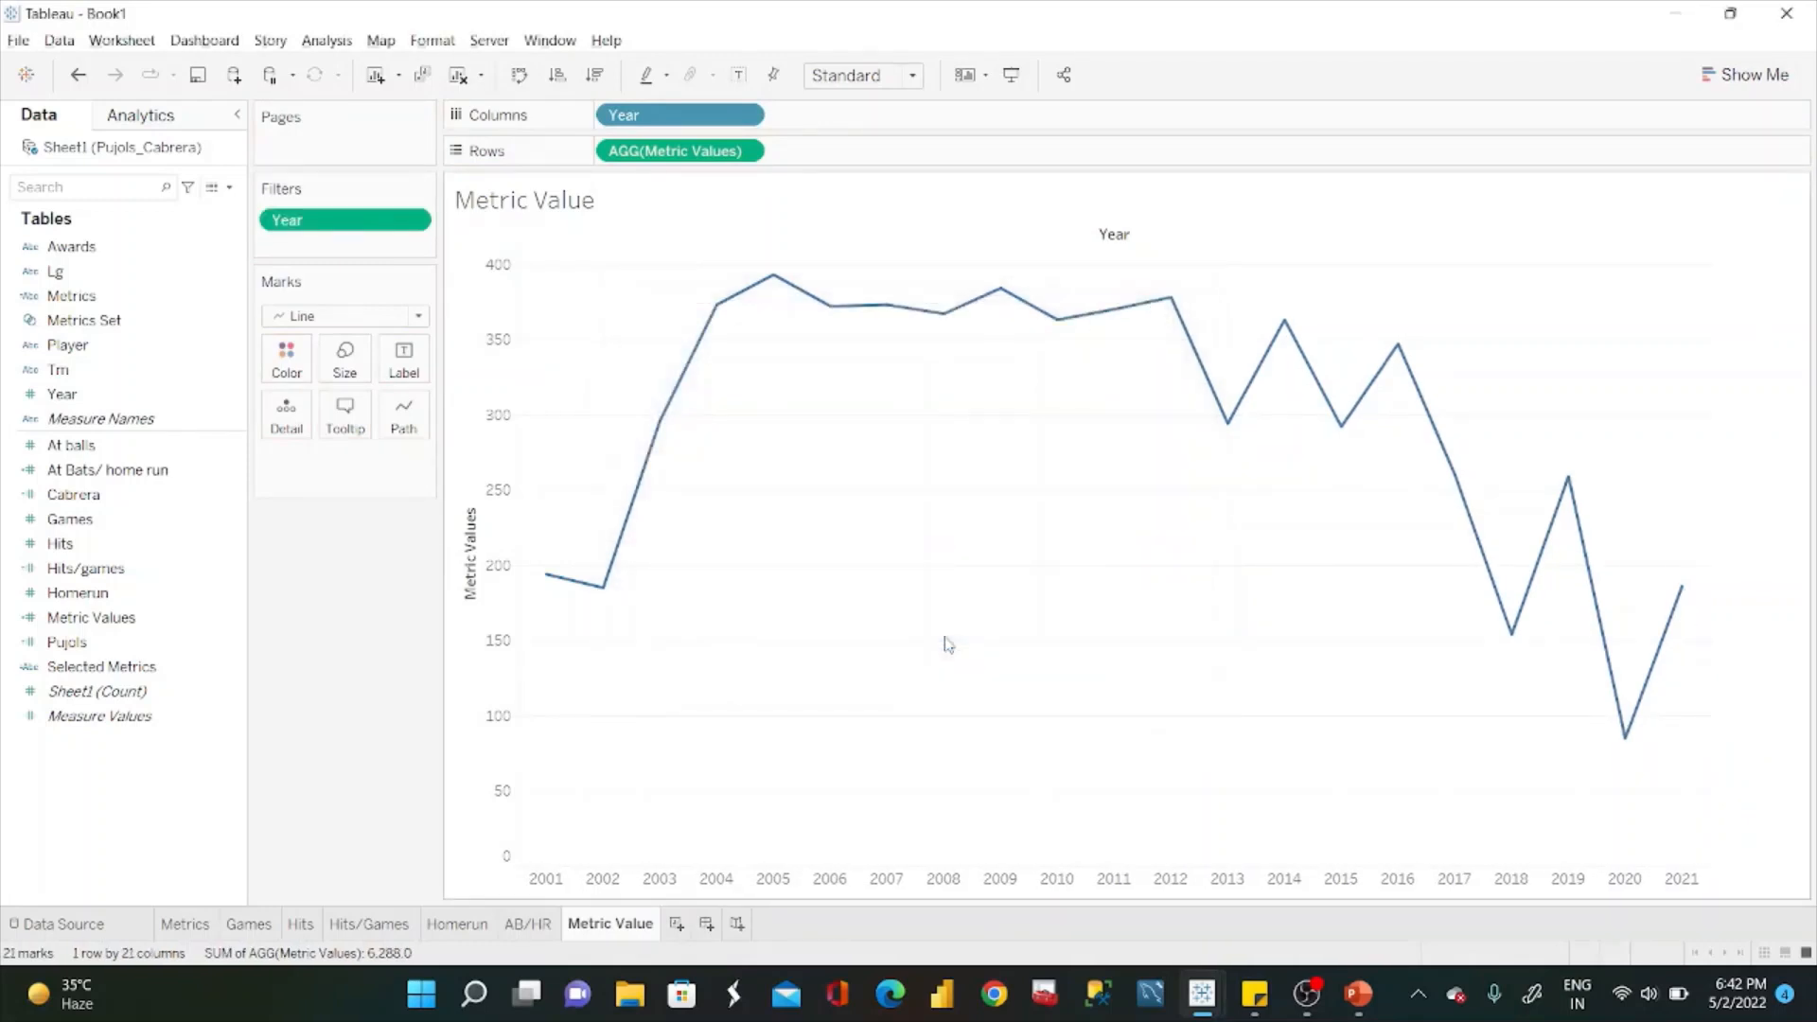
Color the lines by Player and show the null Metric Values at the default position.
left_click_drag(80, 345, 284, 368)
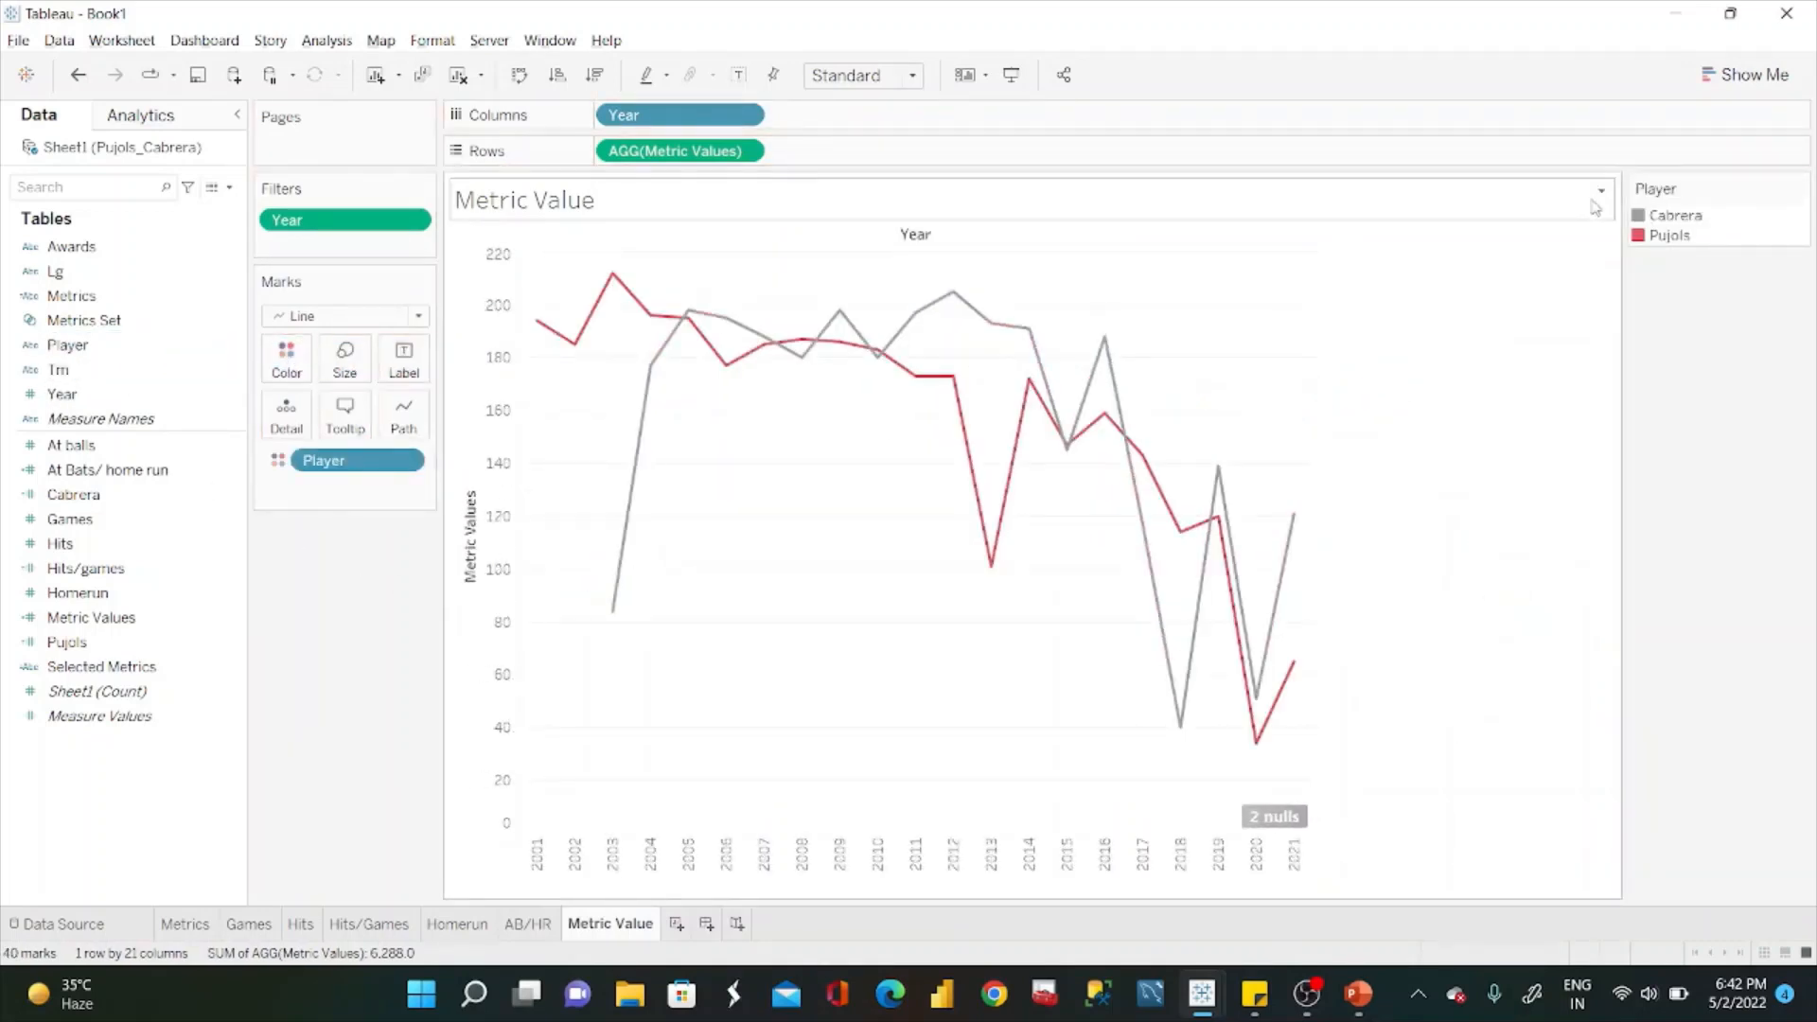
left_click(1280, 817)
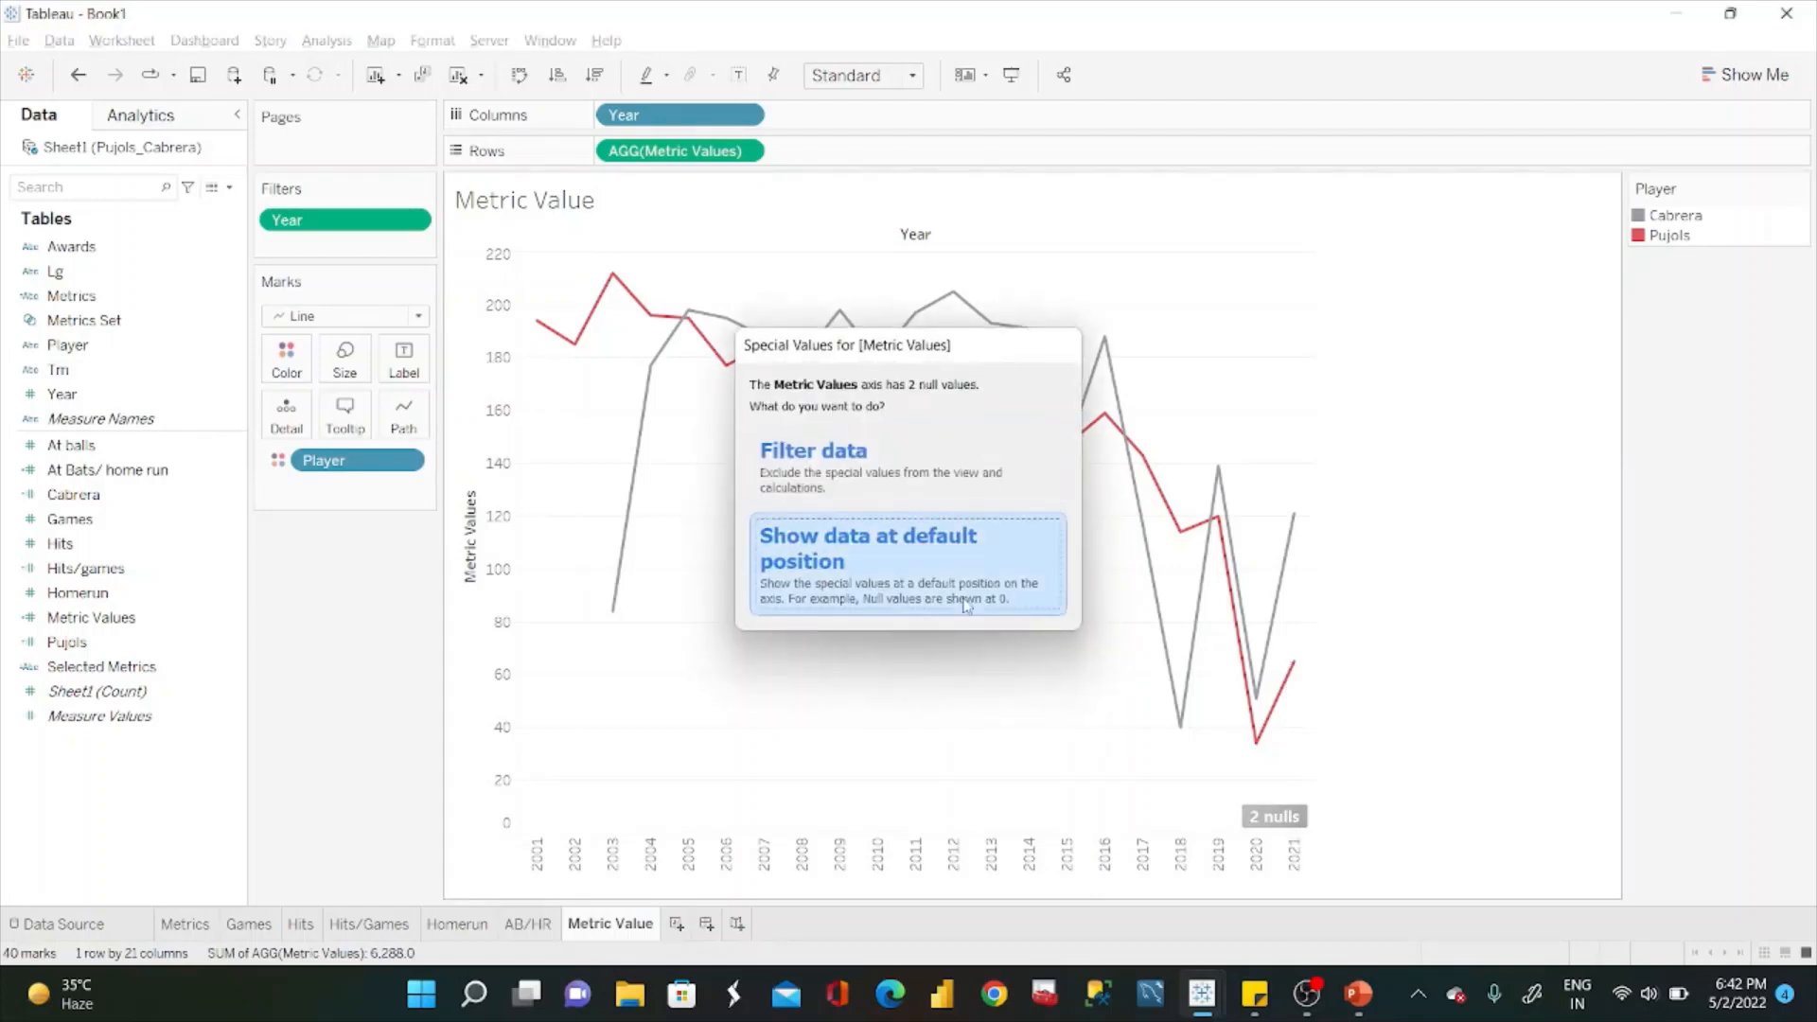
left_click(965, 607)
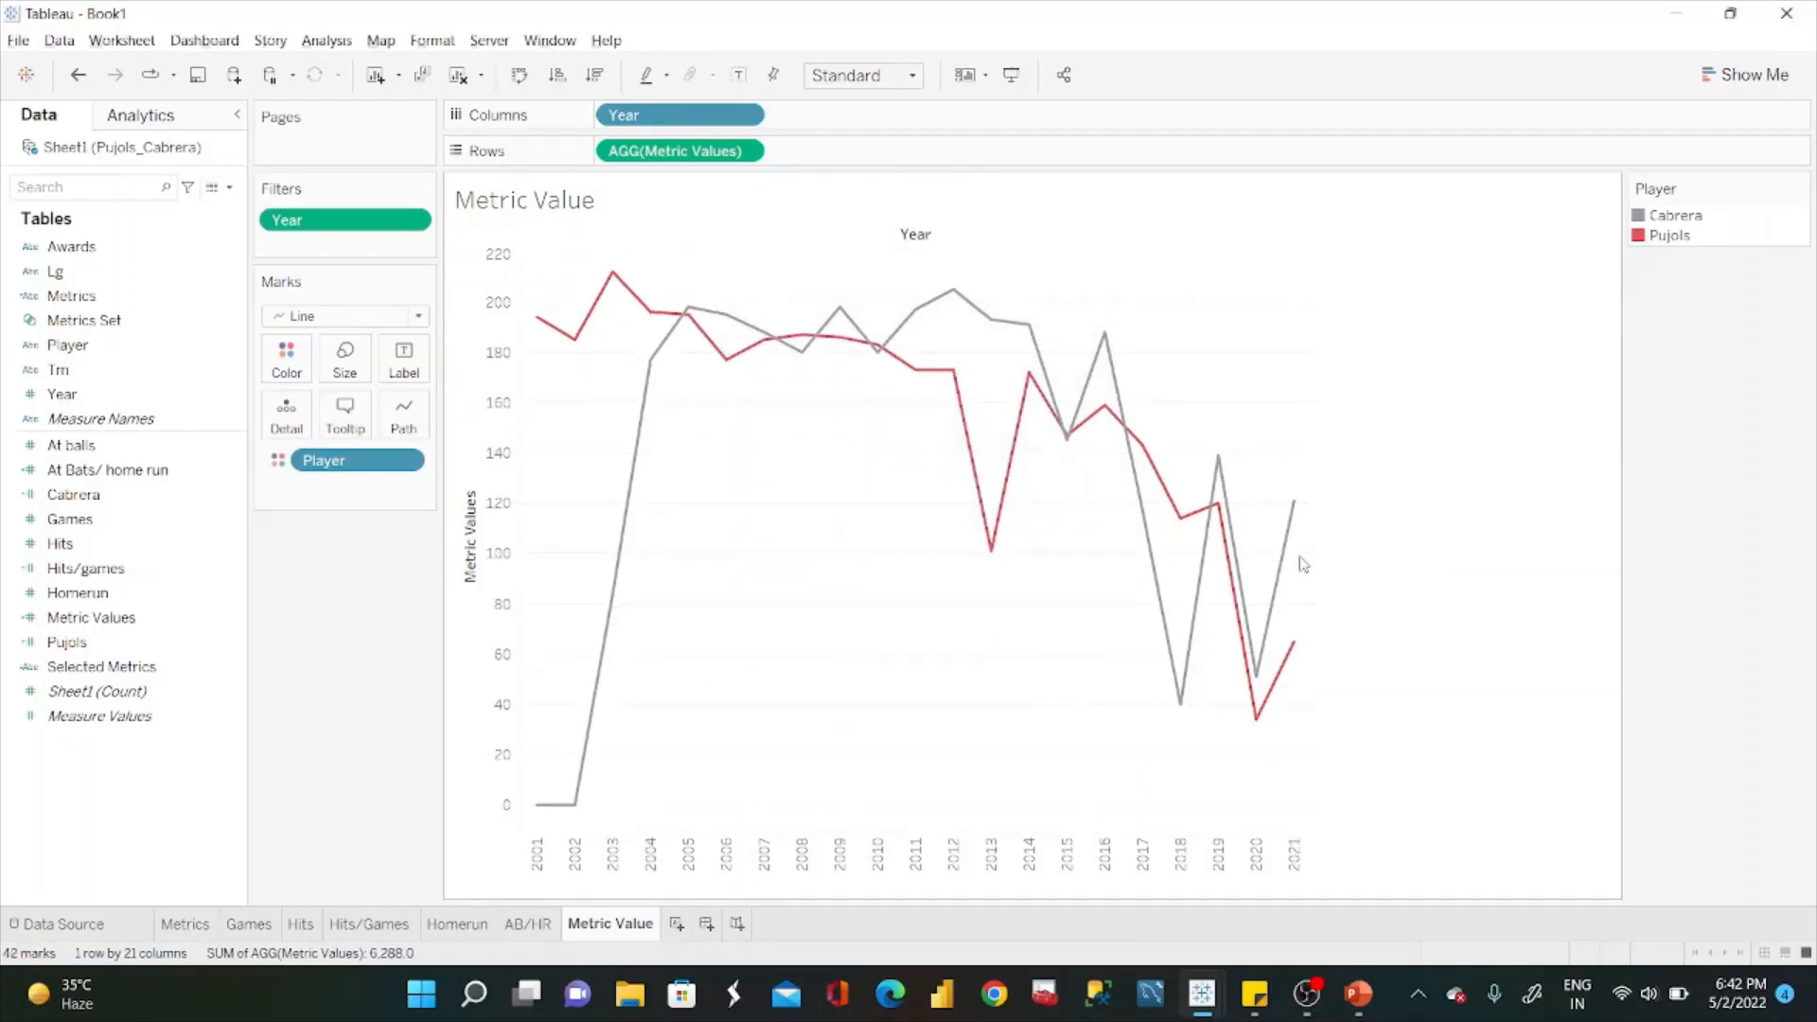
Show the Metrics Set selector on the sheet and make AB/HR the only selected member.
left_click(230, 322)
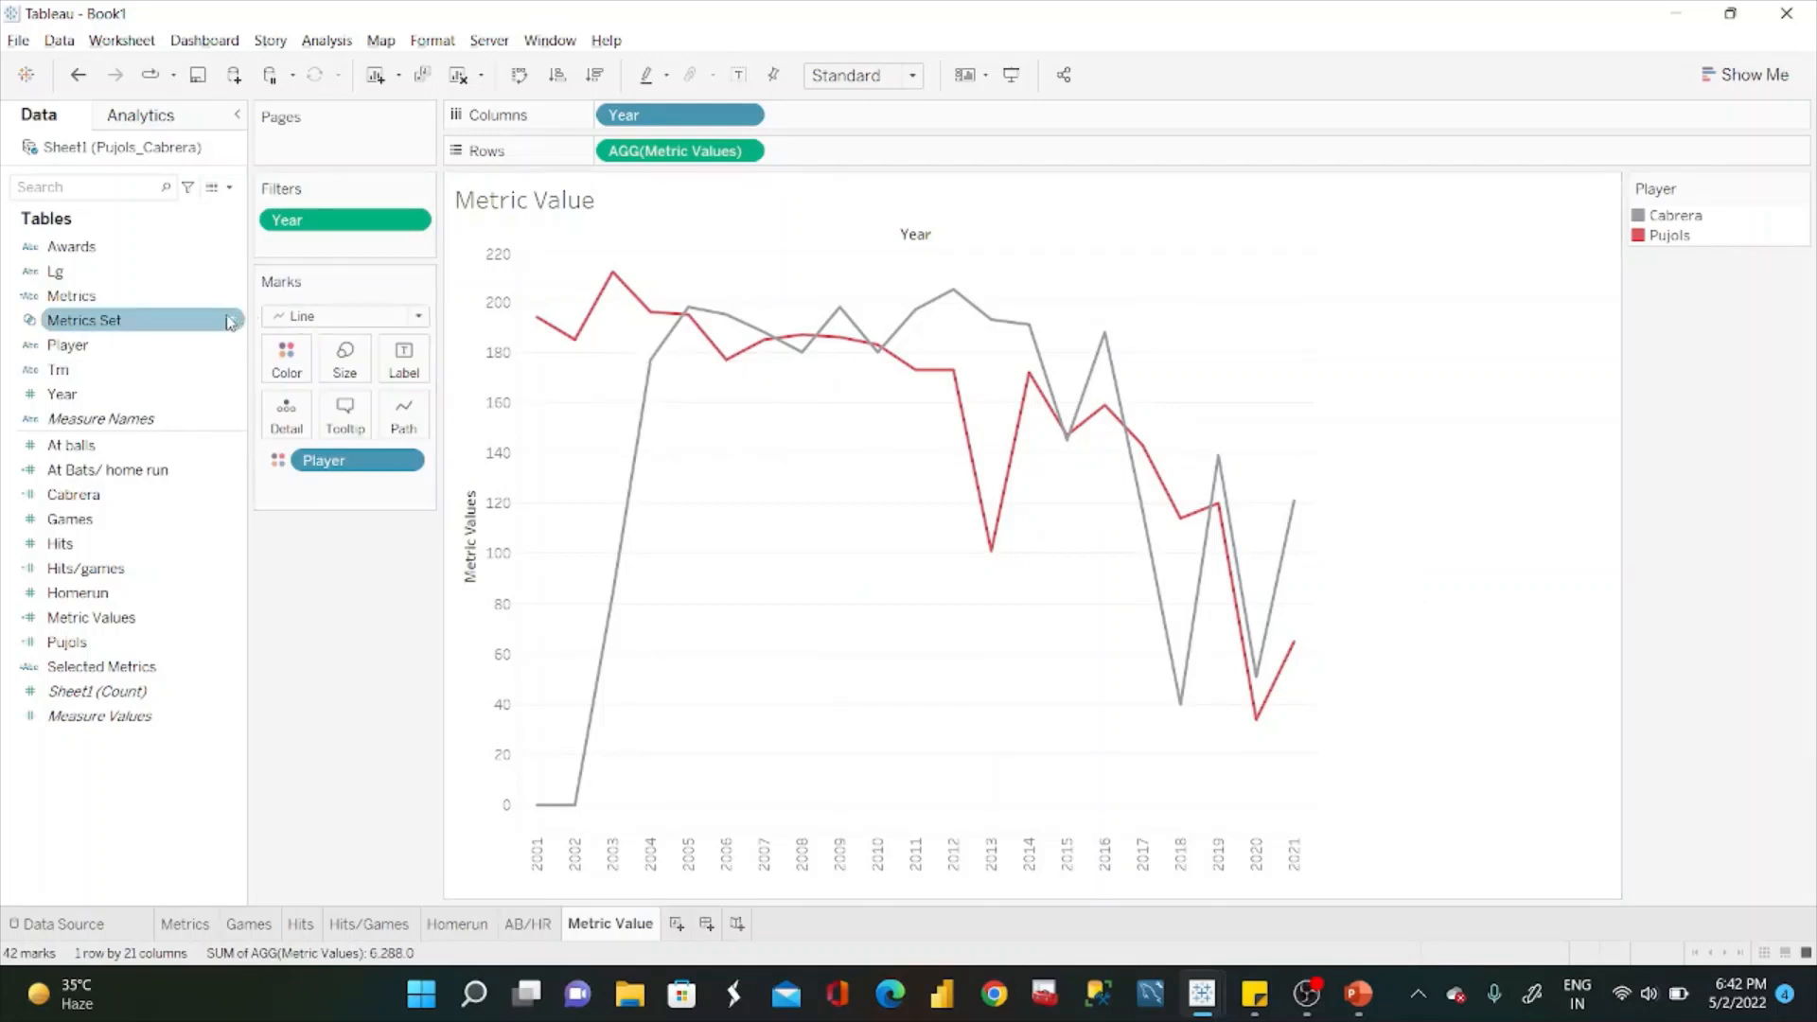
right_click(230, 322)
left_click(301, 350)
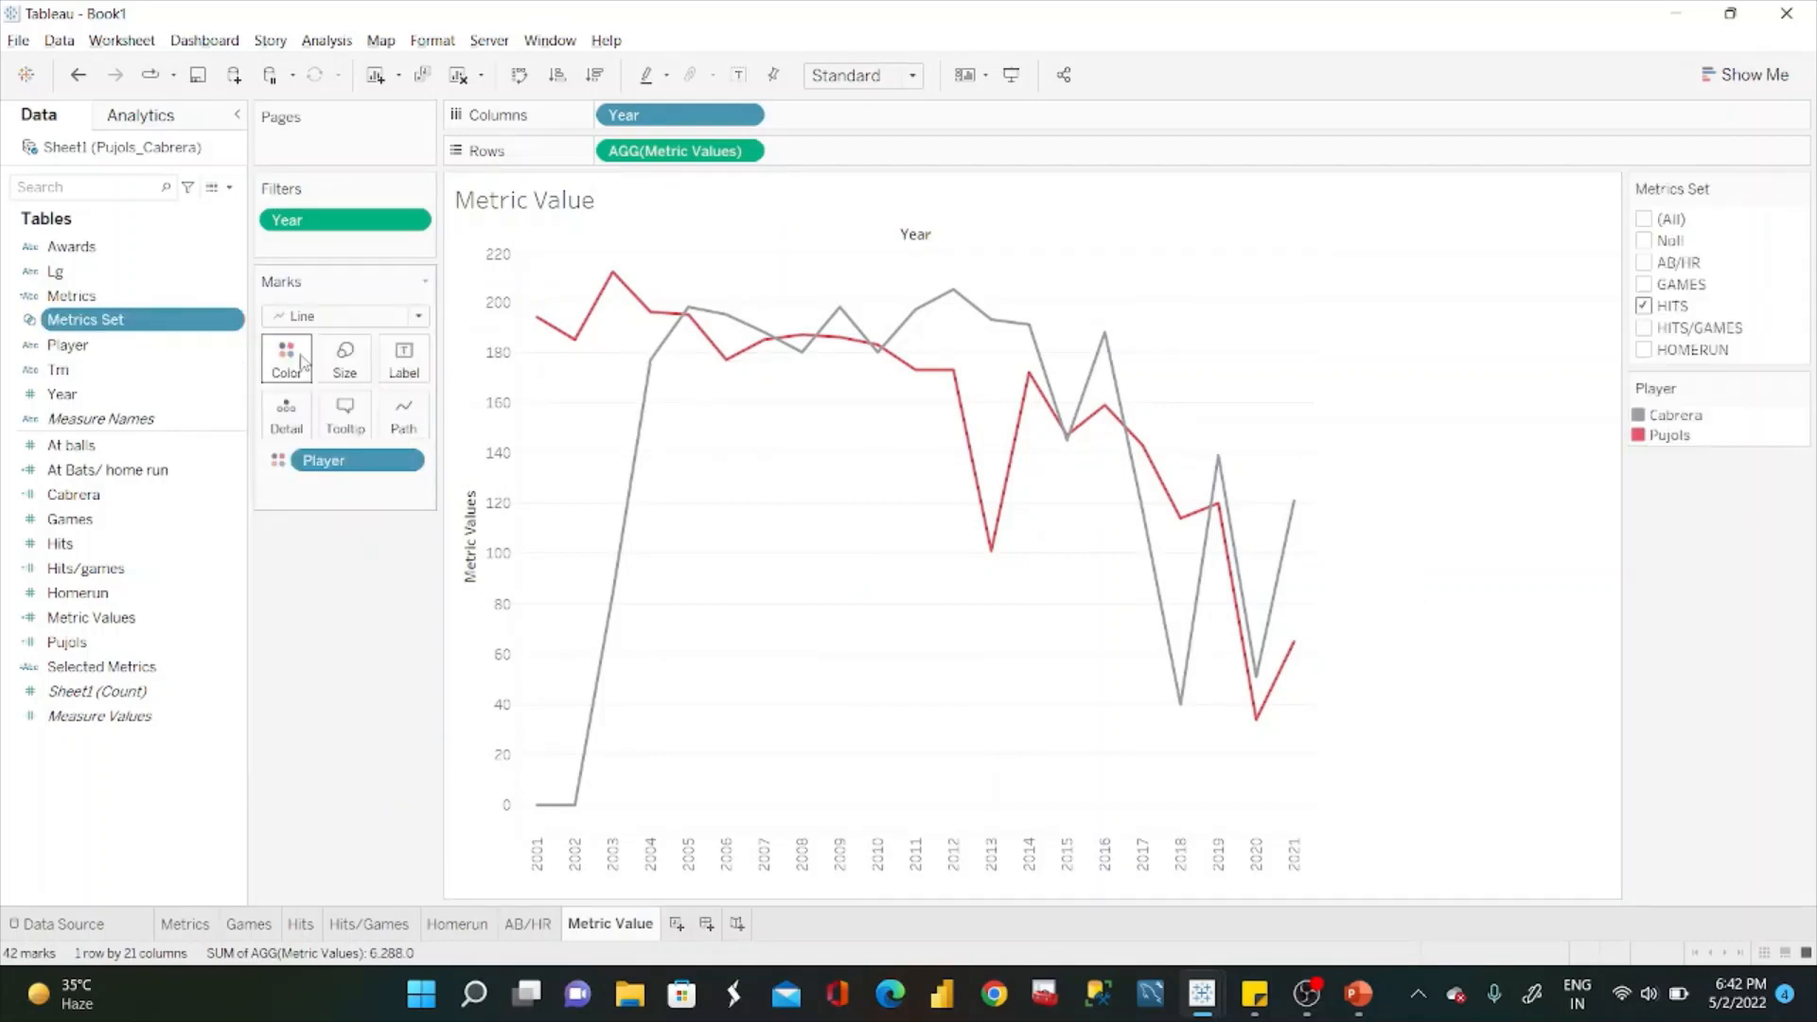
left_click(1644, 264)
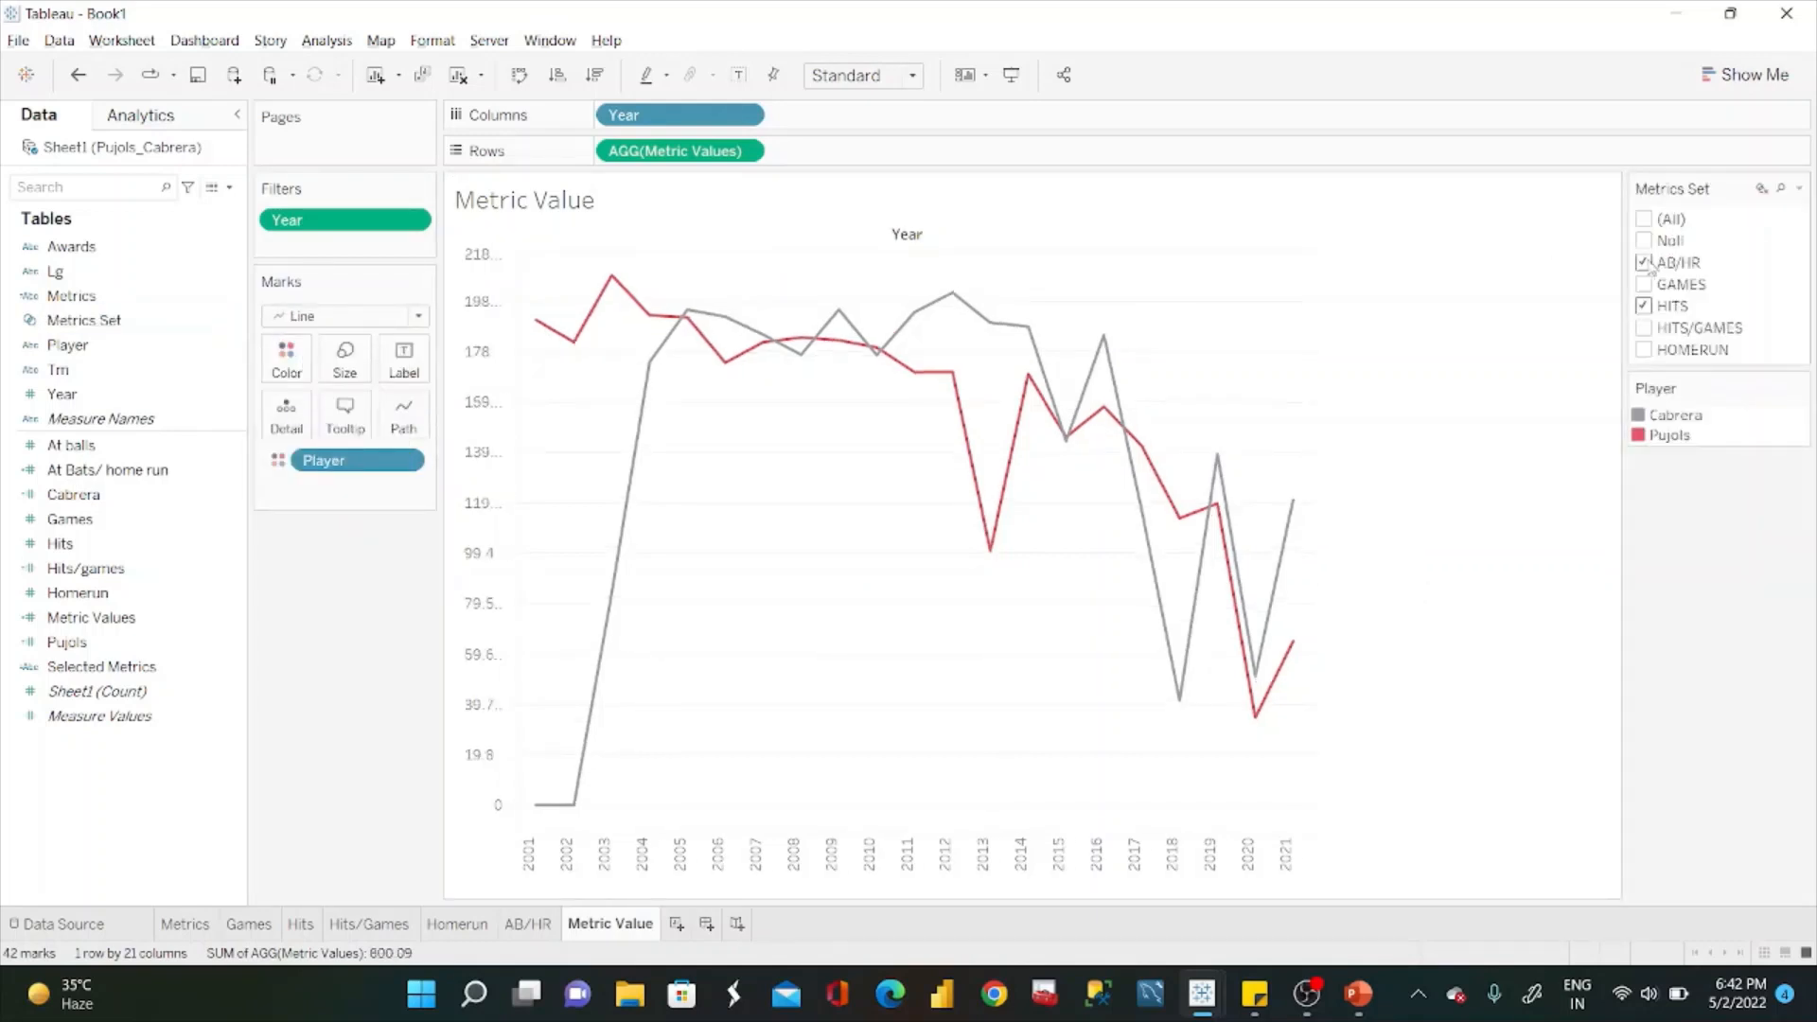
left_click(1644, 306)
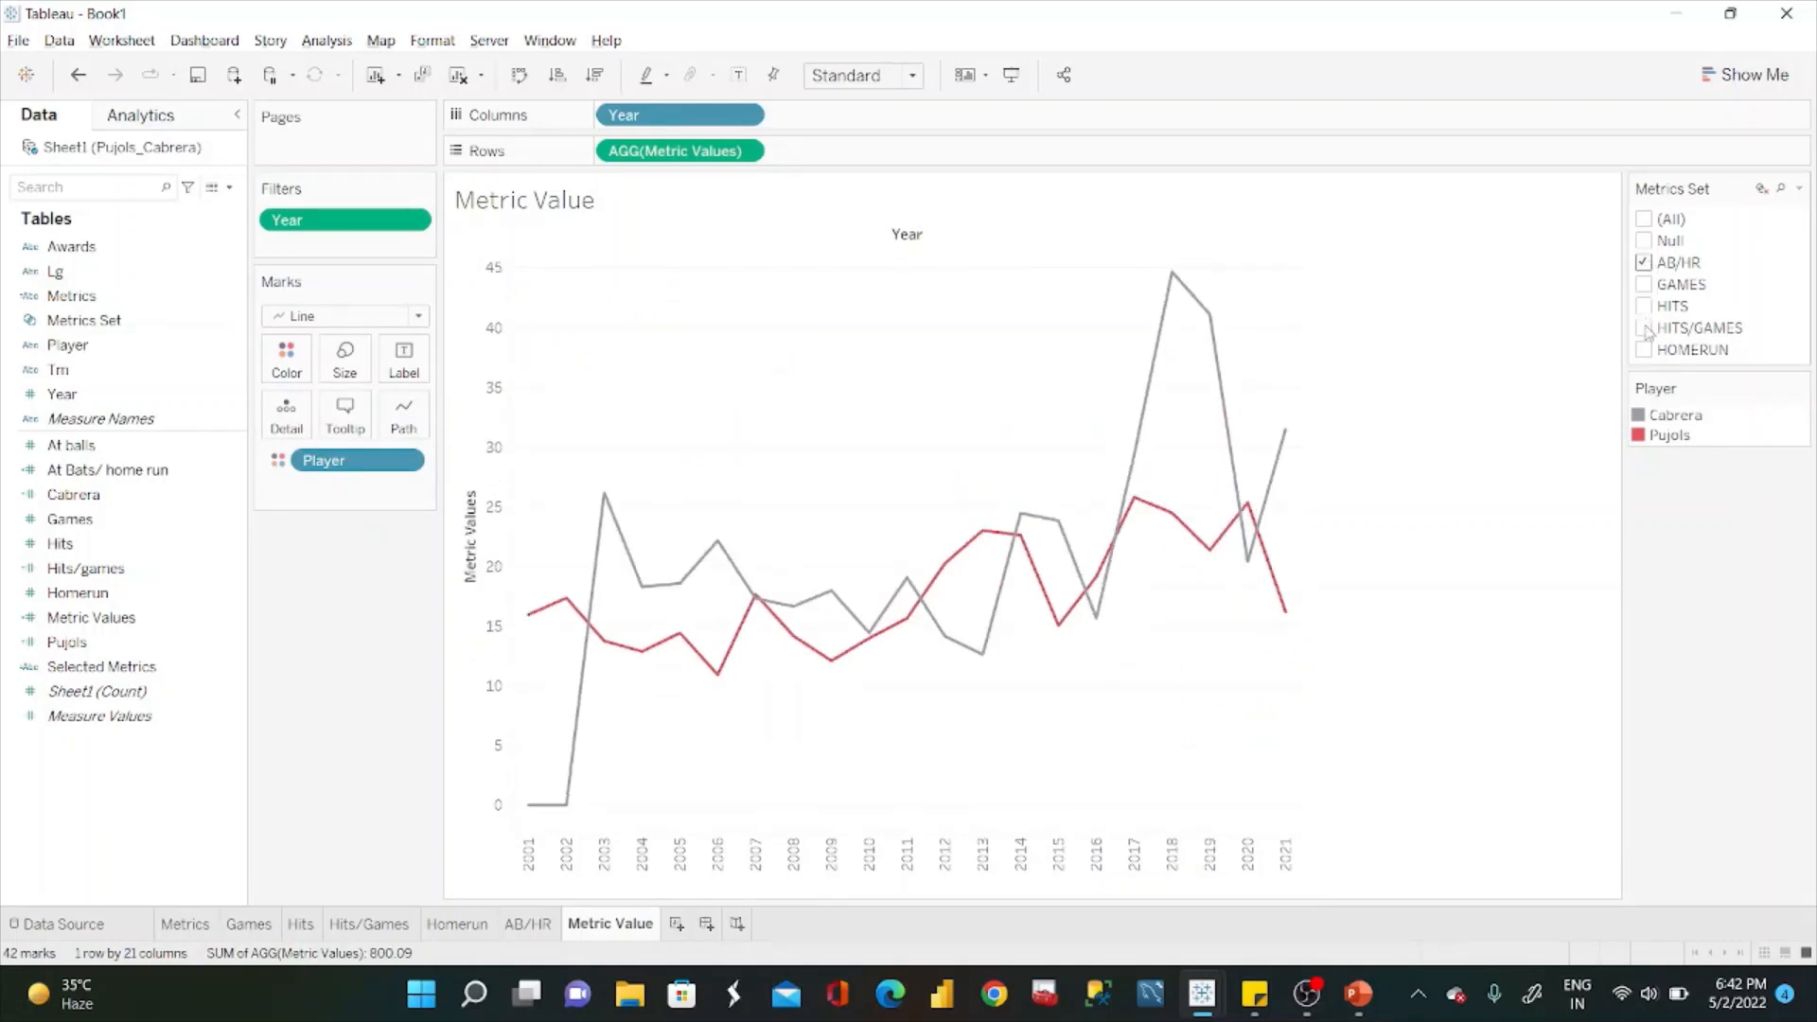
Check how the chart responds to HITS/GAMES, HITS and GAMES in the Metrics Set, ending with only AB/HR selected.
left_click(1644, 327)
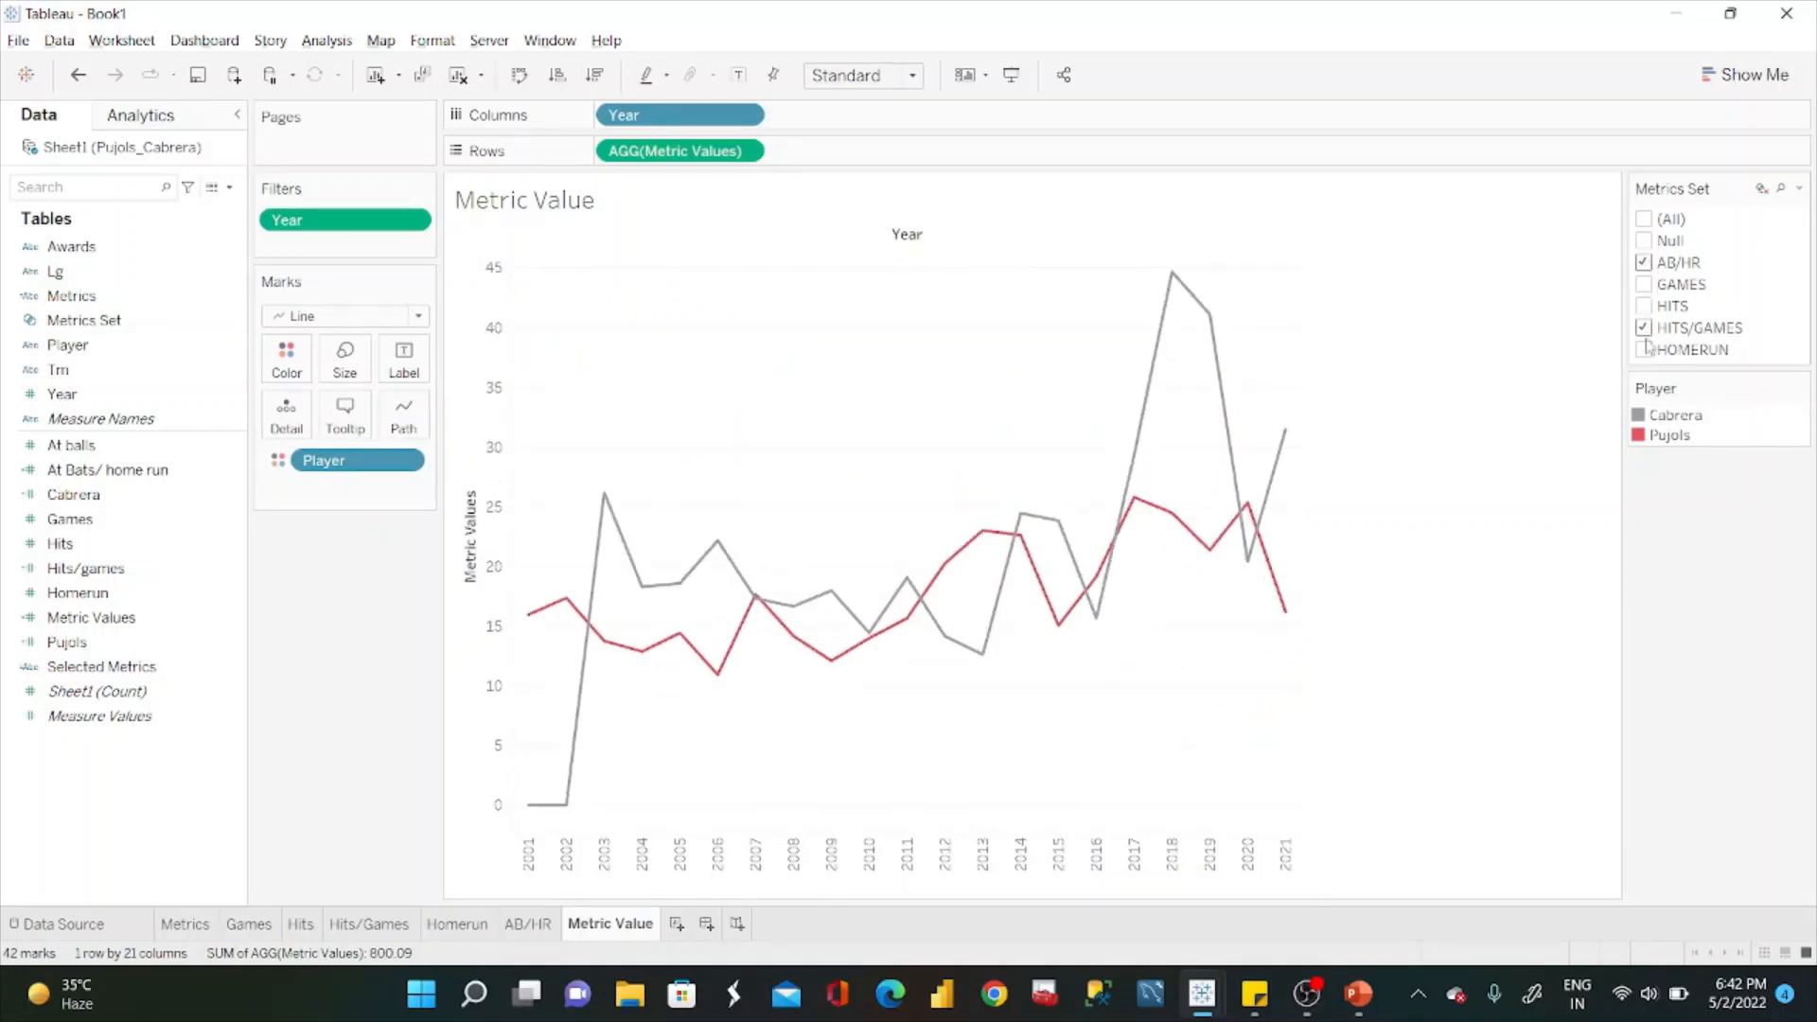
left_click(1645, 263)
left_click(1645, 307)
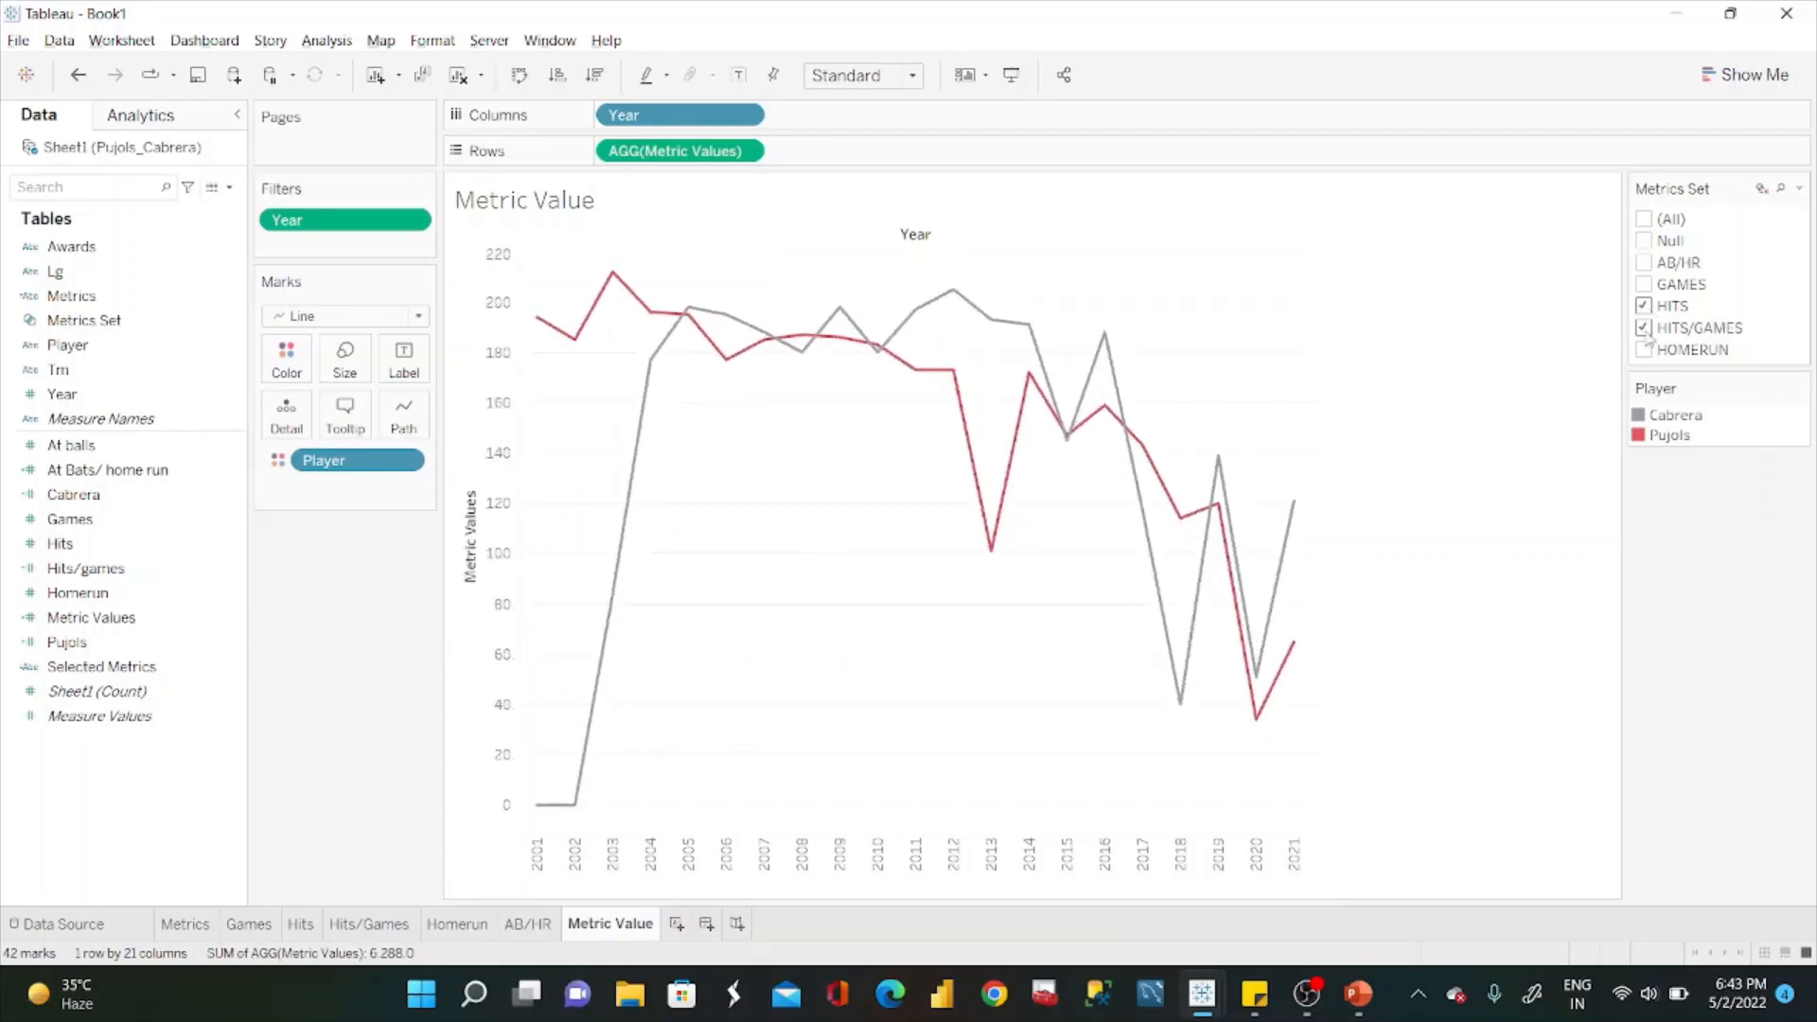
left_click(1644, 328)
left_click(1644, 285)
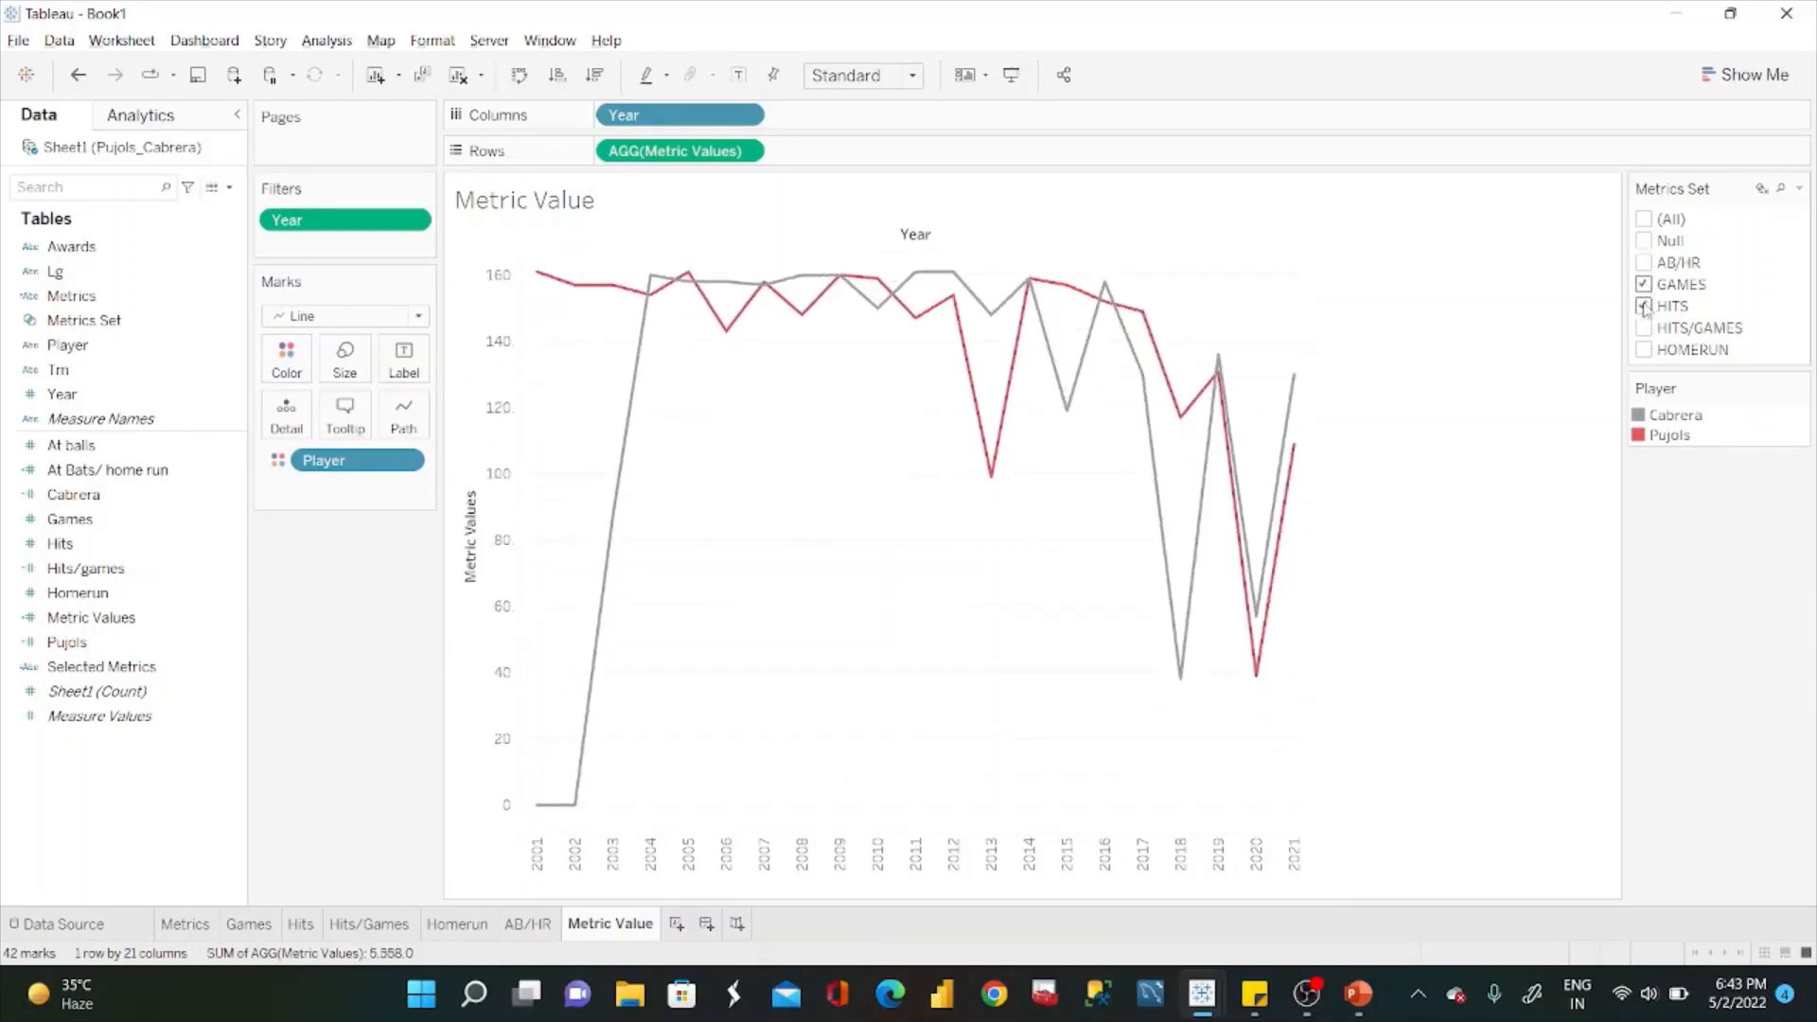
left_click(1644, 305)
left_click(1644, 263)
left_click(1644, 284)
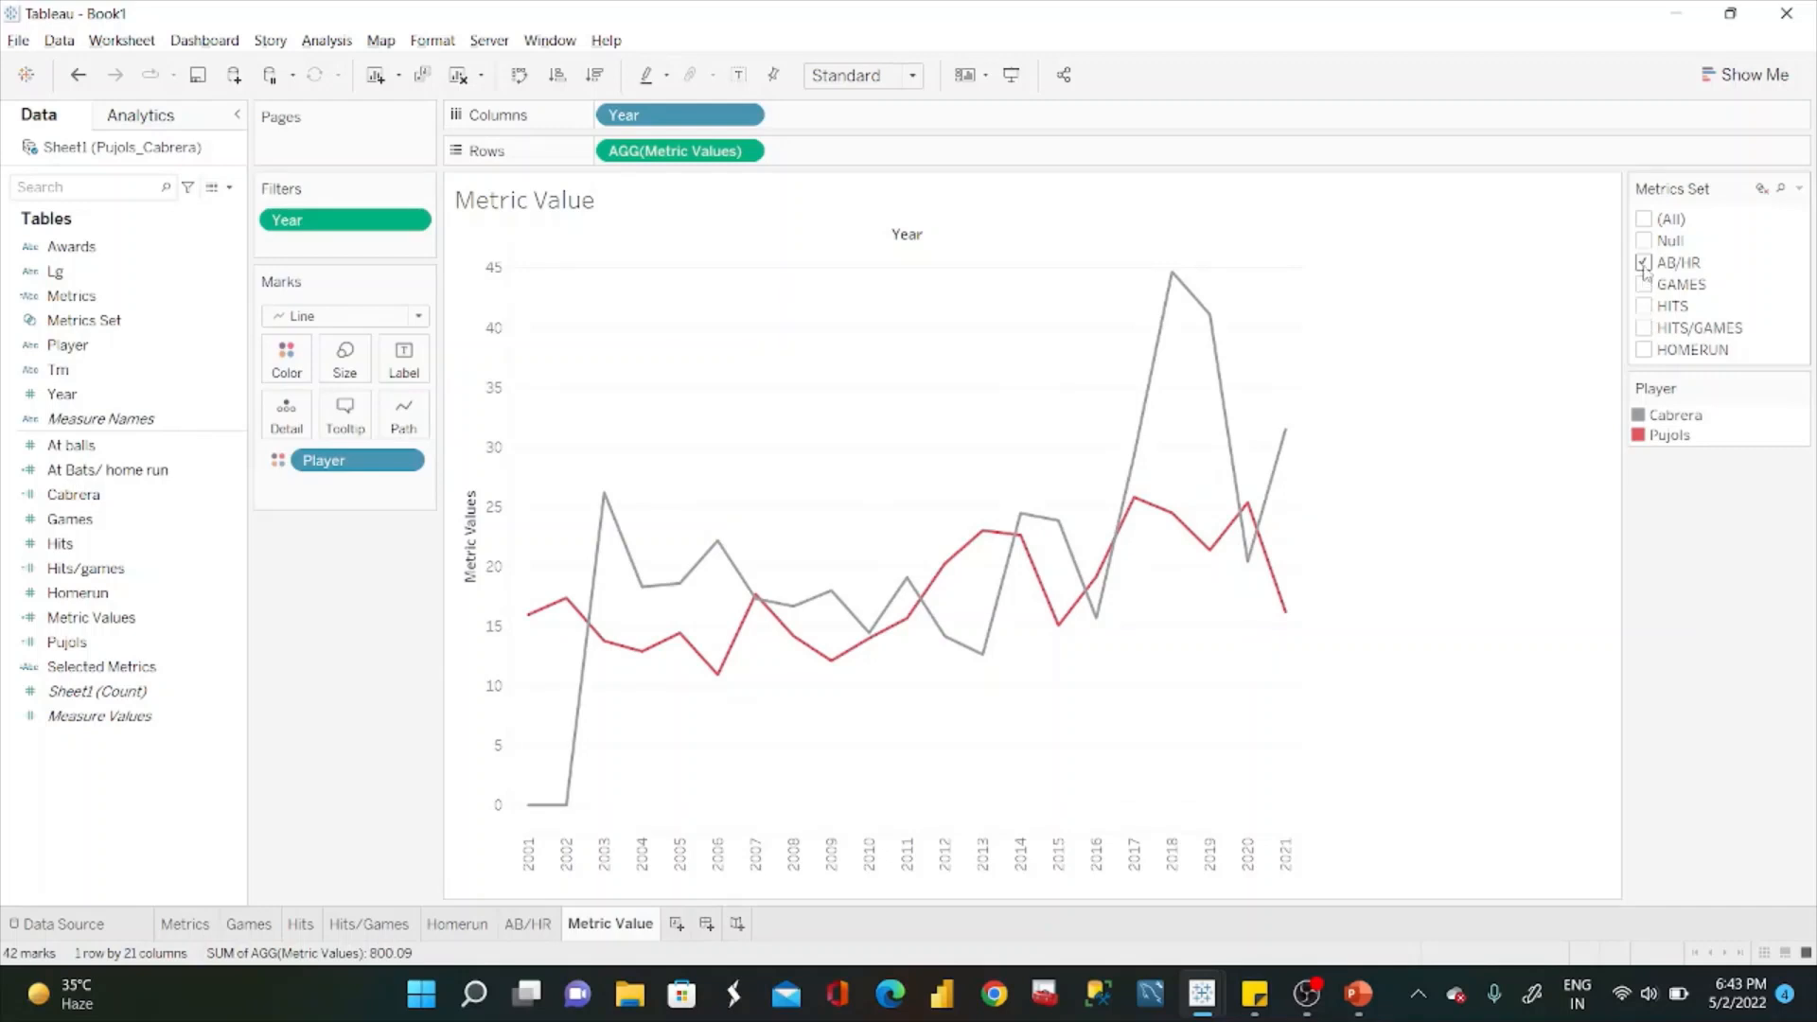
left_click(1644, 264)
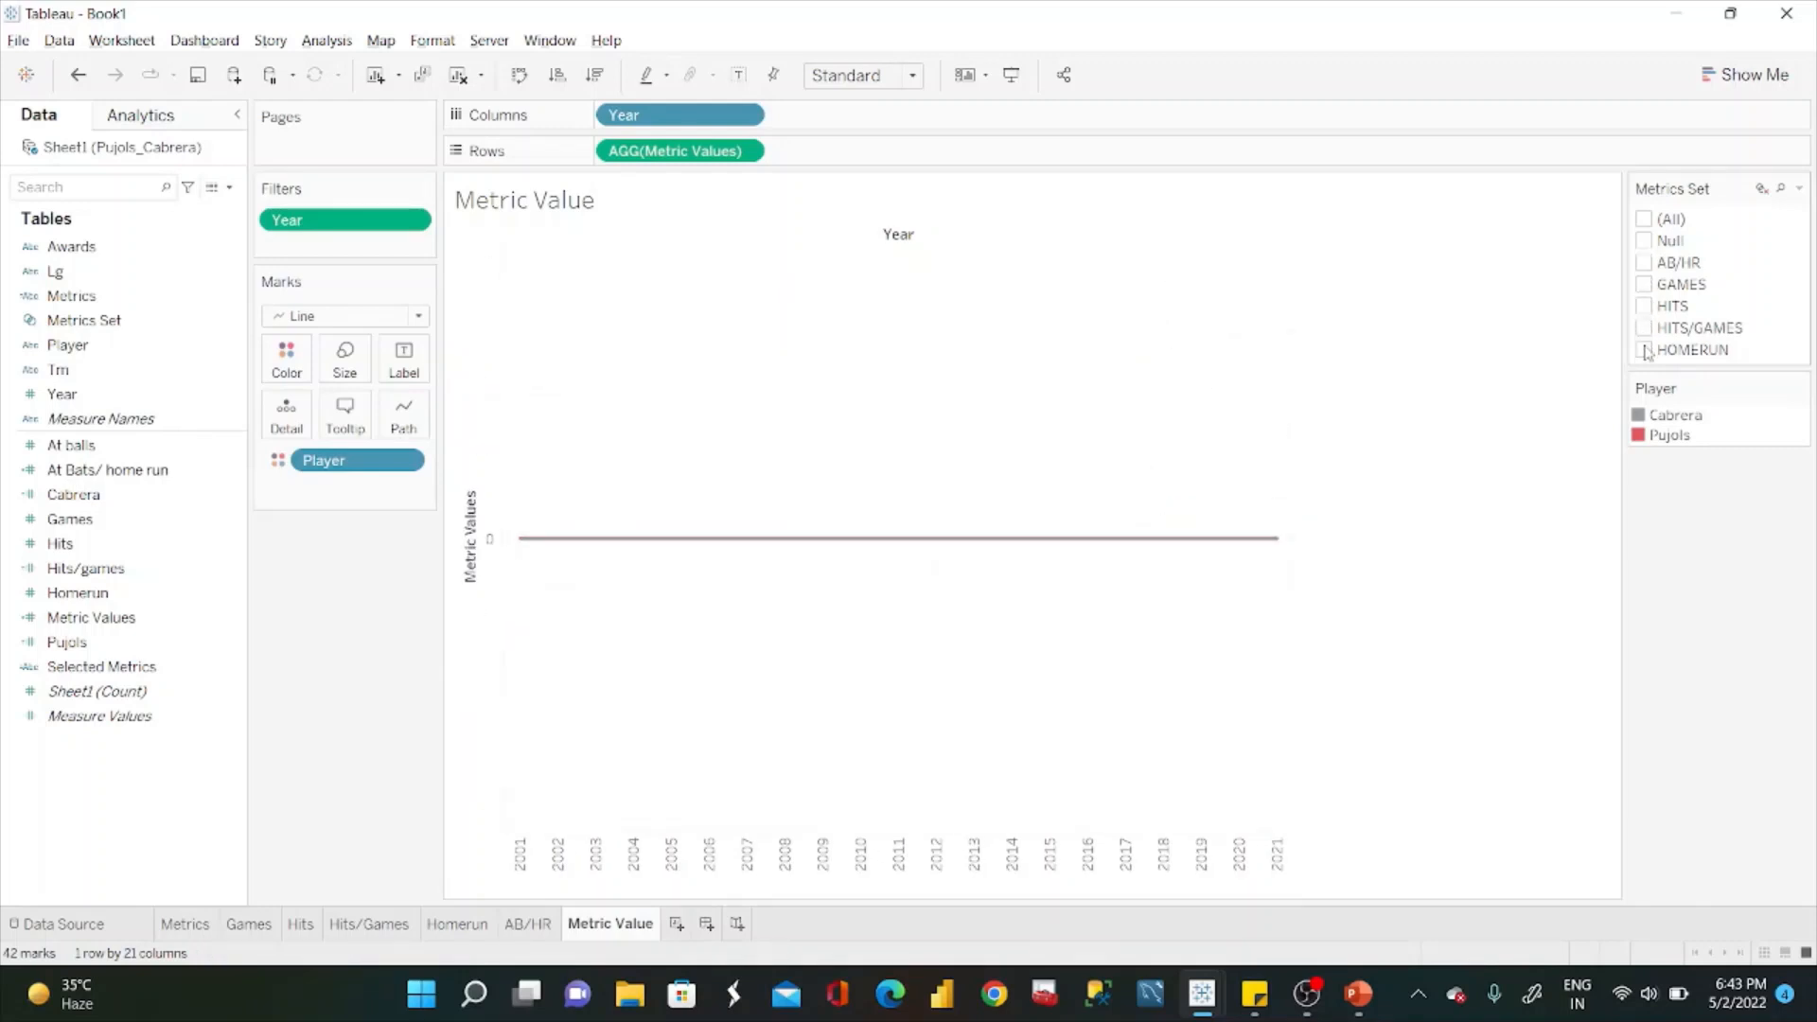
left_click(1644, 264)
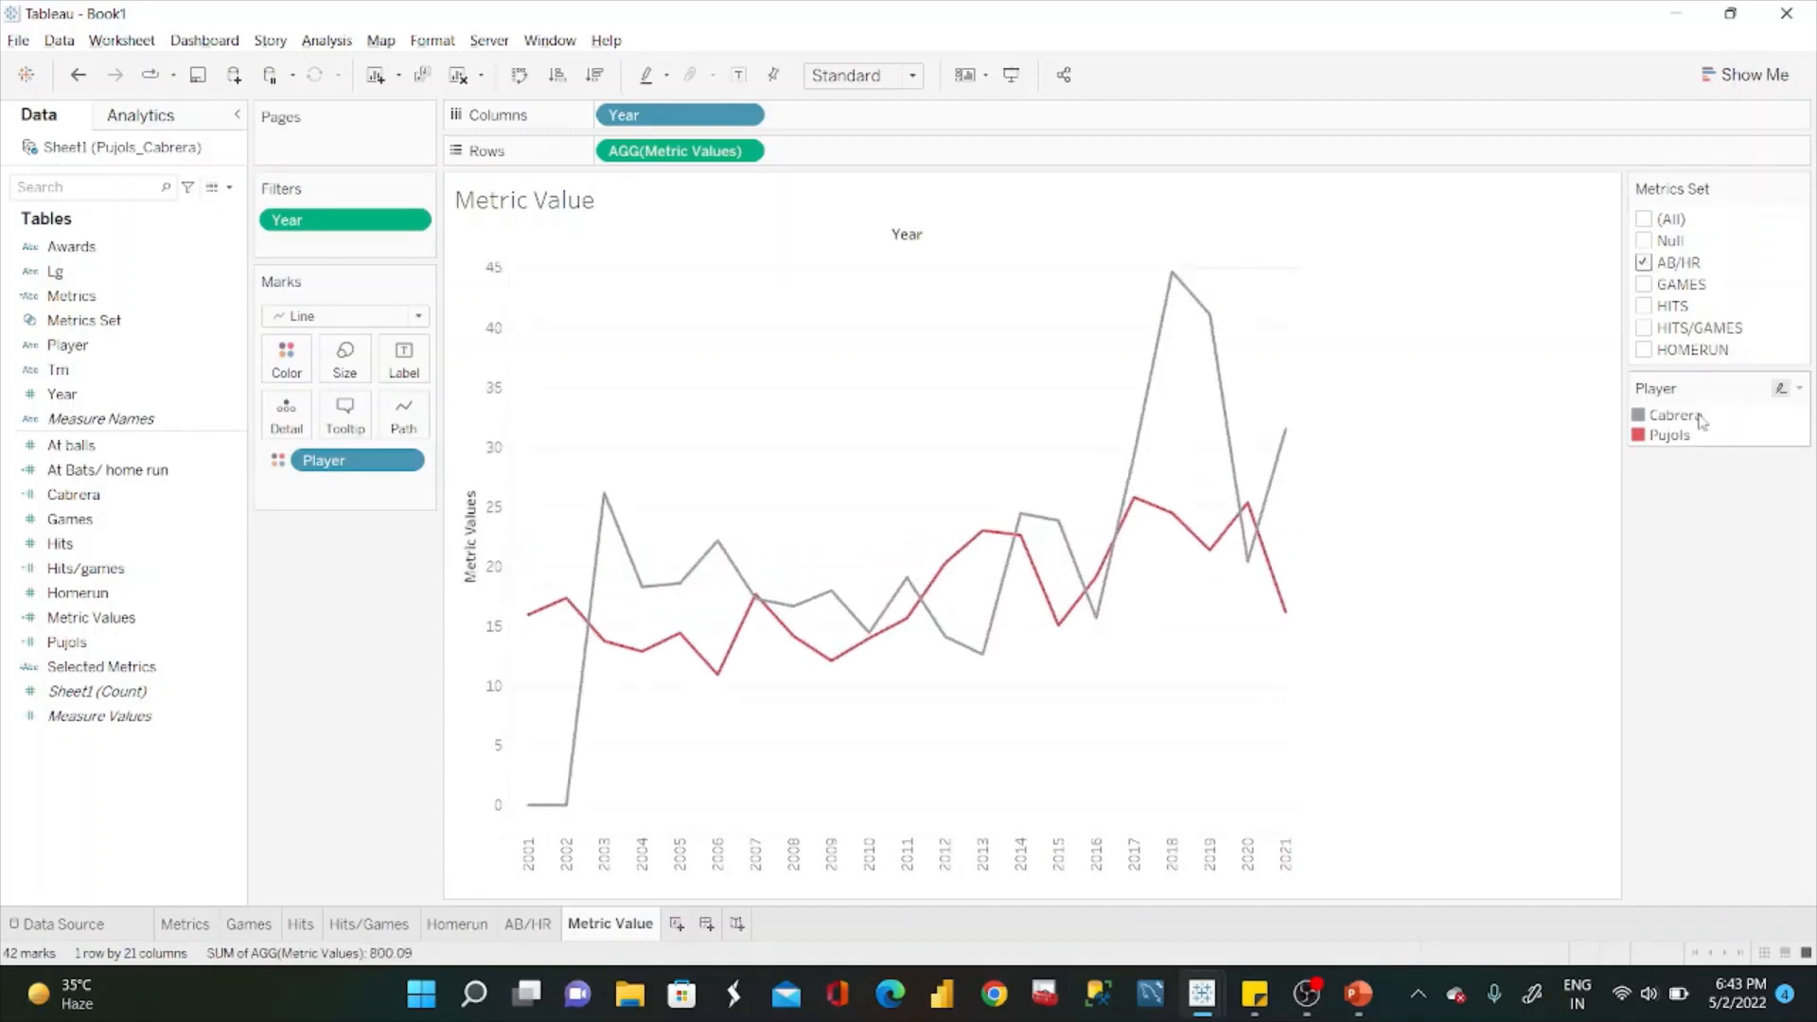
Switch to the 'Set Action: Can you switch b/w KPIs?' workbook, examine its Metrics Value sheet, and return to Book1.
key("alt+Tab")
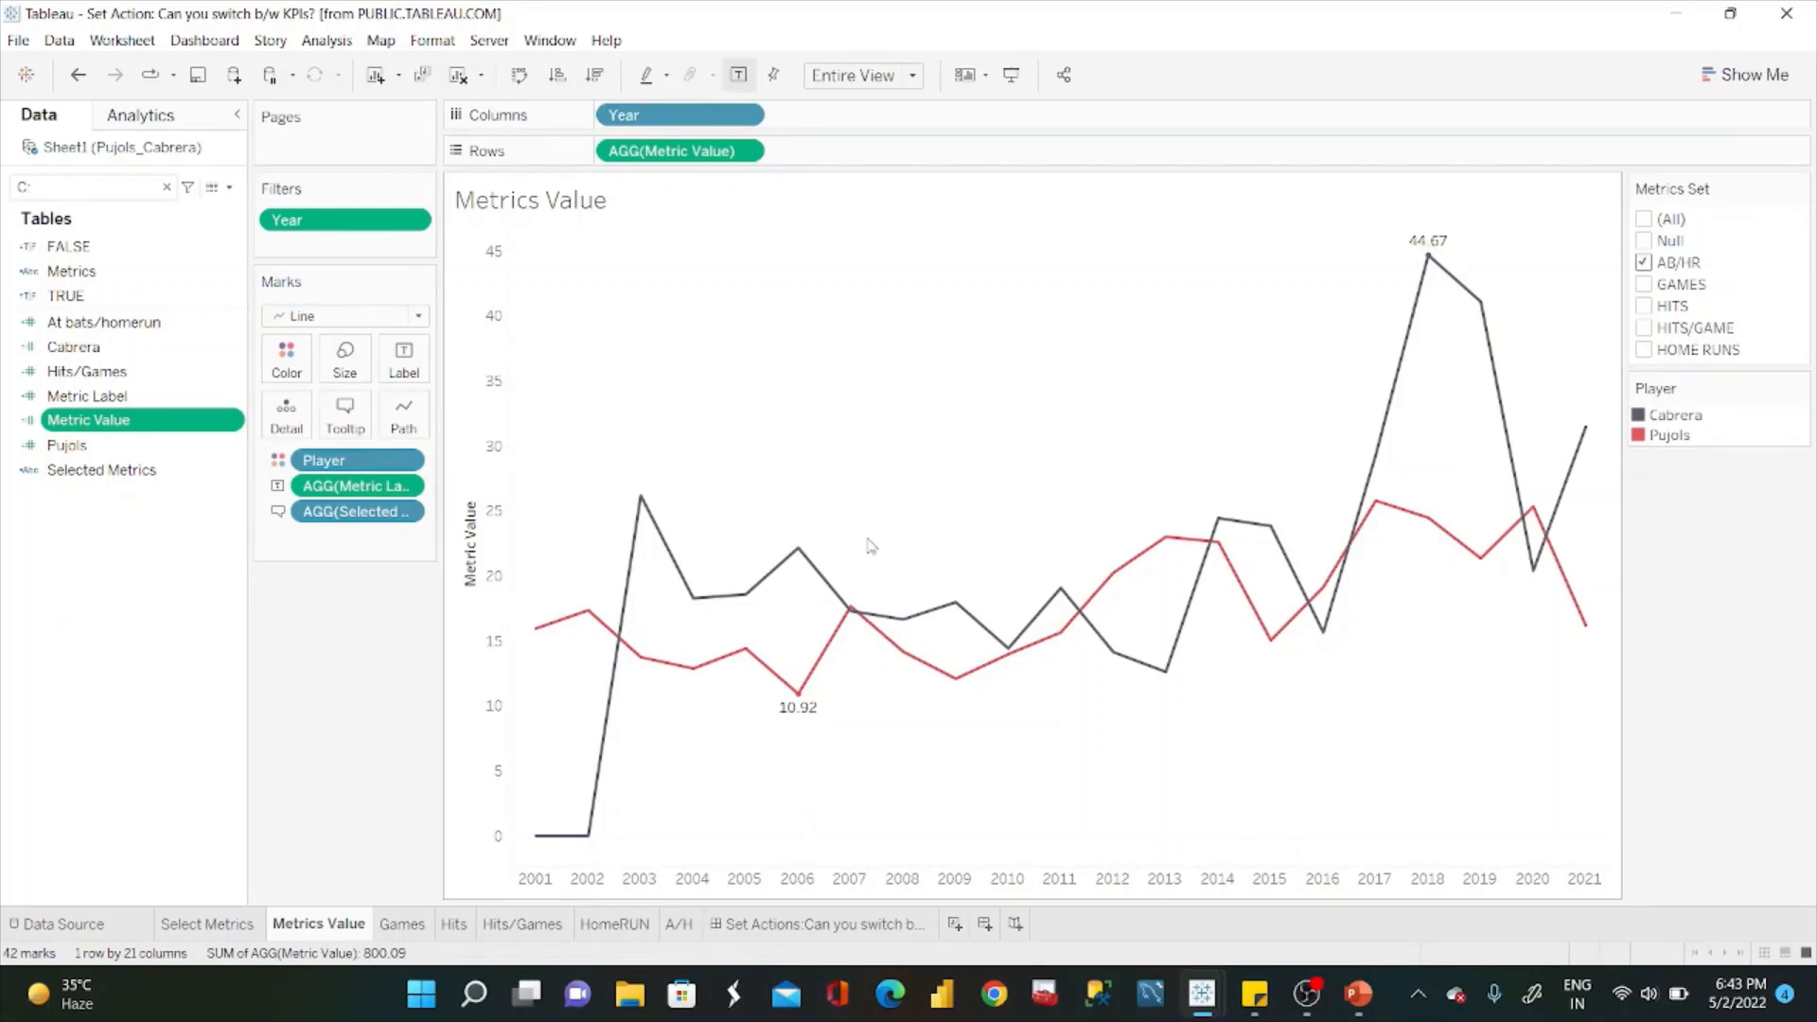
key("alt+Tab")
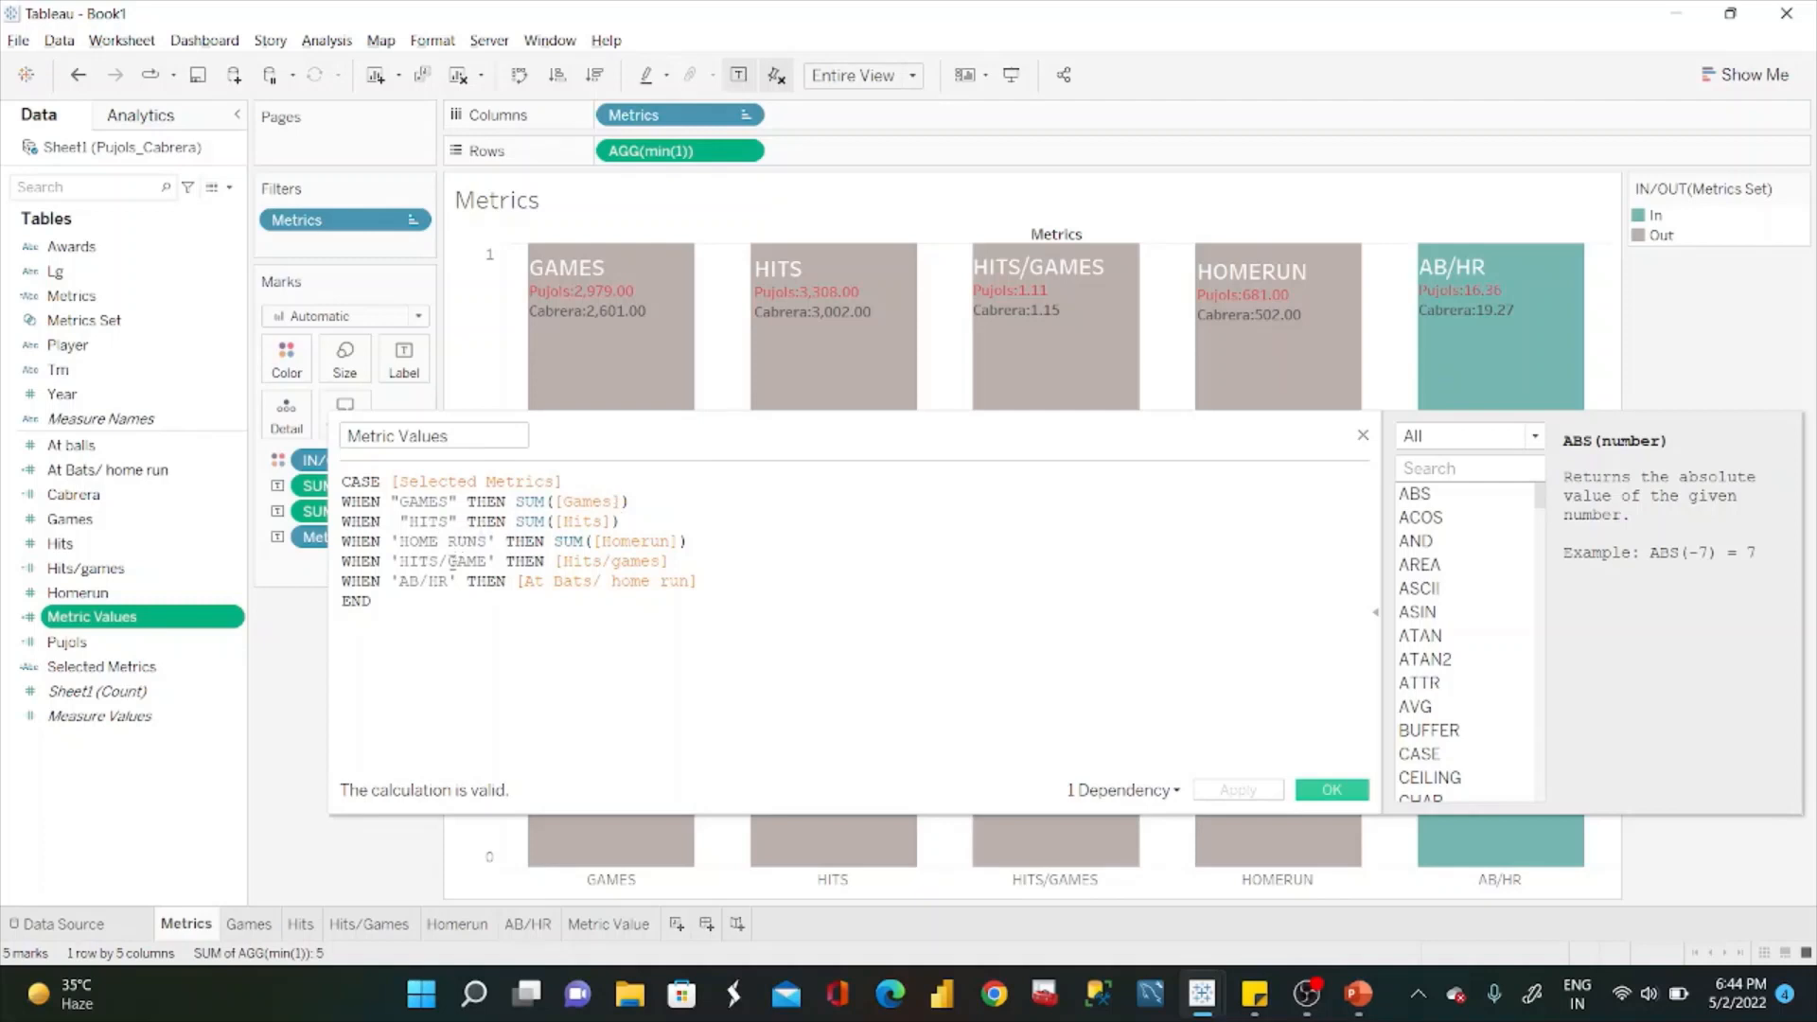
Correct 'HITS/GAME' to 'HITS/GAMES' in the Metric Values formula and save the calculation.
left_click(486, 562)
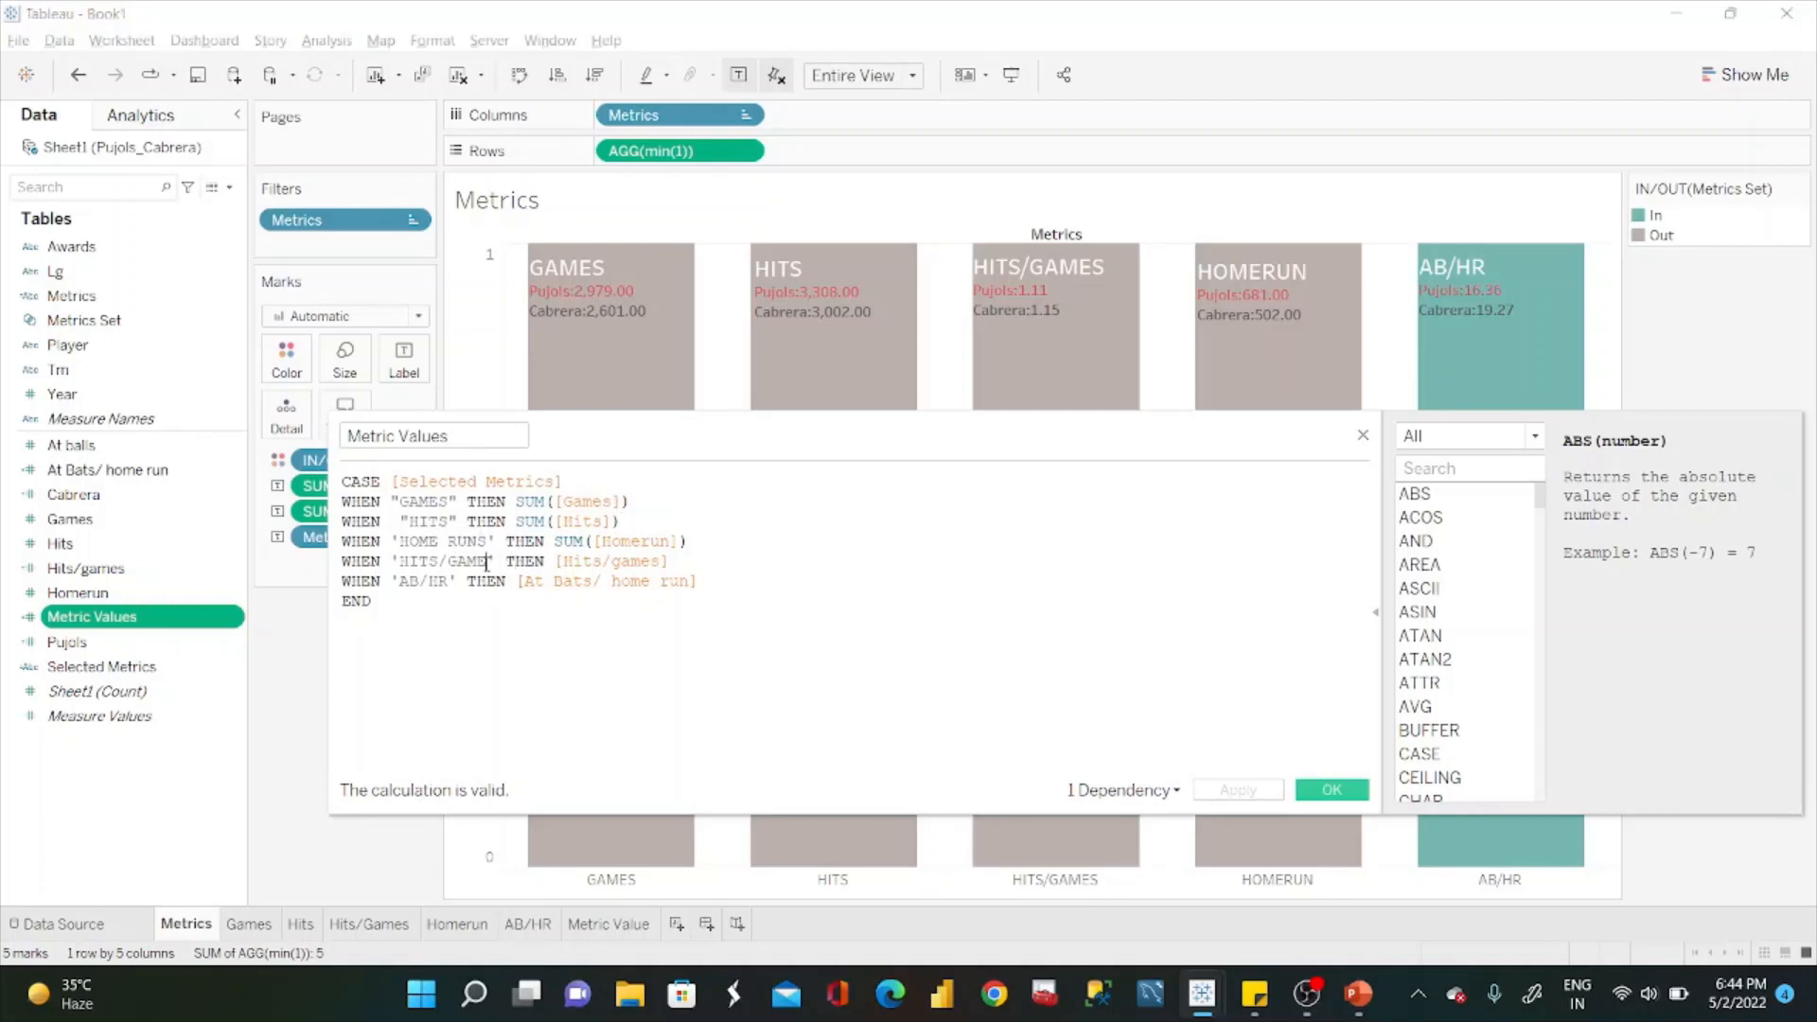
type("S")
left_click(1342, 796)
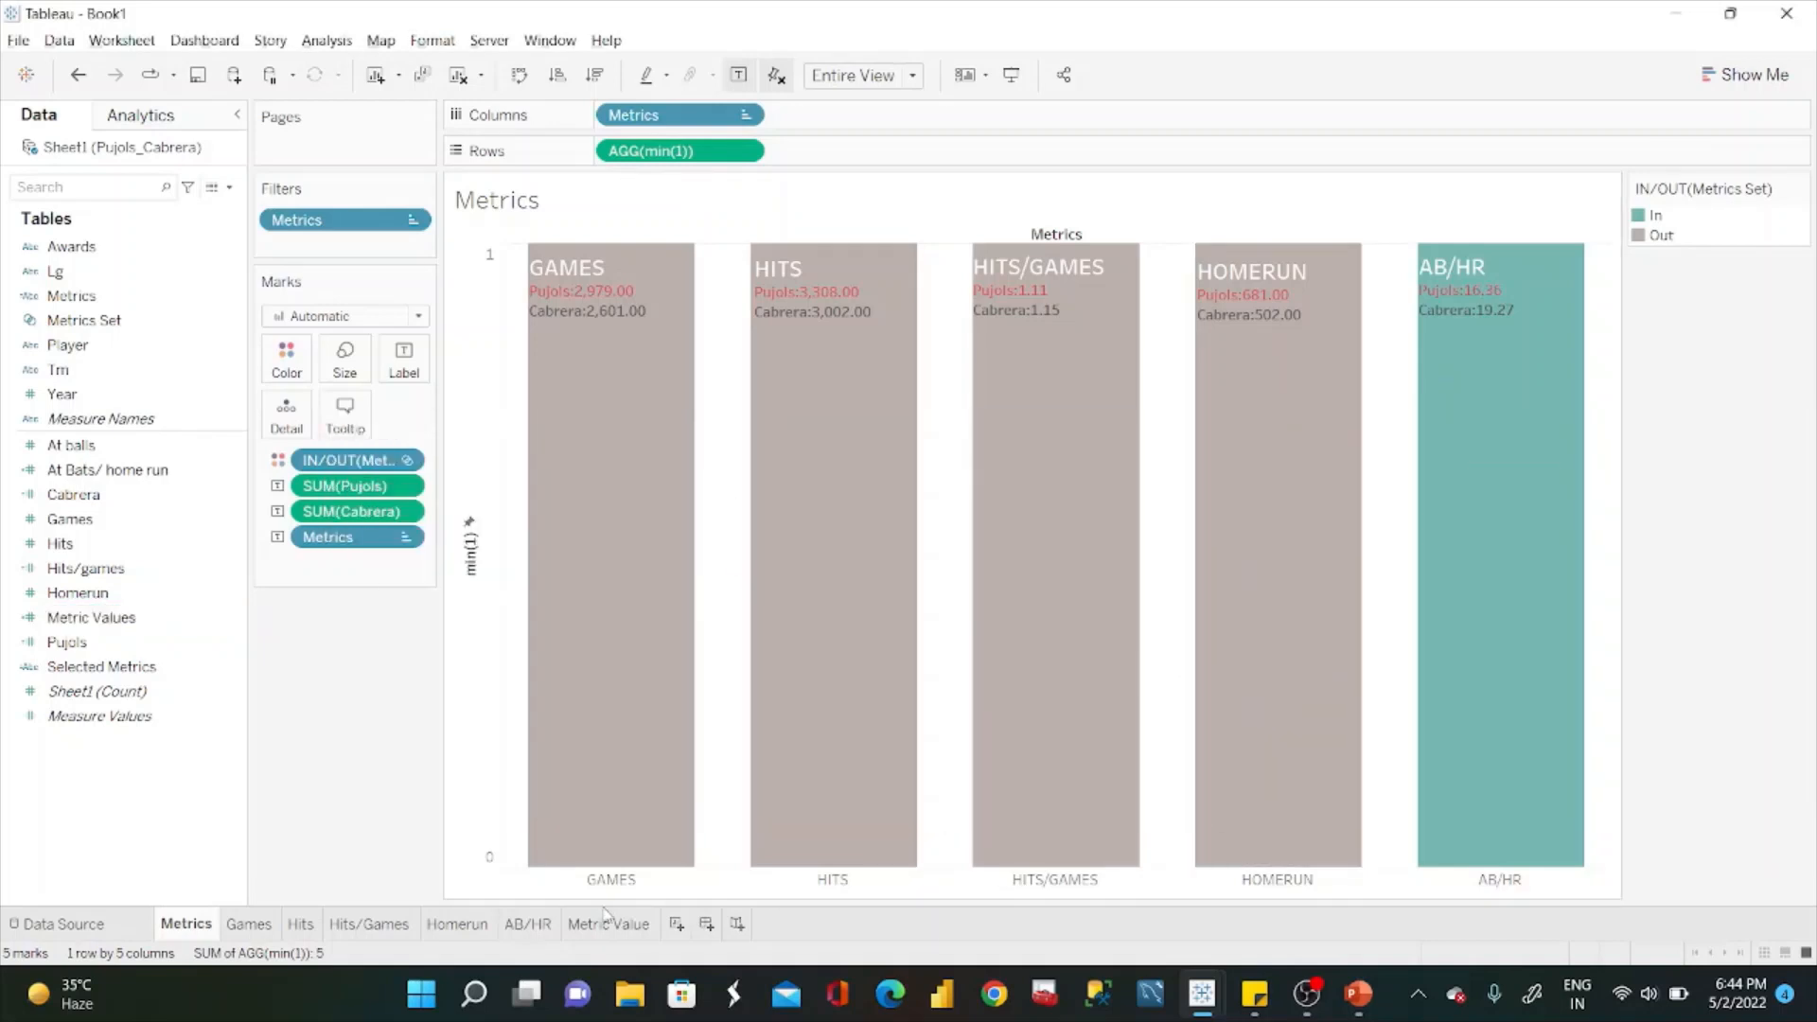
Check the Metric Value chart with only HITS/GAMES in the Metrics Set, and finish with only AB/HR selected.
left_click(608, 923)
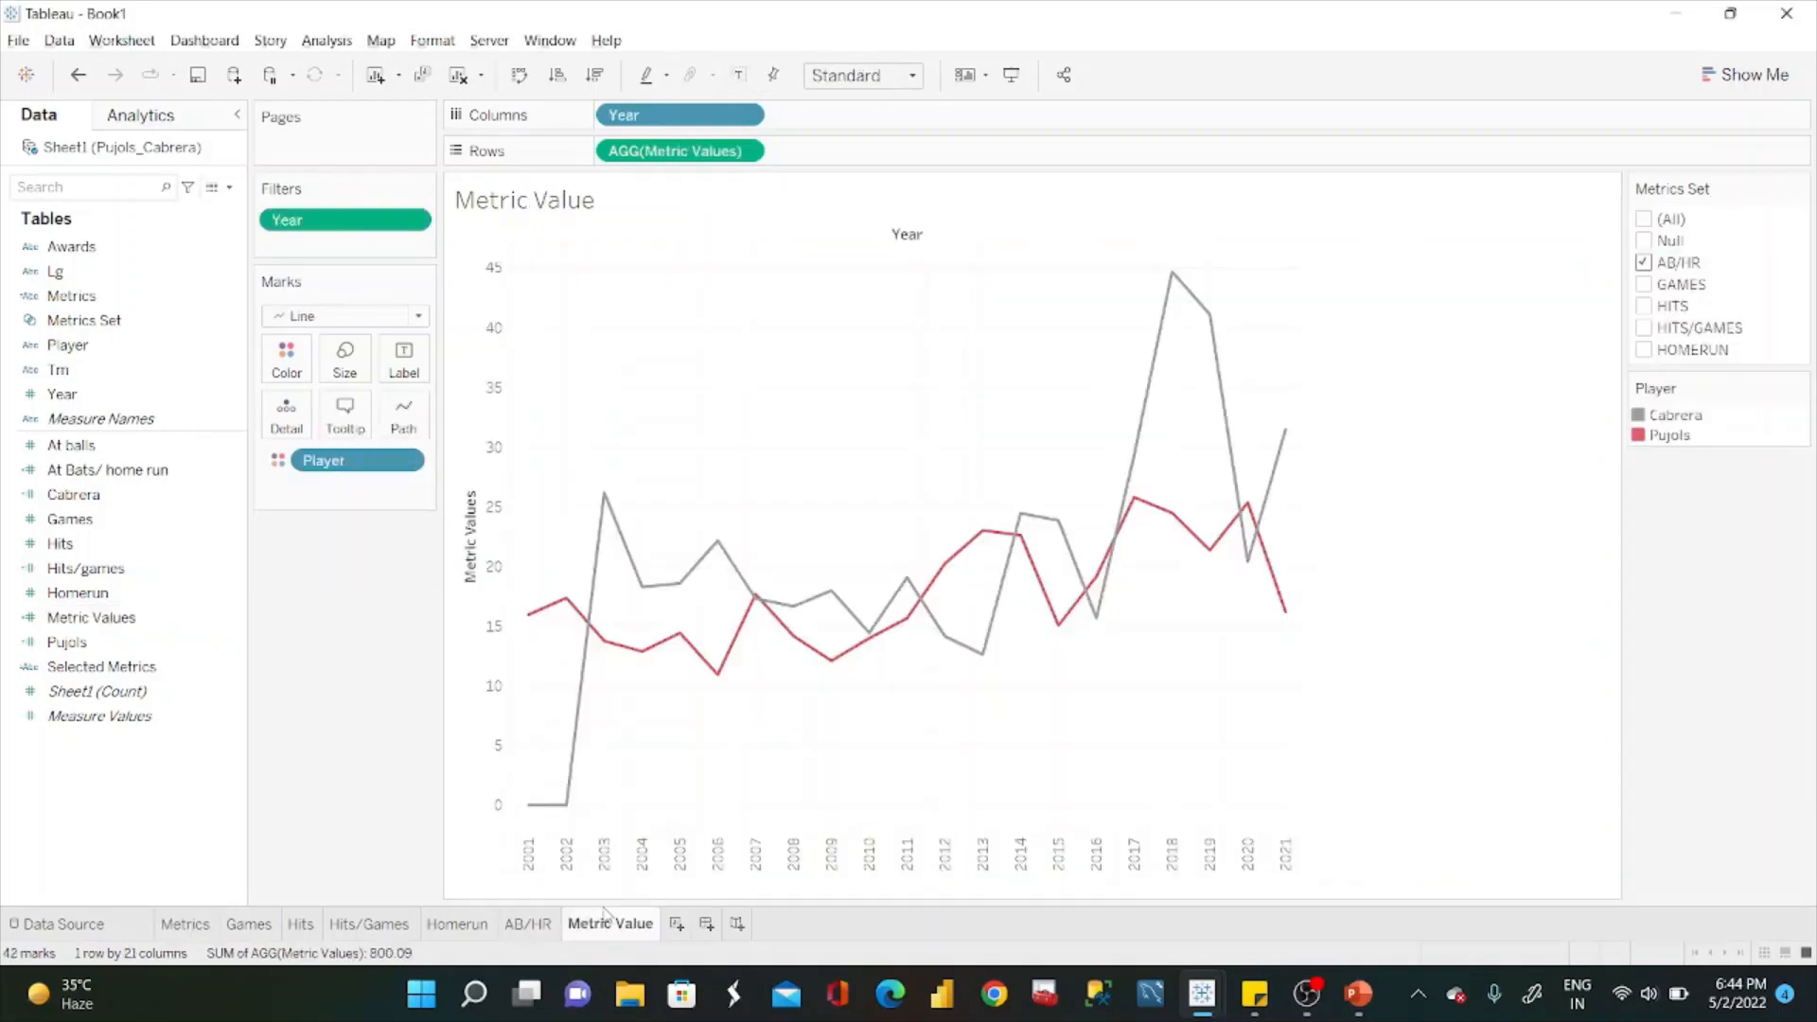
left_click(1644, 263)
left_click(1645, 328)
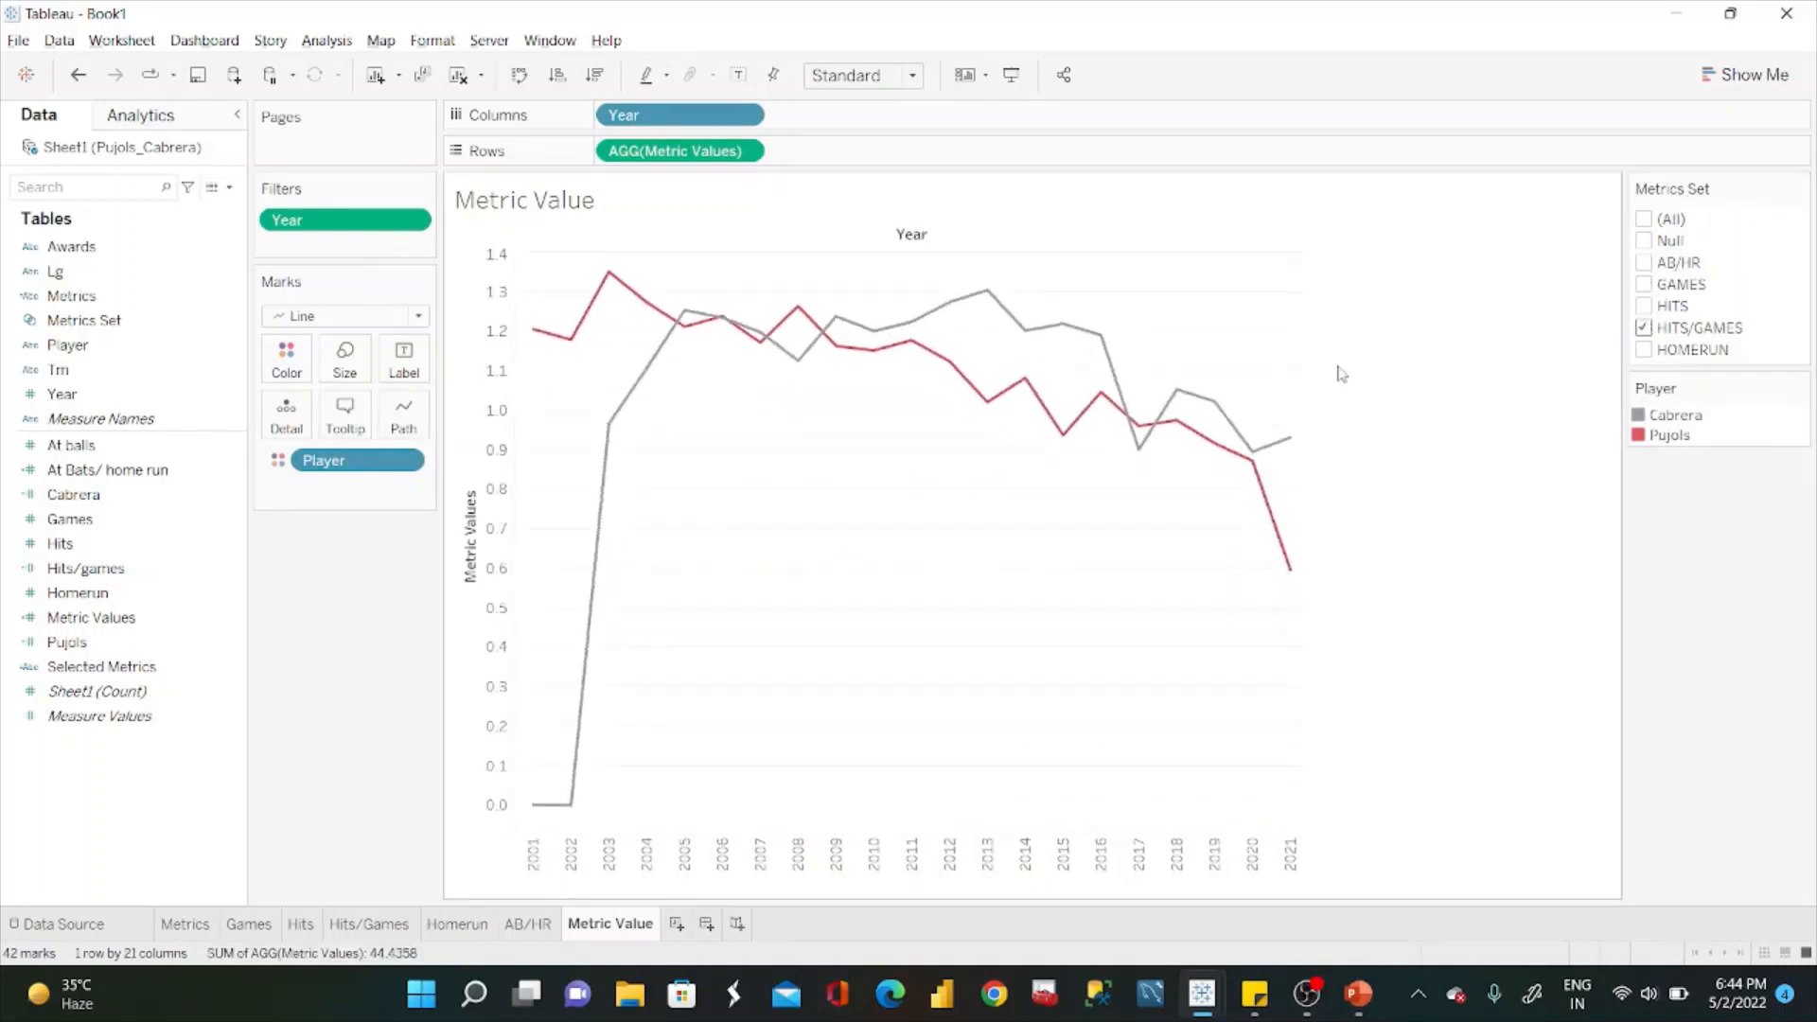
left_click(1646, 329)
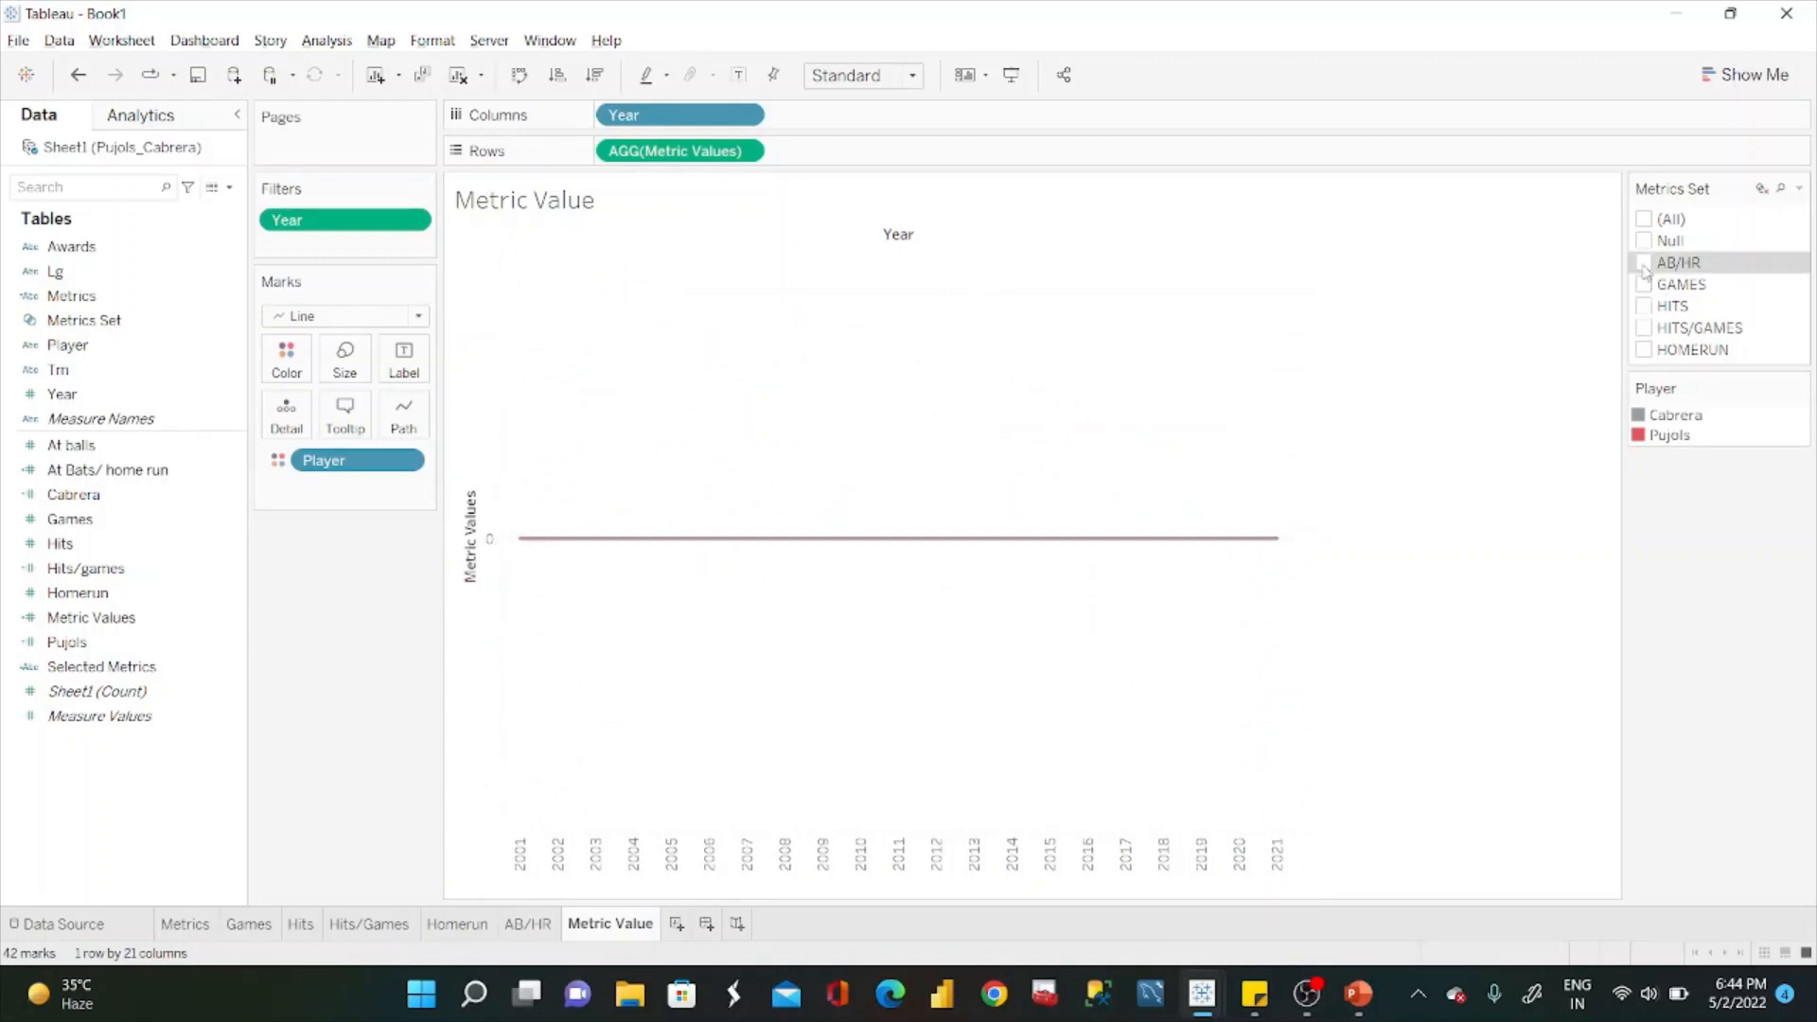
left_click(1644, 263)
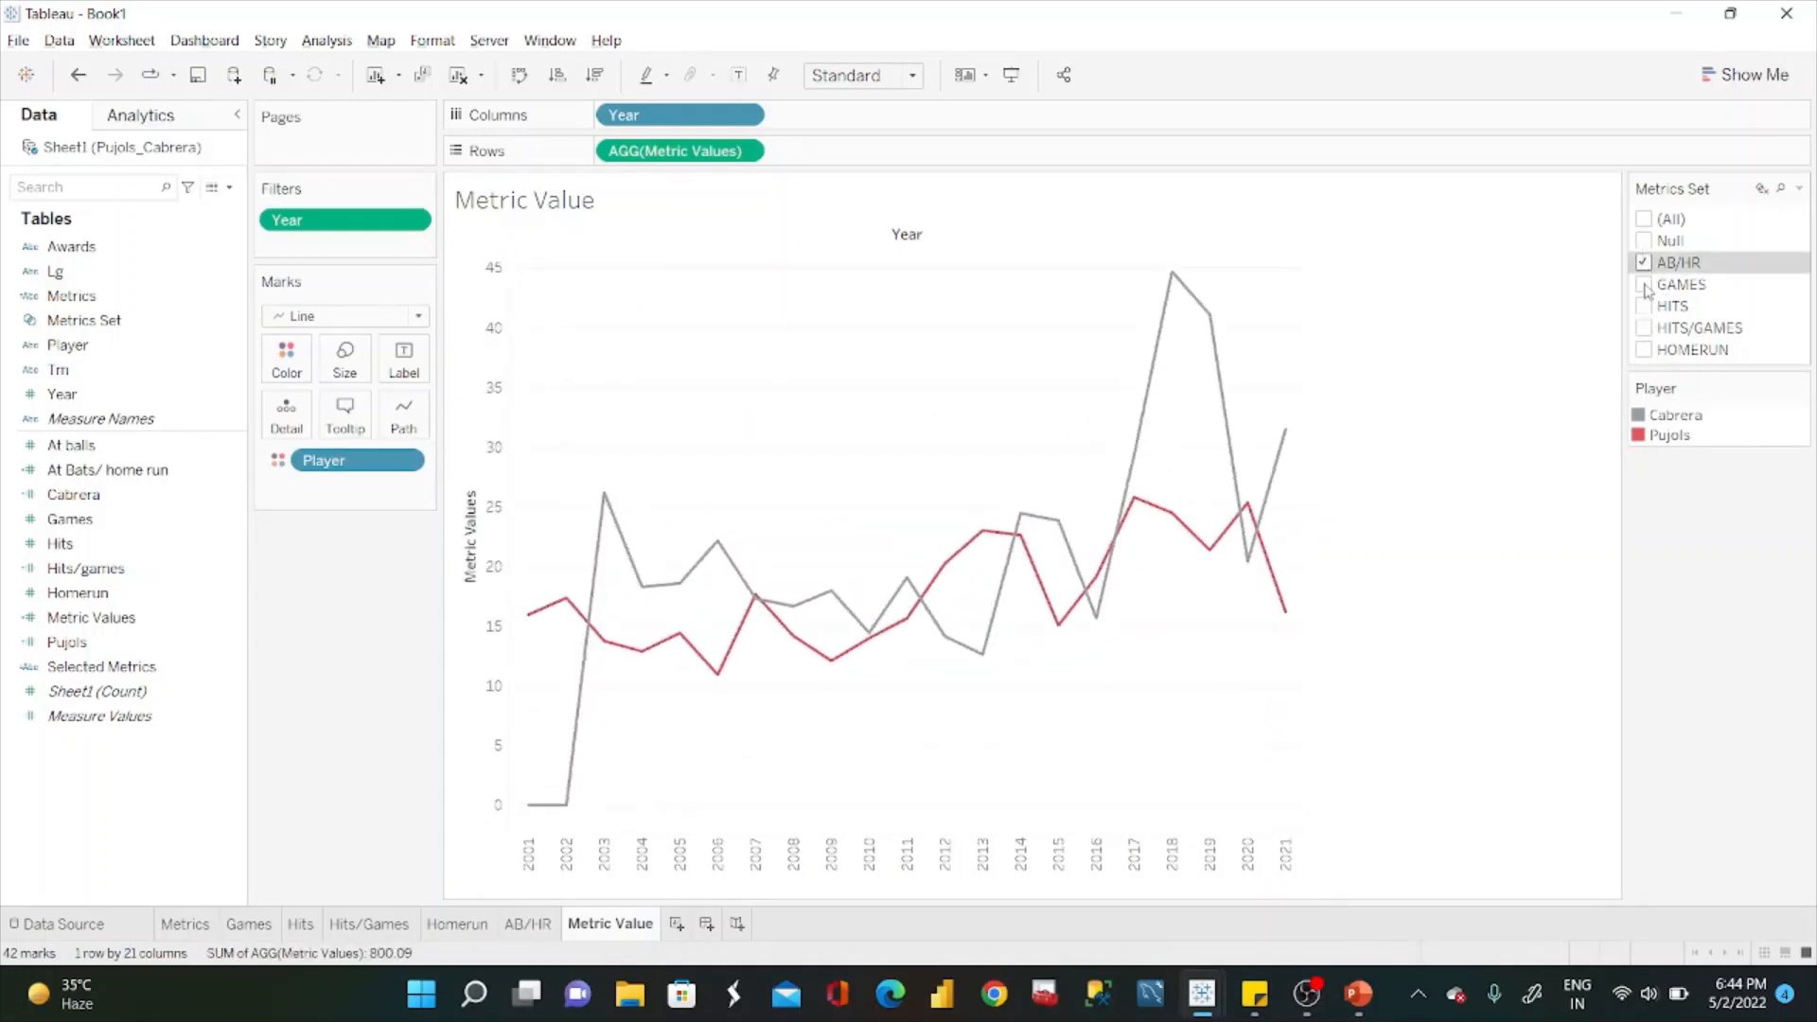
Check how the chart responds to GAMES and HITS in the Metrics Set, ending with only HITS/GAMES selected.
left_click(1644, 285)
left_click(1644, 263)
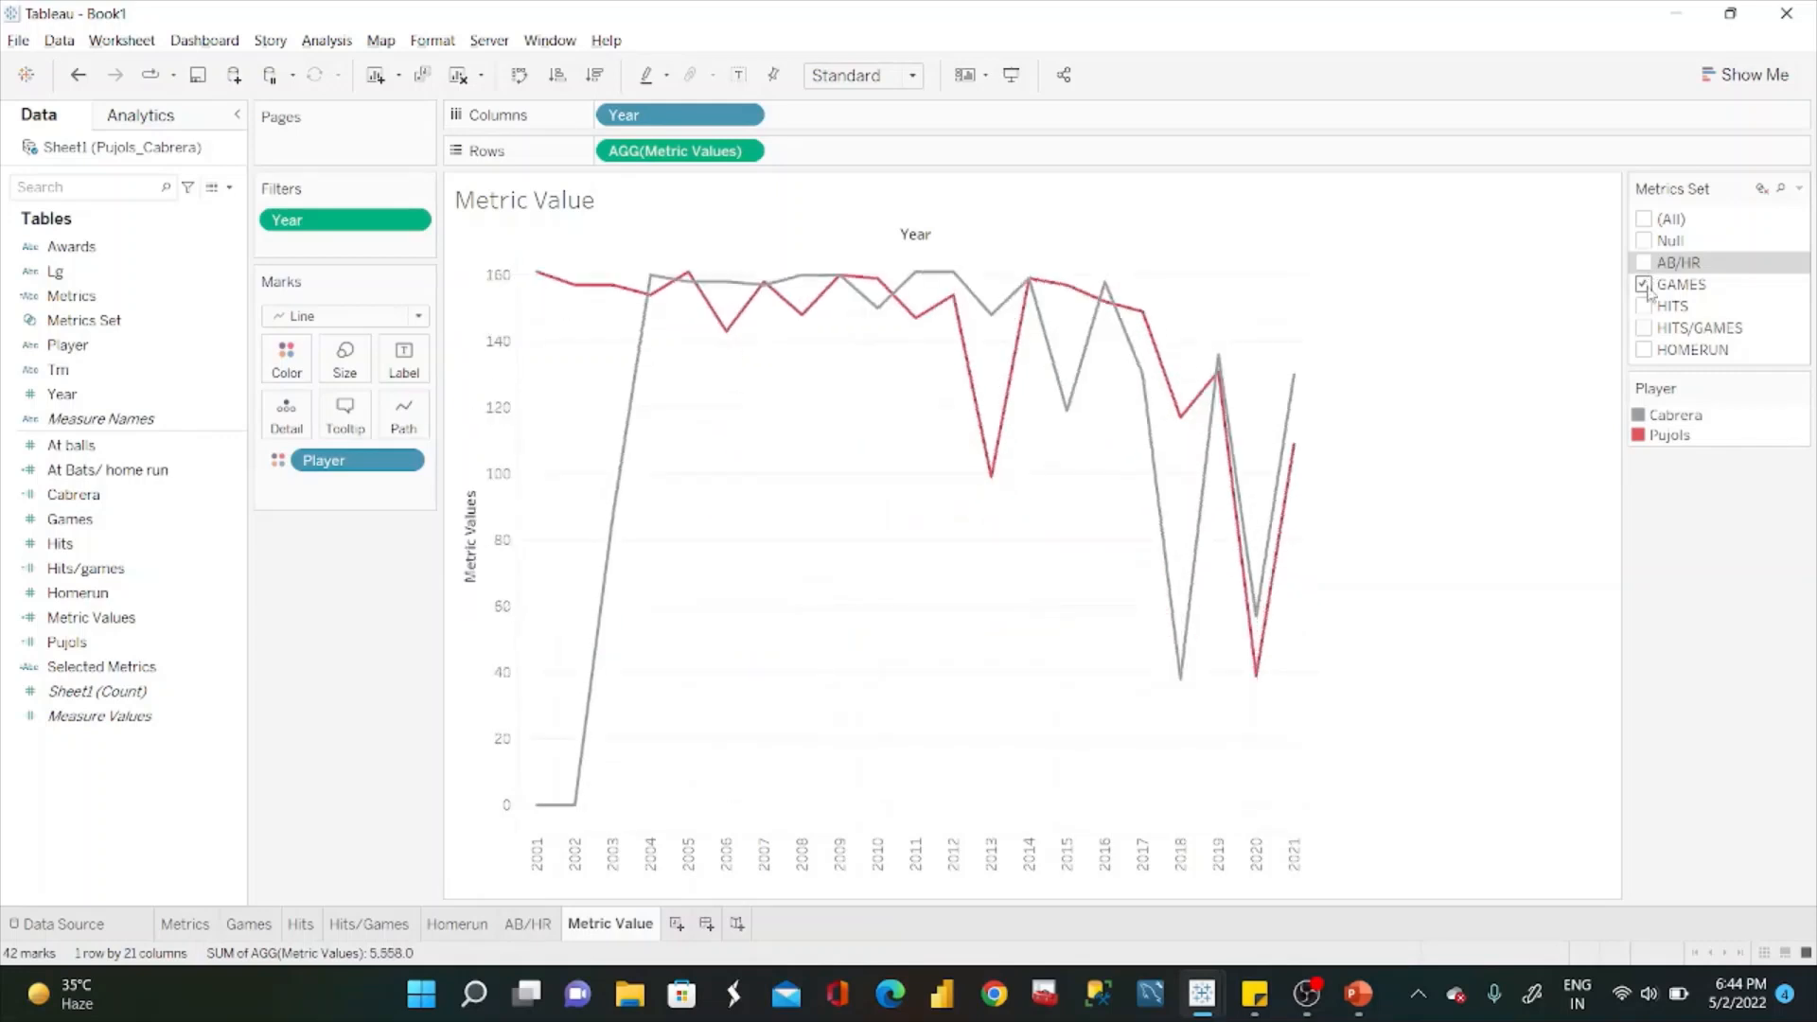
left_click(1644, 284)
left_click(1644, 305)
left_click(1644, 306)
left_click(1644, 328)
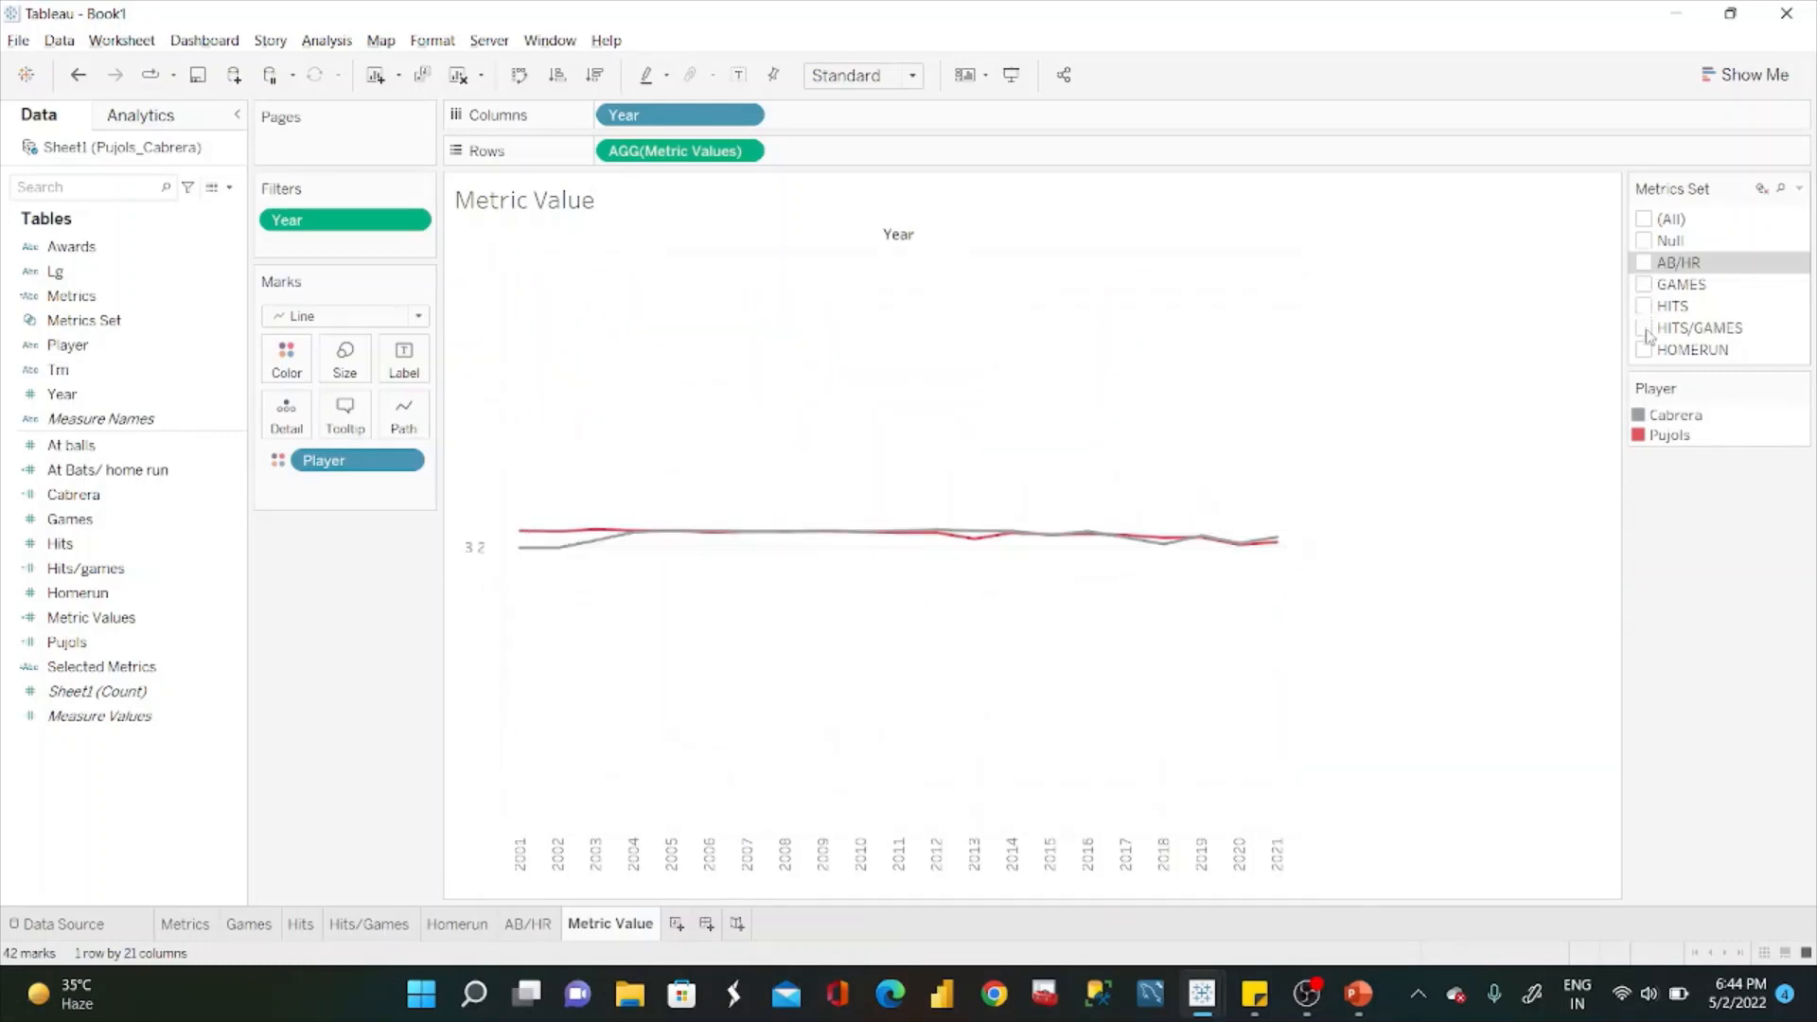
Inspect the 2014 point on Cabrera's line and make GAMES the only selected Metrics Set member.
mouse_move(1028, 333)
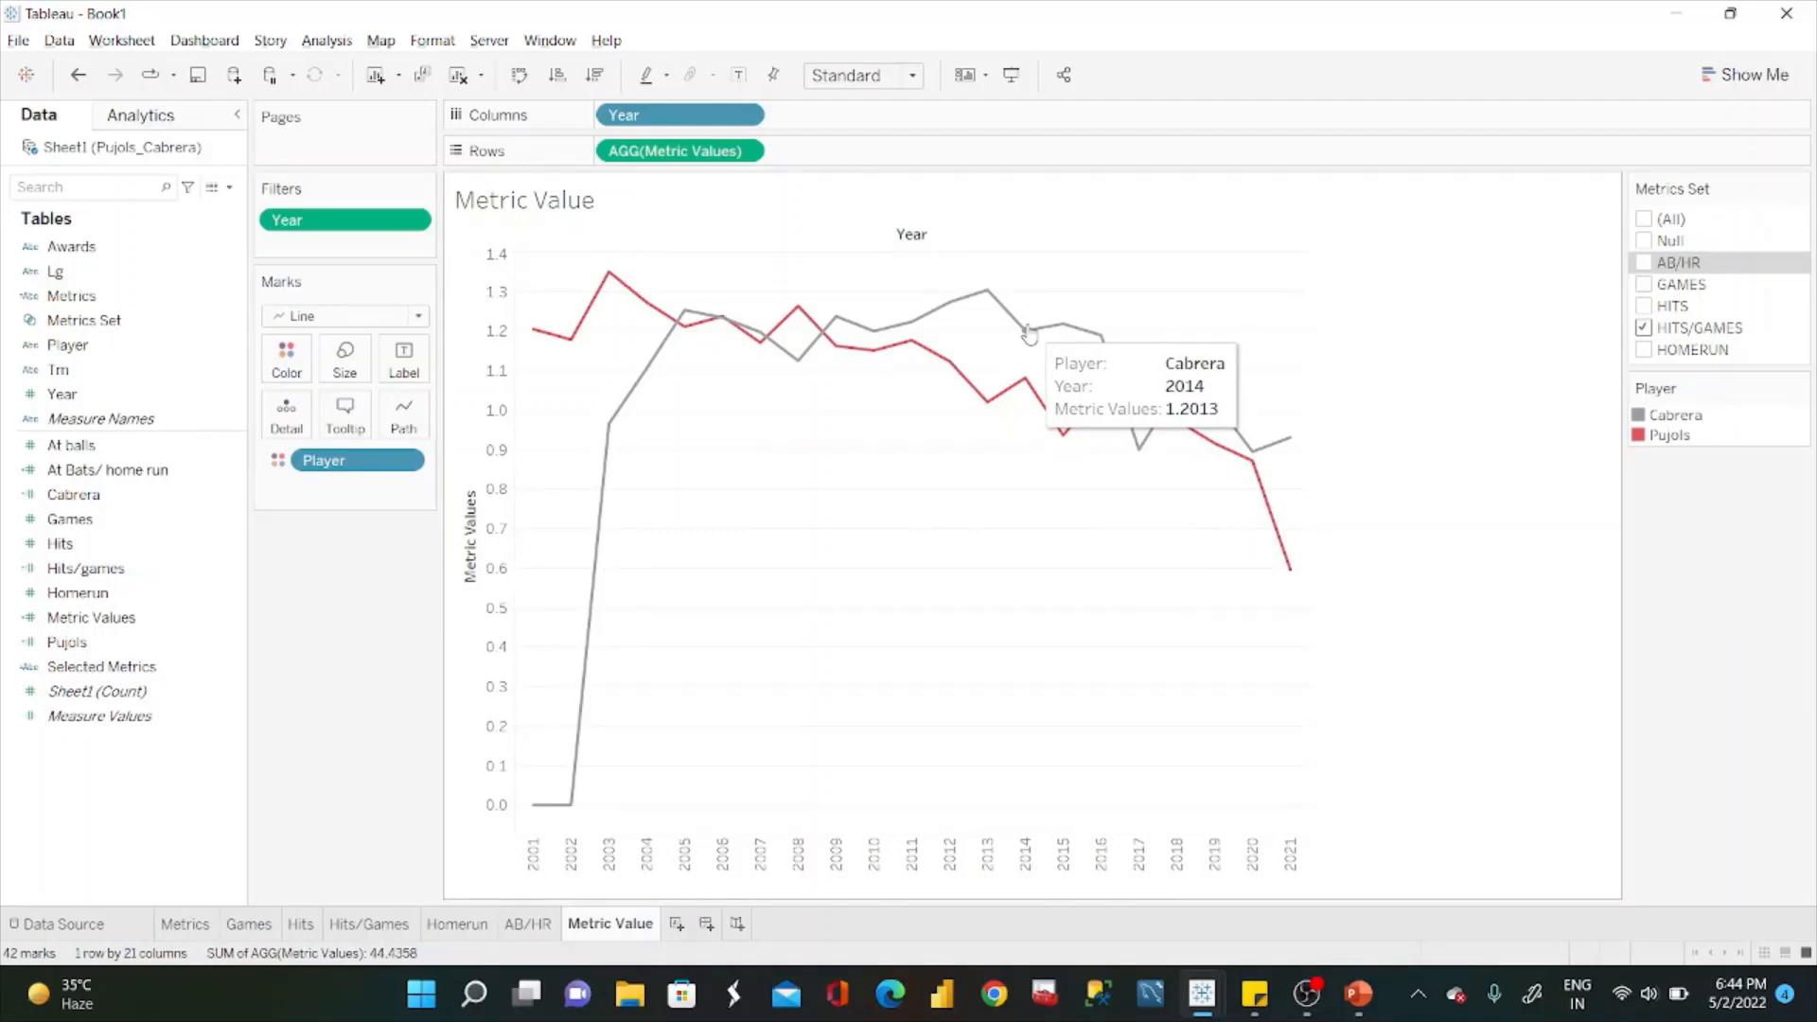
left_click(1644, 328)
left_click(1644, 284)
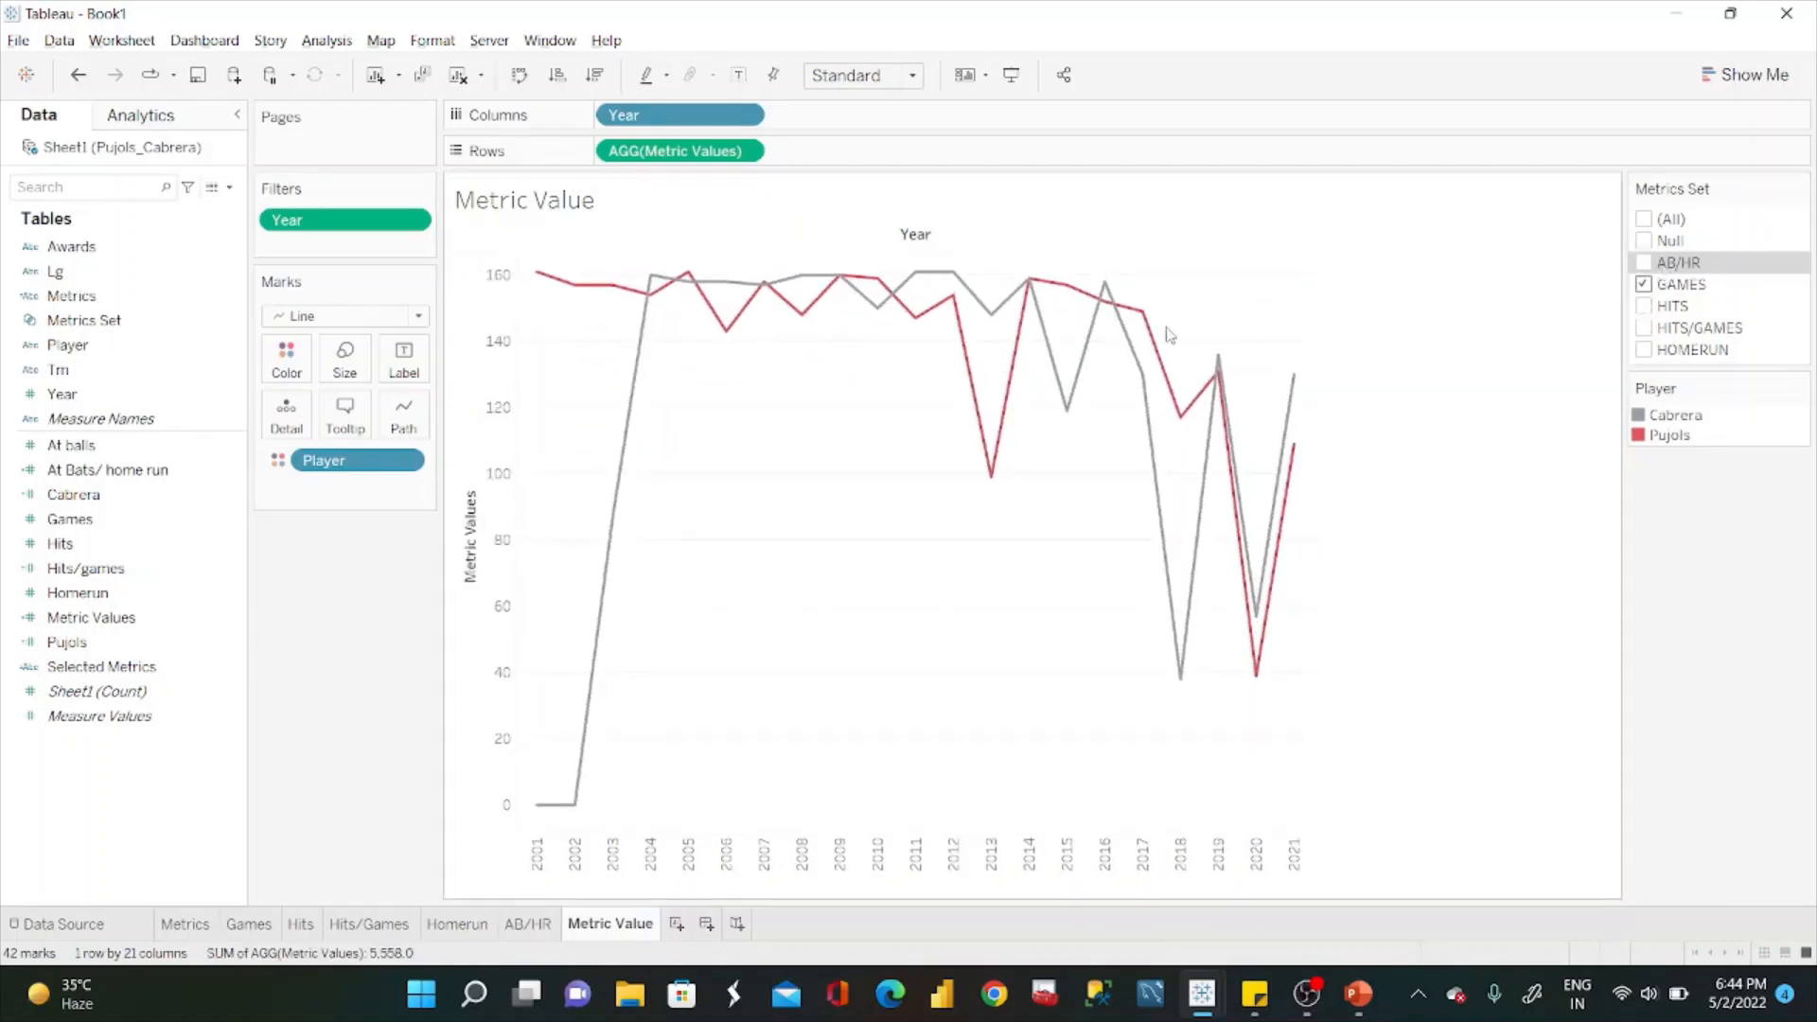
mouse_move(1089, 330)
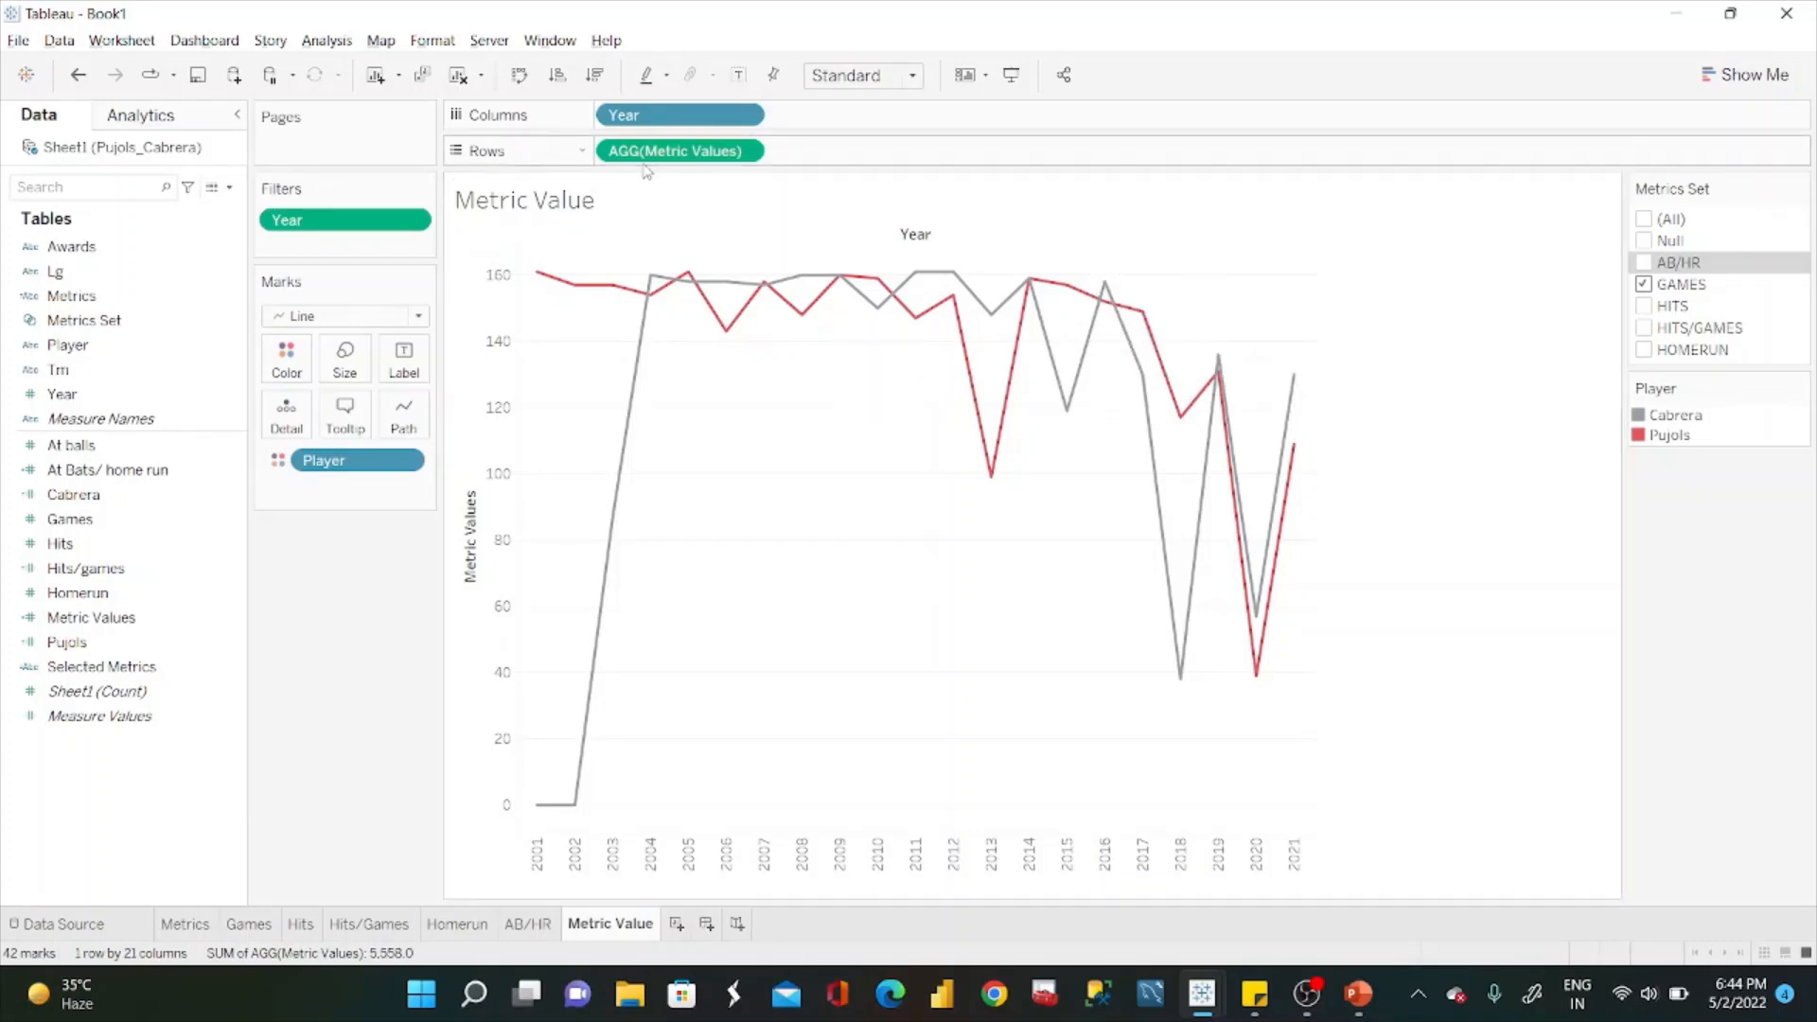
left_click(230, 187)
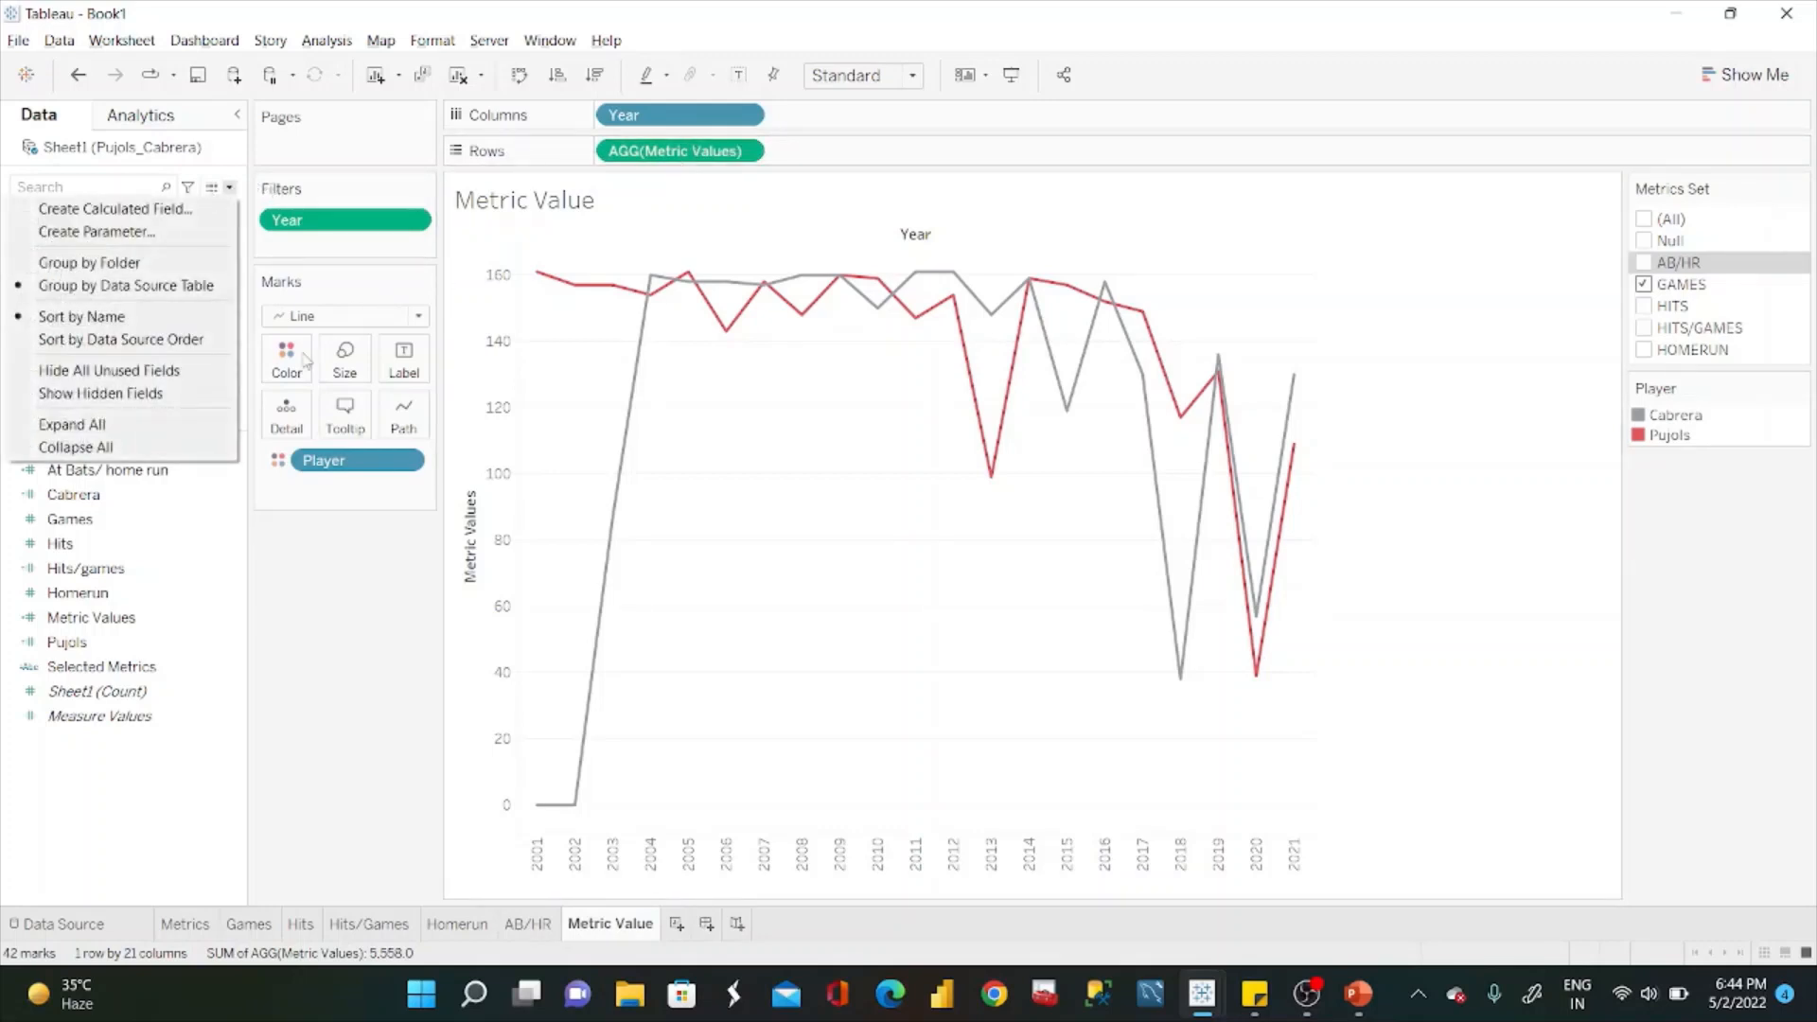
left_click(296, 580)
left_click(223, 617)
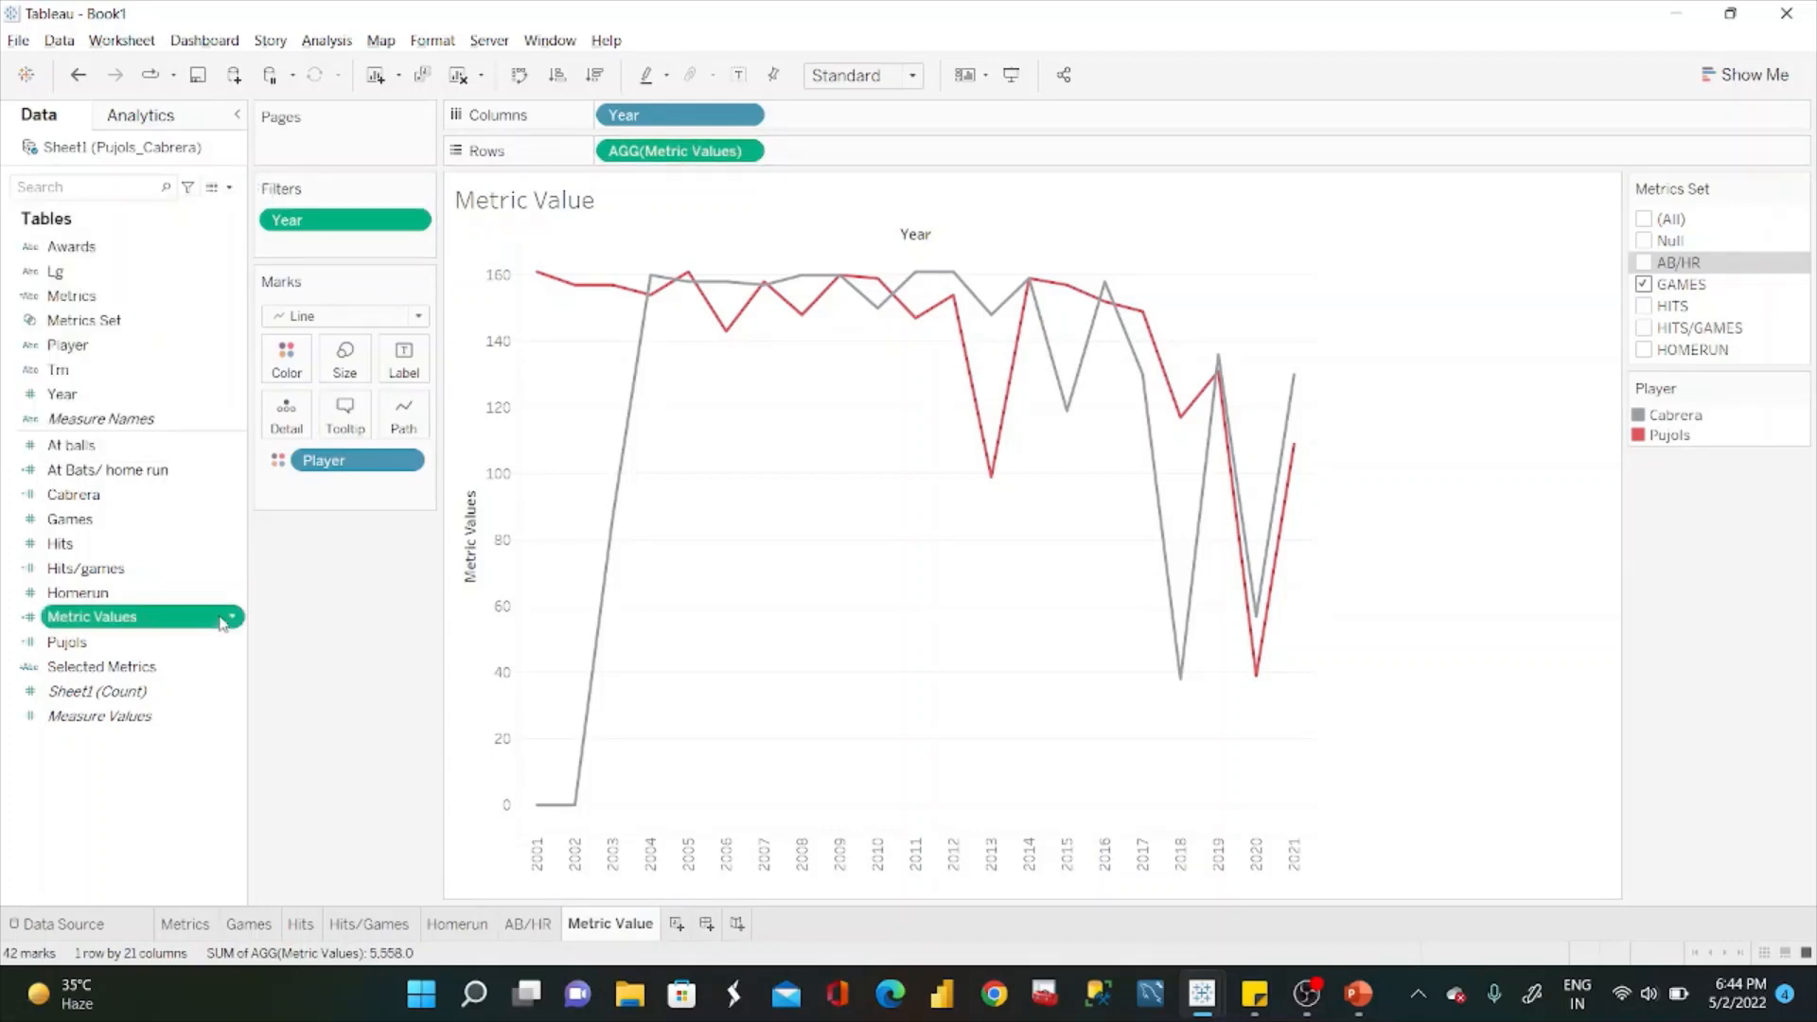
left_click(230, 618)
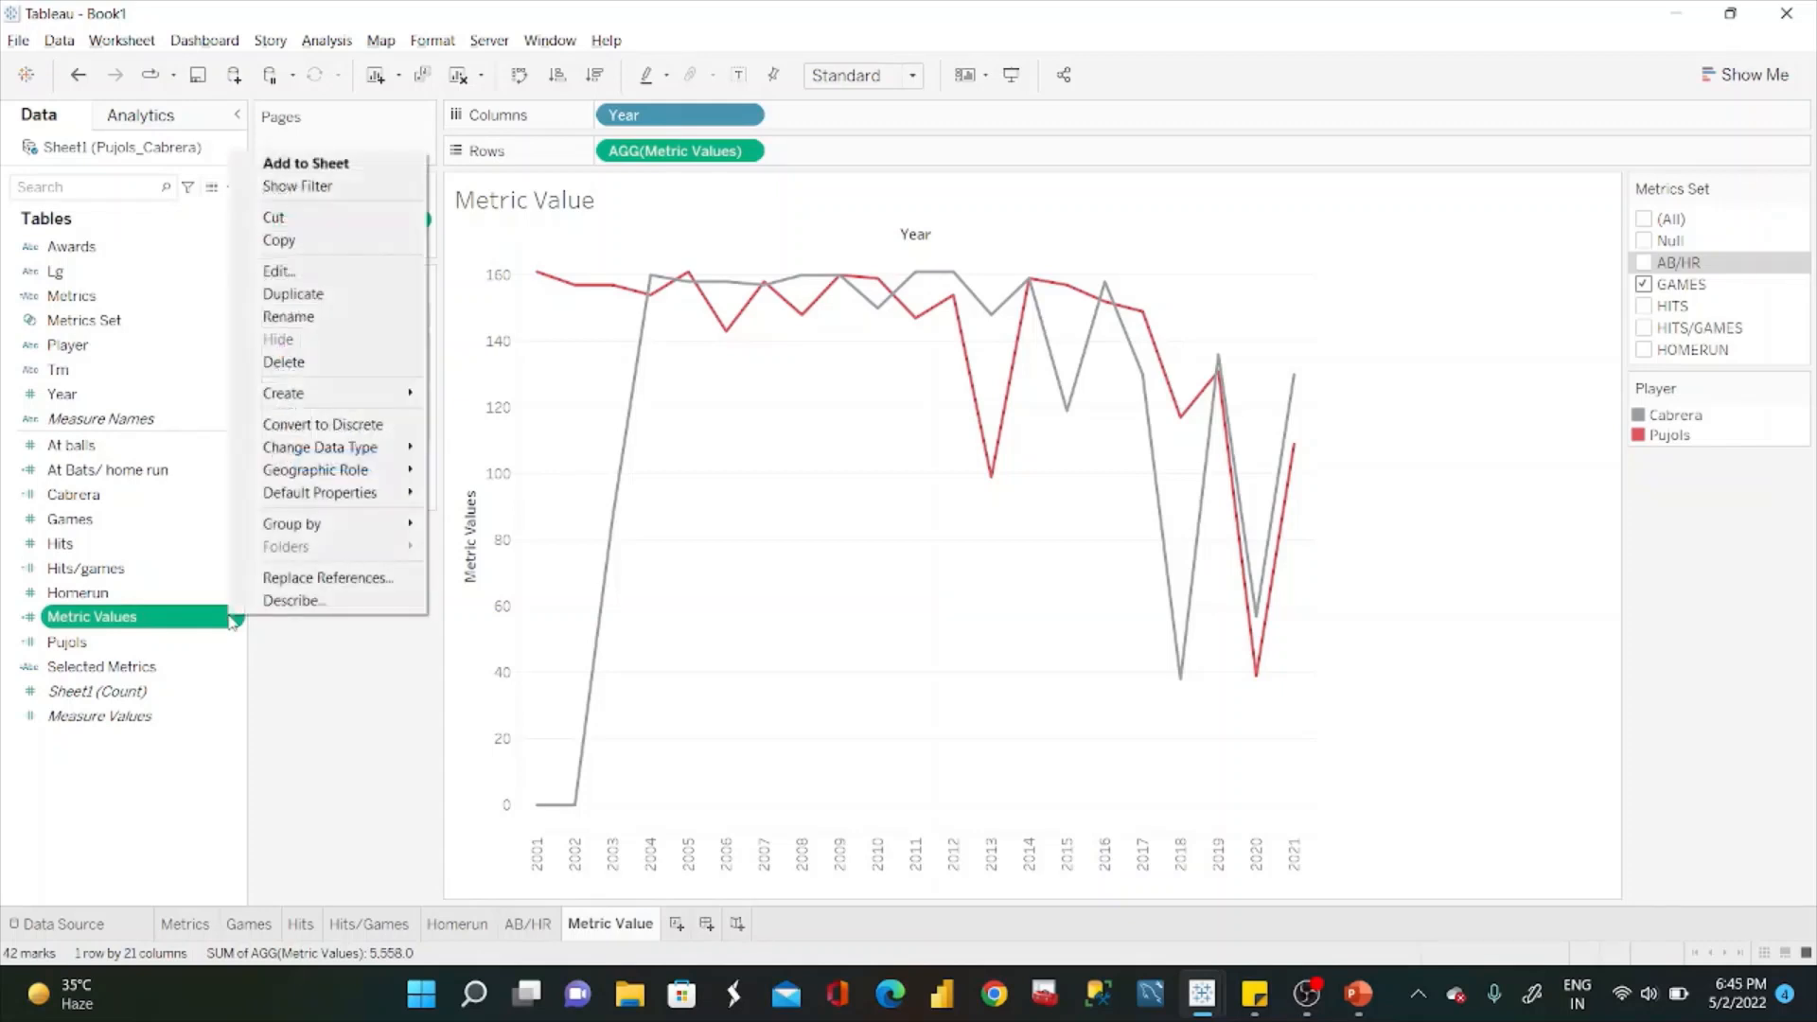
left_click(300, 295)
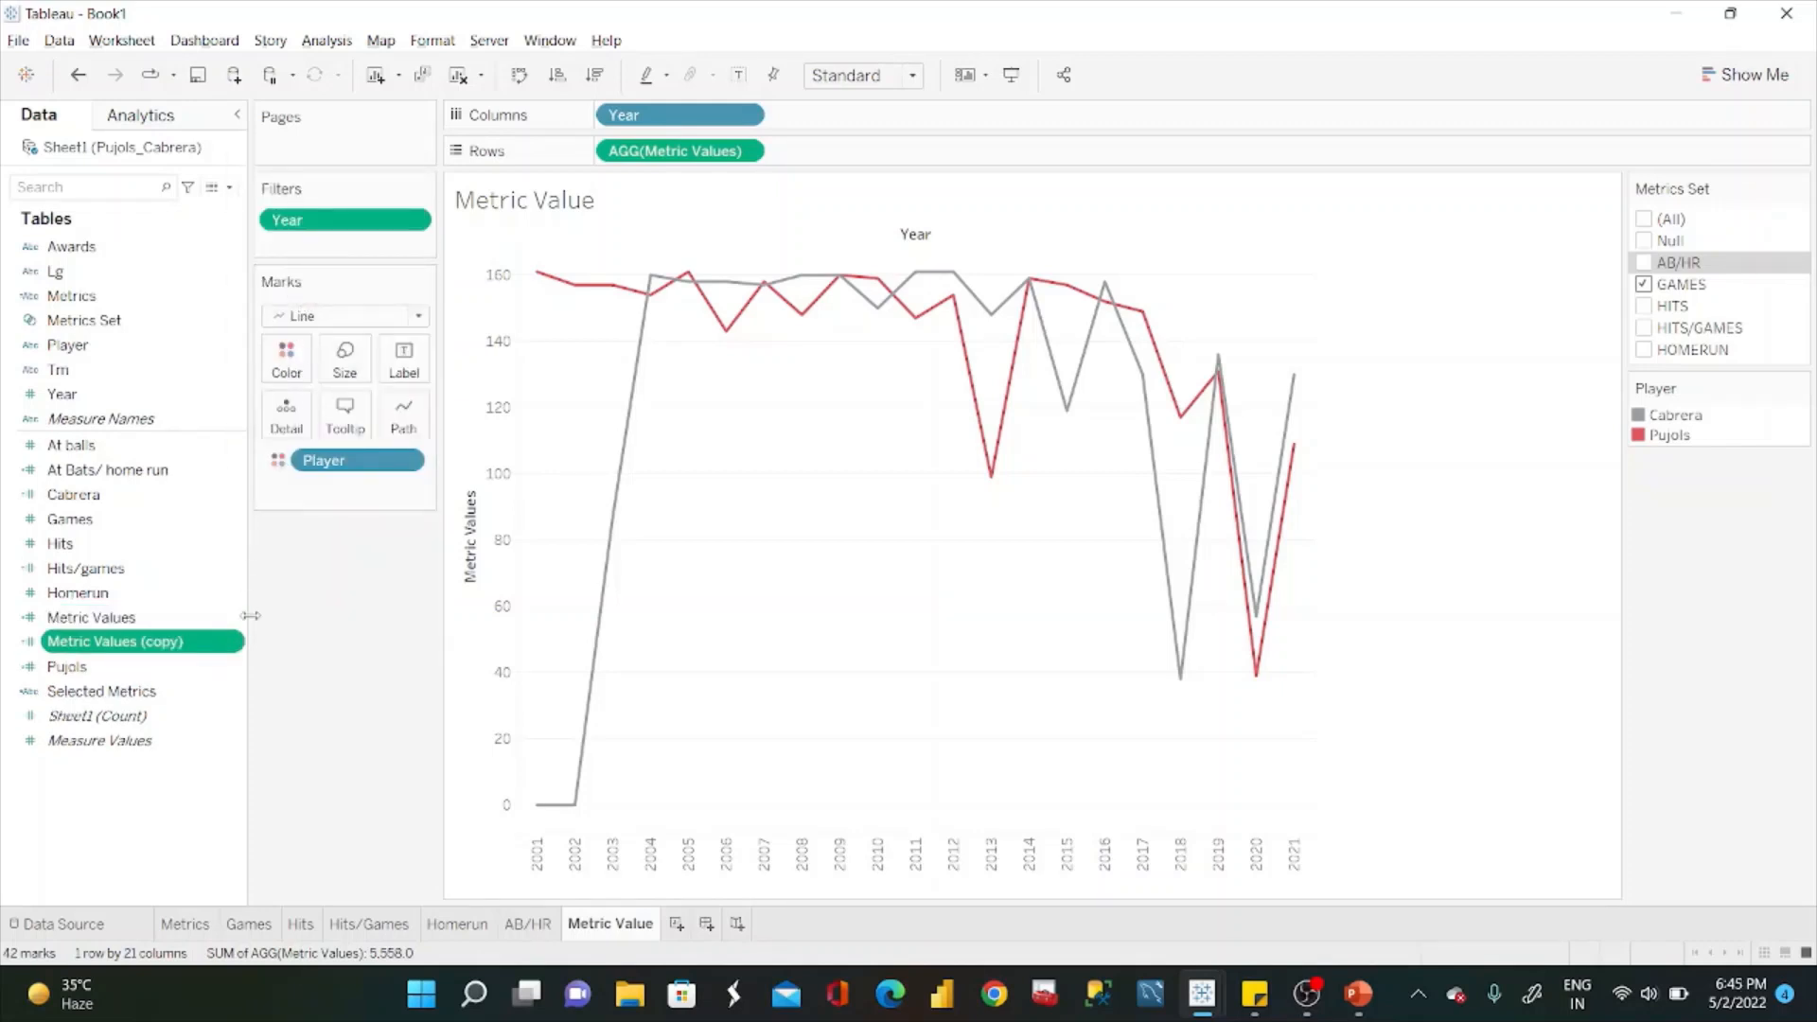
left_click(234, 649)
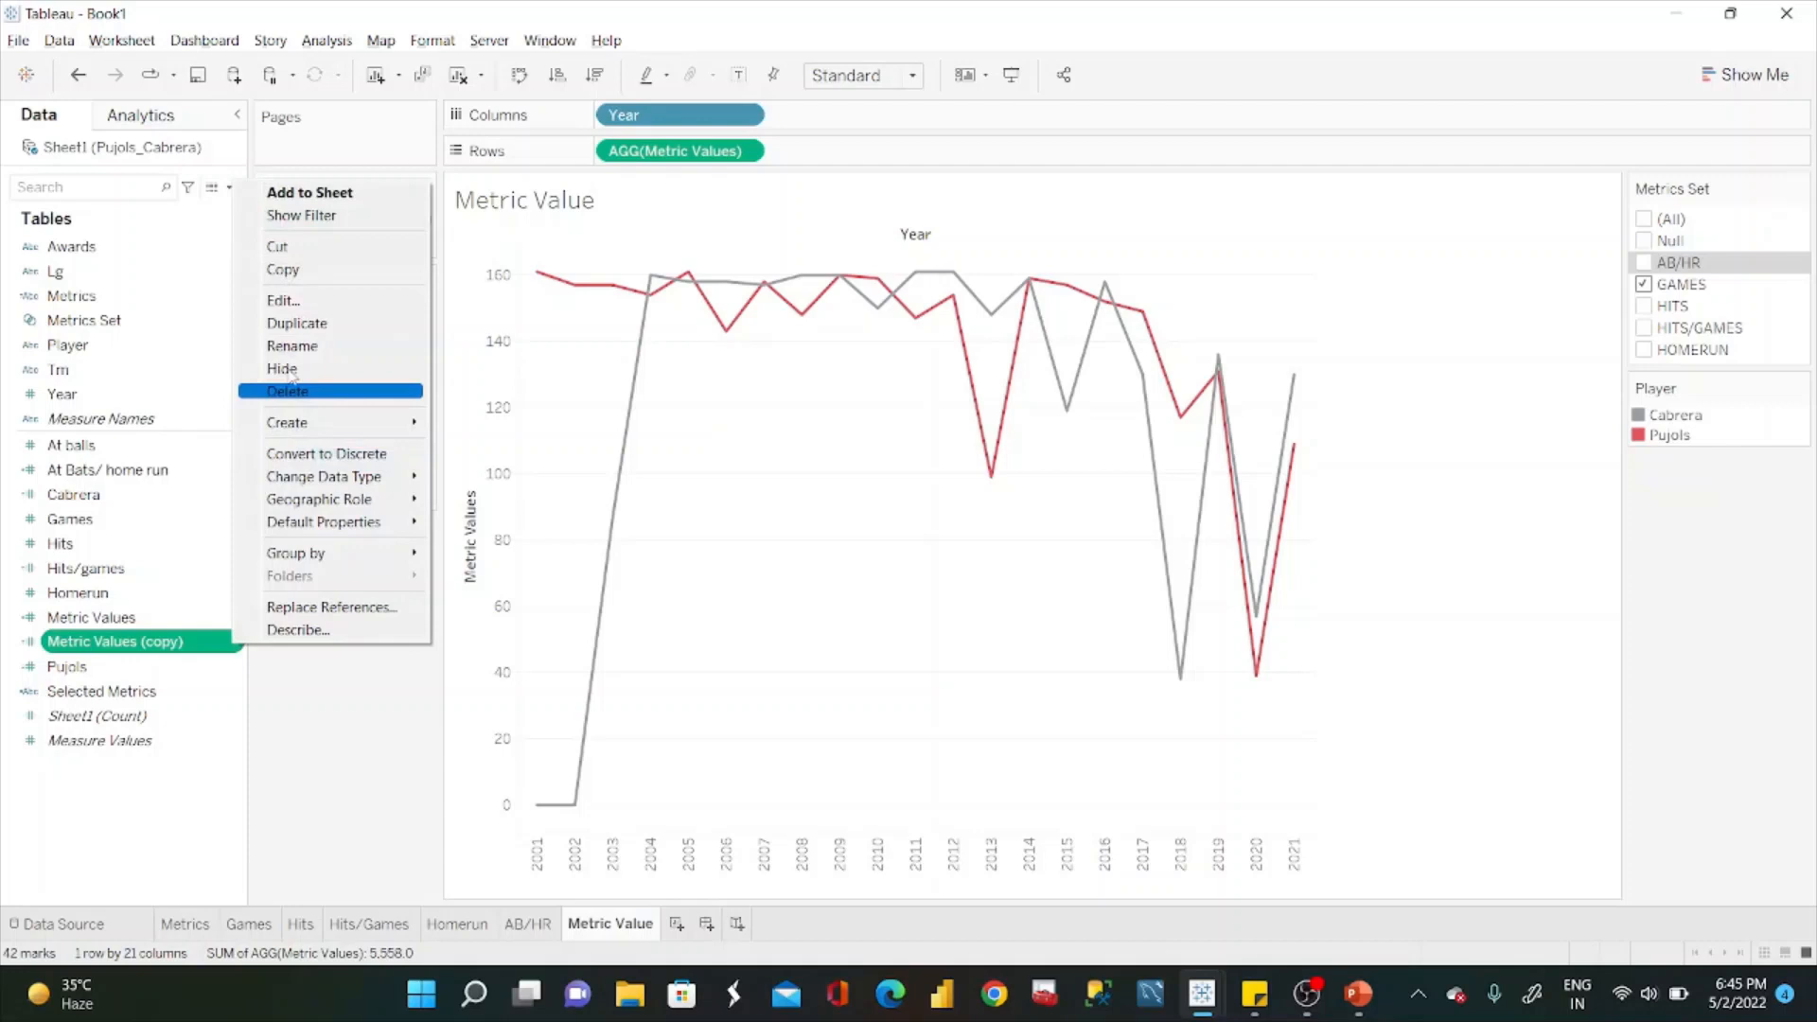
left_click(297, 297)
left_click(508, 435)
key("BackSpace")
key("BackSpace")
key("BackSpace")
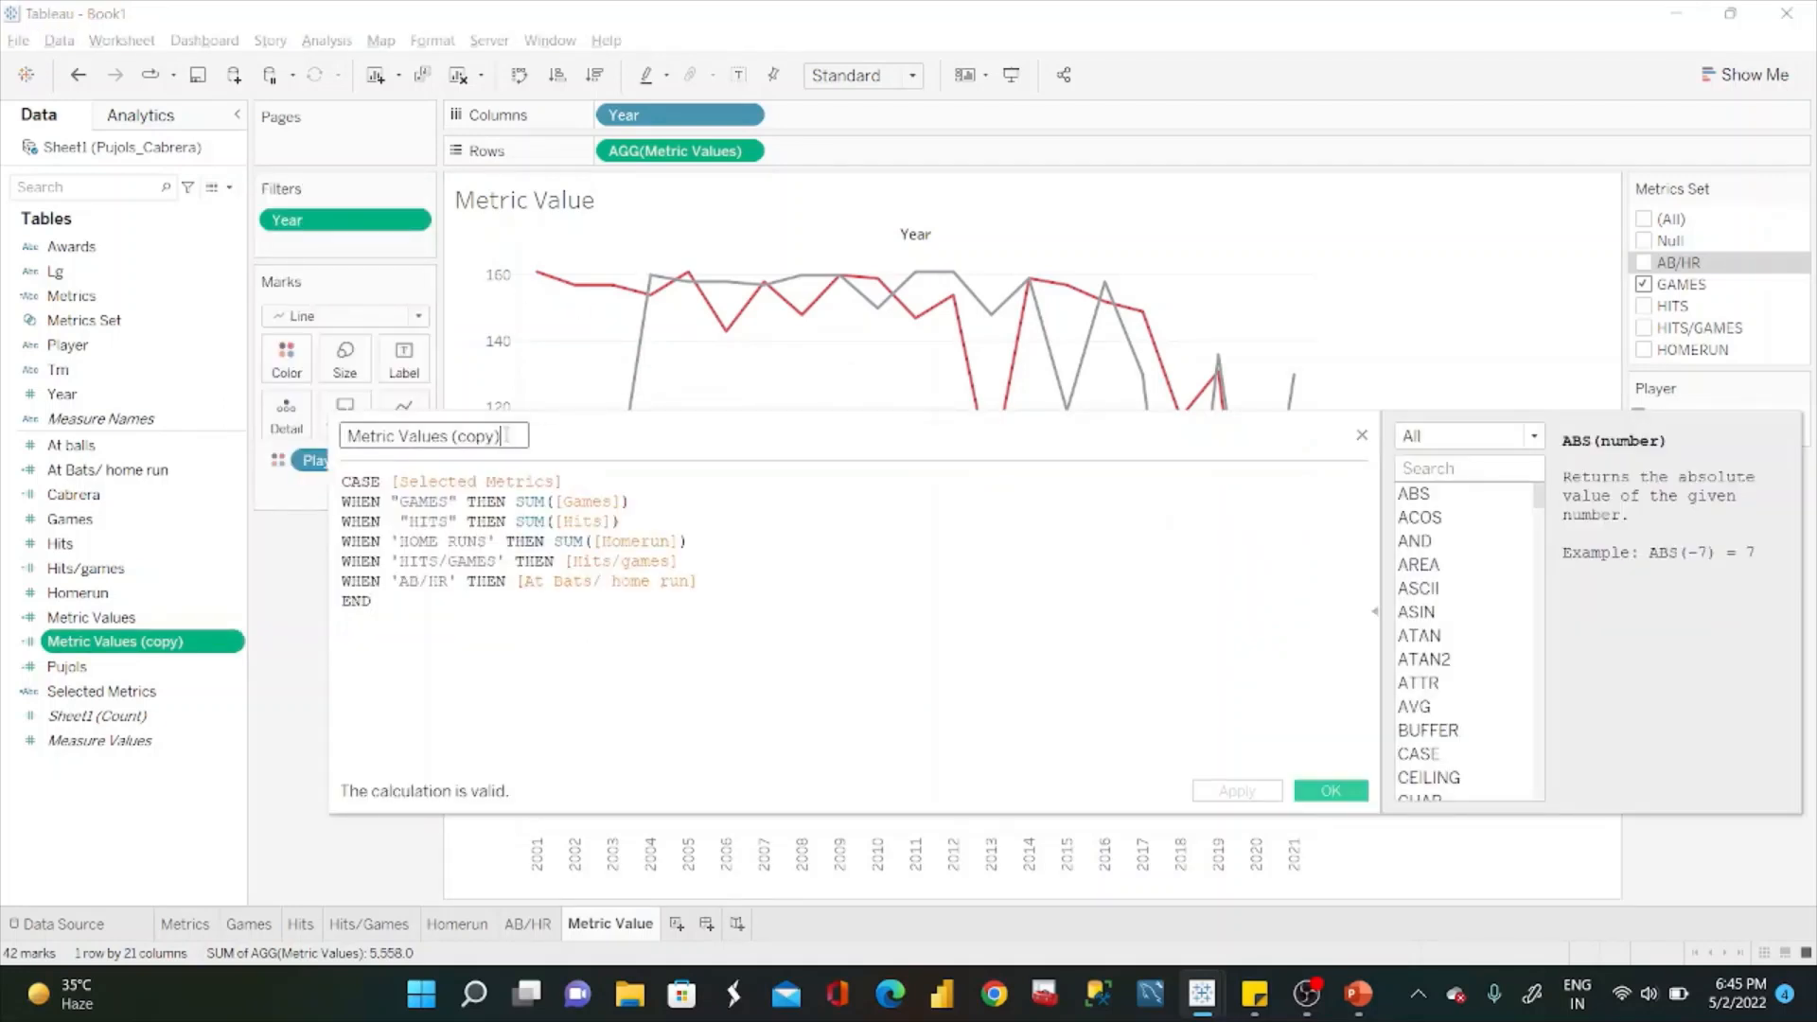
type("Label")
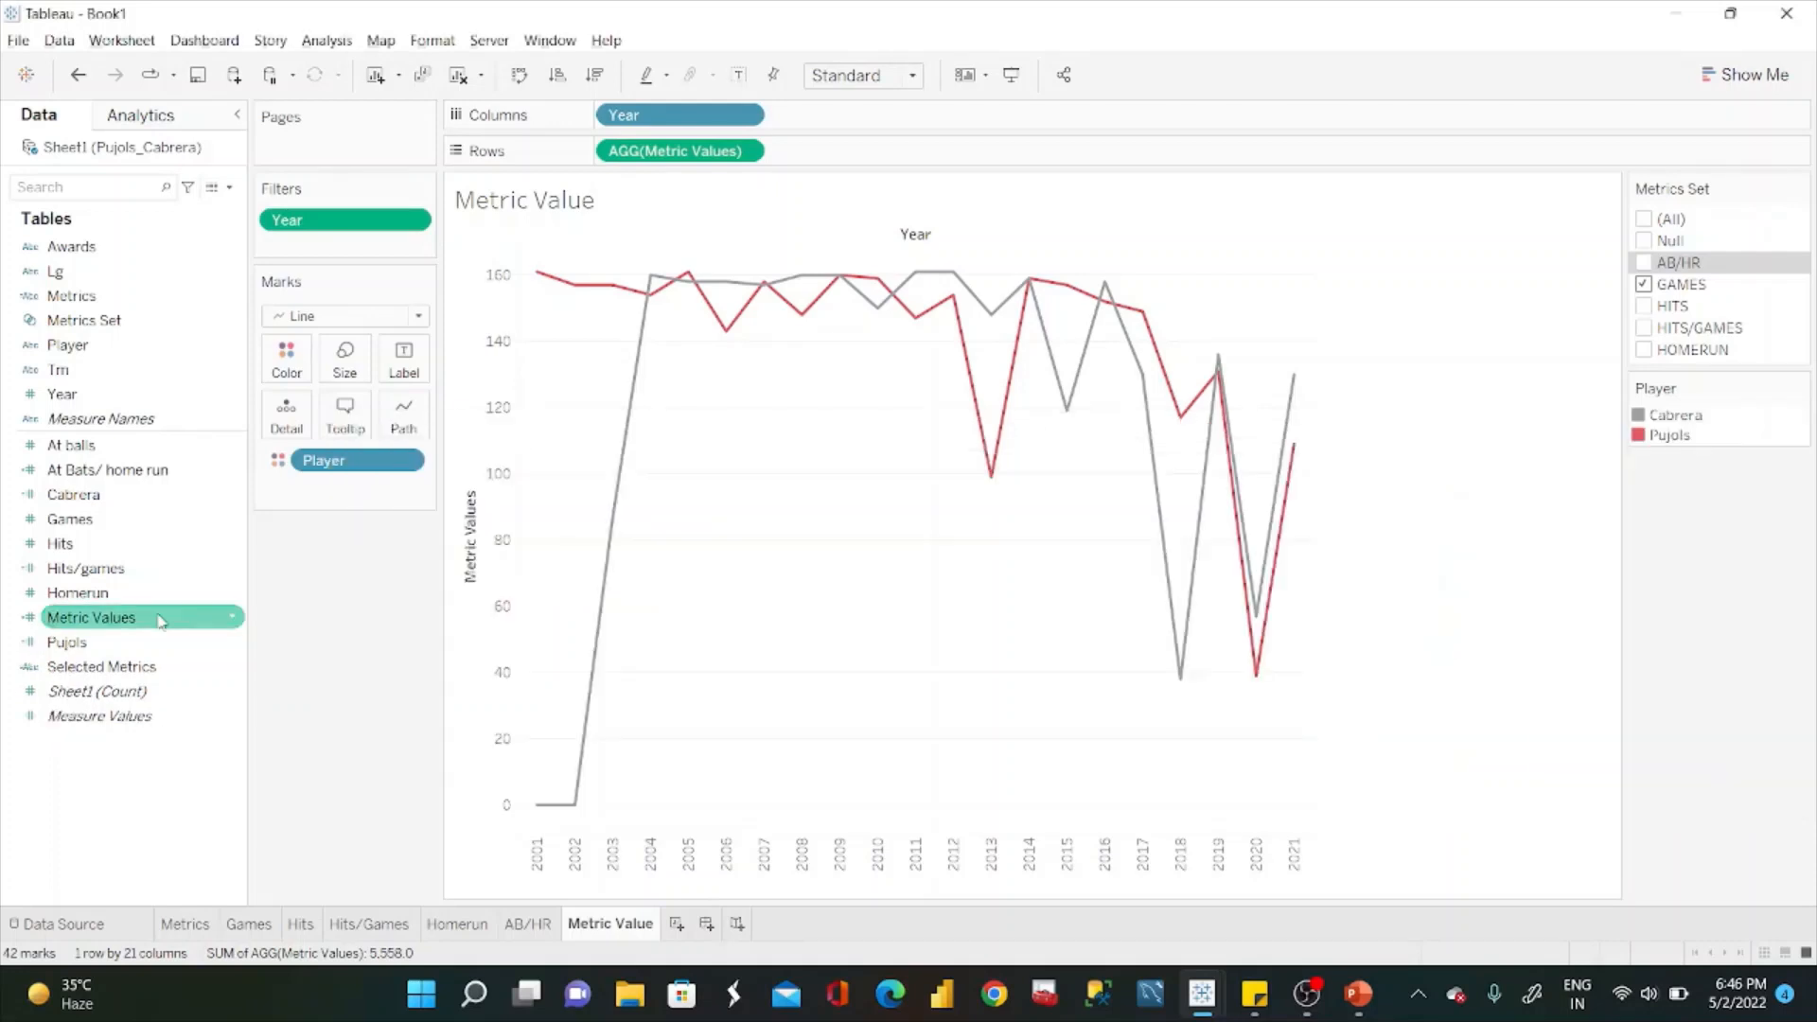
key("Return")
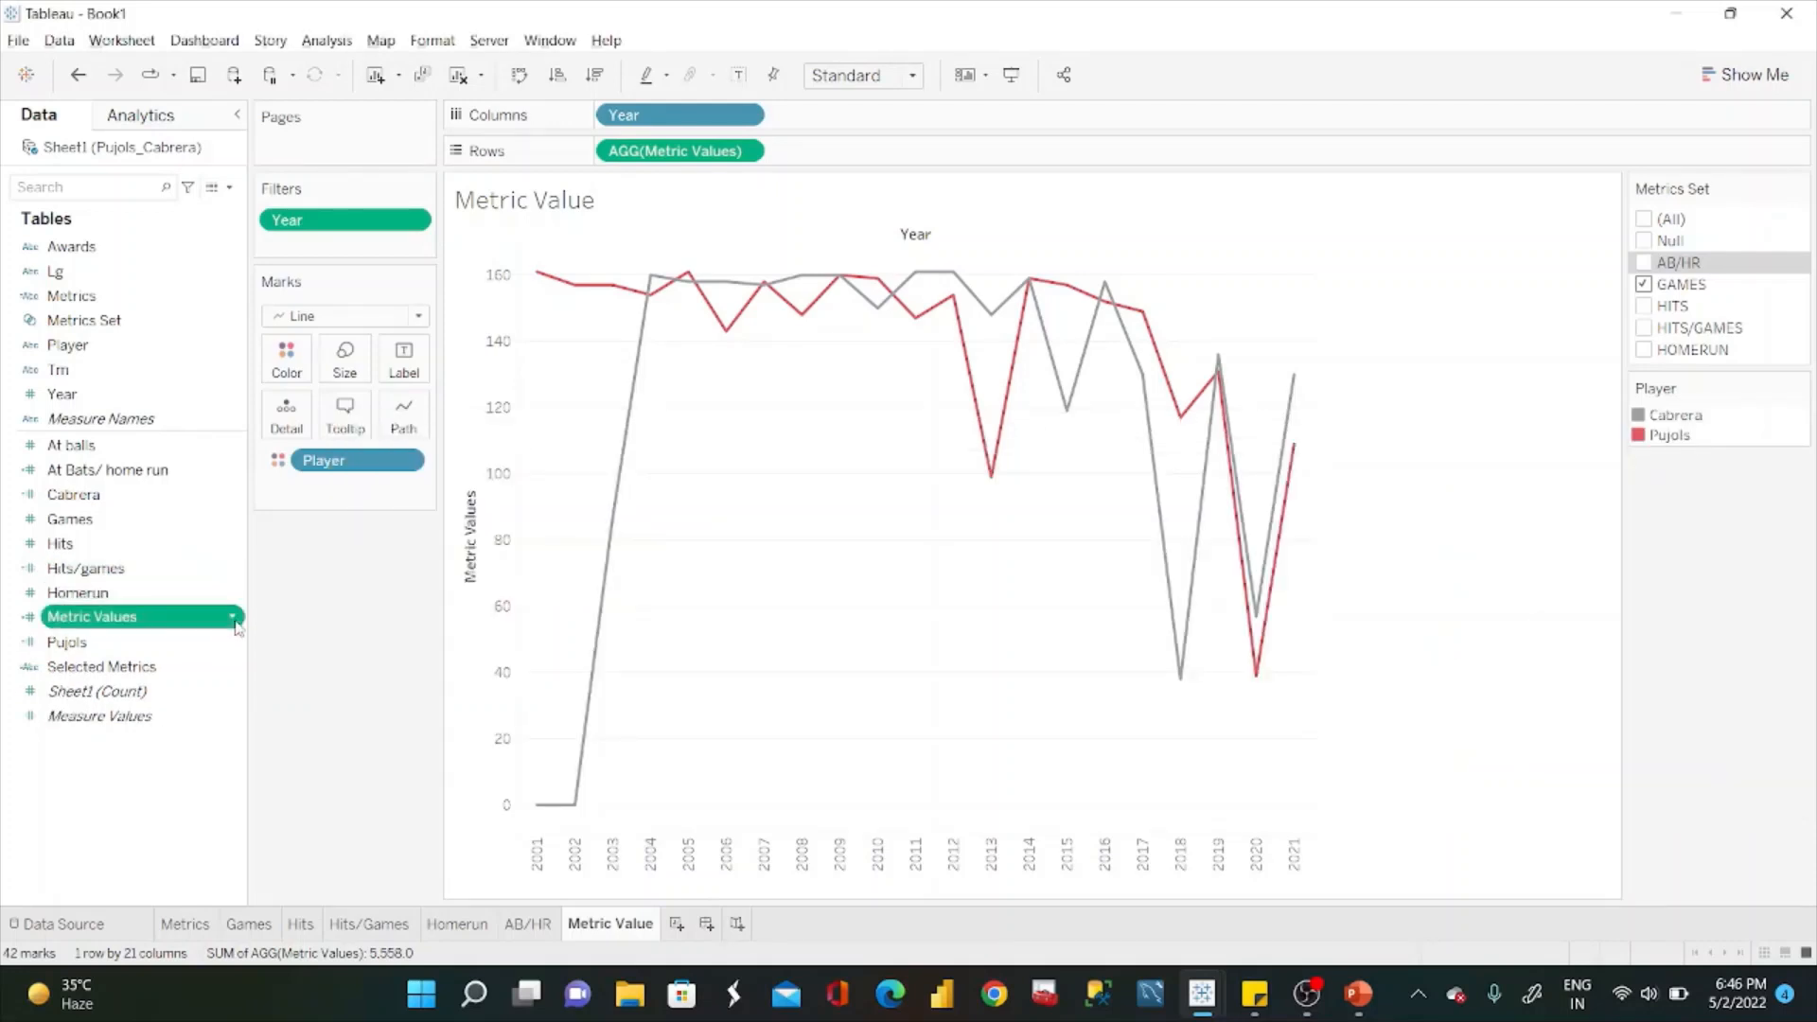
Duplicate the Metric Values calculation and rename the copy as Metric Value Label, keeping its CASE formula.
right_click(235, 617)
left_click(323, 299)
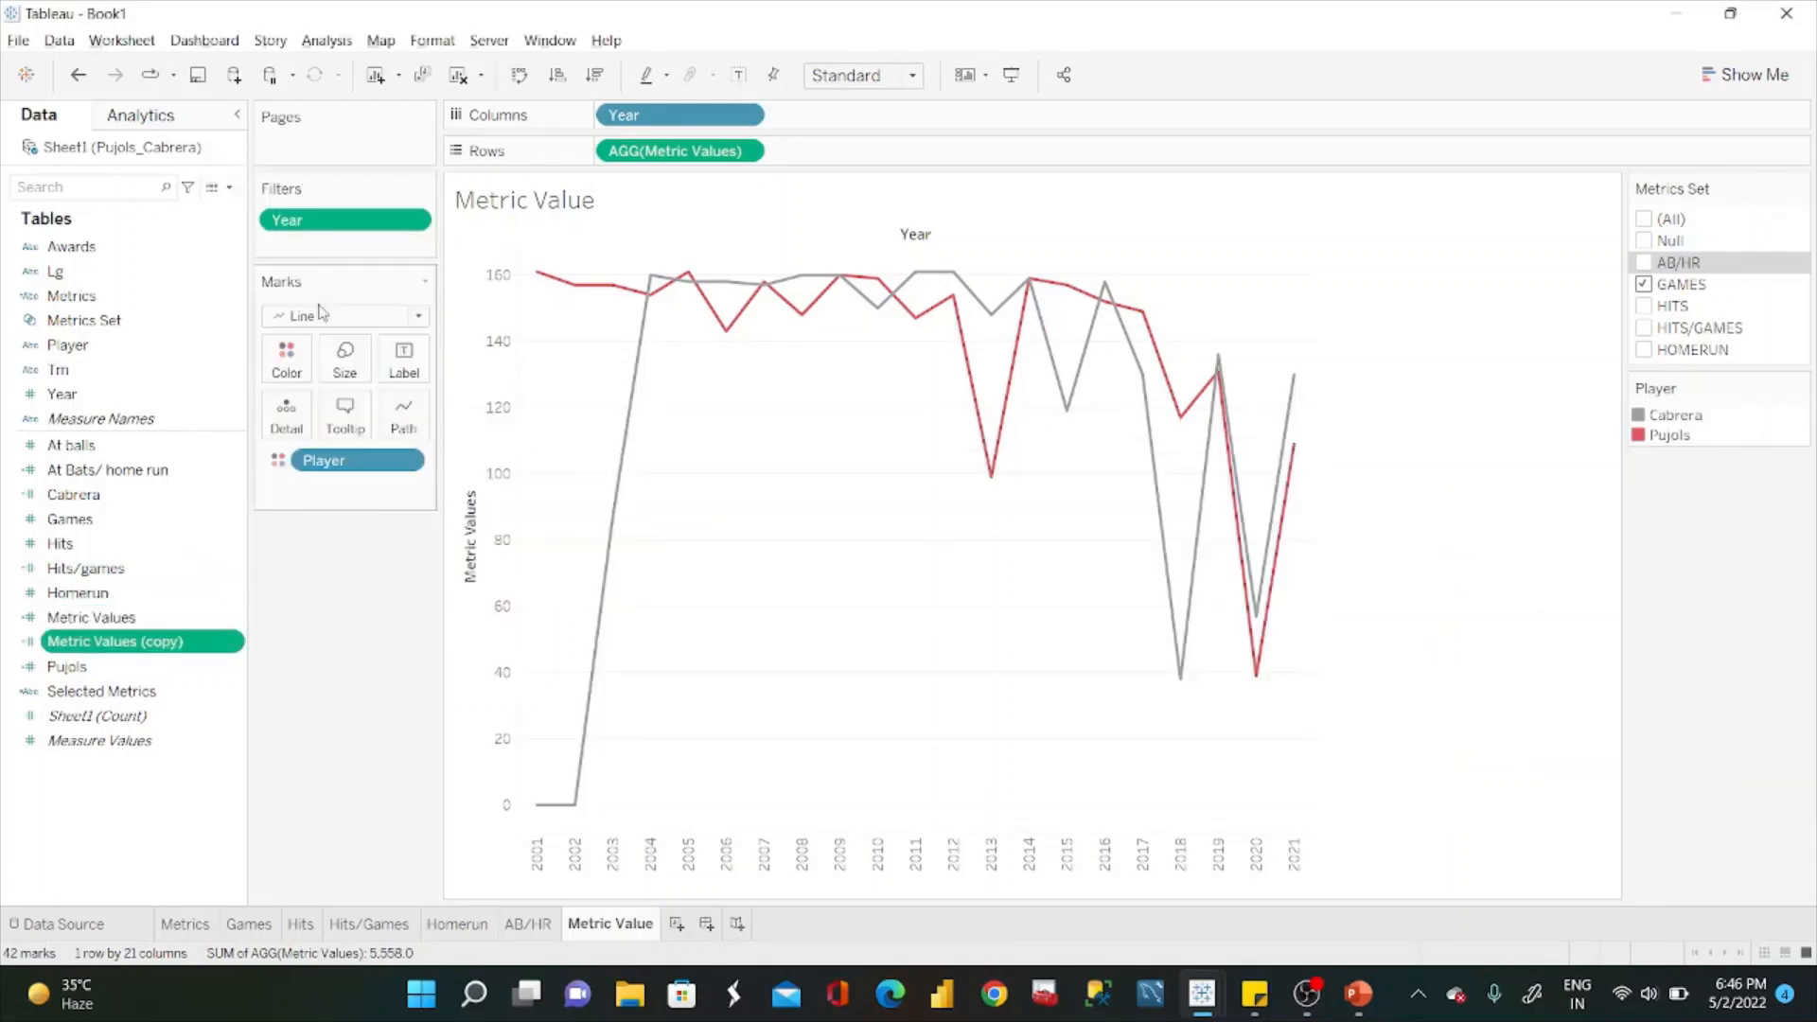
right_click(228, 644)
left_click(301, 295)
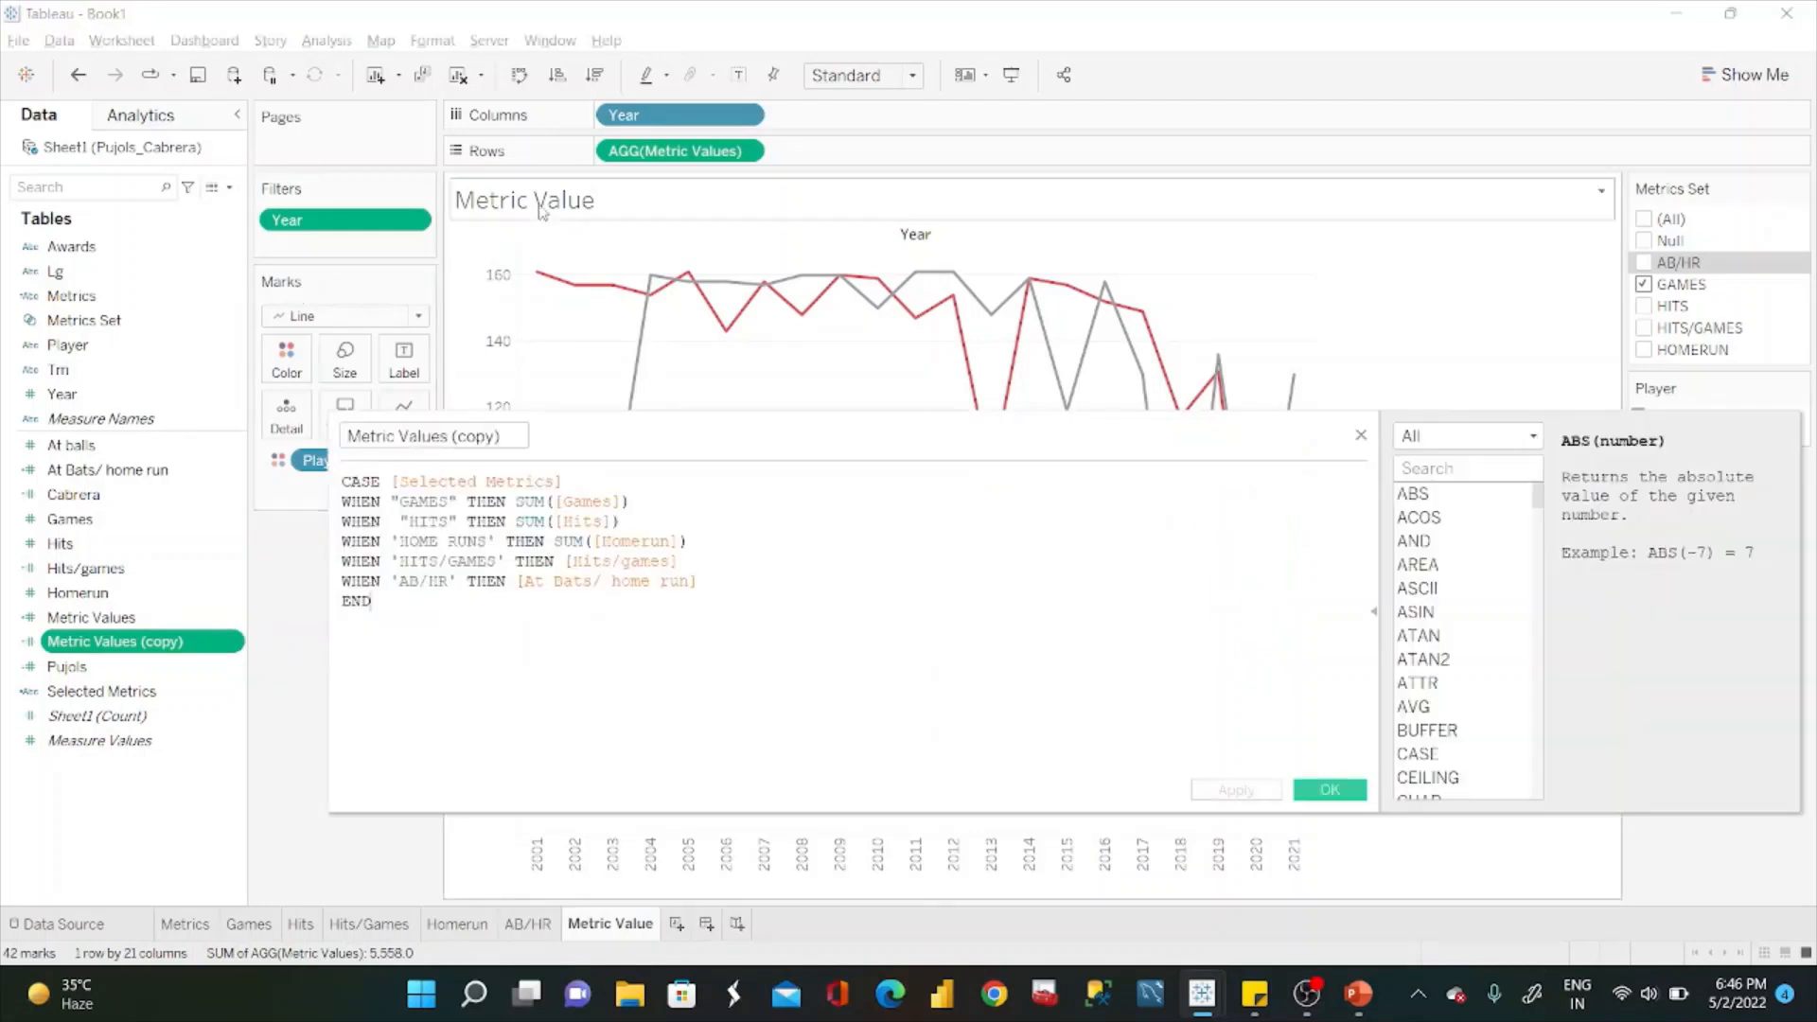
left_click(510, 437)
key("BackSpace")
key("BackSpace")
key("BackSpace")
key("BackSpace")
key("BackSpace")
key("BackSpace")
key("BackSpace")
key("BackSpace")
key("BackSpace")
key("BackSpace")
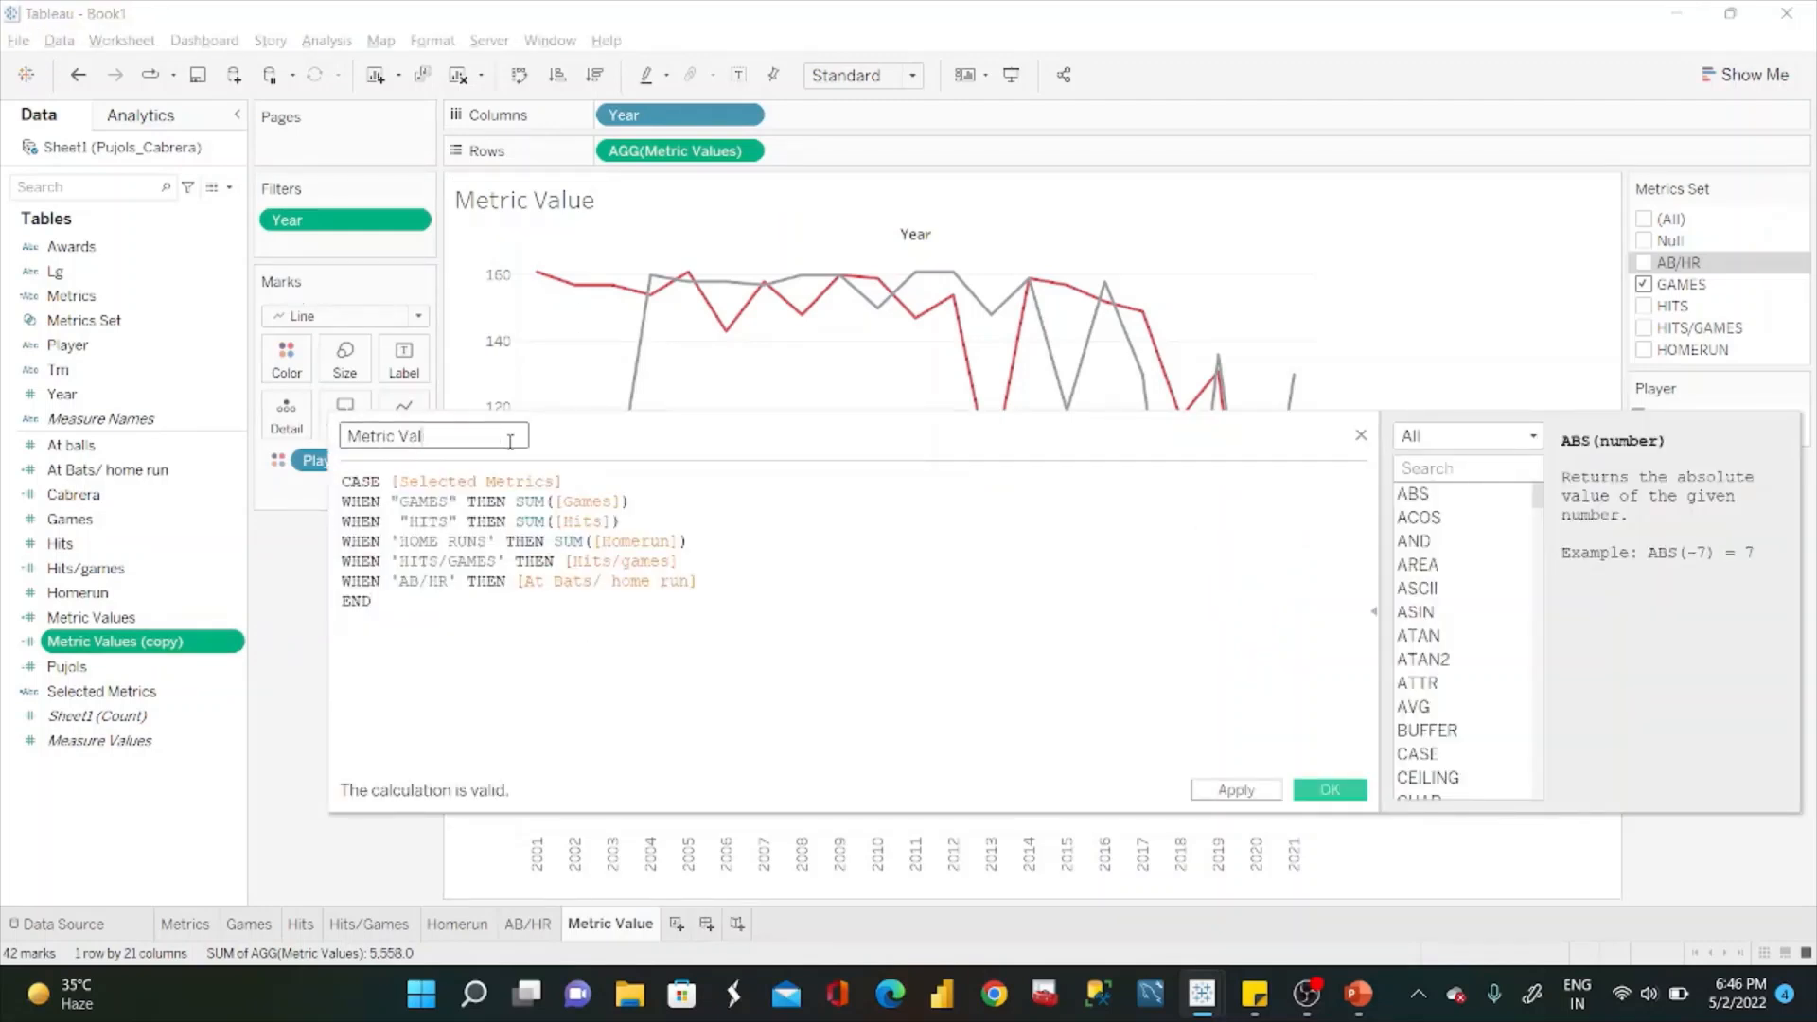
type("Value Label")
left_click(1330, 792)
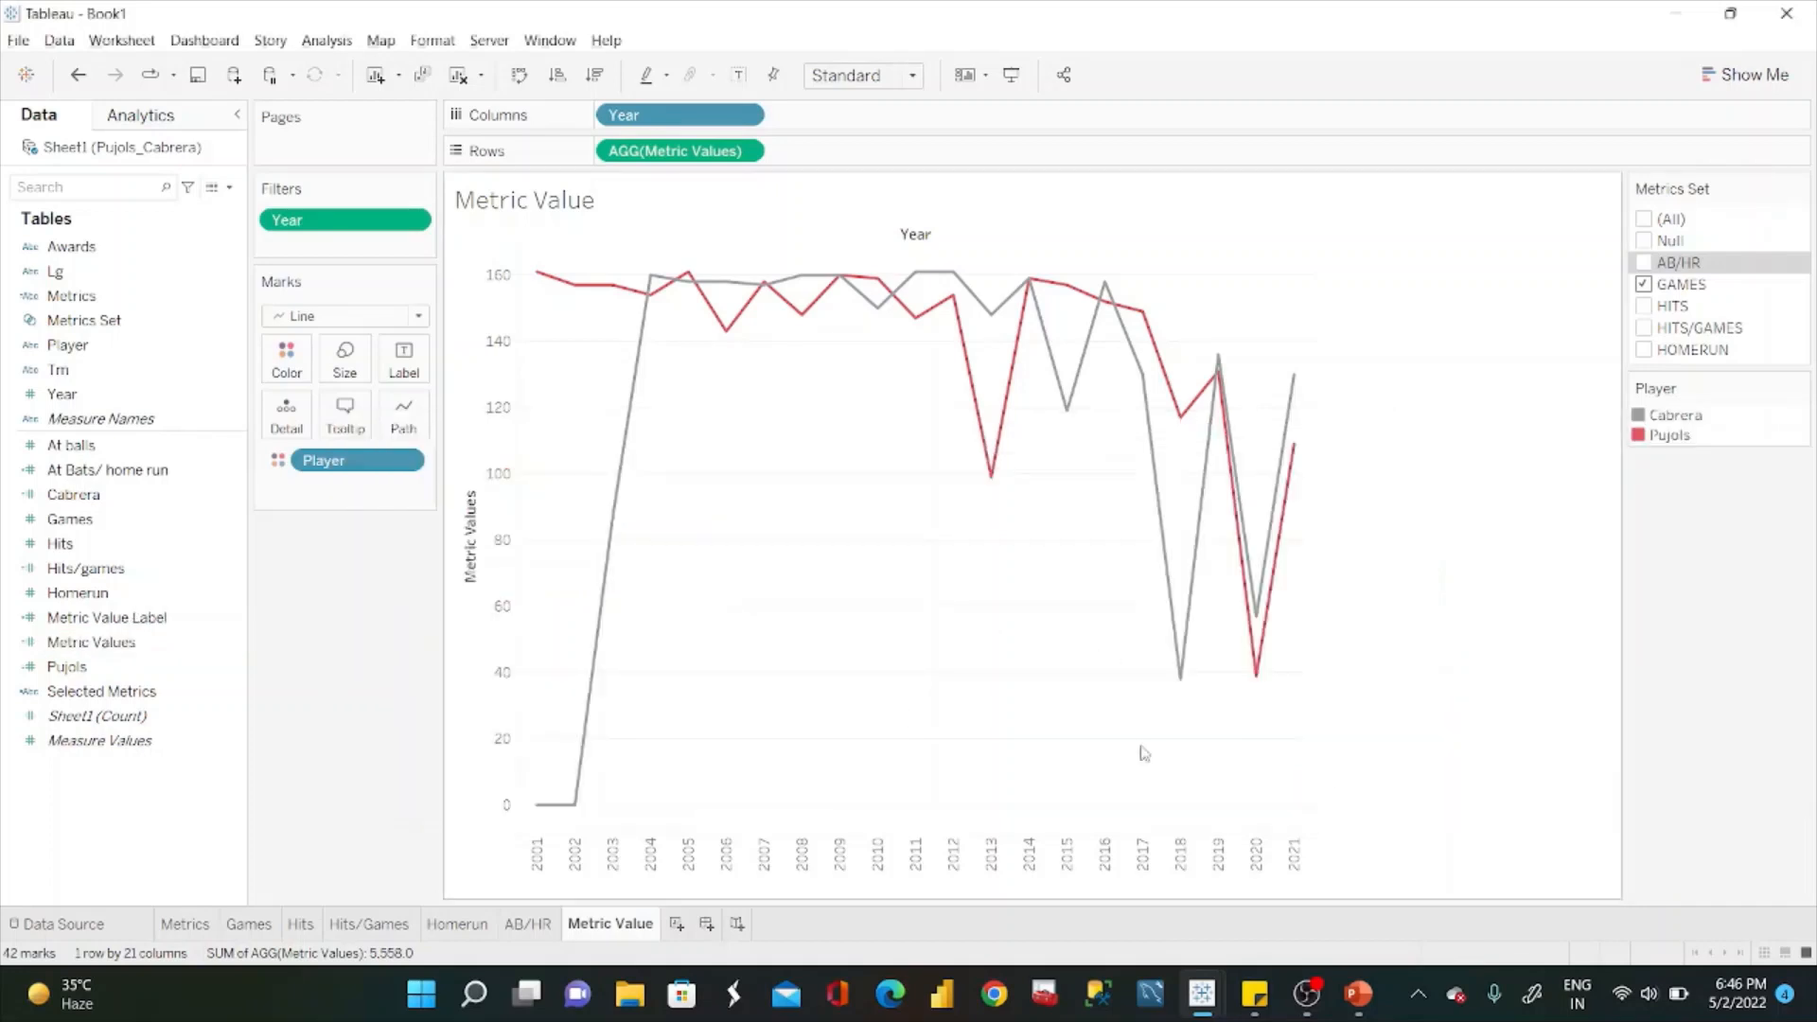
Add the Metric Value Label and Selected Metrics fields to the line chart's tooltip.
left_click_drag(94, 627, 338, 433)
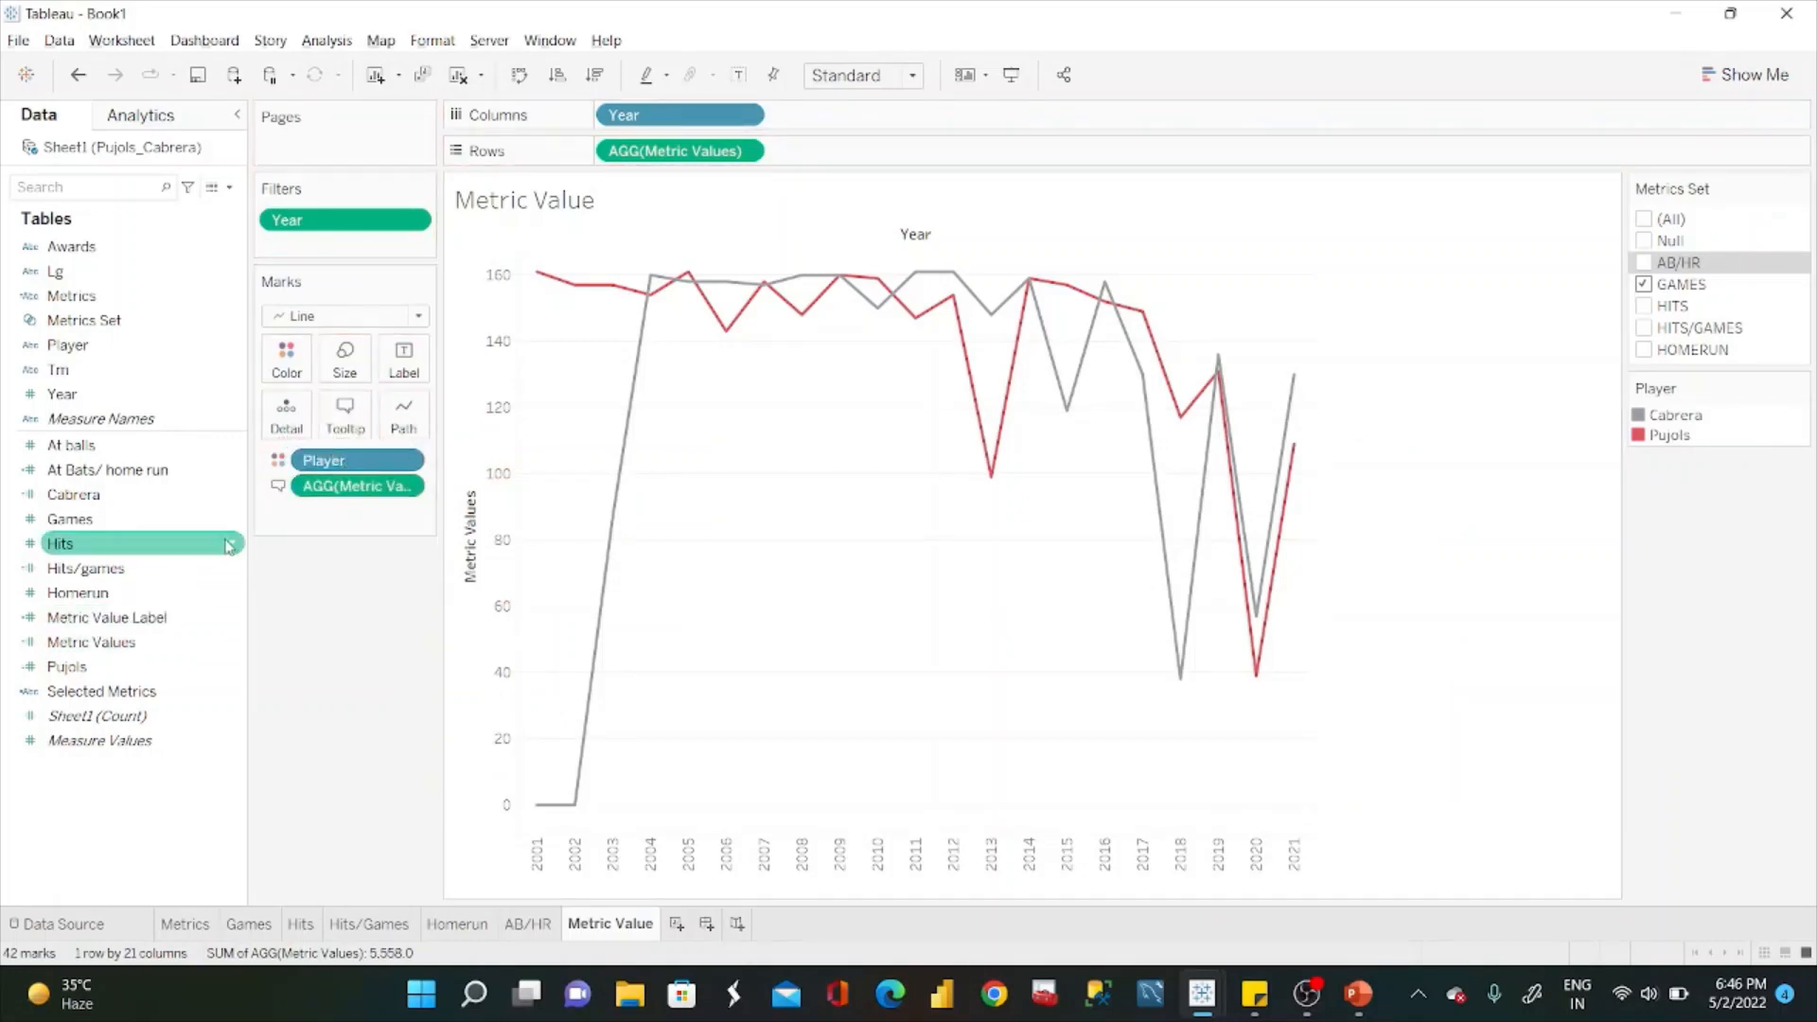
left_click_drag(107, 617, 345, 409)
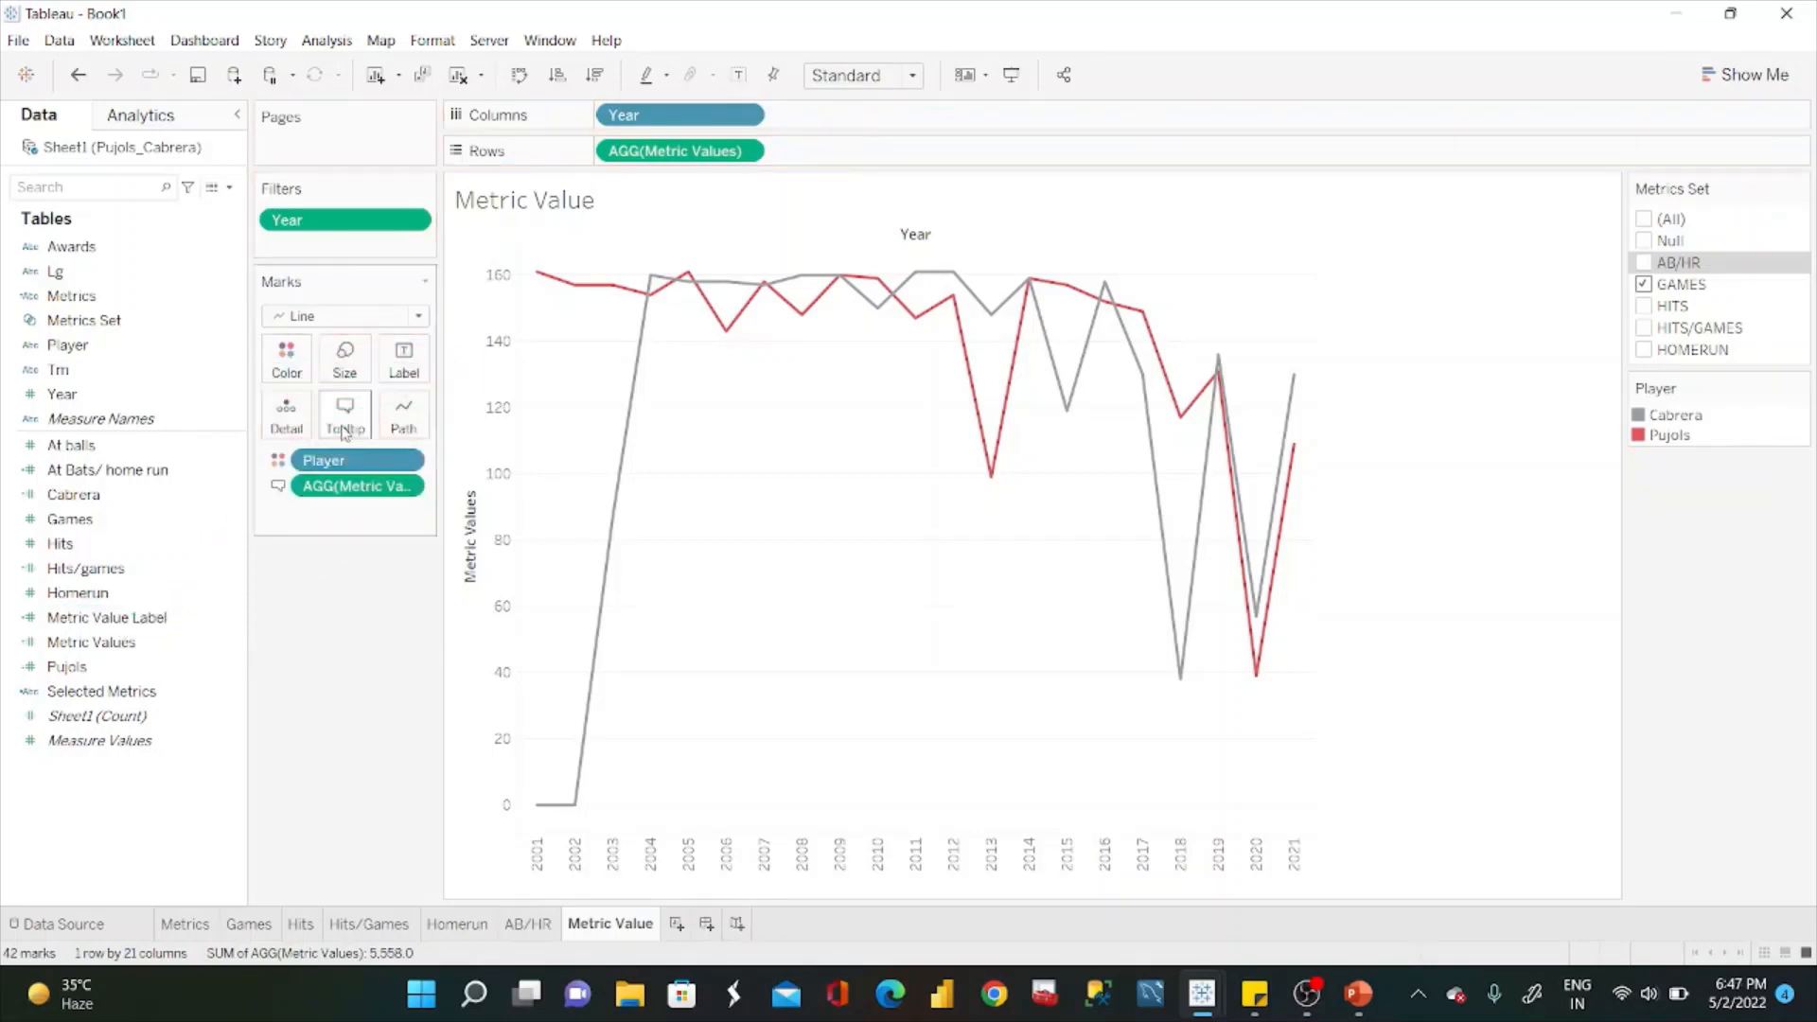
left_click(135, 690)
left_click_drag(135, 690, 345, 428)
Center the <Player> | <Year> heading in the tooltip text and check the tooltip on Cabrera's 2004 point.
left_click(350, 431)
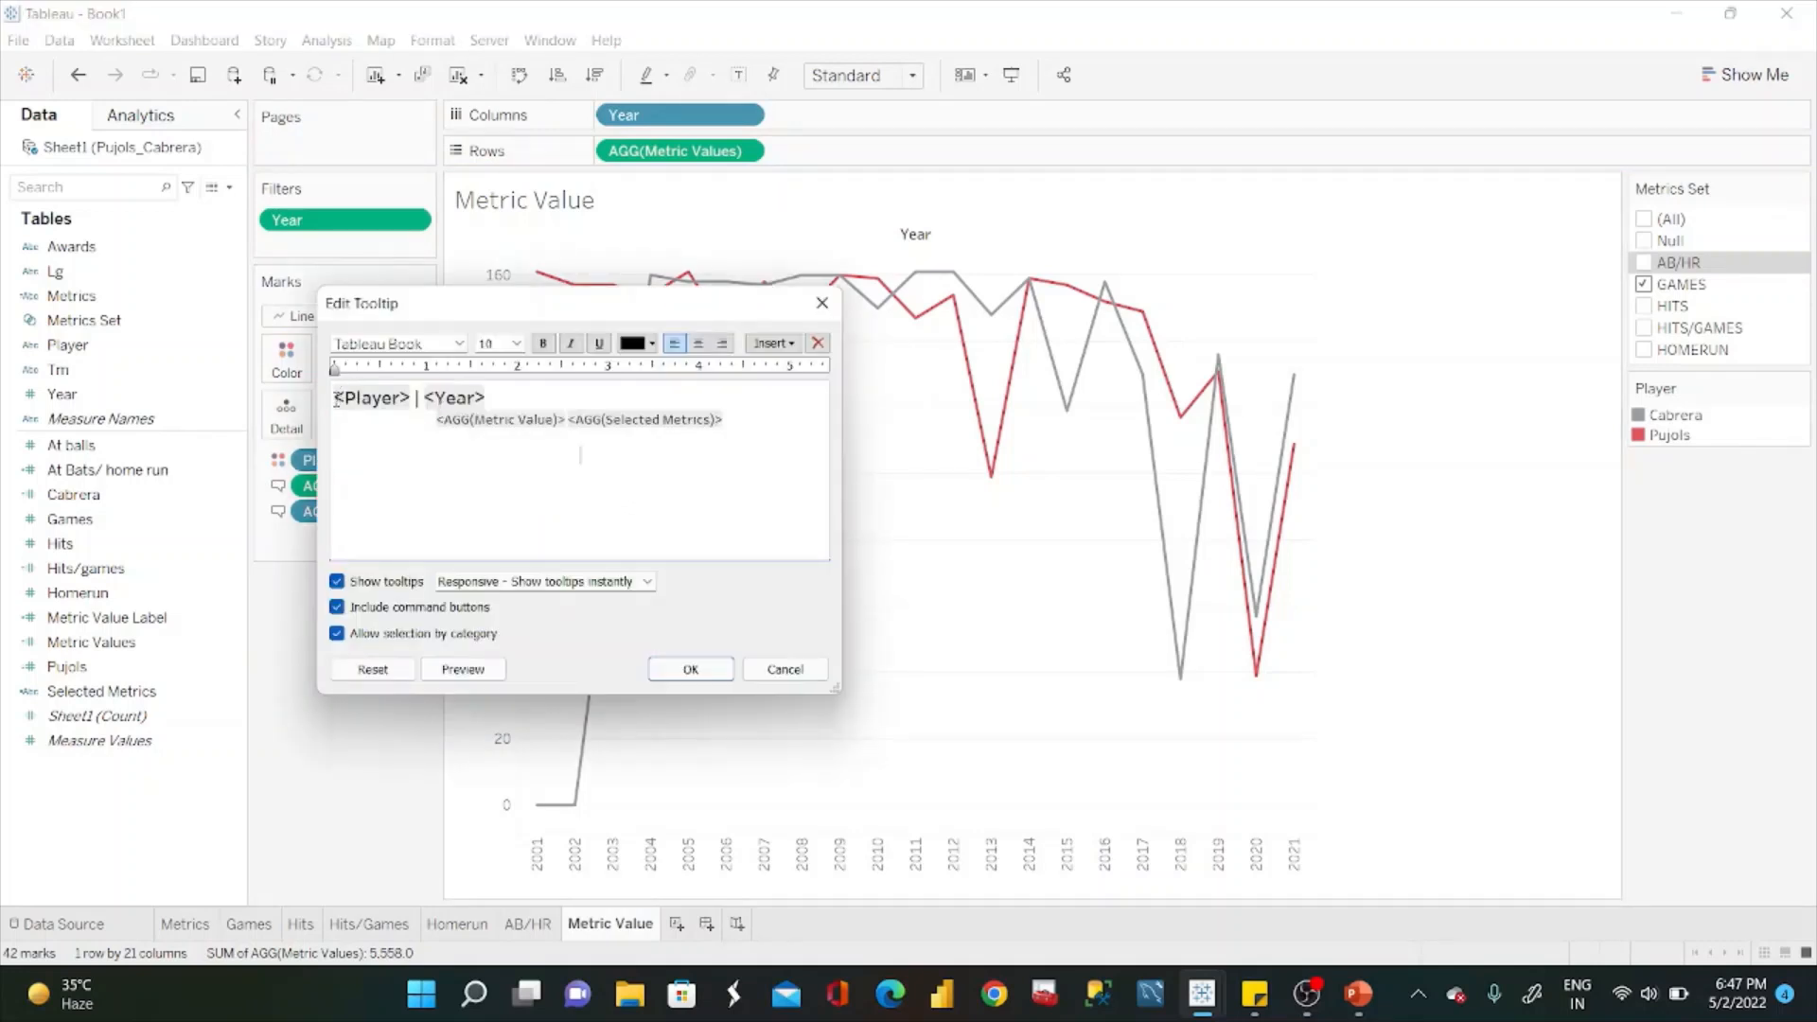
left_click(336, 399)
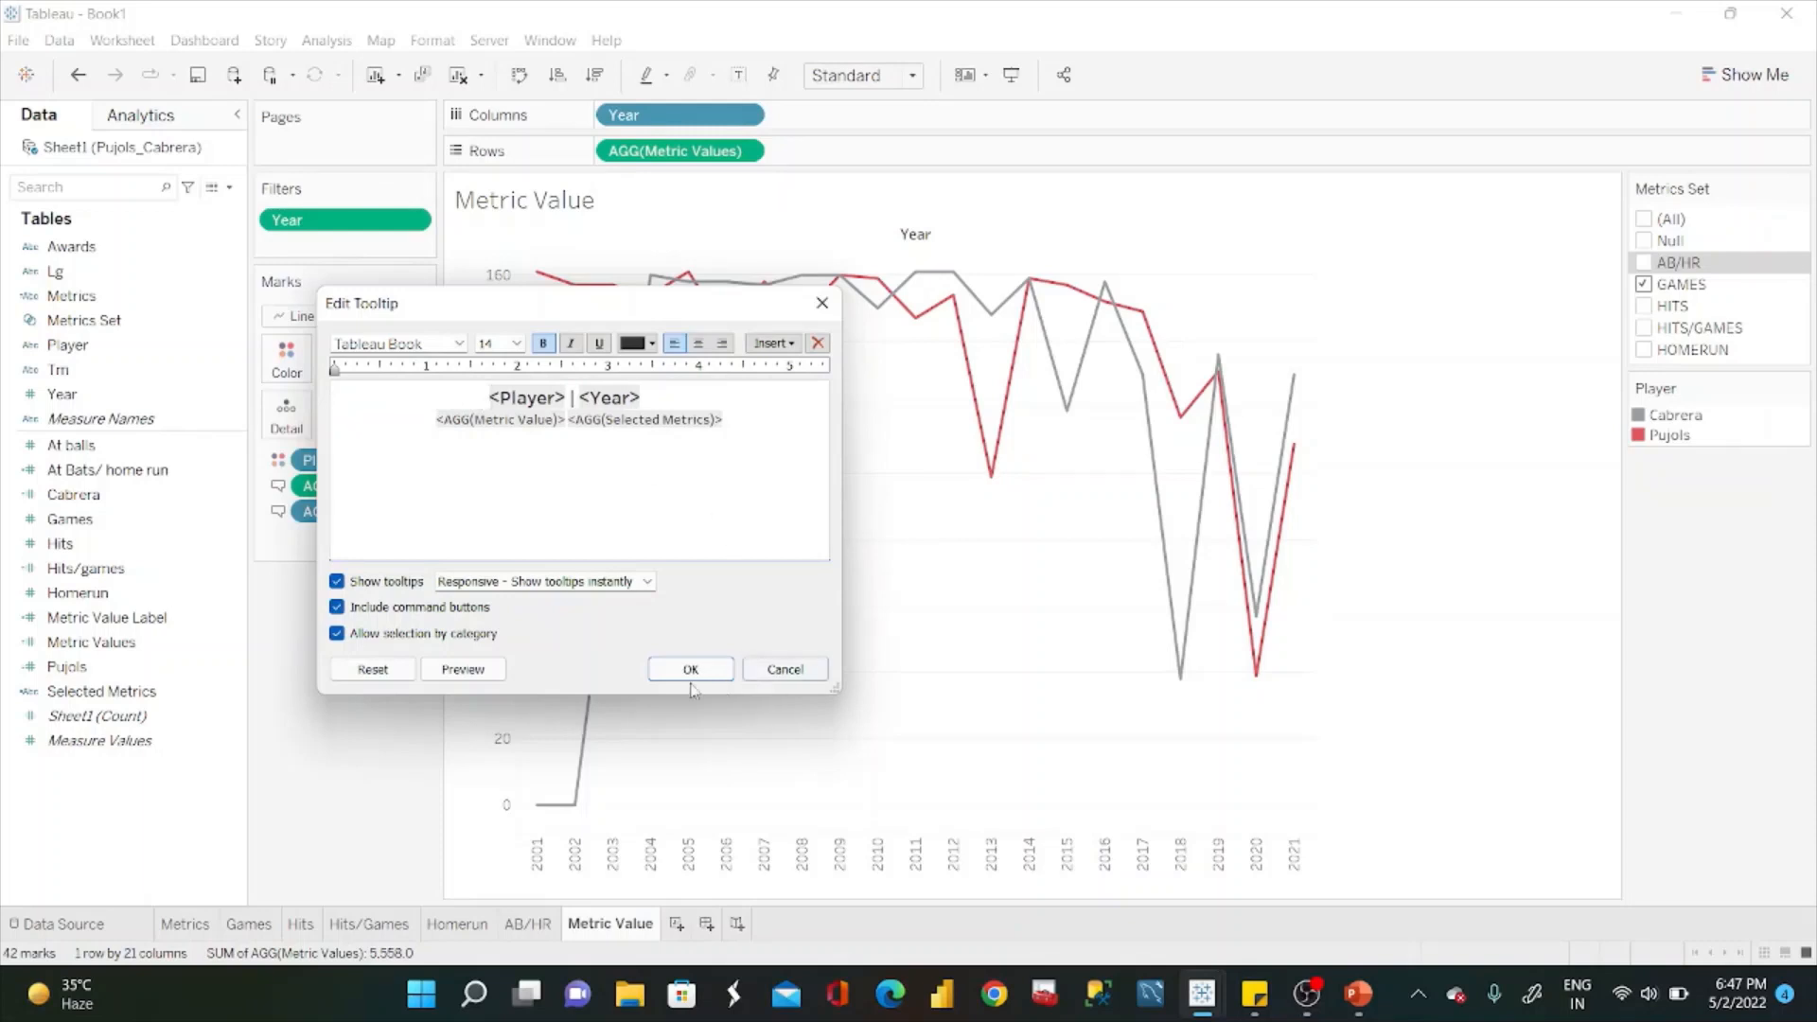
left_click(690, 670)
mouse_move(660, 293)
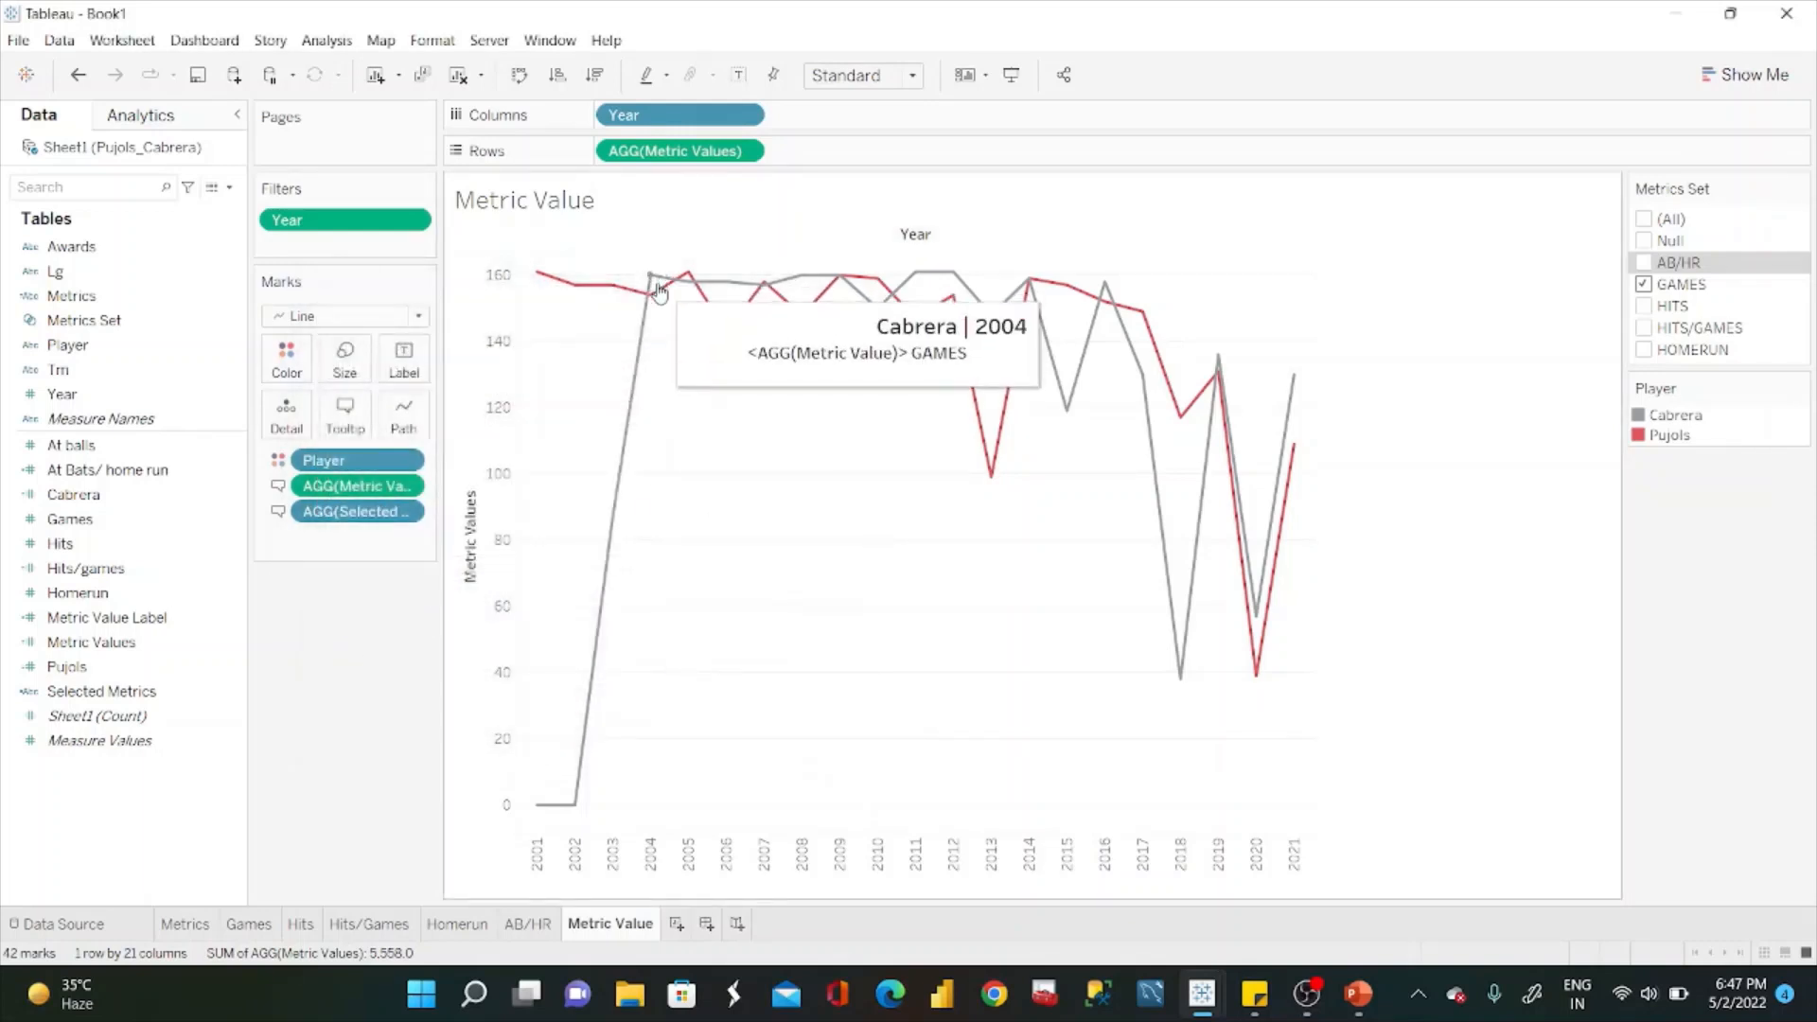
Clear the line of metric fields below the <Player> | <Year> heading in the tooltip text.
left_click(344, 419)
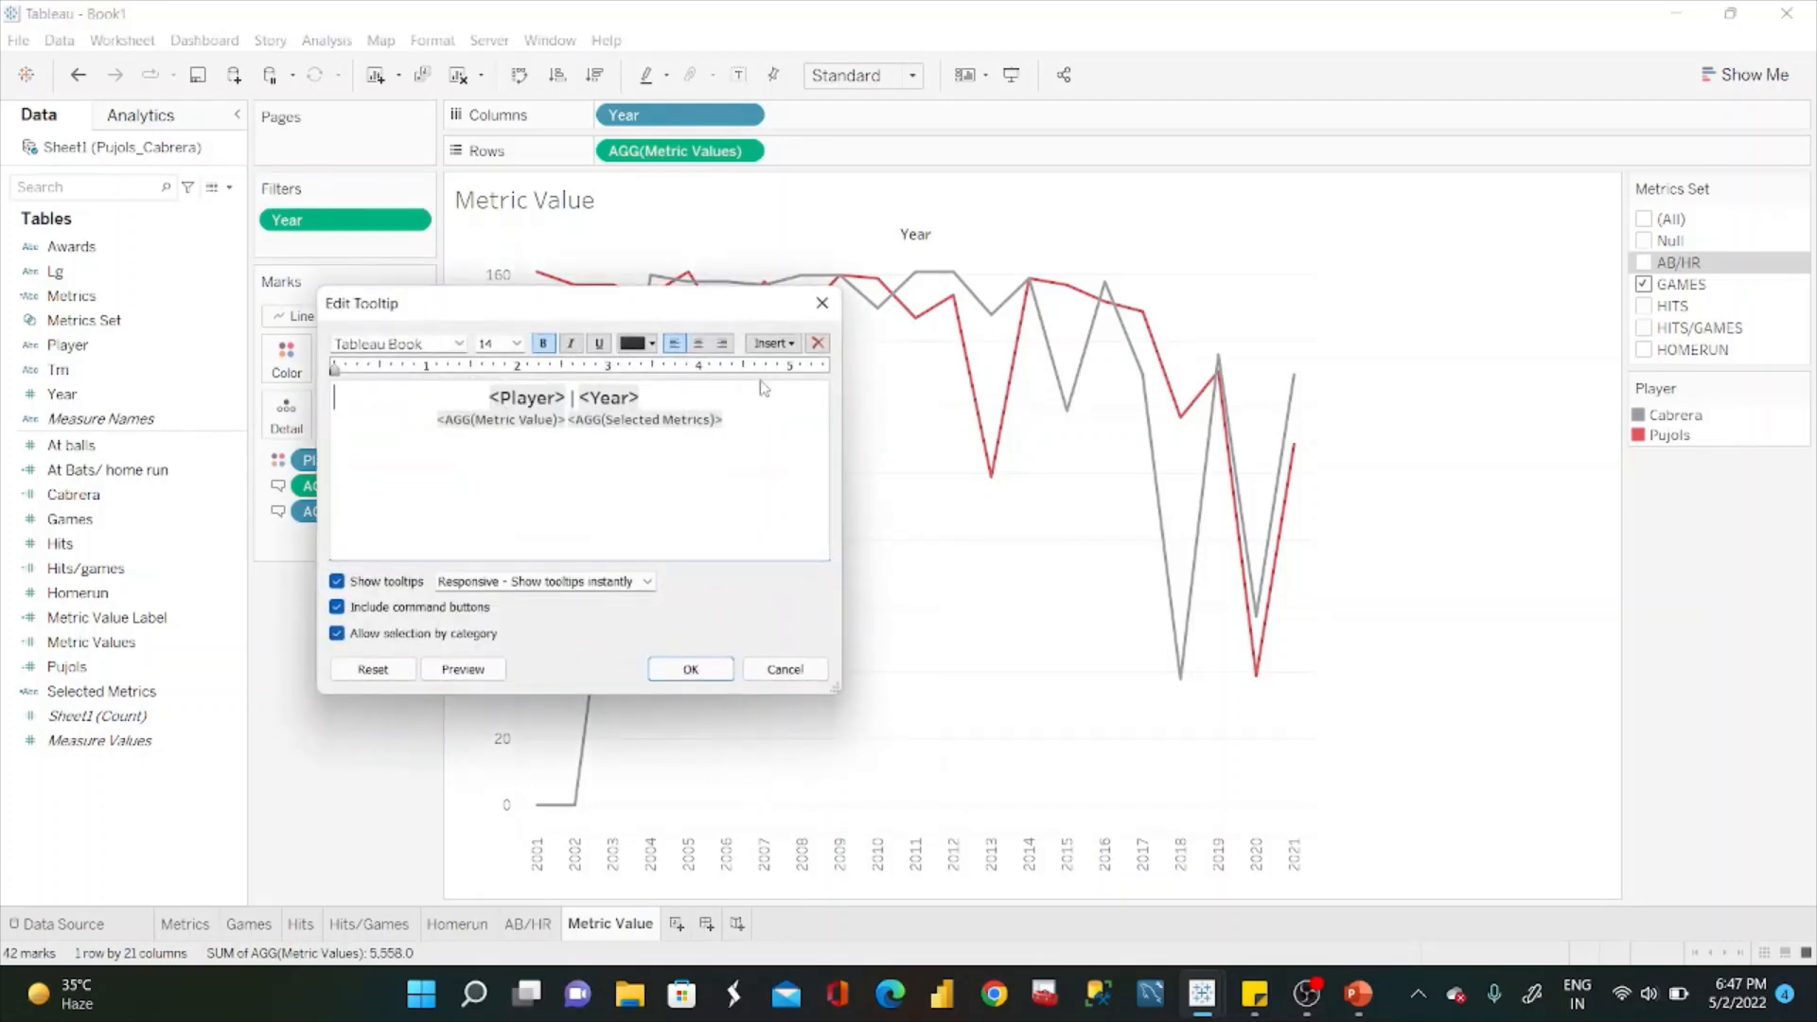
left_click(773, 343)
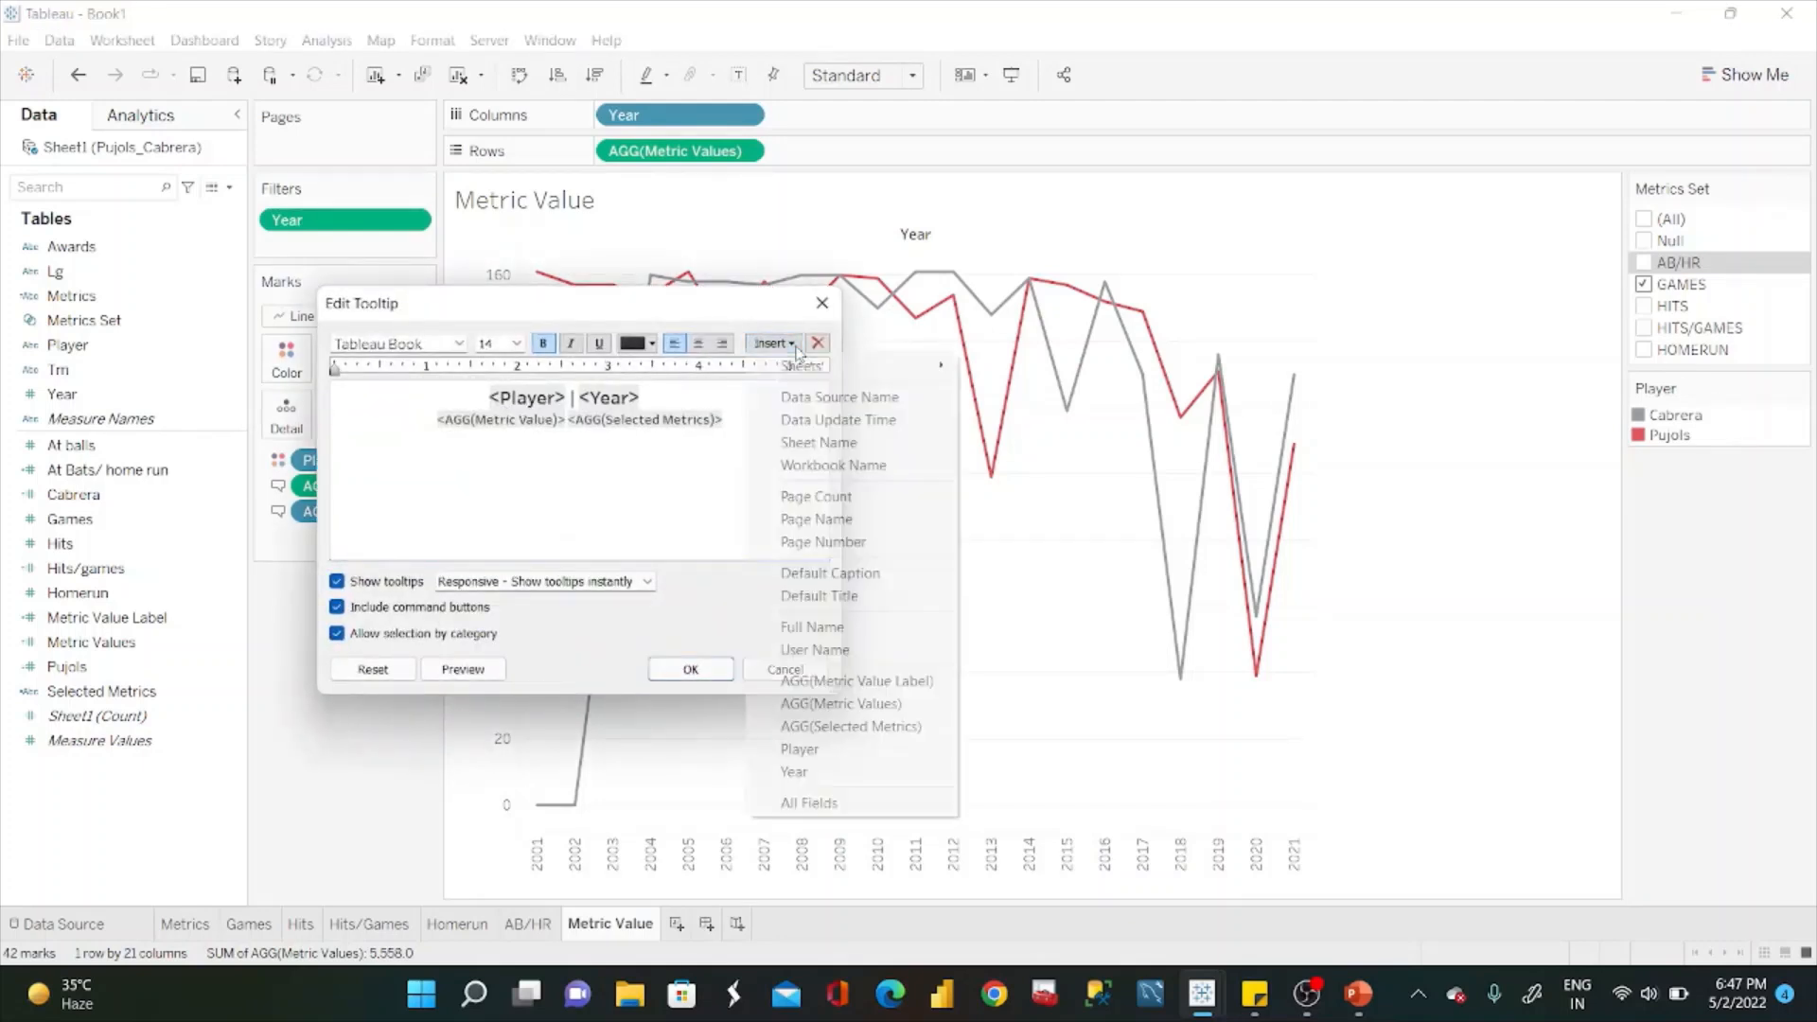
left_click(735, 422)
left_click(772, 342)
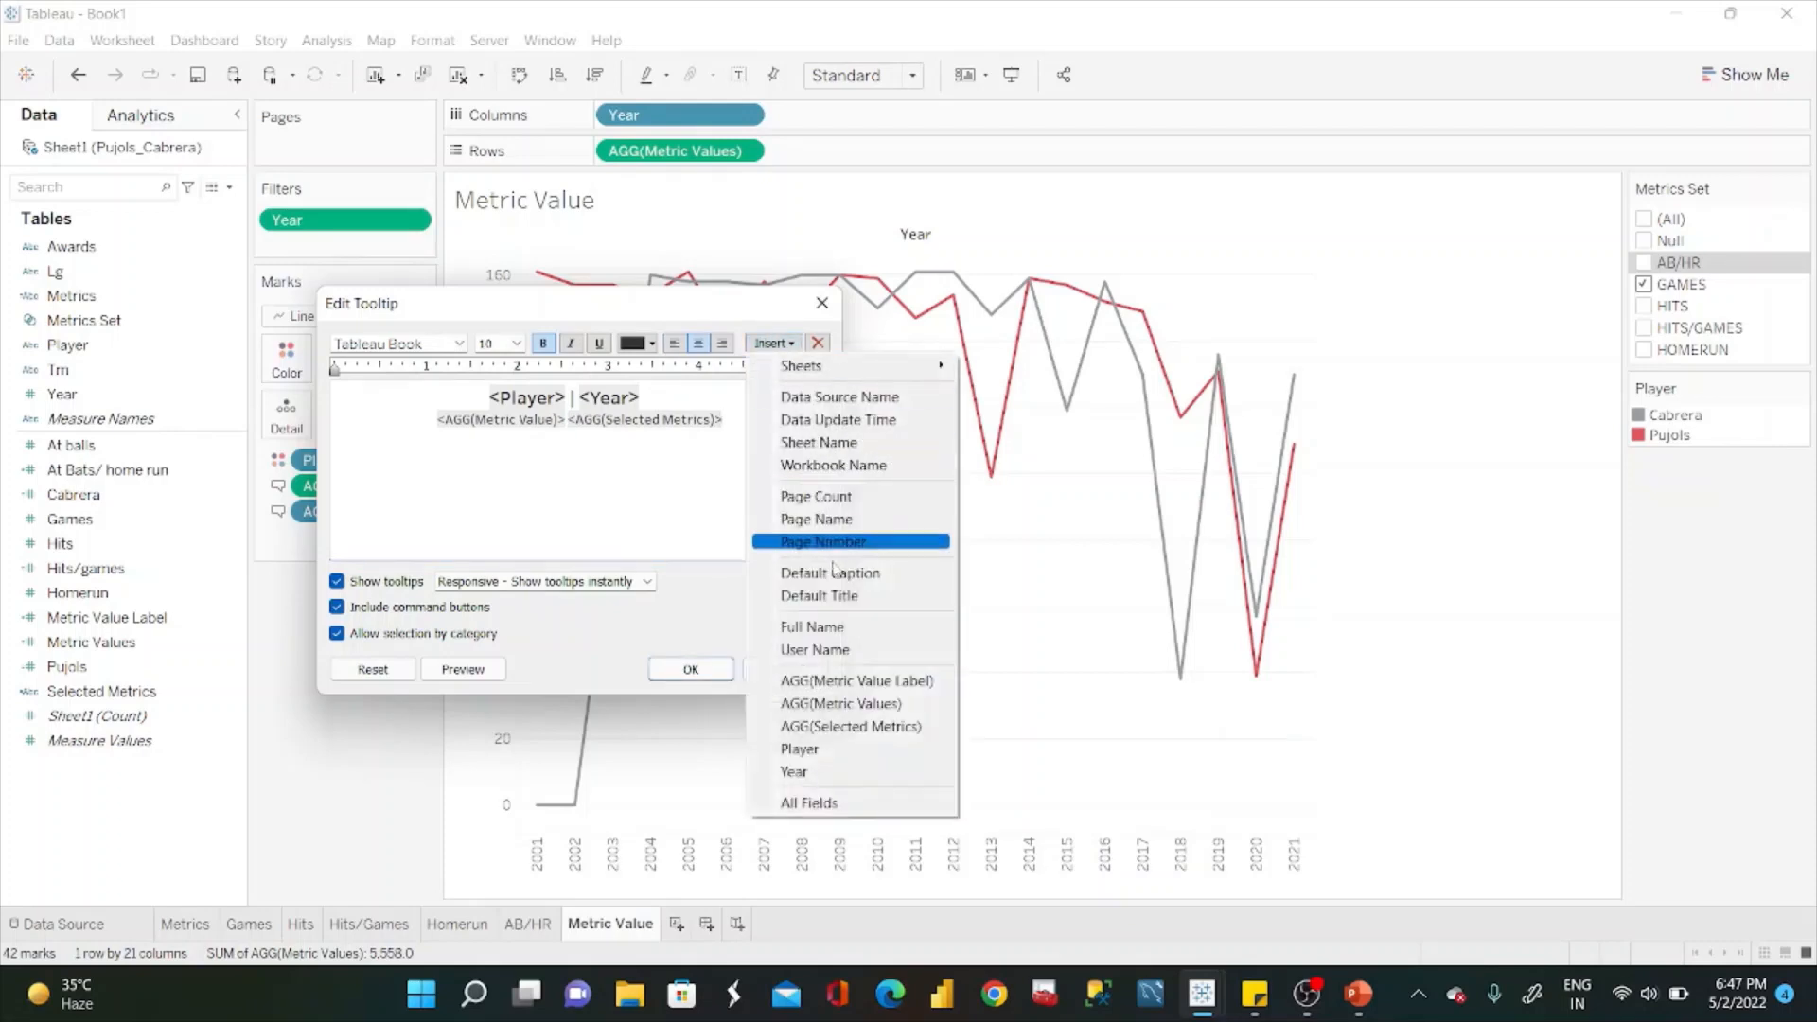
left_click(858, 681)
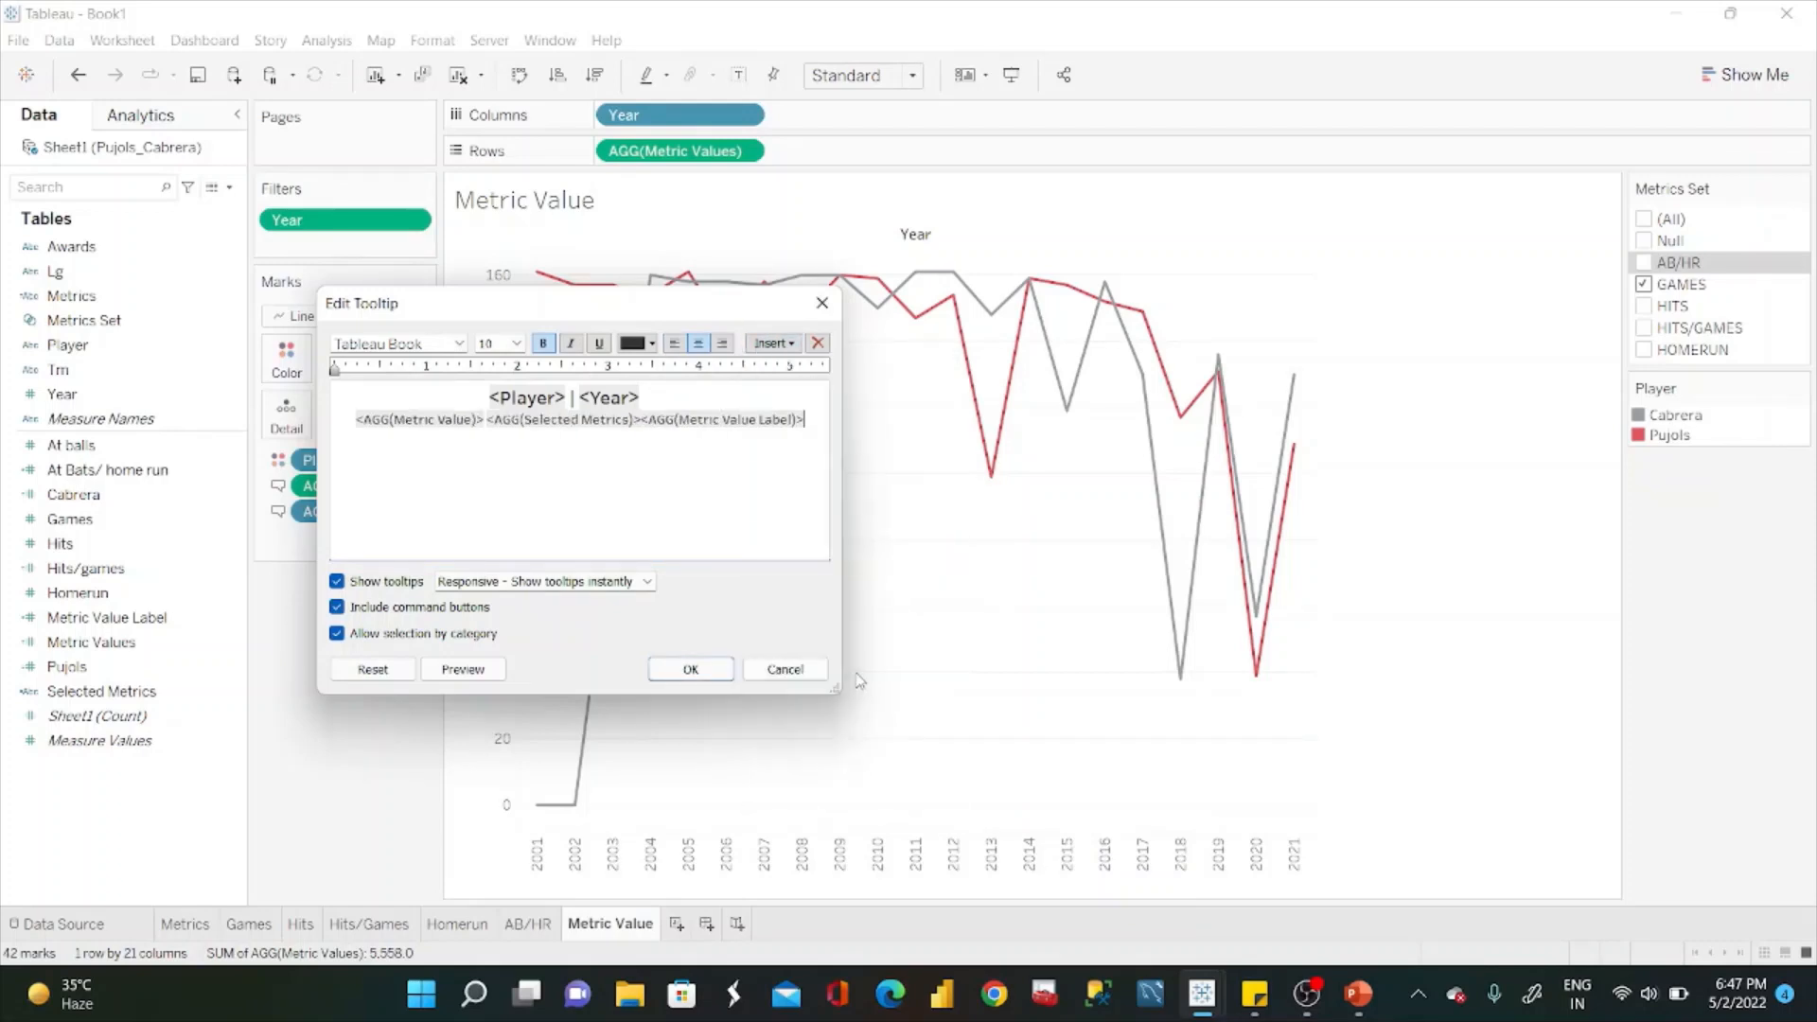
left_click_drag(805, 418, 358, 422)
key("BackSpace")
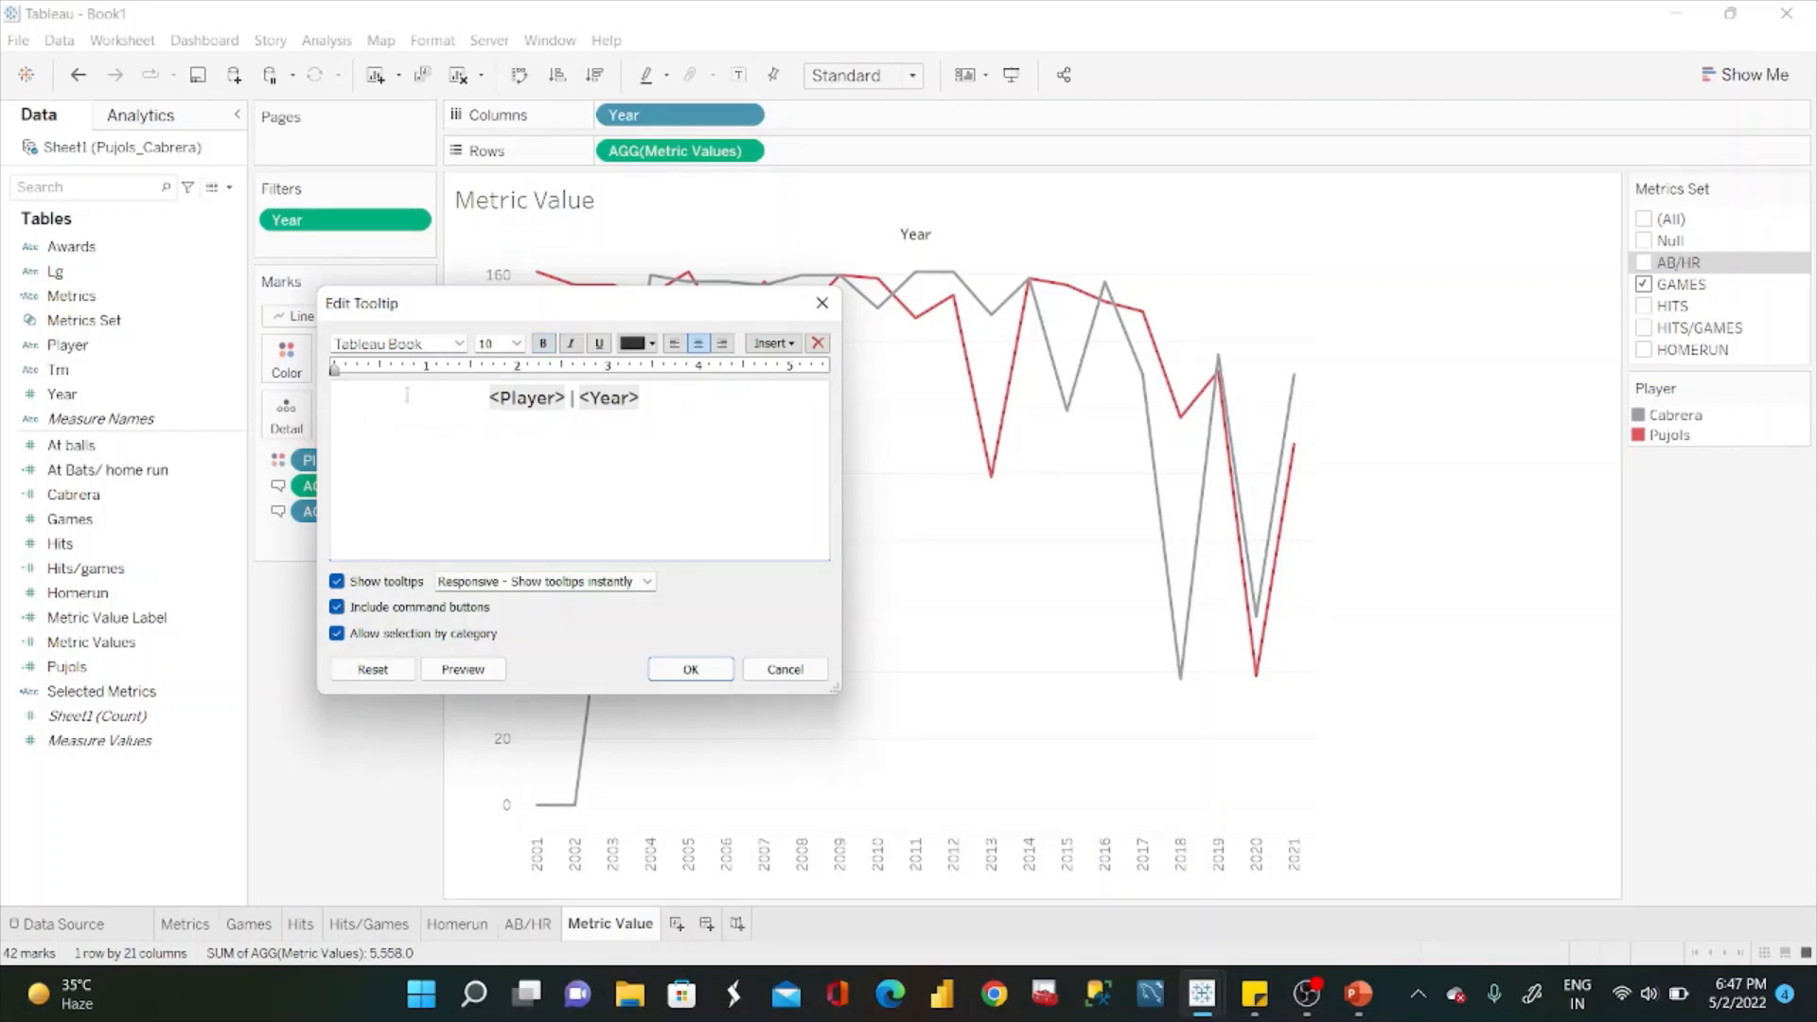
Insert the Metric Value Label field followed by Selected Metrics below the tooltip heading and preview the tooltip.
left_click(777, 347)
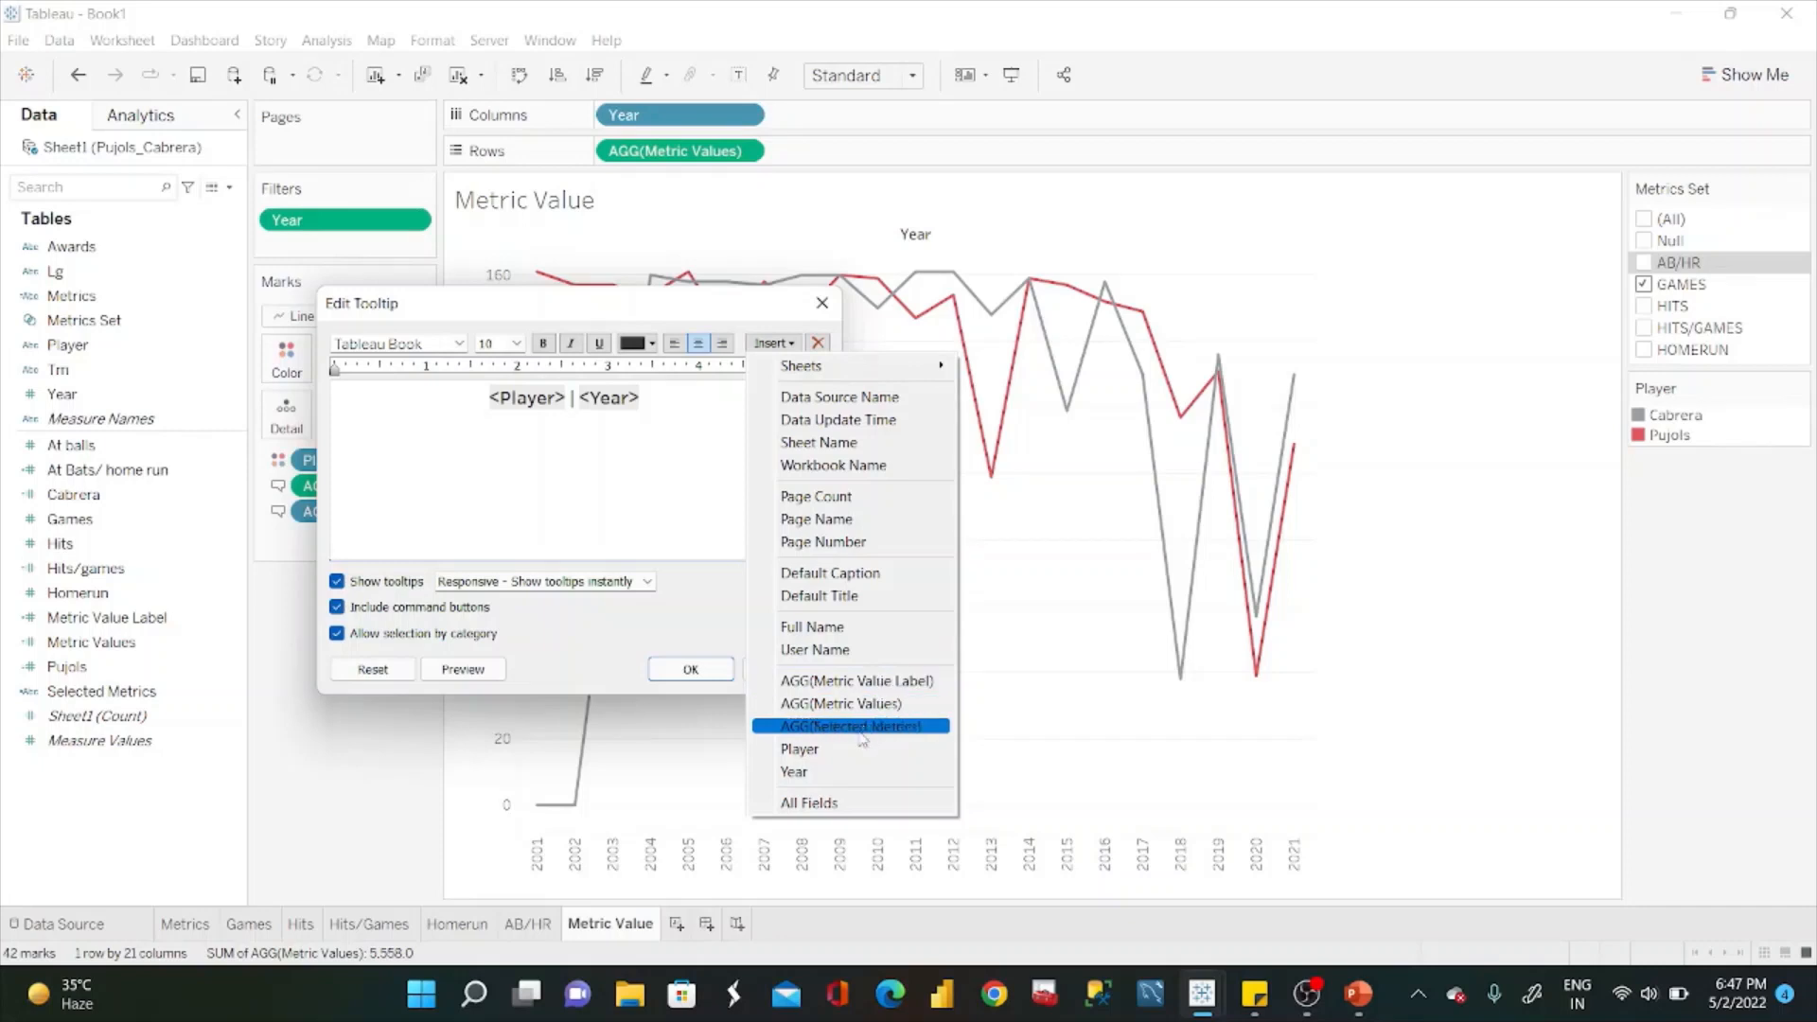
left_click(858, 729)
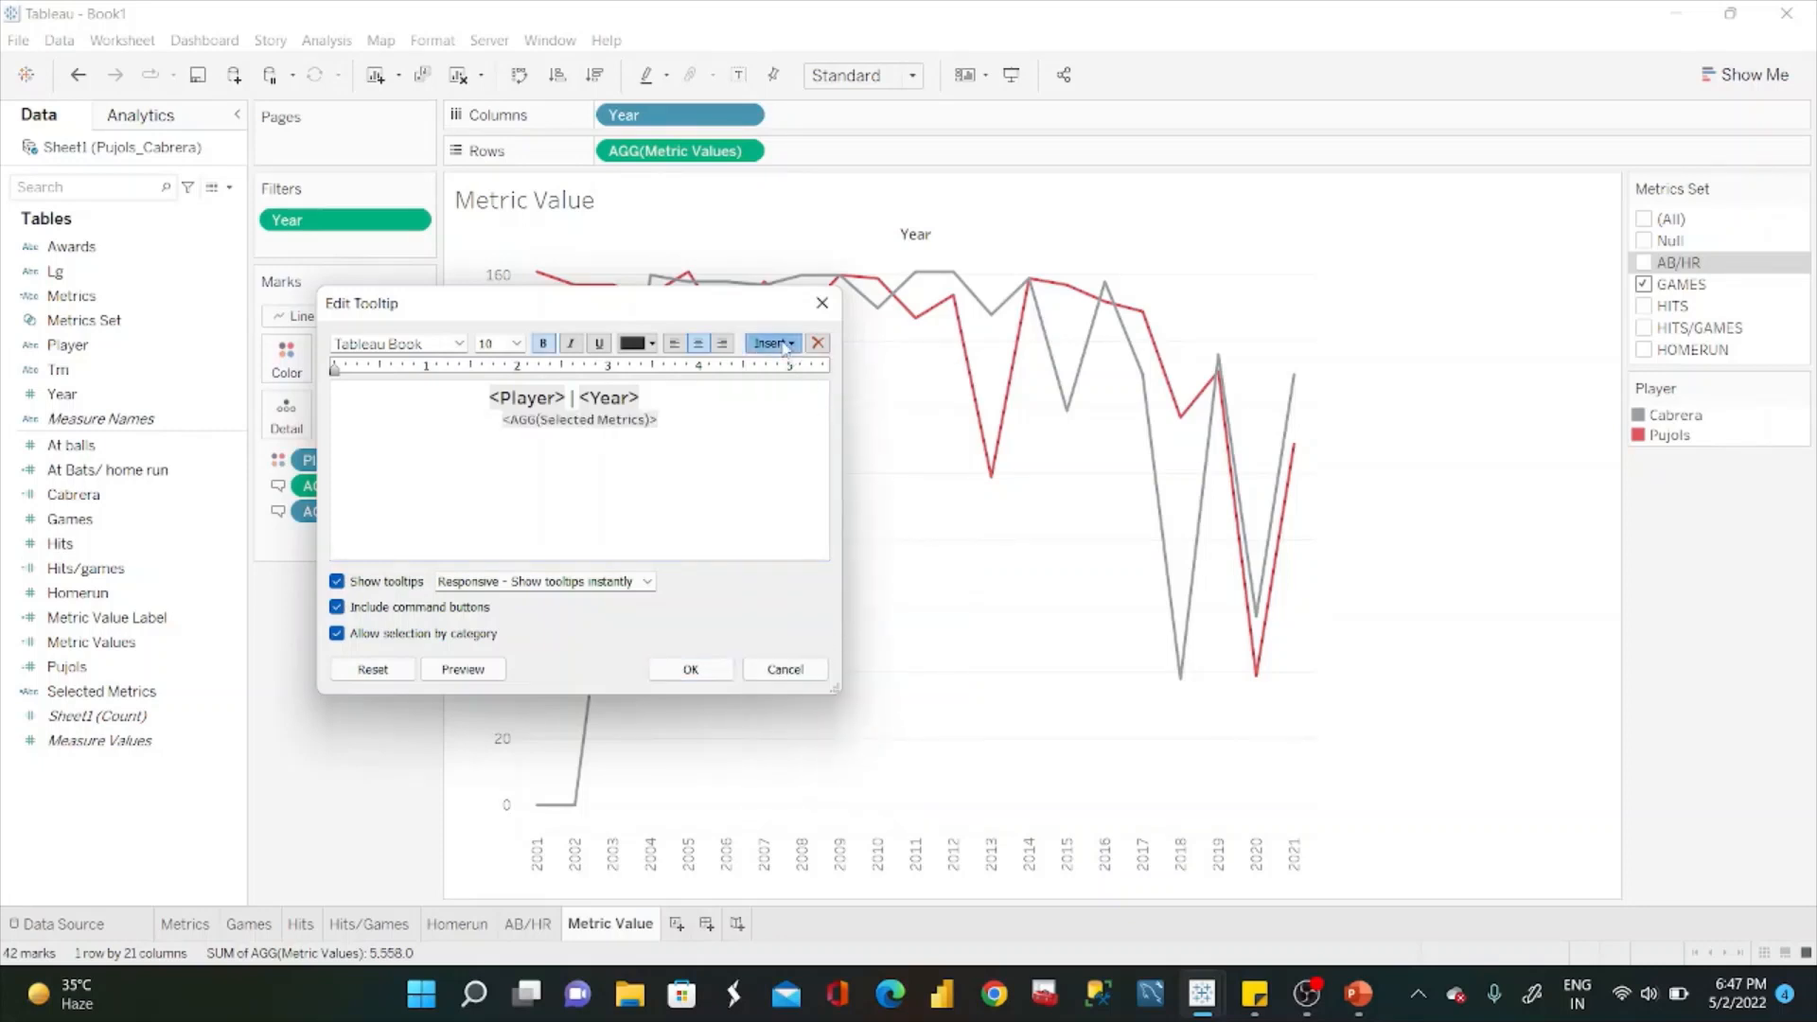
left_click(786, 345)
left_click(905, 682)
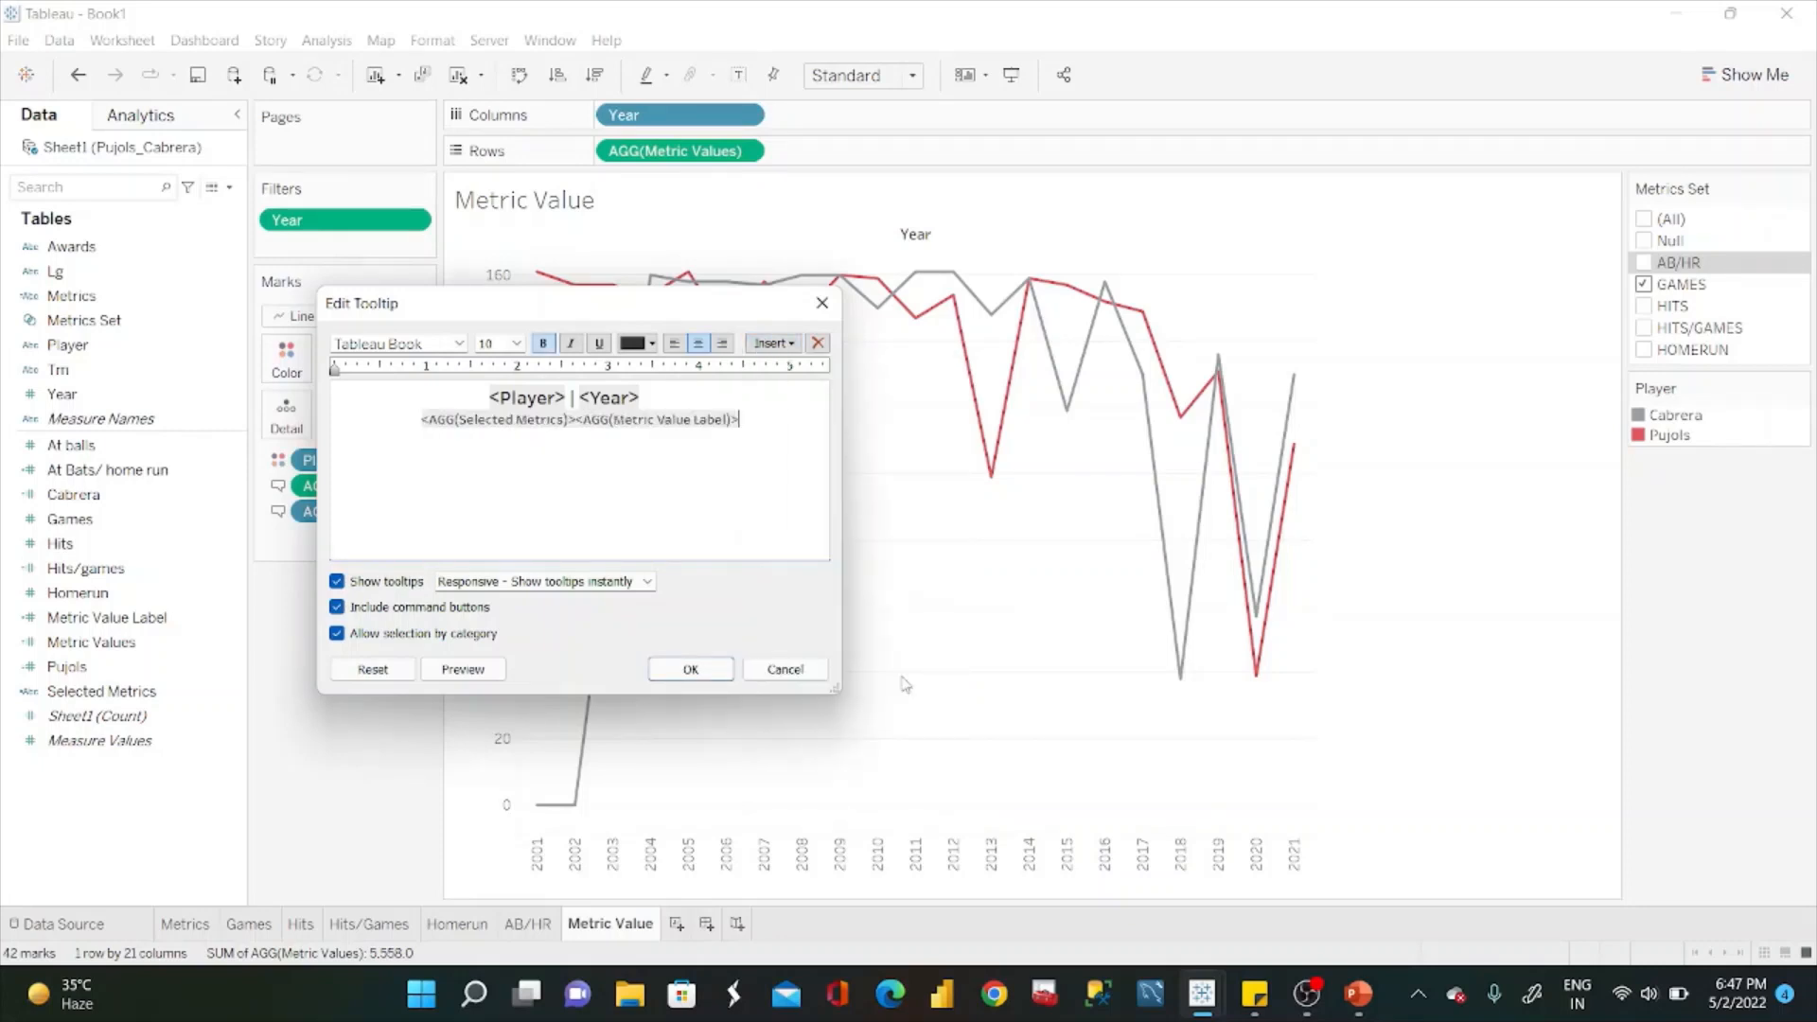
left_click_drag(747, 427, 581, 422)
key("ctrl+c")
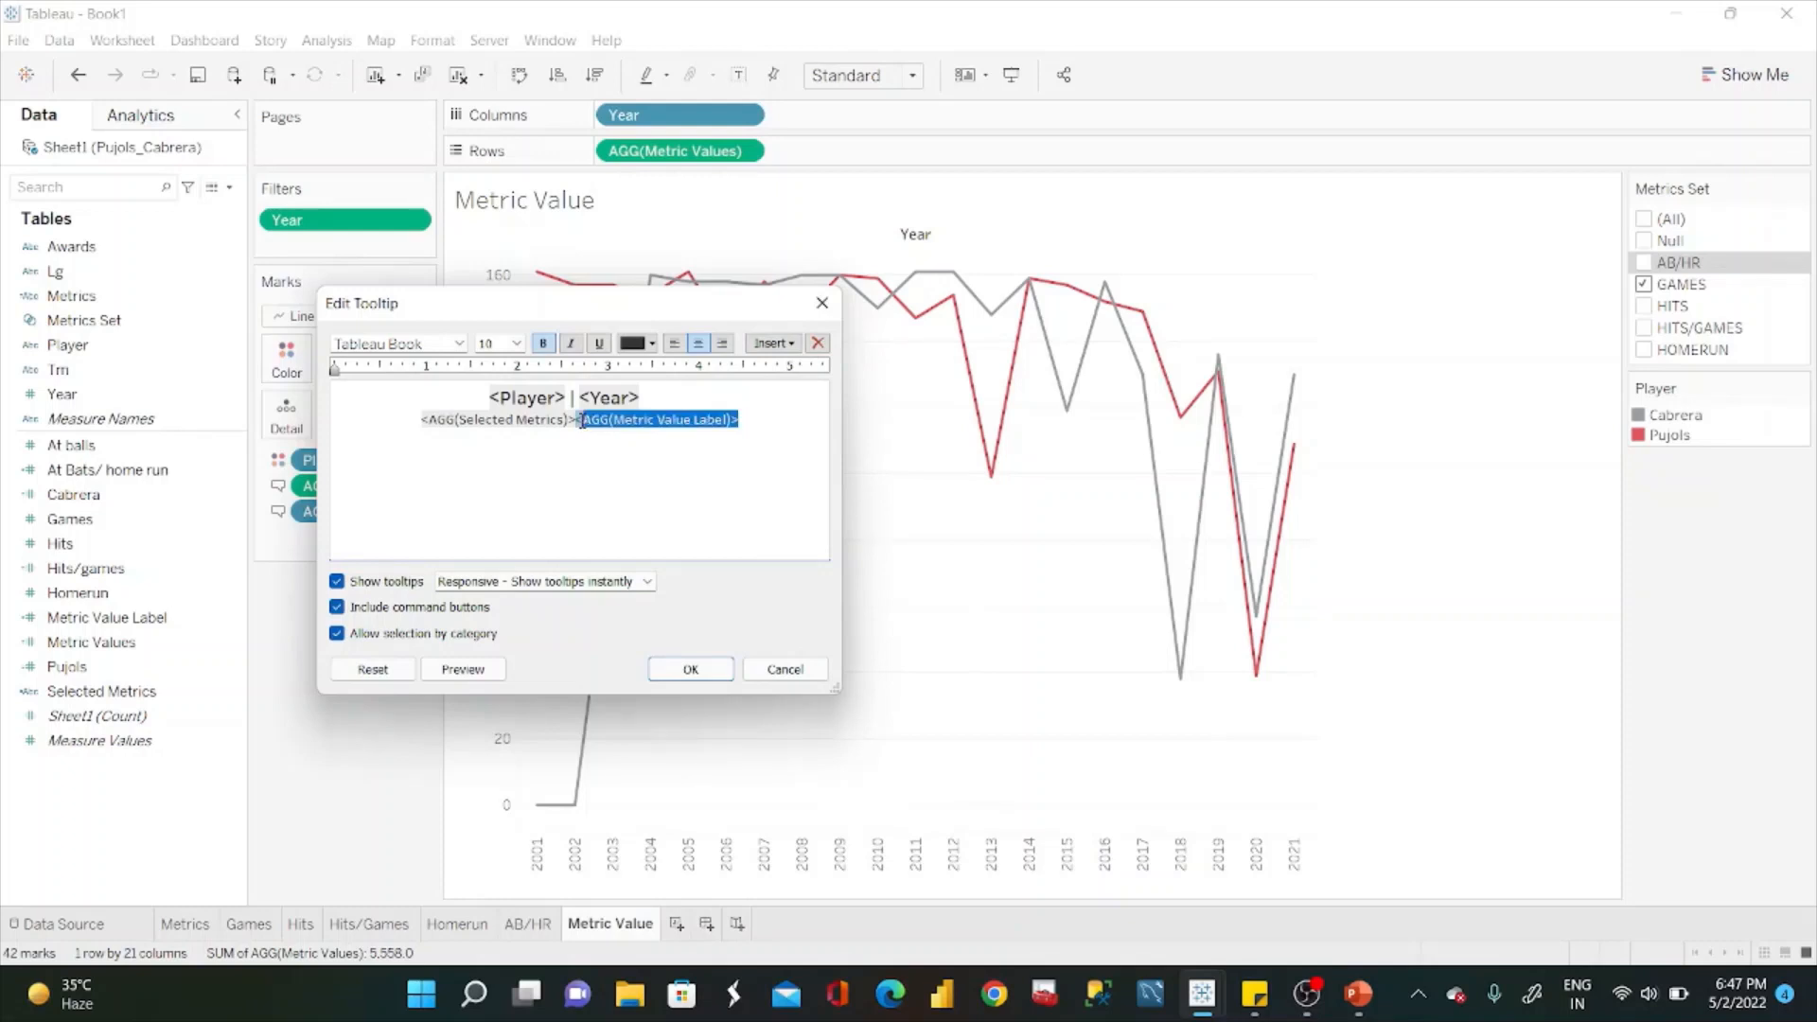
key("BackSpace")
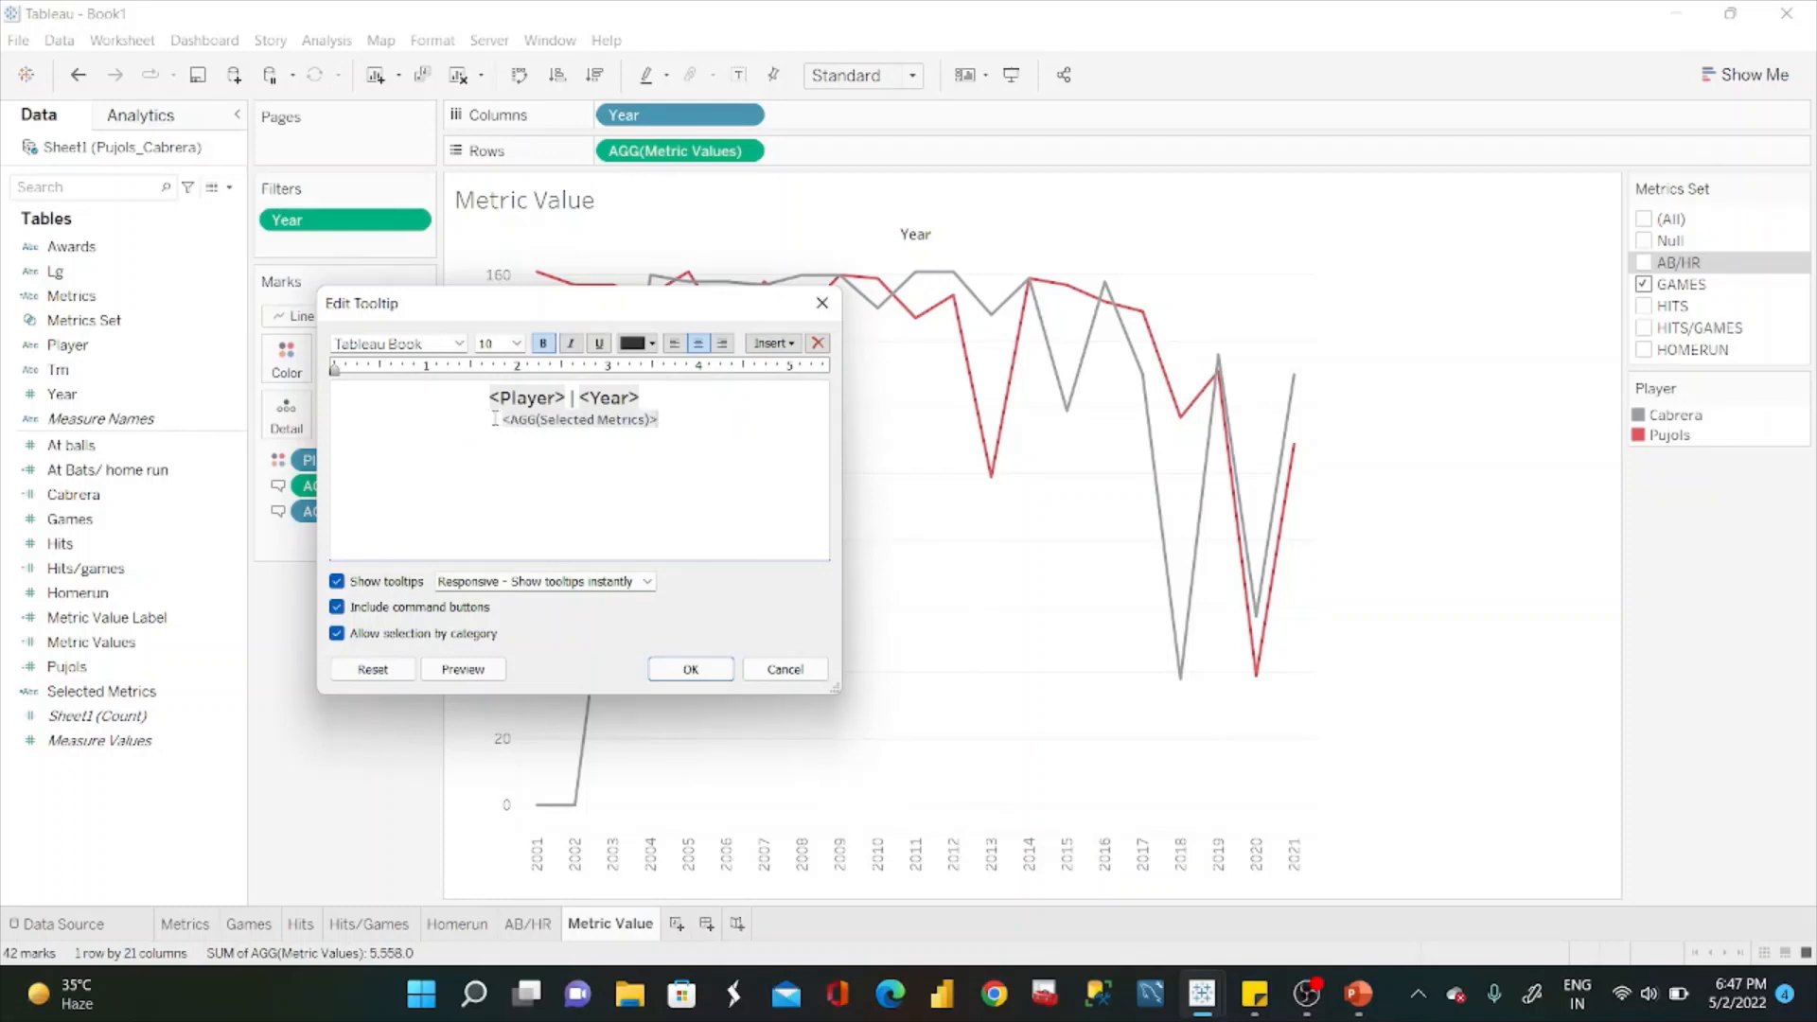
key("ctrl+v")
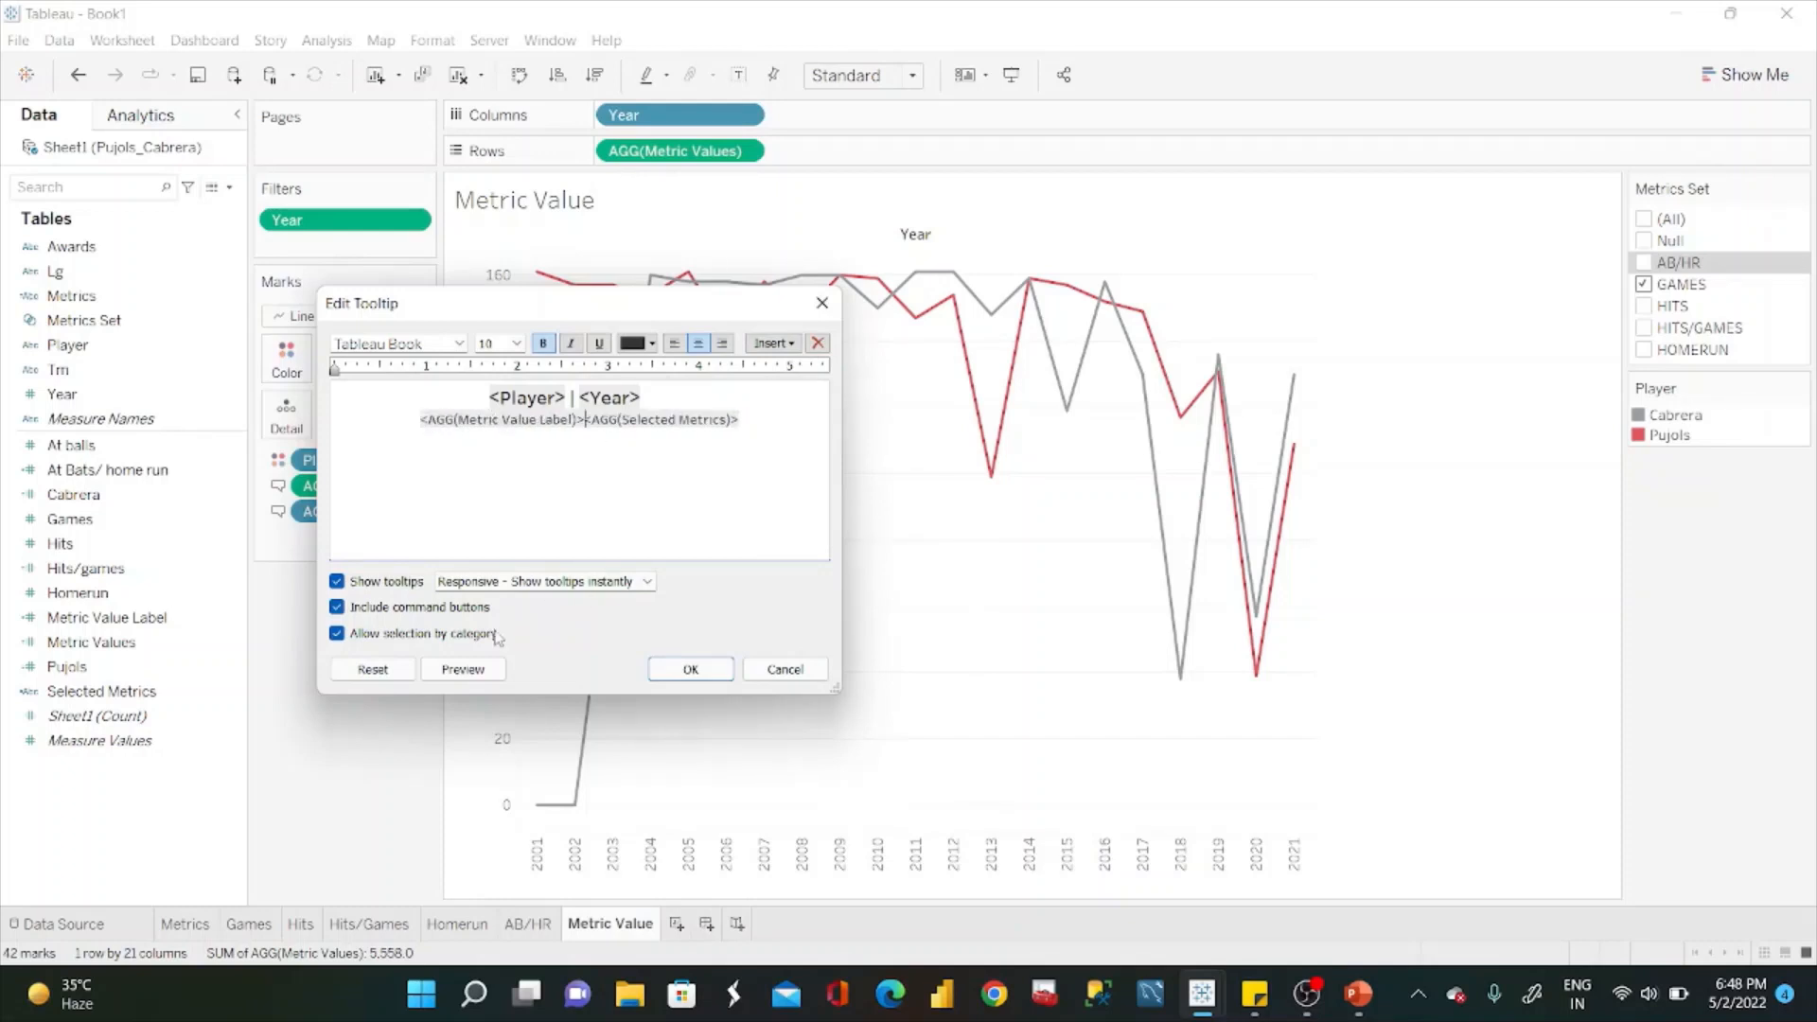
left_click(461, 669)
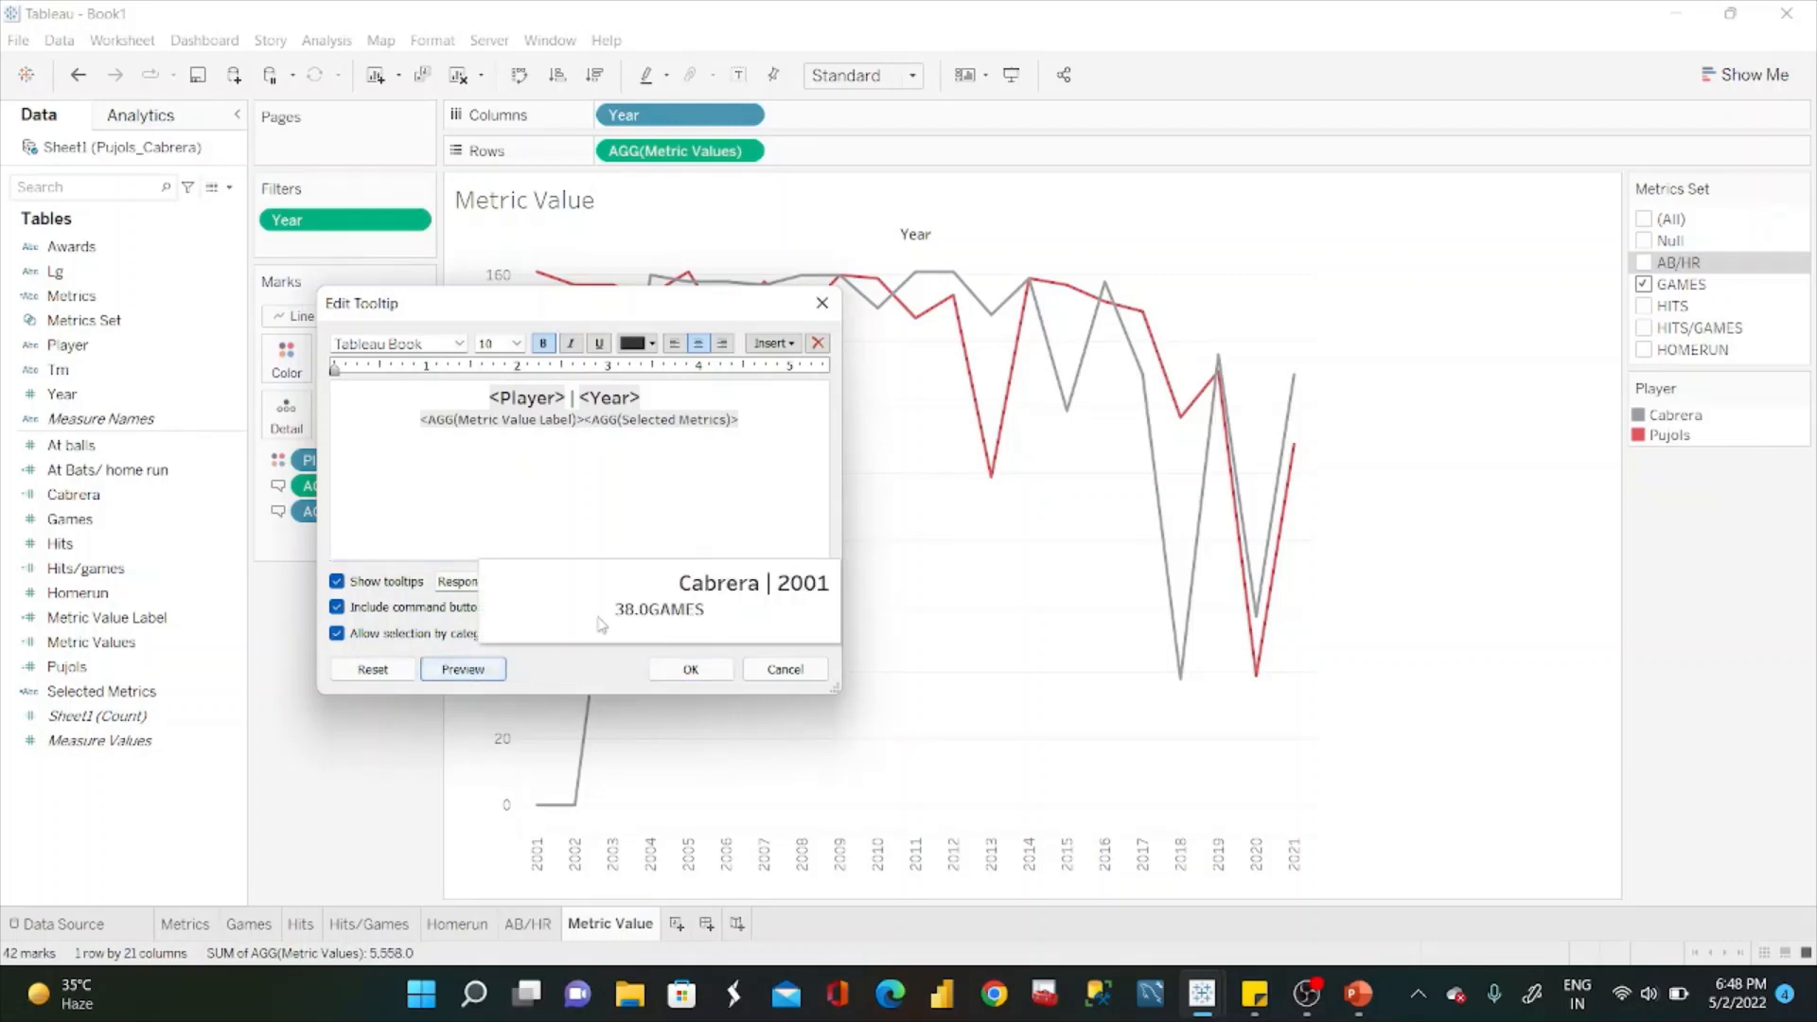
Center-align all of the tooltip text, both the heading and the metric line.
left_click(426, 418)
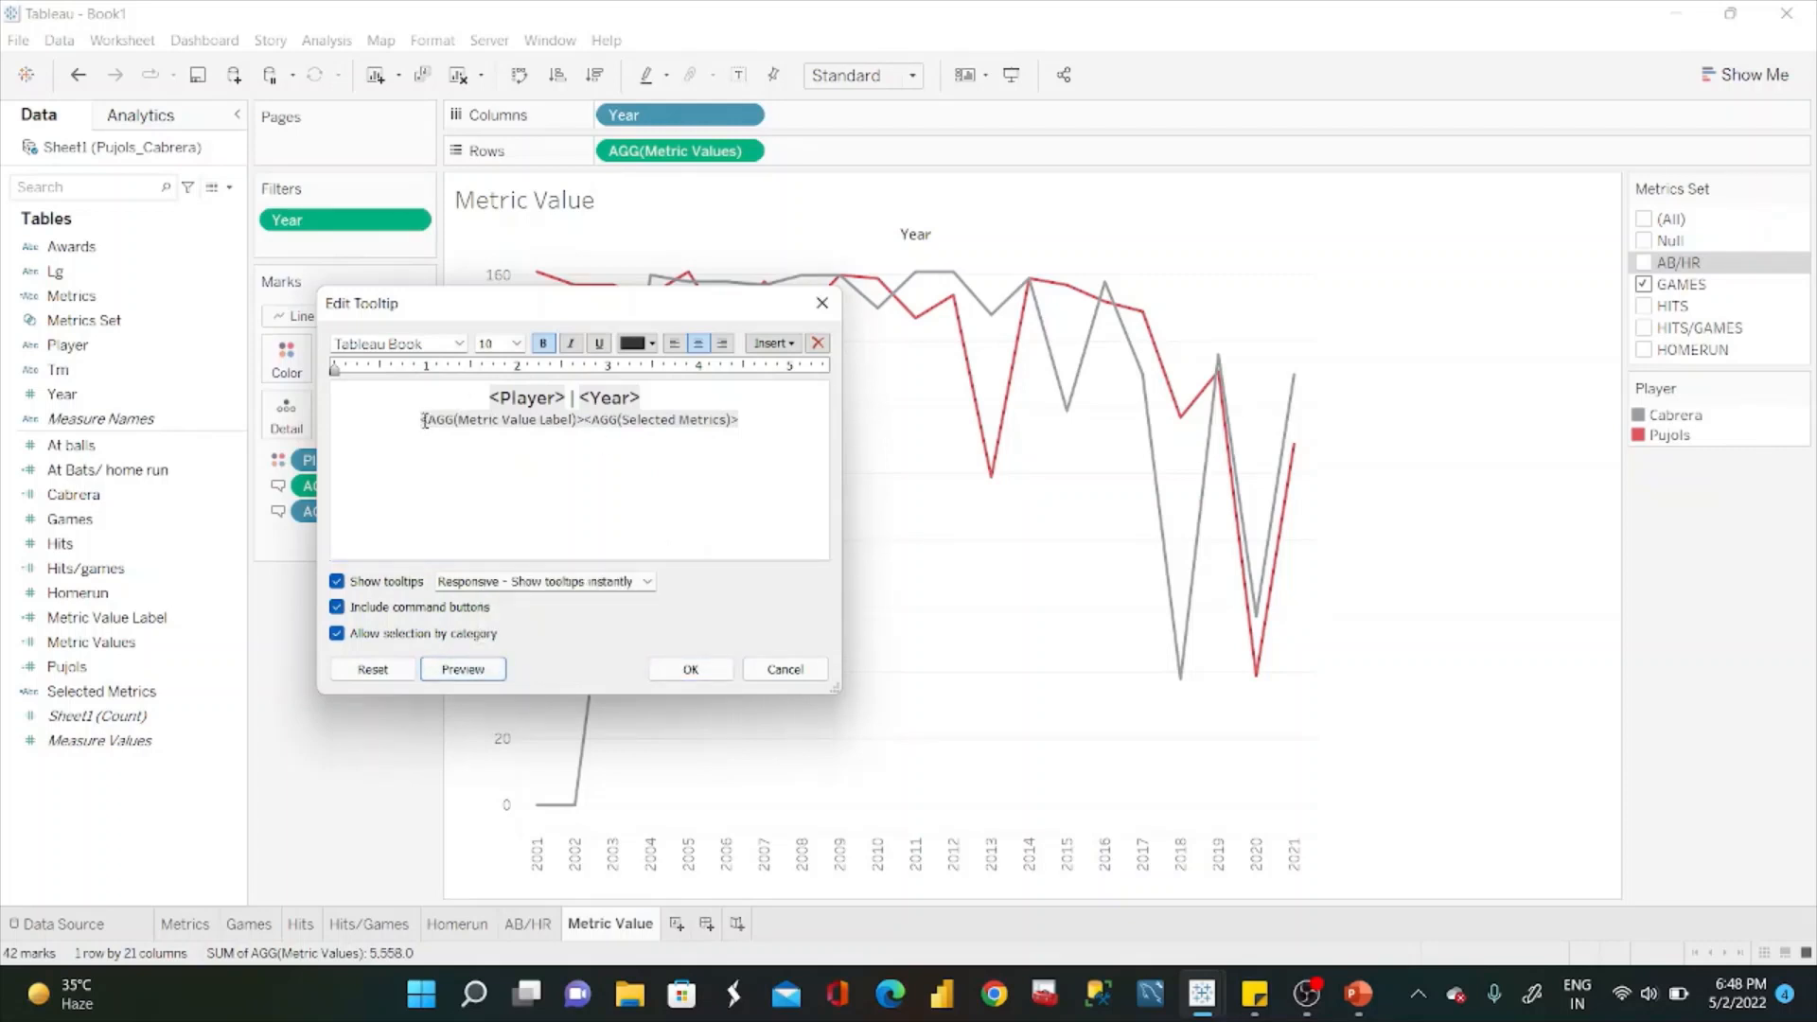
left_click(425, 420)
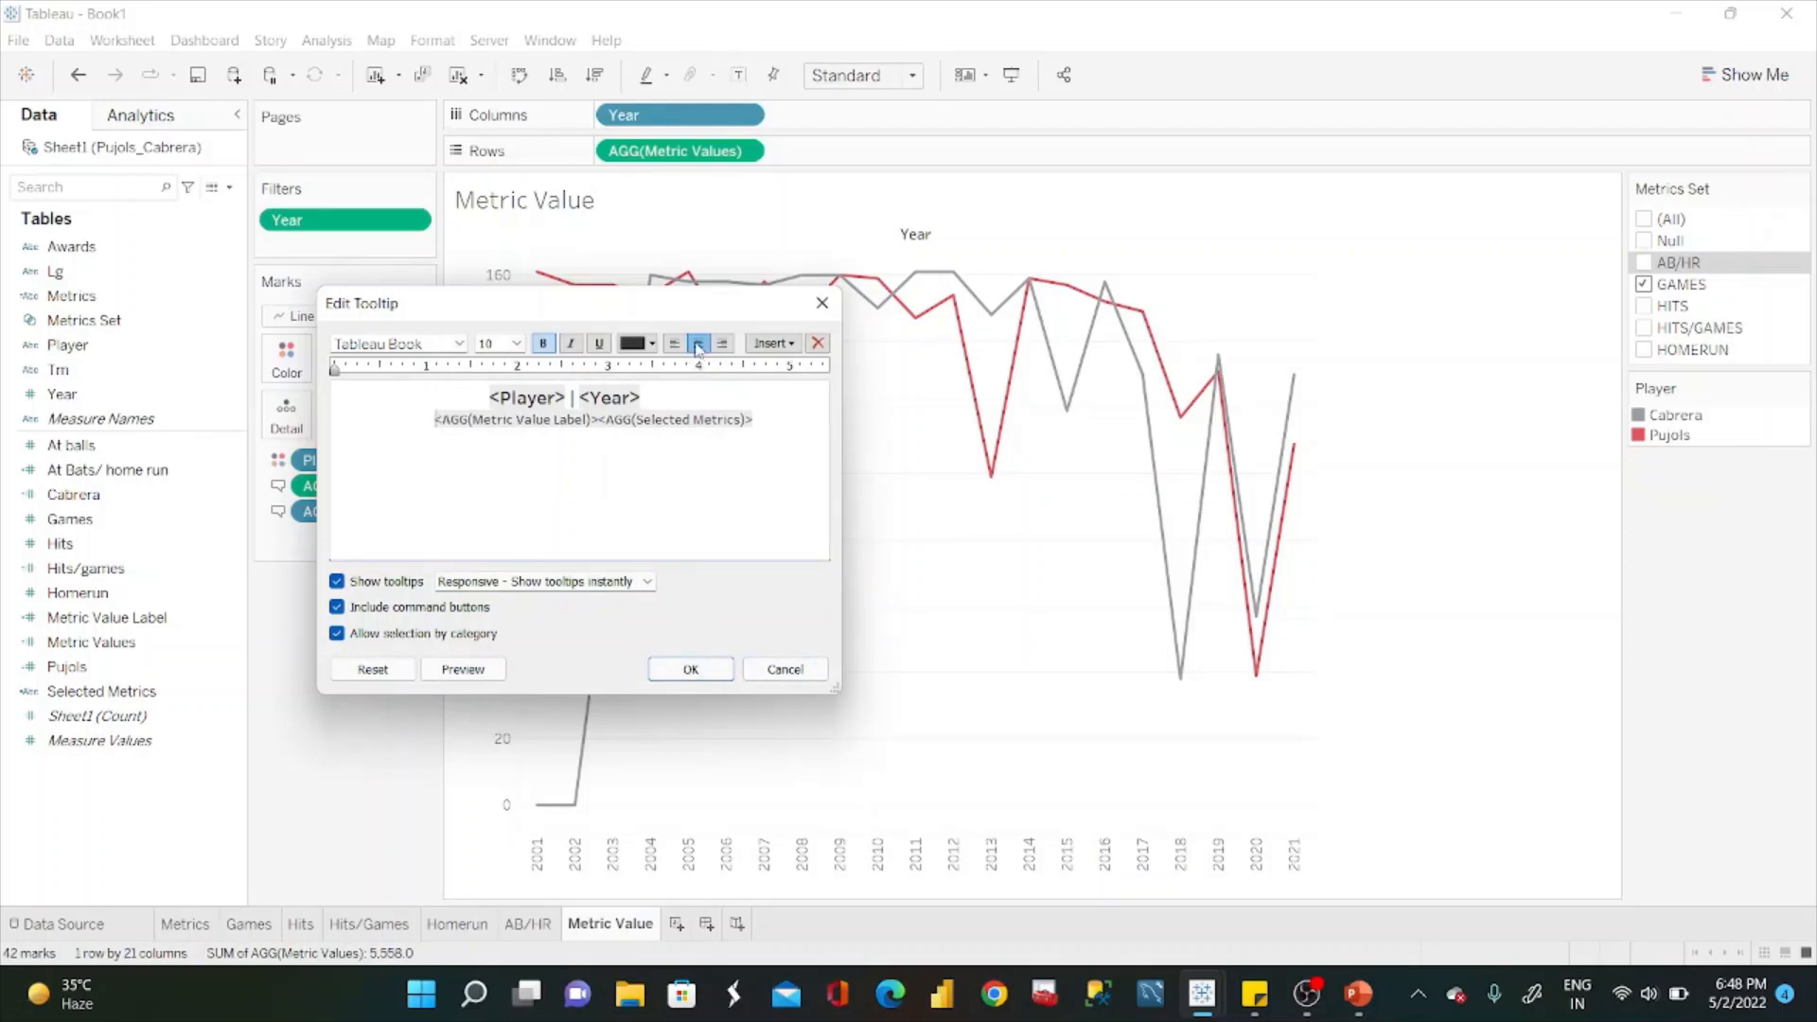
key("ctrl+a")
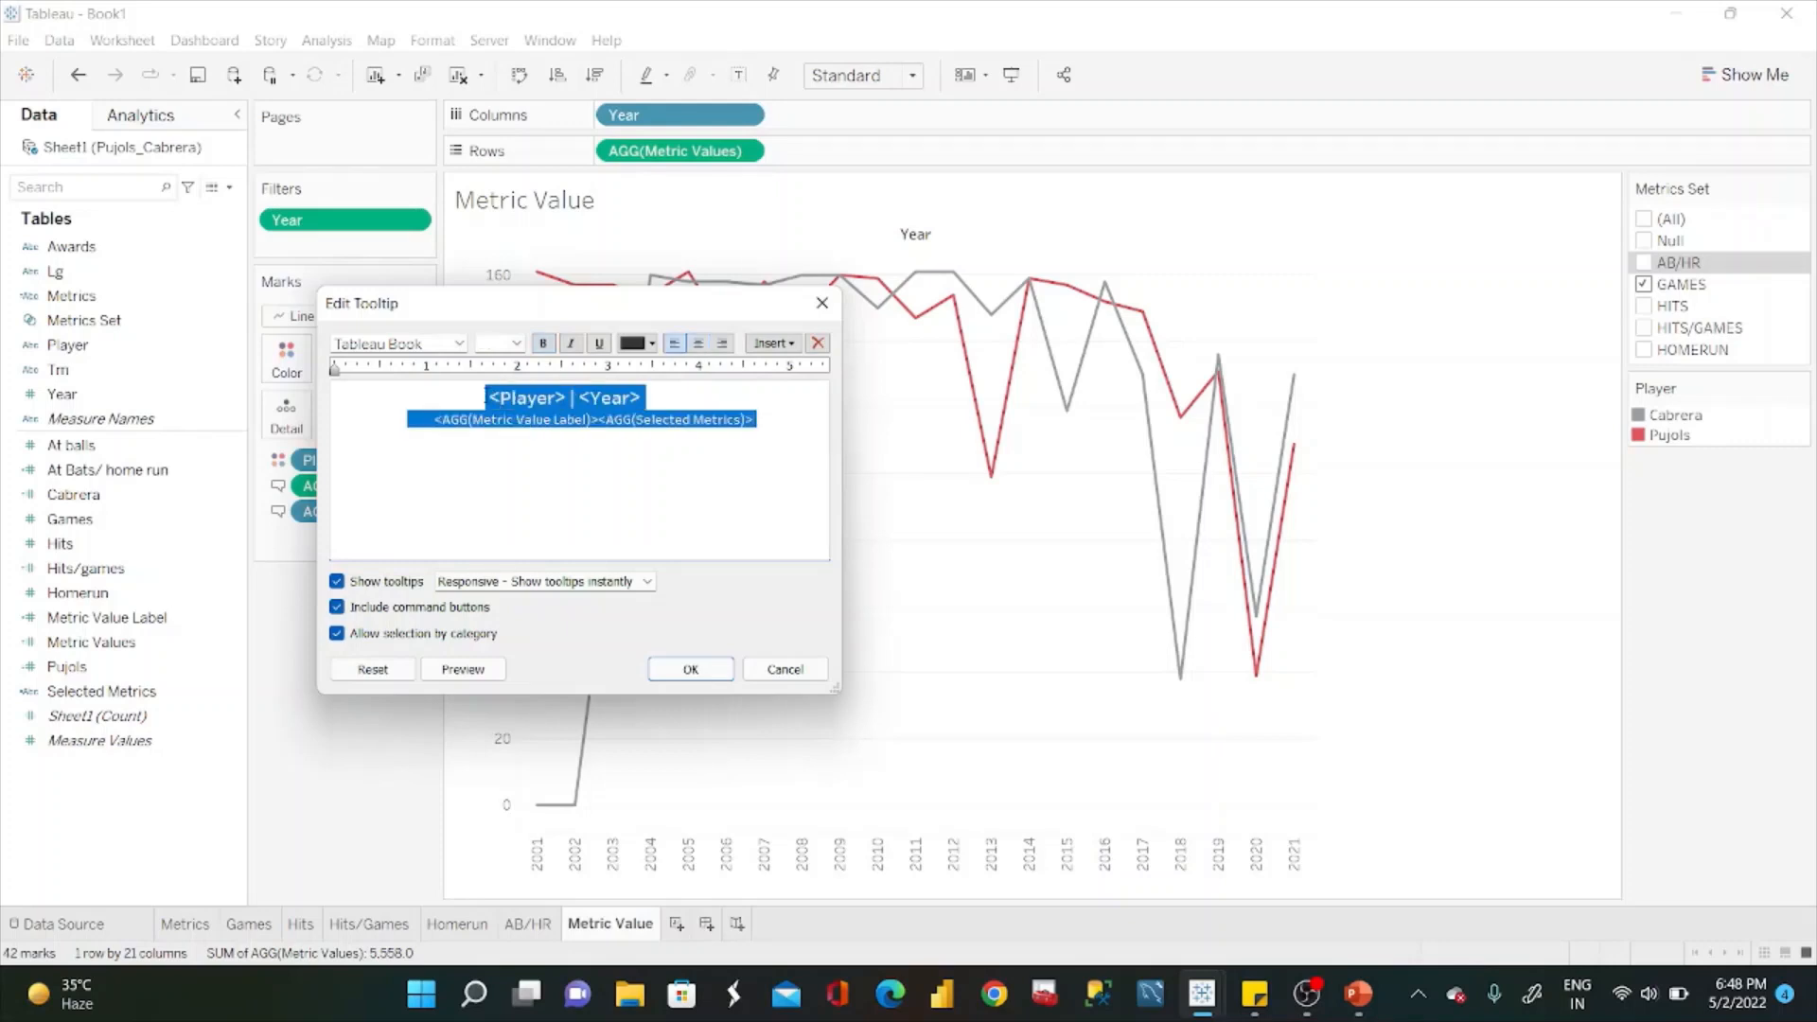
left_click(700, 344)
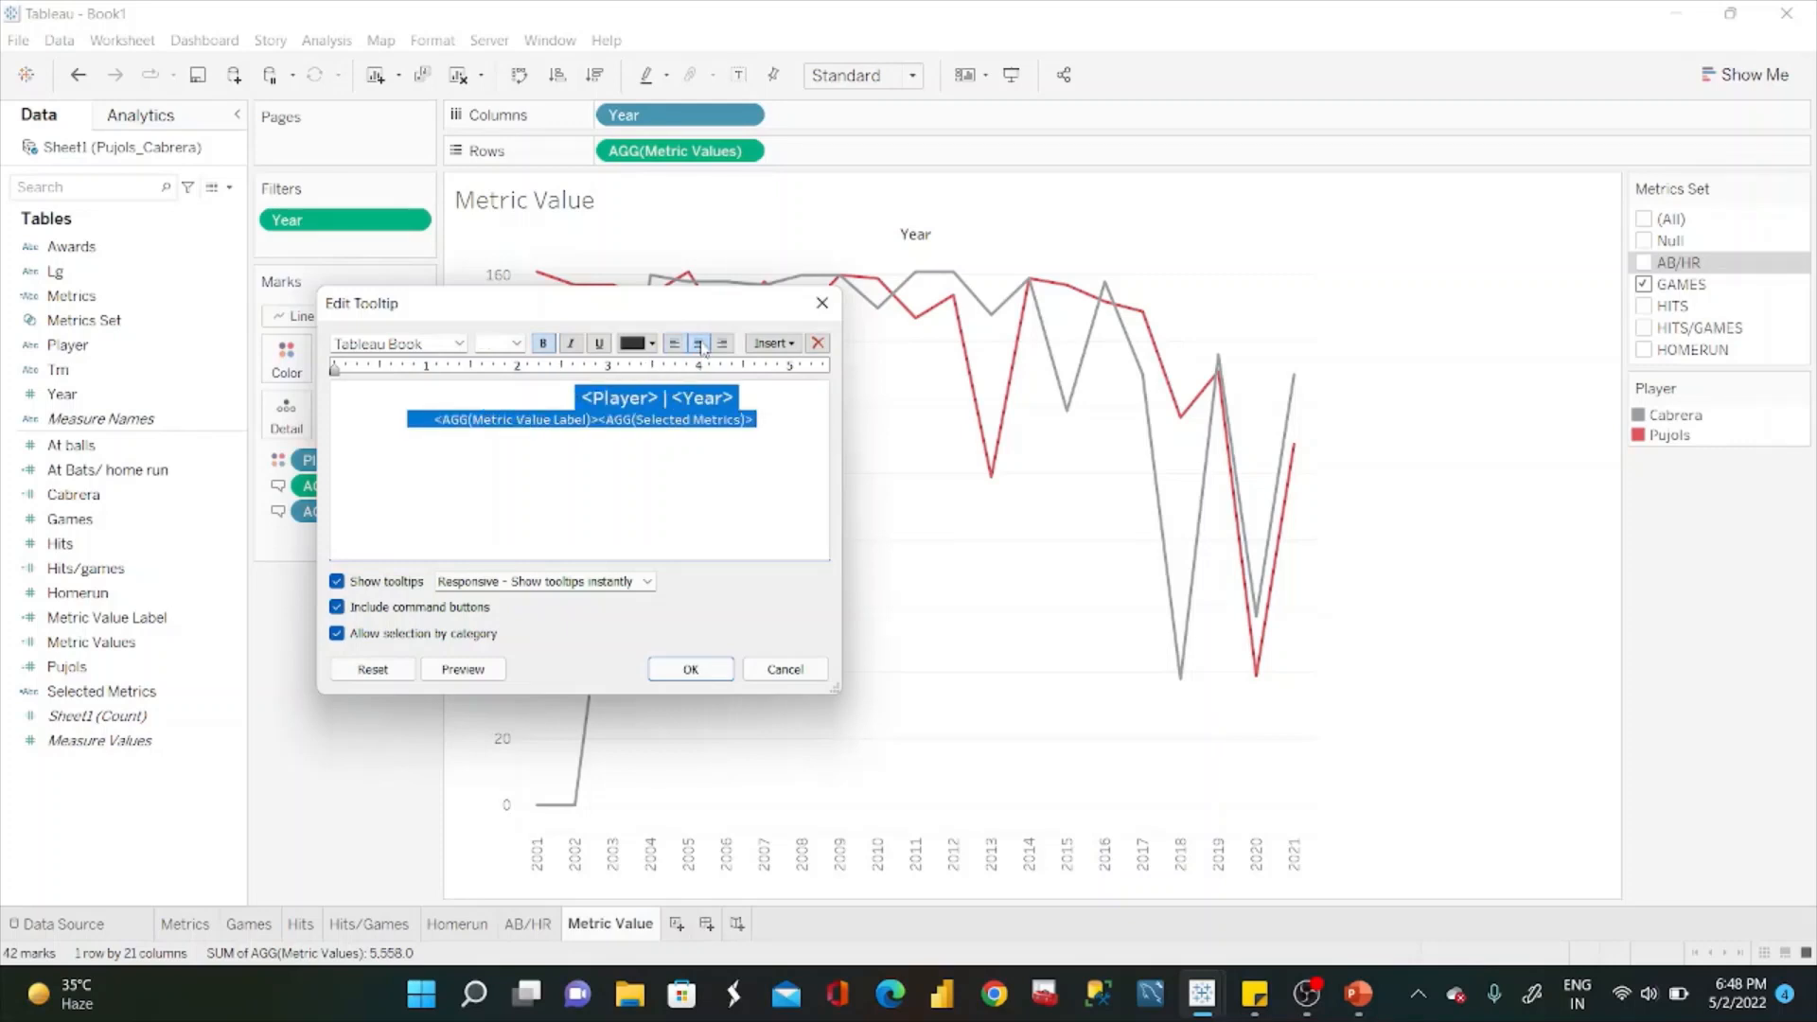
left_click(674, 343)
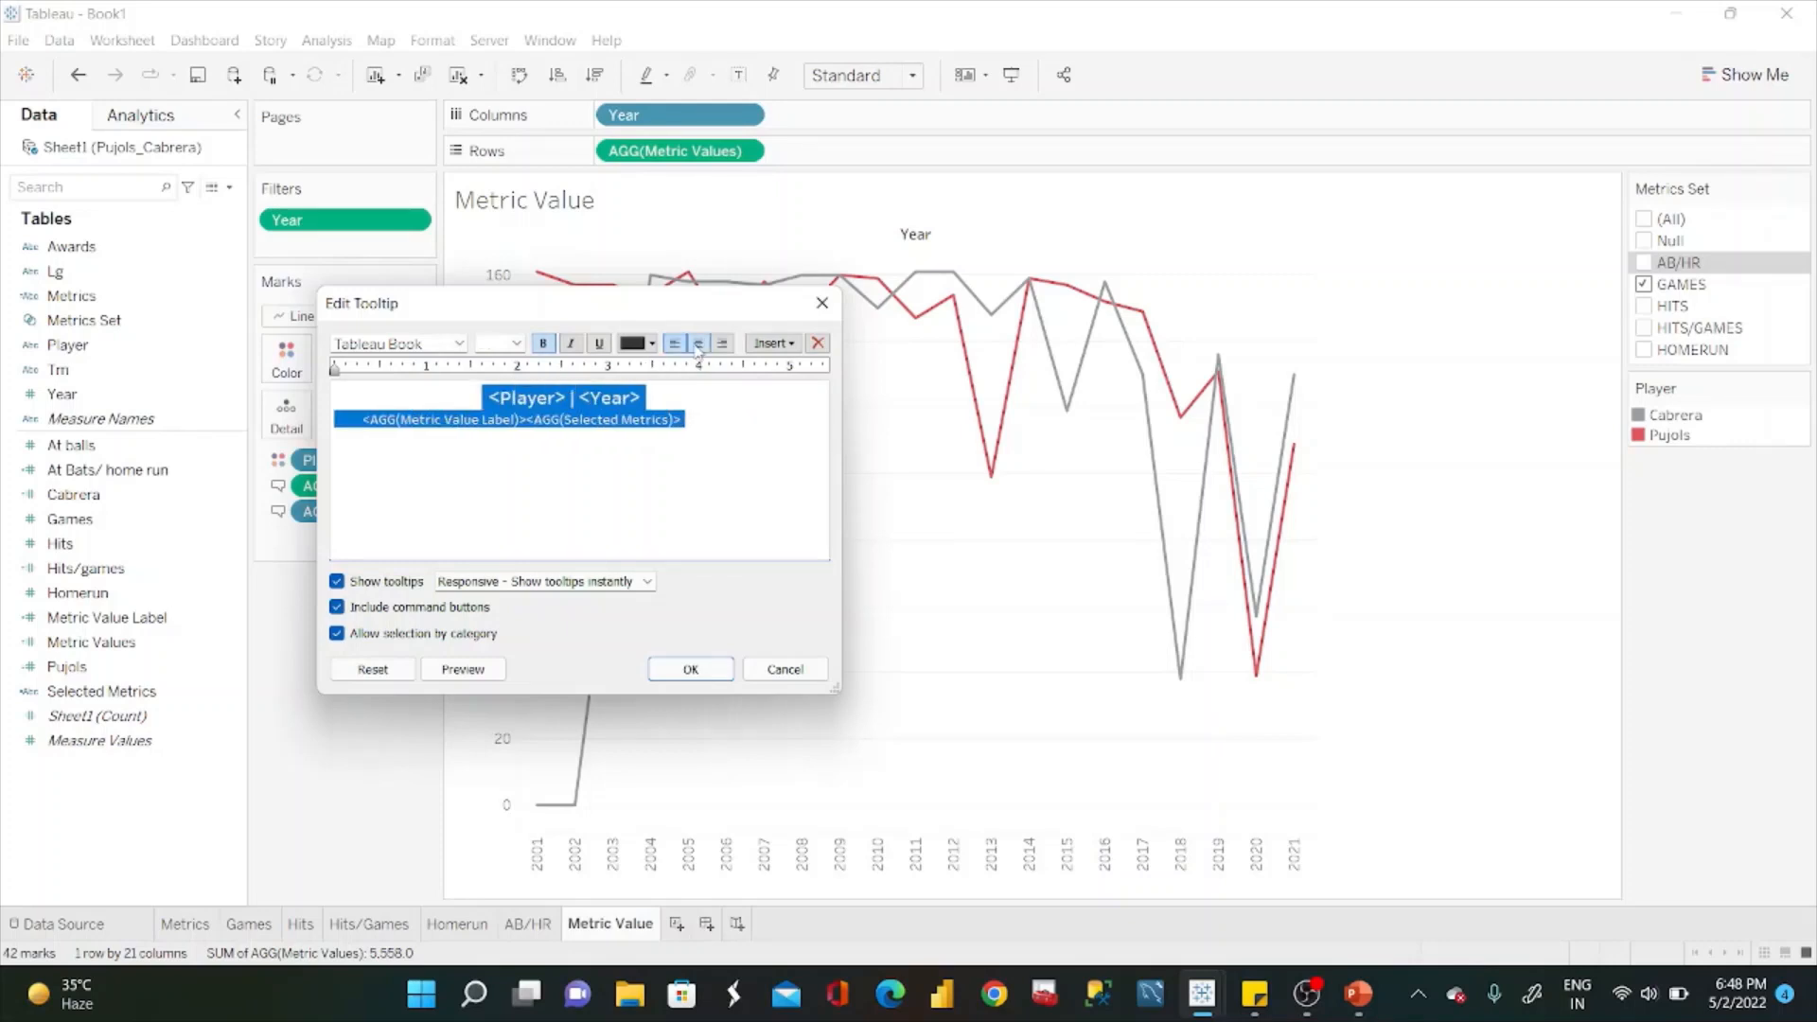
left_click(698, 343)
Remove the extra leading spaces before the <Player> | <Year> heading and apply the tooltip changes.
left_click(575, 397)
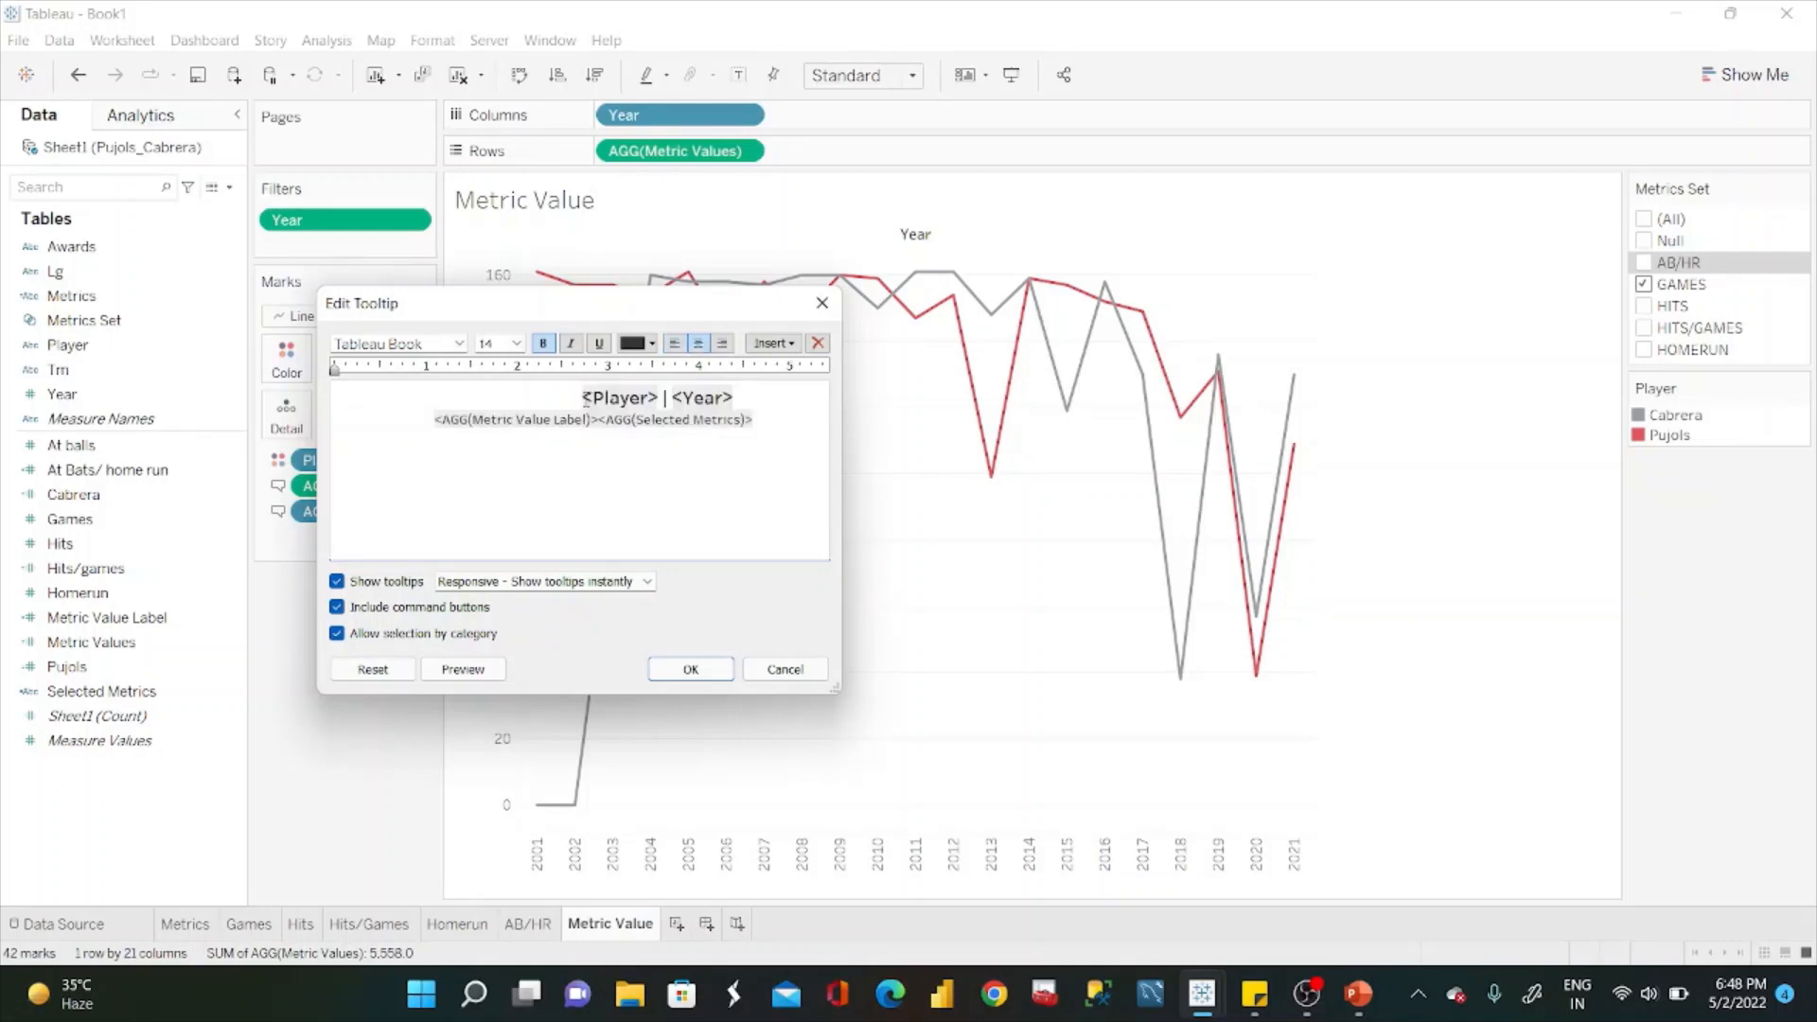
key("BackSpace")
key("BackSpace")
key("BackSpace")
key("BackSpace")
key("BackSpace")
key("BackSpace")
key("BackSpace")
key("BackSpace")
key("BackSpace")
key("BackSpace")
key("BackSpace")
key("BackSpace")
key("BackSpace")
key("BackSpace")
key("BackSpace")
key("BackSpace")
key("BackSpace")
key("BackSpace")
key("BackSpace")
key("BackSpace")
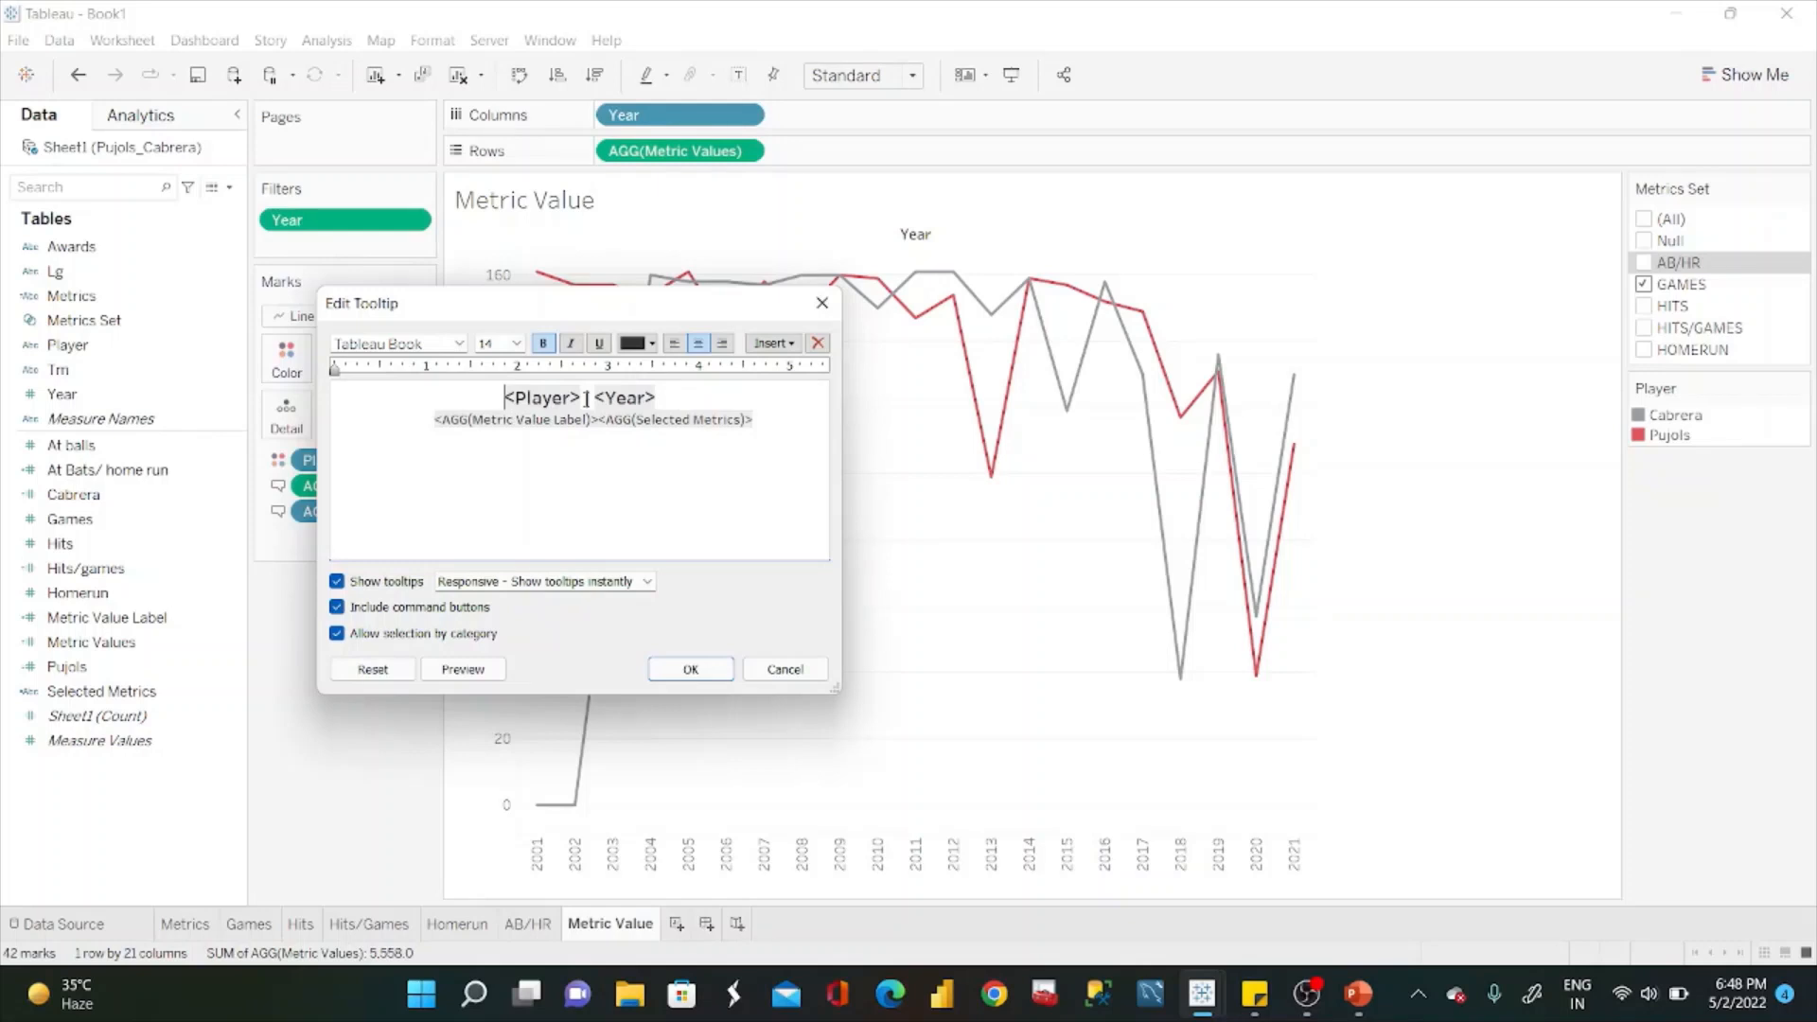
left_click(698, 674)
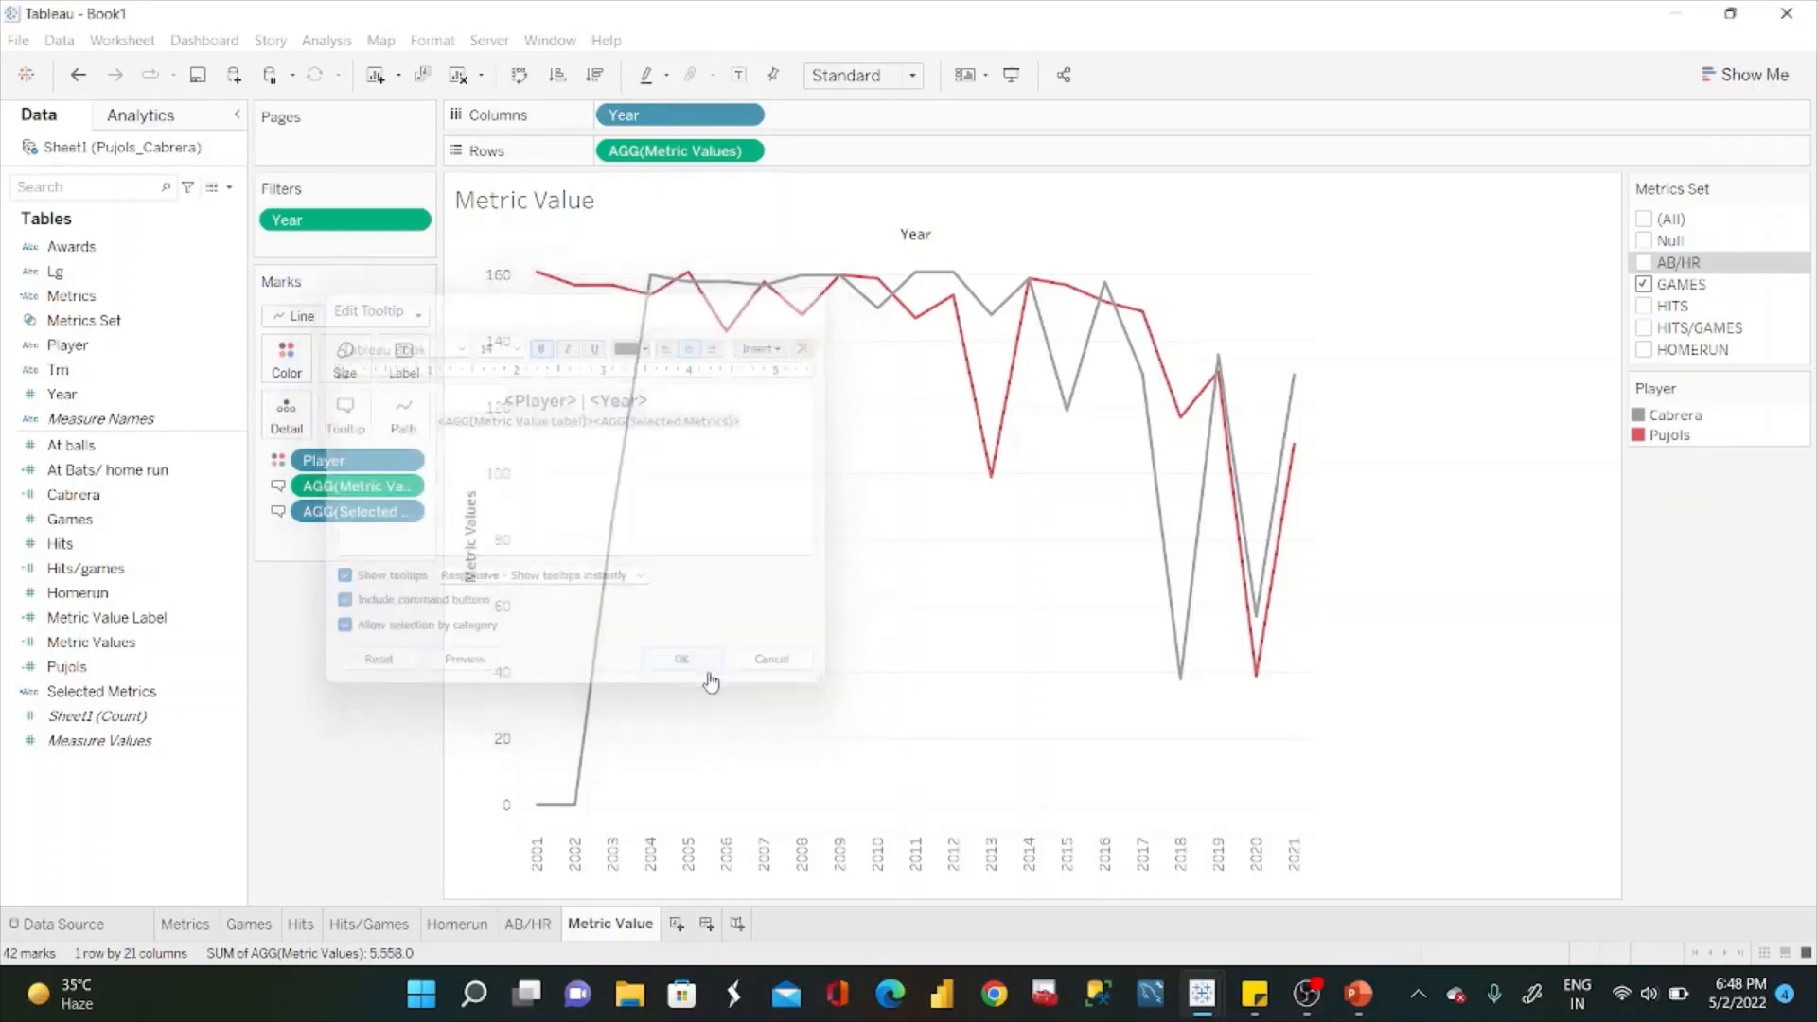
Separate Metric Value Label and Selected Metrics with a space in the tooltip and check it on Pujols's 2006 and Cabrera's 2009 points.
mouse_move(738, 339)
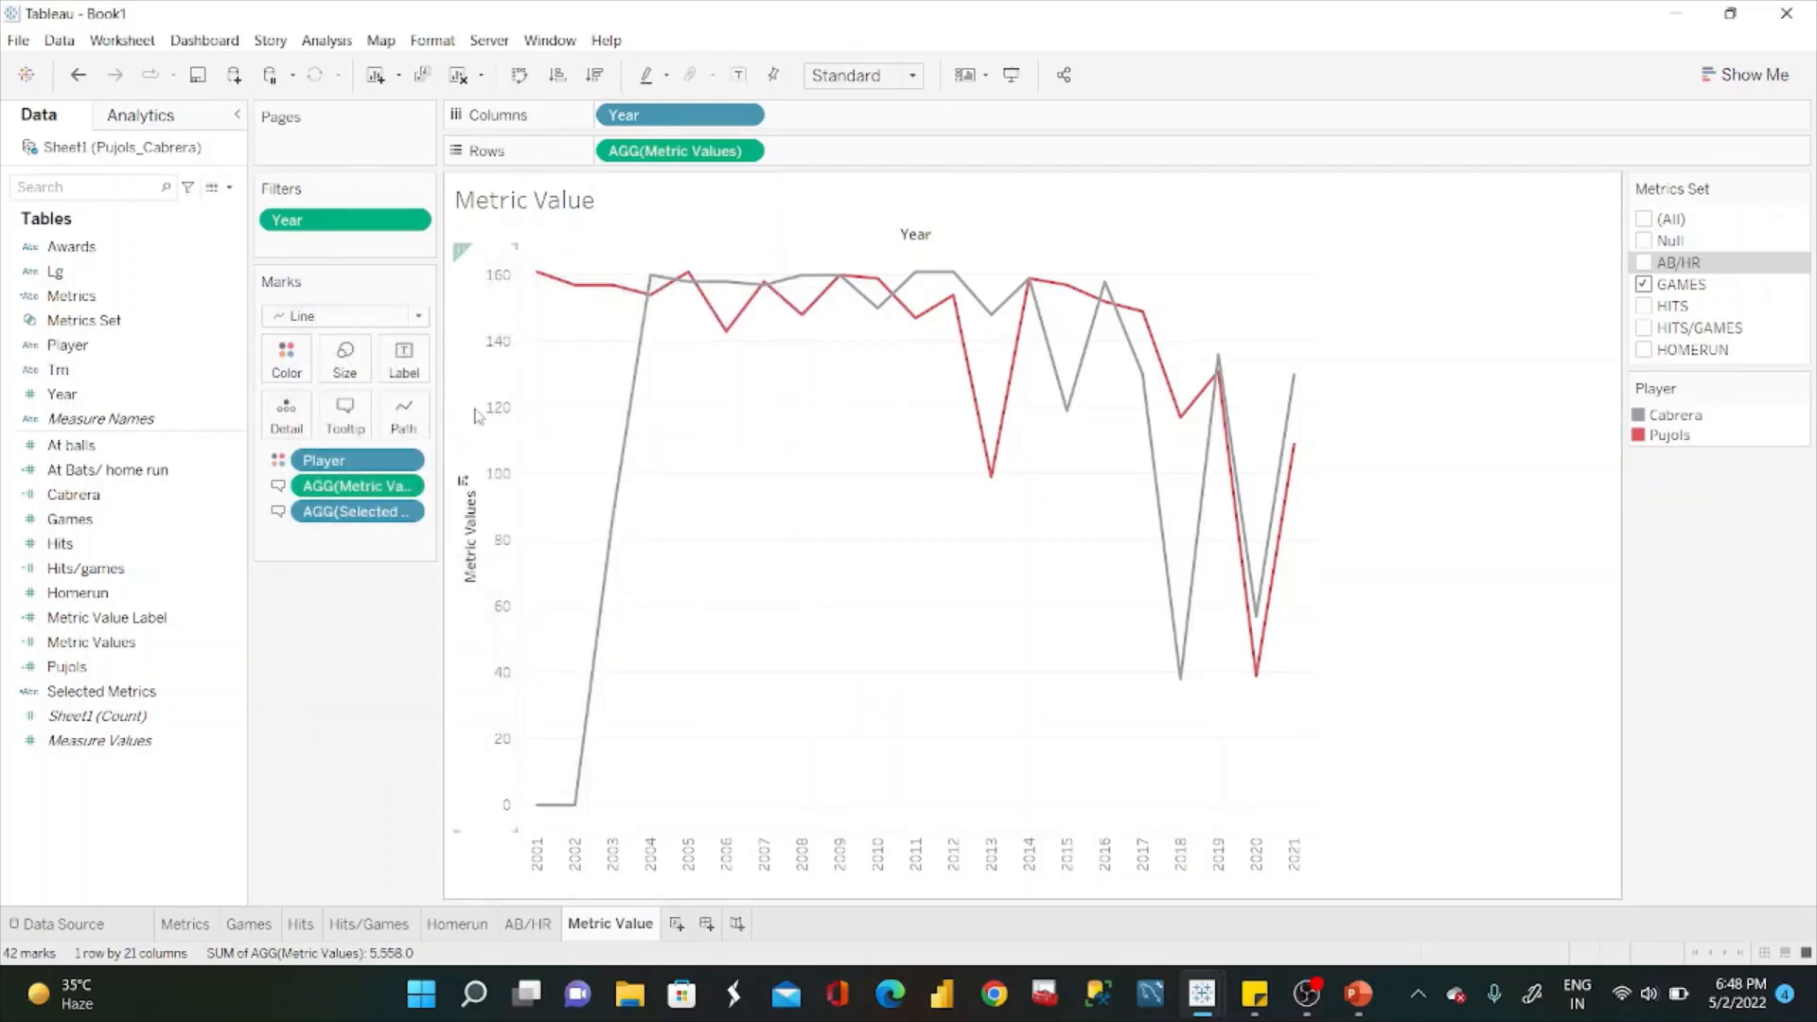
left_click(345, 408)
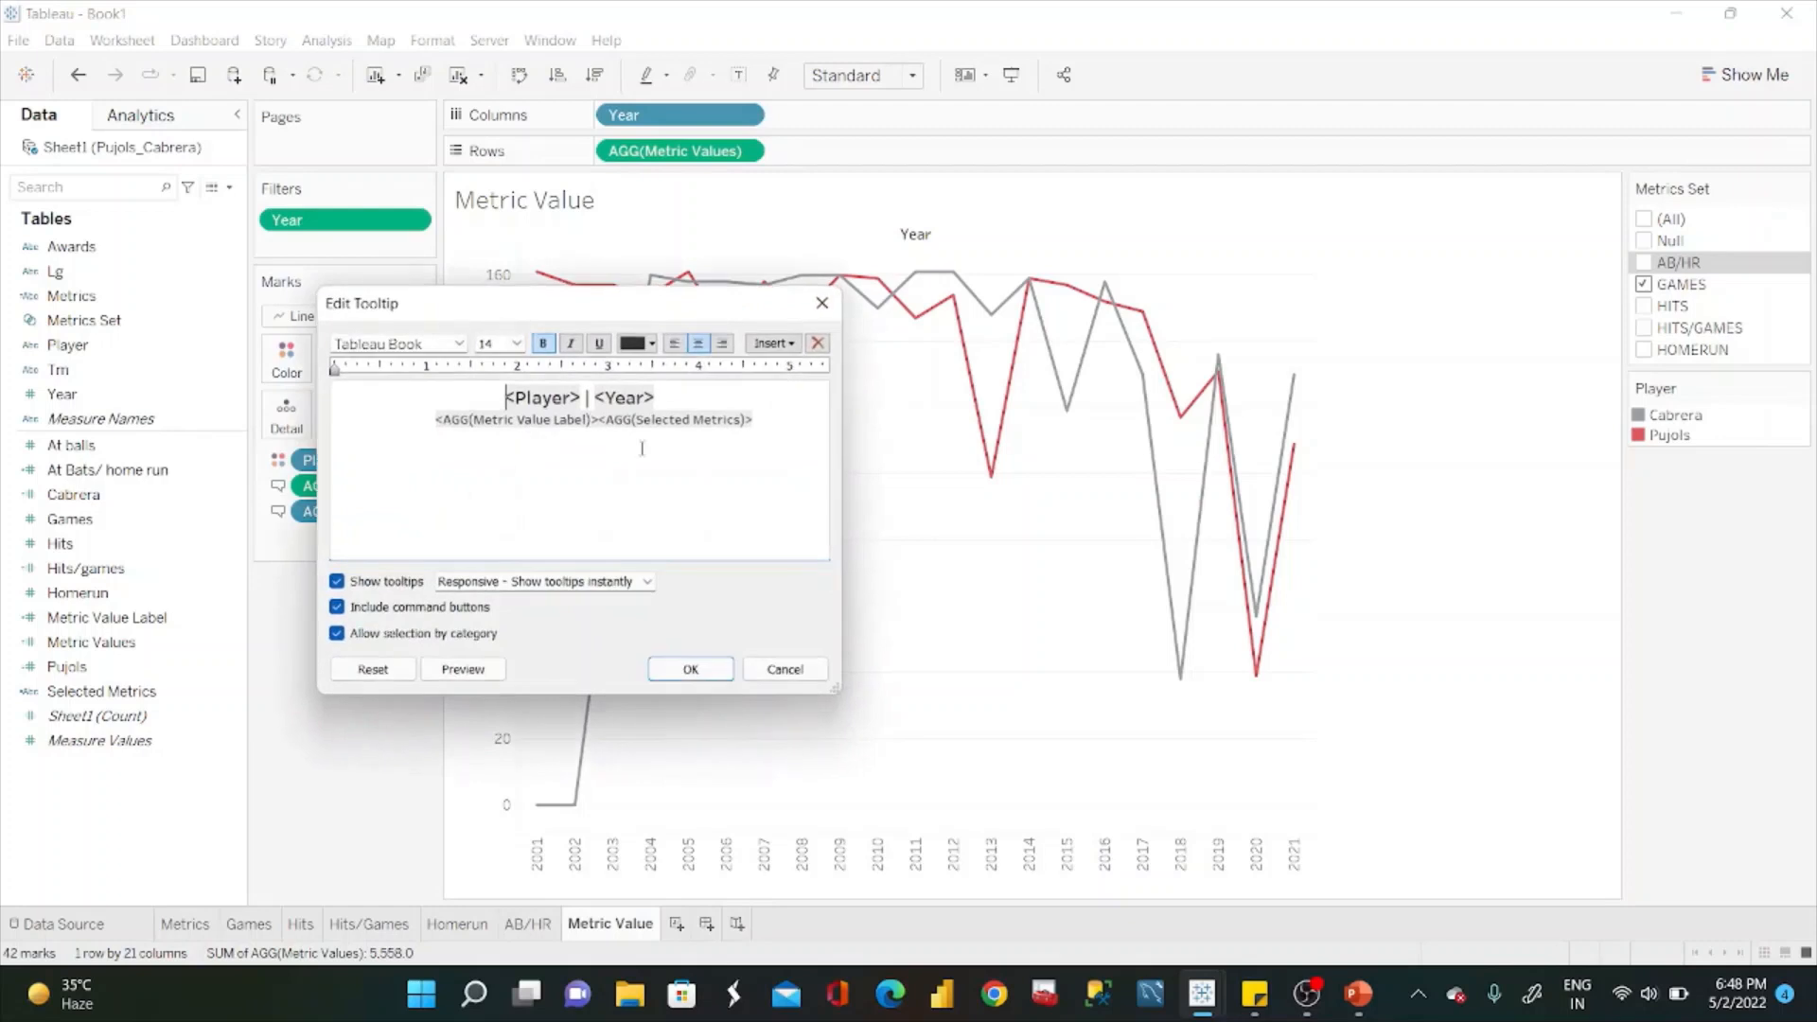
left_click(601, 425)
left_click(690, 669)
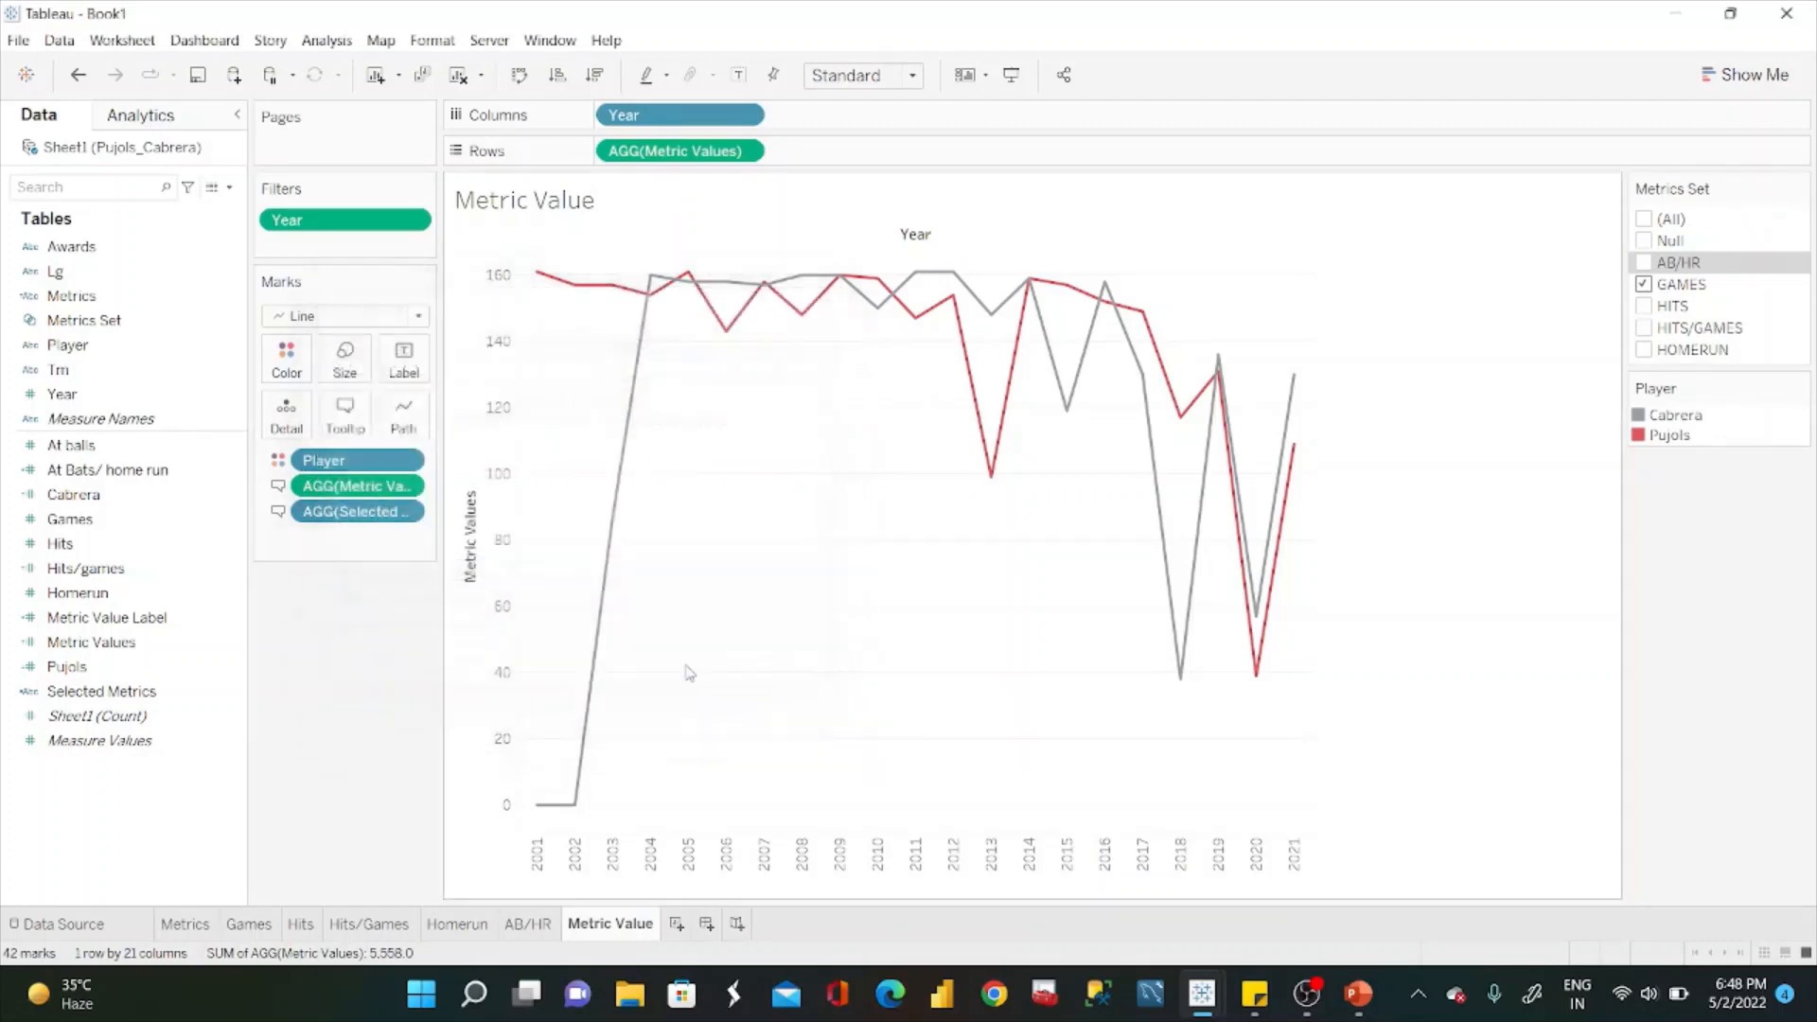
mouse_move(739, 341)
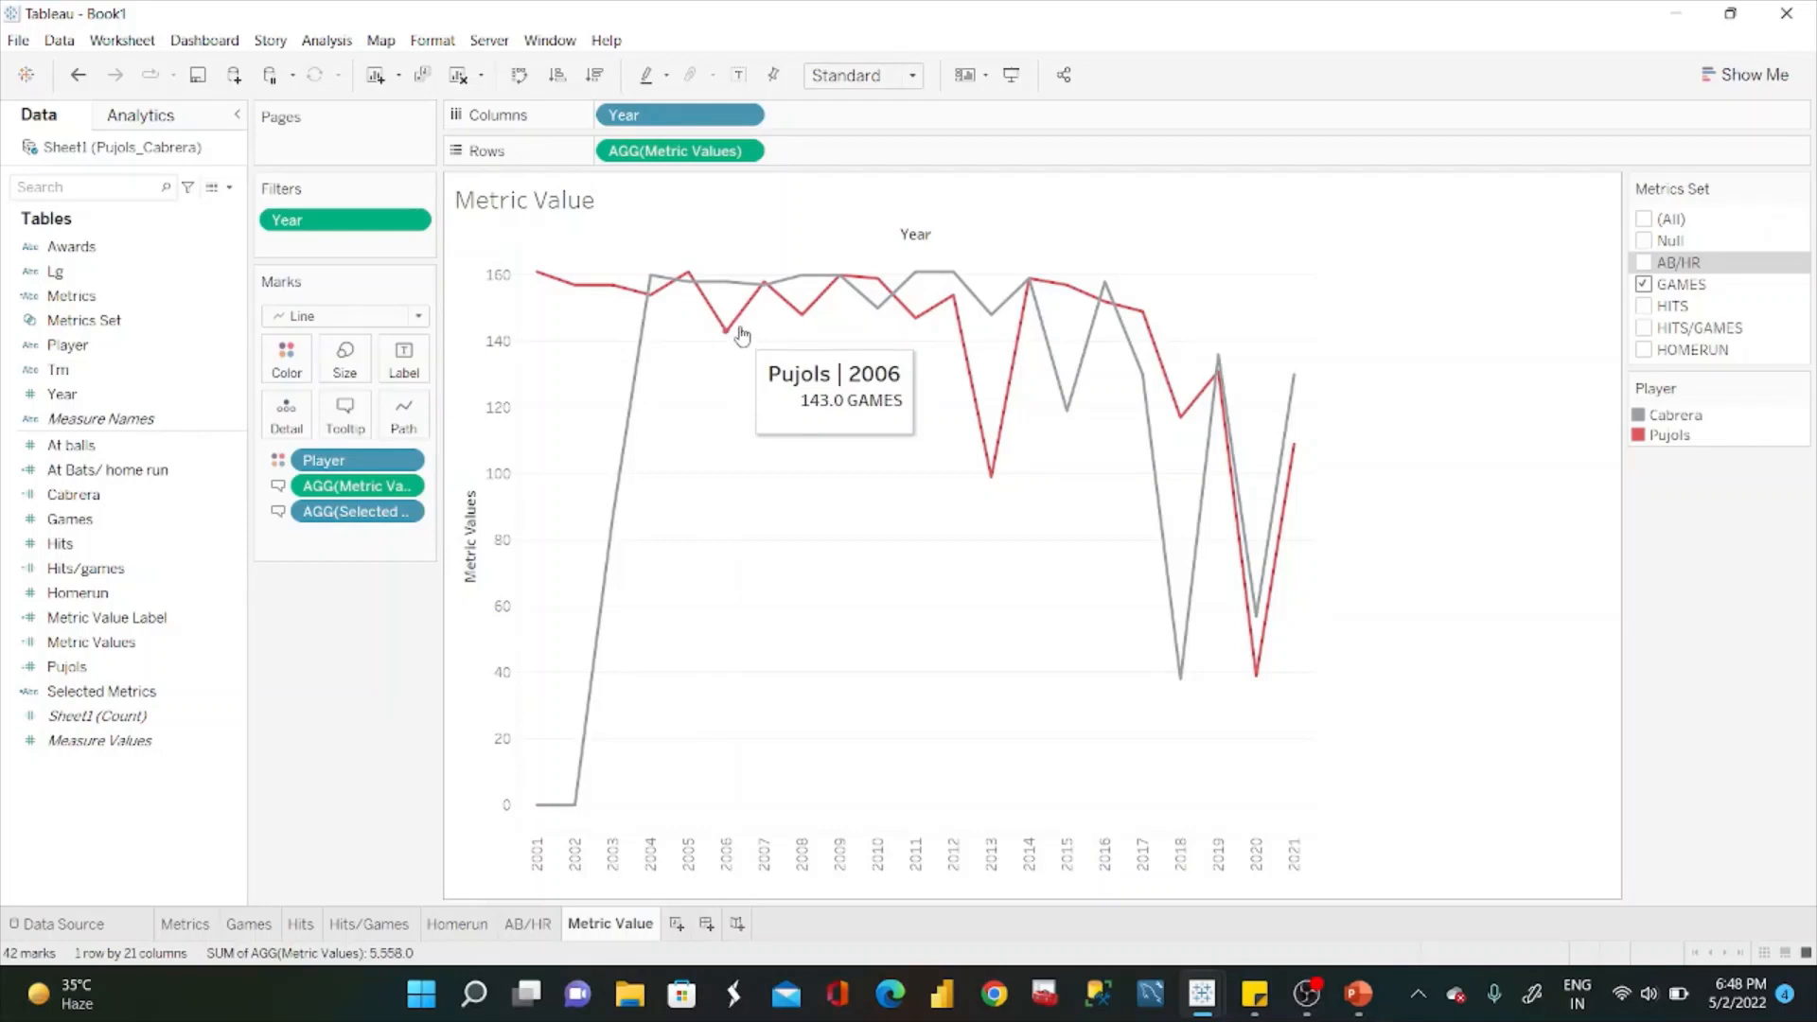
mouse_move(833, 281)
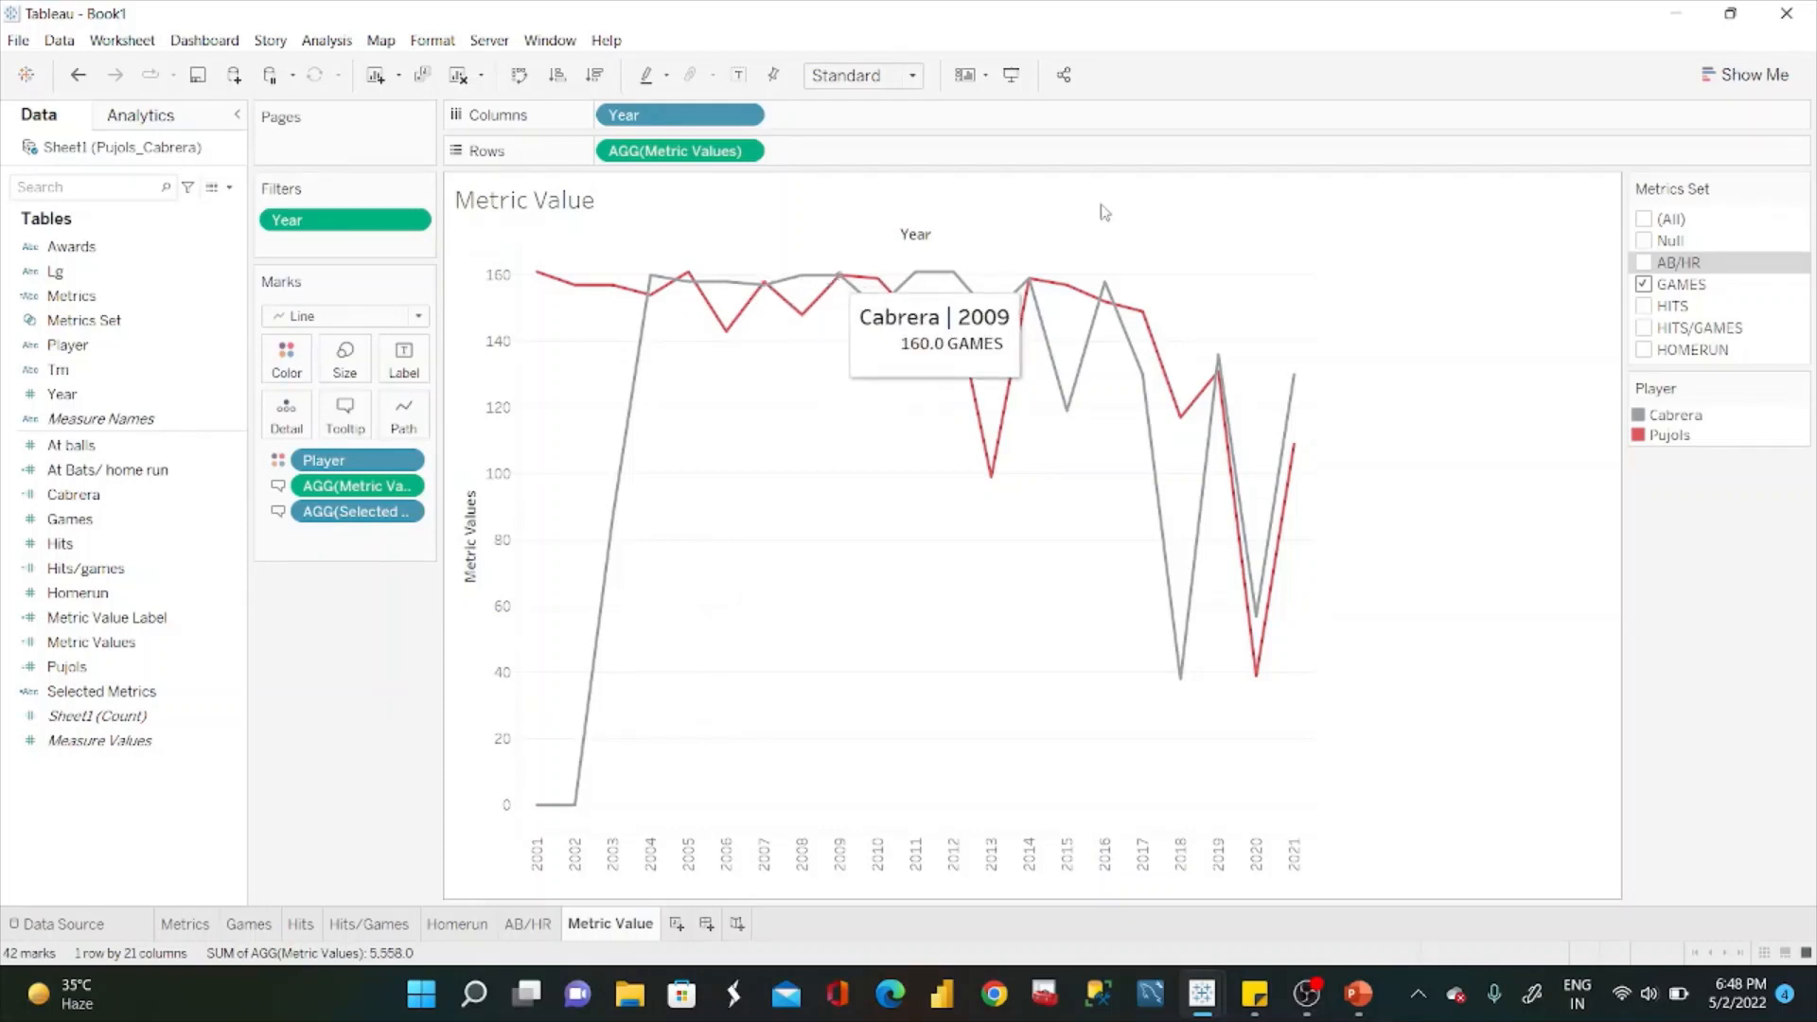
Make HITS the only selected Metrics Set member and check the tooltip on Cabrera's 2016 and Pujols's 2013 points.
left_click(1645, 287)
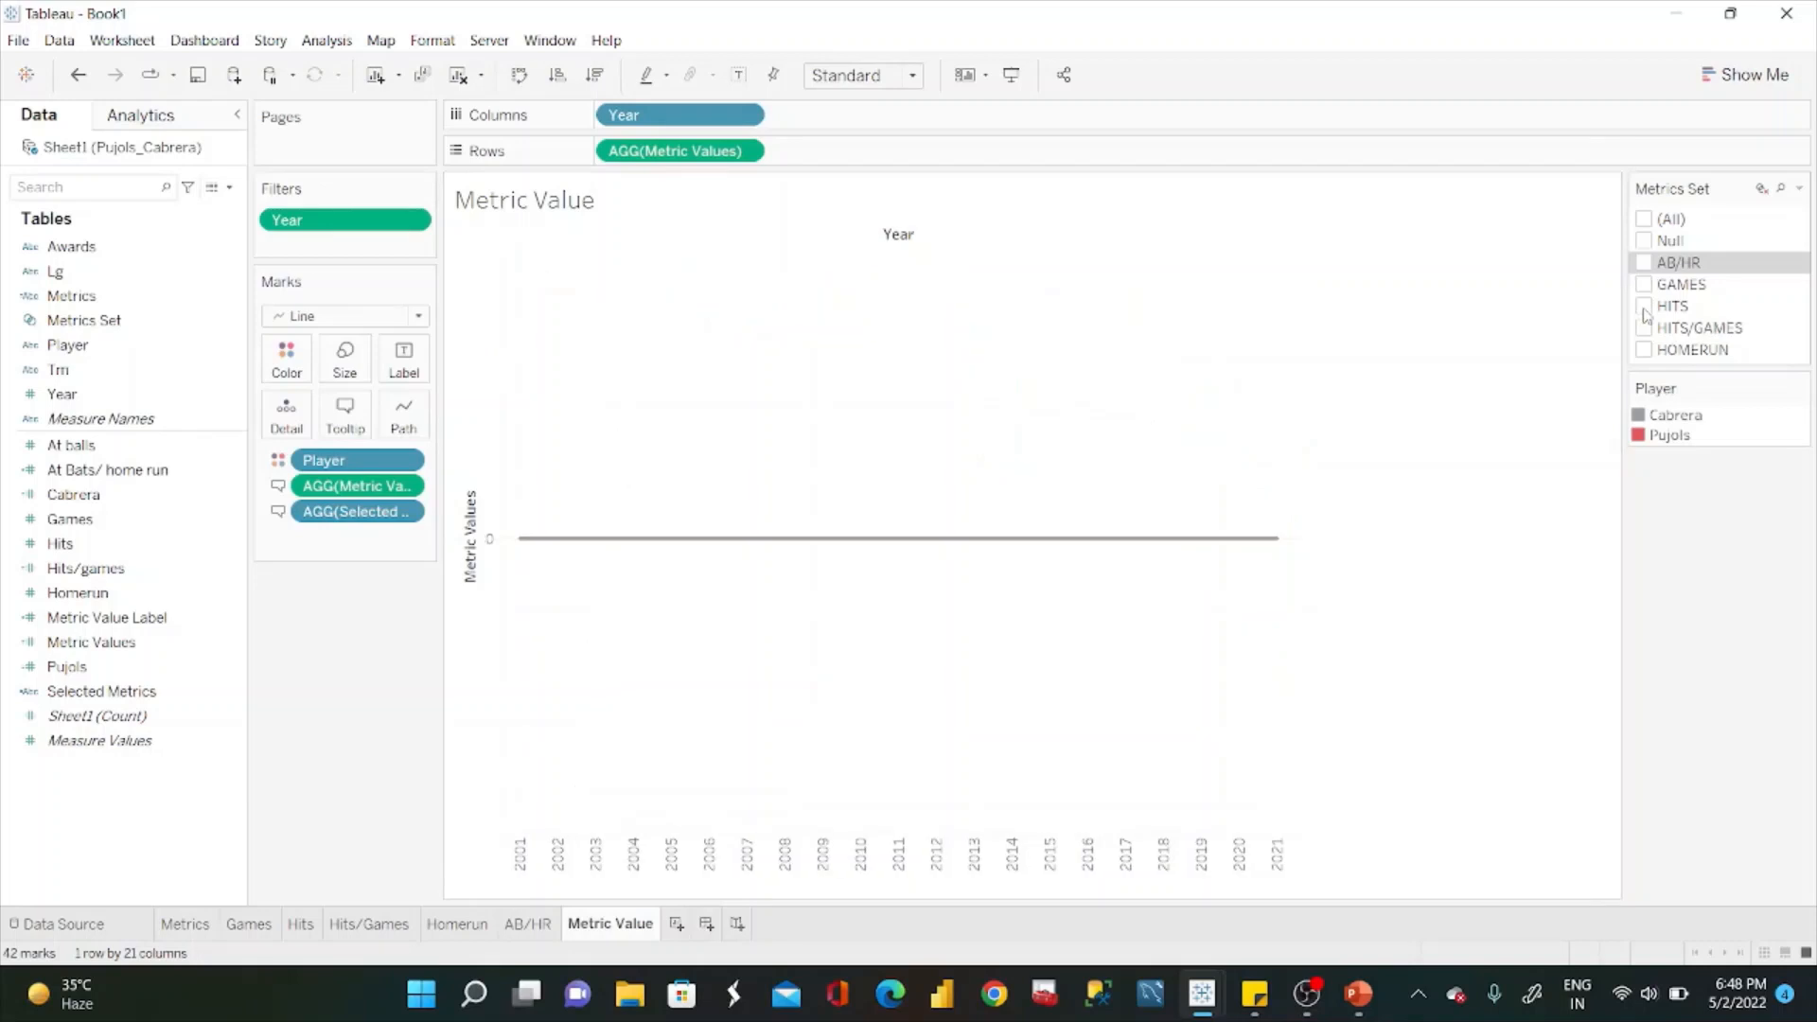
left_click(1645, 306)
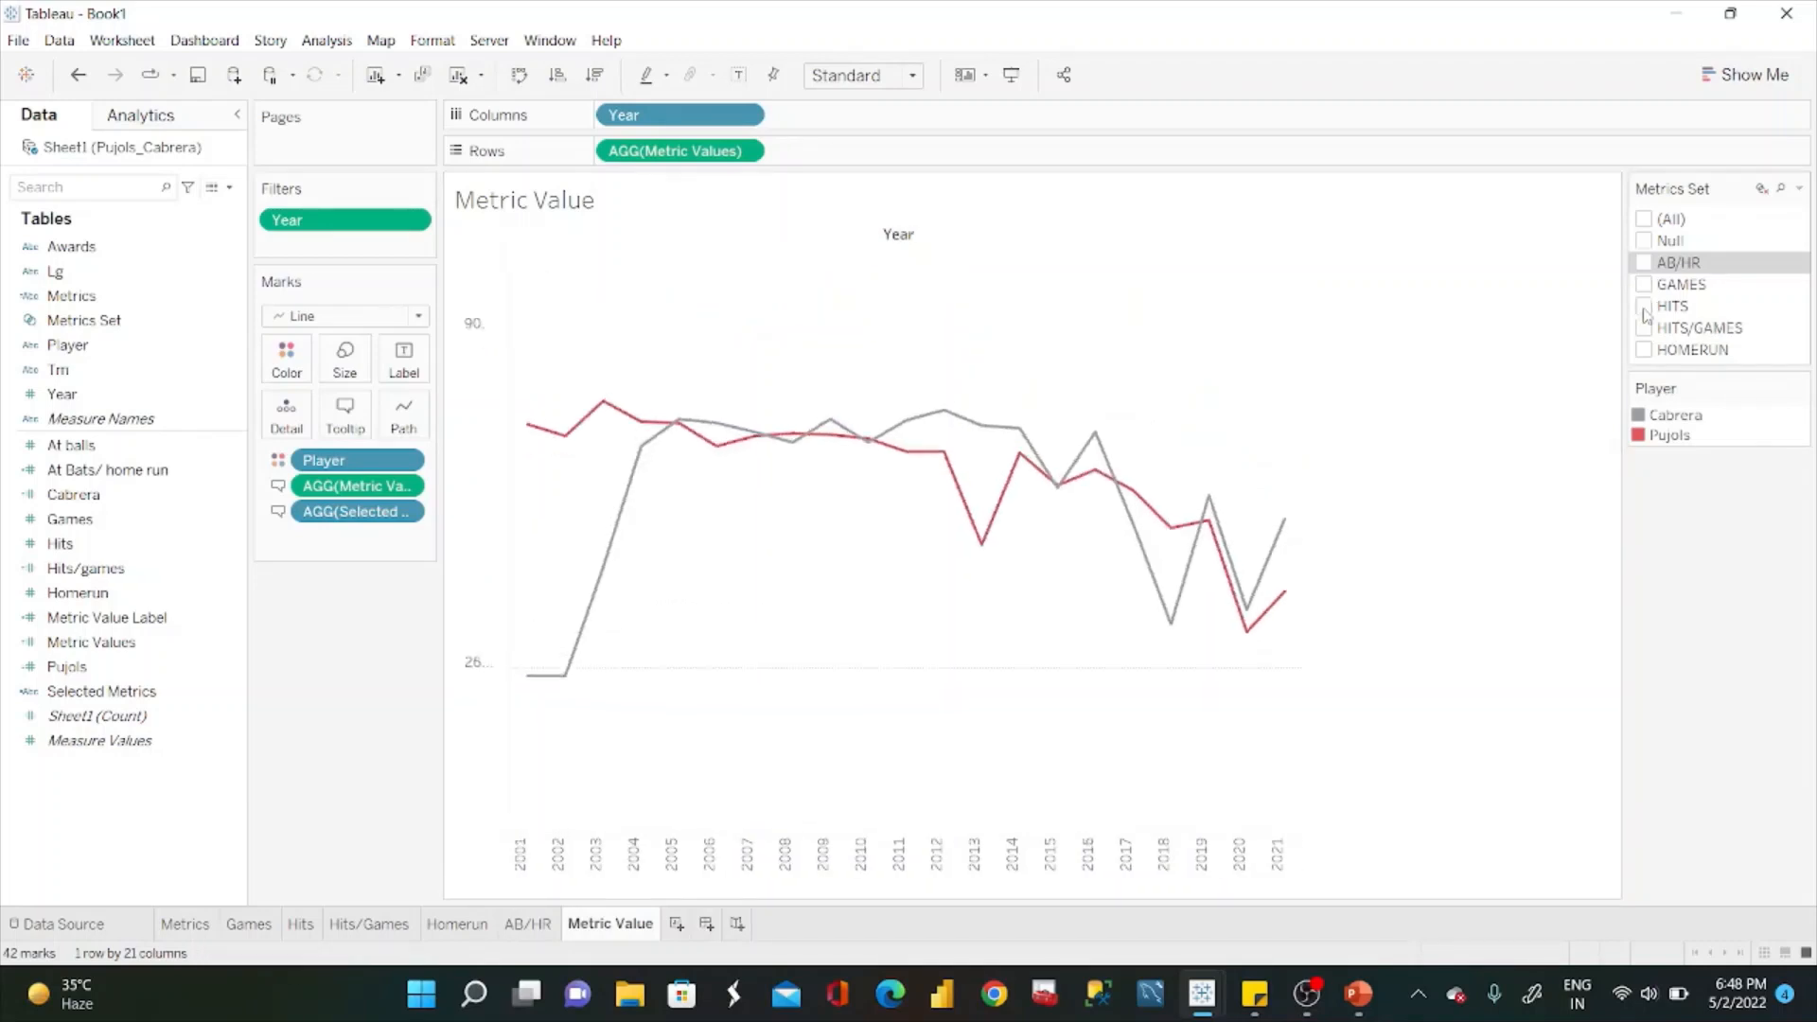
mouse_move(1112, 345)
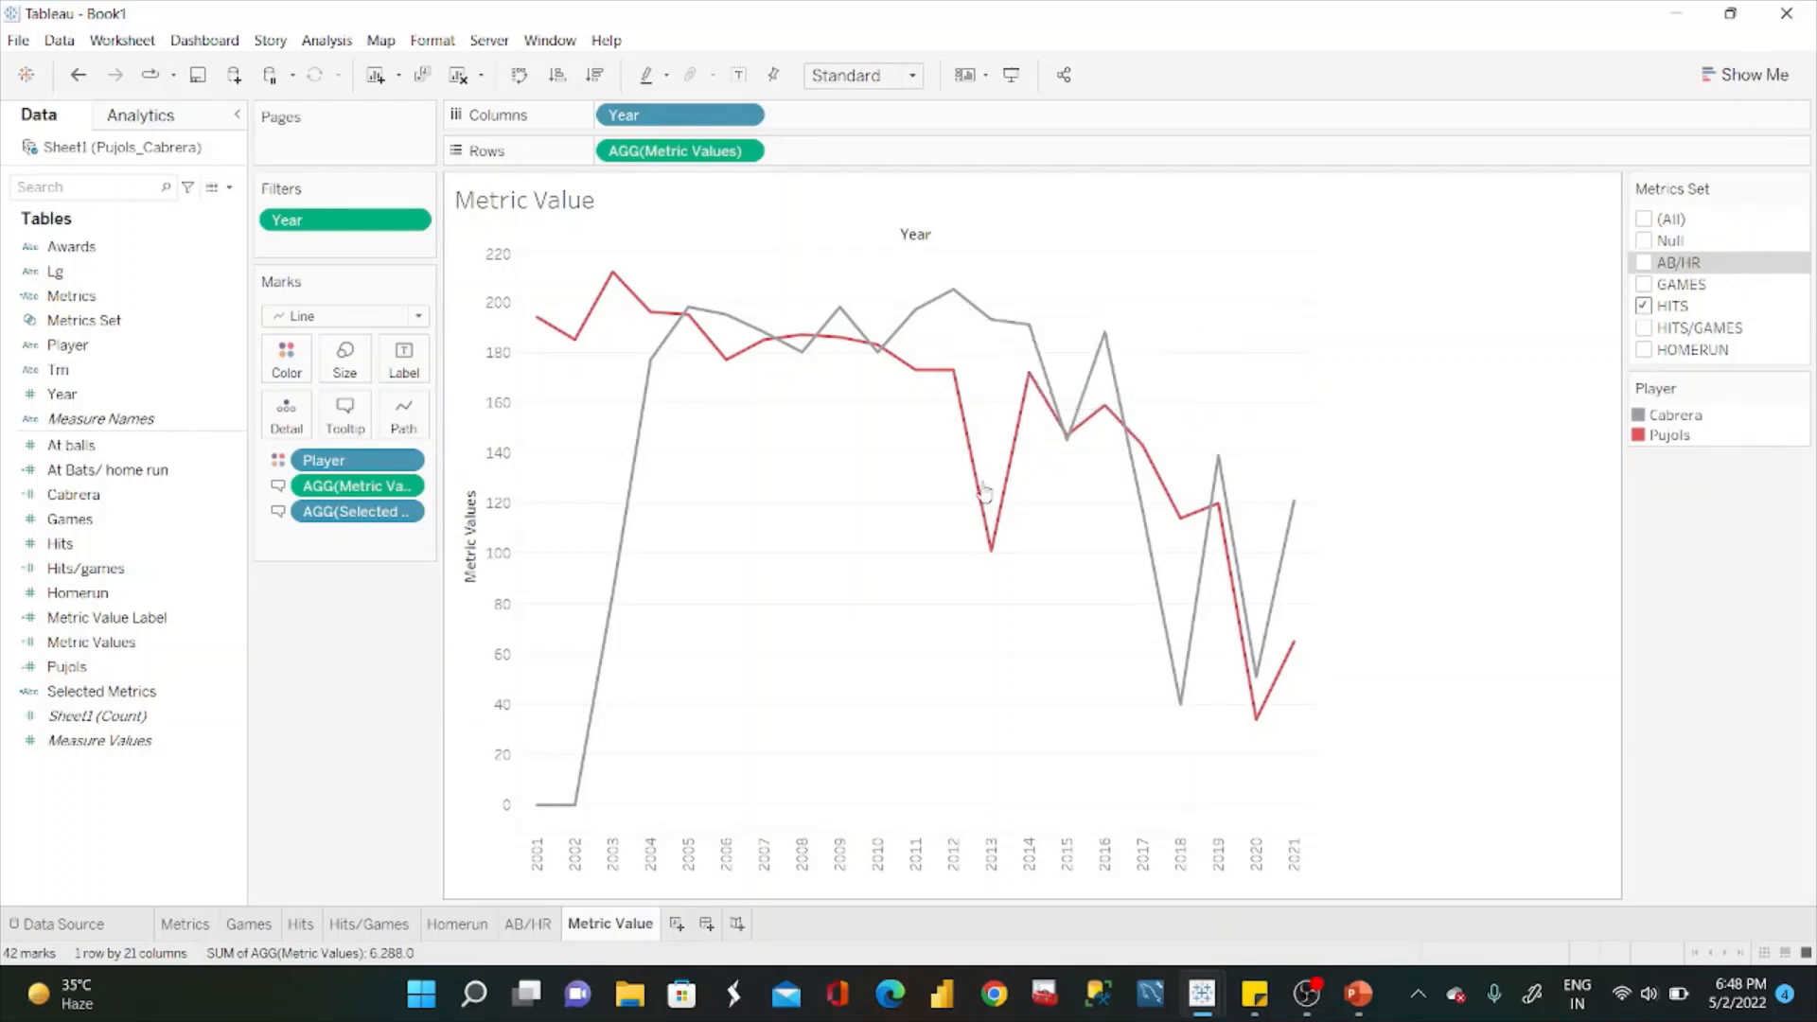
mouse_move(990, 546)
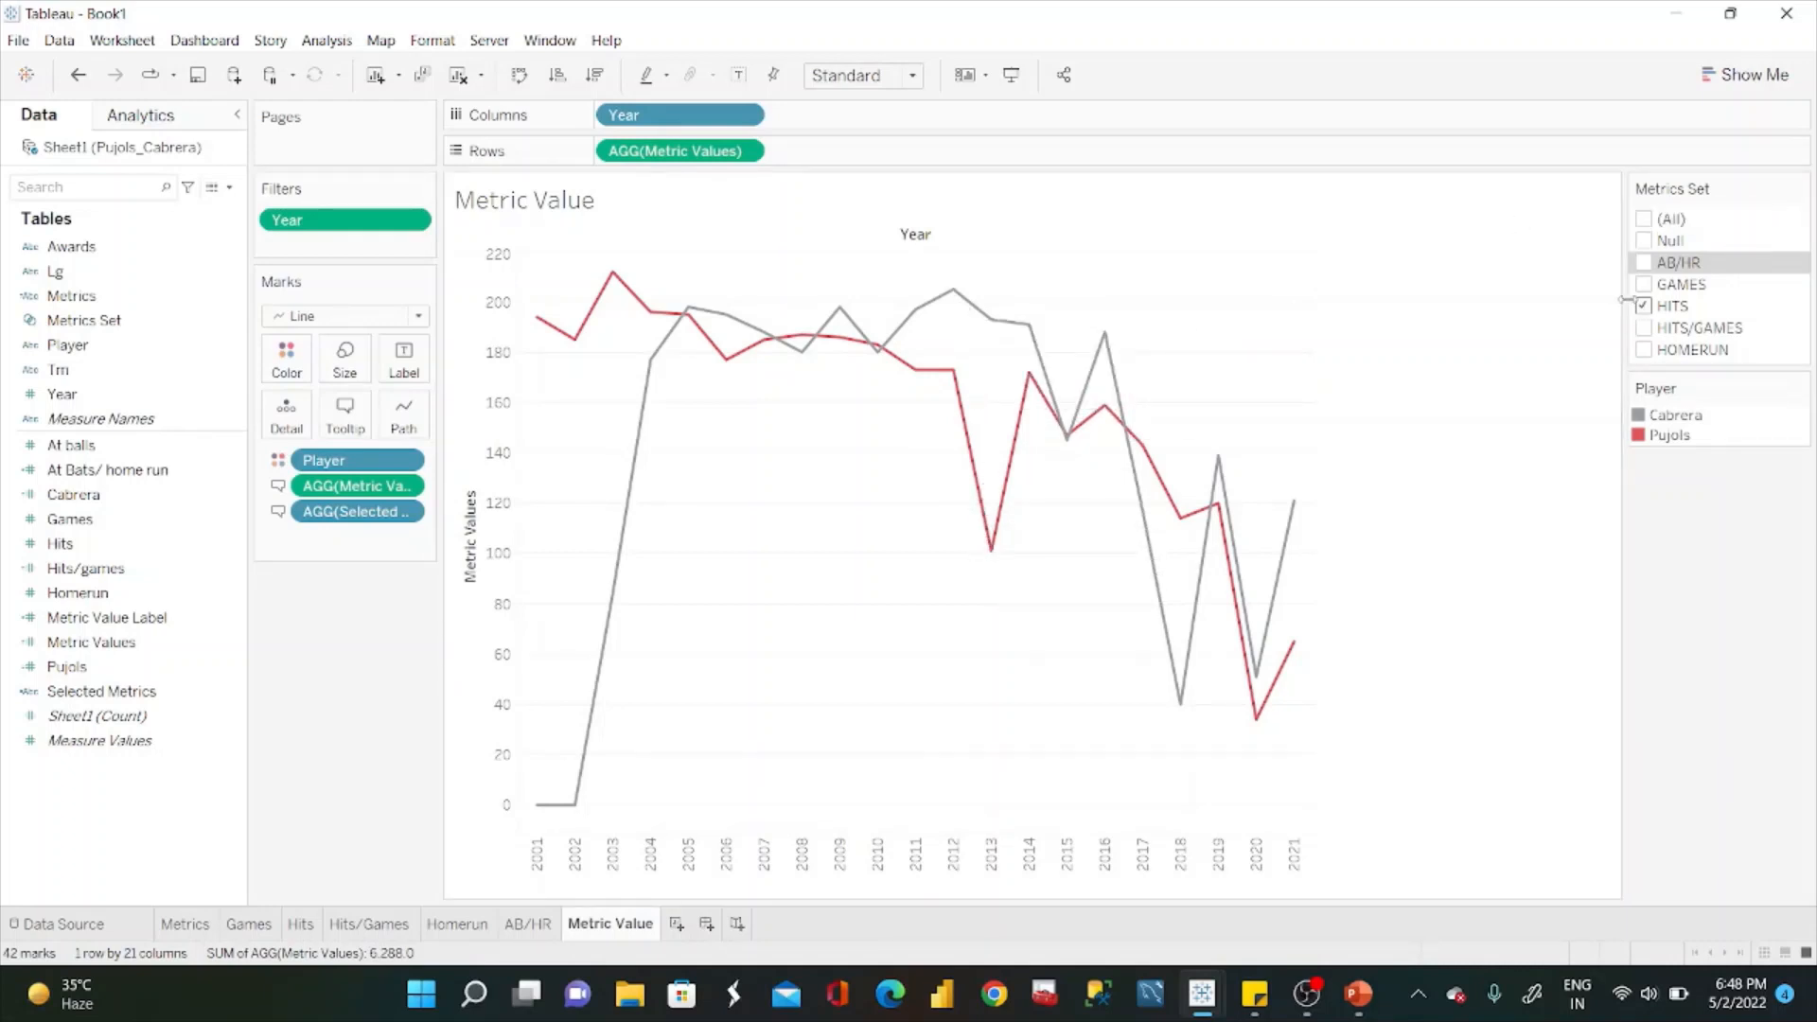
Switch the Metrics Set selection to HITS/GAMES only and inspect the tooltip on Cabrera's line around 2014 and 2015.
left_click(1644, 307)
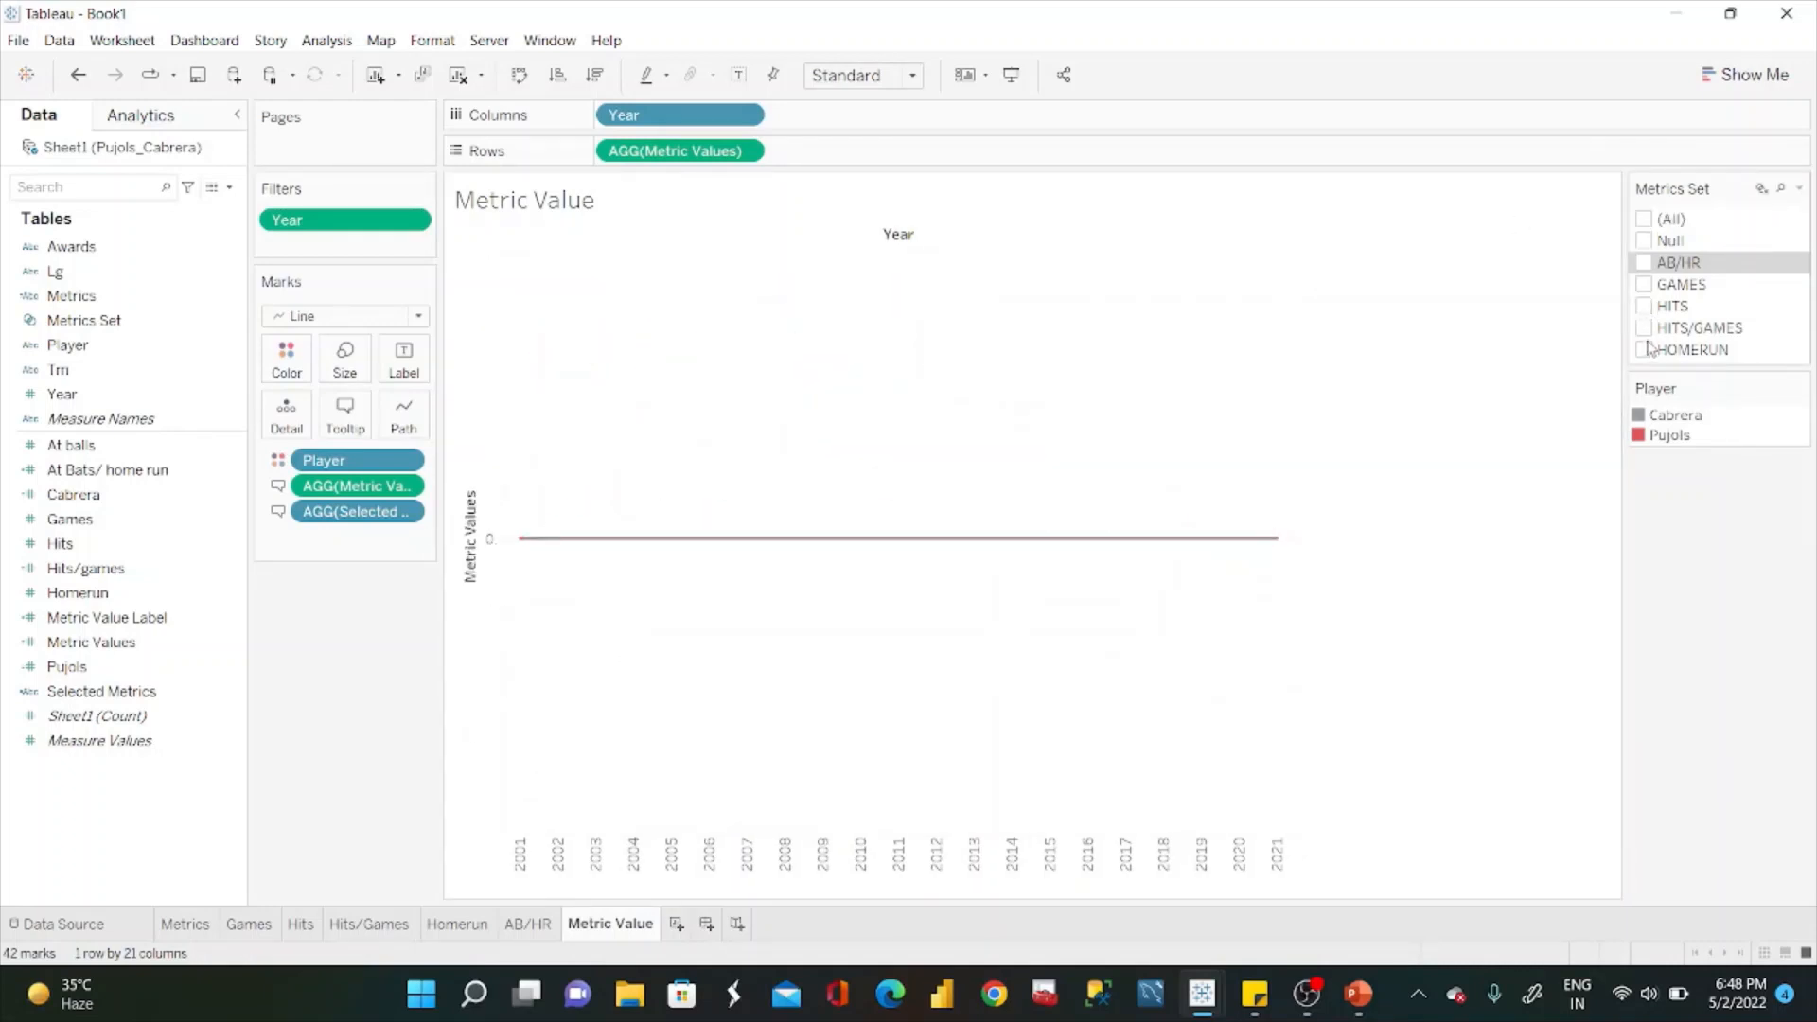
left_click(1644, 328)
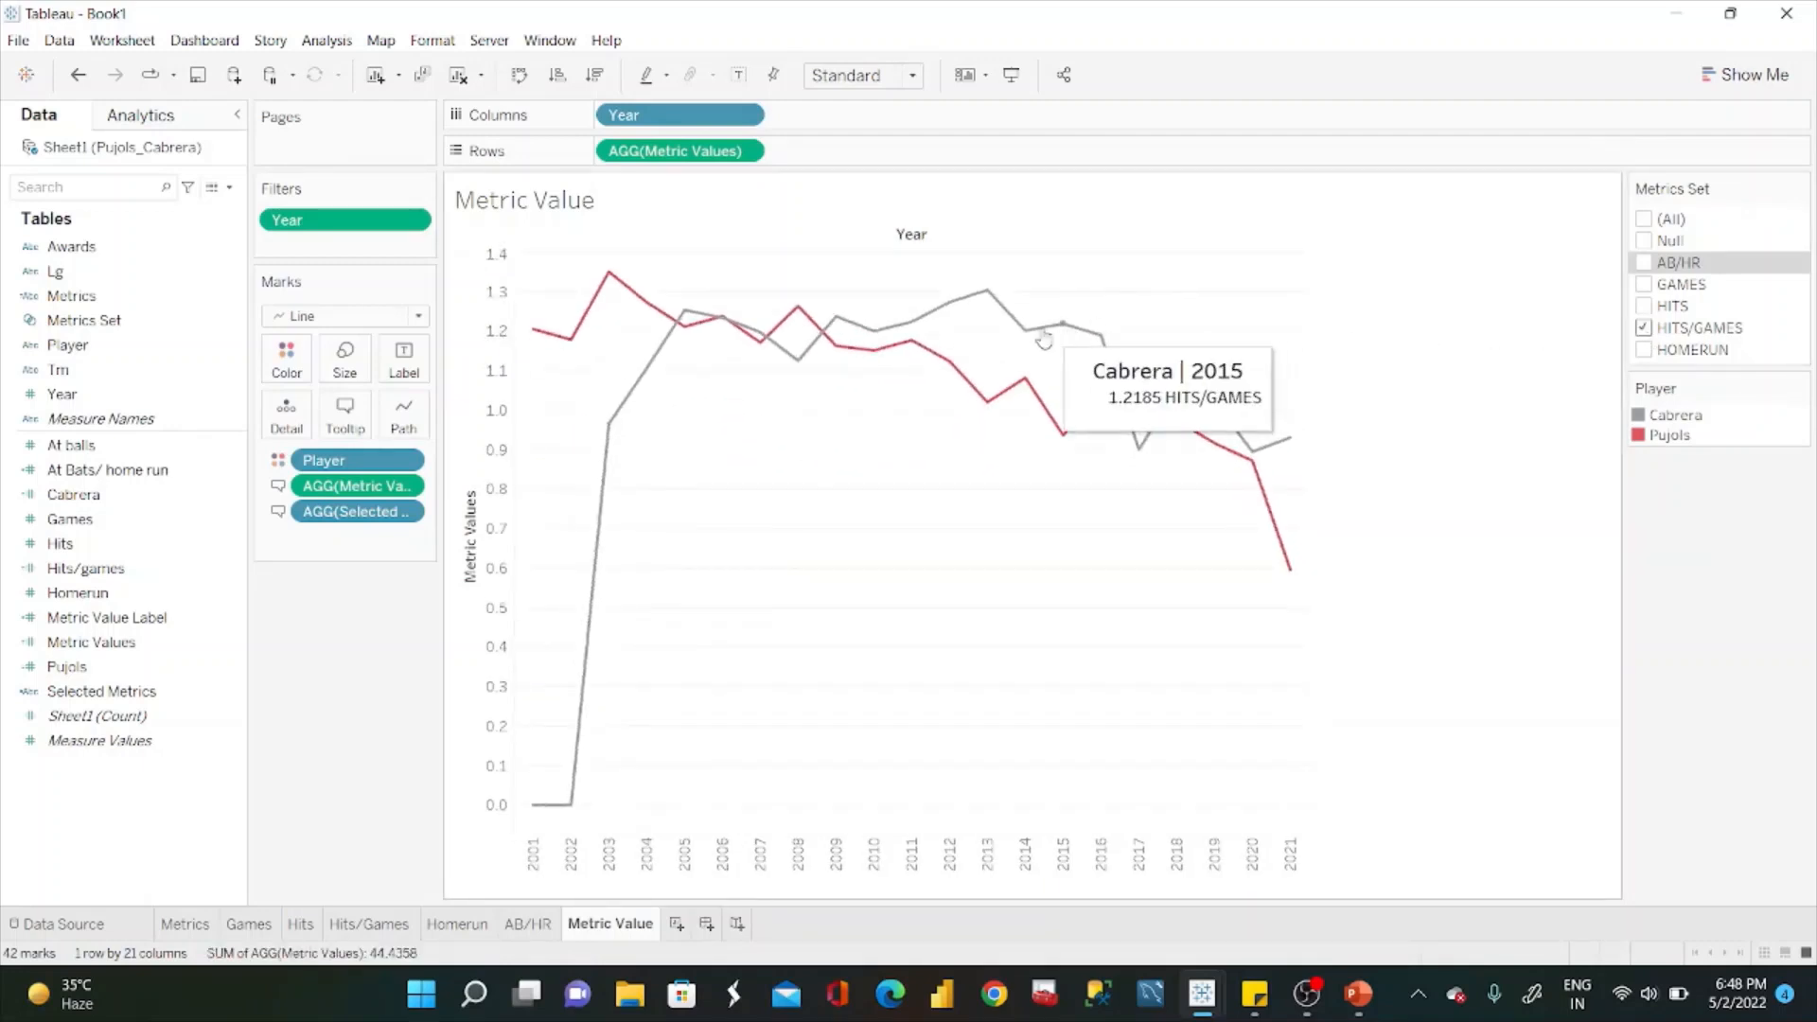
mouse_move(1021, 342)
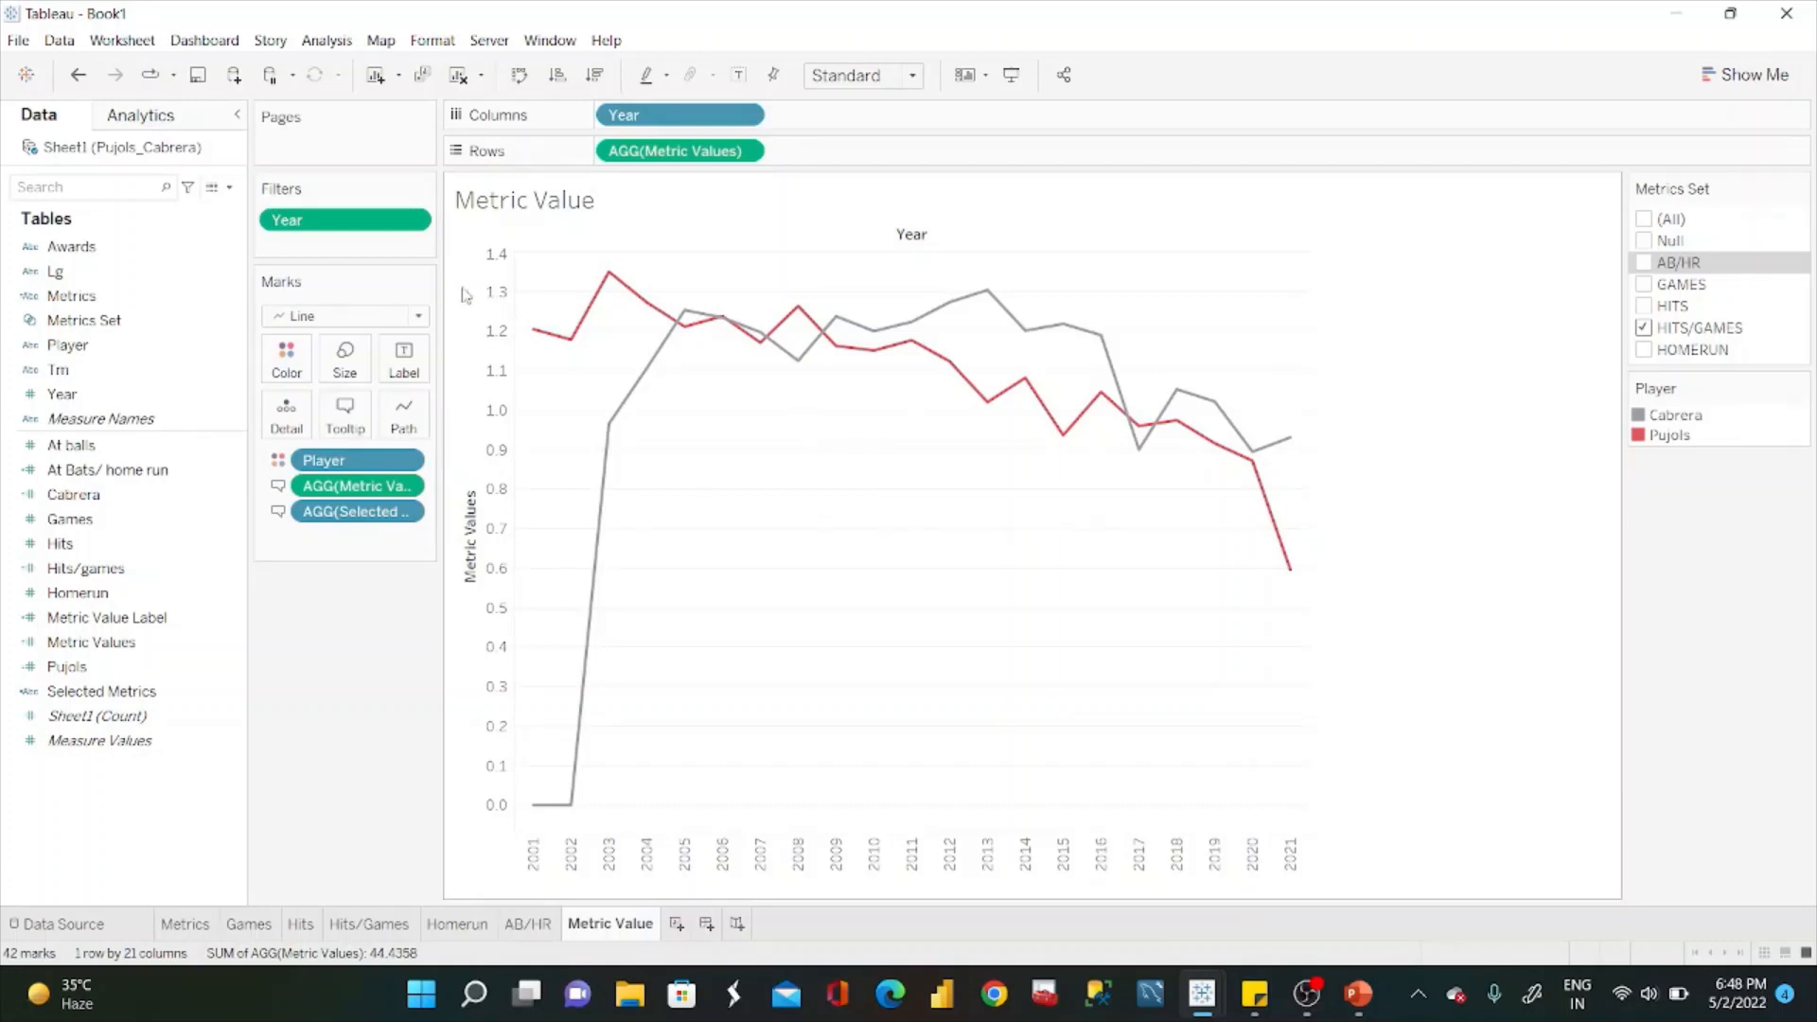
Save the workbook to the Desktop as a Tableau Workbook named "Tableau training_Set action".
left_click(19, 40)
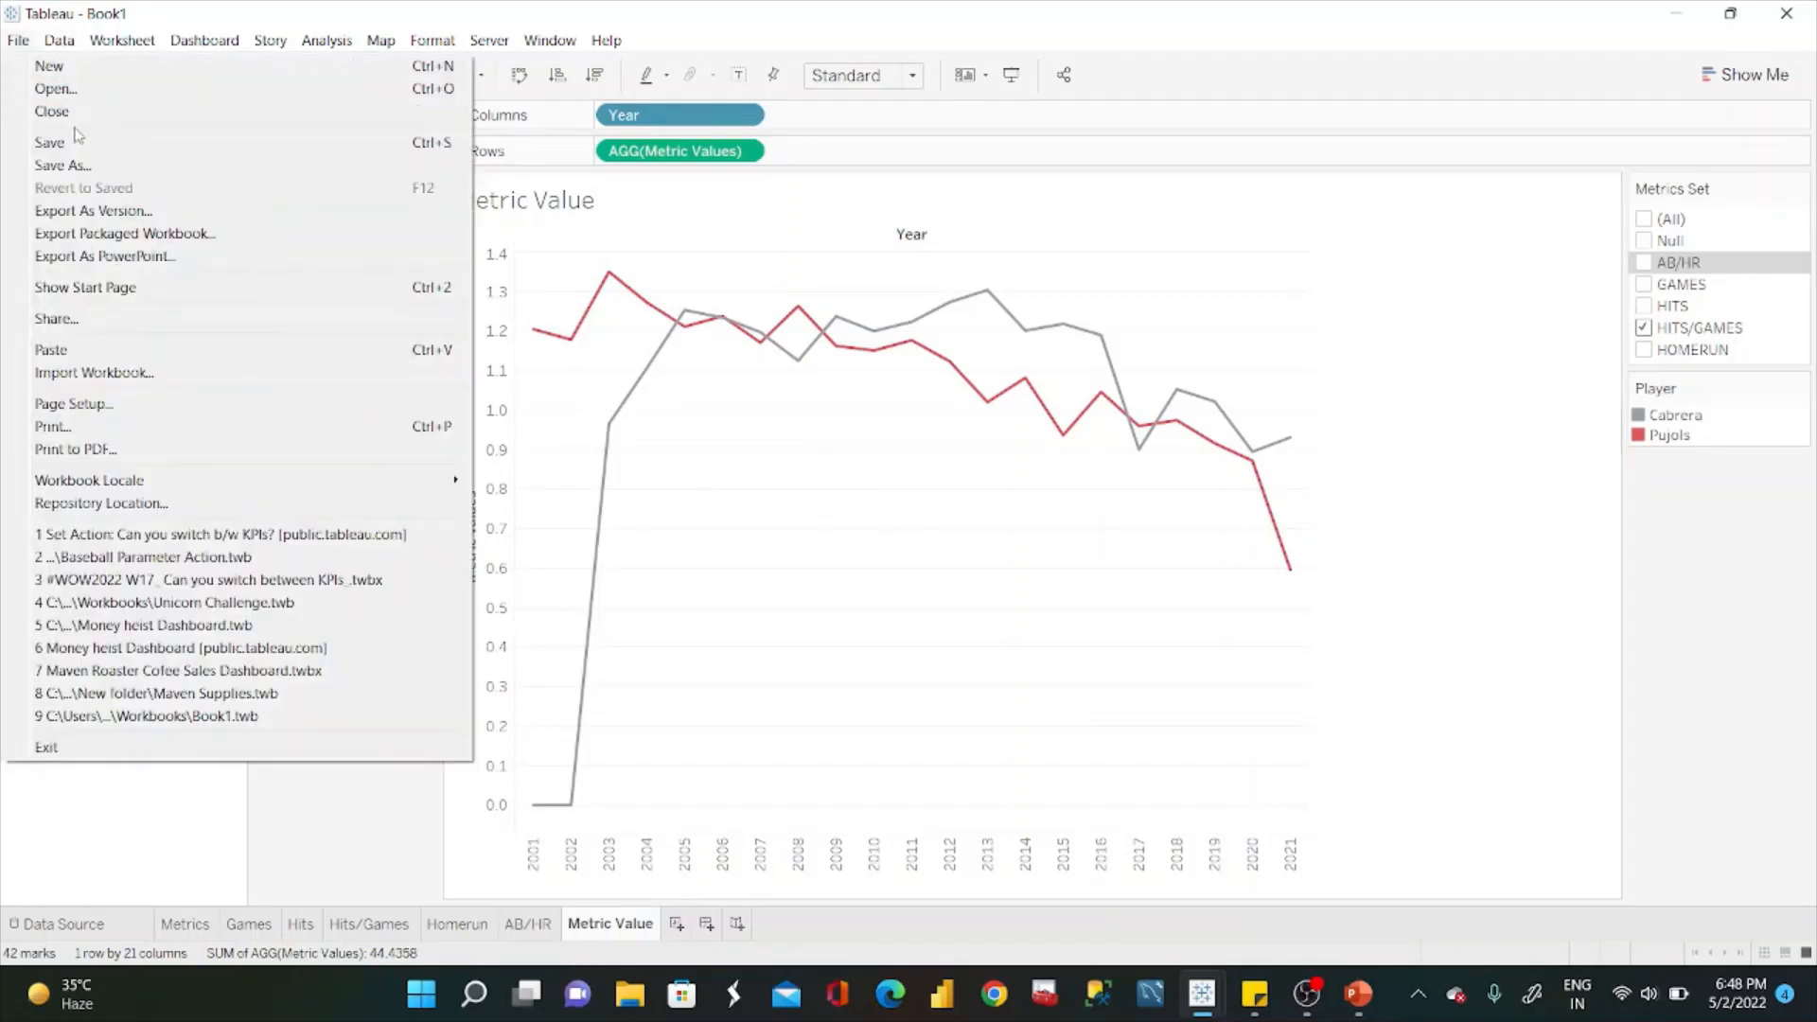
left_click(80, 146)
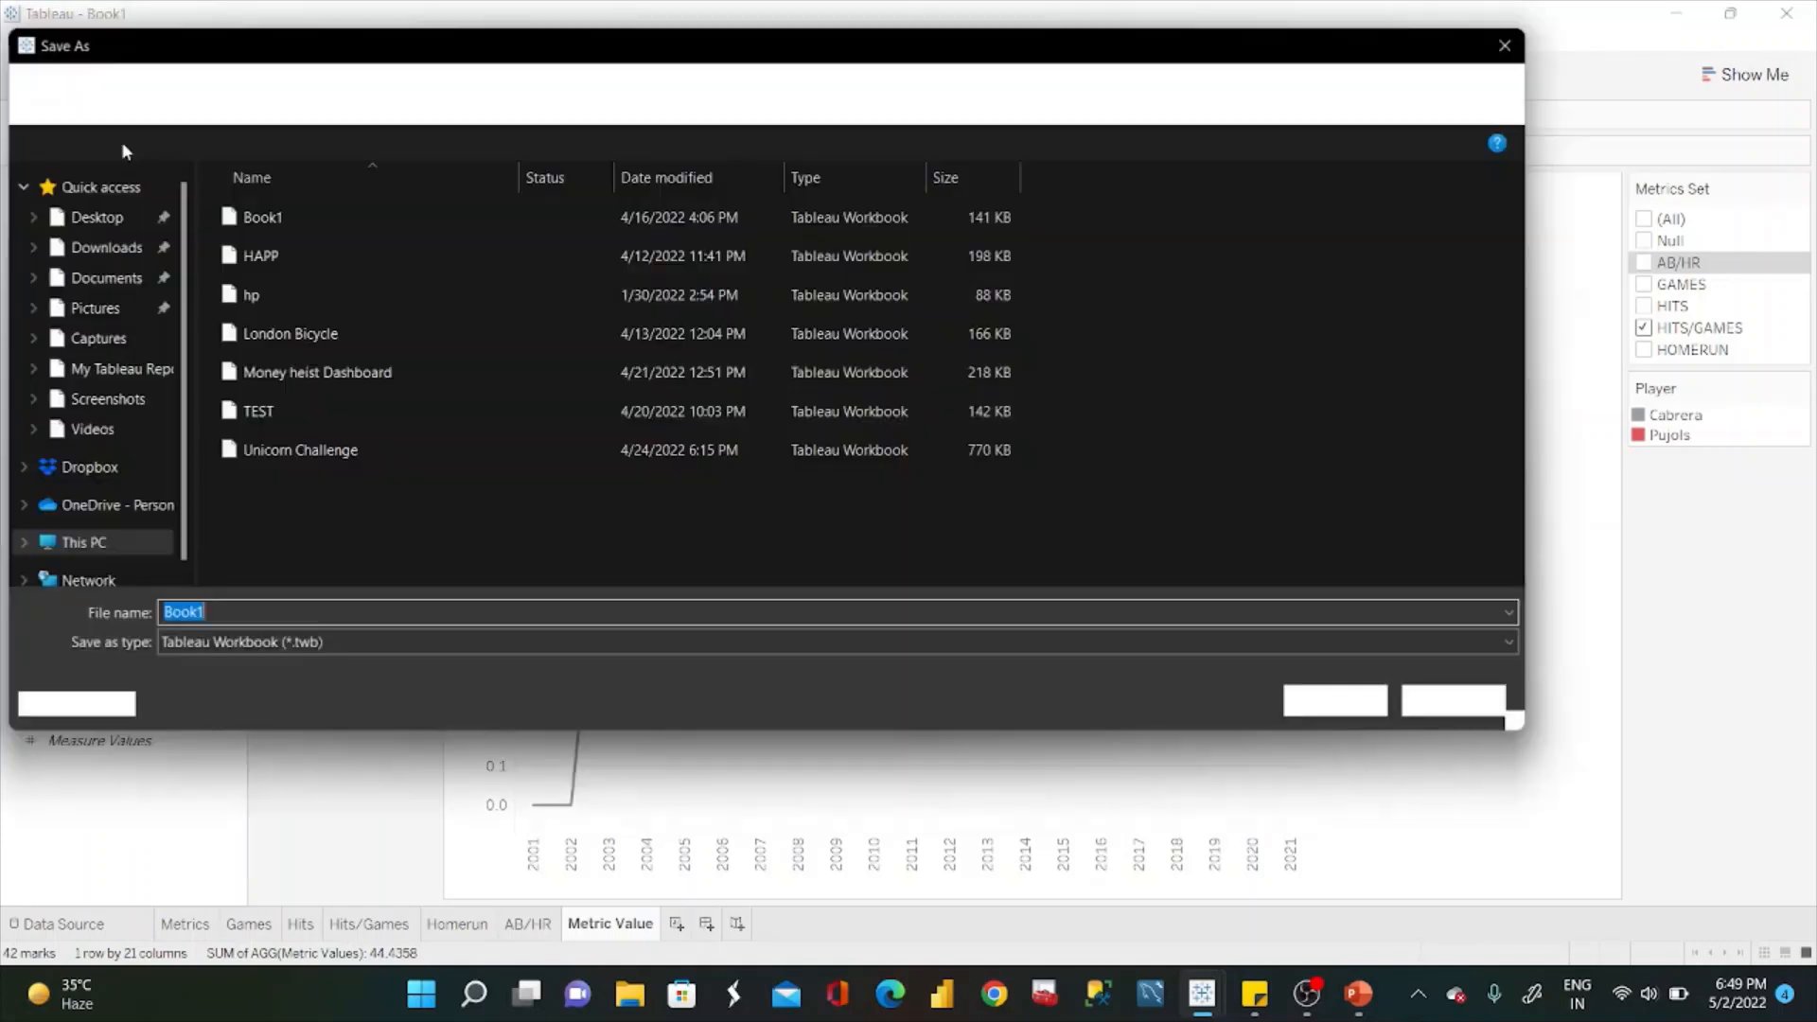
left_click(293, 618)
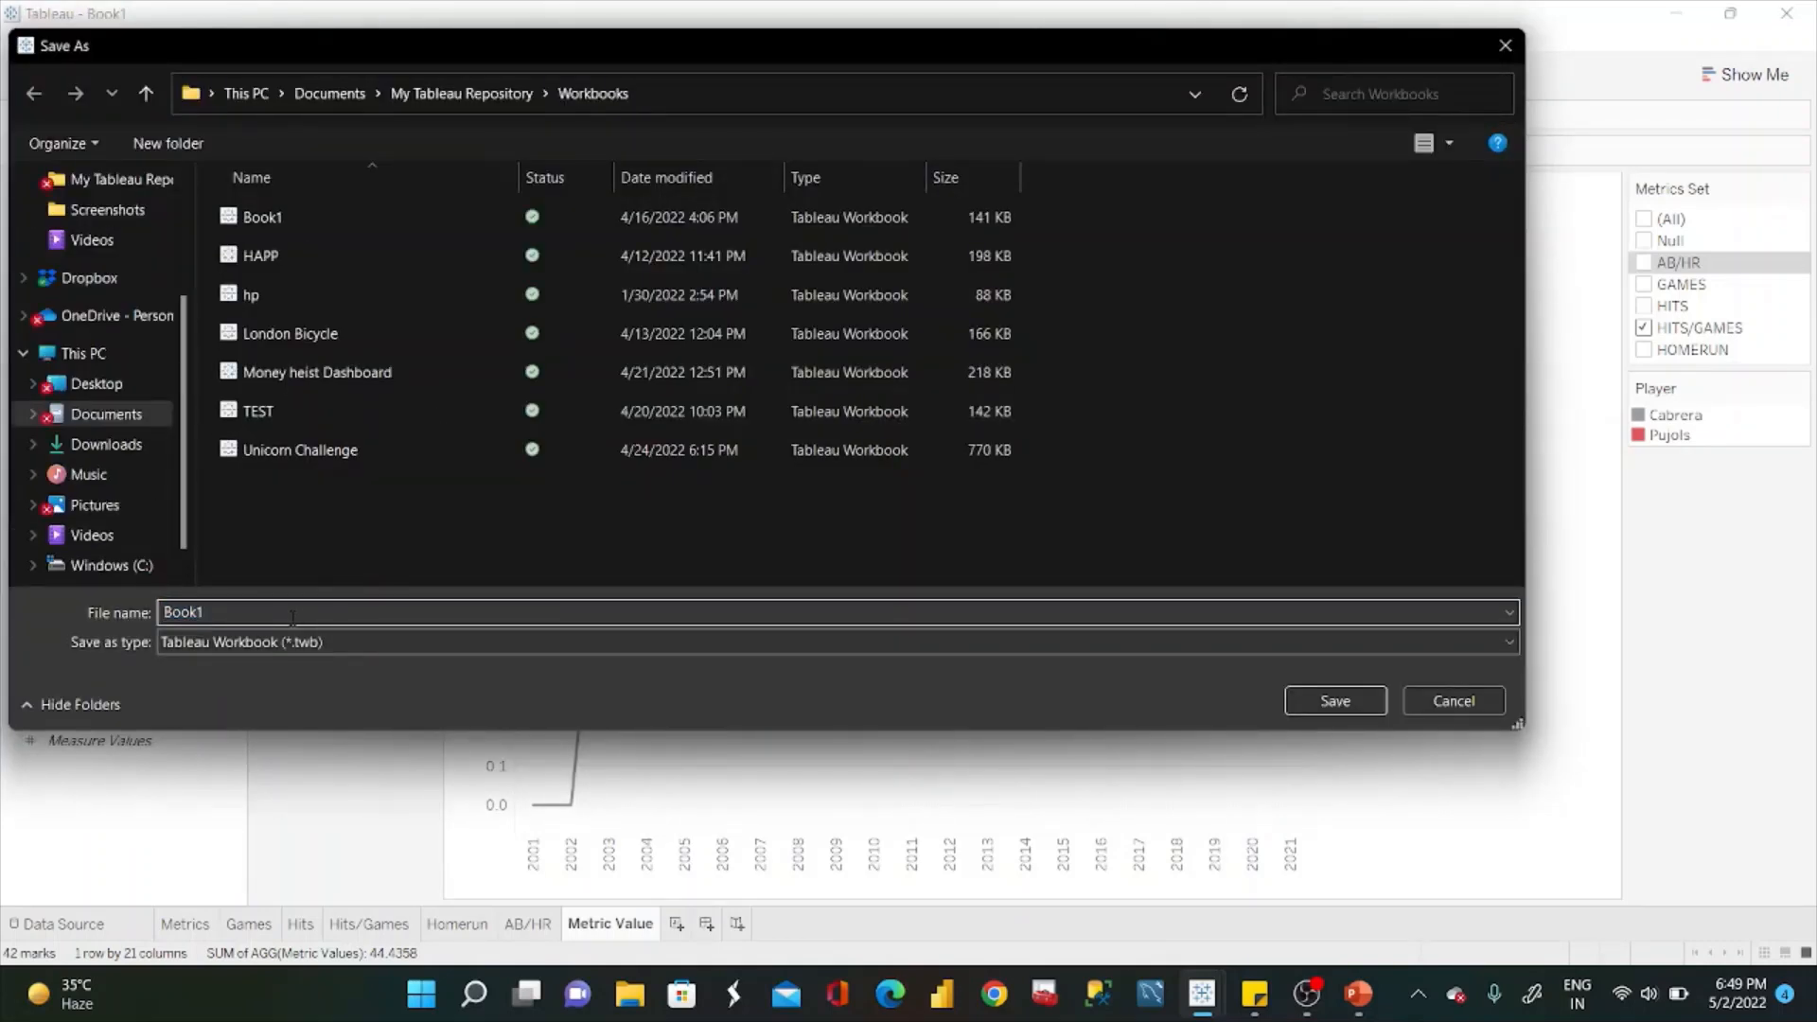
key("BackSpace")
key("BackSpace")
key("BackSpace")
key("BackSpace")
key("BackSpace")
type("Ta")
left_click(111, 395)
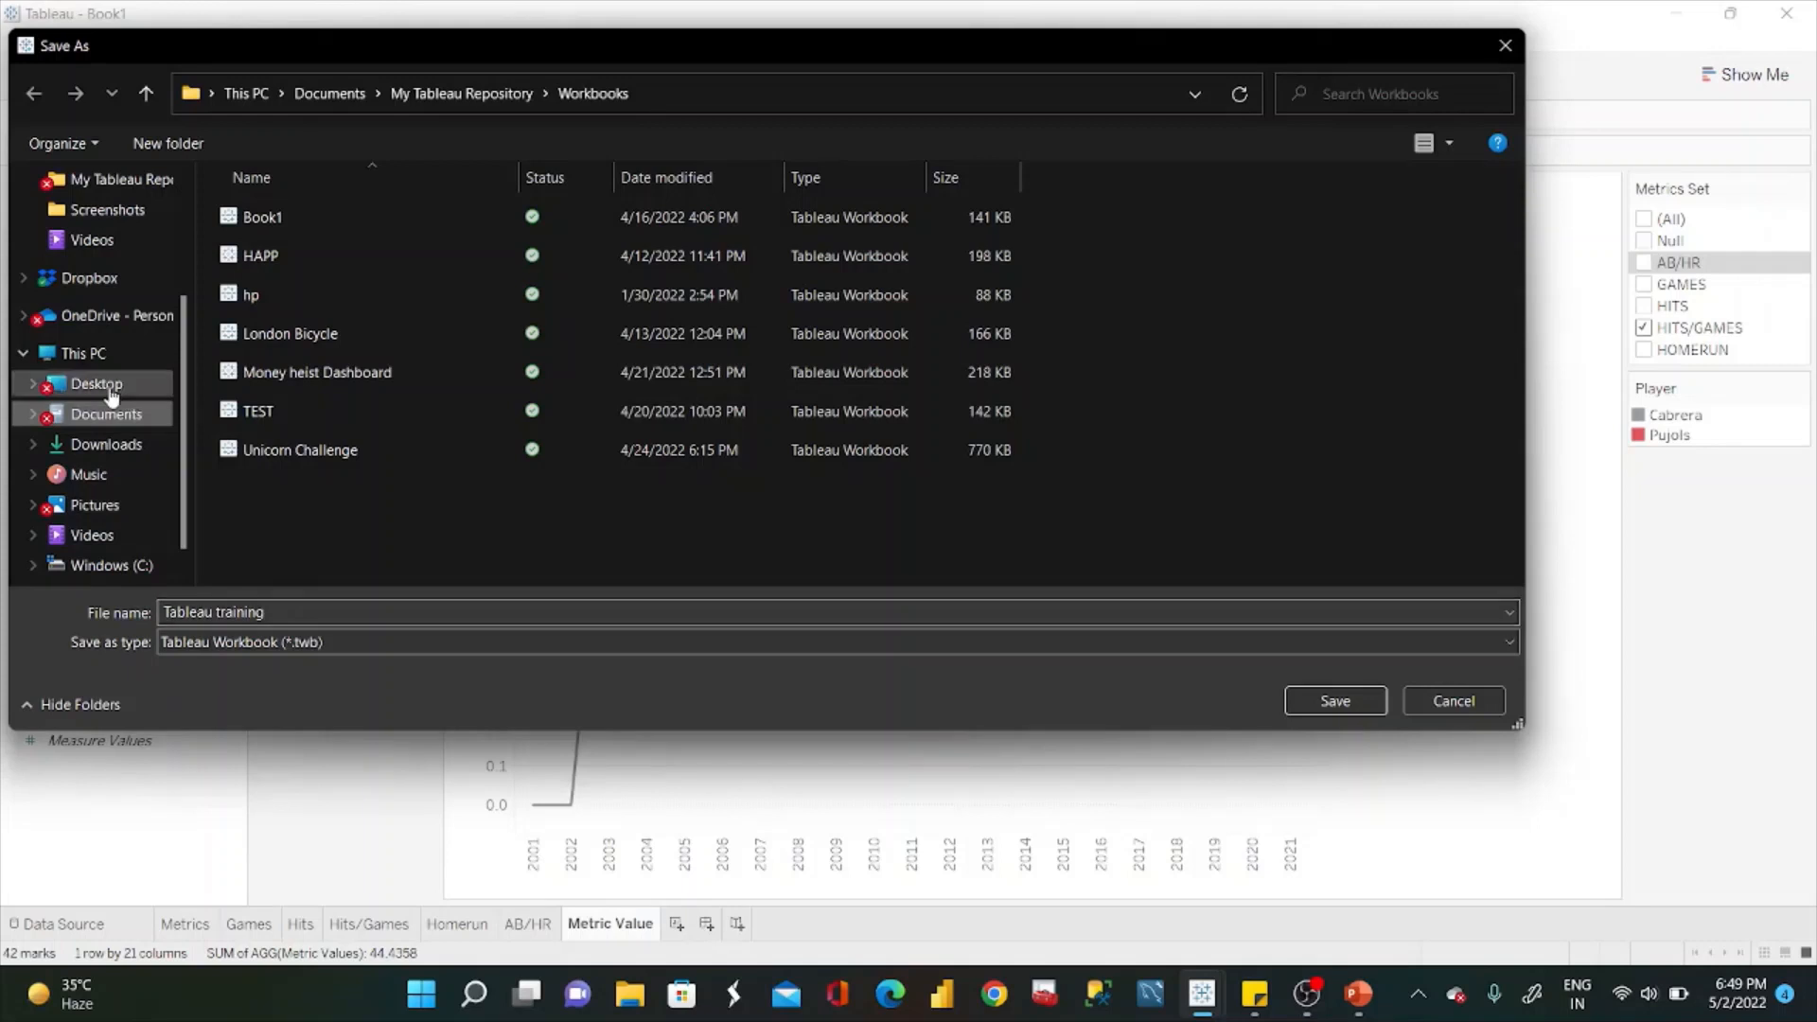
left_click(354, 612)
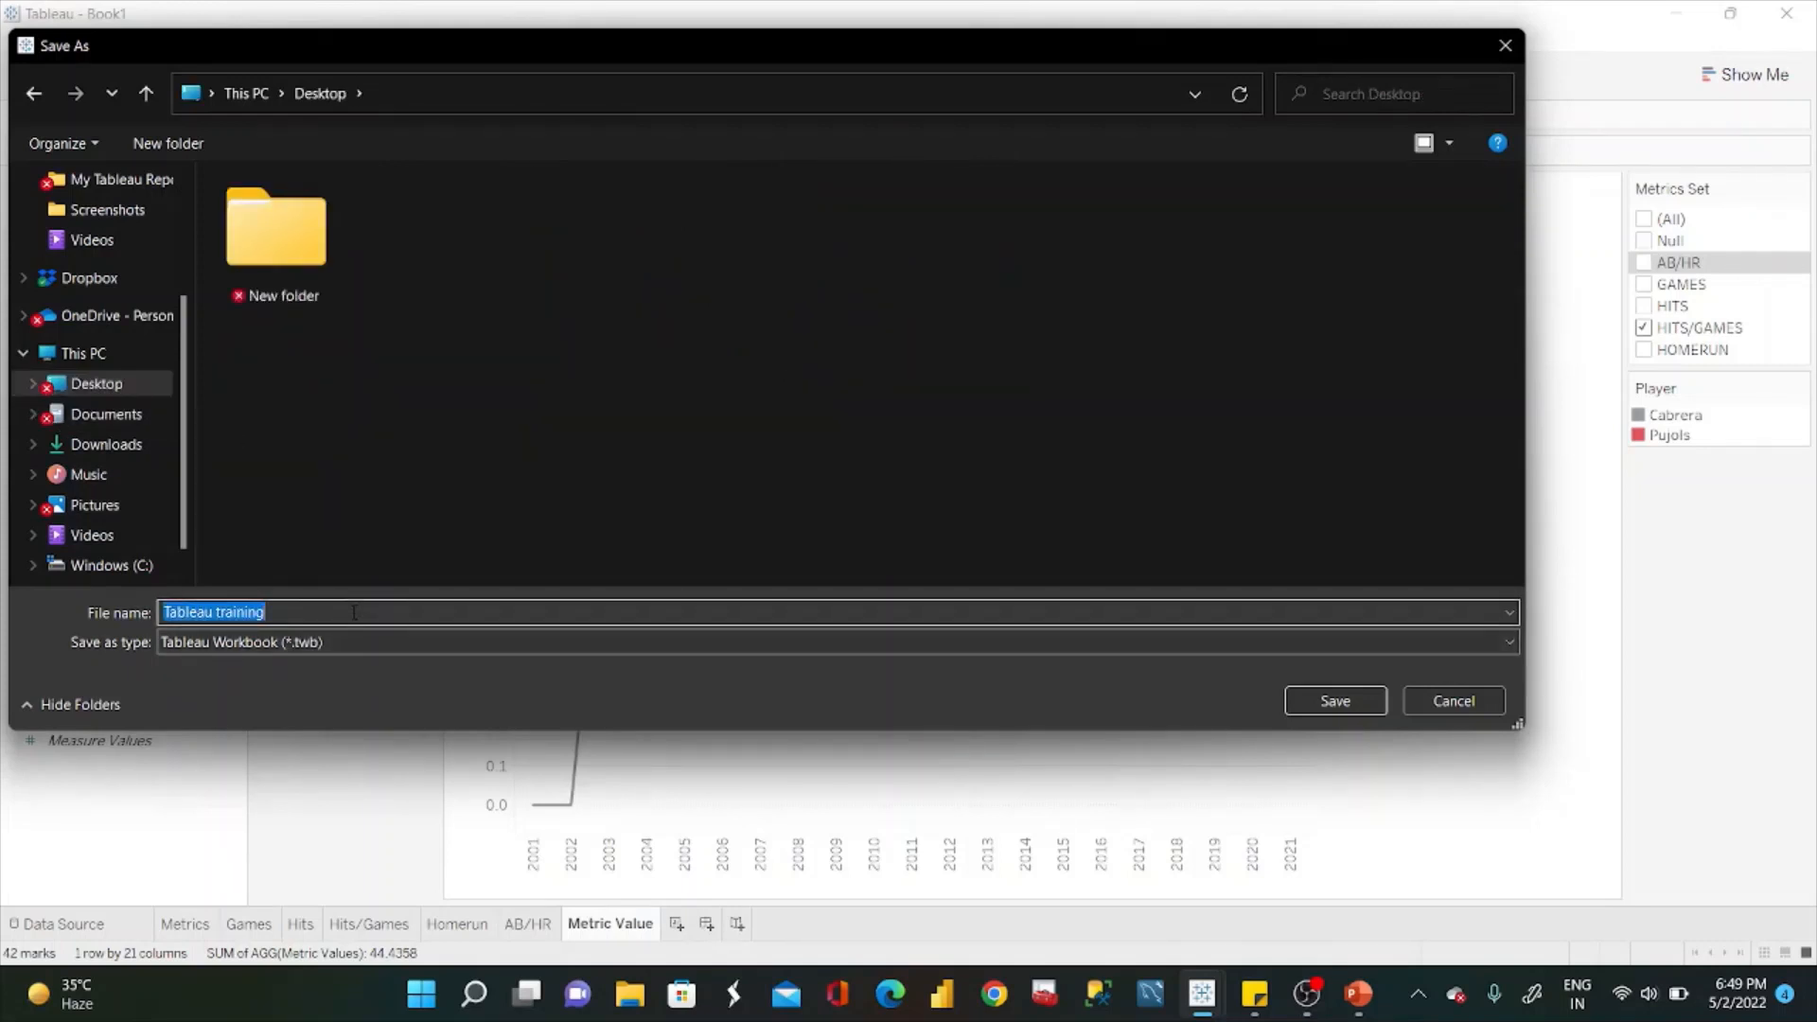
left_click(354, 613)
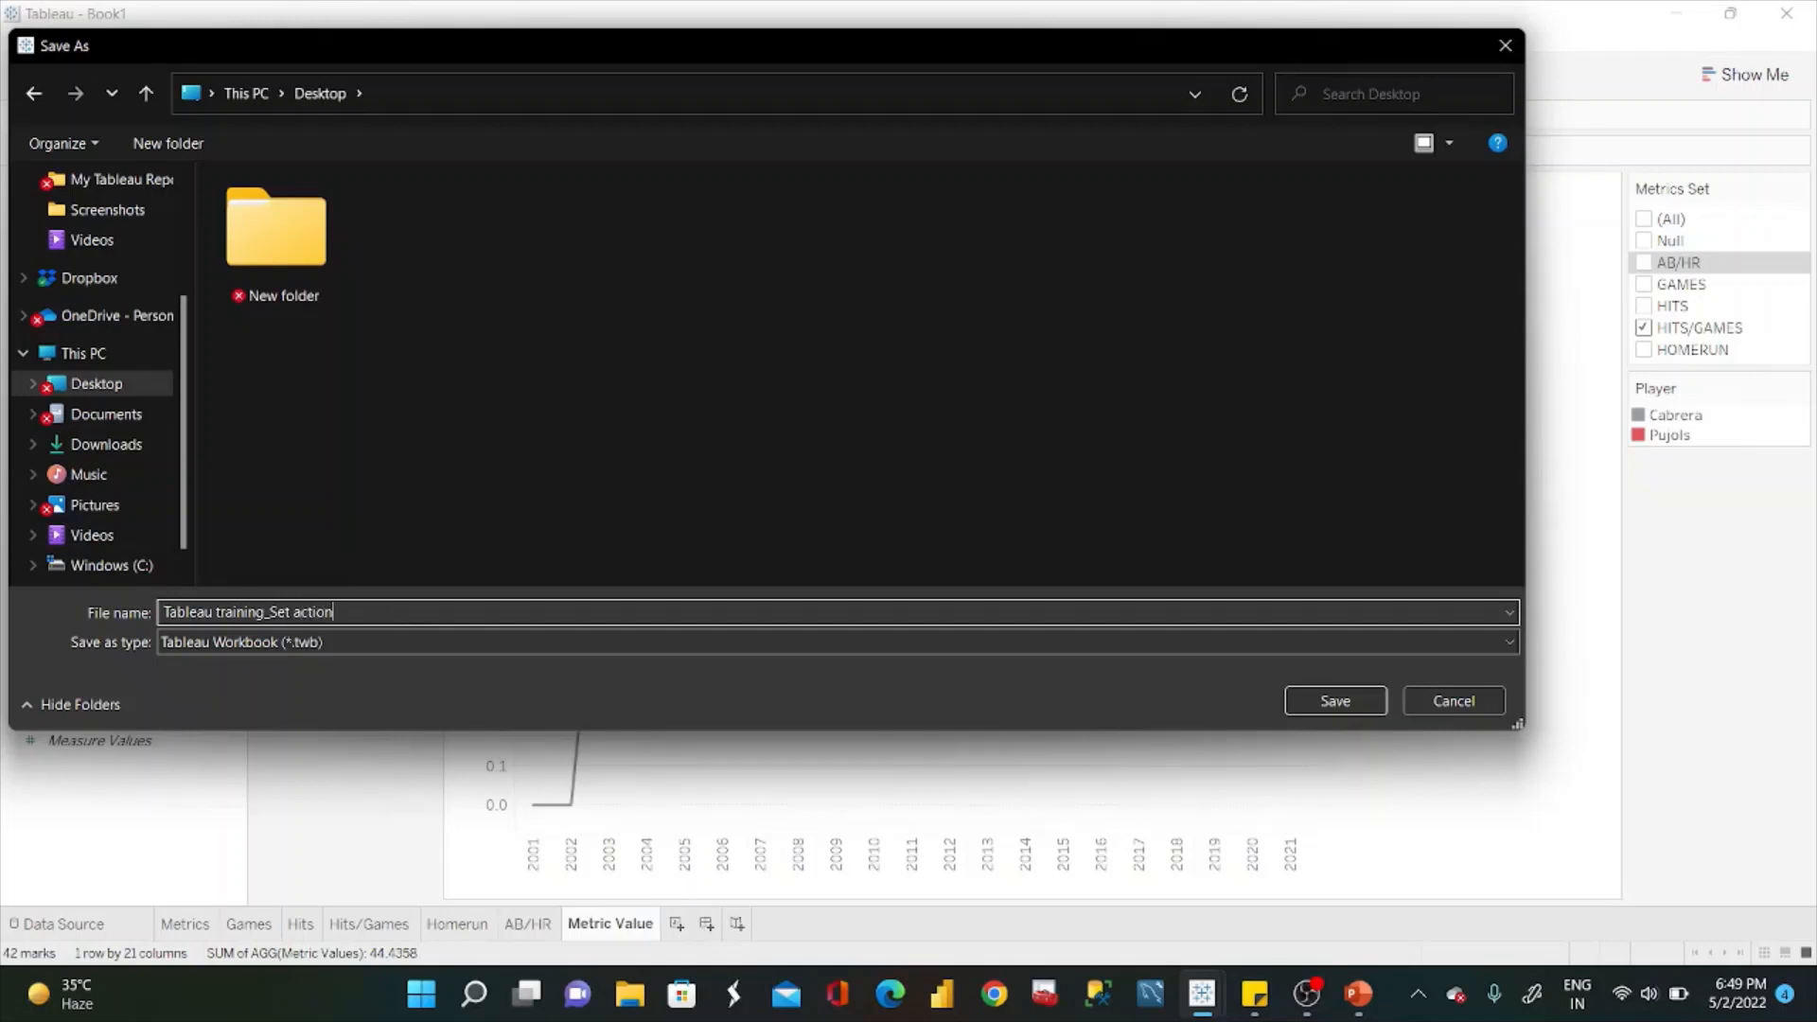
left_click(1335, 701)
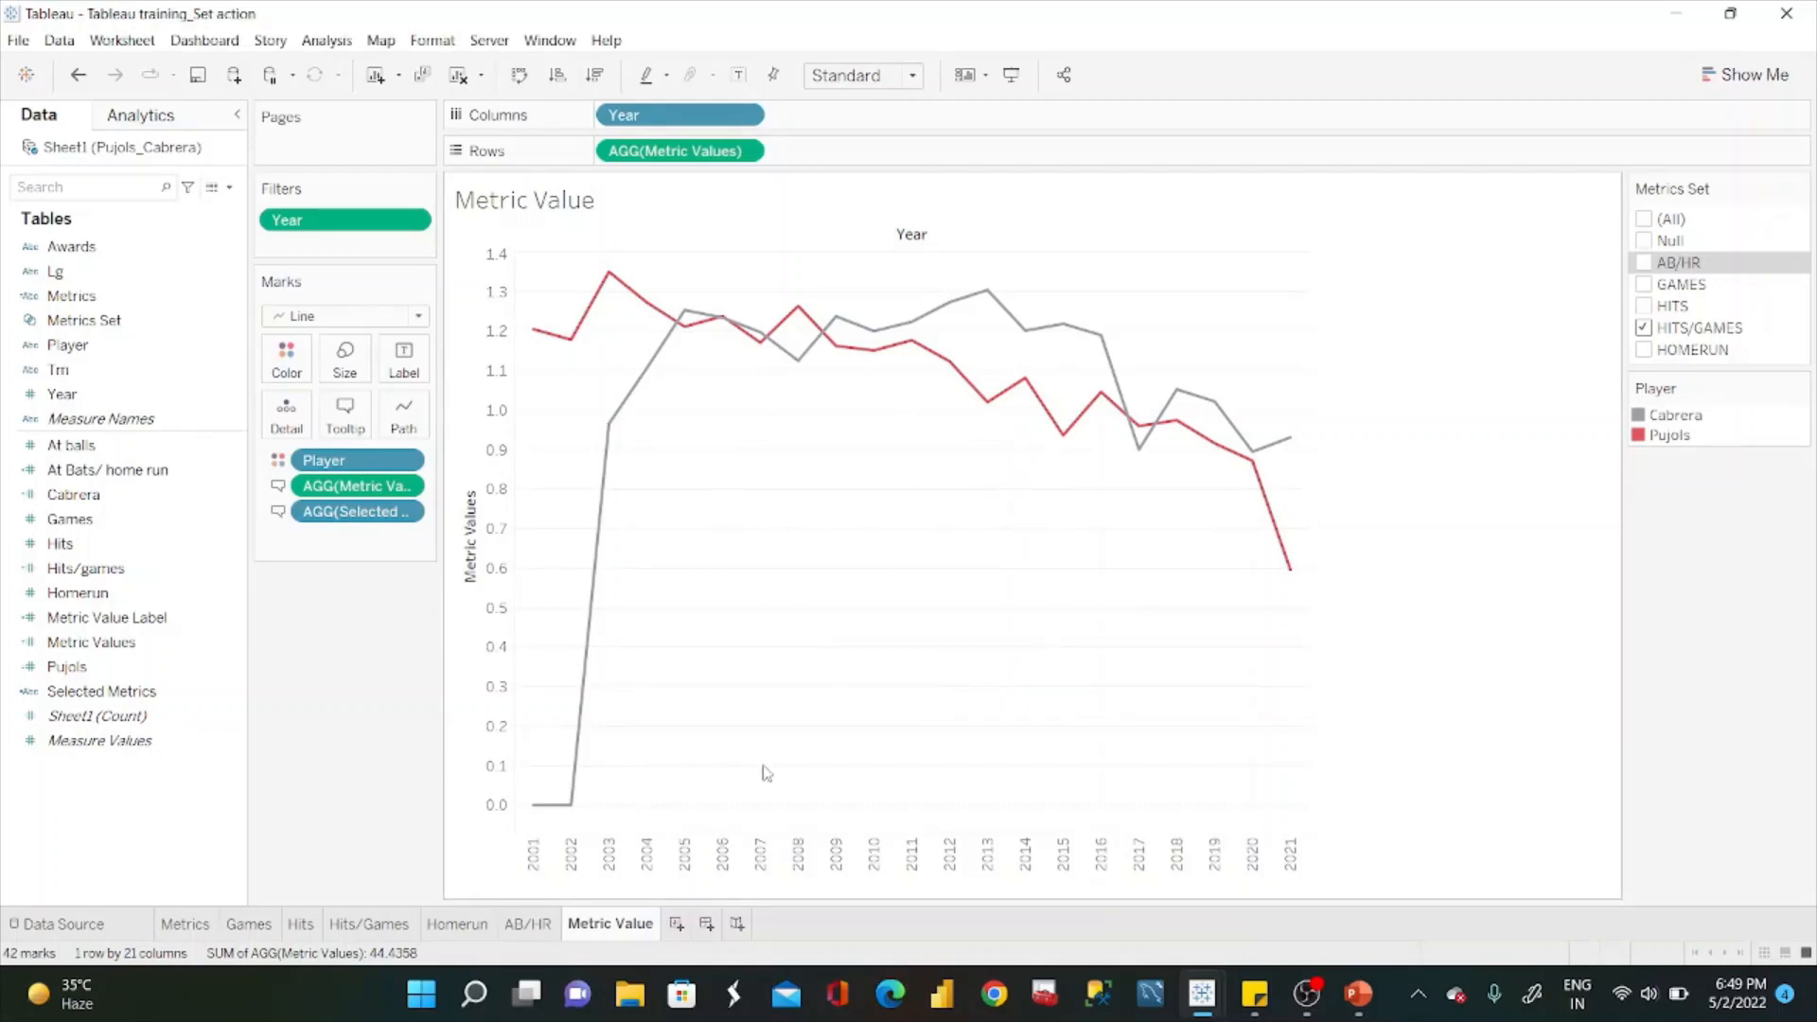
Rotate the year labels along the Metric Value chart's axis to horizontal and view the Metrics sheet.
right_click(762, 859)
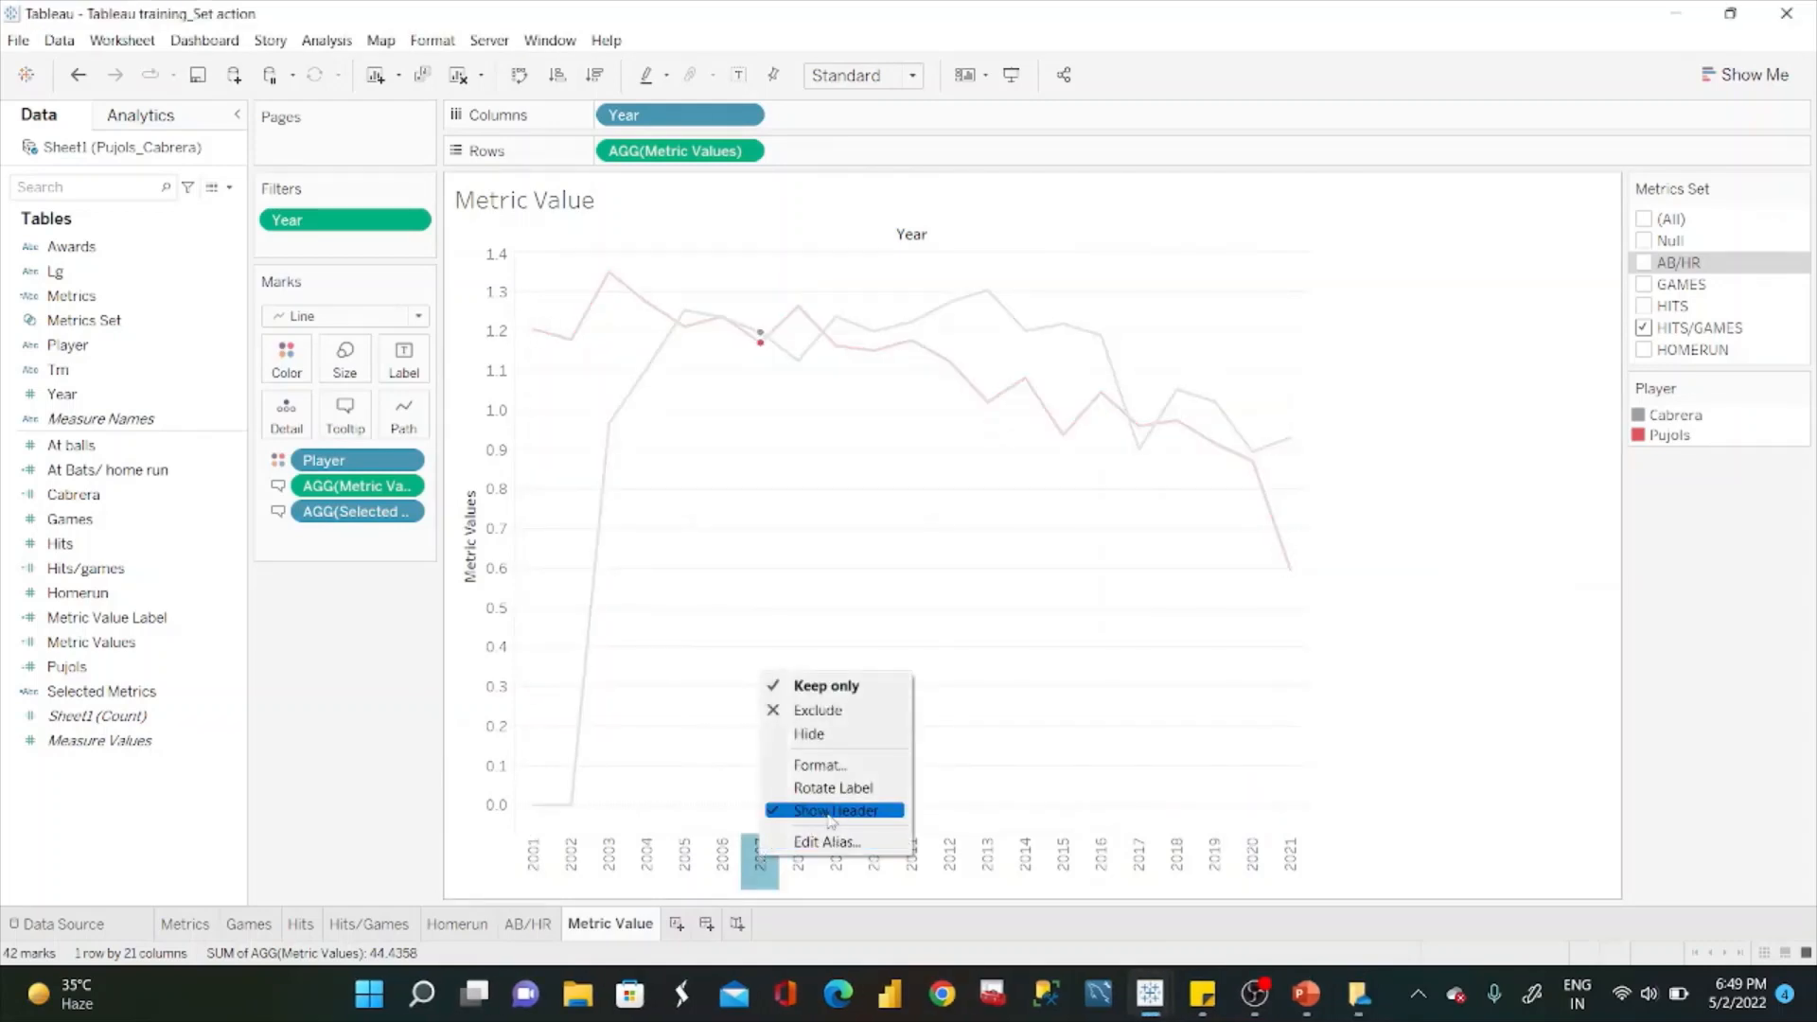
left_click(845, 791)
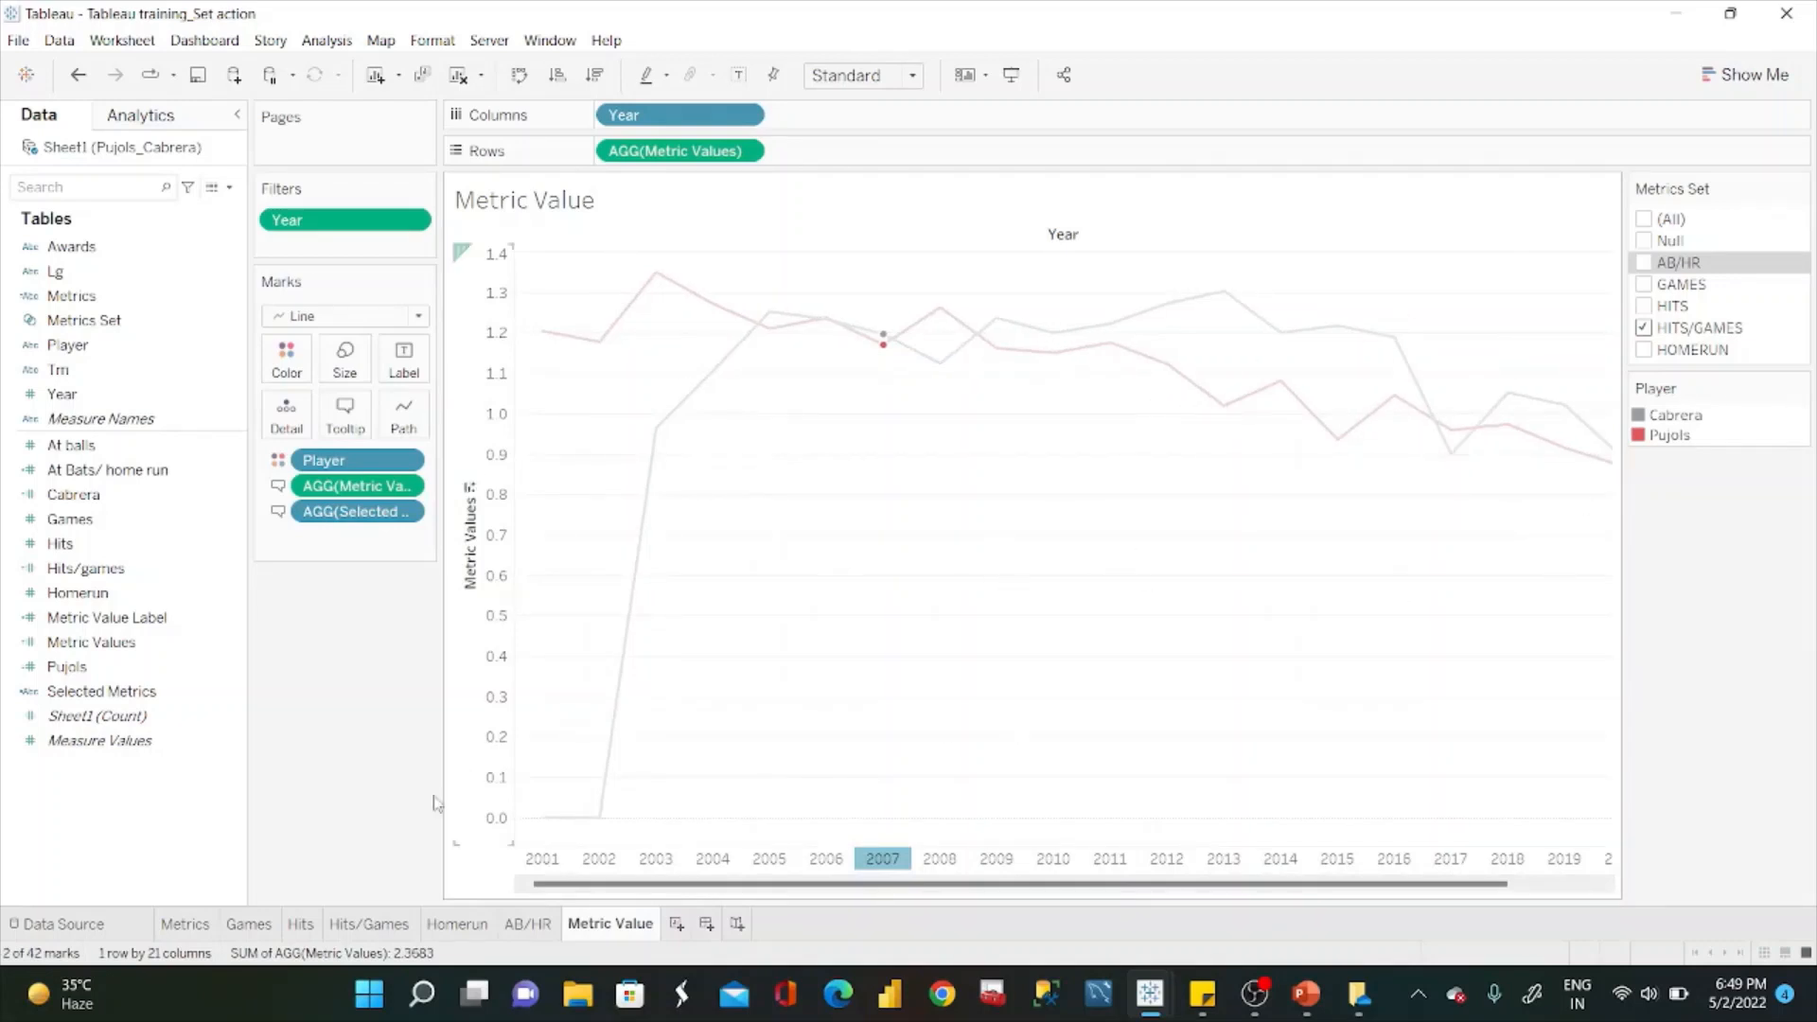
left_click(196, 926)
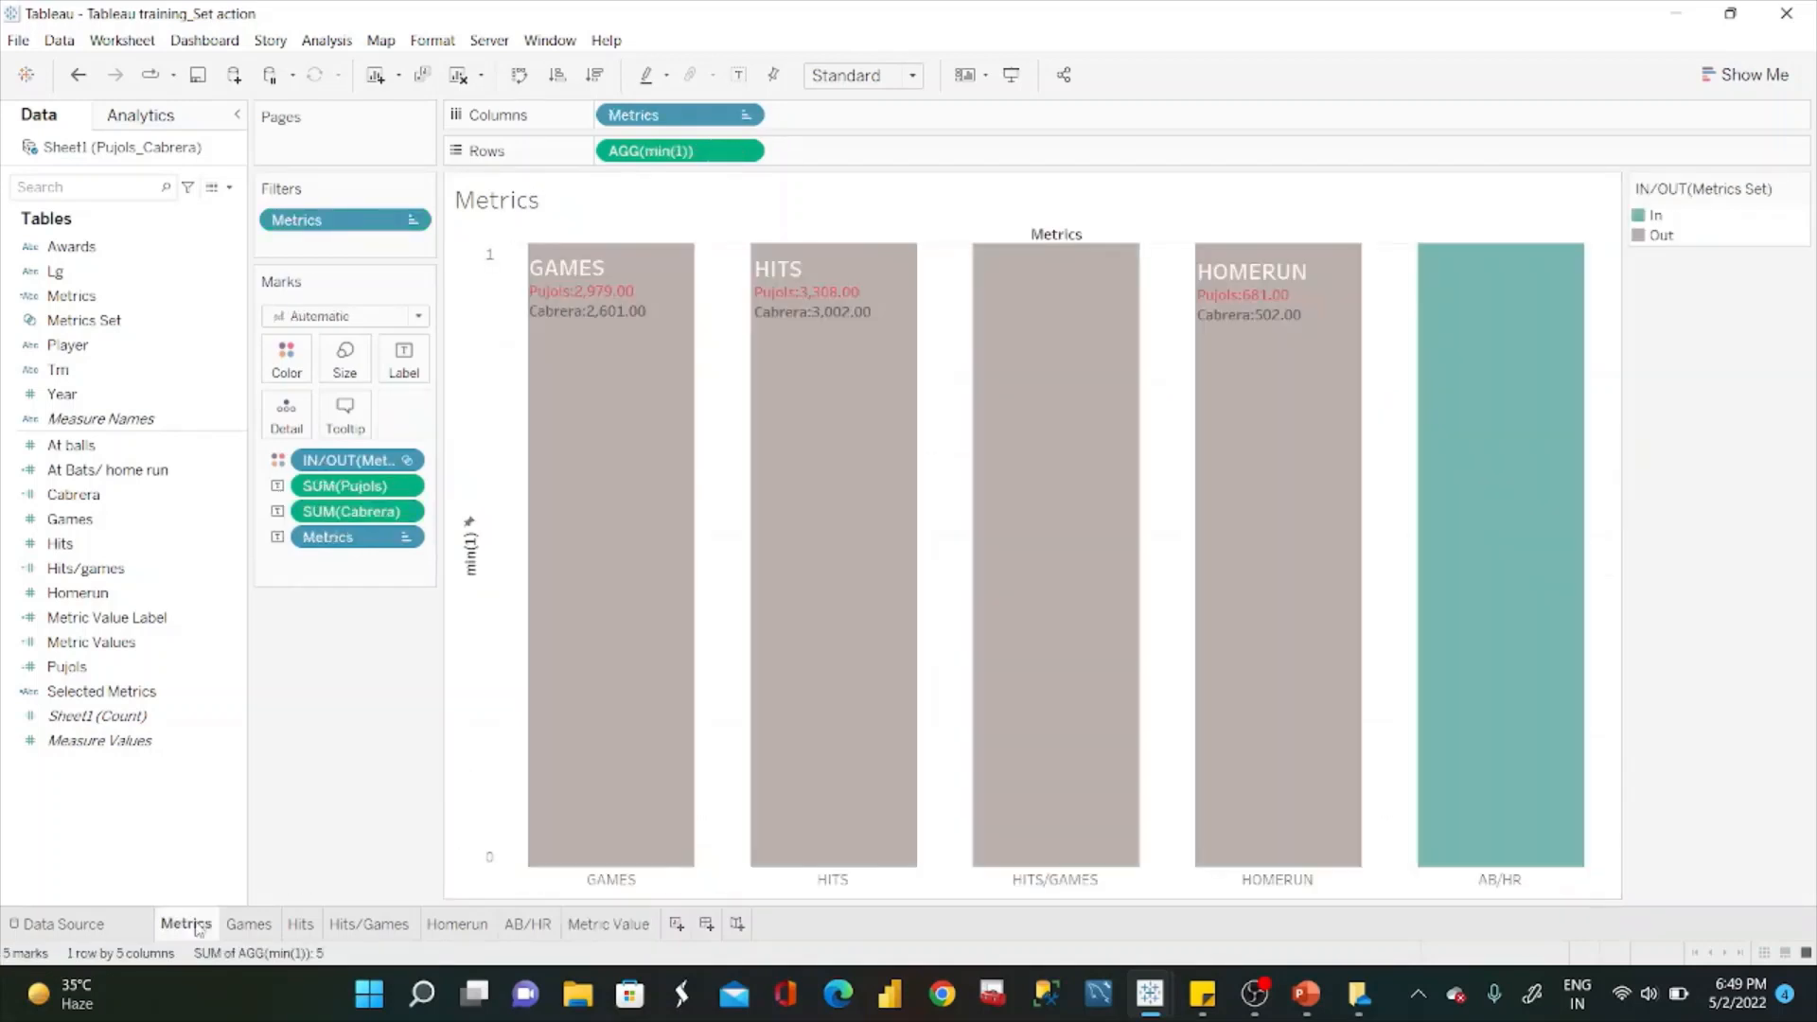
Create a new dashboard and show its title.
left_click(709, 924)
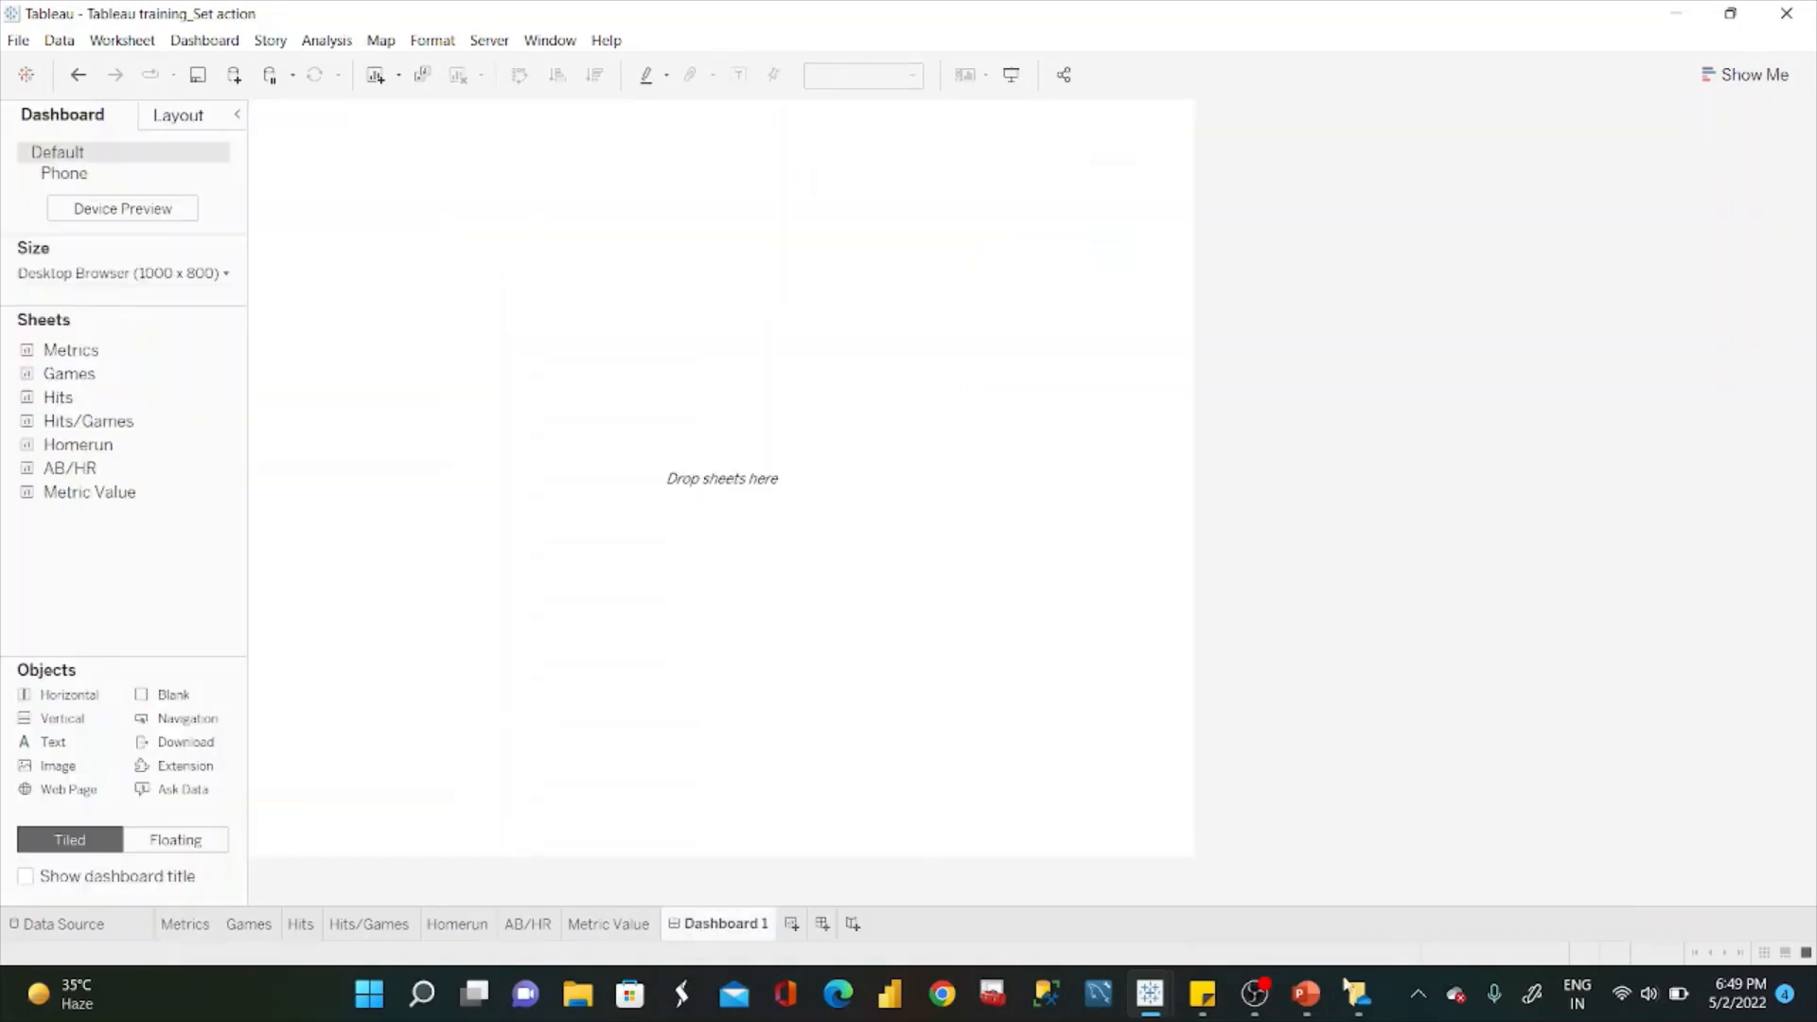
left_click(1255, 1011)
left_click(226, 43)
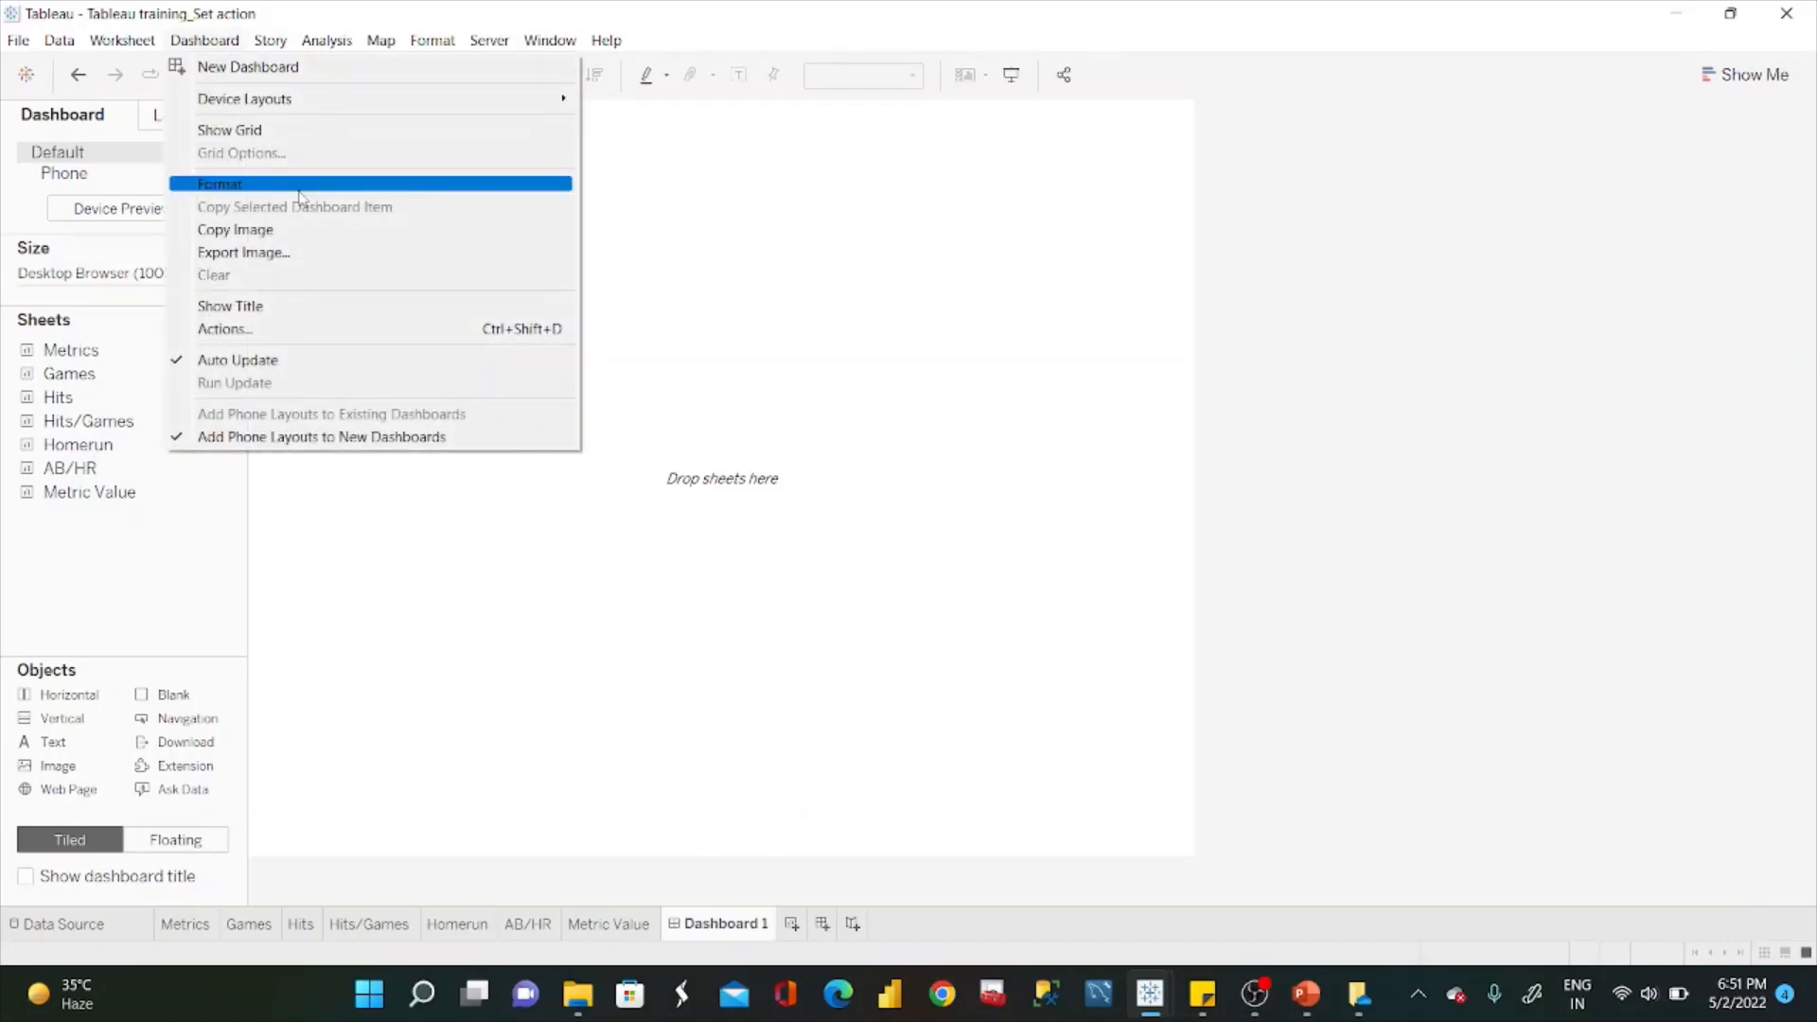
left_click(251, 306)
Set the dashboard title to "Set Actions:Can you switch between KPIs?" with the subtitle "COMPARING FUTURE HALL OF FAMERS: ALBERT PUJOLS AND MIGUEL CABRERA".
double_click(425, 134)
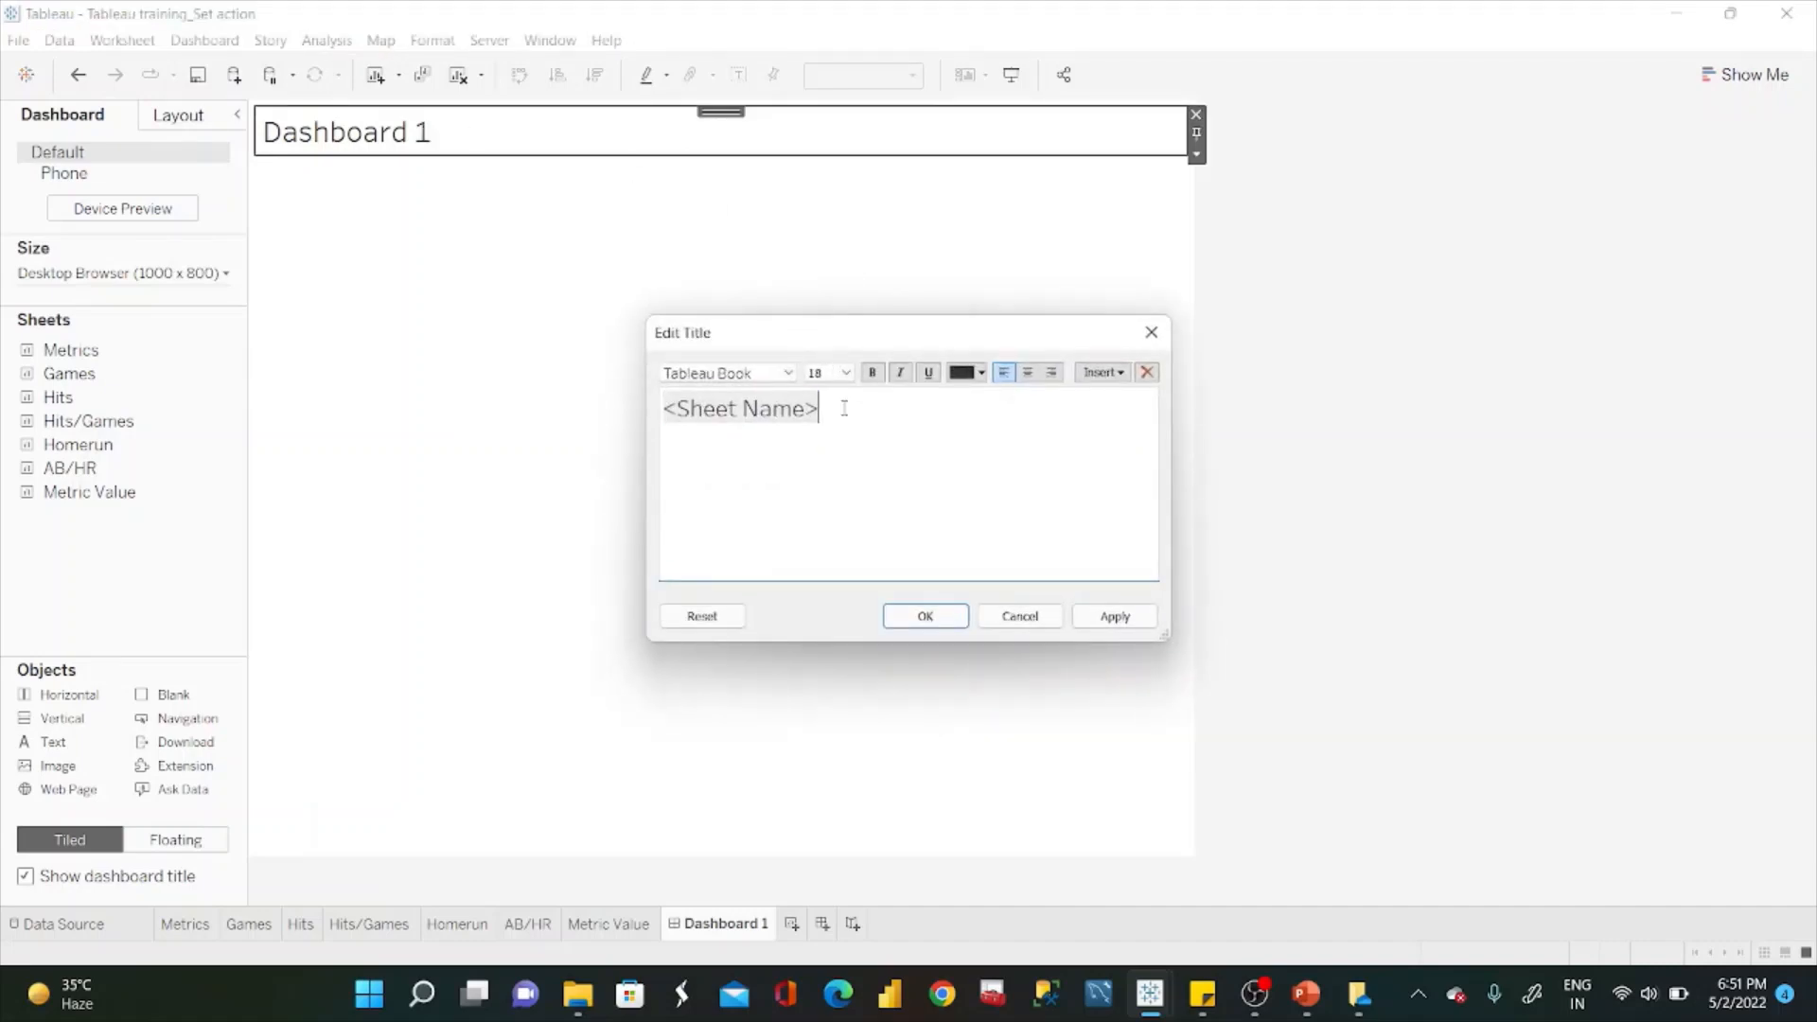
key("ctrl+a")
type("Set Actions:Can you switch between KPIs? COMPARING FUTURE HALL OF FAMERS: ALBERT PUJOLS AND MIGUEL CABRERA")
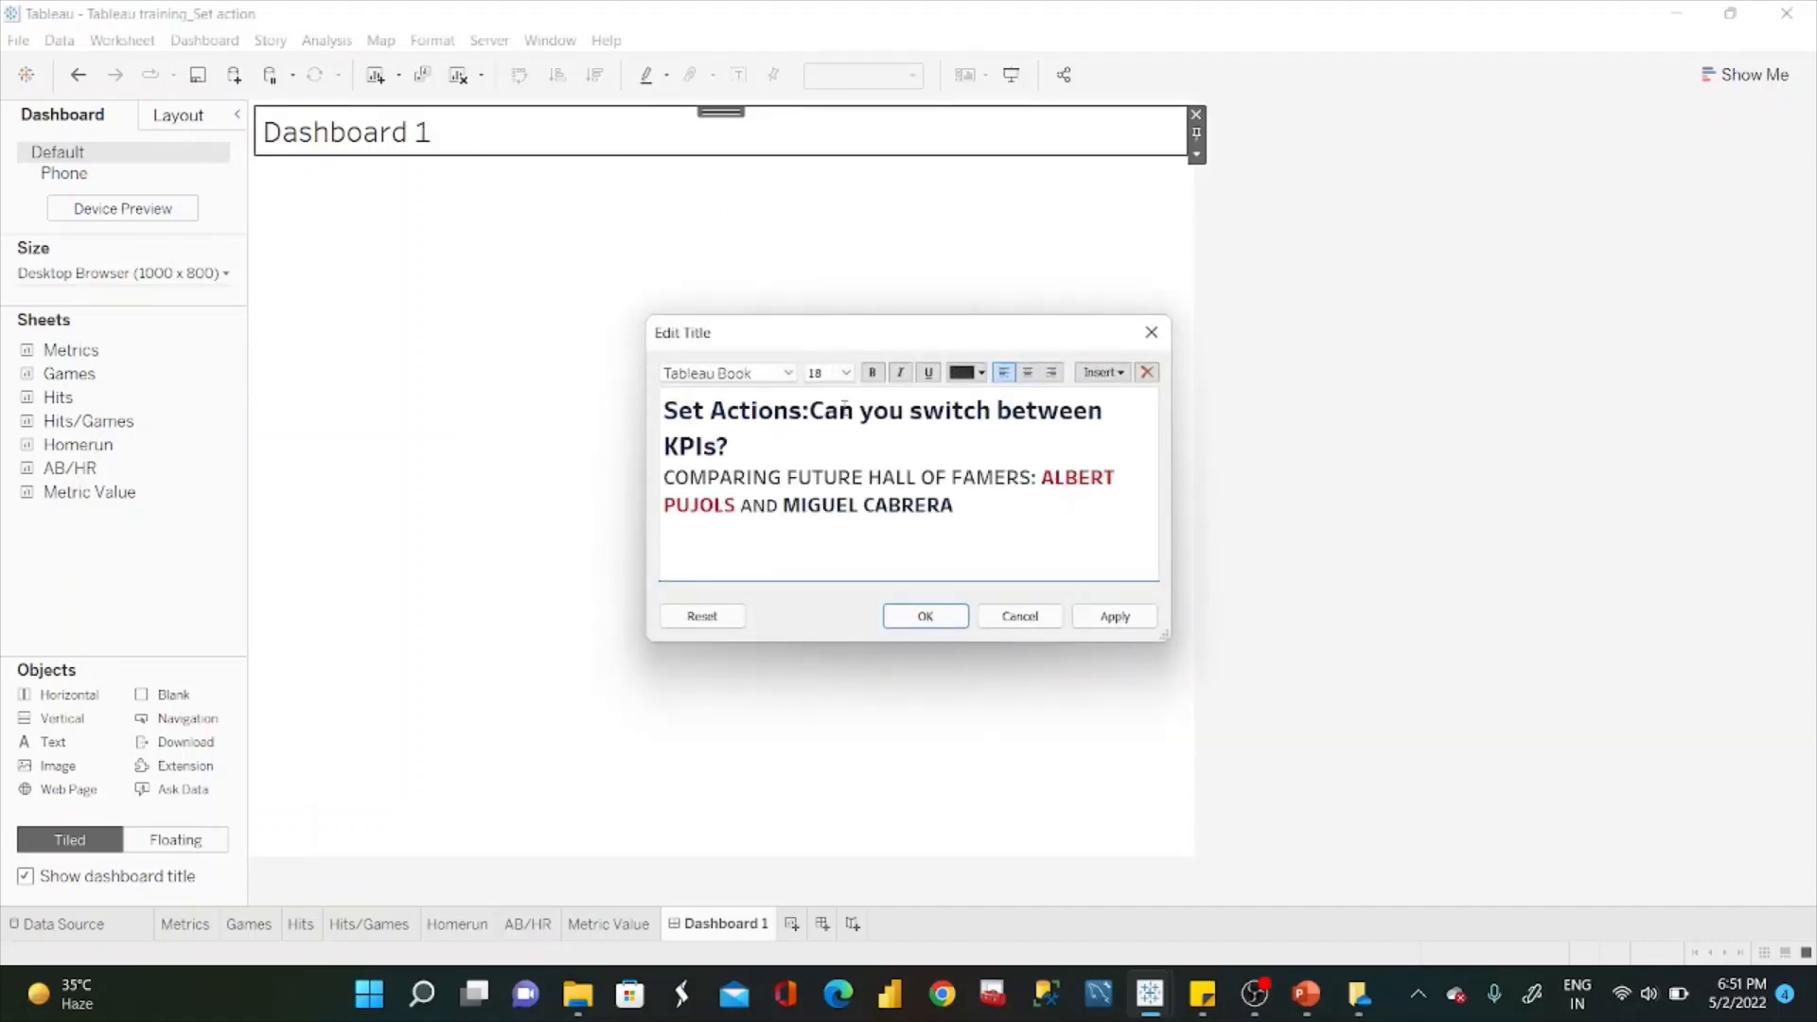
left_click(1114, 616)
left_click(925, 616)
Remove the empty container below the title and place the Metrics sheet there as a floating object.
left_click(849, 519)
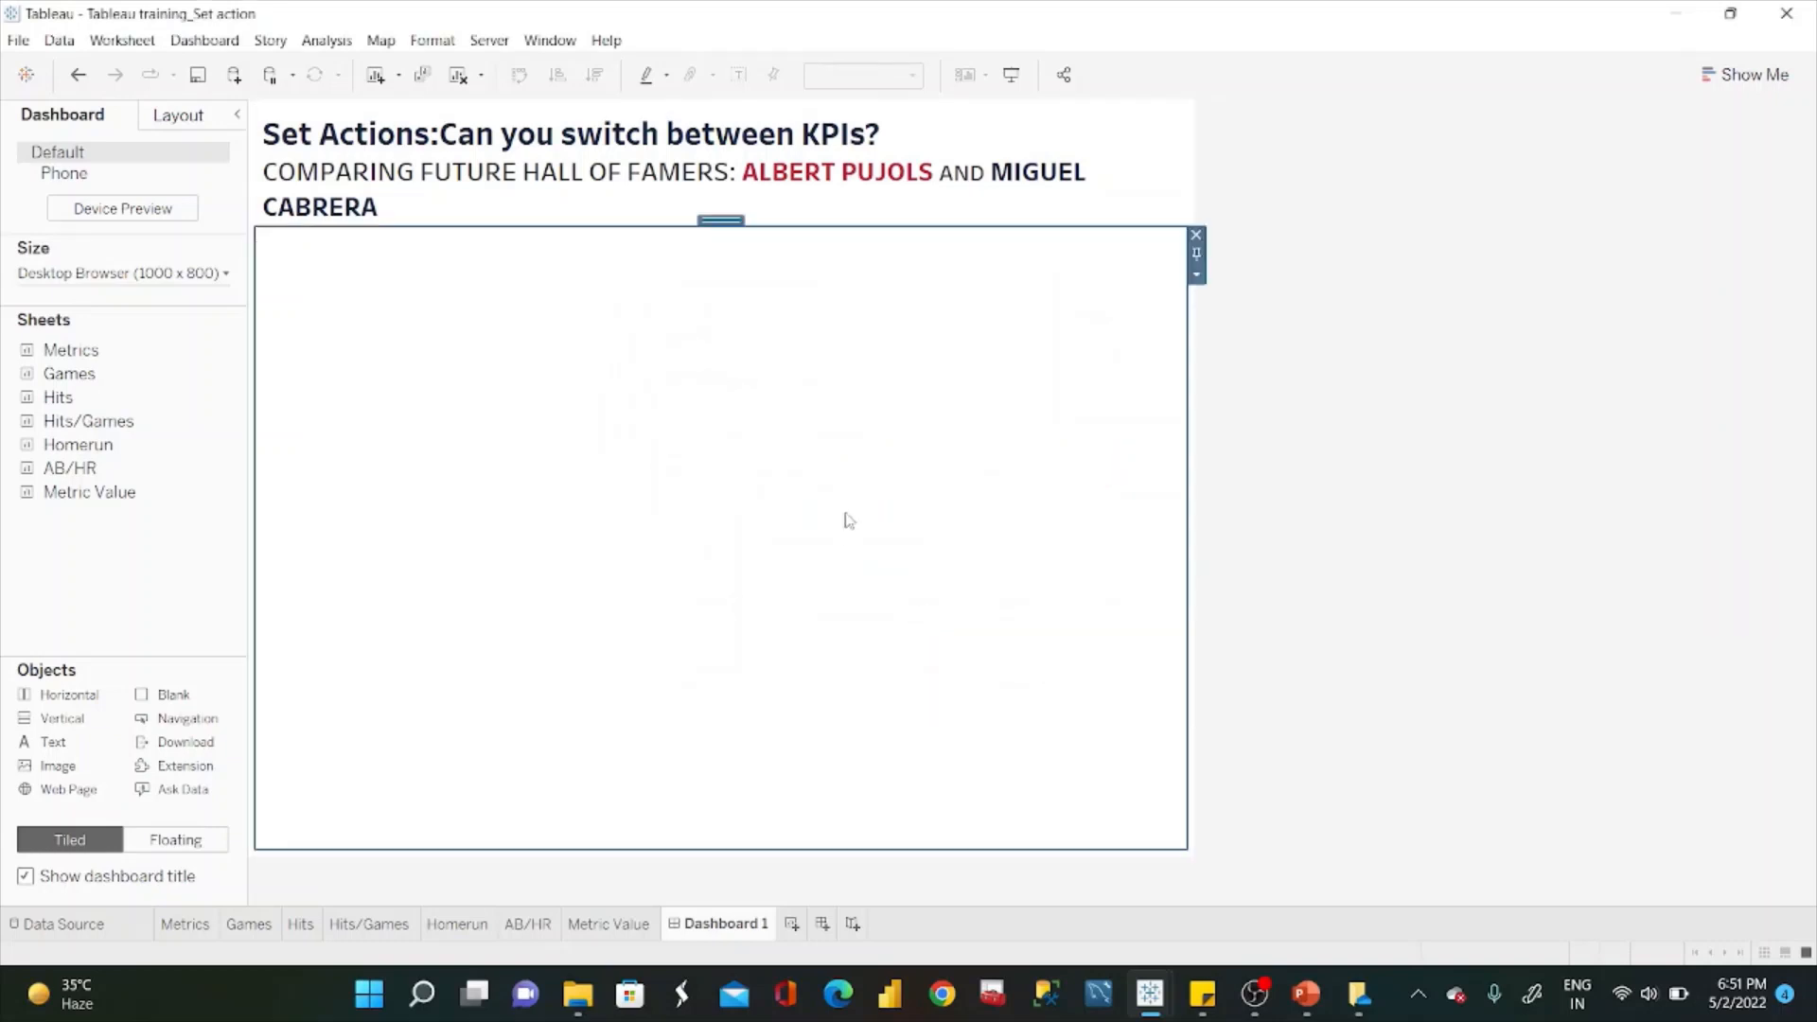
left_click(1198, 235)
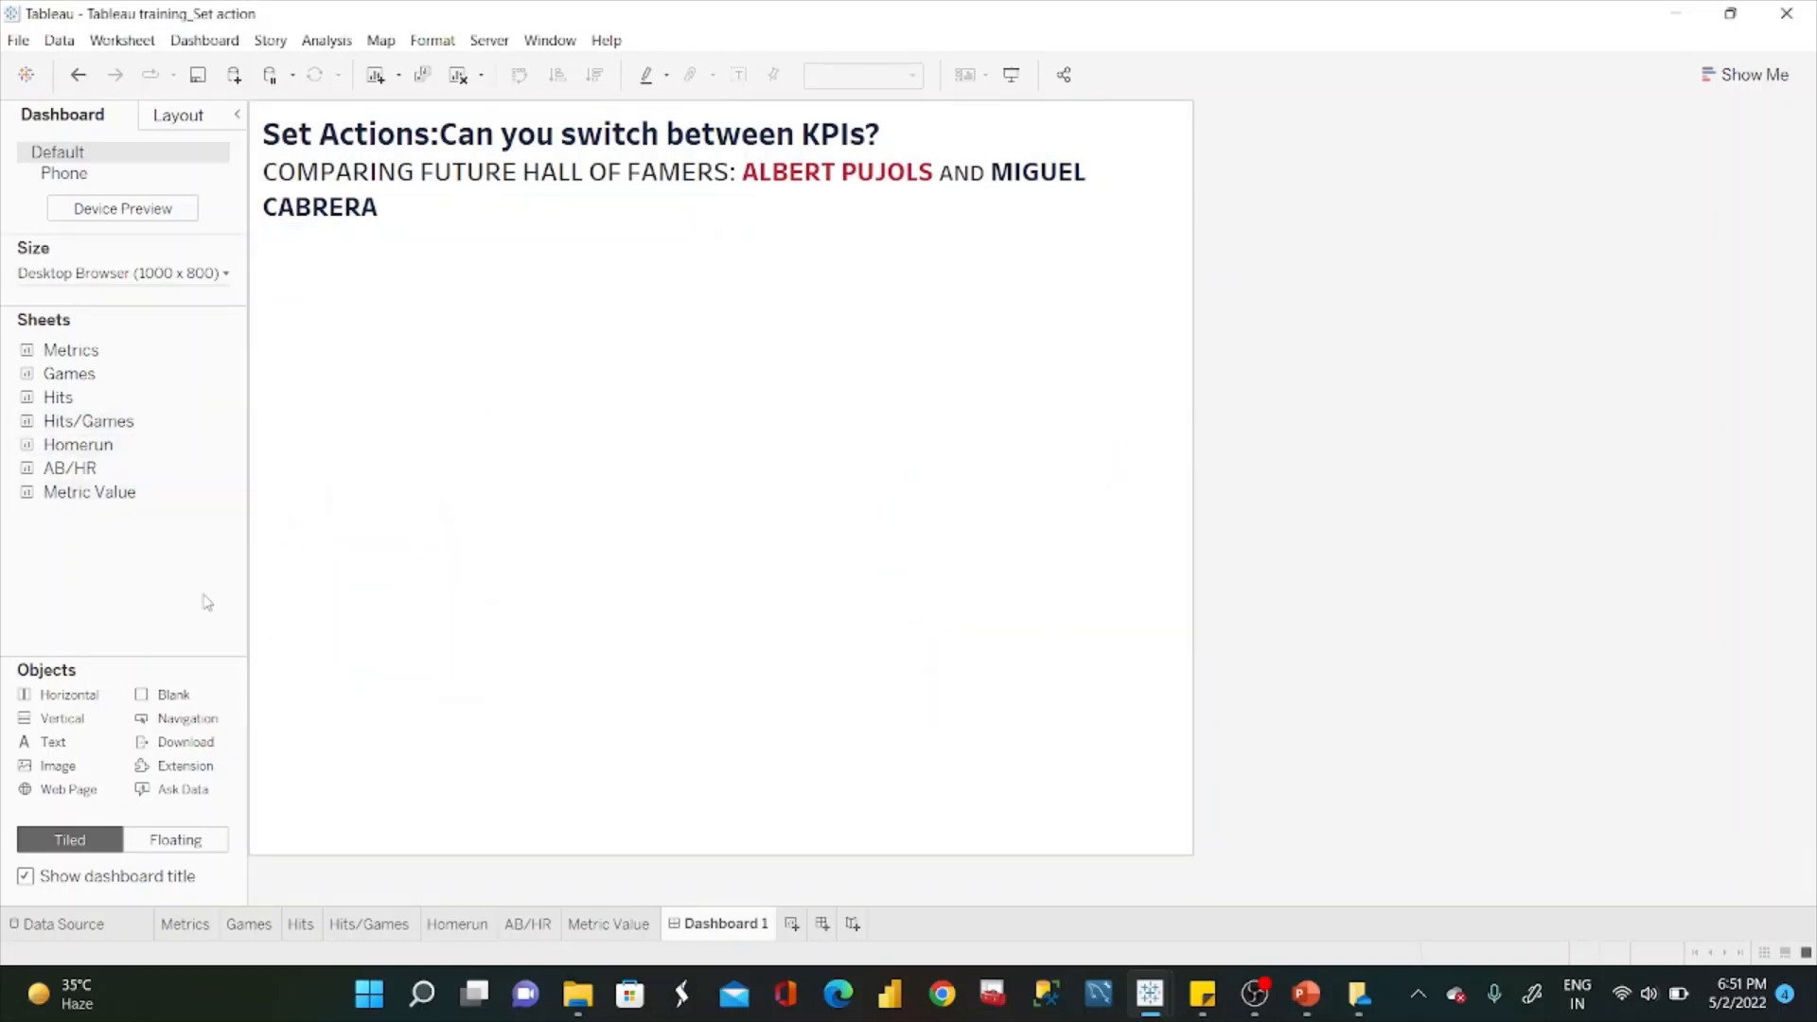
left_click(178, 838)
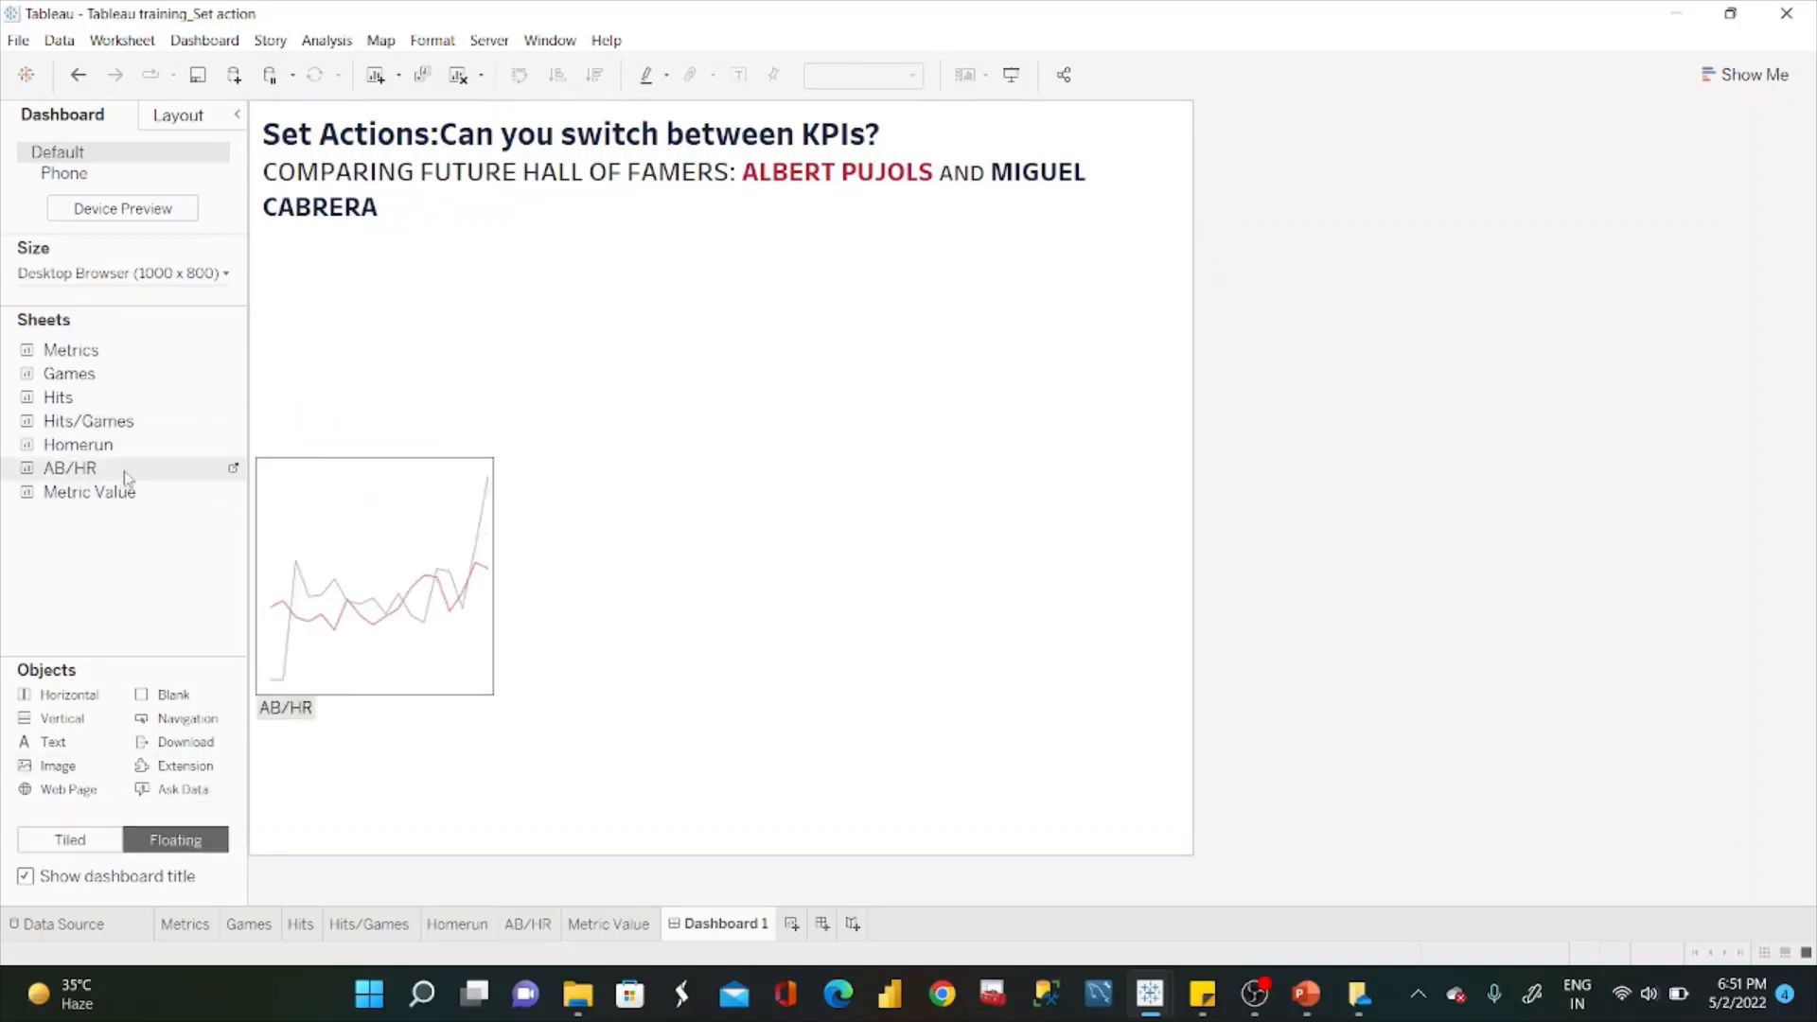
left_click_drag(95, 358, 264, 239)
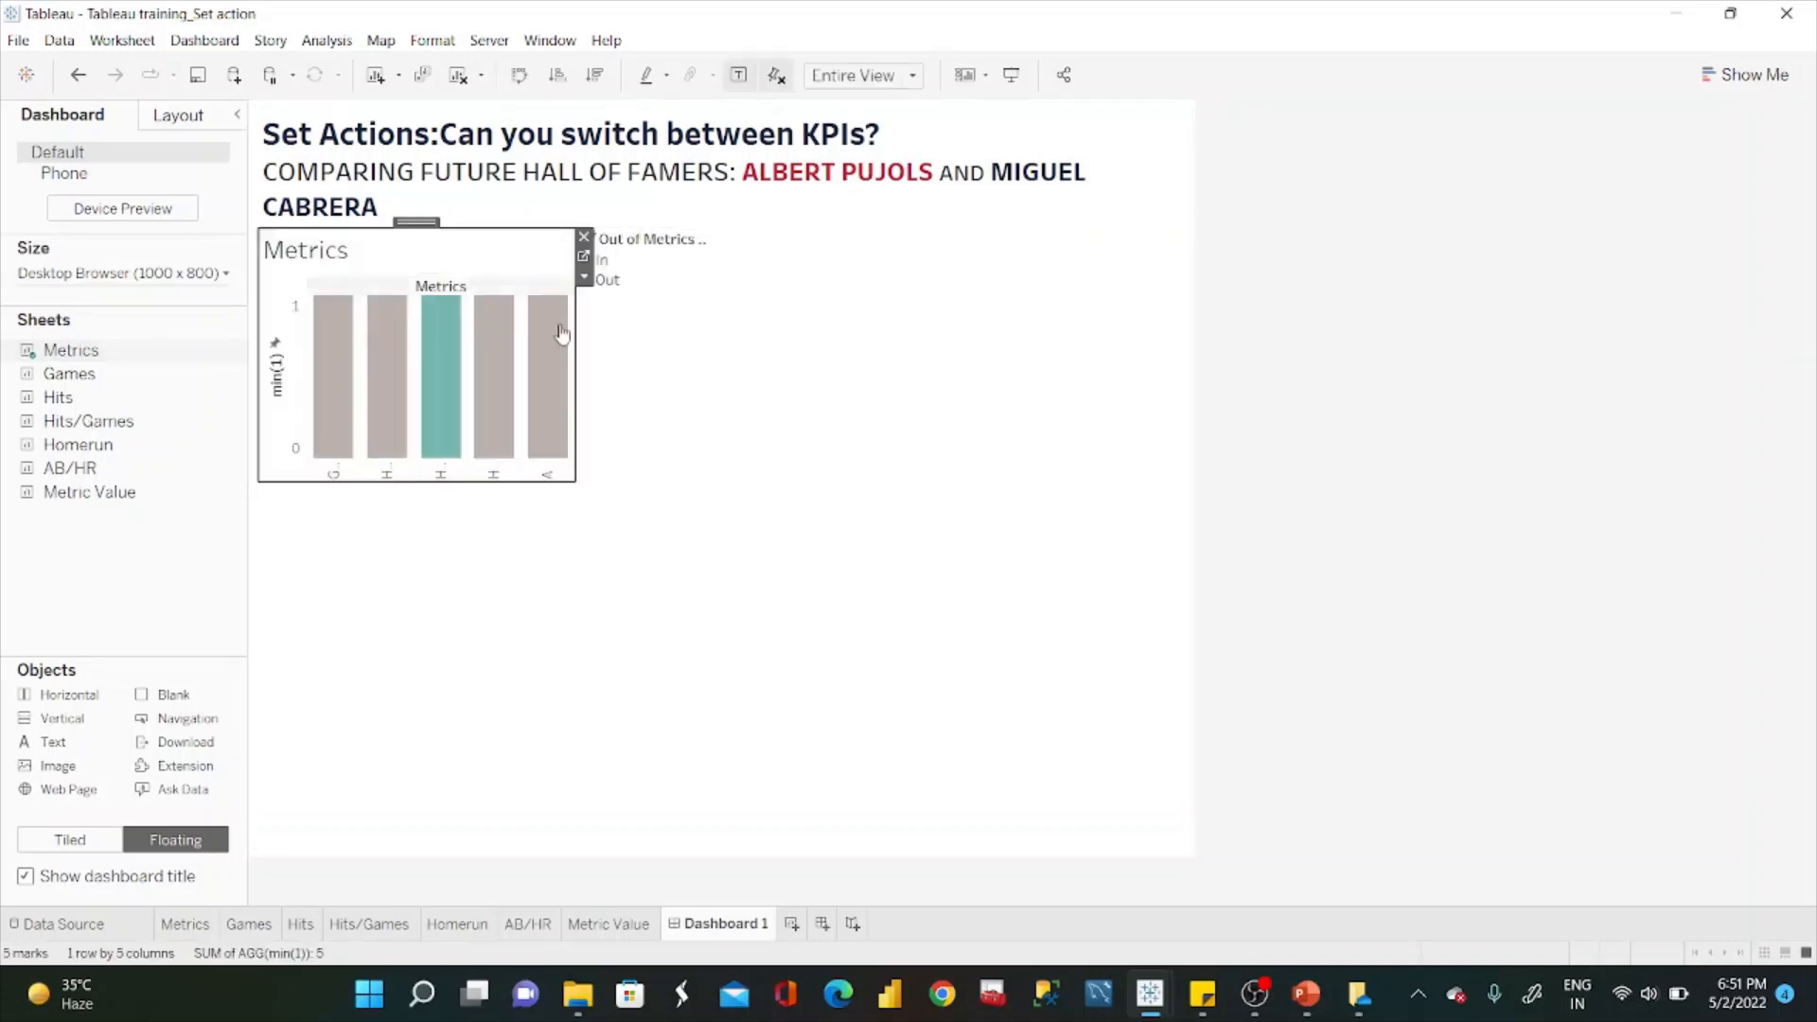
Remove the In / Out of Metrics Set legend from the dashboard.
left_click(722, 287)
left_click(699, 280)
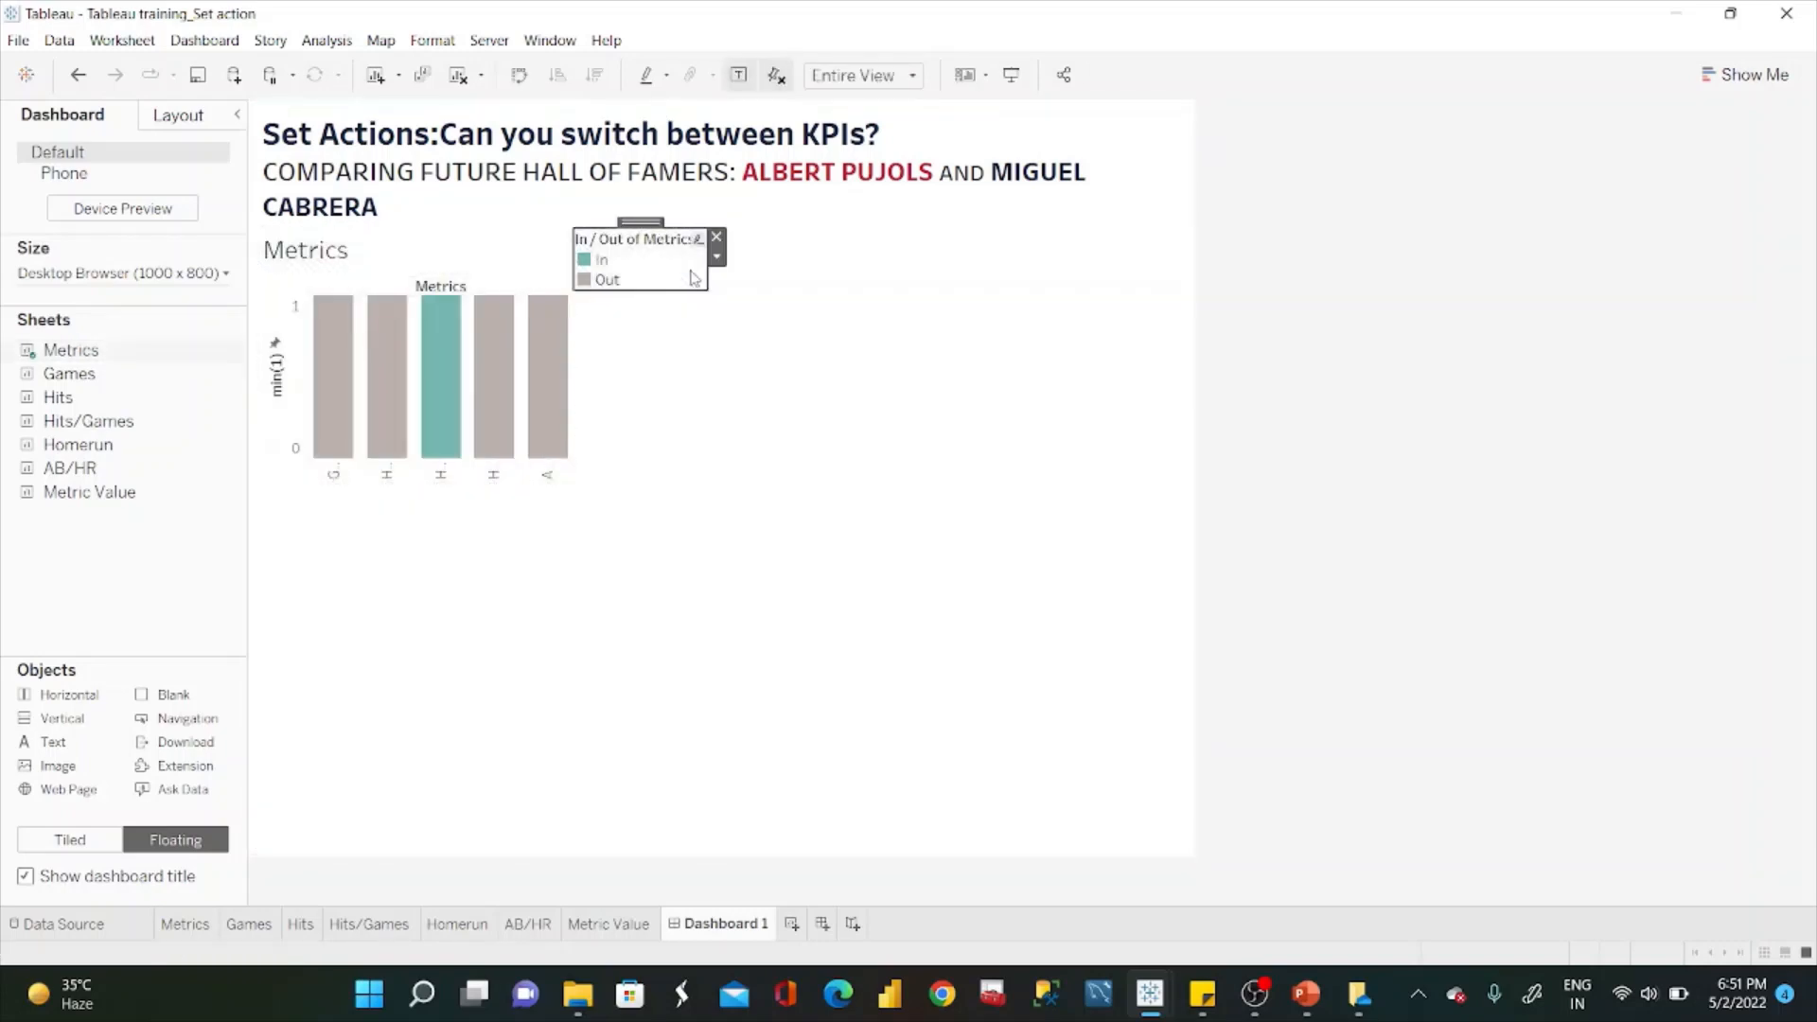
left_click(716, 239)
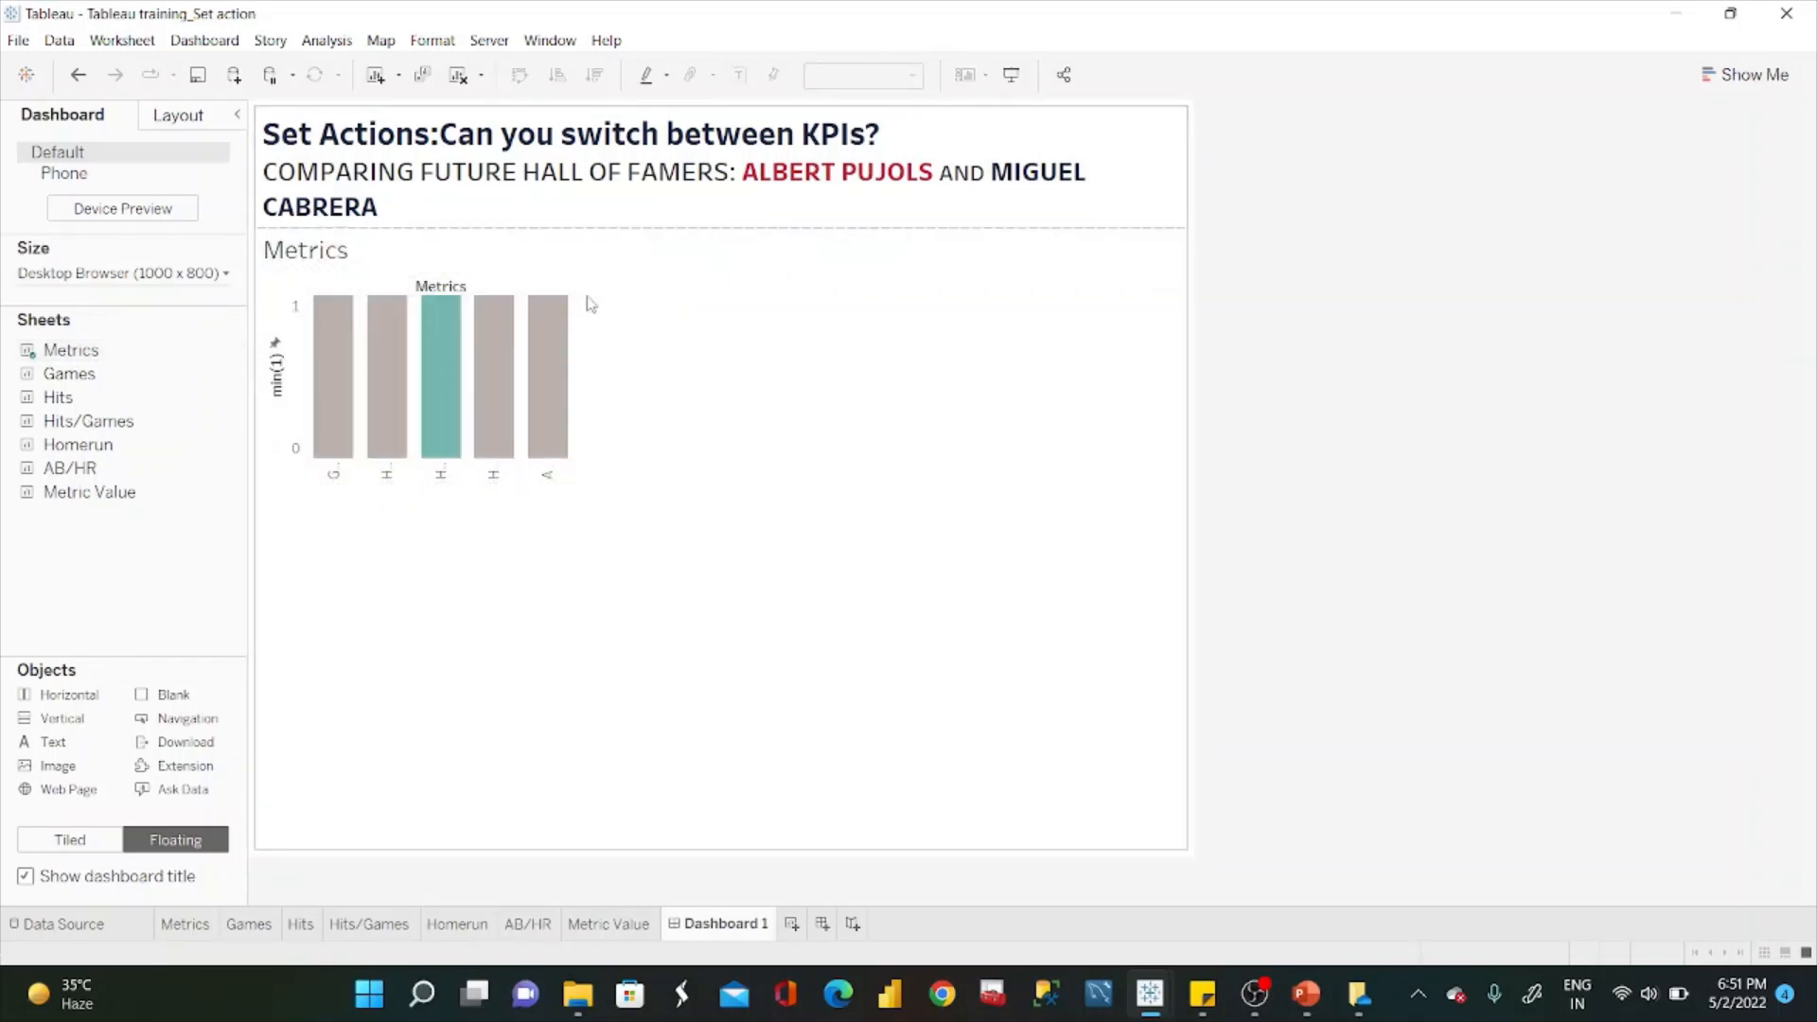
Widen the floating Metrics sheet to nearly the dashboard's full width and increase its height.
left_click(568, 301)
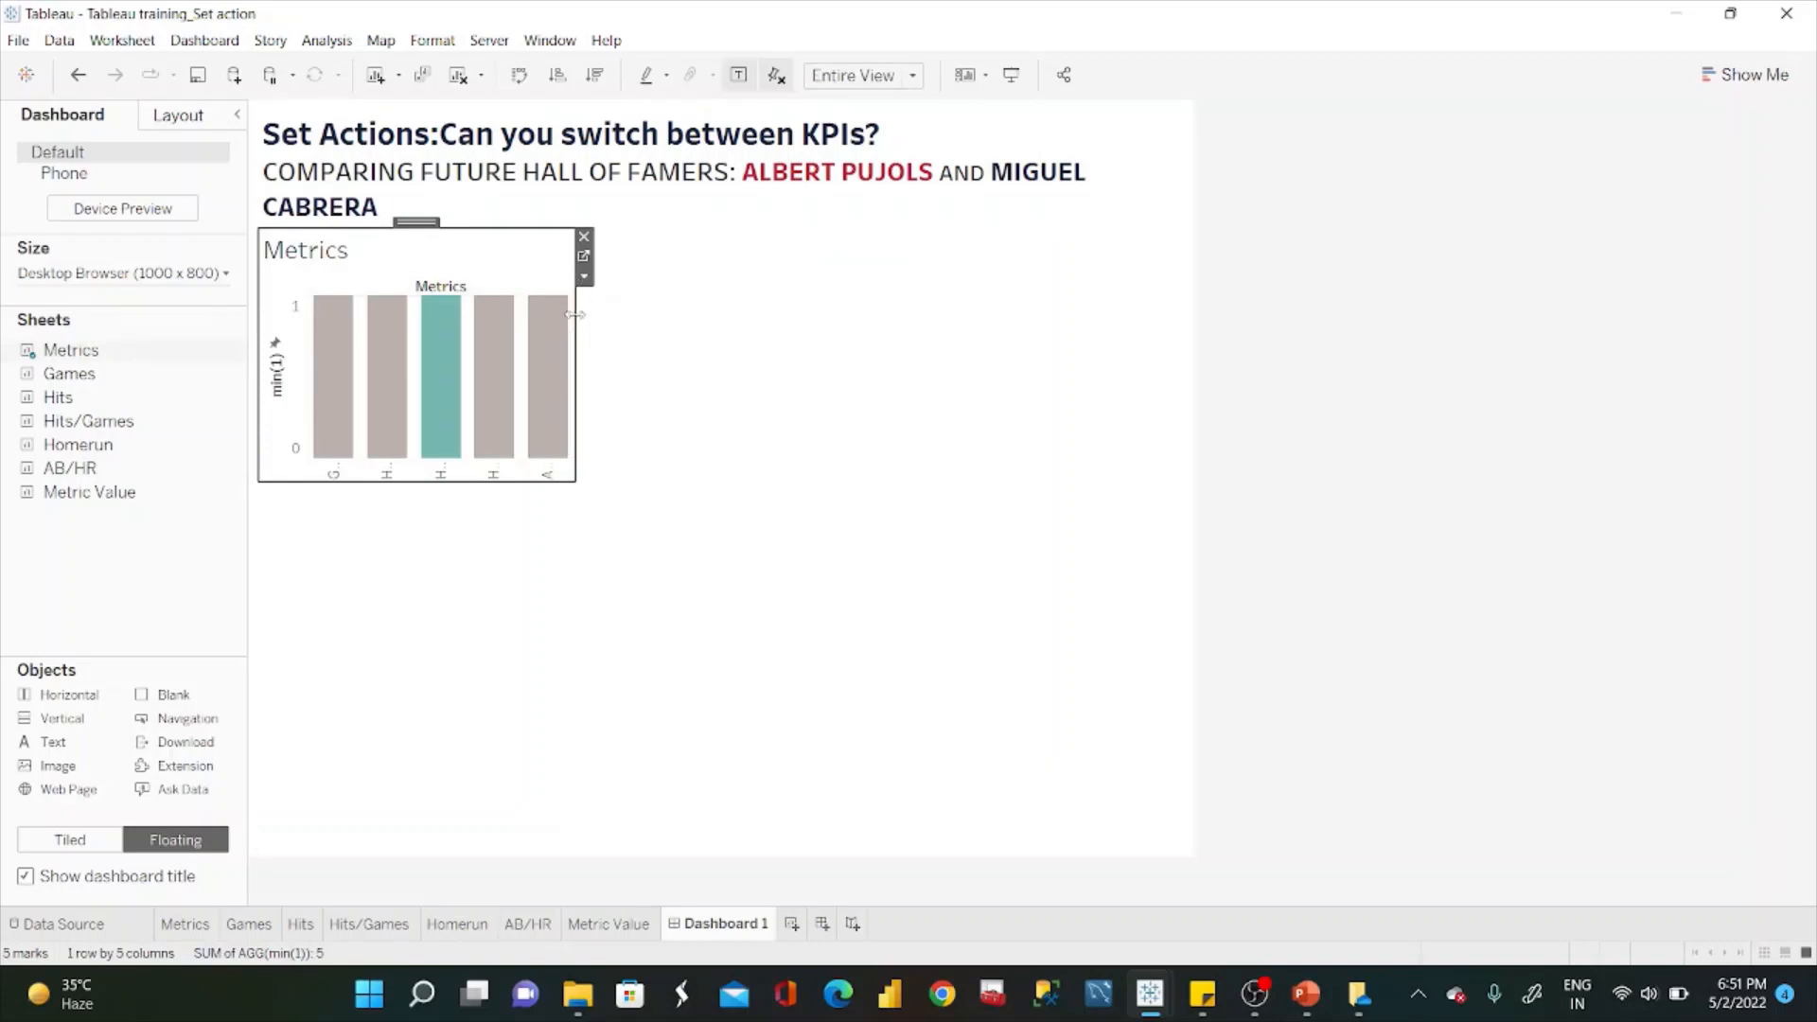
left_click_drag(579, 318, 1180, 349)
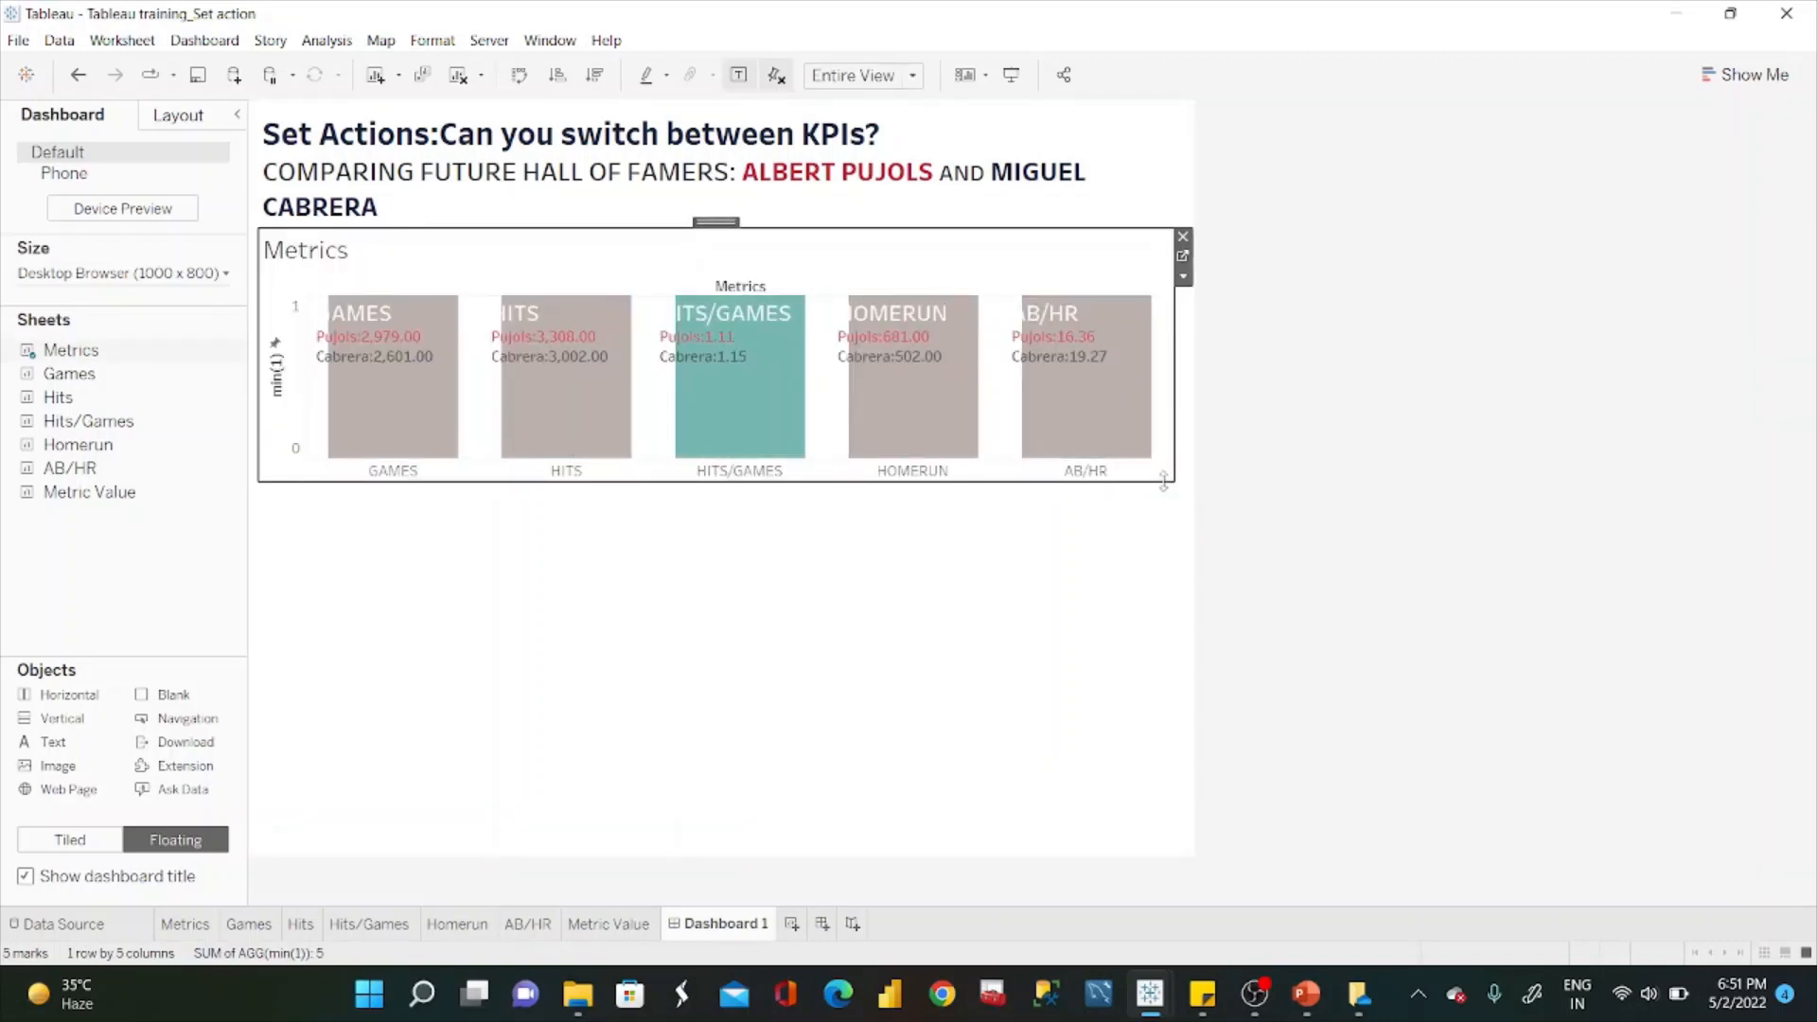
left_click_drag(1164, 483, 1176, 558)
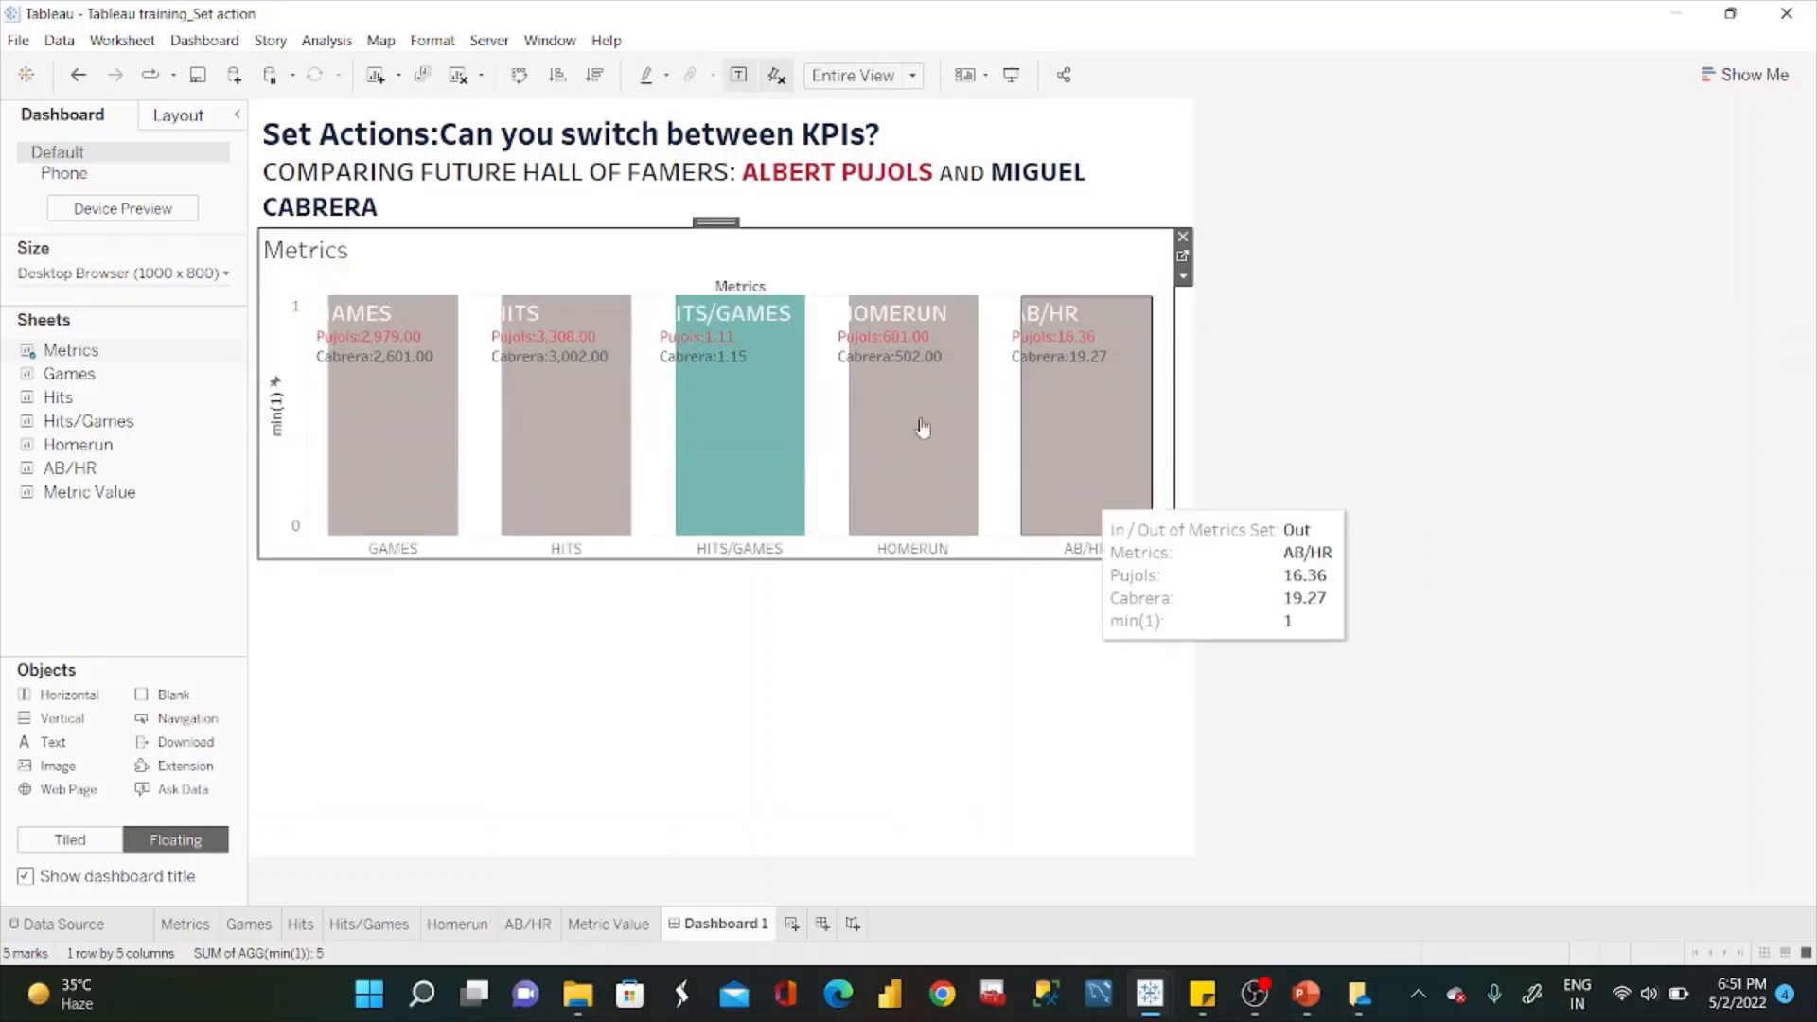
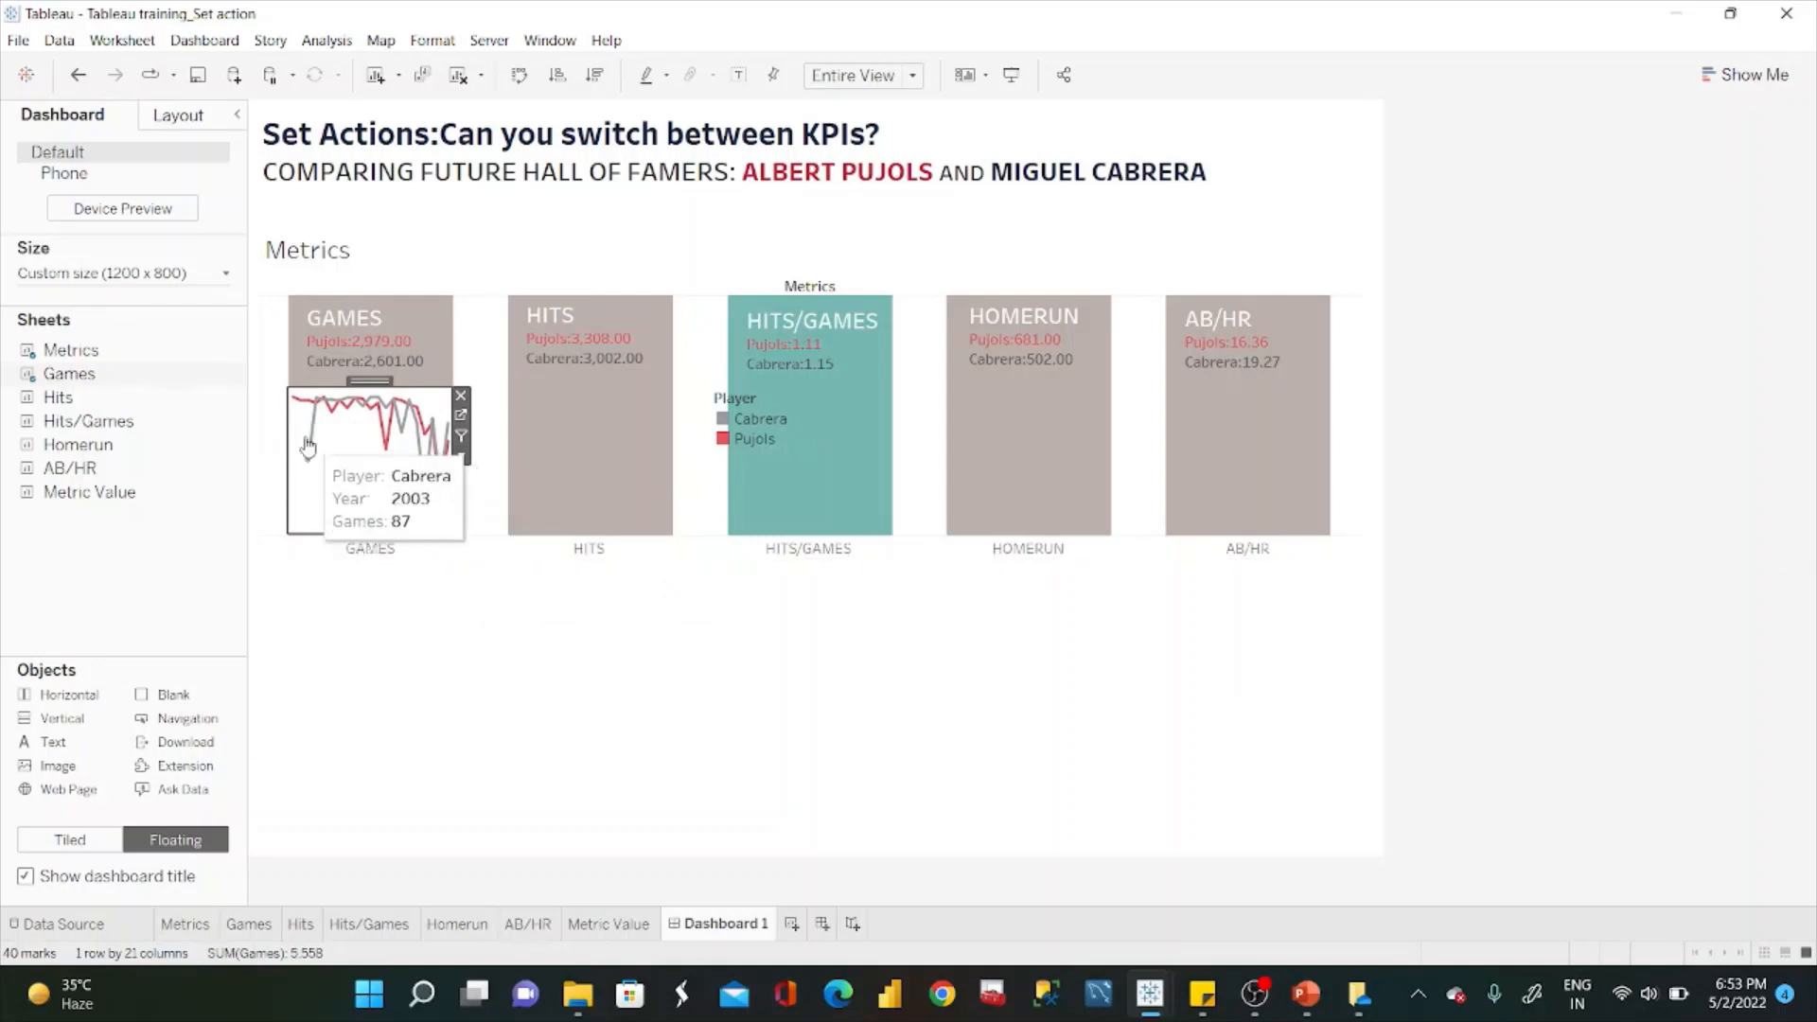
Set the worksheet shading of the Games line chart to None so the GAMES bar shows through.
right_click(367, 446)
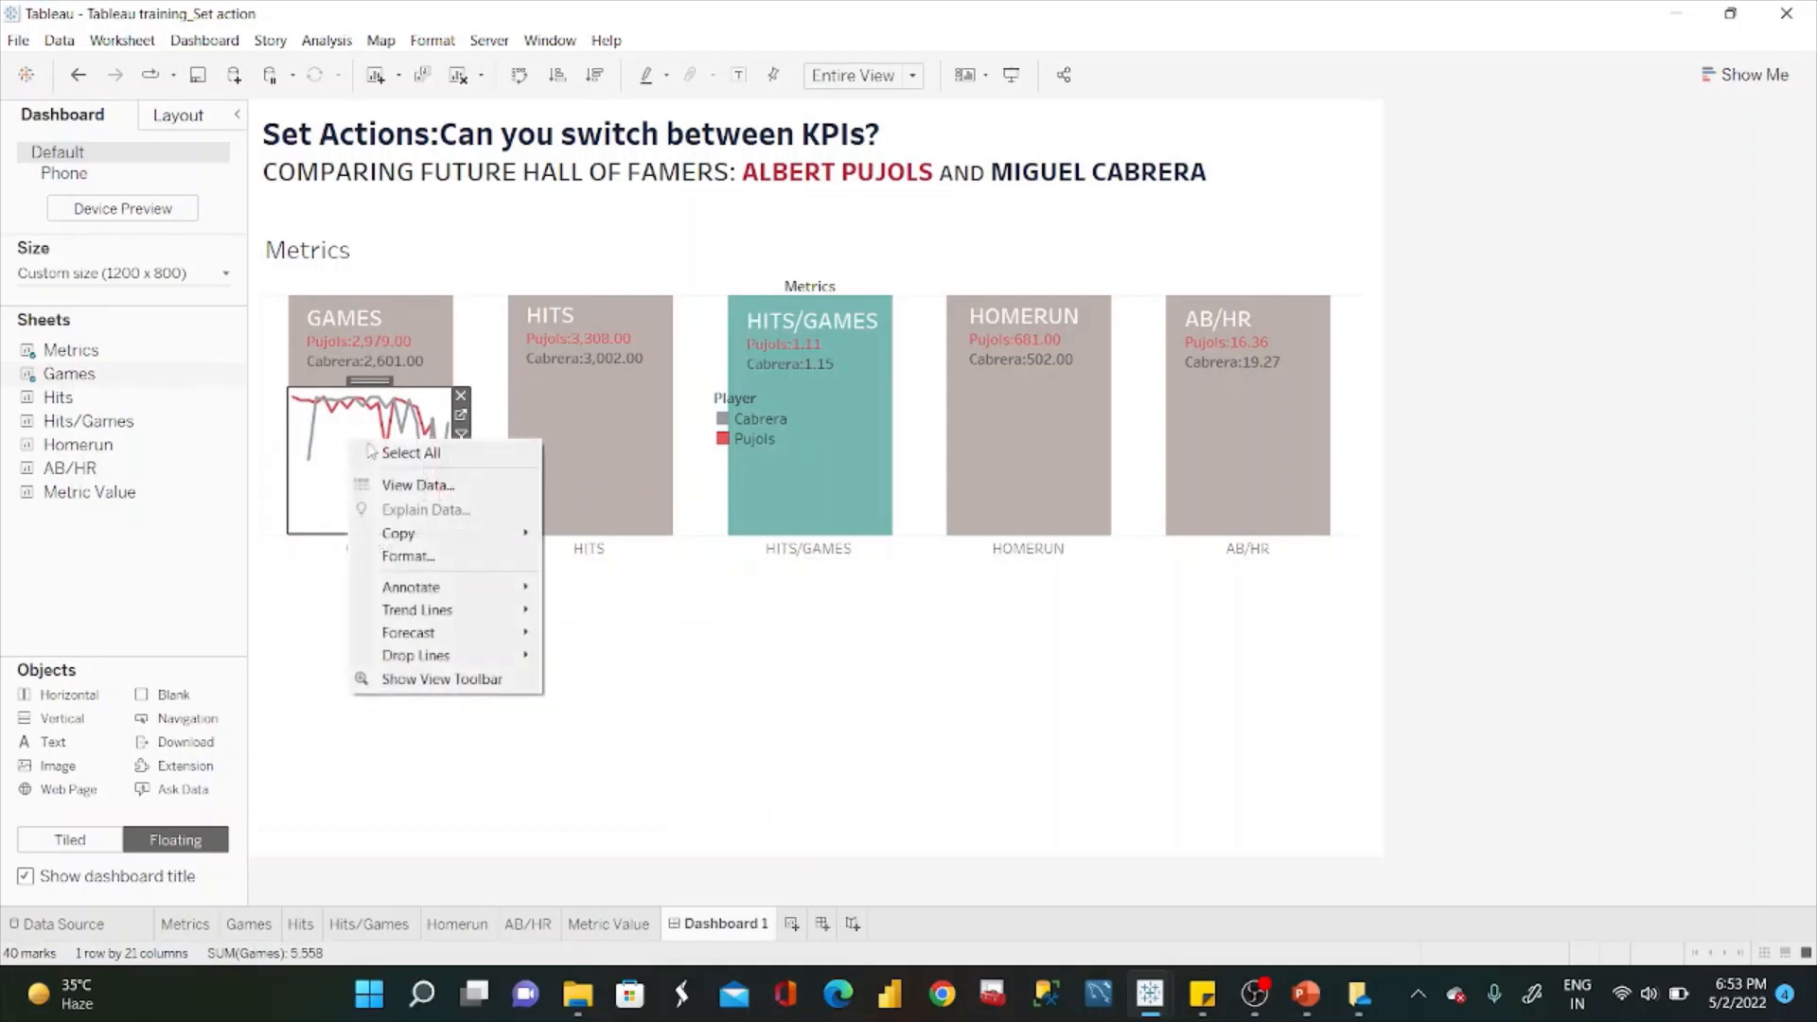
left_click(423, 555)
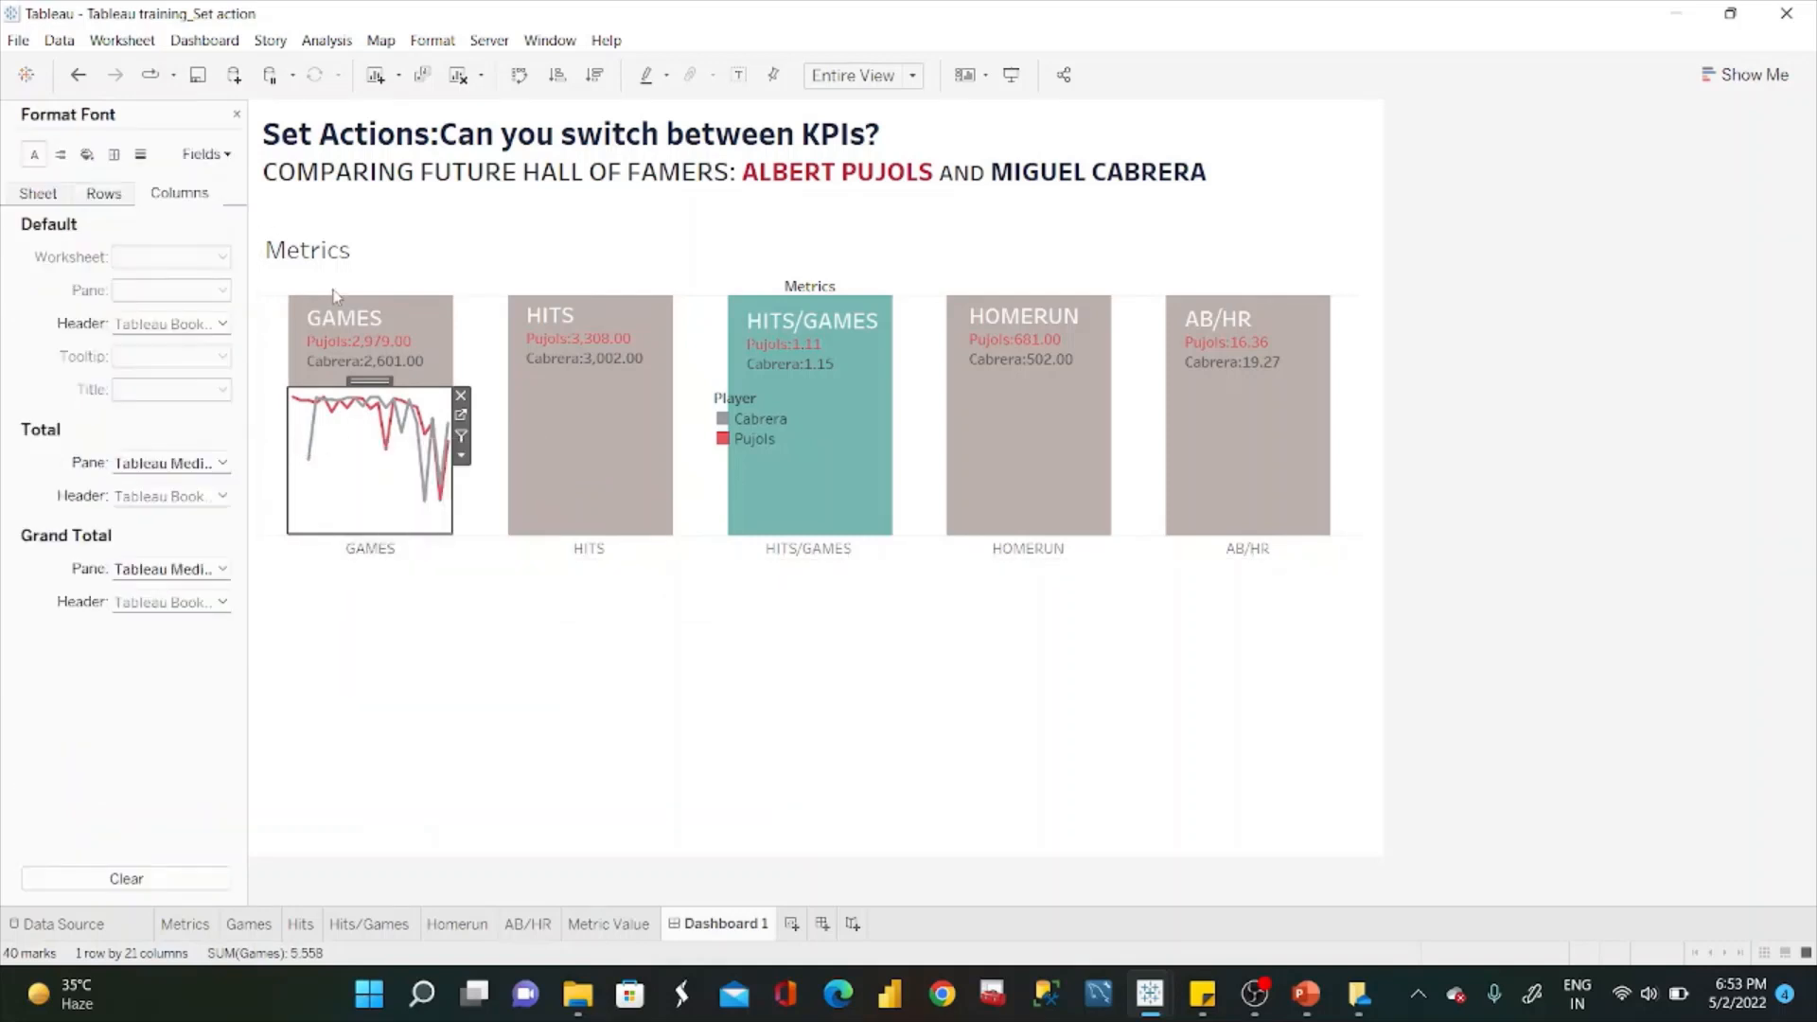
left_click(86, 155)
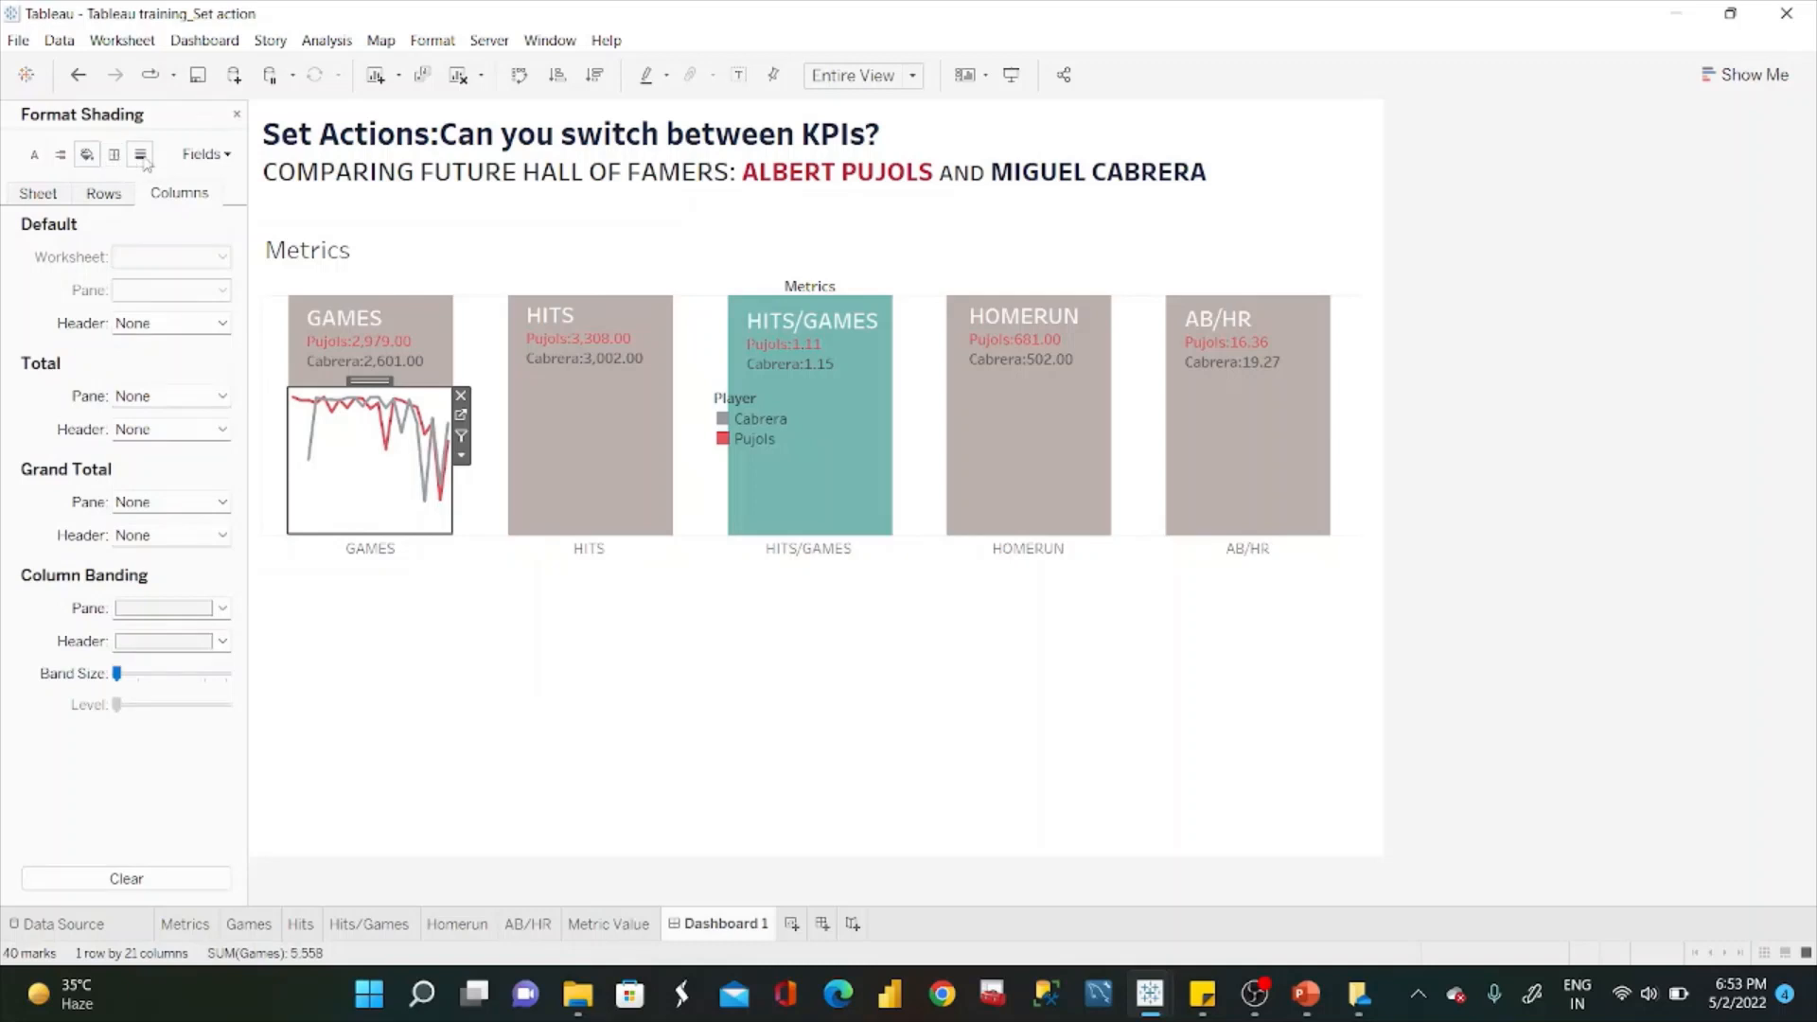
left_click(434, 42)
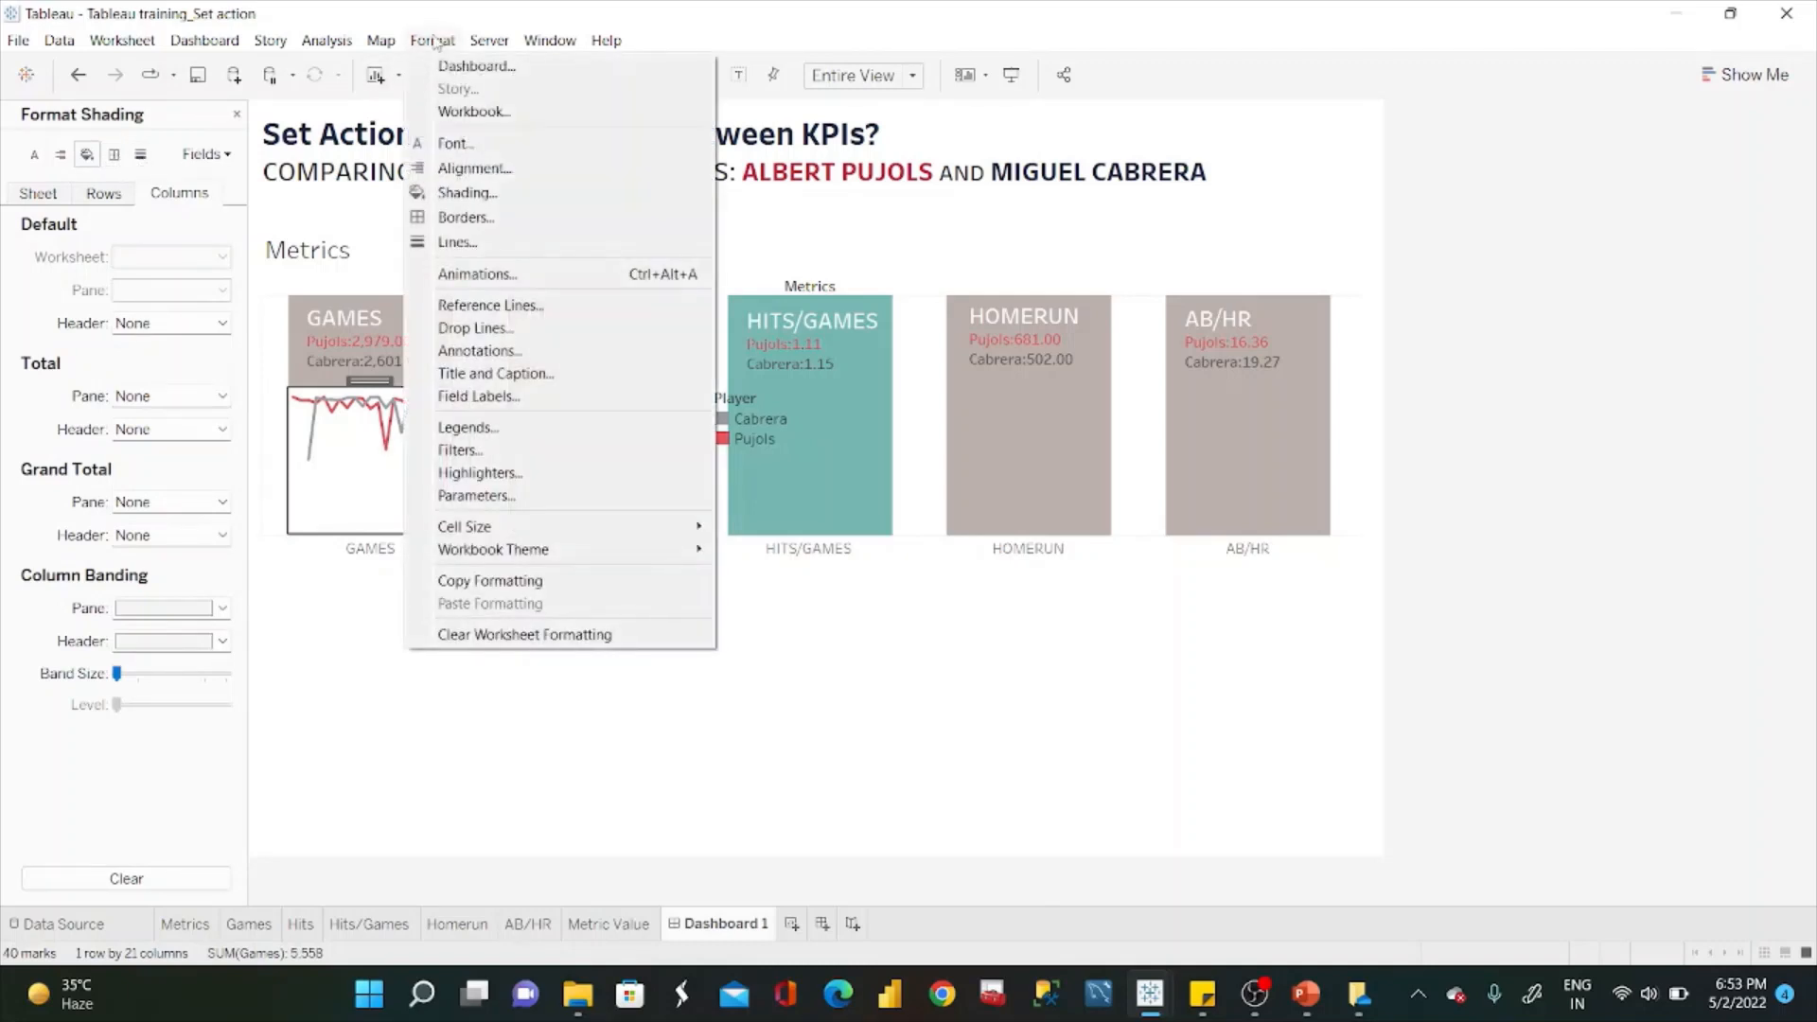
left_click(489, 194)
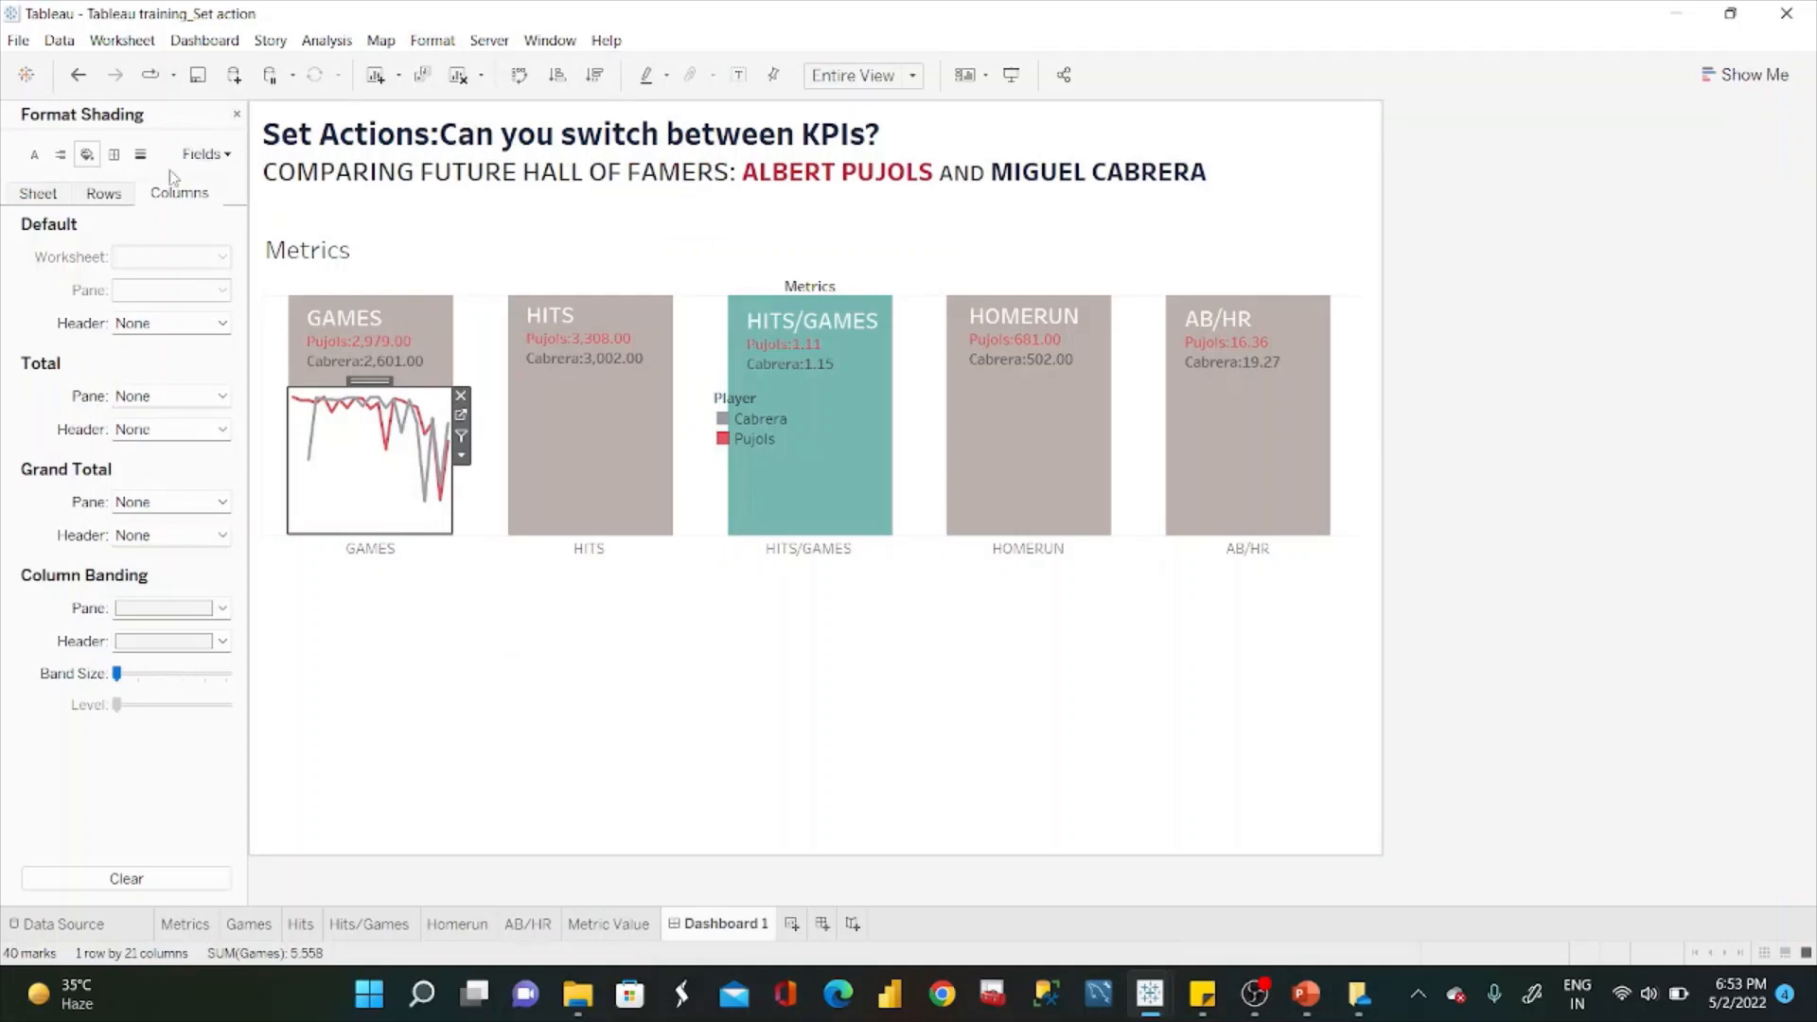
left_click(42, 206)
left_click(200, 256)
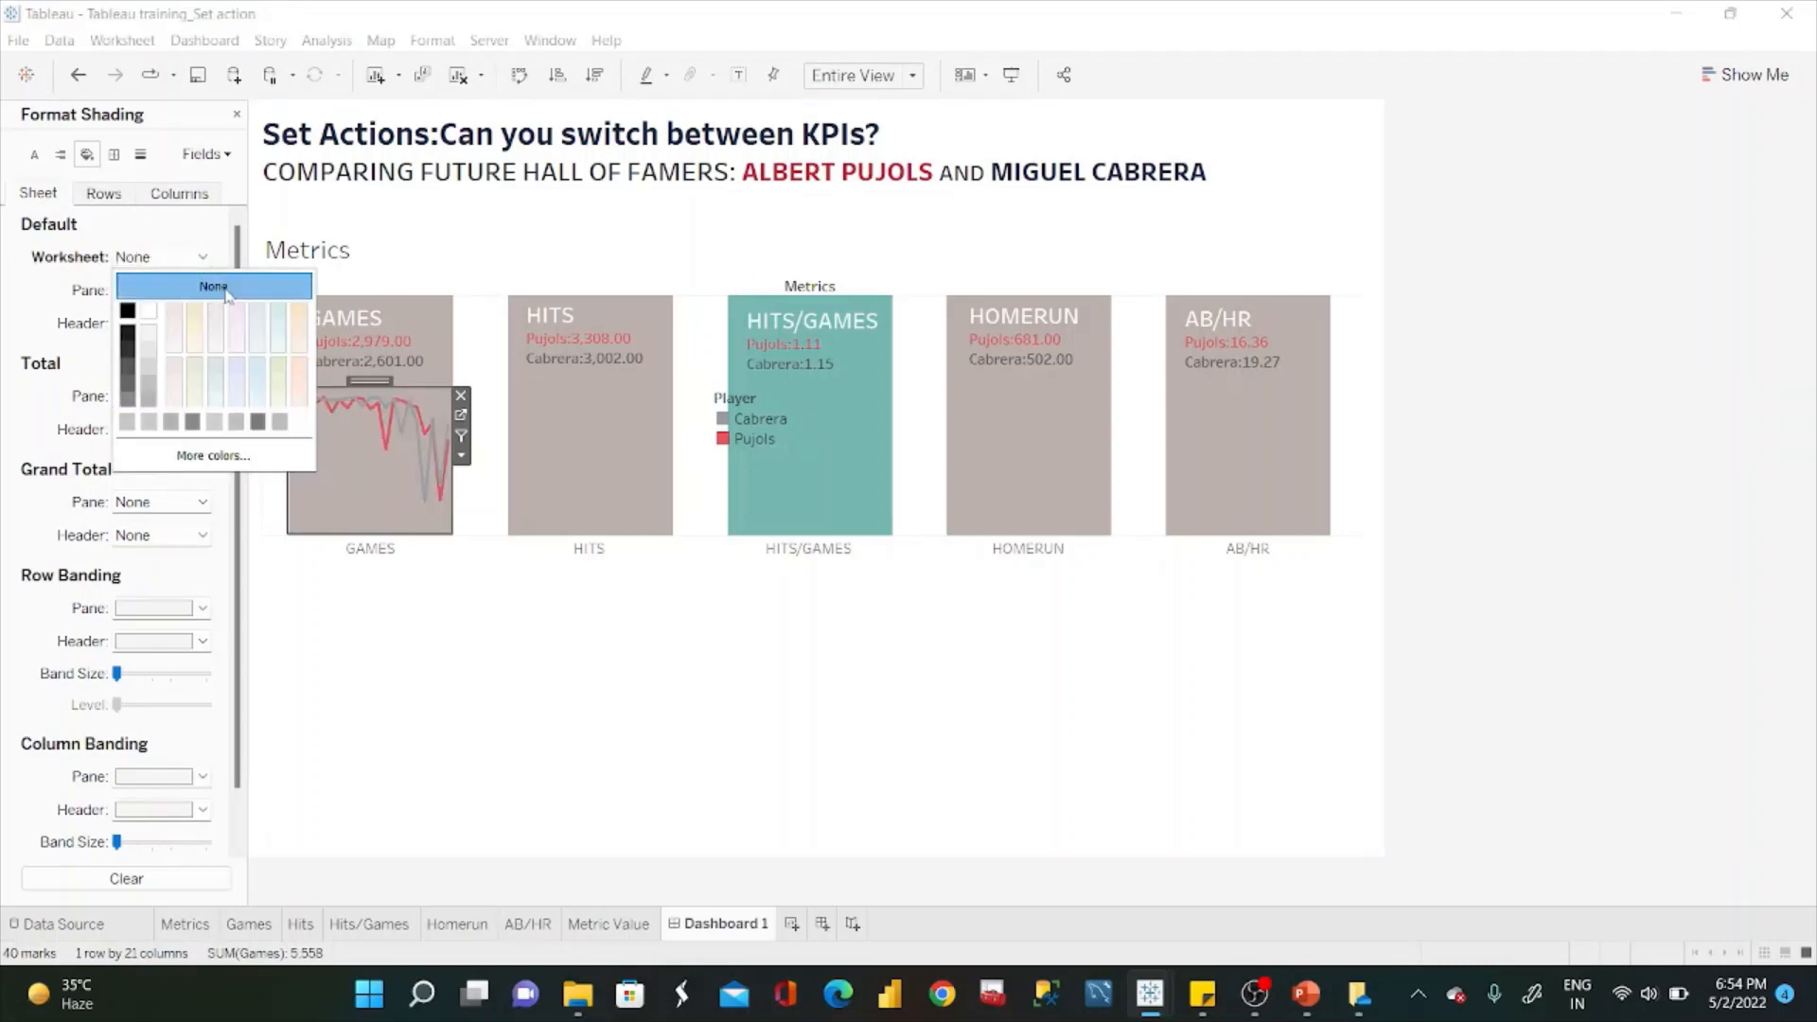
left_click(467, 637)
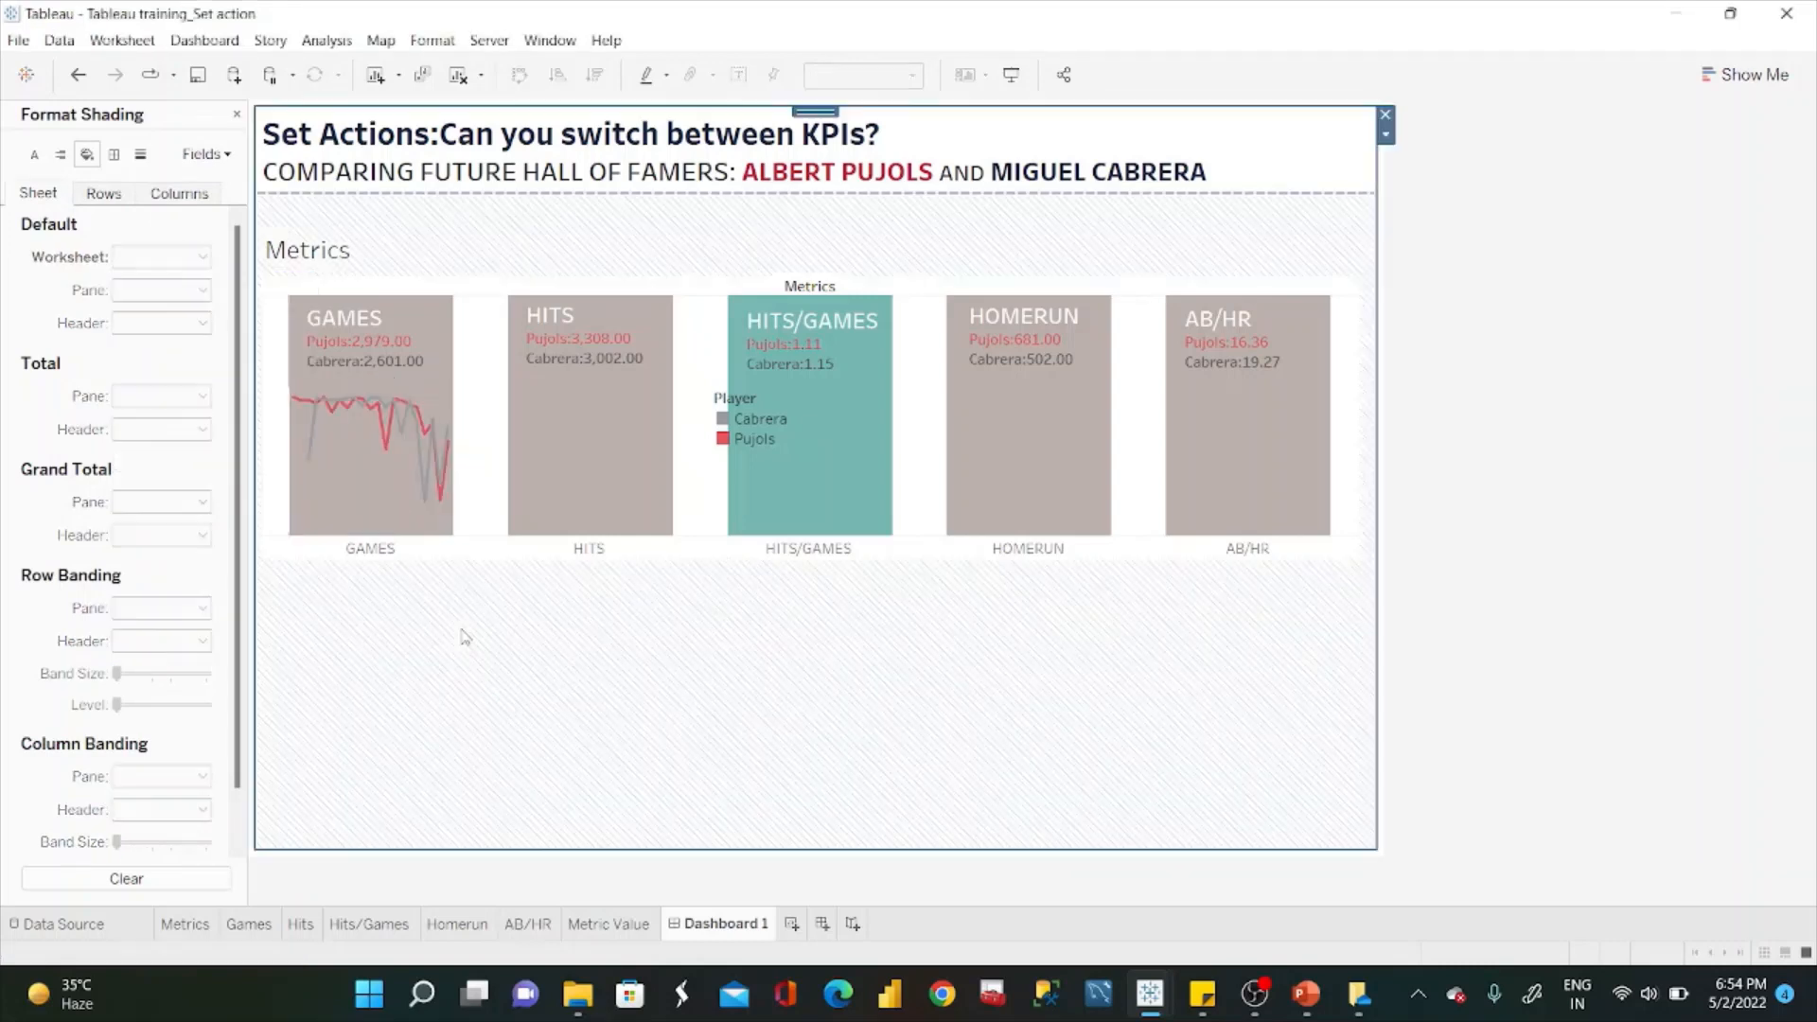
left_click(236, 113)
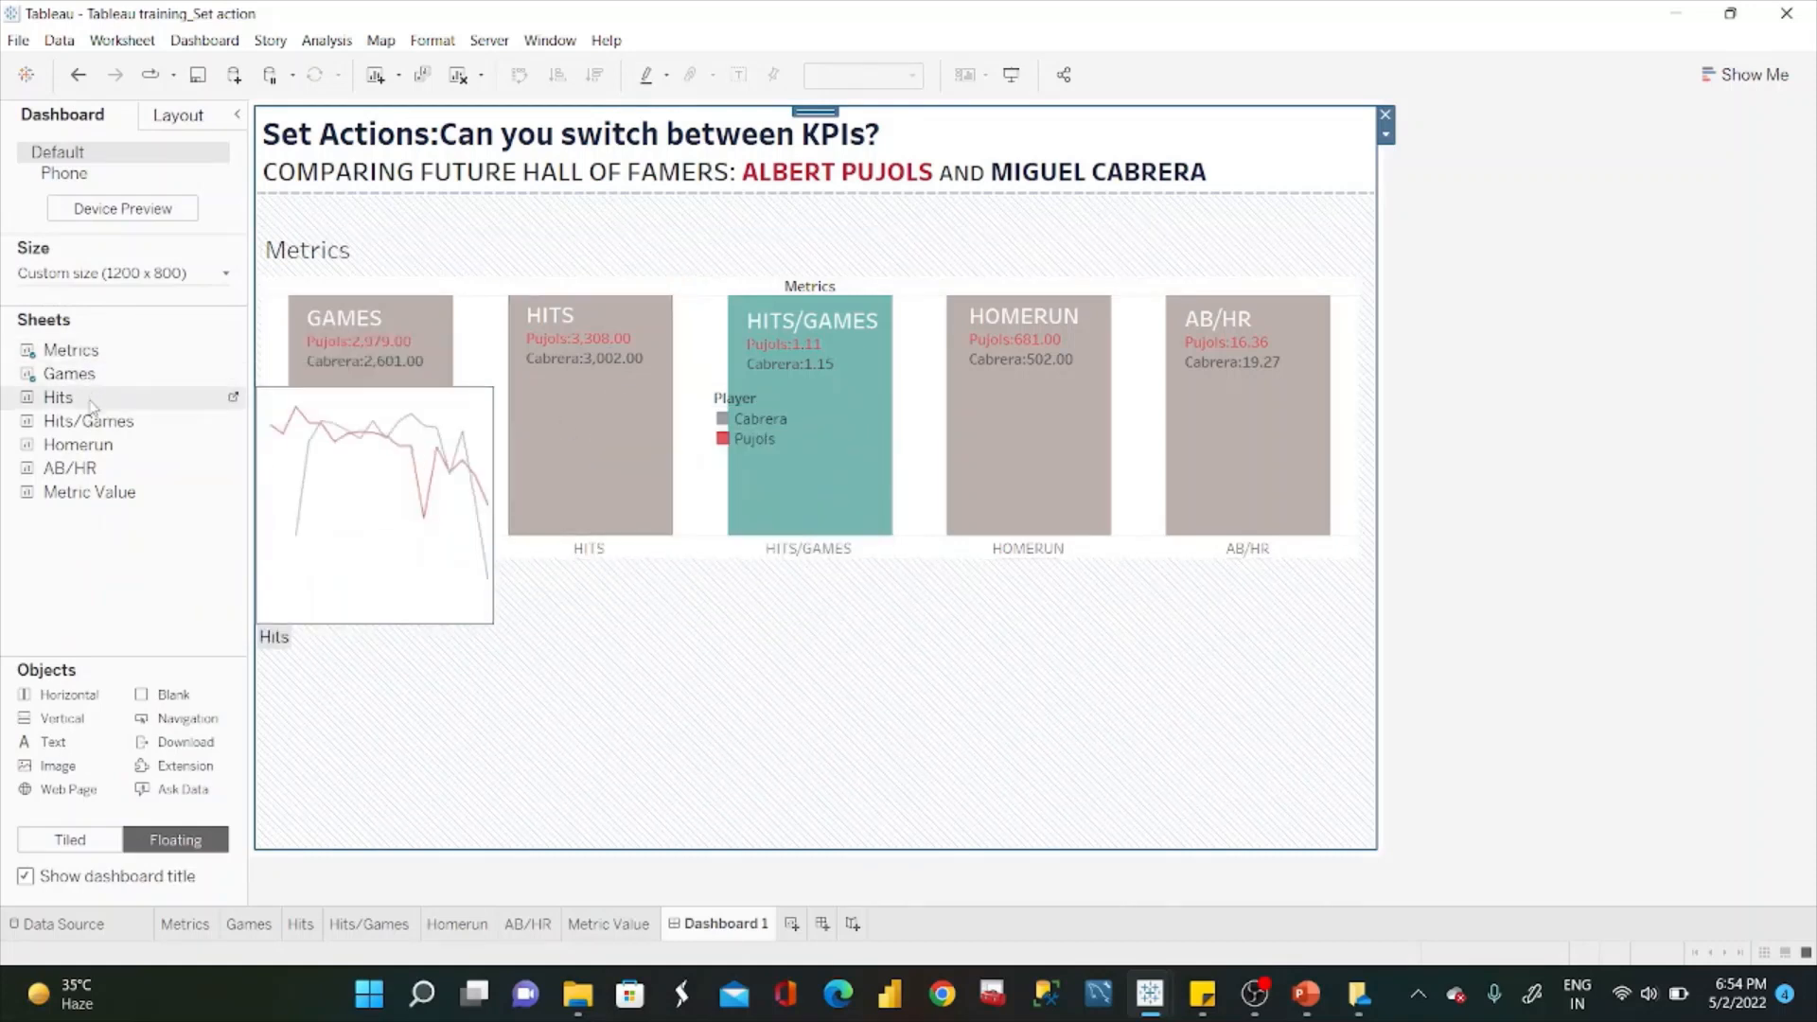
Place the Hits sheet as a floating chart over the HITS bar, below its labels, and hide its title.
left_click_drag(92, 405, 512, 396)
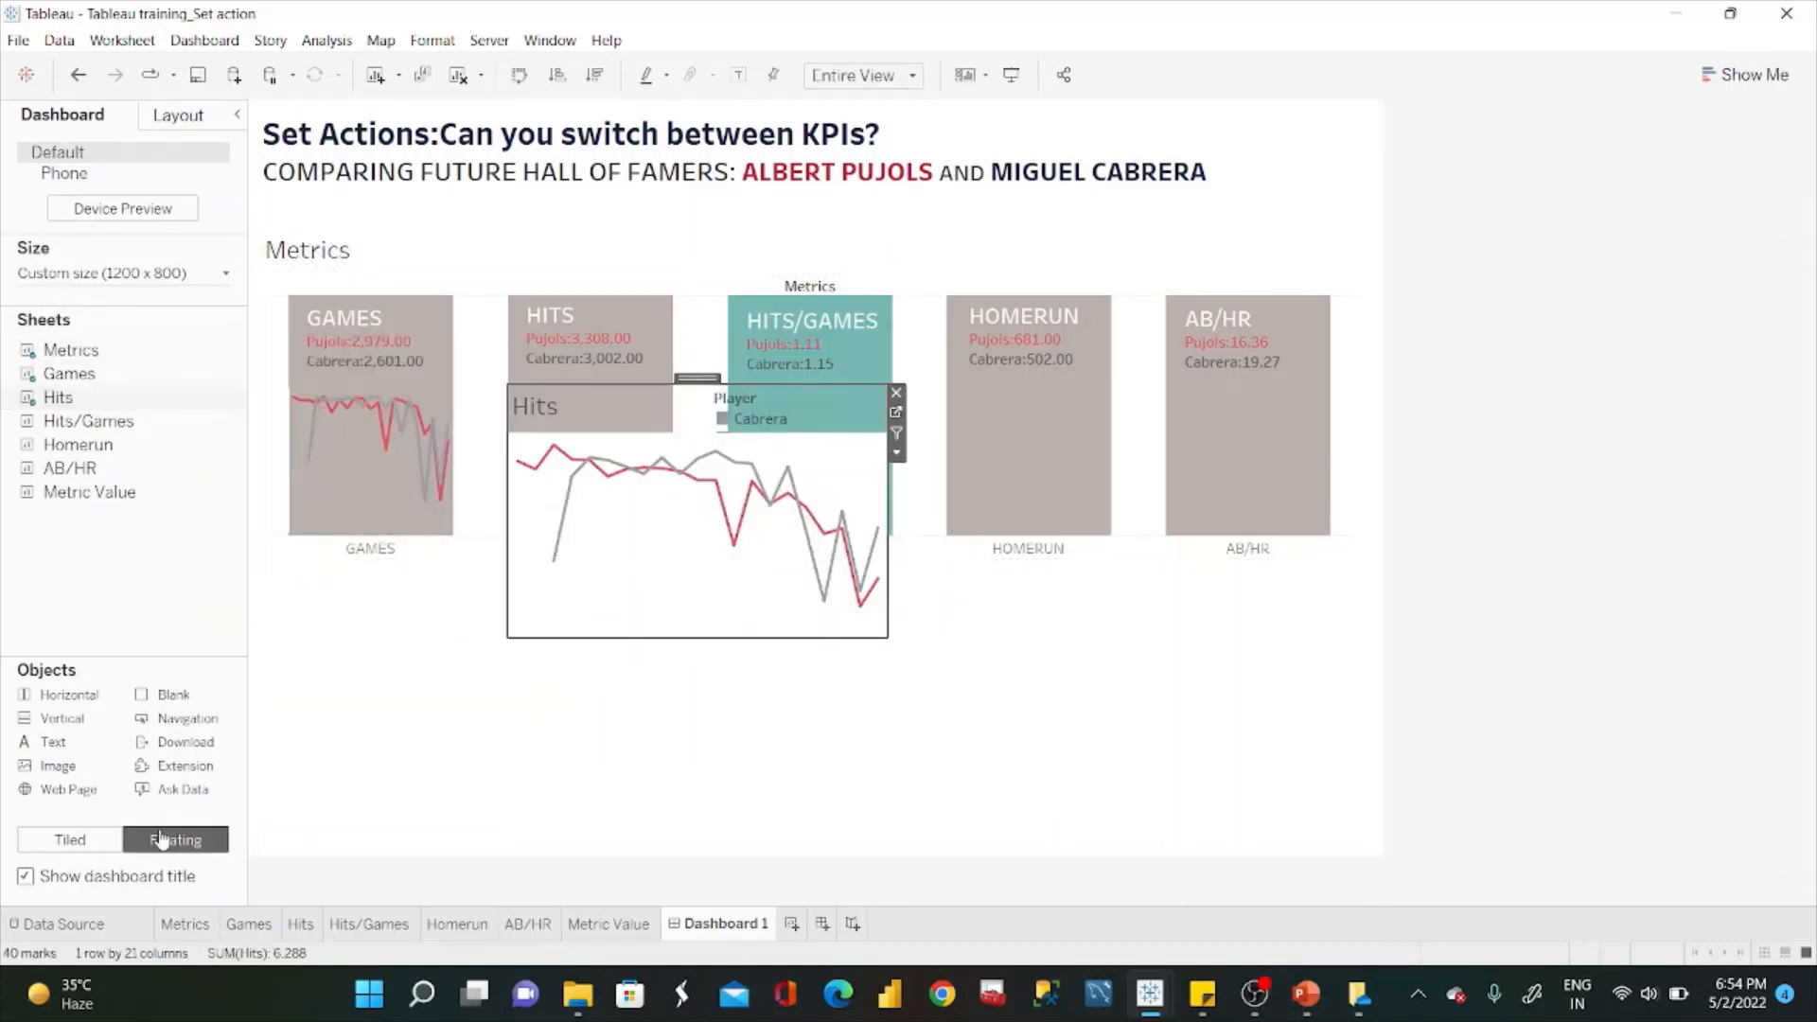
right_click(543, 407)
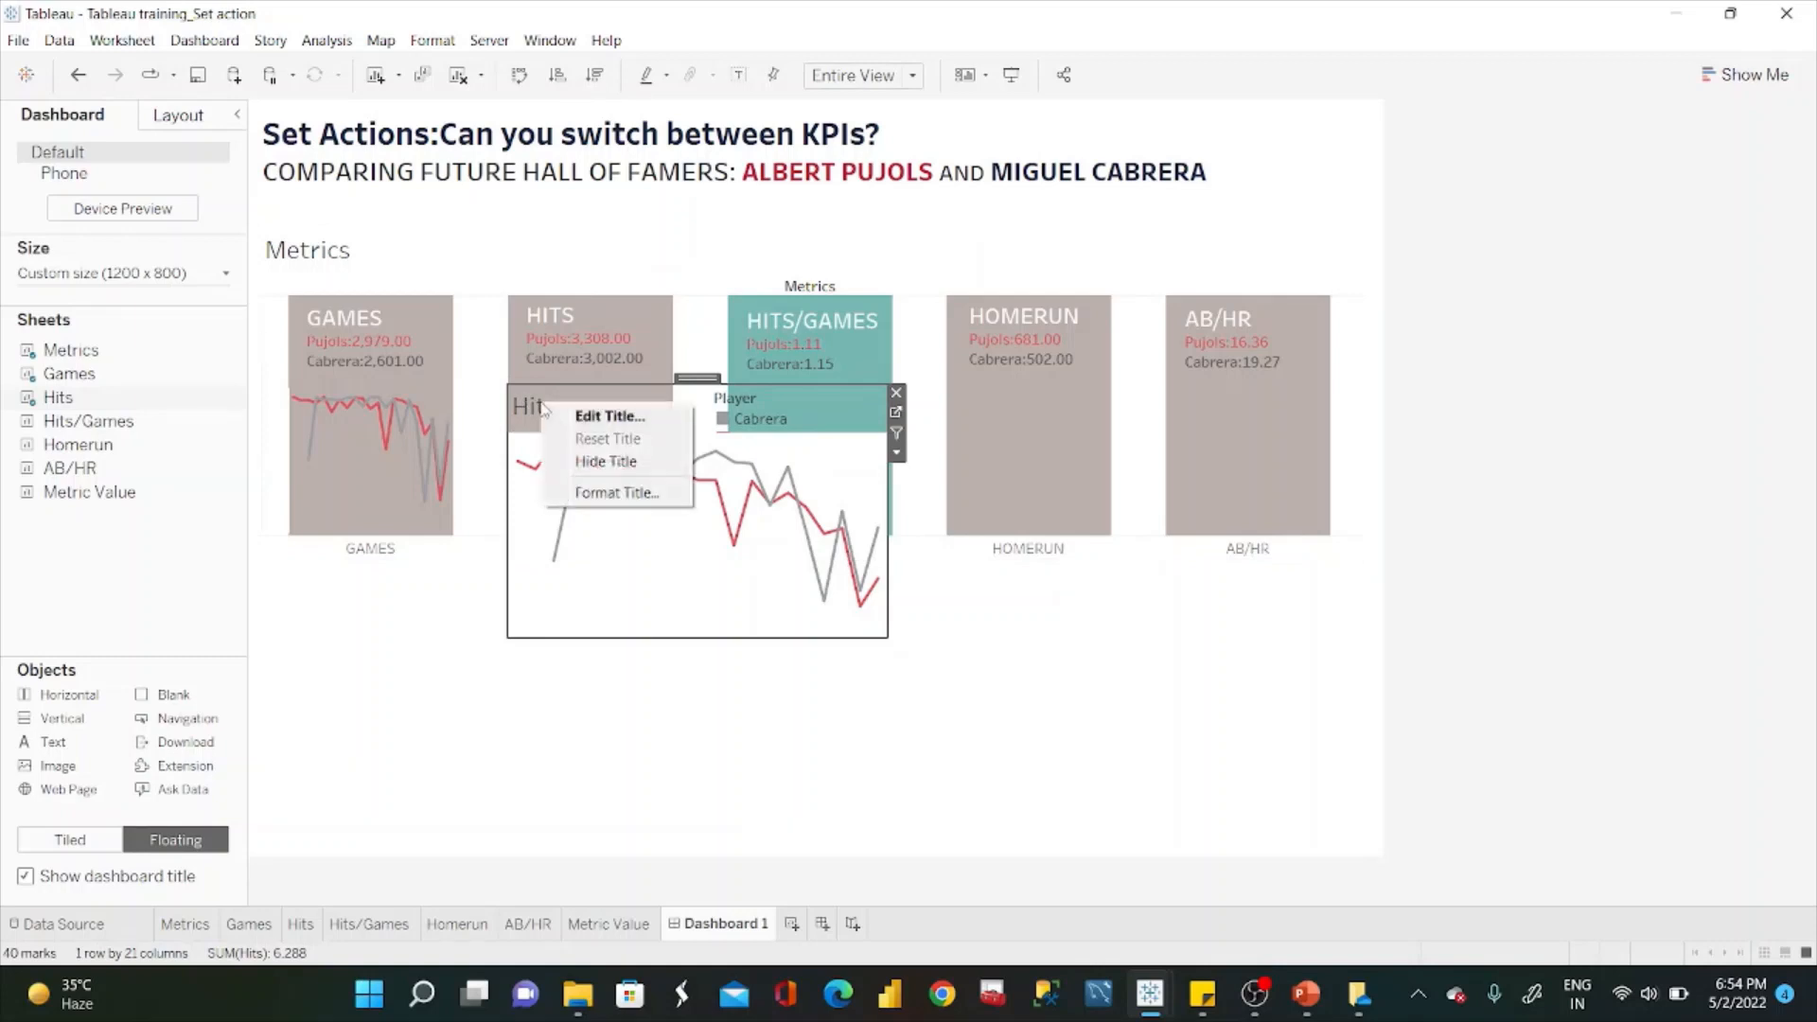
left_click(625, 464)
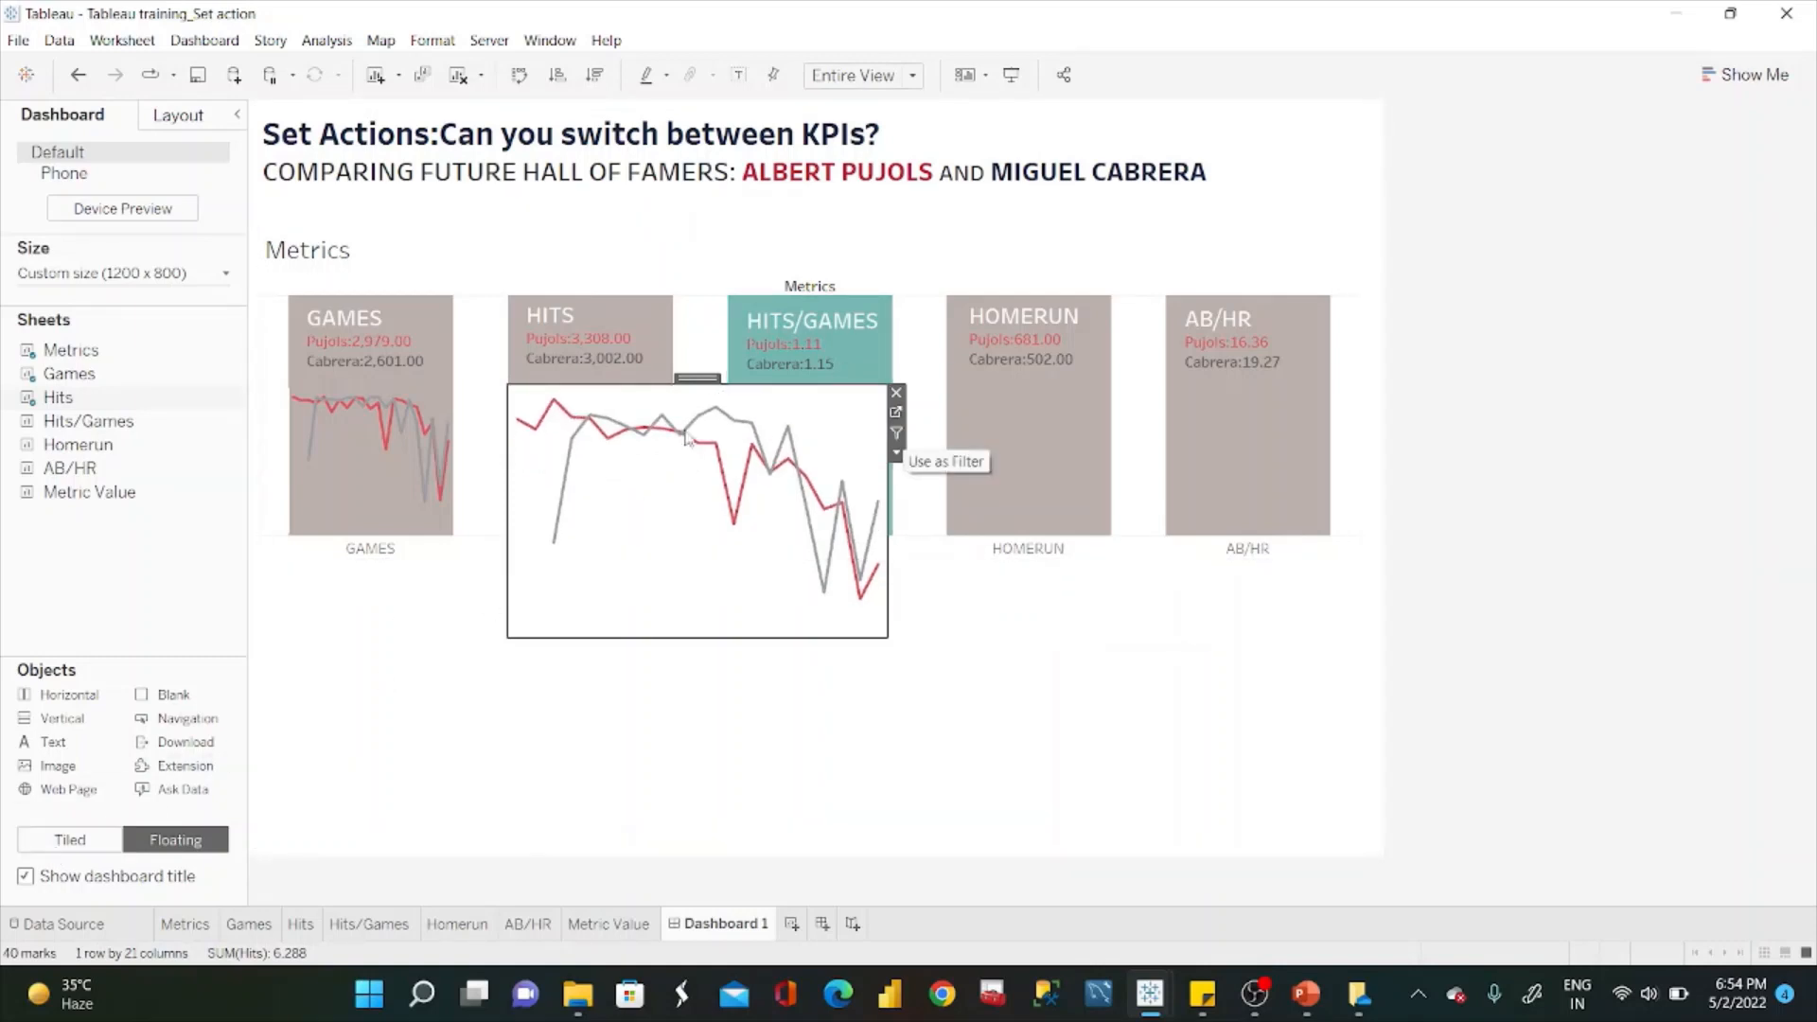
Shrink the floating Hits chart to fit the lower part of the HITS bar and set its worksheet shading to None.
left_click_drag(888, 635, 672, 538)
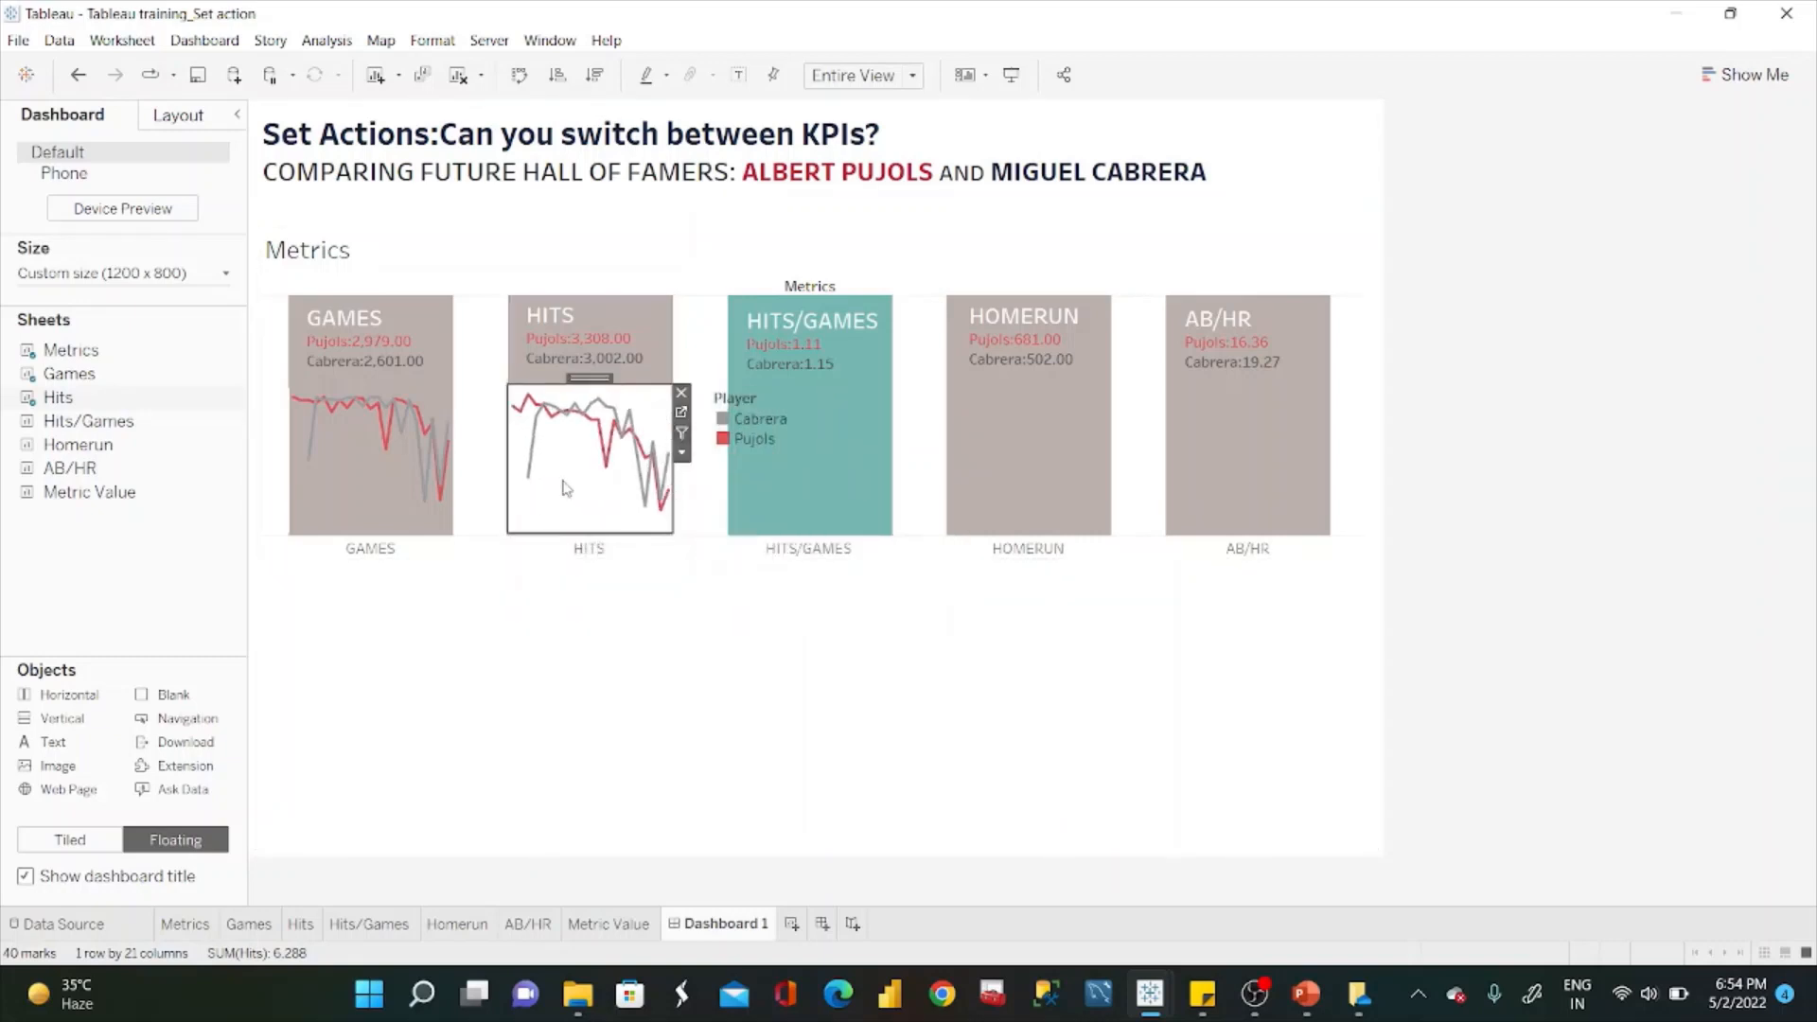
right_click(582, 486)
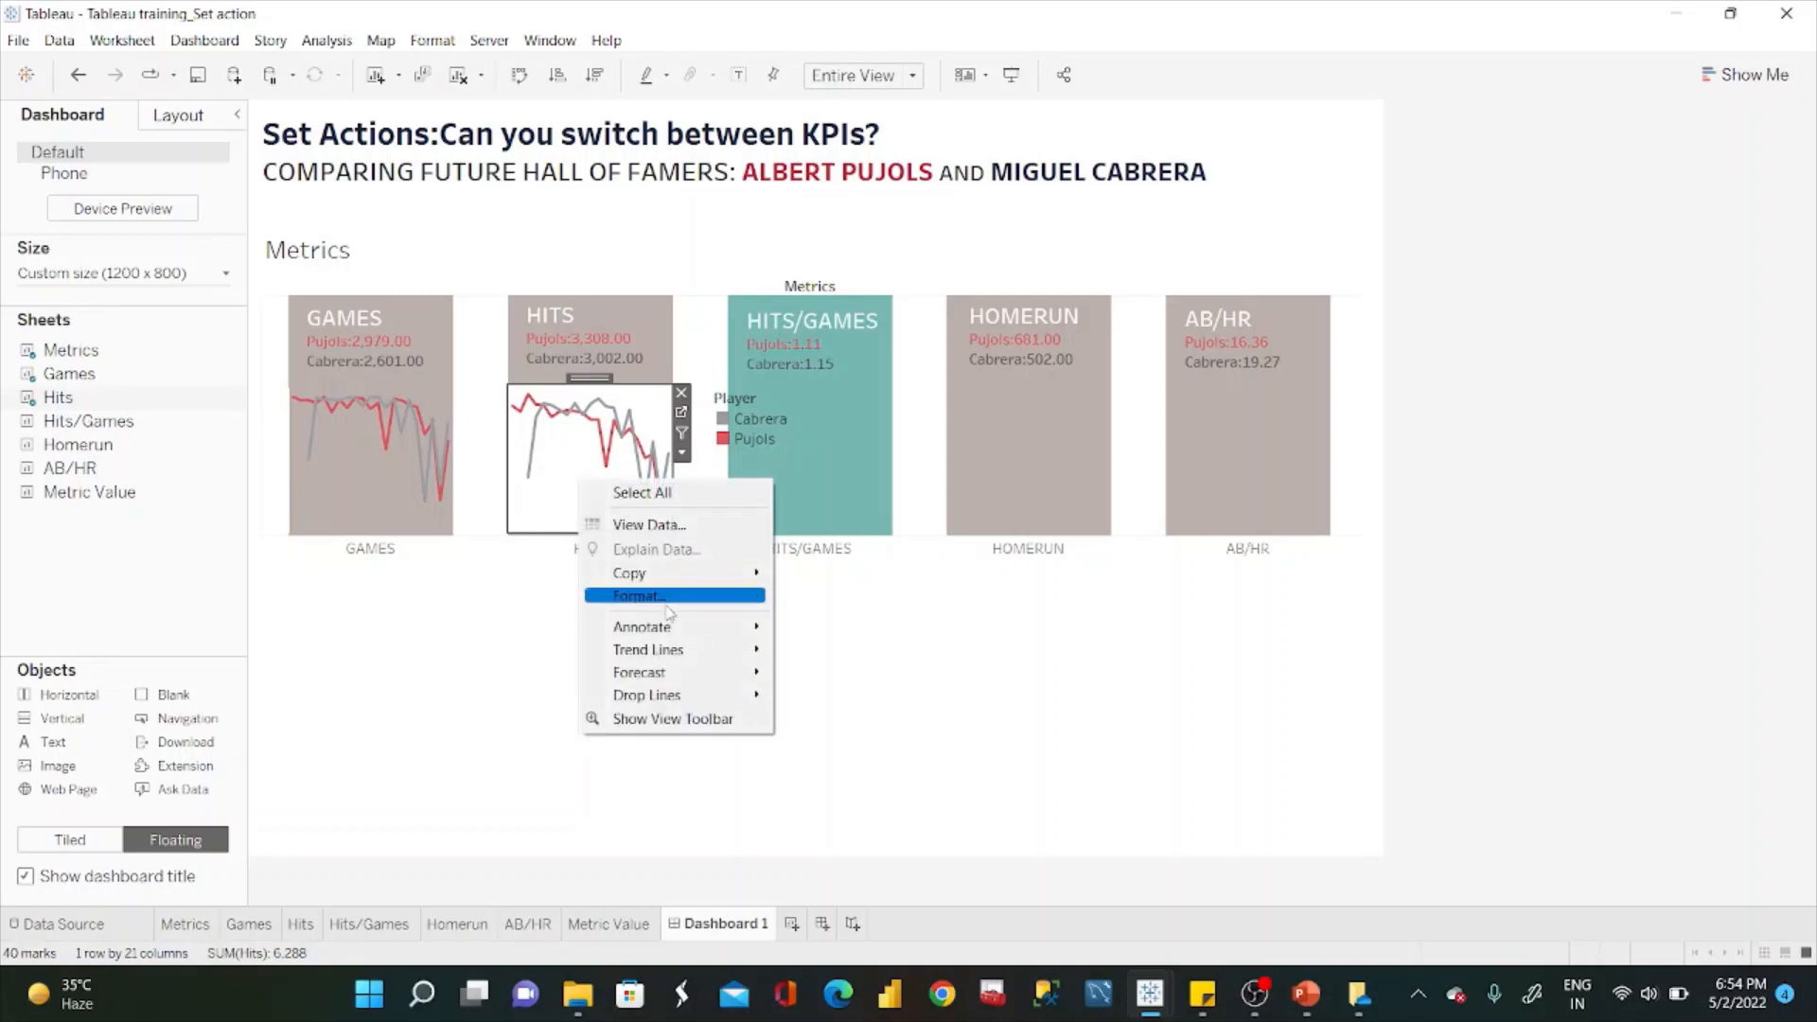
left_click(432, 41)
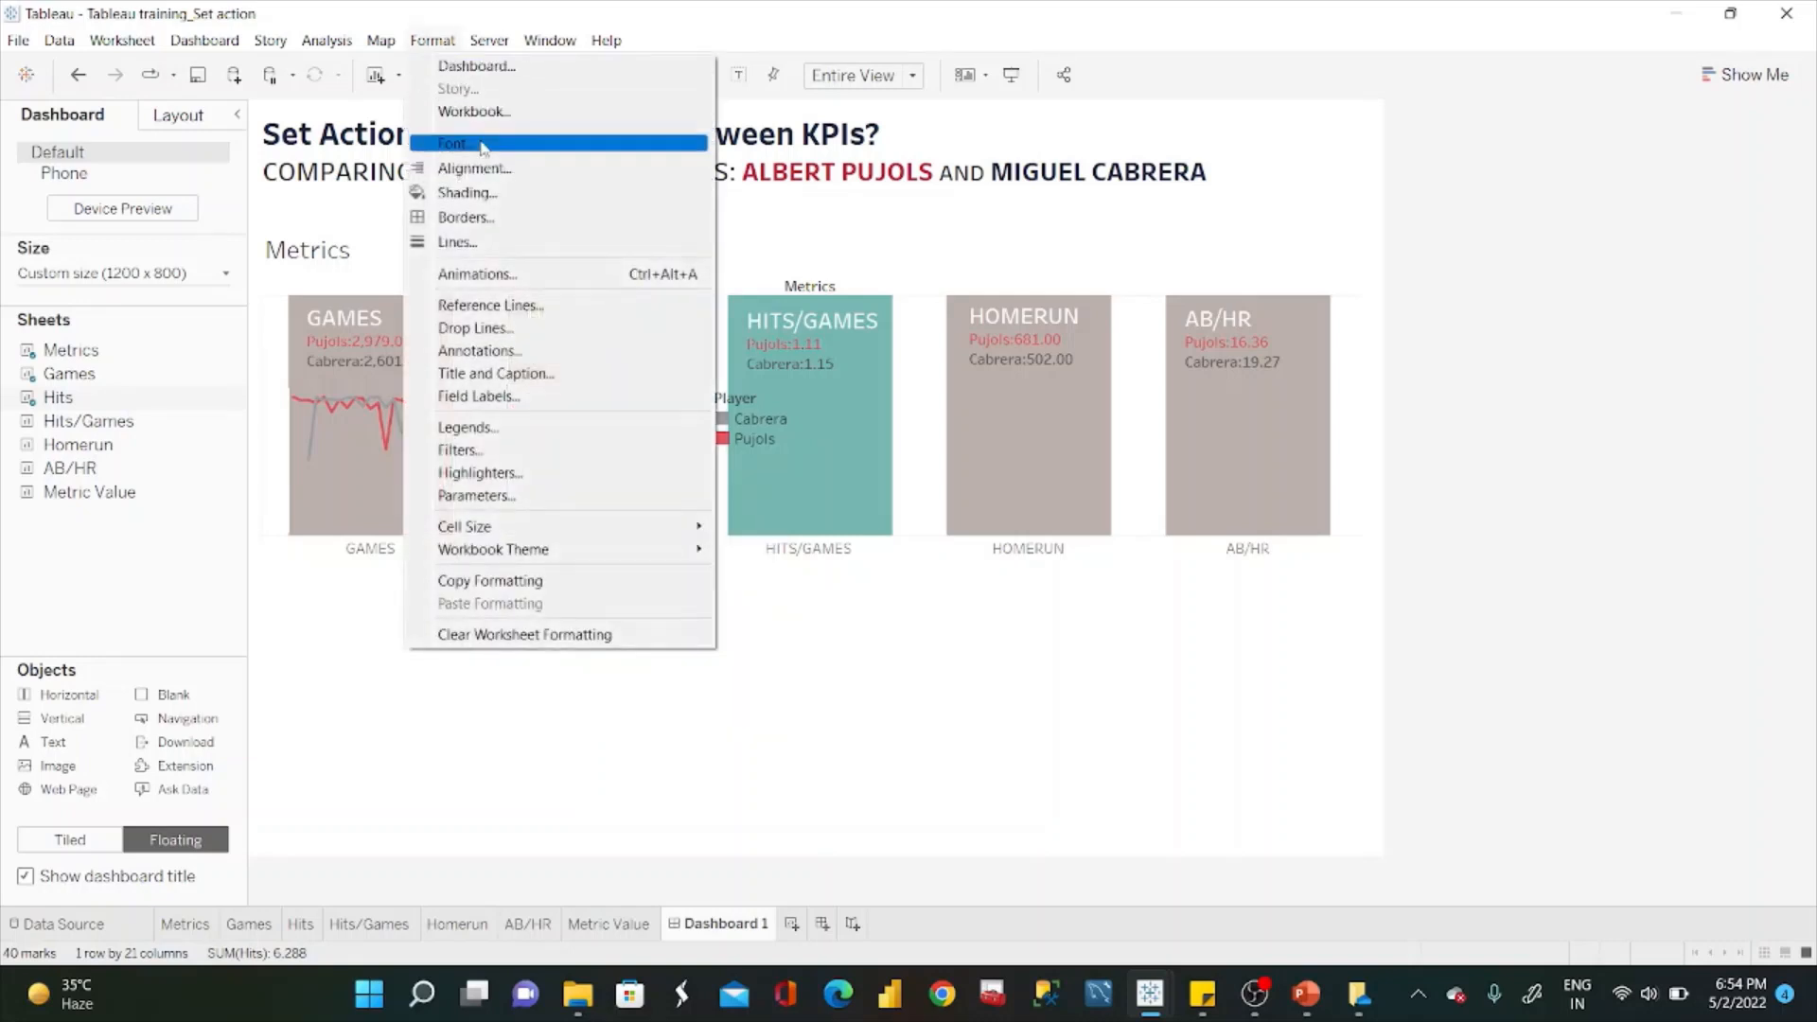
left_click(491, 194)
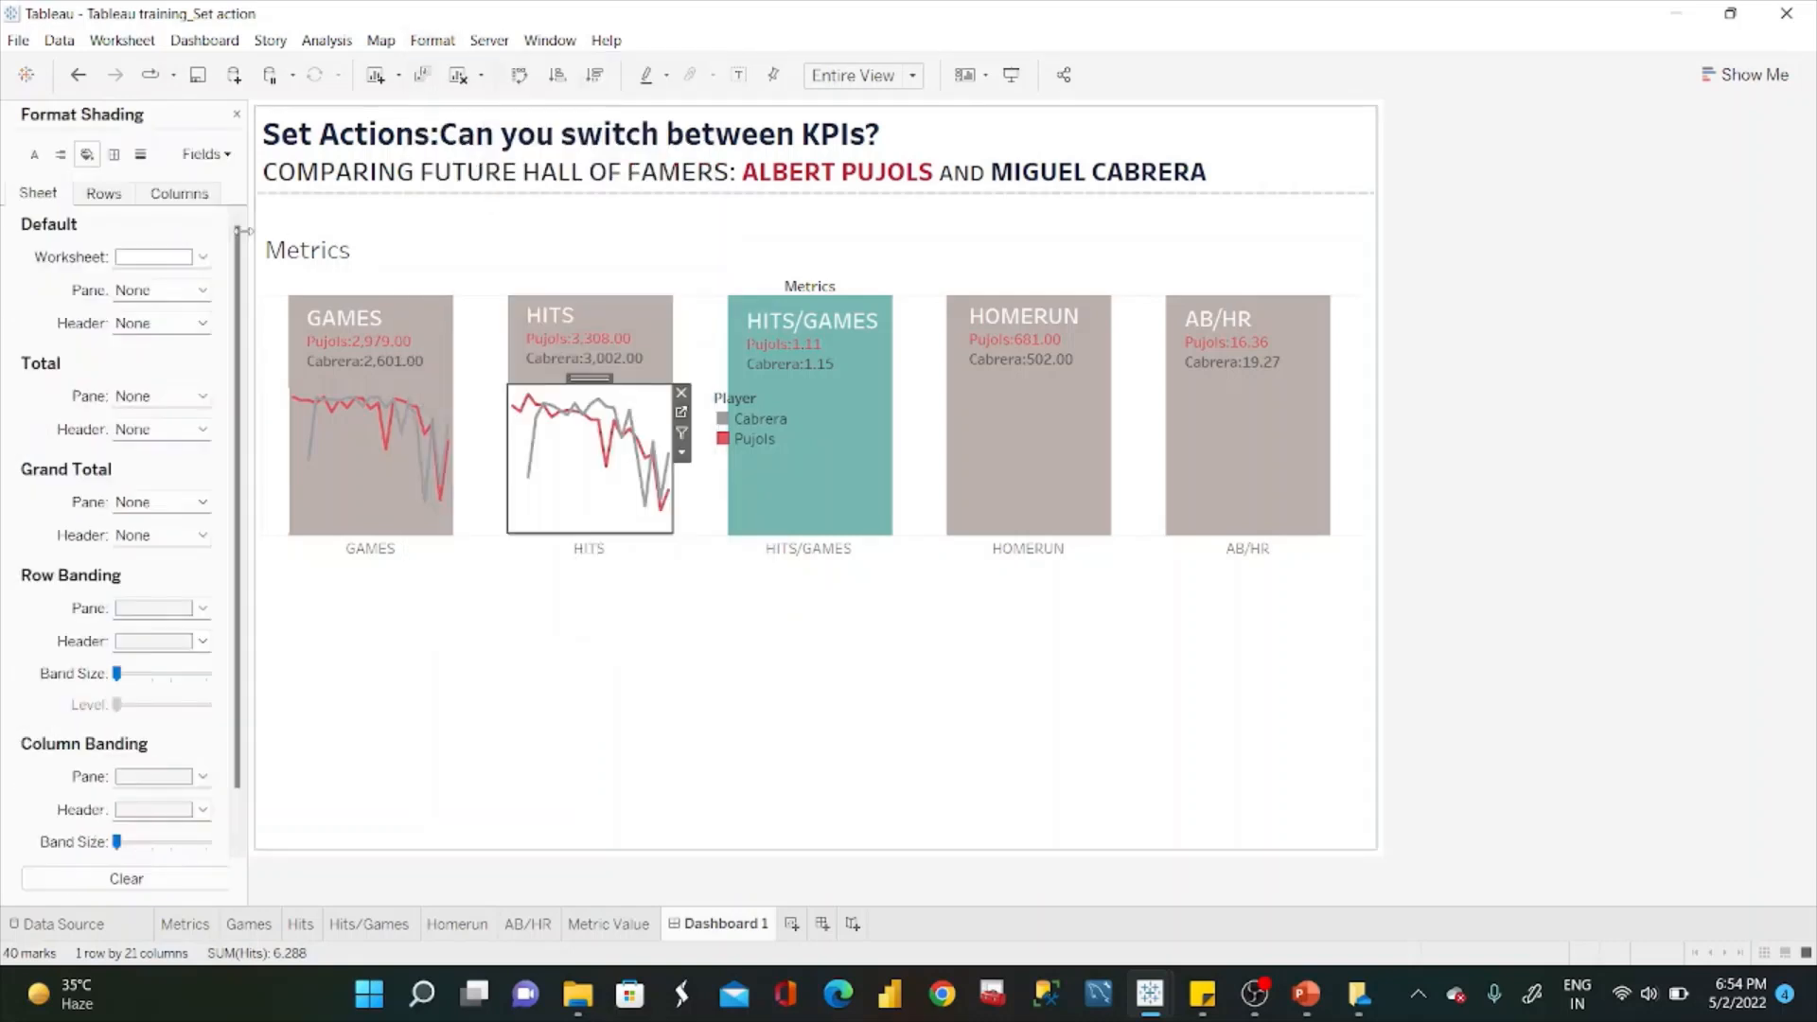
left_click(198, 257)
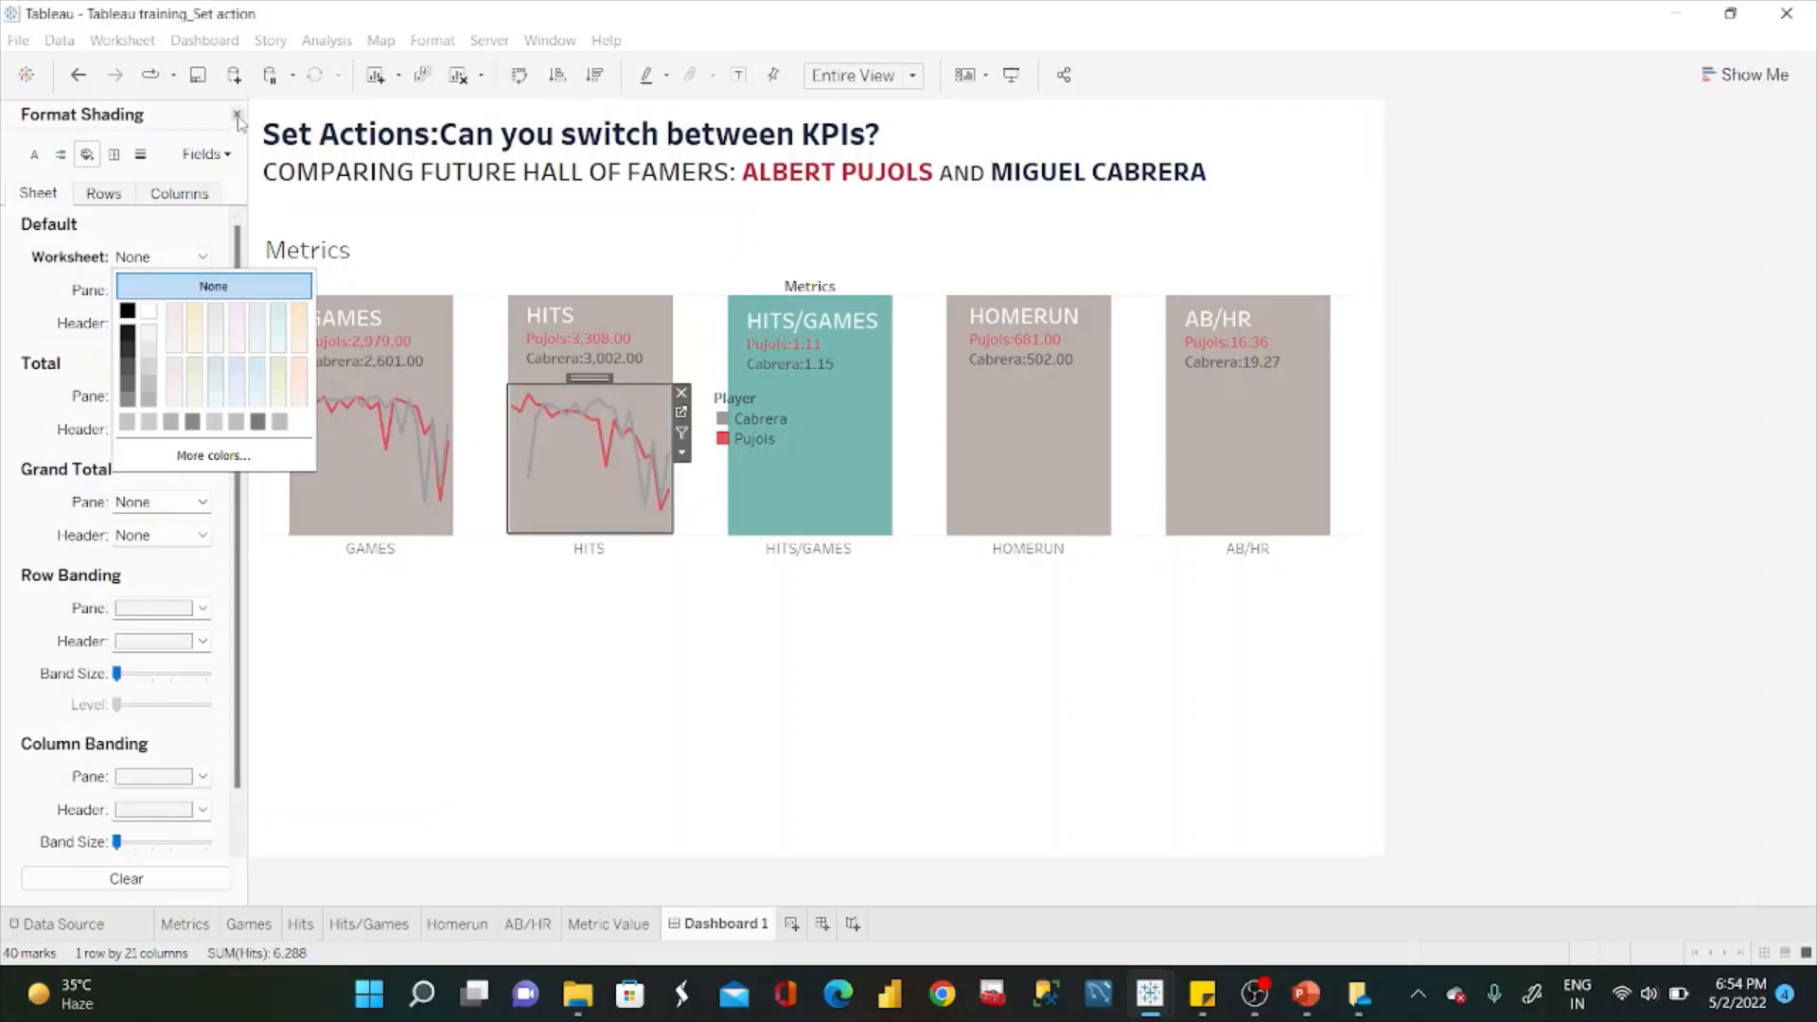
left_click(237, 114)
Remove the Player color legend that covers the HITS/GAMES bar.
left_click(753, 438)
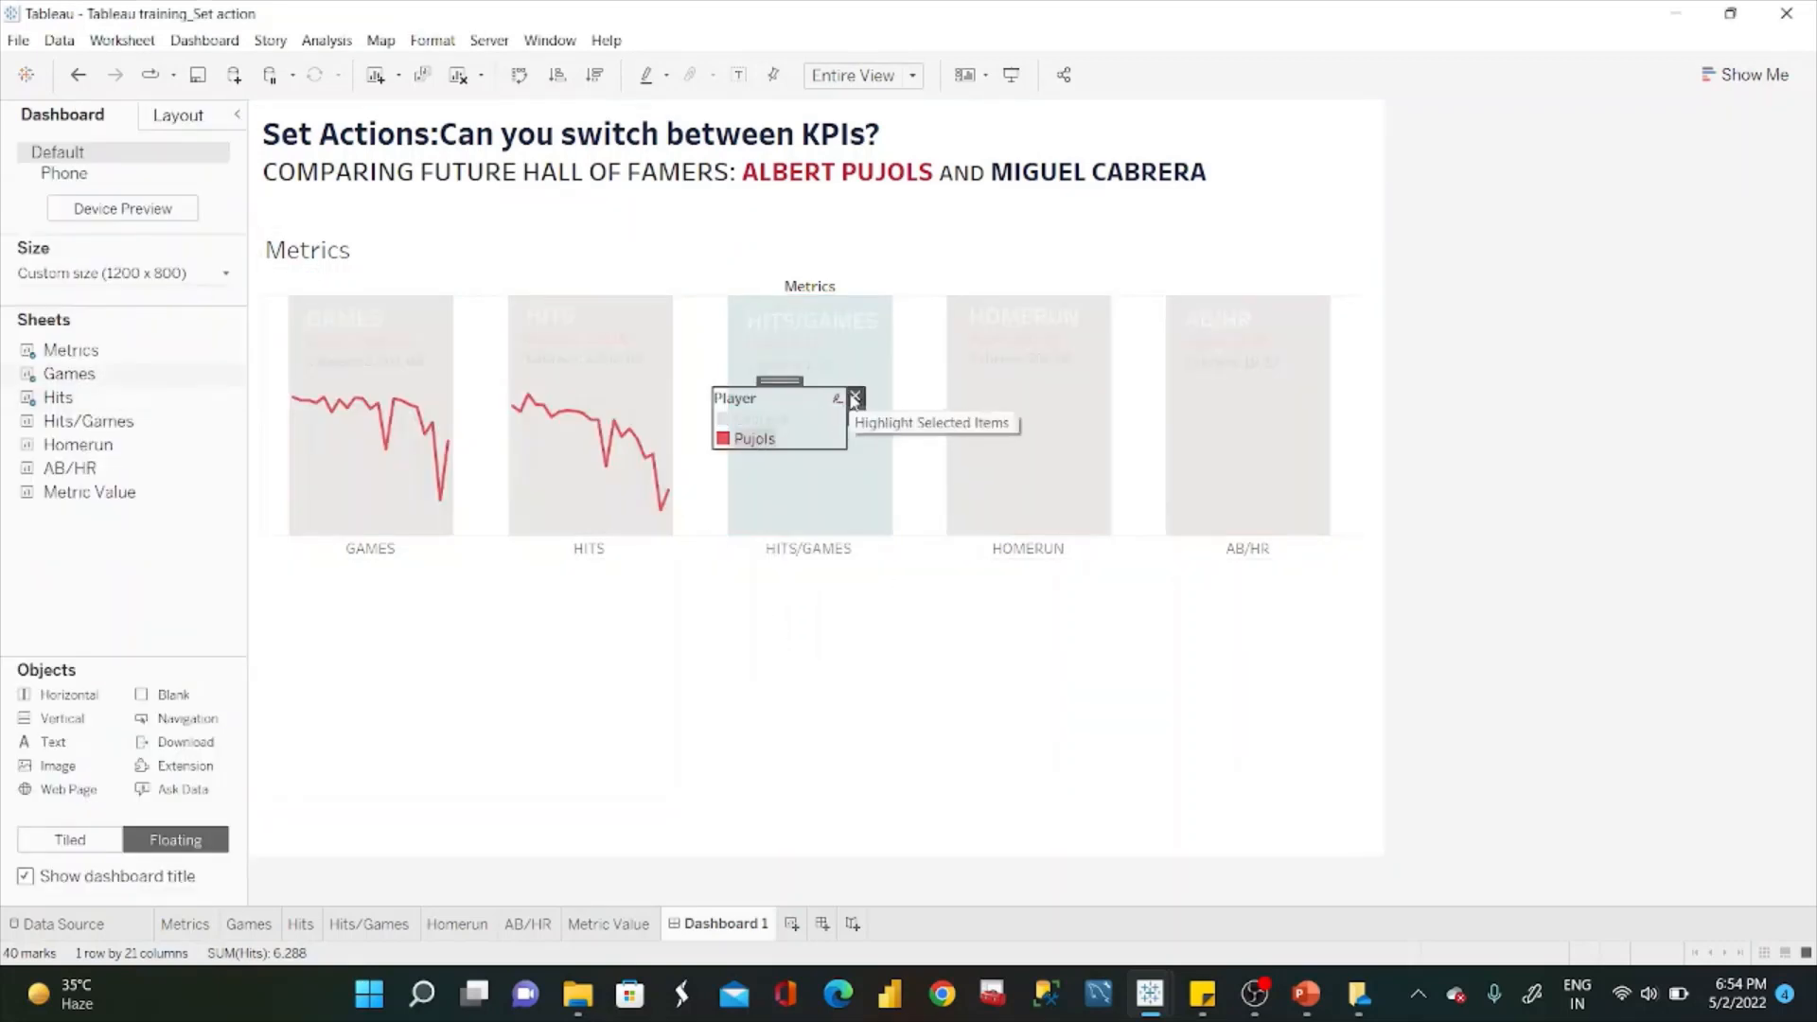
left_click(856, 396)
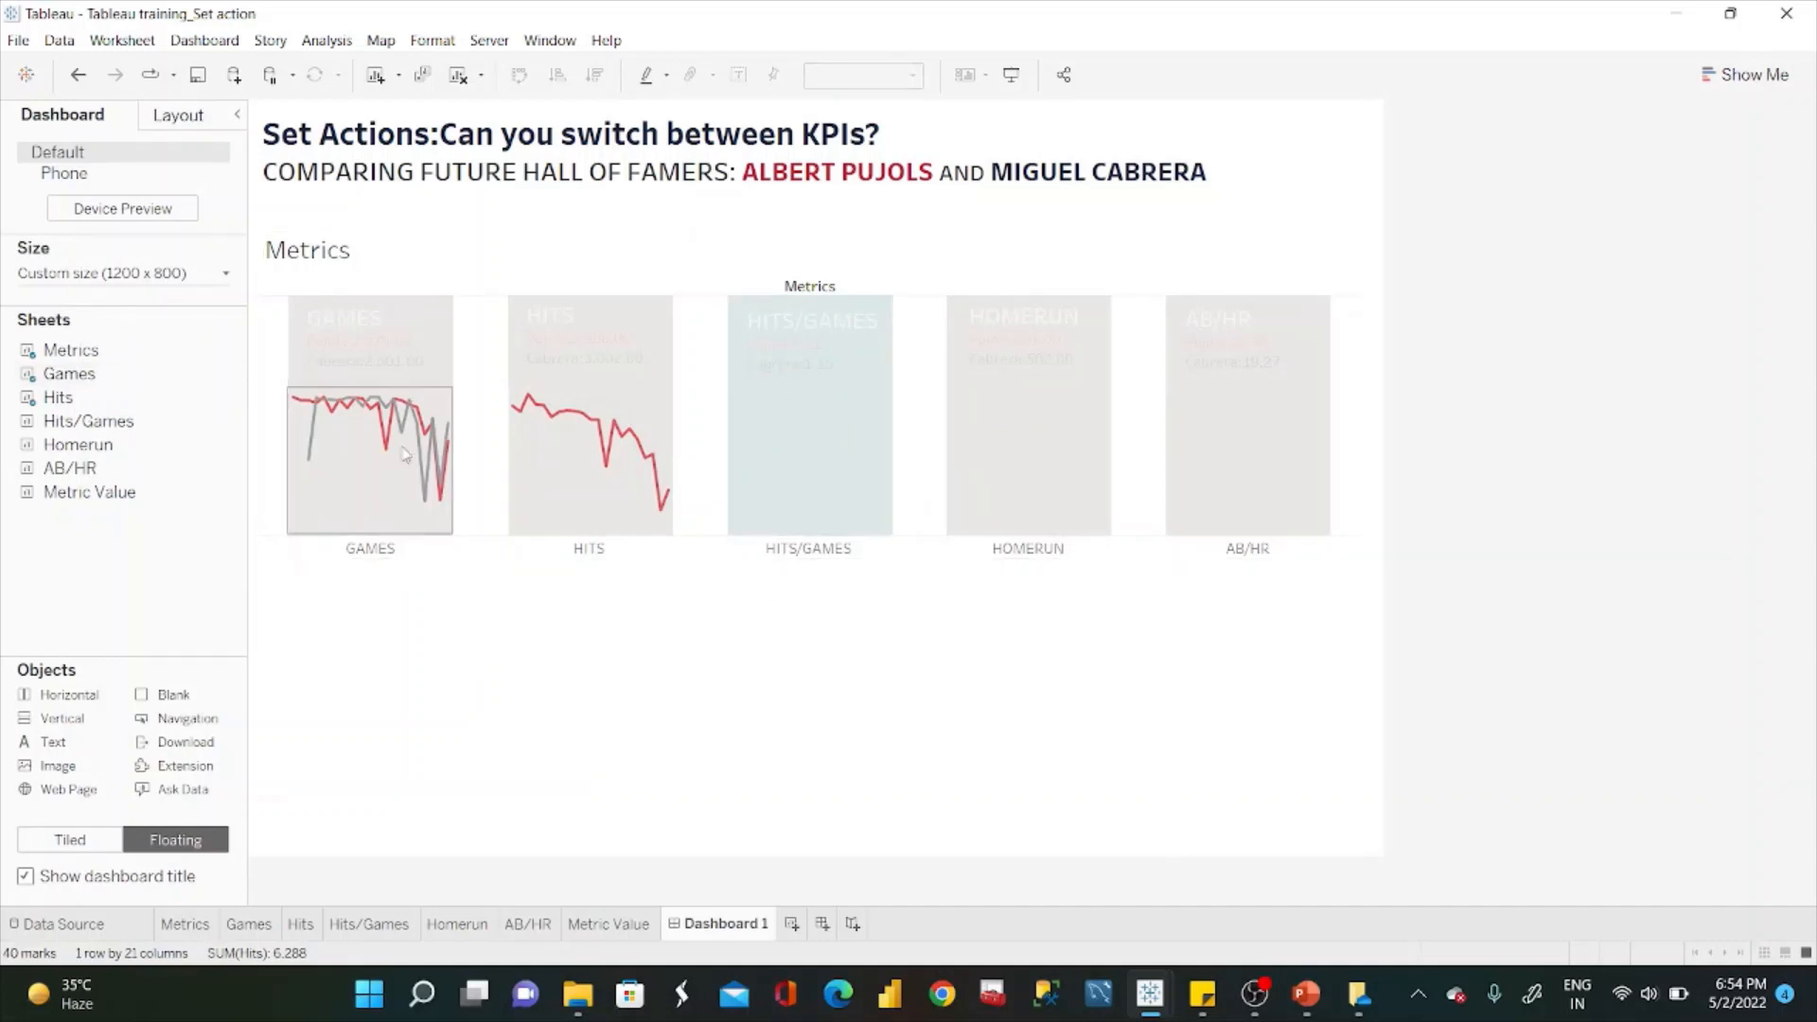
Place the Hits/Games sheet as a floating chart with its title hidden, sized to fit the HITS/GAMES bar below its labels.
left_click_drag(59, 397, 111, 415)
left_click_drag(111, 420, 736, 402)
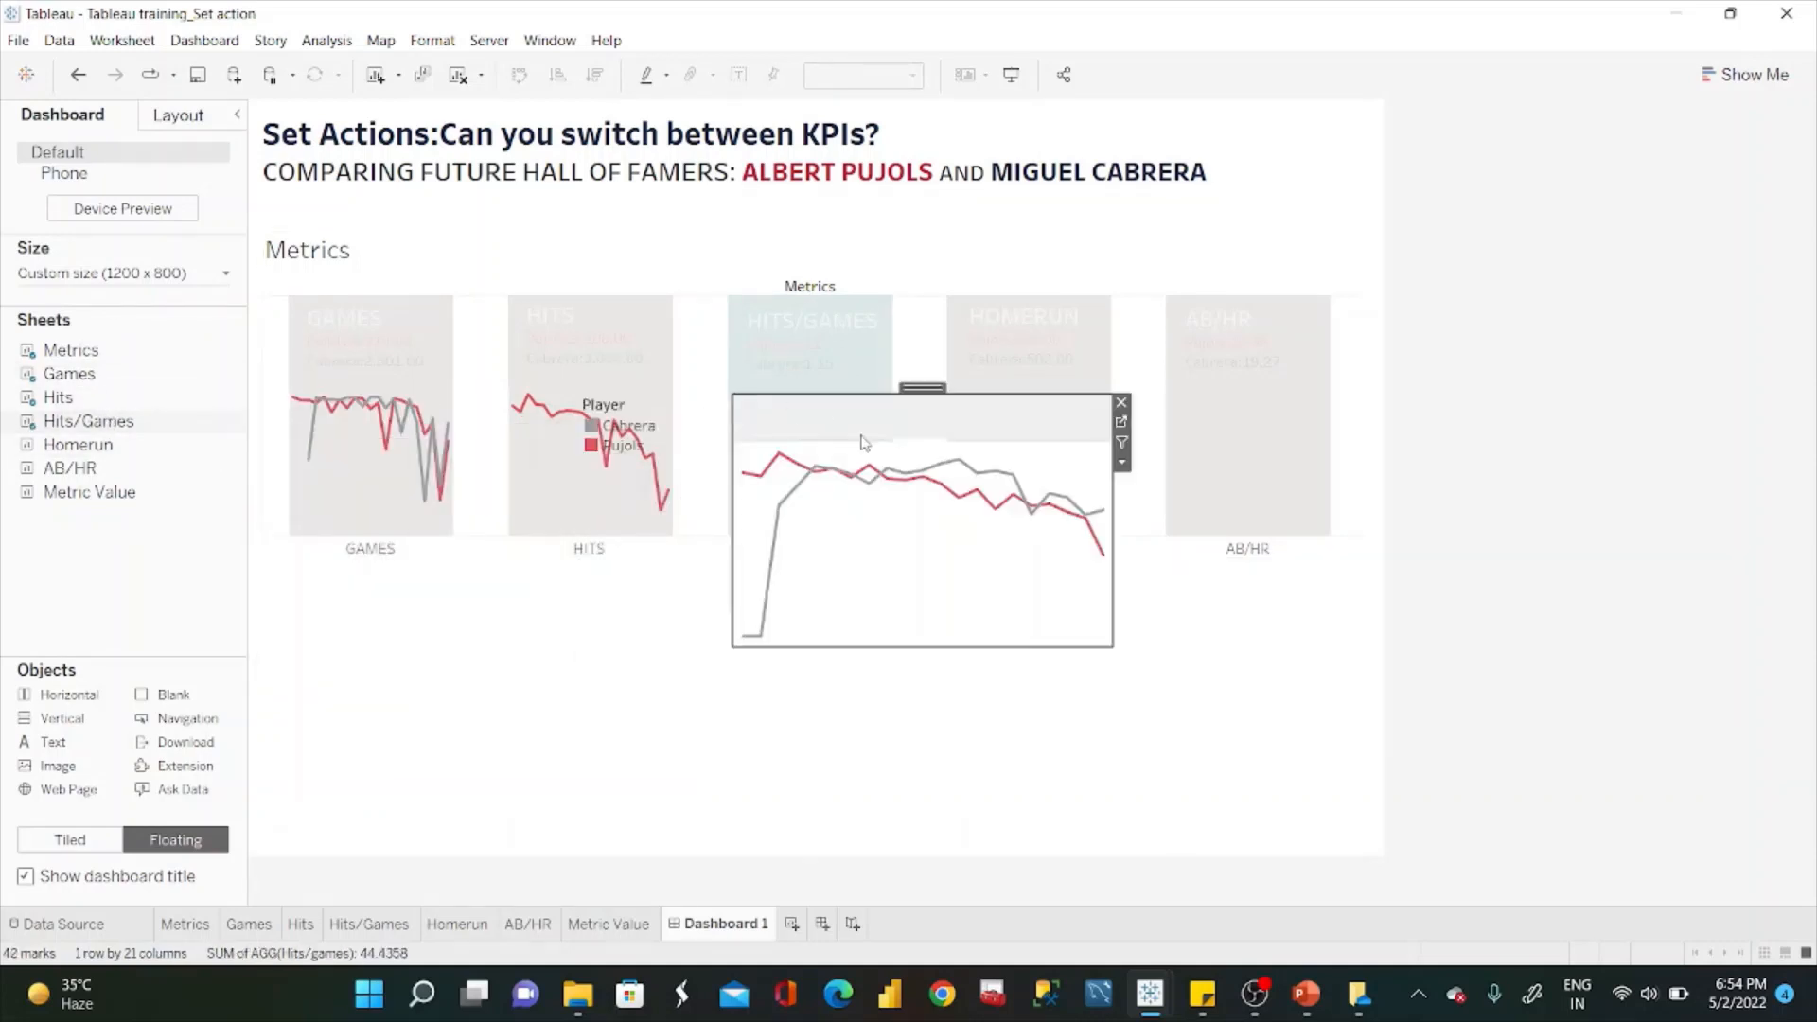
right_click(792, 423)
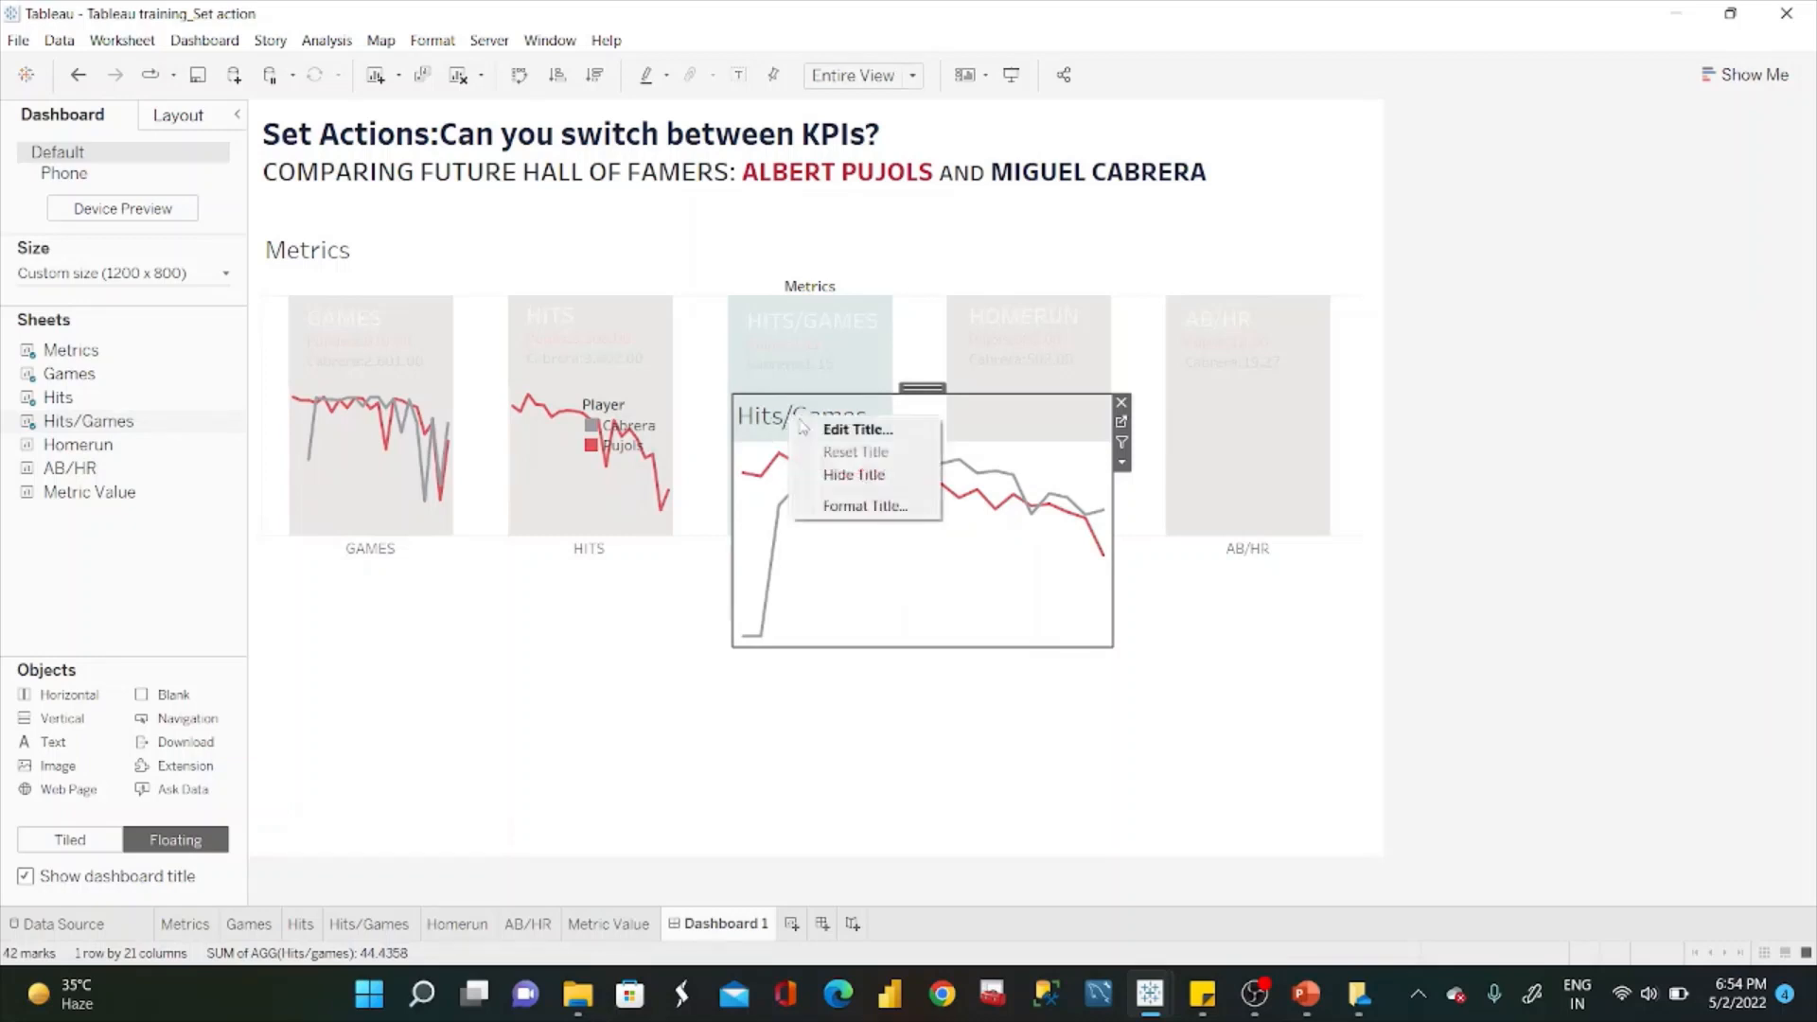
left_click(861, 472)
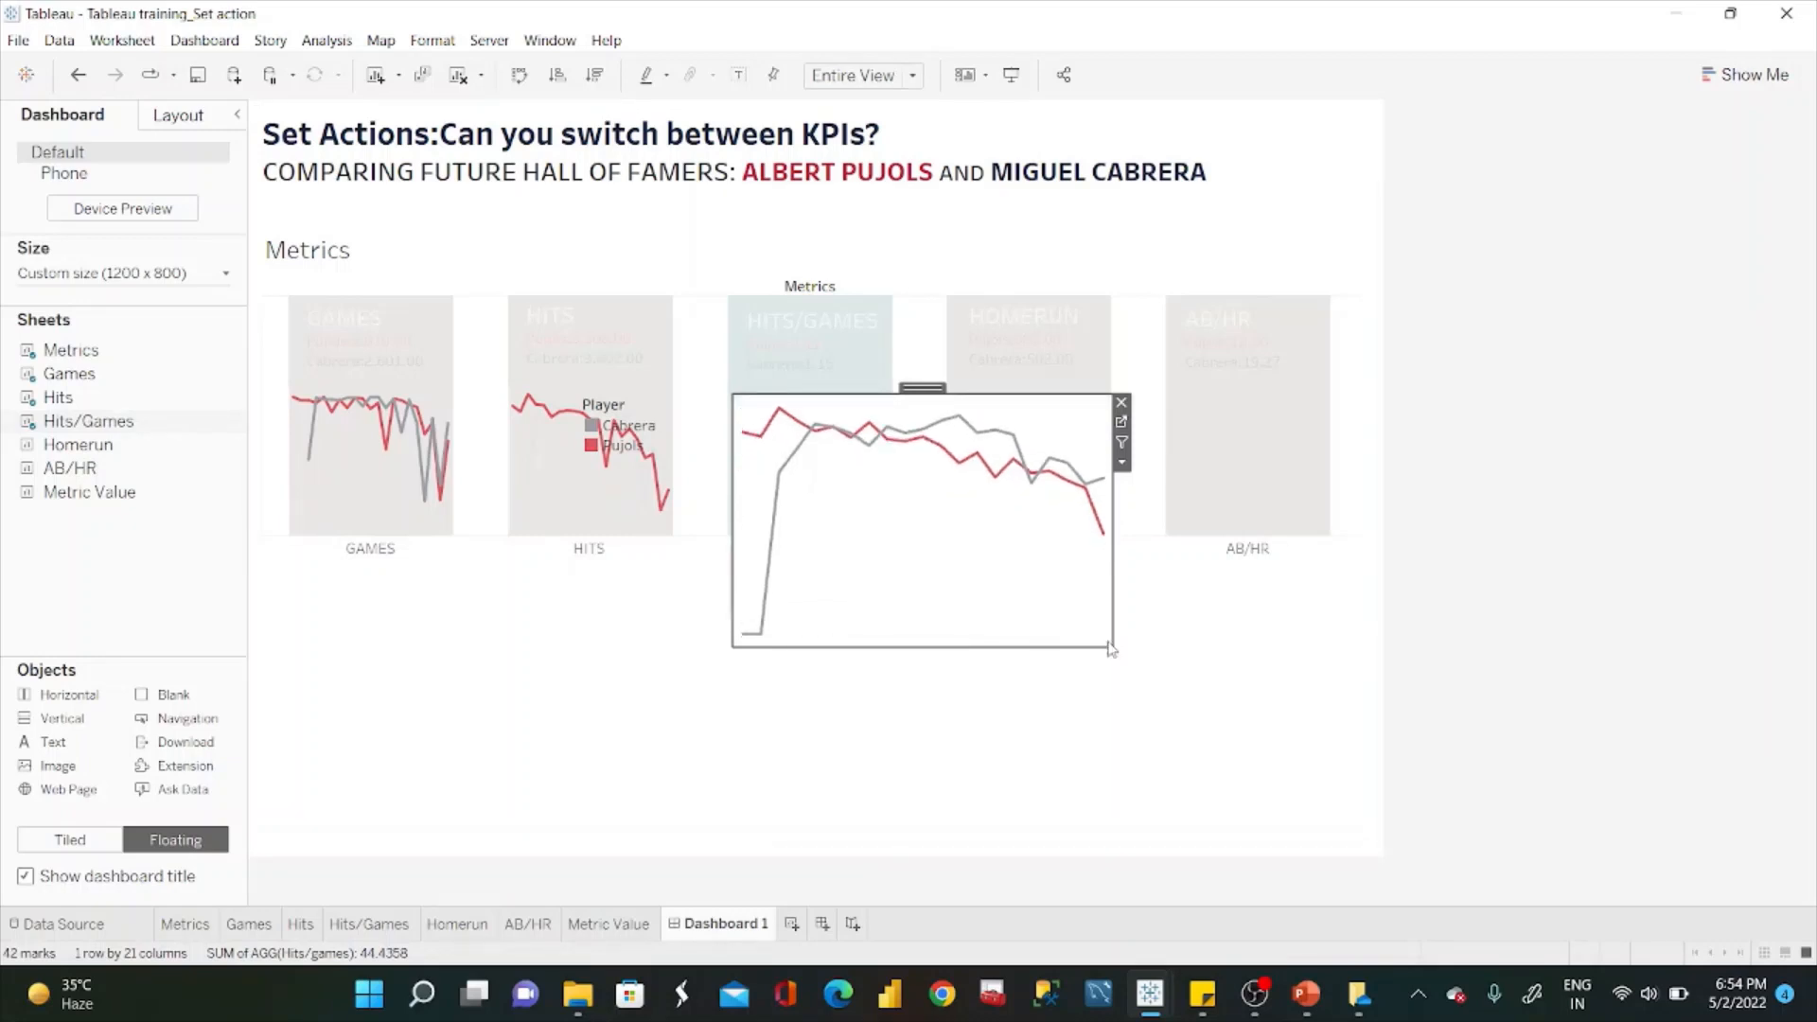
left_click_drag(1115, 643, 882, 528)
Set the worksheet shading of the Hits/Games line chart to None.
right_click(835, 493)
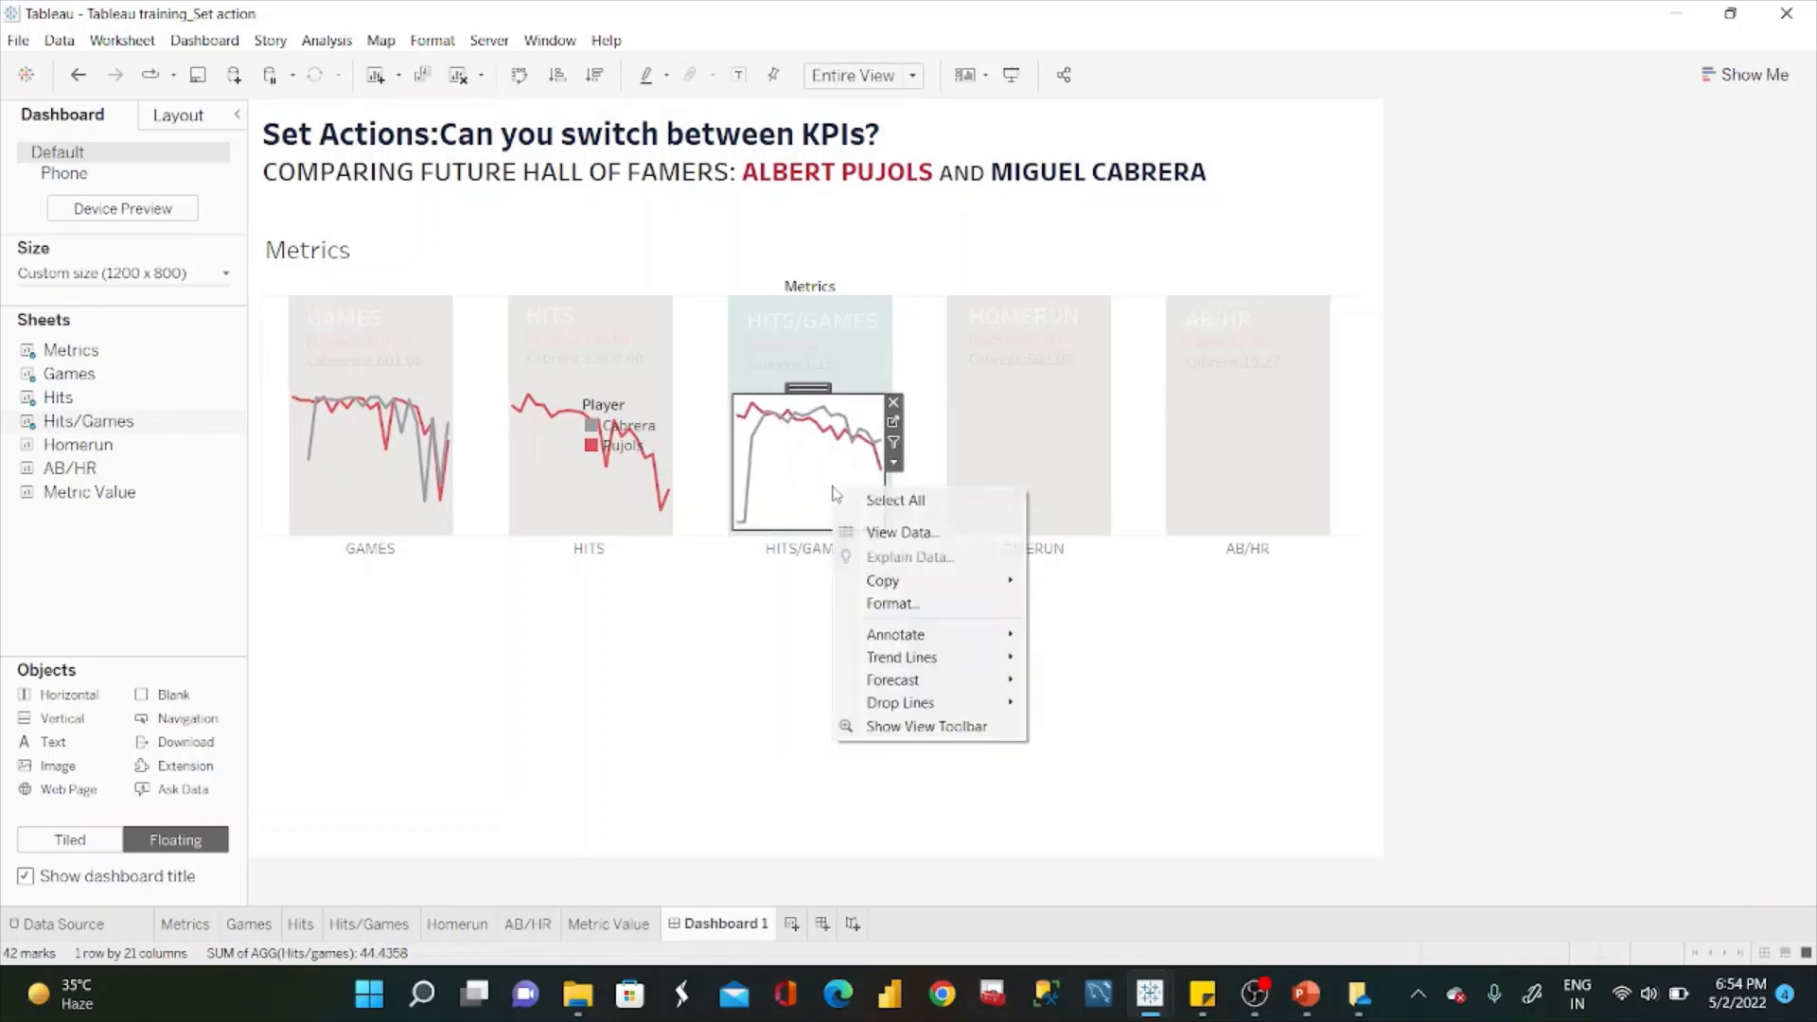
left_click(440, 38)
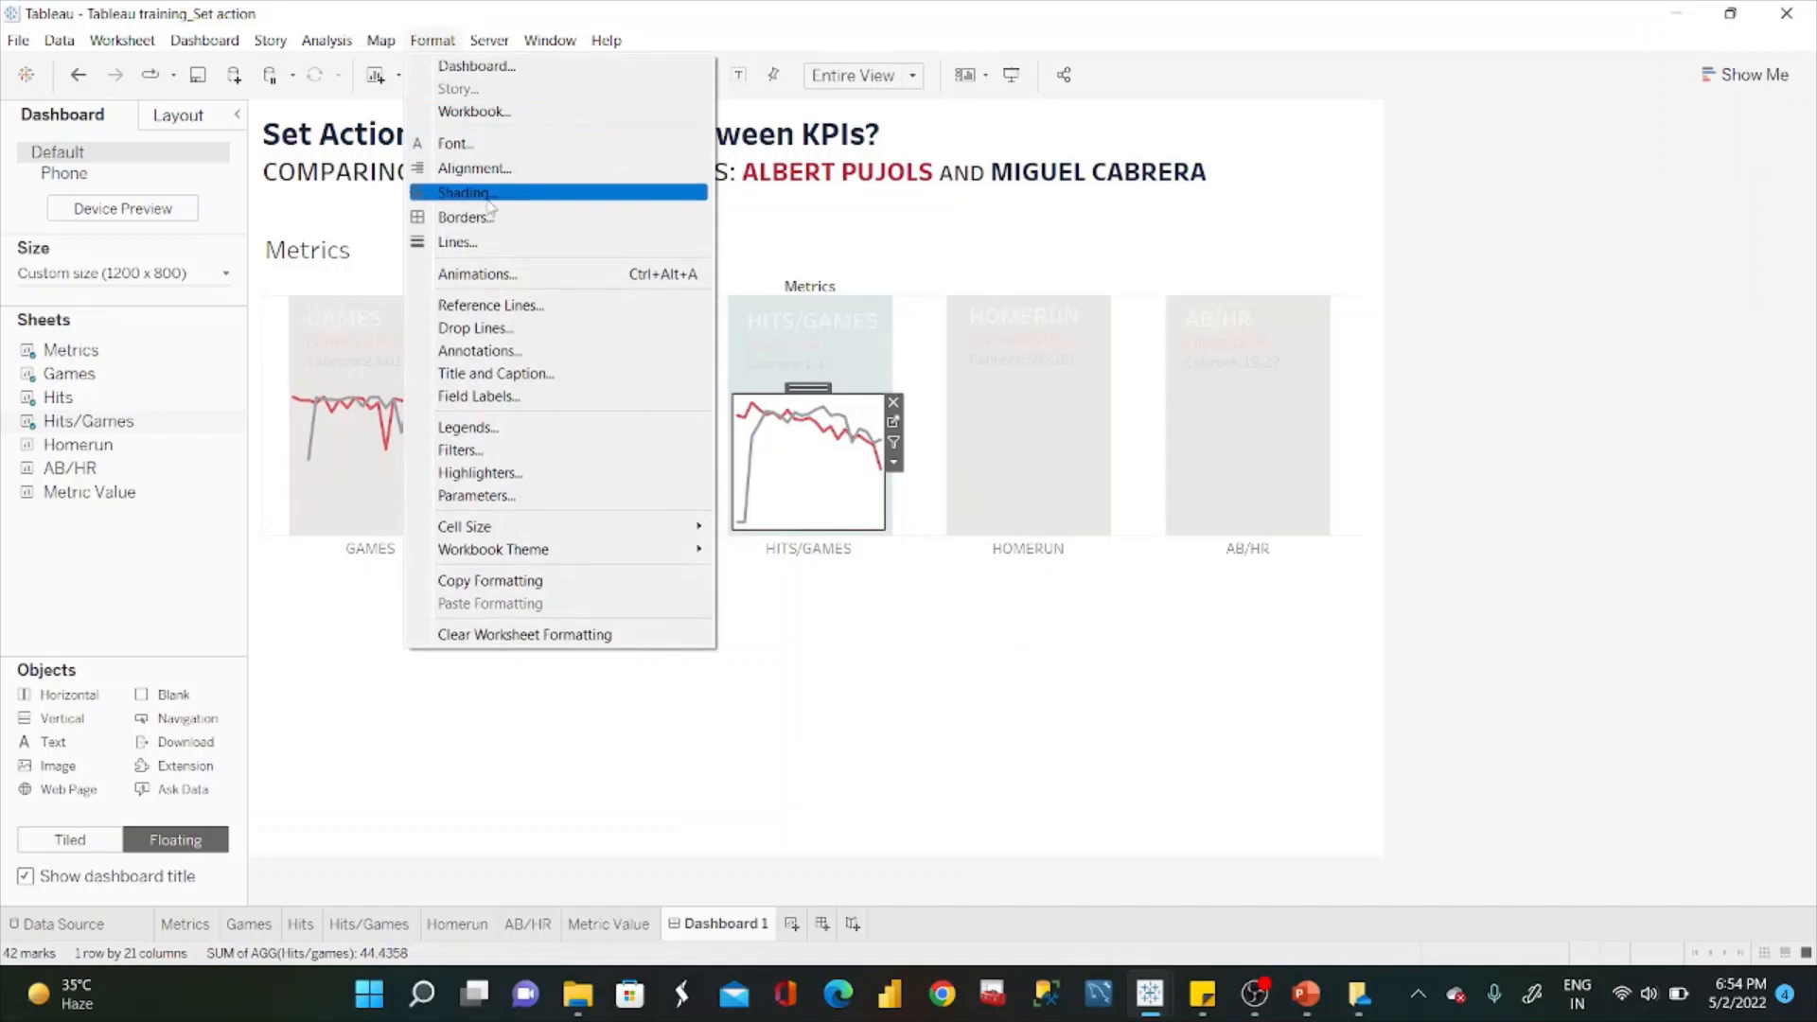
left_click(489, 196)
left_click(190, 258)
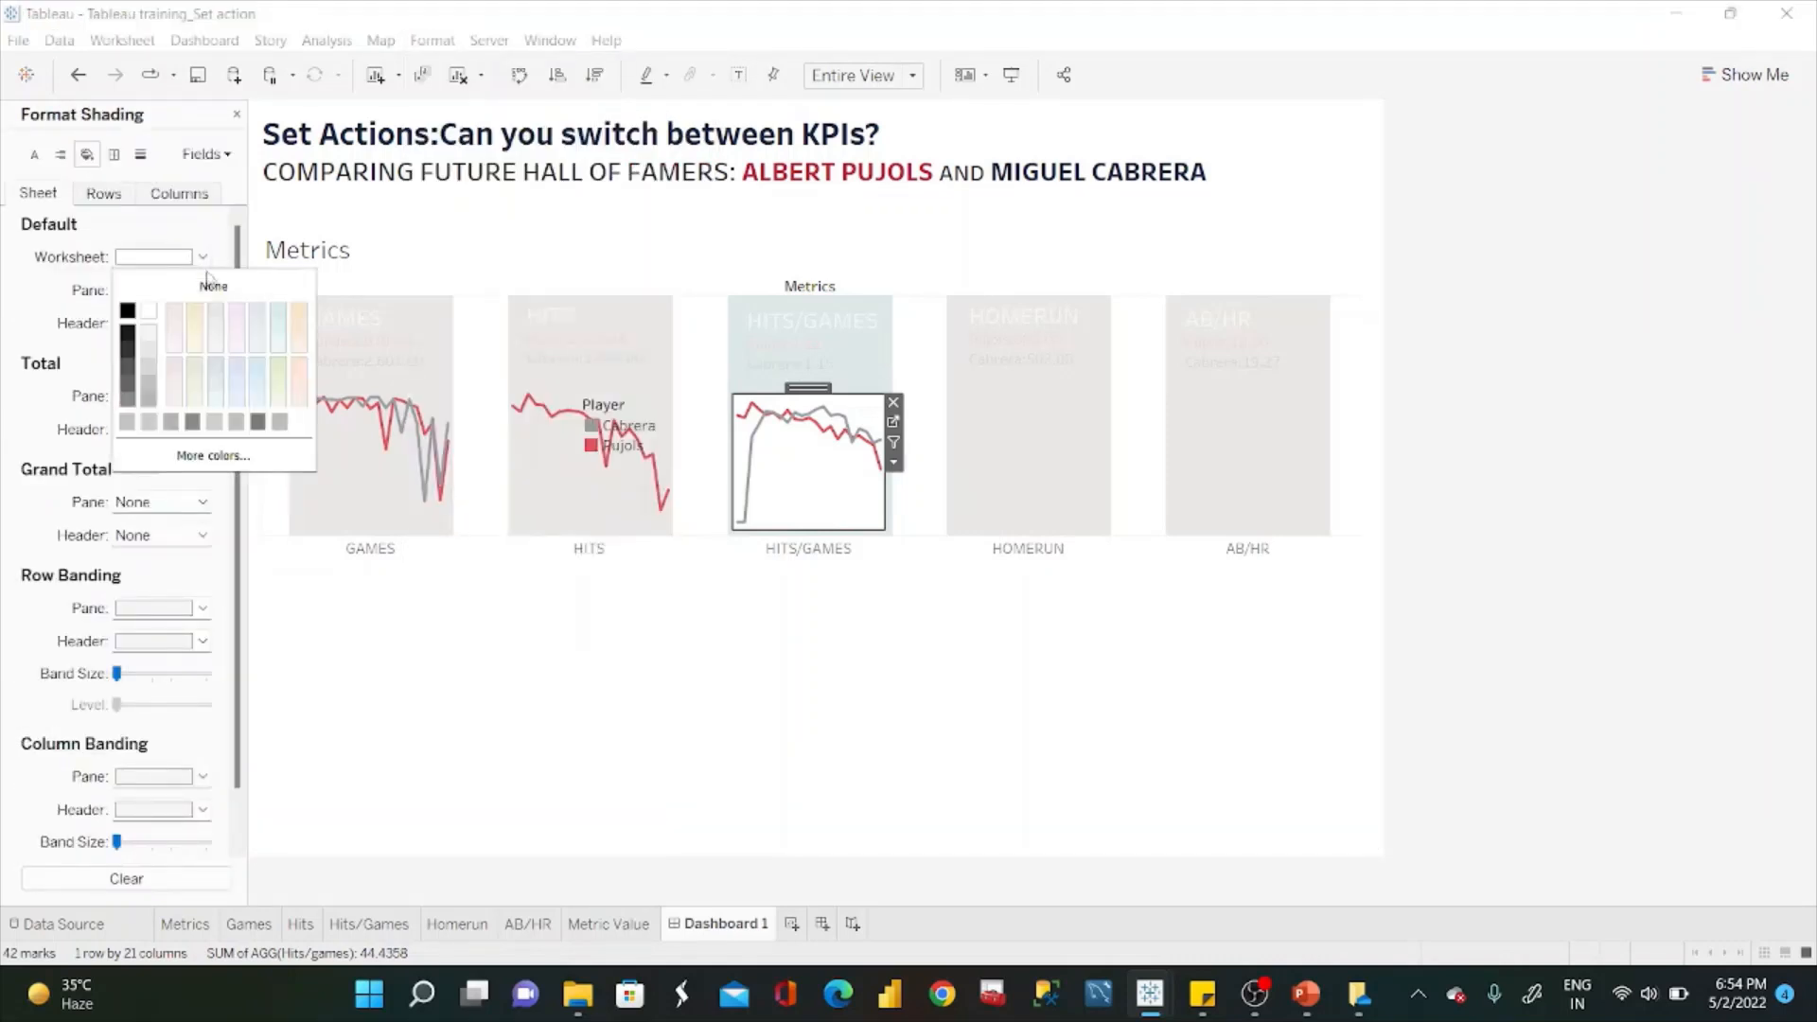
left_click(213, 285)
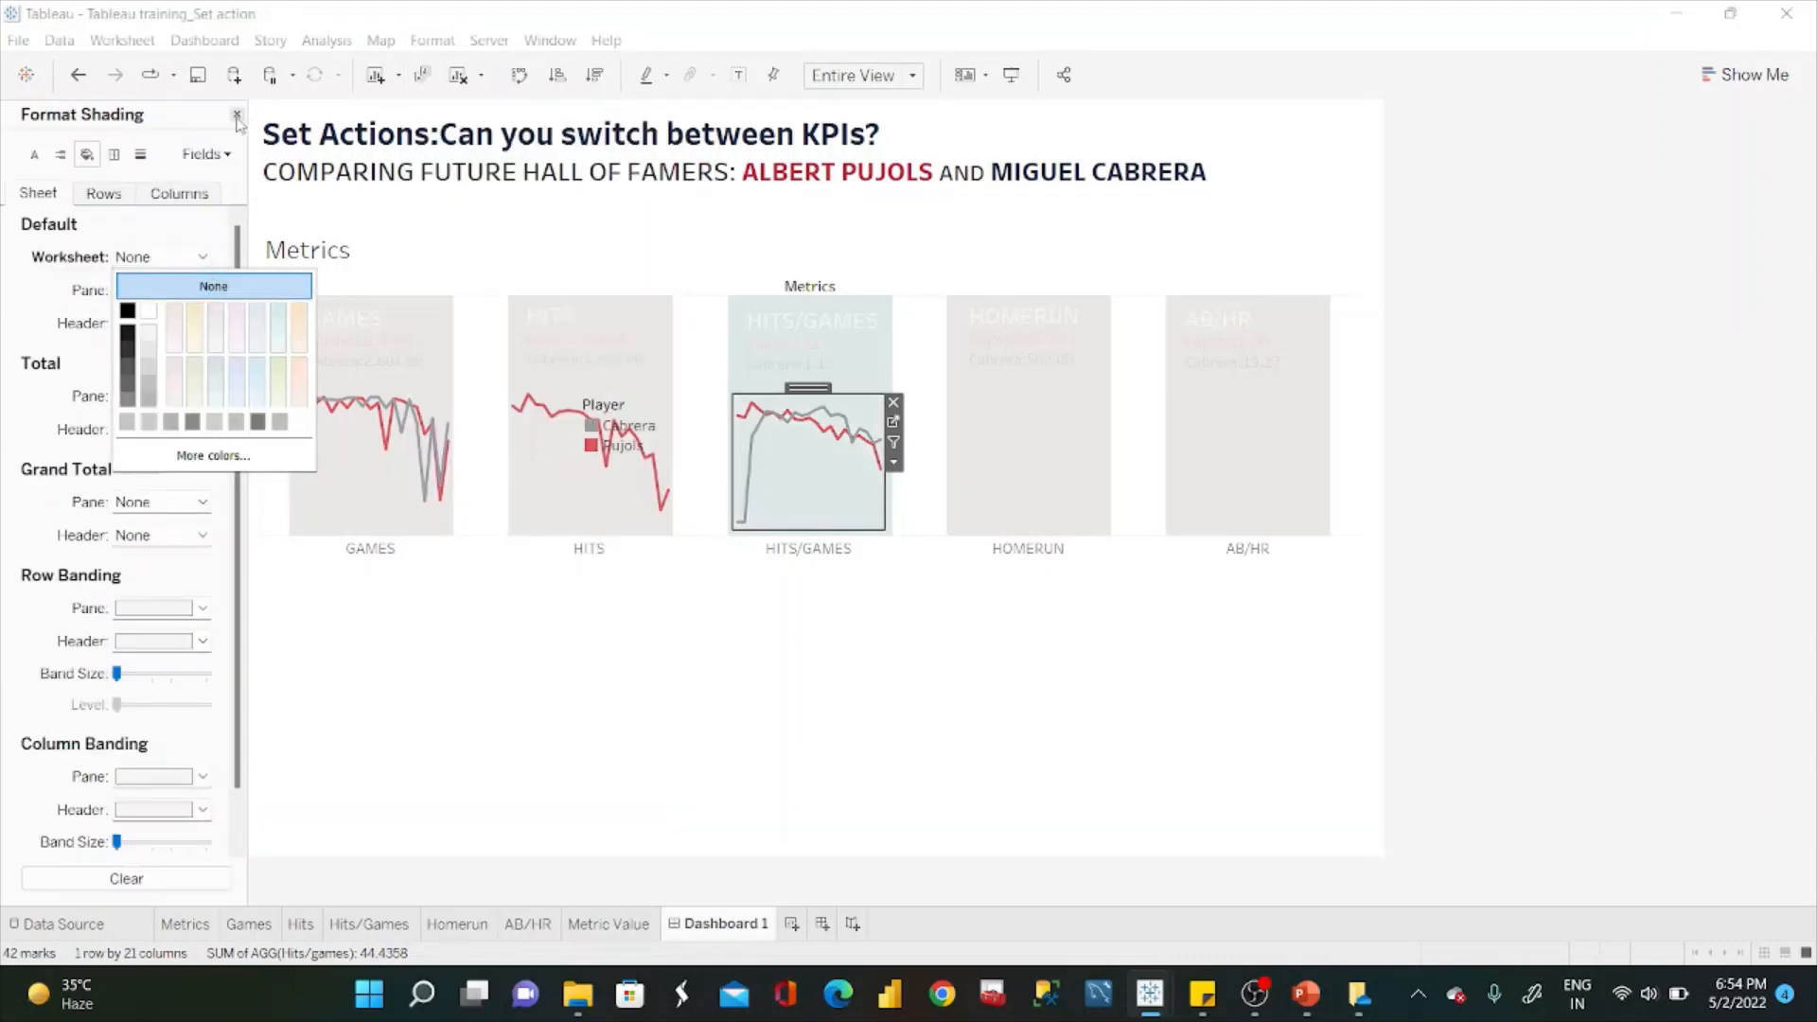
left_click(237, 116)
left_click(766, 639)
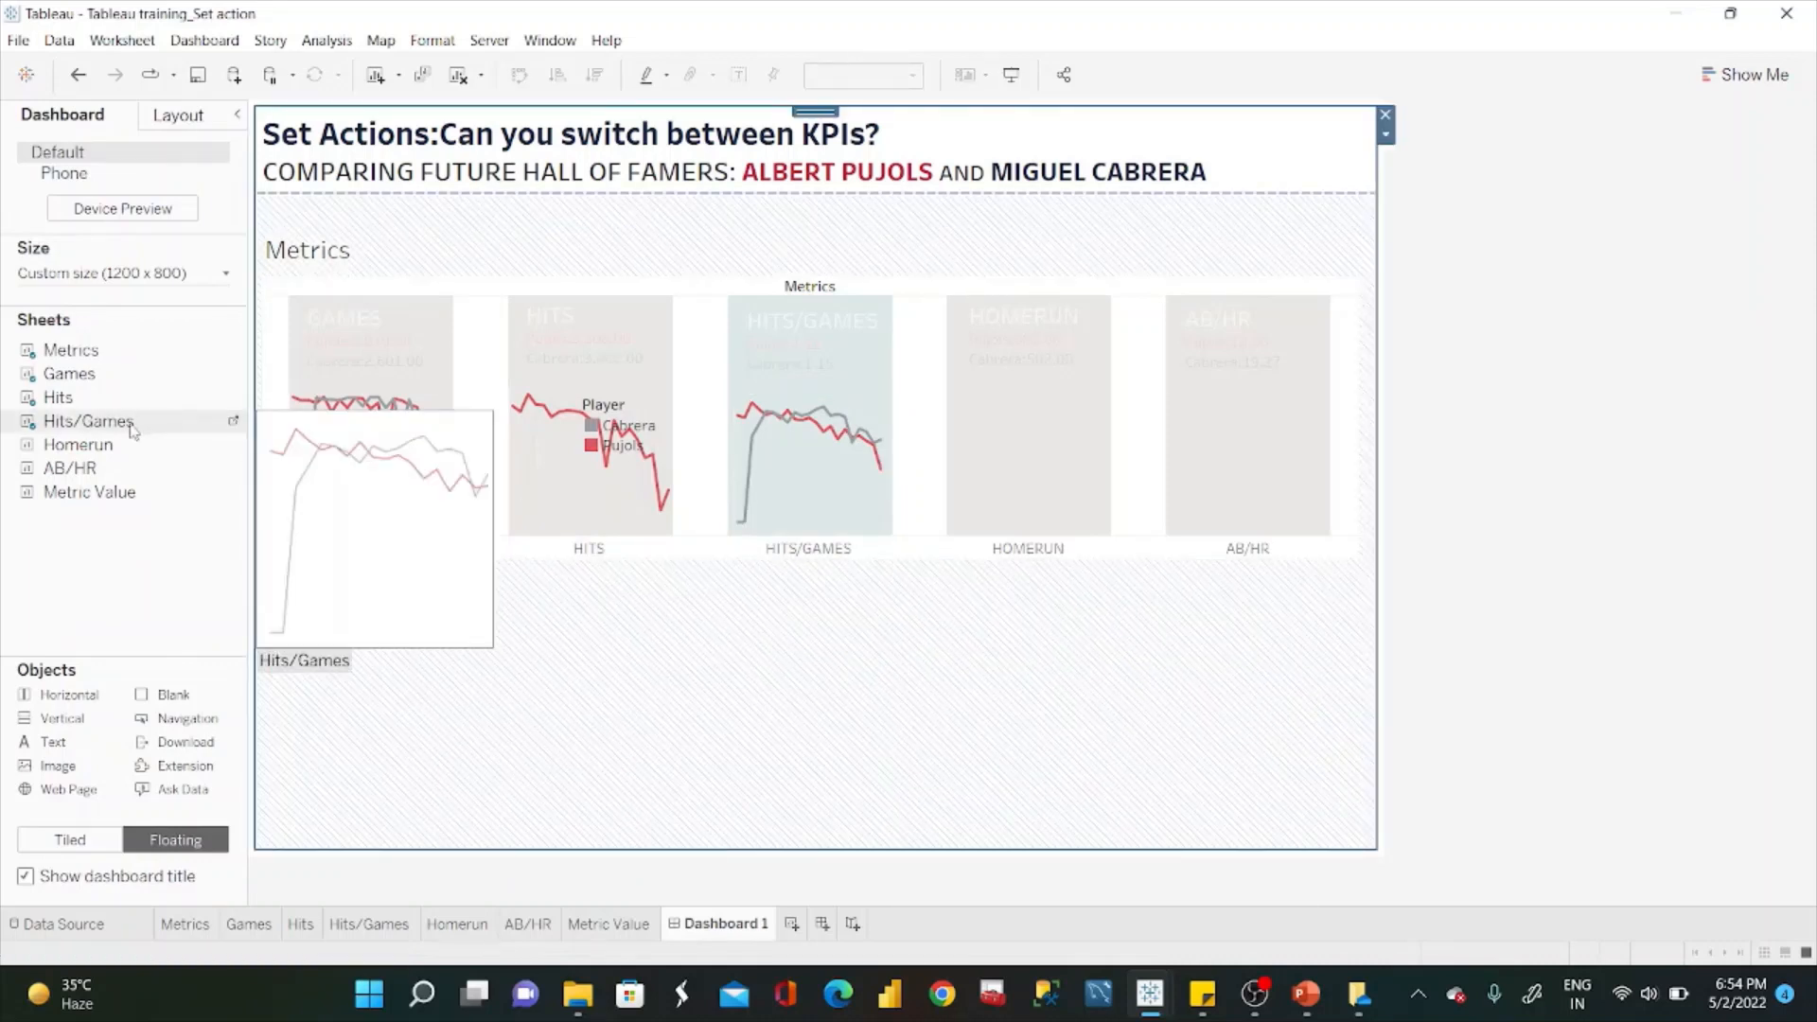
Place the Homerun sheet as a floating chart with its title hidden, sized to fit the HOMERUN bar below its labels.
left_click_drag(121, 442, 953, 397)
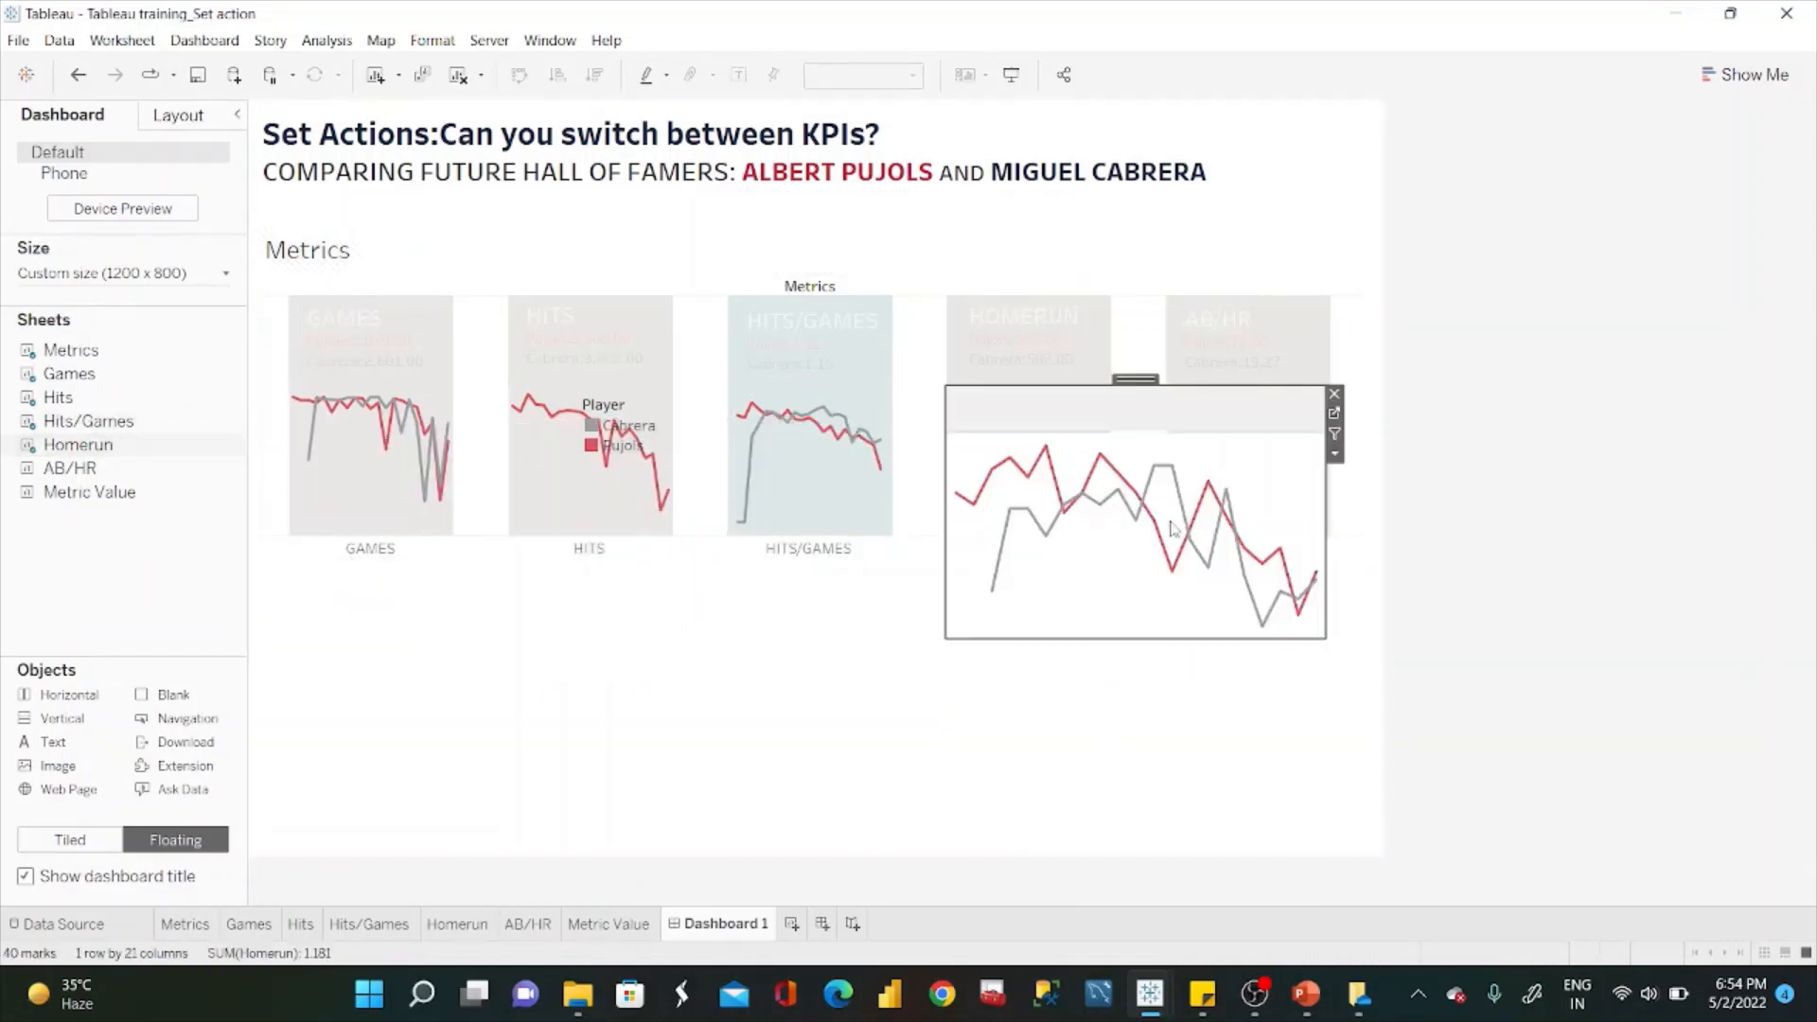
right_click(1028, 415)
left_click(1101, 467)
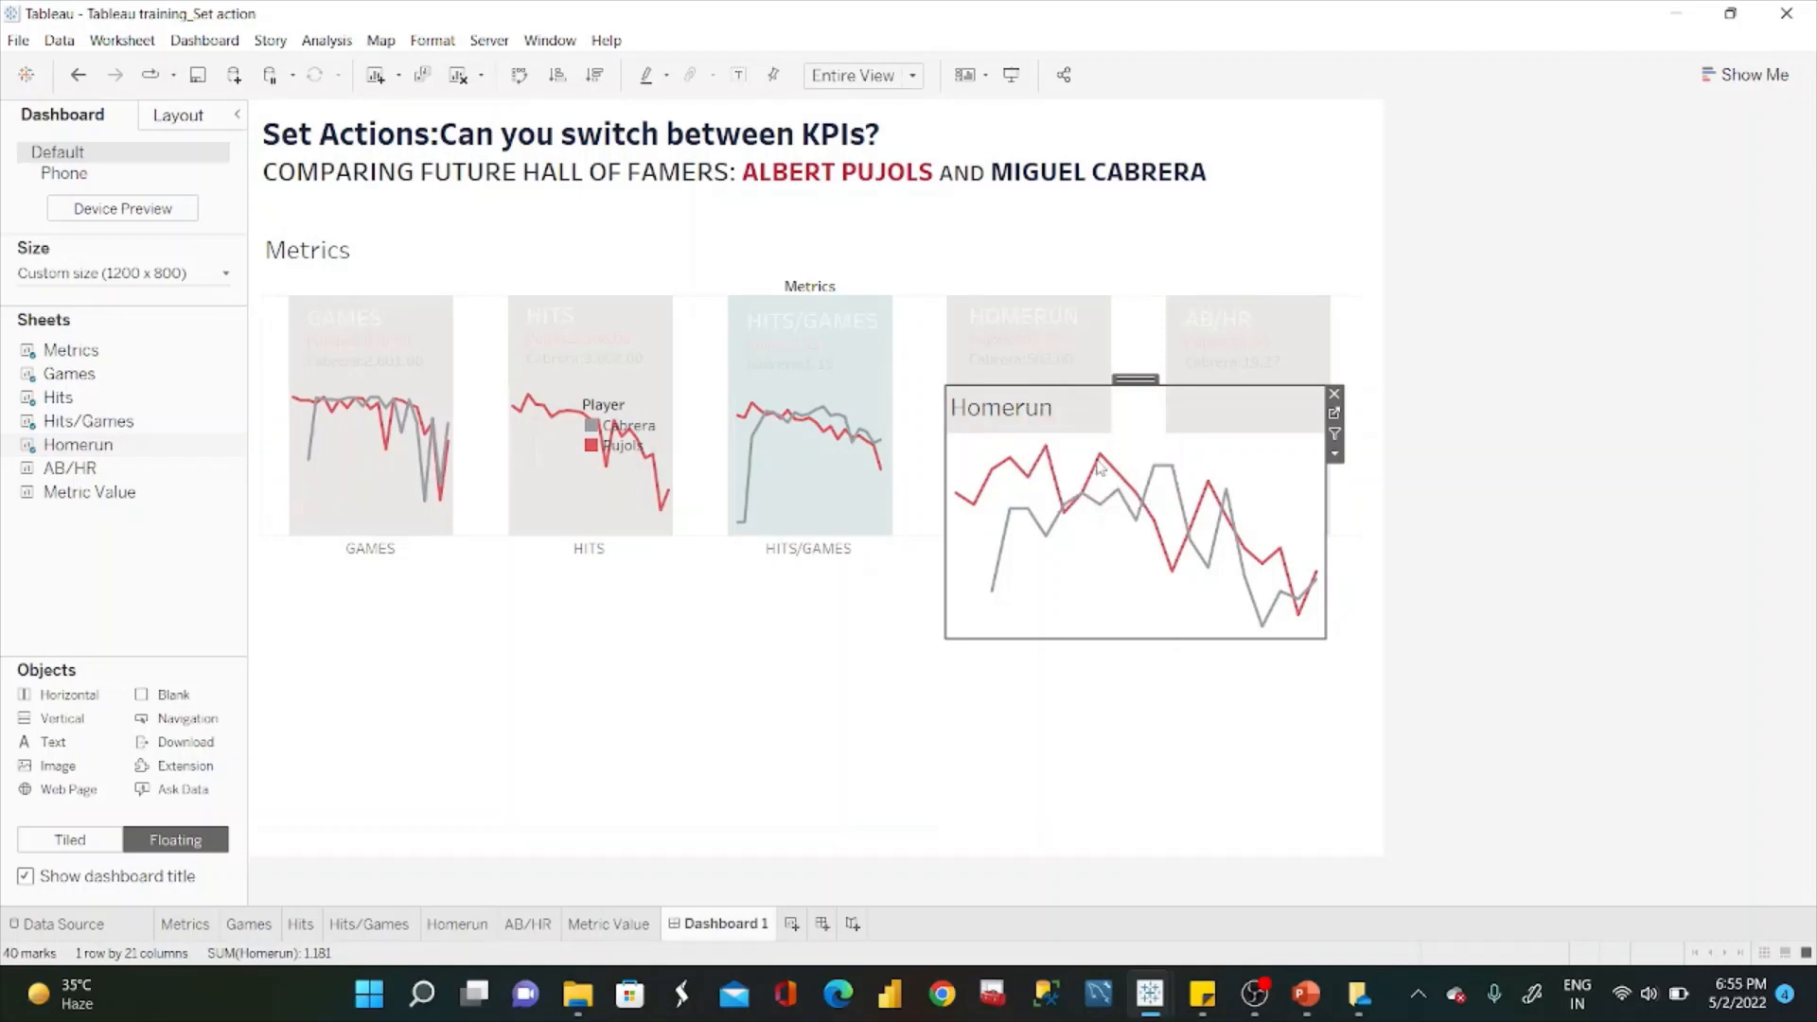
left_click_drag(1326, 637, 1106, 531)
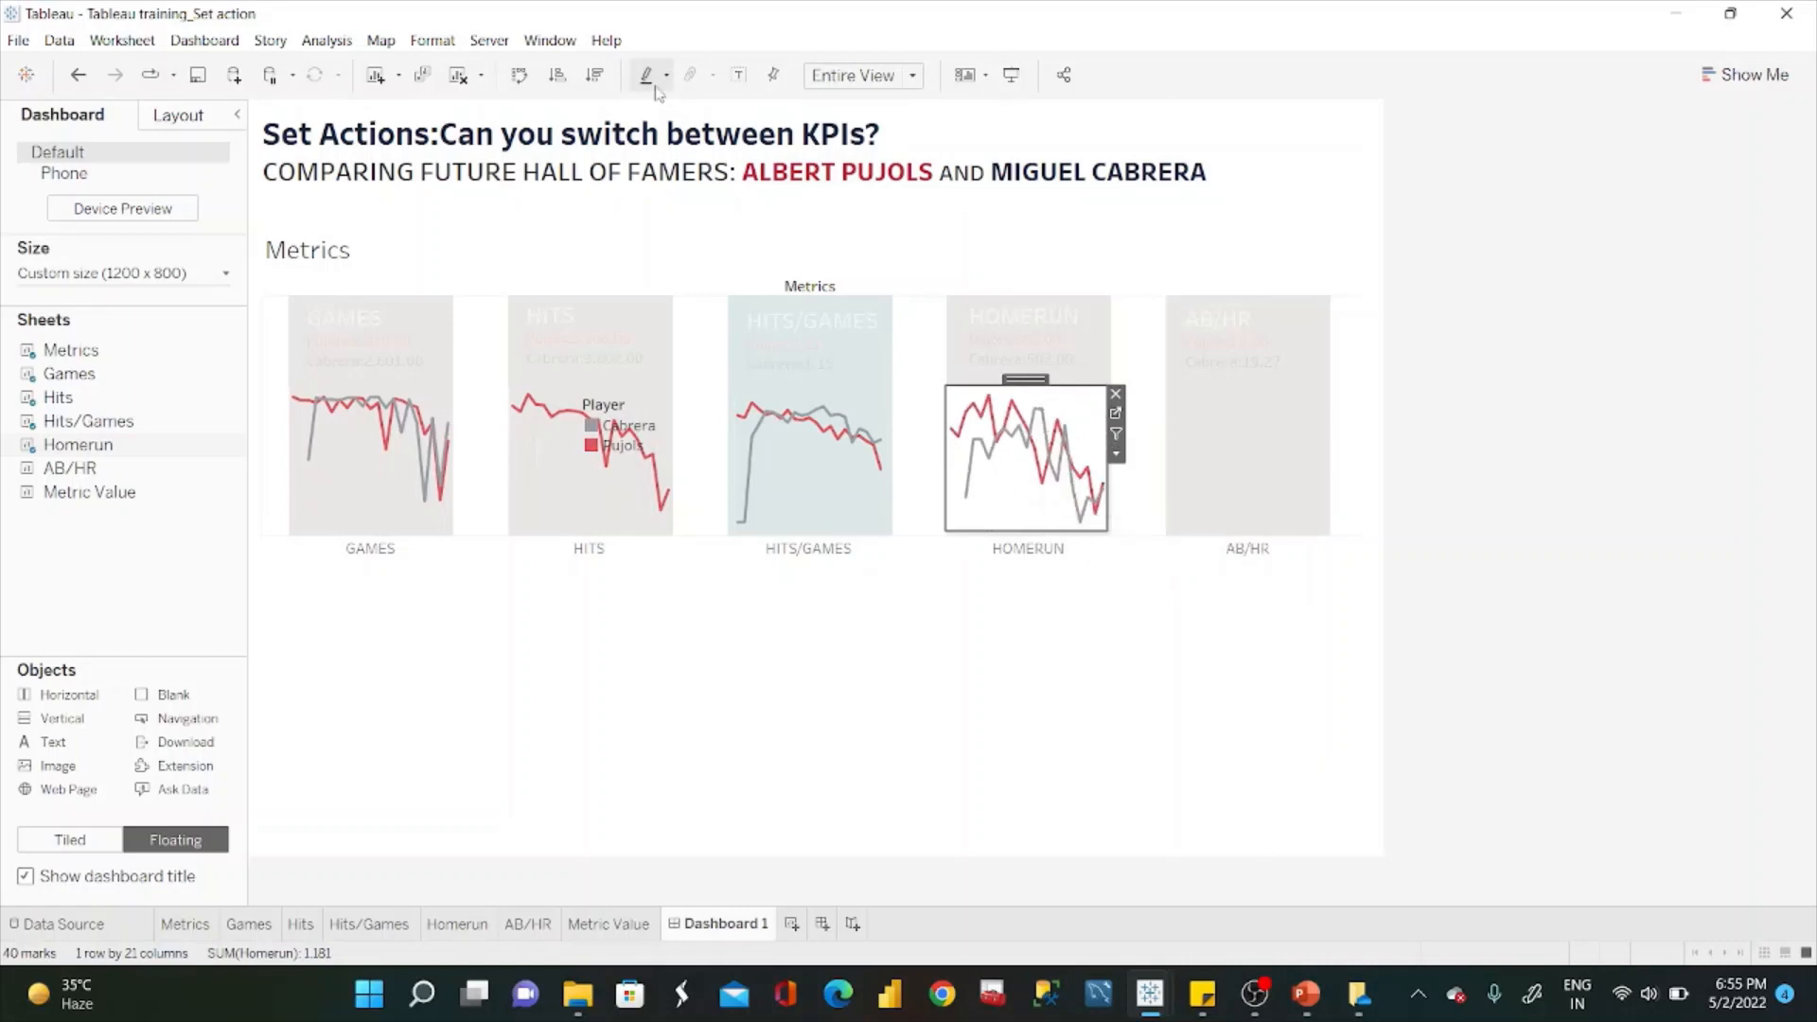
Set the worksheet shading of the Homerun line chart to None.
left_click(417, 42)
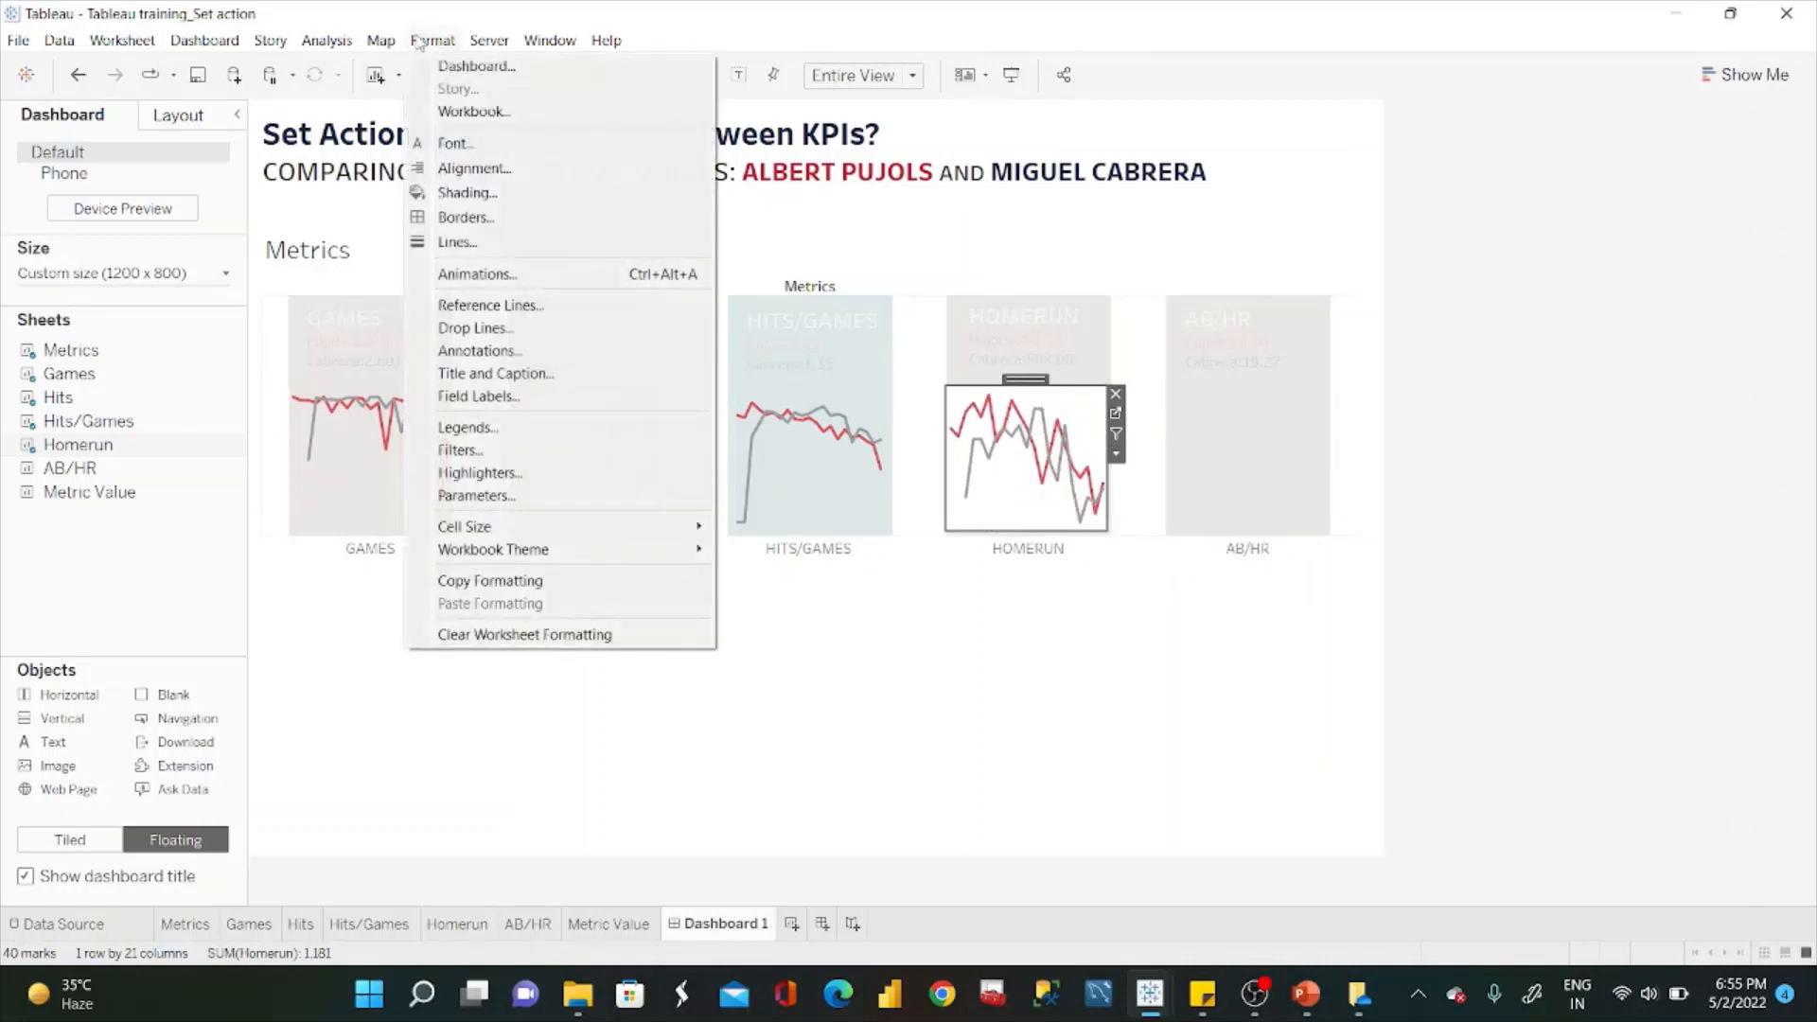
left_click(487, 191)
left_click(201, 258)
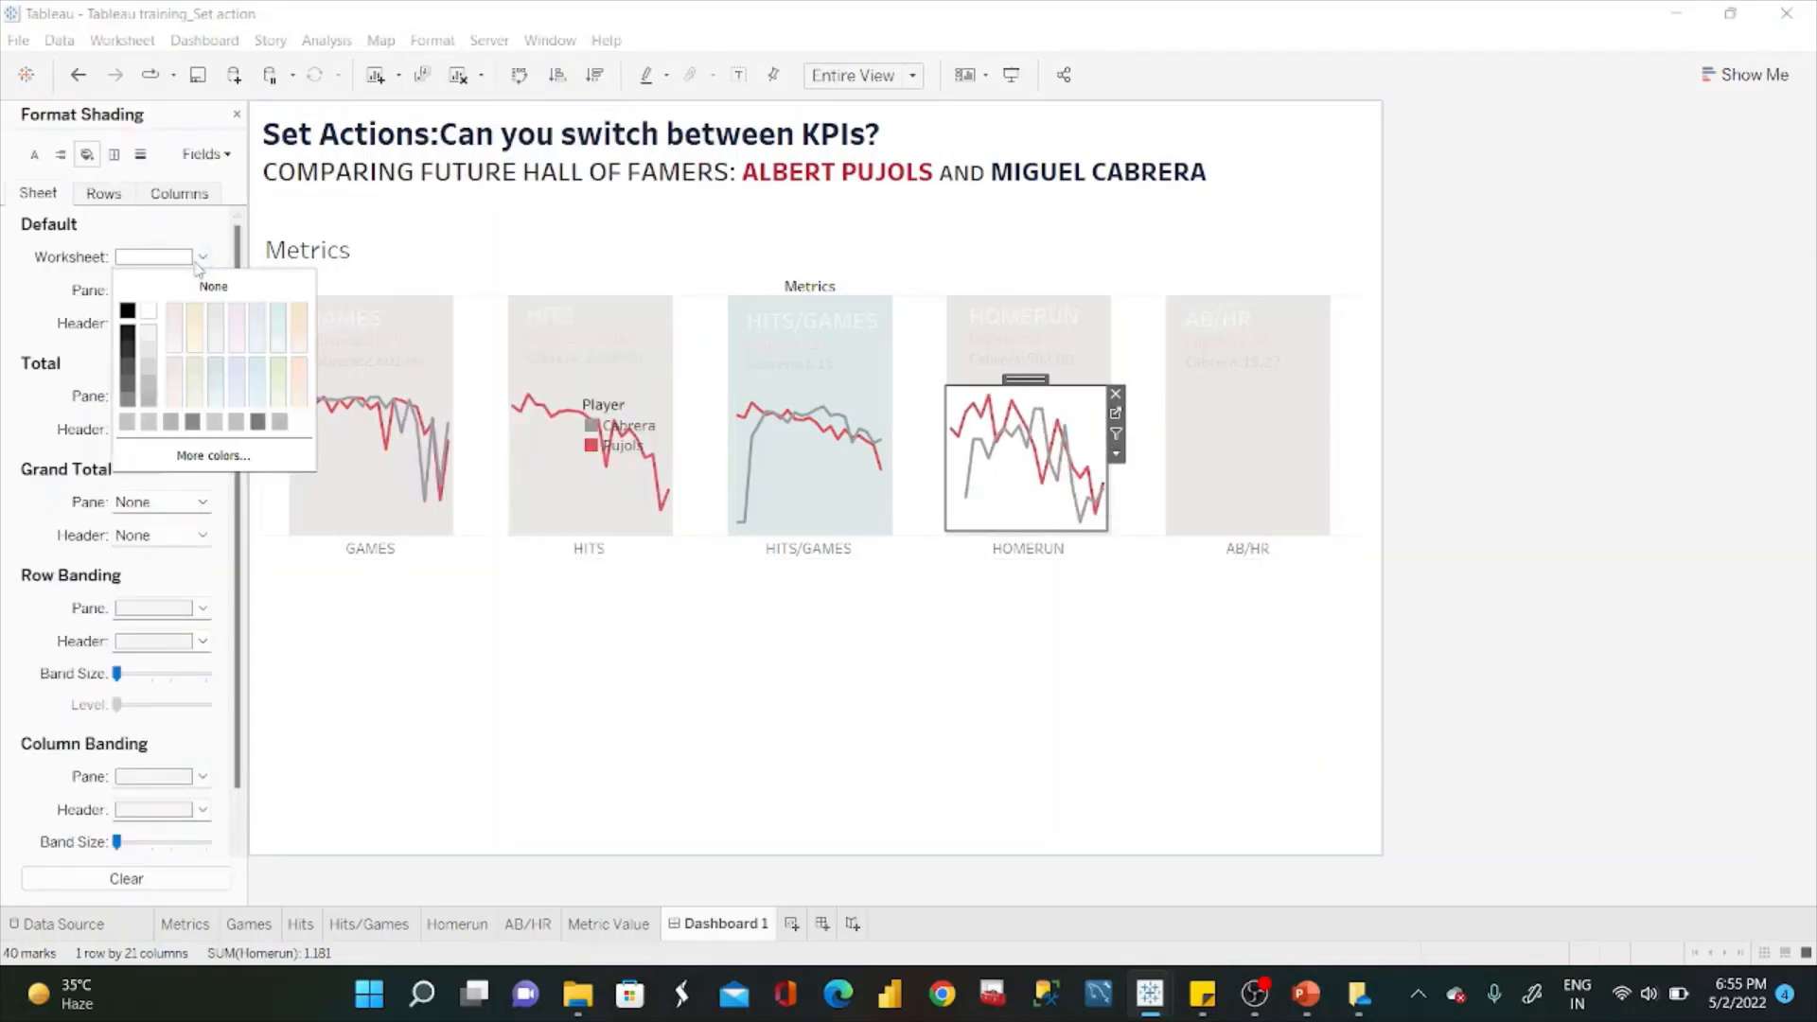
left_click(204, 284)
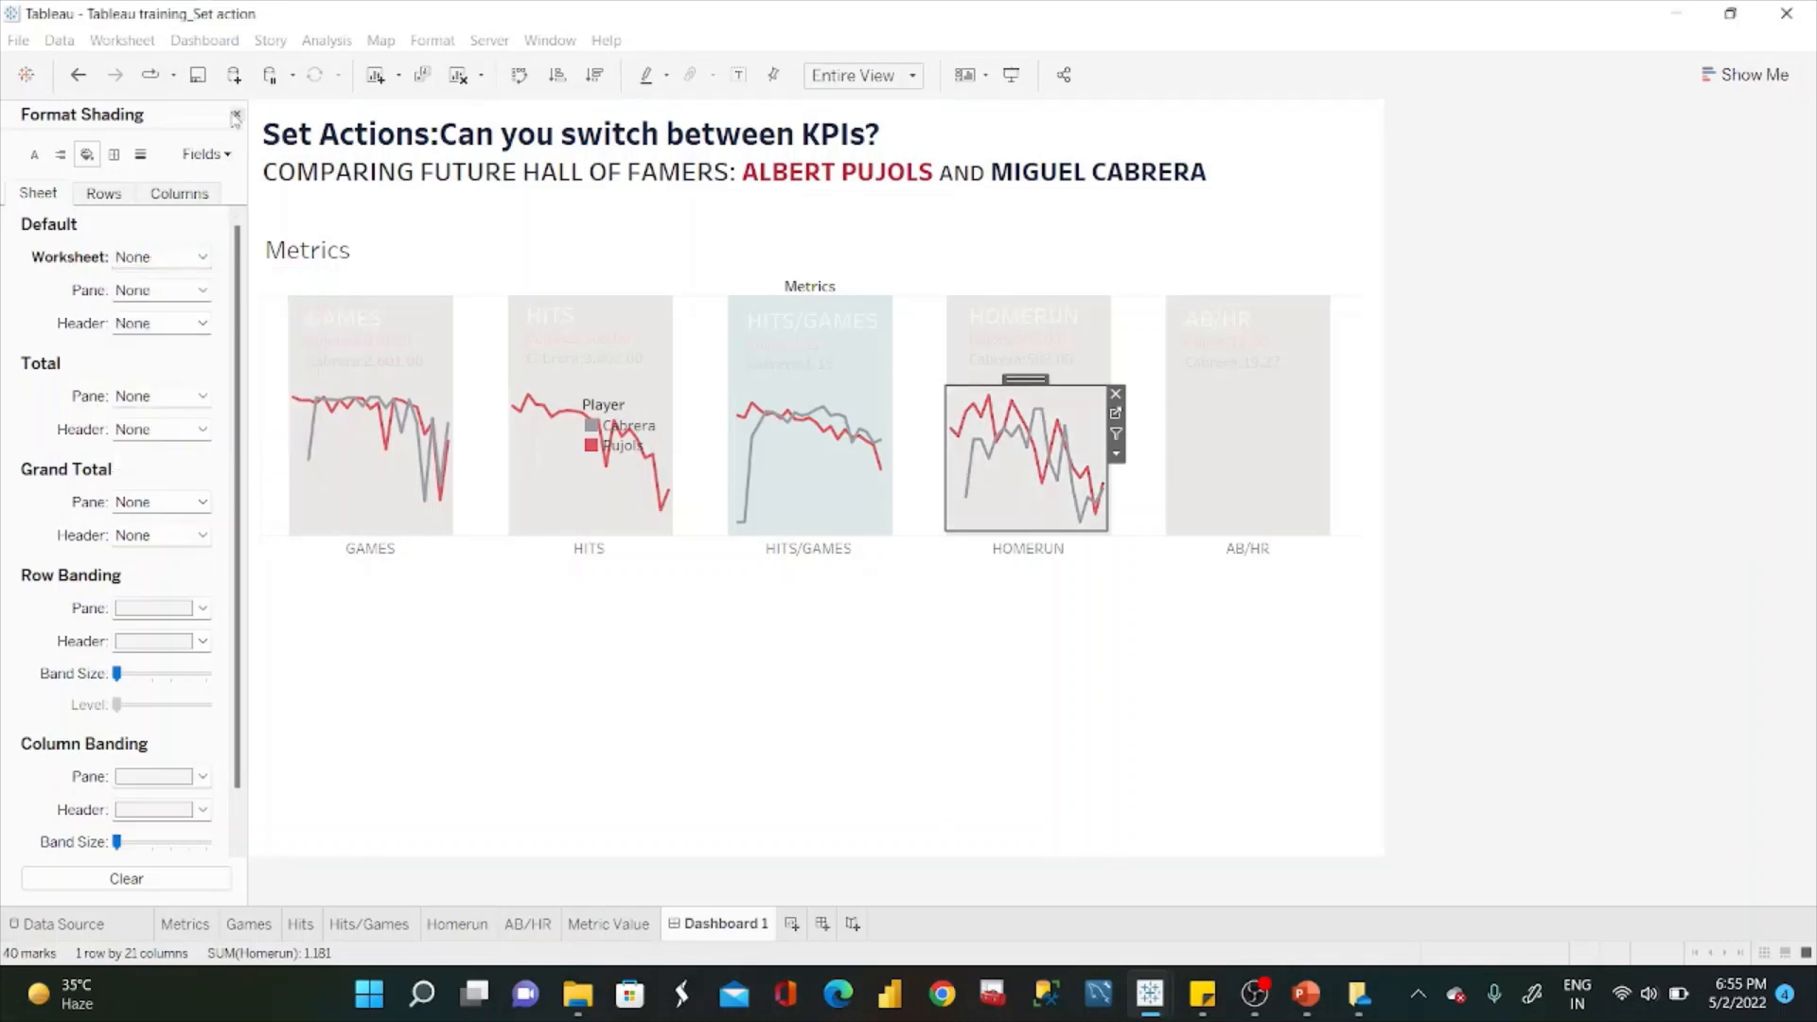
left_click(667, 611)
Place the AB/HR sheet as a floating chart with its title hidden, sized to fit the AB/HR bar below its labels.
left_click_drag(151, 469, 1172, 385)
left_click_drag(1421, 543, 1421, 542)
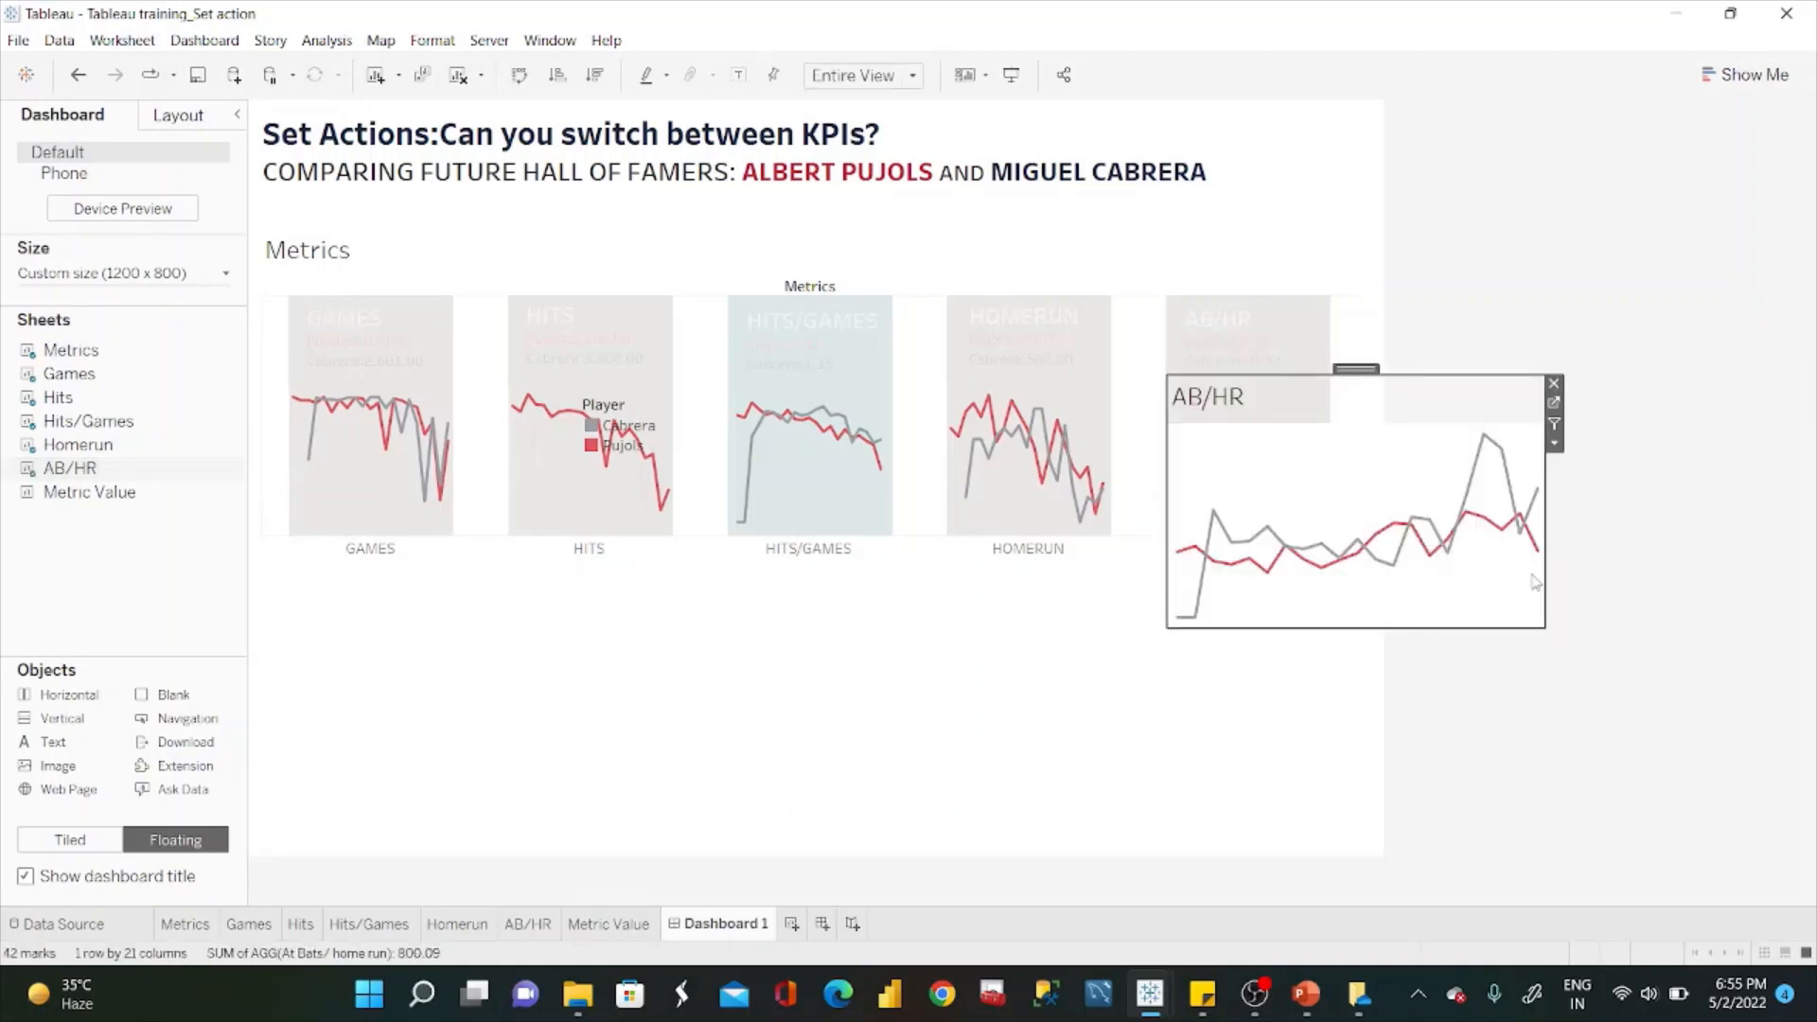
right_click(1230, 399)
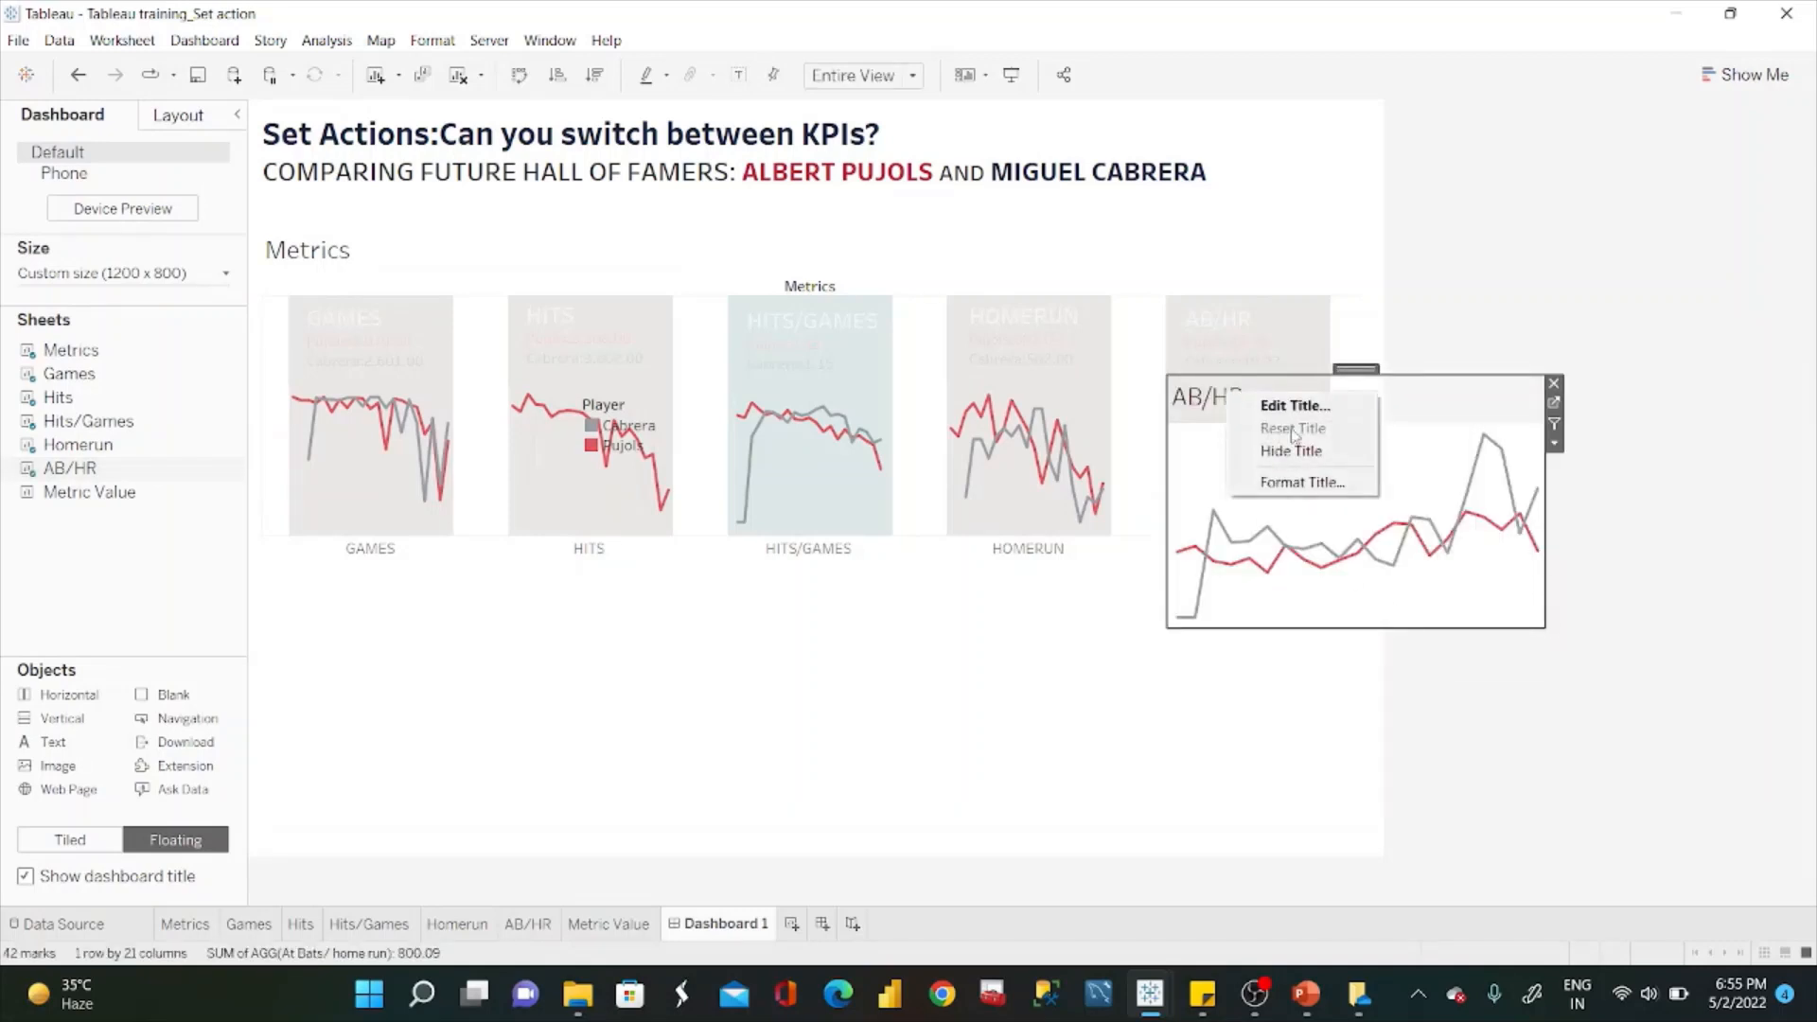
left_click(1298, 447)
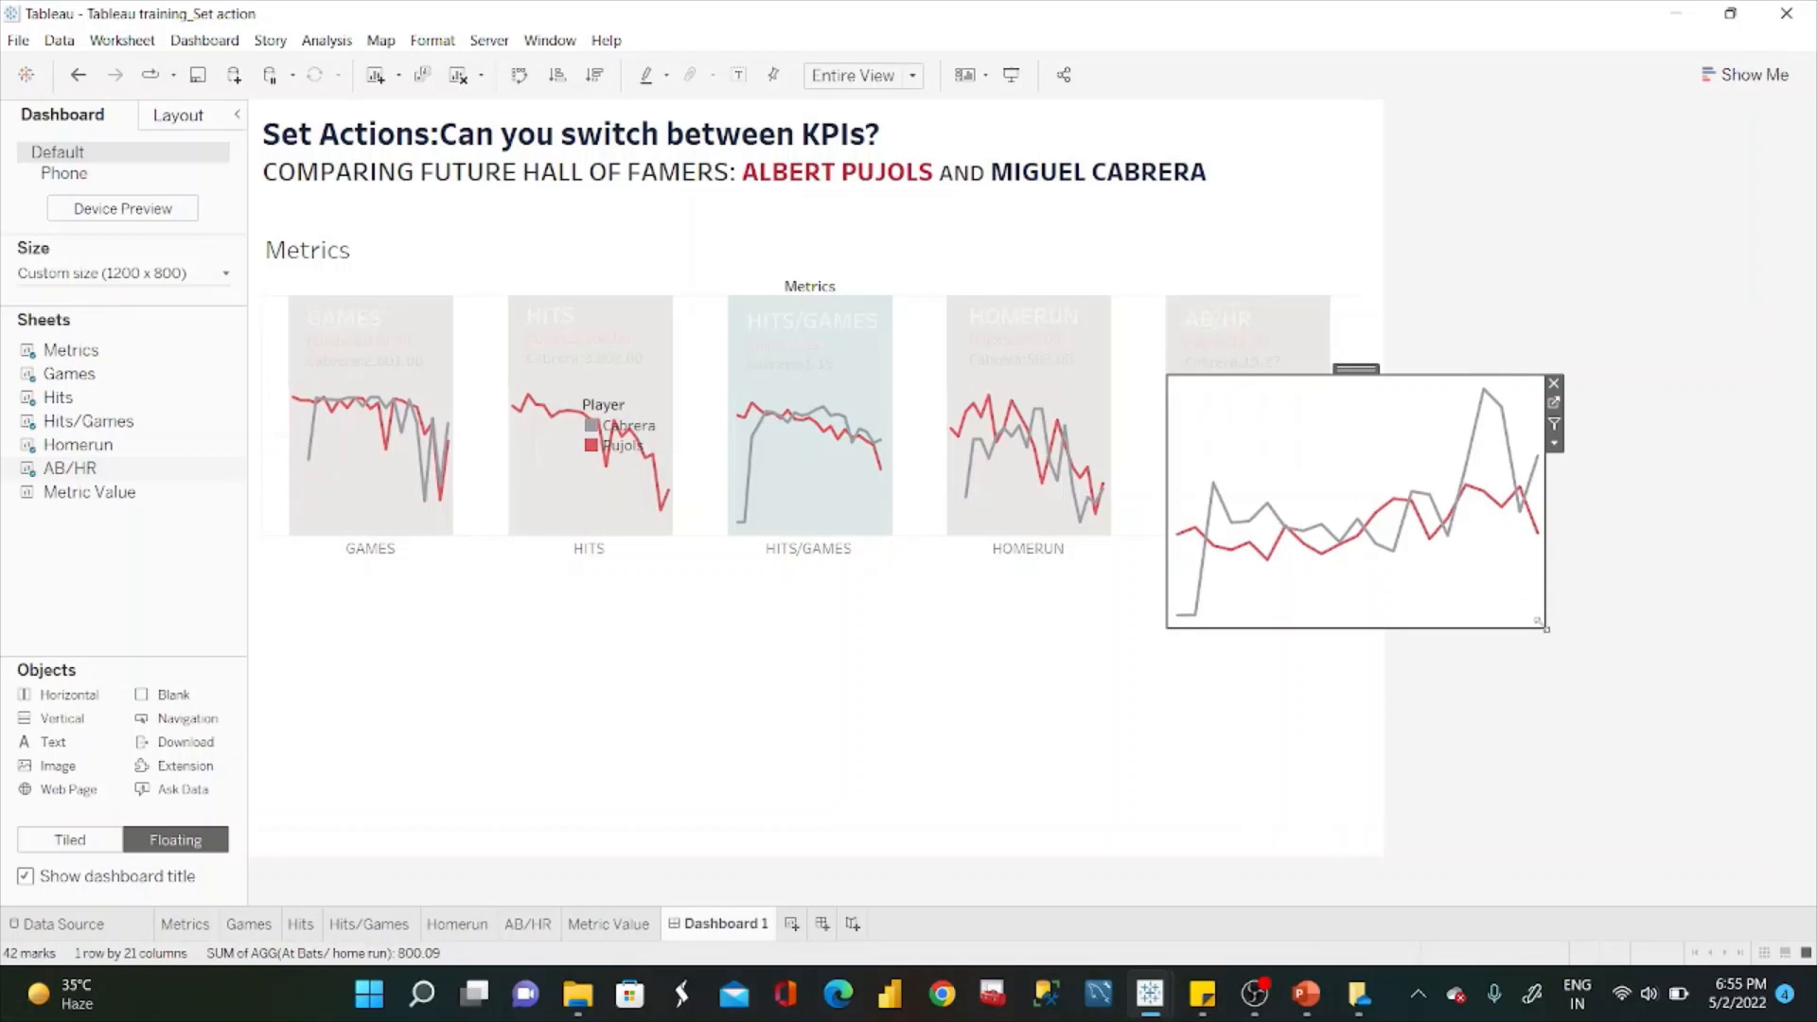
left_click_drag(1539, 624, 1328, 542)
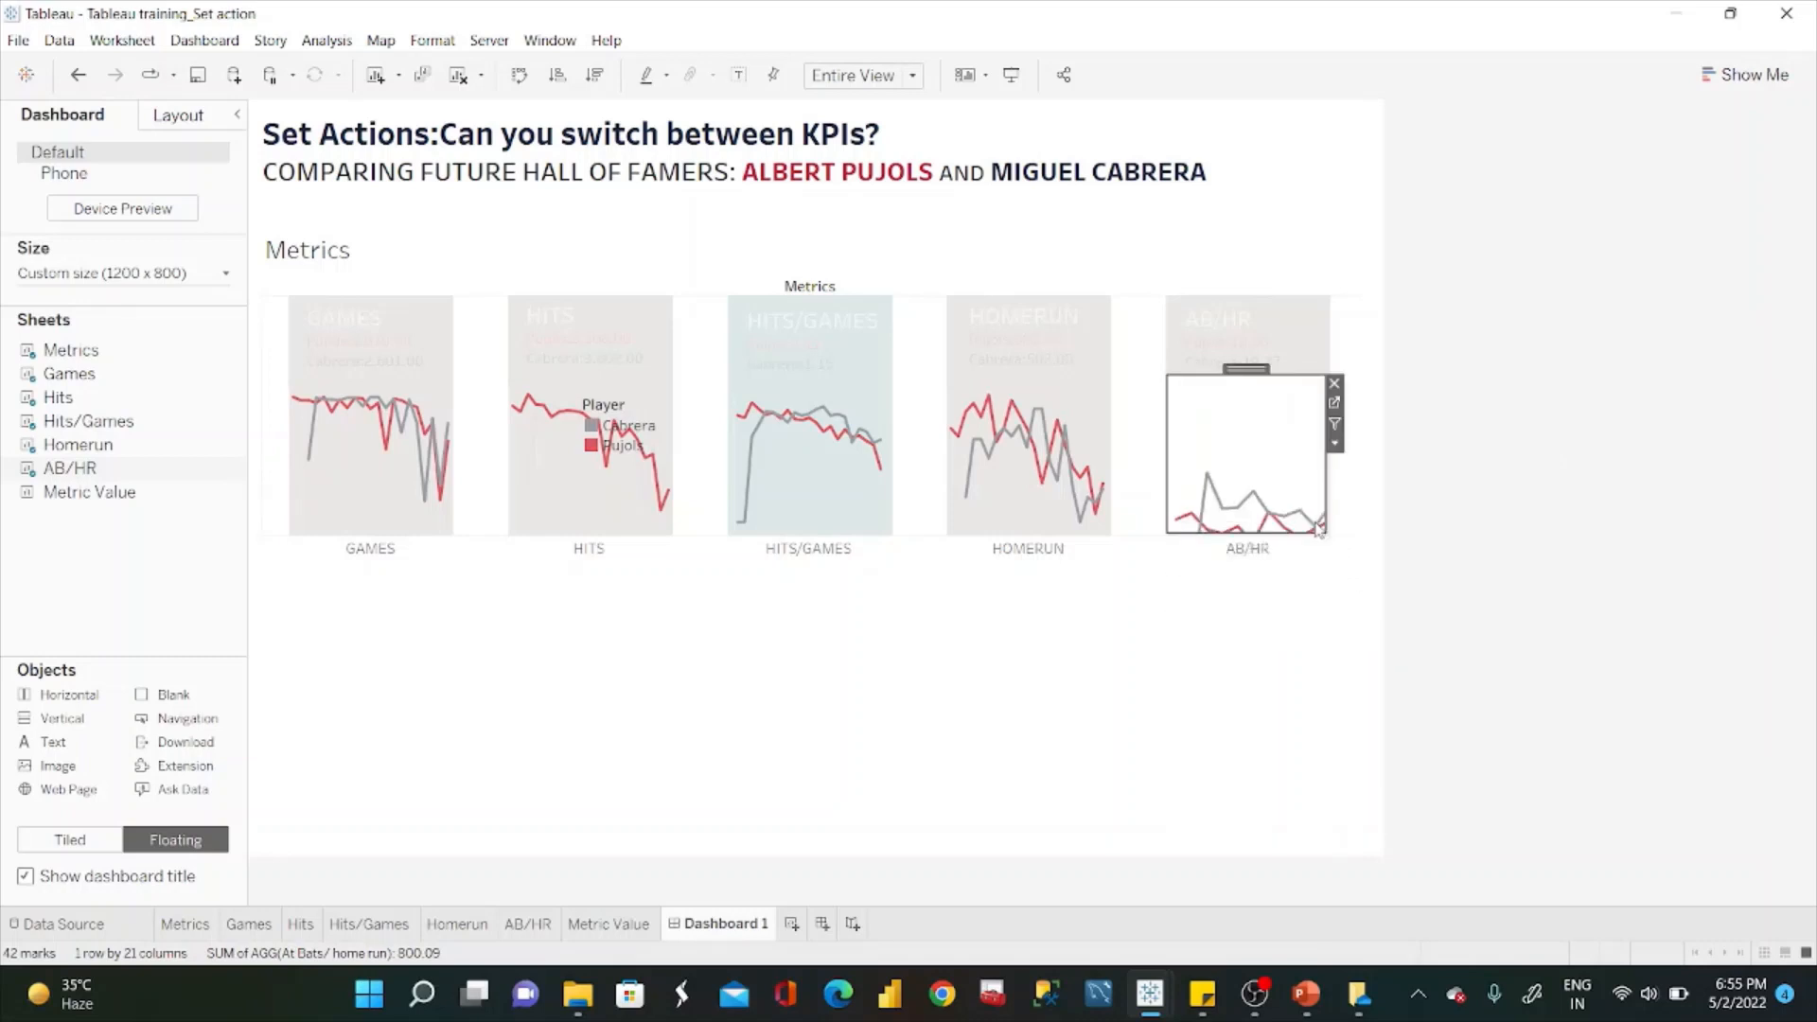
Set the worksheet shading of the AB/HR line chart to None.
right_click(1249, 433)
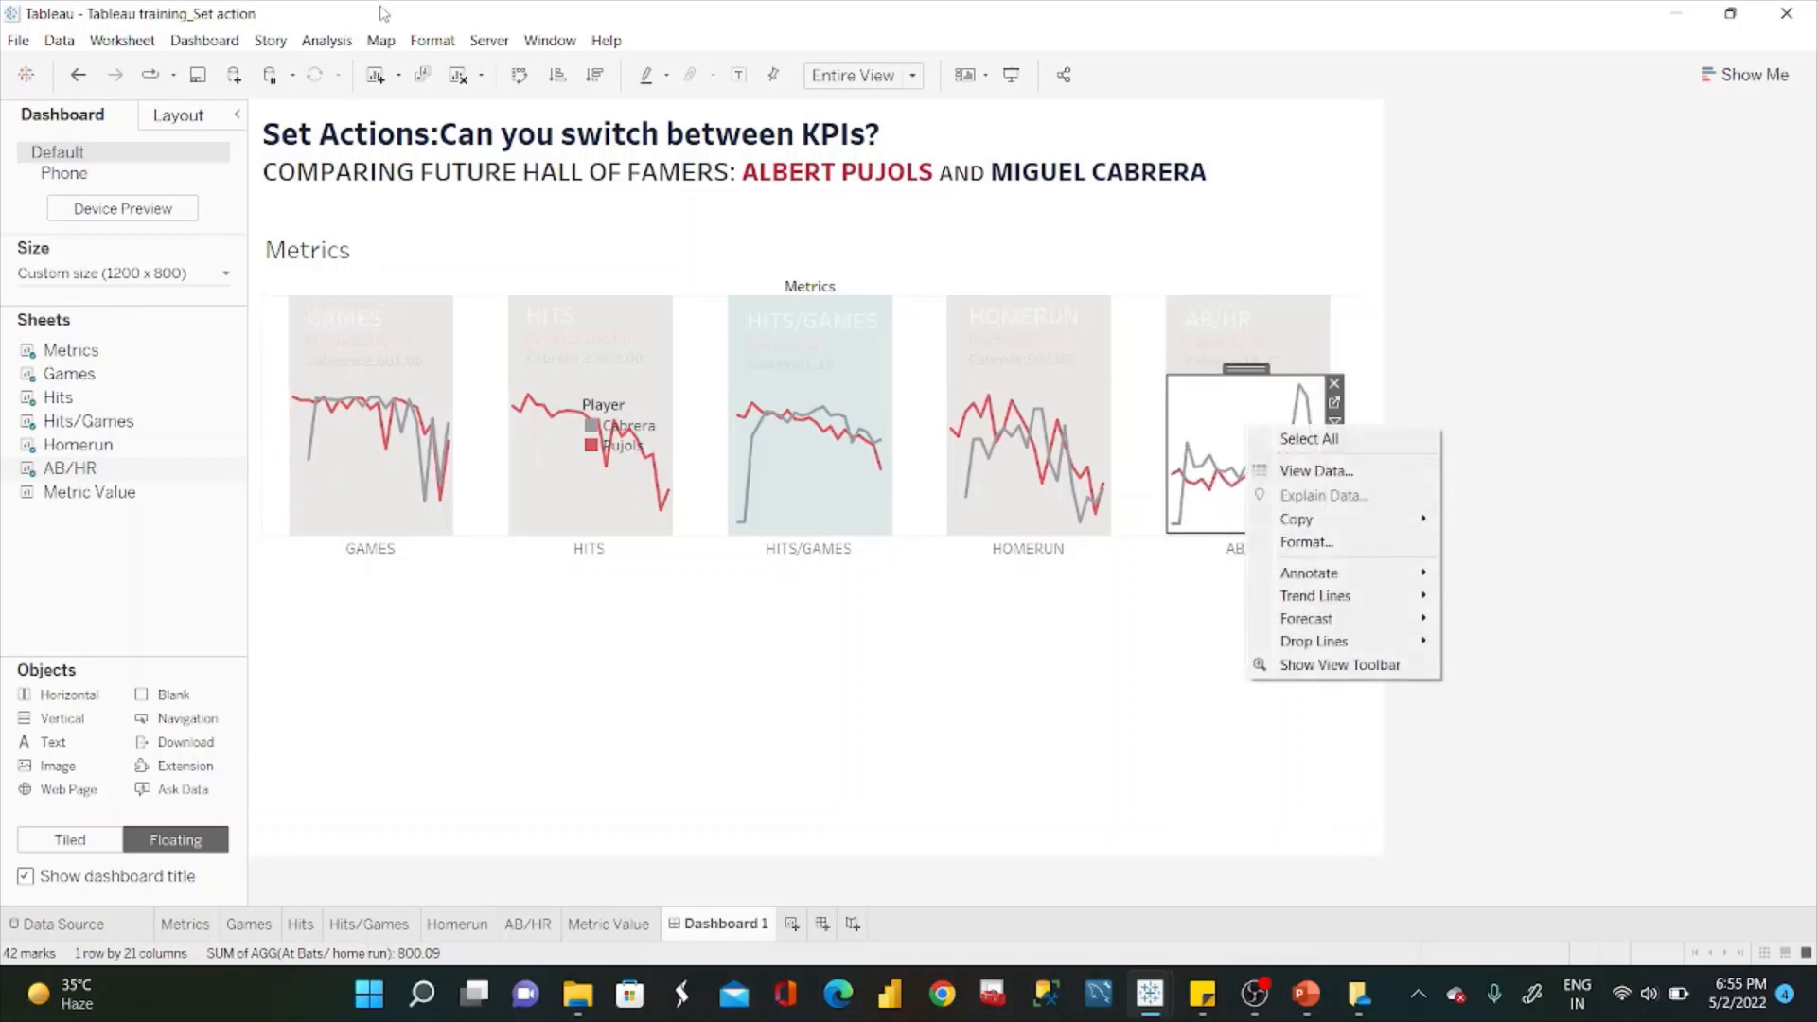
left_click(438, 47)
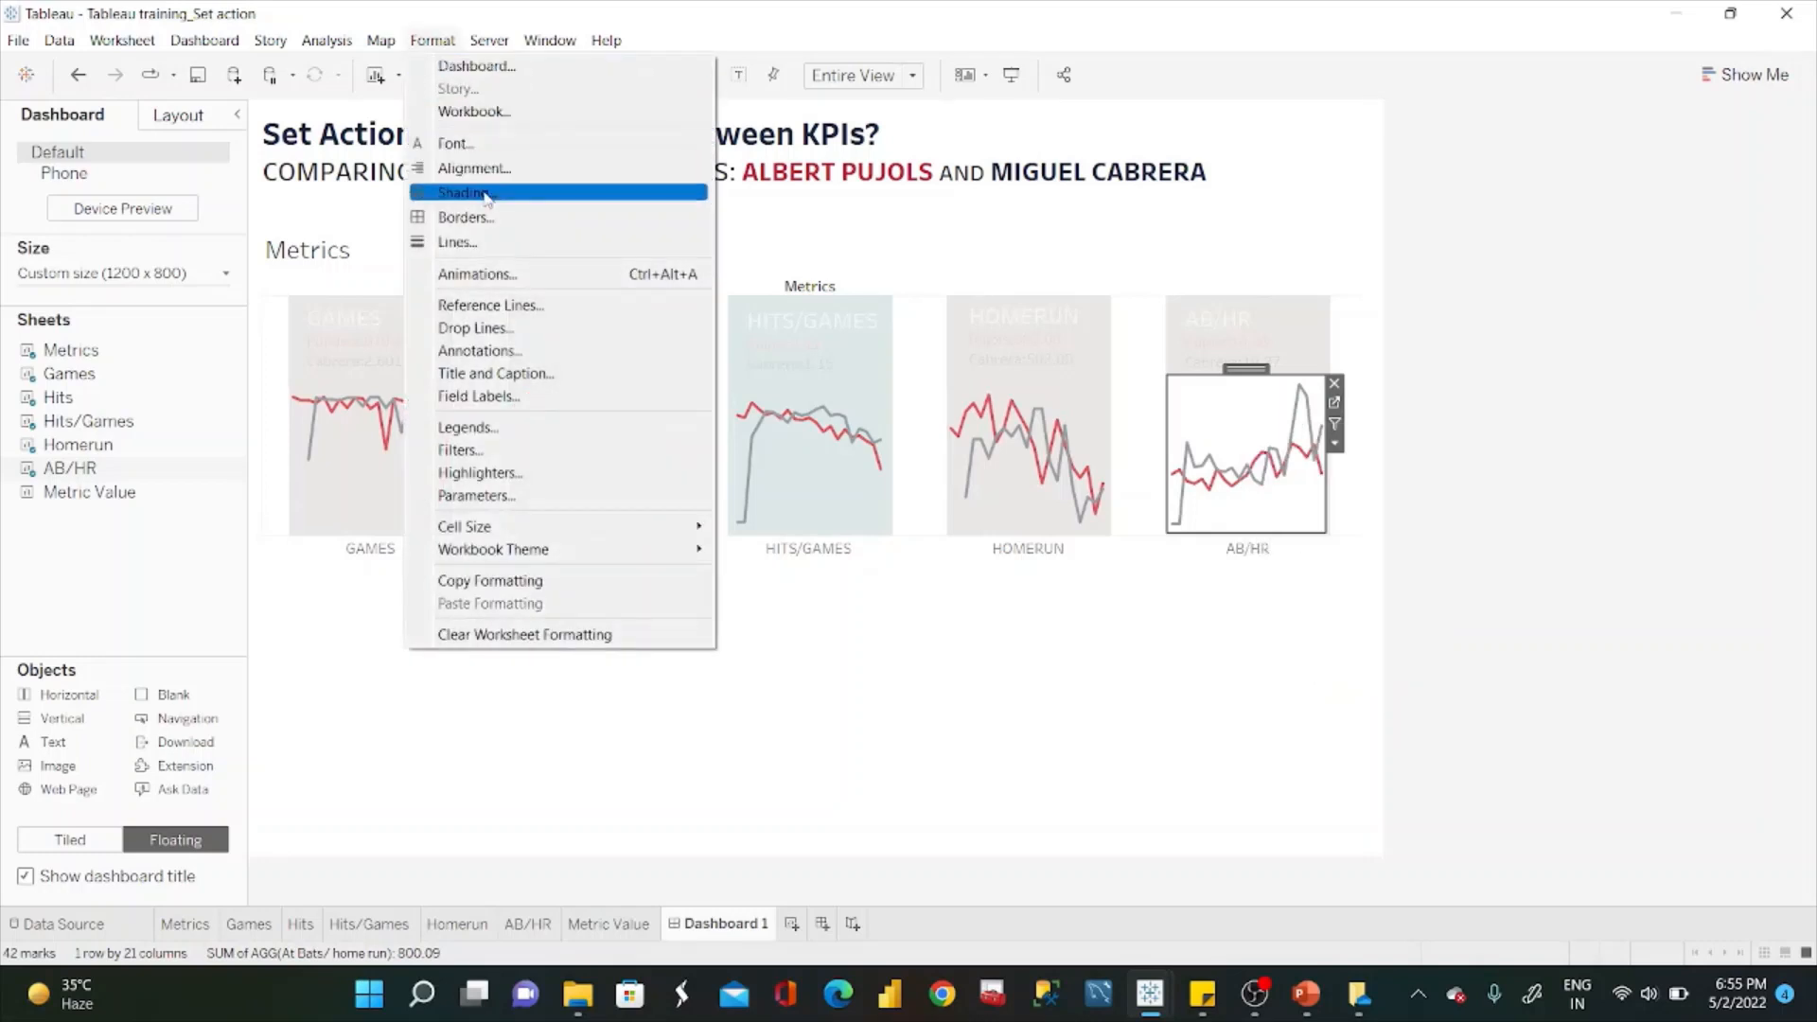
left_click(484, 193)
left_click(180, 256)
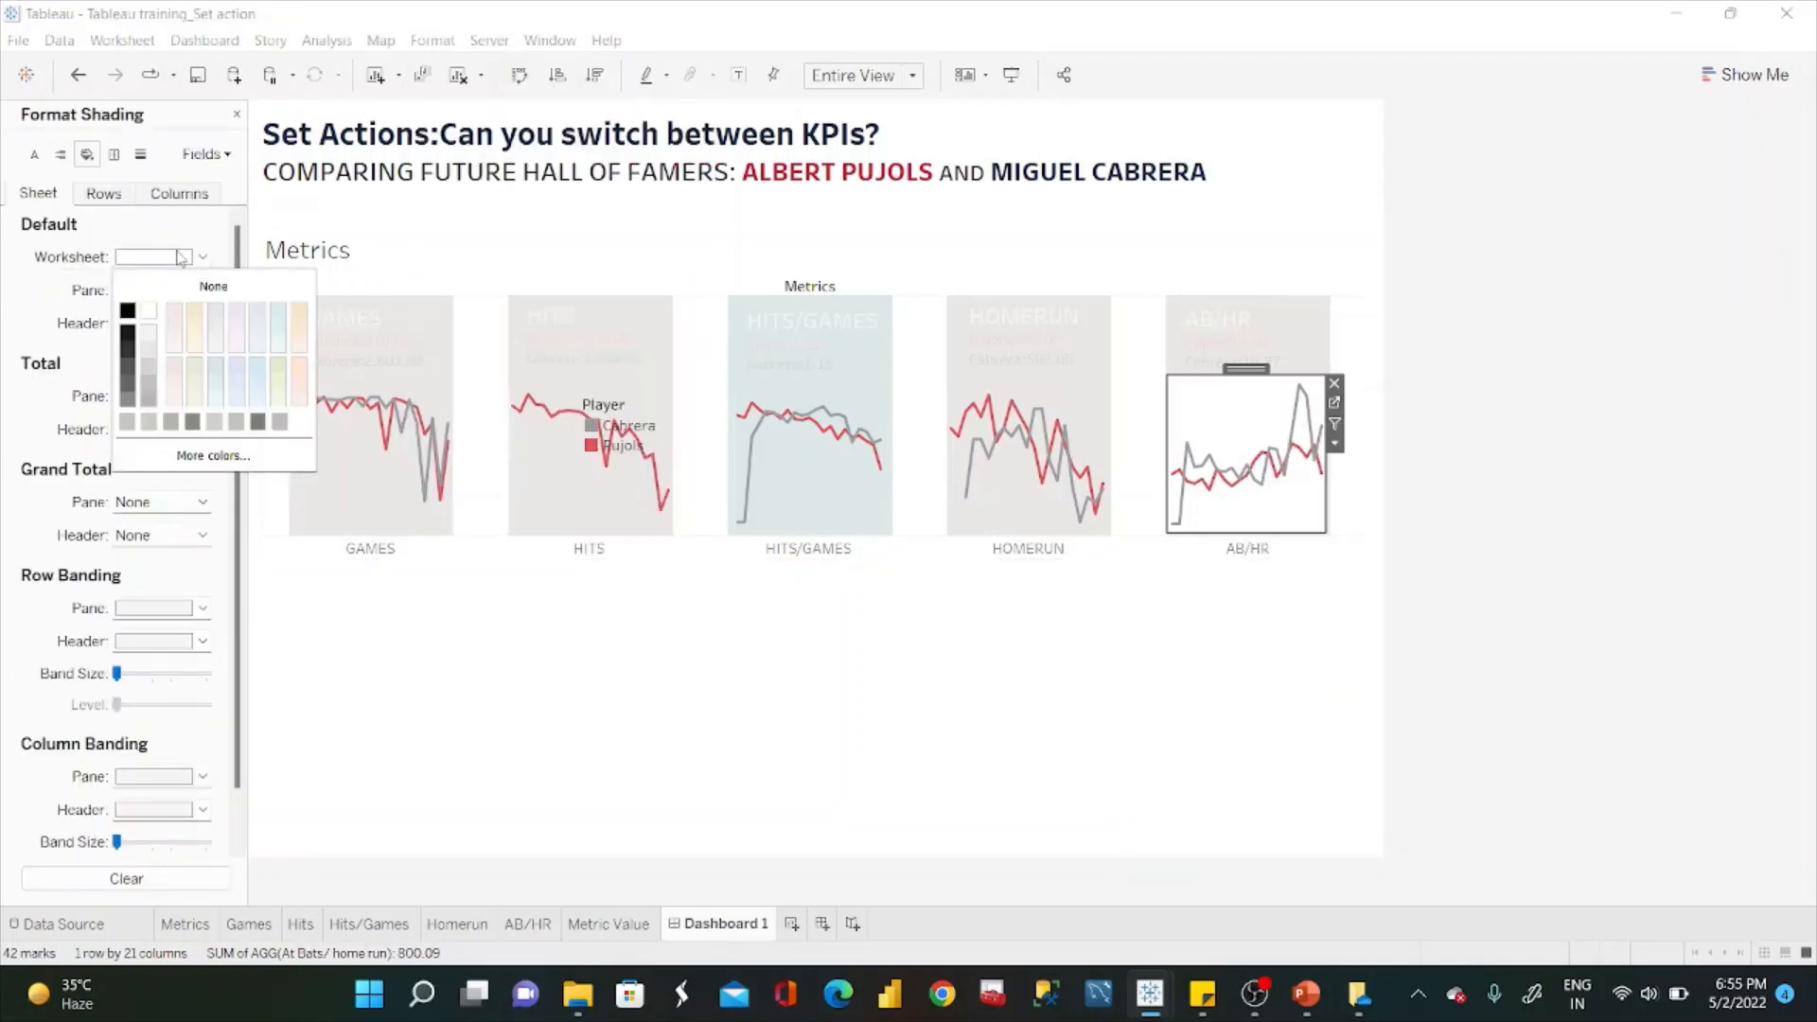
left_click(218, 286)
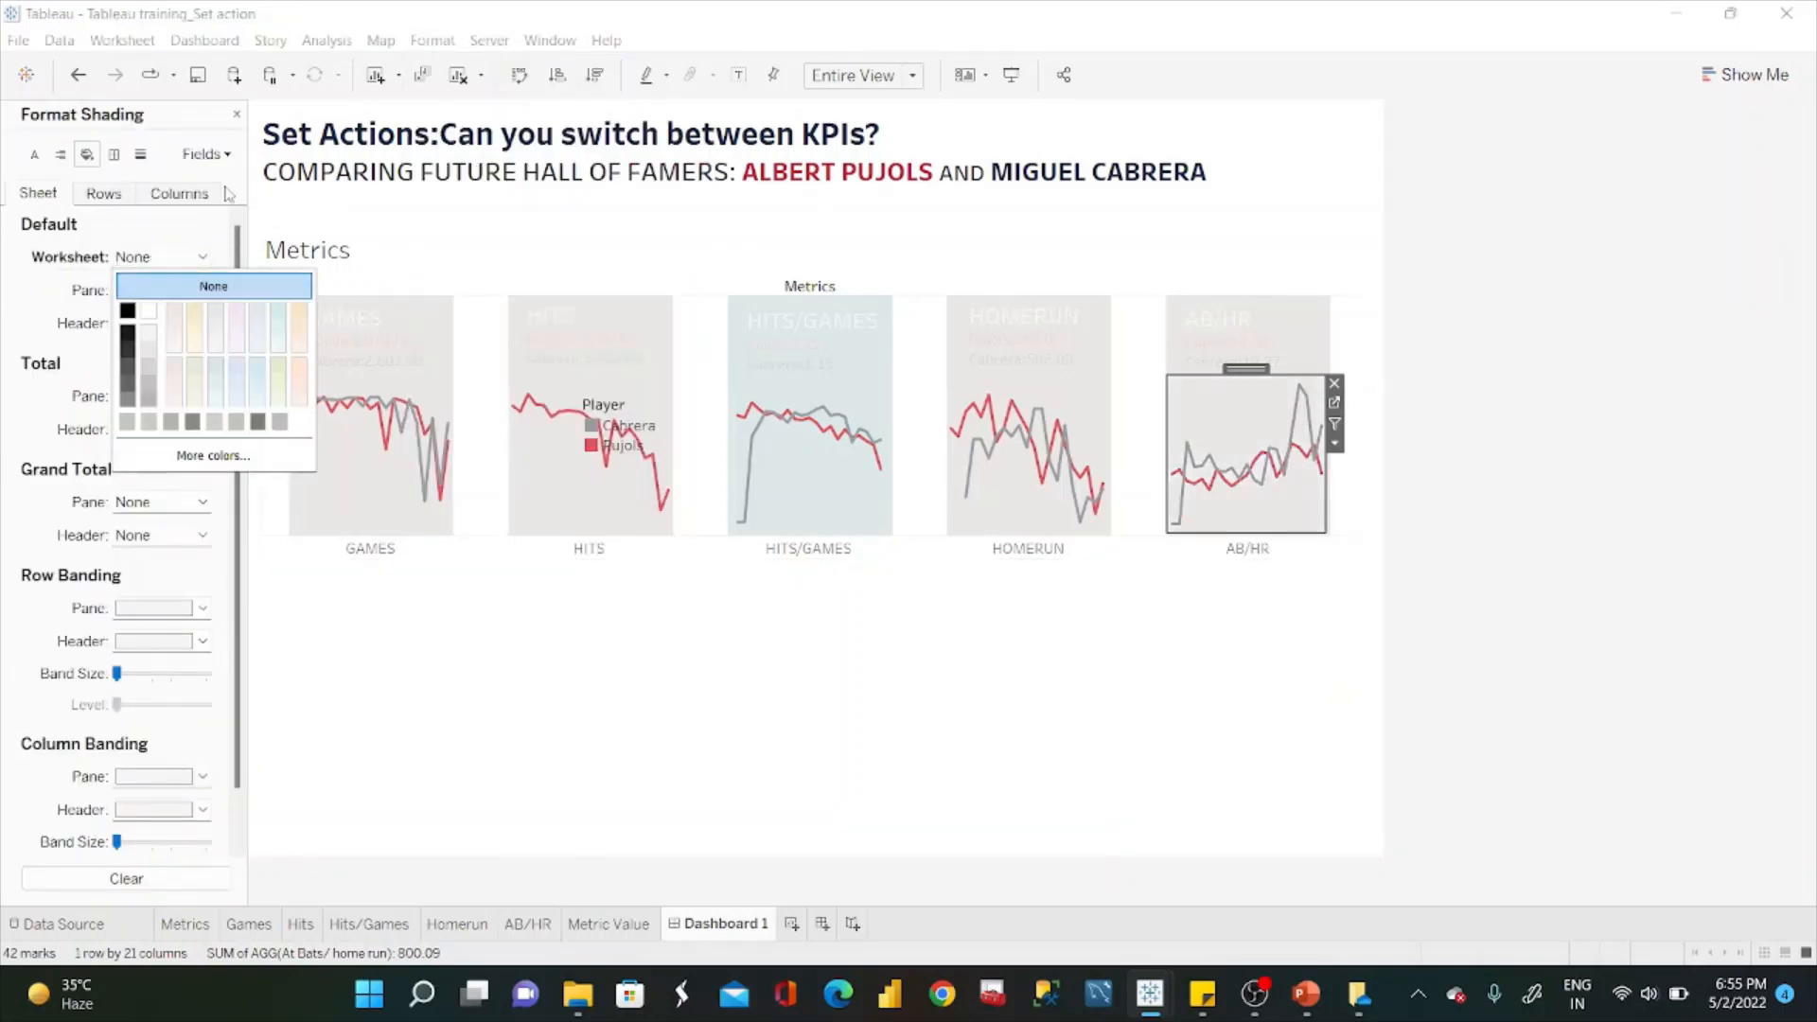
left_click(237, 116)
left_click(811, 730)
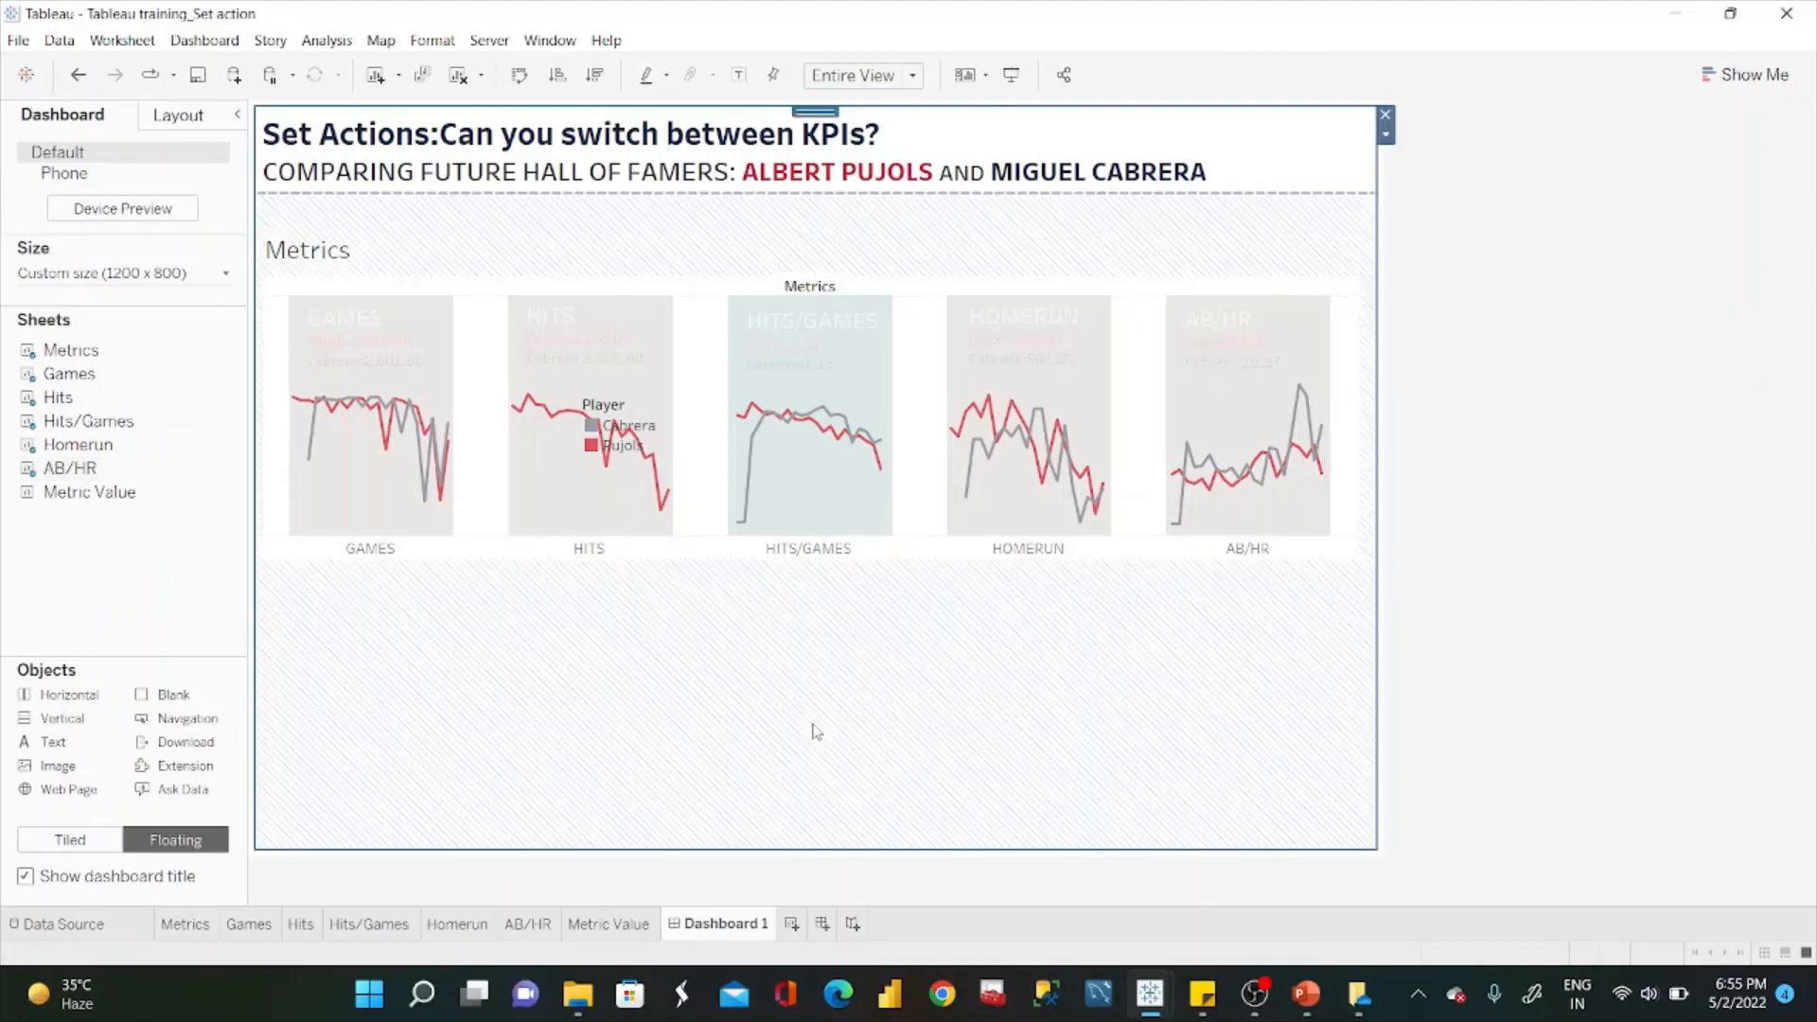
Remove the floating Player legend that overlaps the Hits line chart.
left_click(797, 473)
left_click(899, 619)
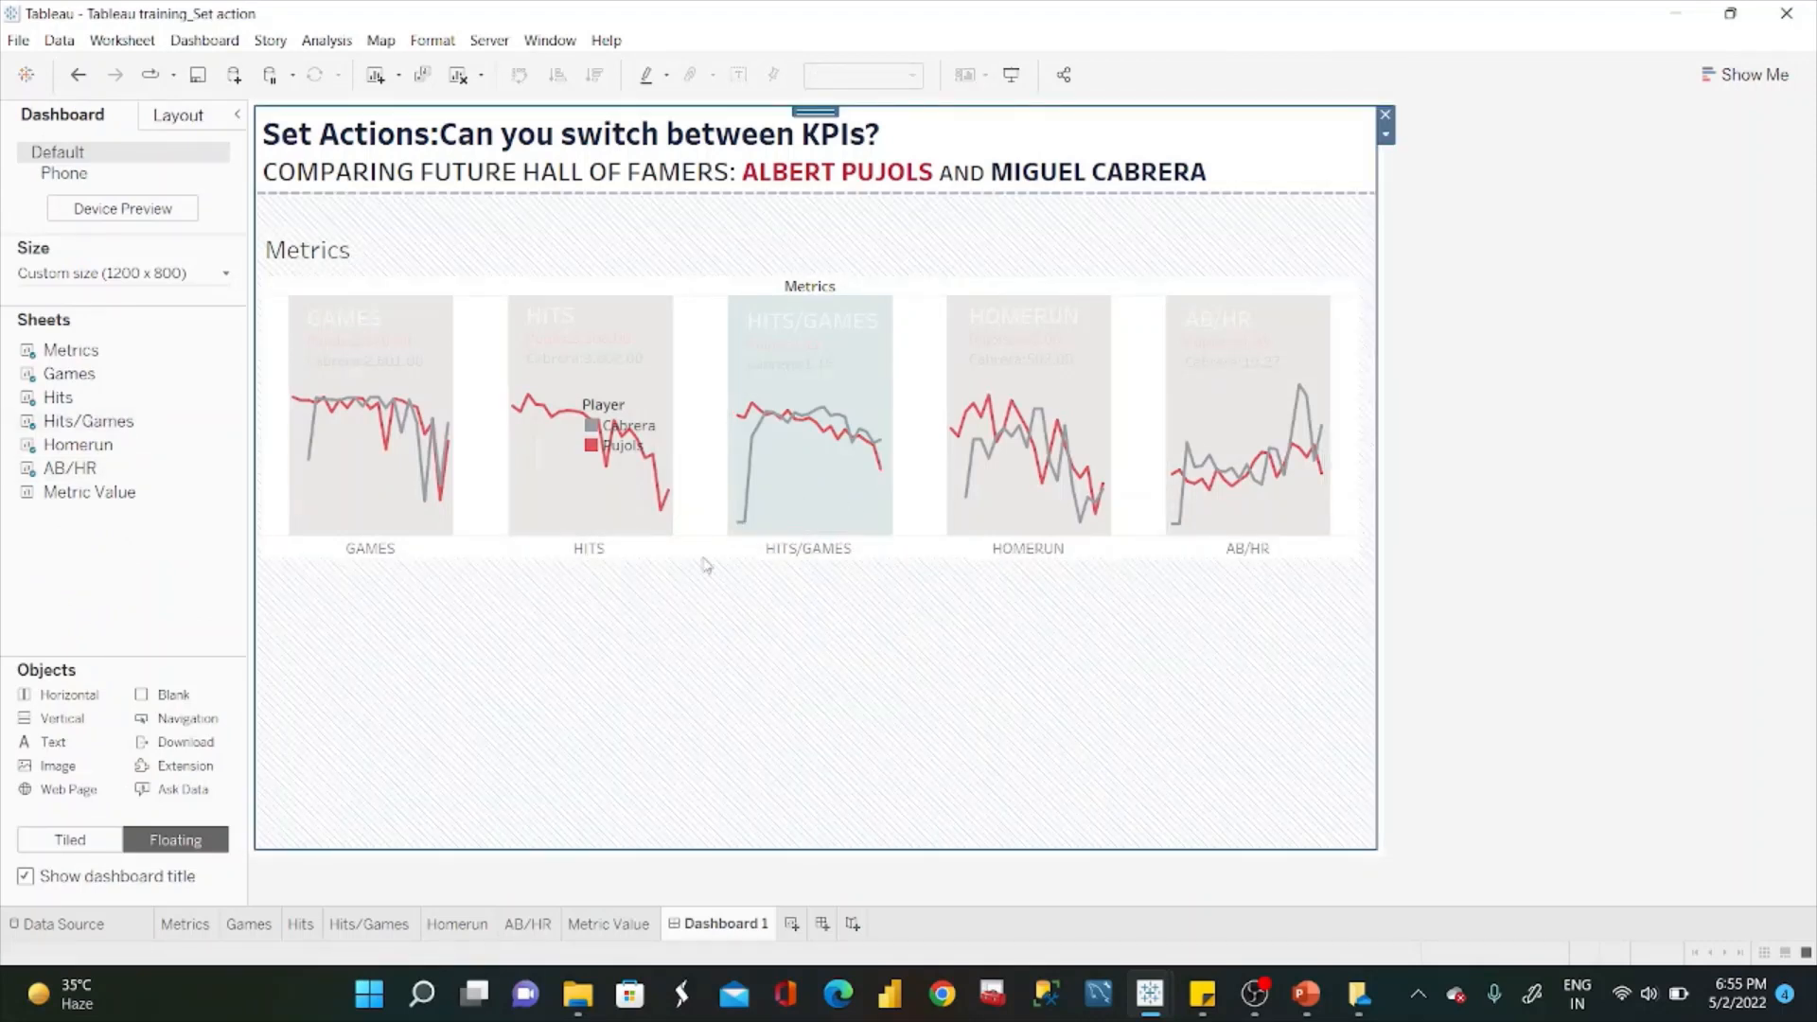
left_click(624, 425)
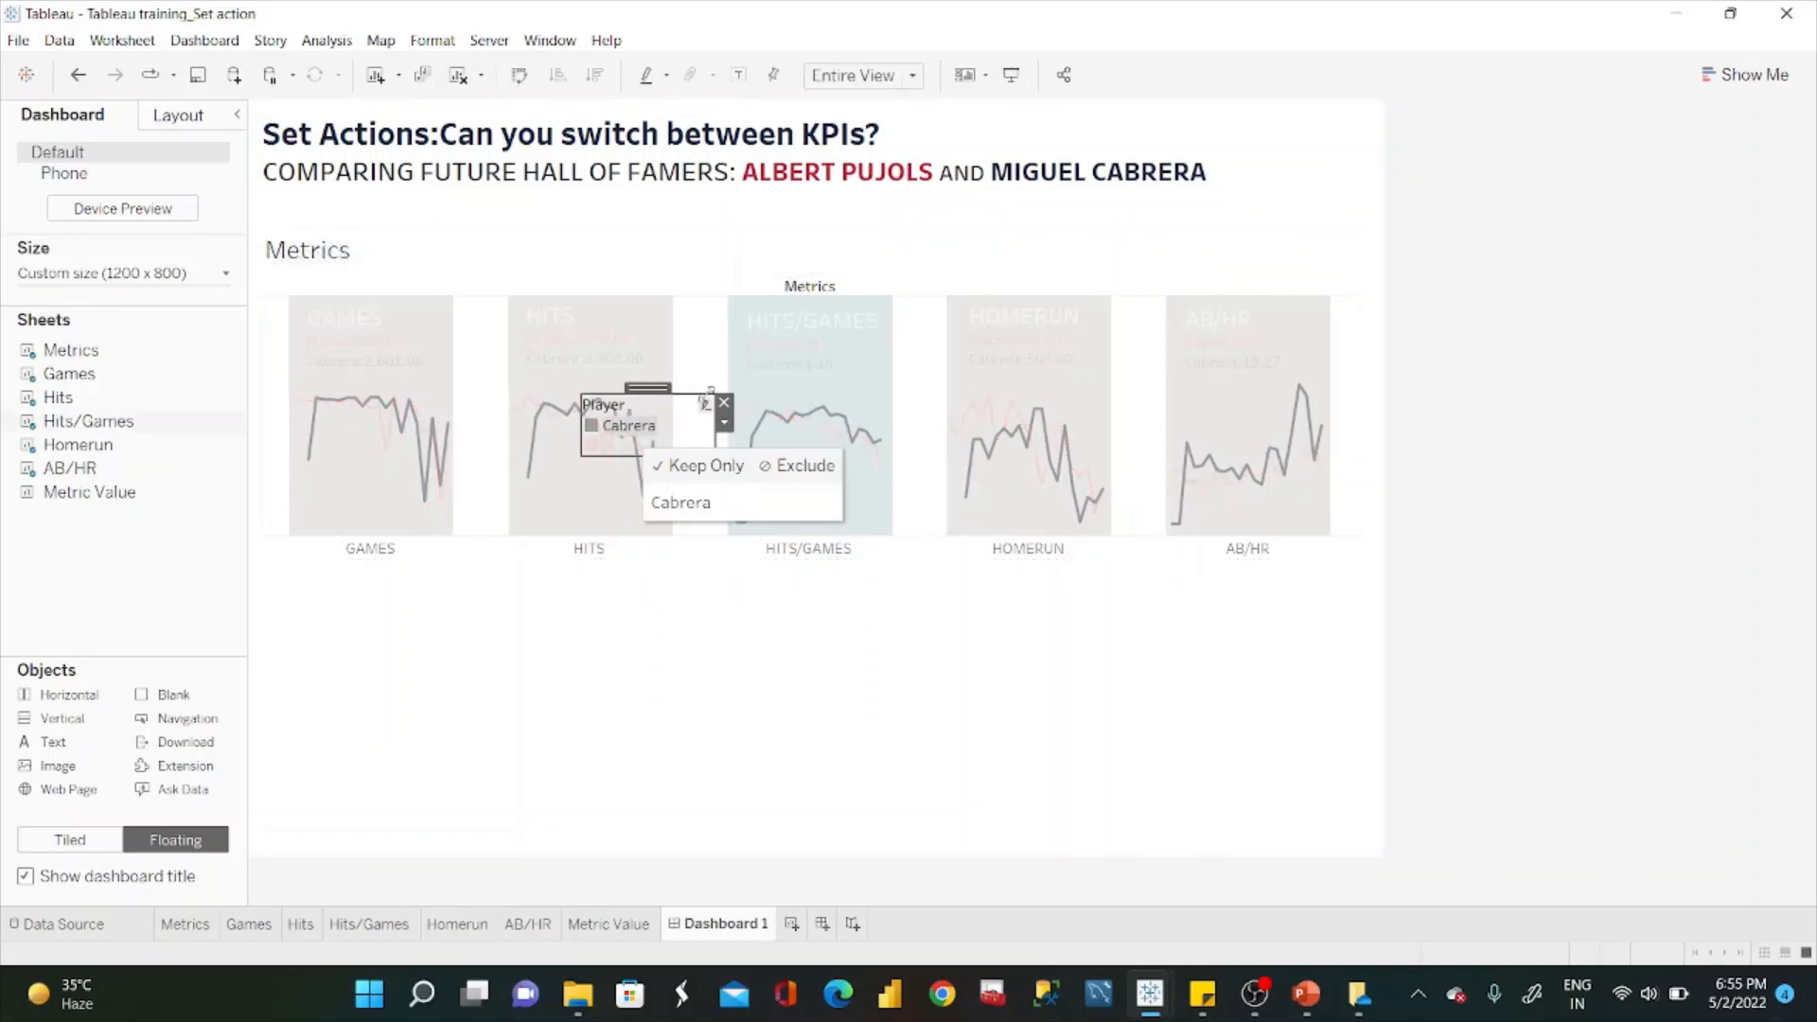
left_click(725, 404)
Select the HITS/GAMES bar on the dashboard and open the Metrics worksheet.
left_click(628, 432)
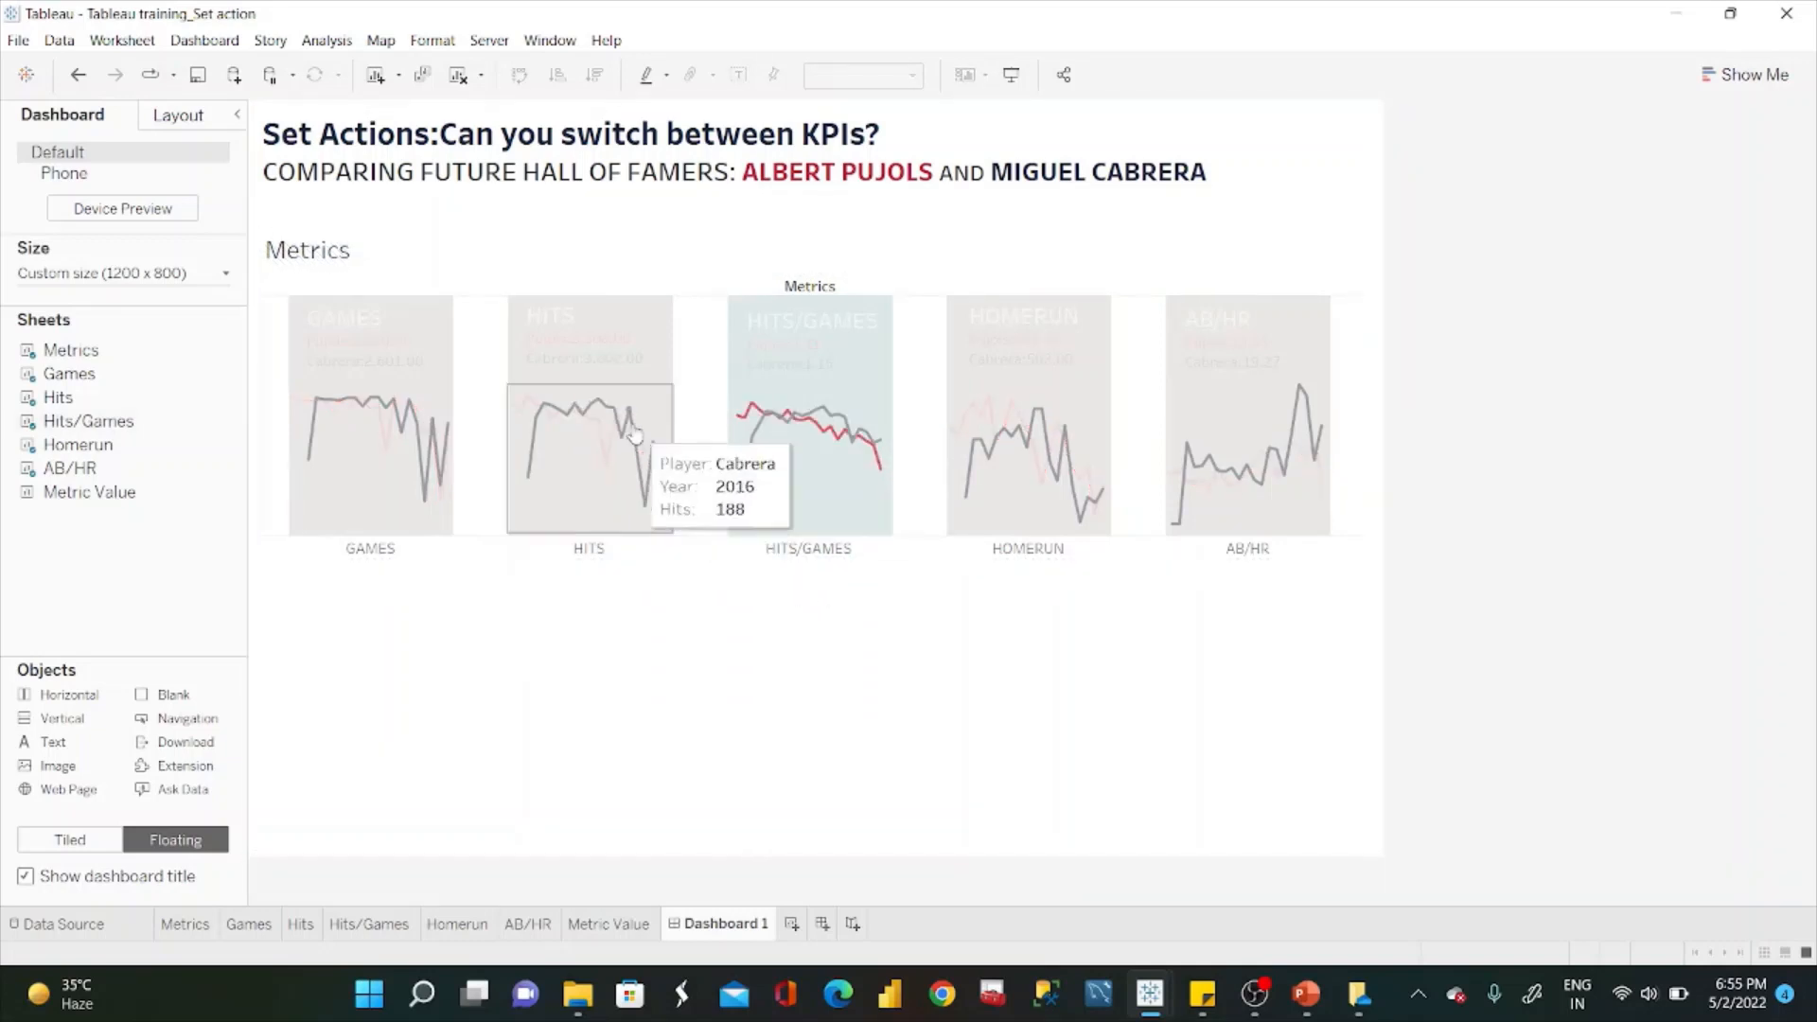
left_click(847, 333)
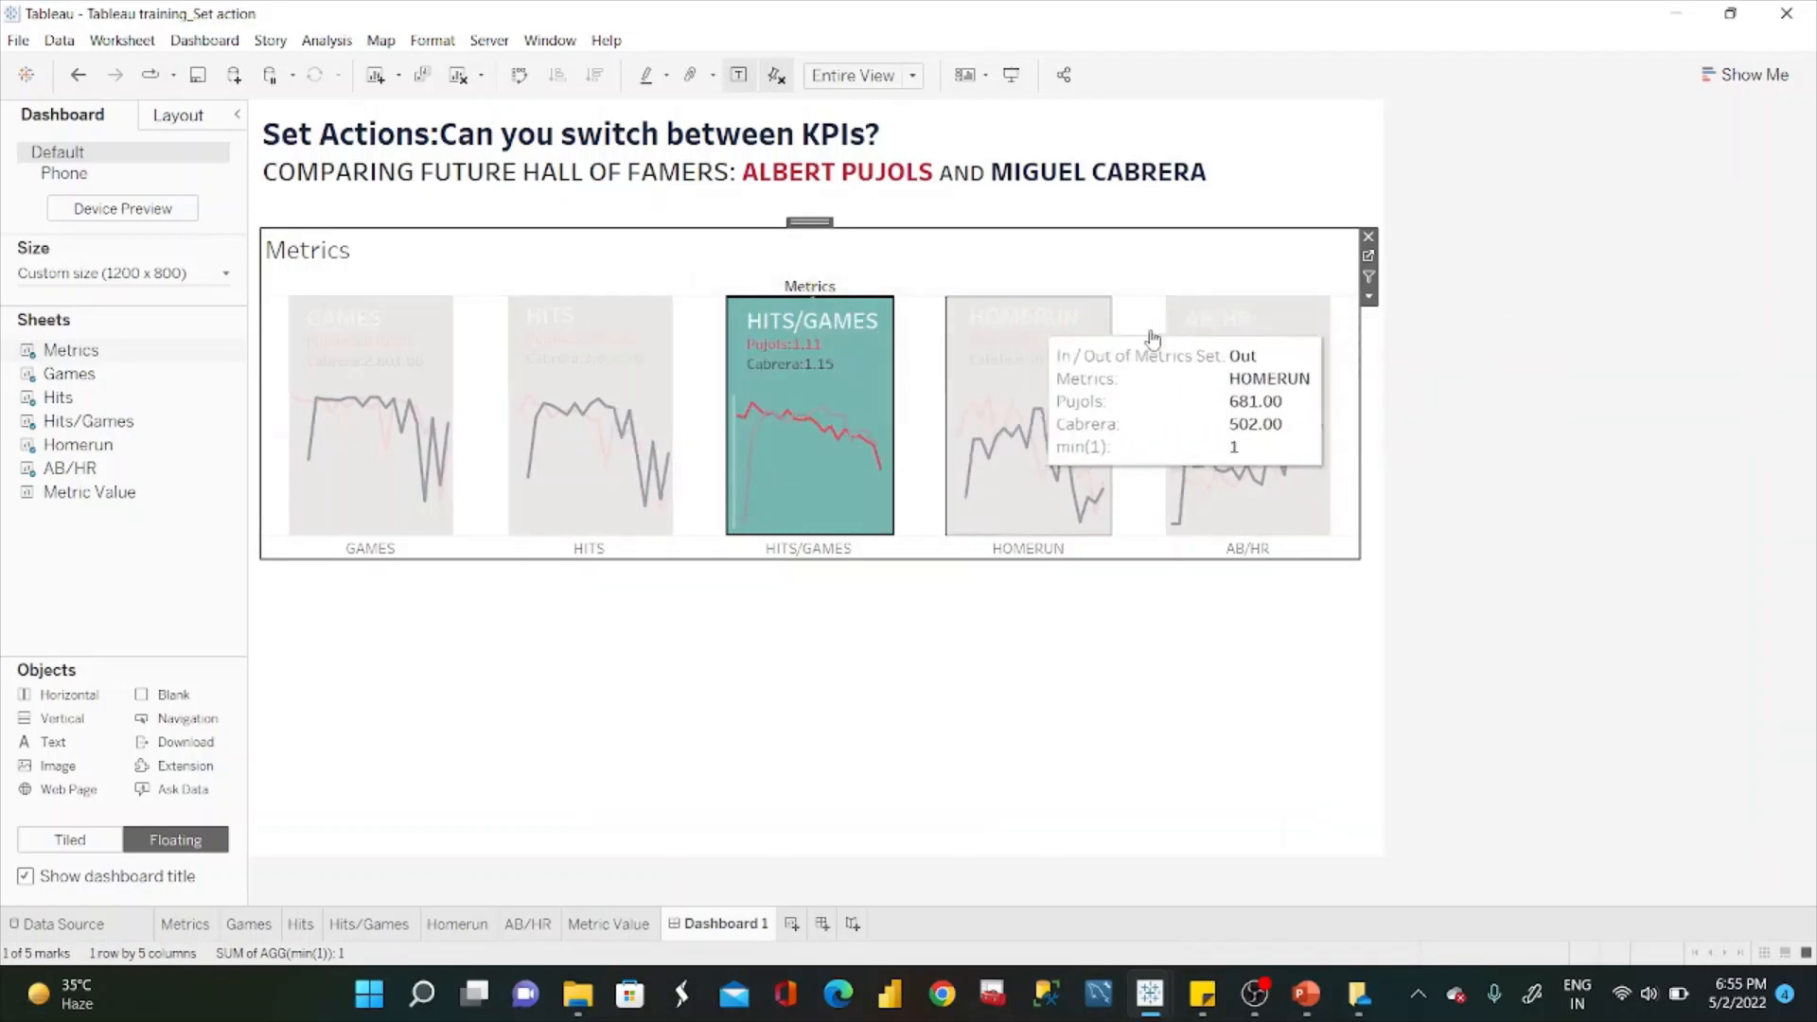
left_click(185, 925)
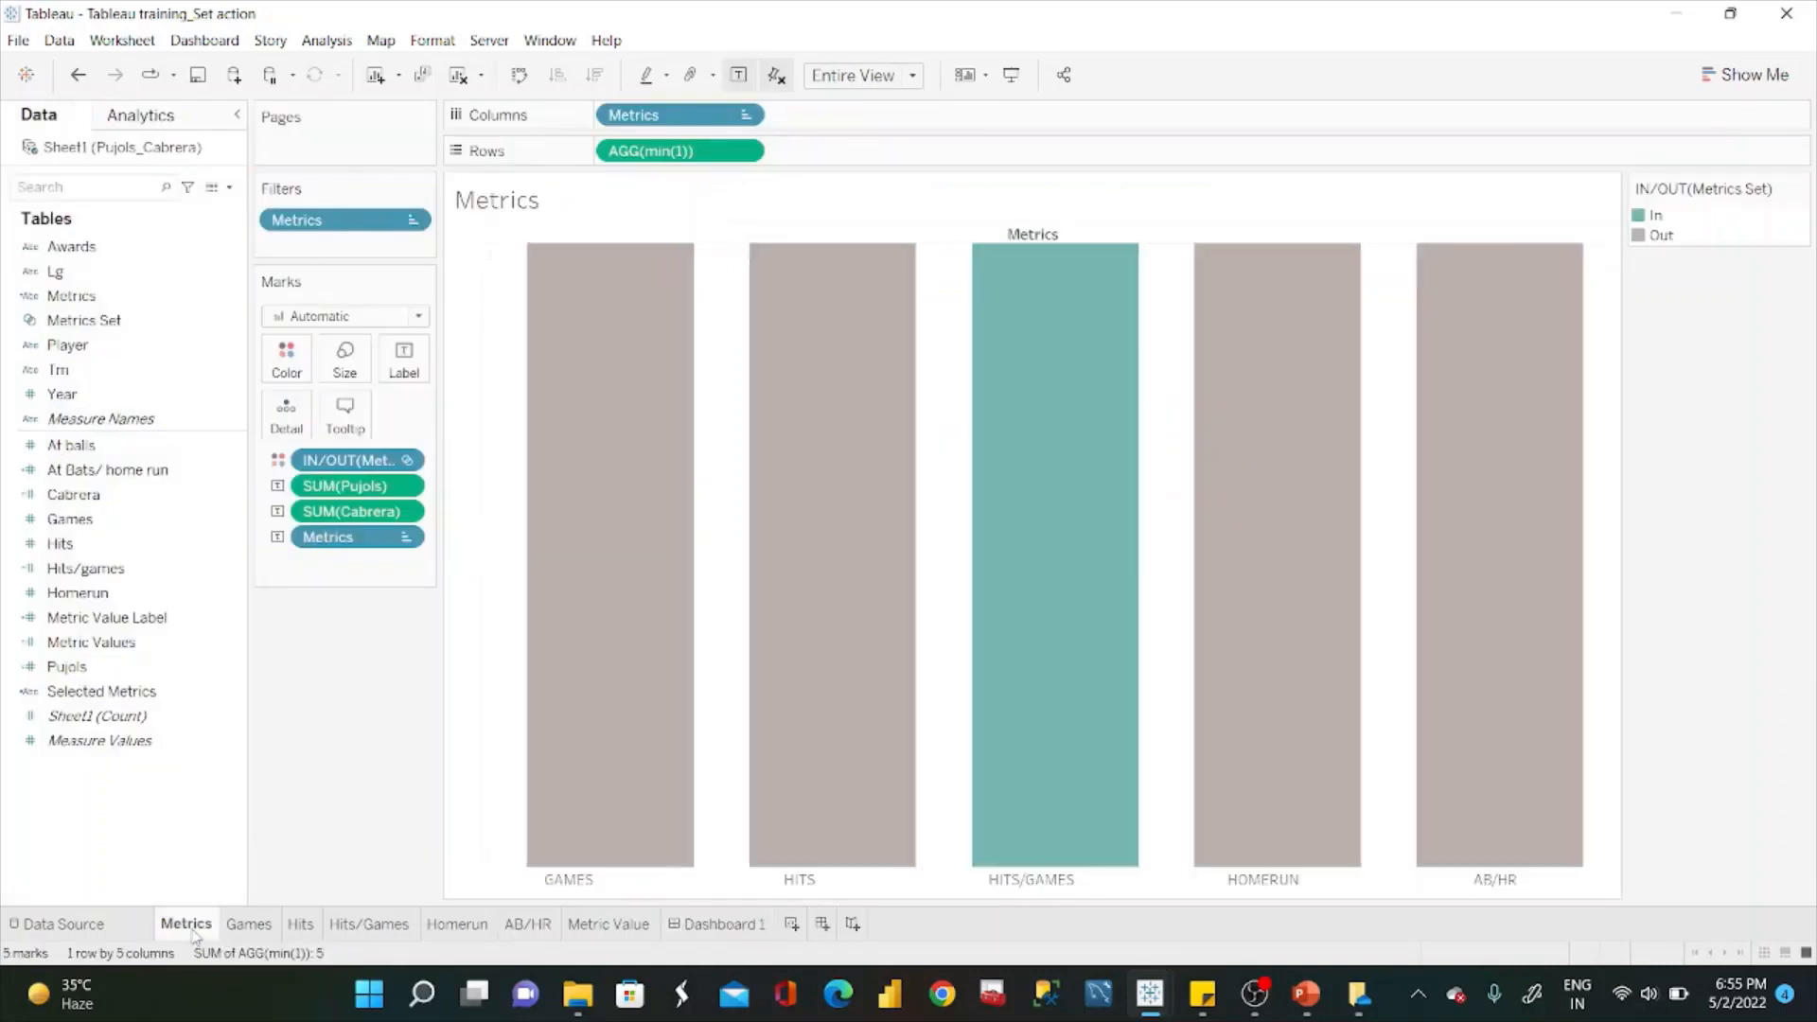
Create a calculated field named TRUE with the formula TRUE.
left_click(230, 188)
left_click(196, 216)
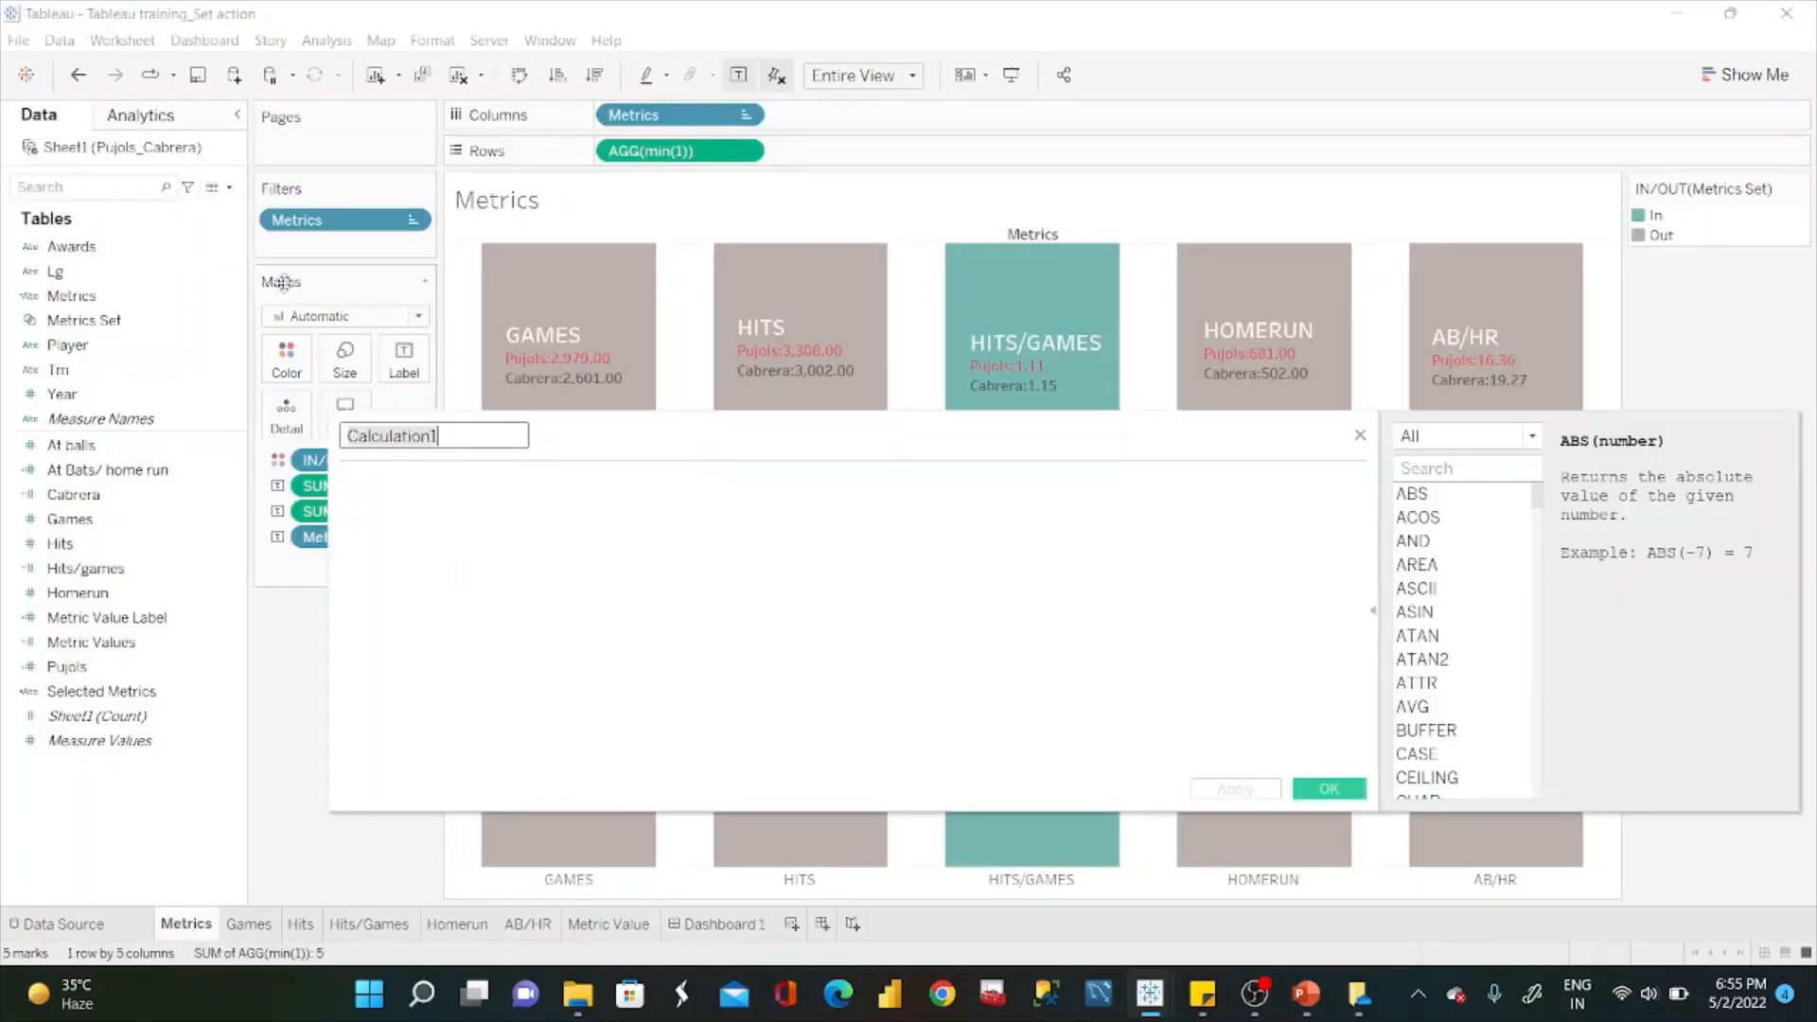
type("TRYE")
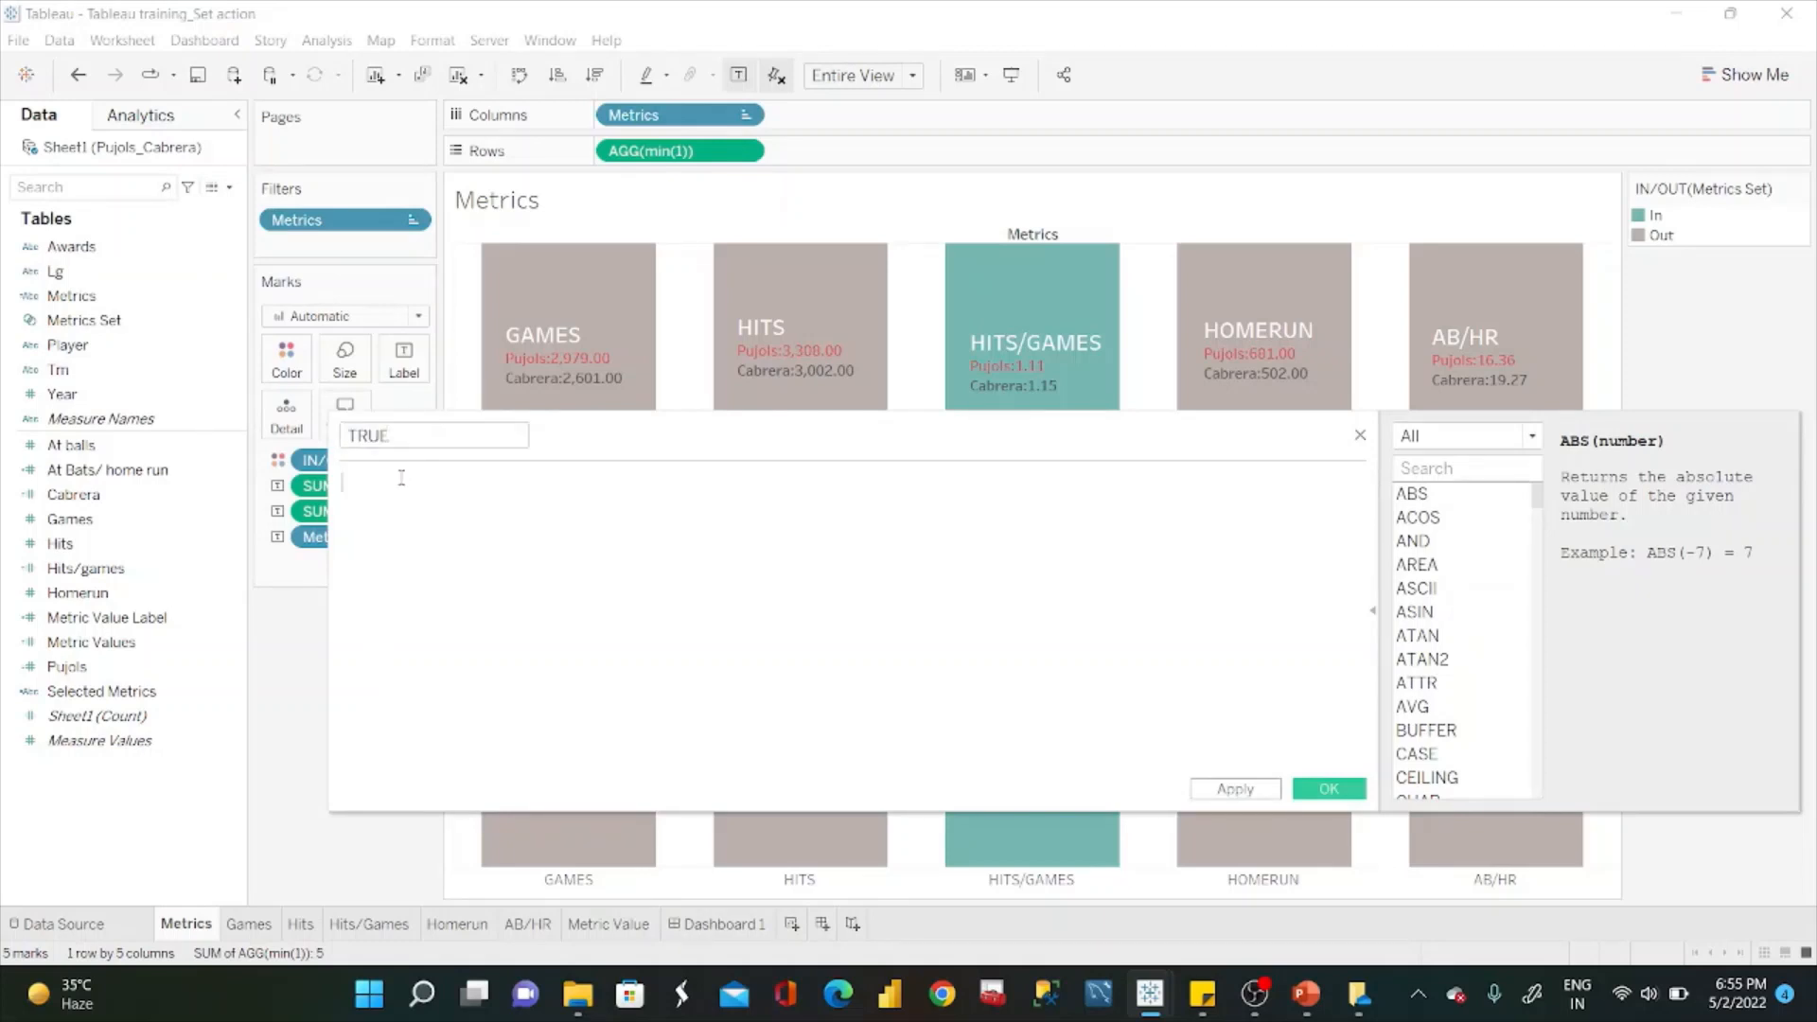
type("TRUE")
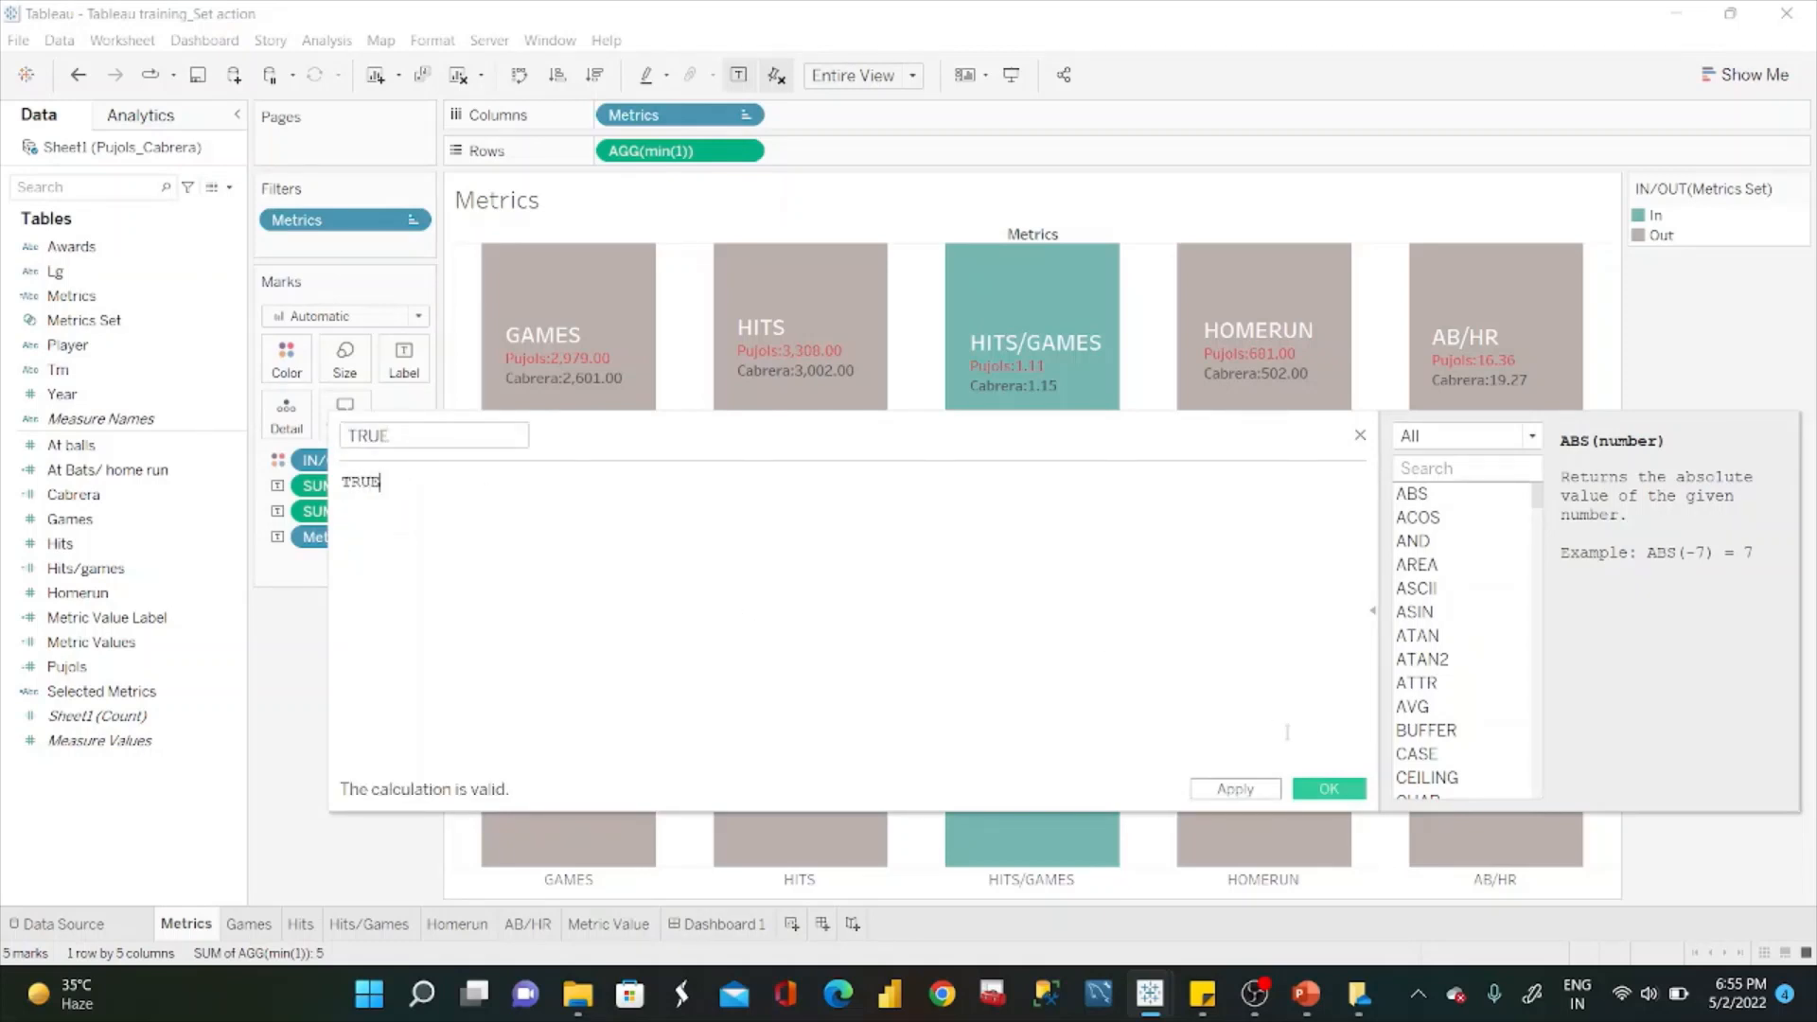
left_click(1329, 789)
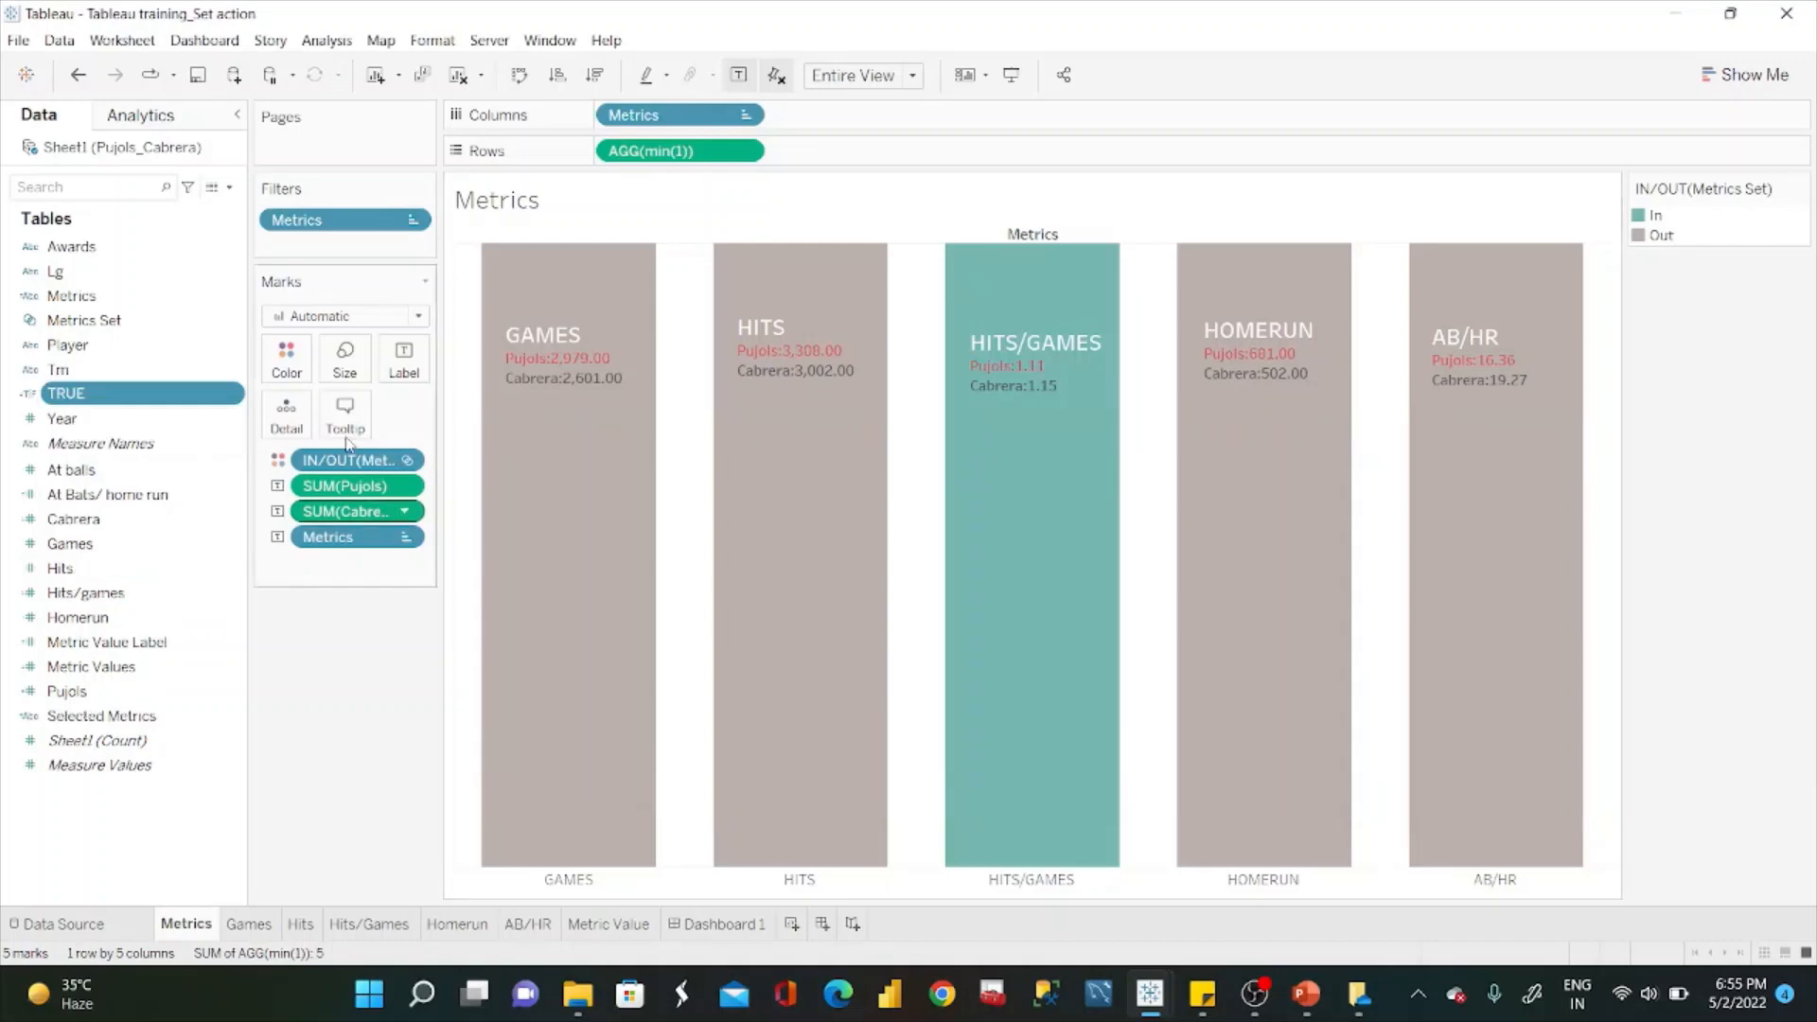
Create a calculated field named FALSE with the formula FALSE.
left_click(232, 189)
left_click(210, 212)
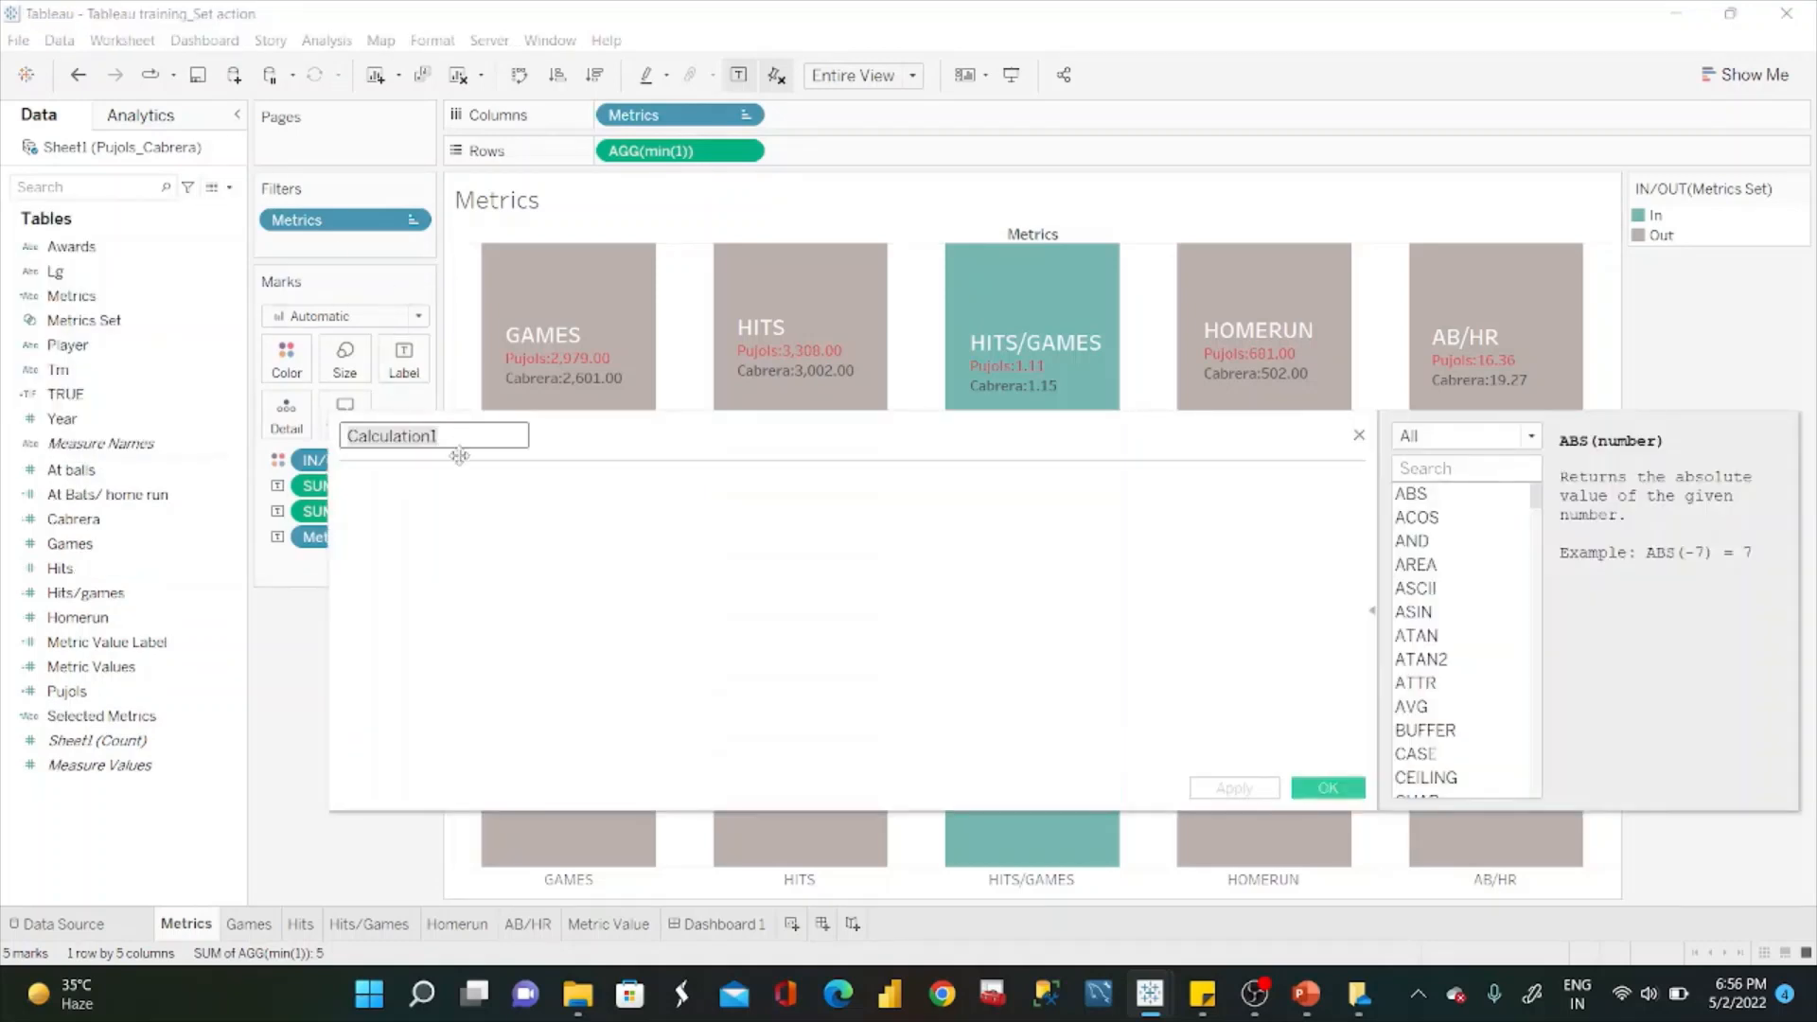
type("FALSE")
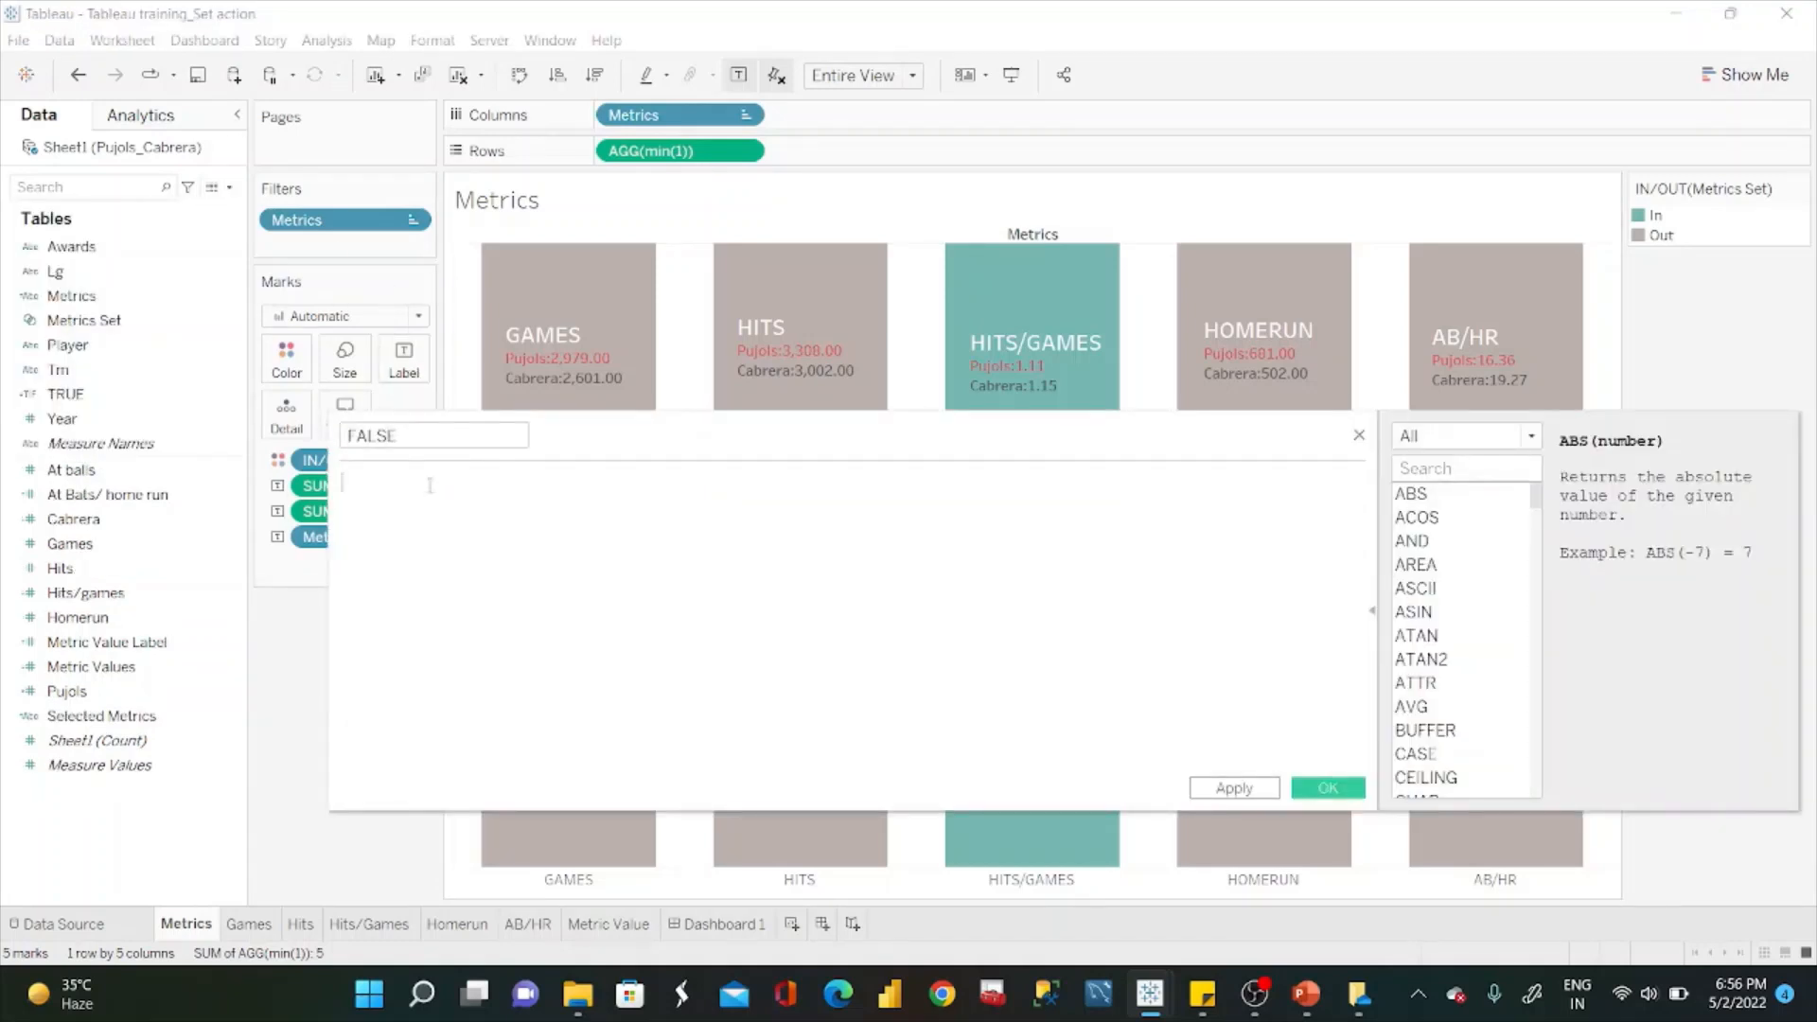
type("FALSE")
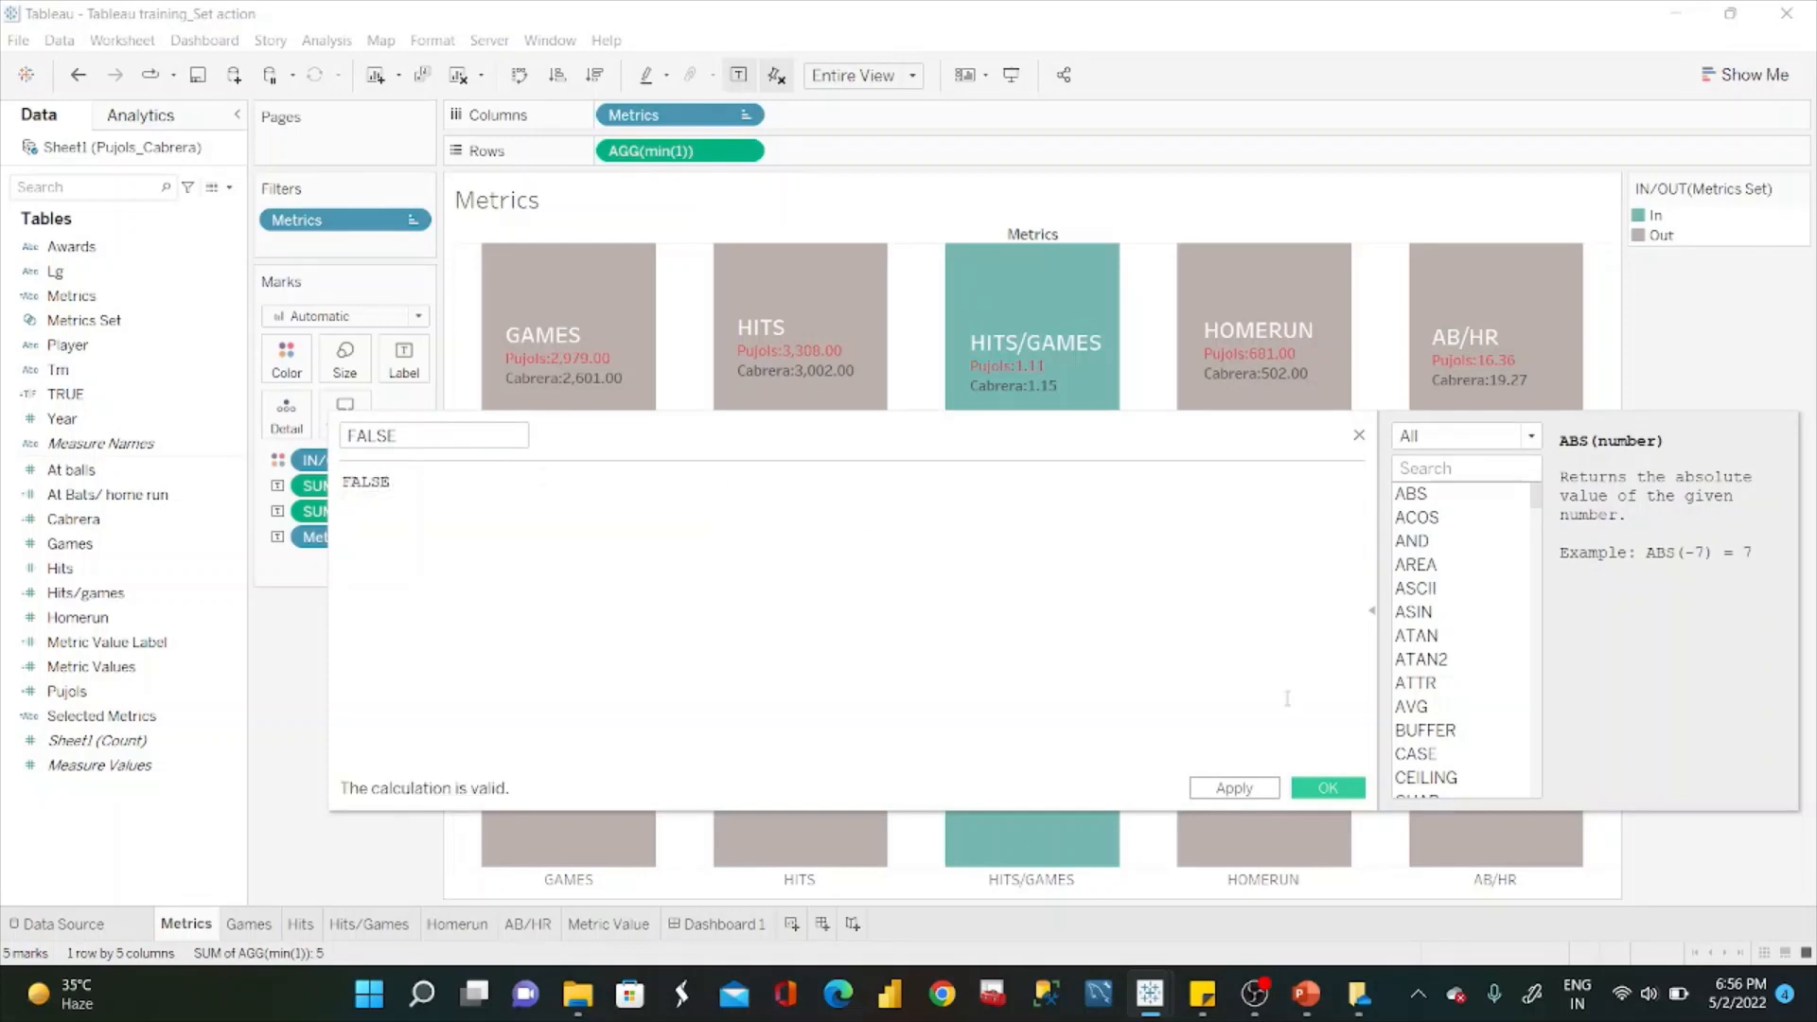
left_click(1326, 788)
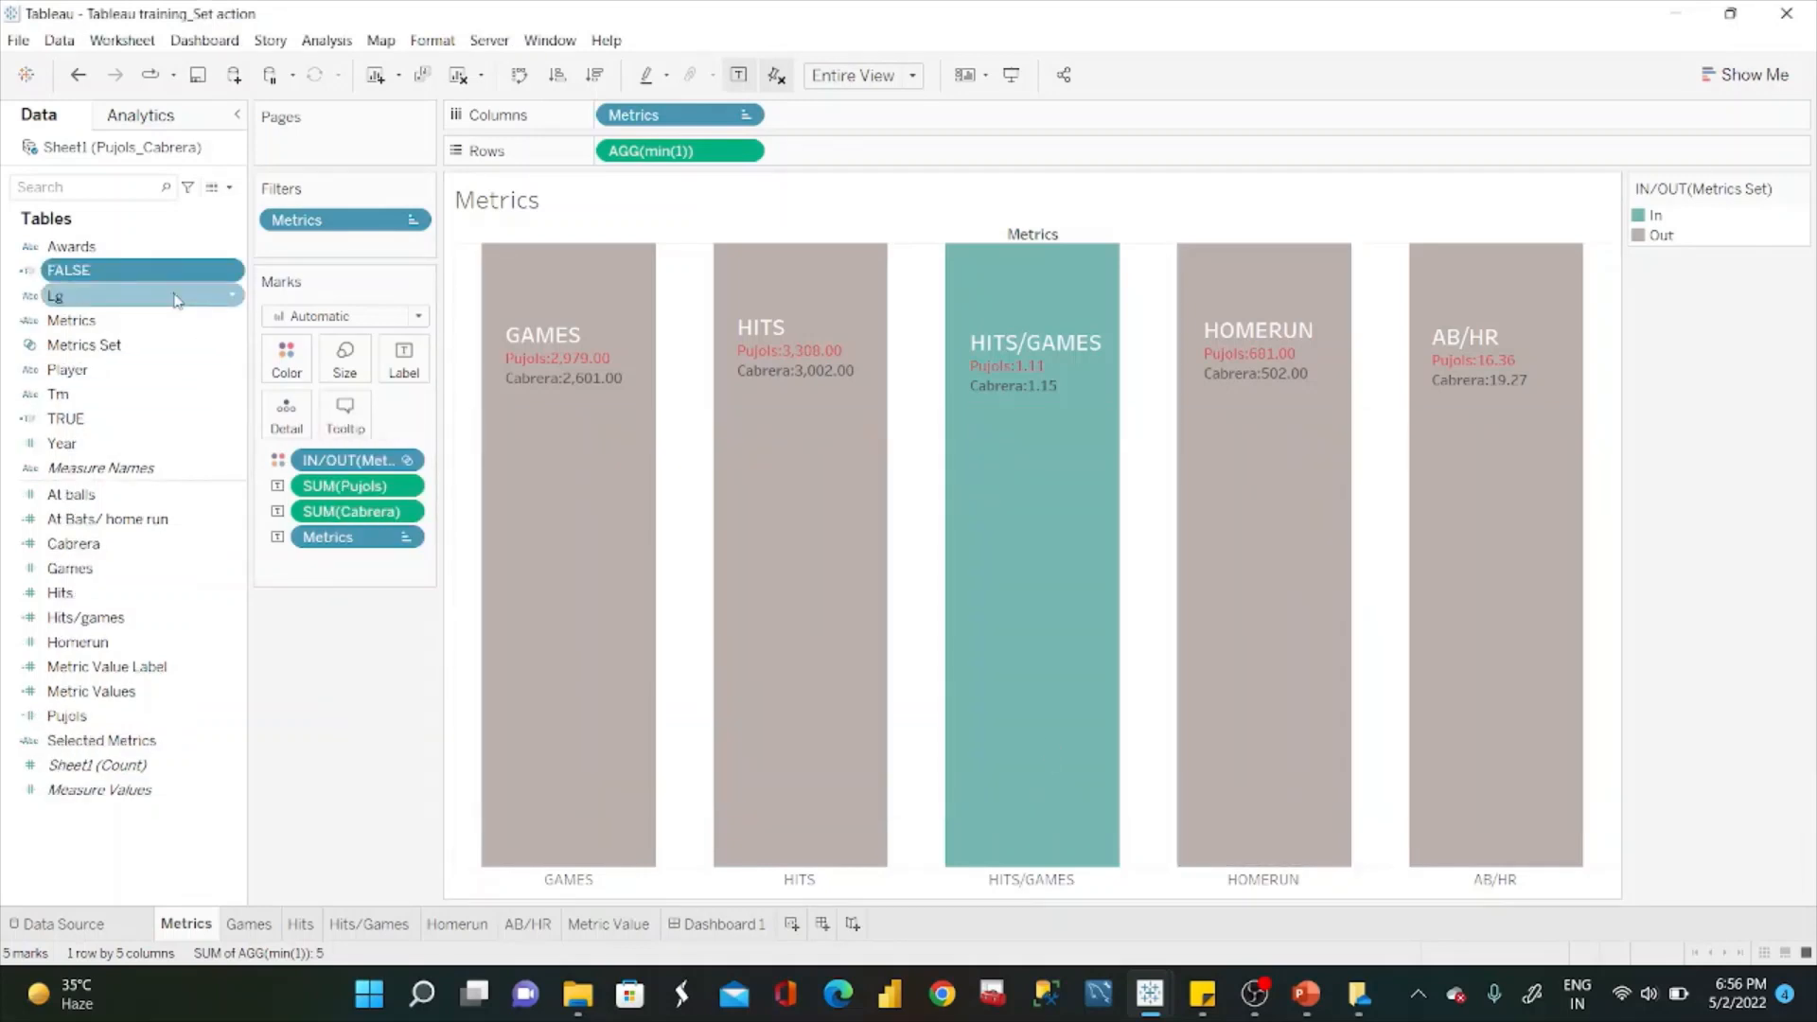
Add the FALSE and TRUE fields to the Metrics sheet's marks as detail and check the result on Dashboard 1.
left_click_drag(110, 275, 333, 562)
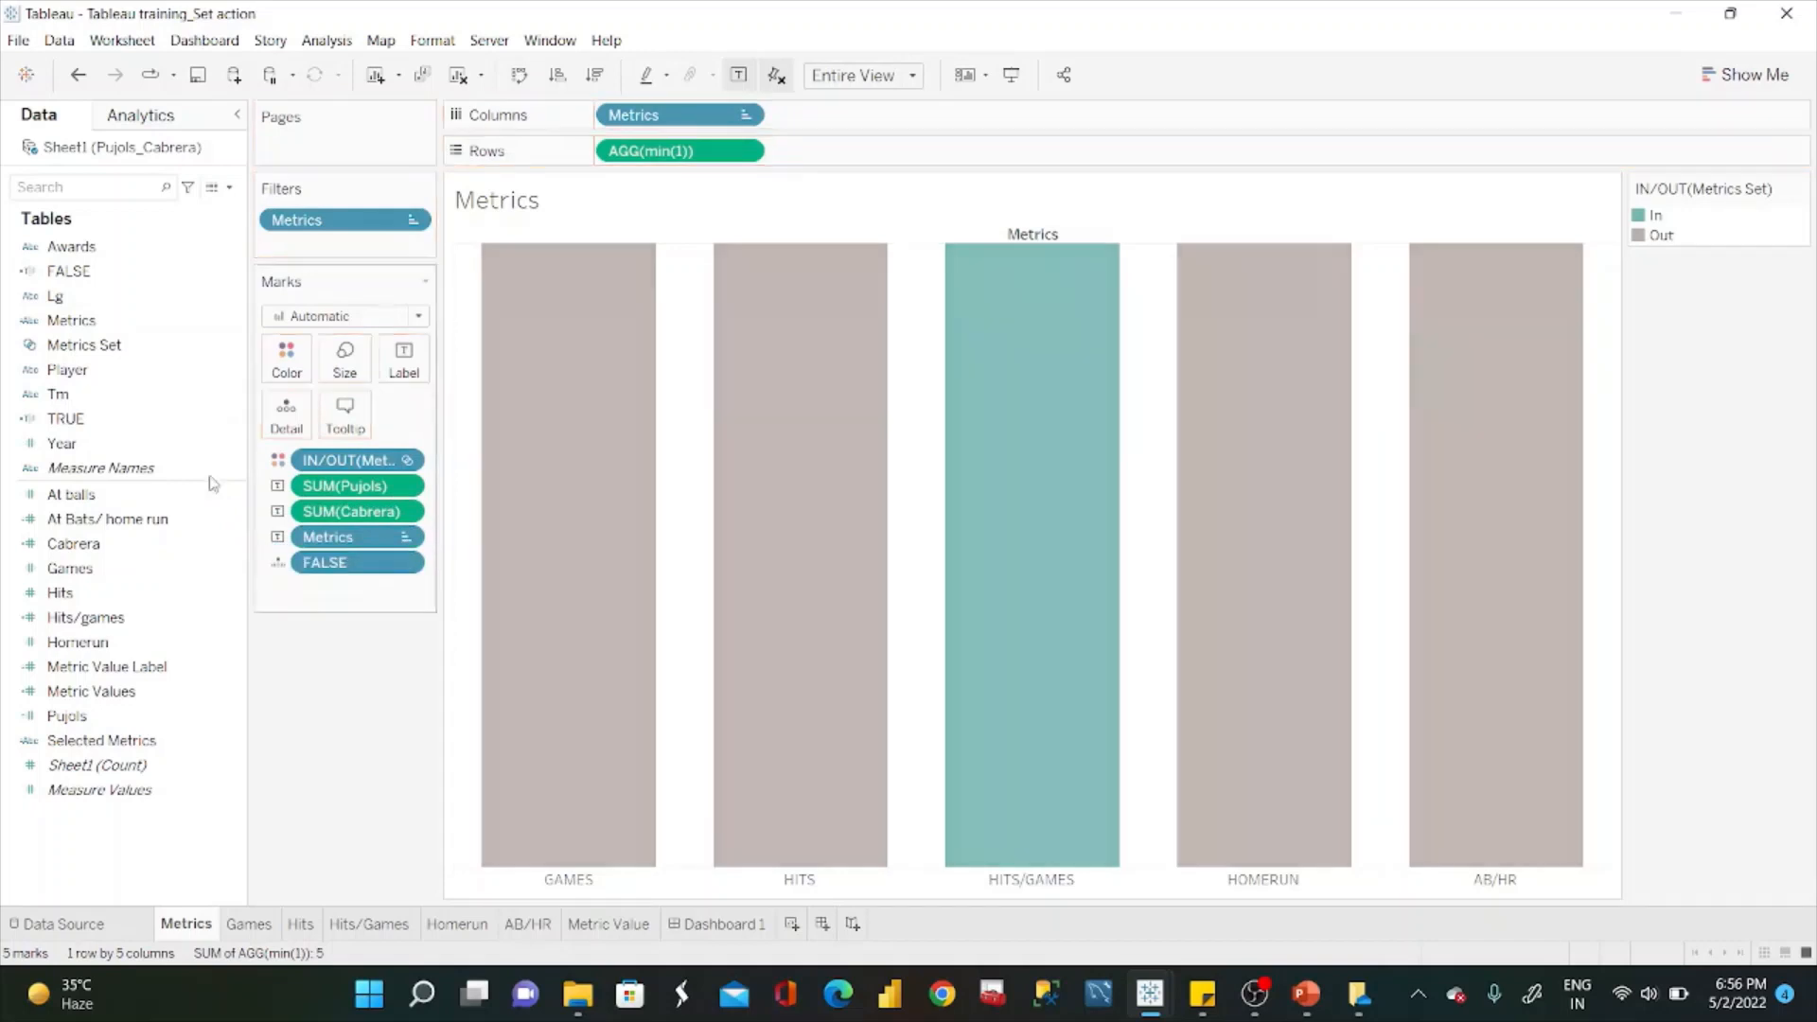
left_click_drag(91, 422, 318, 592)
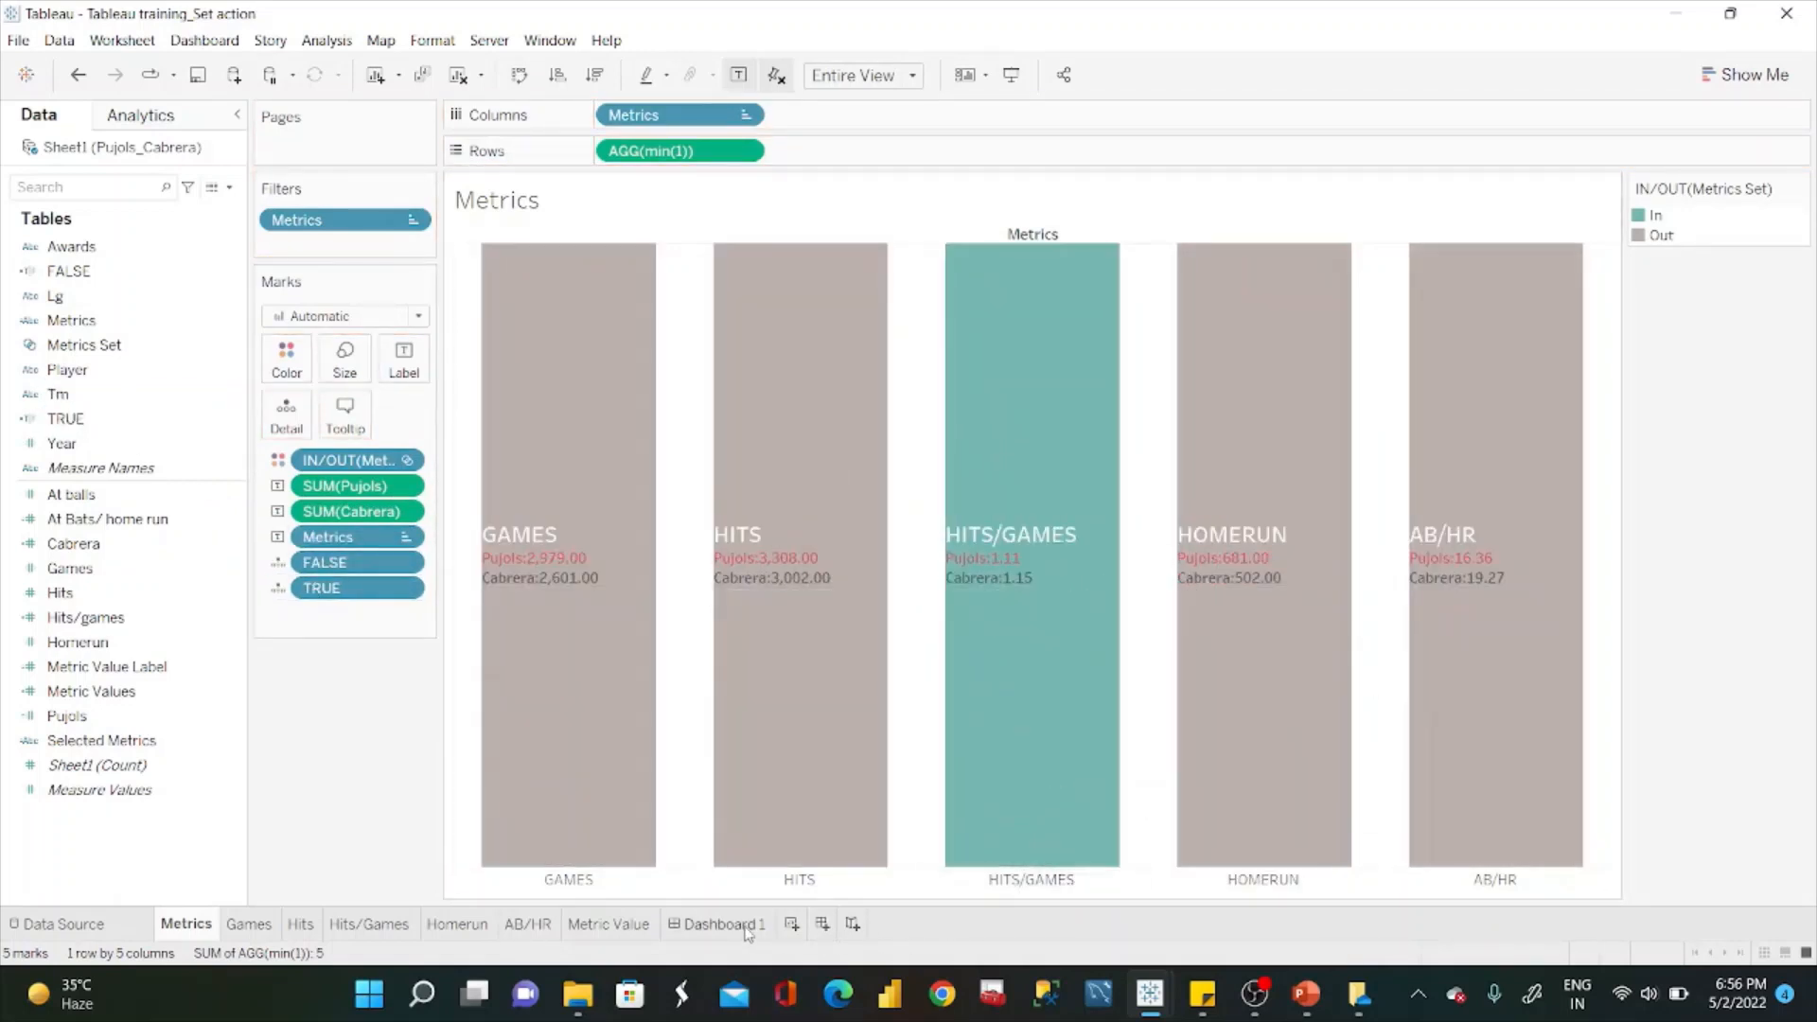
left_click(721, 923)
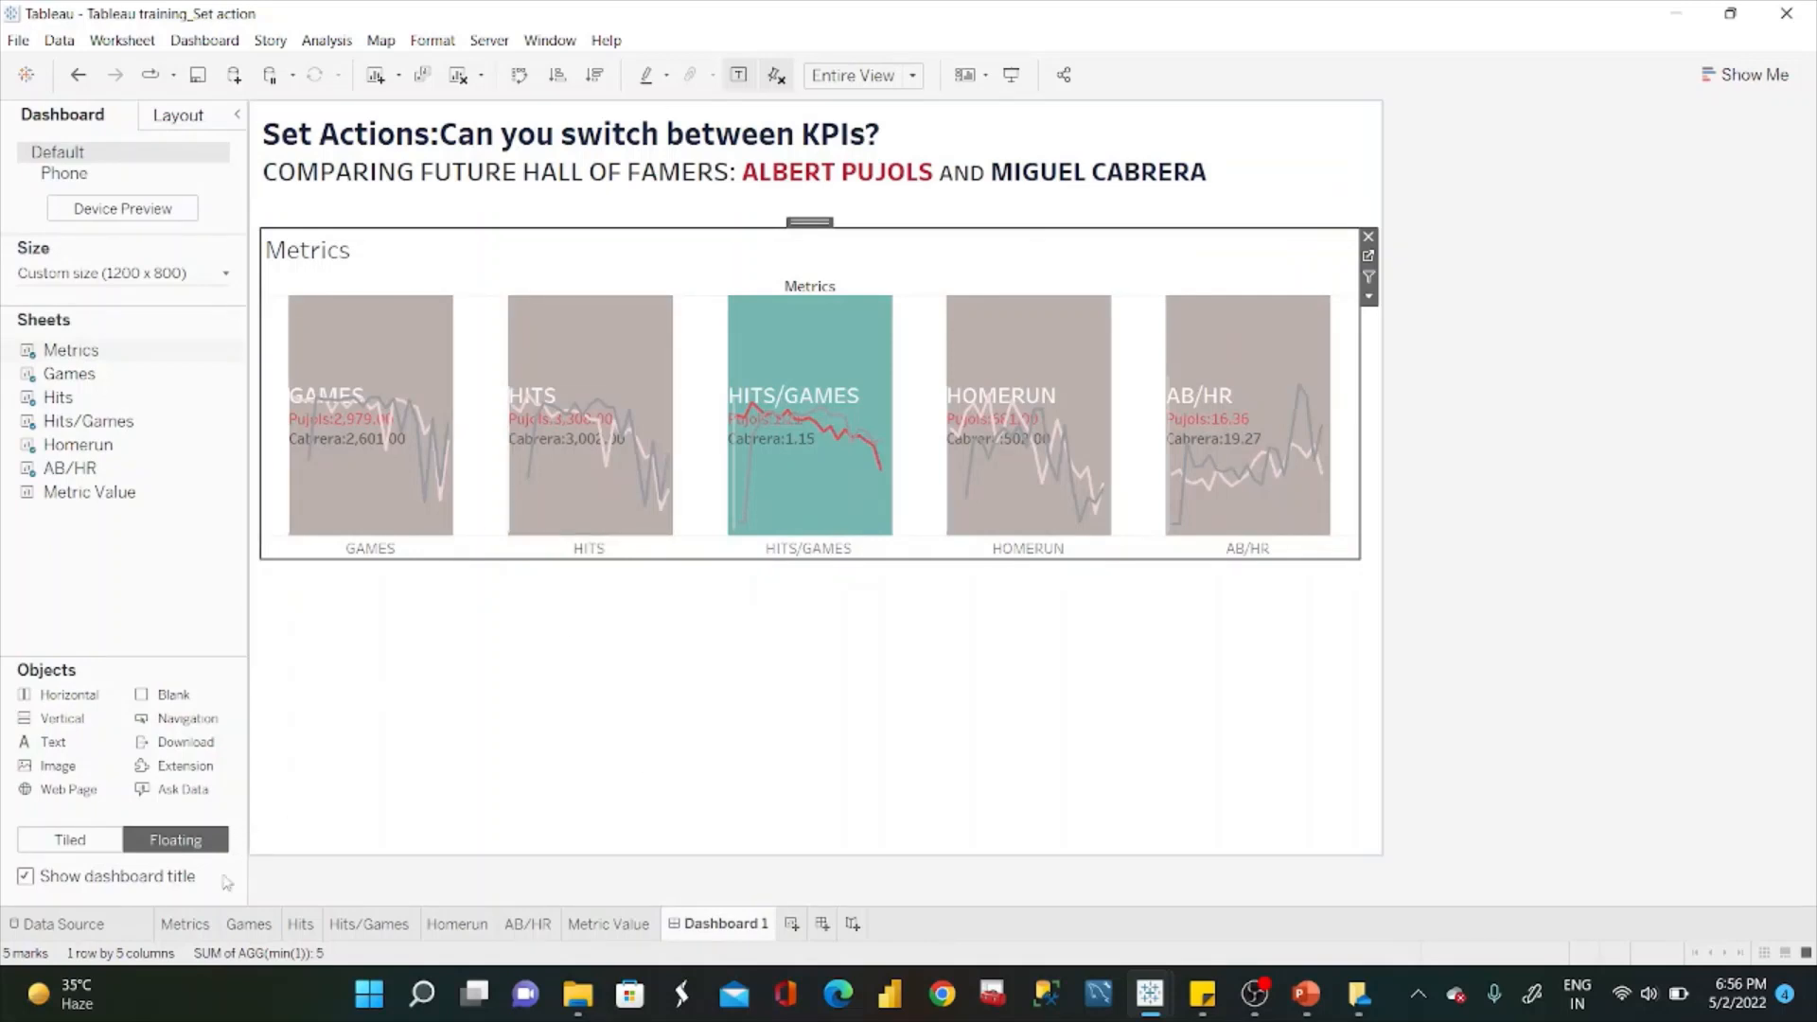
Align the mark labels on the Metrics worksheet to the top left of the bars and return to Dashboard 1.
left_click(194, 923)
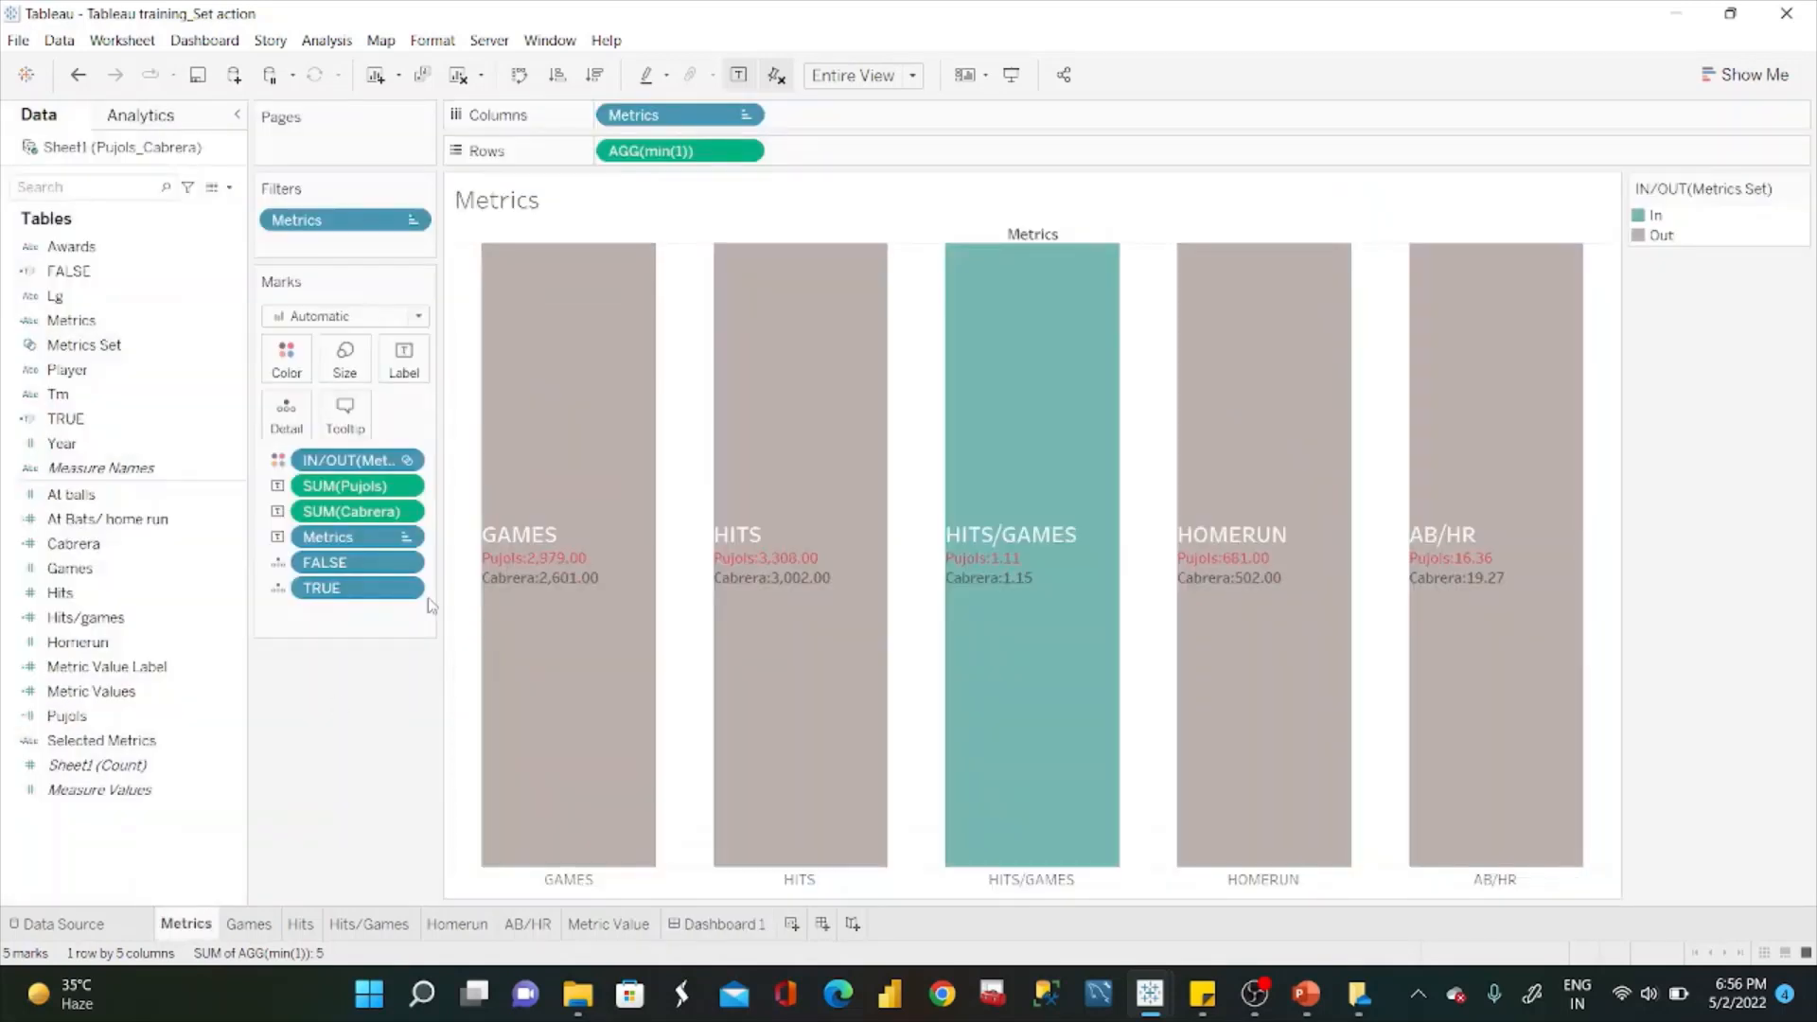
left_click(516, 564)
left_click(409, 368)
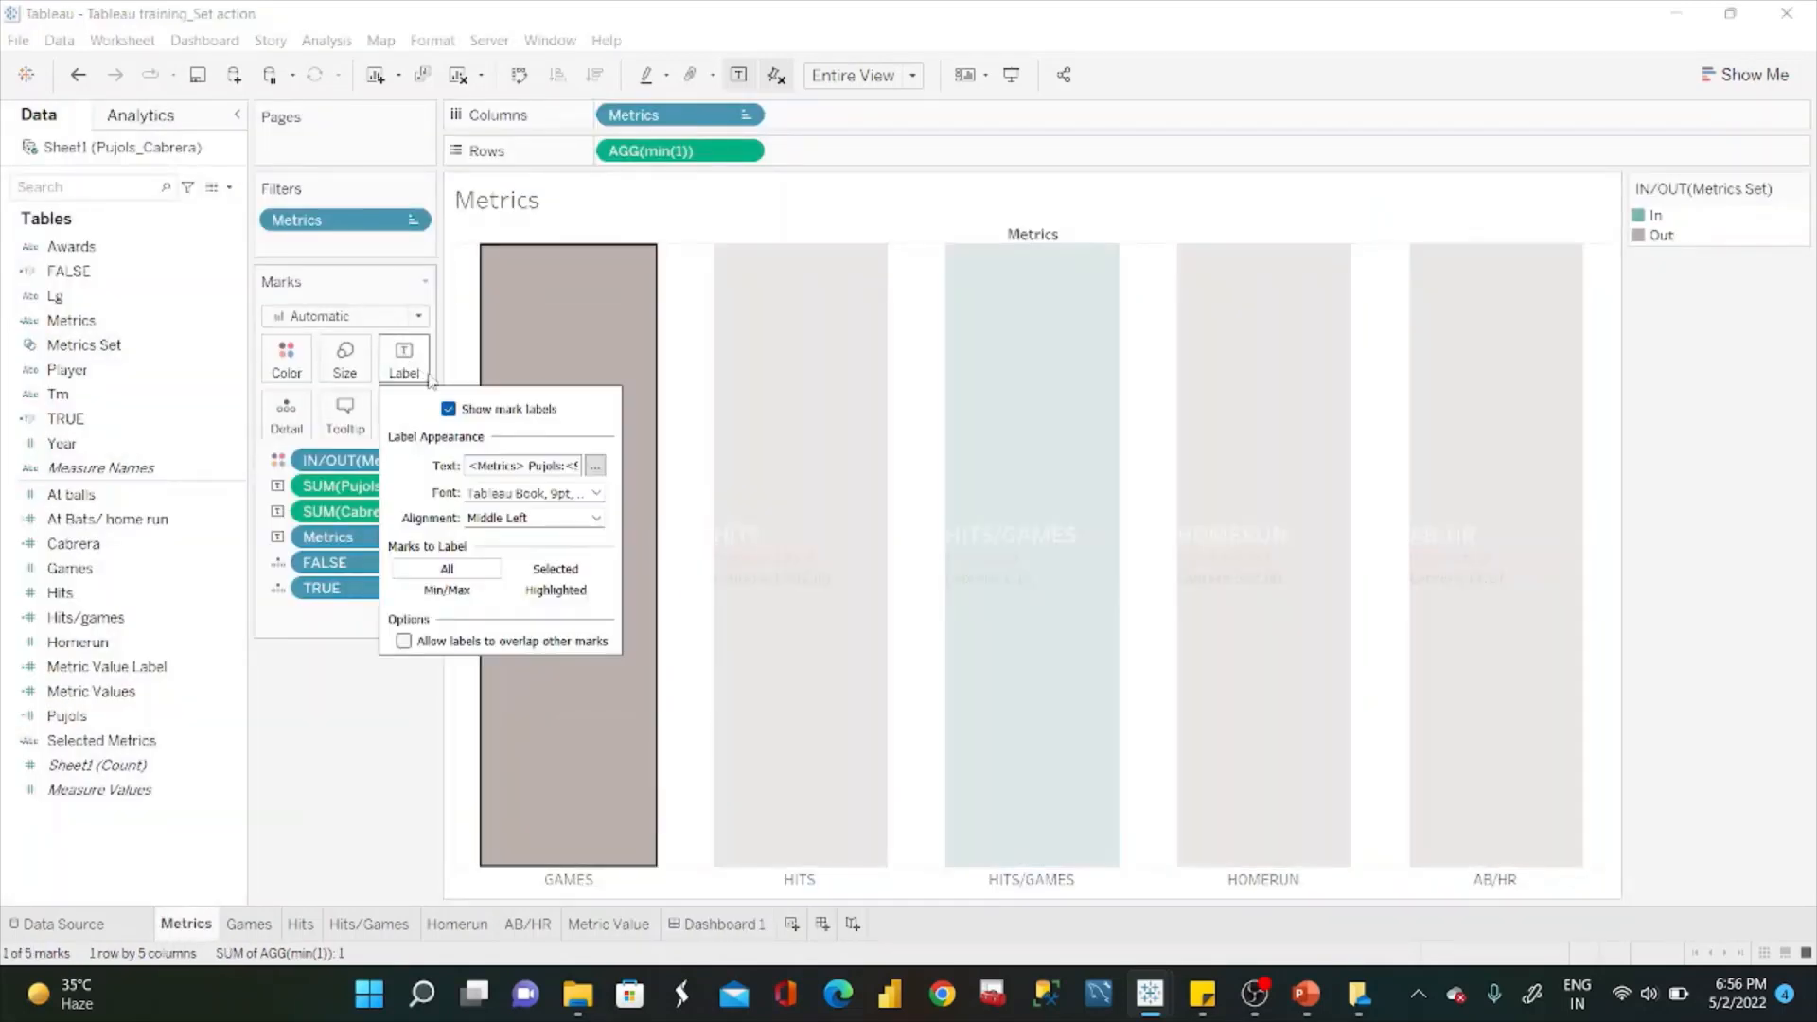
left_click(595, 519)
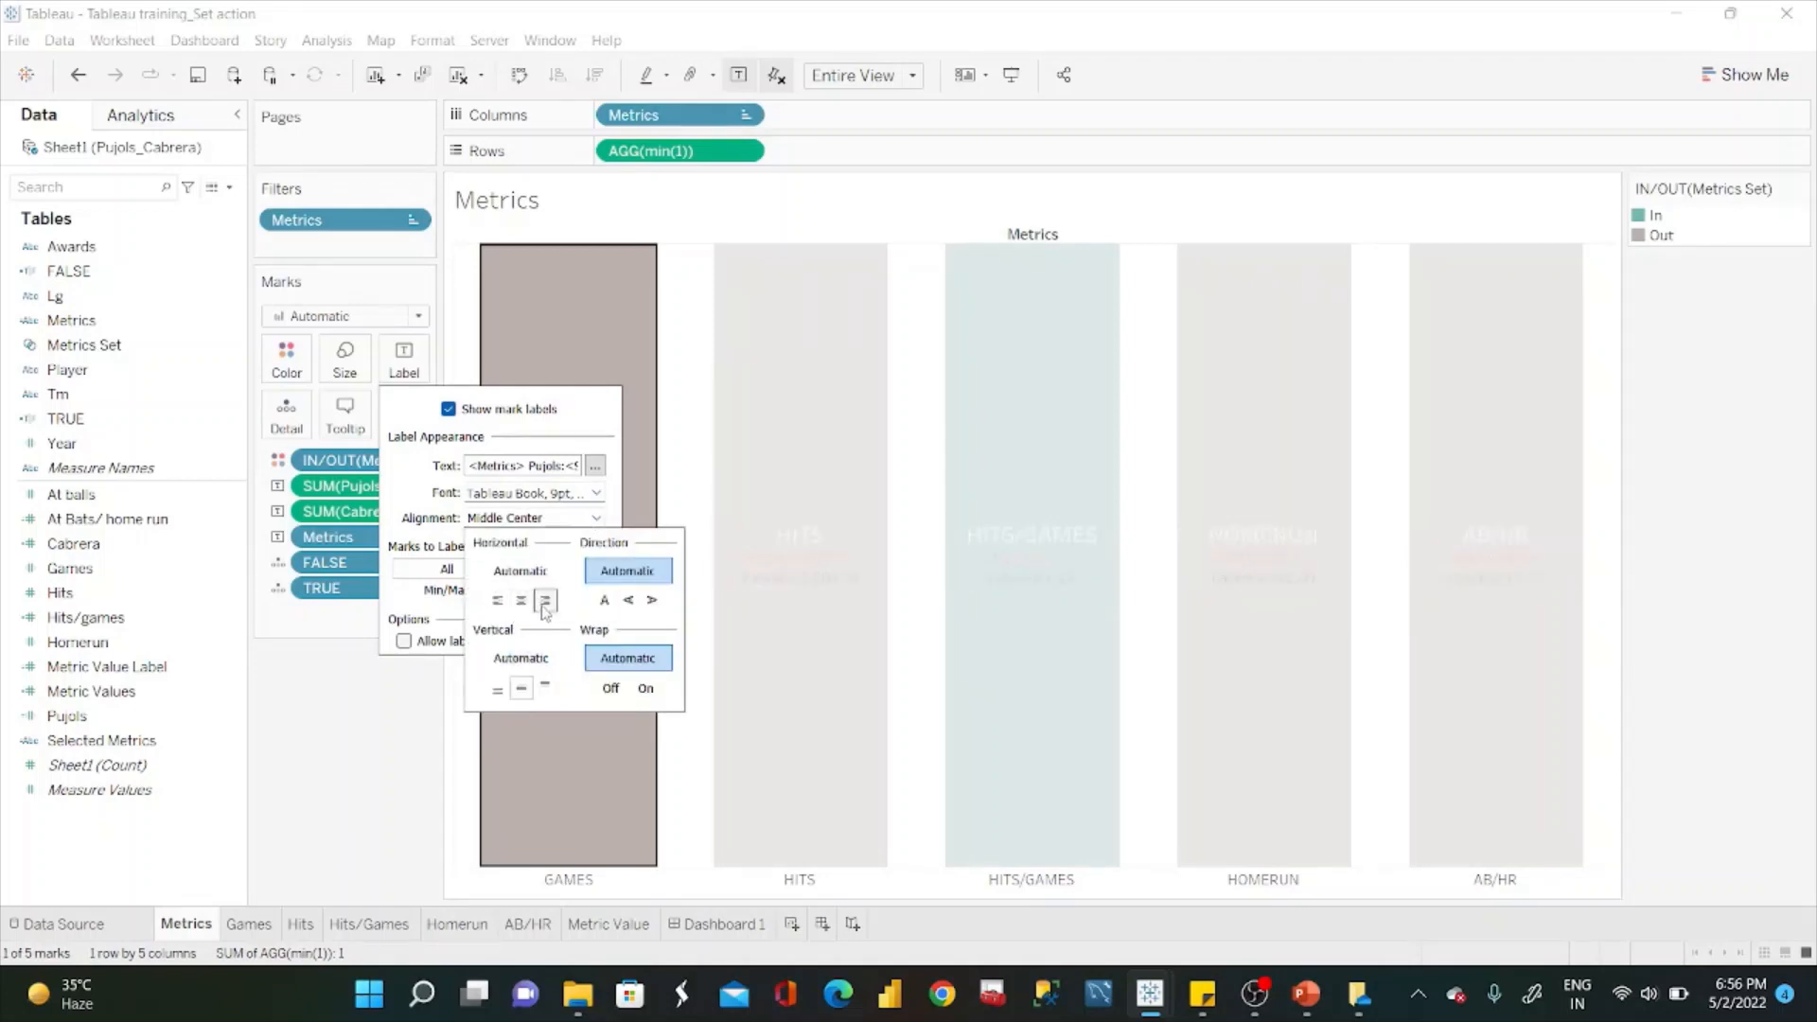
left_click(545, 687)
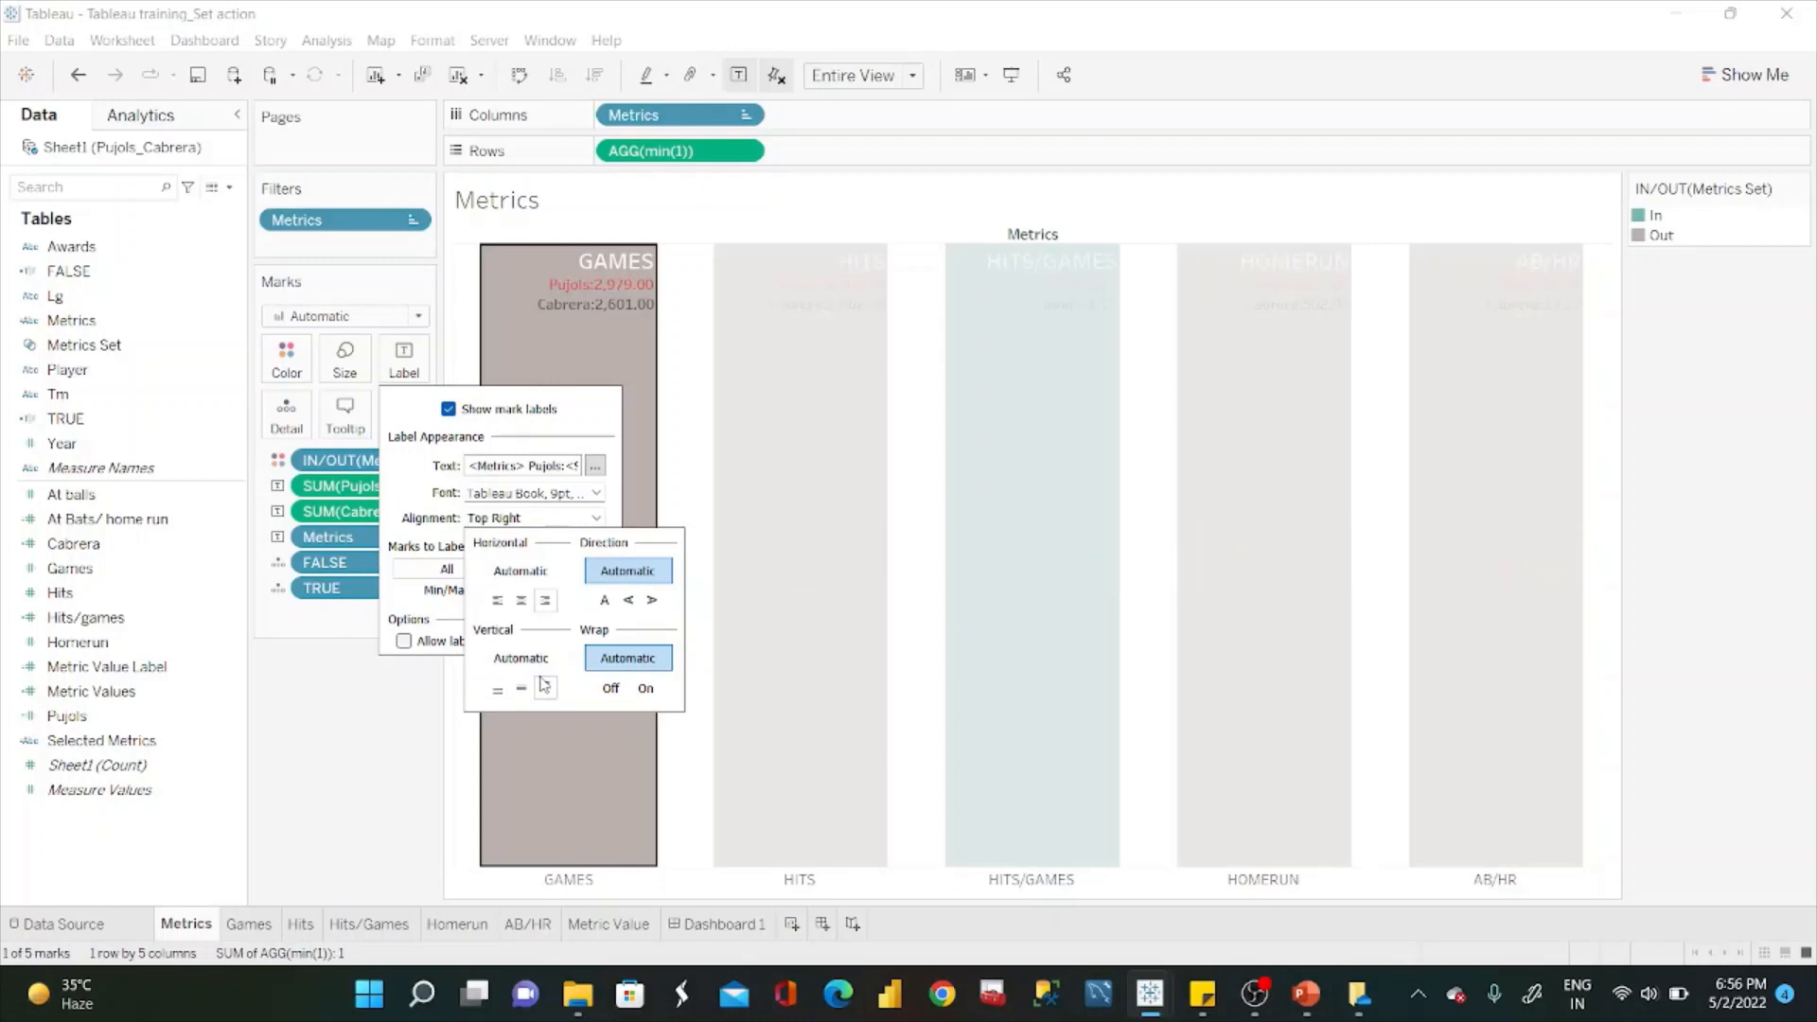
left_click(498, 600)
left_click(289, 749)
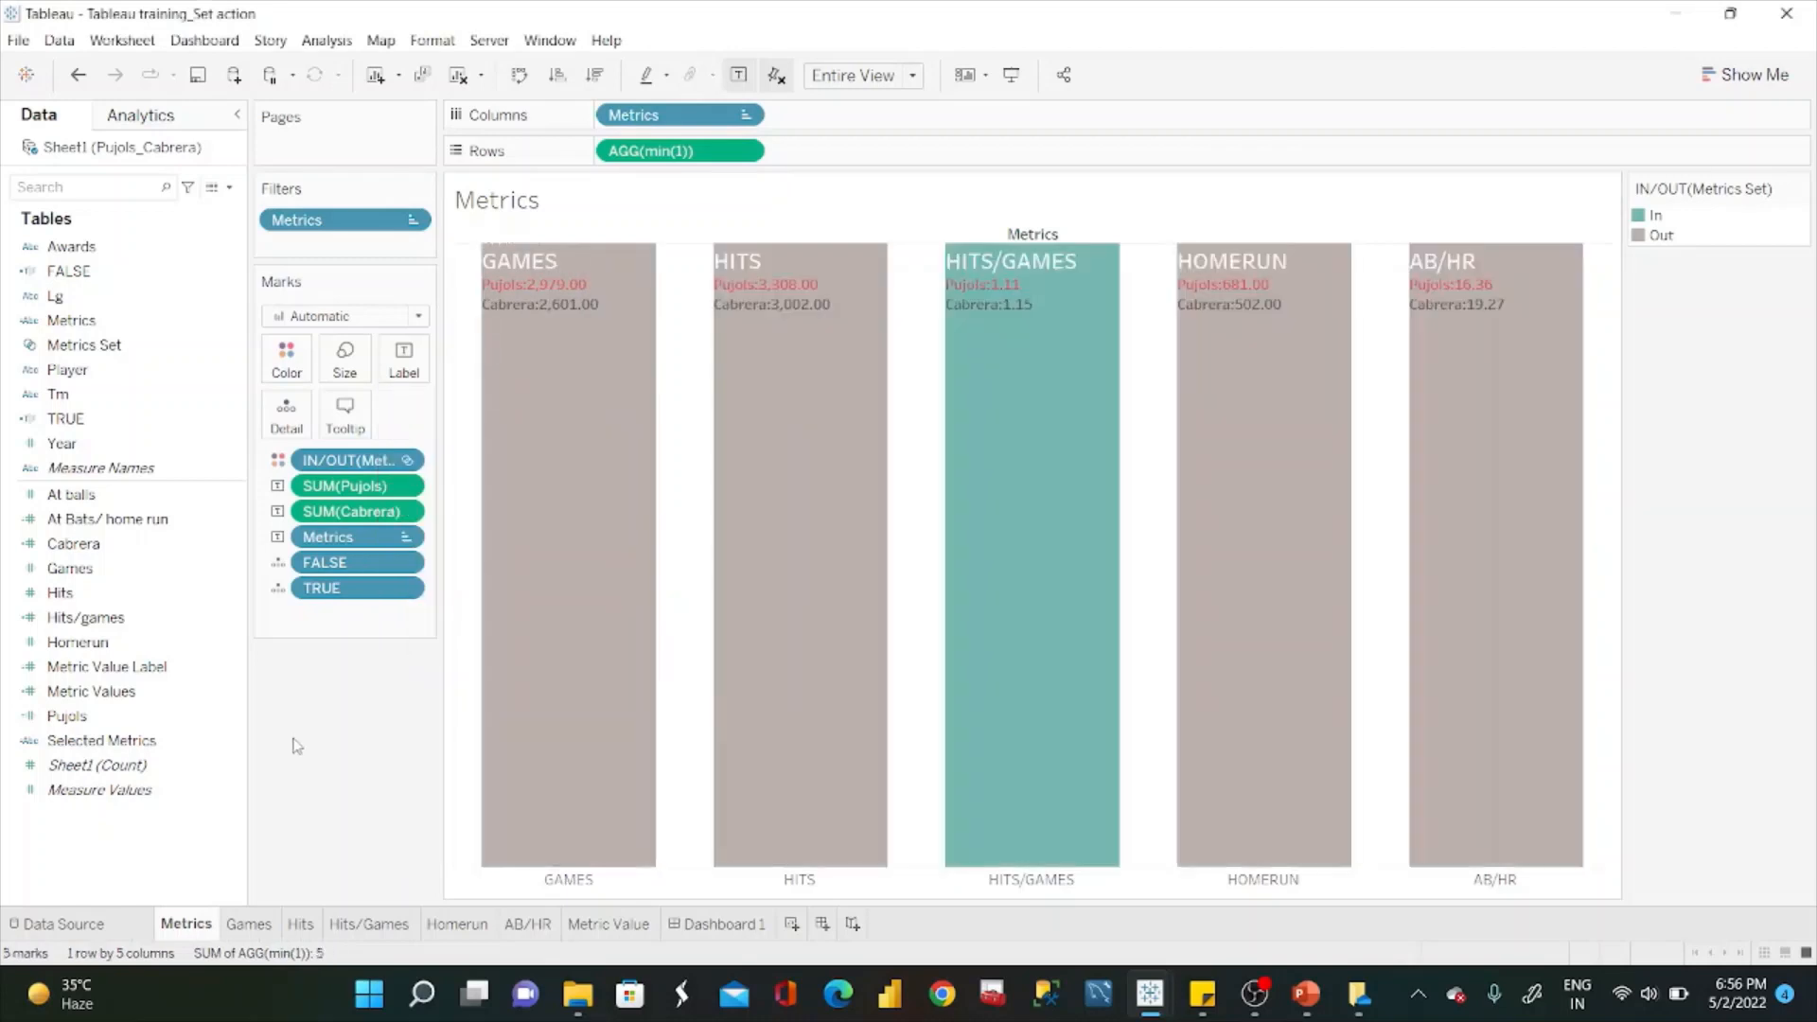
left_click(721, 925)
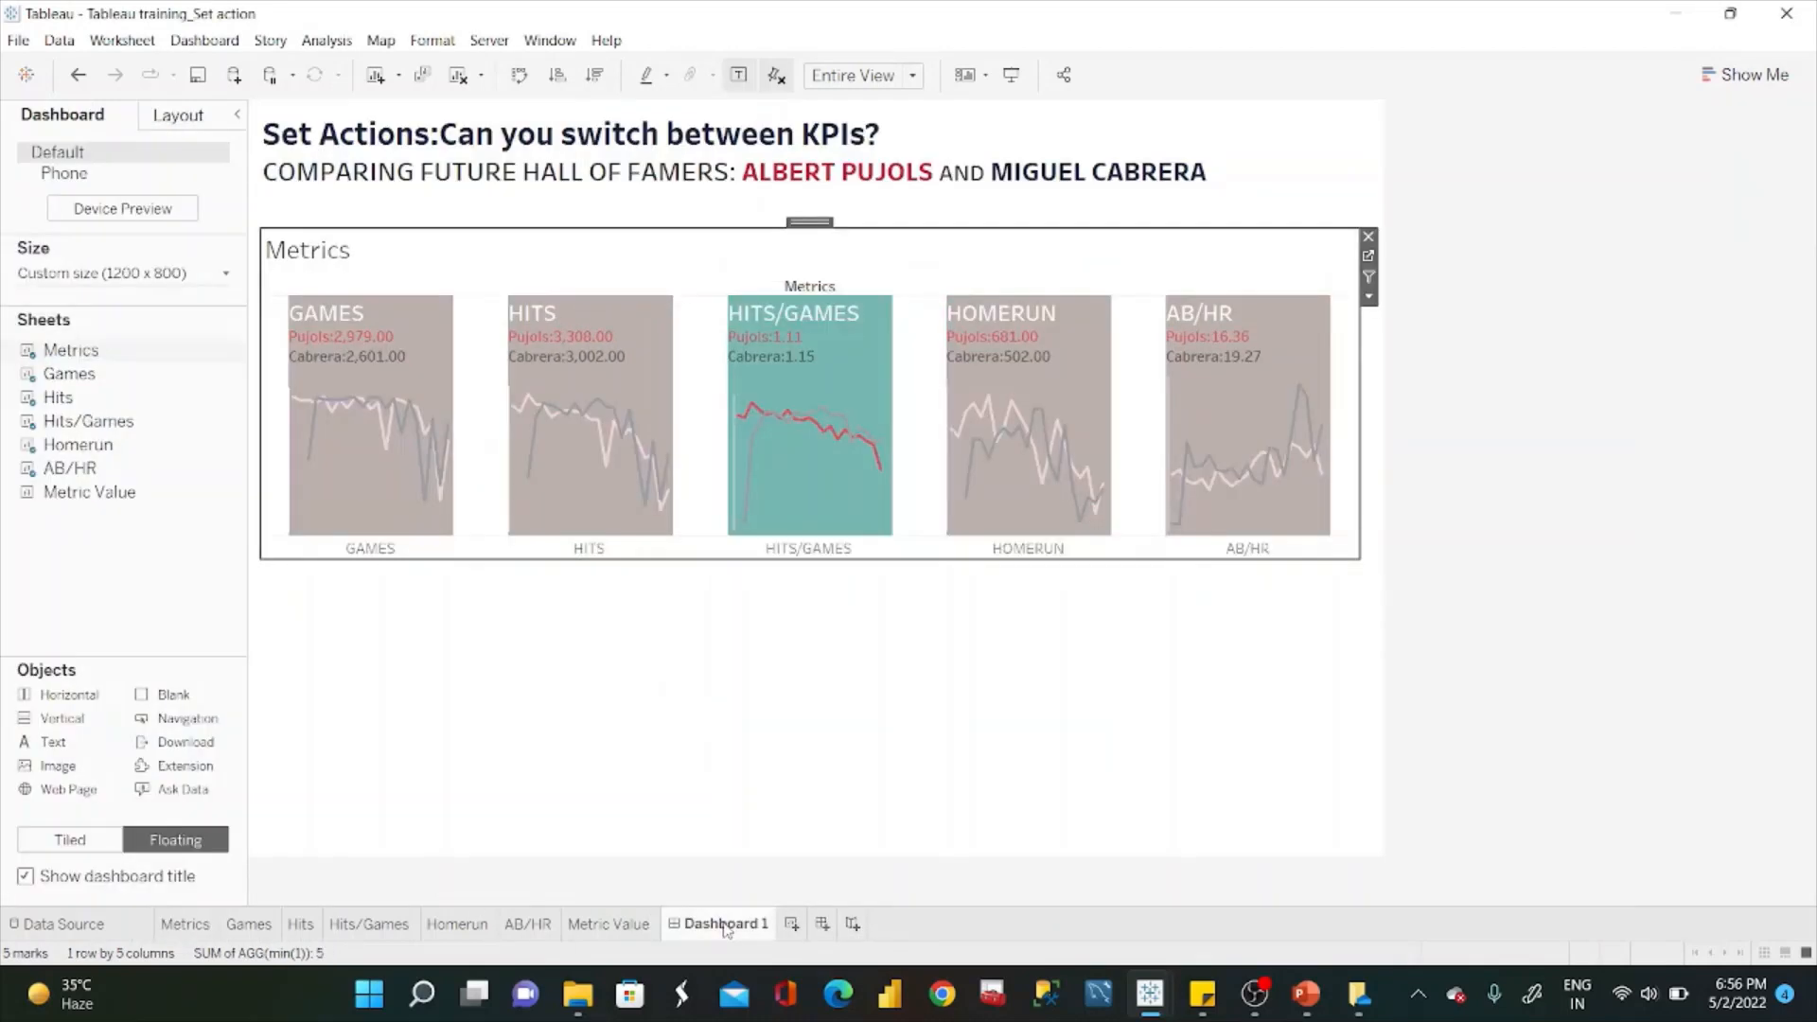
Select the HITS bar and start a filter action on Dashboard 1 with only the Metrics sheet as its source.
left_click(639, 319)
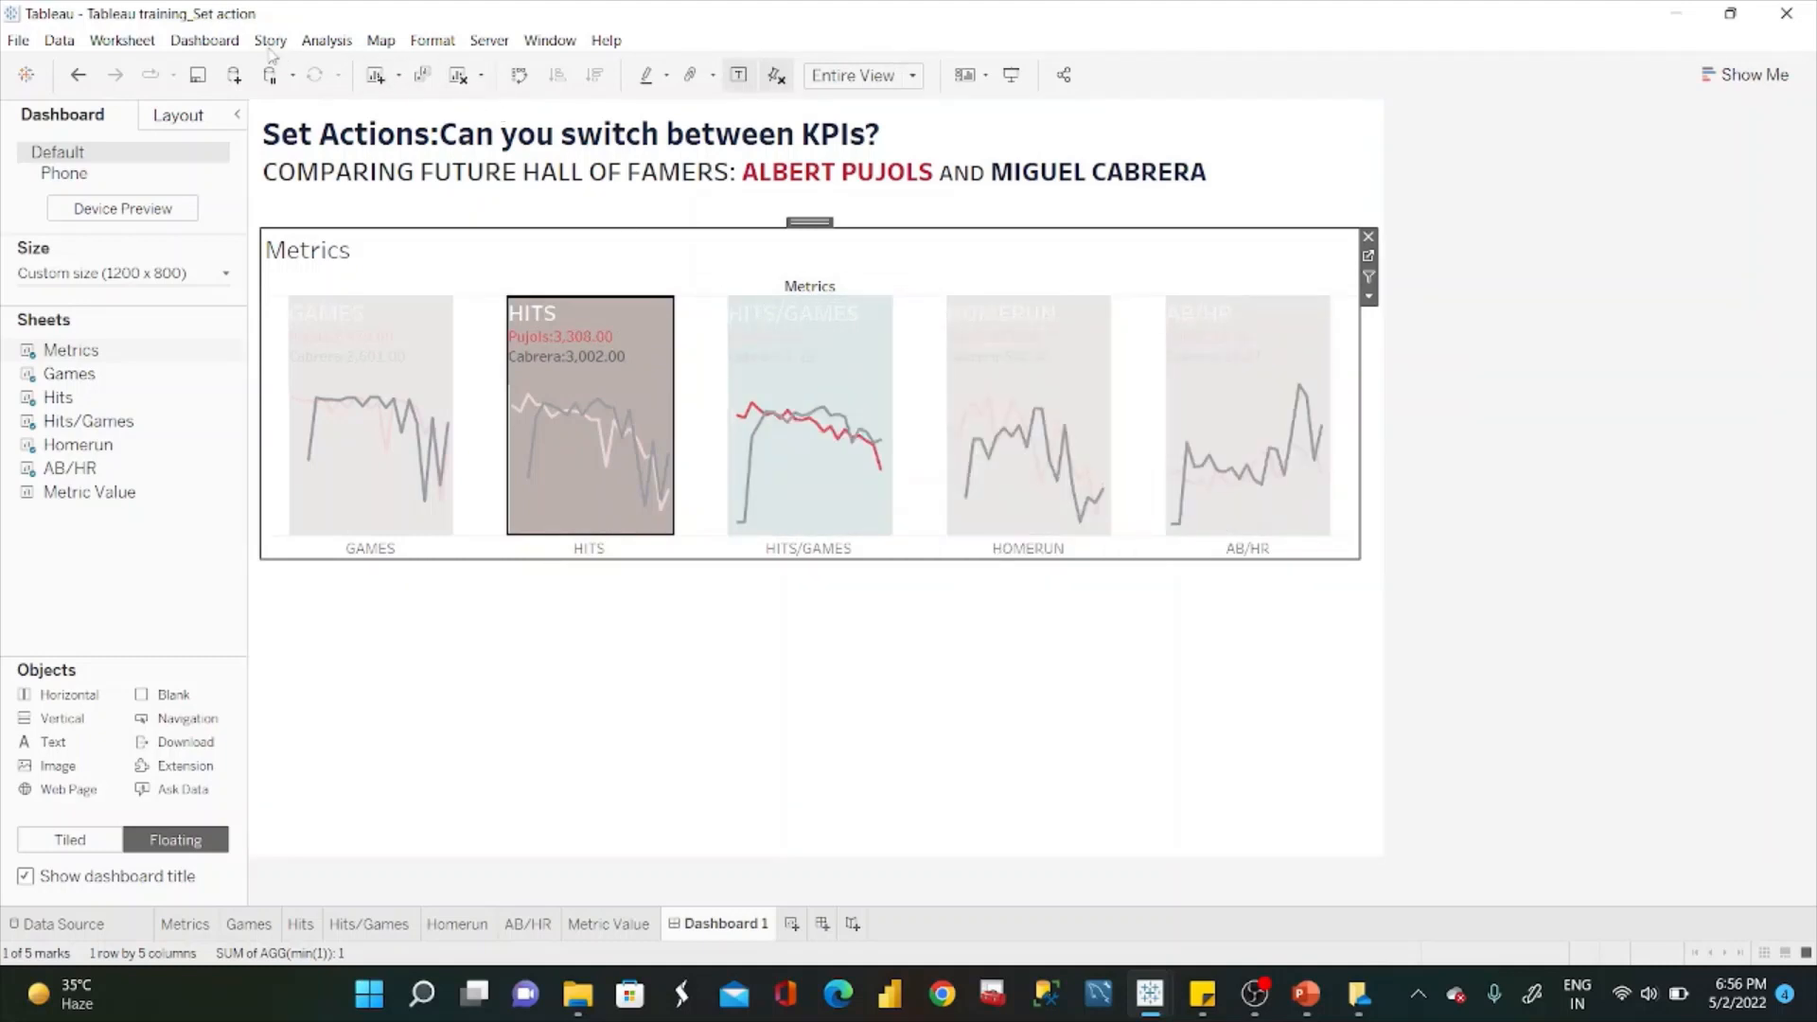
left_click(237, 42)
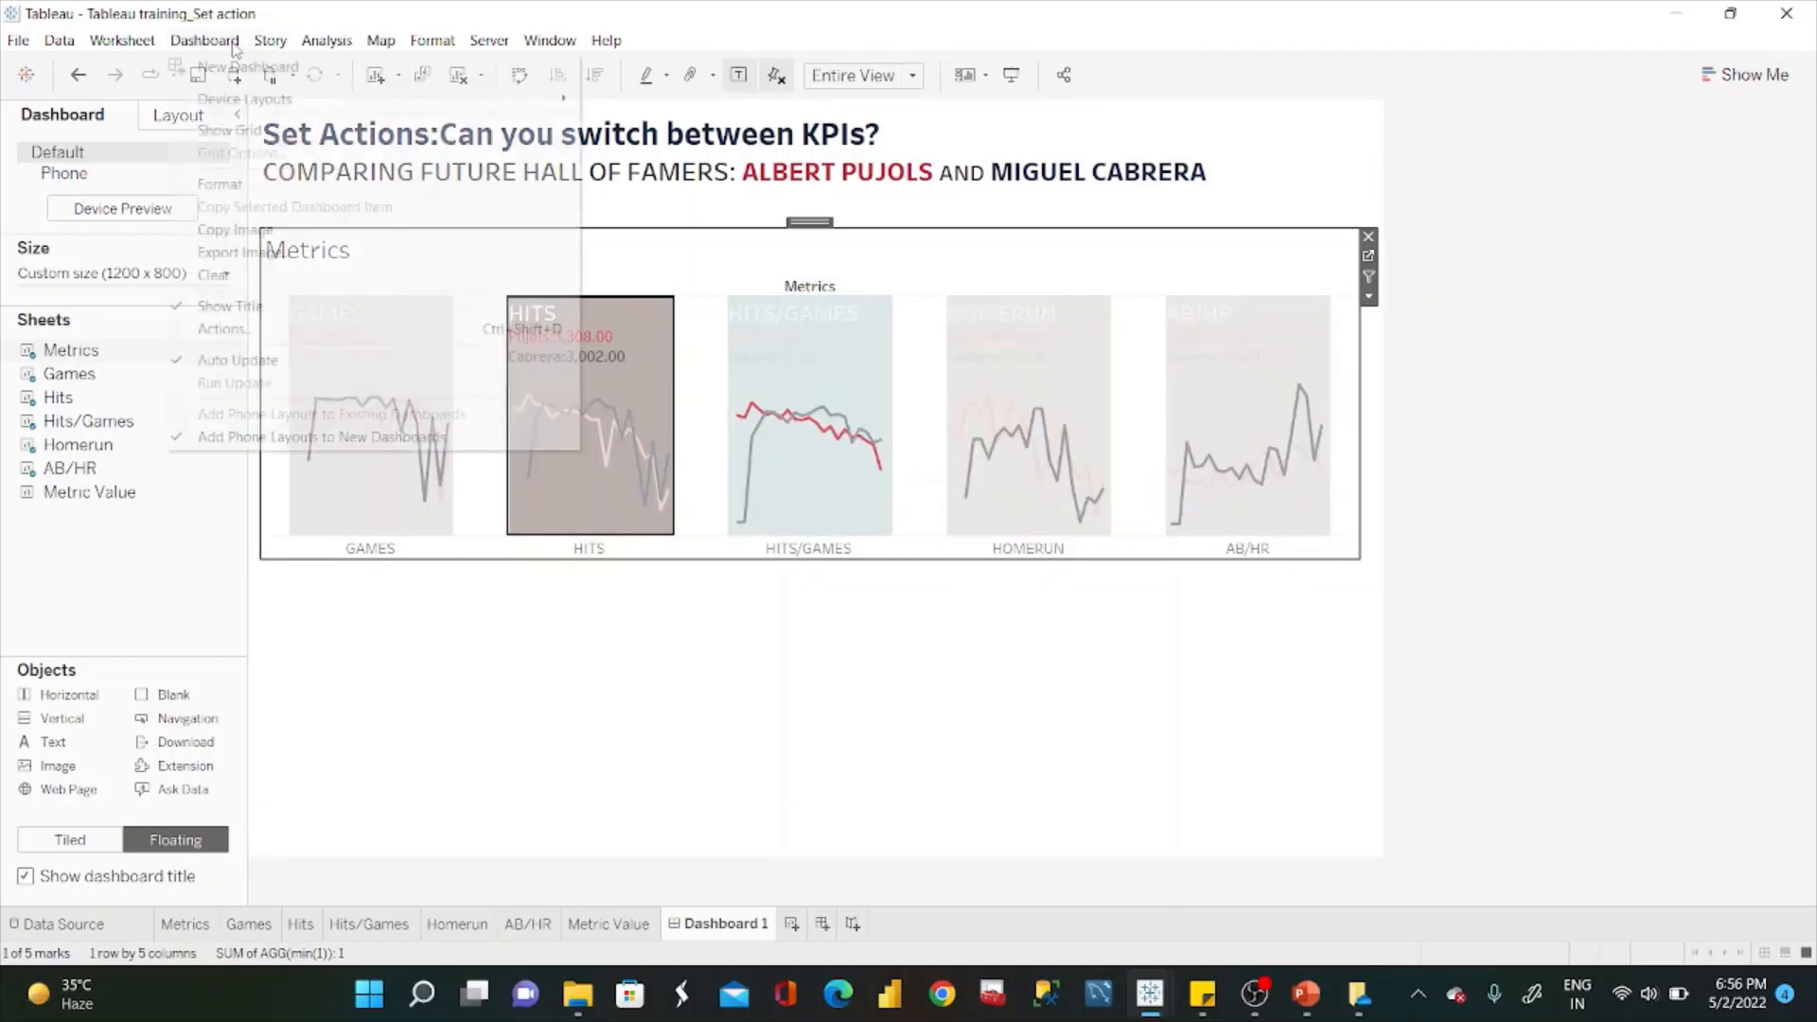
left_click(248, 332)
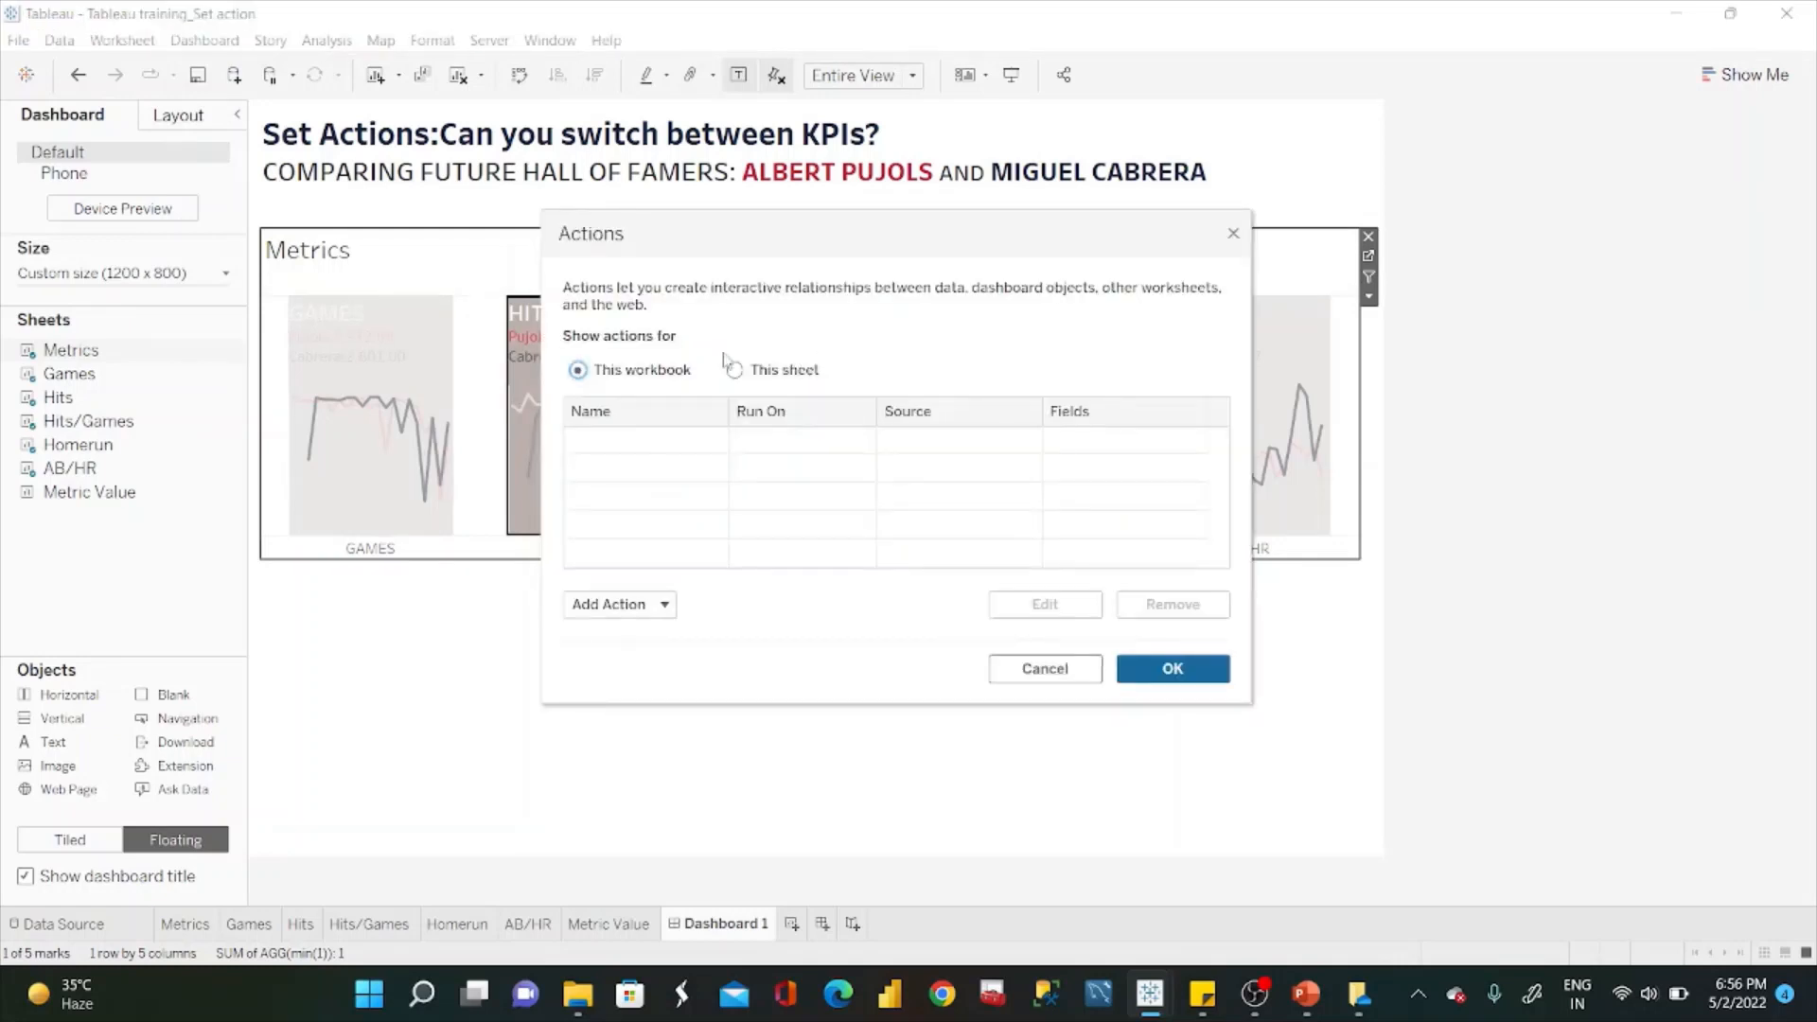
left_click(662, 606)
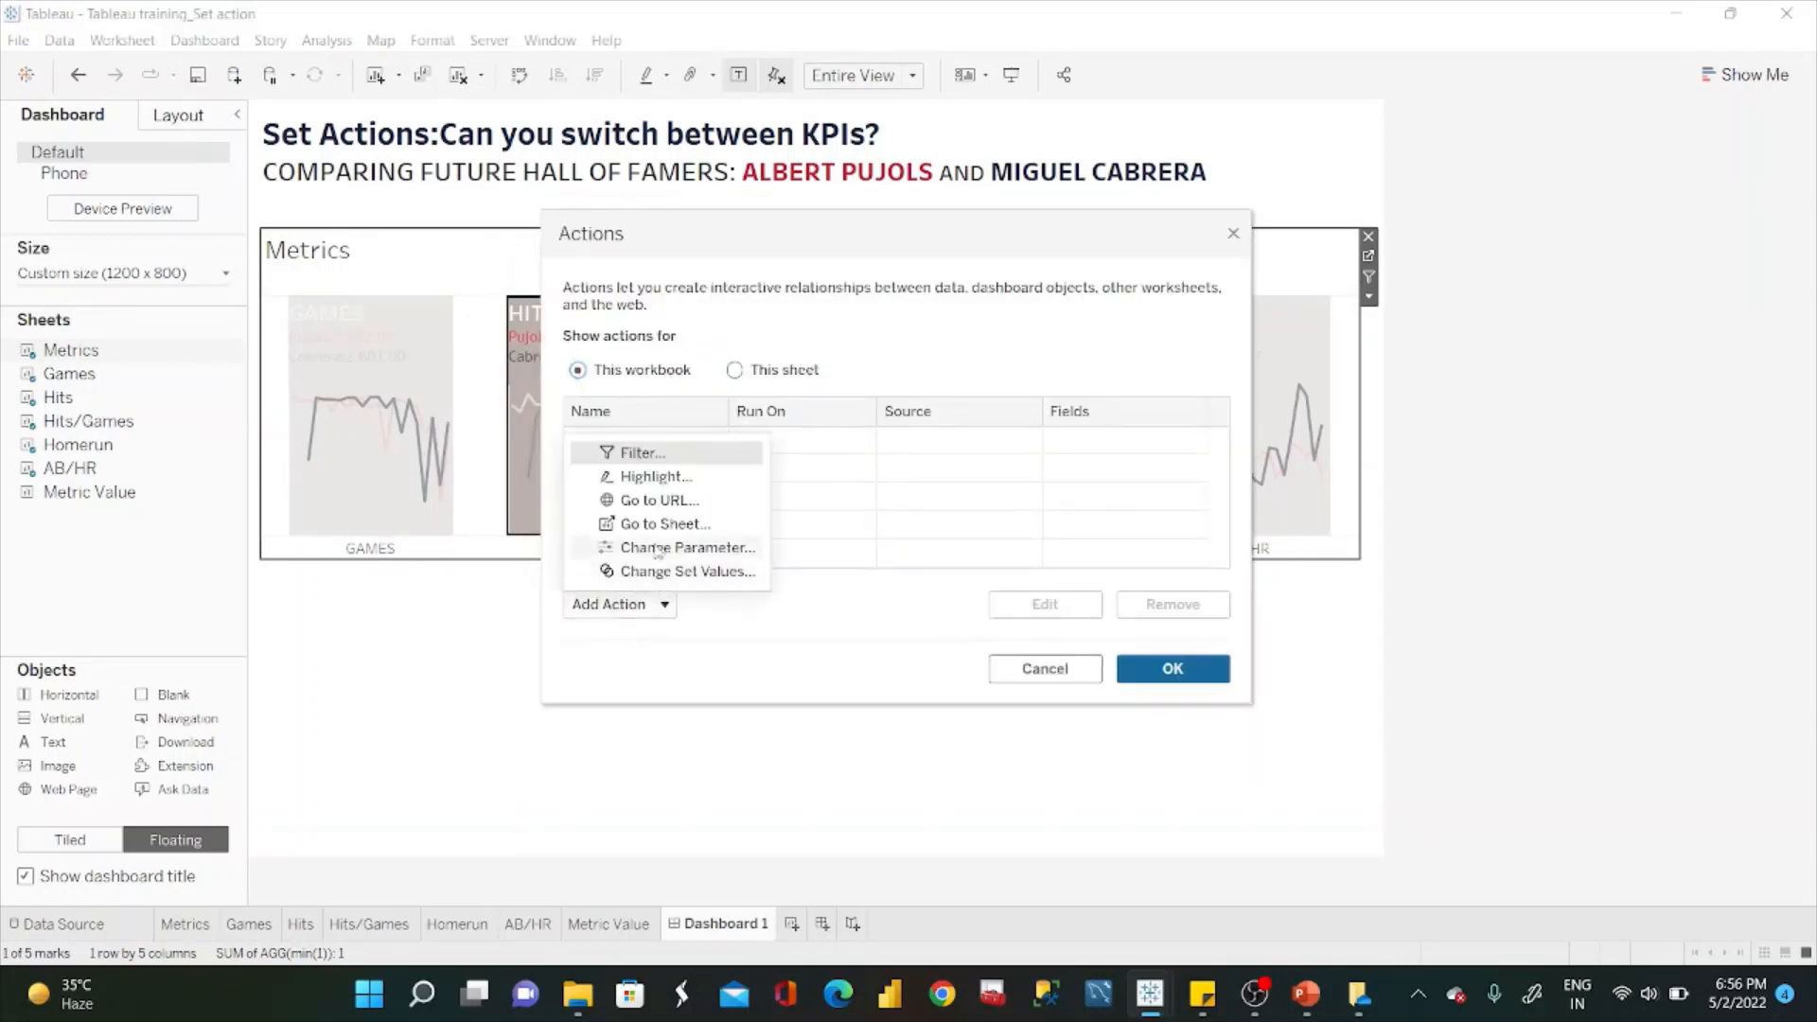
left_click(660, 464)
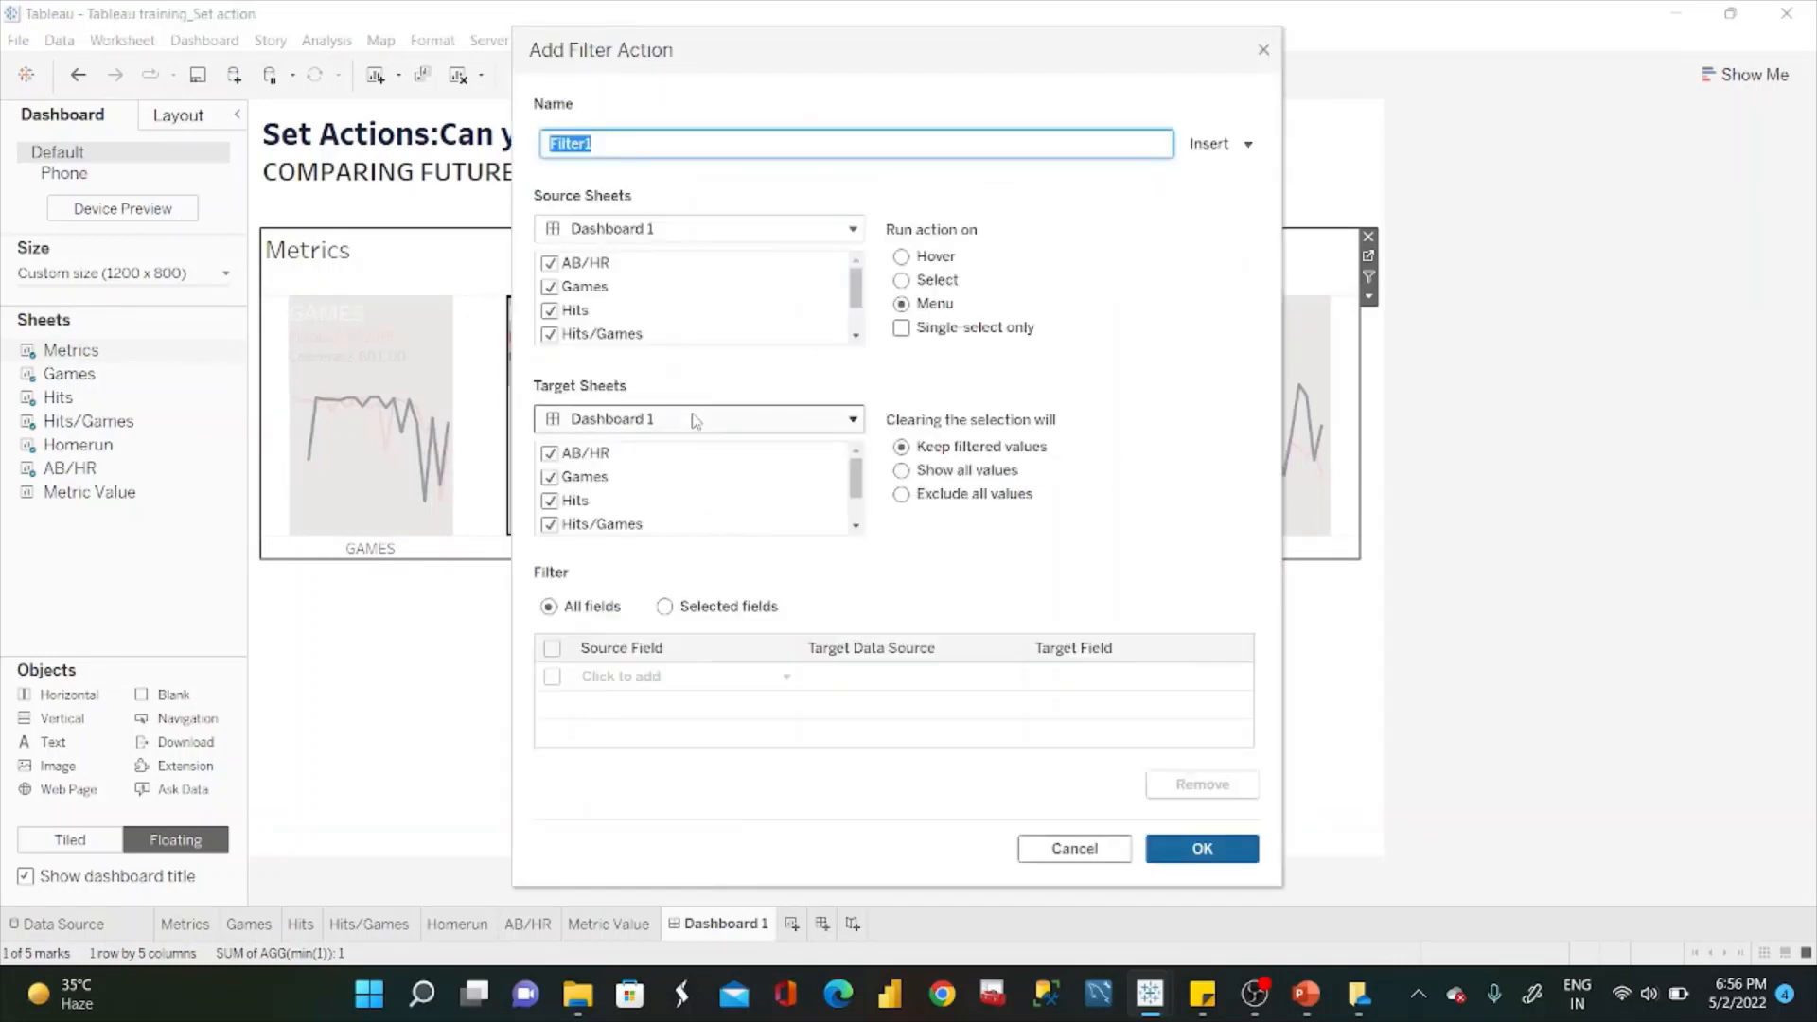
left_click(598, 269)
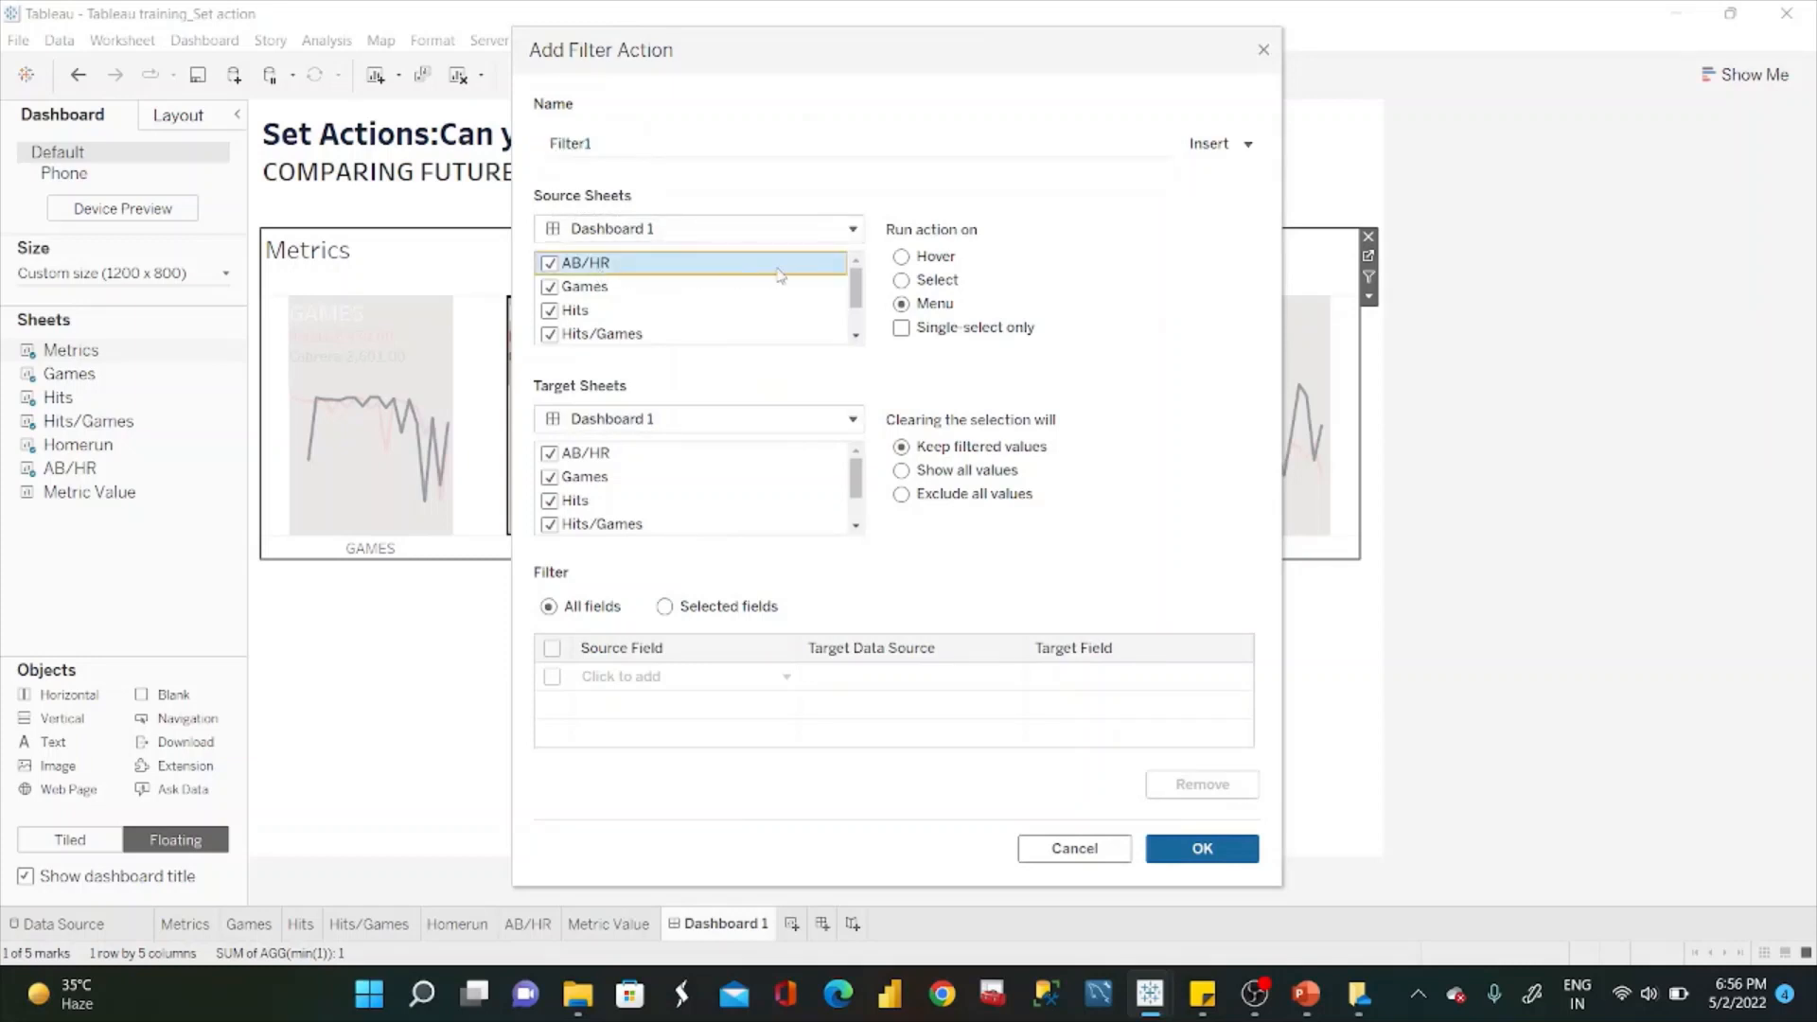
left_click_drag(851, 276, 858, 326)
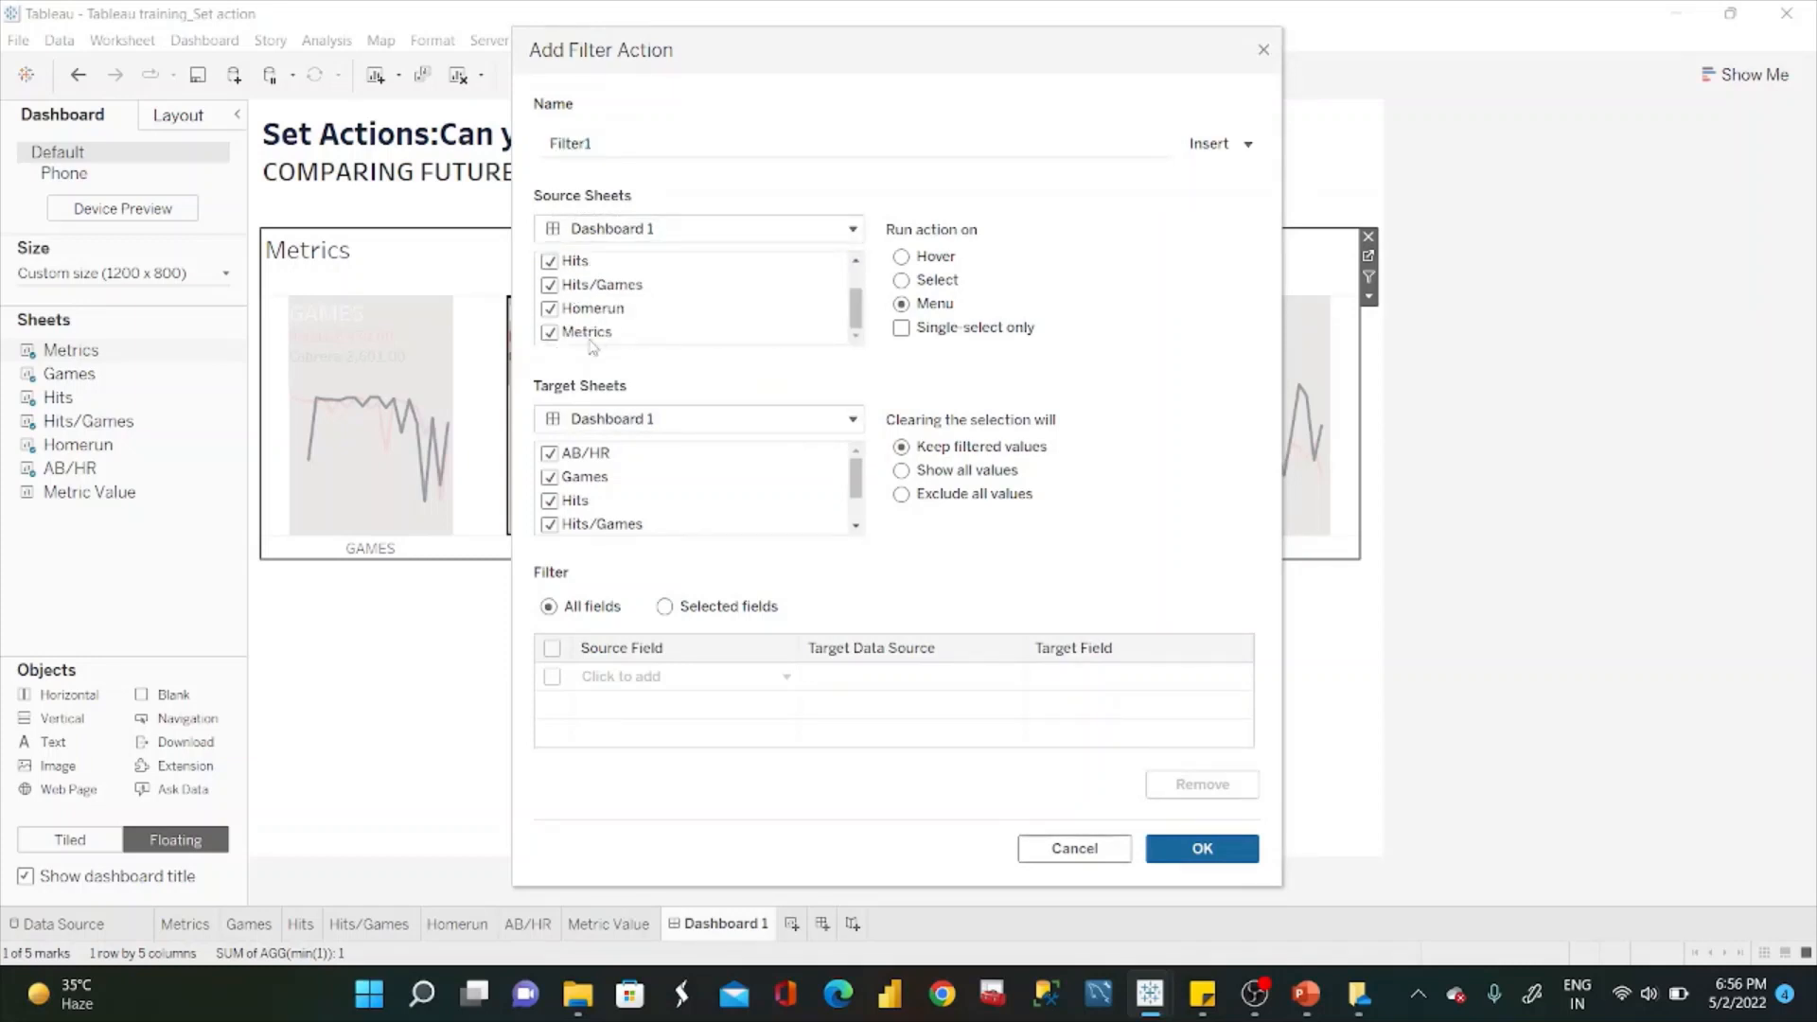
left_click(556, 338, "shift")
left_click(547, 336)
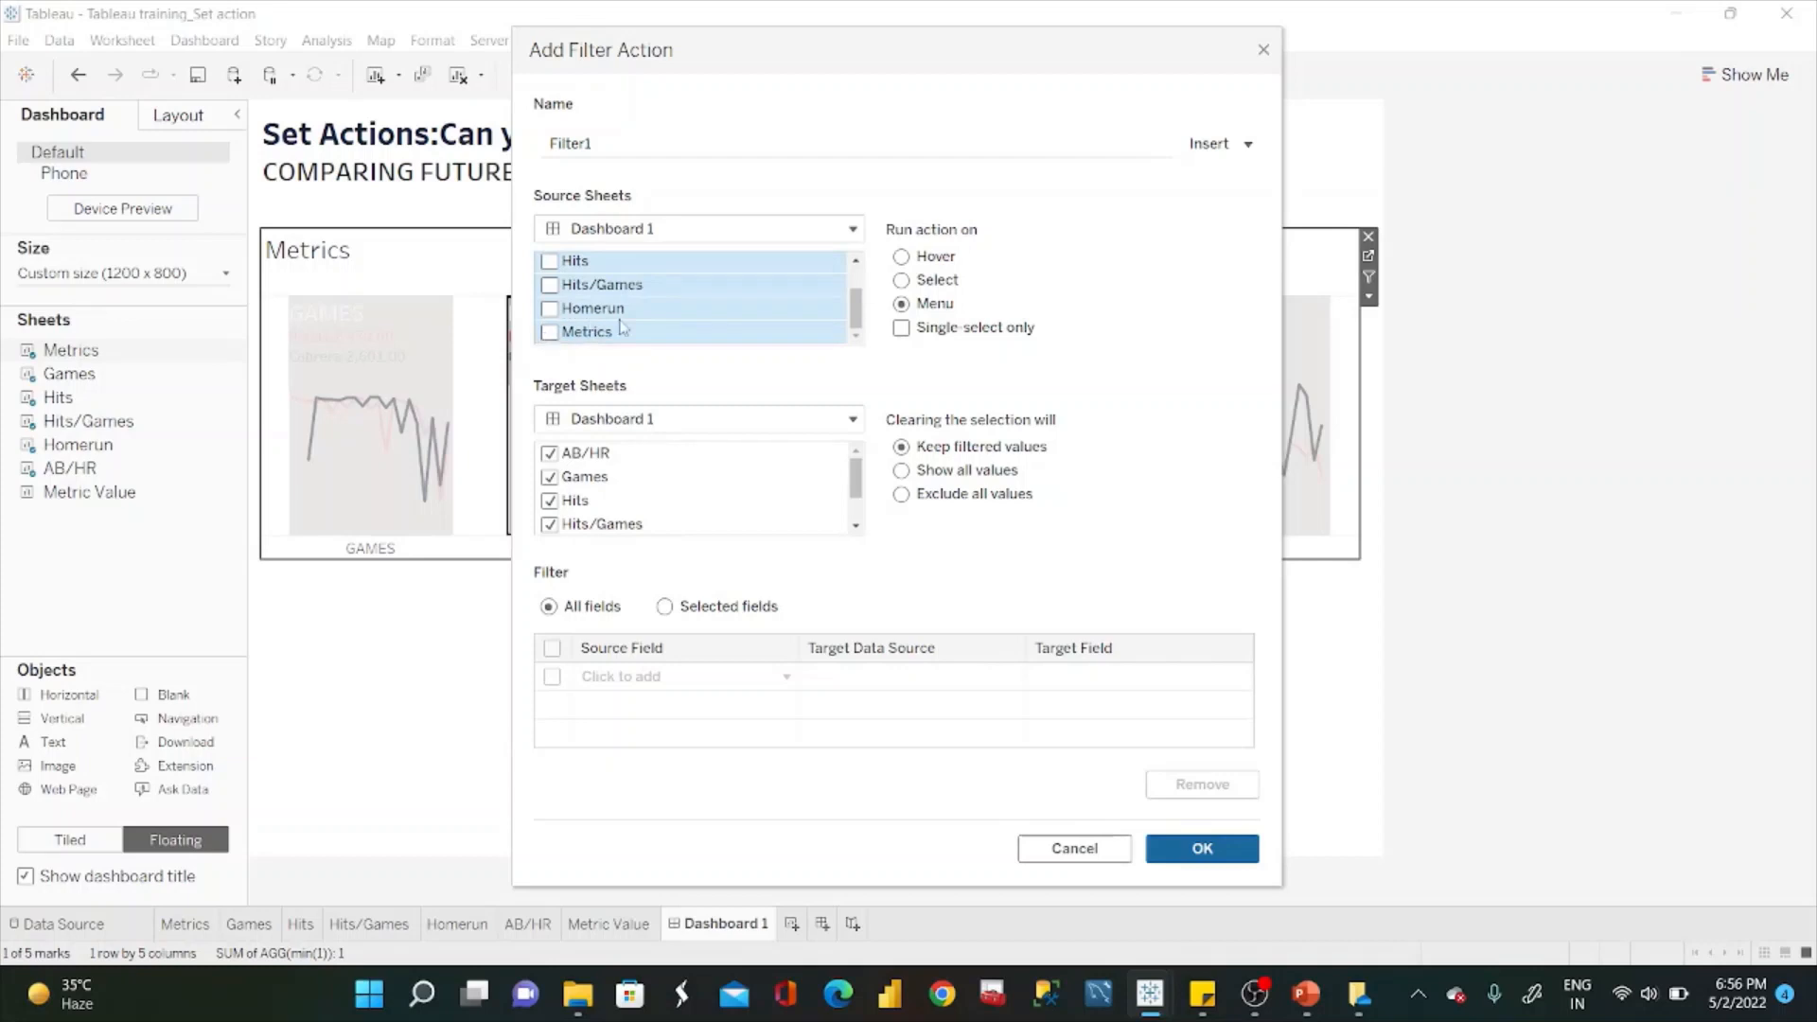
left_click(778, 286)
left_click(551, 334)
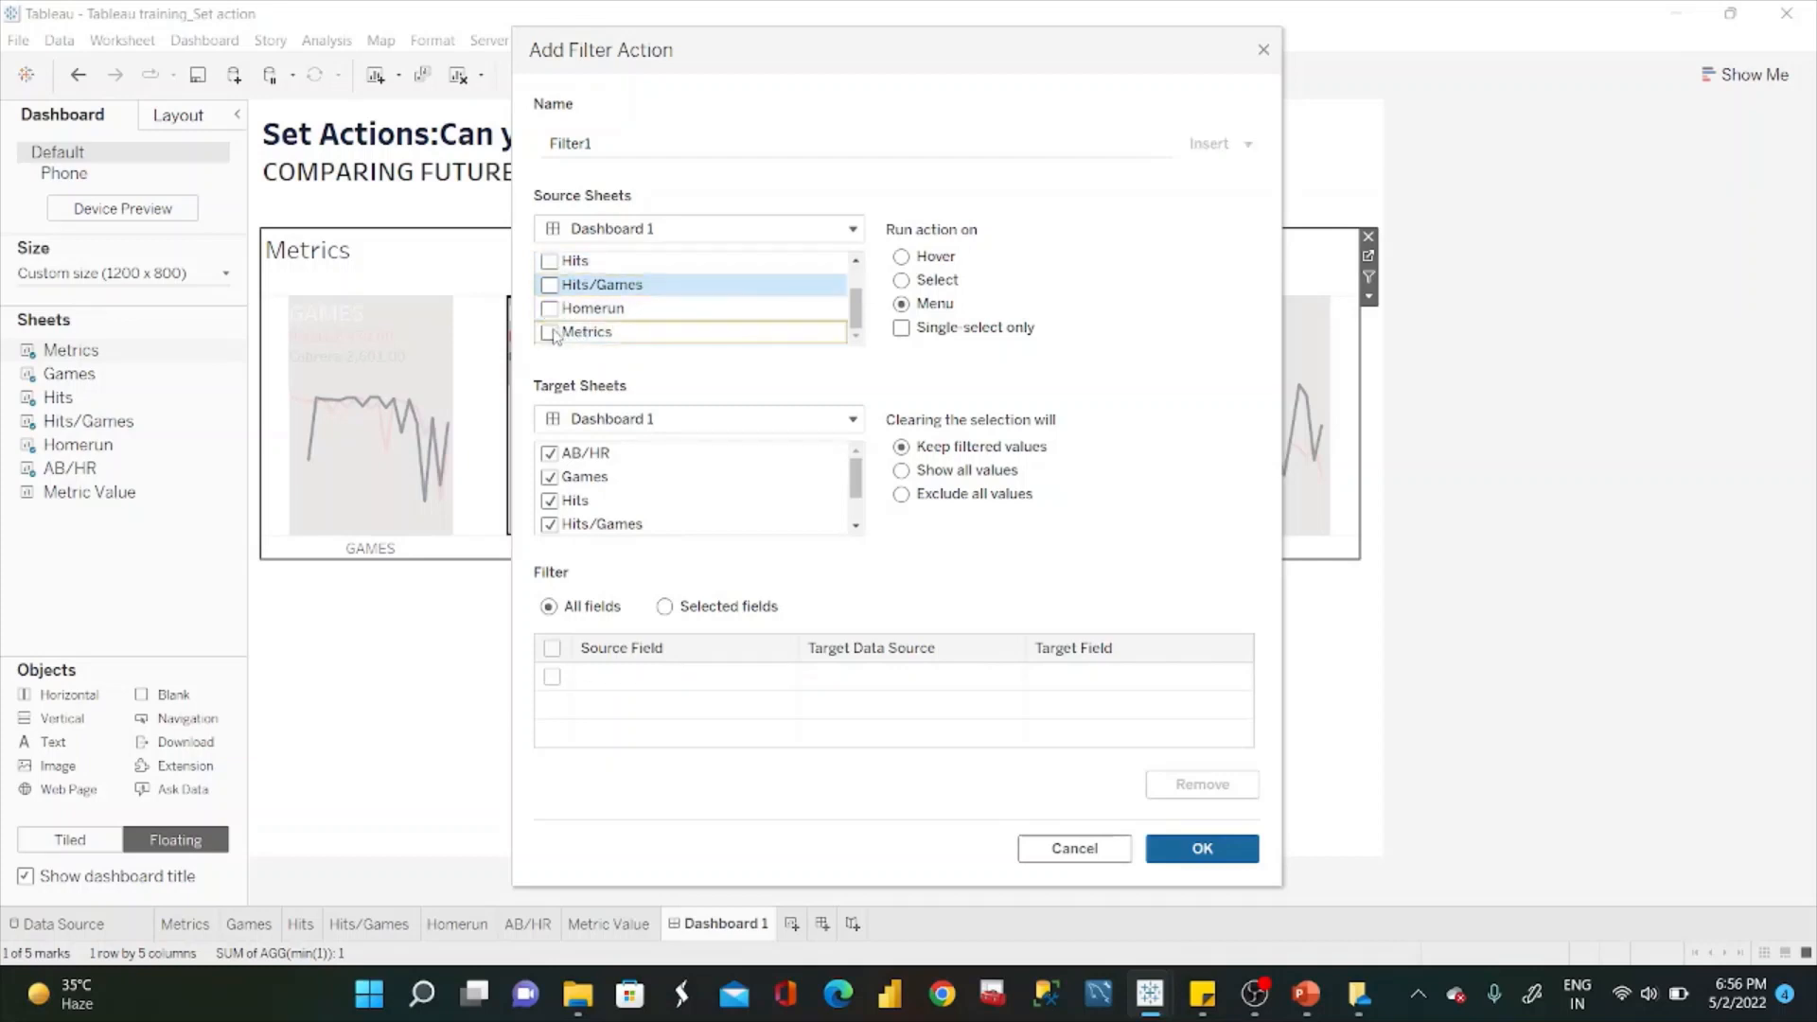
Target the Metrics worksheet, run the filter action on Select, show all values on clearing, and filter by selected fields.
left_click(772, 419)
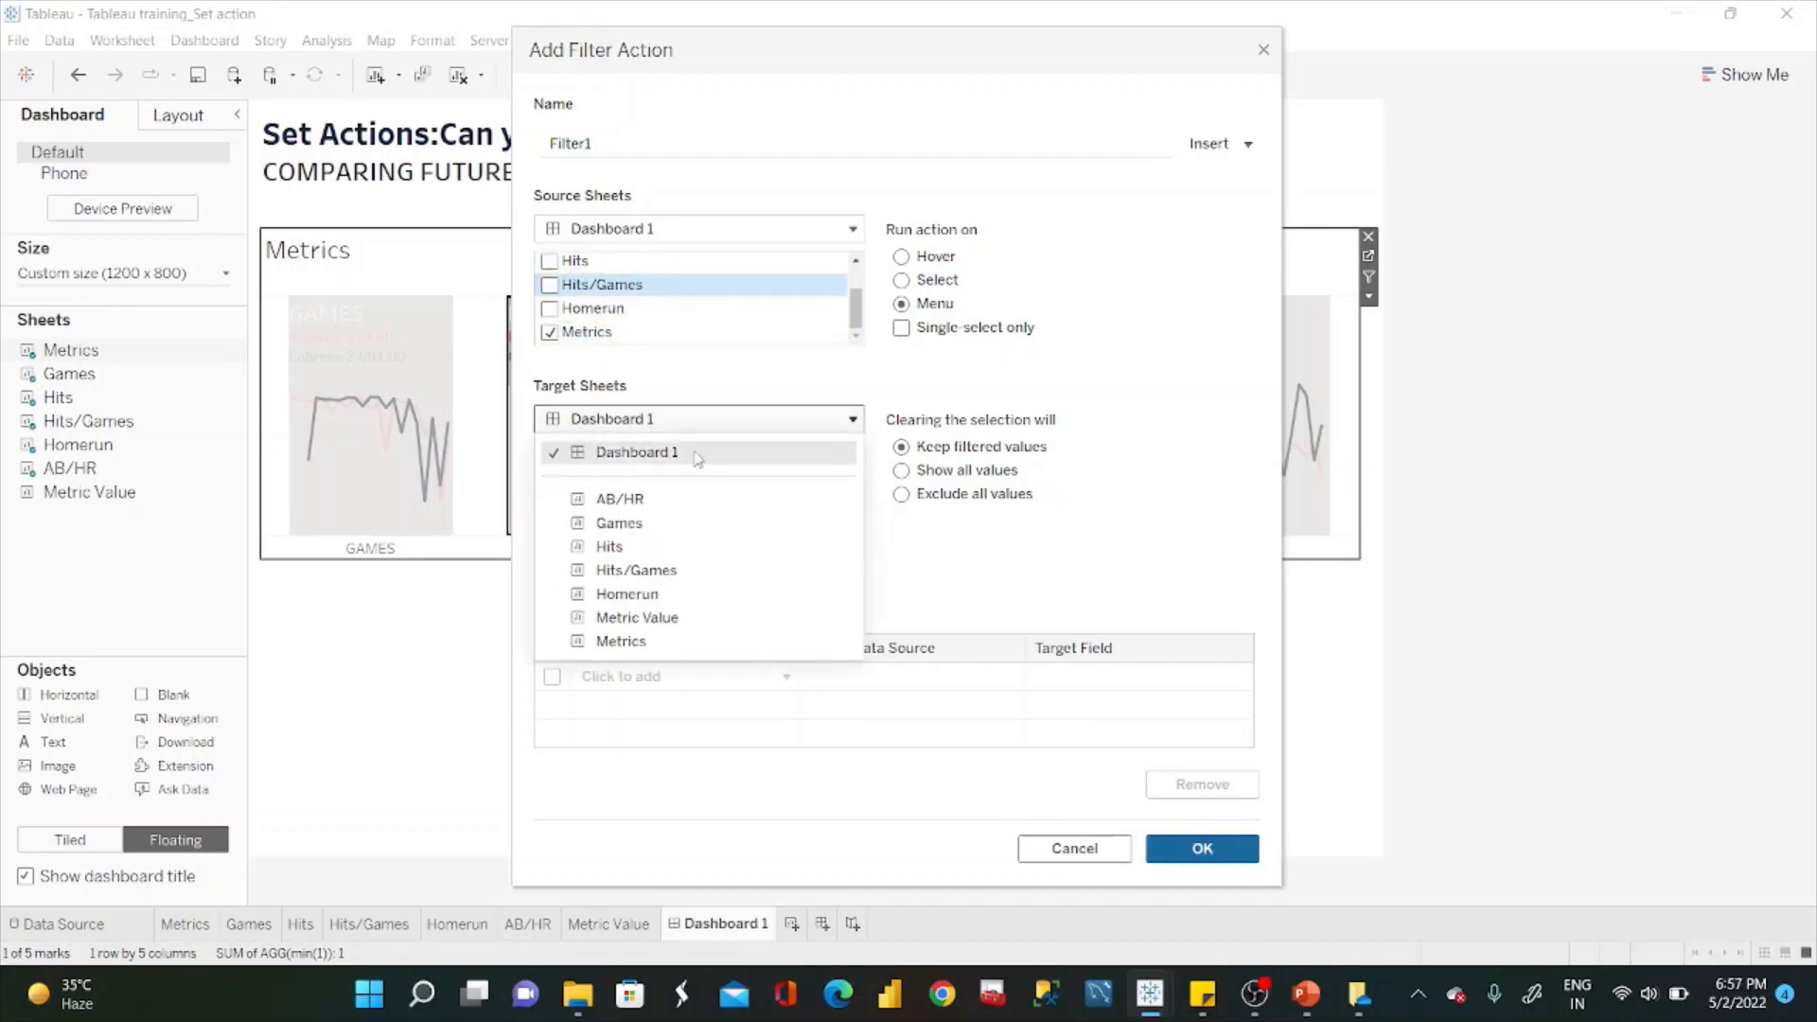
left_click(622, 642)
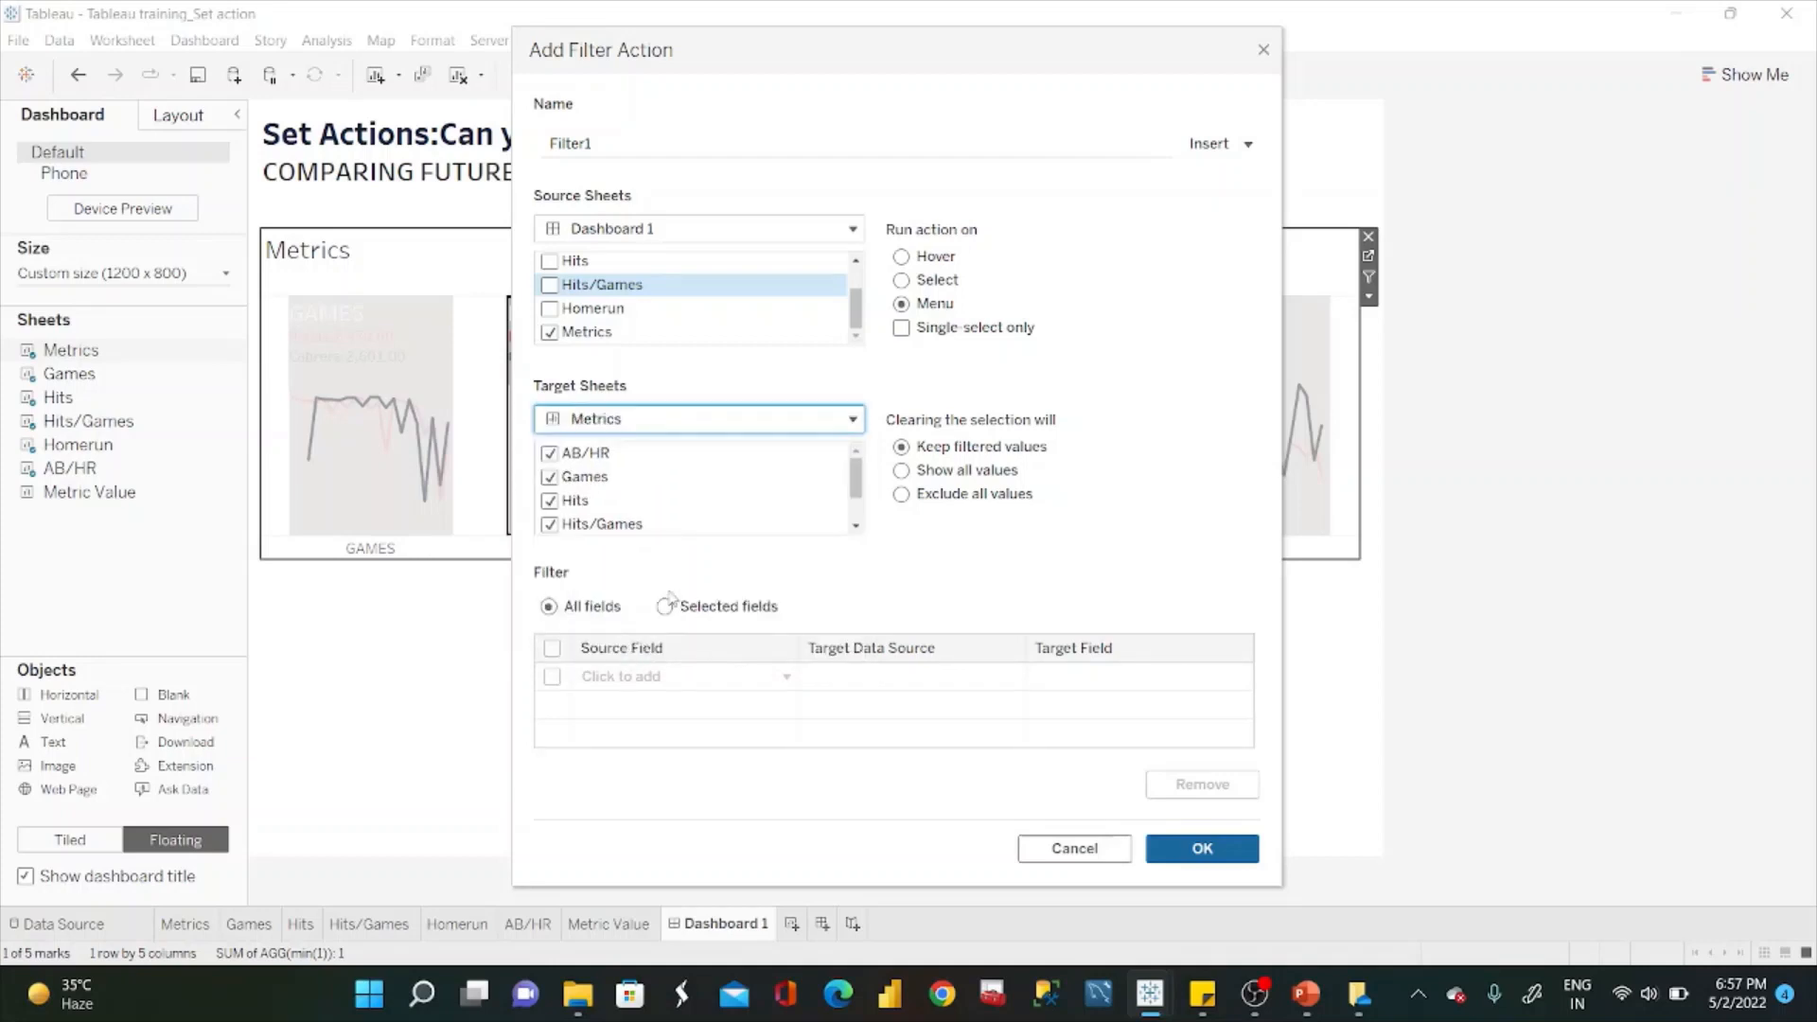
left_click(901, 473)
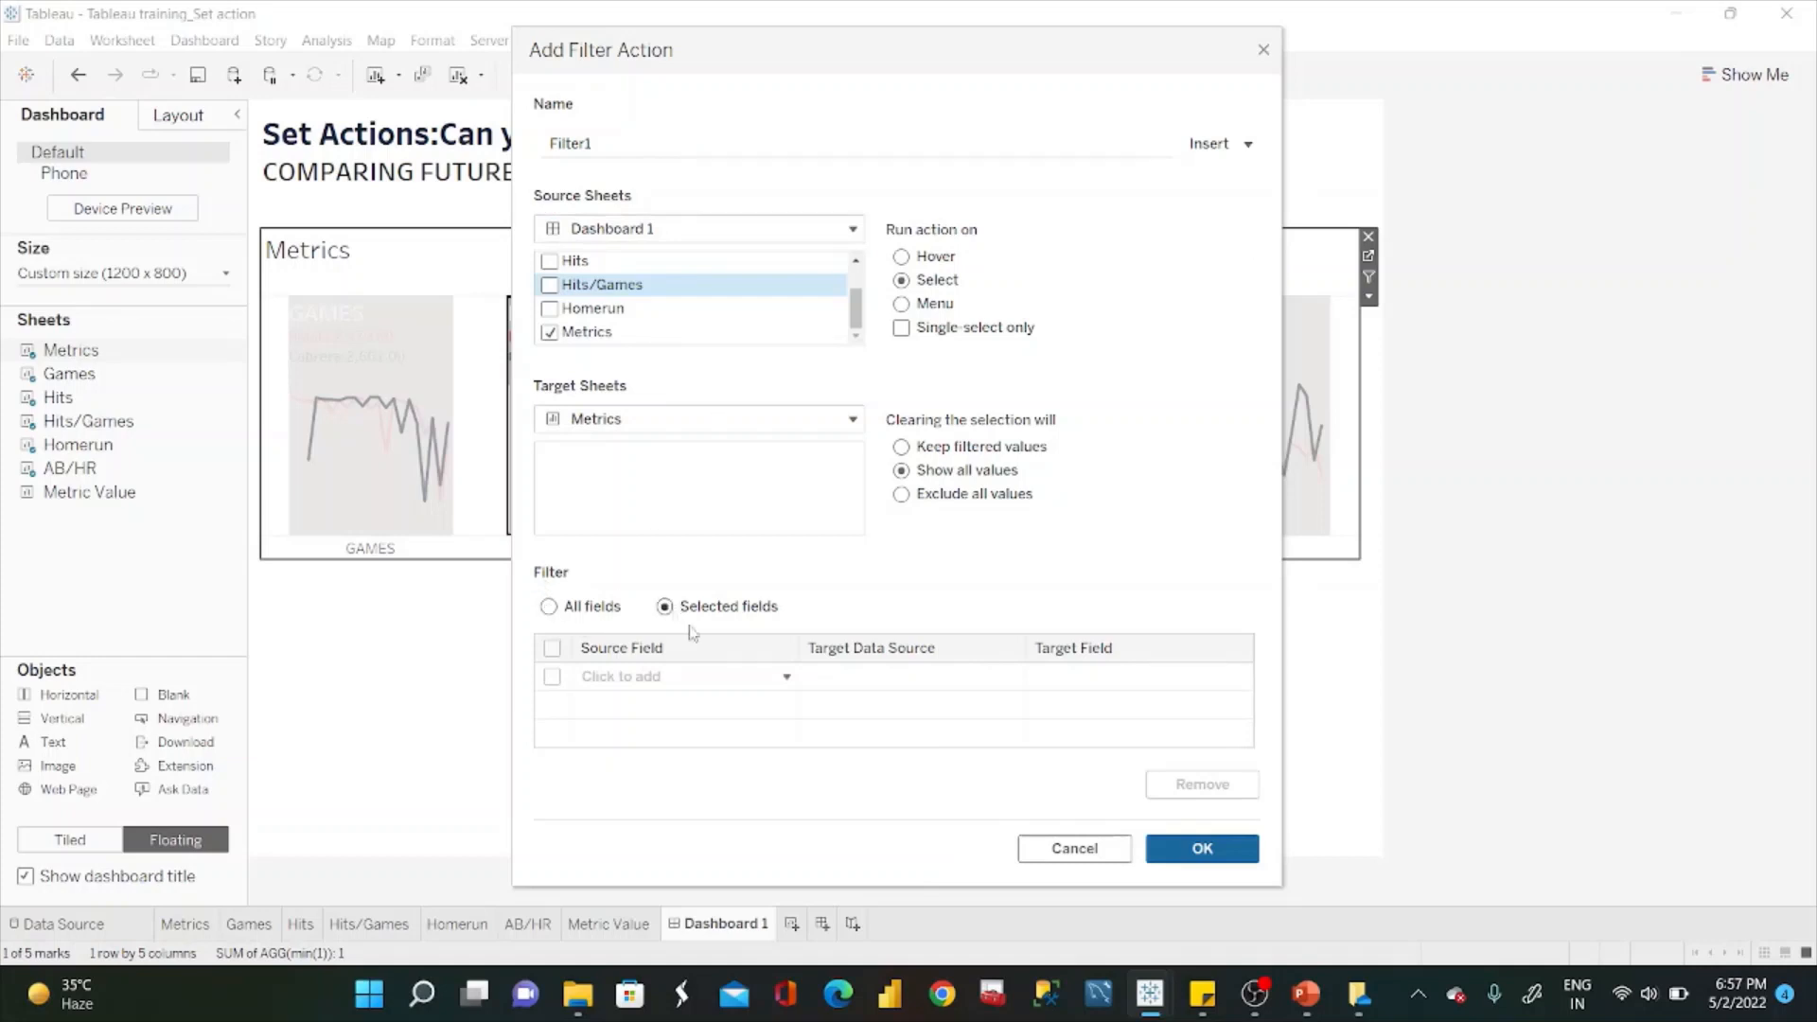
Map the source field TRUE to the target field FALSE and save the filter action.
left_click(748, 676)
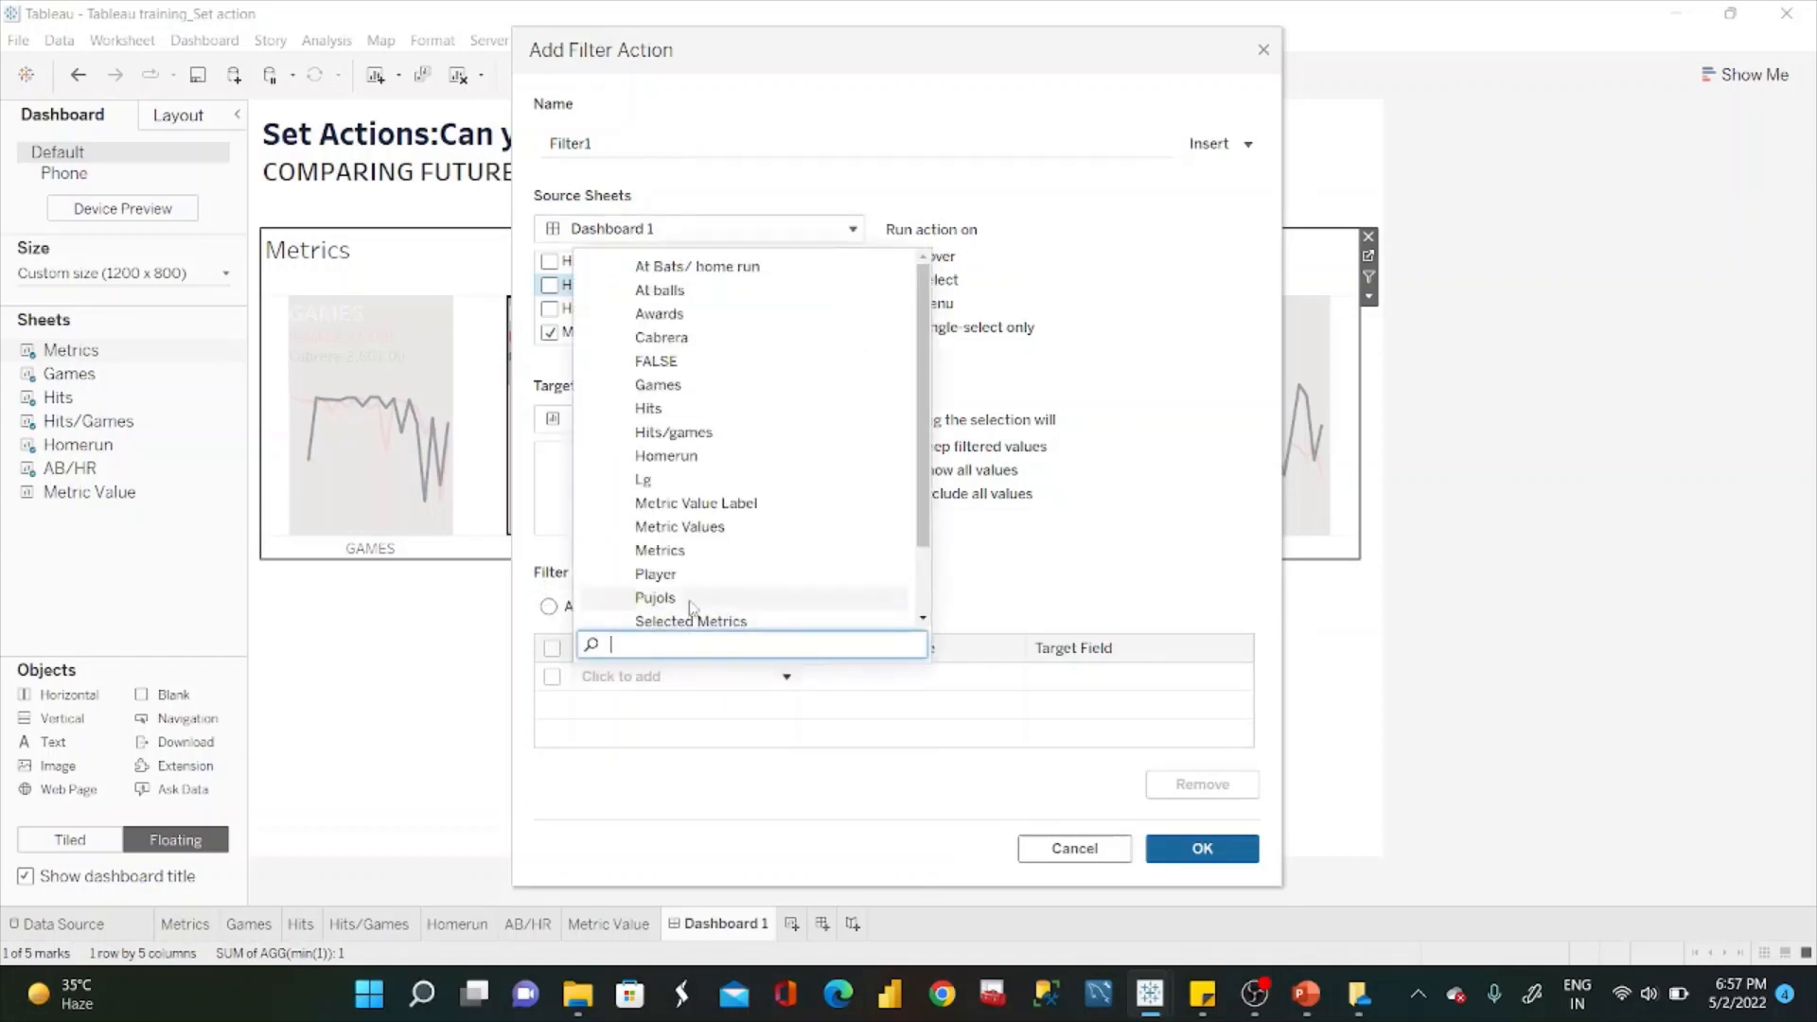
type("FA")
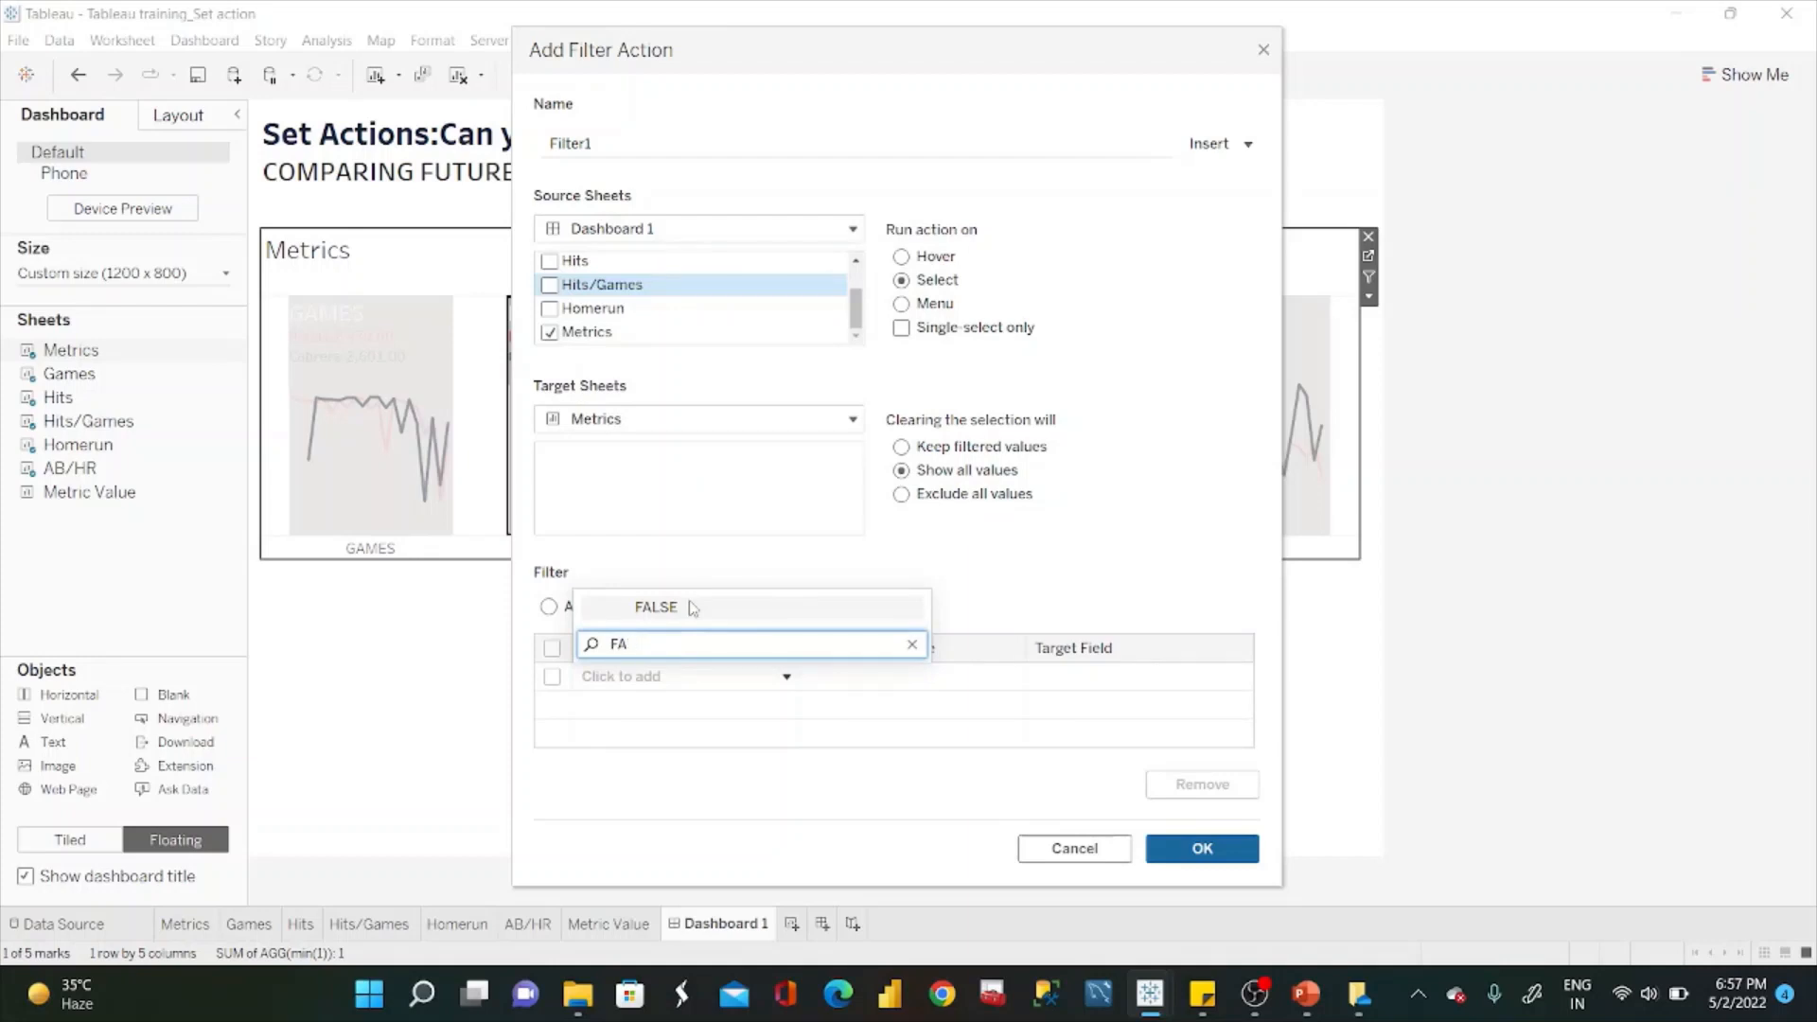
key("BackSpace")
key("BackSpace")
type("TR")
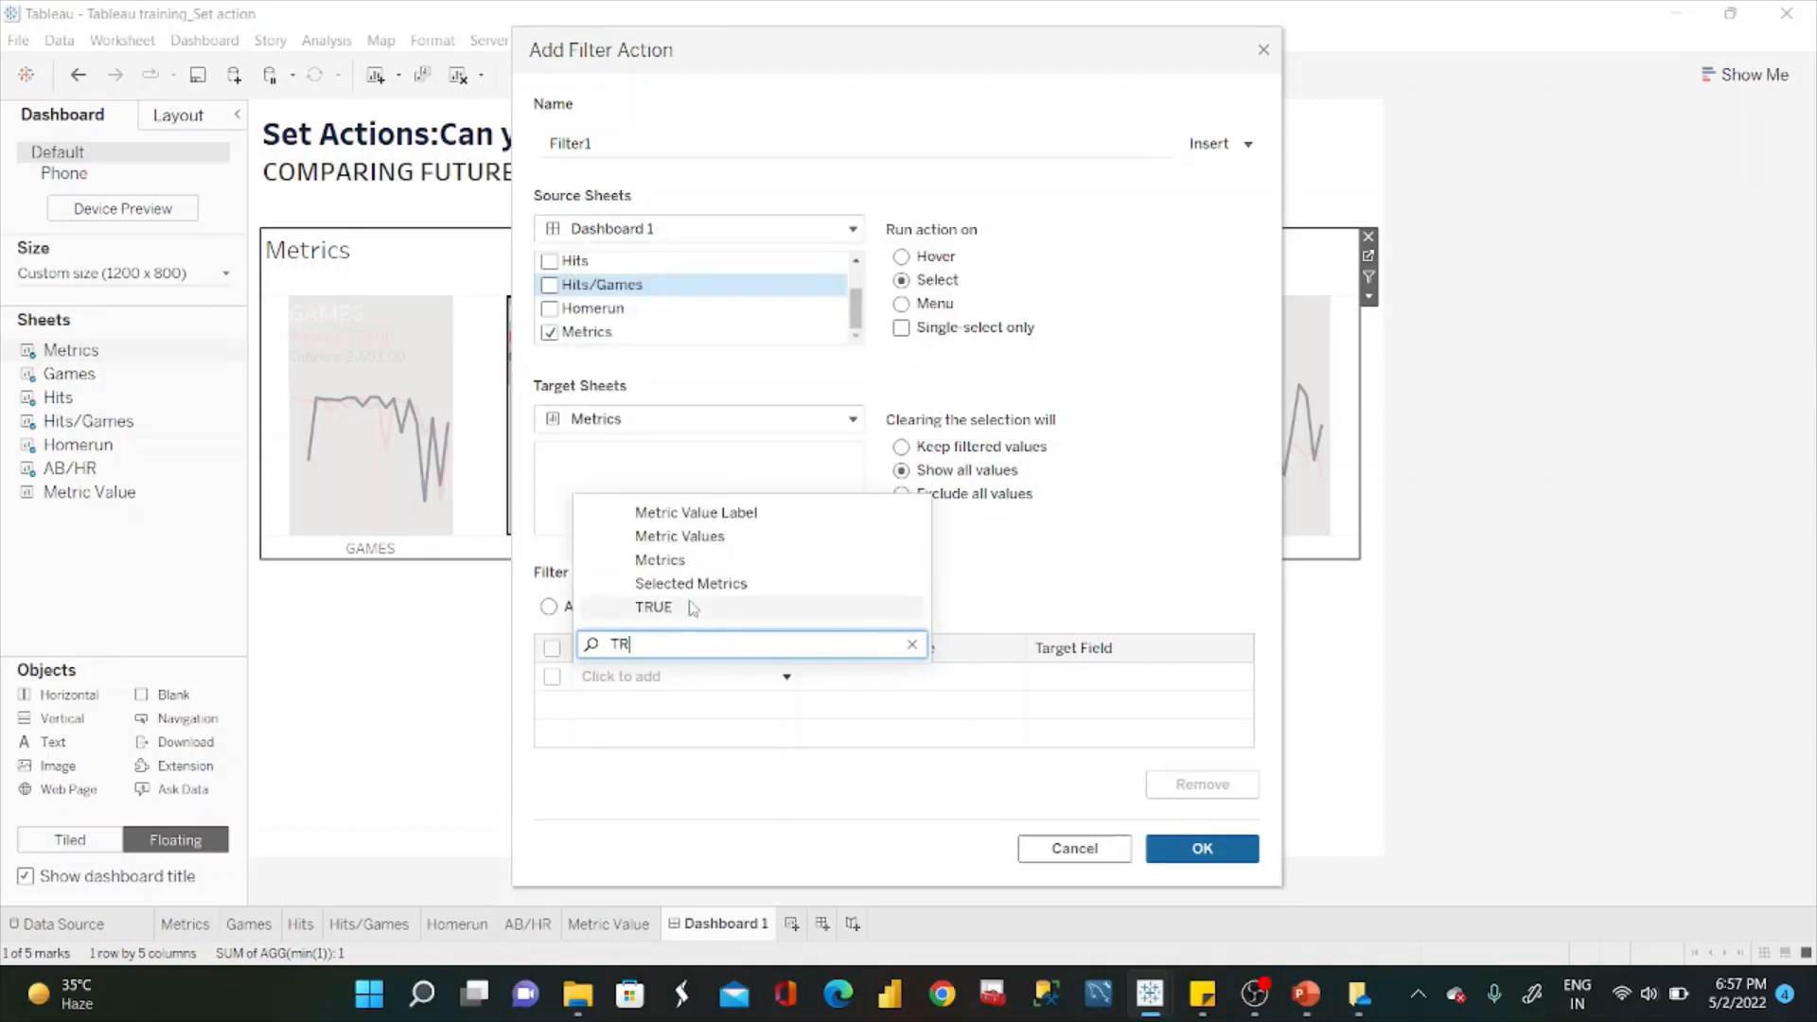
left_click(692, 606)
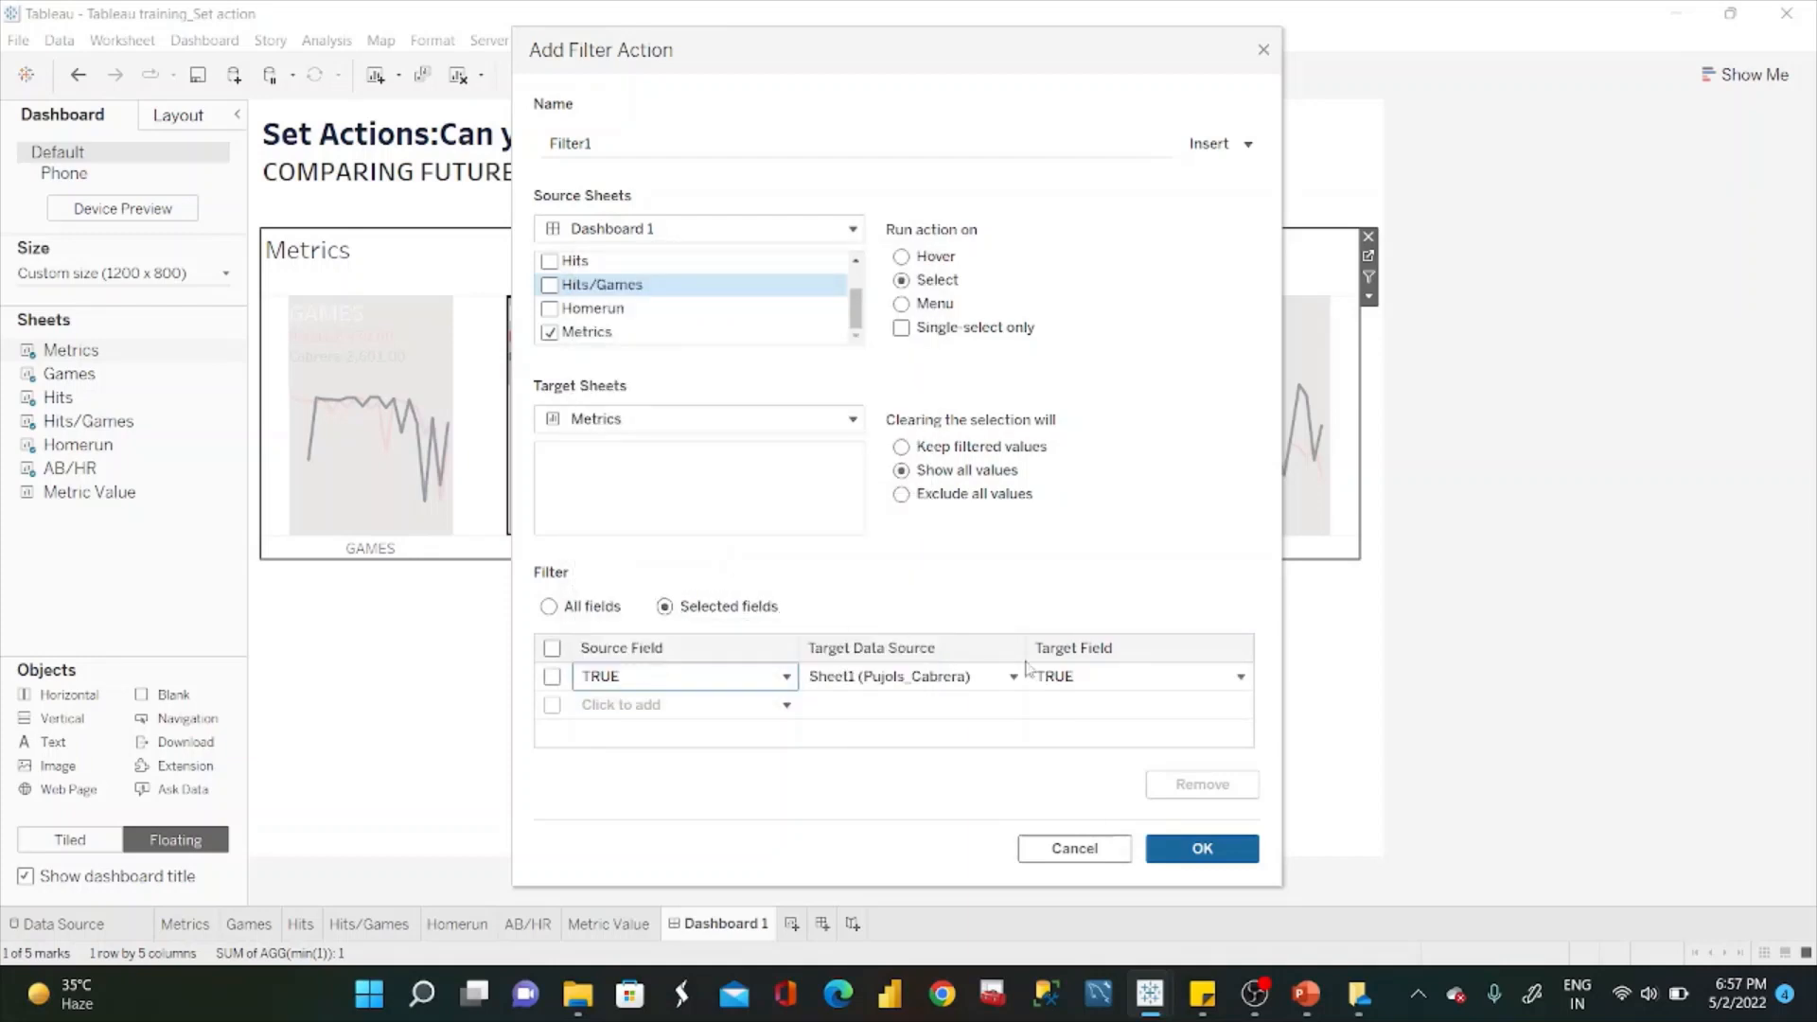
left_click(1098, 691)
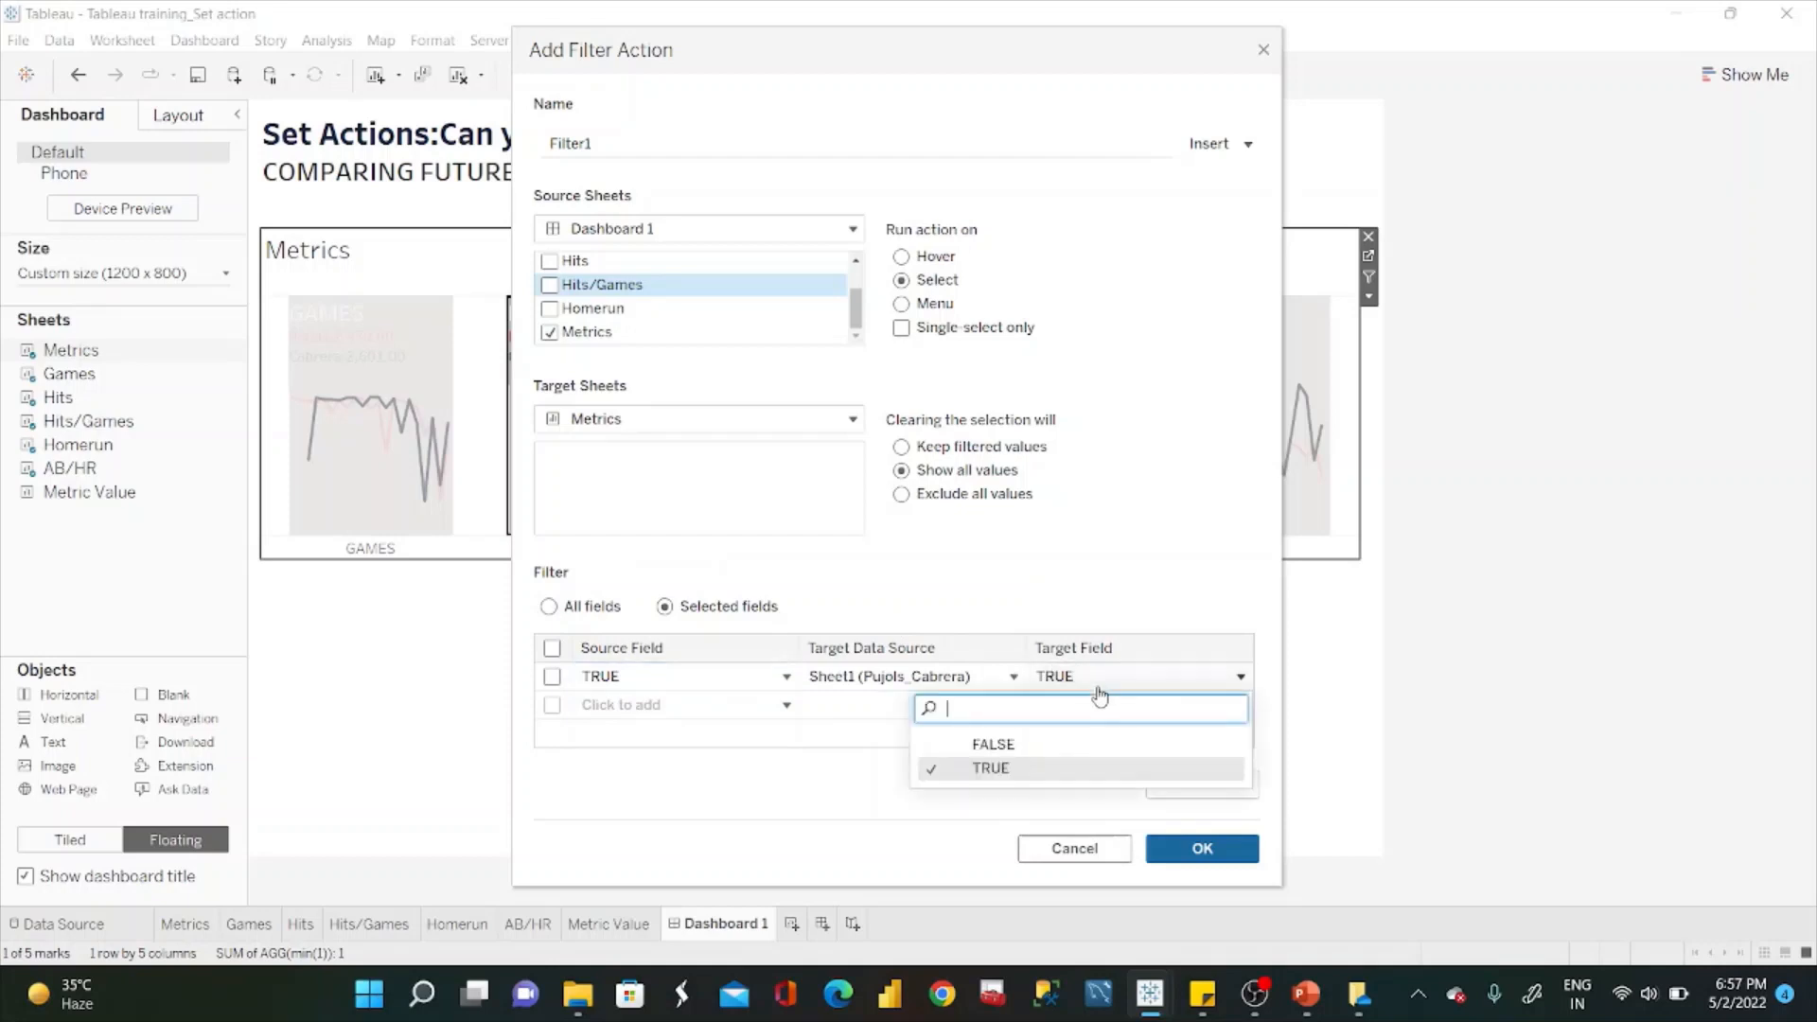
left_click(1017, 747)
left_click(1198, 846)
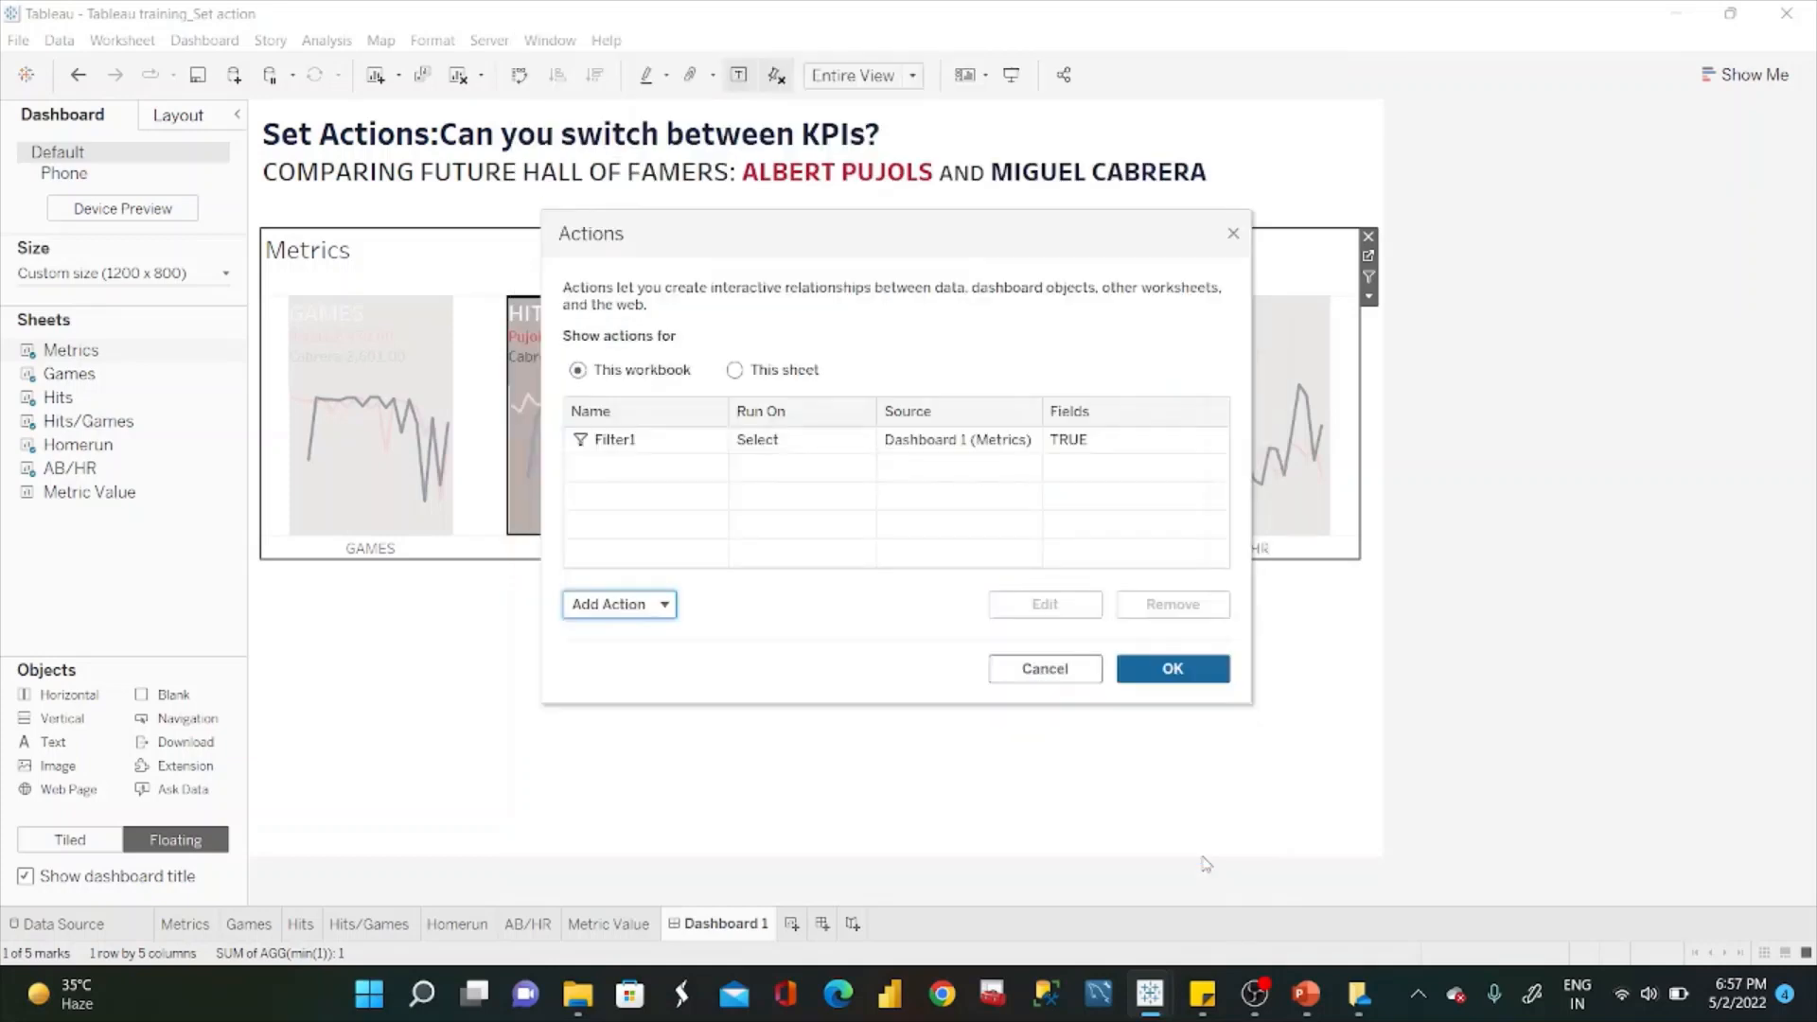
Apply the dashboard actions and test them by selecting the HITS/GAMES bar, then clear the sheet selection.
left_click(1174, 668)
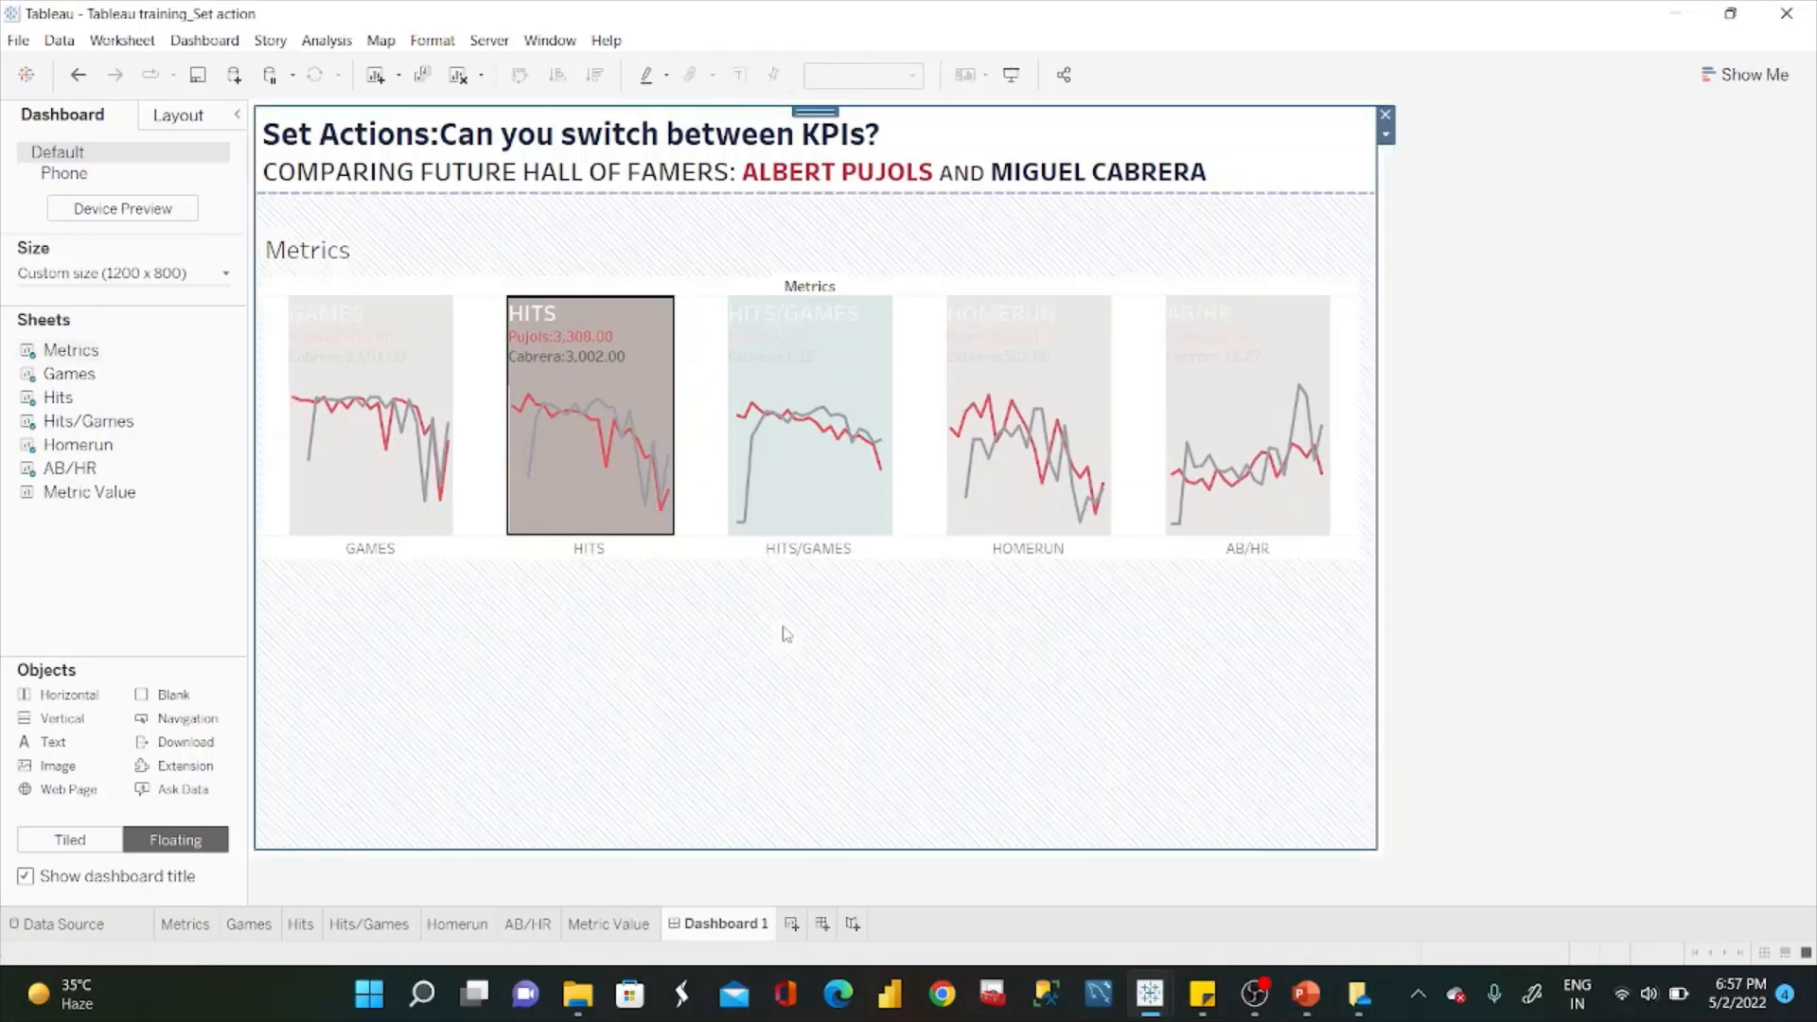
left_click(828, 336)
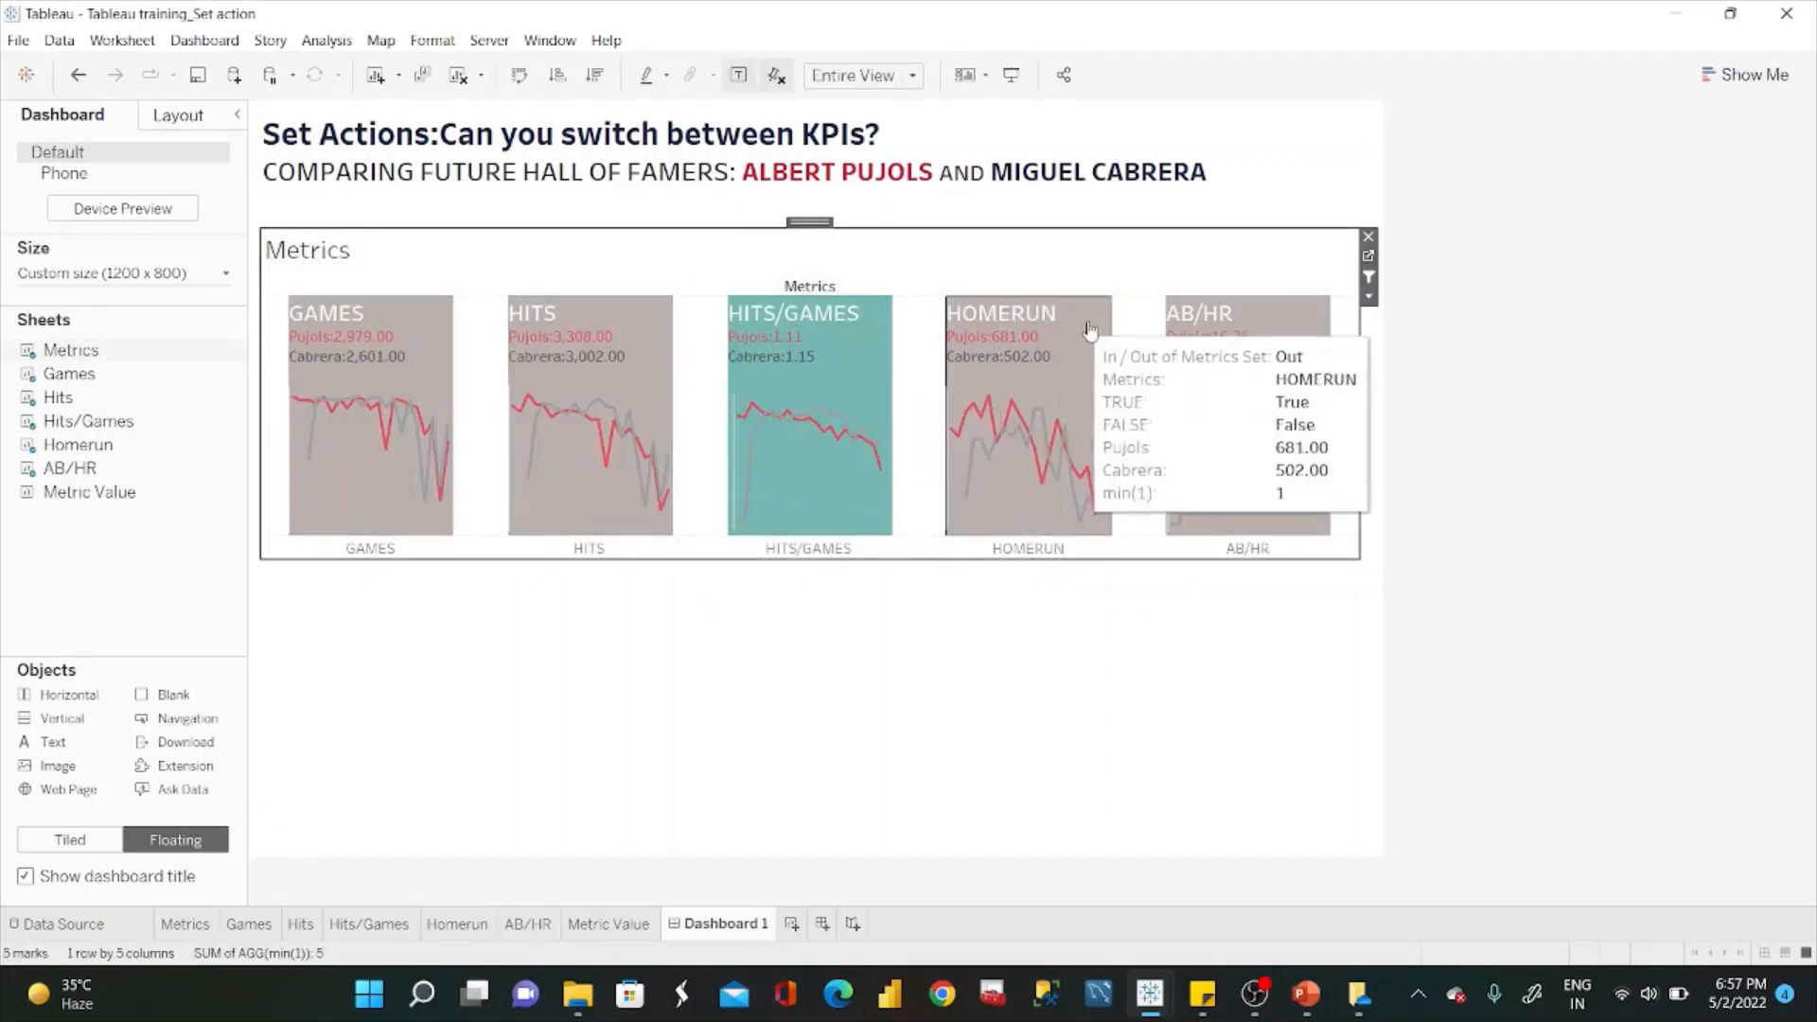
left_click(881, 636)
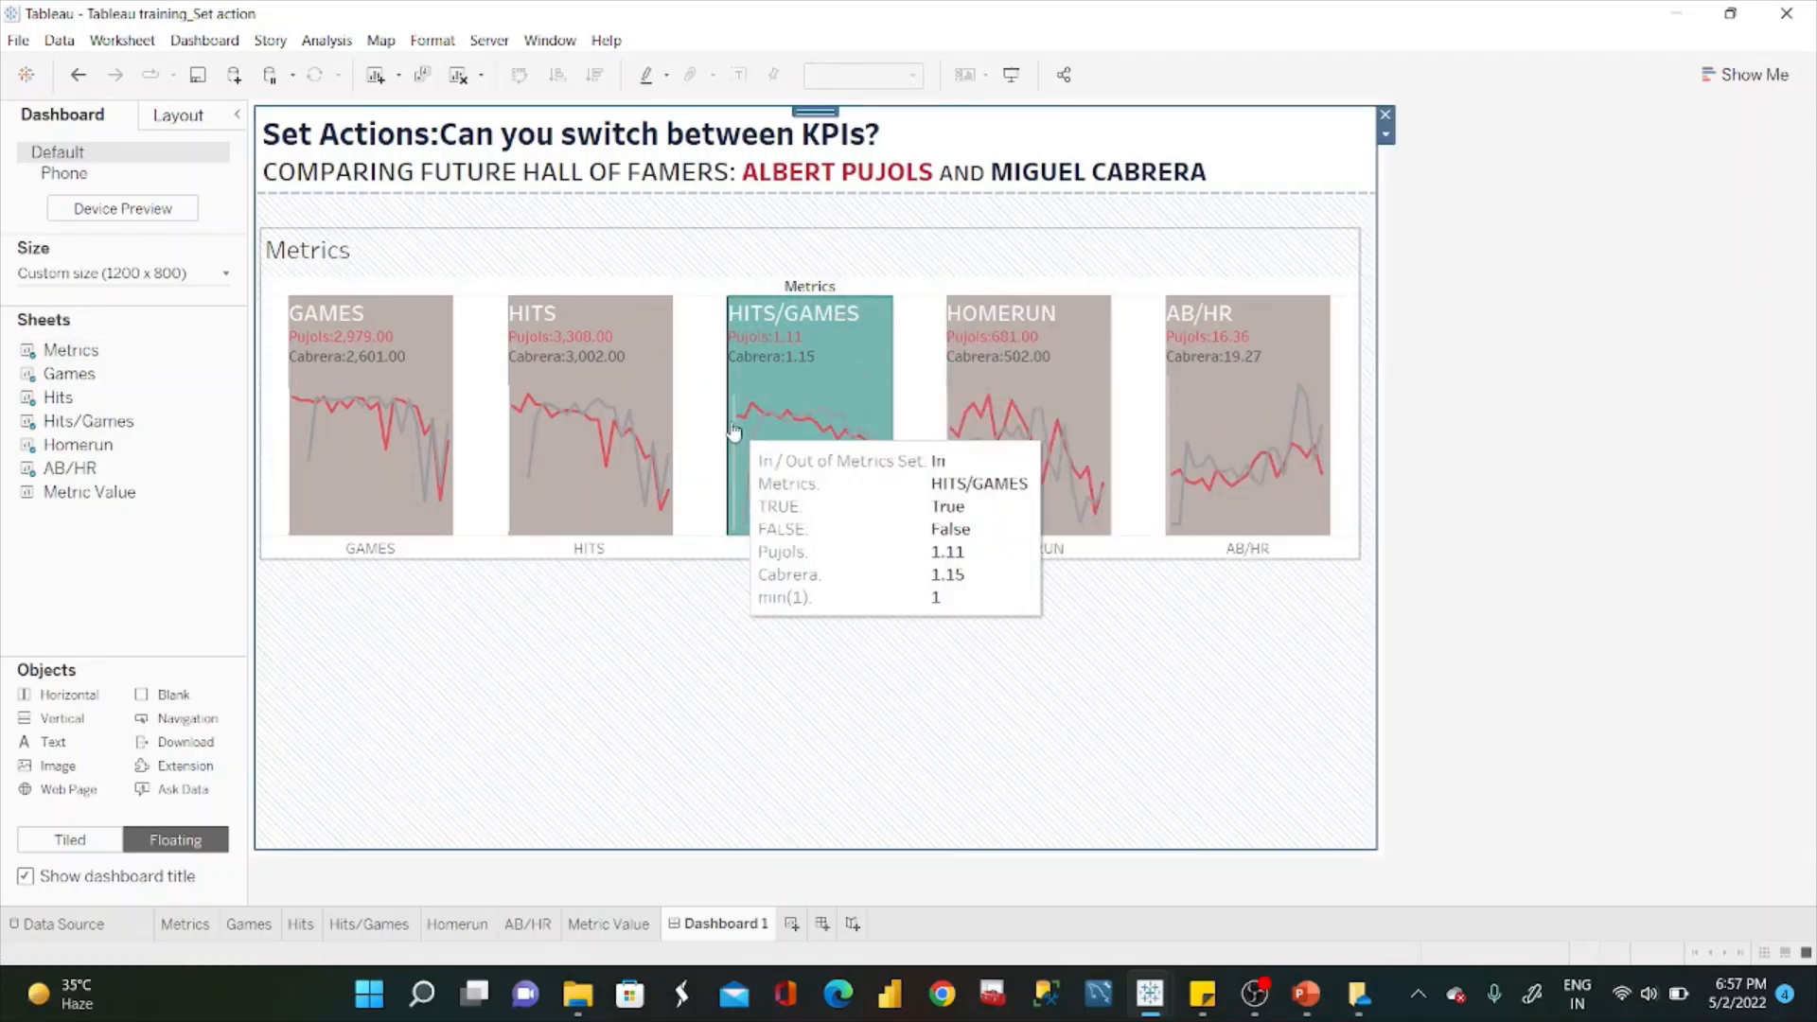
Extend the floating Hits/Games line chart slightly to meet the left edge of its bar.
left_click(743, 530)
left_click(743, 532)
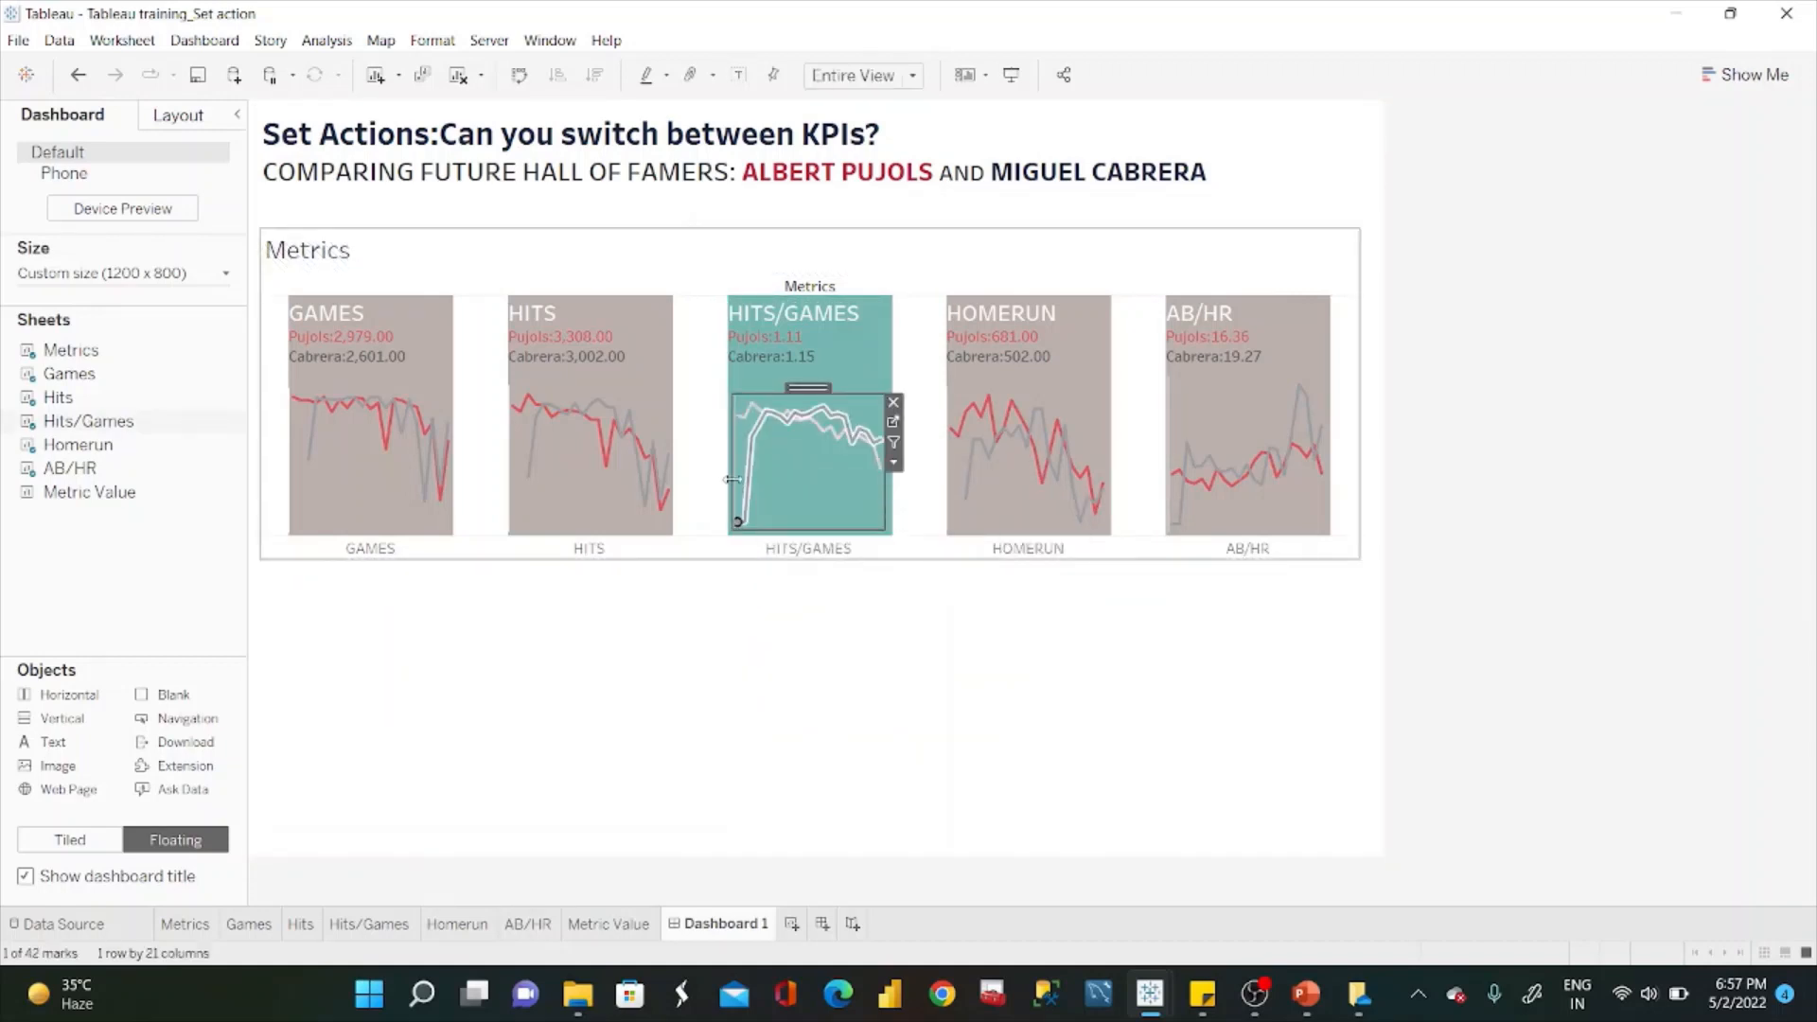
left_click_drag(730, 479, 726, 479)
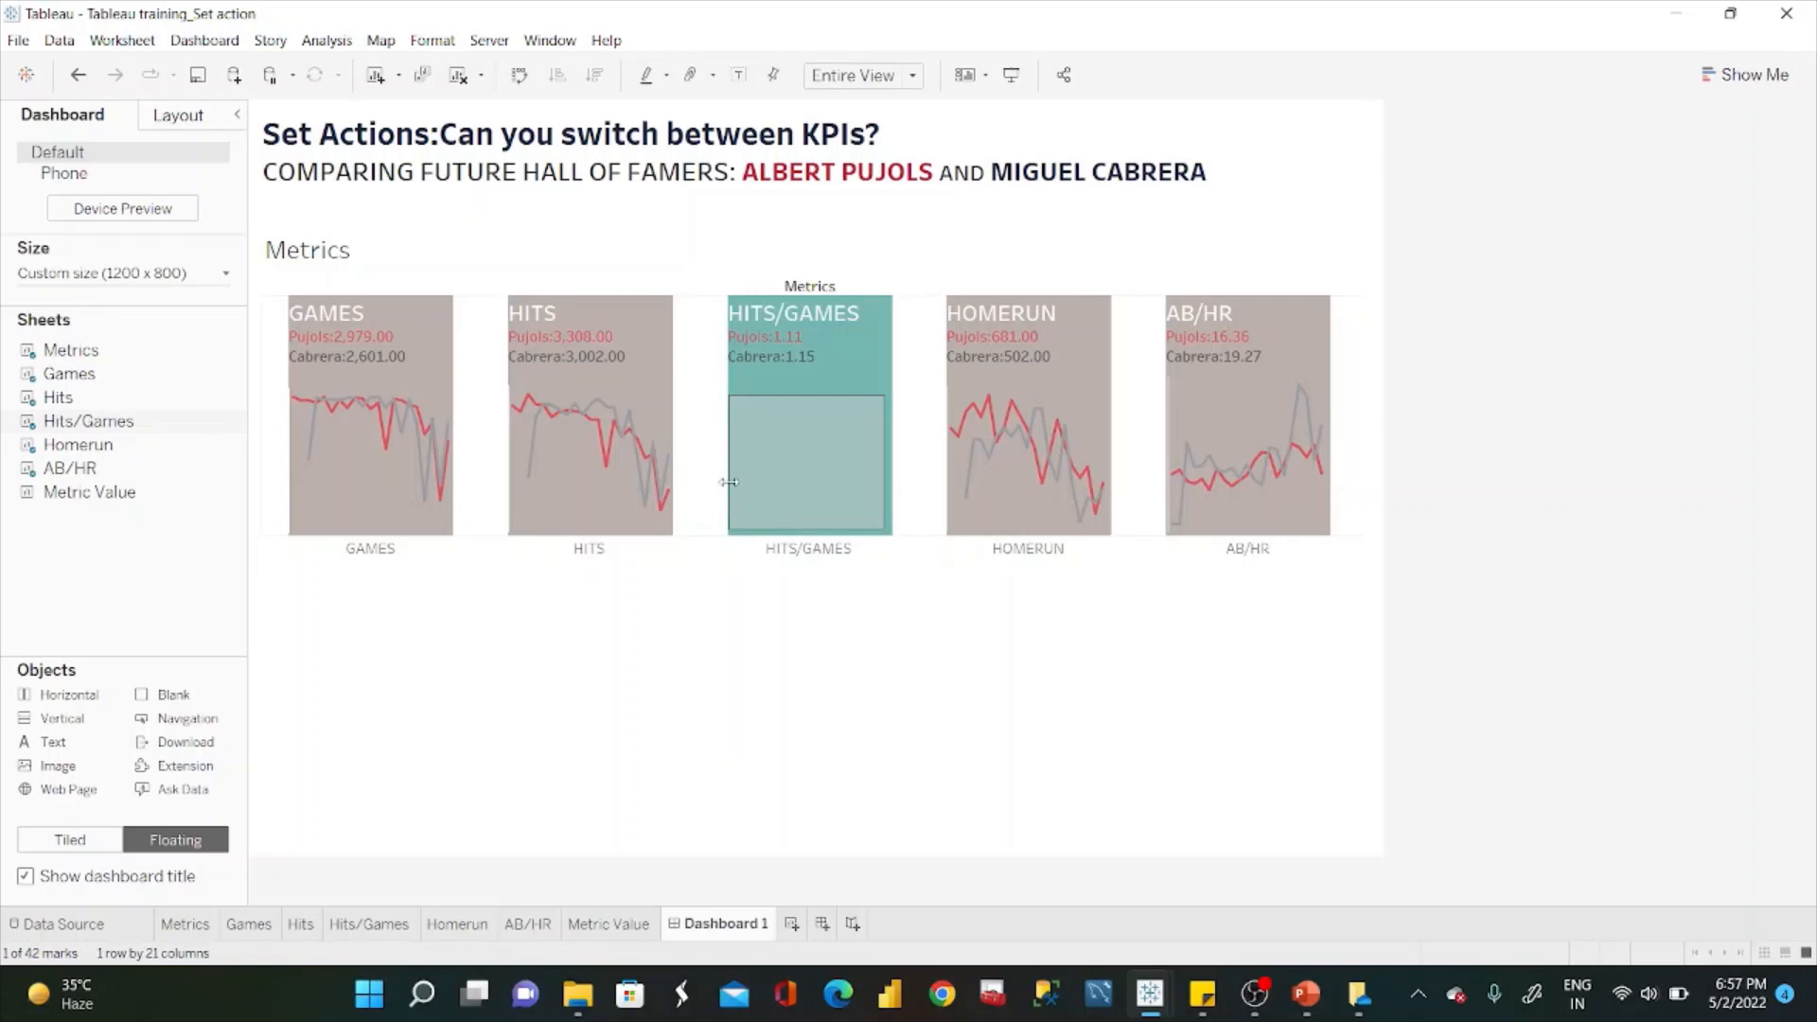
left_click(714, 639)
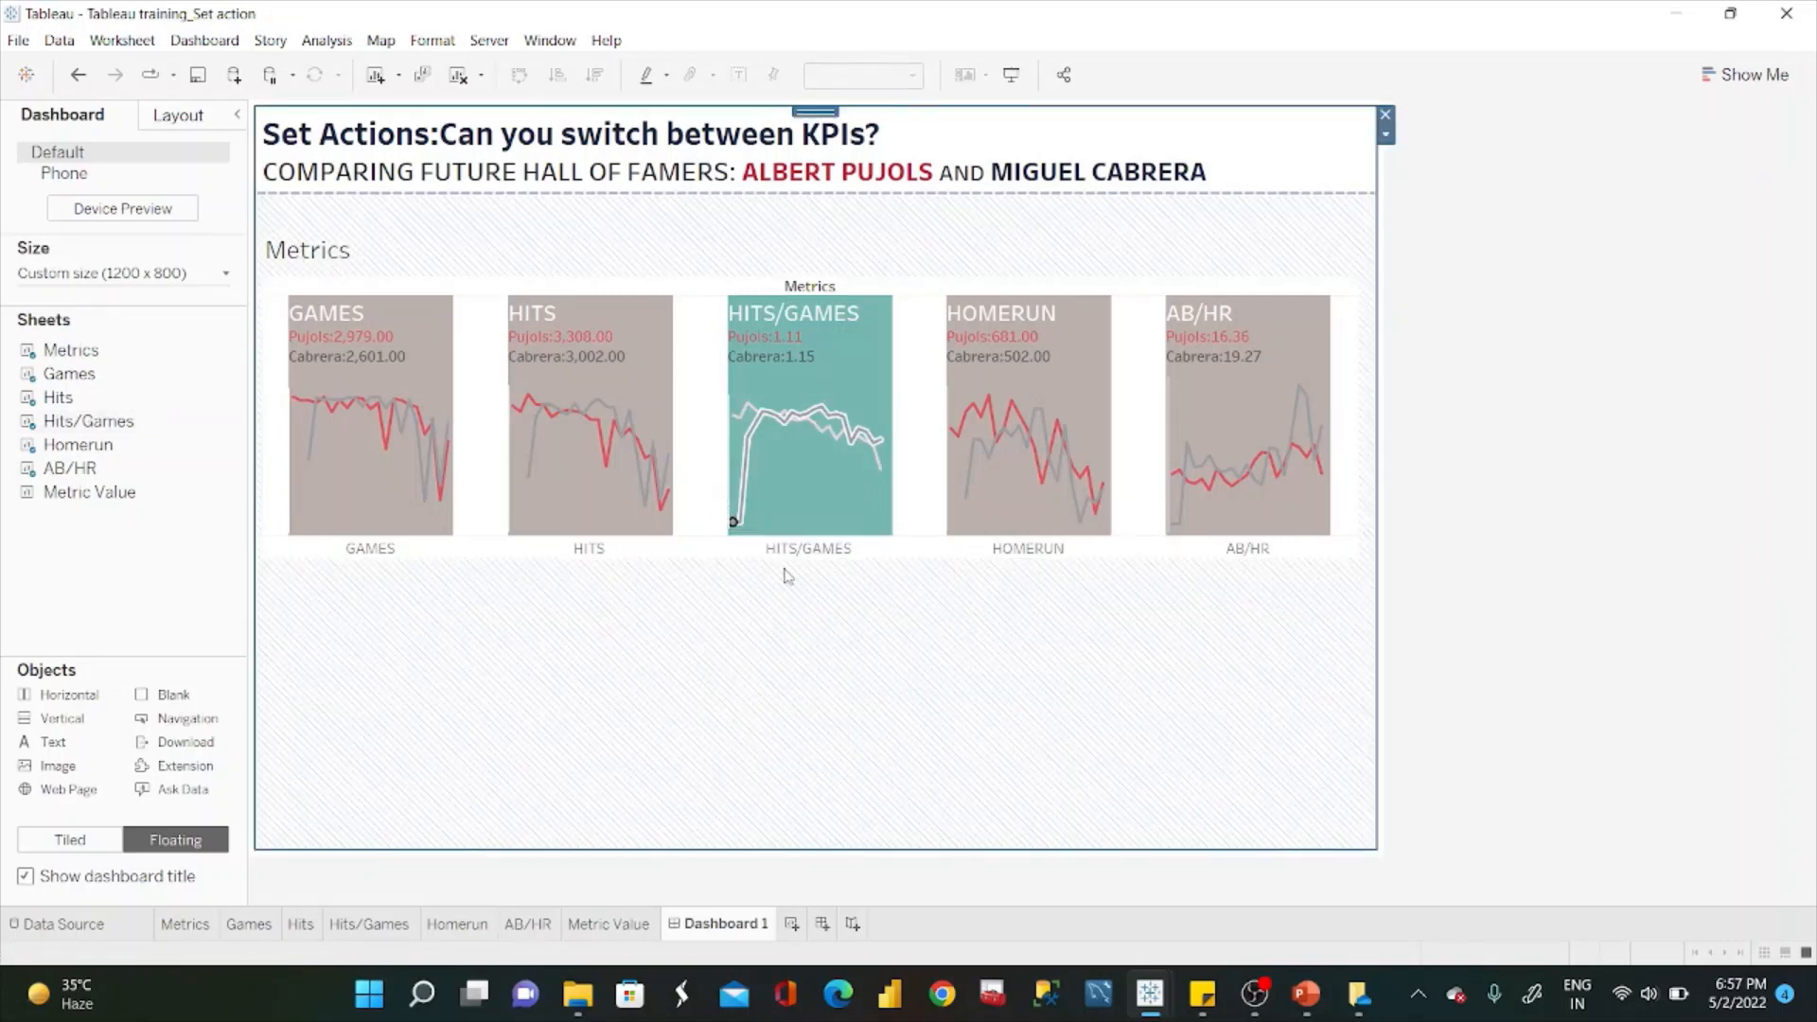
Place the Metric Value sheet floating below the Metrics bars and remove its Metrics Set filter and Player legend.
left_click_drag(90, 492, 257, 565)
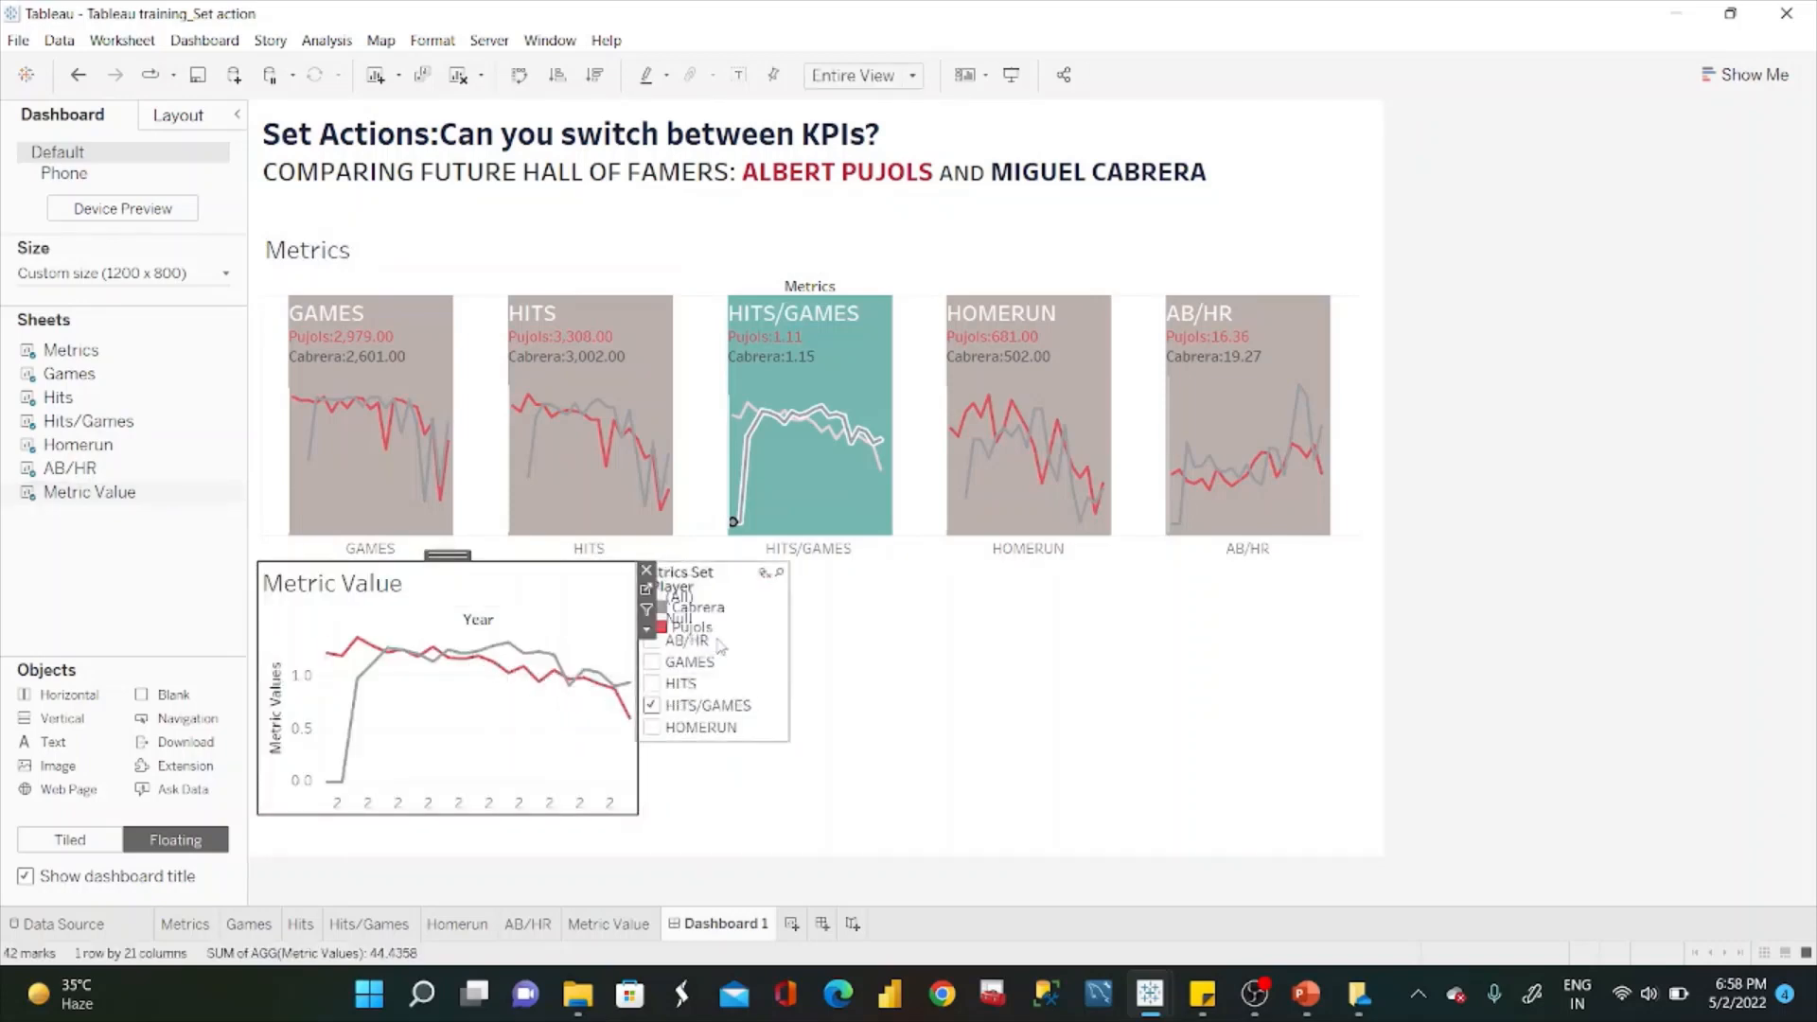
left_click(771, 587)
left_click(798, 572)
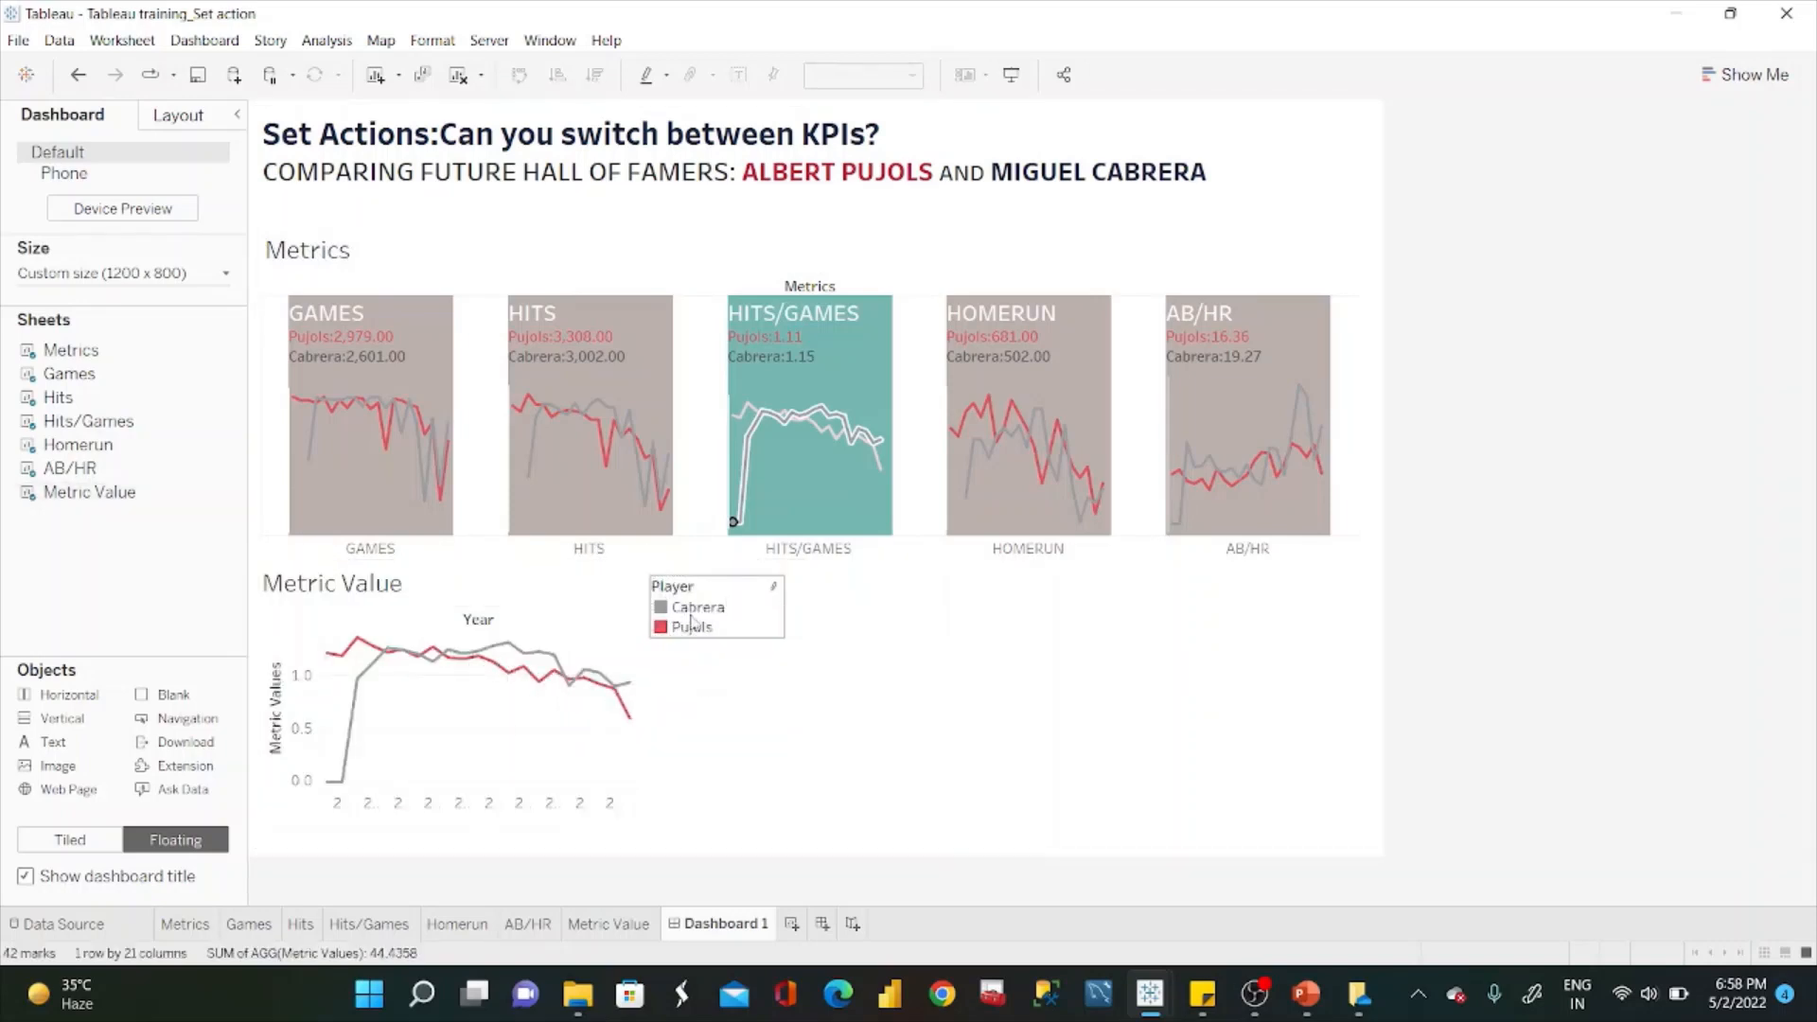
left_click(793, 587)
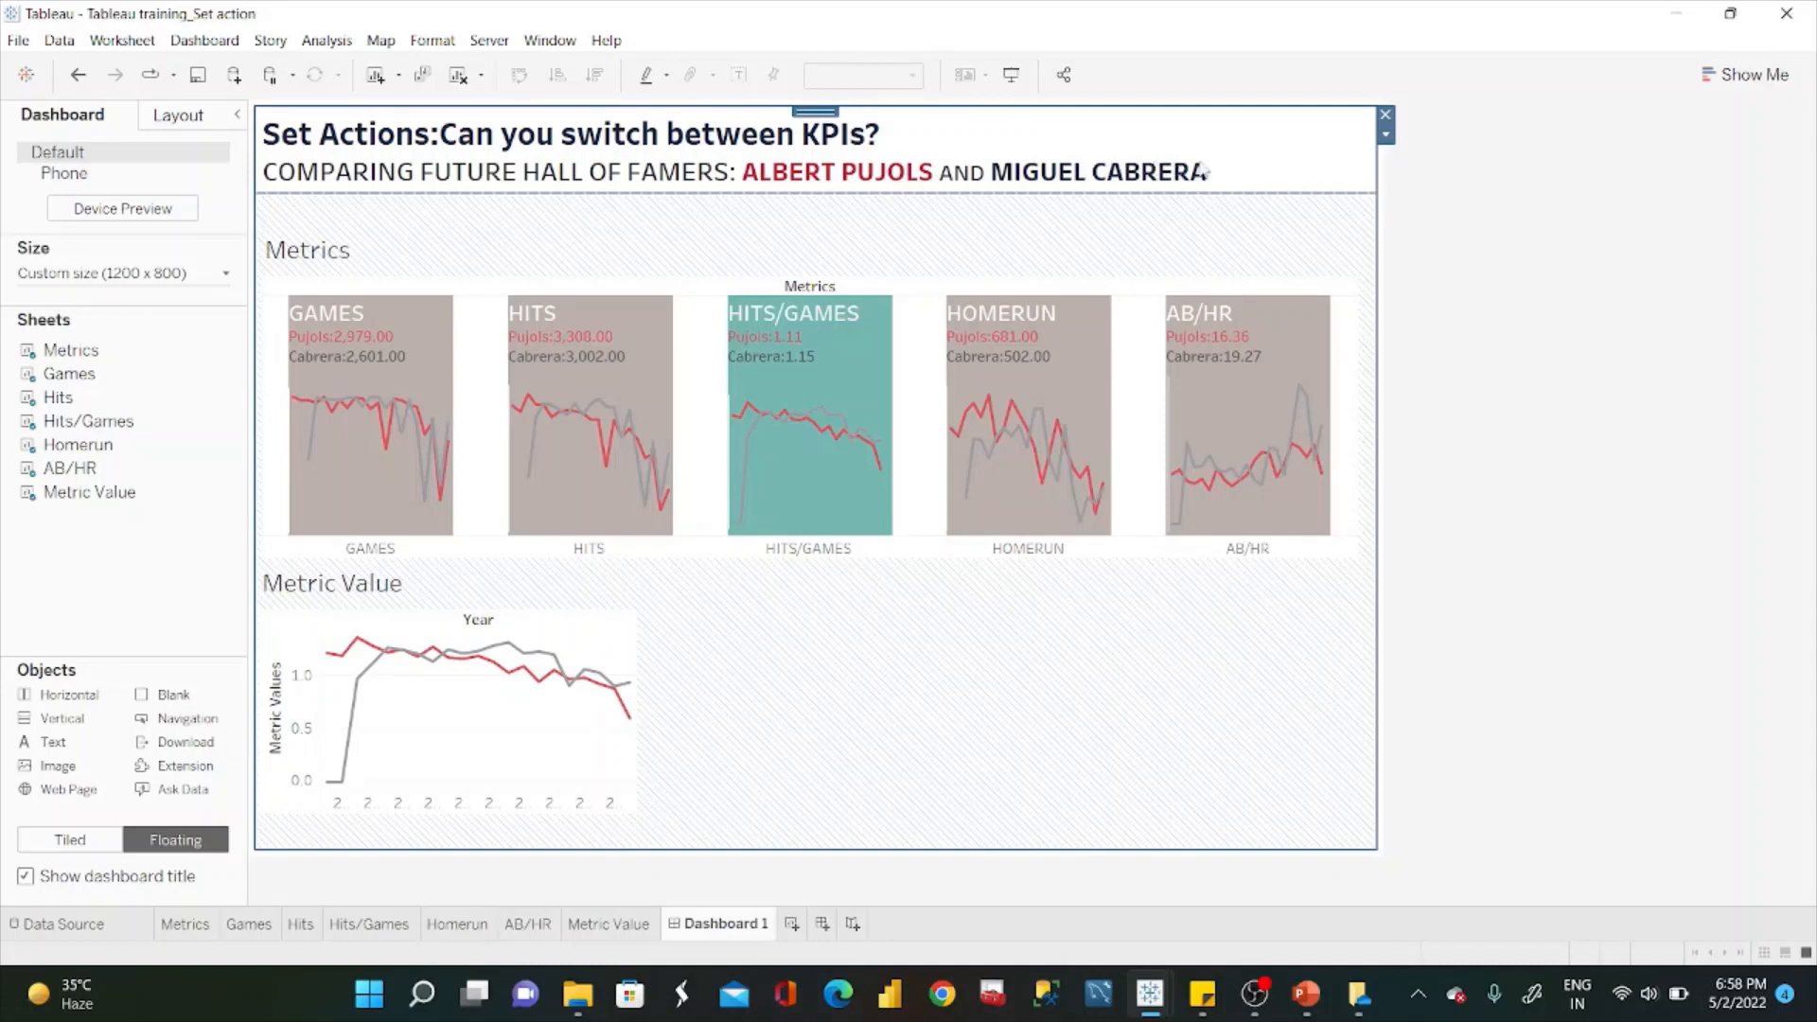
Stretch the Metric Value chart across the dashboard's width and set the dashboard height to 900 px.
left_click(630, 763)
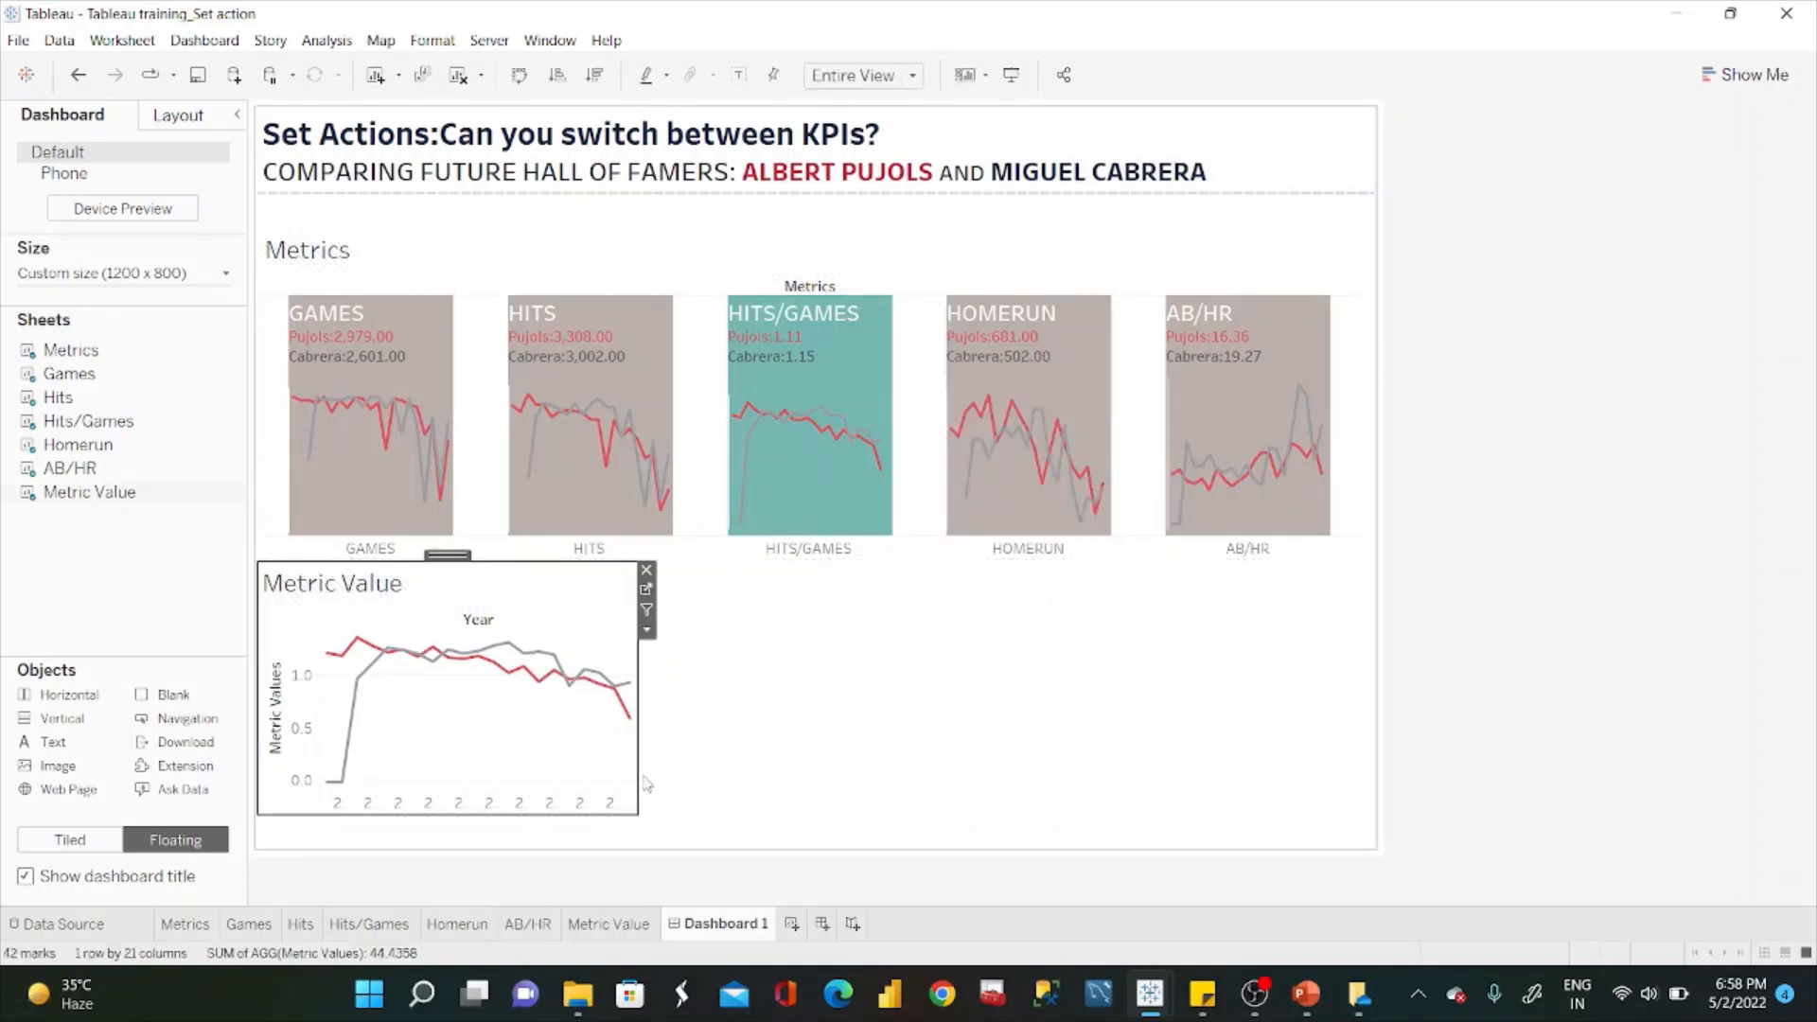
left_click_drag(637, 812, 1356, 861)
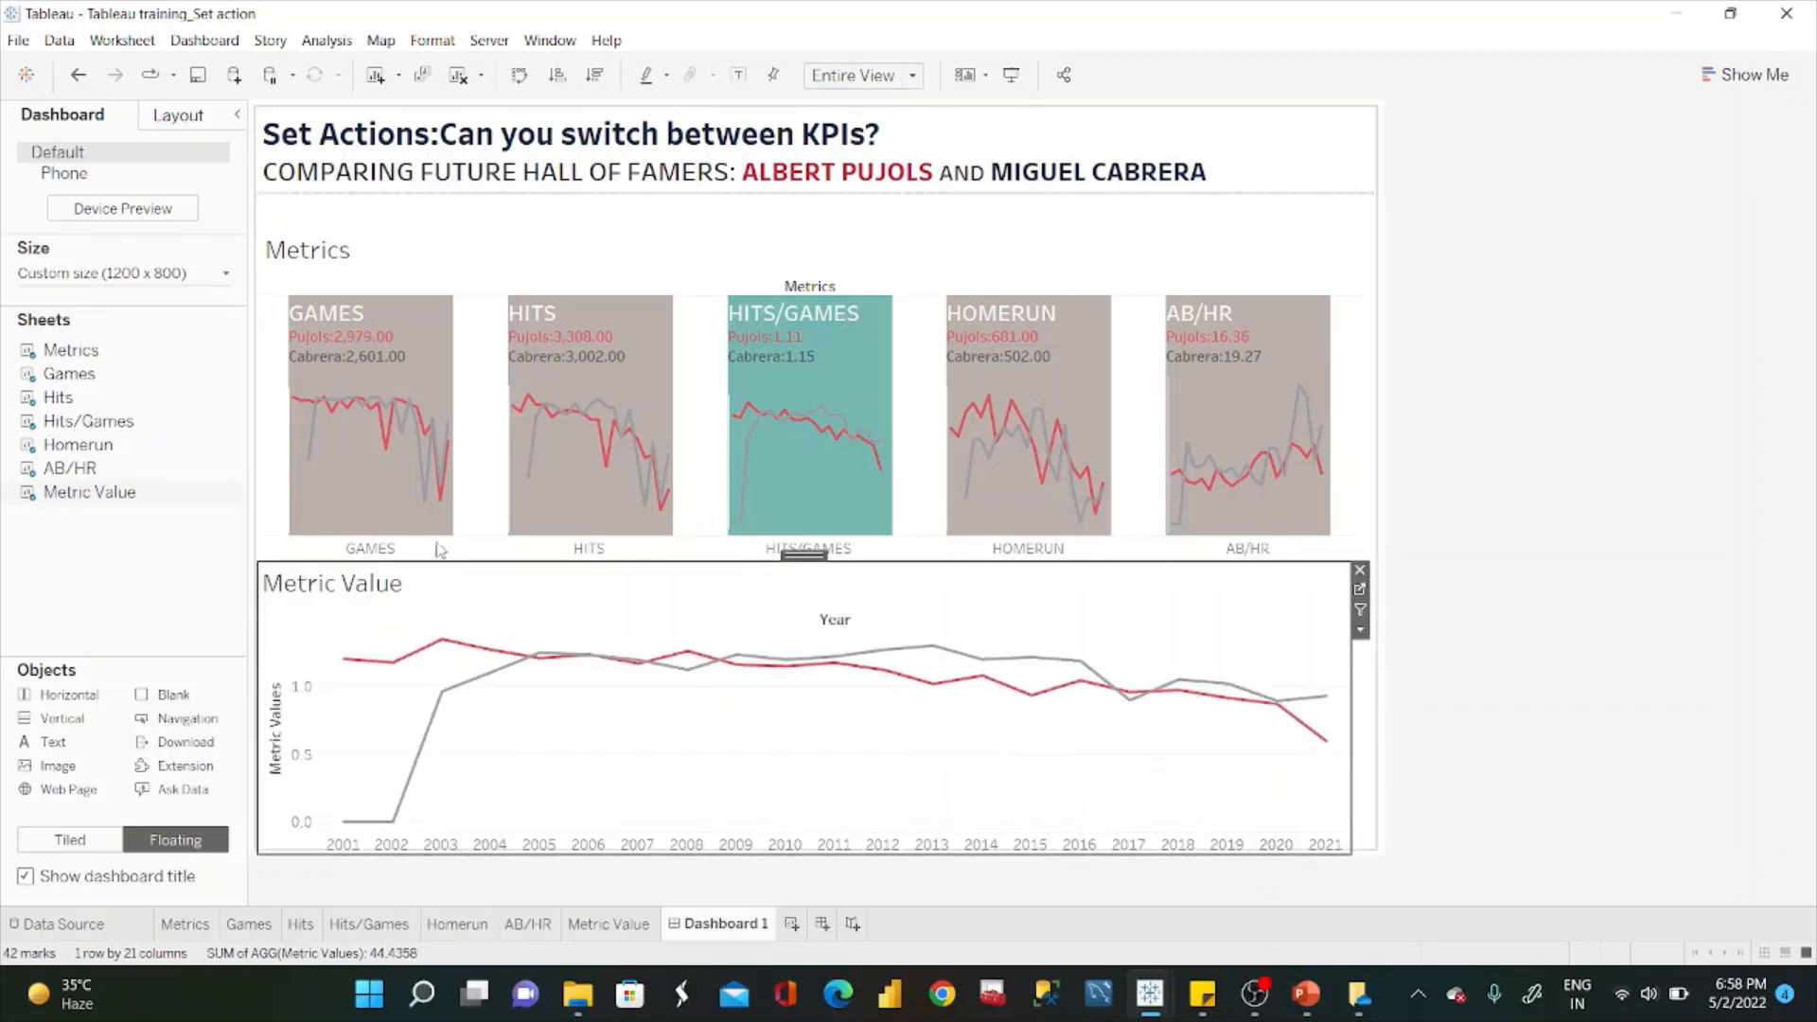
left_click(227, 273)
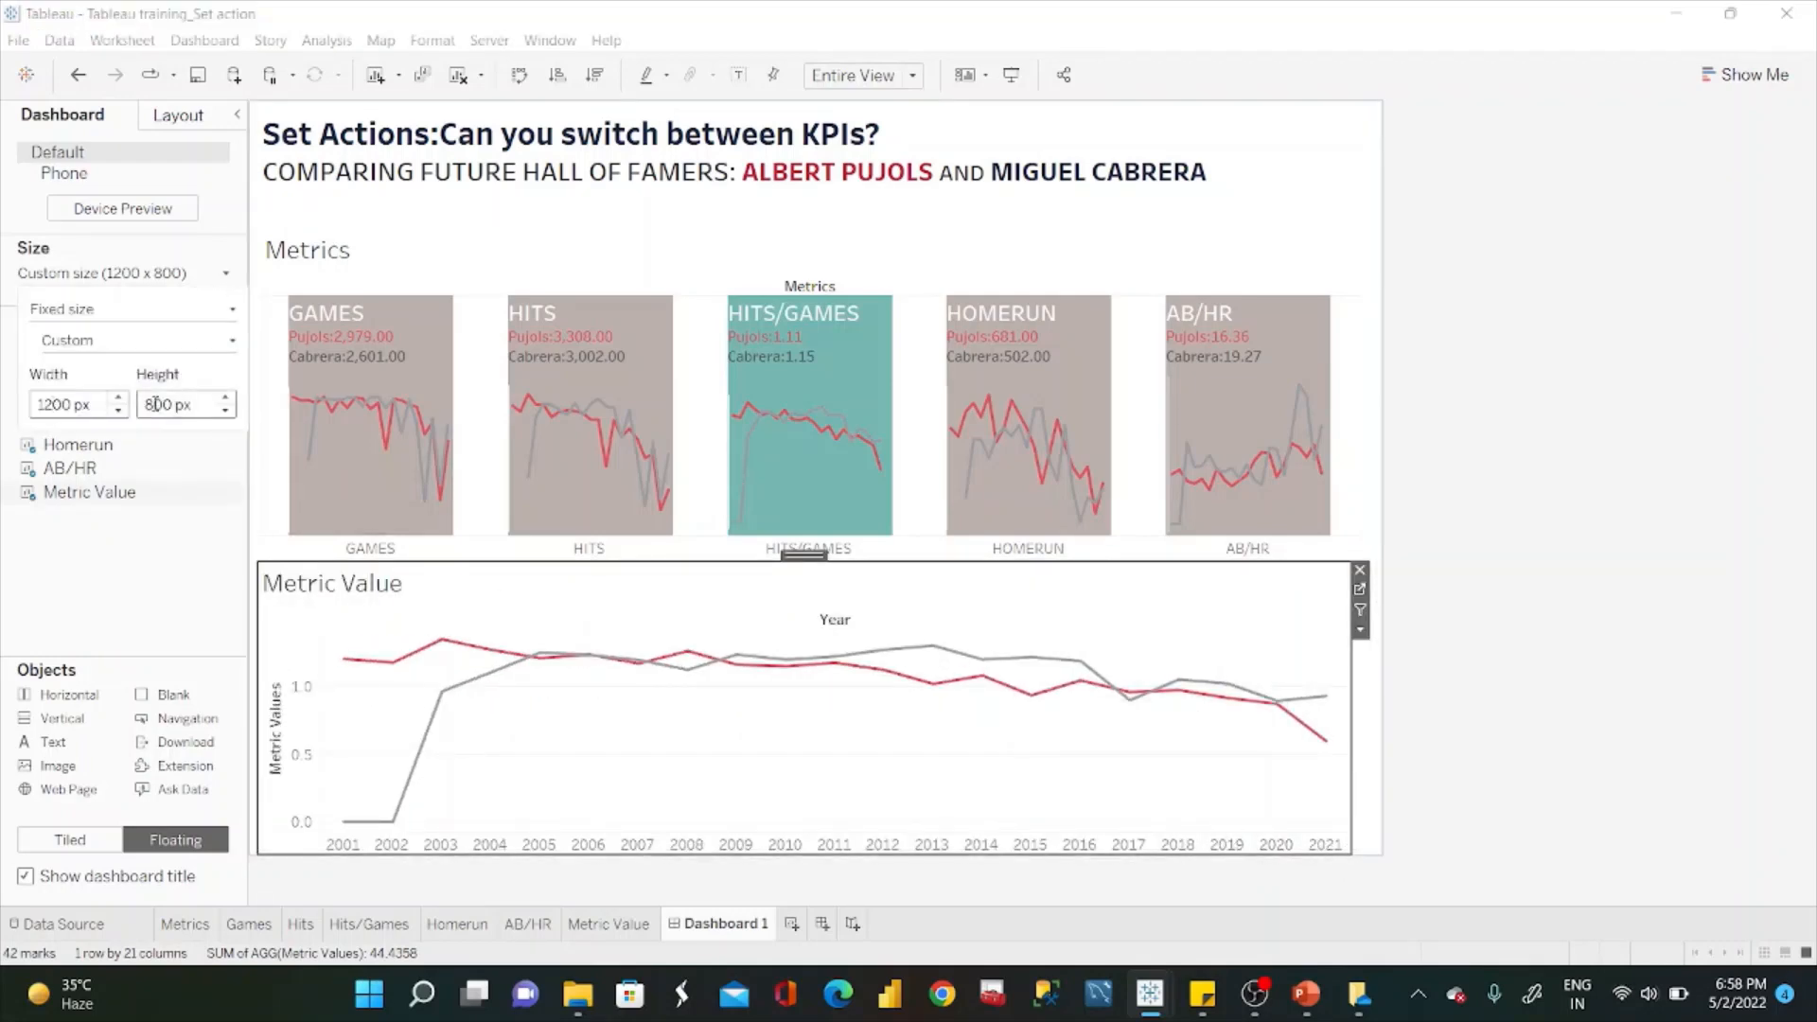
double_click(157, 404)
type("900")
key("Return")
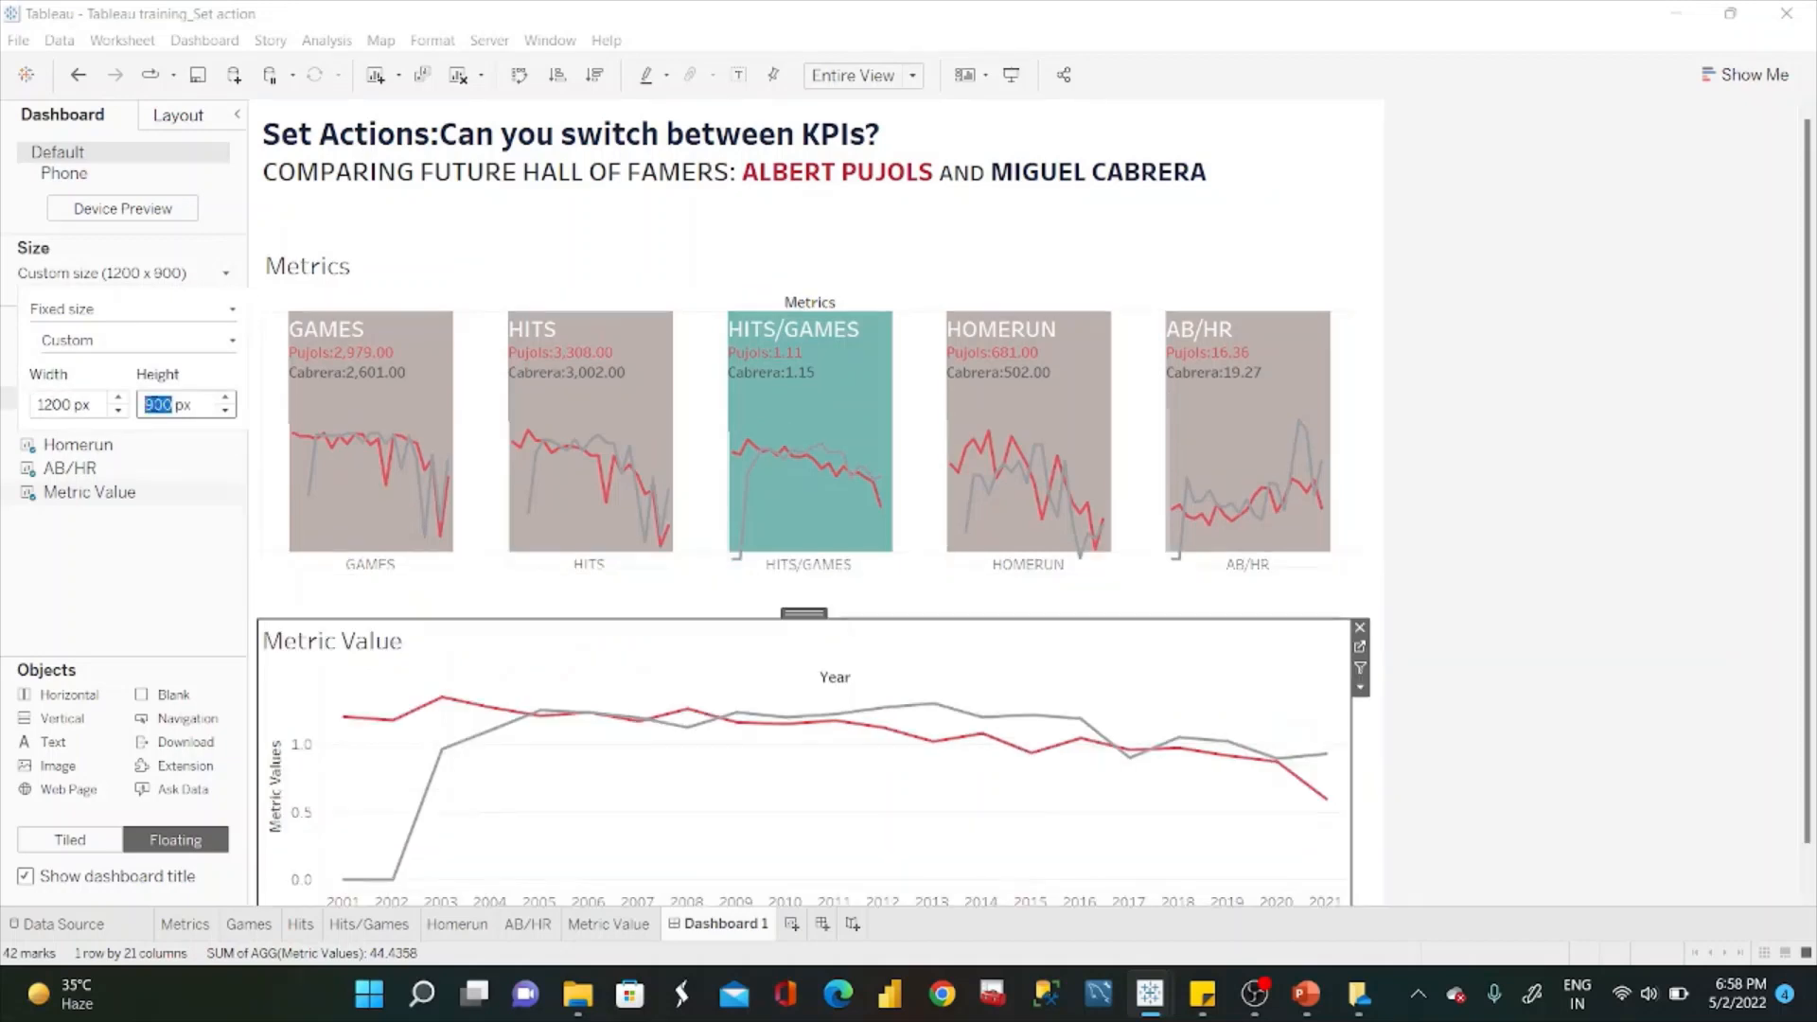
left_click(1539, 349)
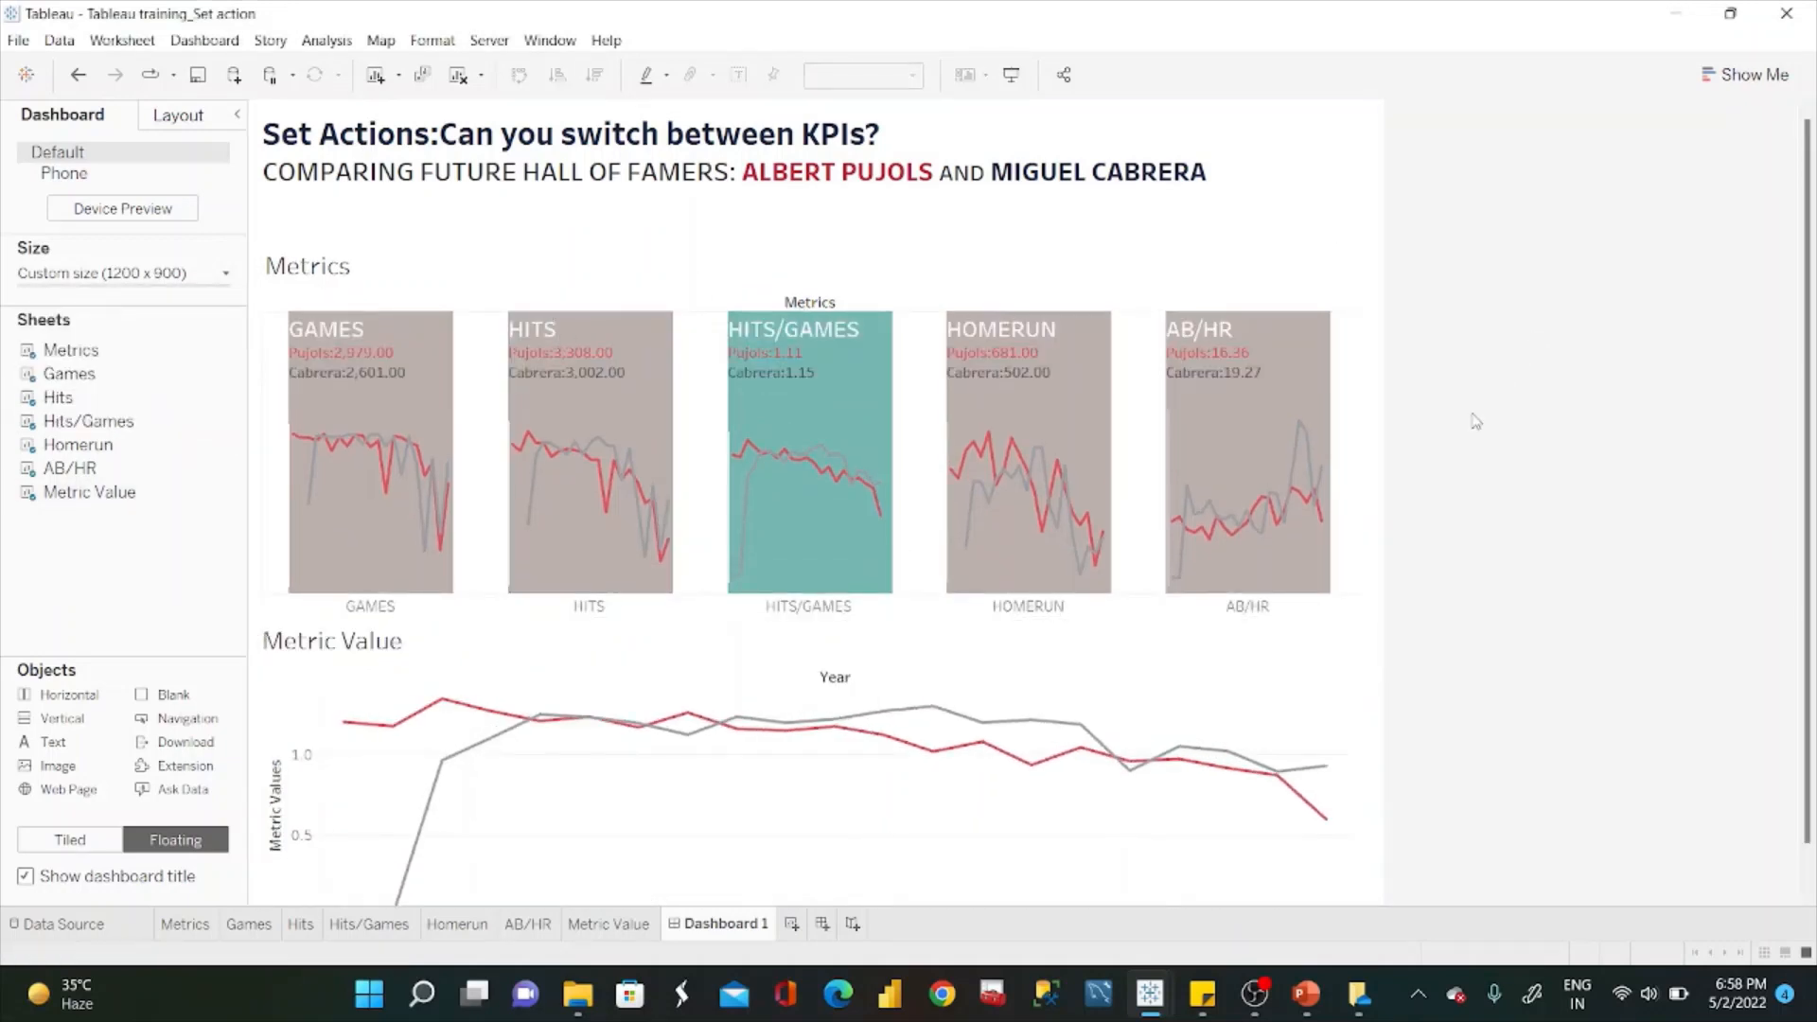
Hide the Year field label for columns on the Metric Value chart.
scroll(1475, 421, "down", 2)
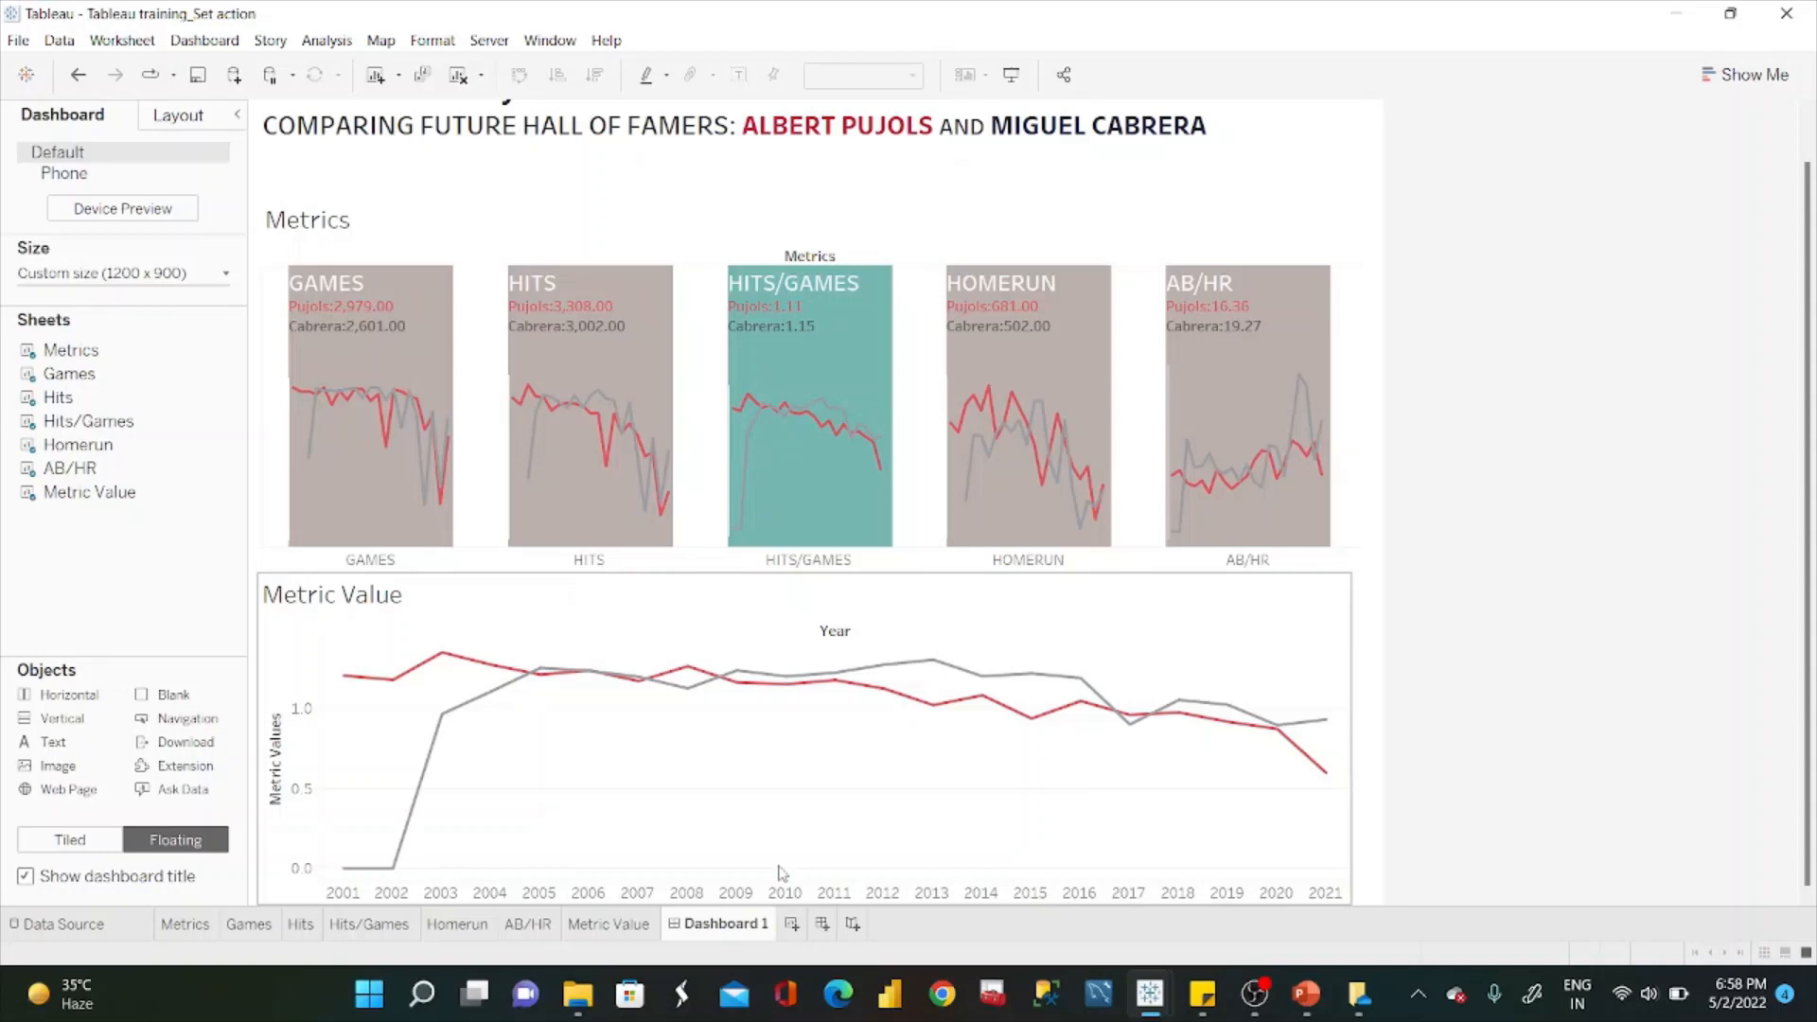
right_click(829, 631)
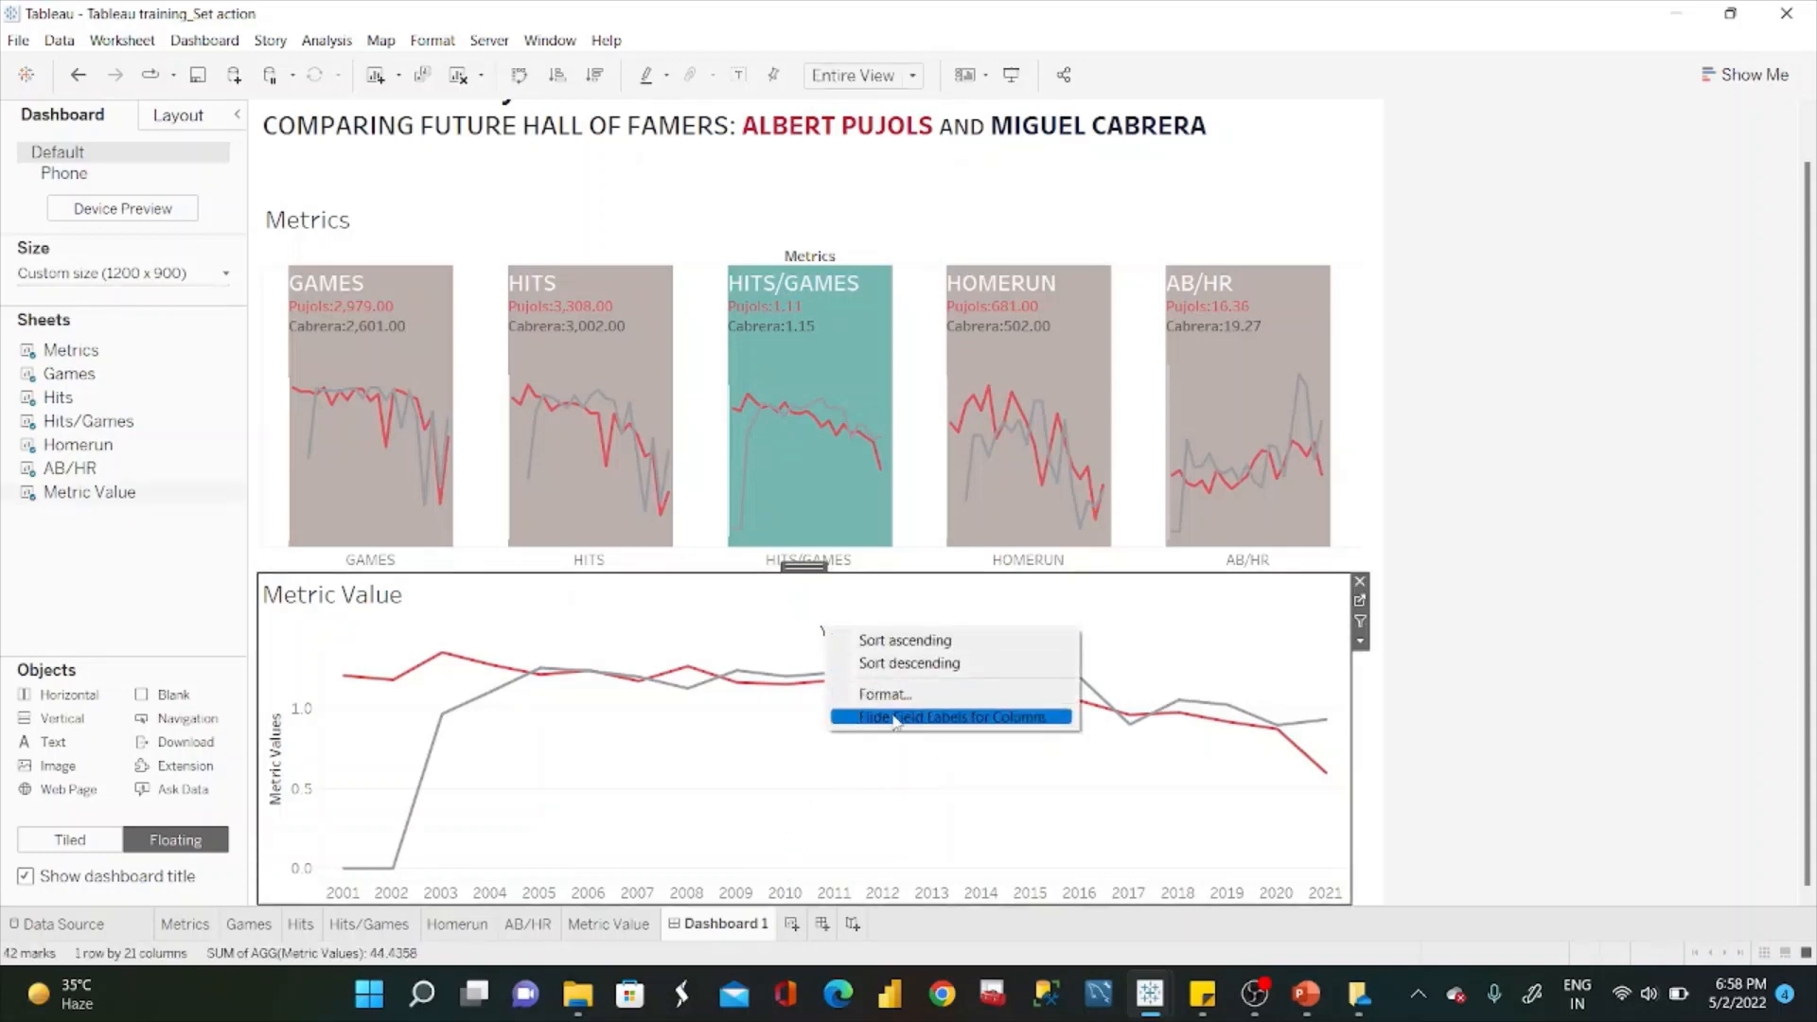
left_click(899, 716)
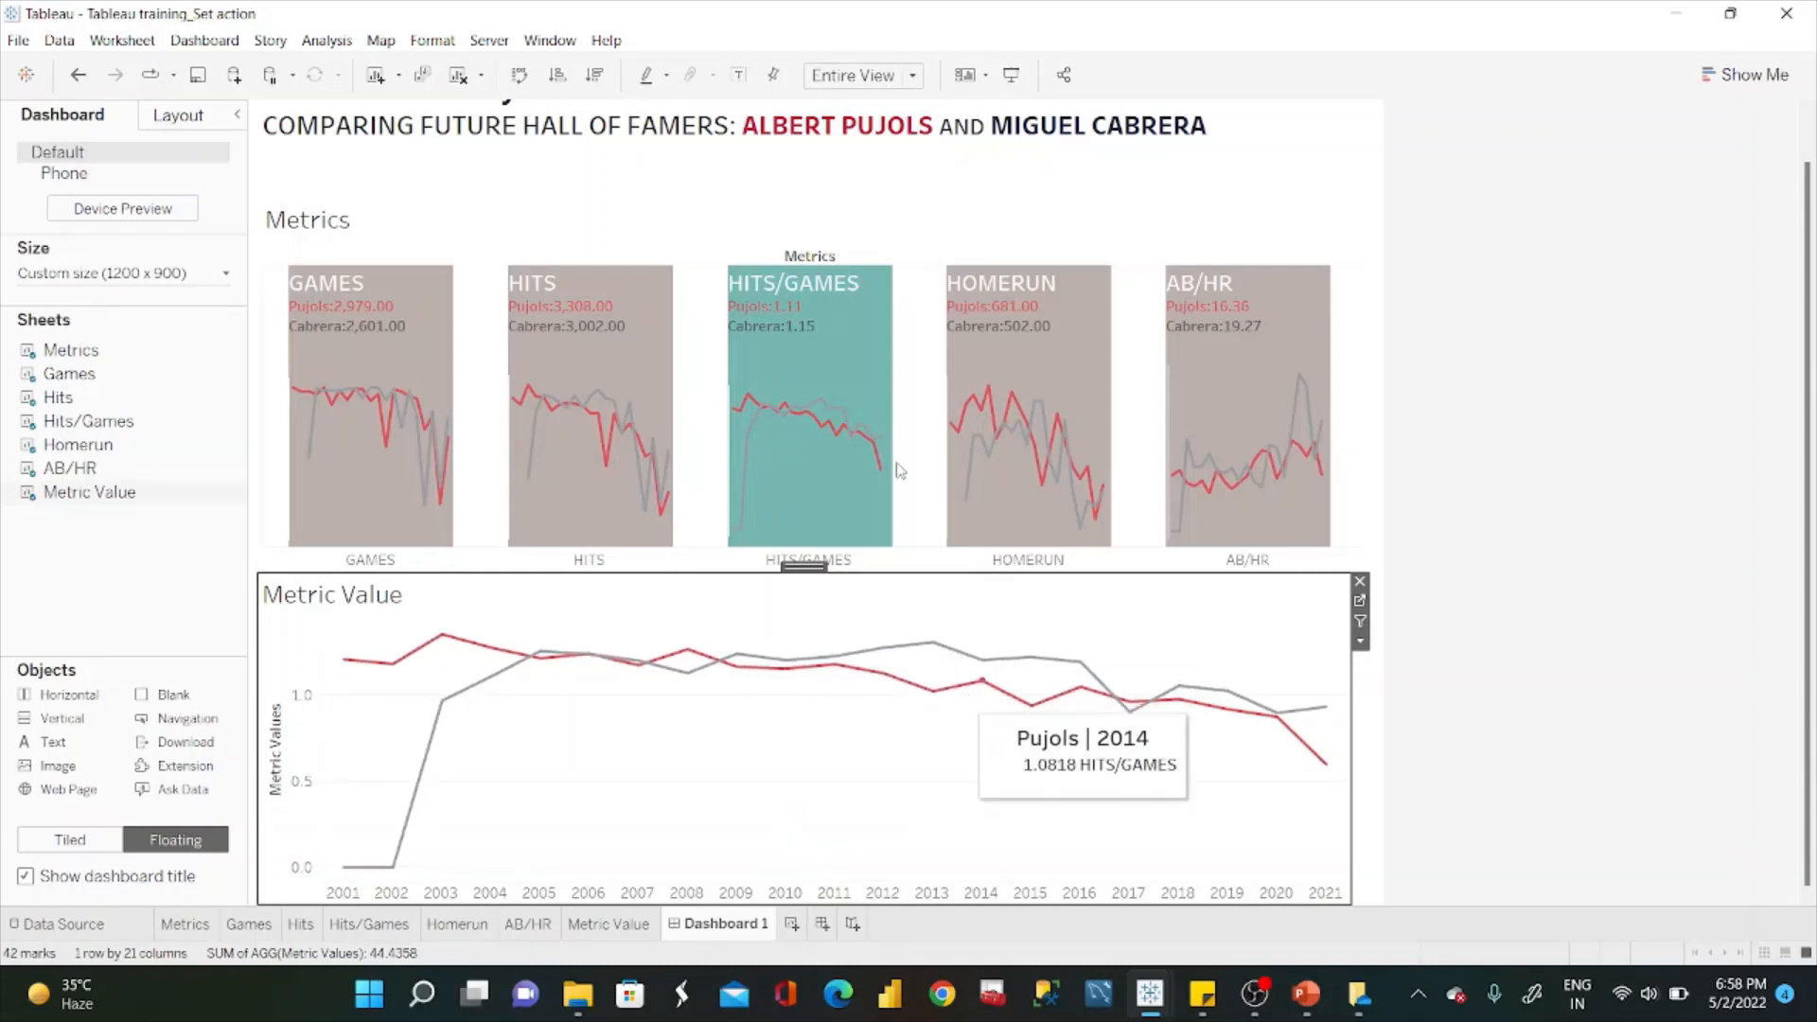
Extend the Metrics sheet upward to fill the gap beneath the dashboard title.
left_click(765, 199)
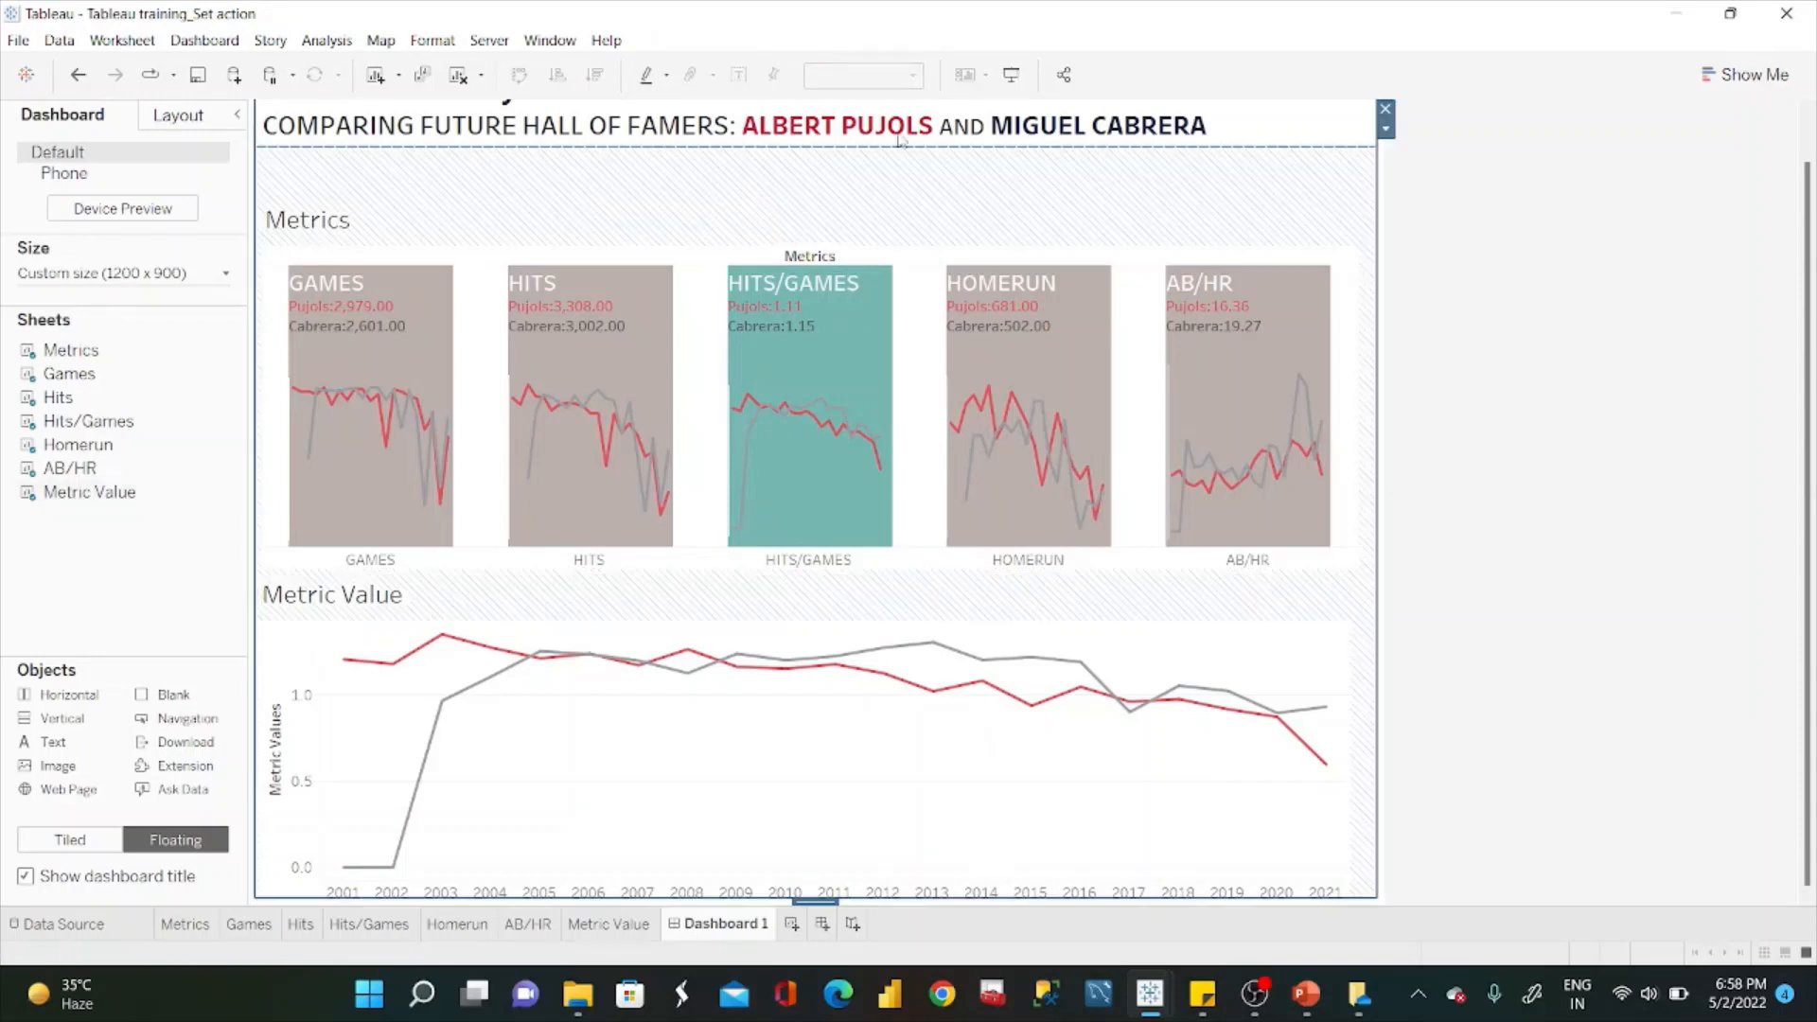
left_click(856, 237)
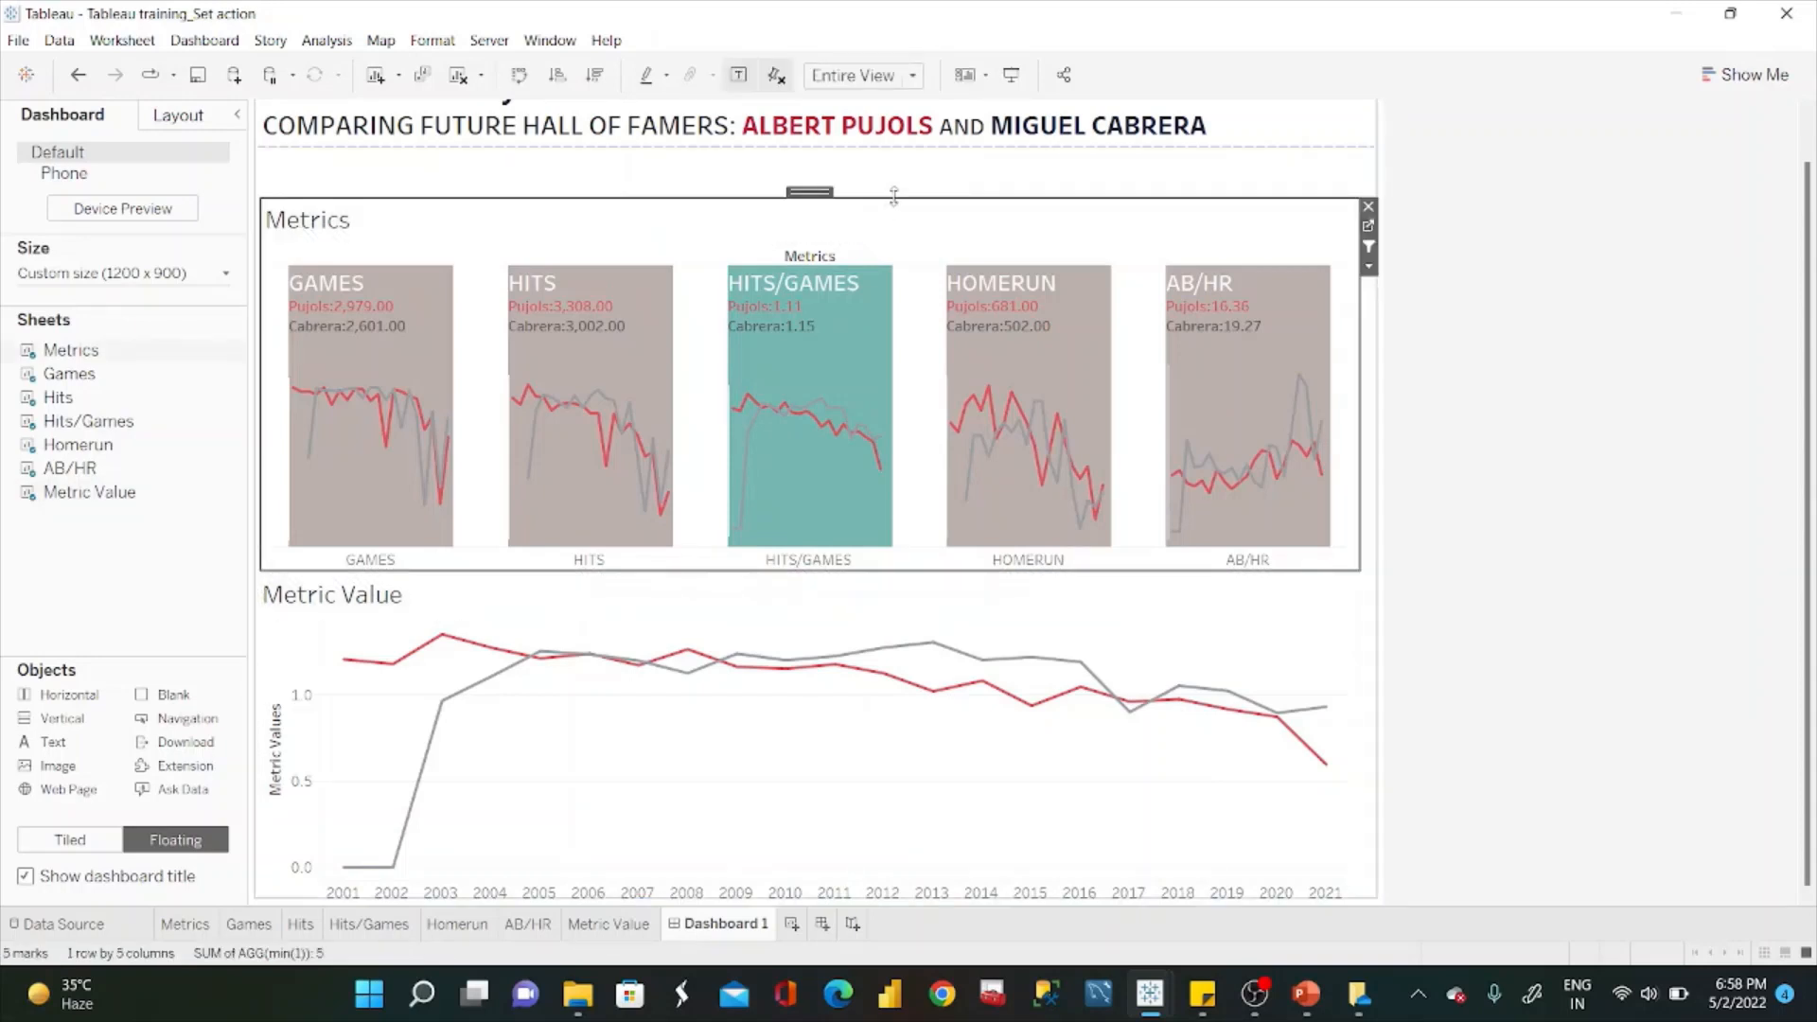
left_click_drag(898, 198, 898, 150)
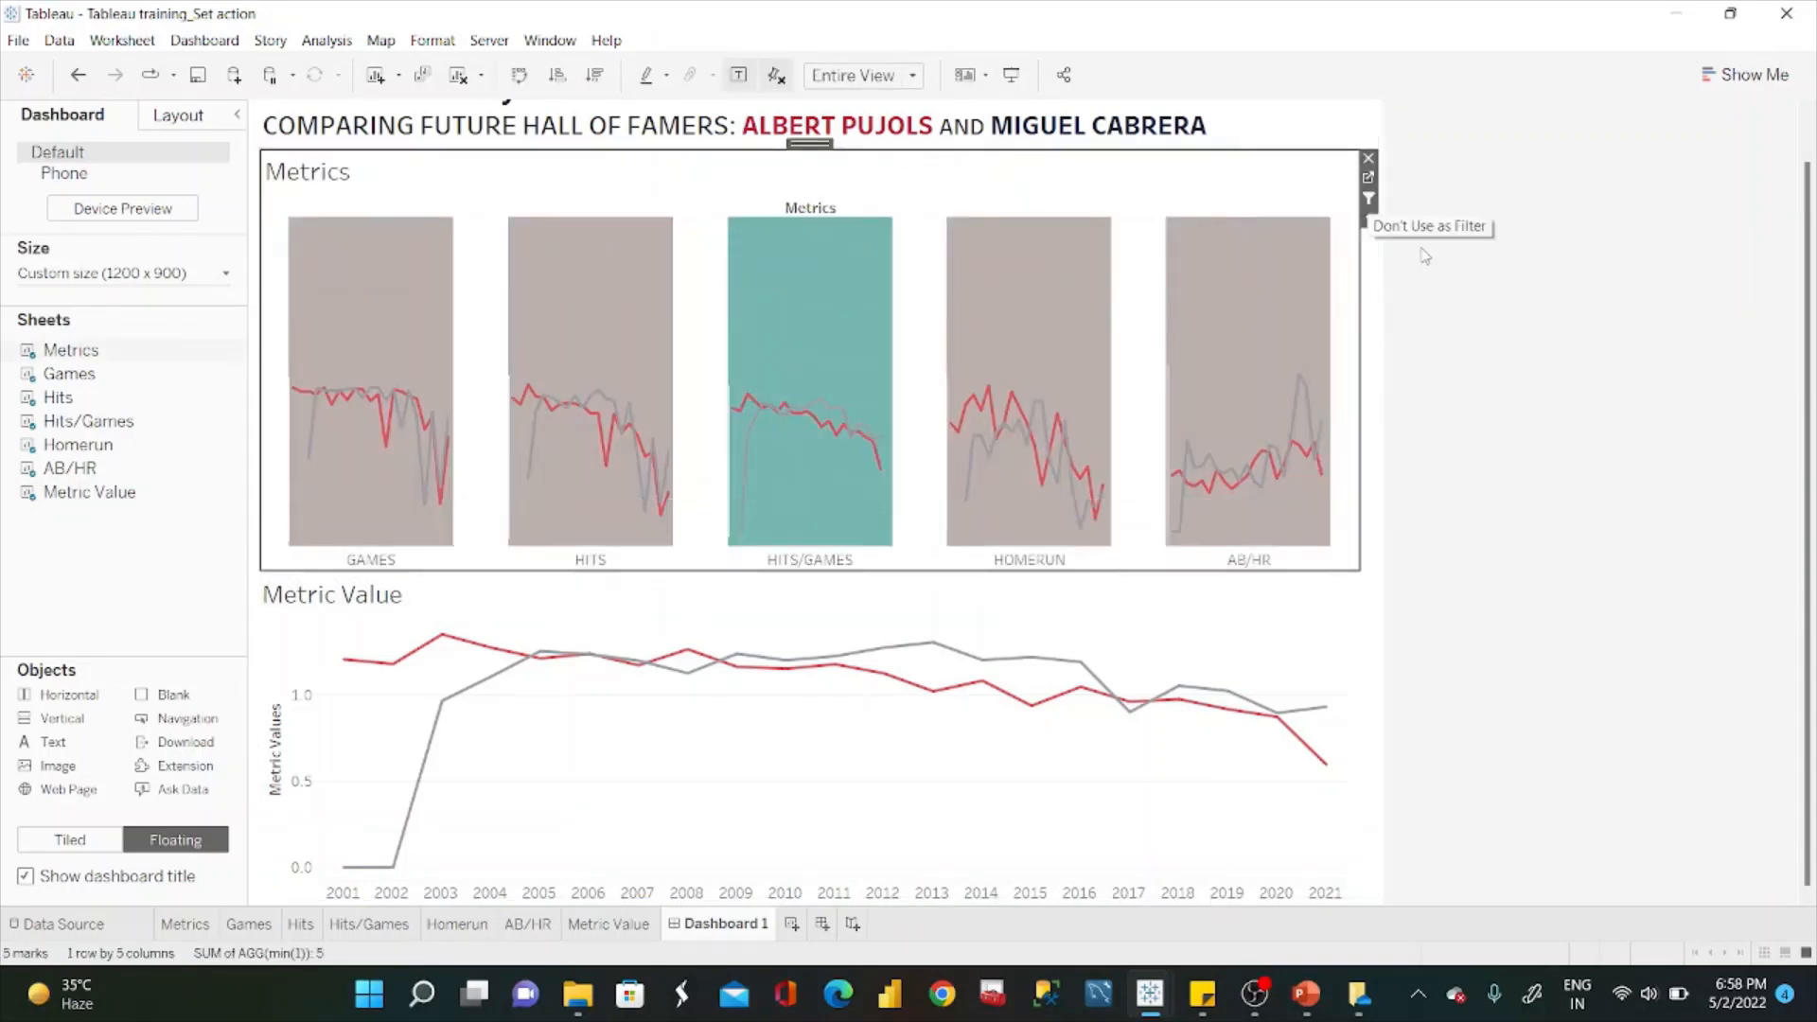
left_click(1422, 255)
scroll(1424, 256, "up", 1)
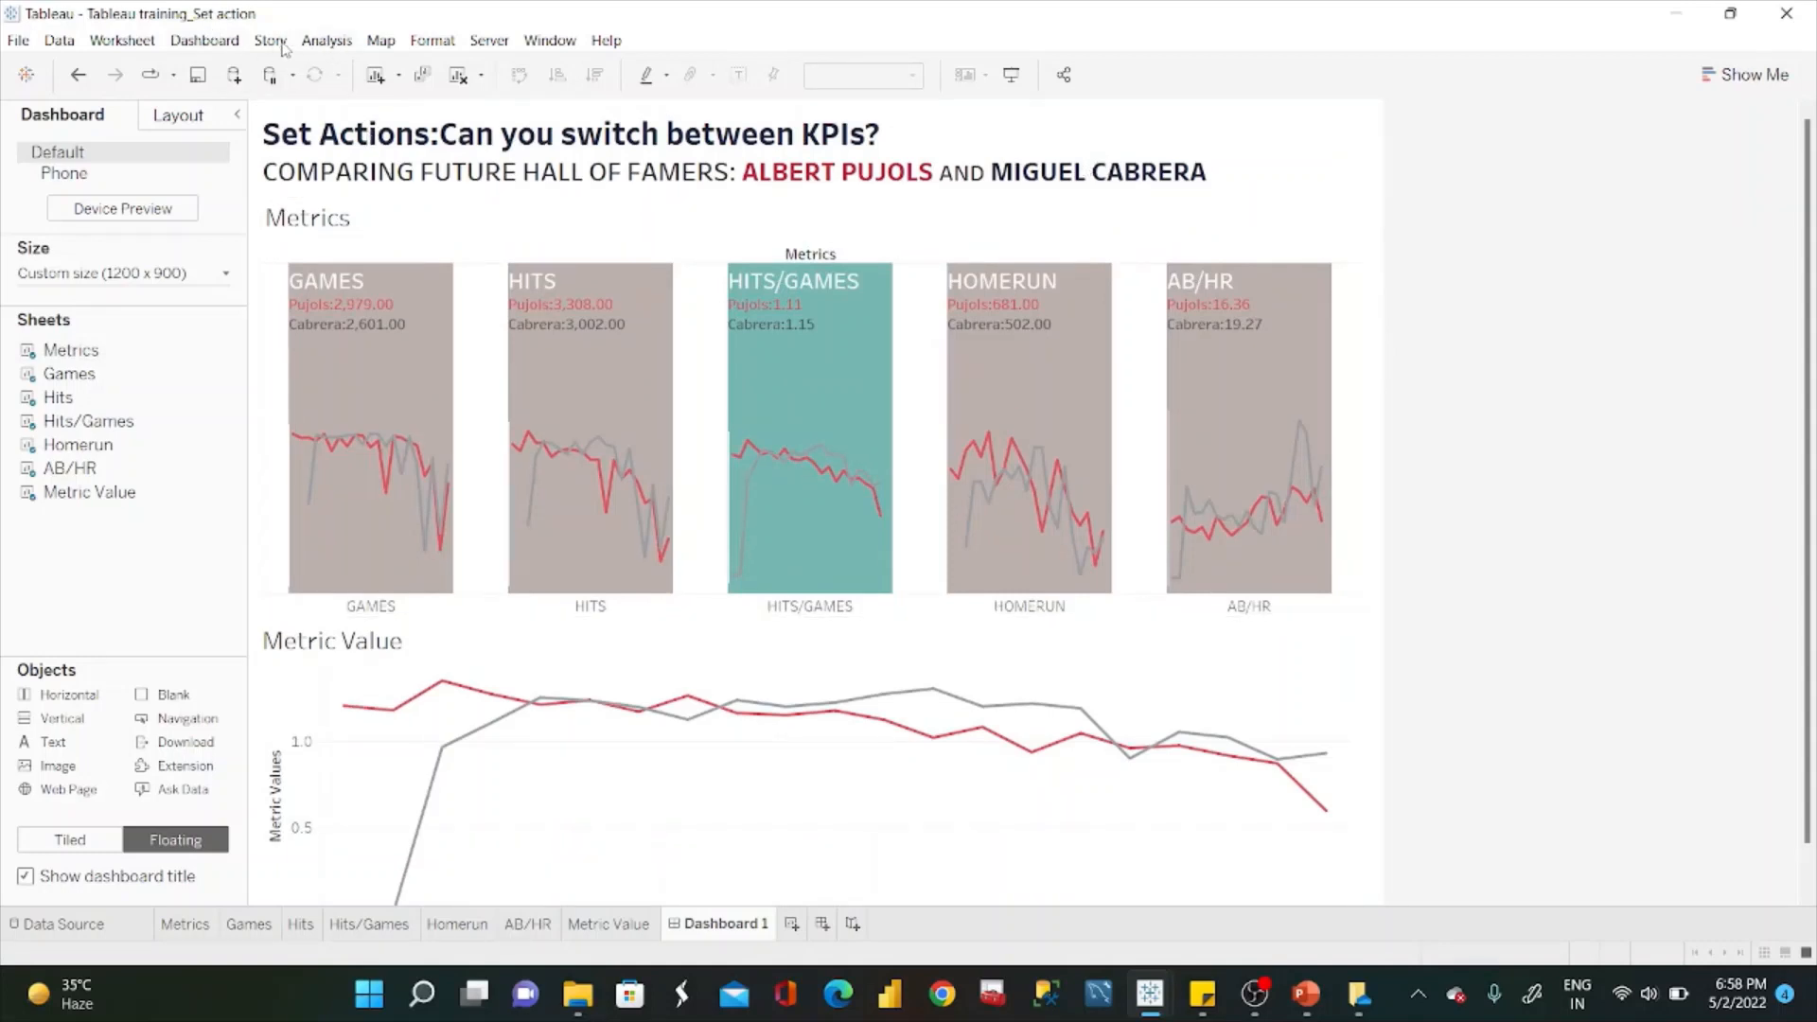
Start a new set action for the dashboard with Dashboard 1 as its source.
left_click(202, 41)
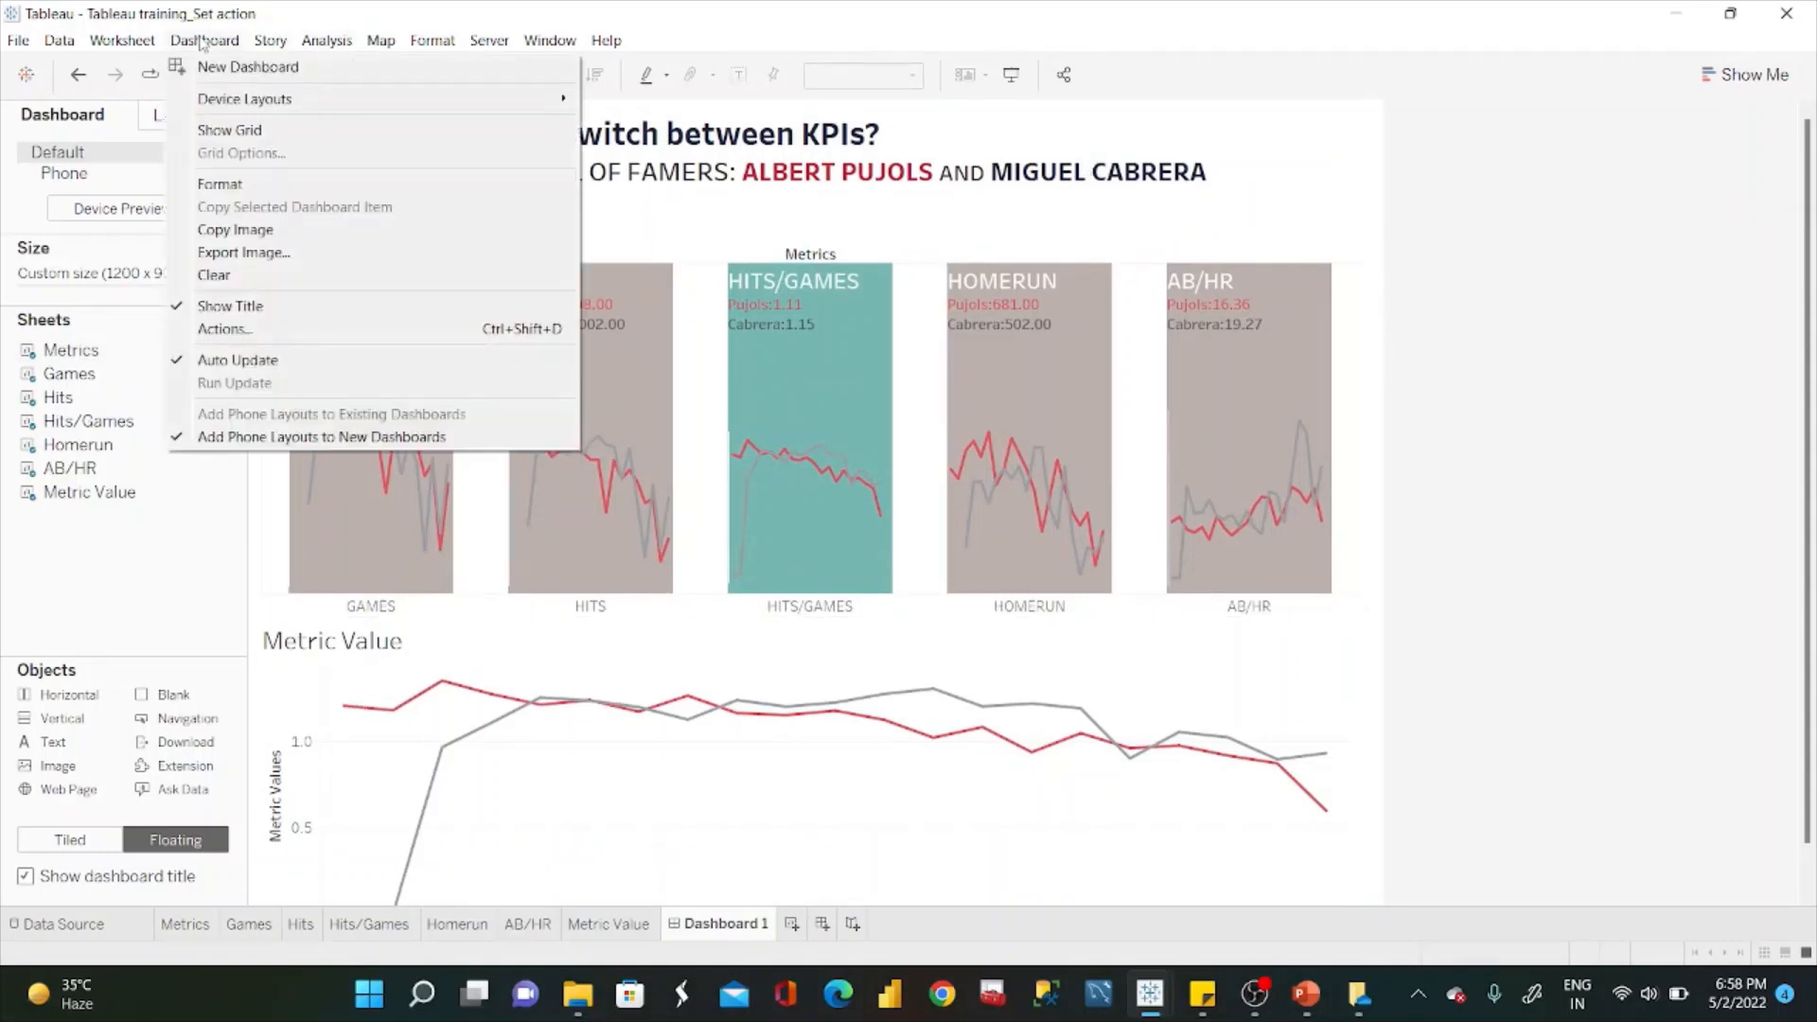
left_click(228, 328)
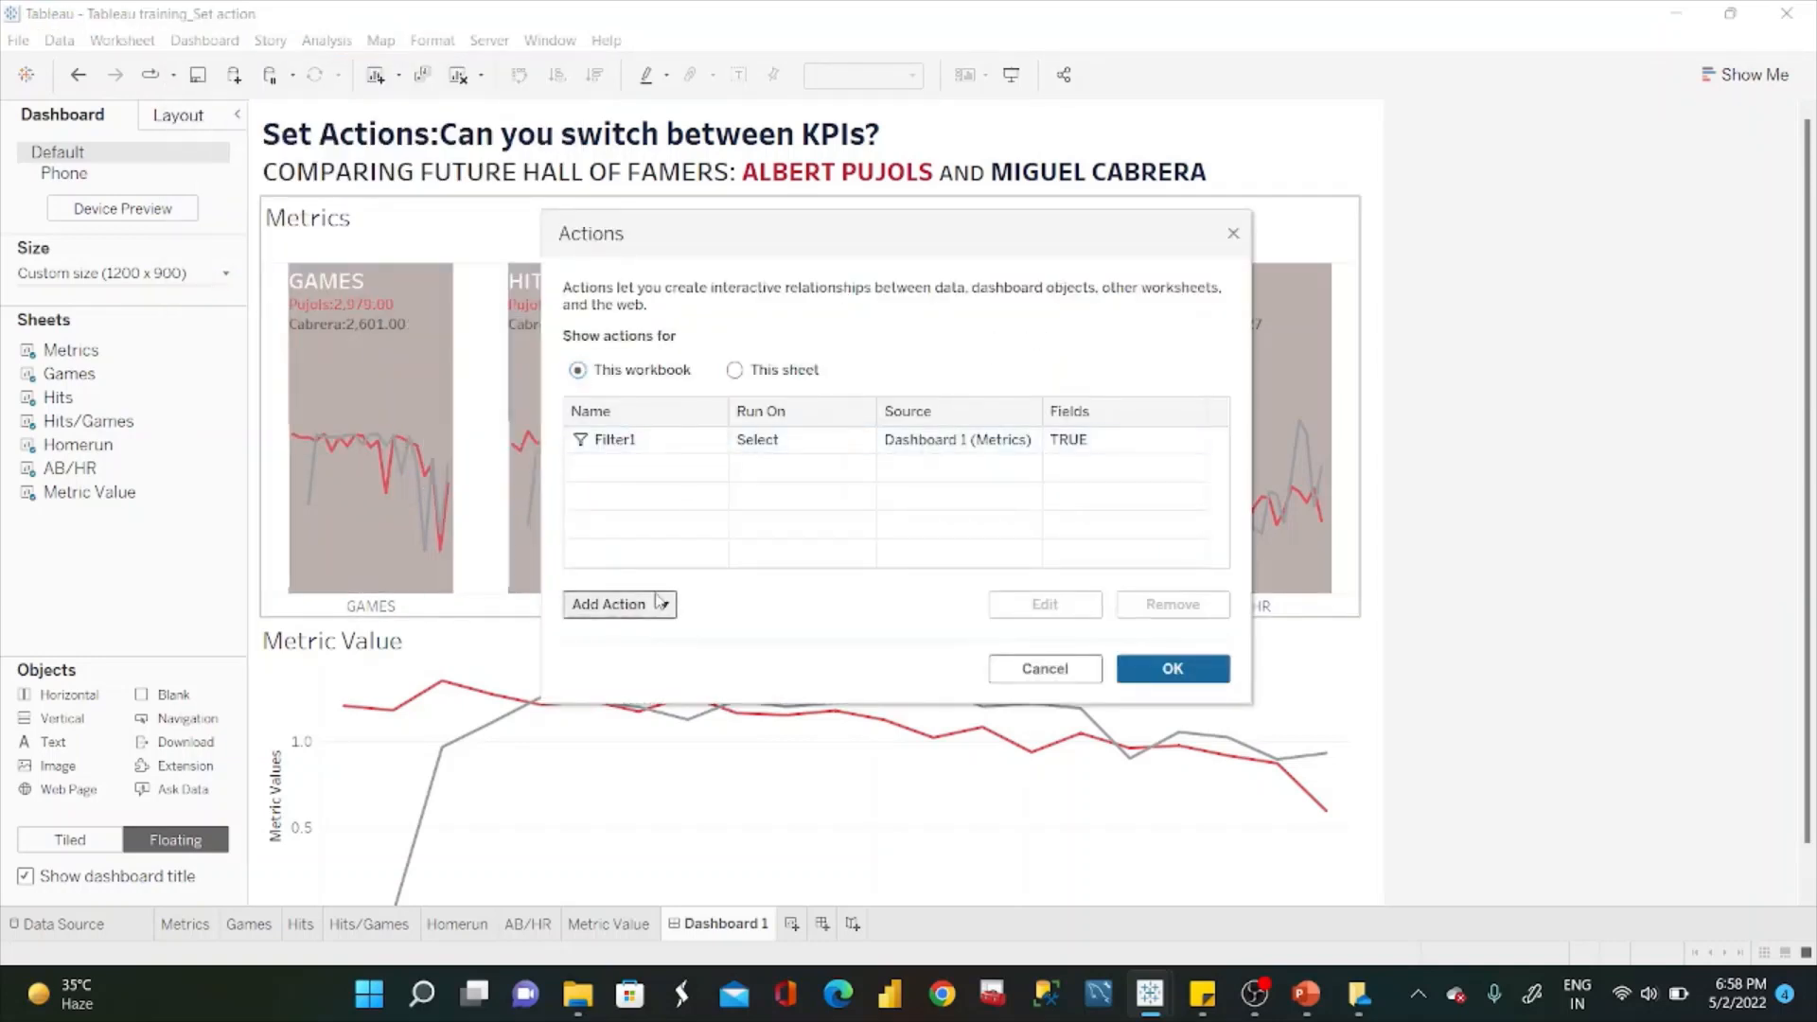
left_click(615, 604)
left_click(689, 572)
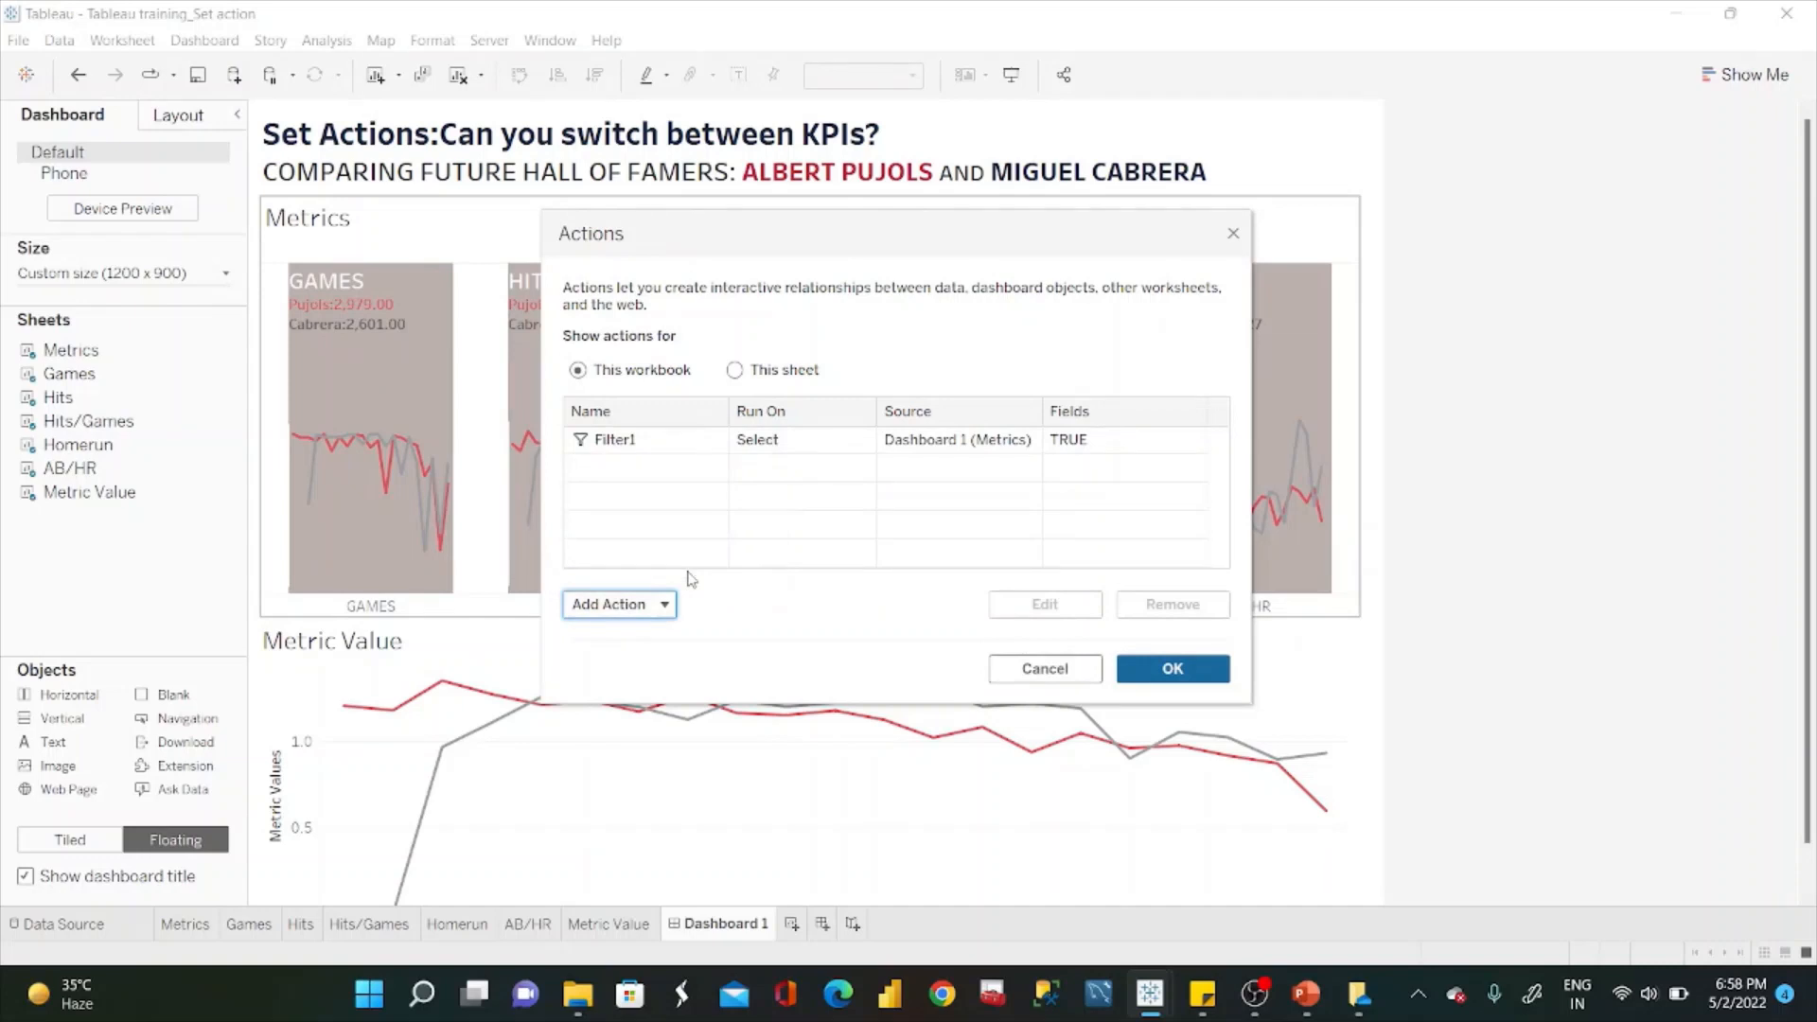
left_click(864, 357)
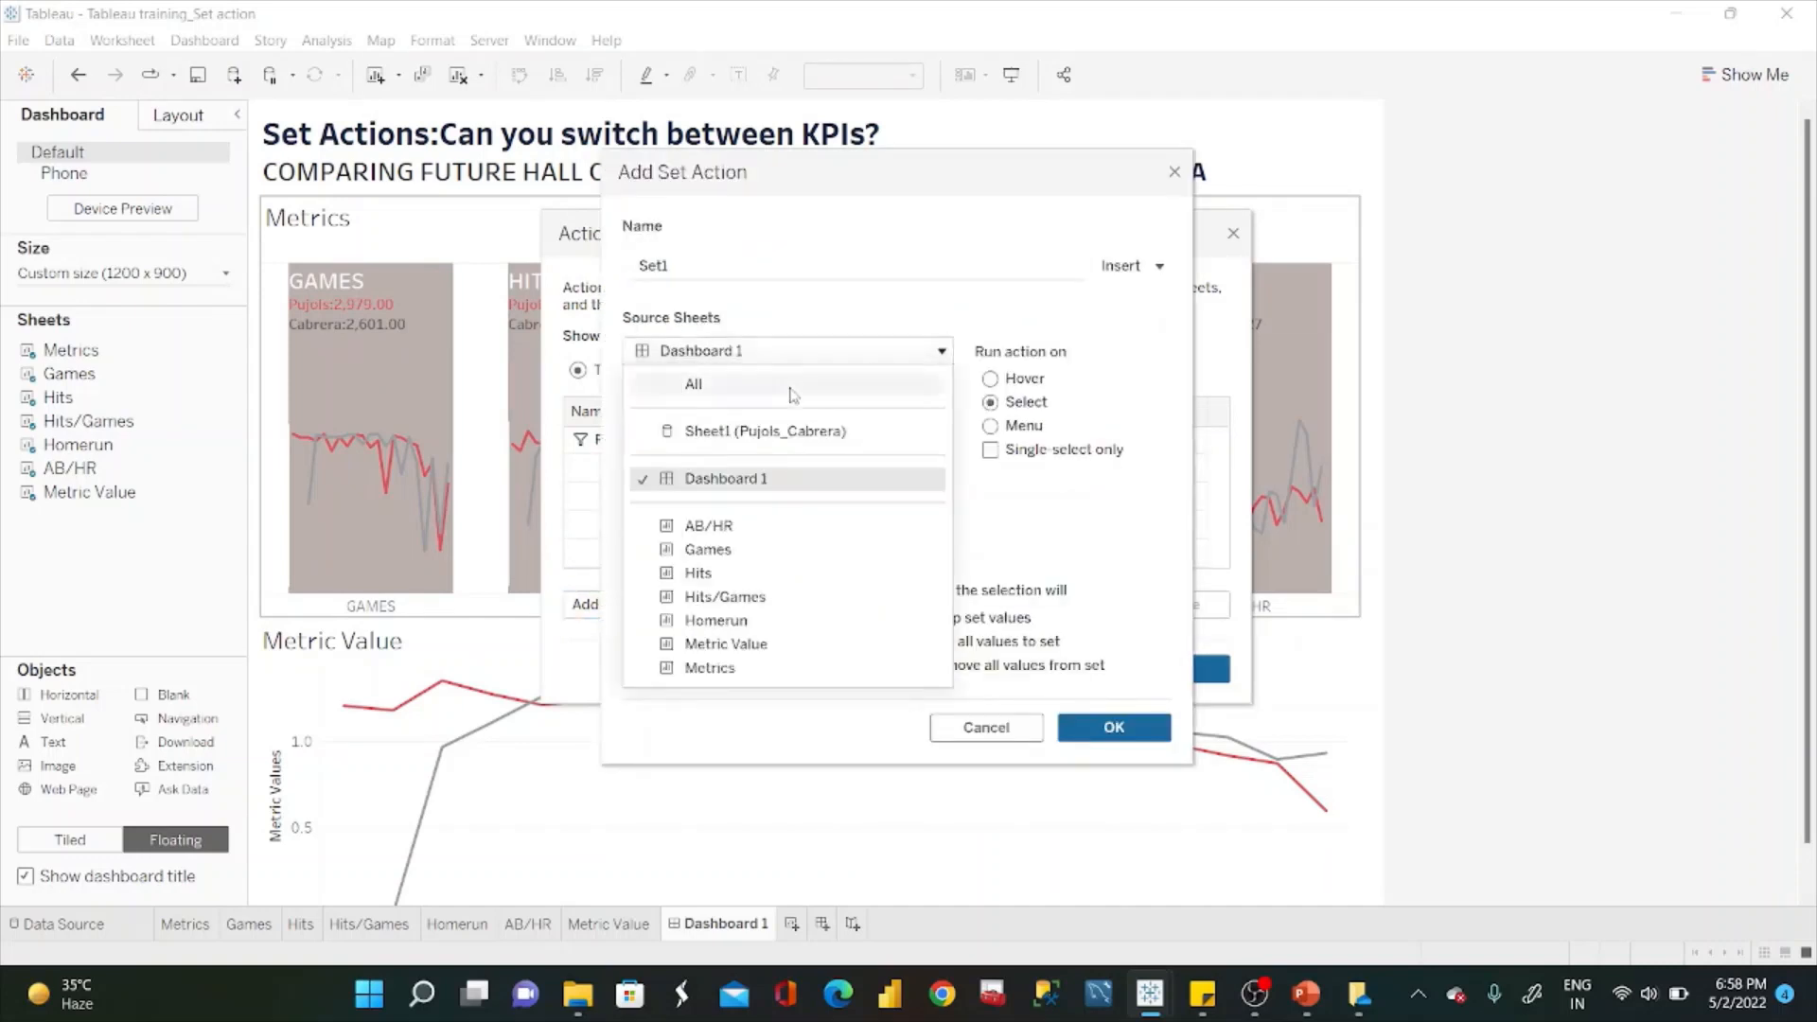
left_click(753, 484)
Exclude all other source sheets from the set action so that only Metrics triggers it.
left_click(672, 392)
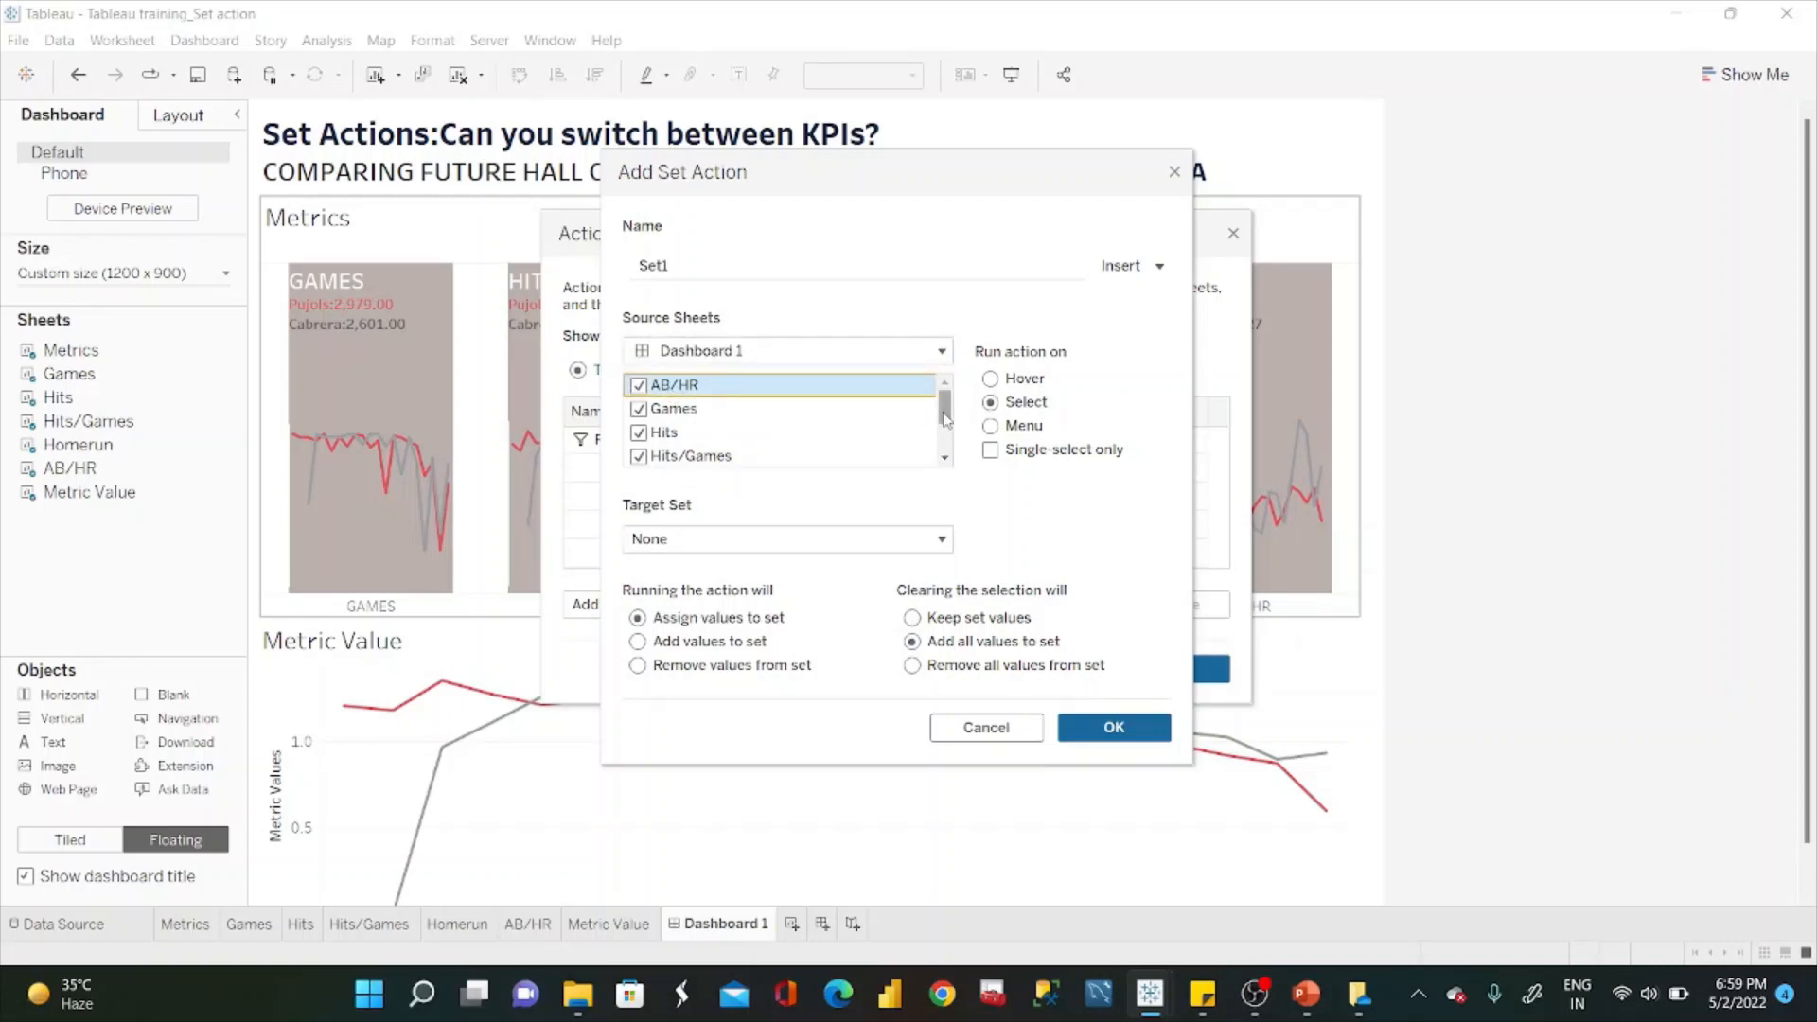
left_click_drag(948, 416, 951, 473)
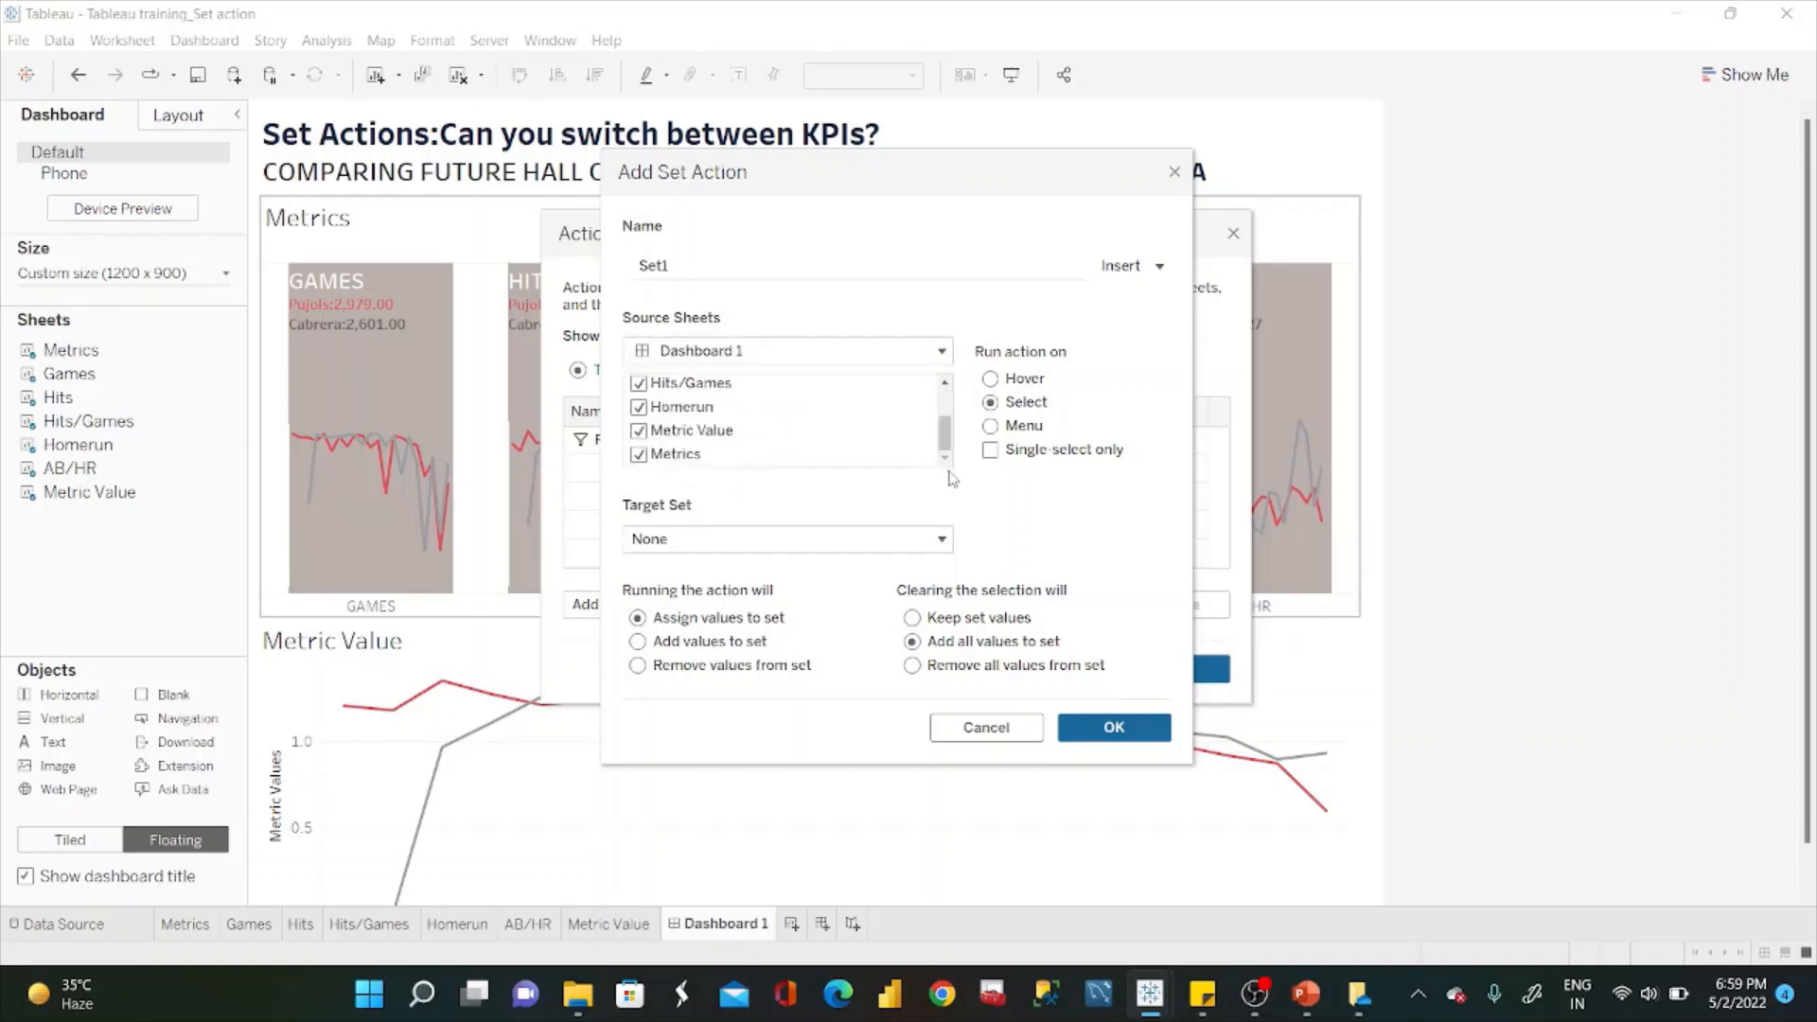
left_click(649, 455)
mouse_move(944, 433)
left_mouse_down()
mouse_move(948, 407)
mouse_move(951, 447)
left_mouse_up()
left_click(684, 456, "shift")
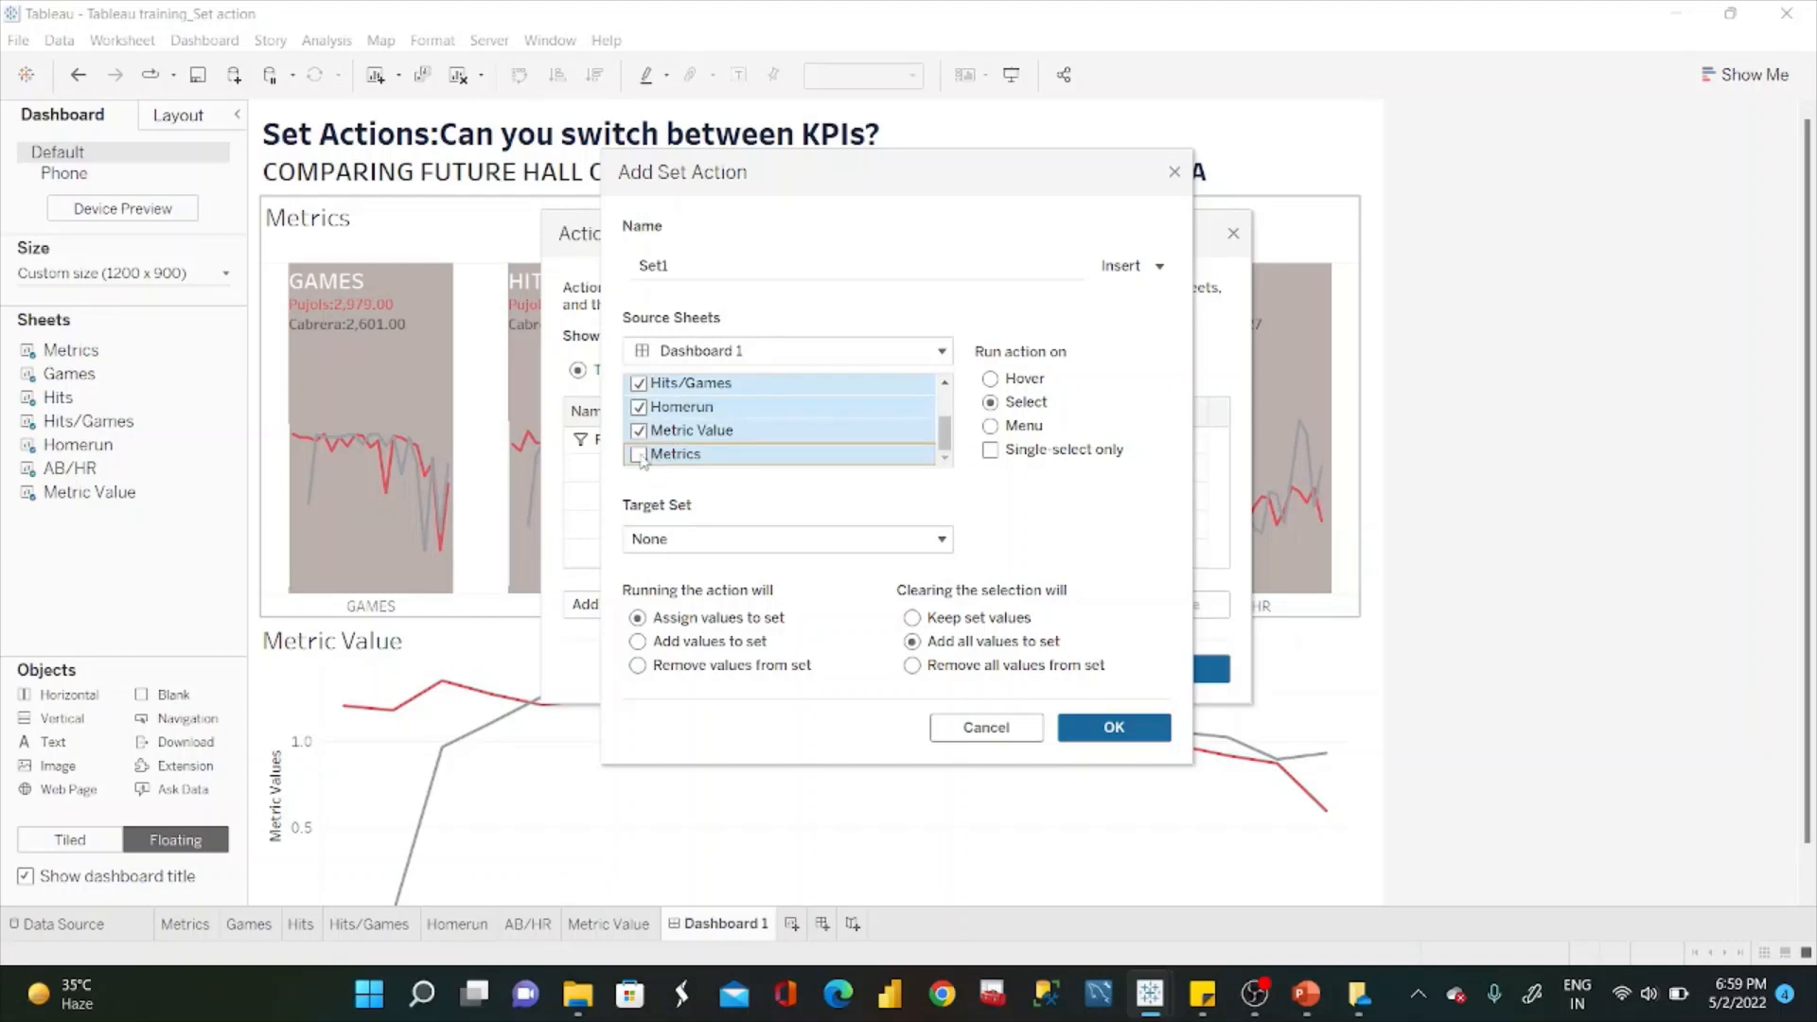
left_click(639, 455)
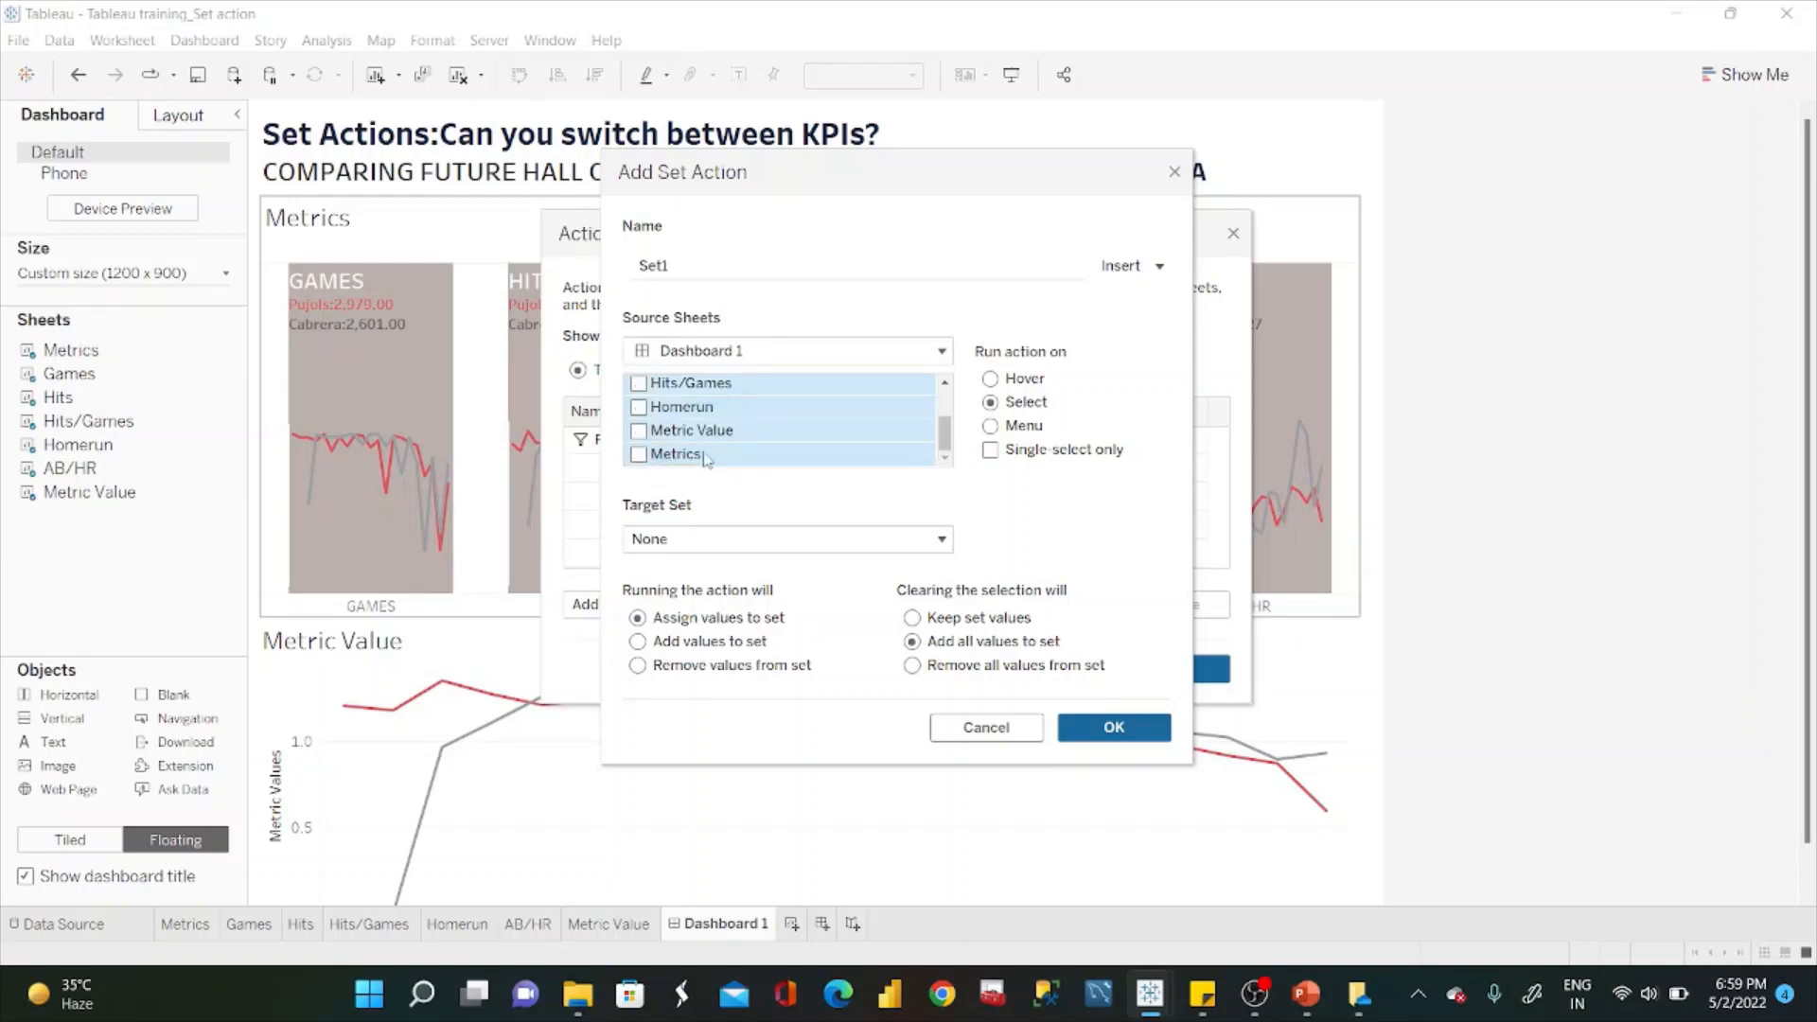
left_click(706, 459)
left_click(639, 456)
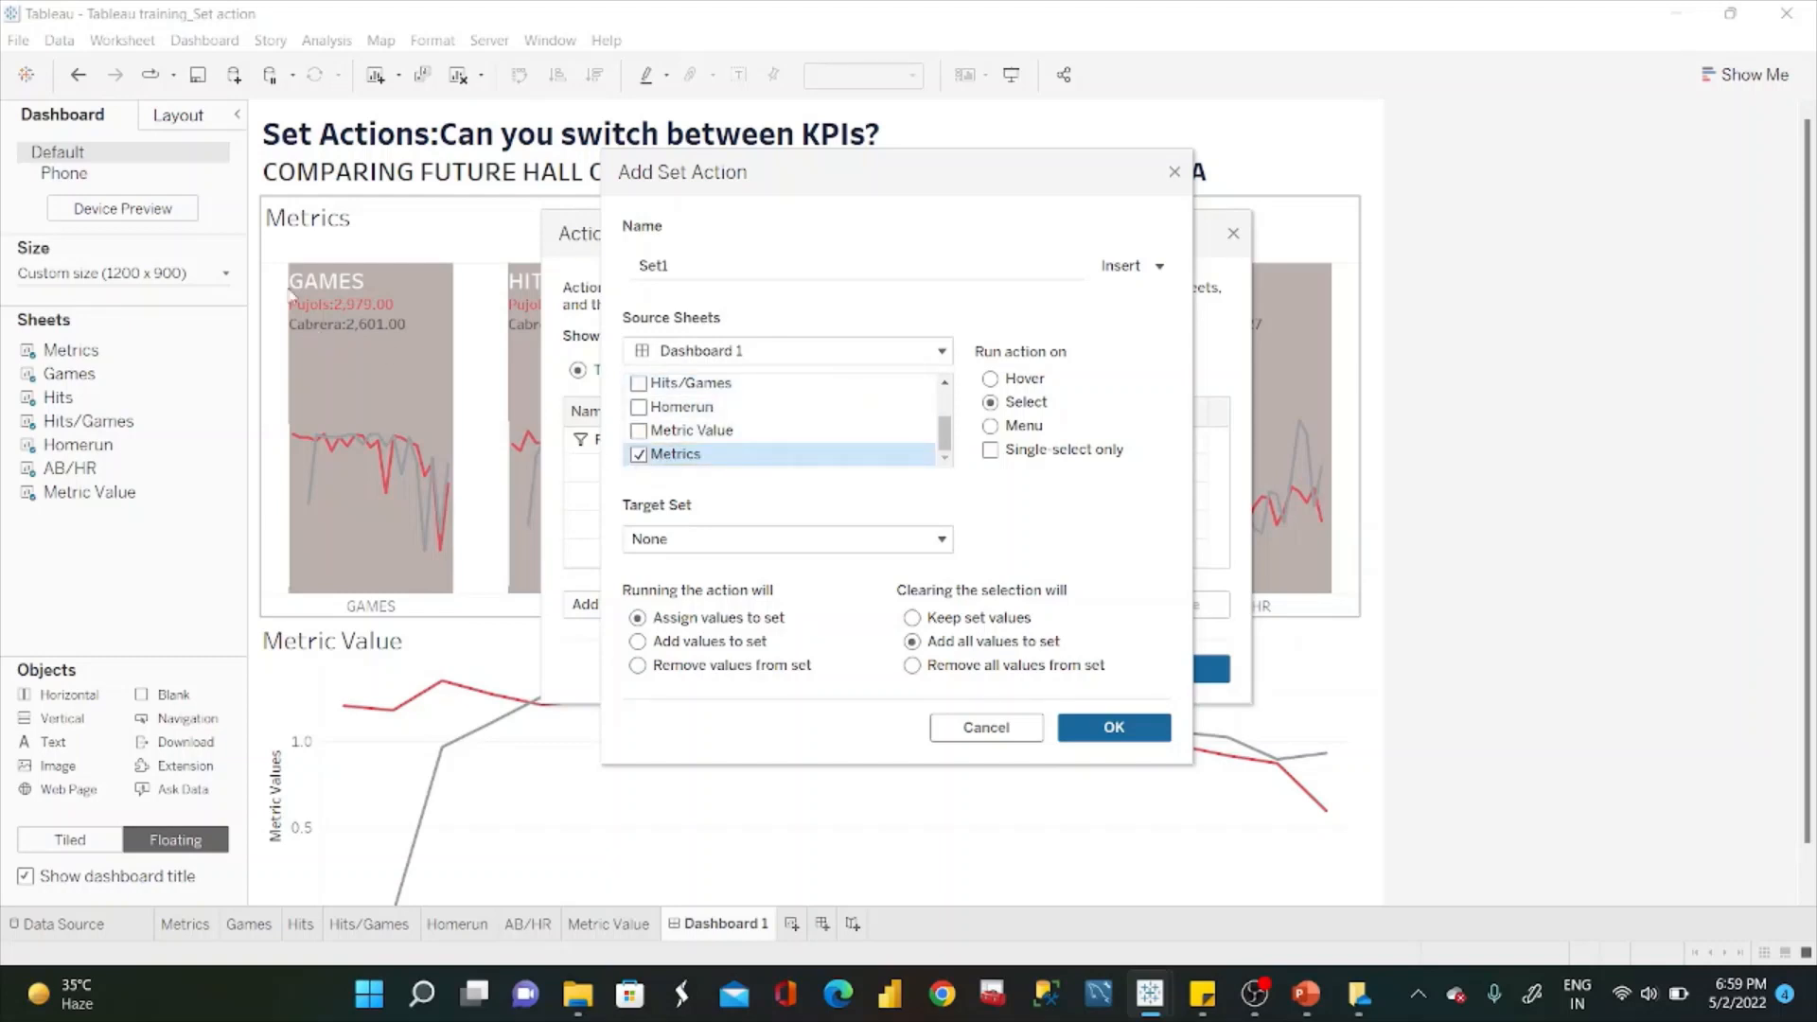
Target the Metrics Set from Sheet1 (Pujols_Cabrera), keep set values when clearing the selection, and save the set action.
left_click(909, 539)
mouse_move(804, 598)
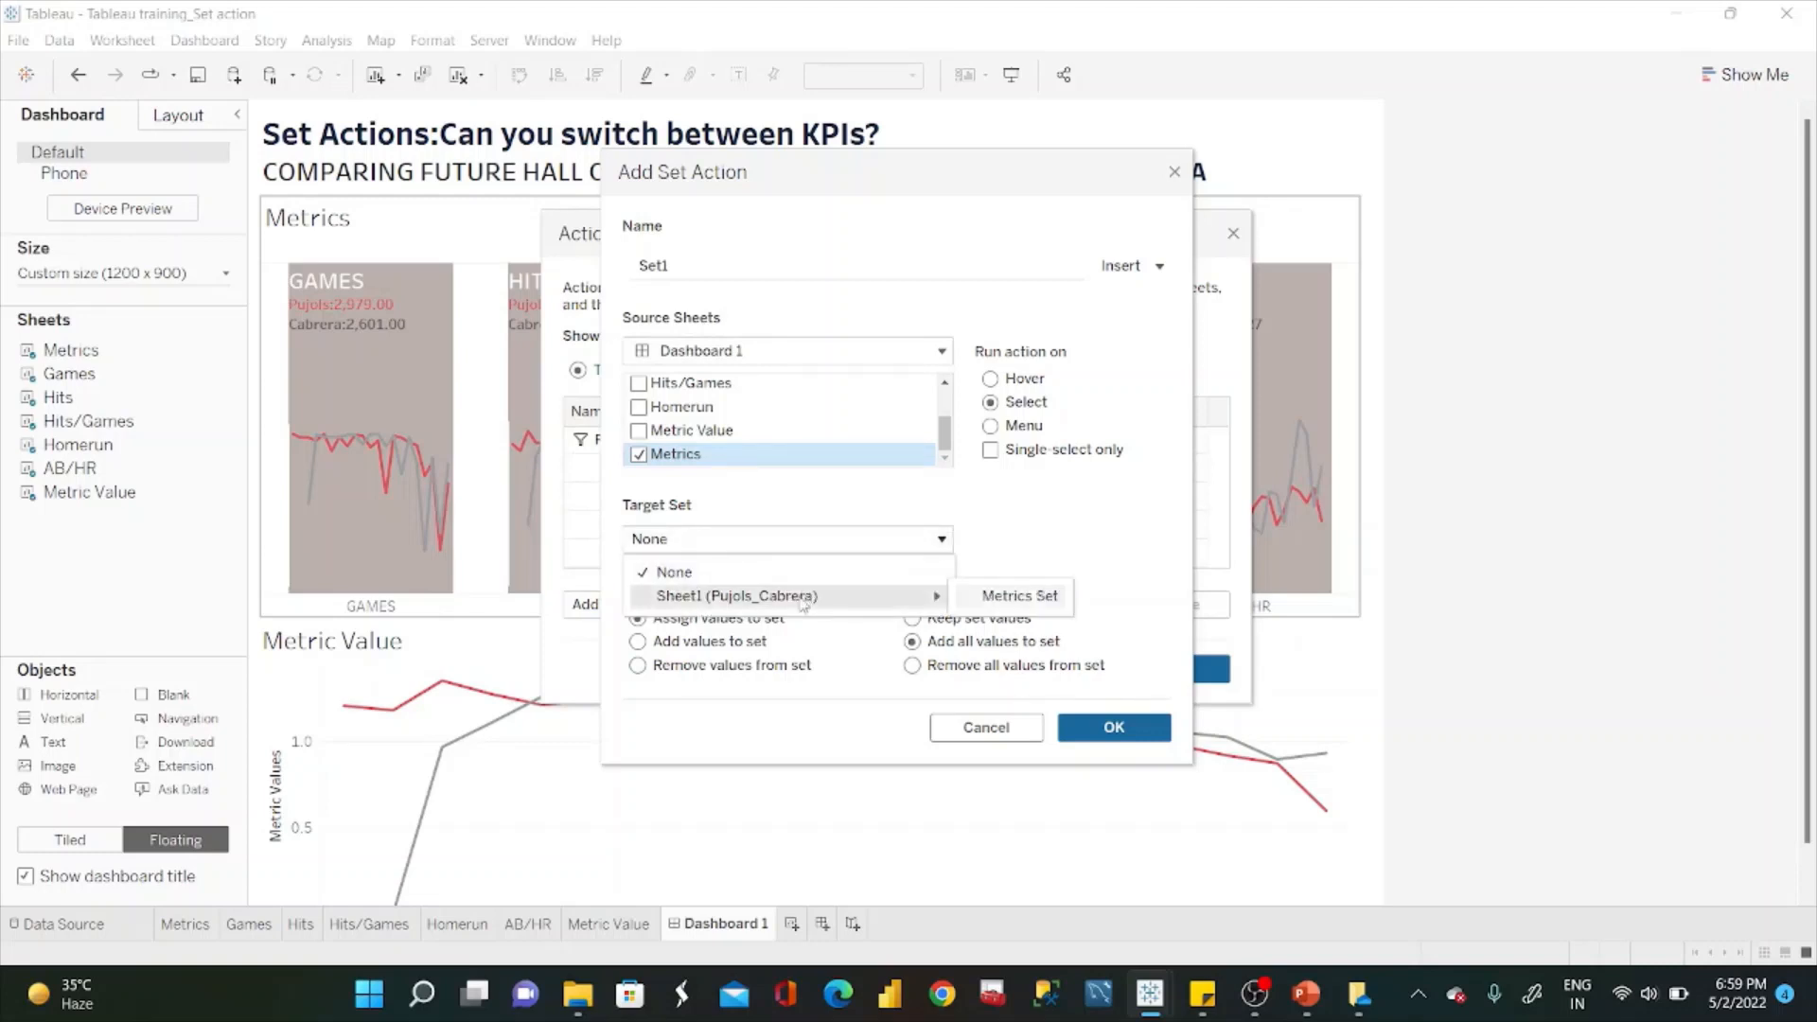
left_click(1011, 596)
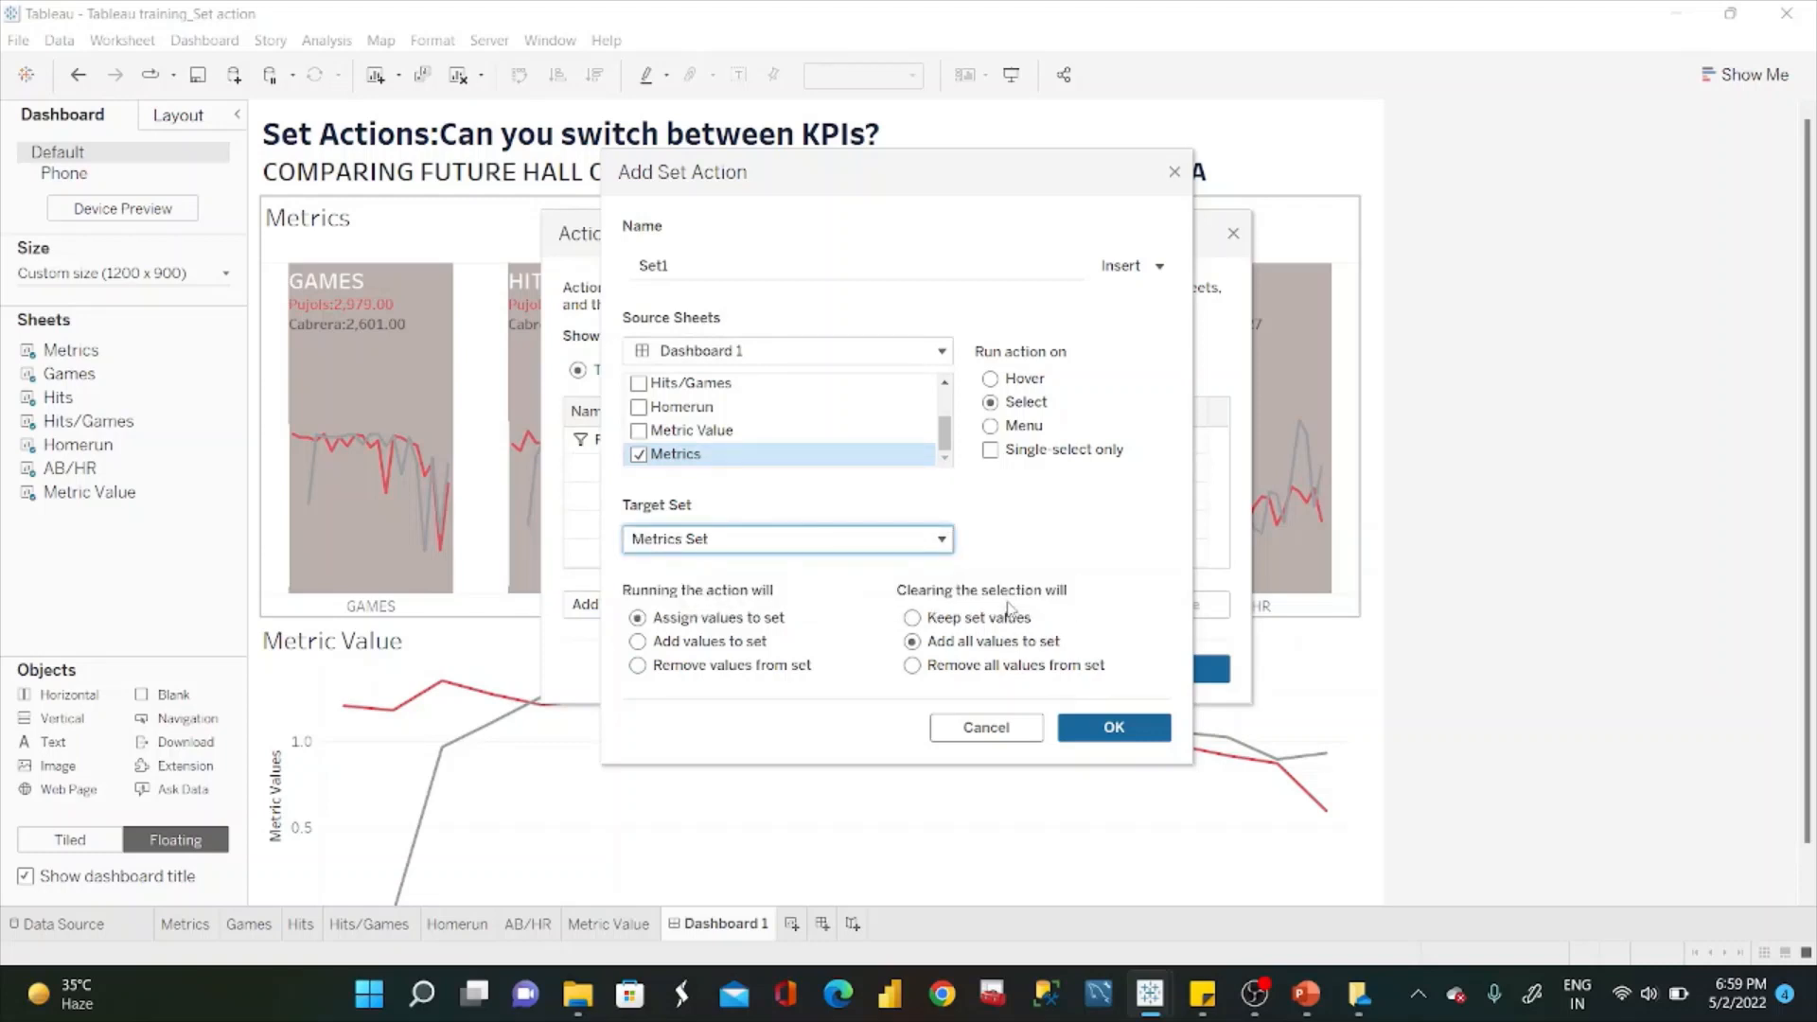
left_click(913, 620)
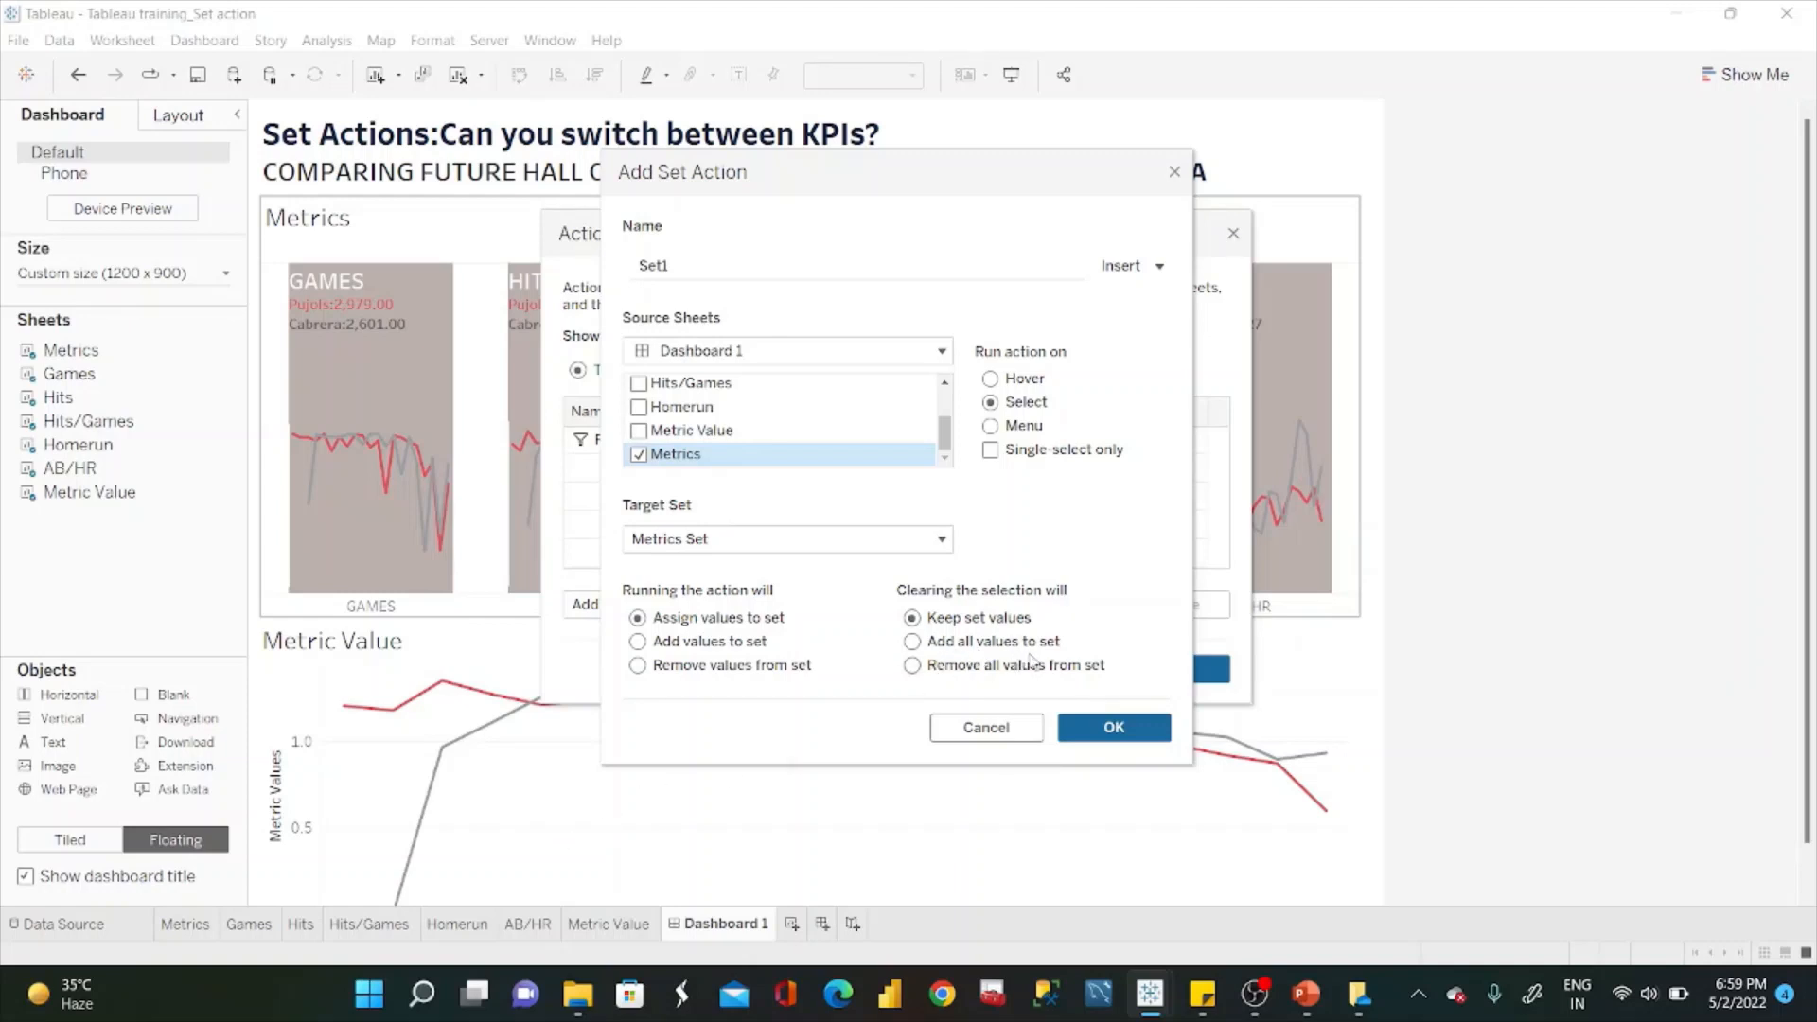
left_click(1115, 727)
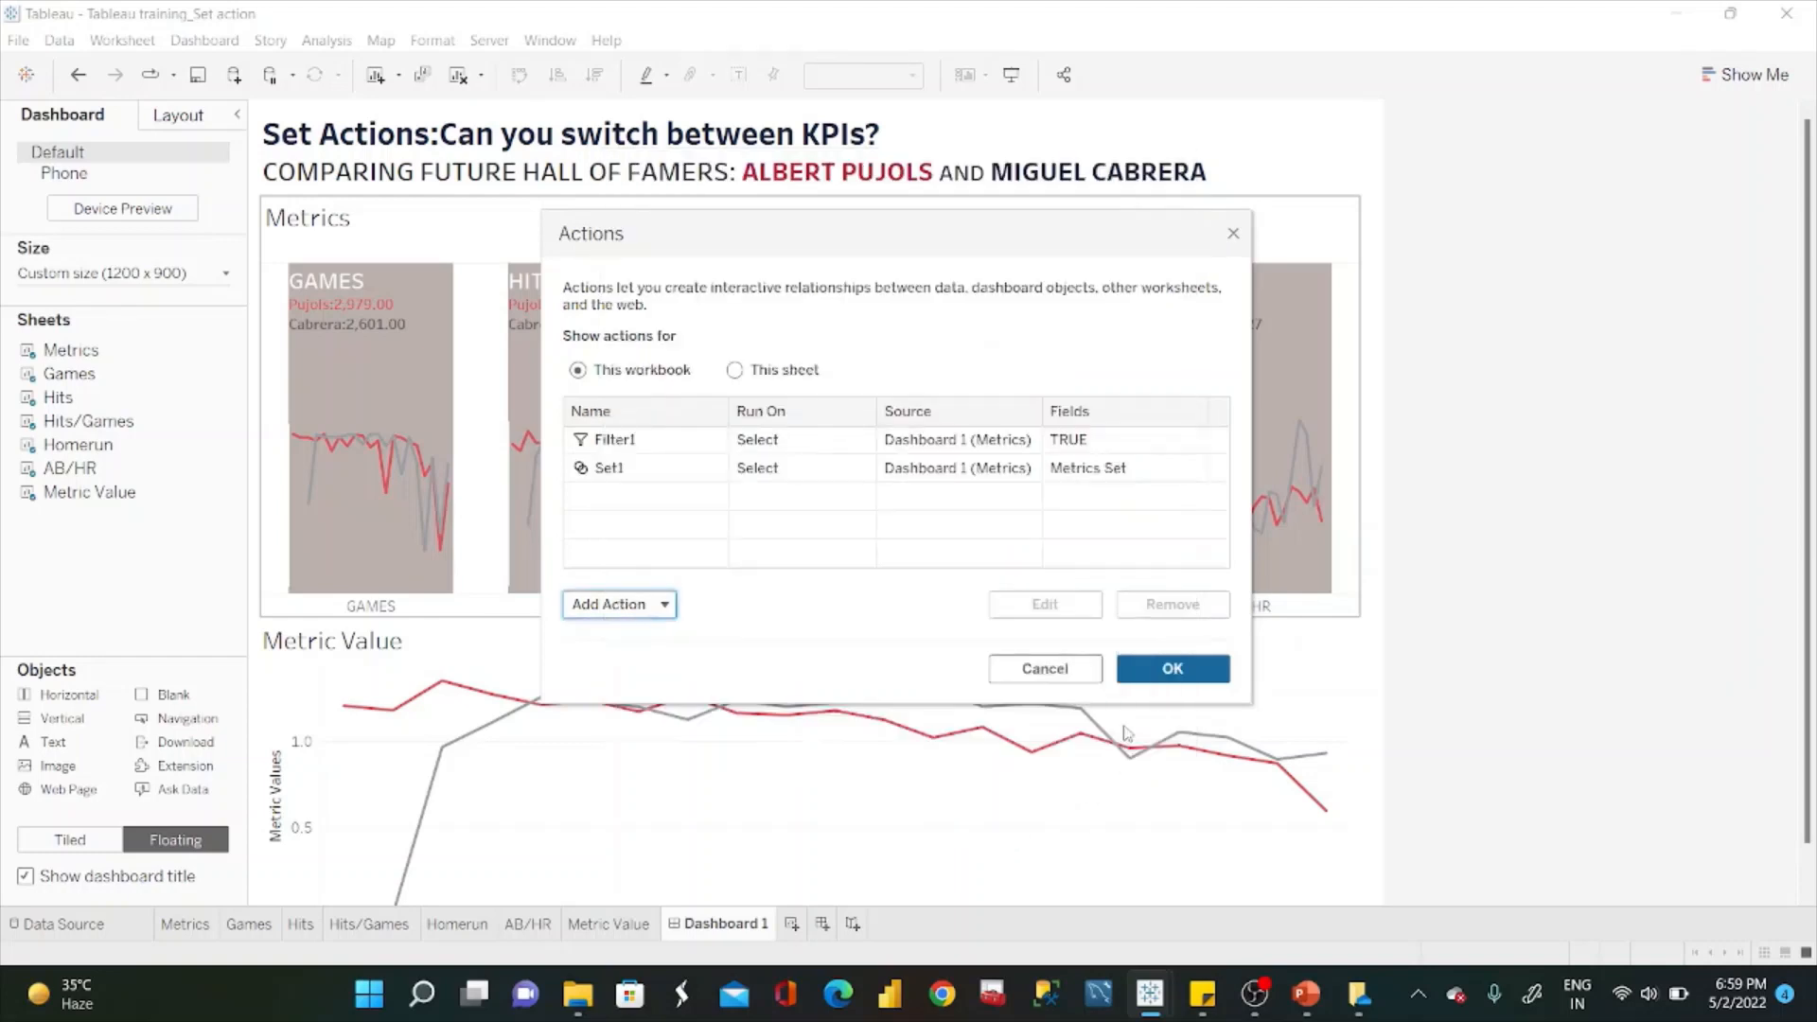
left_click(1178, 673)
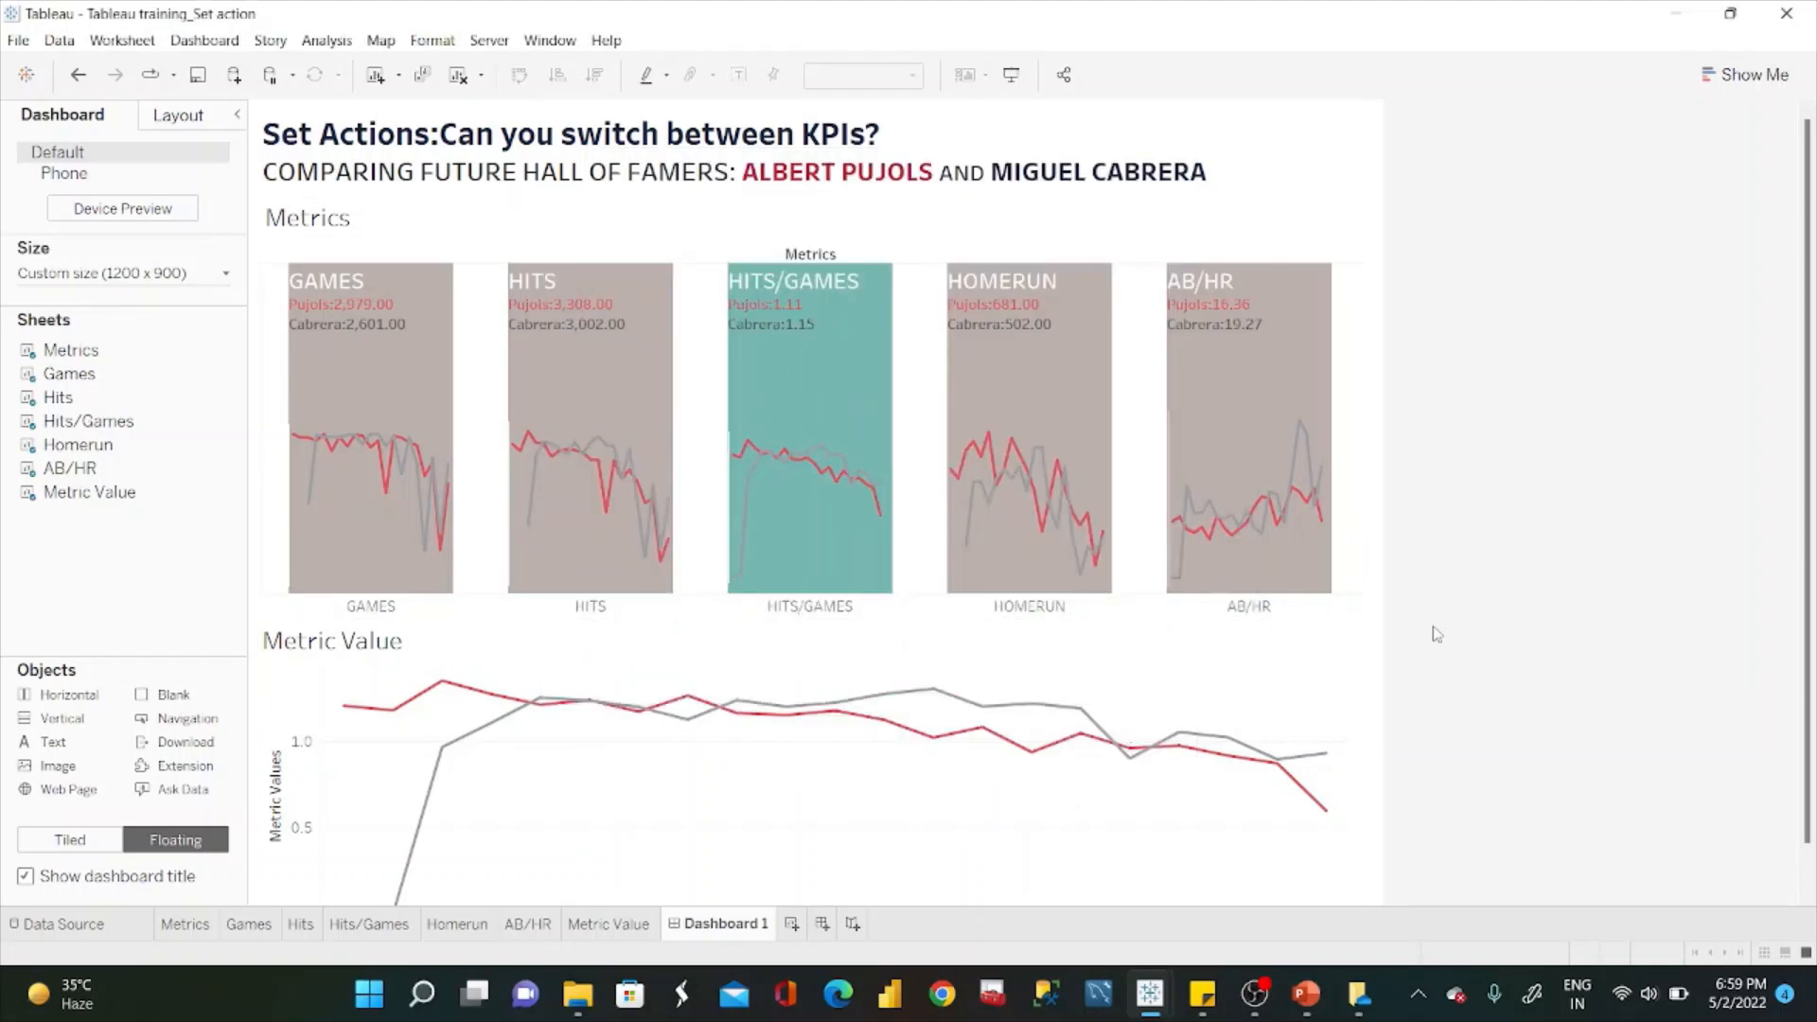
Test the set action on the dashboard by selecting the GAMES, HITS, HOMERUN and HITS/GAMES bars in Metrics, ending on HOMERUN.
scroll(1434, 632, "down", 2)
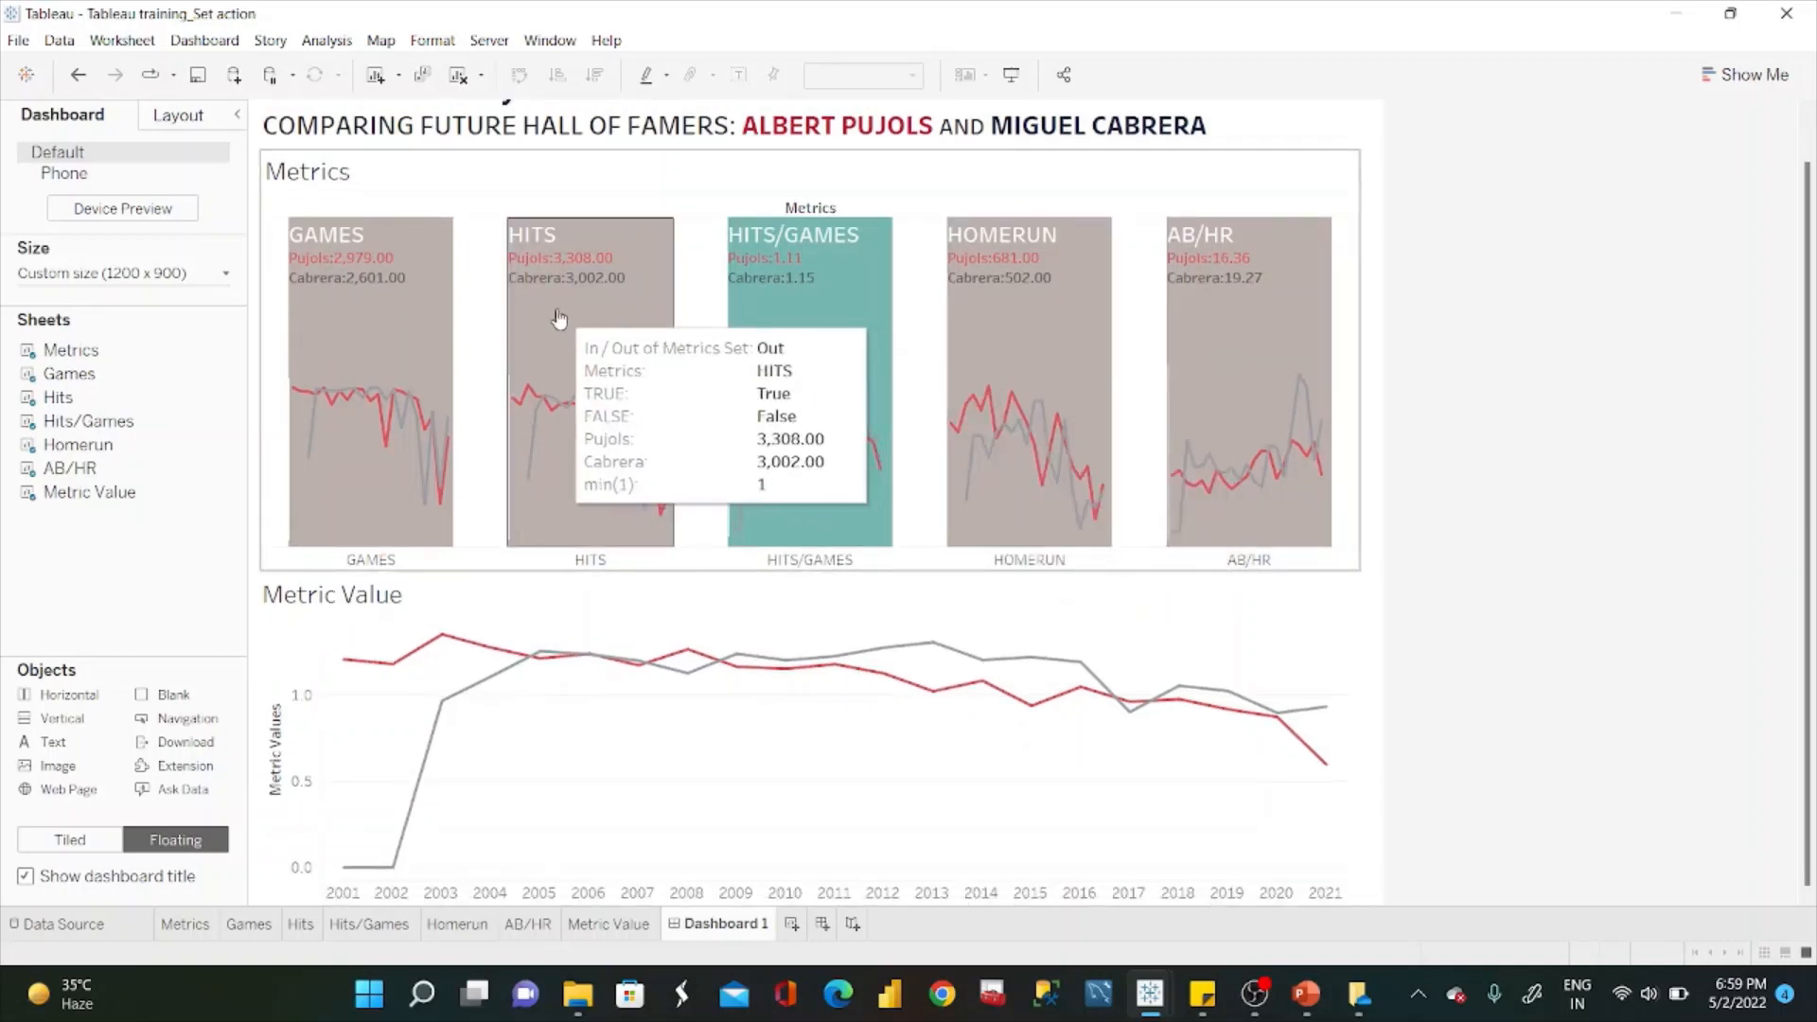
left_click(420, 239)
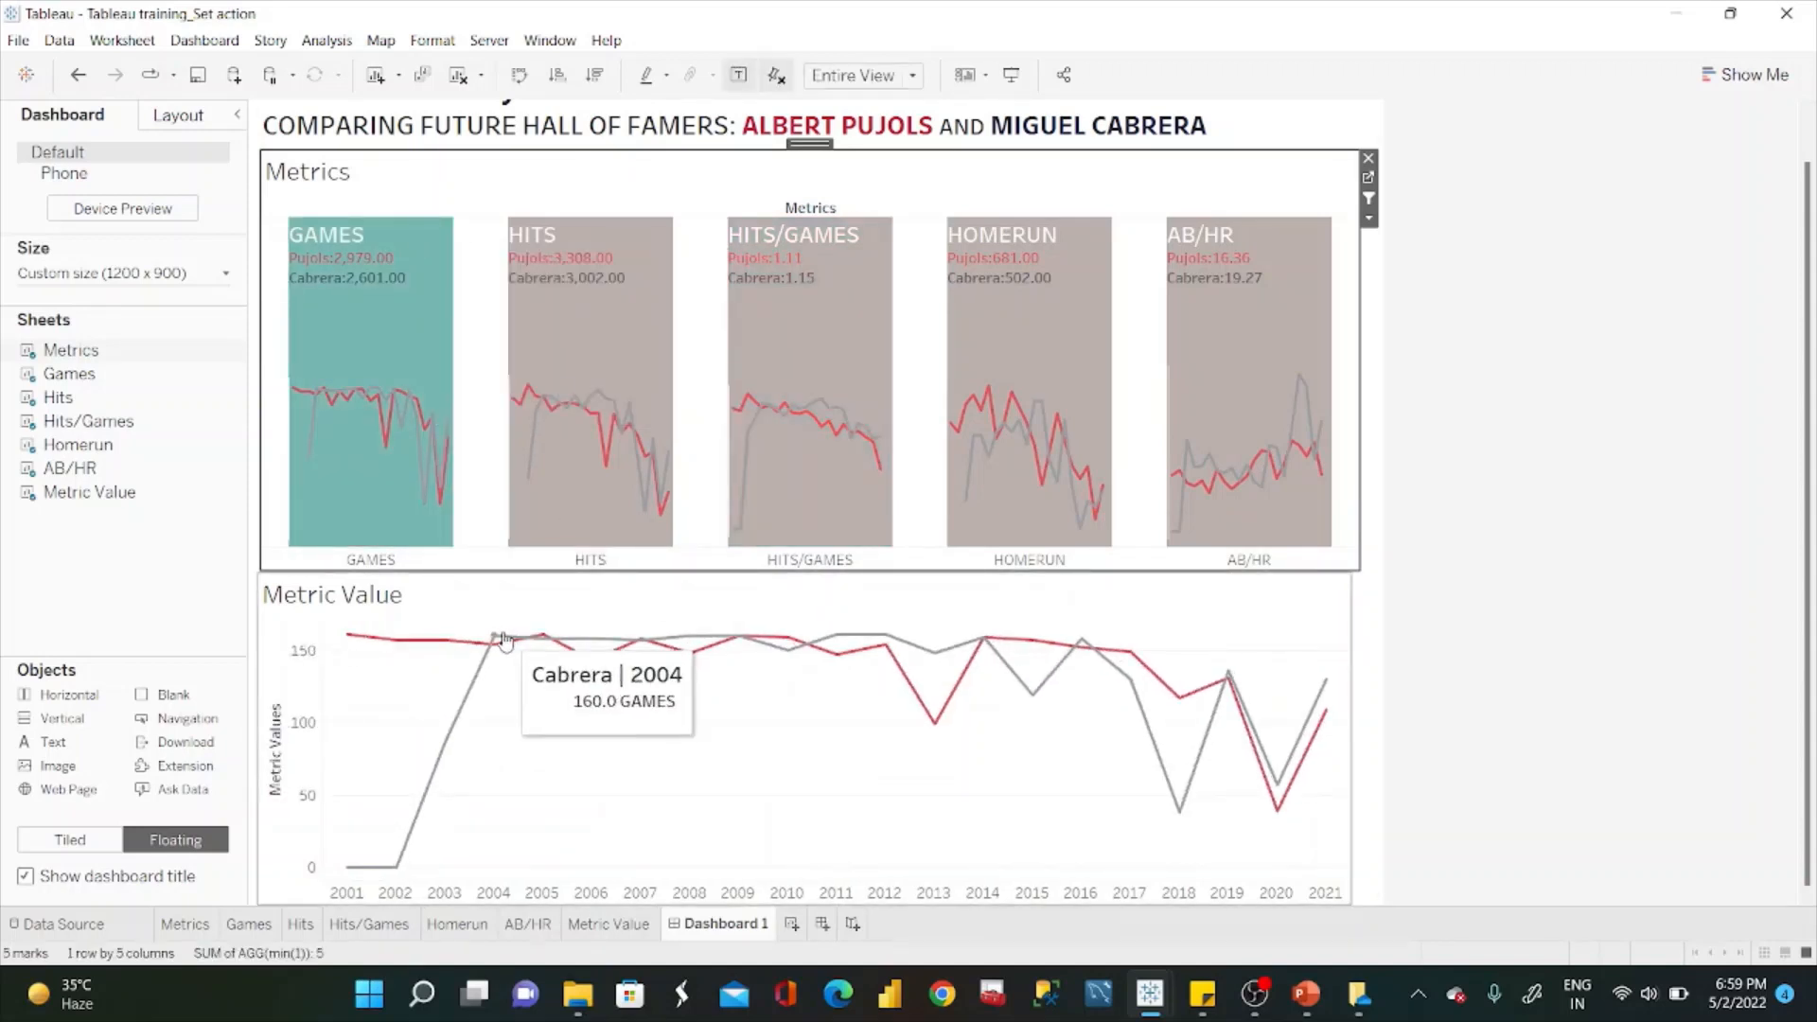
left_click(616, 325)
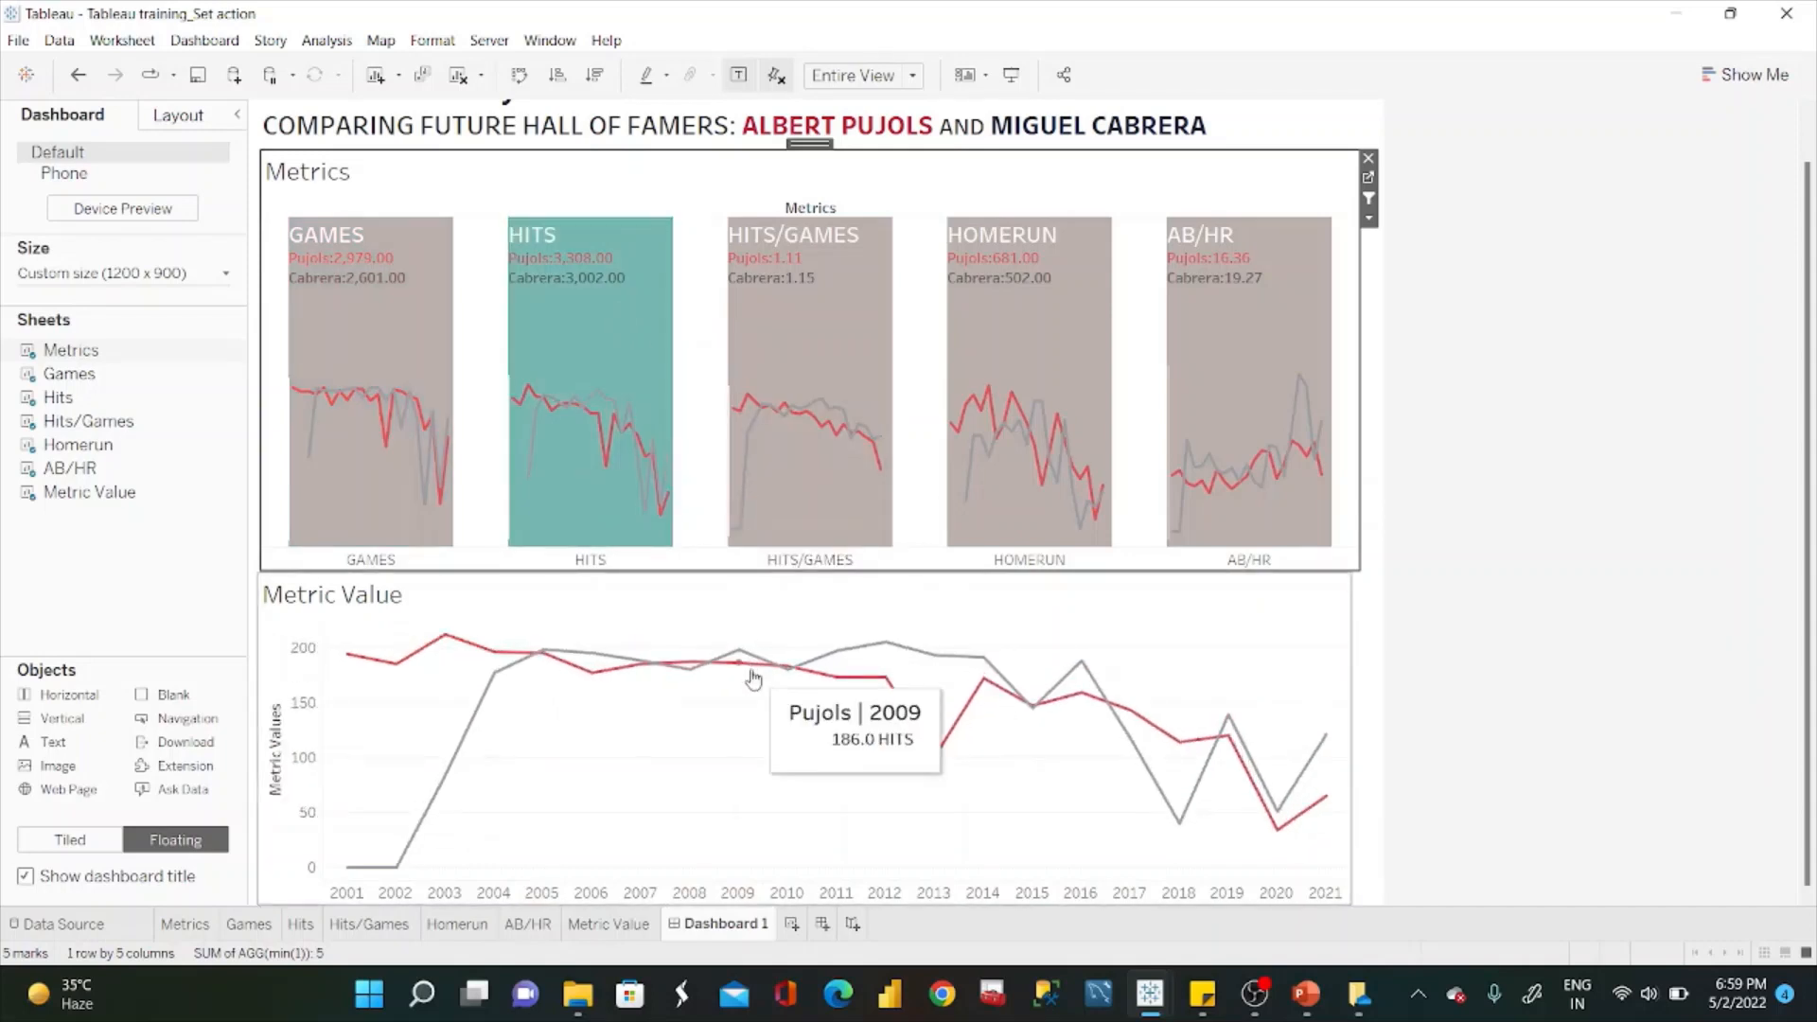
left_click(1062, 301)
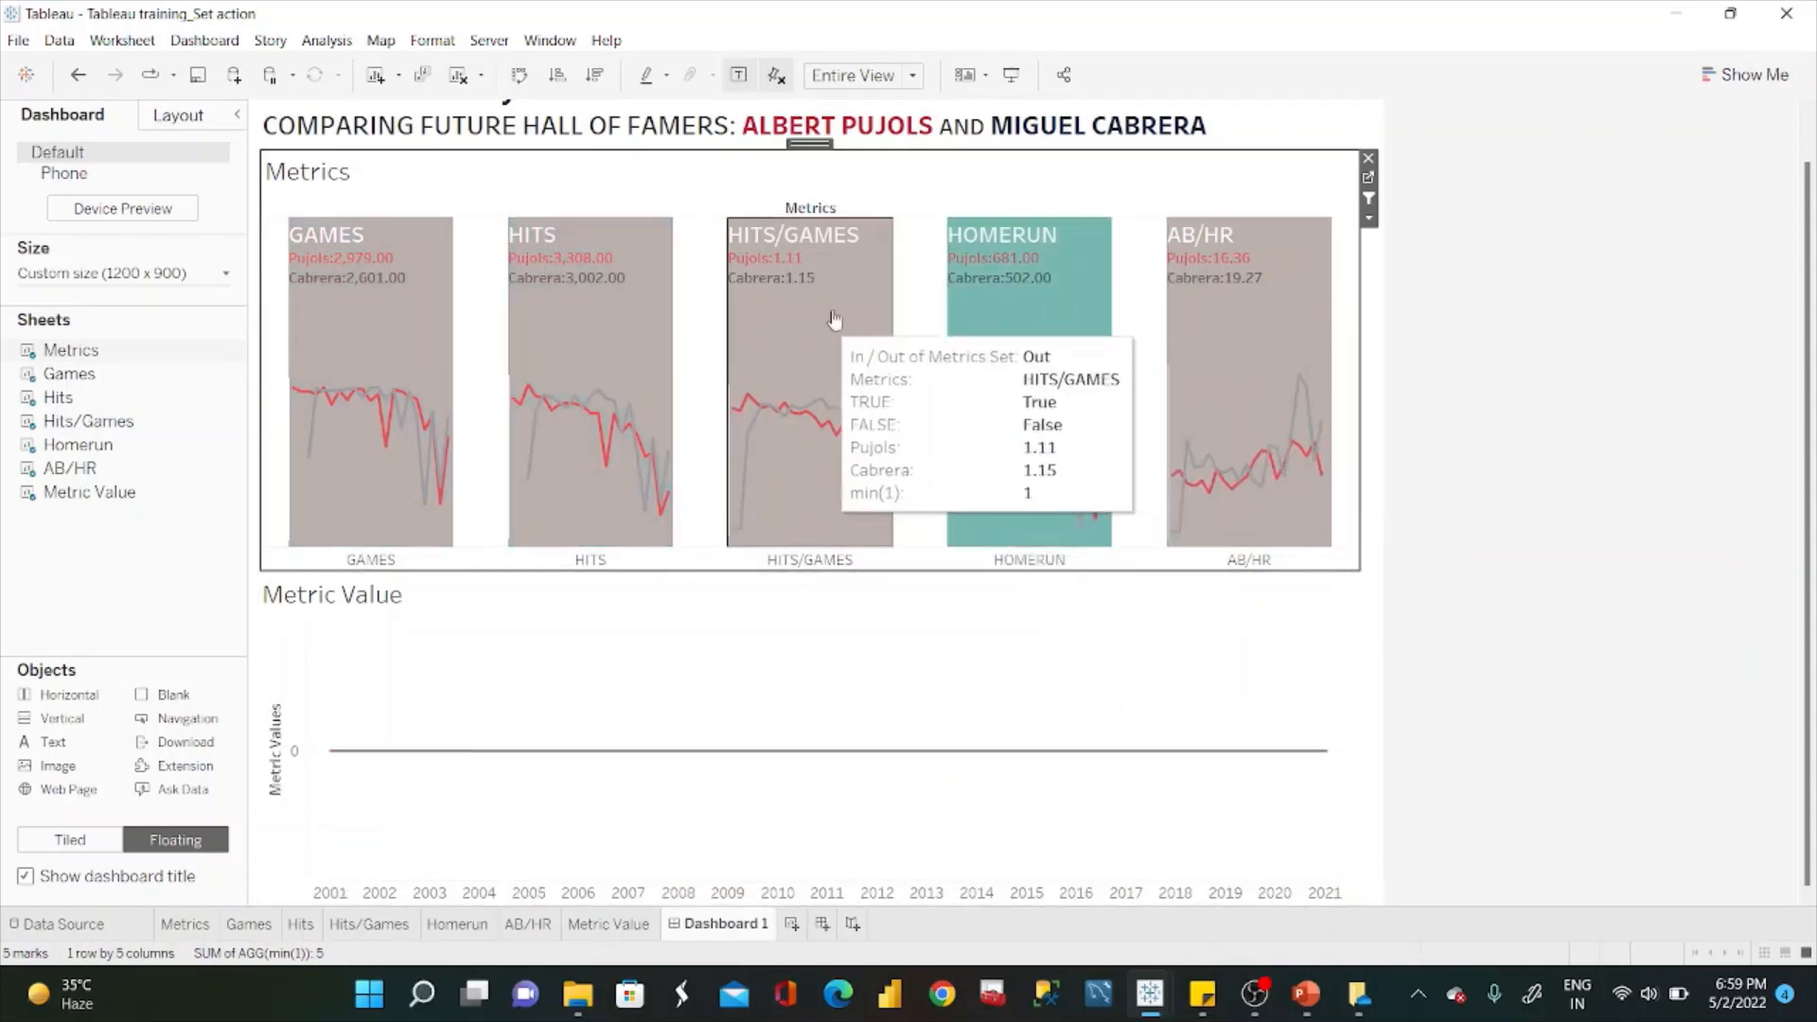
left_click(867, 280)
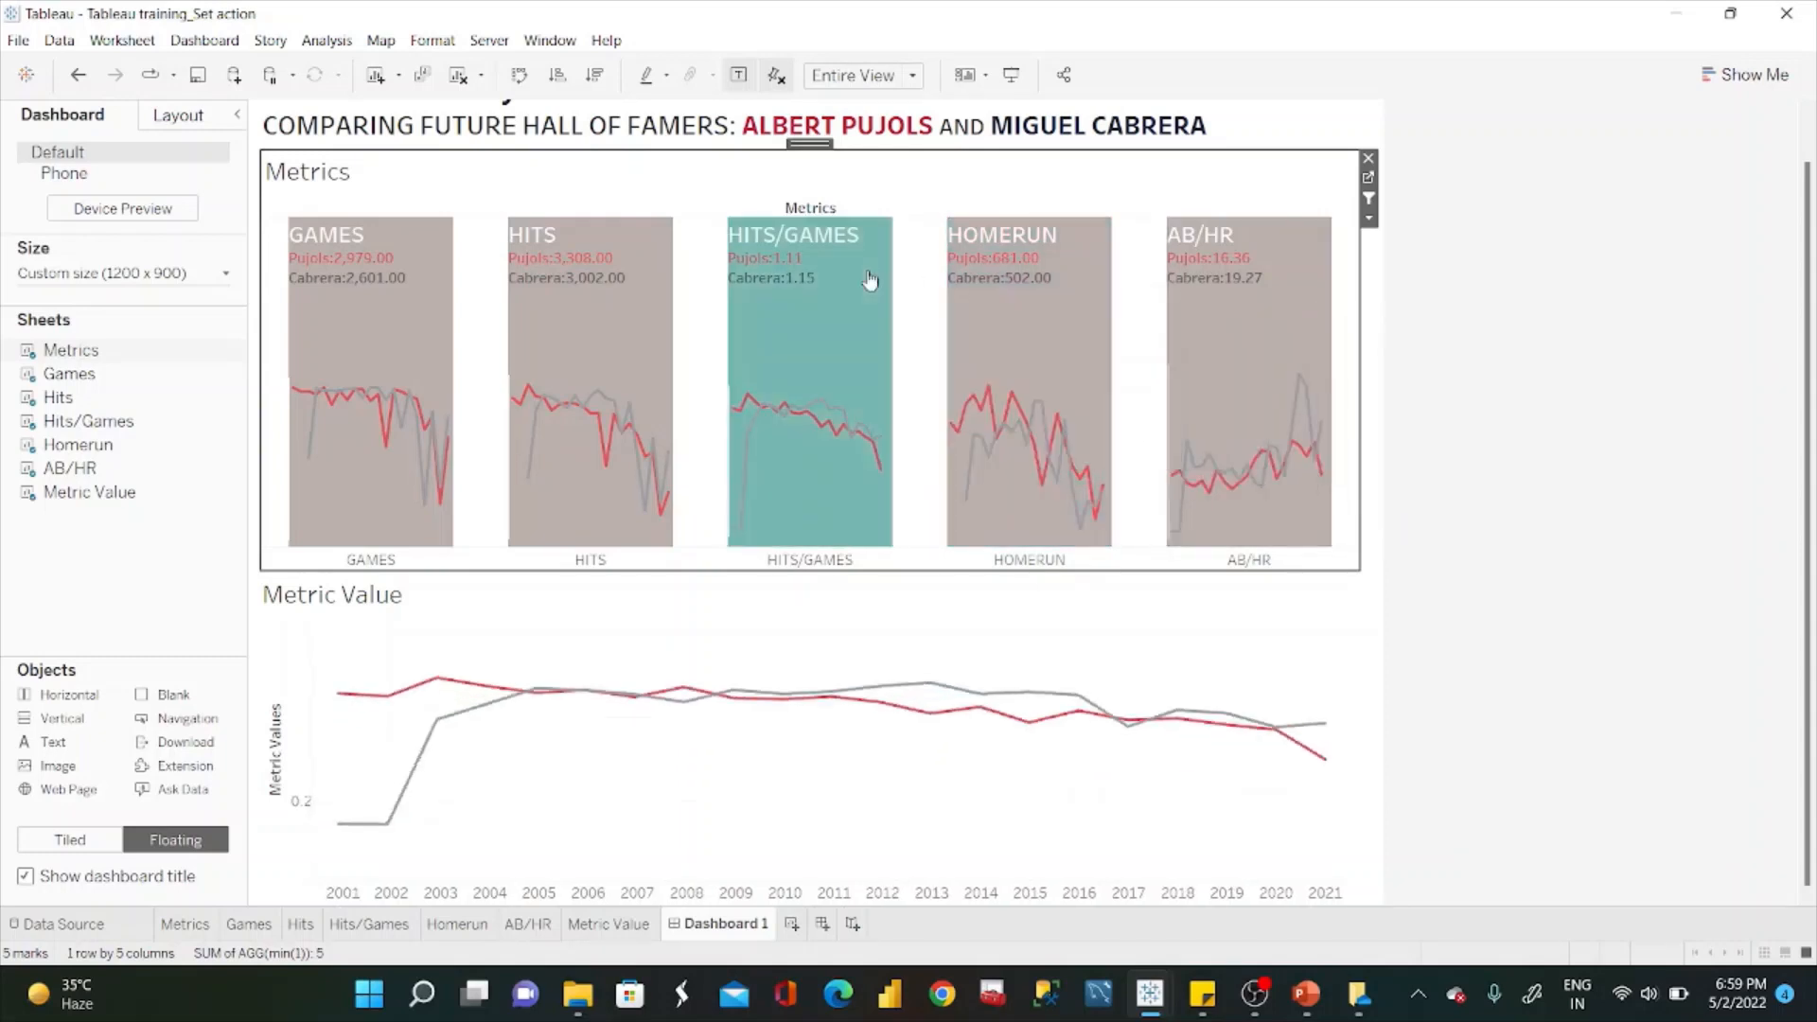
left_click(1095, 266)
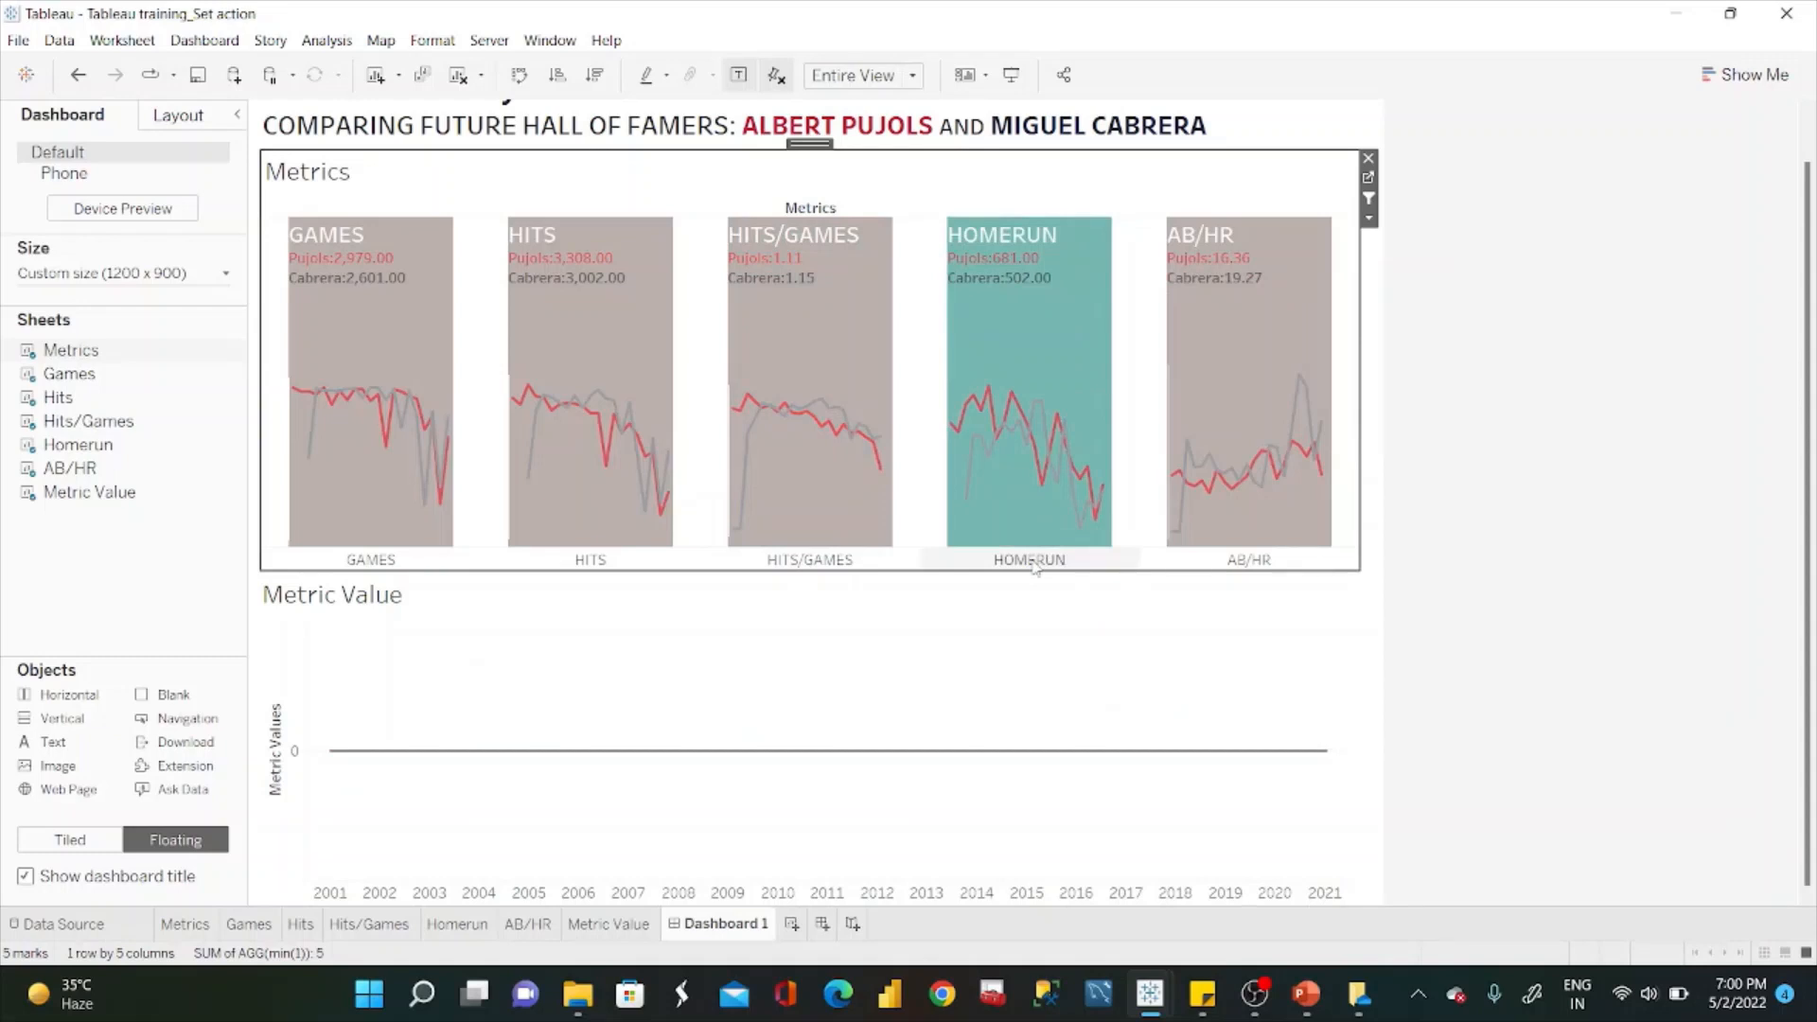
On the Metric Value sheet, edit the Metric Values calculation so its home run case reads 'HOMERUN', and save it.
left_click(1190, 674)
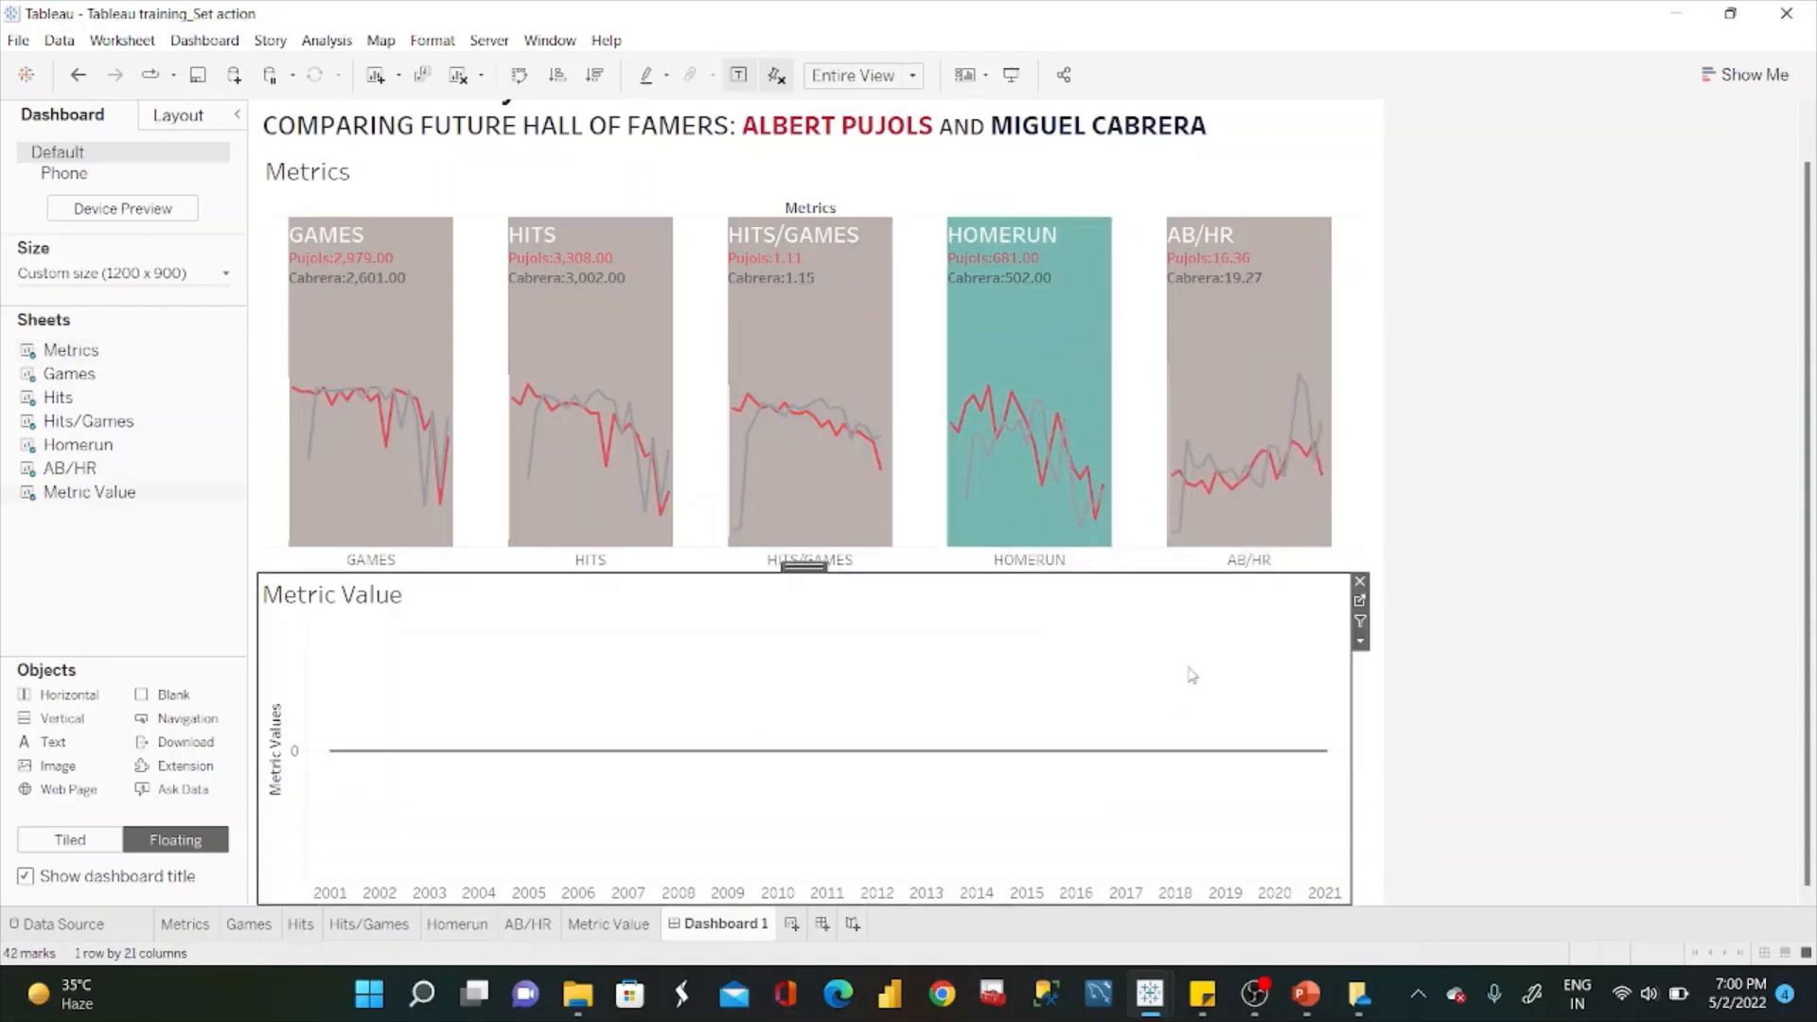
left_click(1360, 601)
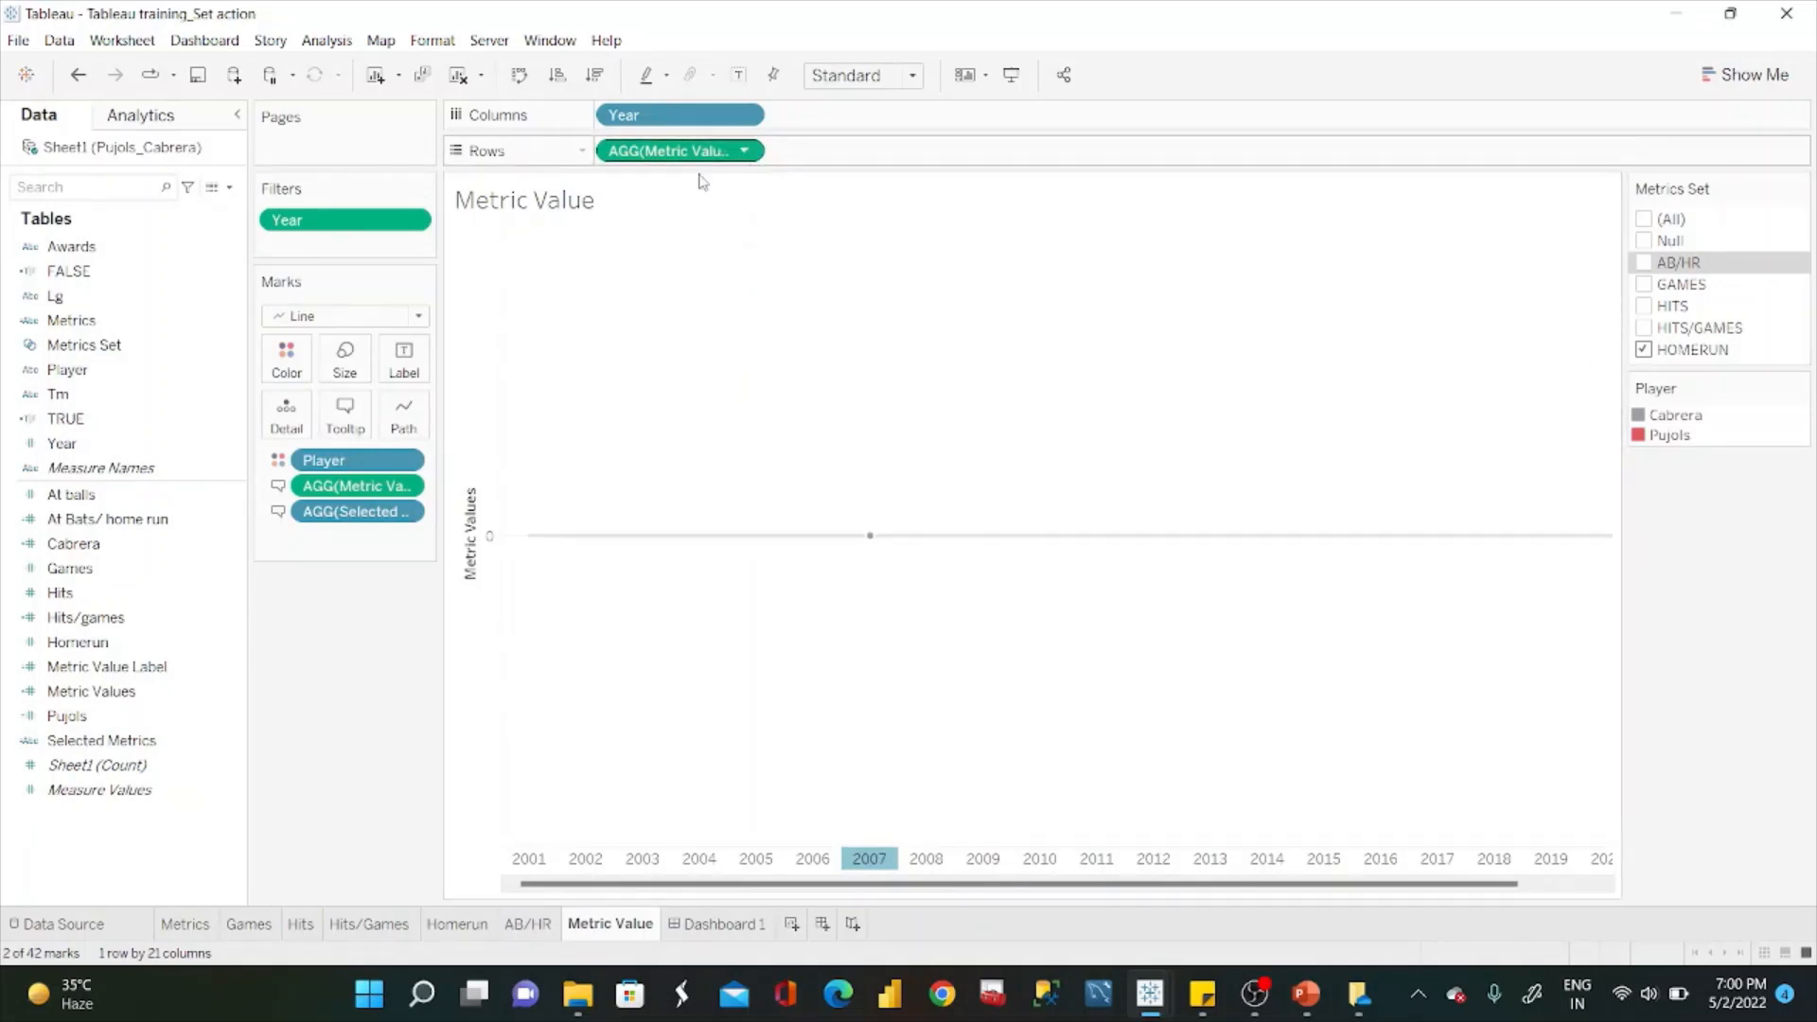
left_click(226, 700)
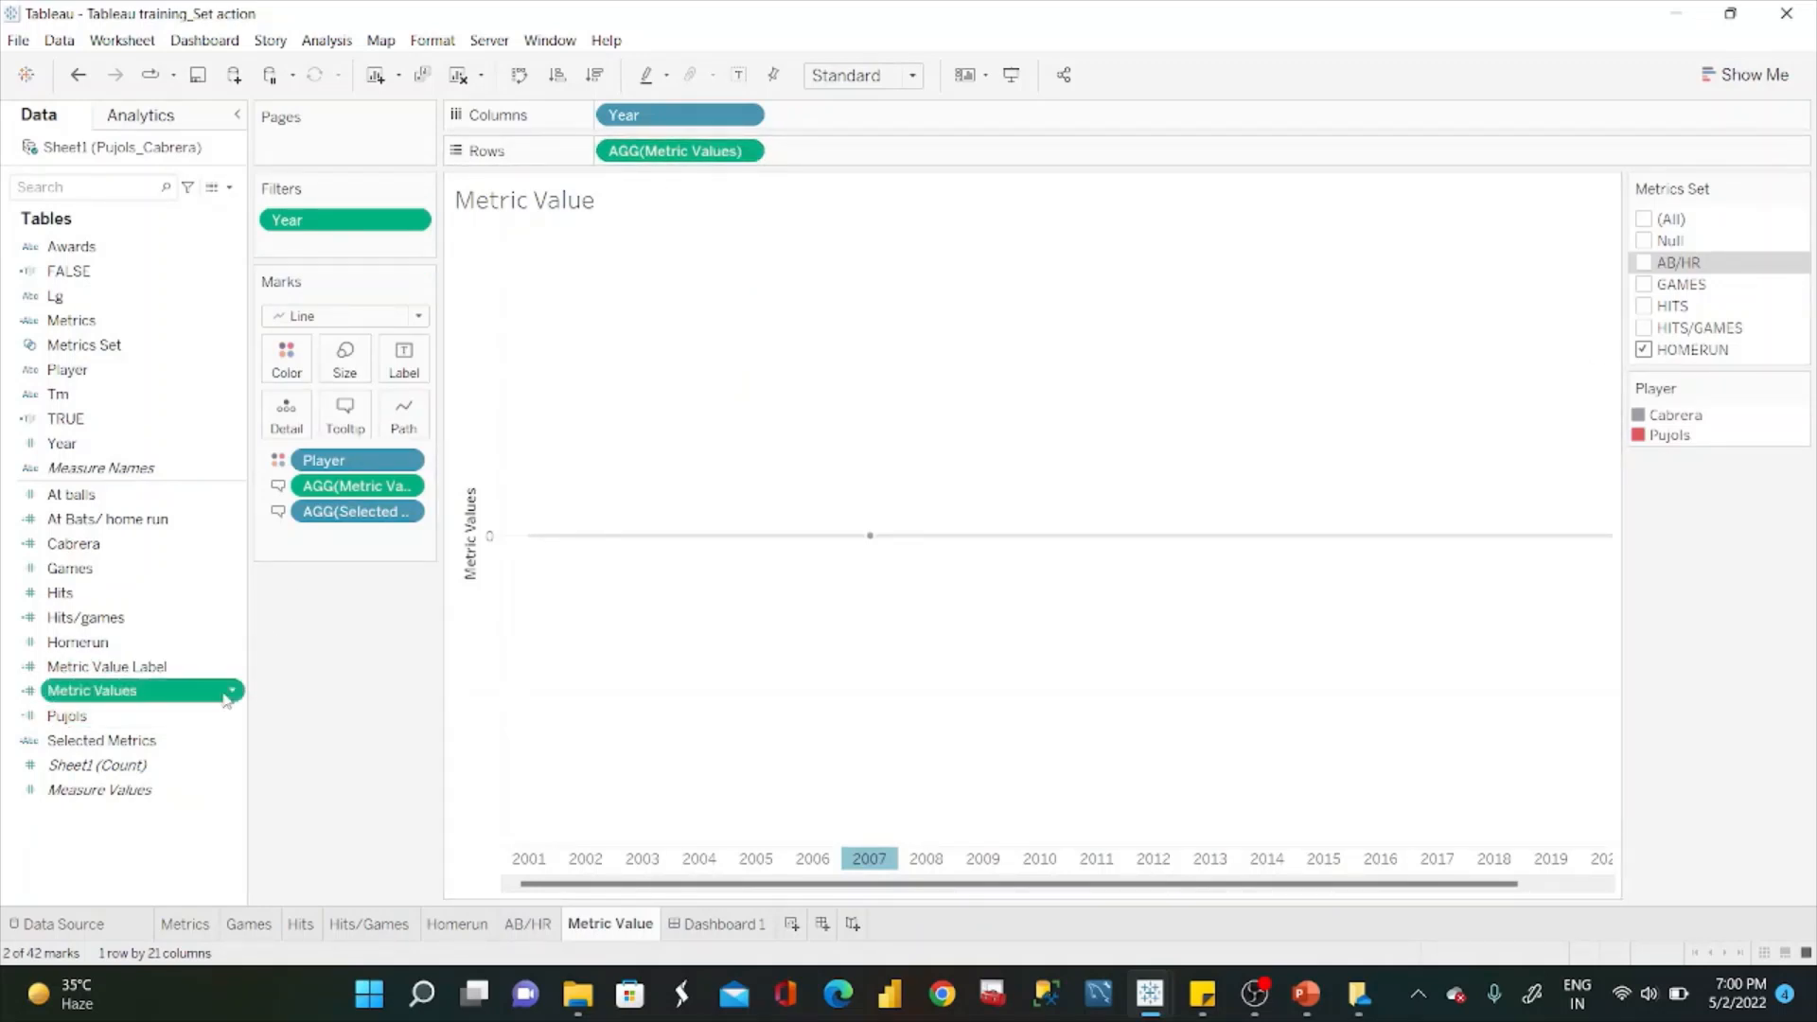
left_click(231, 692)
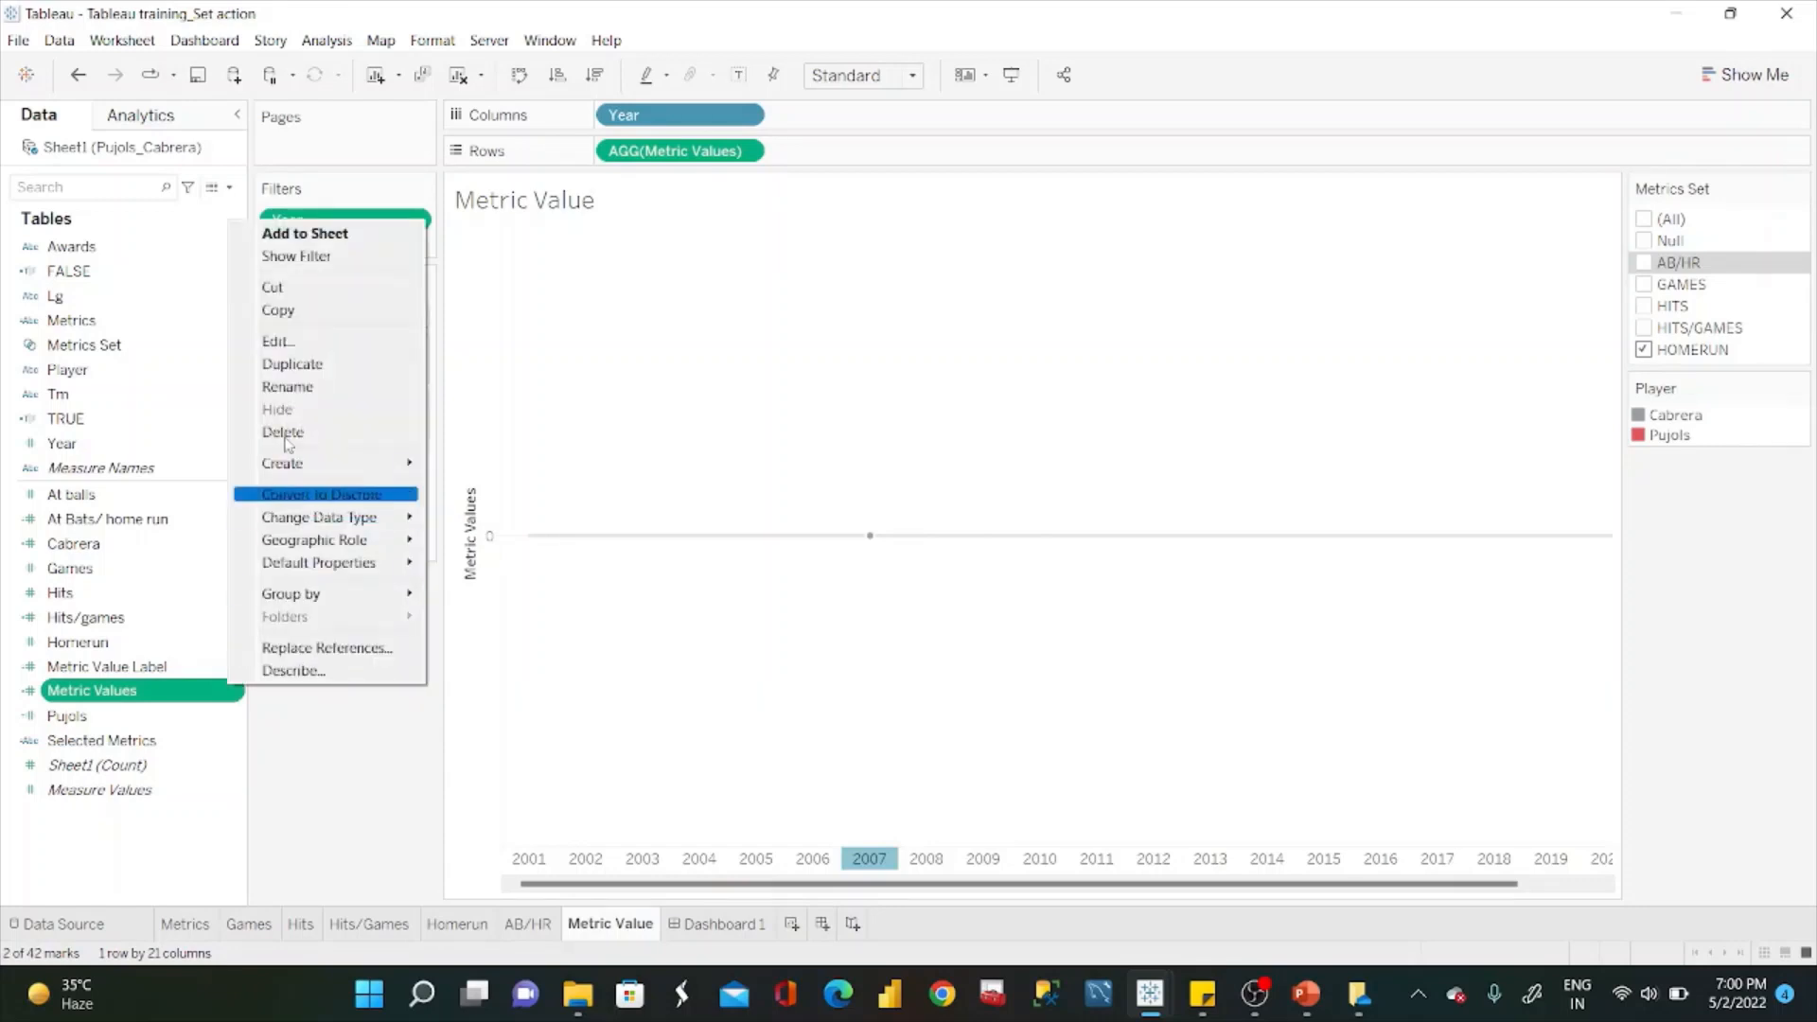
left_click(290, 347)
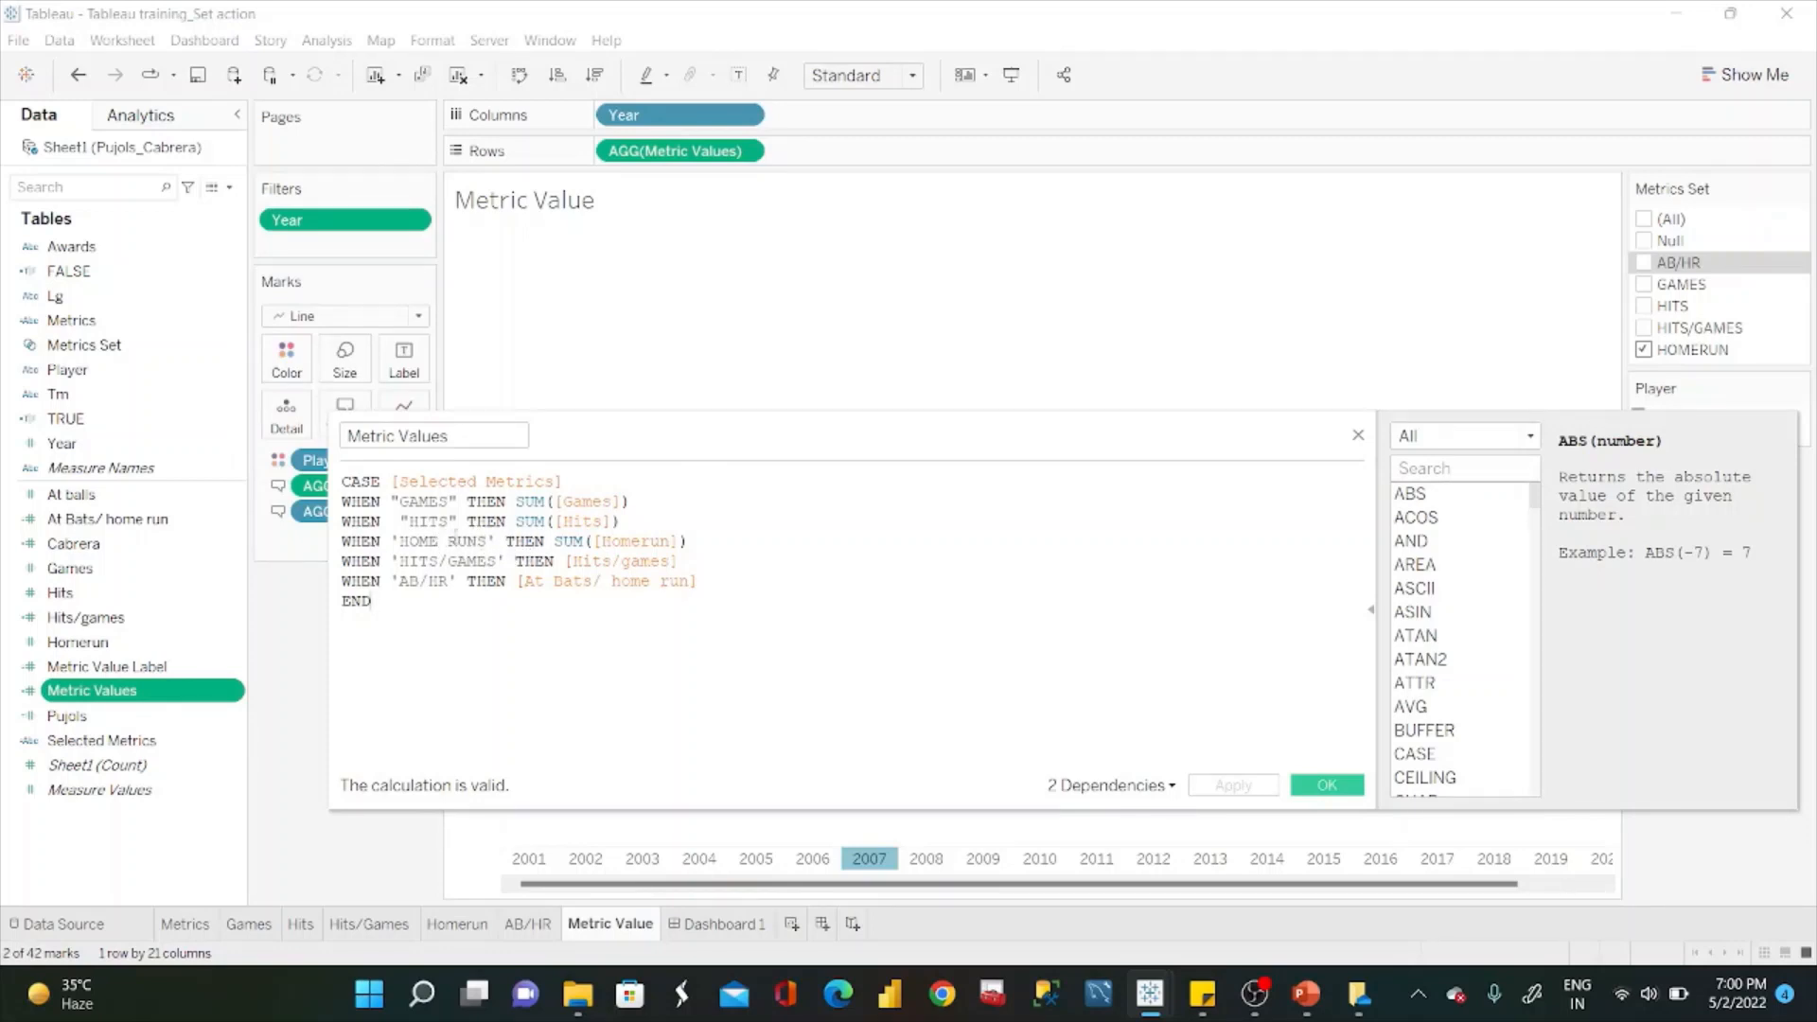
left_click(450, 542)
key("BackSpace")
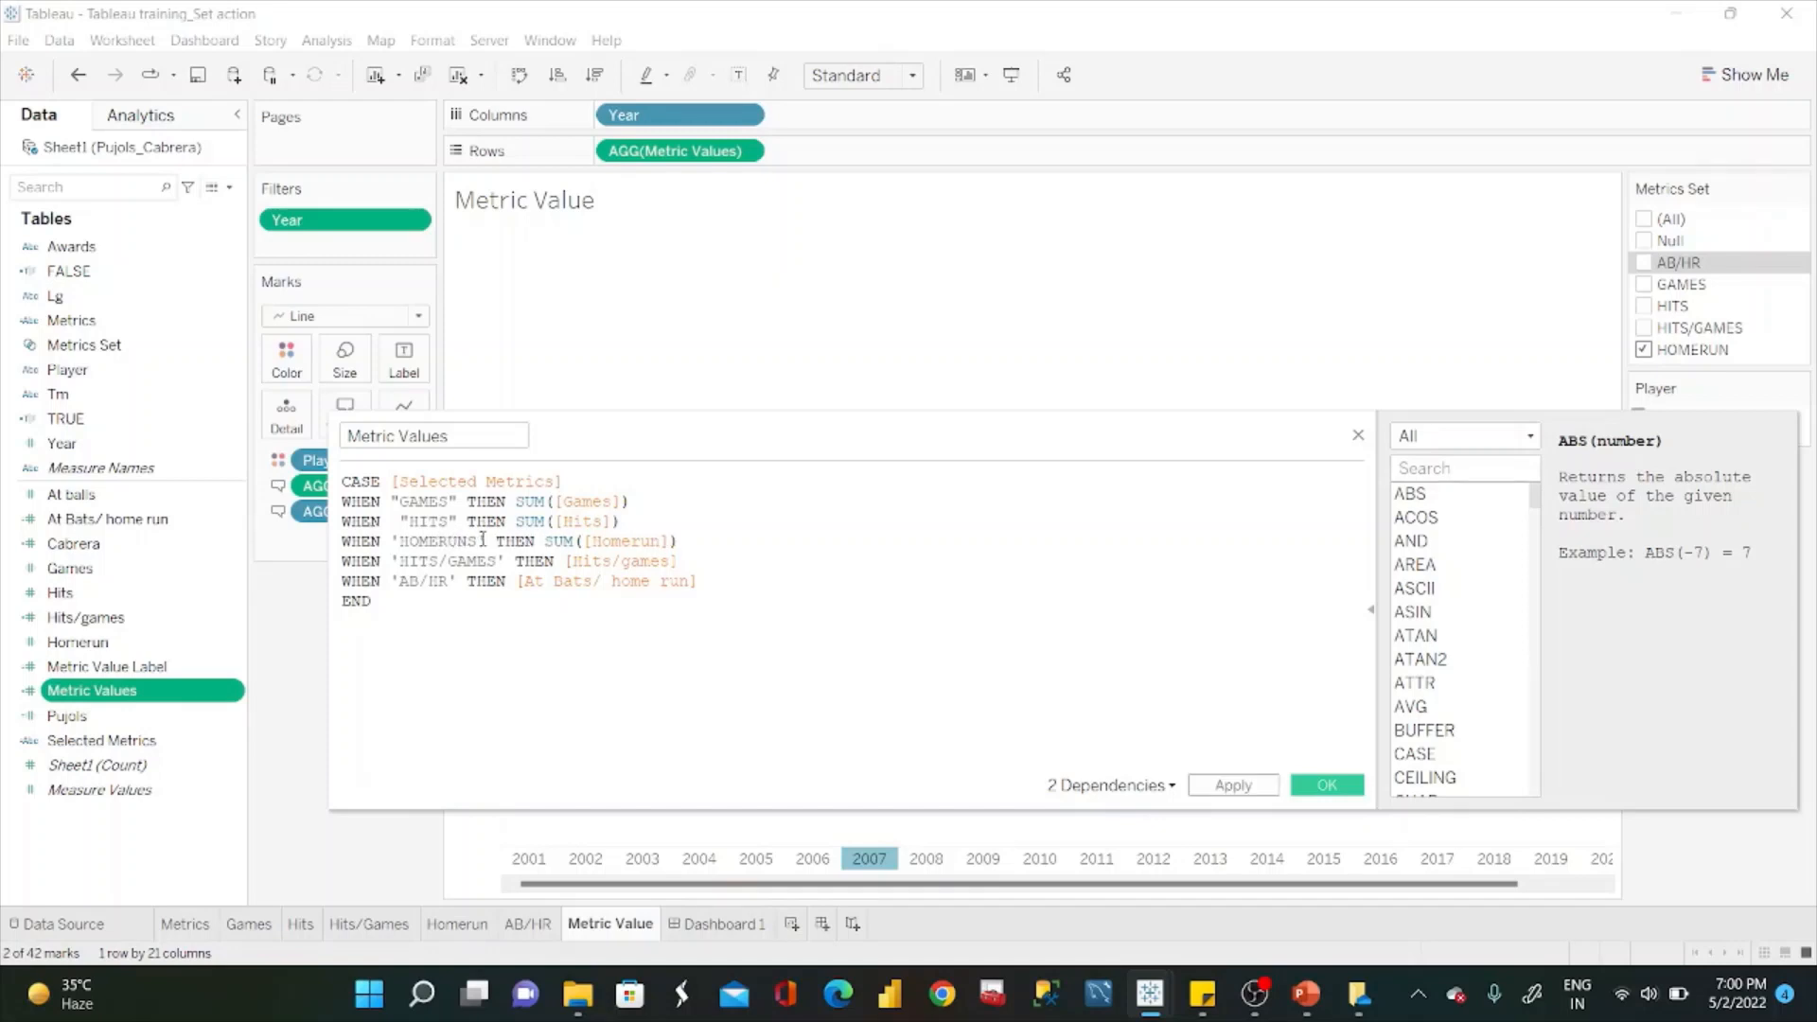
left_click(480, 541)
key("BackSpace")
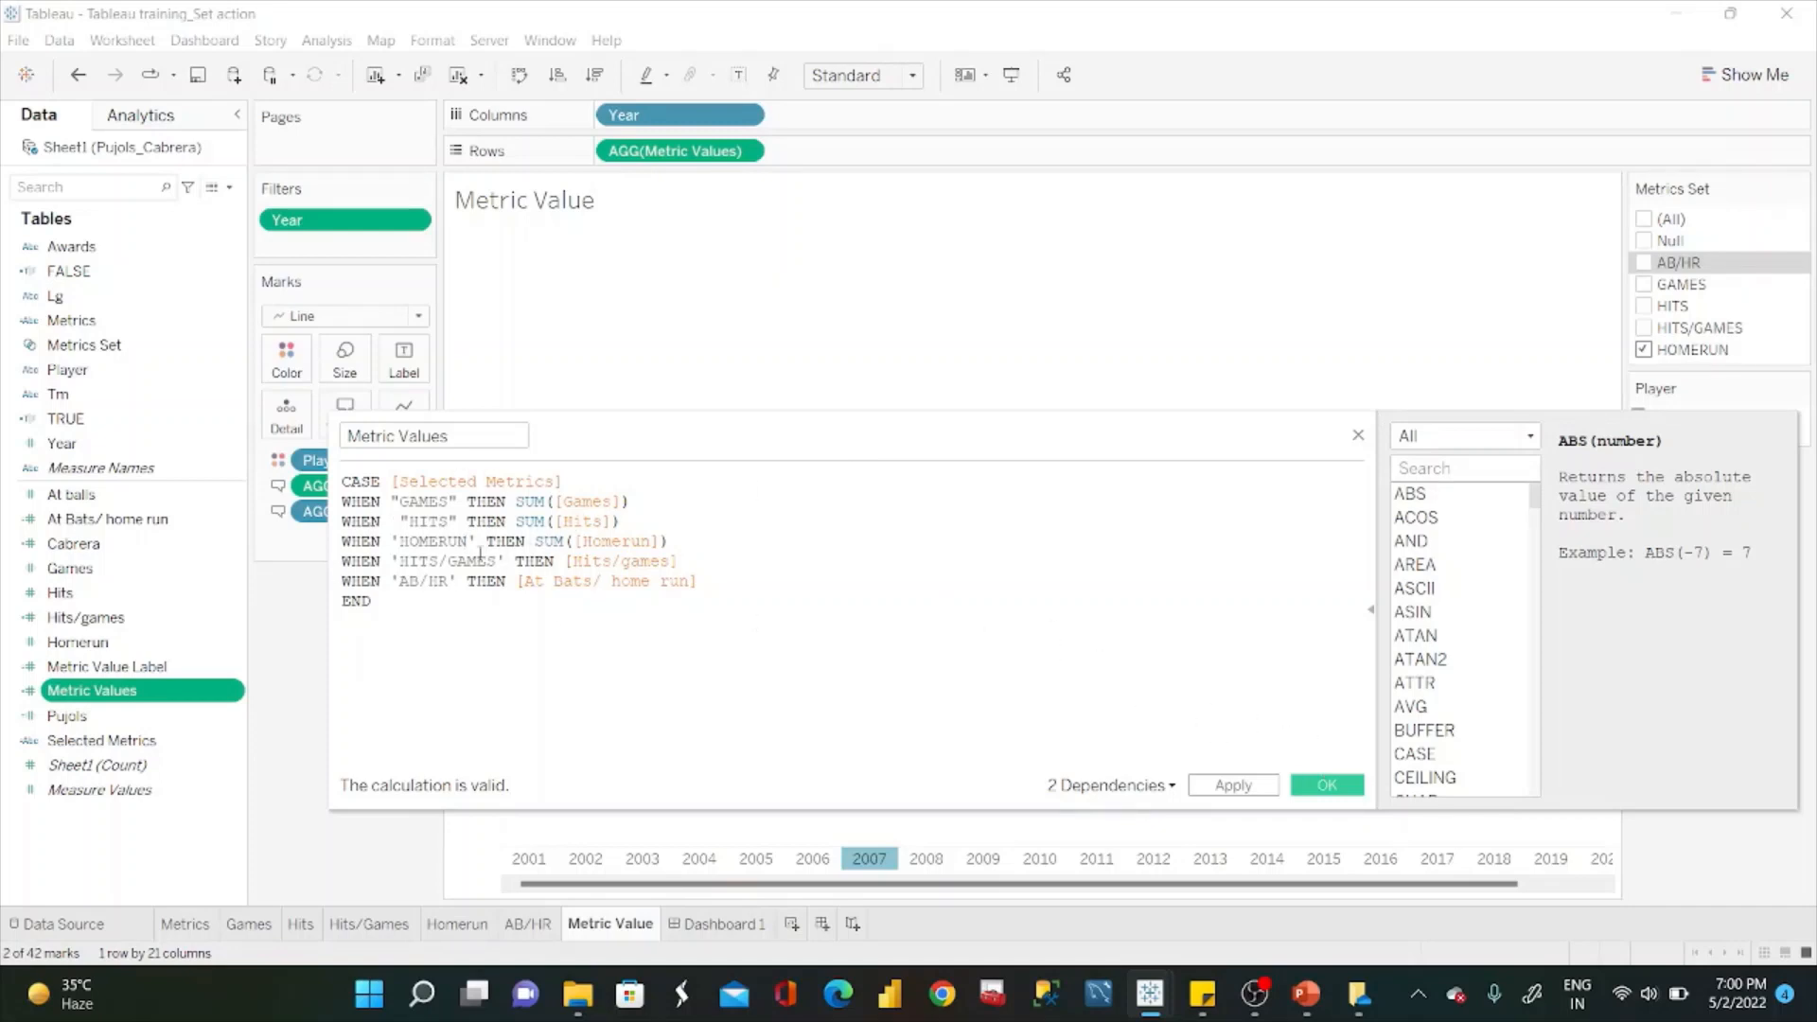
left_click(1327, 786)
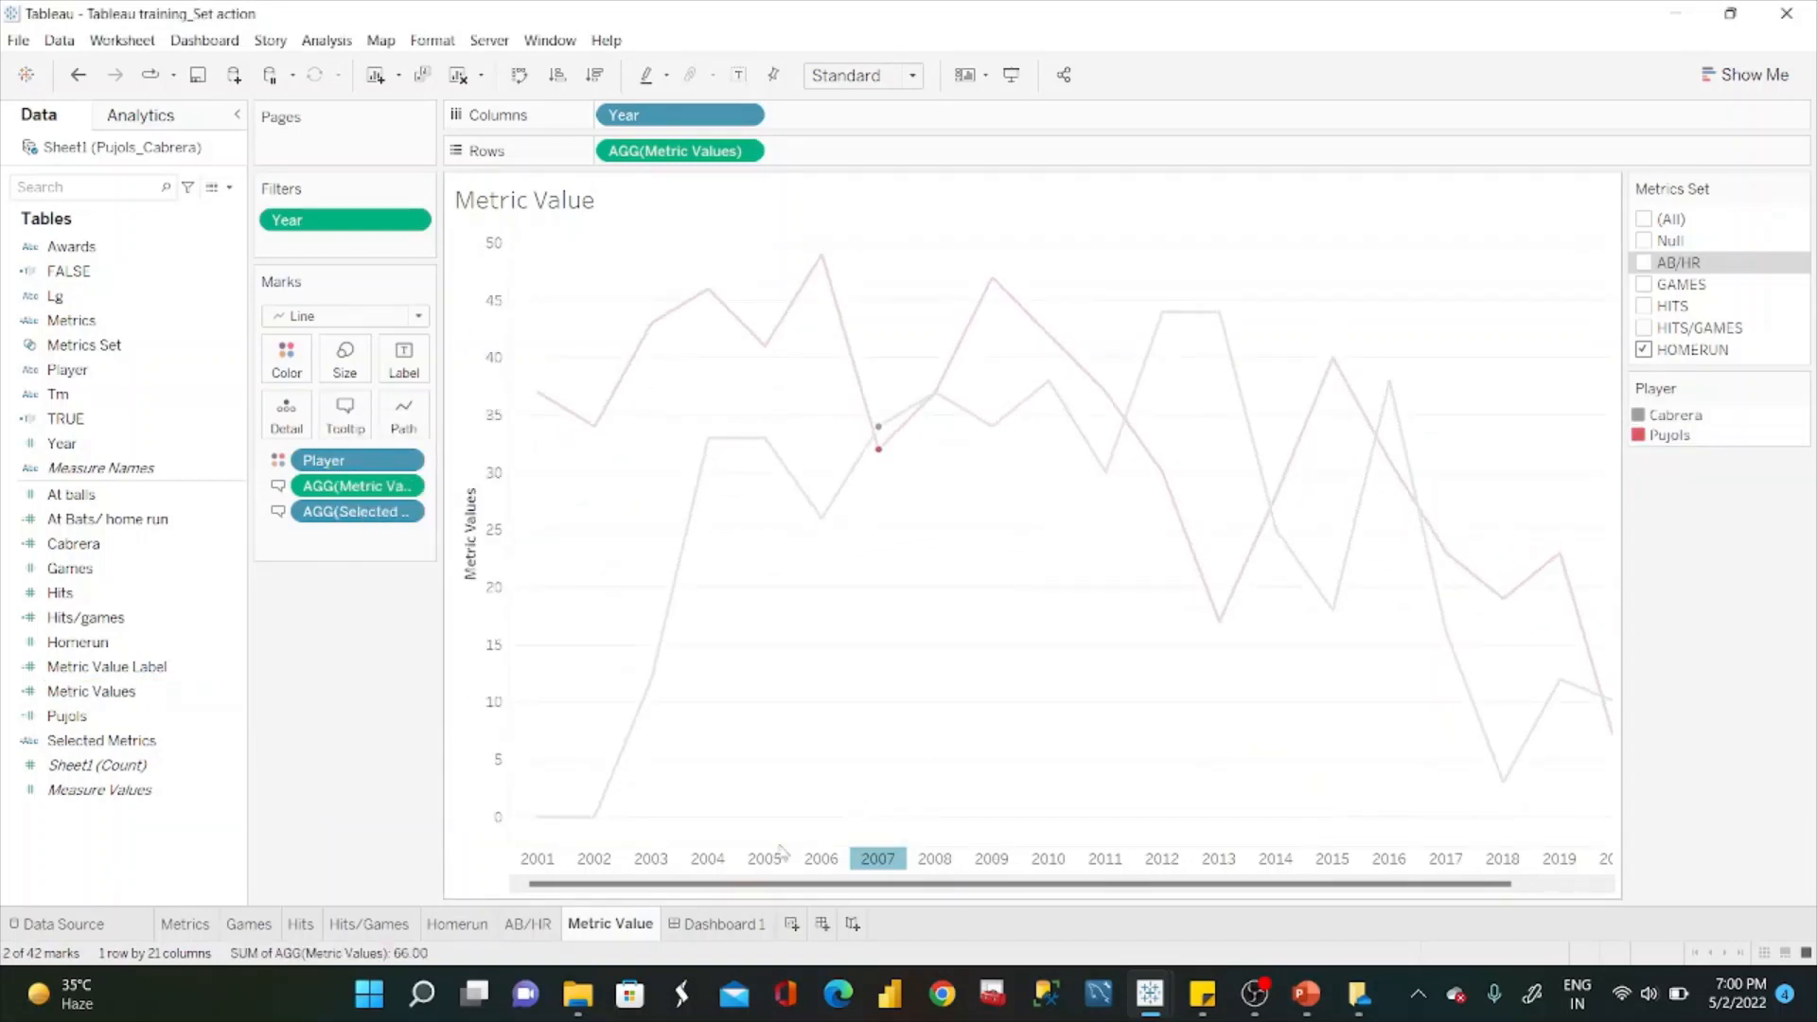
Return to Dashboard 1 and test the KPI switch with the AB/HR bar.
left_click(720, 924)
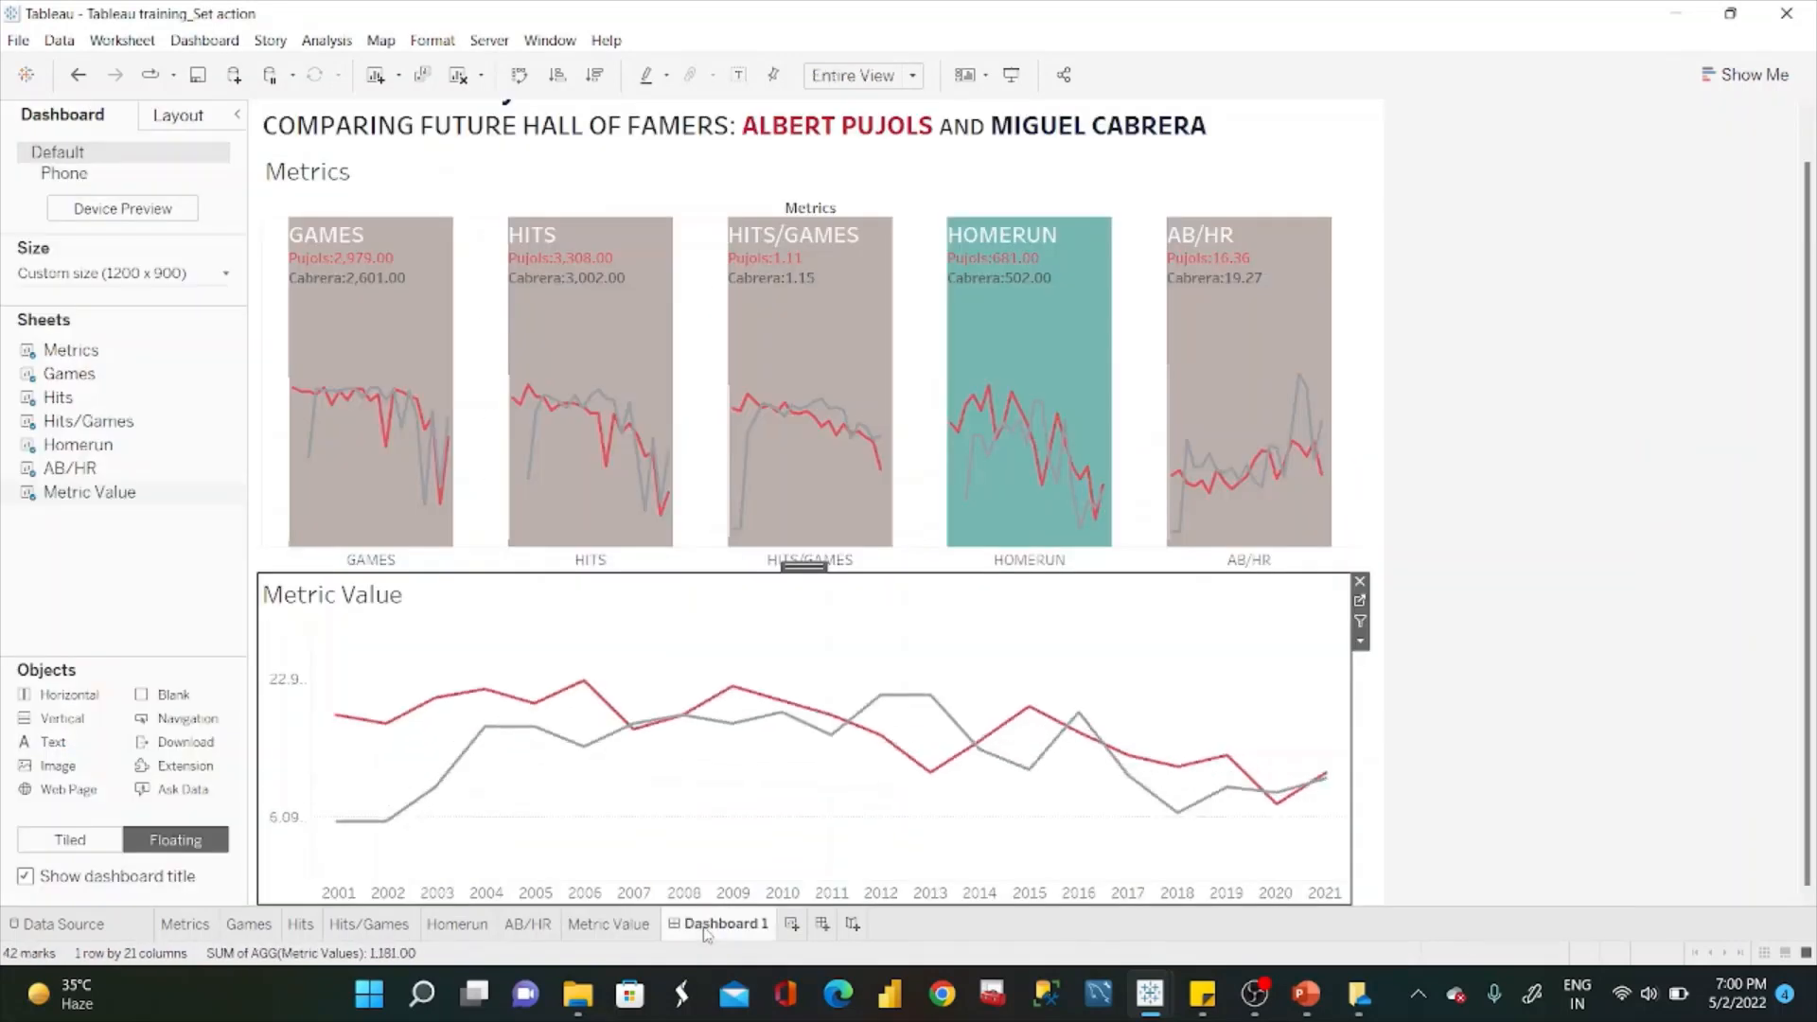
left_click(1225, 329)
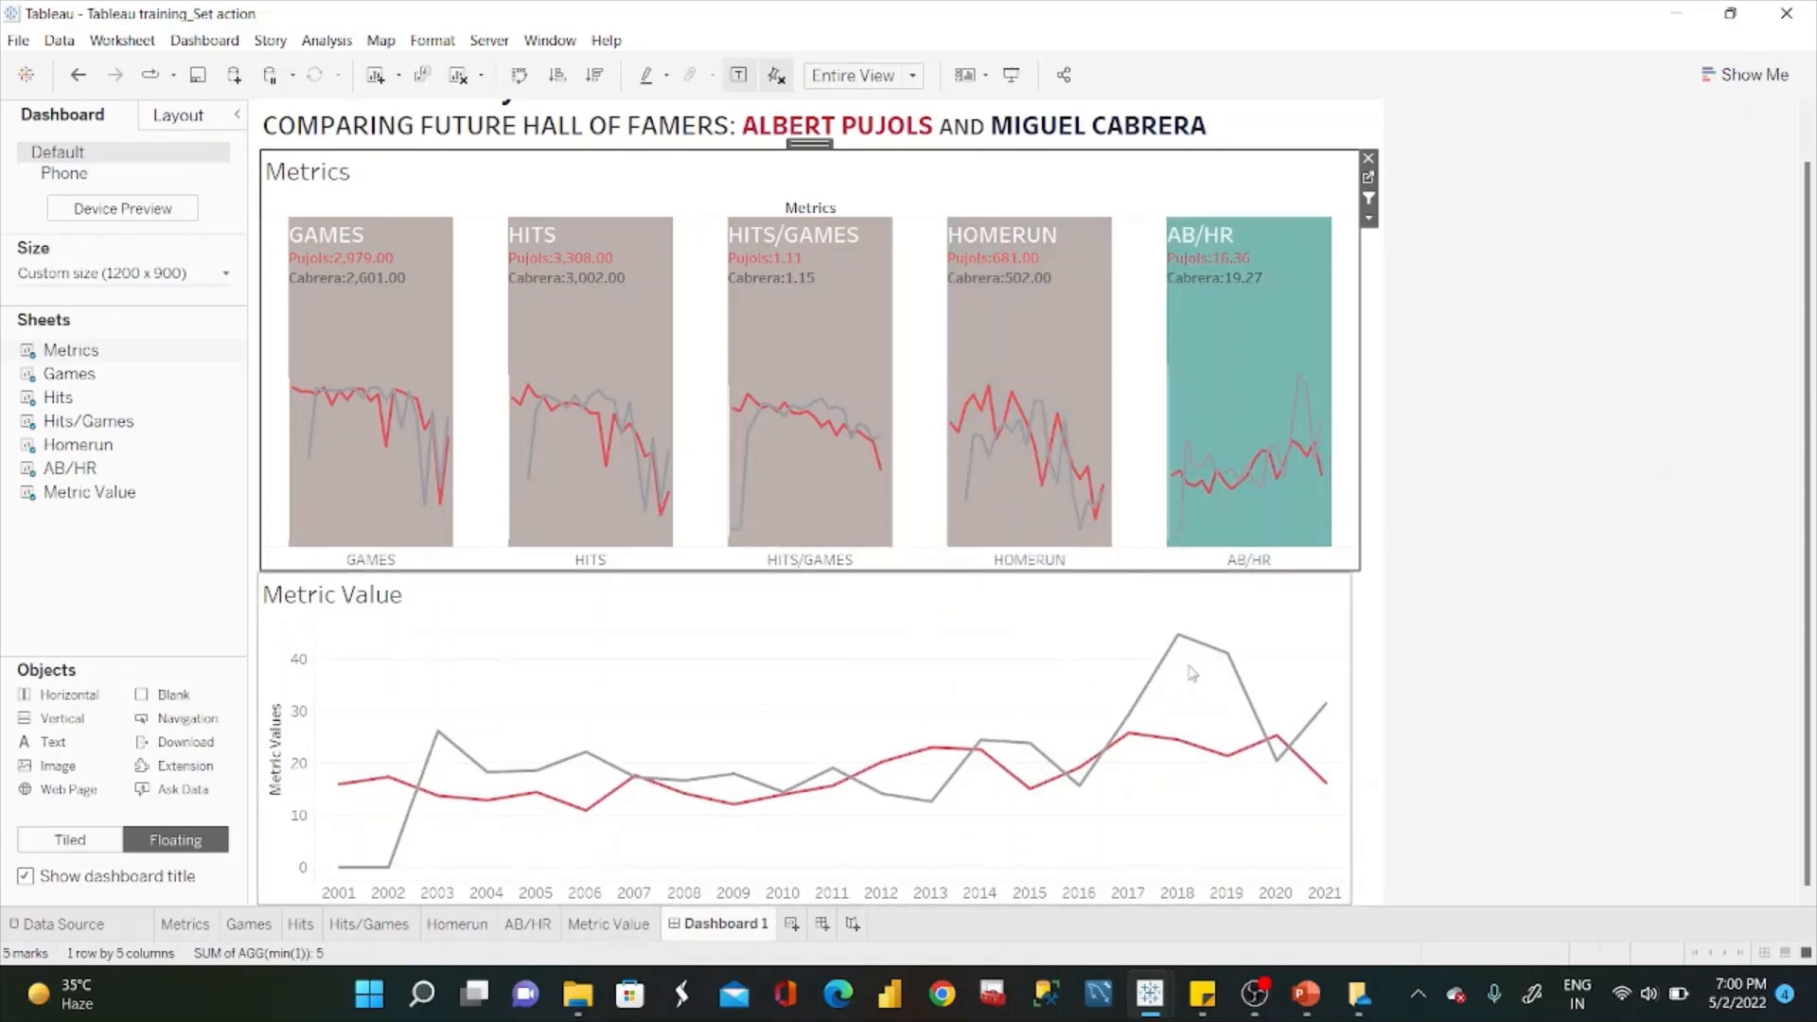
On the Metric Value sheet, show Min/Max mark labels with the label field set to Automatic, and switch the Metrics Set to GAMES.
left_click(1320, 611)
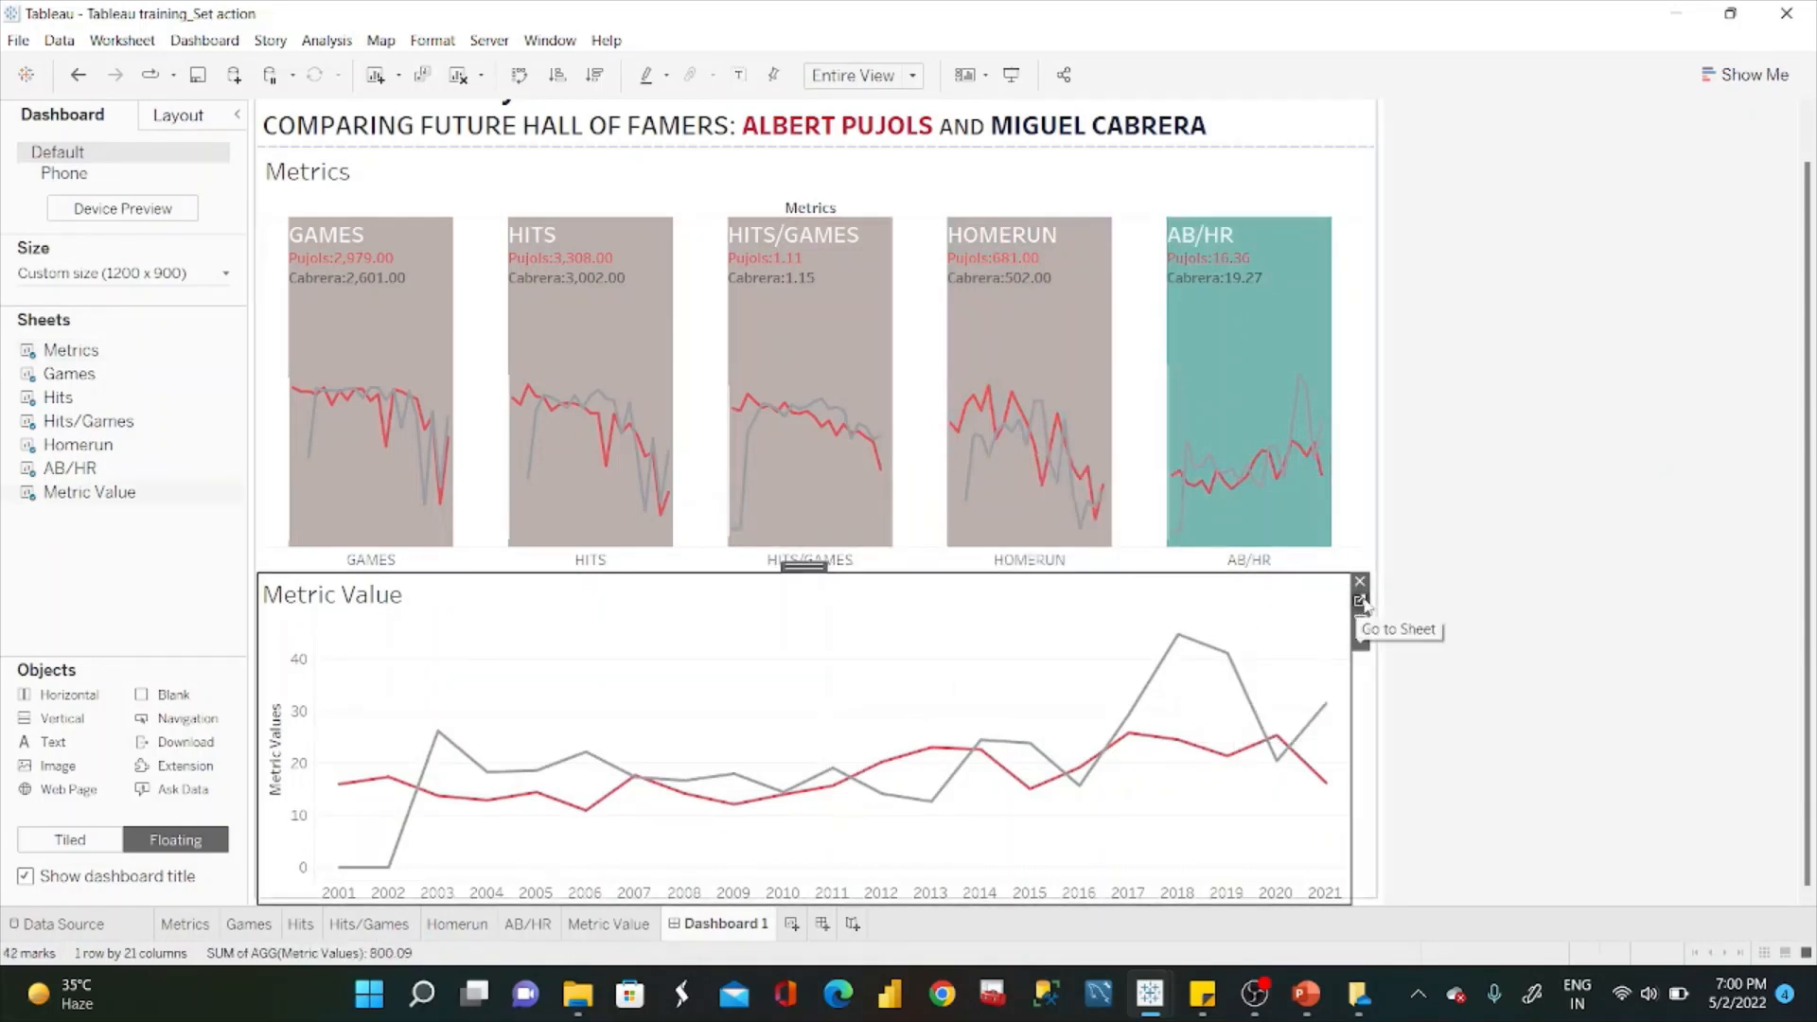
left_click(1360, 601)
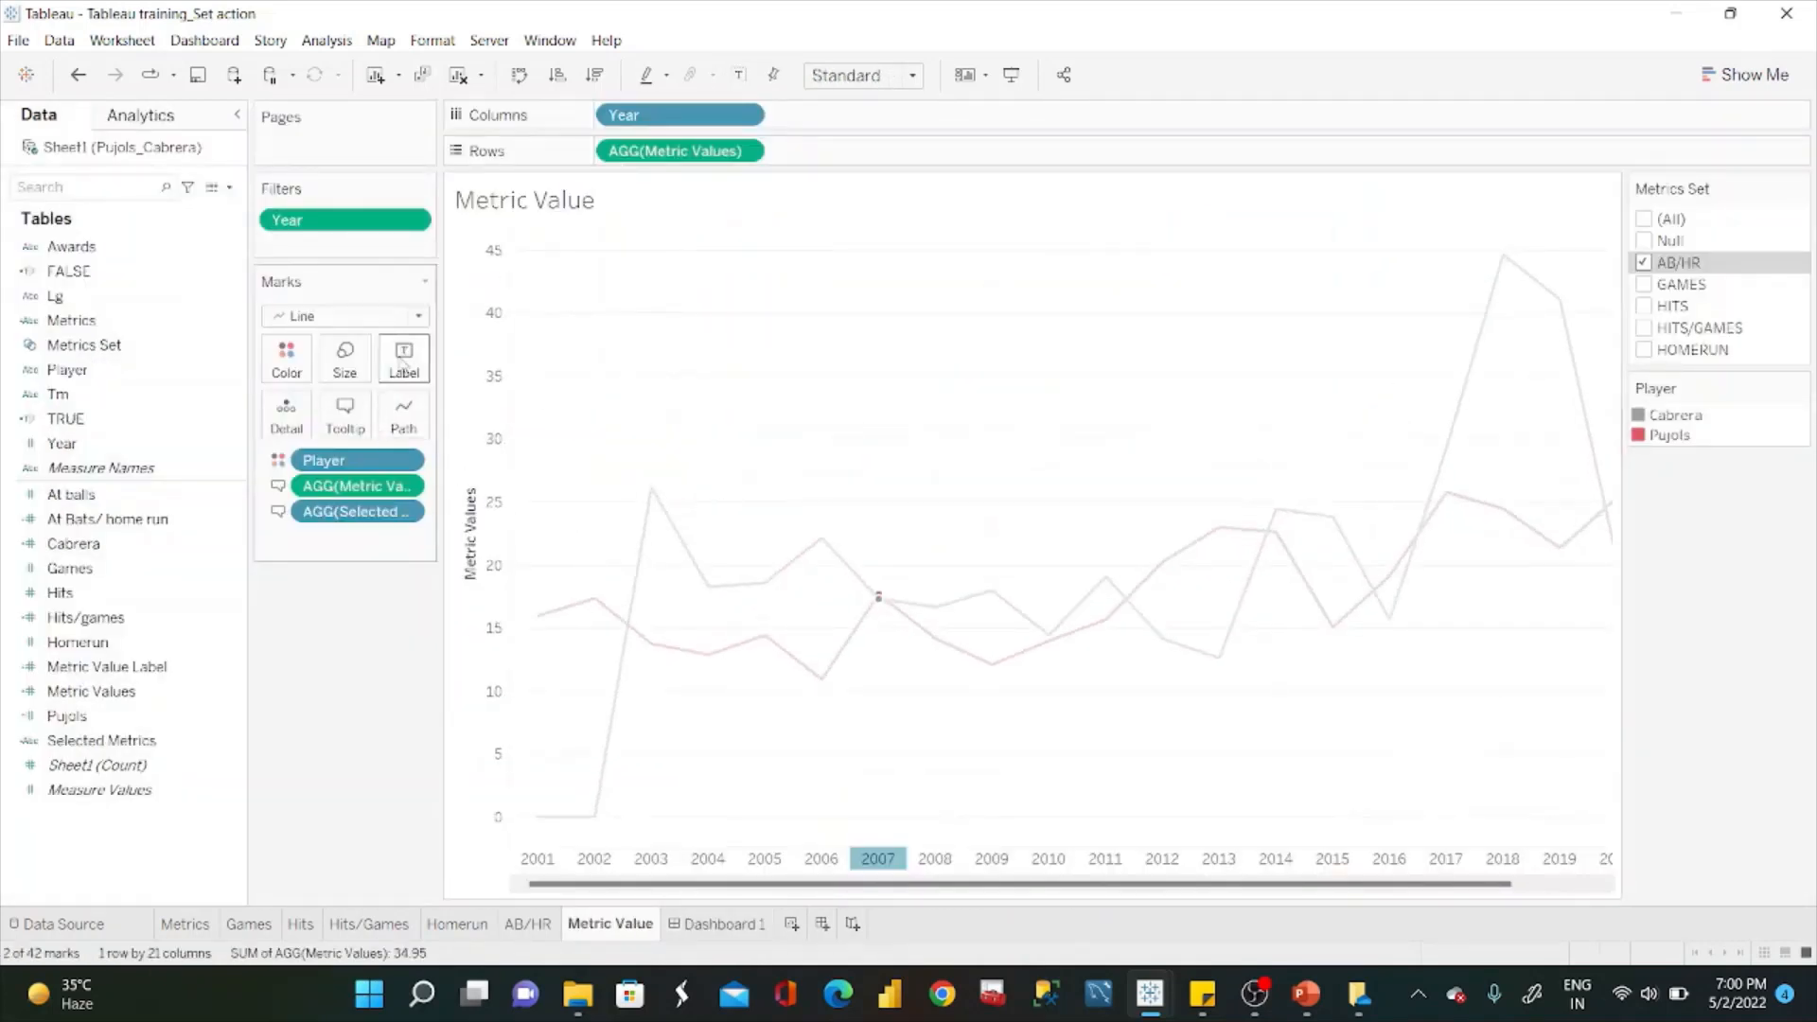
left_click(405, 359)
left_click(463, 596)
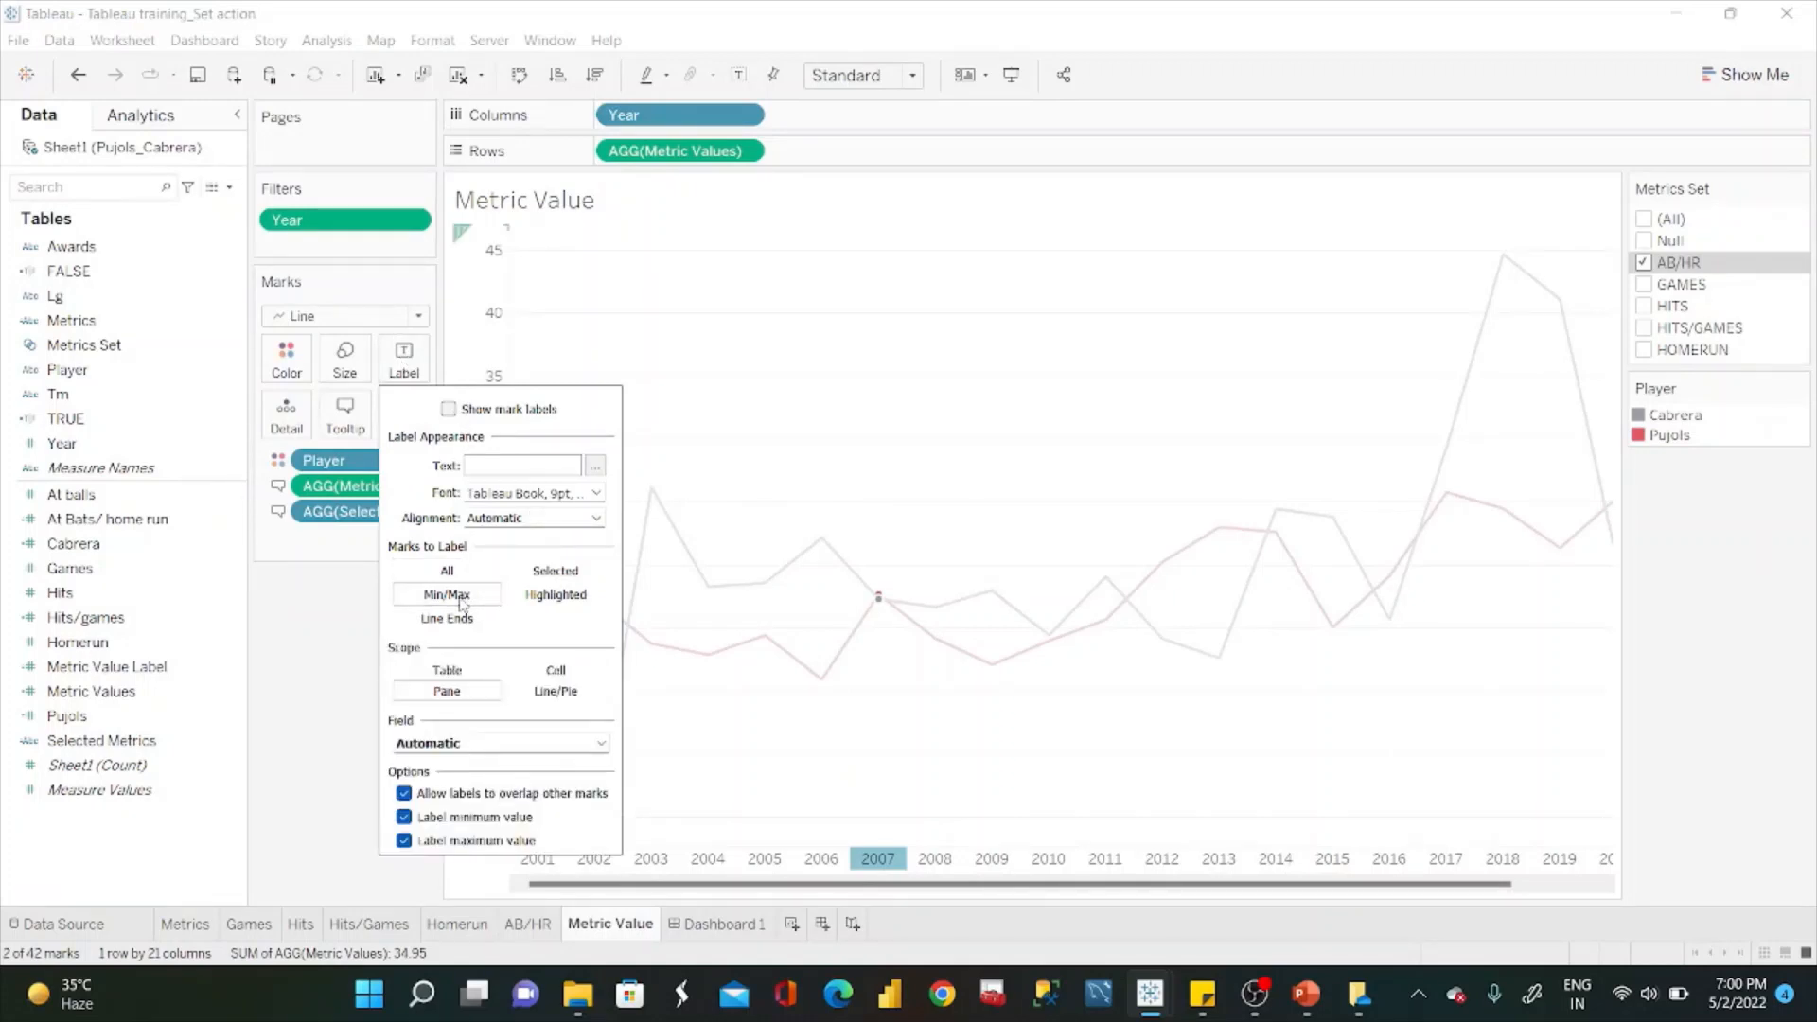
left_click(550, 691)
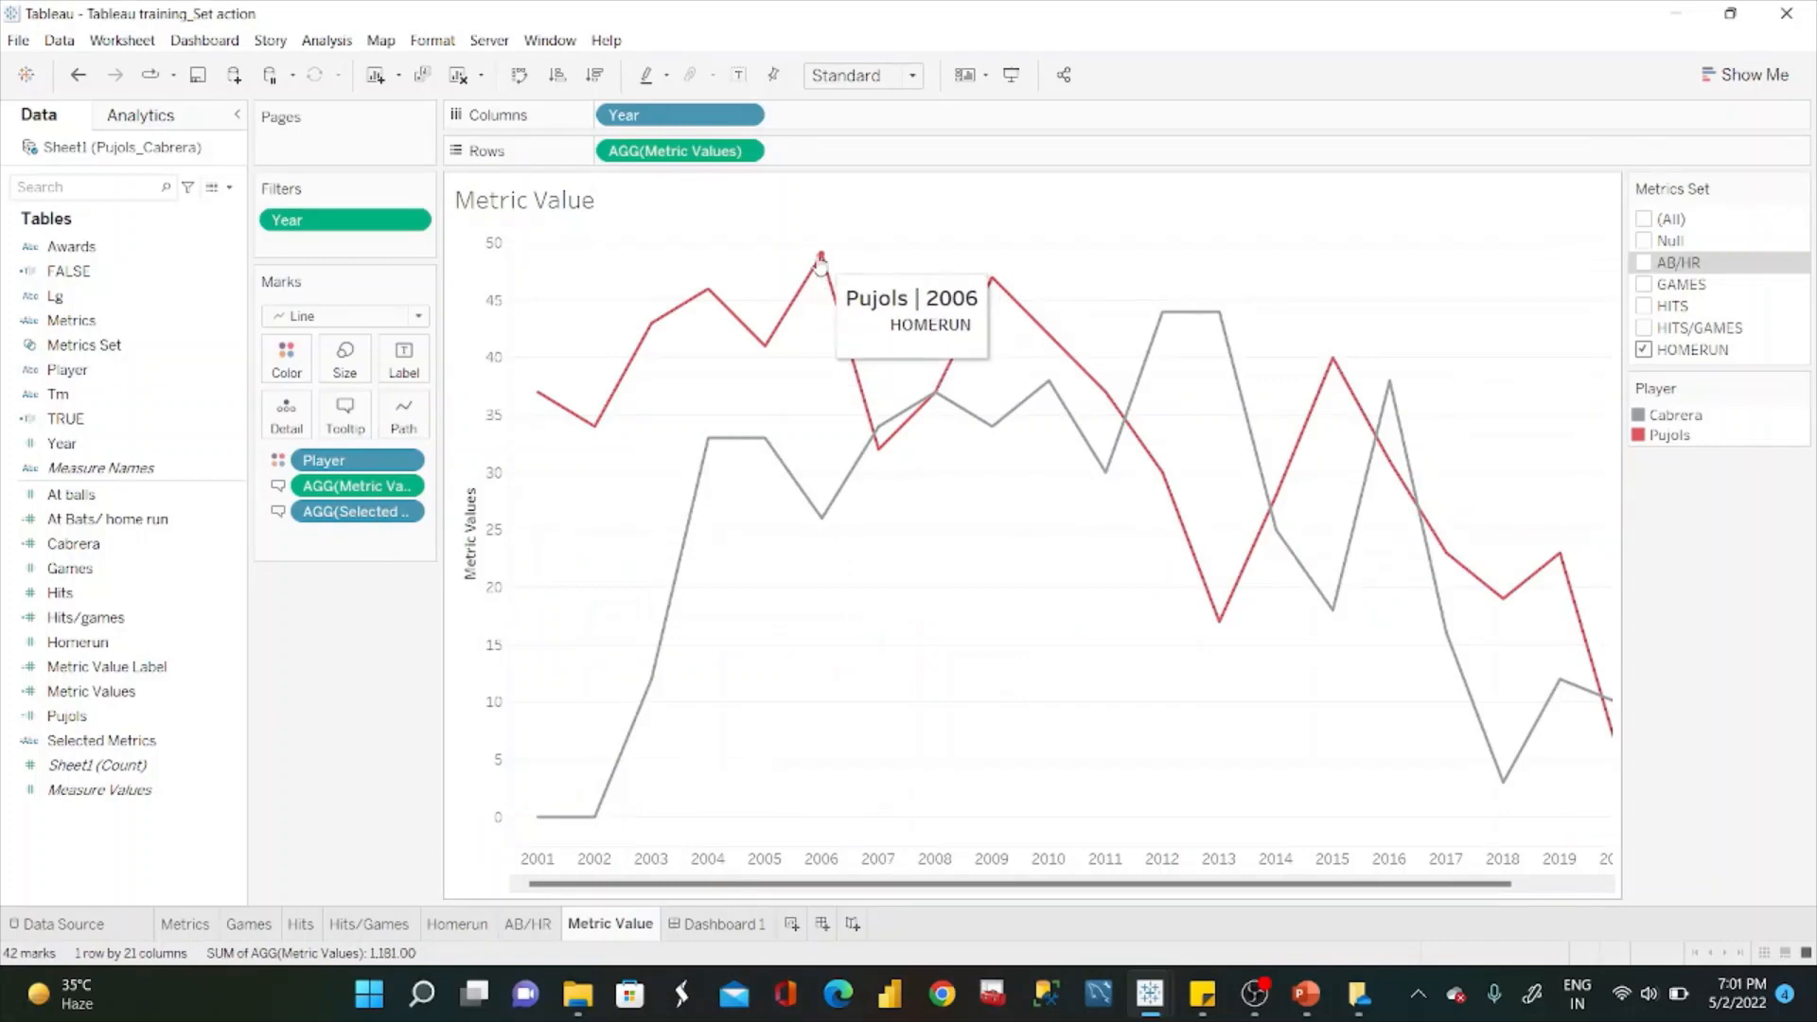
left_click(403, 365)
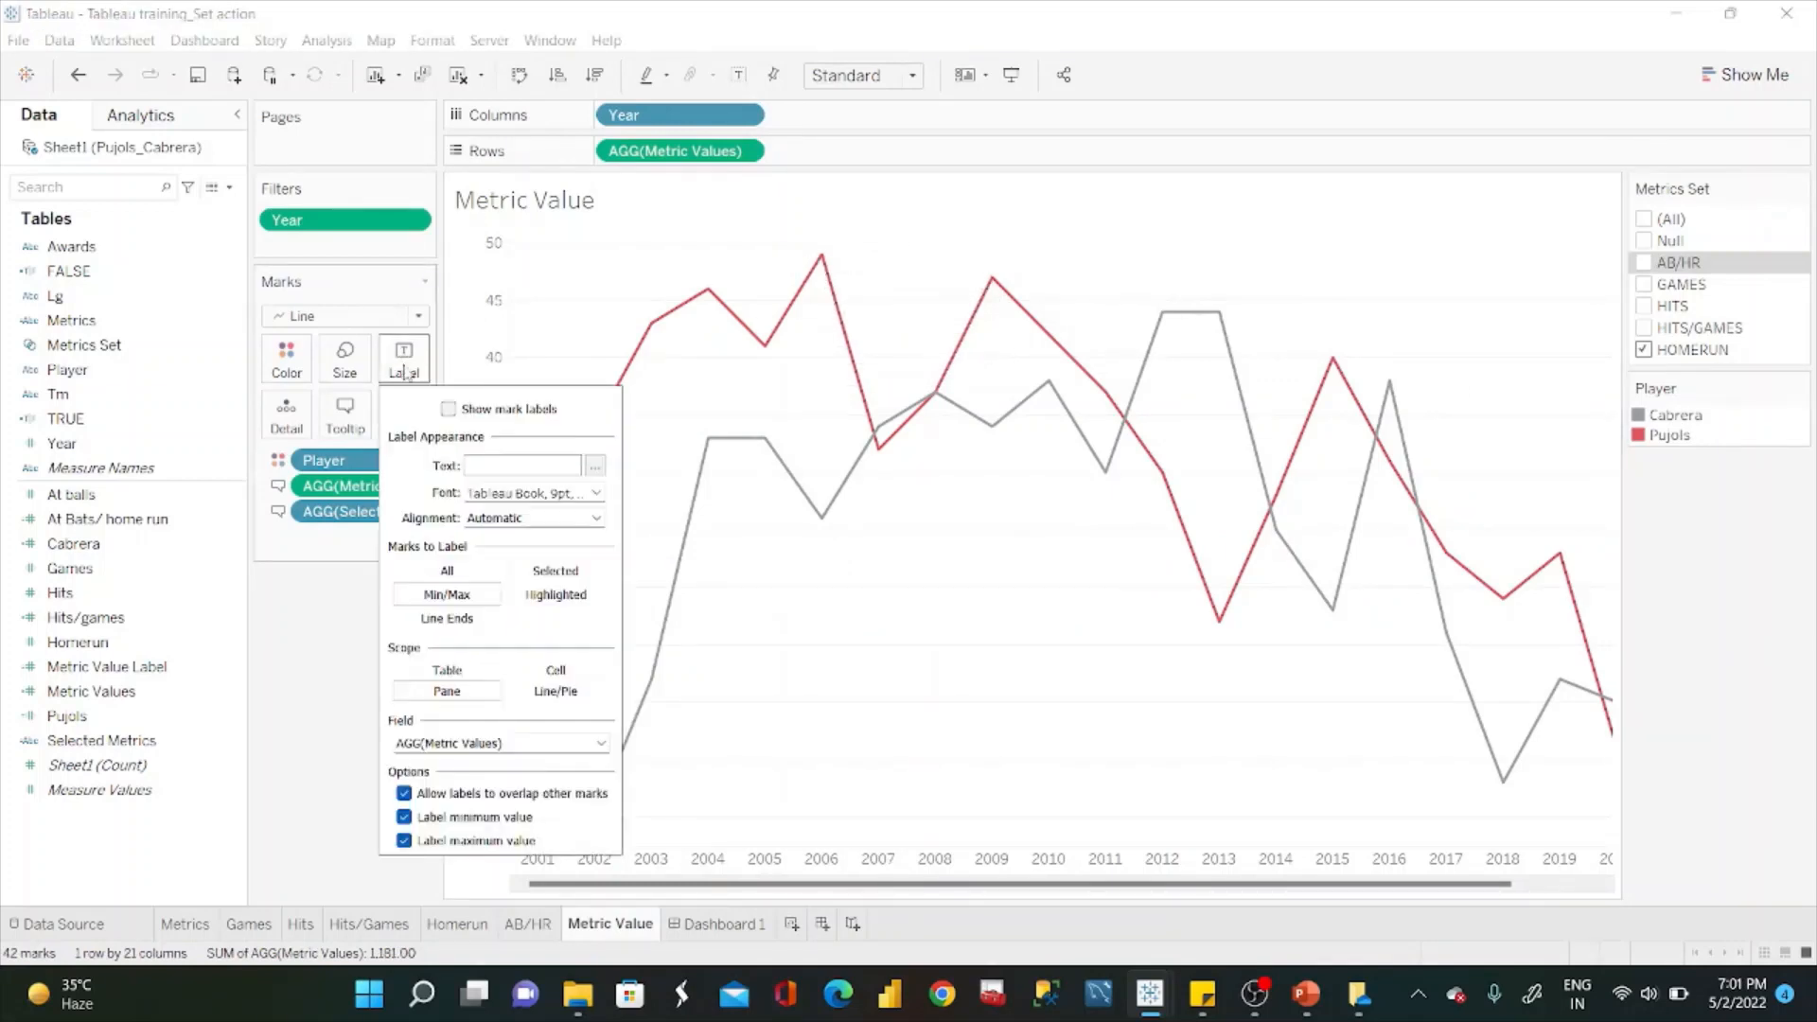
left_click(449, 410)
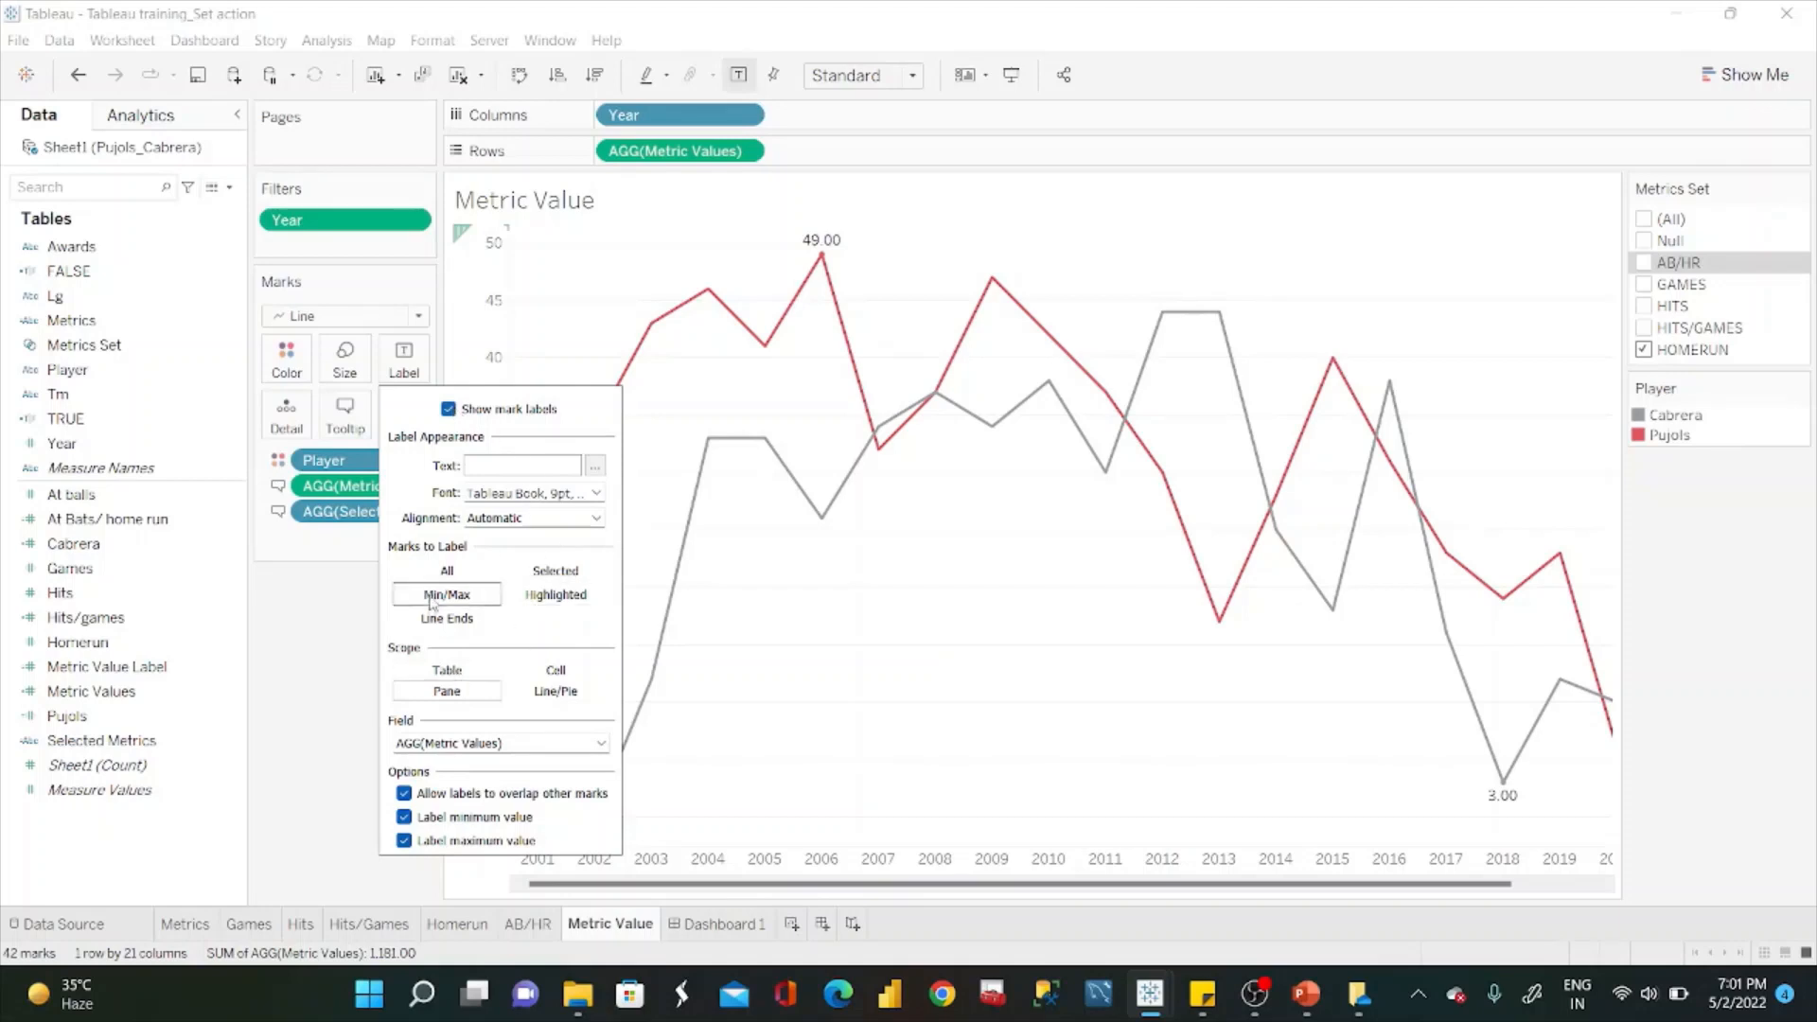
left_click(507, 744)
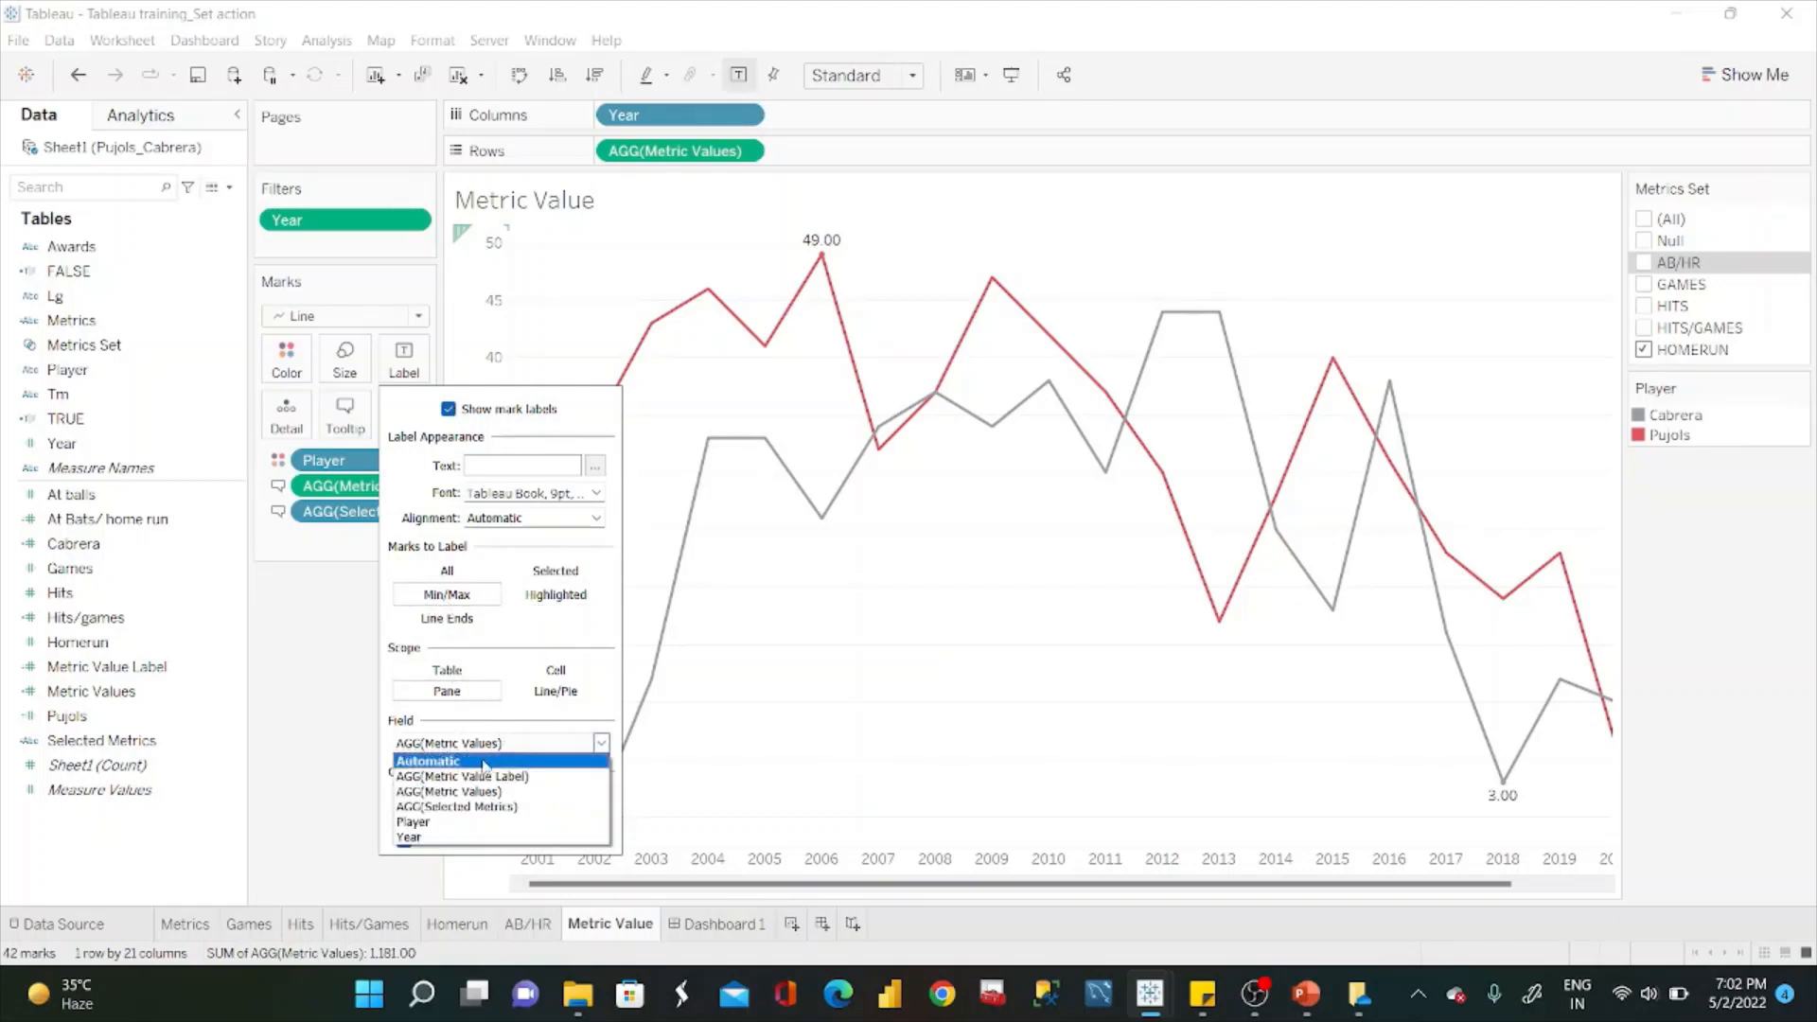
left_click(478, 762)
left_click(334, 757)
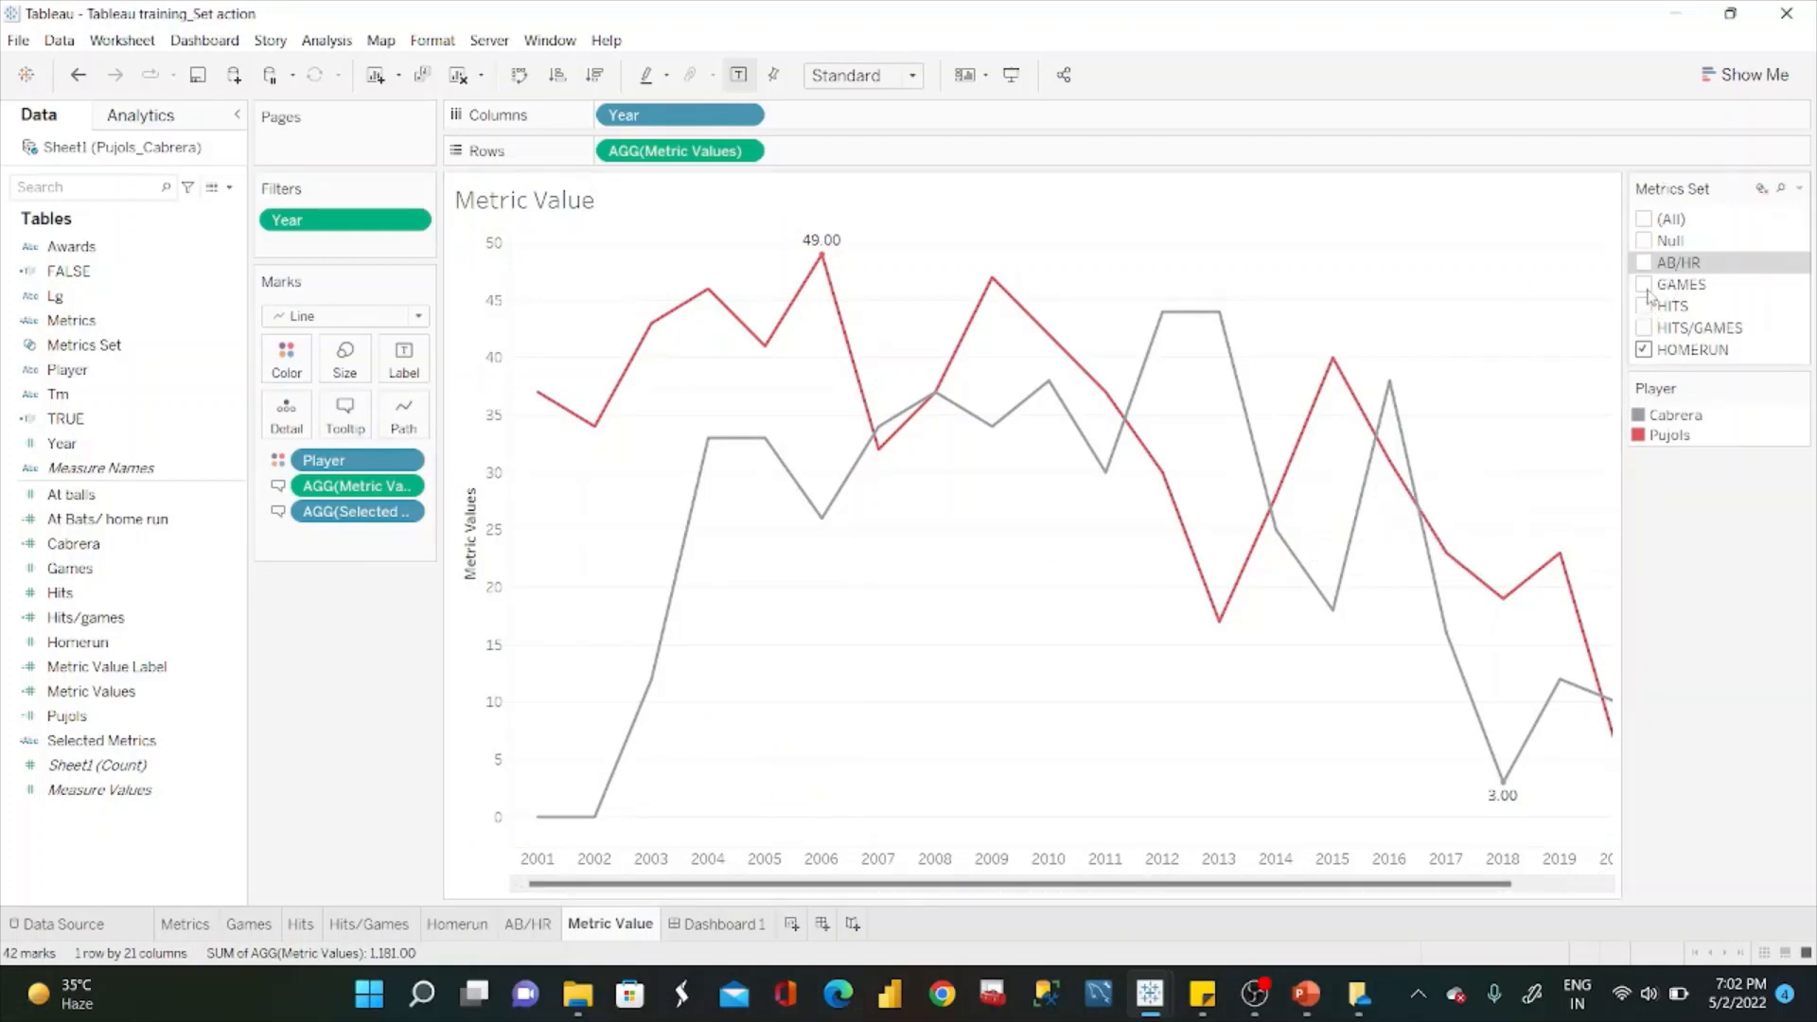
left_click(1644, 284)
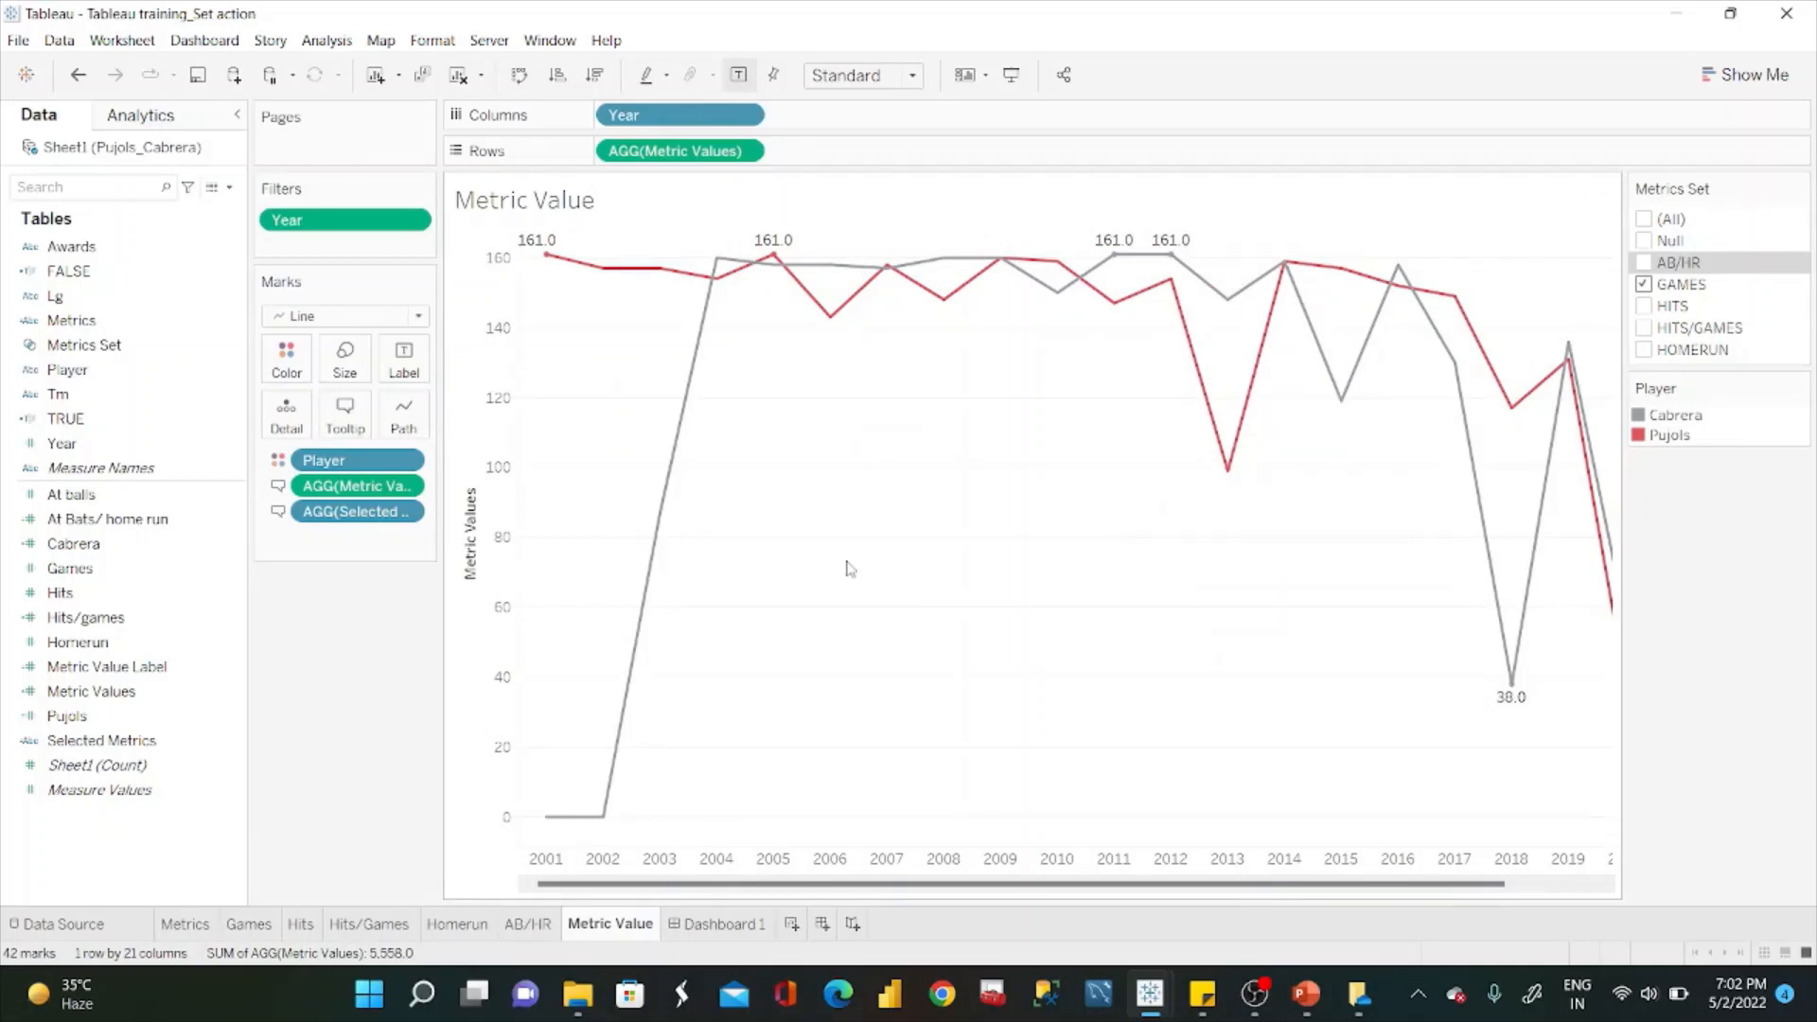
Rename Dashboard 1 as "Set Action" and clear the object selection on it.
left_click(705, 925)
double_click(705, 924)
type("S")
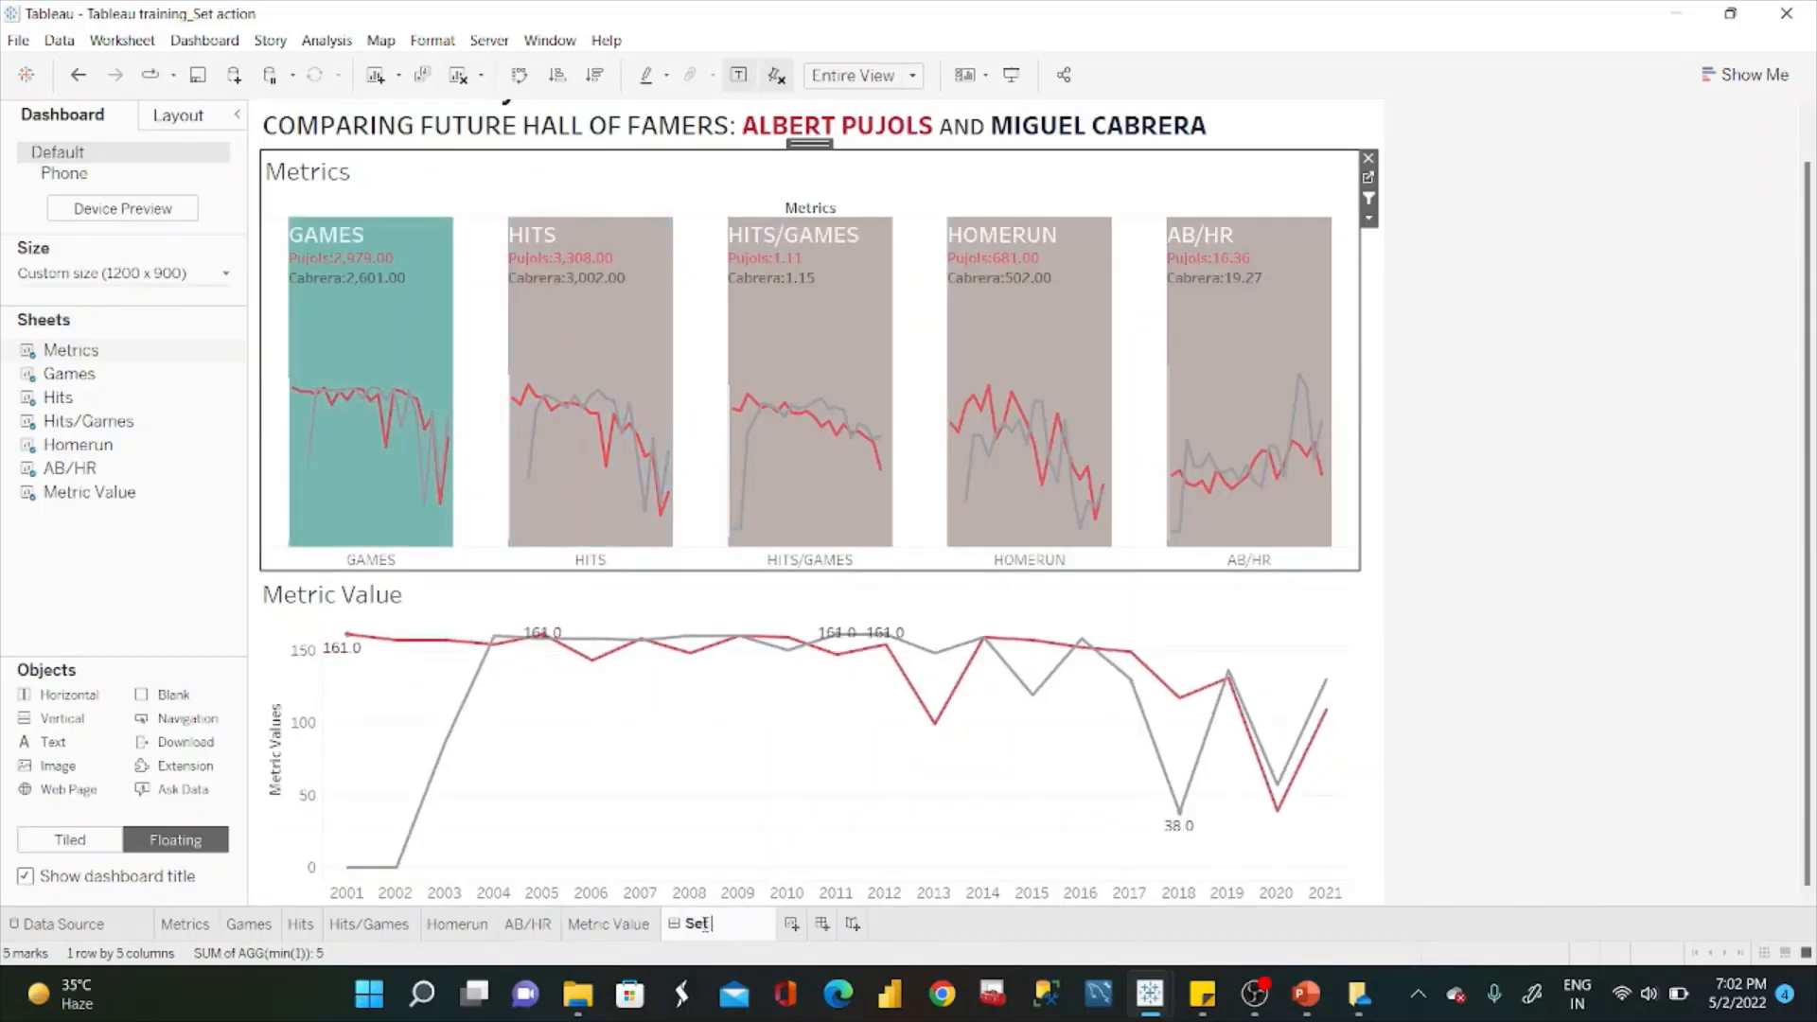
type("et Action")
key("Return")
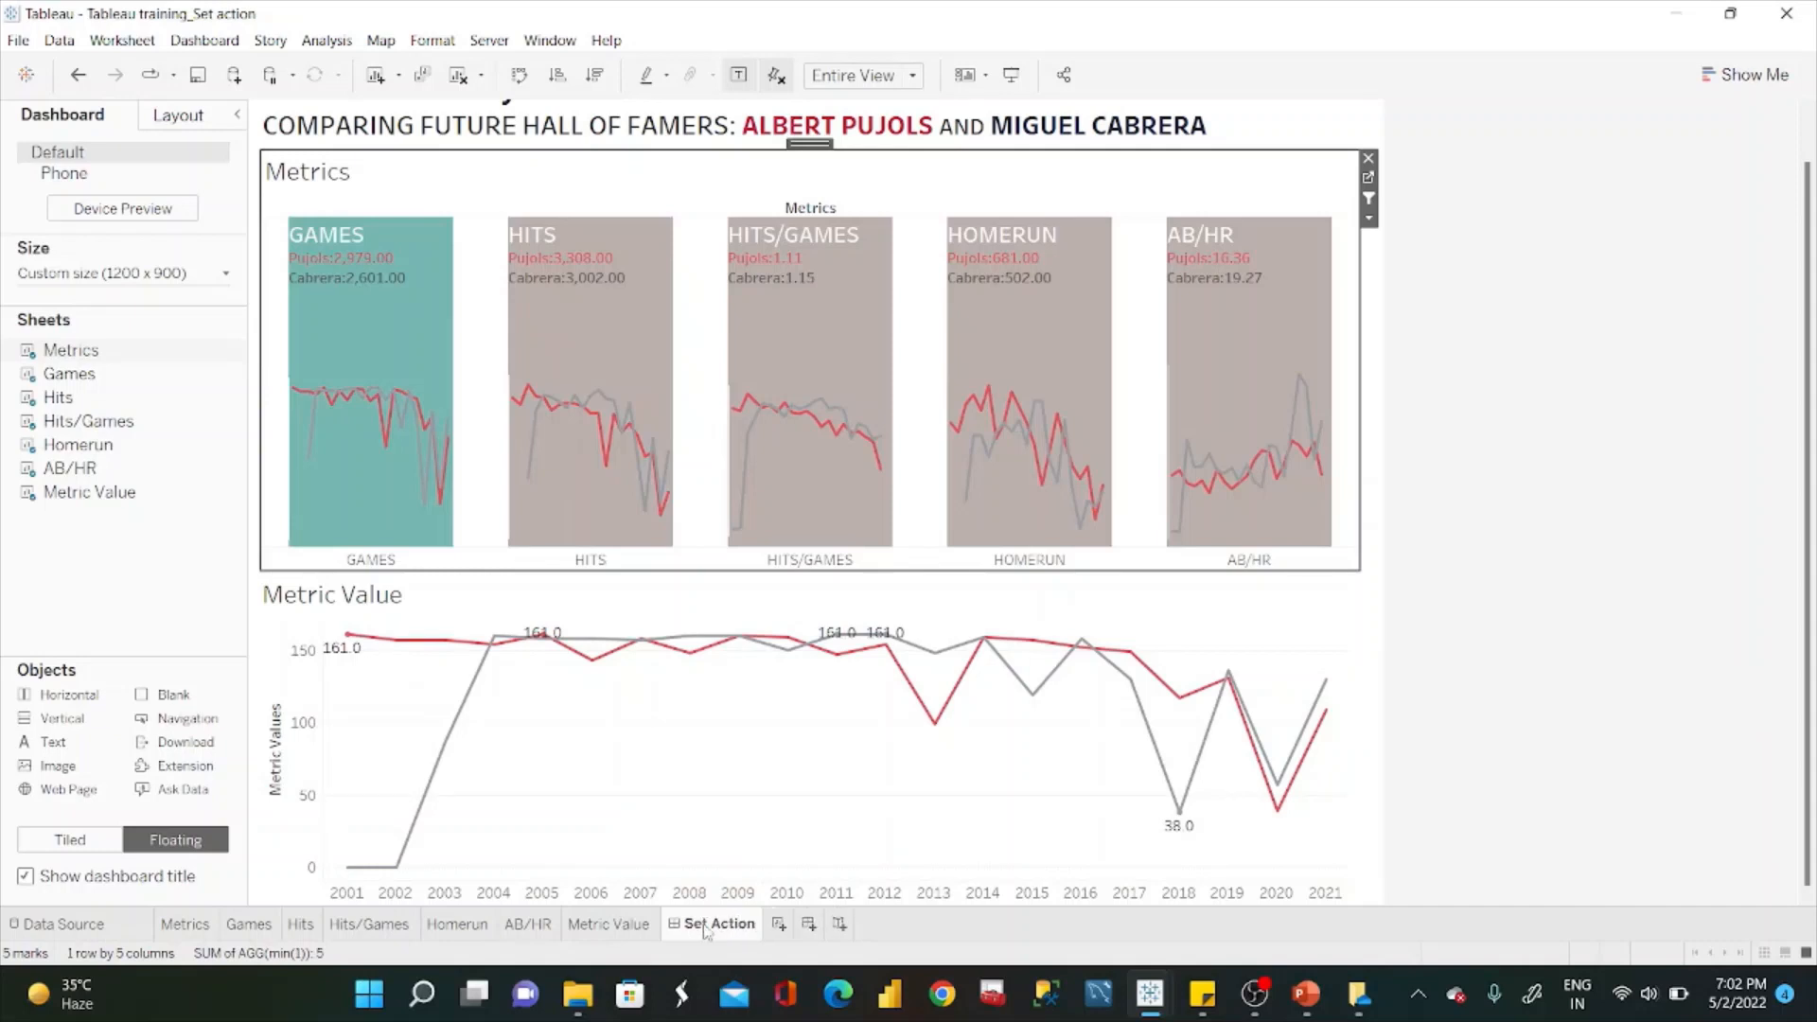
left_click(1578, 587)
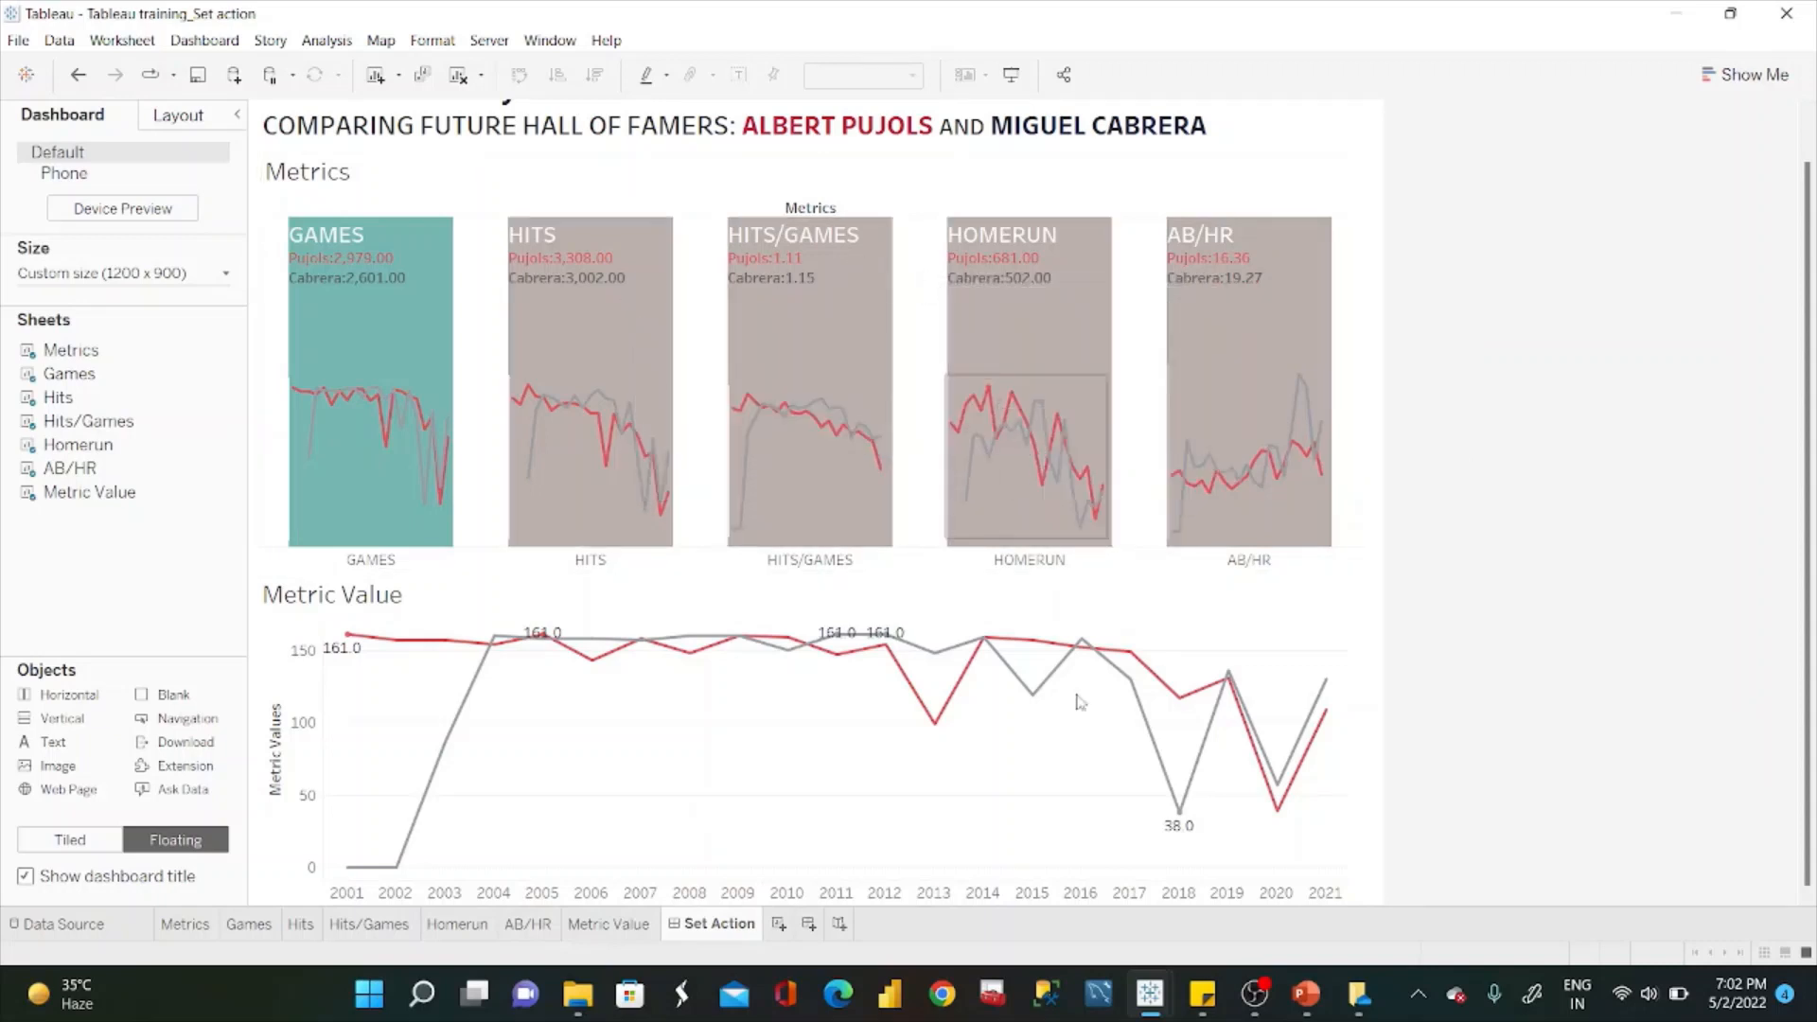
Switch to the reference workbook "Set Action: Can you switch b/w KPIs?" and copy the Metrics Set's In color code #76b7b2 from Select Metrics.
mouse_move(1156, 1004)
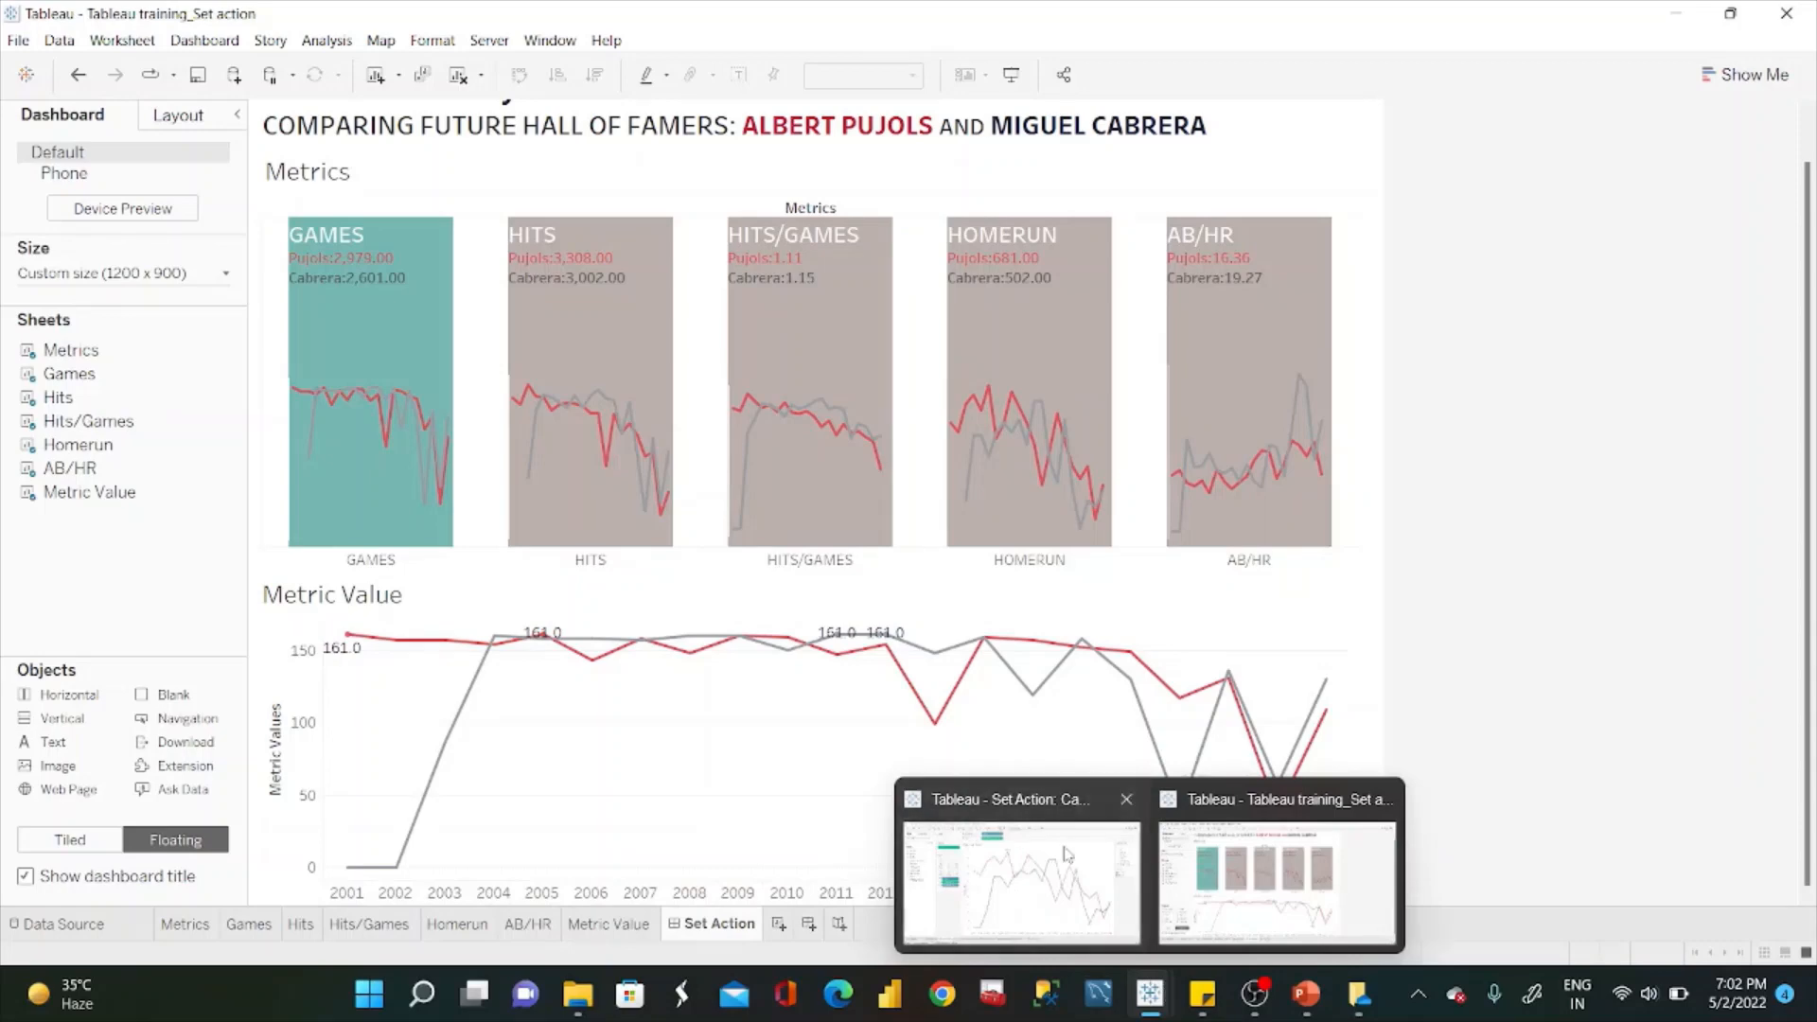
left_click(1068, 856)
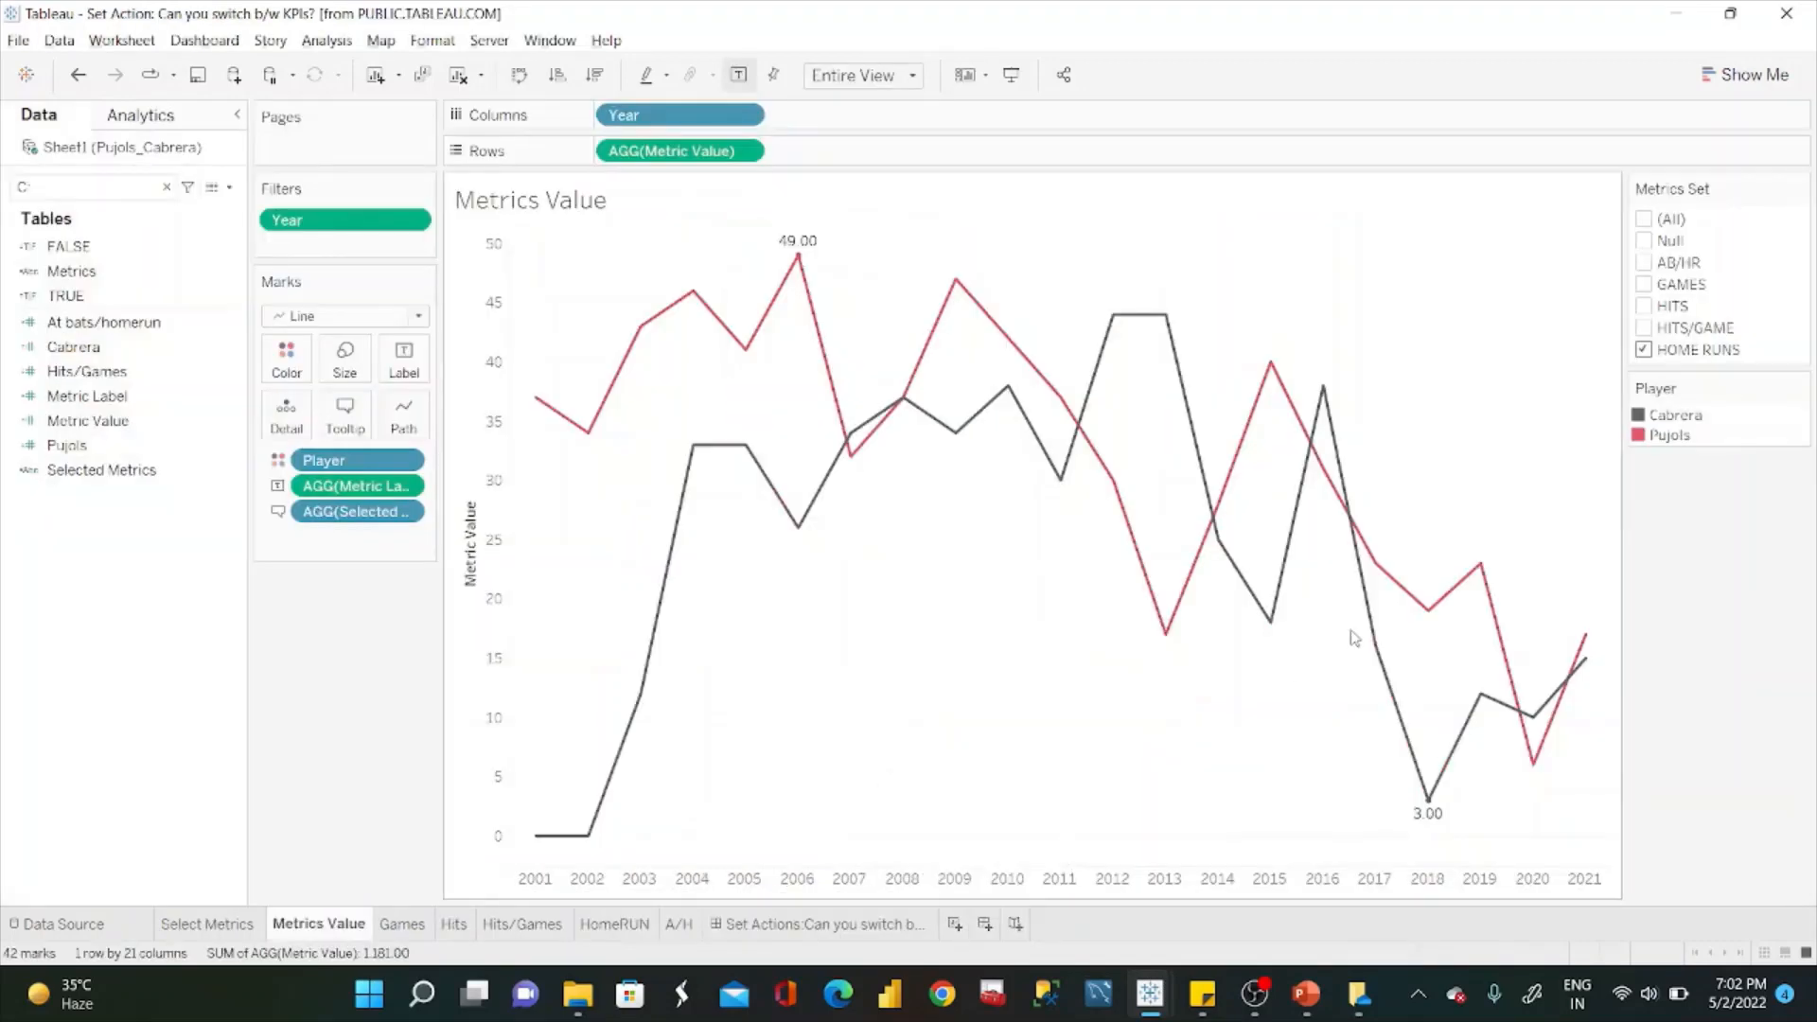
left_click(224, 934)
left_click(1801, 189)
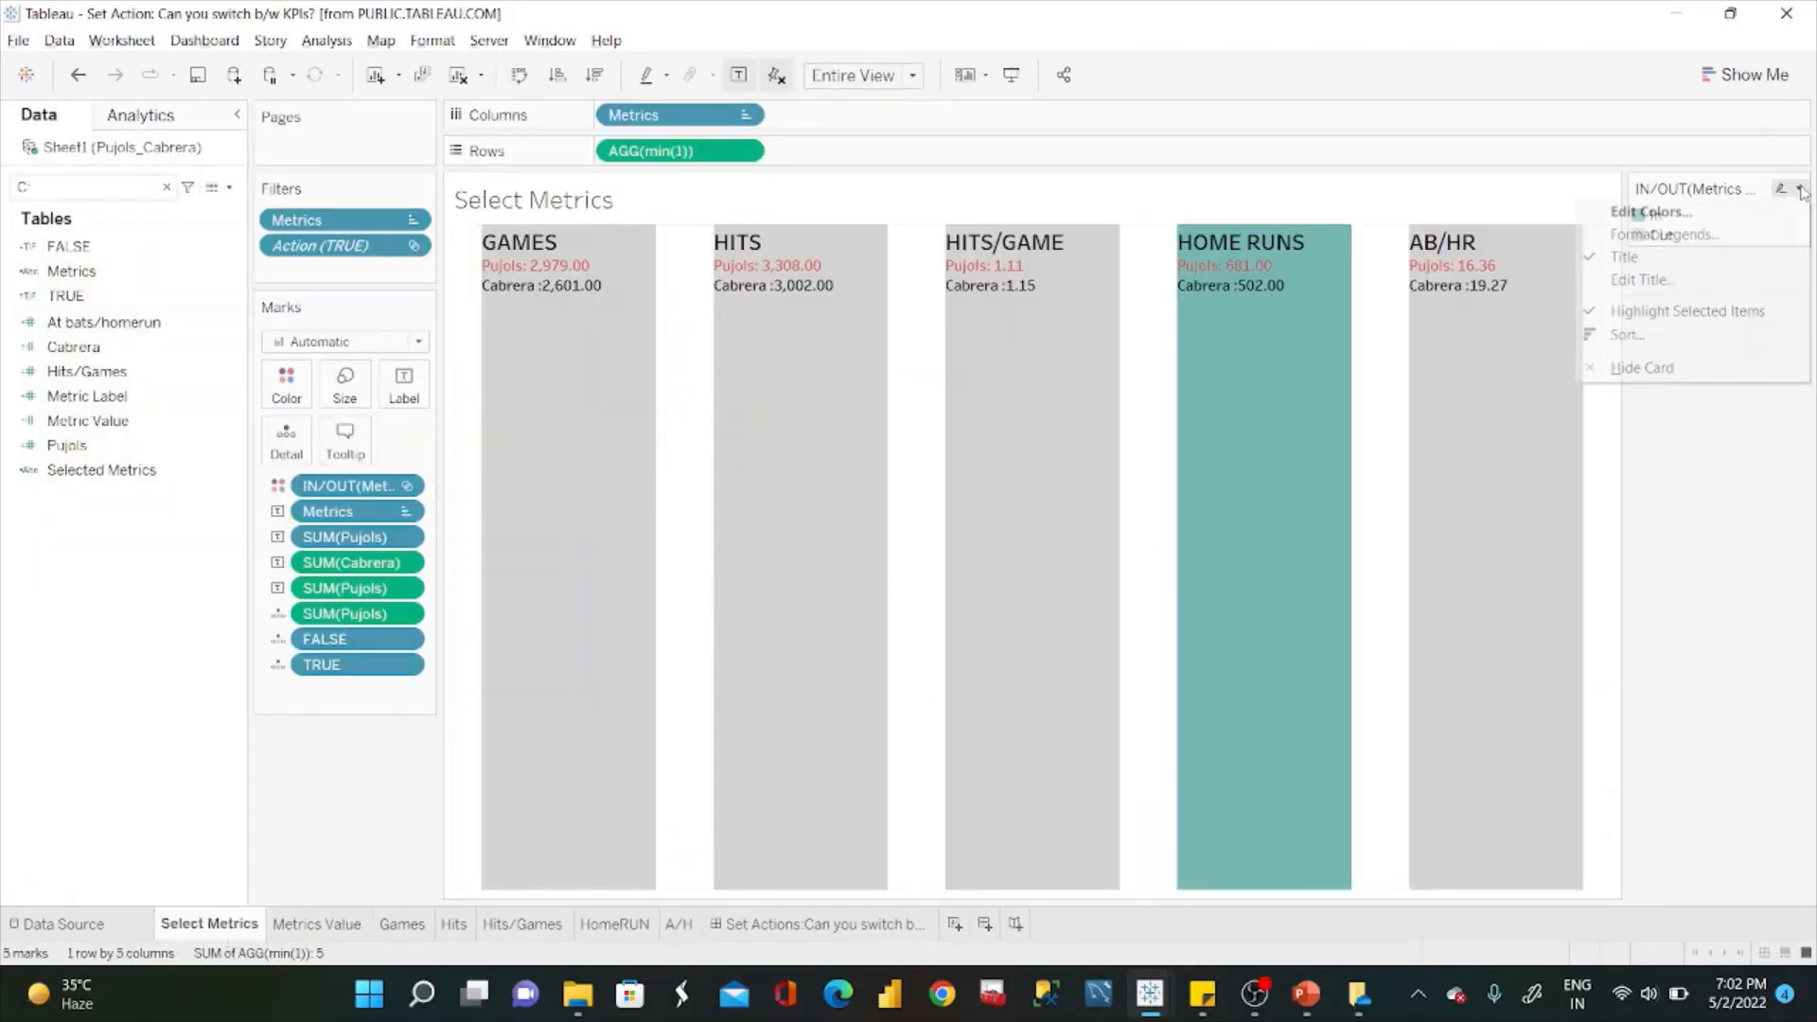
left_click(1665, 212)
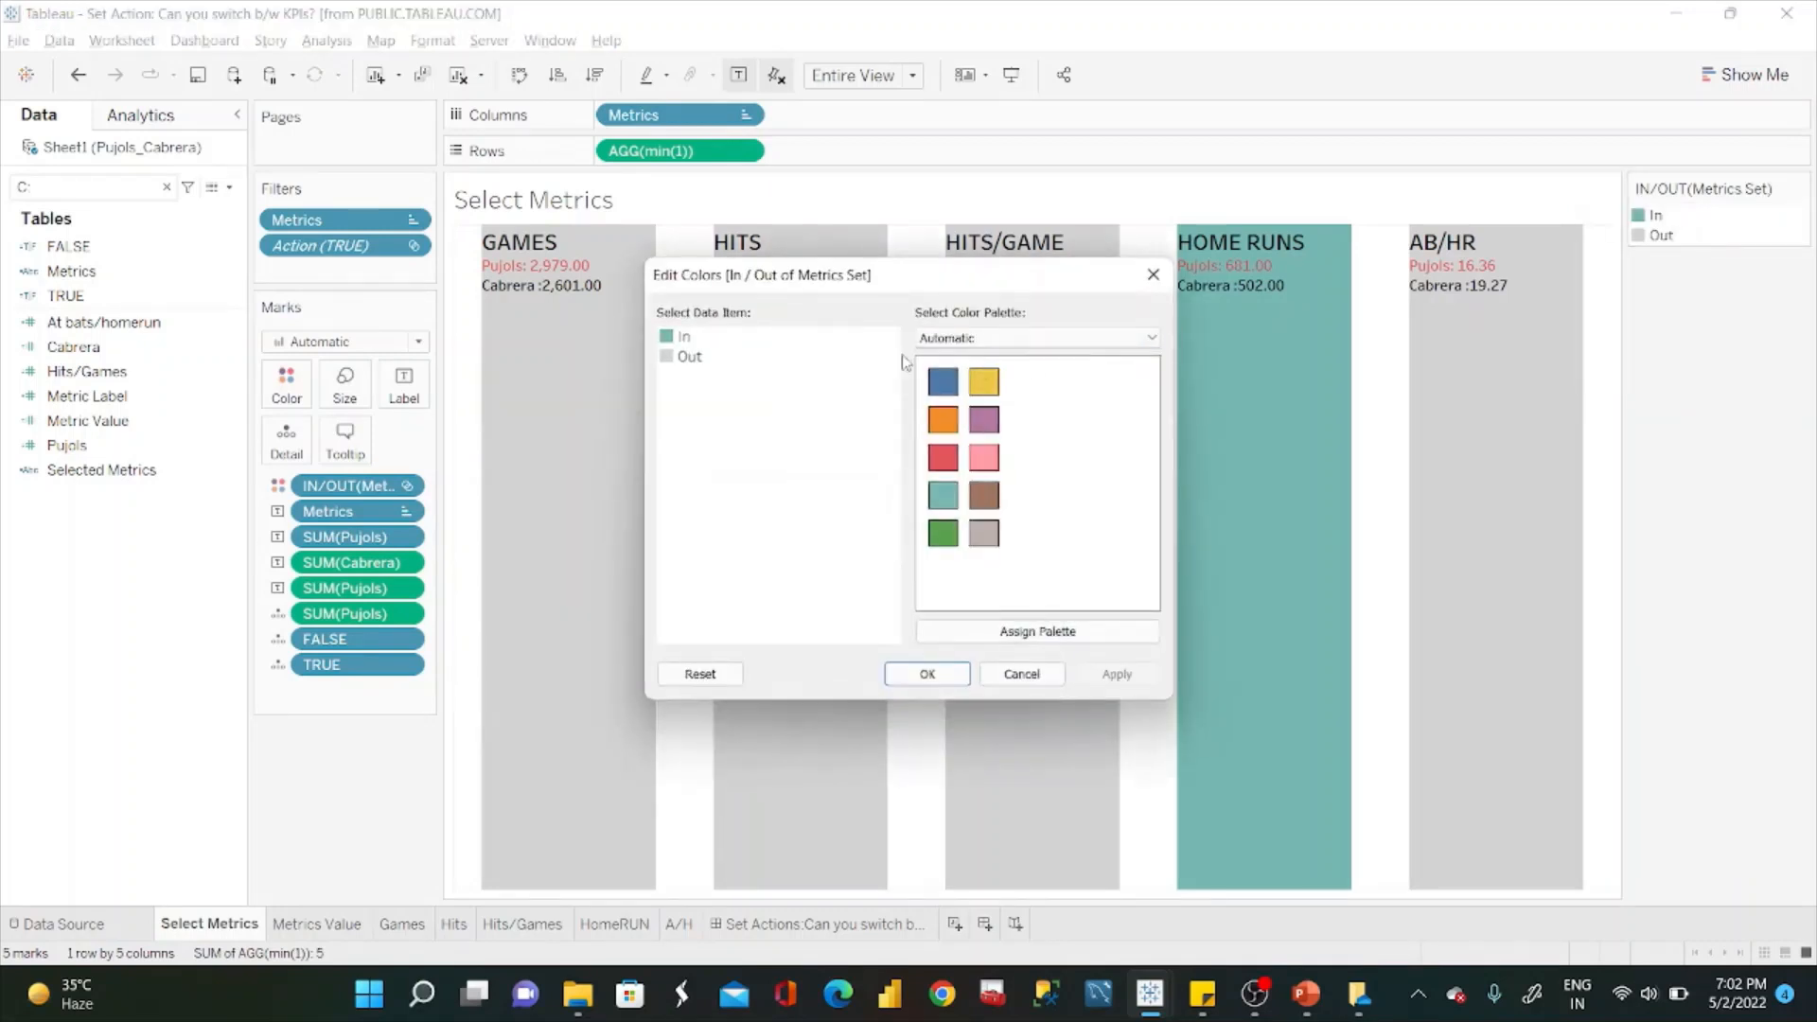
double_click(682, 339)
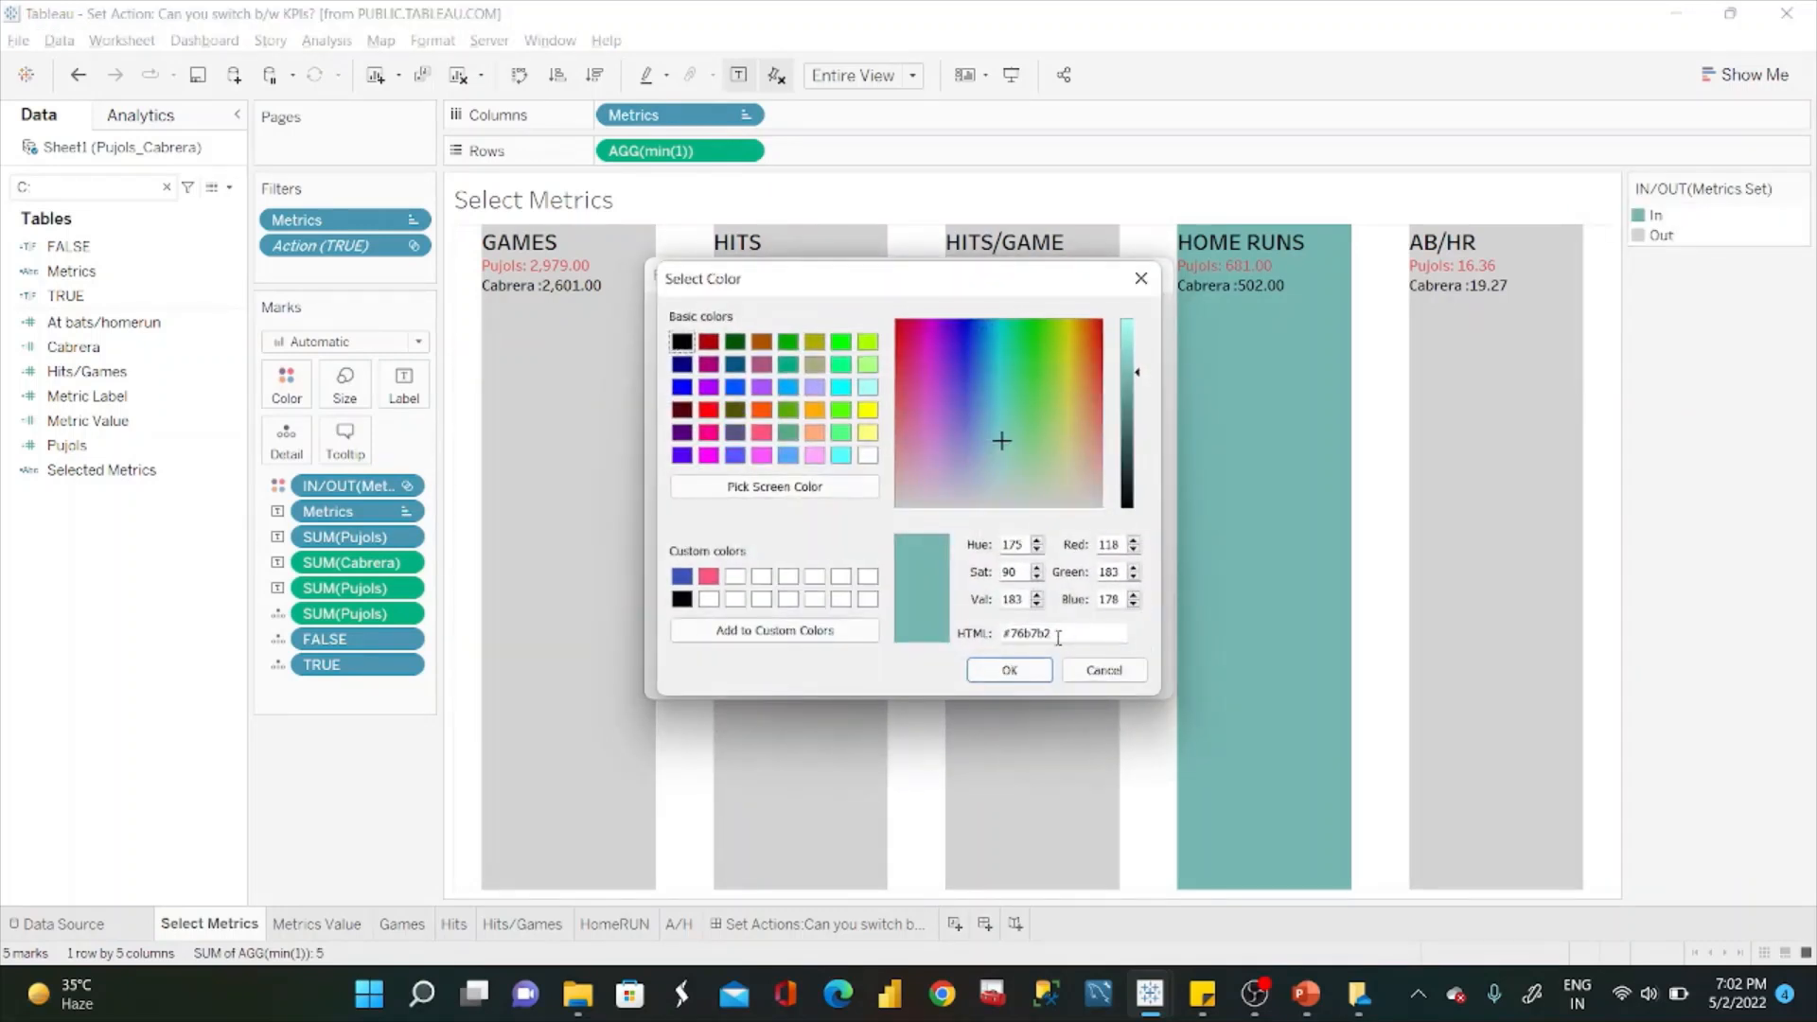
left_click_drag(1058, 637, 961, 639)
key("ctrl+c")
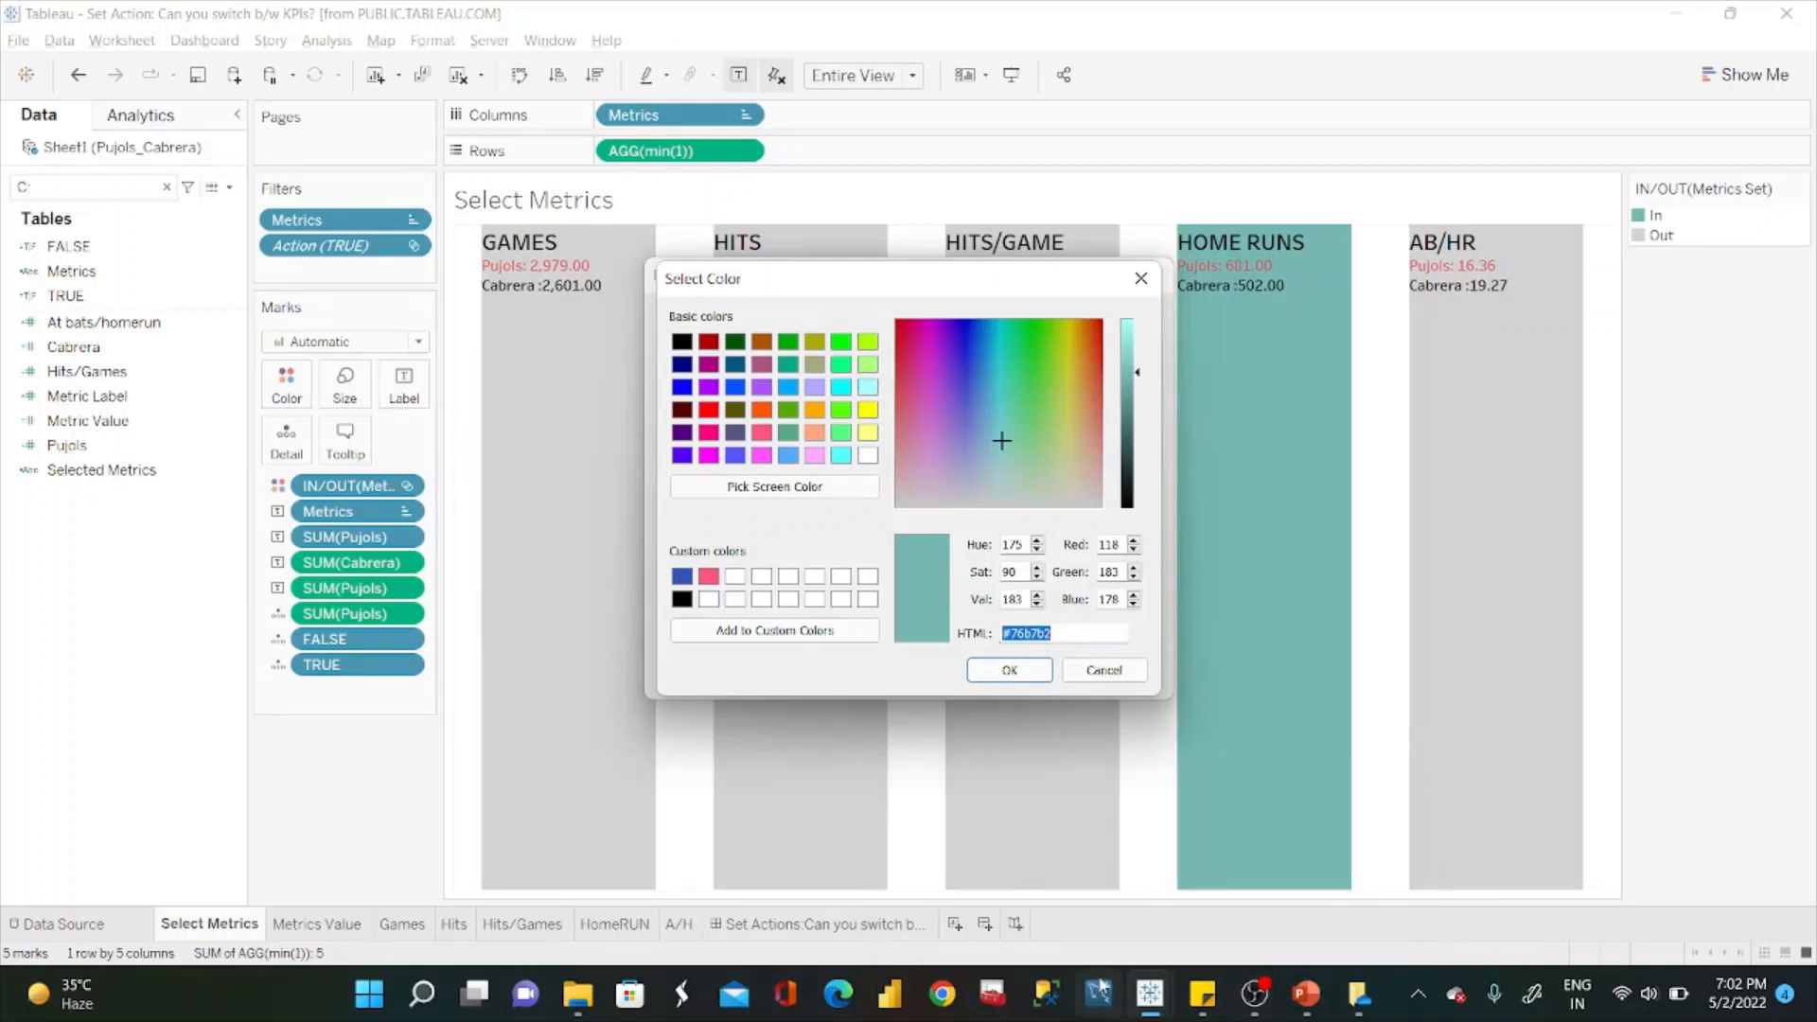
mouse_move(1148, 999)
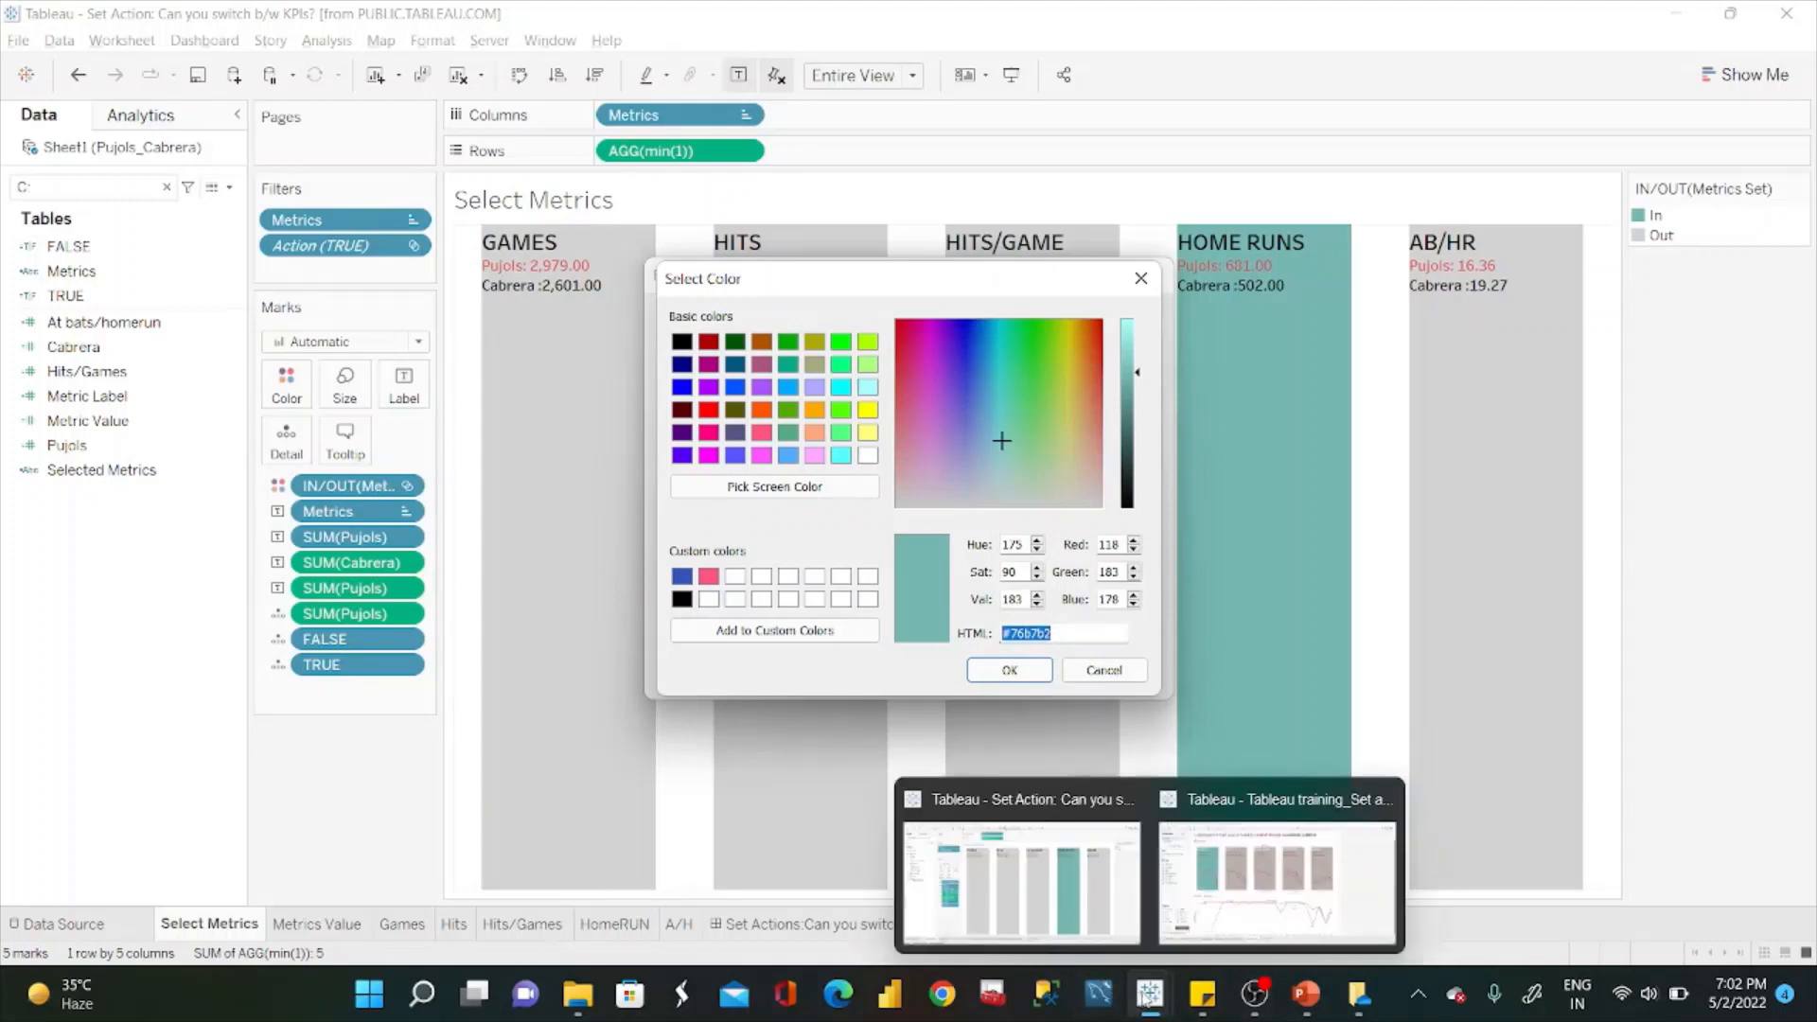
Switch to the "Tableau training_Set action" workbook and set the Metrics Set's In color to #76b7b2 on the Metrics sheet.
left_click(1269, 849)
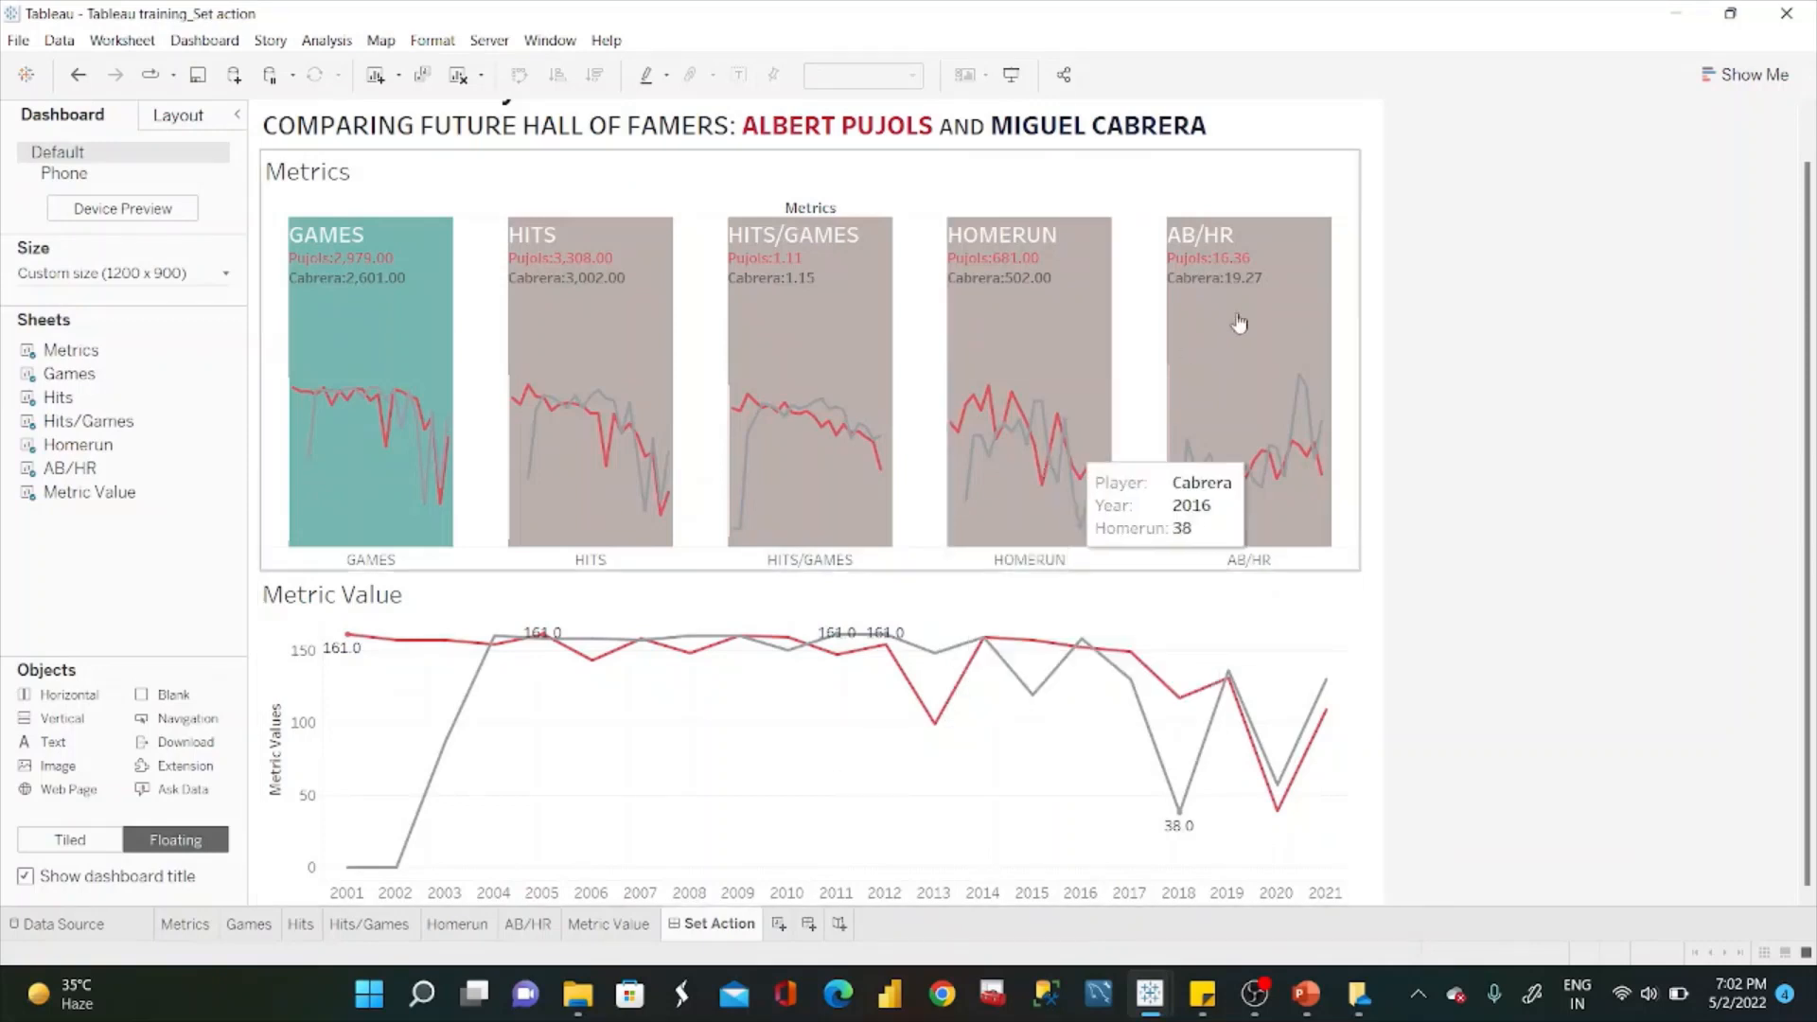
left_click(1311, 360)
left_click(1369, 193)
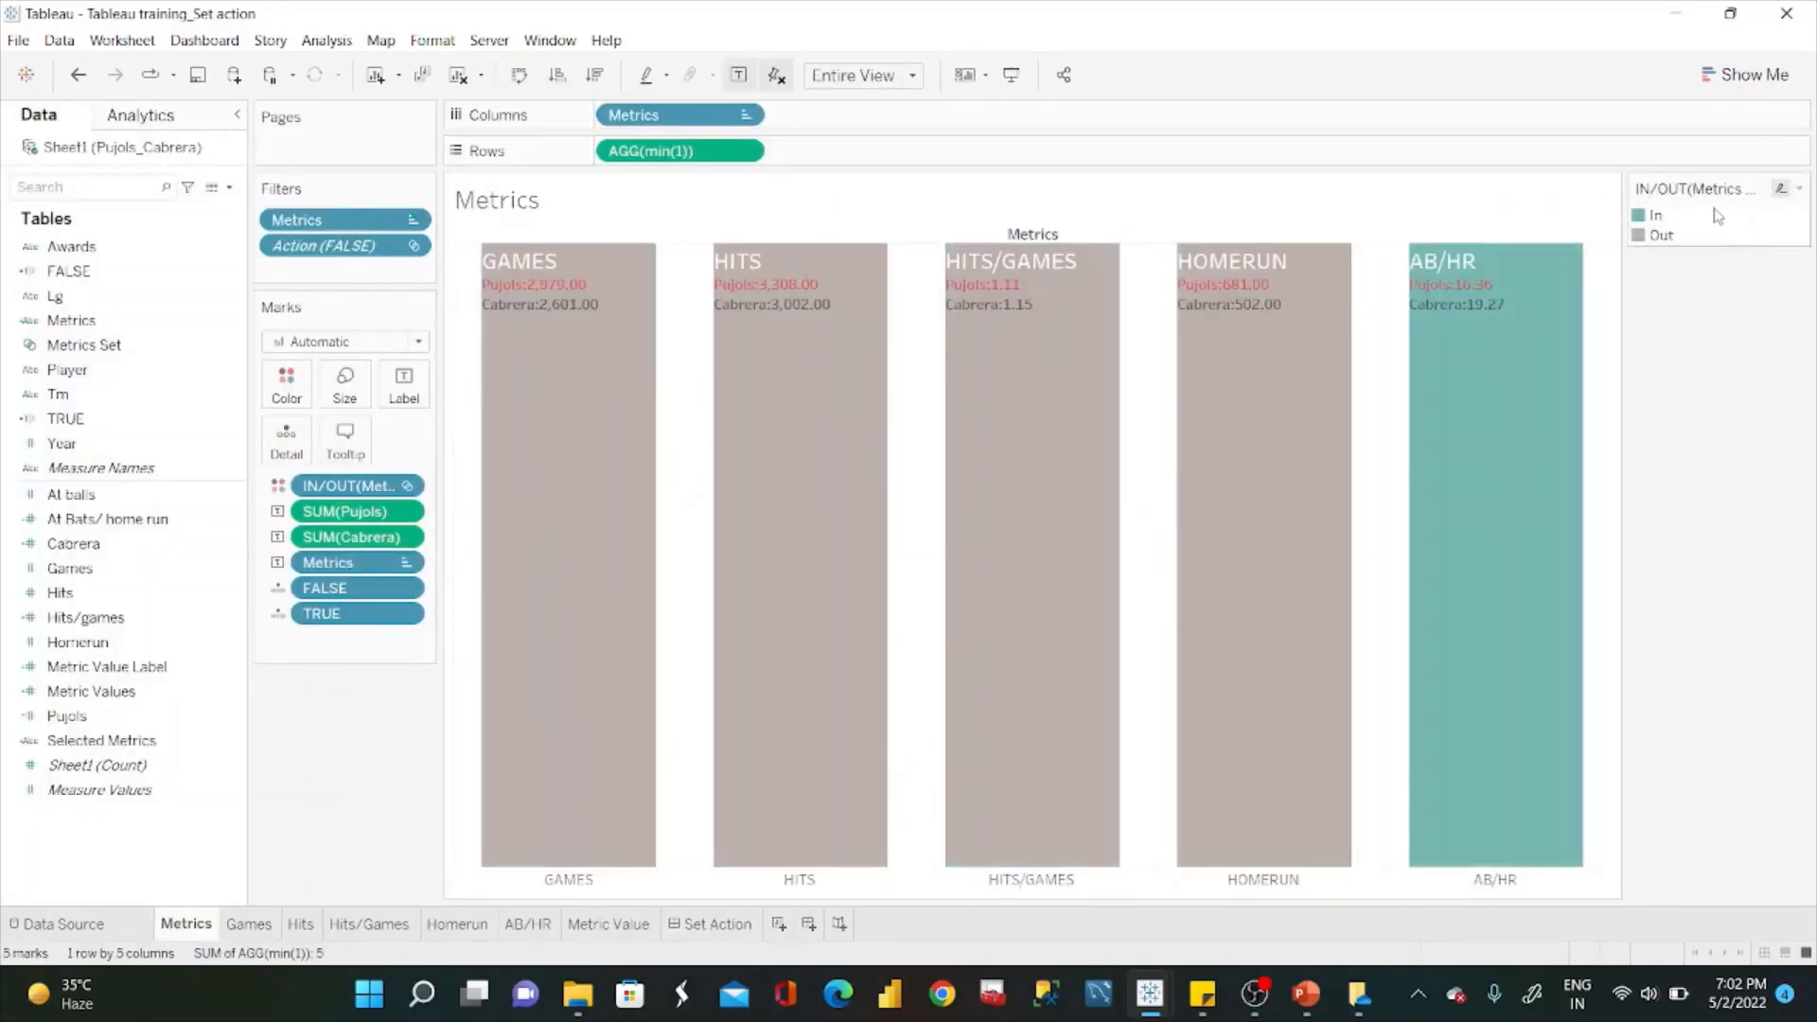
double_click(1654, 216)
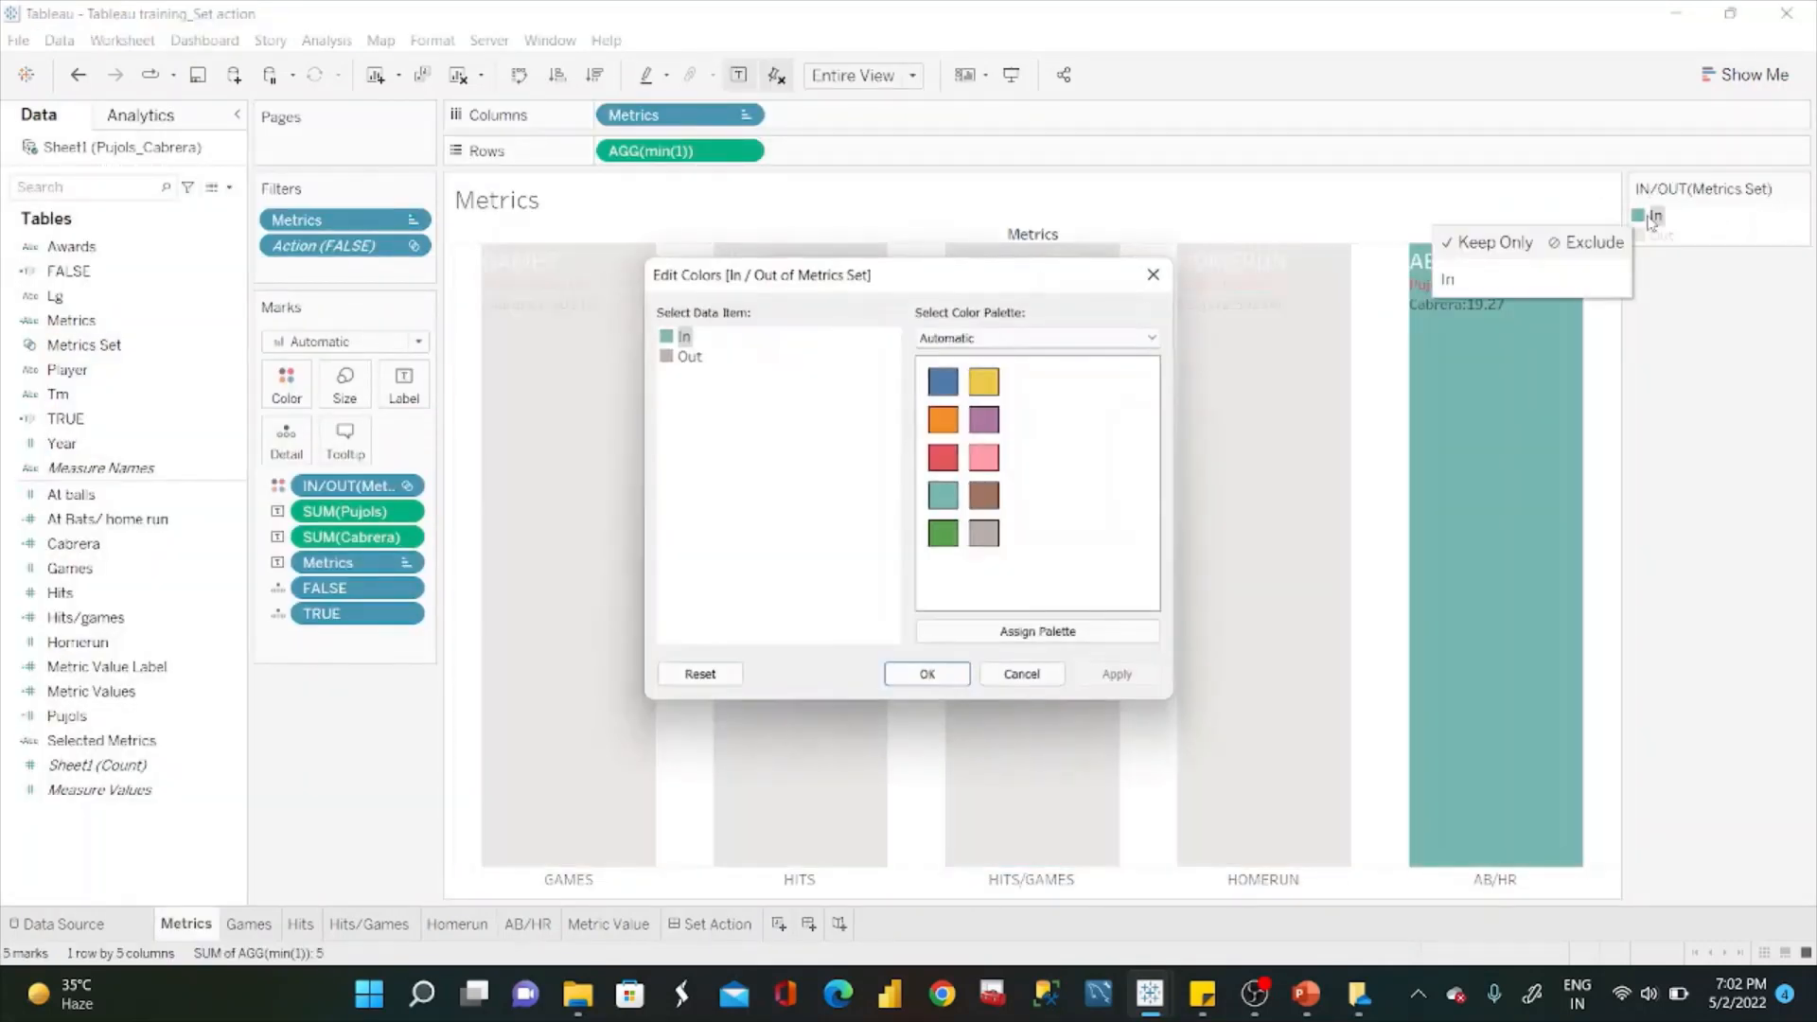
double_click(674, 339)
left_click_drag(1088, 633, 946, 645)
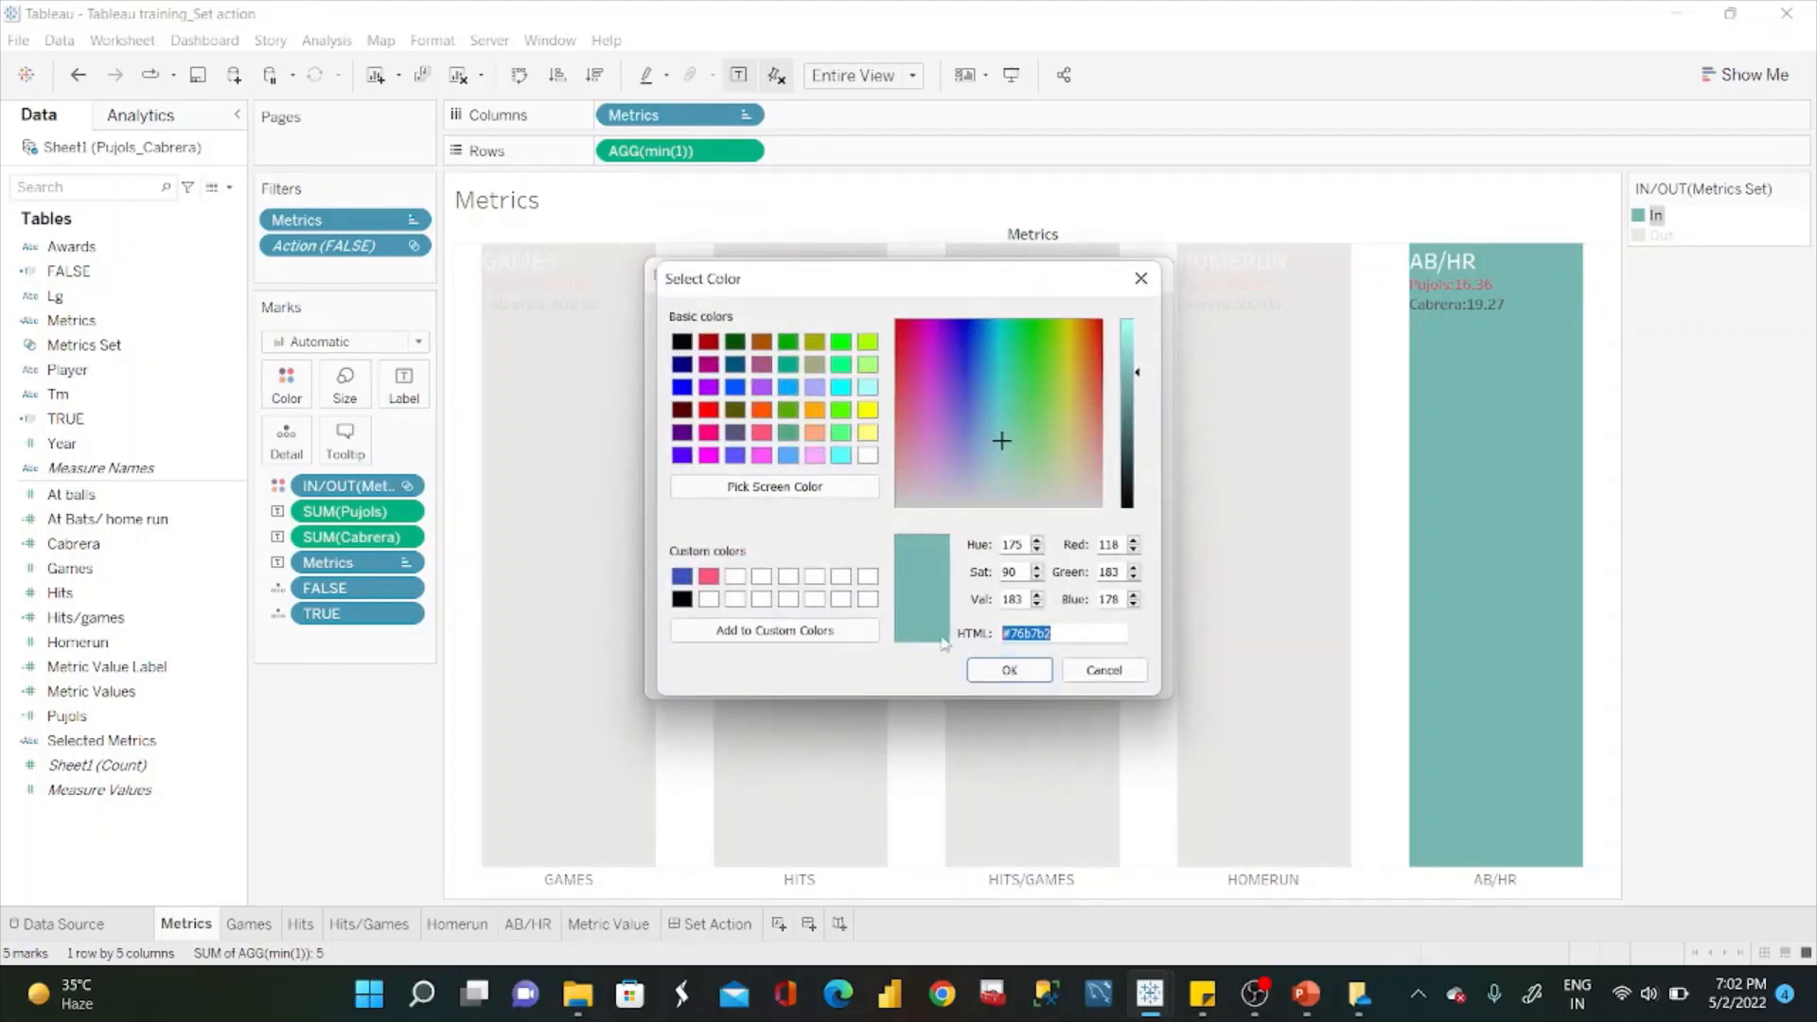
key("ctrl+v")
left_click(1010, 680)
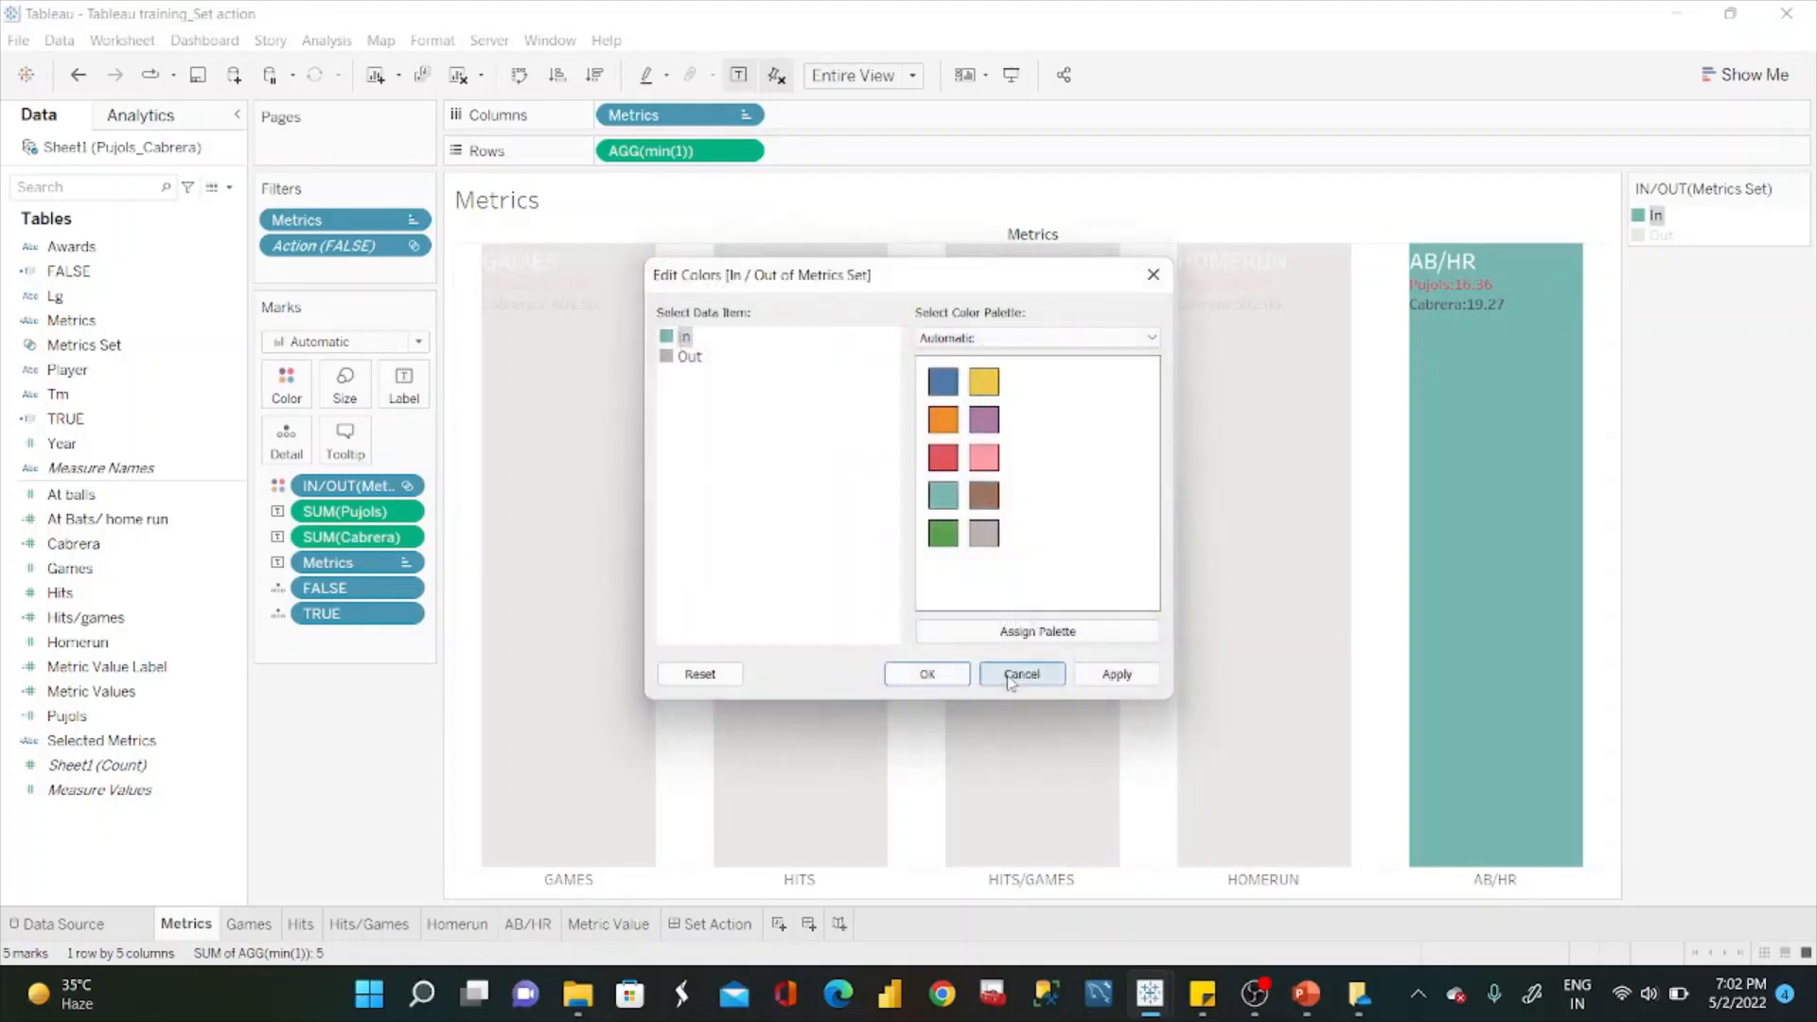
Return to the reference workbook and copy the Metrics Set's Out color code #d3d3d3.
key("alt+Tab")
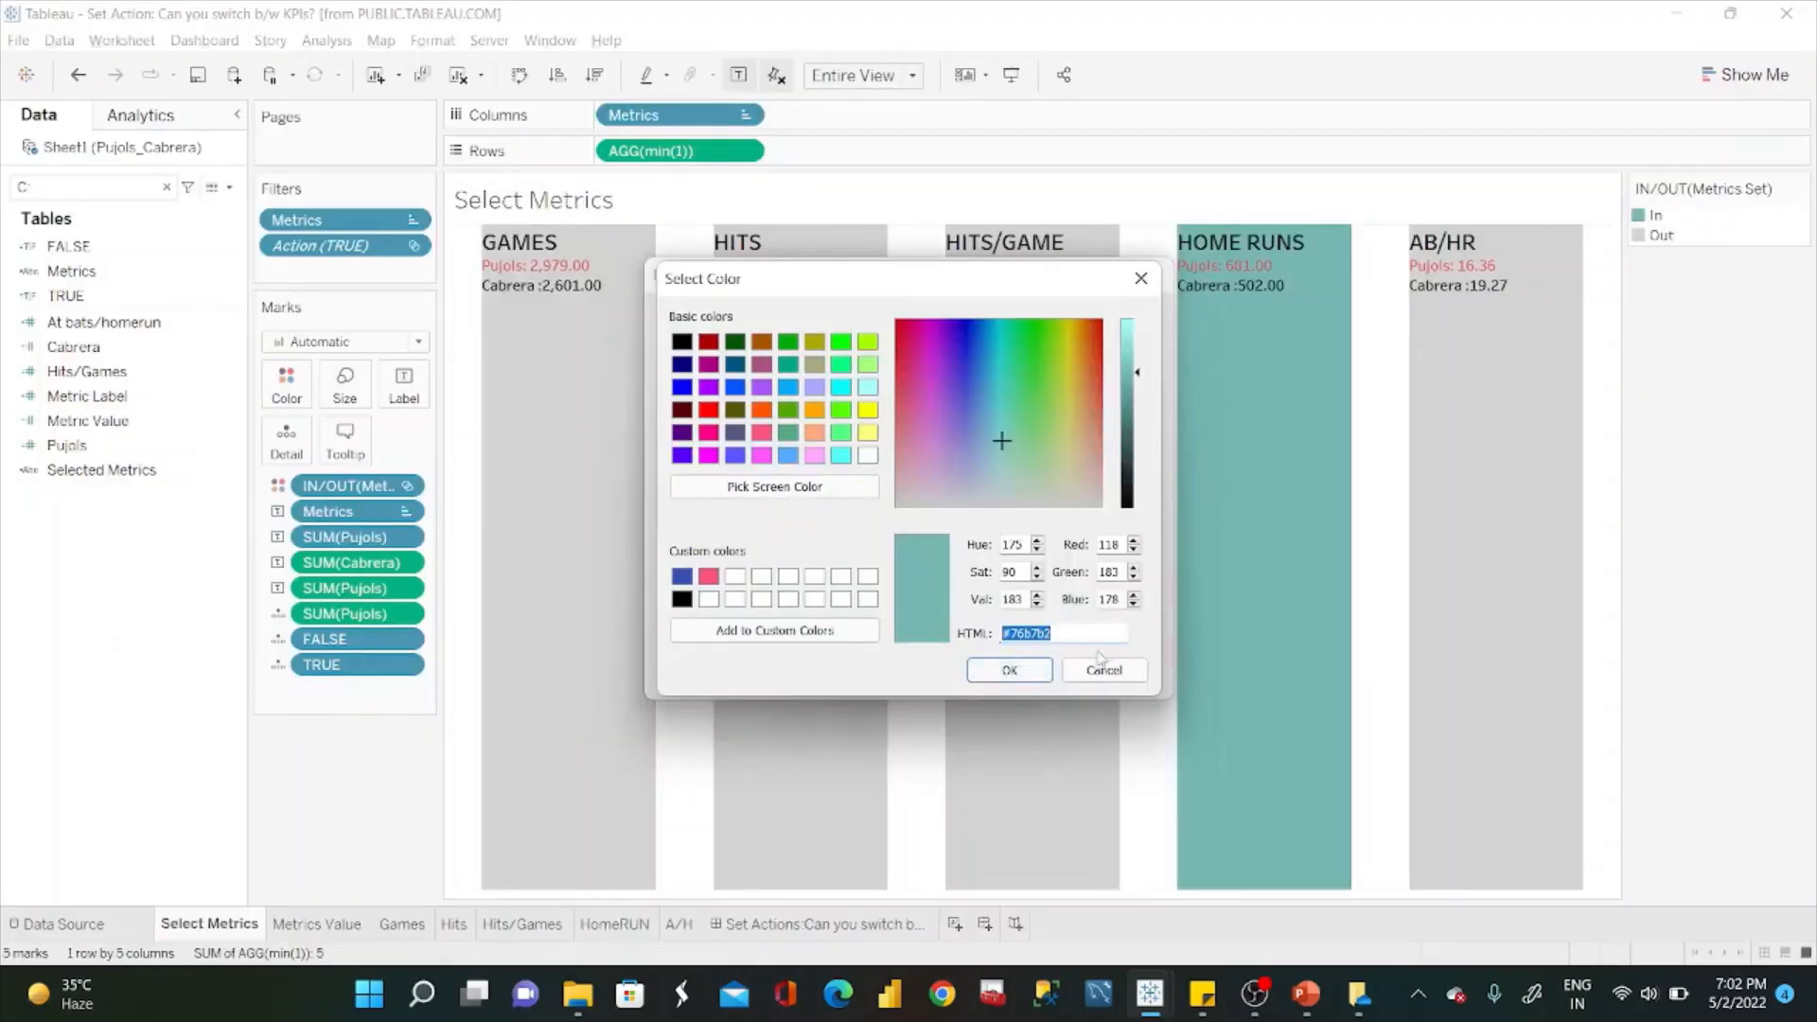
left_click(1104, 671)
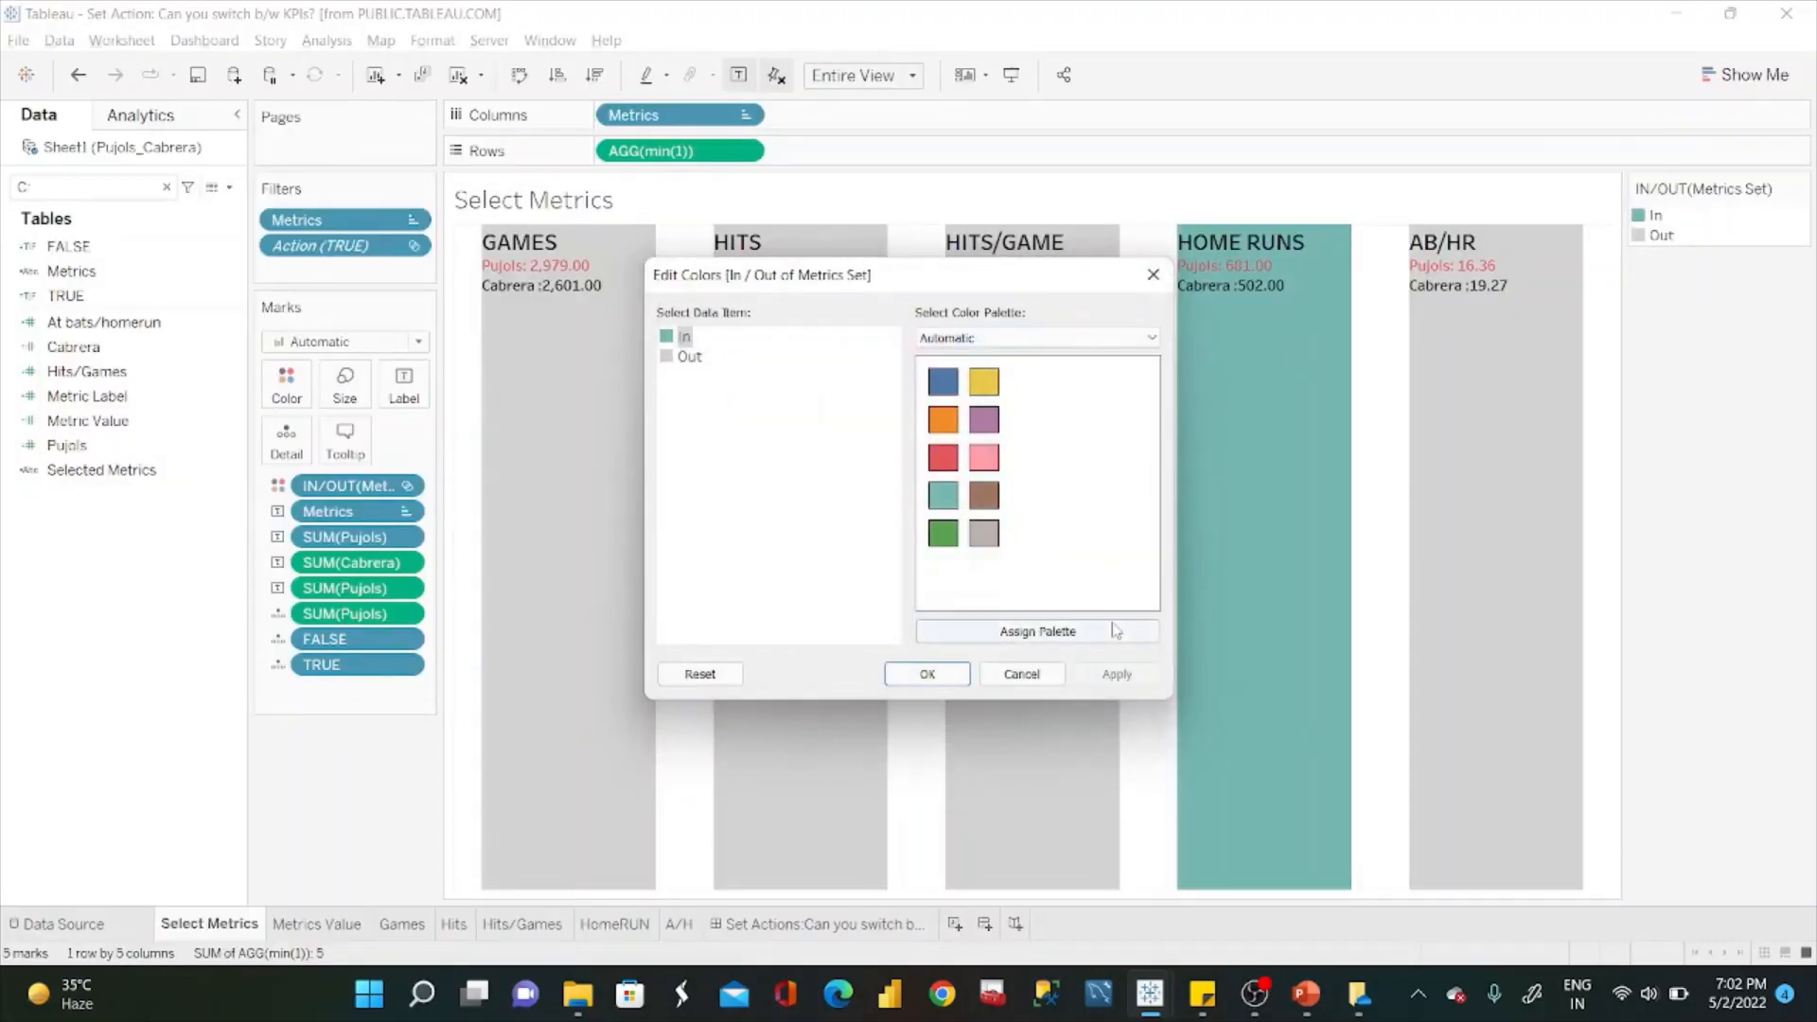
double_click(689, 359)
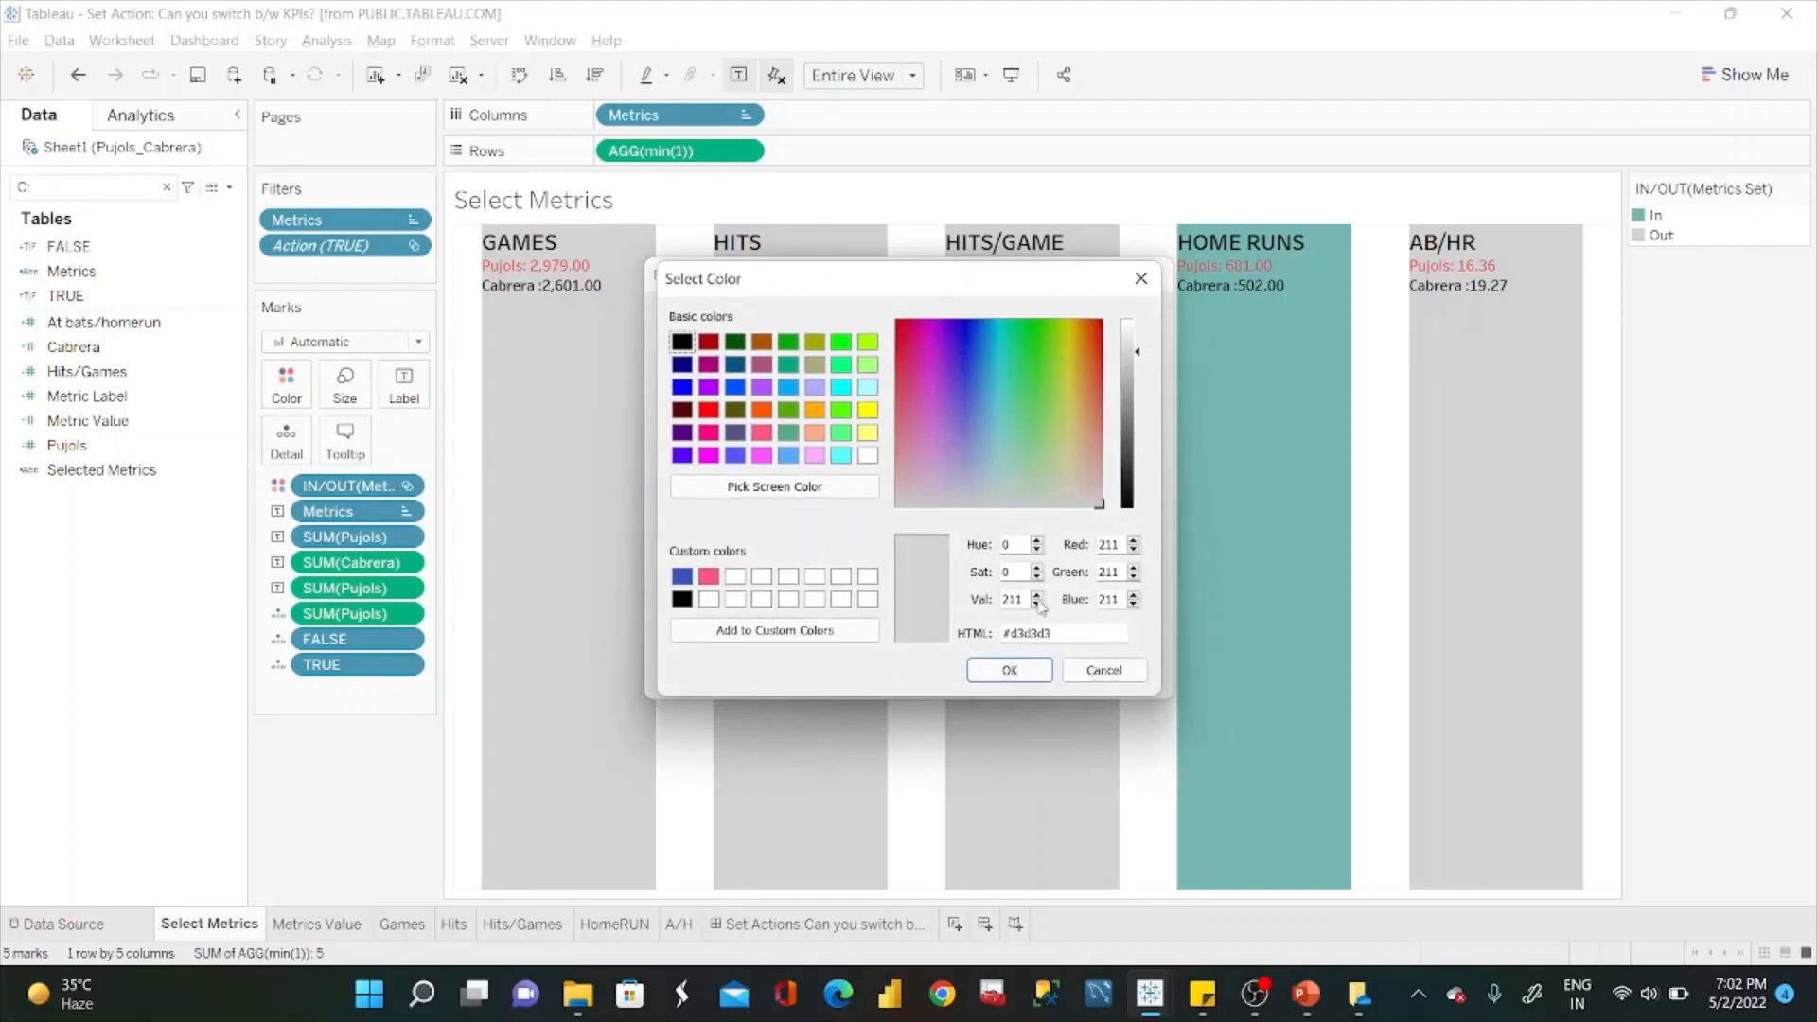
left_click_drag(1060, 628, 980, 646)
key("ctrl+c")
left_click(1009, 669)
mouse_move(1150, 994)
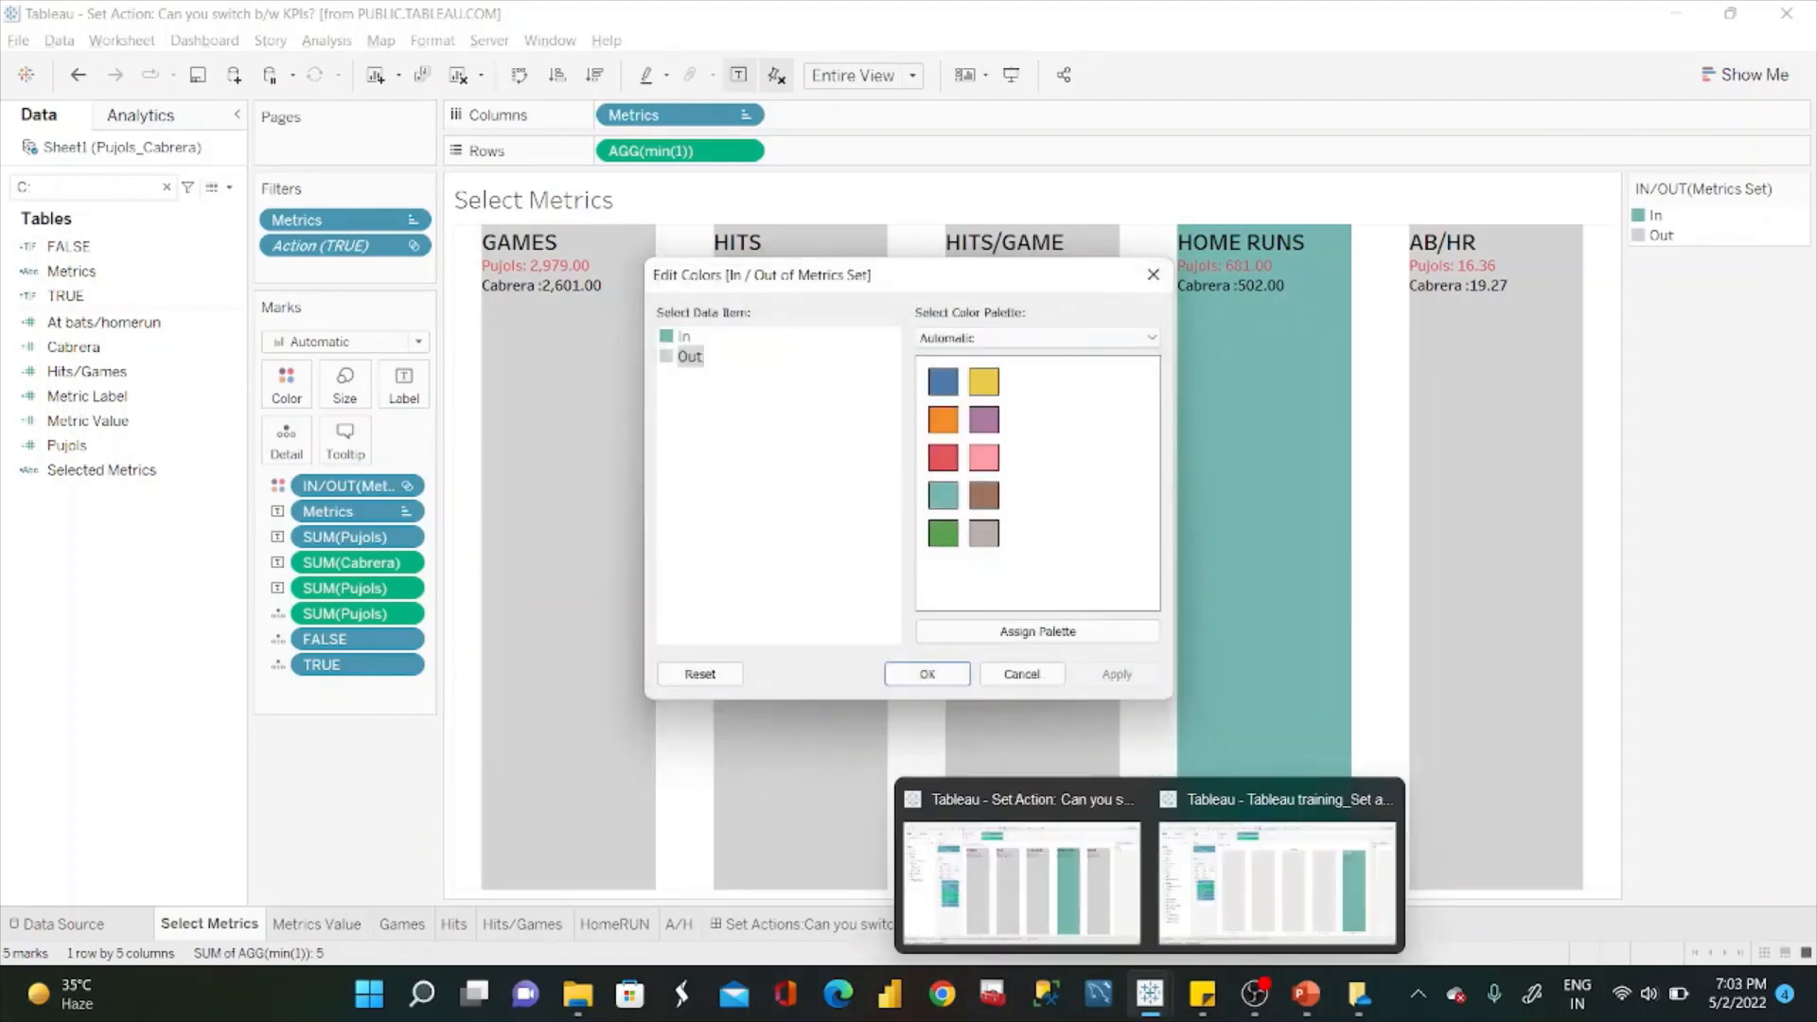
Set the Metrics Set's Out color to #d3d3d3 in the training workbook and apply the color changes.
left_click(1233, 868)
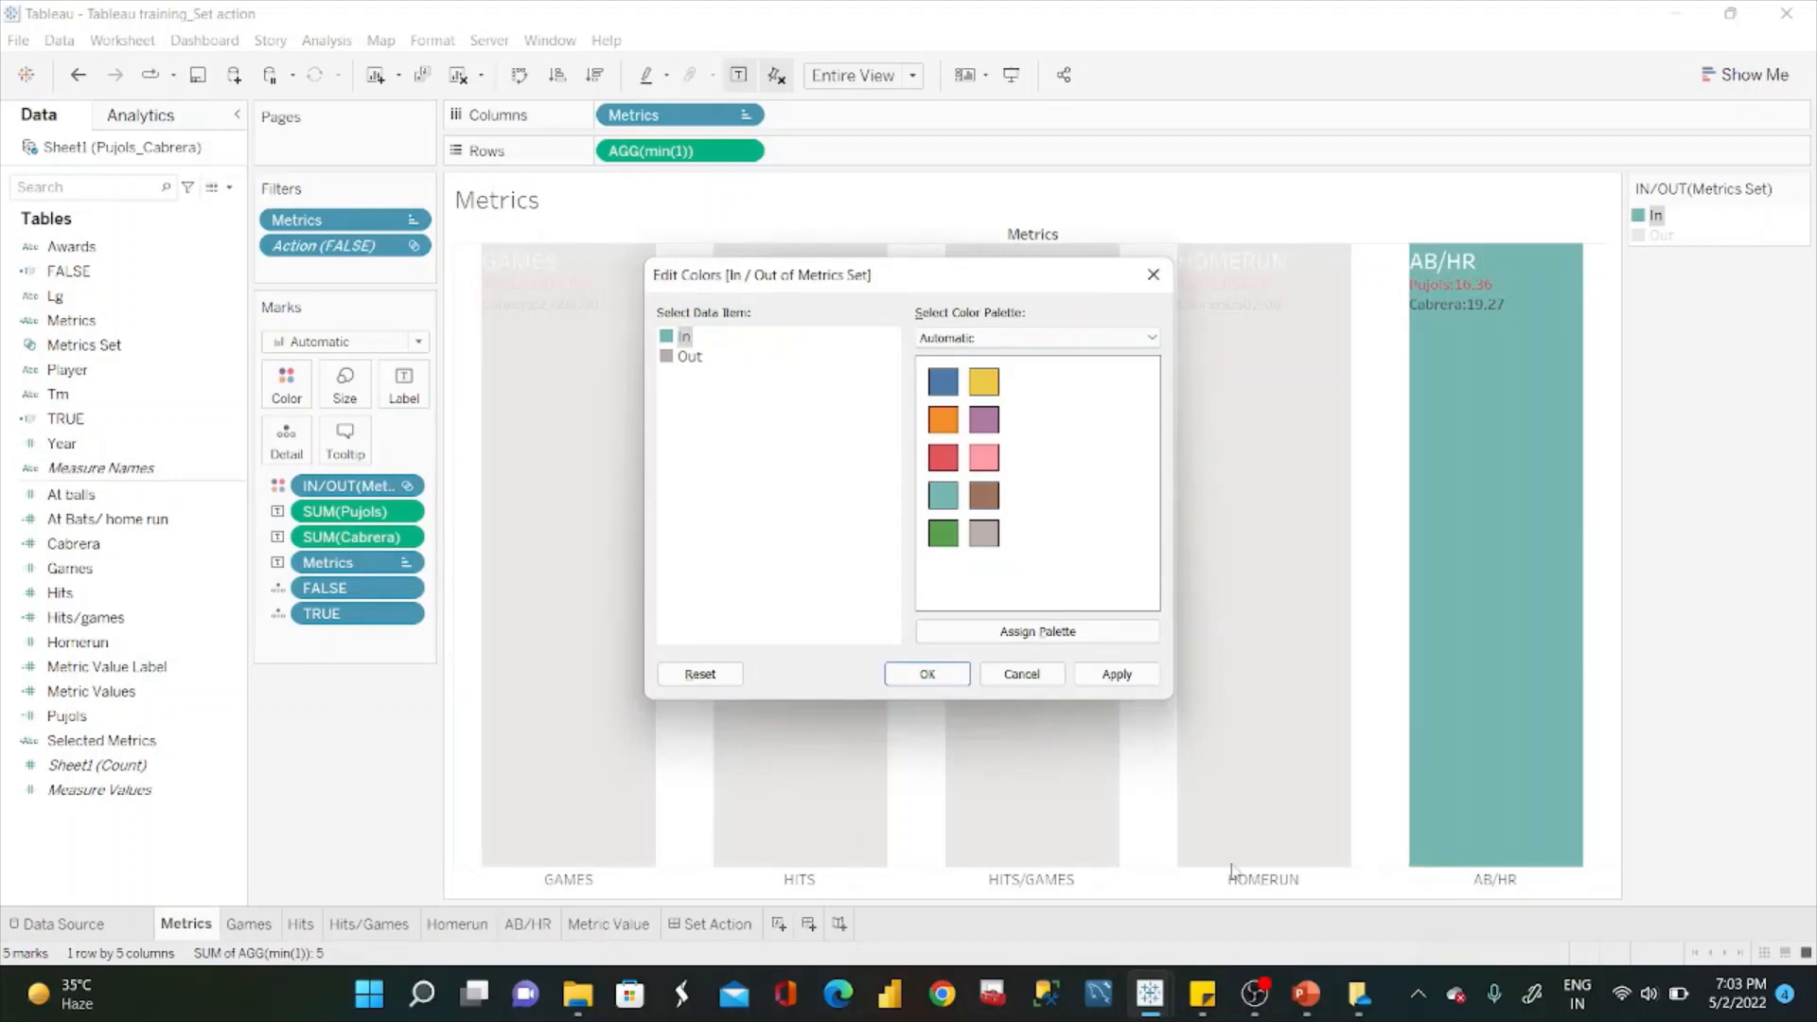
double_click(674, 361)
triple_click(1067, 643)
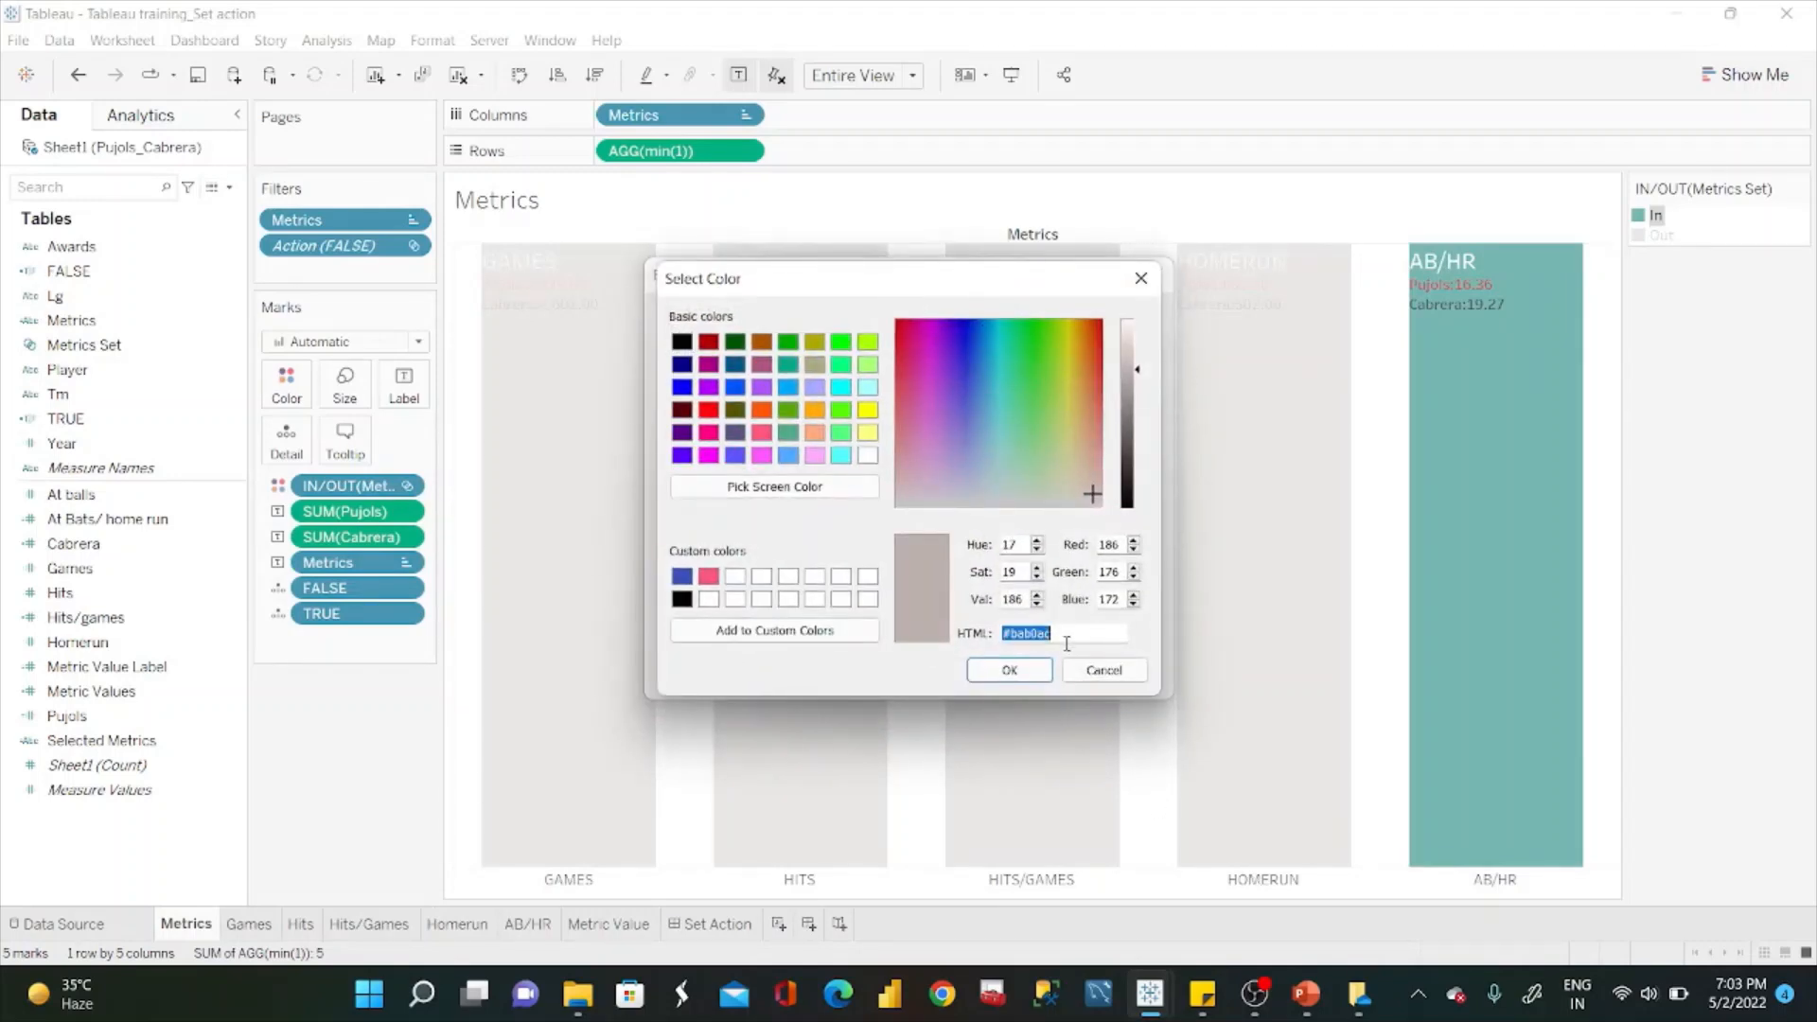
key("ctrl+v")
left_click(1011, 671)
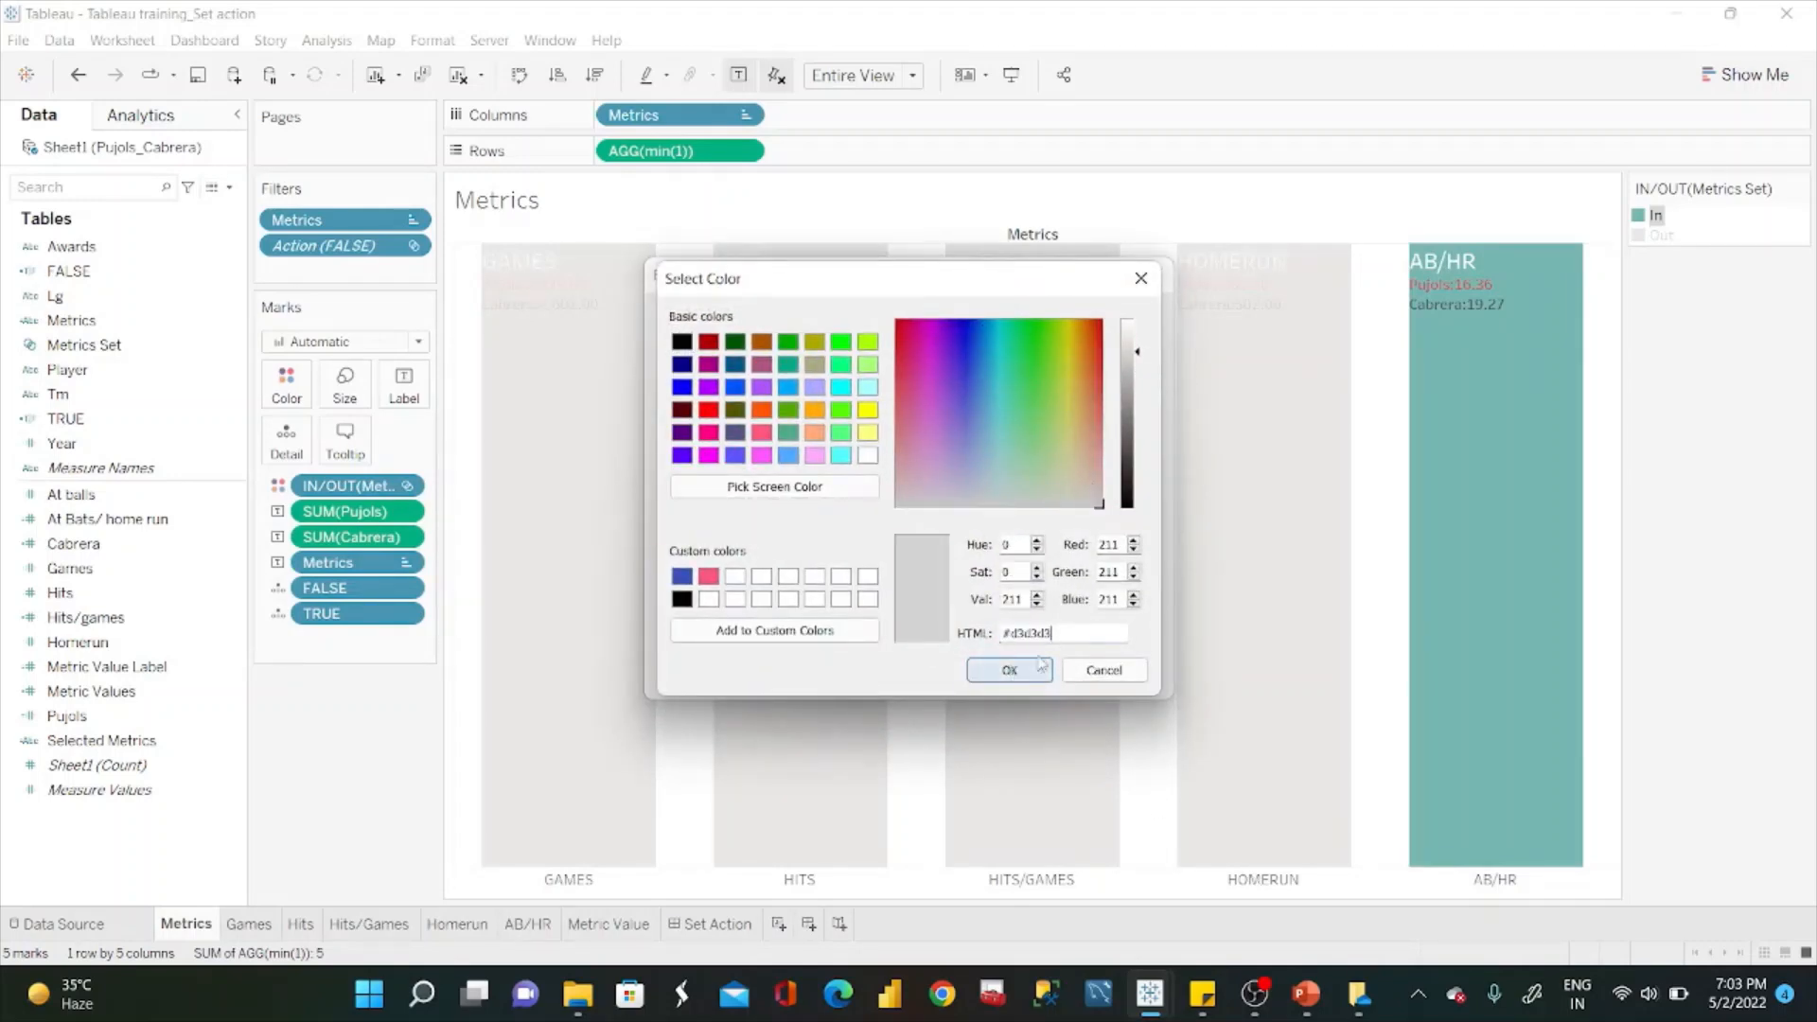
left_click(1009, 669)
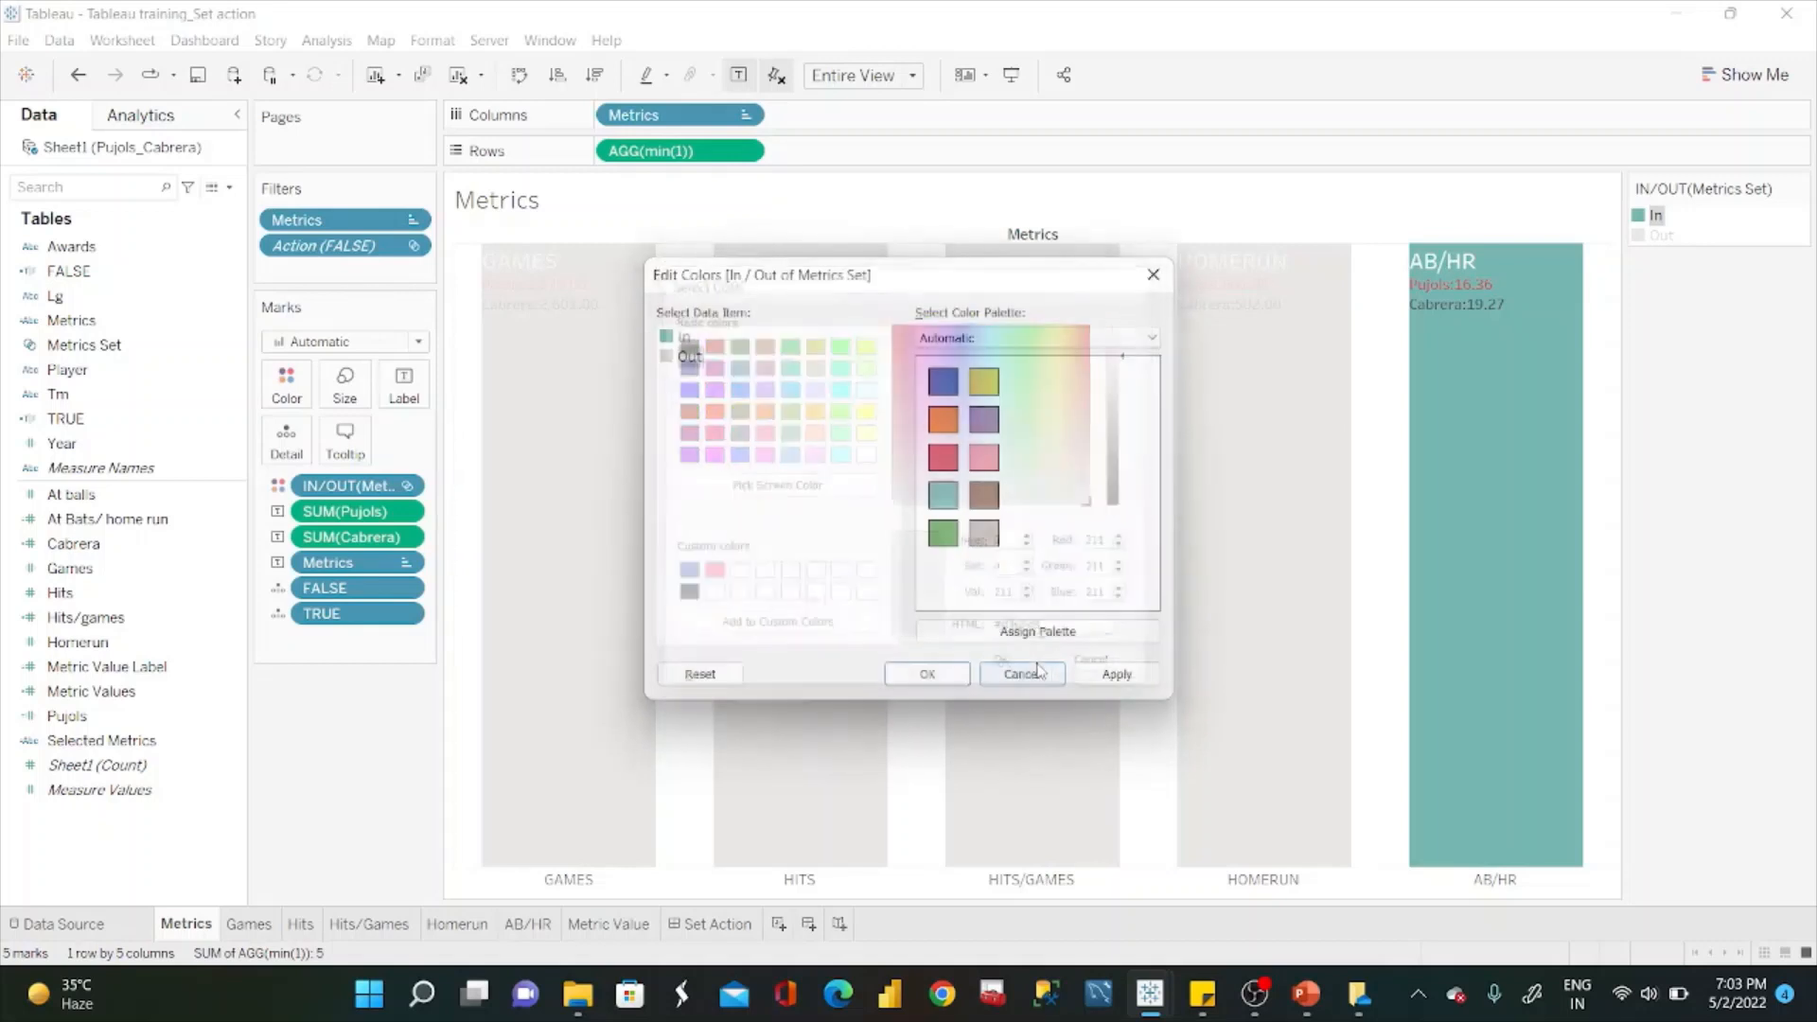
left_click(1117, 674)
left_click(927, 674)
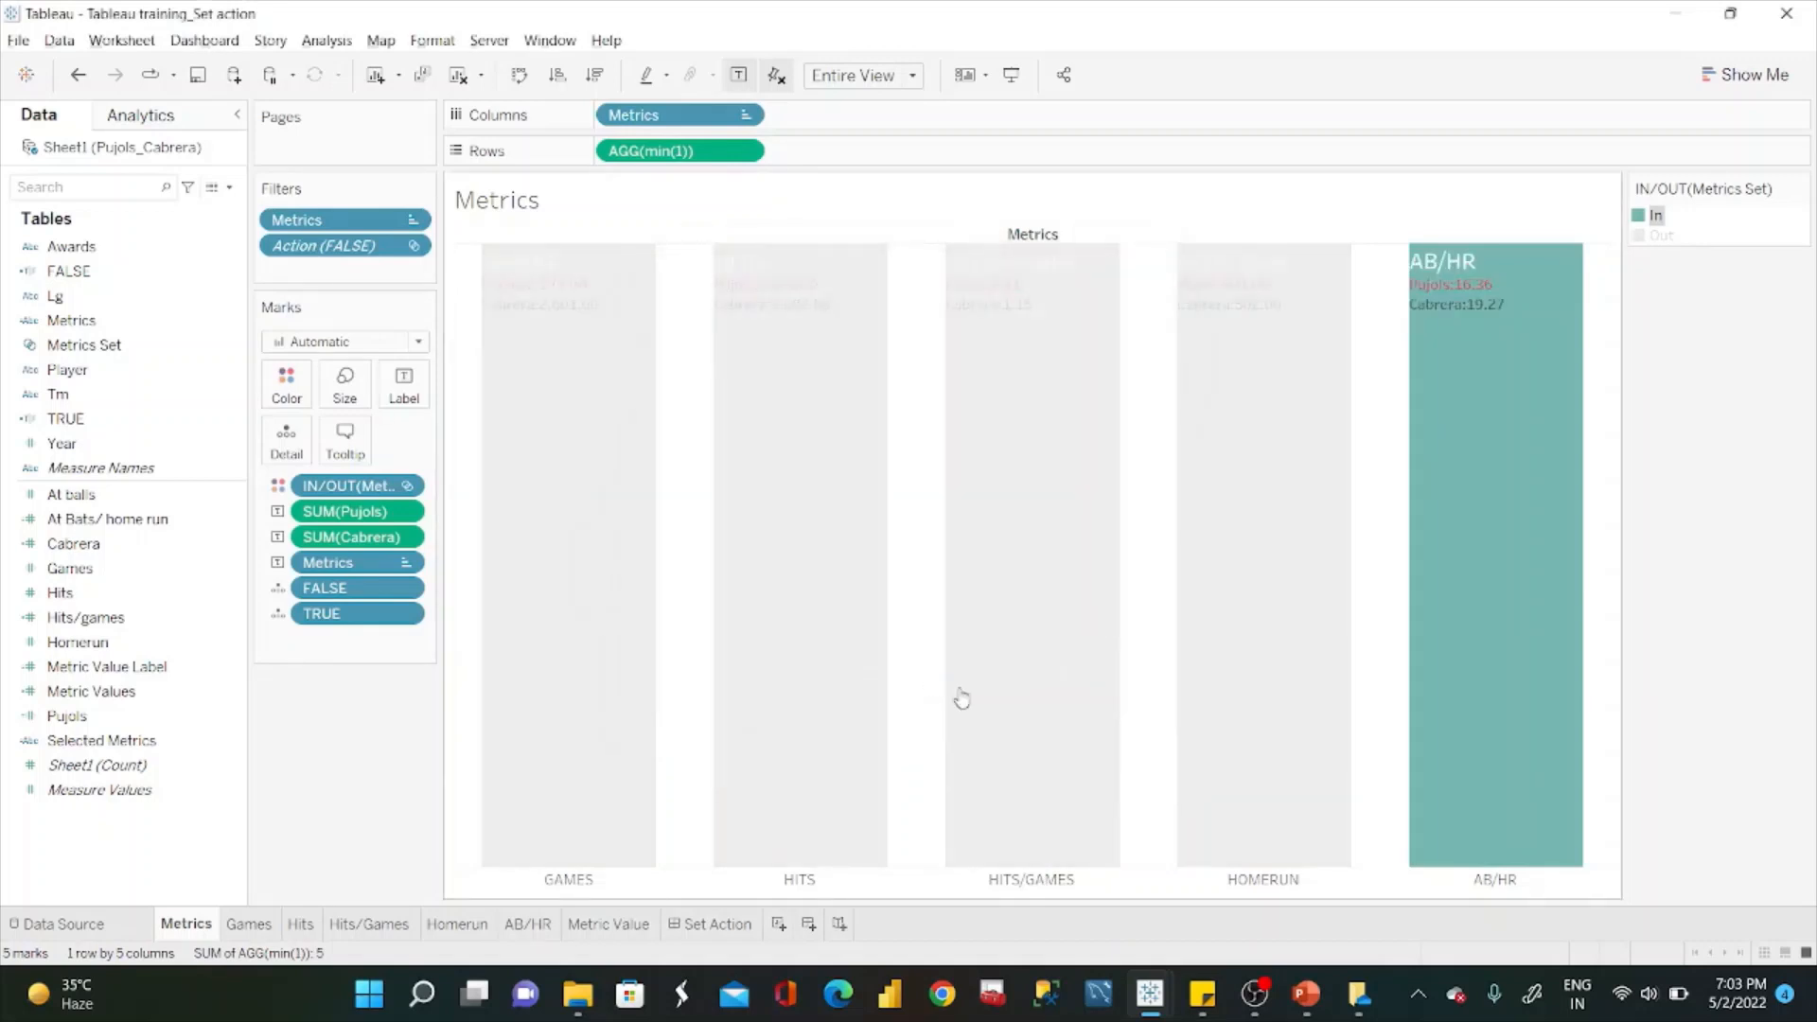
On the Set Action dashboard, extend the AB/HR and Homerun sparklines upward inside their Metrics bars.
left_click(698, 924)
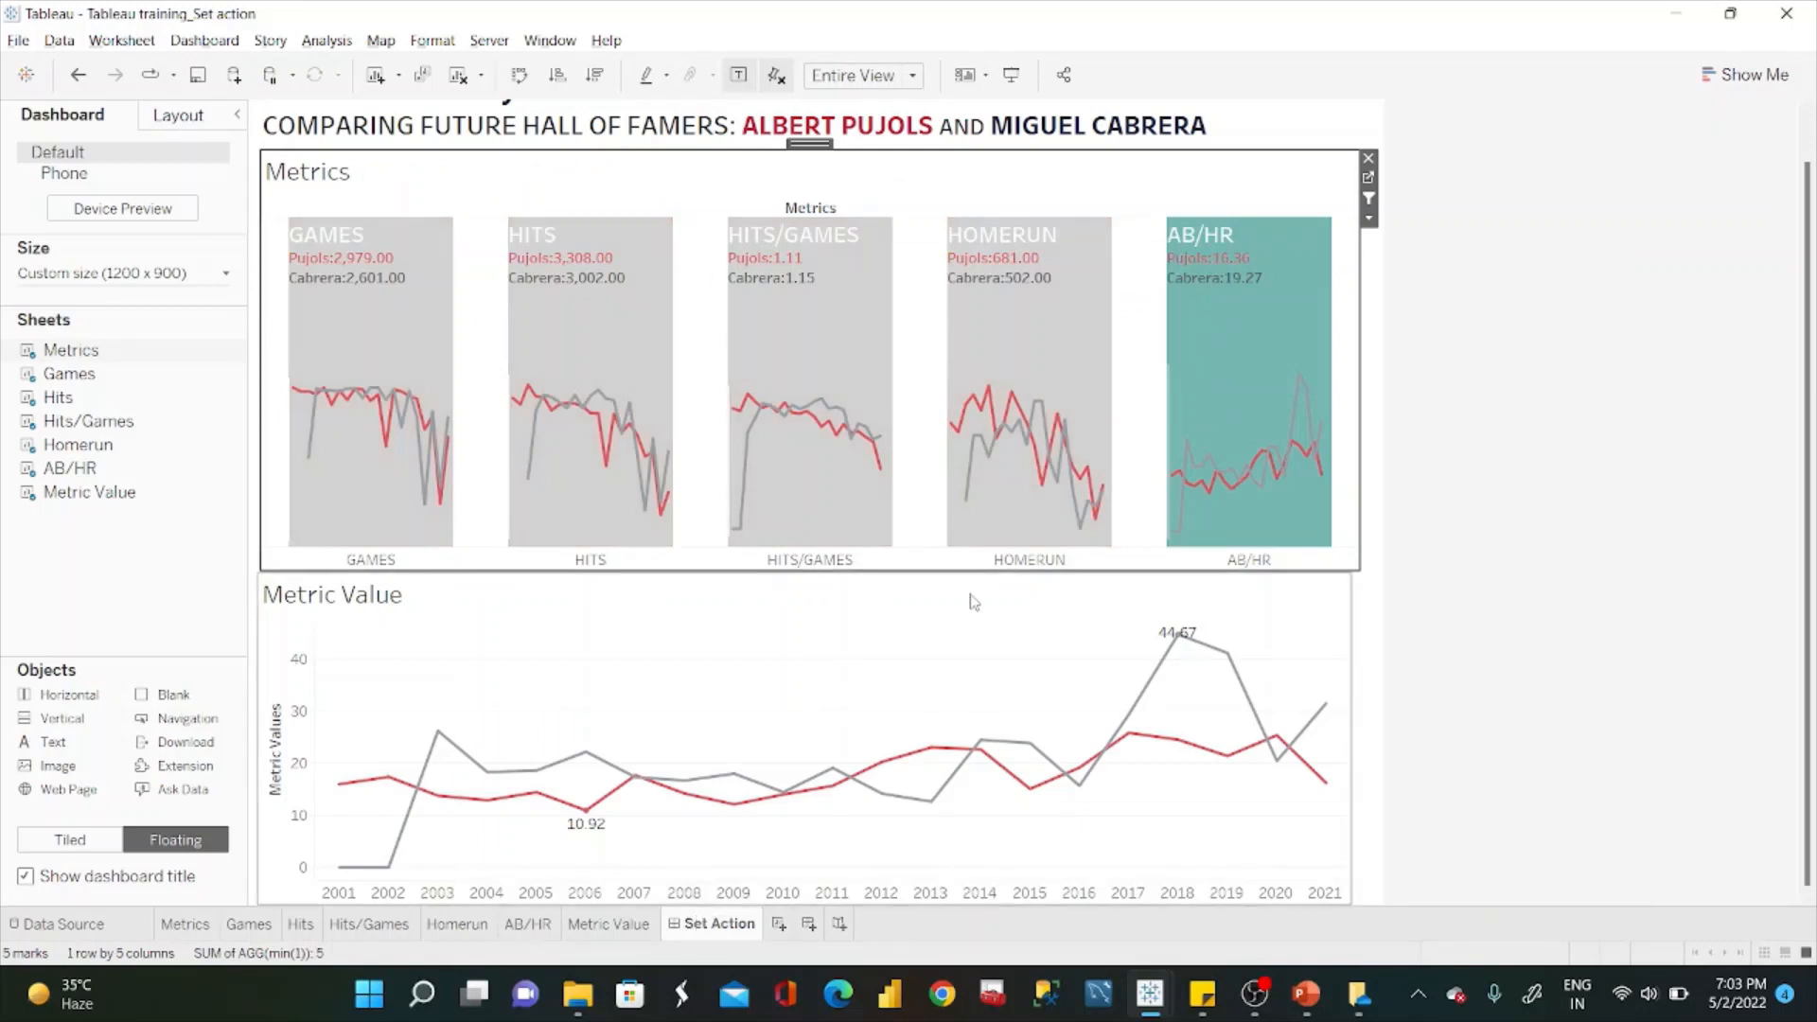
left_click(1411, 389)
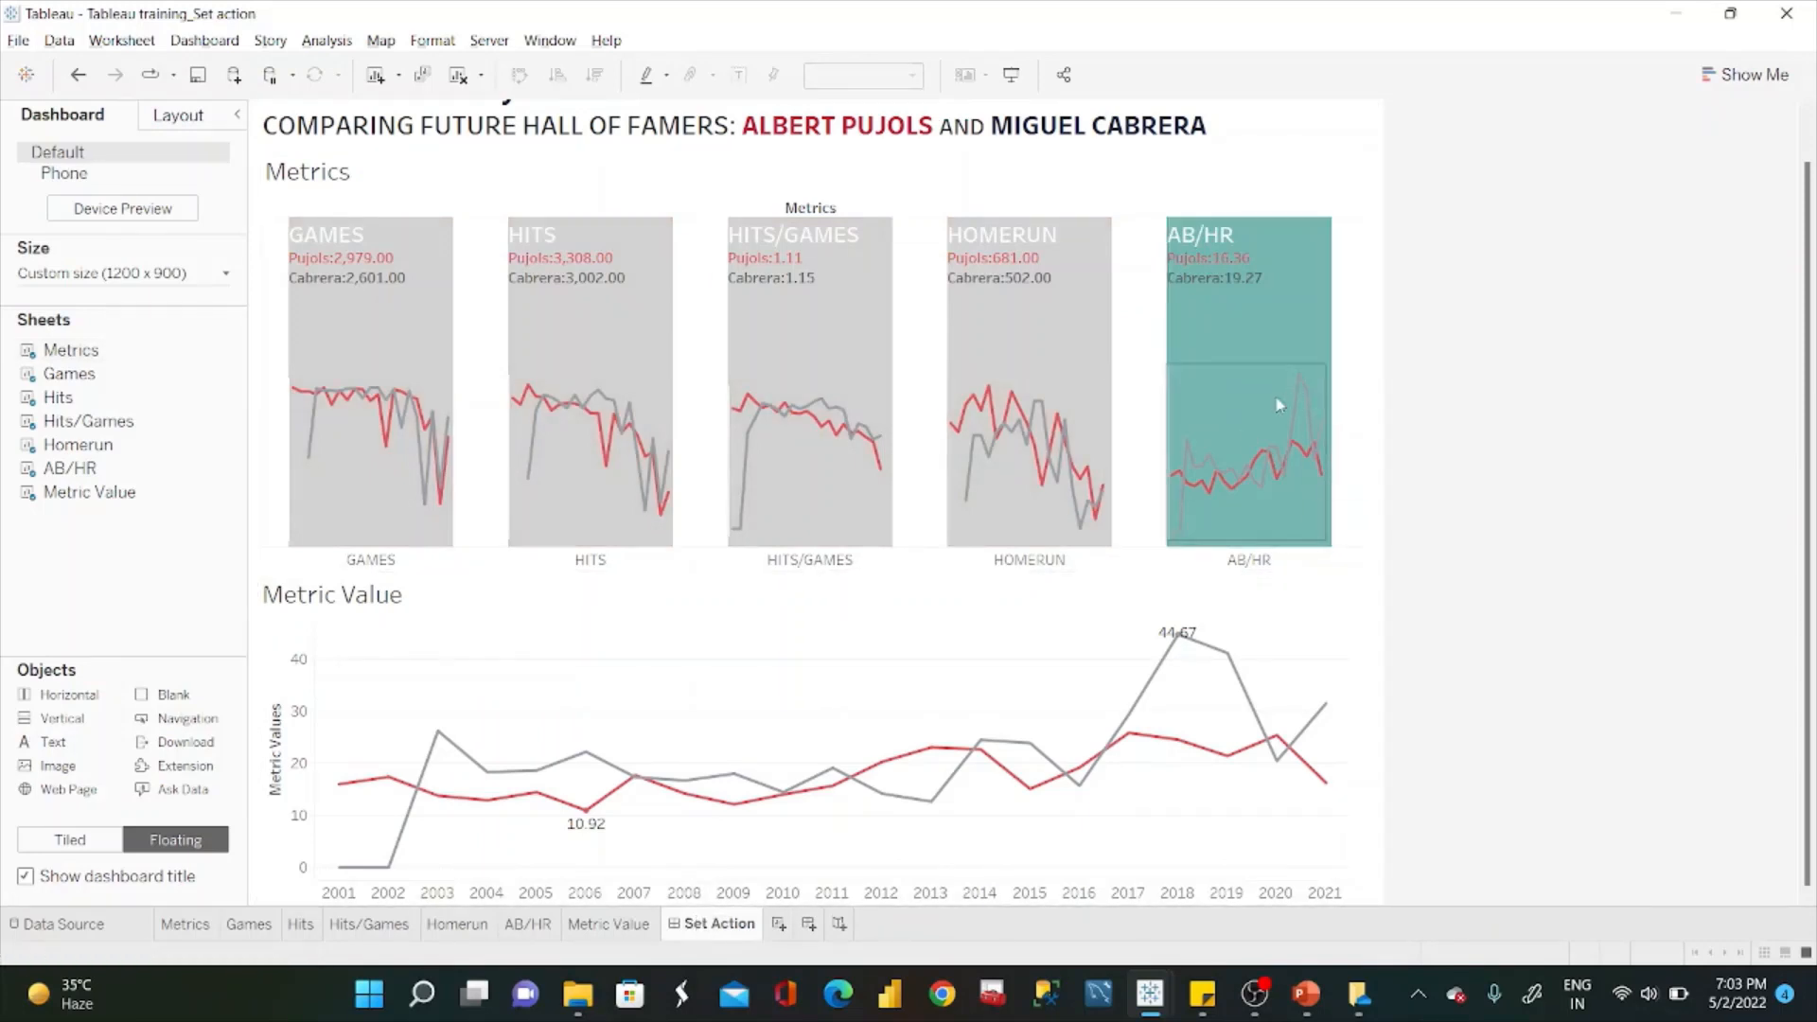
left_click(1261, 383)
left_click_drag(1289, 347, 1289, 312)
left_click(1058, 412)
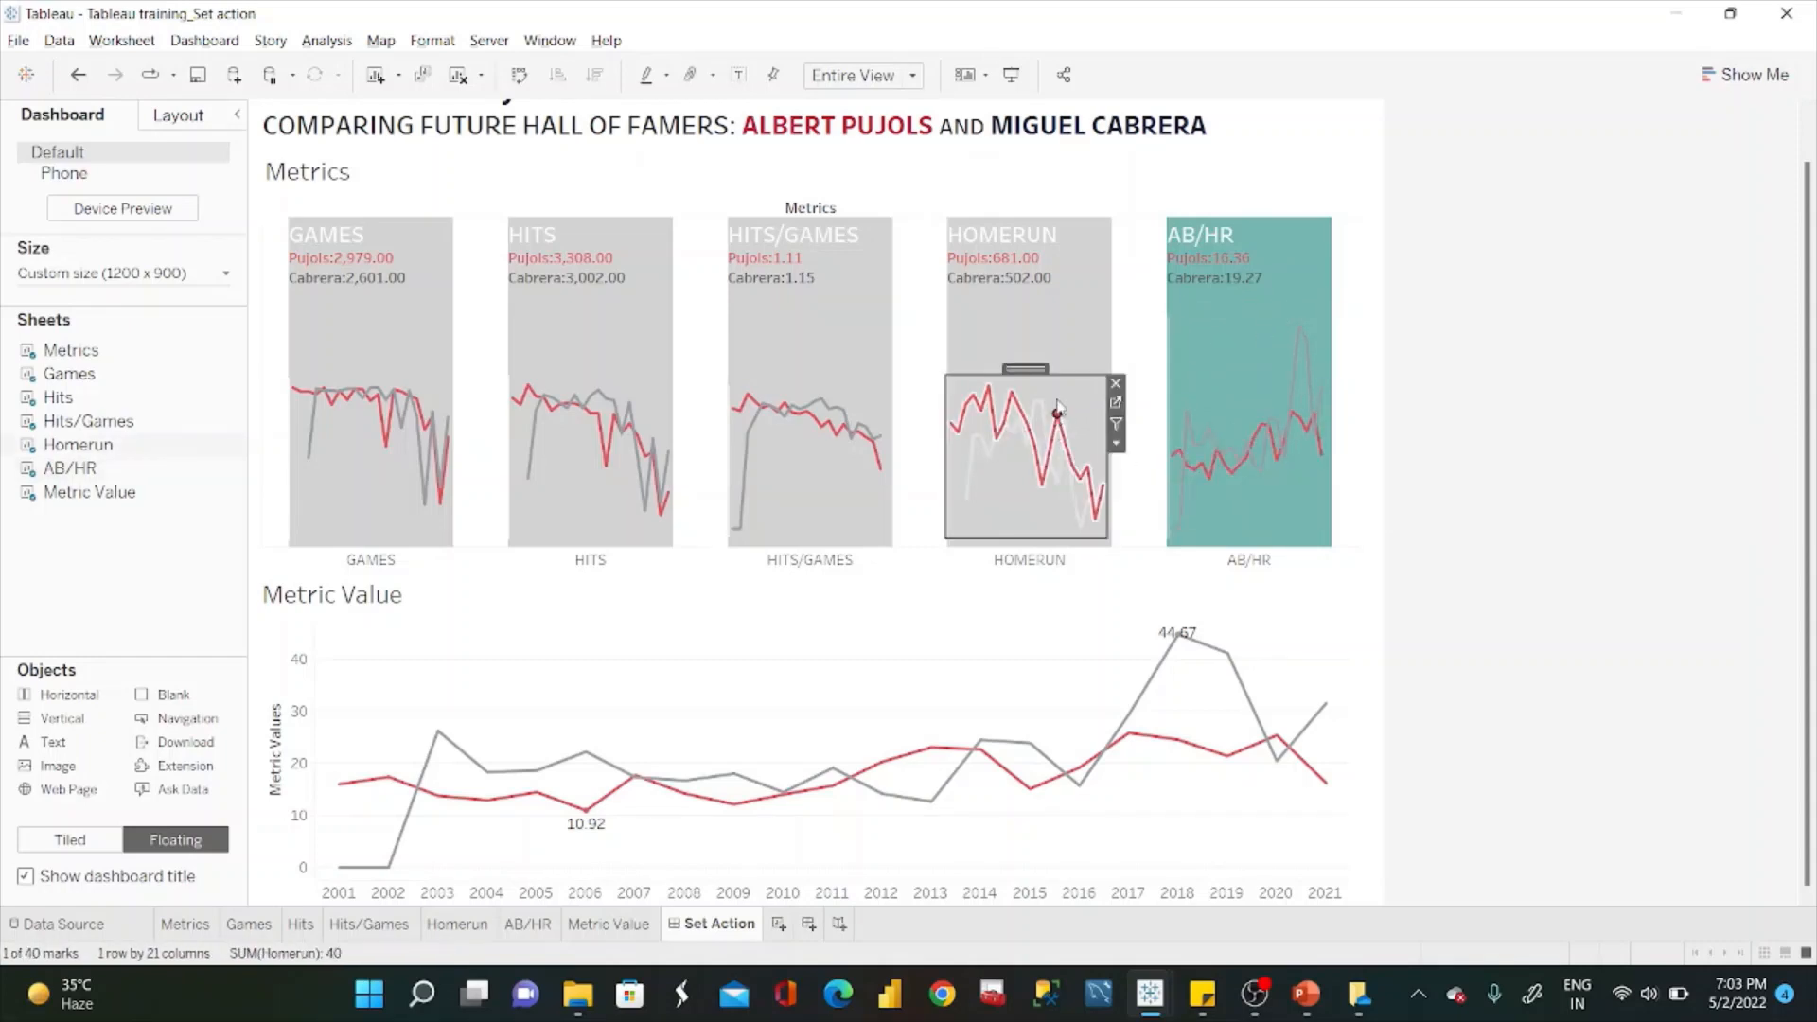
left_click_drag(1062, 375, 1064, 312)
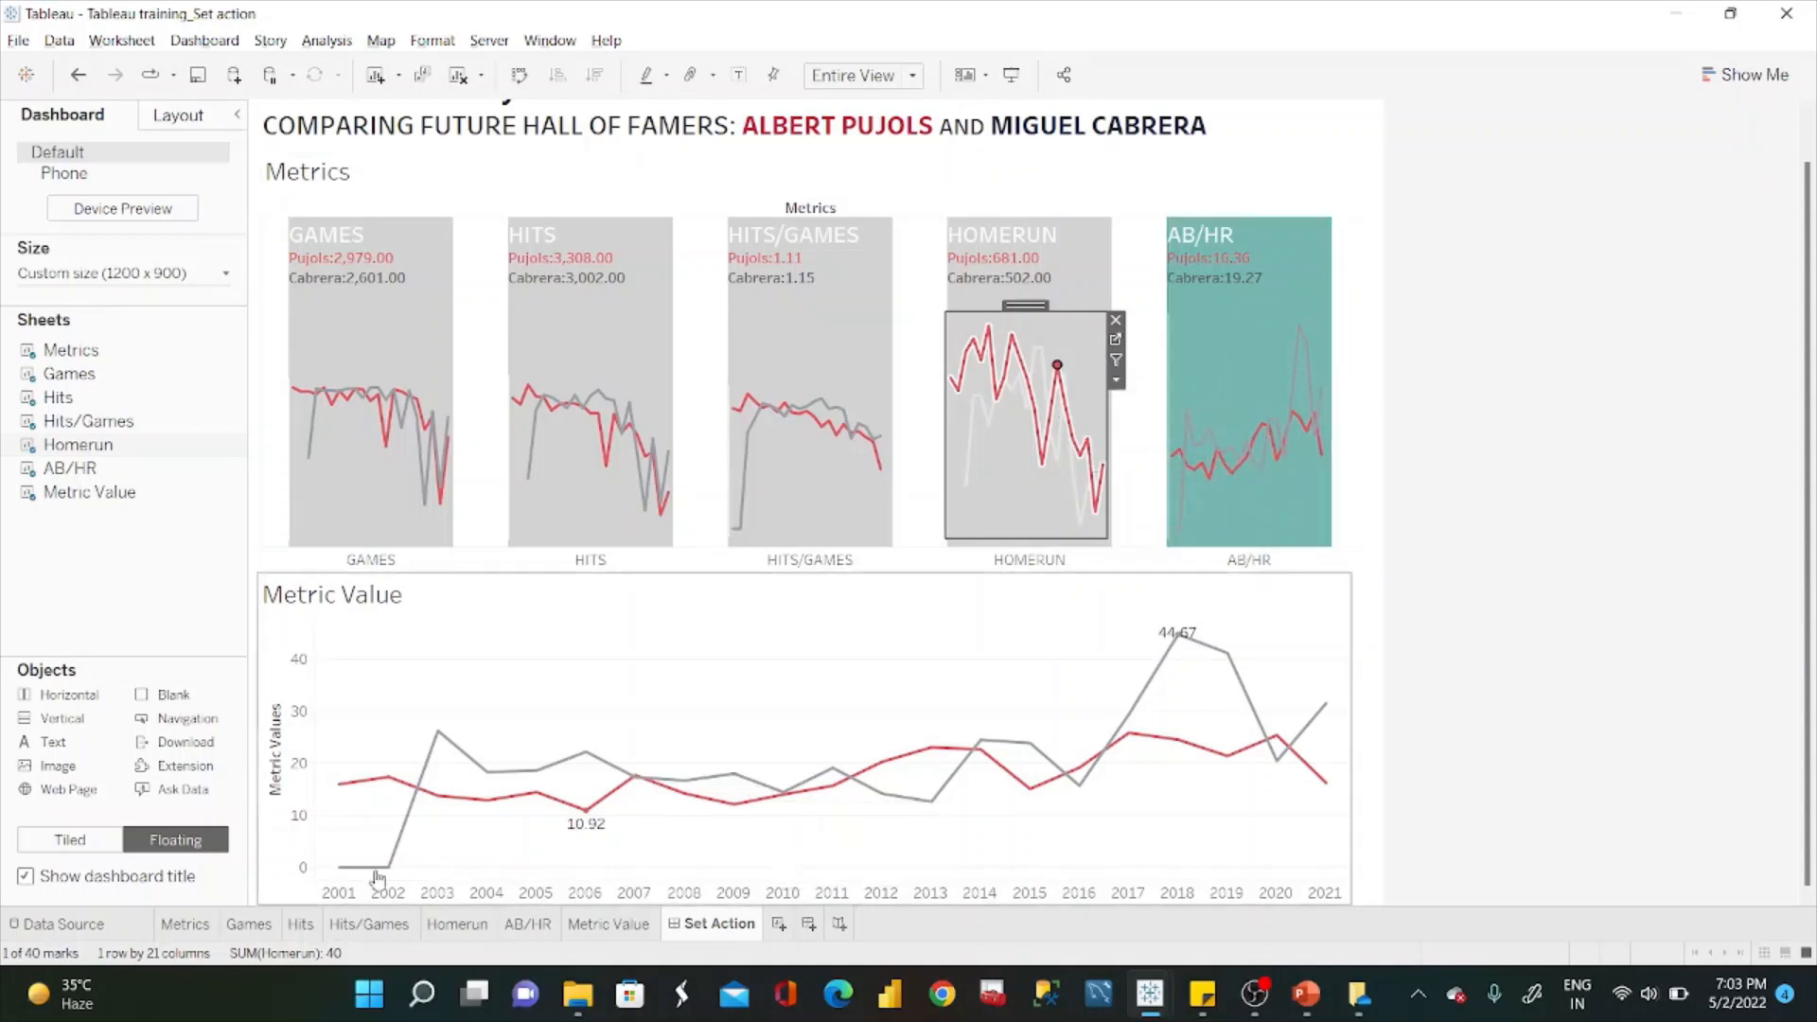
Turn off tooltips on the Games and Hits sheets.
left_click(246, 925)
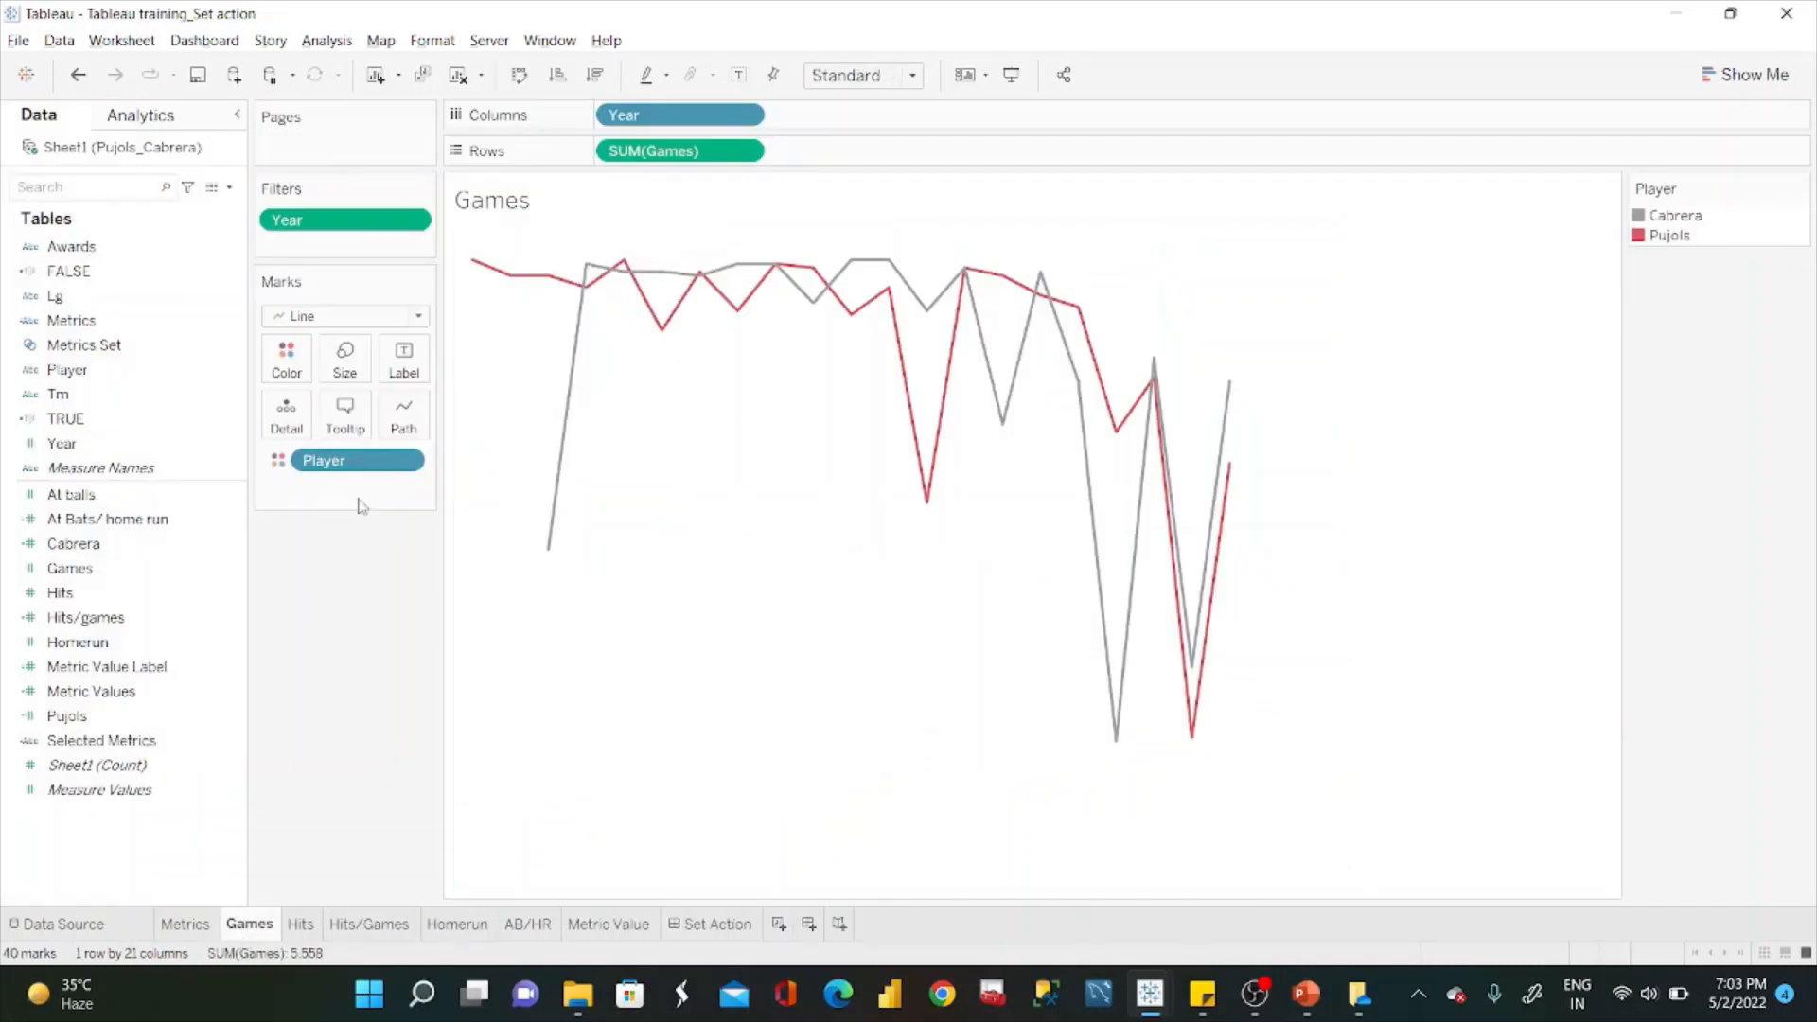
left_click(347, 412)
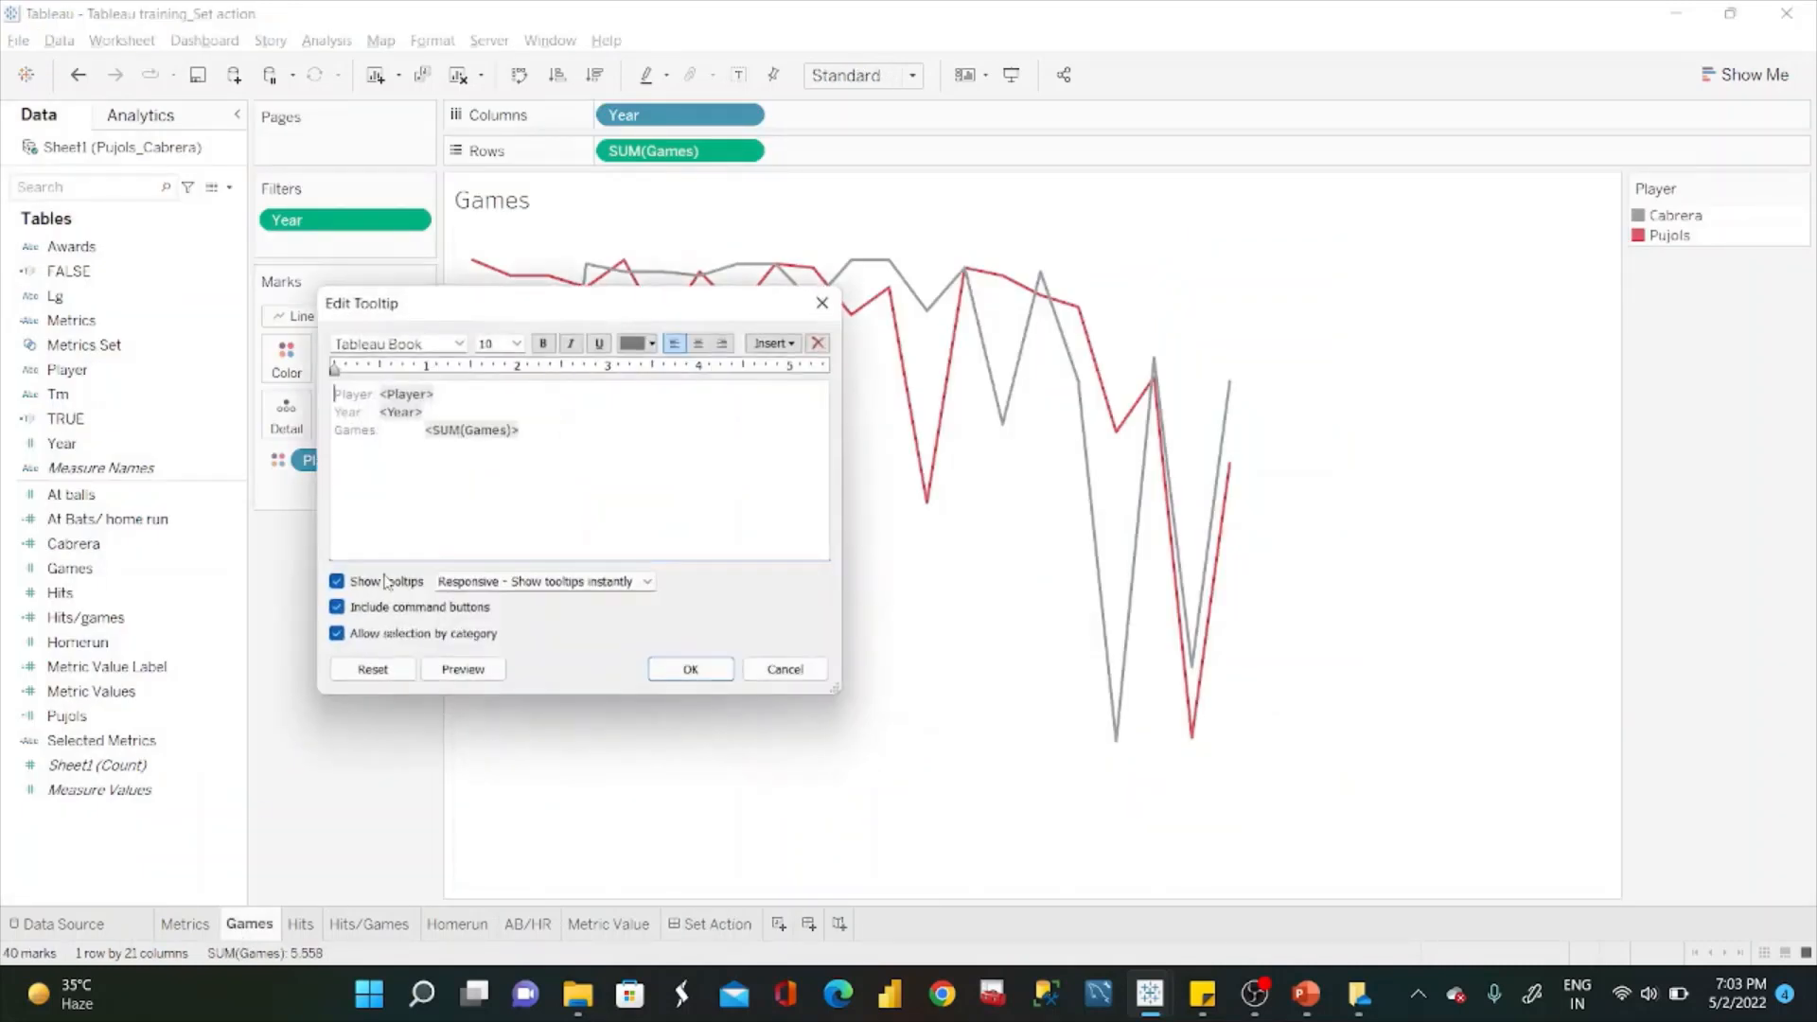
left_click(337, 581)
left_click(690, 670)
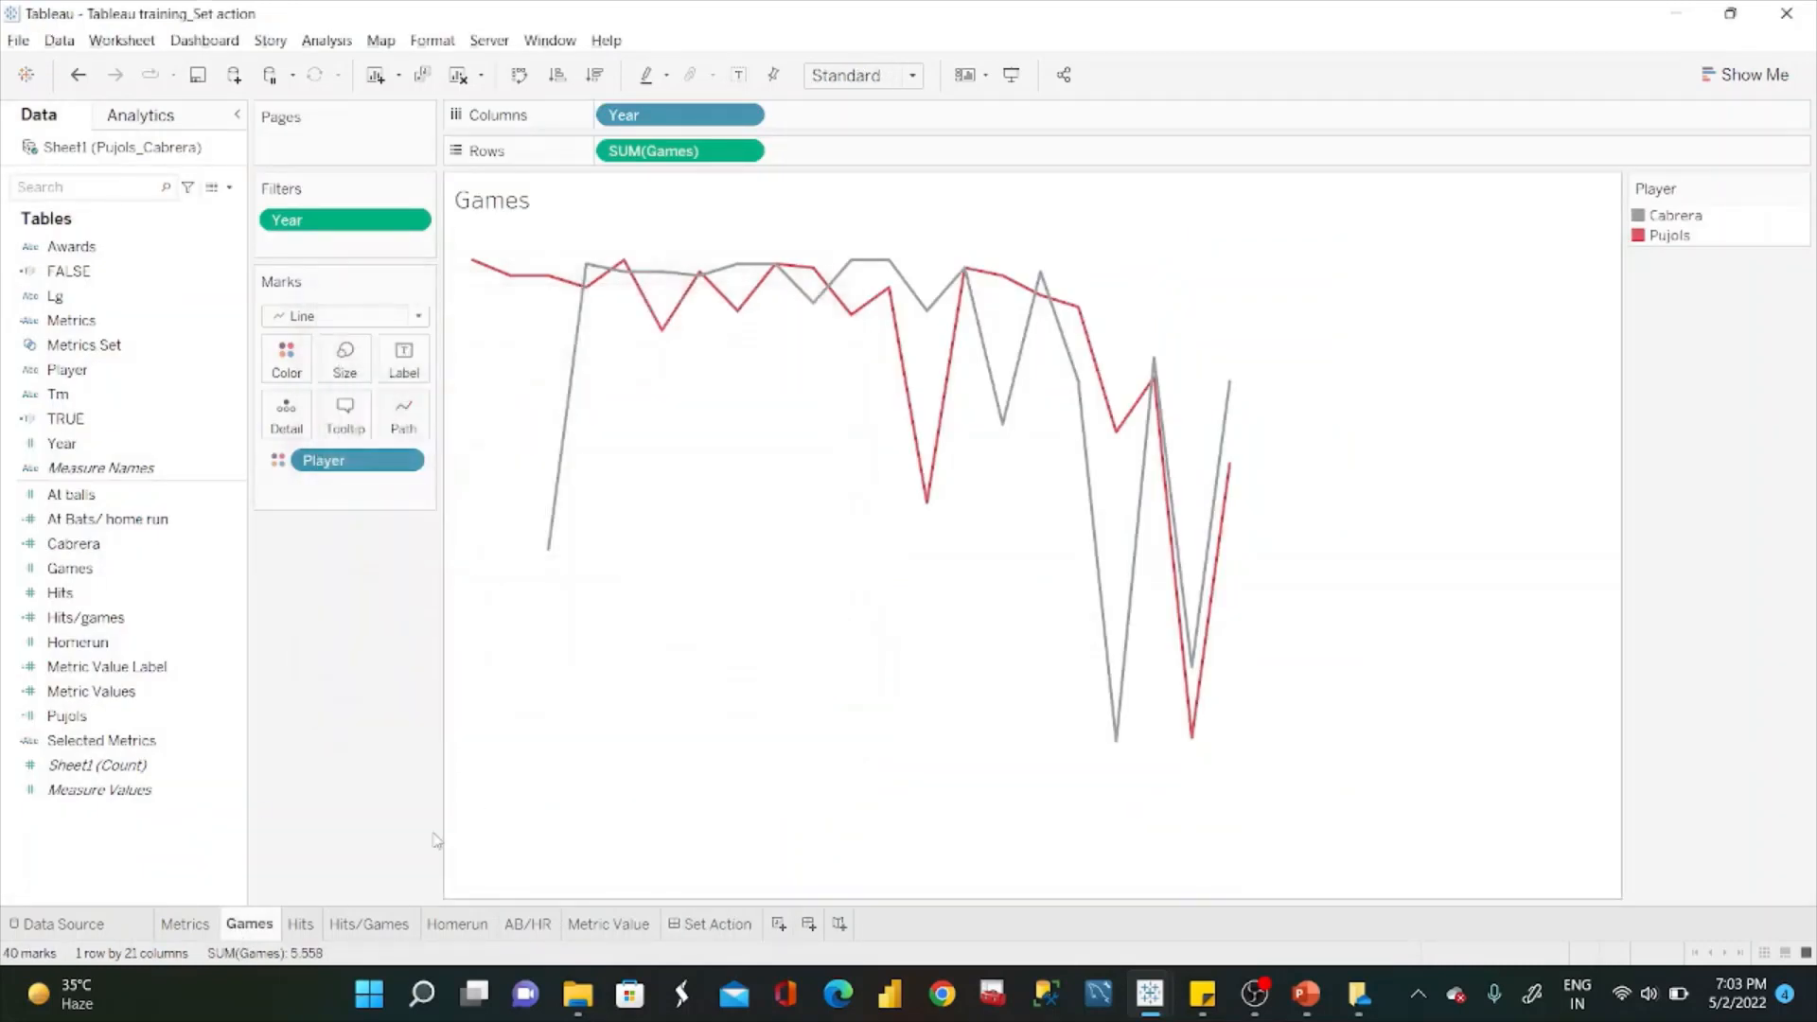
left_click(314, 928)
left_click(346, 413)
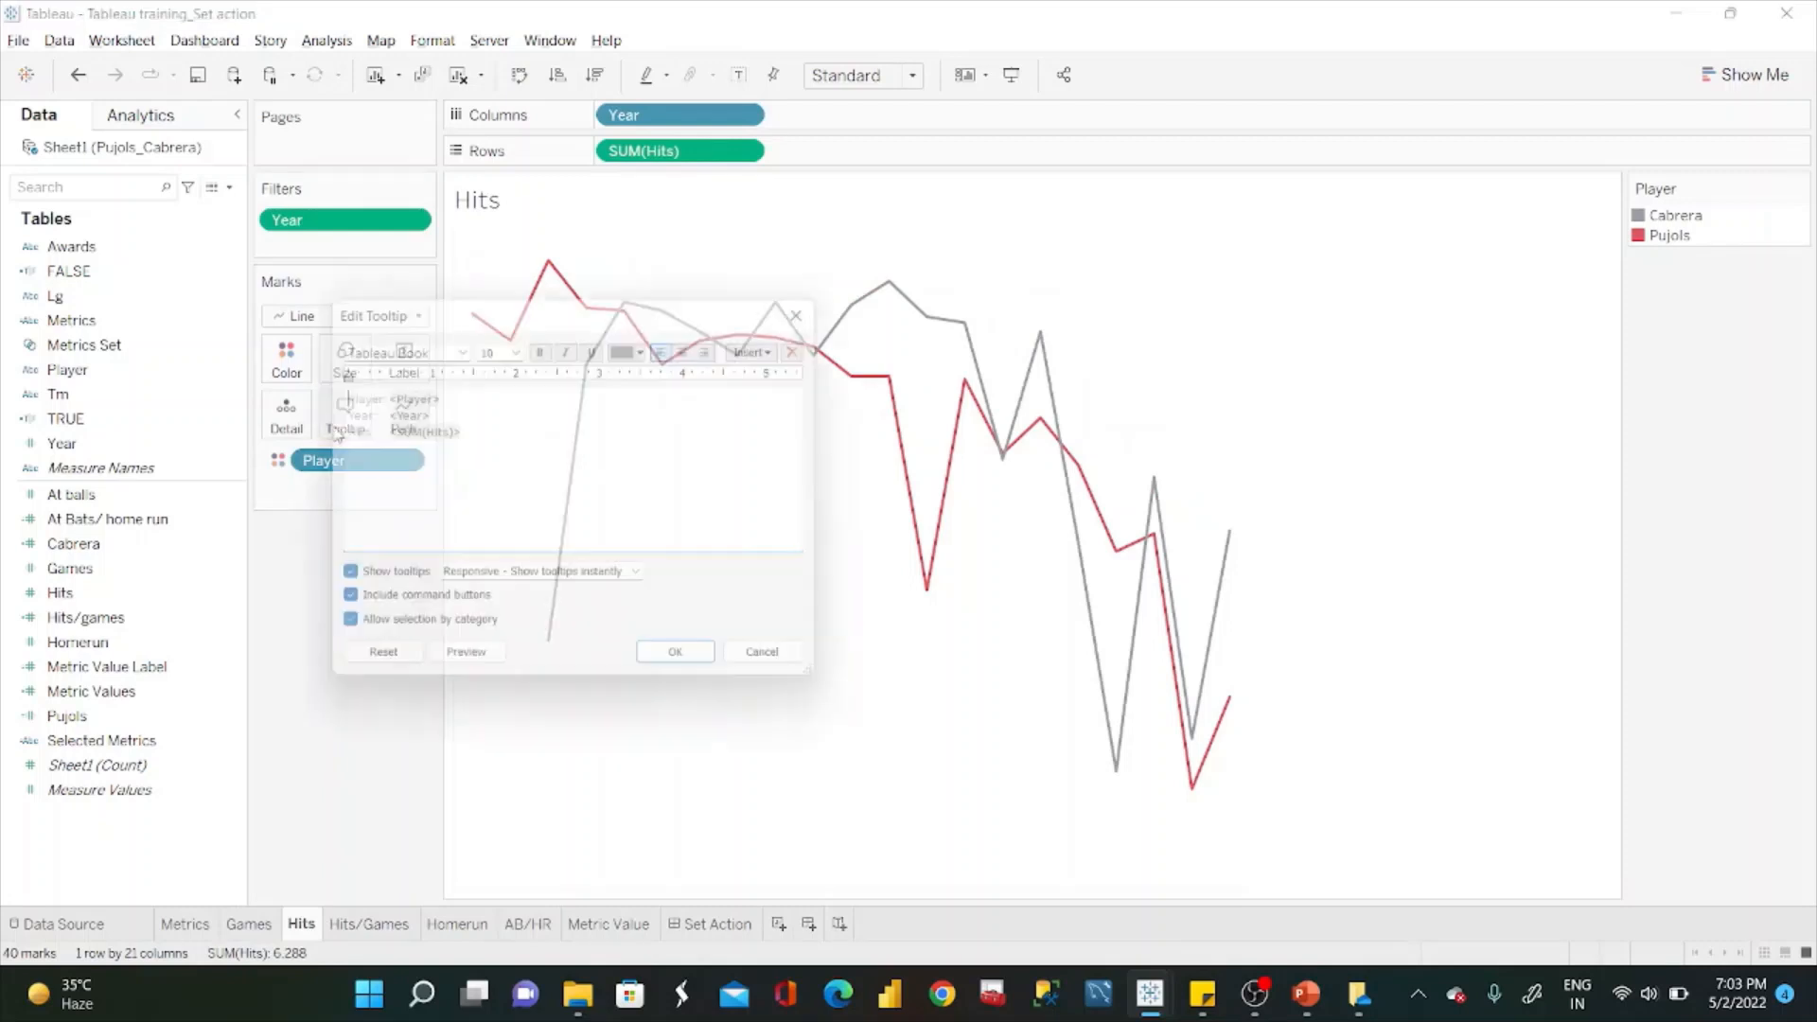
left_click(337, 582)
left_click(690, 670)
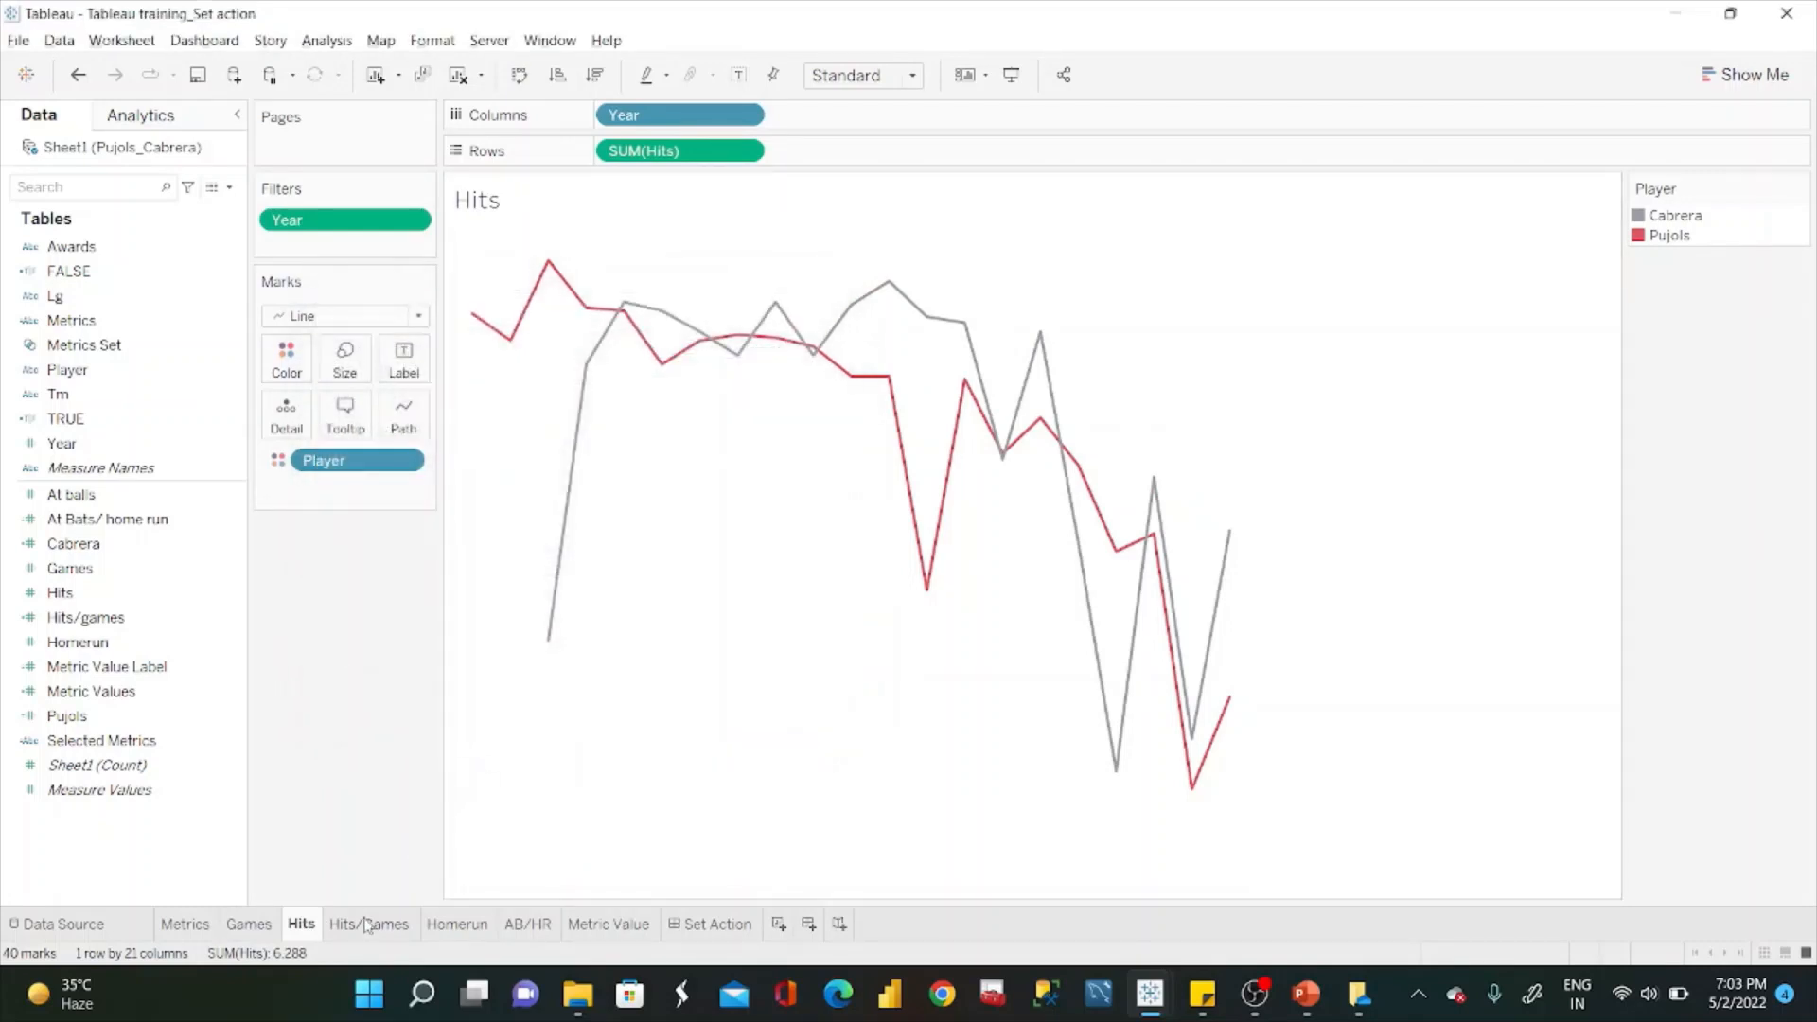
Turn off tooltips on the Hits/Games sheet.
left_click(370, 924)
left_click(346, 417)
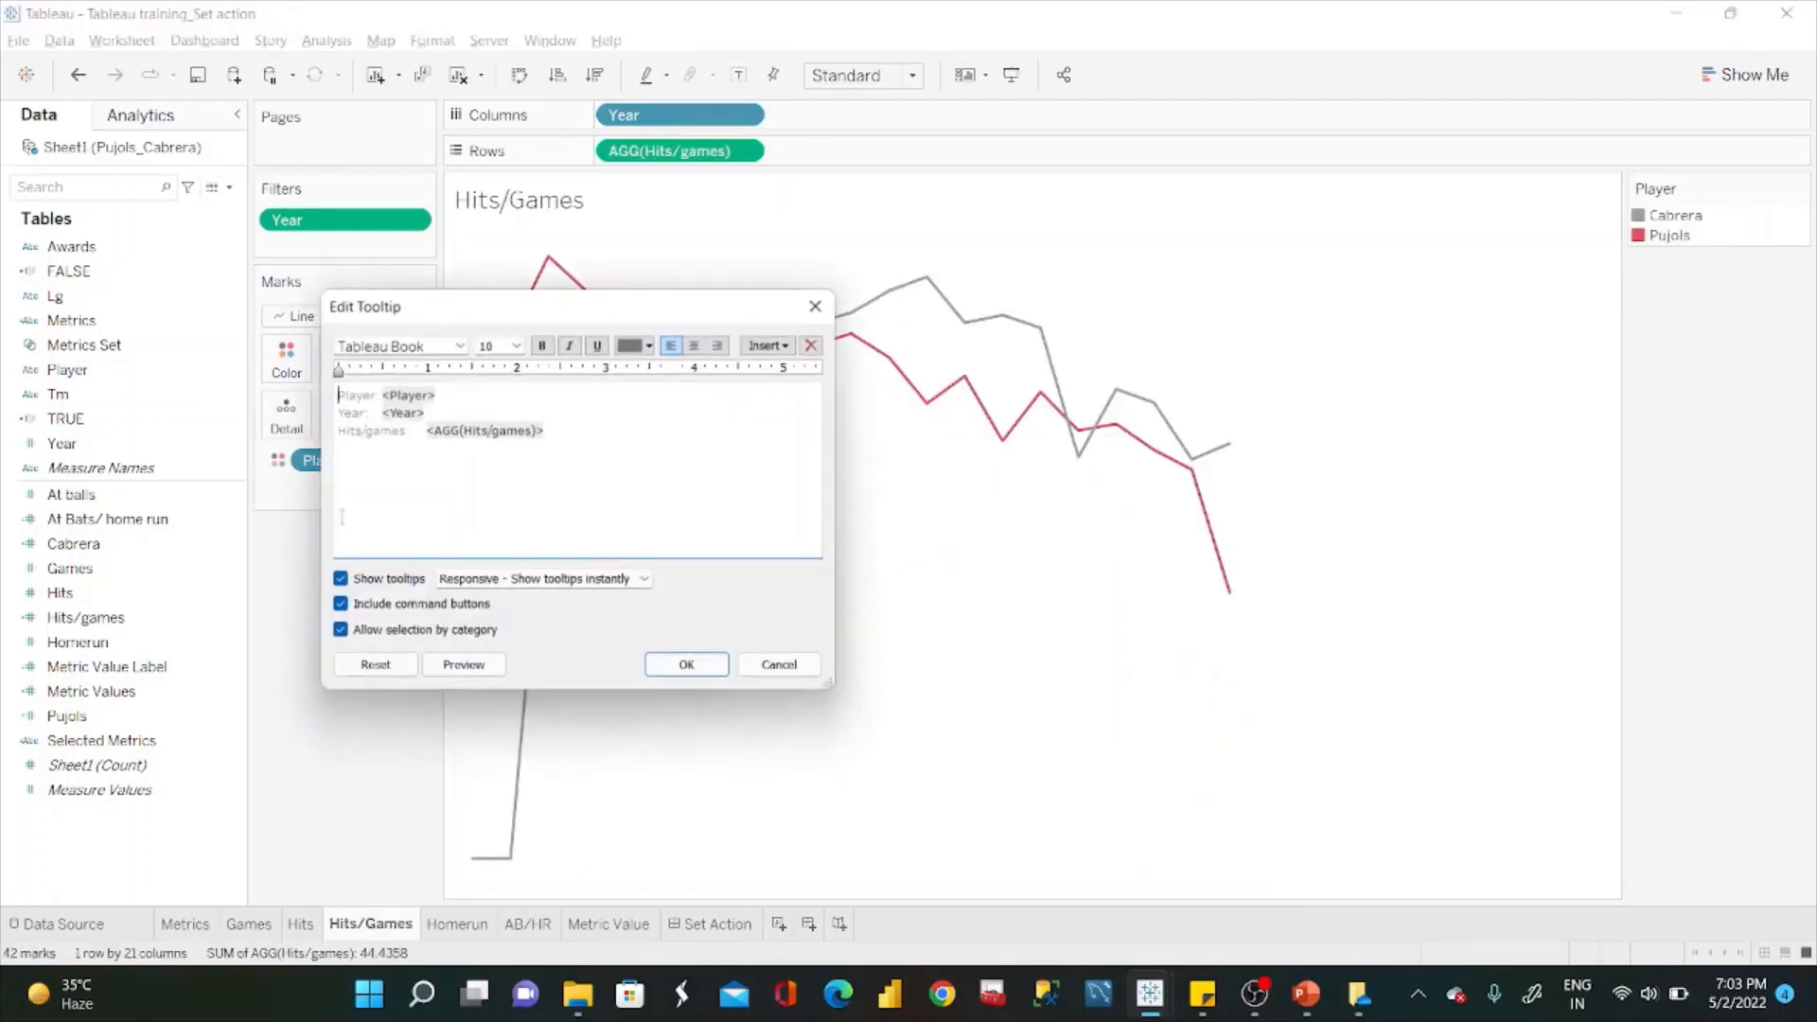
left_click(337, 581)
left_click(337, 581)
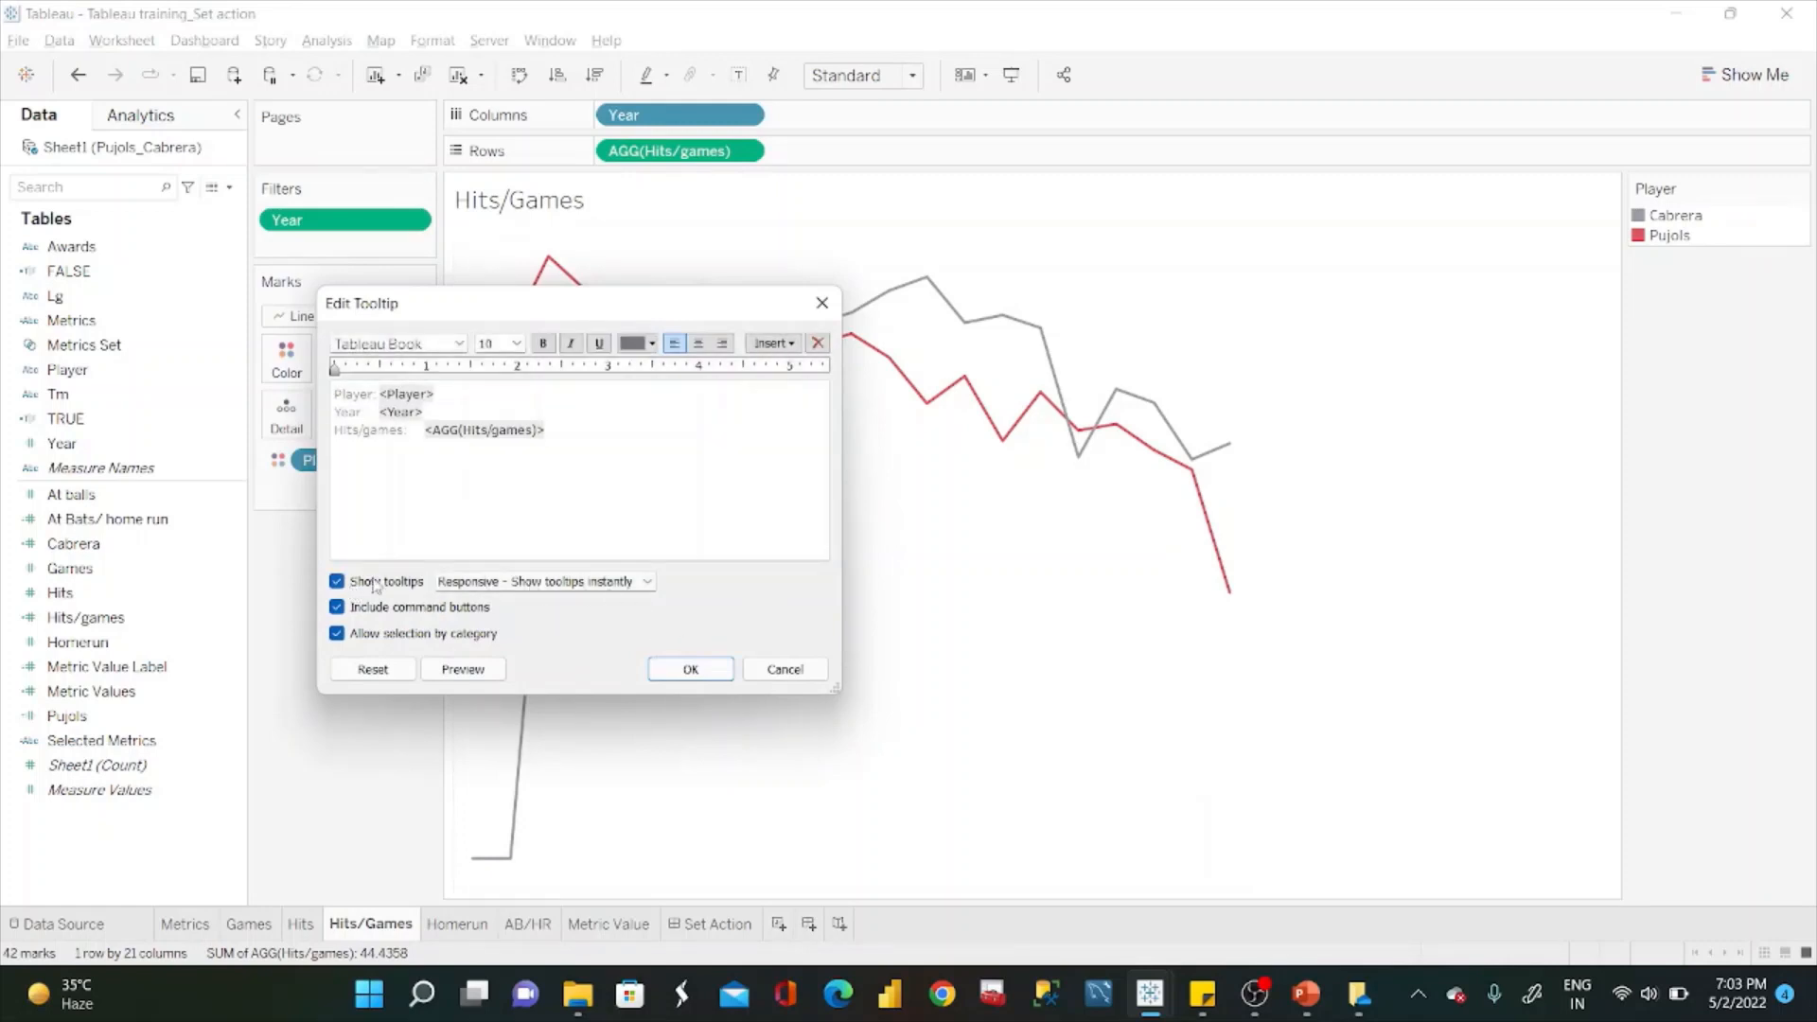
left_click(337, 581)
left_click(690, 669)
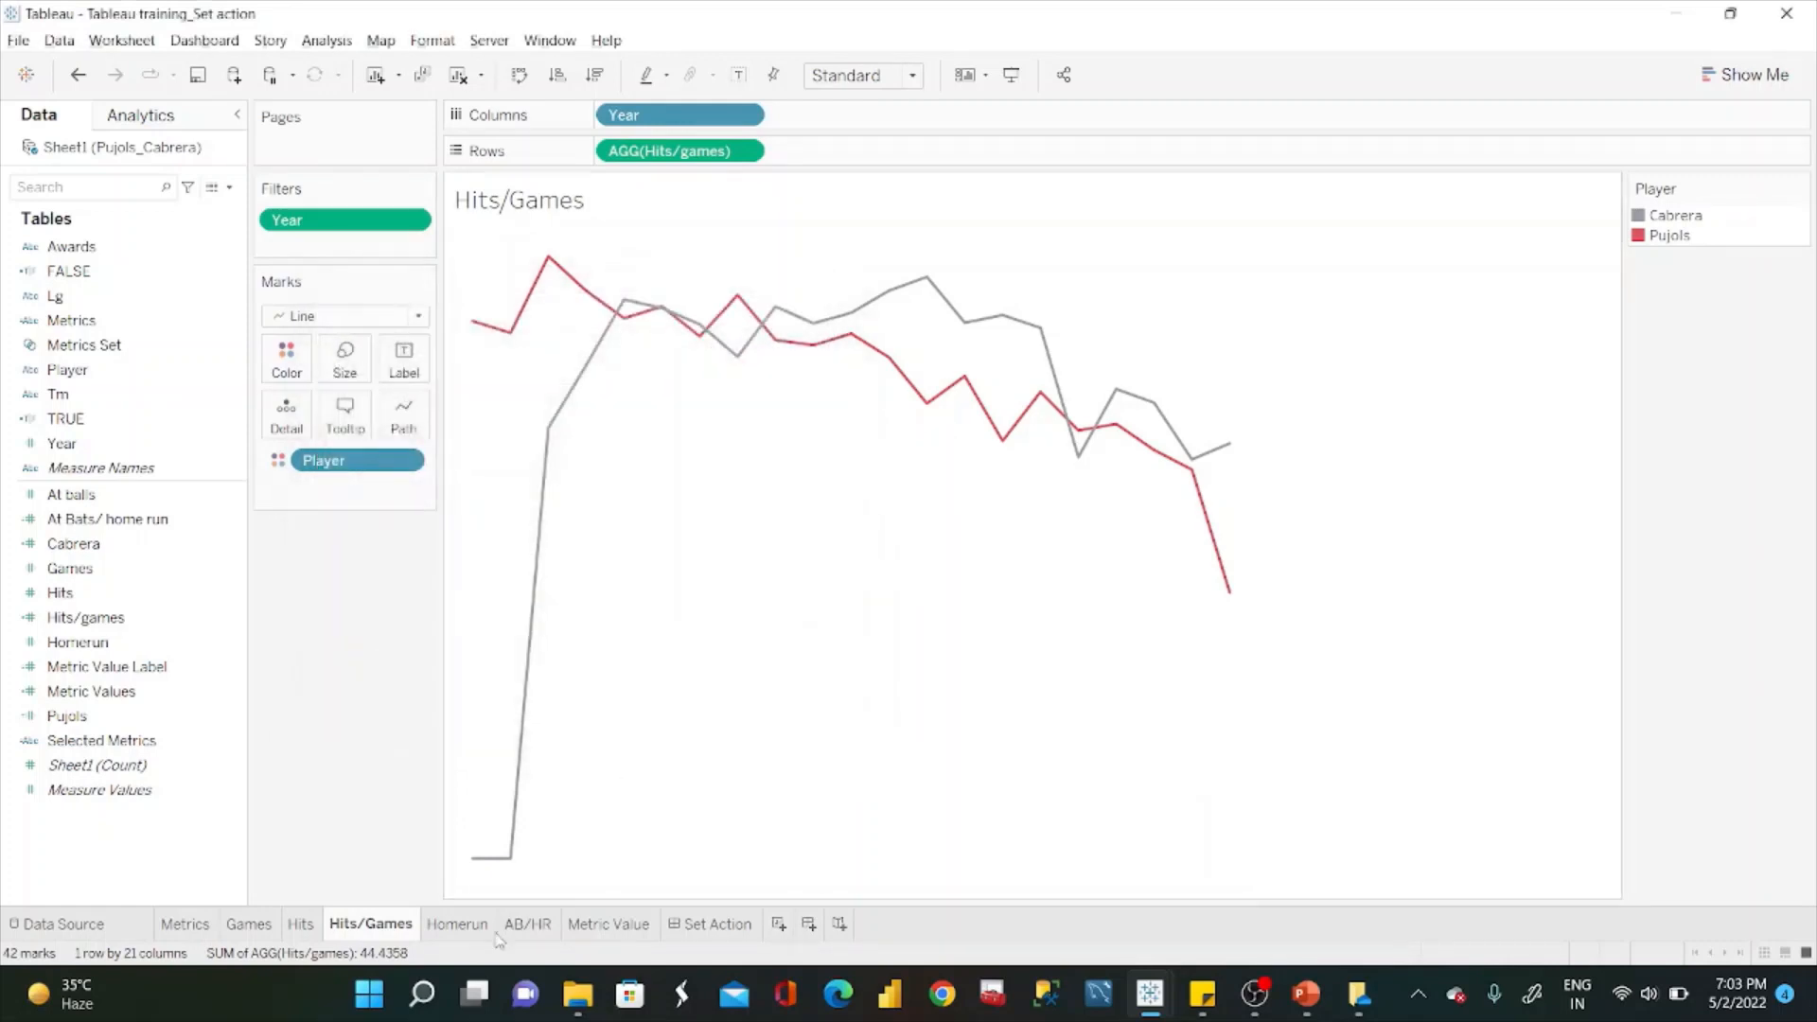
Turn off tooltips on the Homerun and AB/HR sheets.
left_click(460, 924)
left_click(345, 417)
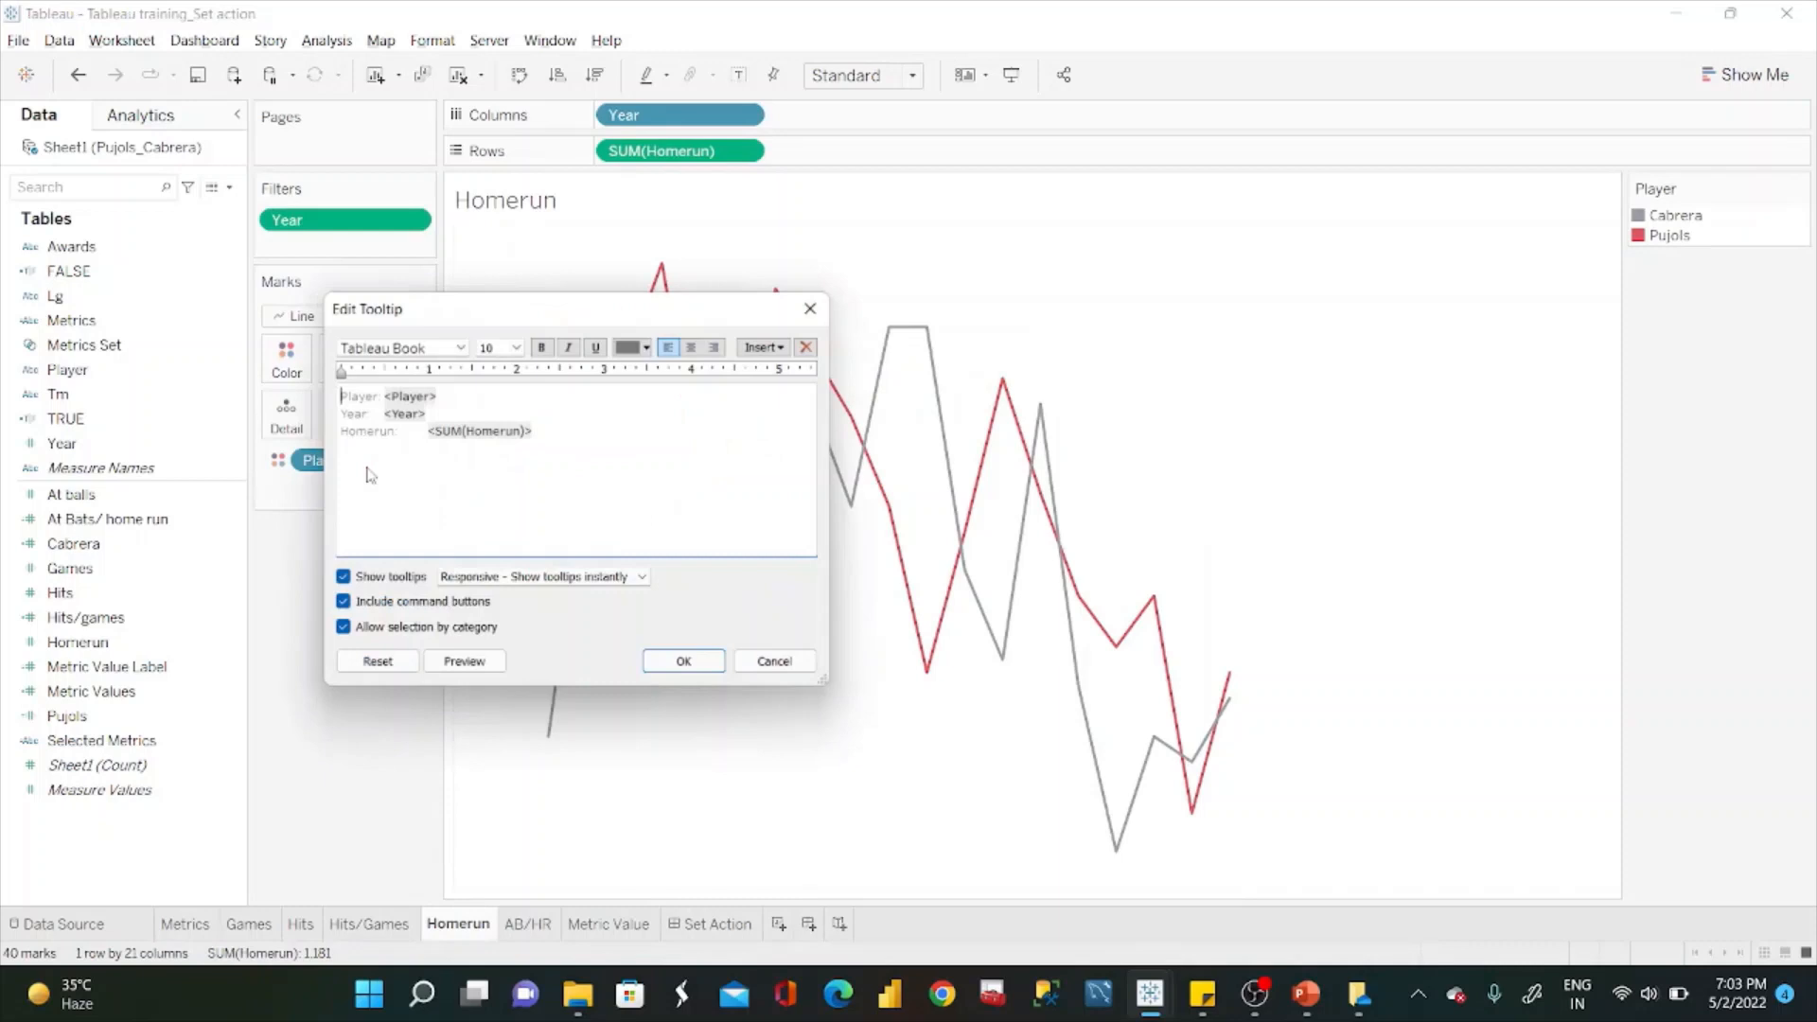
left_click(337, 581)
left_click(690, 669)
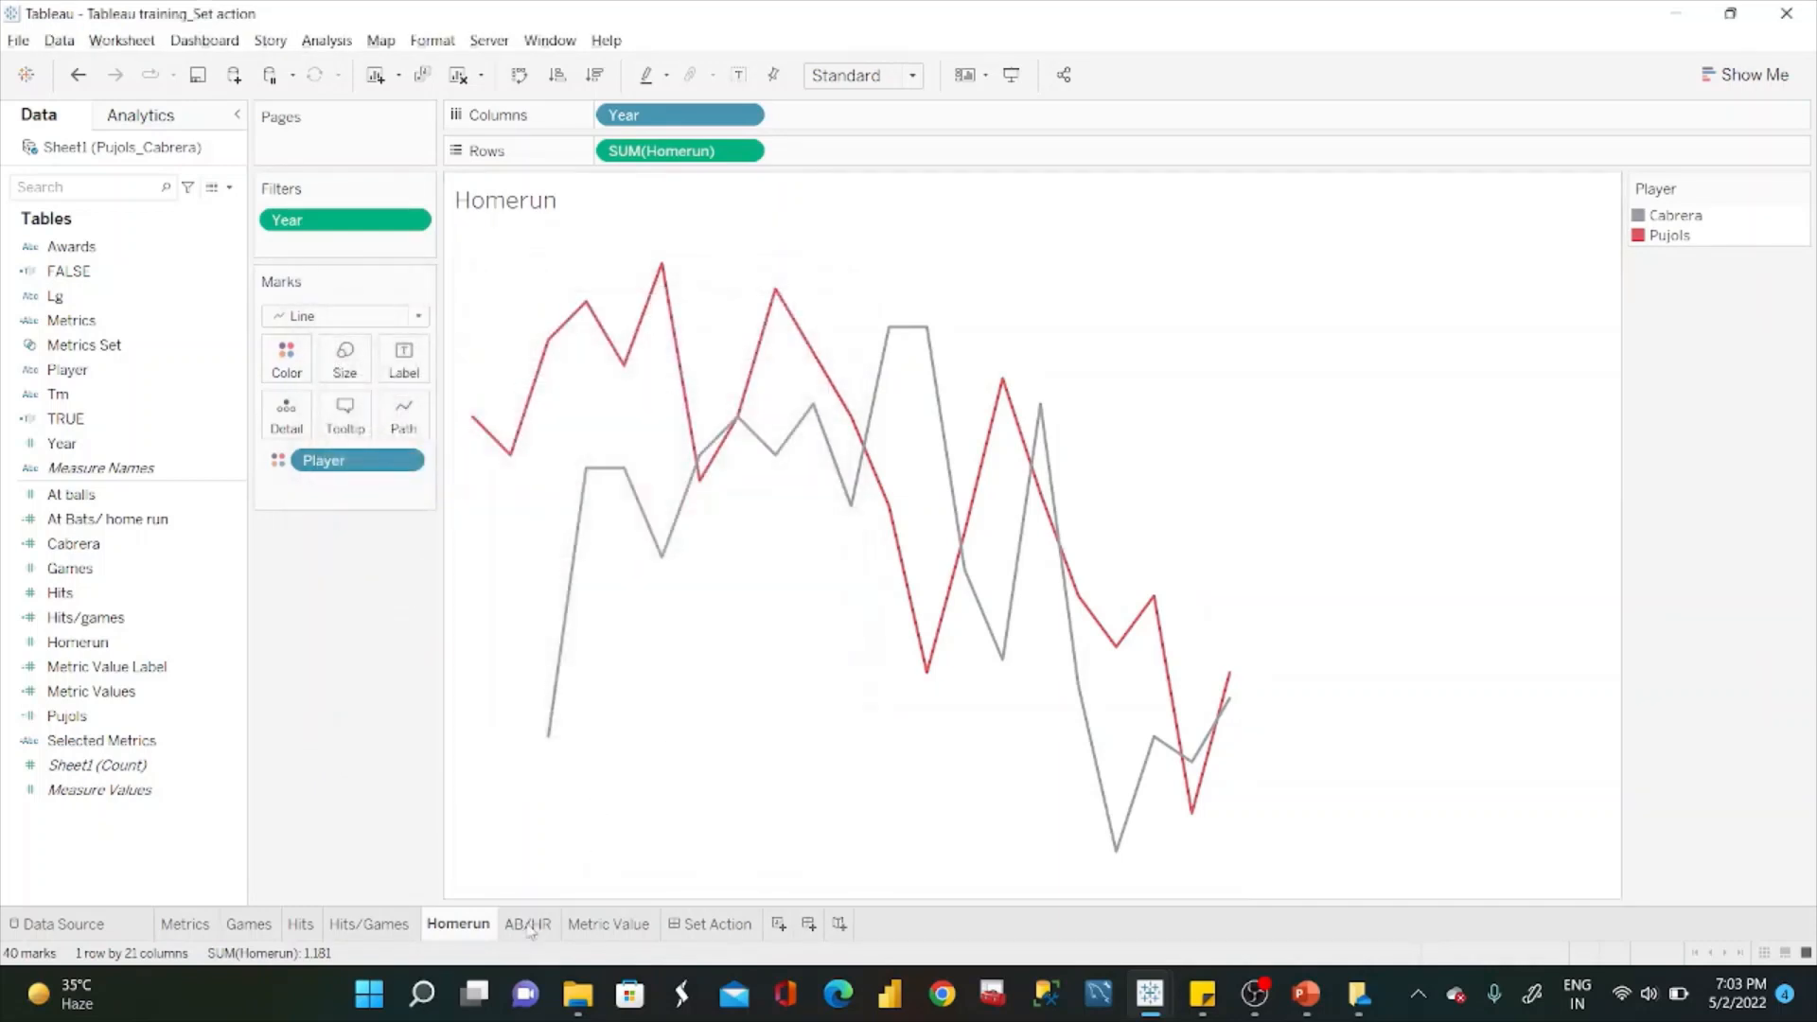
key("ctrl+Tab")
left_click(359, 415)
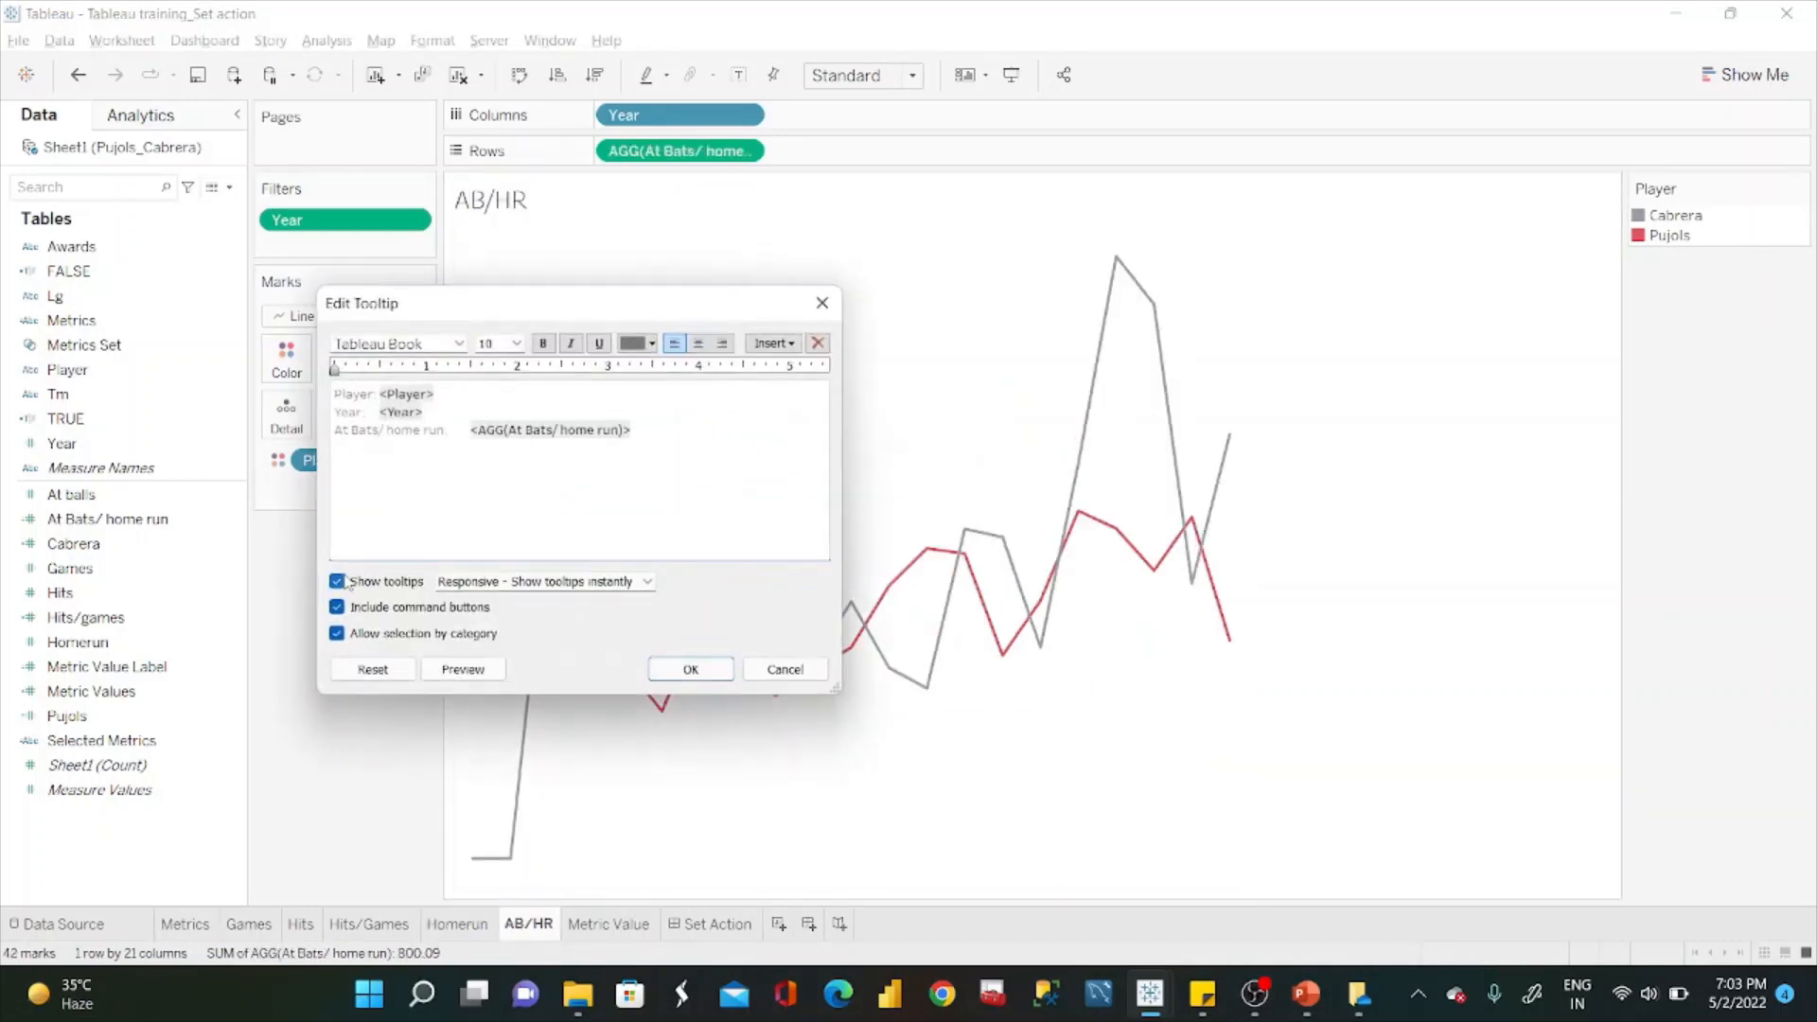
left_click(337, 581)
left_click(685, 670)
Turn off tooltips on the Metrics sheet.
key("ctrl+Tab")
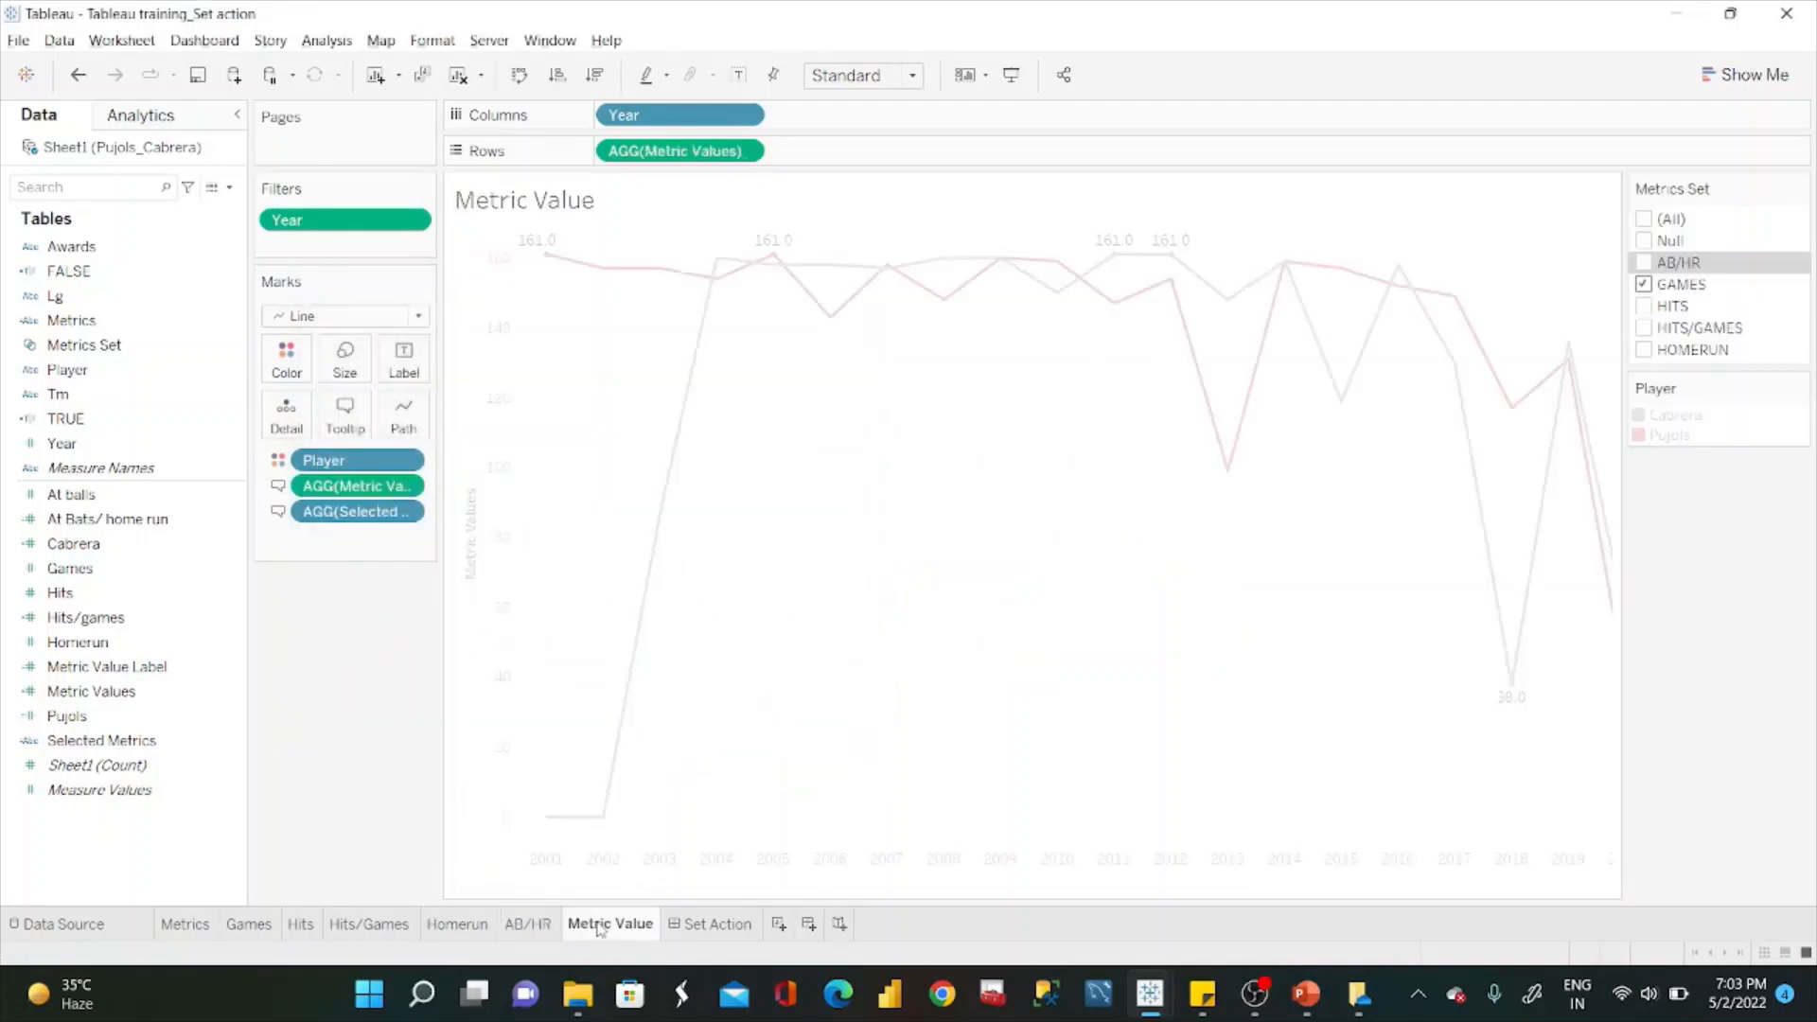
left_click(197, 926)
left_click(368, 454)
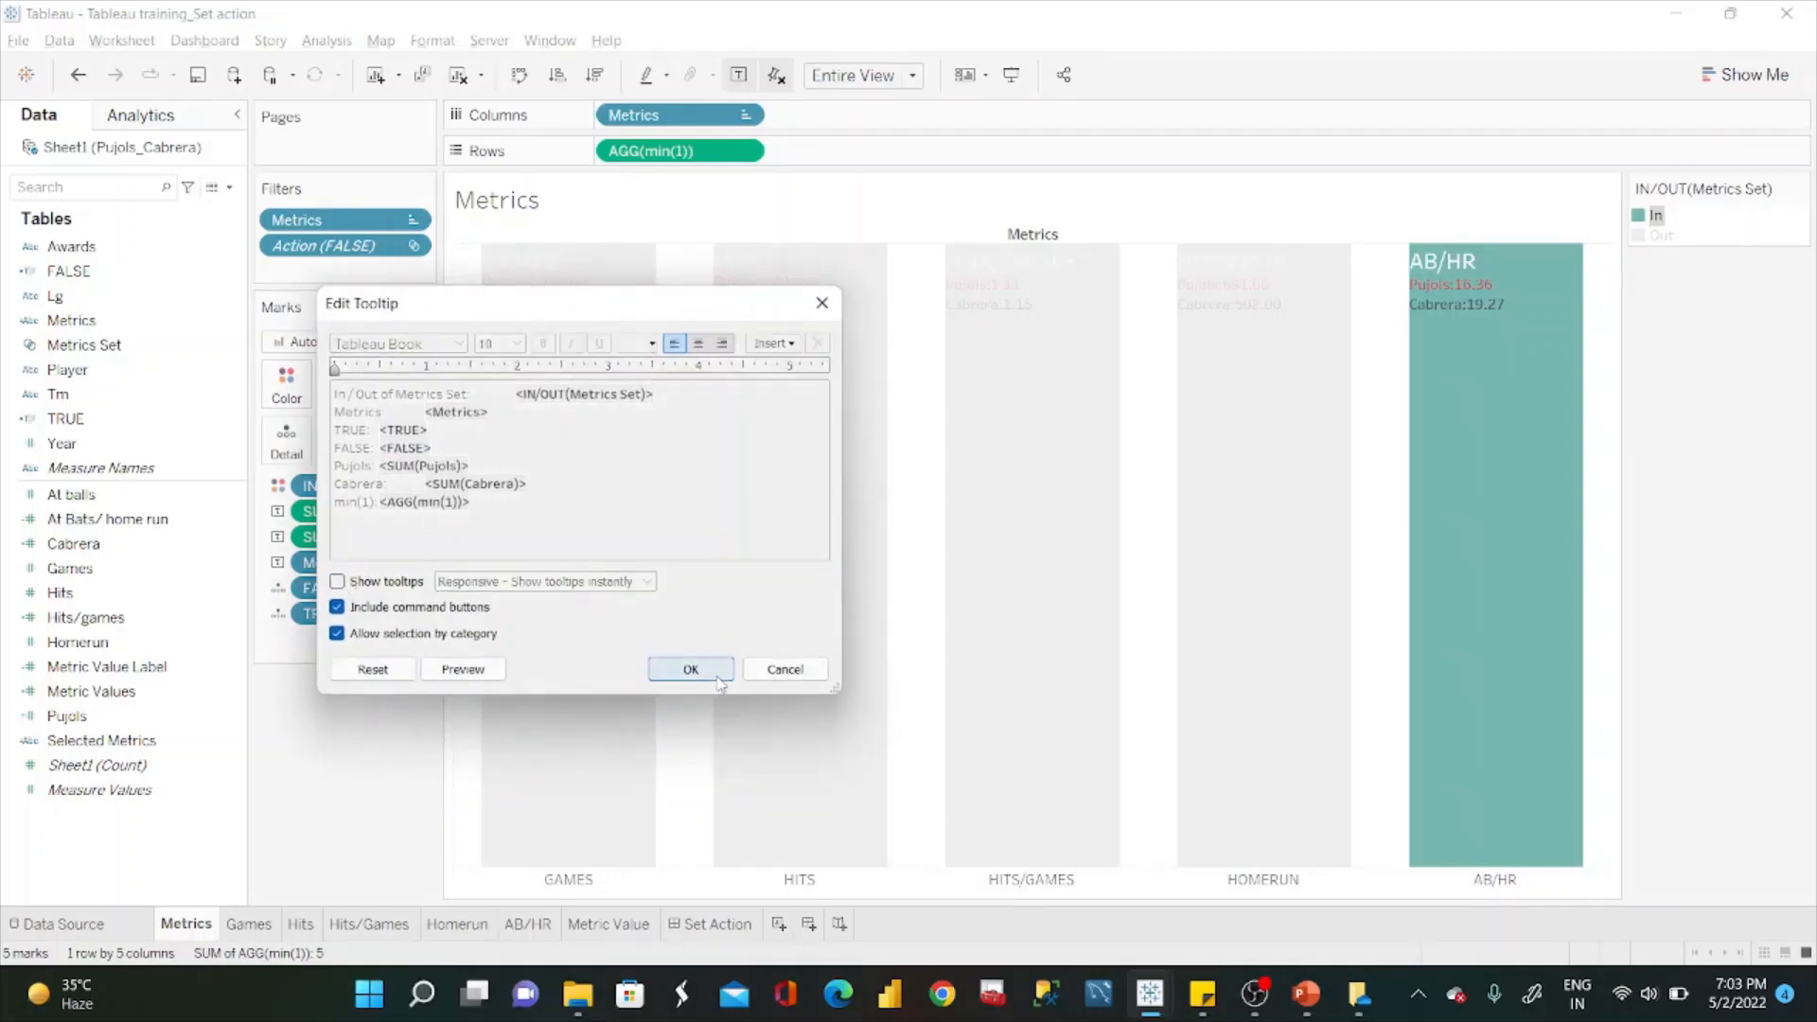
left_click(712, 676)
left_click(710, 681)
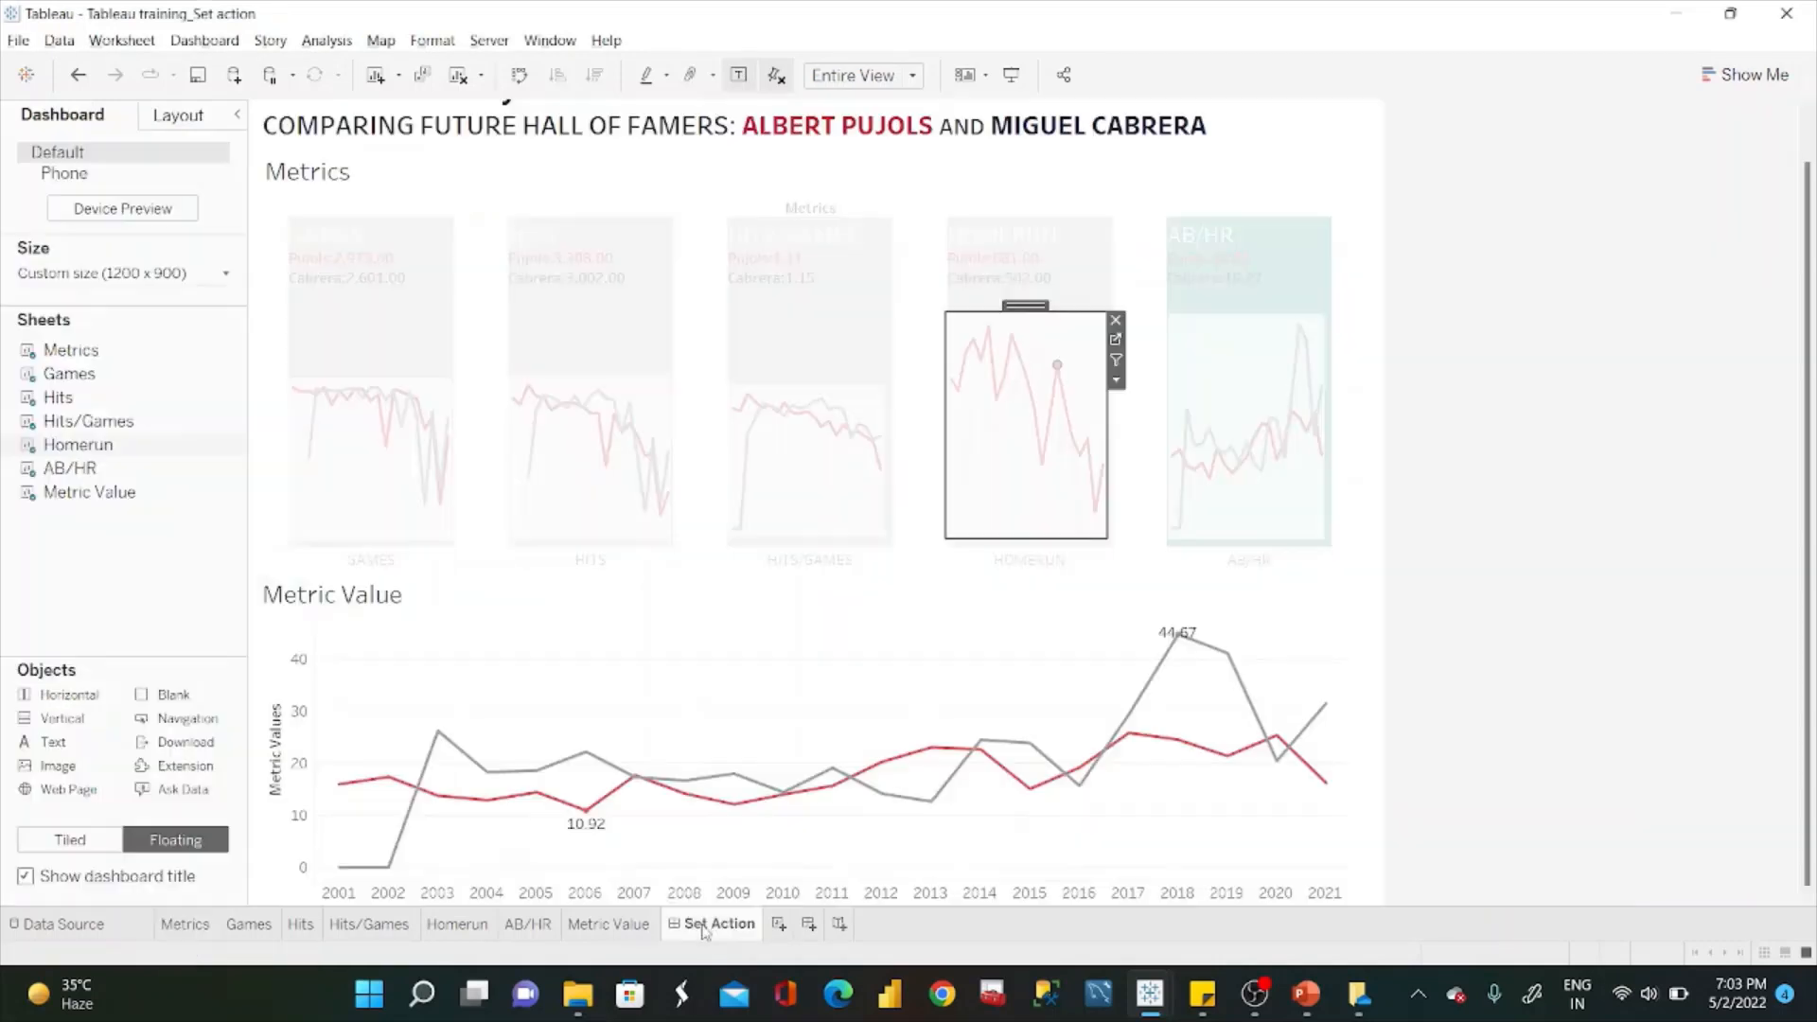
Return to the Set Action dashboard and try to extend the Hits/Games sparkline upward inside its bar.
left_click(712, 924)
right_click(842, 422)
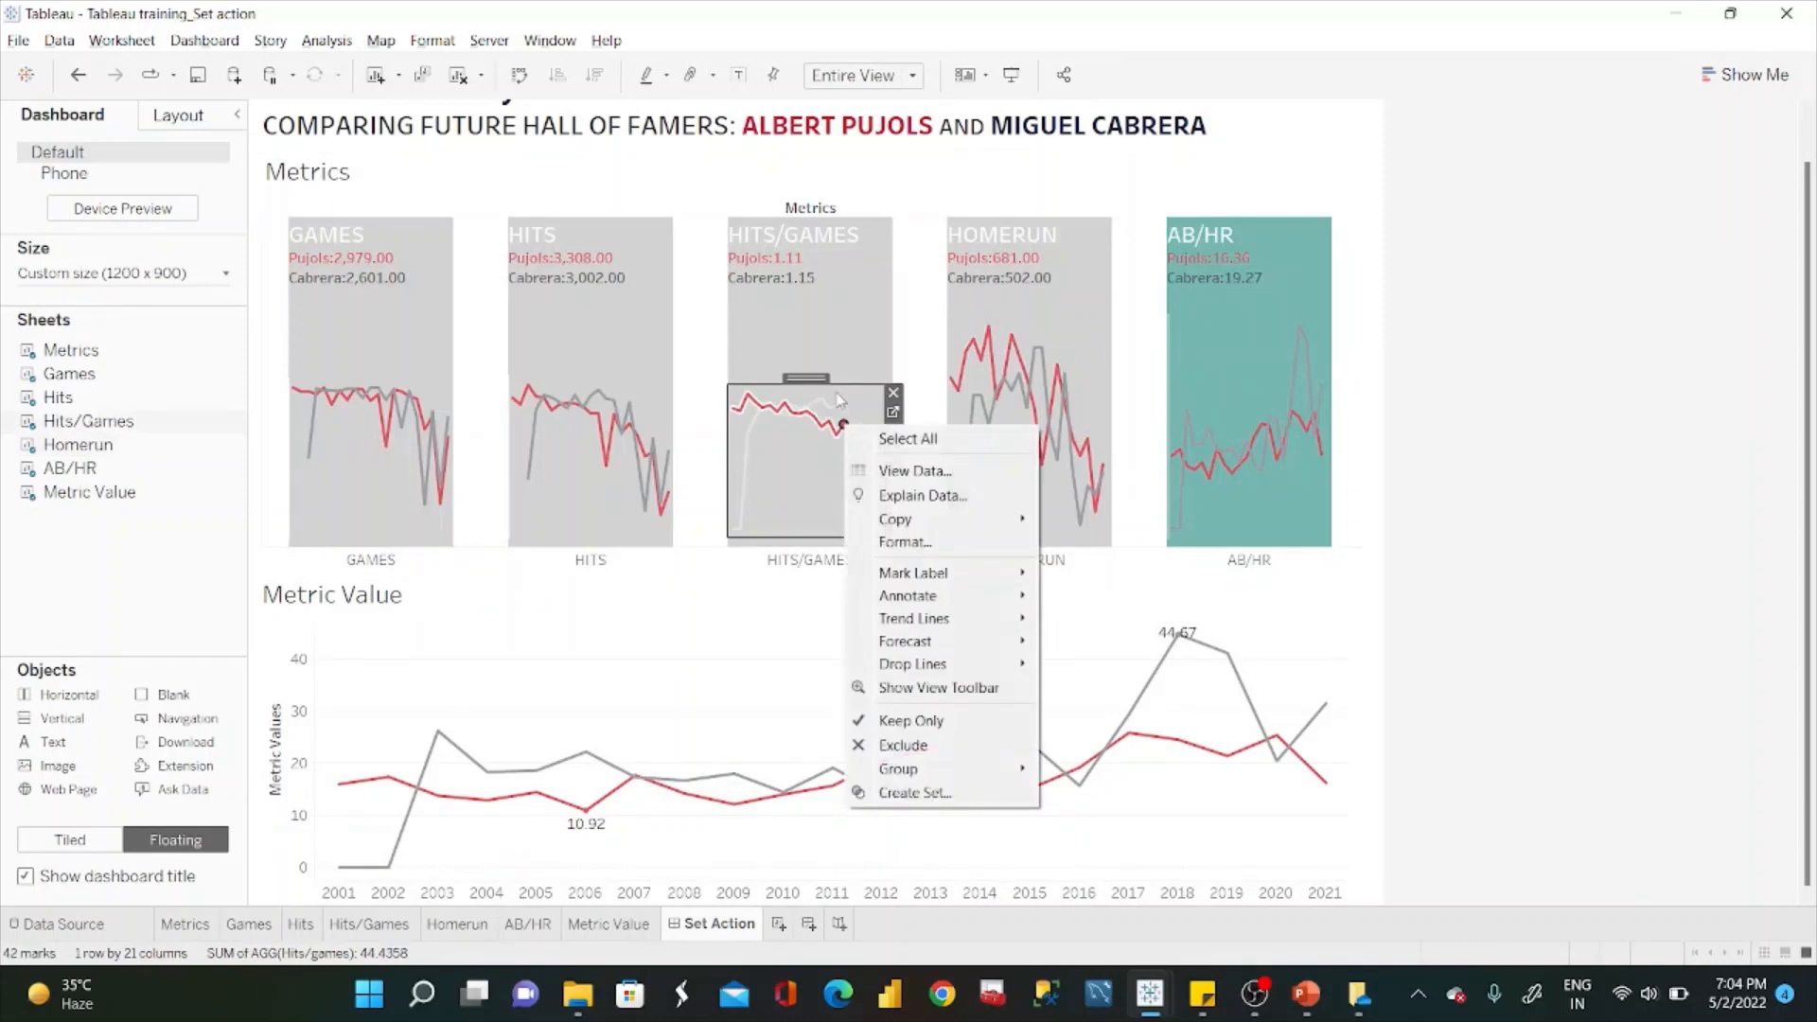
left_click(843, 386)
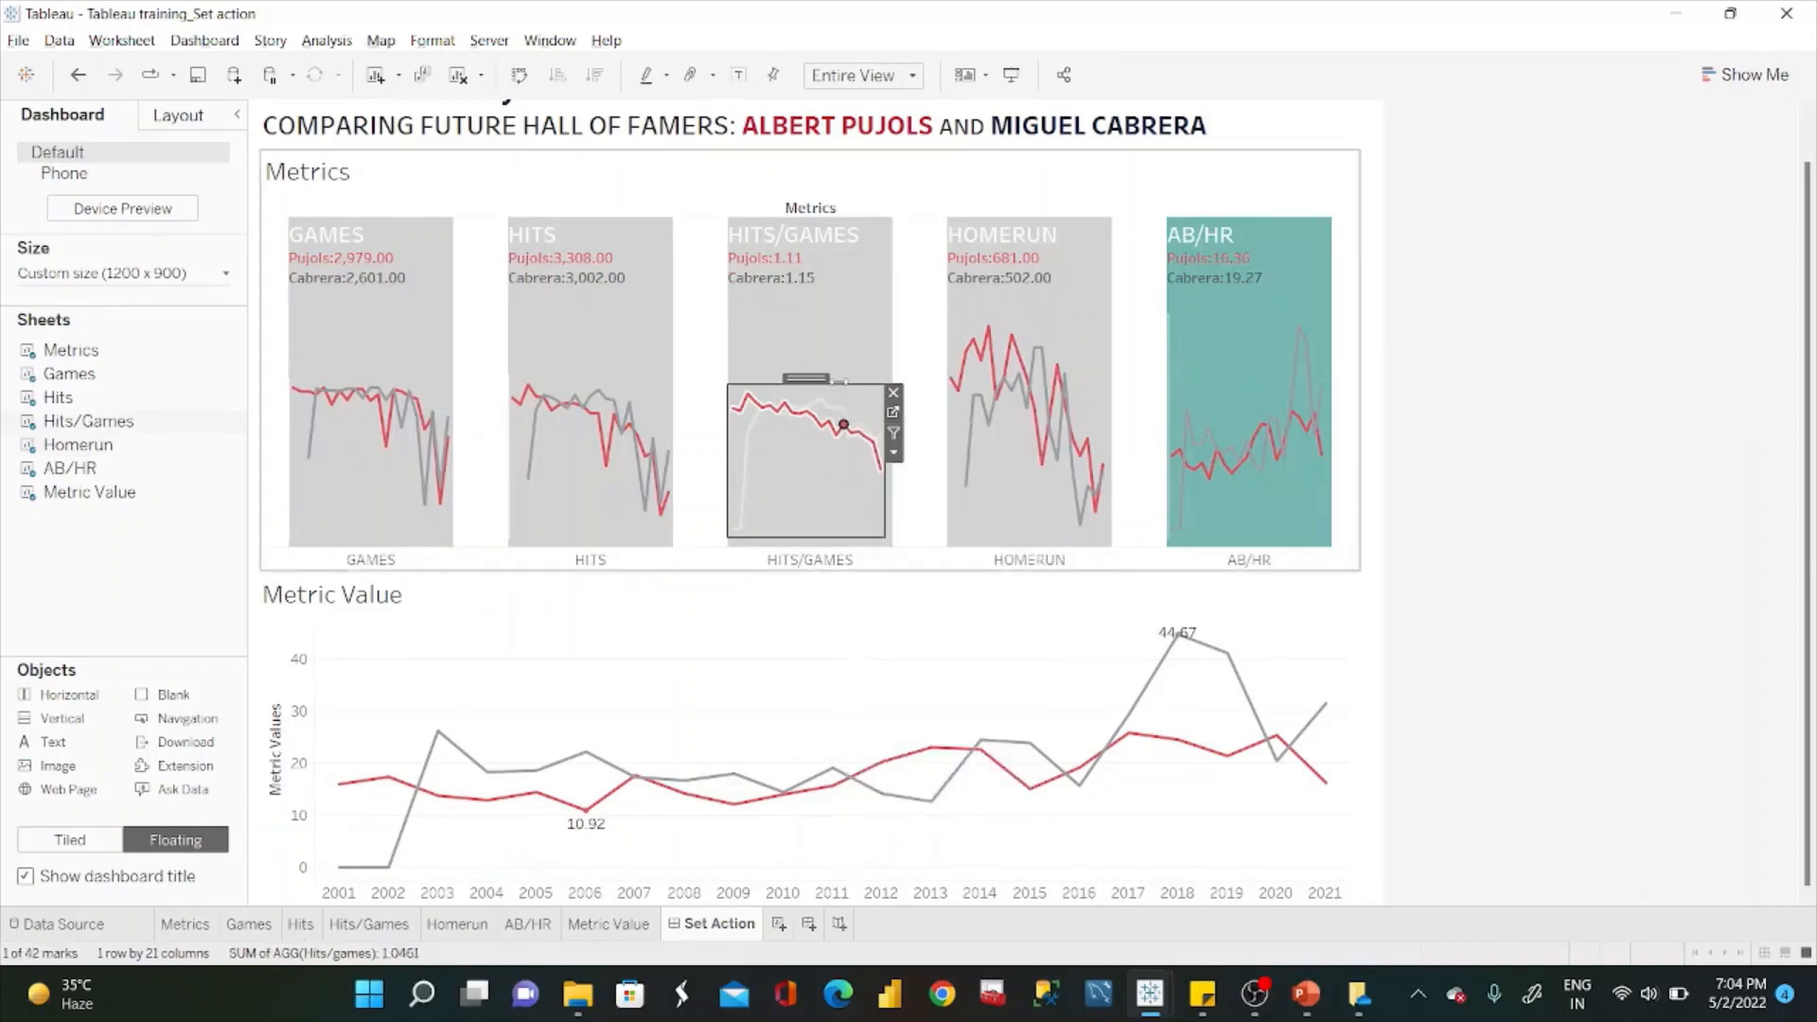
right_click(843, 424)
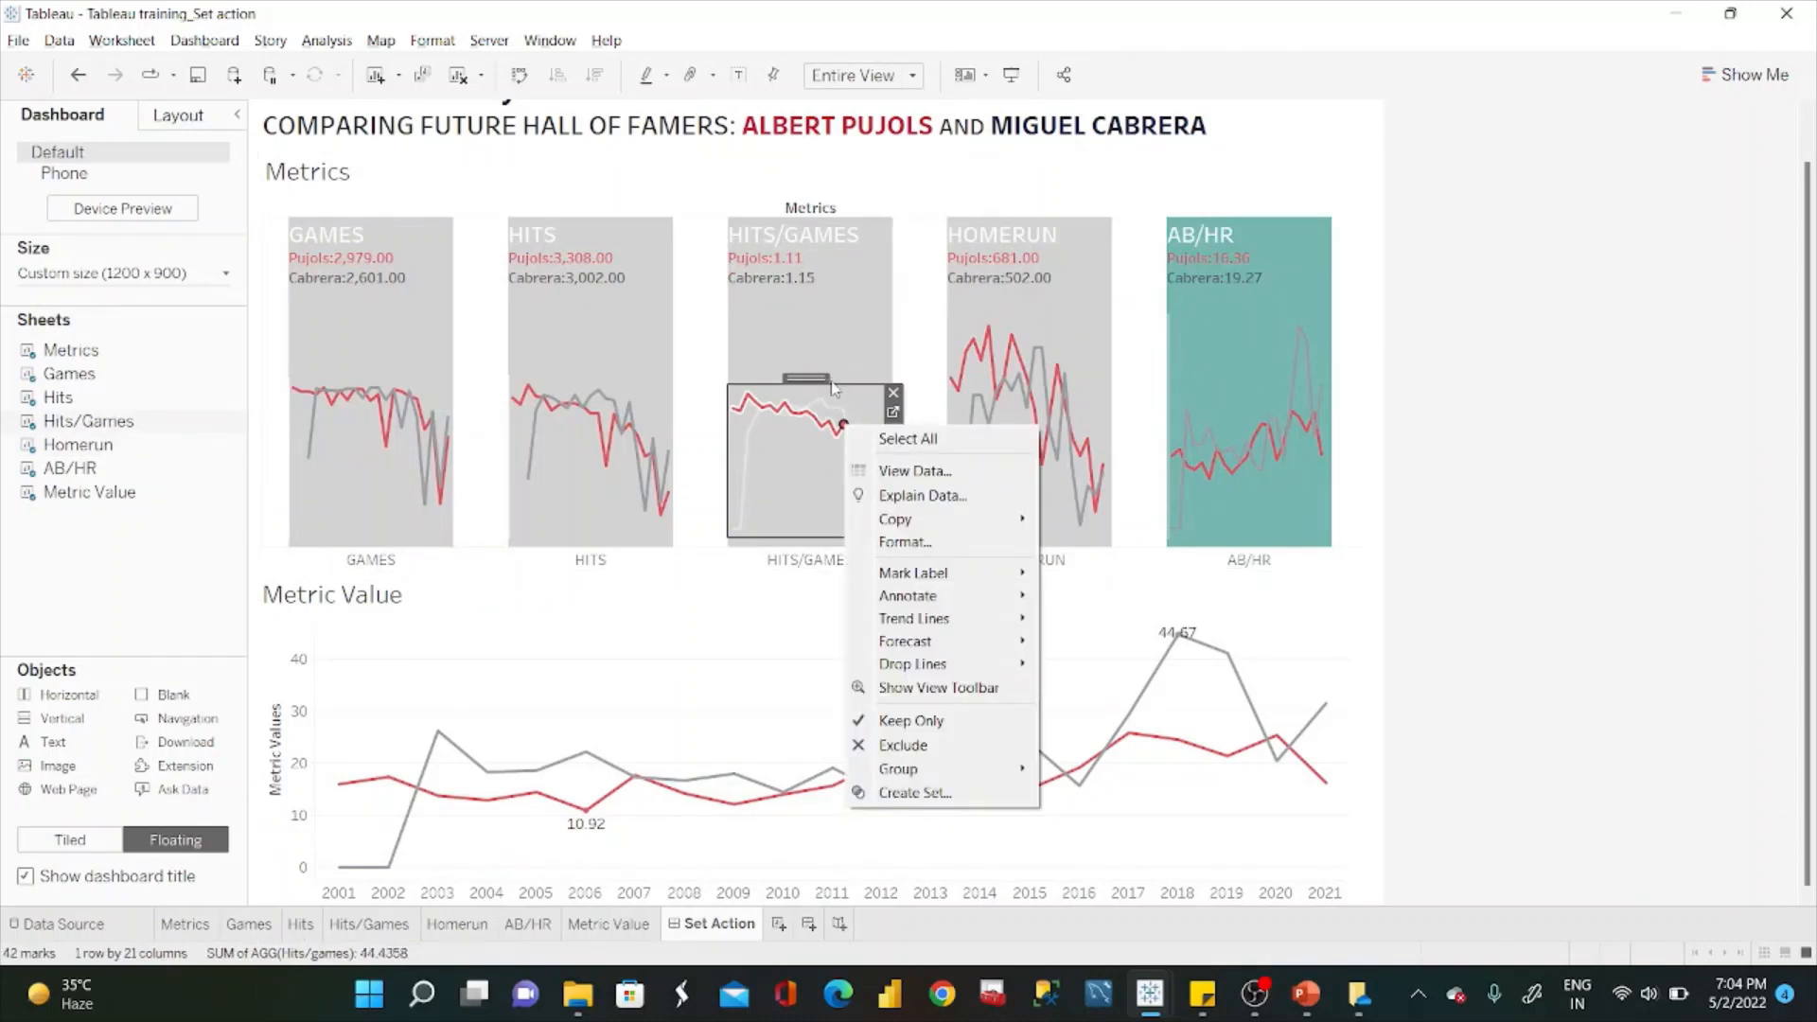
left_click(838, 383)
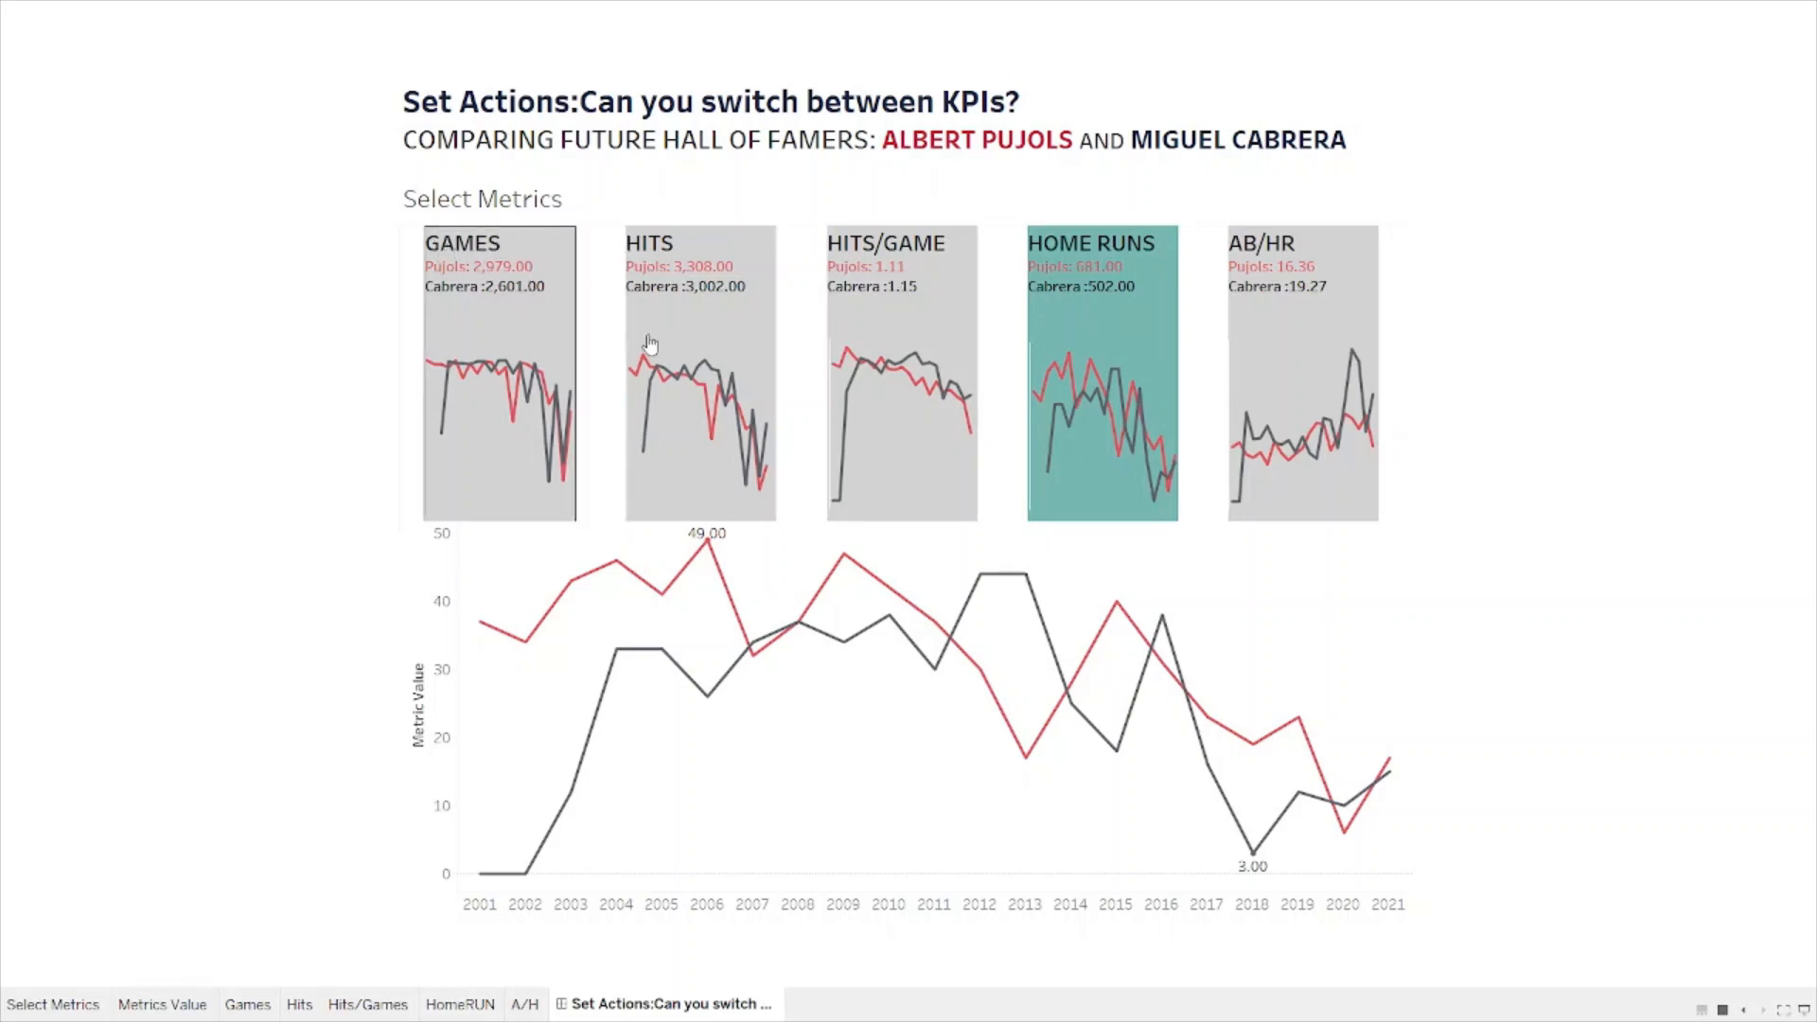
mouse_move(678, 622)
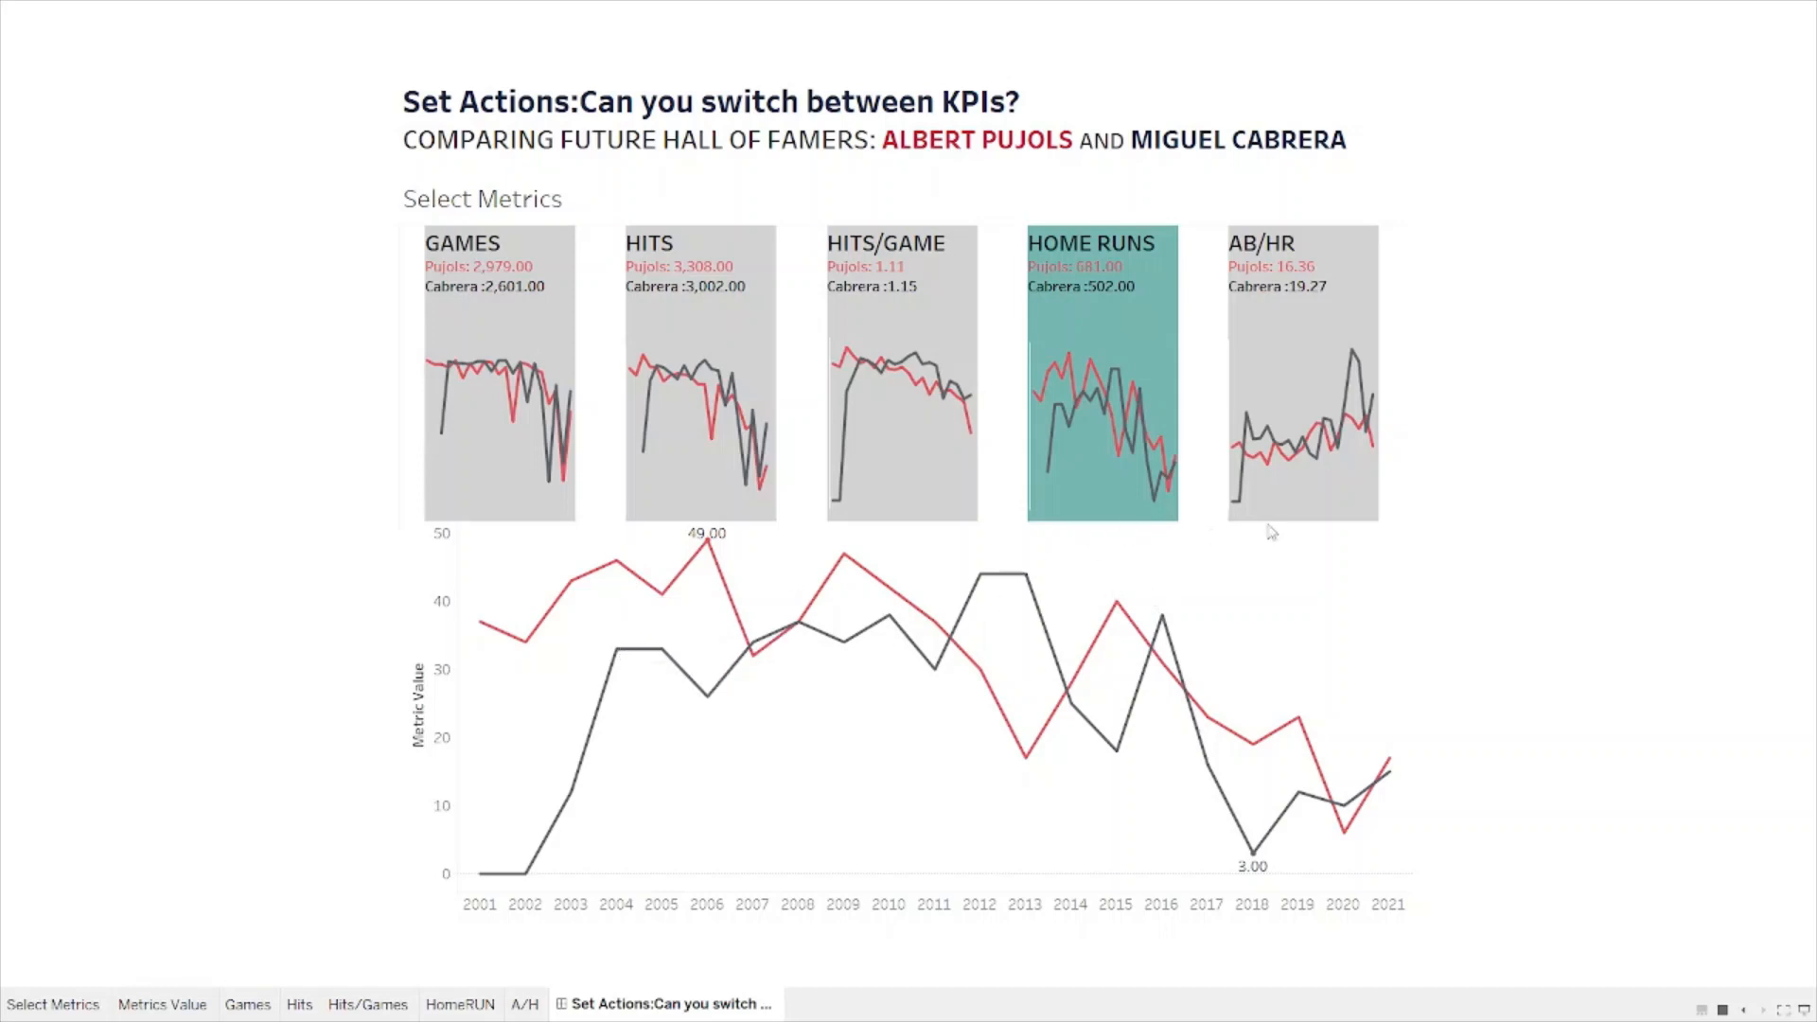